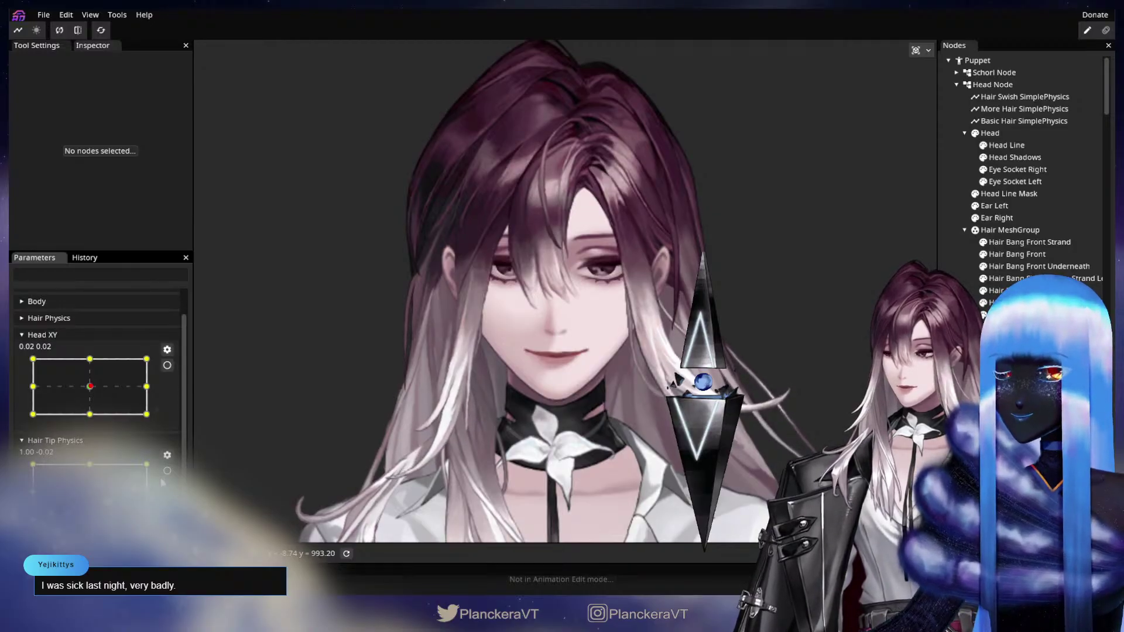
# Step: Arm the Hair Tip Physics parameter for editing at its right-middle keypoint and frame the hair beside the face
pyautogui.click(167, 471)
pyautogui.scroll(2, 454, 503)
pyautogui.moveTo(454, 503); pyautogui.dragTo(579, 429)
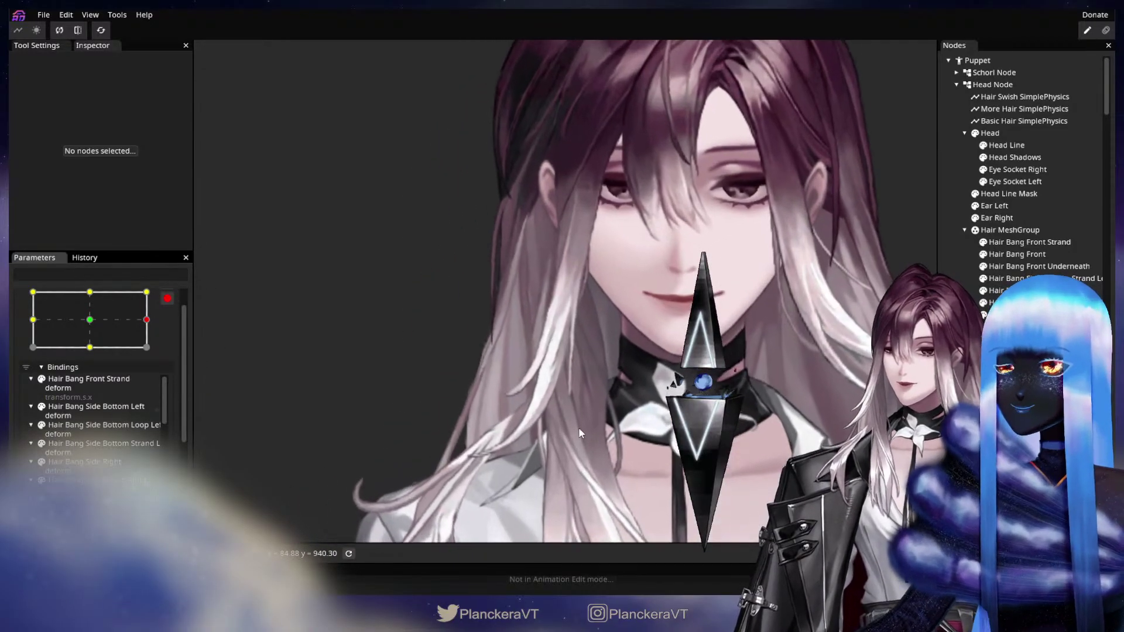
pyautogui.scroll(3, 579, 433)
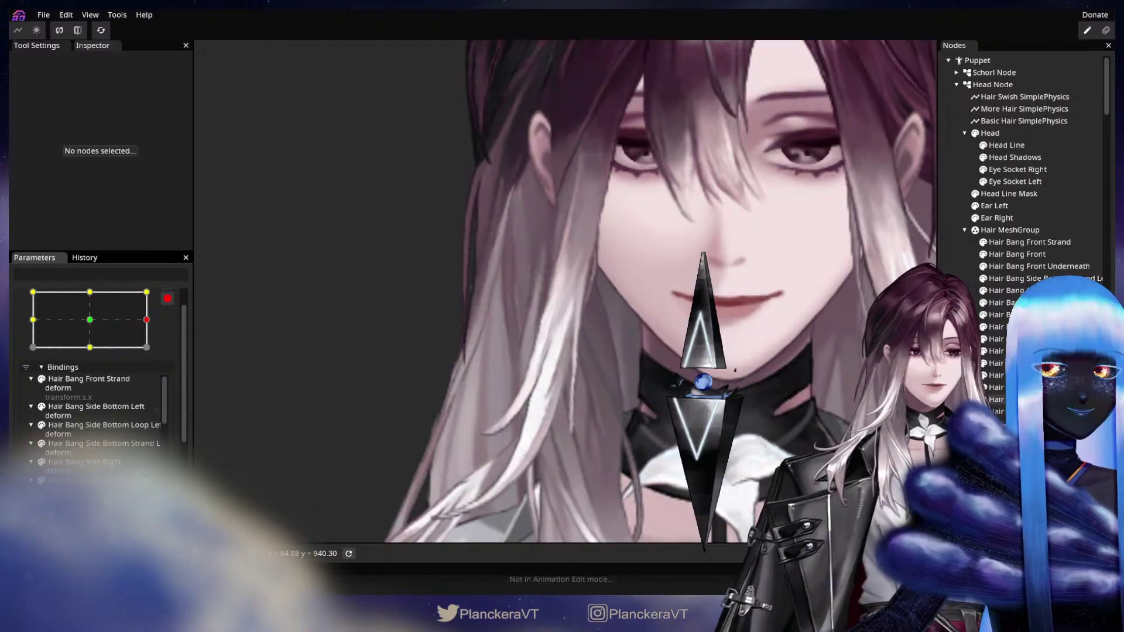
# Step: Examine the Hair Bang Side Strand Right and Hair Bang Side Tiny Strand Right meshes and how the surrounding hair falls at this keypoint
pyautogui.click(565, 304)
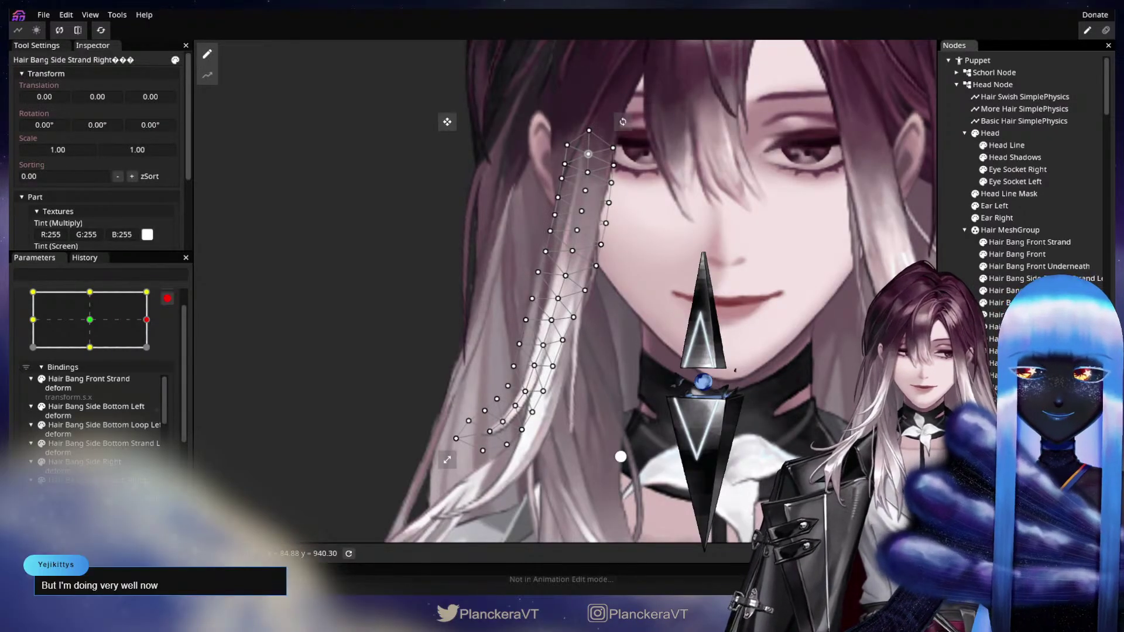
pyautogui.click(571, 287)
pyautogui.scroll(4, 719, 382)
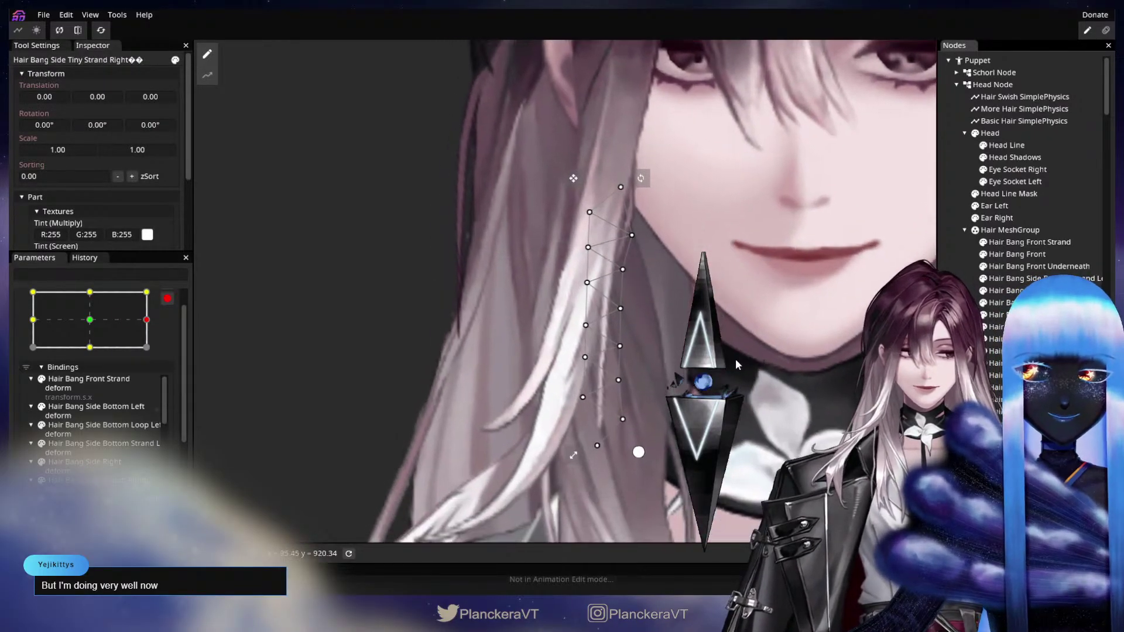
pyautogui.scroll(1, 719, 382)
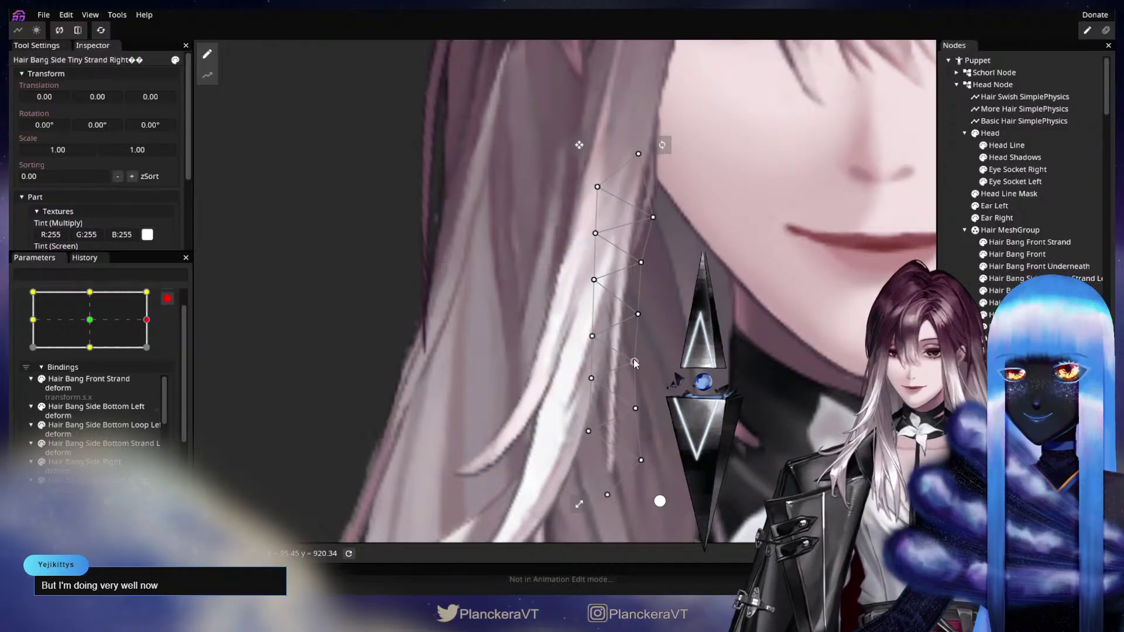
pyautogui.click(771, 395)
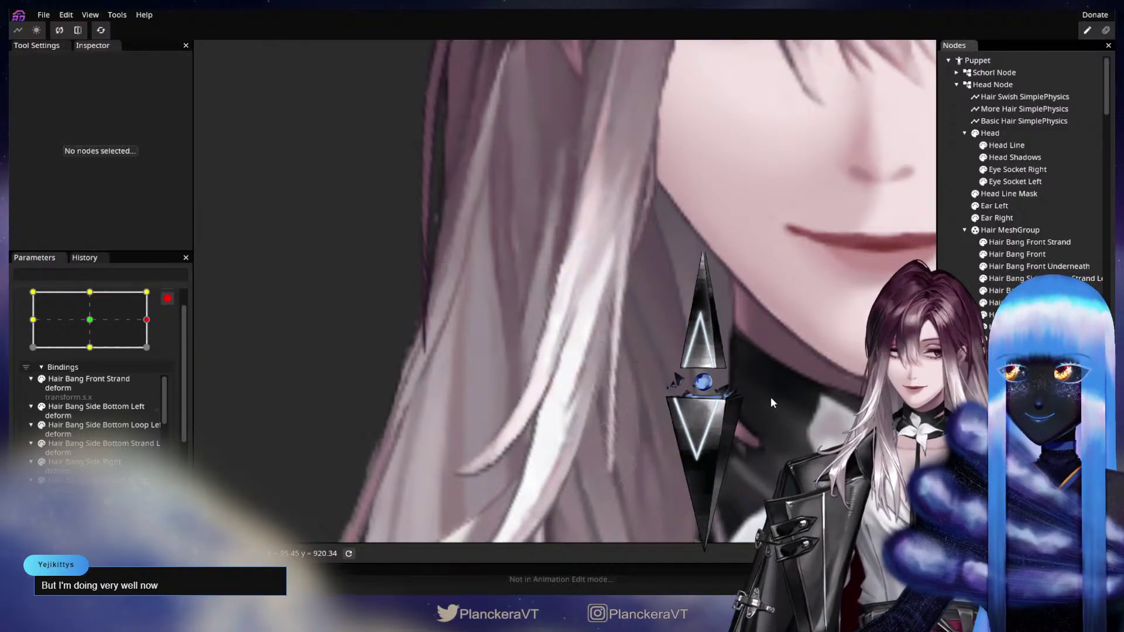
pyautogui.scroll(-3, 766, 396)
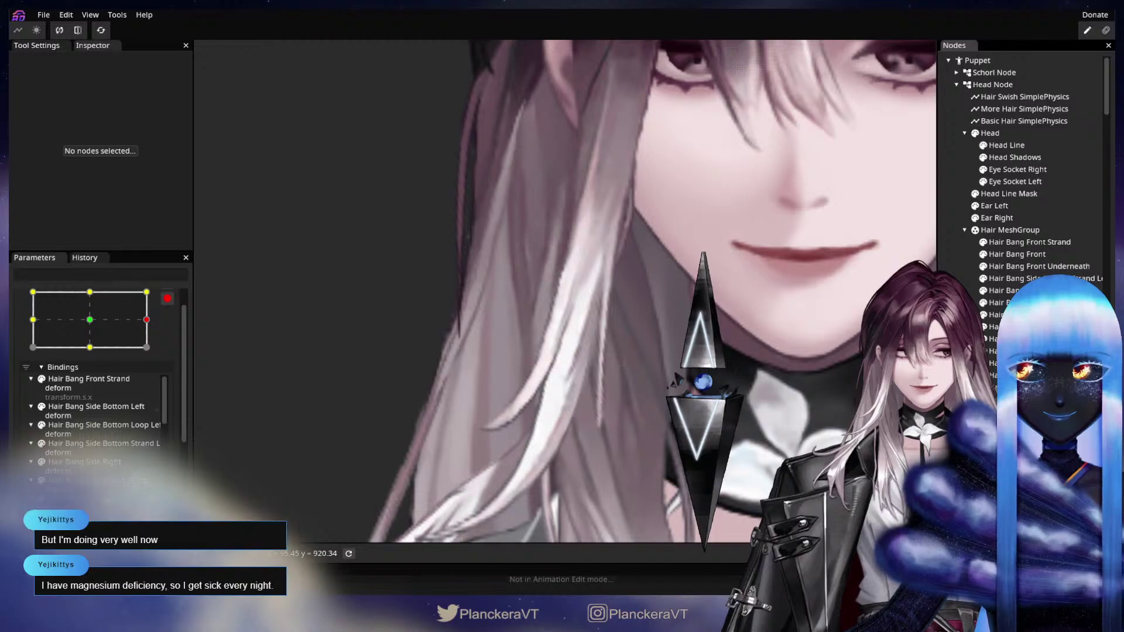
pyautogui.scroll(-3, 766, 395)
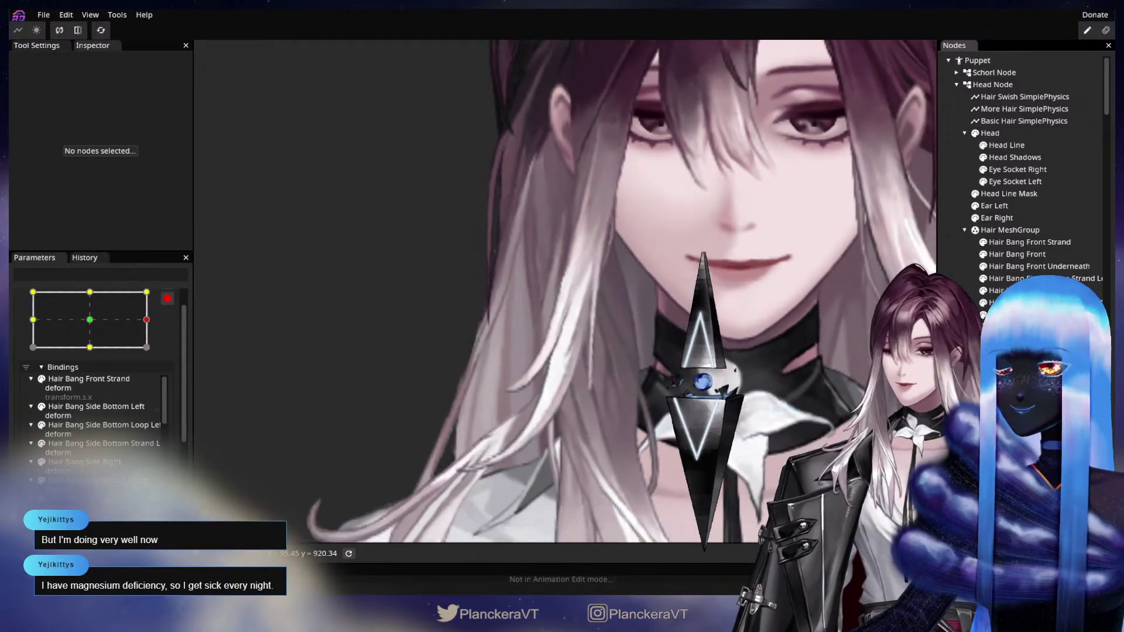
pyautogui.moveTo(704, 349); pyautogui.dragTo(624, 398)
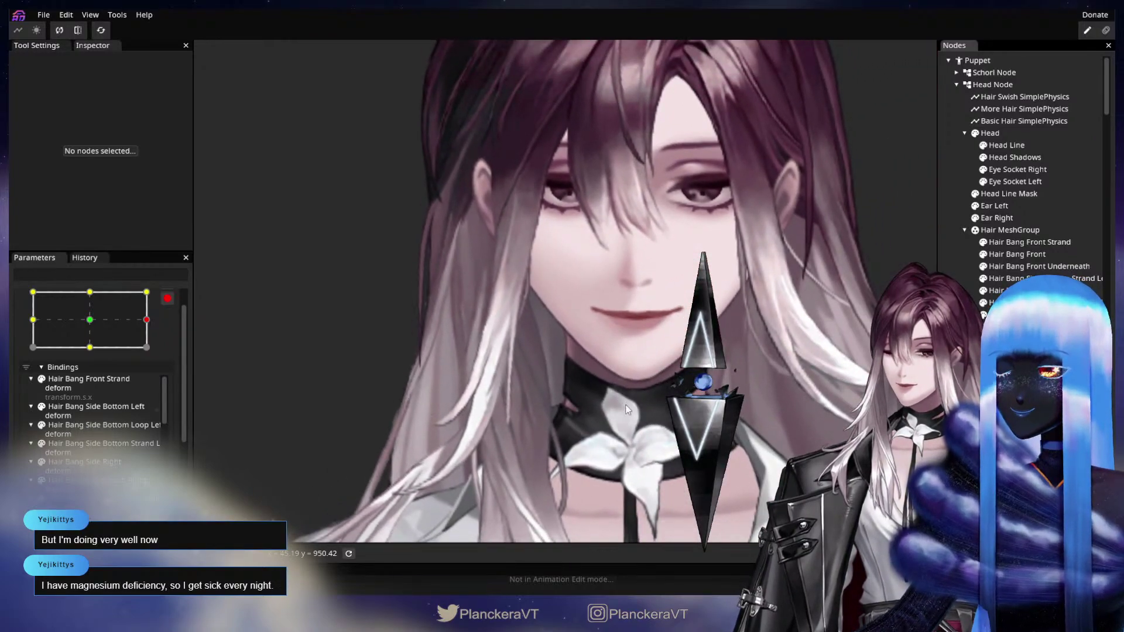
pyautogui.scroll(5, 626, 405)
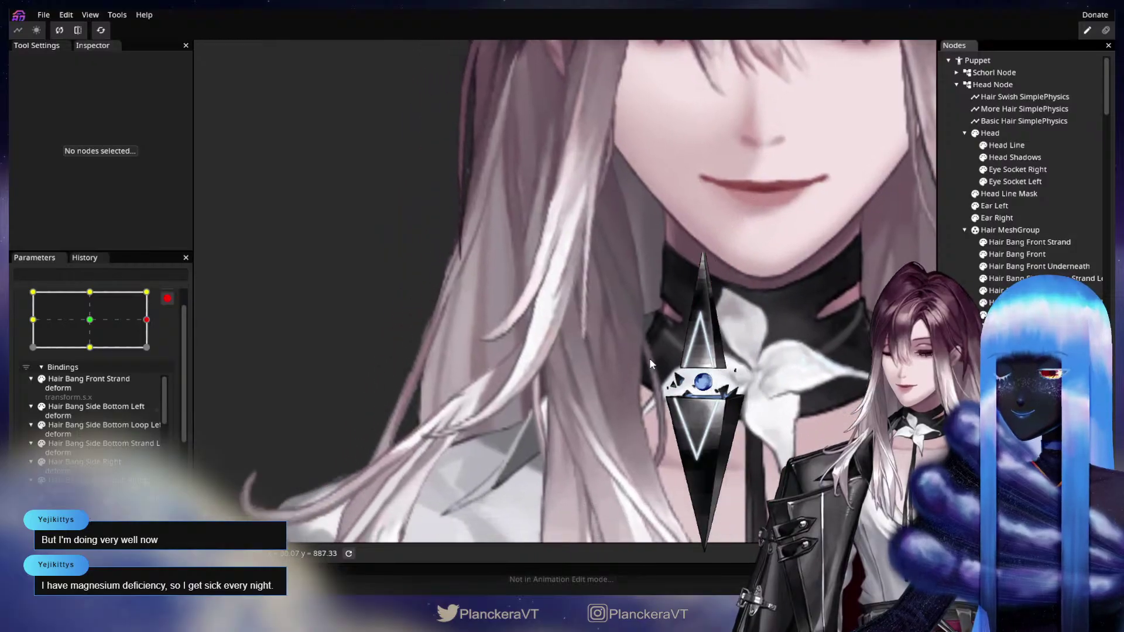
pyautogui.scroll(3, 650, 364)
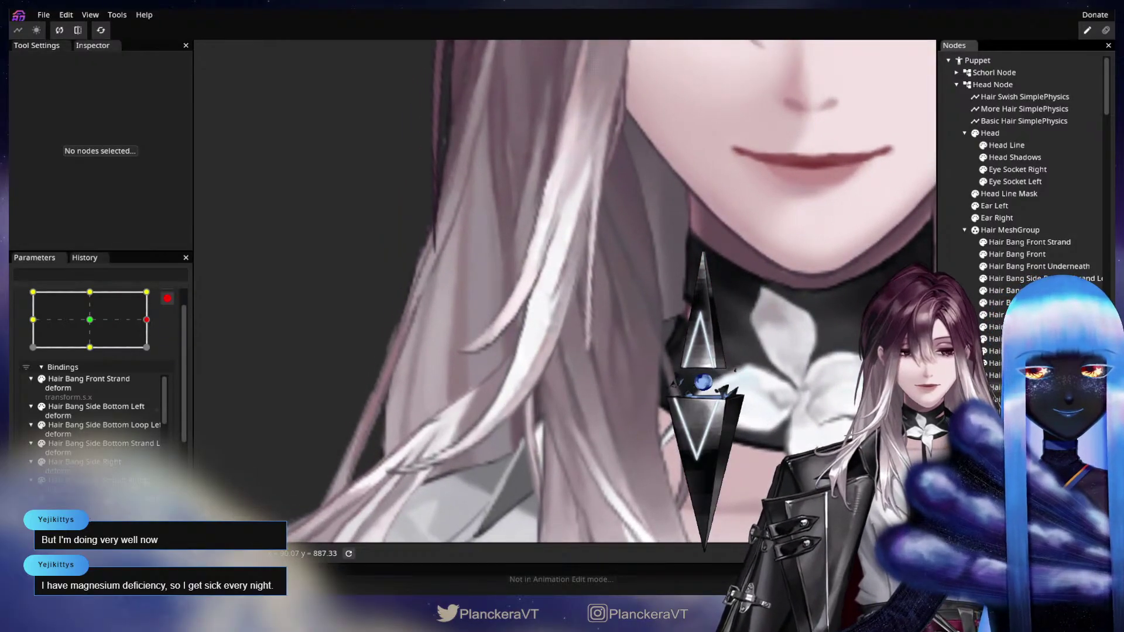
# Step: Nudge the tip vertex of the Hair Bang Side Tiny Strand Right mesh slightly toward the face
pyautogui.click(1026, 424)
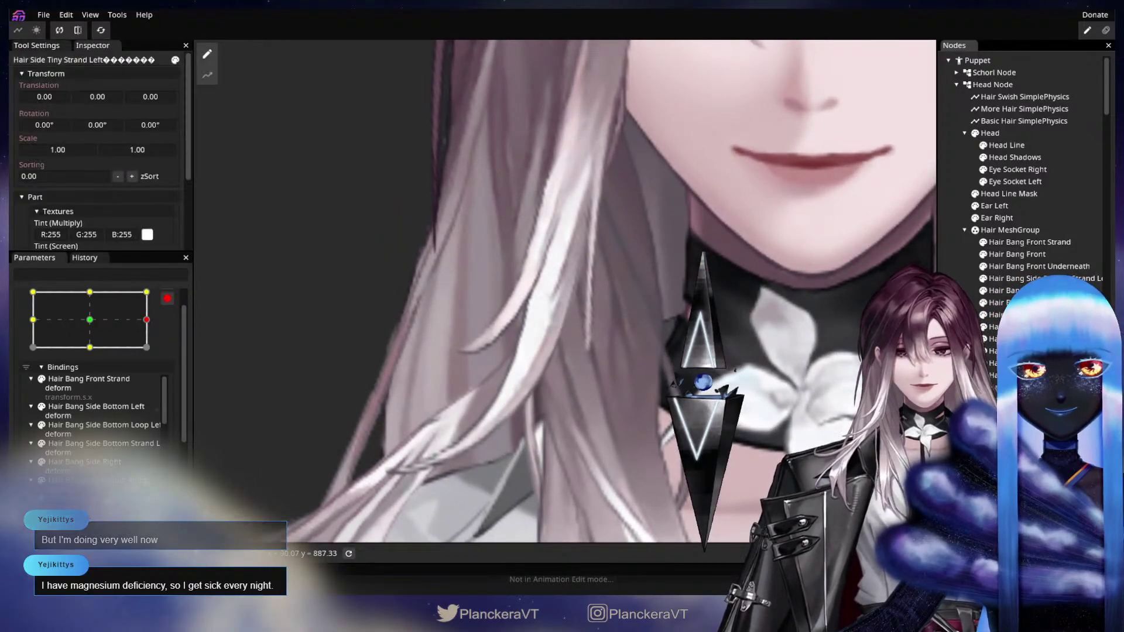
pyautogui.click(1025, 411)
pyautogui.click(613, 339)
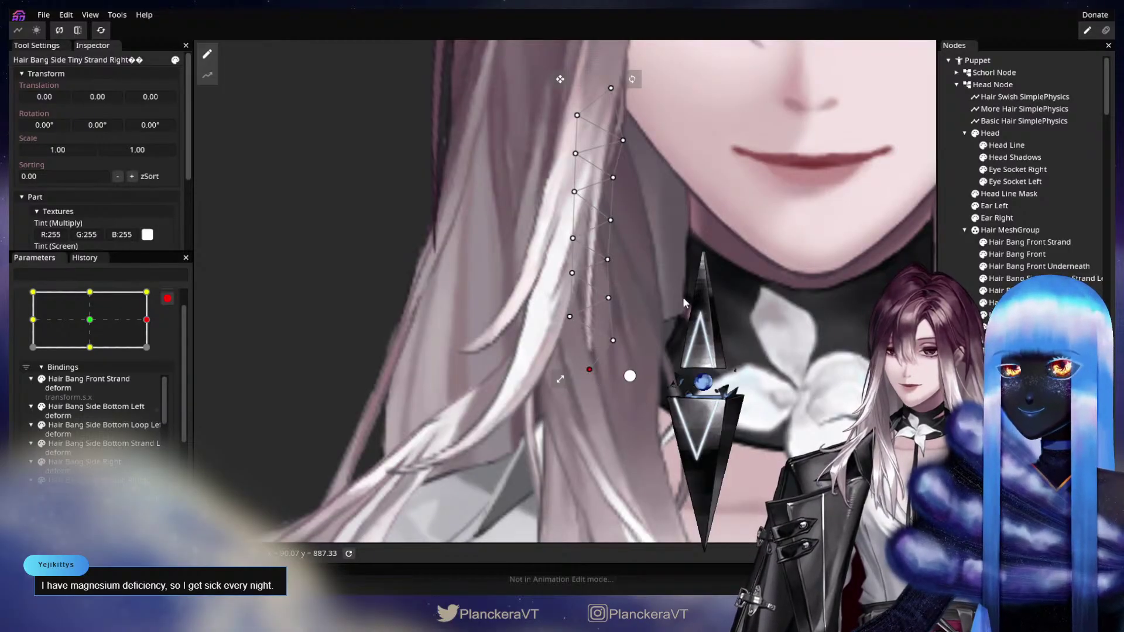
pyautogui.moveTo(683, 297); pyautogui.dragTo(668, 345)
pyautogui.click(1026, 417)
# Step: Shift the middle vertices of the Hair Bang Side Strand Right mesh slightly toward the face to smooth the strand's bend
pyautogui.scroll(-10, 565, 292)
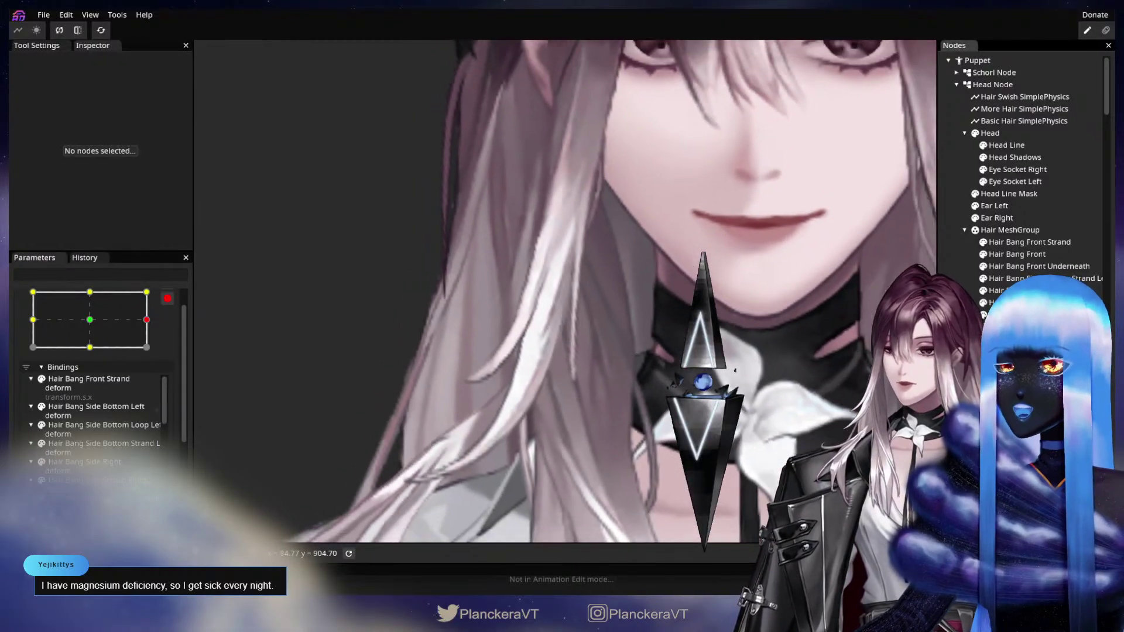
pyautogui.scroll(5, 640, 346)
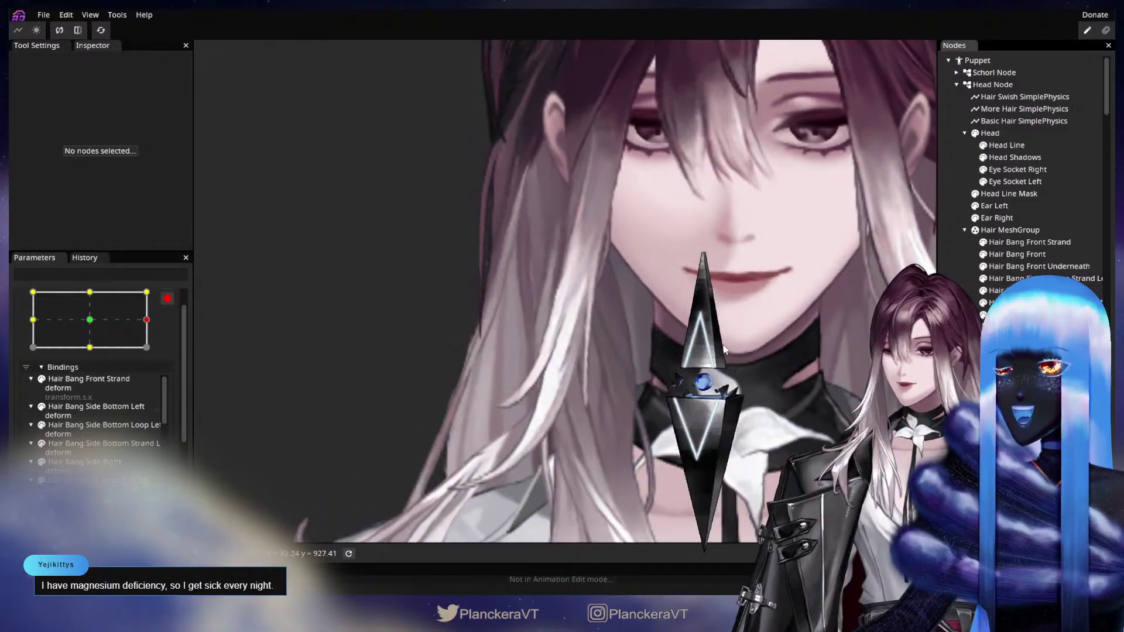
pyautogui.moveTo(662, 346); pyautogui.dragTo(714, 390)
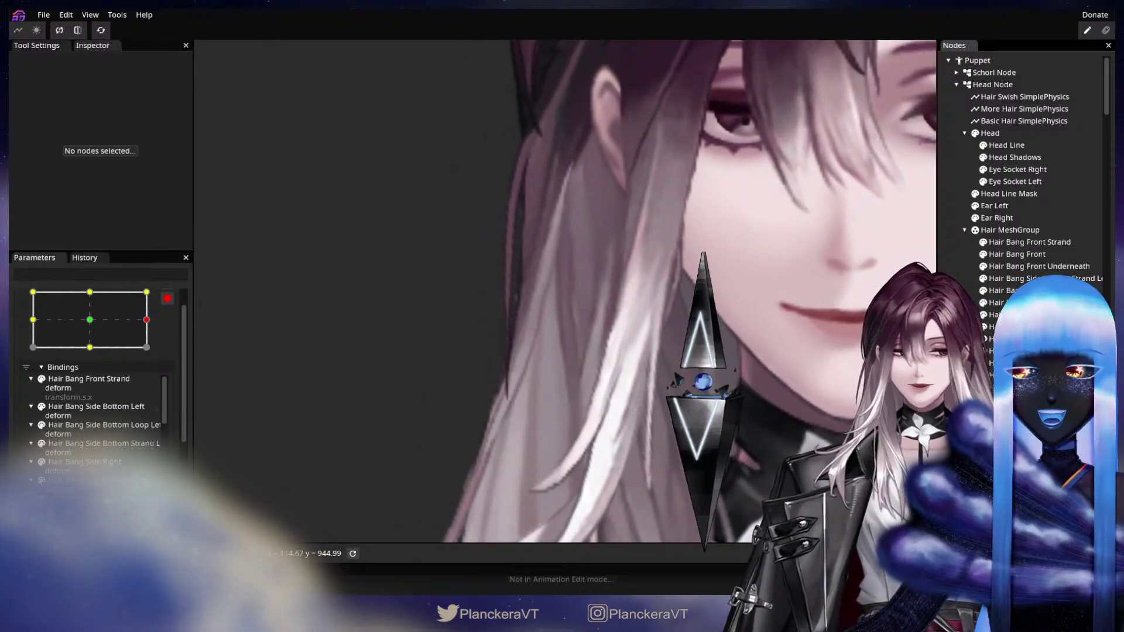
pyautogui.click(703, 382)
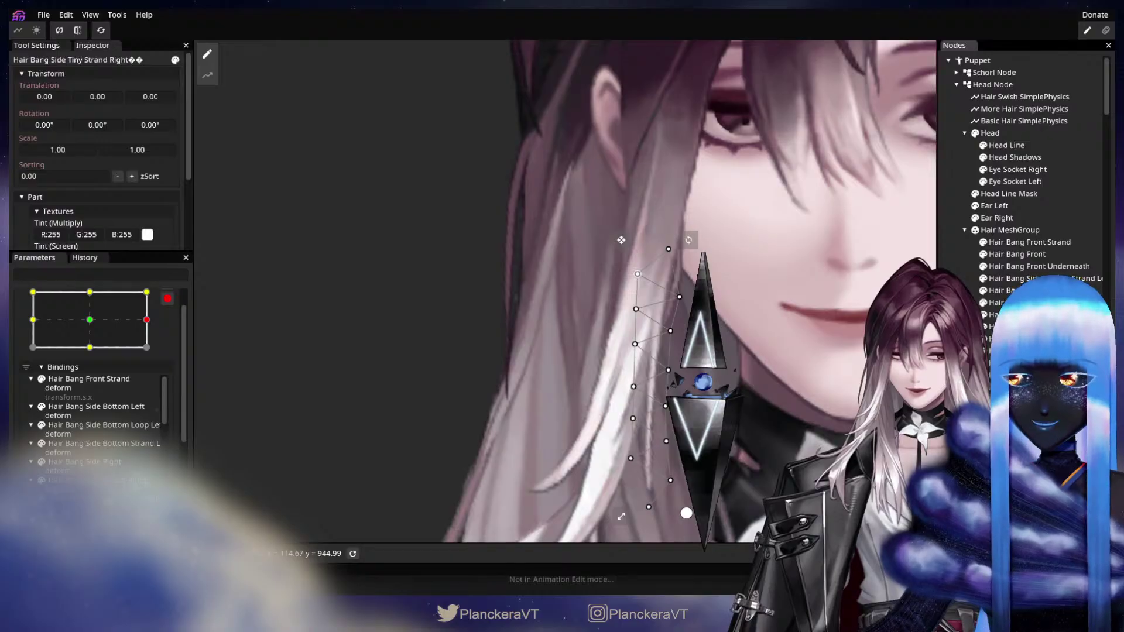
pyautogui.click(614, 360)
pyautogui.scroll(3, 612, 359)
pyautogui.click(640, 360)
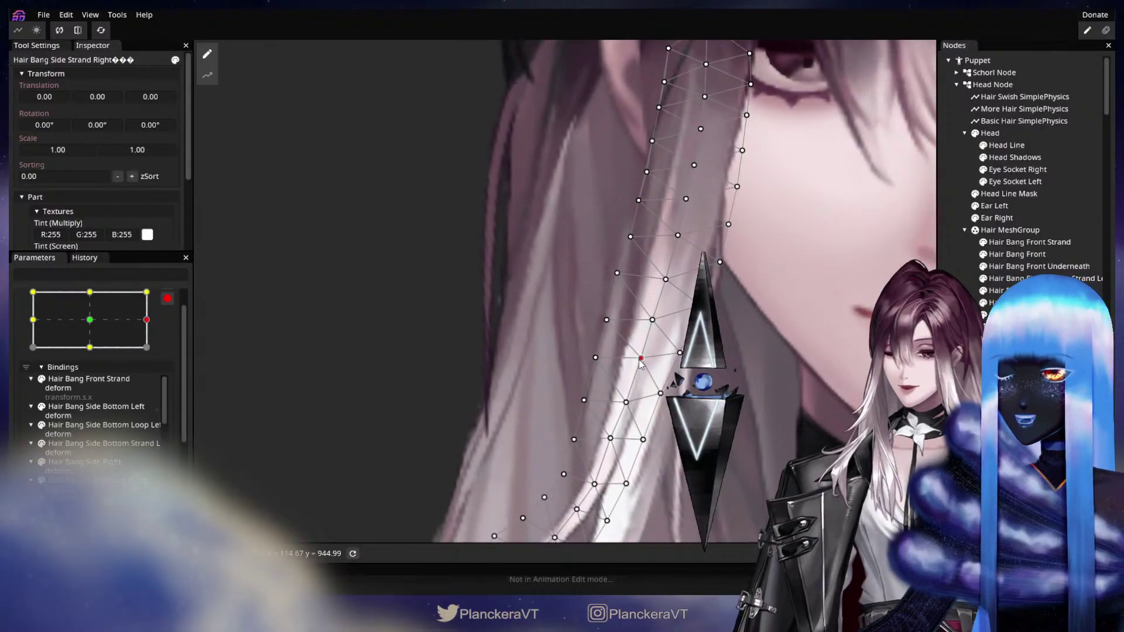
pyautogui.moveTo(639, 359); pyautogui.dragTo(641, 360)
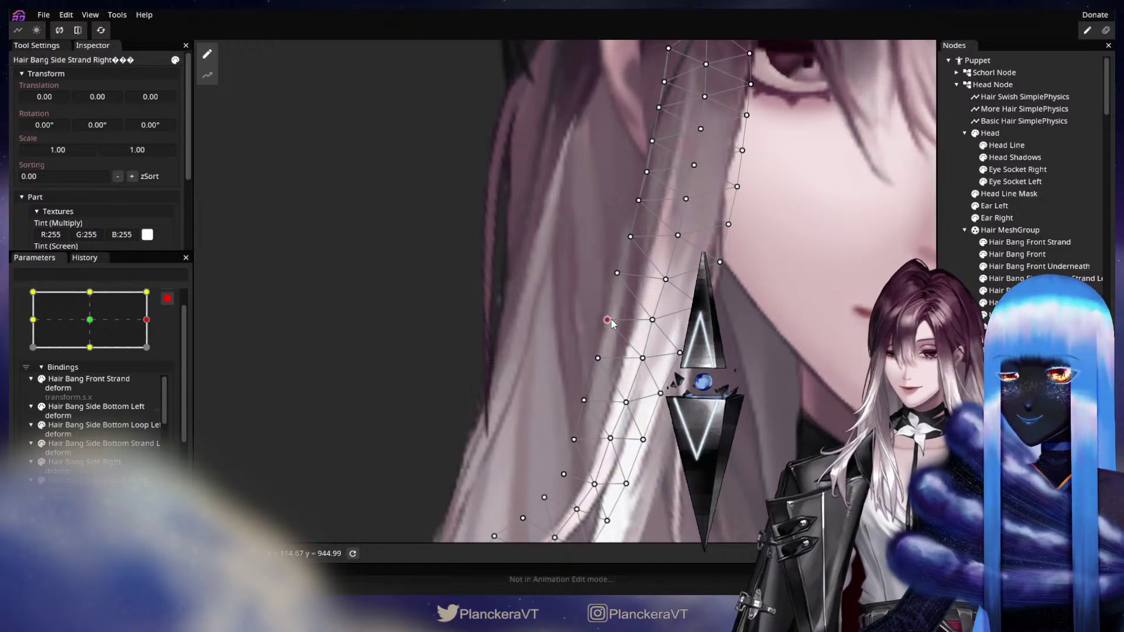
pyautogui.moveTo(644, 311); pyautogui.dragTo(676, 222)
pyautogui.moveTo(643, 350); pyautogui.dragTo(662, 320)
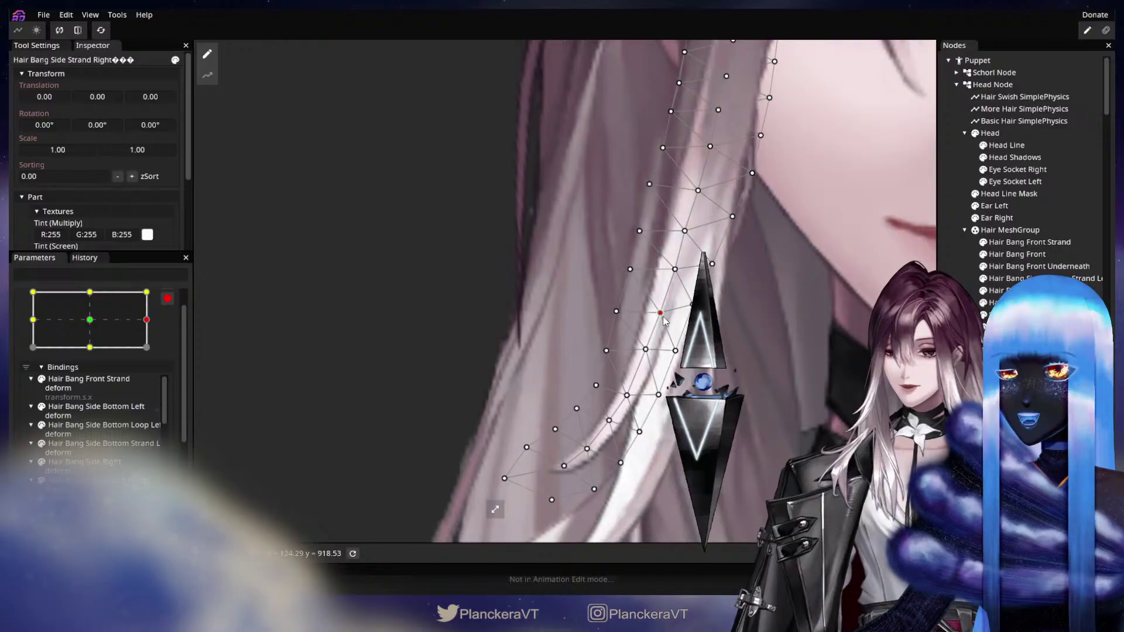
# Step: Adjust the outer-edge vertices along the lower bend of Hair Bang Side Strand Right and deselect it
pyautogui.click(615, 313)
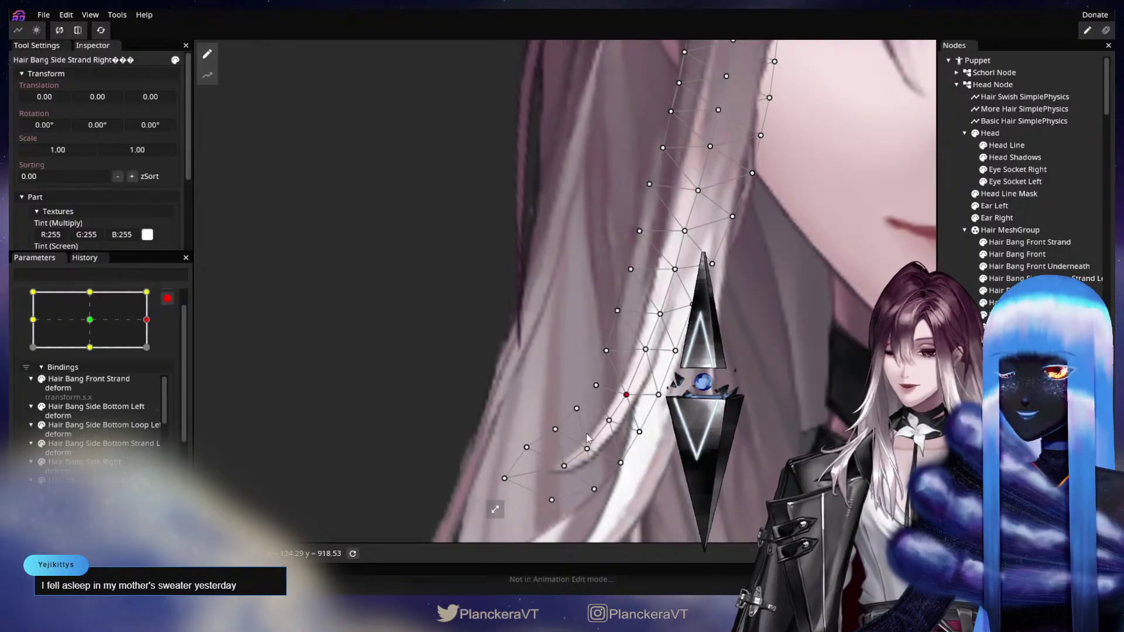
pyautogui.moveTo(627, 396); pyautogui.dragTo(605, 425)
pyautogui.scroll(-2, 605, 425)
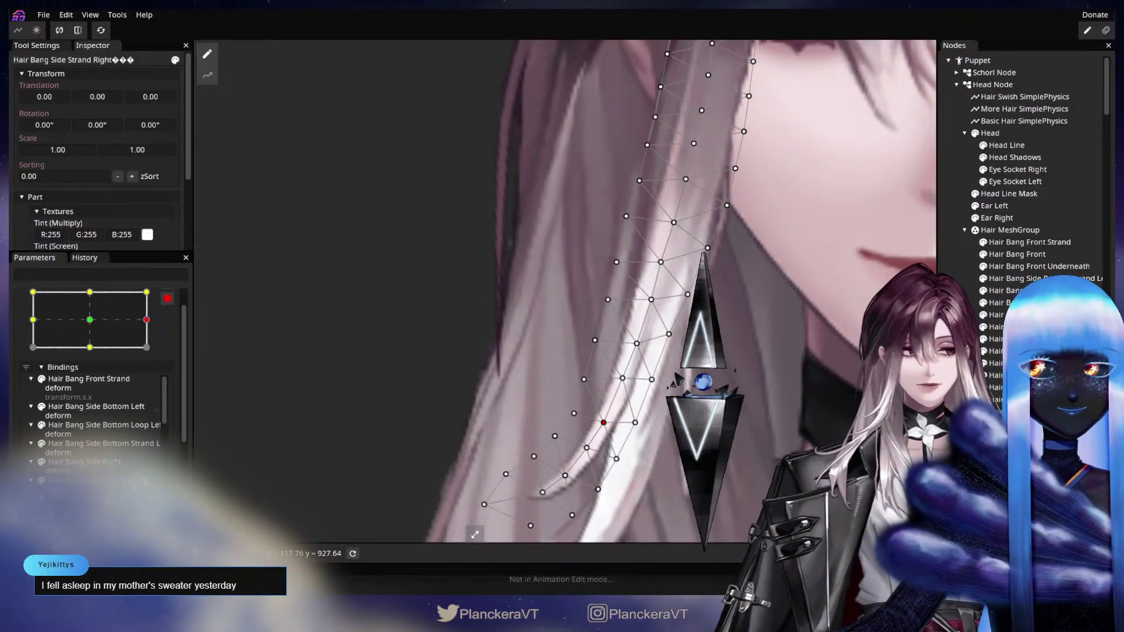
pyautogui.scroll(-4, 605, 425)
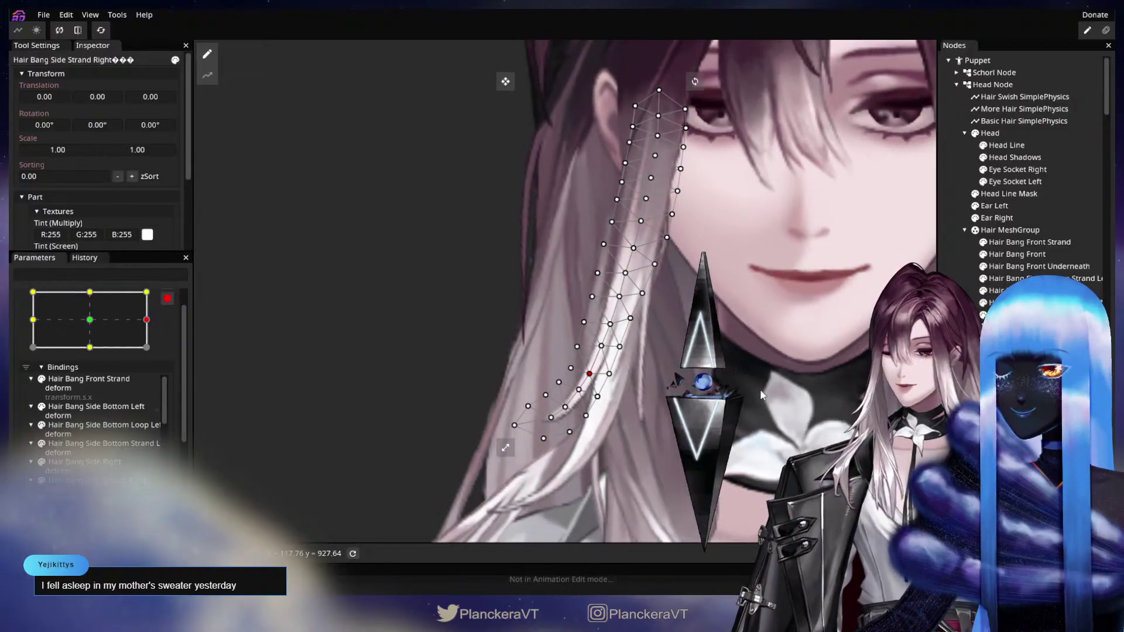
pyautogui.press('Escape')
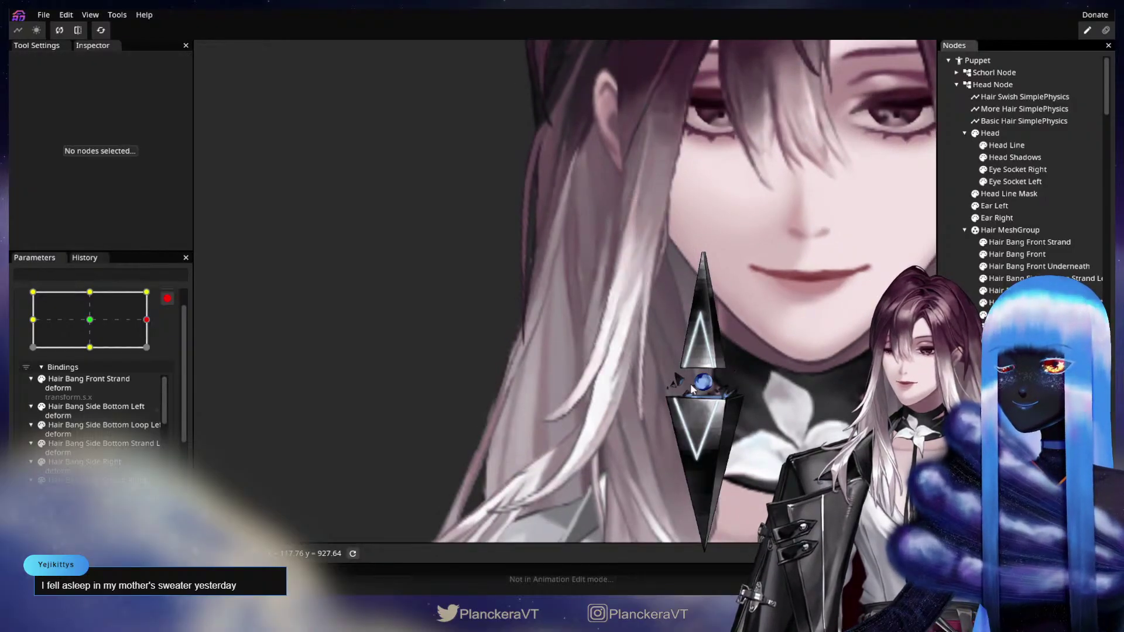
# Step: Refine the inner-edge vertices near the curled end of the Hair Bang Side Strand Right mesh, then deselect it
pyautogui.scroll(3, 690, 384)
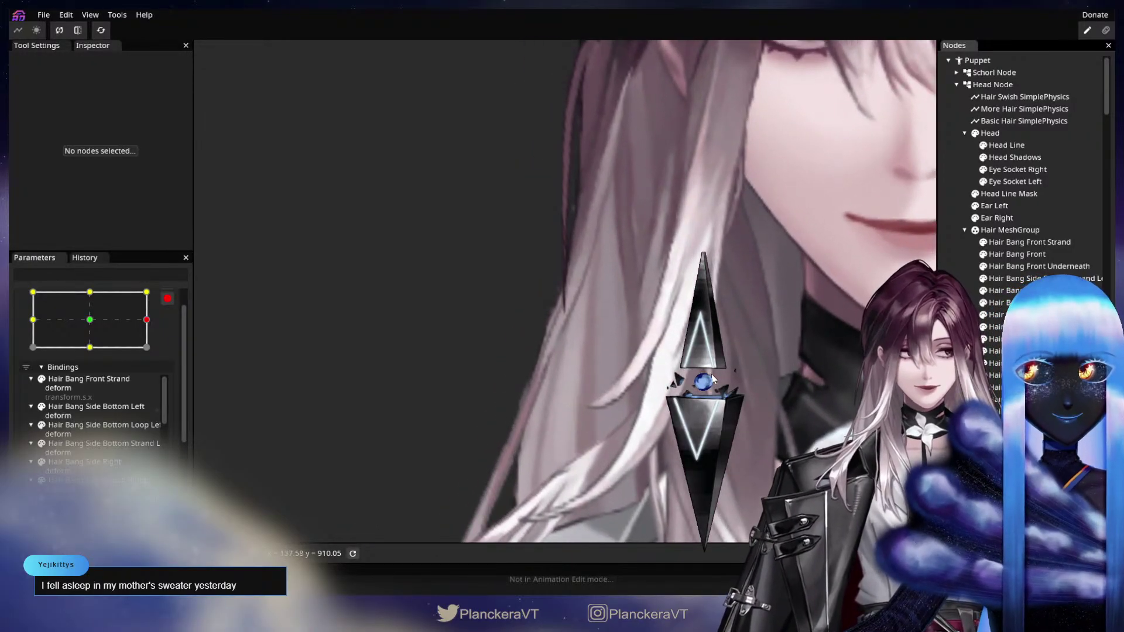
pyautogui.scroll(3, 712, 379)
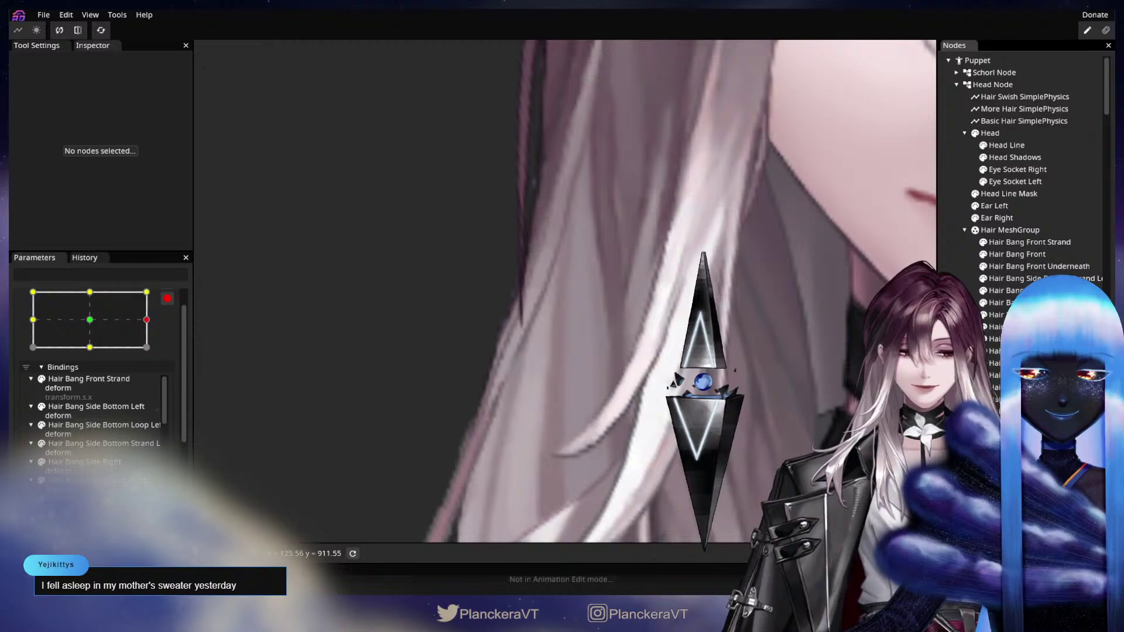
pyautogui.click(523, 281)
pyautogui.click(717, 153)
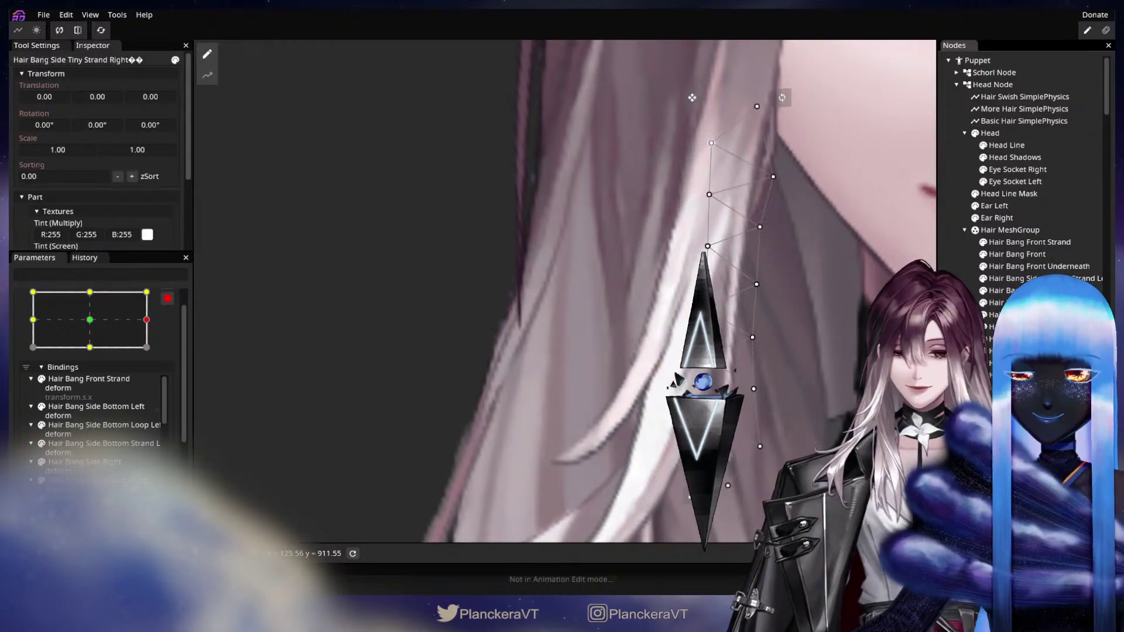
pyautogui.click(703, 382)
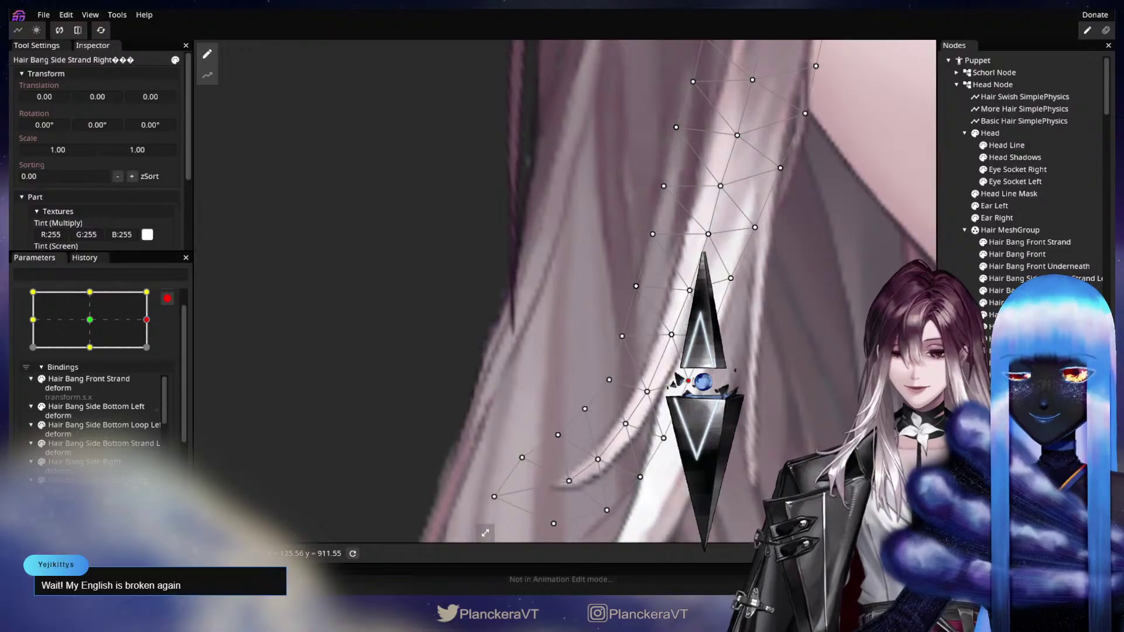
pyautogui.moveTo(664, 440); pyautogui.dragTo(669, 434)
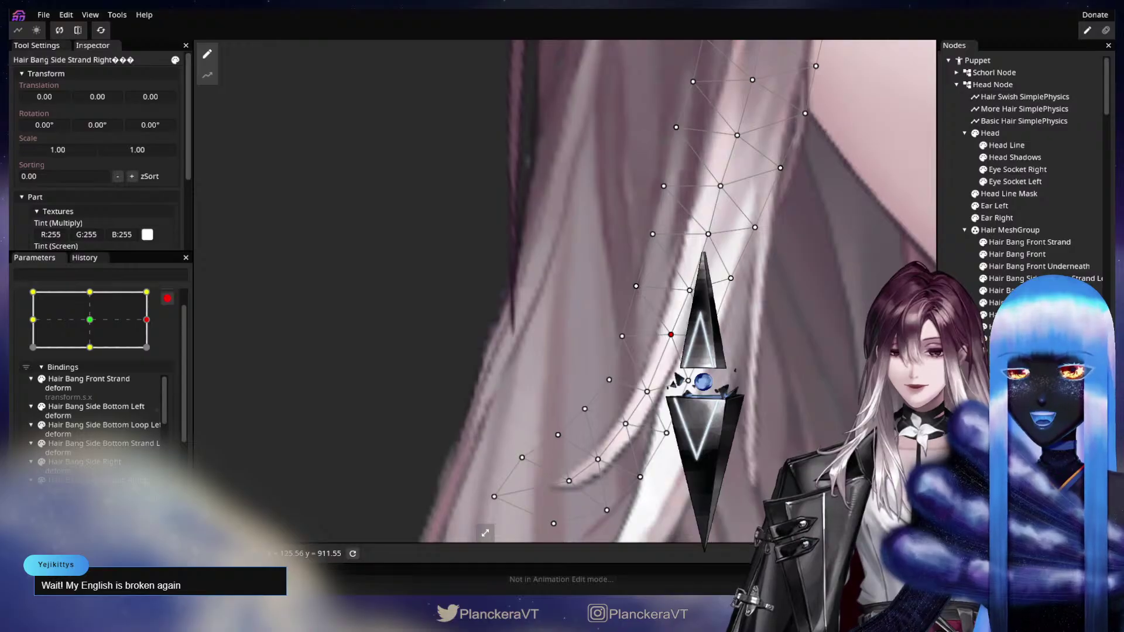
pyautogui.click(708, 331)
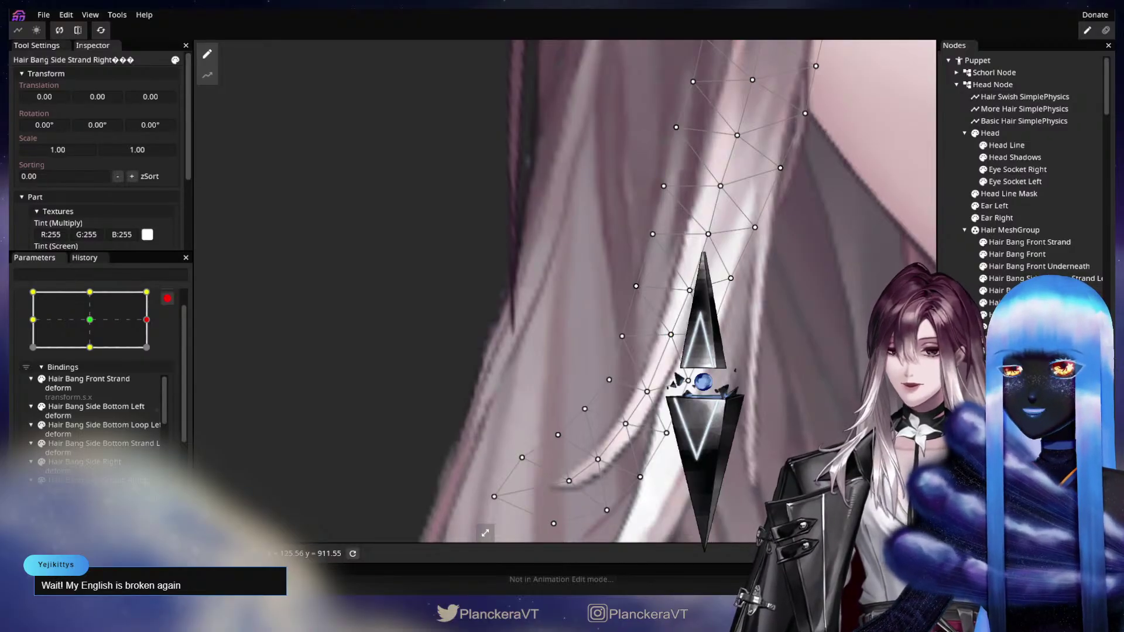
pyautogui.click(689, 381)
pyautogui.moveTo(688, 381); pyautogui.dragTo(657, 467)
pyautogui.press('Escape')
# Step: Review the deformed hair around the whole head and compare it with the Hair Tip Physics centre keypoint
pyautogui.scroll(-5, 813, 256)
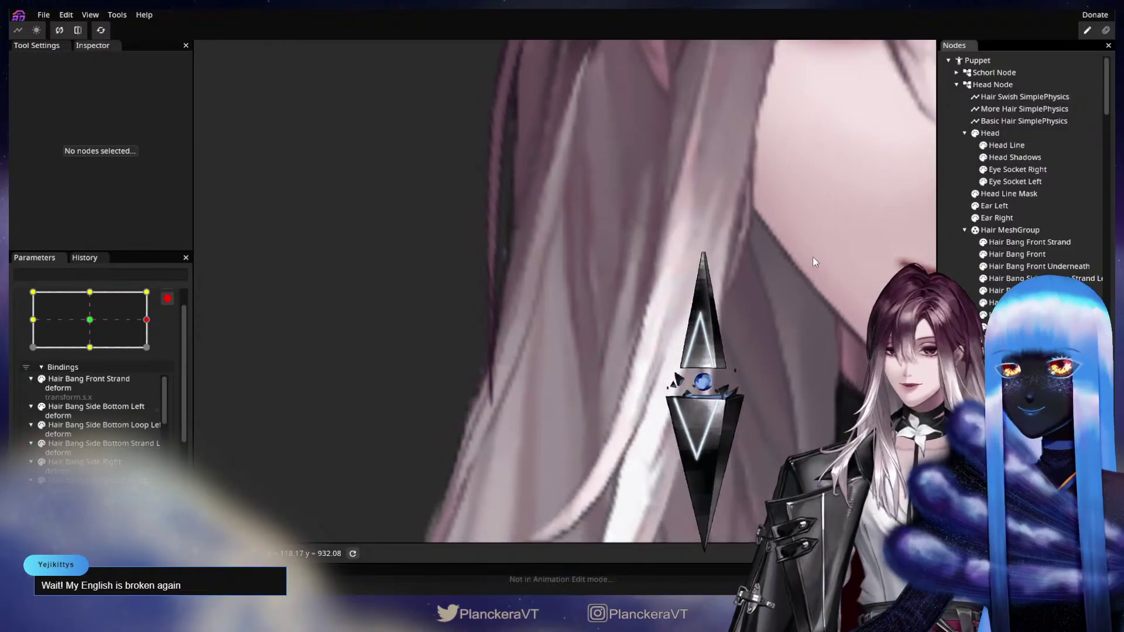
pyautogui.scroll(-5, 785, 364)
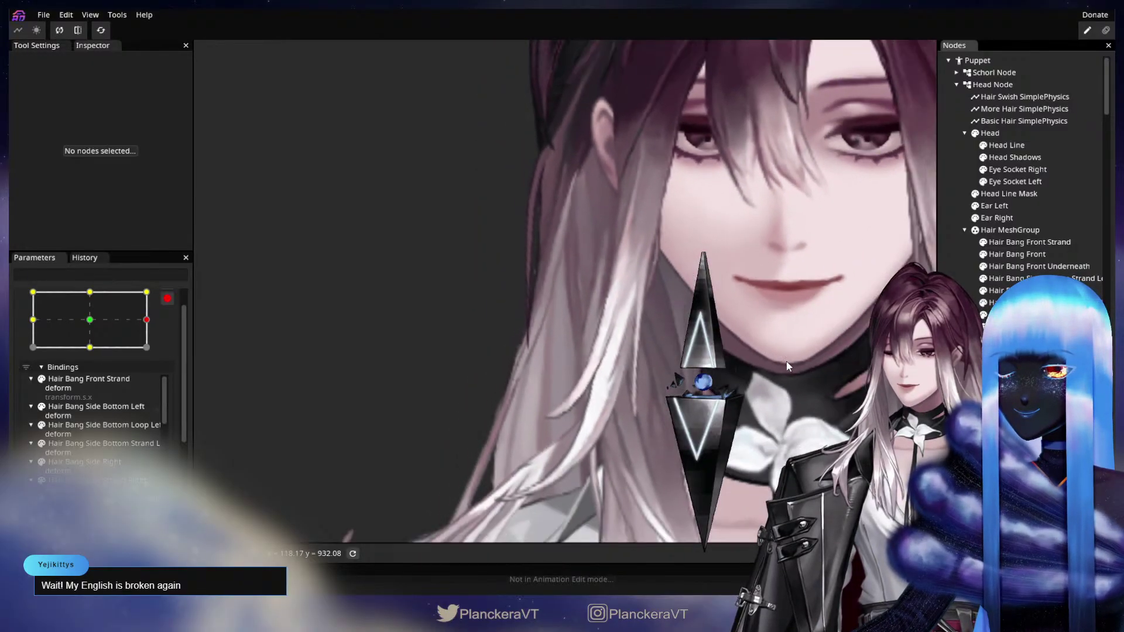
pyautogui.scroll(-2, 785, 364)
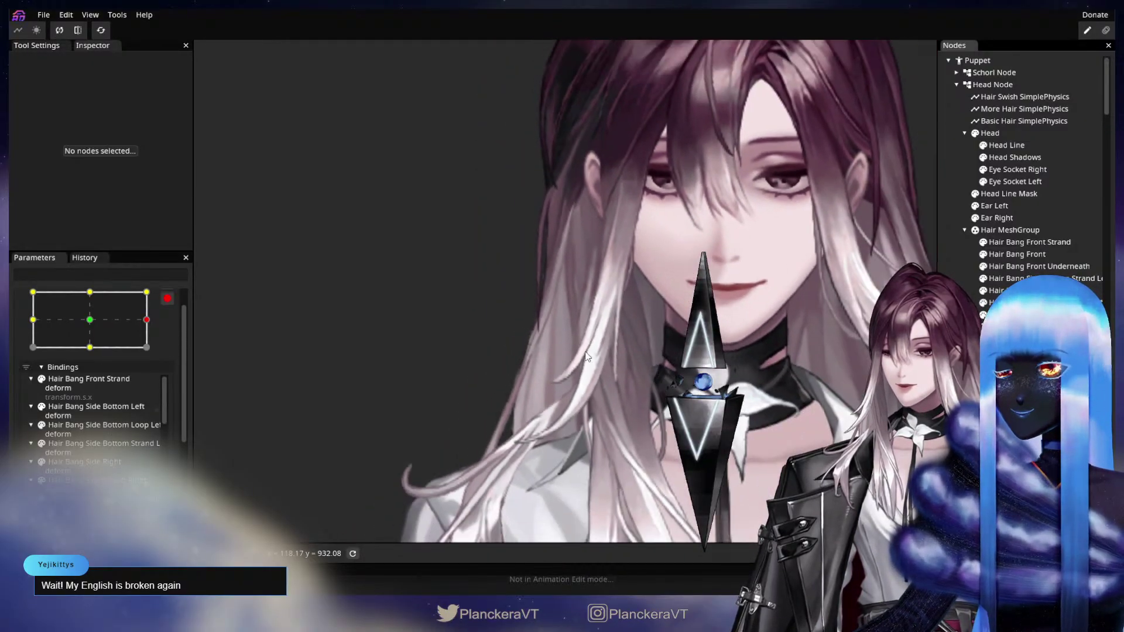
pyautogui.moveTo(785, 366); pyautogui.dragTo(605, 386)
pyautogui.moveTo(659, 361); pyautogui.dragTo(624, 392)
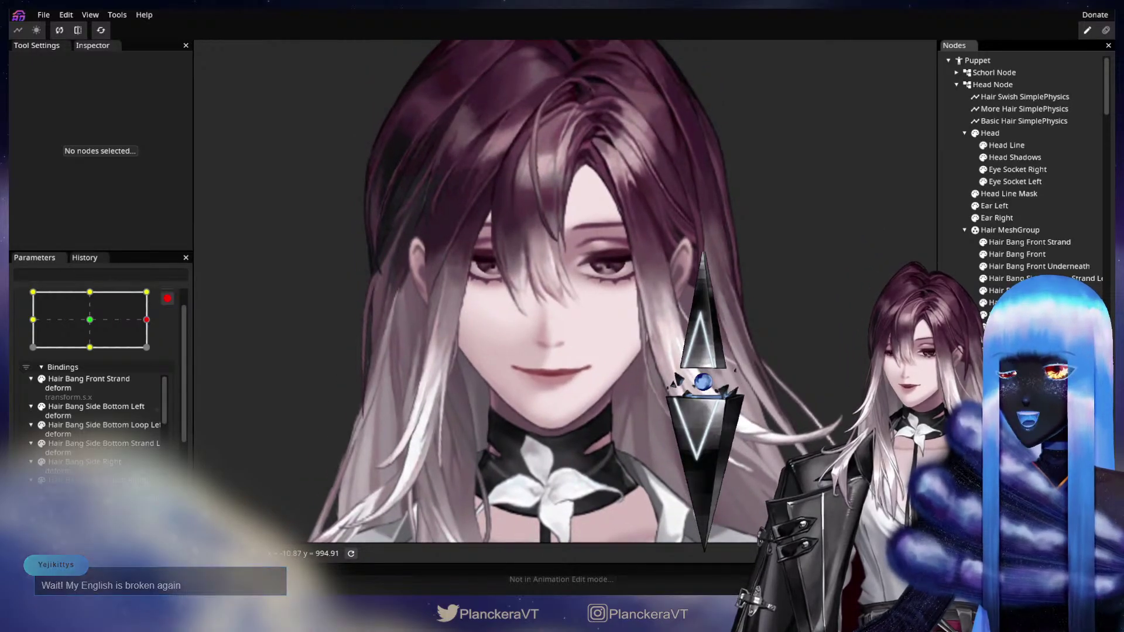
pyautogui.click(95, 323)
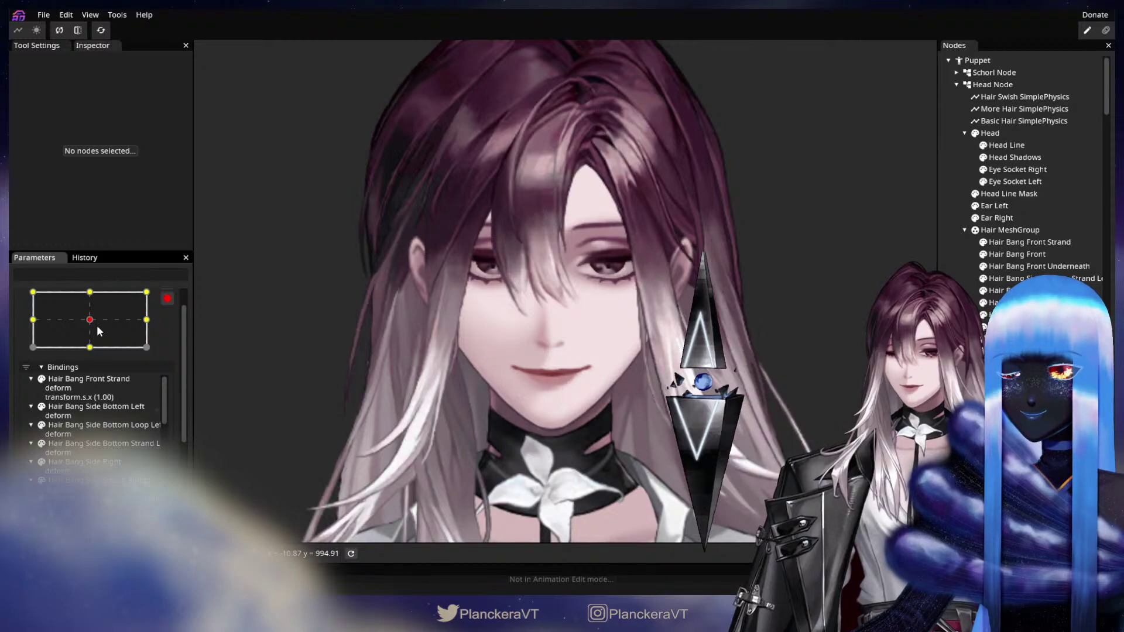
# Step: Move to the left-middle keypoint of Hair Tip Physics and select the Hair Bang Side Strand Right mesh for deforming
pyautogui.click(28, 311)
pyautogui.scroll(2, 565, 306)
pyautogui.moveTo(565, 306); pyautogui.dragTo(740, 160)
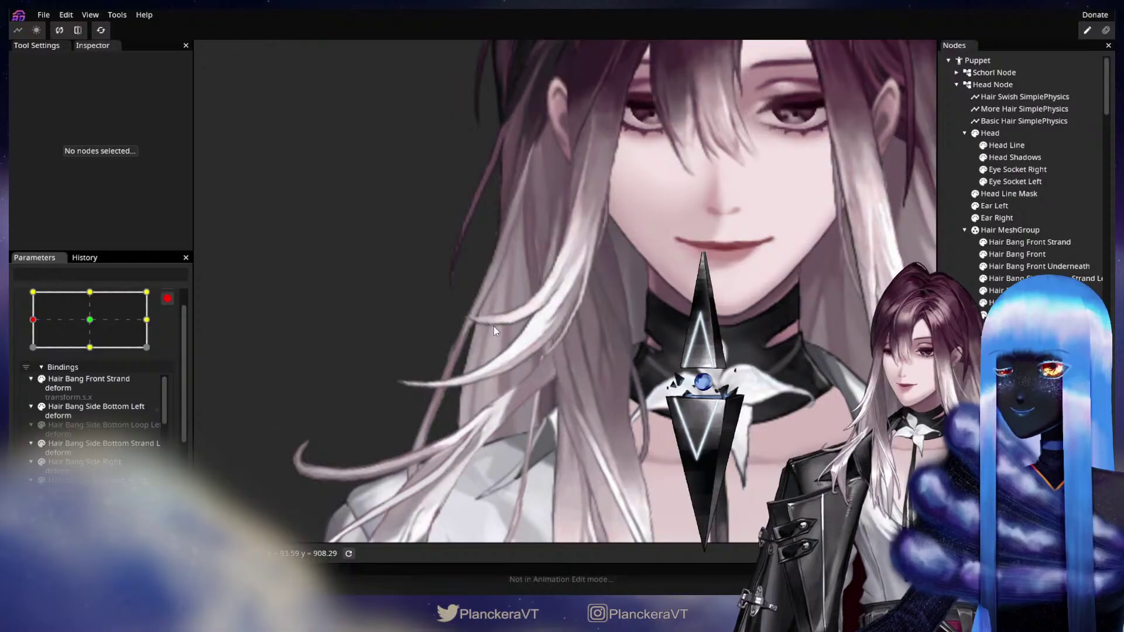
pyautogui.scroll(1, 493, 326)
pyautogui.moveTo(536, 364); pyautogui.dragTo(603, 360)
pyautogui.scroll(2, 613, 368)
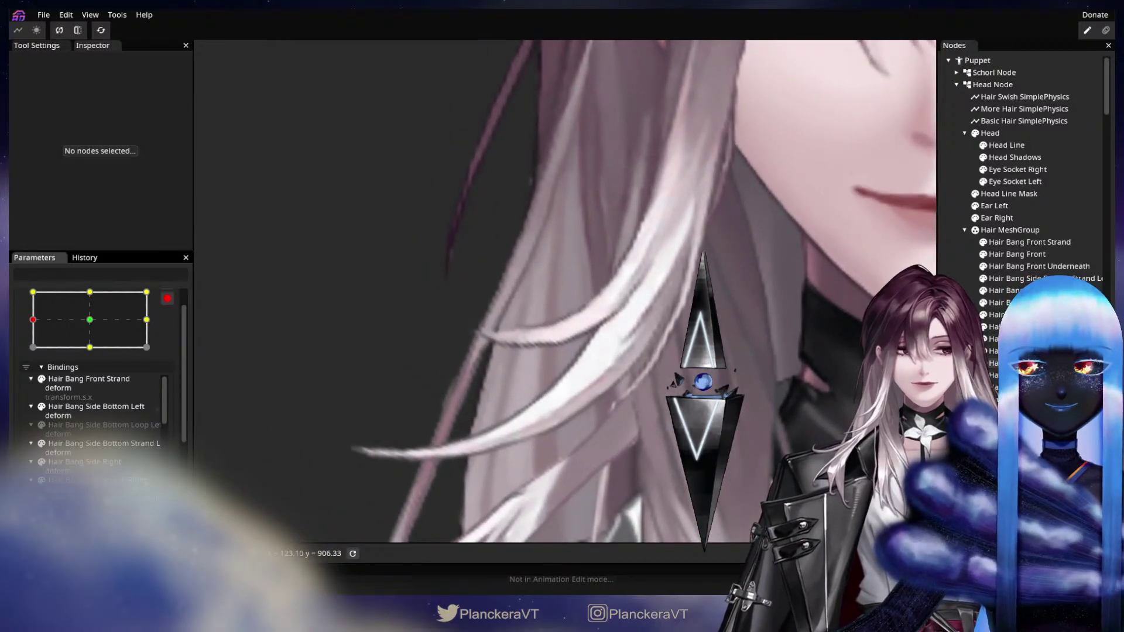
pyautogui.click(597, 358)
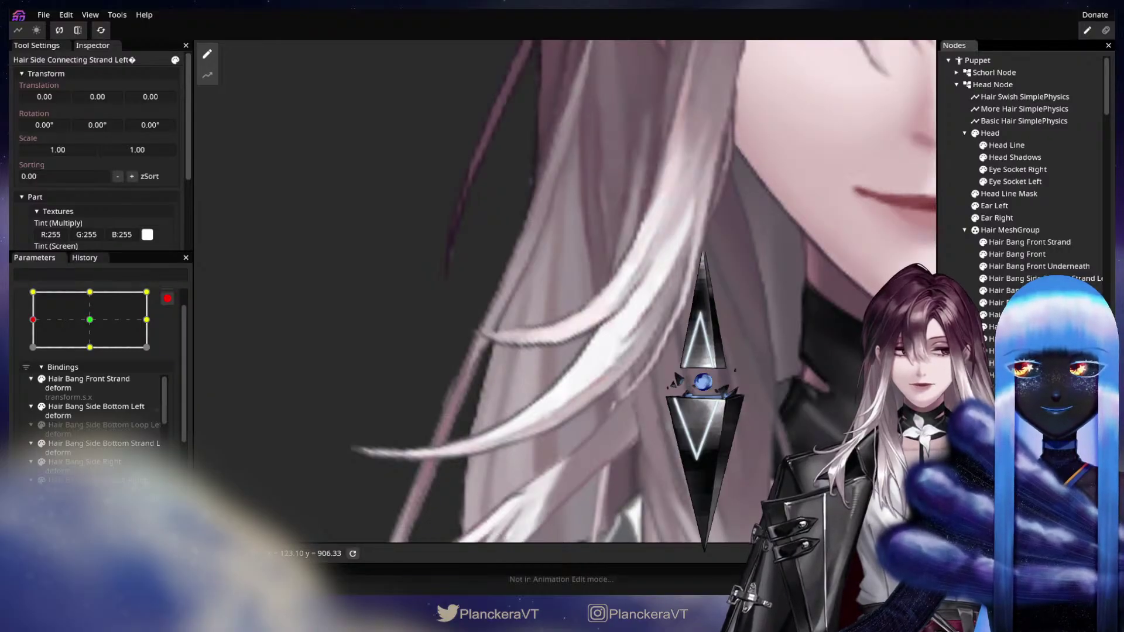
pyautogui.click(1045, 278)
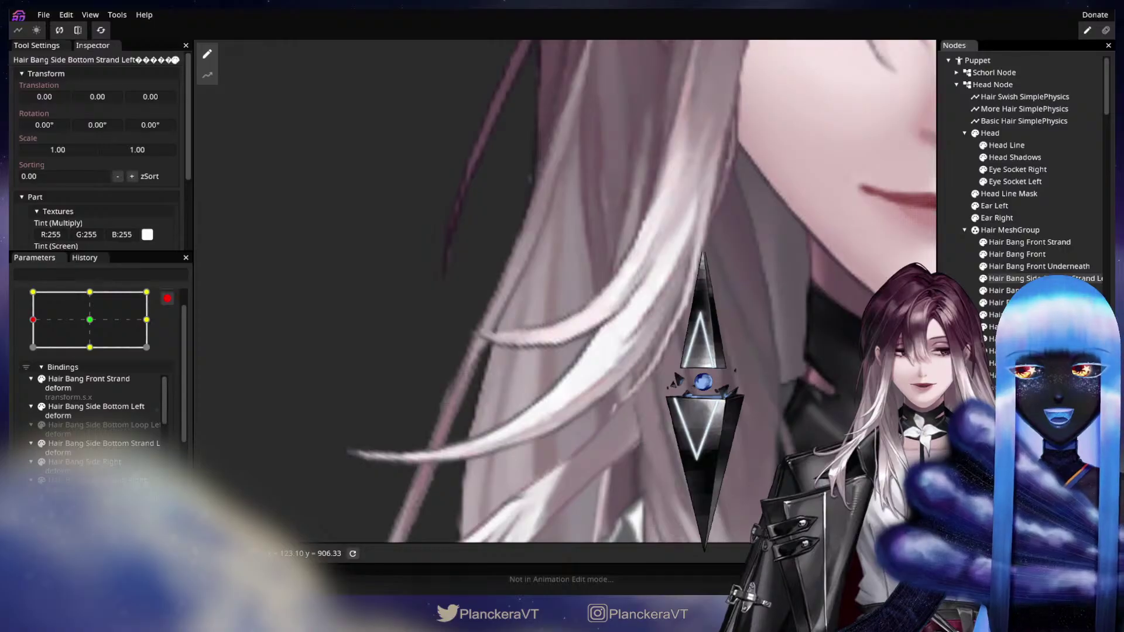
pyautogui.click(1030, 315)
pyautogui.click(1031, 339)
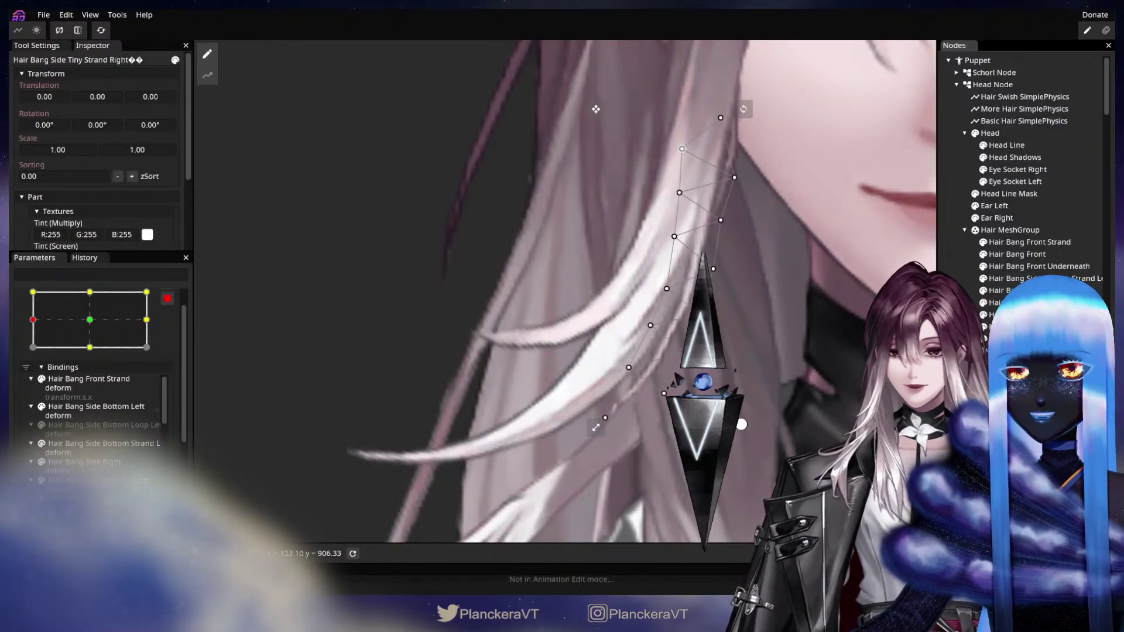
pyautogui.click(1025, 351)
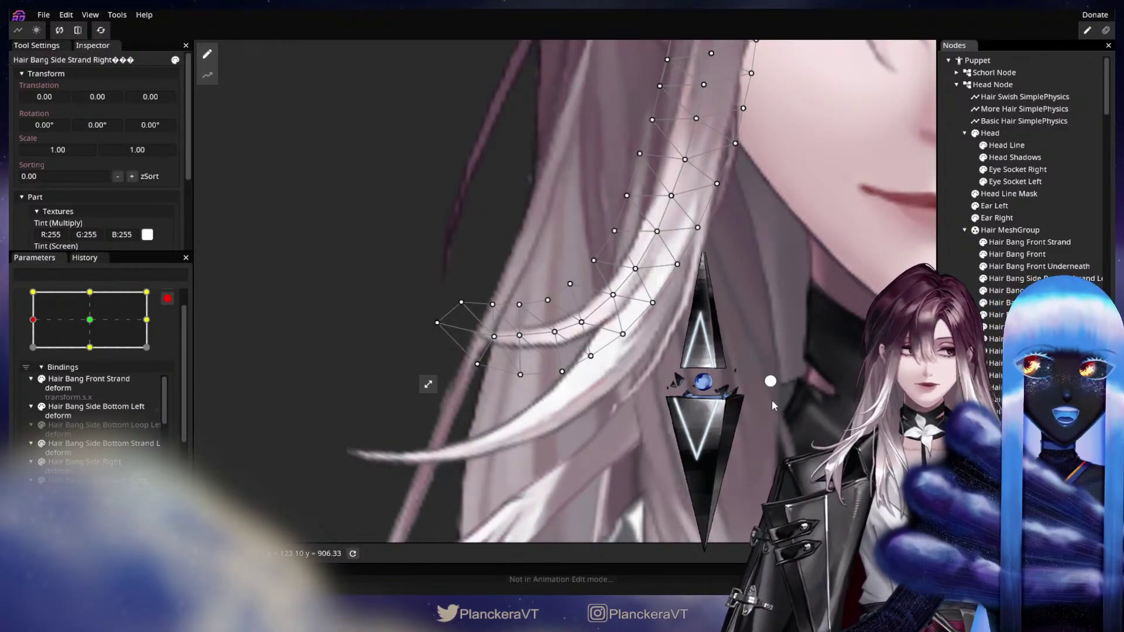
# Step: Adjust the upper-edge, lower-edge and tip vertices around the curled end of Hair Bang Side Strand Right to smooth its curve
pyautogui.moveTo(606, 387); pyautogui.dragTo(665, 375)
pyautogui.scroll(1, 665, 375)
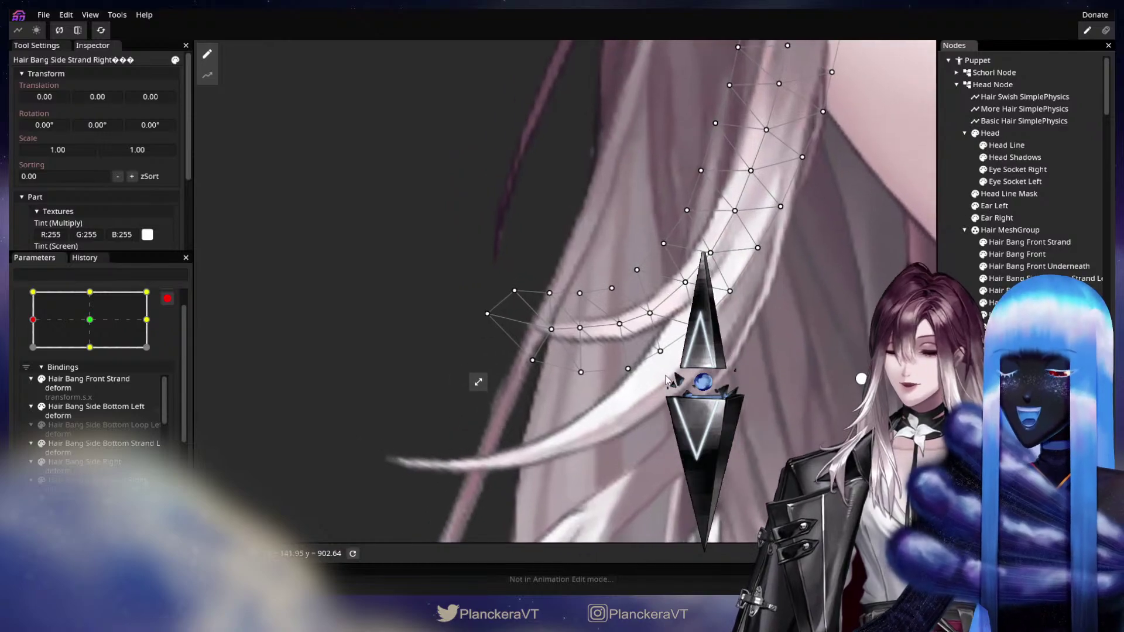
pyautogui.scroll(2, 666, 381)
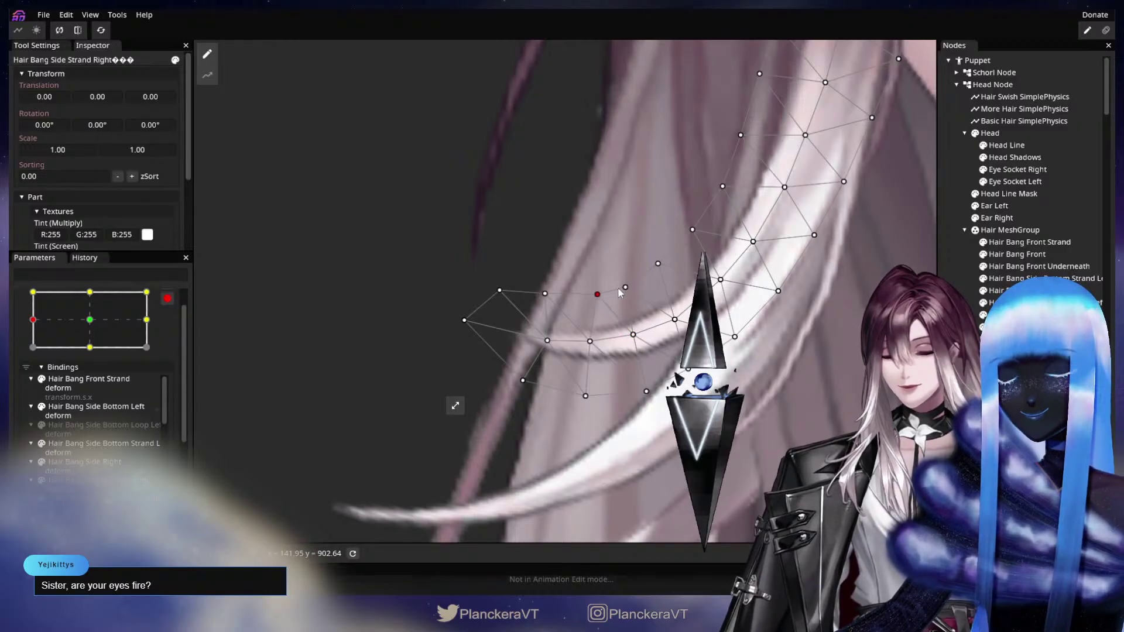
pyautogui.moveTo(625, 287); pyautogui.dragTo(642, 287)
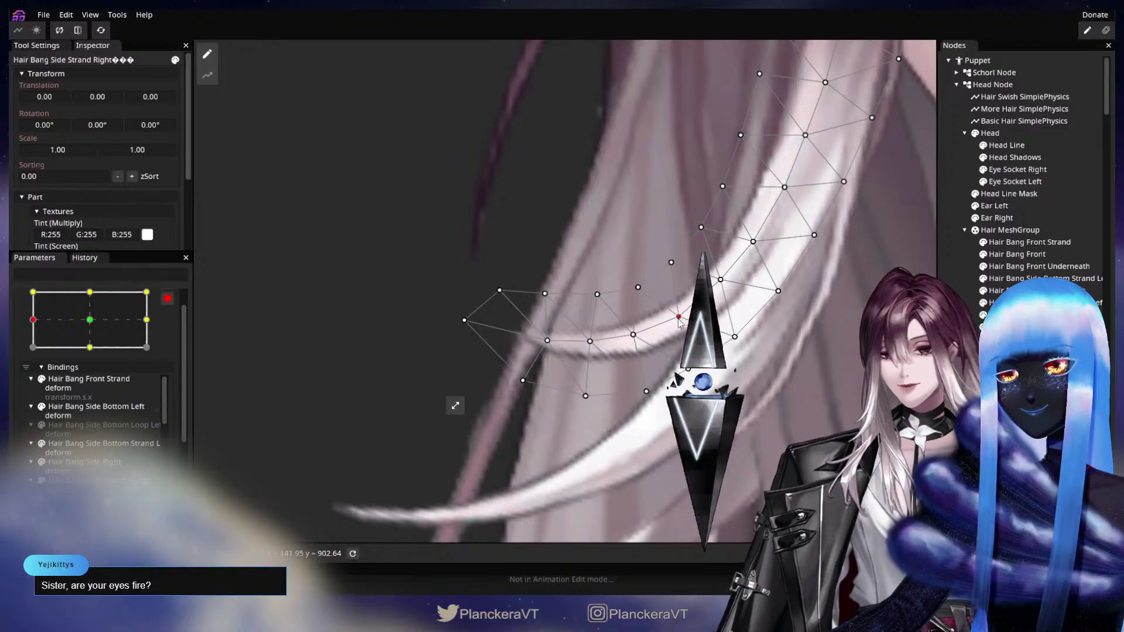
pyautogui.moveTo(647, 393); pyautogui.dragTo(624, 392)
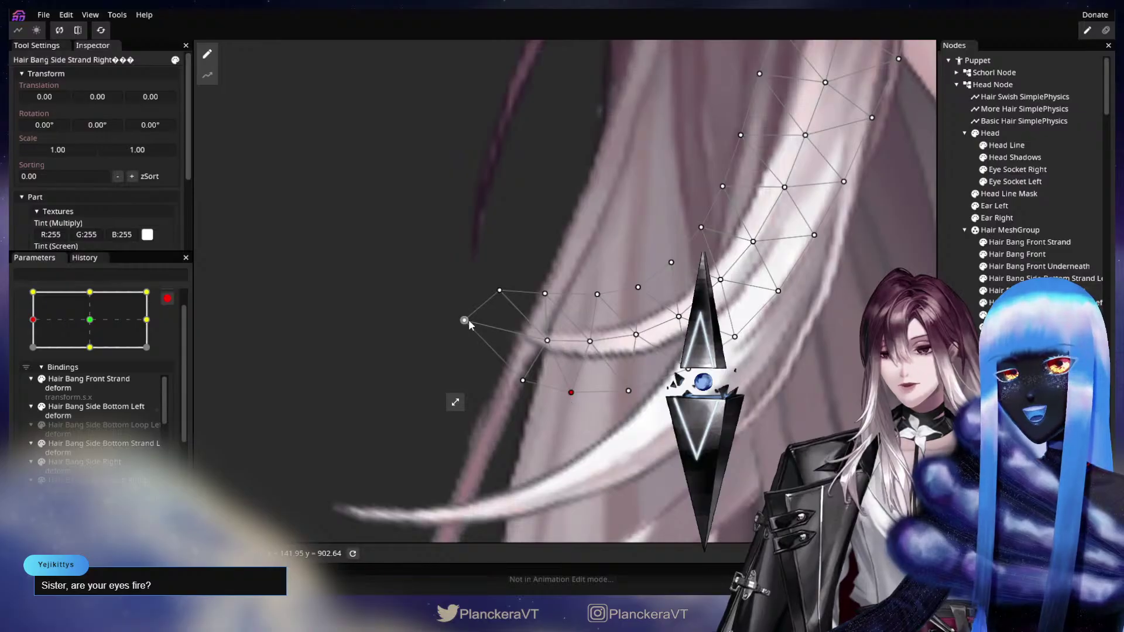
pyautogui.moveTo(466, 320); pyautogui.dragTo(474, 317)
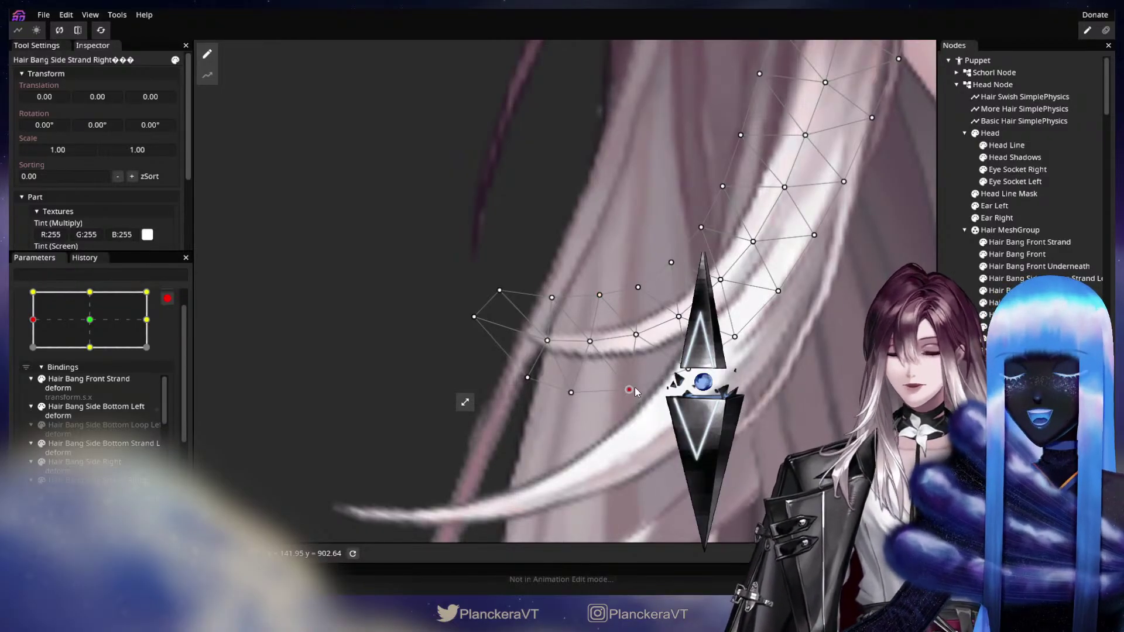
pyautogui.moveTo(635, 387); pyautogui.dragTo(634, 387)
pyautogui.click(682, 371)
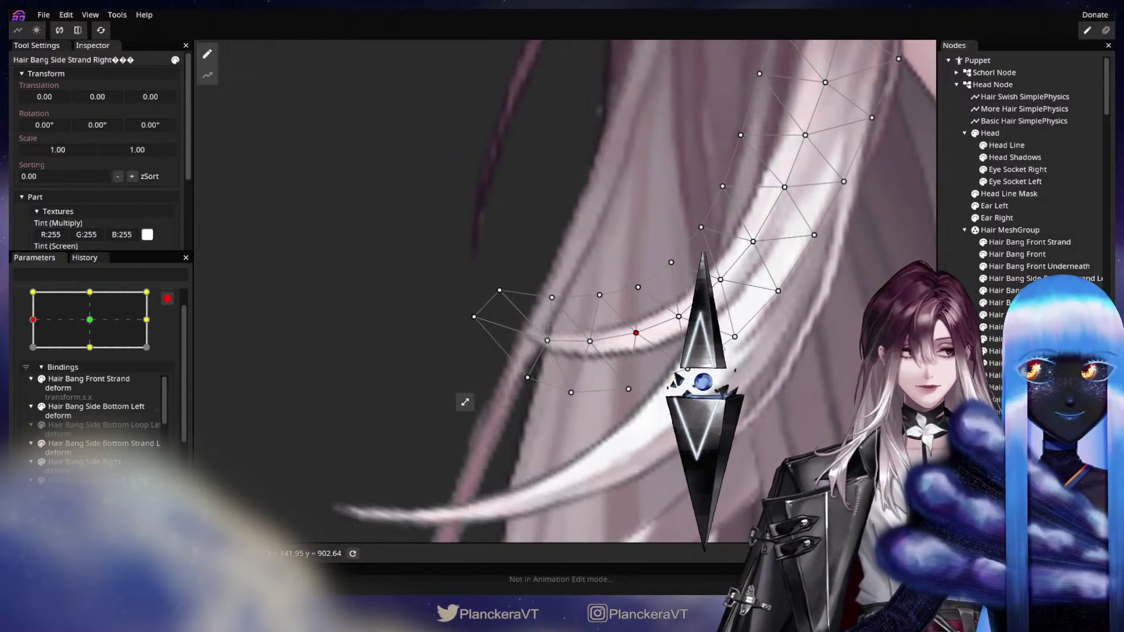
# Step: Fine-tune the inner-edge vertex where Hair Bang Side Strand Right begins to bend, and deselect the strand
pyautogui.moveTo(465, 402); pyautogui.dragTo(427, 465)
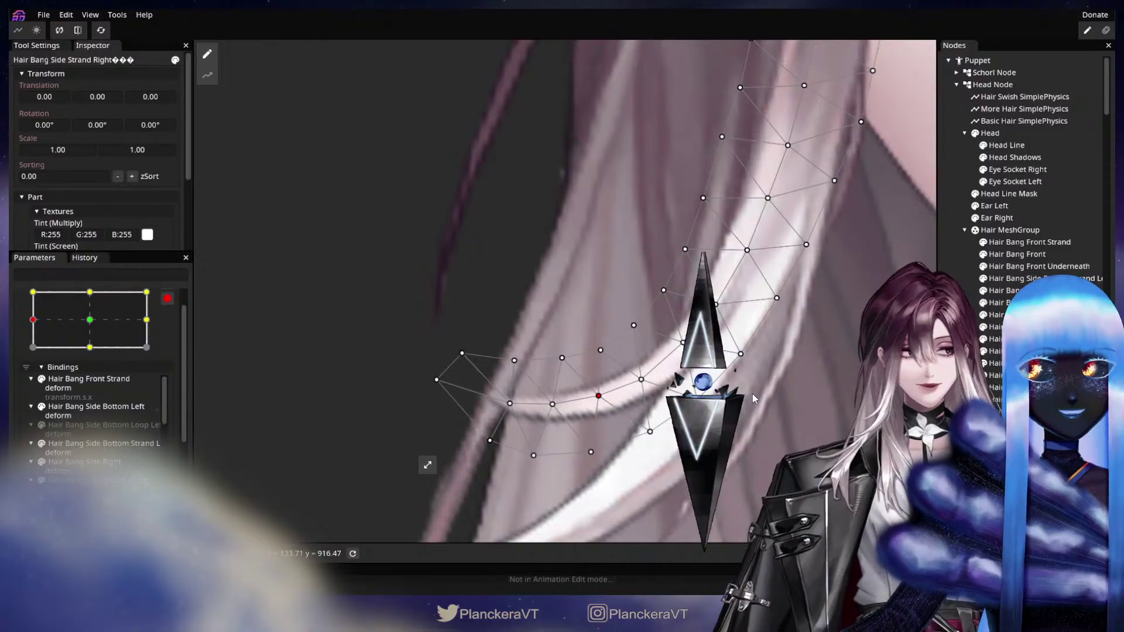
pyautogui.moveTo(428, 465); pyautogui.dragTo(354, 490)
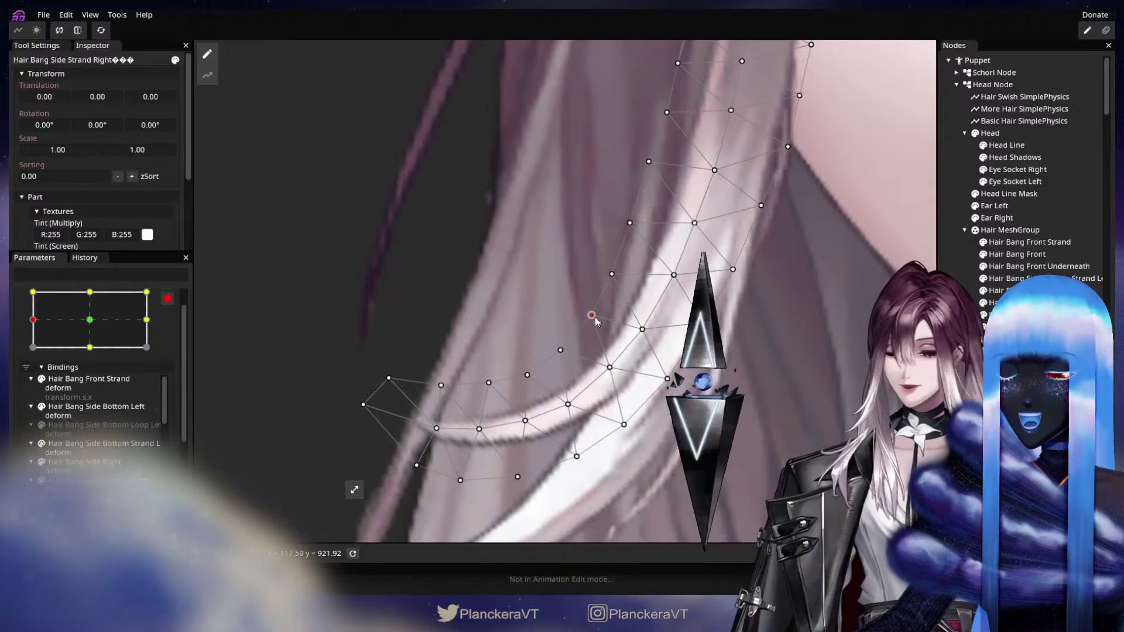
pyautogui.moveTo(622, 316); pyautogui.dragTo(572, 377)
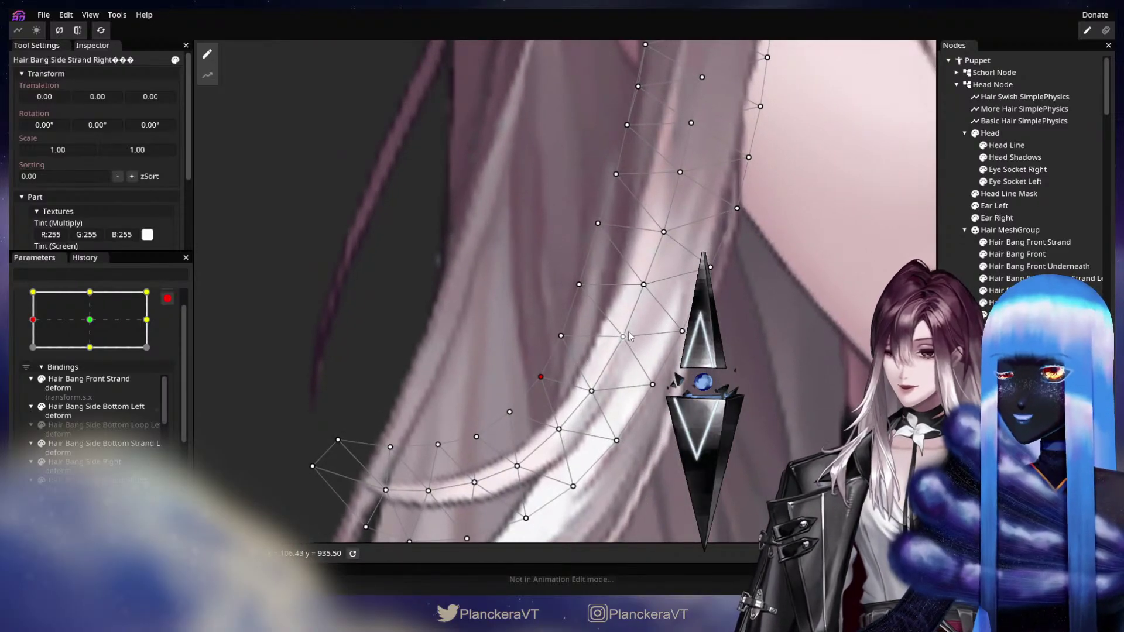
pyautogui.scroll(-3, 736, 423)
pyautogui.scroll(-2, 735, 425)
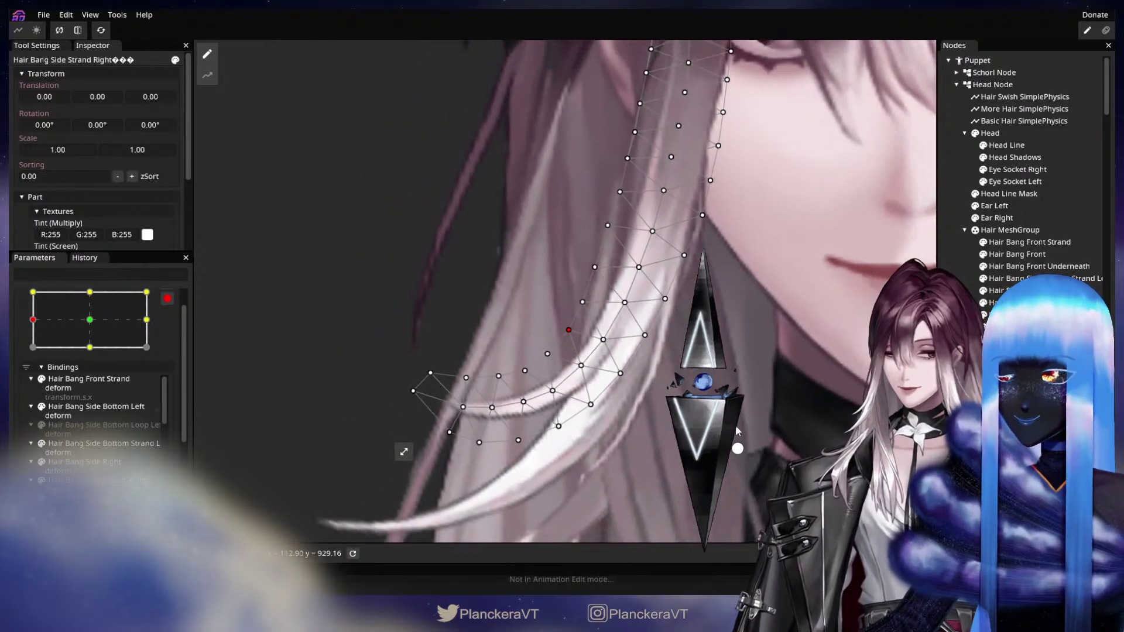
pyautogui.press('Escape')
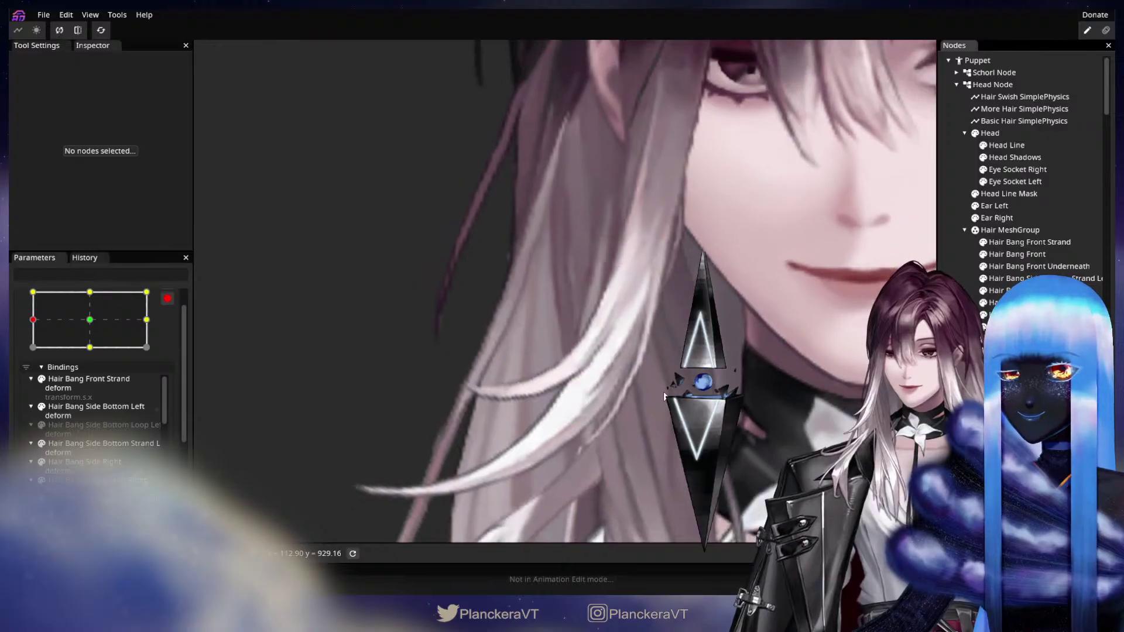
# Step: Select Hair Bang Side Right and adjust the lower-edge vertices along its curved tip, then deselect it
pyautogui.scroll(-3, 667, 396)
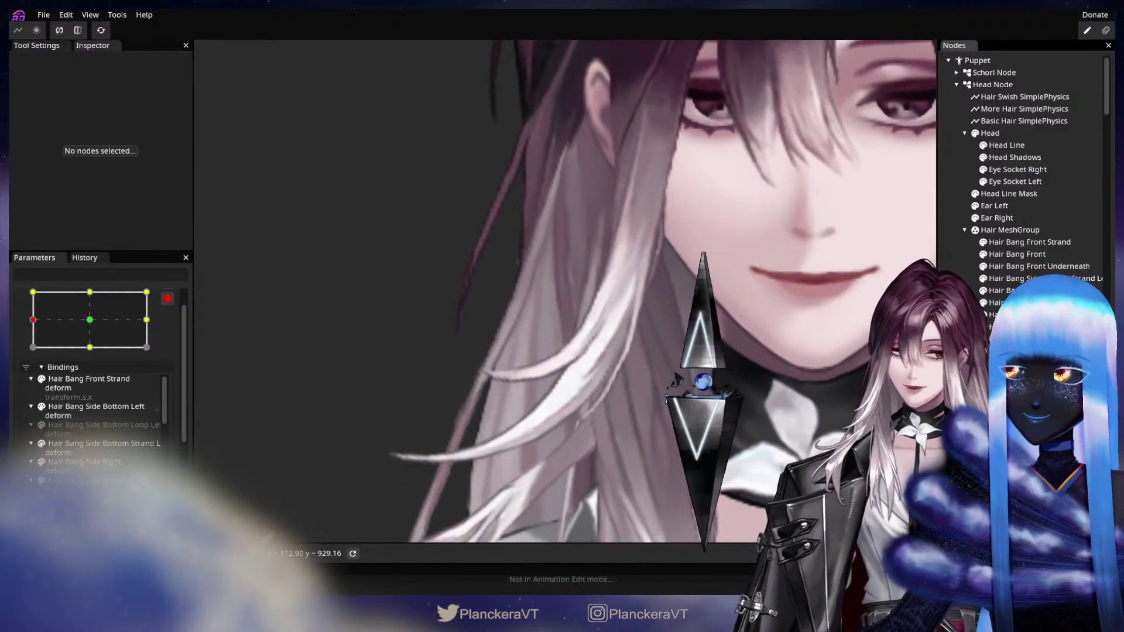
pyautogui.scroll(2, 664, 409)
pyautogui.scroll(3, 664, 418)
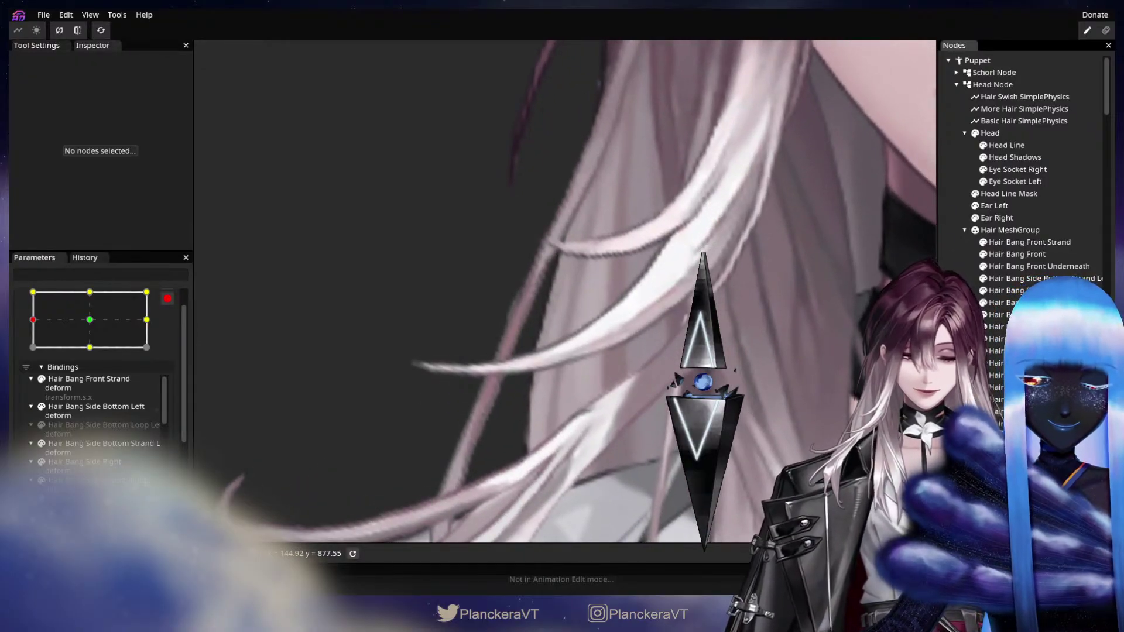
pyautogui.click(392, 393)
pyautogui.scroll(3, 623, 394)
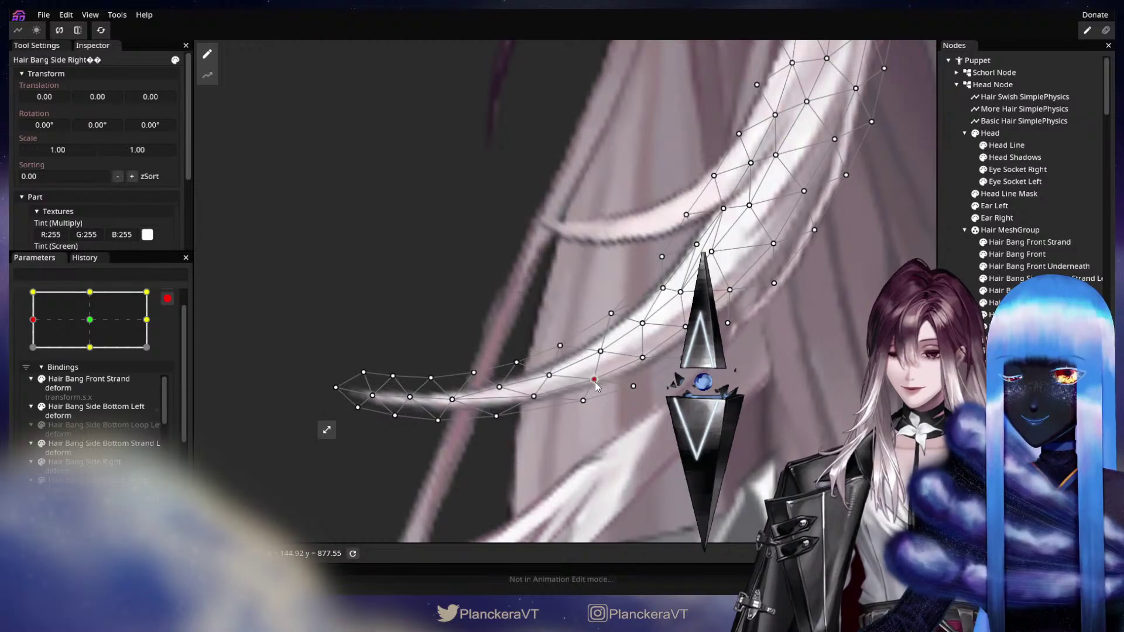
pyautogui.moveTo(584, 410); pyautogui.dragTo(793, 287)
pyautogui.click(850, 359)
pyautogui.moveTo(736, 360); pyautogui.dragTo(772, 315)
pyautogui.moveTo(778, 370); pyautogui.dragTo(815, 376)
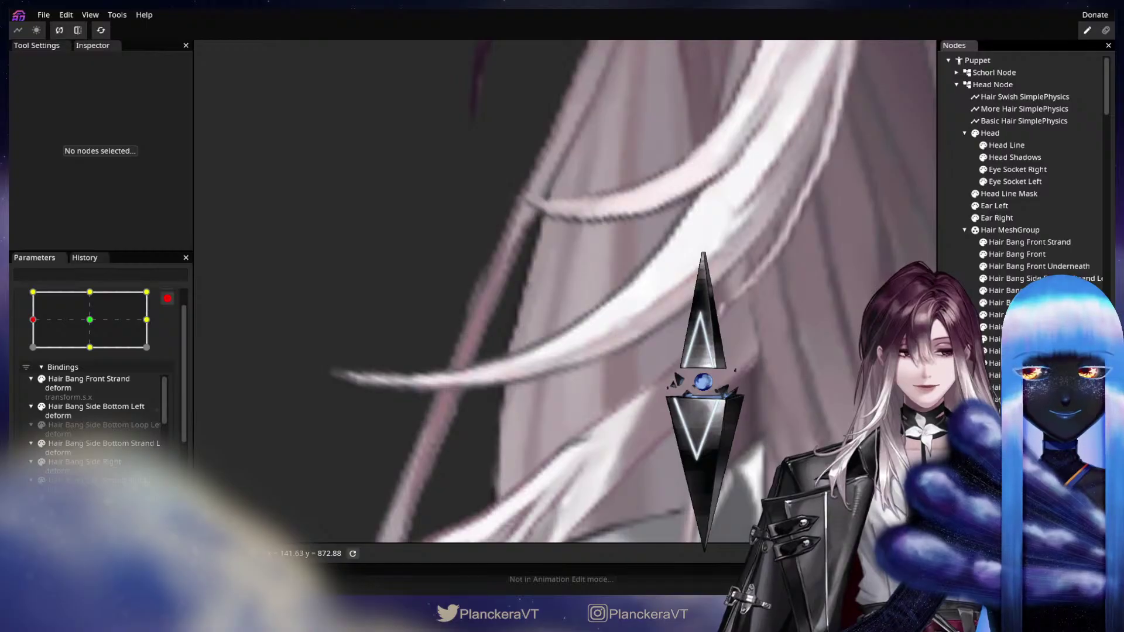
# Step: Reselect Hair Bang Side Right, nudge the vertex just inside the lower edge of its bend, and deselect it
pyautogui.click(609, 316)
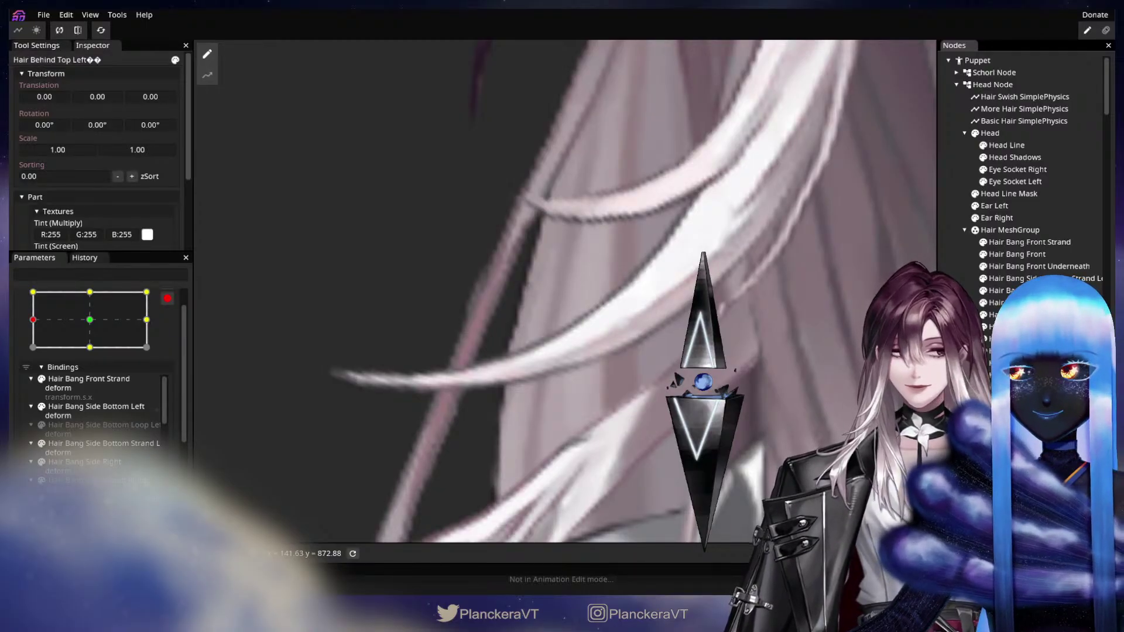
pyautogui.click(696, 292)
pyautogui.scroll(3, 642, 371)
pyautogui.click(638, 346)
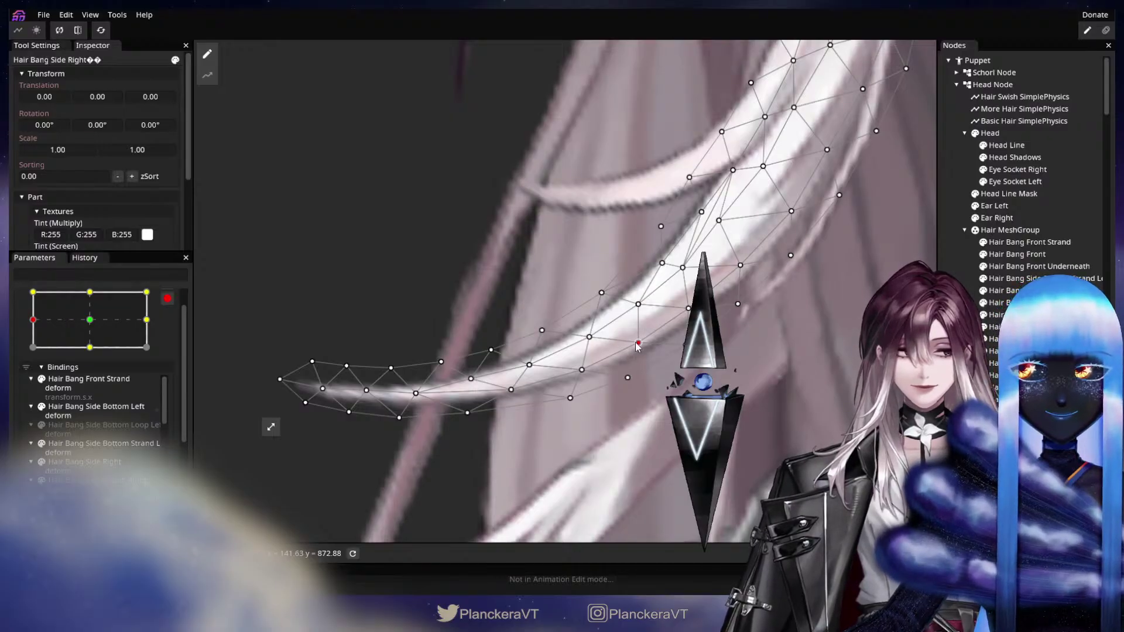
pyautogui.click(828, 344)
pyautogui.scroll(-4, 662, 379)
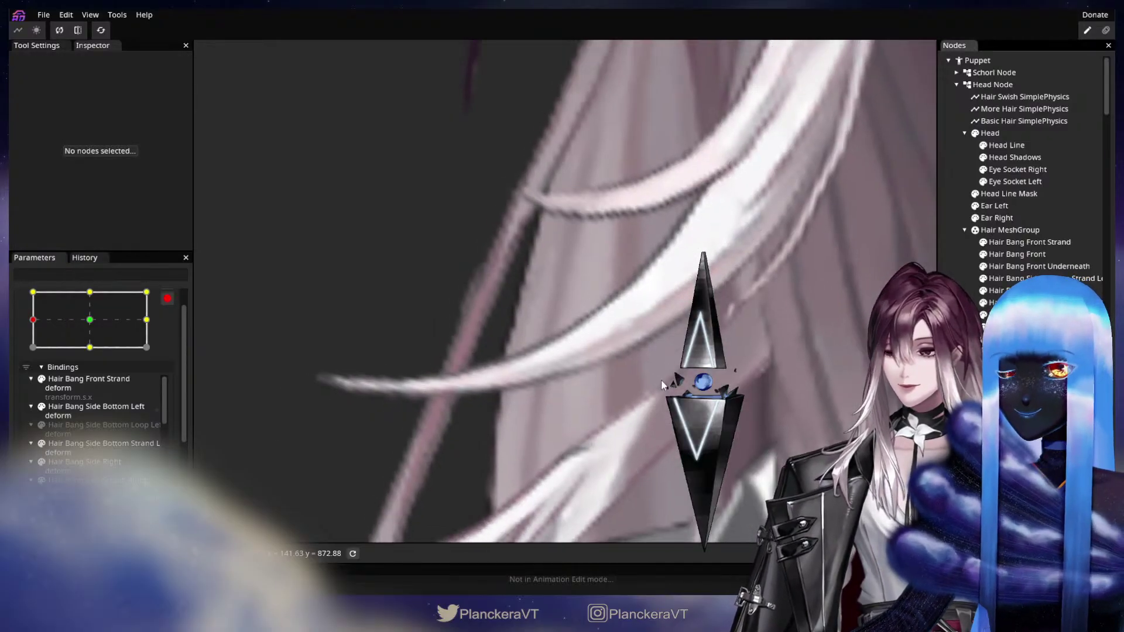
# Step: Select Hair Bang Side Tiny Strand Right and nudge its lowest tip vertex slightly toward the face
pyautogui.scroll(-6, 668, 389)
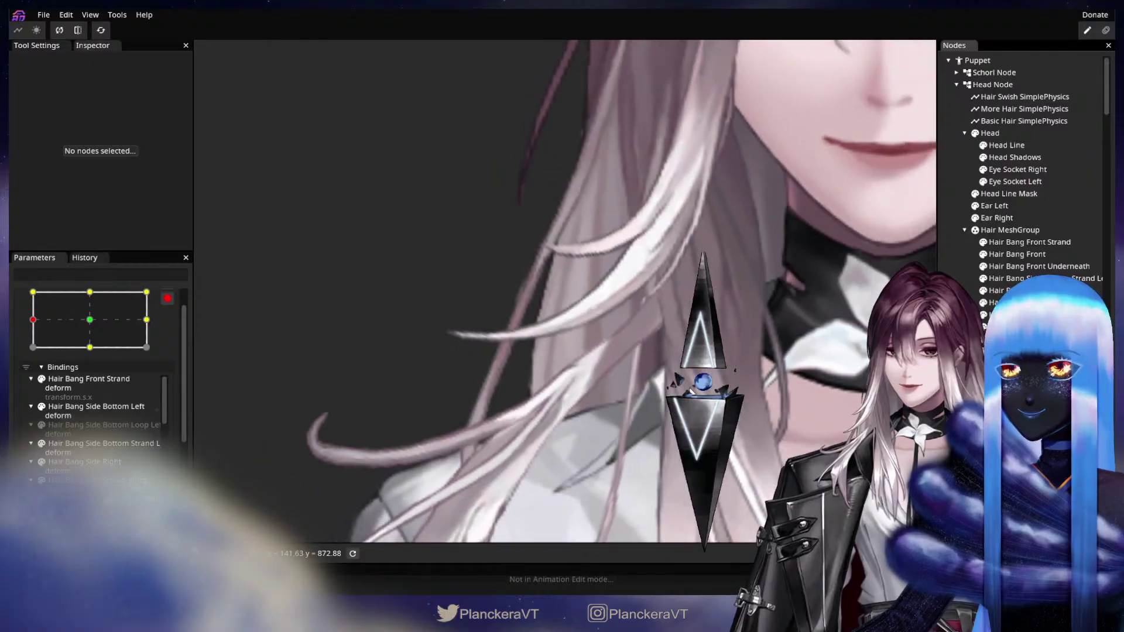
pyautogui.scroll(5, 668, 364)
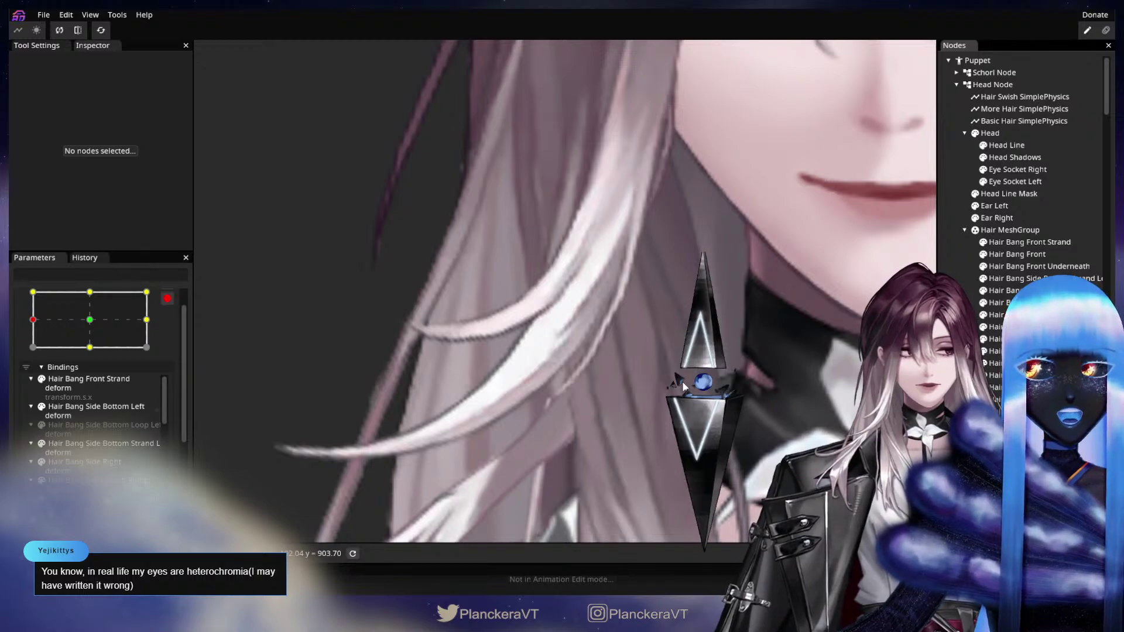
pyautogui.scroll(3, 683, 387)
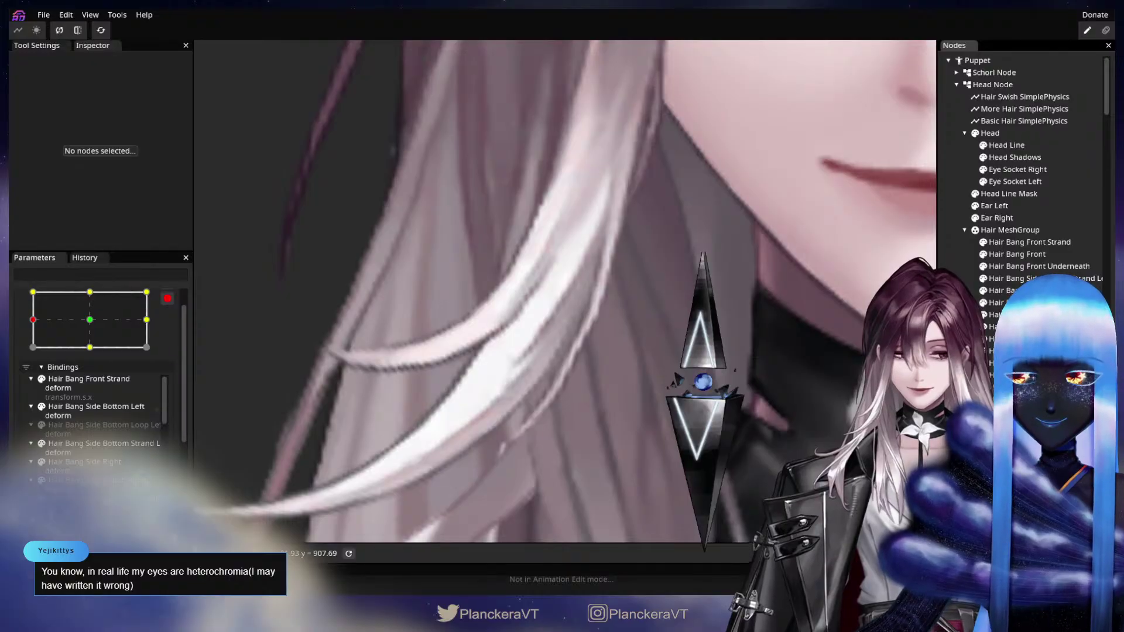
pyautogui.click(1019, 351)
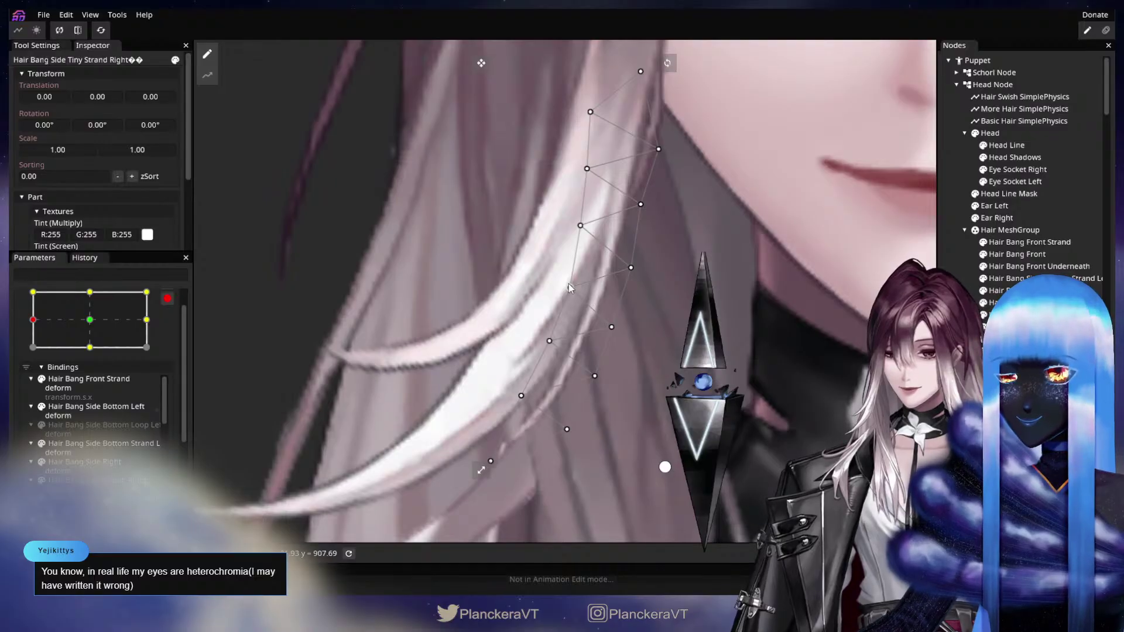
pyautogui.click(823, 350)
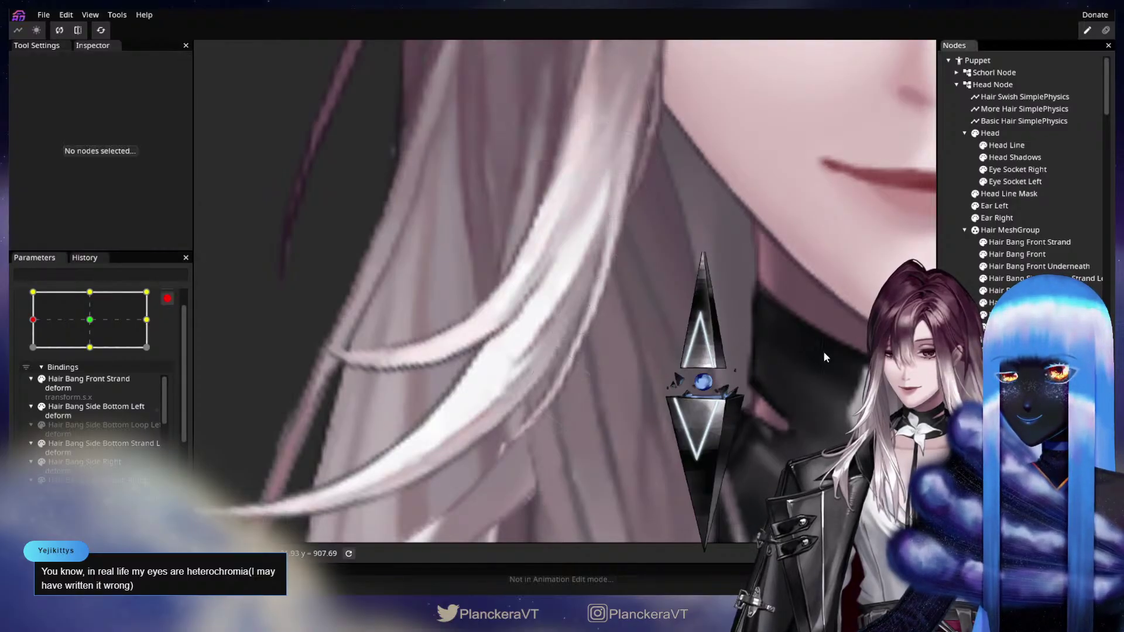
pyautogui.moveTo(823, 350); pyautogui.dragTo(904, 289)
pyautogui.scroll(-1, 771, 348)
pyautogui.scroll(1, 772, 351)
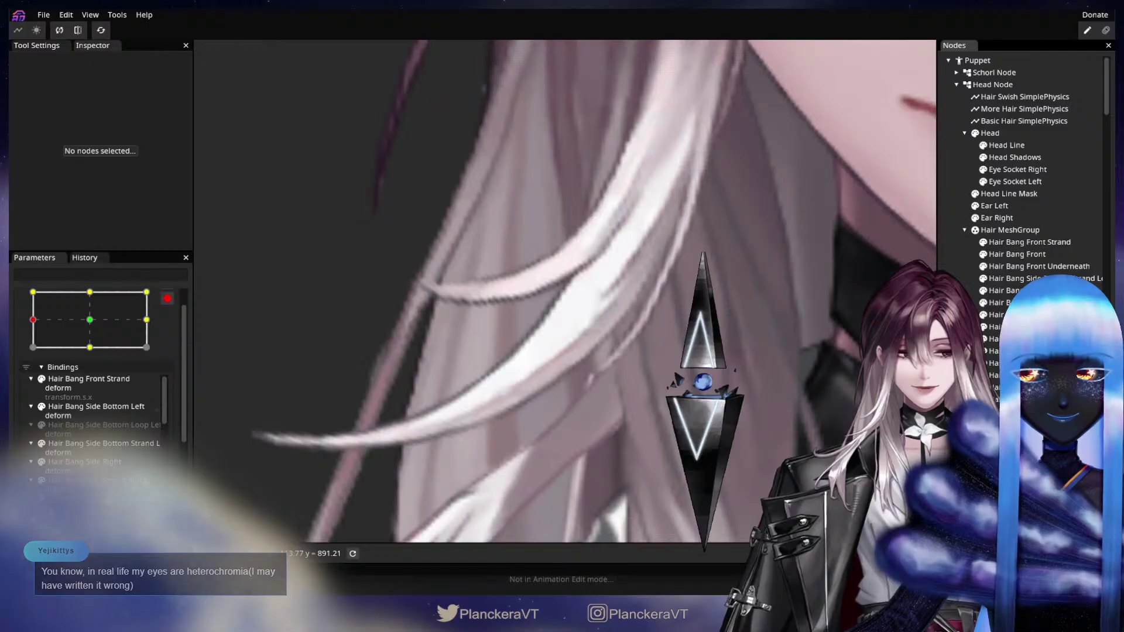
pyautogui.click(588, 389)
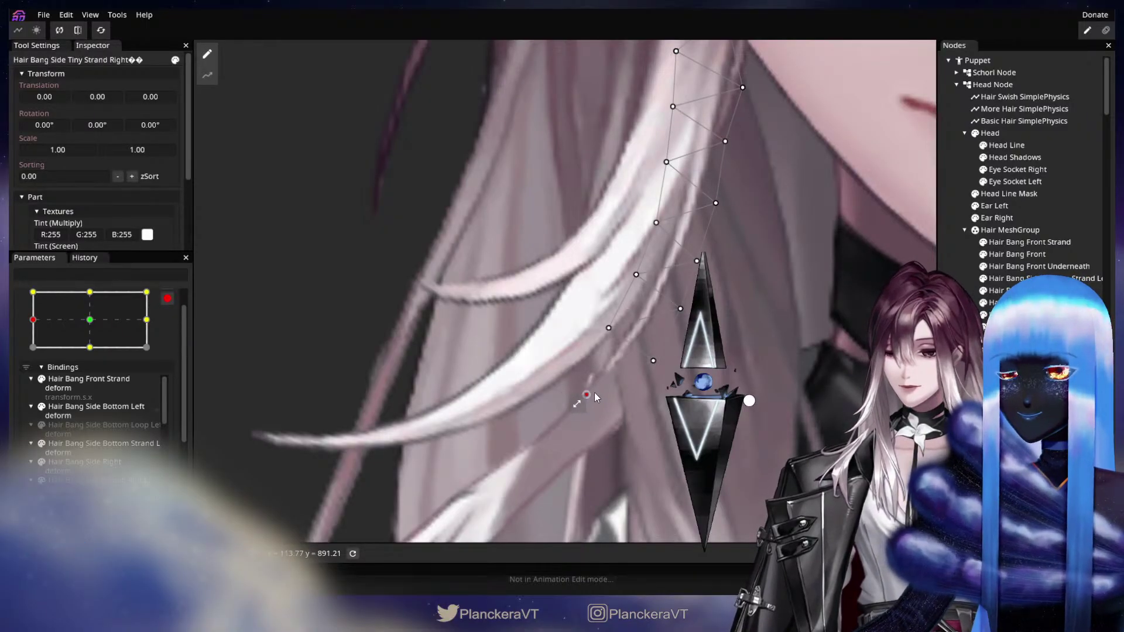
pyautogui.moveTo(592, 389); pyautogui.dragTo(640, 326)
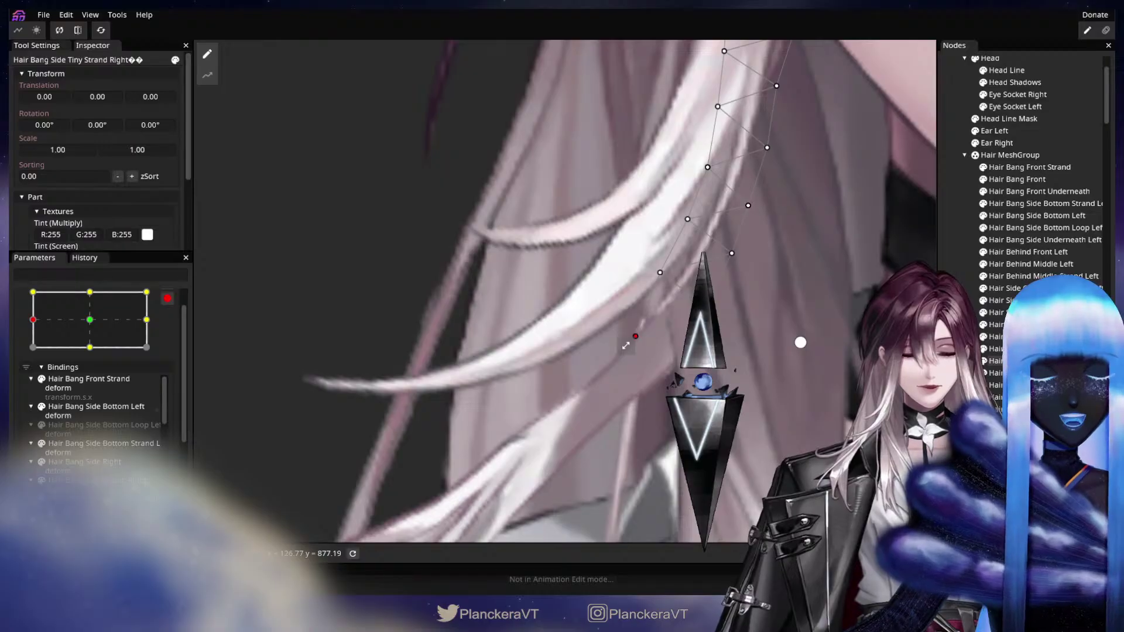
pyautogui.click(1019, 386)
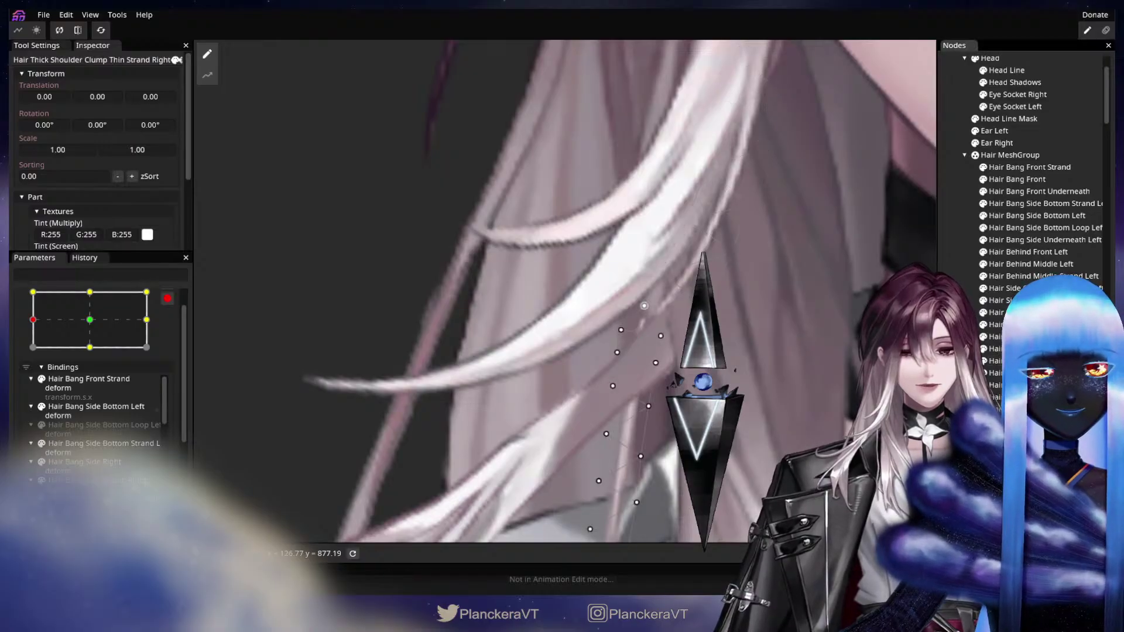
pyautogui.click(206, 79)
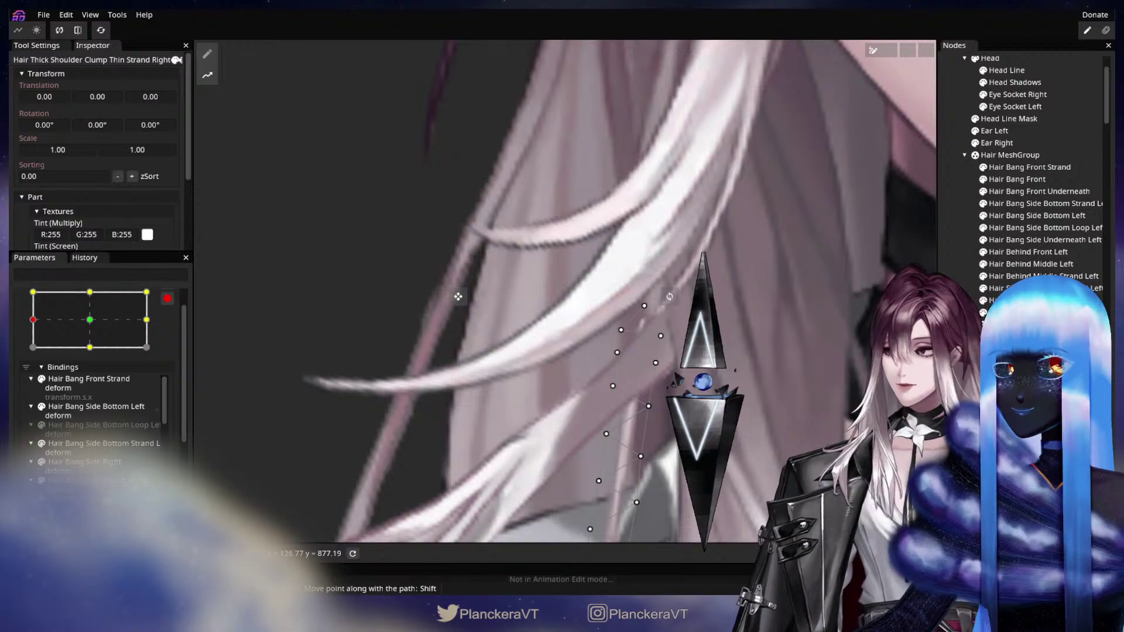
pyautogui.scroll(-4, 809, 301)
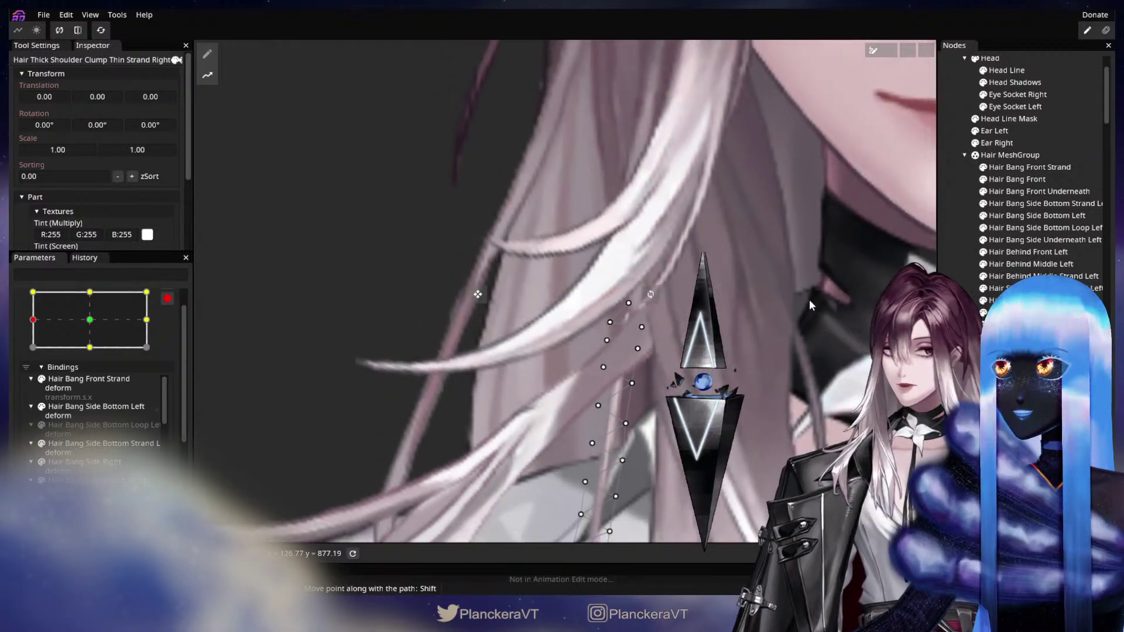
pyautogui.moveTo(781, 309); pyautogui.dragTo(658, 460)
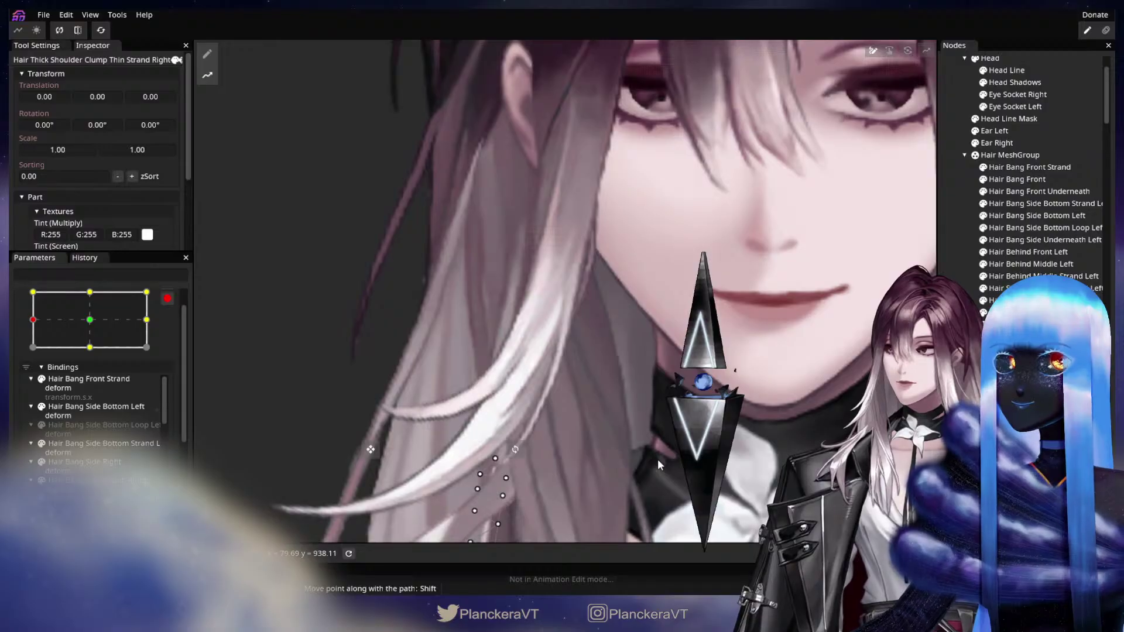
pyautogui.moveTo(658, 458); pyautogui.dragTo(740, 350)
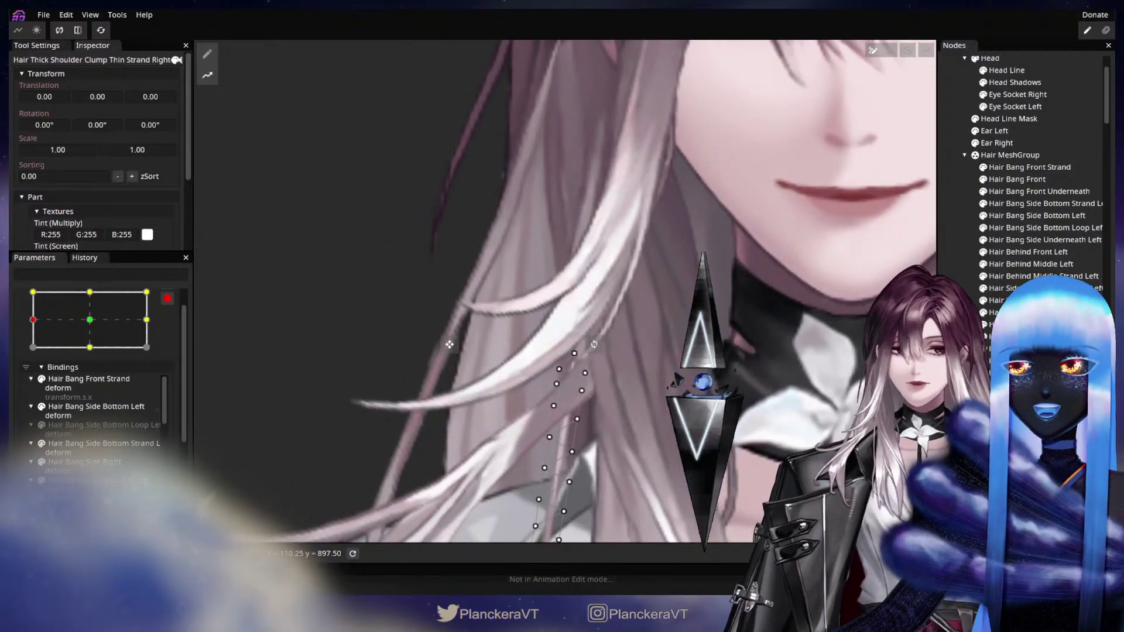
pyautogui.click(740, 350)
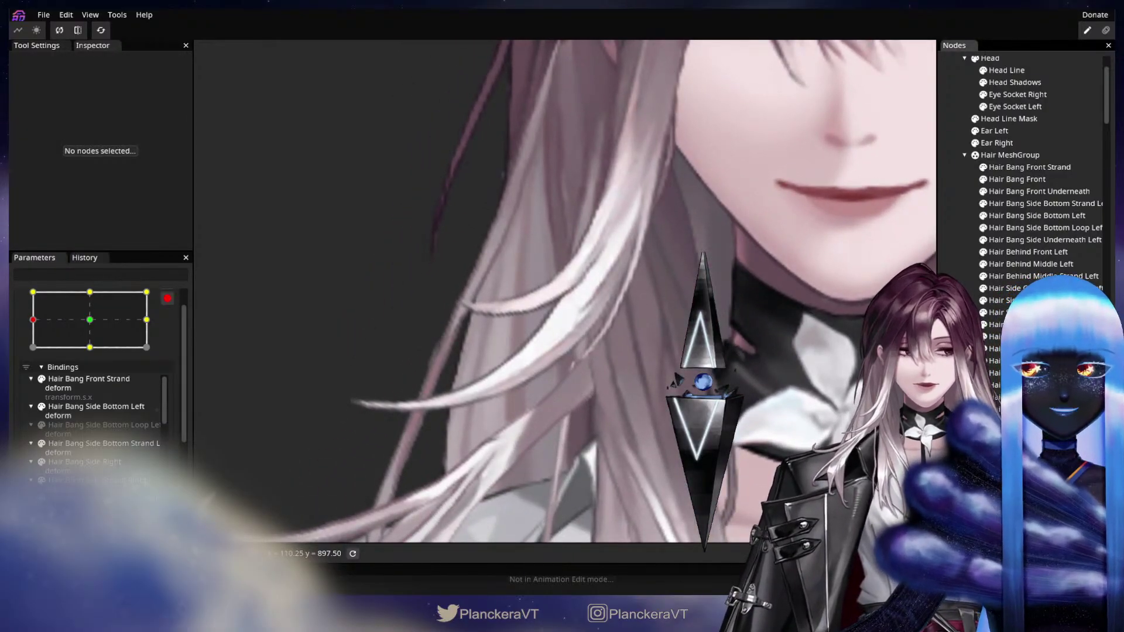
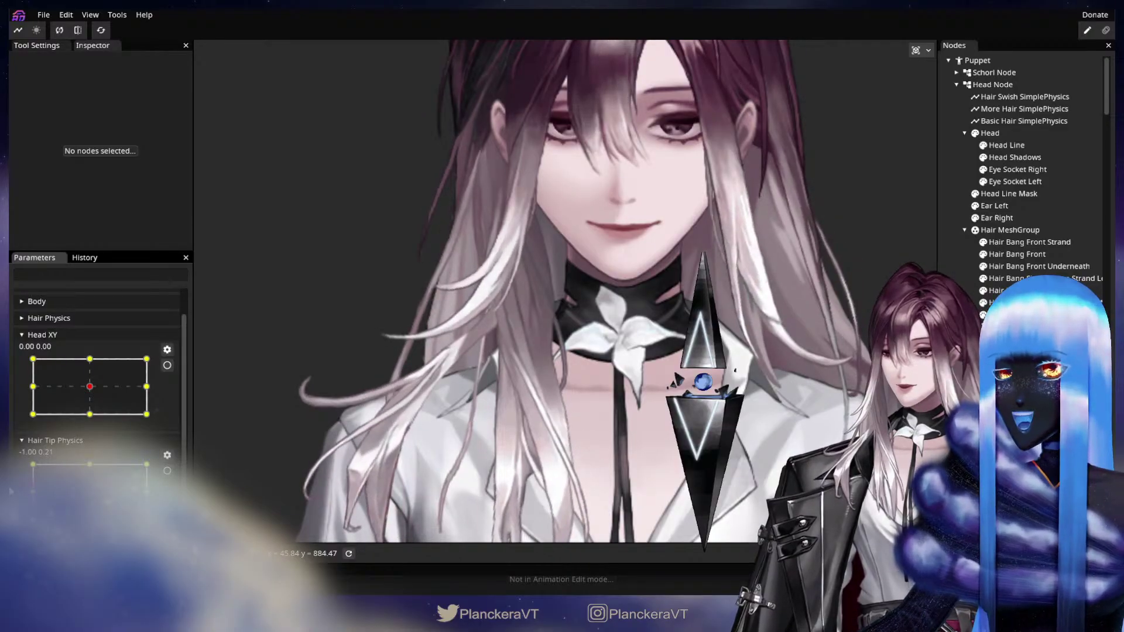
# Step: Arm the Hair Tip Physics parameter for editing and select Hair Thick Shoulder Clump Thin Strand Right for brush deformation
pyautogui.click(167, 471)
pyautogui.moveTo(520, 419); pyautogui.dragTo(622, 406)
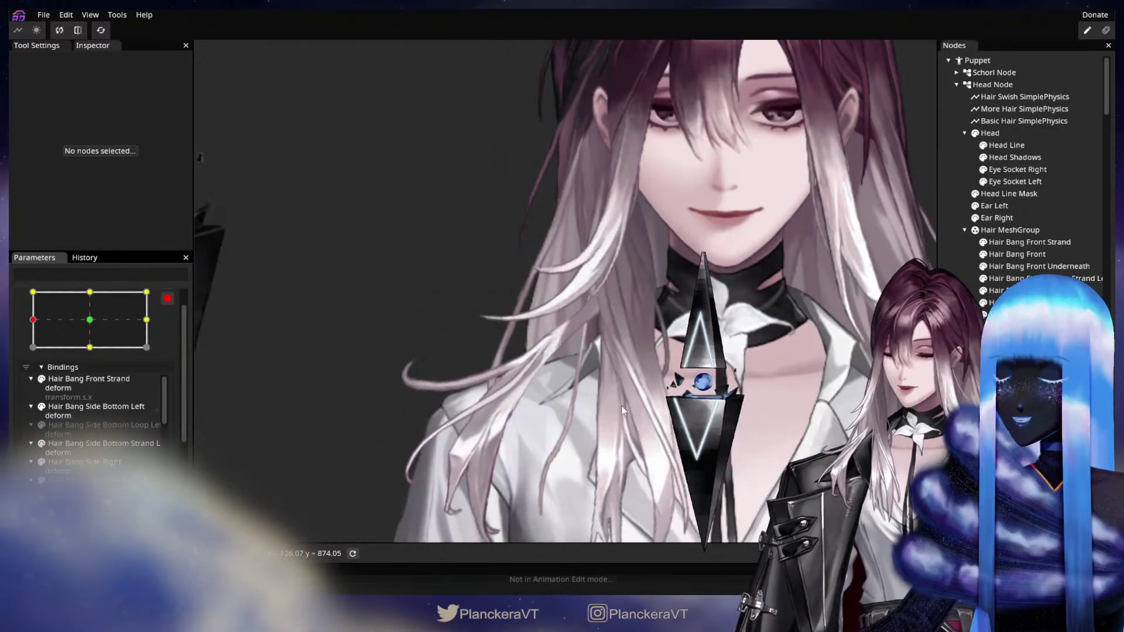
pyautogui.scroll(5, 621, 409)
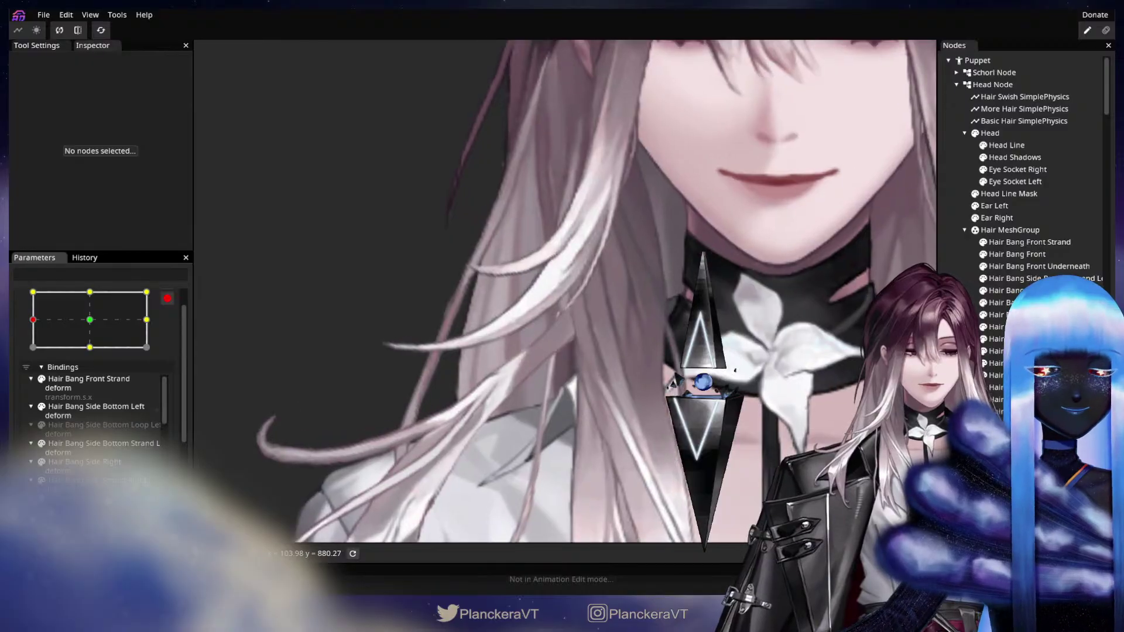
pyautogui.click(540, 437)
pyautogui.scroll(2, 540, 436)
pyautogui.click(207, 96)
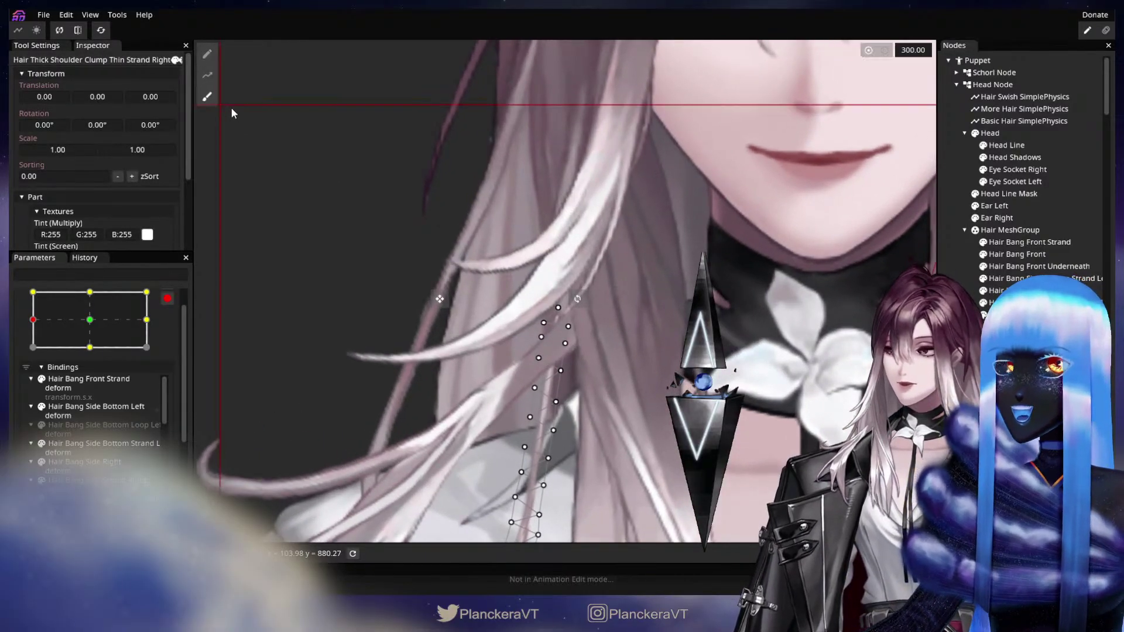
# Step: Set the Circle Brush size to 29, brush the upper-end vertices of the thin shoulder strand into shape, and deselect it
pyautogui.moveTo(806, 89); pyautogui.dragTo(424, 191)
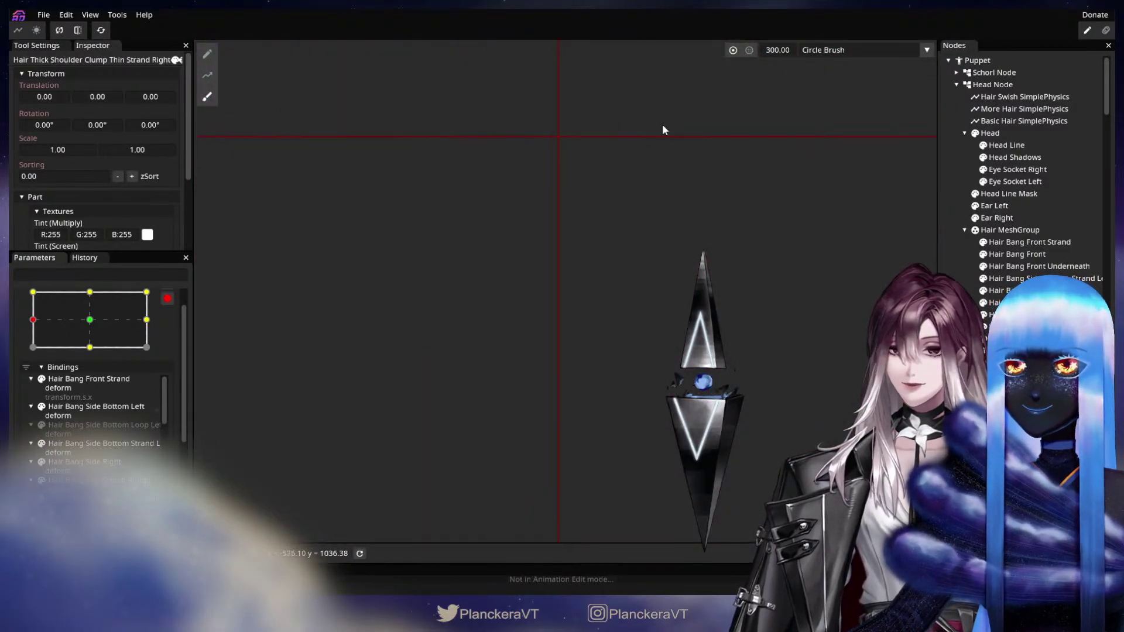
pyautogui.moveTo(767, 50)
pyautogui.mouseDown()
pyautogui.moveTo(629, 72)
pyautogui.moveTo(538, 188)
pyautogui.mouseUp()
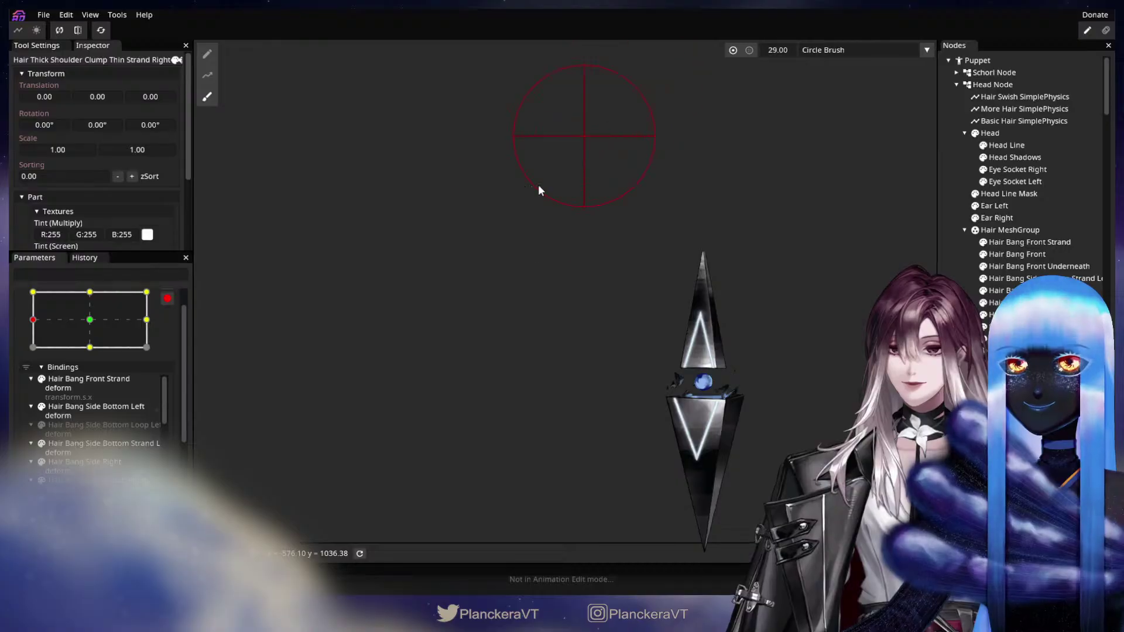
pyautogui.moveTo(692, 243); pyautogui.dragTo(854, 204)
pyautogui.moveTo(562, 263); pyautogui.dragTo(843, 189)
pyautogui.moveTo(293, 322)
pyautogui.mouseDown()
pyautogui.moveTo(602, 272)
pyautogui.moveTo(671, 224)
pyautogui.mouseUp()
pyautogui.scroll(-3, 653, 278)
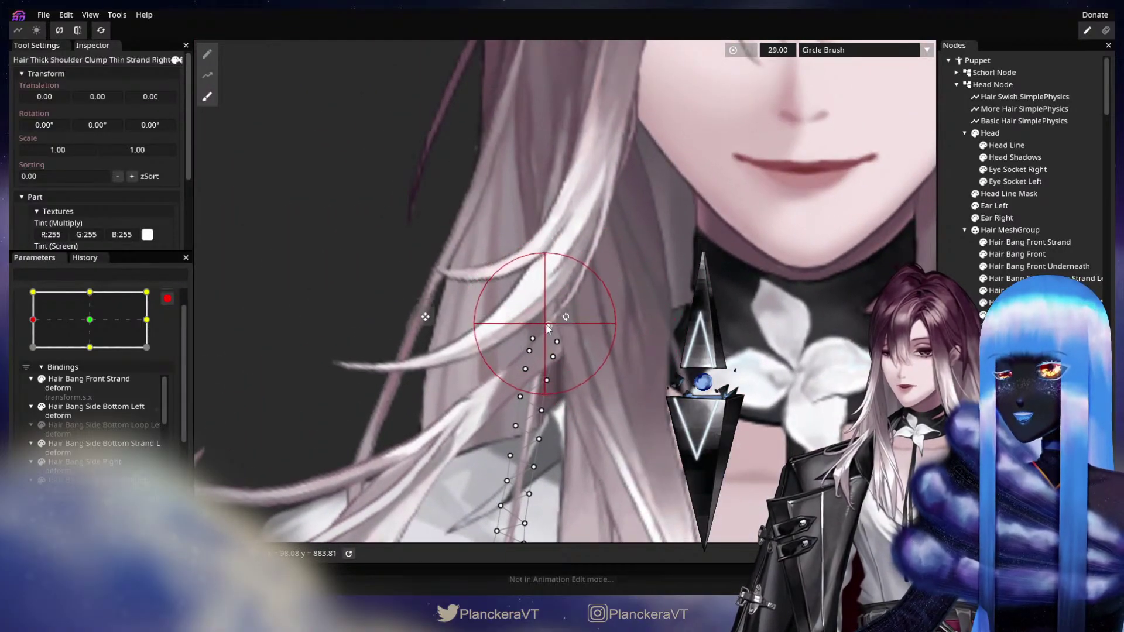
pyautogui.moveTo(541, 320); pyautogui.dragTo(541, 328)
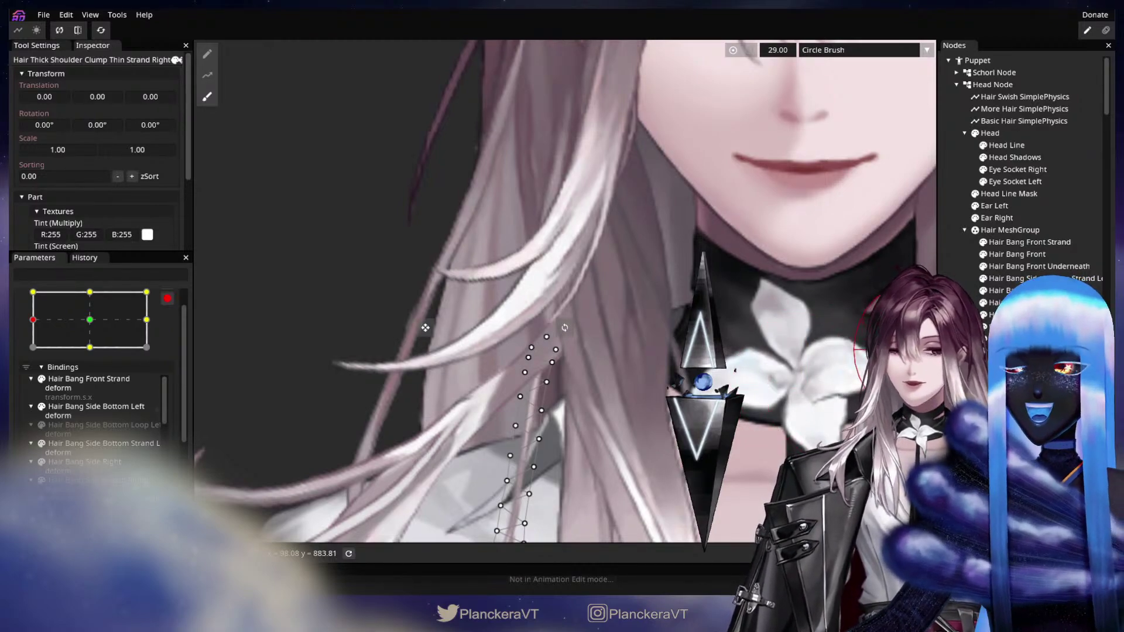
pyautogui.click(1022, 409)
pyautogui.scroll(-5, 733, 300)
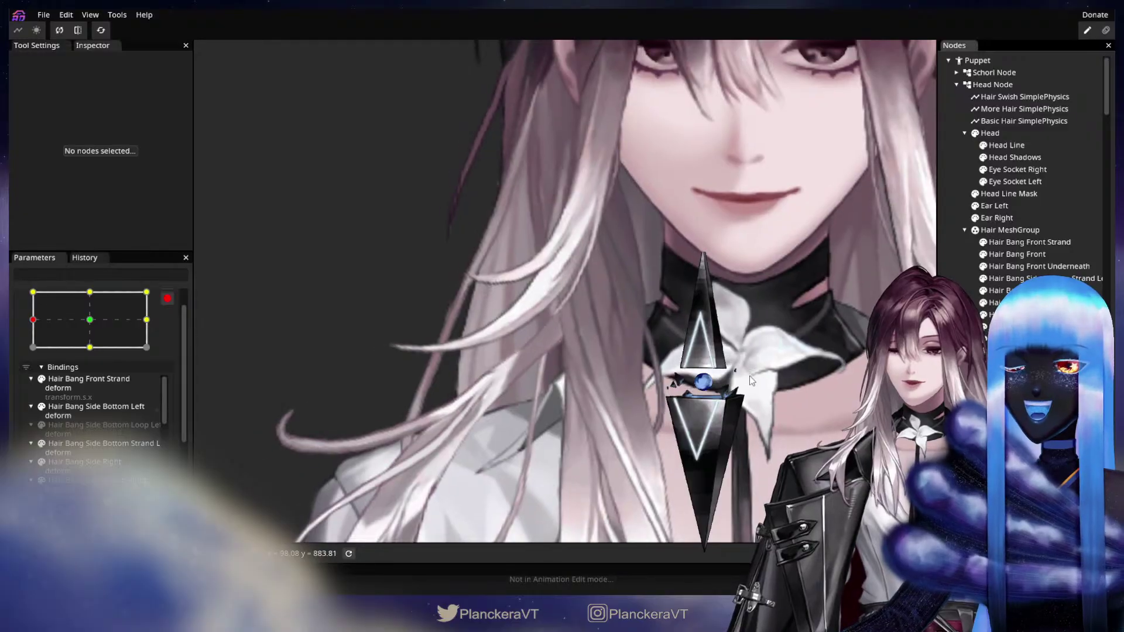
pyautogui.scroll(-4, 755, 381)
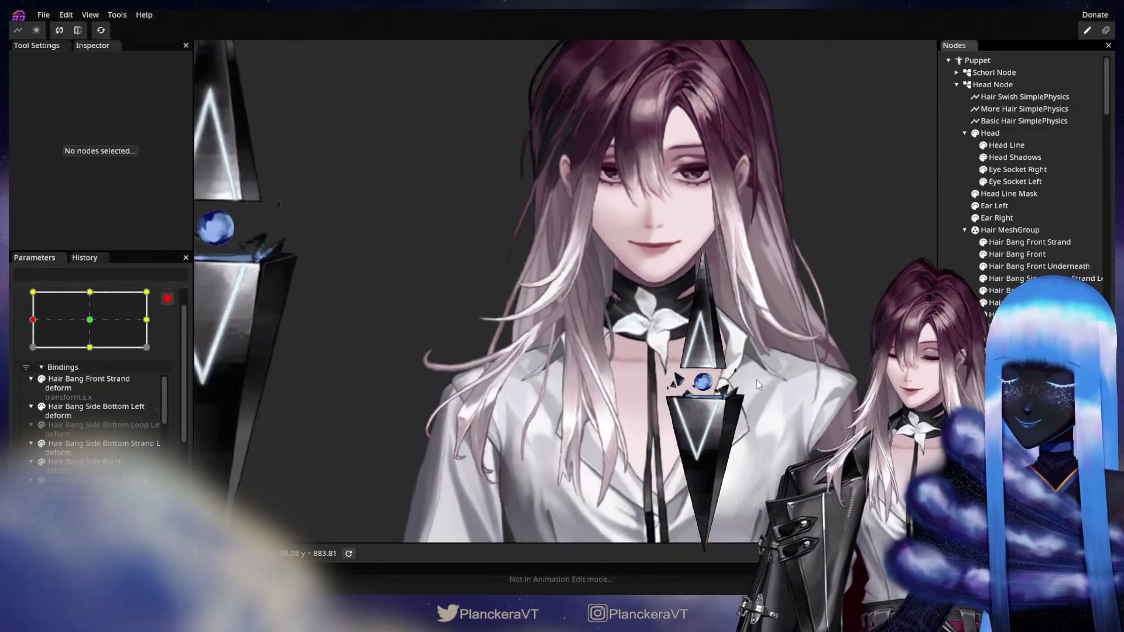
pyautogui.moveTo(772, 362); pyautogui.dragTo(713, 414)
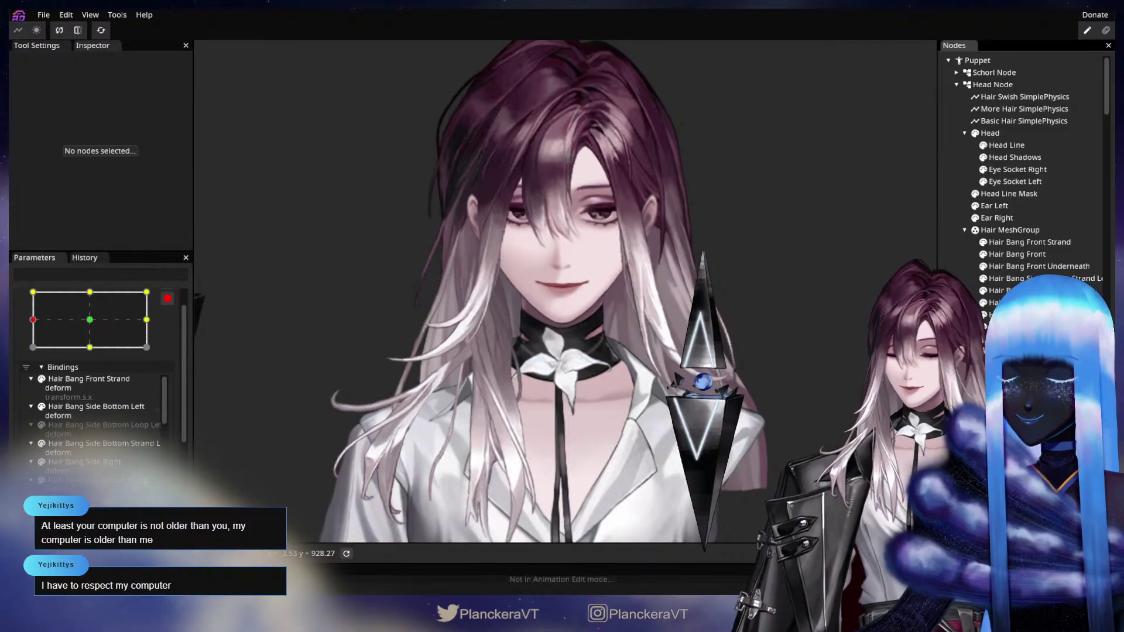
# Step: Select Hair Bang Side Bottom Left, adjust the vertices along its outward-curving tip and at the fork, and deselect it
pyautogui.scroll(1, 614, 307)
pyautogui.scroll(1, 615, 306)
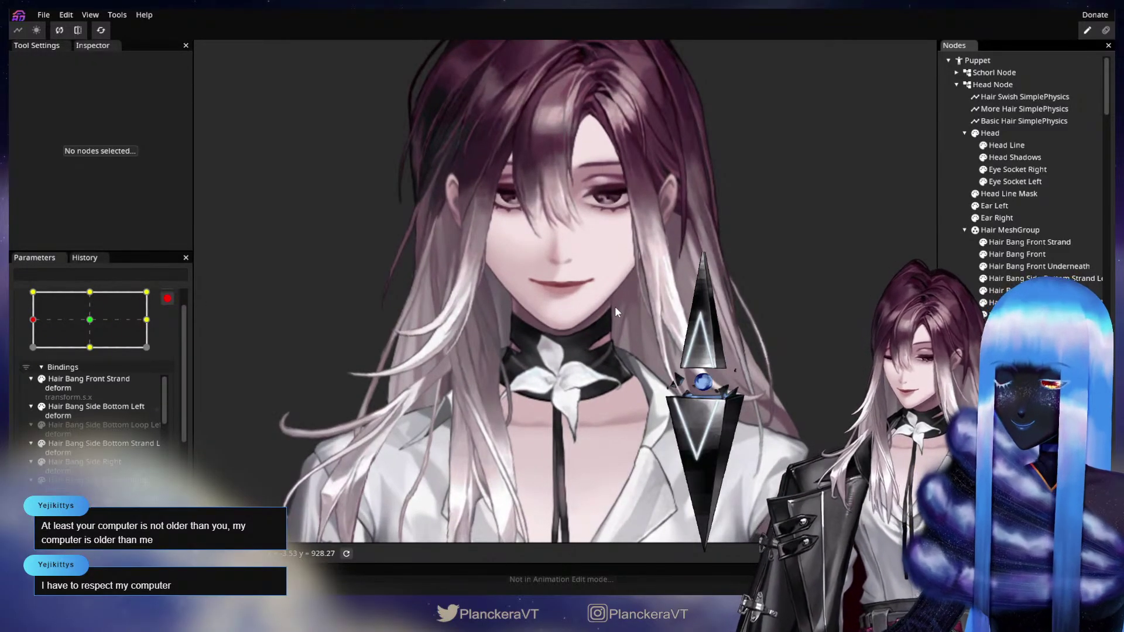
pyautogui.scroll(1, 601, 357)
pyautogui.scroll(1, 592, 355)
pyautogui.moveTo(590, 369); pyautogui.dragTo(545, 316)
pyautogui.scroll(1, 560, 344)
pyautogui.moveTo(623, 371); pyautogui.dragTo(529, 325)
pyautogui.scroll(2, 578, 335)
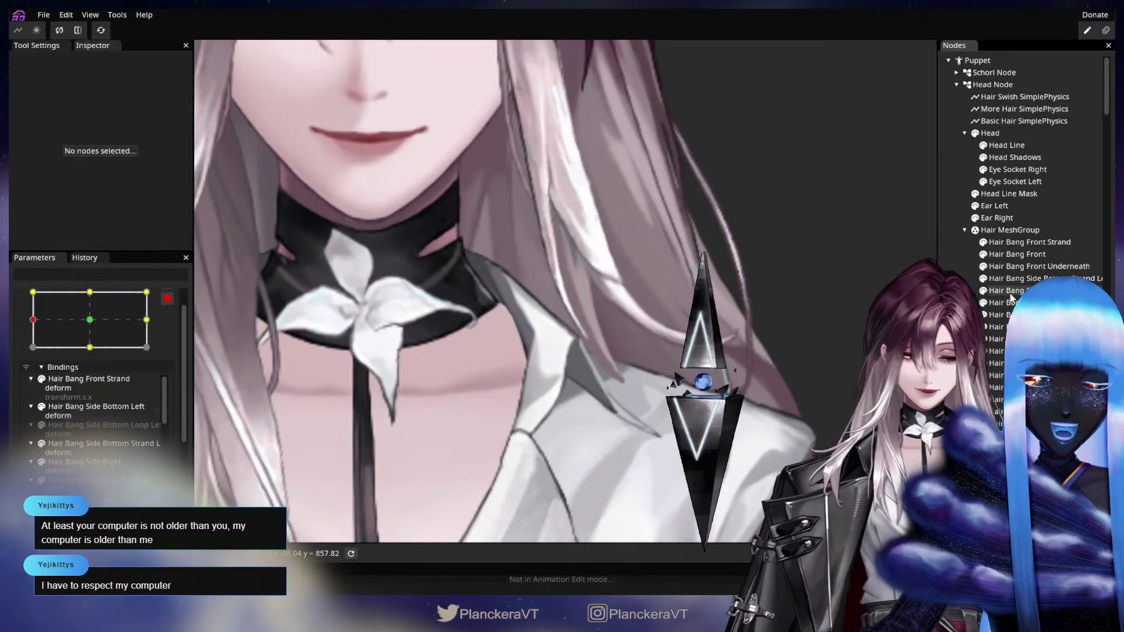
pyautogui.click(1001, 291)
pyautogui.scroll(1, 663, 353)
pyautogui.scroll(2, 663, 353)
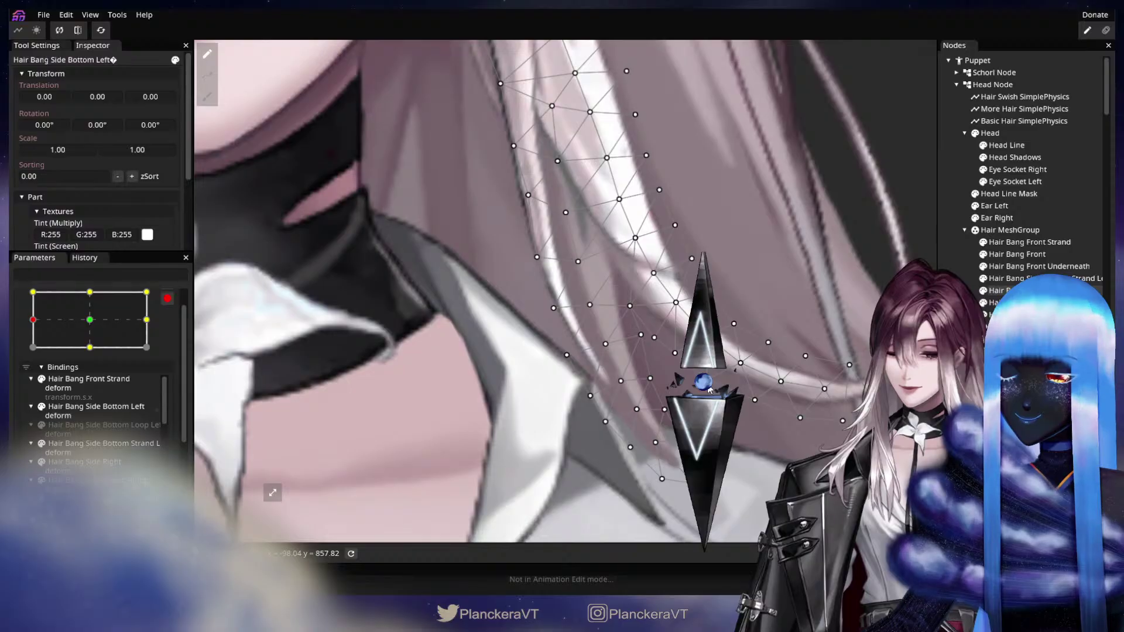
pyautogui.moveTo(752, 394); pyautogui.dragTo(702, 372)
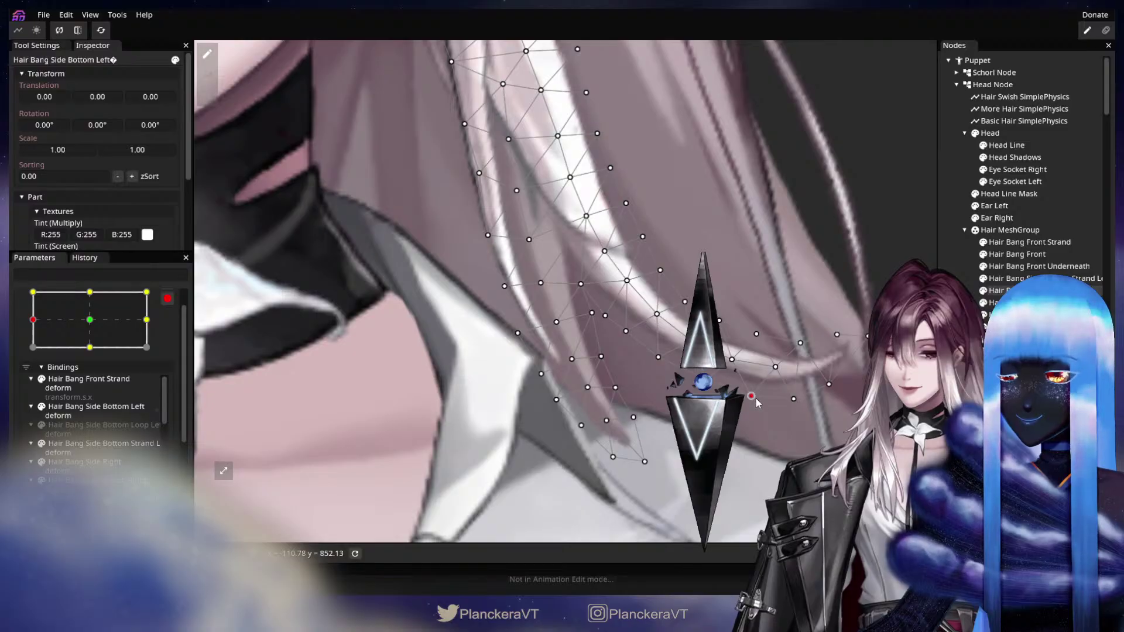
pyautogui.scroll(-4, 773, 348)
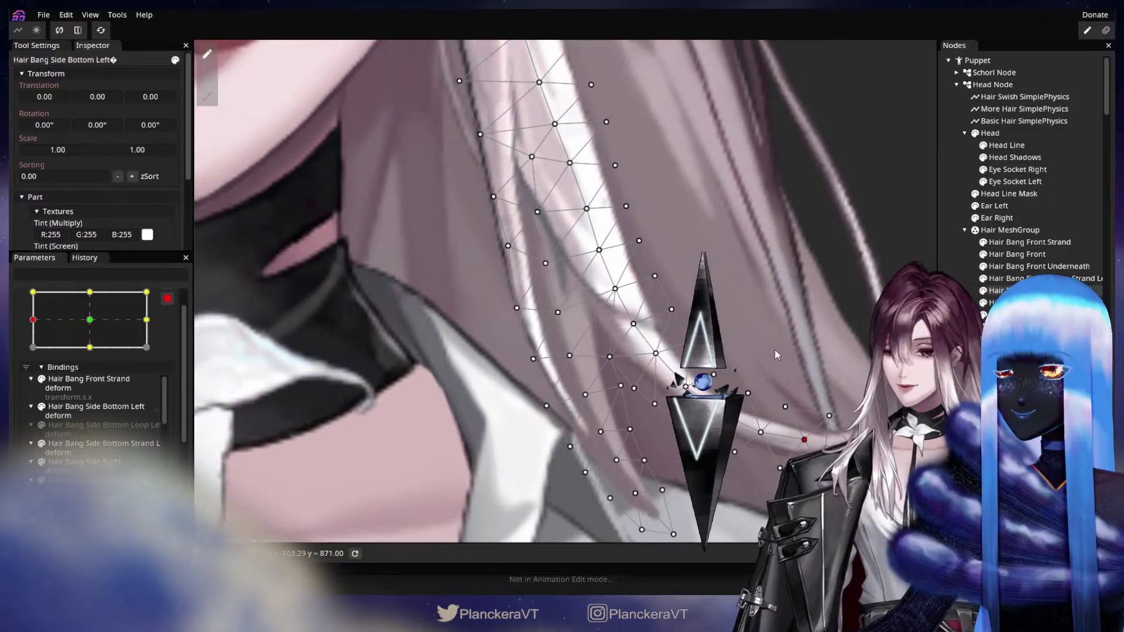
pyautogui.scroll(3, 608, 384)
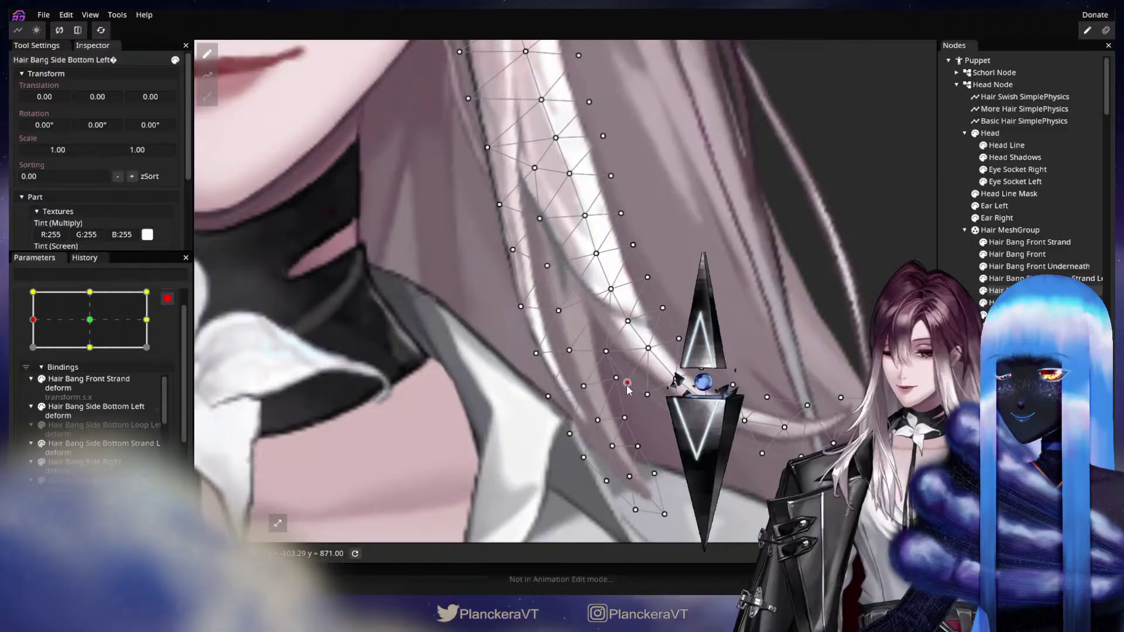
pyautogui.press('Escape')
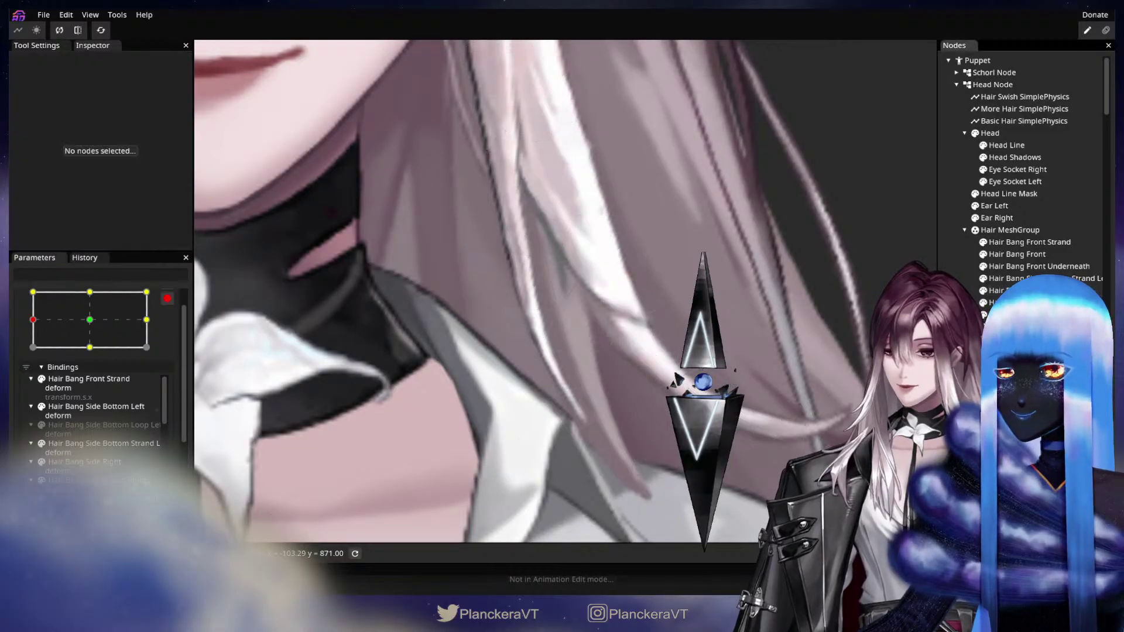
# Step: Reselect Hair Bang Side Bottom Left, nudge the interior vertices where its two tips split apart, and deselect it
pyautogui.scroll(-1, 577, 406)
pyautogui.moveTo(577, 406); pyautogui.dragTo(693, 381)
pyautogui.scroll(2, 630, 400)
pyautogui.scroll(1, 638, 413)
pyautogui.scroll(1, 639, 410)
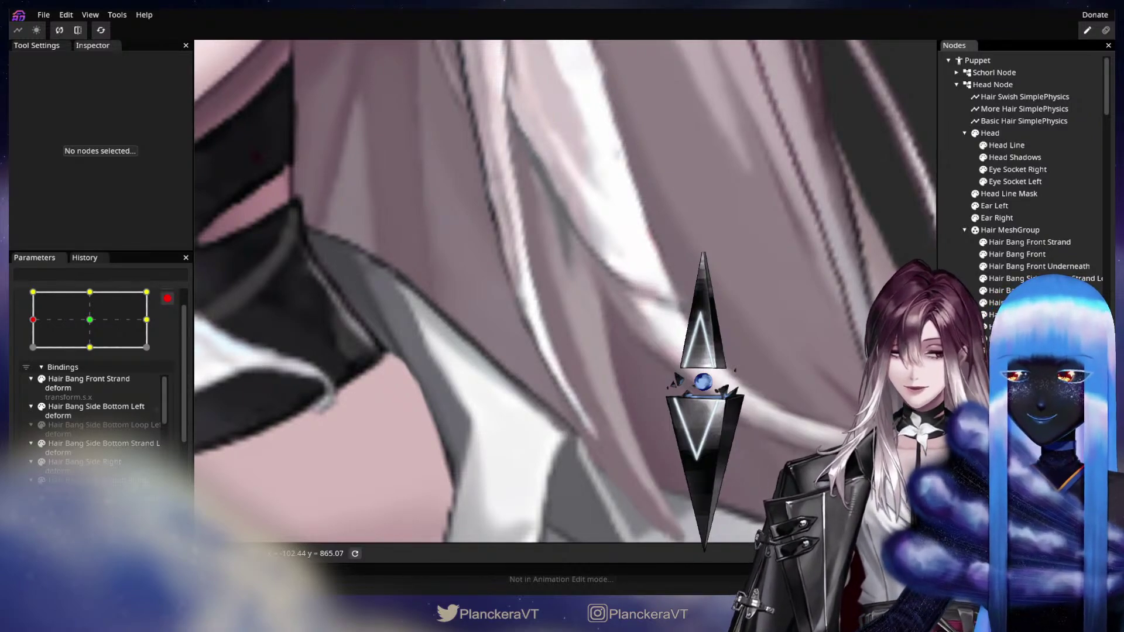
pyautogui.click(1024, 290)
pyautogui.scroll(2, 643, 370)
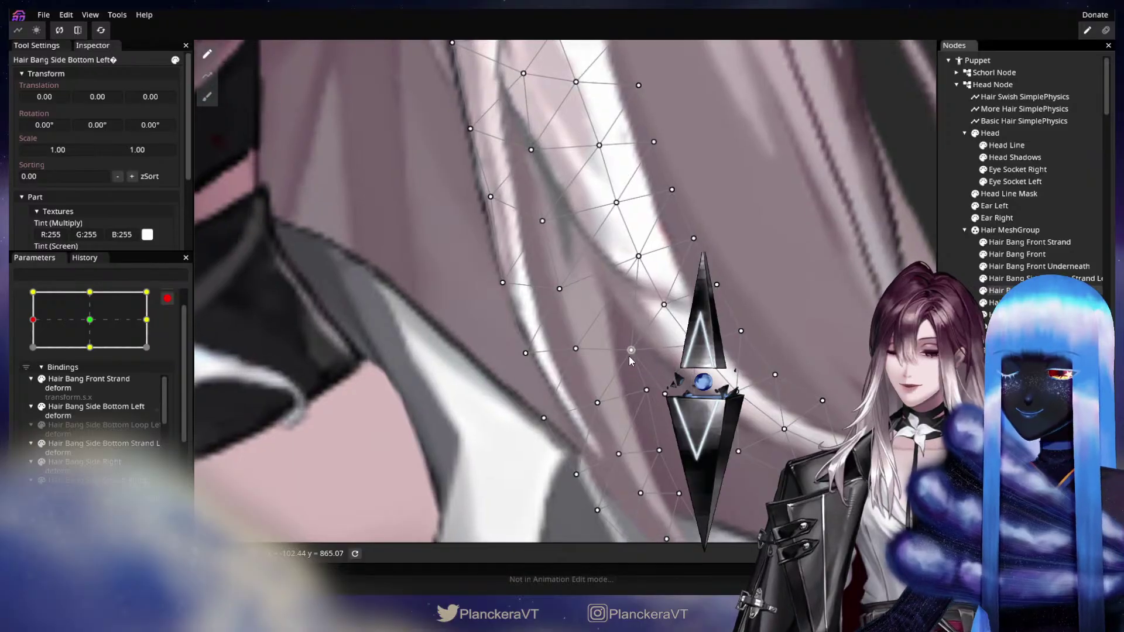
pyautogui.click(632, 352)
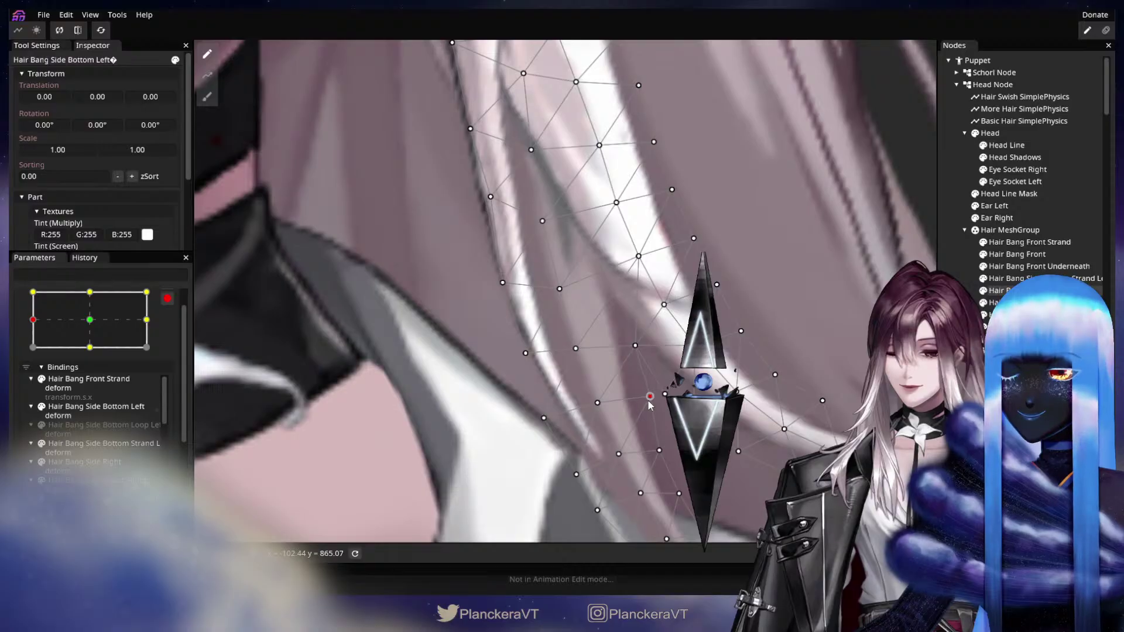
pyautogui.press('Escape')
# Step: Fine-tune the outer-edge vertices of Hair Bang Side Bottom Left just above where its tip bends outward, and deselect it
pyautogui.scroll(-5, 740, 427)
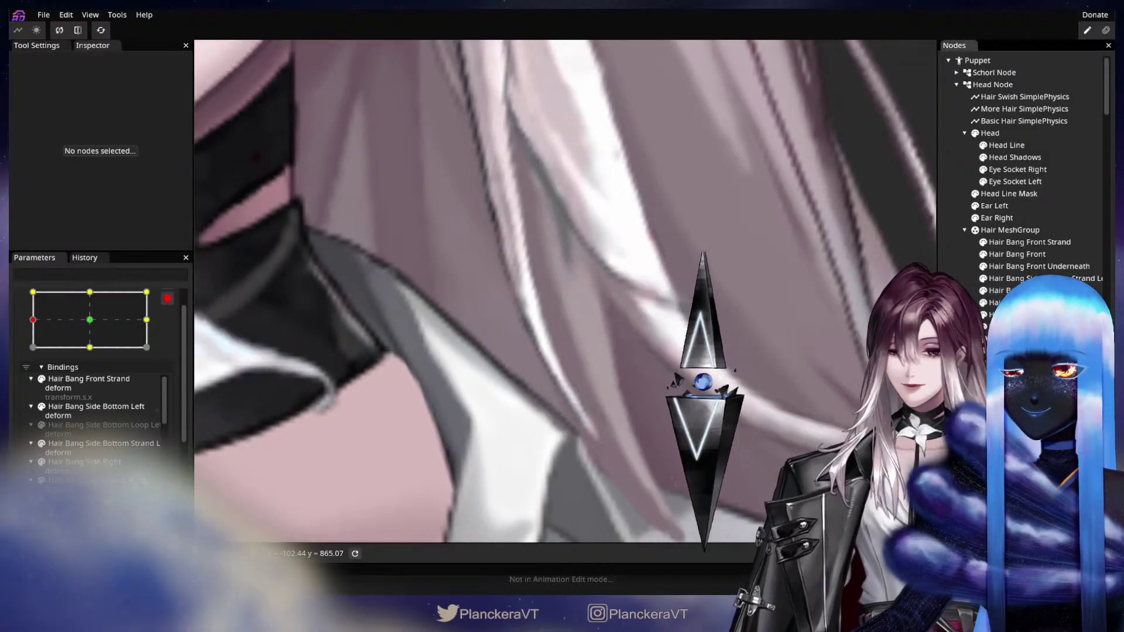
pyautogui.scroll(-3, 741, 428)
pyautogui.moveTo(732, 321); pyautogui.dragTo(753, 391)
pyautogui.scroll(4, 731, 415)
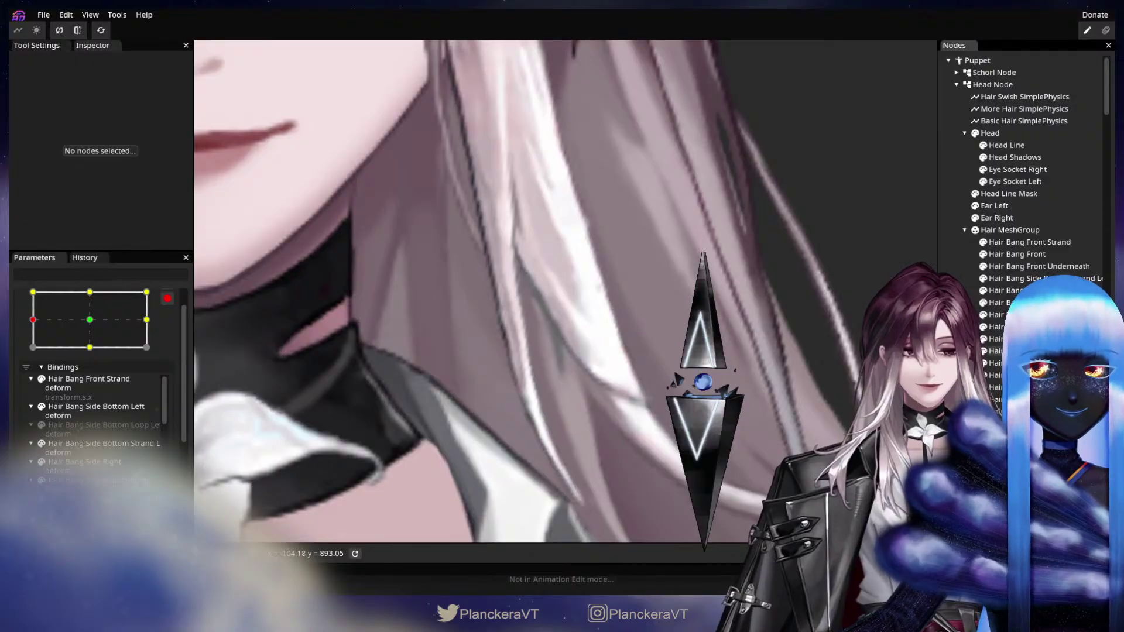
pyautogui.click(717, 404)
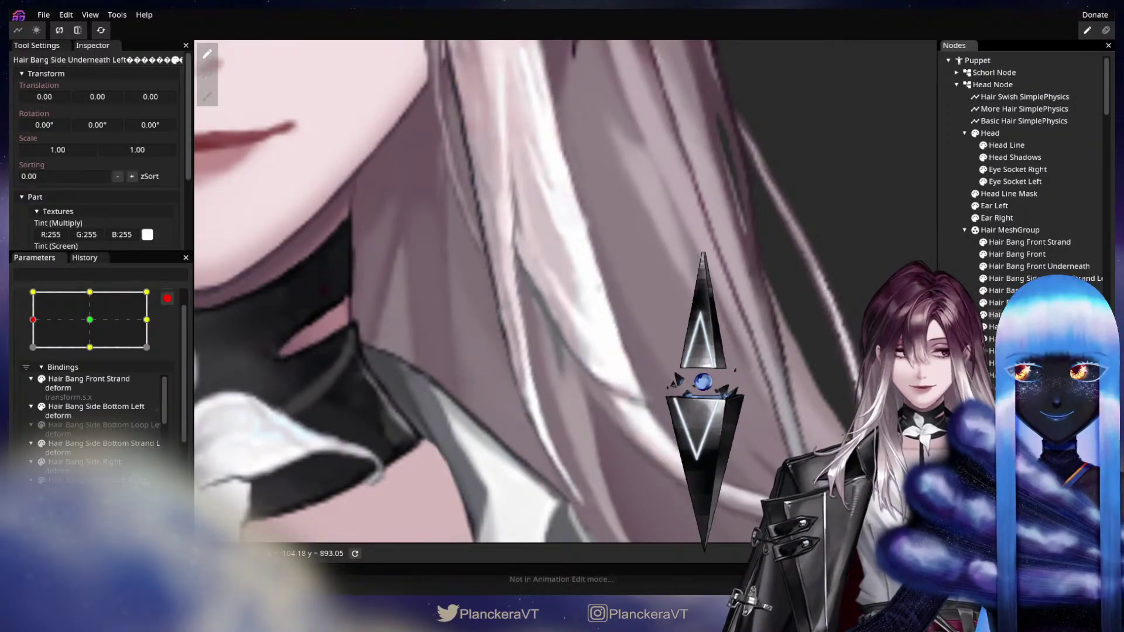
pyautogui.click(665, 375)
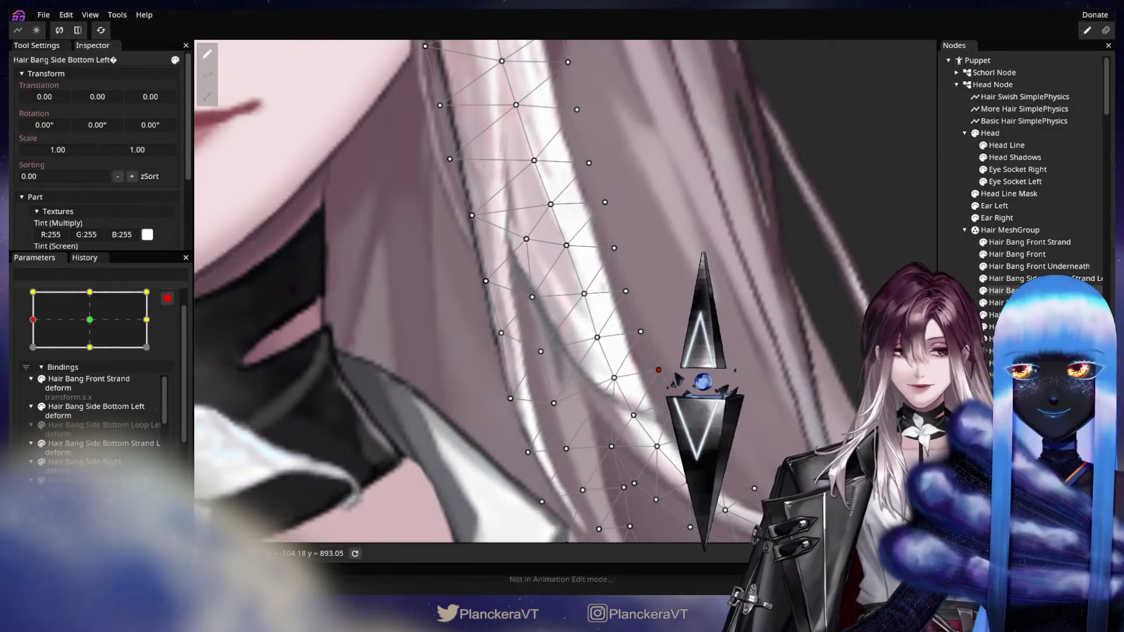
pyautogui.click(550, 483)
# Step: Reselect Hair Bang Side Bottom Left, nudge the two inner vertices along the dark gap below its fork, and deselect it
pyautogui.scroll(-2, 604, 428)
pyautogui.moveTo(605, 428); pyautogui.dragTo(669, 467)
pyautogui.scroll(-2, 650, 383)
pyautogui.scroll(1, 565, 291)
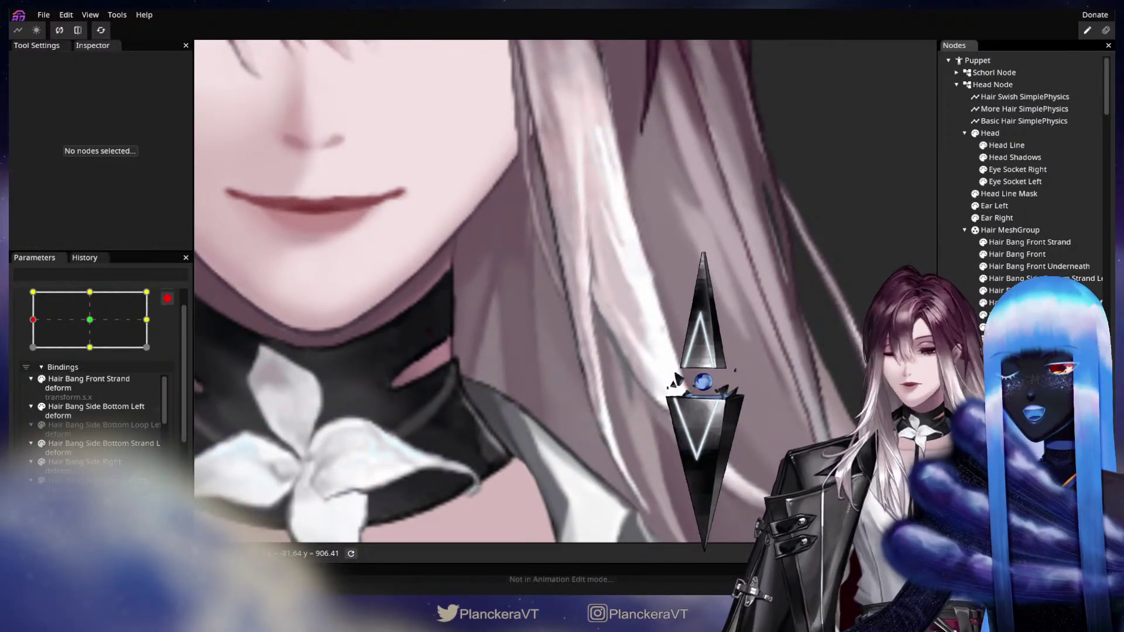
pyautogui.moveTo(566, 291); pyautogui.dragTo(555, 253)
pyautogui.scroll(2, 565, 291)
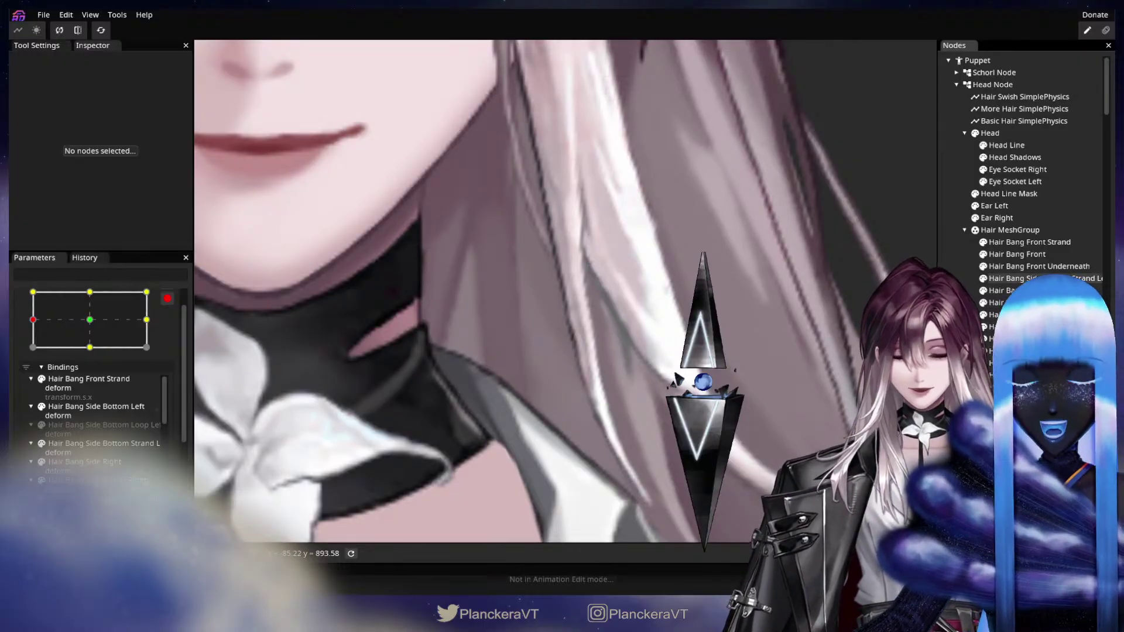
pyautogui.click(1039, 291)
pyautogui.scroll(2, 627, 354)
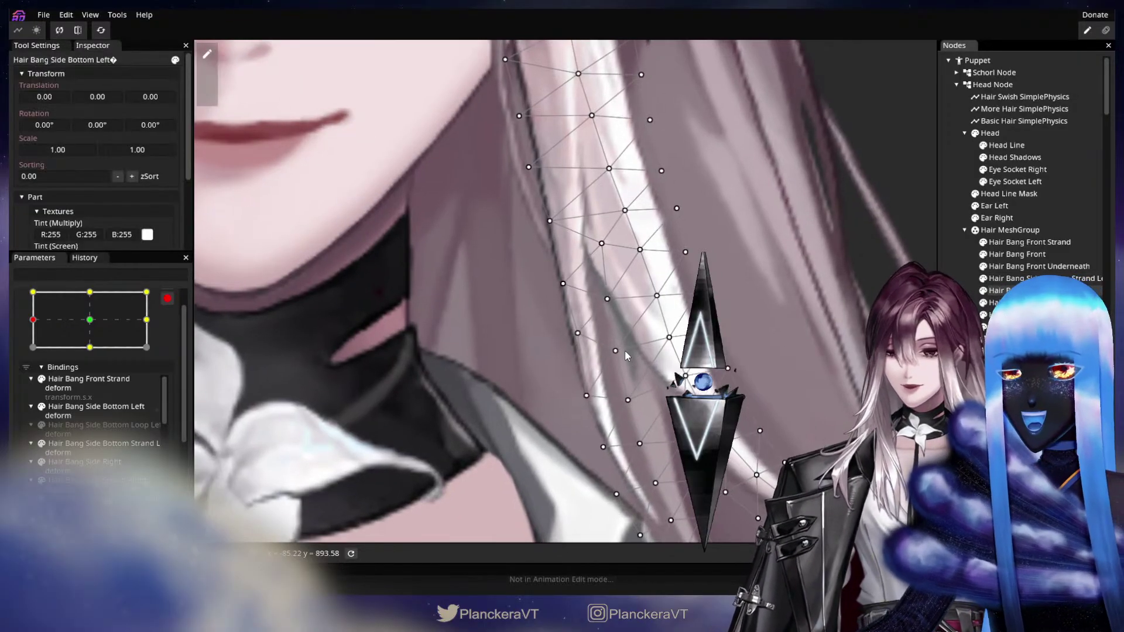
pyautogui.click(609, 302)
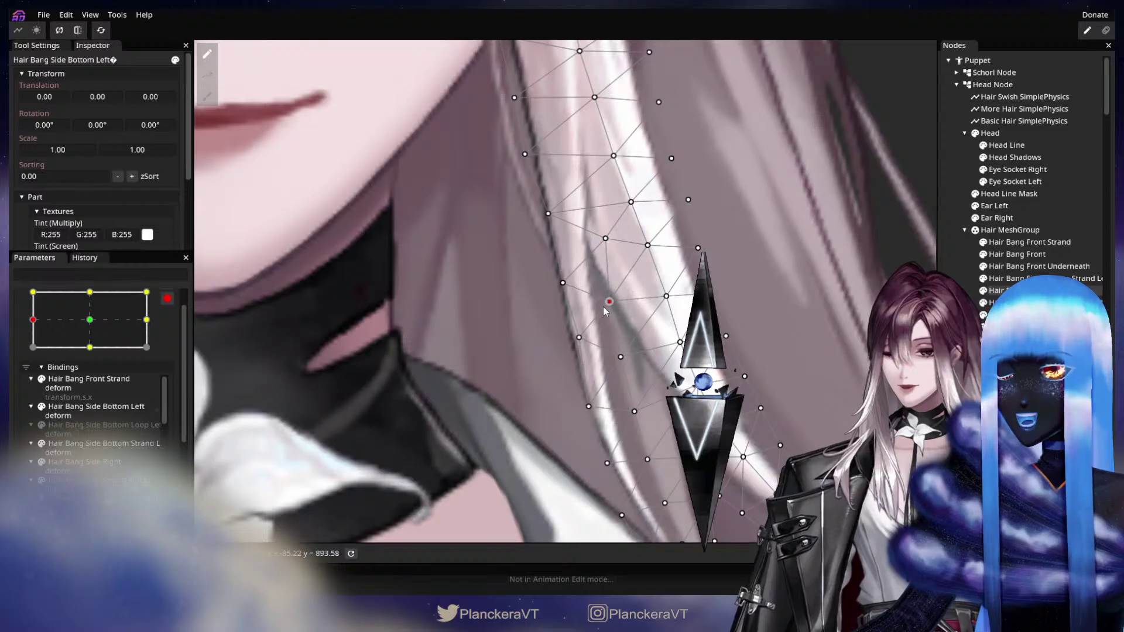
pyautogui.click(619, 359)
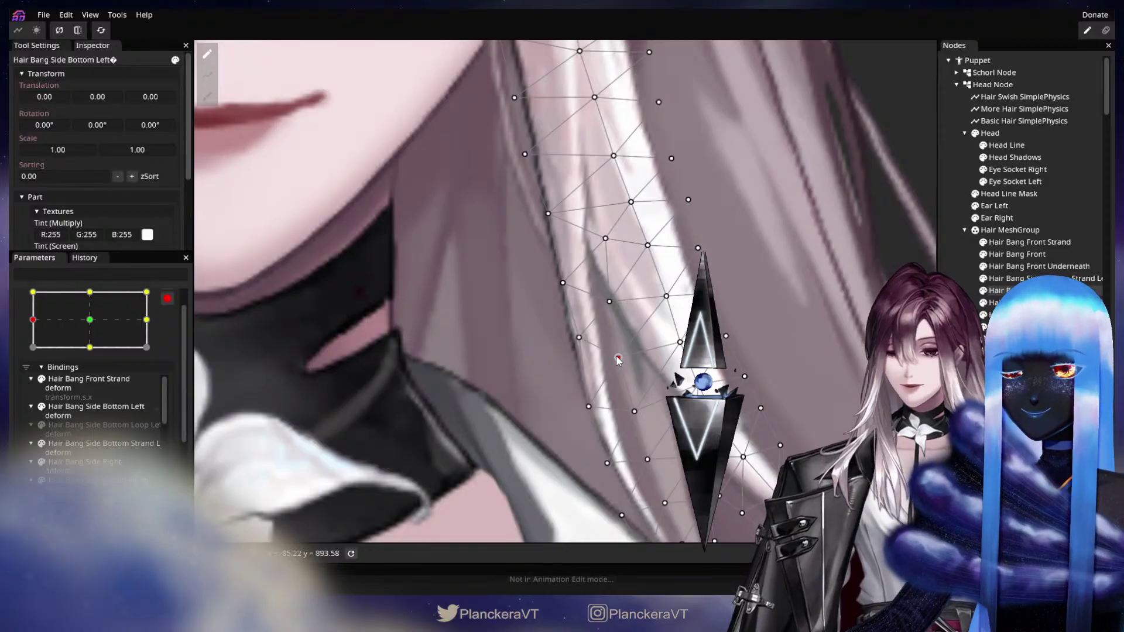
pyautogui.press('Escape')
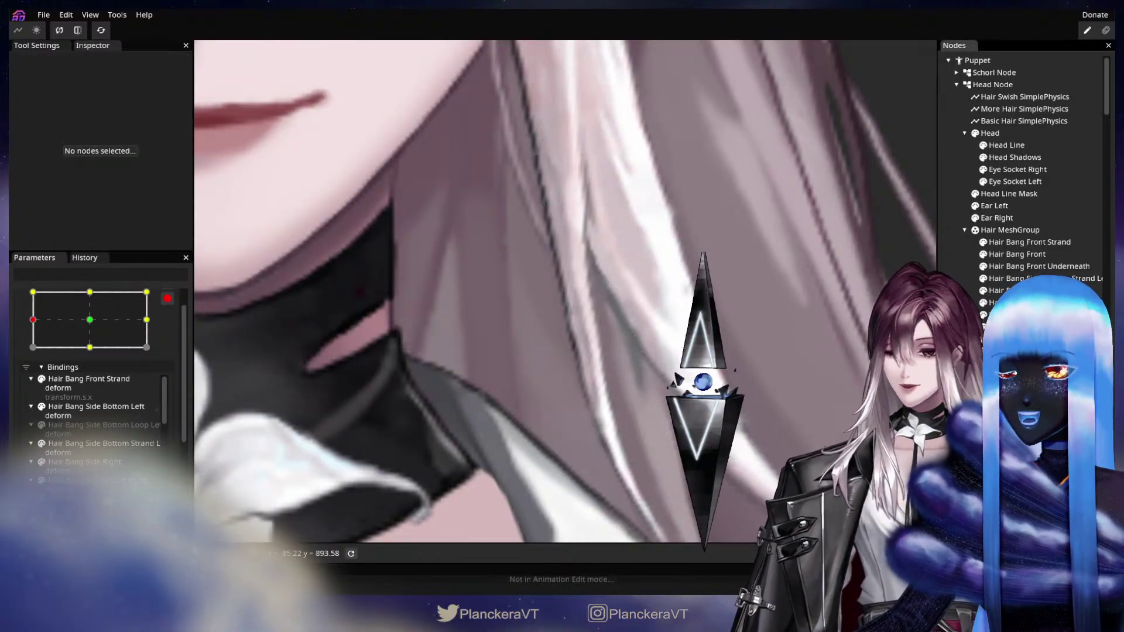
# Step: Switch the Hair Tip Physics parameter to its middle right keypoint to work on the left side bang
pyautogui.scroll(-1, 566, 290)
pyautogui.scroll(-5, 566, 291)
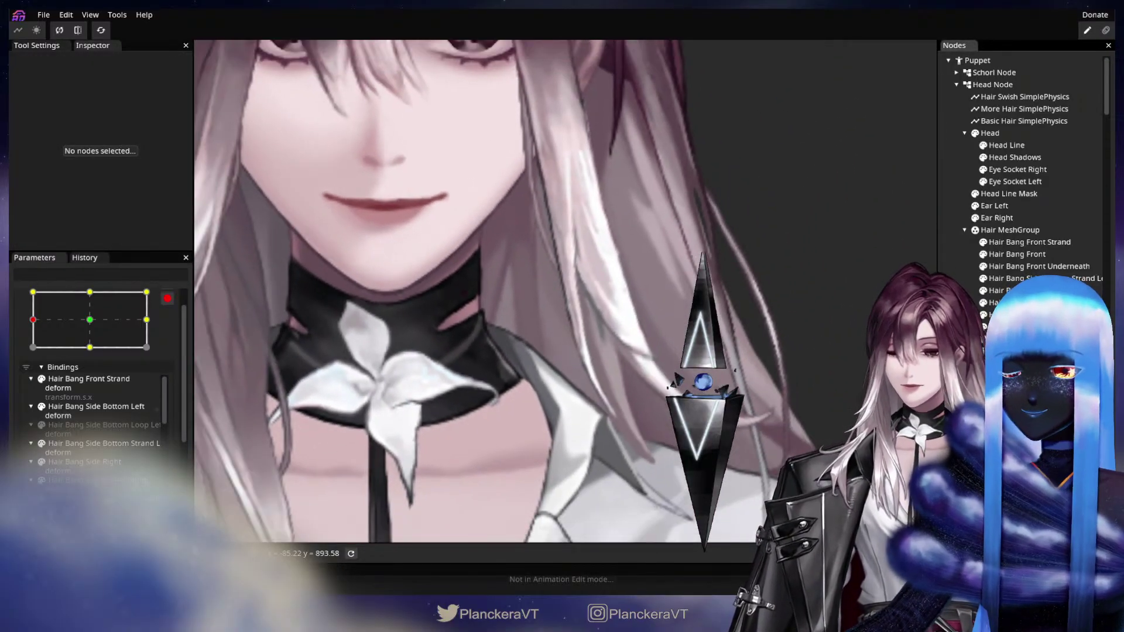
pyautogui.scroll(-5, 565, 291)
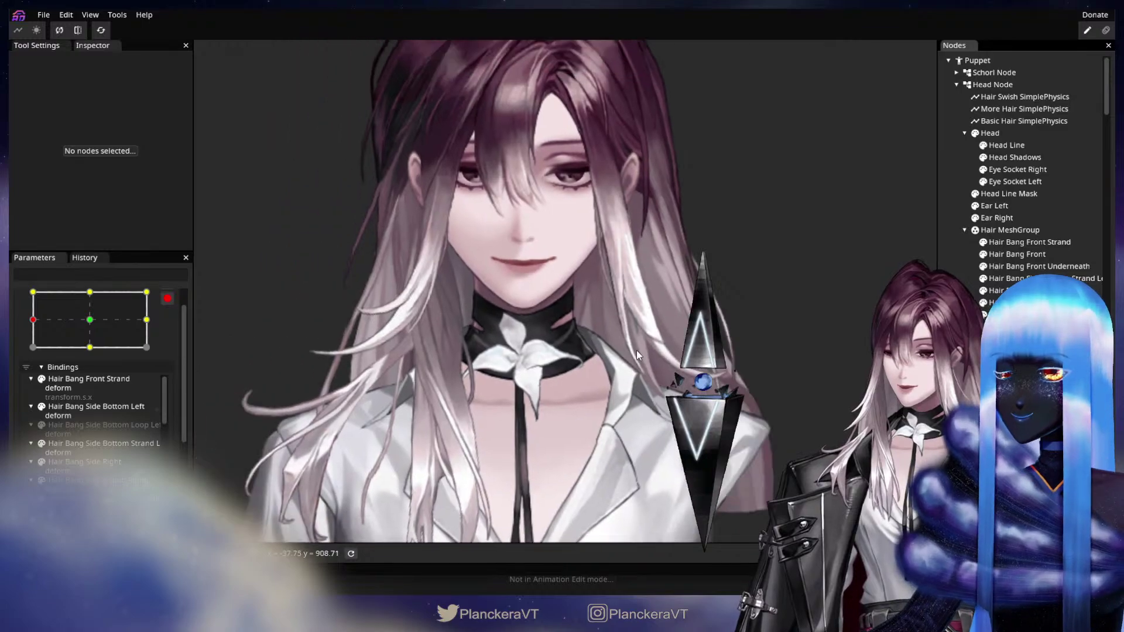
pyautogui.moveTo(683, 370); pyautogui.dragTo(735, 336)
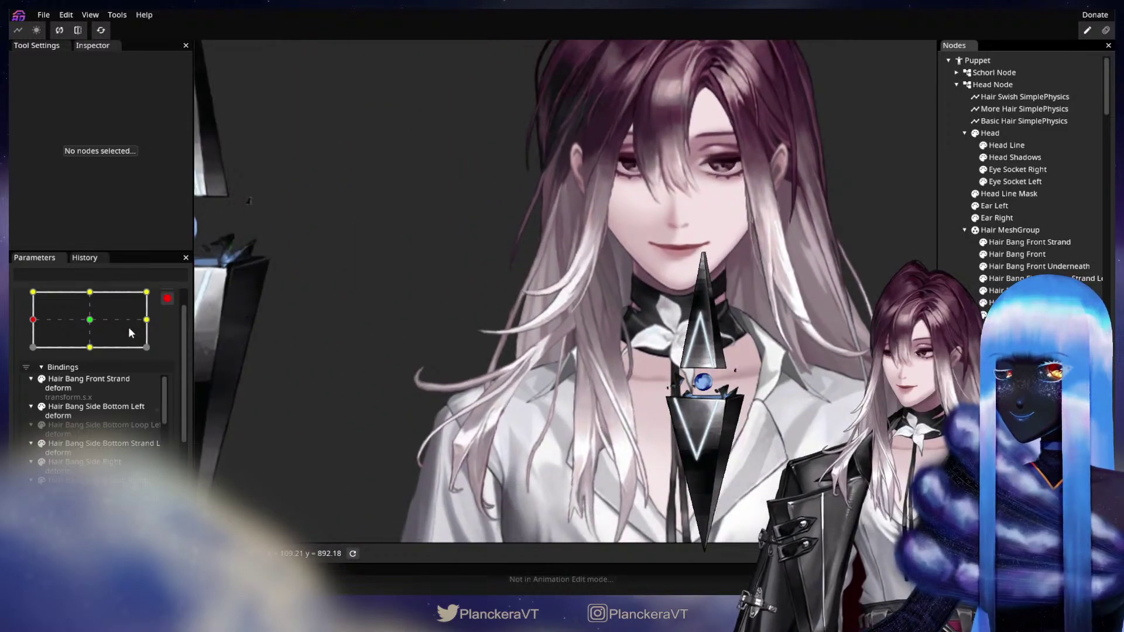
pyautogui.moveTo(128, 327); pyautogui.dragTo(185, 328)
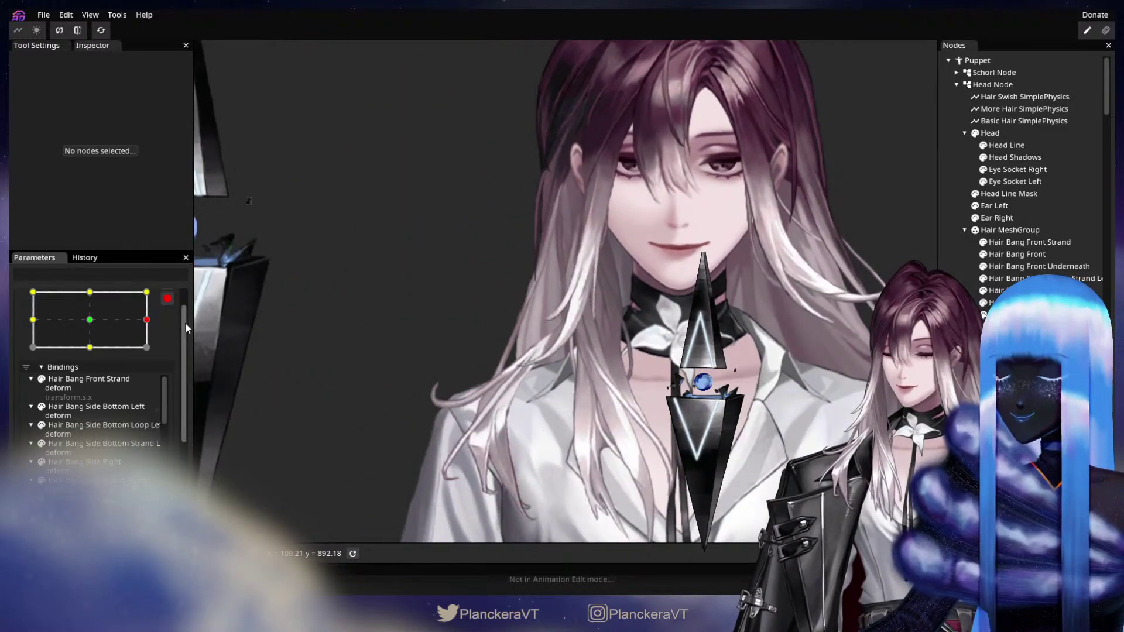
pyautogui.moveTo(755, 352); pyautogui.dragTo(514, 406)
pyautogui.scroll(2, 513, 406)
pyautogui.scroll(6, 513, 406)
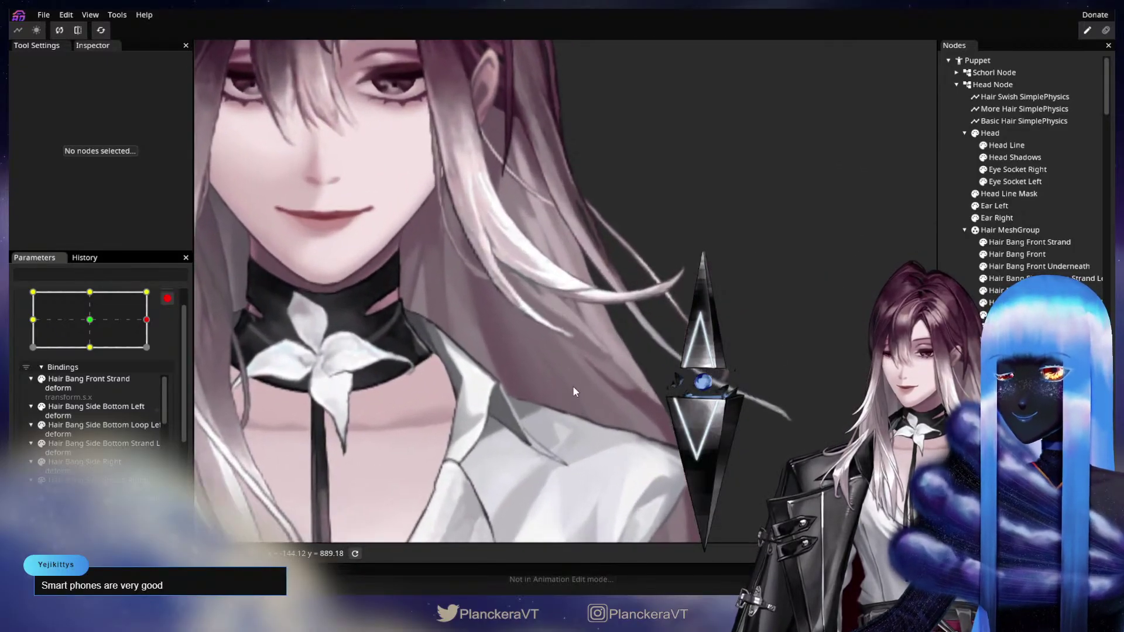
pyautogui.scroll(3, 575, 386)
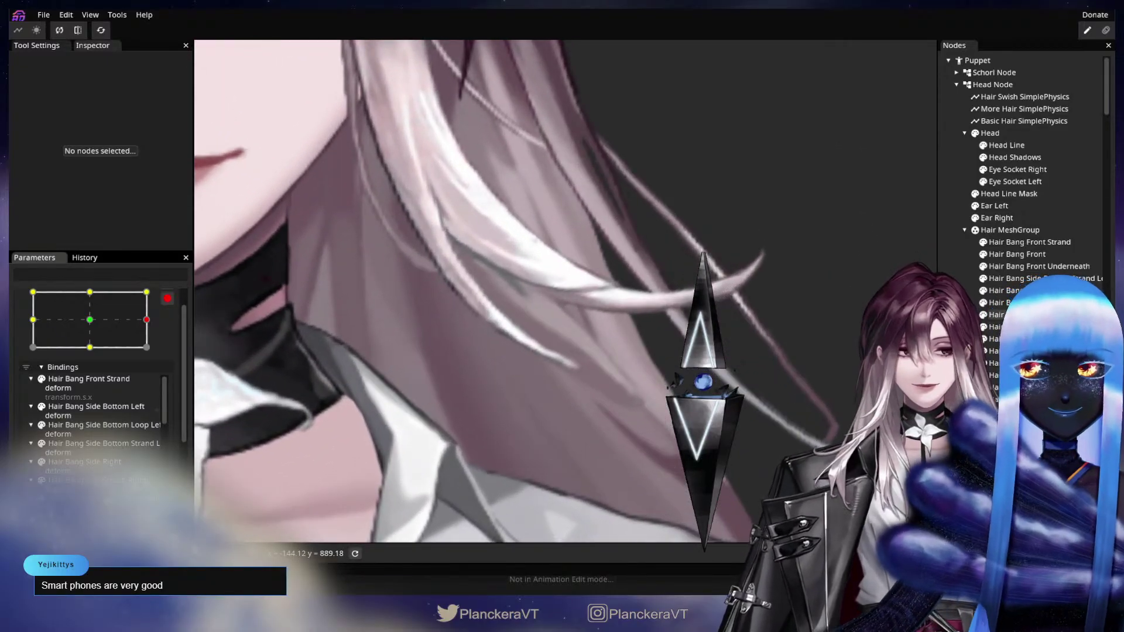
# Step: Select Hair Bang Side Bottom Strand Left and nudge the lower-edge vertices where the strand curves toward its tip
pyautogui.click(454, 293)
pyautogui.click(436, 264)
pyautogui.click(488, 275)
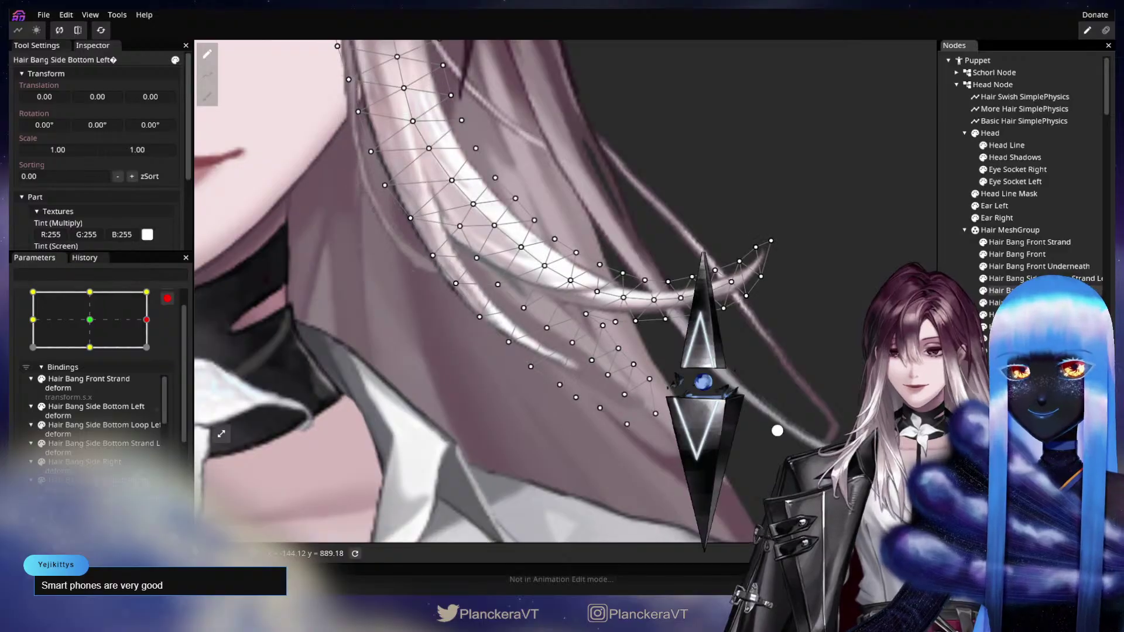
pyautogui.scroll(1, 529, 413)
pyautogui.click(1042, 279)
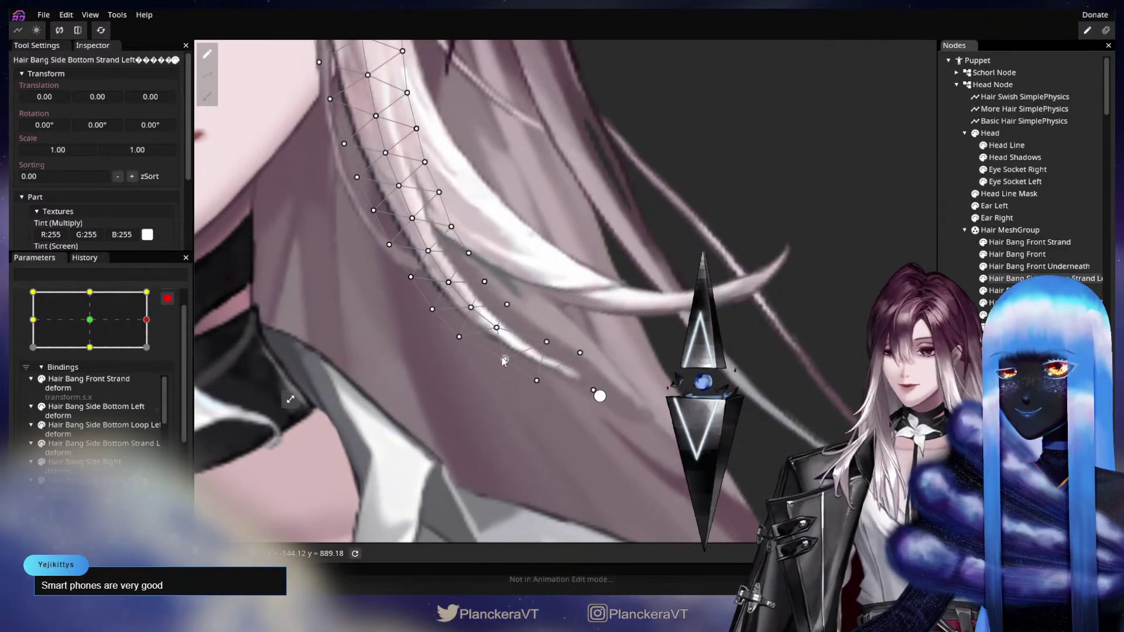
pyautogui.scroll(2, 527, 360)
pyautogui.moveTo(553, 357); pyautogui.dragTo(643, 352)
pyautogui.scroll(2, 540, 415)
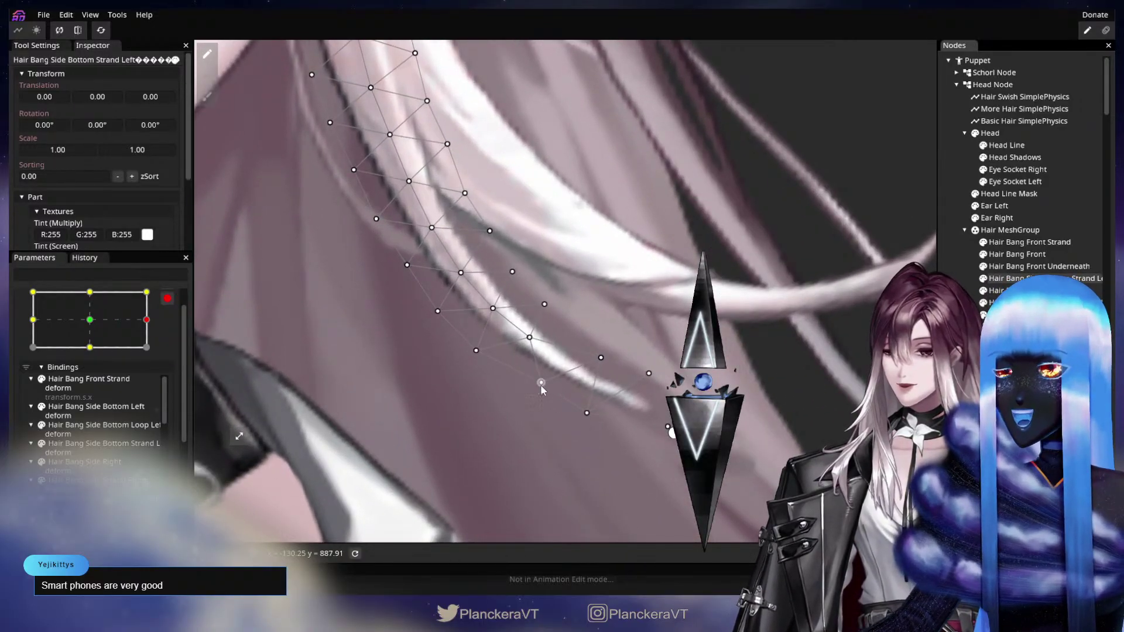
pyautogui.click(541, 384)
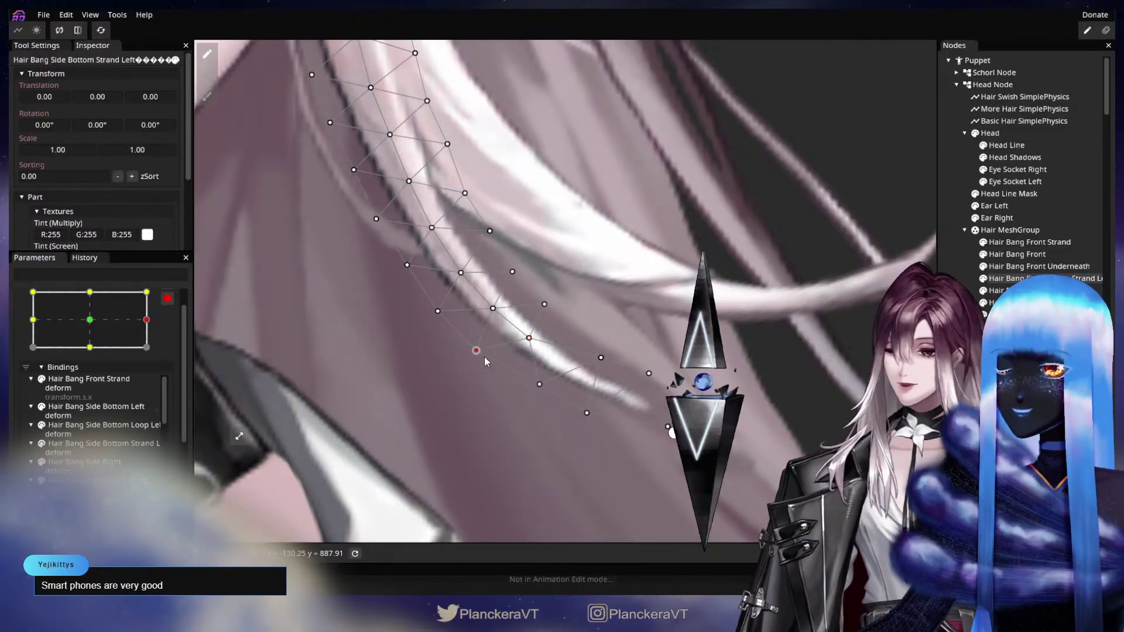
pyautogui.moveTo(485, 358); pyautogui.dragTo(489, 357)
# Step: Adjust the upper-edge and end vertices of Hair Bang Side Bottom Strand Left near its tip, and deselect it
pyautogui.click(543, 304)
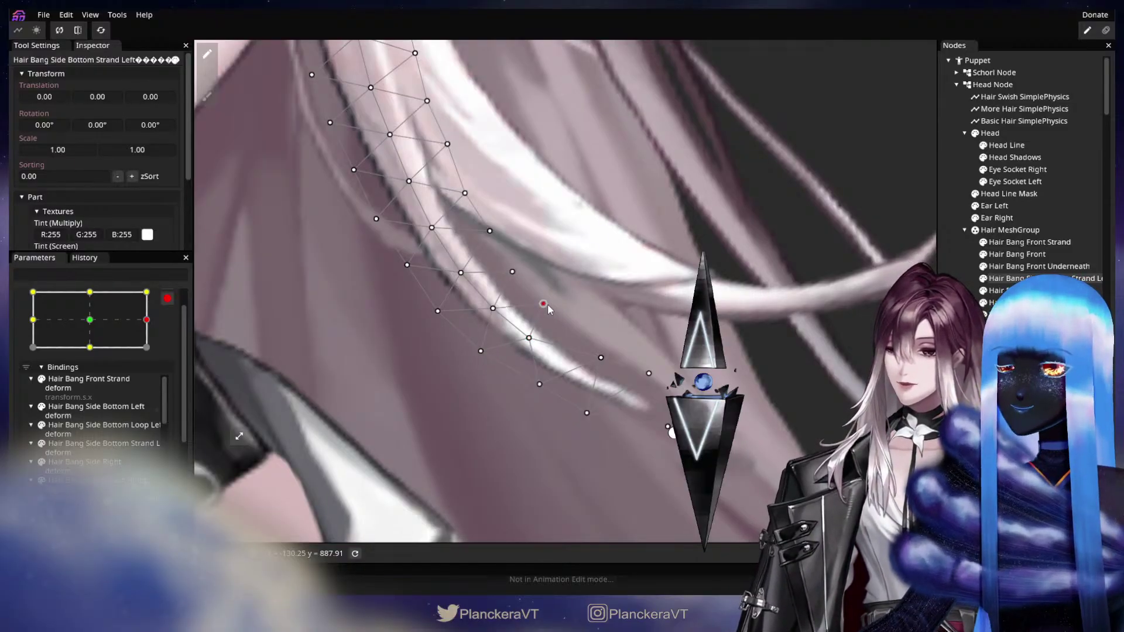
pyautogui.click(595, 350)
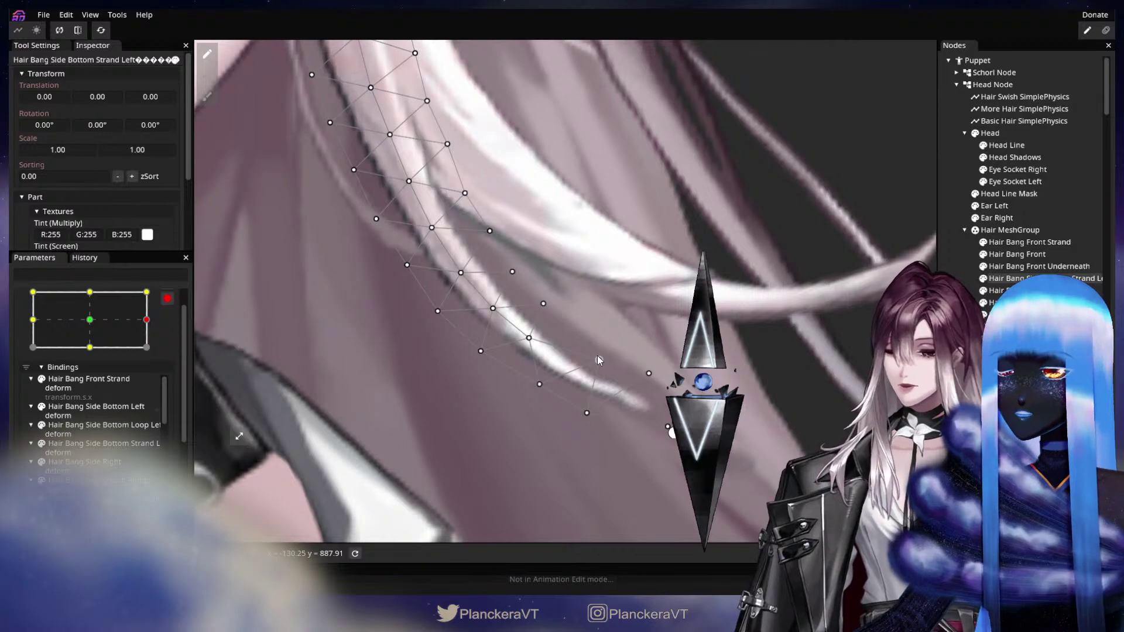
pyautogui.click(648, 374)
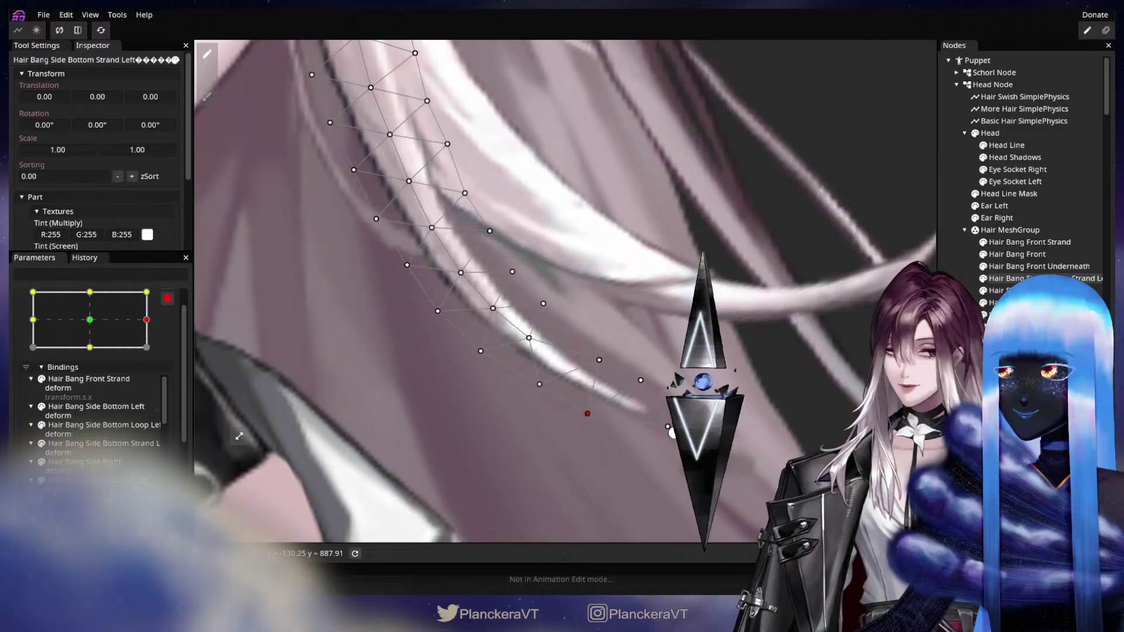
pyautogui.press('Escape')
# Step: Switch the Hair Tip Physics parameter back to its middle left keypoint
pyautogui.scroll(-3, 673, 314)
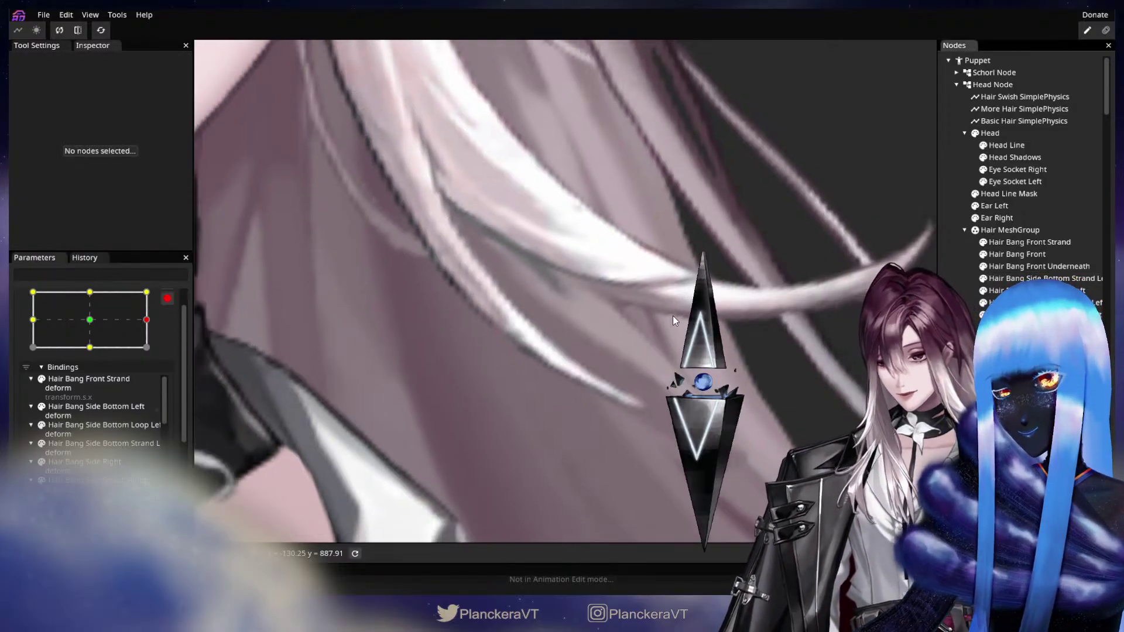
pyautogui.scroll(-5, 669, 332)
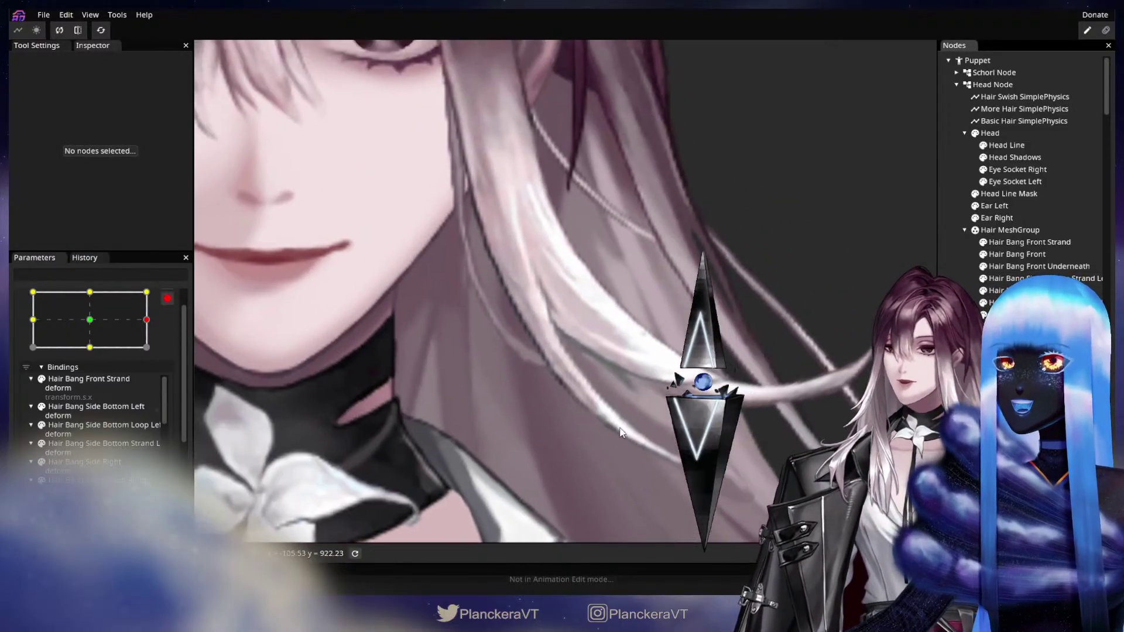
pyautogui.scroll(-5, 609, 339)
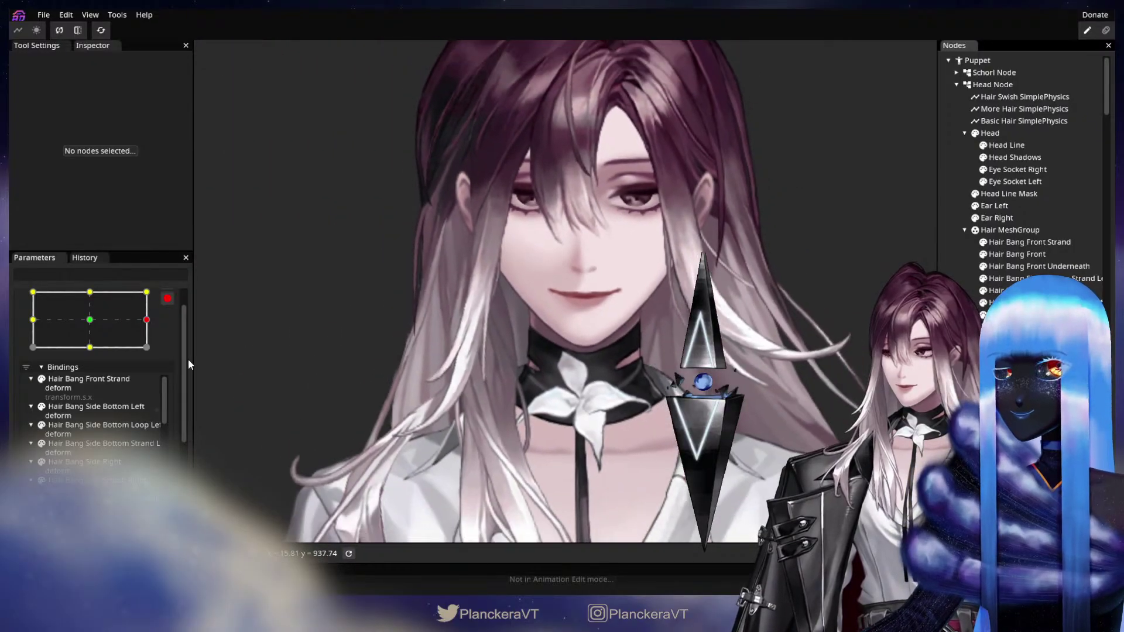
pyautogui.moveTo(146, 320); pyautogui.dragTo(43, 328)
# Step: Select Hair Thin Shoulder Clump Strand Right, adjust the lower-edge vertices along its upper half, and deselect it
pyautogui.moveTo(409, 438); pyautogui.dragTo(552, 316)
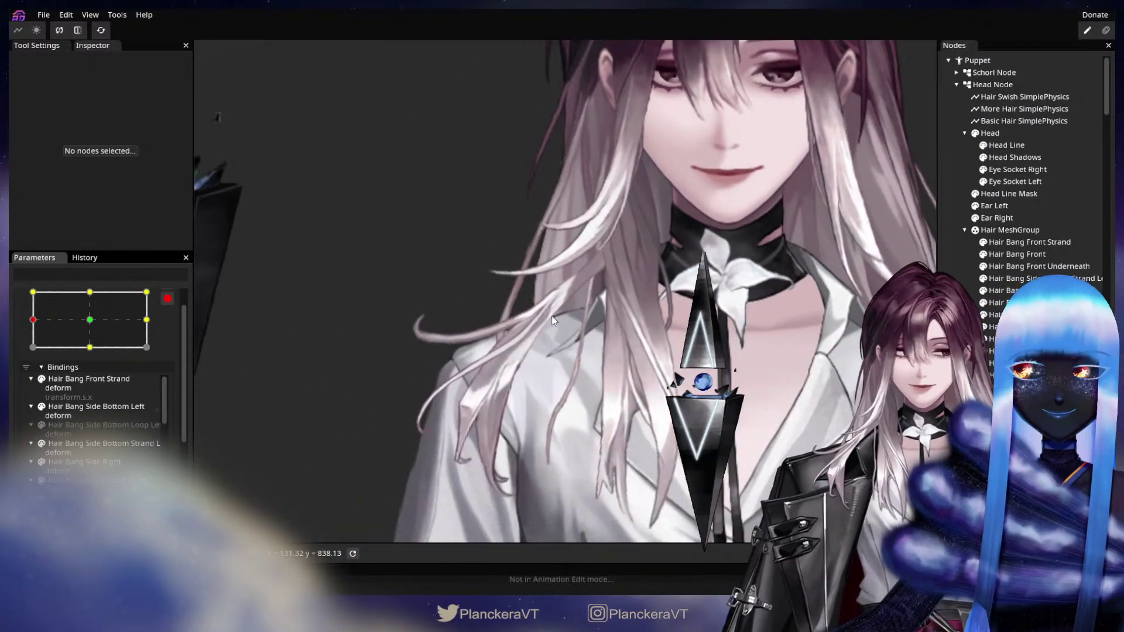
pyautogui.moveTo(638, 326); pyautogui.dragTo(728, 289)
pyautogui.scroll(1, 727, 293)
pyautogui.scroll(4, 679, 330)
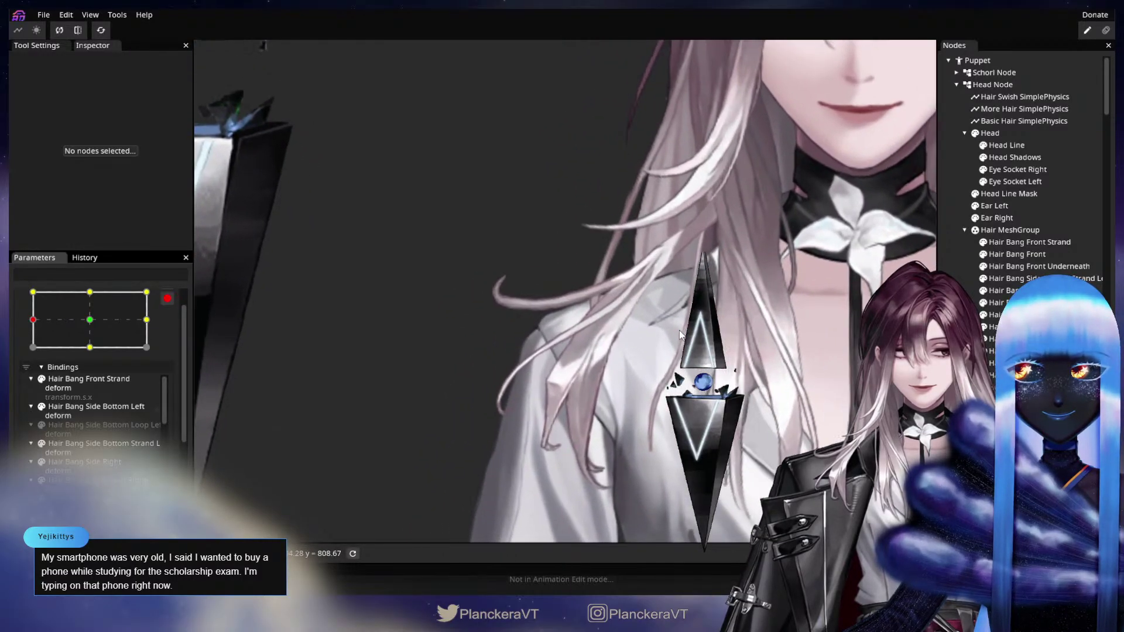
pyautogui.scroll(3, 679, 334)
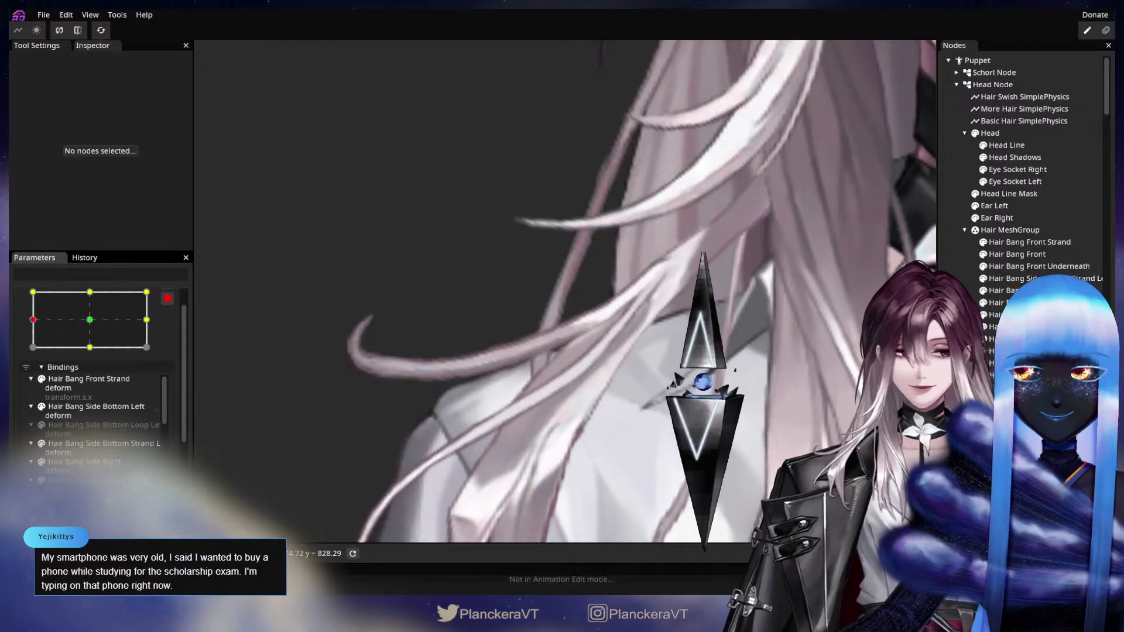
pyautogui.scroll(-4, 1024, 176)
pyautogui.scroll(2, 624, 346)
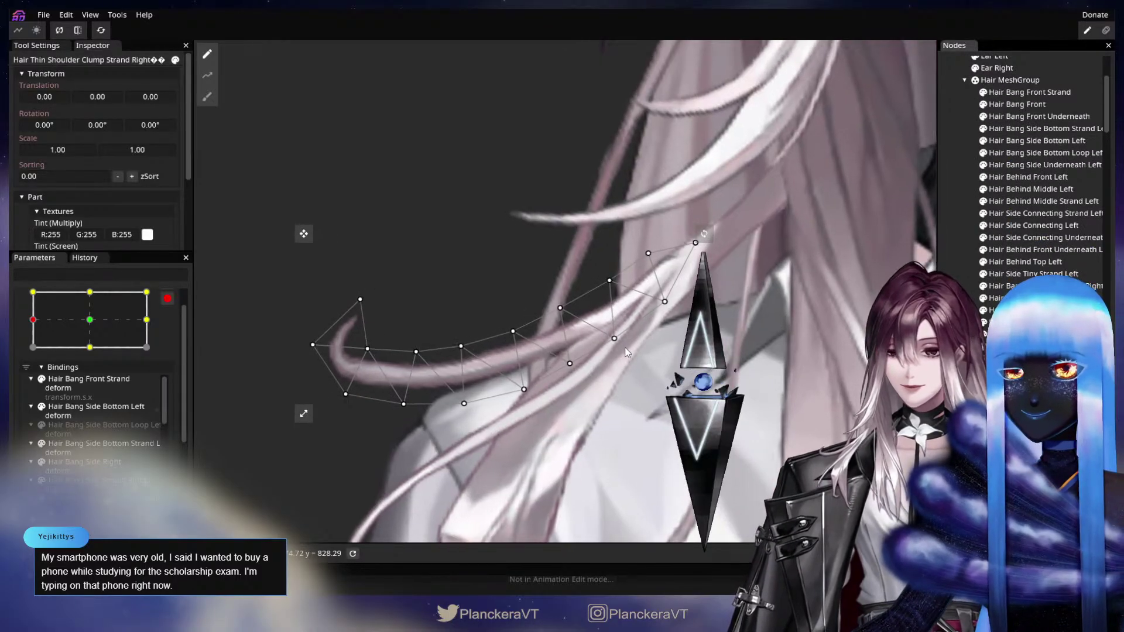
pyautogui.click(616, 340)
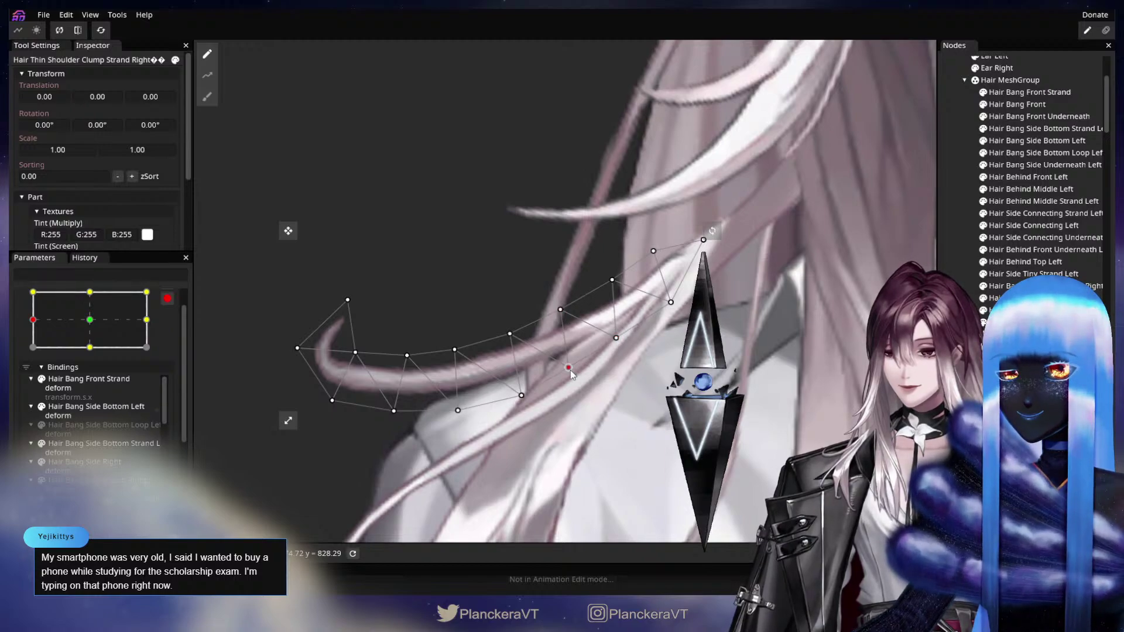
pyautogui.click(754, 368)
# Step: Select Hair Thin Shoulder Clump Strand Middle Right and nudge the lower-edge vertex about midway along the strand
pyautogui.scroll(-3, 756, 369)
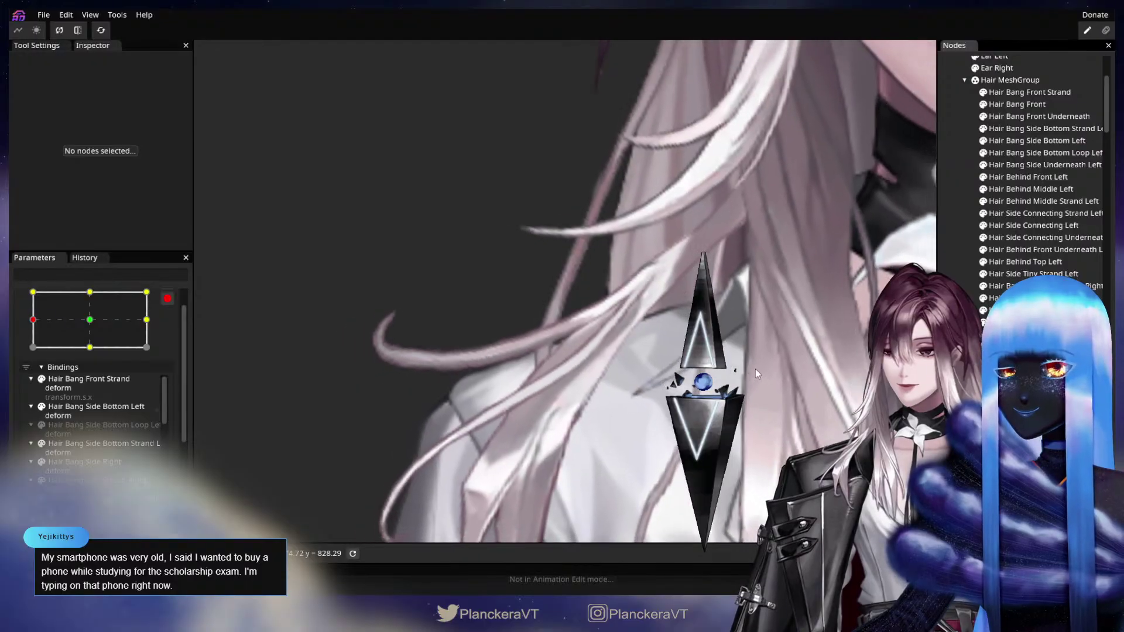
pyautogui.moveTo(755, 368); pyautogui.dragTo(785, 325)
pyautogui.scroll(-1, 784, 330)
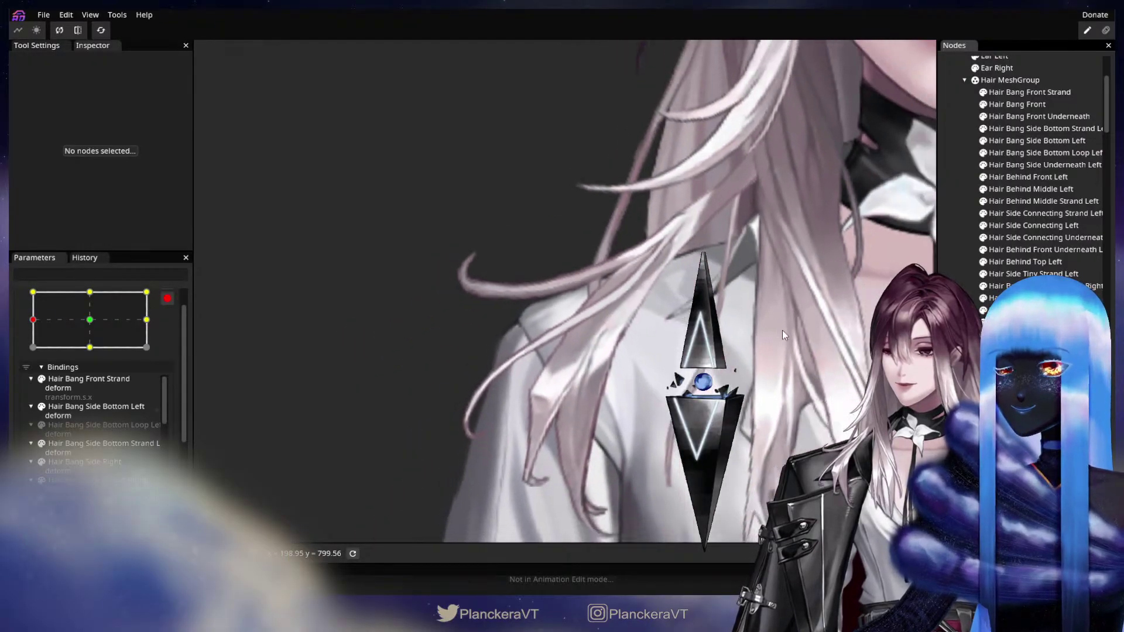
pyautogui.scroll(-1, 785, 334)
pyautogui.moveTo(692, 399); pyautogui.dragTo(734, 363)
pyautogui.scroll(3, 734, 363)
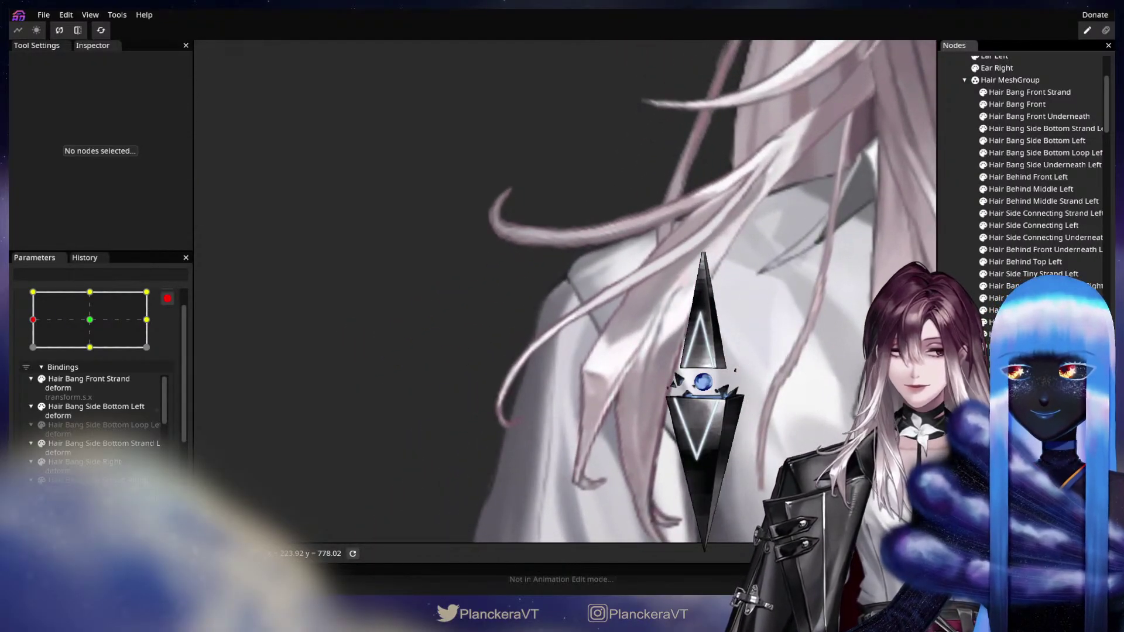
pyautogui.click(597, 236)
pyautogui.click(589, 310)
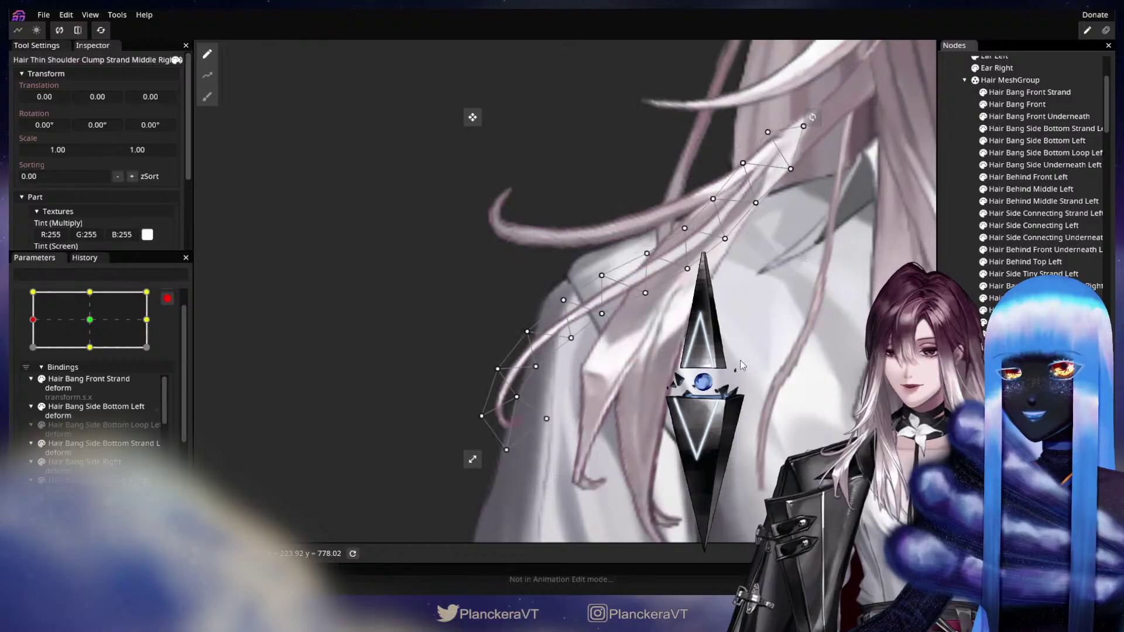
pyautogui.scroll(1, 590, 311)
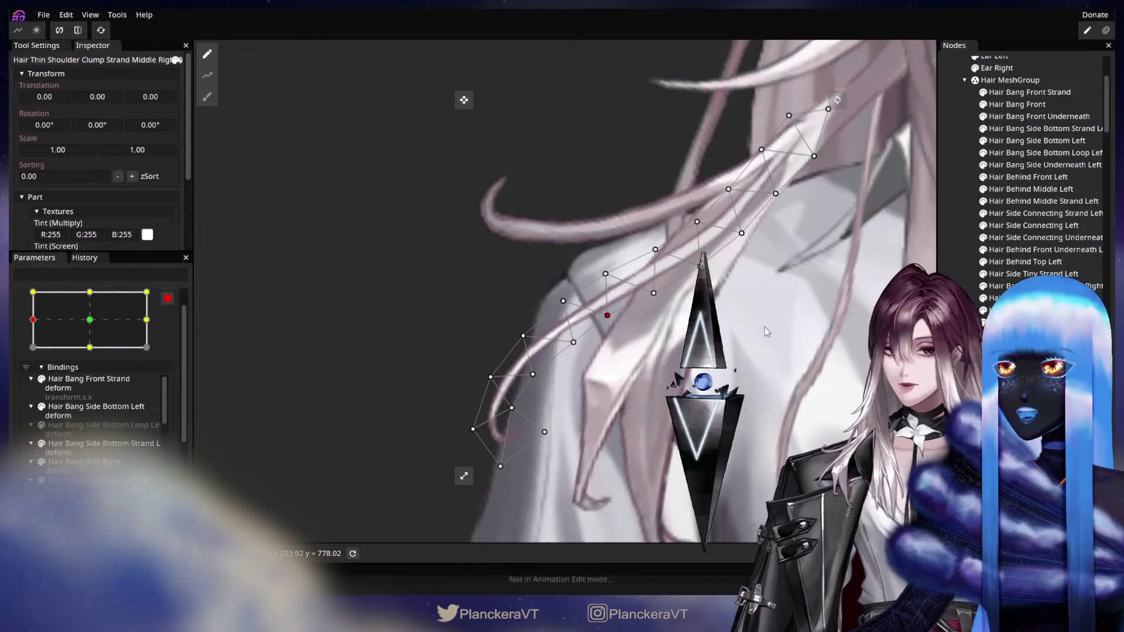
# Step: Fine-tune the vertices on both edges of Hair Thin Shoulder Clump Strand Middle Right near its root, and deselect it
pyautogui.moveTo(765, 329); pyautogui.dragTo(646, 430)
pyautogui.click(608, 293)
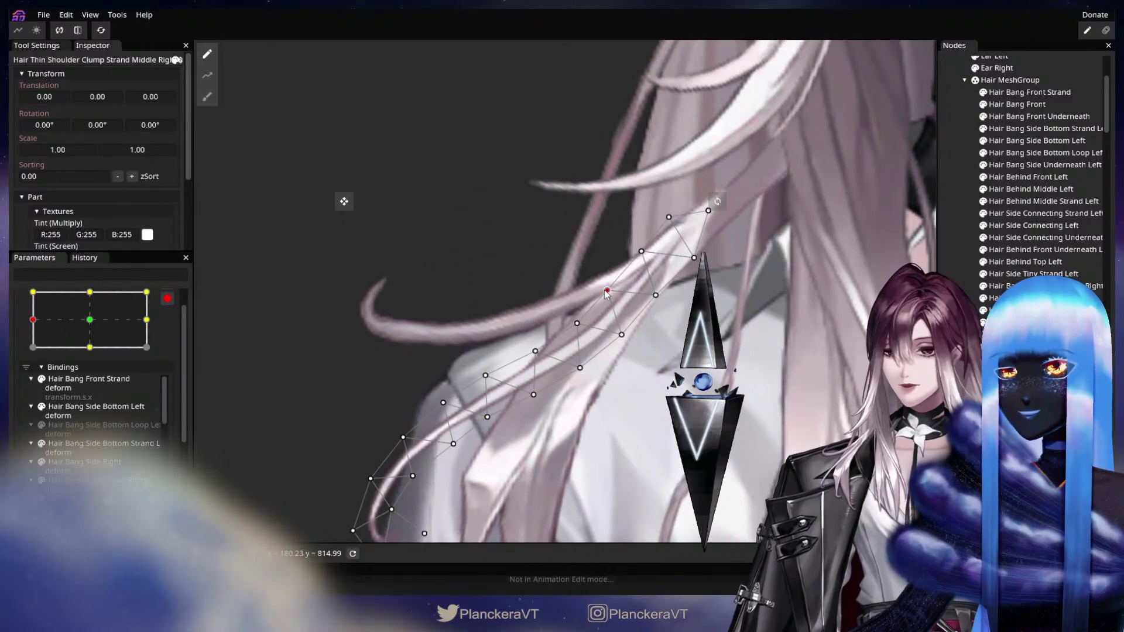
pyautogui.click(662, 300)
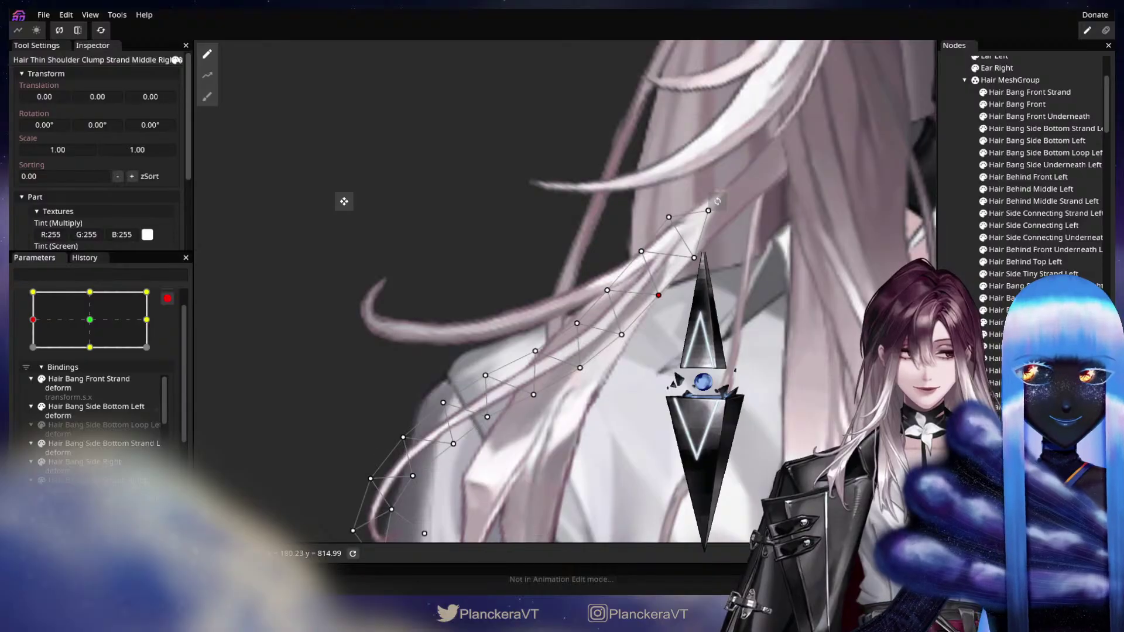
pyautogui.press('Escape')
pyautogui.scroll(-2, 780, 378)
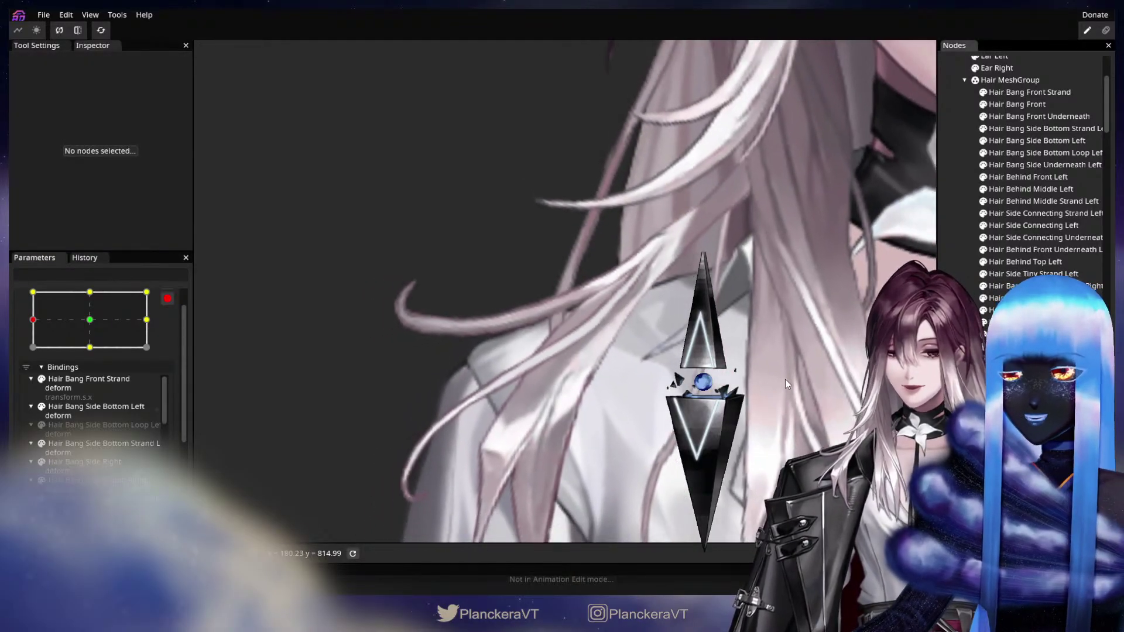
# Step: Select Hair Behind Middle Strand Left, fine-tune the vertices on both edges of its upper part, and deselect it
pyautogui.scroll(-3, 793, 381)
pyautogui.moveTo(801, 380); pyautogui.dragTo(734, 332)
pyautogui.scroll(-2, 732, 333)
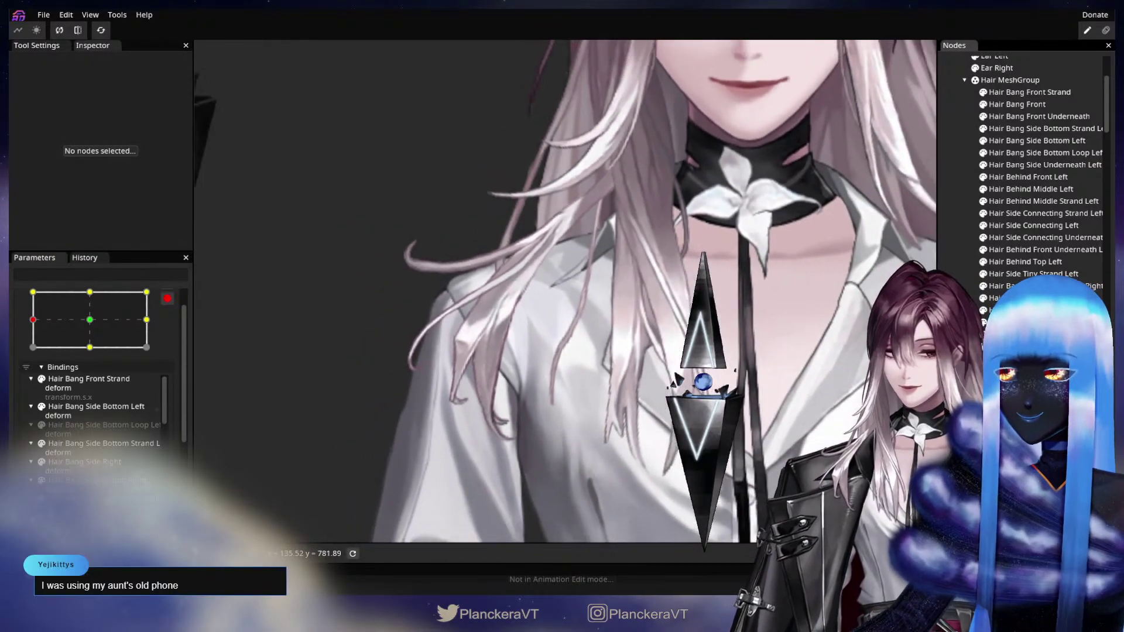
pyautogui.moveTo(884, 281); pyautogui.dragTo(732, 393)
pyautogui.scroll(-3, 731, 394)
pyautogui.moveTo(790, 344); pyautogui.dragTo(688, 459)
pyautogui.scroll(3, 687, 460)
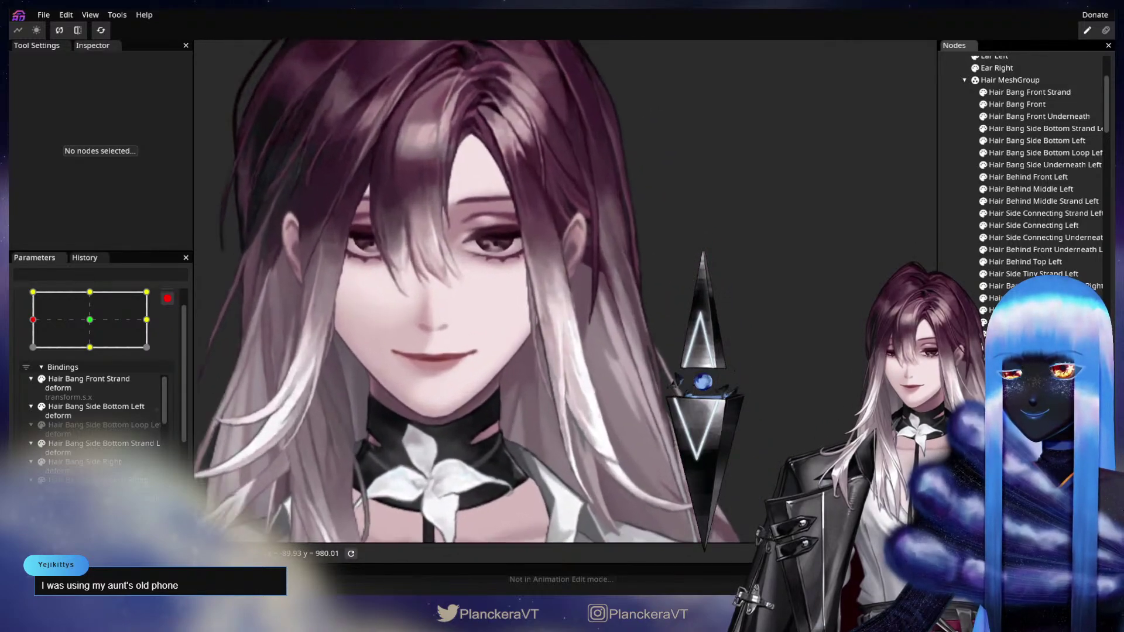
pyautogui.scroll(4, 702, 416)
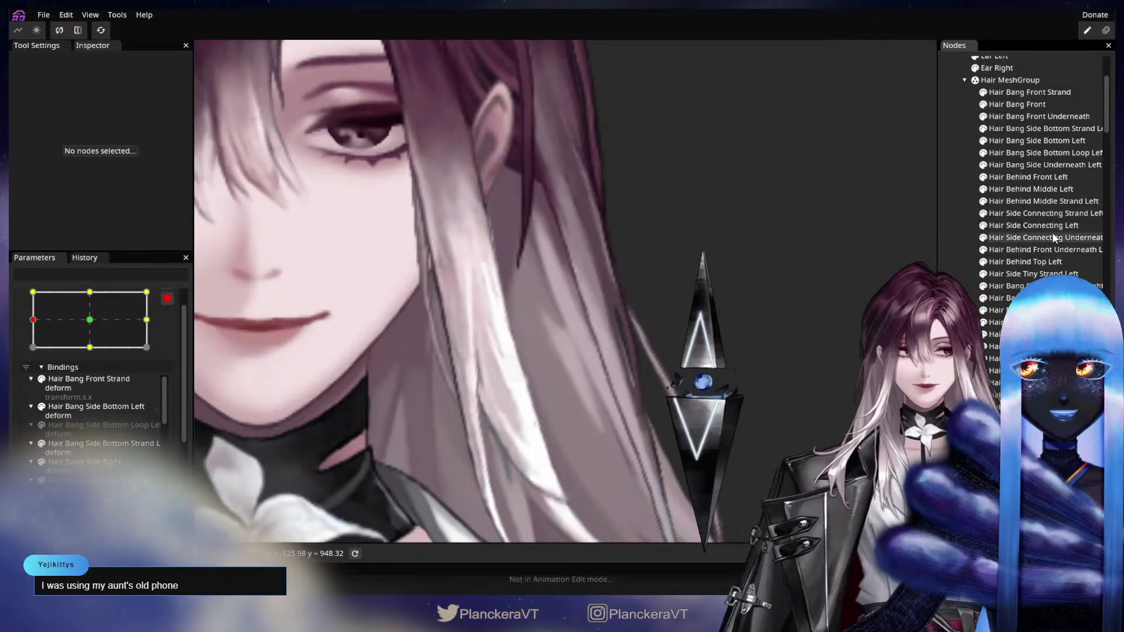
pyautogui.click(1054, 213)
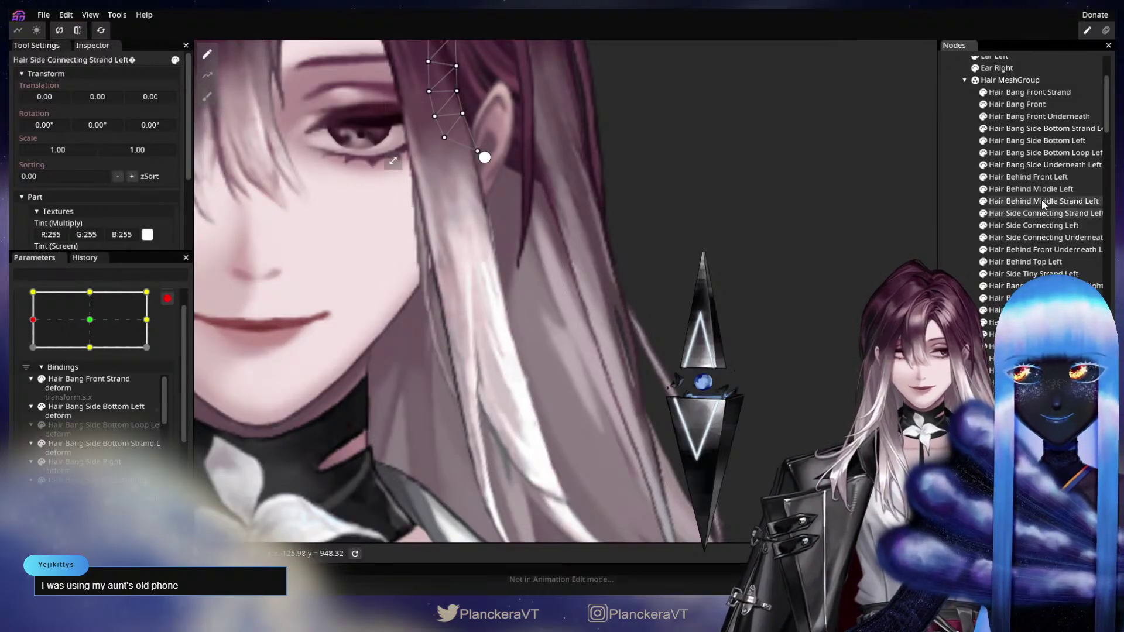
pyautogui.click(1040, 199)
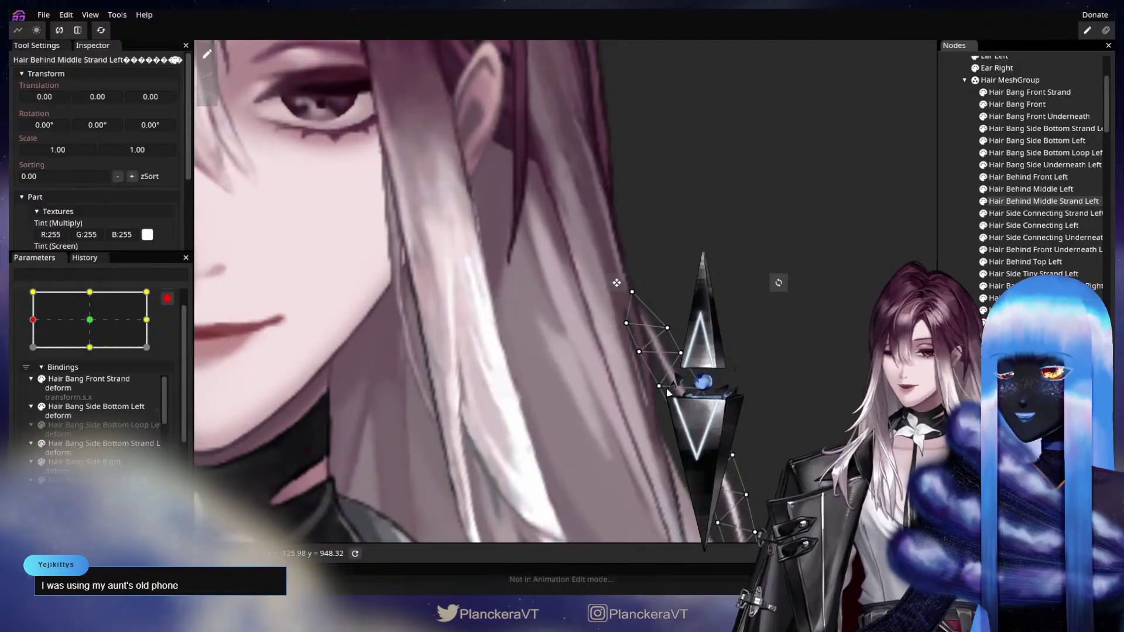
pyautogui.click(658, 387)
pyautogui.click(680, 354)
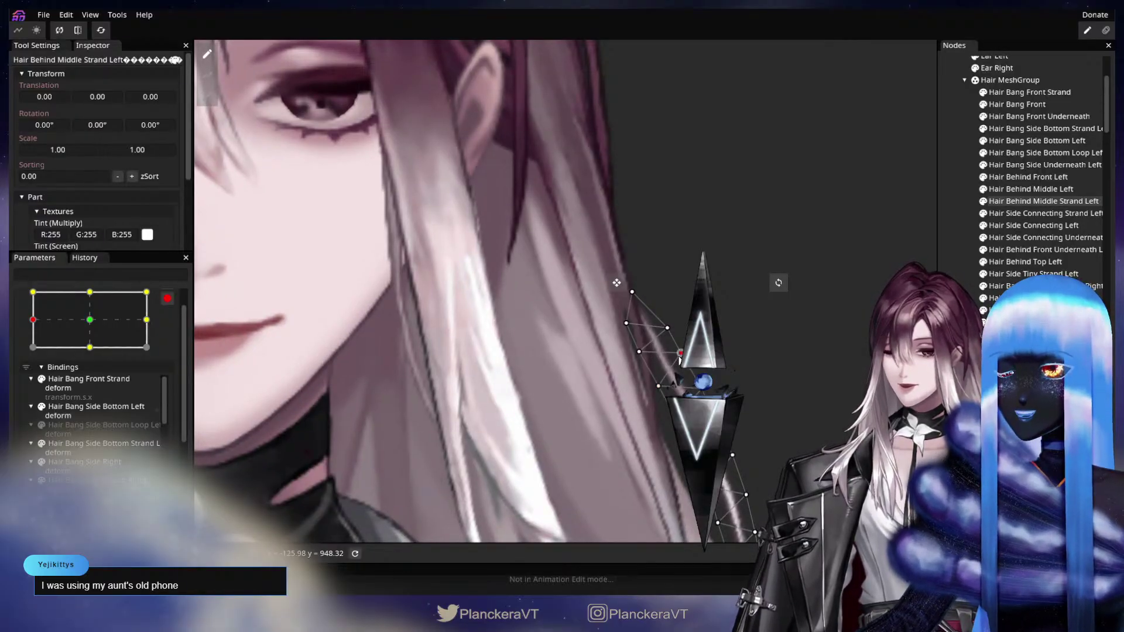
pyautogui.click(639, 352)
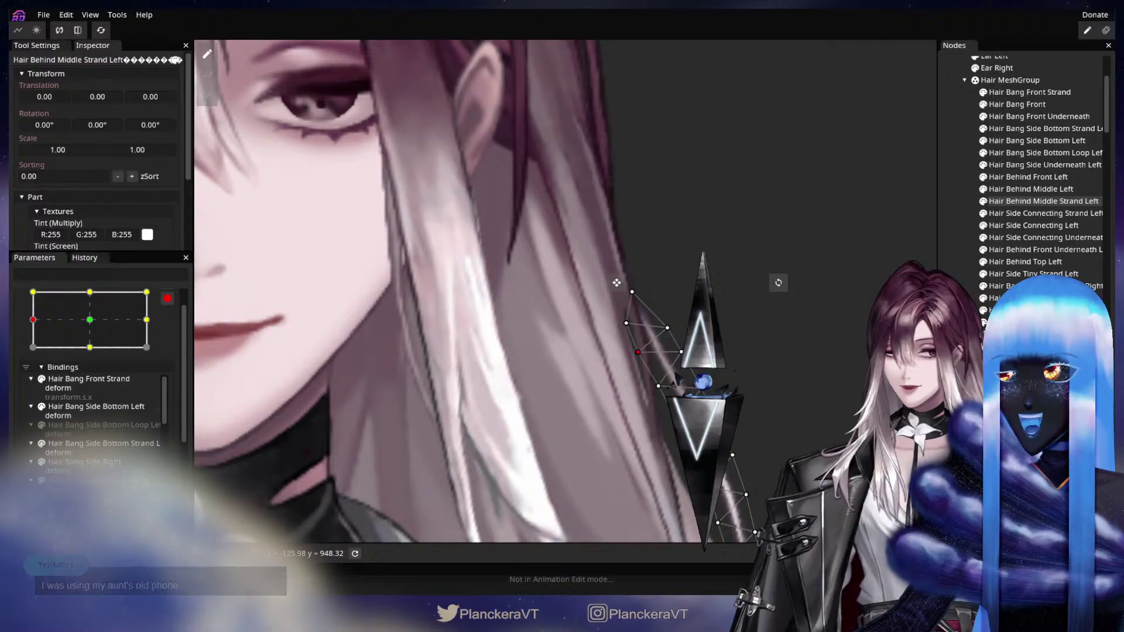
pyautogui.click(962, 366)
# Step: Select Hair Behind Middle Strand Left again, nudge the outer-edge vertex just above its curled tip, and deselect it
pyautogui.scroll(-5, 902, 366)
pyautogui.scroll(-4, 711, 449)
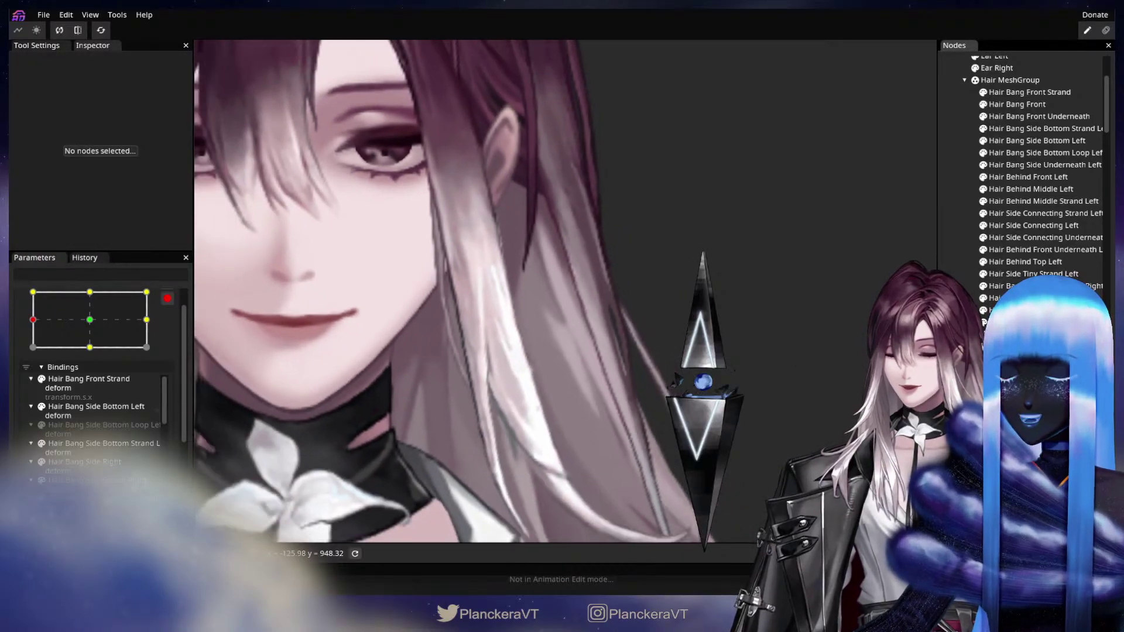
pyautogui.moveTo(710, 450); pyautogui.dragTo(721, 300)
pyautogui.scroll(6, 674, 381)
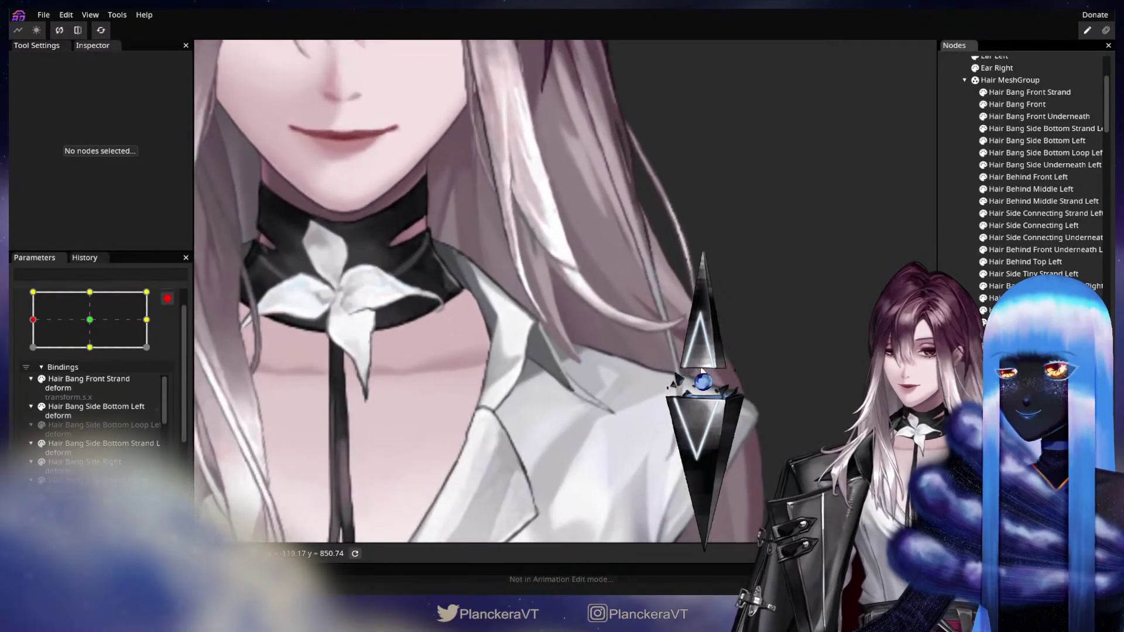
pyautogui.scroll(4, 672, 384)
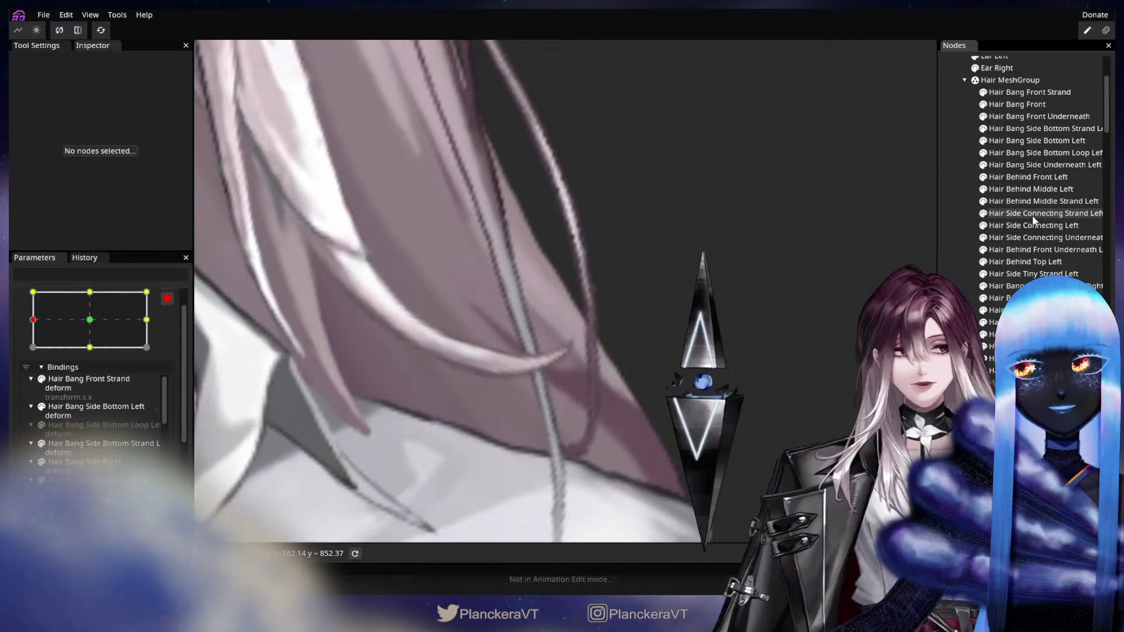
pyautogui.click(1035, 200)
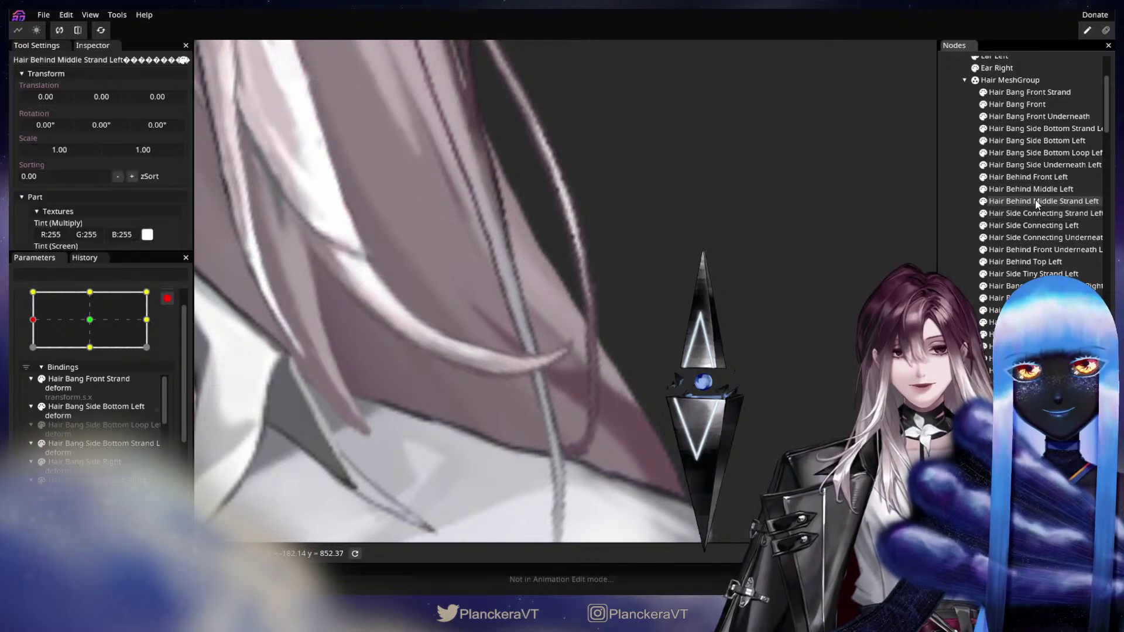
pyautogui.moveTo(576, 369); pyautogui.dragTo(615, 353)
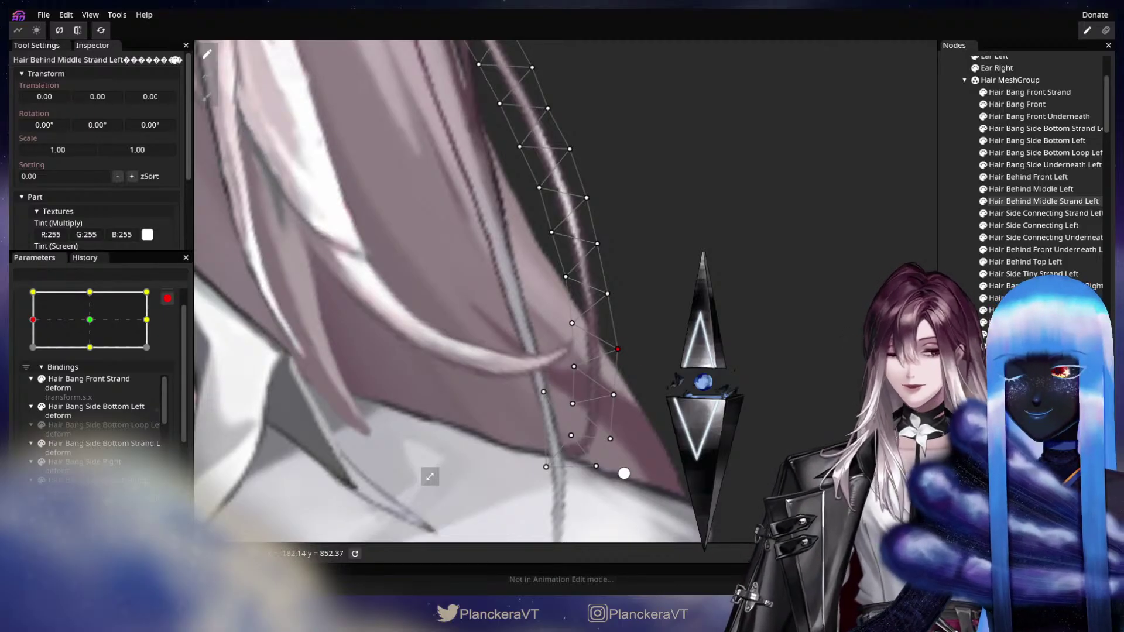
pyautogui.click(960, 351)
# Step: Compare the whole hairstyle at the middle left and middle right Hair Tip Physics keypoints, ending on the middle right one
pyautogui.scroll(-3, 634, 377)
pyautogui.scroll(-3, 638, 383)
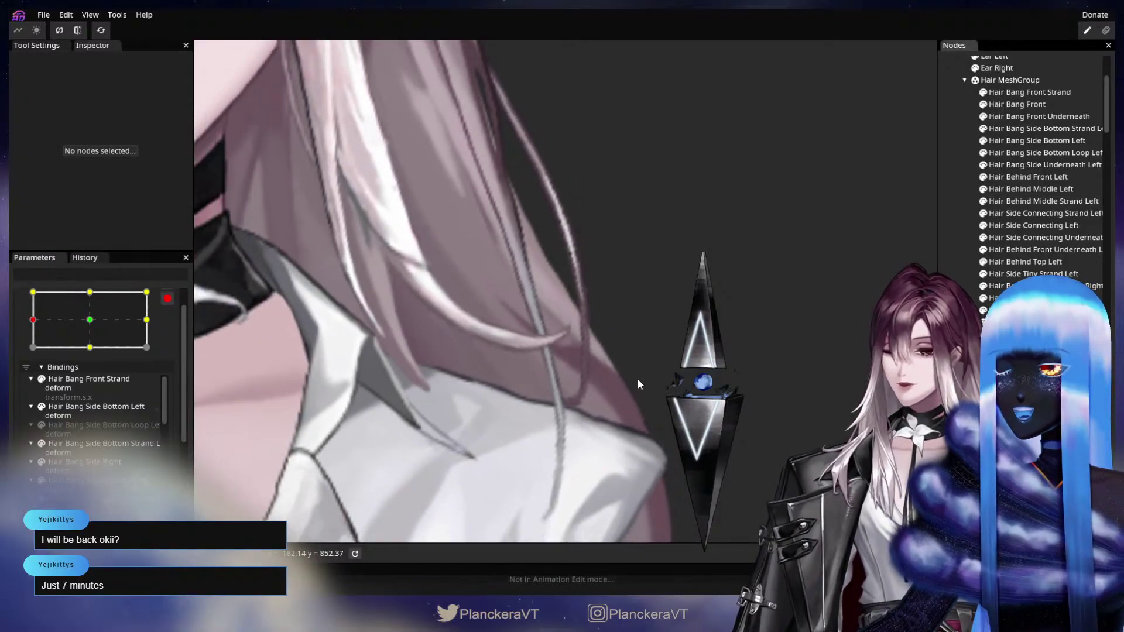
pyautogui.moveTo(662, 356); pyautogui.dragTo(726, 325)
pyautogui.scroll(-4, 726, 324)
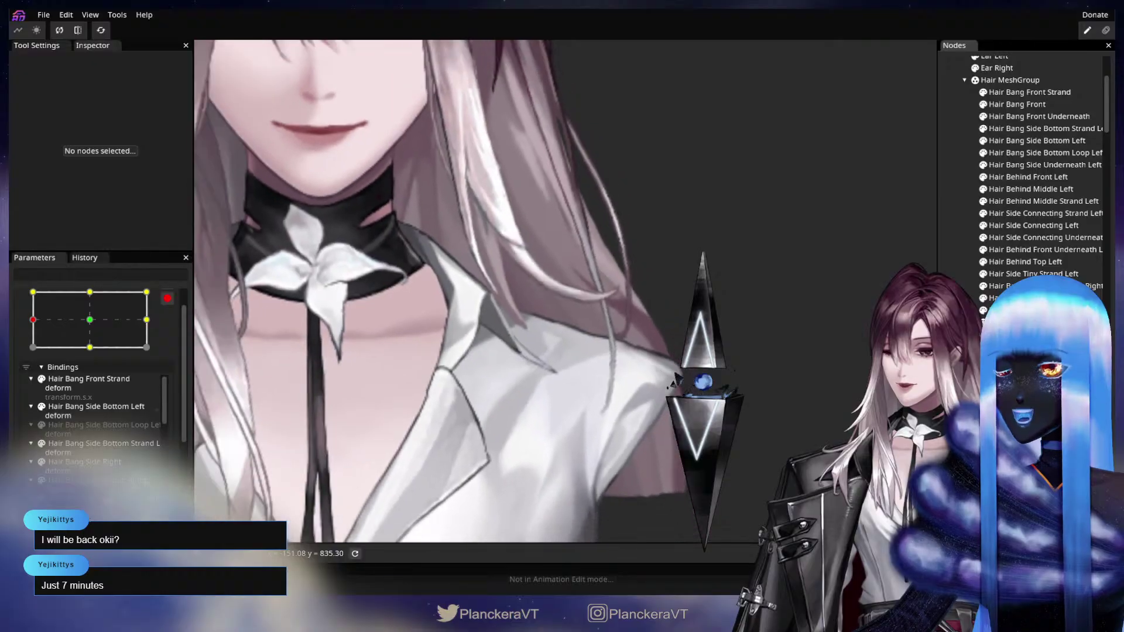
pyautogui.moveTo(554, 308); pyautogui.dragTo(742, 349)
pyautogui.scroll(-3, 742, 349)
pyautogui.scroll(-5, 641, 349)
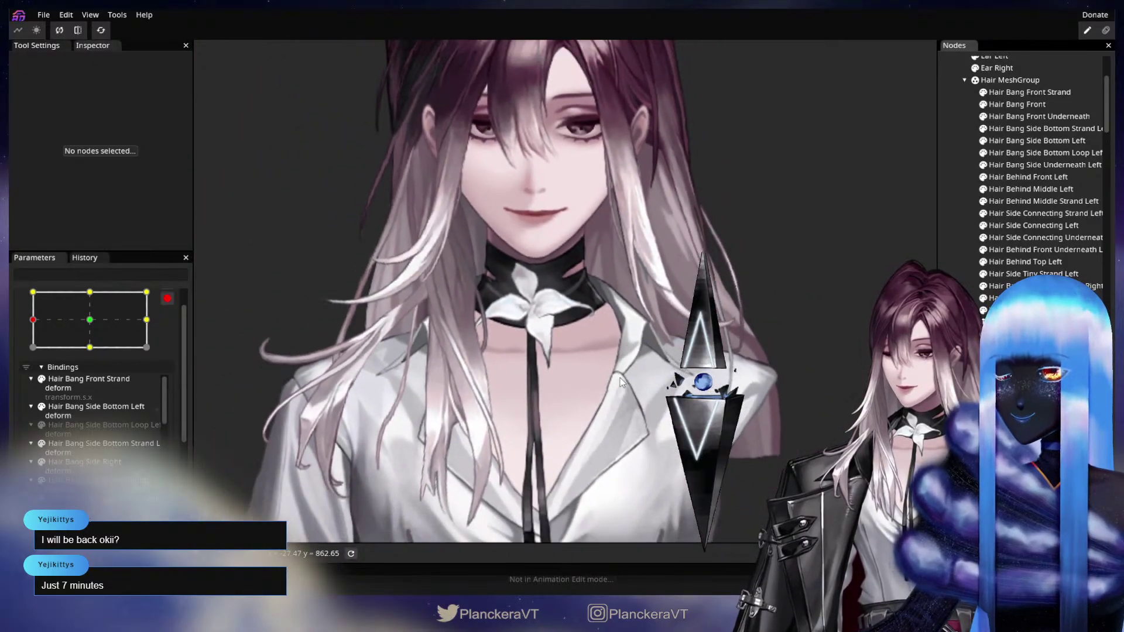
pyautogui.scroll(-3, 662, 387)
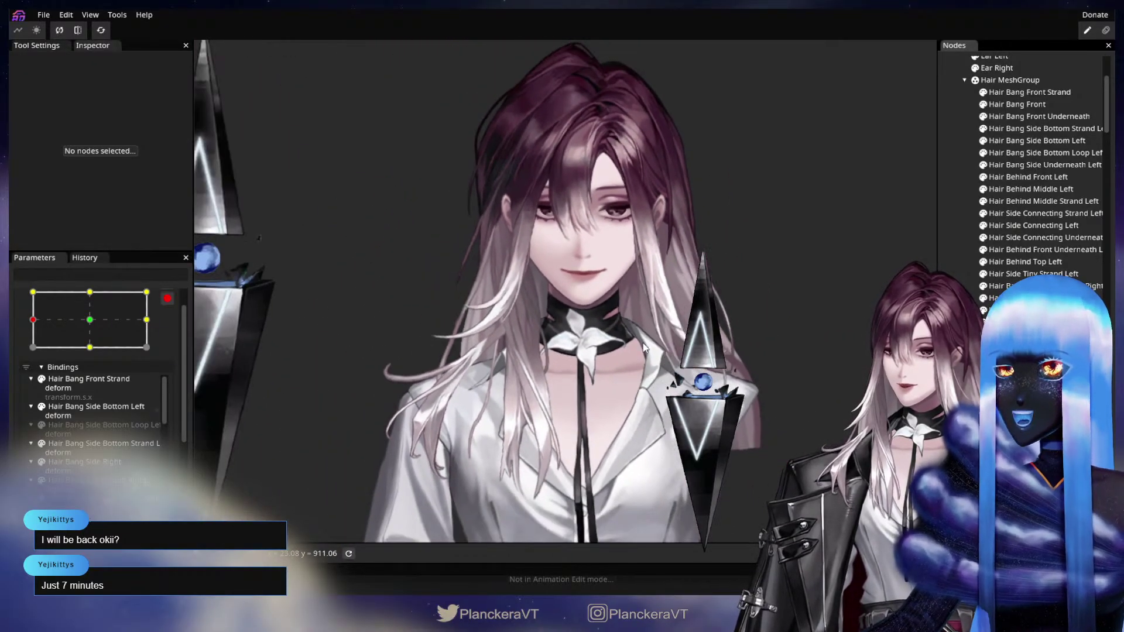
pyautogui.click(146, 320)
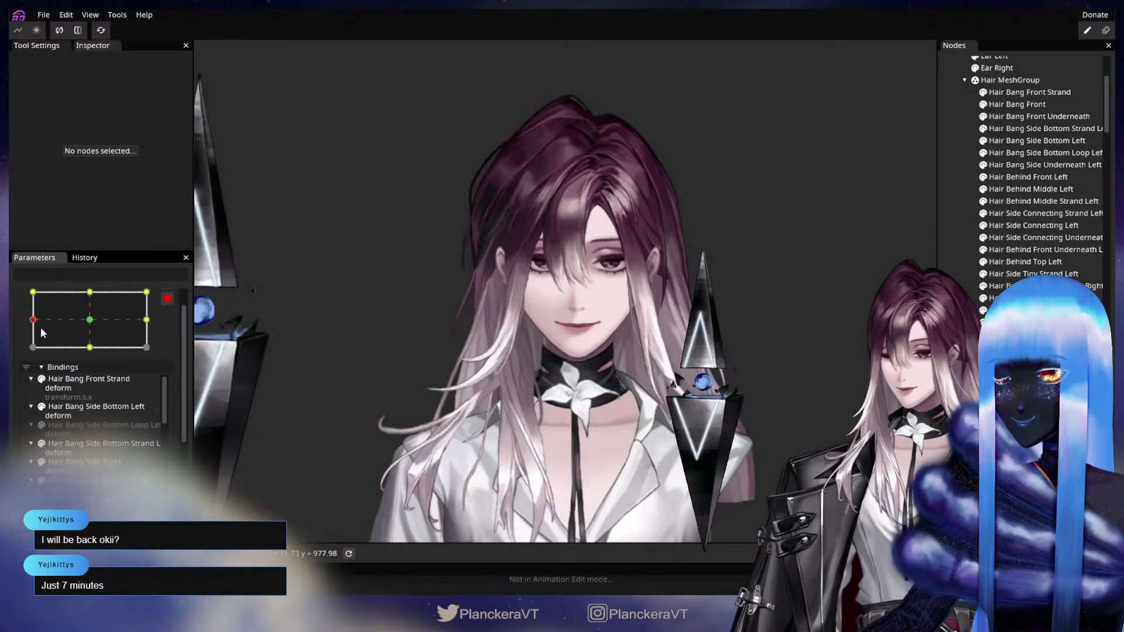
pyautogui.click(33, 320)
pyautogui.click(146, 319)
# Step: Select Hair Thin Shoulder Clump Strand Middle Right, tighten the vertices around its curled tip, and deselect it
pyautogui.moveTo(445, 409); pyautogui.dragTo(546, 262)
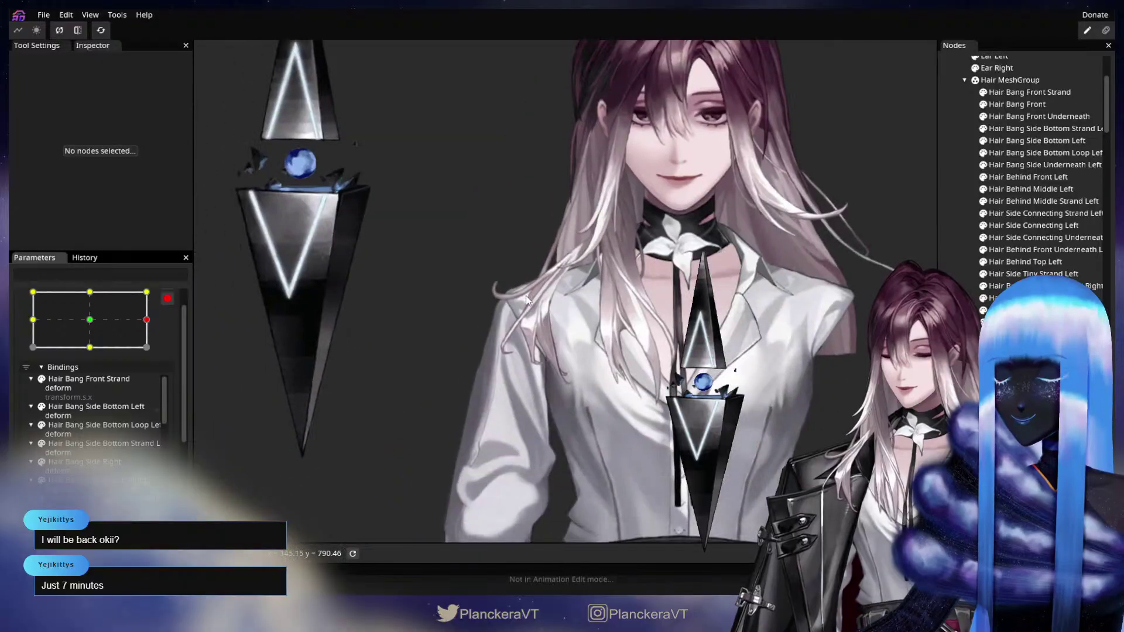
pyautogui.scroll(2, 432, 404)
pyautogui.scroll(6, 446, 412)
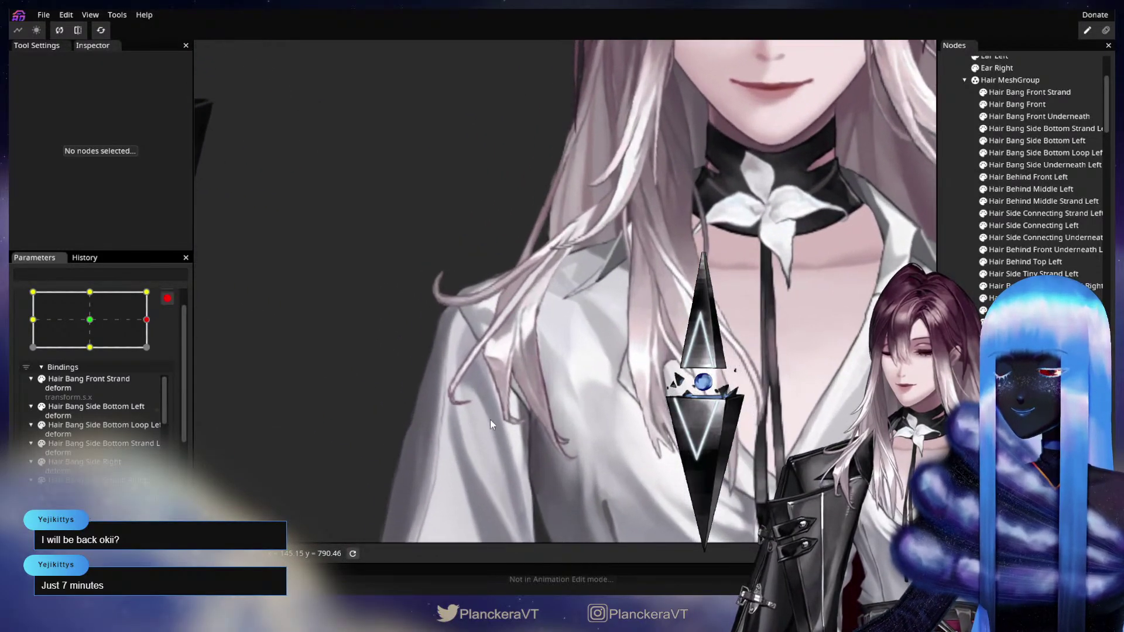
pyautogui.moveTo(490, 422); pyautogui.dragTo(593, 398)
pyautogui.click(695, 268)
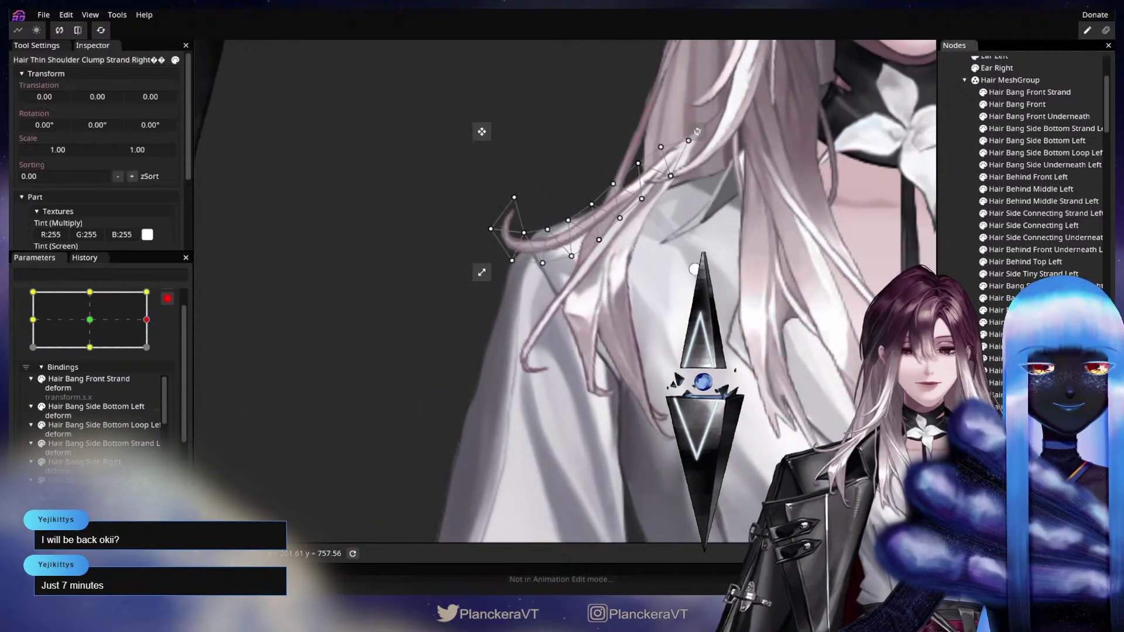
pyautogui.click(1020, 364)
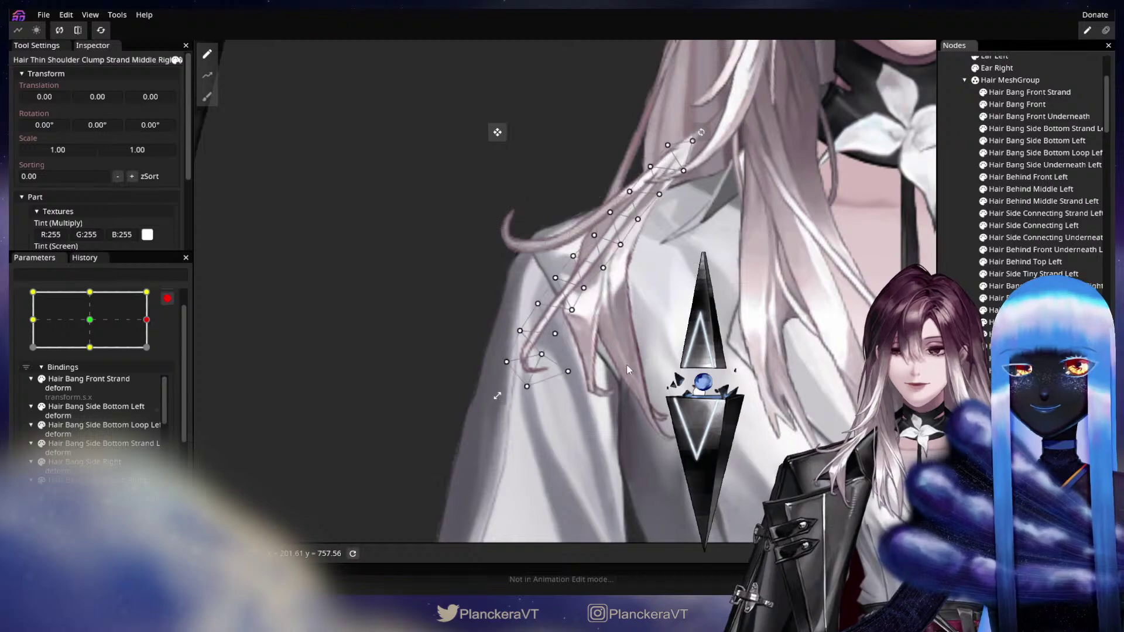
pyautogui.scroll(1, 566, 389)
pyautogui.moveTo(567, 382); pyautogui.dragTo(557, 378)
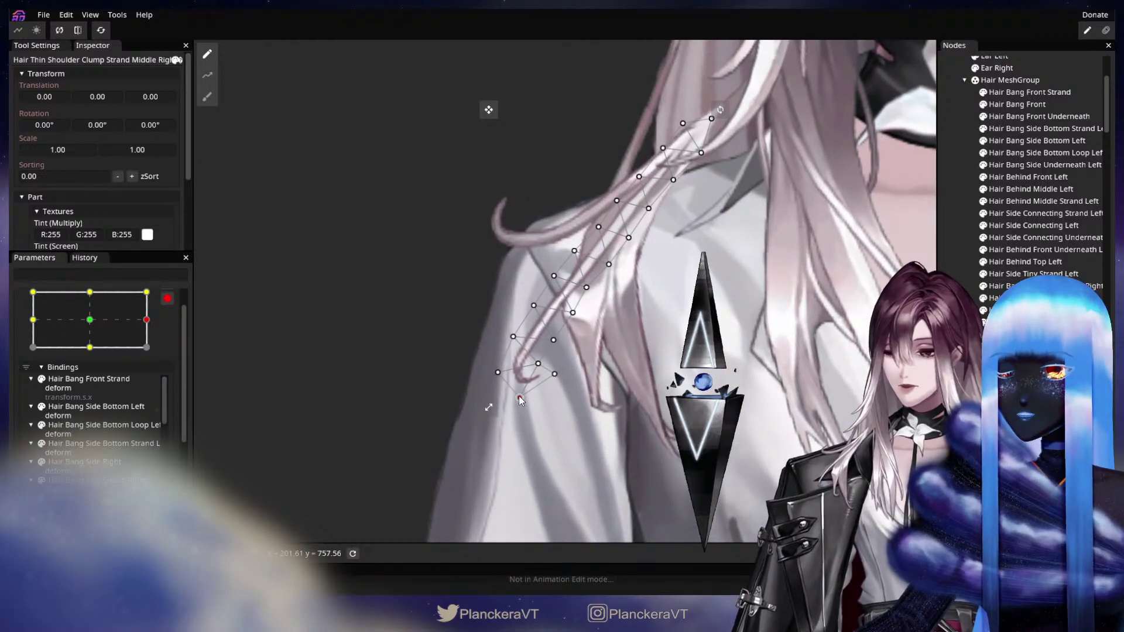
pyautogui.click(555, 374)
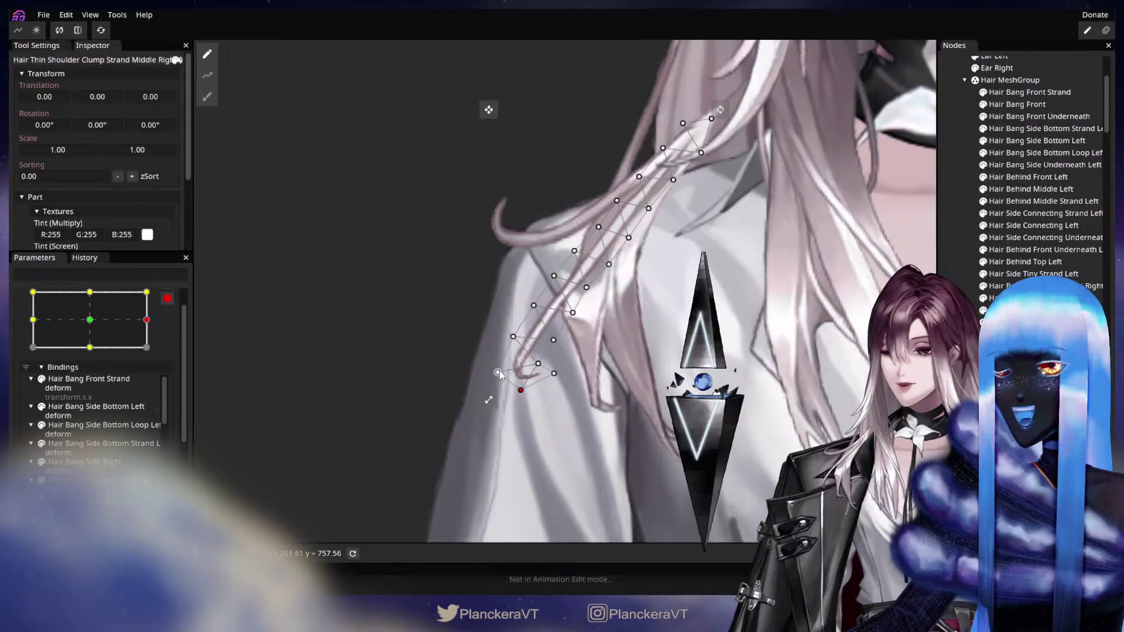
pyautogui.moveTo(499, 380); pyautogui.dragTo(496, 377)
pyautogui.click(538, 363)
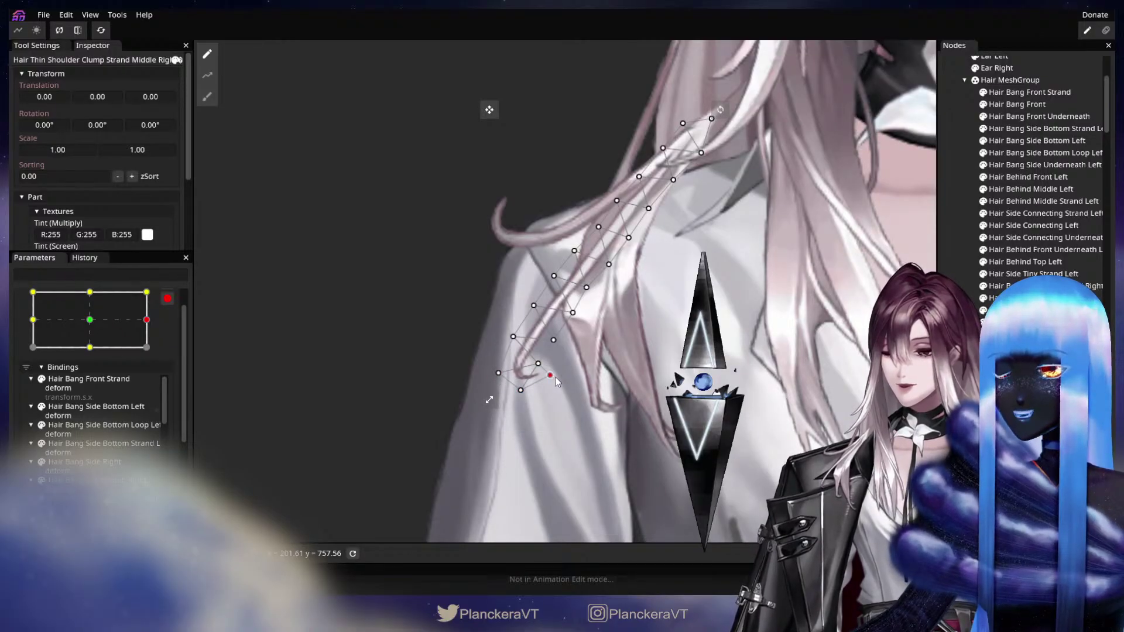
pyautogui.click(179, 365)
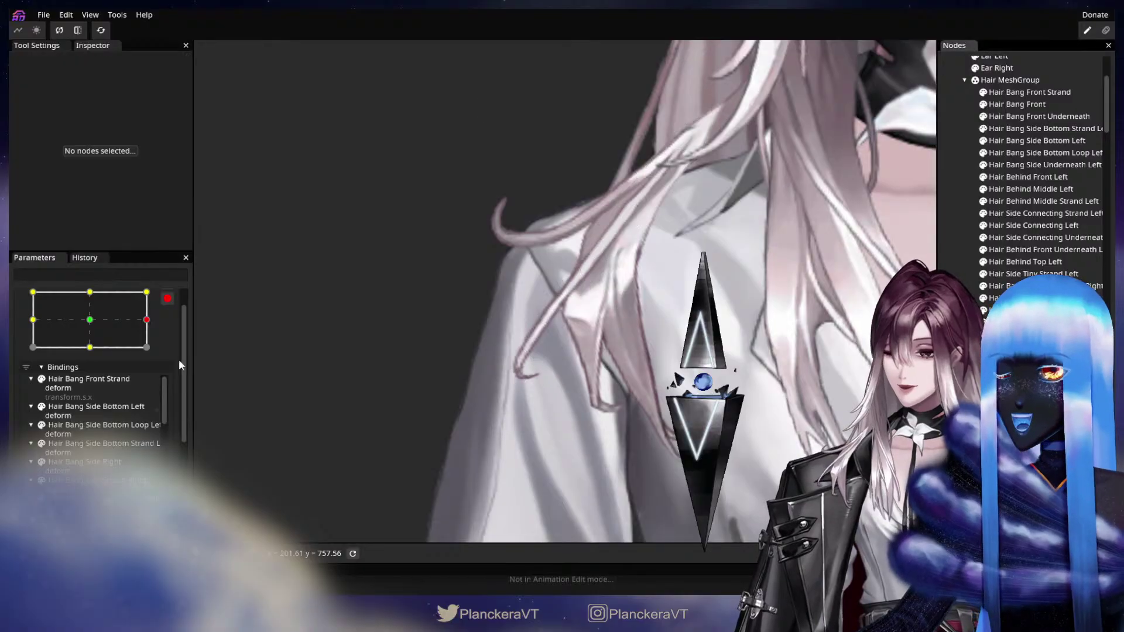
# Step: Reselect Hair Thin Shoulder Clump Strand Middle Right, nudge the lowest vertices at its tip once more, and deselect it
pyautogui.moveTo(136, 329)
pyautogui.mouseDown()
pyautogui.moveTo(101, 321)
pyautogui.moveTo(156, 323)
pyautogui.mouseUp()
pyautogui.scroll(-2, 616, 426)
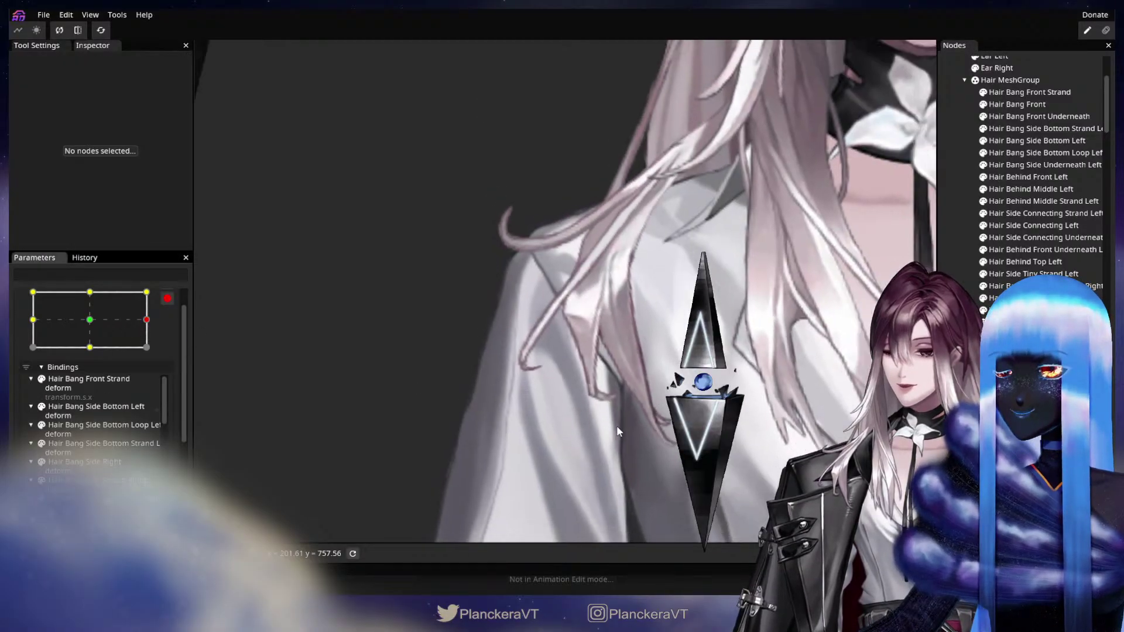
pyautogui.scroll(2, 588, 415)
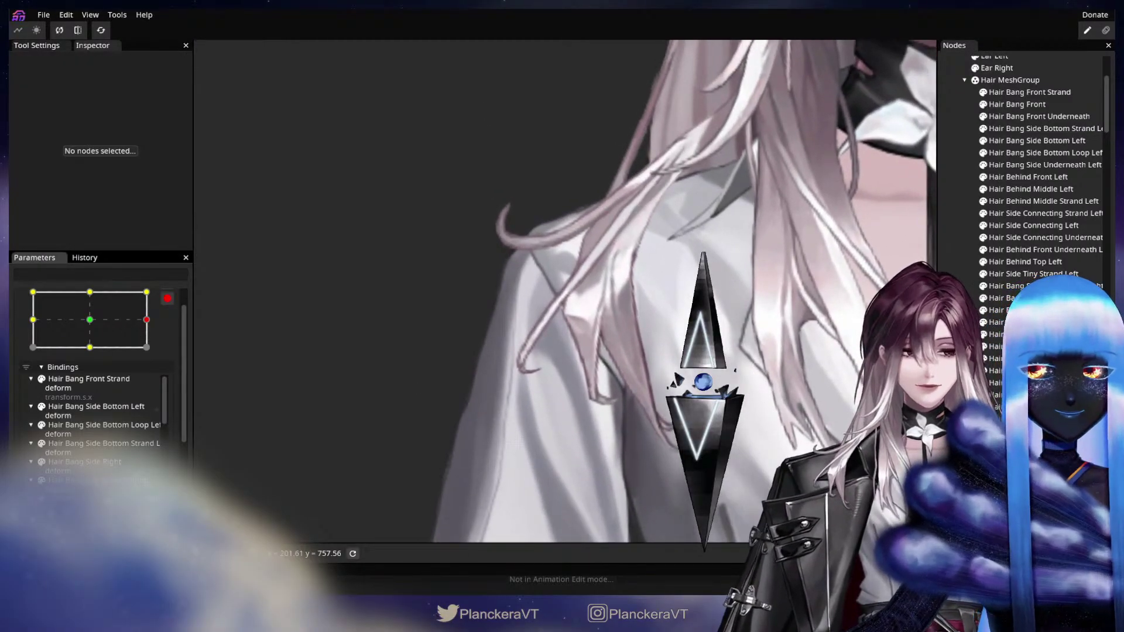
pyautogui.click(1024, 456)
pyautogui.click(557, 376)
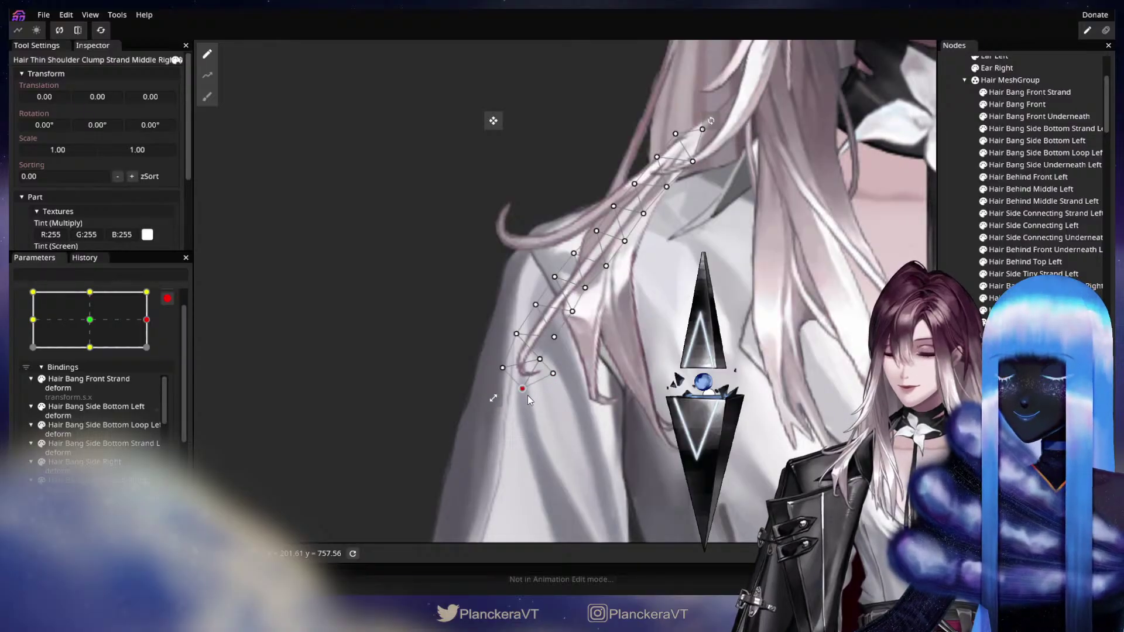
pyautogui.moveTo(528, 396); pyautogui.dragTo(527, 398)
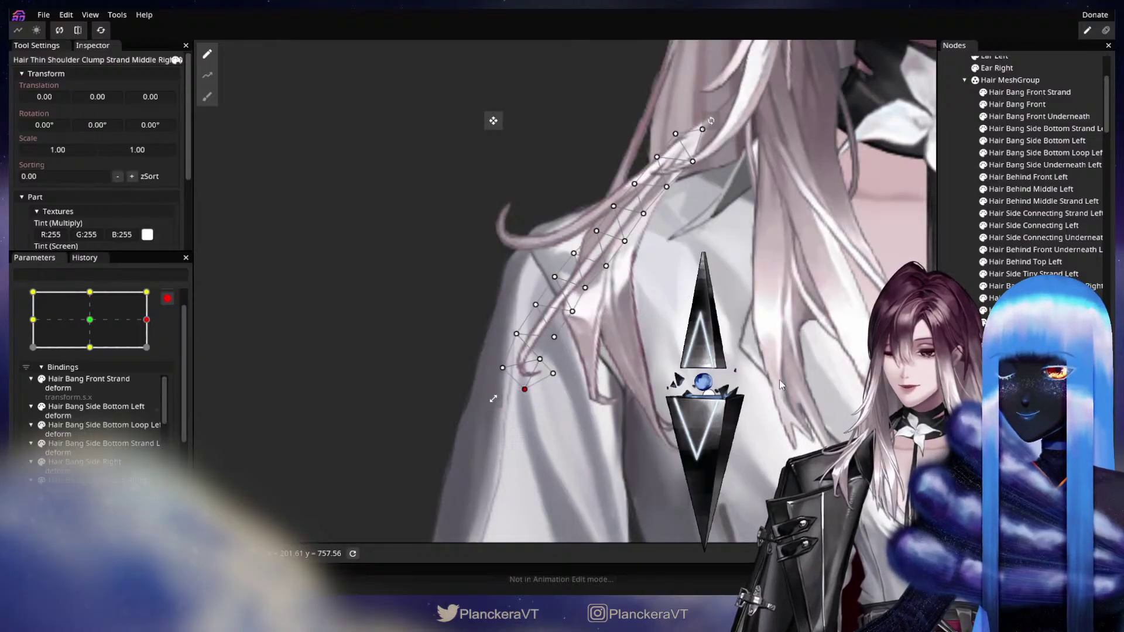
pyautogui.click(953, 374)
# Step: Switch Hair Tip Physics to its top middle keypoint and examine the strands on the right shoulder
pyautogui.scroll(-4, 878, 378)
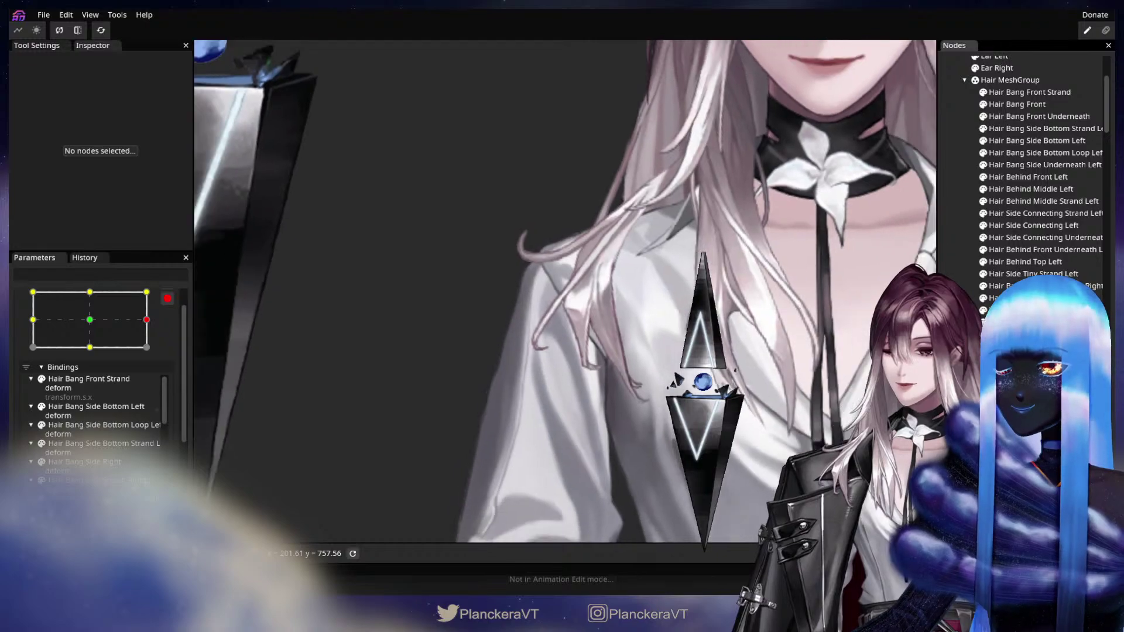
pyautogui.scroll(-5, 481, 403)
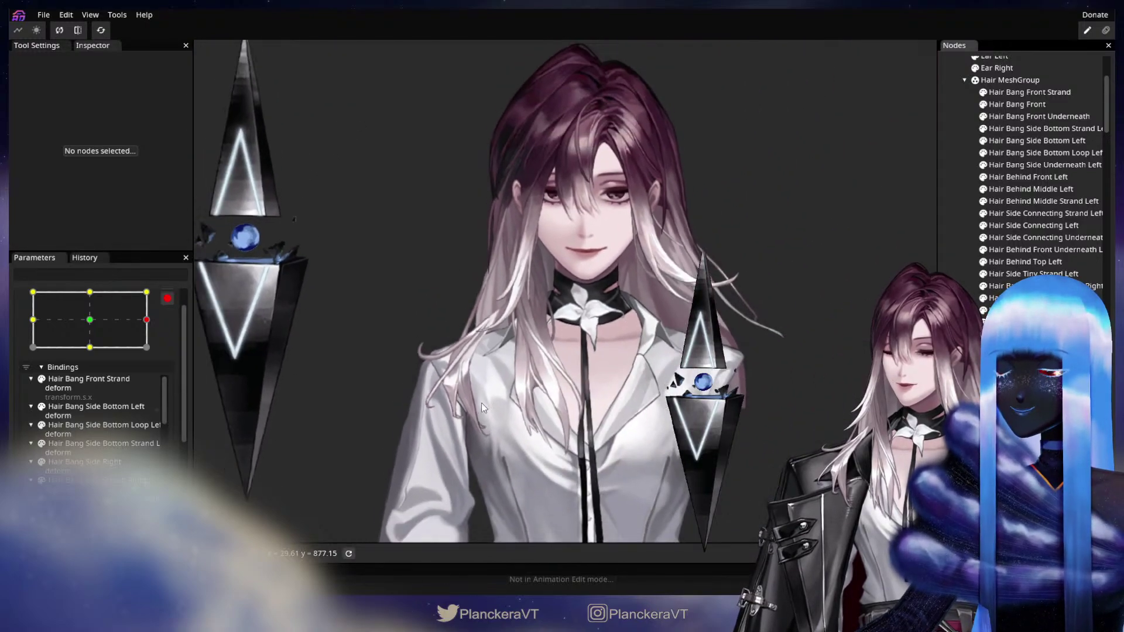
pyautogui.click(90, 292)
pyautogui.scroll(5, 529, 363)
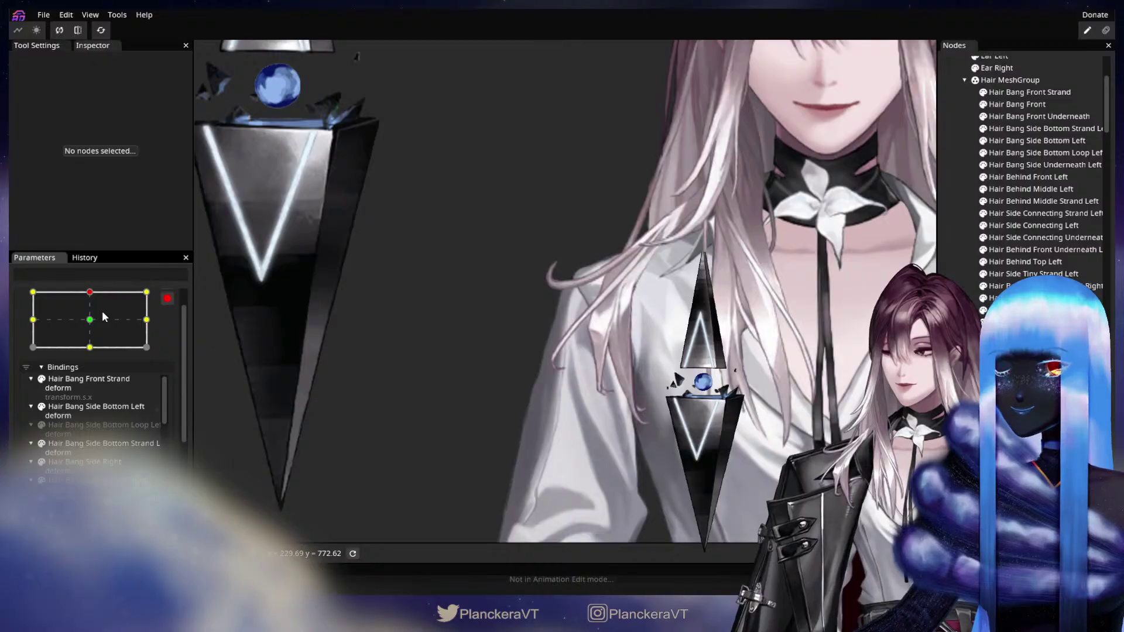
pyautogui.moveTo(265, 314); pyautogui.dragTo(210, 372)
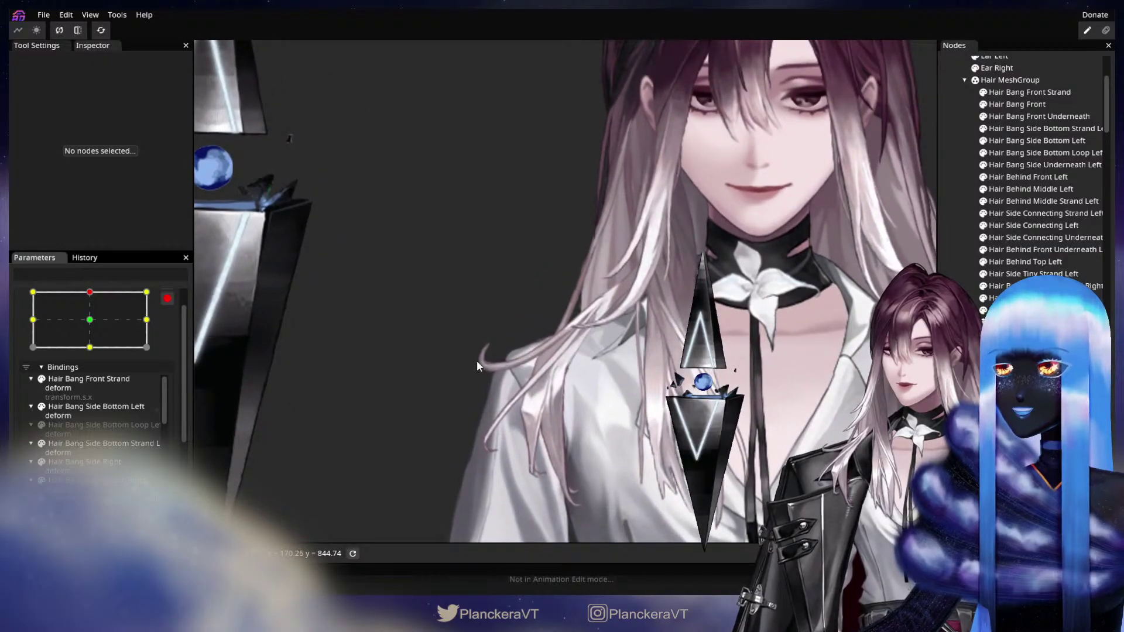
# Step: Unset the top left and top right Hair Tip Physics keypoints, ending on the top middle keypoint
pyautogui.click(33, 292)
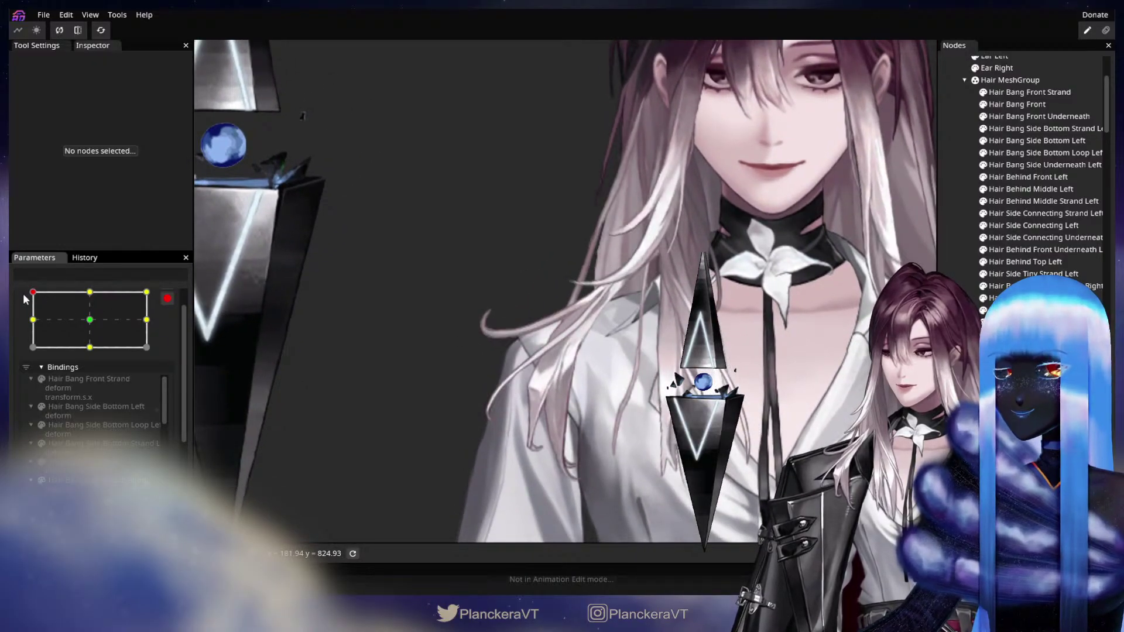
pyautogui.rightClick(32, 293)
pyautogui.click(42, 302)
pyautogui.click(146, 292)
pyautogui.rightClick(146, 292)
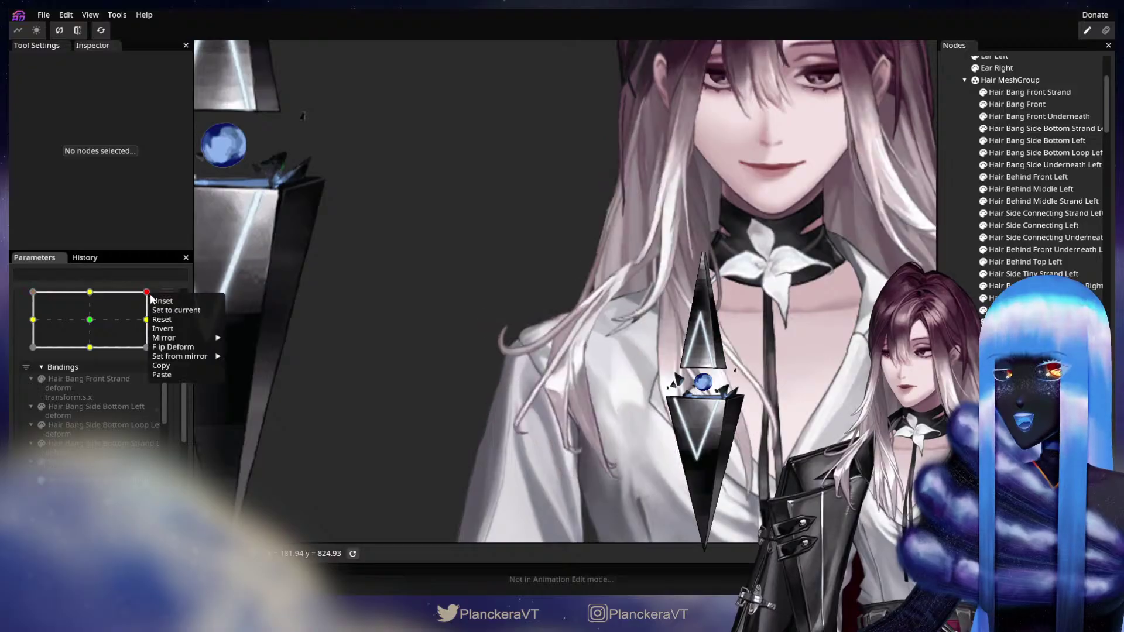
pyautogui.click(156, 300)
pyautogui.click(90, 293)
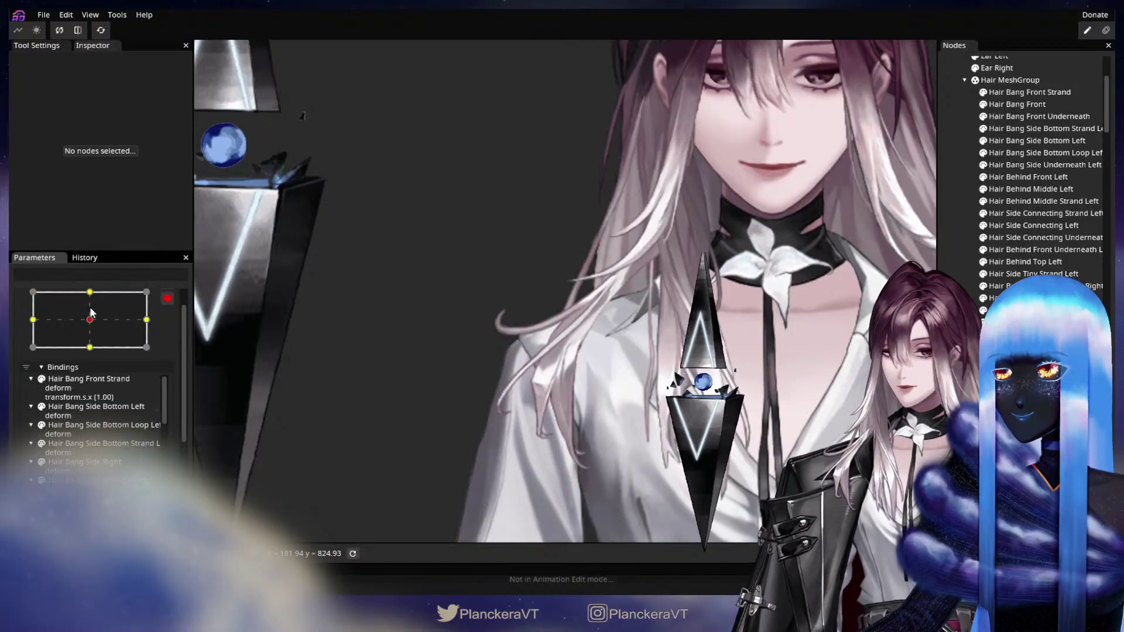
# Step: Select Hair Bang Side Tiny Strand Right and nudge the vertices near its lower end
pyautogui.scroll(5, 673, 351)
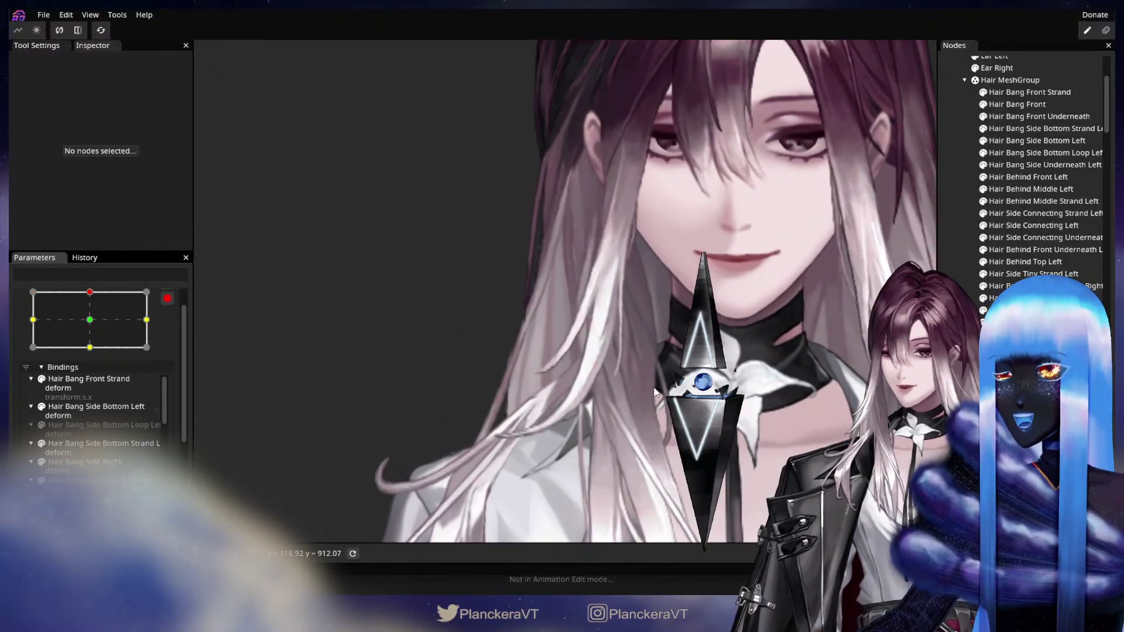
pyautogui.scroll(4, 728, 376)
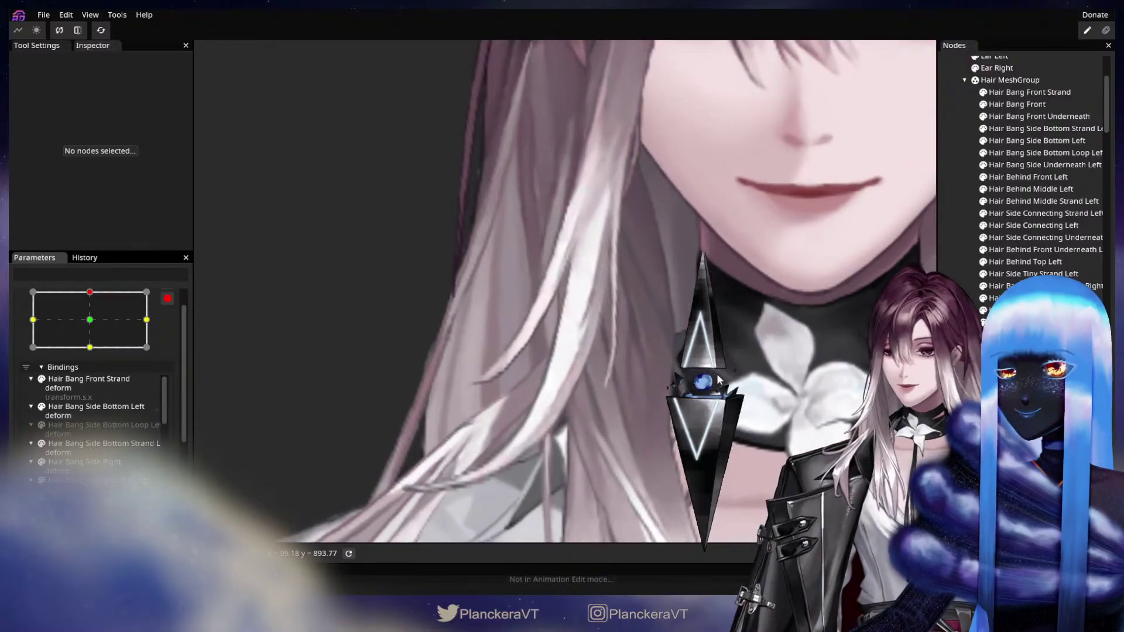
pyautogui.click(1034, 274)
pyautogui.click(1033, 286)
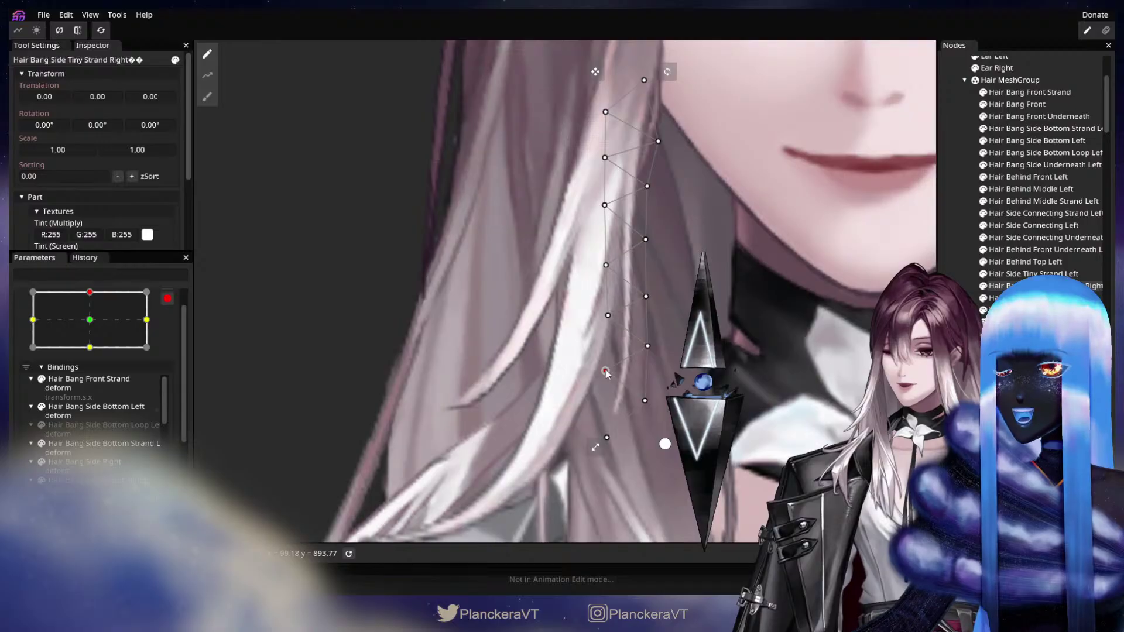
pyautogui.moveTo(644, 349); pyautogui.dragTo(641, 351)
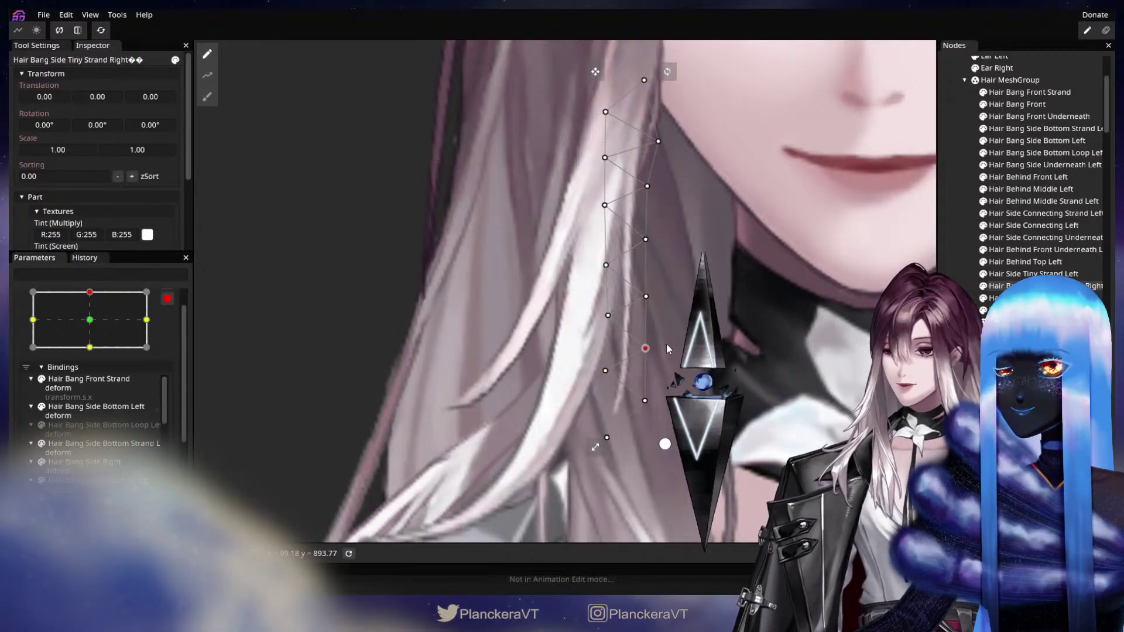
pyautogui.scroll(-1, 743, 341)
pyautogui.moveTo(746, 341); pyautogui.dragTo(797, 364)
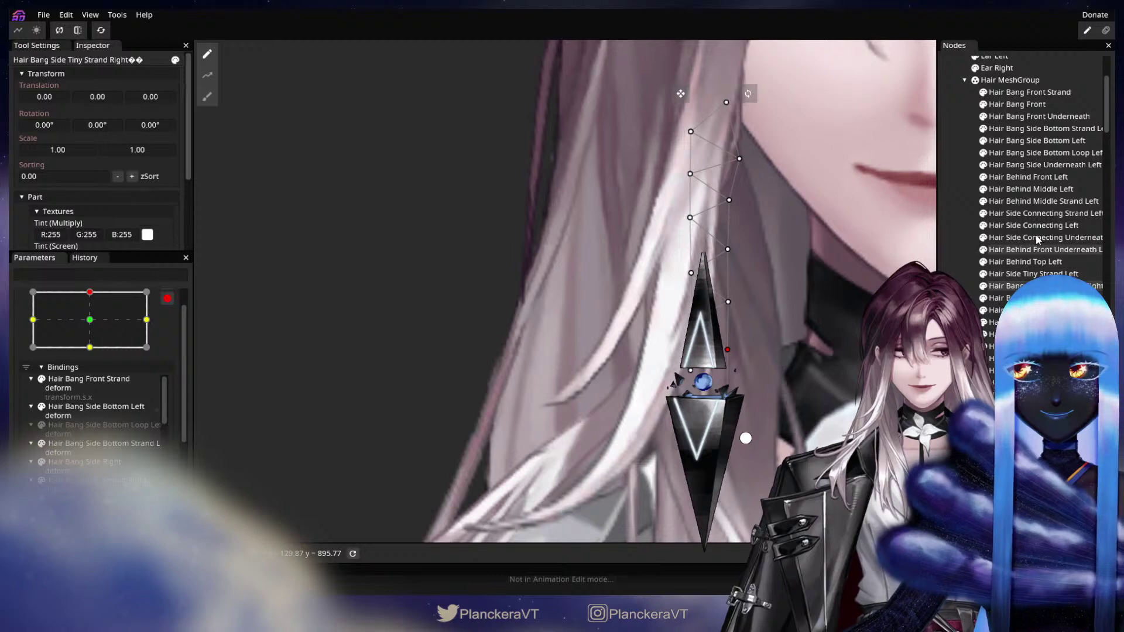
# Step: Find and select Hair Bang Side Strand Right, and nudge the vertices where the strand curves toward its tip
pyautogui.click(1030, 139)
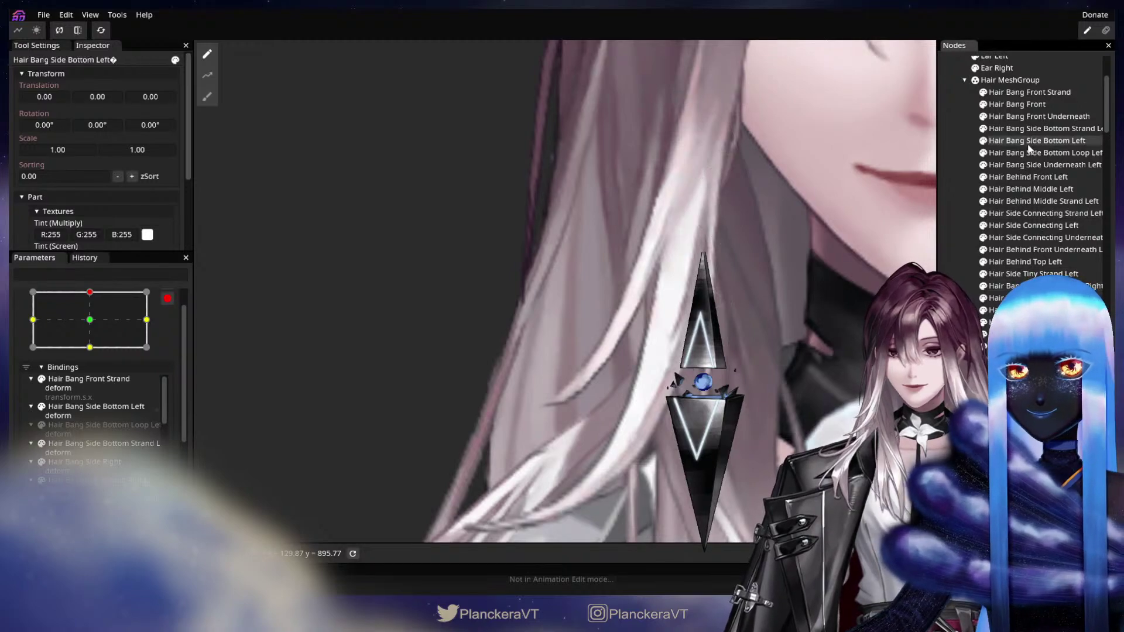
pyautogui.click(1039, 129)
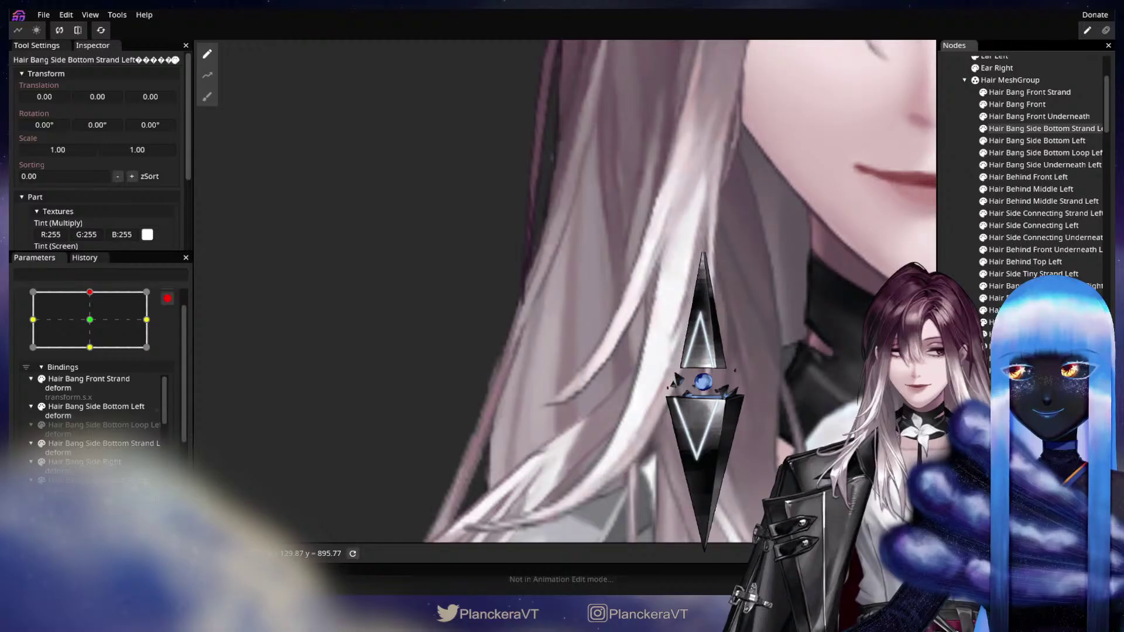
pyautogui.click(1000, 310)
pyautogui.click(999, 305)
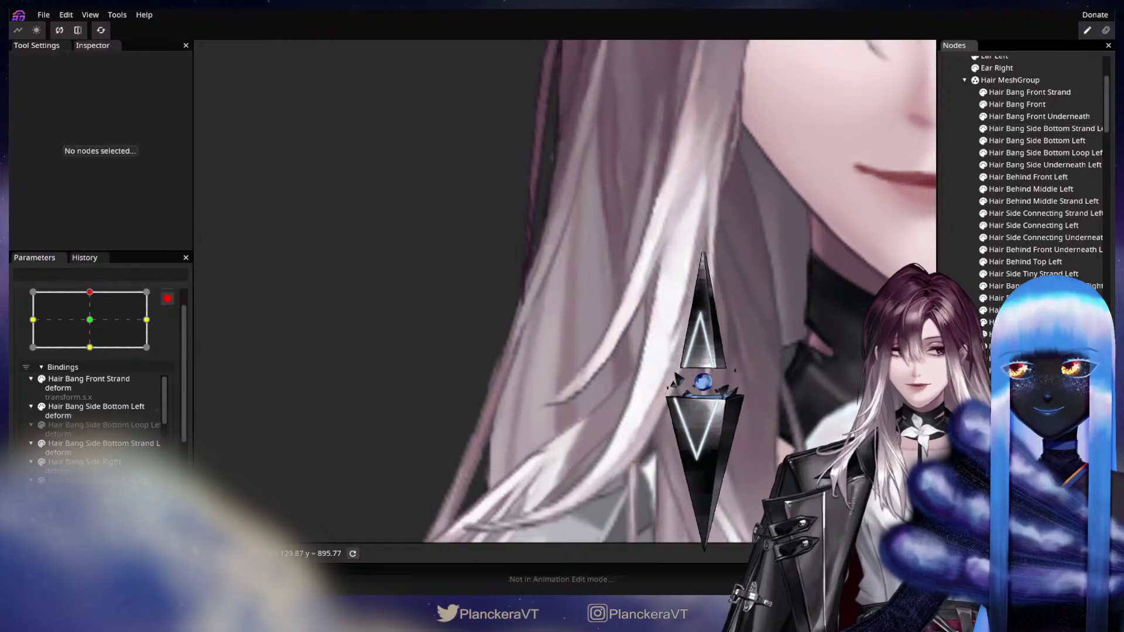
pyautogui.click(998, 303)
pyautogui.scroll(2, 623, 362)
pyautogui.click(610, 359)
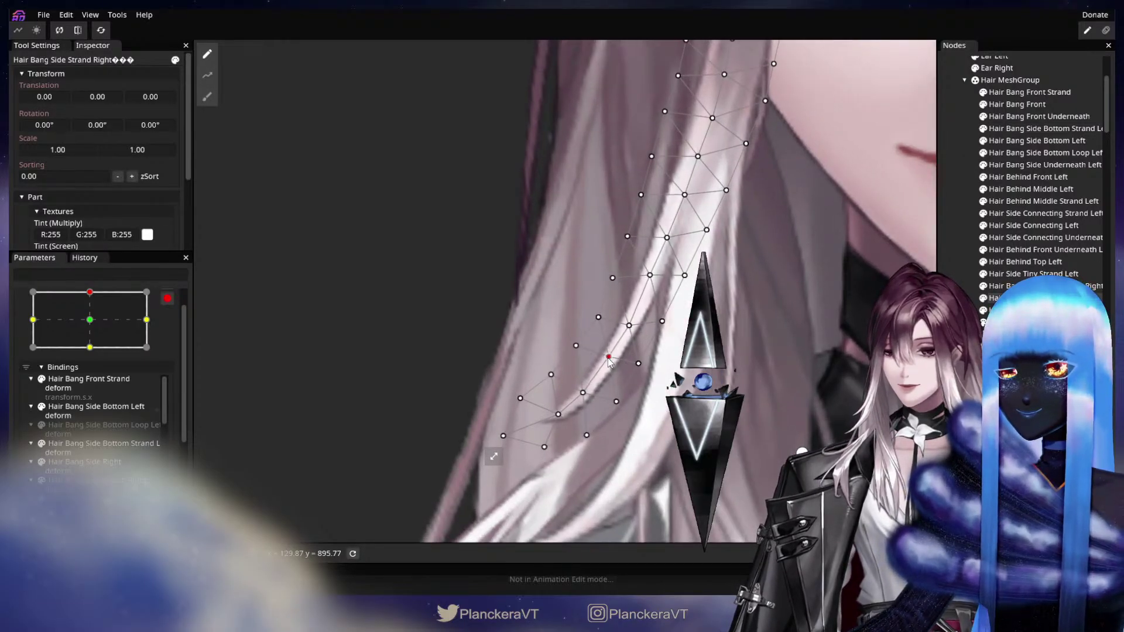
pyautogui.click(638, 363)
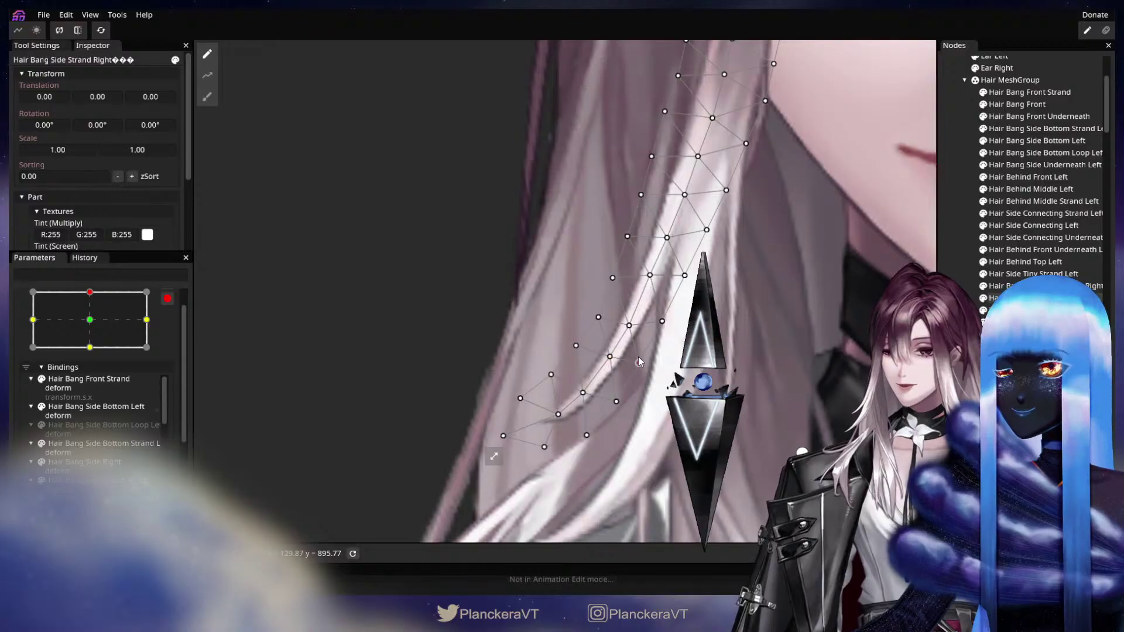
pyautogui.click(662, 321)
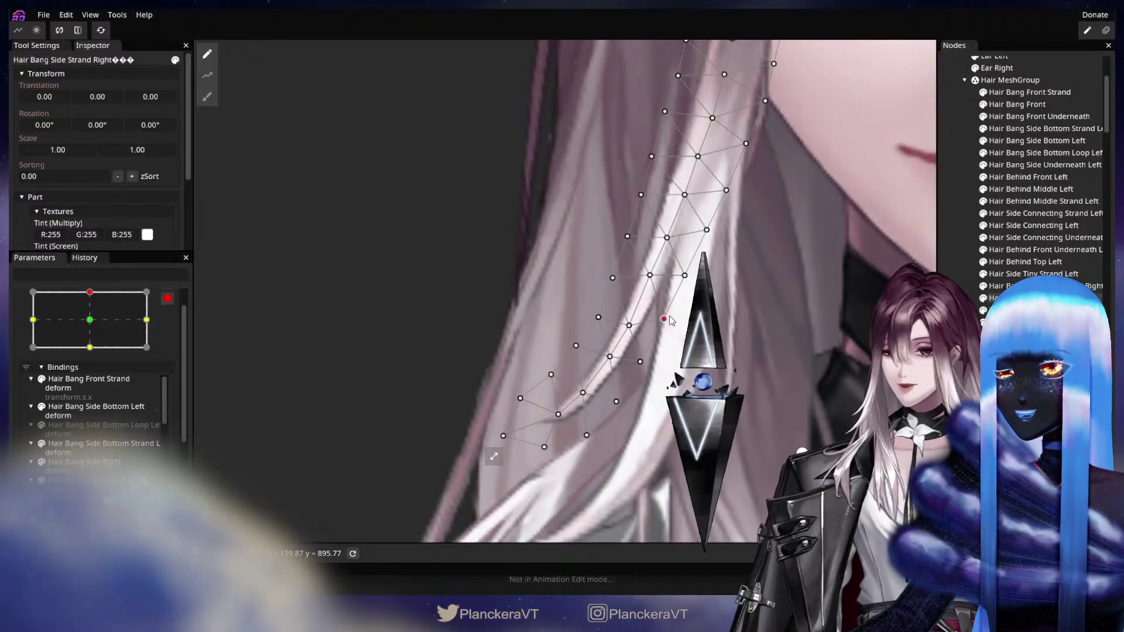
# Step: Adjust the outlying vertices near the tip and the central vertex above the bend of Hair Bang Side Strand Right, and deselect it
pyautogui.click(616, 402)
pyautogui.moveTo(617, 403); pyautogui.dragTo(606, 427)
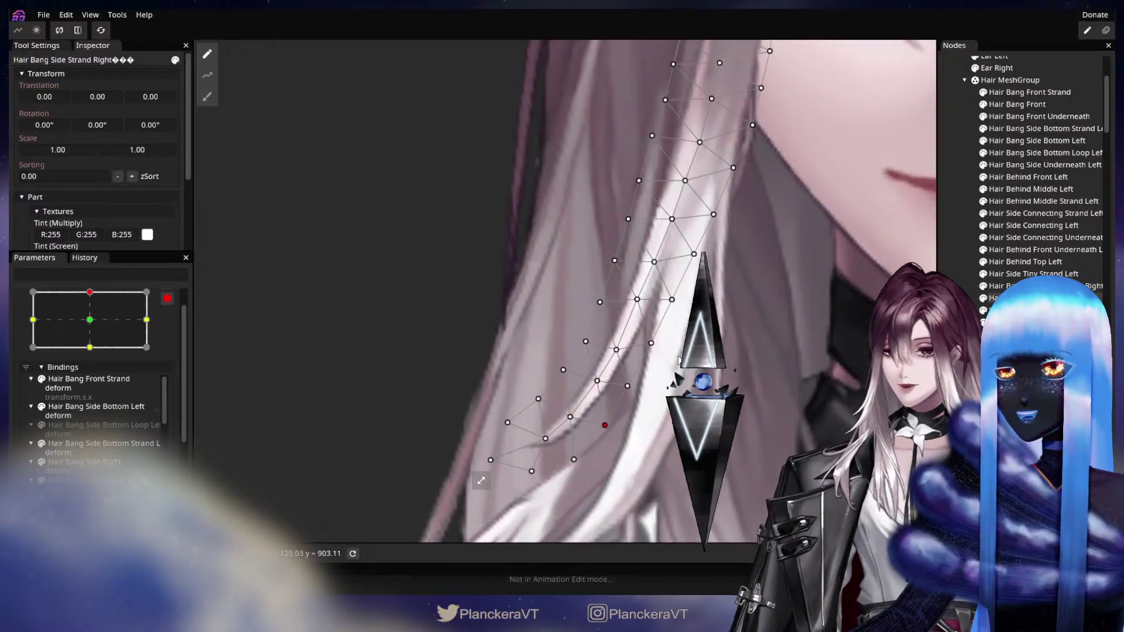
pyautogui.click(637, 300)
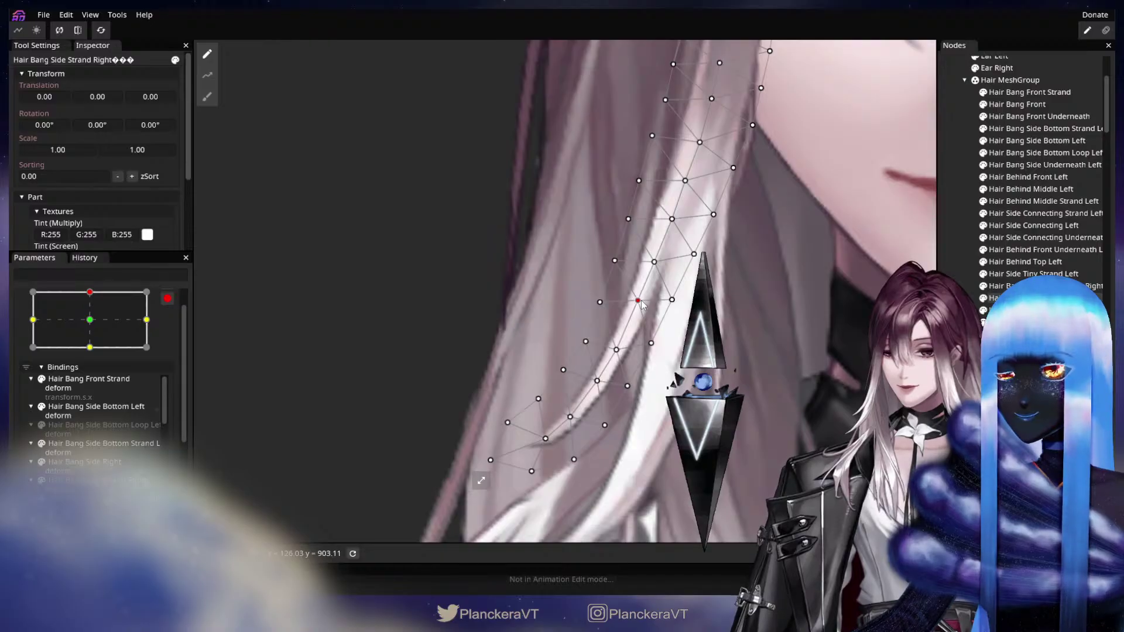
pyautogui.moveTo(641, 303); pyautogui.dragTo(585, 416)
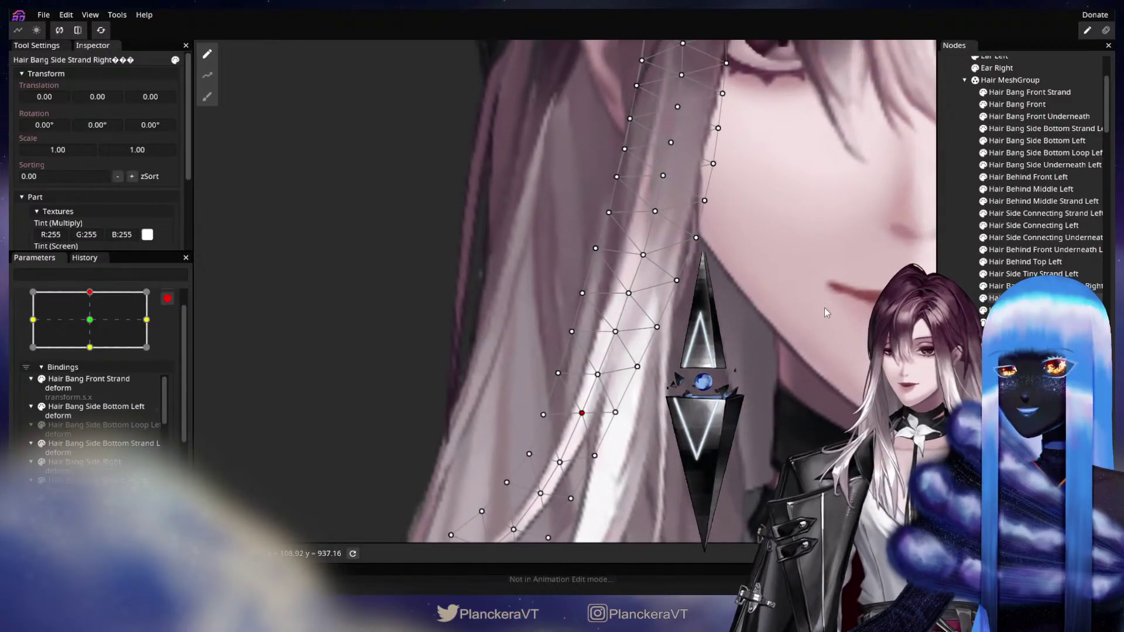
pyautogui.click(757, 351)
pyautogui.scroll(-4, 764, 357)
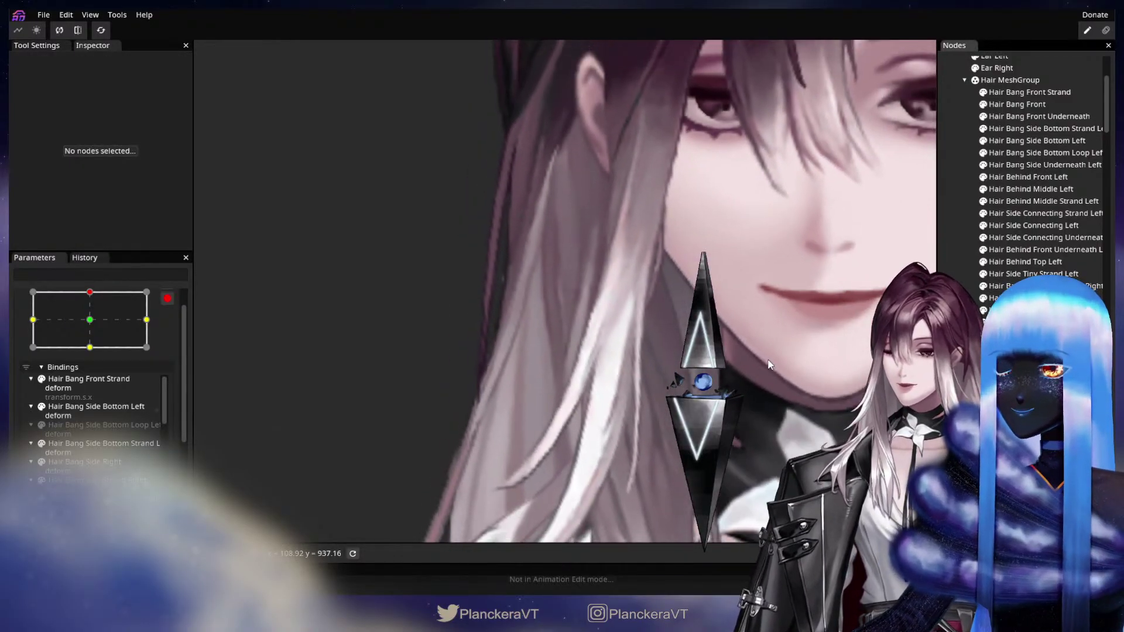
pyautogui.scroll(-2, 772, 367)
# Step: Select Hair Behind Middle Left and nudge the inner vertices along its middle section beside the cheek
pyautogui.moveTo(763, 382); pyautogui.dragTo(784, 317)
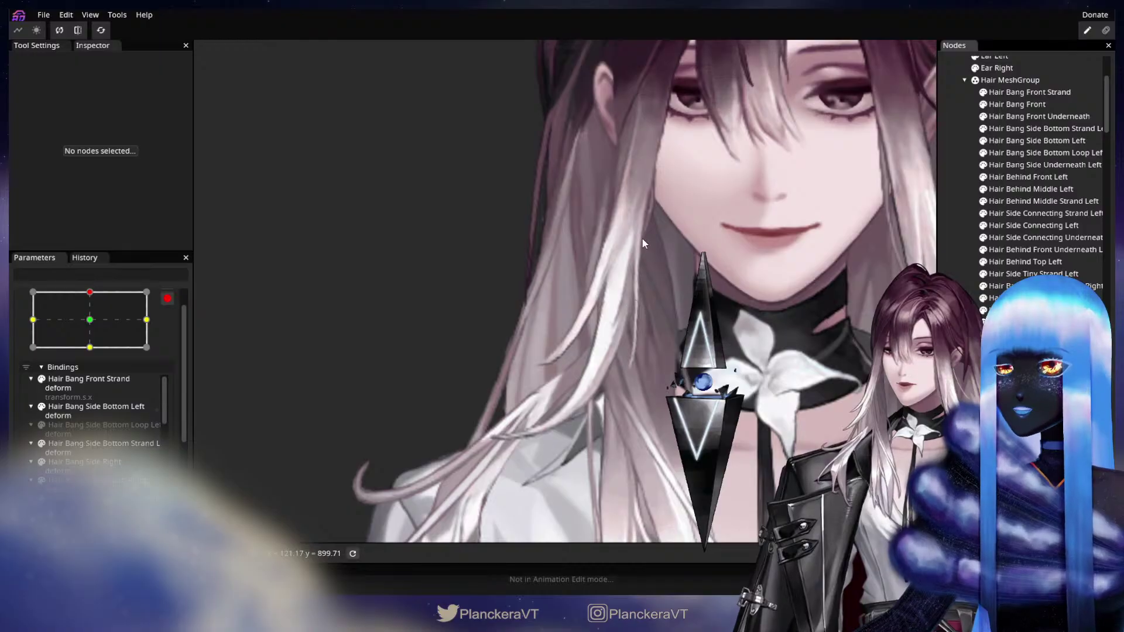
pyautogui.moveTo(640, 276); pyautogui.dragTo(418, 315)
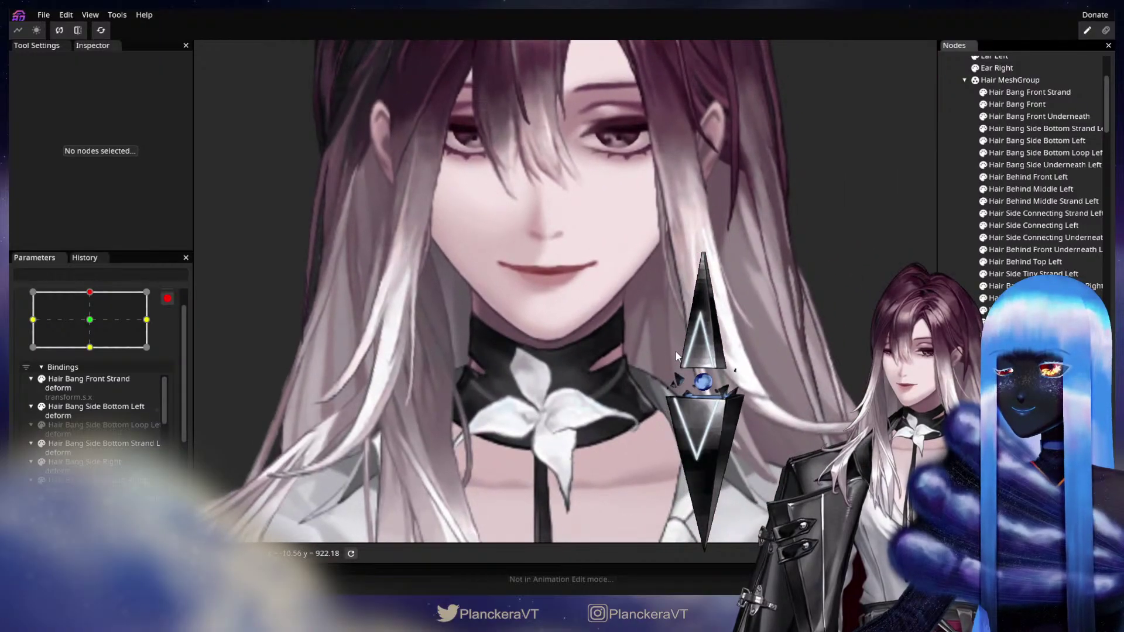
pyautogui.moveTo(641, 287); pyautogui.dragTo(601, 324)
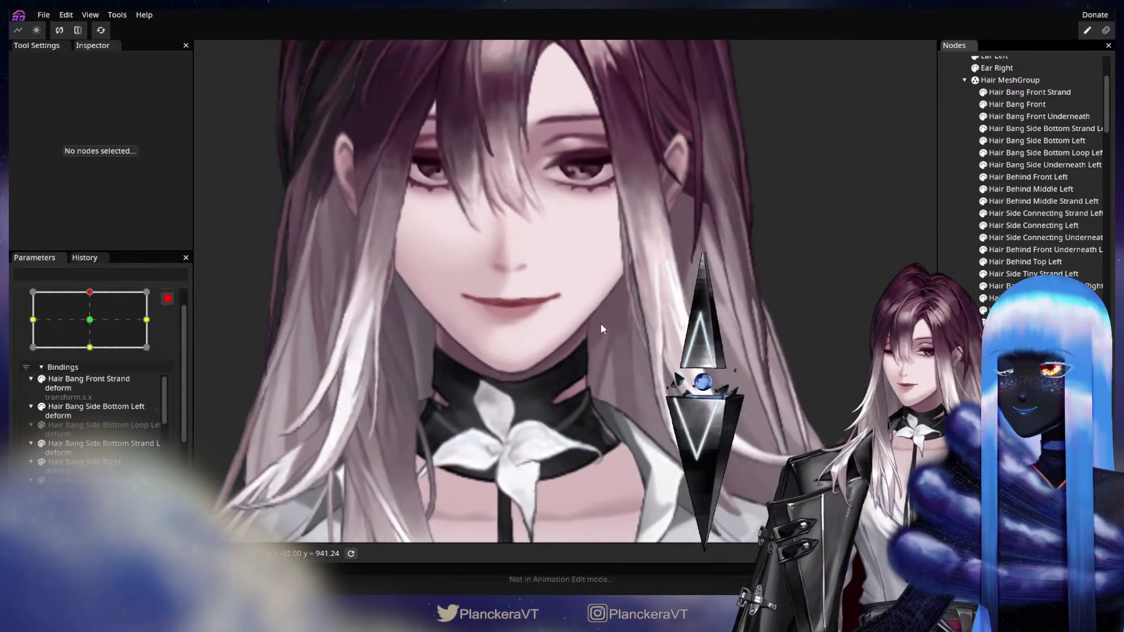
pyautogui.moveTo(765, 305); pyautogui.dragTo(657, 252)
pyautogui.scroll(5, 658, 256)
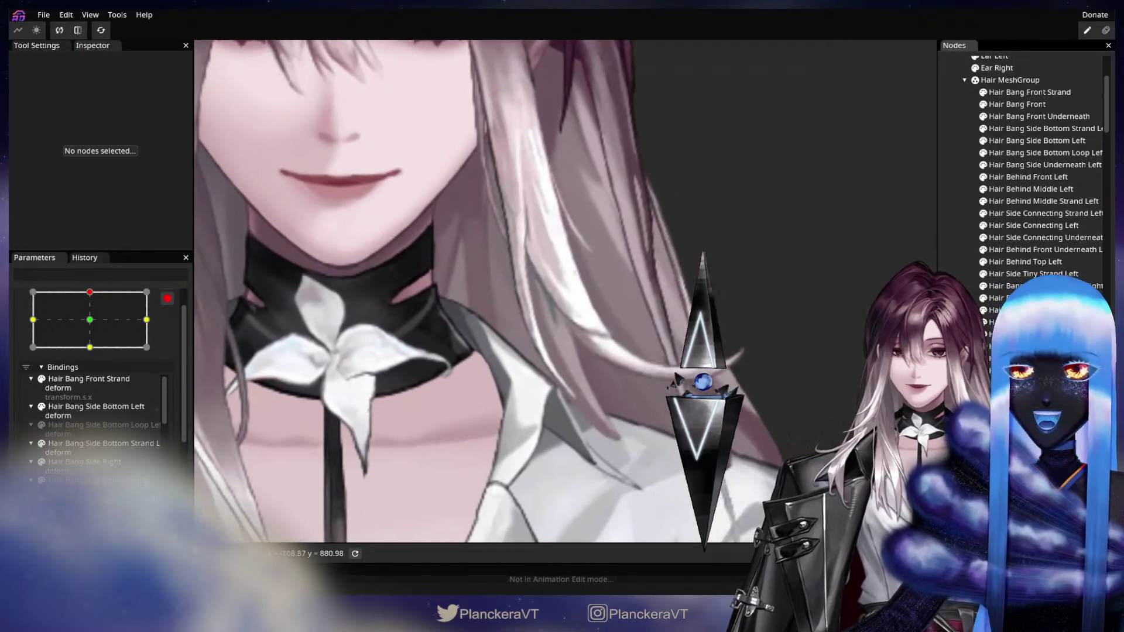
pyautogui.moveTo(669, 300); pyautogui.dragTo(650, 383)
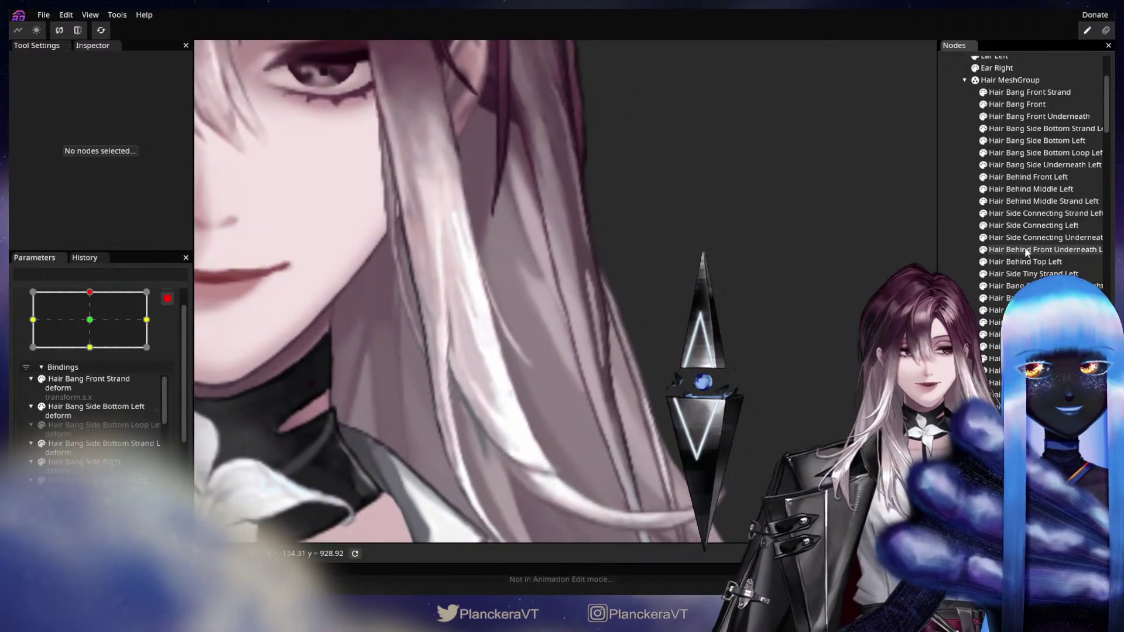
pyautogui.click(1030, 188)
pyautogui.scroll(1, 548, 322)
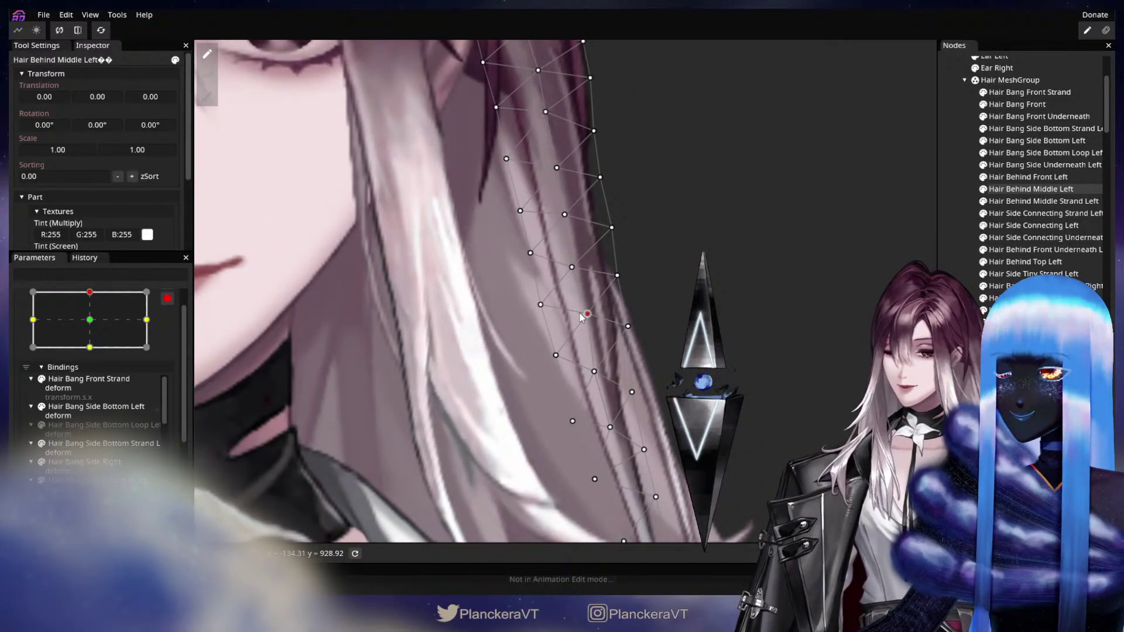
pyautogui.click(586, 313)
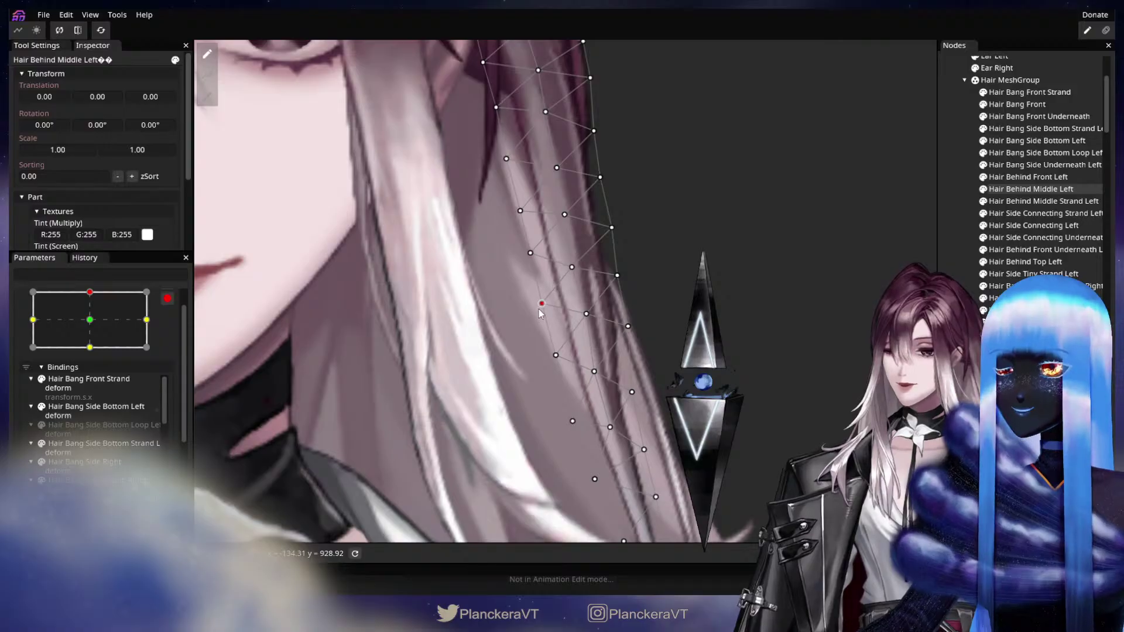
pyautogui.click(540, 306)
pyautogui.click(557, 357)
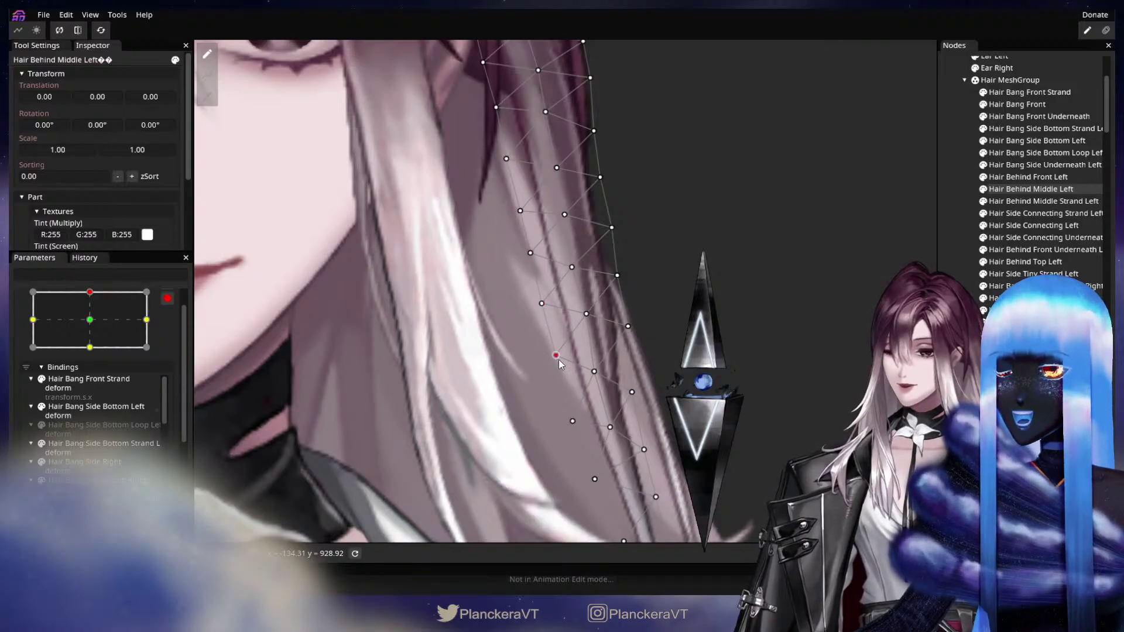
# Step: Refine the vertices along the lower half of Hair Behind Middle Left, down to where the curled strand crosses it
pyautogui.moveTo(545, 337); pyautogui.dragTo(540, 389)
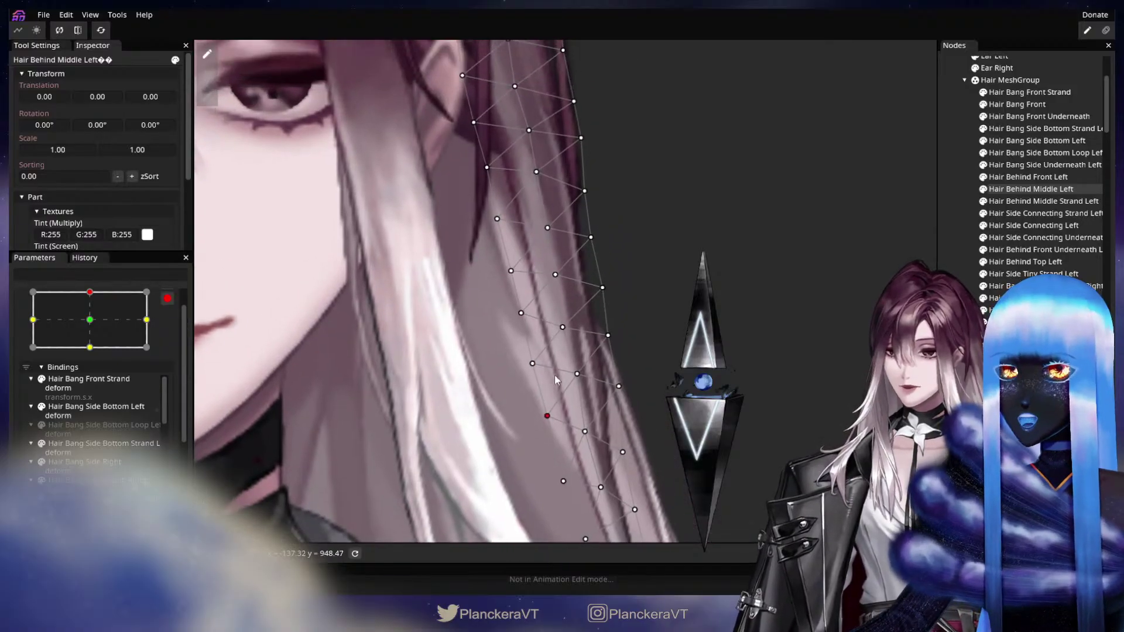
pyautogui.moveTo(577, 504); pyautogui.dragTo(507, 176)
pyautogui.moveTo(576, 379); pyautogui.dragTo(564, 422)
pyautogui.moveTo(565, 215); pyautogui.dragTo(590, 321)
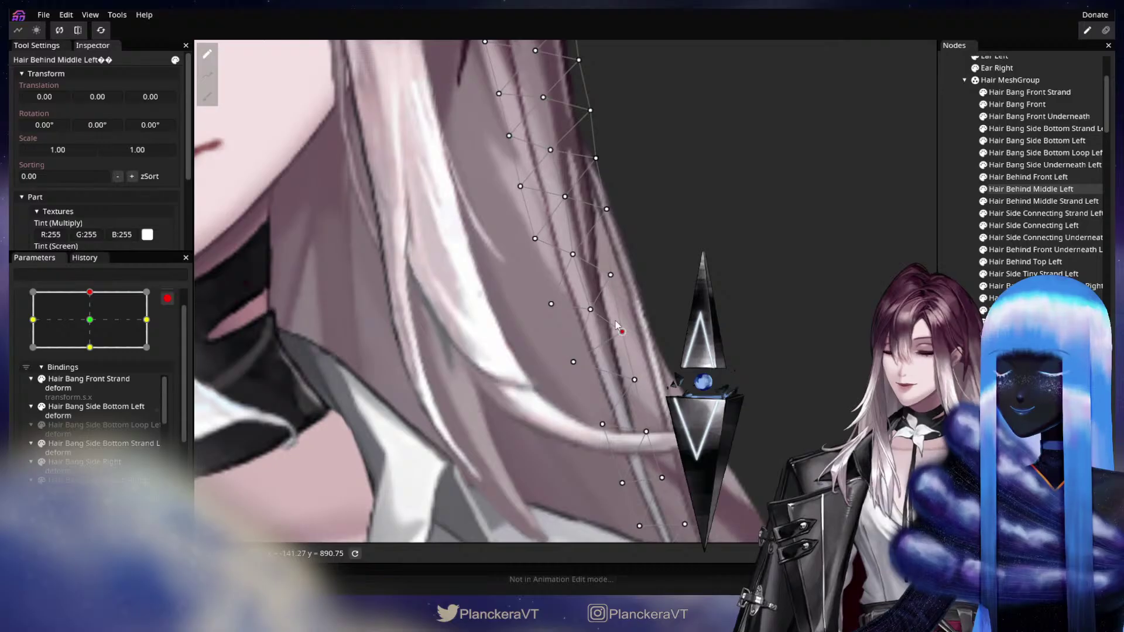
pyautogui.moveTo(609, 283); pyautogui.dragTo(609, 259)
pyautogui.moveTo(651, 367); pyautogui.dragTo(643, 343)
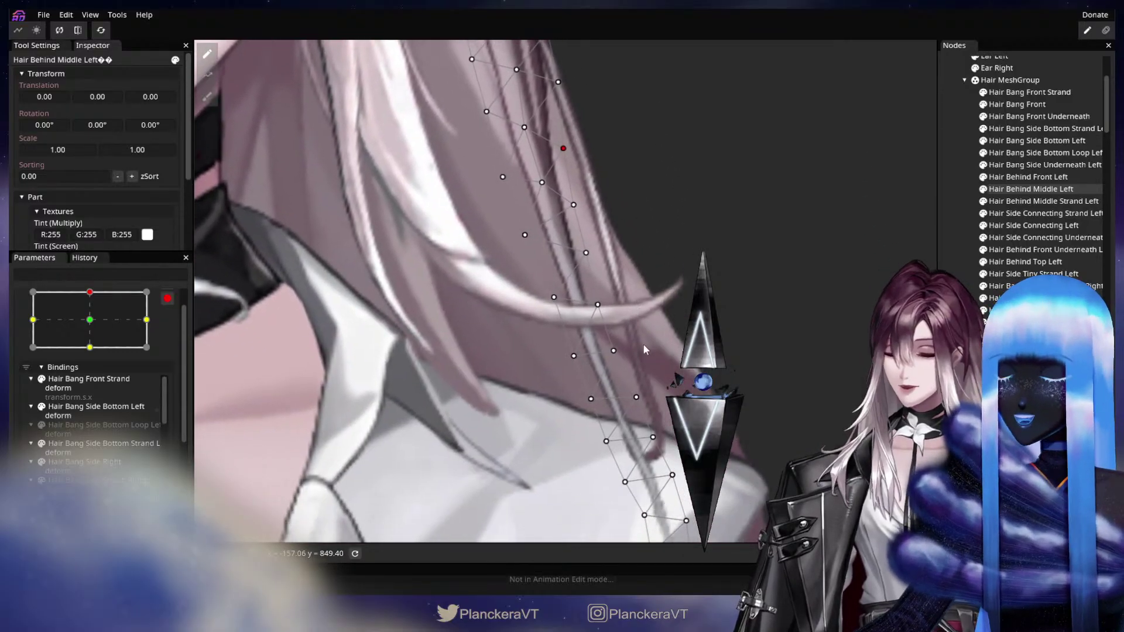
pyautogui.click(600, 307)
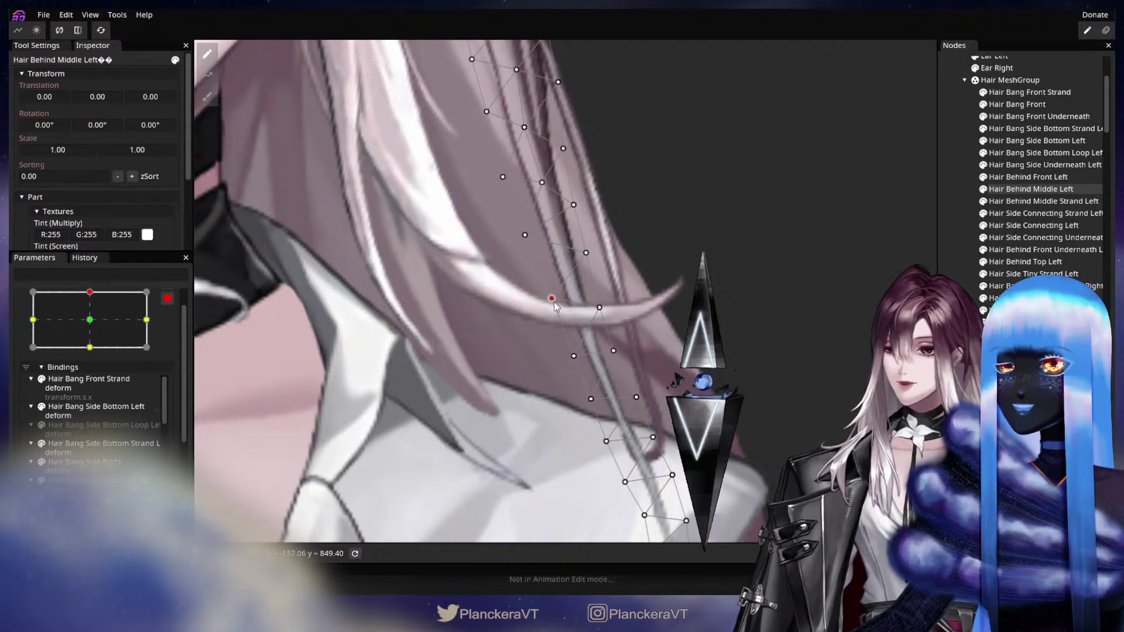
pyautogui.moveTo(553, 304); pyautogui.dragTo(554, 302)
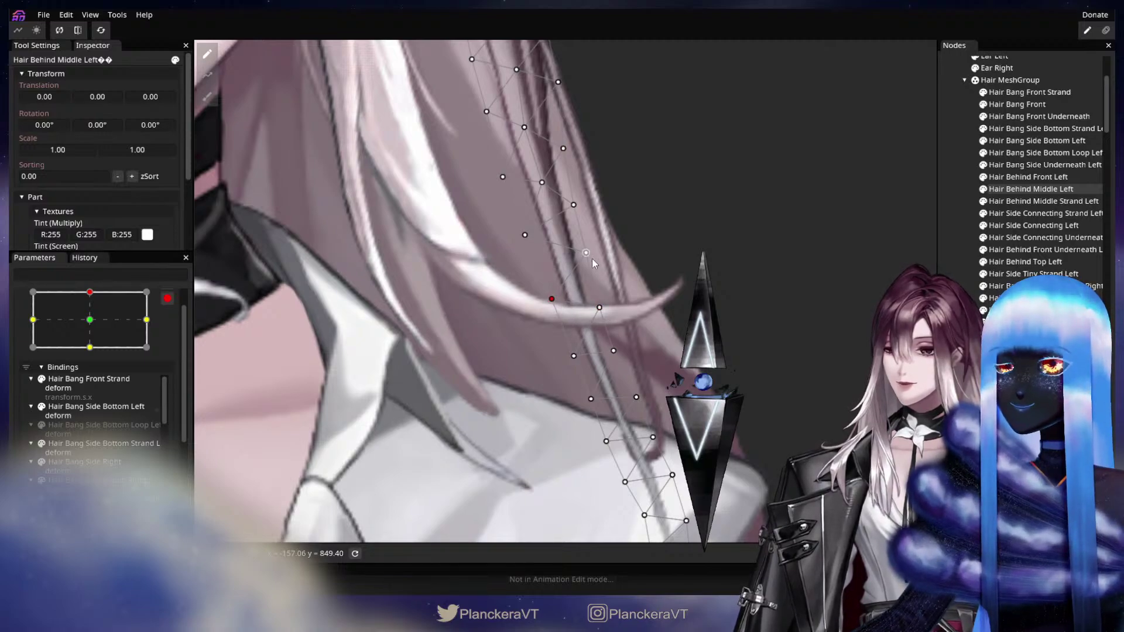
# Step: Compare Hair Behind Middle Left with the hair on the opposite side of the face, and inspect its mesh around the ear
pyautogui.moveTo(624, 375); pyautogui.dragTo(796, 310)
pyautogui.moveTo(416, 322); pyautogui.dragTo(652, 343)
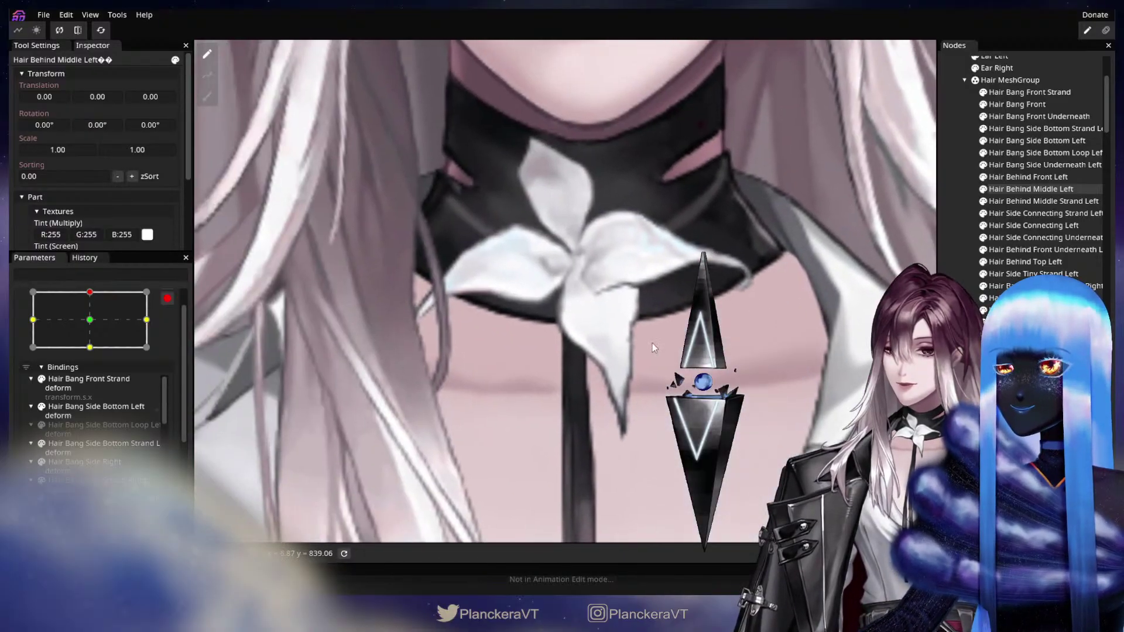
pyautogui.moveTo(685, 152); pyautogui.dragTo(652, 354)
pyautogui.scroll(-5, 667, 362)
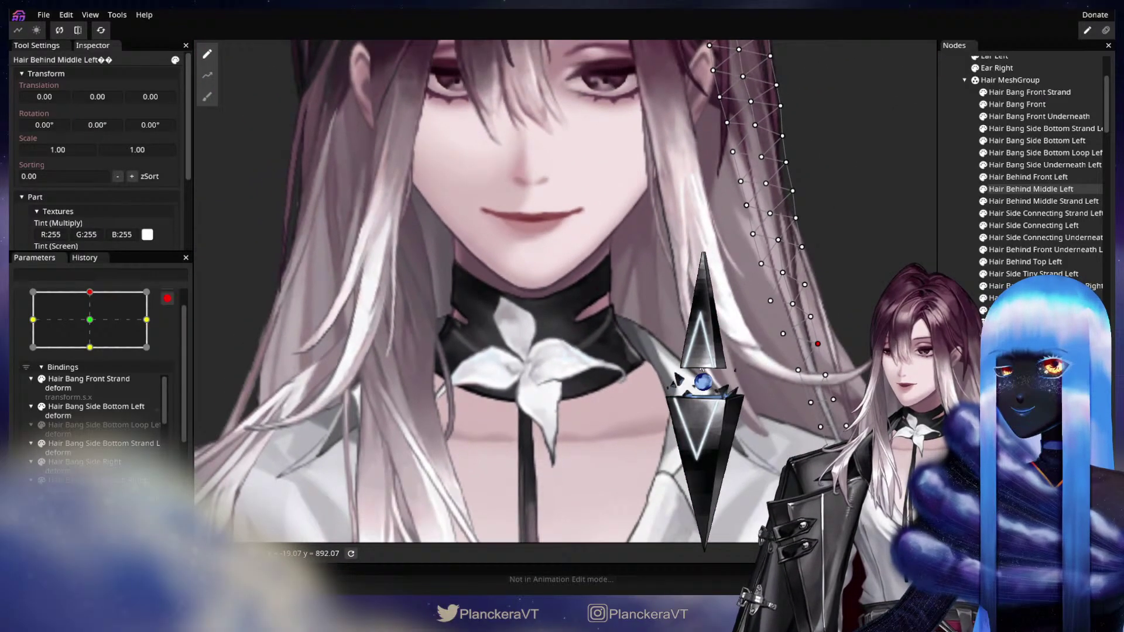
pyautogui.scroll(-2, 702, 370)
pyautogui.moveTo(731, 263); pyautogui.dragTo(605, 424)
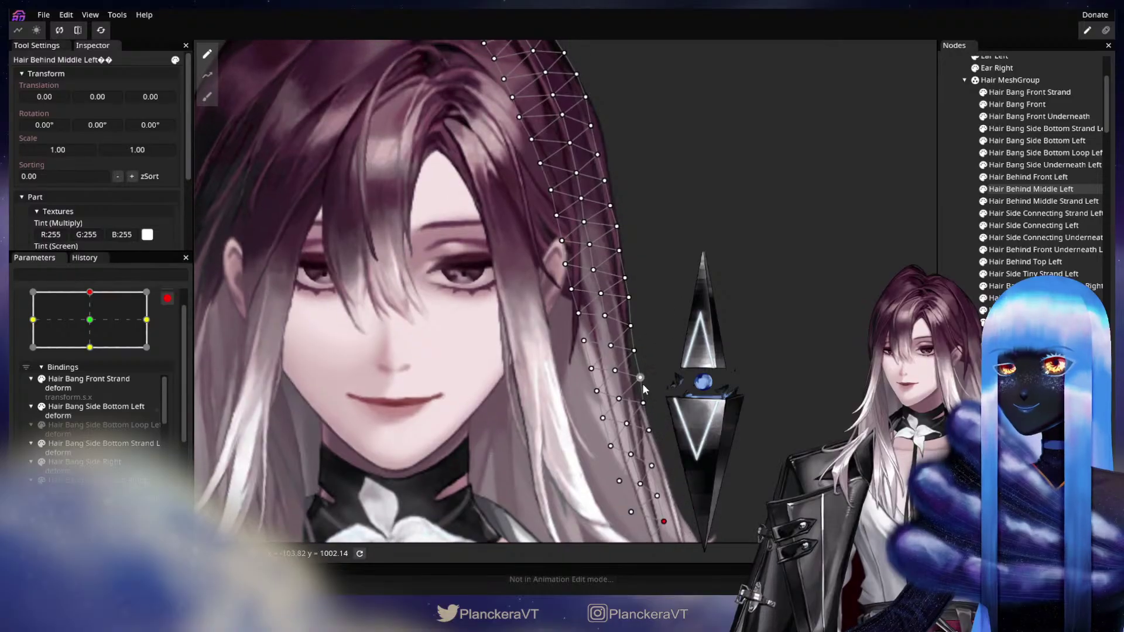
pyautogui.scroll(1, 644, 379)
pyautogui.scroll(4, 647, 374)
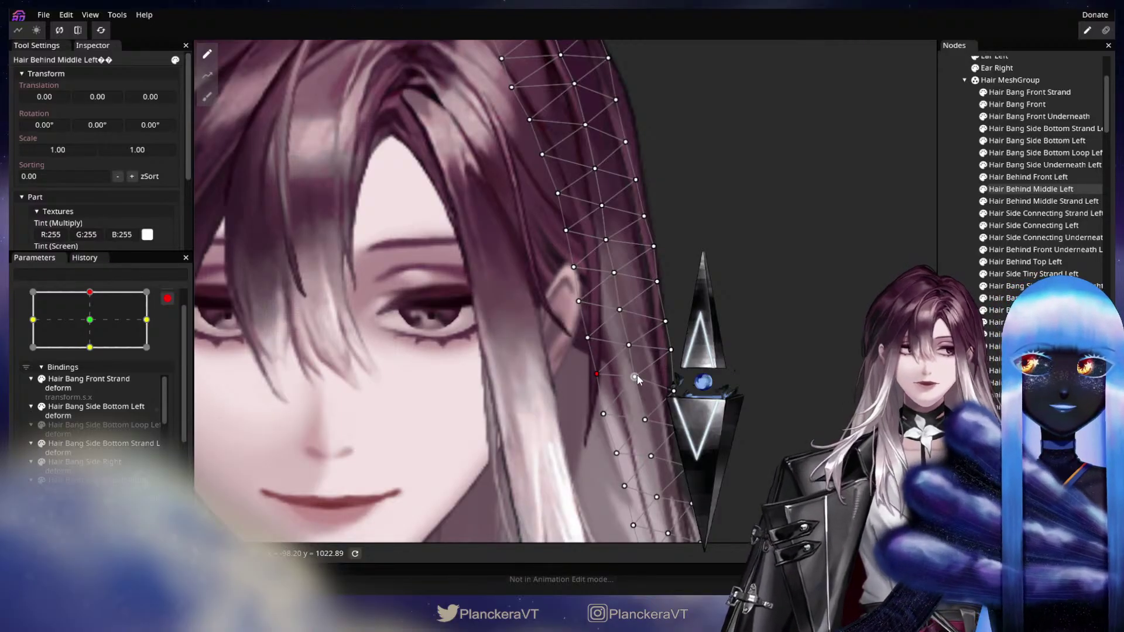
# Step: Deselect Hair Behind Middle Left, select Hair Thin Shoulder Clump Strand Right, and nudge the vertices along its curled lower end
pyautogui.scroll(-2, 636, 374)
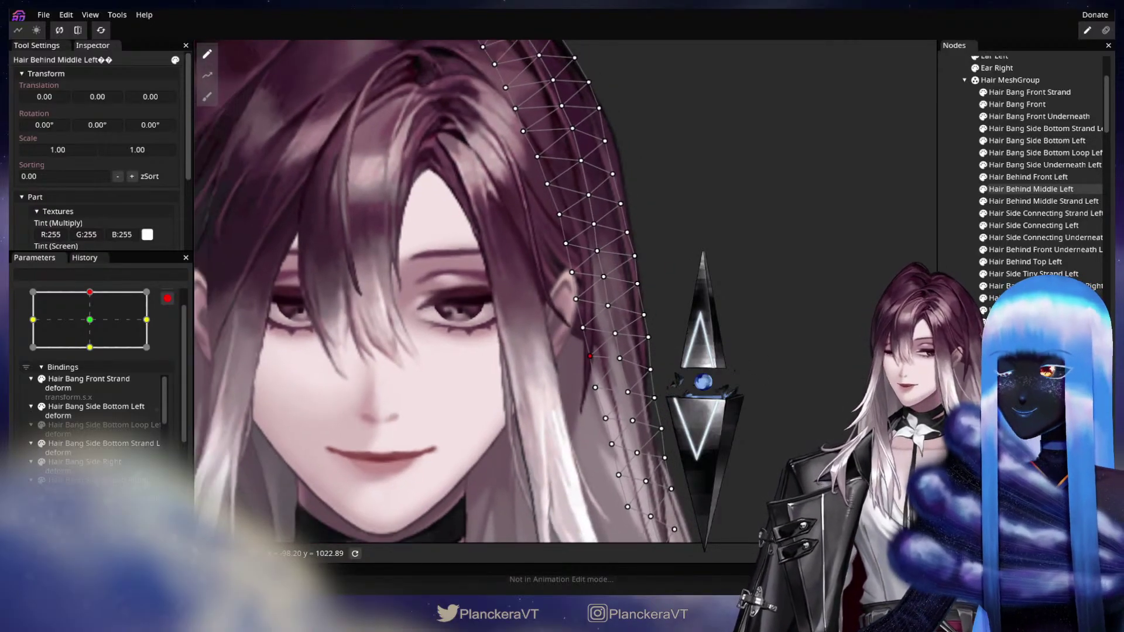
pyautogui.click(776, 368)
pyautogui.scroll(-2, 776, 367)
pyautogui.moveTo(777, 367); pyautogui.dragTo(785, 184)
pyautogui.moveTo(531, 494); pyautogui.dragTo(594, 440)
pyautogui.moveTo(477, 379); pyautogui.dragTo(637, 387)
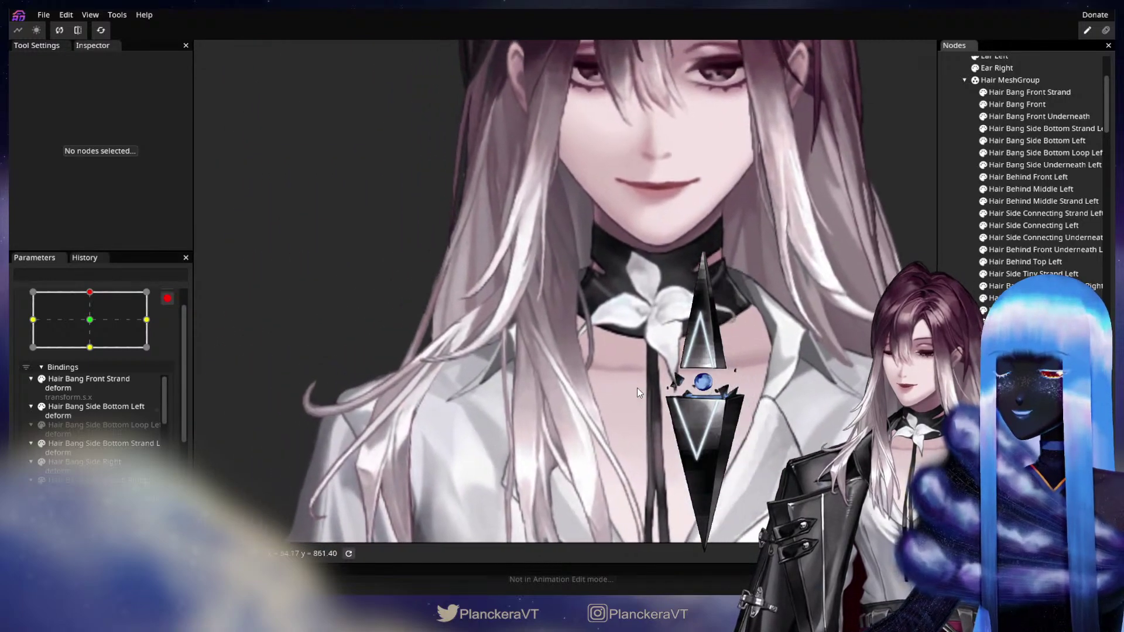
pyautogui.moveTo(464, 514); pyautogui.dragTo(692, 430)
pyautogui.scroll(4, 656, 373)
pyautogui.scroll(2, 692, 429)
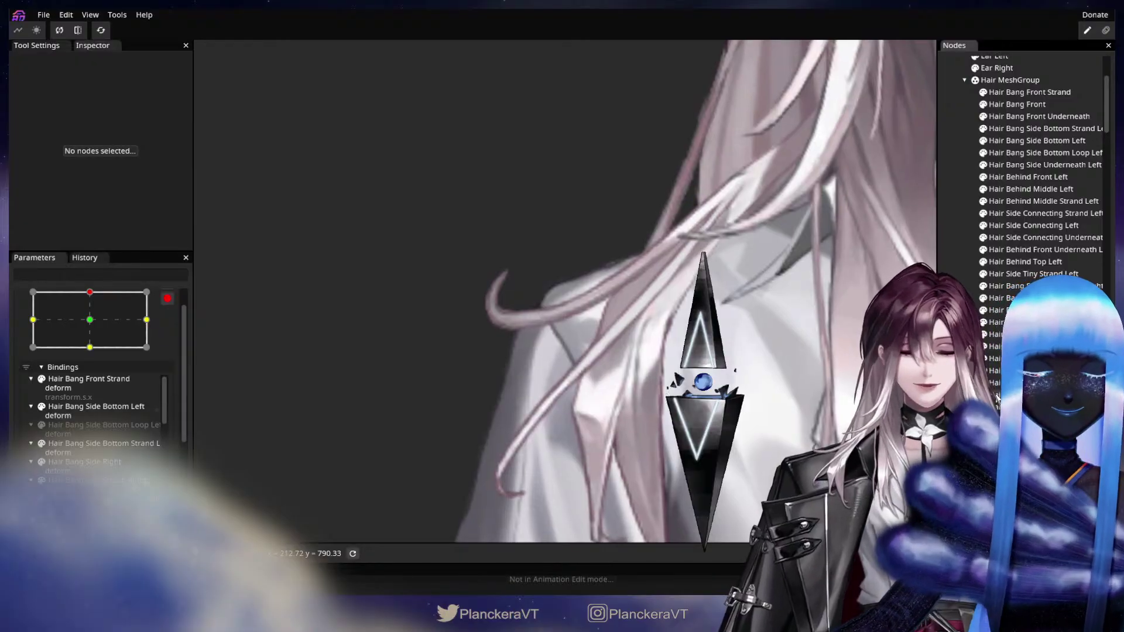
pyautogui.click(513, 321)
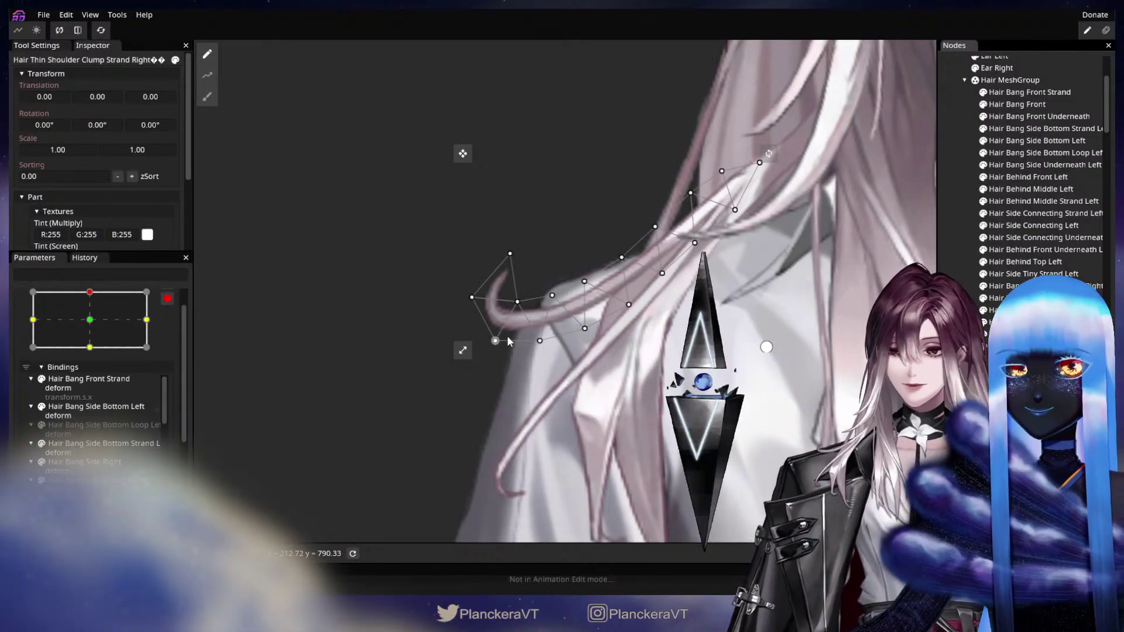
pyautogui.scroll(2, 506, 339)
pyautogui.click(485, 349)
pyautogui.moveTo(487, 346); pyautogui.dragTo(585, 335)
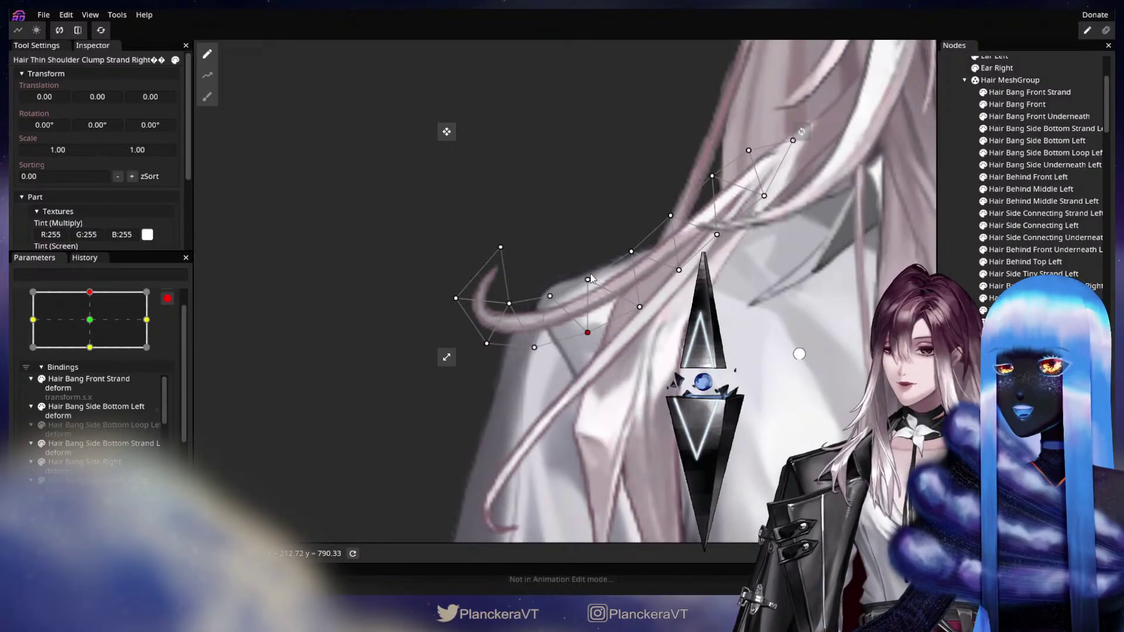
pyautogui.moveTo(590, 276); pyautogui.dragTo(592, 281)
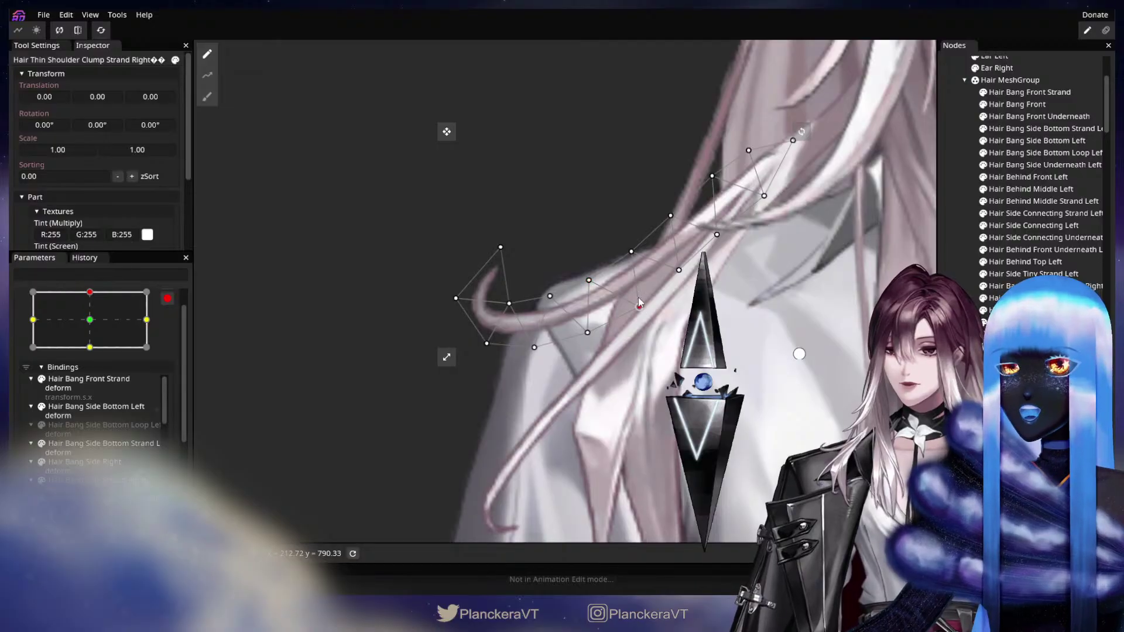
# Step: Refine the middle and upper-edge vertices of Hair Thin Shoulder Clump Strand Right and the vertex above its curled tip
pyautogui.moveTo(656, 295); pyautogui.dragTo(608, 389)
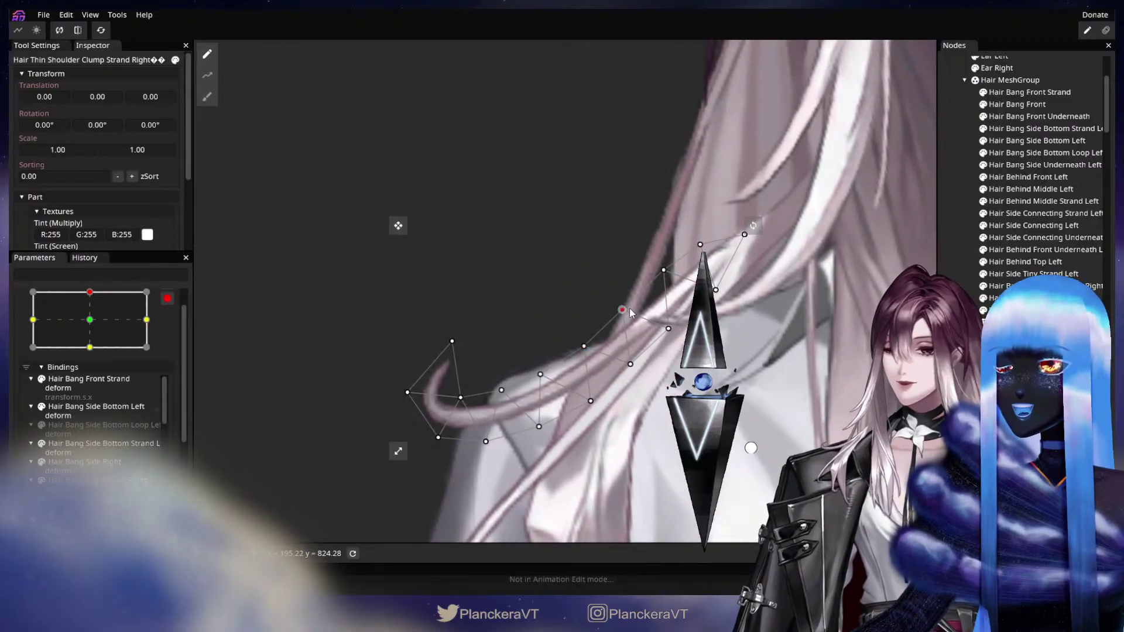
pyautogui.moveTo(664, 271); pyautogui.dragTo(665, 273)
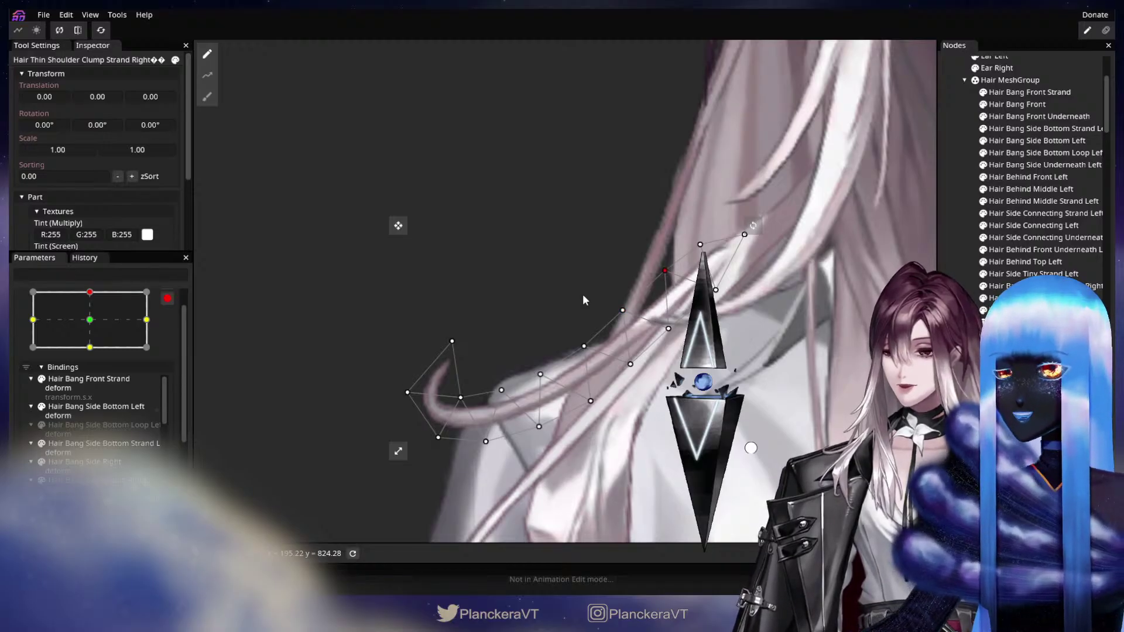
pyautogui.scroll(-5, 464, 340)
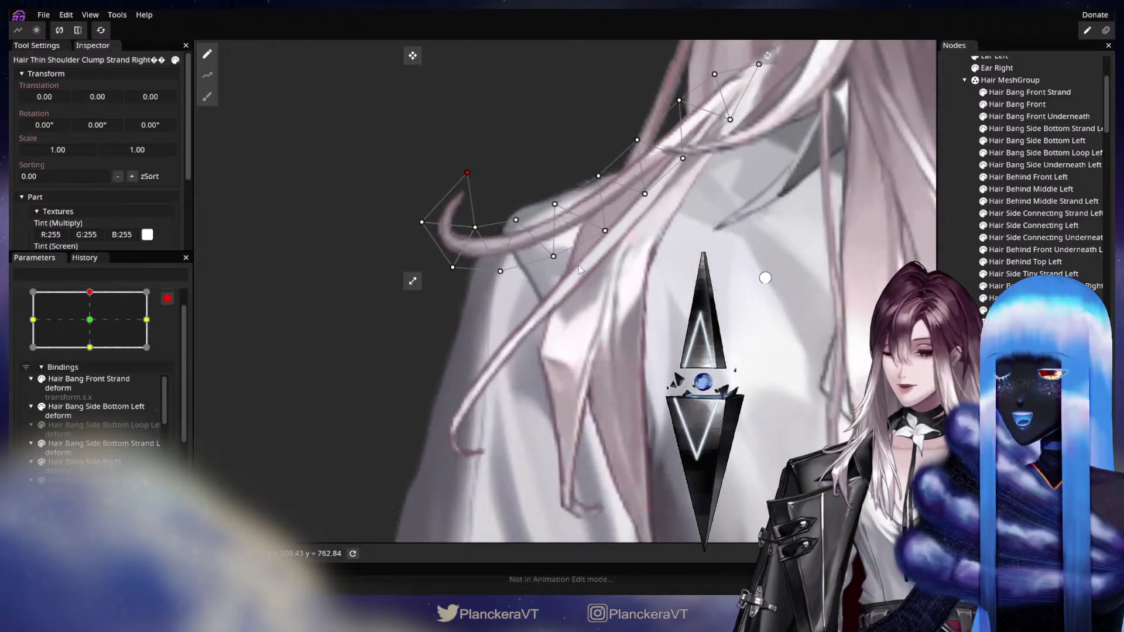
pyautogui.scroll(-5, 667, 339)
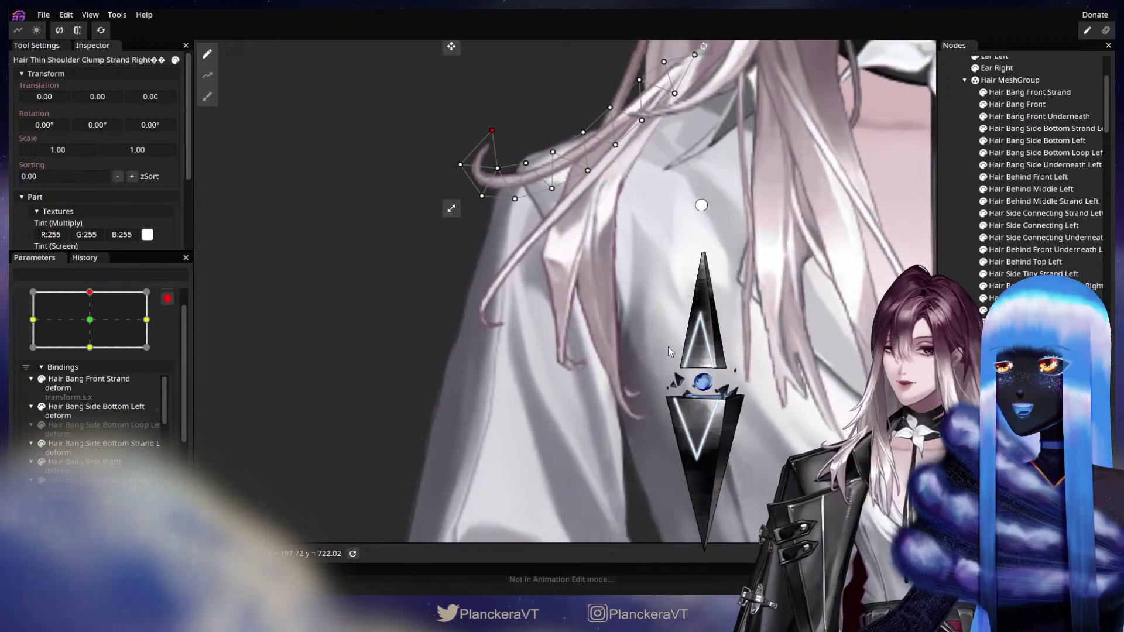
# Step: Inspect the overall hair shape at the top-centre keypoint, from the shoulders up to the crown and around both ears
pyautogui.moveTo(825, 294); pyautogui.dragTo(646, 371)
pyautogui.scroll(-4, 648, 375)
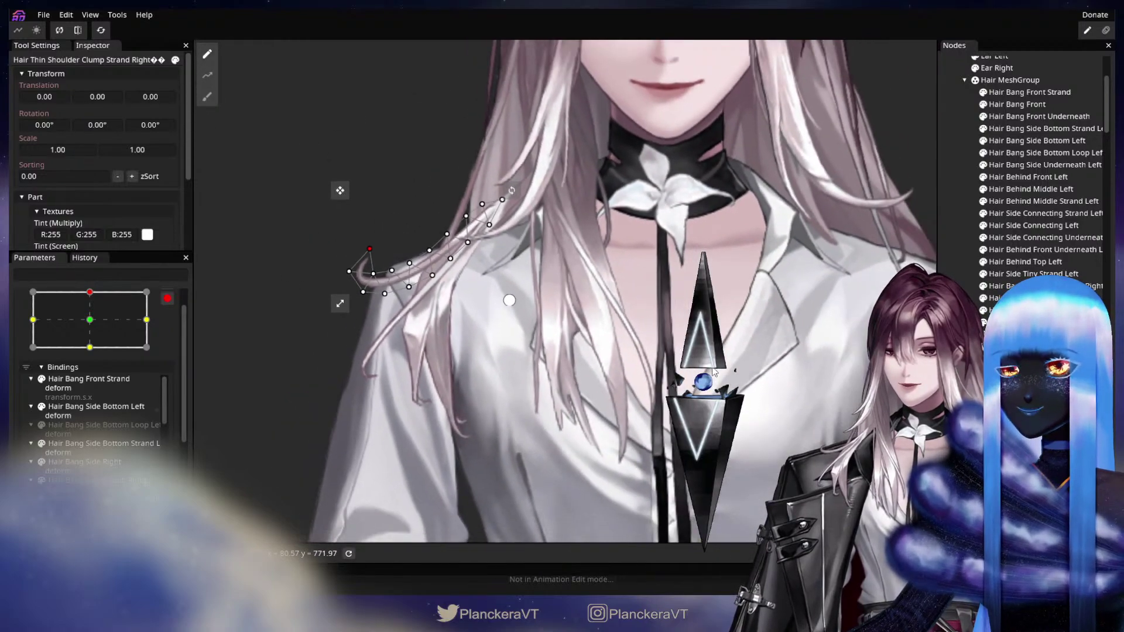
pyautogui.scroll(2, 636, 423)
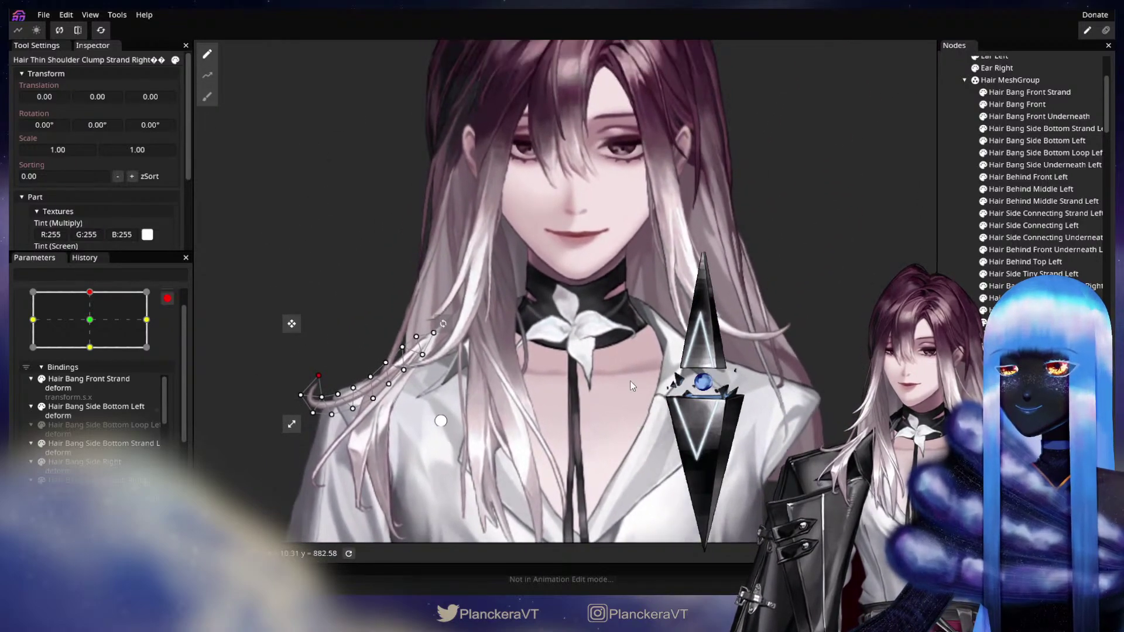
pyautogui.moveTo(599, 324); pyautogui.dragTo(640, 373)
pyautogui.scroll(3, 640, 372)
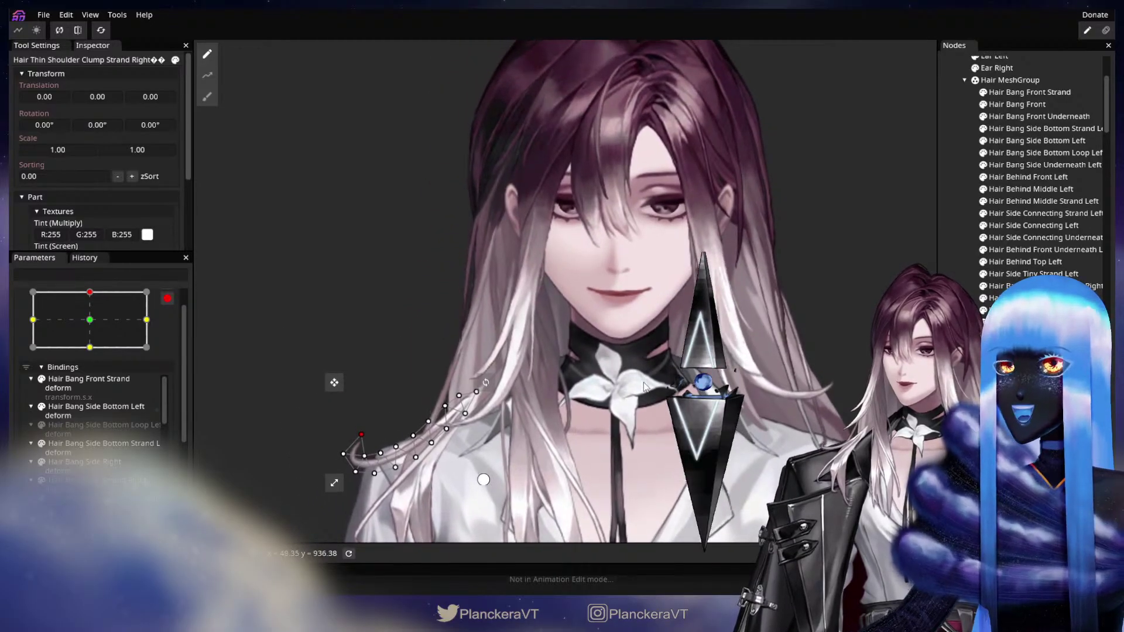
pyautogui.scroll(3, 605, 357)
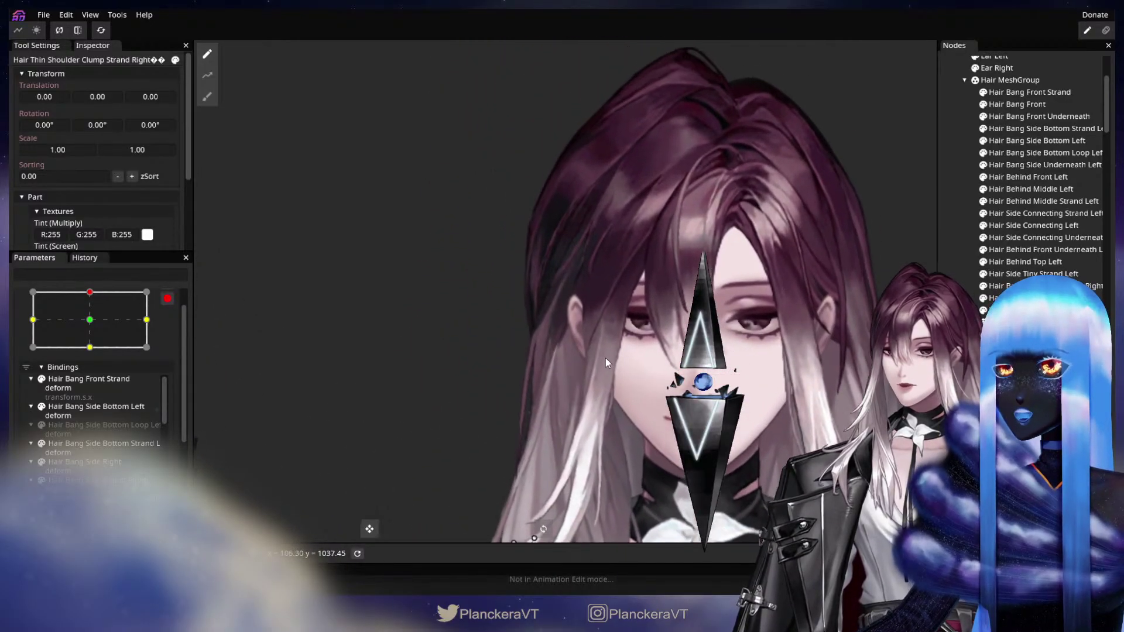
pyautogui.moveTo(600, 370); pyautogui.dragTo(415, 394)
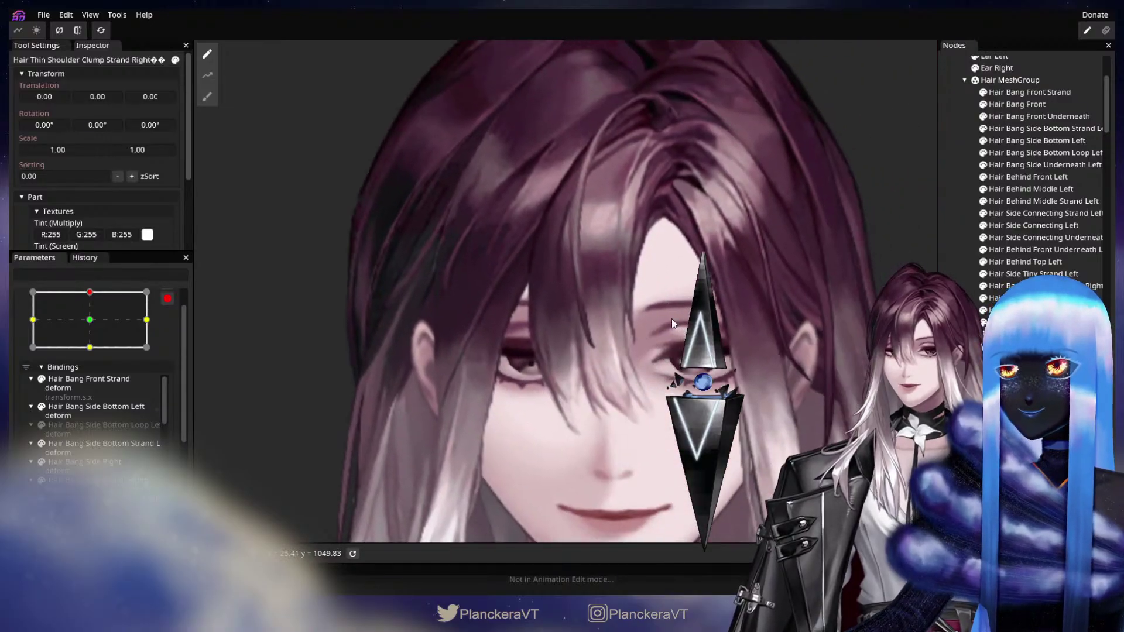
pyautogui.moveTo(673, 319); pyautogui.dragTo(522, 286)
pyautogui.scroll(3, 673, 337)
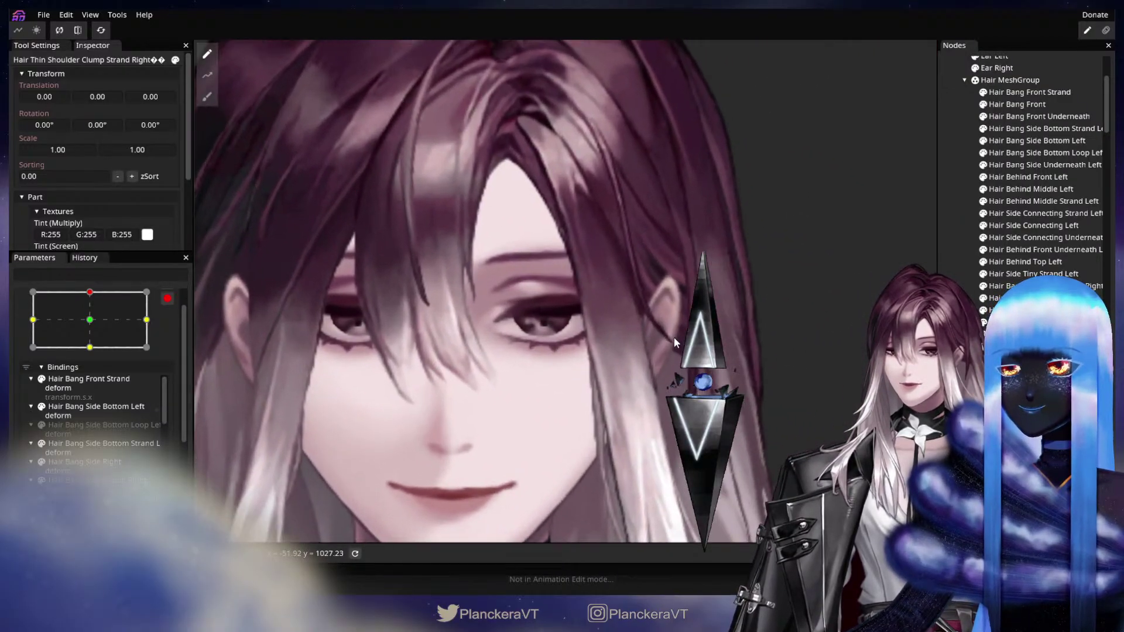
pyautogui.moveTo(681, 355); pyautogui.dragTo(618, 367)
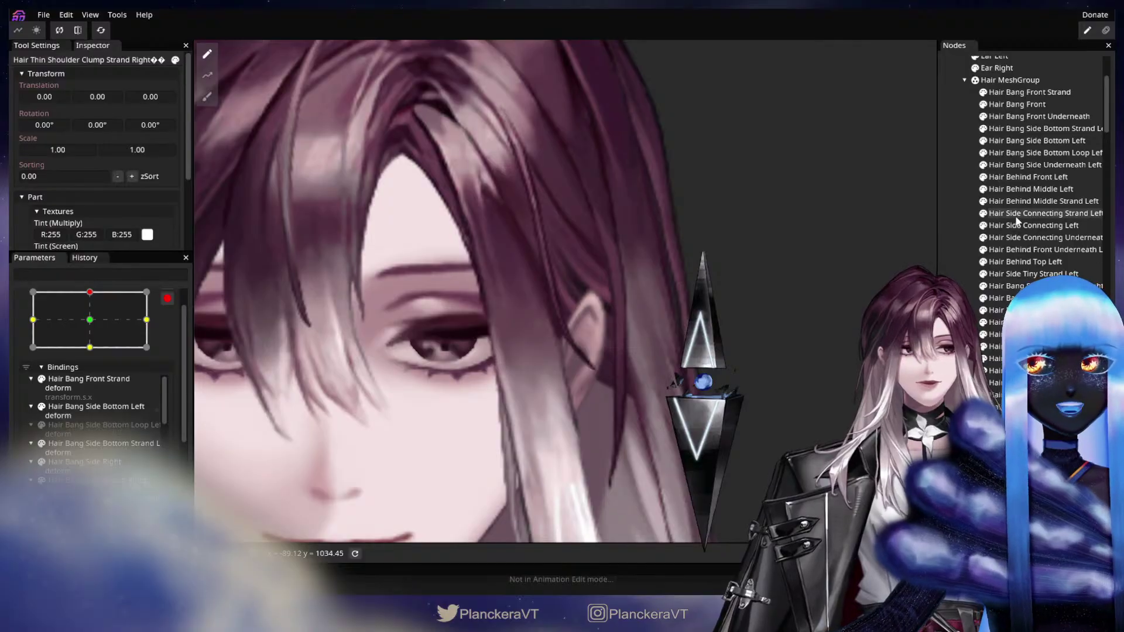
# Step: Select Hair Side Connecting Strand Left, adjust the lower vertices where it crosses the ear, and deselect it
pyautogui.click(1019, 216)
pyautogui.scroll(2, 663, 298)
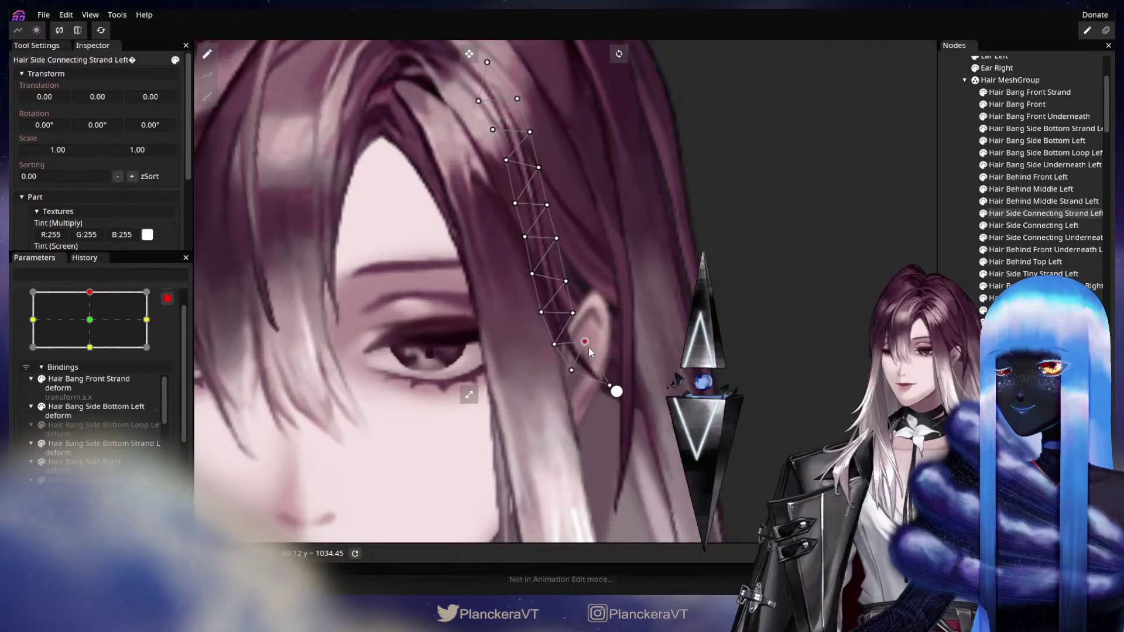
pyautogui.click(644, 440)
# Step: Switch Hair Tip Physics to its bottom-centre keypoint and inspect the curled tips of the side bang beside the neck
pyautogui.scroll(-3, 644, 440)
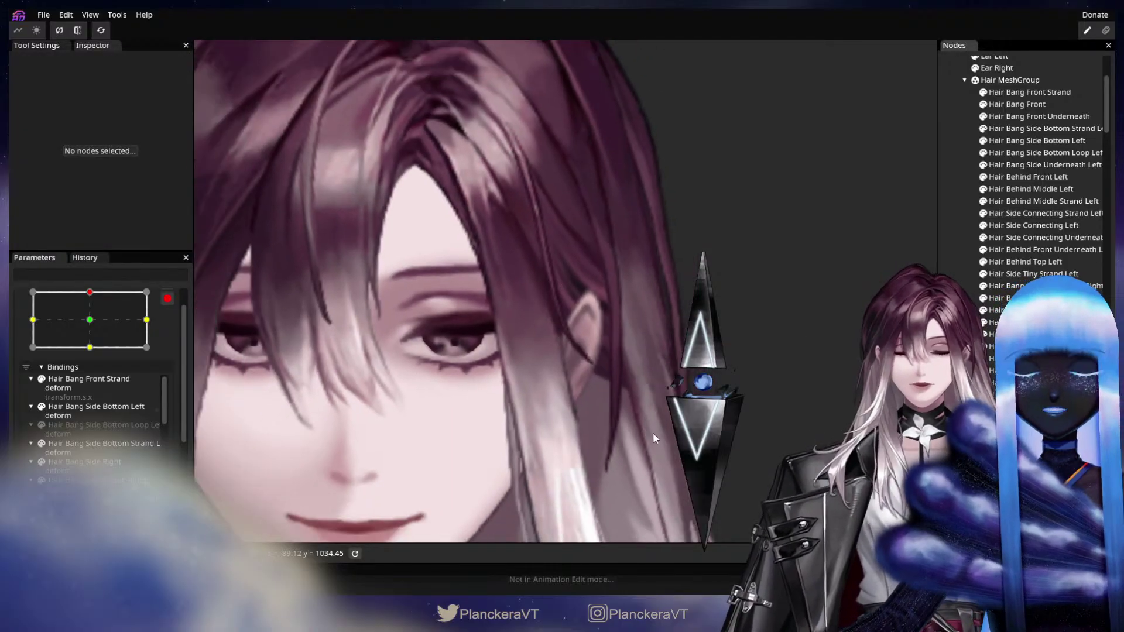
pyautogui.scroll(-4, 652, 434)
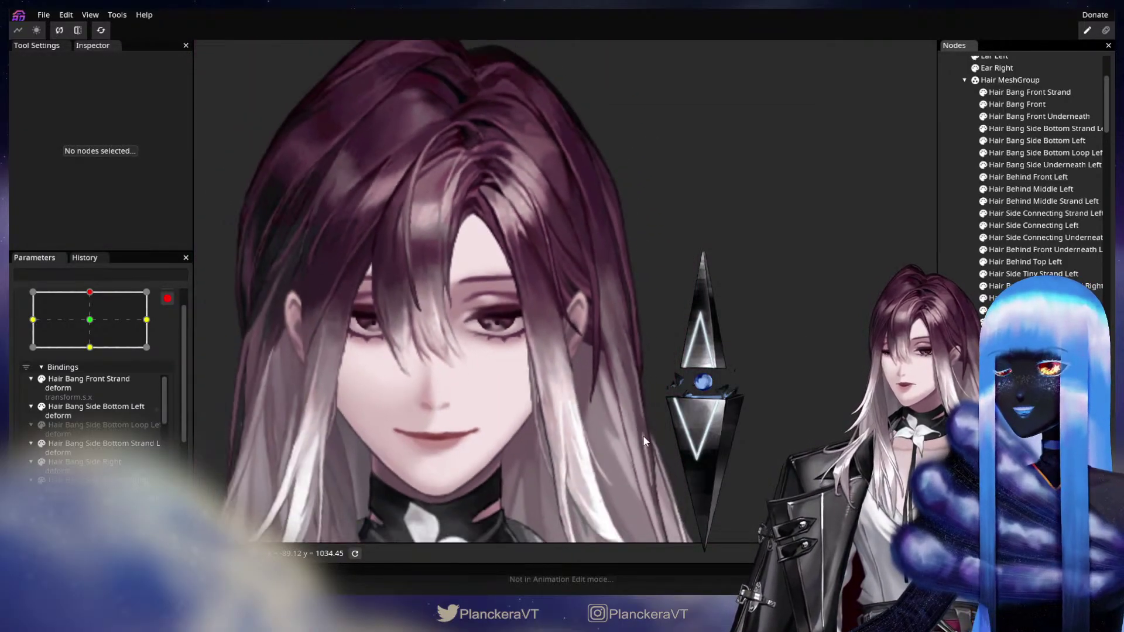
pyautogui.scroll(-3, 642, 440)
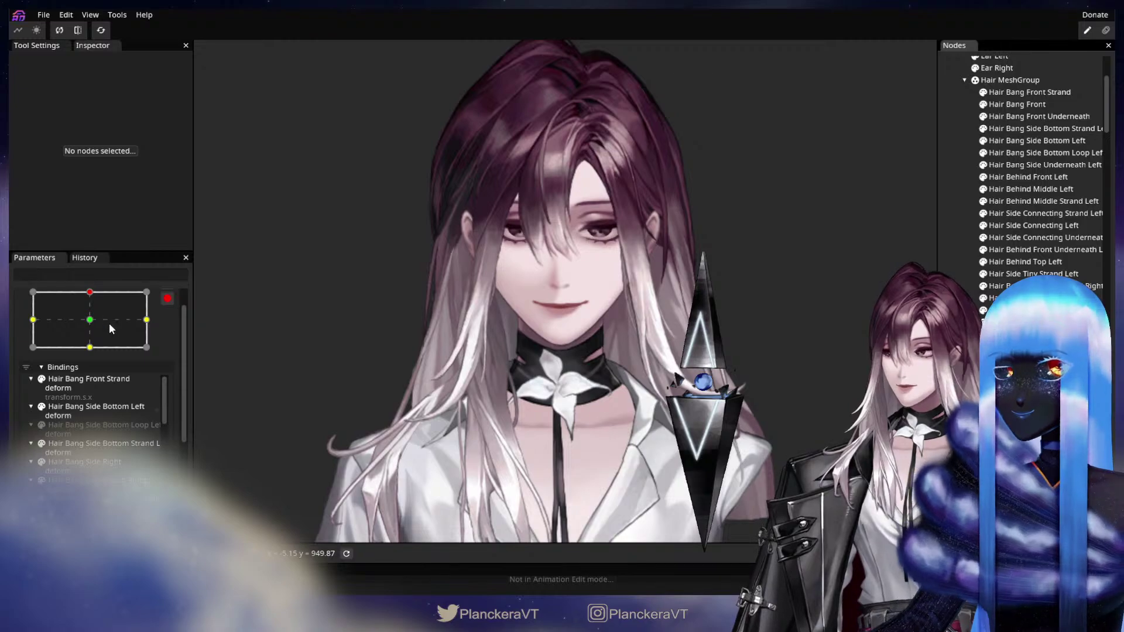
pyautogui.click(92, 348)
pyautogui.moveTo(427, 416); pyautogui.dragTo(476, 385)
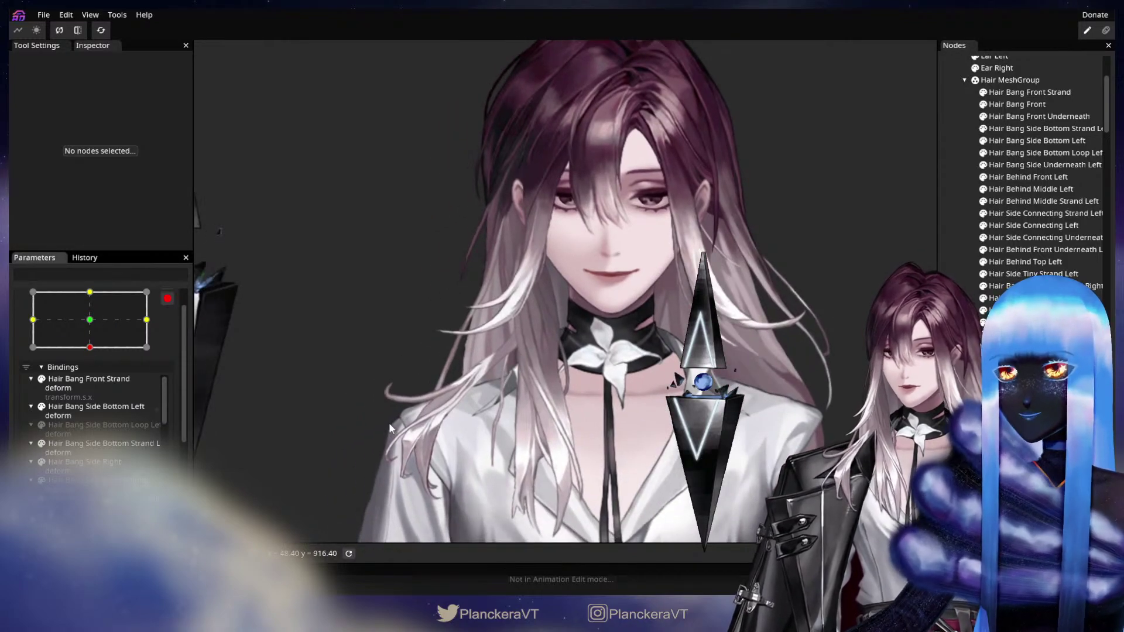
pyautogui.scroll(3, 486, 410)
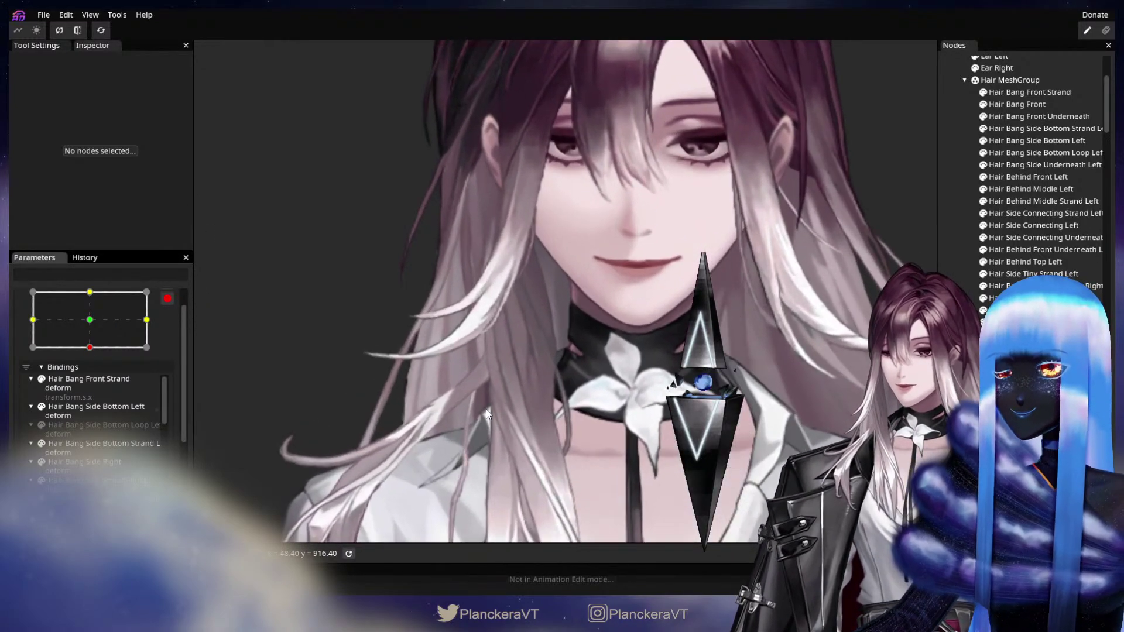
pyautogui.scroll(5, 485, 409)
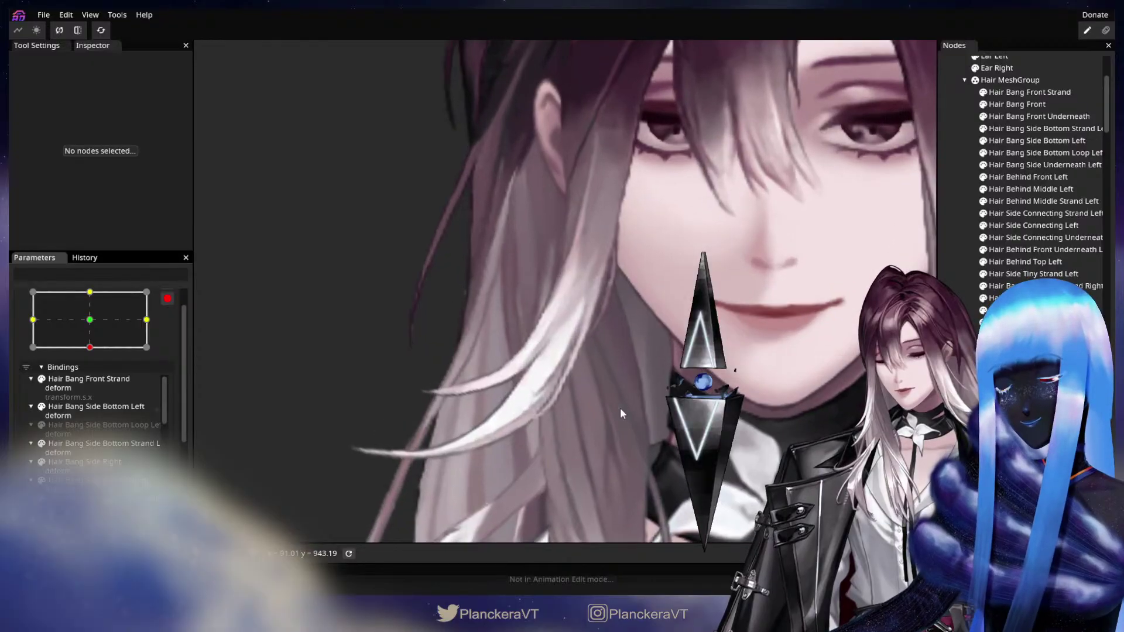
pyautogui.scroll(4, 620, 413)
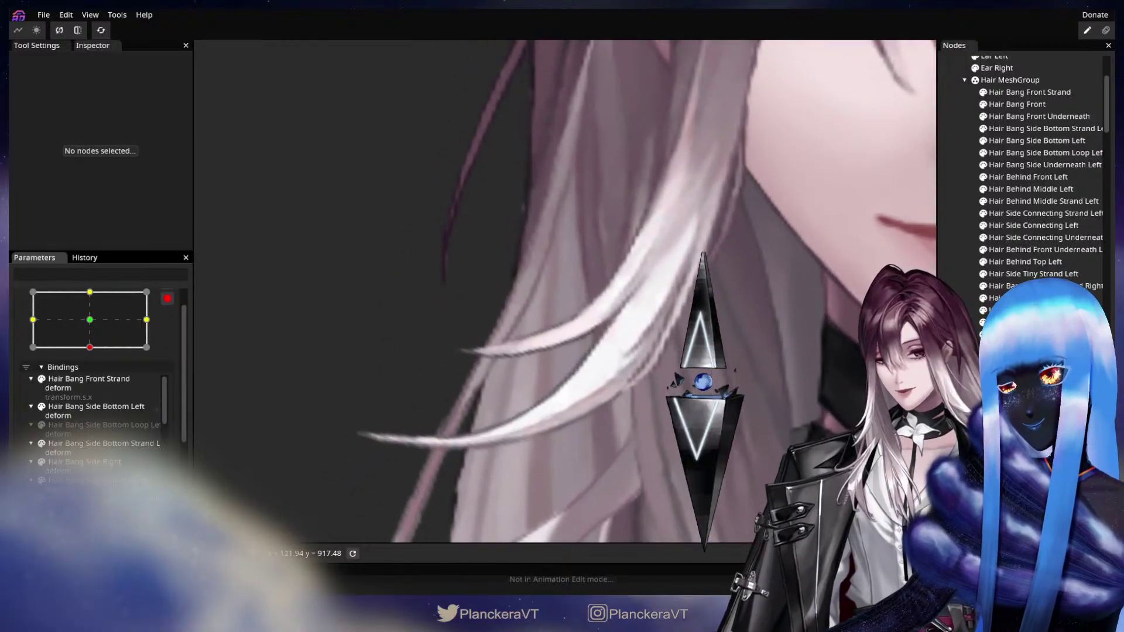
pyautogui.scroll(2, 571, 351)
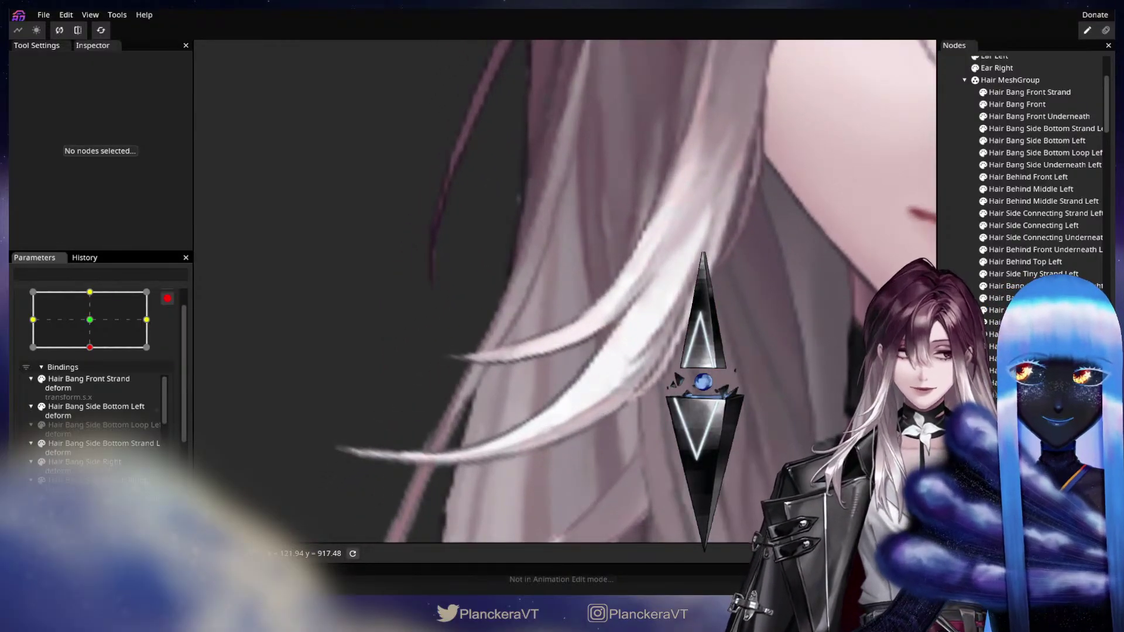
pyautogui.scroll(3, 571, 352)
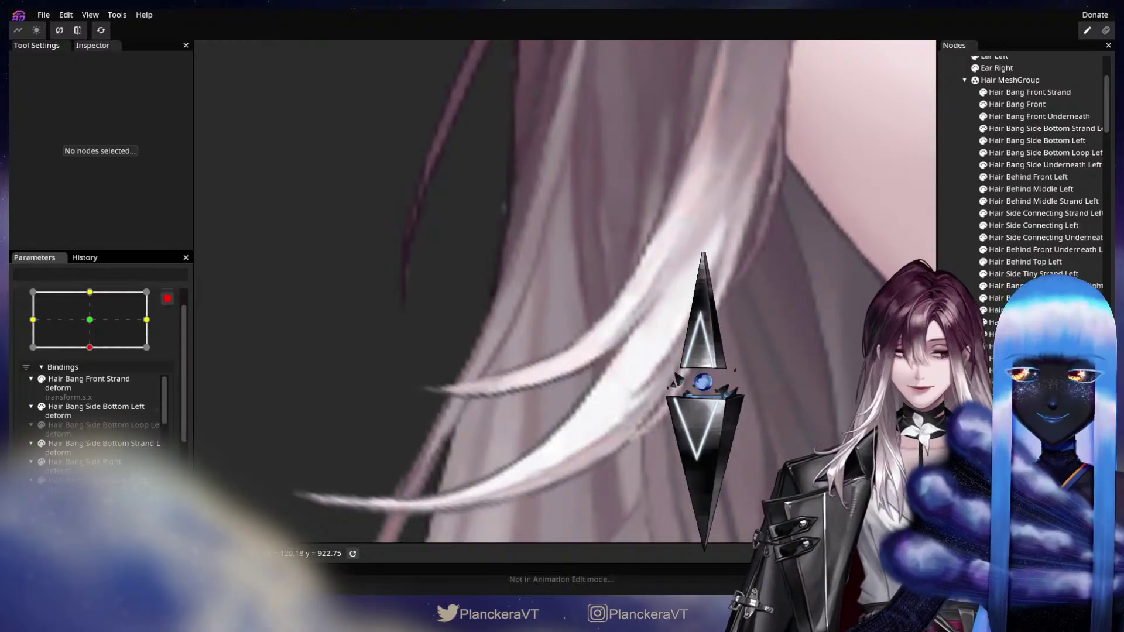
# Step: Select Hair Bang Side Strand Right and nudge the central vertex at its bend and the vertices around its tip
pyautogui.click(600, 355)
pyautogui.scroll(1, 600, 358)
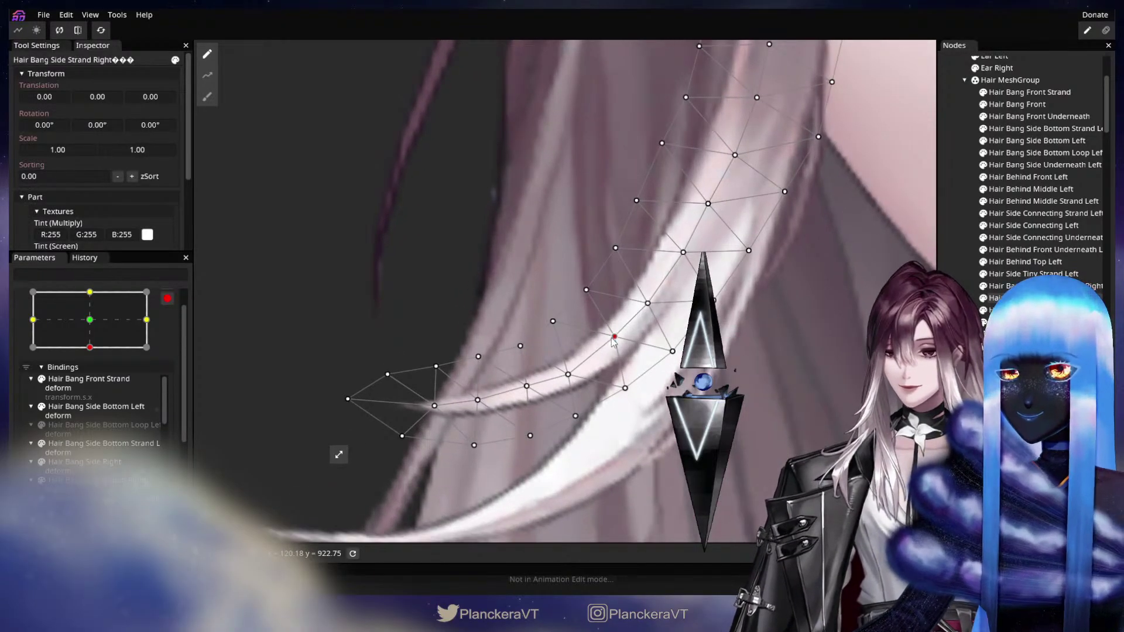
pyautogui.moveTo(611, 336); pyautogui.dragTo(613, 344)
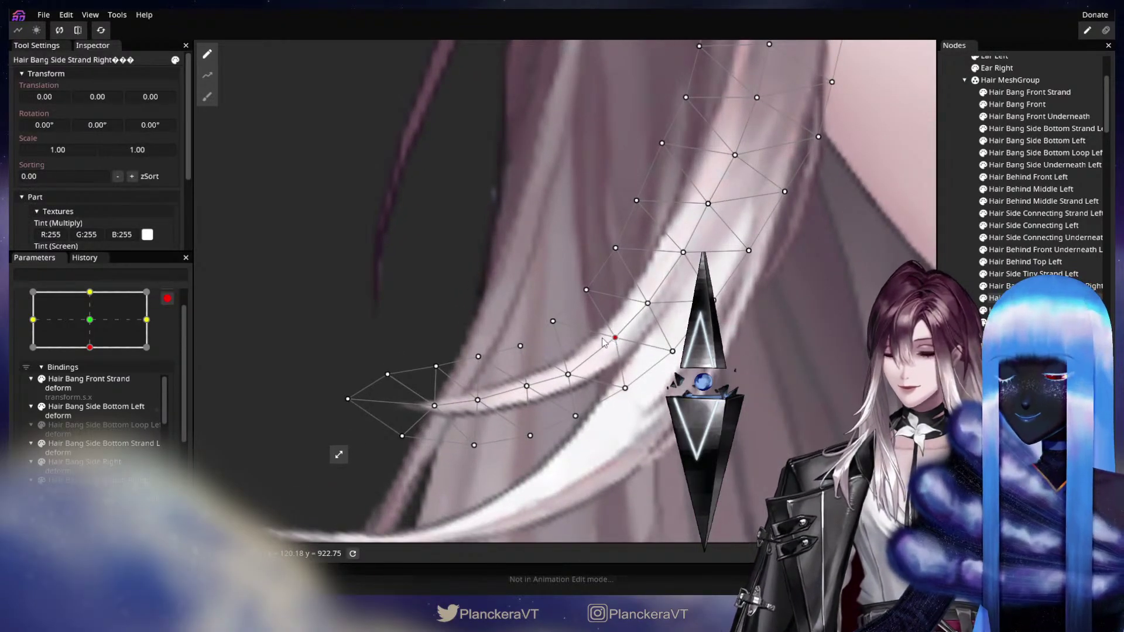
pyautogui.moveTo(346, 398); pyautogui.dragTo(396, 380)
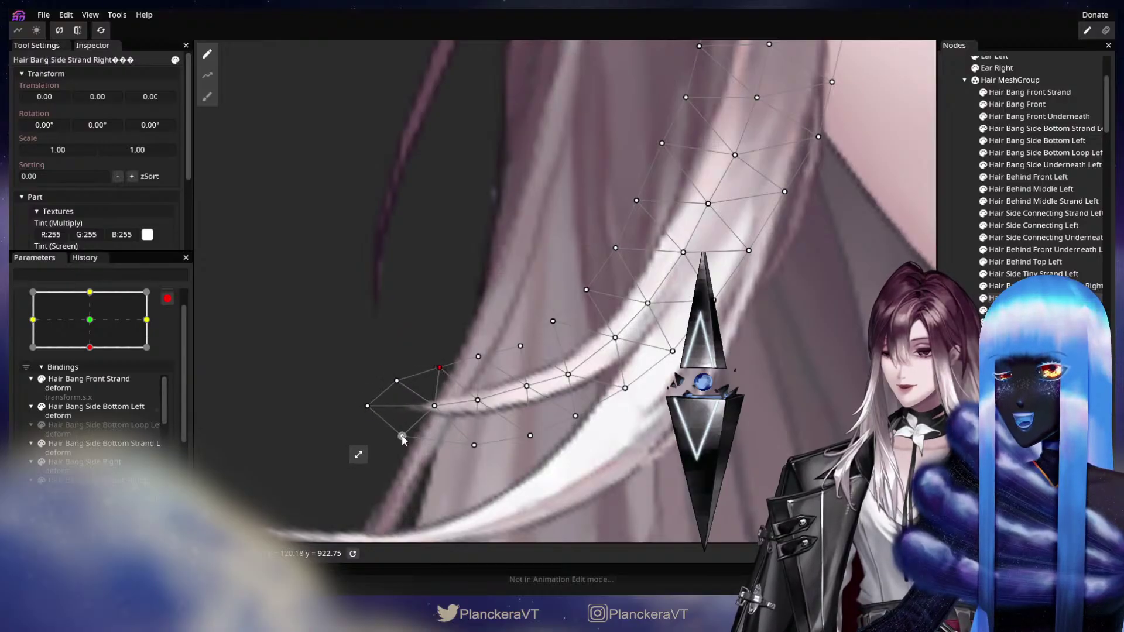
# Step: Refine the outer-edge vertices of Hair Bang Side Strand Right from the bend up along the cheek, and deselect it
pyautogui.click(554, 321)
pyautogui.click(586, 289)
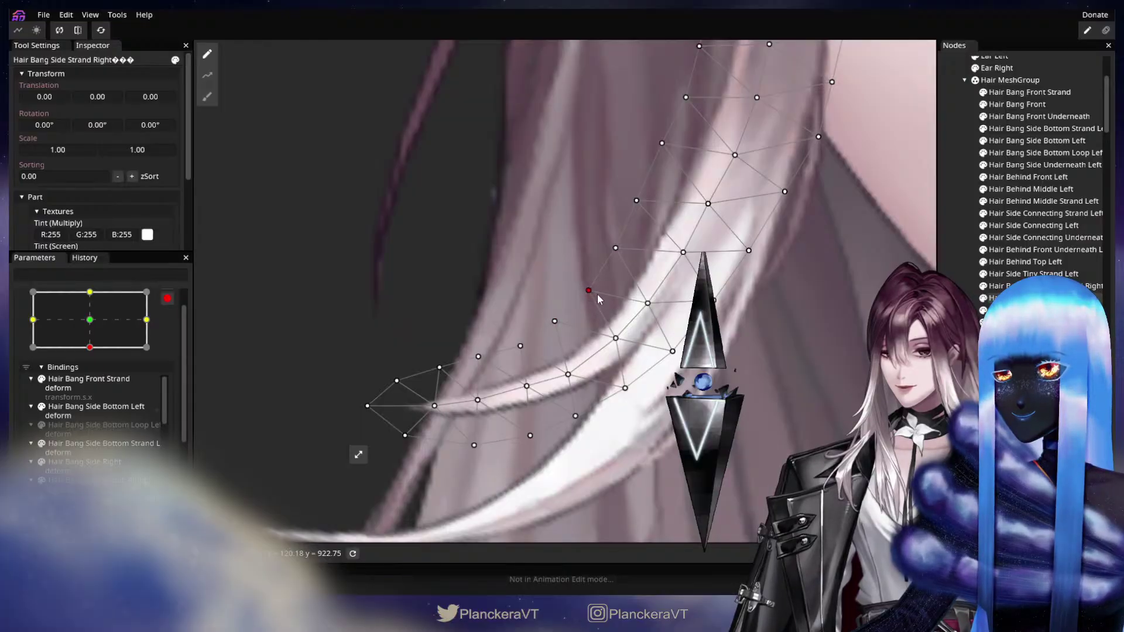
pyautogui.click(617, 248)
pyautogui.moveTo(622, 257); pyautogui.dragTo(560, 377)
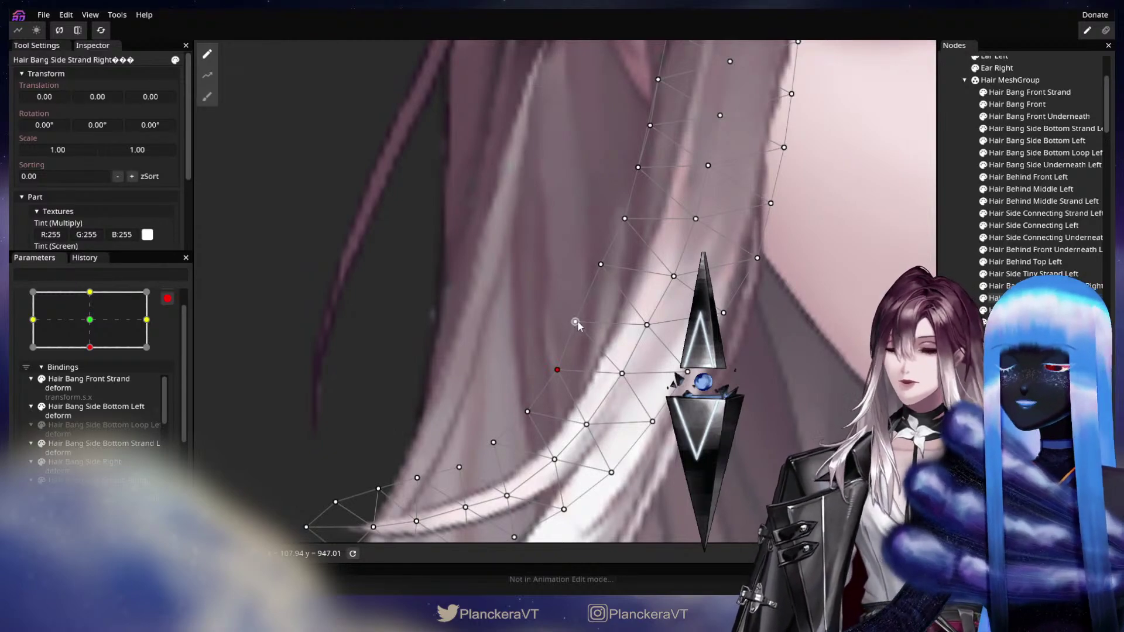
pyautogui.click(575, 322)
pyautogui.moveTo(738, 291); pyautogui.dragTo(645, 406)
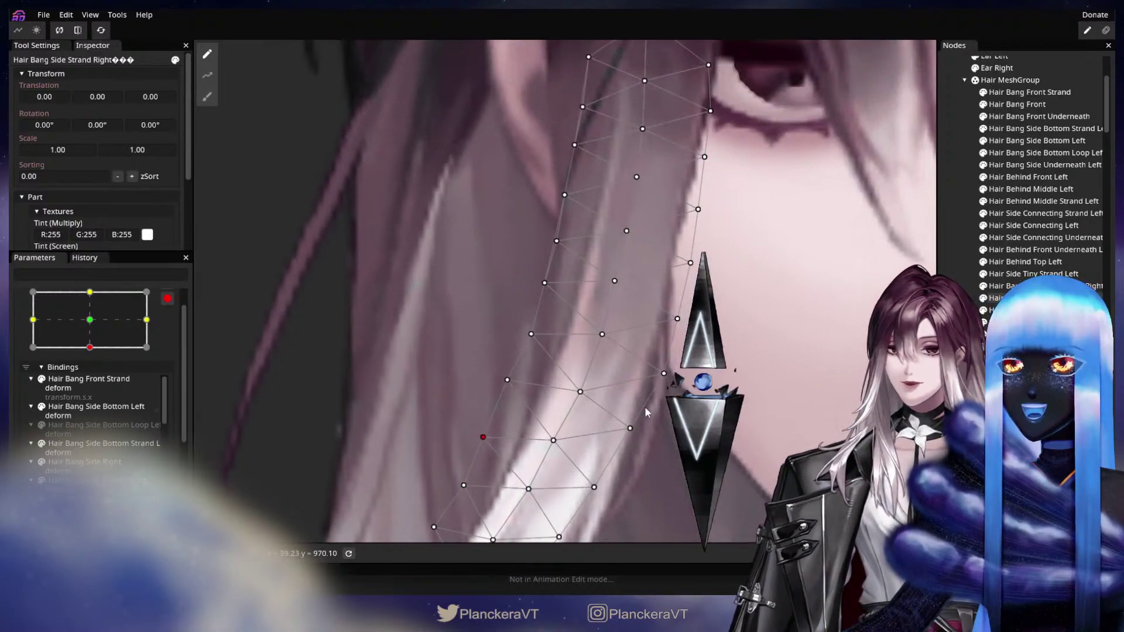
pyautogui.scroll(-3, 658, 408)
pyautogui.press('Escape')
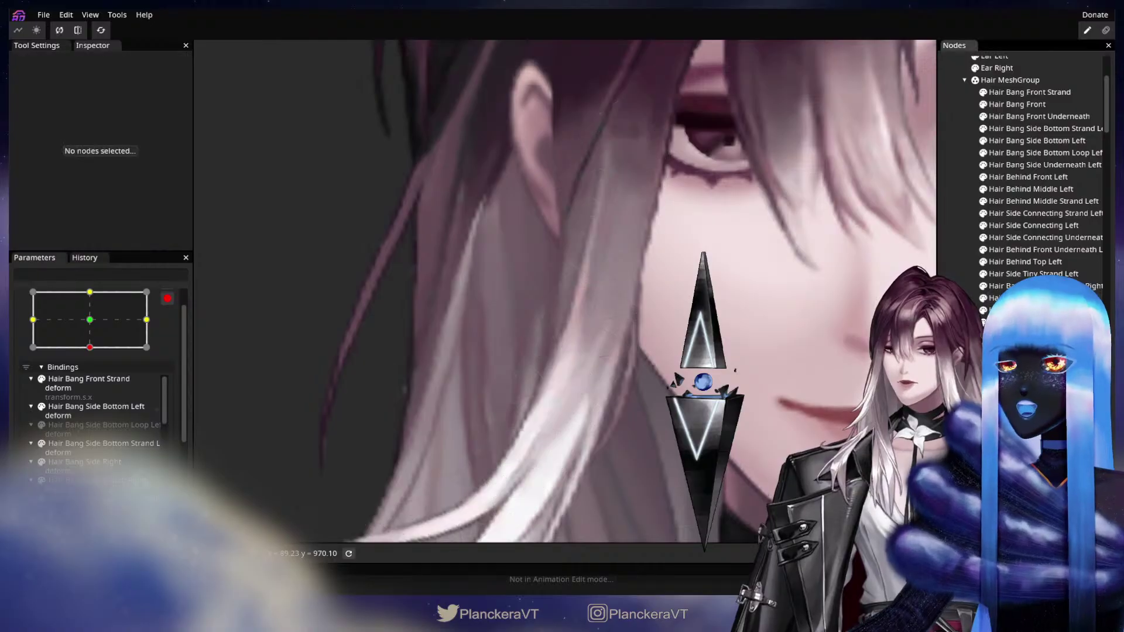
# Step: Select Hair Thin Shoulder Clump Right and nudge its upper-edge and central vertices along the stretch above the shoulder
pyautogui.scroll(-4, 785, 373)
pyautogui.moveTo(741, 388); pyautogui.dragTo(746, 273)
pyautogui.scroll(-4, 749, 331)
pyautogui.moveTo(746, 352); pyautogui.dragTo(788, 266)
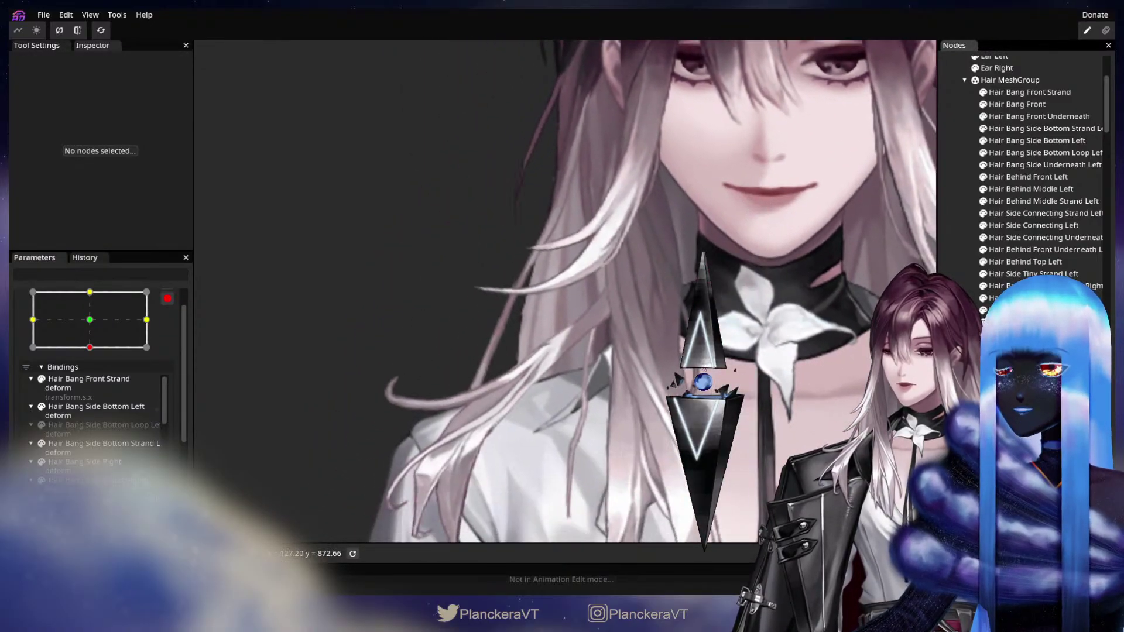
pyautogui.moveTo(657, 373); pyautogui.dragTo(738, 299)
pyautogui.scroll(1, 654, 361)
pyautogui.scroll(2, 655, 365)
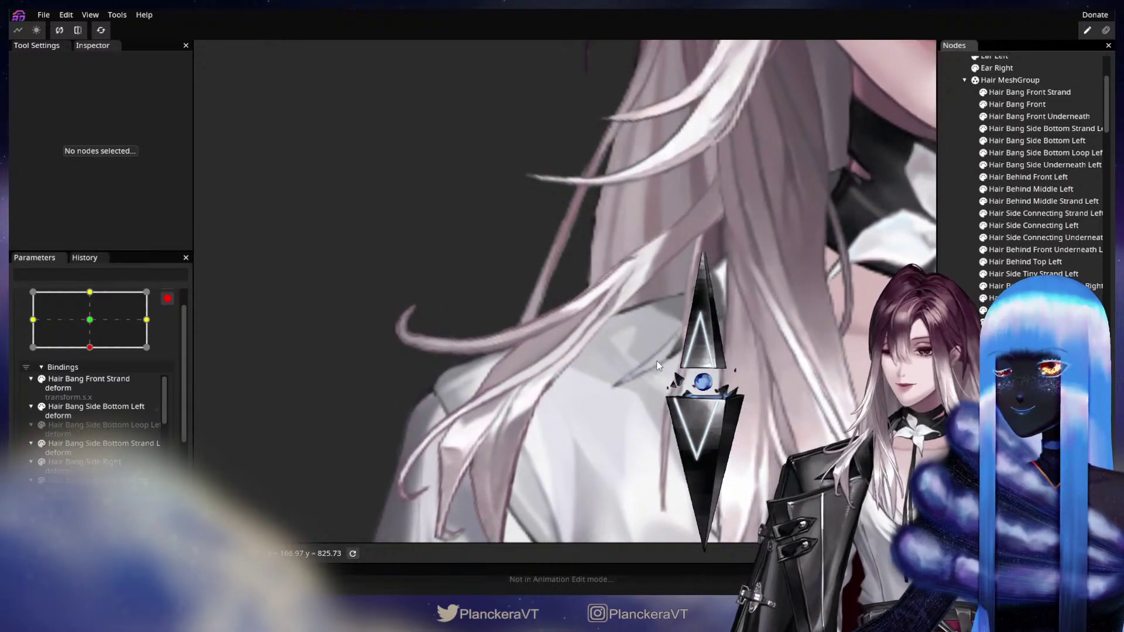
pyautogui.moveTo(656, 361); pyautogui.dragTo(673, 382)
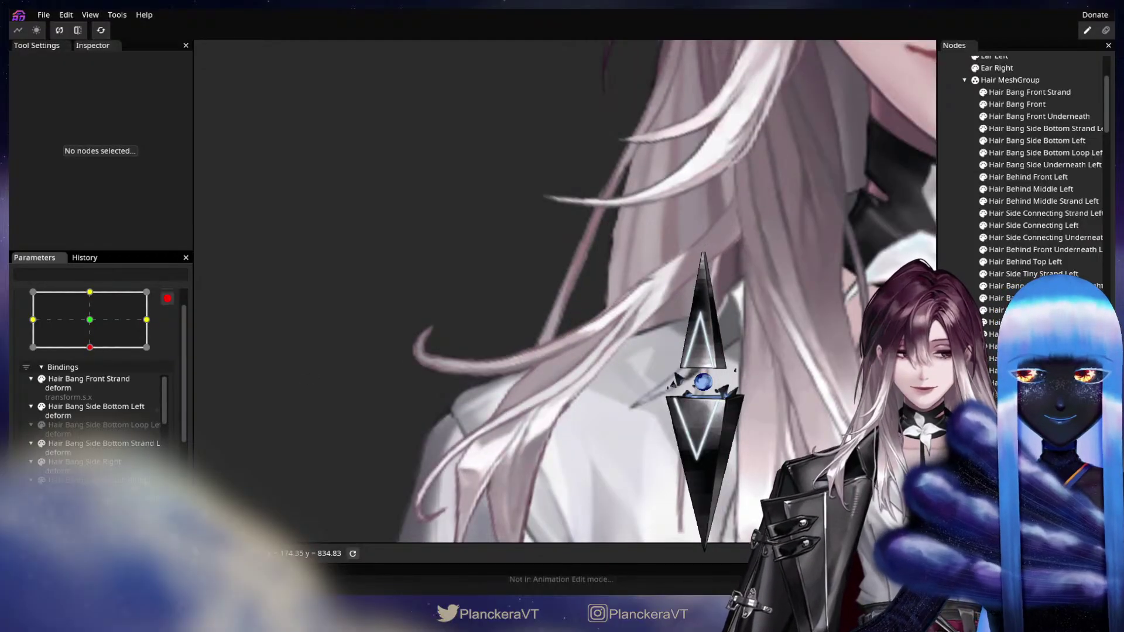
pyautogui.click(596, 324)
pyautogui.scroll(2, 597, 316)
pyautogui.moveTo(598, 311); pyautogui.dragTo(597, 316)
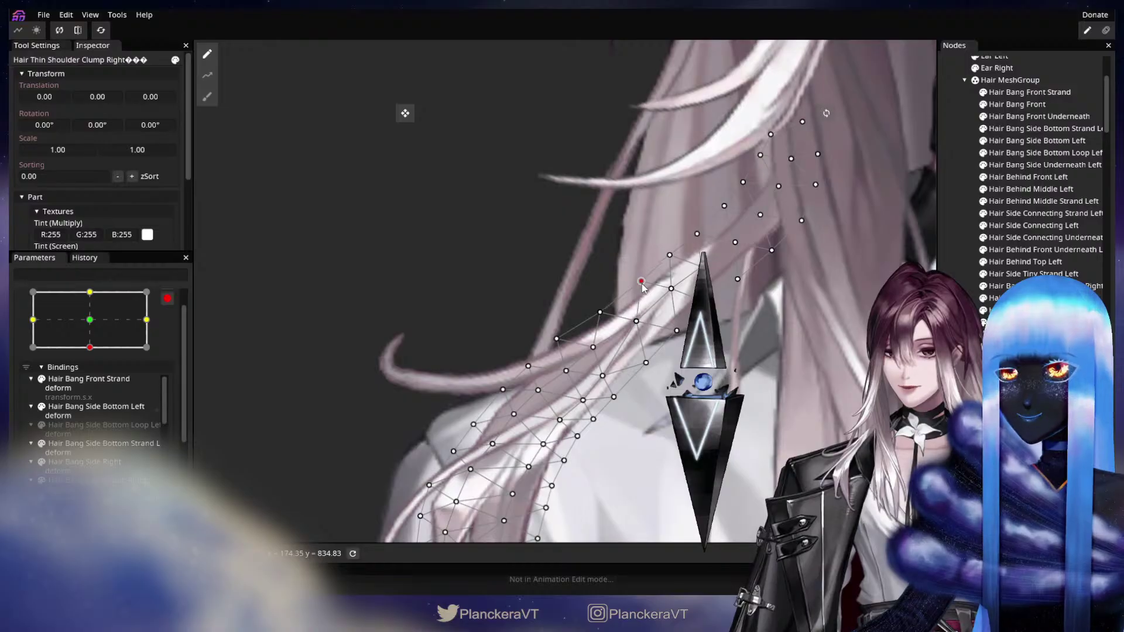
pyautogui.moveTo(671, 289); pyautogui.dragTo(673, 291)
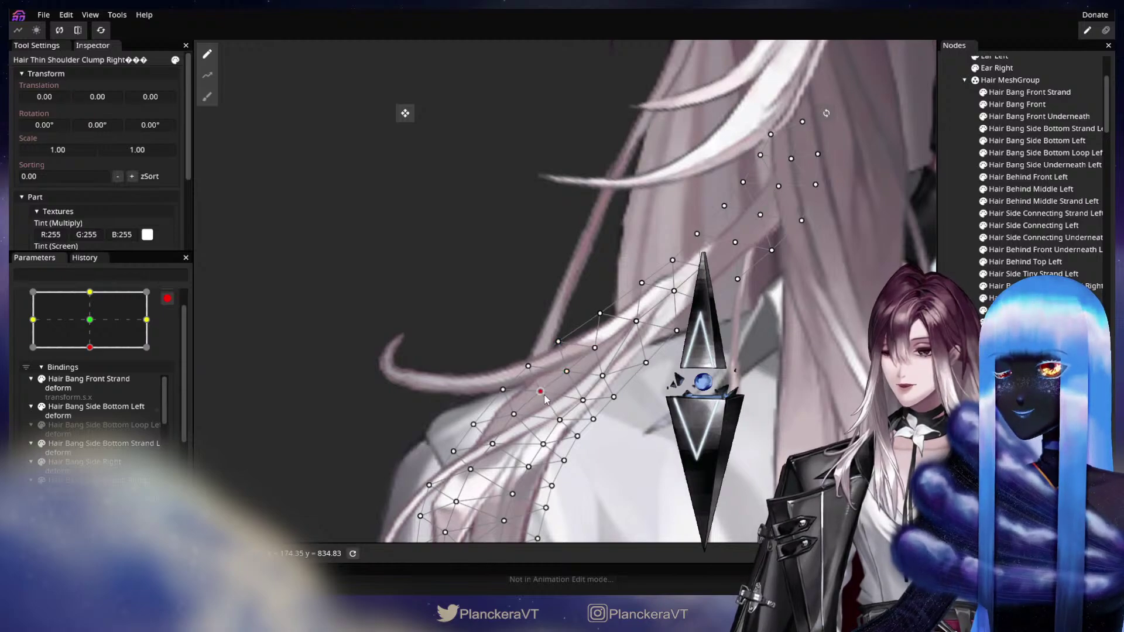
pyautogui.click(675, 291)
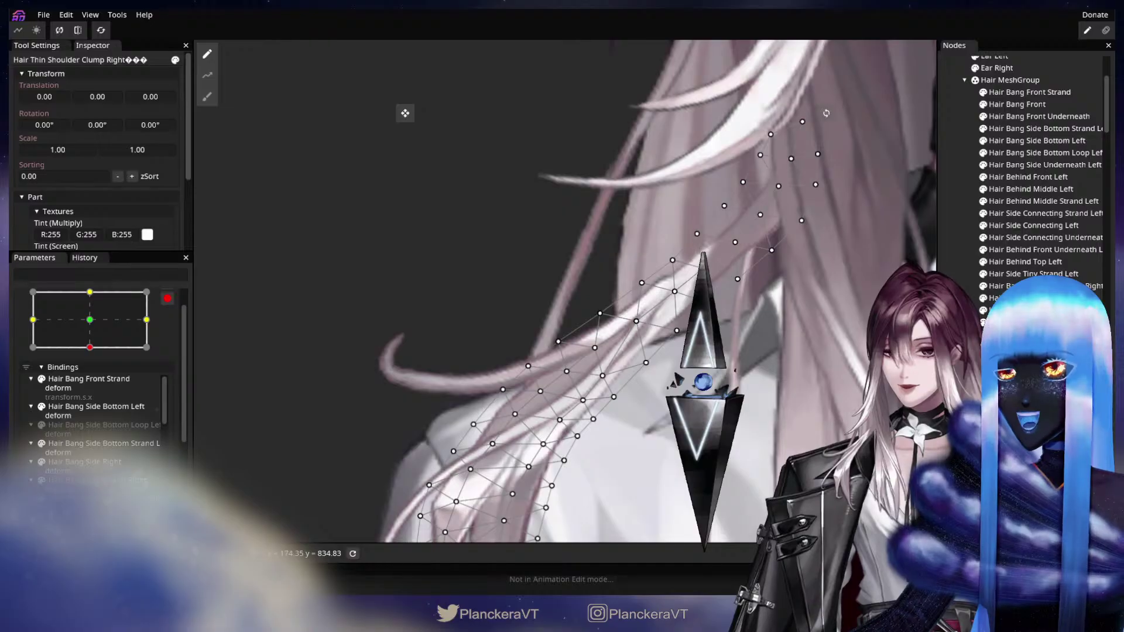
# Step: Adjust the vertices of Hair Thin Shoulder Clump Right higher up where it emerges from the side hair, and deselect it
pyautogui.click(742, 249)
pyautogui.moveTo(739, 284); pyautogui.dragTo(679, 353)
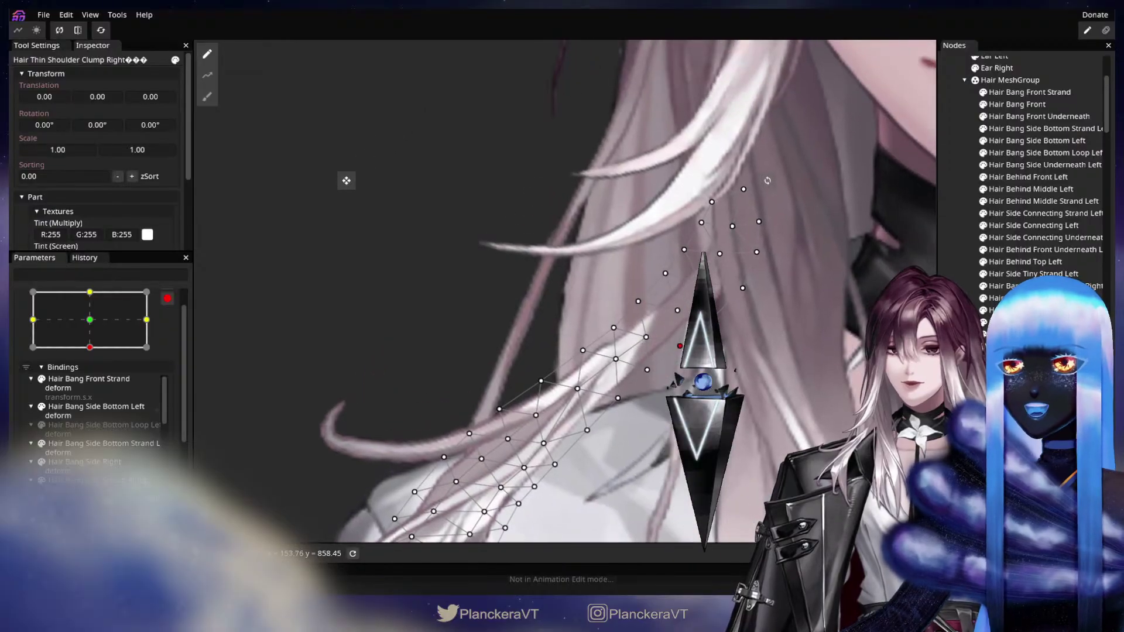
pyautogui.click(721, 254)
pyautogui.click(642, 405)
# Step: Reselect Hair Thin Shoulder Clump Right, refine its underside vertices above the shirt collar, and deselect it
pyautogui.scroll(-3, 642, 405)
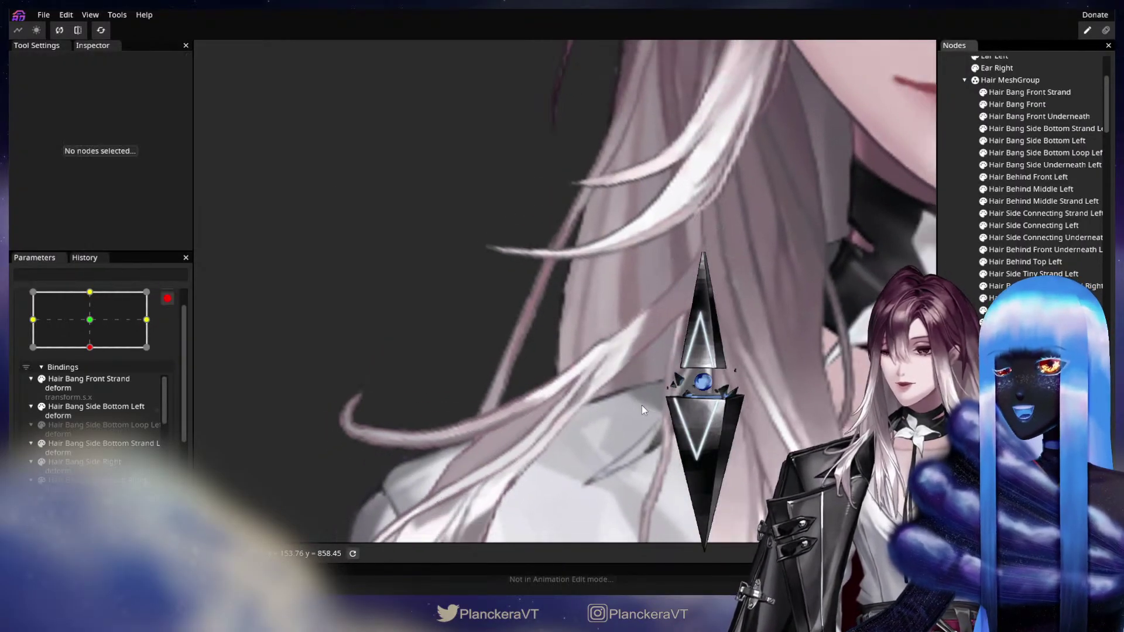
pyautogui.moveTo(658, 414); pyautogui.dragTo(671, 359)
pyautogui.scroll(5, 672, 356)
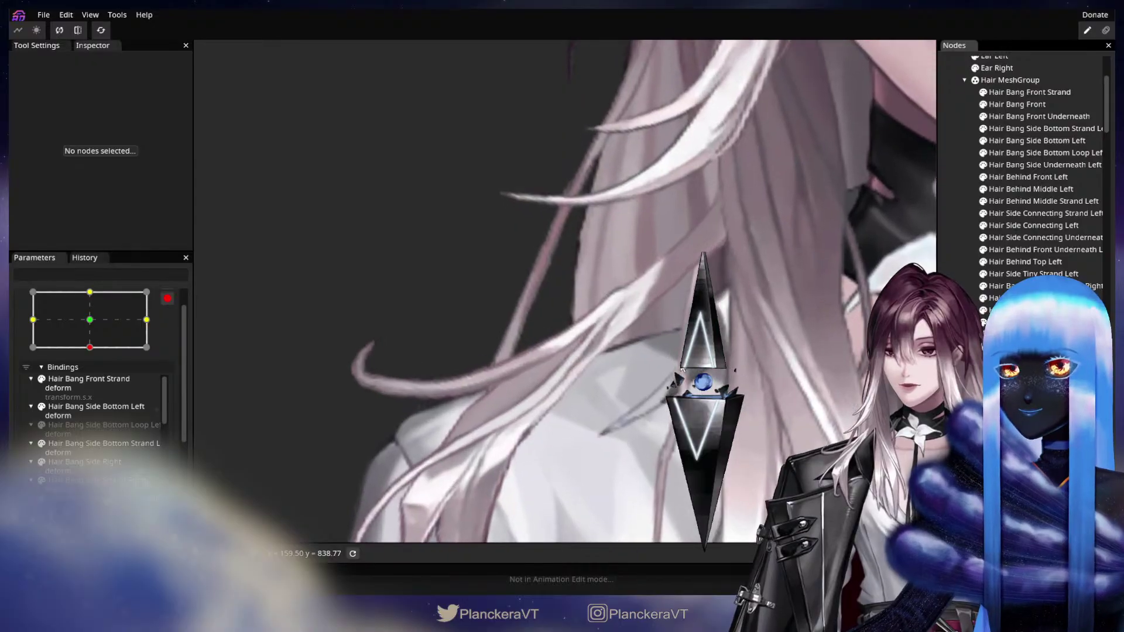
pyautogui.scroll(2, 692, 389)
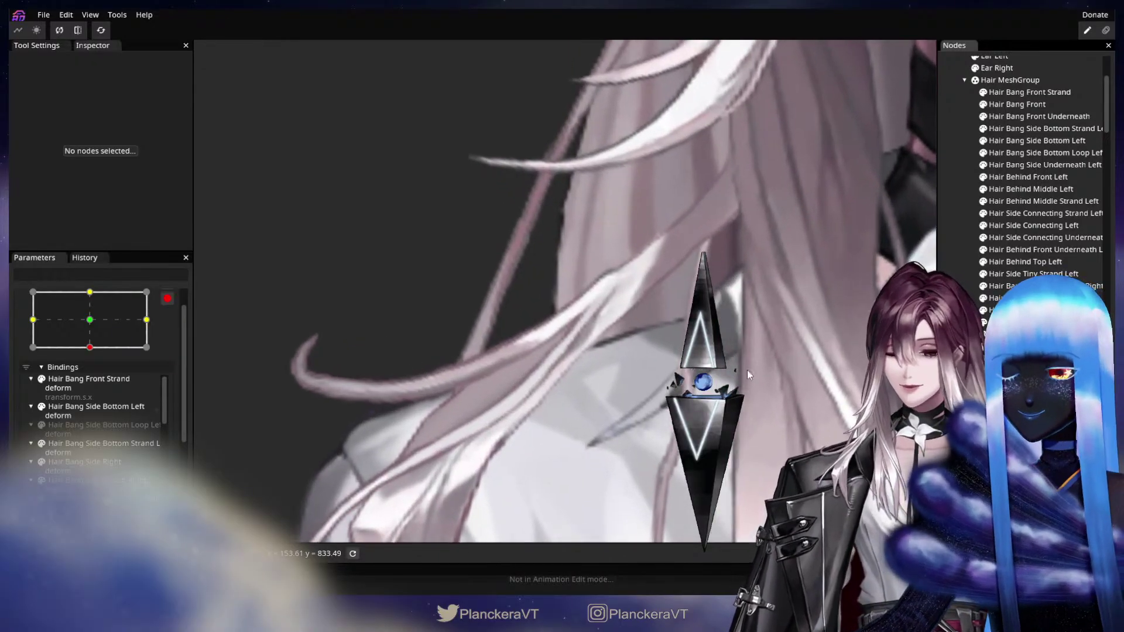
pyautogui.click(638, 342)
pyautogui.scroll(2, 643, 344)
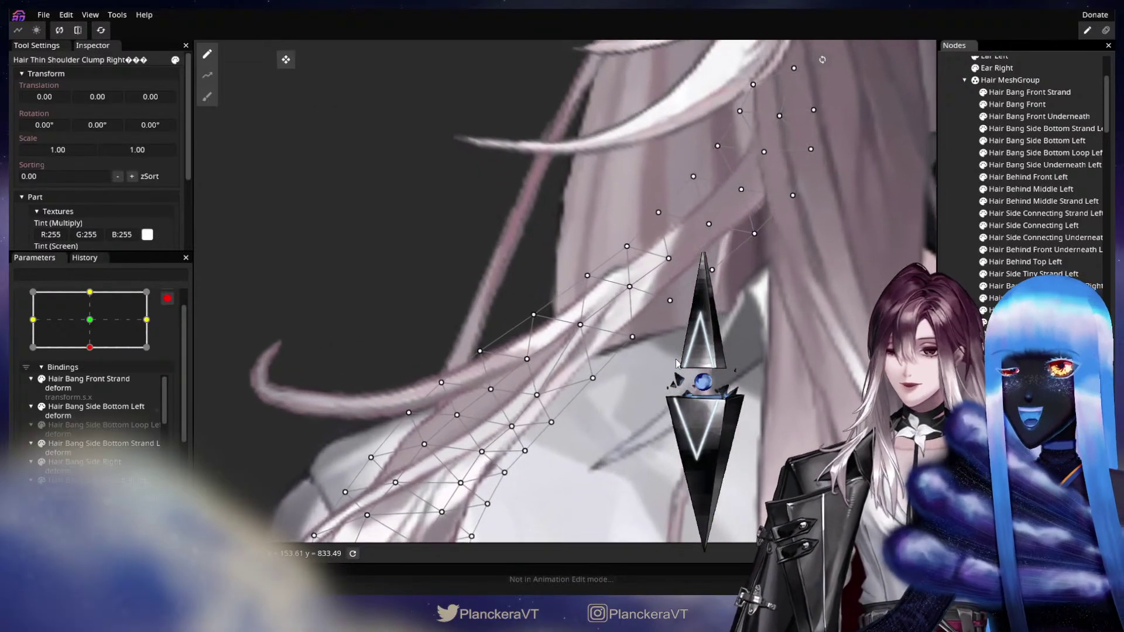
pyautogui.click(640, 337)
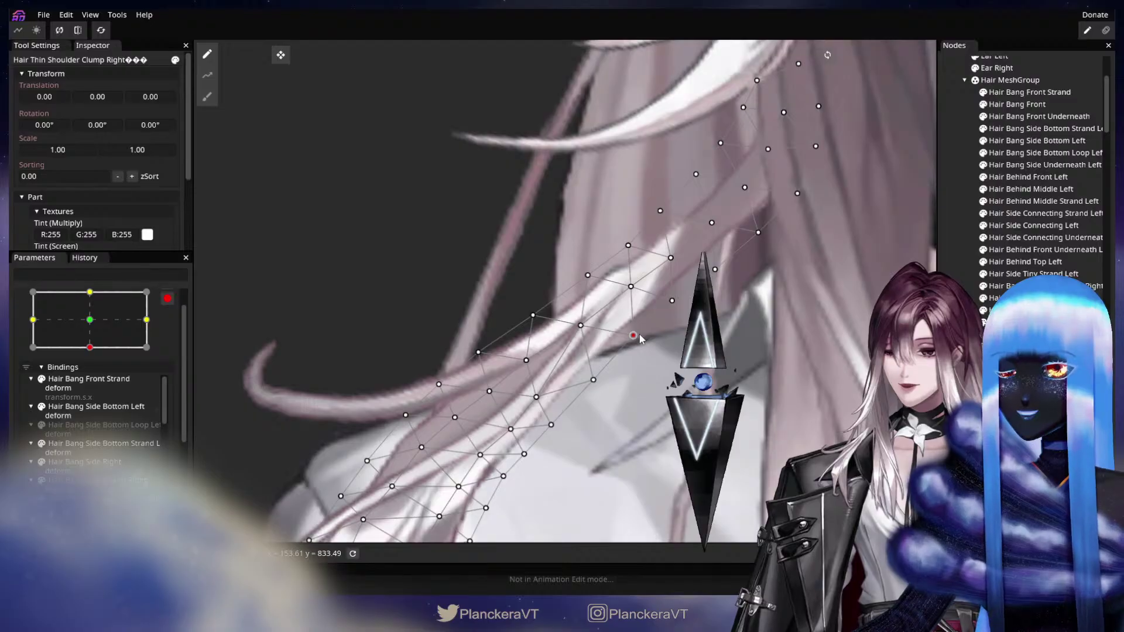
pyautogui.click(635, 296)
pyautogui.click(673, 300)
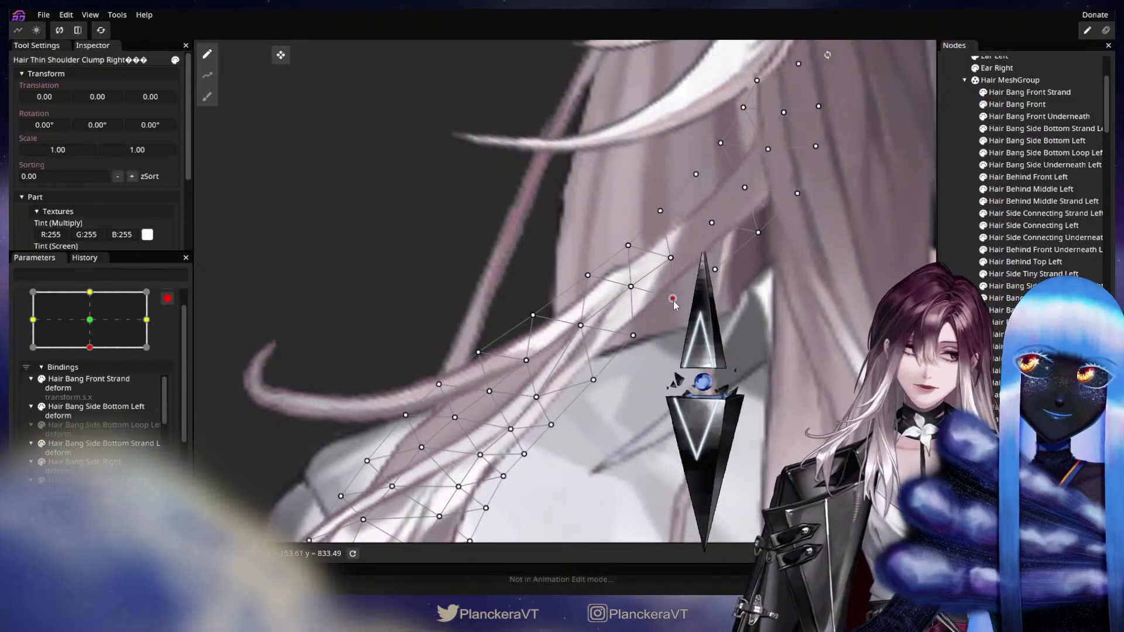
pyautogui.scroll(-3, 565, 291)
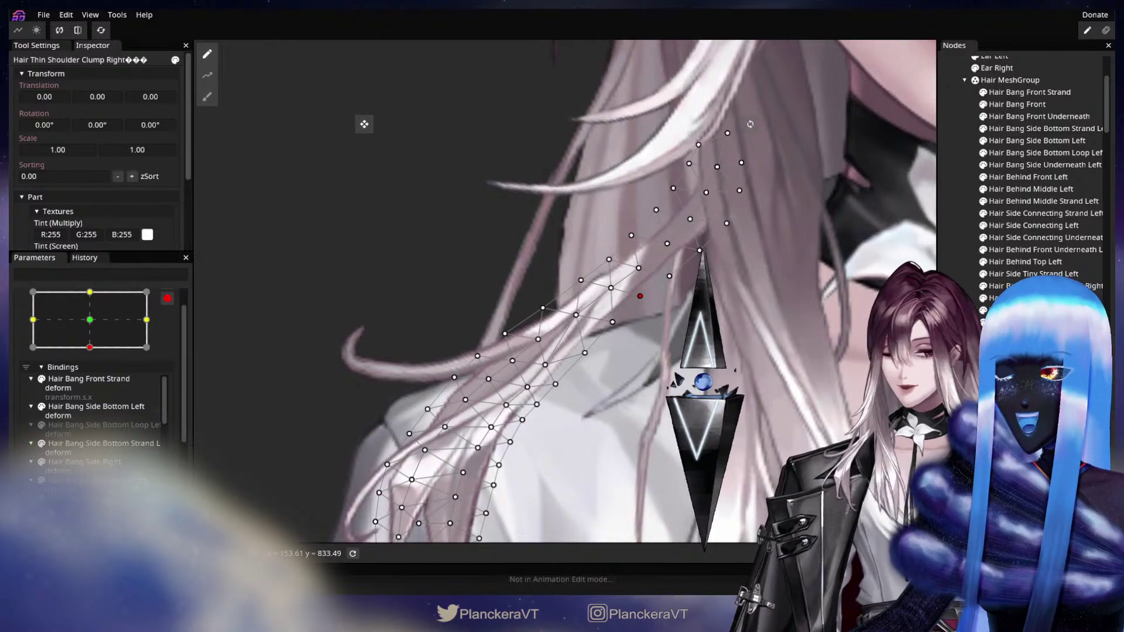
pyautogui.press('Escape')
# Step: Compare Hair Tip Physics at centre and bottom, and push the middle of Hair Thin Shoulder Clump Strand Middle Right slightly upward with the Circle Brush
pyautogui.scroll(-5, 565, 291)
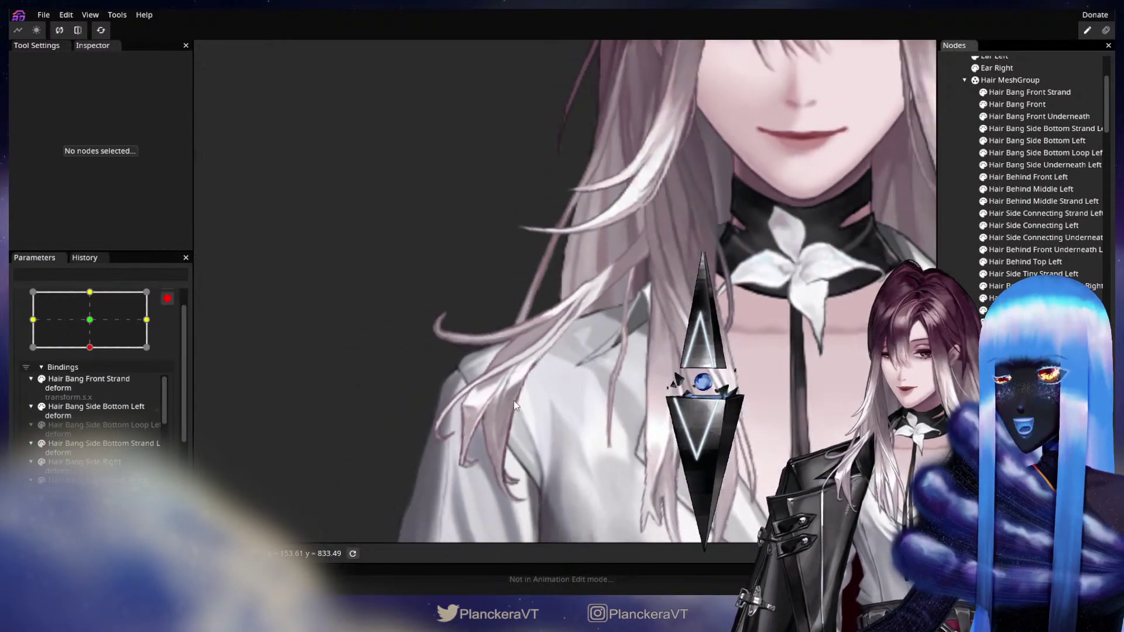
pyautogui.moveTo(98, 344)
pyautogui.mouseDown()
pyautogui.moveTo(98, 324)
pyautogui.moveTo(98, 348)
pyautogui.mouseUp()
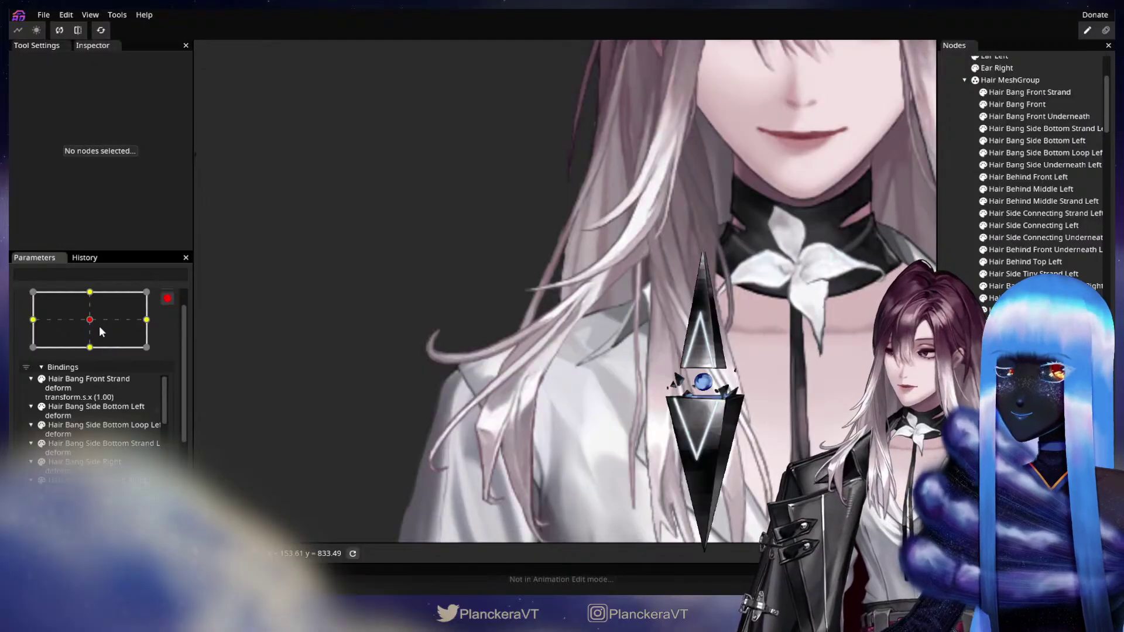
pyautogui.moveTo(97, 329); pyautogui.dragTo(100, 341)
pyautogui.moveTo(515, 397); pyautogui.dragTo(593, 367)
pyautogui.scroll(4, 593, 371)
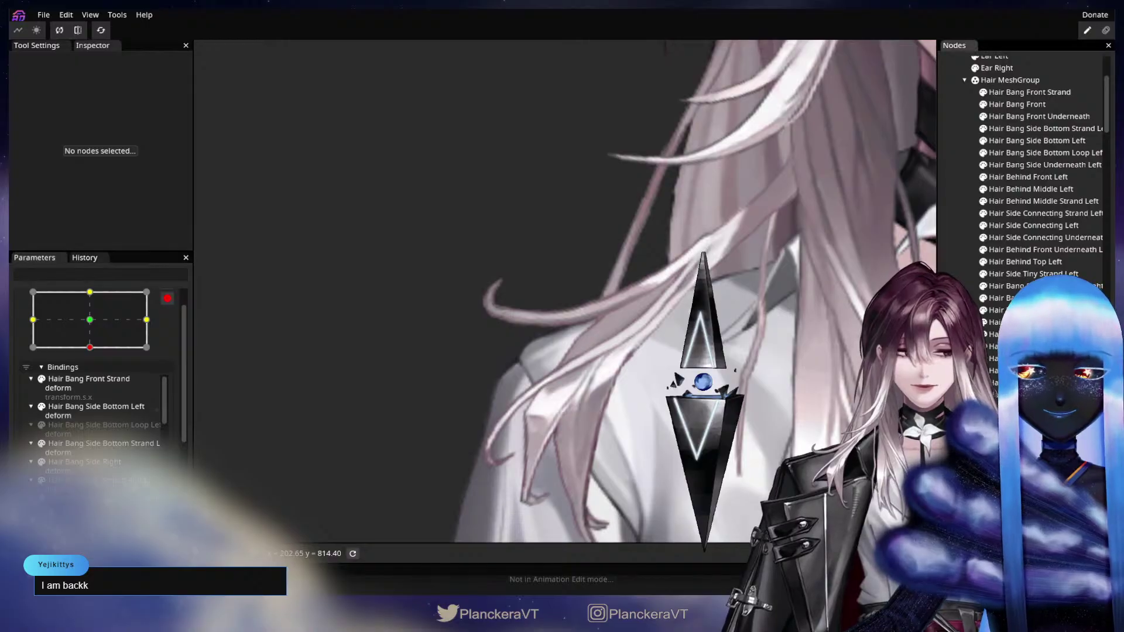
pyautogui.click(584, 314)
pyautogui.click(595, 350)
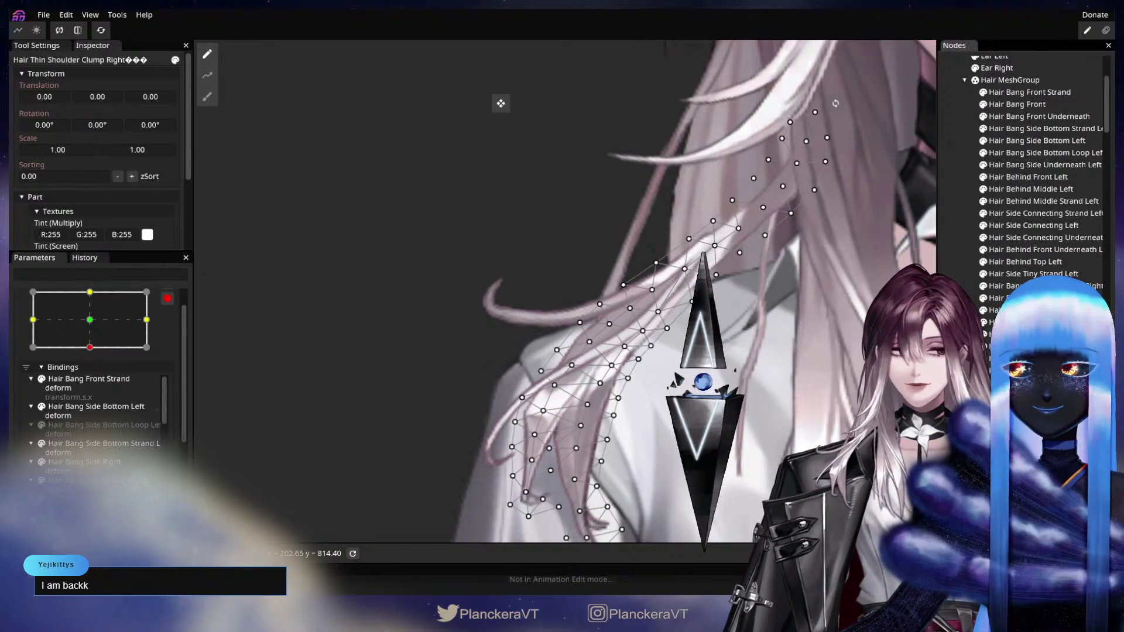
pyautogui.click(577, 362)
pyautogui.click(208, 97)
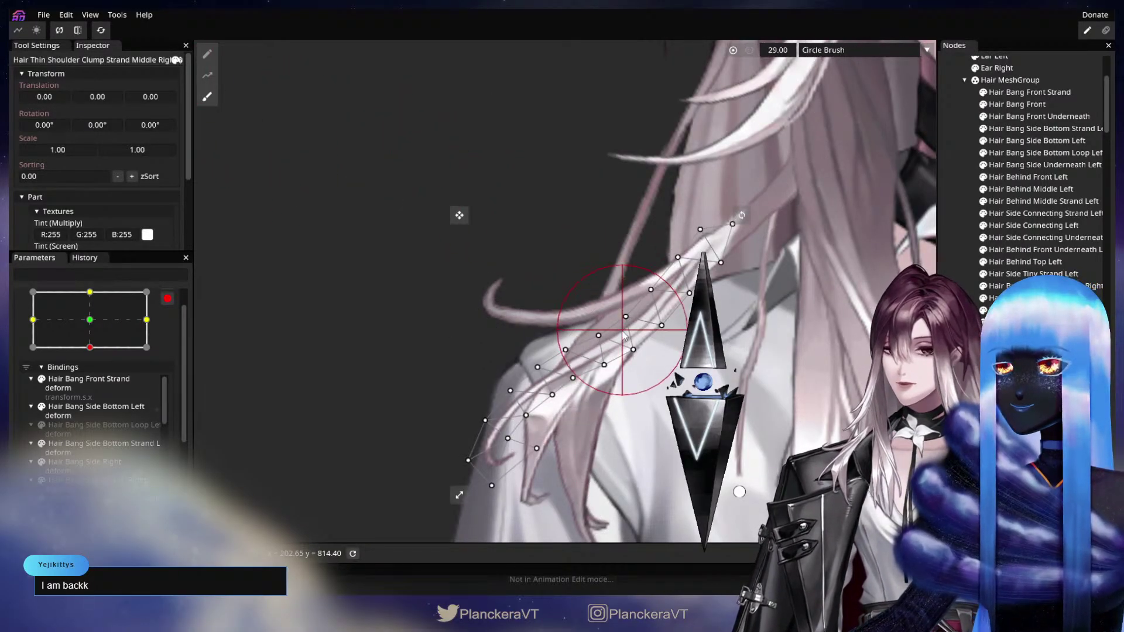
pyautogui.moveTo(628, 336); pyautogui.dragTo(624, 334)
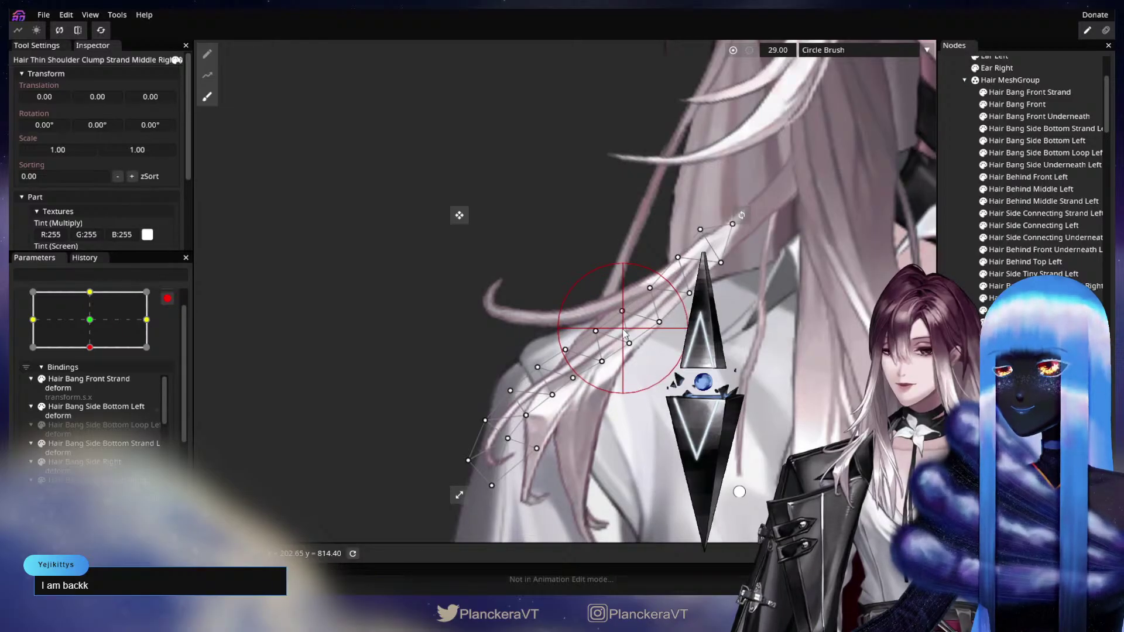
pyautogui.click(954, 358)
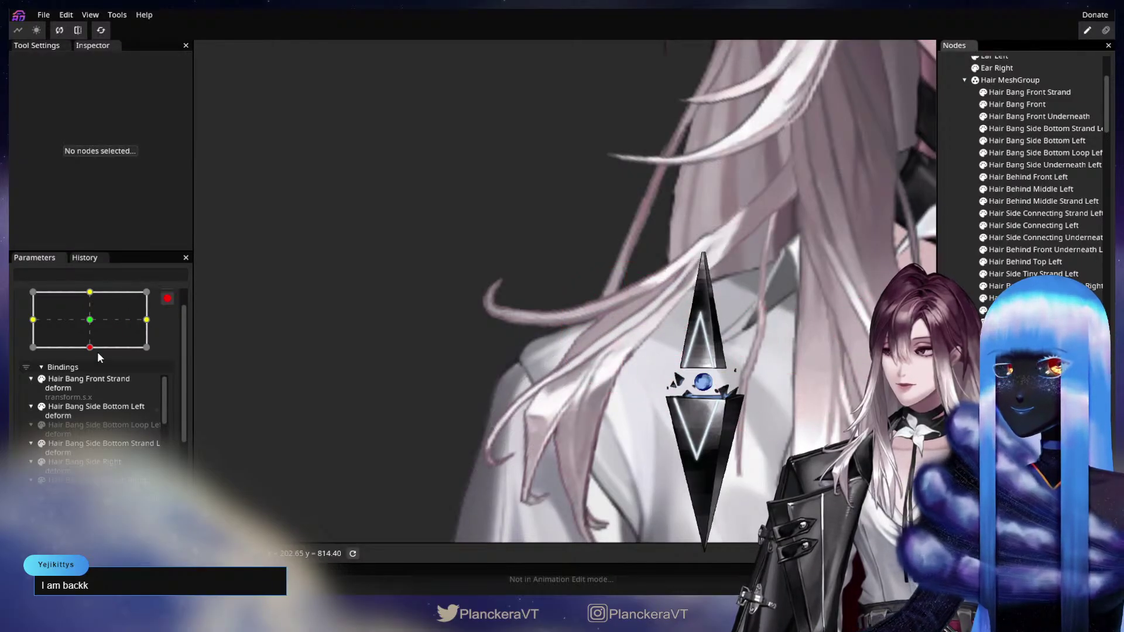
# Step: Recheck the centre and bottom keypoints, and brush the middle vertices of Hair Thin Shoulder Clump Strand Middle Right further up and outward
pyautogui.moveTo(97, 352)
pyautogui.mouseDown()
pyautogui.moveTo(96, 326)
pyautogui.moveTo(100, 337)
pyautogui.mouseUp()
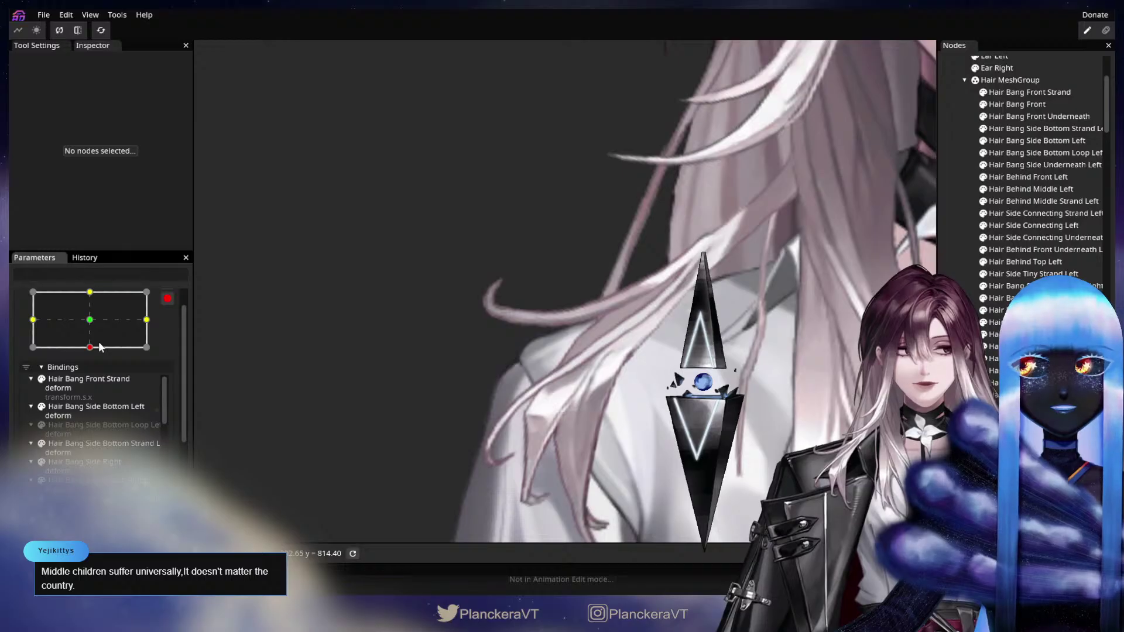
pyautogui.moveTo(98, 342); pyautogui.dragTo(98, 331)
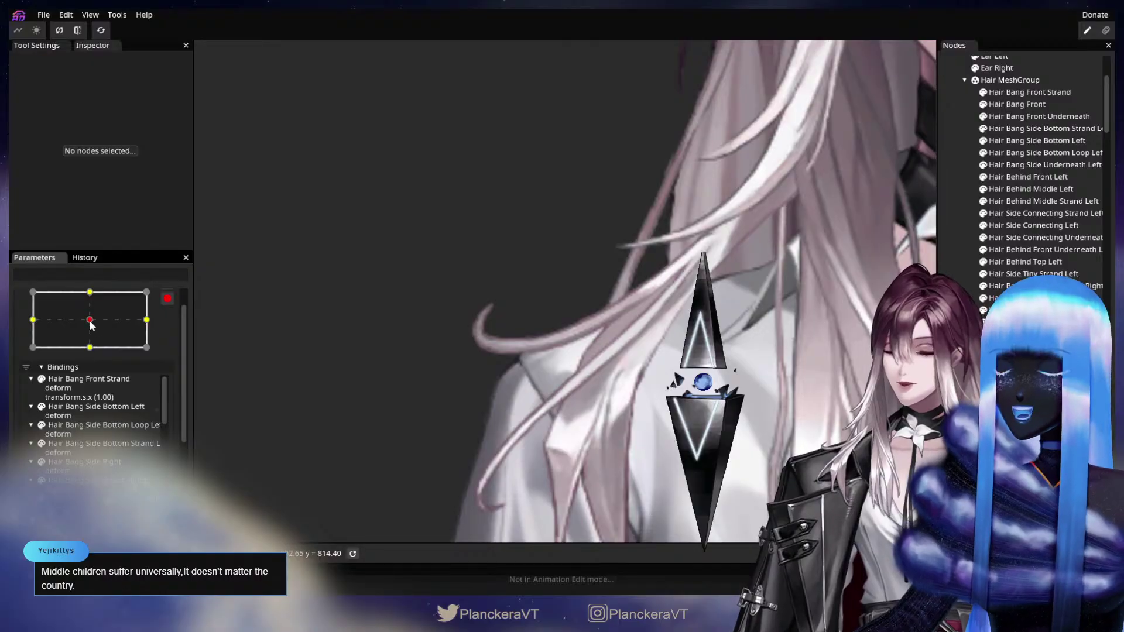
pyautogui.moveTo(90, 320); pyautogui.dragTo(91, 345)
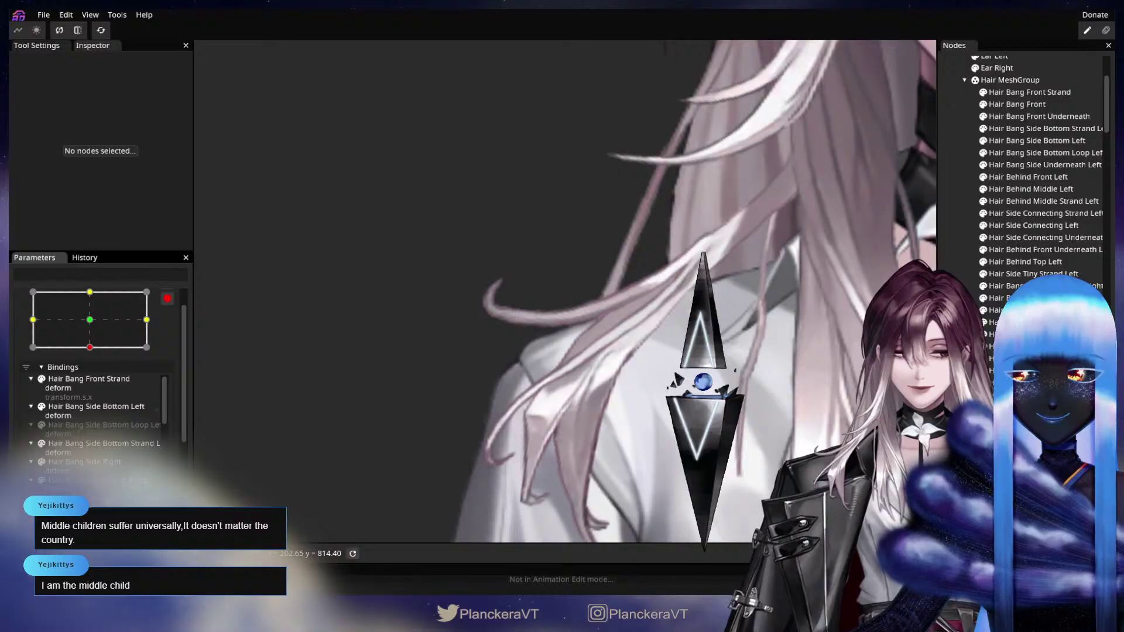
pyautogui.click(698, 274)
pyautogui.click(698, 276)
pyautogui.scroll(1, 698, 276)
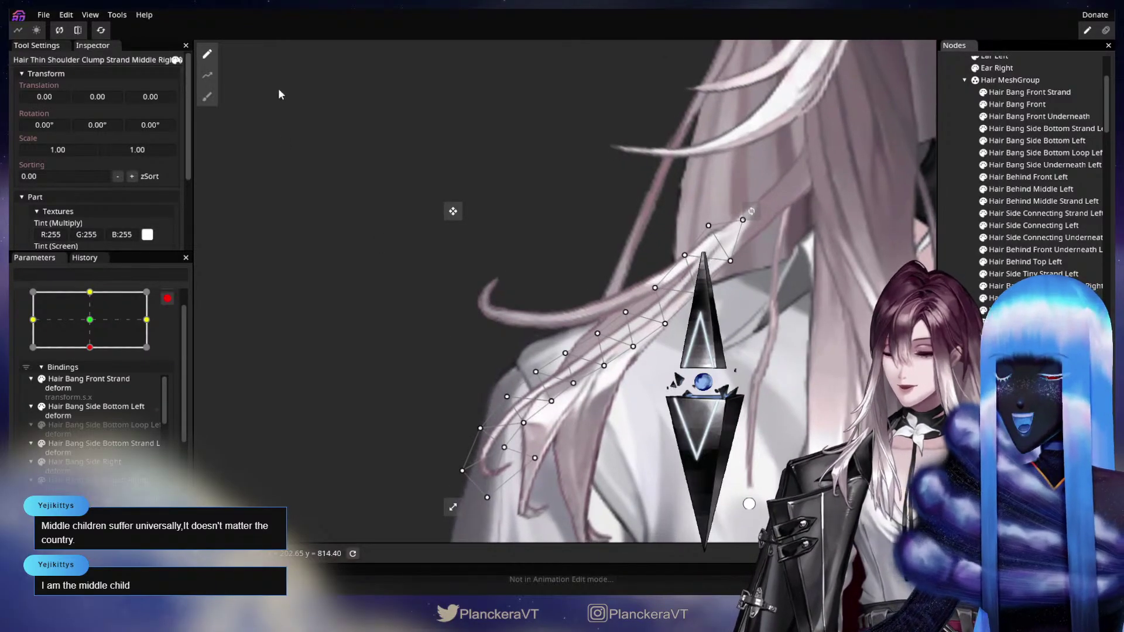
pyautogui.click(207, 97)
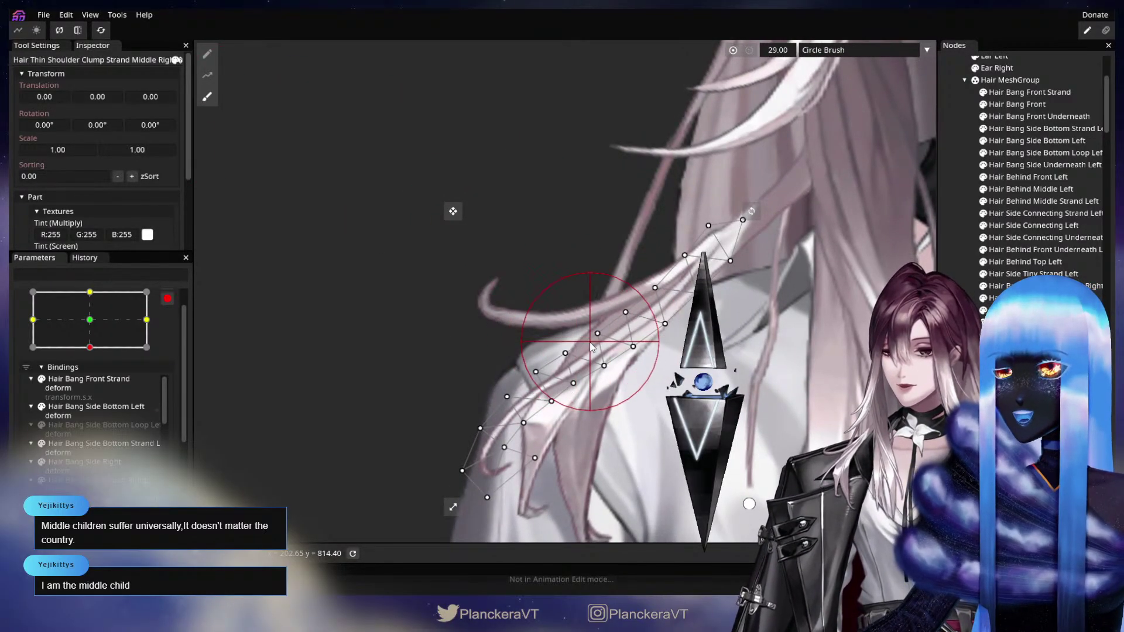
pyautogui.moveTo(581, 348); pyautogui.dragTo(576, 341)
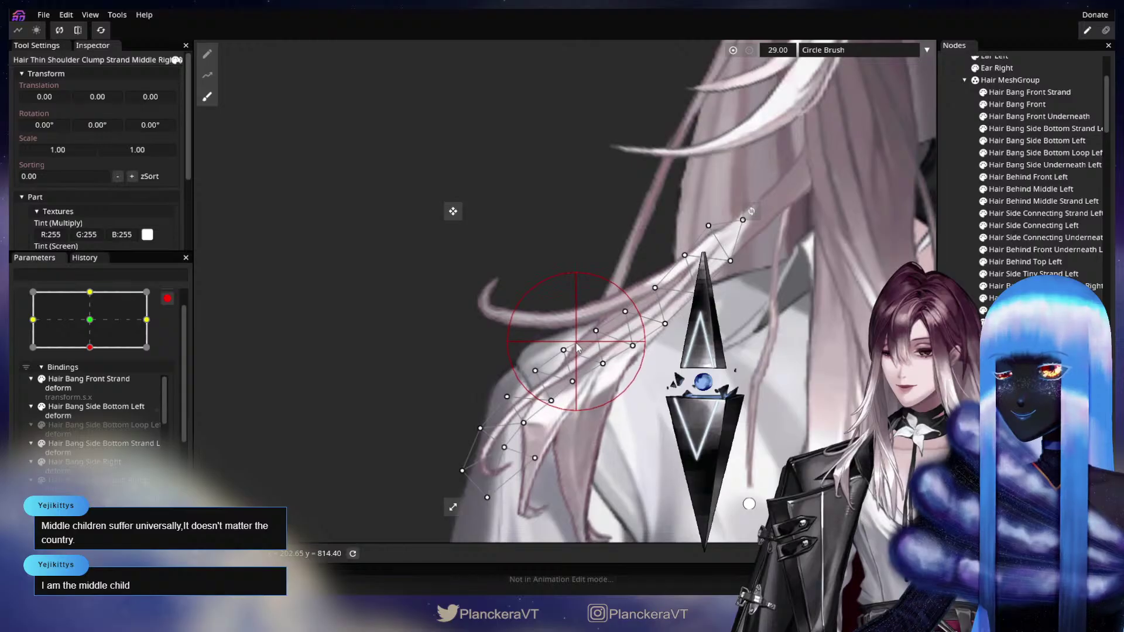
pyautogui.moveTo(632, 311); pyautogui.dragTo(628, 309)
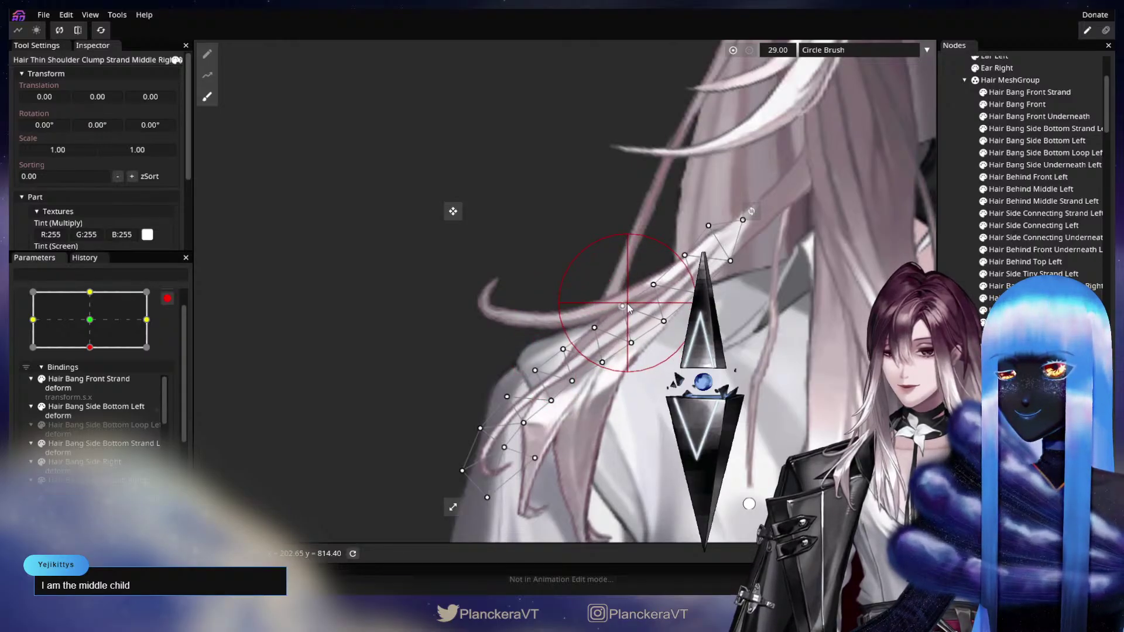
# Step: Fine-tune individual vertices along the lower half of Hair Thin Shoulder Clump Strand Middle Right over the shoulder, and deselect it
pyautogui.click(207, 54)
pyautogui.scroll(1, 539, 402)
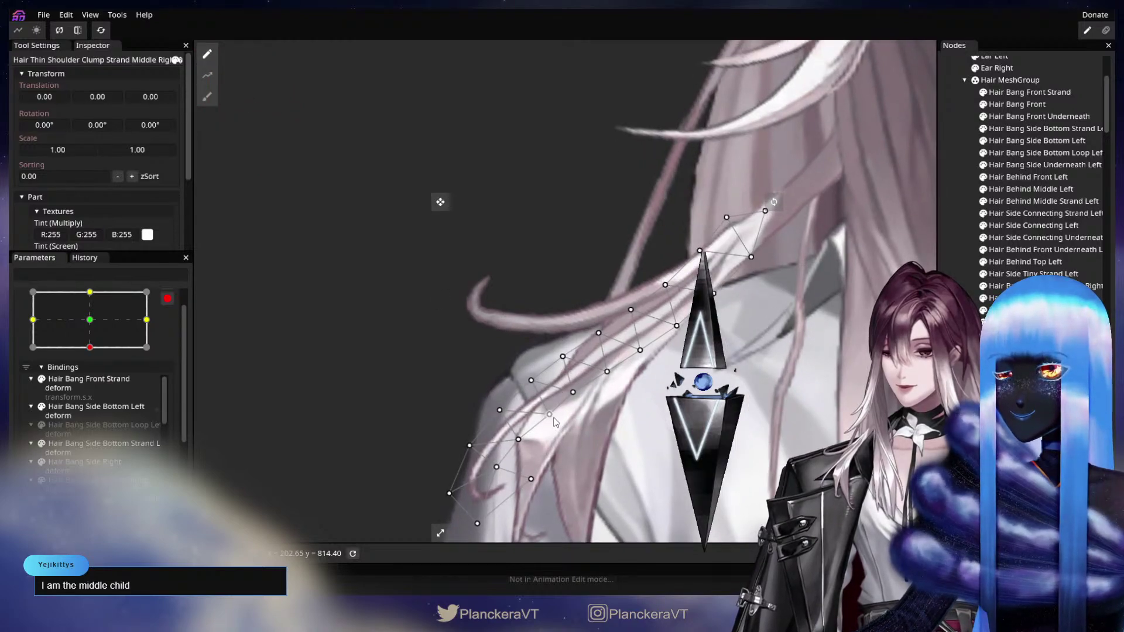
pyautogui.moveTo(552, 417); pyautogui.dragTo(538, 393)
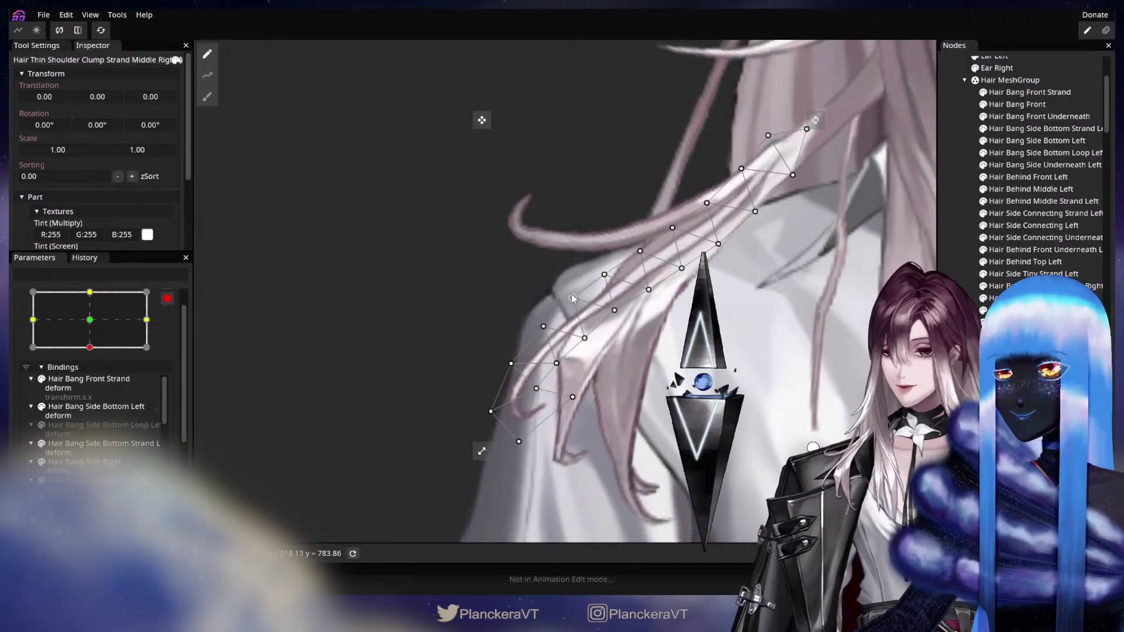
pyautogui.click(585, 338)
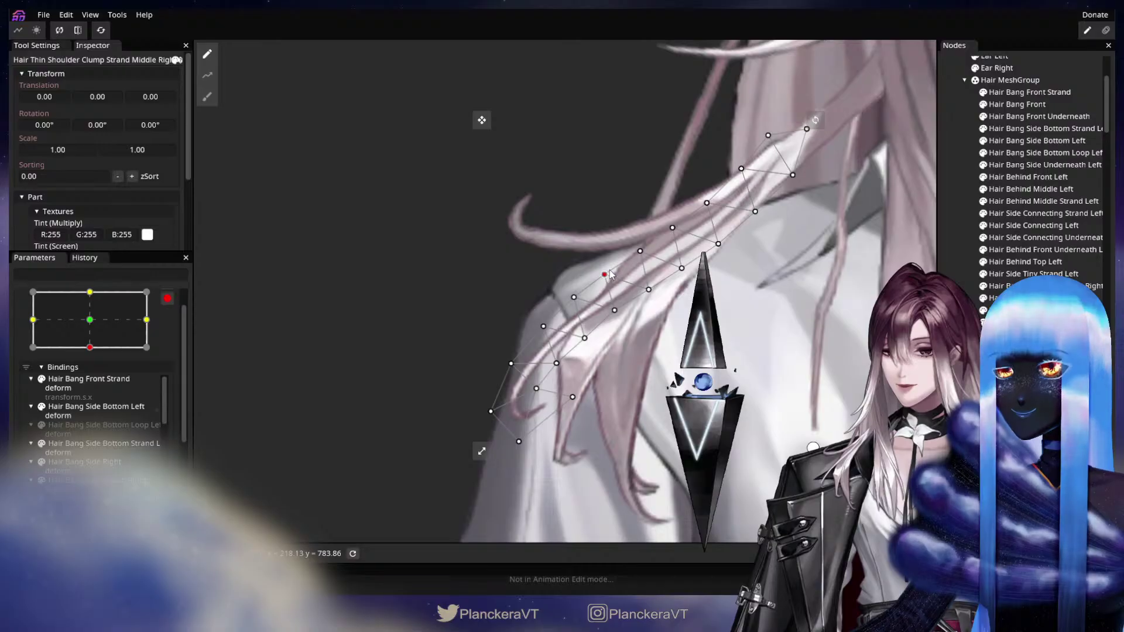
pyautogui.moveTo(610, 271); pyautogui.dragTo(608, 268)
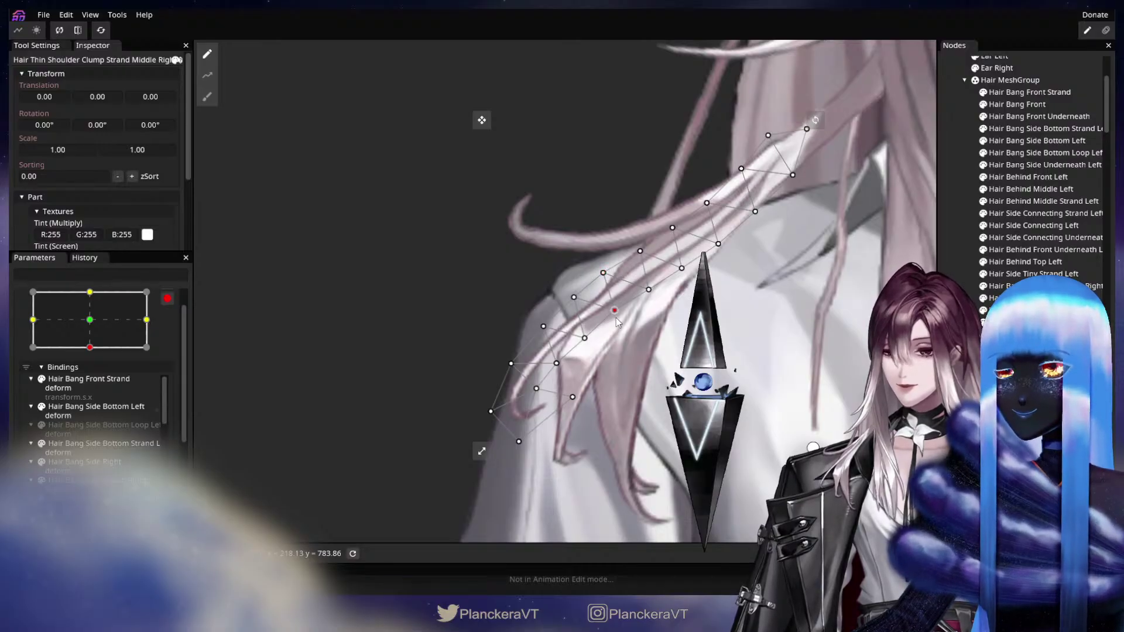
pyautogui.moveTo(651, 296); pyautogui.dragTo(746, 276)
pyautogui.click(957, 275)
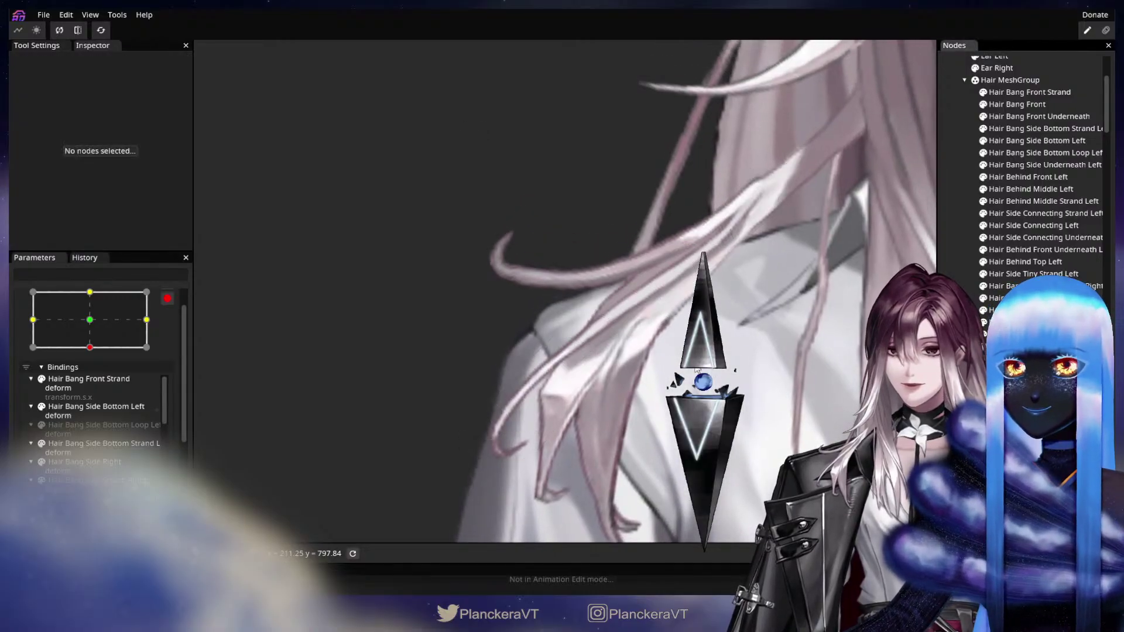
# Step: Check how the hair over both shoulders sways between the centre and bottom keypoints of Hair Tip Physics
pyautogui.scroll(-3, 689, 387)
pyautogui.scroll(-4, 690, 388)
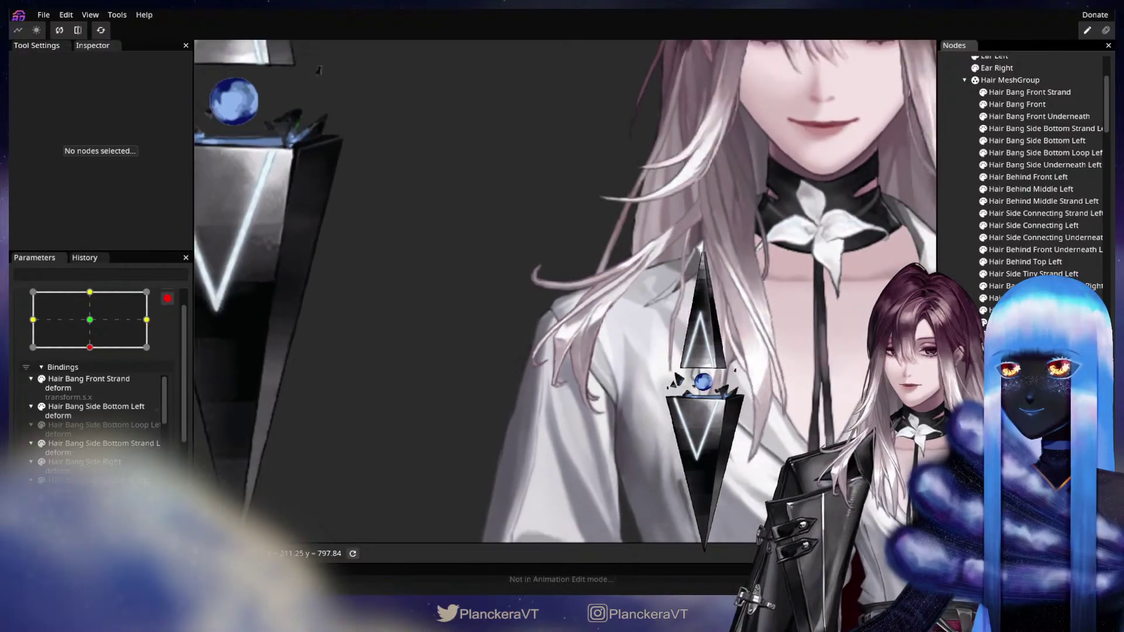
pyautogui.moveTo(723, 343); pyautogui.dragTo(575, 385)
pyautogui.scroll(-2, 574, 385)
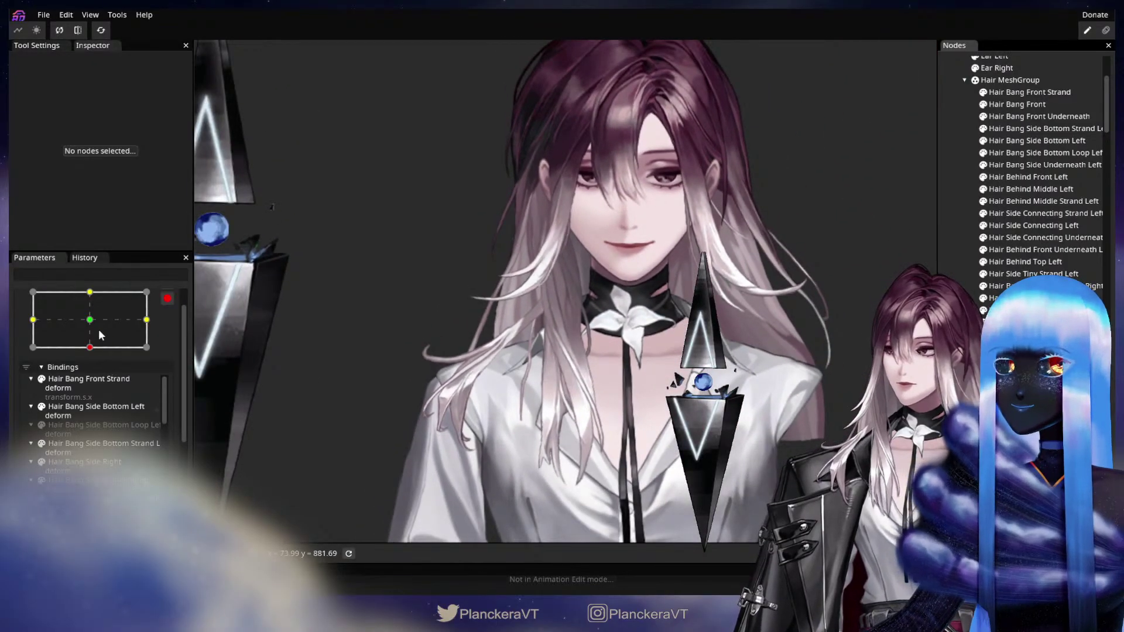
pyautogui.click(92, 331)
pyautogui.moveTo(91, 331)
pyautogui.mouseDown()
pyautogui.moveTo(85, 349)
pyautogui.moveTo(95, 321)
pyautogui.moveTo(99, 345)
pyautogui.mouseUp()
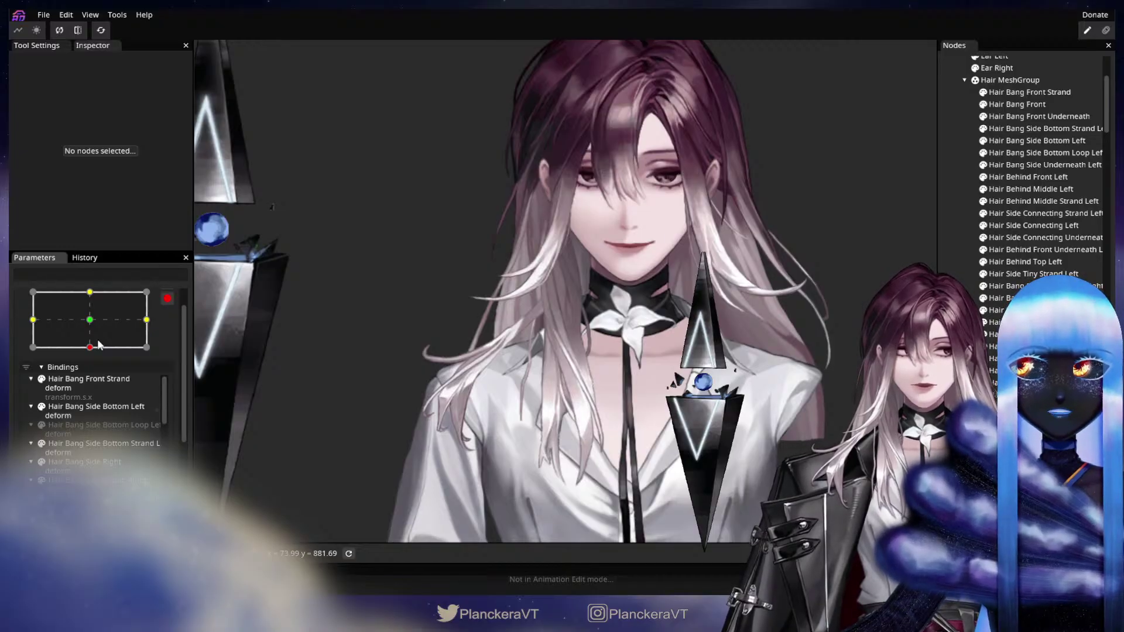
pyautogui.moveTo(100, 345)
pyautogui.mouseDown()
pyautogui.moveTo(100, 324)
pyautogui.moveTo(108, 340)
pyautogui.mouseUp()
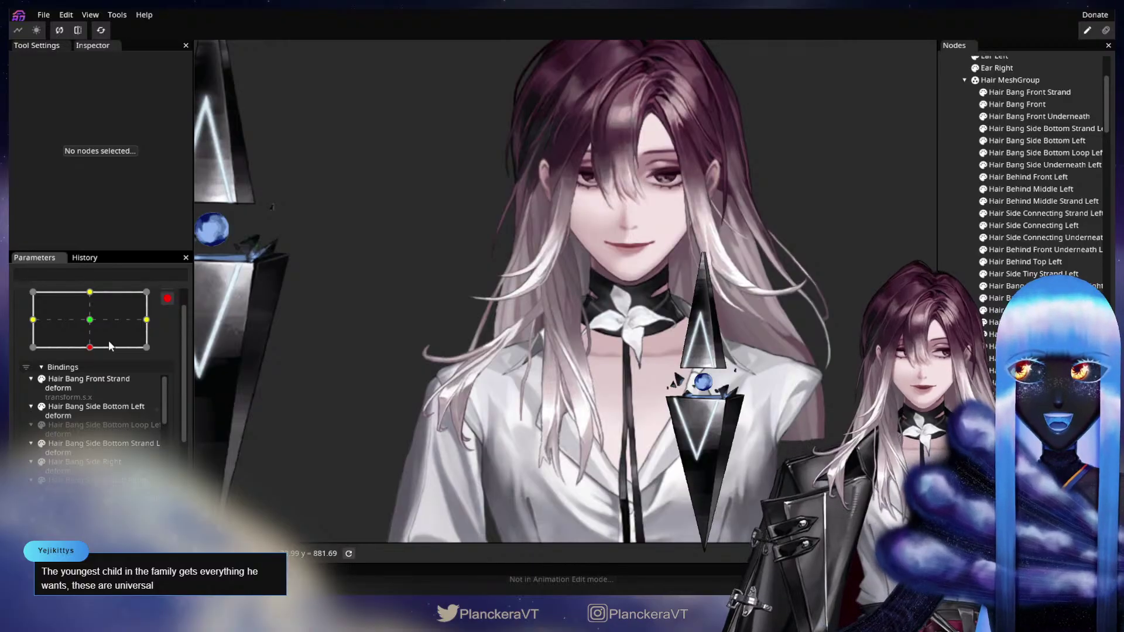
pyautogui.moveTo(109, 344)
pyautogui.mouseDown()
pyautogui.moveTo(94, 328)
pyautogui.moveTo(91, 339)
pyautogui.mouseUp()
# Step: Examine the hair around the face and head while moving Hair Tip Physics between its bottom, centre and top keypoints
pyautogui.moveTo(591, 346); pyautogui.dragTo(452, 372)
pyautogui.scroll(2, 557, 389)
pyautogui.scroll(3, 561, 389)
pyautogui.scroll(2, 483, 440)
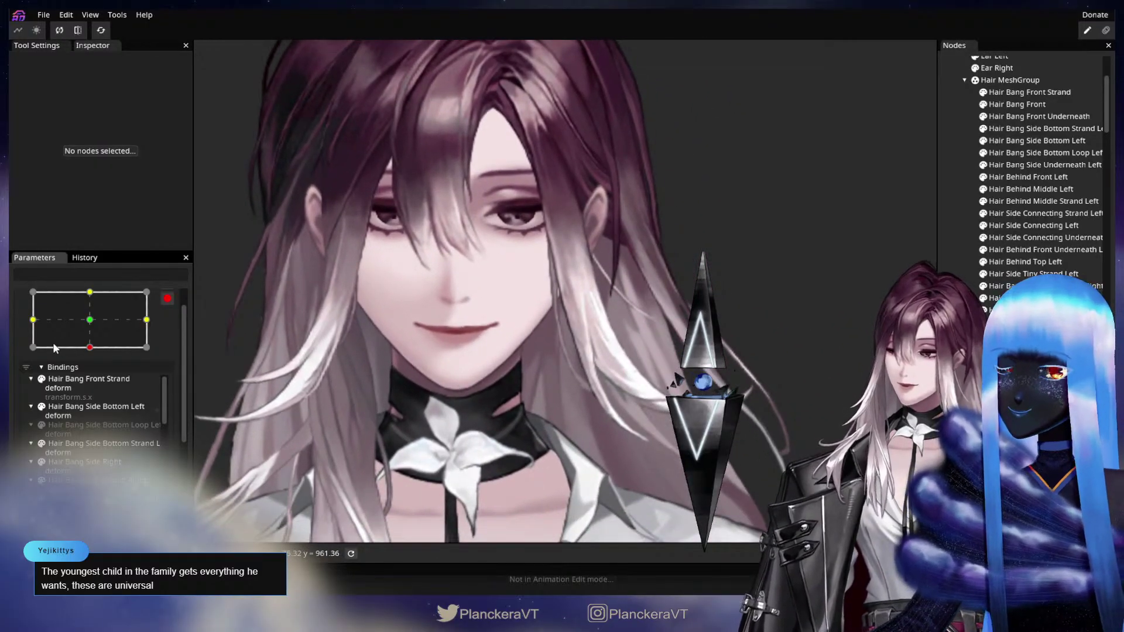
pyautogui.moveTo(90, 345)
pyautogui.mouseDown()
pyautogui.moveTo(89, 320)
pyautogui.moveTo(91, 343)
pyautogui.mouseUp()
pyautogui.scroll(-3, 496, 358)
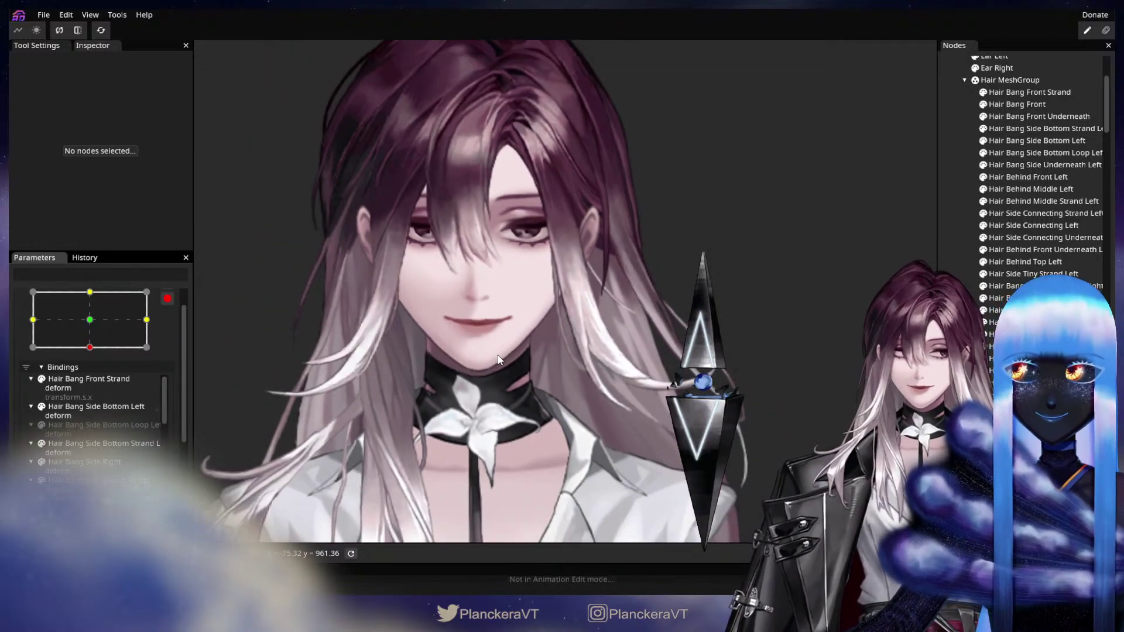
pyautogui.moveTo(491, 318); pyautogui.dragTo(500, 339)
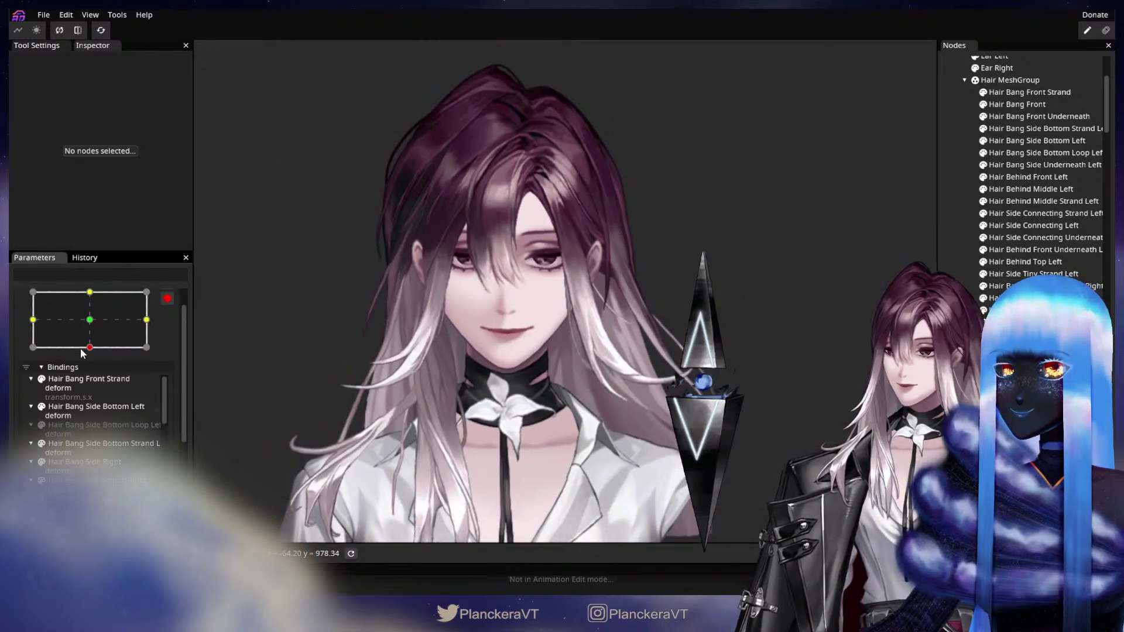
pyautogui.moveTo(97, 350); pyautogui.dragTo(98, 326)
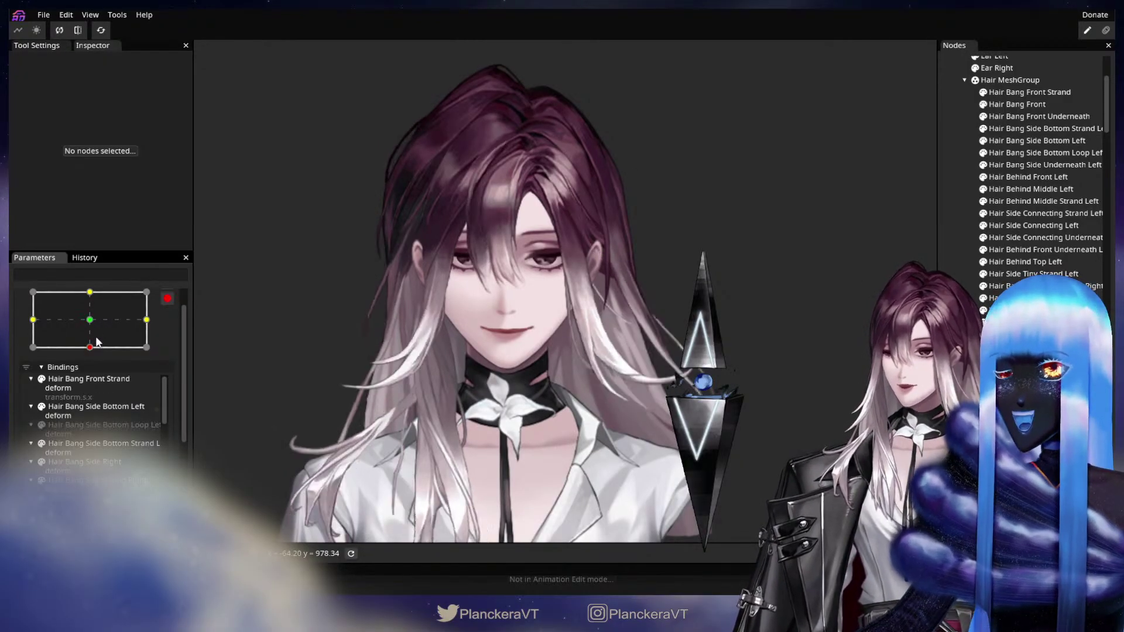
pyautogui.moveTo(94, 325); pyautogui.dragTo(90, 293)
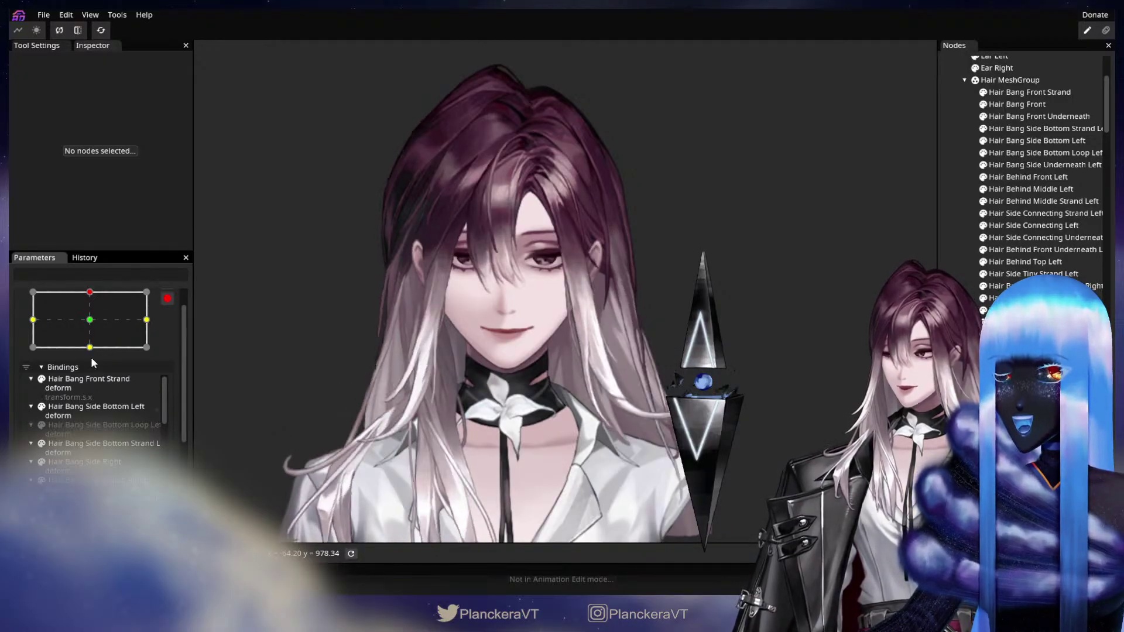
# Step: Remove the transform.s.x binding from Hair Bang Front Strand and look through the remaining bindings
pyautogui.rightClick(90, 398)
pyautogui.click(101, 404)
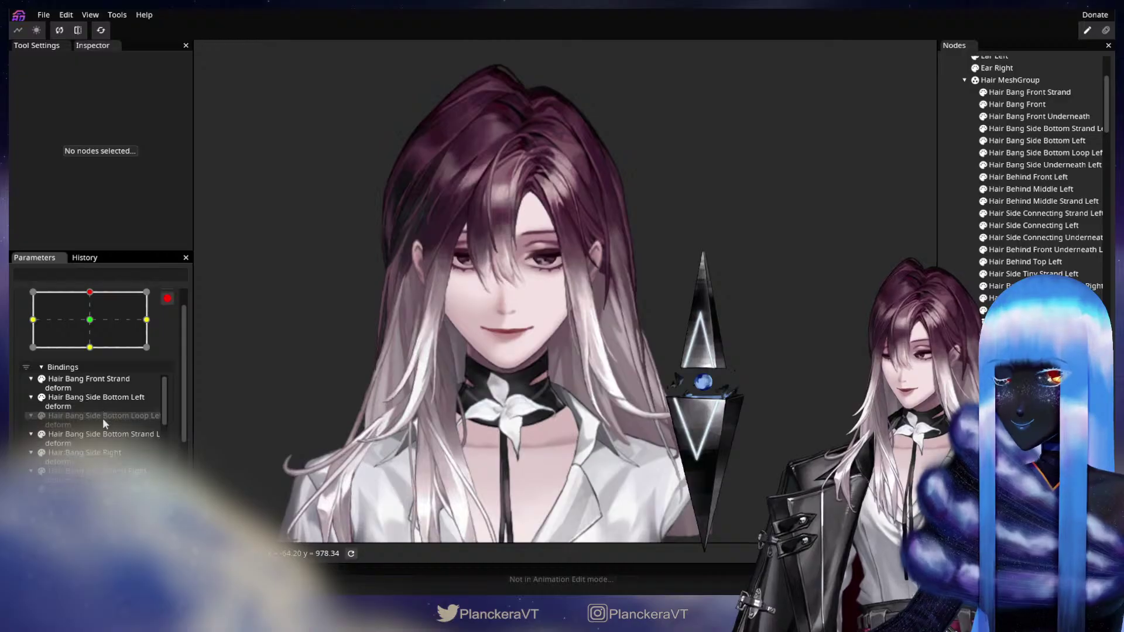
pyautogui.scroll(-5, 108, 416)
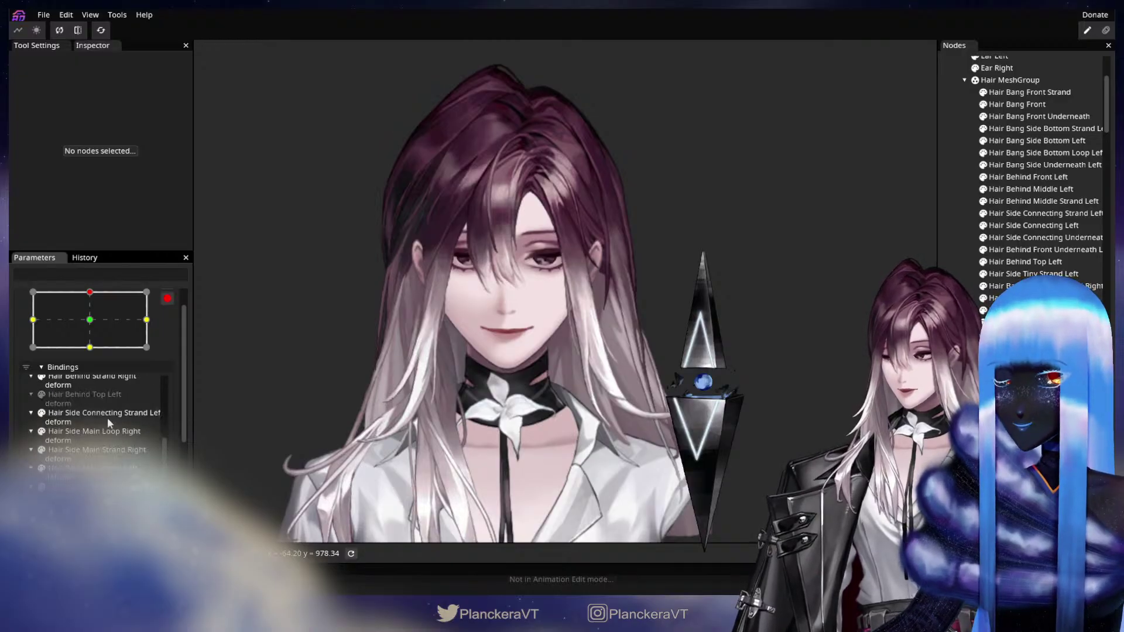
pyautogui.scroll(5, 111, 415)
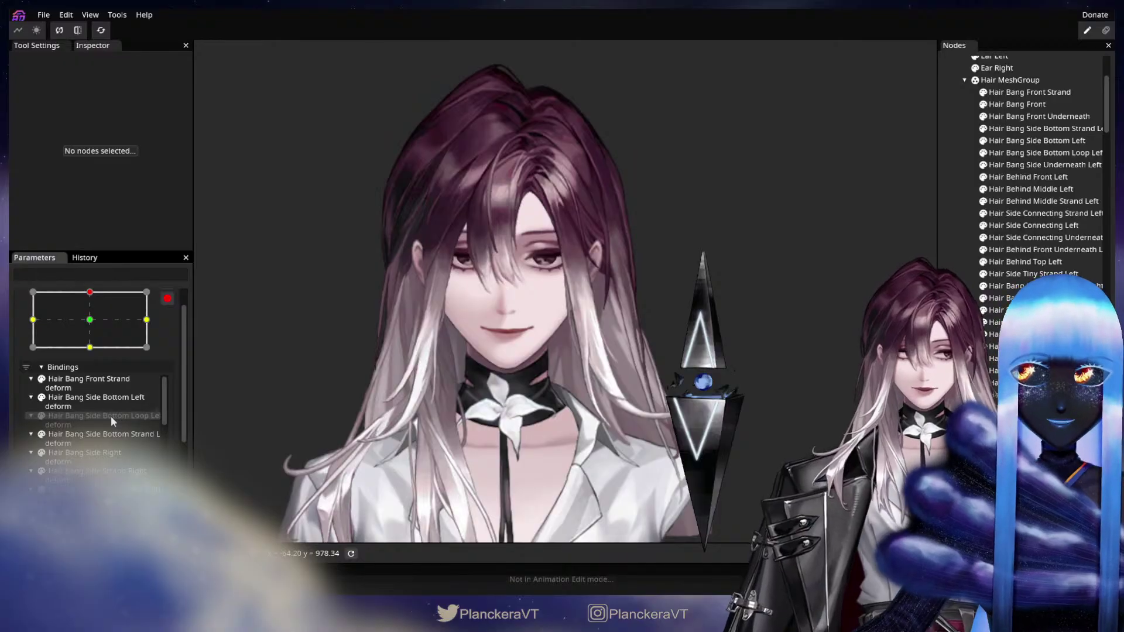
# Step: Set Hair Tip Physics to the top-left corner keypoint and compare the head hair with the left and top keypoints
pyautogui.click(32, 293)
pyautogui.scroll(5, 488, 315)
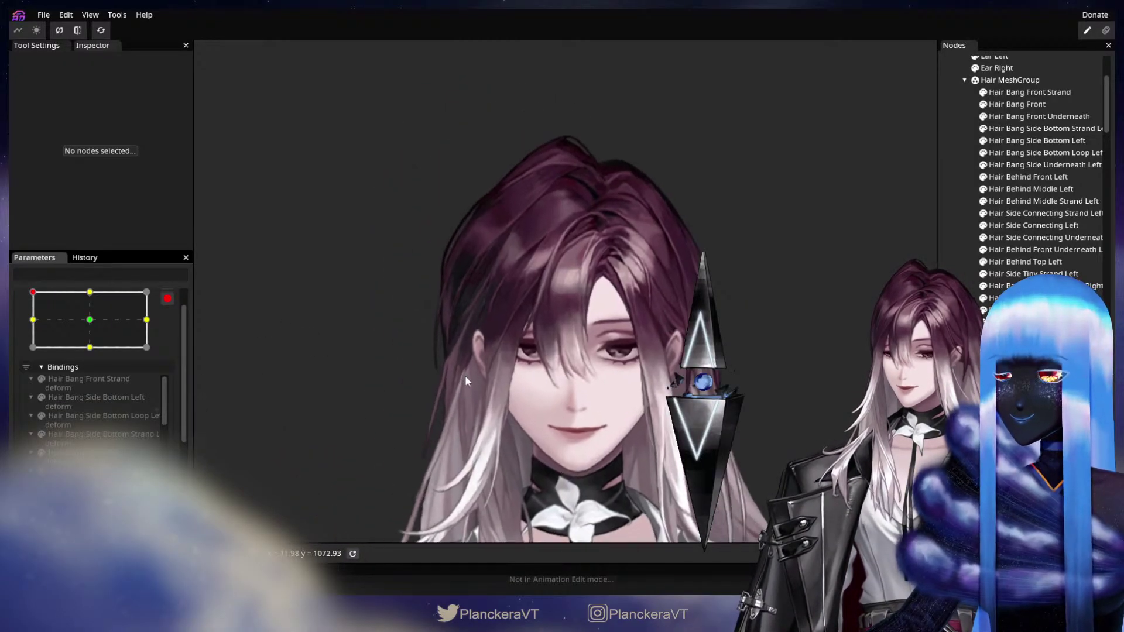
pyautogui.scroll(3, 501, 386)
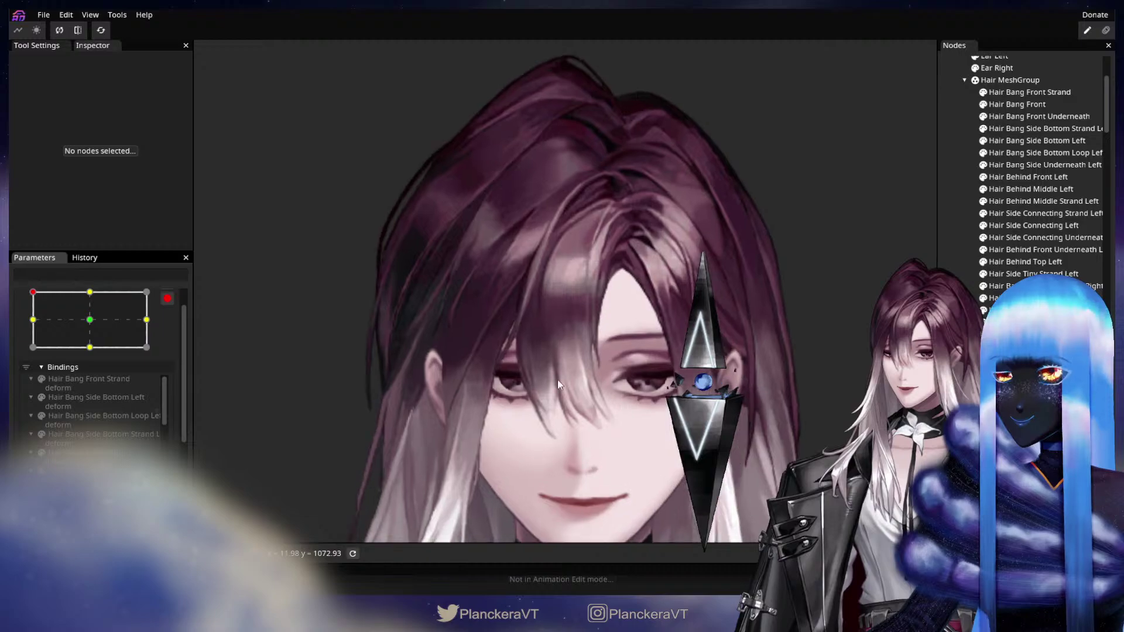
pyautogui.moveTo(548, 341); pyautogui.dragTo(606, 317)
pyautogui.scroll(1, 513, 349)
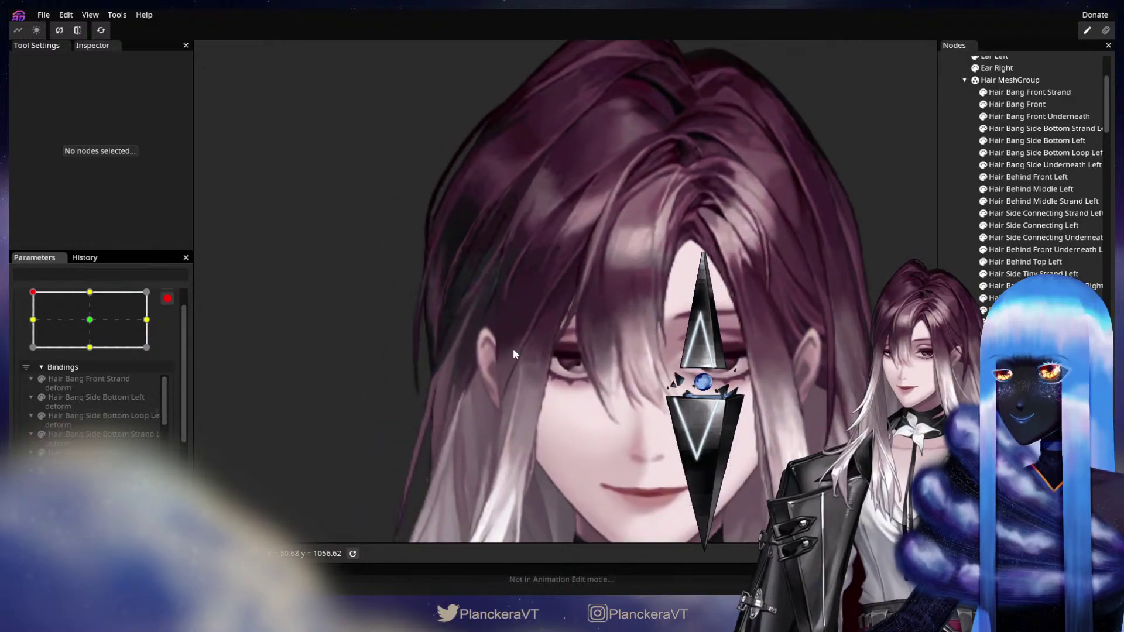
pyautogui.moveTo(539, 342); pyautogui.dragTo(490, 403)
pyautogui.click(33, 319)
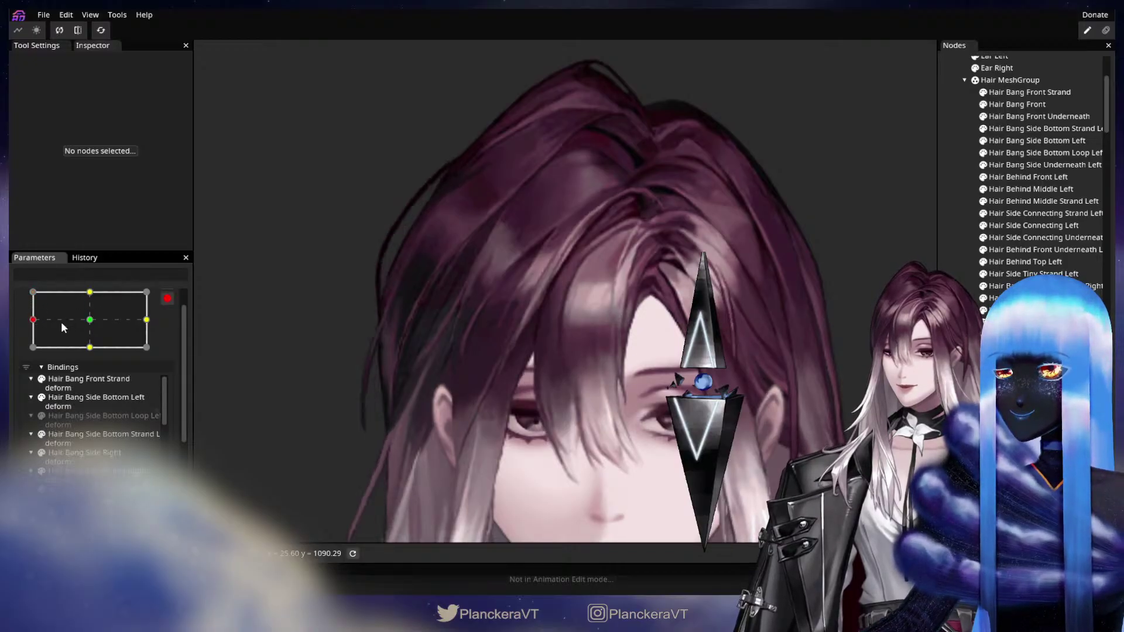
pyautogui.click(34, 293)
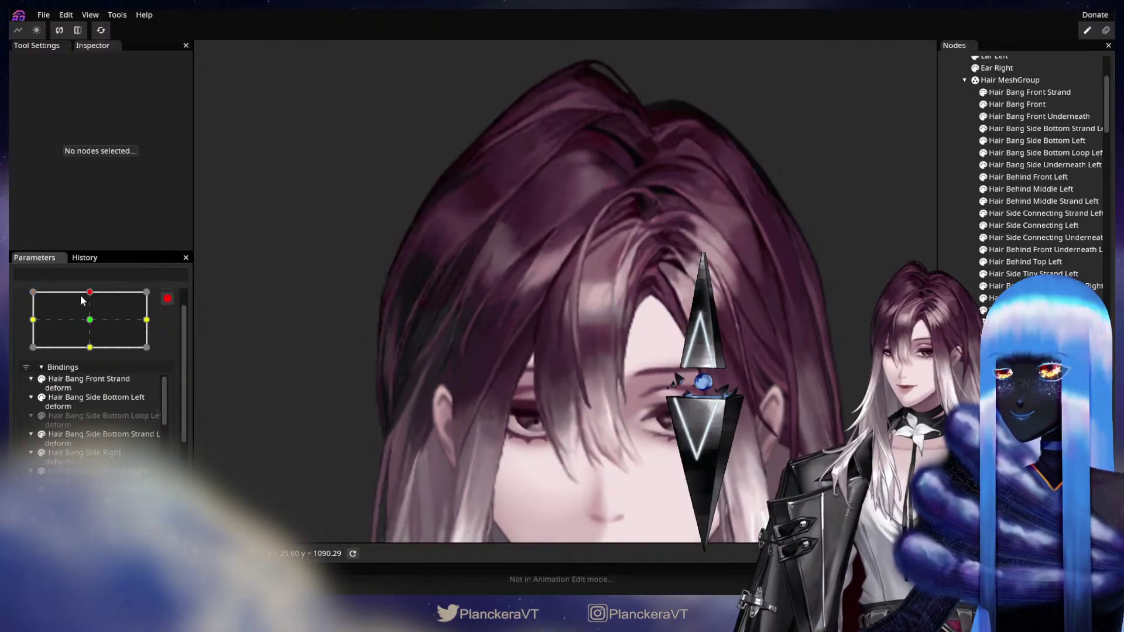
pyautogui.scroll(-2, 410, 389)
pyautogui.scroll(2, 565, 379)
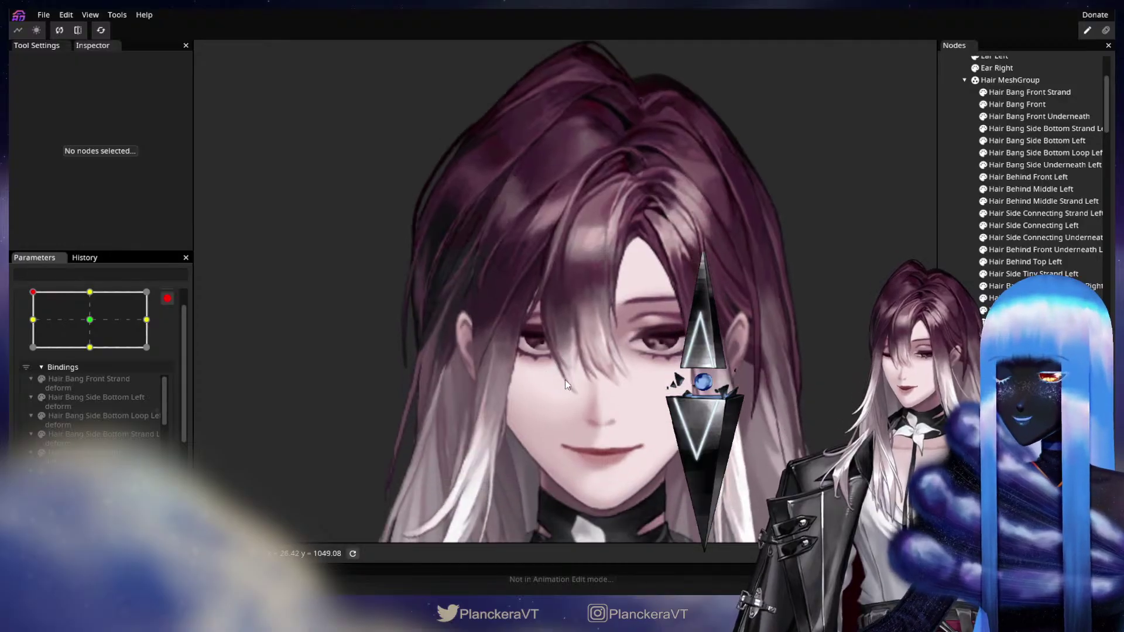
pyautogui.scroll(3, 575, 379)
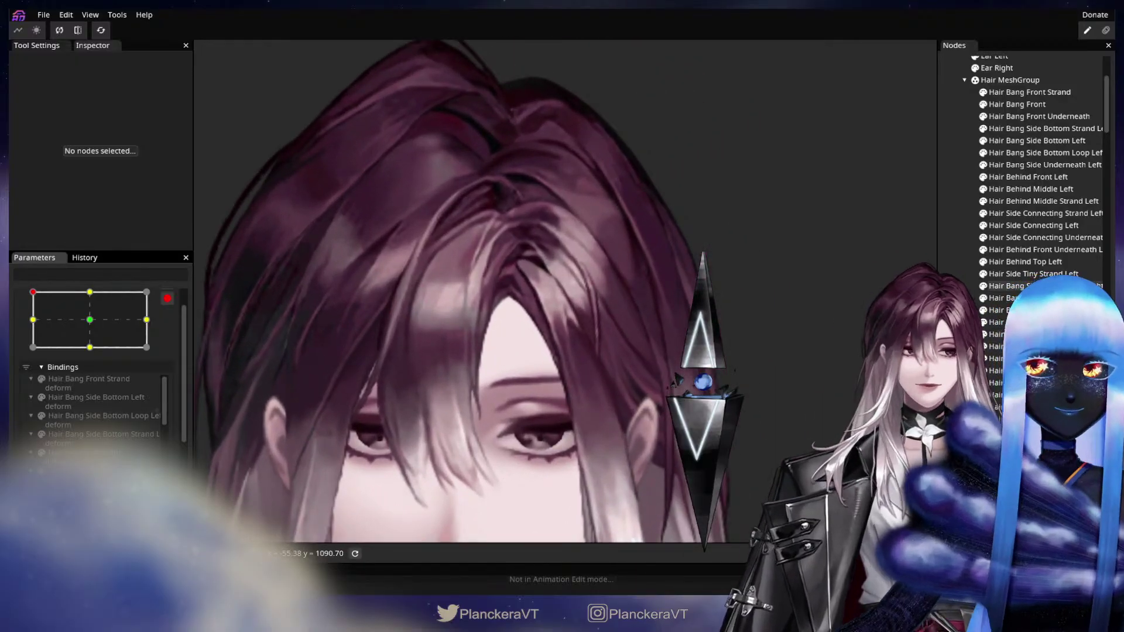
# Step: Inspect the Hair Side Connecting Strand Left mesh and its surroundings at the top-left keypoint, and deselect it
pyautogui.click(1047, 214)
pyautogui.scroll(-2, 775, 319)
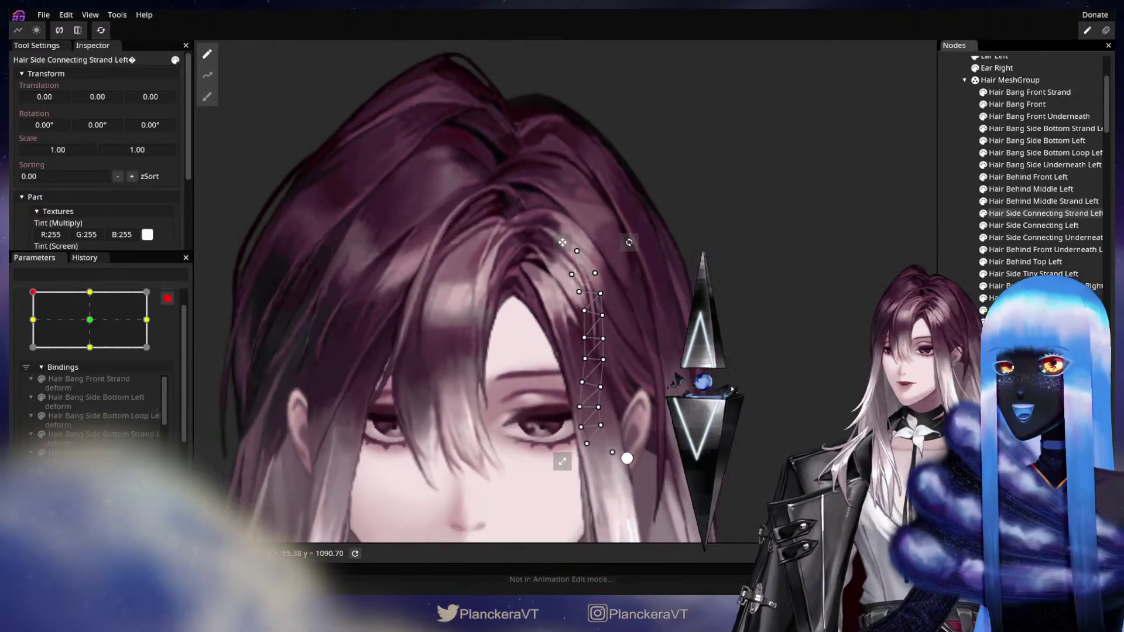
pyautogui.moveTo(773, 323); pyautogui.dragTo(994, 26)
pyautogui.moveTo(671, 503); pyautogui.dragTo(452, 418)
pyautogui.moveTo(725, 293); pyautogui.dragTo(715, 360)
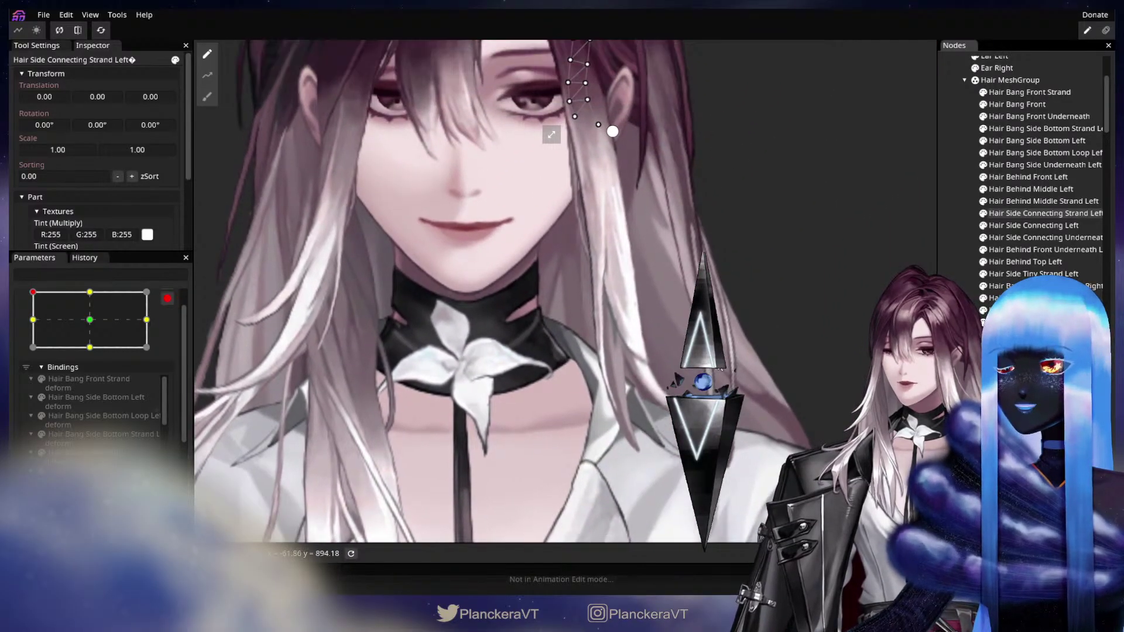
pyautogui.moveTo(672, 93); pyautogui.dragTo(689, 190)
pyautogui.scroll(6, 667, 271)
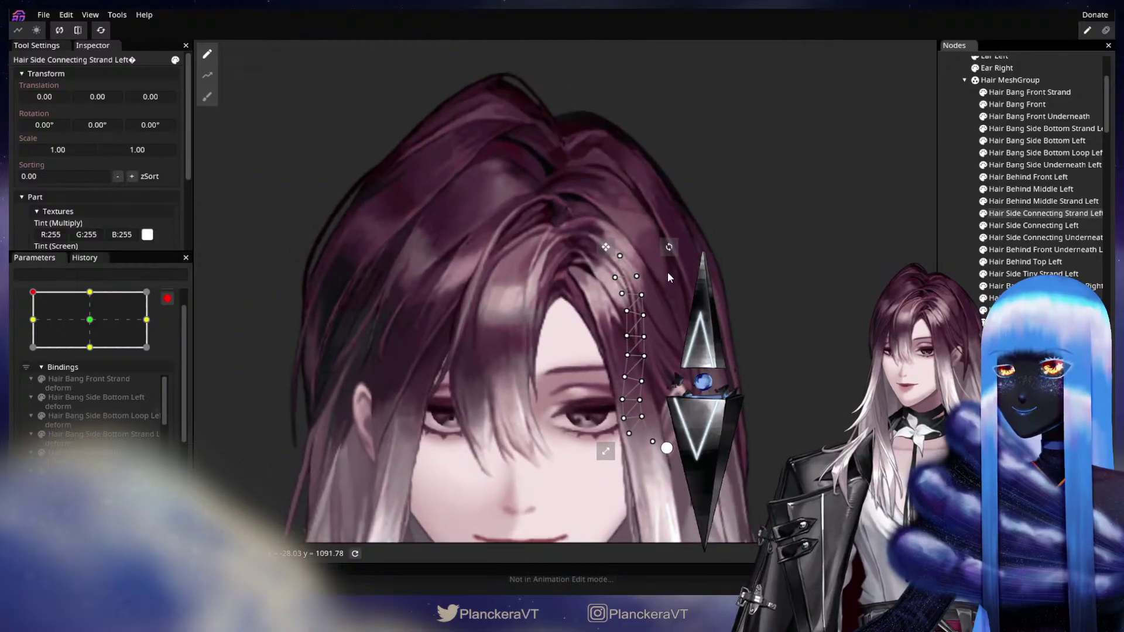
pyautogui.click(649, 295)
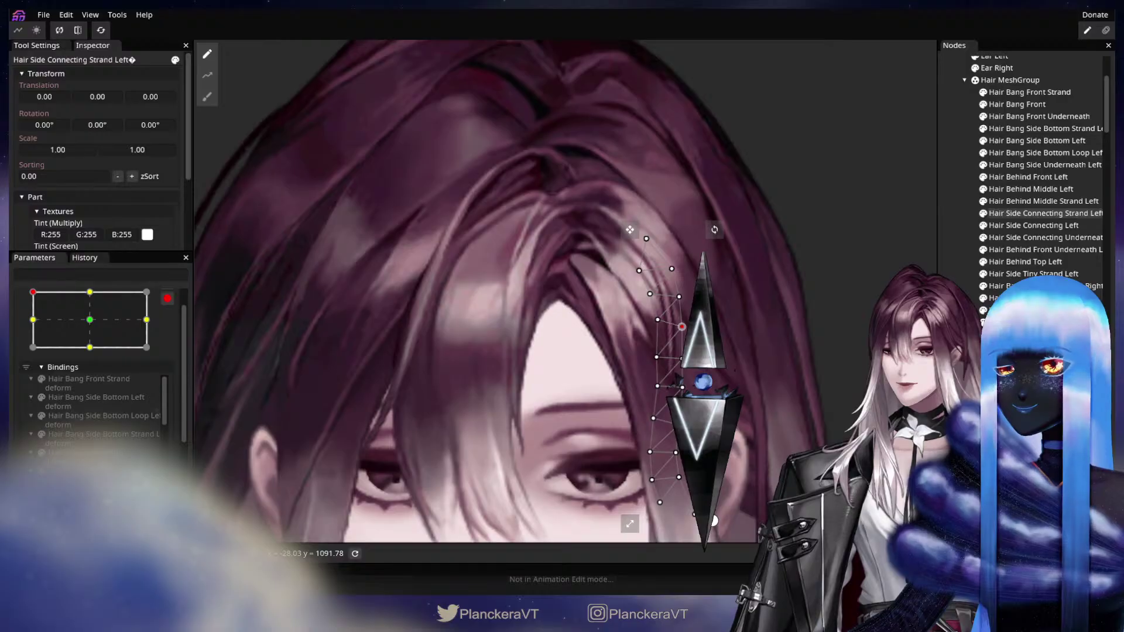
pyautogui.press('Escape')
pyautogui.scroll(-2, 682, 327)
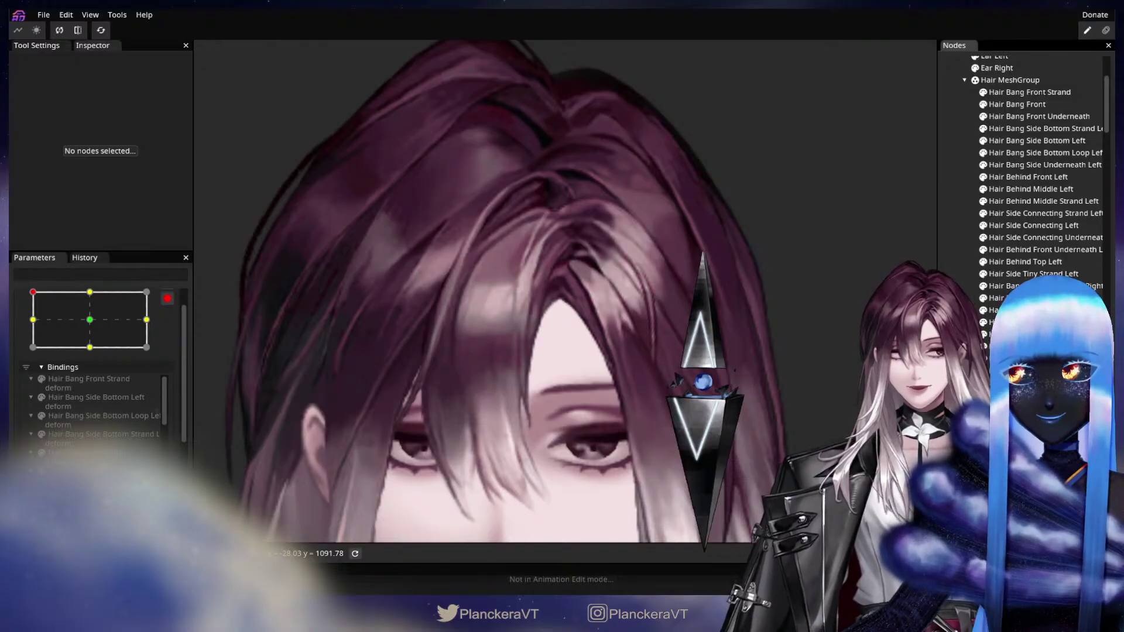
# Step: Select Hair Side Main Strand Right and adjust its middle vertices beside the face at the top-left keypoint
pyautogui.scroll(-1, 539, 341)
pyautogui.moveTo(539, 341); pyautogui.dragTo(757, 360)
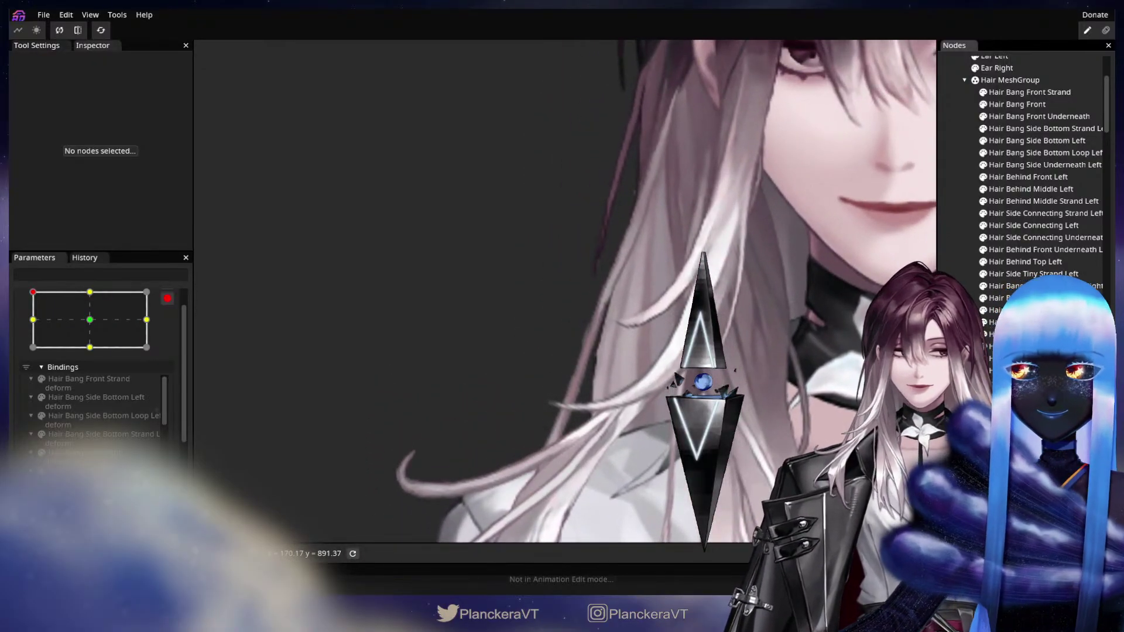
pyautogui.click(641, 338)
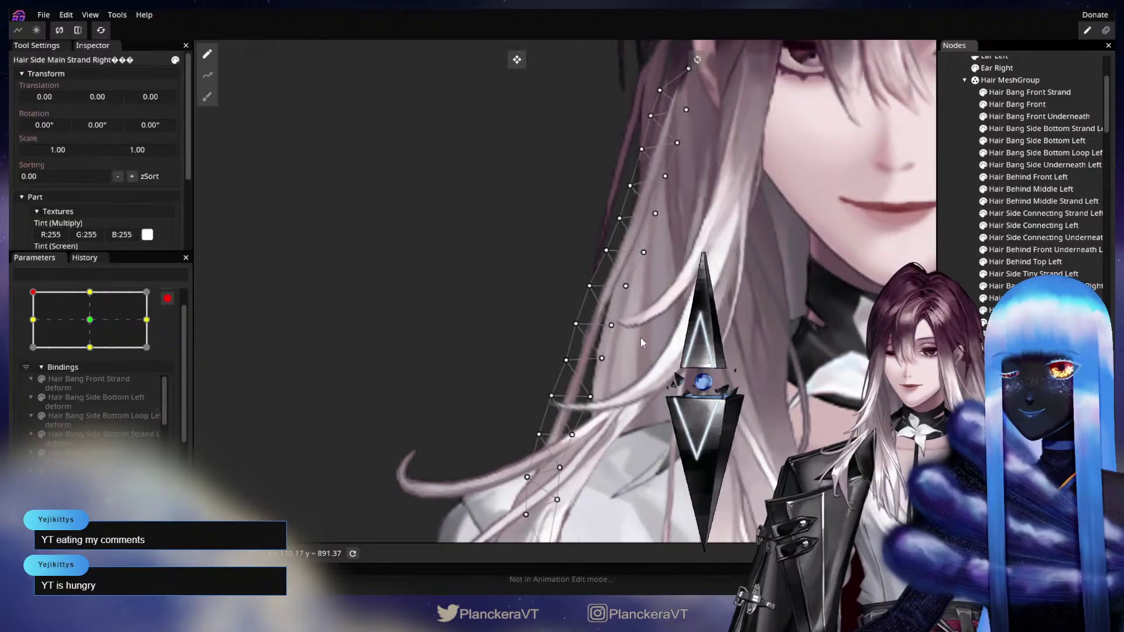
pyautogui.scroll(2, 640, 338)
pyautogui.moveTo(598, 296); pyautogui.dragTo(619, 330)
pyautogui.click(636, 286)
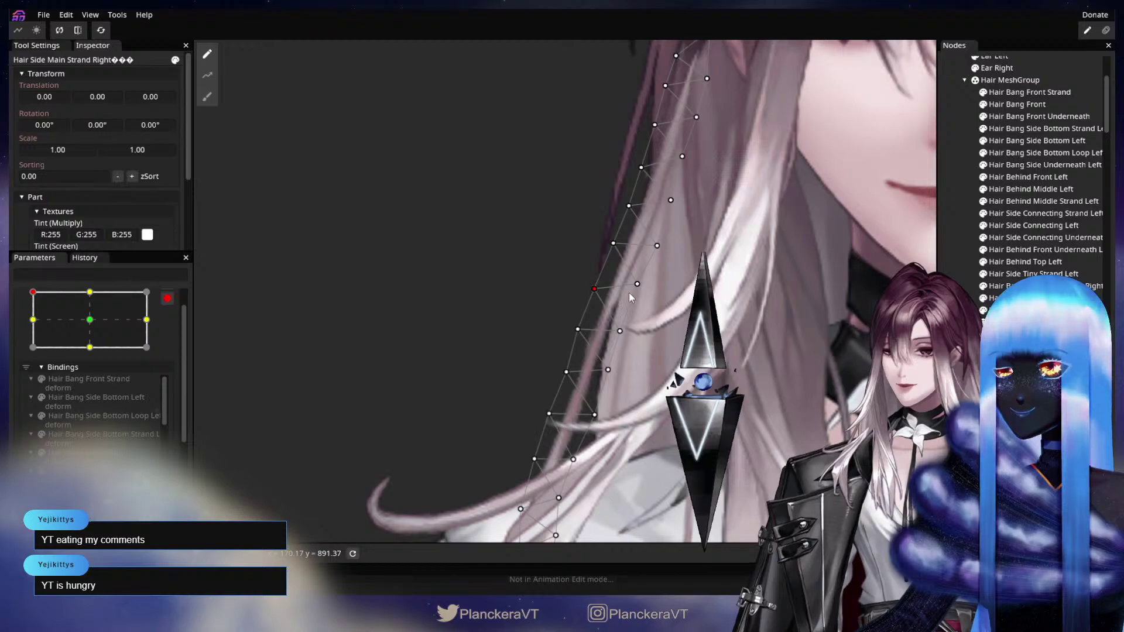
pyautogui.moveTo(657, 294); pyautogui.dragTo(654, 268)
pyautogui.moveTo(646, 366); pyautogui.dragTo(667, 289)
pyautogui.moveTo(667, 404); pyautogui.dragTo(673, 289)
pyautogui.moveTo(922, 243); pyautogui.dragTo(726, 382)
pyautogui.scroll(-2, 749, 310)
pyautogui.scroll(-3, 749, 311)
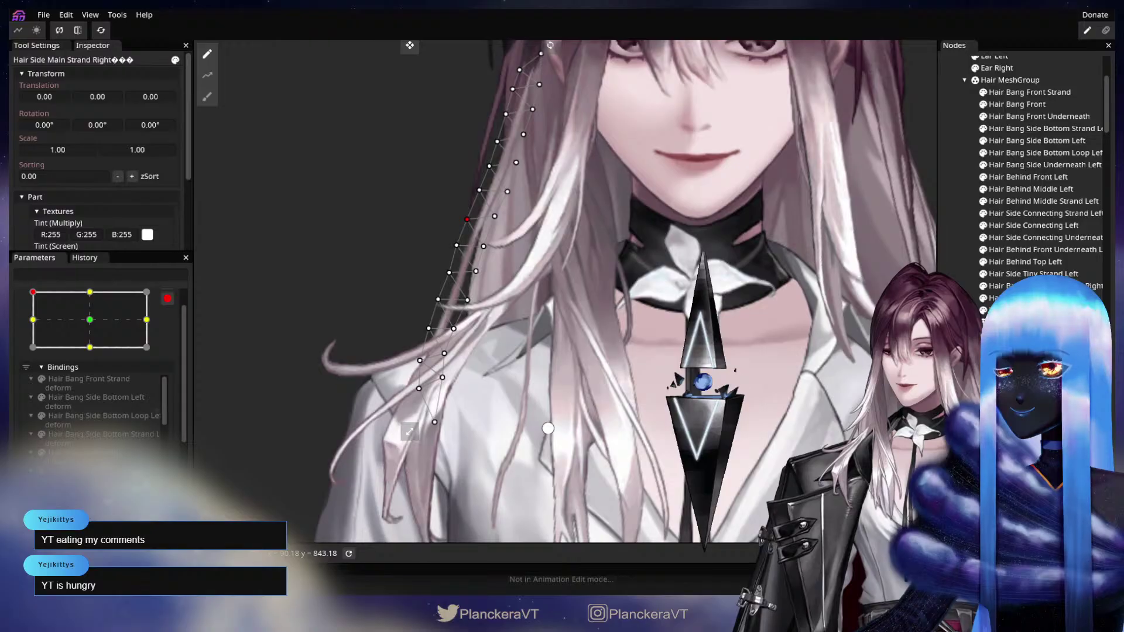
# Step: Compare the strand at the top and top-left keypoints, deselect it, and inspect the hair on both sides of the face
pyautogui.click(82, 299)
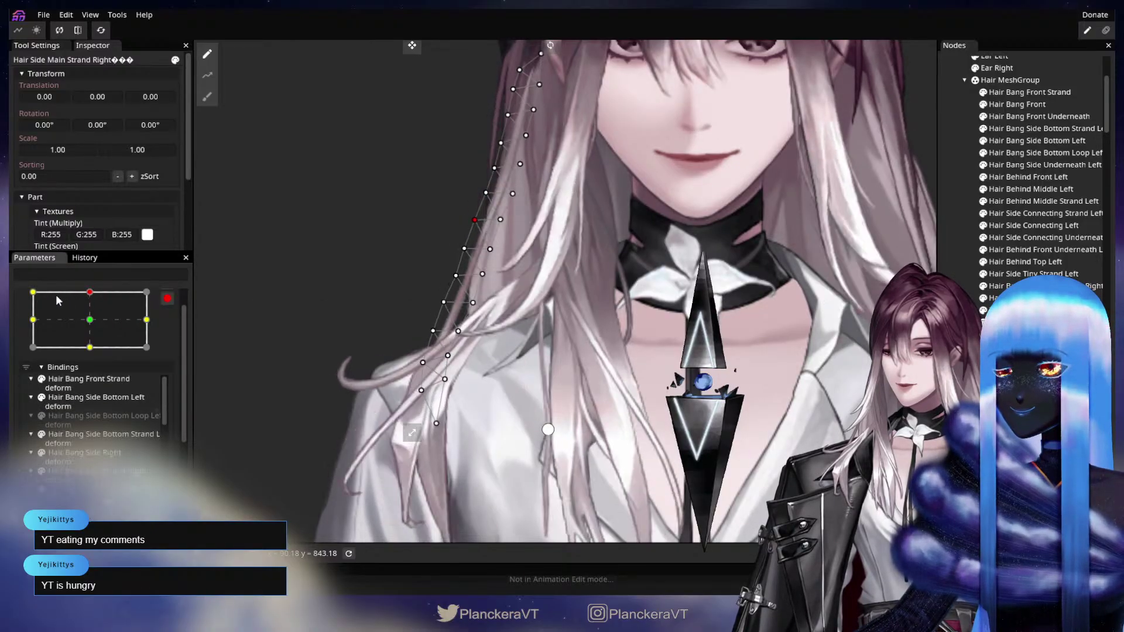
pyautogui.moveTo(82, 296); pyautogui.dragTo(51, 293)
pyautogui.click(263, 257)
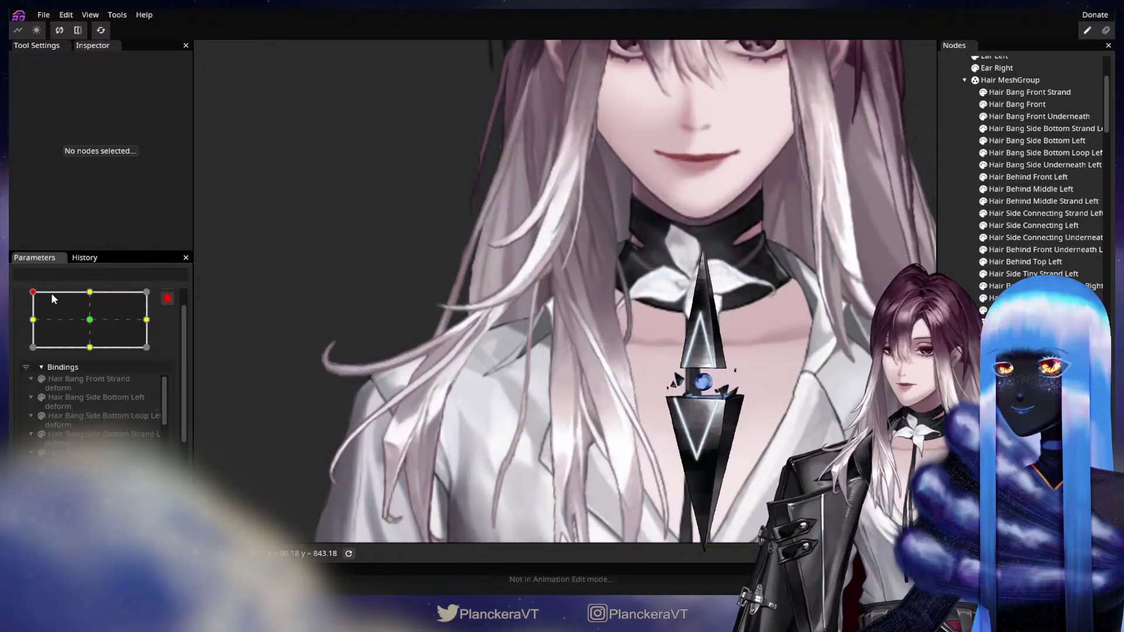
pyautogui.moveTo(435, 242); pyautogui.dragTo(493, 371)
pyautogui.scroll(3, 483, 367)
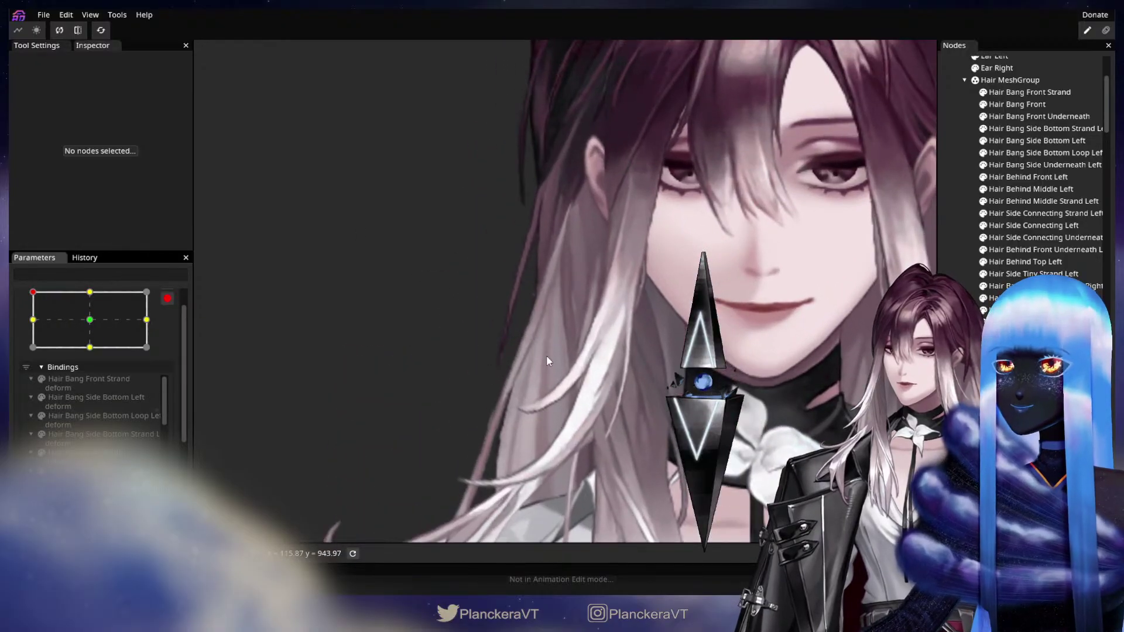
pyautogui.moveTo(570, 190); pyautogui.dragTo(486, 387)
pyautogui.moveTo(671, 356)
pyautogui.mouseDown()
pyautogui.moveTo(519, 340)
pyautogui.moveTo(478, 208)
pyautogui.mouseUp()
pyautogui.moveTo(612, 375); pyautogui.dragTo(505, 229)
pyautogui.moveTo(631, 362); pyautogui.dragTo(629, 339)
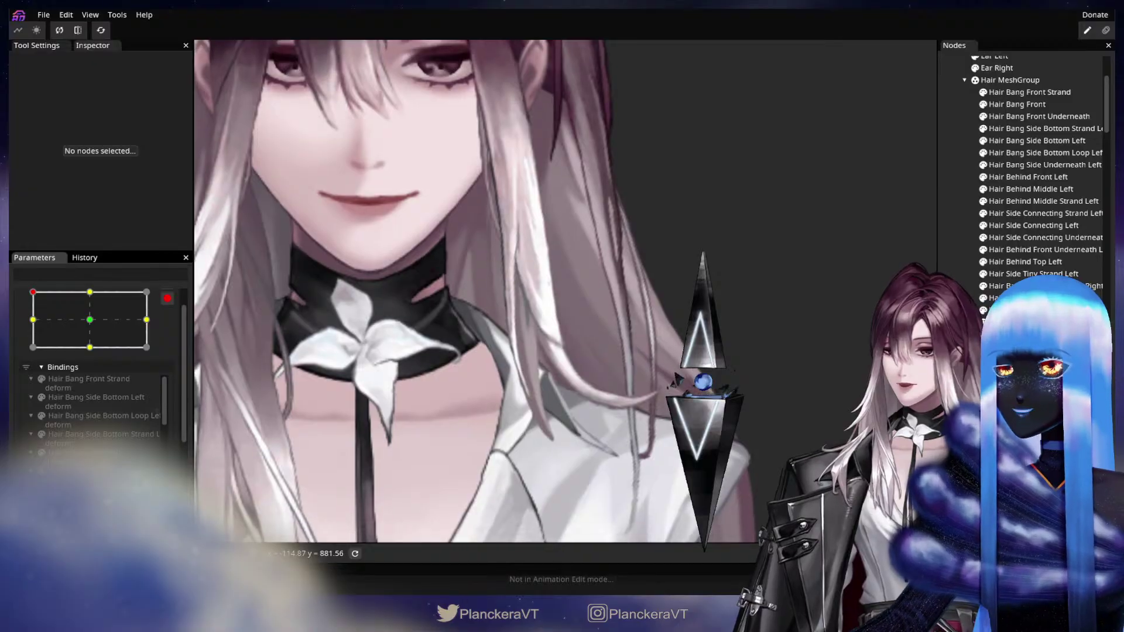
pyautogui.moveTo(198, 301); pyautogui.dragTo(548, 353)
pyautogui.scroll(4, 656, 364)
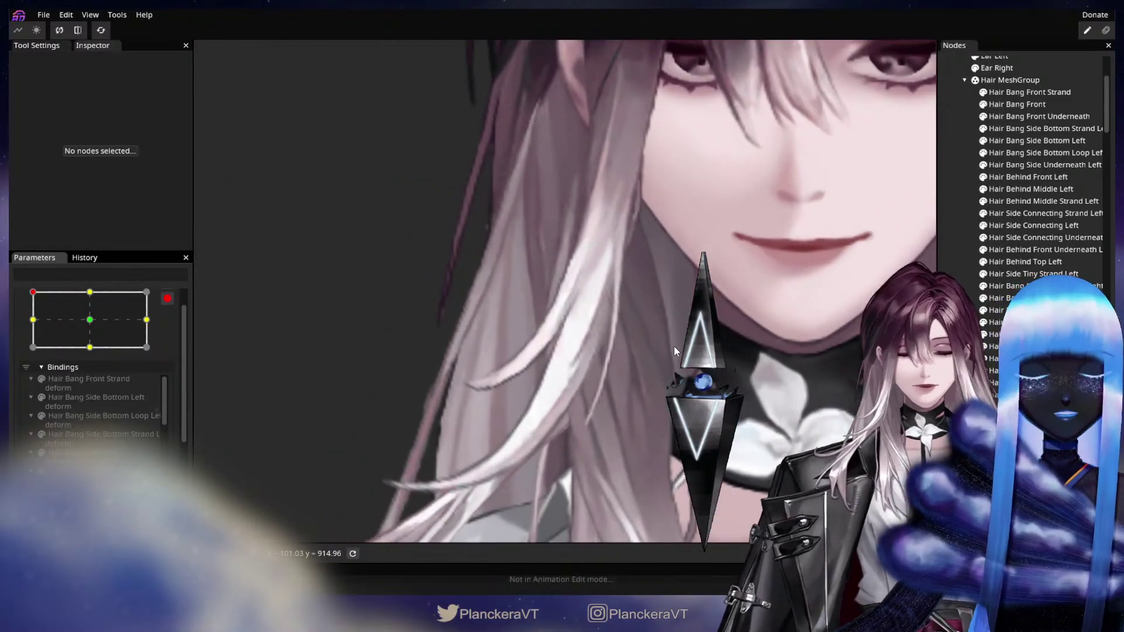
# Step: Select Hair Bang Side Strand Right and nudge the vertices along its lower bend at the top-left keypoint
pyautogui.click(666, 412)
pyautogui.scroll(3, 621, 360)
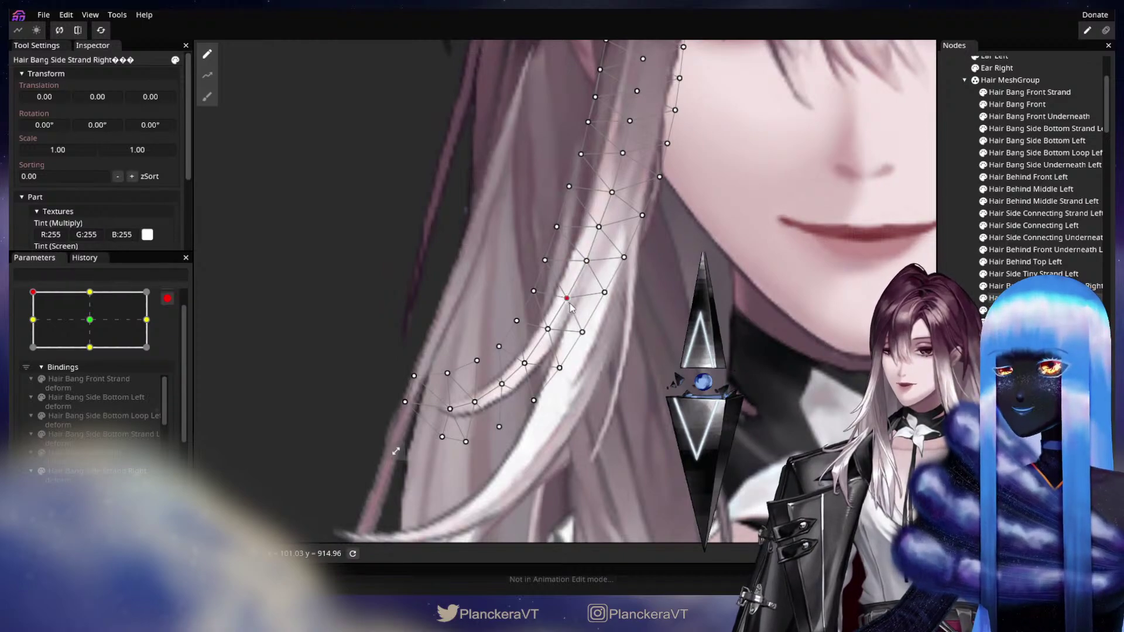
pyautogui.moveTo(570, 304); pyautogui.dragTo(572, 305)
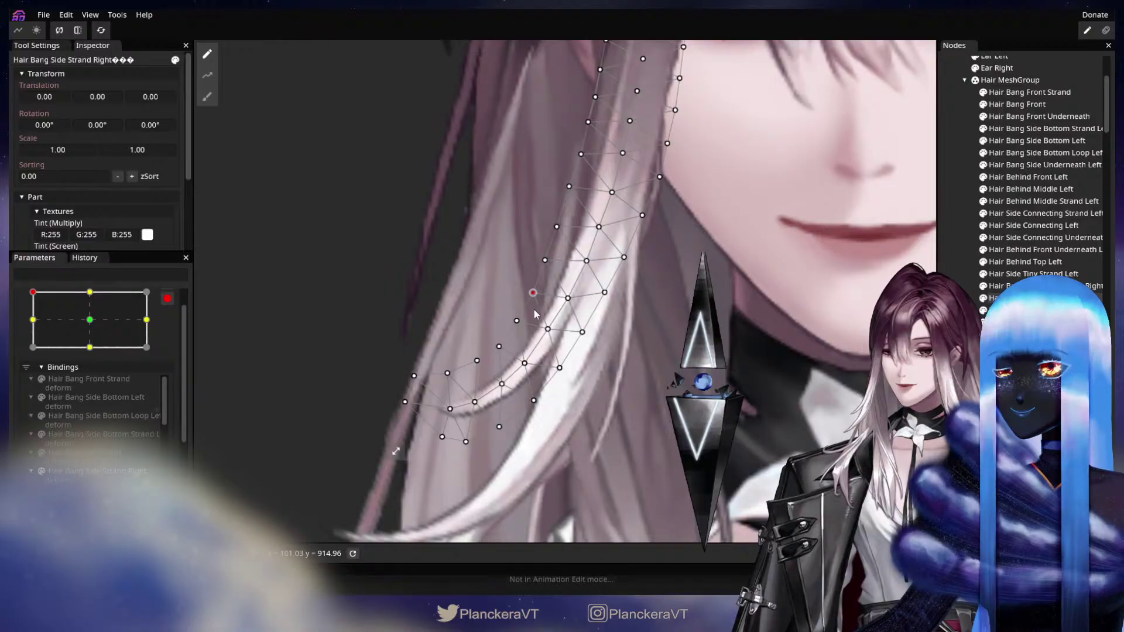
pyautogui.moveTo(548, 329); pyautogui.dragTo(548, 330)
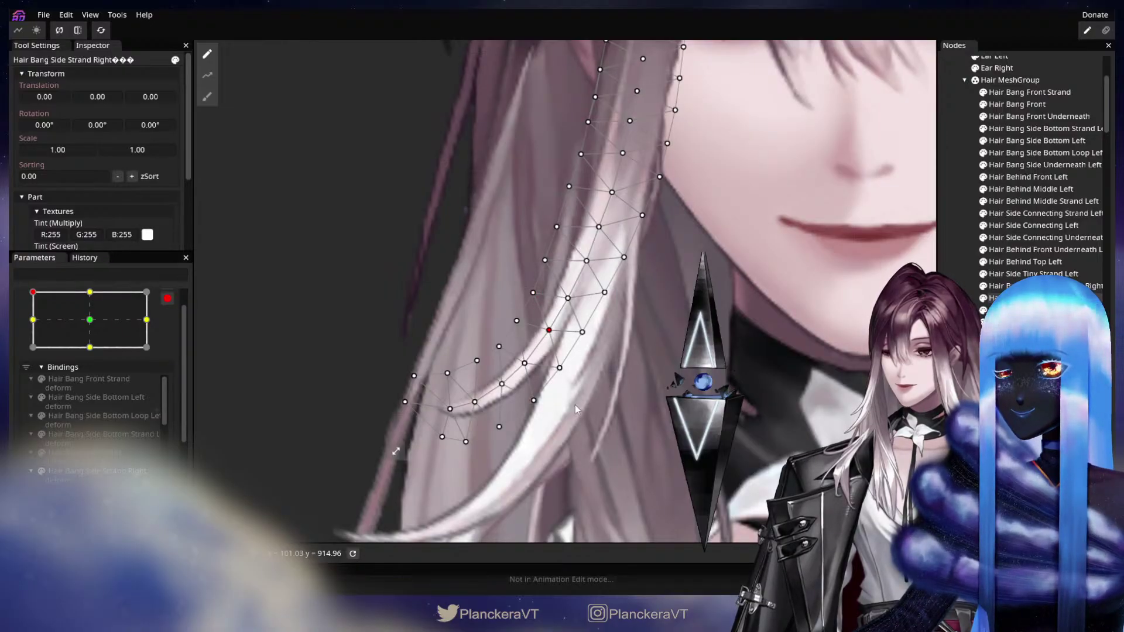
# Step: Reshape the curled tip of Hair Bang Side Strand Right by moving its outermost end vertices
pyautogui.moveTo(373, 440); pyautogui.dragTo(541, 365)
pyautogui.scroll(1, 541, 366)
pyautogui.click(568, 329)
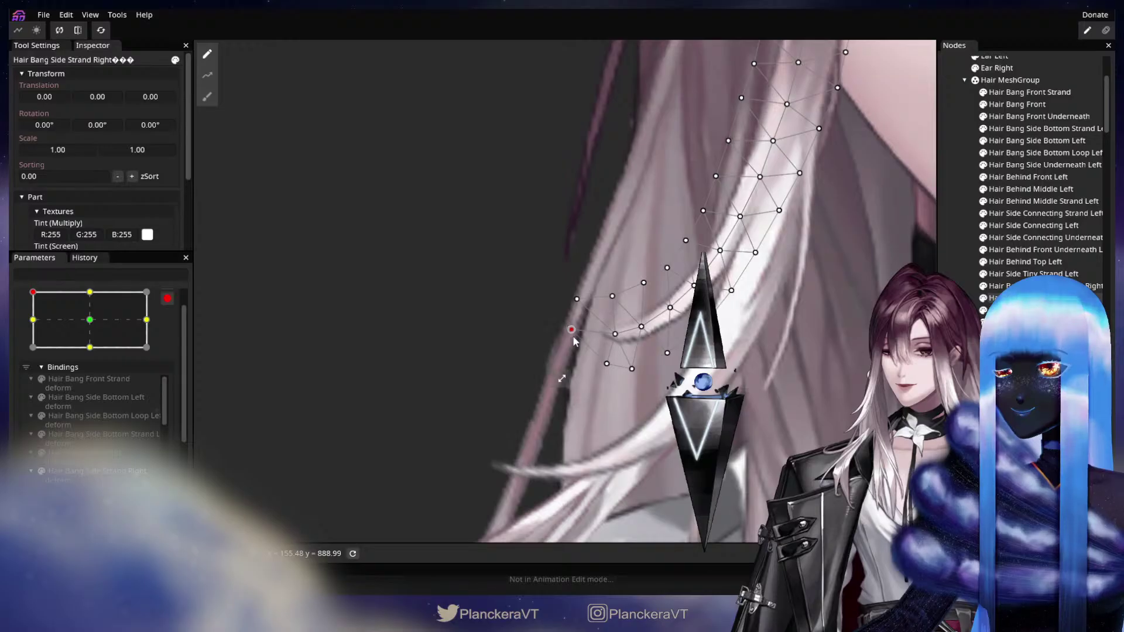
pyautogui.moveTo(580, 309); pyautogui.dragTo(593, 318)
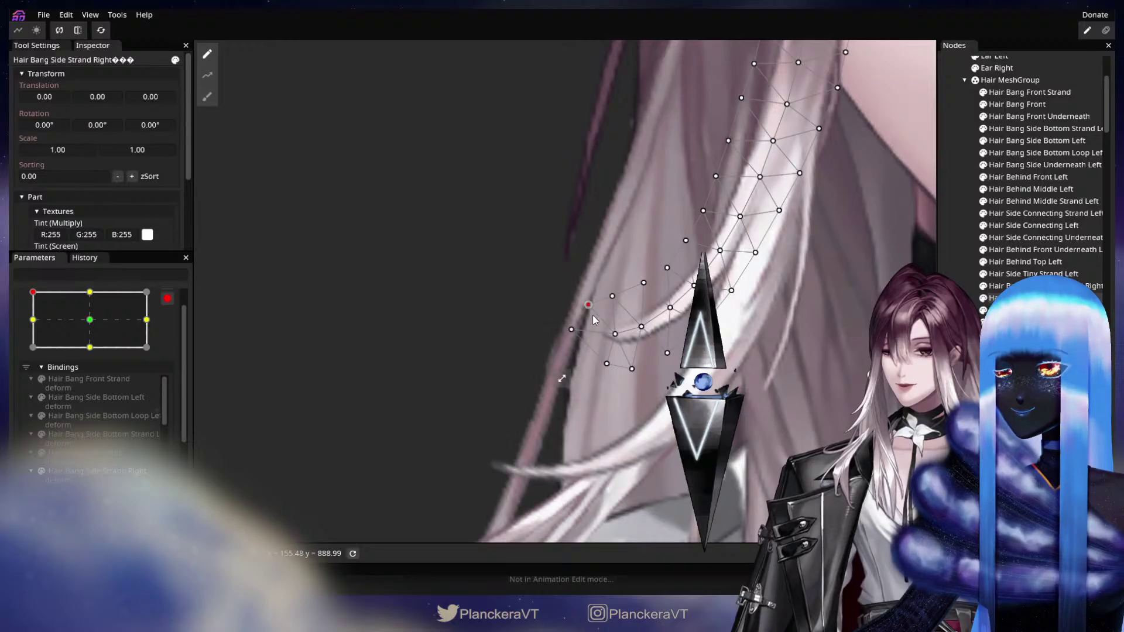
pyautogui.click(605, 361)
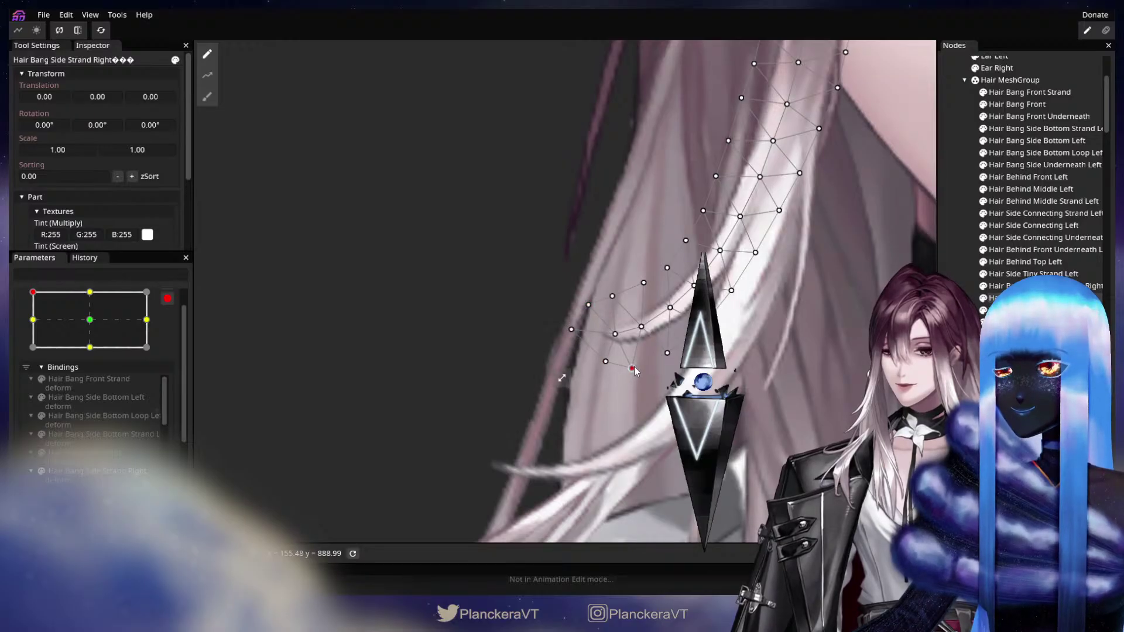
# Step: Select Hair Behind Middle Left, adjust its middle vertices above the shoulder at the top-left keypoint, and save the puppet
pyautogui.moveTo(864, 334); pyautogui.dragTo(459, 511)
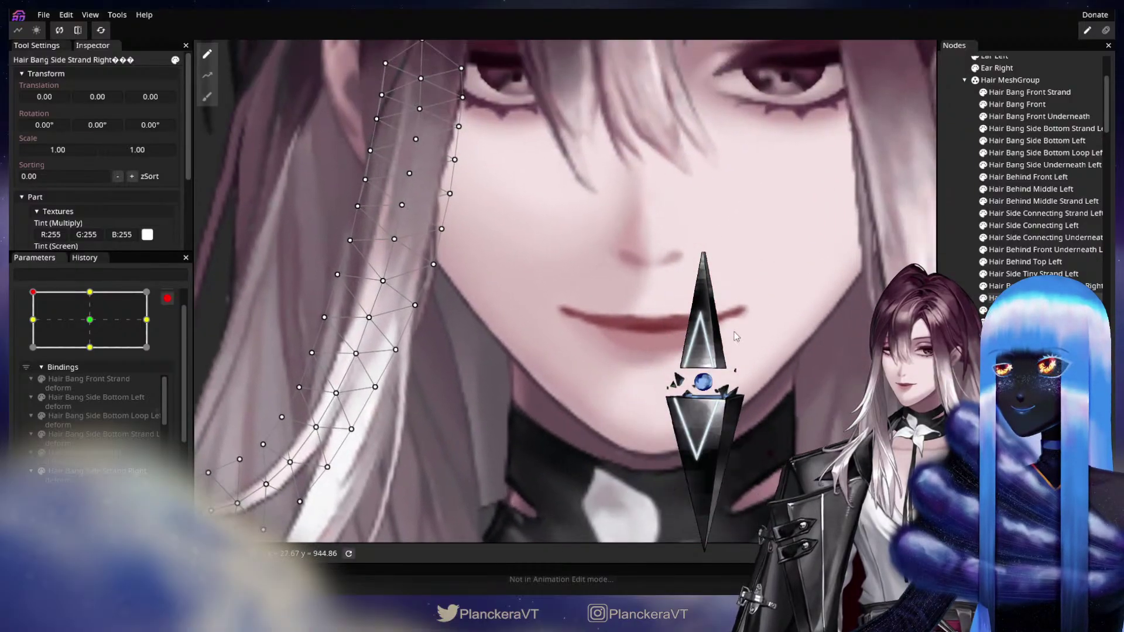
pyautogui.scroll(-3, 734, 332)
pyautogui.moveTo(718, 314)
pyautogui.mouseDown()
pyautogui.moveTo(637, 240)
pyautogui.moveTo(561, 193)
pyautogui.mouseUp()
pyautogui.moveTo(752, 290)
pyautogui.mouseDown()
pyautogui.moveTo(733, 294)
pyautogui.moveTo(715, 250)
pyautogui.moveTo(612, 301)
pyautogui.moveTo(591, 258)
pyautogui.mouseUp()
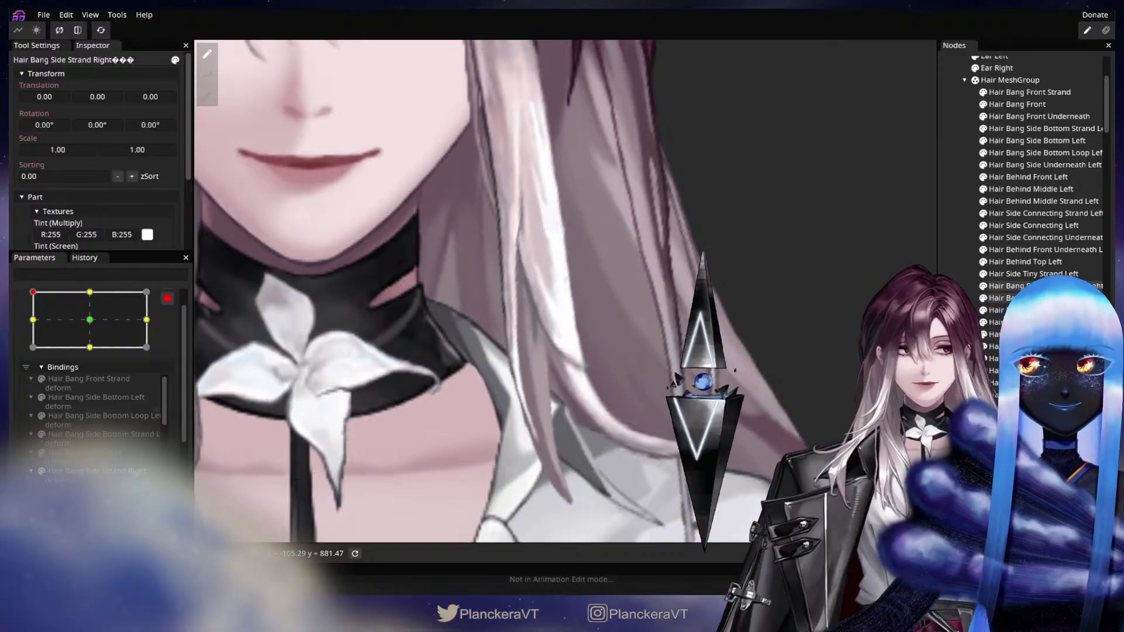
pyautogui.click(1042, 189)
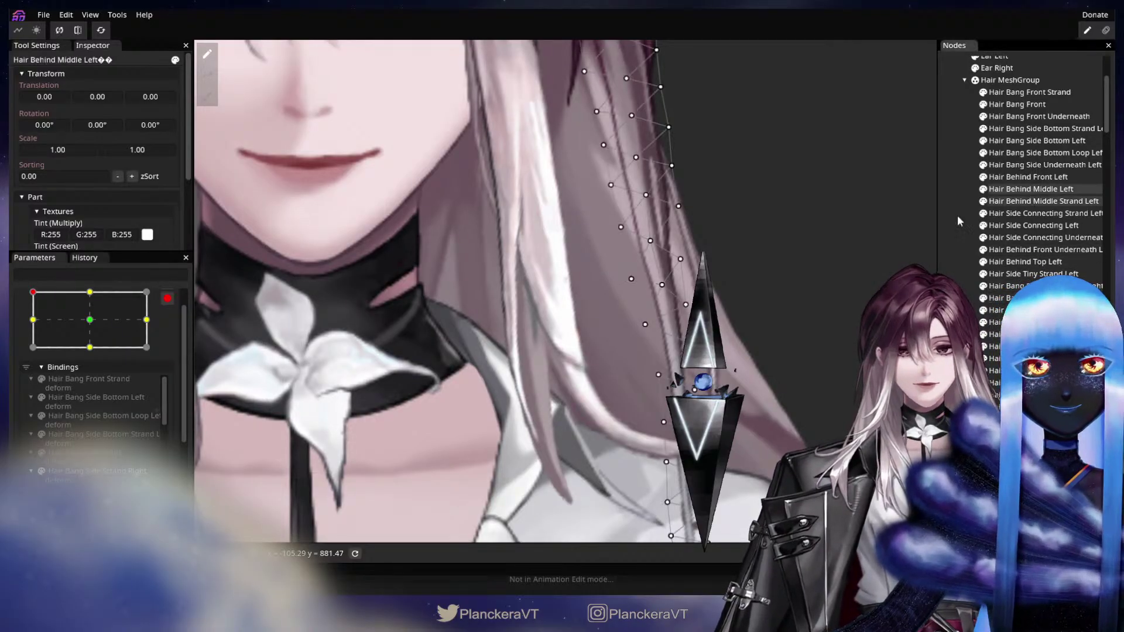
pyautogui.scroll(3, 735, 316)
pyautogui.moveTo(733, 321); pyautogui.dragTo(625, 337)
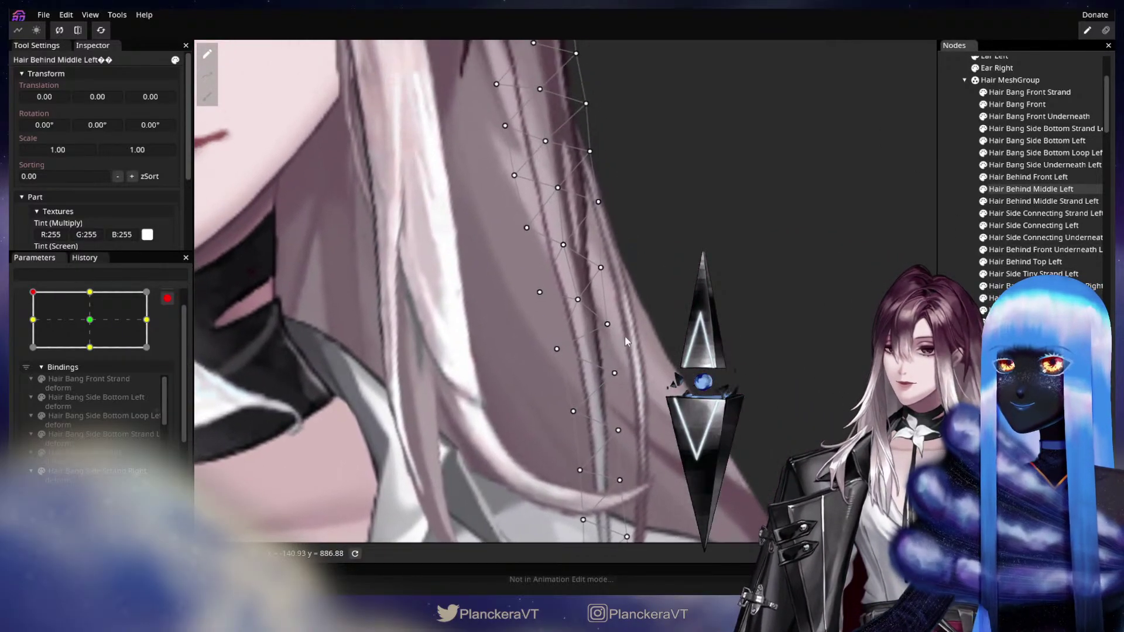
pyautogui.moveTo(578, 300); pyautogui.dragTo(619, 305)
pyautogui.click(540, 293)
pyautogui.moveTo(568, 329); pyautogui.dragTo(617, 351)
pyautogui.moveTo(591, 397); pyautogui.dragTo(657, 354)
pyautogui.hotkey('ctrl', 's')
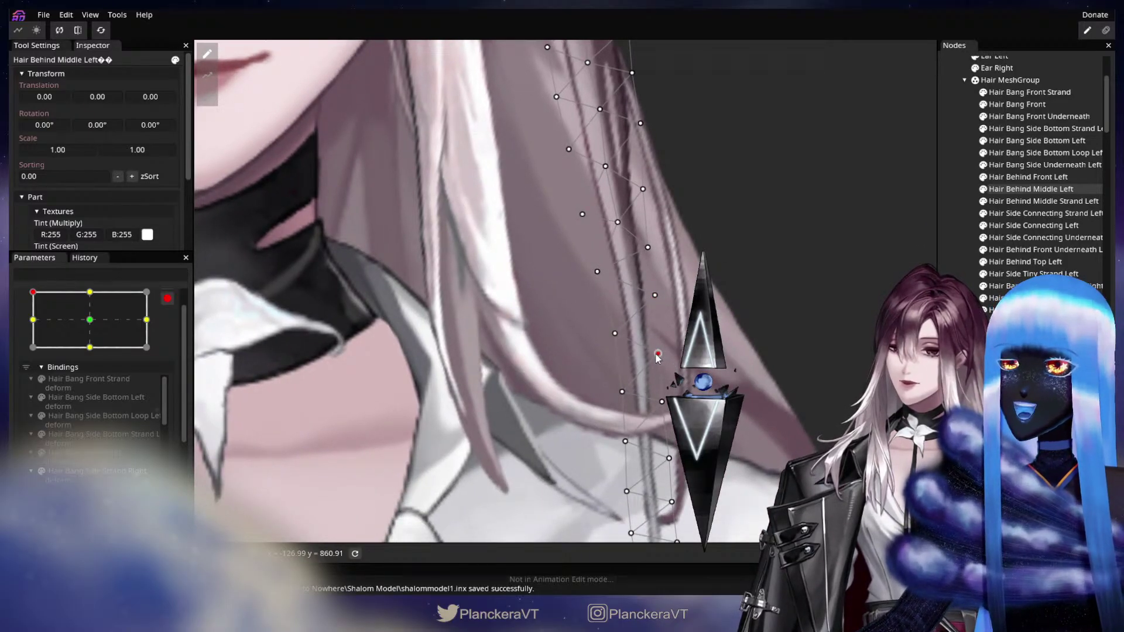
# Step: Fine-tune the outer edge, upper vertices and lower end of Hair Behind Middle Left for a smooth curve
pyautogui.moveTo(664, 272); pyautogui.dragTo(643, 374)
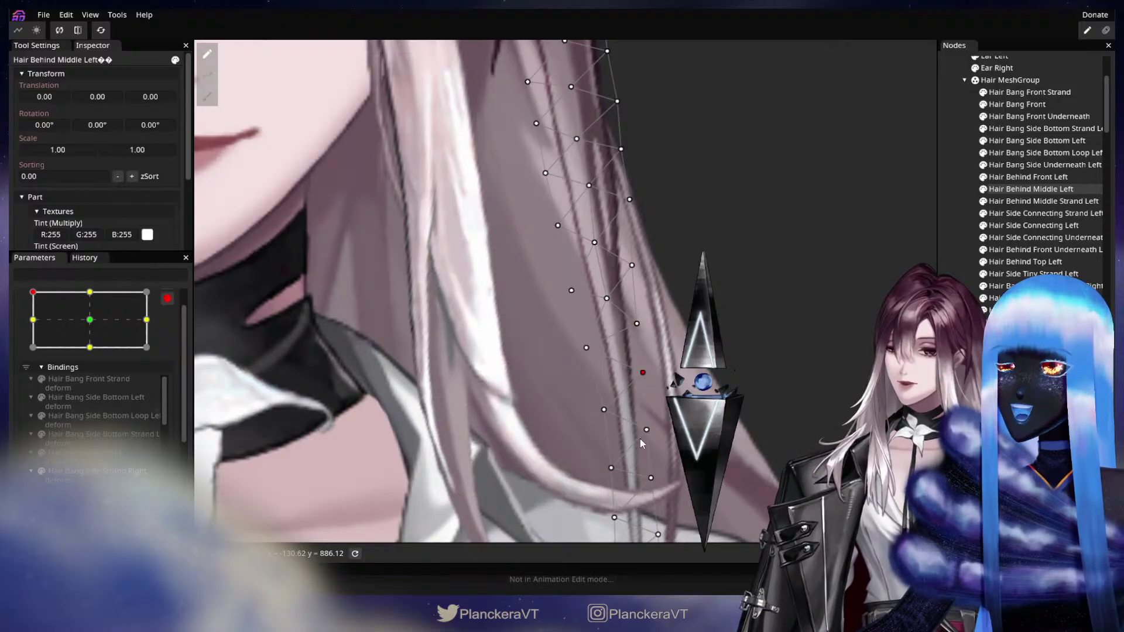
pyautogui.moveTo(626, 224); pyautogui.dragTo(634, 330)
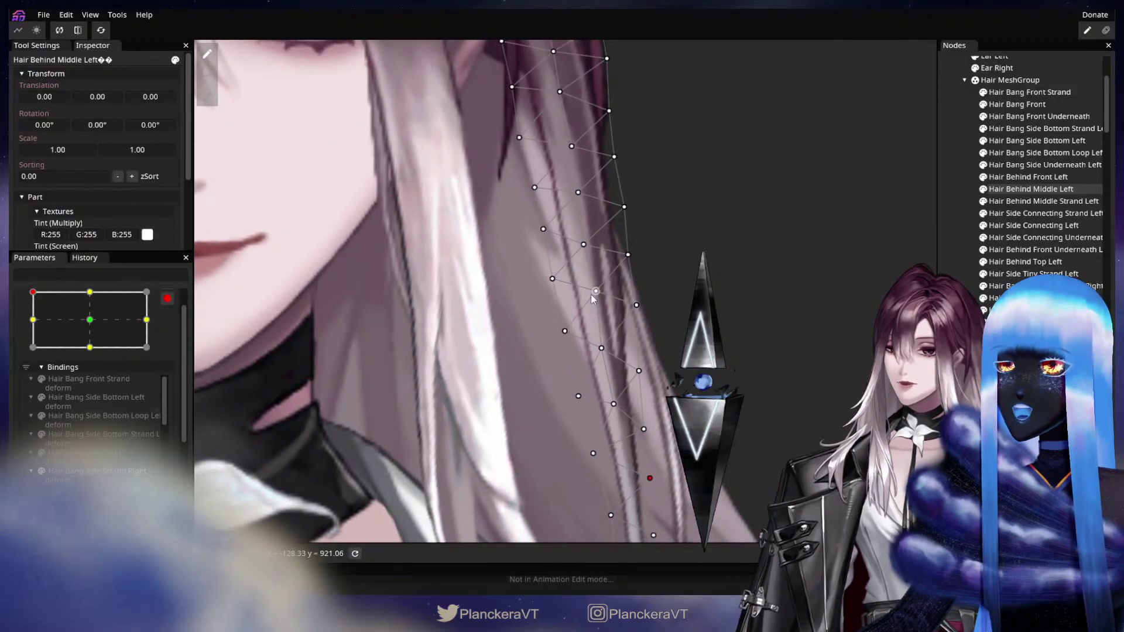
pyautogui.click(594, 293)
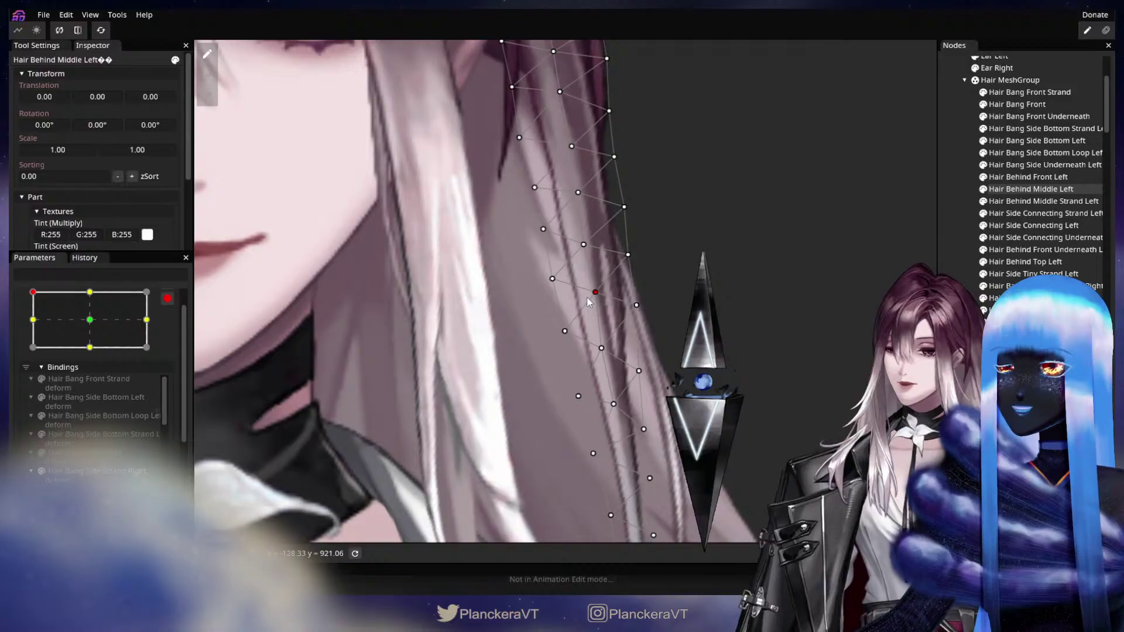
pyautogui.moveTo(553, 285); pyautogui.dragTo(548, 289)
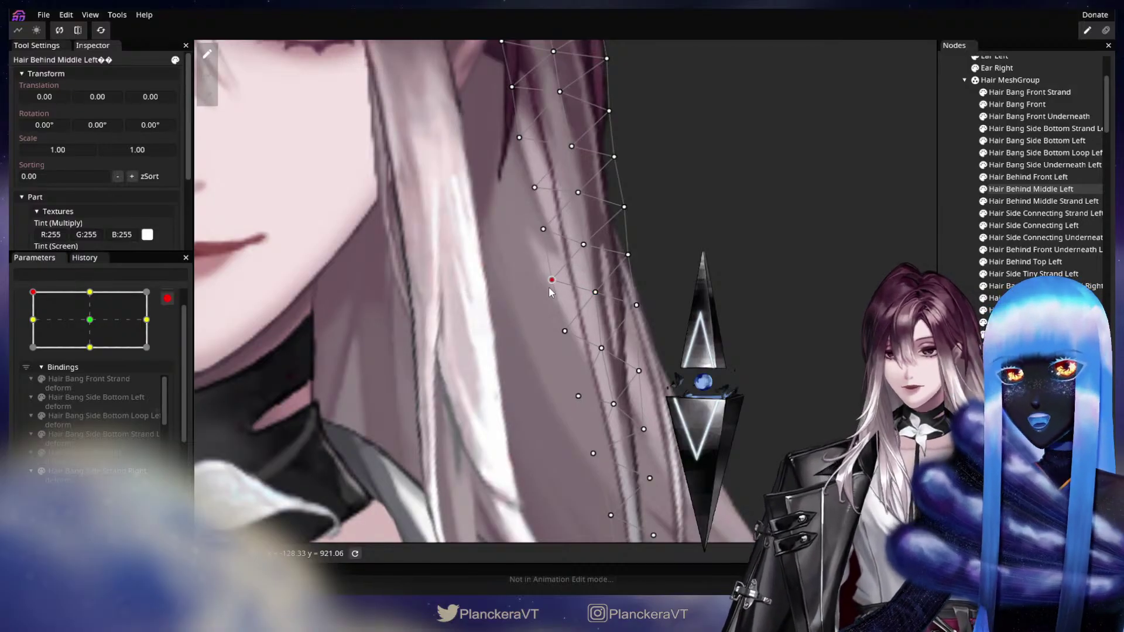
pyautogui.moveTo(549, 190)
pyautogui.mouseDown()
pyautogui.moveTo(584, 255)
pyautogui.moveTo(621, 272)
pyautogui.moveTo(641, 235)
pyautogui.moveTo(562, 70)
pyautogui.mouseUp()
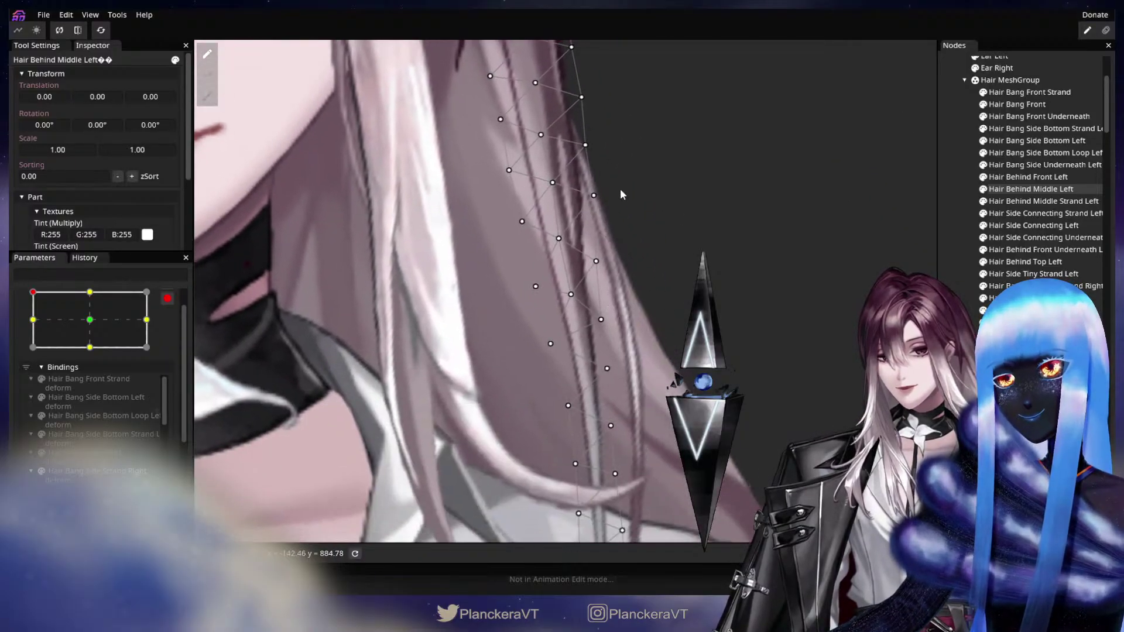
pyautogui.moveTo(623, 533)
pyautogui.mouseDown()
pyautogui.moveTo(596, 396)
pyautogui.moveTo(604, 335)
pyautogui.mouseUp()
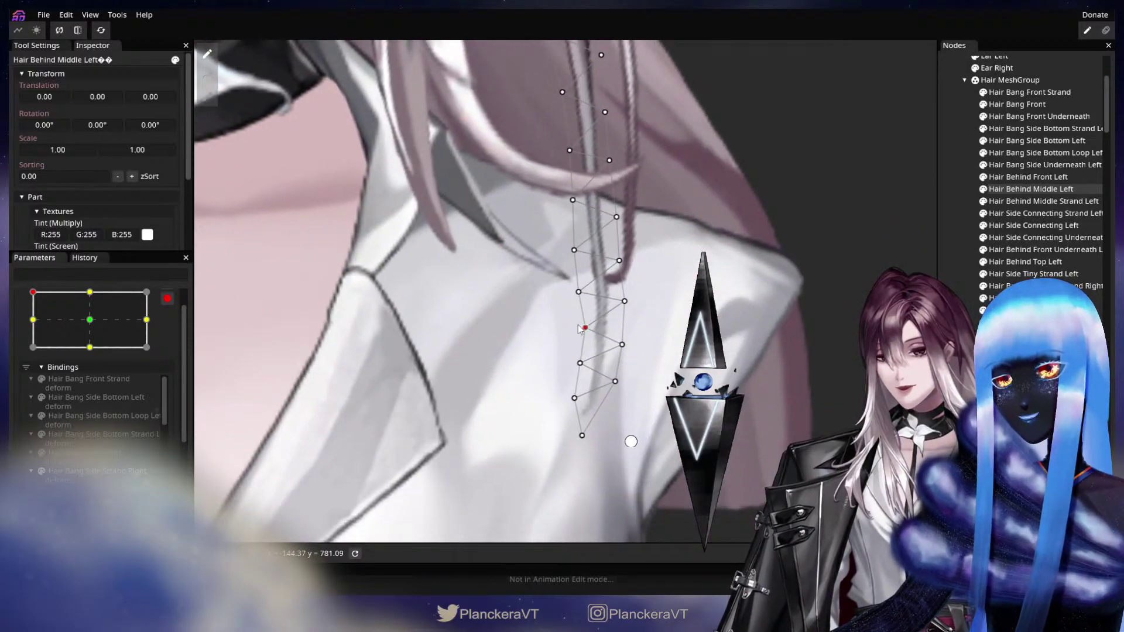
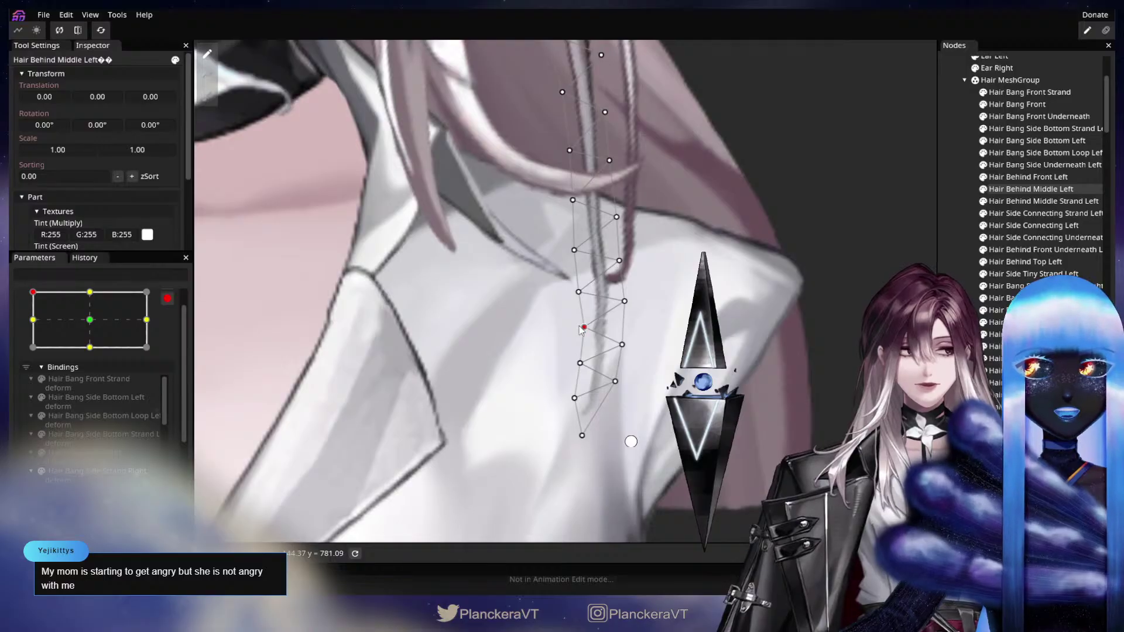
pyautogui.moveTo(757, 111); pyautogui.dragTo(627, 500)
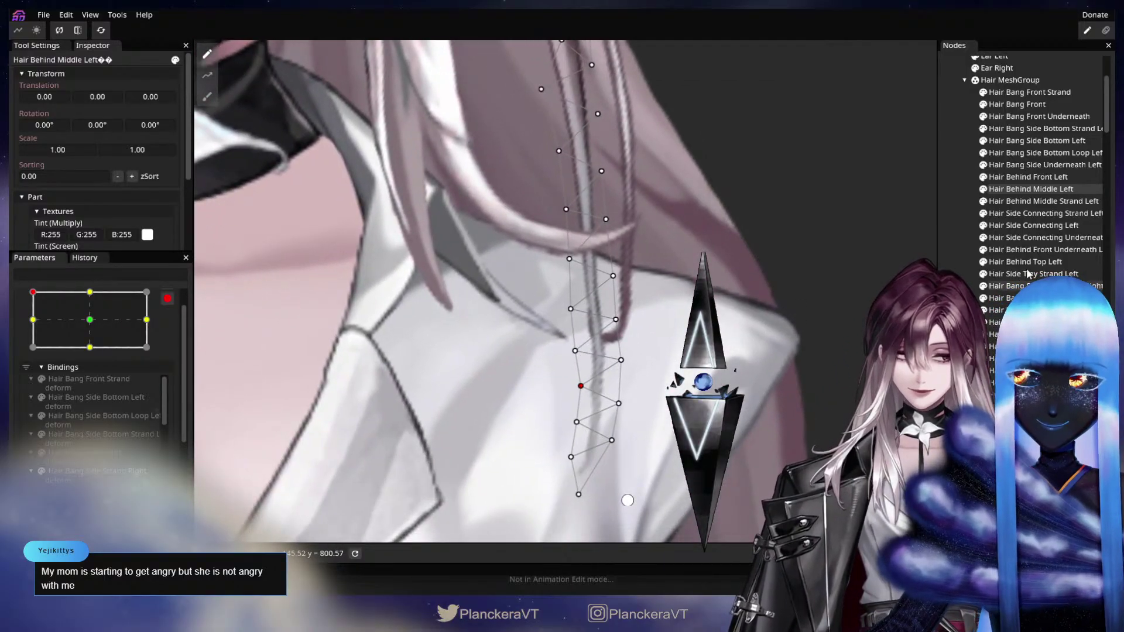
# Step: Select Hair Behind Middle Strand Left and adjust the vertices around its hooked tip over the shoulder
pyautogui.click(1032, 205)
pyautogui.scroll(2, 538, 368)
pyautogui.moveTo(588, 359); pyautogui.dragTo(597, 360)
pyautogui.moveTo(585, 297); pyautogui.dragTo(650, 325)
pyautogui.click(611, 301)
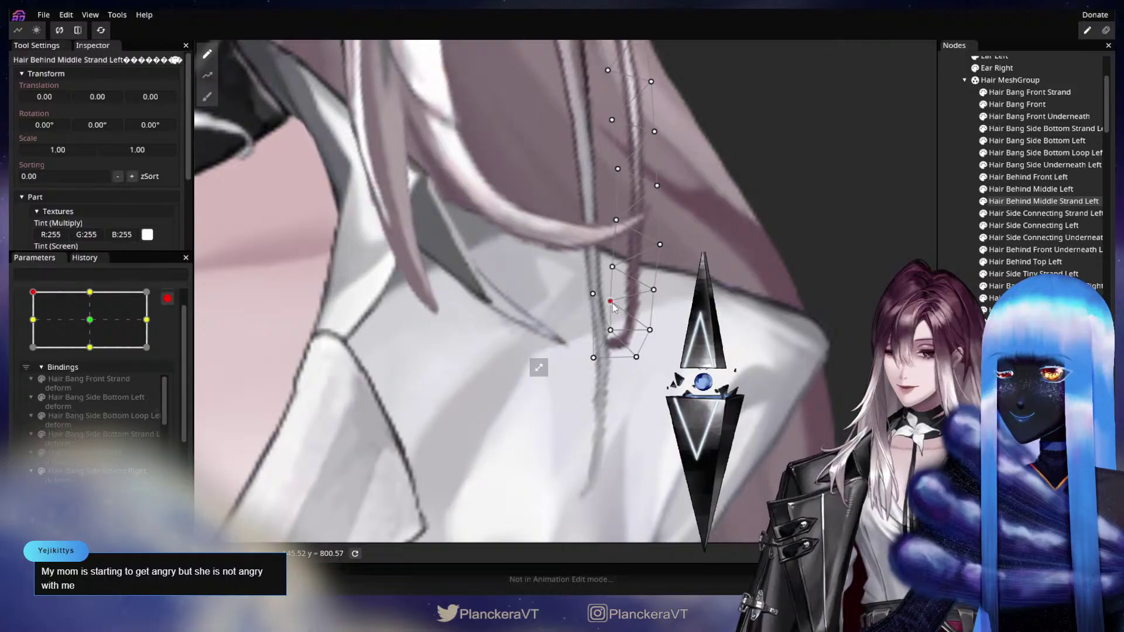
pyautogui.click(650, 331)
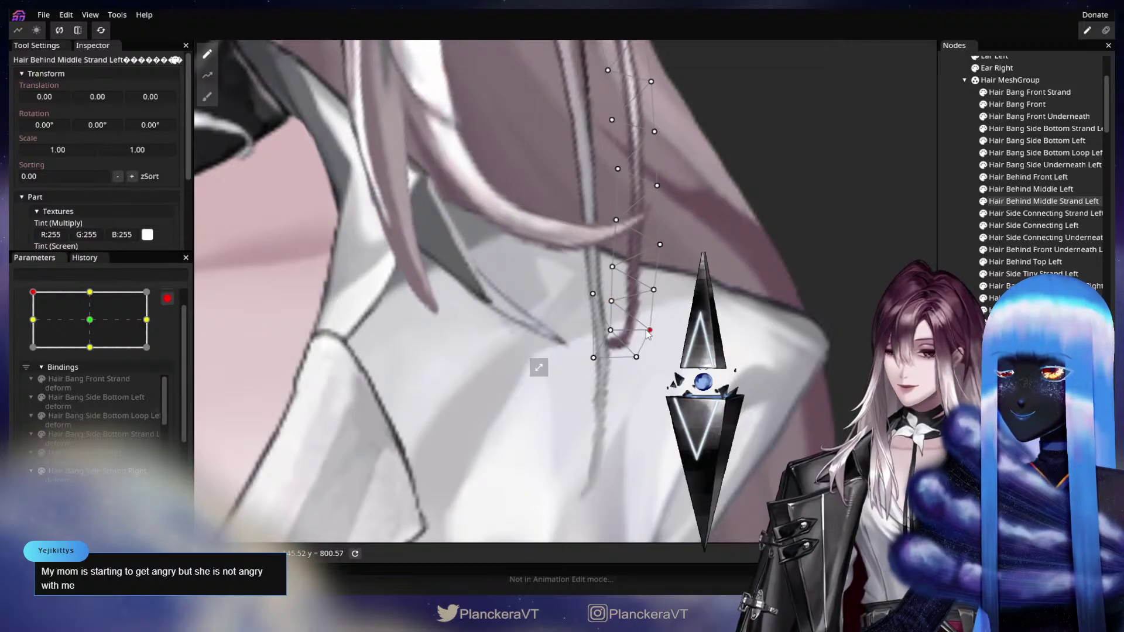
pyautogui.moveTo(610, 272); pyautogui.dragTo(614, 271)
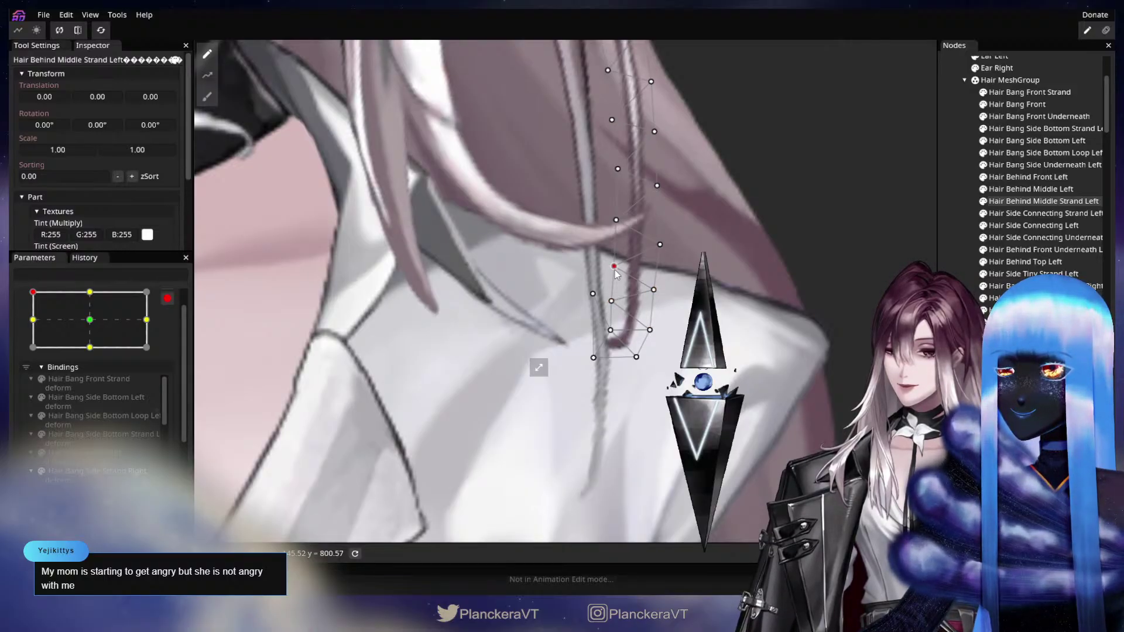
# Step: Refine the vertices of Hair Behind Middle Strand Left above its tip, and deselect the strand
pyautogui.scroll(2, 616, 274)
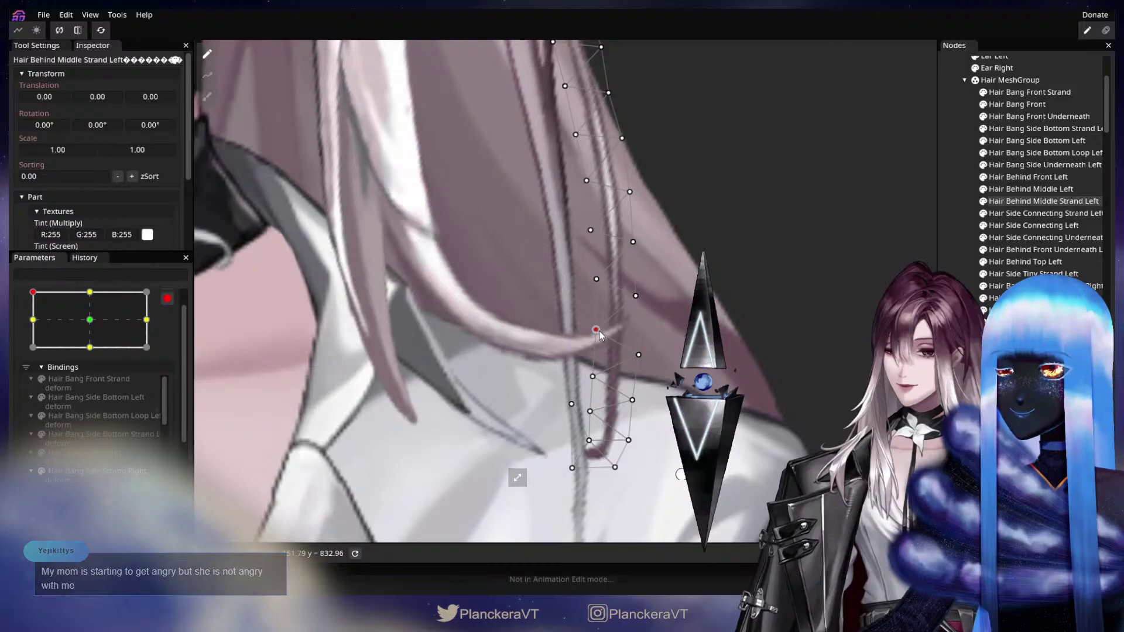
pyautogui.scroll(2, 591, 312)
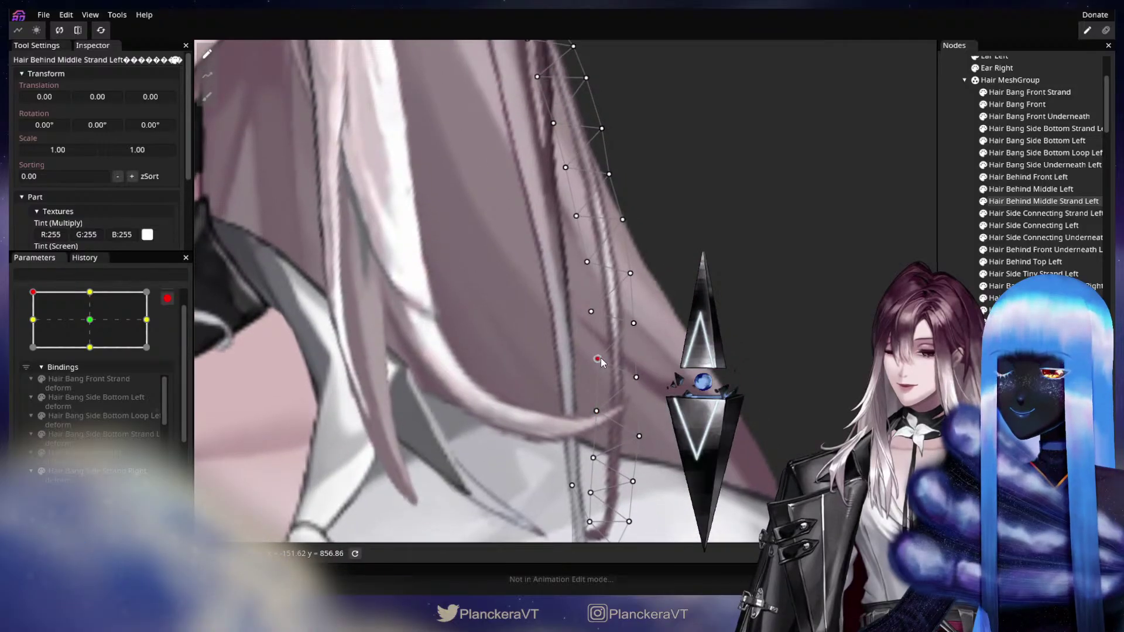
pyautogui.scroll(3, 592, 336)
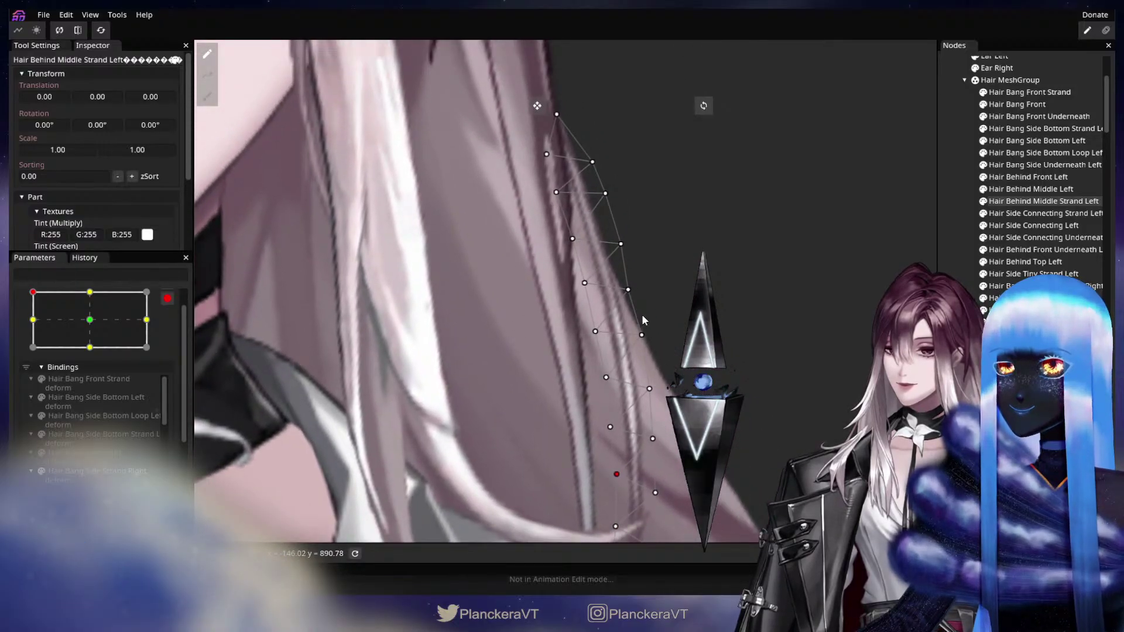
pyautogui.scroll(-3, 642, 317)
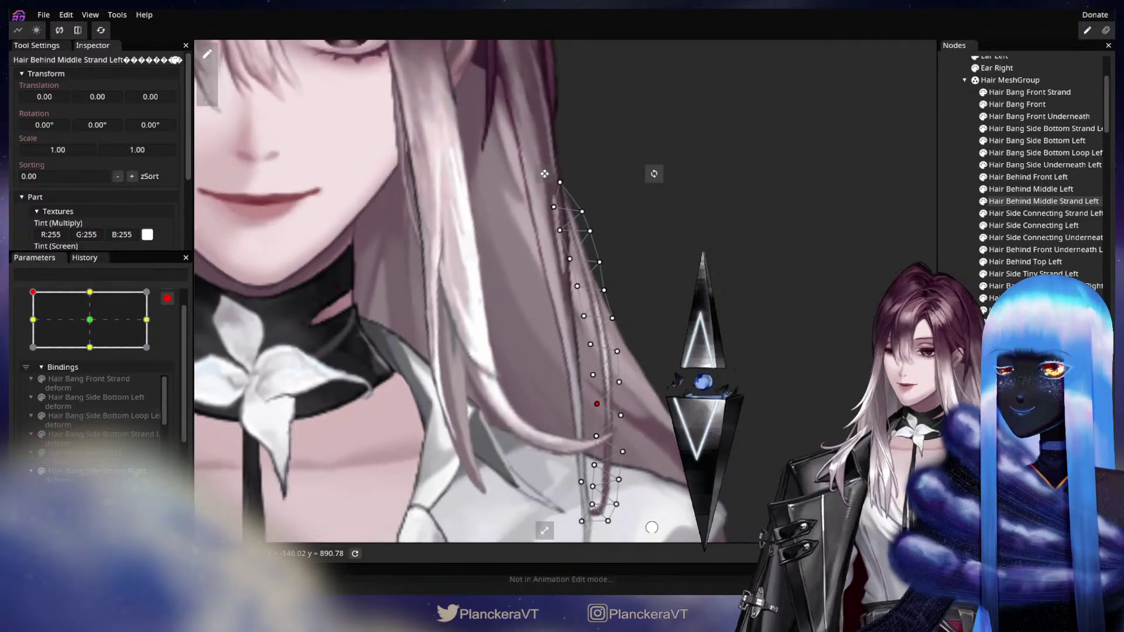
pyautogui.scroll(-4, 573, 285)
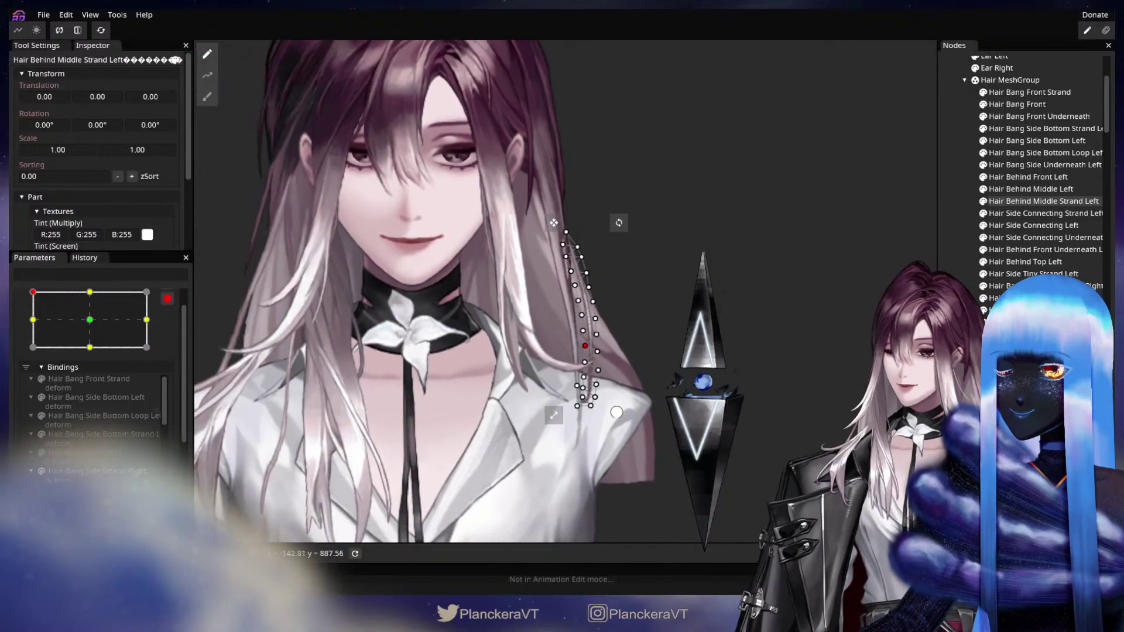
pyautogui.moveTo(585, 322); pyautogui.dragTo(772, 283)
pyautogui.press('Escape')
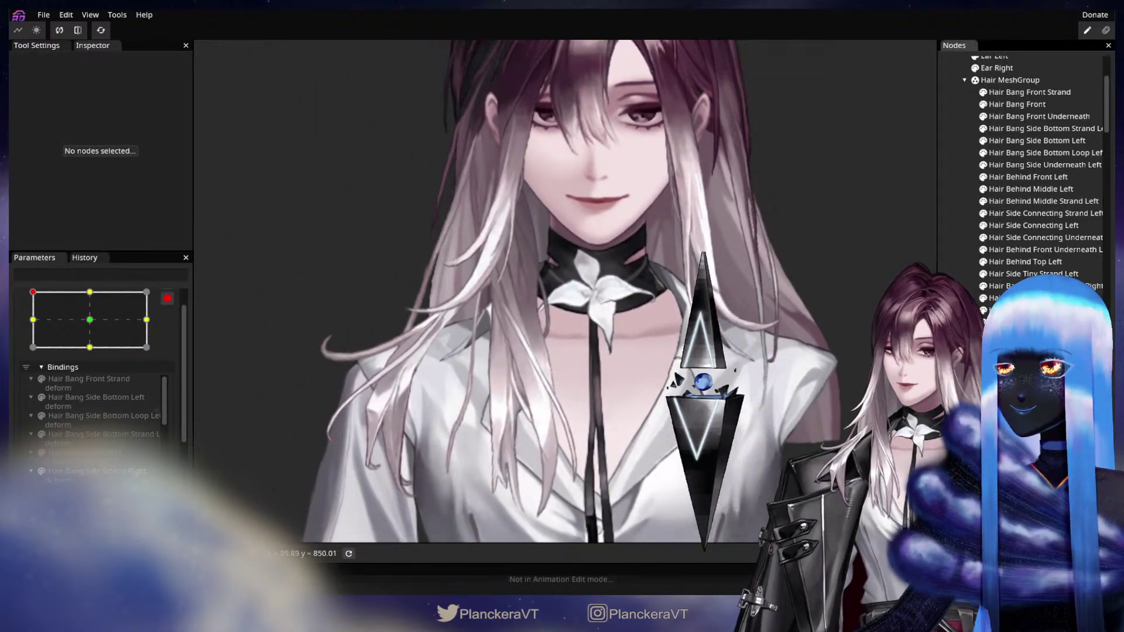
pyautogui.moveTo(705, 352); pyautogui.dragTo(706, 388)
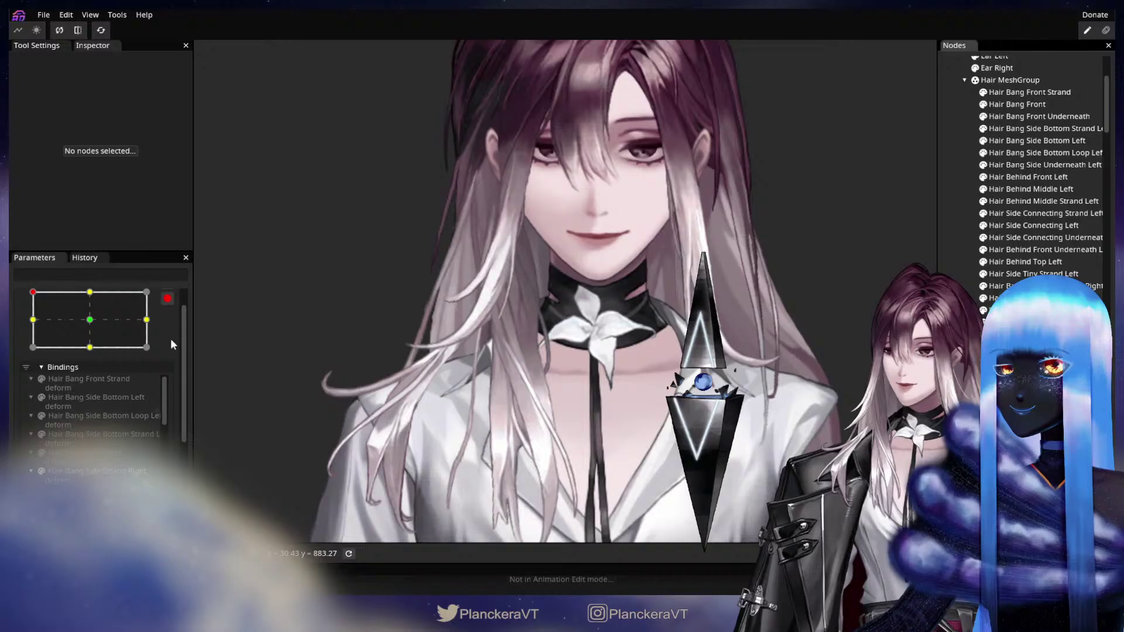
# Step: Compare the hair at the left, top-left and top keypoints, and inspect the whole hairstyle at the top-left corner
pyautogui.click(33, 320)
pyautogui.click(33, 293)
pyautogui.click(88, 291)
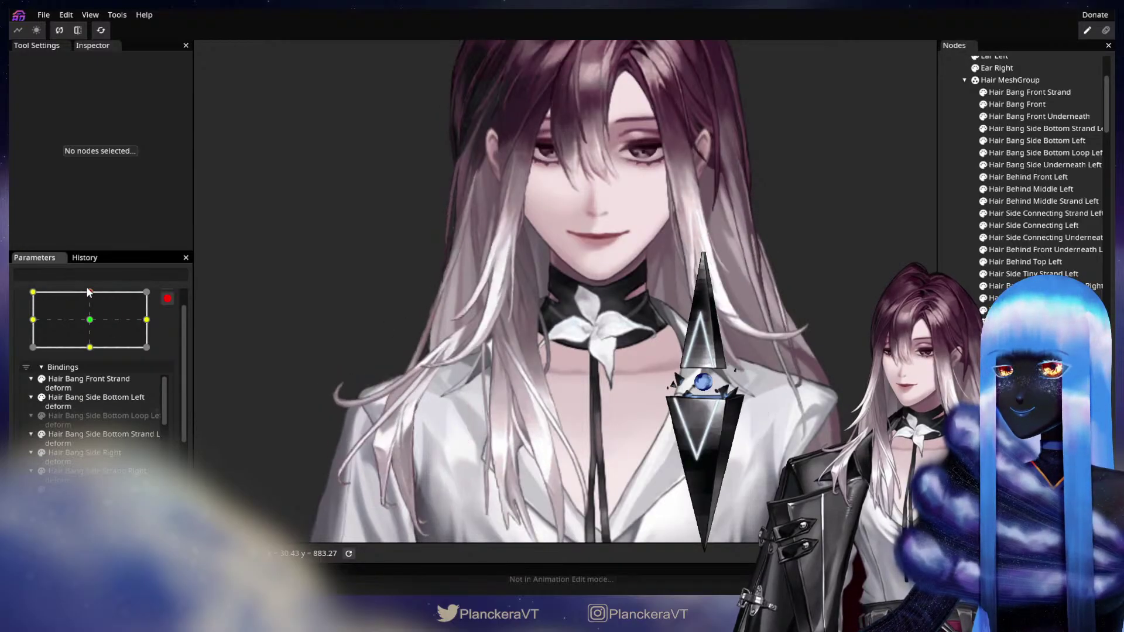
pyautogui.click(33, 292)
pyautogui.click(33, 320)
pyautogui.click(32, 292)
pyautogui.click(89, 291)
pyautogui.click(33, 292)
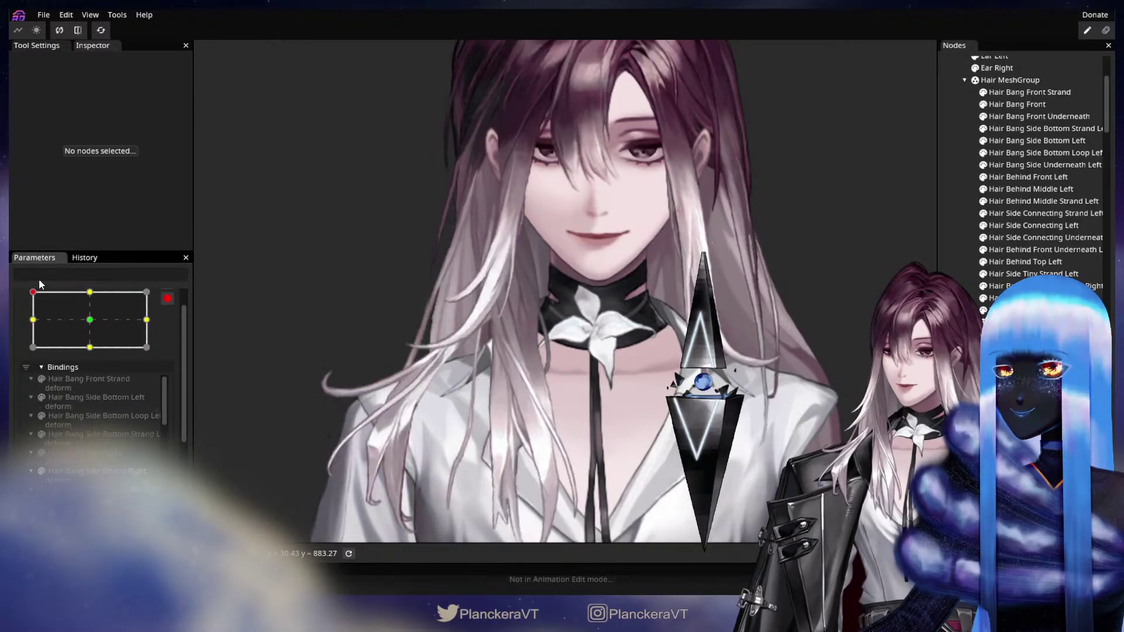
pyautogui.moveTo(39, 280)
pyautogui.mouseDown()
pyautogui.moveTo(24, 317)
pyautogui.moveTo(89, 290)
pyautogui.moveTo(27, 318)
pyautogui.moveTo(87, 298)
pyautogui.moveTo(34, 317)
pyautogui.moveTo(68, 317)
pyautogui.moveTo(36, 296)
pyautogui.moveTo(74, 320)
pyautogui.moveTo(27, 315)
pyautogui.moveTo(22, 286)
pyautogui.mouseUp()
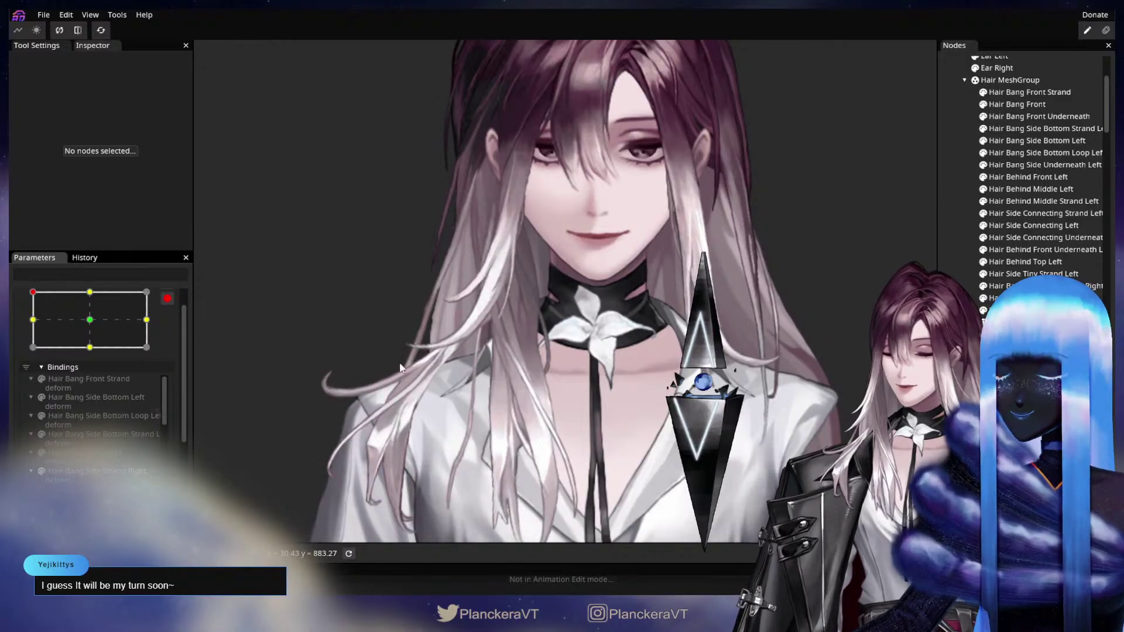
pyautogui.moveTo(404, 380); pyautogui.dragTo(415, 323)
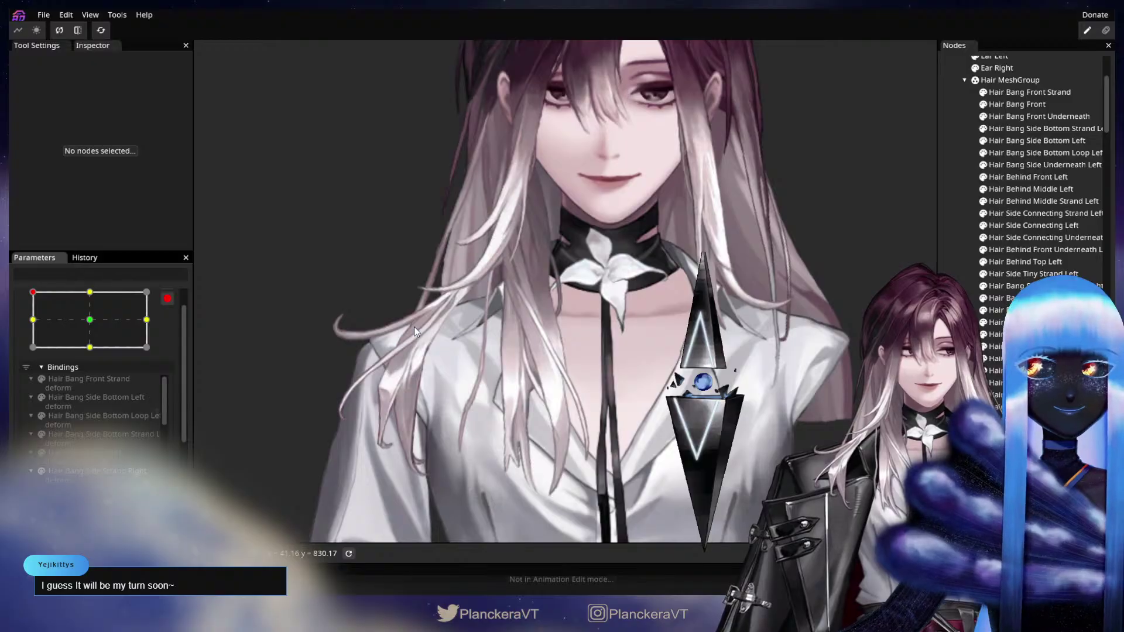
pyautogui.moveTo(51, 298); pyautogui.dragTo(36, 296)
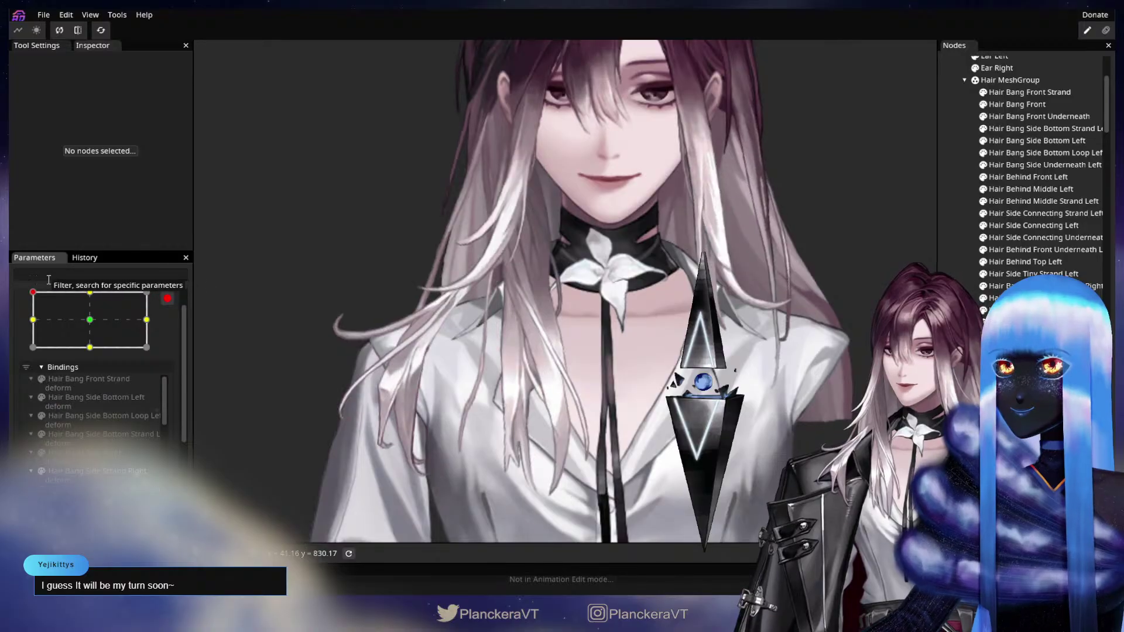
pyautogui.moveTo(392, 202); pyautogui.dragTo(373, 379)
pyautogui.moveTo(453, 473); pyautogui.dragTo(355, 375)
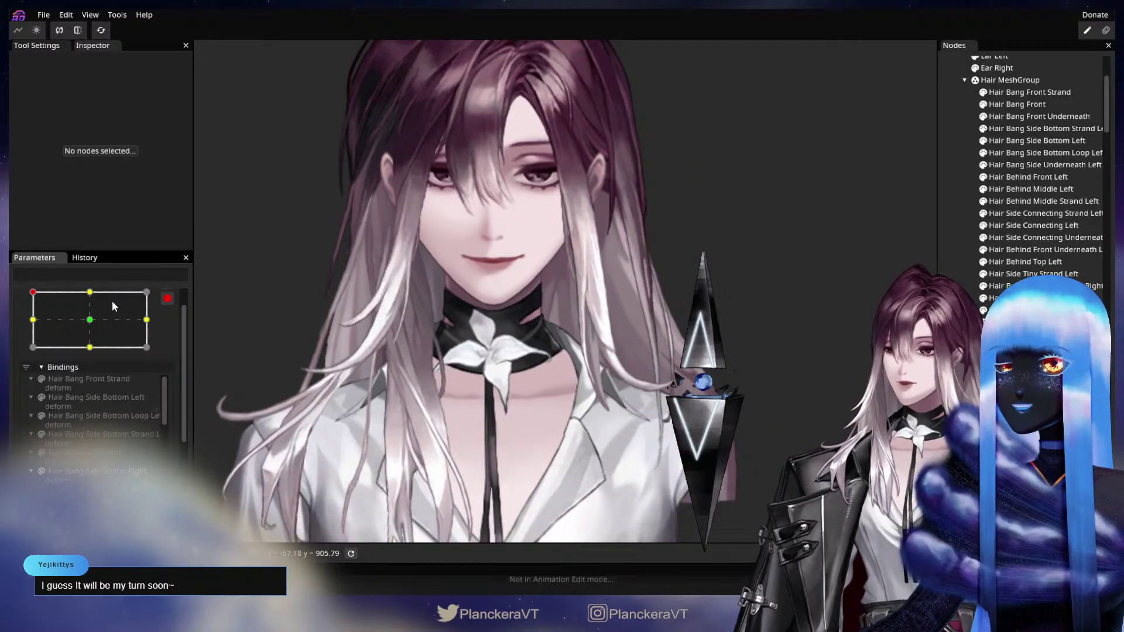
# Step: Compare the hair at the left, right and top-right keypoints, and inspect the whole hairstyle at the top-right corner
pyautogui.click(32, 319)
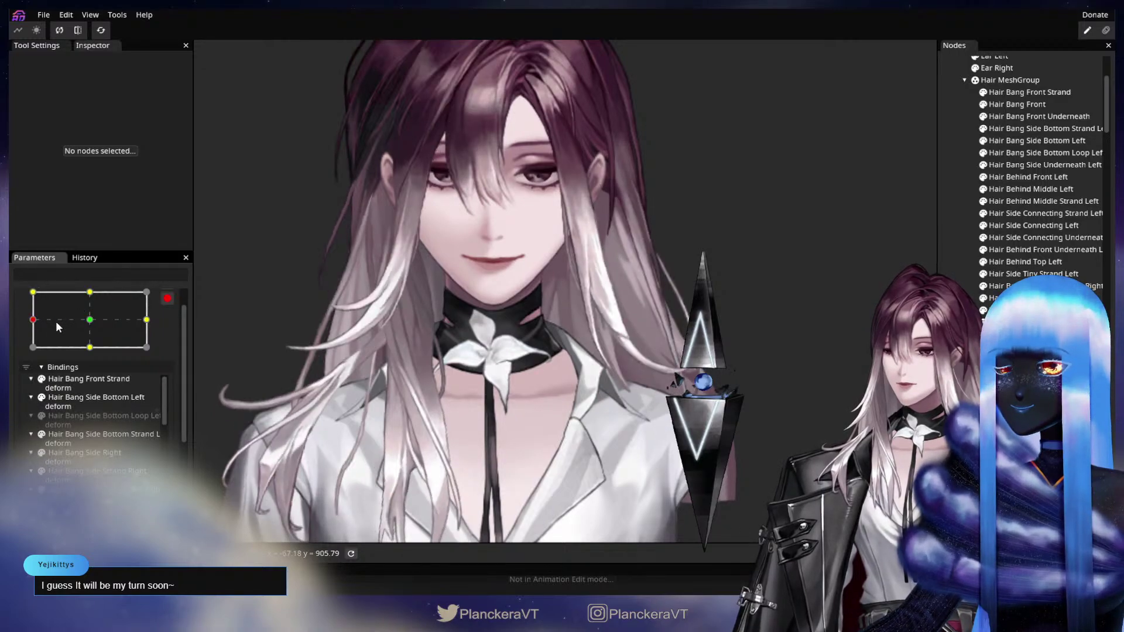
pyautogui.click(147, 291)
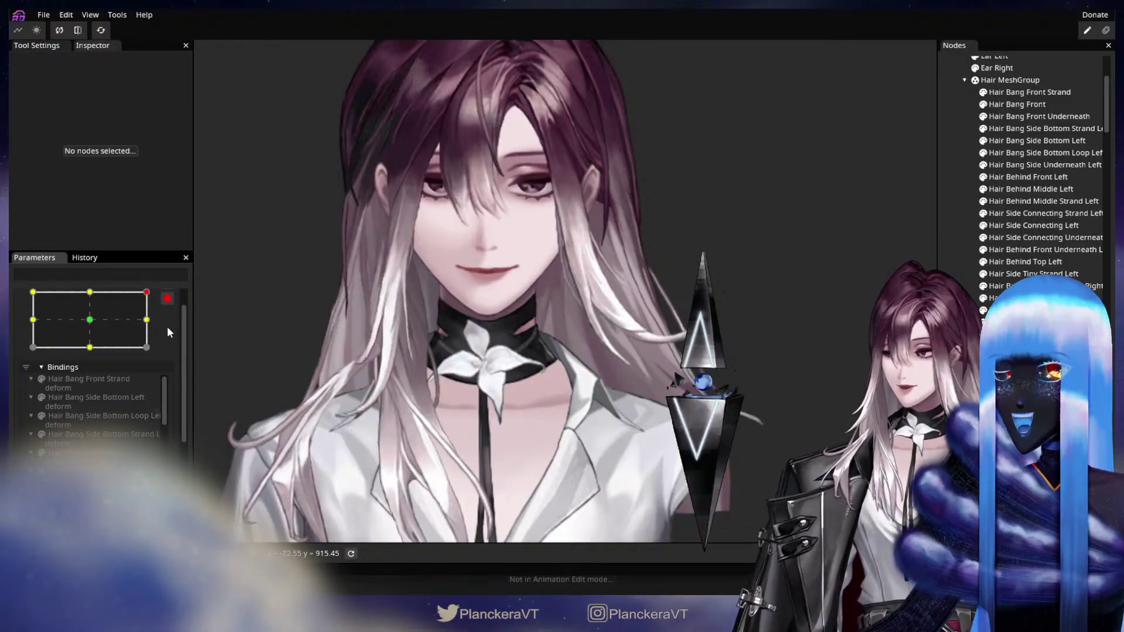
pyautogui.click(146, 321)
pyautogui.click(146, 293)
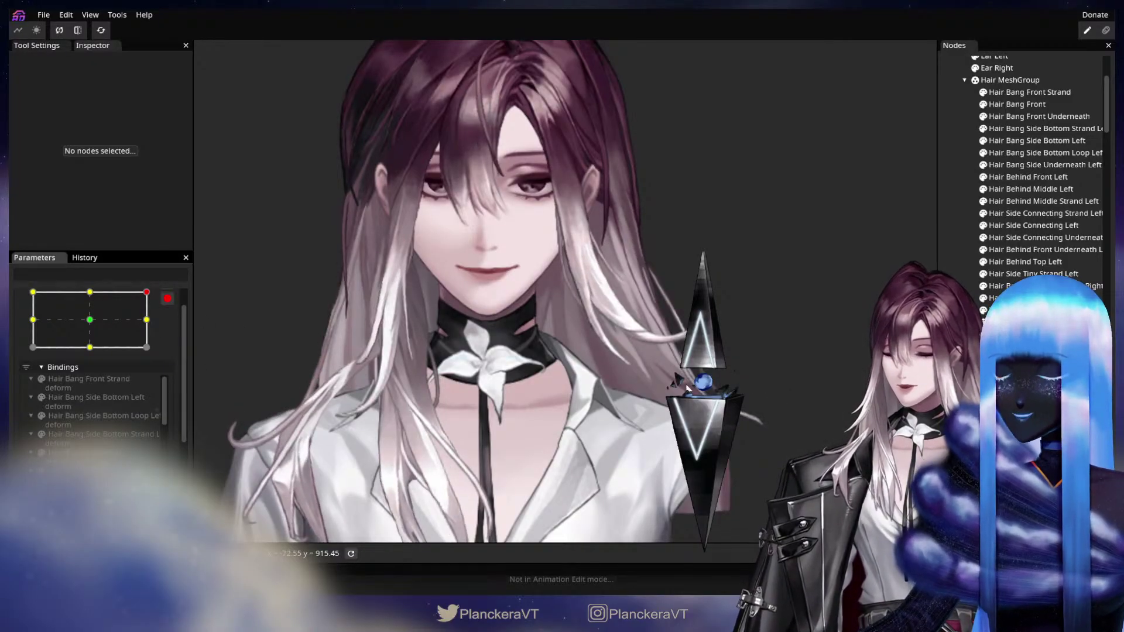
pyautogui.moveTo(677, 351); pyautogui.dragTo(766, 345)
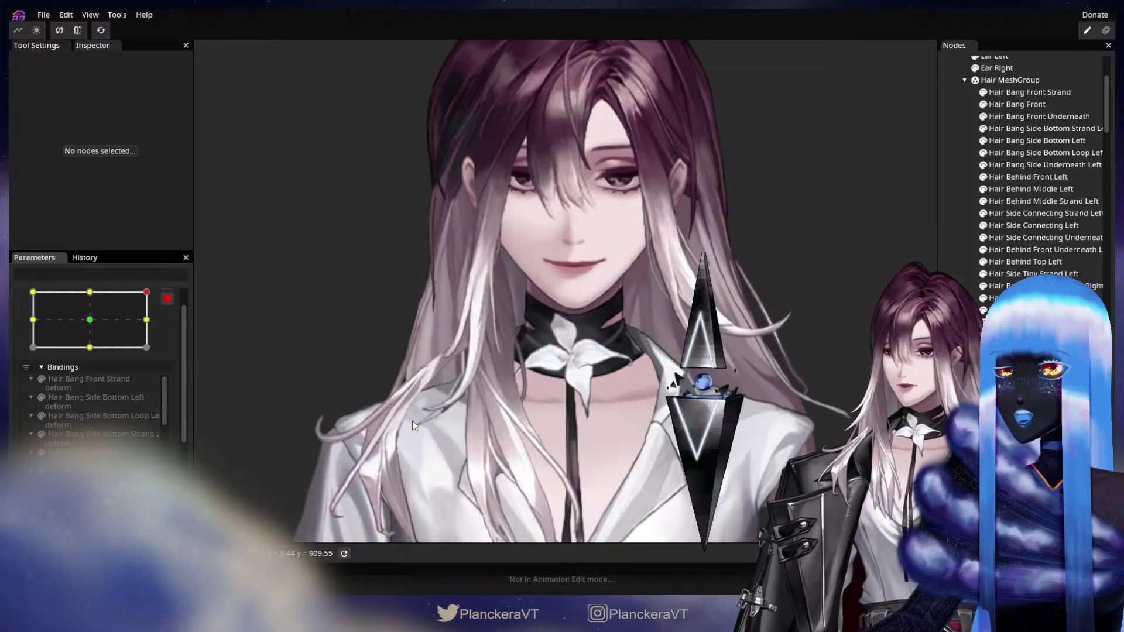
pyautogui.moveTo(536, 408)
pyautogui.mouseDown()
pyautogui.moveTo(633, 386)
pyautogui.moveTo(616, 318)
pyautogui.moveTo(541, 425)
pyautogui.mouseUp()
pyautogui.moveTo(565, 350); pyautogui.dragTo(539, 427)
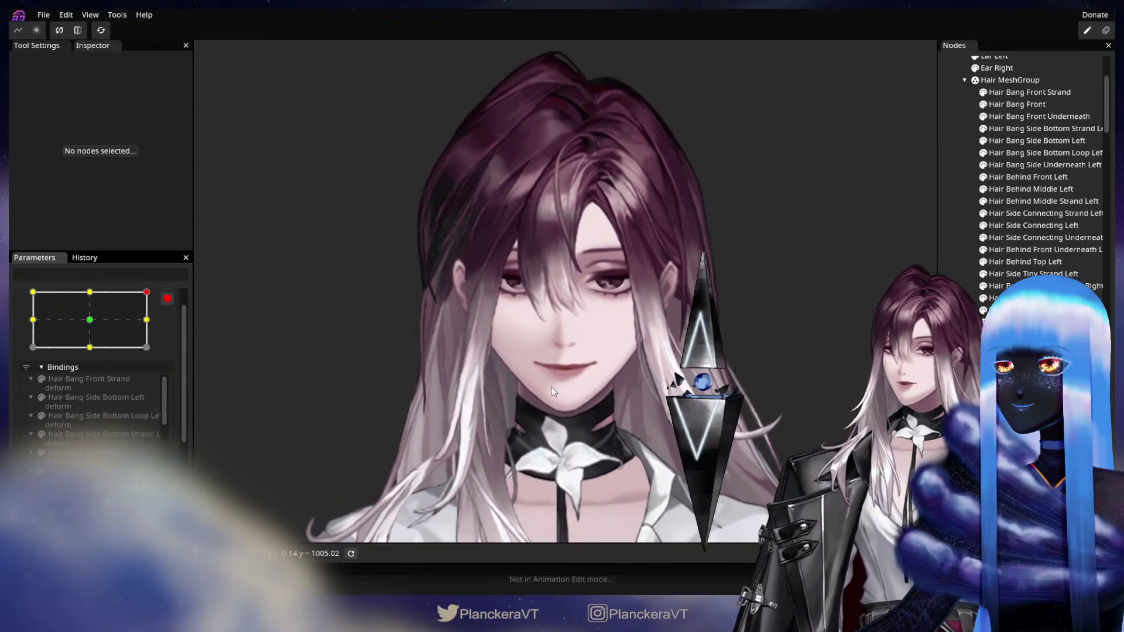
pyautogui.scroll(5, 539, 426)
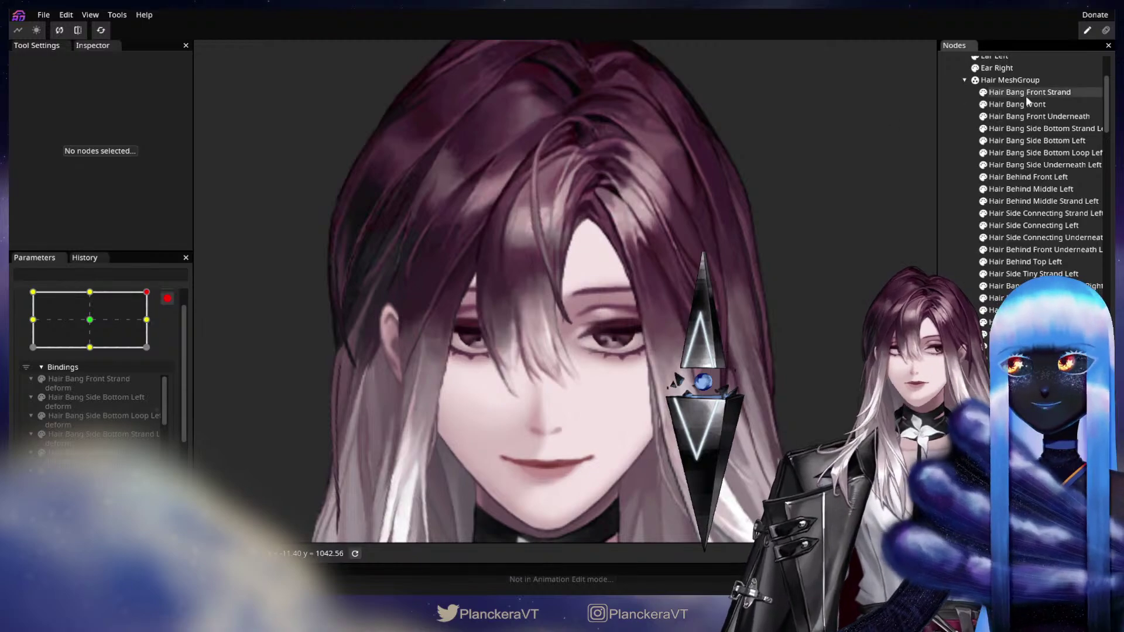
# Step: Select Hair Bang Front Strand and adjust the vertices along its inner edge above the tip at the top-right keypoint
pyautogui.click(1028, 93)
pyautogui.scroll(6, 526, 318)
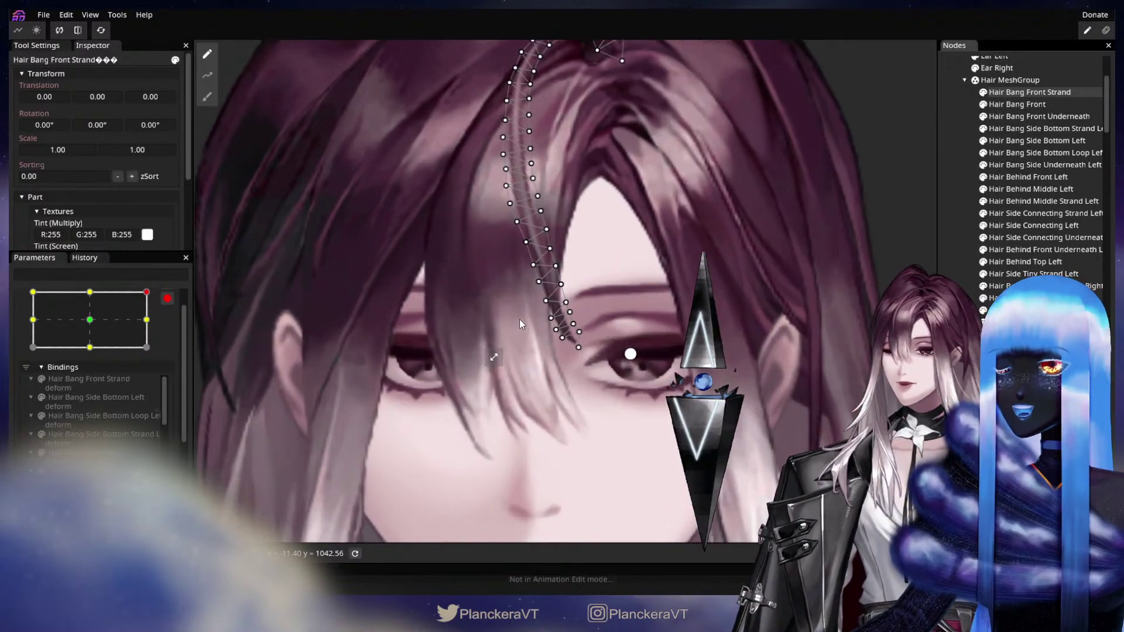
pyautogui.scroll(2, 523, 323)
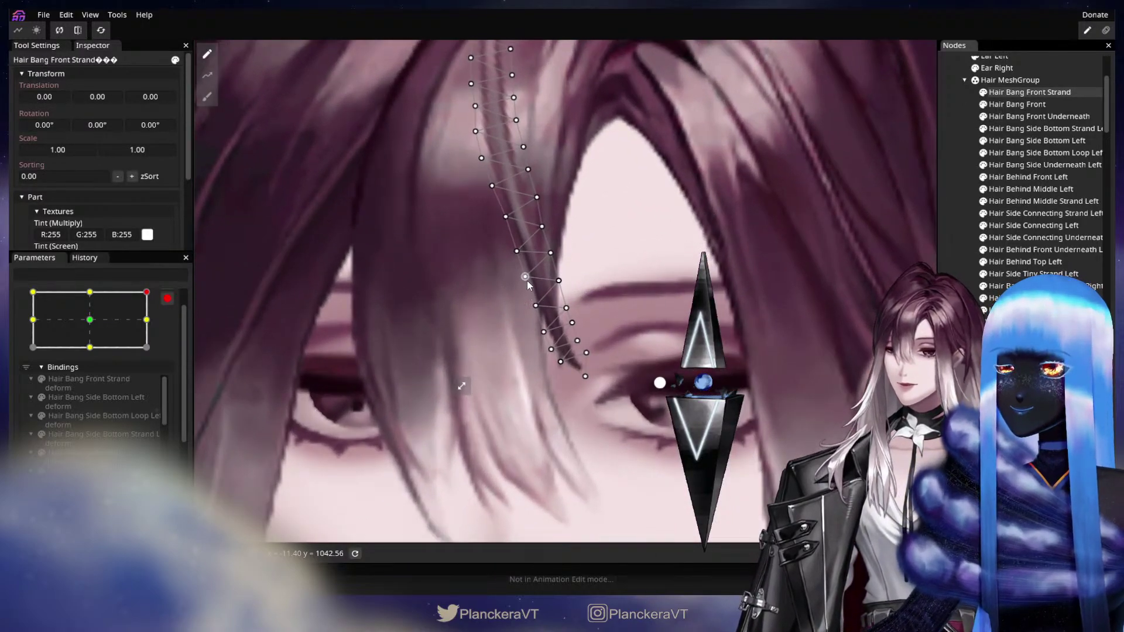
pyautogui.click(522, 279)
pyautogui.moveTo(522, 285); pyautogui.dragTo(517, 260)
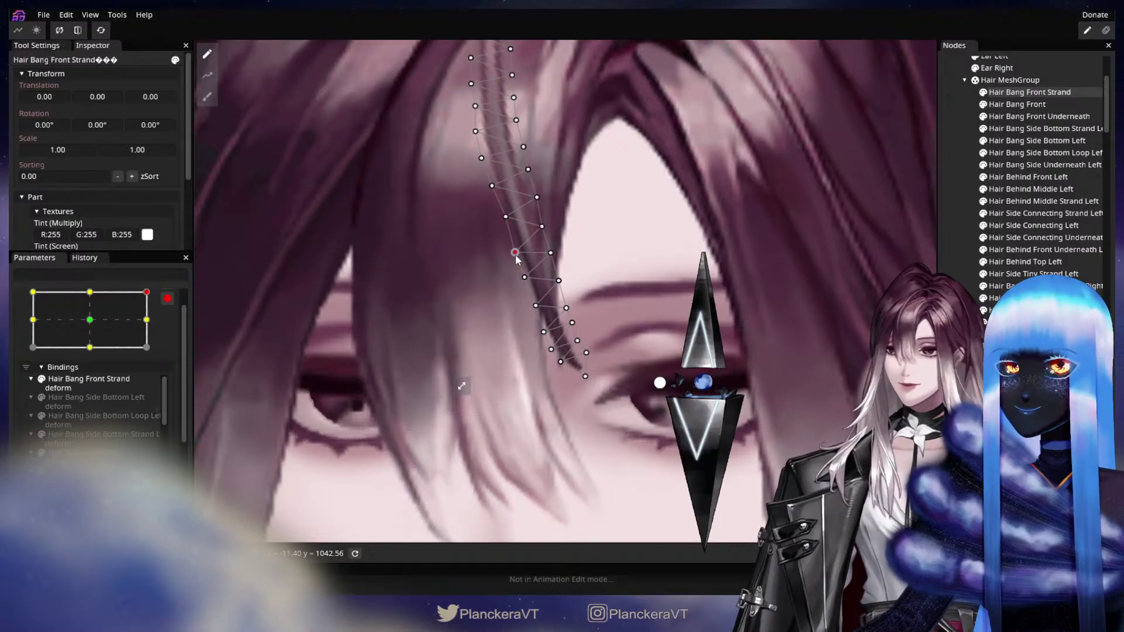
pyautogui.click(504, 226)
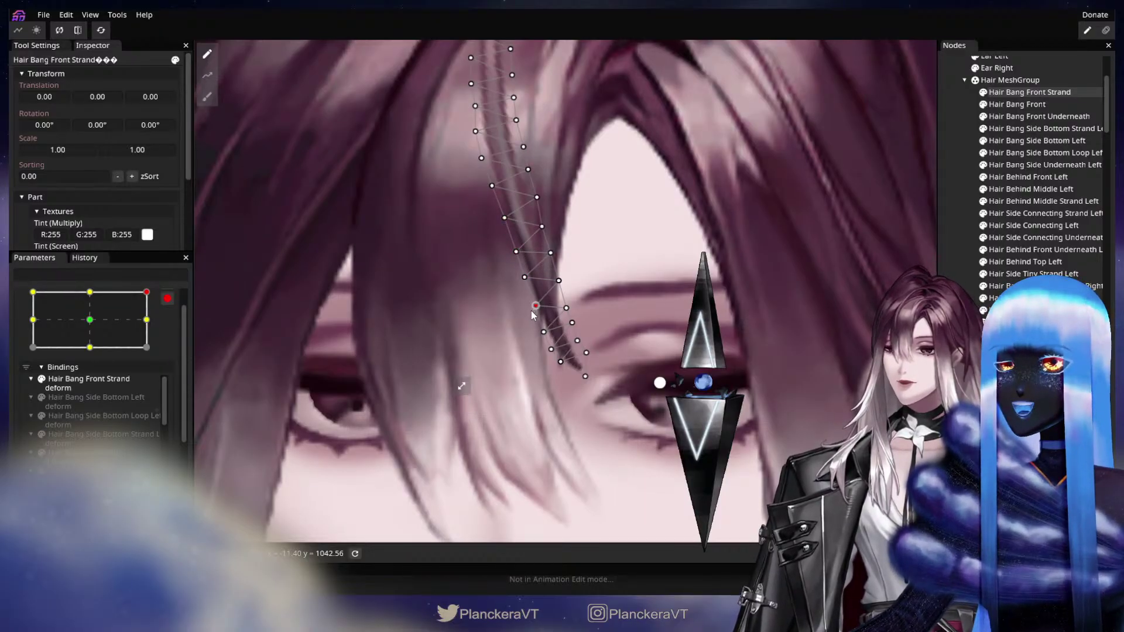
# Step: Select Hair Behind Middle Left and nudge its vertices around the point where the curled white side strand crosses it
pyautogui.scroll(-2, 553, 424)
pyautogui.moveTo(793, 307); pyautogui.dragTo(581, 439)
pyautogui.scroll(2, 743, 334)
pyautogui.scroll(-1, 581, 439)
pyautogui.scroll(-1, 581, 439)
pyautogui.moveTo(612, 395); pyautogui.dragTo(591, 263)
pyautogui.moveTo(685, 451); pyautogui.dragTo(637, 434)
pyautogui.scroll(-1, 637, 438)
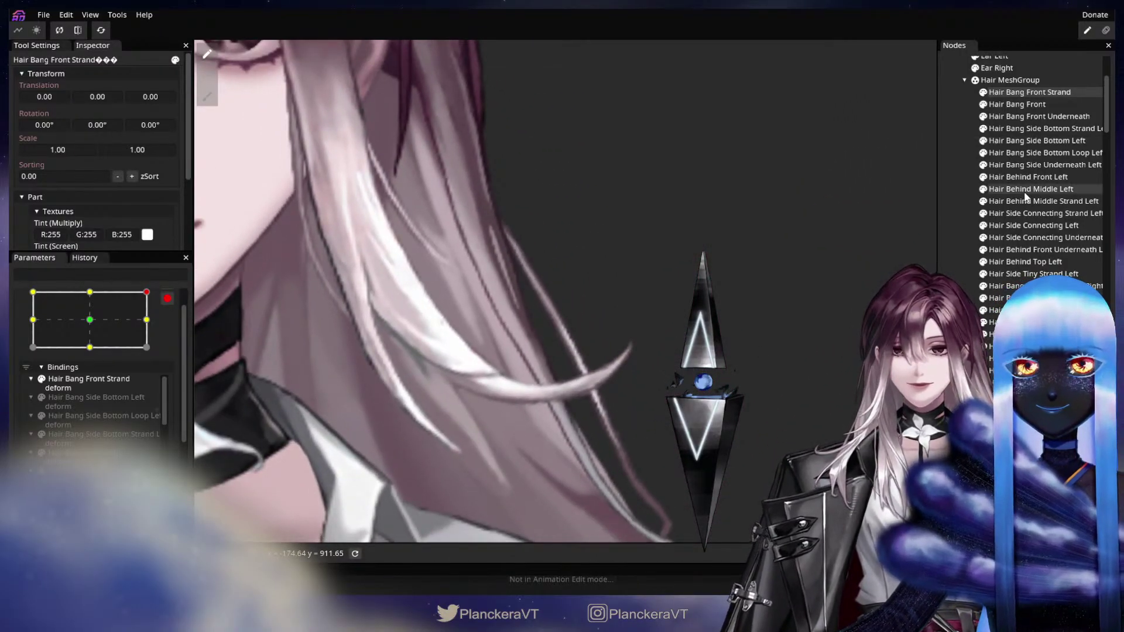
pyautogui.click(1026, 191)
pyautogui.moveTo(752, 358); pyautogui.dragTo(751, 254)
pyautogui.scroll(-2, 758, 299)
pyautogui.moveTo(678, 282); pyautogui.dragTo(683, 315)
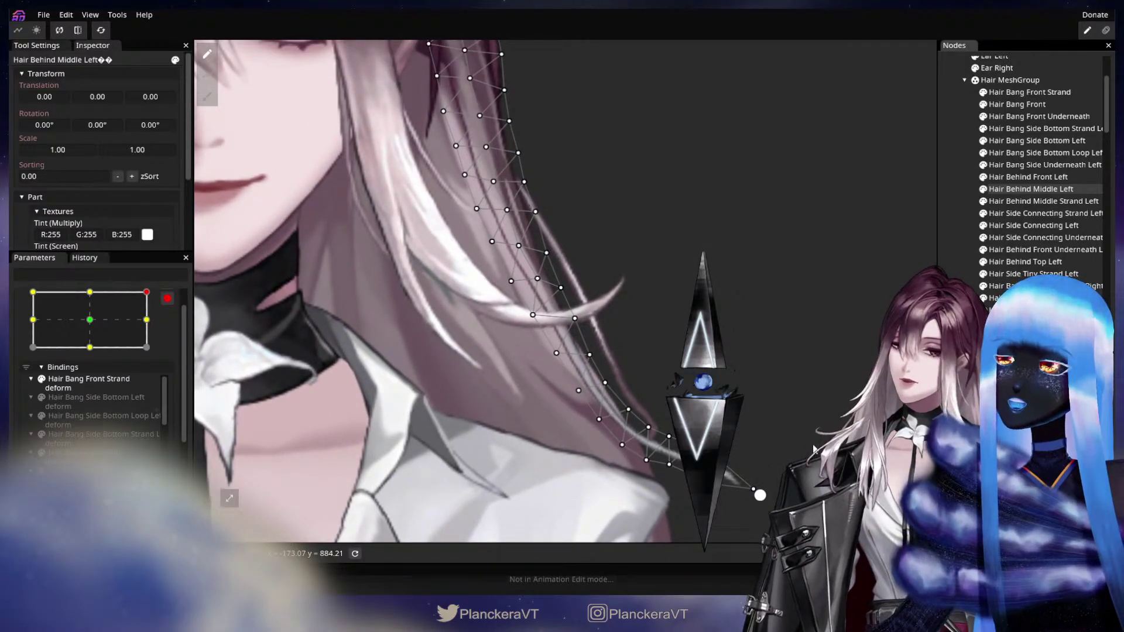
pyautogui.scroll(1, 533, 284)
pyautogui.click(531, 280)
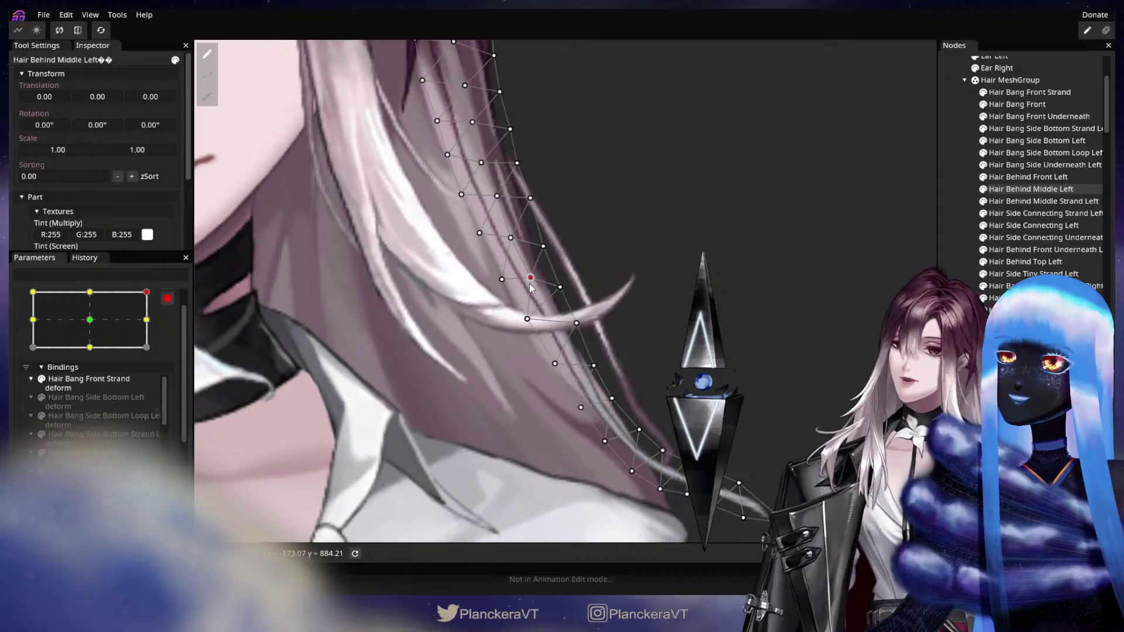
pyautogui.moveTo(560, 287); pyautogui.dragTo(558, 289)
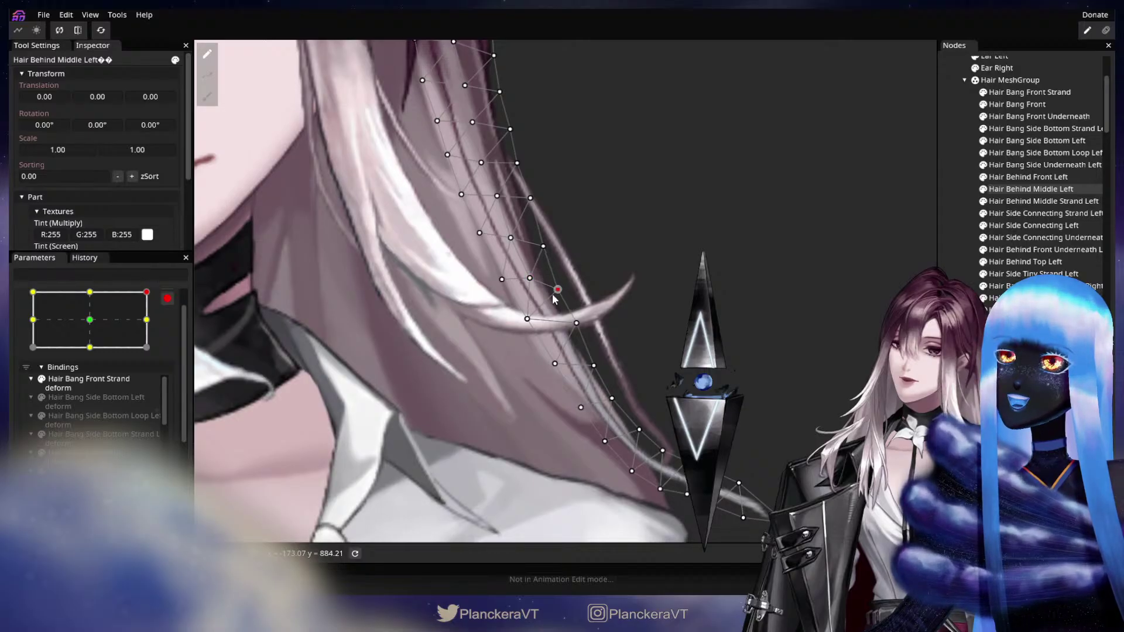
pyautogui.click(526, 321)
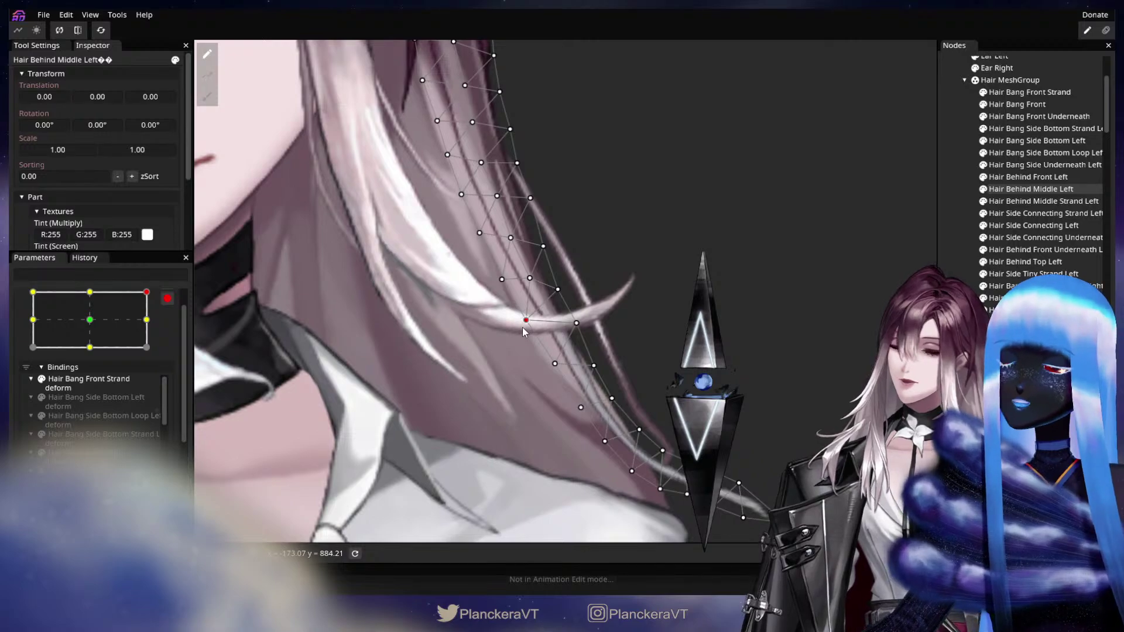
pyautogui.moveTo(576, 324); pyautogui.dragTo(575, 327)
pyautogui.click(556, 363)
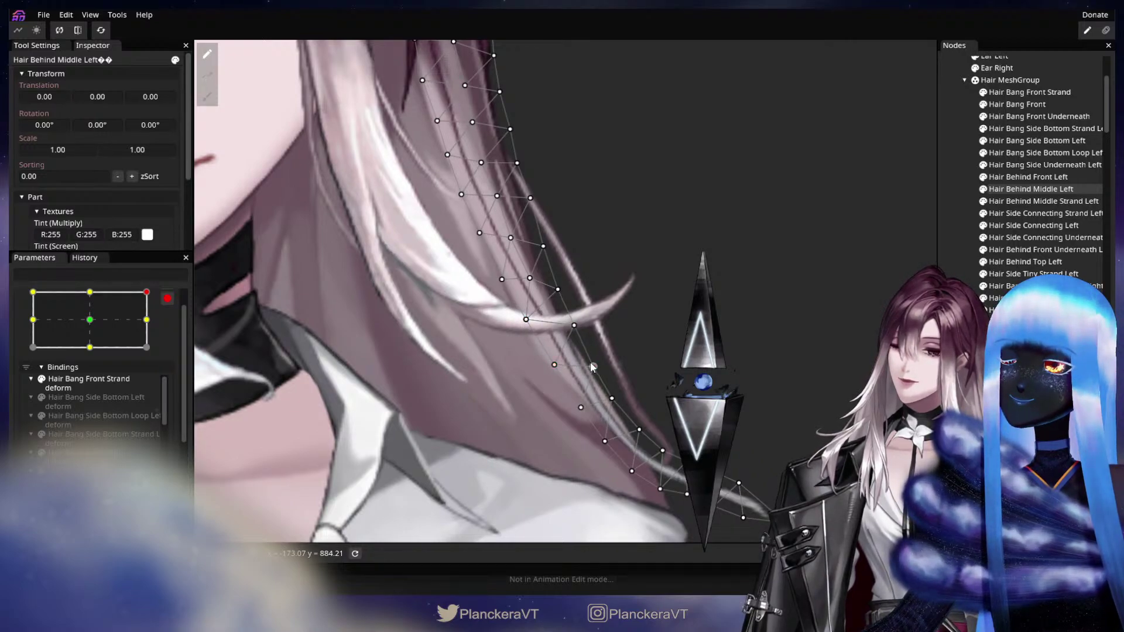
# Step: Adjust the inner and middle vertices of Hair Behind Middle Left just above the curled side strand
pyautogui.click(529, 279)
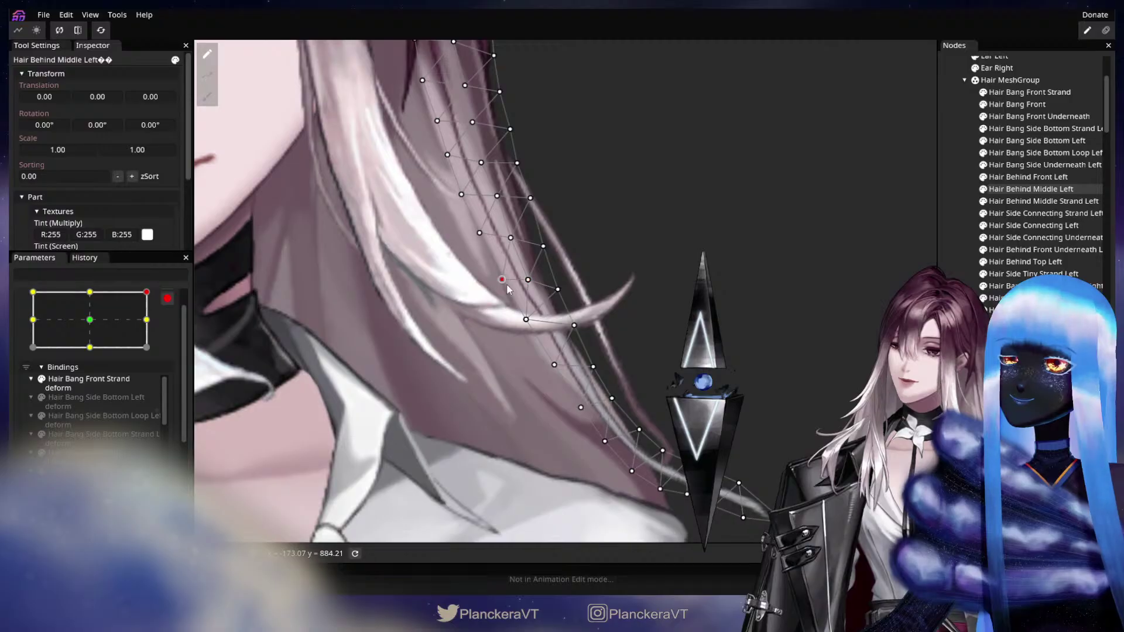
pyautogui.moveTo(508, 289); pyautogui.dragTo(501, 288)
pyautogui.moveTo(494, 245)
pyautogui.mouseDown()
pyautogui.moveTo(509, 272)
pyautogui.moveTo(494, 265)
pyautogui.mouseUp()
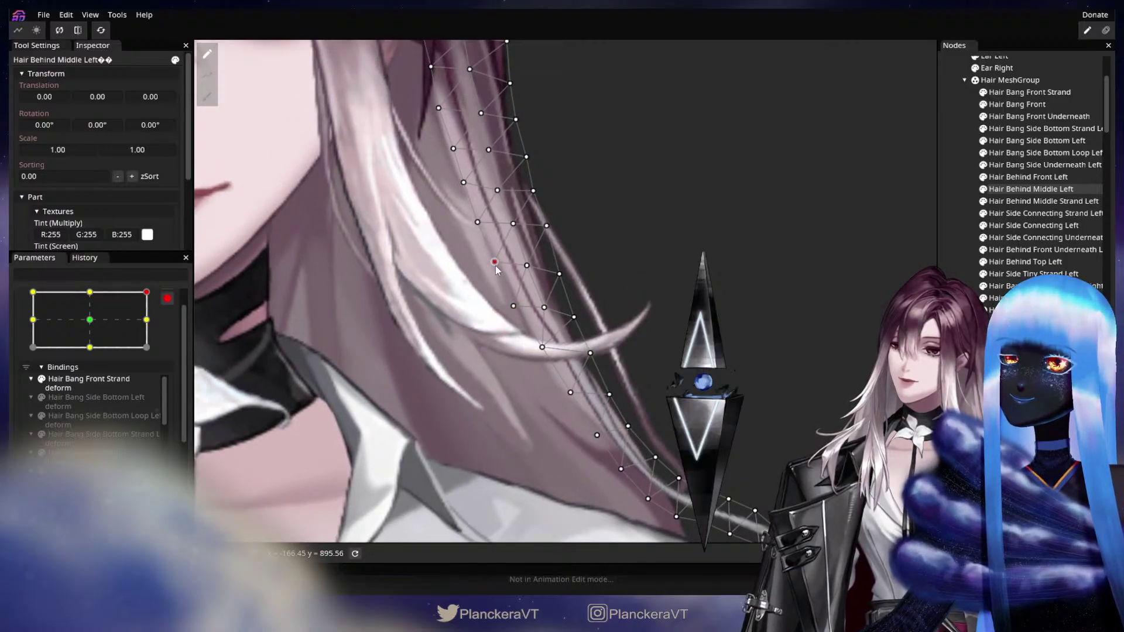
pyautogui.click(512, 224)
pyautogui.click(478, 223)
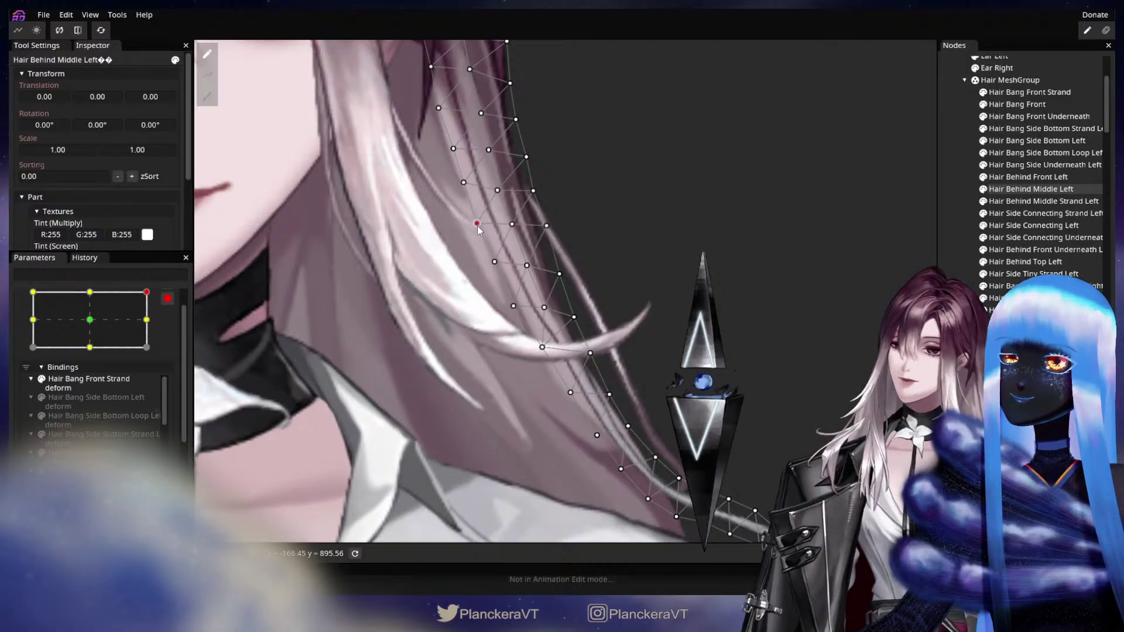
pyautogui.click(513, 225)
pyautogui.moveTo(515, 226); pyautogui.dragTo(523, 184)
pyautogui.click(534, 226)
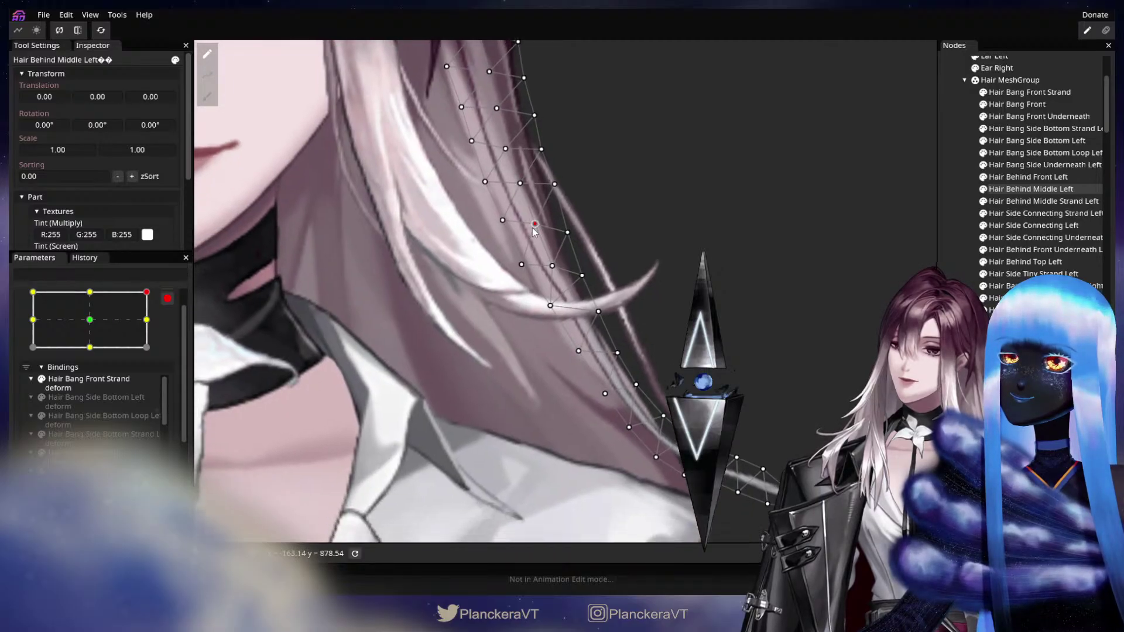
# Step: Refine the vertices of Hair Behind Middle Left from the curled side strand down to its bend over the shoulder
pyautogui.click(581, 275)
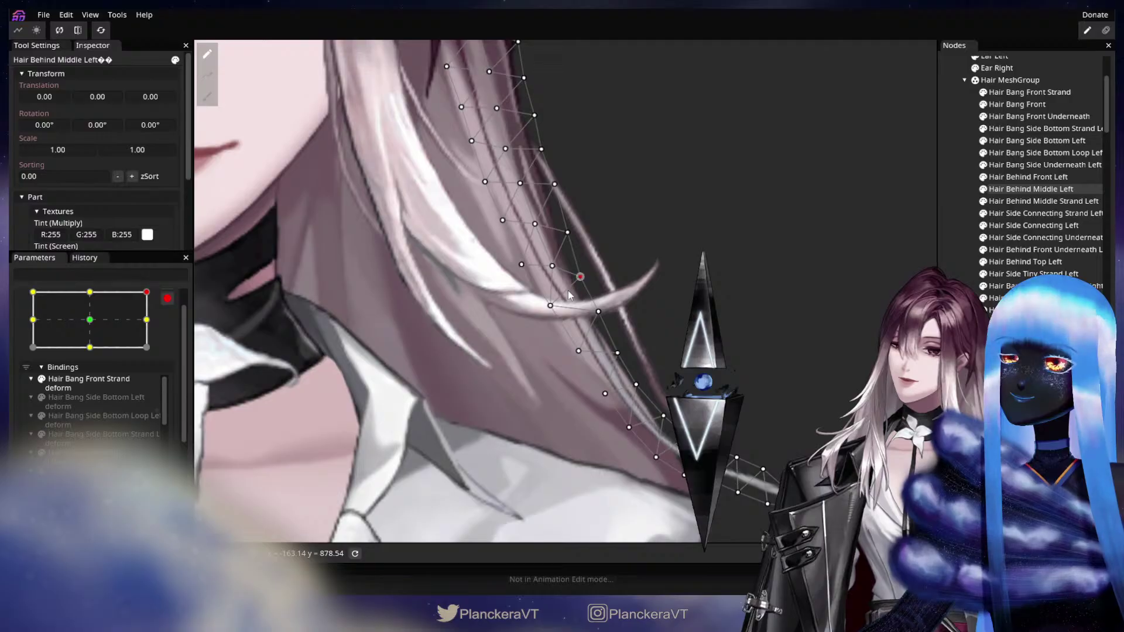
pyautogui.moveTo(550, 305); pyautogui.dragTo(551, 312)
pyautogui.click(598, 313)
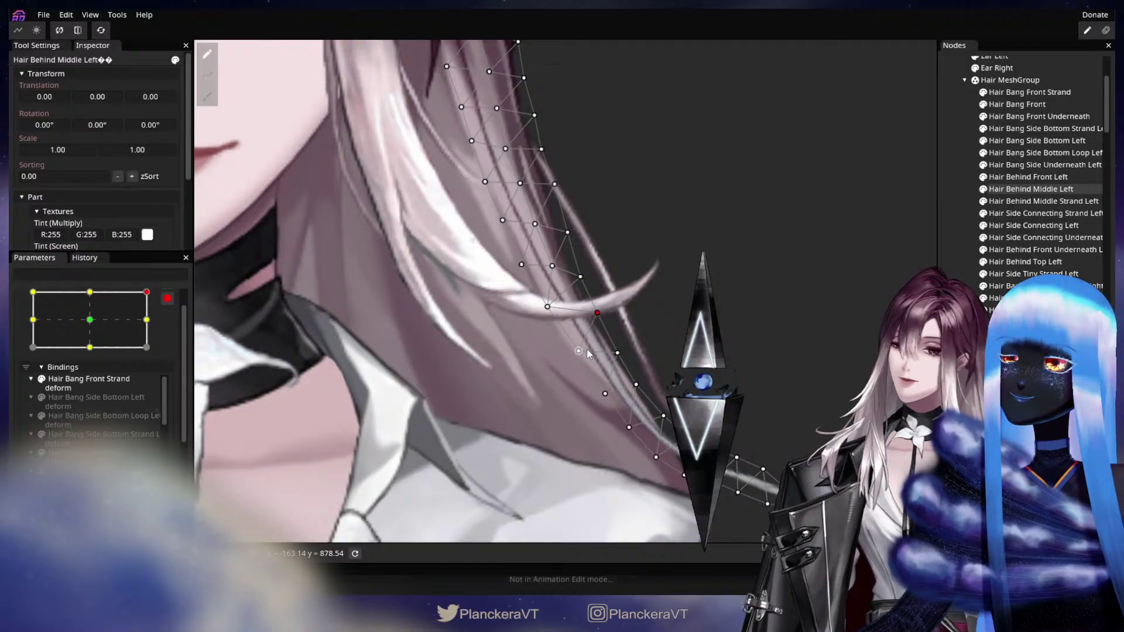
pyautogui.moveTo(584, 352); pyautogui.dragTo(549, 308)
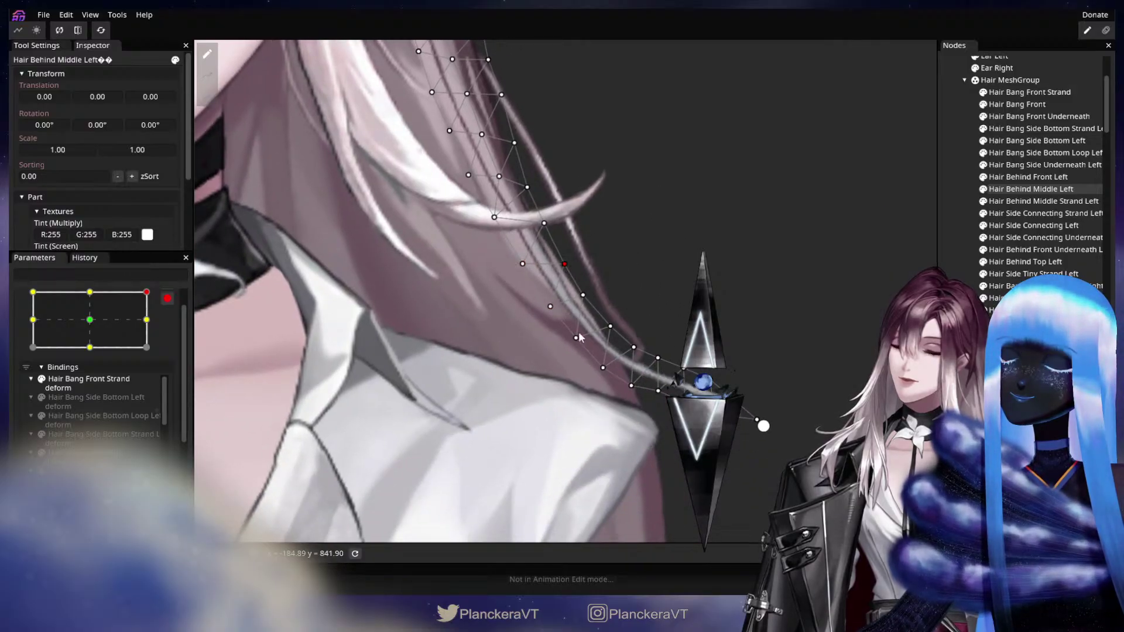
pyautogui.moveTo(574, 341); pyautogui.dragTo(654, 398)
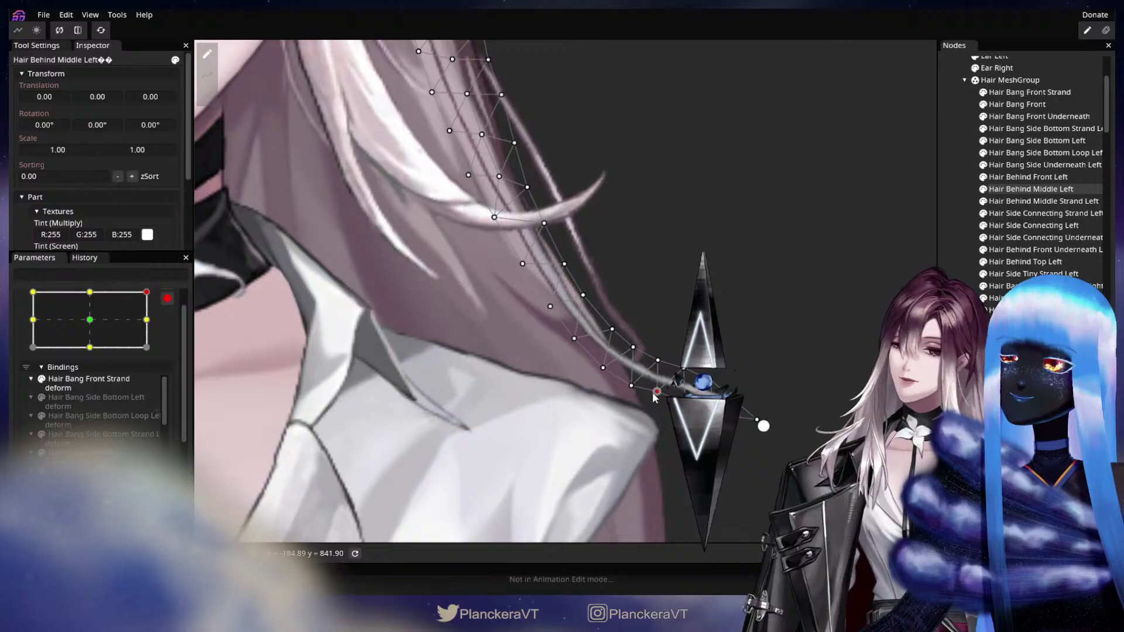
pyautogui.moveTo(562, 305); pyautogui.dragTo(611, 386)
# Step: Adjust the middle and inner vertices in the upper part of Hair Behind Middle Left below the ear
pyautogui.scroll(-2, 630, 367)
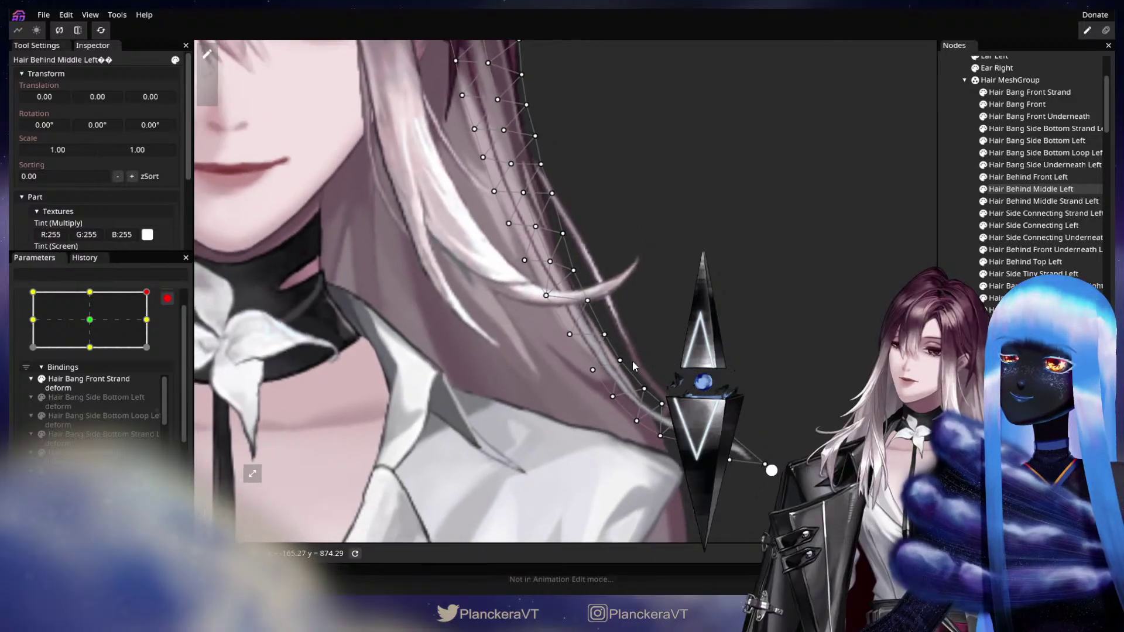
pyautogui.scroll(3, 631, 368)
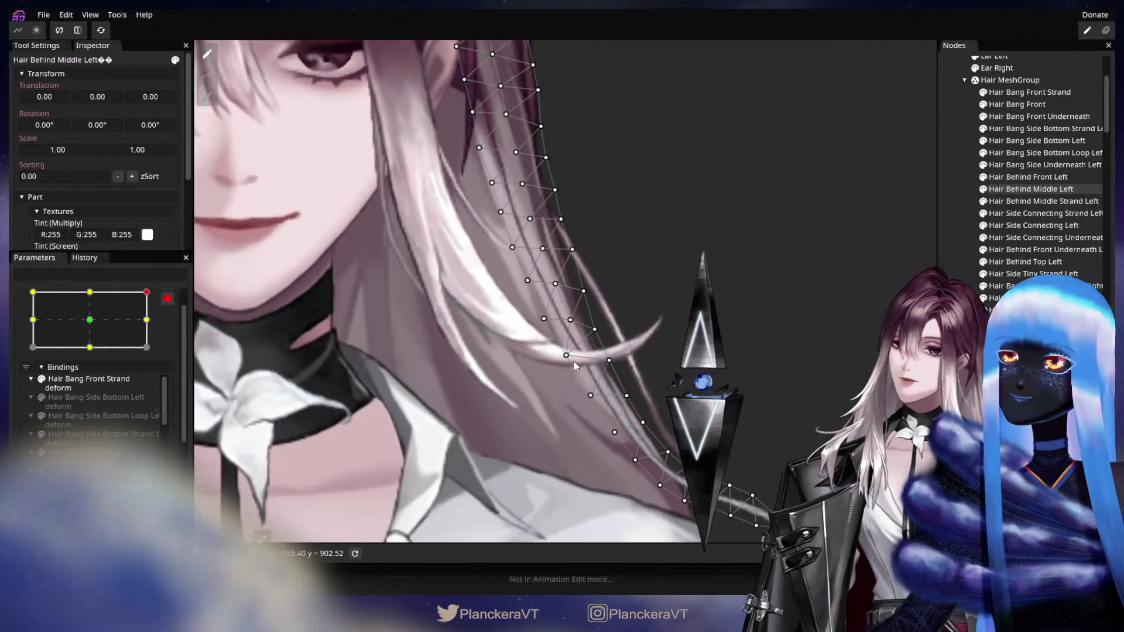
pyautogui.moveTo(535, 216); pyautogui.dragTo(566, 328)
pyautogui.scroll(1, 565, 328)
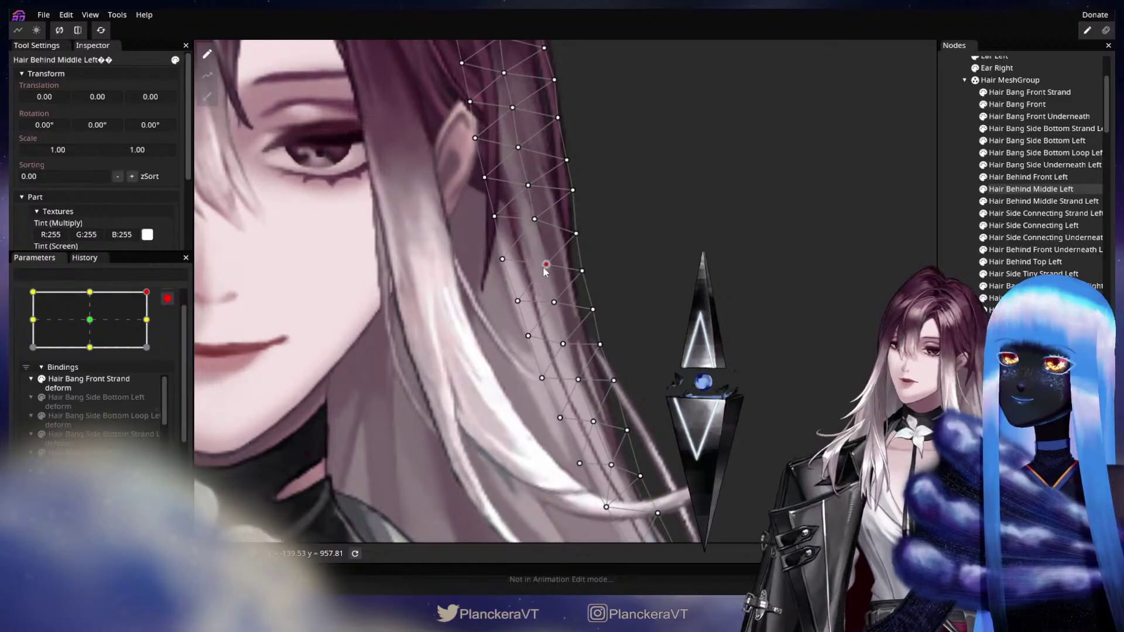
pyautogui.click(545, 266)
pyautogui.click(517, 300)
pyautogui.moveTo(612, 527); pyautogui.dragTo(564, 374)
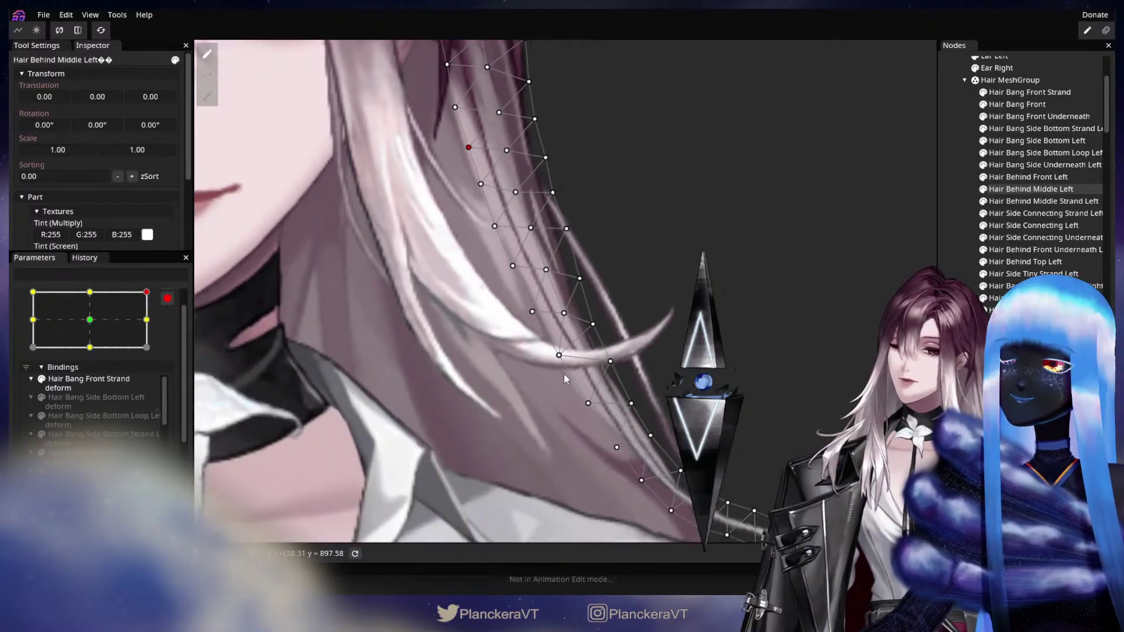
# Step: Fine-tune the vertices of Hair Behind Middle Left around its lower end and the bend above the shoulder
pyautogui.moveTo(791, 435); pyautogui.dragTo(714, 257)
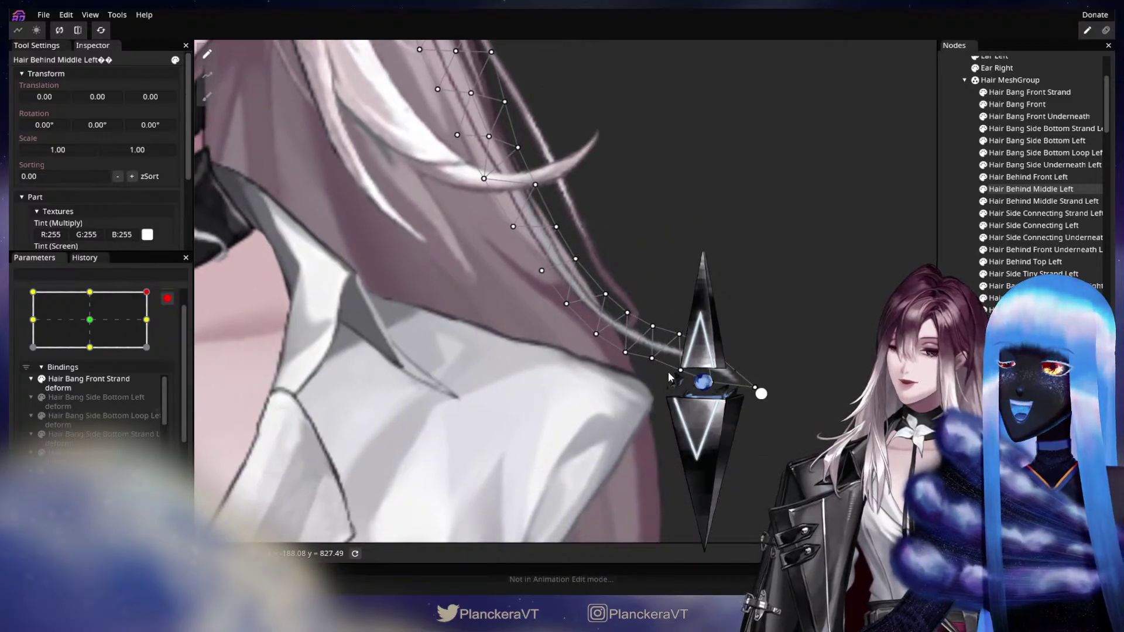
pyautogui.click(651, 357)
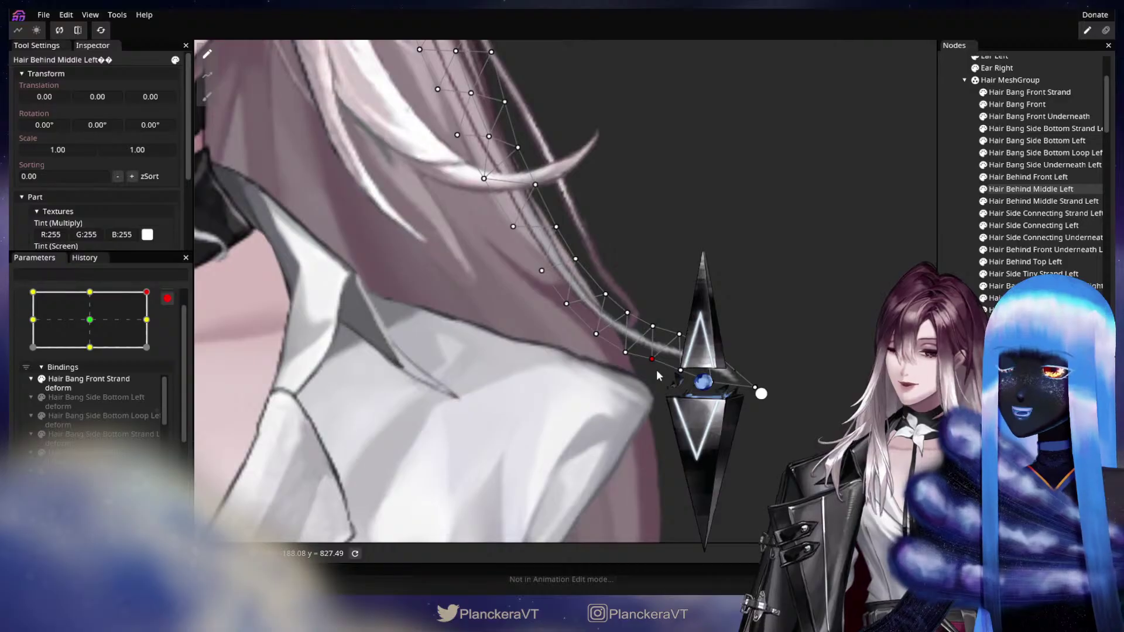
pyautogui.click(679, 370)
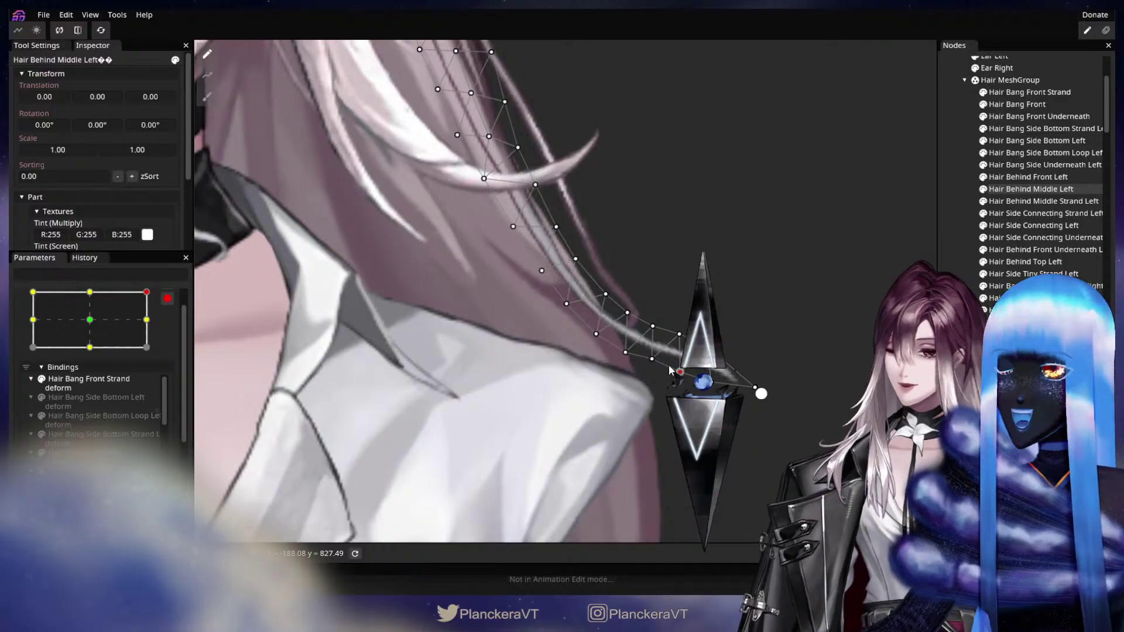
pyautogui.moveTo(601, 306); pyautogui.dragTo(627, 361)
pyautogui.click(630, 349)
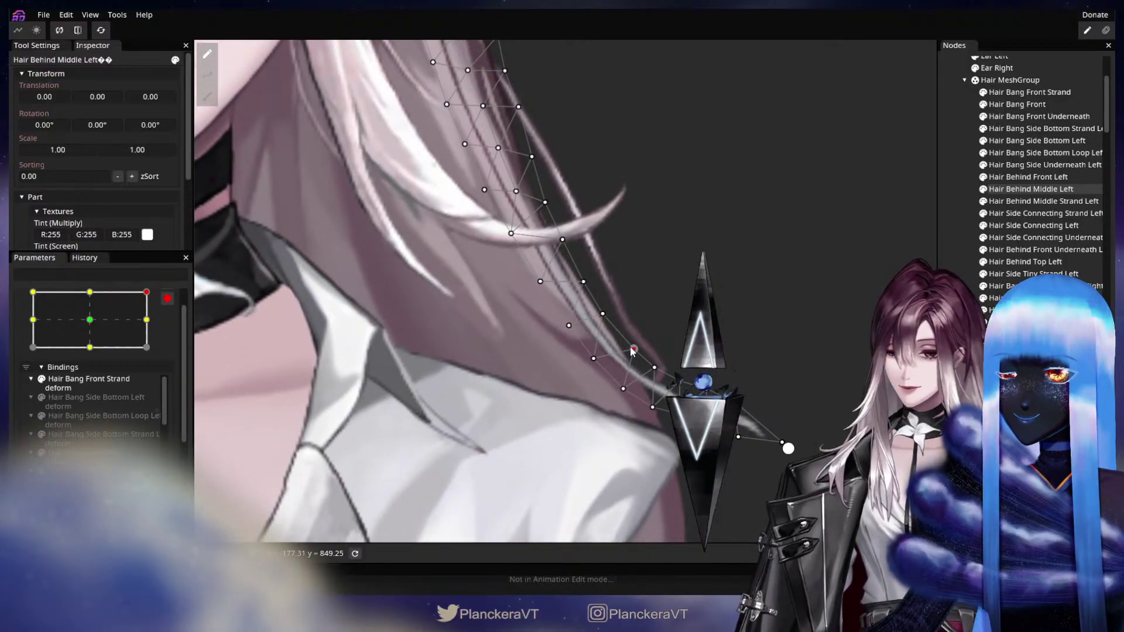
pyautogui.click(594, 358)
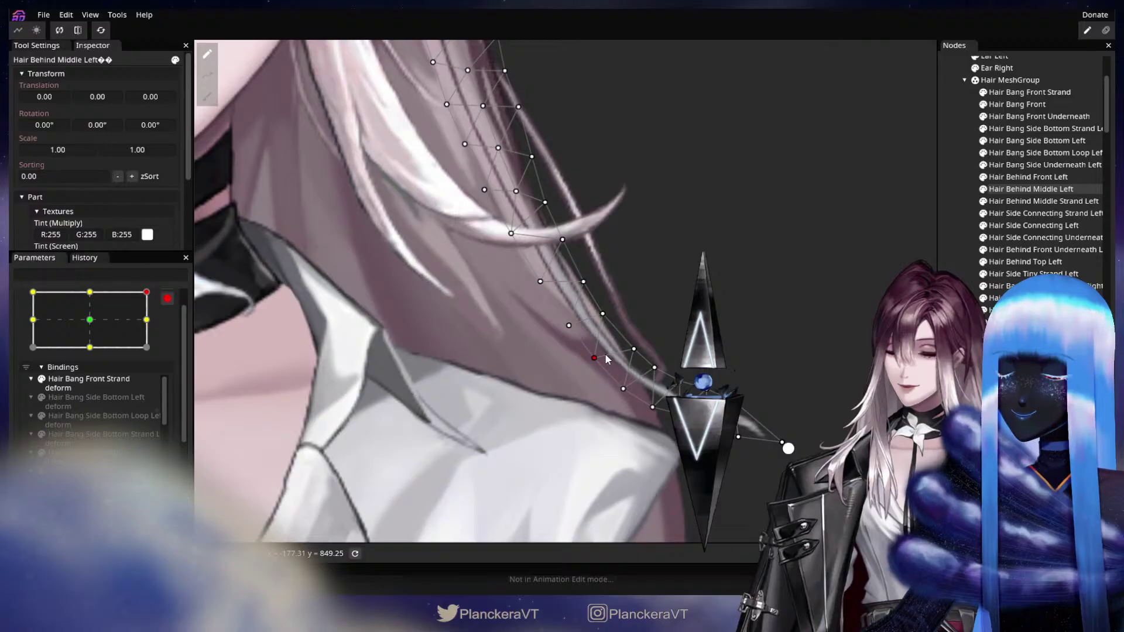
pyautogui.click(570, 326)
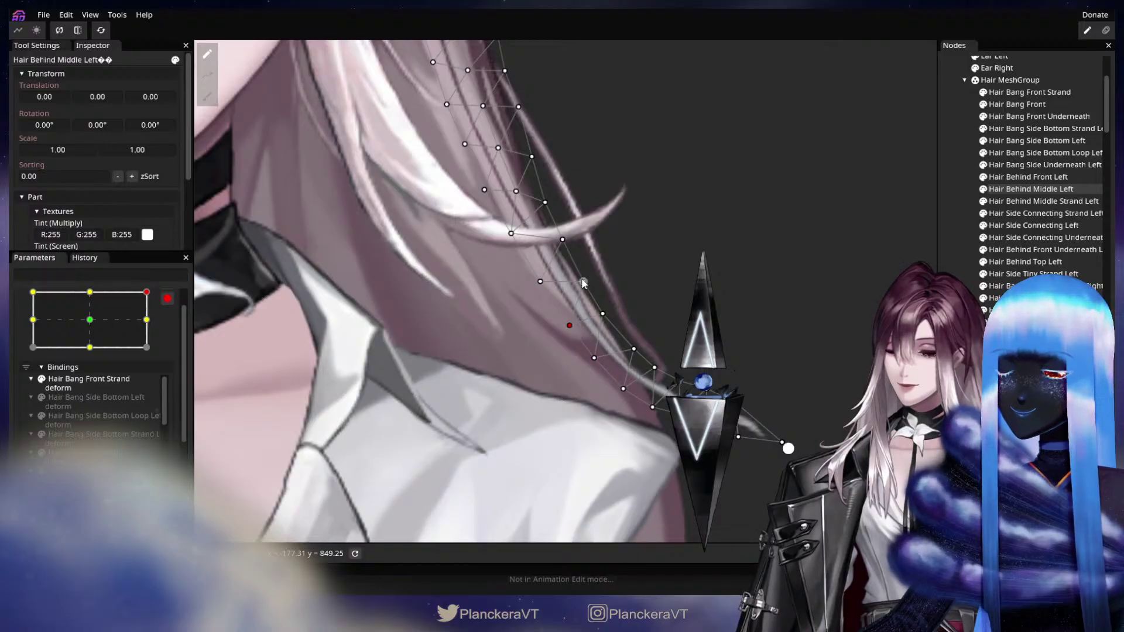
pyautogui.moveTo(585, 281); pyautogui.dragTo(622, 341)
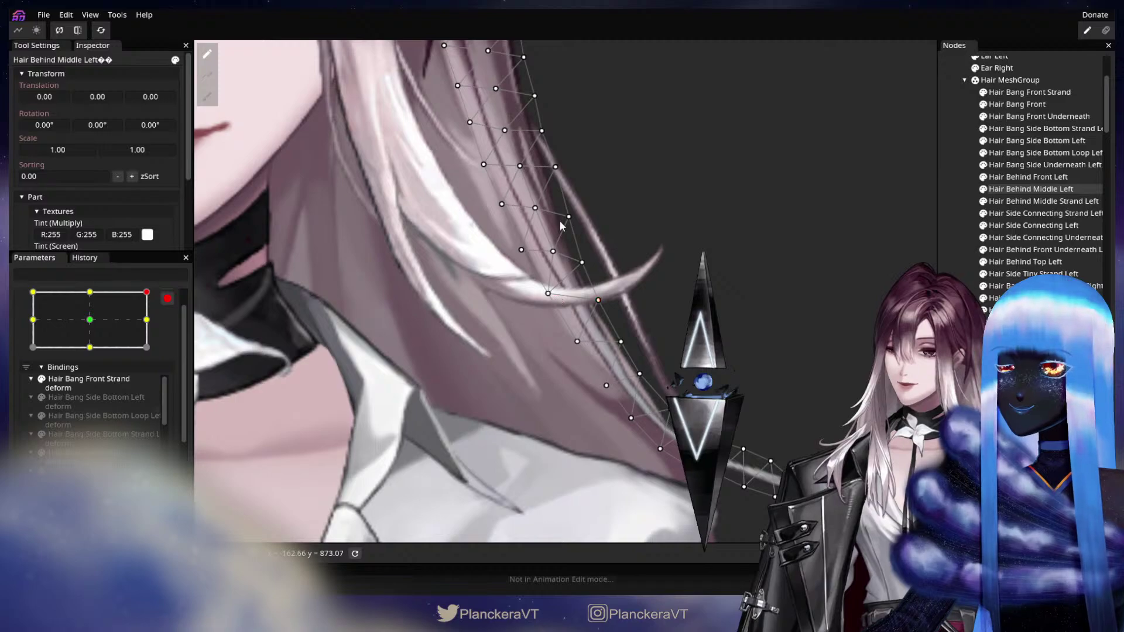
# Step: Check the Hair Behind Middle Left mesh from its lower end up to the crown, and deselect the part
pyautogui.moveTo(526, 190); pyautogui.dragTo(590, 337)
pyautogui.scroll(-1, 590, 337)
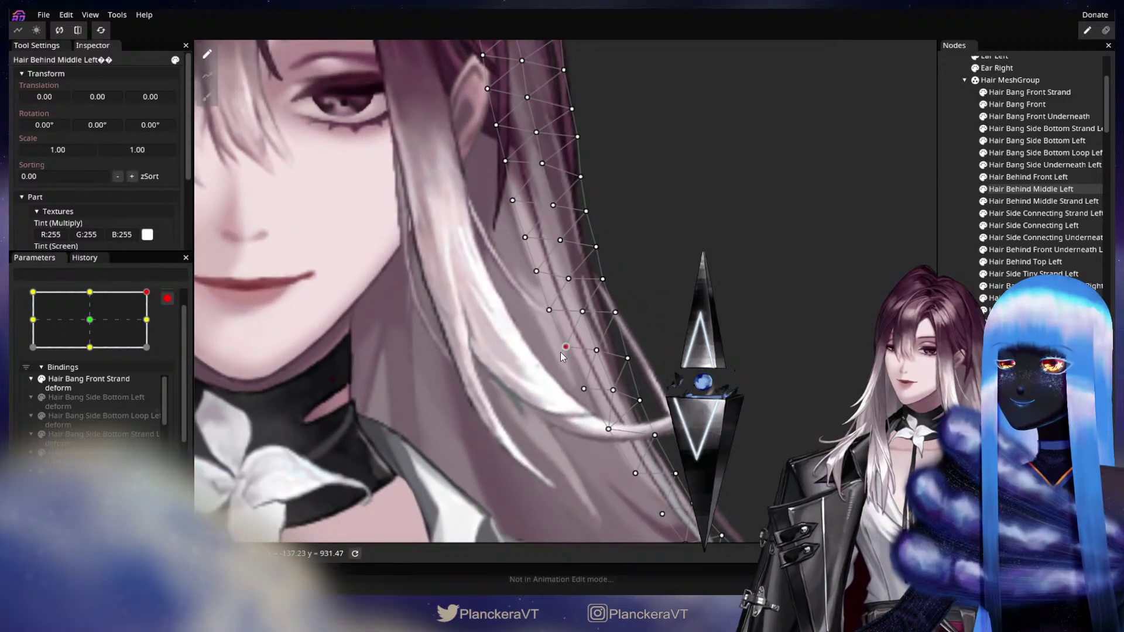
pyautogui.moveTo(594, 246); pyautogui.dragTo(649, 376)
pyautogui.scroll(-3, 655, 353)
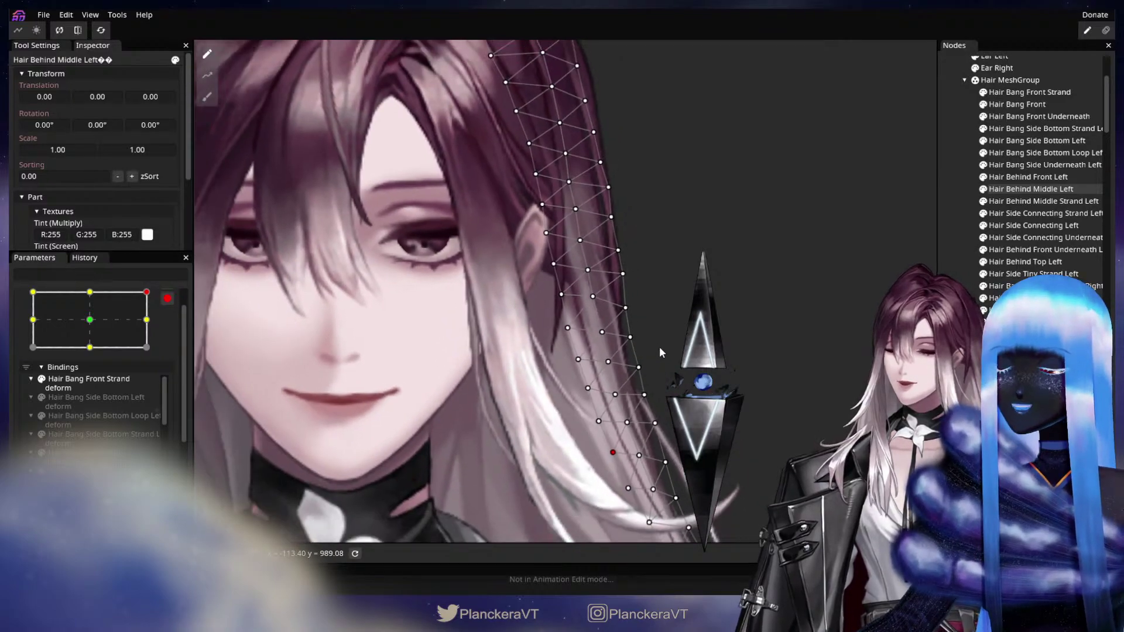
pyautogui.scroll(-3, 659, 346)
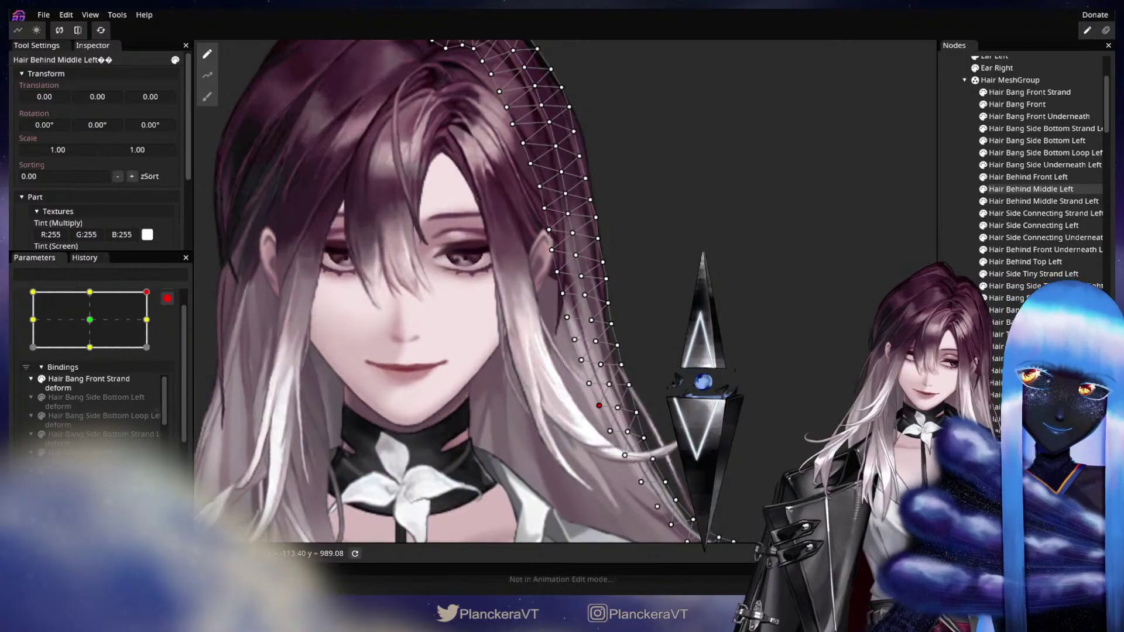
pyautogui.moveTo(705, 331); pyautogui.dragTo(751, 304)
pyautogui.click(784, 307)
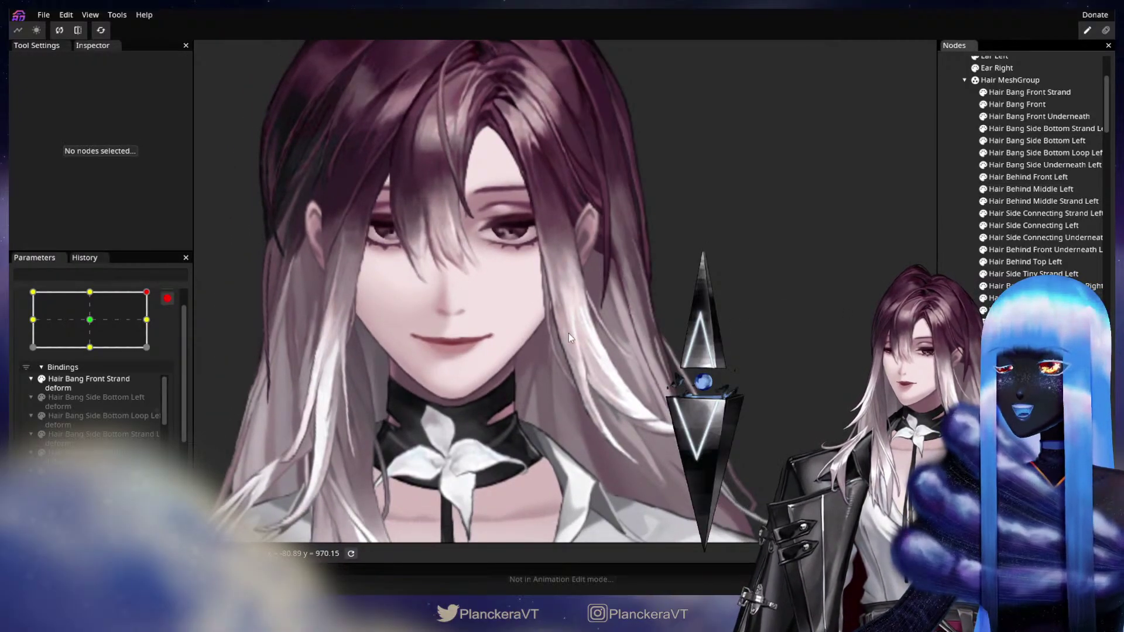
# Step: Compare the hair pose at the top-right and middle-right Hair Tip Physics keypoints, and inspect the strands over the opposite shoulder at the top-right one
pyautogui.click(91, 292)
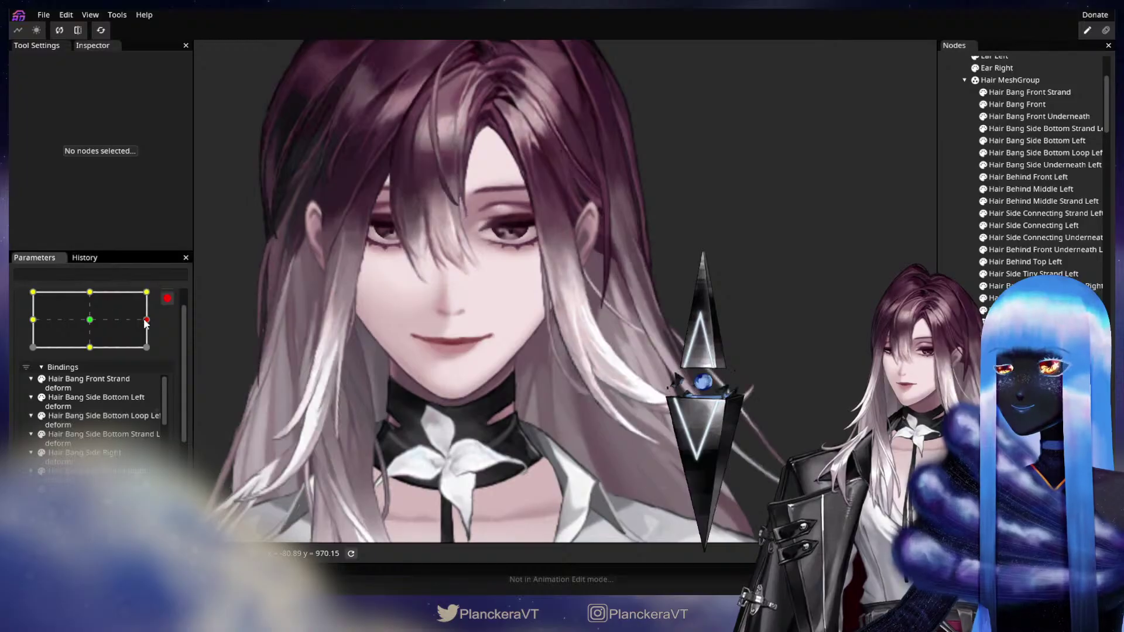
pyautogui.click(146, 293)
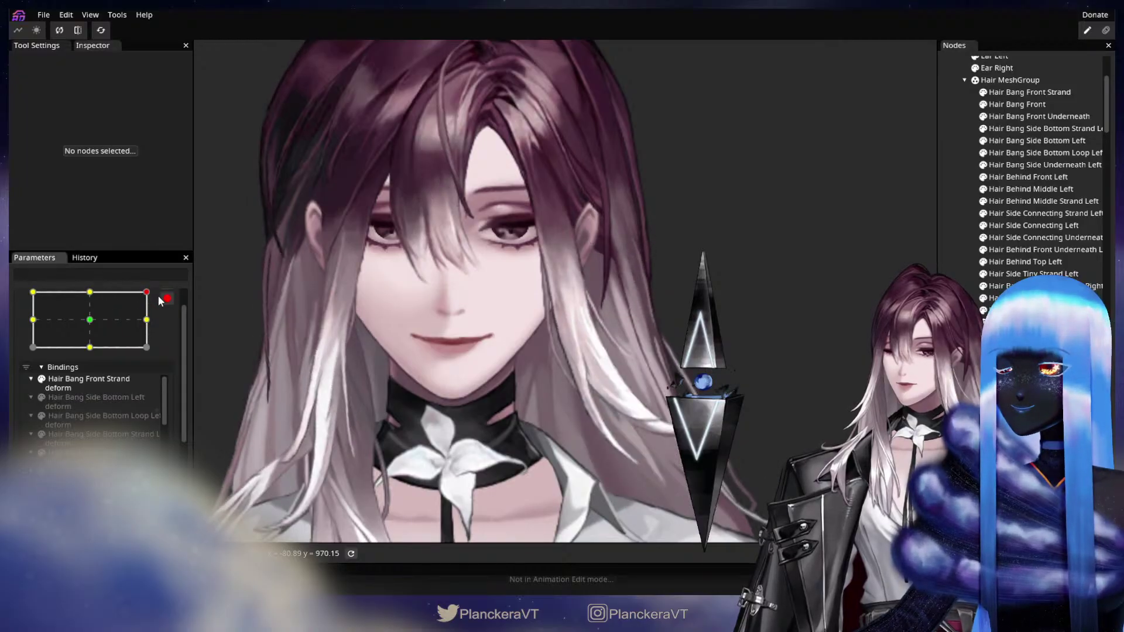
pyautogui.click(157, 322)
pyautogui.click(158, 300)
pyautogui.click(158, 321)
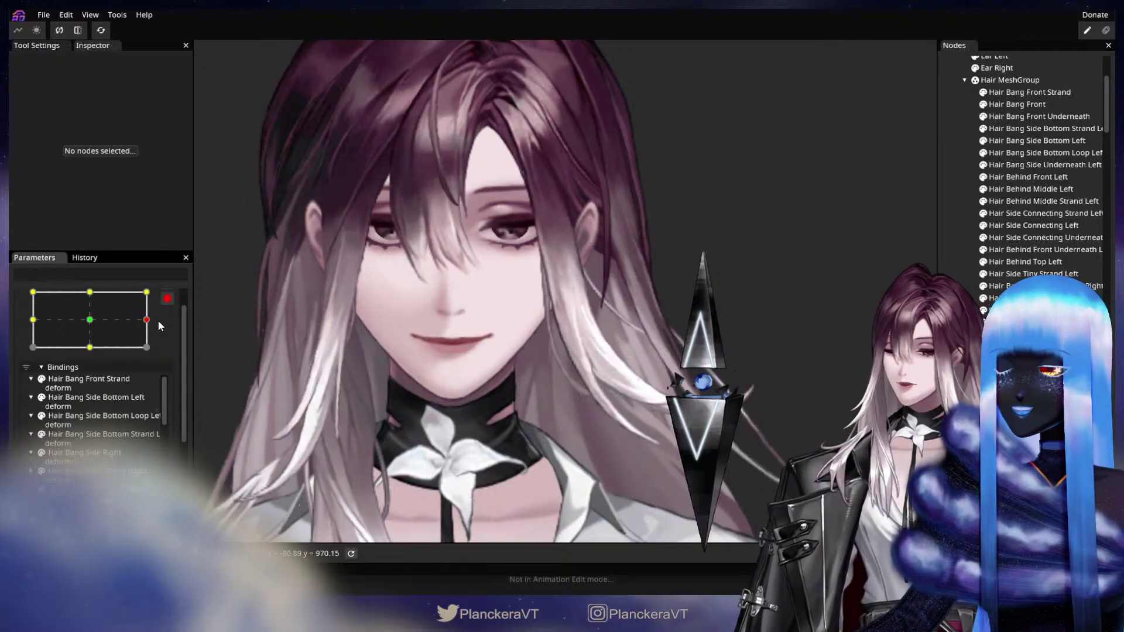
pyautogui.click(157, 298)
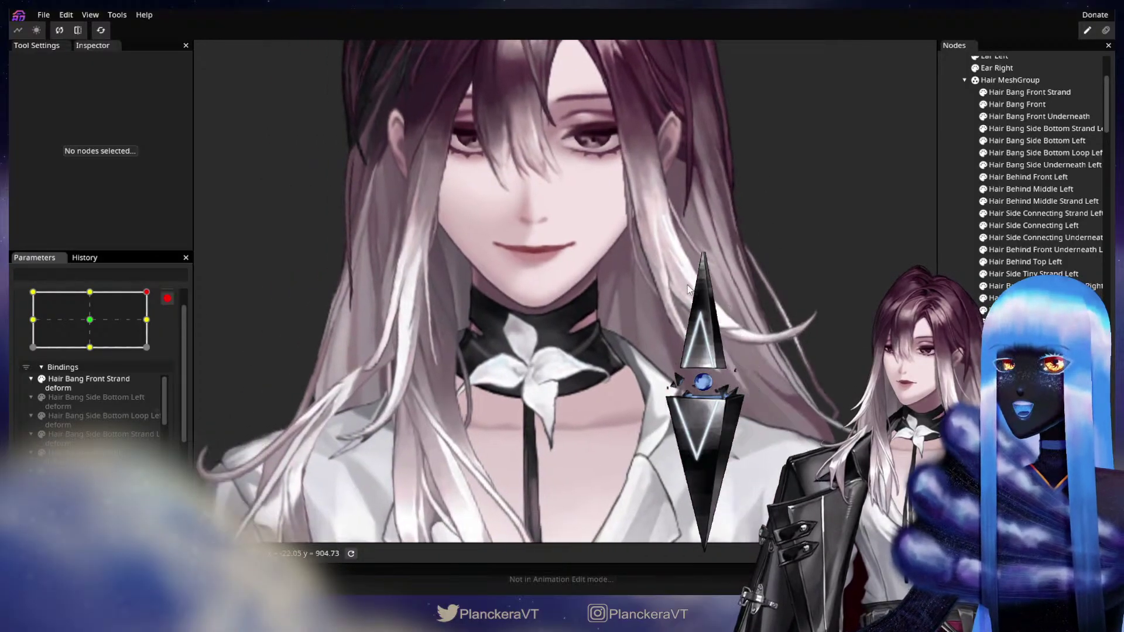
pyautogui.moveTo(688, 285); pyautogui.dragTo(873, 340)
pyautogui.scroll(3, 652, 305)
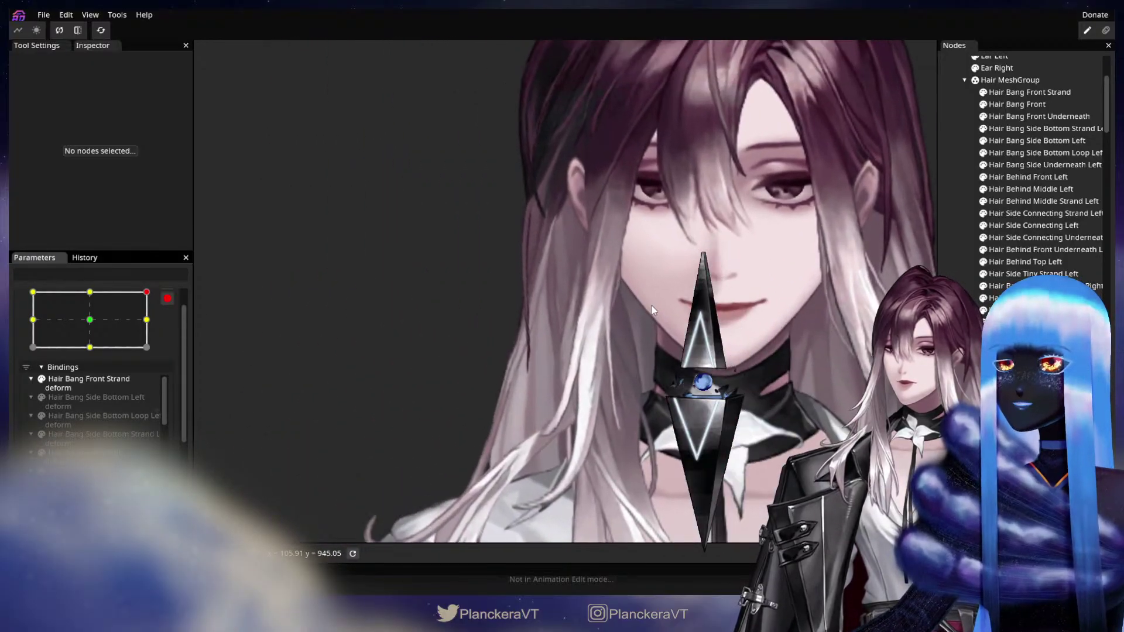
pyautogui.moveTo(644, 314); pyautogui.dragTo(633, 210)
pyautogui.scroll(1, 601, 297)
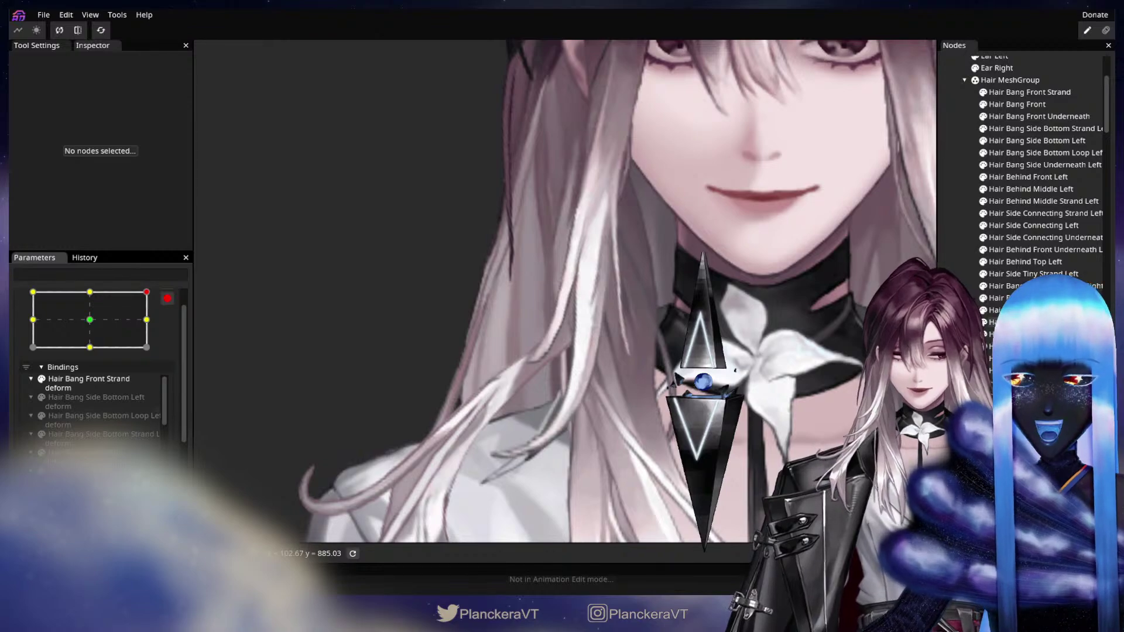
# Step: Select Hair Bang Side Strand Right and nudge the face-side edge vertices just above its lower bend at the top-right keypoint
pyautogui.click(1033, 298)
pyautogui.scroll(1, 681, 322)
pyautogui.scroll(2, 681, 322)
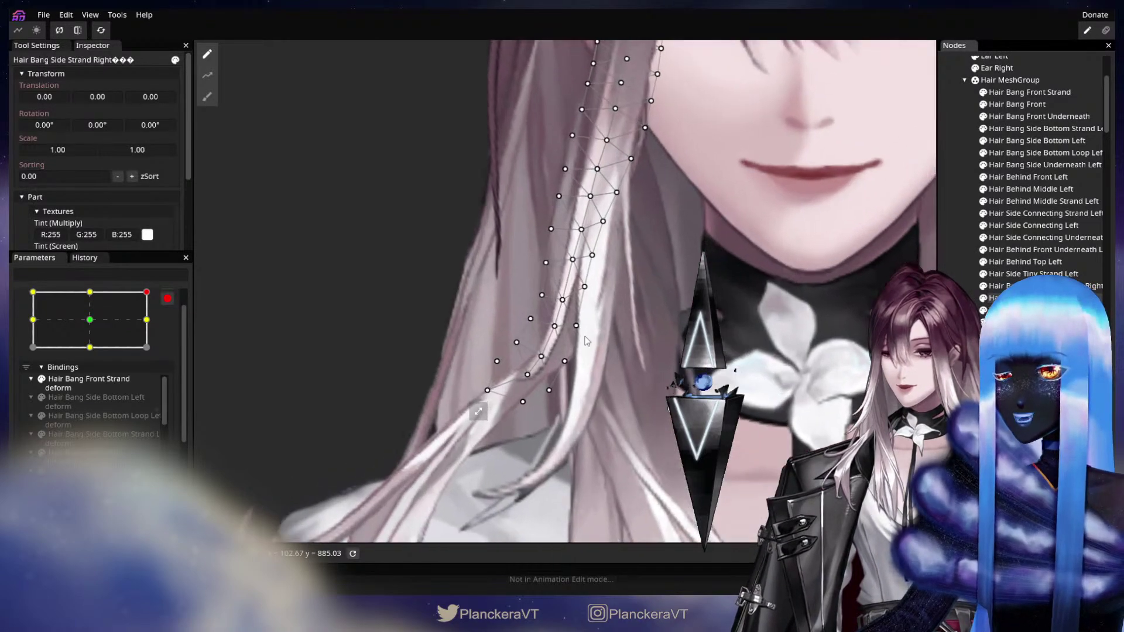
pyautogui.moveTo(585, 350); pyautogui.dragTo(591, 343)
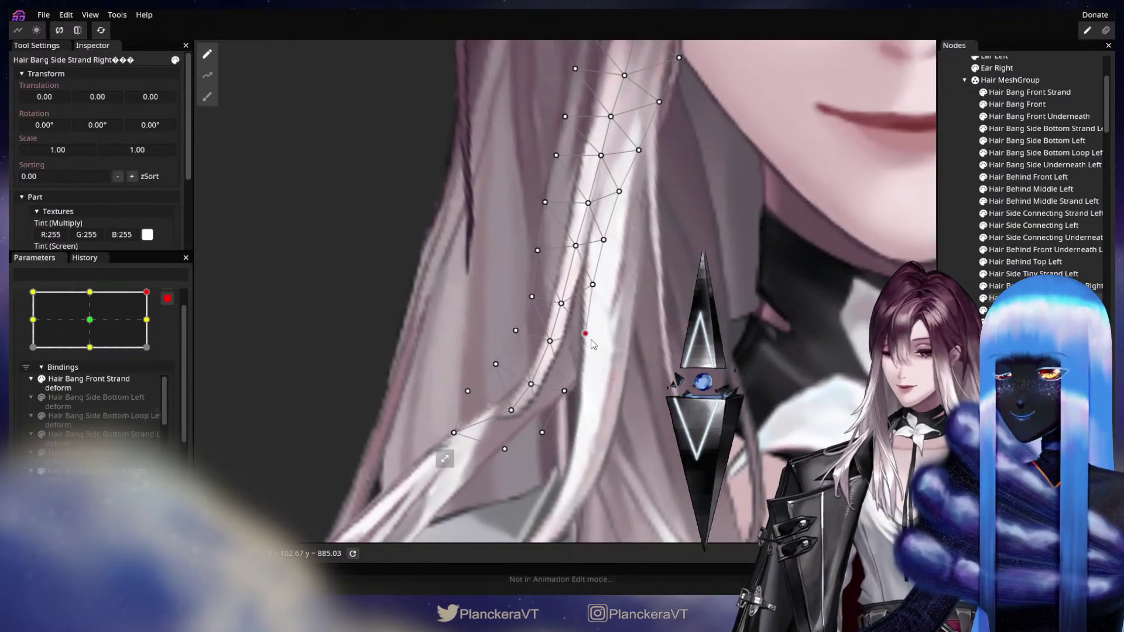
pyautogui.moveTo(595, 286); pyautogui.dragTo(598, 285)
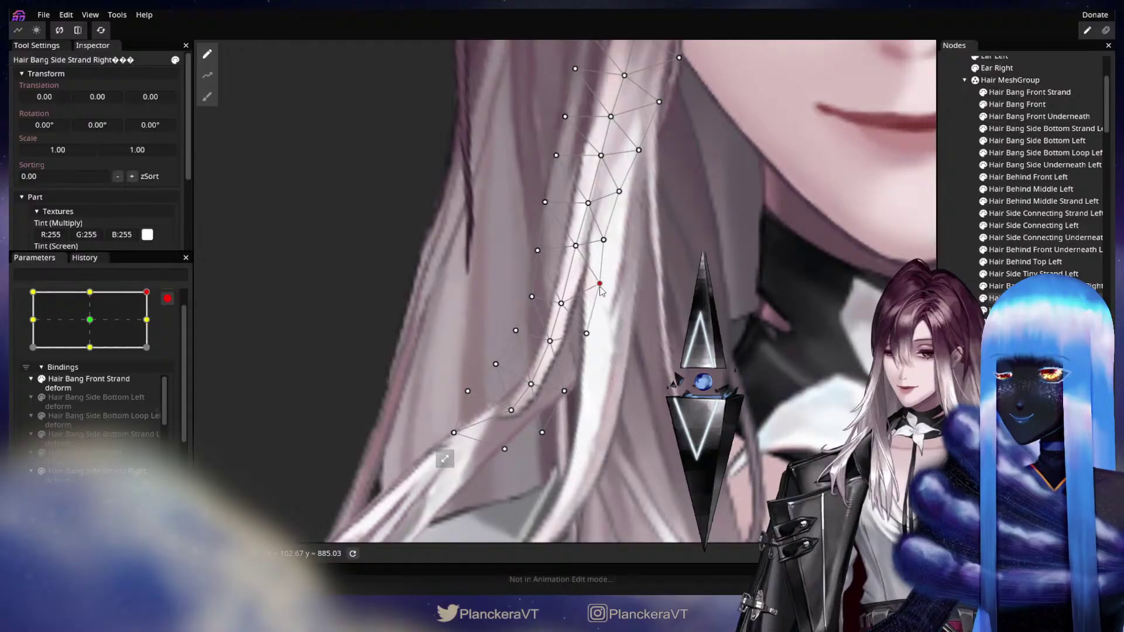
pyautogui.moveTo(604, 240); pyautogui.dragTo(631, 346)
pyautogui.hotkey('ctrl', 'z')
pyautogui.hotkey('ctrl', 'shift', 'z')
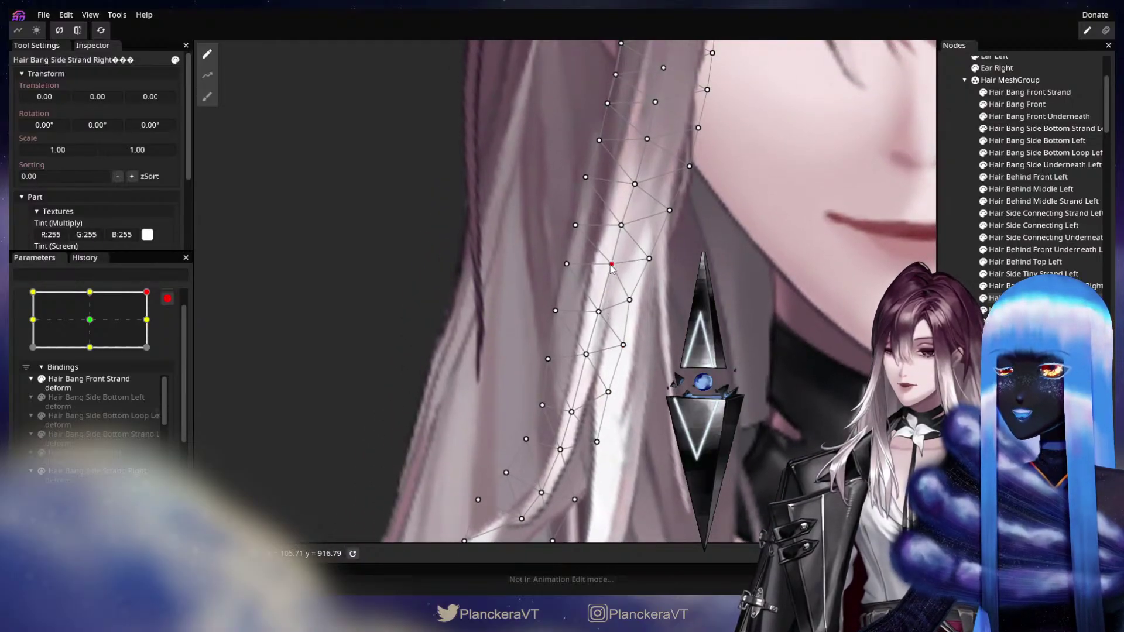
# Step: Fine-tune the middle and outer vertices of Hair Bang Side Strand Right and move its inner edge vertices slightly toward the face
pyautogui.click(599, 311)
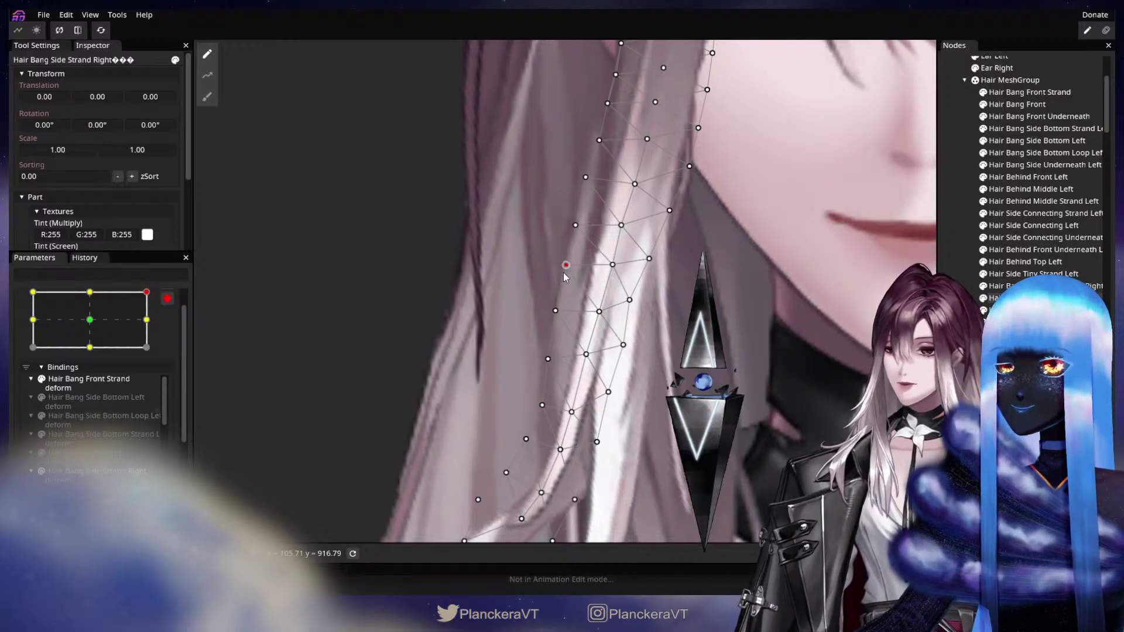
pyautogui.moveTo(553, 314); pyautogui.dragTo(550, 317)
pyautogui.moveTo(579, 360); pyautogui.dragTo(602, 273)
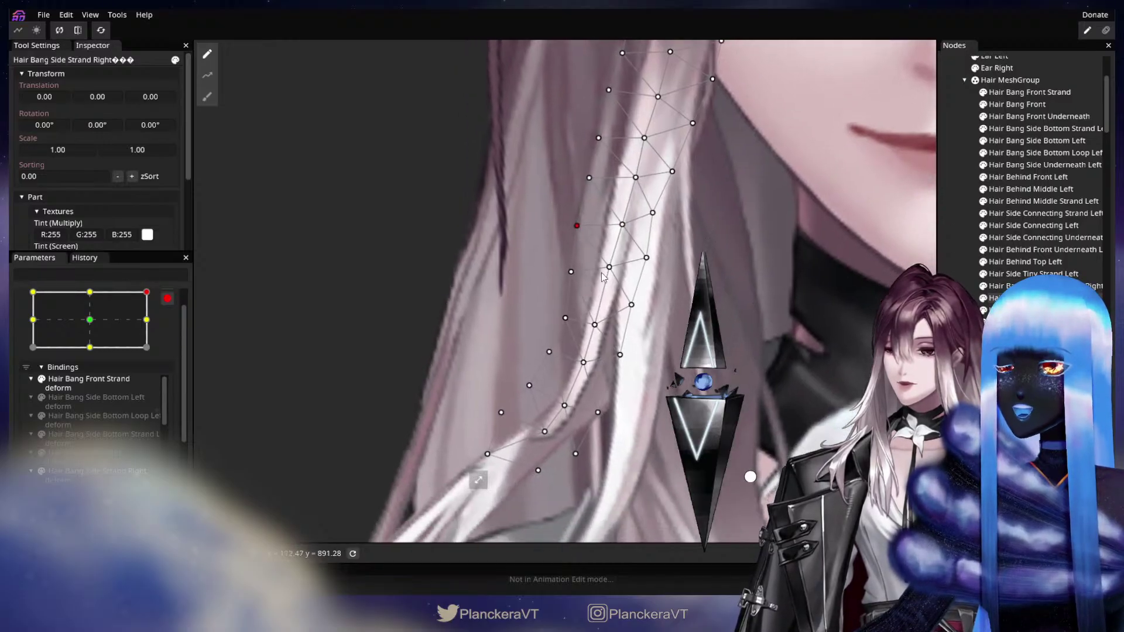
pyautogui.moveTo(619, 354); pyautogui.dragTo(622, 357)
pyautogui.moveTo(598, 412); pyautogui.dragTo(603, 406)
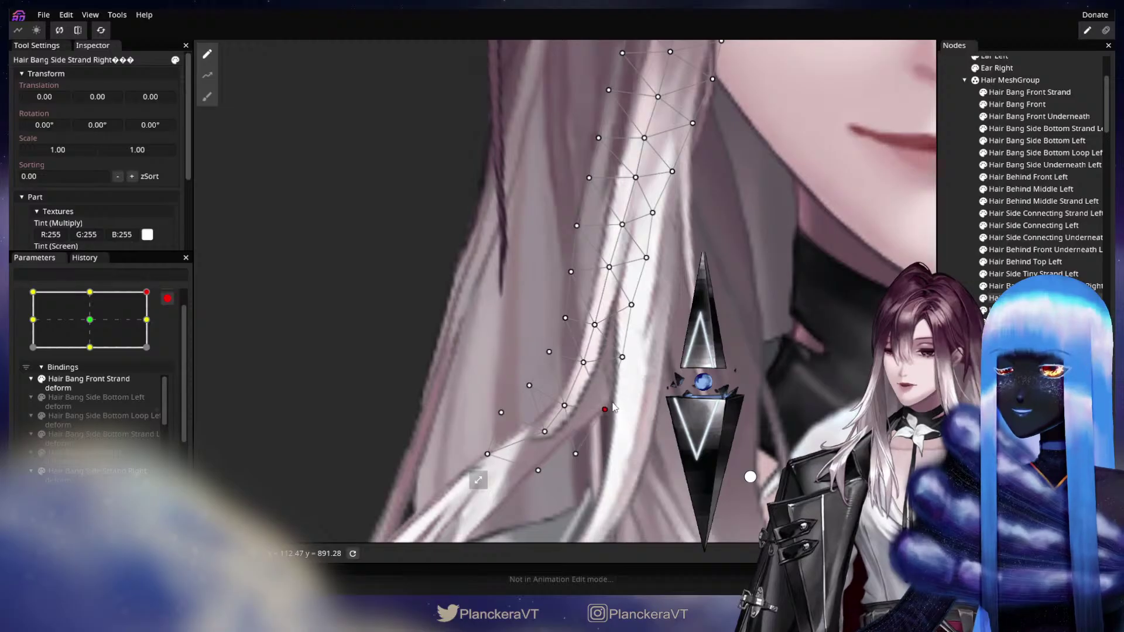
pyautogui.click(584, 363)
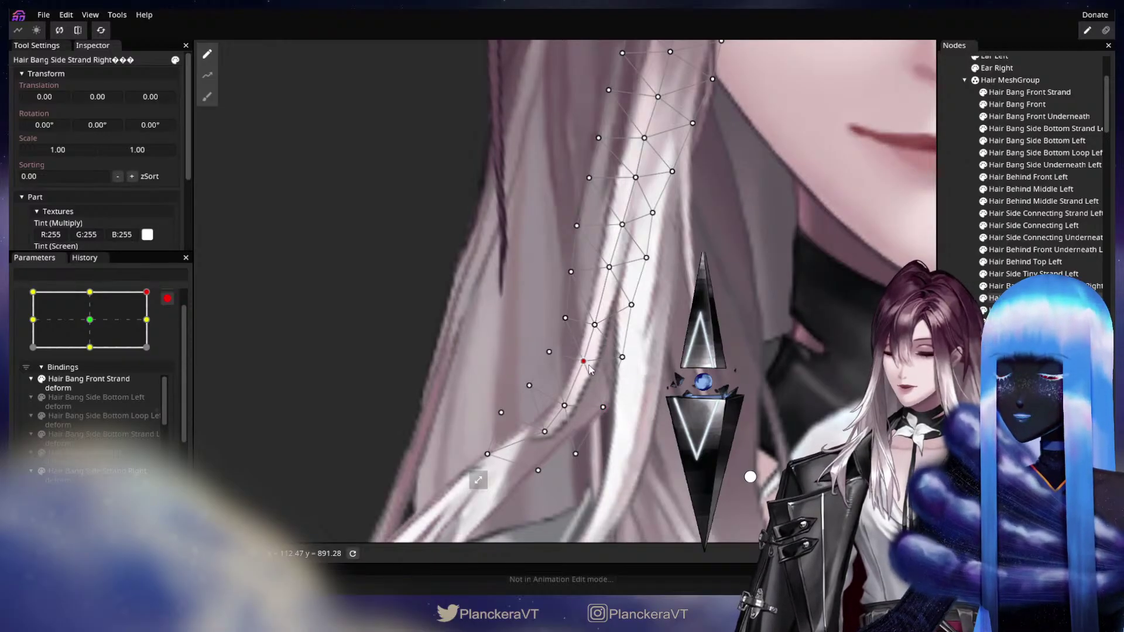
pyautogui.moveTo(601, 377); pyautogui.dragTo(638, 303)
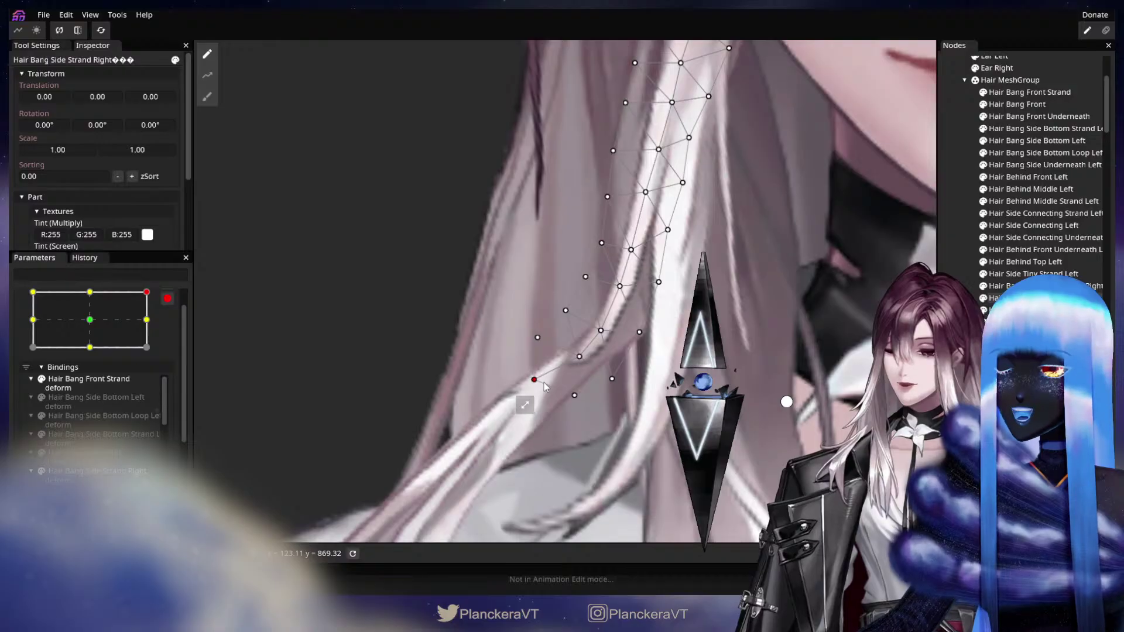
# Step: Smooth the lower bend of Hair Bang Side Strand Right by adjusting its centre-line and tip vertices, and deselect the strand
pyautogui.click(573, 394)
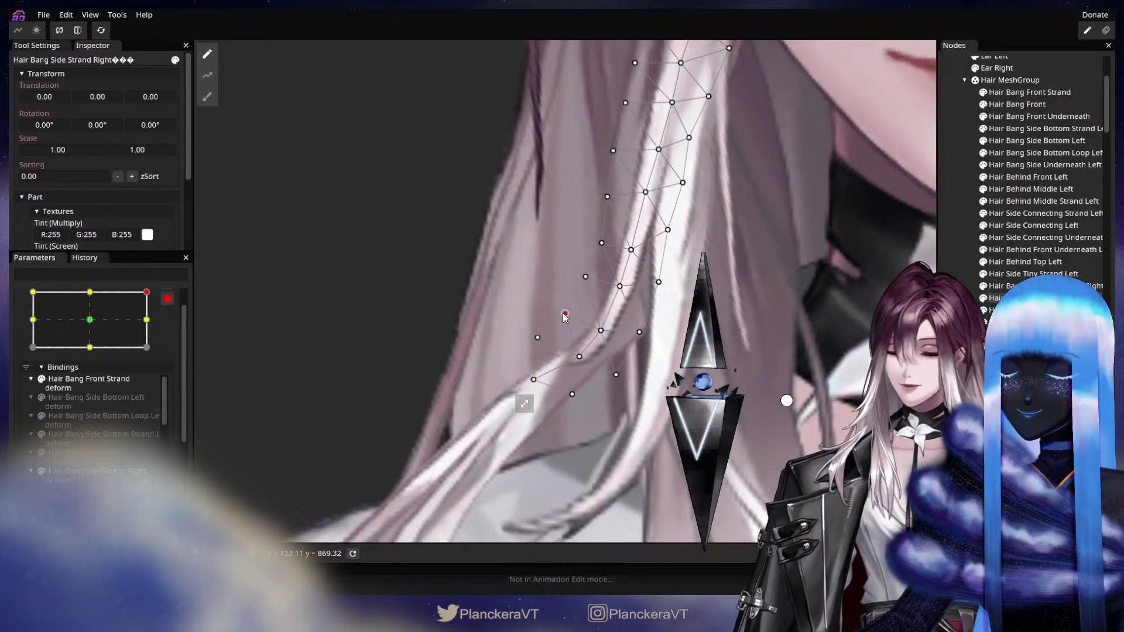
pyautogui.moveTo(562, 313); pyautogui.dragTo(565, 314)
pyautogui.click(620, 287)
pyautogui.moveTo(620, 287); pyautogui.dragTo(615, 287)
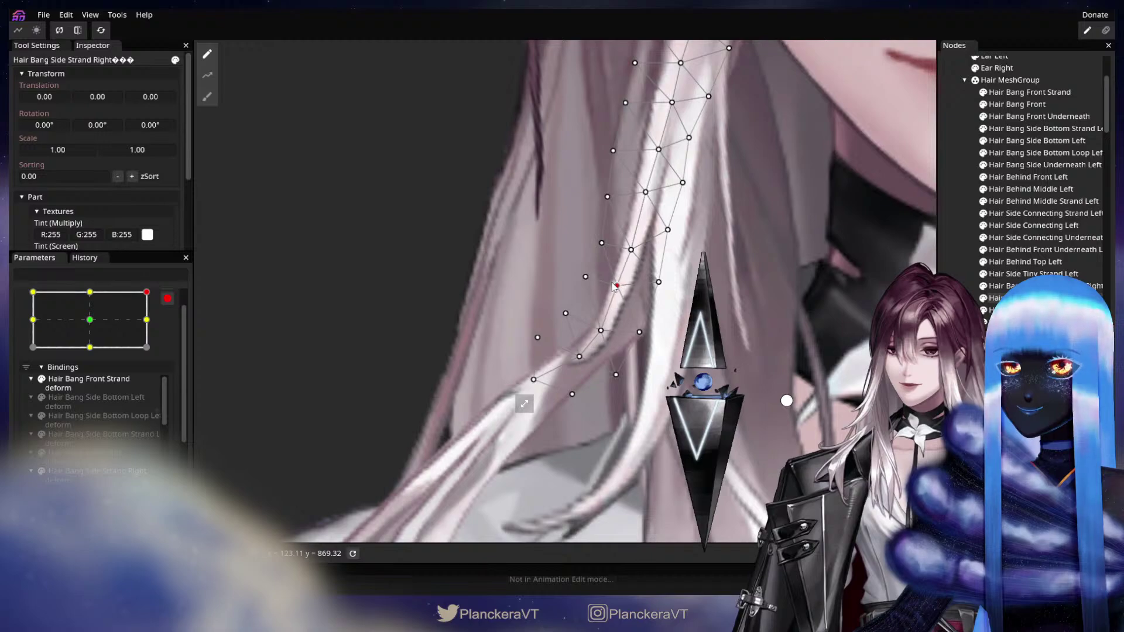
pyautogui.click(600, 332)
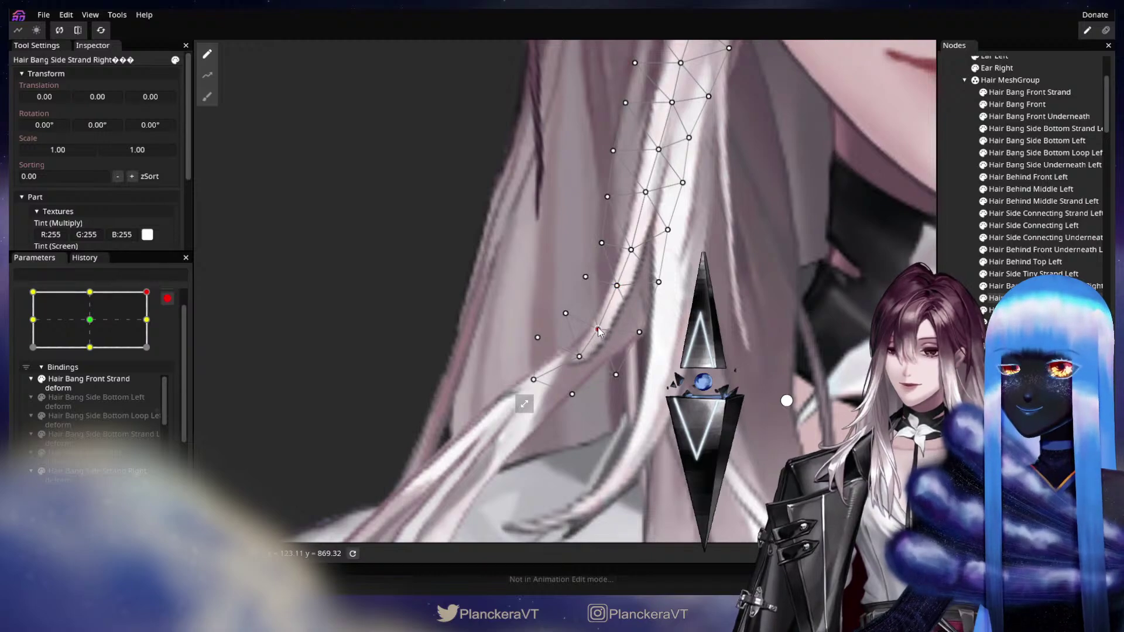
pyautogui.click(580, 357)
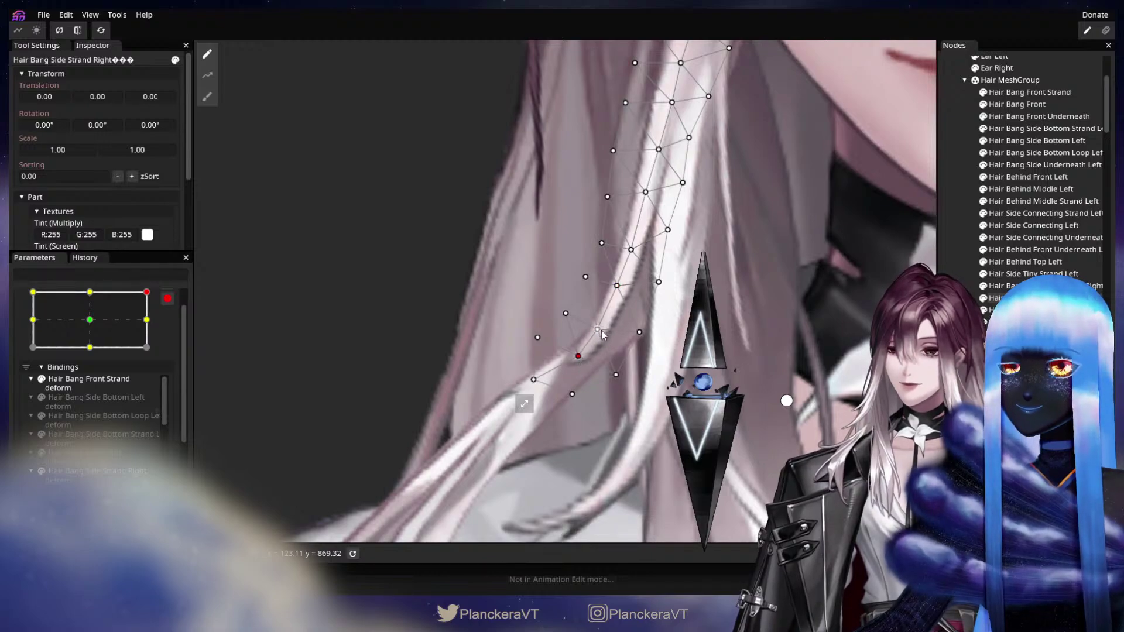
pyautogui.click(597, 330)
pyautogui.moveTo(597, 328); pyautogui.dragTo(573, 399)
pyautogui.moveTo(636, 355); pyautogui.dragTo(635, 353)
pyautogui.click(592, 357)
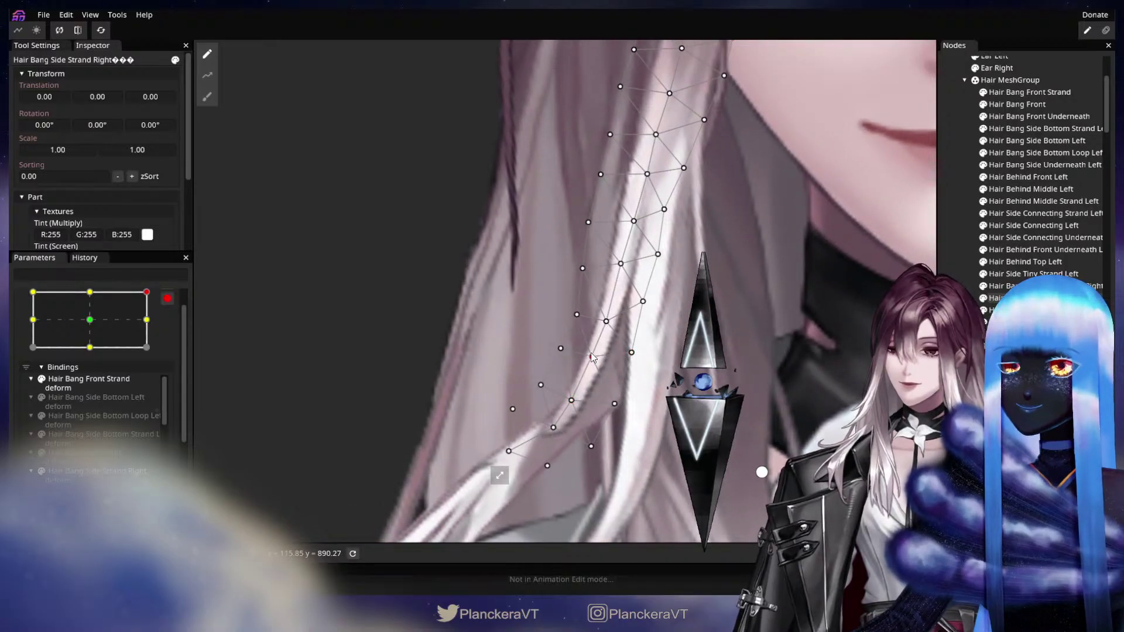
pyautogui.press('Escape')
# Step: At the middle-right keypoint, push the inner edge of Hair Thick Shoulder Clump Claw Left Right outward using the 29.00 Circle Brush
pyautogui.scroll(-5, 648, 378)
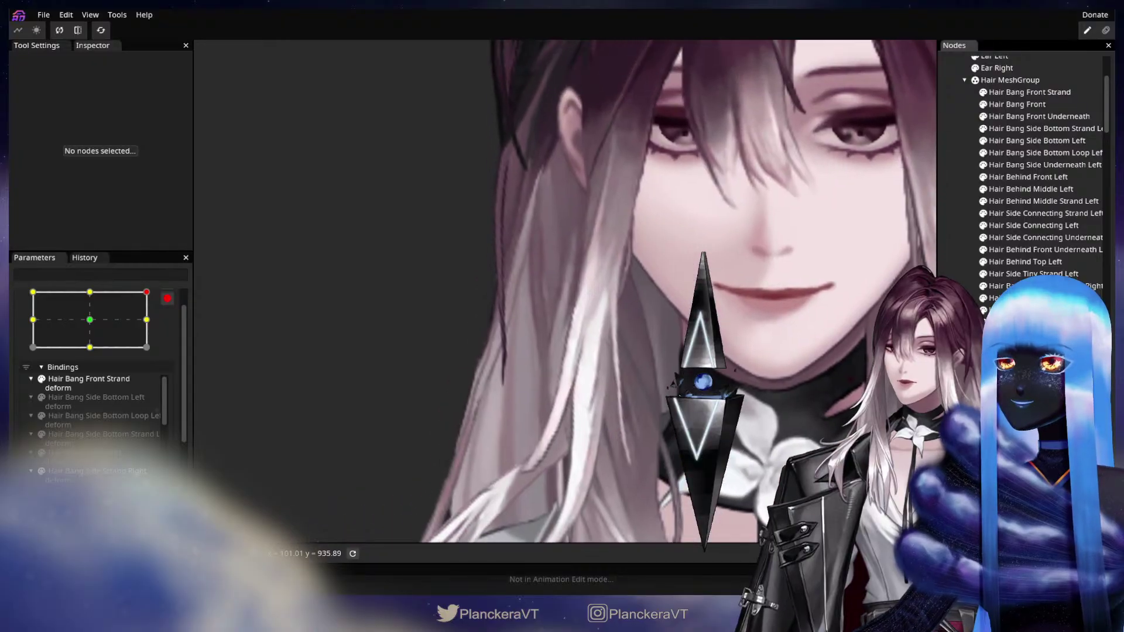
pyautogui.moveTo(588, 328); pyautogui.dragTo(627, 170)
pyautogui.moveTo(641, 280); pyautogui.dragTo(644, 189)
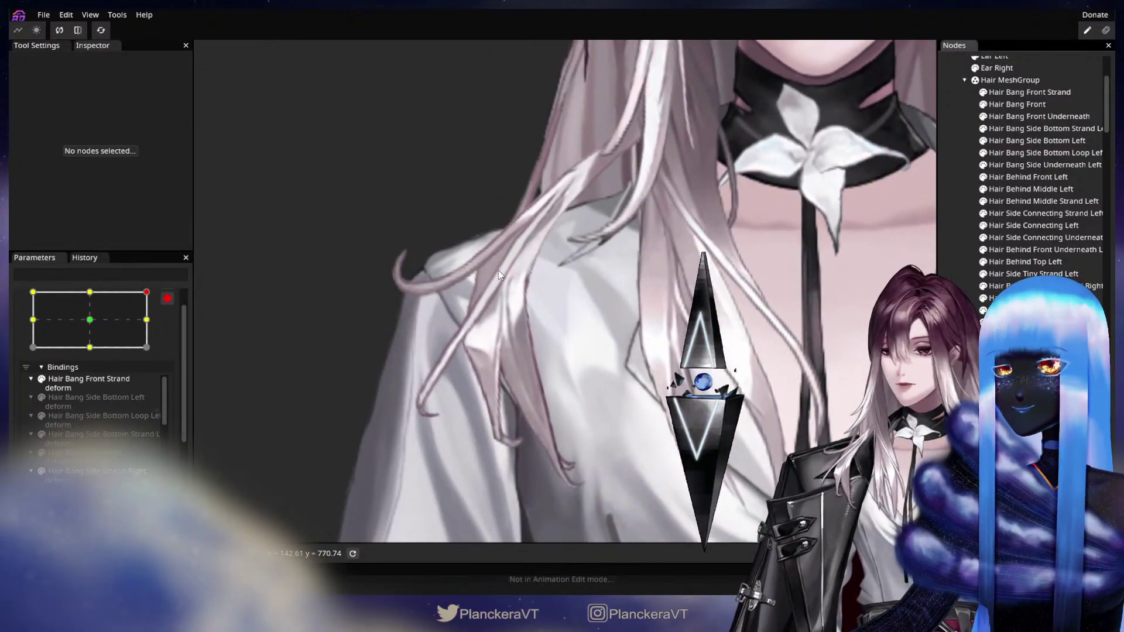
pyautogui.moveTo(537, 395); pyautogui.dragTo(395, 347)
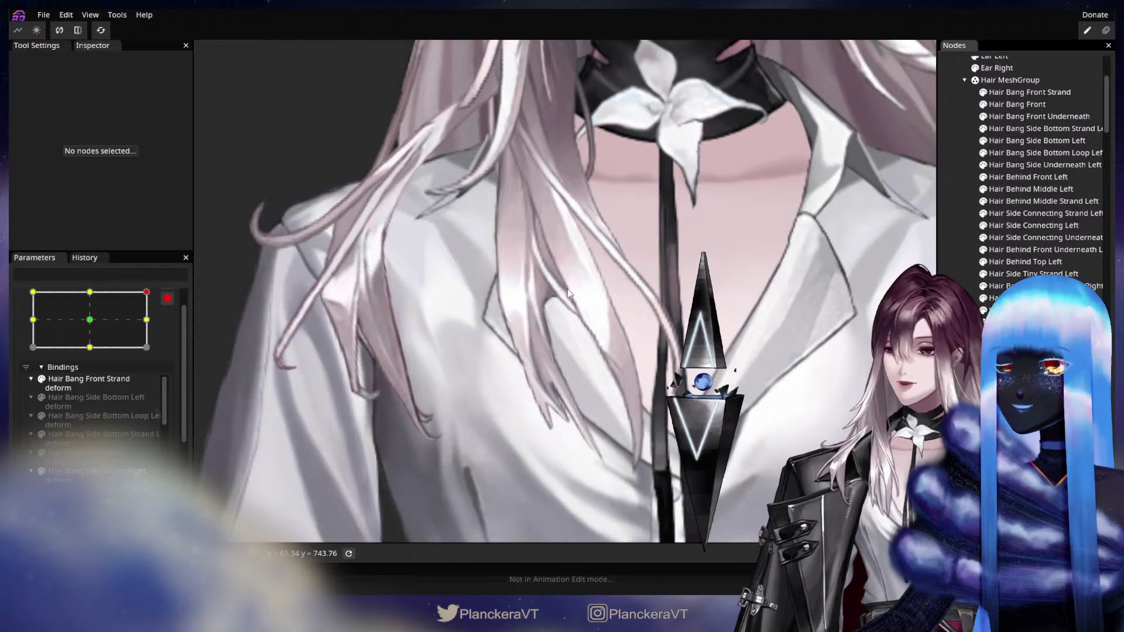
pyautogui.moveTo(148, 308)
pyautogui.mouseDown()
pyautogui.moveTo(153, 325)
pyautogui.moveTo(156, 297)
pyautogui.moveTo(102, 292)
pyautogui.moveTo(156, 297)
pyautogui.moveTo(161, 324)
pyautogui.moveTo(168, 300)
pyautogui.moveTo(83, 294)
pyautogui.moveTo(154, 325)
pyautogui.moveTo(150, 340)
pyautogui.moveTo(159, 297)
pyautogui.moveTo(156, 325)
pyautogui.mouseUp()
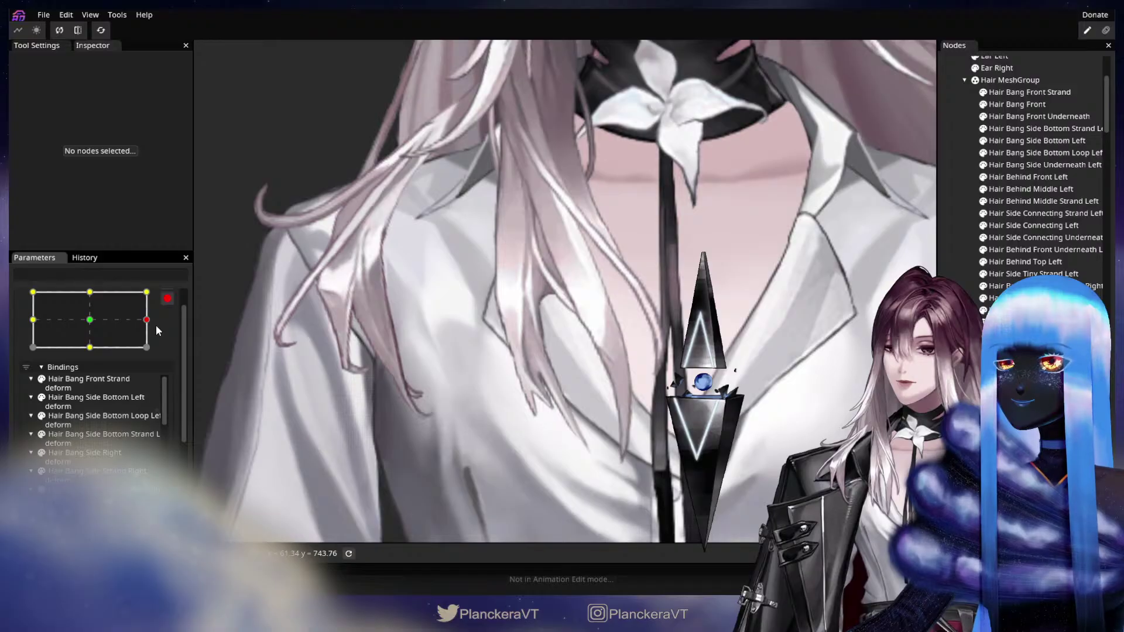
pyautogui.moveTo(714, 369); pyautogui.dragTo(688, 424)
pyautogui.scroll(2, 687, 424)
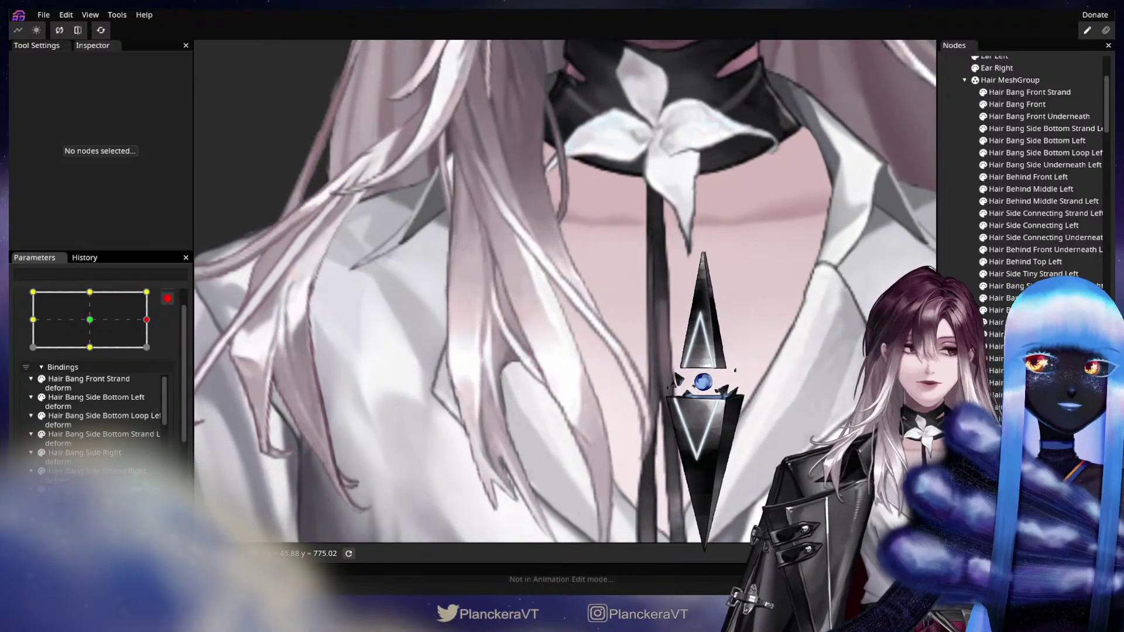
pyautogui.click(503, 328)
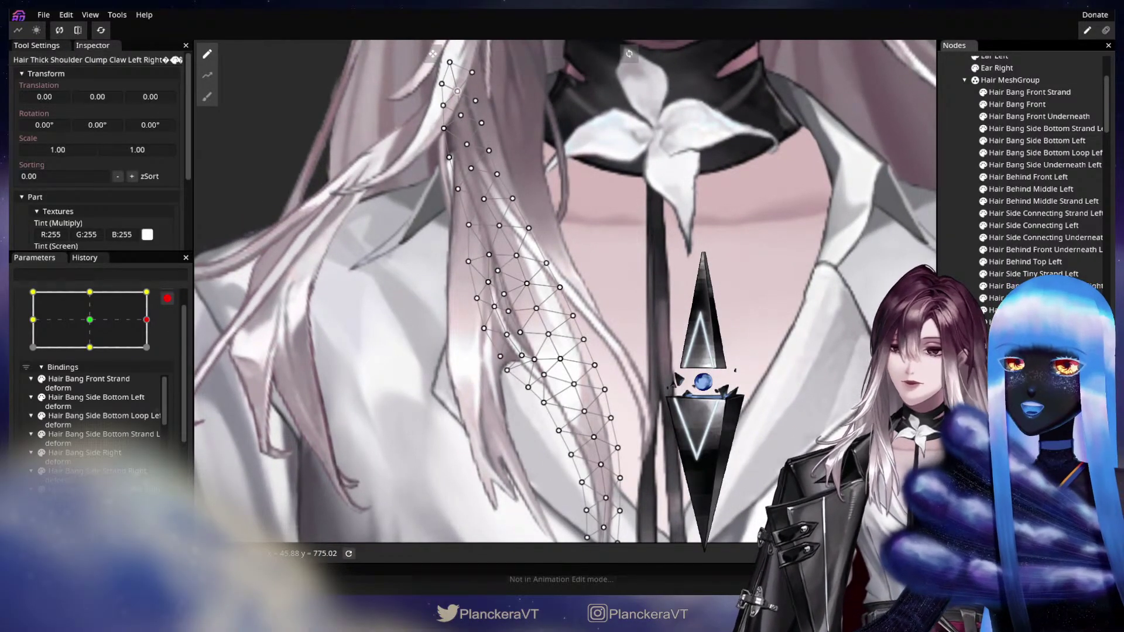
pyautogui.click(208, 96)
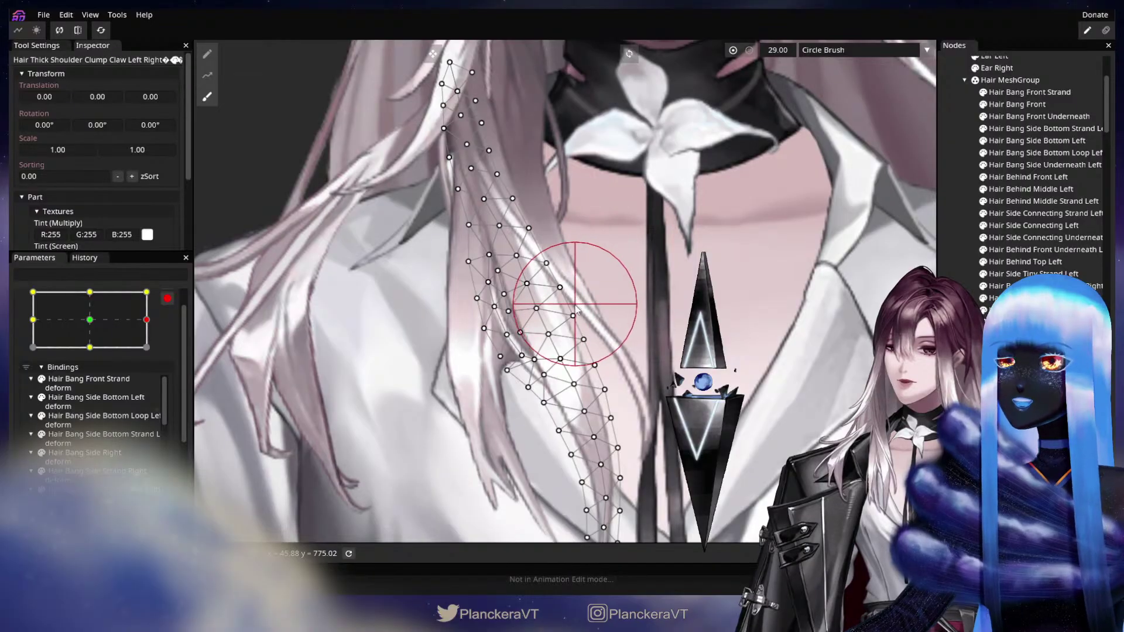
pyautogui.moveTo(577, 312)
pyautogui.mouseDown()
pyautogui.moveTo(571, 299)
pyautogui.moveTo(602, 333)
pyautogui.moveTo(616, 362)
pyautogui.moveTo(607, 360)
pyautogui.moveTo(616, 352)
pyautogui.mouseUp()
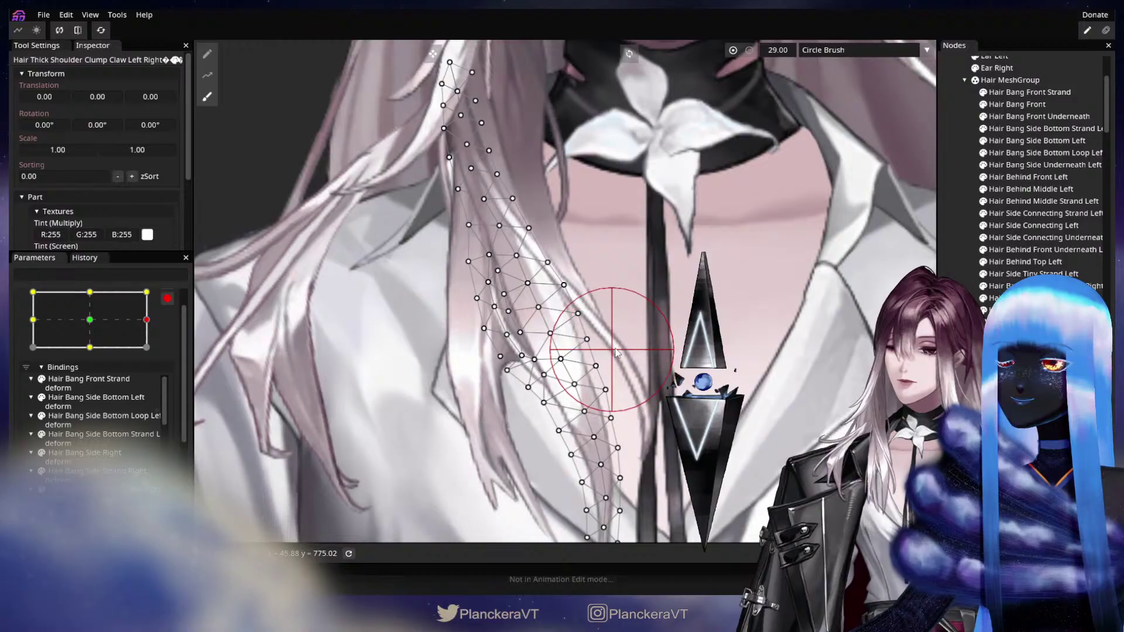
pyautogui.click(961, 334)
pyautogui.scroll(-3, 480, 368)
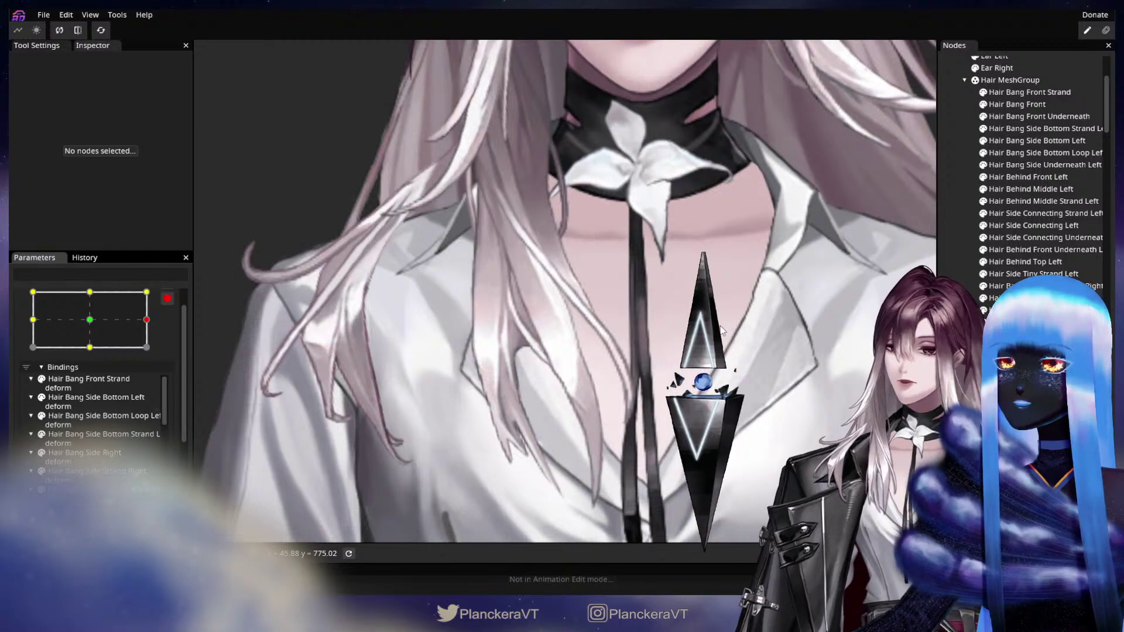
# Step: Review the undo history and compare the shoulder hair between the middle-right and top-right keypoints
pyautogui.click(82, 258)
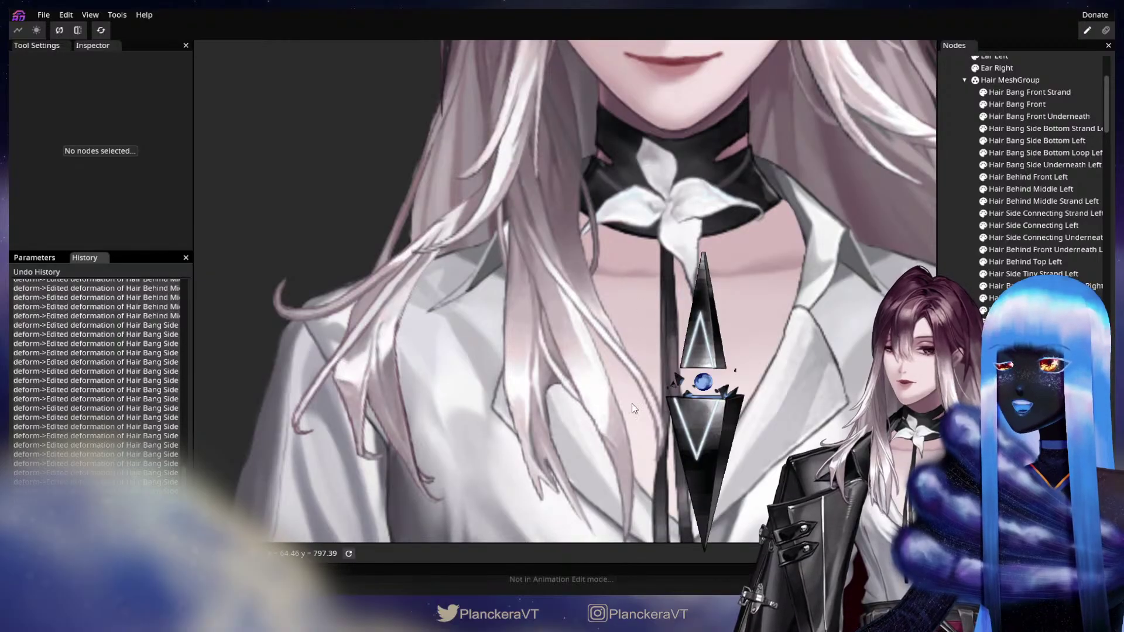
pyautogui.moveTo(652, 462); pyautogui.dragTo(635, 378)
pyautogui.click(36, 257)
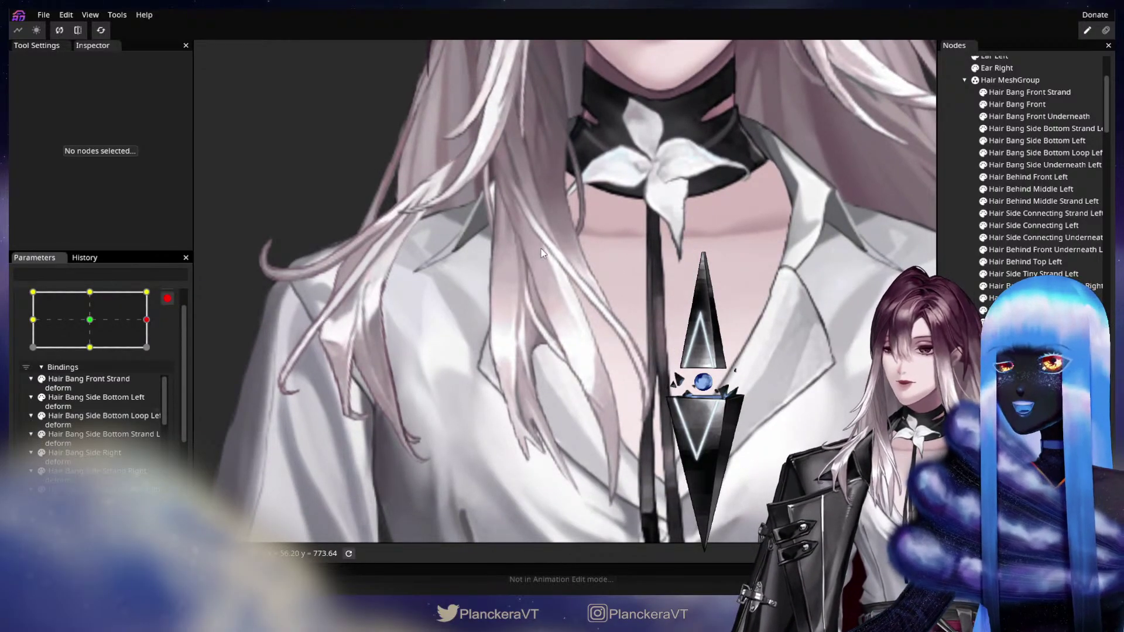
pyautogui.moveTo(528, 230); pyautogui.dragTo(508, 292)
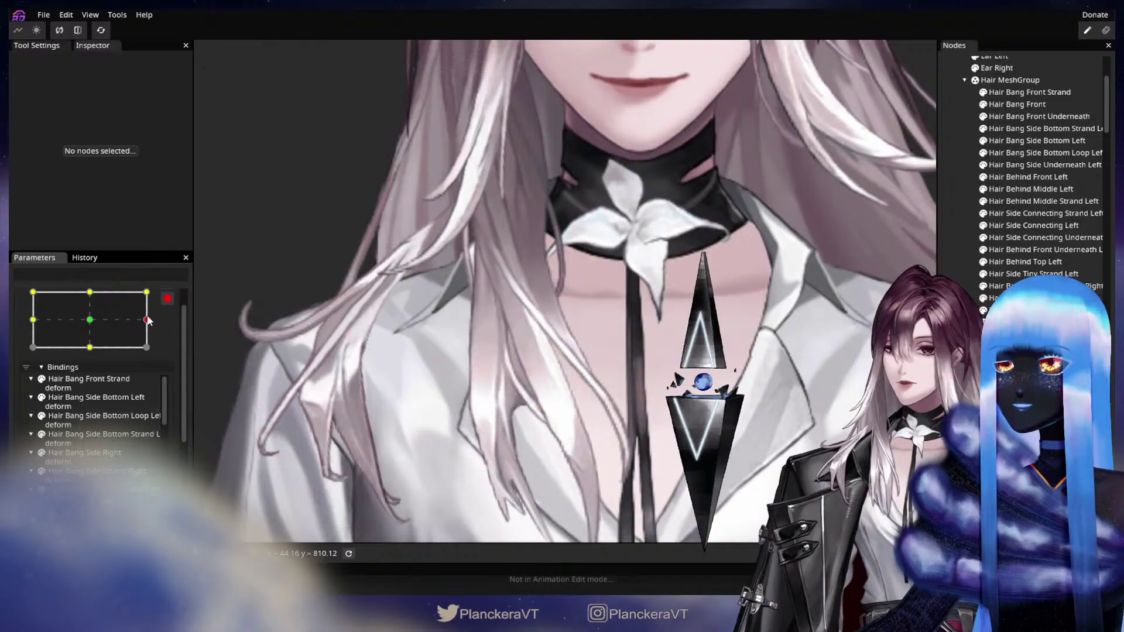
pyautogui.click(147, 292)
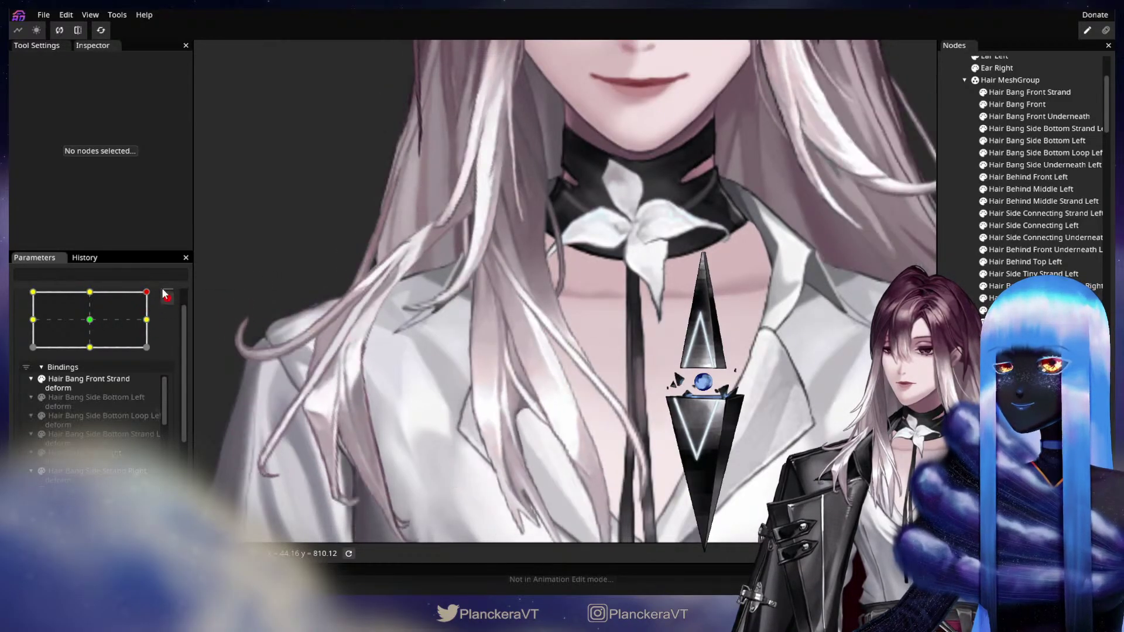
pyautogui.moveTo(347, 361); pyautogui.dragTo(574, 300)
pyautogui.scroll(1, 571, 299)
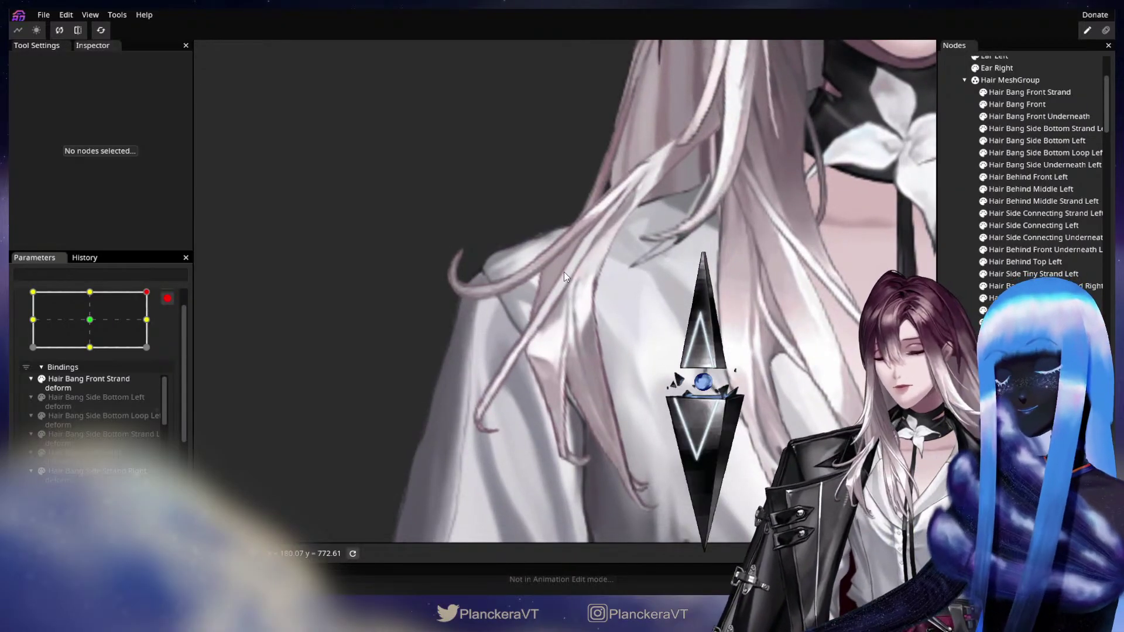
pyautogui.scroll(1, 566, 343)
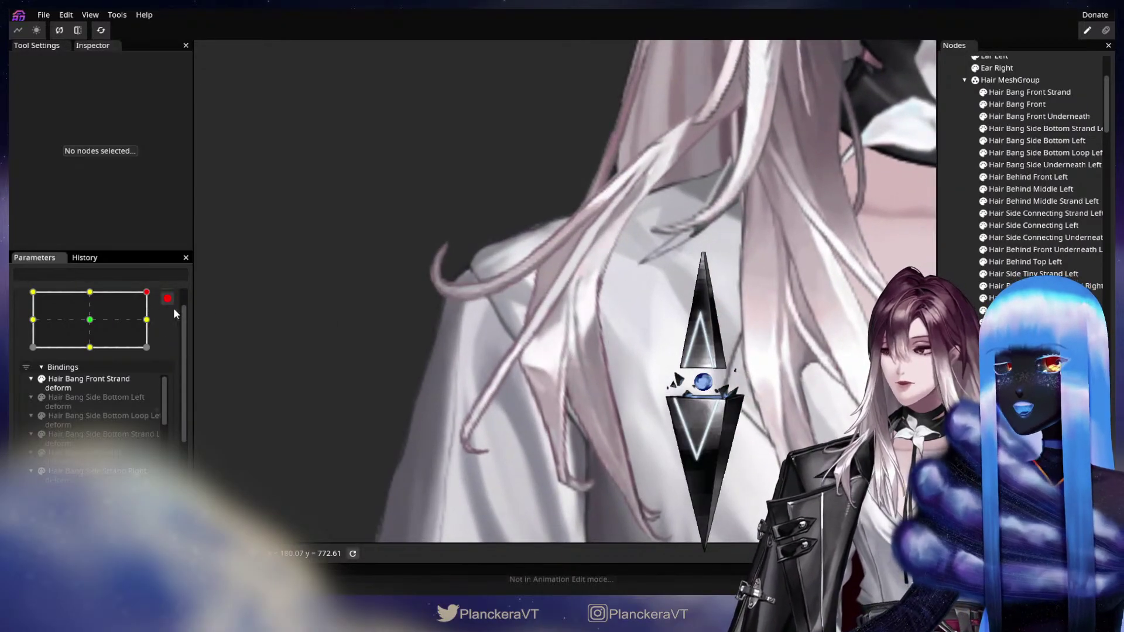
pyautogui.click(146, 319)
pyautogui.moveTo(147, 326); pyautogui.dragTo(154, 299)
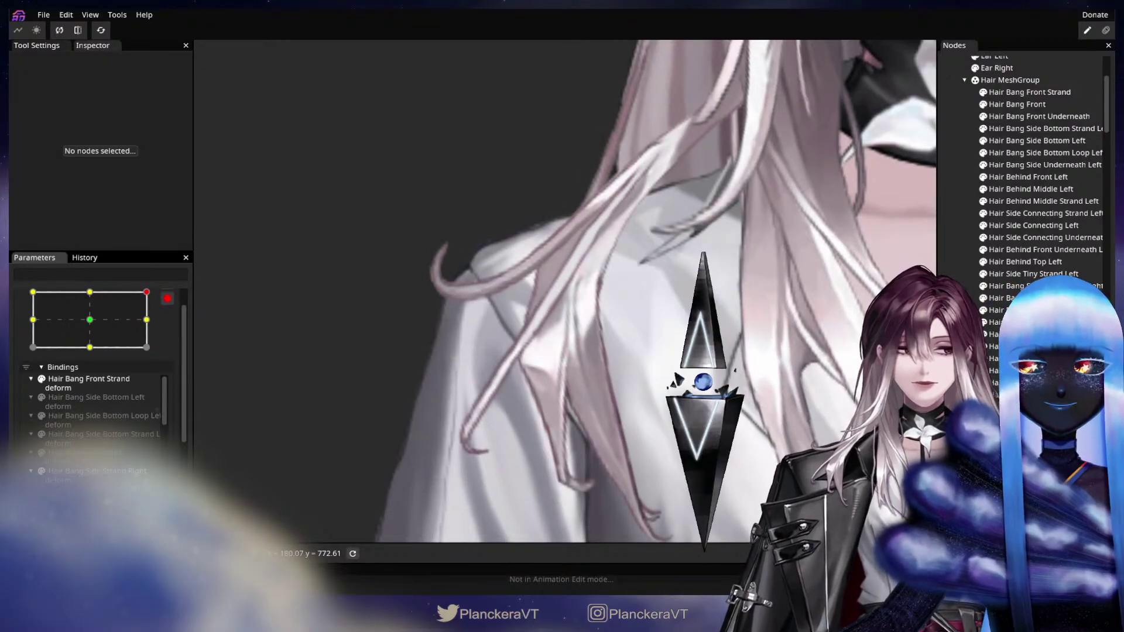
# Step: Select Hair Thin Shoulder Clump Strand Middle Right and nudge its middle vertices to smooth the strand over the shoulder
pyautogui.click(502, 281)
pyautogui.click(525, 319)
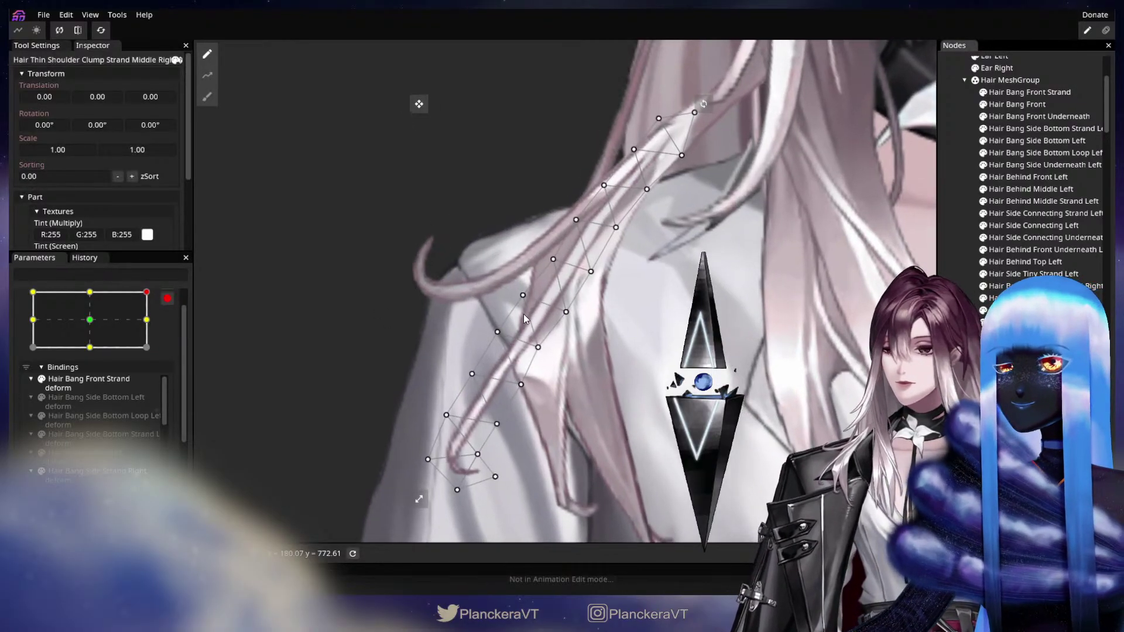
pyautogui.click(539, 347)
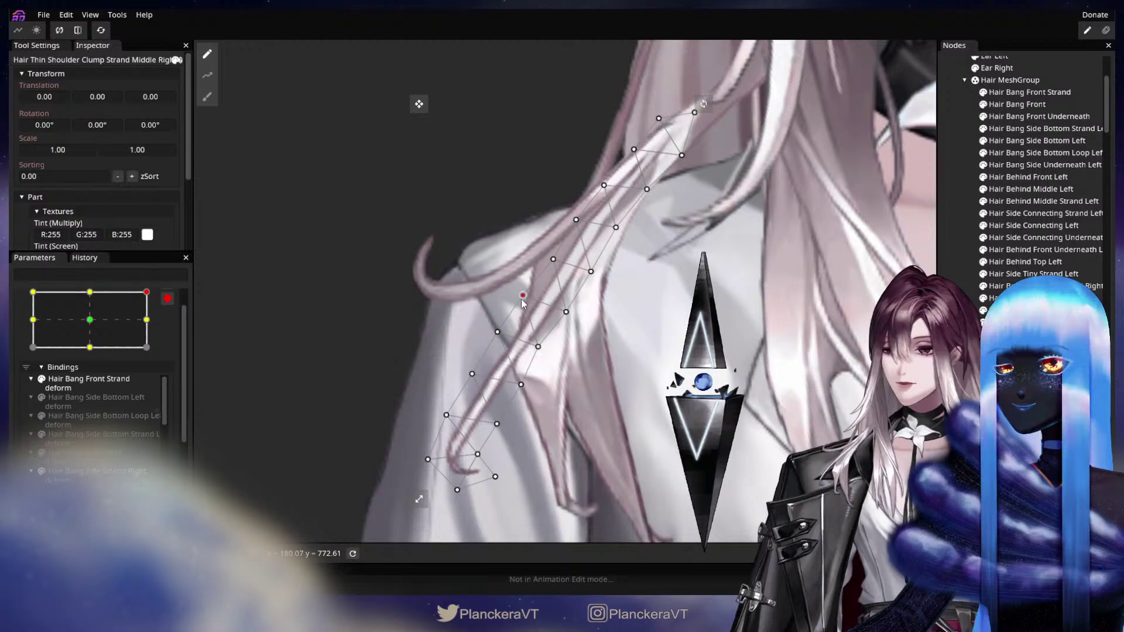
pyautogui.moveTo(522, 300); pyautogui.dragTo(518, 297)
pyautogui.scroll(1, 595, 284)
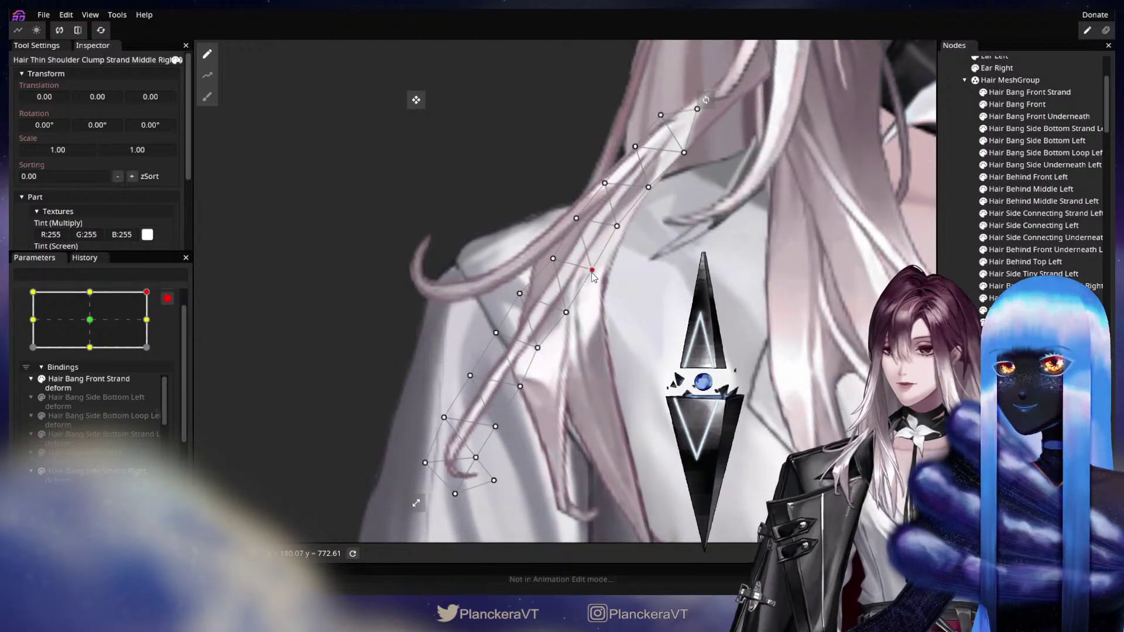
pyautogui.moveTo(622, 234); pyautogui.dragTo(624, 235)
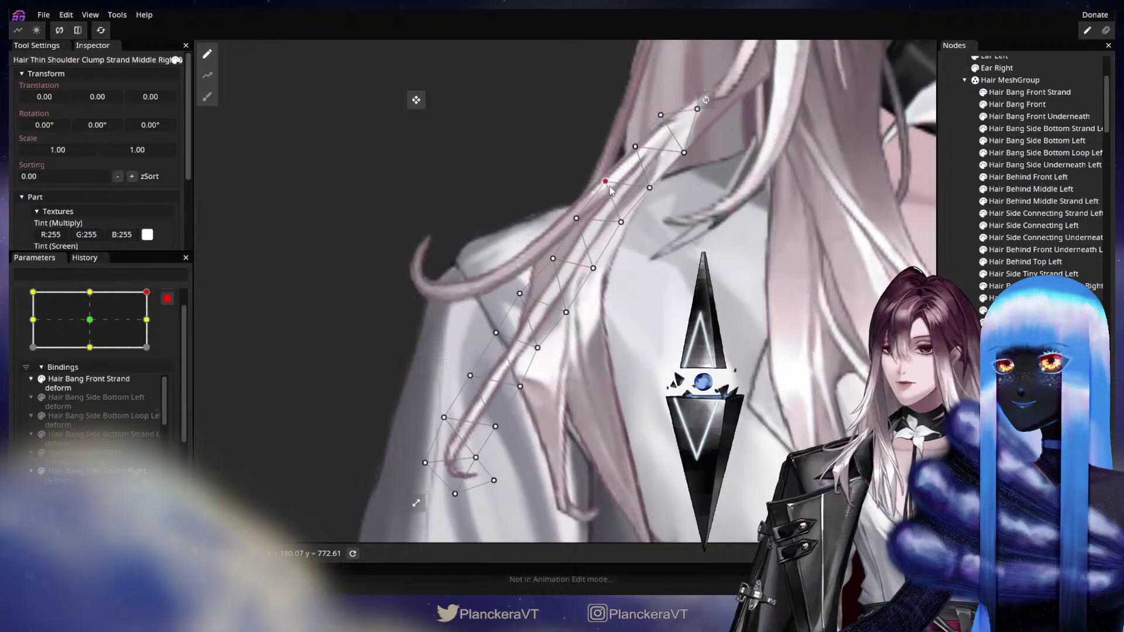
pyautogui.click(593, 268)
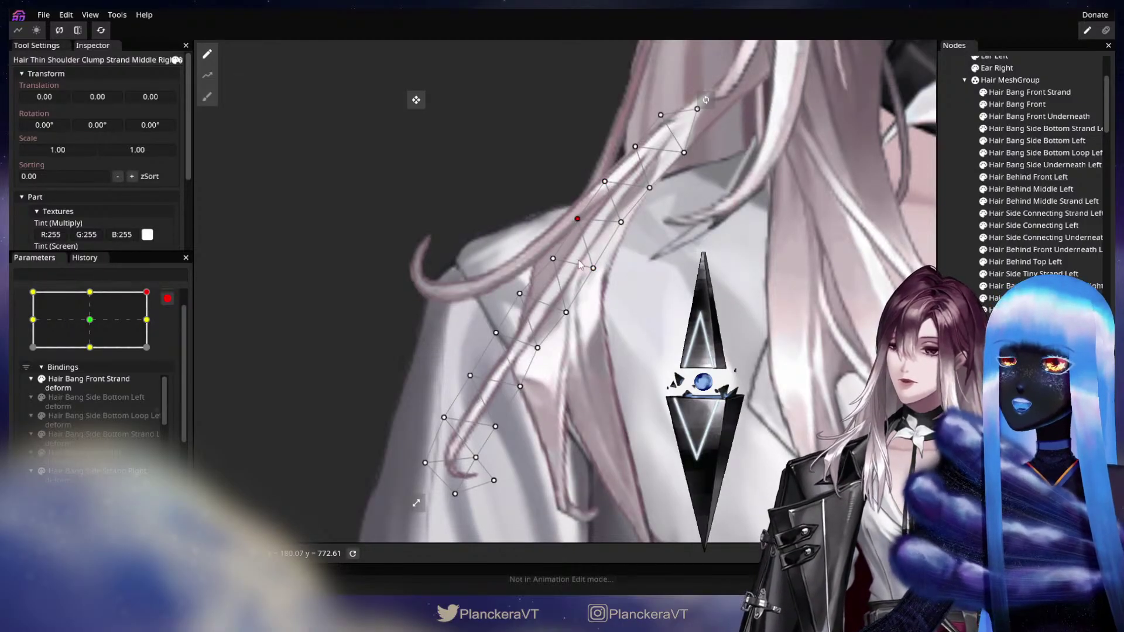
pyautogui.click(566, 312)
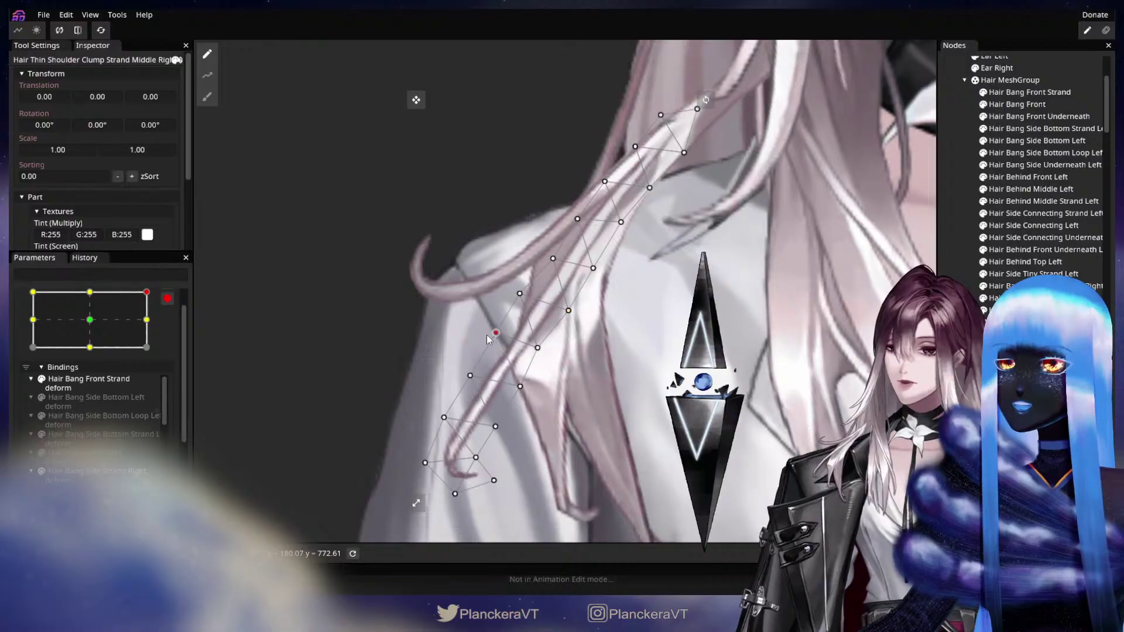
# Step: Fine-tune the lower edge and curled-tip vertices of Hair Thin Shoulder Clump Strand Middle Right, and deselect the strand
pyautogui.moveTo(487, 339); pyautogui.dragTo(541, 349)
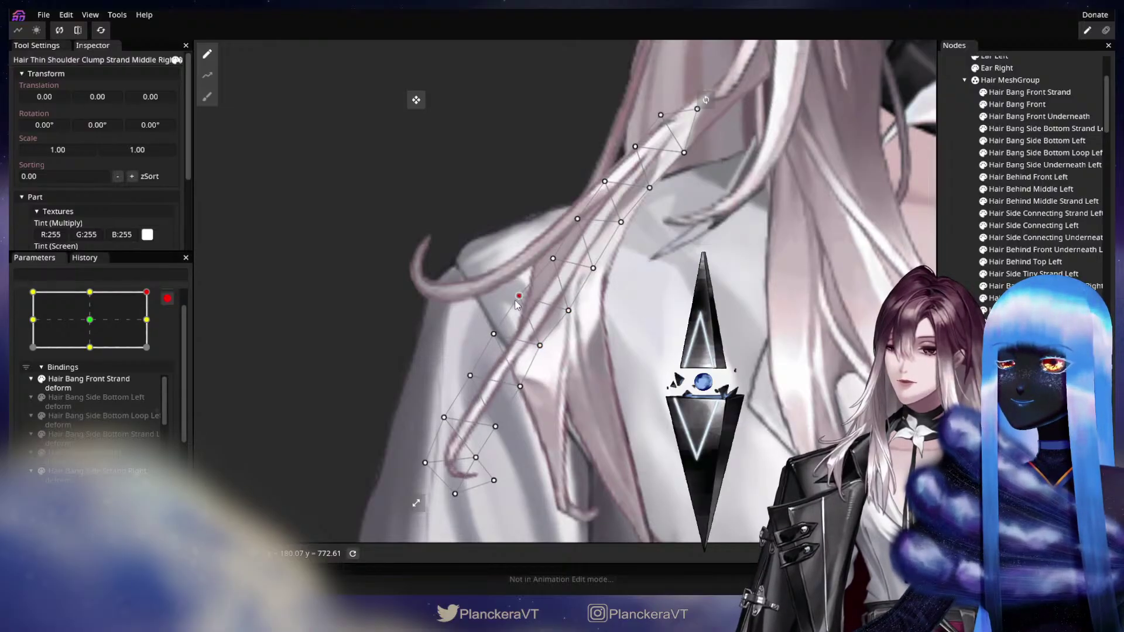
pyautogui.moveTo(563, 289); pyautogui.dragTo(671, 233)
pyautogui.moveTo(636, 332); pyautogui.dragTo(638, 333)
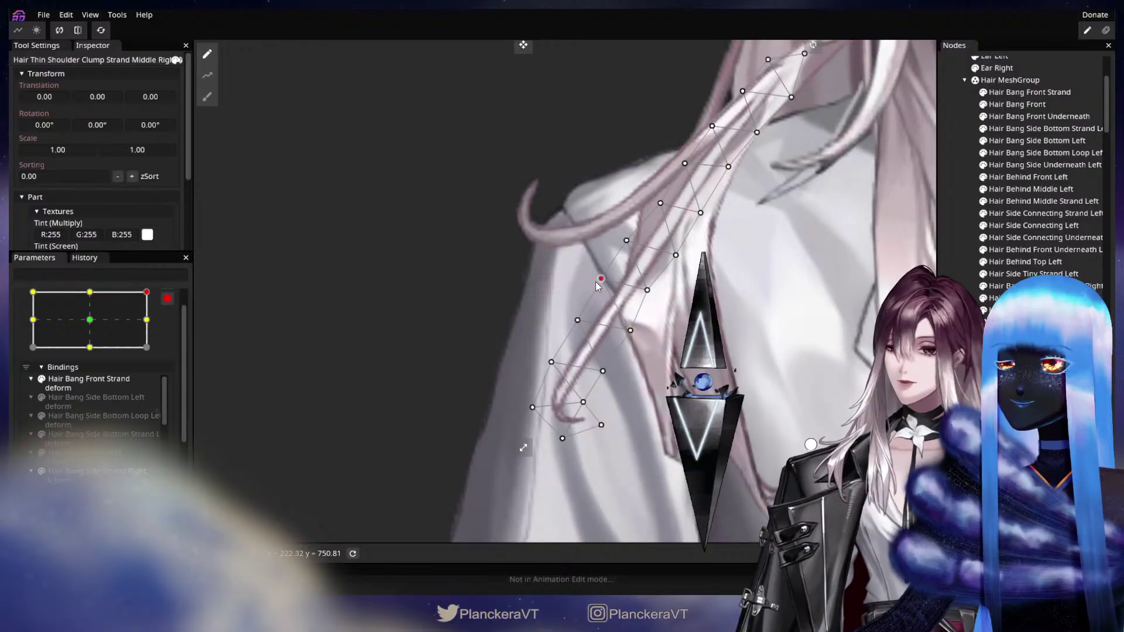
pyautogui.click(578, 322)
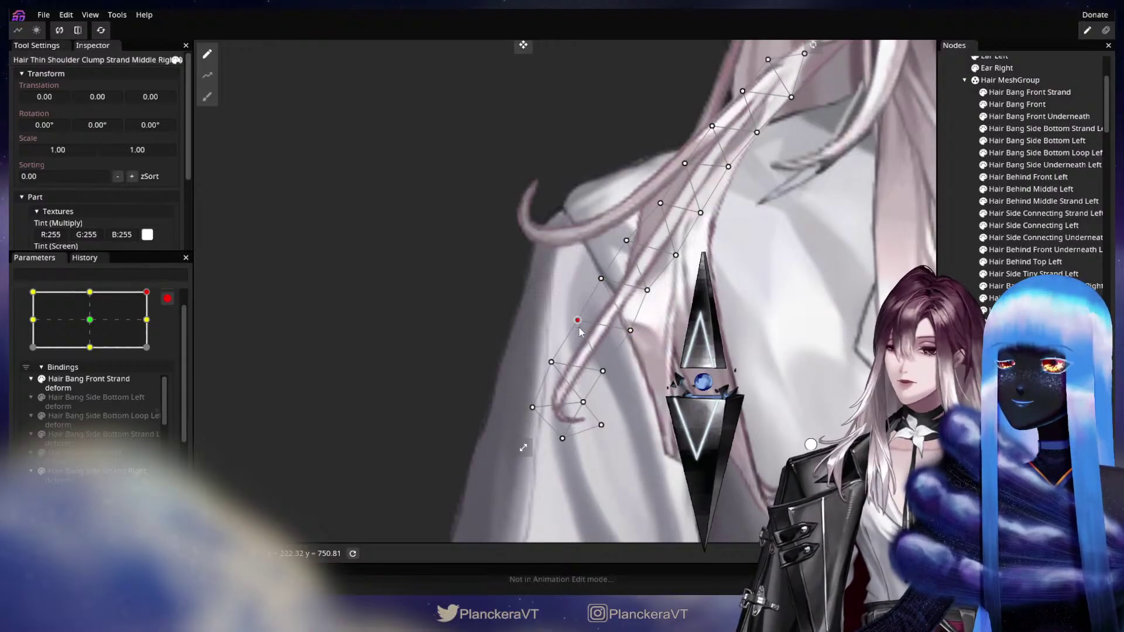
pyautogui.moveTo(583, 327); pyautogui.dragTo(588, 328)
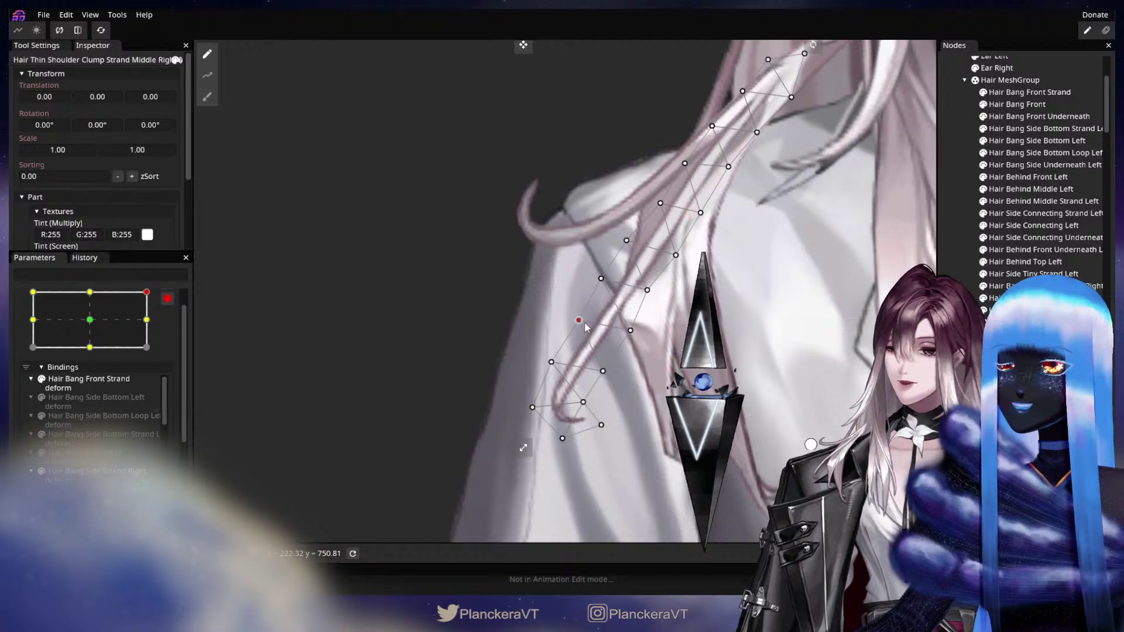
pyautogui.moveTo(586, 404); pyautogui.dragTo(584, 400)
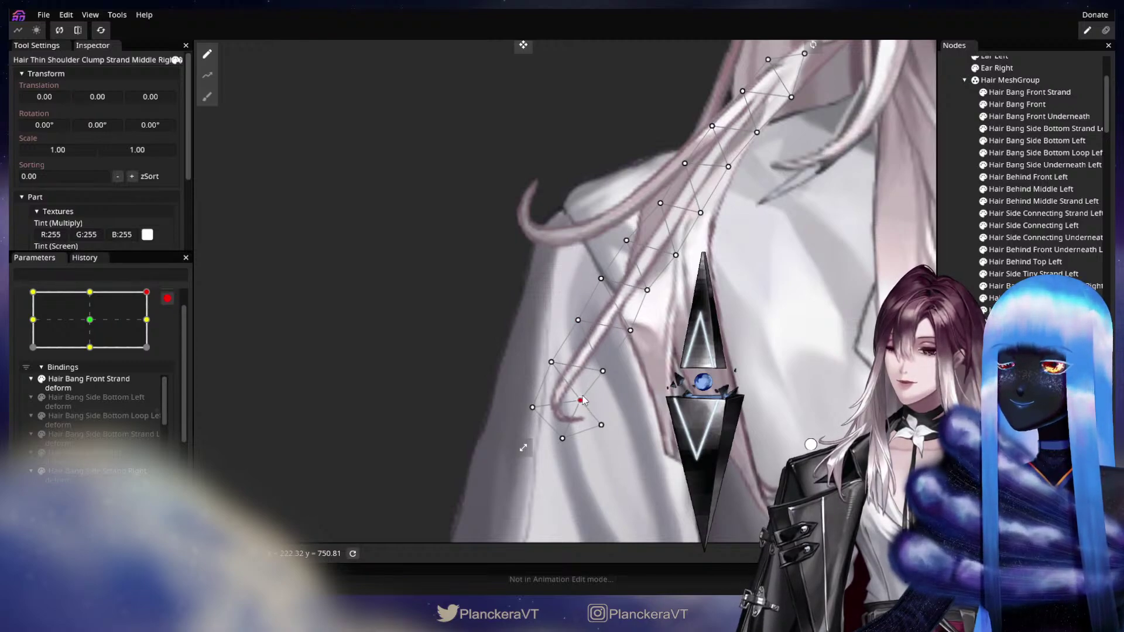
pyautogui.moveTo(676, 391); pyautogui.dragTo(632, 397)
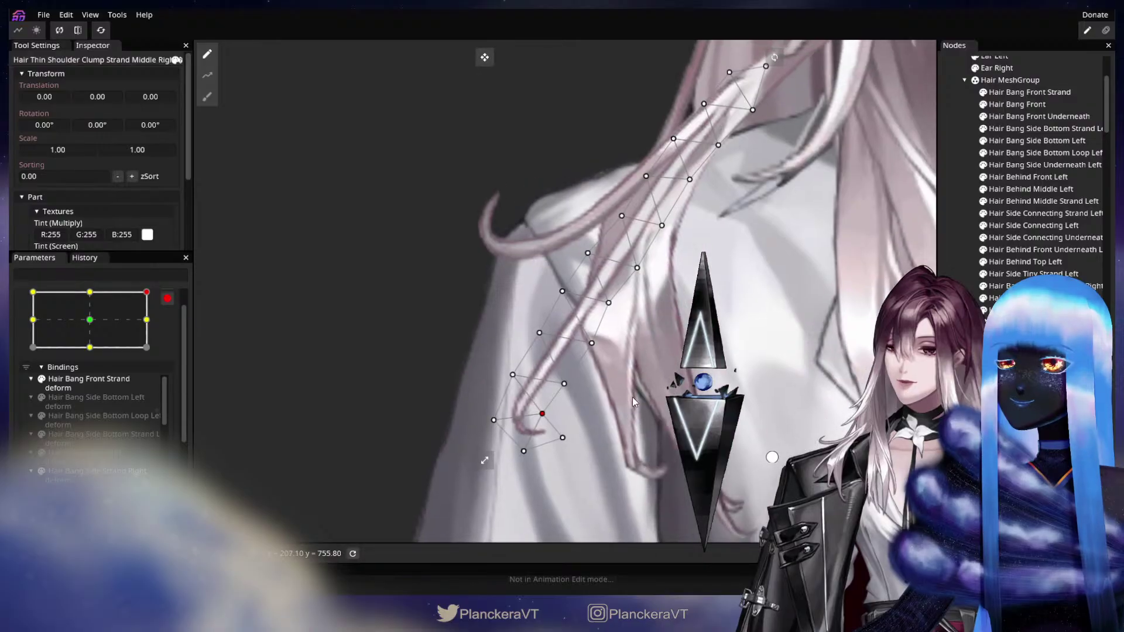
pyautogui.moveTo(143, 314)
pyautogui.mouseDown()
pyautogui.moveTo(150, 322)
pyautogui.moveTo(148, 298)
pyautogui.moveTo(116, 335)
pyautogui.moveTo(110, 300)
pyautogui.moveTo(158, 304)
pyautogui.mouseUp()
pyautogui.press('Escape')
pyautogui.scroll(-5, 557, 352)
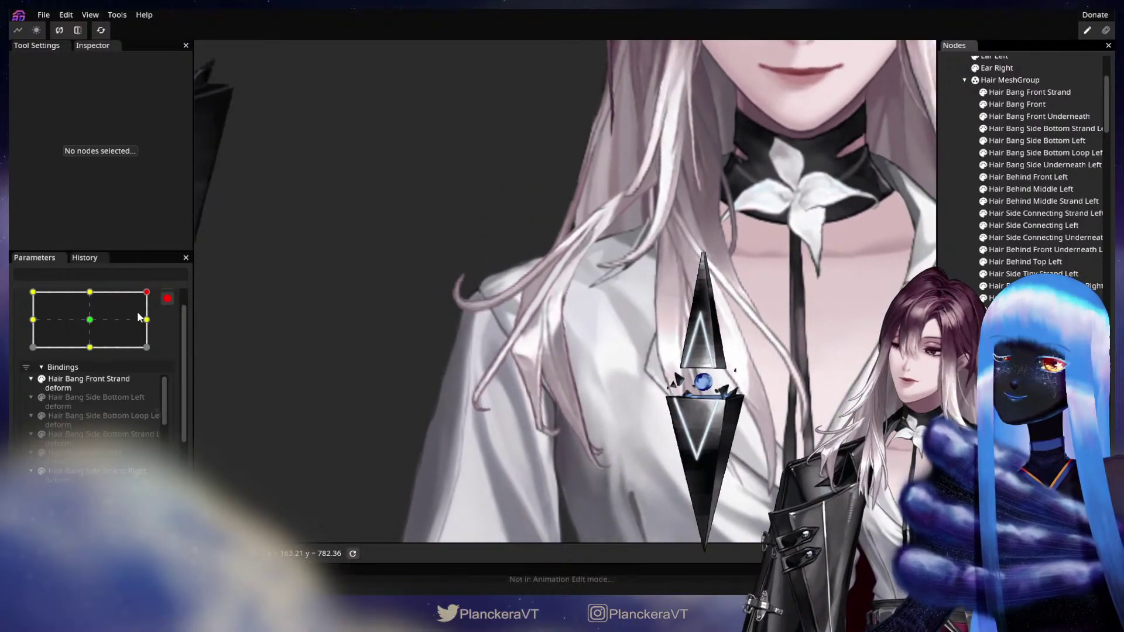
# Step: Stop editing the Hair Tip Physics parameter and re-arm it at its top-right keypoint
pyautogui.click(163, 301)
pyautogui.moveTo(140, 472); pyautogui.dragTo(162, 450)
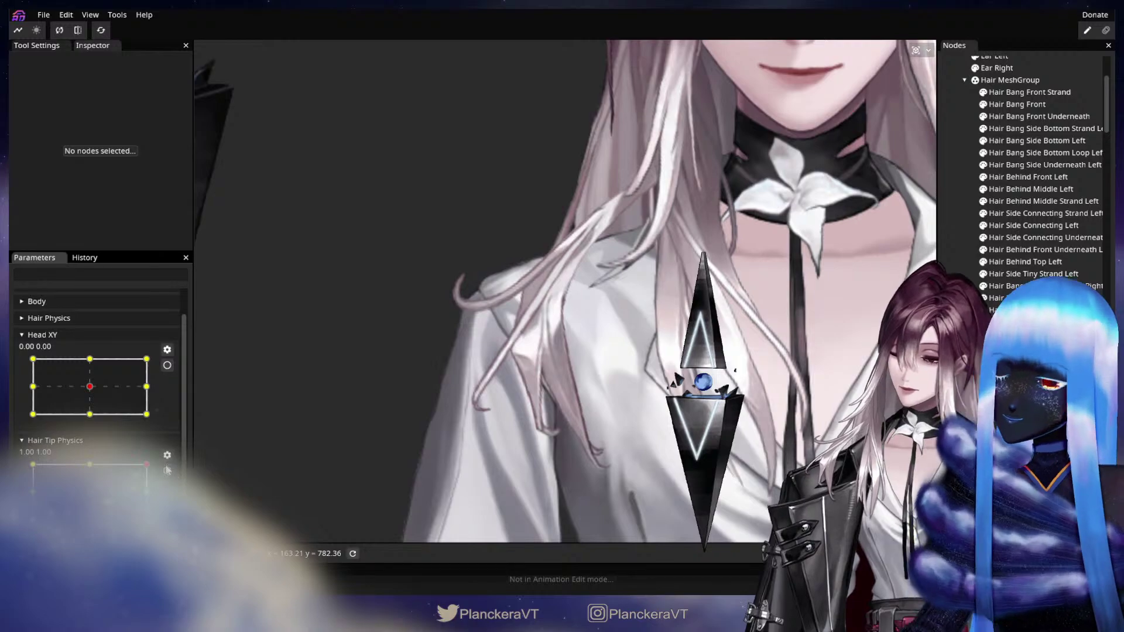
pyautogui.click(167, 471)
# Step: Select Hair Thin Shoulder Clump Right and slightly shift its upper centre-line and outer-edge vertices above the shoulder
pyautogui.scroll(2, 590, 288)
pyautogui.scroll(2, 591, 284)
pyautogui.moveTo(615, 233); pyautogui.dragTo(613, 363)
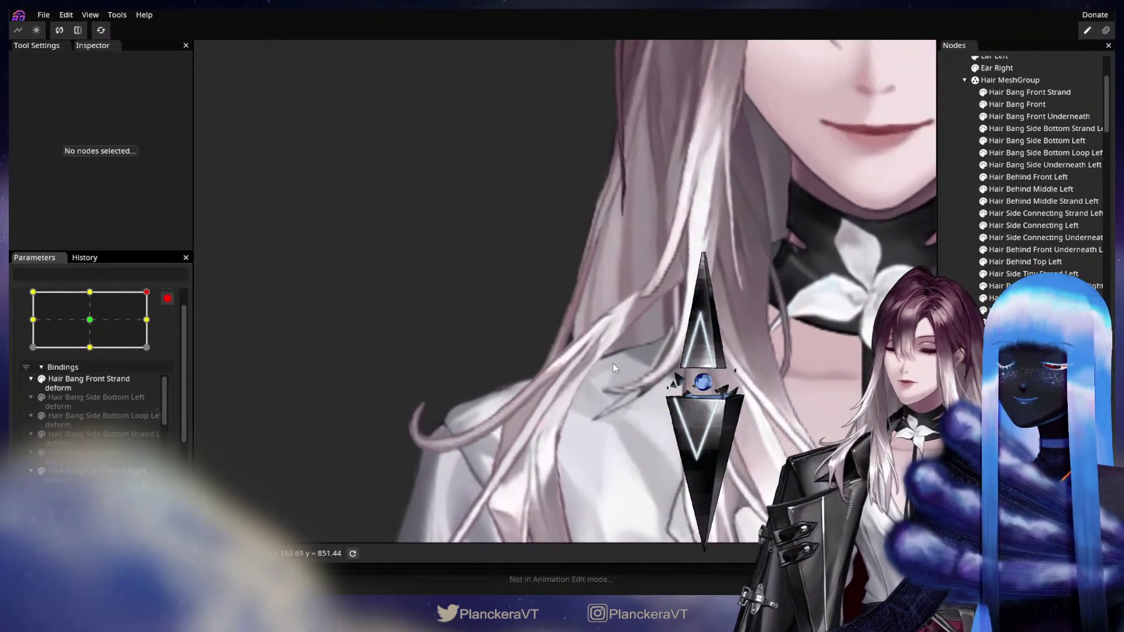
pyautogui.scroll(1, 613, 363)
pyautogui.click(561, 357)
pyautogui.scroll(1, 560, 357)
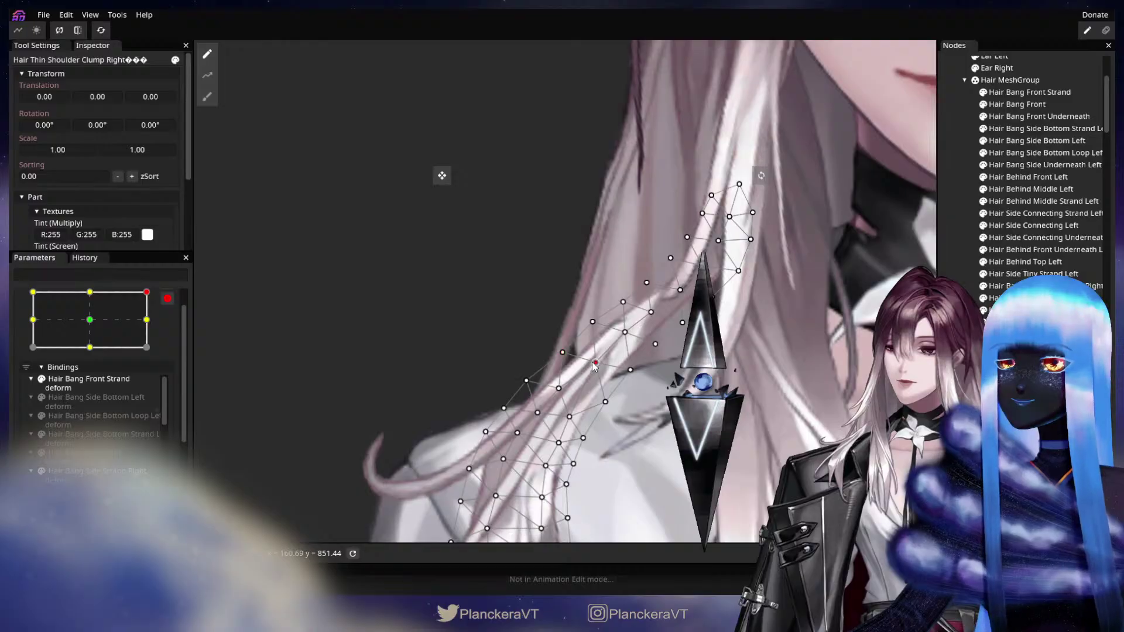
pyautogui.click(596, 323)
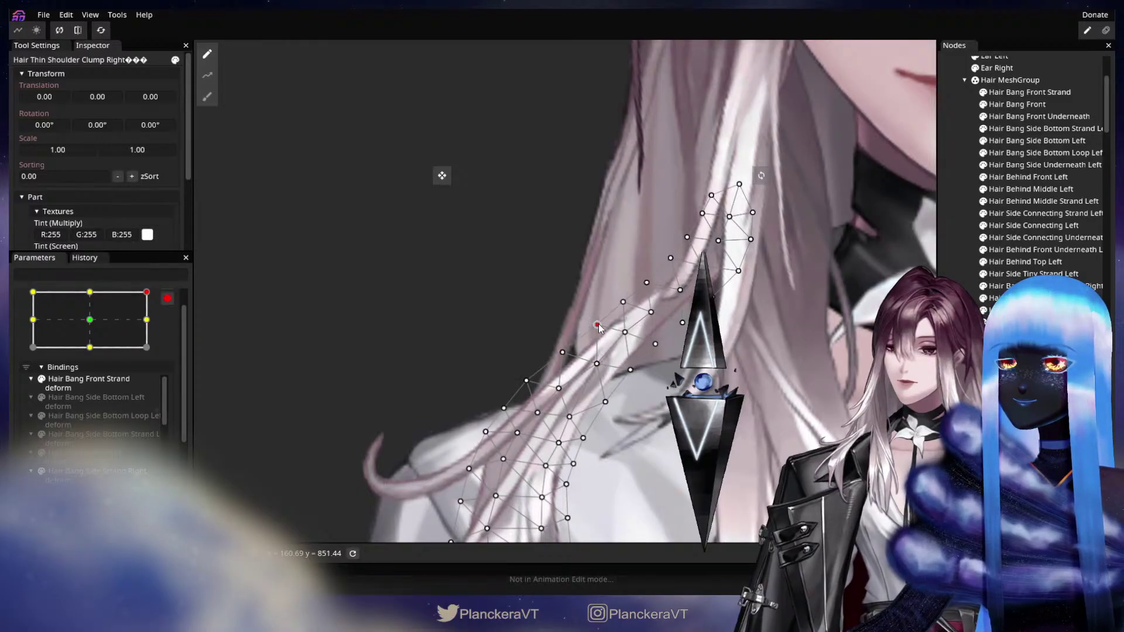
pyautogui.click(626, 333)
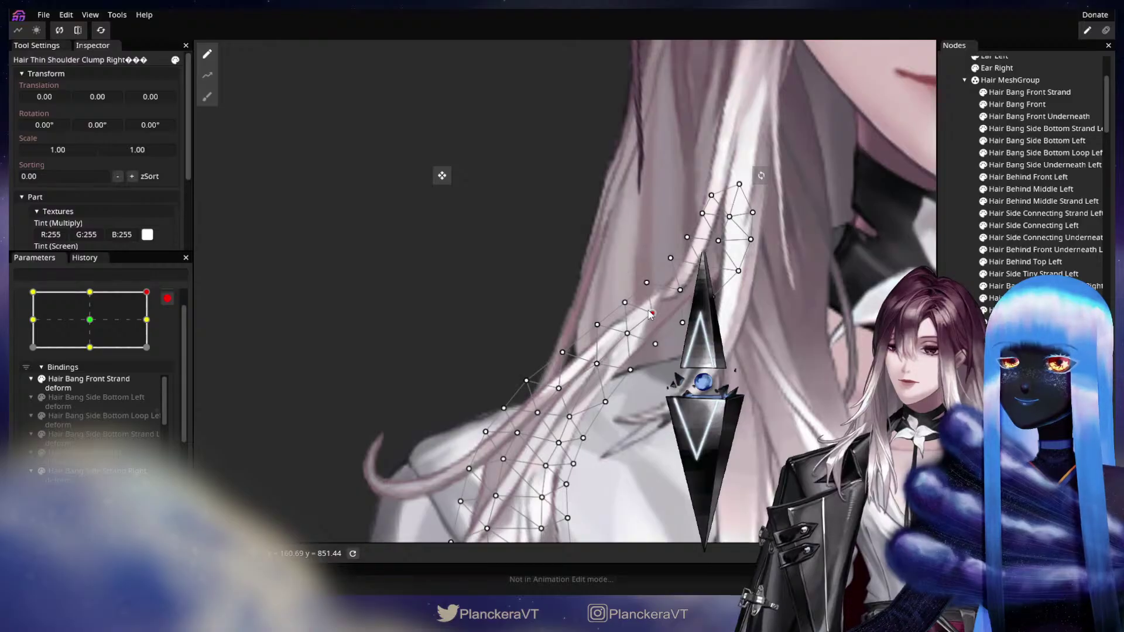
pyautogui.click(648, 283)
# Step: Adjust the outer-edge vertex of Hair Thin Shoulder Clump Right where it meets the shoulder, and deselect the clump
pyautogui.scroll(-2, 598, 336)
pyautogui.hscroll(-1, 599, 336)
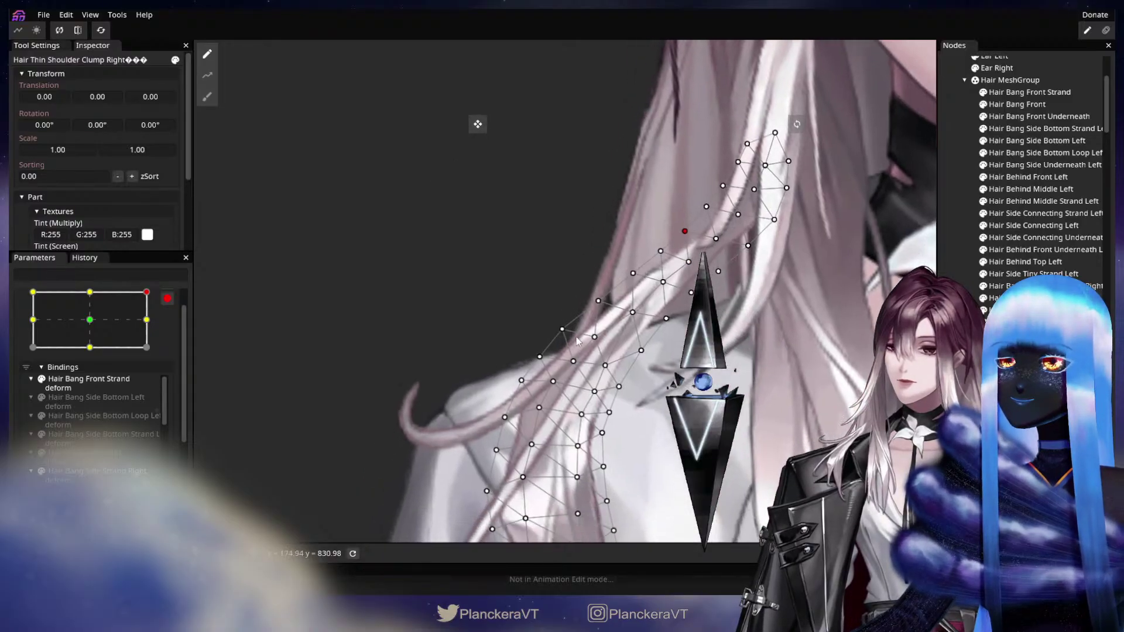
pyautogui.scroll(-2, 612, 325)
pyautogui.hscroll(1, 612, 326)
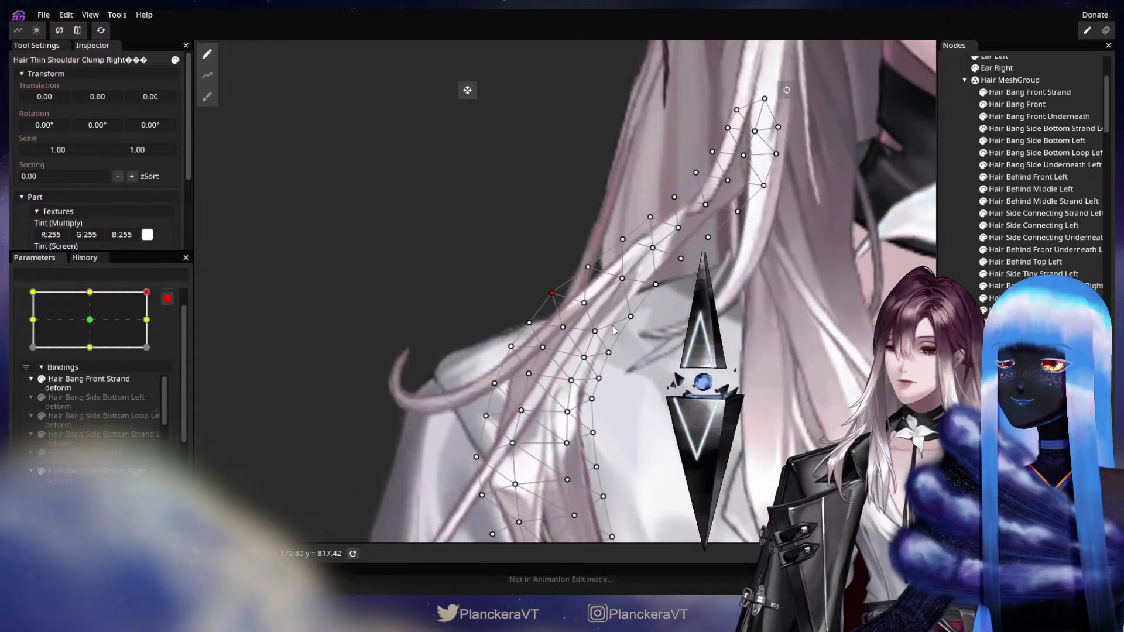
pyautogui.press('Escape')
pyautogui.scroll(-6, 800, 360)
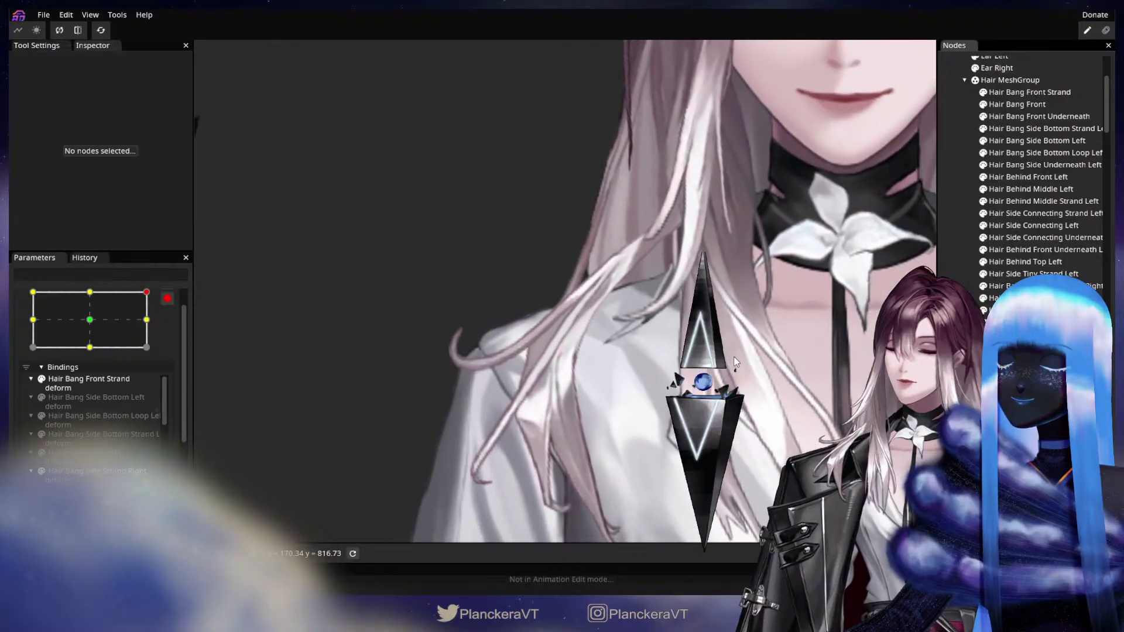
# Step: Examine the right-side hair from the shoulder up to the crown for uneven deformation at the top-right keypoint
pyautogui.scroll(-3, 742, 369)
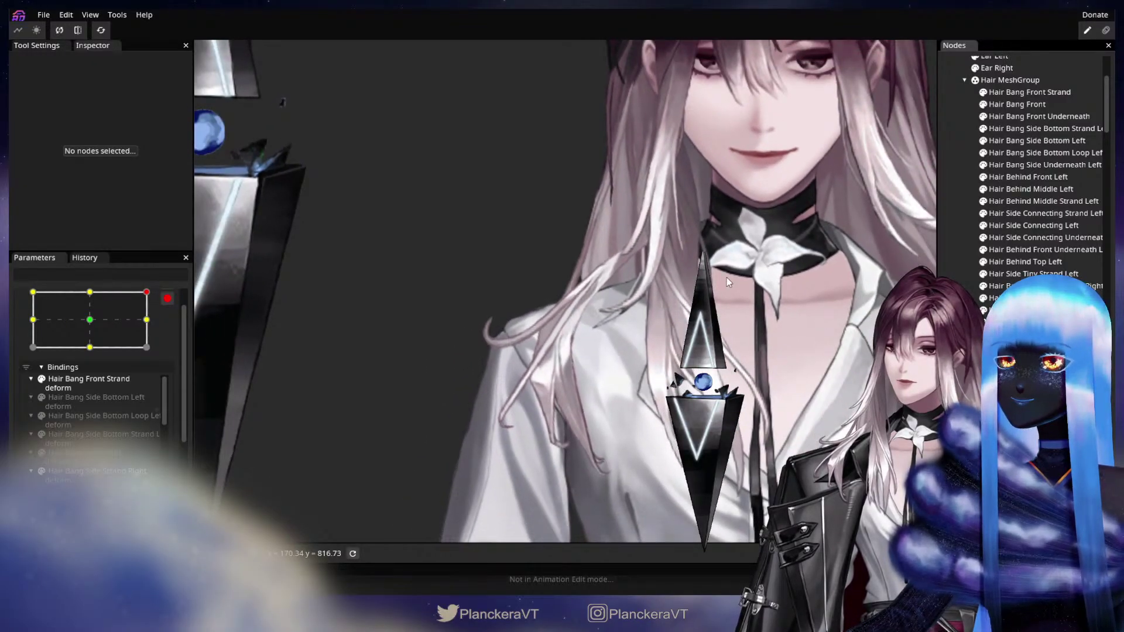
pyautogui.scroll(5, 726, 278)
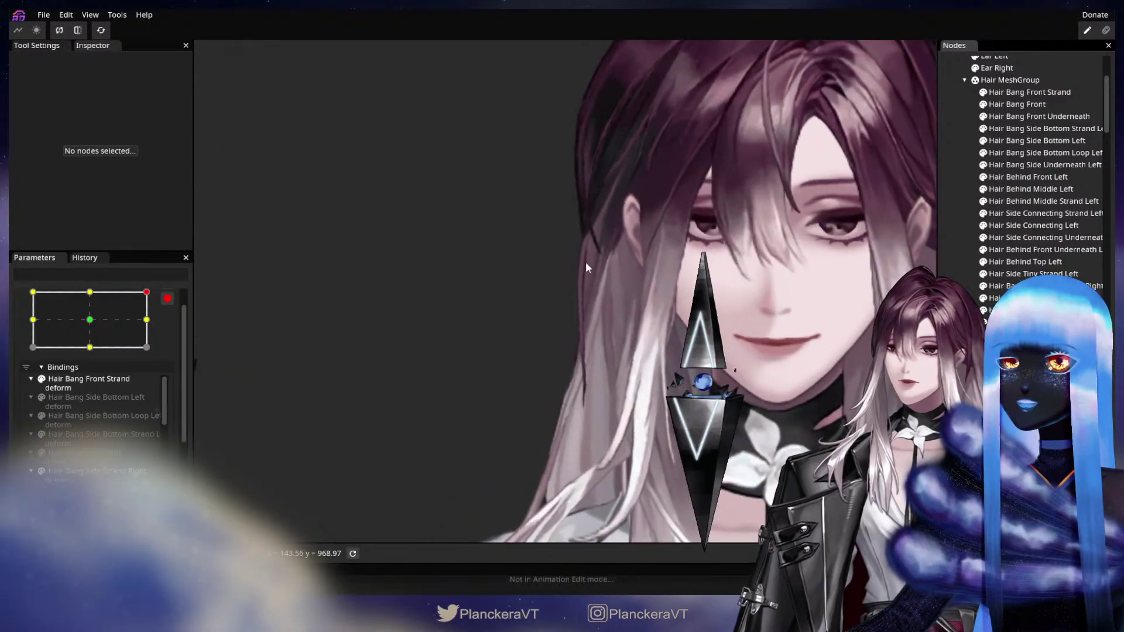
pyautogui.scroll(3, 591, 398)
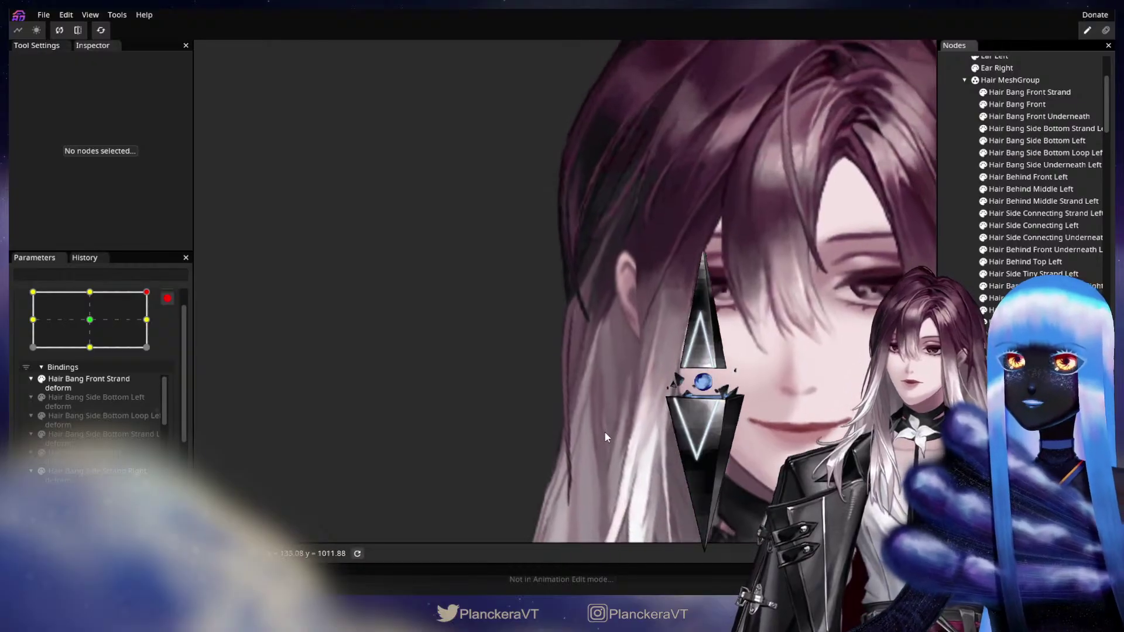
pyautogui.moveTo(605, 432); pyautogui.dragTo(601, 468)
pyautogui.moveTo(560, 278); pyautogui.dragTo(582, 489)
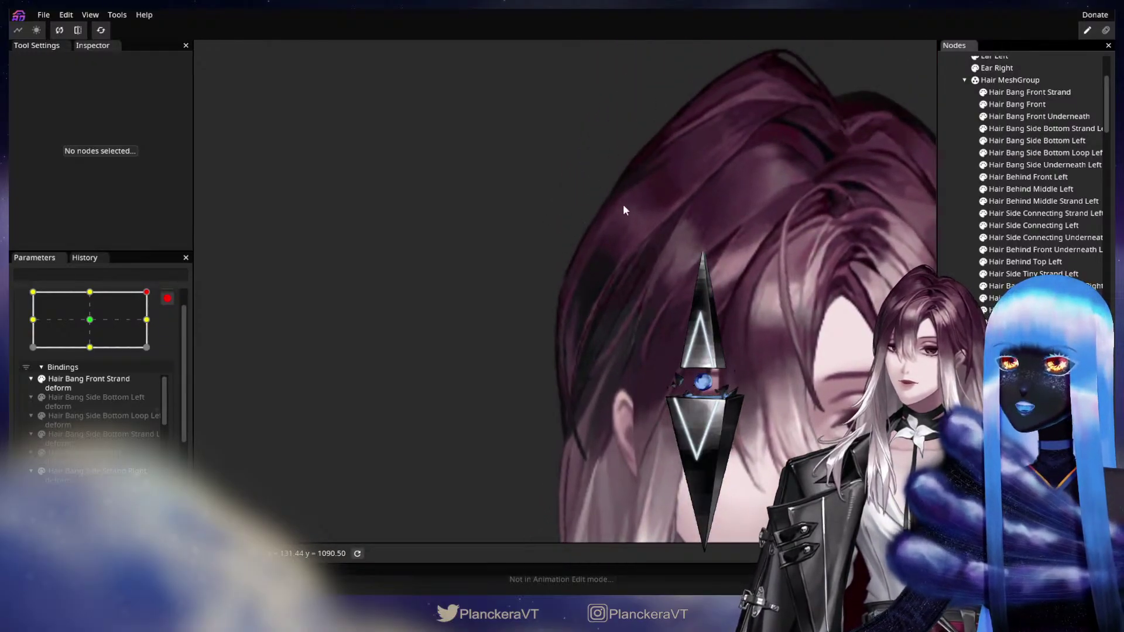
pyautogui.moveTo(598, 443); pyautogui.dragTo(621, 133)
pyautogui.moveTo(647, 377); pyautogui.dragTo(632, 439)
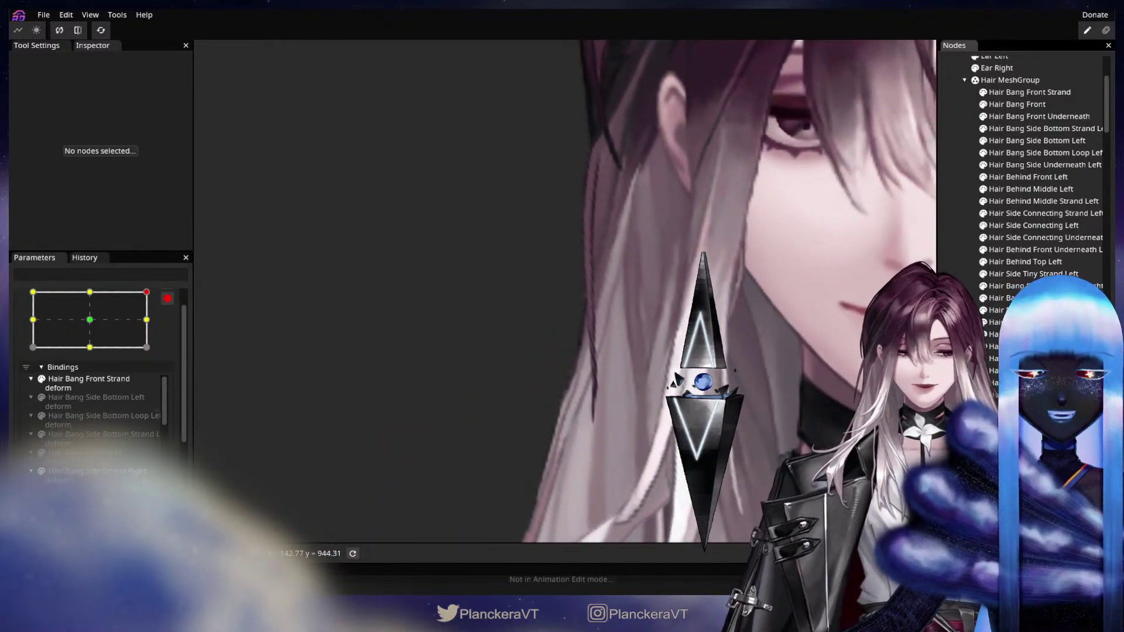
# Step: Select Hair Side Main Loop Right, refine the vertices of its lower half near the tip, and deselect it
pyautogui.scroll(-1, 1036, 152)
pyautogui.click(627, 382)
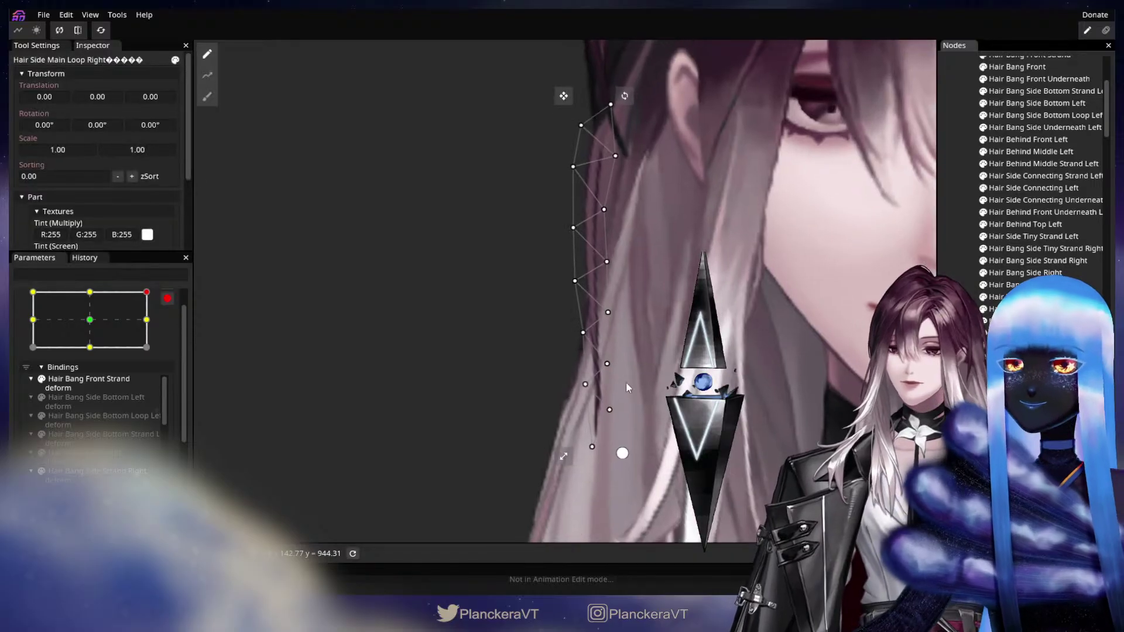
pyautogui.moveTo(611, 366); pyautogui.dragTo(615, 363)
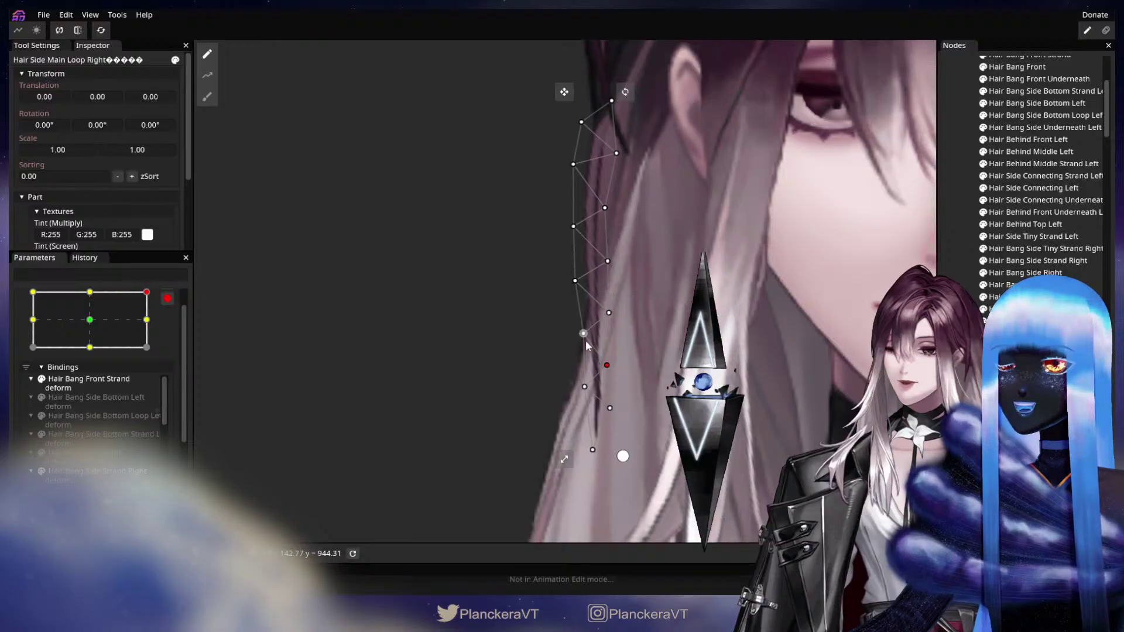
pyautogui.moveTo(585, 388); pyautogui.dragTo(581, 389)
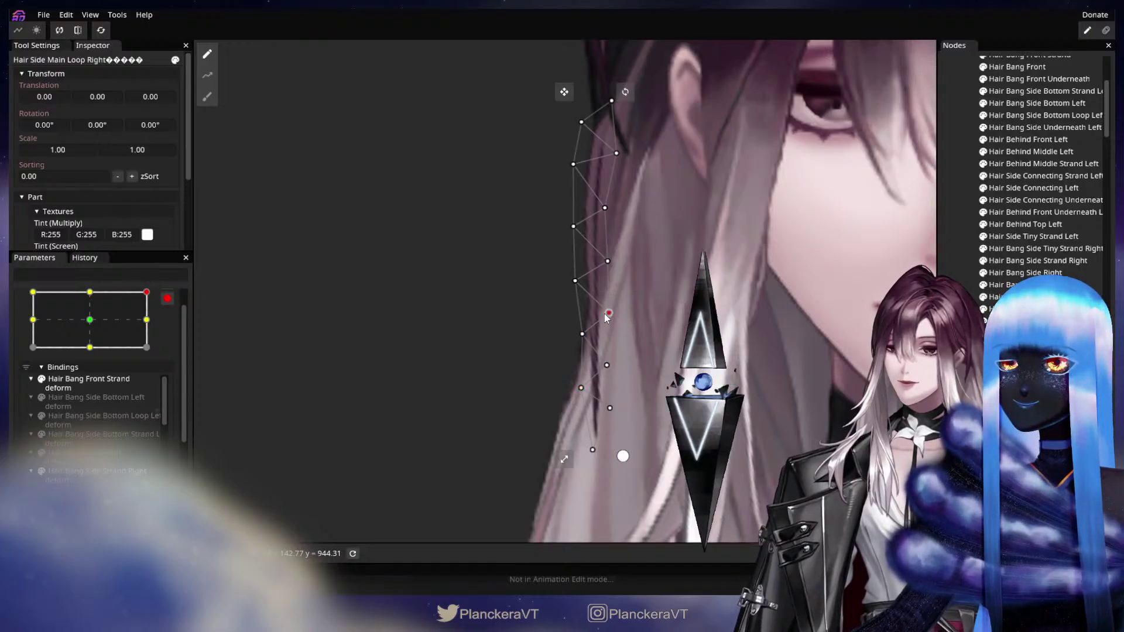
pyautogui.click(607, 416)
pyautogui.scroll(-3, 607, 417)
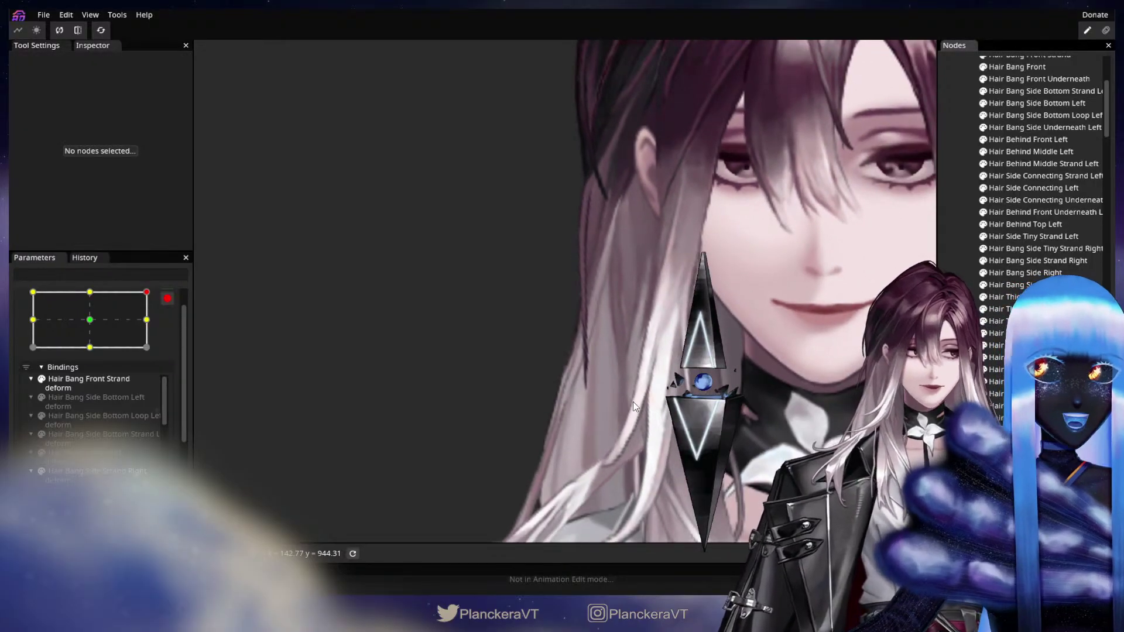
pyautogui.scroll(-3, 617, 403)
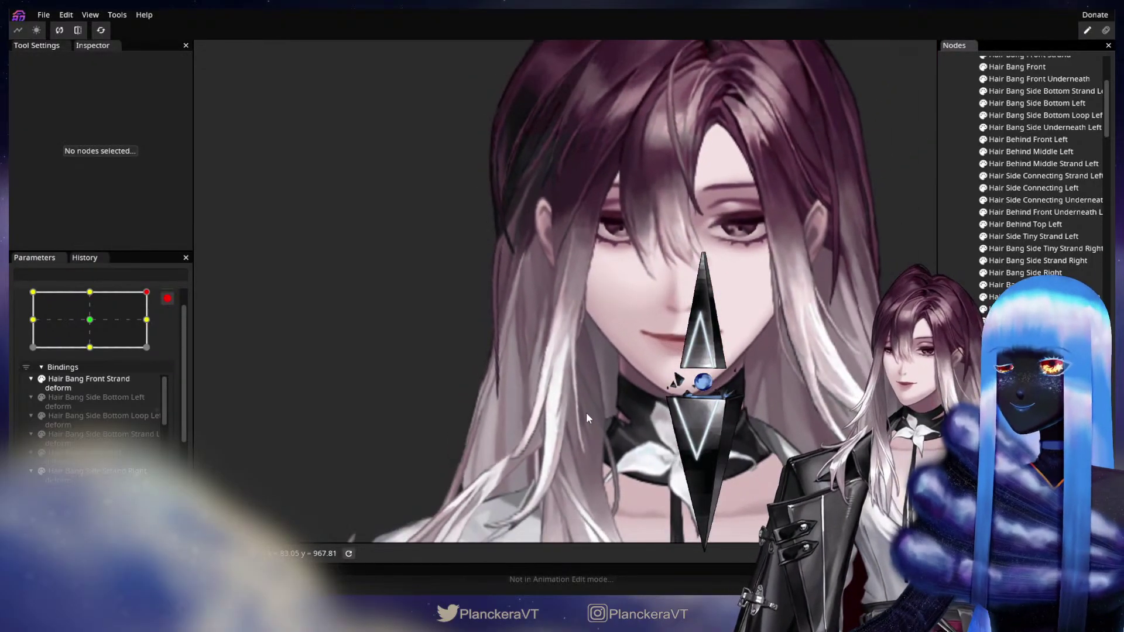
# Step: Switch the Hair Tip Physics parameter to its bottom-right keypoint and select Hair Bang Front Strand
pyautogui.click(151, 348)
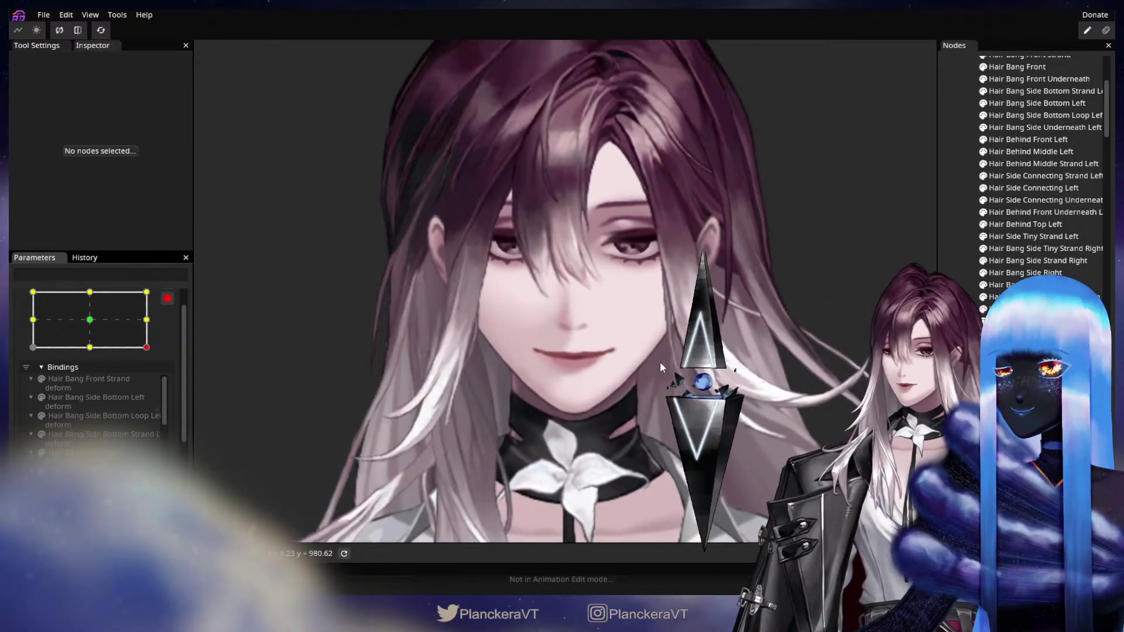
pyautogui.scroll(2, 616, 392)
pyautogui.scroll(2, 607, 392)
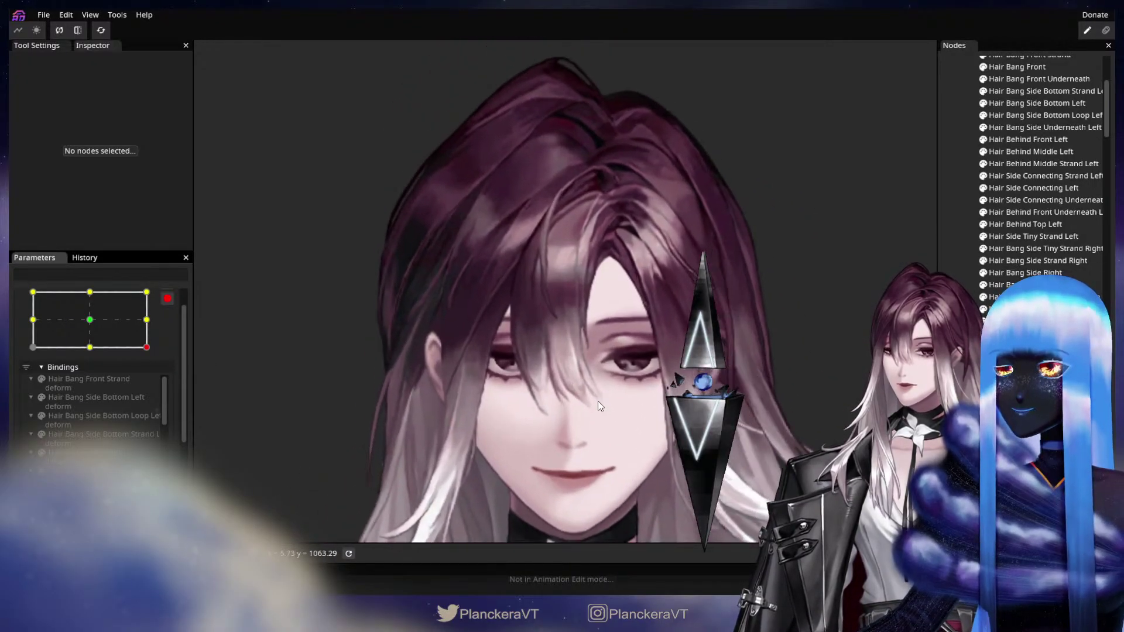
pyautogui.scroll(4, 598, 406)
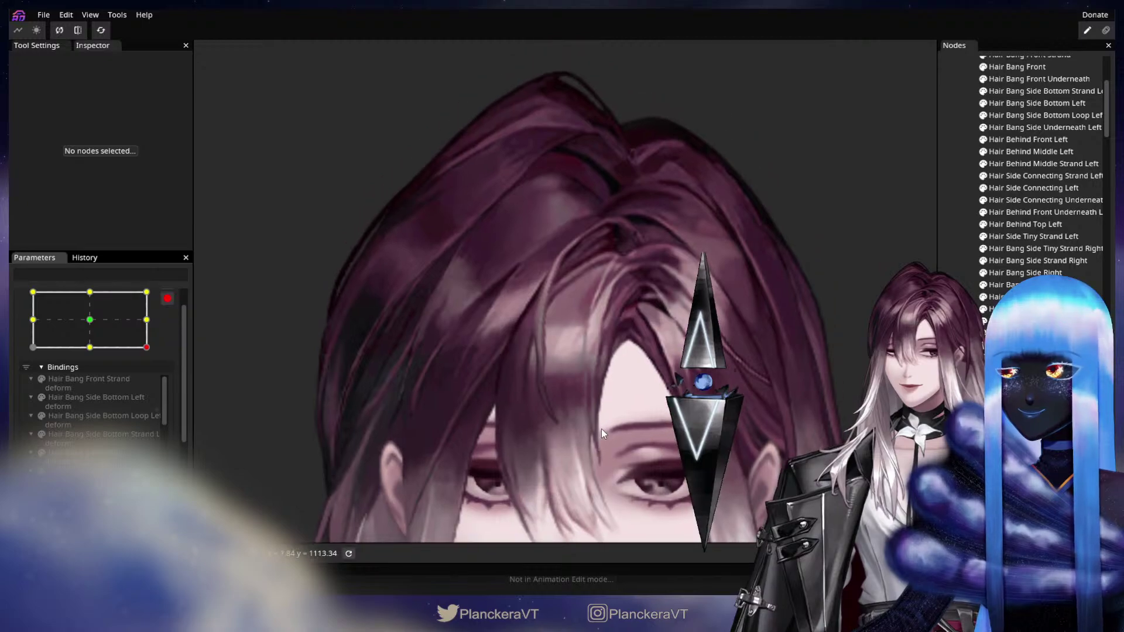
pyautogui.scroll(1, 602, 426)
pyautogui.scroll(5, 1016, 209)
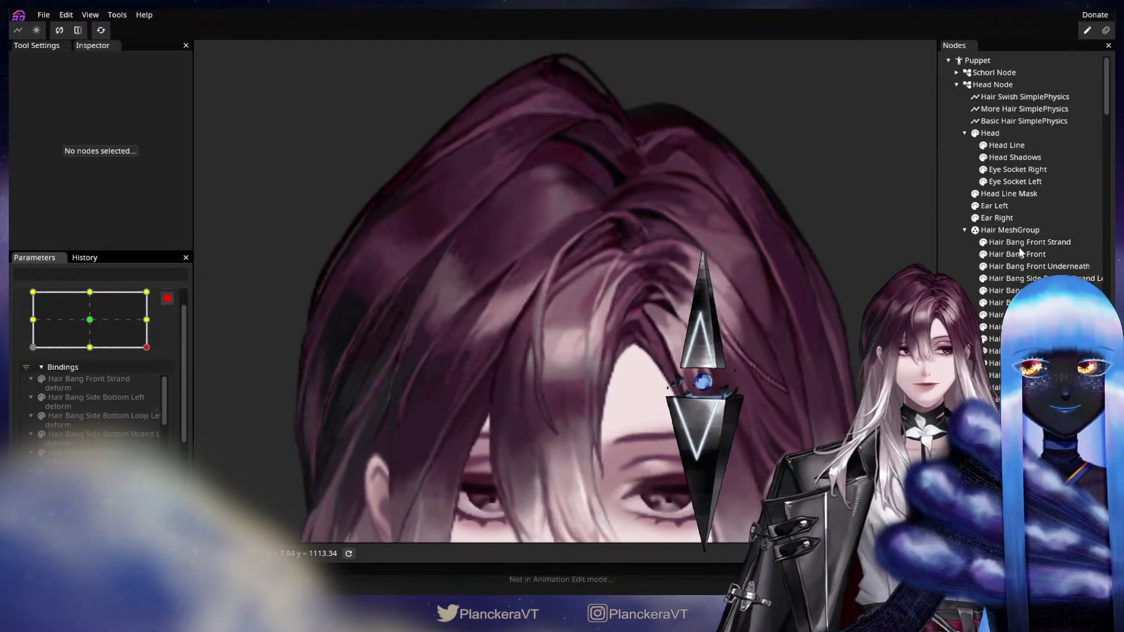
pyautogui.click(1019, 244)
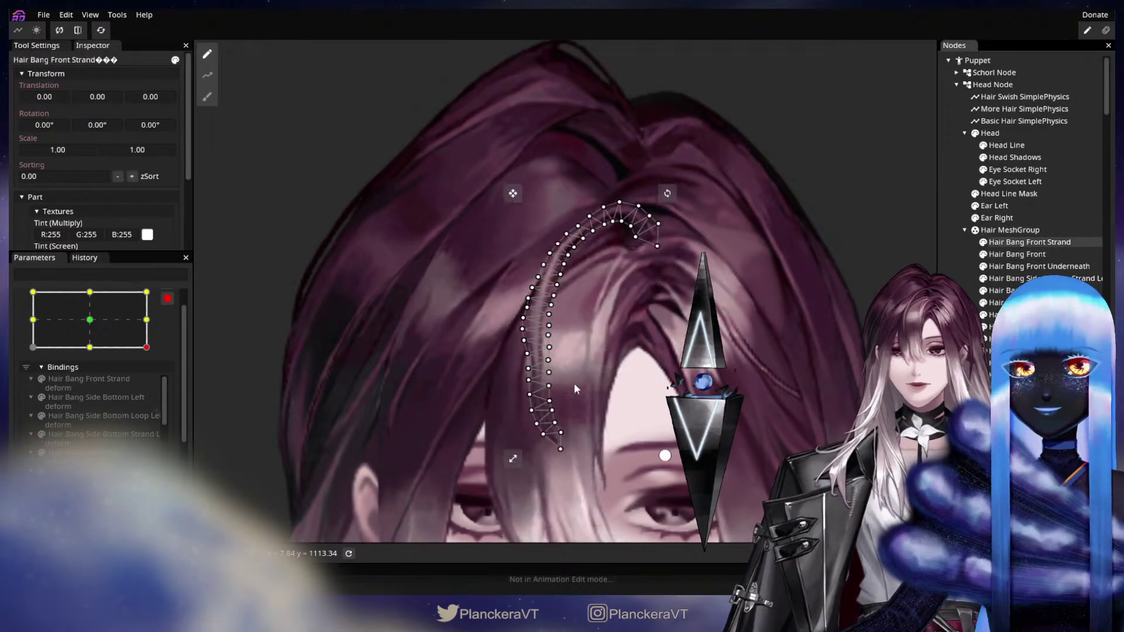
# Step: Reshape the middle and lower part of Hair Bang Front Strand with a circle brush of size 20, and deselect it
pyautogui.scroll(2, 575, 385)
pyautogui.moveTo(574, 385); pyautogui.dragTo(616, 335)
pyautogui.click(210, 99)
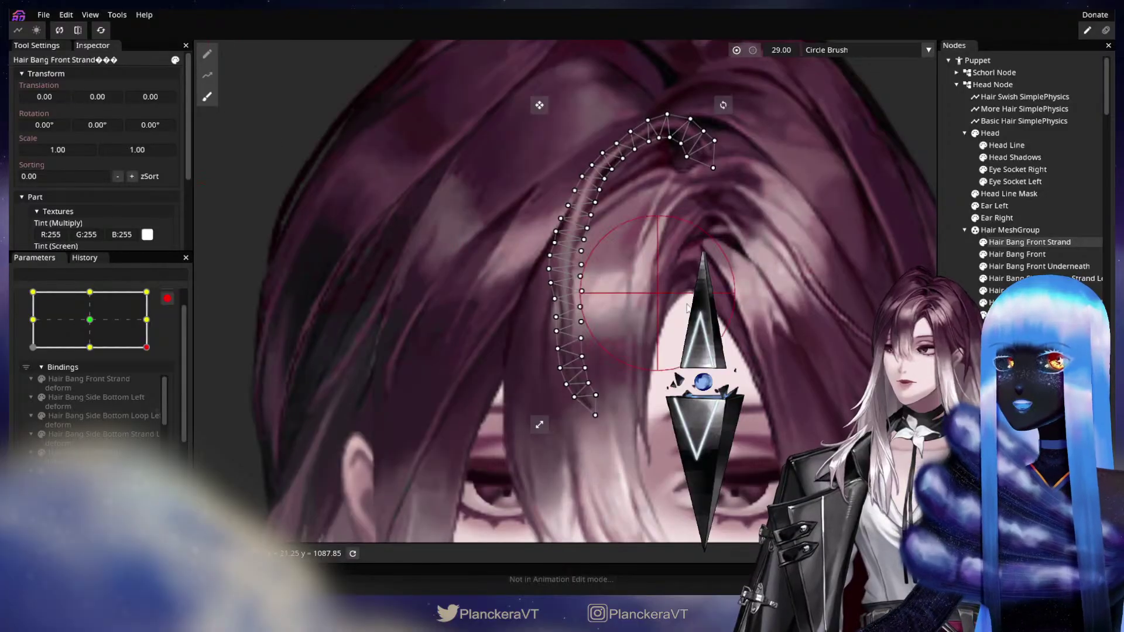
pyautogui.moveTo(757, 297); pyautogui.dragTo(505, 295)
pyautogui.moveTo(777, 51); pyautogui.dragTo(780, 50)
pyautogui.moveTo(540, 238)
pyautogui.mouseDown()
pyautogui.moveTo(817, 226)
pyautogui.moveTo(644, 212)
pyautogui.mouseUp()
pyautogui.moveTo(785, 52); pyautogui.dragTo(778, 59)
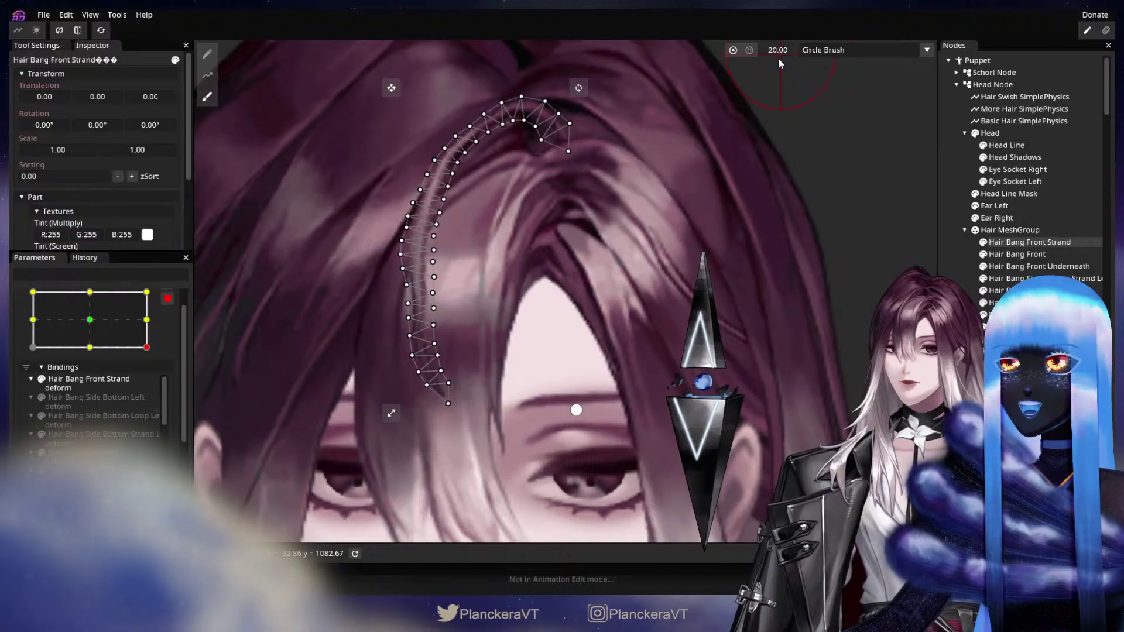
pyautogui.moveTo(444, 317); pyautogui.dragTo(547, 290)
pyautogui.scroll(1, 547, 290)
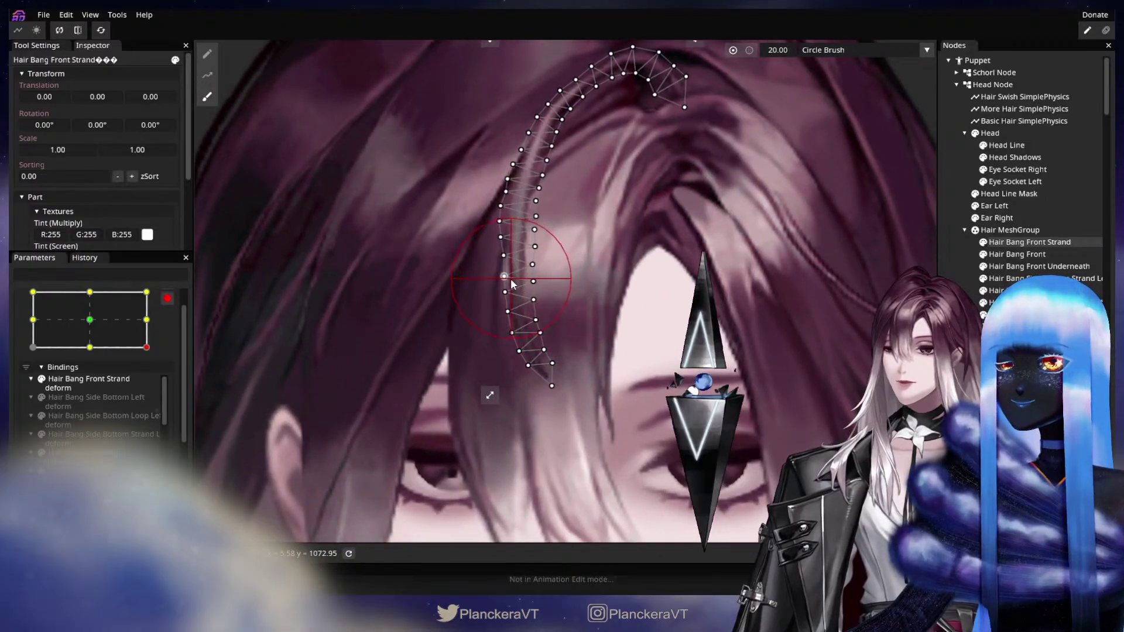
pyautogui.moveTo(511, 284); pyautogui.dragTo(494, 264)
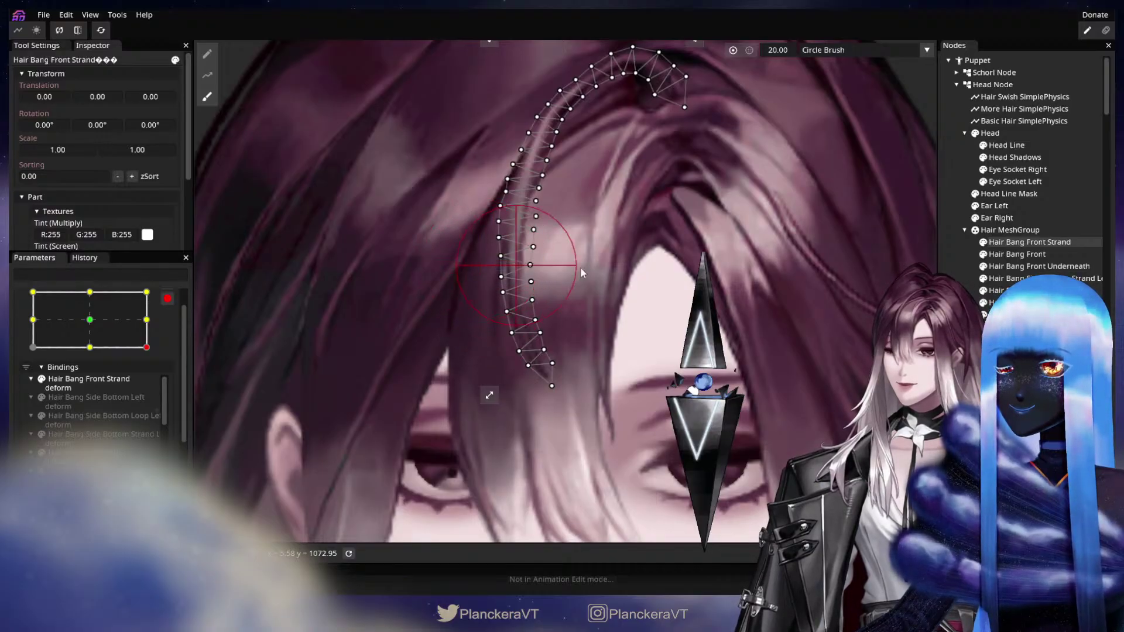
pyautogui.click(949, 262)
# Step: Compare the front strand's shape at the middle-right and bottom-centre keypoints, returning to the bottom-right keypoint
pyautogui.click(147, 320)
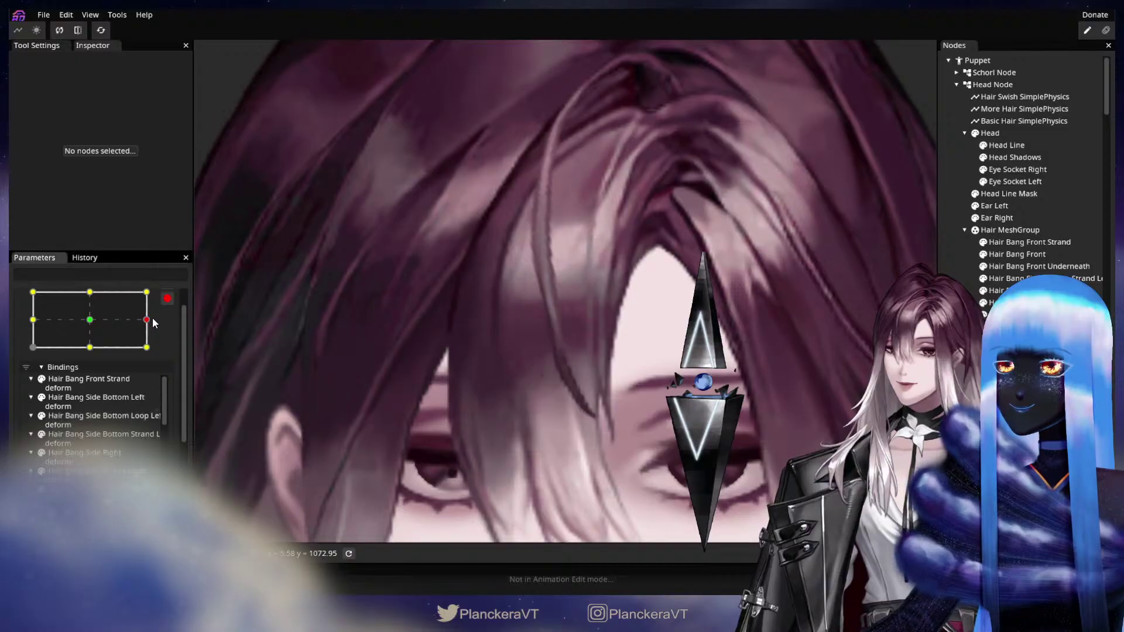
pyautogui.click(147, 347)
pyautogui.click(91, 347)
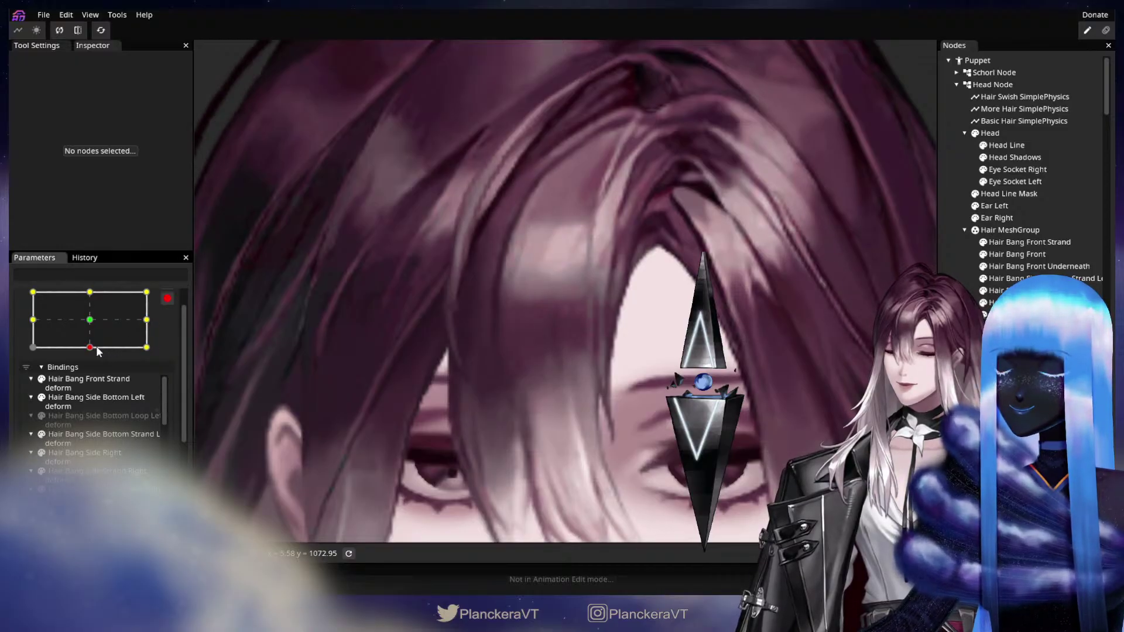
pyautogui.click(144, 347)
pyautogui.moveTo(135, 347)
pyautogui.mouseDown()
pyautogui.moveTo(94, 347)
pyautogui.moveTo(90, 320)
pyautogui.moveTo(153, 323)
pyautogui.moveTo(118, 345)
pyautogui.moveTo(185, 329)
pyautogui.moveTo(183, 346)
pyautogui.mouseUp()
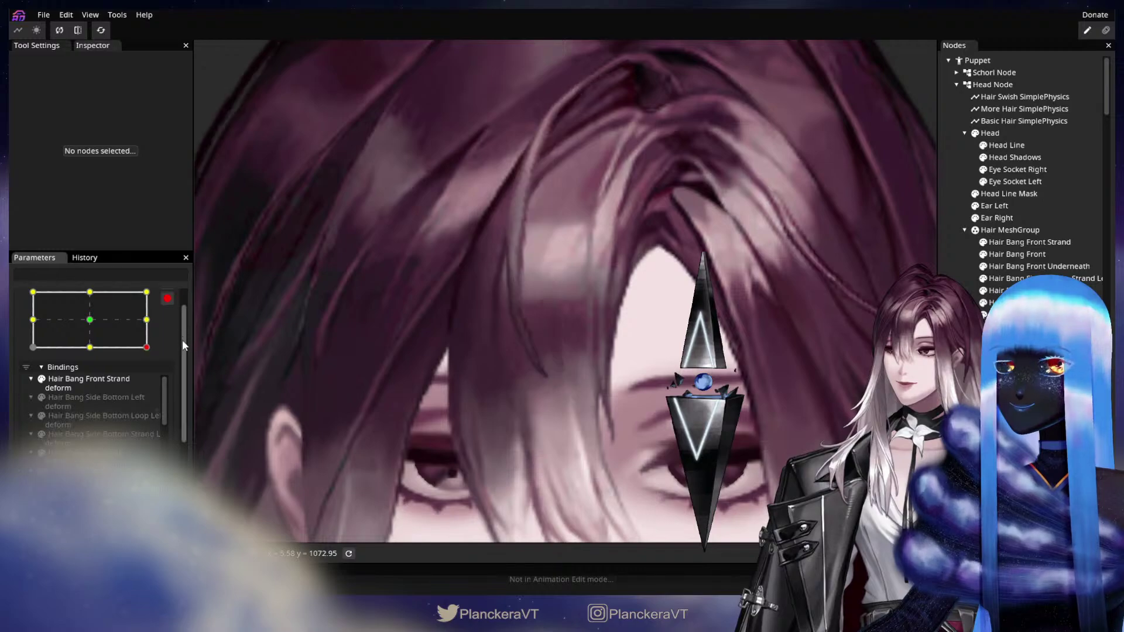
# Step: Select Hair Bang Front Strand, refine the vertices on both edges of its upper curve near the parting, and deselect it
pyautogui.scroll(-3, 583, 356)
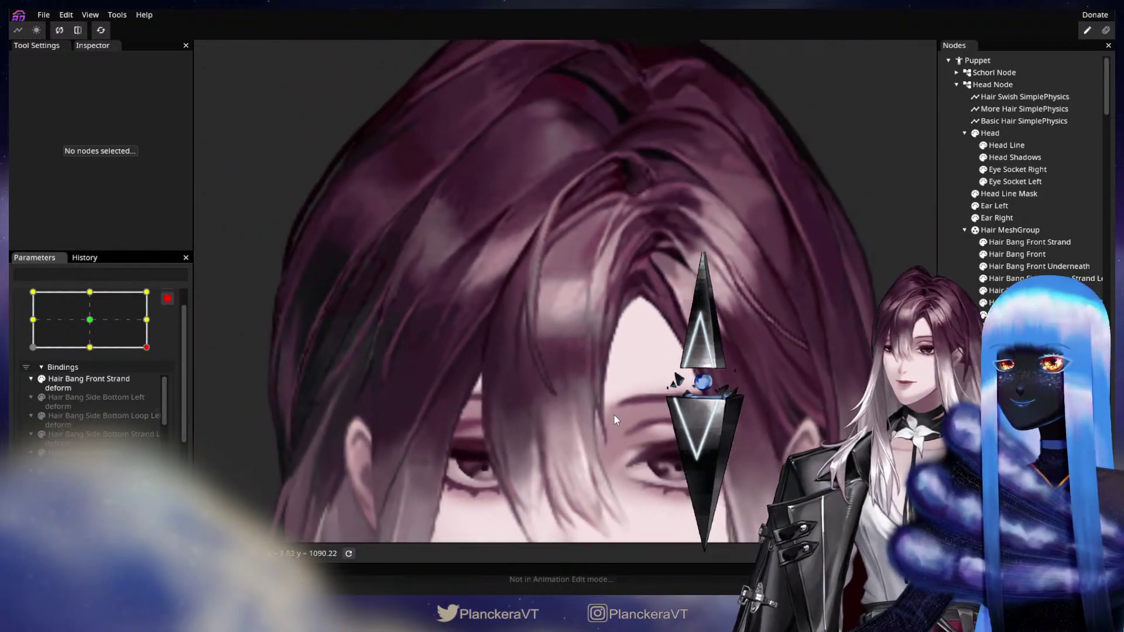
pyautogui.moveTo(630, 387); pyautogui.dragTo(618, 454)
pyautogui.scroll(1, 599, 260)
pyautogui.scroll(3, 598, 260)
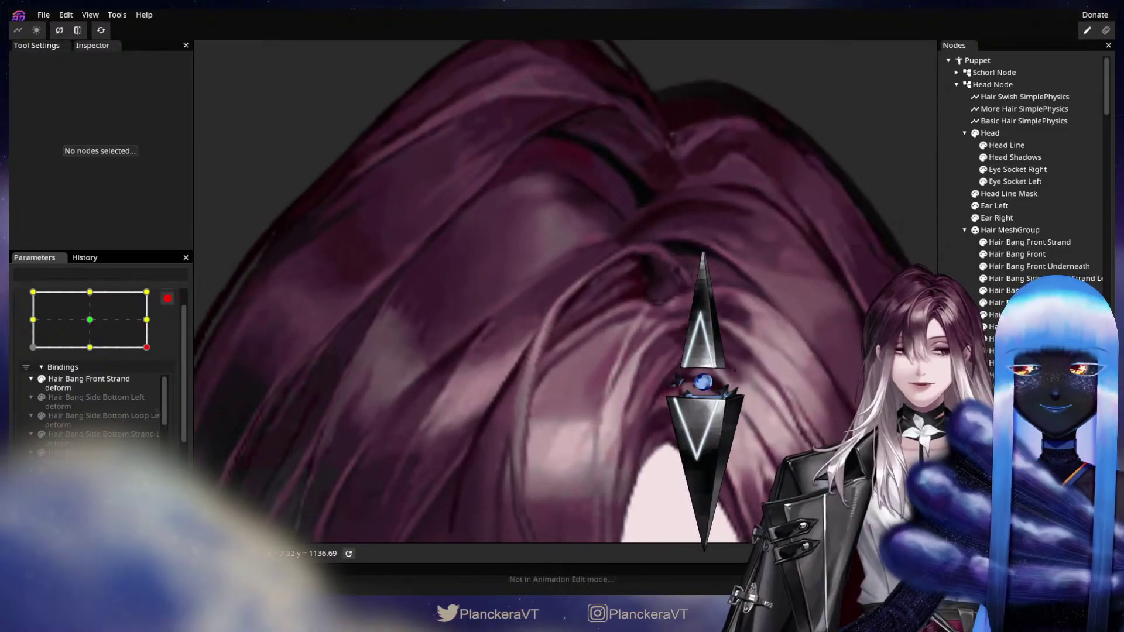
pyautogui.click(1018, 243)
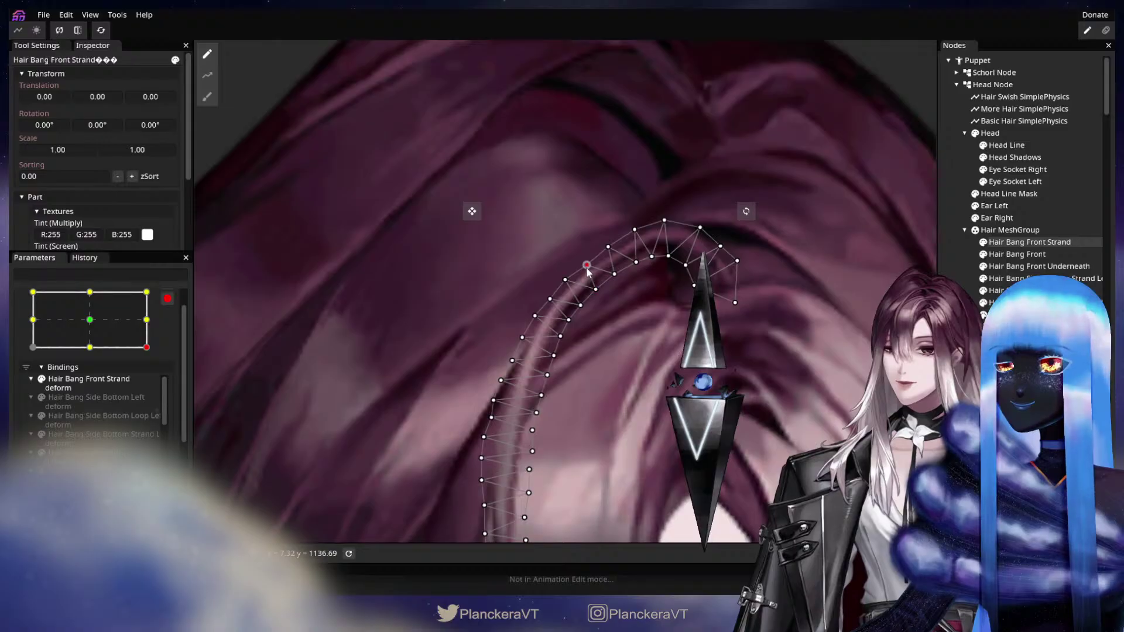
pyautogui.moveTo(637, 361); pyautogui.dragTo(660, 312)
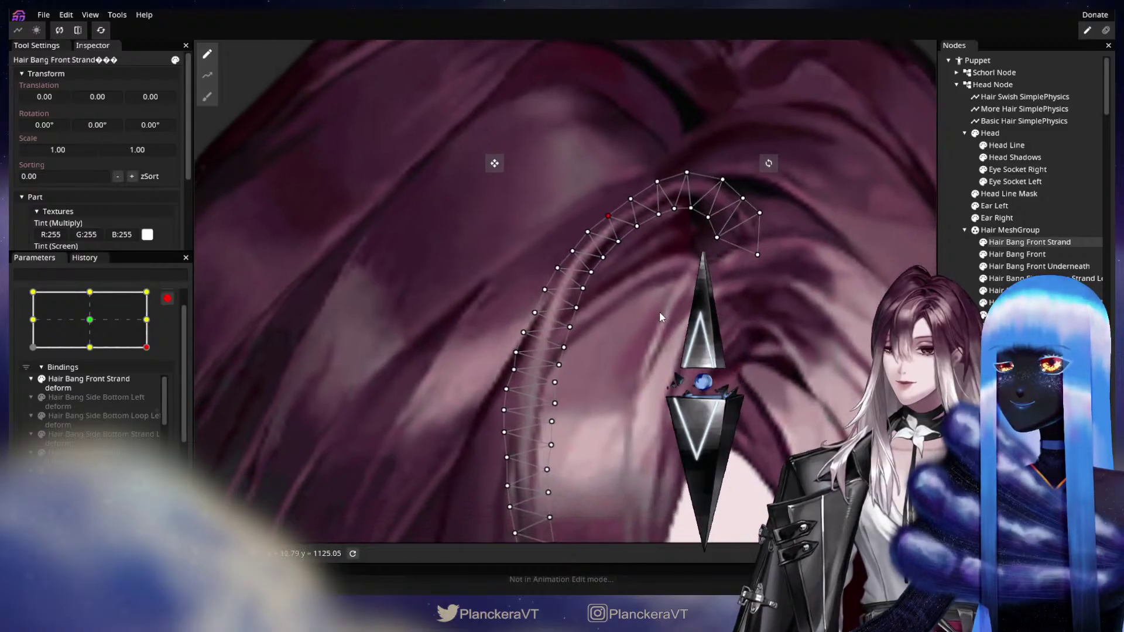
pyautogui.click(848, 388)
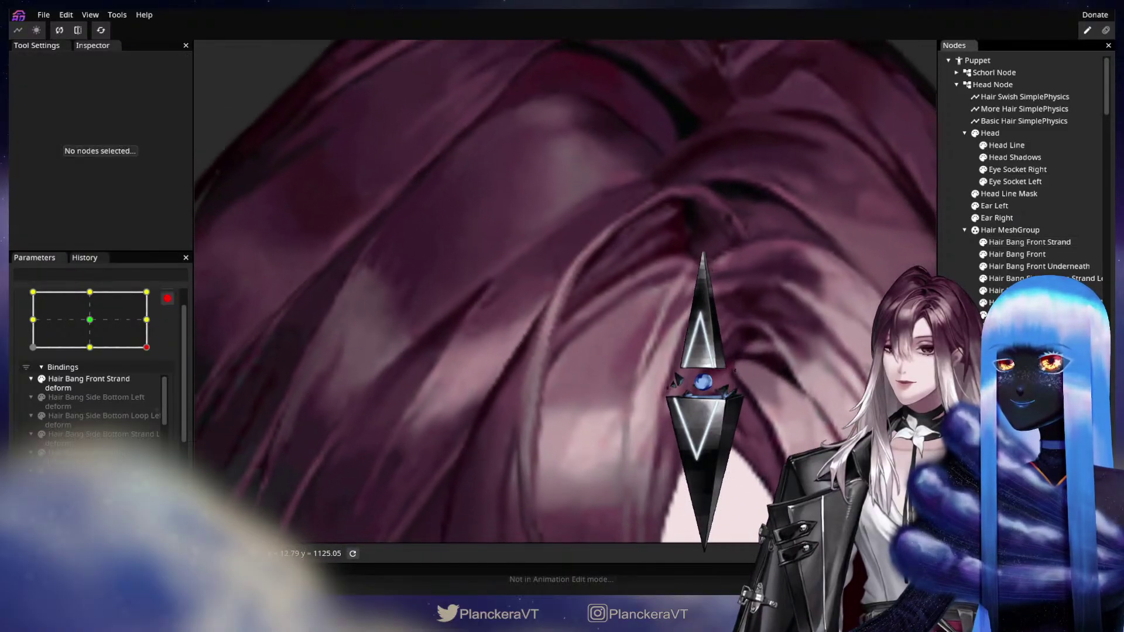
pyautogui.click(1020, 239)
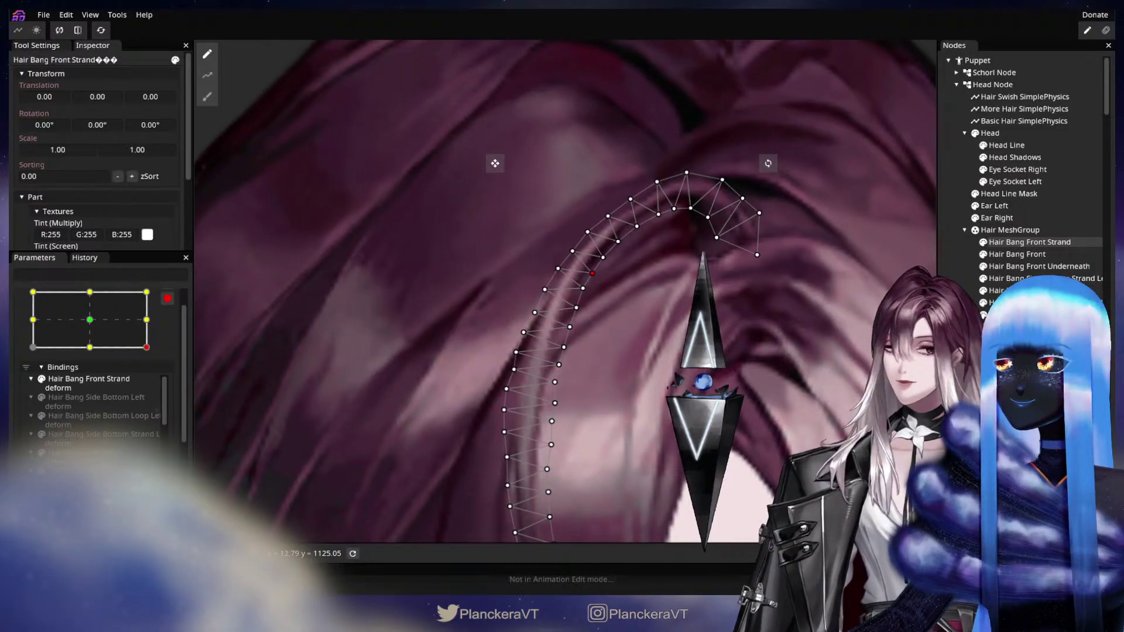
pyautogui.press('Escape')
# Step: Select Hair Side Connecting Strand Left, adjust the outer-edge vertices of its upper half, and deselect it
pyautogui.scroll(-3, 751, 381)
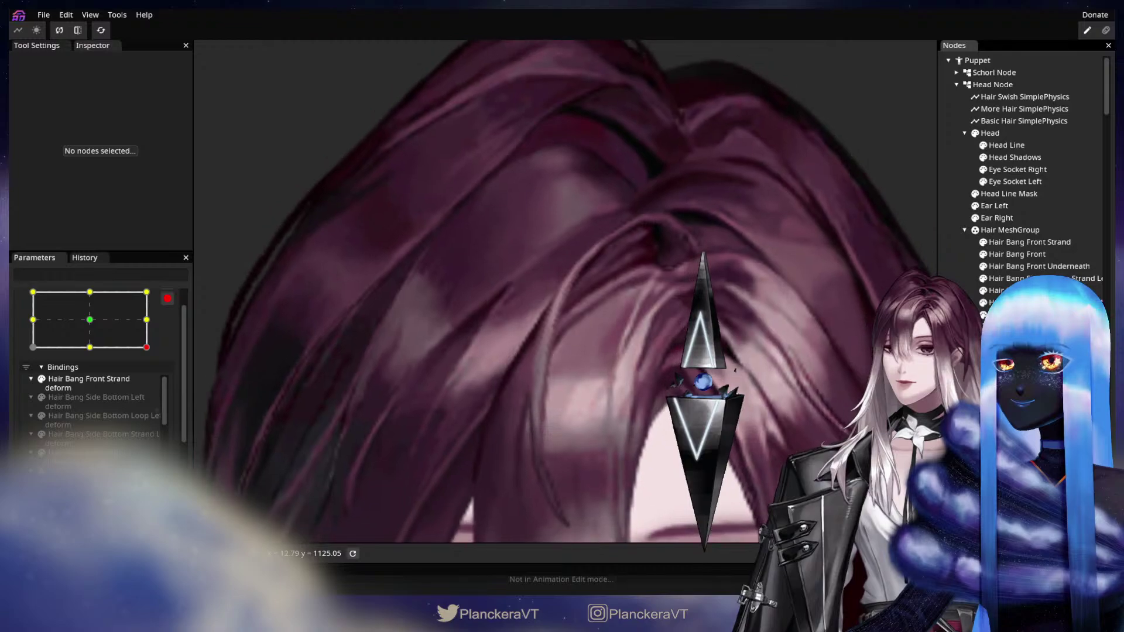
pyautogui.scroll(-5, 650, 363)
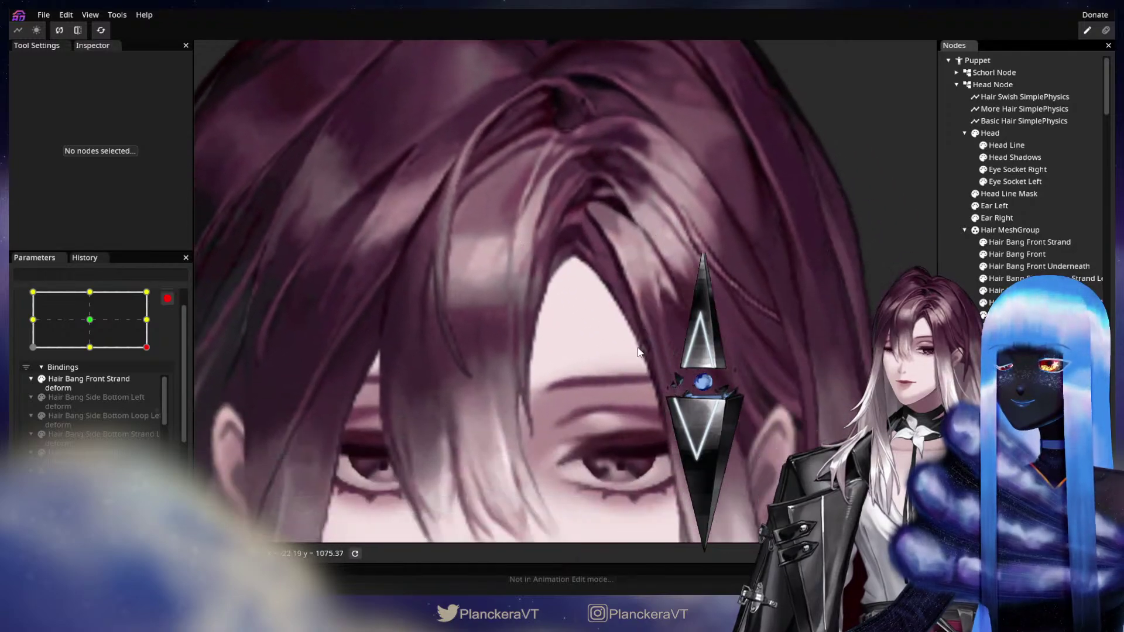
pyautogui.moveTo(750, 333); pyautogui.dragTo(614, 379)
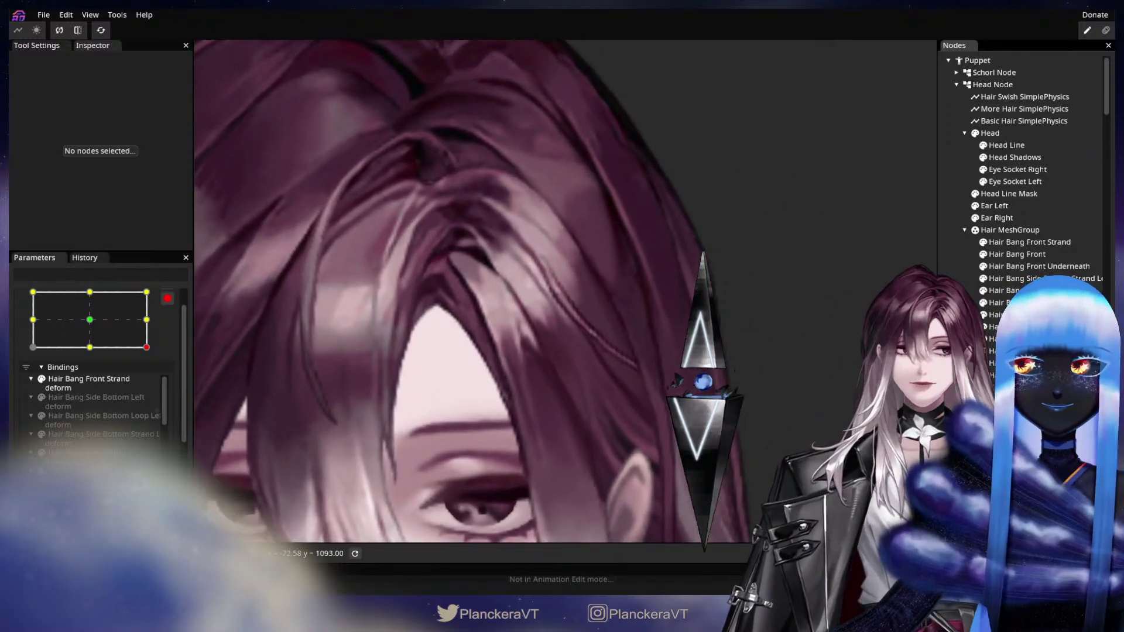
pyautogui.click(529, 310)
pyautogui.click(529, 310)
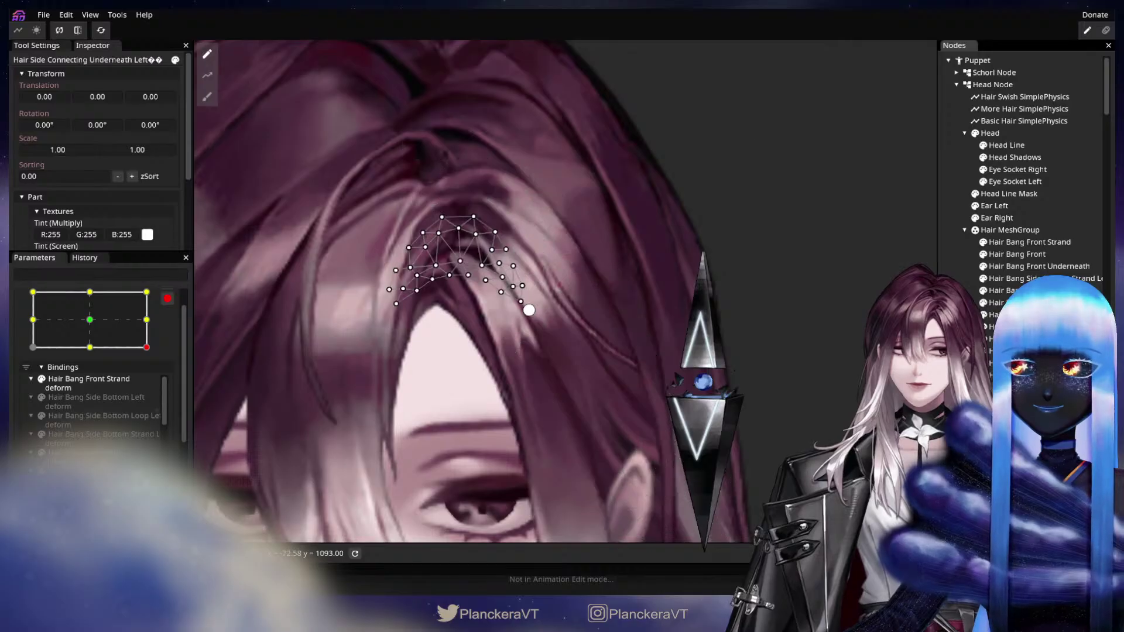
pyautogui.click(592, 355)
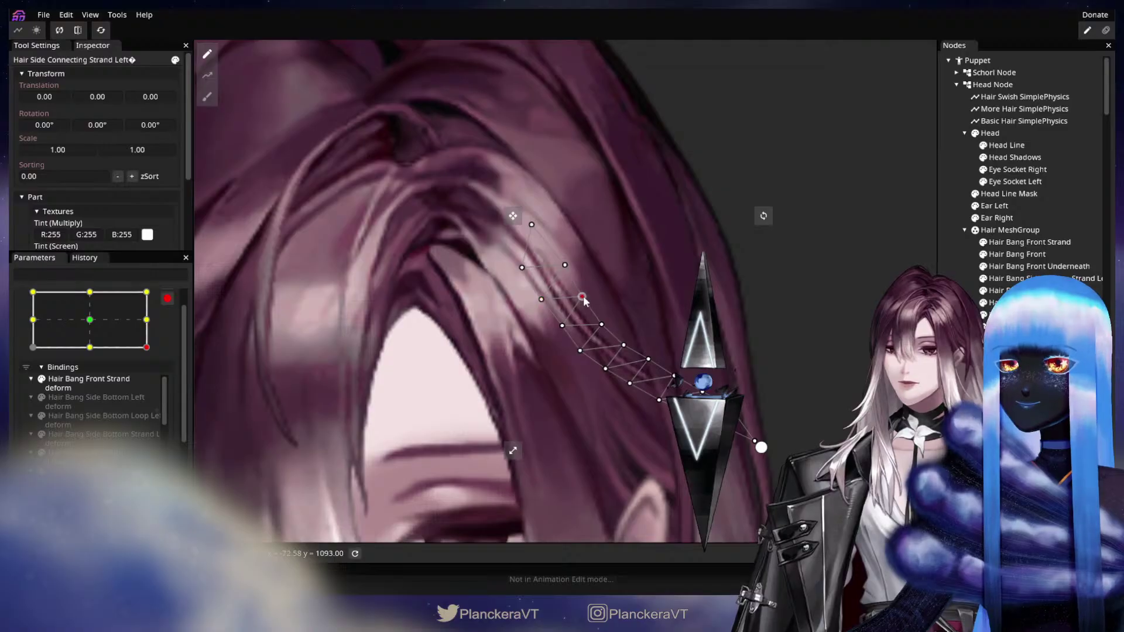
pyautogui.click(637, 412)
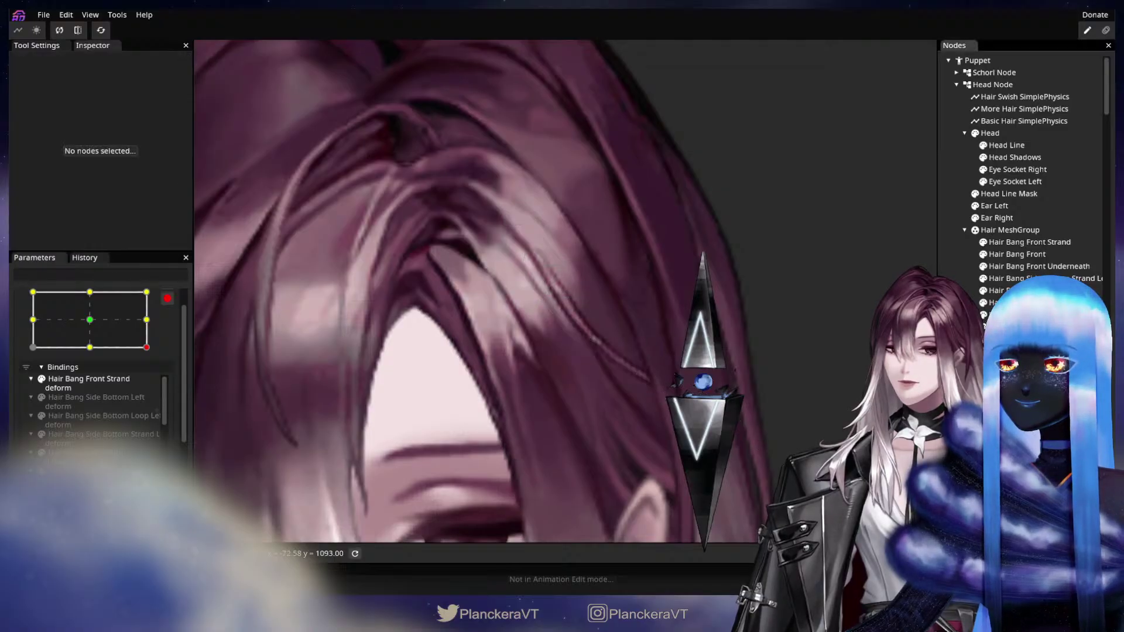
# Step: Reselect Hair Side Connecting Strand Left, slightly shift the vertices on both edges of its middle section, and deselect it
pyautogui.scroll(-2, 637, 412)
pyautogui.scroll(3, 636, 411)
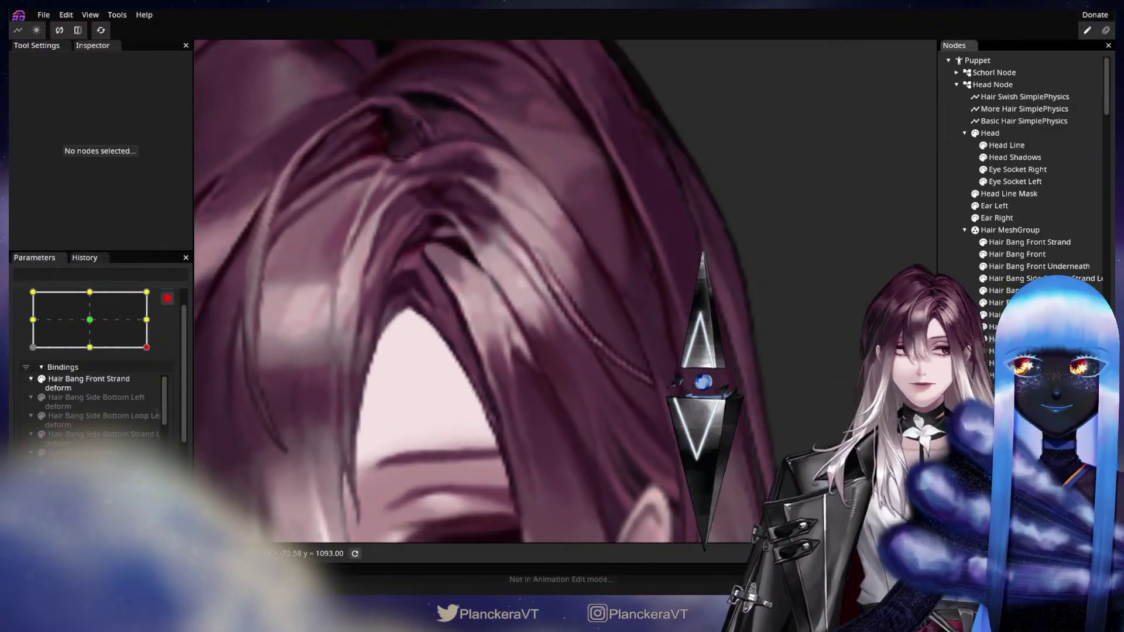
pyautogui.click(1025, 410)
pyautogui.scroll(2, 523, 391)
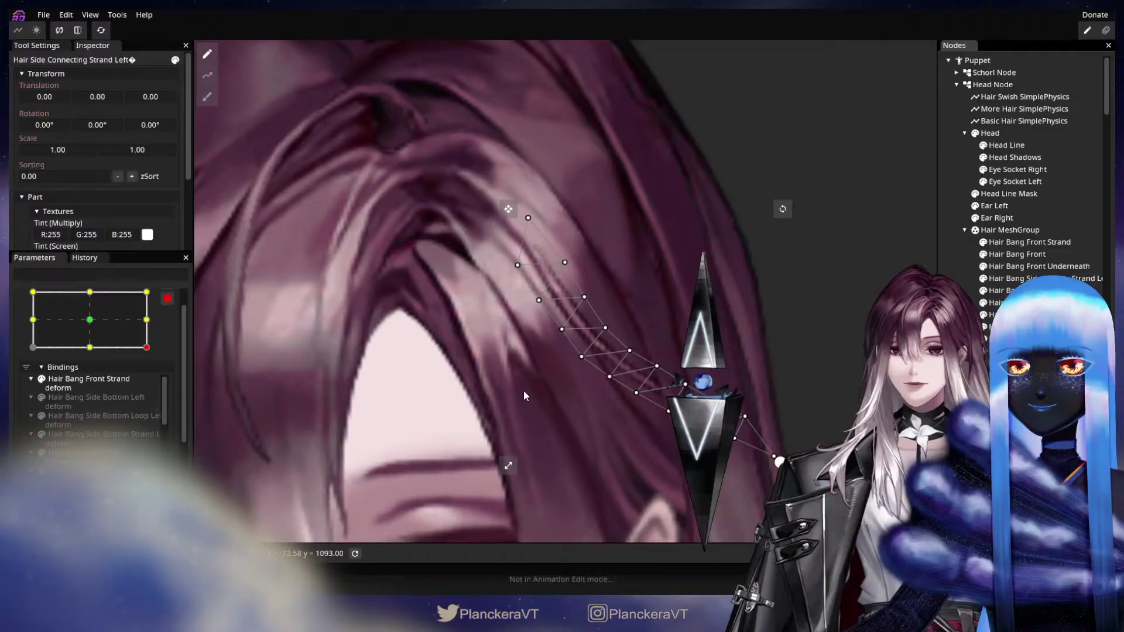
pyautogui.click(609, 378)
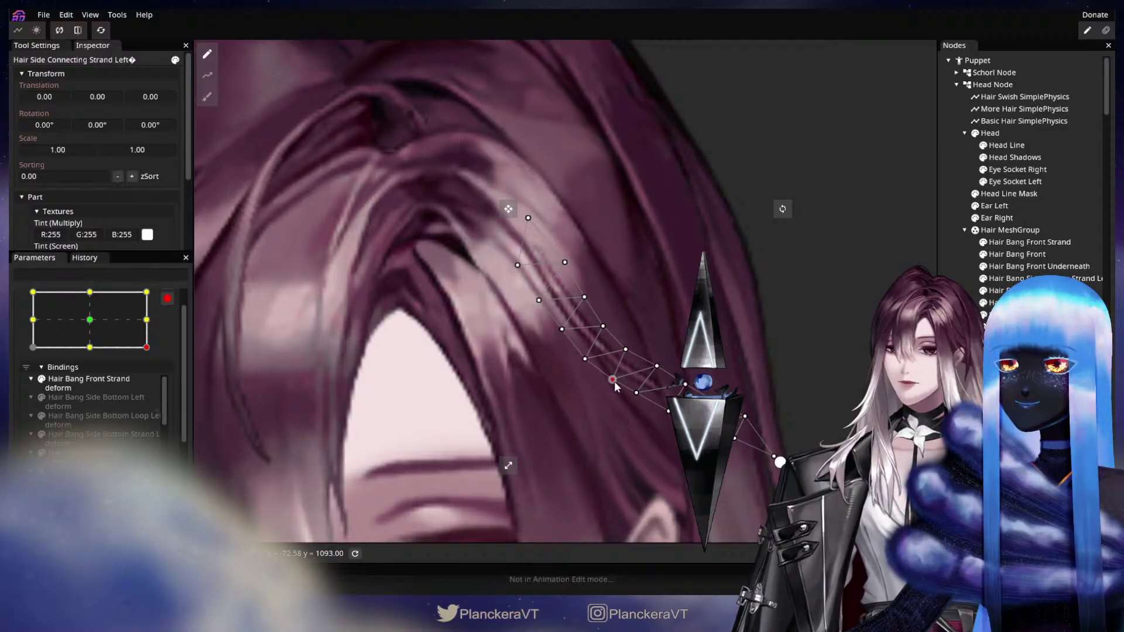
pyautogui.moveTo(636, 393); pyautogui.dragTo(640, 396)
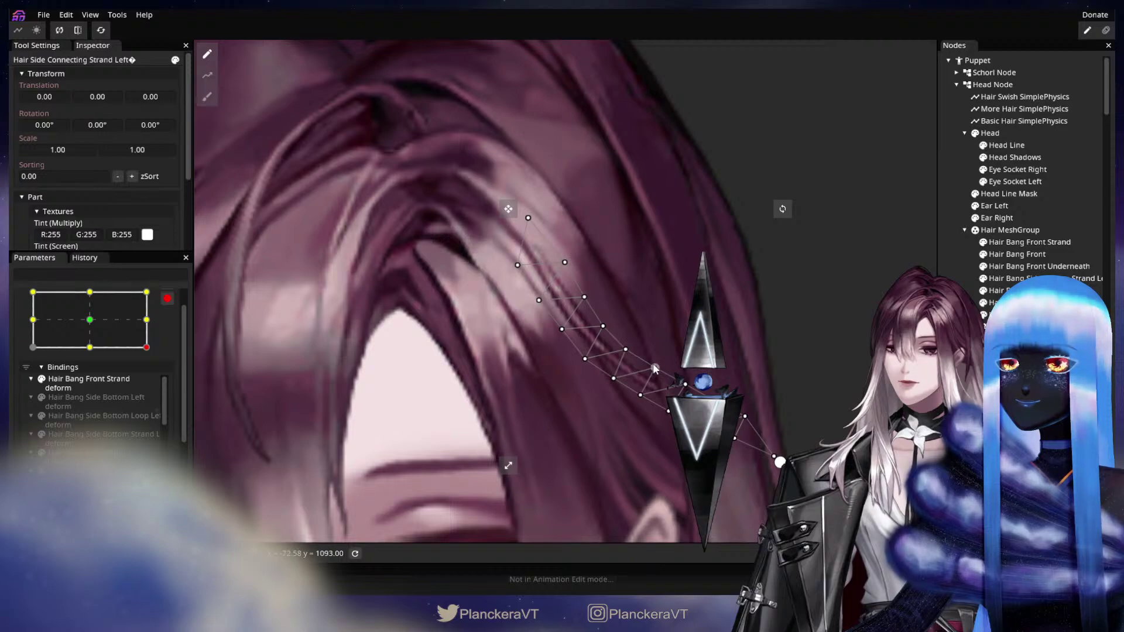
pyautogui.click(613, 379)
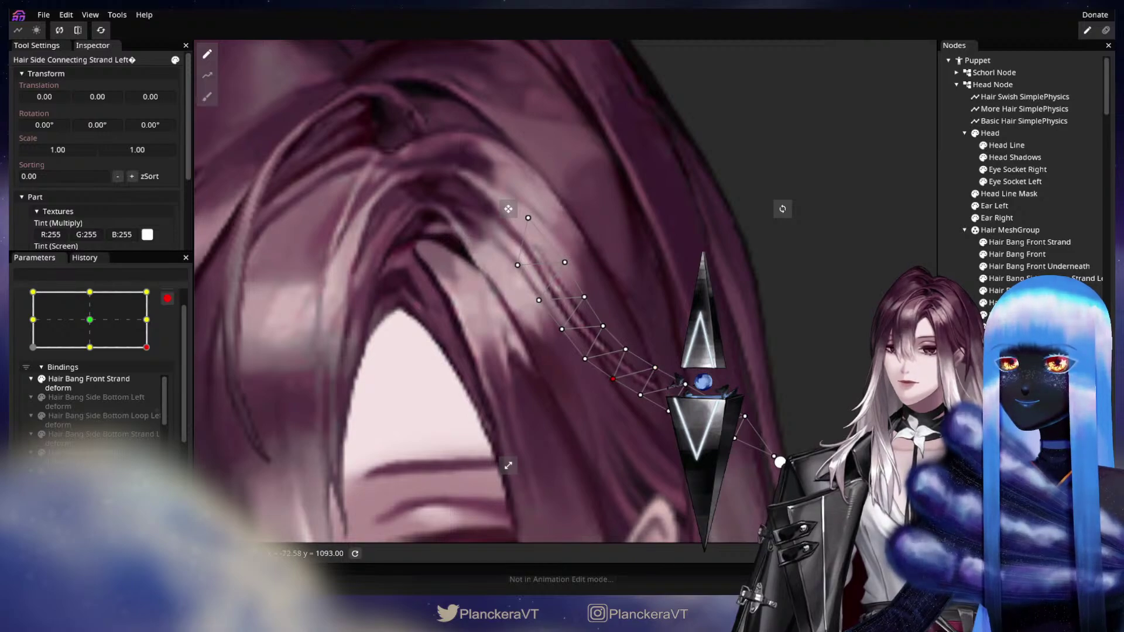
pyautogui.click(951, 176)
# Step: Examine the character's left-side hair from the crown down to the swept-out tips for uneven deformation at the bottom-right keypoint
pyautogui.scroll(-4, 565, 291)
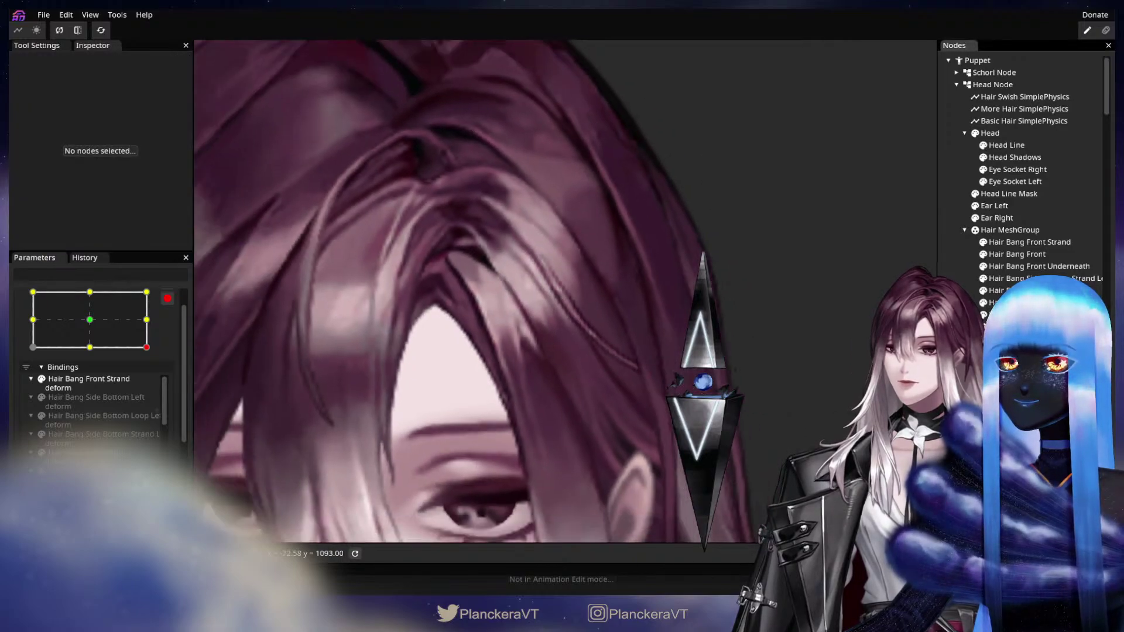
pyautogui.scroll(-6, 679, 356)
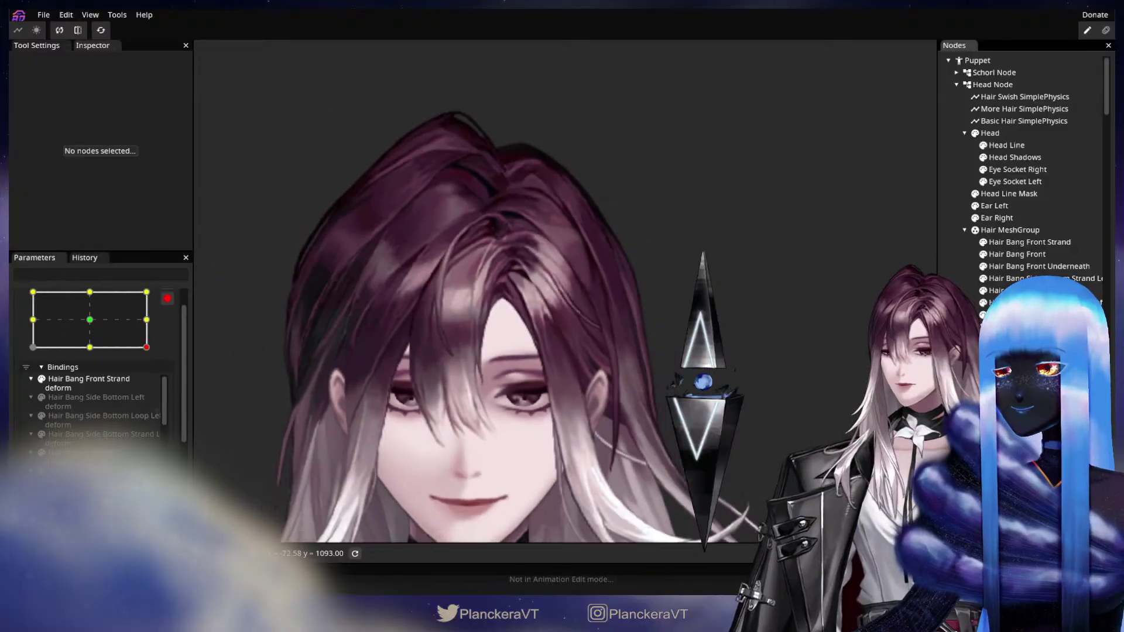
pyautogui.scroll(1, 679, 354)
pyautogui.moveTo(643, 468); pyautogui.dragTo(614, 421)
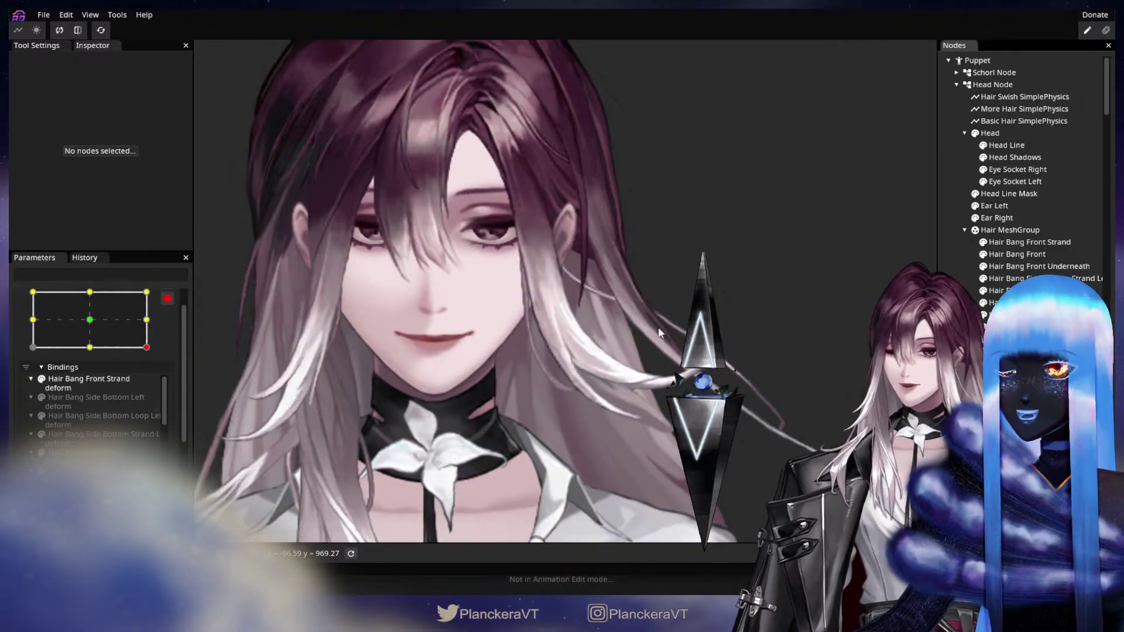
pyautogui.moveTo(771, 458); pyautogui.dragTo(657, 376)
pyautogui.scroll(3, 656, 375)
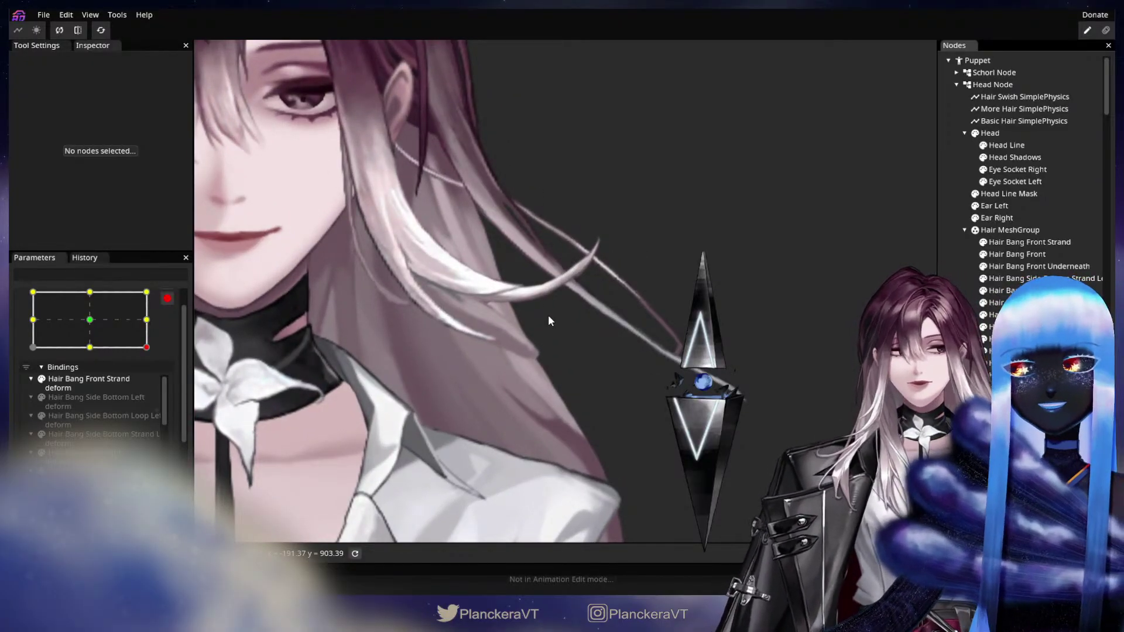
pyautogui.moveTo(548, 304); pyautogui.dragTo(507, 352)
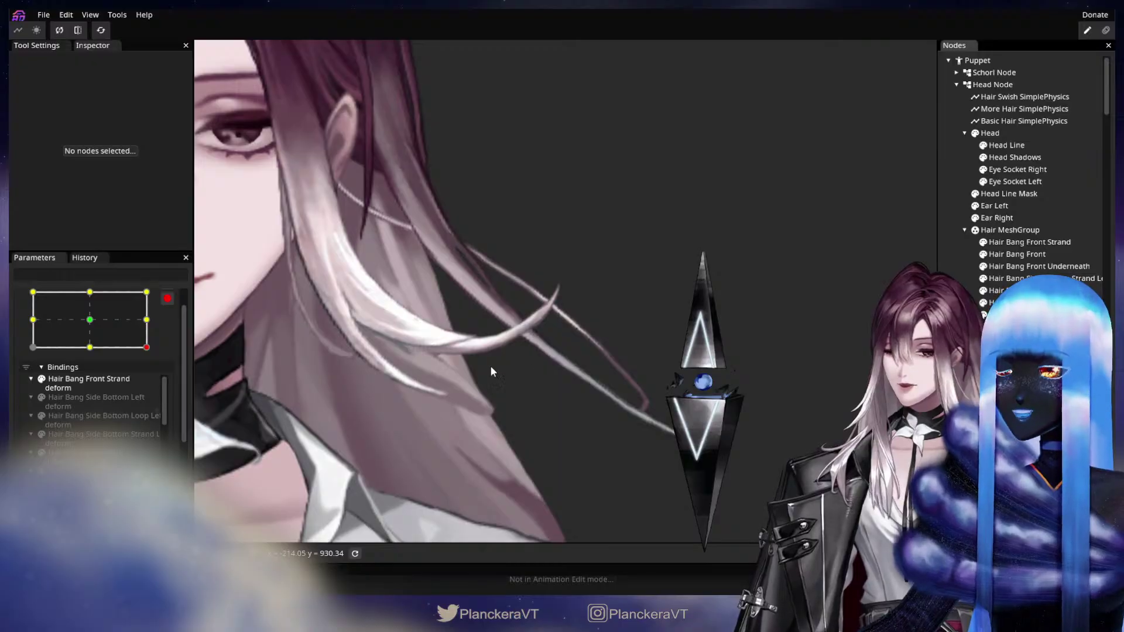
pyautogui.moveTo(438, 349); pyautogui.dragTo(650, 373)
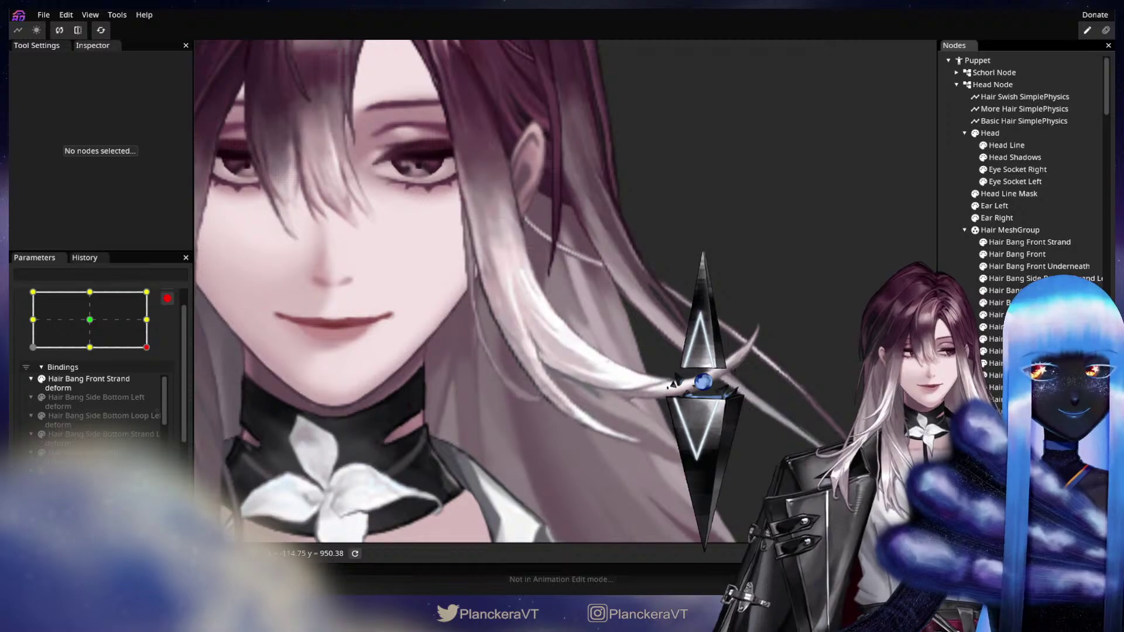
# Step: Select Hair Bang Side Bottom Loop Left, nudge its lower curve outward and up with a size 51 Circle Brush, and deselect it
pyautogui.click(972, 279)
pyautogui.click(207, 96)
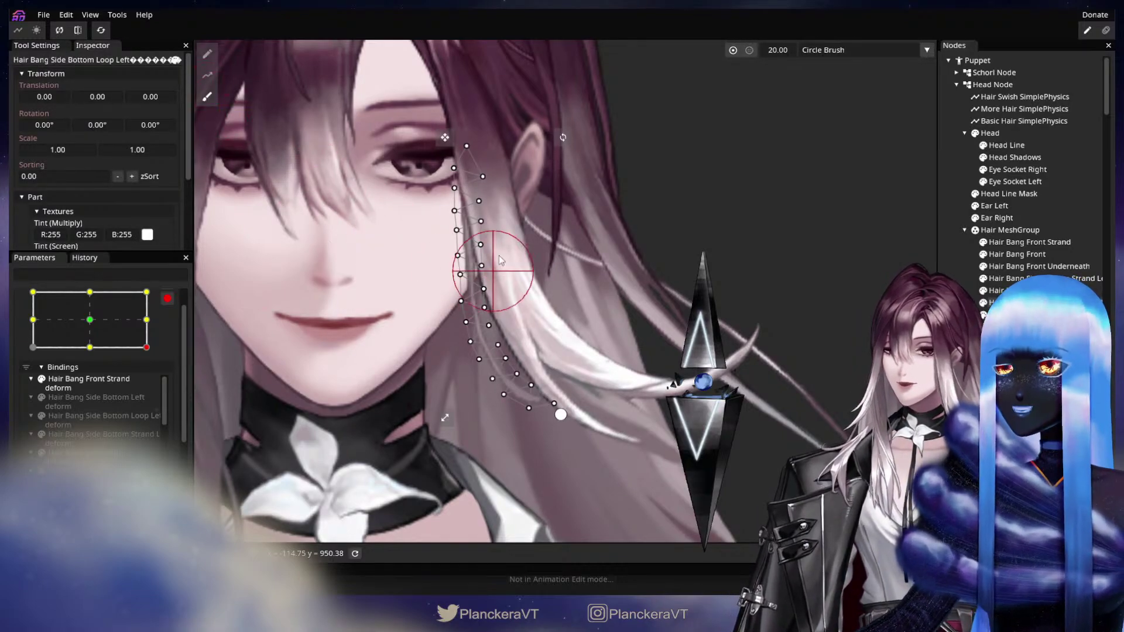
pyautogui.moveTo(770, 54); pyautogui.dragTo(788, 57)
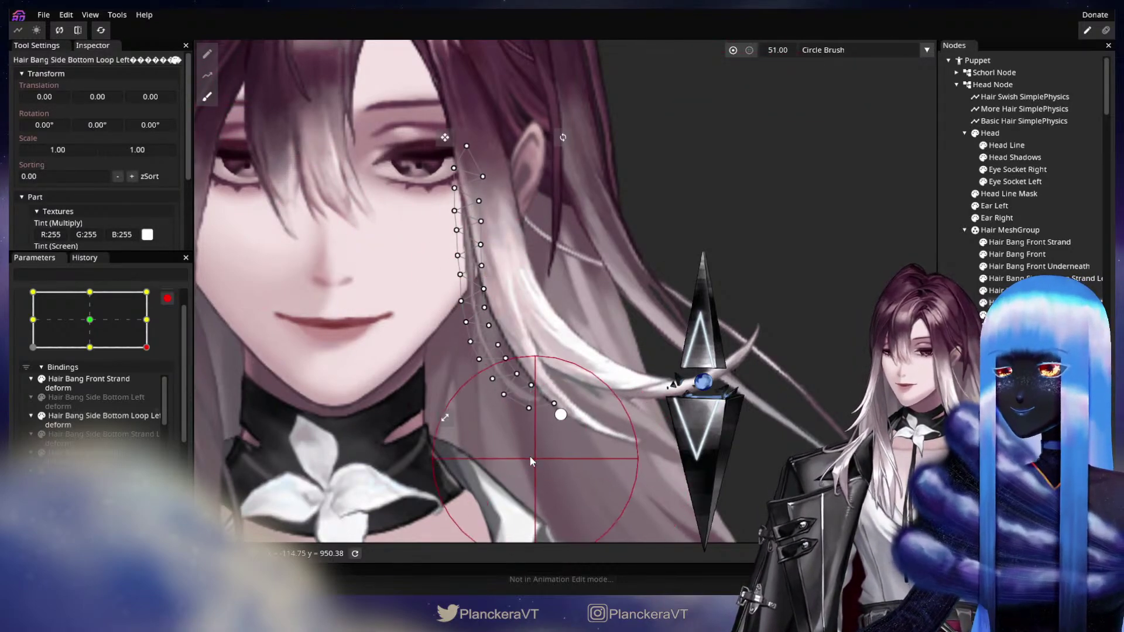
pyautogui.moveTo(522, 416); pyautogui.dragTo(539, 407)
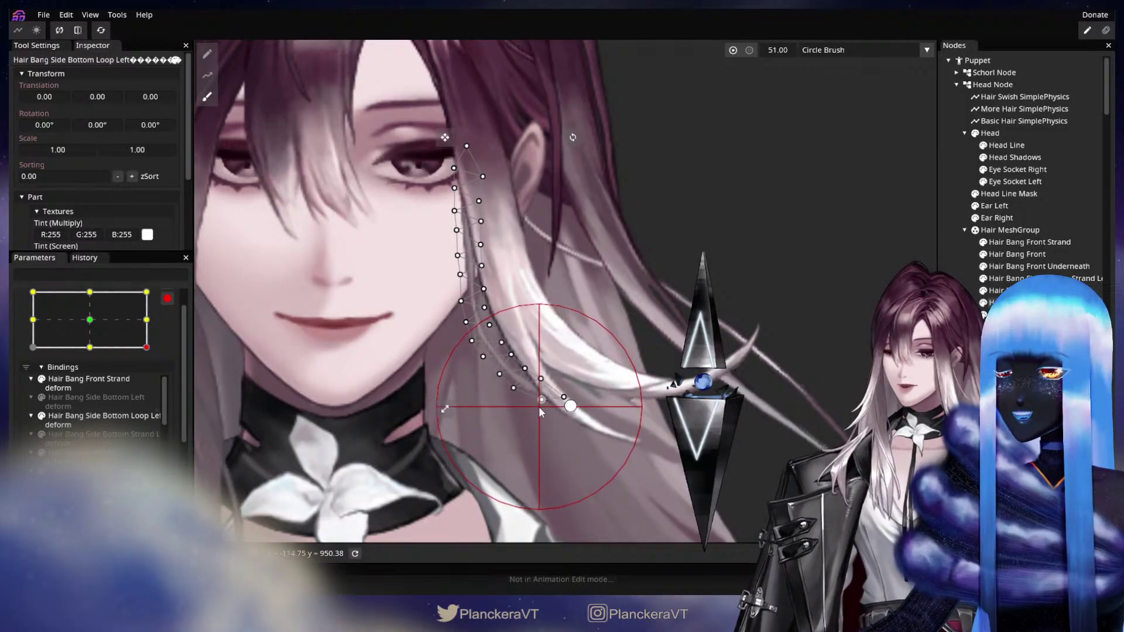
pyautogui.click(1019, 468)
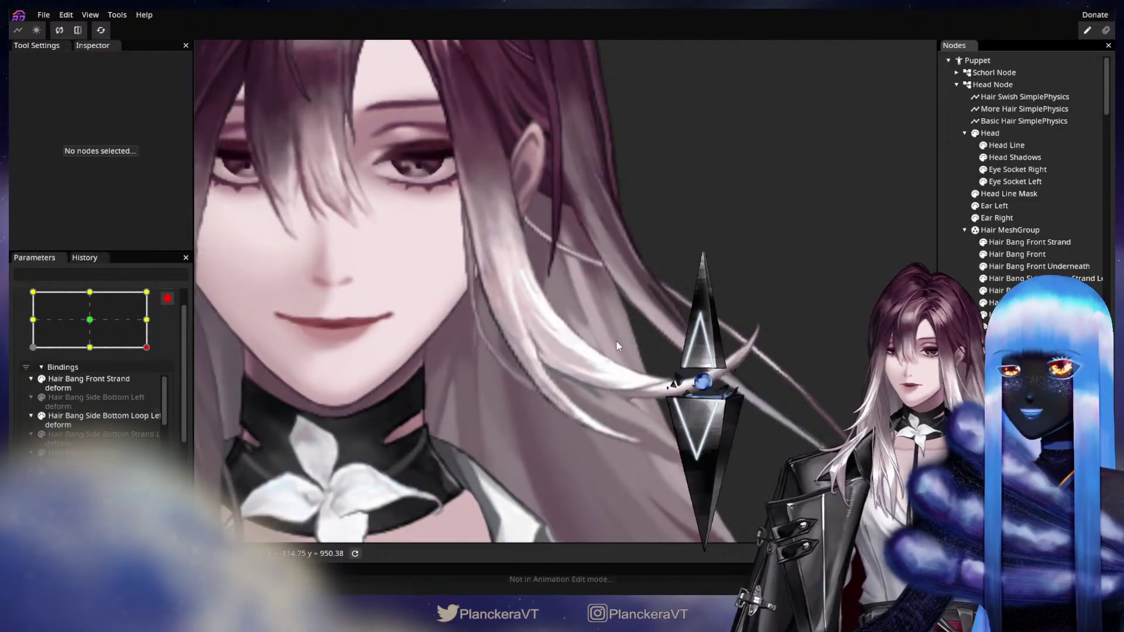
# Step: Compare the character's left-side hair at the center and bottom-right keypoints, examining the swept-out strands from the ear to their tips
pyautogui.moveTo(610, 323); pyautogui.dragTo(553, 341)
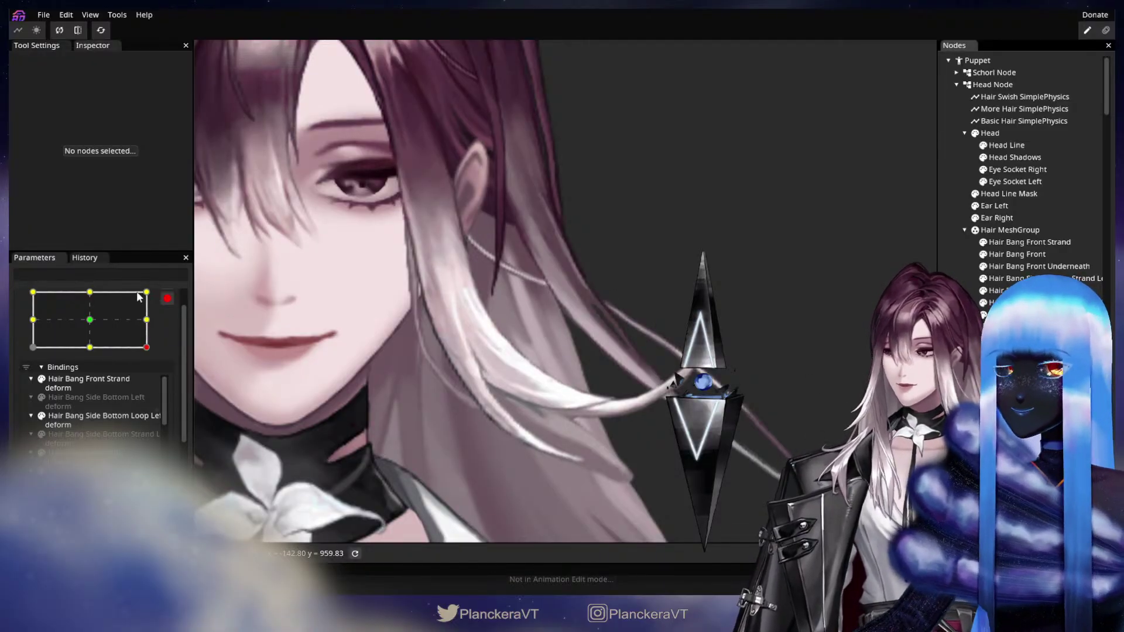
pyautogui.click(90, 320)
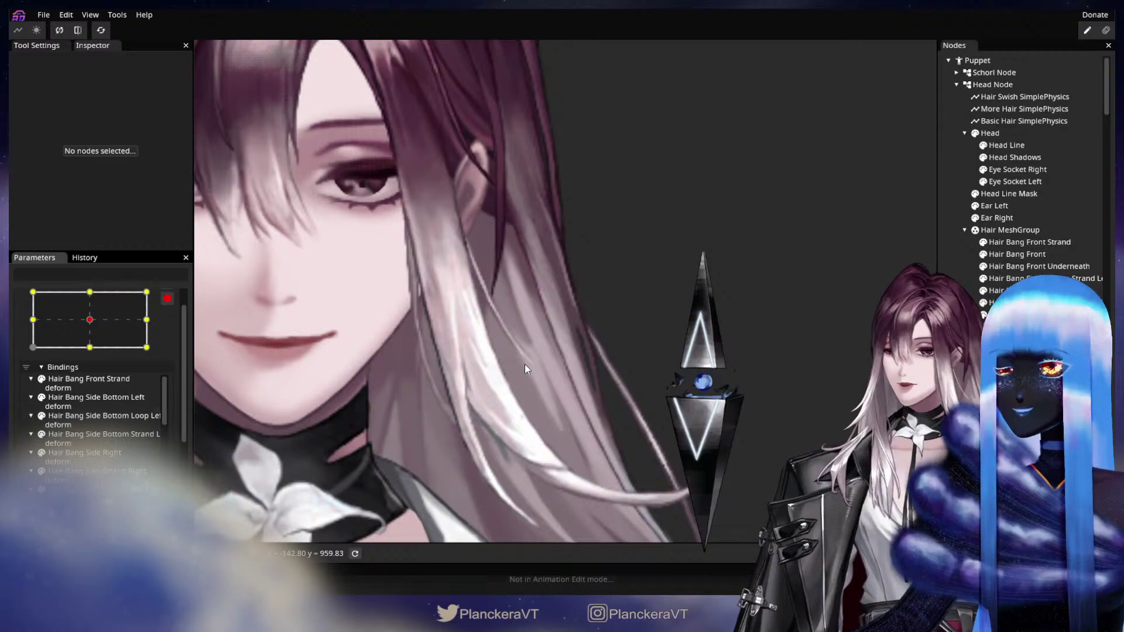
pyautogui.moveTo(527, 326); pyautogui.dragTo(538, 223)
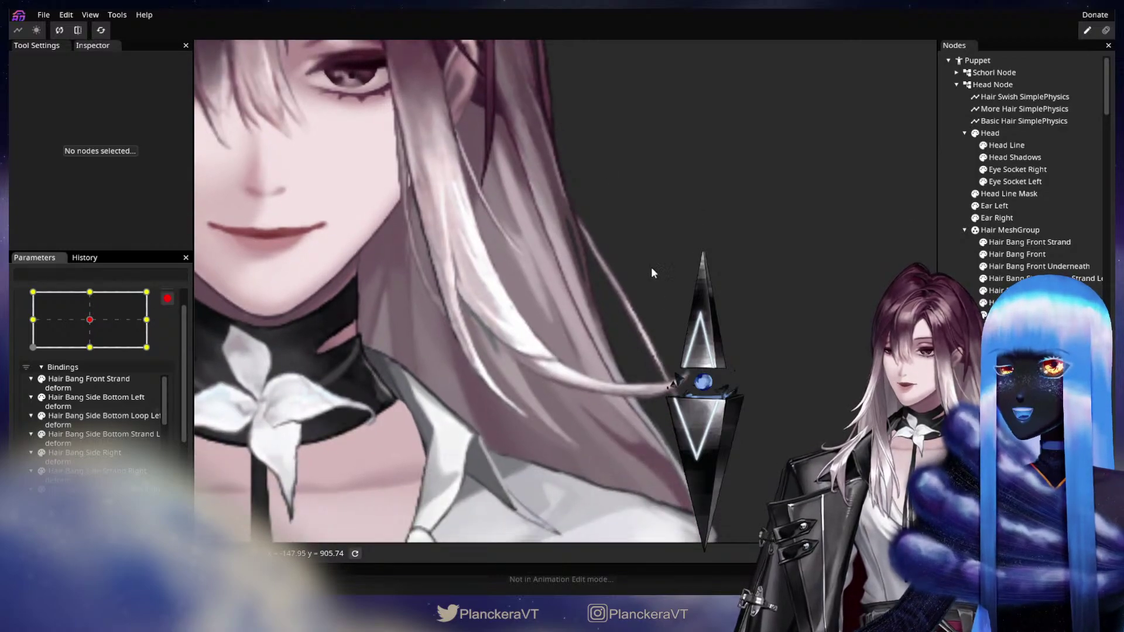
pyautogui.moveTo(550, 286); pyautogui.dragTo(498, 348)
pyautogui.click(146, 347)
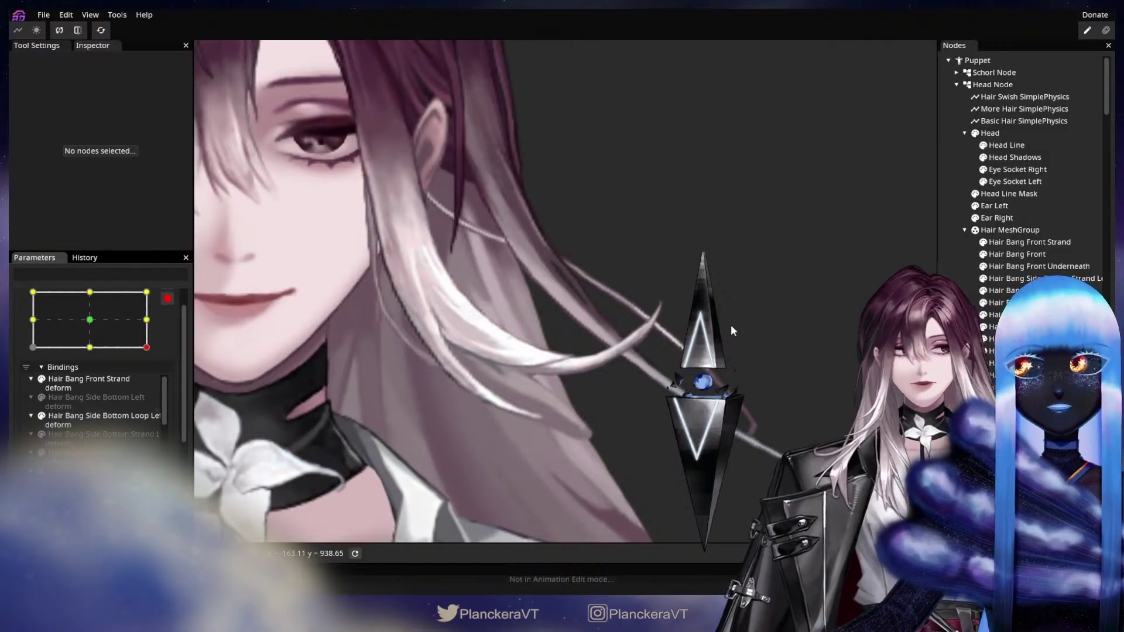
pyautogui.moveTo(718, 303); pyautogui.dragTo(688, 373)
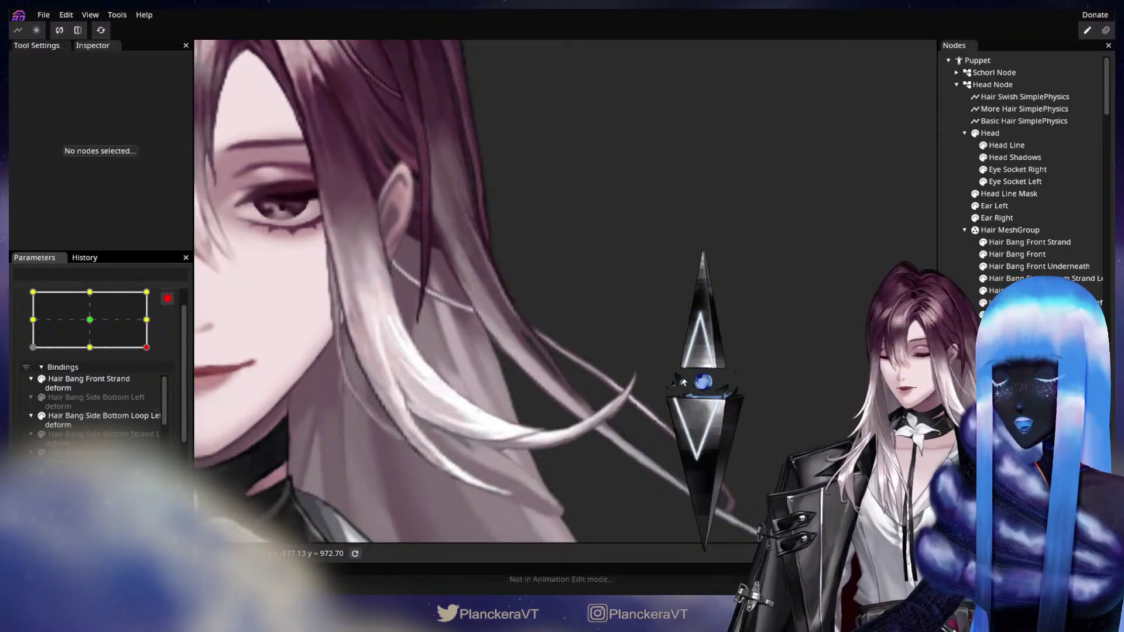
pyautogui.scroll(-1, 683, 392)
pyautogui.scroll(-3, 683, 395)
pyautogui.moveTo(658, 417); pyautogui.dragTo(715, 367)
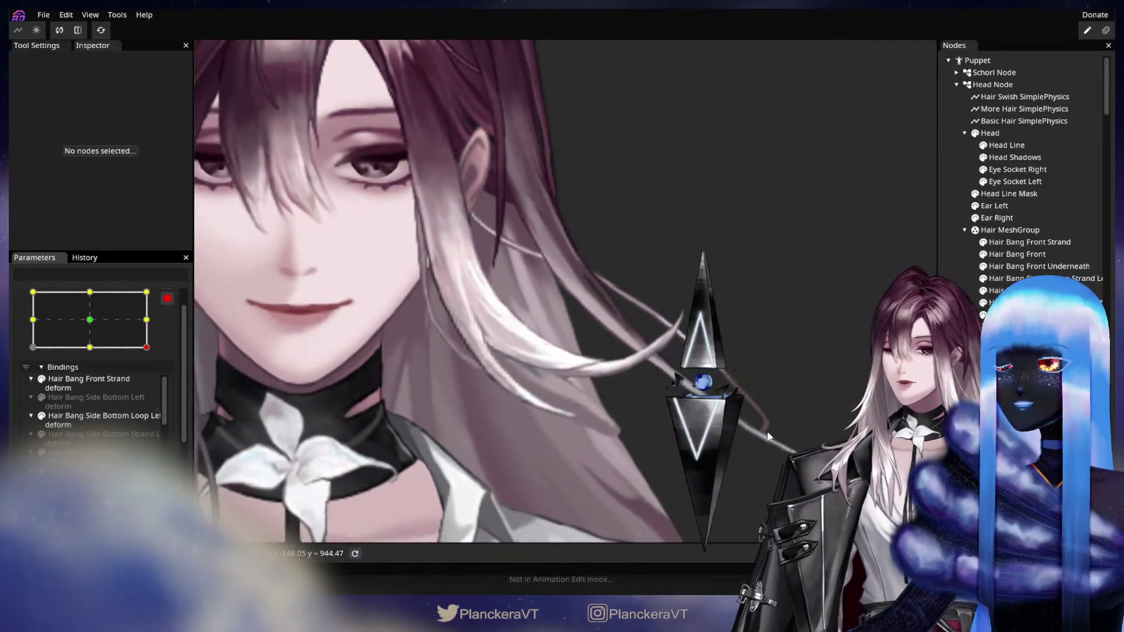
pyautogui.moveTo(775, 437); pyautogui.dragTo(707, 384)
pyautogui.scroll(1, 707, 384)
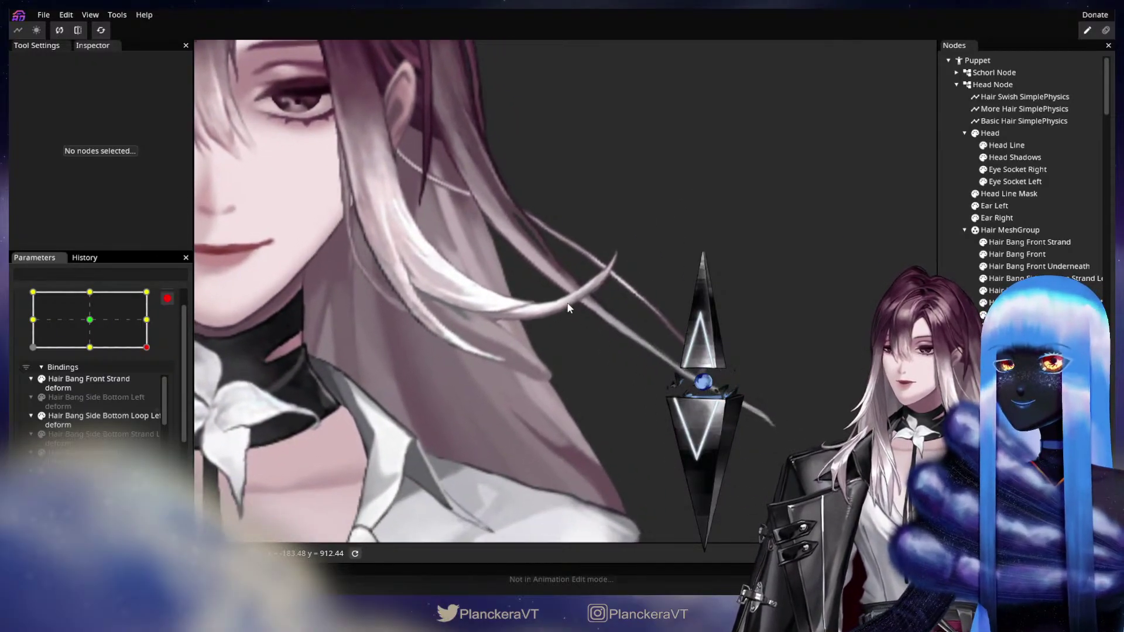
pyautogui.moveTo(568, 293); pyautogui.dragTo(645, 417)
pyautogui.scroll(1, 644, 417)
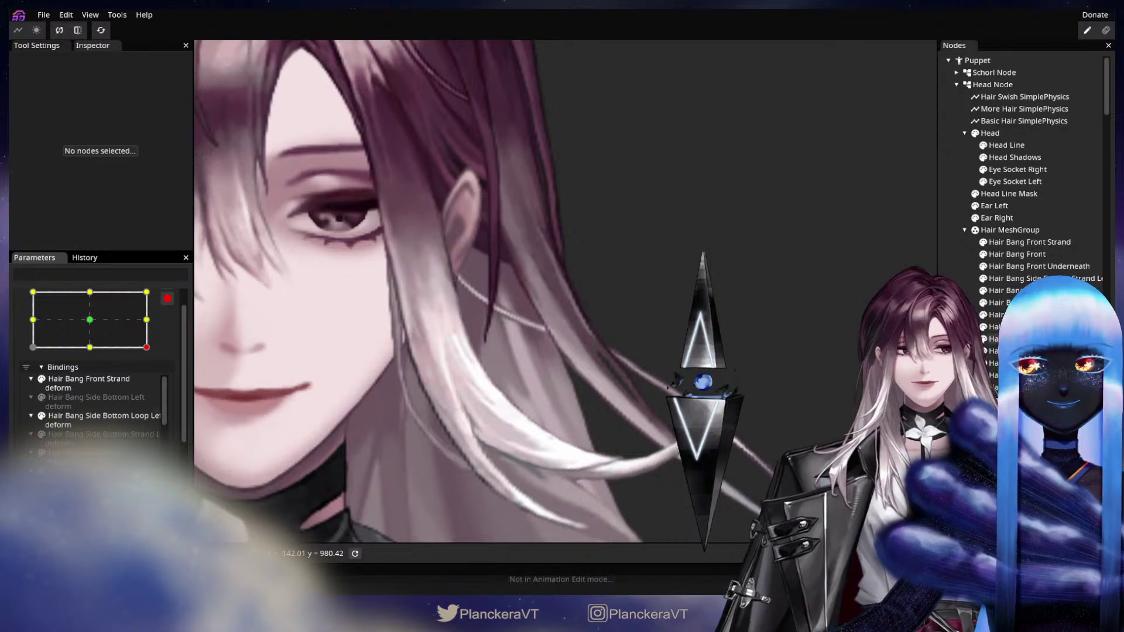
# Step: Select Hair Behind Middle Left and slightly adjust the vertices around its middle bend below the ear
pyautogui.click(551, 381)
pyautogui.scroll(1, 564, 405)
pyautogui.click(564, 401)
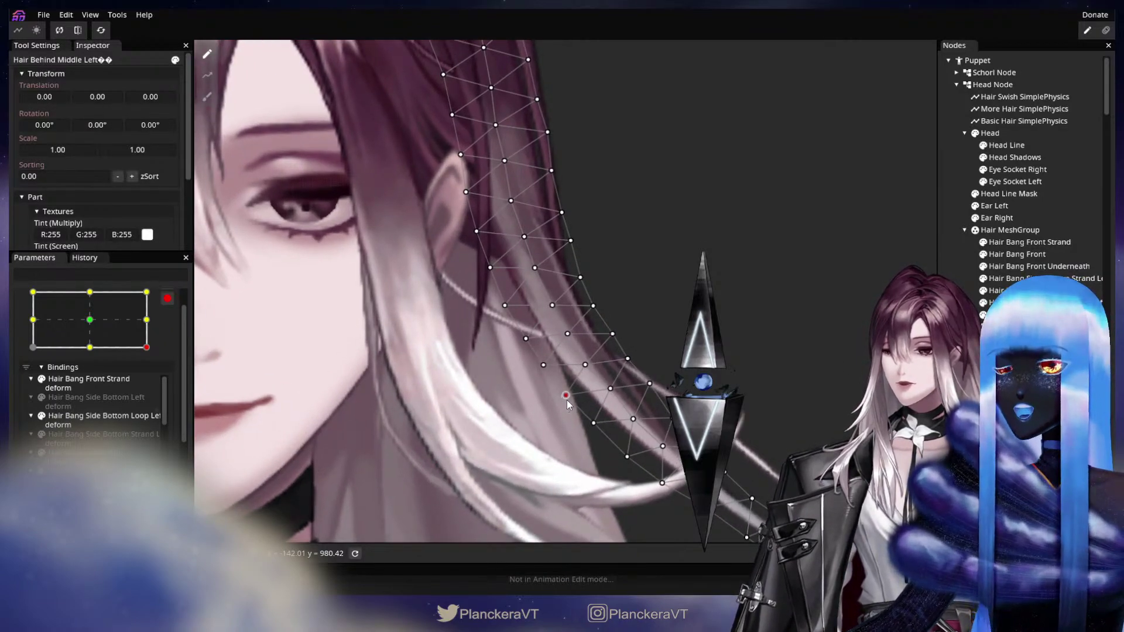
pyautogui.click(610, 389)
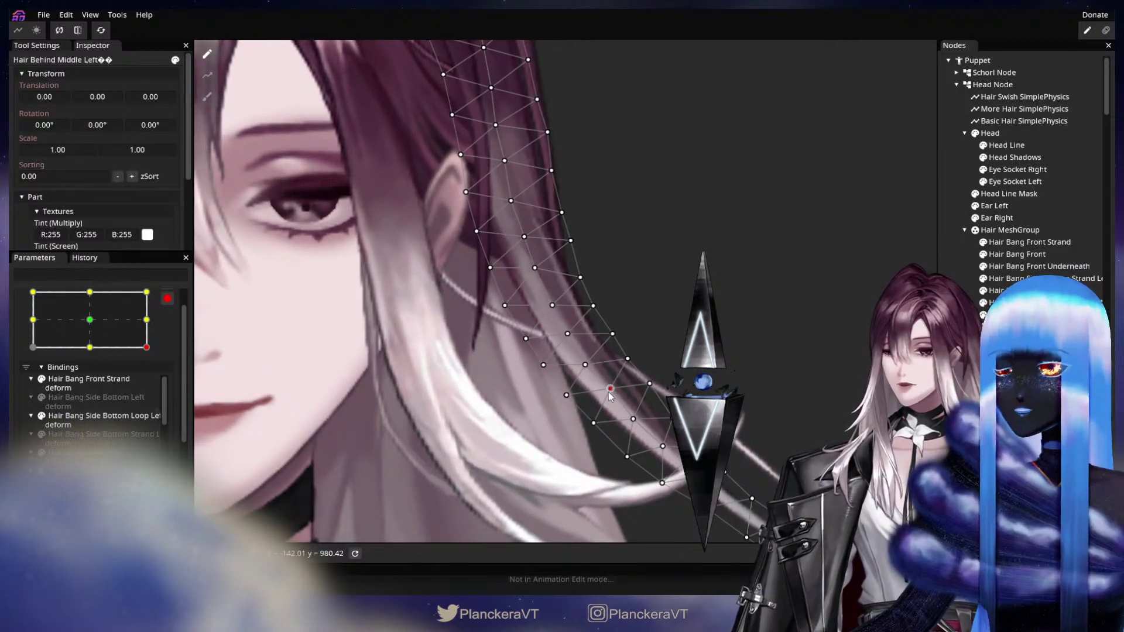
pyautogui.click(585, 364)
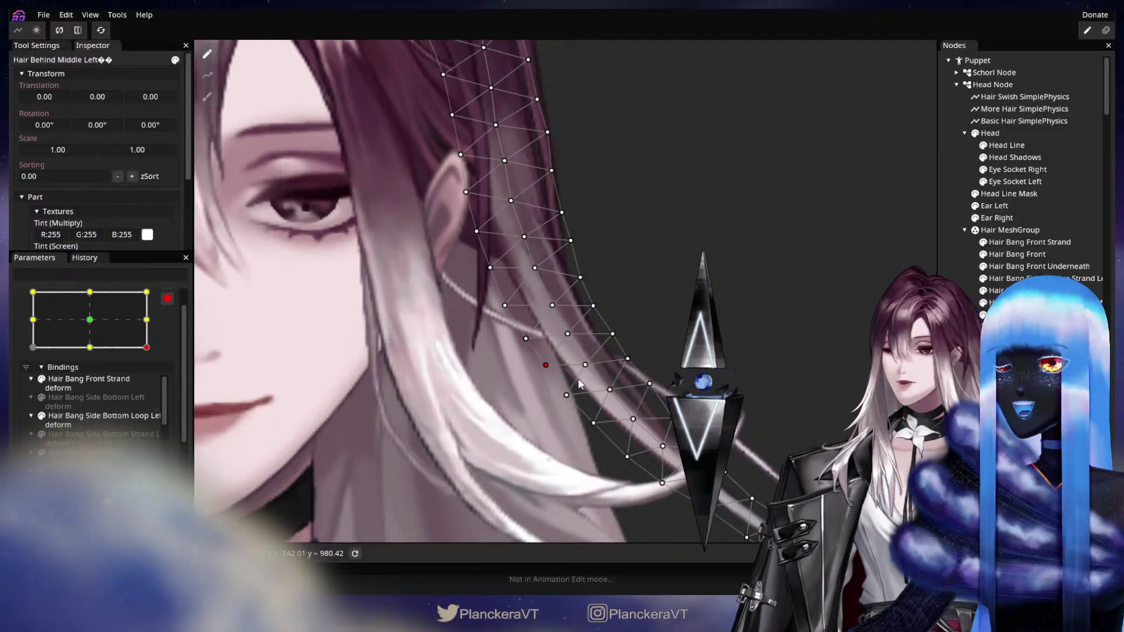
# Step: Refine the vertices on both edges of Hair Behind Middle Left along its lower length toward the tip, and deselect it
pyautogui.moveTo(719, 517); pyautogui.dragTo(590, 360)
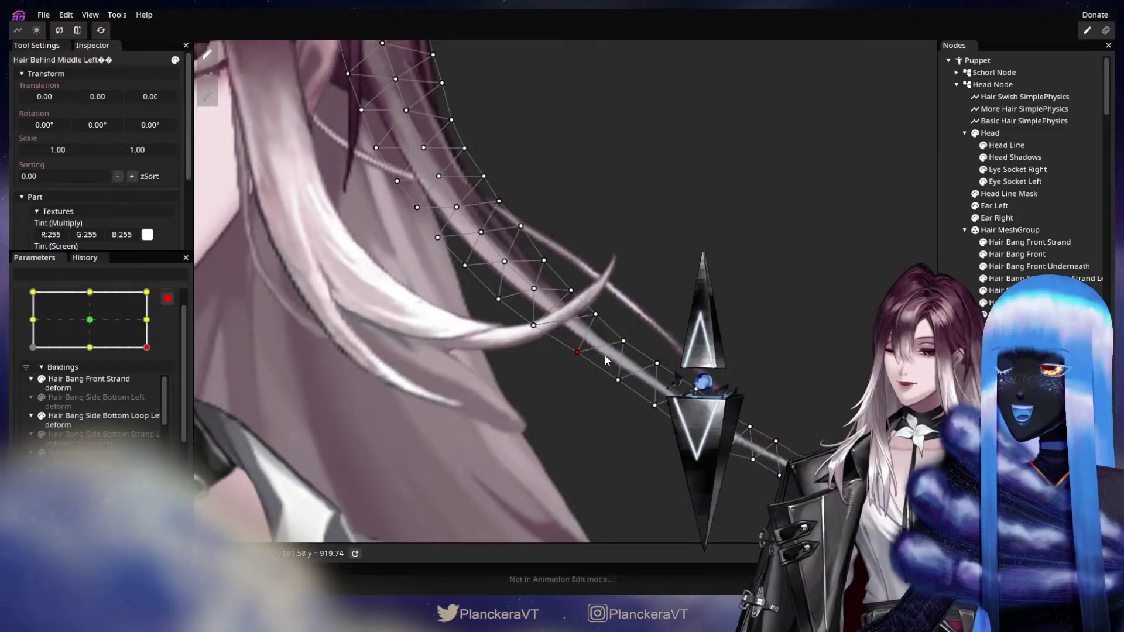
pyautogui.click(657, 364)
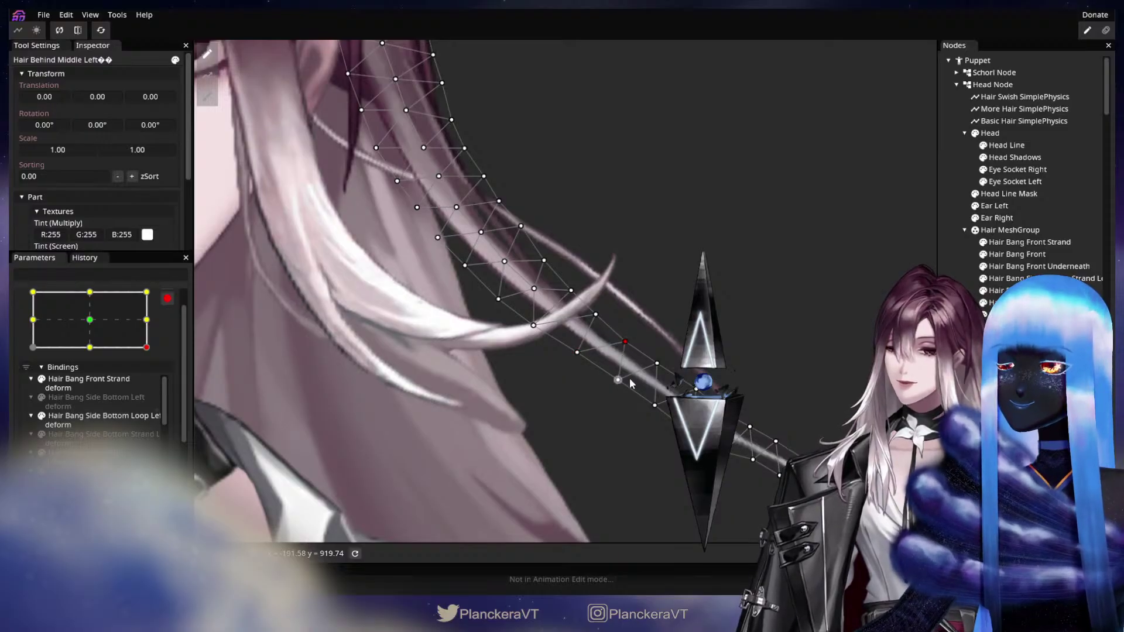
pyautogui.click(696, 390)
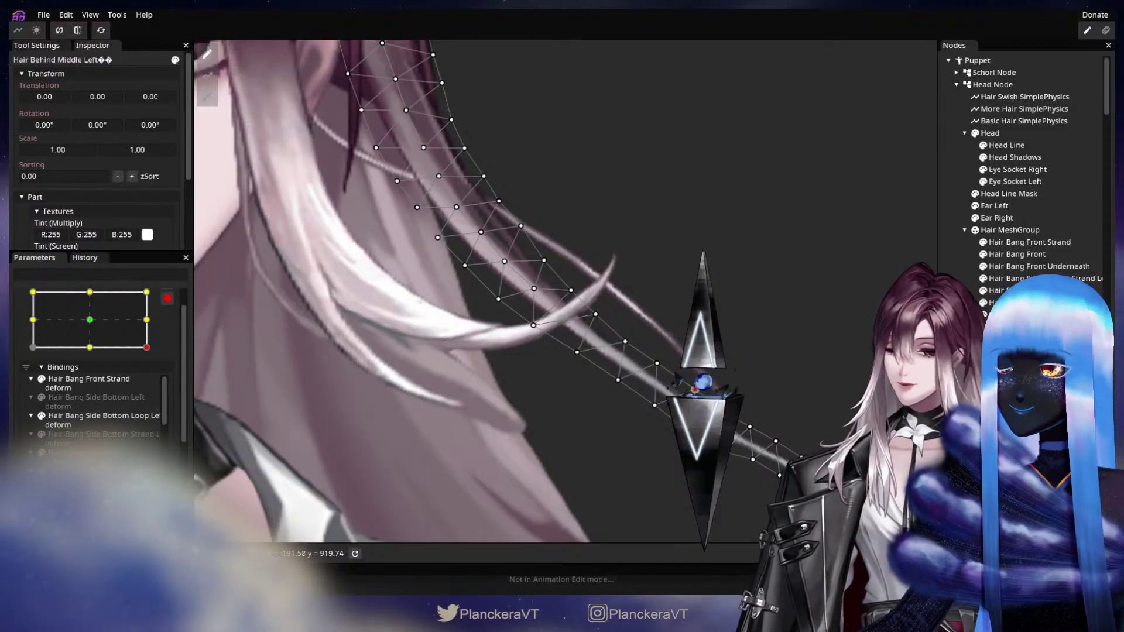
pyautogui.moveTo(602, 410); pyautogui.dragTo(565, 320)
pyautogui.click(743, 386)
pyautogui.click(716, 373)
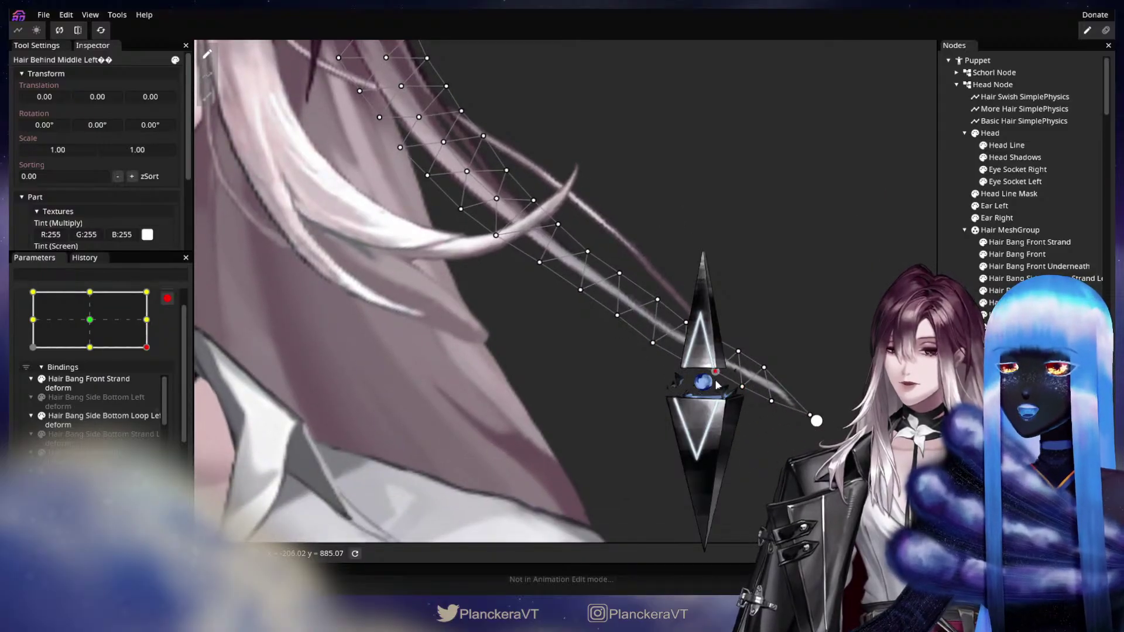
pyautogui.moveTo(607, 394); pyautogui.dragTo(751, 529)
pyautogui.click(655, 241)
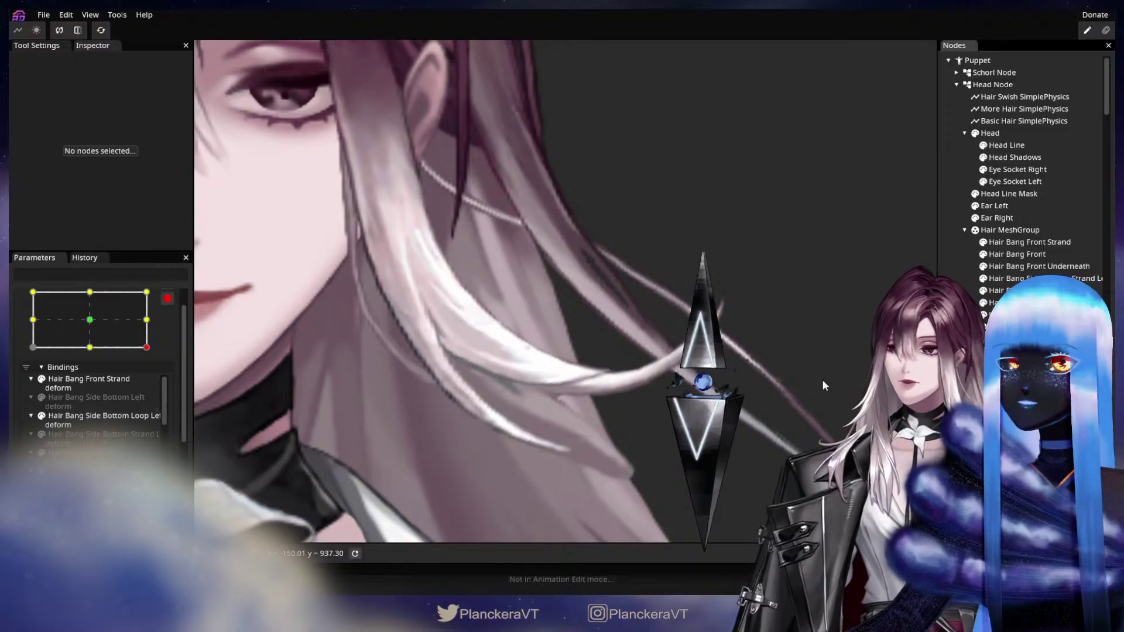
# Step: Examine the whole hairstyle at the bottom-right keypoint, from the left-side strands across to the character's right-side strands over the shoulder
pyautogui.moveTo(598, 488); pyautogui.dragTo(609, 403)
pyautogui.scroll(-3, 567, 381)
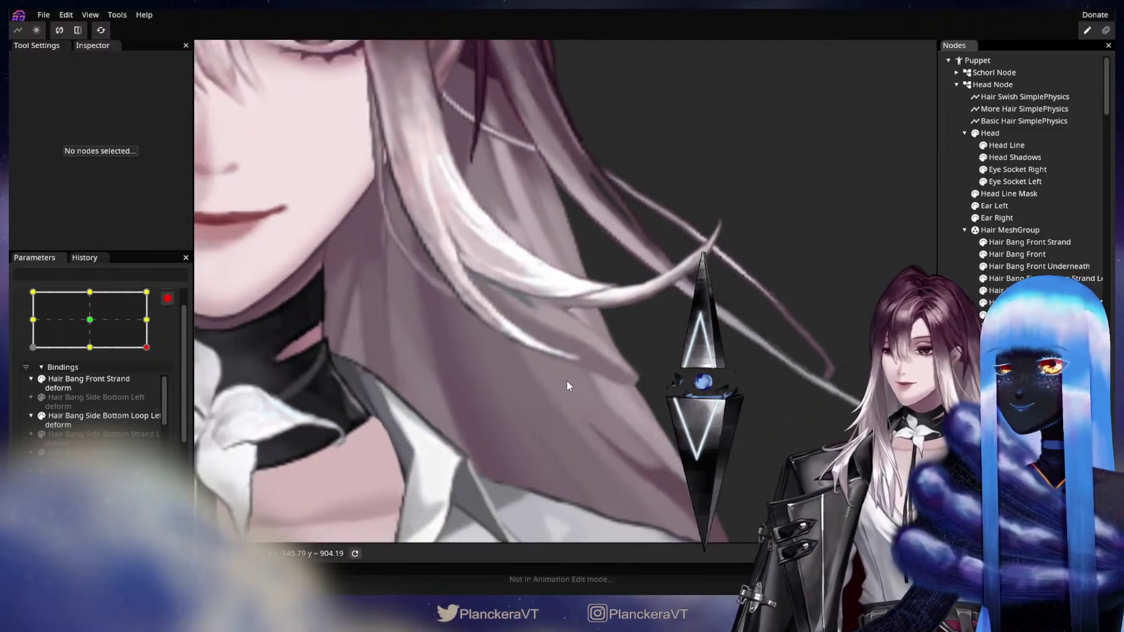
pyautogui.scroll(-3, 555, 368)
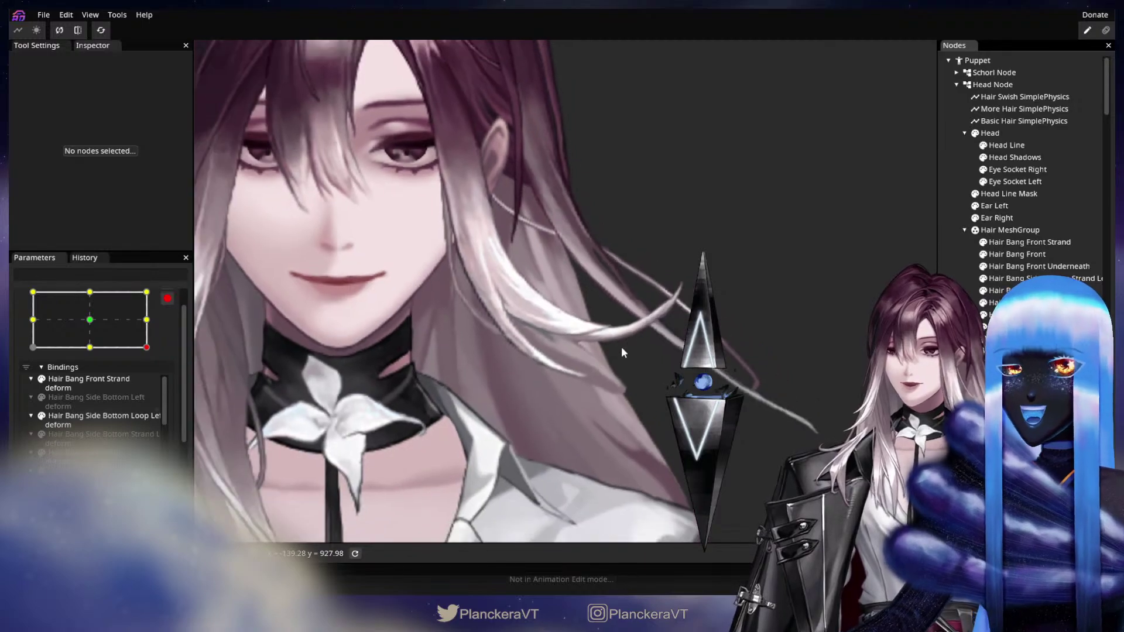
pyautogui.scroll(-2, 623, 349)
pyautogui.scroll(2, 621, 339)
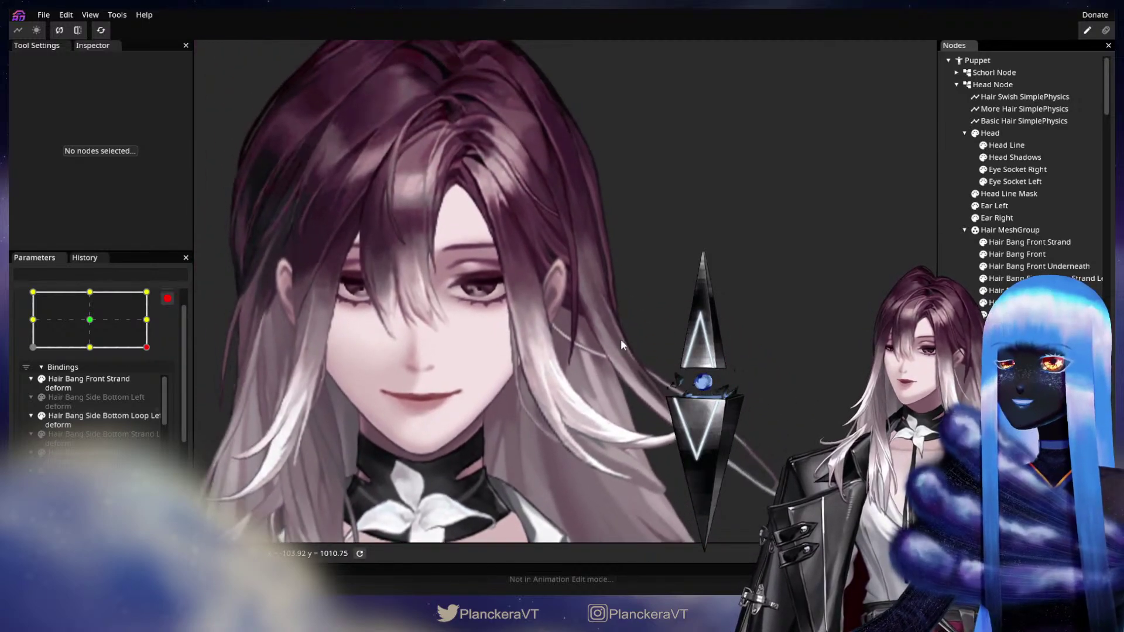
pyautogui.moveTo(621, 339); pyautogui.dragTo(690, 314)
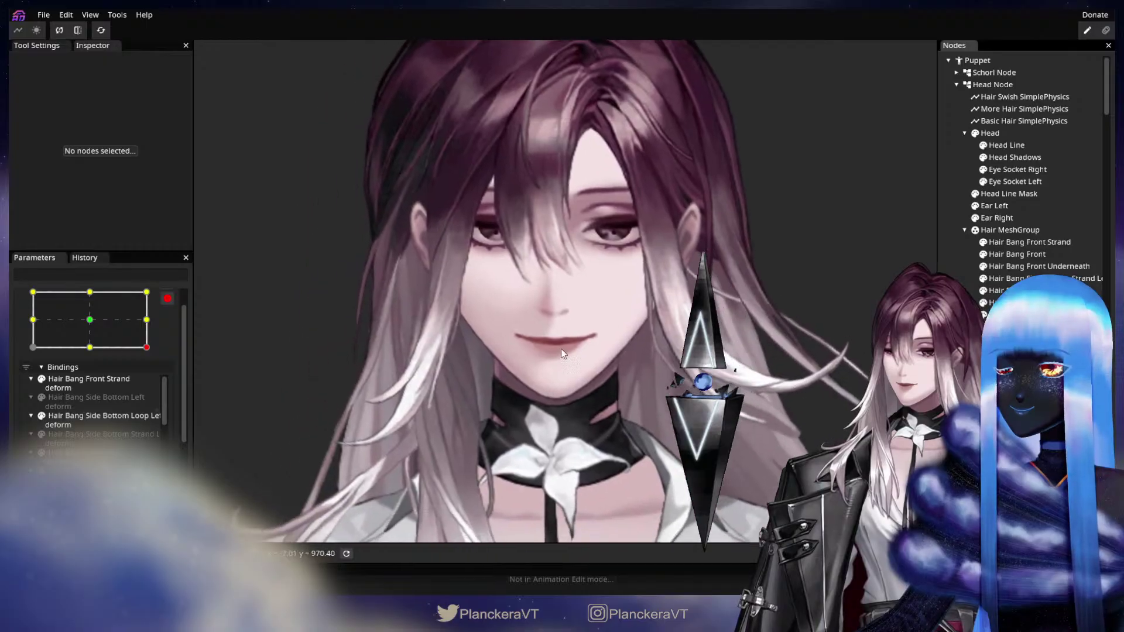
pyautogui.scroll(1, 561, 349)
pyautogui.moveTo(554, 389); pyautogui.dragTo(740, 315)
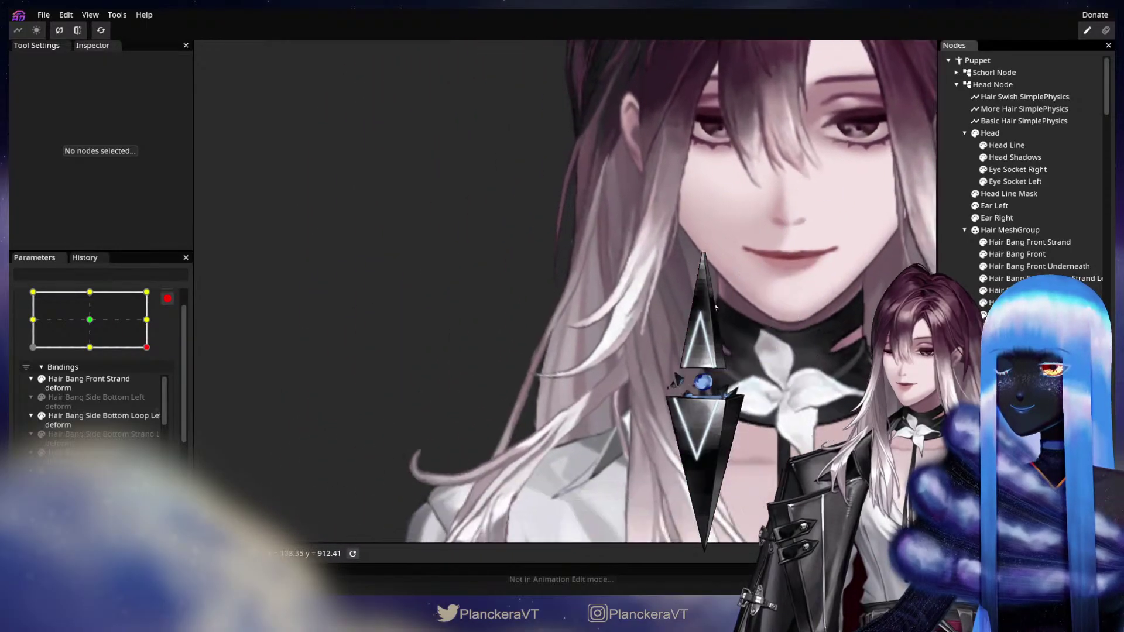
pyautogui.scroll(3, 700, 369)
pyautogui.scroll(2, 700, 369)
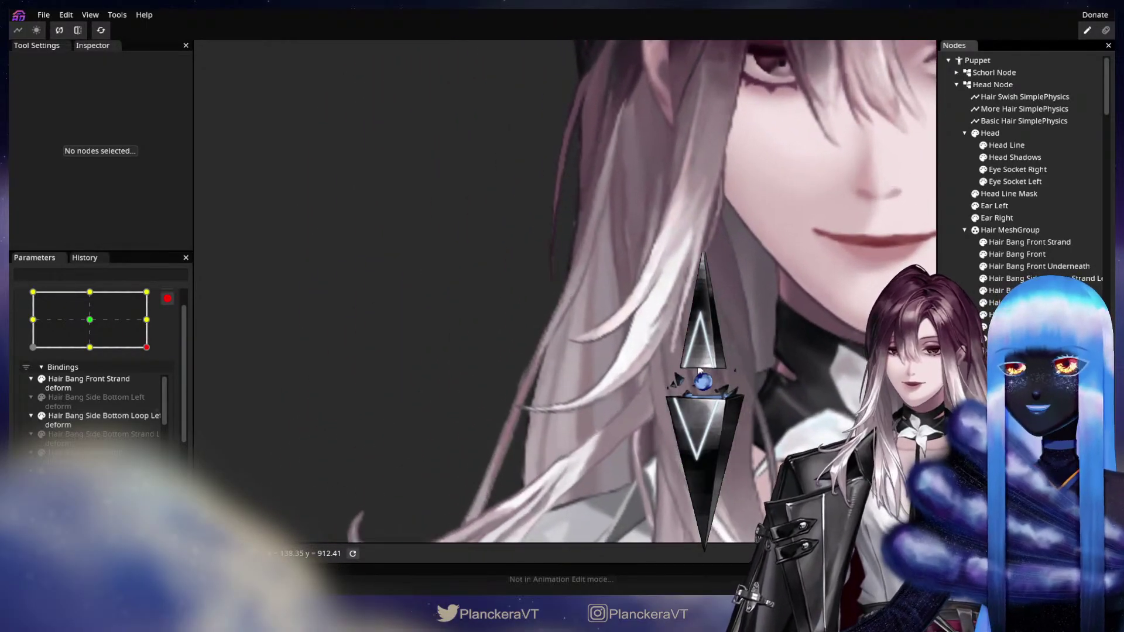
pyautogui.moveTo(699, 369); pyautogui.dragTo(691, 385)
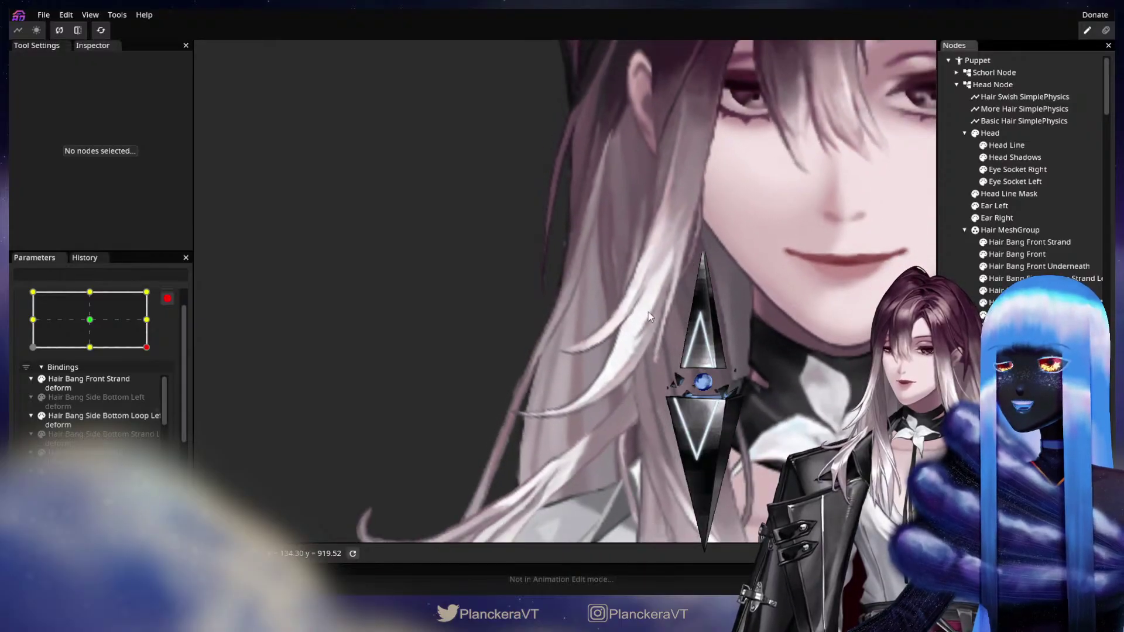
pyautogui.scroll(-2, 759, 308)
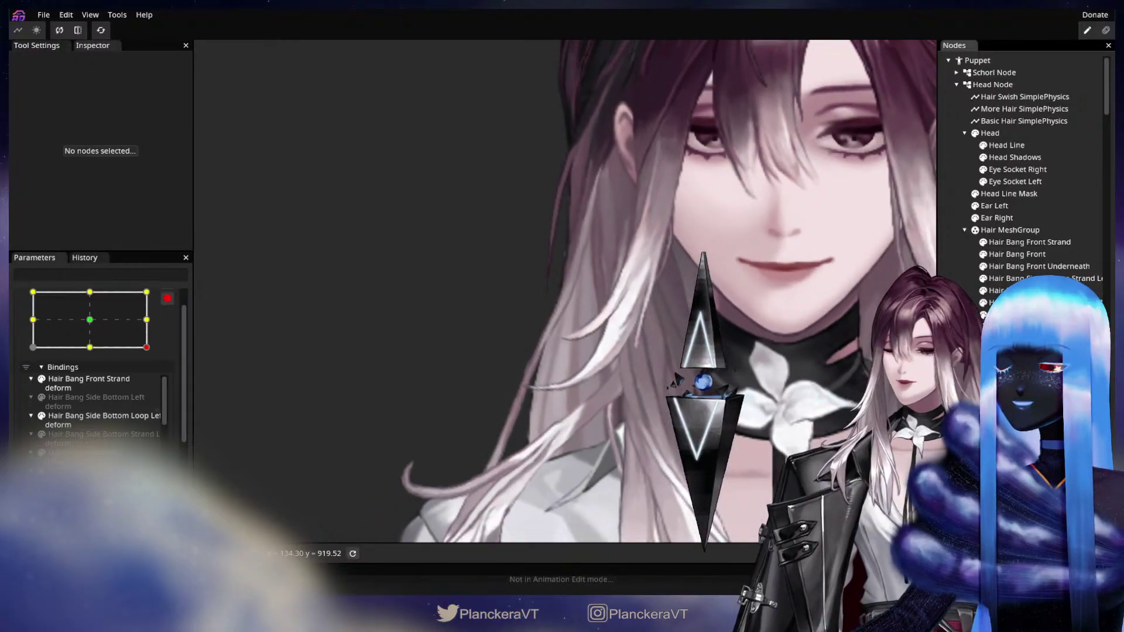
pyautogui.moveTo(758, 308); pyautogui.dragTo(794, 210)
pyautogui.moveTo(473, 324); pyautogui.dragTo(473, 265)
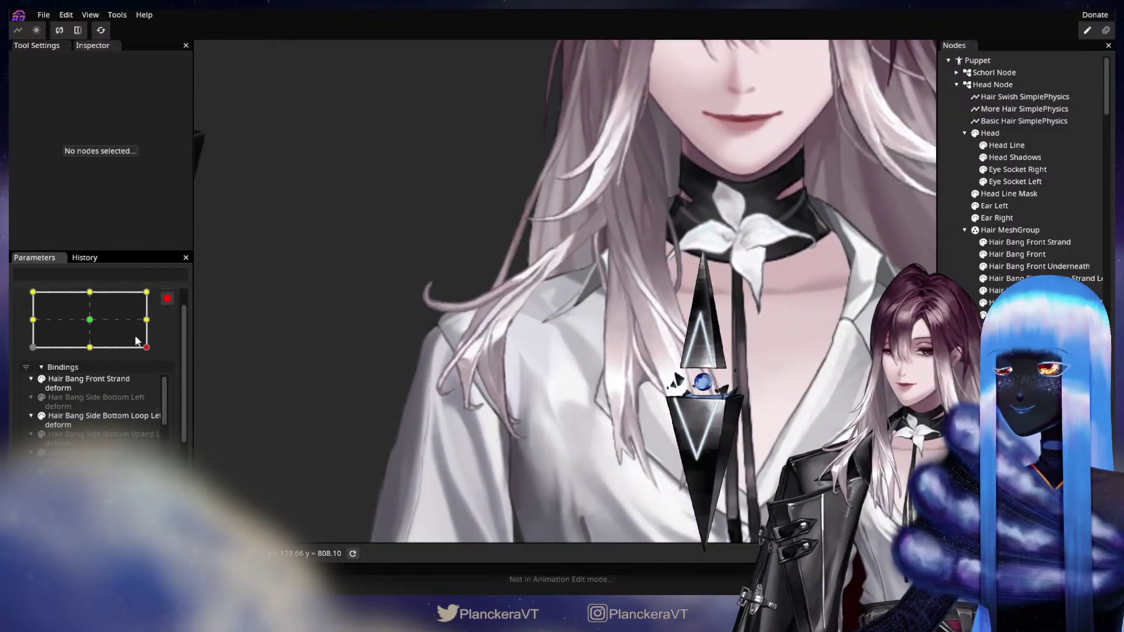
# Step: At the middle-right keypoint, slightly adjust the left-edge vertices around the middle of Hair Thick Shoulder Clump Claw Left Right, and deselect it
pyautogui.click(91, 319)
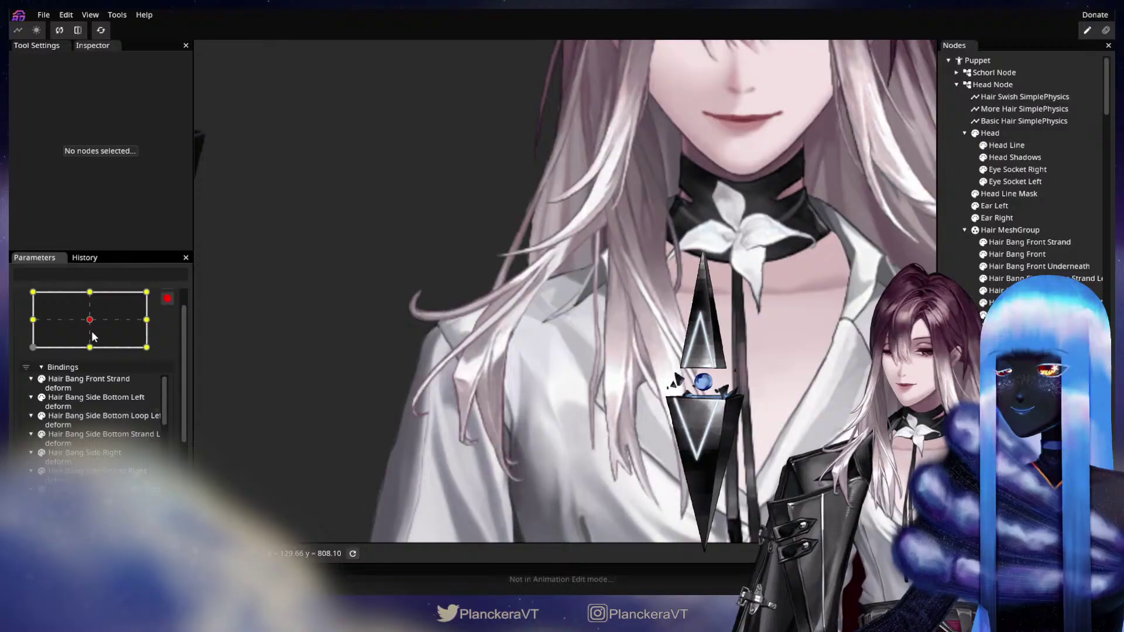
pyautogui.moveTo(92, 331); pyautogui.dragTo(145, 320)
pyautogui.moveTo(699, 464); pyautogui.dragTo(637, 353)
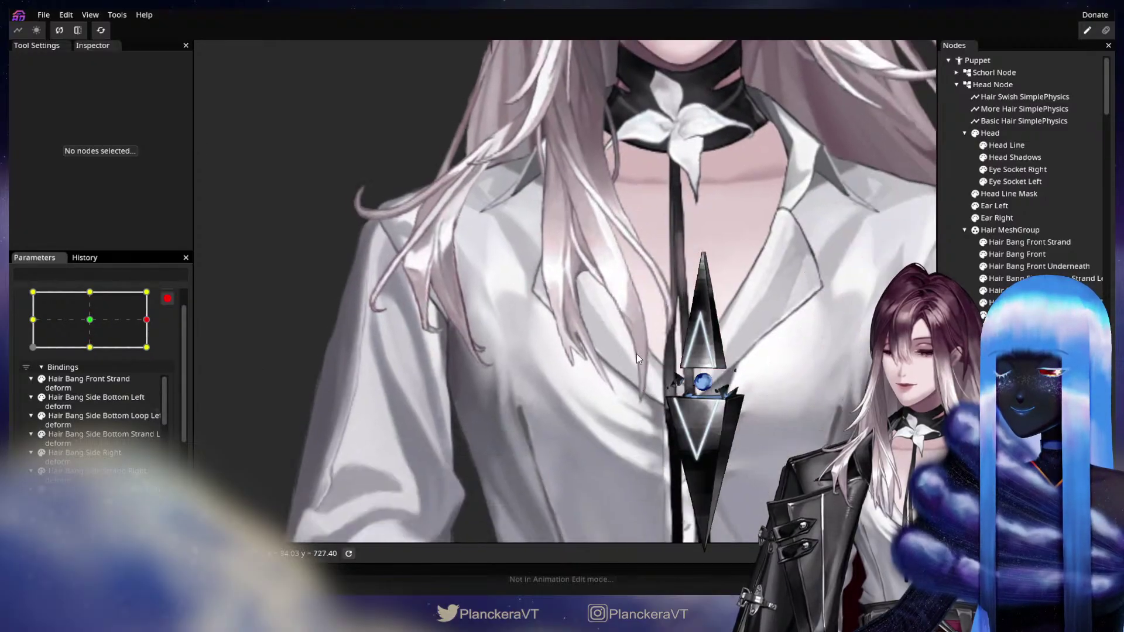
pyautogui.scroll(5, 637, 354)
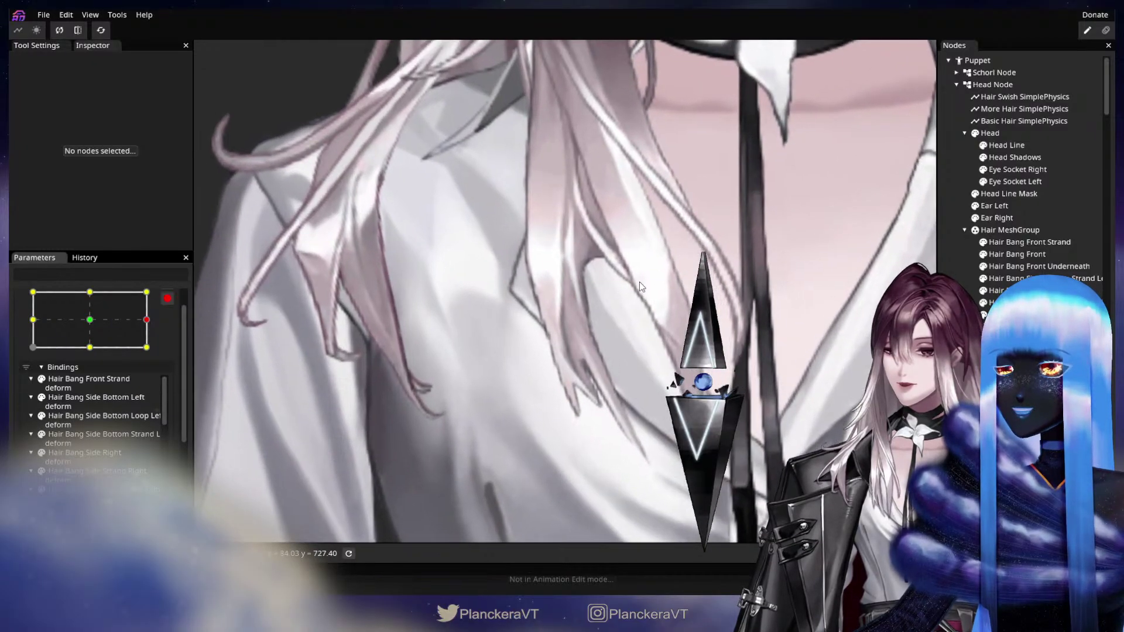
pyautogui.scroll(-2, 1024, 176)
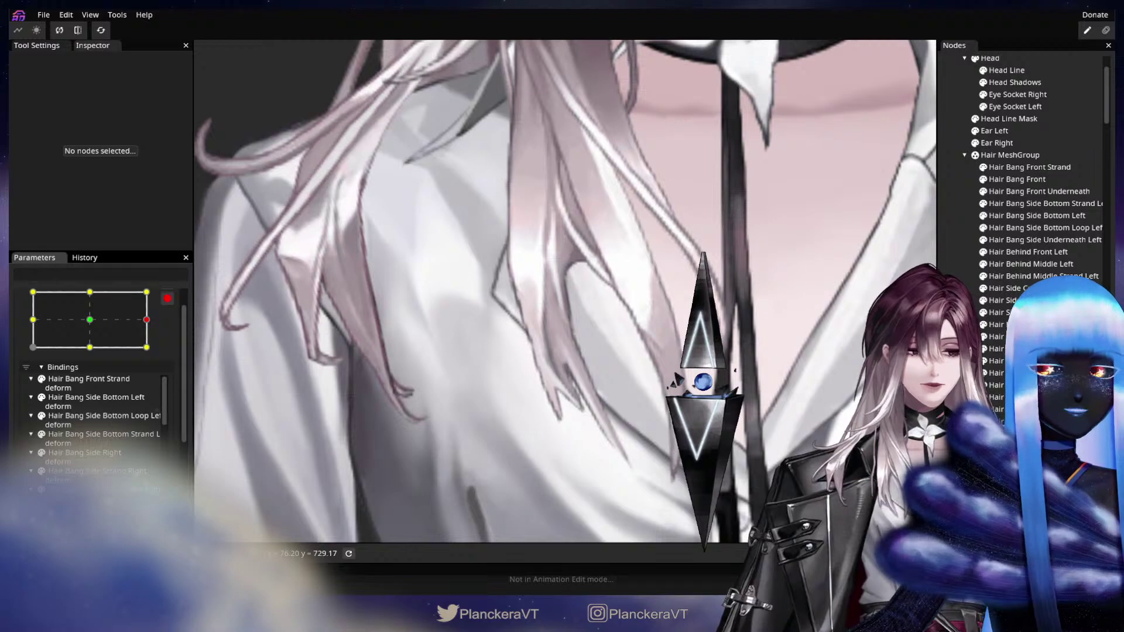
pyautogui.click(1024, 381)
pyautogui.scroll(2, 626, 340)
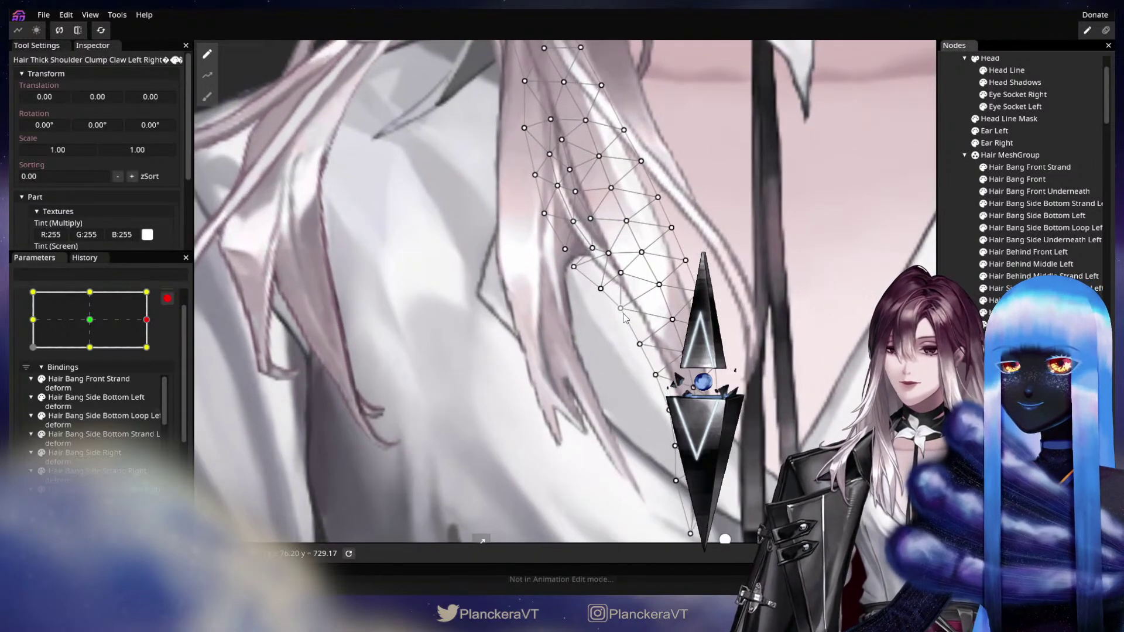
pyautogui.click(620, 312)
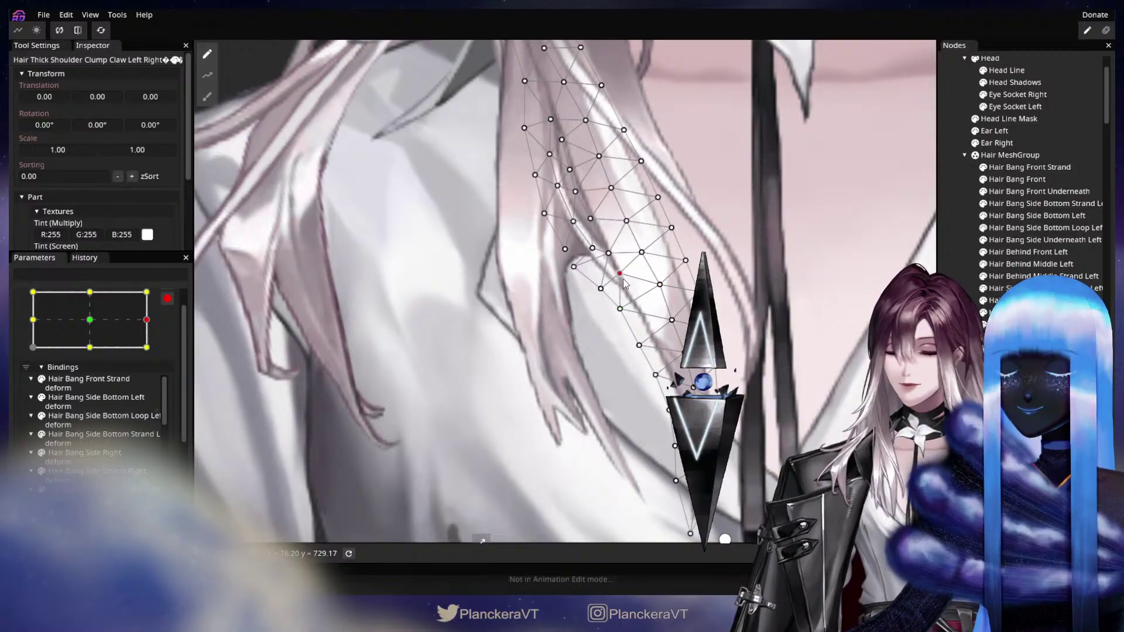
pyautogui.click(835, 323)
pyautogui.scroll(-1, 640, 364)
pyautogui.scroll(1, 639, 363)
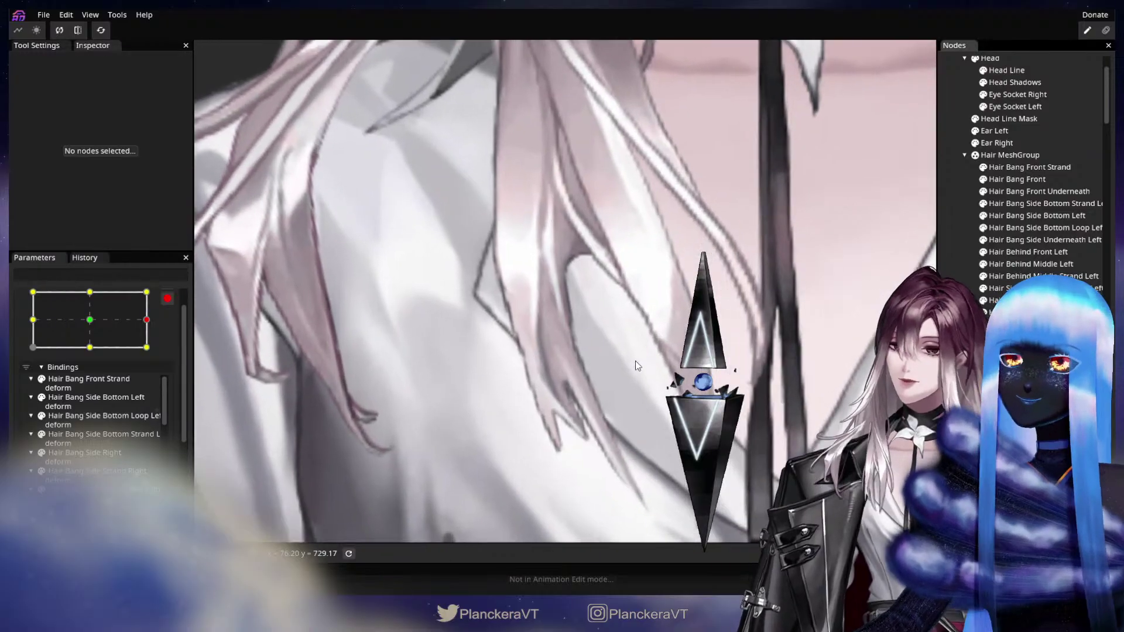
# Step: At the bottom-right keypoint, nudge the left-edge vertices of Hair Thick Shoulder Clump Claw Left Right below its bend inward, and deselect it
pyautogui.moveTo(141, 335)
pyautogui.mouseDown()
pyautogui.moveTo(110, 318)
pyautogui.moveTo(156, 318)
pyautogui.moveTo(100, 322)
pyautogui.moveTo(151, 323)
pyautogui.moveTo(154, 350)
pyautogui.mouseUp()
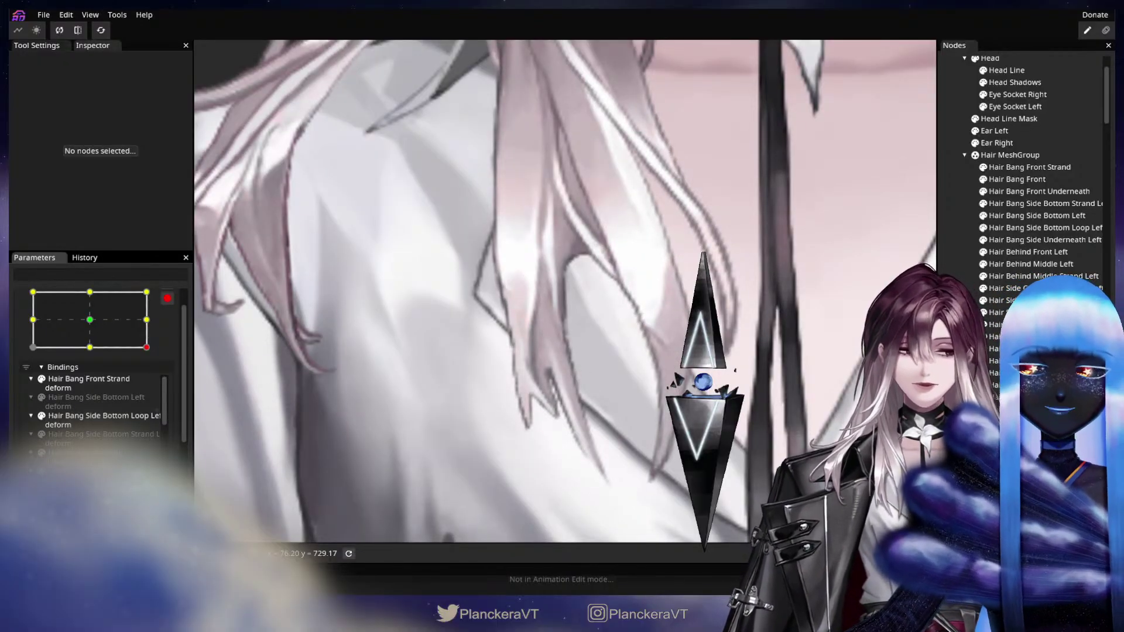
pyautogui.click(651, 292)
pyautogui.scroll(3, 644, 330)
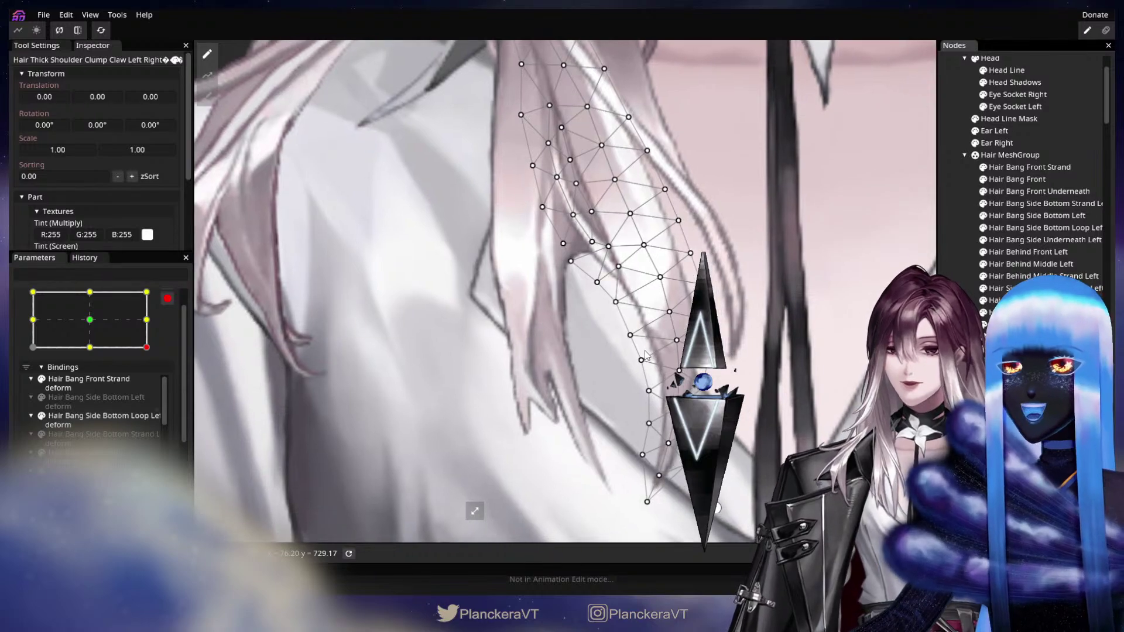
pyautogui.click(631, 336)
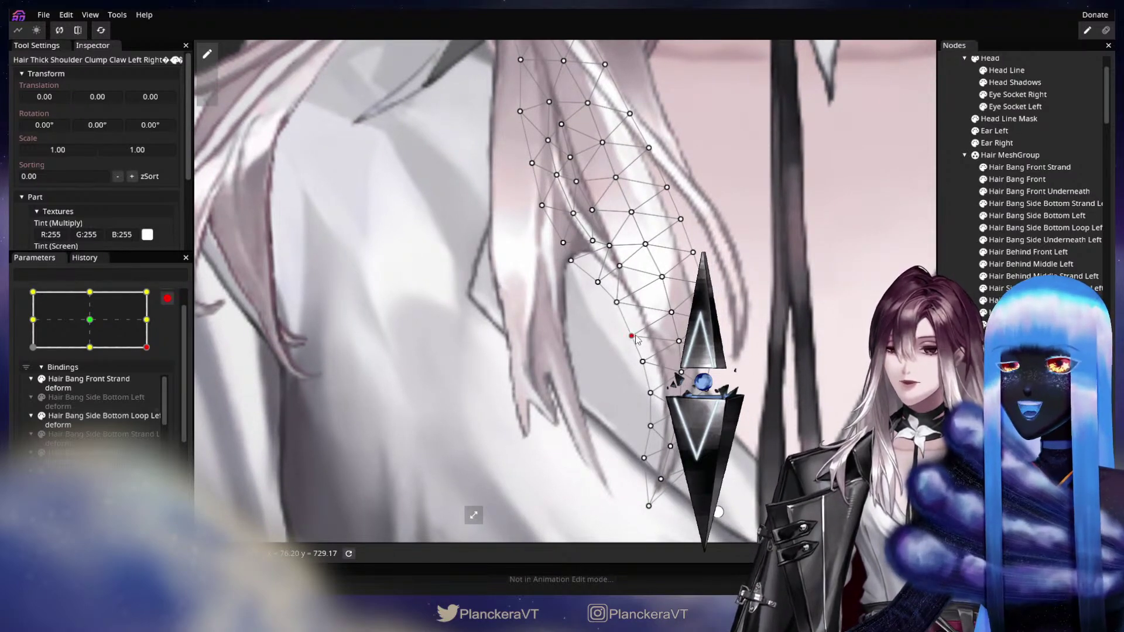
pyautogui.moveTo(632, 336); pyautogui.dragTo(634, 336)
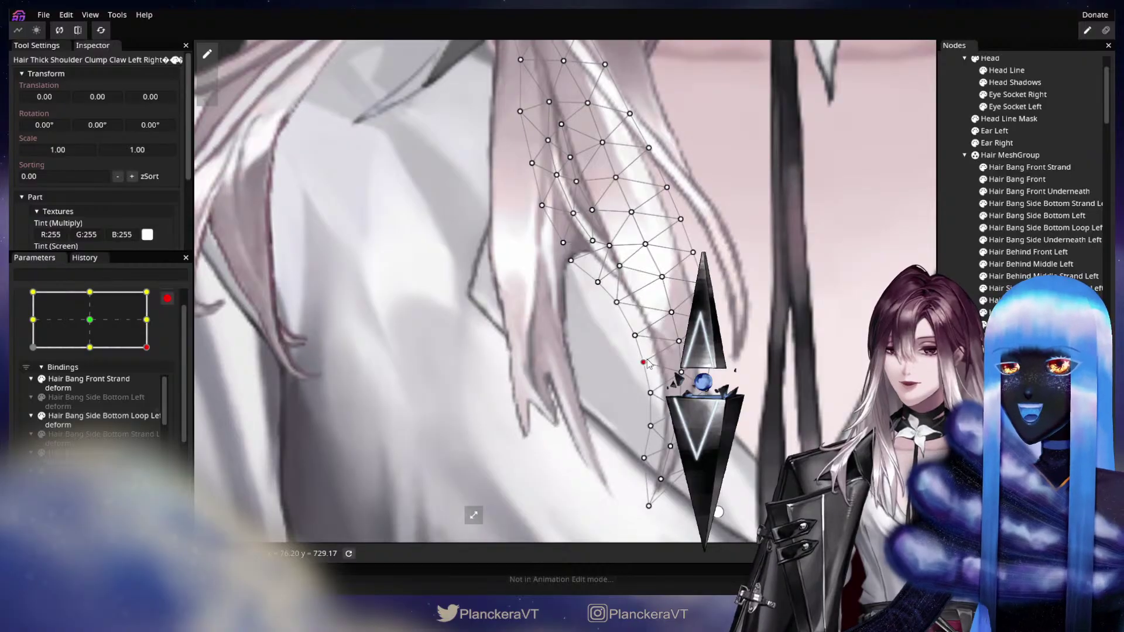
pyautogui.click(645, 362)
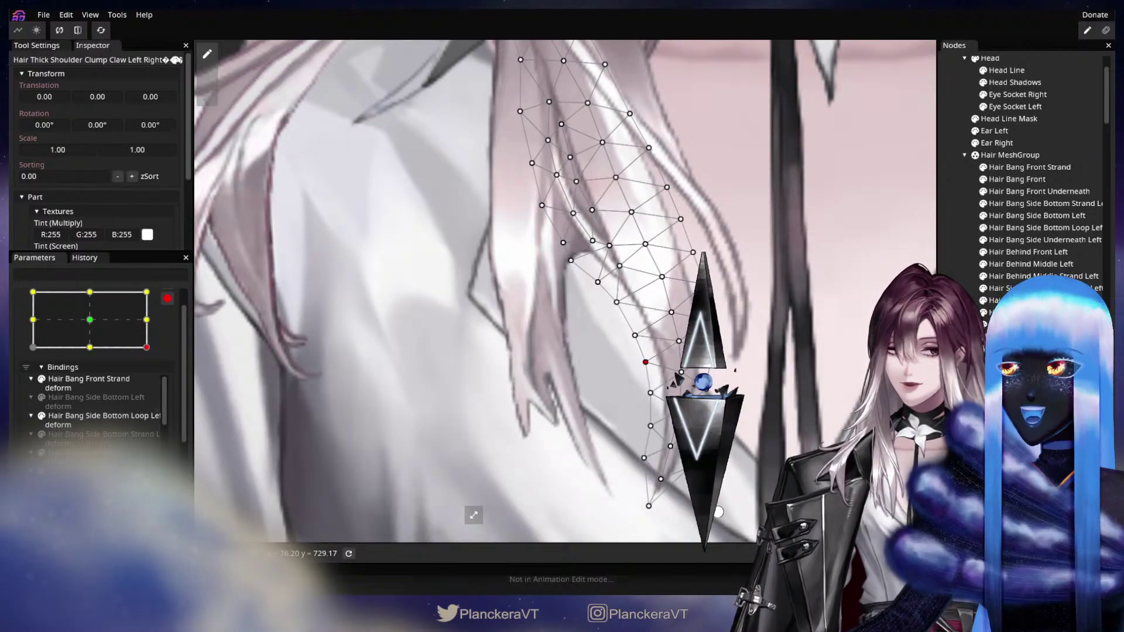
pyautogui.press('Escape')
# Step: Reselect Hair Thick Shoulder Clump Claw Left Right, nudge its lower right-edge vertices outward near the tip, and deselect it
pyautogui.scroll(-3, 780, 394)
pyautogui.moveTo(779, 392); pyautogui.dragTo(708, 330)
pyautogui.scroll(3, 709, 331)
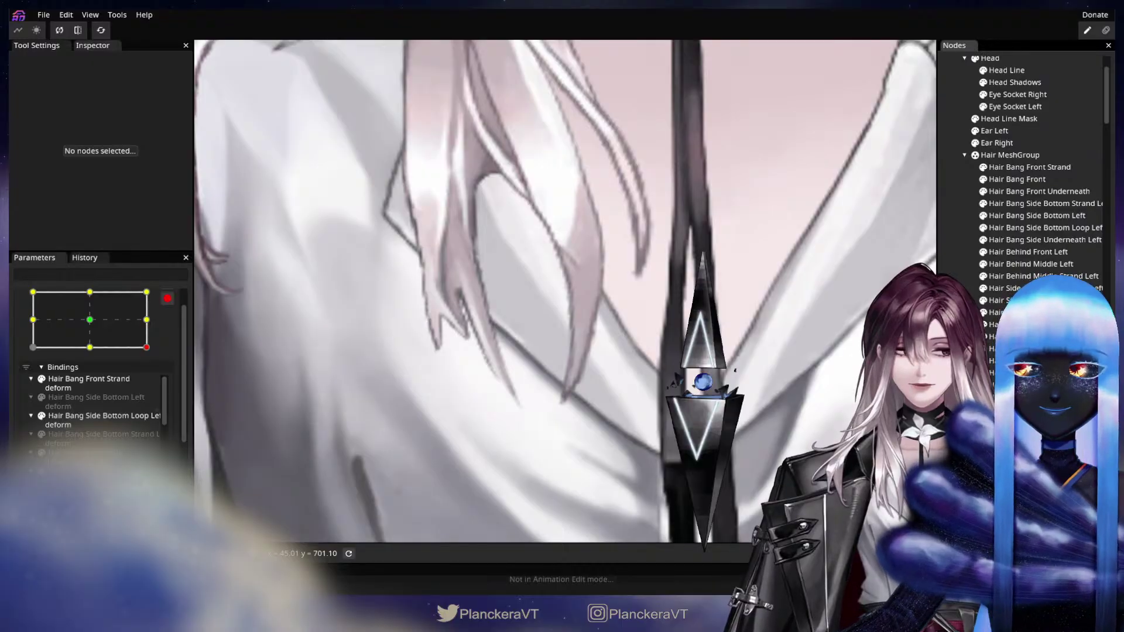
pyautogui.click(591, 263)
pyautogui.scroll(1, 620, 265)
pyautogui.scroll(1, 622, 269)
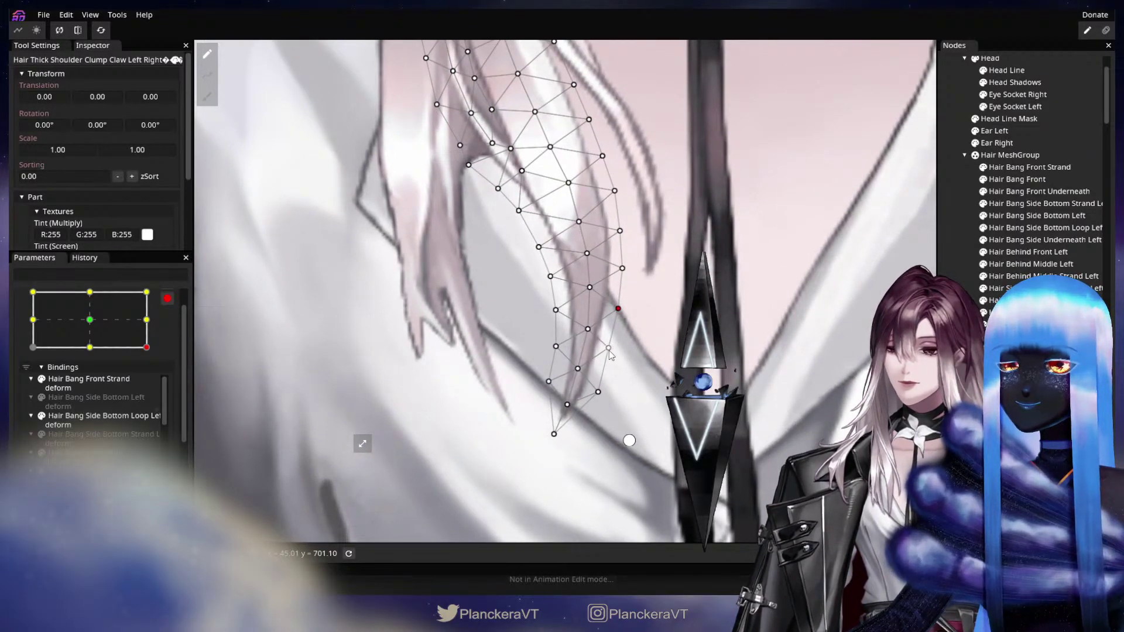
pyautogui.moveTo(613, 351); pyautogui.dragTo(617, 353)
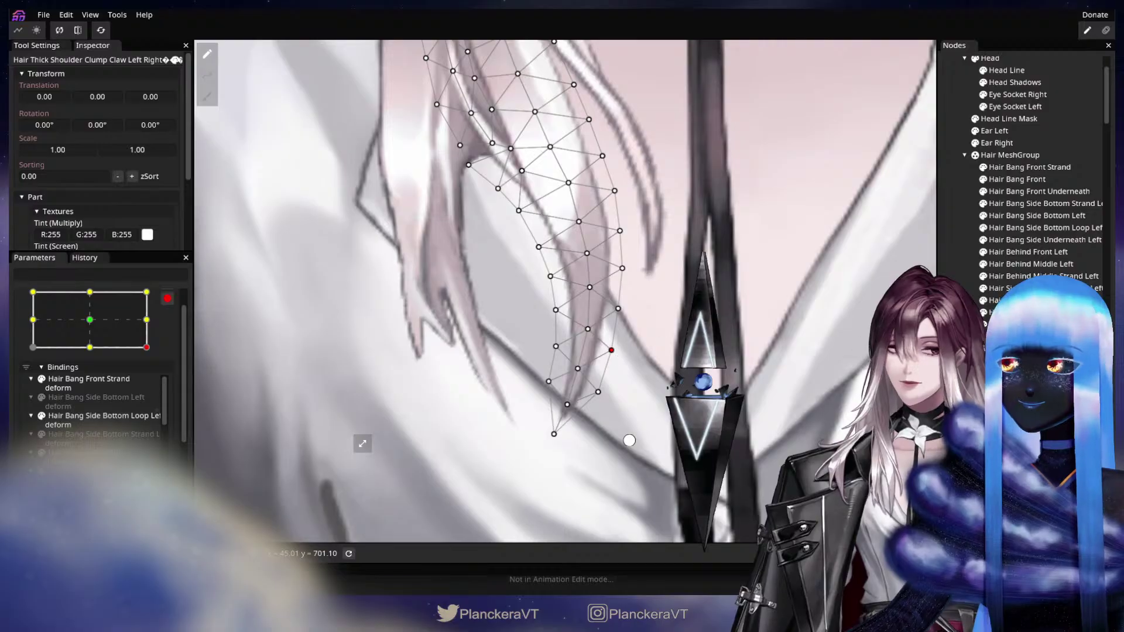
pyautogui.click(859, 334)
pyautogui.scroll(-3, 860, 334)
pyautogui.scroll(-1, 860, 334)
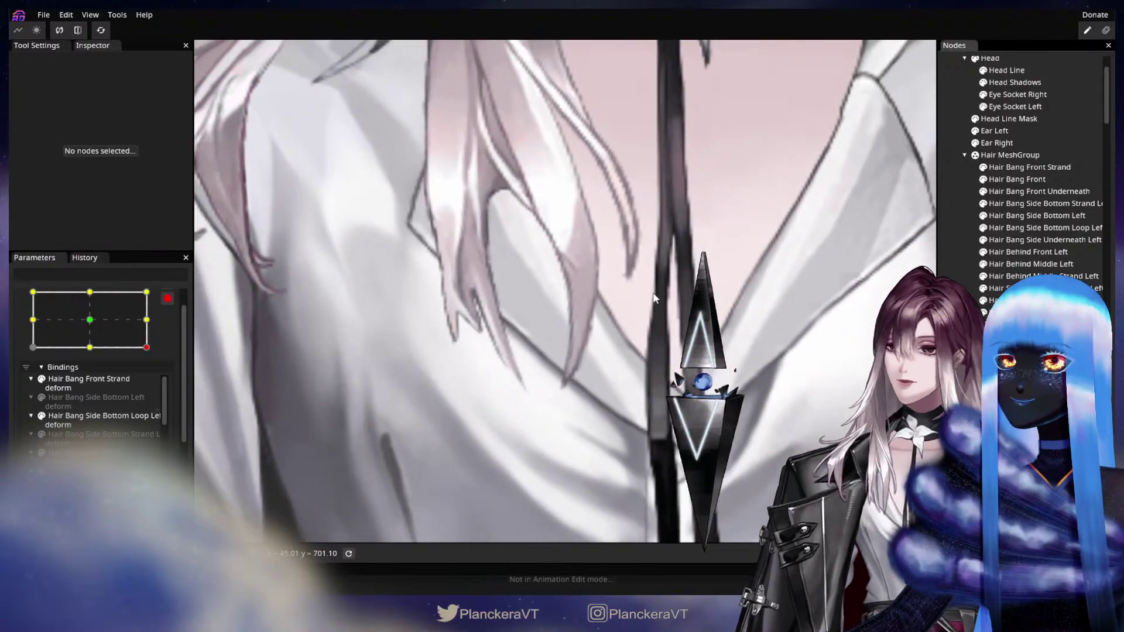
# Step: Compare the face-framing and shoulder hair strands by alternating between the middle-right and bottom-right keypoints
pyautogui.moveTo(860, 334); pyautogui.dragTo(868, 410)
pyautogui.scroll(-3, 868, 410)
pyautogui.scroll(-3, 868, 410)
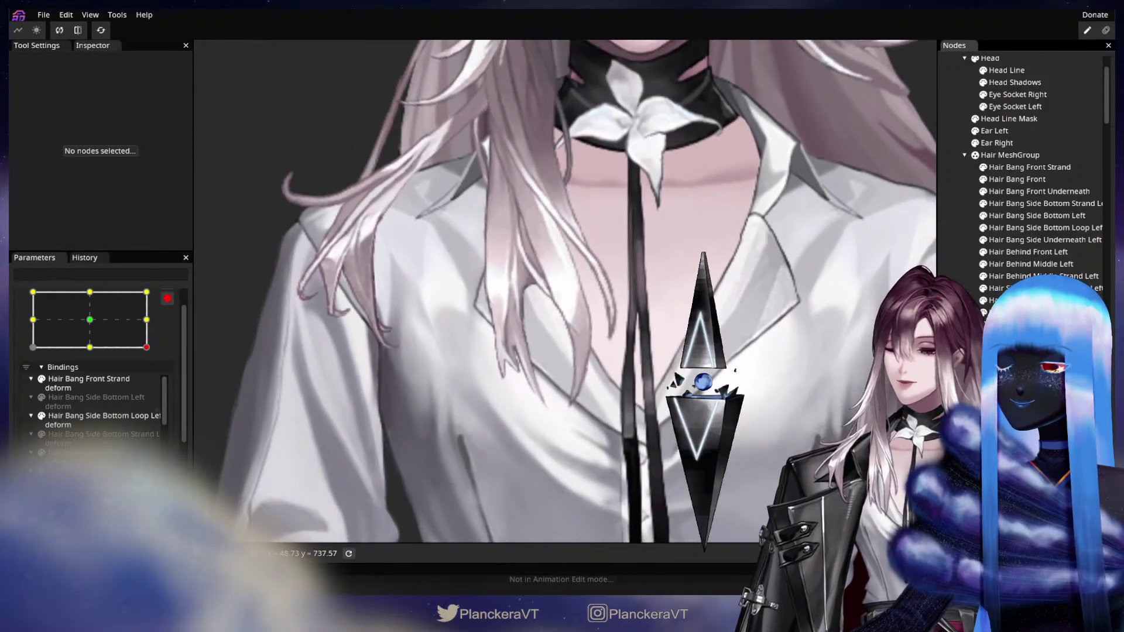
pyautogui.moveTo(721, 246); pyautogui.dragTo(719, 380)
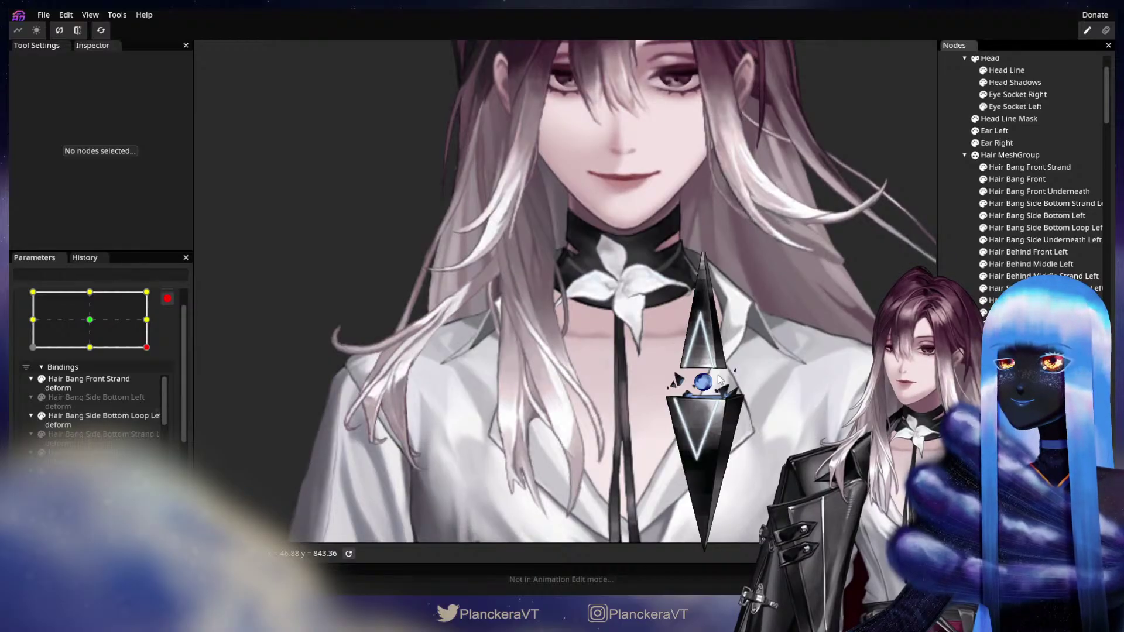
pyautogui.scroll(3, 720, 379)
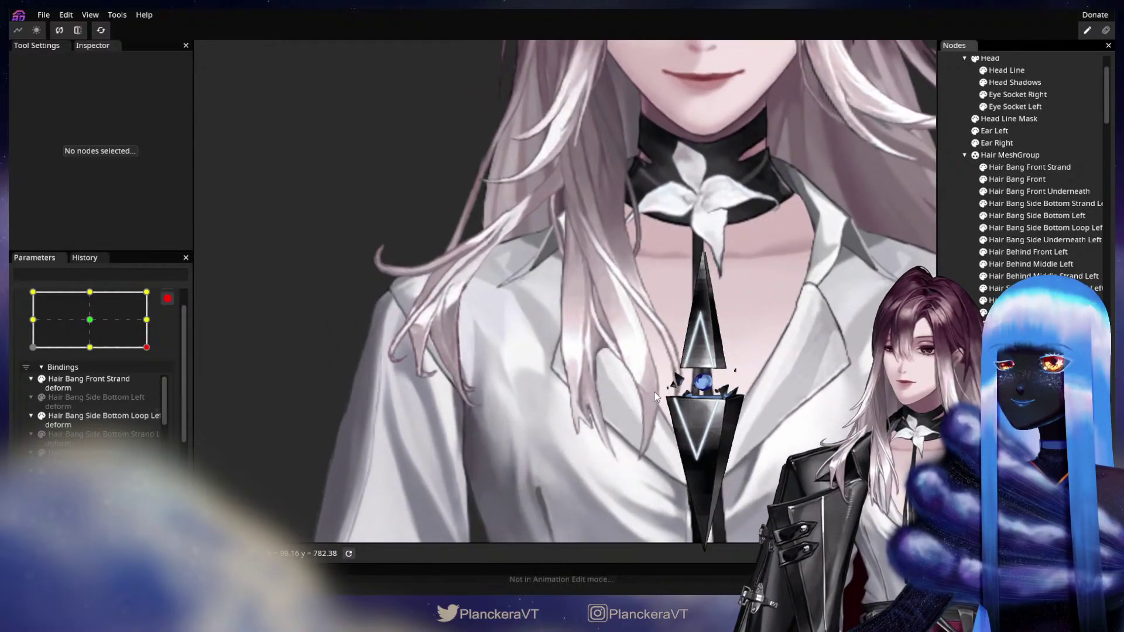
pyautogui.moveTo(682, 342); pyautogui.dragTo(678, 412)
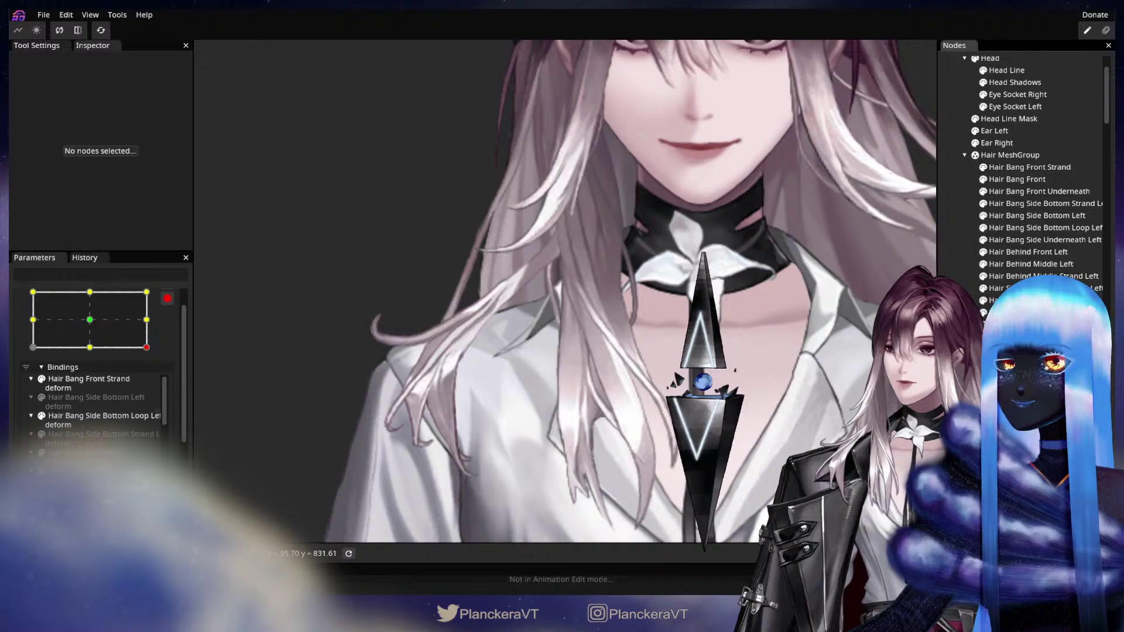
pyautogui.click(147, 323)
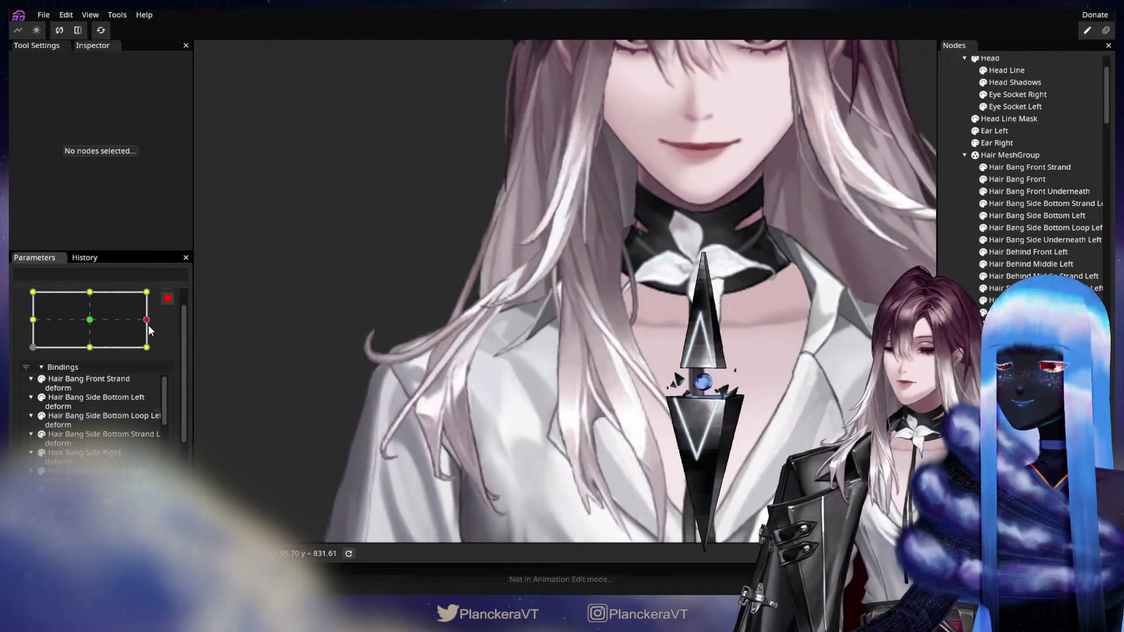
pyautogui.click(146, 347)
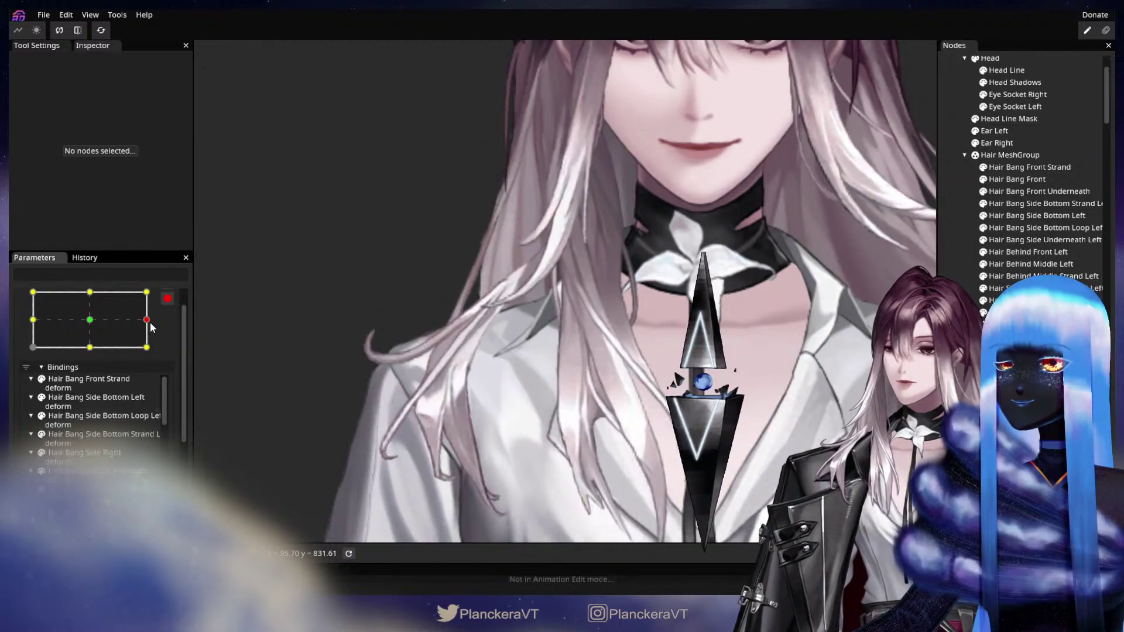
pyautogui.click(147, 320)
pyautogui.click(146, 347)
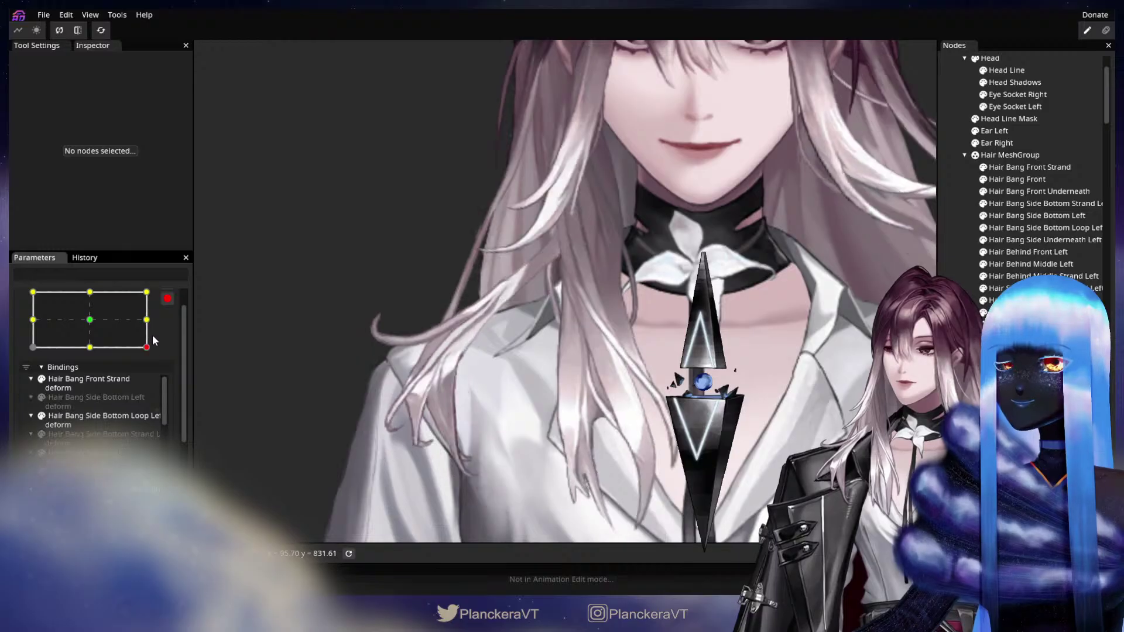
pyautogui.click(147, 320)
pyautogui.click(147, 347)
# Step: Select Hair Thin Shoulder Clump Strand Middle Right and slightly adjust the vertices on both edges of its upper length
pyautogui.moveTo(467, 381); pyautogui.dragTo(739, 370)
pyautogui.scroll(2, 640, 345)
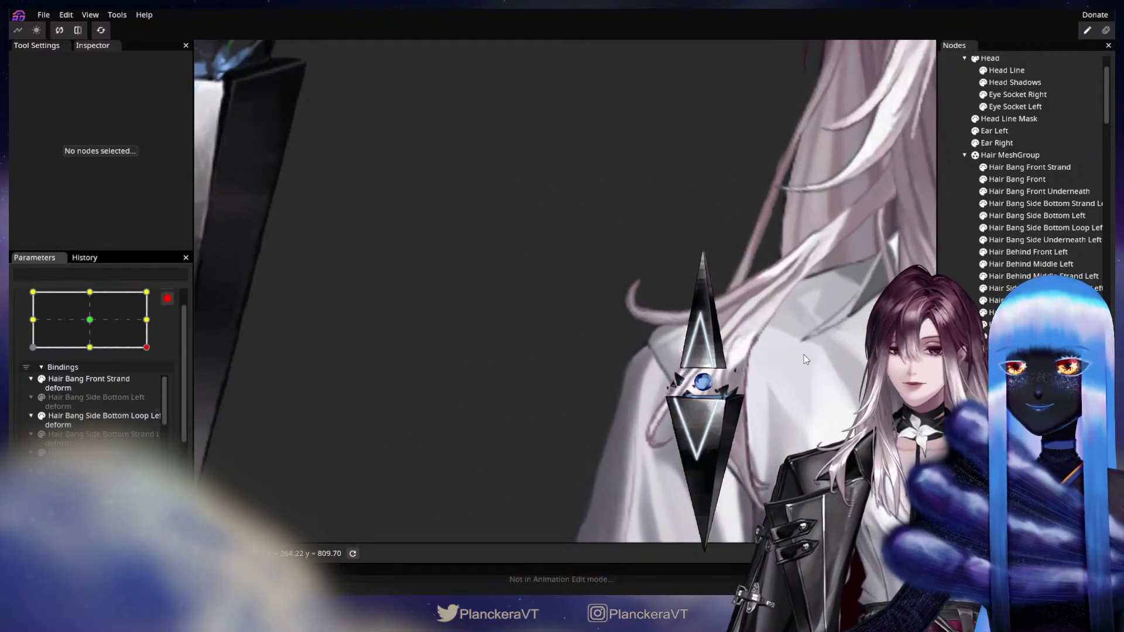
pyautogui.scroll(3, 803, 355)
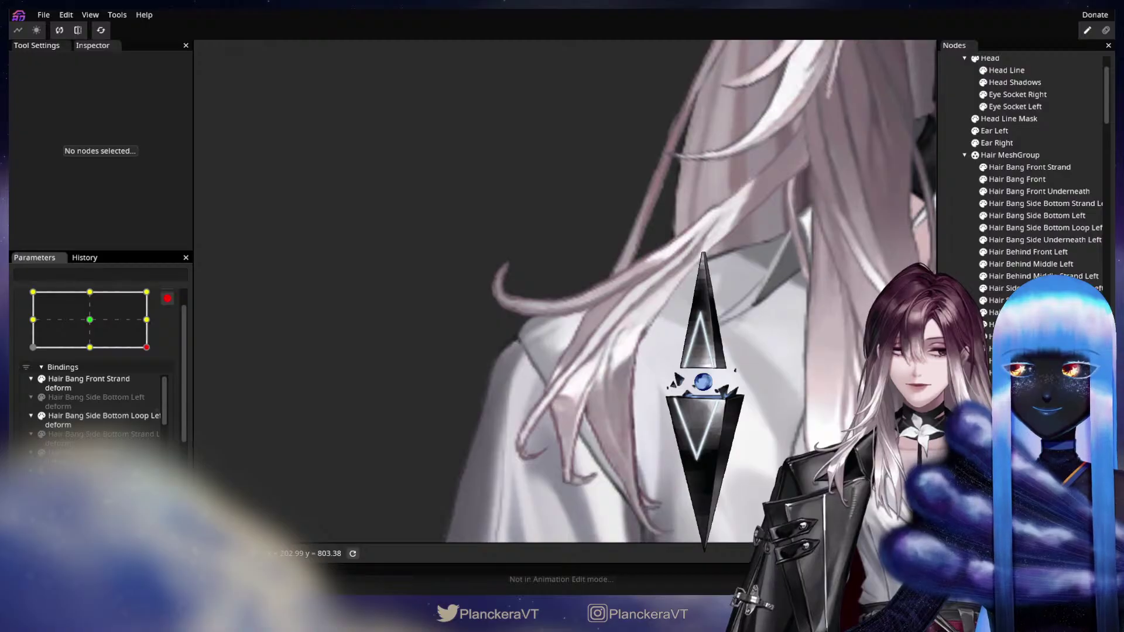
pyautogui.click(779, 77)
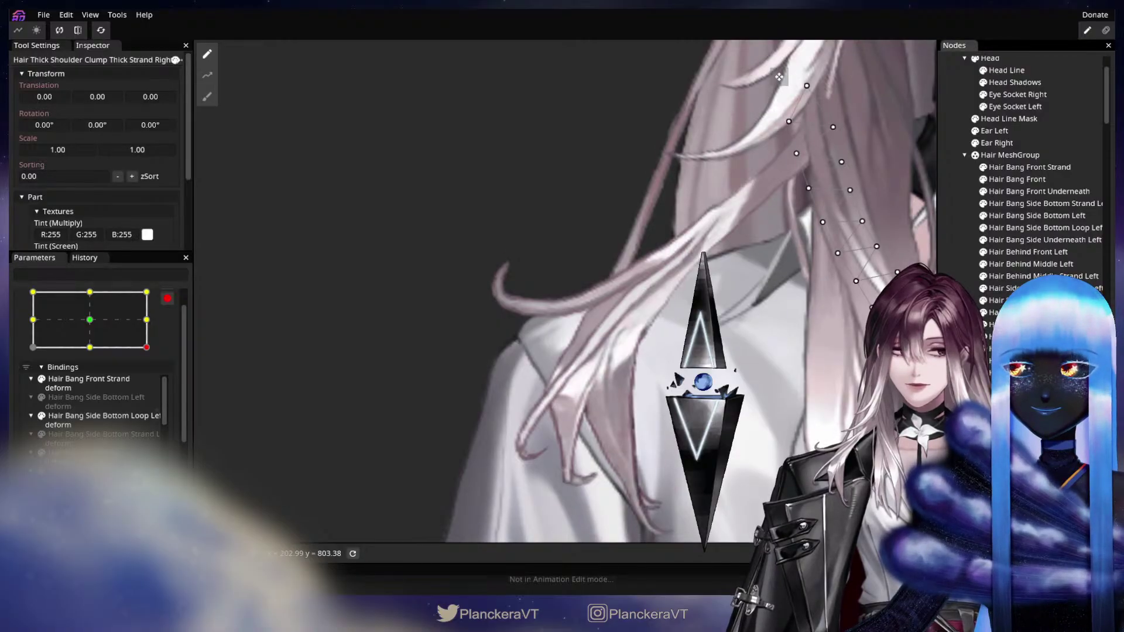
pyautogui.click(704, 253)
pyautogui.scroll(2, 665, 346)
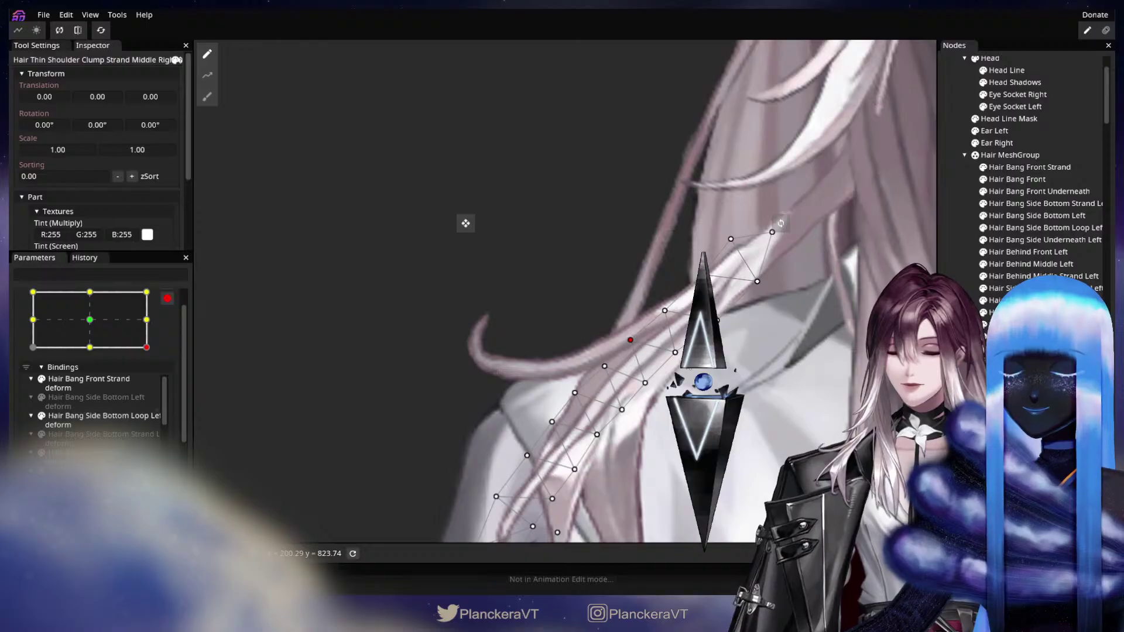
pyautogui.moveTo(677, 355); pyautogui.dragTo(679, 358)
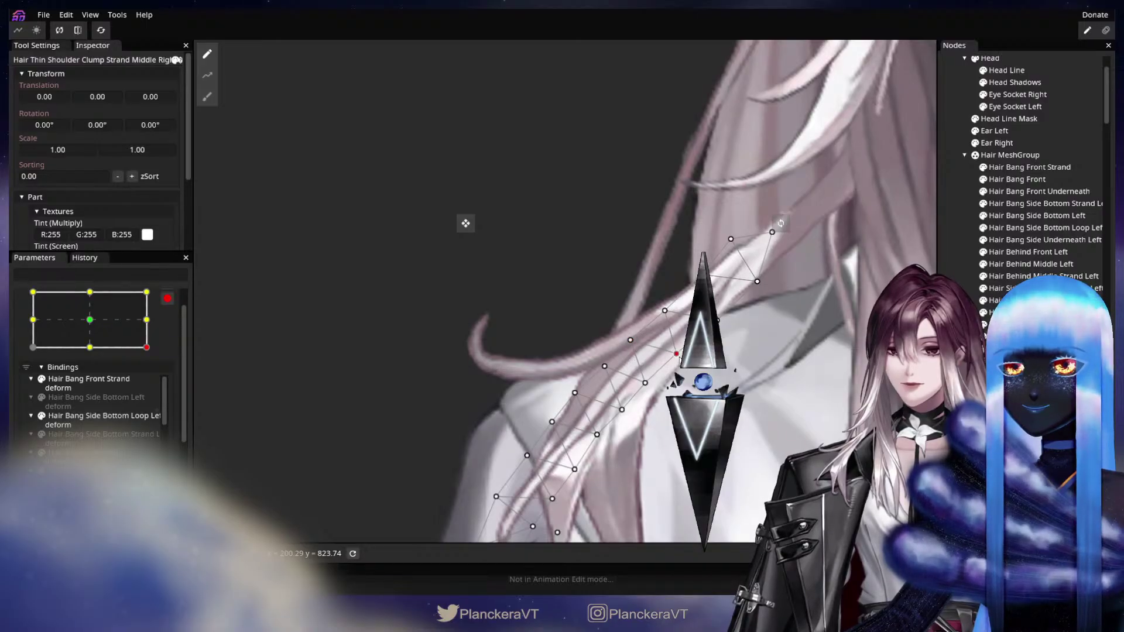
# Step: Refine the lower vertices of Hair Thin Shoulder Clump Strand Middle Right around its curled tip
pyautogui.moveTo(634, 413); pyautogui.dragTo(742, 337)
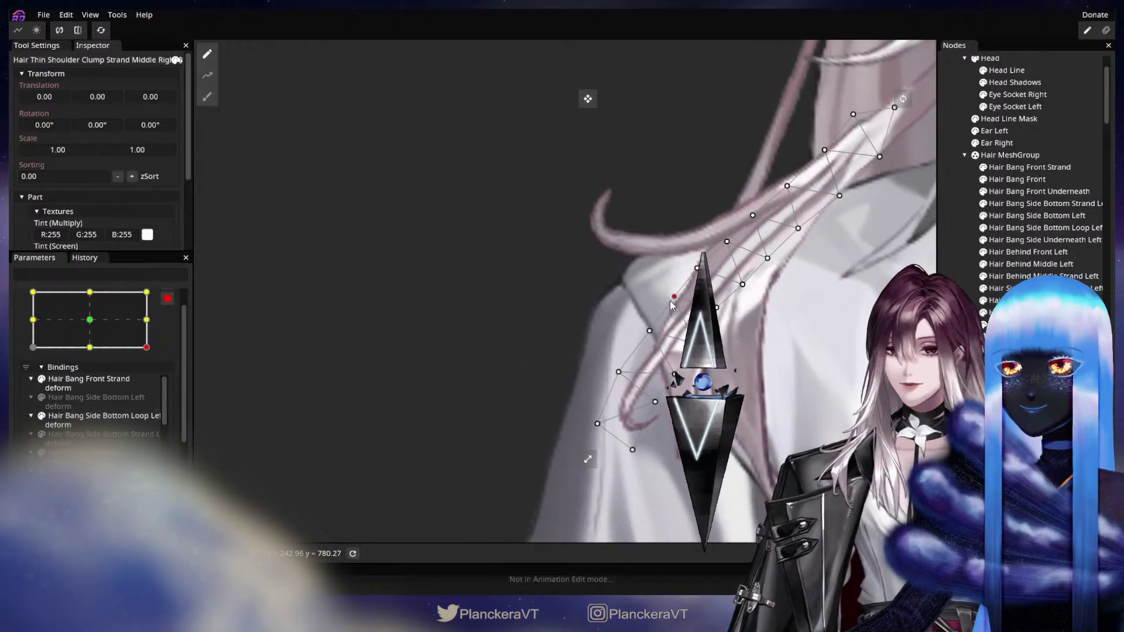
pyautogui.click(673, 373)
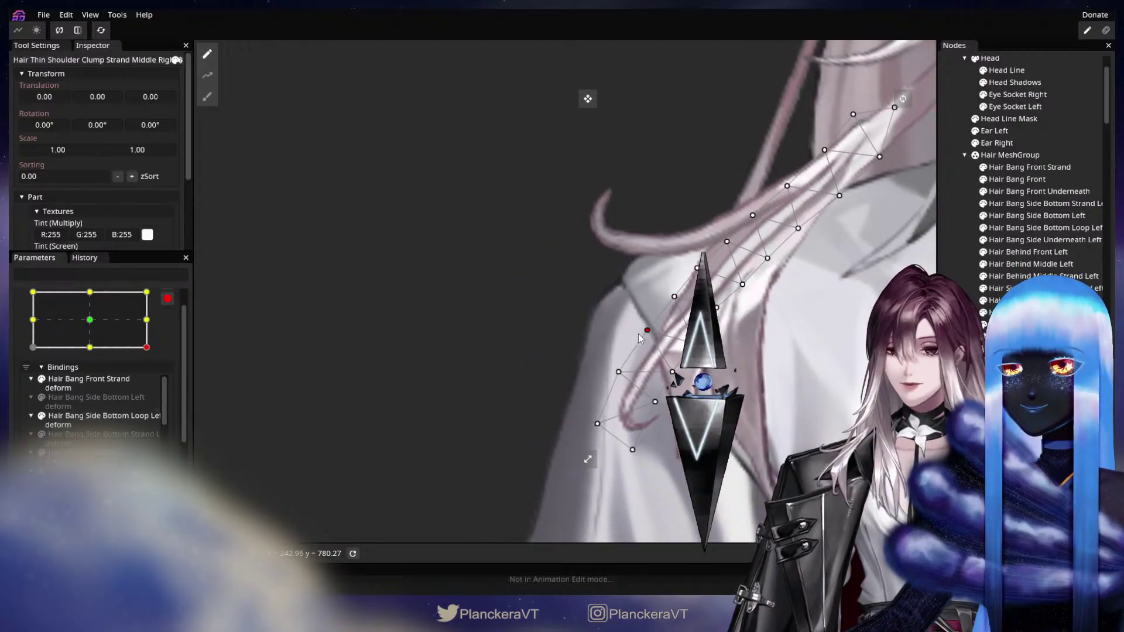
pyautogui.moveTo(639, 334); pyautogui.dragTo(641, 336)
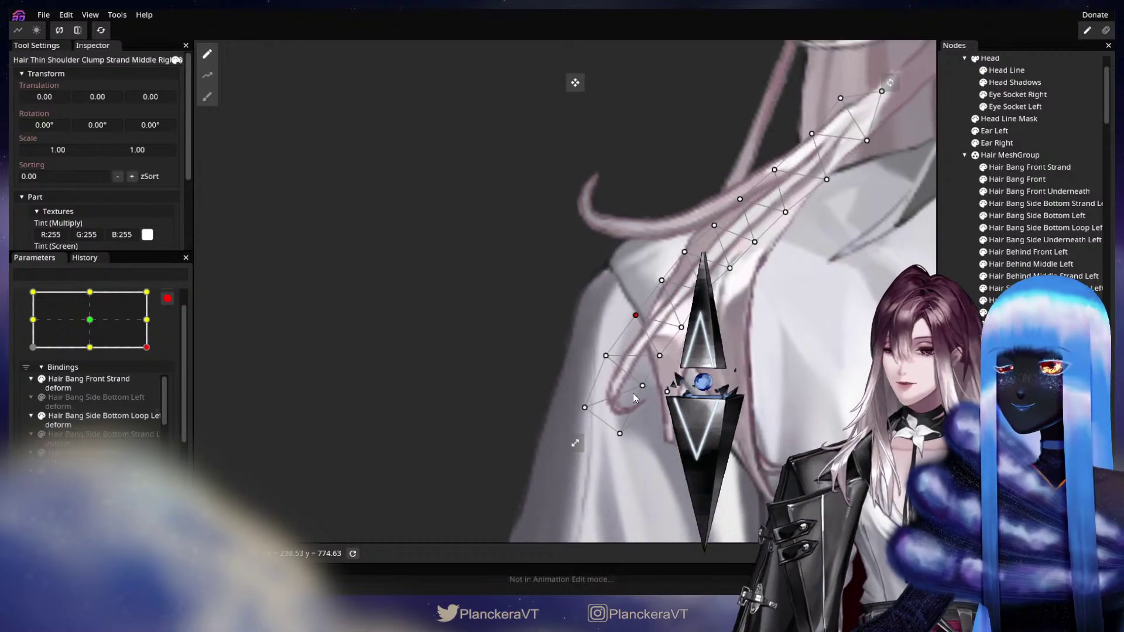
pyautogui.click(583, 407)
pyautogui.moveTo(577, 410); pyautogui.dragTo(576, 410)
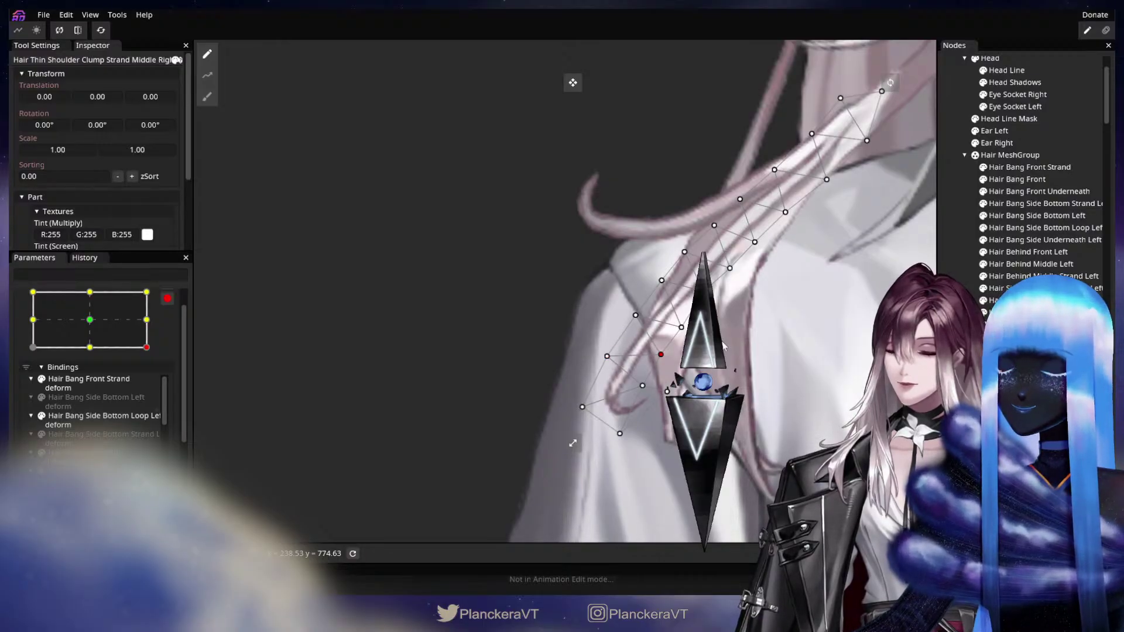
# Step: Select Hair Thin Shoulder Clump Strand Right, nudge the vertices along the upper and lower edges of its mid-length, and deselect it
pyautogui.moveTo(723, 346); pyautogui.dragTo(647, 419)
pyautogui.moveTo(753, 303); pyautogui.dragTo(721, 324)
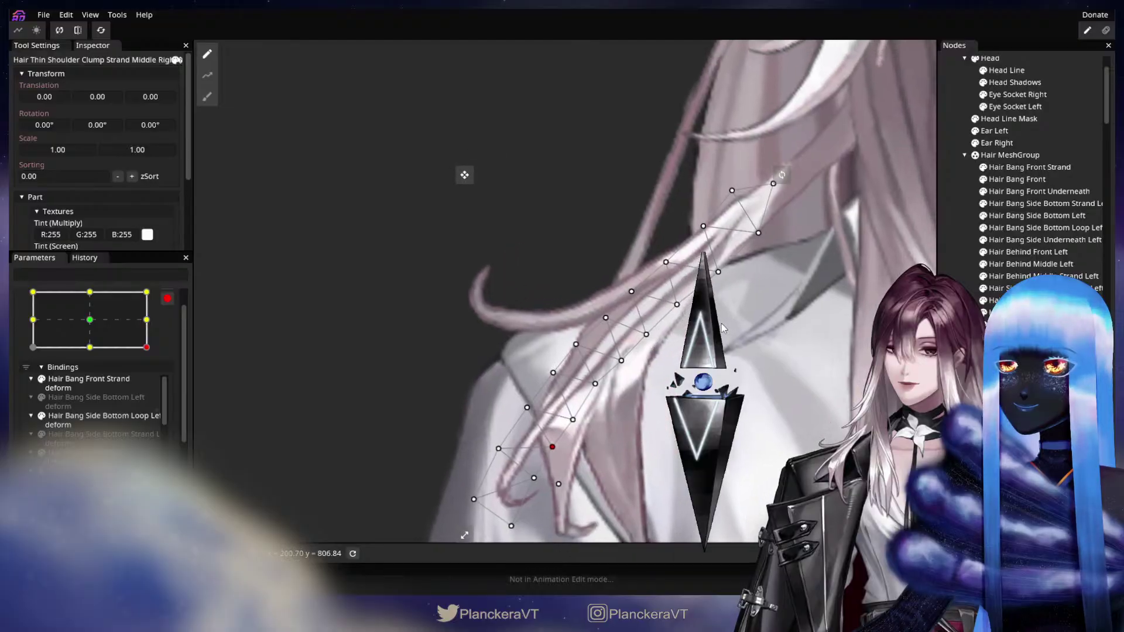
pyautogui.click(1031, 433)
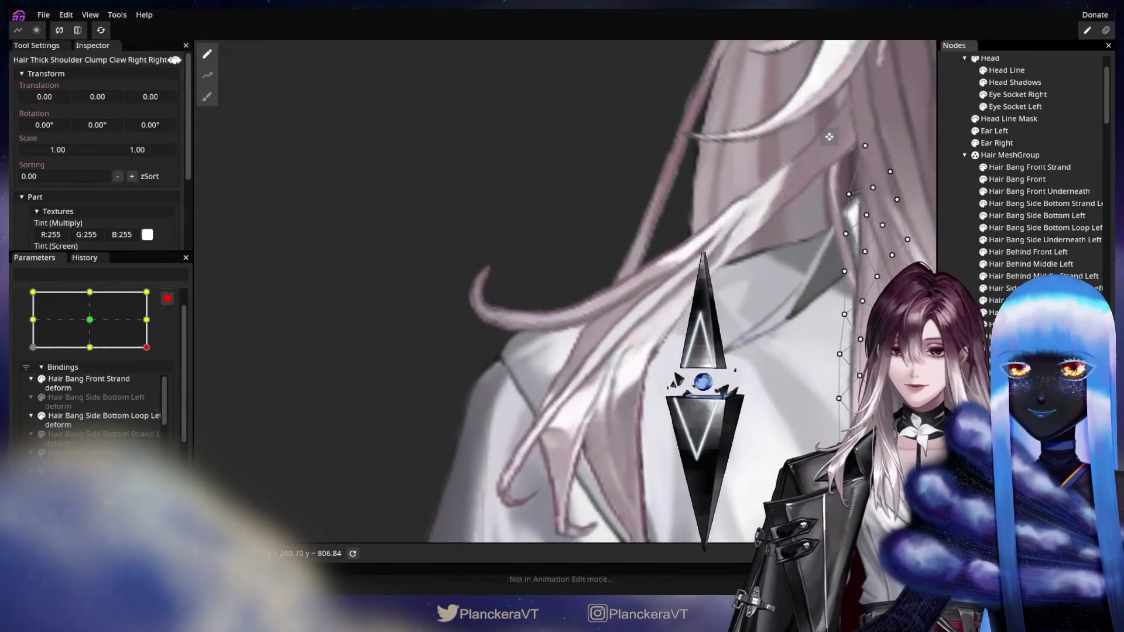
pyautogui.click(1030, 422)
pyautogui.scroll(1, 618, 281)
pyautogui.moveTo(618, 281); pyautogui.dragTo(645, 307)
pyautogui.click(645, 303)
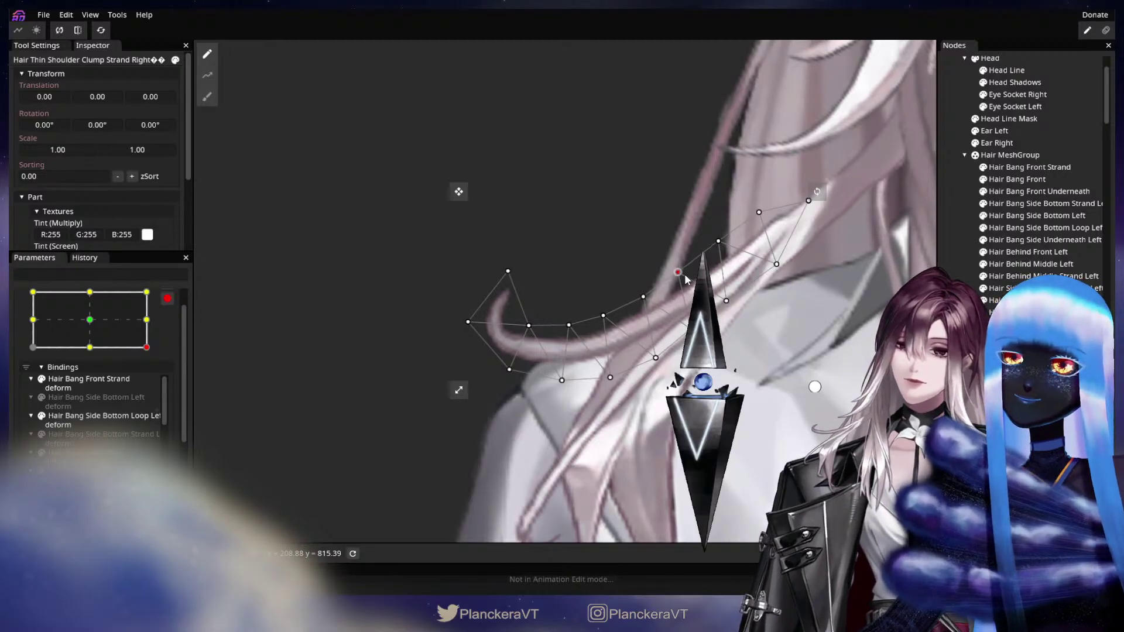
pyautogui.rightClick(672, 297)
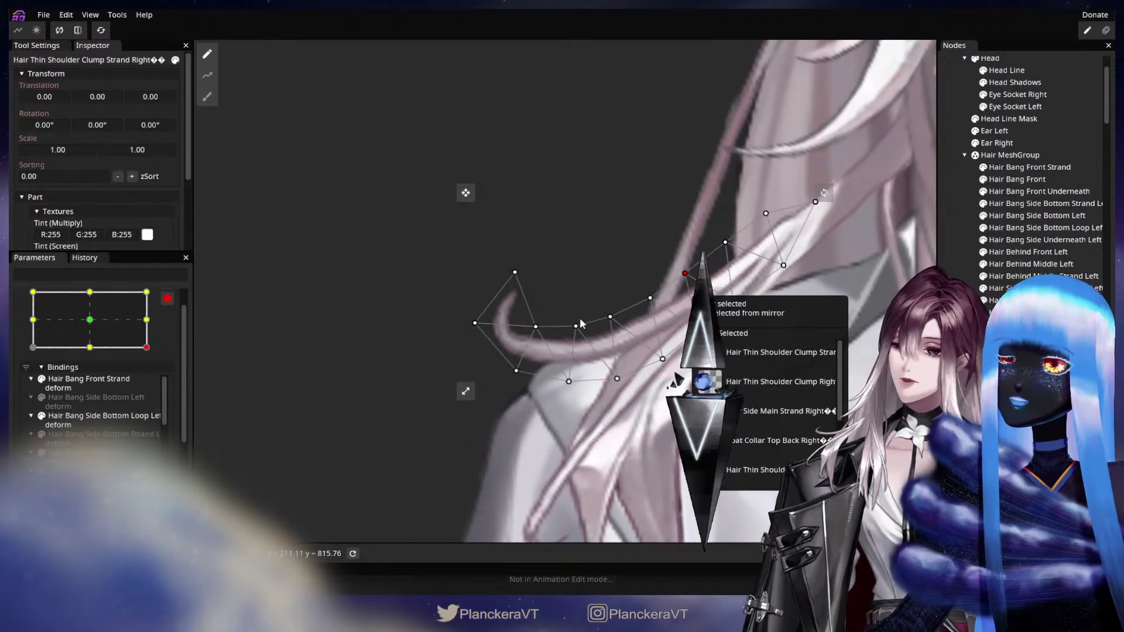
pyautogui.click(576, 327)
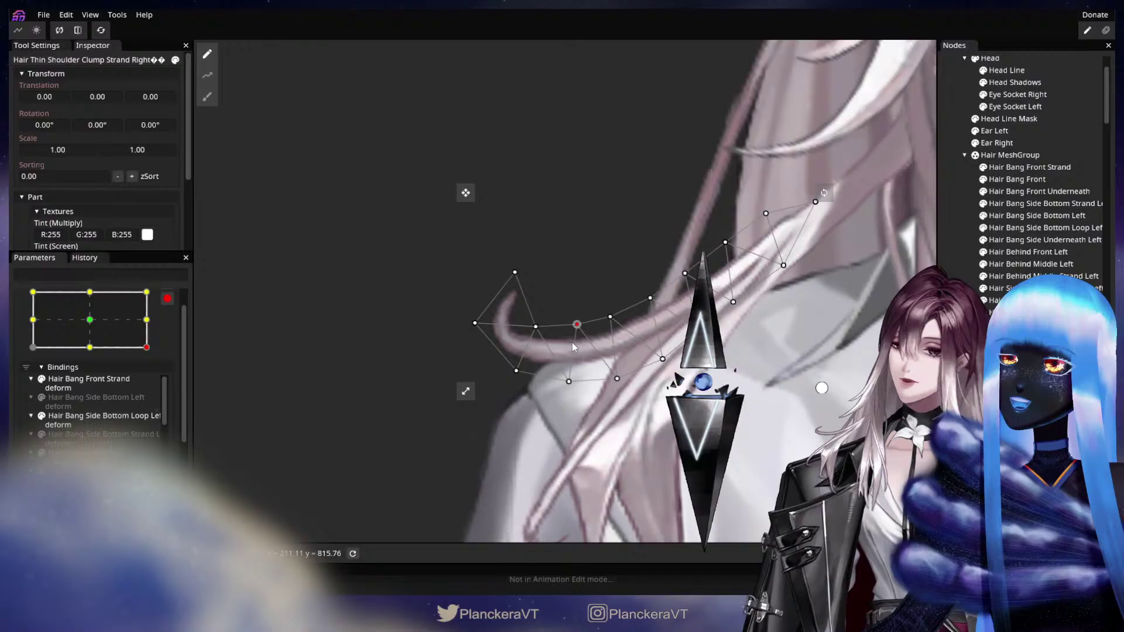
pyautogui.click(568, 379)
pyautogui.moveTo(726, 374); pyautogui.dragTo(655, 368)
pyautogui.scroll(-1, 655, 369)
pyautogui.scroll(-5, 656, 372)
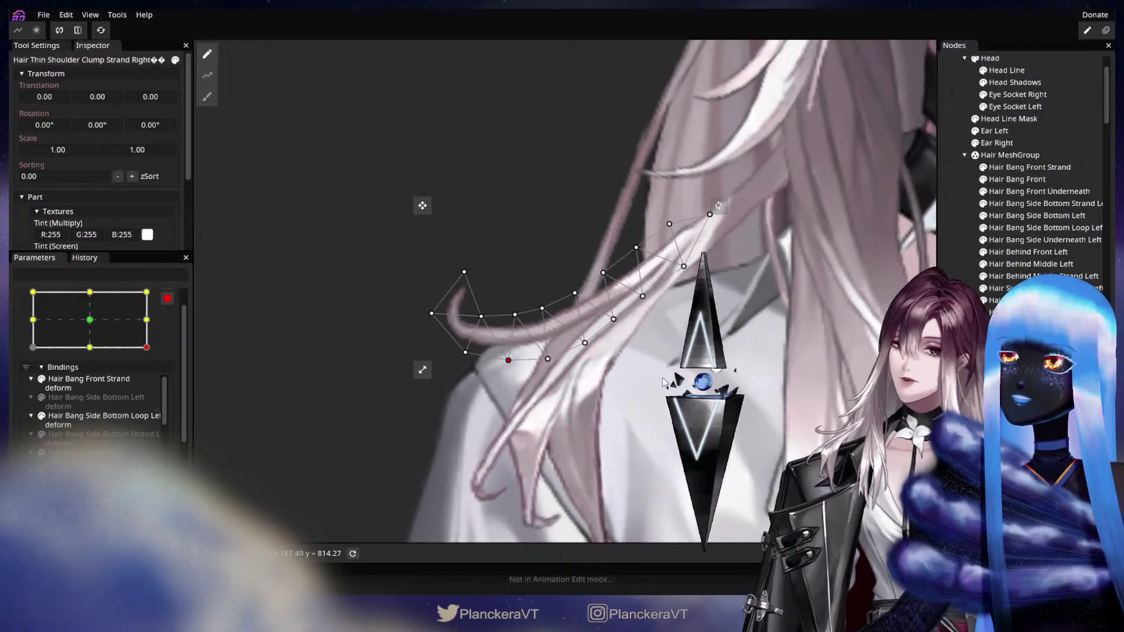
pyautogui.scroll(-5, 673, 398)
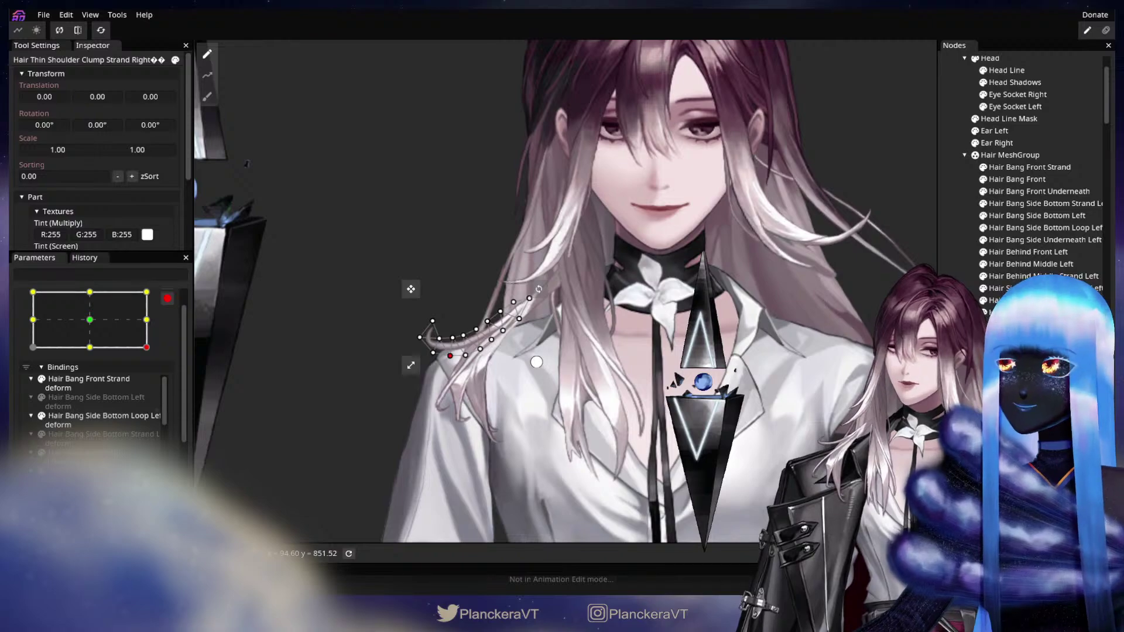
pyautogui.press('Escape')
# Step: Compare the hair on the character's right side by alternating between the bottom-centre and bottom-right keypoints
pyautogui.moveTo(673, 374); pyautogui.dragTo(674, 393)
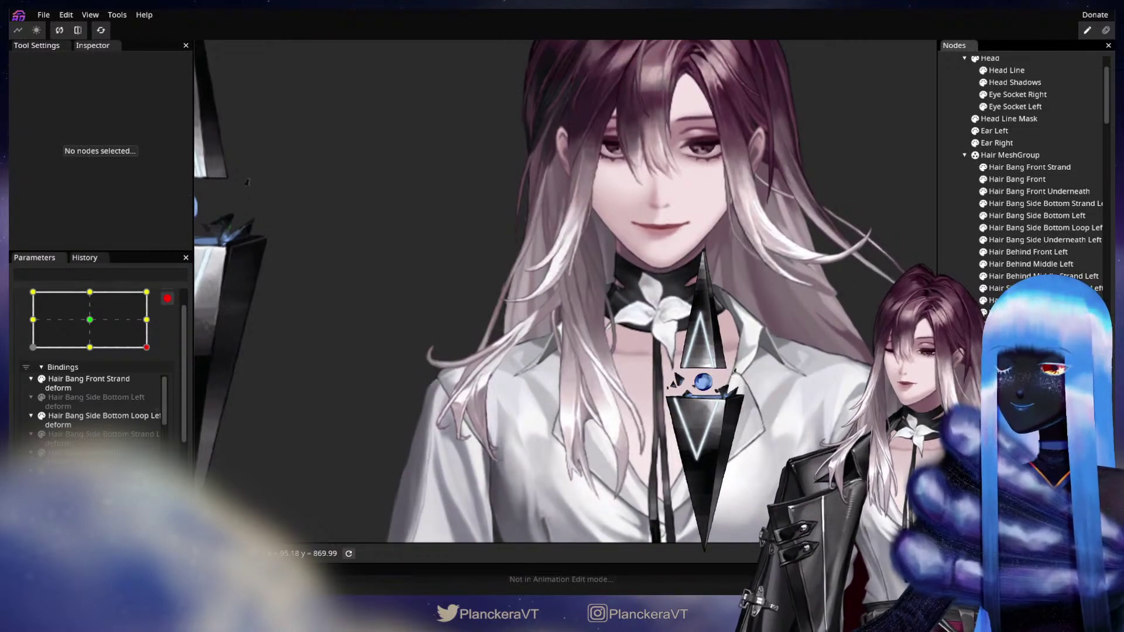
pyautogui.scroll(5, 577, 389)
pyautogui.scroll(-2, 575, 385)
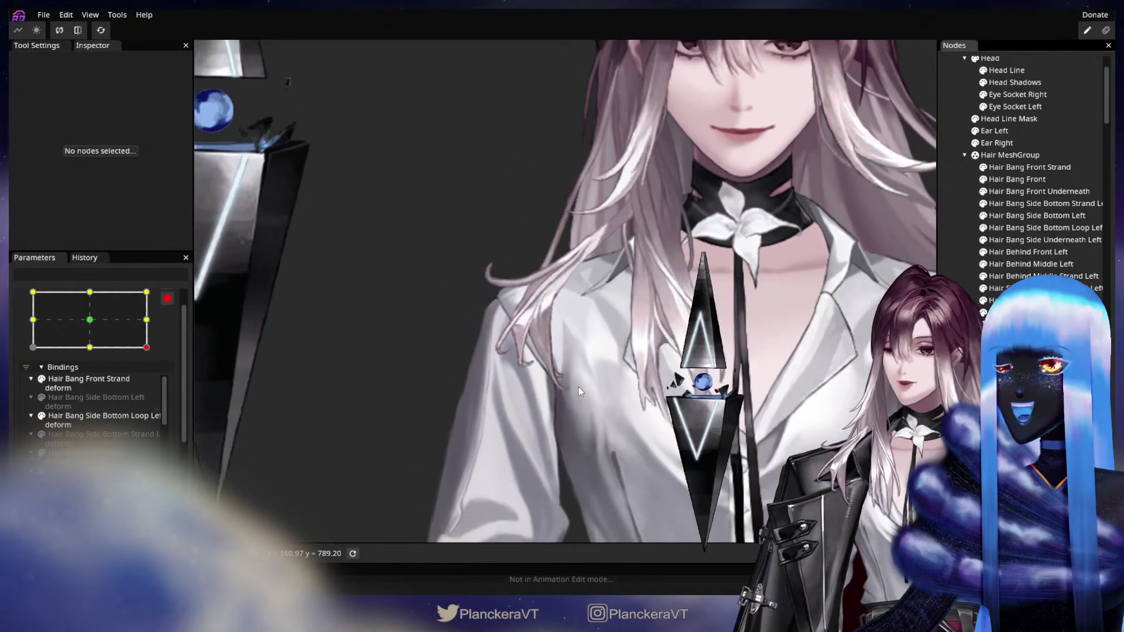
pyautogui.scroll(-4, 578, 387)
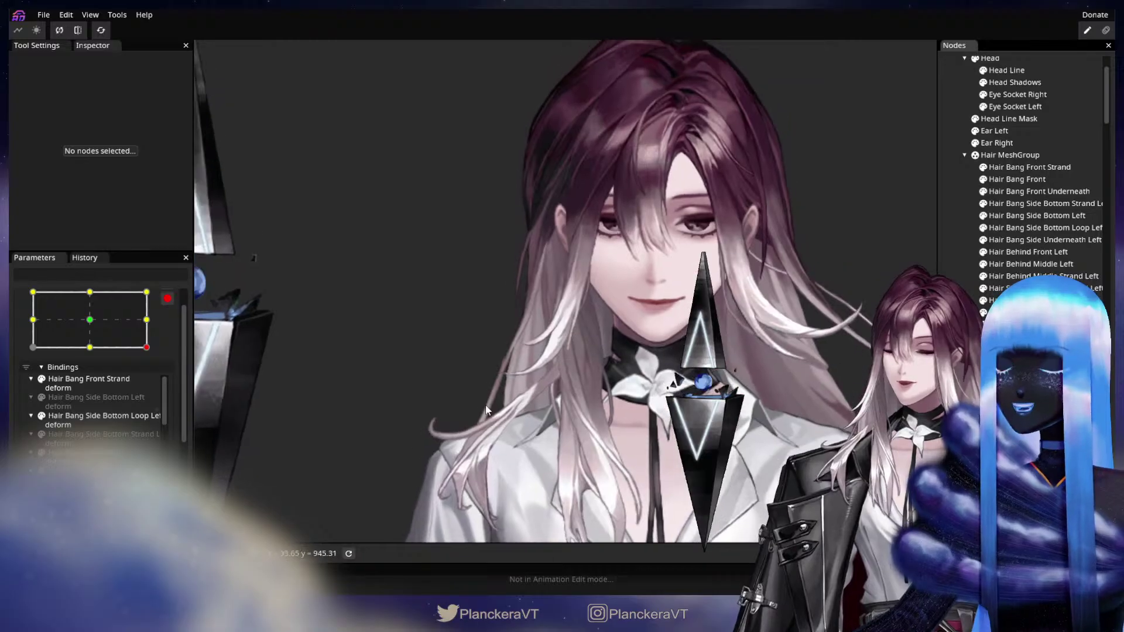
pyautogui.moveTo(486, 410); pyautogui.dragTo(654, 403)
pyautogui.scroll(2, 655, 403)
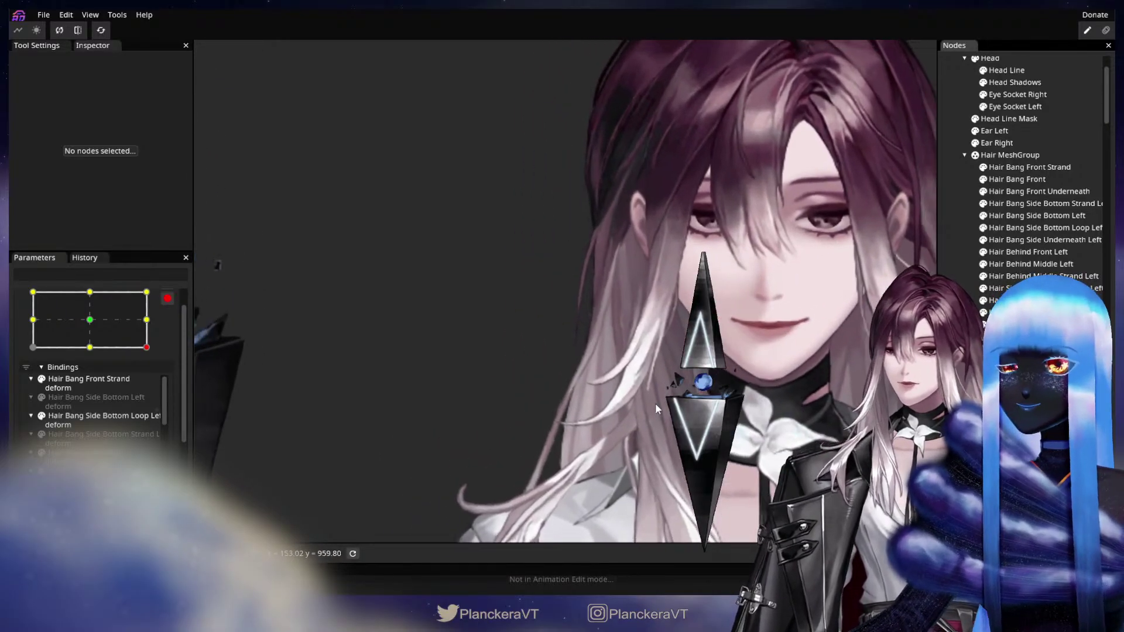
pyautogui.click(90, 347)
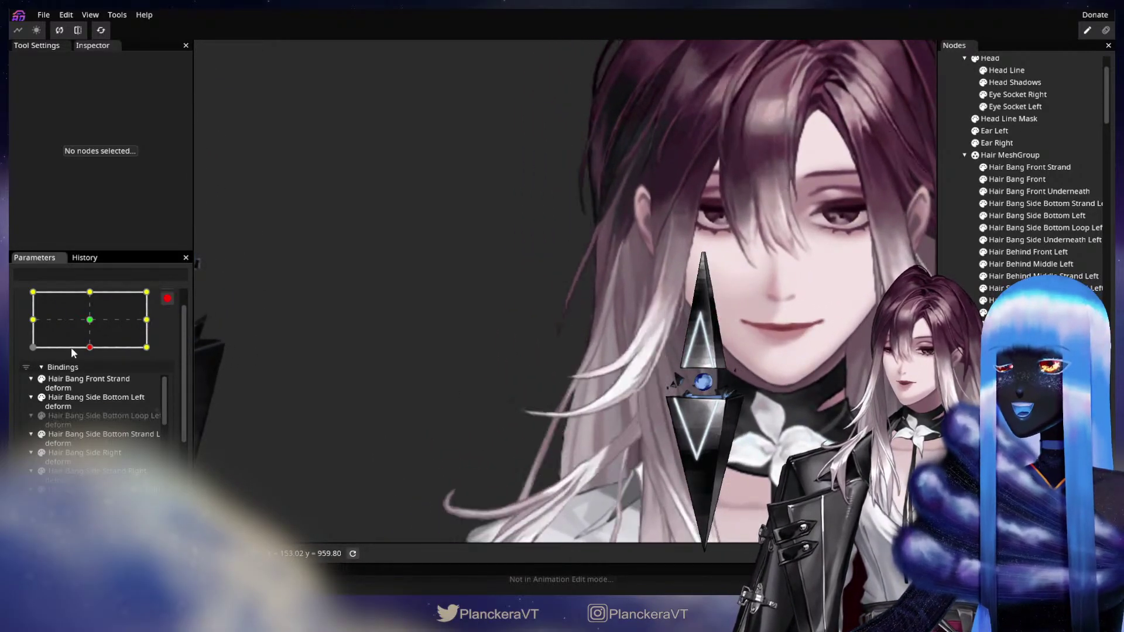
pyautogui.click(147, 348)
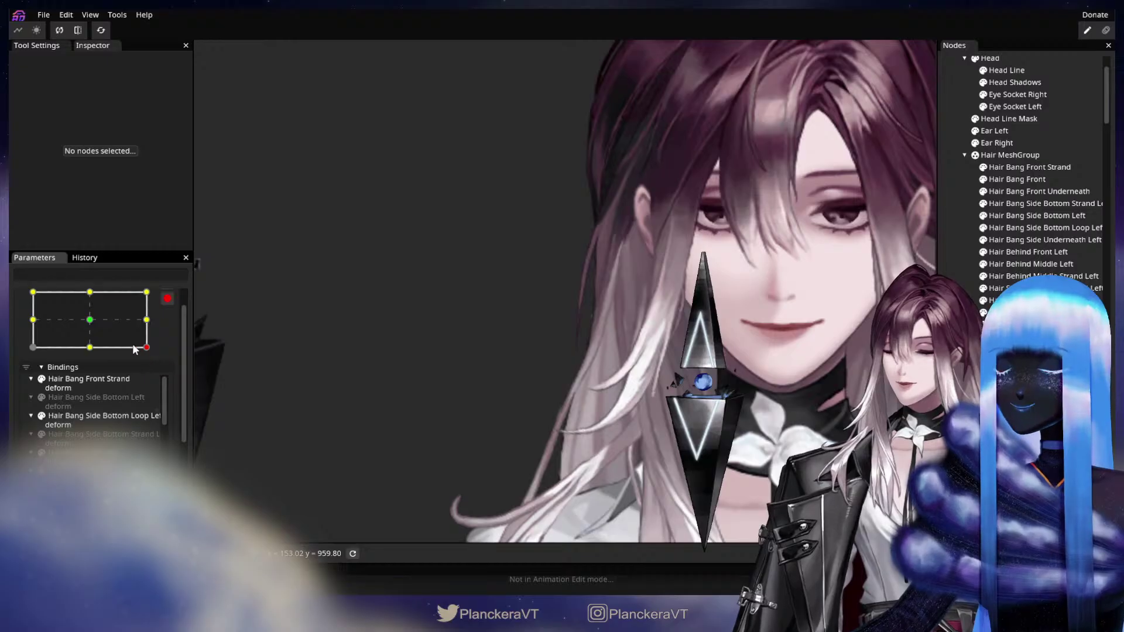
pyautogui.click(89, 347)
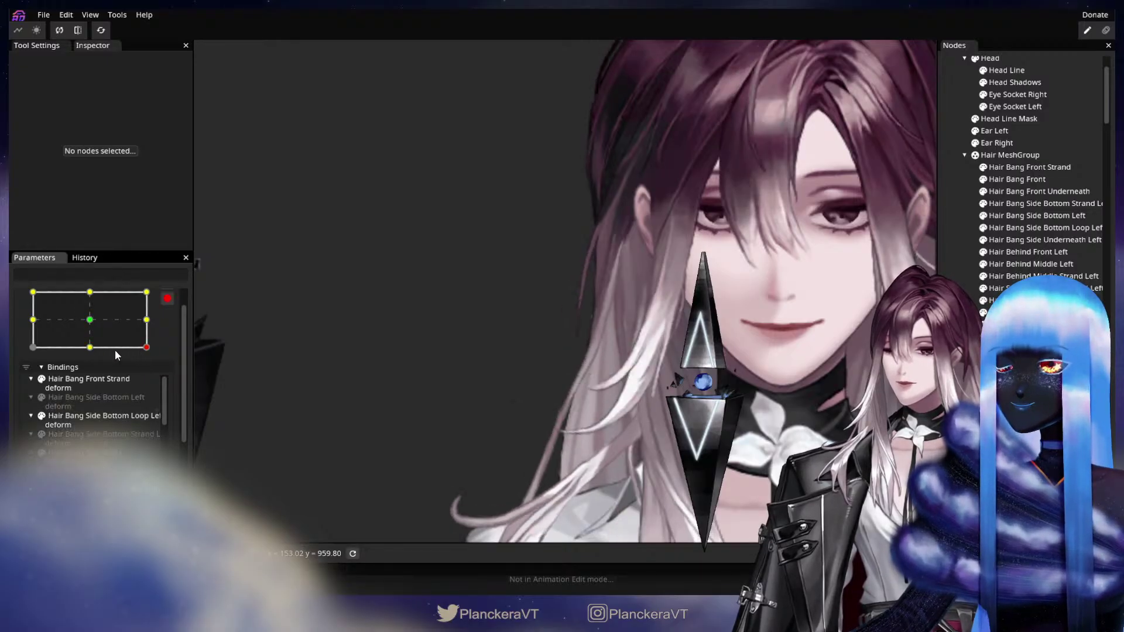
# Step: At the bottom-centre keypoint, slightly adjust the vertices on both edges of Hair Side Main Strand Right around its middle, then deselect it
pyautogui.scroll(3, 640, 409)
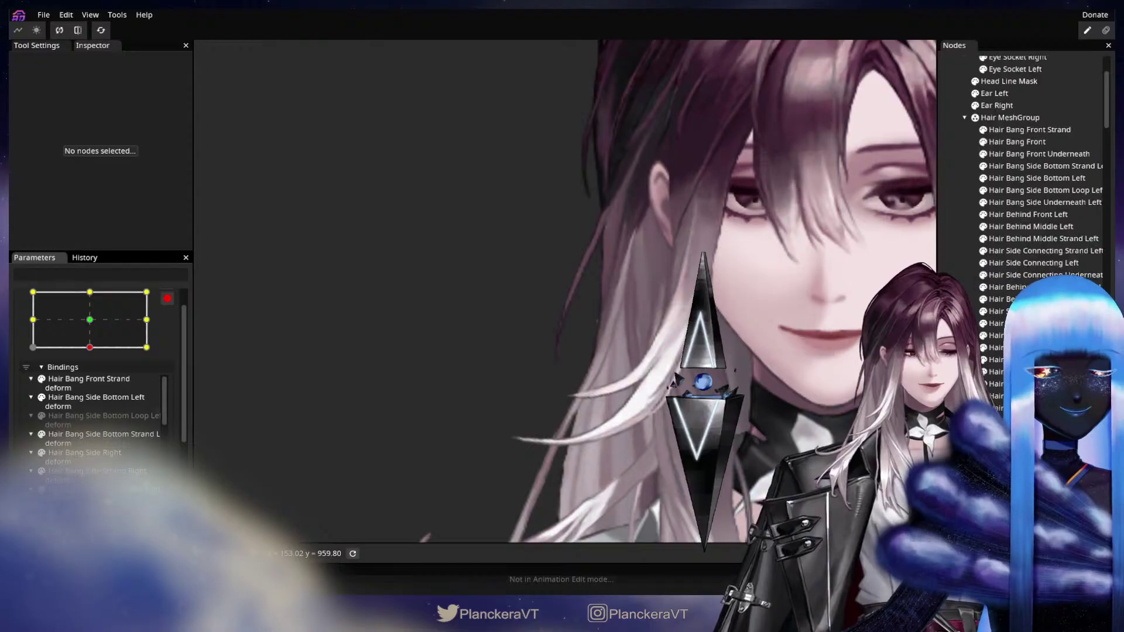
pyautogui.scroll(-3, 1031, 176)
pyautogui.click(1030, 357)
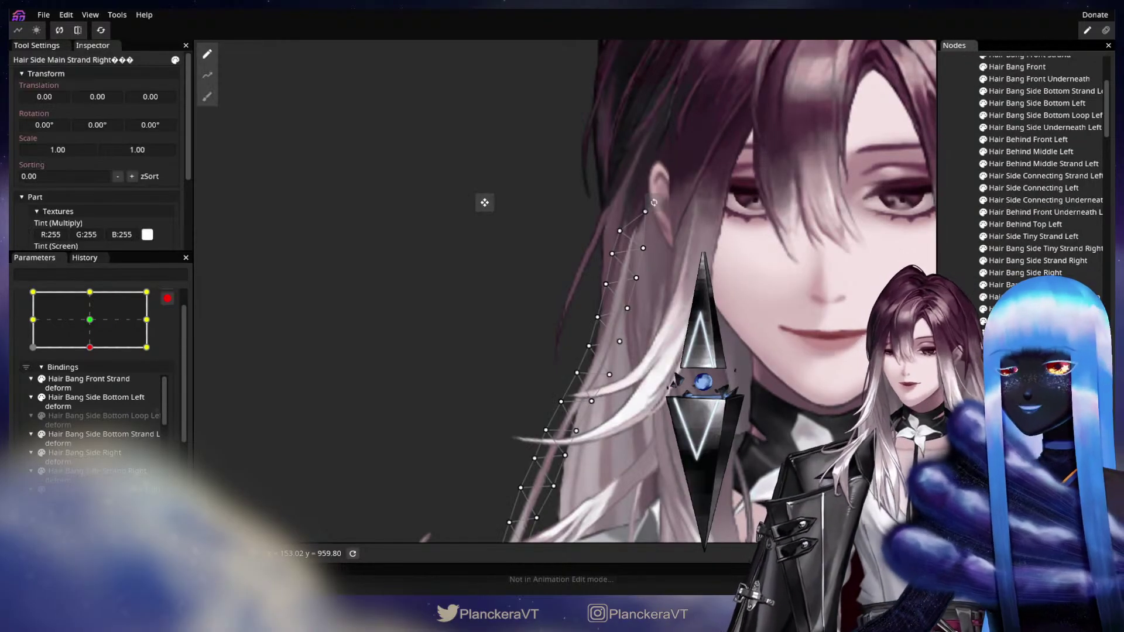
pyautogui.scroll(2, 620, 393)
pyautogui.click(620, 392)
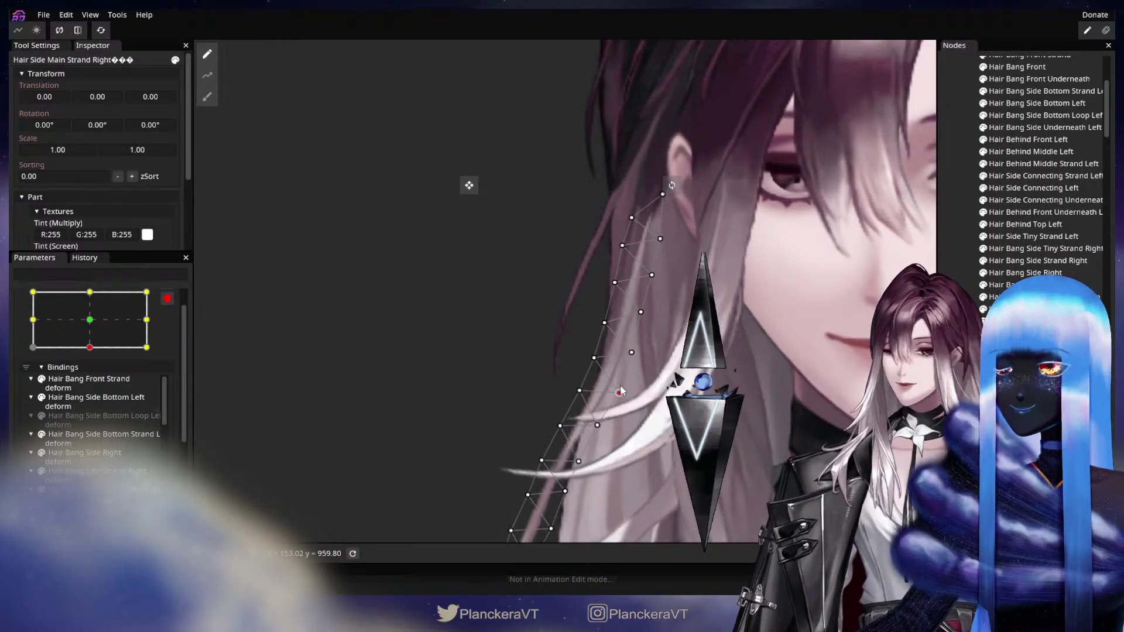
pyautogui.moveTo(592, 362); pyautogui.dragTo(588, 359)
pyautogui.click(629, 352)
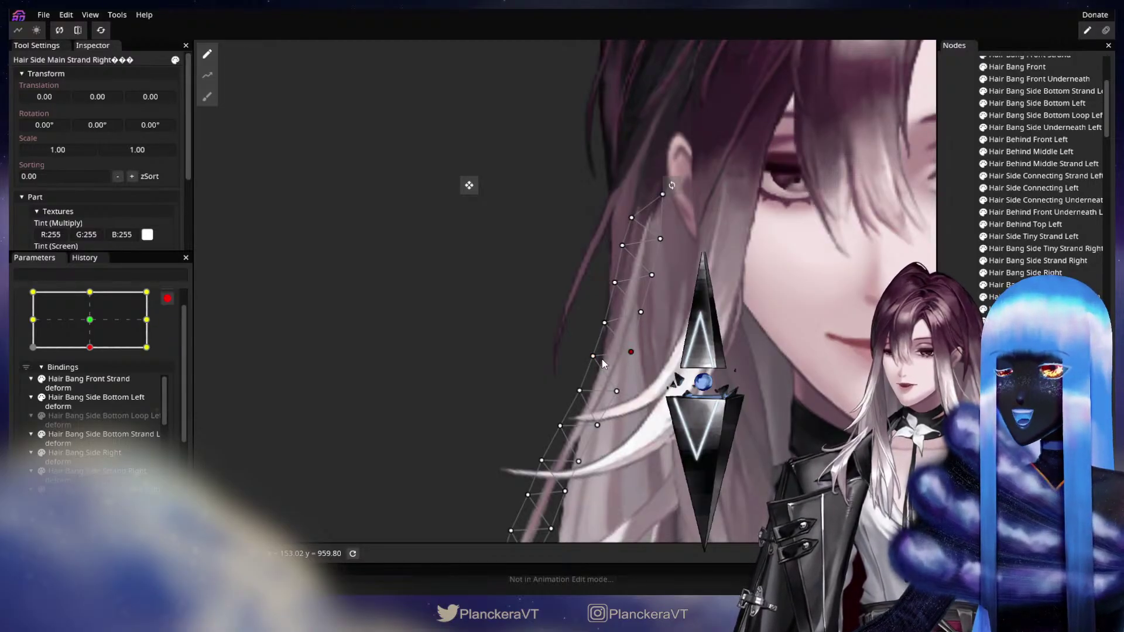
pyautogui.click(619, 391)
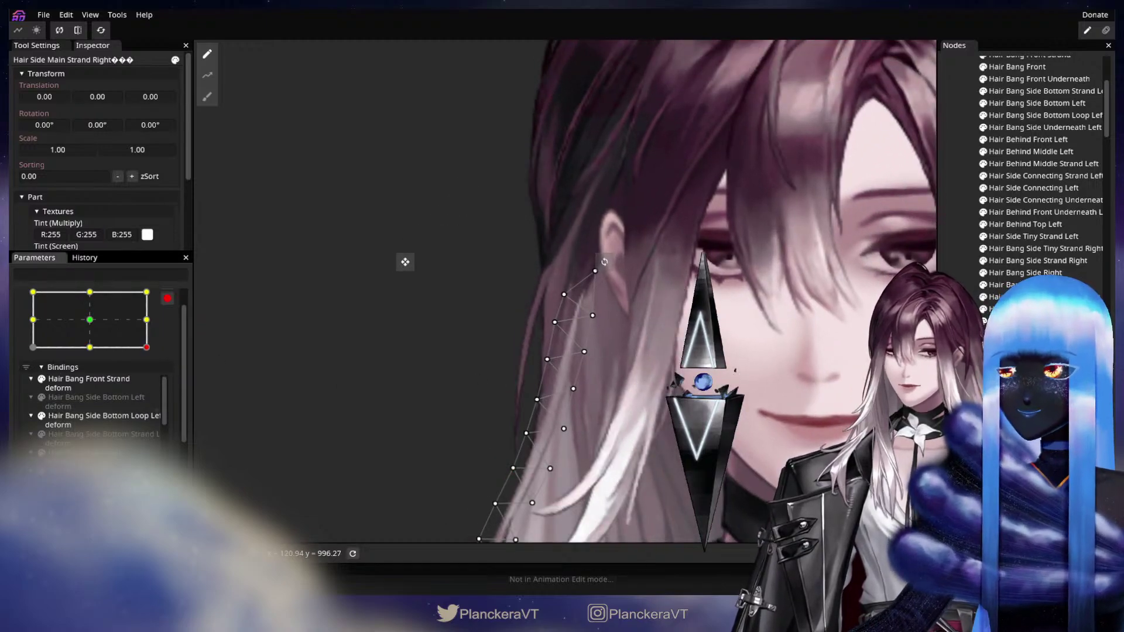
pyautogui.click(1022, 357)
# Step: At the bottom-right keypoint, nudge the vertices on both edges of Hair Side Main Strand Right below the ear outward, then deselect it
pyautogui.scroll(-4, 645, 426)
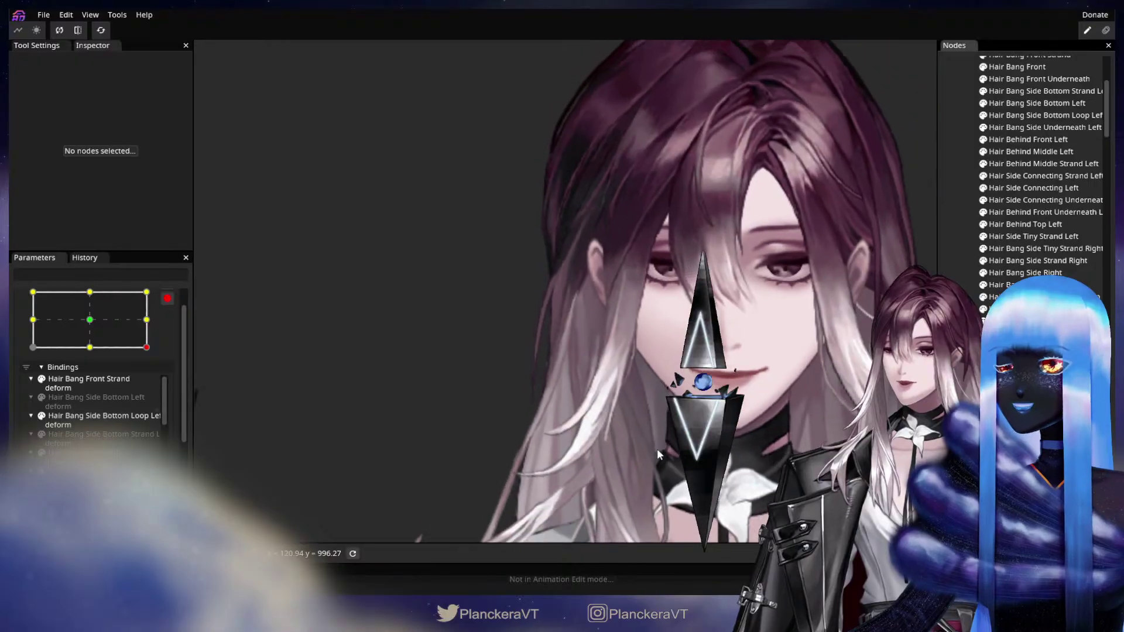
pyautogui.scroll(3, 657, 449)
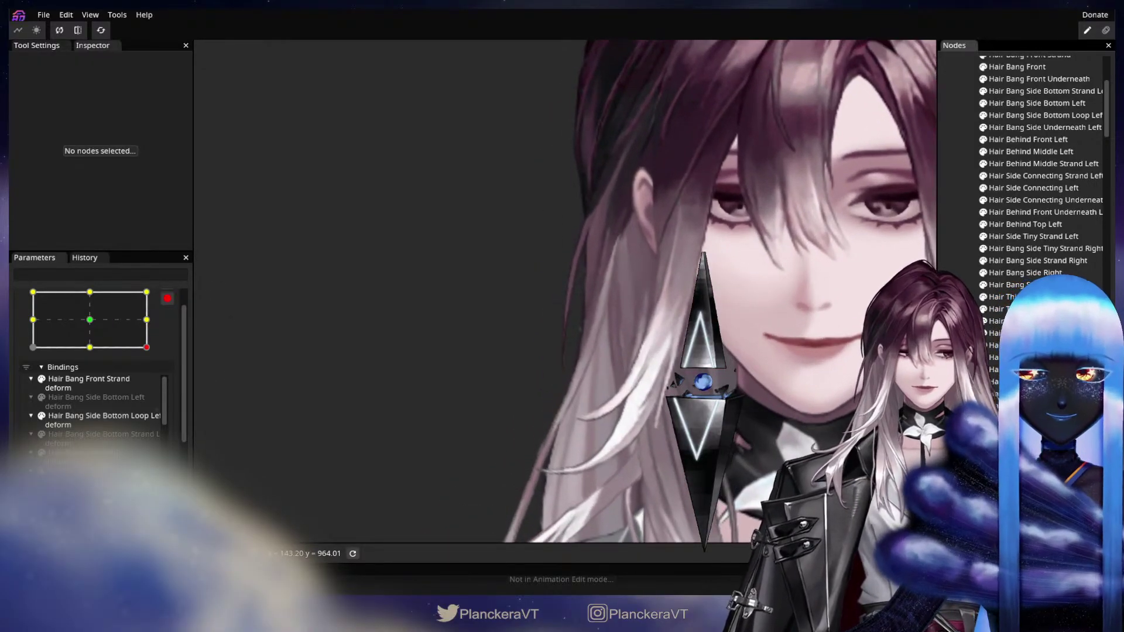
pyautogui.click(614, 316)
pyautogui.click(579, 293)
pyautogui.scroll(1, 591, 316)
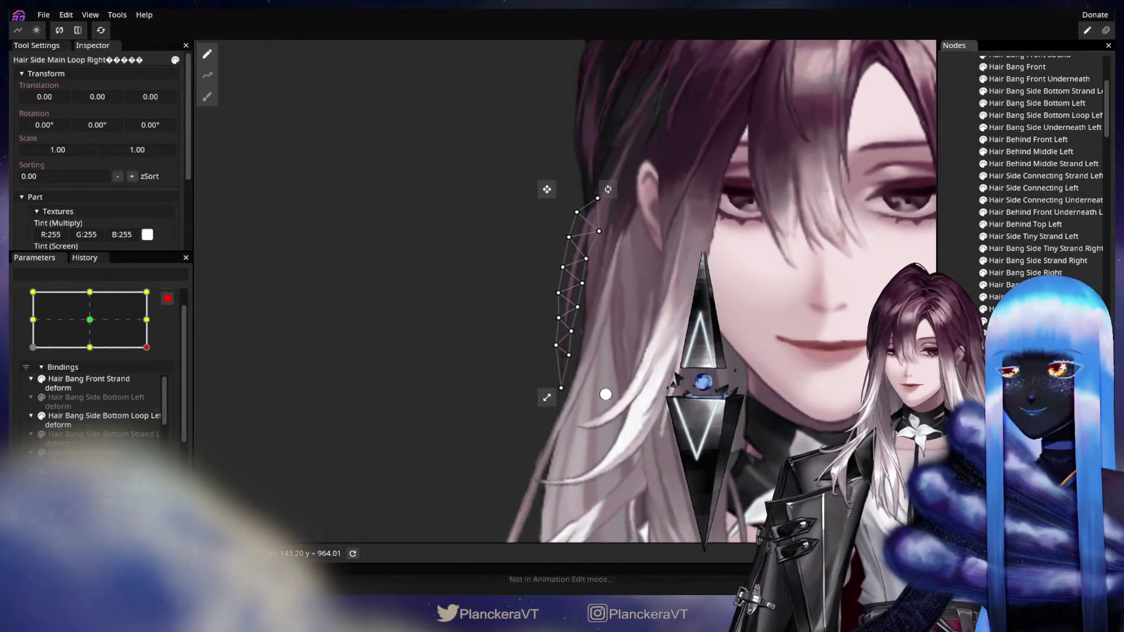
pyautogui.click(578, 378)
pyautogui.scroll(2, 577, 378)
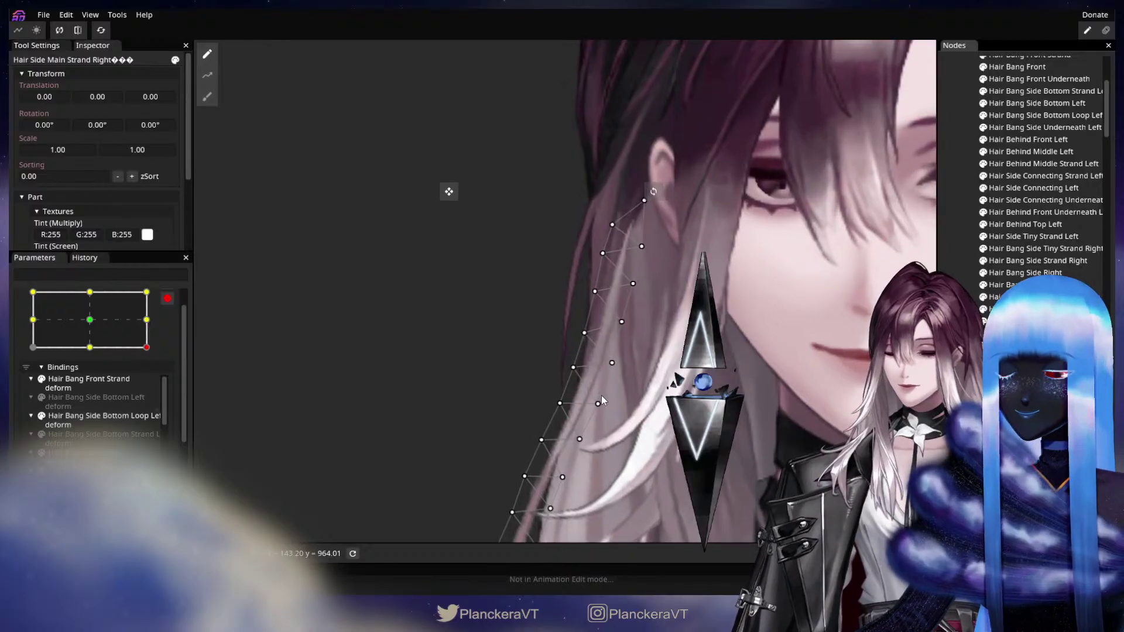
pyautogui.moveTo(599, 402); pyautogui.dragTo(558, 403)
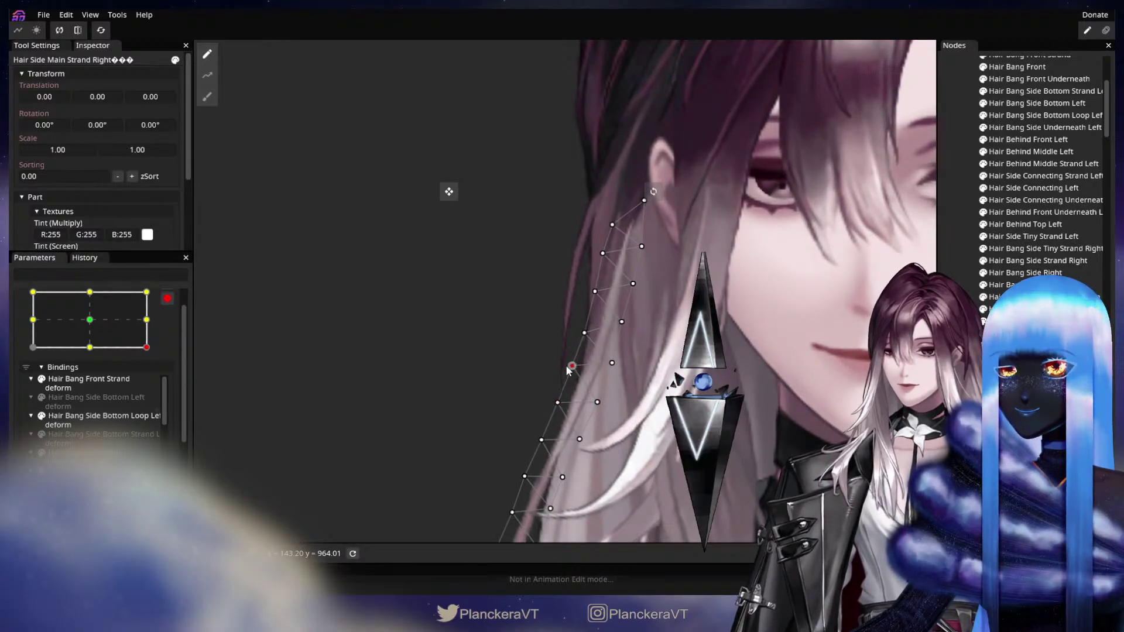
pyautogui.click(611, 363)
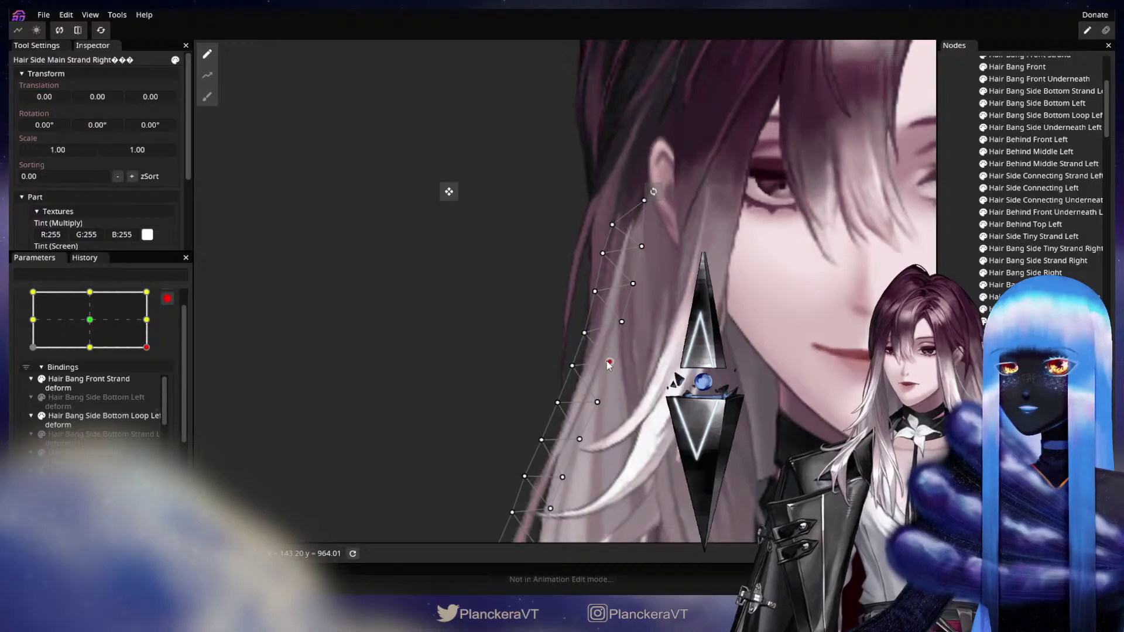
pyautogui.click(584, 333)
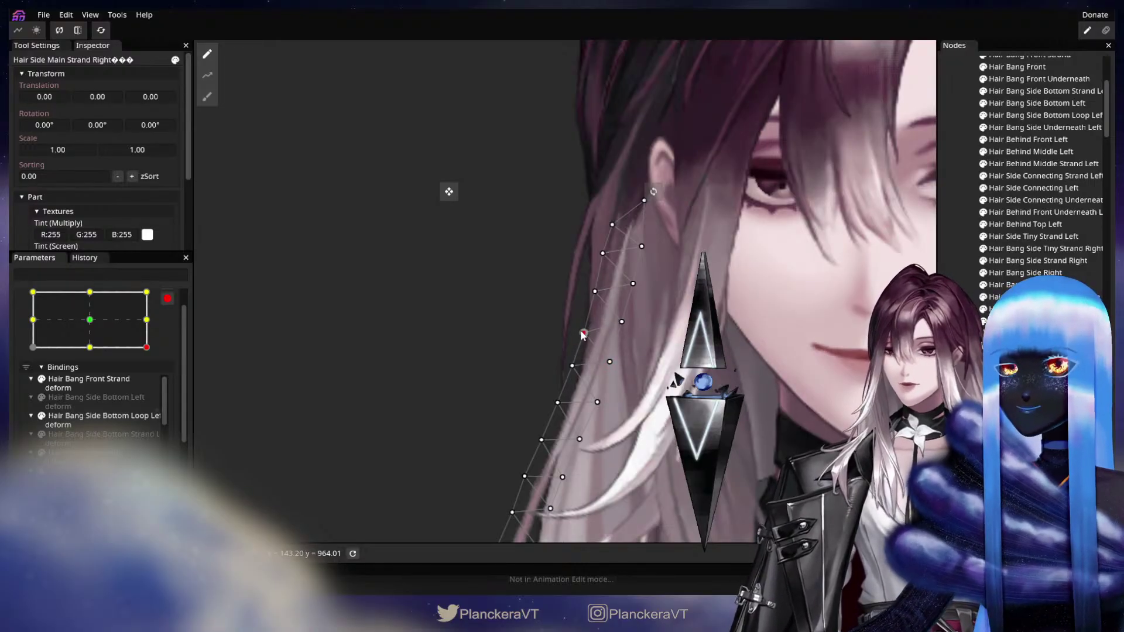
pyautogui.click(777, 391)
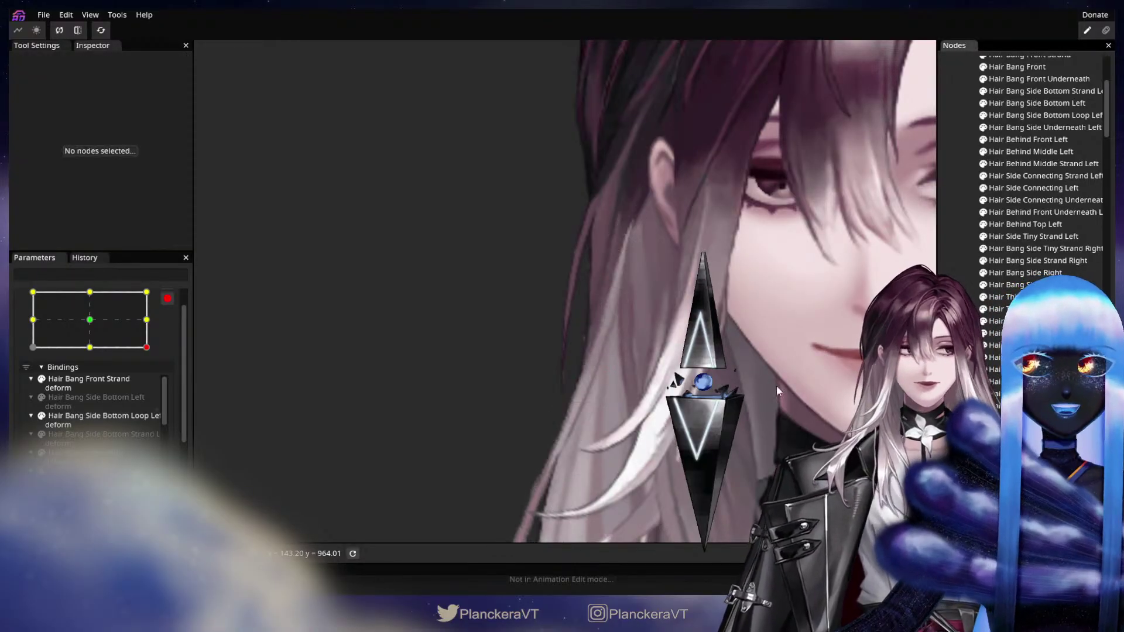
# Step: At the bottom-right keypoint, select Hair Behind Middle Strand Left, nudge the vertices around its upper end, and deselect it
pyautogui.scroll(-5, 648, 419)
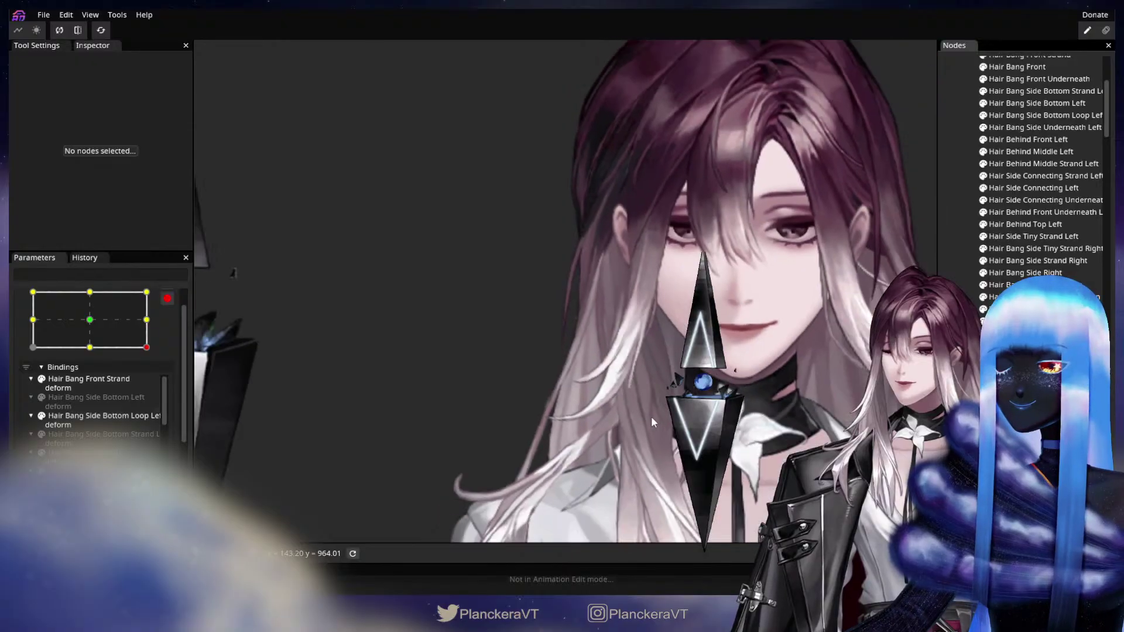
pyautogui.scroll(-5, 651, 416)
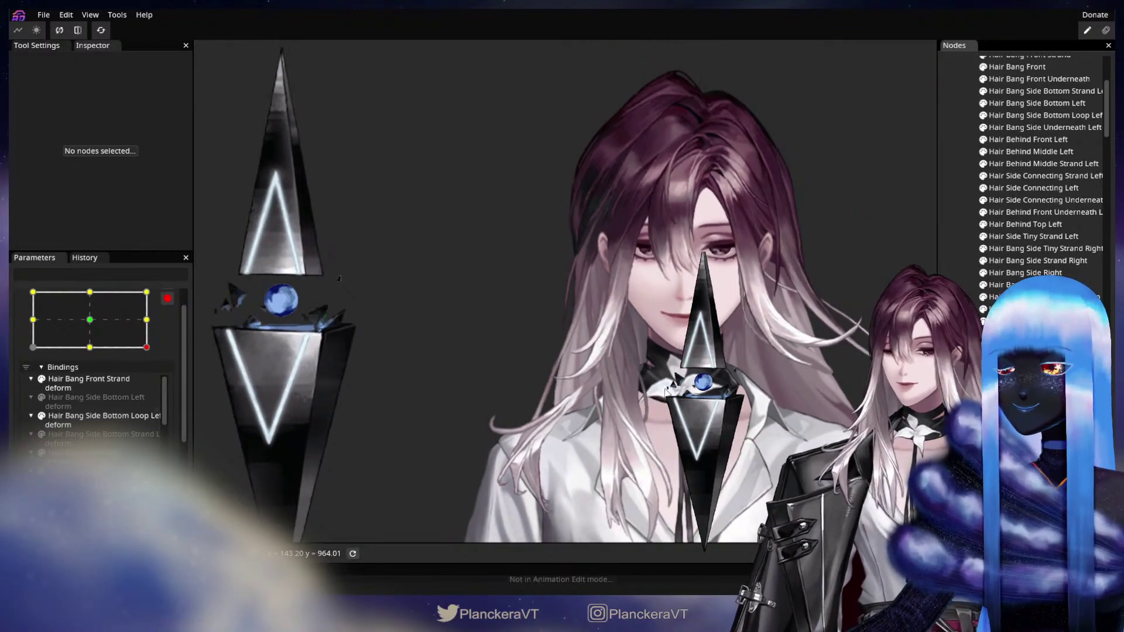
pyautogui.moveTo(667, 391); pyautogui.dragTo(602, 401)
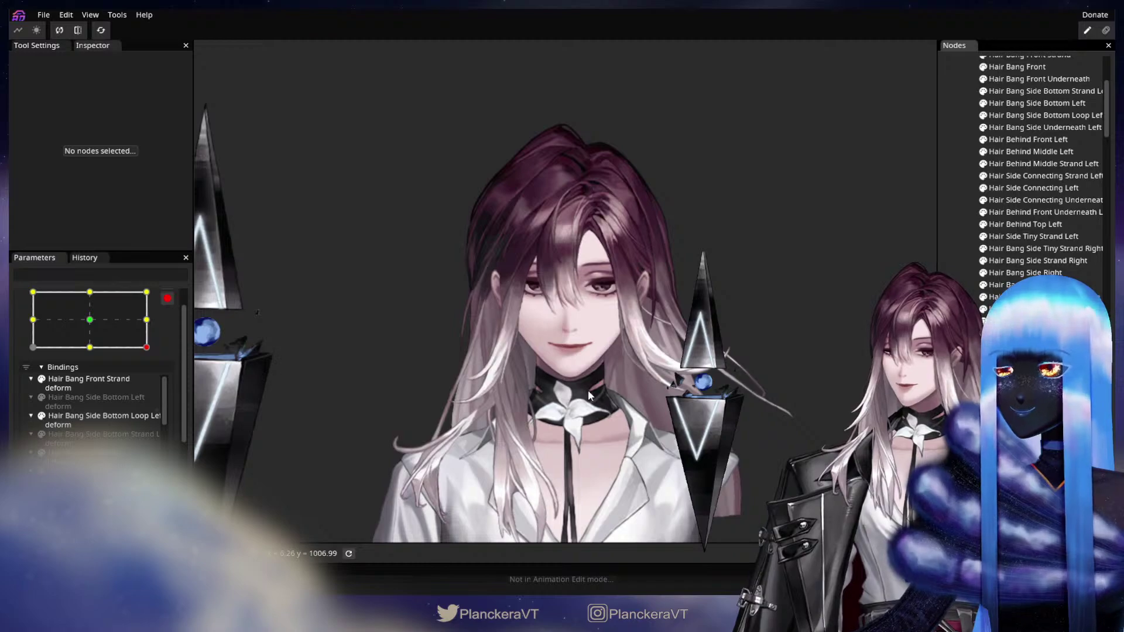
pyautogui.scroll(5, 588, 390)
pyautogui.scroll(5, 532, 382)
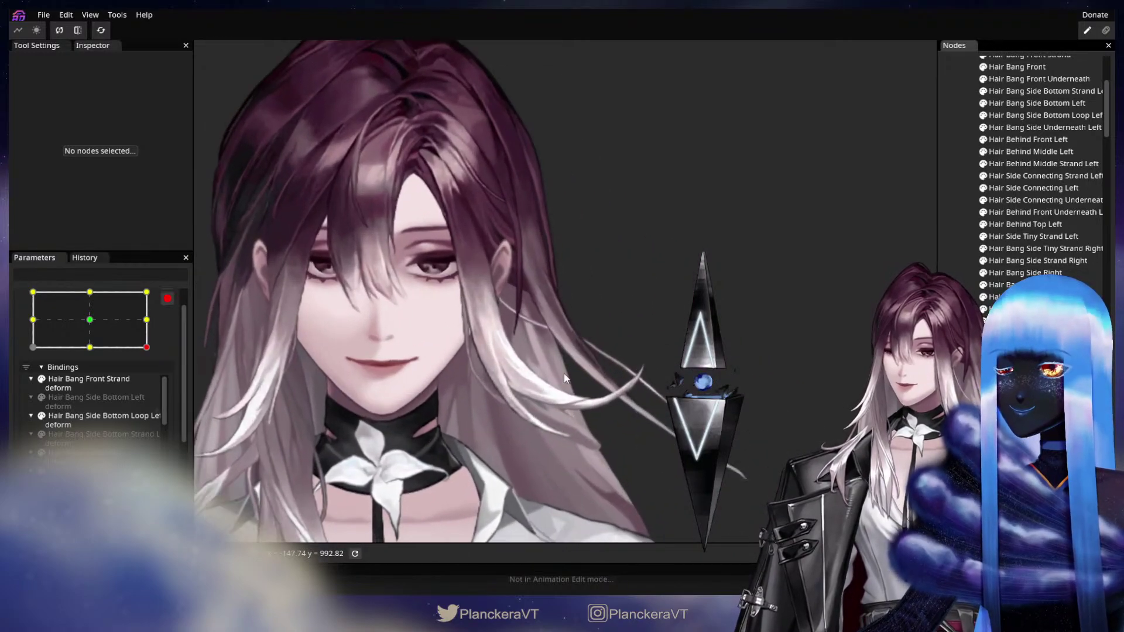
pyautogui.scroll(5, 611, 390)
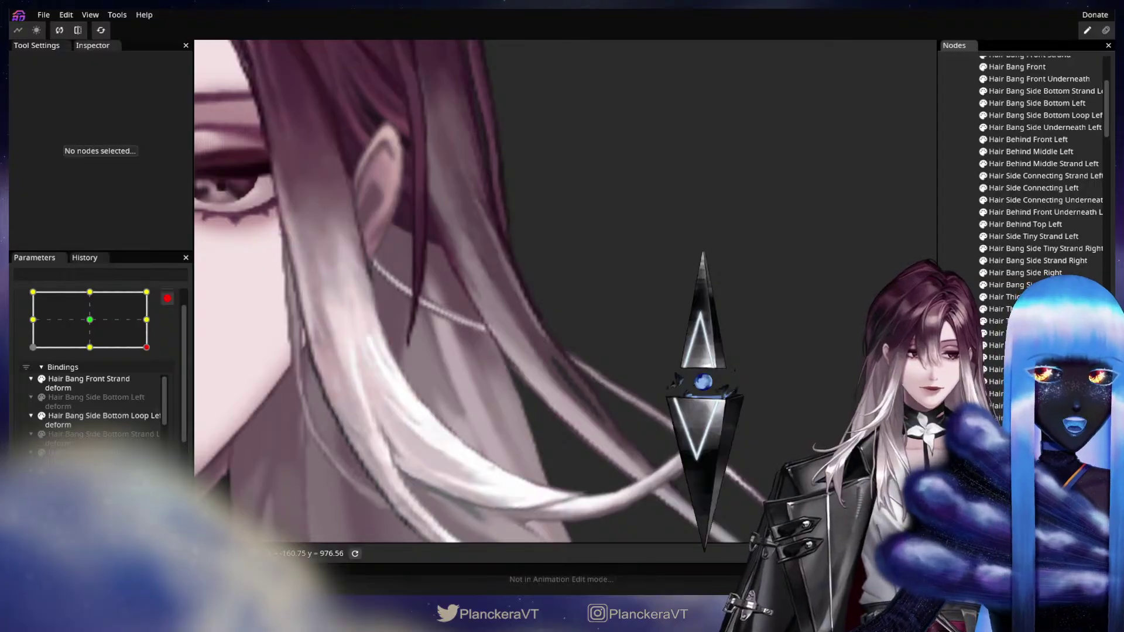
pyautogui.click(1026, 167)
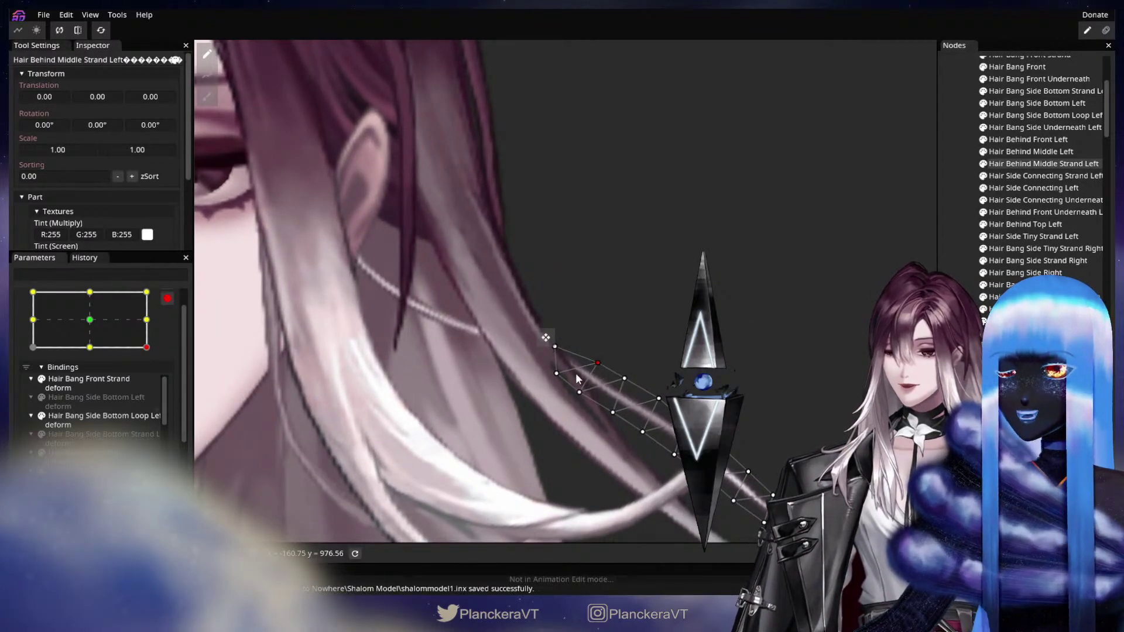
pyautogui.click(556, 374)
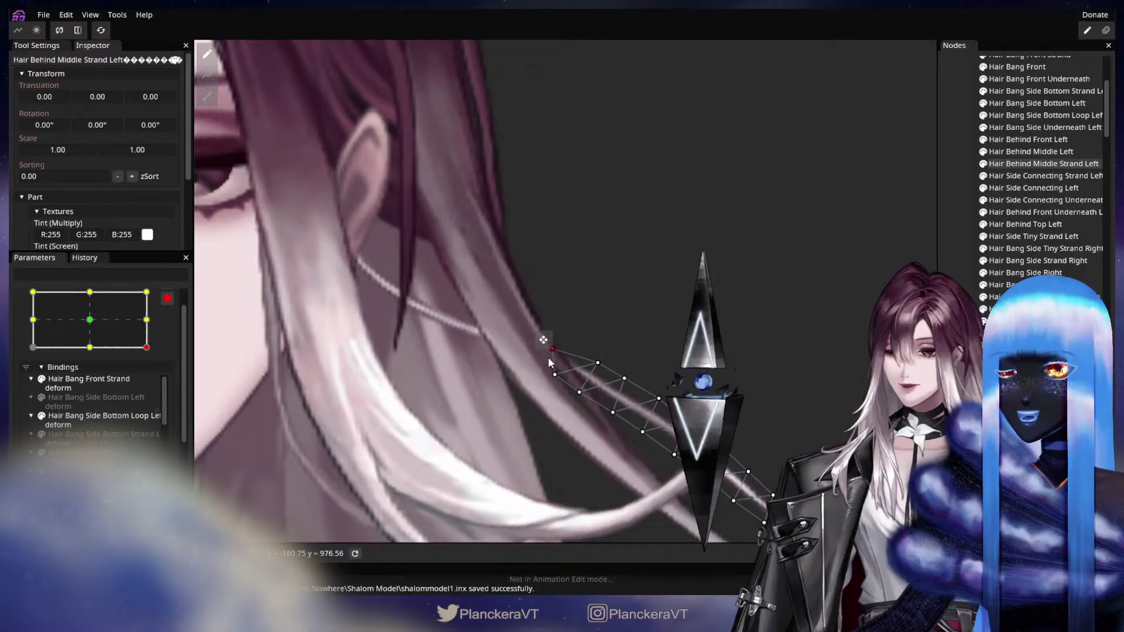
pyautogui.click(624, 377)
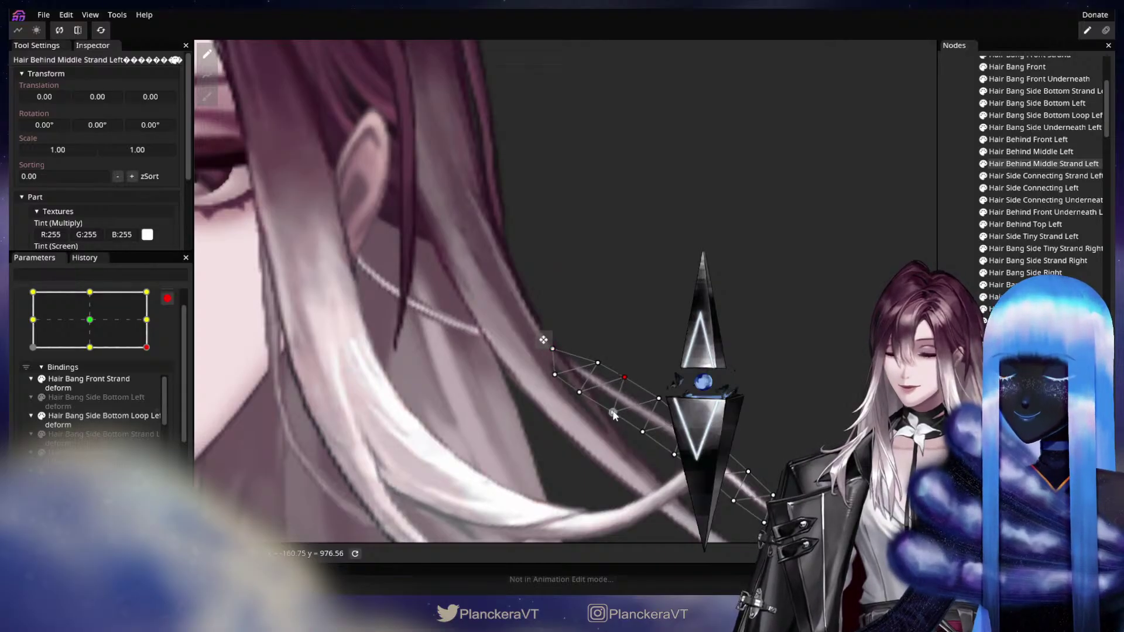
pyautogui.press('Escape')
# Step: Reselect Hair Behind Middle Strand Left, slightly adjust a vertex on the upper edge of its lower half, and deselect it
pyautogui.scroll(-3, 515, 389)
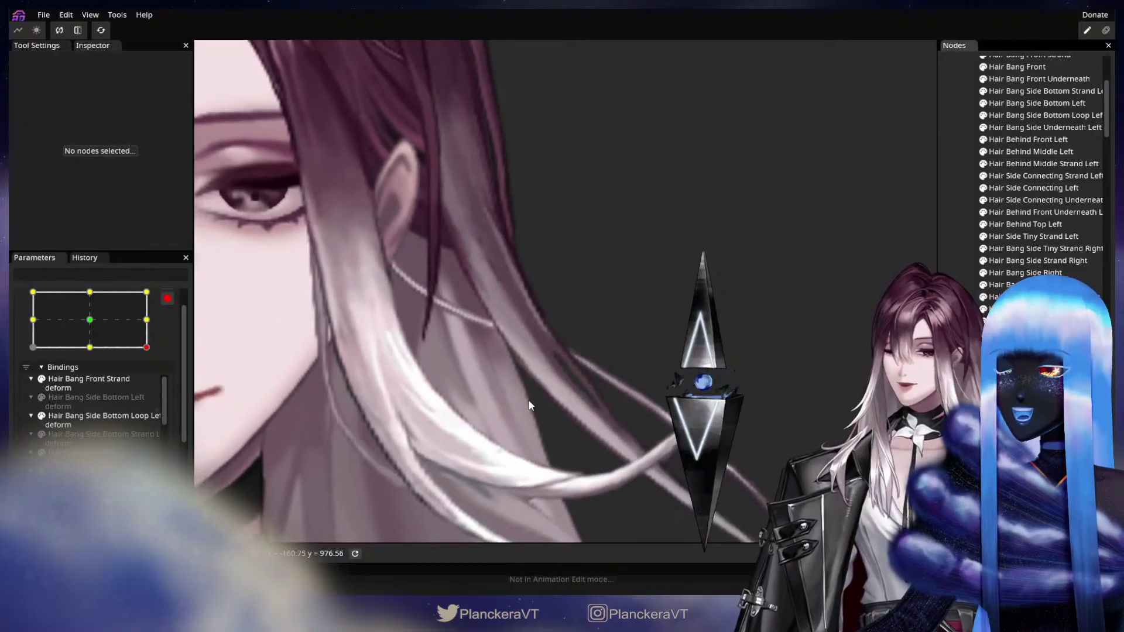
pyautogui.scroll(2, 669, 431)
pyautogui.moveTo(670, 431); pyautogui.dragTo(582, 416)
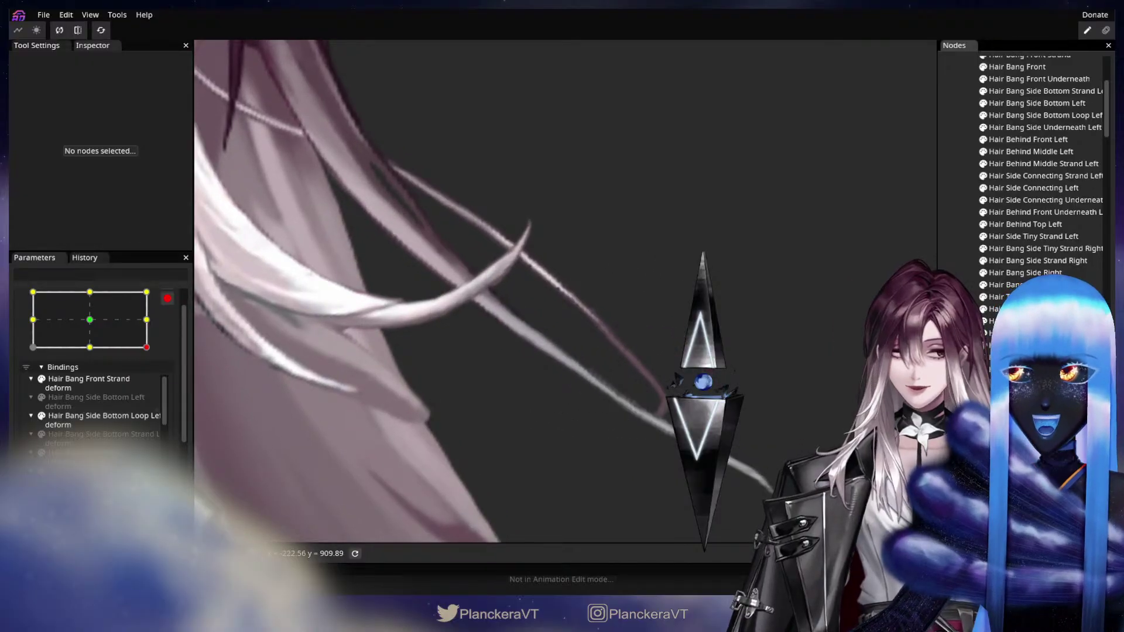
pyautogui.click(1040, 164)
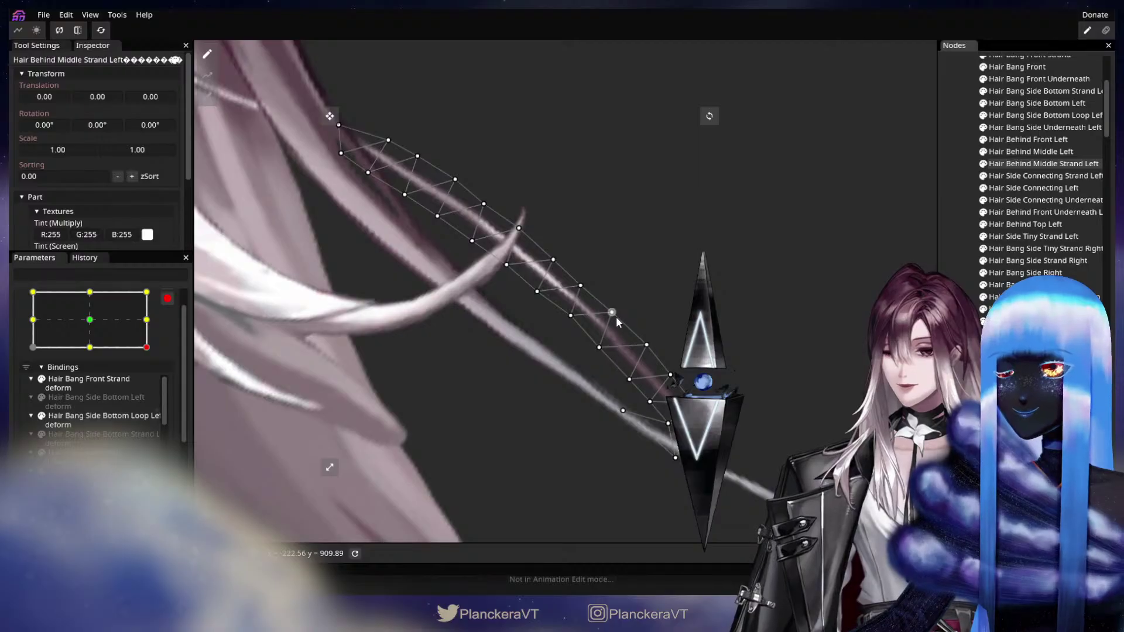
pyautogui.click(616, 317)
pyautogui.click(960, 328)
# Step: Switch to the bottom-left keypoint and examine the hair across the crown, bangs and the character's left side
pyautogui.scroll(-4, 534, 375)
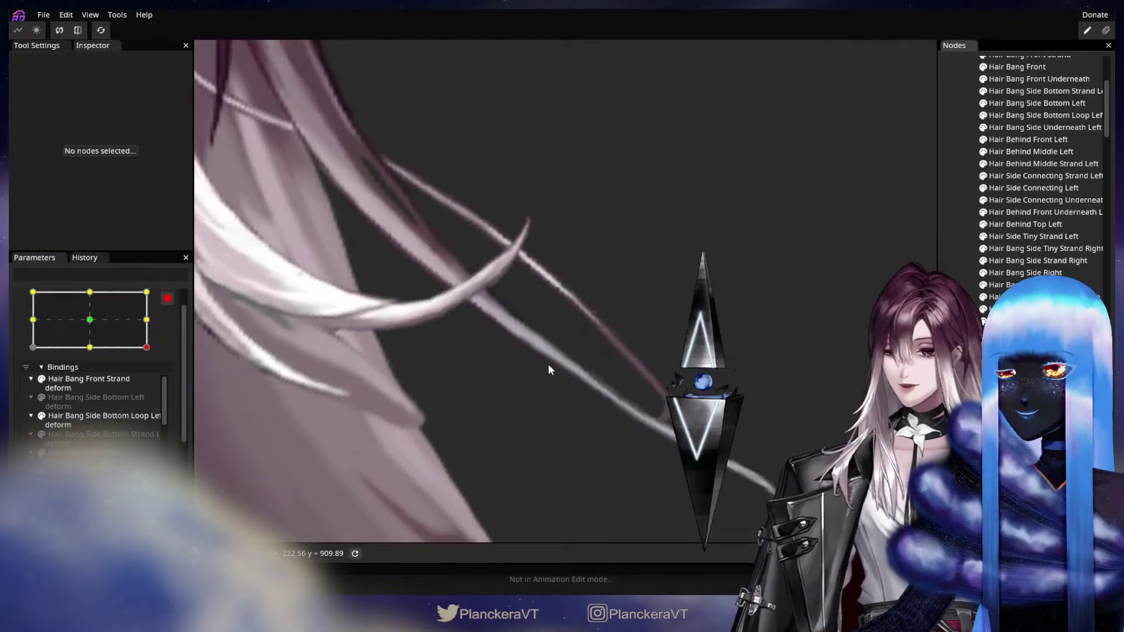
pyautogui.scroll(-5, 534, 378)
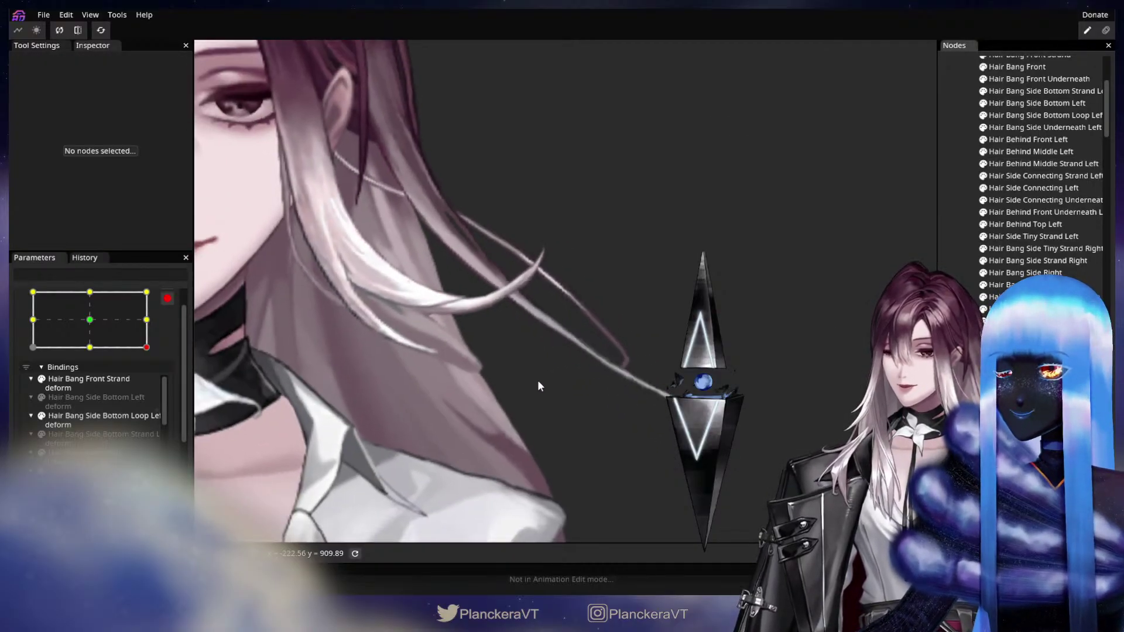
pyautogui.scroll(-5, 646, 429)
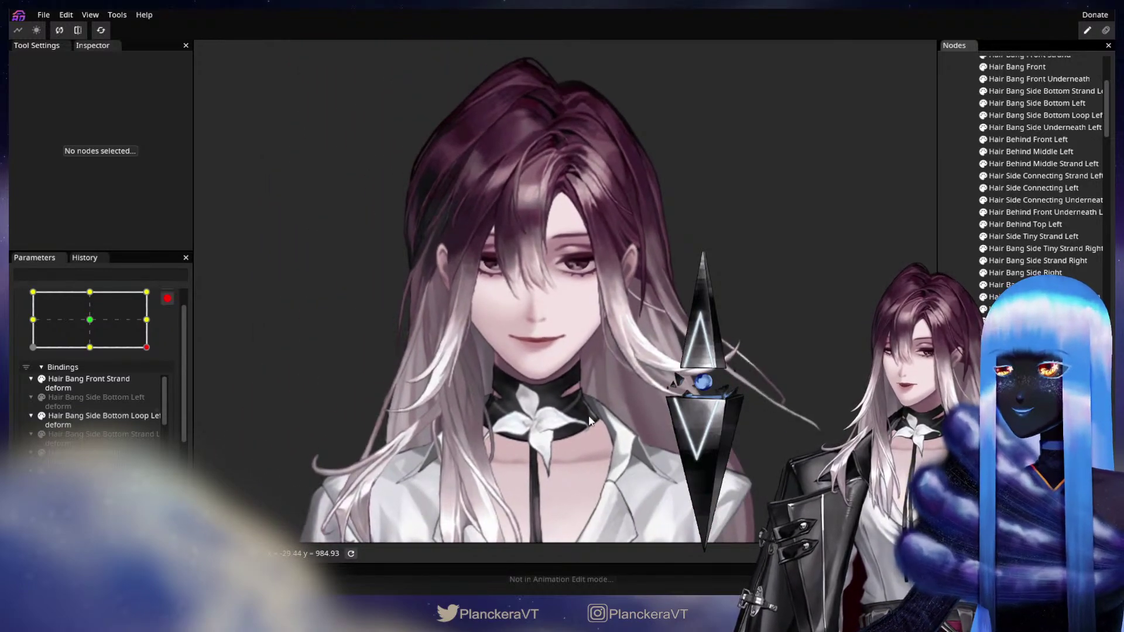
pyautogui.moveTo(588, 418)
pyautogui.mouseDown()
pyautogui.moveTo(630, 318)
pyautogui.moveTo(584, 427)
pyautogui.mouseUp()
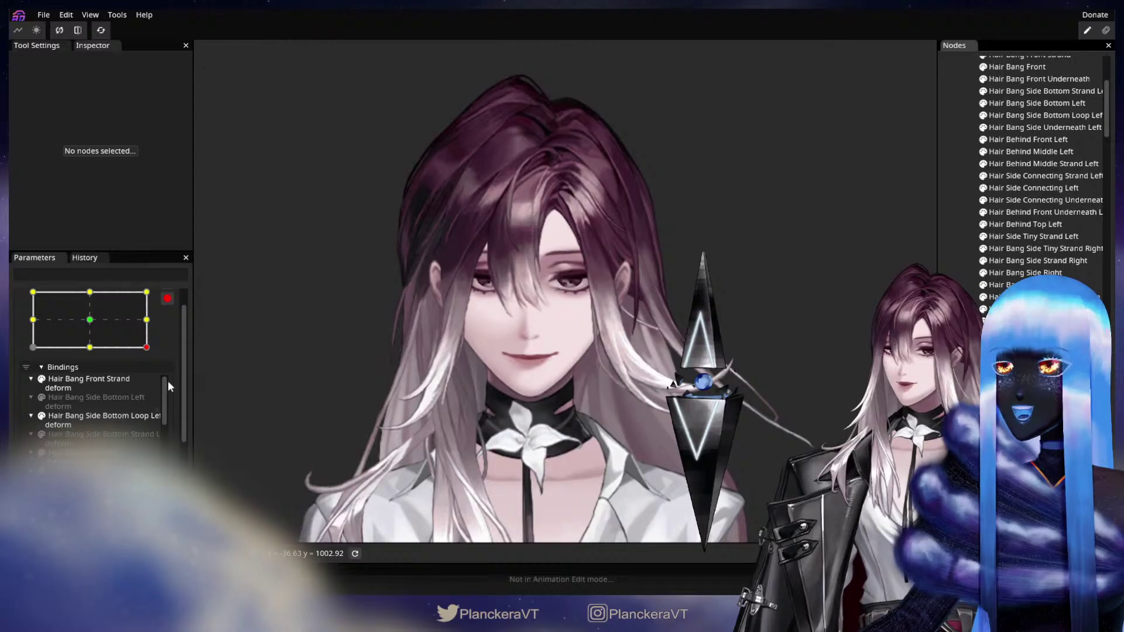
pyautogui.click(32, 347)
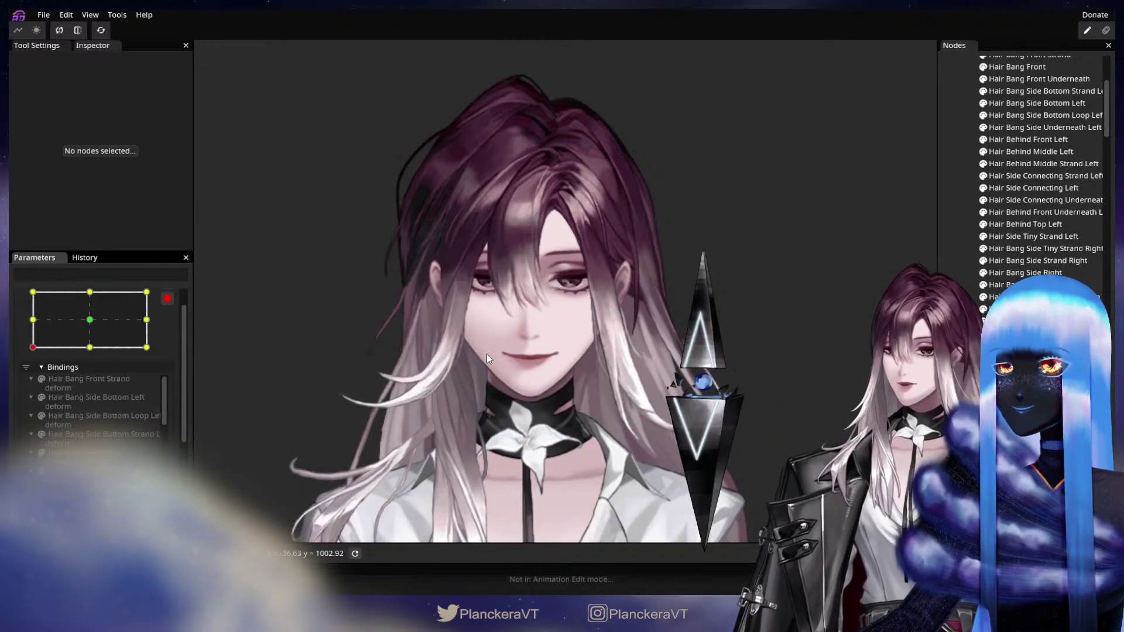
pyautogui.moveTo(487, 351); pyautogui.dragTo(505, 438)
pyautogui.scroll(4, 507, 437)
pyautogui.scroll(5, 511, 443)
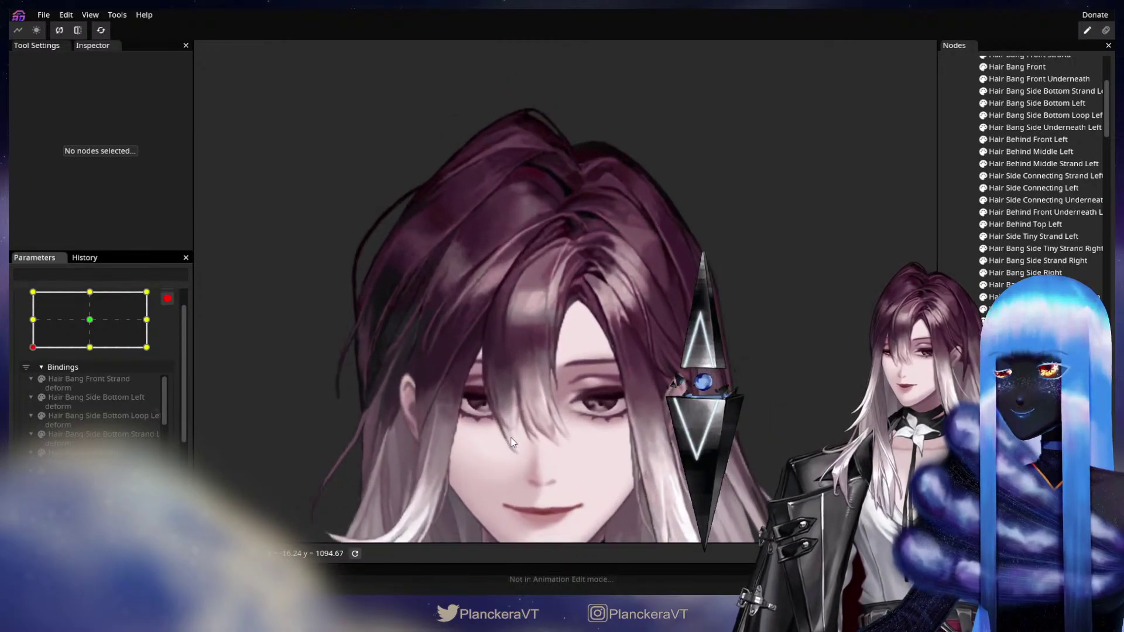
pyautogui.moveTo(449, 388); pyautogui.dragTo(498, 409)
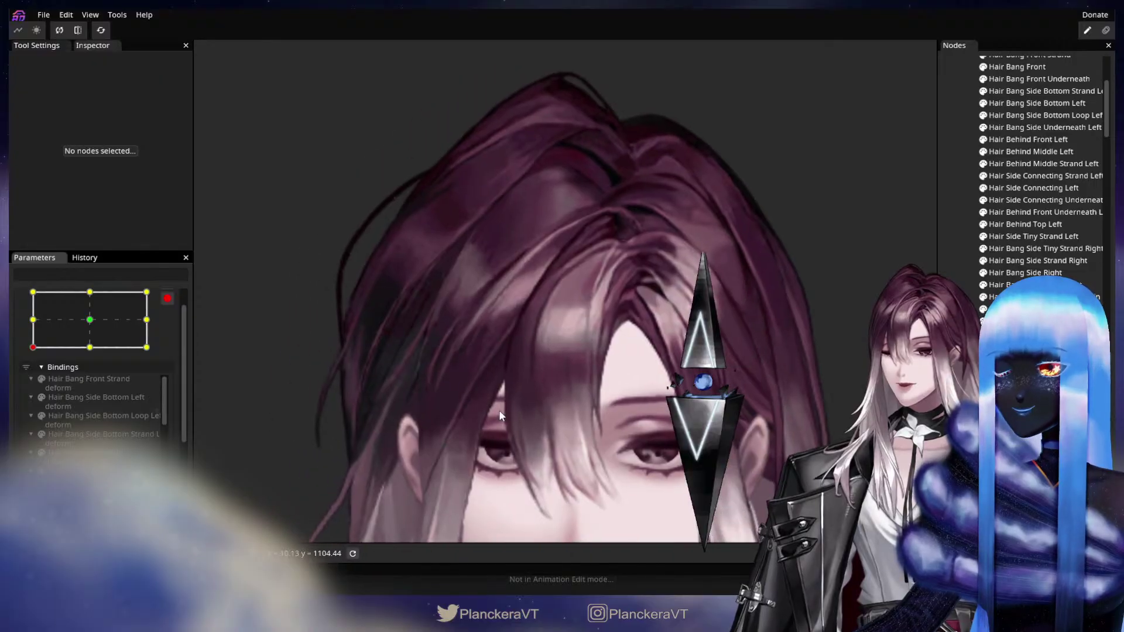
pyautogui.scroll(2, 499, 410)
pyautogui.moveTo(569, 398); pyautogui.dragTo(454, 298)
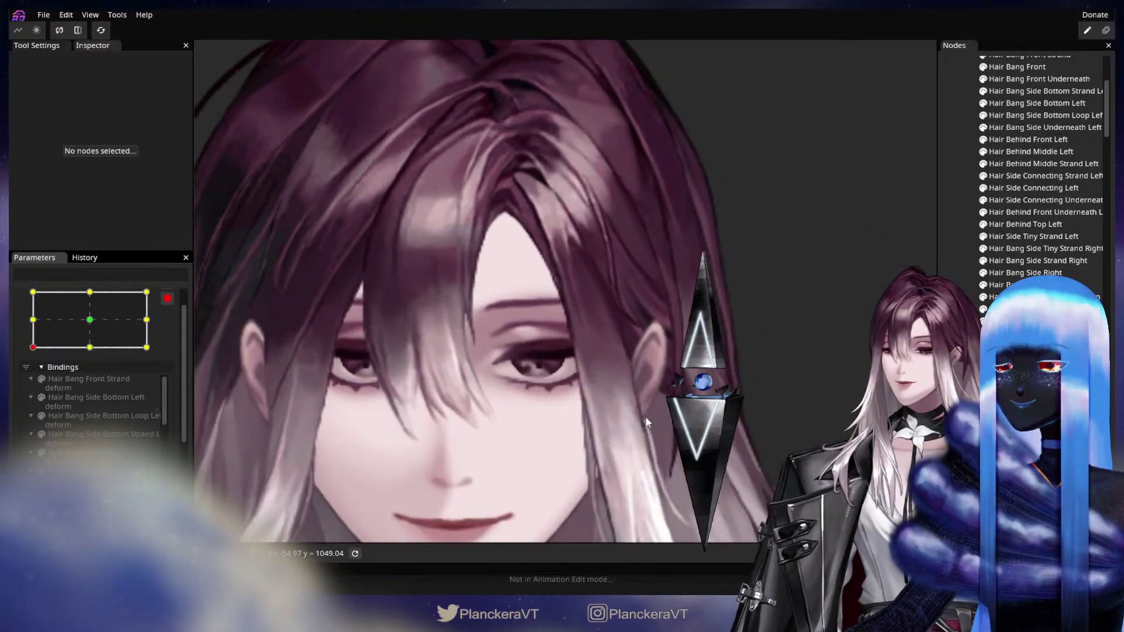
pyautogui.moveTo(645, 416); pyautogui.dragTo(561, 463)
pyautogui.scroll(3, 571, 456)
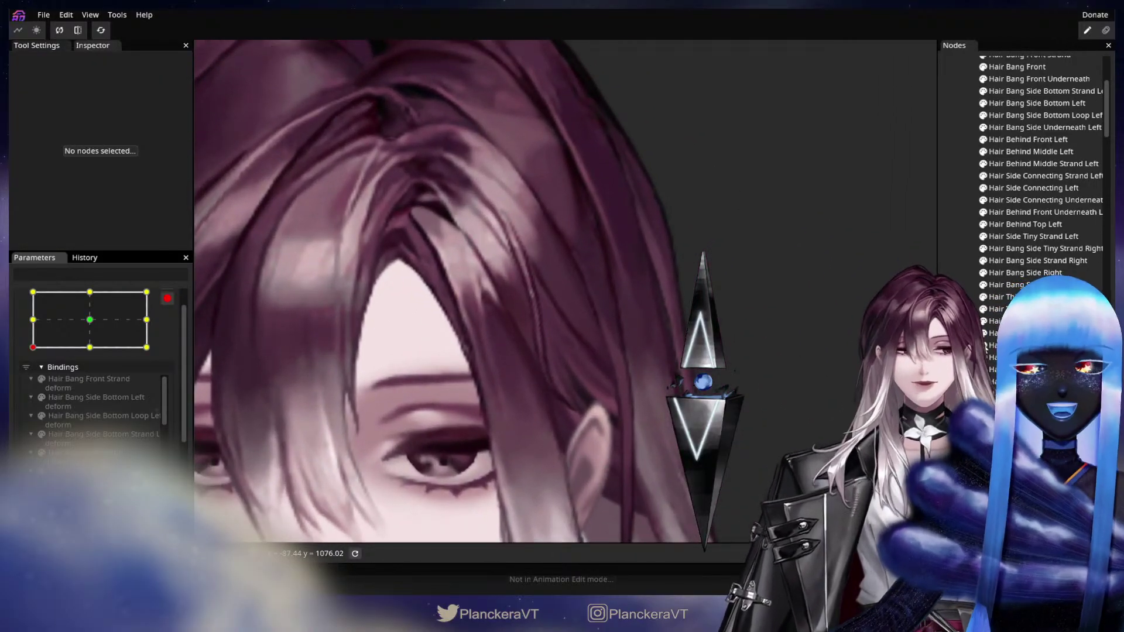
pyautogui.scroll(1, 1013, 205)
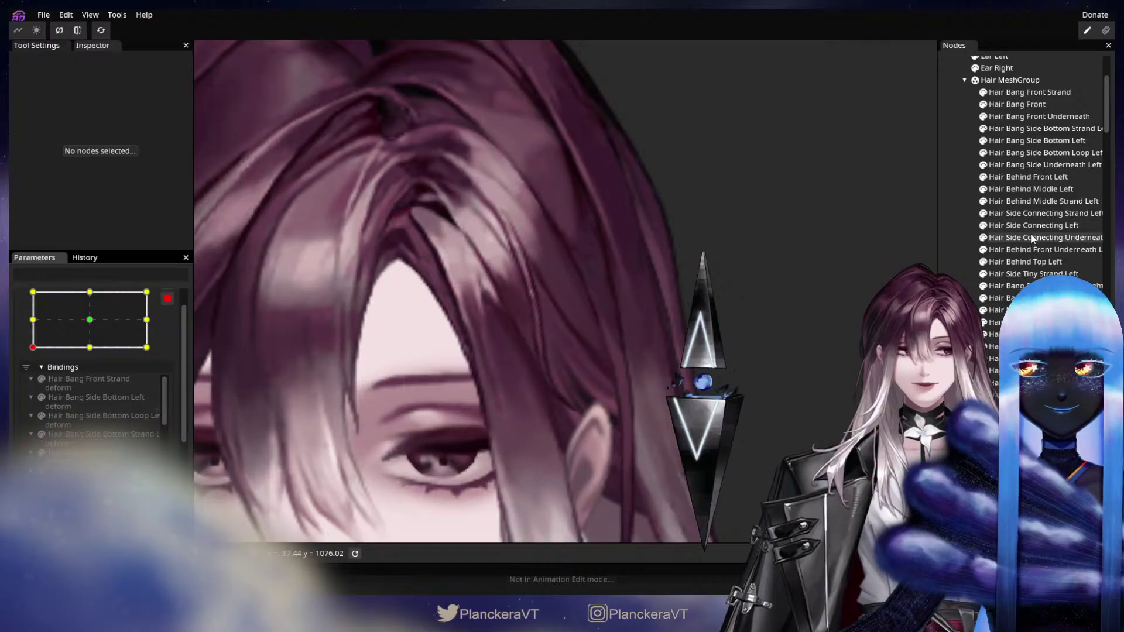
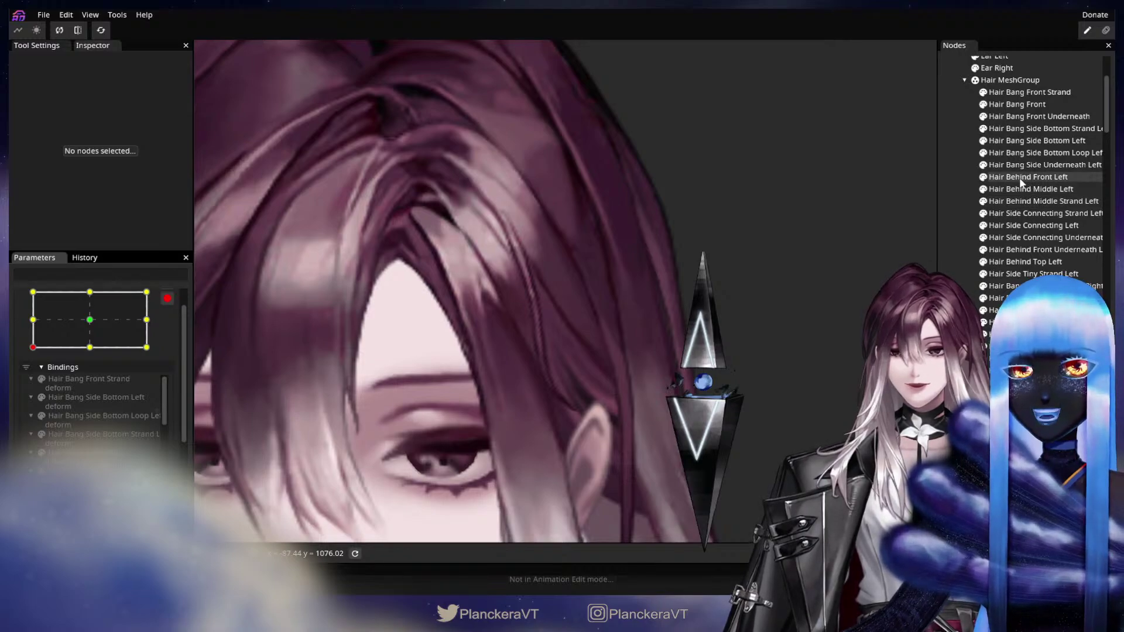
# Step: Select Hair Side Connecting Strand Left, nudge the lower vertices on its face-side edge slightly outward, and deselect it
pyautogui.click(1025, 213)
pyautogui.scroll(3, 499, 410)
pyautogui.scroll(2, 539, 356)
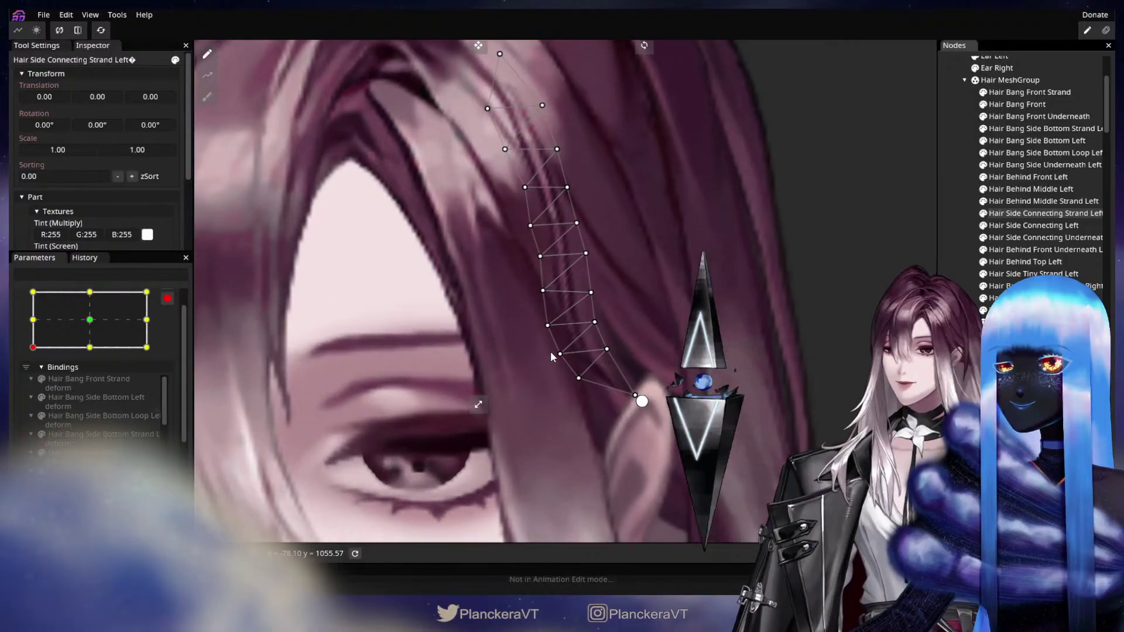
pyautogui.click(543, 293)
pyautogui.click(548, 324)
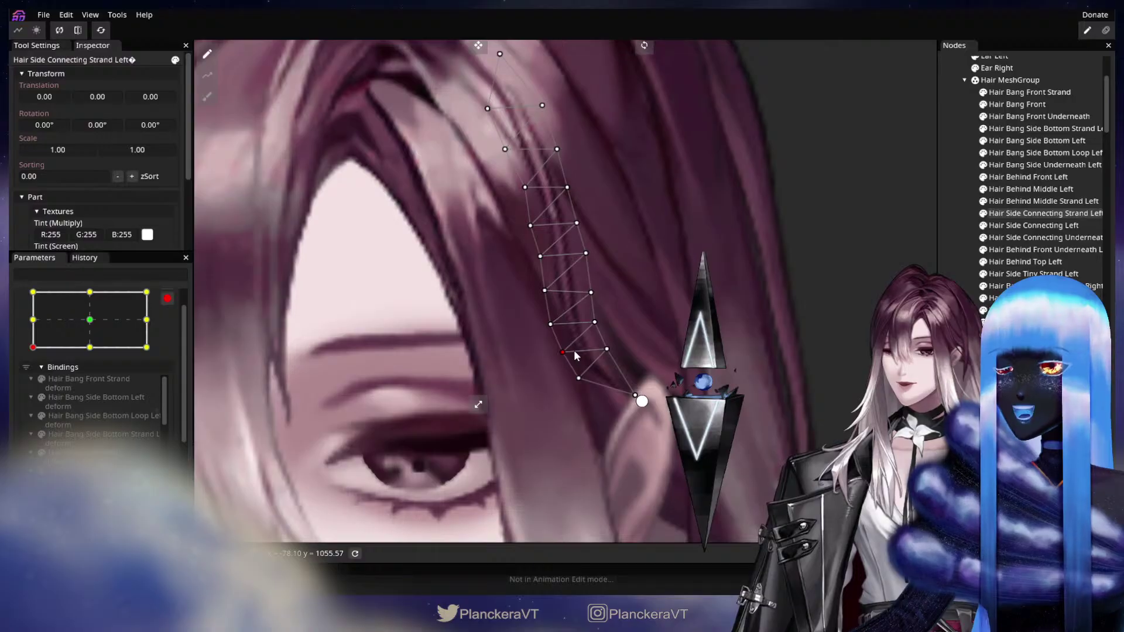
pyautogui.click(579, 378)
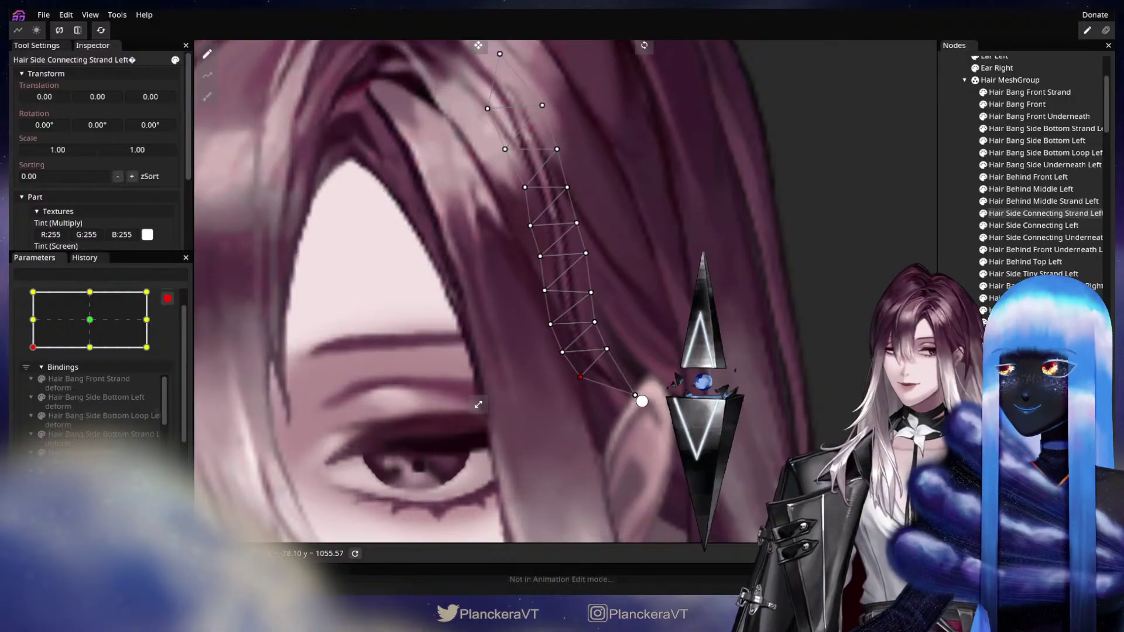
pyautogui.click(745, 372)
pyautogui.scroll(-1, 766, 379)
pyautogui.scroll(-1, 771, 377)
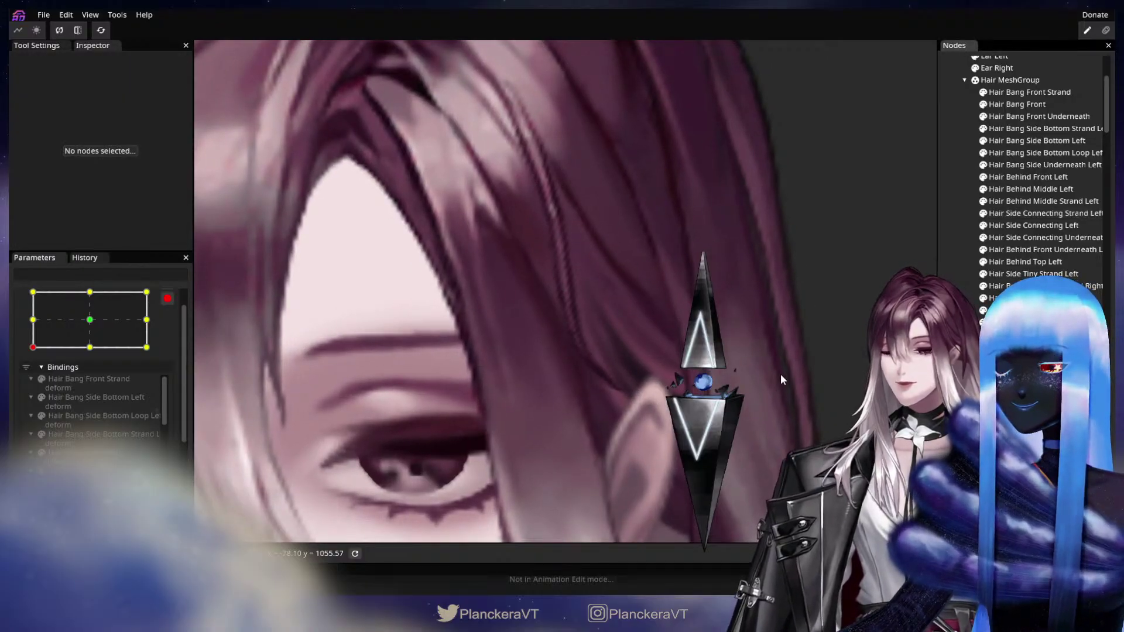
# Step: Move the tip vertex of Hair Side Connecting Strand Left toward the face, adjust the vertices just above it, and deselect the strand
pyautogui.click(1023, 213)
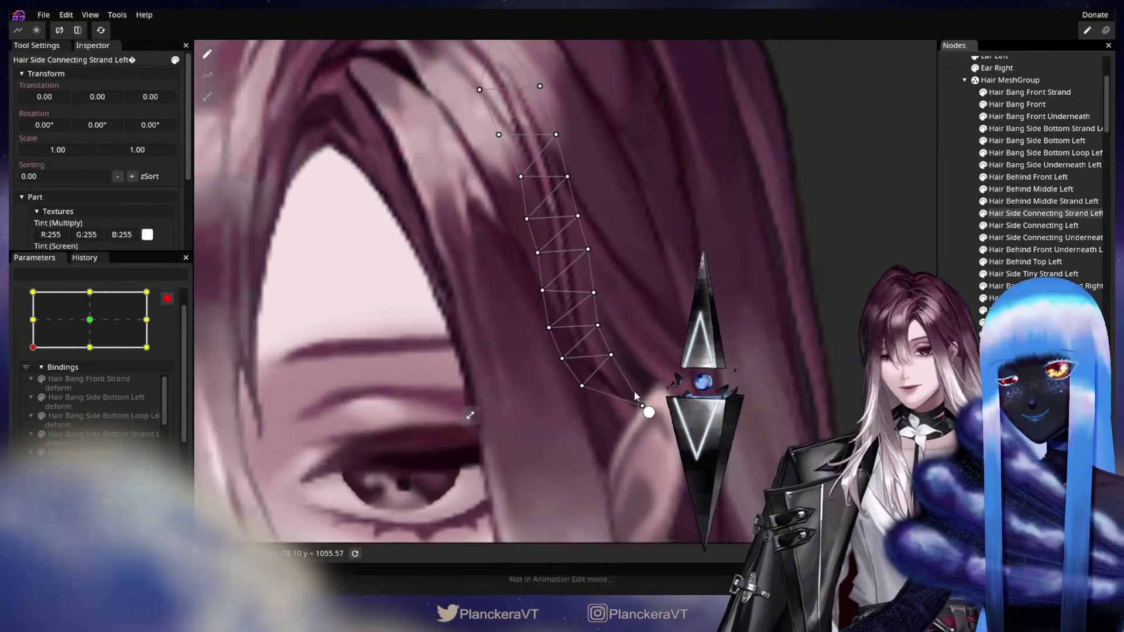
pyautogui.click(641, 405)
pyautogui.moveTo(638, 404); pyautogui.dragTo(619, 400)
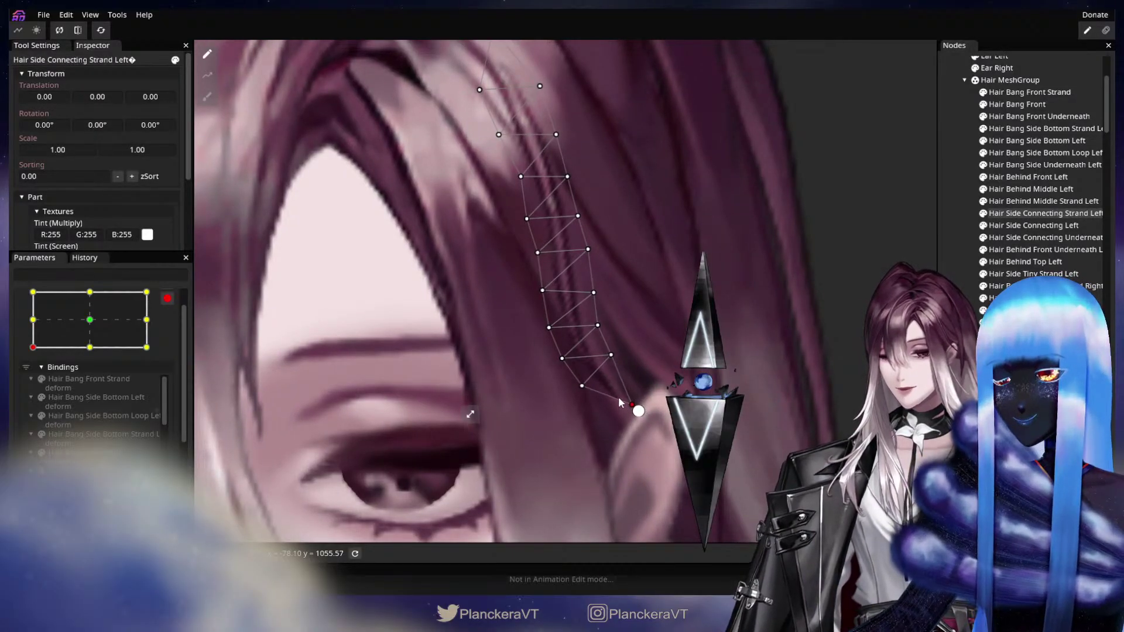
pyautogui.click(587, 391)
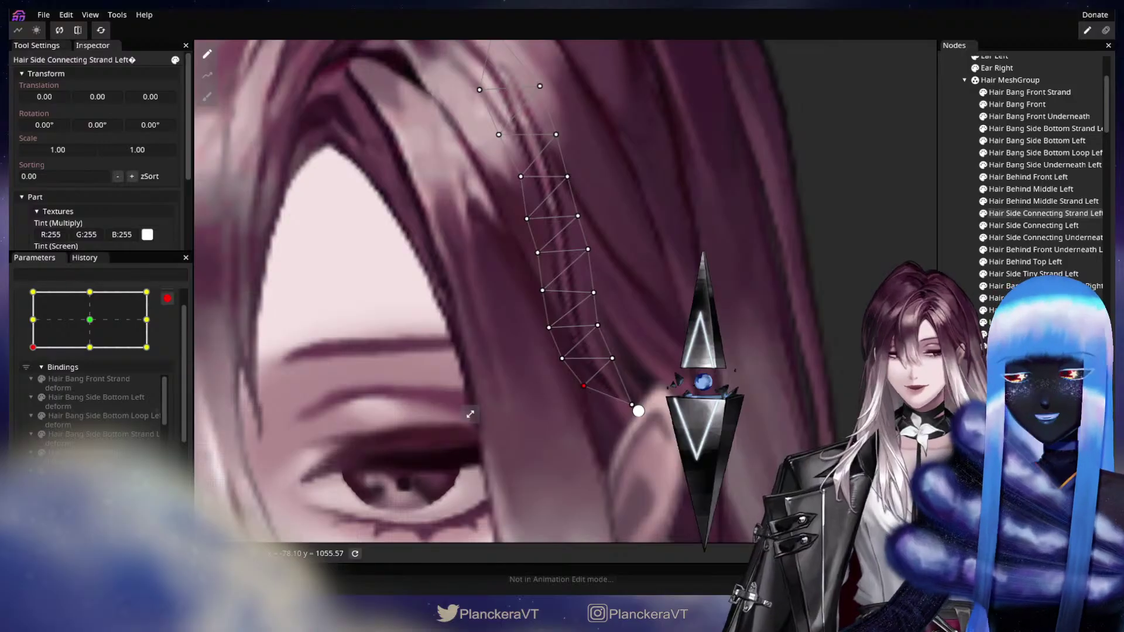
pyautogui.click(647, 335)
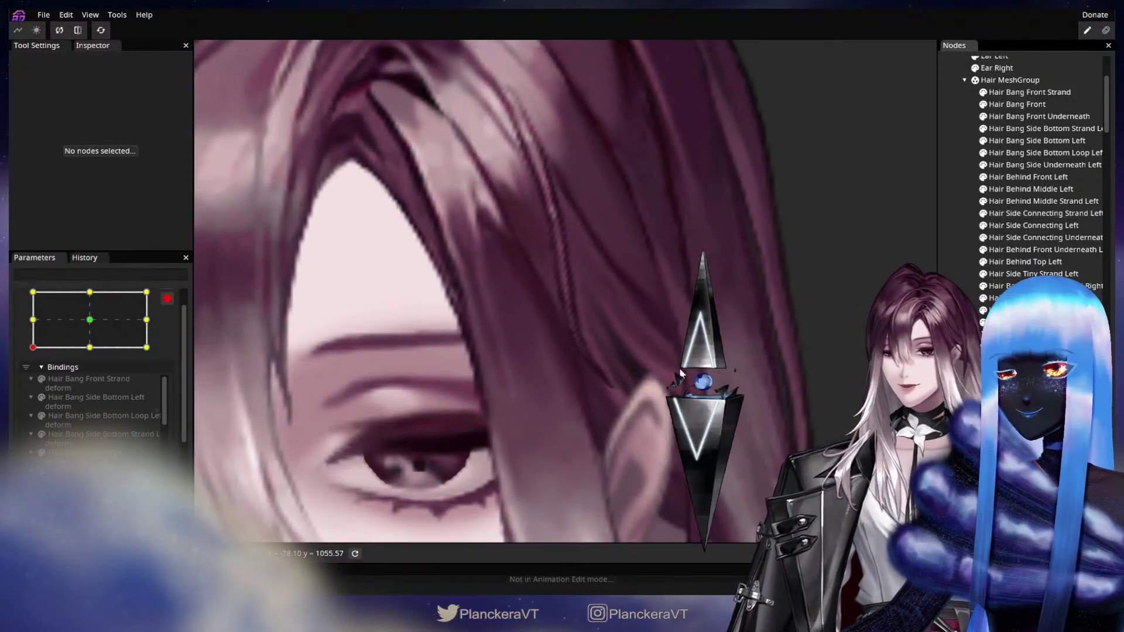
# Step: Reselect Hair Side Connecting Strand Left, fine-tune the ear-side vertex just above its tip, and deselect it
pyautogui.click(1037, 213)
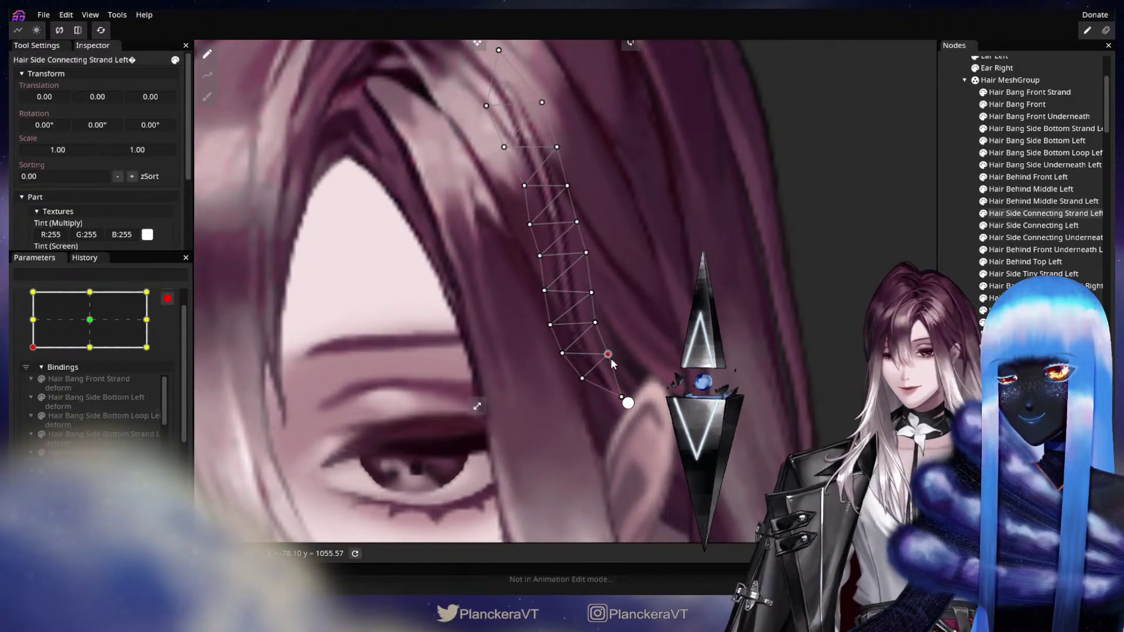
pyautogui.click(591, 439)
pyautogui.scroll(-3, 592, 440)
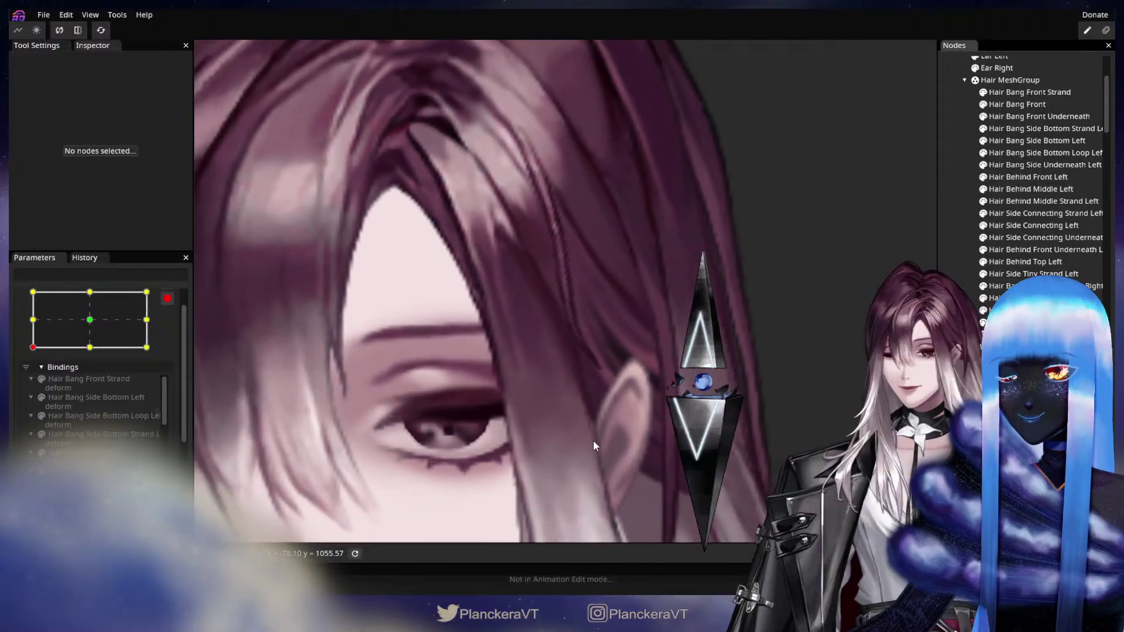
pyautogui.scroll(-2, 595, 440)
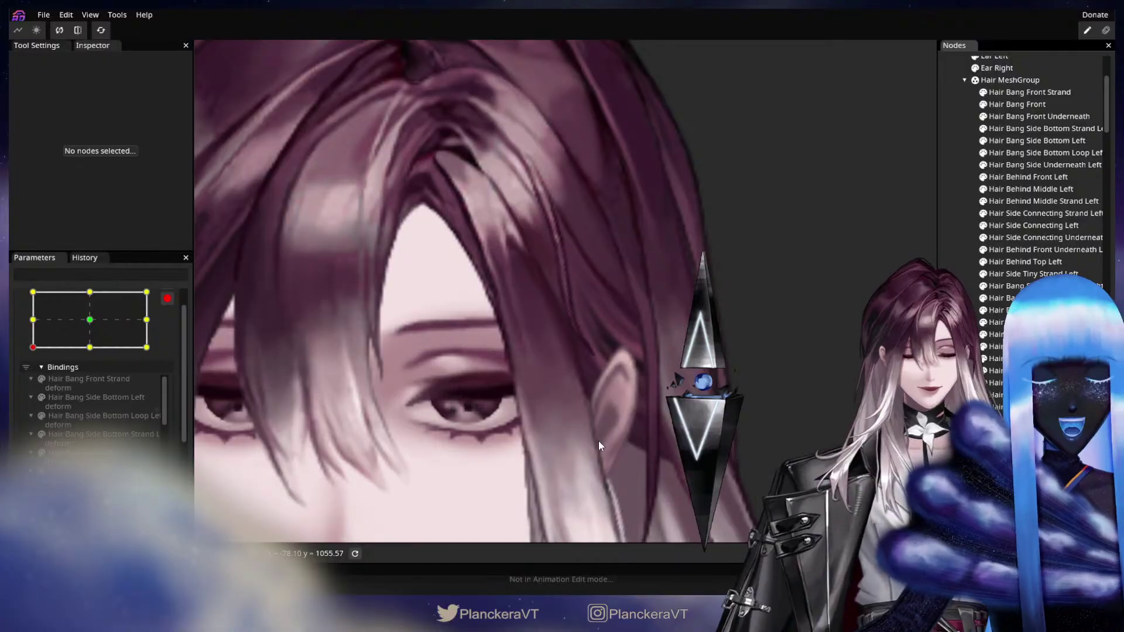
pyautogui.scroll(-5, 599, 441)
pyautogui.scroll(-5, 612, 431)
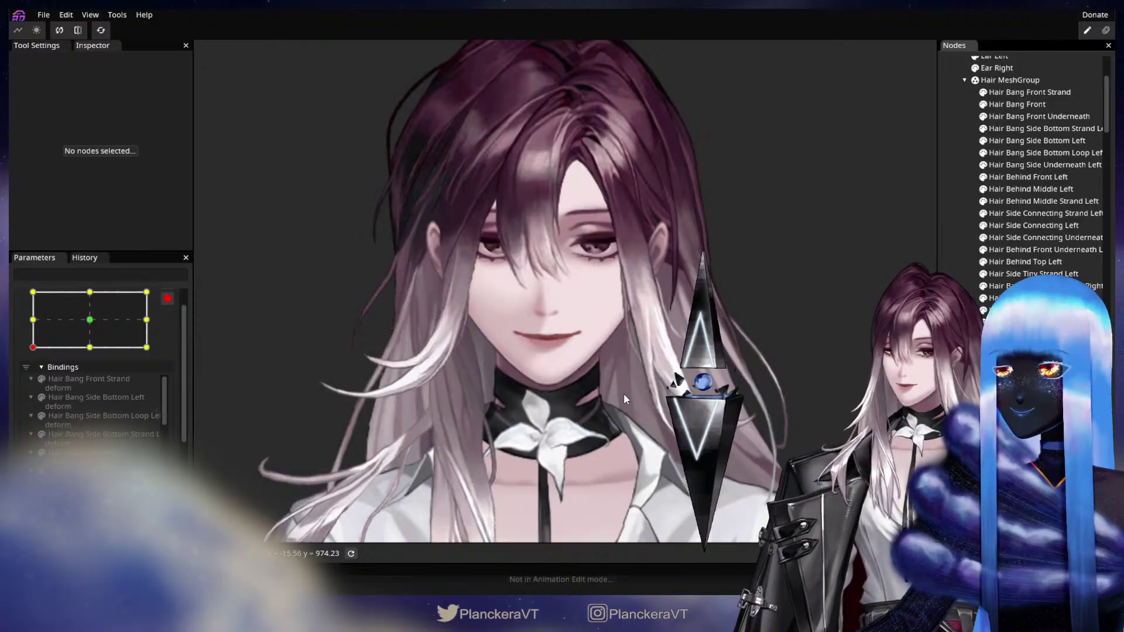
pyautogui.moveTo(663, 337); pyautogui.dragTo(647, 362)
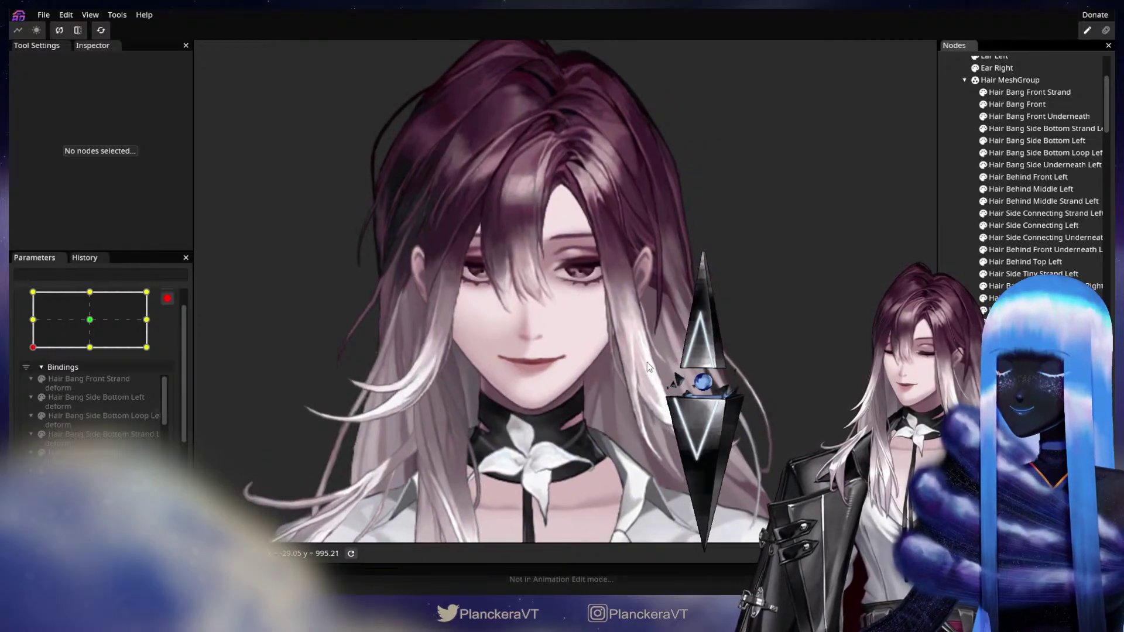
# Step: Select Hair Behind Middle Left and nudge the vertices on the lower part of its face-side edge
pyautogui.scroll(5, 568, 357)
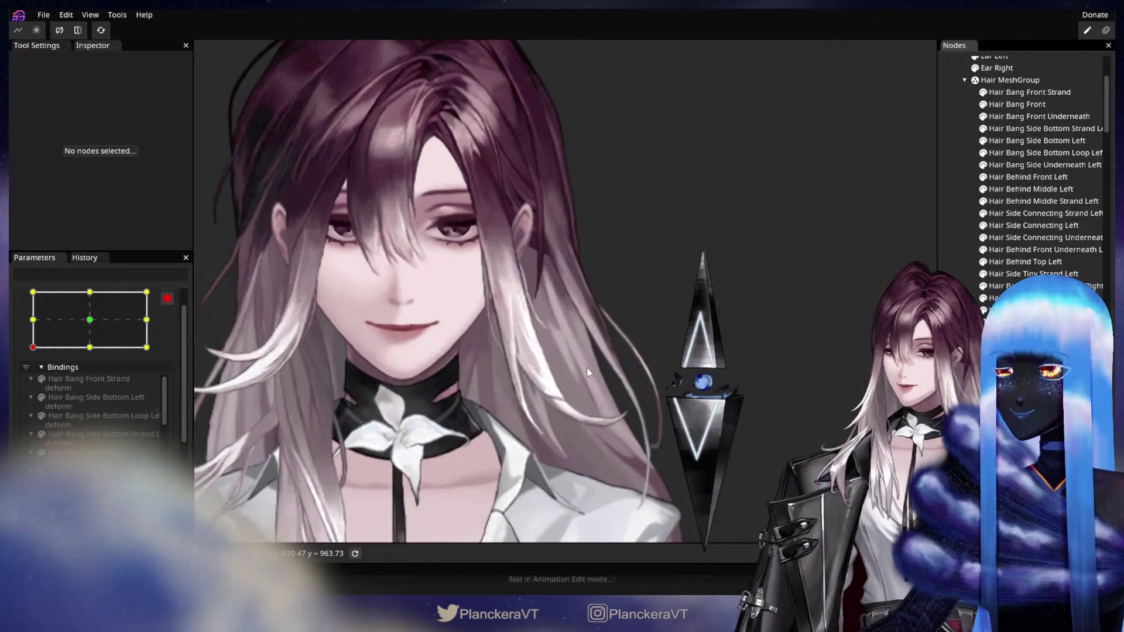
pyautogui.scroll(4, 590, 380)
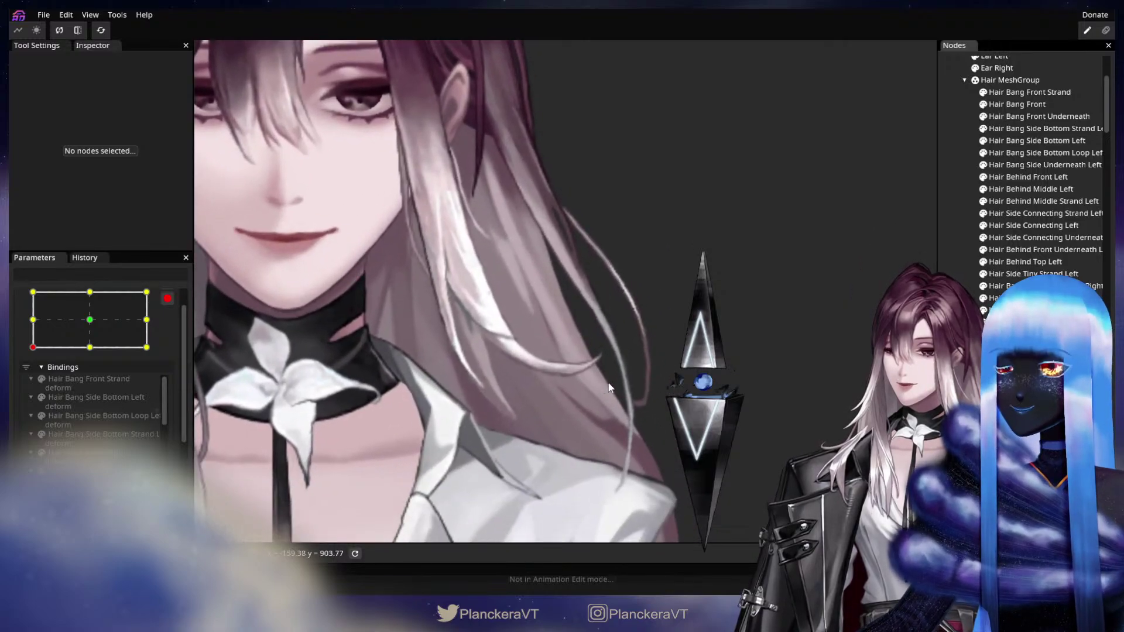
pyautogui.scroll(2, 656, 338)
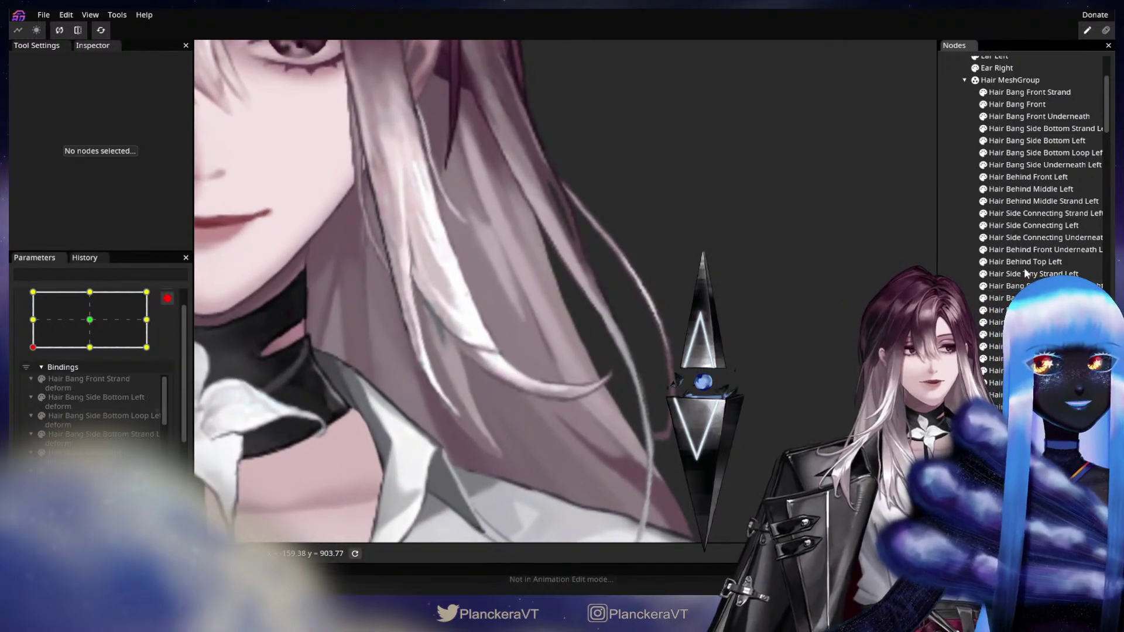
pyautogui.click(1034, 192)
pyautogui.scroll(1, 673, 325)
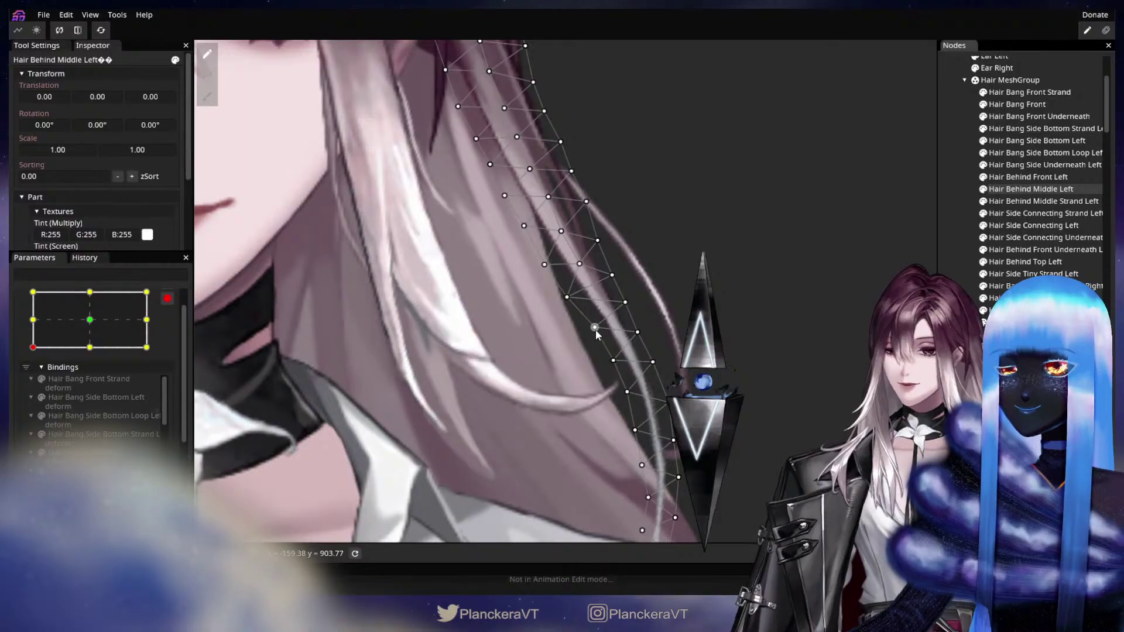
pyautogui.moveTo(592, 333); pyautogui.dragTo(591, 338)
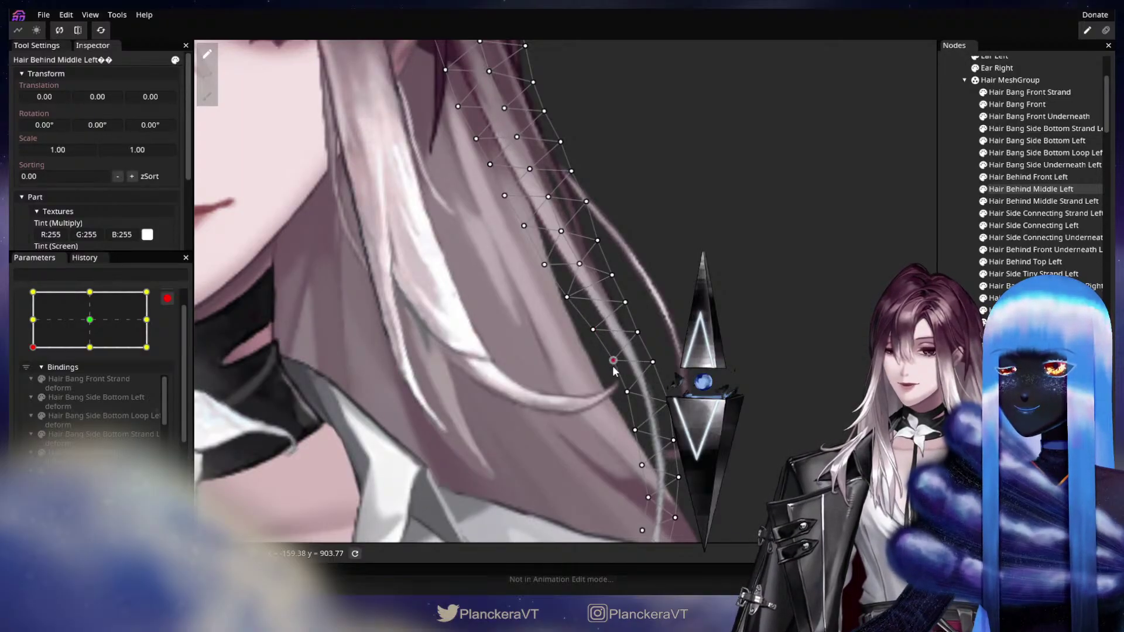
pyautogui.scroll(-4, 691, 367)
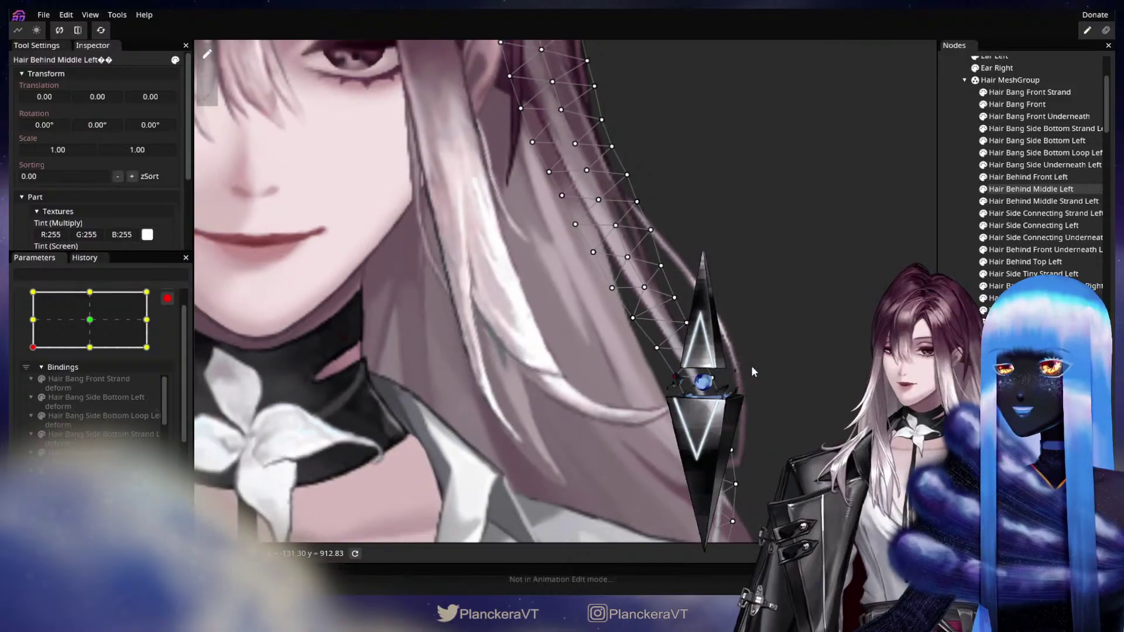
# Step: Adjust the inner vertices of Hair Behind Middle Left just below ear level and deselect the strand
pyautogui.moveTo(750, 371); pyautogui.dragTo(781, 467)
pyautogui.scroll(2, 654, 350)
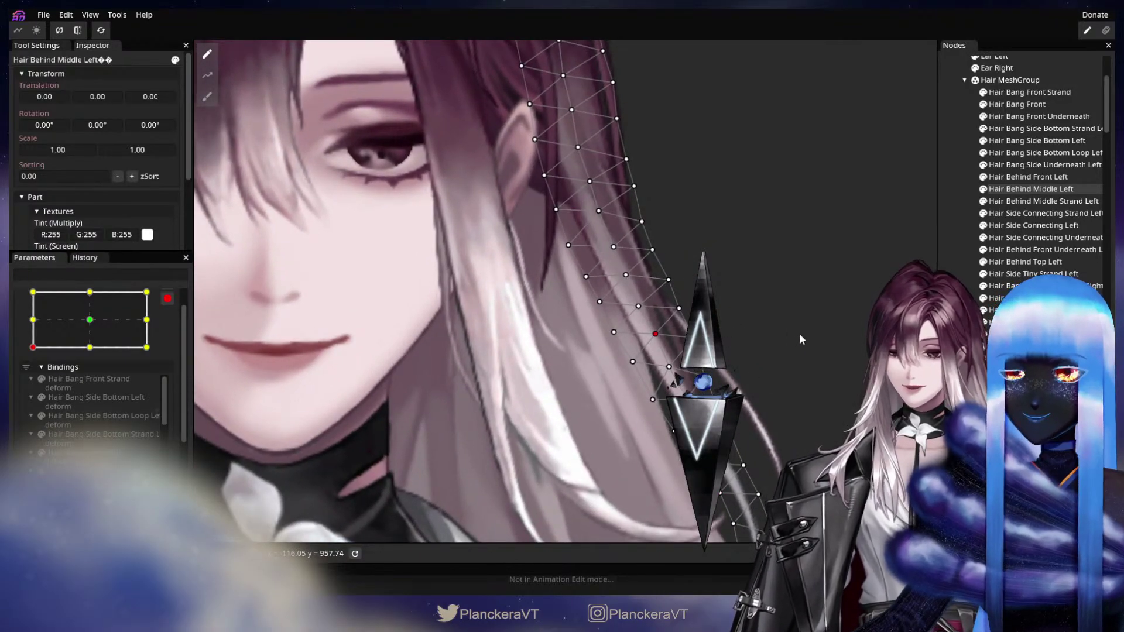
pyautogui.moveTo(691, 266); pyautogui.dragTo(728, 409)
pyautogui.scroll(2, 619, 367)
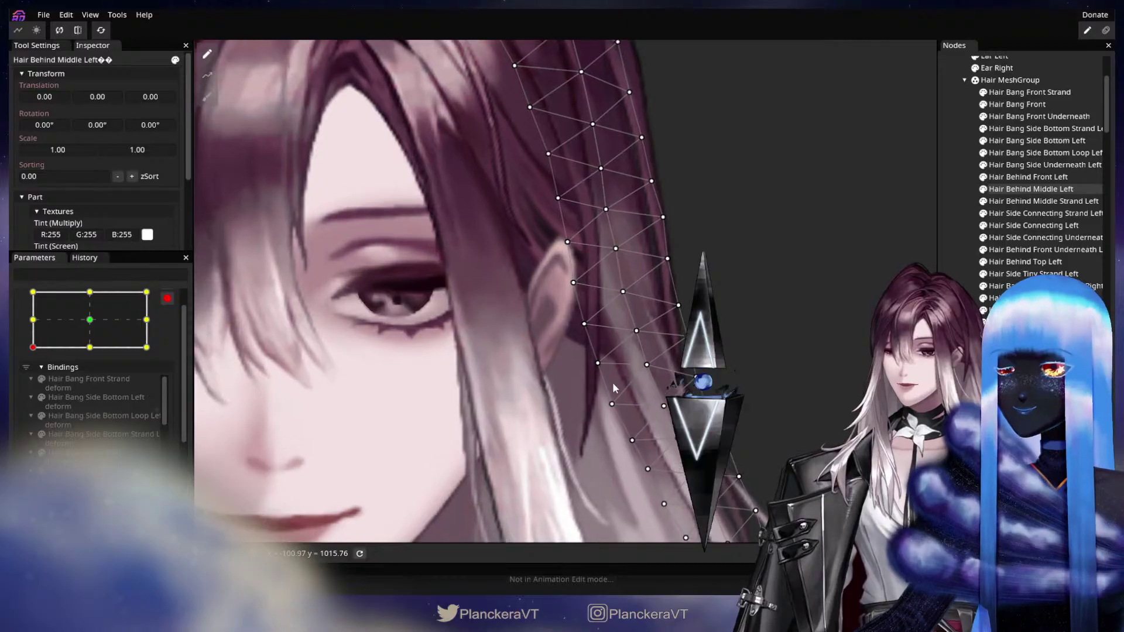
pyautogui.click(645, 366)
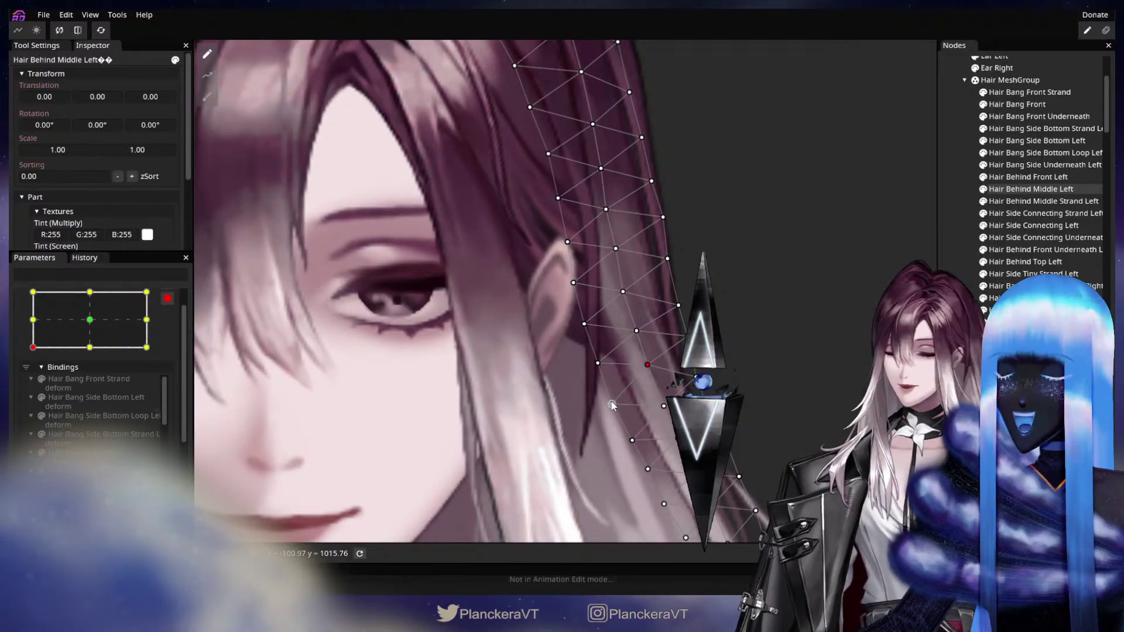
pyautogui.press('Escape')
# Step: Examine the hair as a whole, from the crown and both sides of the face down to the shoulder strands
pyautogui.scroll(-4, 663, 386)
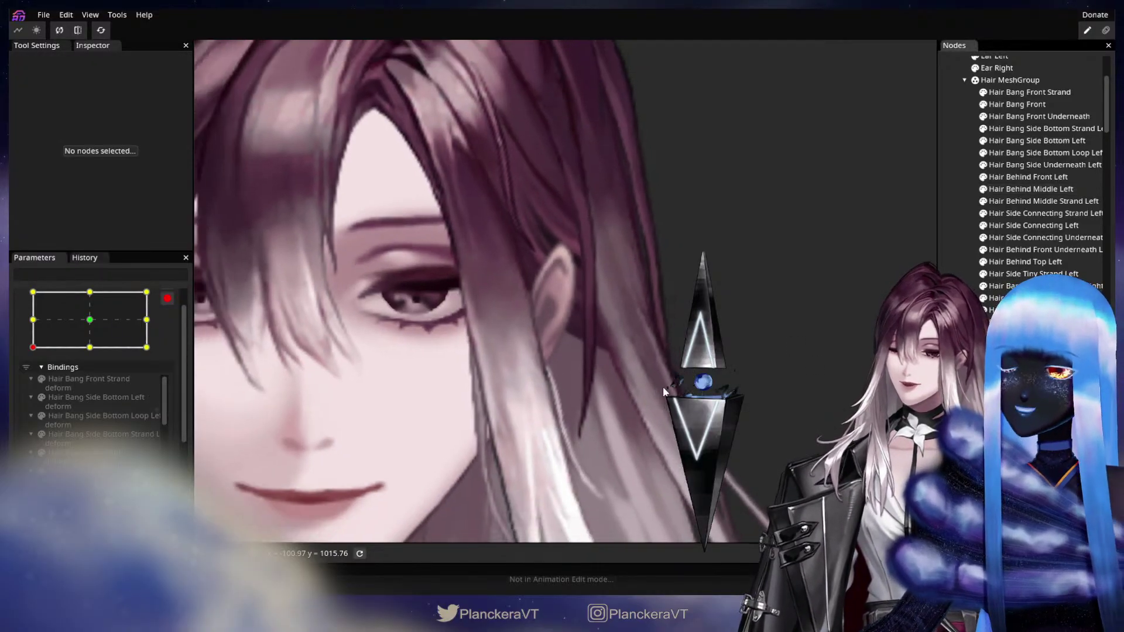
pyautogui.scroll(-5, 664, 401)
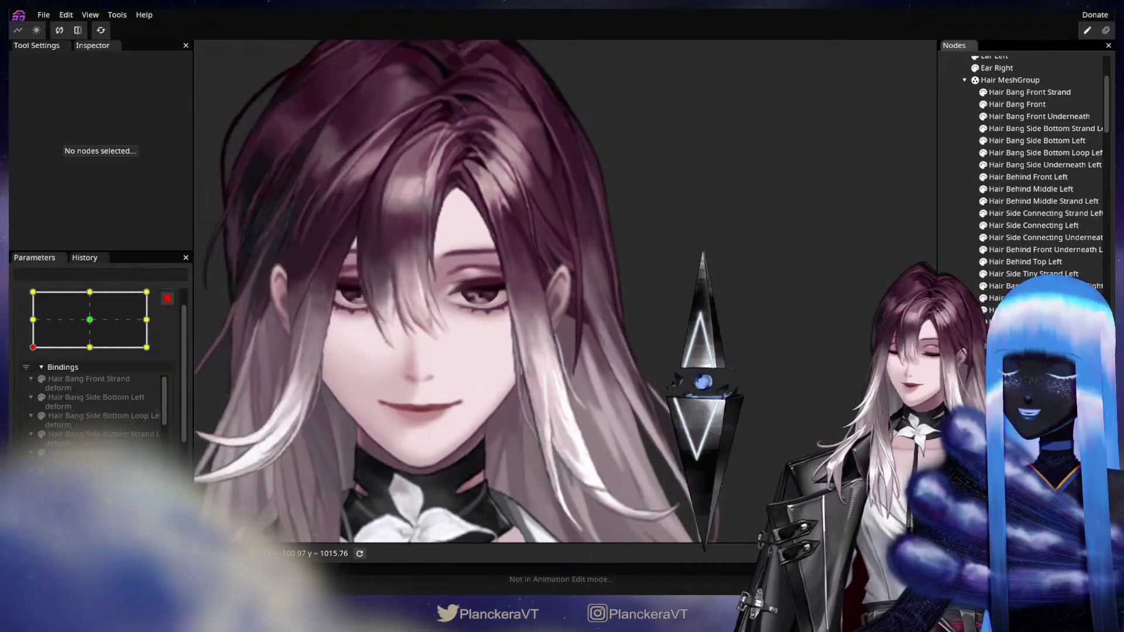
pyautogui.scroll(-1, 715, 370)
pyautogui.moveTo(607, 404); pyautogui.dragTo(742, 313)
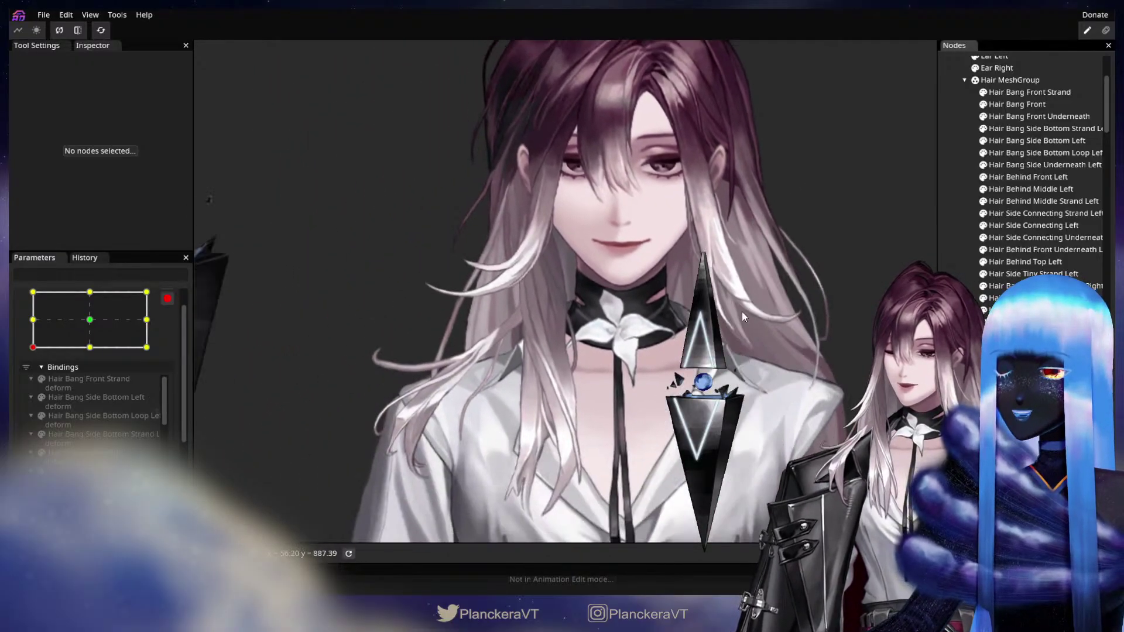
pyautogui.scroll(2, 637, 417)
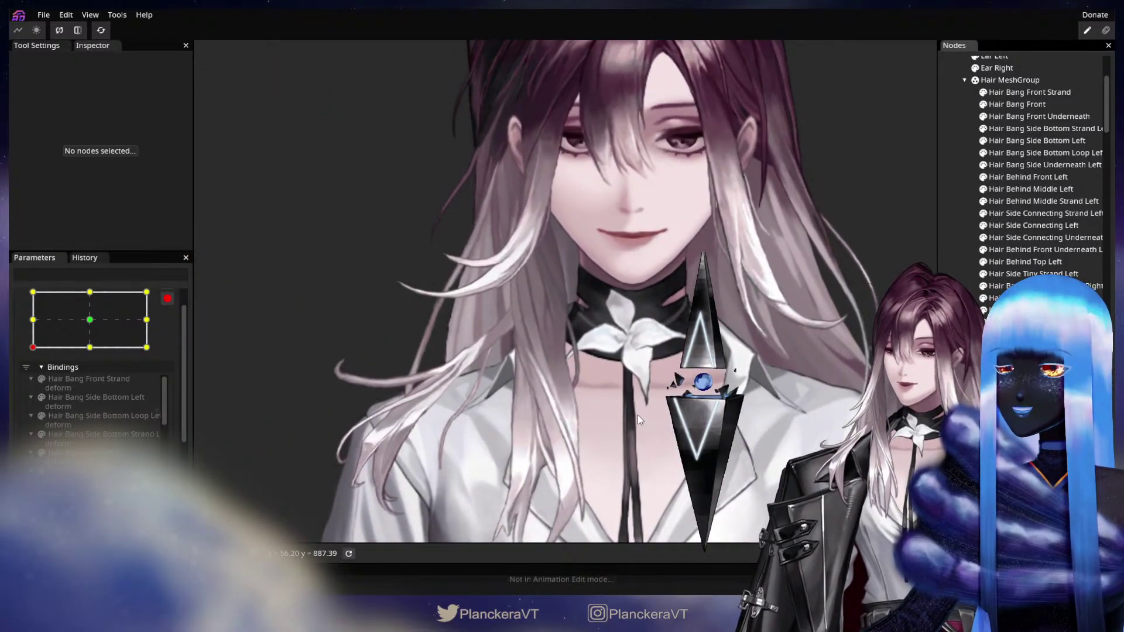
pyautogui.moveTo(637, 416); pyautogui.dragTo(621, 338)
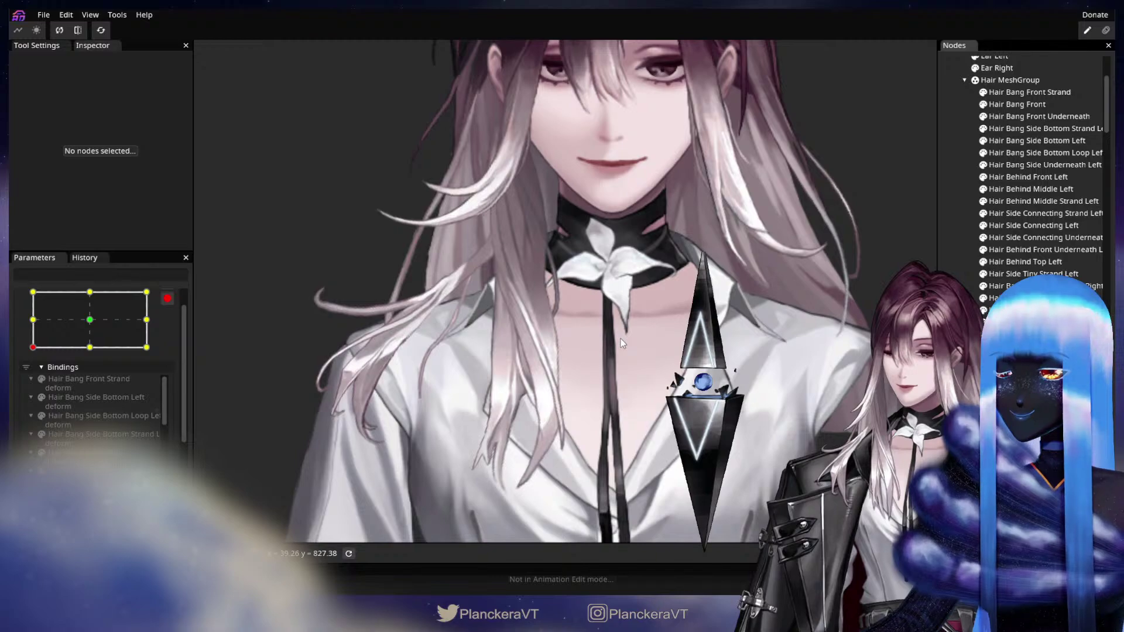
pyautogui.moveTo(620, 338); pyautogui.dragTo(671, 241)
# Step: Select Hair Thick Shoulder Clump Claw Left Right, adjust the vertices along the lower half of the claw, and deselect it
pyautogui.scroll(2, 617, 373)
pyautogui.scroll(4, 618, 373)
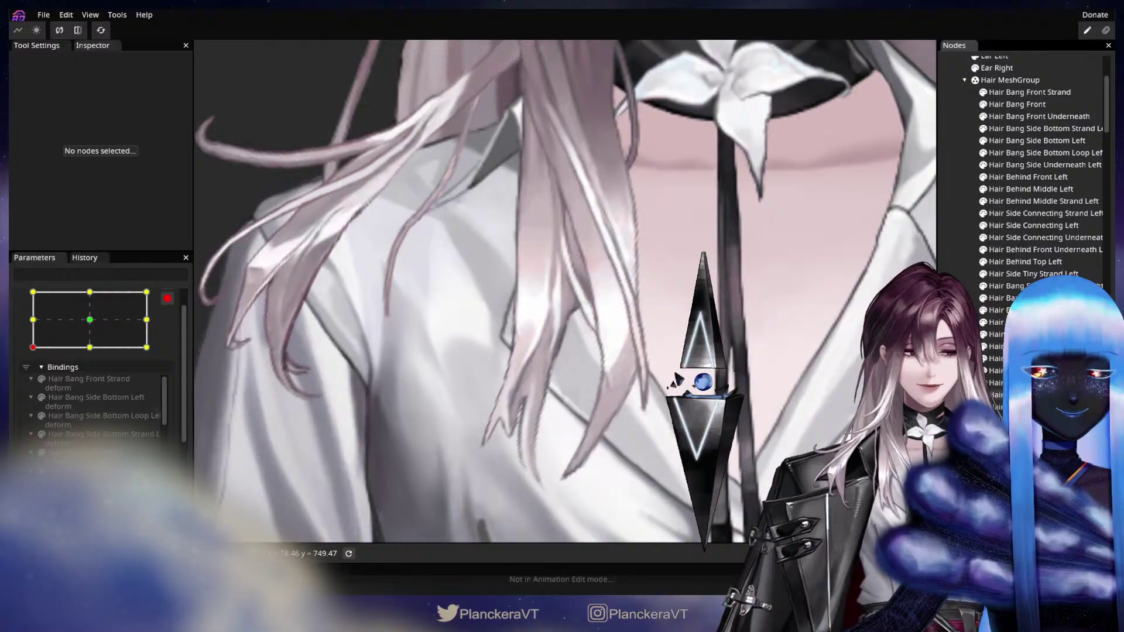
pyautogui.click(538, 317)
pyautogui.click(606, 374)
pyautogui.scroll(2, 606, 374)
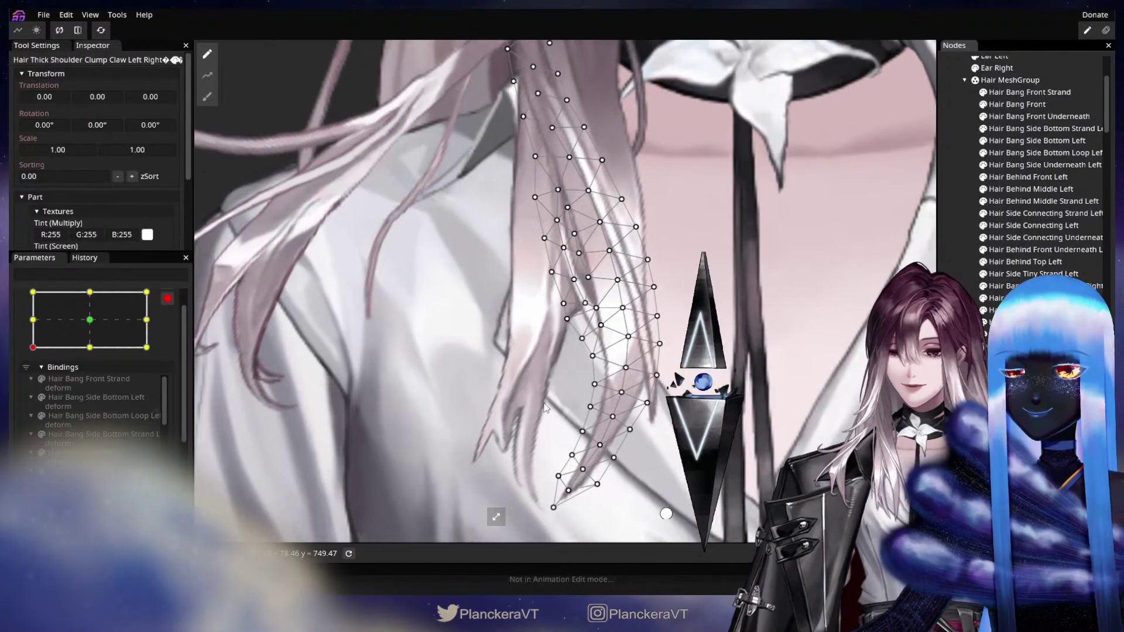
pyautogui.click(592, 363)
pyautogui.moveTo(588, 364); pyautogui.dragTo(630, 380)
pyautogui.click(634, 377)
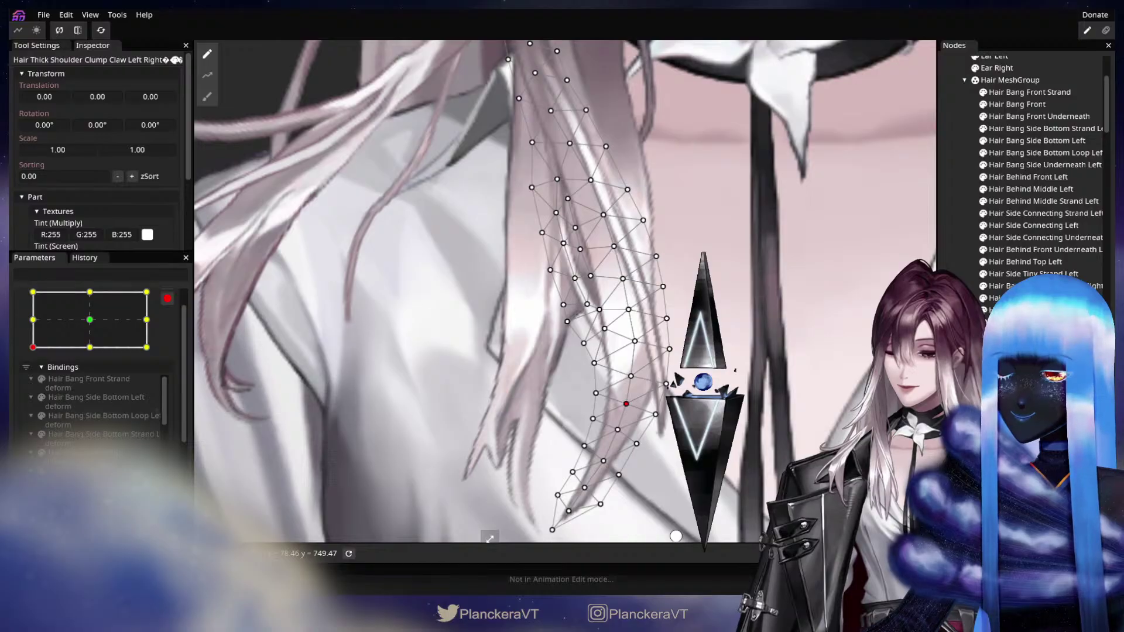
pyautogui.press('Escape')
# Step: Select Hair Thick Shoulder Clump Claw Right Right, adjust the vertex at the notch where it meets the neighbouring claw, and deselect it
pyautogui.moveTo(609, 406); pyautogui.dragTo(653, 391)
pyautogui.scroll(1, 670, 378)
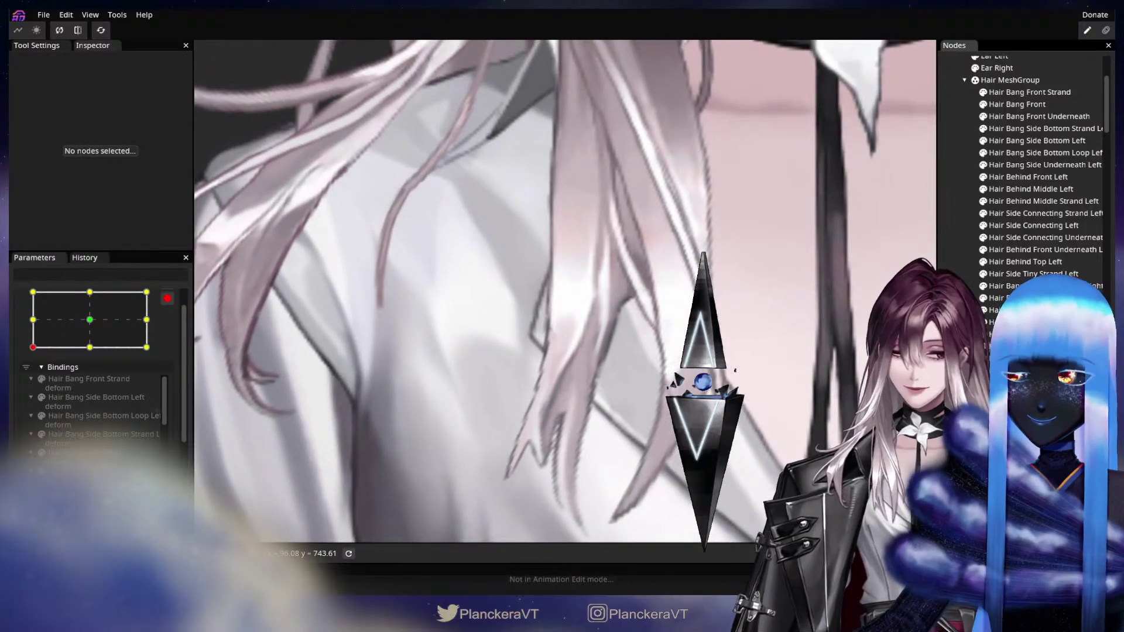
pyautogui.click(1019, 396)
pyautogui.scroll(2, 624, 374)
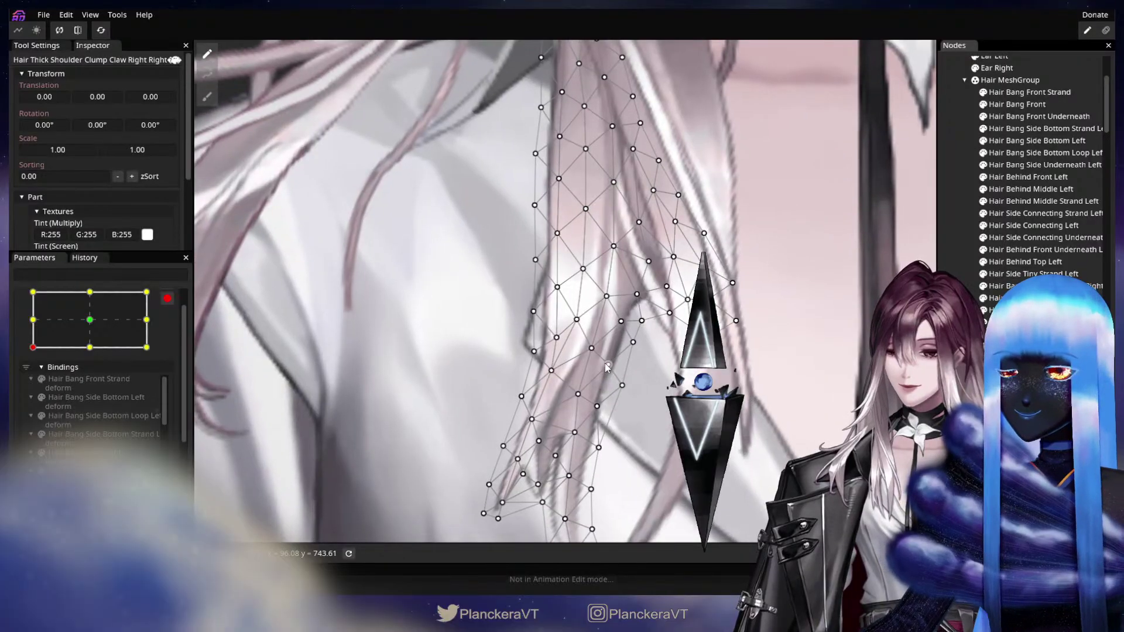
pyautogui.click(605, 363)
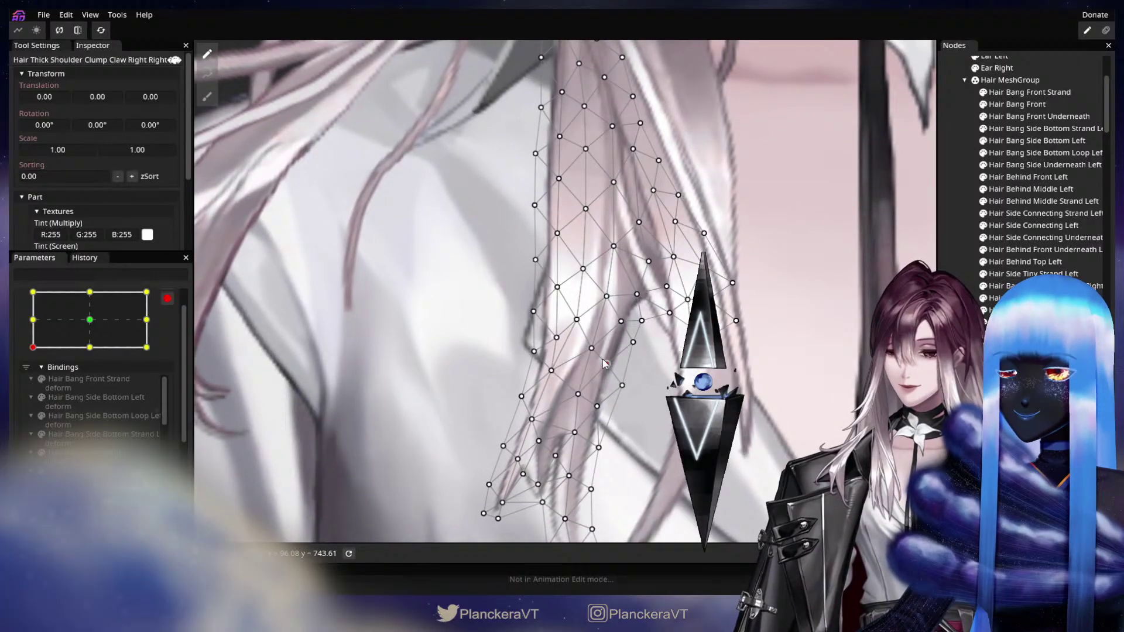
pyautogui.click(614, 326)
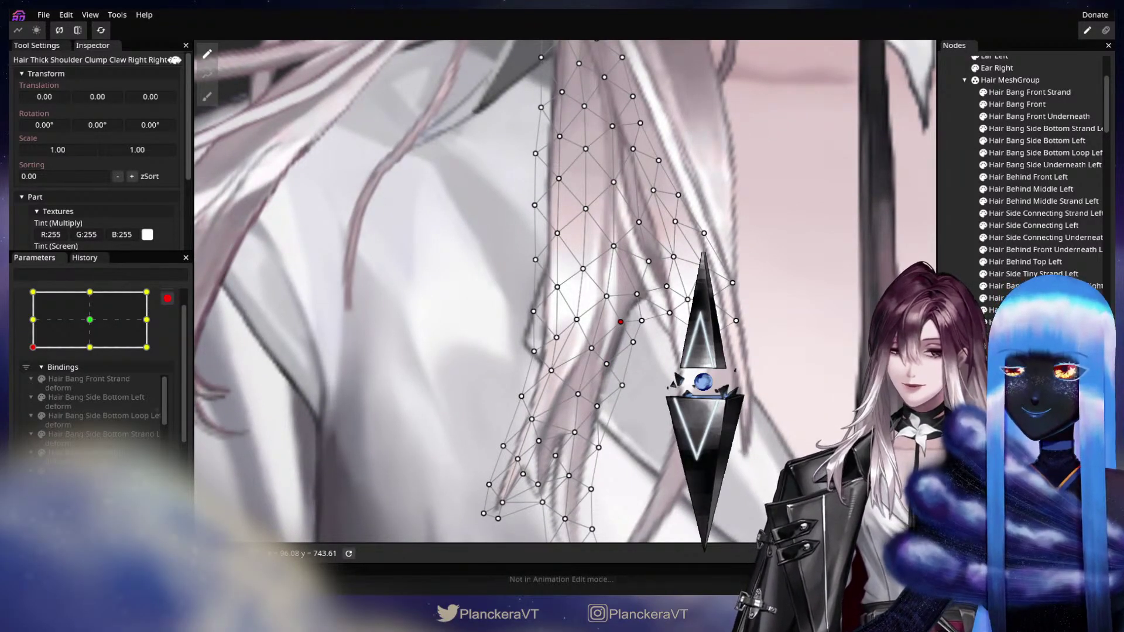
pyautogui.click(757, 391)
pyautogui.scroll(-1, 757, 391)
pyautogui.scroll(1, 758, 390)
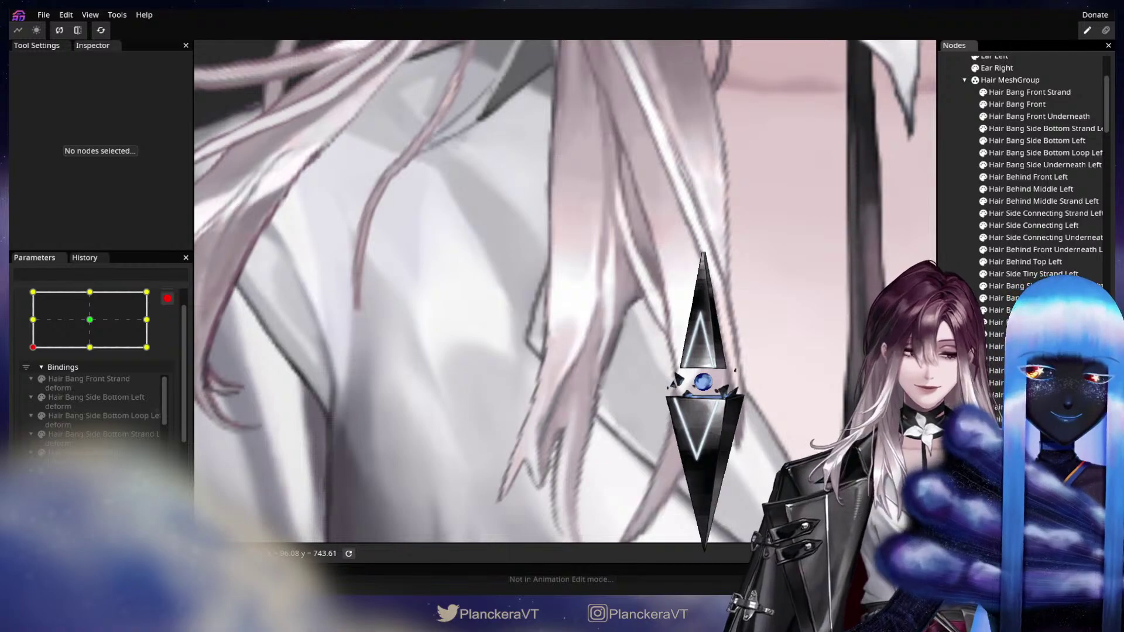
# Step: Reselect Hair Thick Shoulder Clump Claw Right Right, fine-tune the vertex just above the notch, and deselect it
pyautogui.click(650, 305)
pyautogui.scroll(2, 651, 316)
pyautogui.click(643, 296)
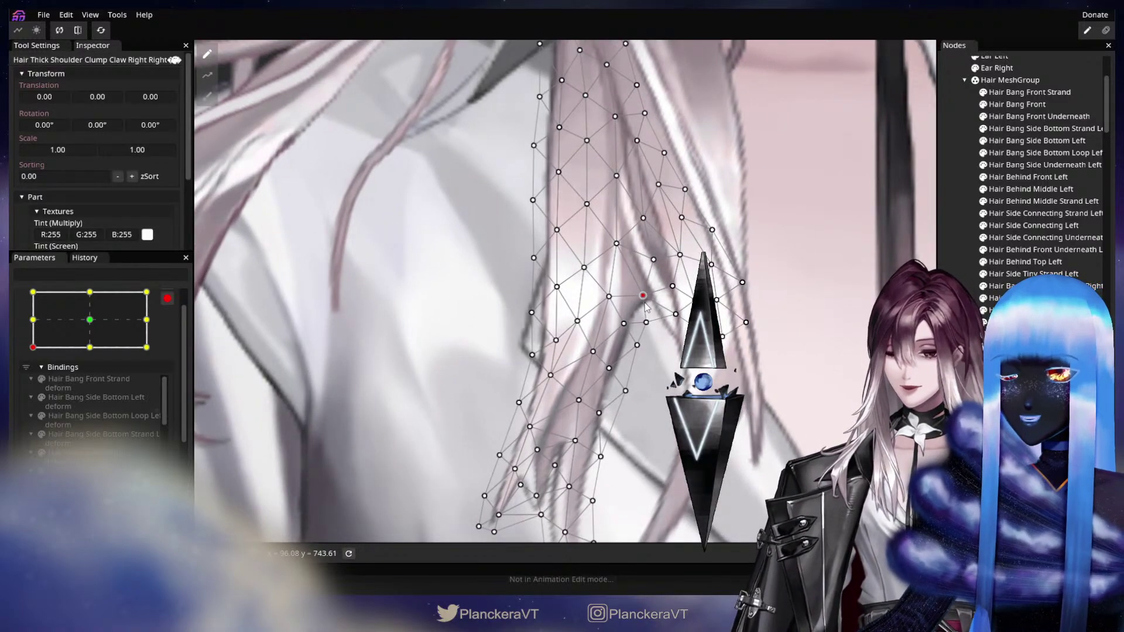
pyautogui.click(743, 244)
pyautogui.scroll(-6, 742, 243)
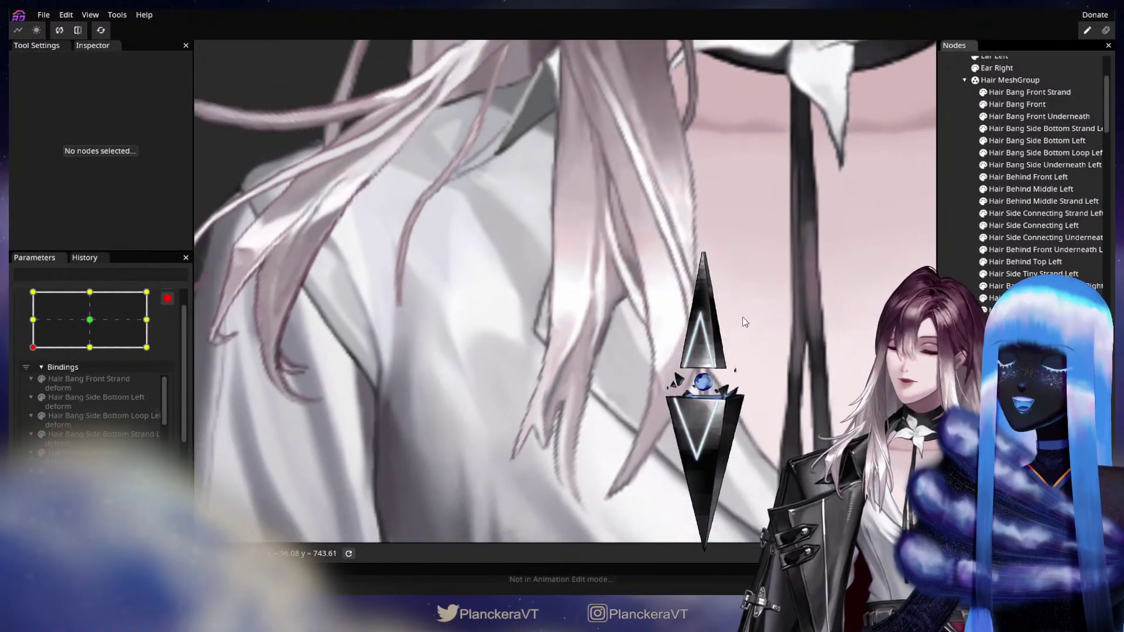
# Step: Select Hair Thin Shoulder Clump Strand Middle Right and nudge the lower-edge vertices on the upper half of the strand
pyautogui.scroll(-4, 740, 304)
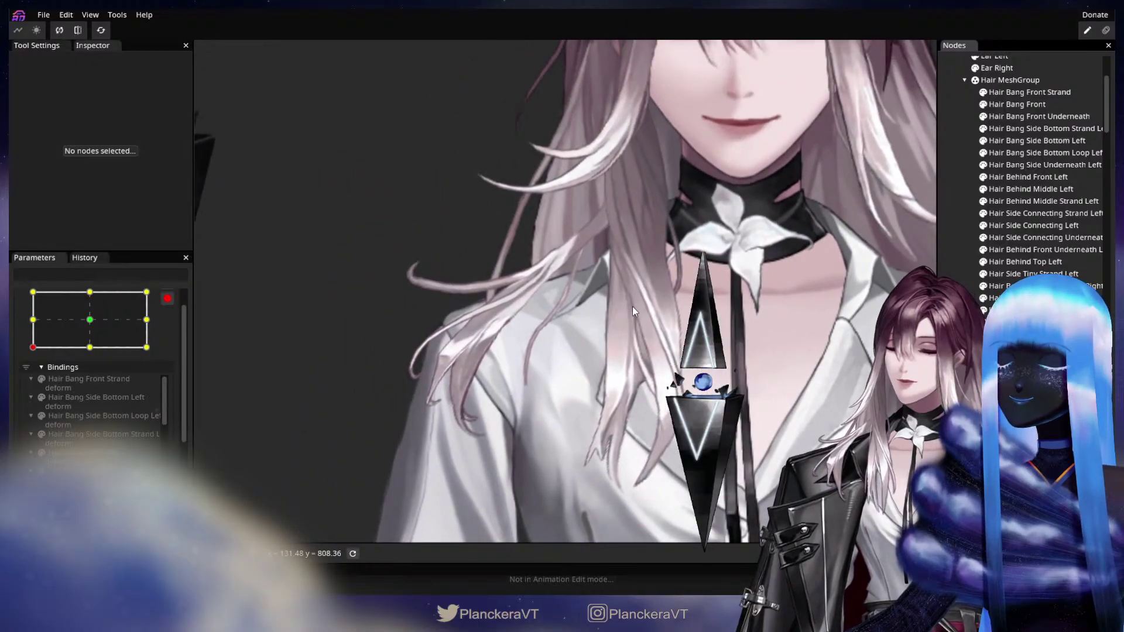
pyautogui.scroll(4, 743, 354)
pyautogui.moveTo(633, 306); pyautogui.dragTo(781, 364)
pyautogui.scroll(2, 644, 378)
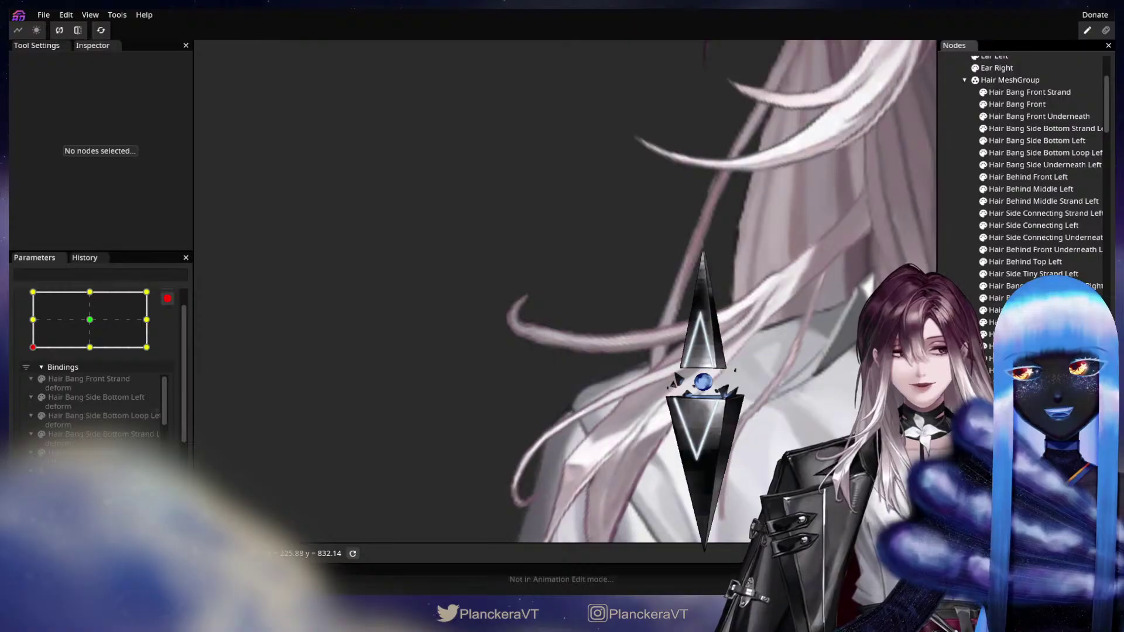
pyautogui.click(707, 356)
pyautogui.moveTo(729, 410); pyautogui.dragTo(758, 368)
pyautogui.scroll(1, 757, 368)
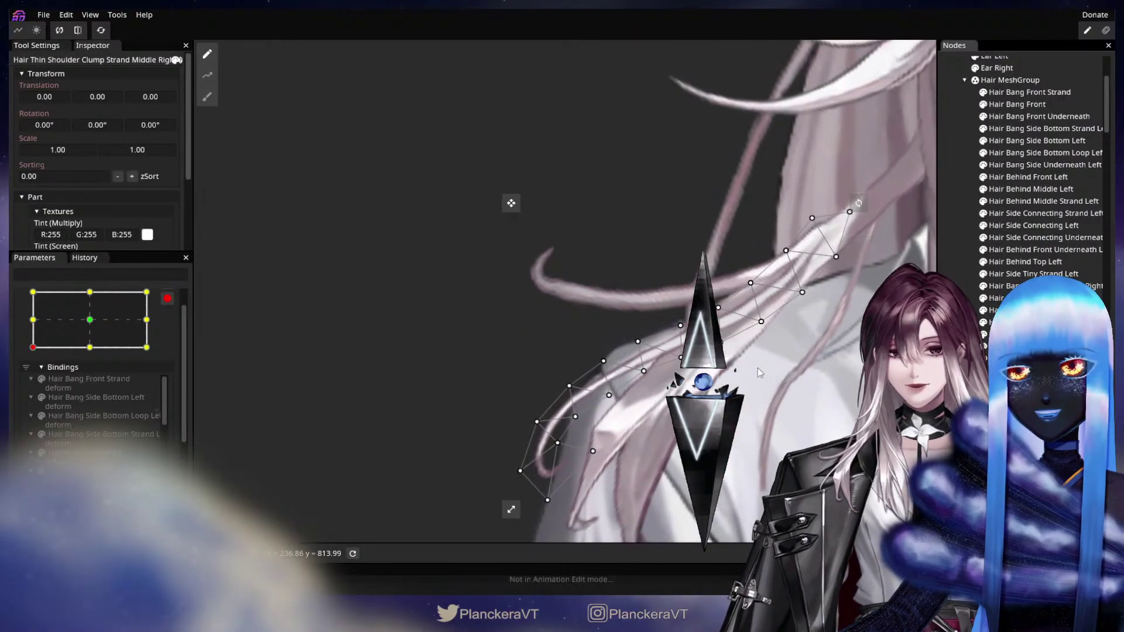
pyautogui.click(802, 292)
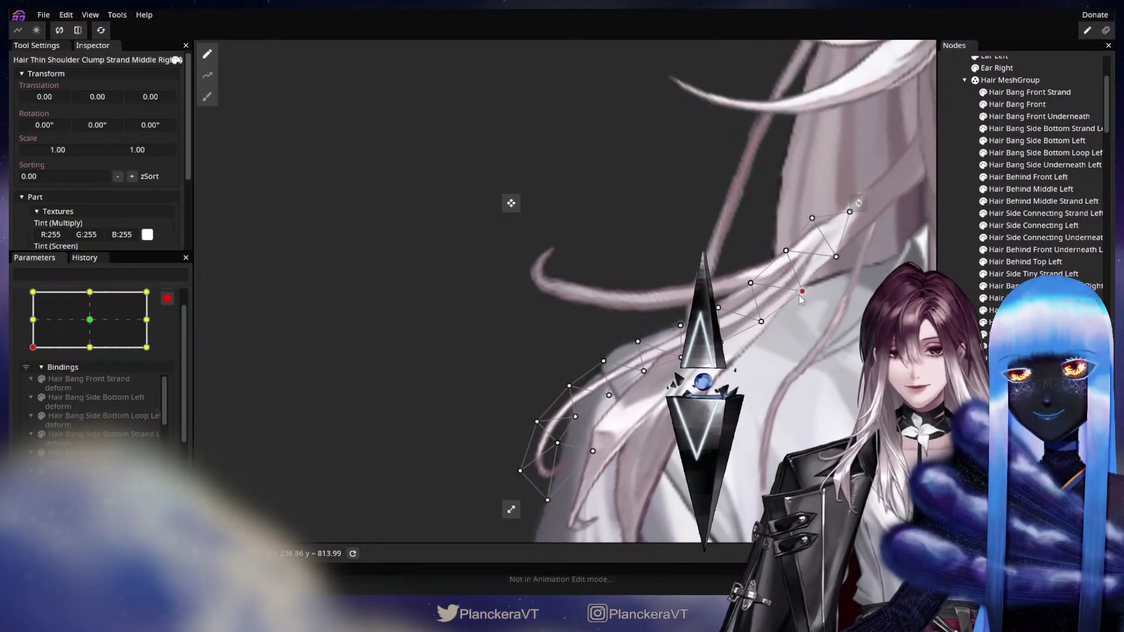
pyautogui.click(760, 321)
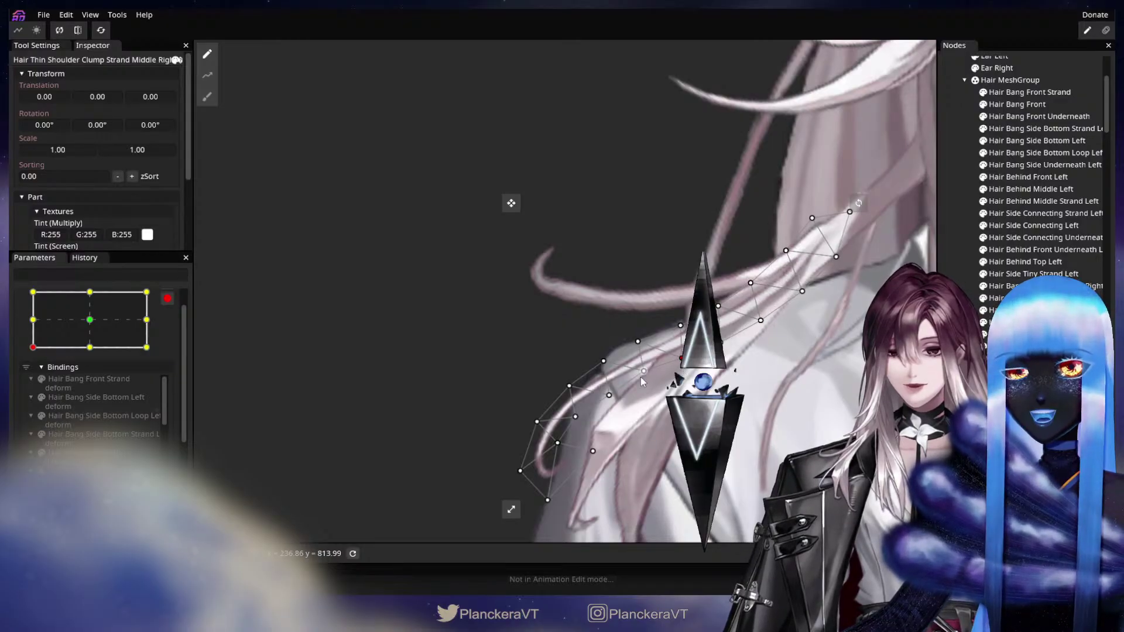
# Step: Adjust the inner-edge vertices around the curl of Hair Thin Shoulder Clump Strand Middle Right and move its tip vertex slightly up
pyautogui.moveTo(640, 383); pyautogui.dragTo(685, 334)
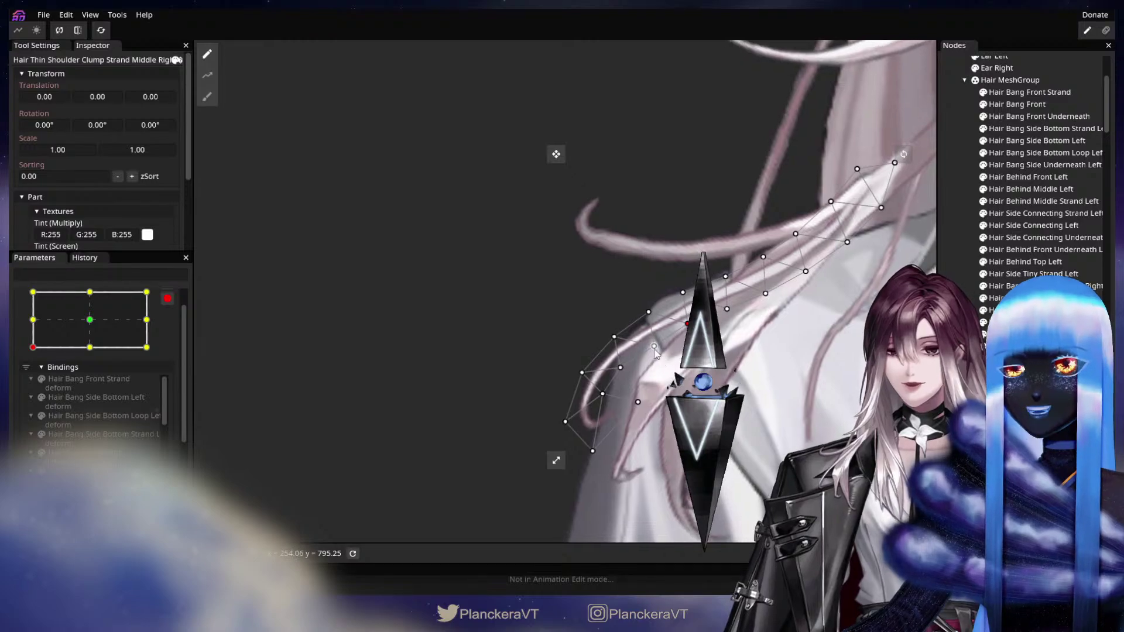
pyautogui.click(654, 346)
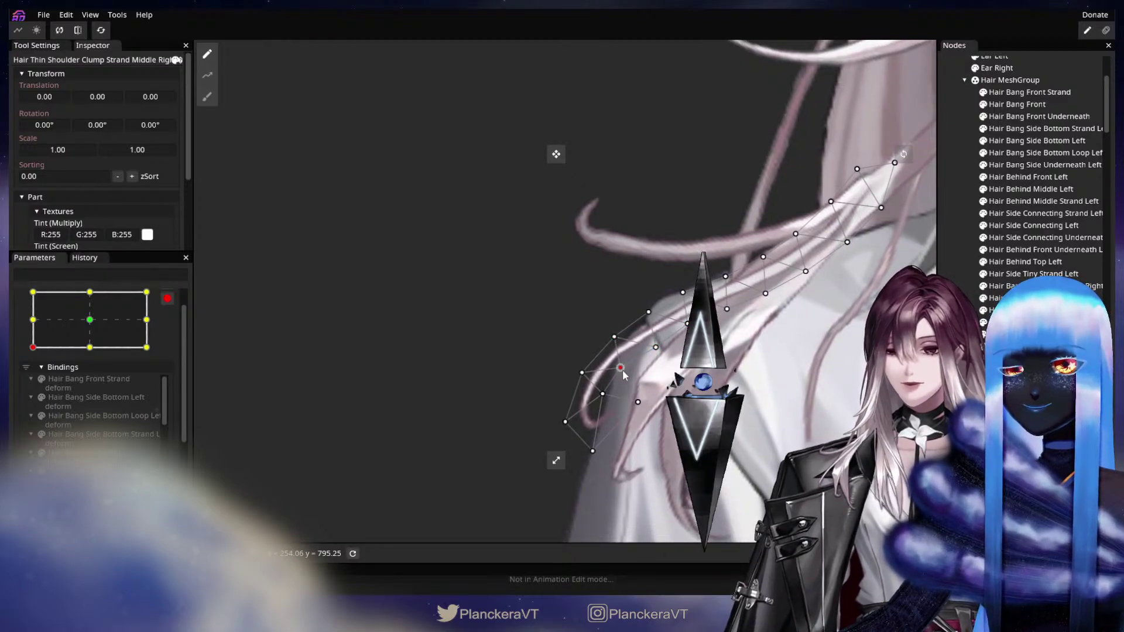
pyautogui.moveTo(623, 375); pyautogui.dragTo(625, 378)
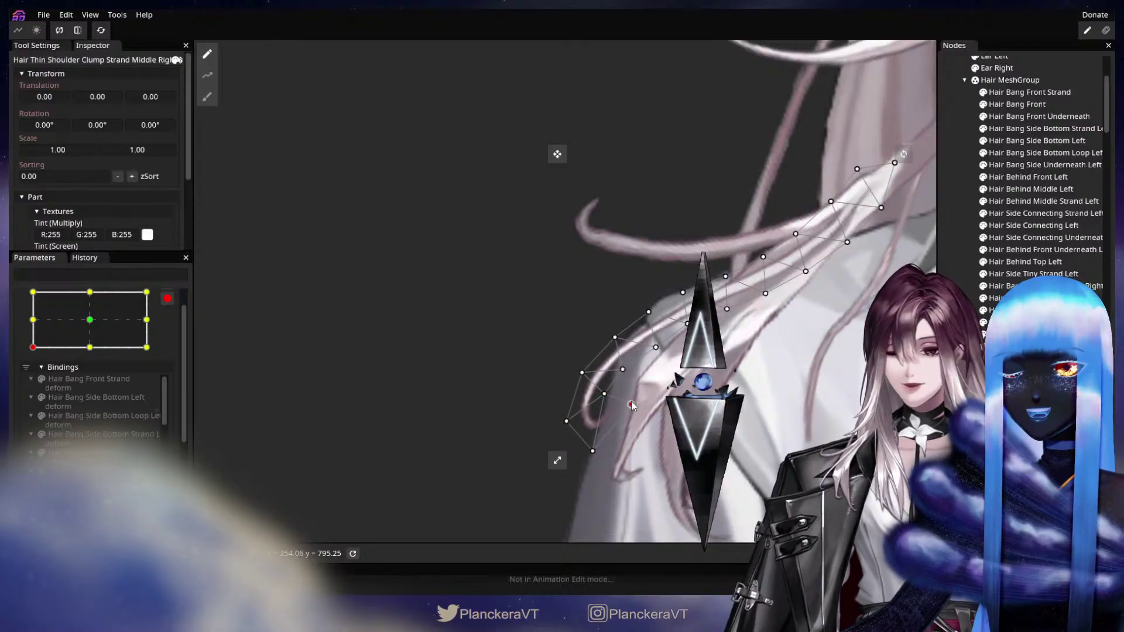
pyautogui.moveTo(593, 457); pyautogui.dragTo(596, 449)
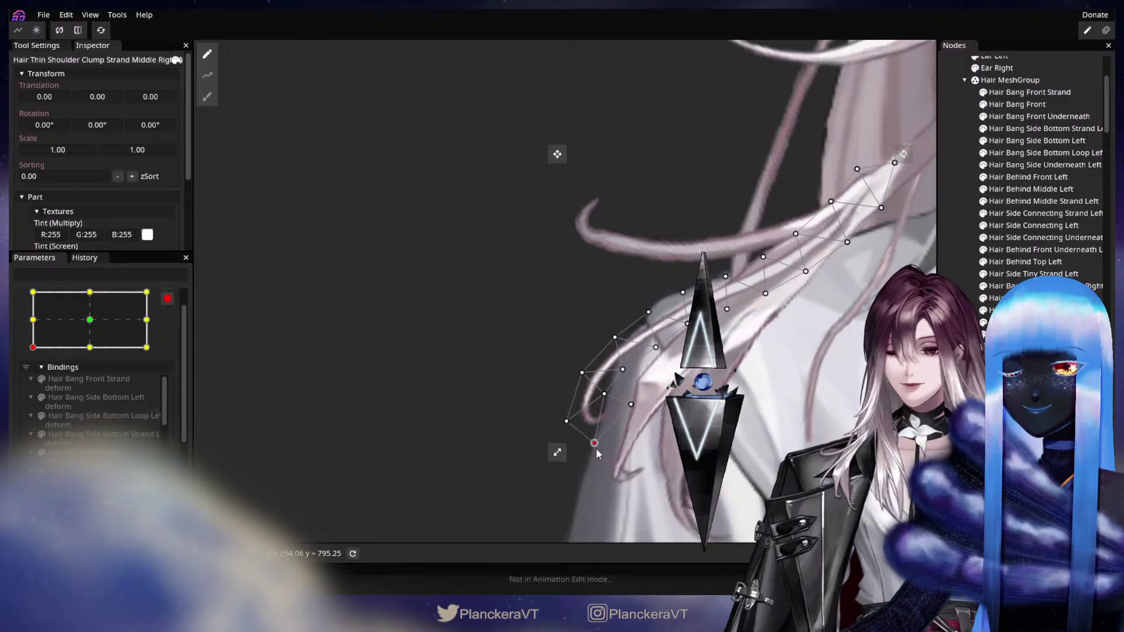
# Step: Select Hair Thin Shoulder Clump Strand Right and shift one upper-edge and one lower-edge vertex next to its curl
pyautogui.moveTo(744, 386); pyautogui.dragTo(654, 445)
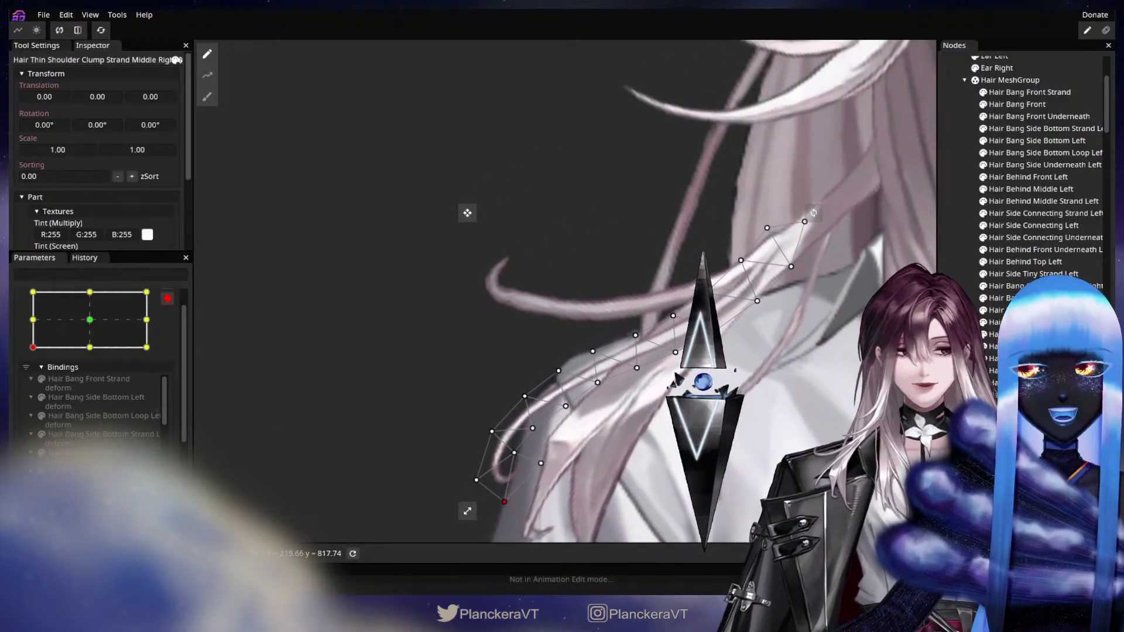
pyautogui.click(1030, 463)
pyautogui.moveTo(606, 341); pyautogui.dragTo(639, 386)
pyautogui.scroll(1, 640, 386)
pyautogui.moveTo(598, 334); pyautogui.dragTo(602, 336)
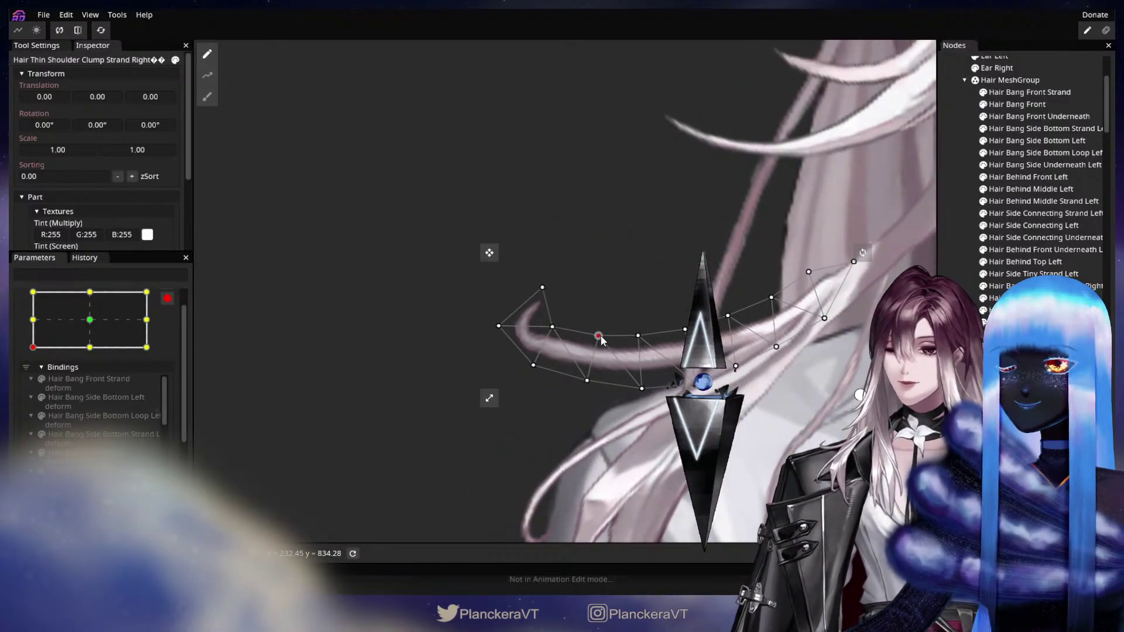
pyautogui.moveTo(579, 382); pyautogui.dragTo(571, 384)
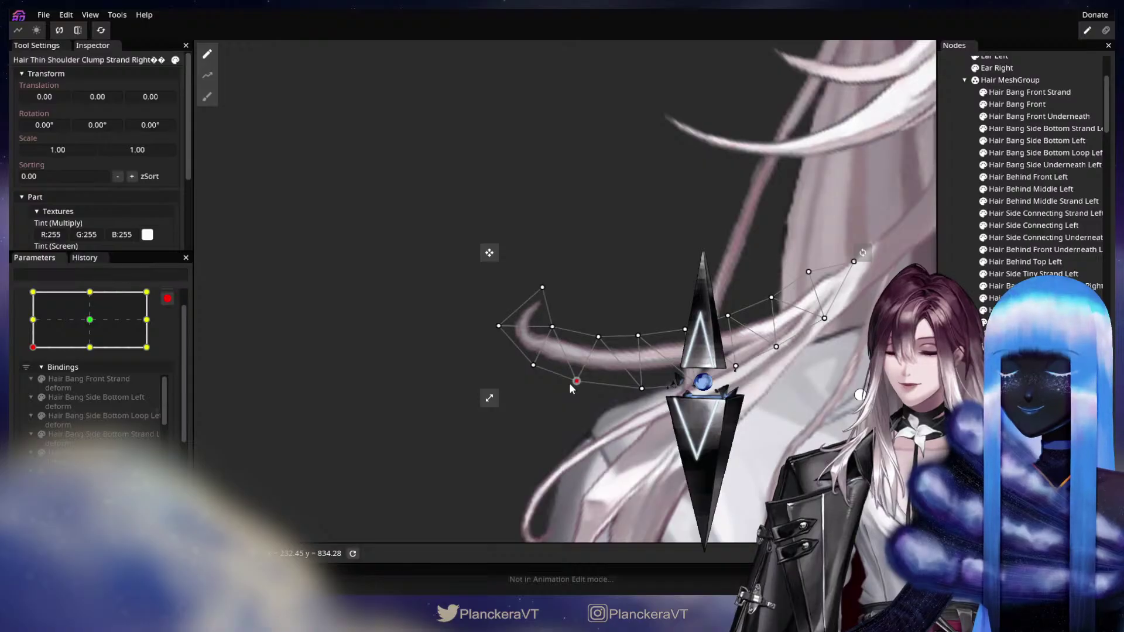
# Step: Fine-tune the tip, the inside of the curl and the lower-edge vertices of Hair Thin Shoulder Clump Strand Right
pyautogui.moveTo(542, 287); pyautogui.dragTo(543, 286)
pyautogui.moveTo(552, 328); pyautogui.dragTo(552, 333)
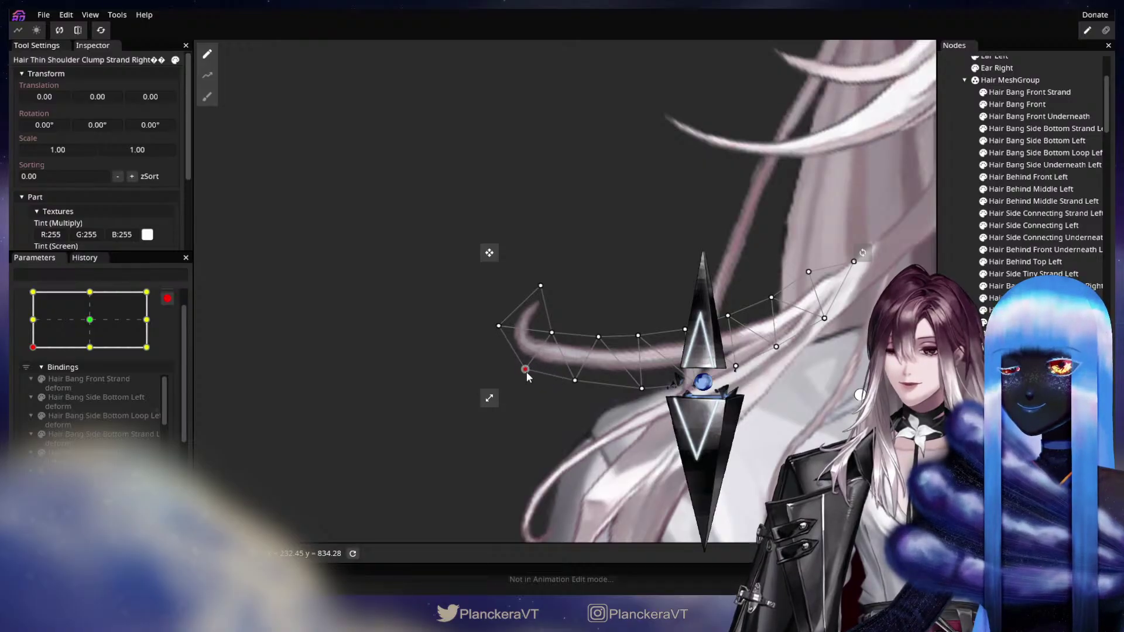
pyautogui.moveTo(642, 388); pyautogui.dragTo(641, 385)
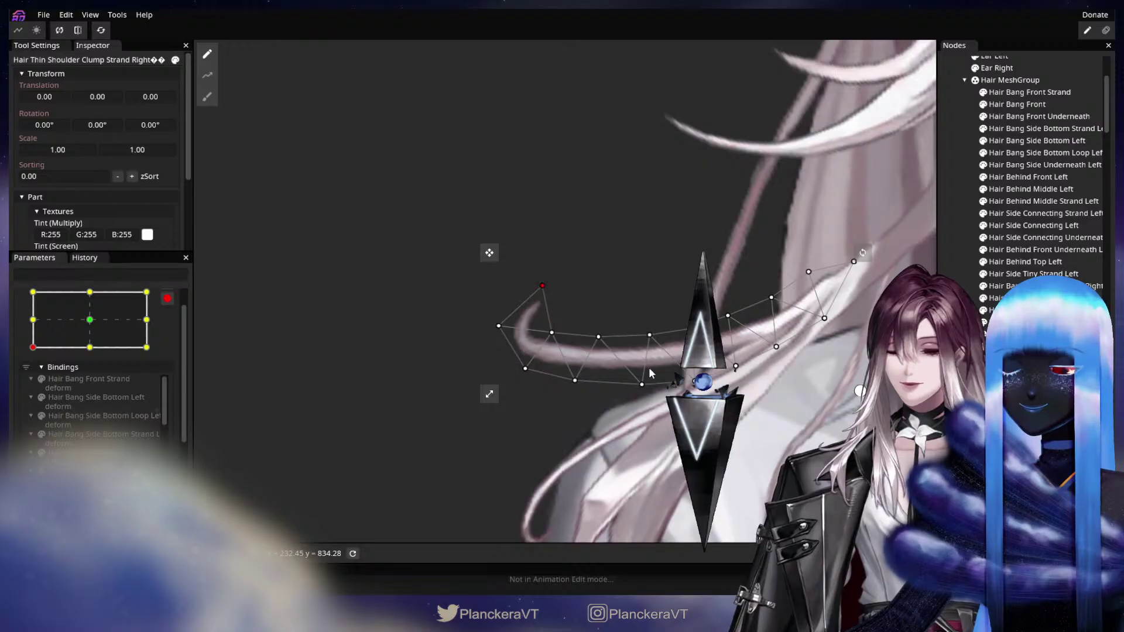
# Step: Select Hair Side Main Loop Right and adjust the outer-edge, inner-edge and tip vertices along its lower half
pyautogui.scroll(-3, 649, 373)
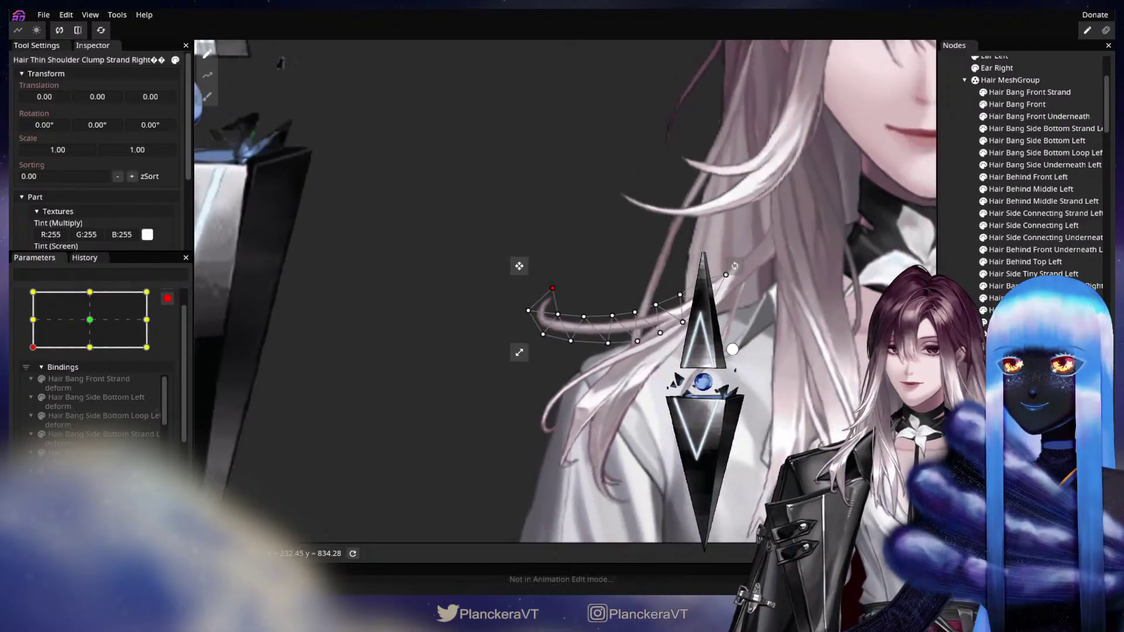
pyautogui.moveTo(771, 220); pyautogui.dragTo(709, 436)
pyautogui.scroll(-2, 654, 400)
pyautogui.scroll(1, 661, 427)
pyautogui.scroll(1, 711, 409)
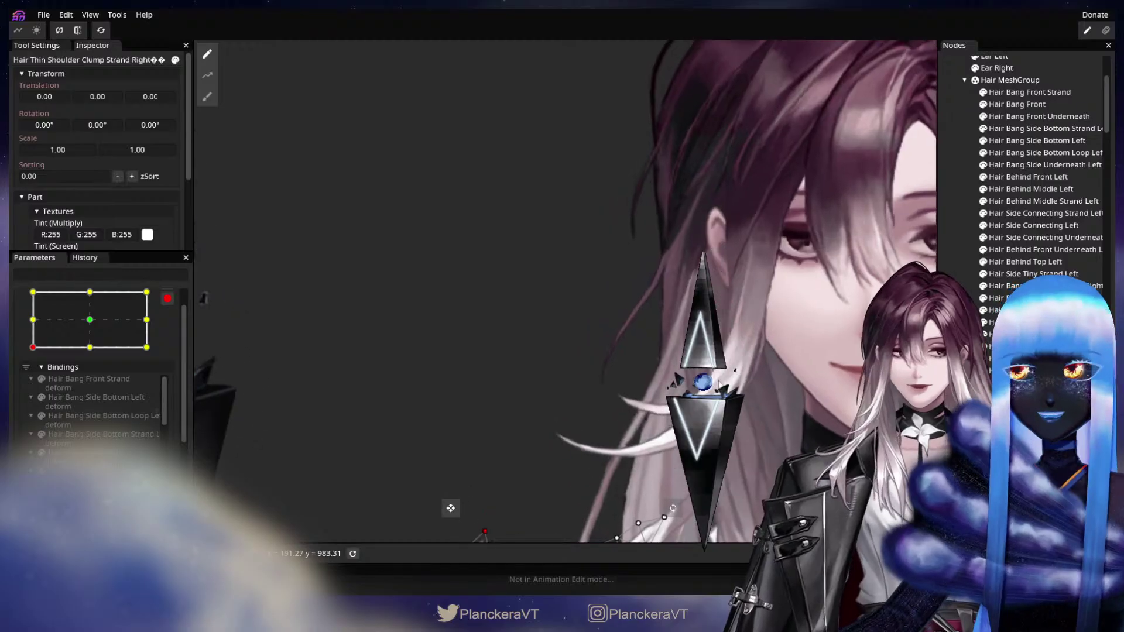
pyautogui.scroll(-1, 1030, 176)
pyautogui.click(1025, 347)
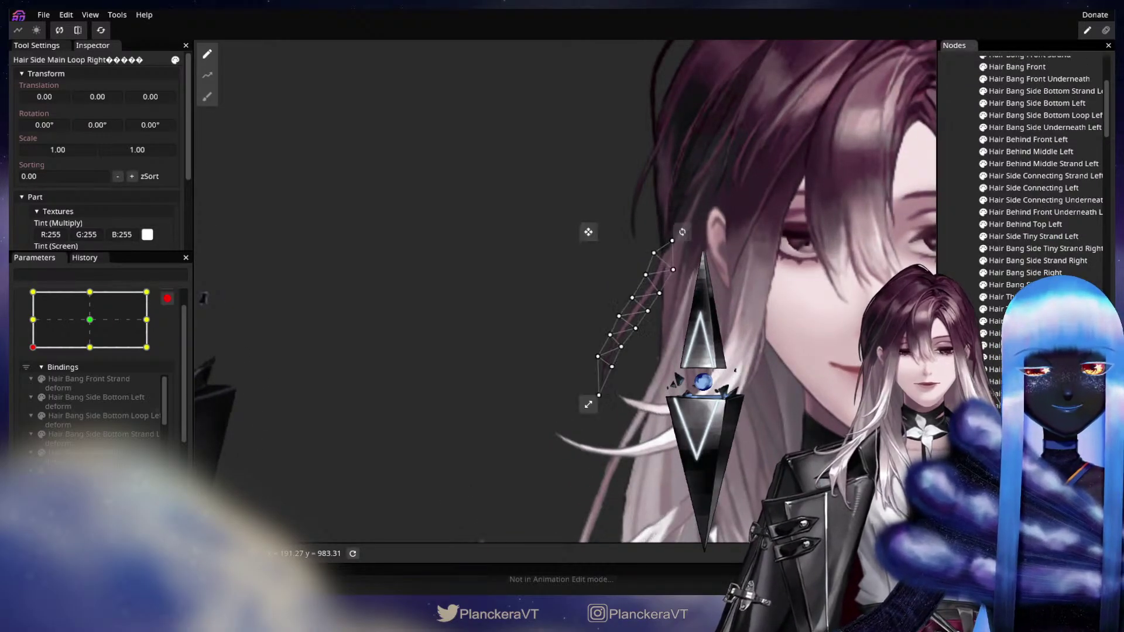
pyautogui.scroll(1, 723, 339)
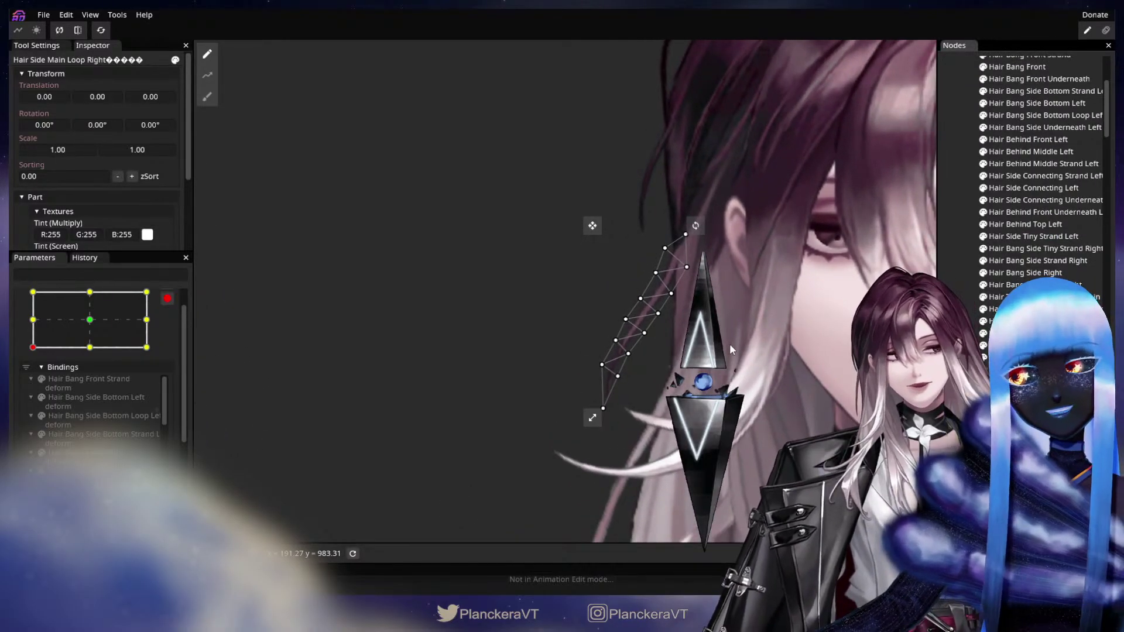
pyautogui.moveTo(730, 346); pyautogui.dragTo(628, 400)
pyautogui.scroll(4, 650, 394)
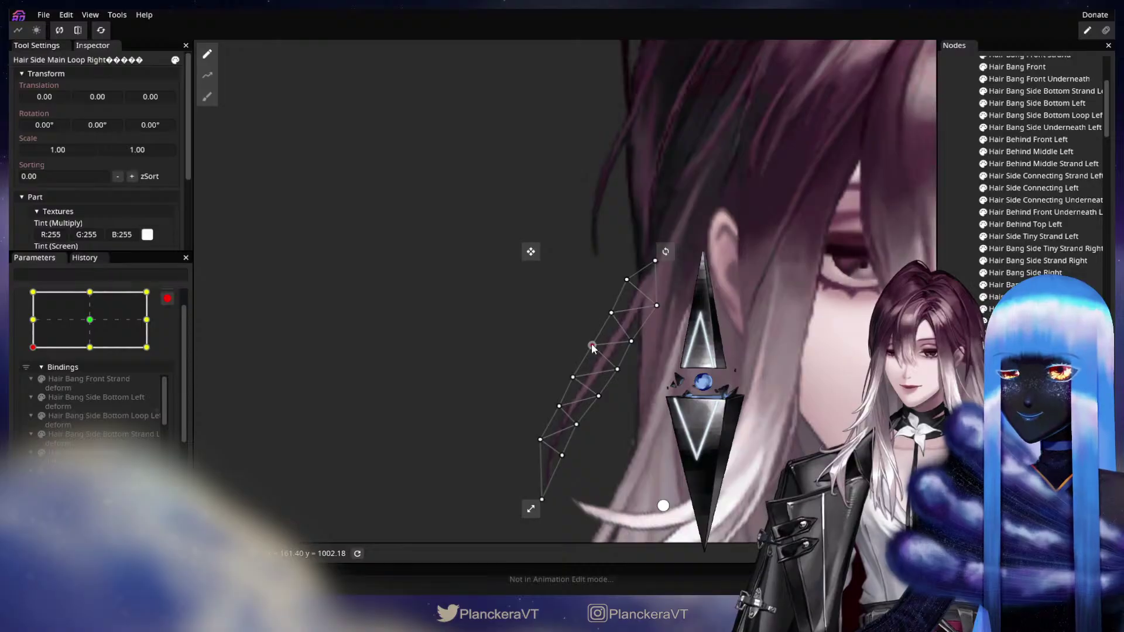
pyautogui.moveTo(621, 373); pyautogui.dragTo(588, 351)
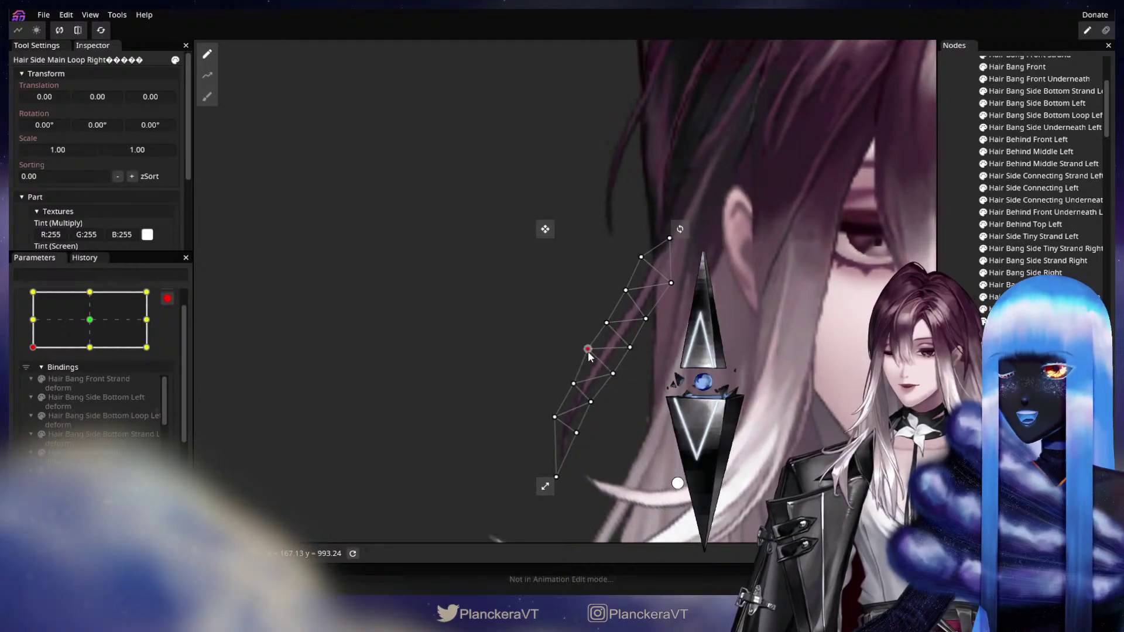
pyautogui.click(612, 375)
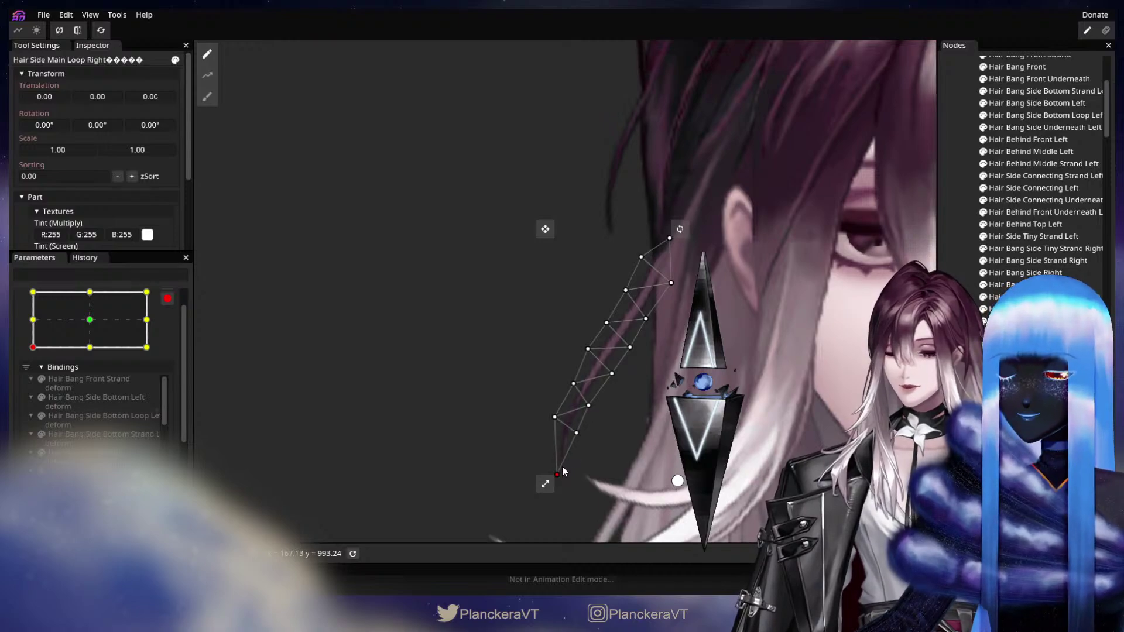
# Step: Select Hair Behind Strand Right, move an inner-edge vertex on its upper half slightly outward, and deselect it
pyautogui.moveTo(787, 301); pyautogui.dragTo(682, 430)
pyautogui.scroll(-3, 753, 351)
pyautogui.scroll(-1, 683, 431)
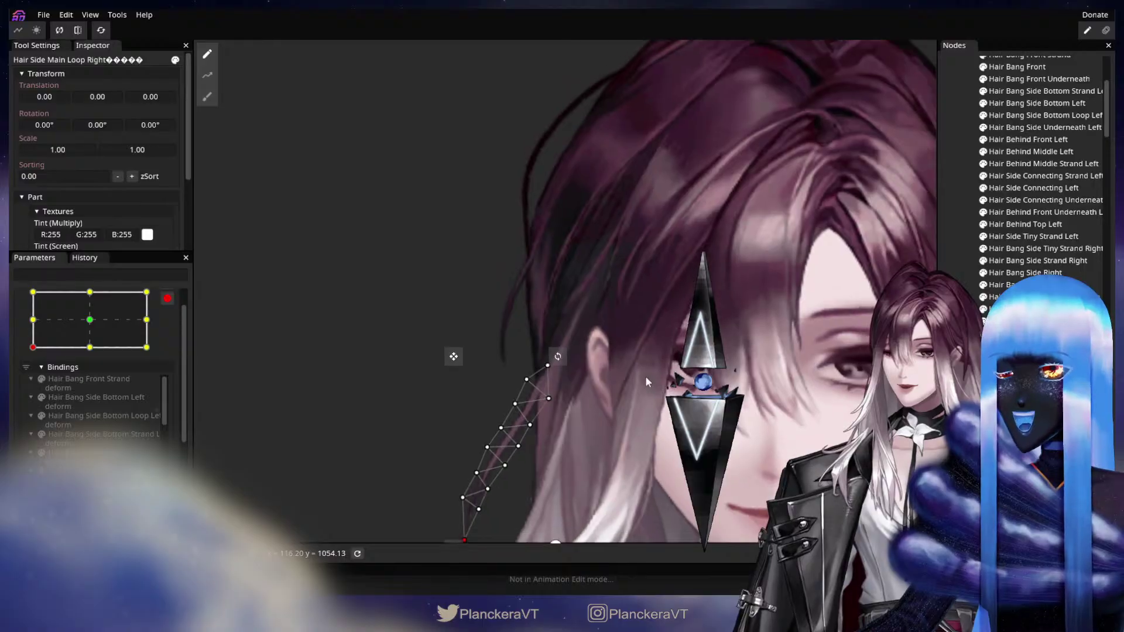
pyautogui.moveTo(692, 383); pyautogui.dragTo(730, 425)
pyautogui.scroll(2, 731, 425)
pyautogui.scroll(3, 736, 430)
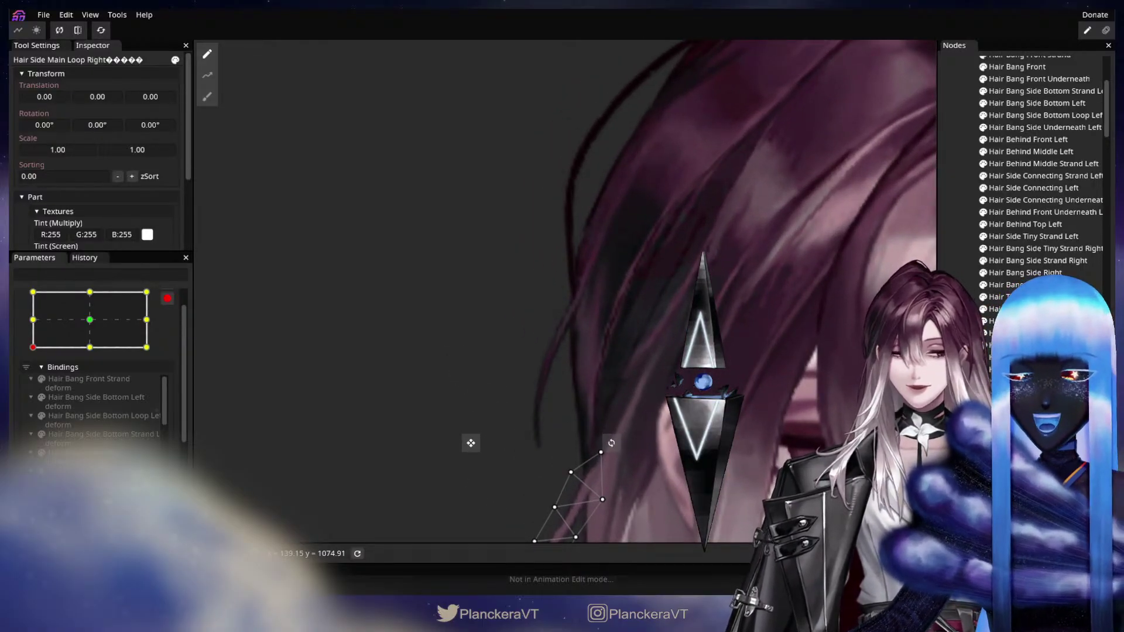
pyautogui.click(1031, 418)
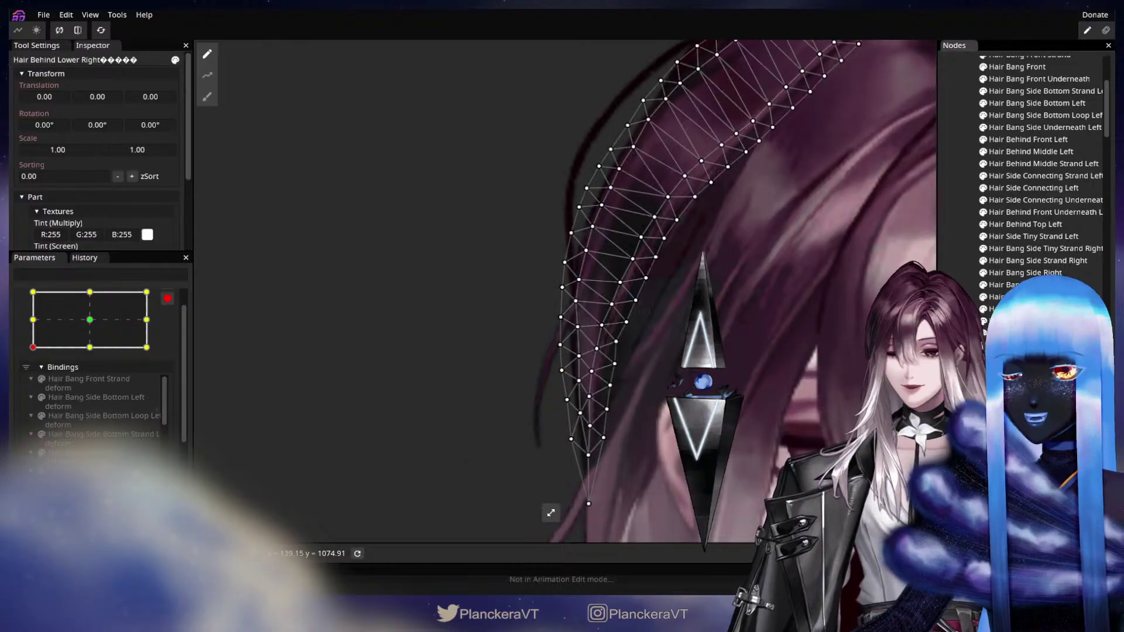
pyautogui.click(1030, 430)
pyautogui.scroll(2, 664, 360)
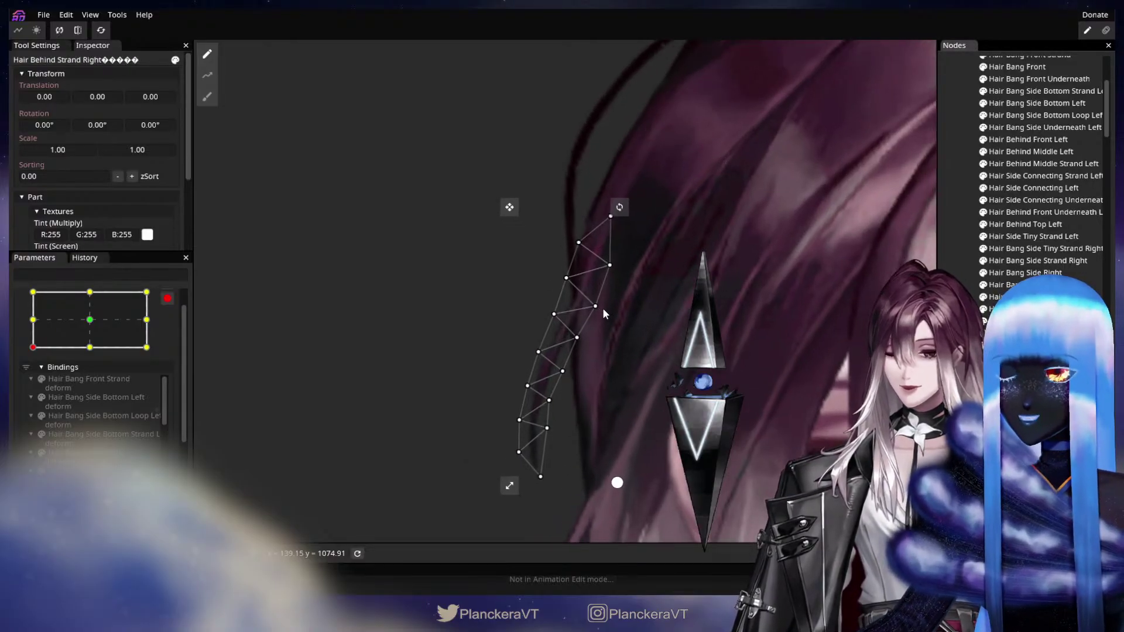
pyautogui.click(591, 306)
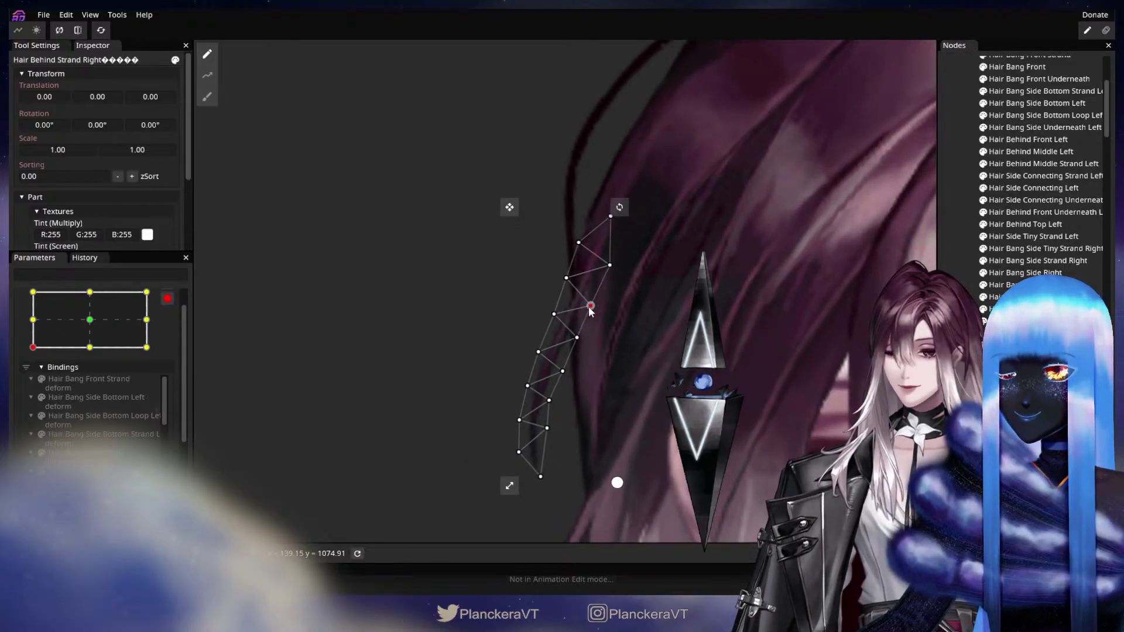
pyautogui.click(963, 398)
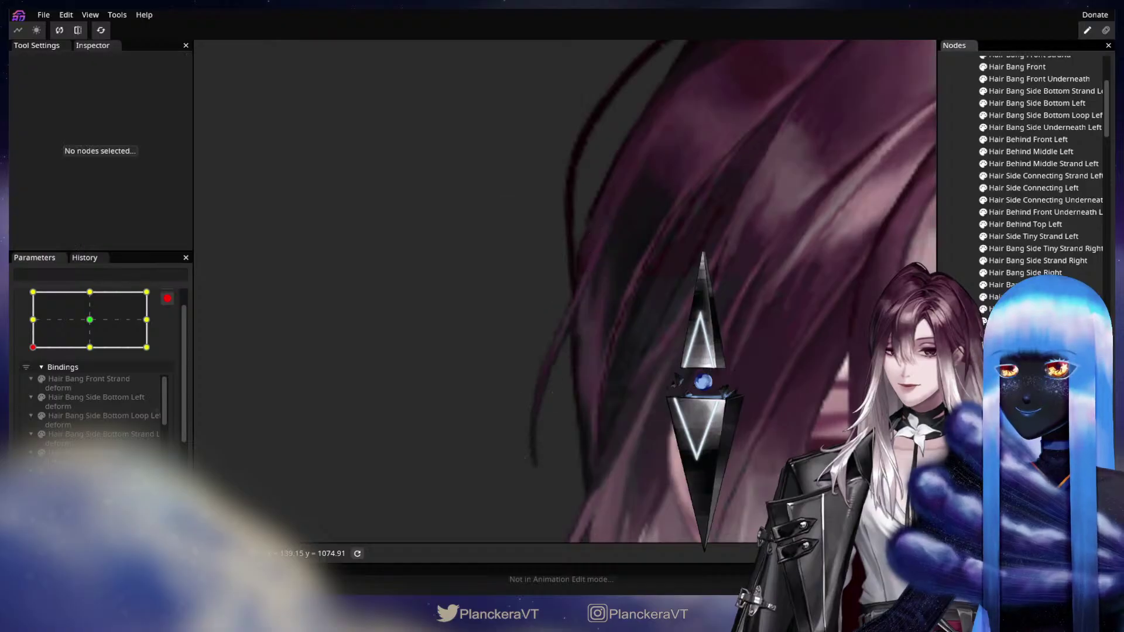
# Step: At the middle-left keypoint, reshape the outer arc of Hair Behind Lower Loop Right with the size 51 Circle Brush and deselect it
pyautogui.scroll(-3, 796, 380)
pyautogui.scroll(-2, 799, 378)
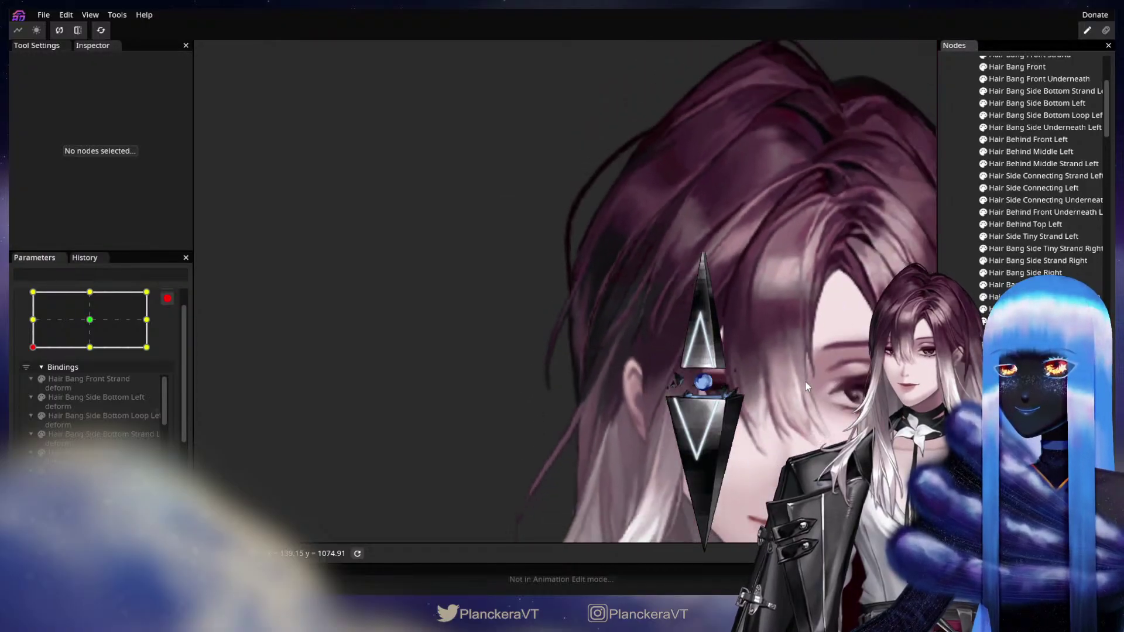
pyautogui.scroll(-2, 761, 363)
pyautogui.moveTo(79, 342); pyautogui.dragTo(25, 327)
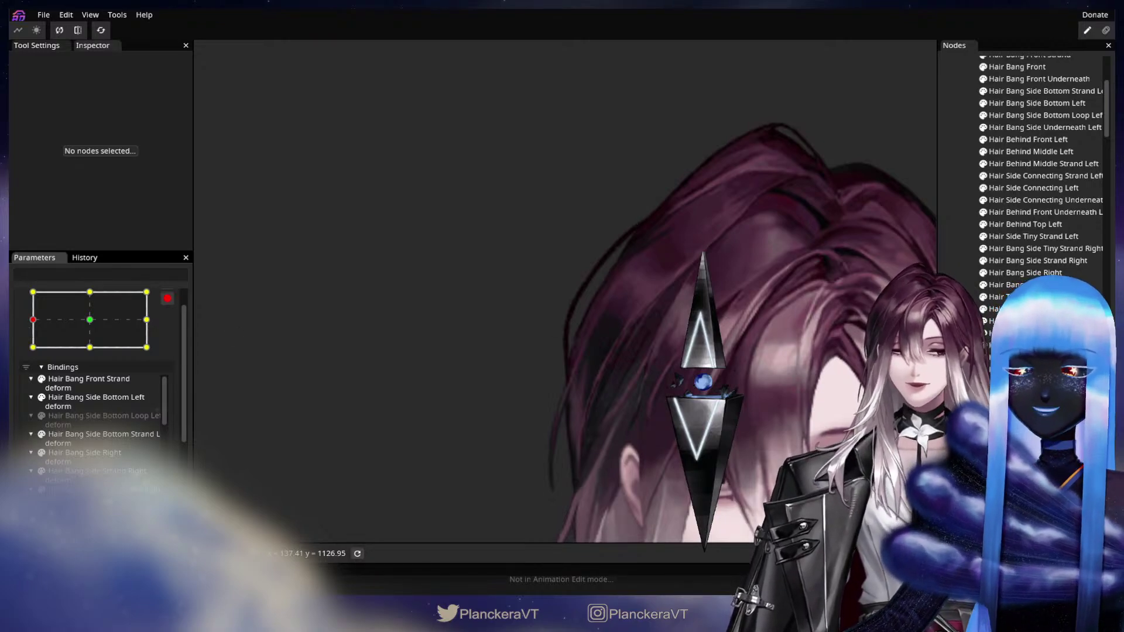
pyautogui.click(1036, 419)
pyautogui.click(661, 265)
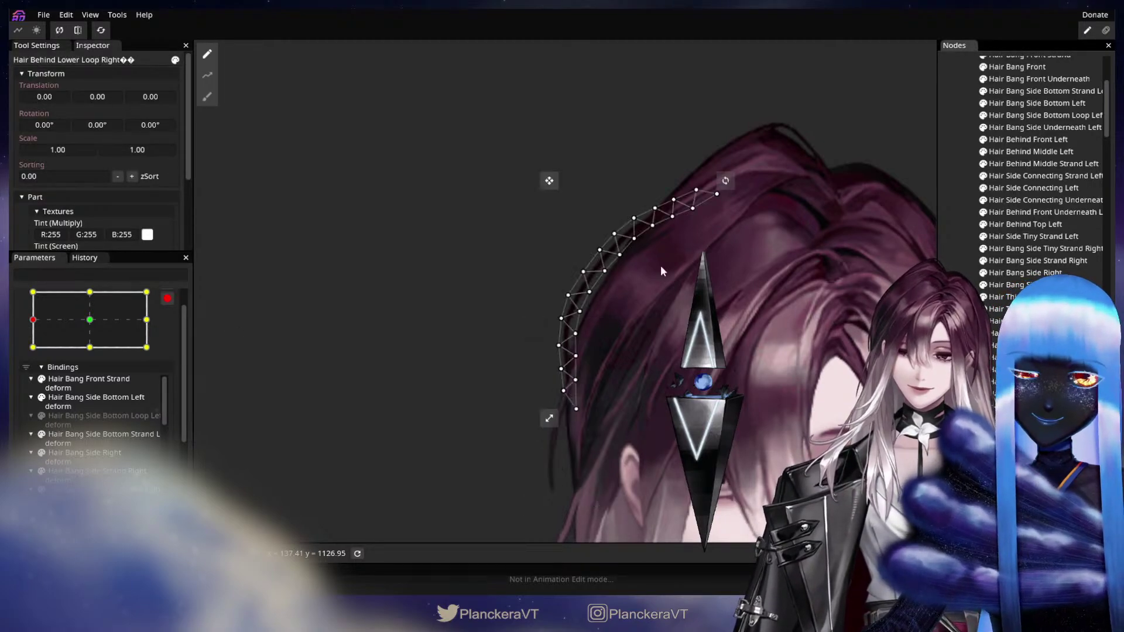
pyautogui.click(207, 96)
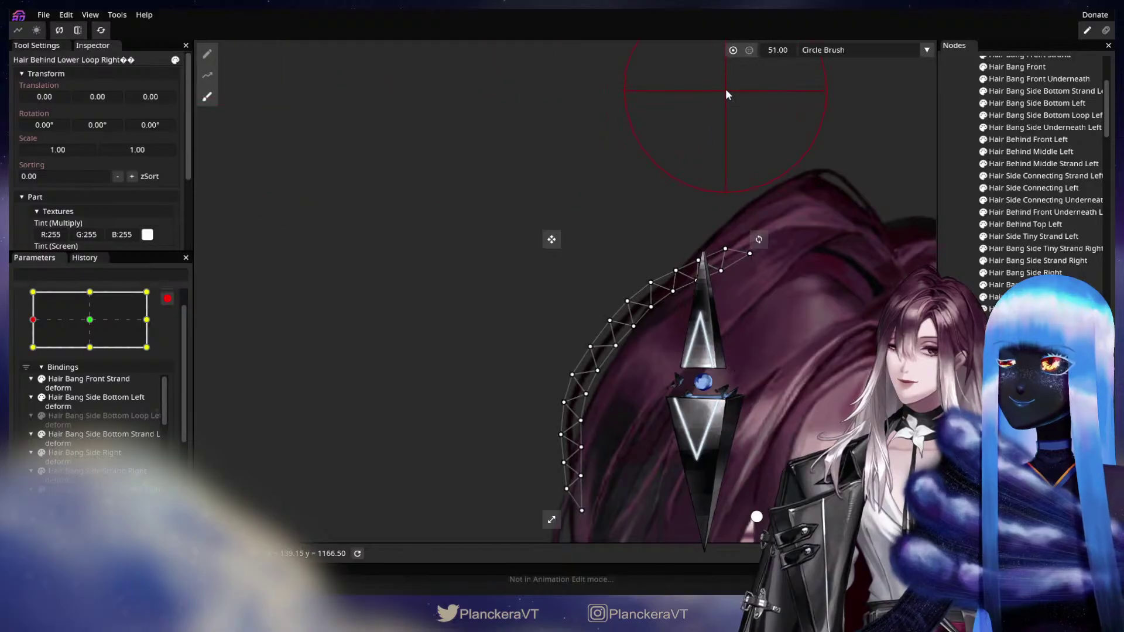
pyautogui.moveTo(623, 271); pyautogui.dragTo(616, 300)
pyautogui.press('Escape')
# Step: Return to the bottom-left keypoint, brush the upper arc of Hair Behind Lower Loop Right down and outward, and deselect it
pyautogui.moveTo(607, 351); pyautogui.dragTo(438, 296)
pyautogui.moveTo(32, 326); pyautogui.dragTo(32, 351)
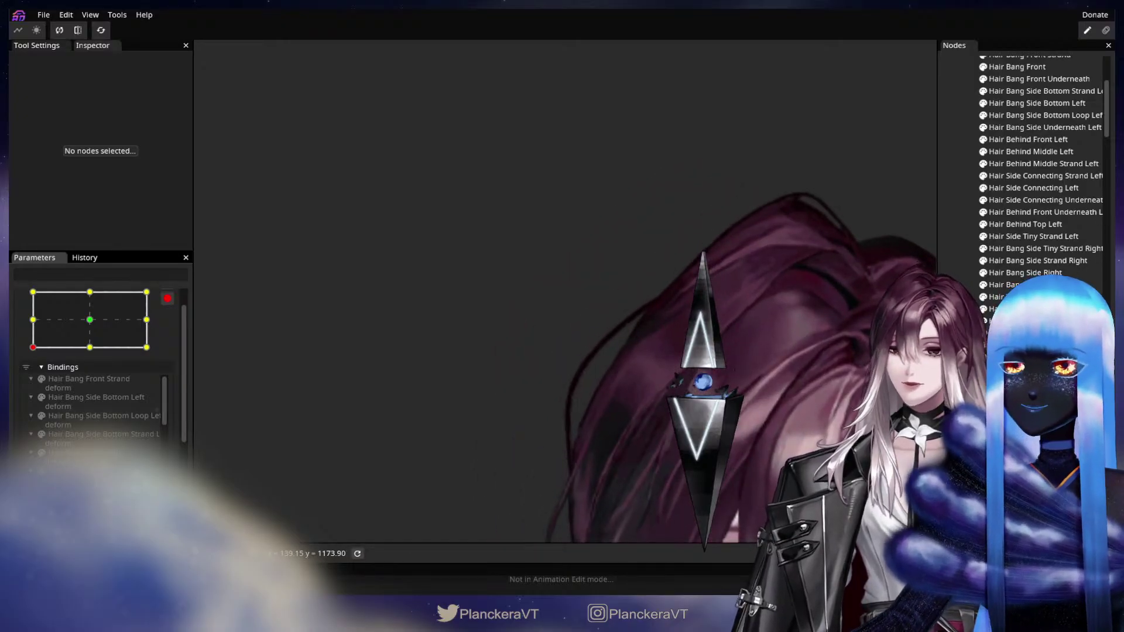
pyautogui.click(736, 317)
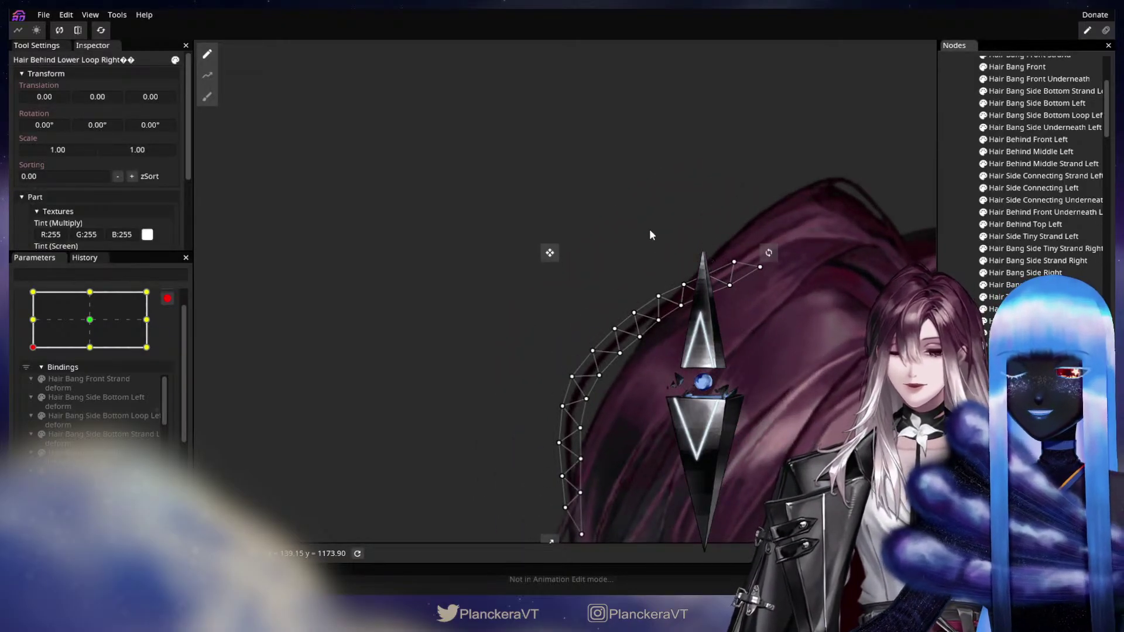
pyautogui.click(208, 98)
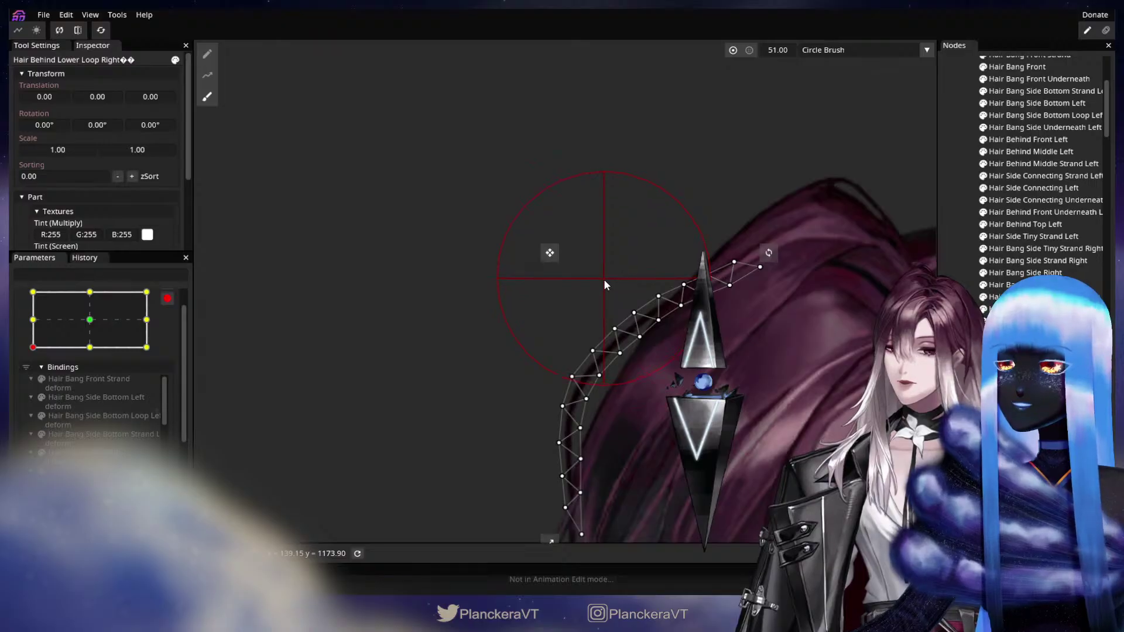
pyautogui.moveTo(604, 283); pyautogui.dragTo(559, 353)
pyautogui.moveTo(598, 320); pyautogui.dragTo(574, 358)
pyautogui.click(1027, 375)
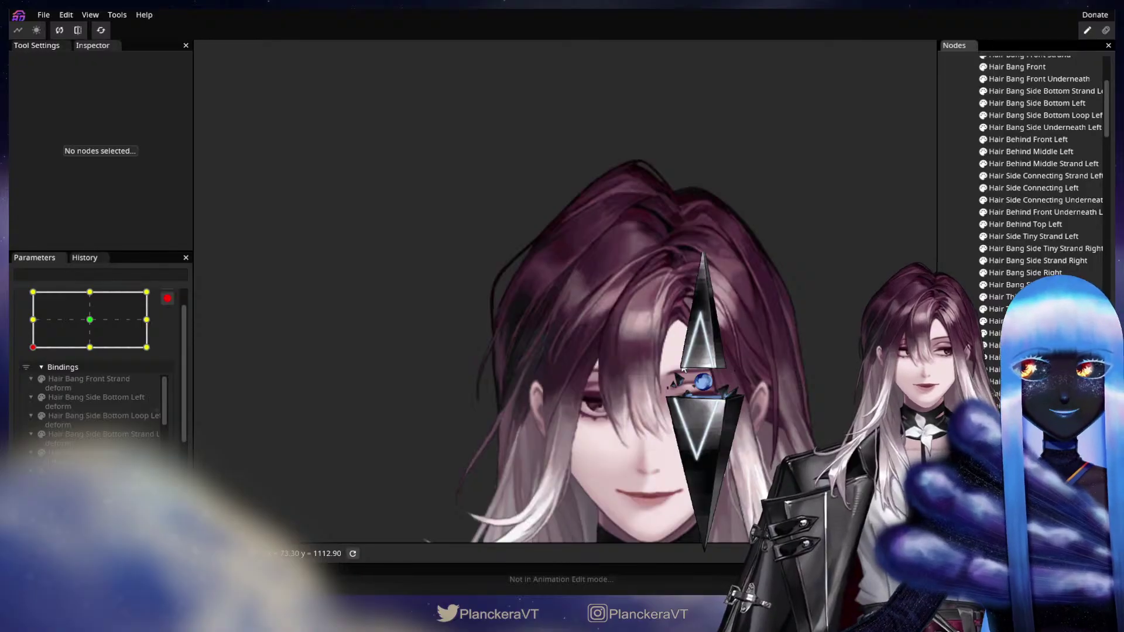
# Step: Select Hair Bang Side Strand Right, adjust a mid-curve vertex and the two vertices at its tip, and deselect it
pyautogui.moveTo(682, 360); pyautogui.dragTo(613, 288)
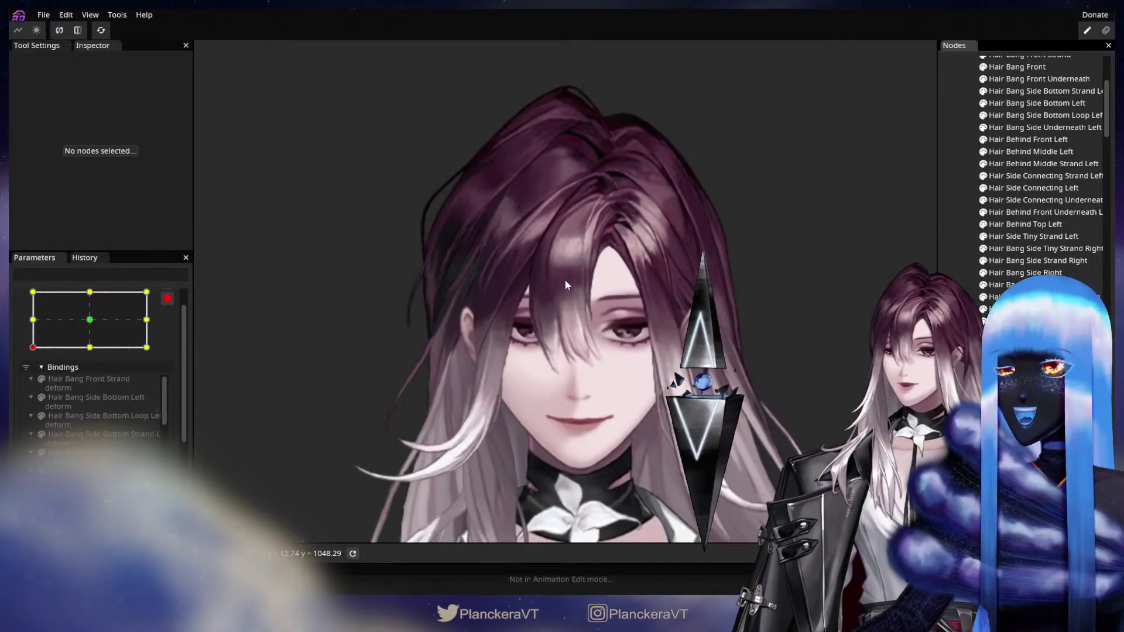
pyautogui.moveTo(627, 332); pyautogui.dragTo(596, 377)
pyautogui.scroll(5, 596, 377)
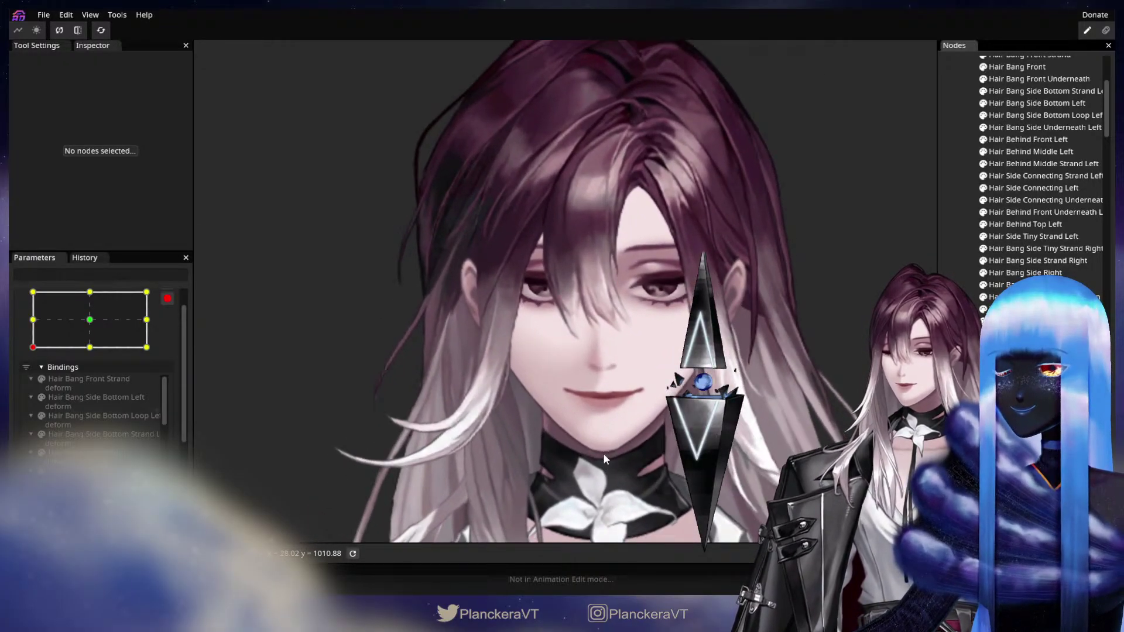
pyautogui.scroll(4, 603, 453)
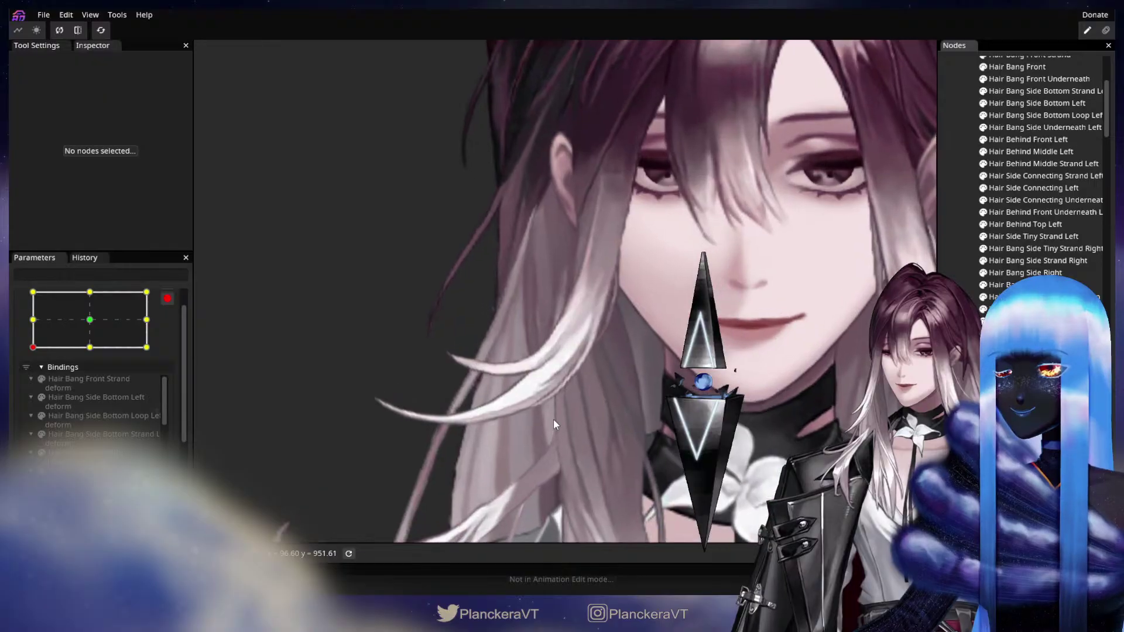
pyautogui.scroll(5, 553, 420)
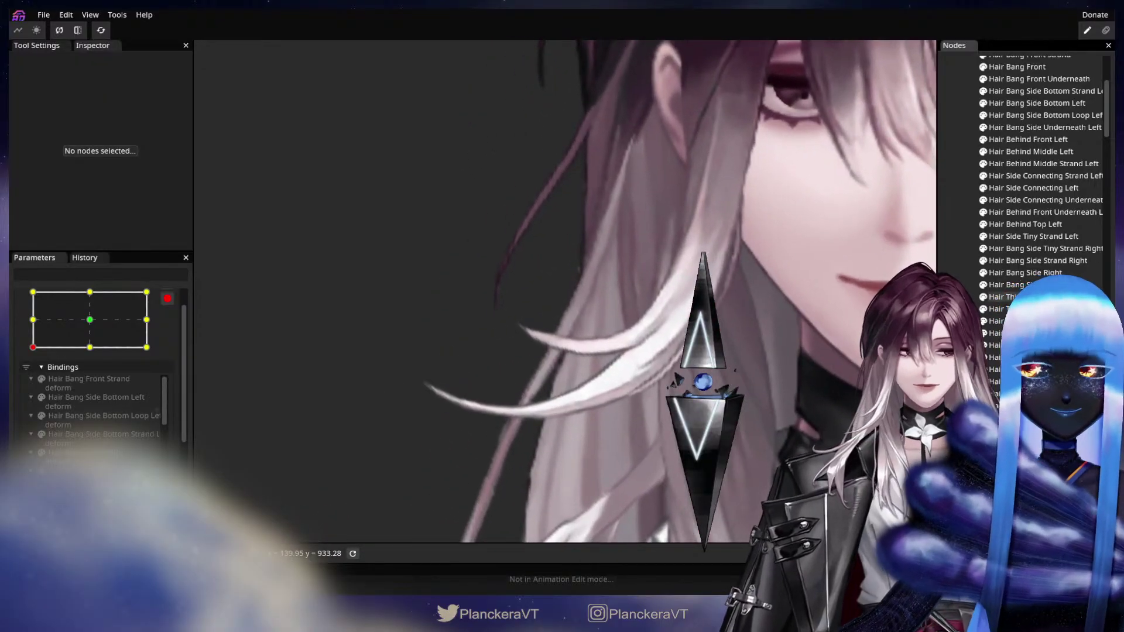
pyautogui.click(1019, 260)
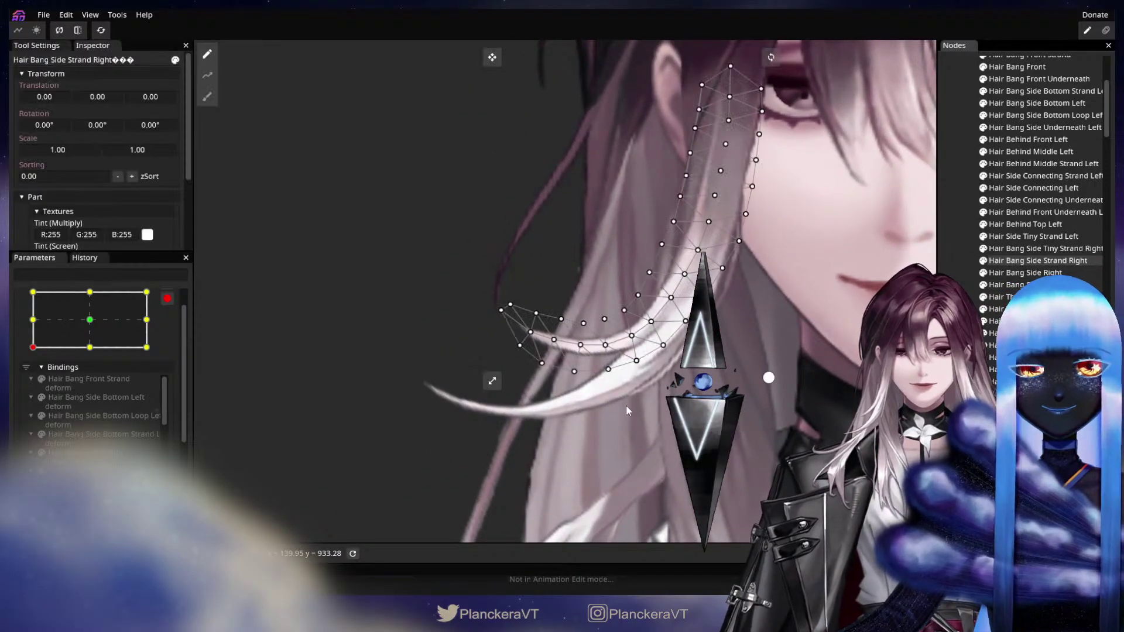
pyautogui.scroll(1, 626, 410)
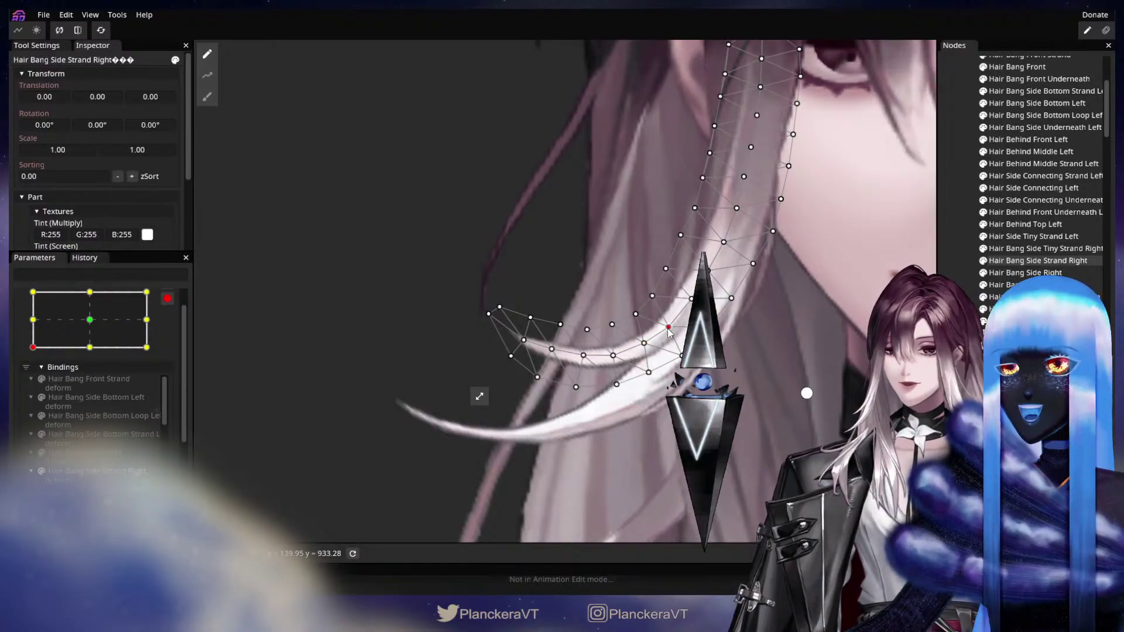
pyautogui.moveTo(488, 314)
pyautogui.mouseDown()
pyautogui.moveTo(491, 331)
pyautogui.moveTo(507, 311)
pyautogui.mouseUp()
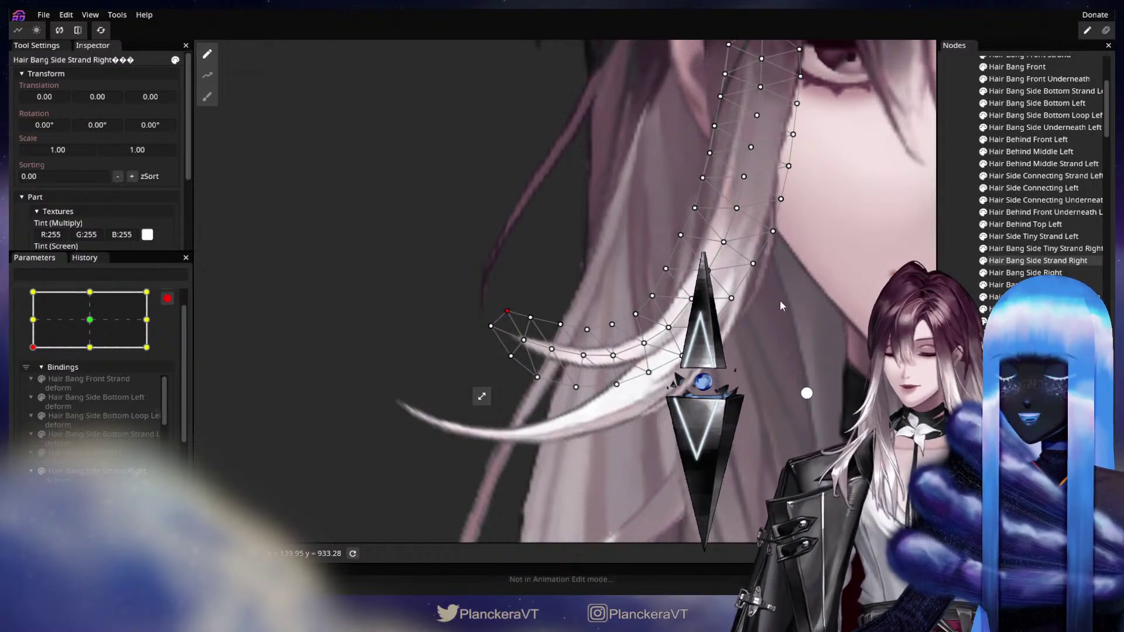
pyautogui.press('Escape')
pyautogui.scroll(-5, 745, 445)
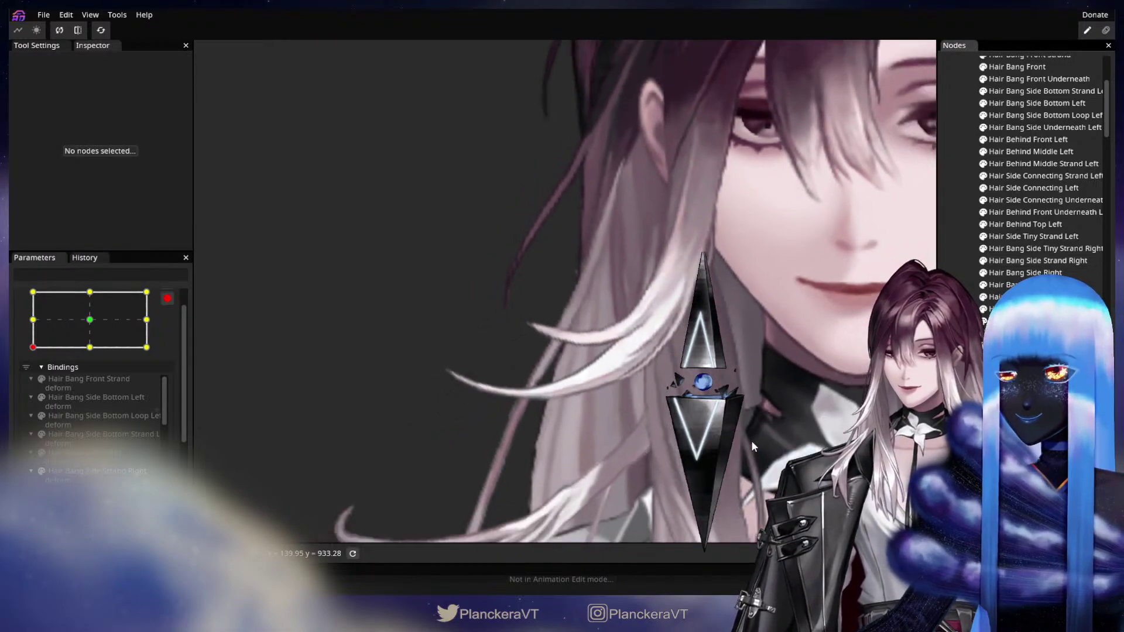
pyautogui.scroll(-6, 757, 441)
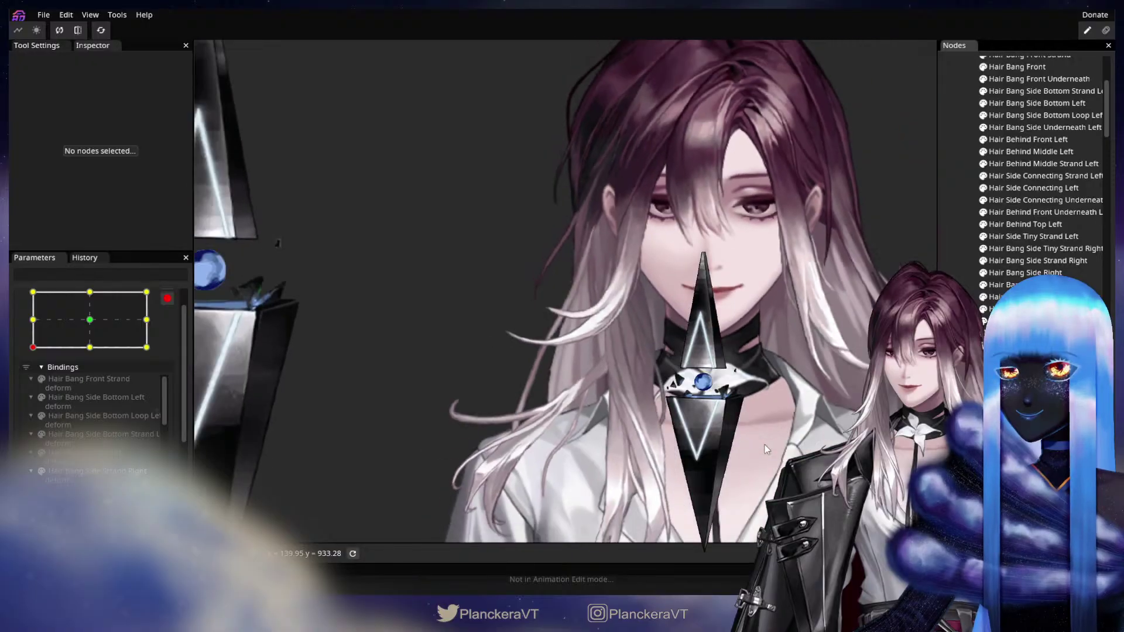
# Step: Compare the hair's shape around the head and face at the middle-left keypoint with the center keypoint
pyautogui.scroll(-3, 764, 444)
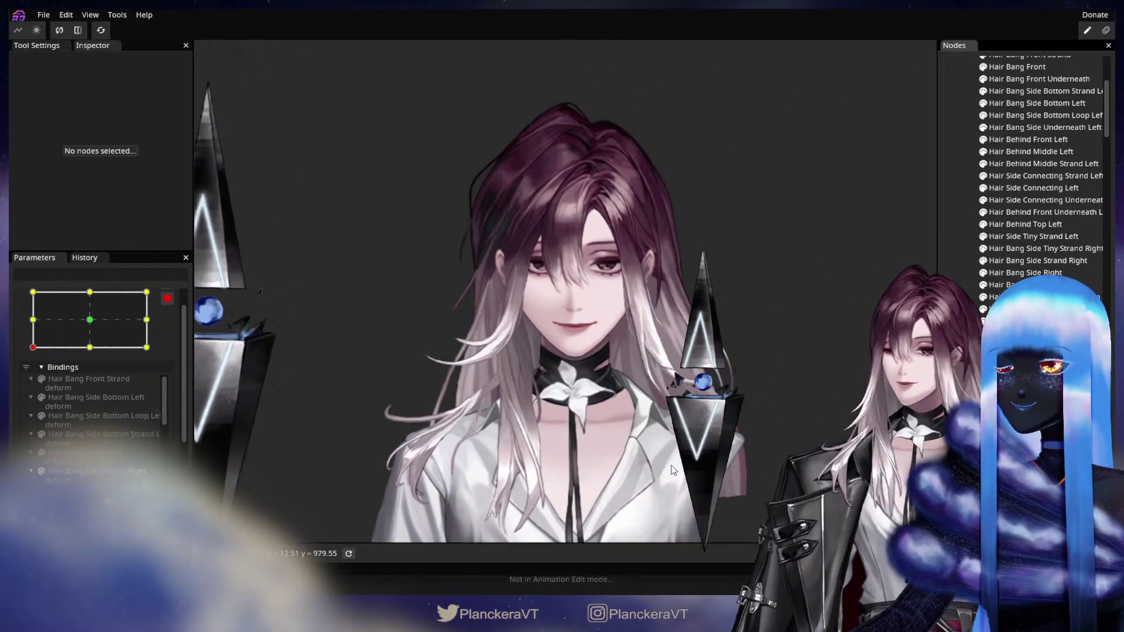
pyautogui.moveTo(107, 303); pyautogui.dragTo(34, 319)
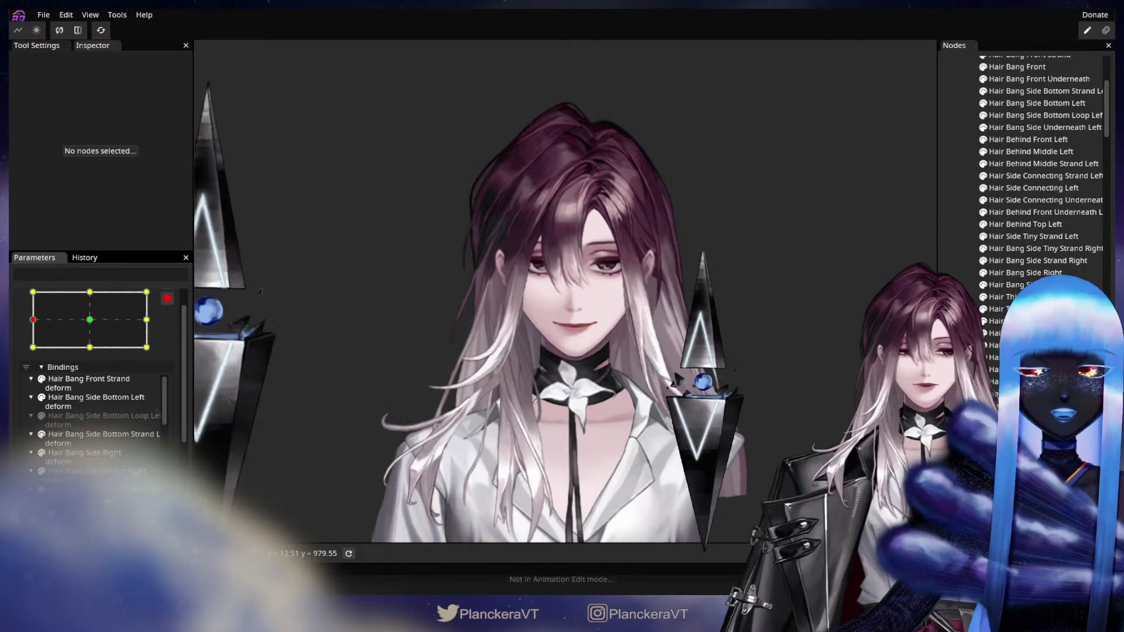
pyautogui.scroll(-5, 1039, 164)
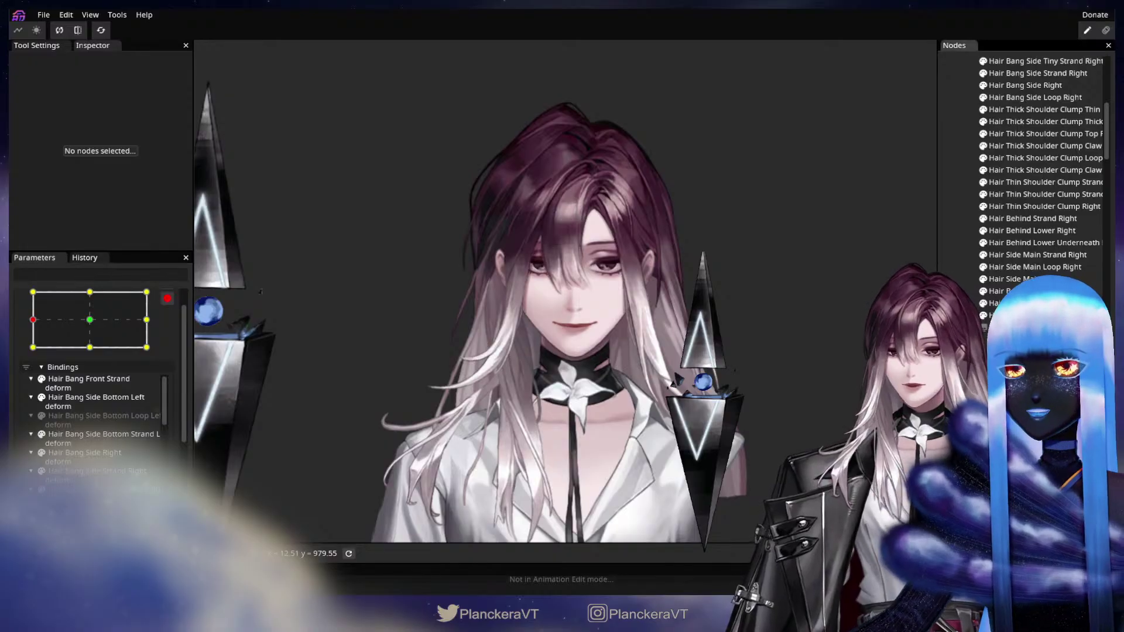
pyautogui.scroll(5, 608, 413)
pyautogui.scroll(3, 604, 414)
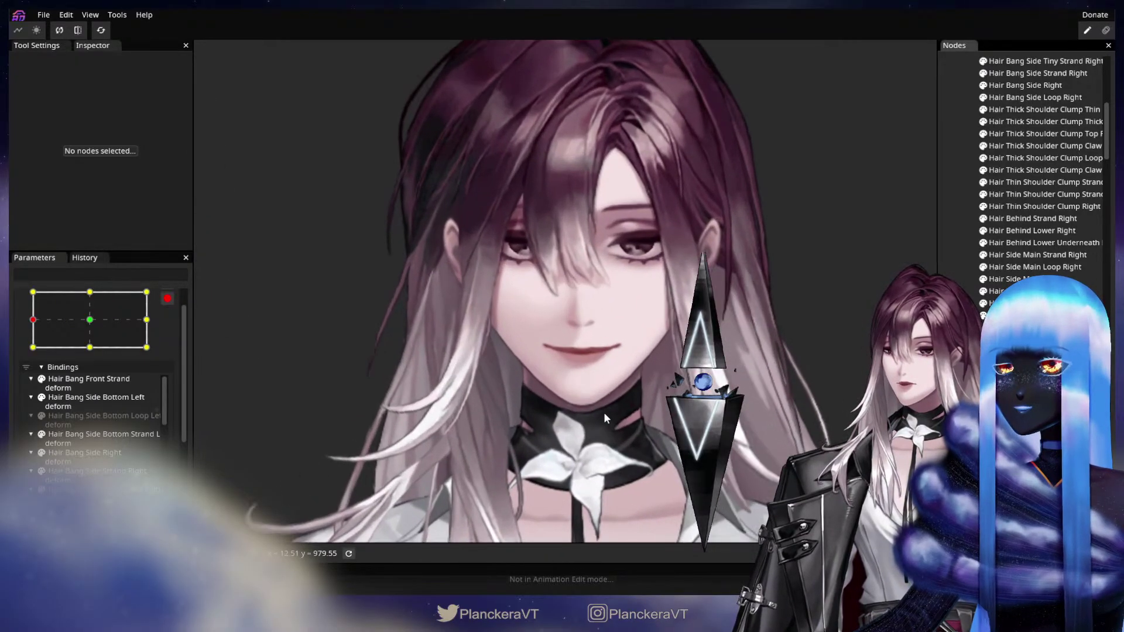
pyautogui.moveTo(589, 335); pyautogui.dragTo(519, 398)
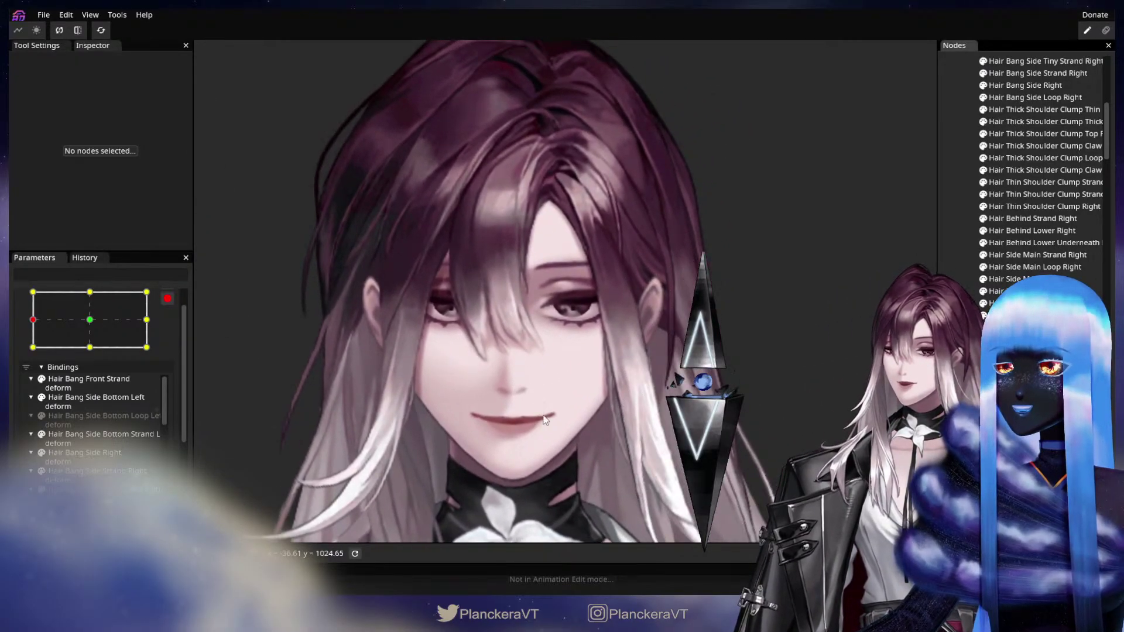
pyautogui.moveTo(594, 422); pyautogui.dragTo(563, 355)
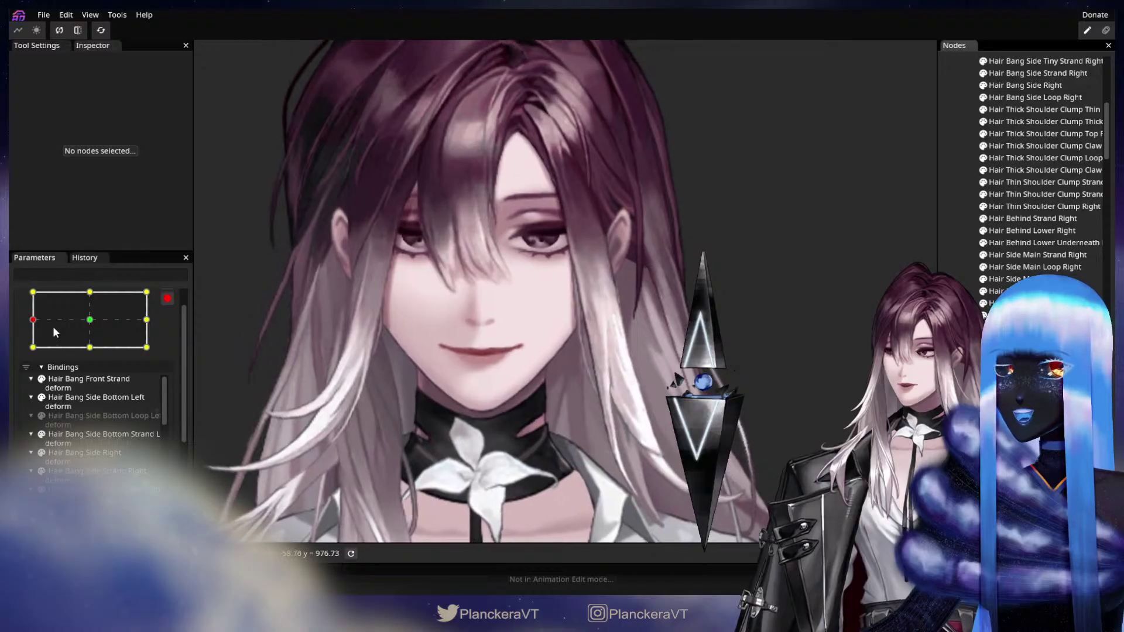
pyautogui.moveTo(53, 328); pyautogui.dragTo(87, 321)
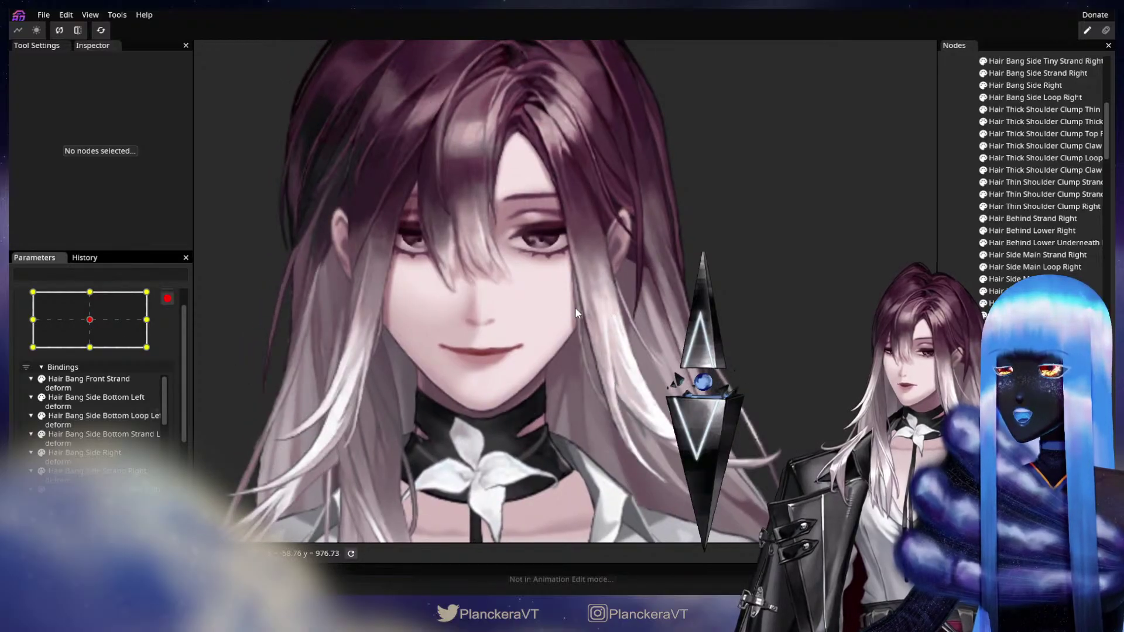
pyautogui.moveTo(89, 316)
pyautogui.mouseDown()
pyautogui.moveTo(169, 320)
pyautogui.moveTo(51, 320)
pyautogui.moveTo(74, 329)
pyautogui.moveTo(124, 322)
pyautogui.moveTo(30, 316)
pyautogui.moveTo(130, 319)
pyautogui.moveTo(34, 321)
pyautogui.moveTo(85, 322)
pyautogui.moveTo(88, 299)
pyautogui.moveTo(87, 344)
pyautogui.moveTo(86, 278)
pyautogui.moveTo(84, 353)
pyautogui.moveTo(71, 280)
pyautogui.moveTo(118, 356)
pyautogui.moveTo(45, 297)
pyautogui.moveTo(154, 314)
pyautogui.moveTo(38, 358)
pyautogui.moveTo(89, 319)
pyautogui.mouseUp()
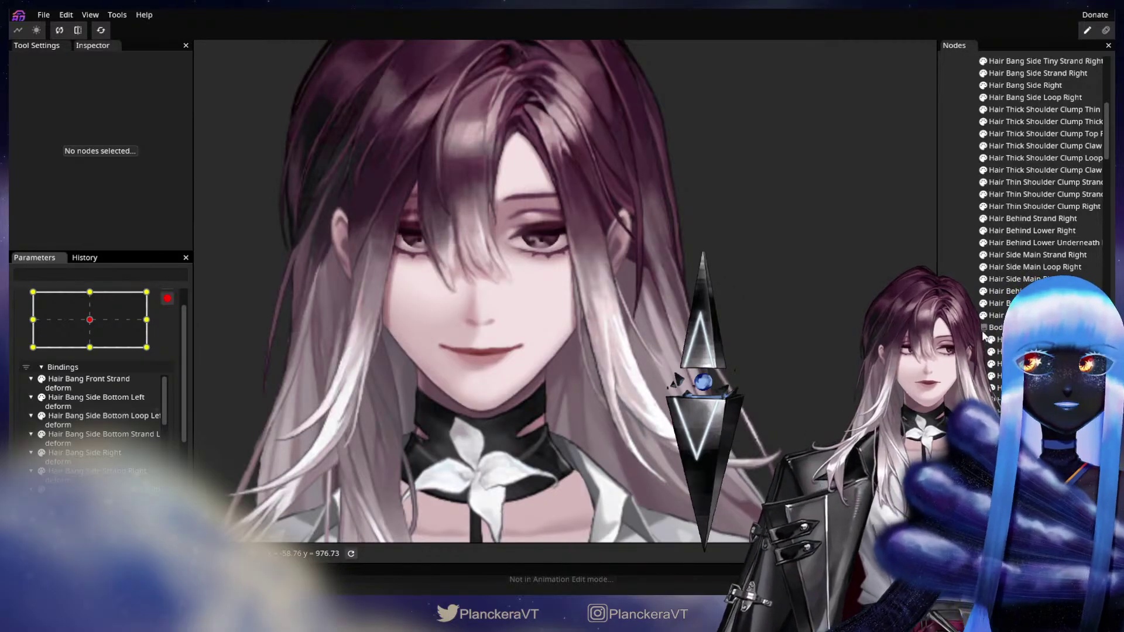
# Step: At the middle-left keypoint, use the size 51 Circle Brush on Hair Behind Middle Shadow Left and the lower Hair Thin Shoulder Clump Strand Middle Shadow
pyautogui.moveTo(583, 368); pyautogui.dragTo(610, 284)
pyautogui.moveTo(88, 326); pyautogui.dragTo(30, 320)
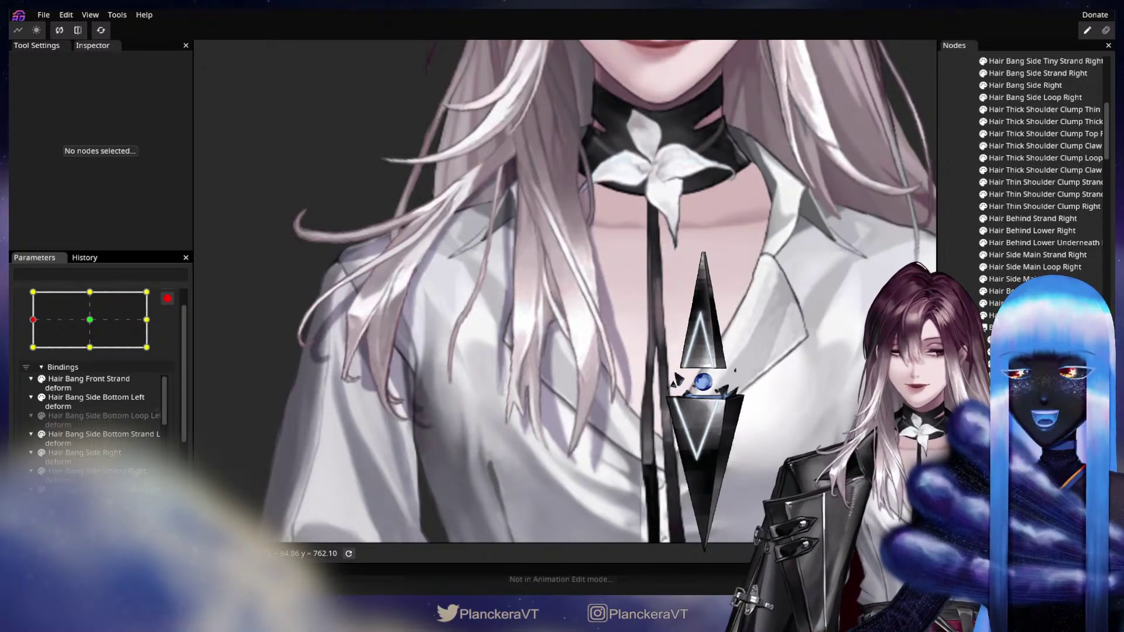
pyautogui.click(901, 138)
pyautogui.moveTo(901, 138); pyautogui.dragTo(786, 188)
pyautogui.click(207, 104)
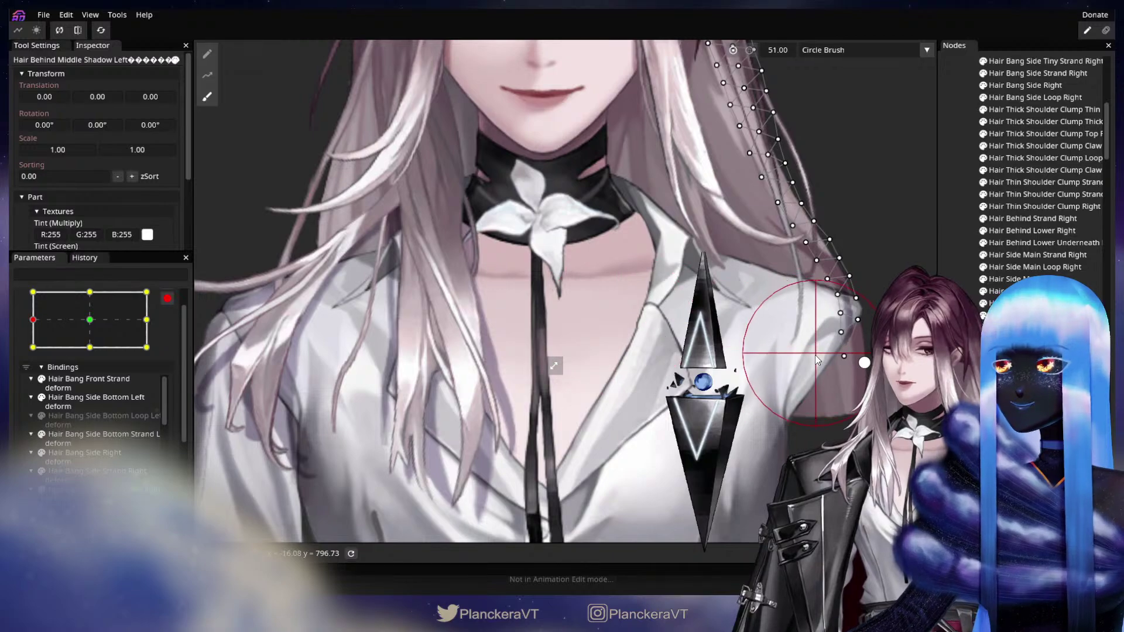
pyautogui.click(266, 313)
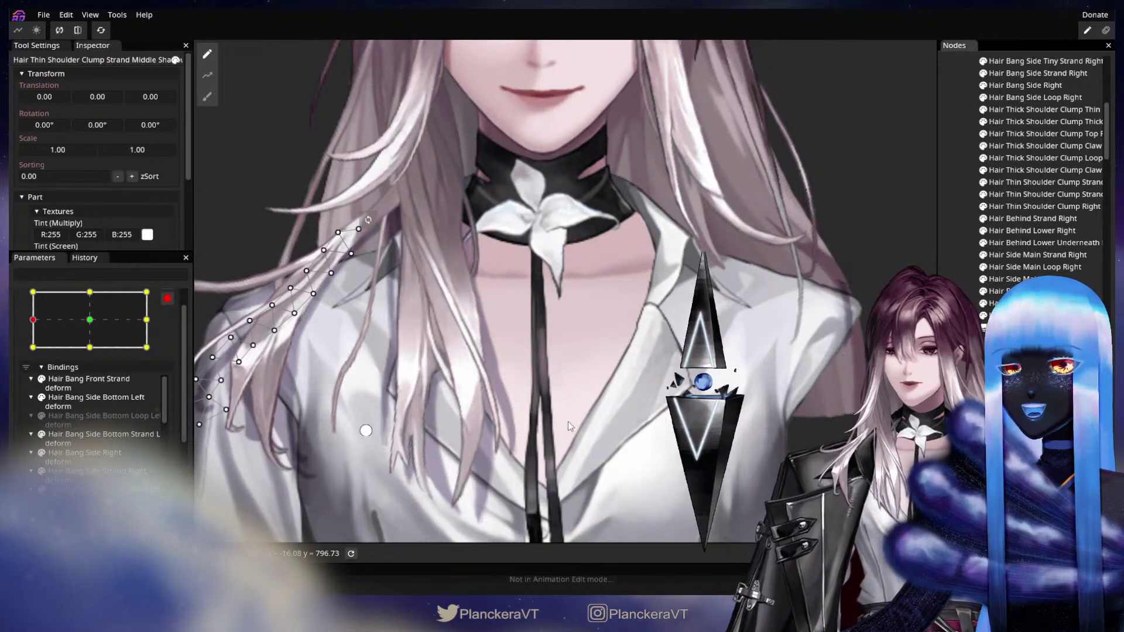
pyautogui.moveTo(568, 421); pyautogui.dragTo(813, 411)
pyautogui.click(209, 101)
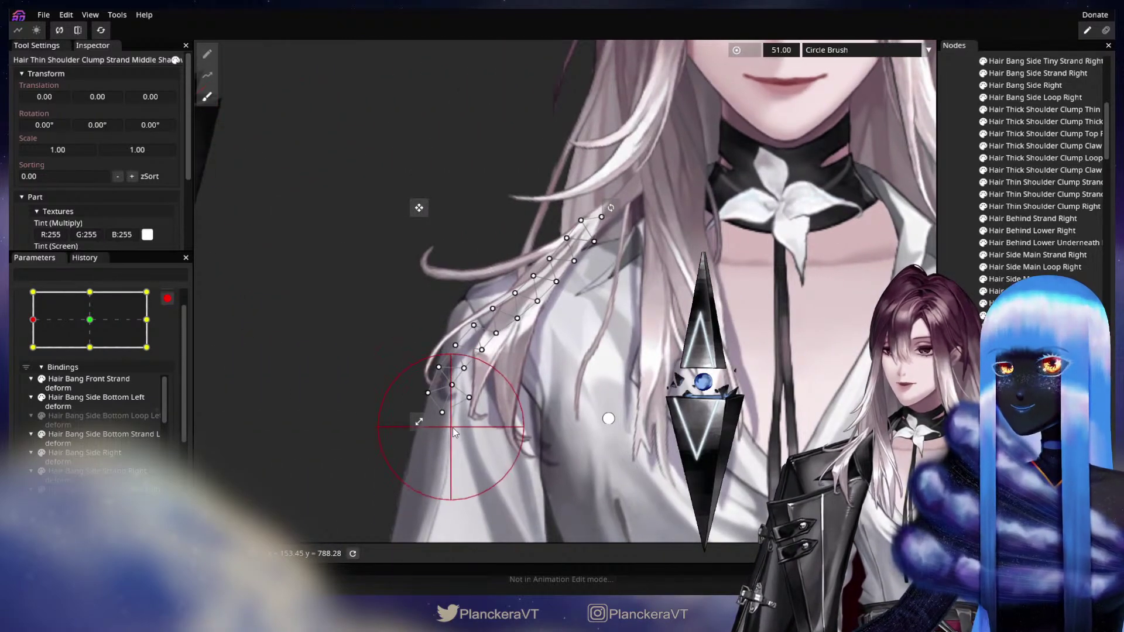
pyautogui.moveTo(453, 426); pyautogui.dragTo(475, 413)
# Step: Brush the upper thin shoulder strand's shadow tip slightly up and outward, and adjust the middle of Hair Thin Shoulder Clump Shadow Right
pyautogui.click(1024, 351)
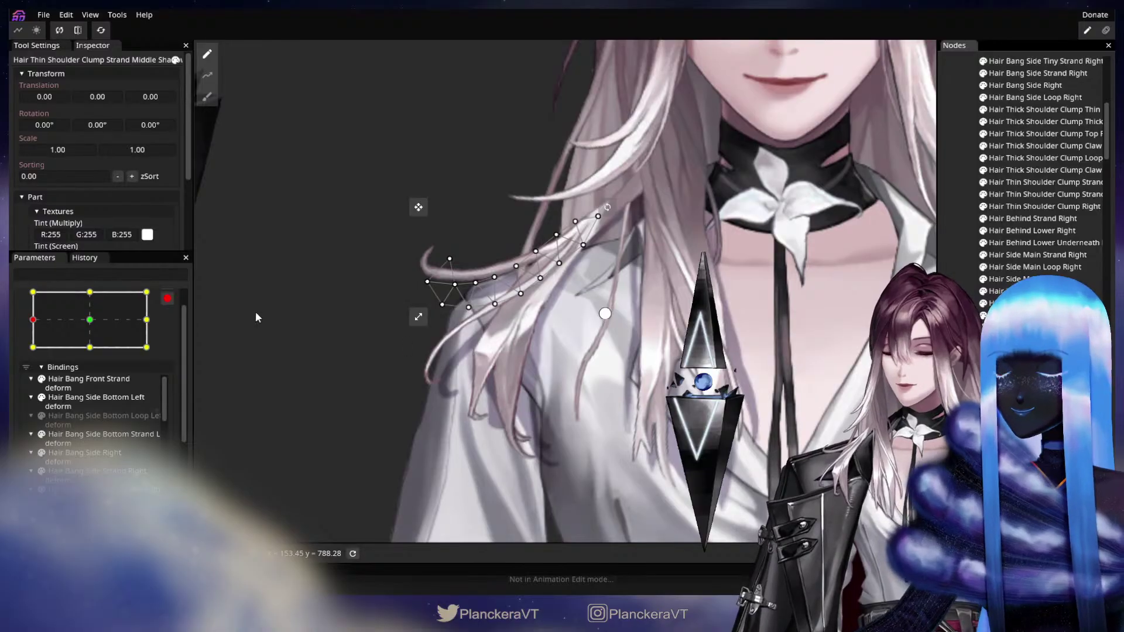
pyautogui.click(209, 101)
pyautogui.moveTo(415, 284); pyautogui.dragTo(412, 280)
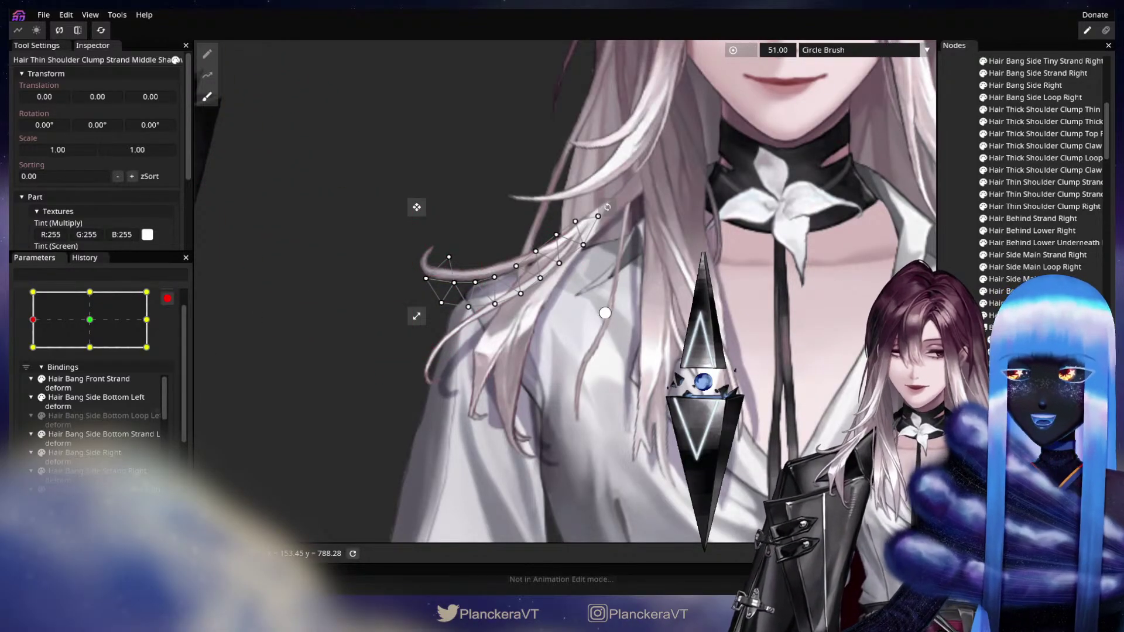
pyautogui.click(1025, 363)
pyautogui.click(207, 97)
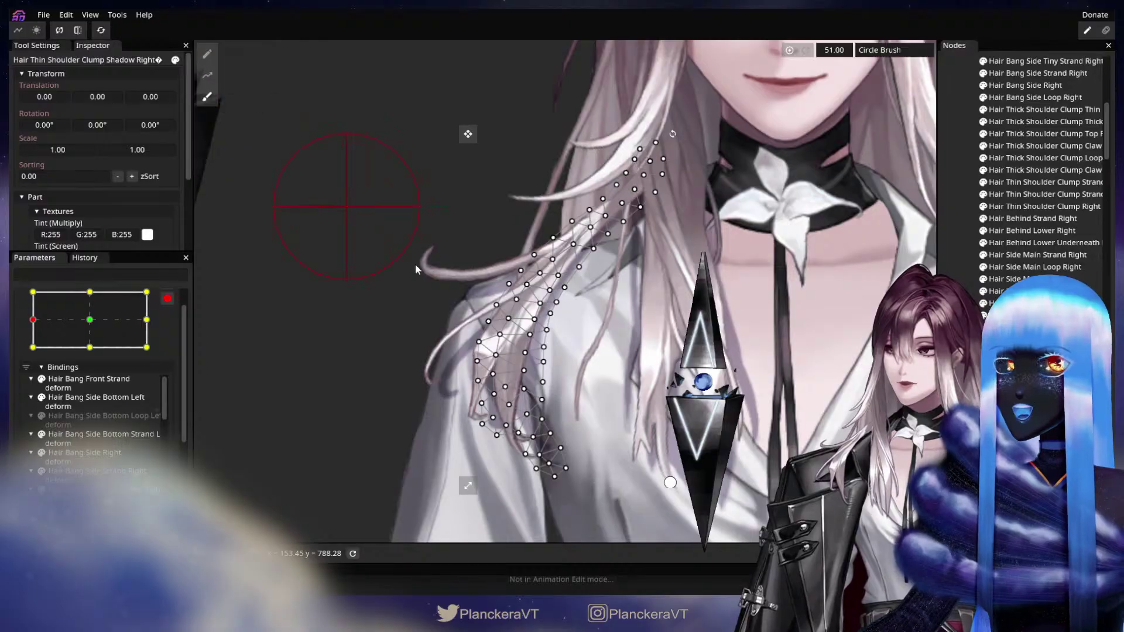
pyautogui.moveTo(533, 316); pyautogui.dragTo(562, 325)
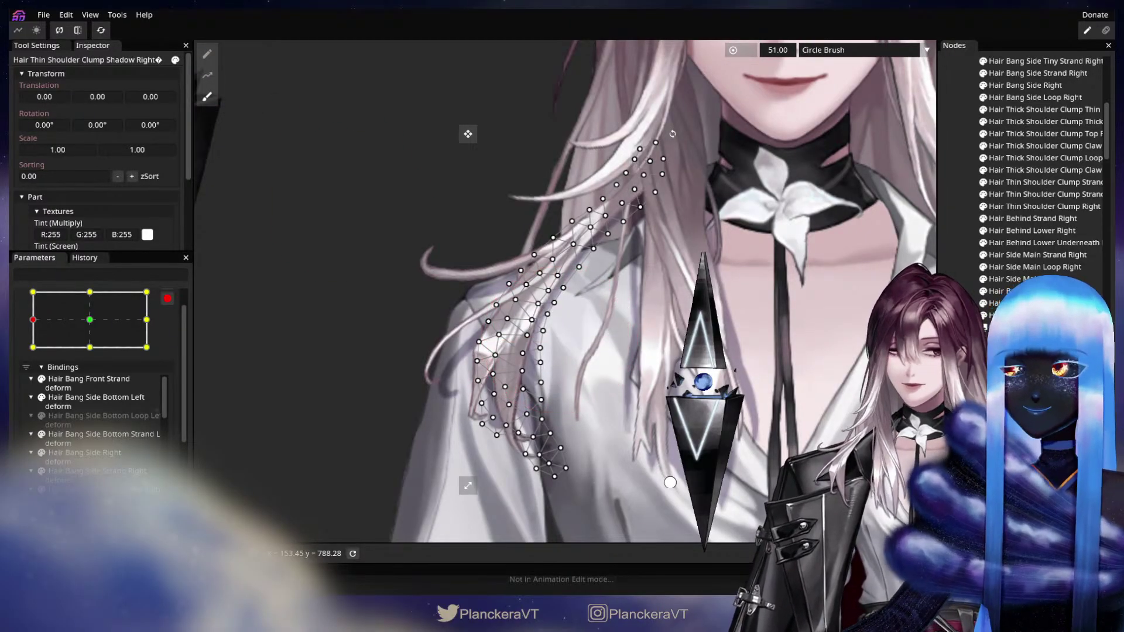
# Step: Examine Hair Thick Shoulder Clump Loop Shadow Right at the middle-left keypoint, deselect it, and compare the shadows at the center keypoint
pyautogui.click(1024, 363)
pyautogui.click(214, 104)
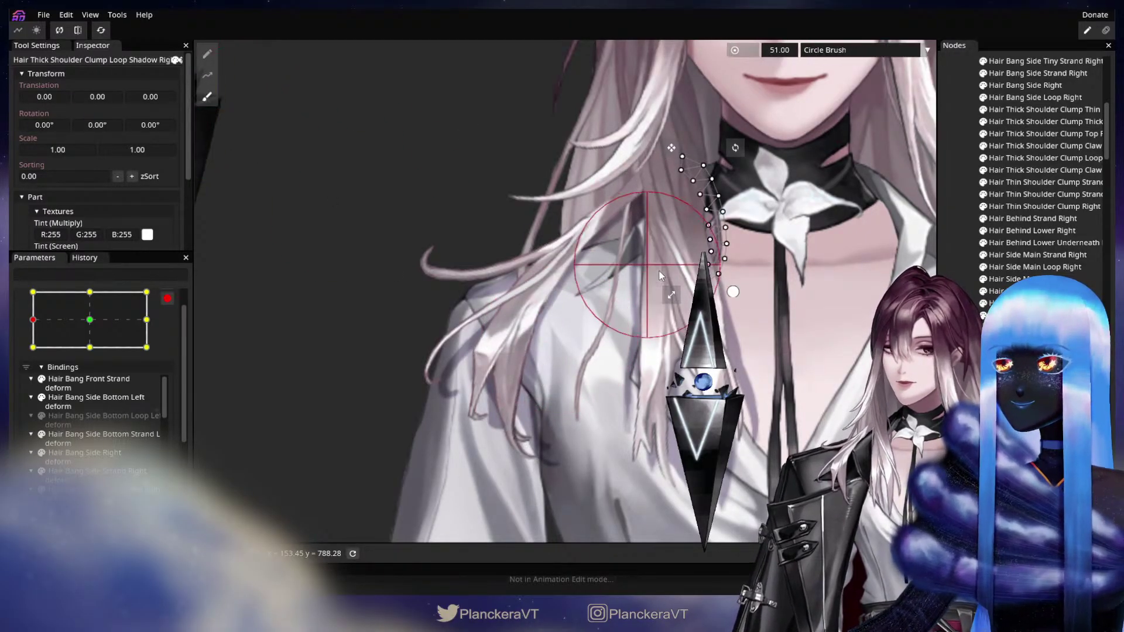
pyautogui.click(733, 291)
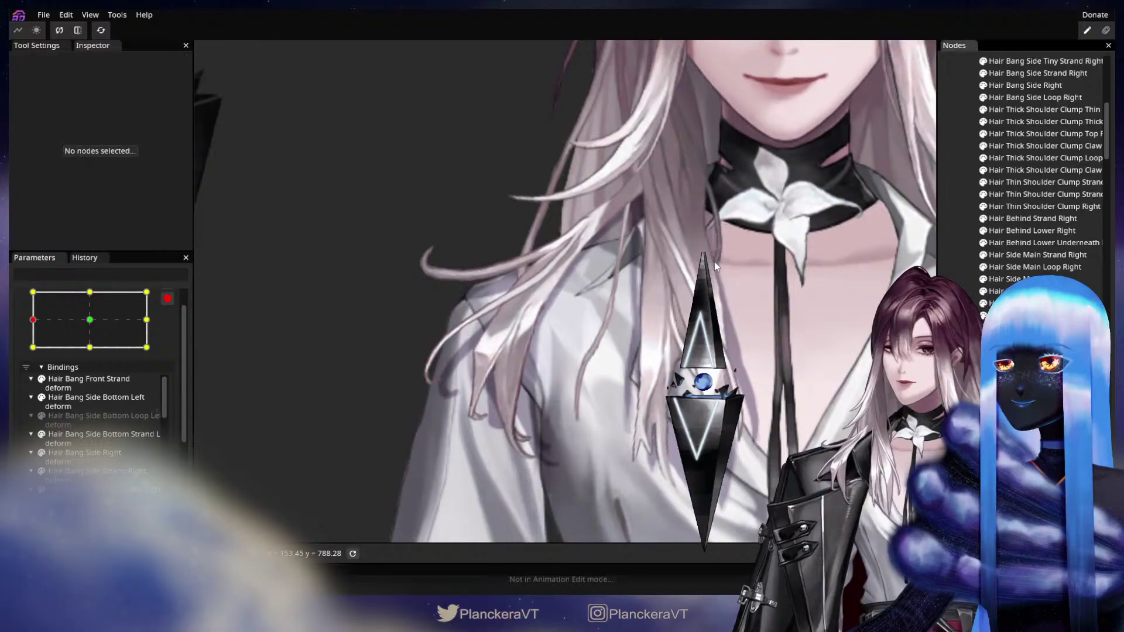
pyautogui.moveTo(686, 237); pyautogui.dragTo(588, 297)
pyautogui.moveTo(64, 328)
pyautogui.mouseDown()
pyautogui.moveTo(146, 292)
pyautogui.moveTo(192, 322)
pyautogui.moveTo(147, 351)
pyautogui.moveTo(55, 337)
pyautogui.moveTo(80, 324)
pyautogui.mouseUp()
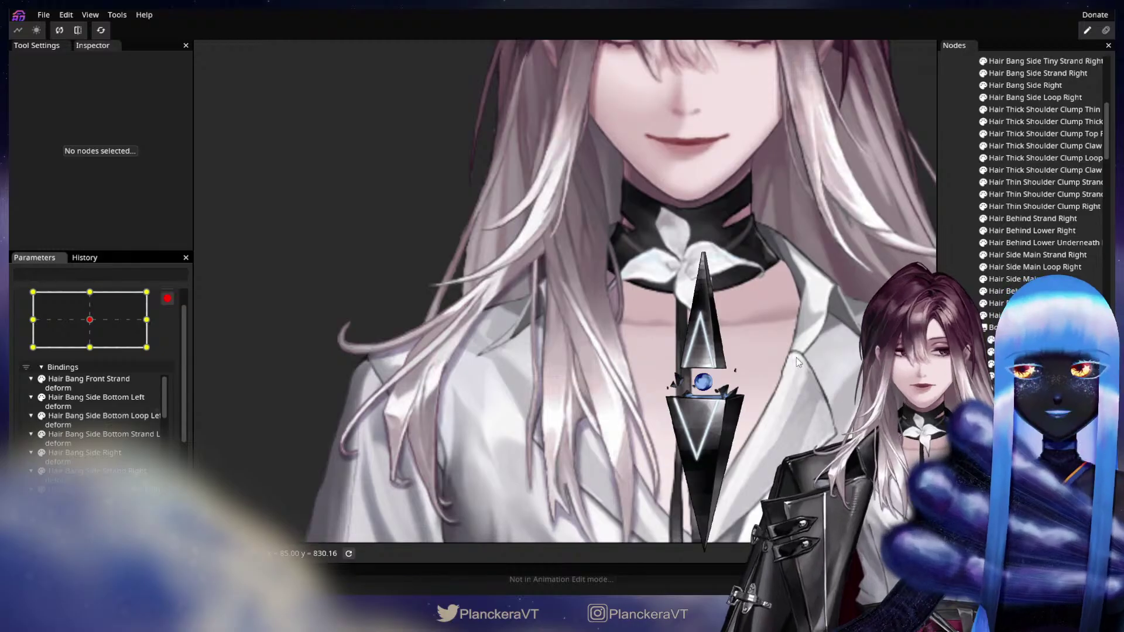
# Step: Select the inner Hair Thick Shoulder Clump Thin Strand Shadow and adjust its lower end at the middle-left keypoint with the Circle Brush
pyautogui.click(609, 305)
pyautogui.click(612, 369)
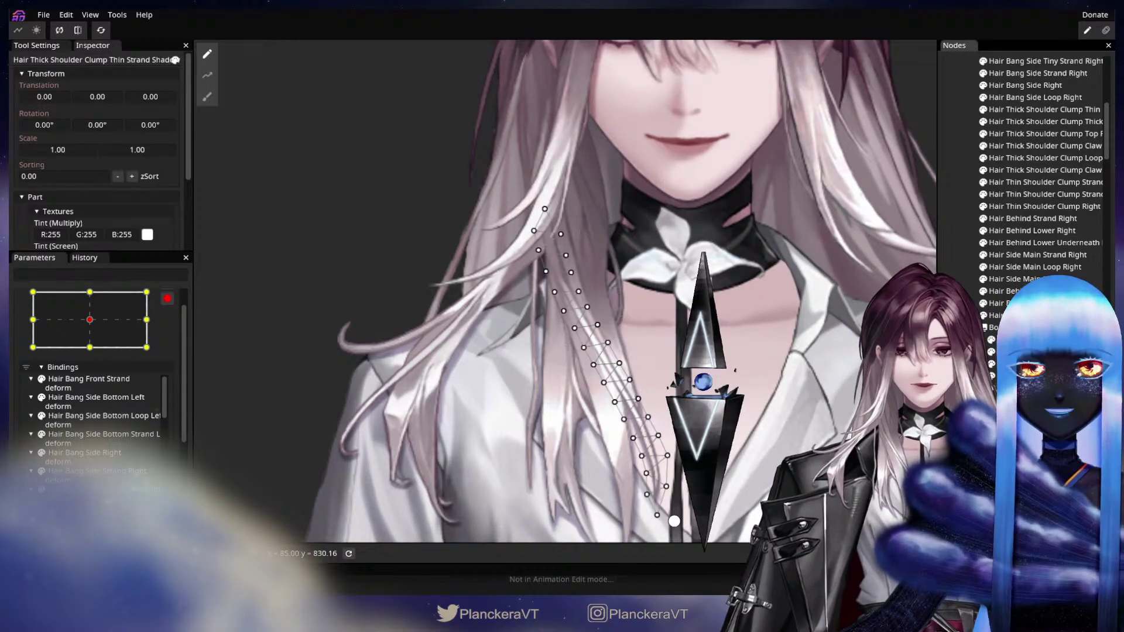
pyautogui.moveTo(264, 337); pyautogui.dragTo(262, 275)
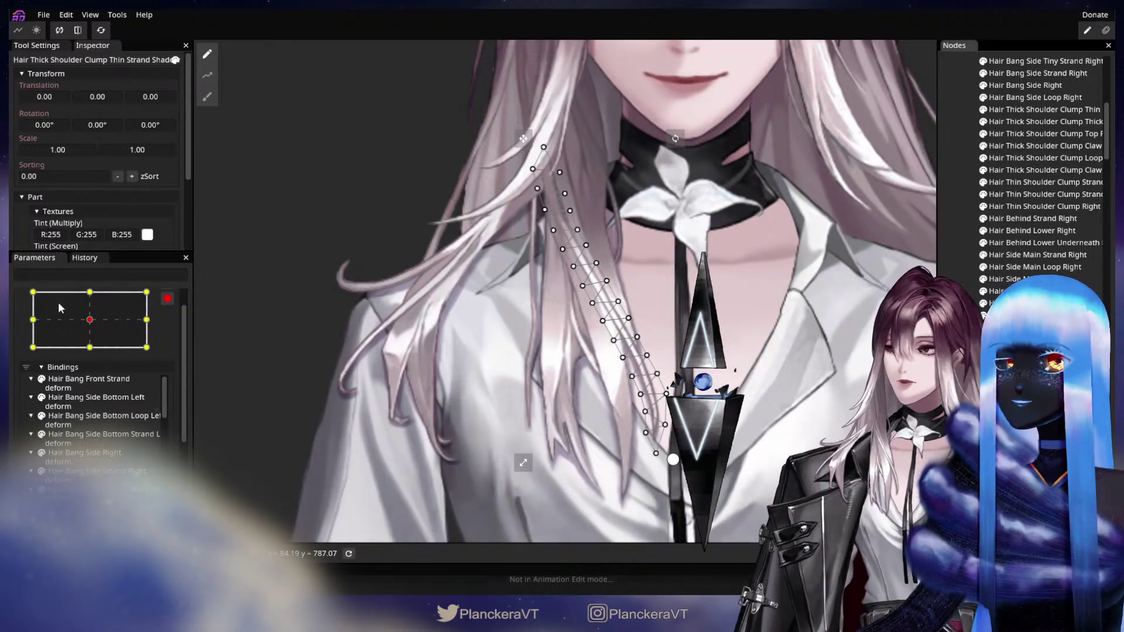
pyautogui.click(33, 319)
pyautogui.click(207, 97)
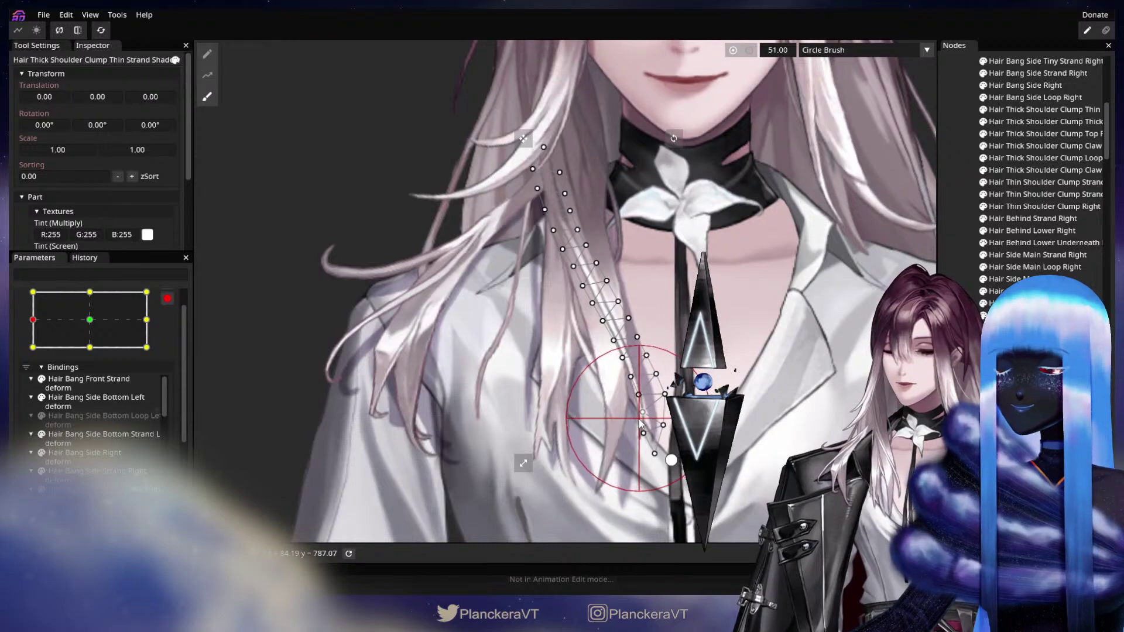
# Step: Brush the middle of the outer Hair Thick Shoulder Clump Thin Strand Shadow slightly outward
pyautogui.click(1036, 374)
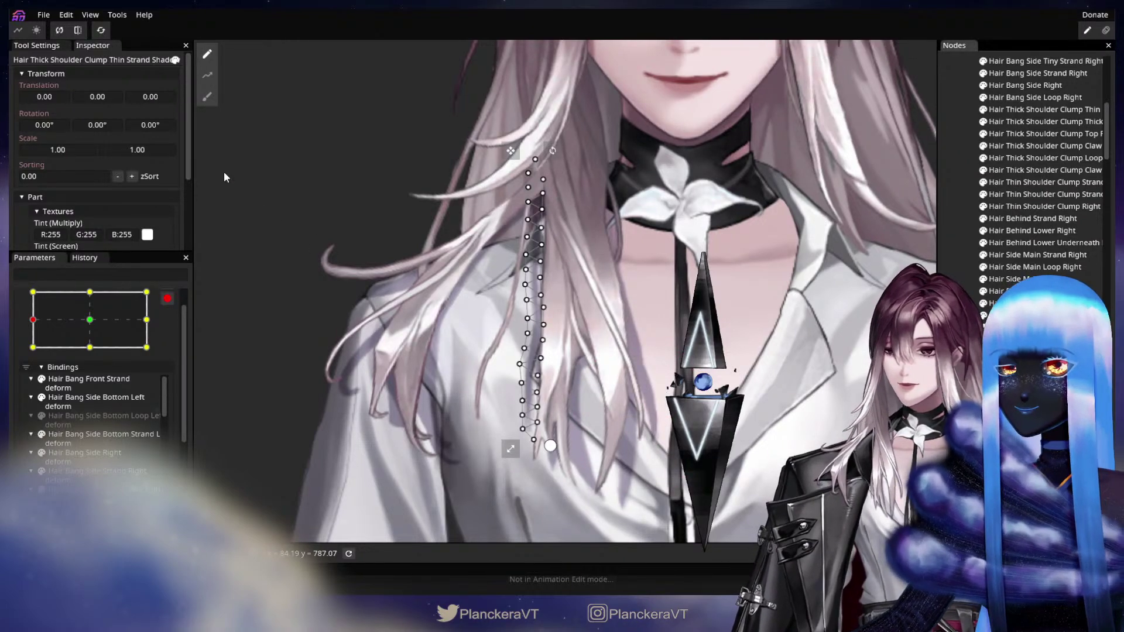
pyautogui.click(205, 101)
pyautogui.moveTo(527, 360); pyautogui.dragTo(502, 372)
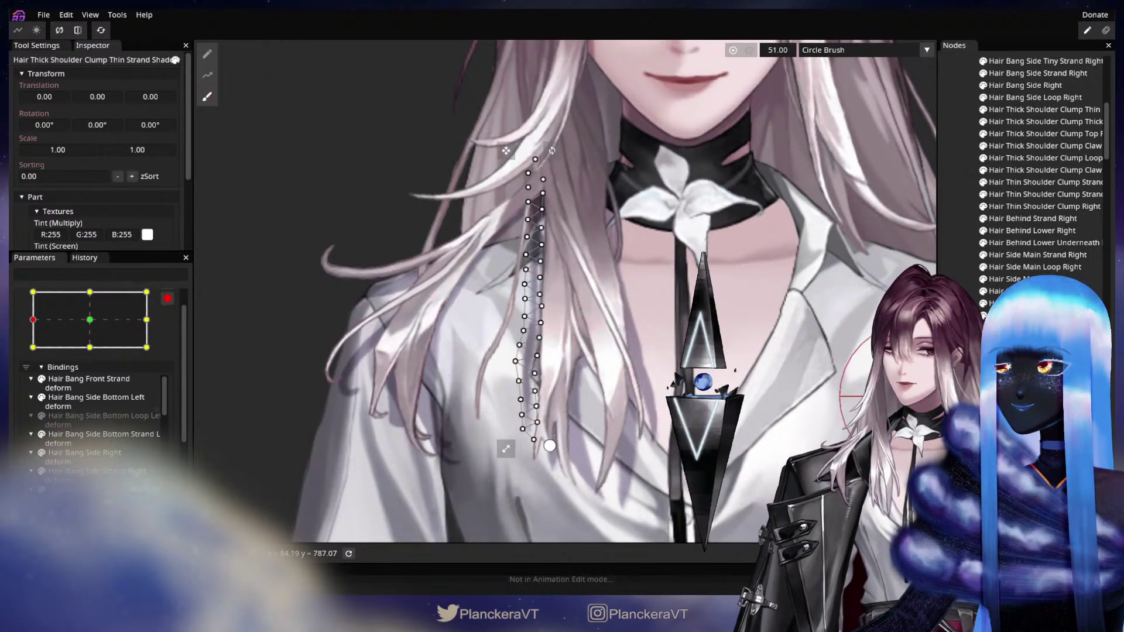
# Step: Enlarge the Circle Brush to 139, push the lower part of Hair Clump Thick Shadows Right toward the outer shoulder, and deselect it
pyautogui.click(1037, 387)
pyautogui.click(206, 97)
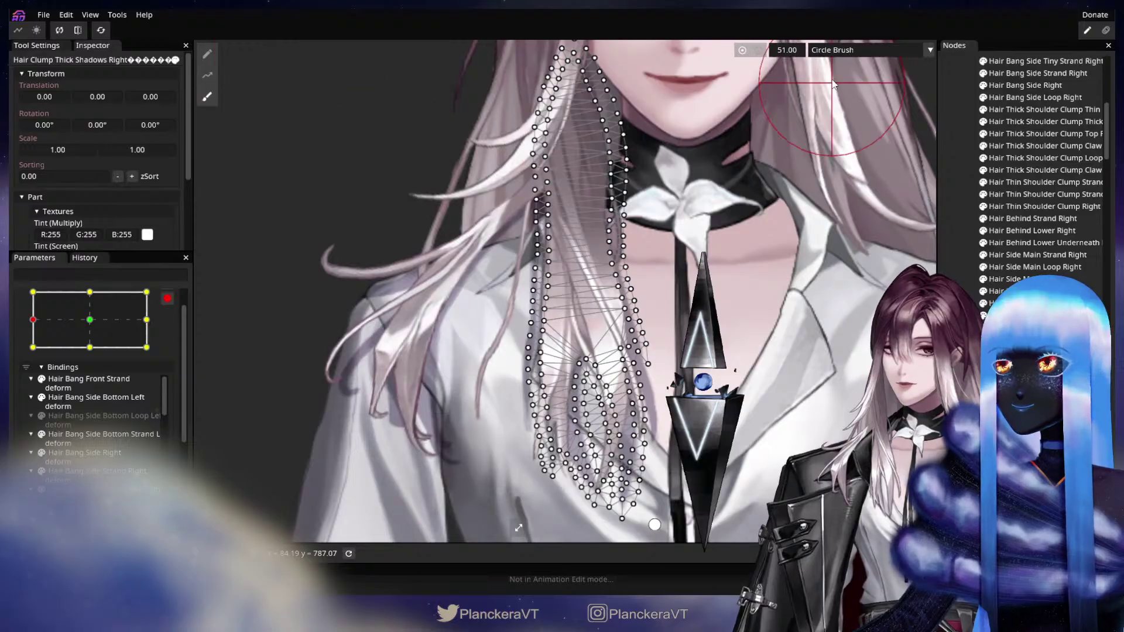
pyautogui.moveTo(795, 54); pyautogui.dragTo(834, 71)
pyautogui.moveTo(733, 357); pyautogui.dragTo(739, 270)
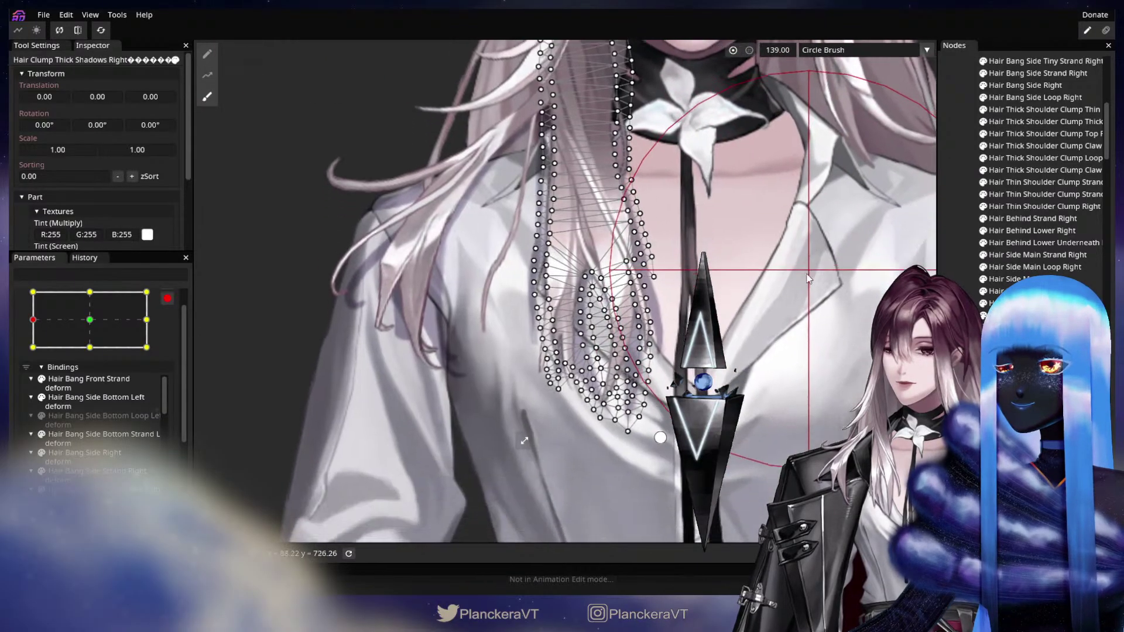
pyautogui.moveTo(610, 436); pyautogui.dragTo(578, 429)
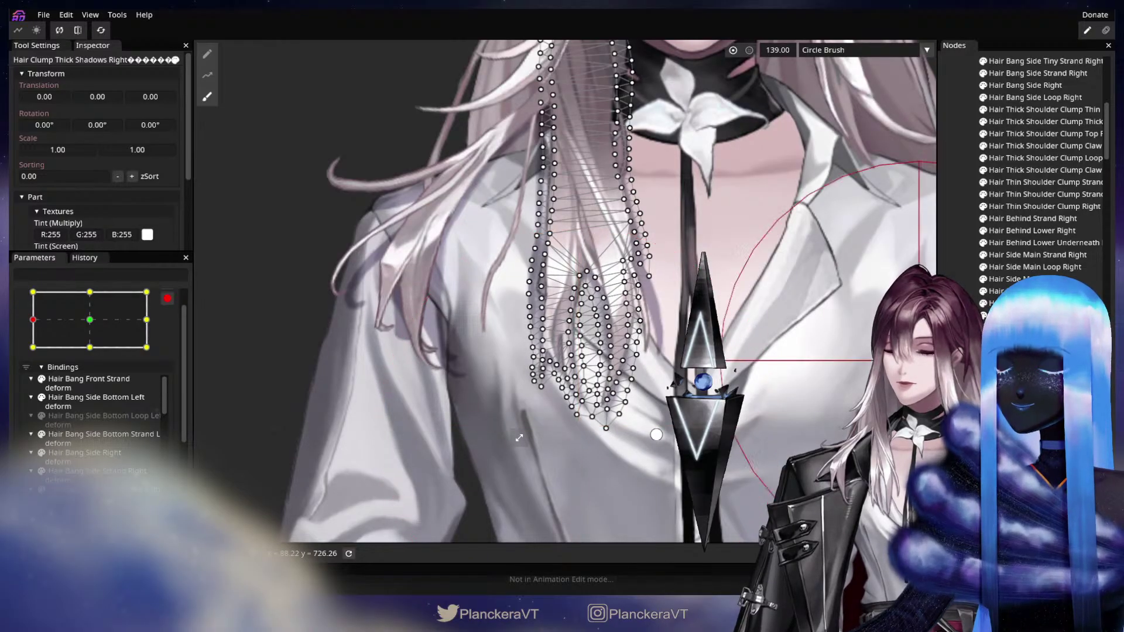
pyautogui.click(998, 345)
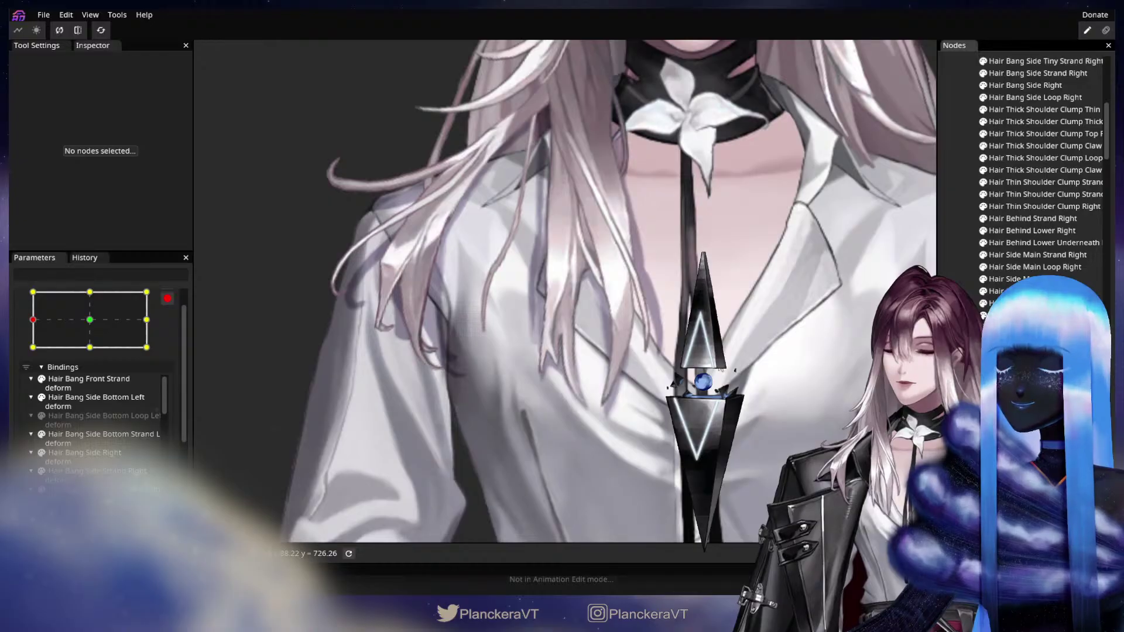
# Step: Find the Hair Behind Middle Left binding and copy its deformation to the matching shadow at the middle-left keypoint
pyautogui.moveTo(708, 280); pyautogui.dragTo(714, 378)
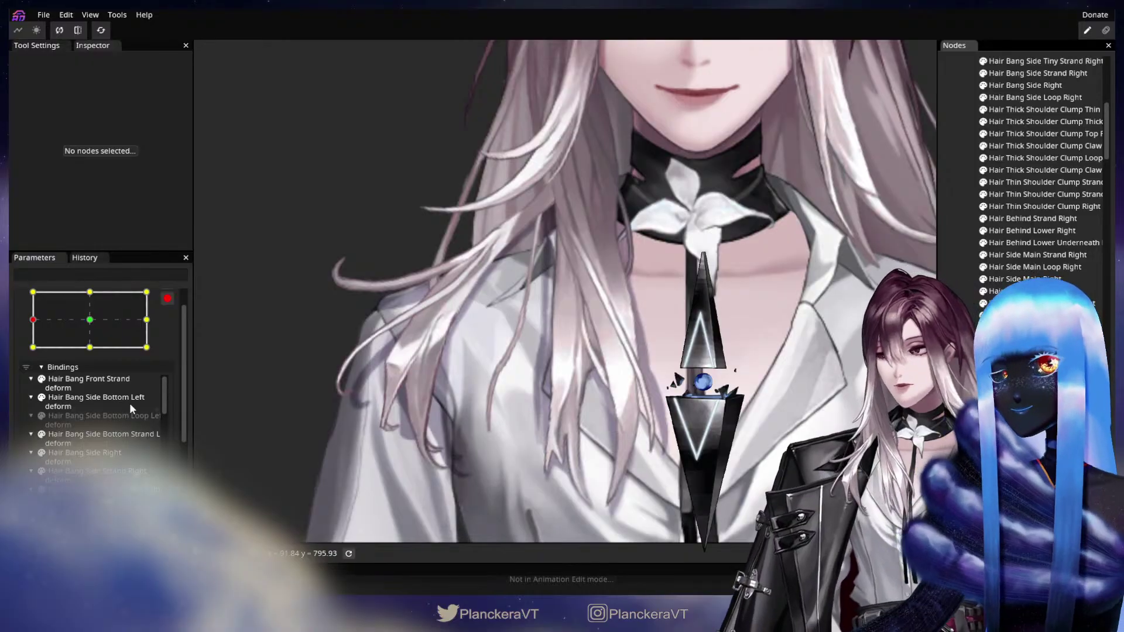
pyautogui.click(103, 434)
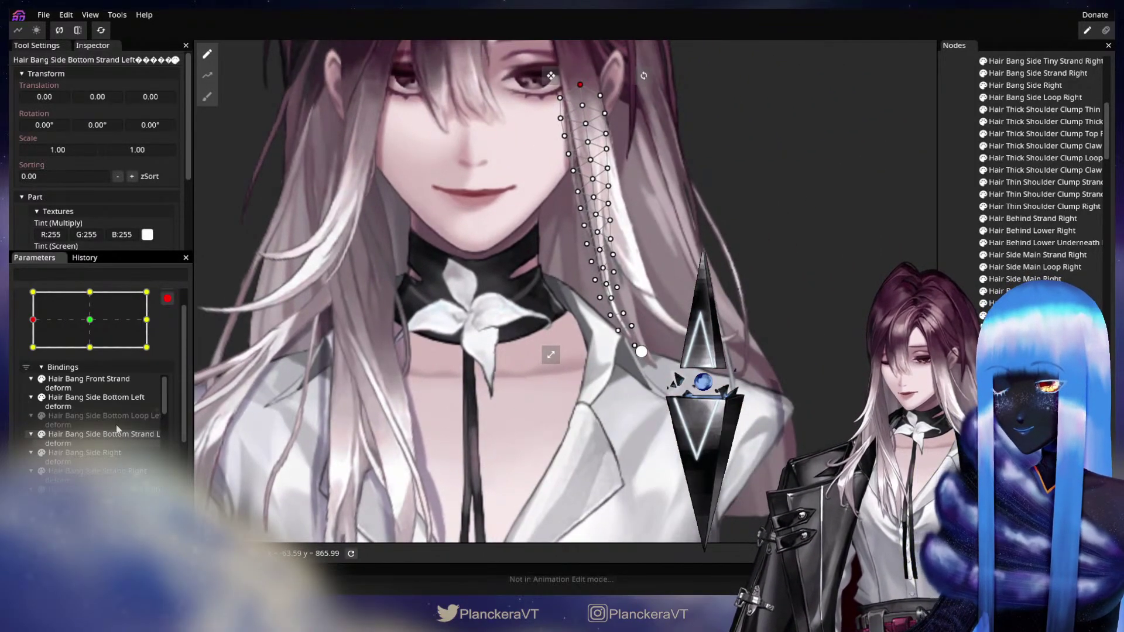
pyautogui.scroll(-5, 129, 434)
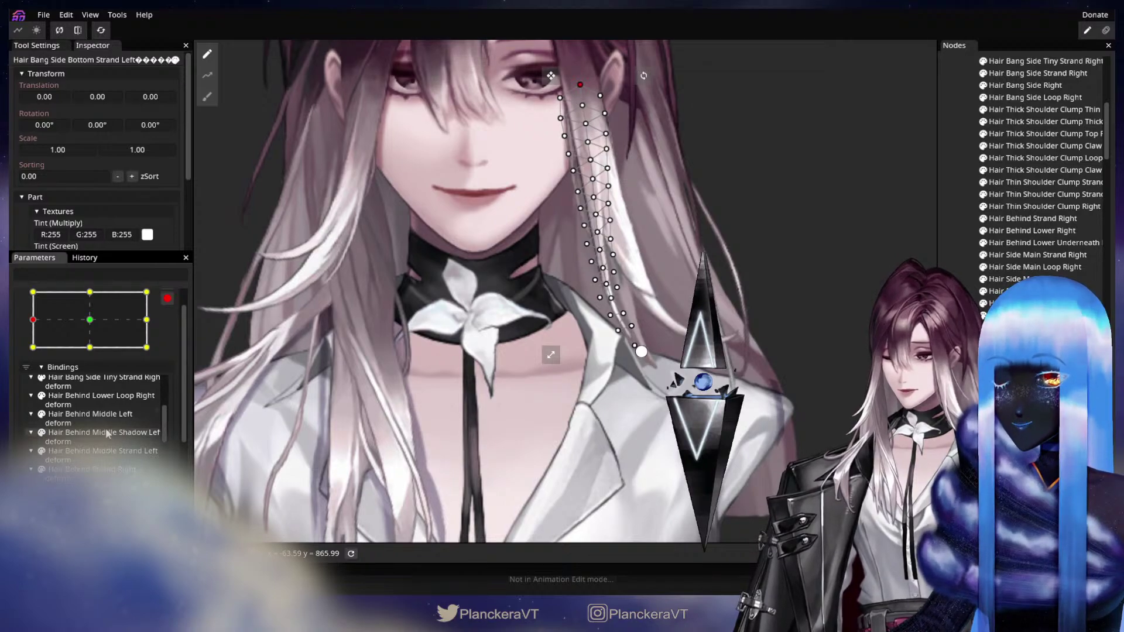
pyautogui.click(107, 433)
pyautogui.click(108, 414)
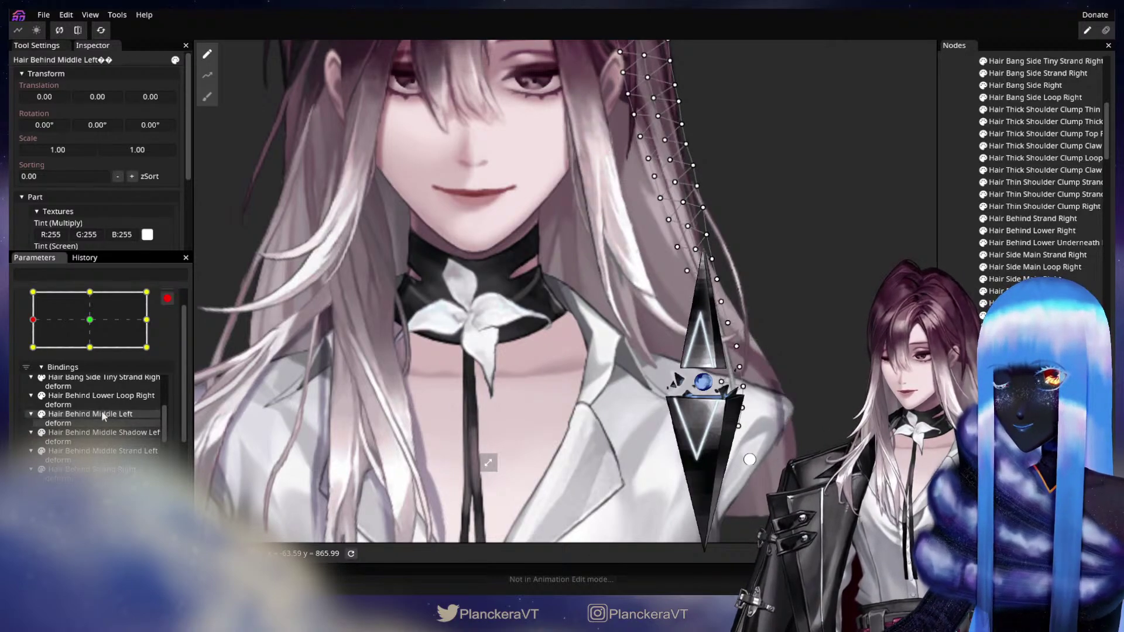
pyautogui.rightClick(100, 415)
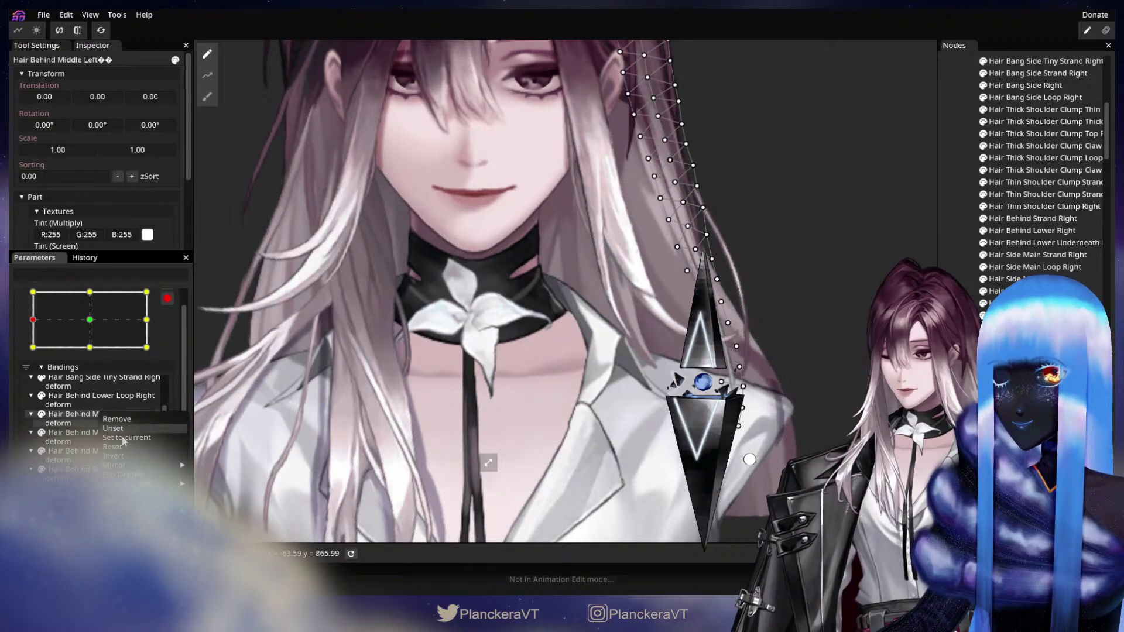
pyautogui.click(233, 523)
pyautogui.moveTo(580, 451); pyautogui.dragTo(592, 373)
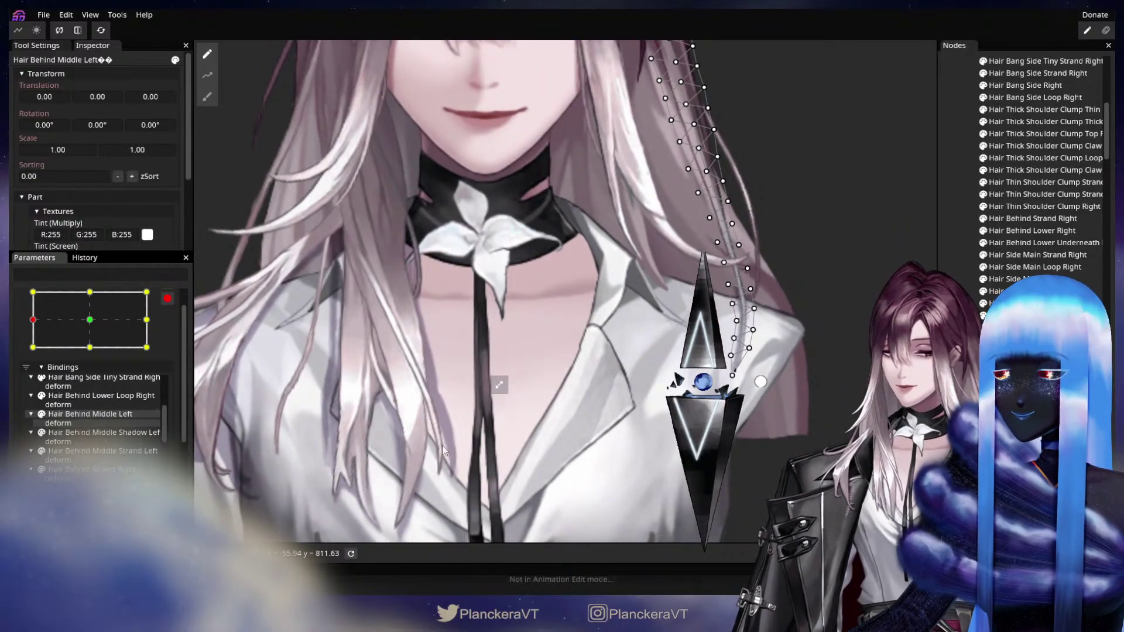
# Step: Examine the Hair Thick Shoulder Clump Claw Left Right, Claw Right Right and Thick Strand Right bindings one after another
pyautogui.scroll(-2, 117, 438)
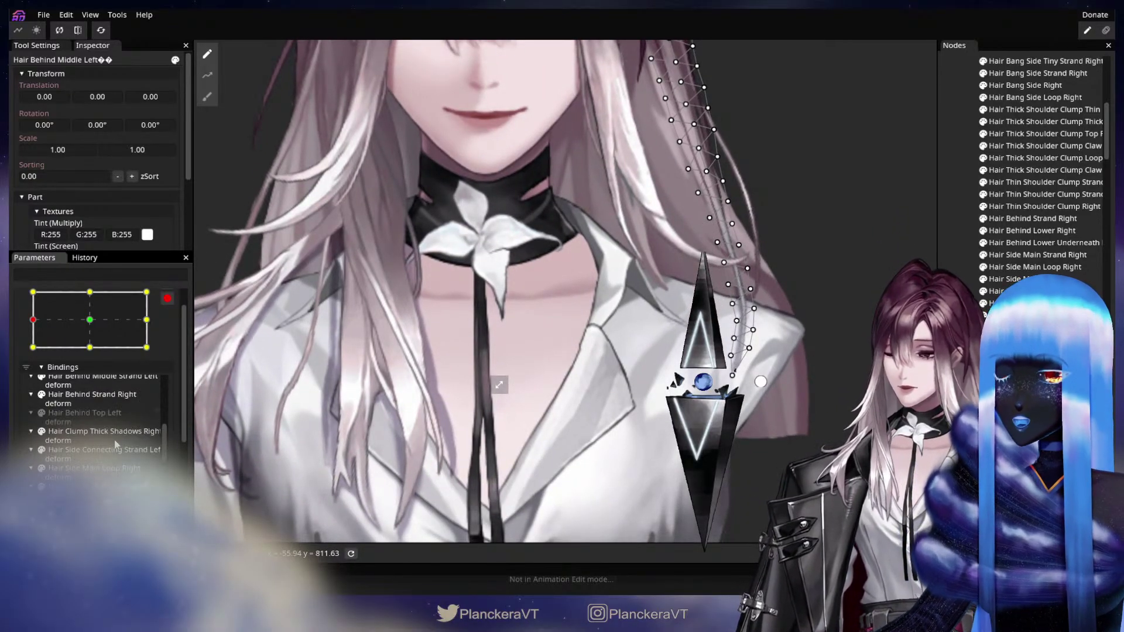
pyautogui.scroll(-3, 113, 443)
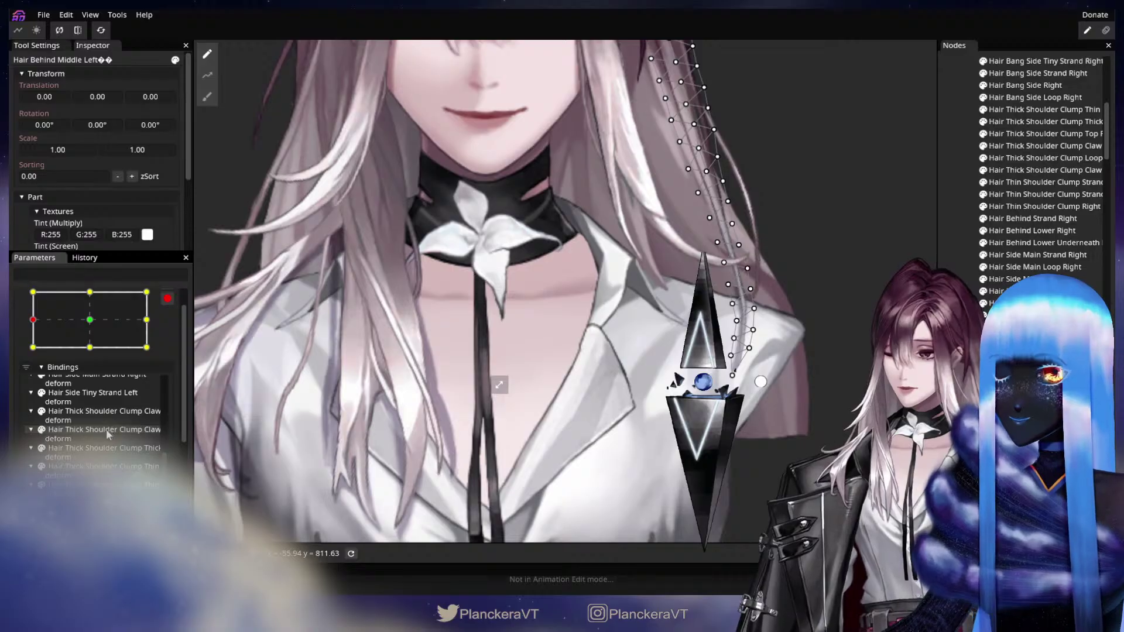
pyautogui.click(107, 431)
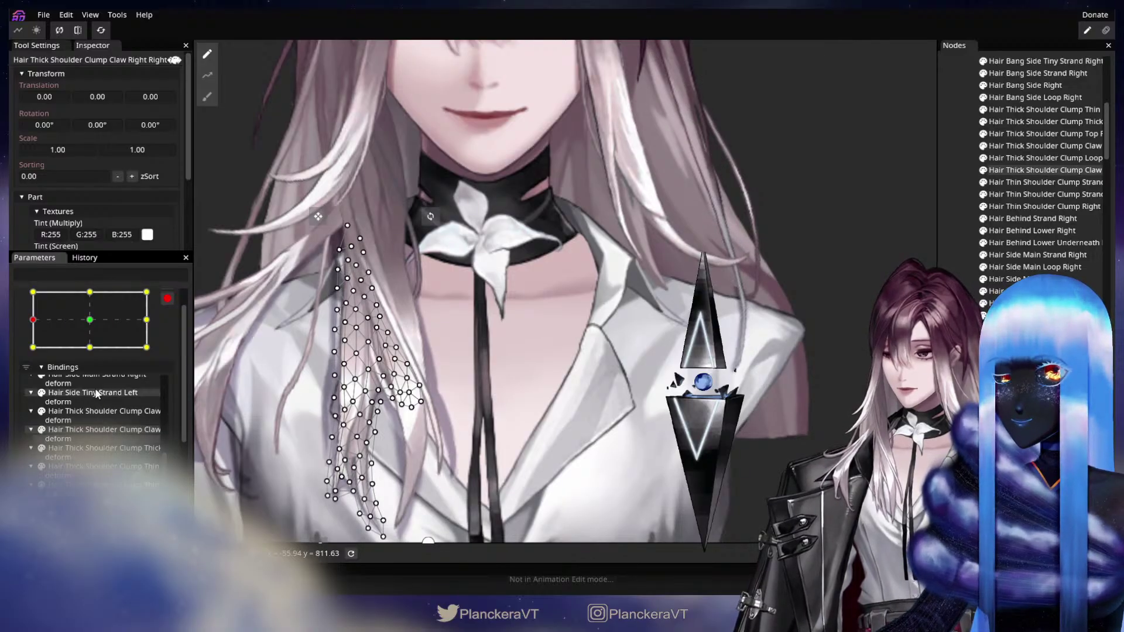
pyautogui.click(97, 409)
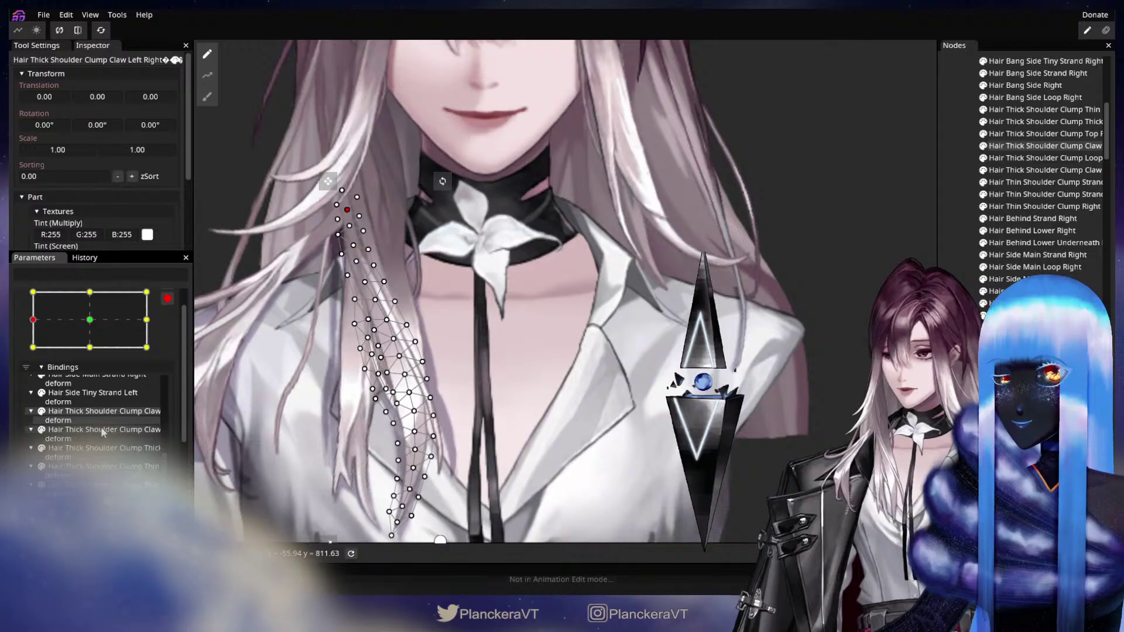
pyautogui.click(101, 428)
pyautogui.click(103, 411)
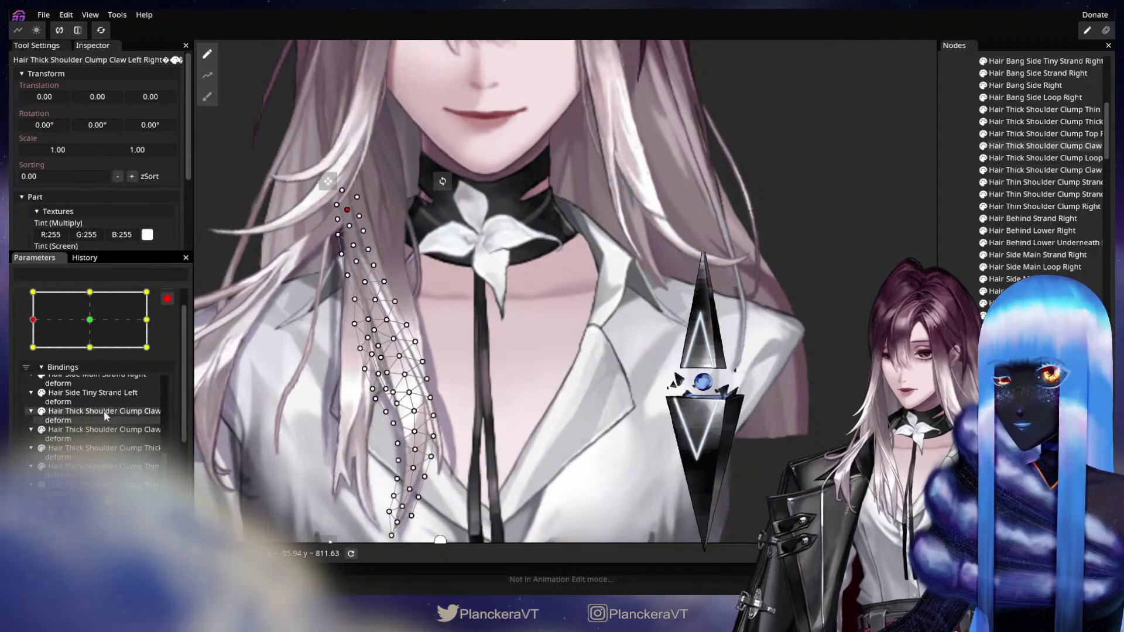
pyautogui.click(106, 427)
pyautogui.click(111, 446)
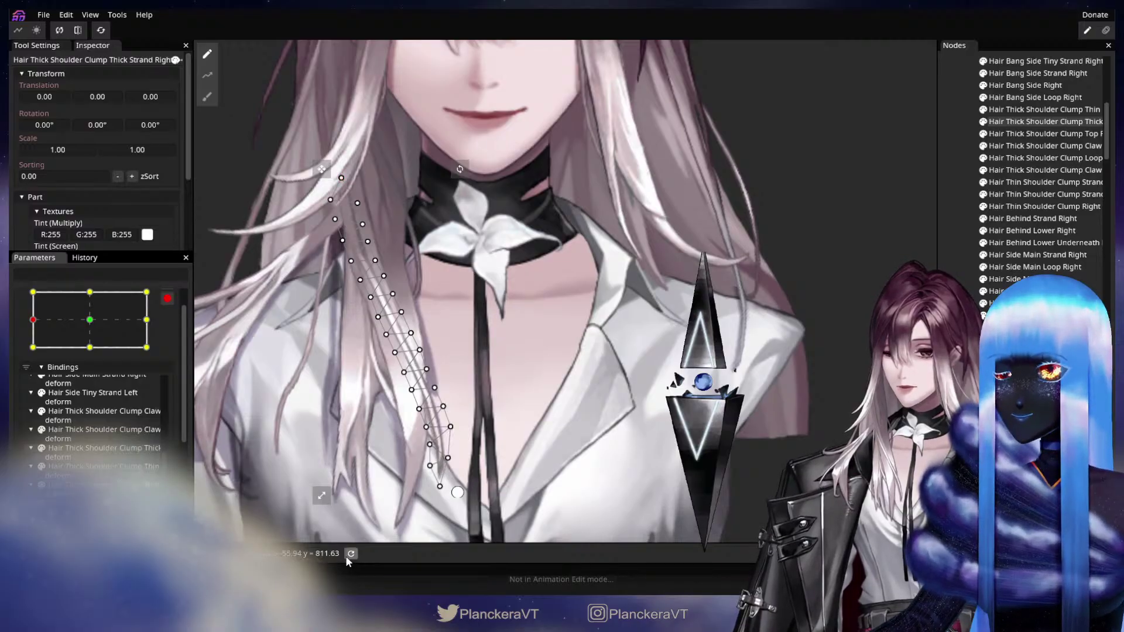
# Step: Copy the Hair Thick Shoulder Clump Thin Strand Right deformation to Hair Thick Shoulder Clump Thin Strand Shadow Right and check the thin strand shadows
pyautogui.scroll(-1, 93, 431)
pyautogui.click(101, 431)
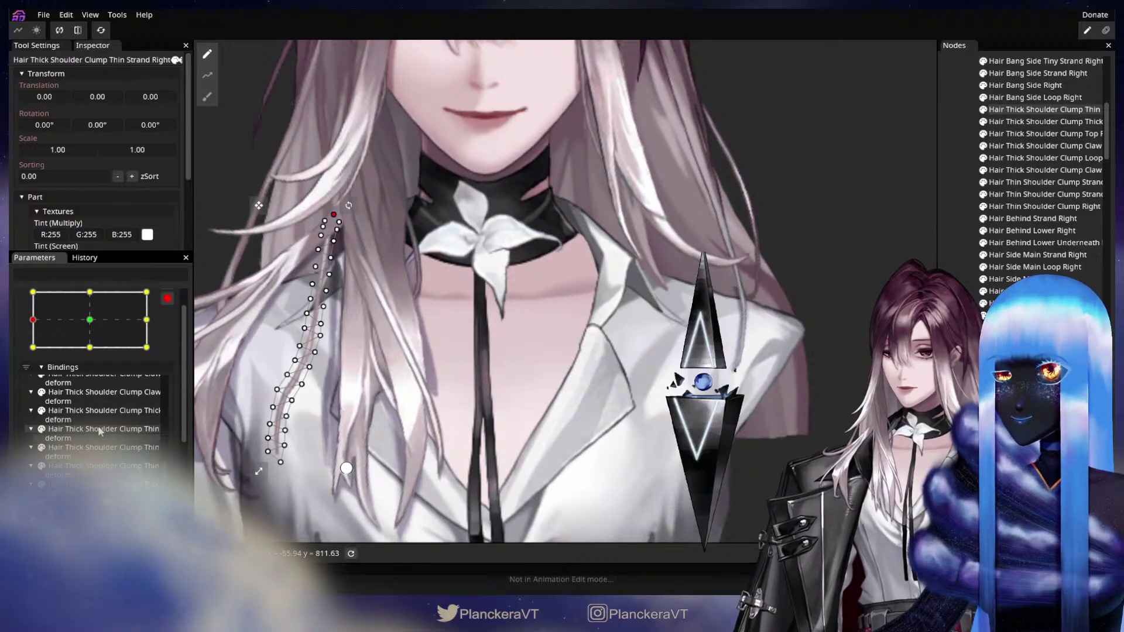
pyautogui.rightClick(100, 429)
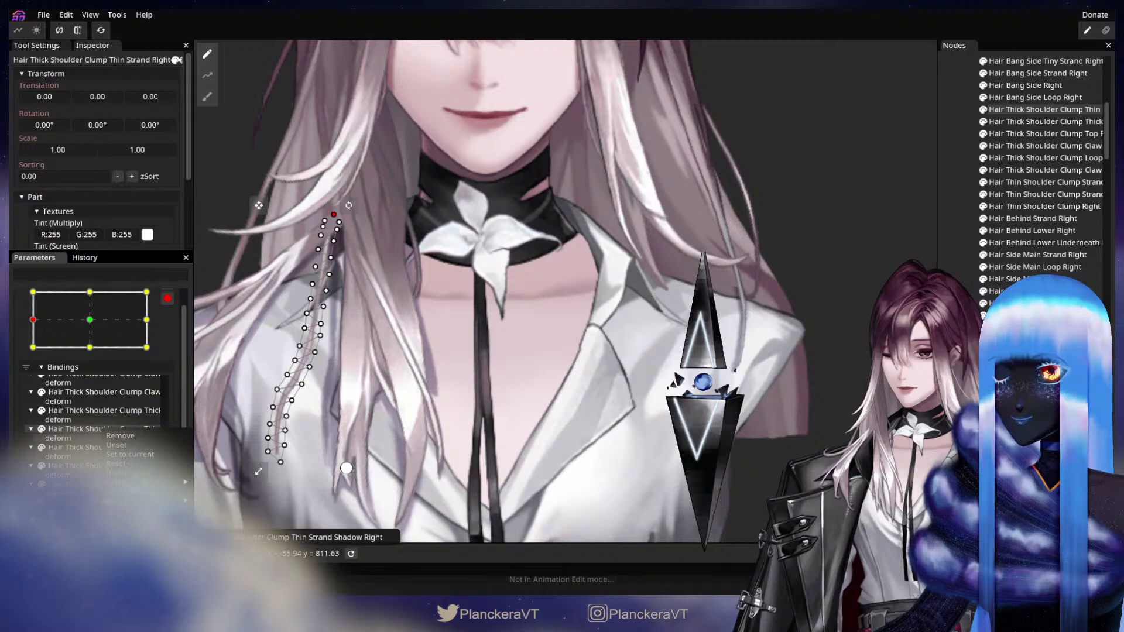
pyautogui.click(264, 542)
pyautogui.click(112, 446)
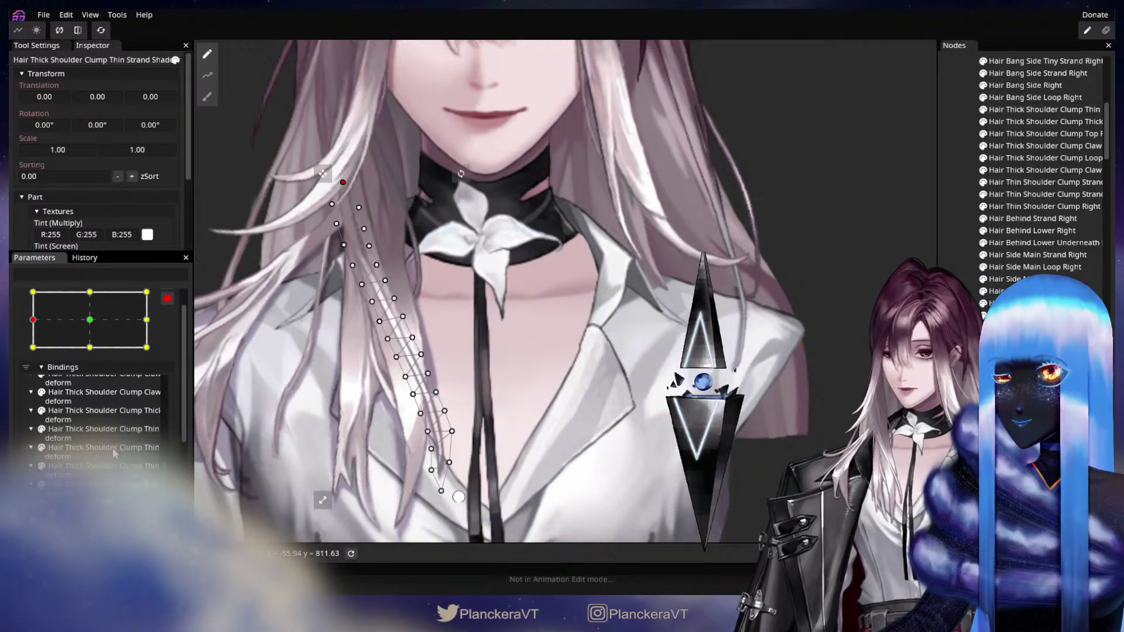
pyautogui.scroll(-1, 115, 448)
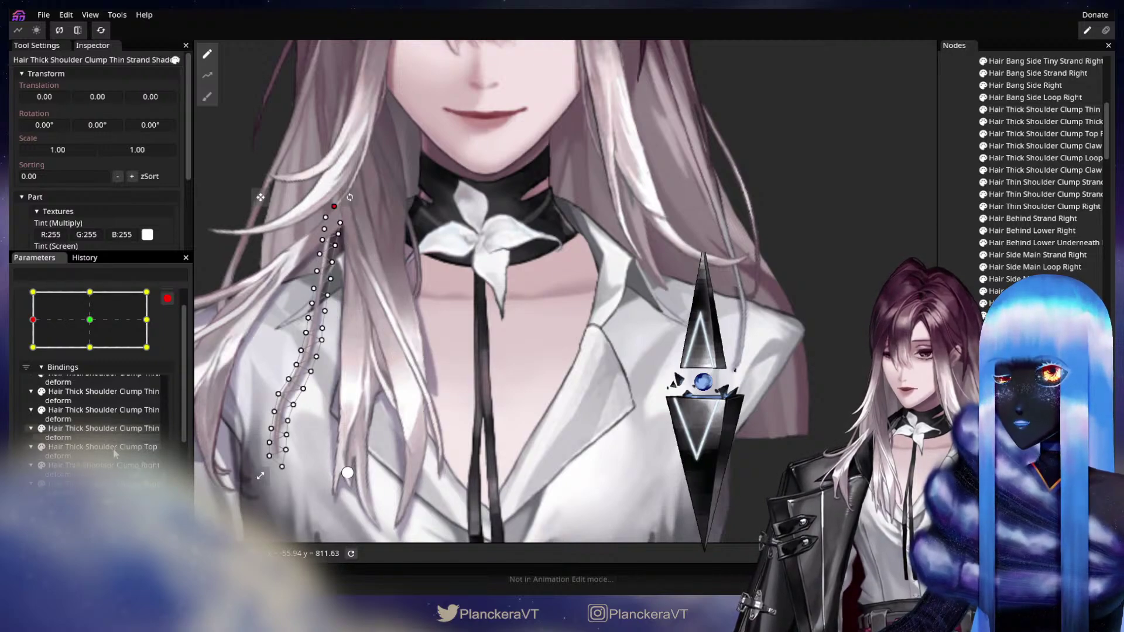
# Step: Copy the Hair Thin Shoulder Clump Right deformation to its matching shadow and check the clump's shadow and strand bindings
pyautogui.click(111, 447)
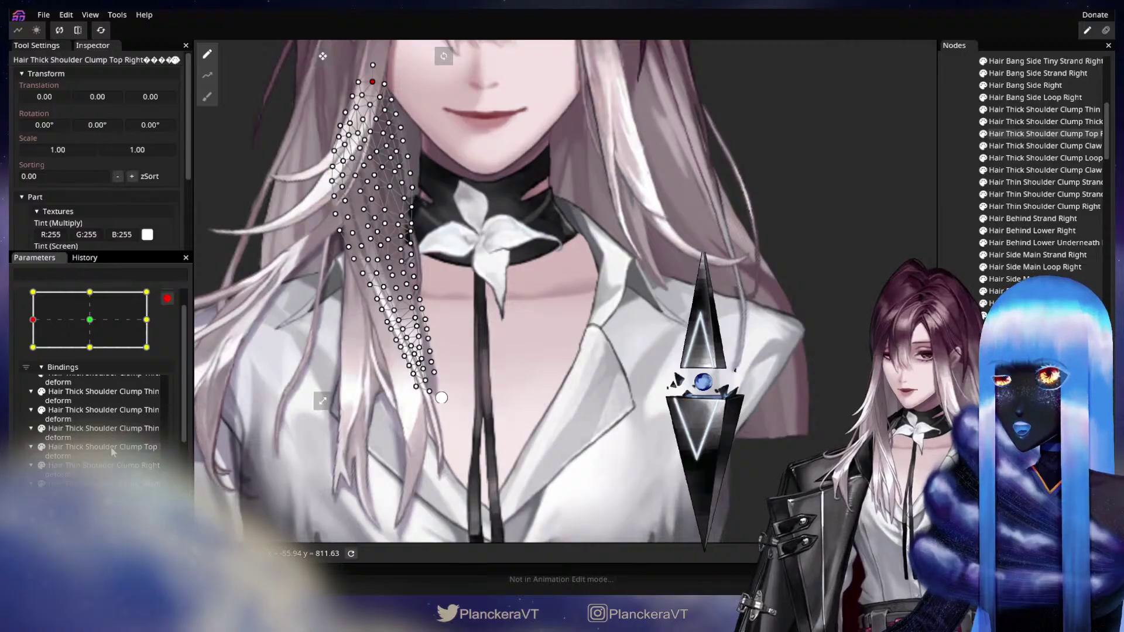
pyautogui.click(113, 466)
pyautogui.moveTo(366, 424); pyautogui.dragTo(421, 408)
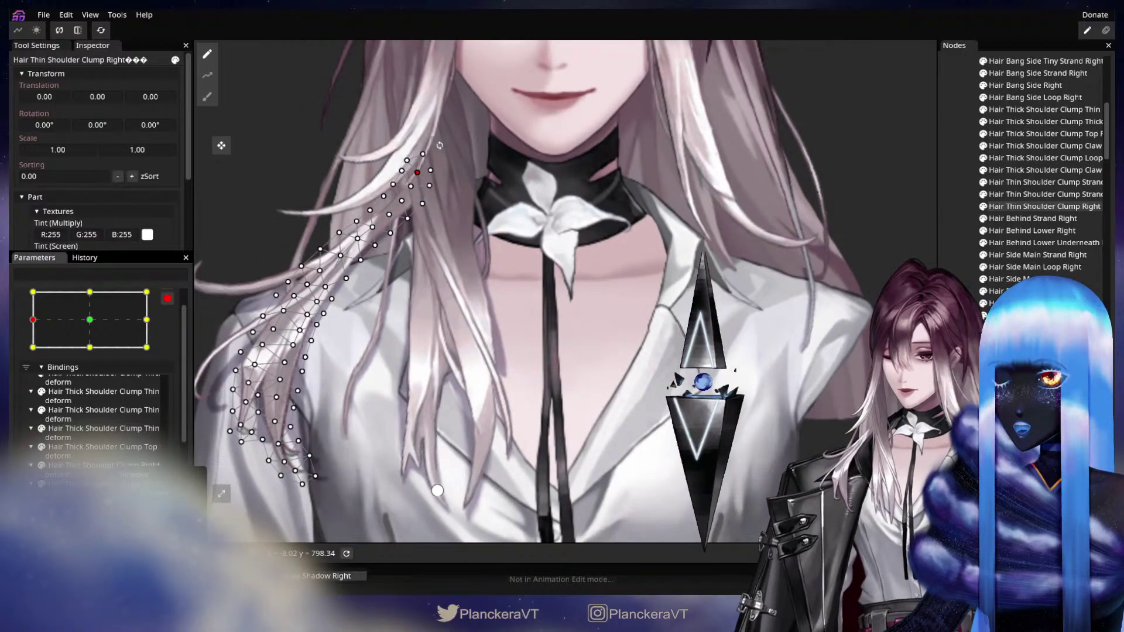
pyautogui.scroll(-1, 96, 436)
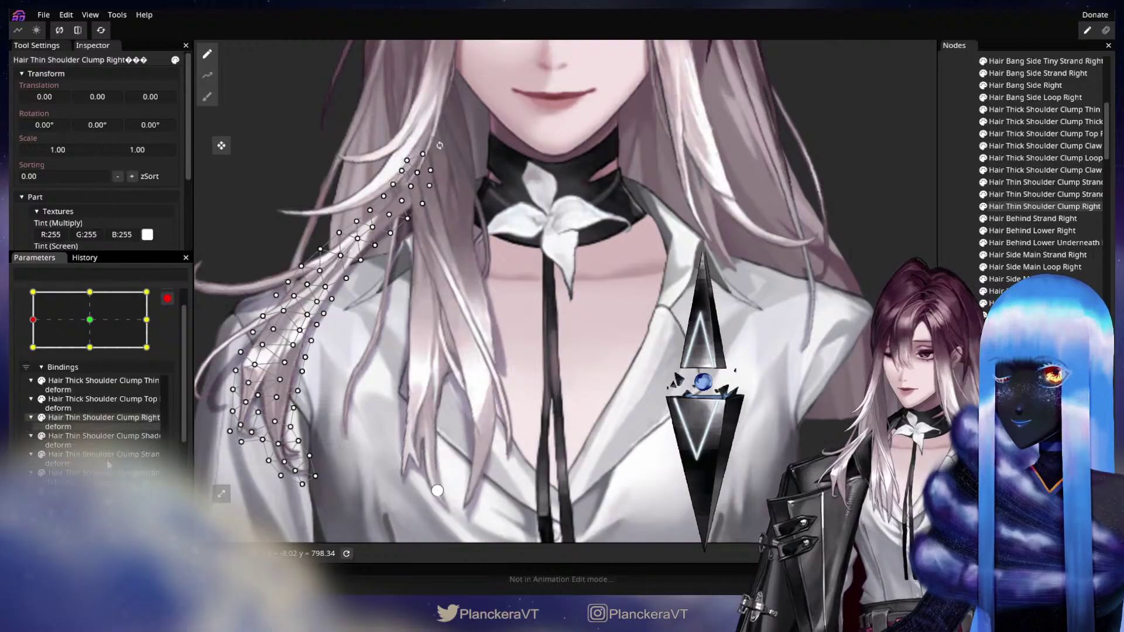
pyautogui.click(106, 437)
pyautogui.click(106, 457)
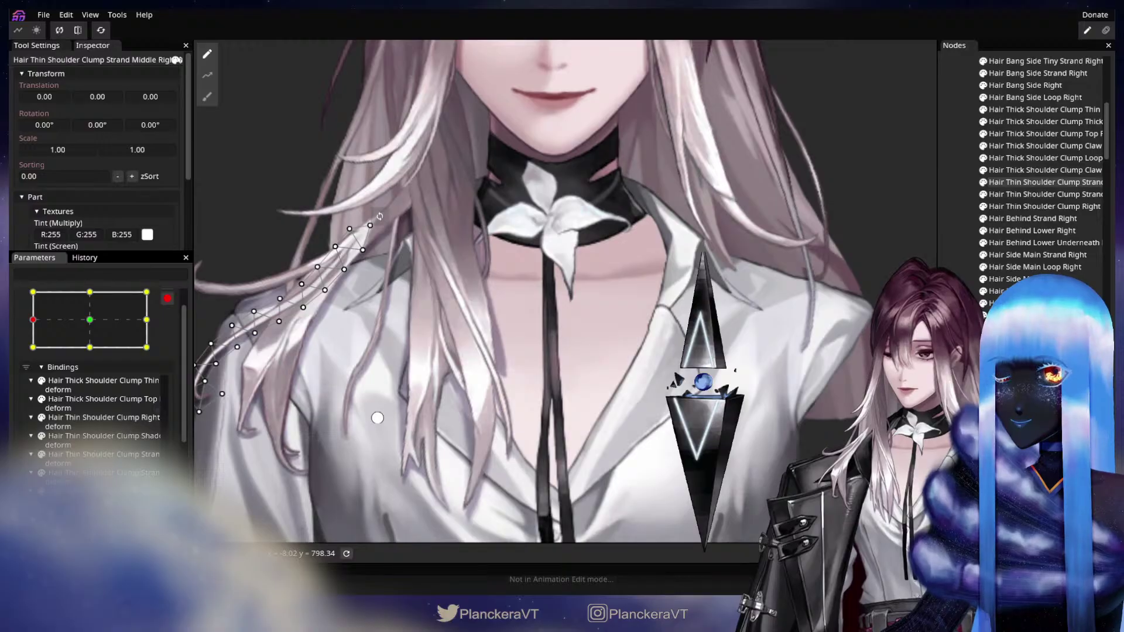
pyautogui.click(105, 473)
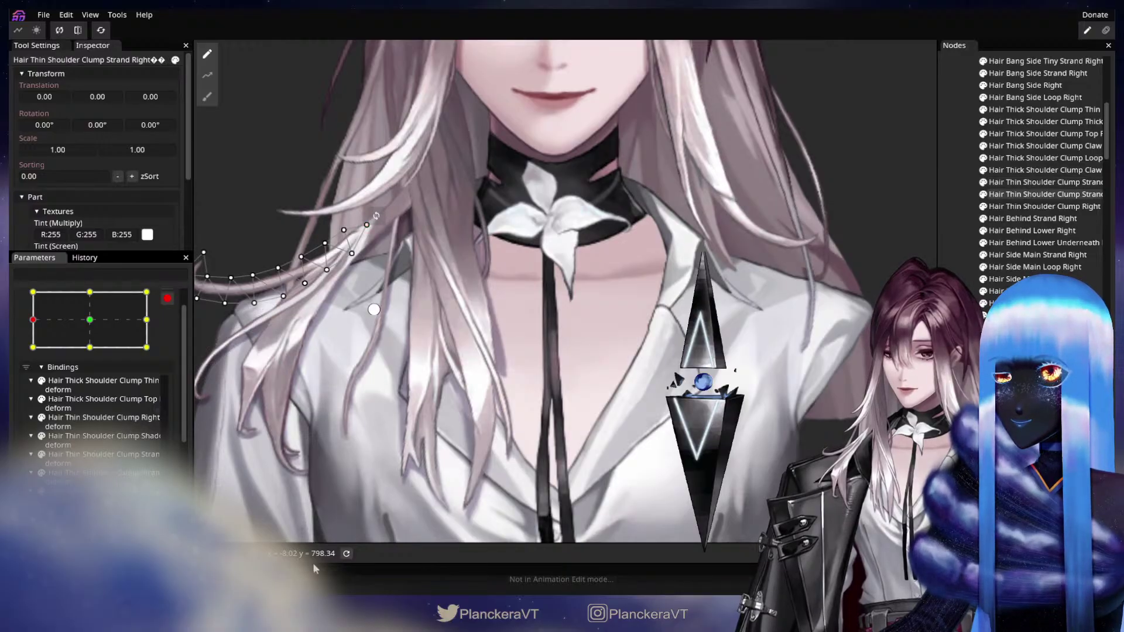
# Step: Select Hair Clump Thick Shadows Right for mesh deformation and reduce the Circle Brush size to 53
pyautogui.scroll(2, 526, 466)
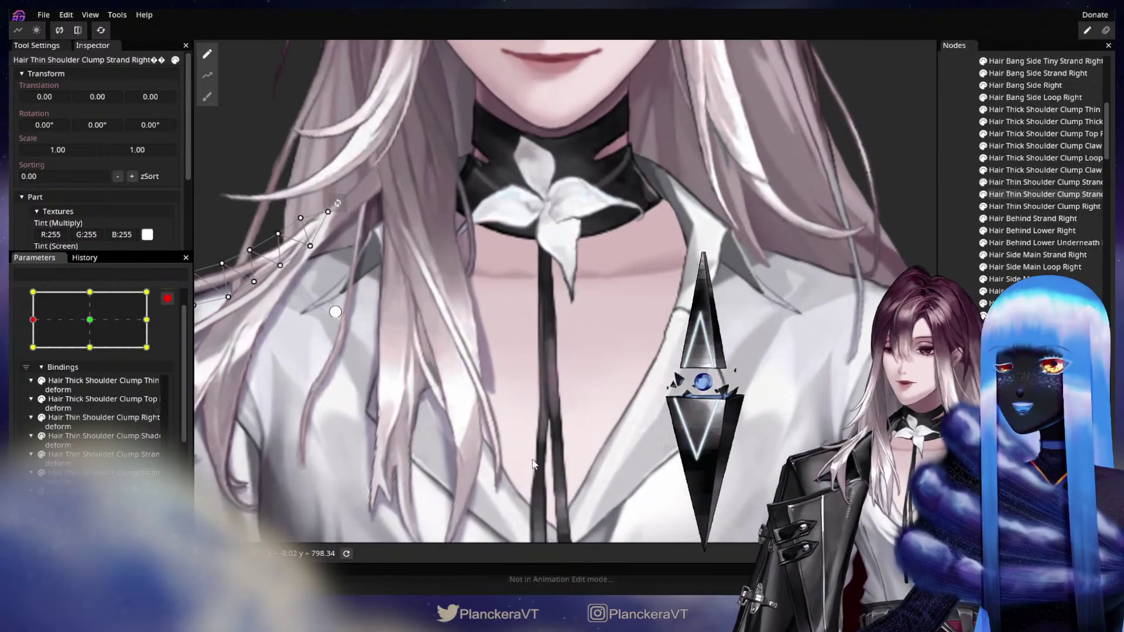
pyautogui.click(105, 498)
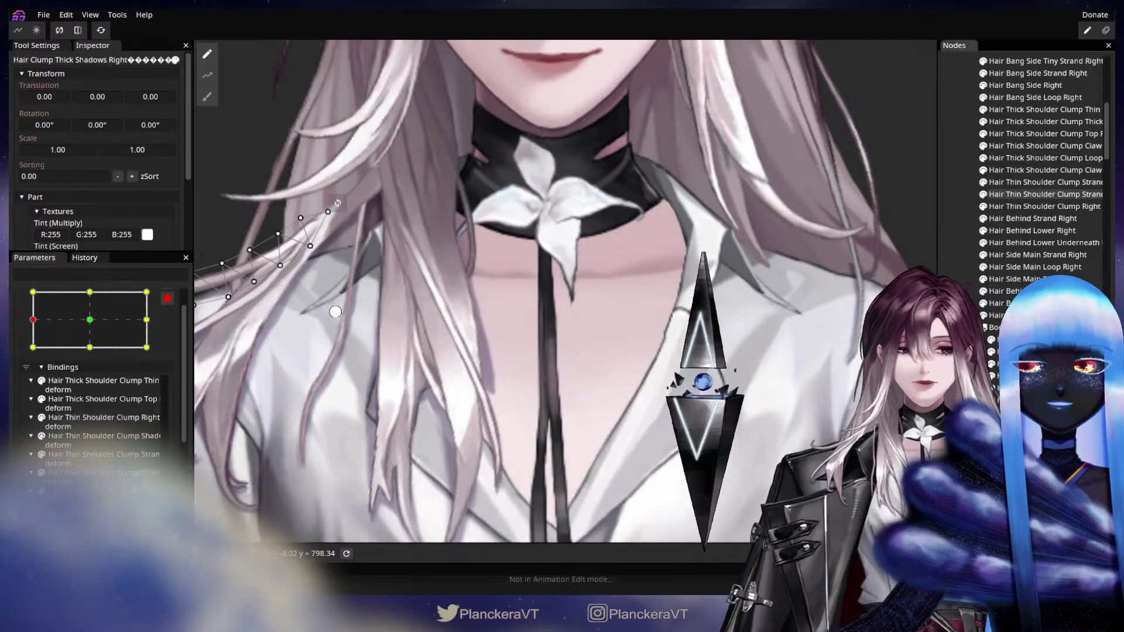
pyautogui.moveTo(571, 340); pyautogui.dragTo(638, 313)
pyautogui.scroll(1, 490, 309)
pyautogui.click(207, 97)
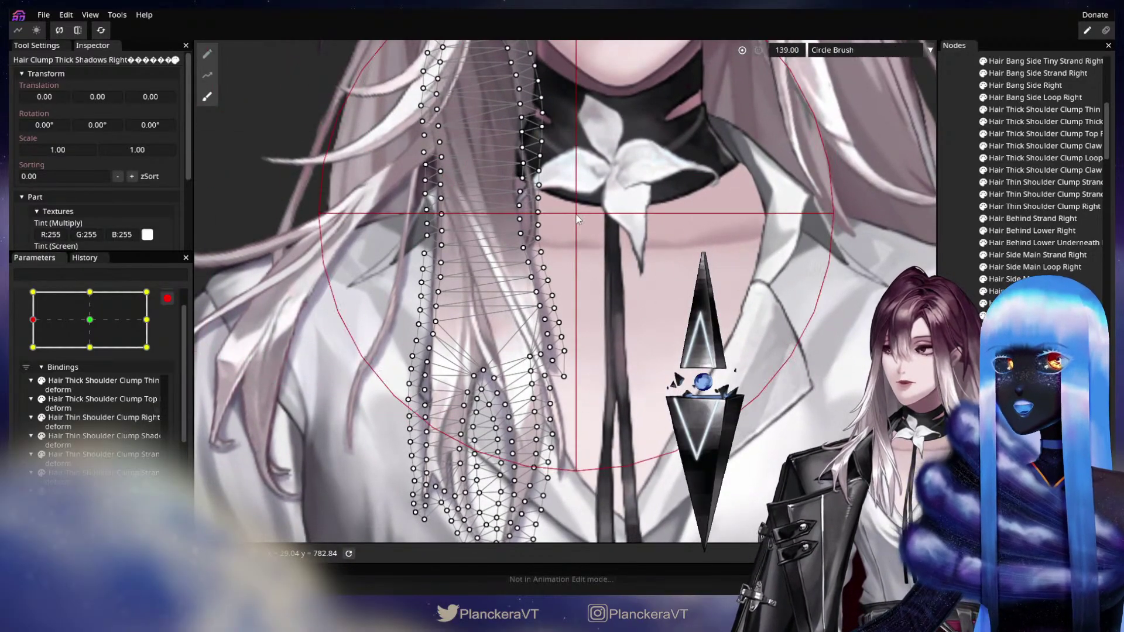
pyautogui.moveTo(743, 140); pyautogui.dragTo(422, 142)
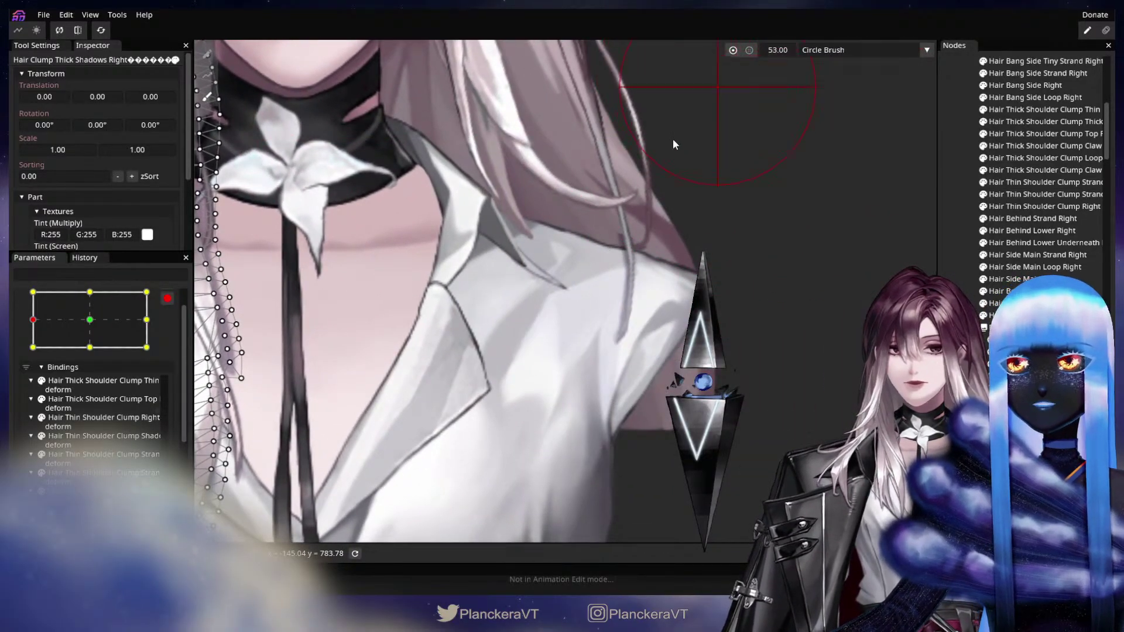
pyautogui.moveTo(351, 374)
pyautogui.mouseDown()
pyautogui.moveTo(642, 254)
pyautogui.moveTo(625, 268)
pyautogui.moveTo(667, 355)
pyautogui.moveTo(665, 375)
pyautogui.moveTo(653, 375)
pyautogui.moveTo(680, 332)
pyautogui.mouseUp()
pyautogui.scroll(1, 638, 255)
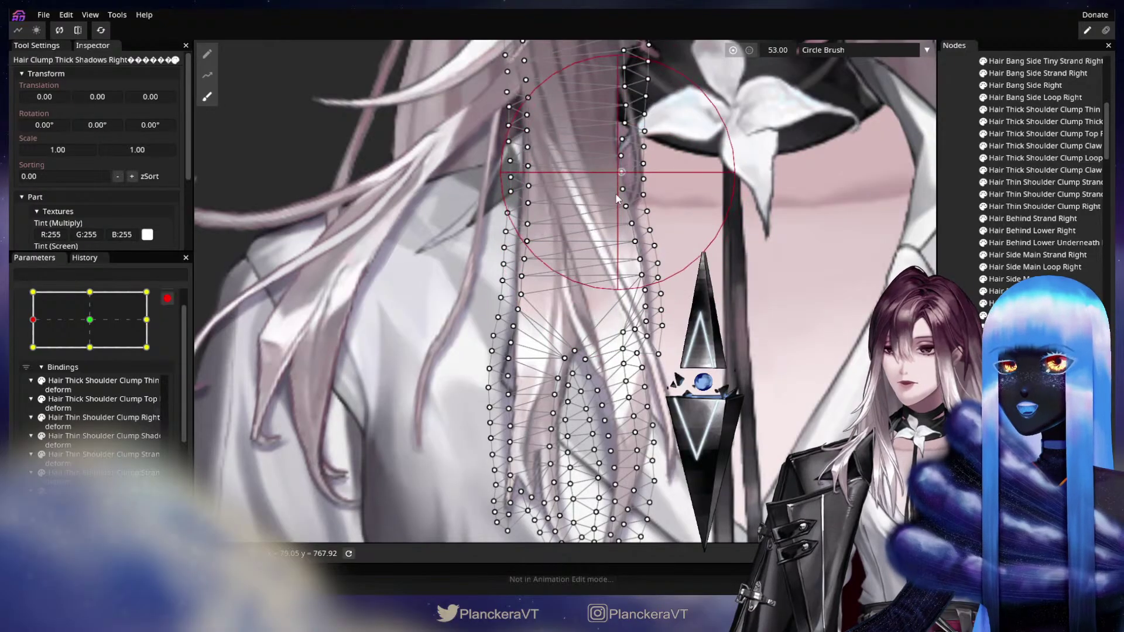
# Step: Nudge the lower tips of Hair Clump Thick Shadows Right slightly toward the outer shoulder with the Circle Brush
pyautogui.moveTo(600, 329); pyautogui.dragTo(627, 228)
pyautogui.moveTo(624, 381); pyautogui.dragTo(630, 311)
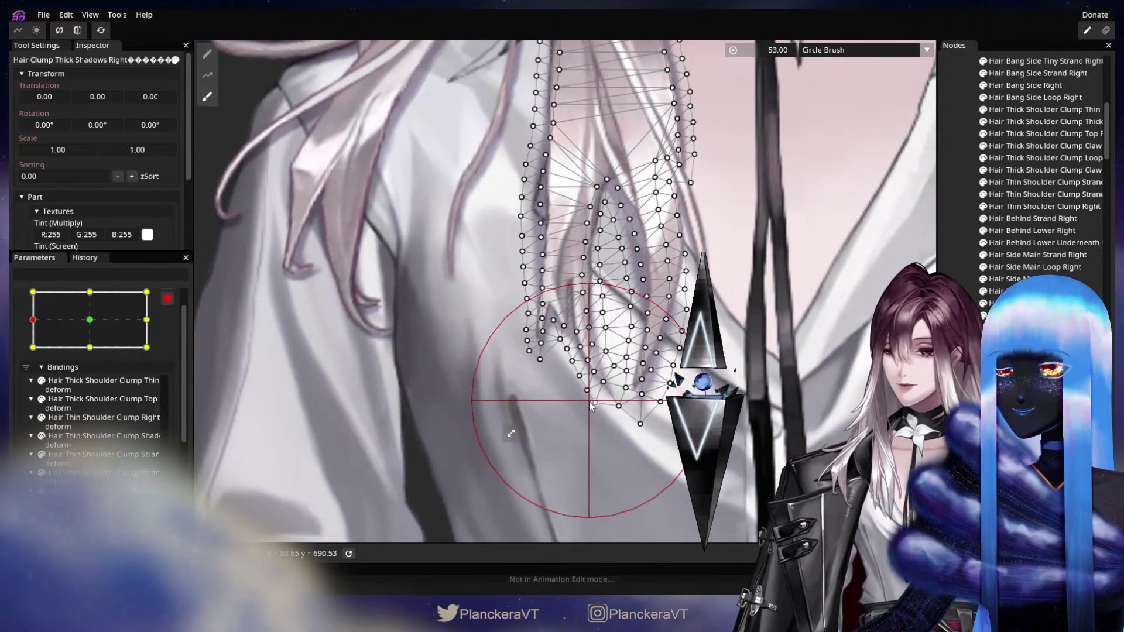
pyautogui.moveTo(594, 411); pyautogui.dragTo(590, 412)
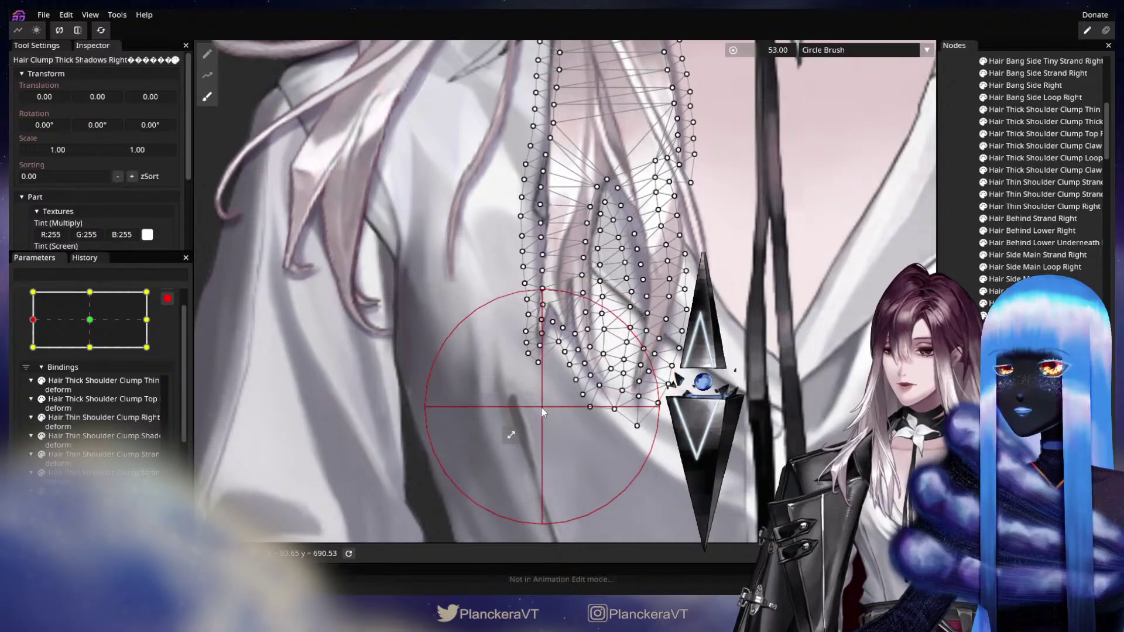
pyautogui.moveTo(545, 407); pyautogui.dragTo(539, 406)
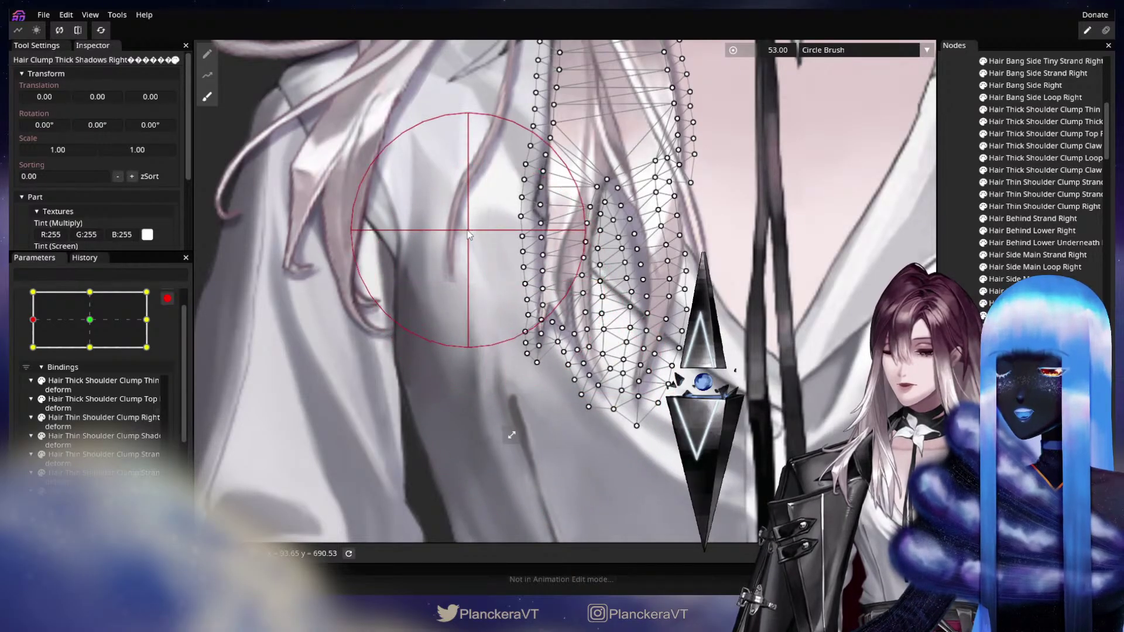
pyautogui.moveTo(468, 235); pyautogui.dragTo(547, 385)
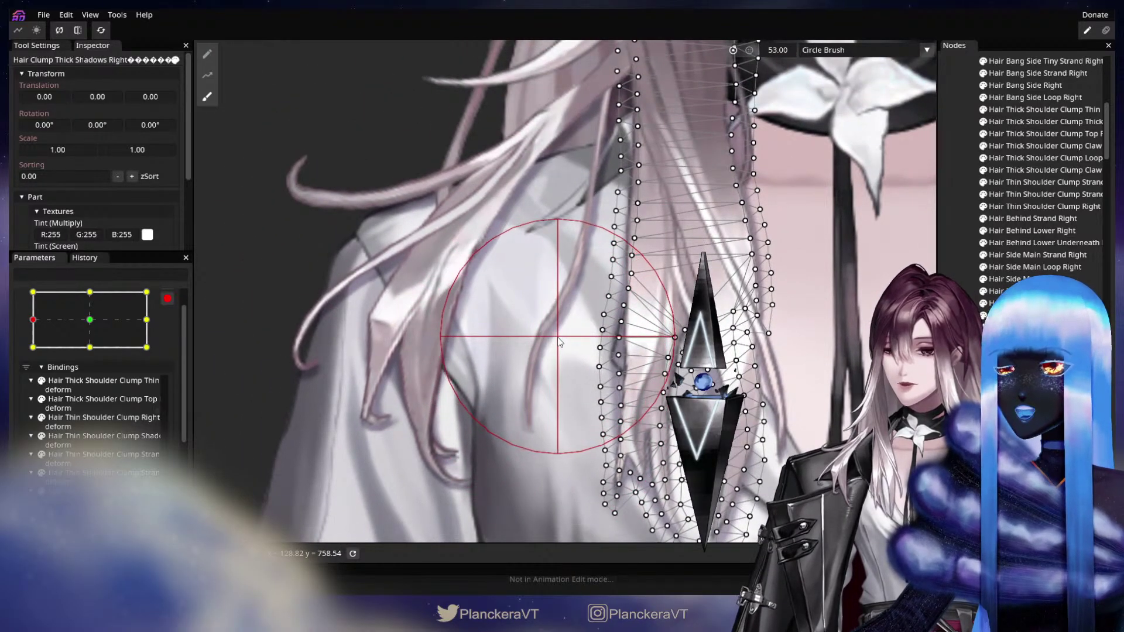
pyautogui.moveTo(564, 336); pyautogui.dragTo(570, 339)
# Step: Compare the thick clump shadows between the center and middle-left keypoints, with and without the shadow mesh selected
pyautogui.click(83, 319)
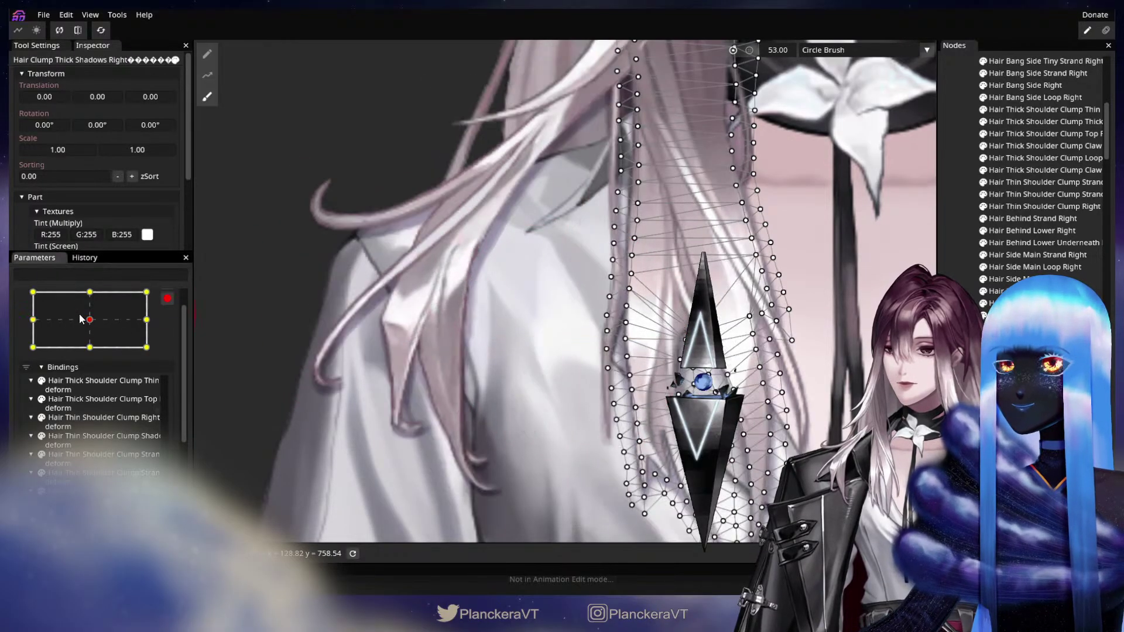
pyautogui.click(33, 319)
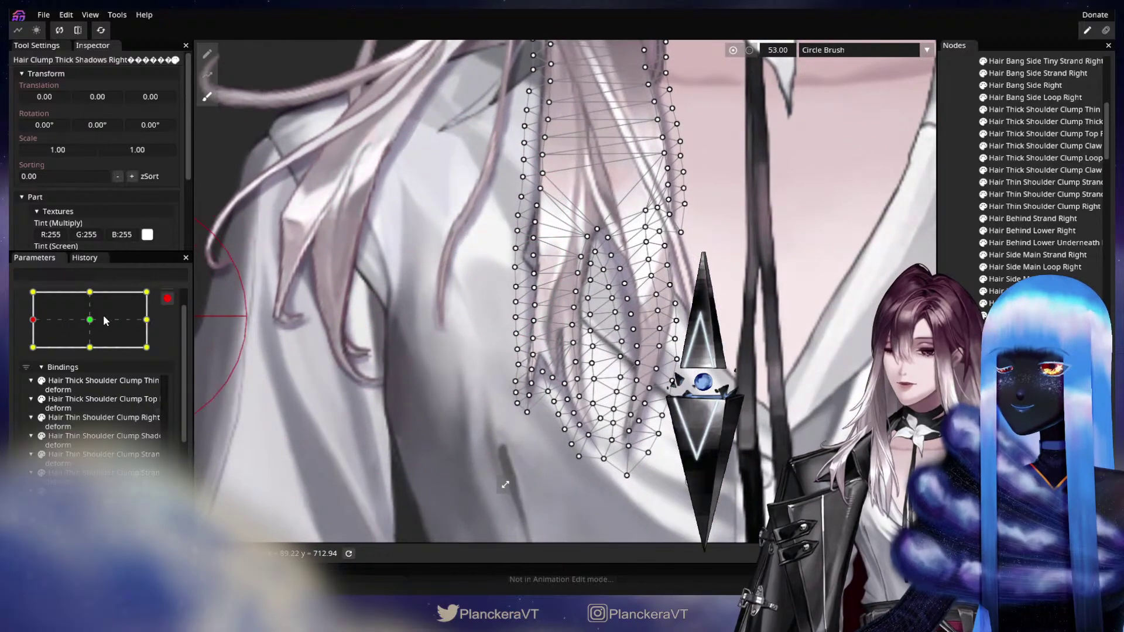
pyautogui.click(89, 320)
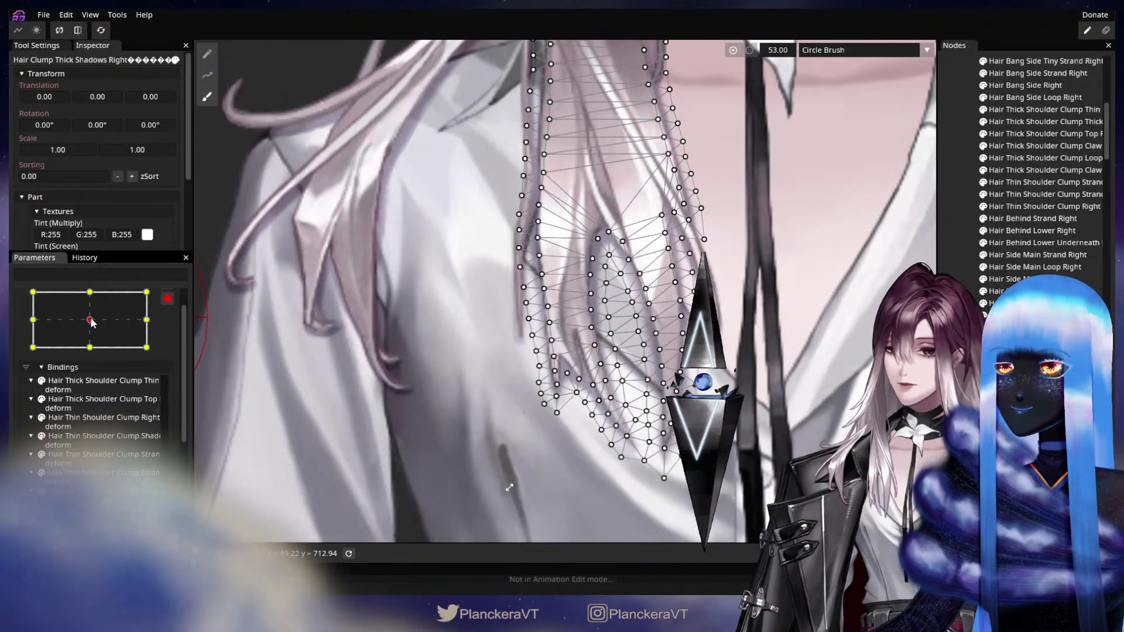
pyautogui.press('Escape')
pyautogui.moveTo(780, 399); pyautogui.dragTo(716, 376)
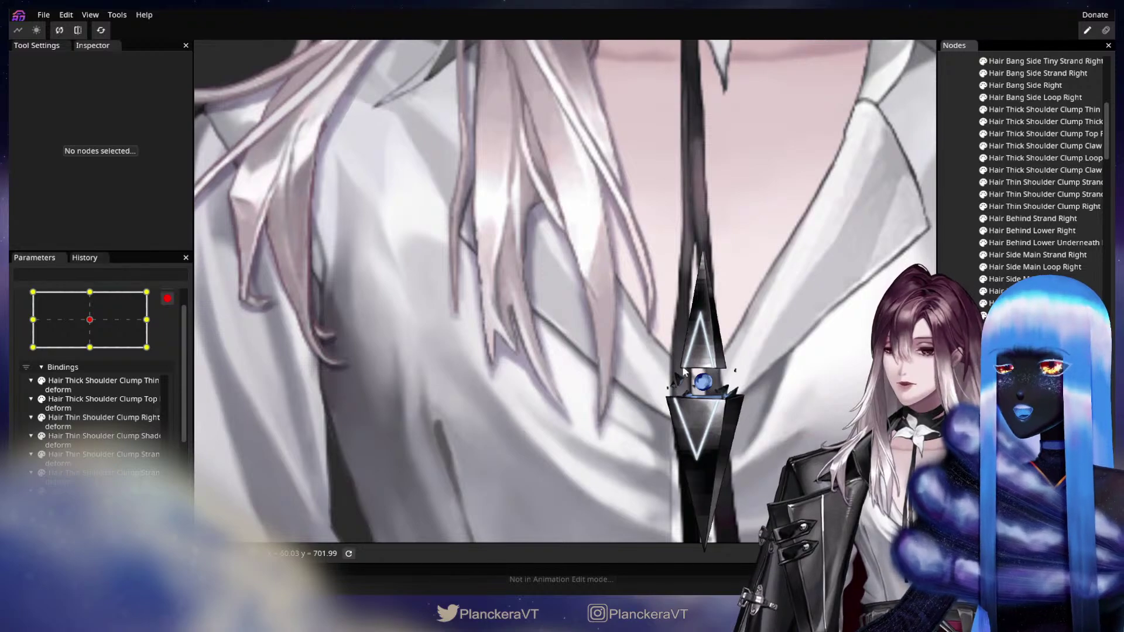
pyautogui.click(43, 319)
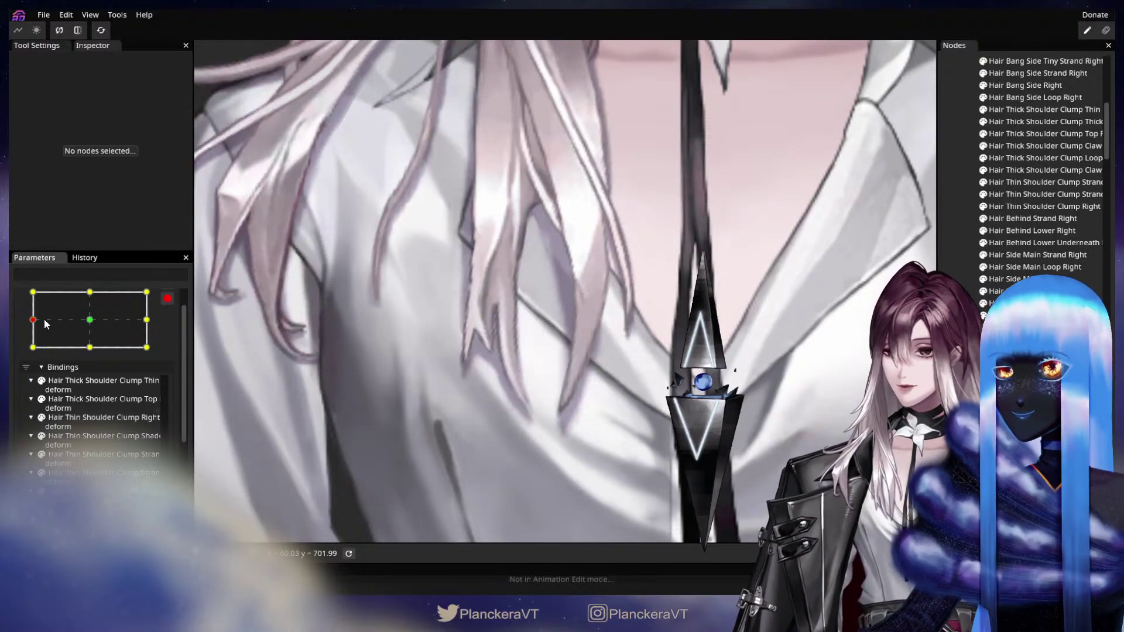
# Step: Inspect the thick clump at the middle-left keypoint, then reselect Hair Clump Thick Shadows Right for deformation with the Circle Brush size set to 27
pyautogui.moveTo(256, 322); pyautogui.dragTo(273, 321)
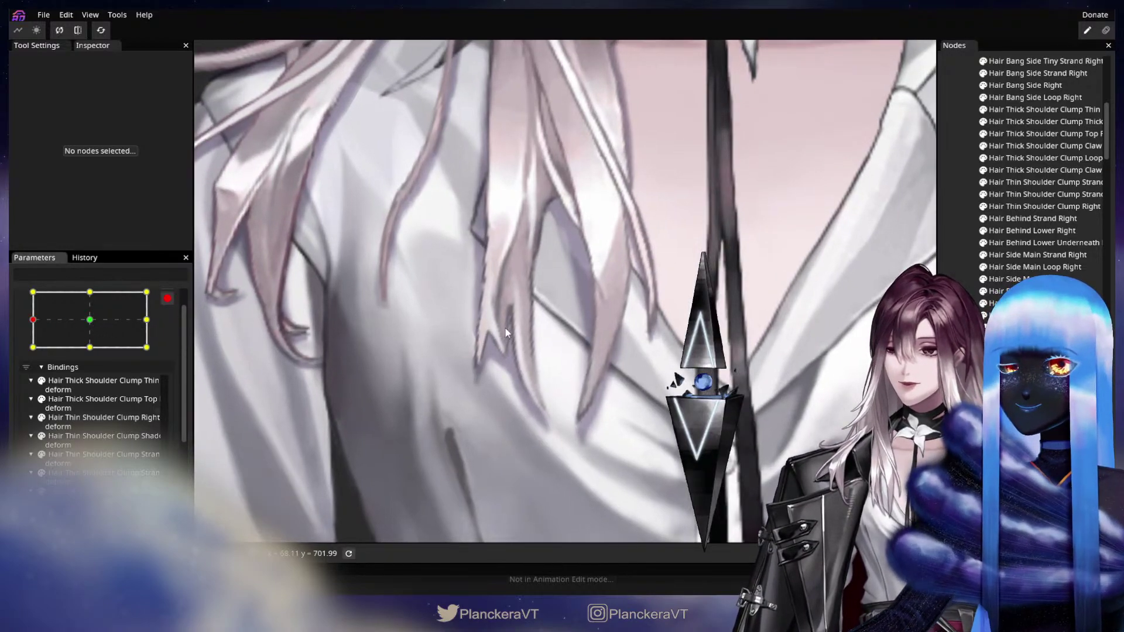
pyautogui.moveTo(505, 326); pyautogui.dragTo(654, 329)
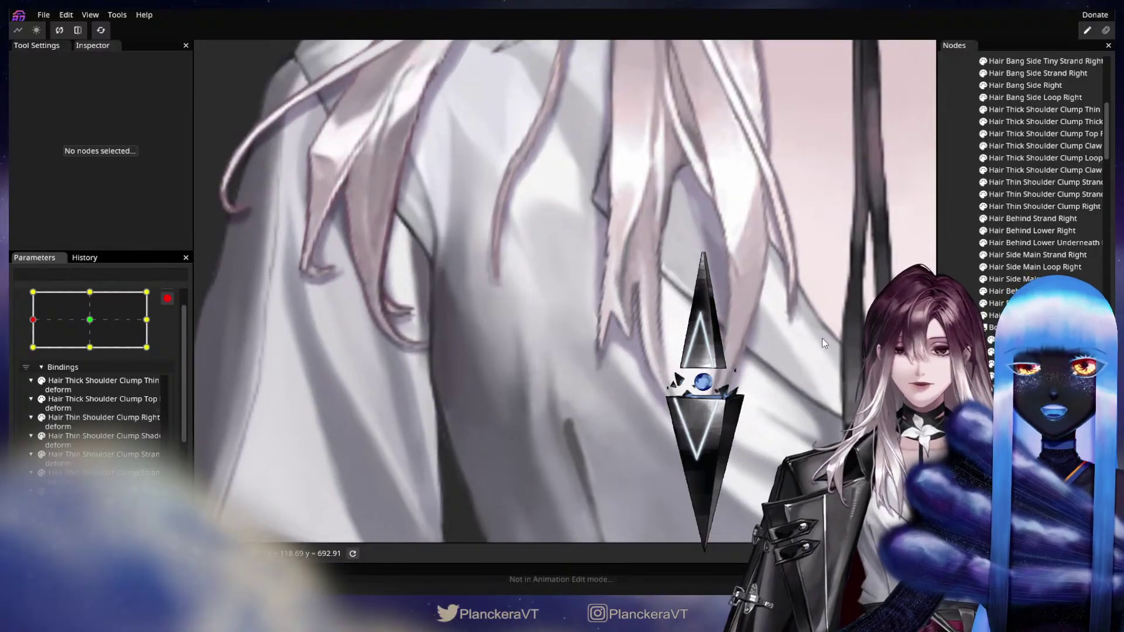
pyautogui.click(697, 352)
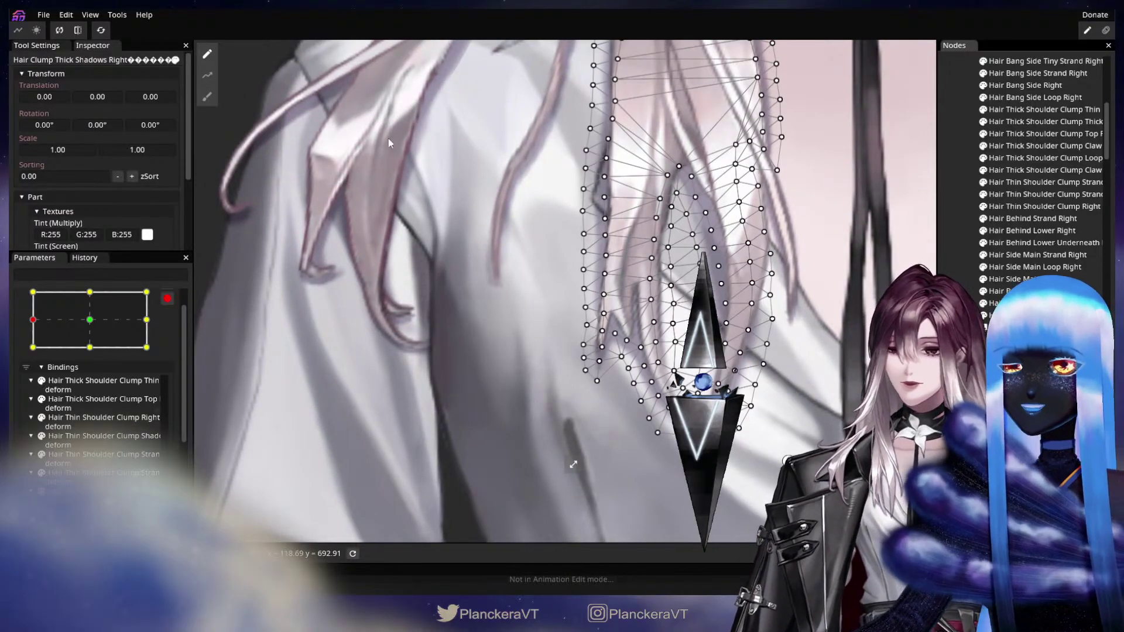
pyautogui.click(208, 97)
pyautogui.moveTo(464, 206); pyautogui.dragTo(241, 172)
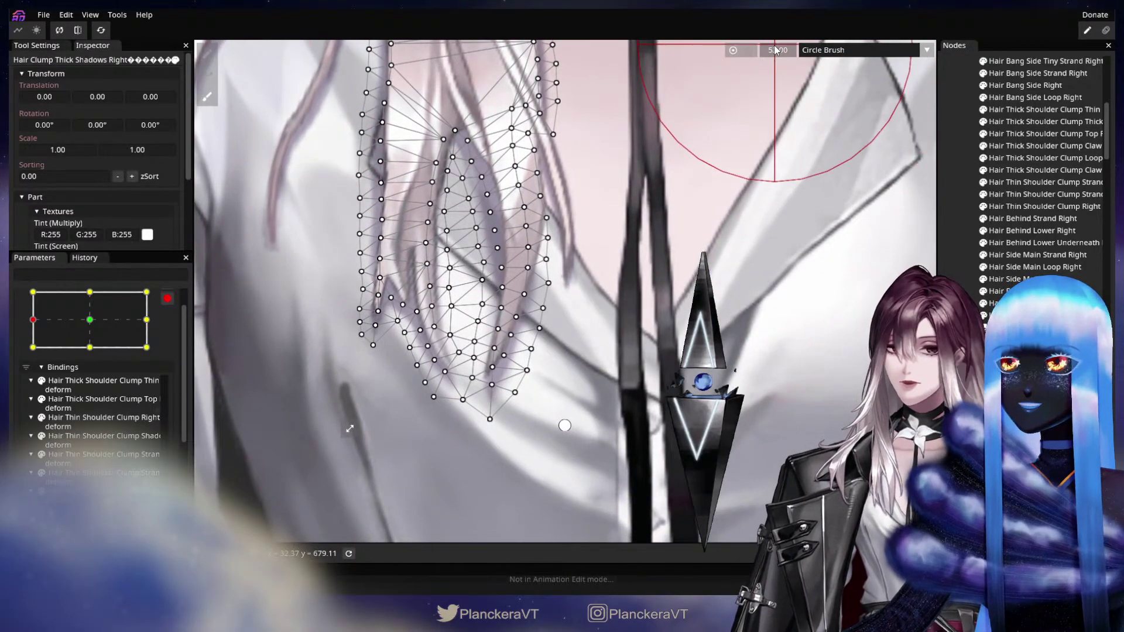
pyautogui.moveTo(793, 48); pyautogui.dragTo(760, 50)
pyautogui.moveTo(660, 184); pyautogui.dragTo(825, 199)
pyautogui.scroll(2, 399, 330)
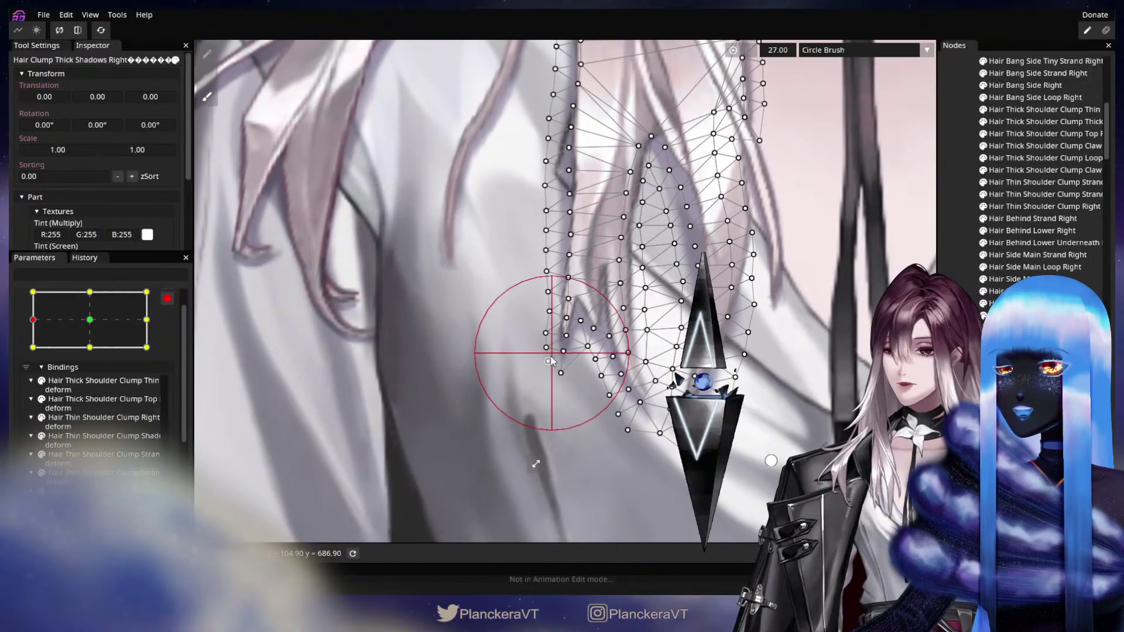
# Step: Nudge the outer lower tip of Hair Clump Thick Shadows Right slightly toward the outer shoulder with the Circle Brush
pyautogui.moveTo(550, 340); pyautogui.dragTo(546, 335)
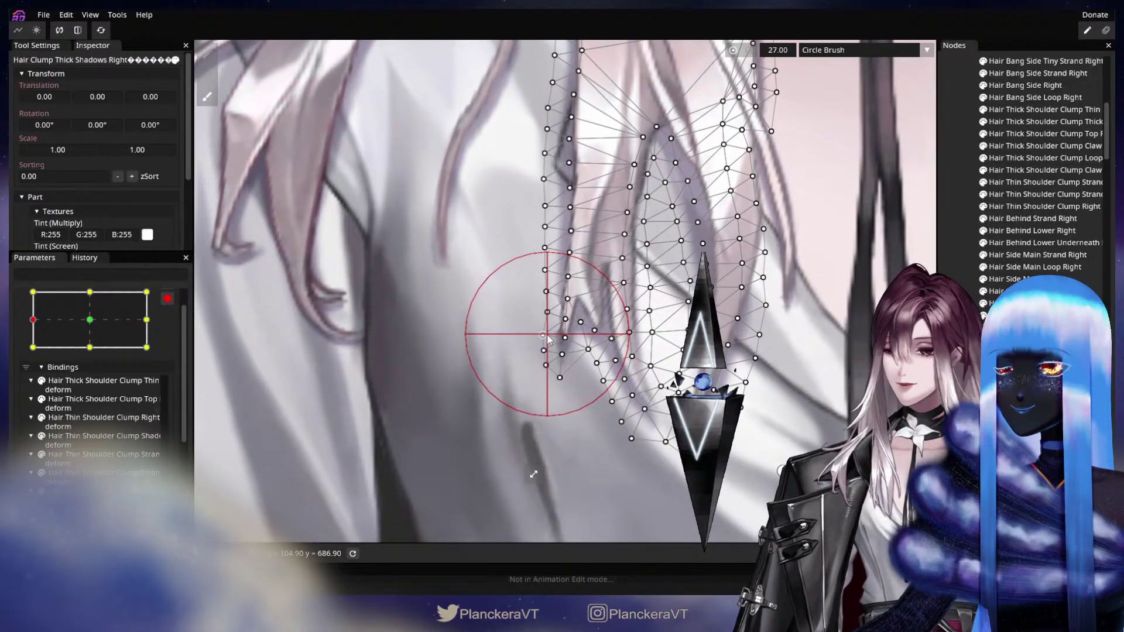
pyautogui.moveTo(545, 389); pyautogui.dragTo(539, 386)
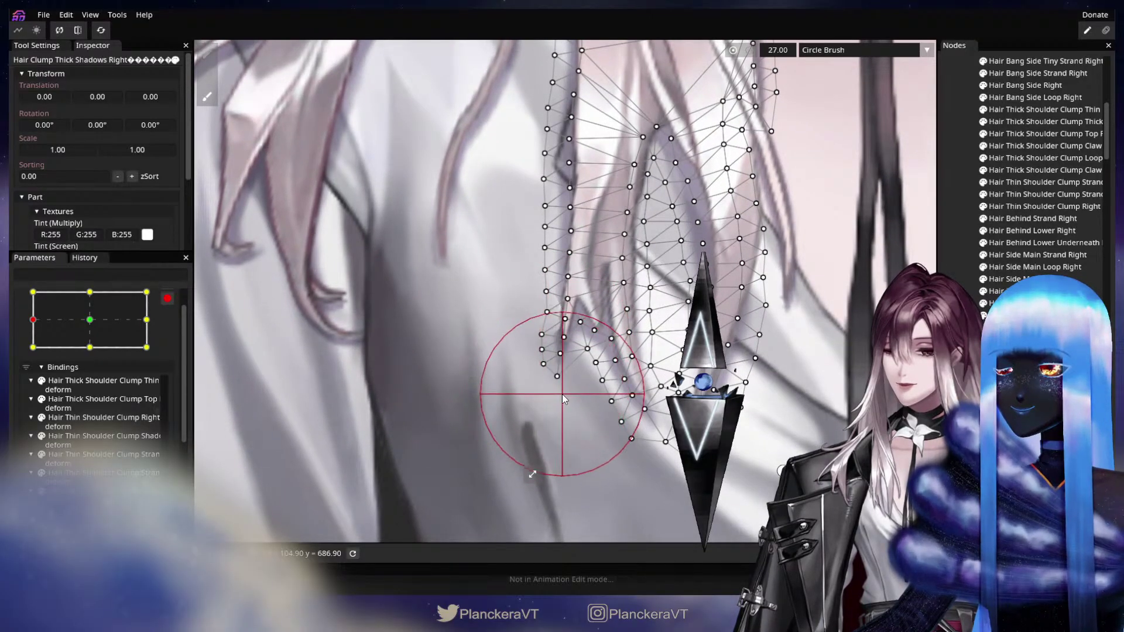
pyautogui.moveTo(626, 444); pyautogui.dragTo(569, 380)
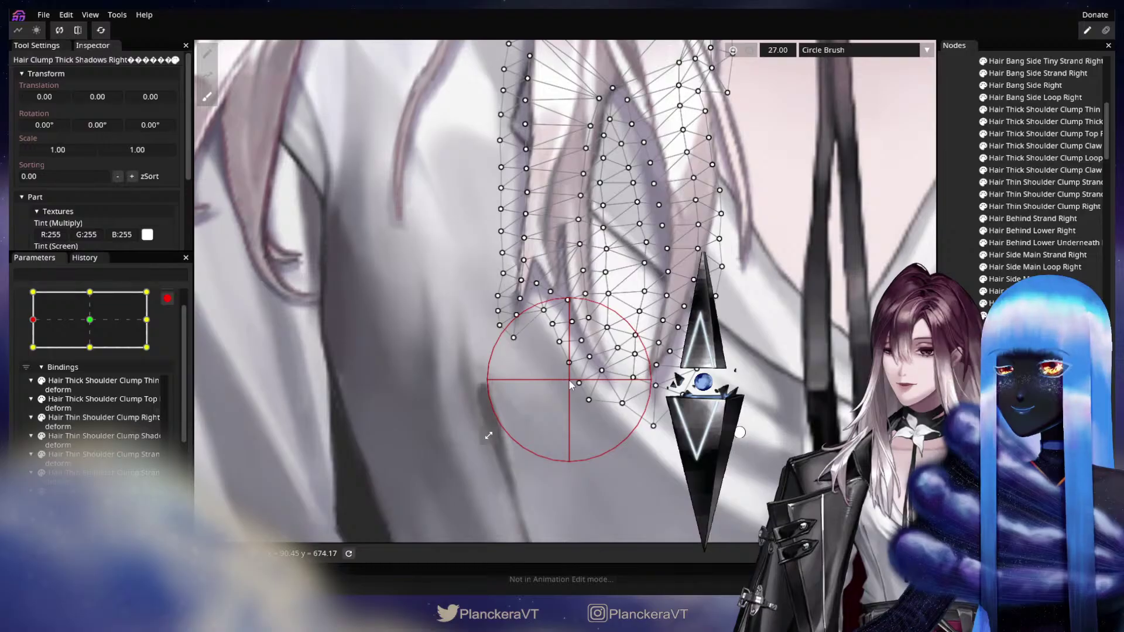
pyautogui.moveTo(697, 334); pyautogui.dragTo(572, 364)
# Step: Compare the shadow with the center keypoint and shift its lowest tip slightly outward and up at the middle-left keypoint
pyautogui.click(90, 320)
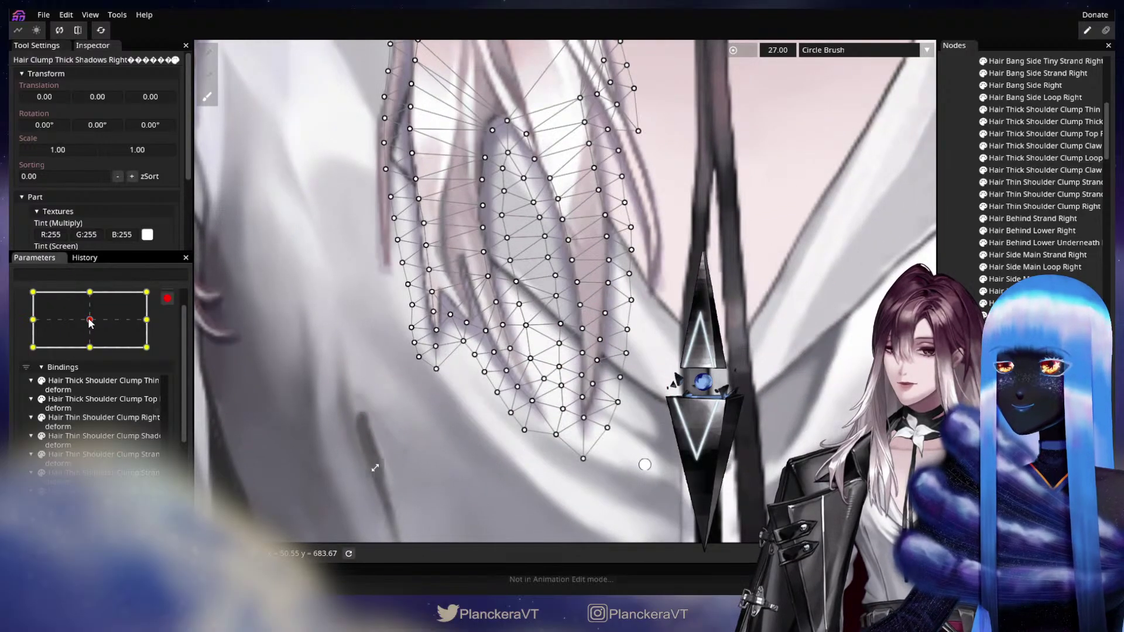
pyautogui.click(32, 320)
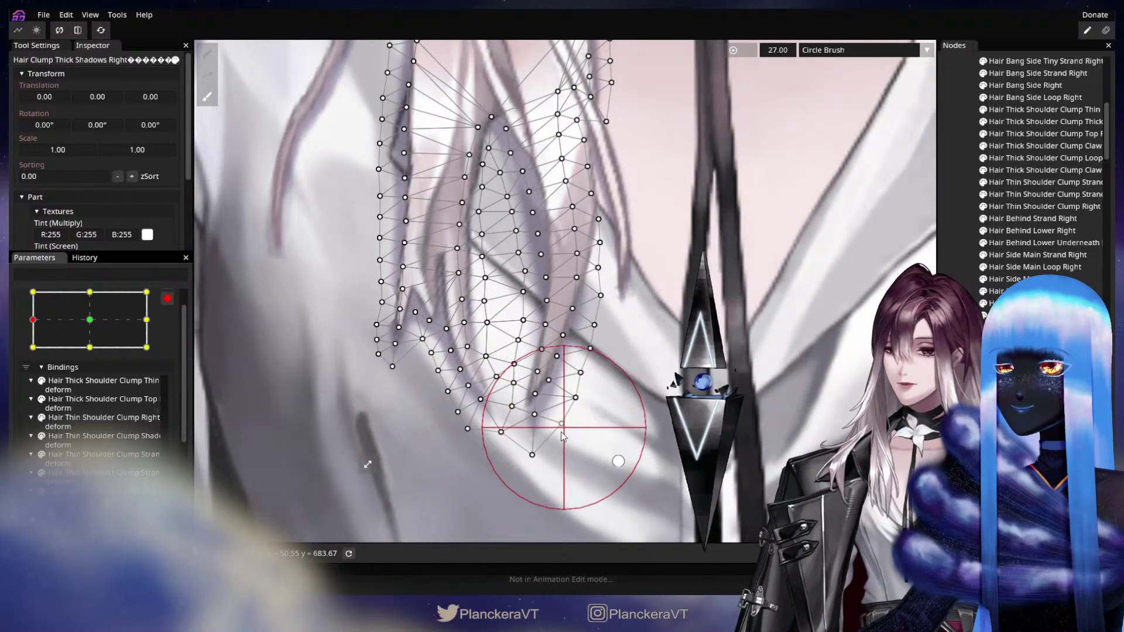
pyautogui.moveTo(537, 439); pyautogui.dragTo(525, 430)
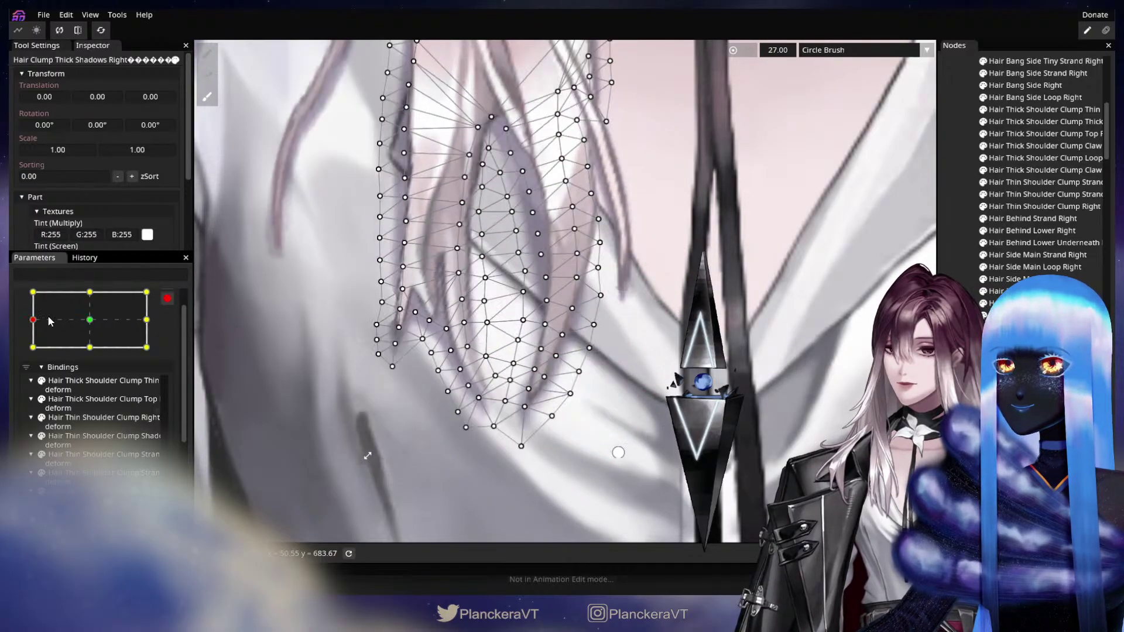
pyautogui.moveTo(532, 219)
pyautogui.mouseDown()
pyautogui.moveTo(485, 211)
pyautogui.moveTo(488, 221)
pyautogui.moveTo(497, 218)
pyautogui.moveTo(477, 153)
pyautogui.moveTo(498, 150)
pyautogui.moveTo(461, 273)
pyautogui.moveTo(486, 274)
pyautogui.moveTo(500, 313)
pyautogui.mouseUp()
pyautogui.moveTo(698, 313); pyautogui.dragTo(663, 342)
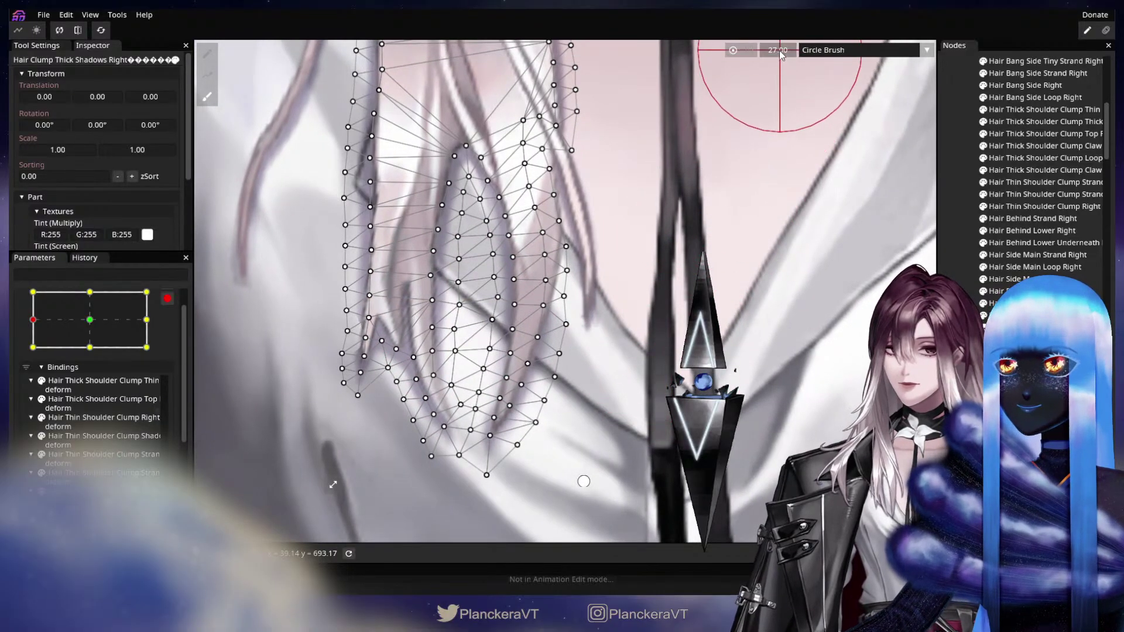
# Step: Reduce the Circle Brush size to 18 and nudge the inner edge of the thick clump shadow slightly toward the chest
pyautogui.moveTo(780, 51); pyautogui.dragTo(776, 53)
pyautogui.scroll(1, 494, 365)
pyautogui.moveTo(446, 362); pyautogui.dragTo(448, 358)
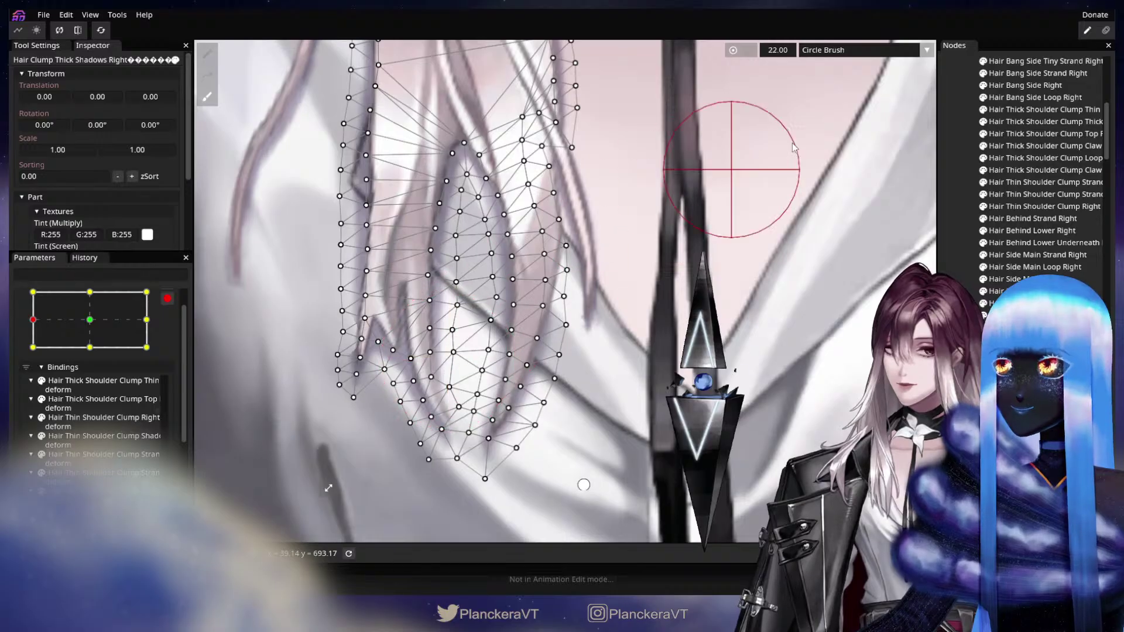
pyautogui.scroll(1, 582, 267)
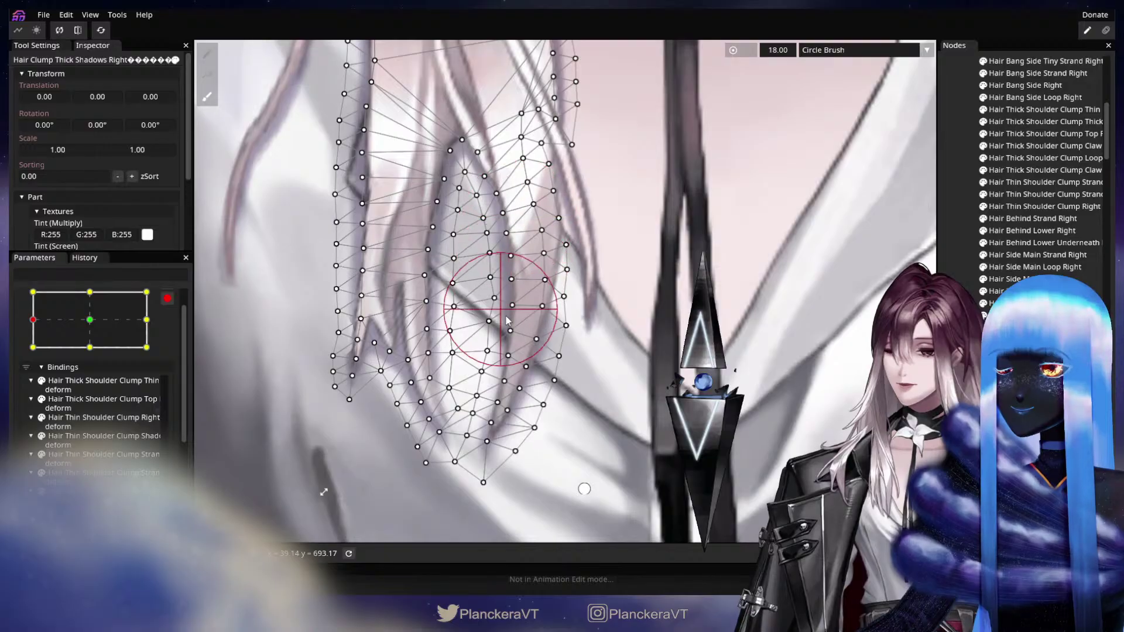
pyautogui.moveTo(544, 288)
pyautogui.mouseDown()
pyautogui.moveTo(574, 292)
pyautogui.moveTo(564, 276)
pyautogui.mouseUp()
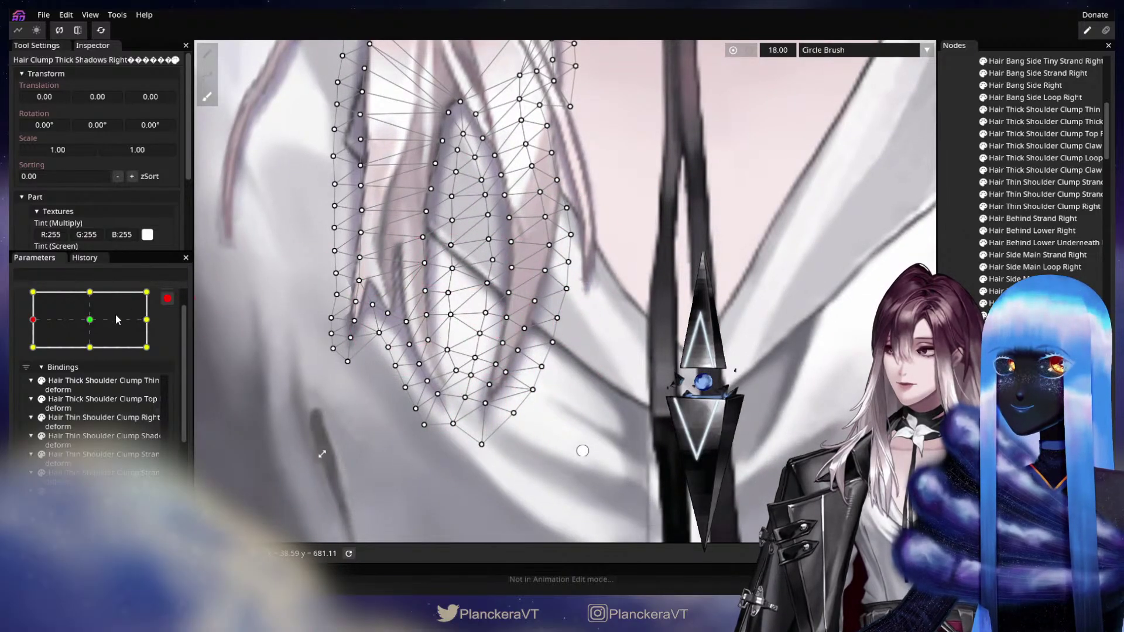
# Step: Check the shadow against the center keypoint and fine-tune its lowest tip at the middle-left keypoint
pyautogui.click(97, 319)
pyautogui.click(33, 320)
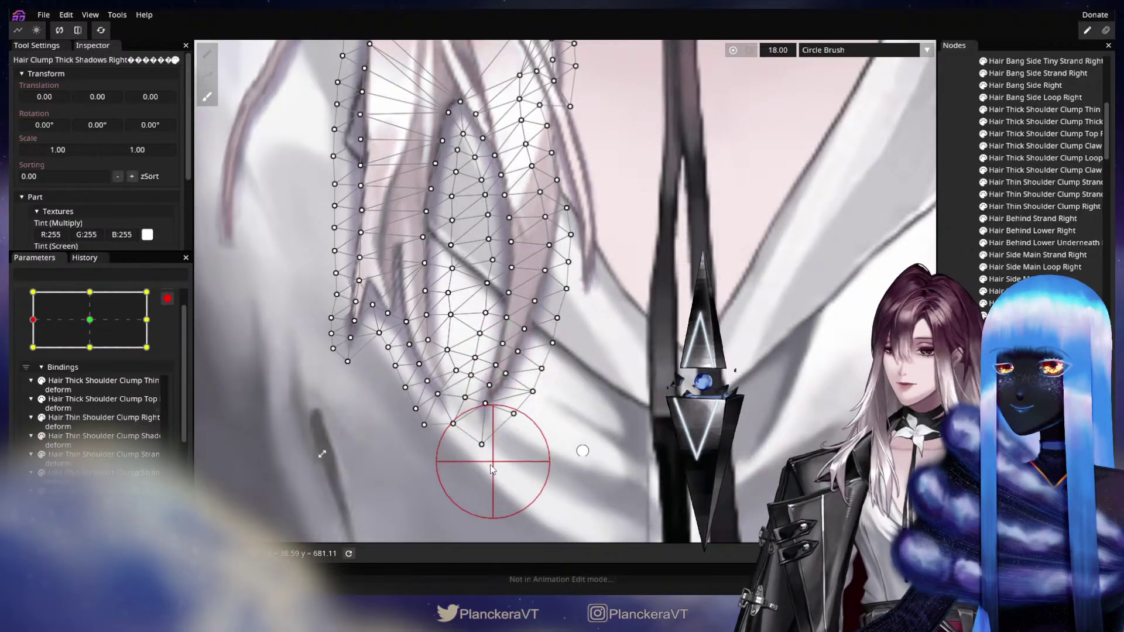
pyautogui.moveTo(472, 481); pyautogui.dragTo(462, 473)
pyautogui.moveTo(501, 408); pyautogui.dragTo(504, 405)
pyautogui.moveTo(636, 247); pyautogui.dragTo(546, 388)
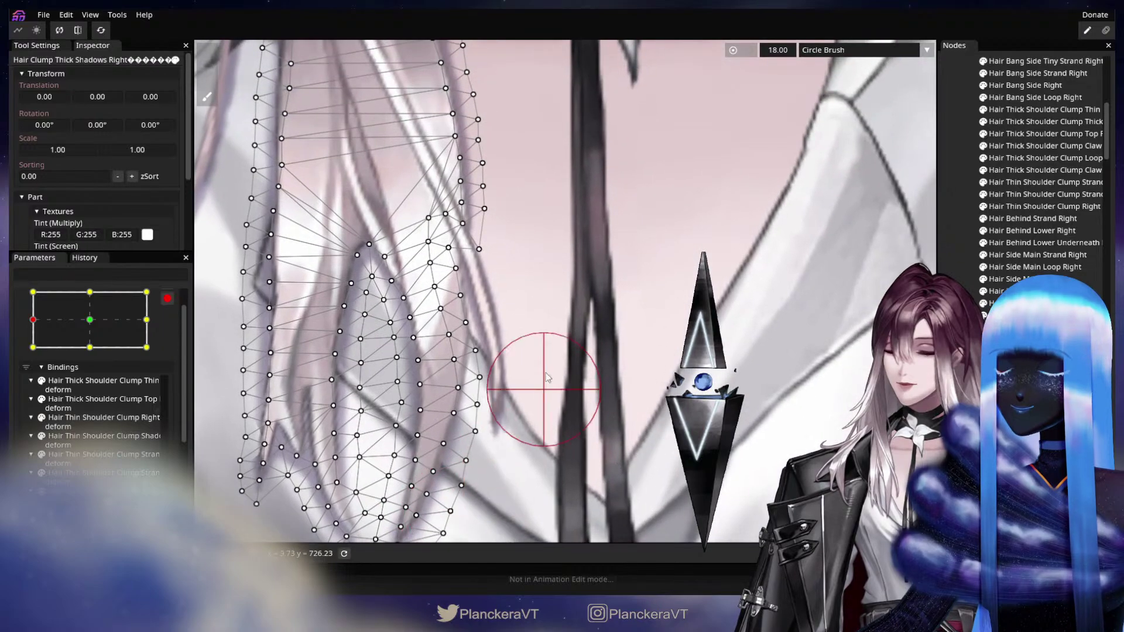
# Step: Refine the inner edge of Hair Clump Thick Shadows Right above the tips with the Circle Brush and deselect the mesh
pyautogui.moveTo(461, 326)
pyautogui.mouseDown()
pyautogui.moveTo(467, 338)
pyautogui.moveTo(459, 305)
pyautogui.moveTo(484, 309)
pyautogui.moveTo(467, 291)
pyautogui.mouseUp()
pyautogui.moveTo(475, 383)
pyautogui.mouseDown()
pyautogui.moveTo(483, 355)
pyautogui.moveTo(459, 331)
pyautogui.moveTo(465, 350)
pyautogui.mouseUp()
pyautogui.moveTo(446, 417); pyautogui.dragTo(558, 458)
pyautogui.scroll(-2, 656, 401)
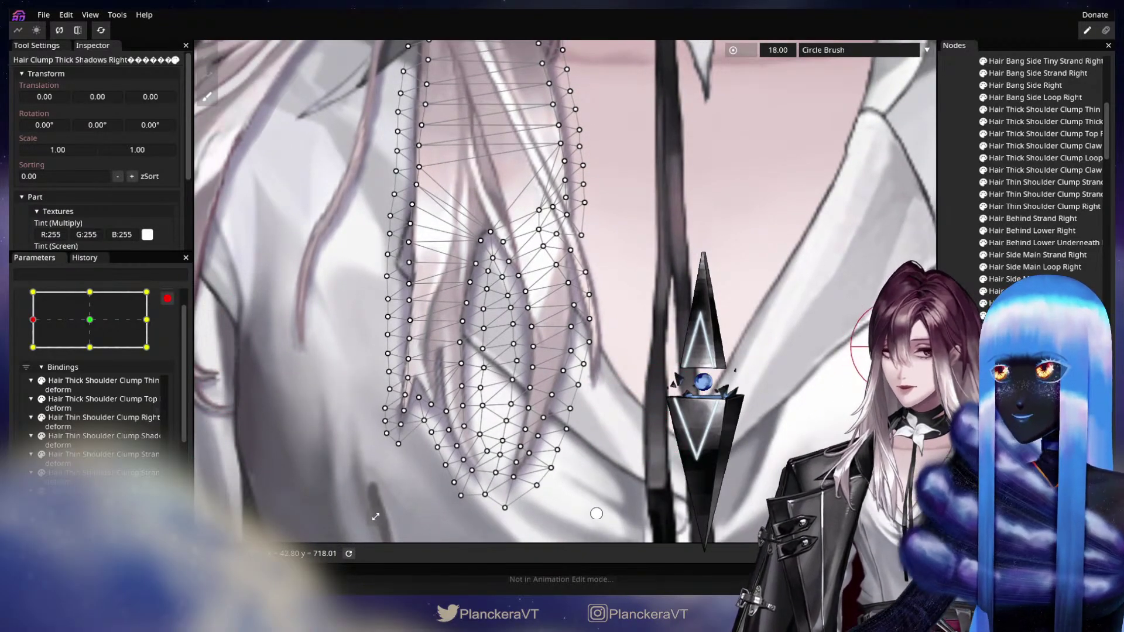
pyautogui.click(960, 346)
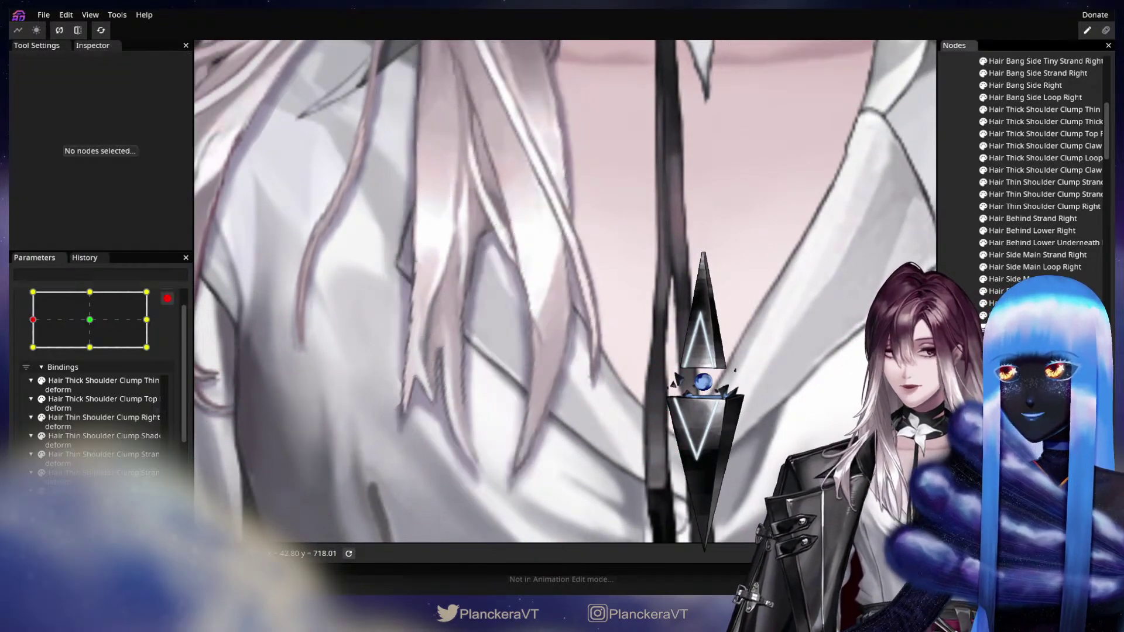
# Step: Compare the thick clump shadow between the center and middle-left keypoints and inspect its mesh along the outer edge
pyautogui.click(89, 322)
pyautogui.moveTo(88, 321)
pyautogui.mouseDown()
pyautogui.moveTo(49, 316)
pyautogui.moveTo(94, 313)
pyautogui.moveTo(48, 314)
pyautogui.moveTo(90, 312)
pyautogui.moveTo(51, 316)
pyautogui.mouseUp()
pyautogui.moveTo(406, 267); pyautogui.dragTo(656, 363)
pyautogui.scroll(1, 497, 353)
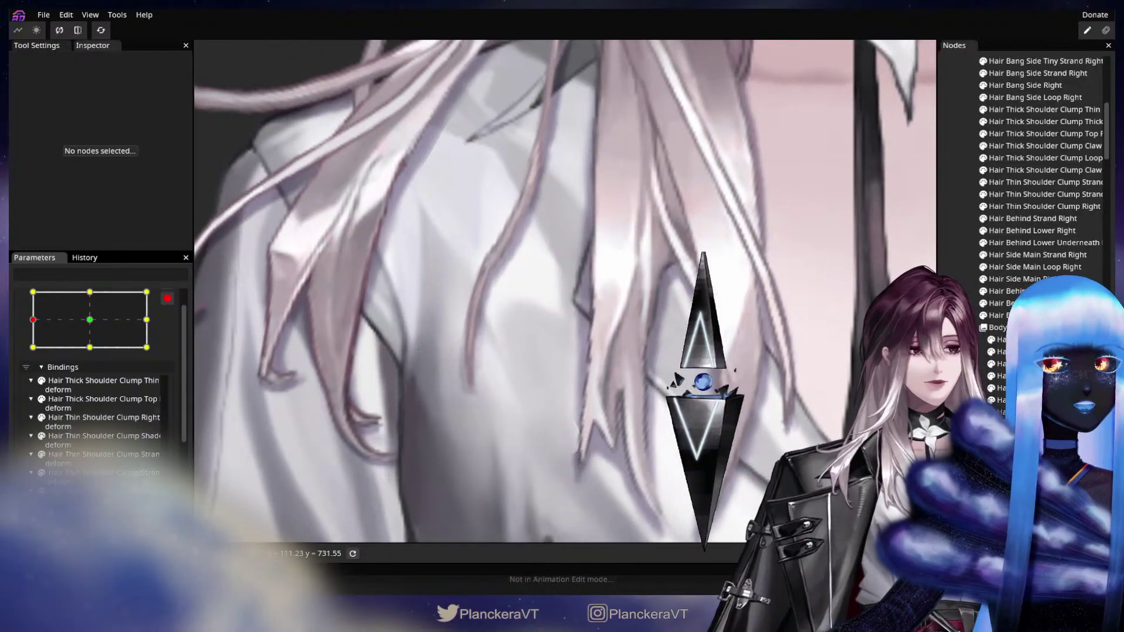
pyautogui.click(626, 331)
pyautogui.scroll(2, 627, 331)
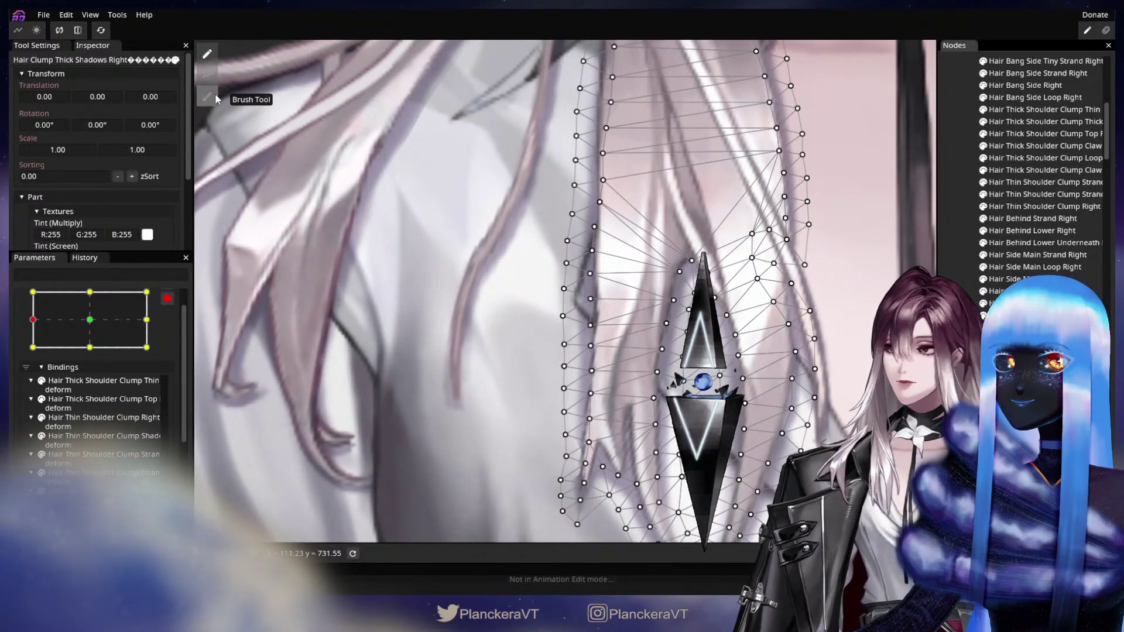
pyautogui.click(208, 97)
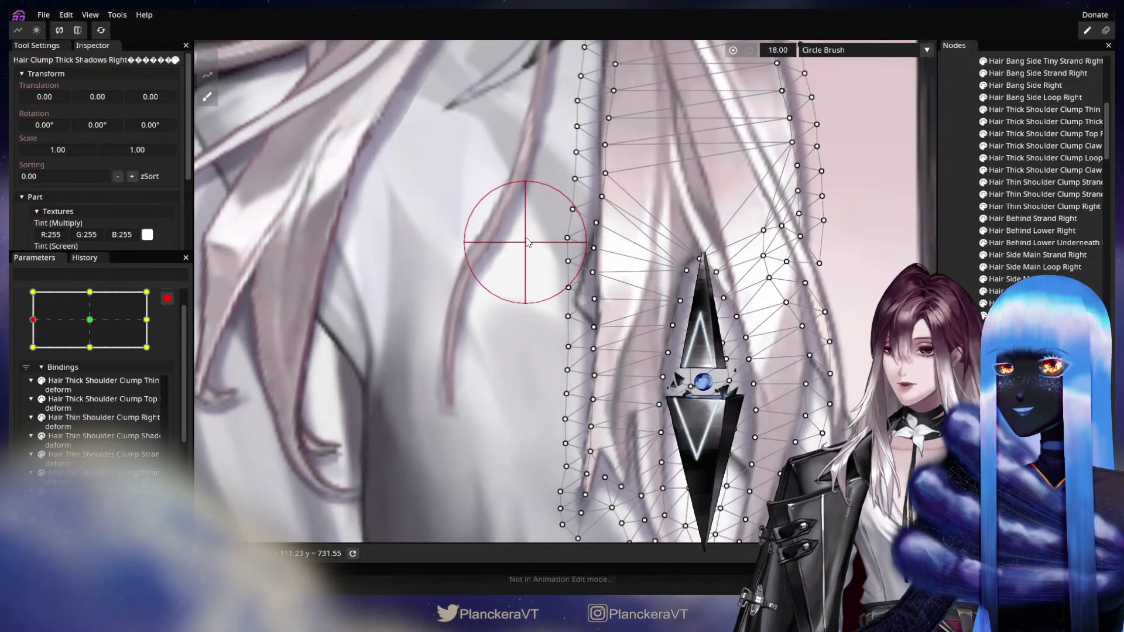
pyautogui.moveTo(553, 213)
pyautogui.mouseDown()
pyautogui.moveTo(523, 326)
pyautogui.moveTo(482, 243)
pyautogui.moveTo(528, 378)
pyautogui.moveTo(527, 363)
pyautogui.moveTo(353, 363)
pyautogui.mouseUp()
pyautogui.scroll(-2, 522, 326)
pyautogui.press('Escape')
# Step: Switch repeatedly between the center and middle-left keypoints to examine how the shadow's lower tips follow the hair clump
pyautogui.click(90, 320)
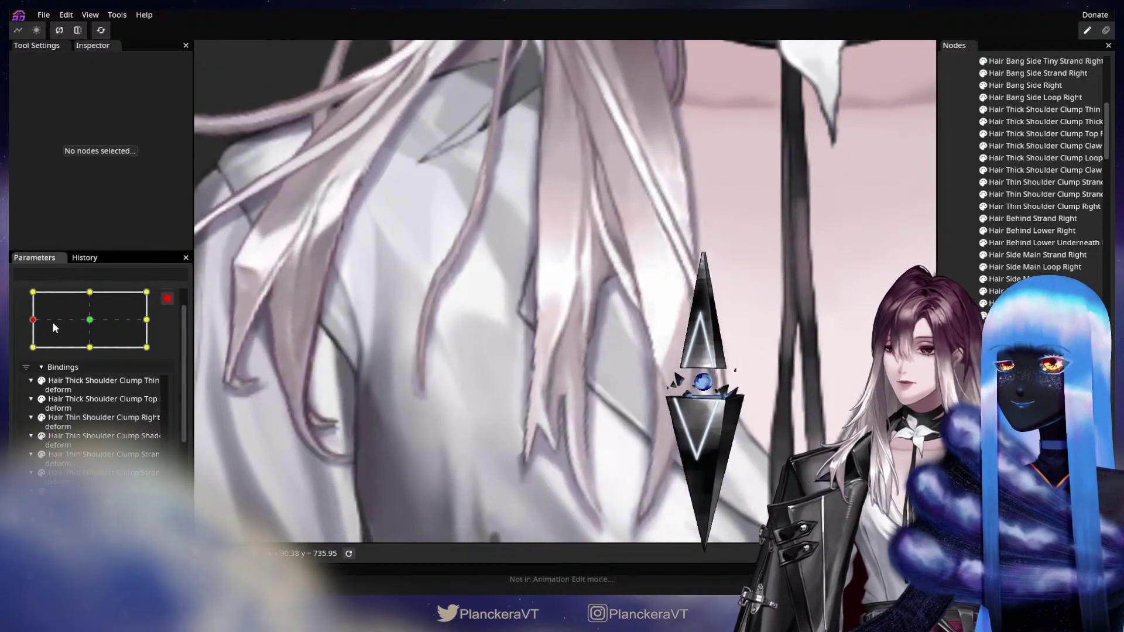
pyautogui.click(50, 323)
pyautogui.click(77, 323)
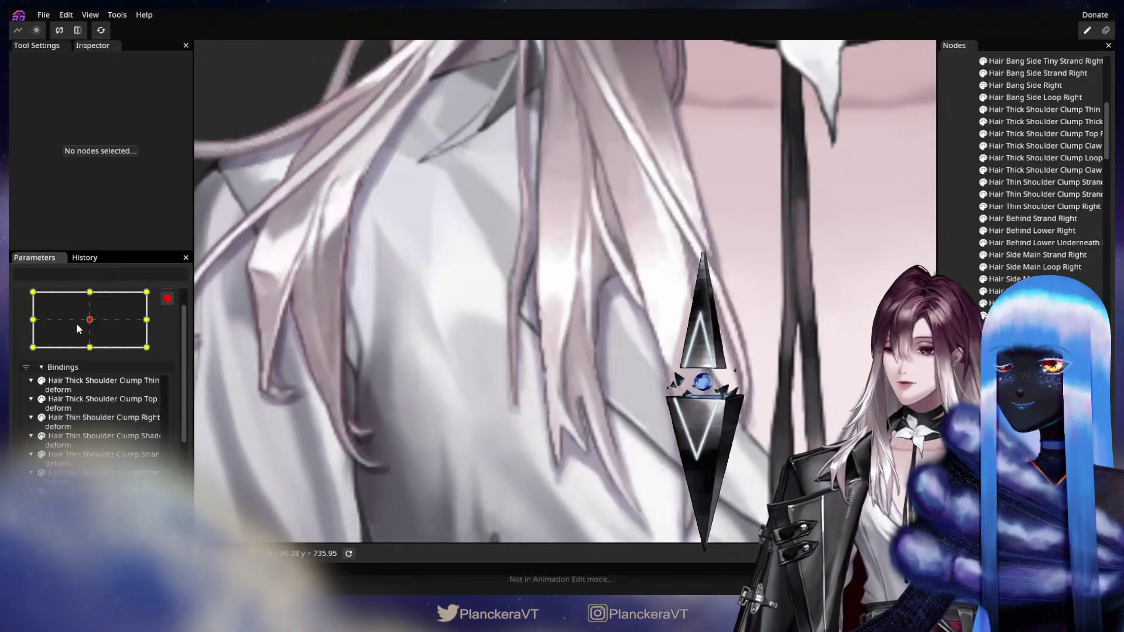
pyautogui.click(50, 323)
pyautogui.scroll(1, 674, 344)
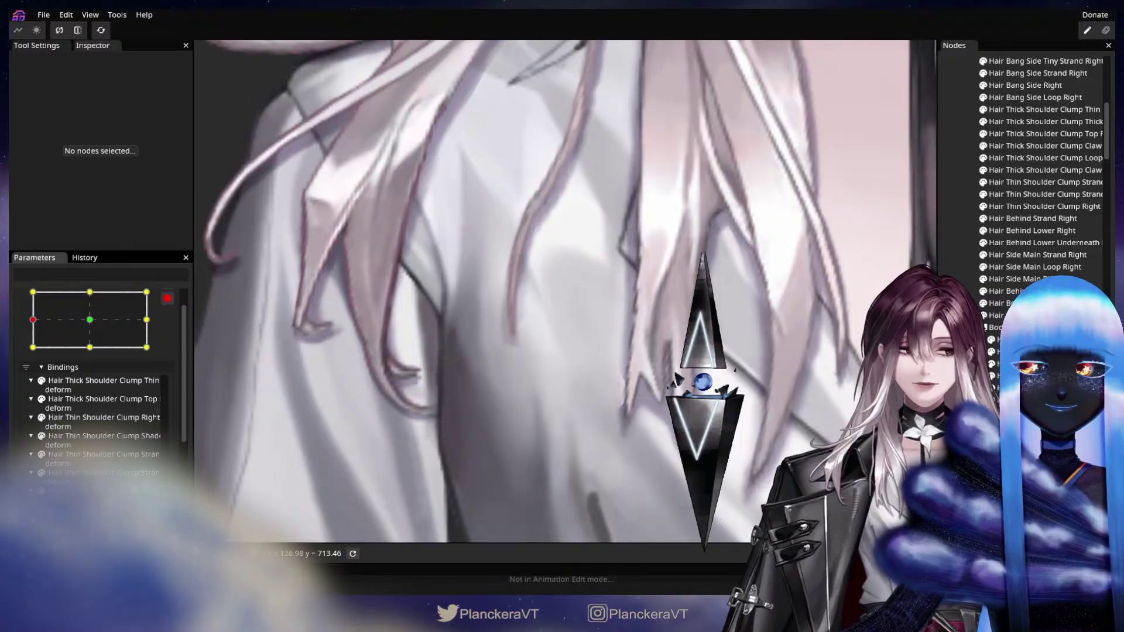
pyautogui.click(688, 352)
pyautogui.scroll(1, 520, 371)
pyautogui.click(204, 97)
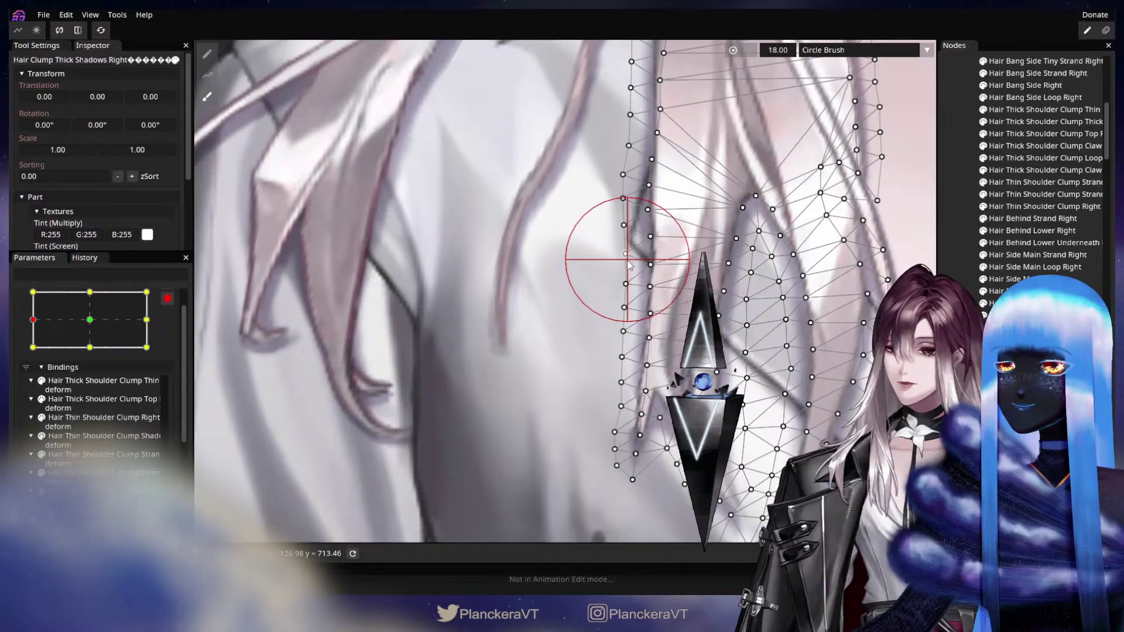
pyautogui.click(959, 282)
pyautogui.scroll(-3, 655, 389)
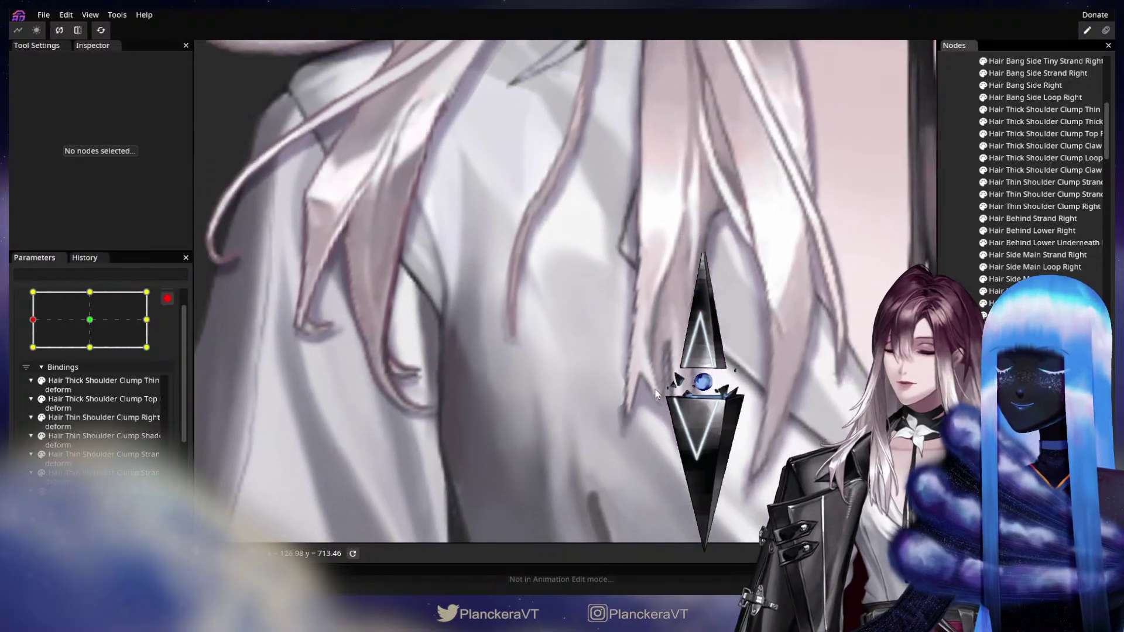
pyautogui.moveTo(573, 383); pyautogui.dragTo(435, 417)
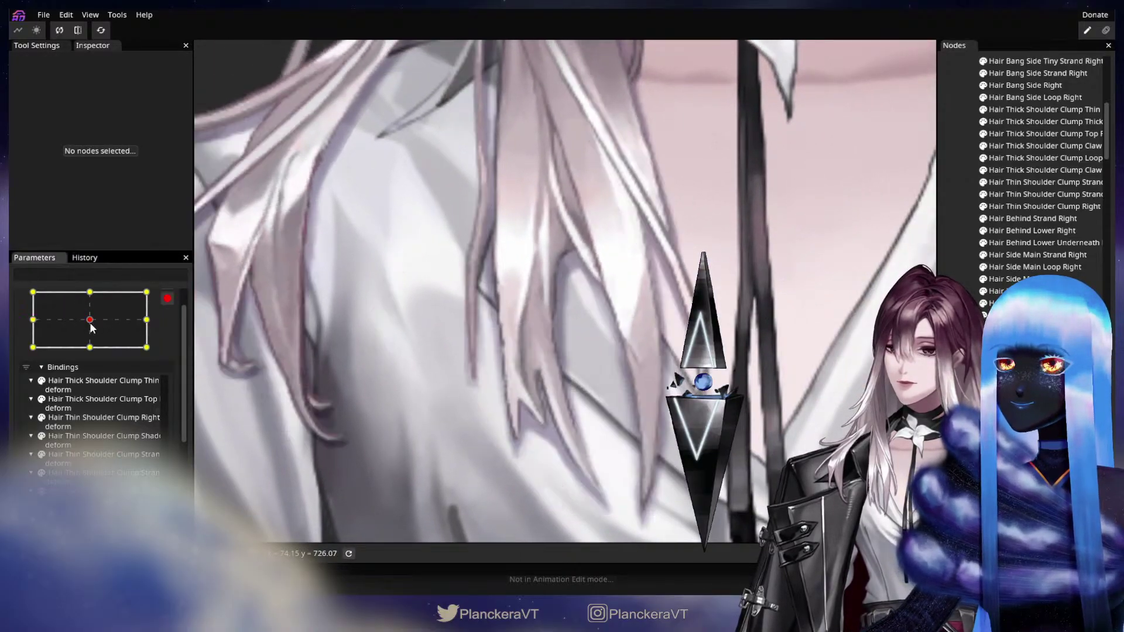
pyautogui.moveTo(29, 323)
pyautogui.mouseDown()
pyautogui.moveTo(92, 322)
pyautogui.moveTo(33, 321)
pyautogui.mouseUp()
pyautogui.moveTo(546, 409); pyautogui.dragTo(557, 277)
pyautogui.scroll(2, 529, 317)
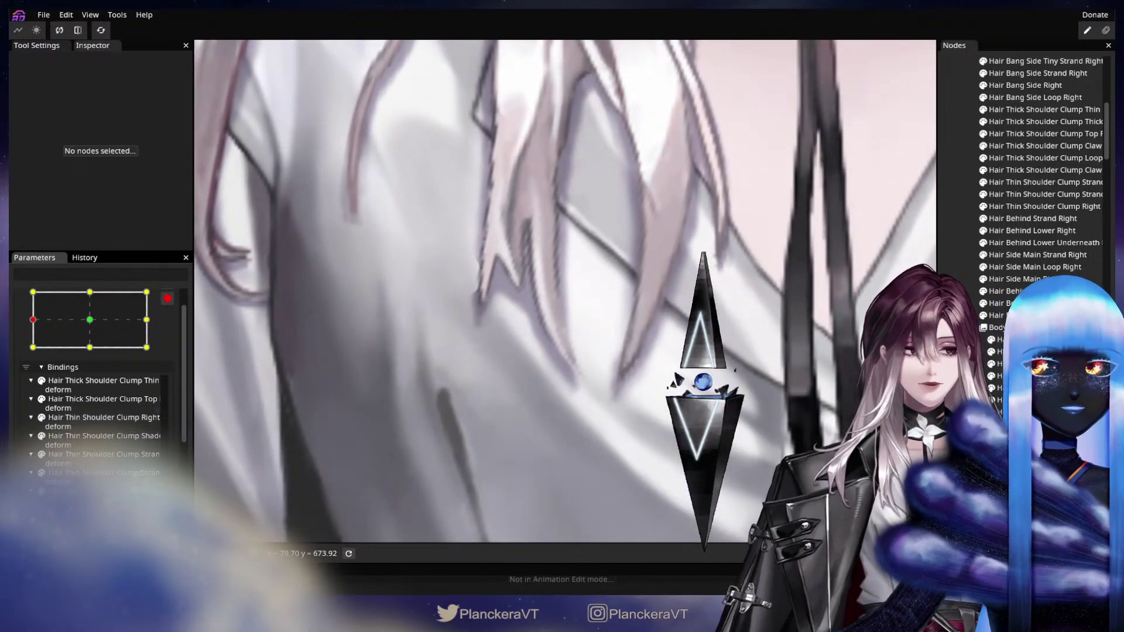
# Step: Select Hair Clump Thick Shadows Right for further mesh deformation of its lower tips with the Circle Brush
pyautogui.click(436, 356)
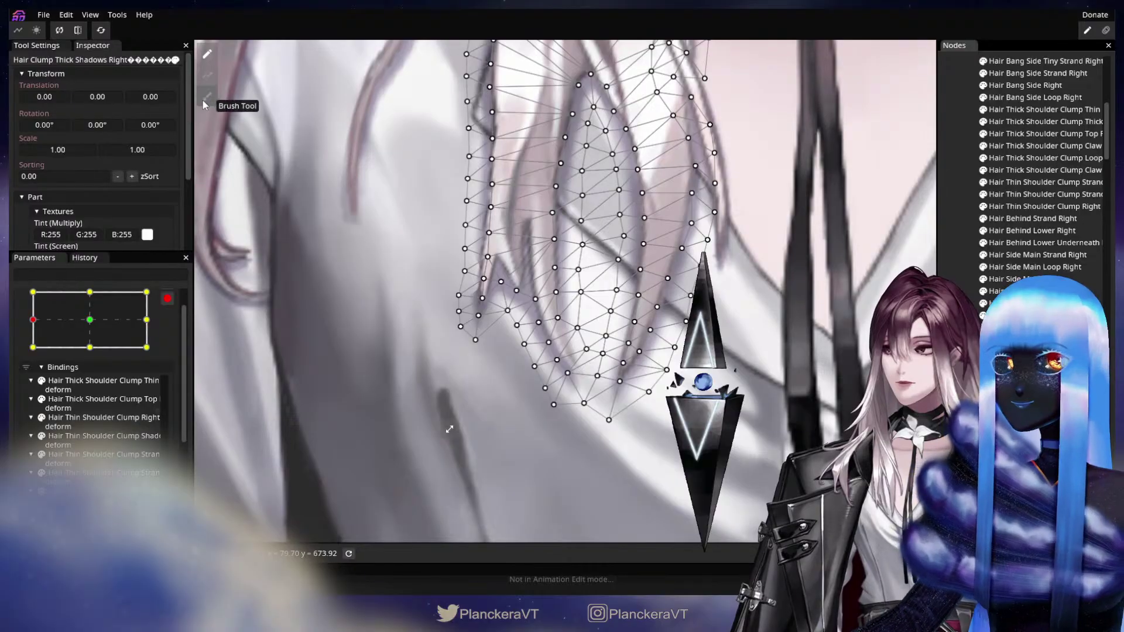
pyautogui.click(207, 96)
pyautogui.scroll(1, 562, 439)
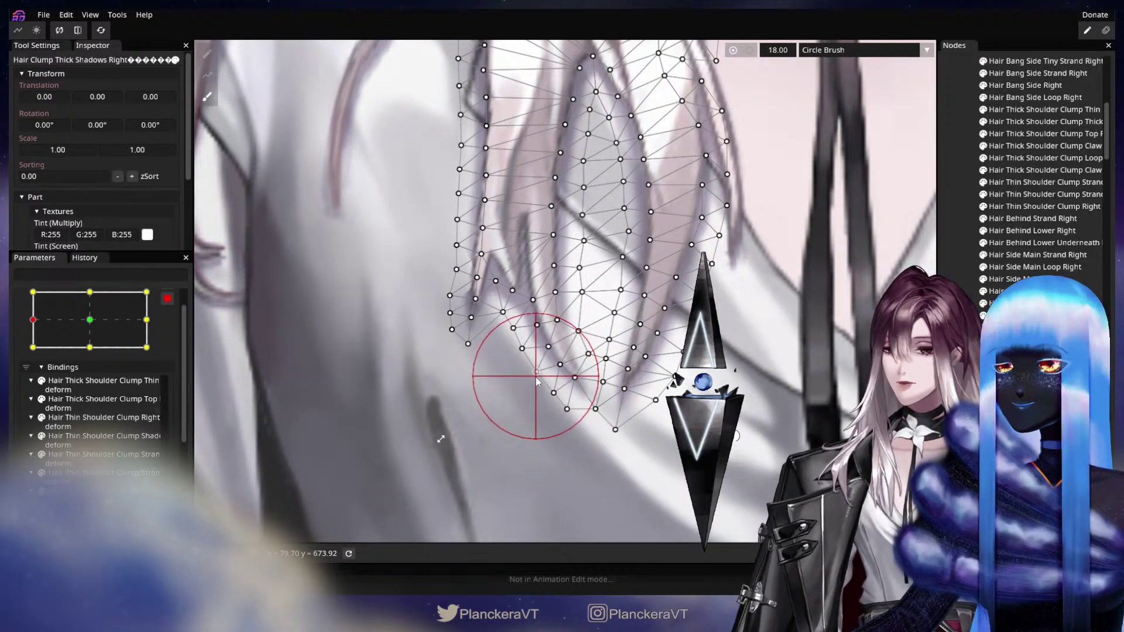
# Step: Nudge the lower tip vertices of the Hair Clump Thick Shadows Right mesh slightly outward at the parameter's middle-left keypoint
pyautogui.click(566, 417)
pyautogui.scroll(-2, 566, 417)
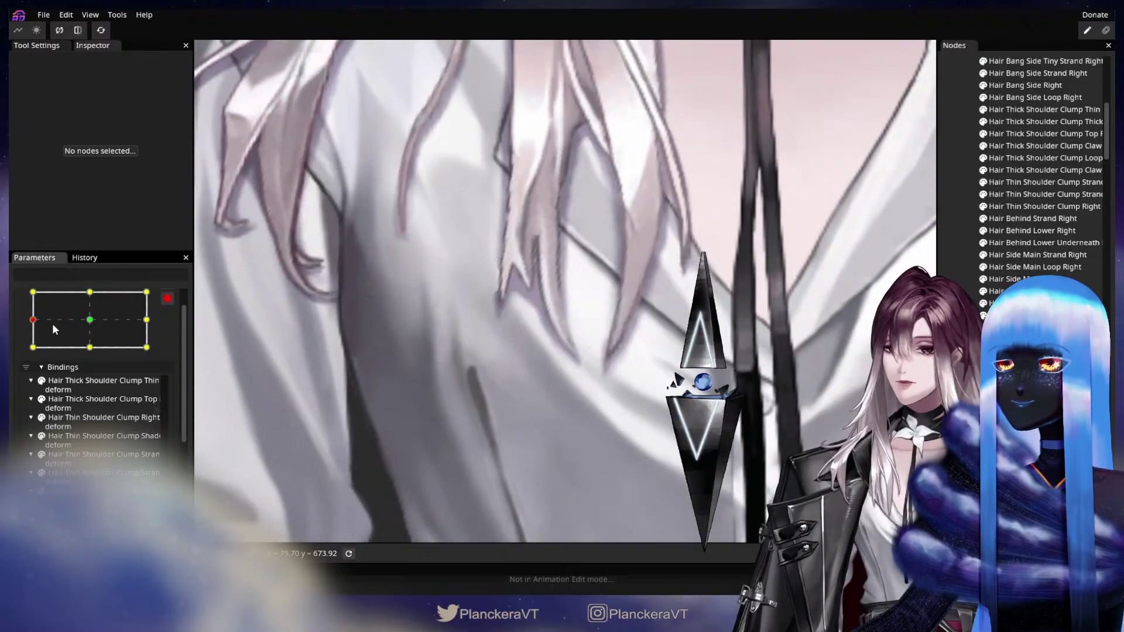
pyautogui.moveTo(53, 324)
pyautogui.mouseDown()
pyautogui.moveTo(75, 328)
pyautogui.moveTo(49, 326)
pyautogui.mouseUp()
pyautogui.scroll(3, 630, 410)
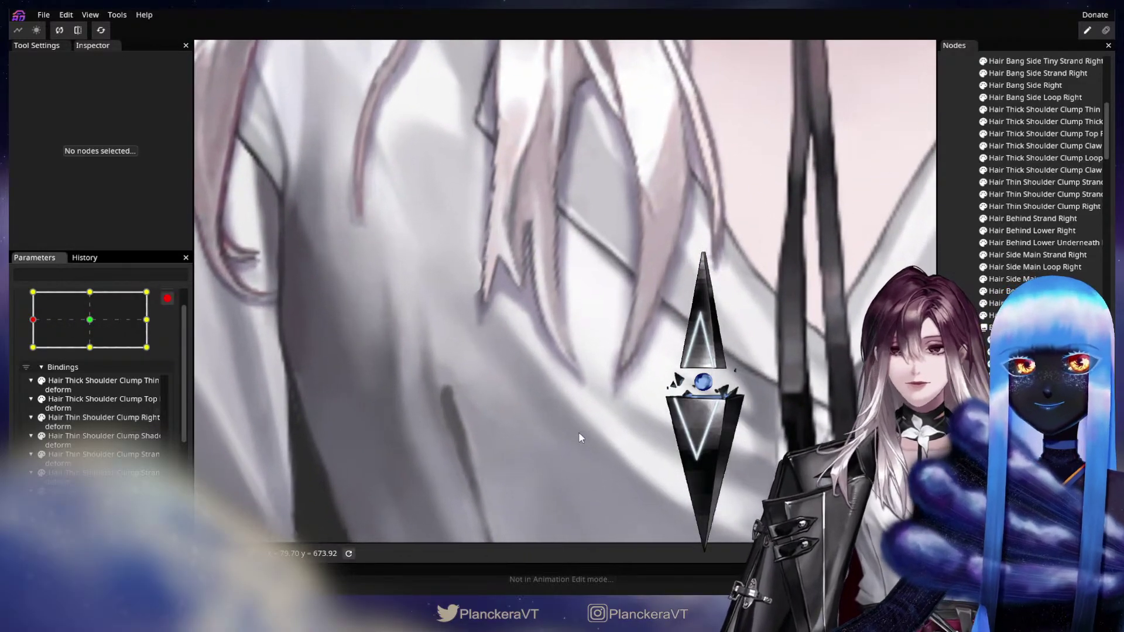
pyautogui.scroll(2, 581, 435)
pyautogui.click(1021, 389)
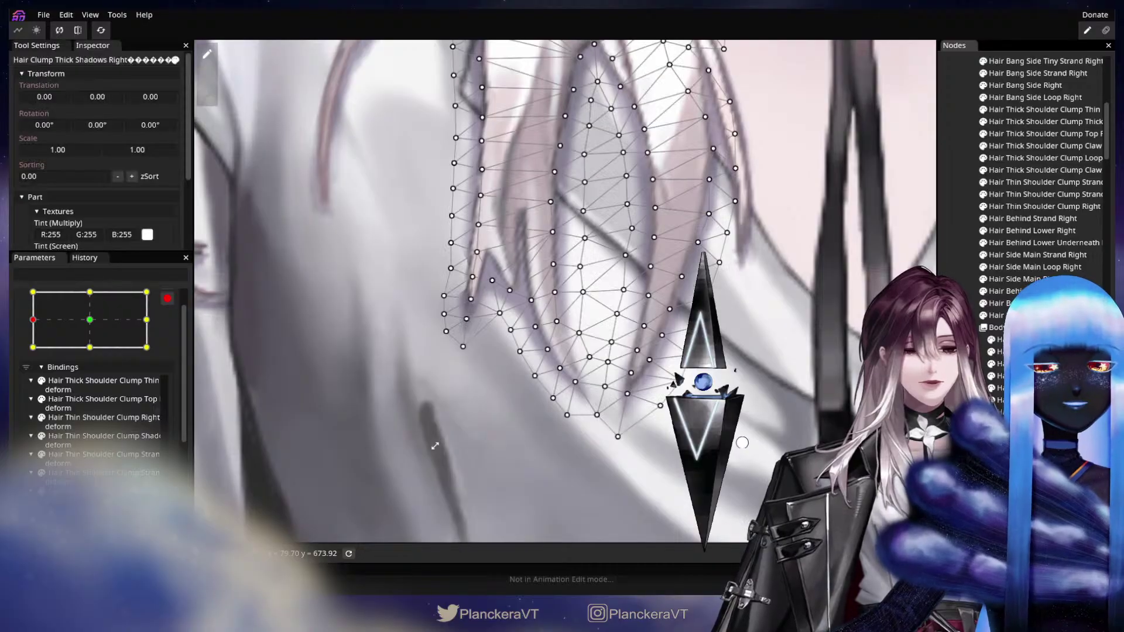
pyautogui.scroll(2, 522, 306)
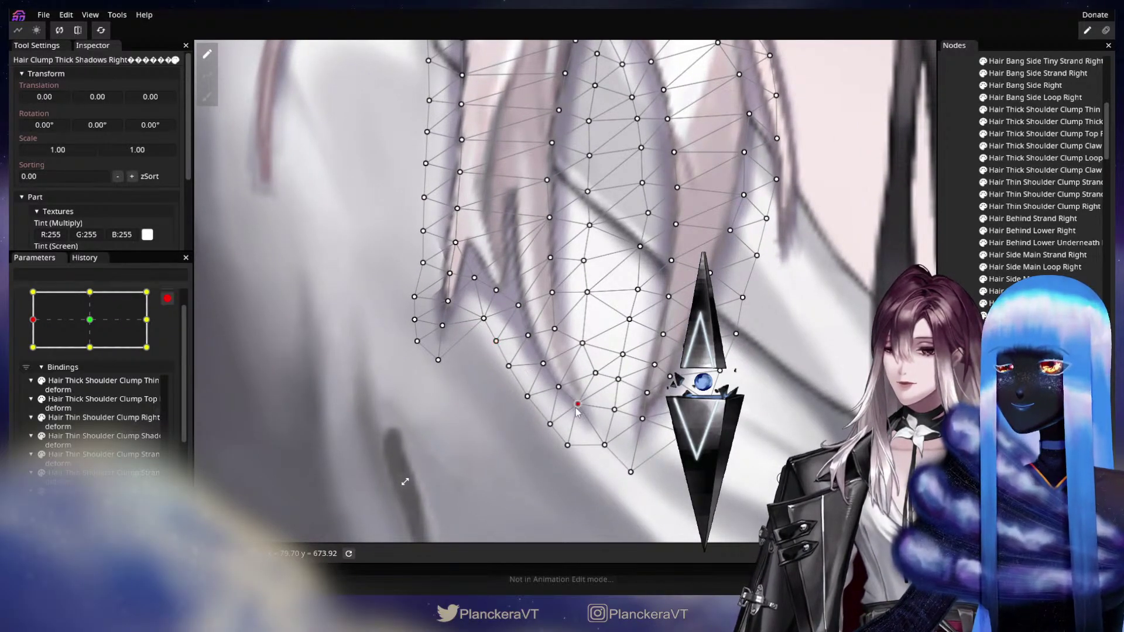
pyautogui.moveTo(611, 445); pyautogui.dragTo(618, 440)
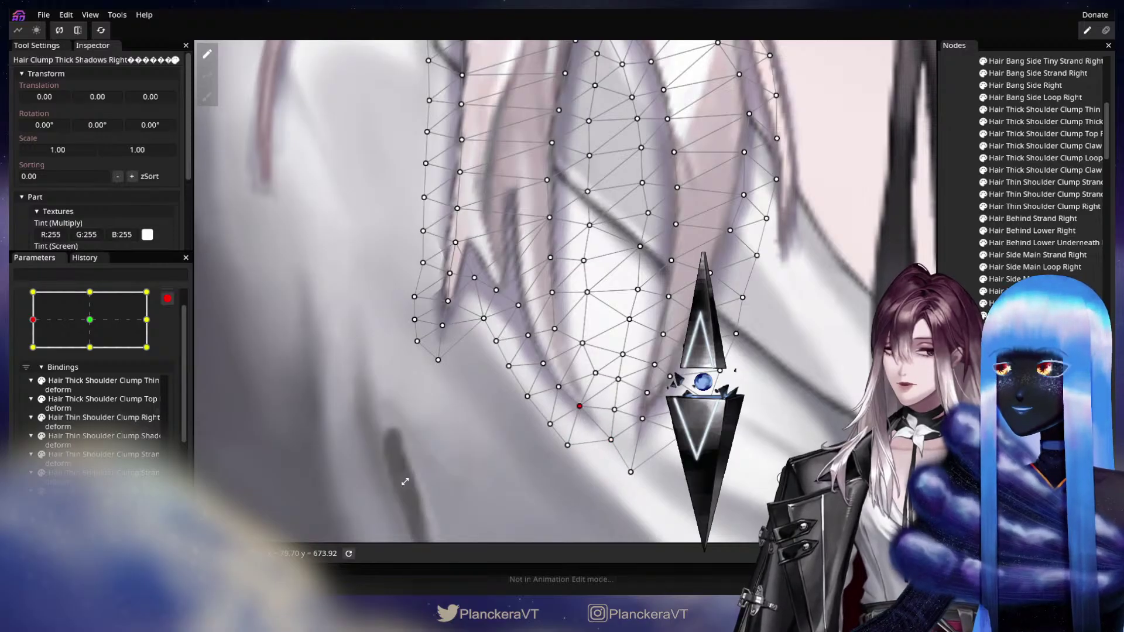
pyautogui.click(405, 482)
pyautogui.scroll(-4, 405, 482)
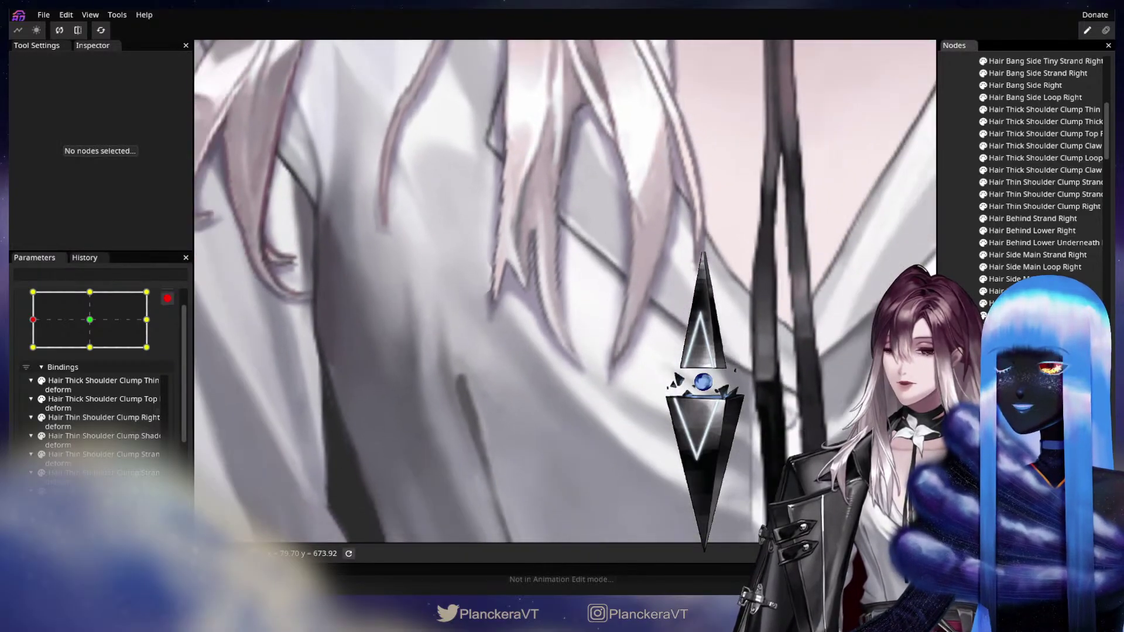
pyautogui.scroll(-2, 565, 291)
# Step: At the parameter's middle-right keypoint, copy the thin shoulder clump strand's deformation to the Strand Middle Shadow Right part
pyautogui.moveTo(96, 320); pyautogui.dragTo(47, 319)
pyautogui.moveTo(372, 339); pyautogui.dragTo(517, 405)
pyautogui.click(147, 321)
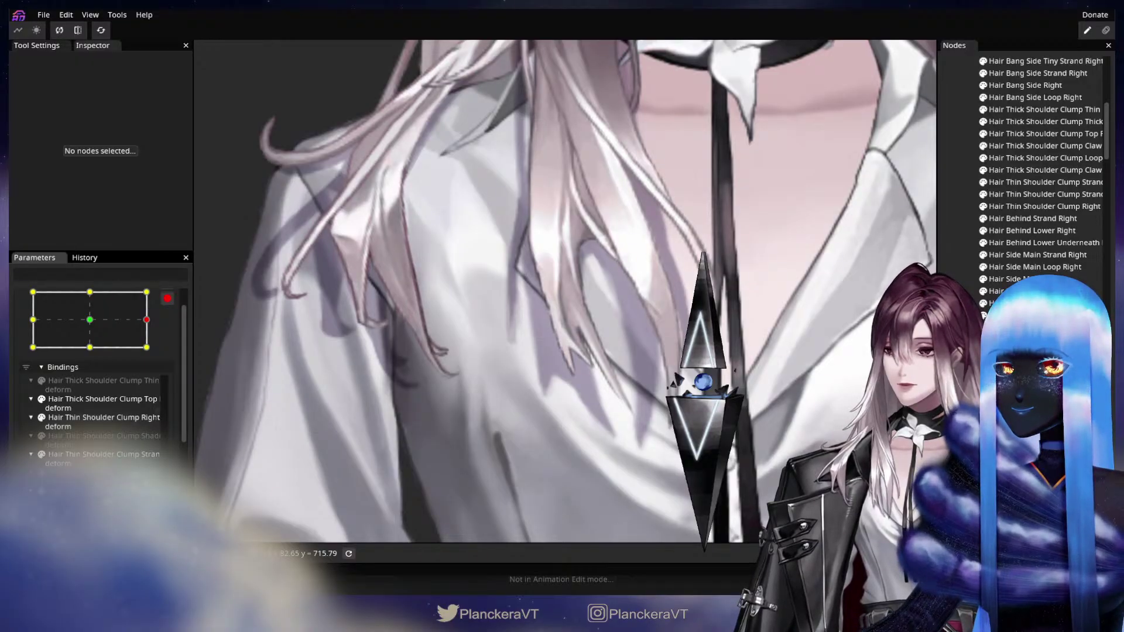
pyautogui.moveTo(120, 562)
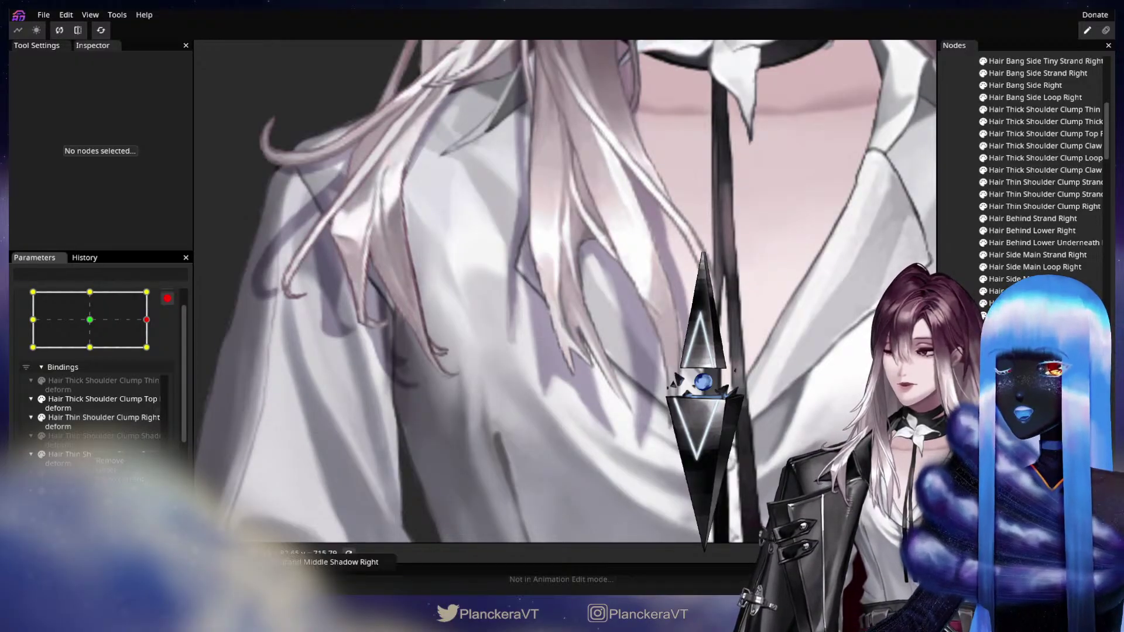
pyautogui.click(235, 562)
# Step: Copy the Hair Thick Shoulder Clump Thin Strand Right deformation to Hair Thick Shoulder Clump Thin Strand Shadow Right
pyautogui.scroll(1, 104, 439)
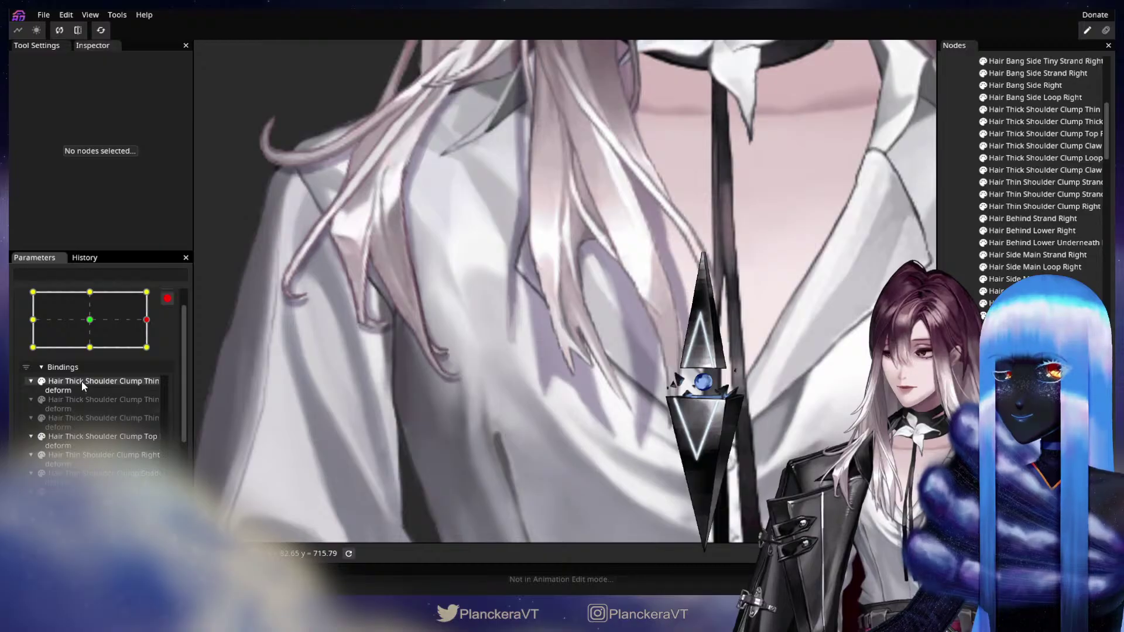
pyautogui.click(94, 440)
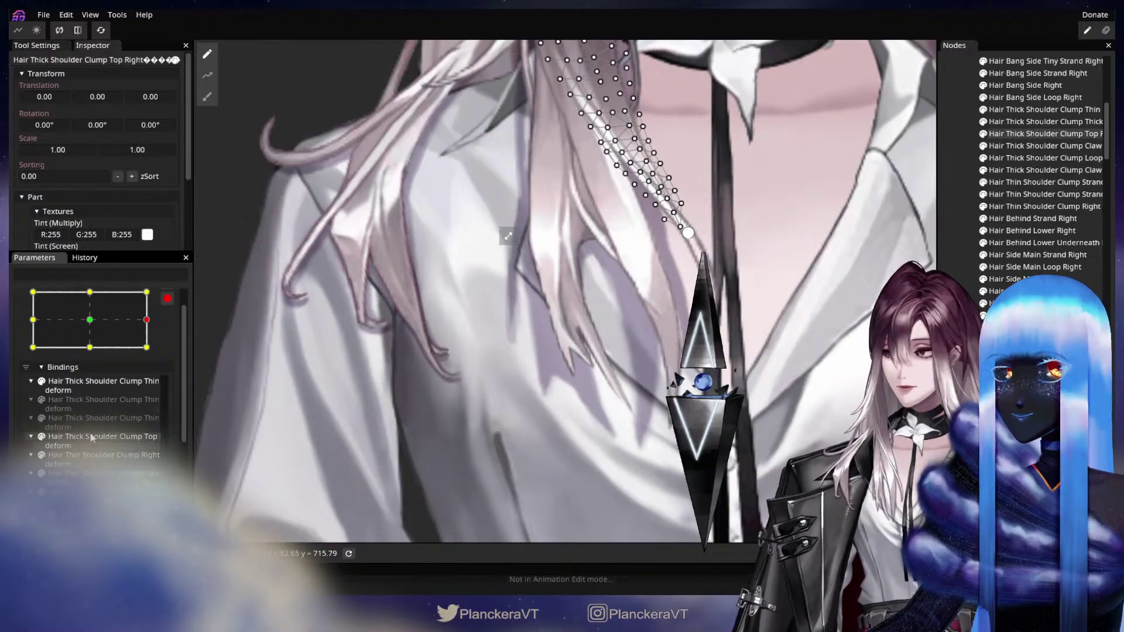
pyautogui.click(93, 421)
pyautogui.click(90, 381)
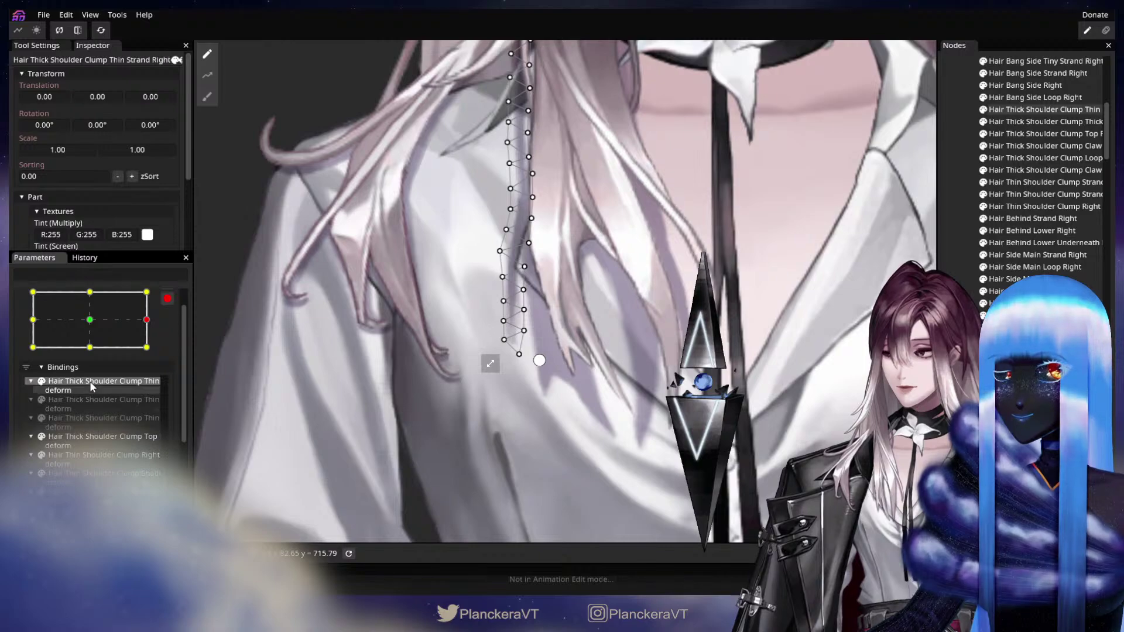
pyautogui.rightClick(89, 381)
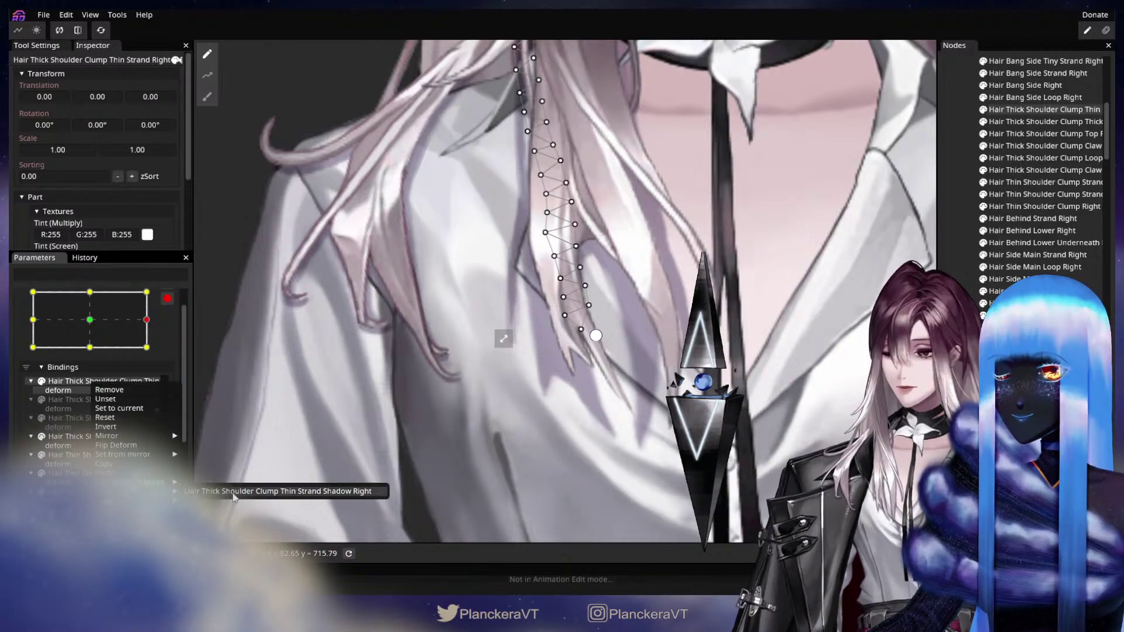
pyautogui.click(258, 496)
# Step: Copy the Hair Thick Shoulder Clump Thick Strand Right deformation to its compatible strand shadow part
pyautogui.scroll(2, 101, 416)
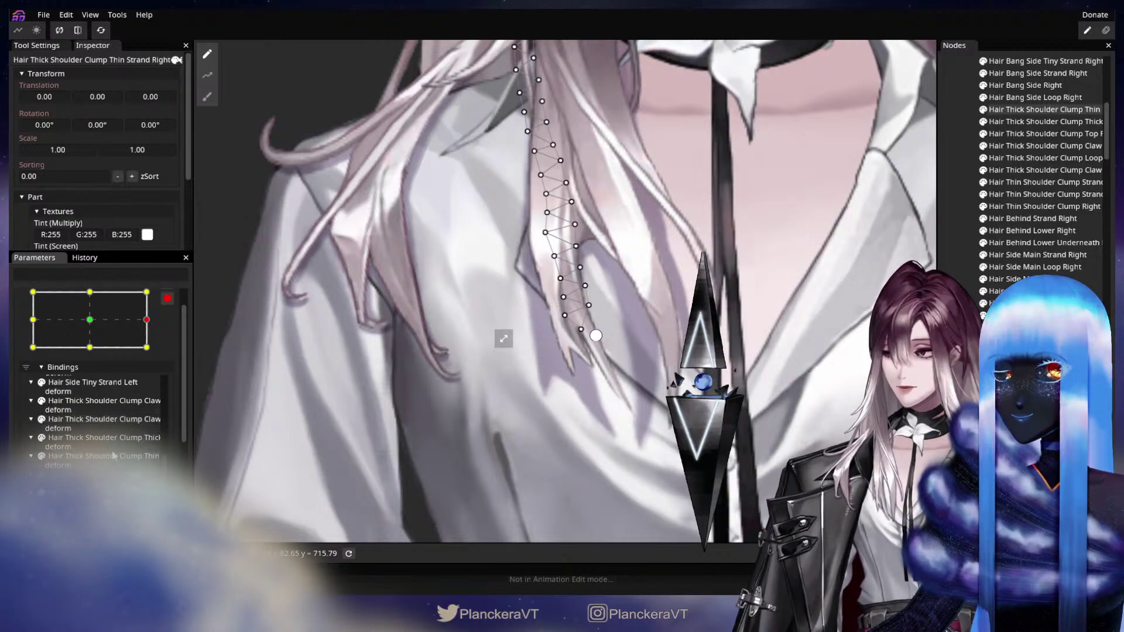
pyautogui.click(101, 437)
pyautogui.rightClick(101, 437)
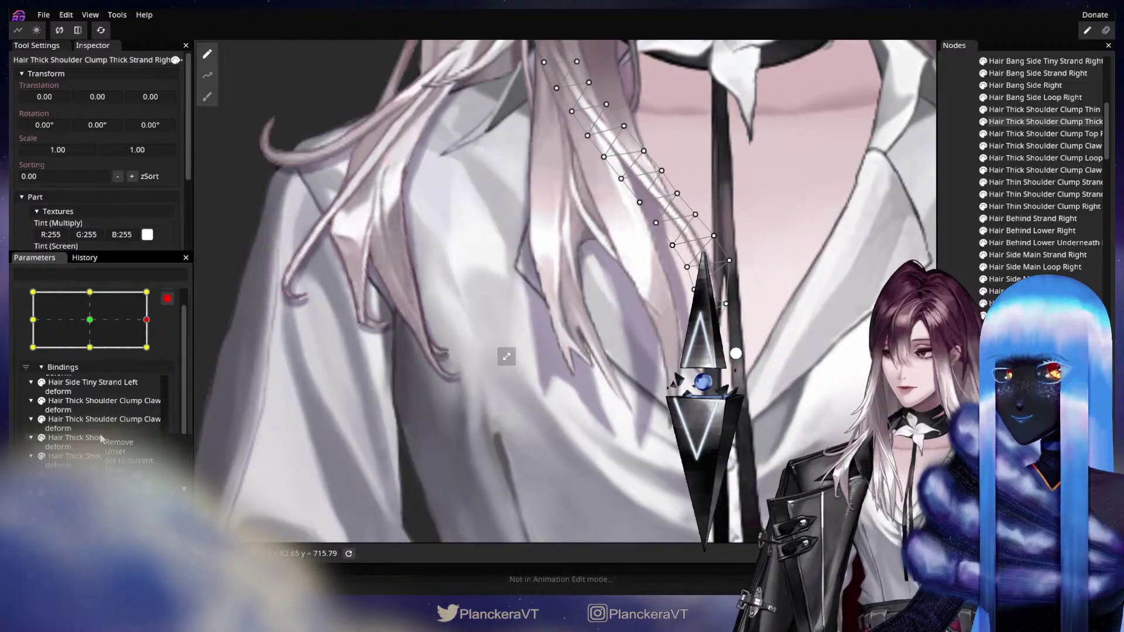
pyautogui.moveTo(146, 543)
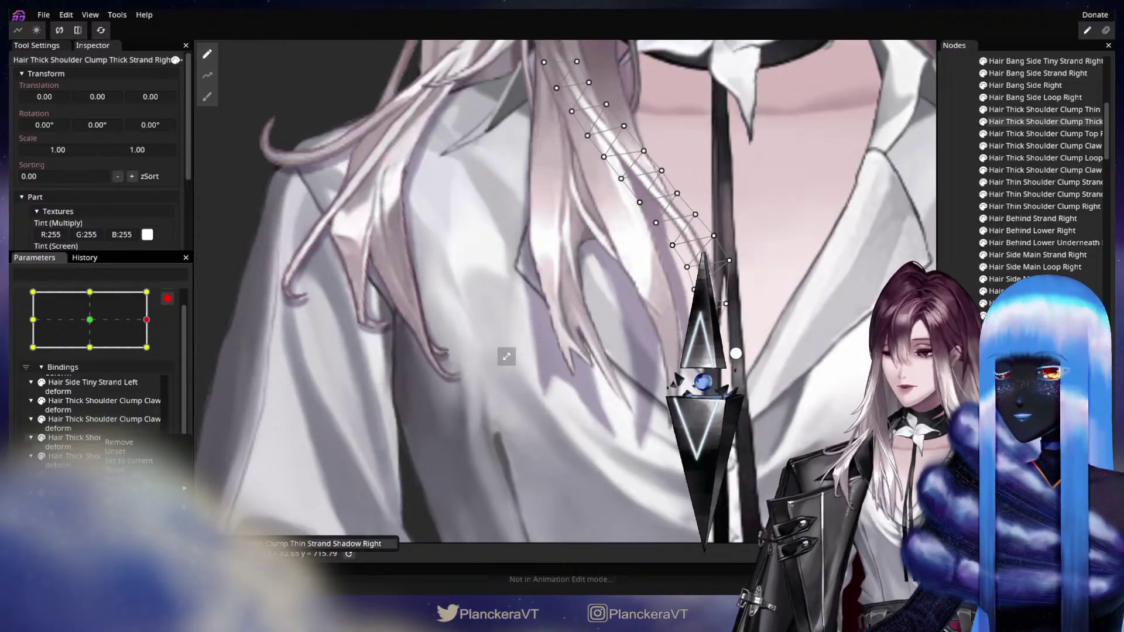
pyautogui.click(240, 544)
# Step: Copy the Hair Behind Middle Left deformation to Hair Behind Middle Shadow Left at the same keypoint
pyautogui.moveTo(399, 360); pyautogui.dragTo(293, 420)
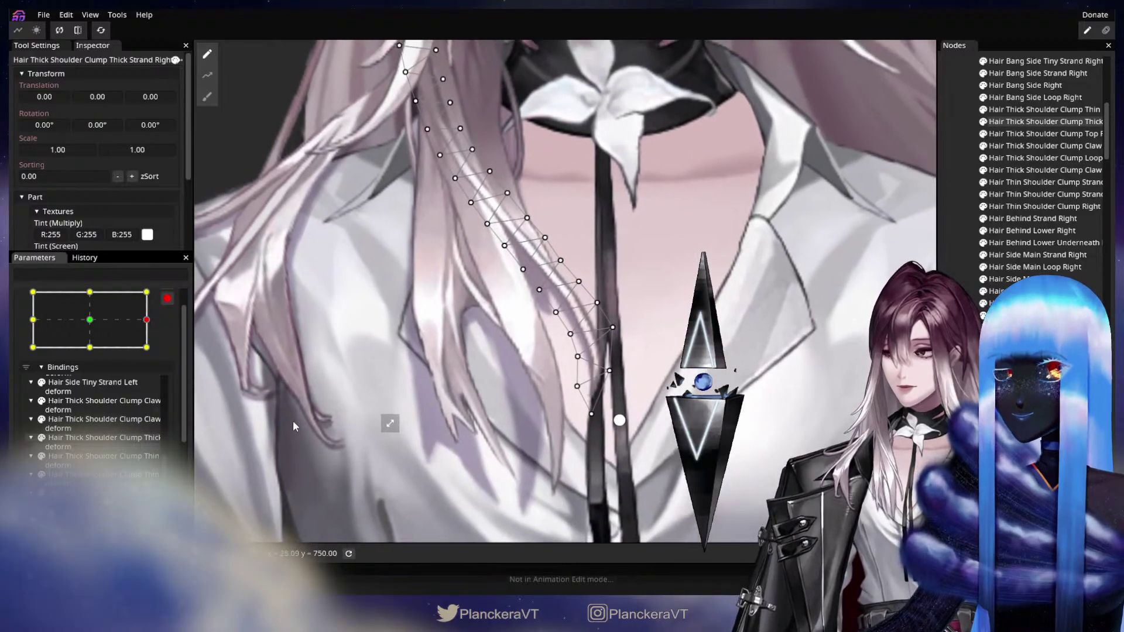
pyautogui.scroll(2, 124, 442)
pyautogui.scroll(5, 124, 442)
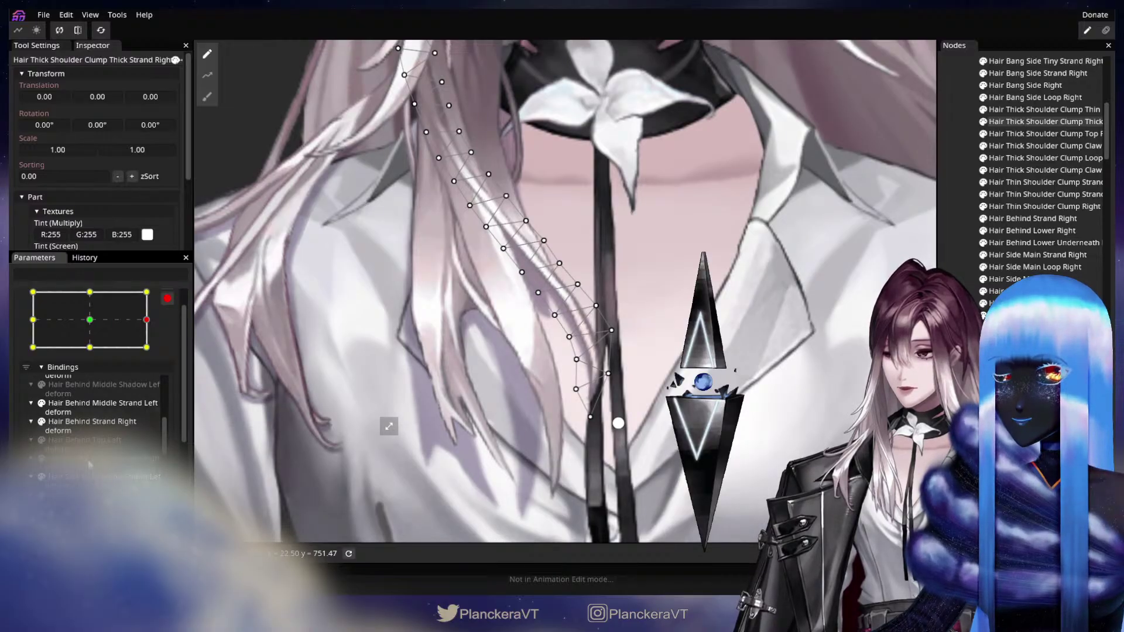
pyautogui.click(89, 464)
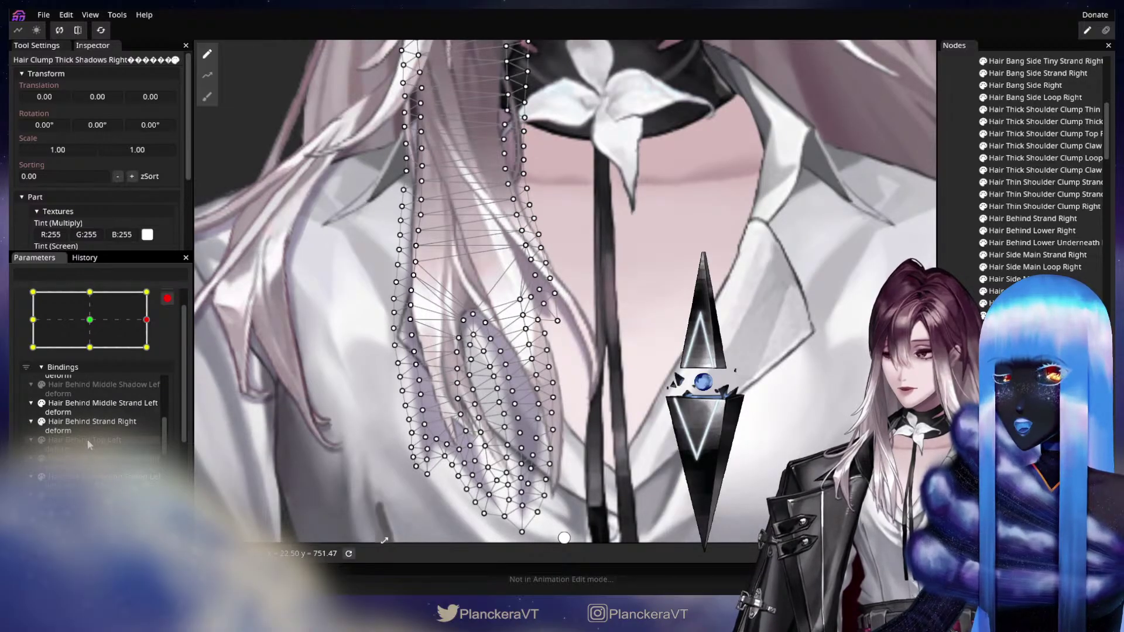
pyautogui.scroll(2, 89, 442)
pyautogui.click(89, 418)
pyautogui.scroll(2, 89, 418)
pyautogui.moveTo(568, 384); pyautogui.dragTo(299, 518)
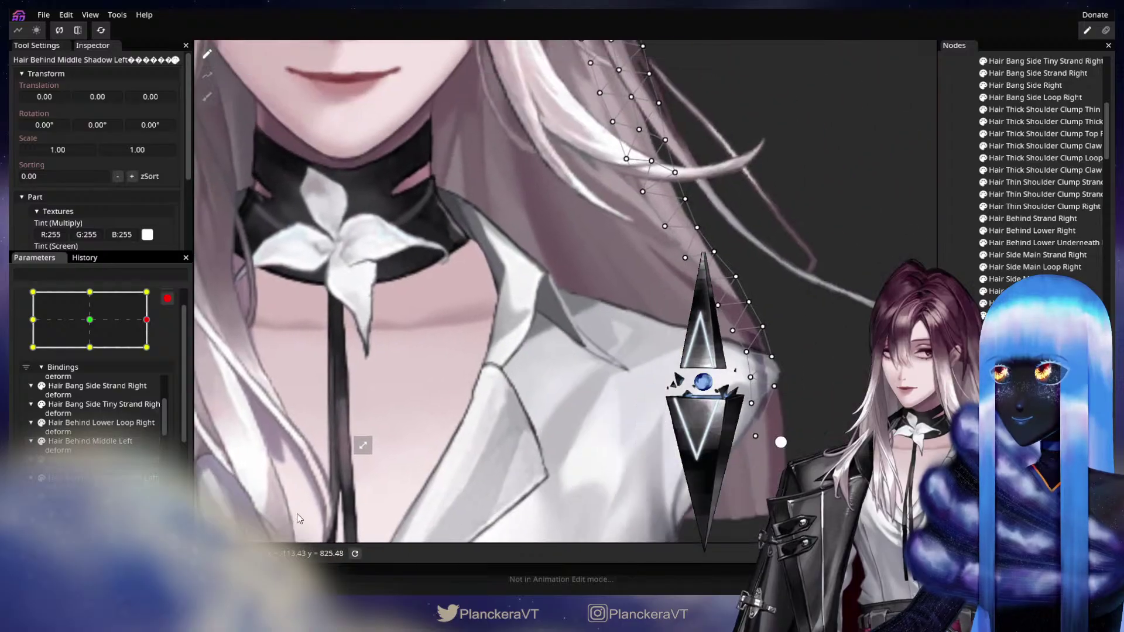
pyautogui.moveTo(536, 339); pyautogui.dragTo(483, 393)
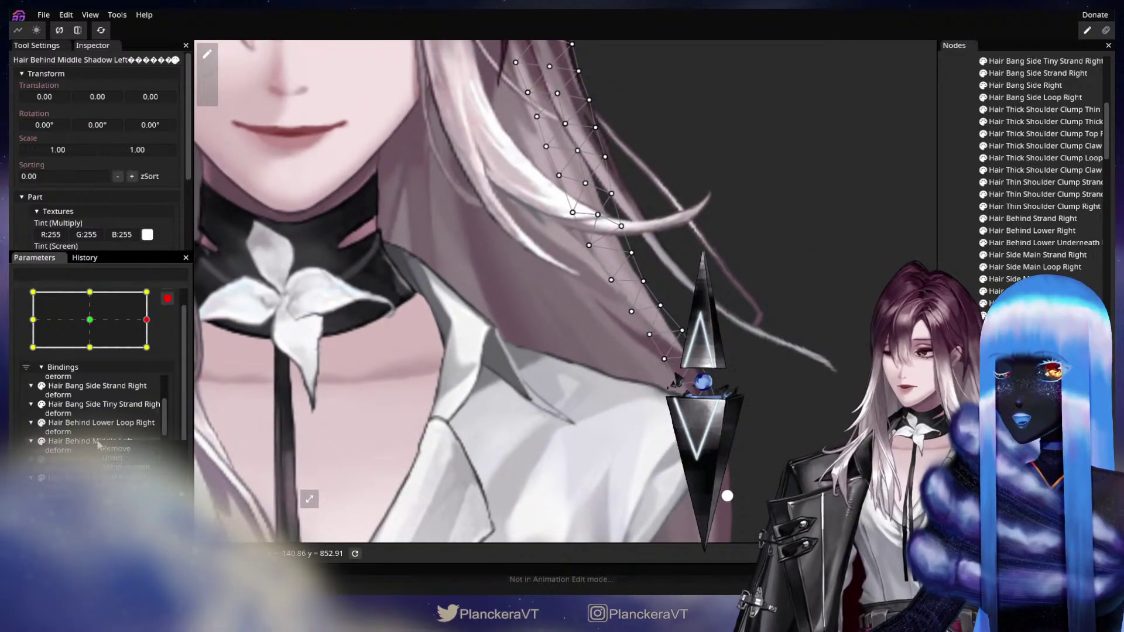
pyautogui.click(252, 551)
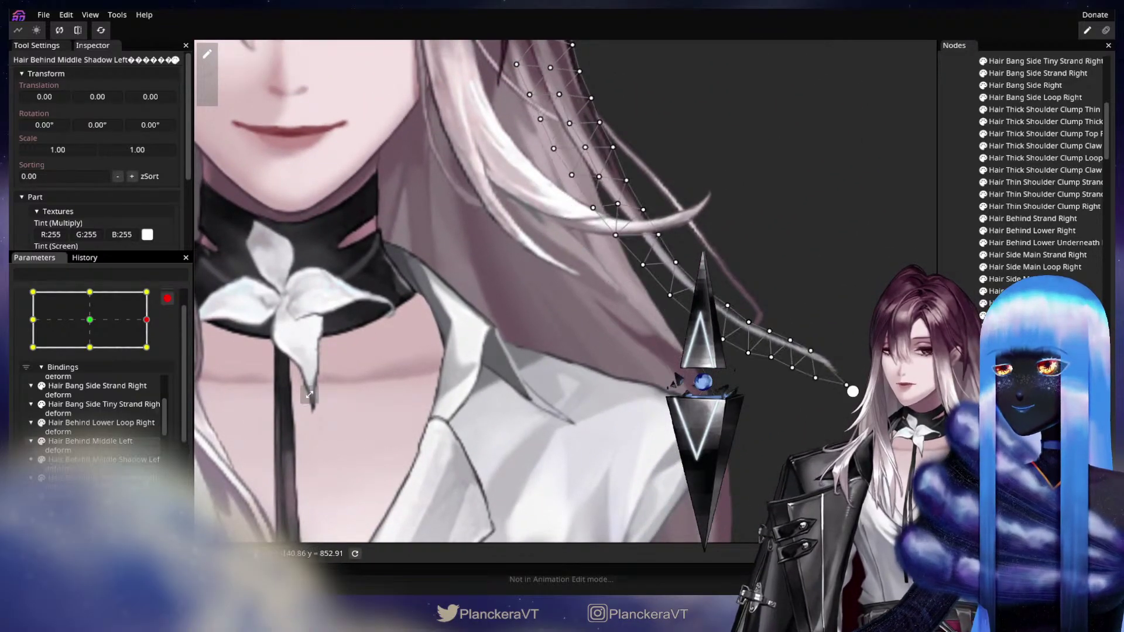
# Step: Lay a four-point deform path down the length of the Hair Clump Thick Shadows Right mesh
pyautogui.scroll(-3, 105, 454)
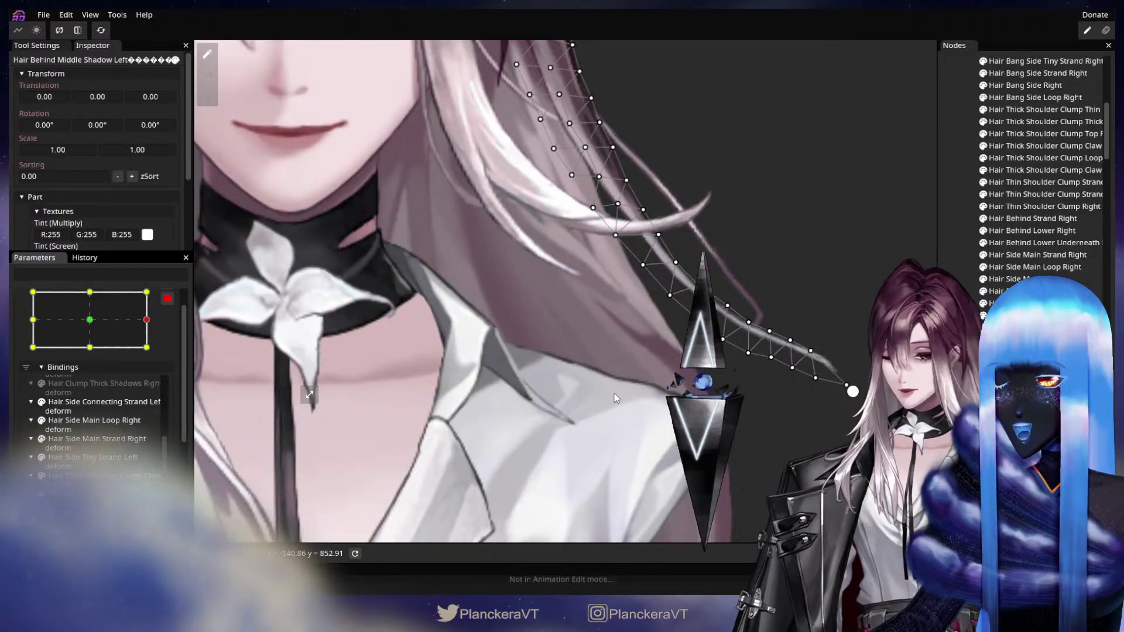
pyautogui.moveTo(614, 398); pyautogui.dragTo(931, 225)
pyautogui.scroll(-3, 614, 424)
pyautogui.scroll(4, 614, 424)
pyautogui.scroll(-4, 615, 424)
pyautogui.scroll(3, 614, 424)
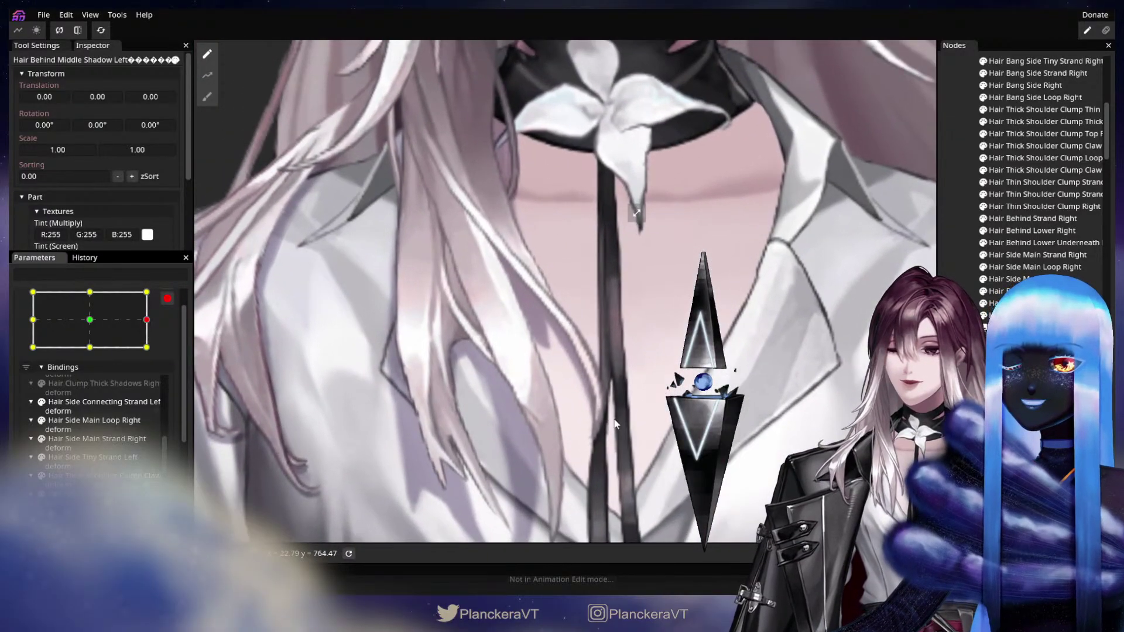
pyautogui.click(105, 384)
pyautogui.moveTo(265, 195); pyautogui.dragTo(334, 161)
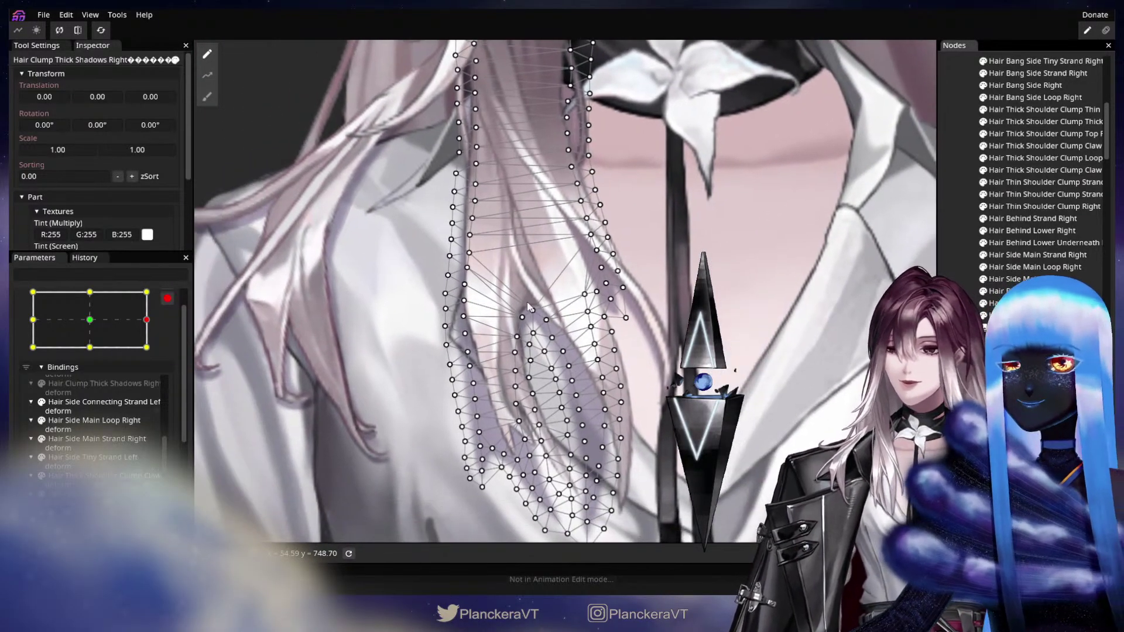
pyautogui.click(207, 75)
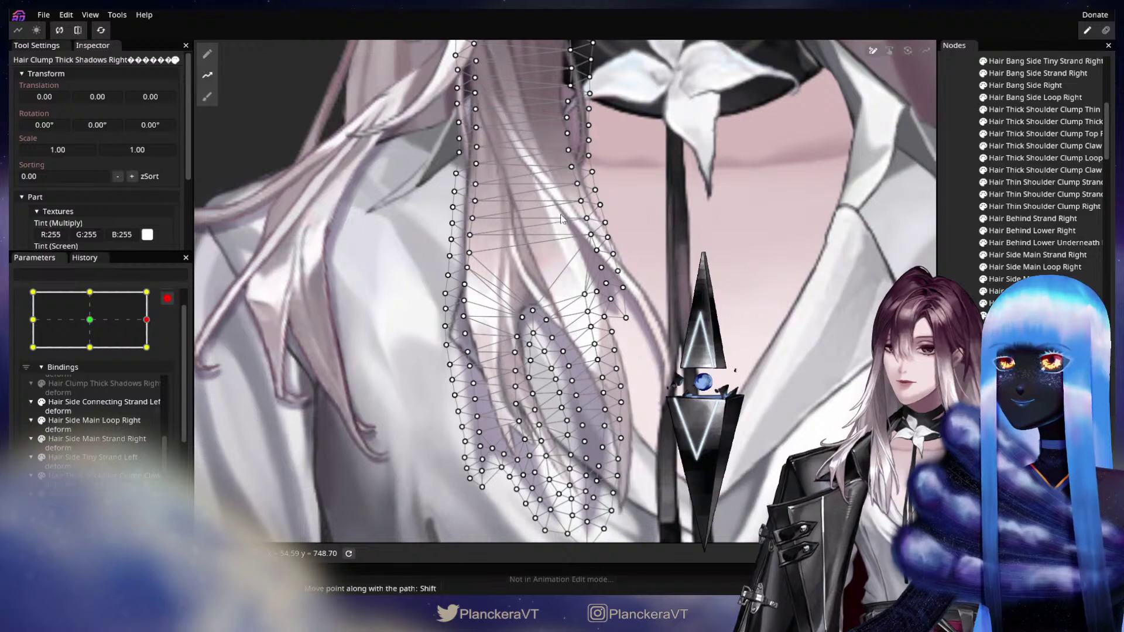
pyautogui.doubleClick(522, 164)
pyautogui.moveTo(527, 337); pyautogui.dragTo(515, 277)
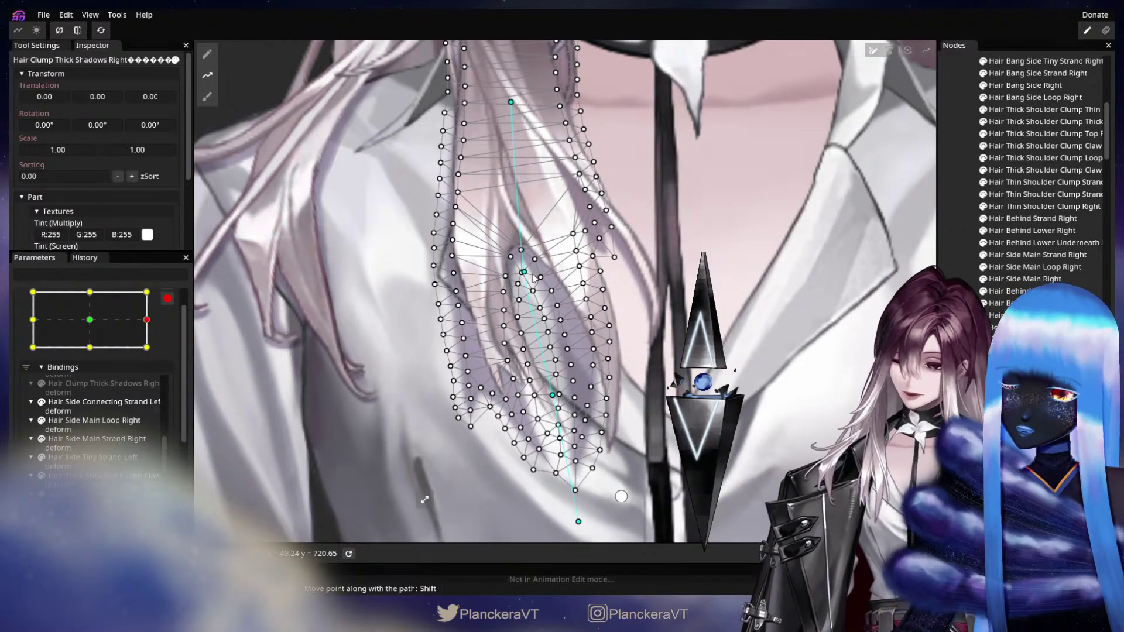
# Step: Bend the path's middle and lower points toward the chest's centre so the thick clump shadows follow the swung hair
pyautogui.moveTo(524, 272); pyautogui.dragTo(544, 258)
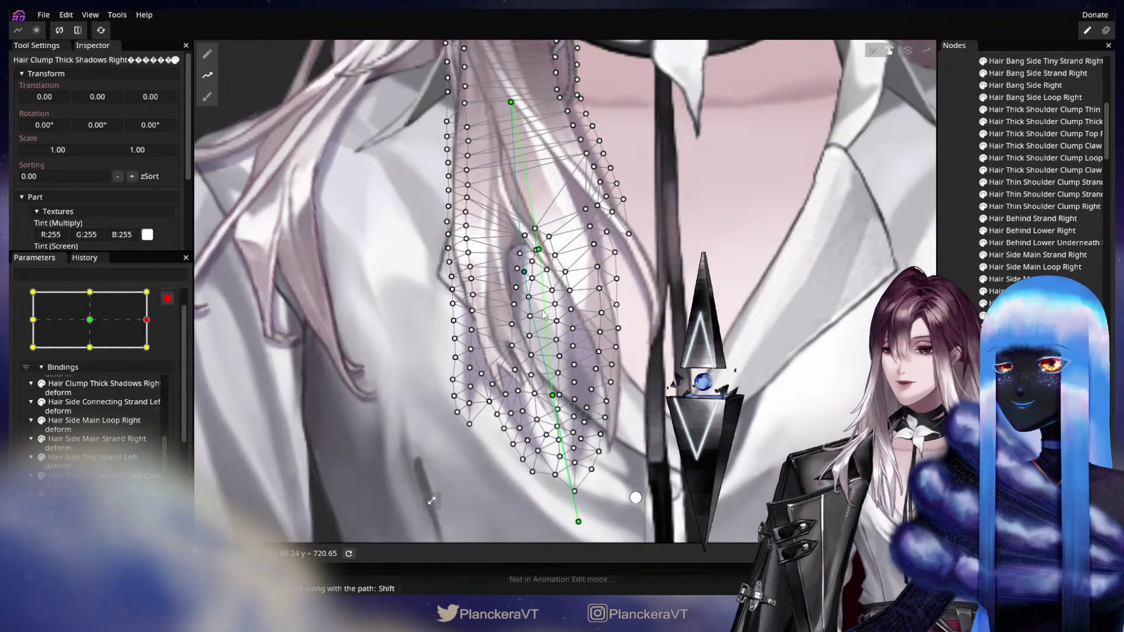
pyautogui.moveTo(553, 397); pyautogui.dragTo(590, 398)
pyautogui.moveTo(578, 521); pyautogui.dragTo(615, 514)
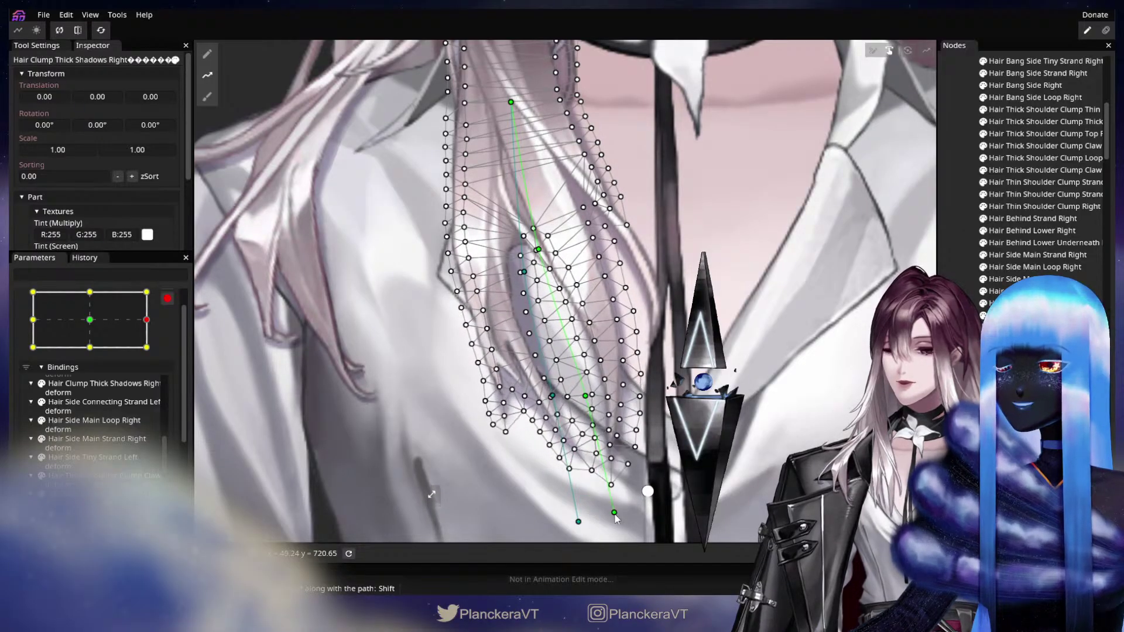
pyautogui.moveTo(590, 406); pyautogui.dragTo(586, 395)
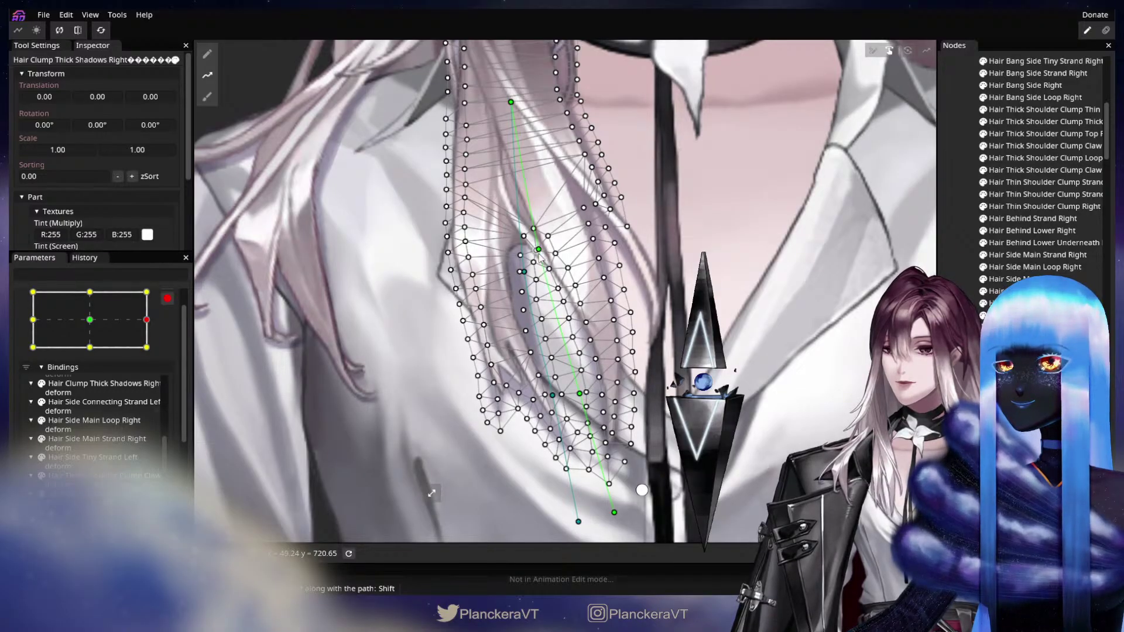
pyautogui.moveTo(540, 257); pyautogui.dragTo(526, 263)
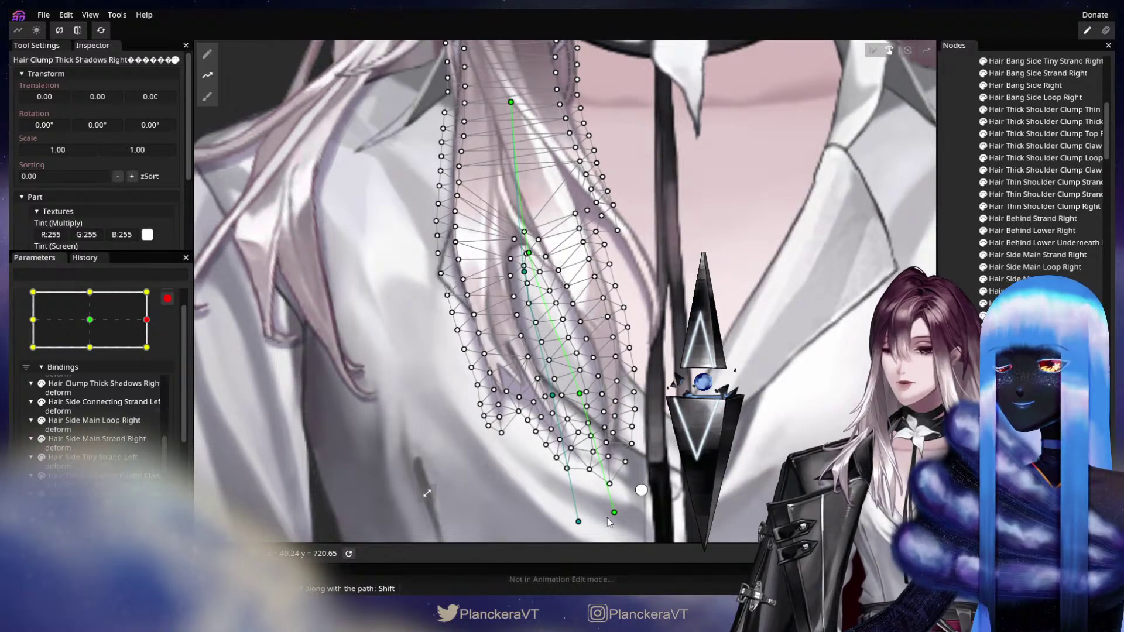
pyautogui.moveTo(617, 515); pyautogui.dragTo(610, 510)
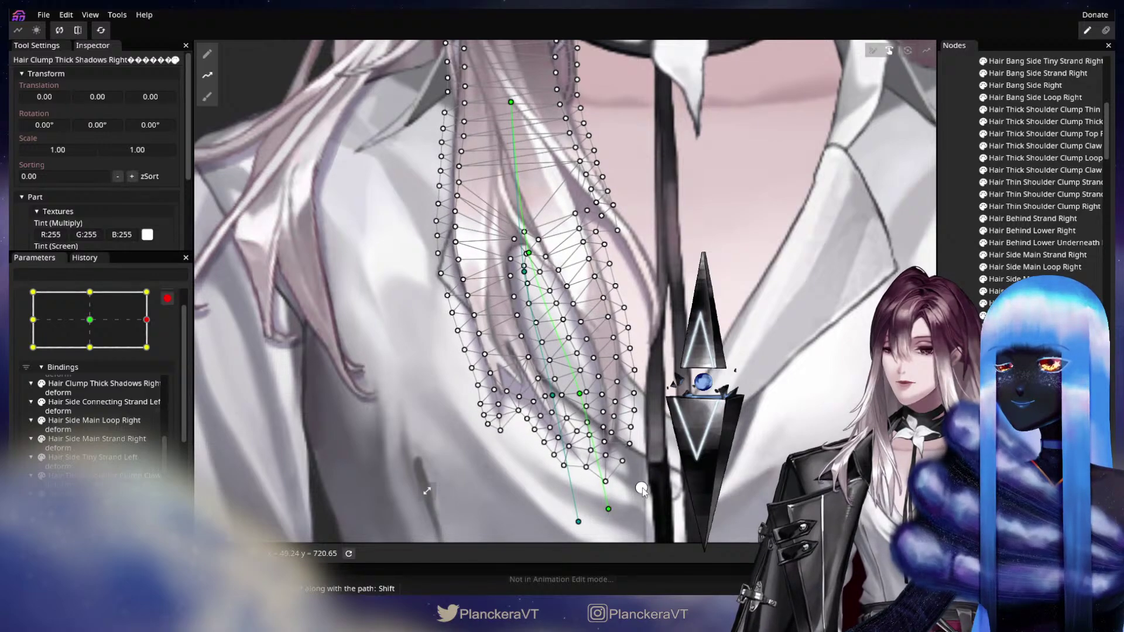
pyautogui.press('Escape')
pyautogui.moveTo(727, 302); pyautogui.dragTo(683, 339)
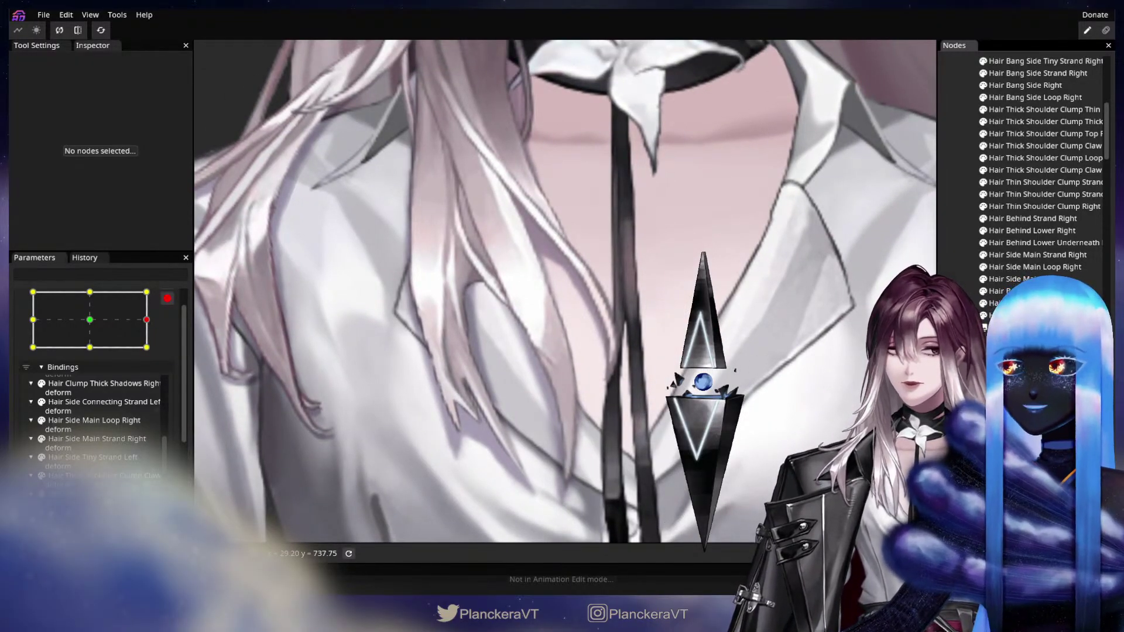
# Step: Nudge the outer edge and lower tips of Hair Clump Thick Shadows Right with a size 45 circle brush to match the swung hair
pyautogui.click(515, 281)
pyautogui.click(207, 96)
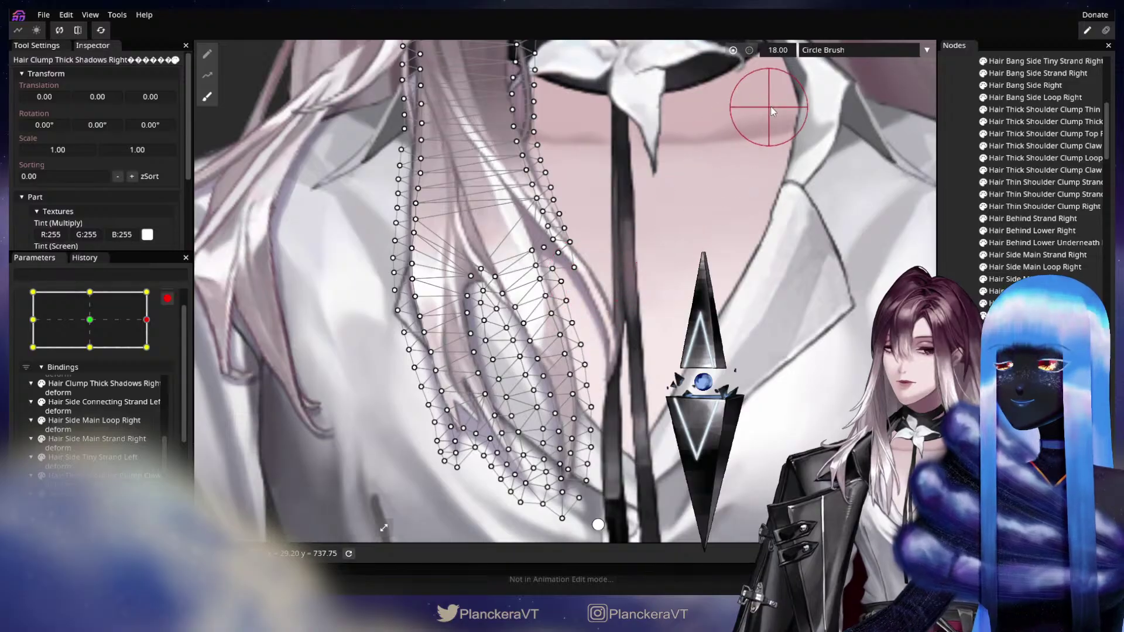
pyautogui.scroll(5, 602, 176)
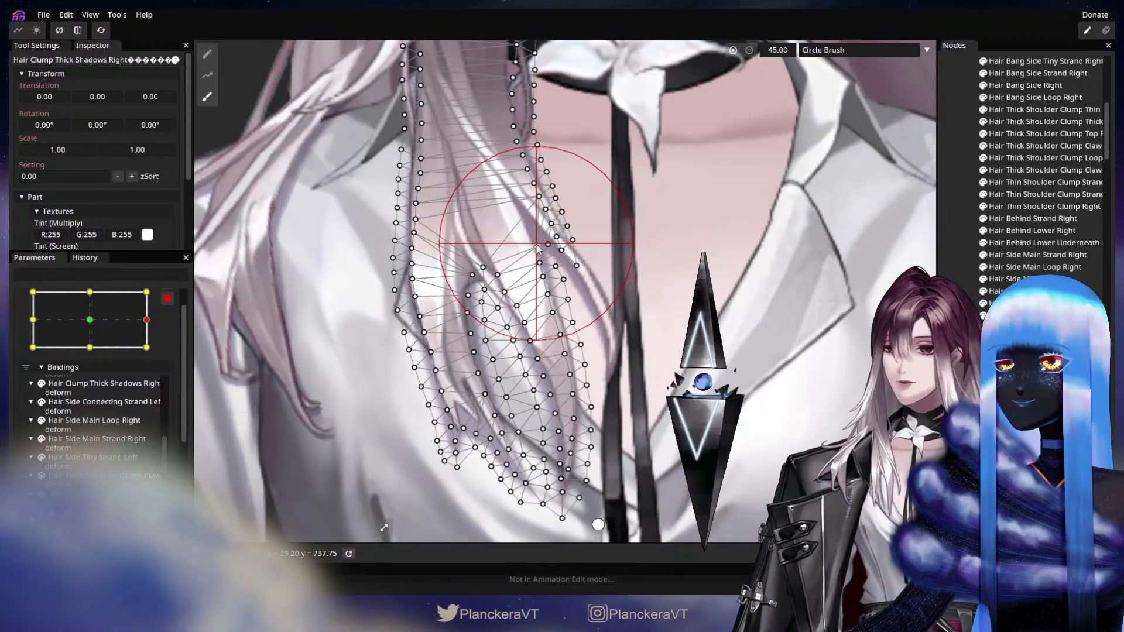
pyautogui.moveTo(538, 249)
pyautogui.mouseDown()
pyautogui.moveTo(516, 250)
pyautogui.moveTo(611, 243)
pyautogui.moveTo(609, 227)
pyautogui.moveTo(603, 337)
pyautogui.moveTo(722, 244)
pyautogui.mouseUp()
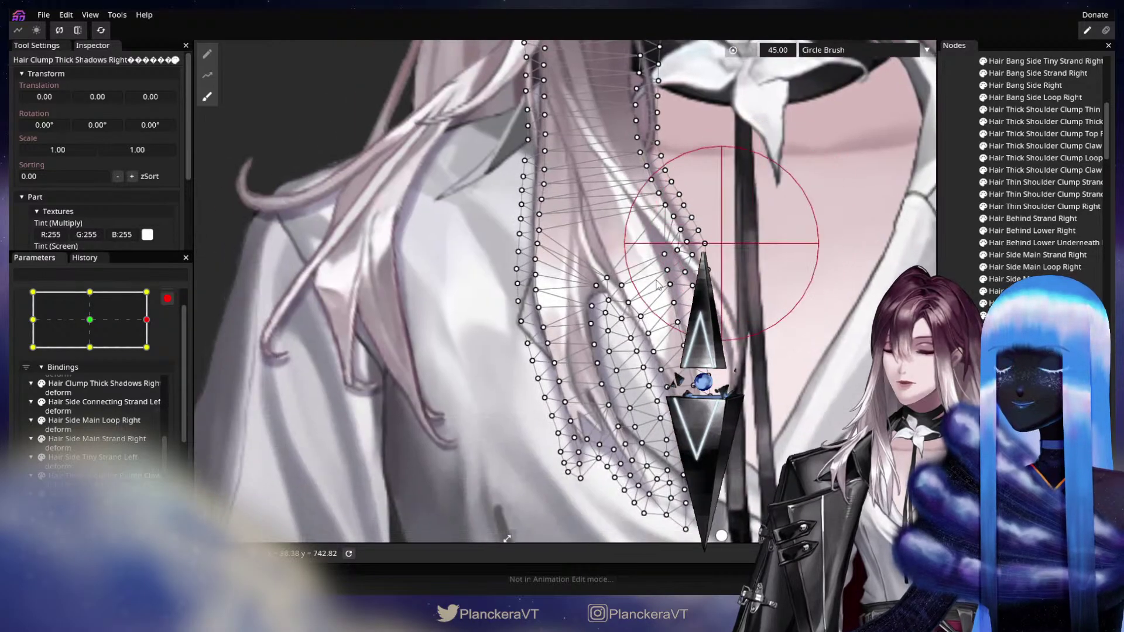
pyautogui.moveTo(512, 362); pyautogui.dragTo(519, 360)
pyautogui.moveTo(535, 423); pyautogui.dragTo(566, 312)
pyautogui.moveTo(615, 393); pyautogui.dragTo(630, 387)
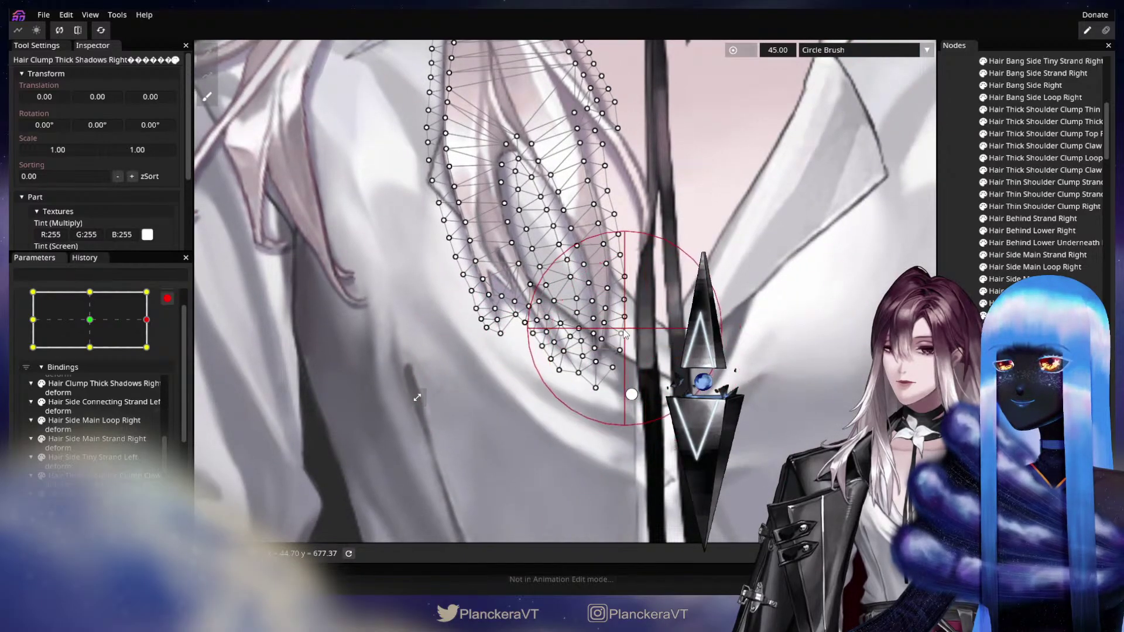
pyautogui.moveTo(623, 331); pyautogui.dragTo(629, 333)
pyautogui.moveTo(636, 235)
pyautogui.mouseDown()
pyautogui.moveTo(611, 311)
pyautogui.moveTo(608, 300)
pyautogui.mouseUp()
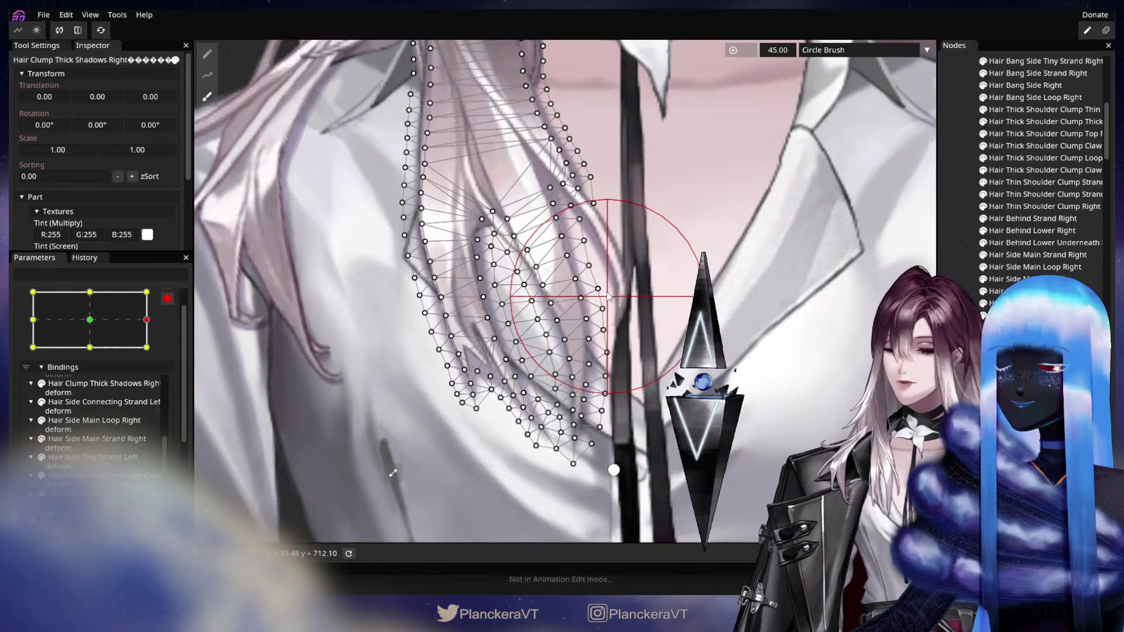
# Step: Move individual mesh points around the inner gap of the thick clump shadows onto the strand outlines
pyautogui.click(214, 56)
pyautogui.scroll(2, 571, 285)
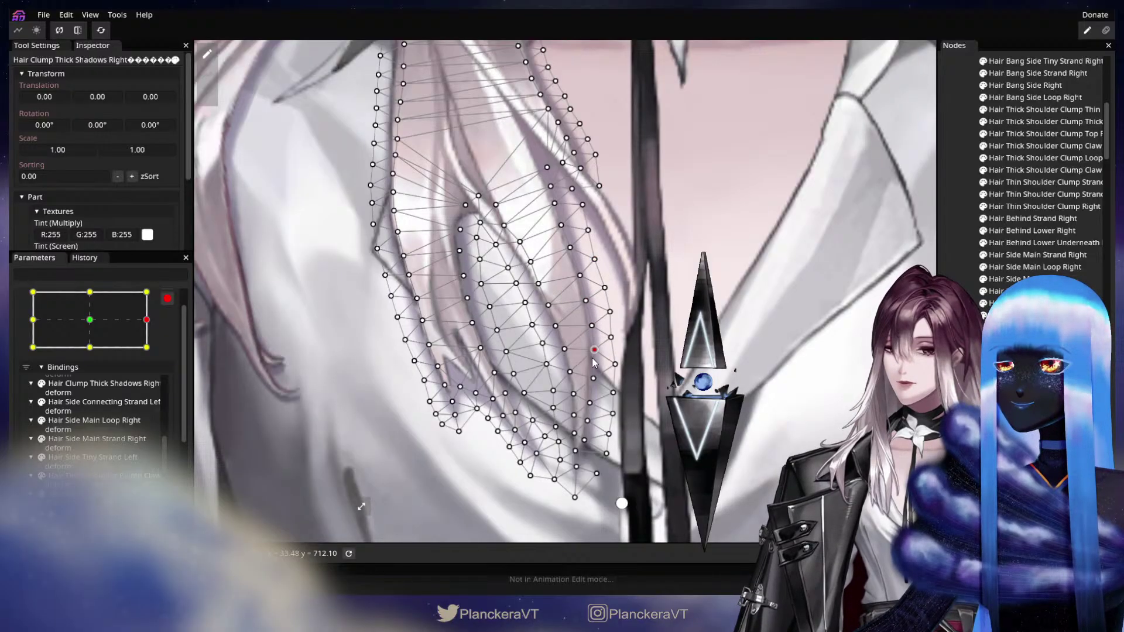
pyautogui.moveTo(524, 237); pyautogui.dragTo(541, 219)
pyautogui.scroll(4, 541, 219)
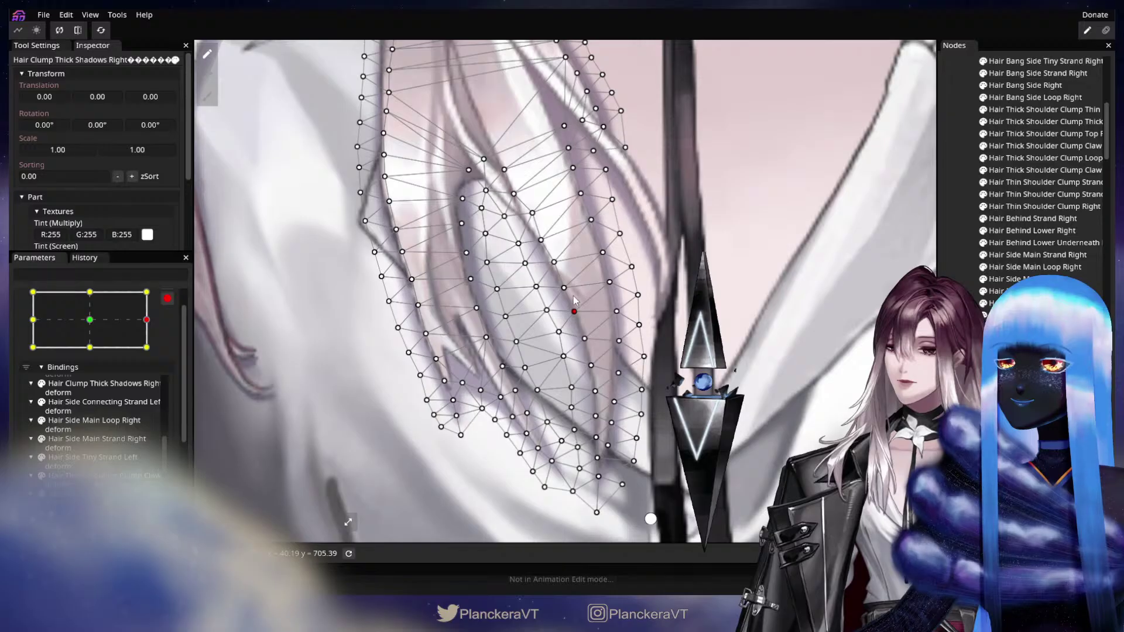
pyautogui.moveTo(492, 196); pyautogui.dragTo(573, 238)
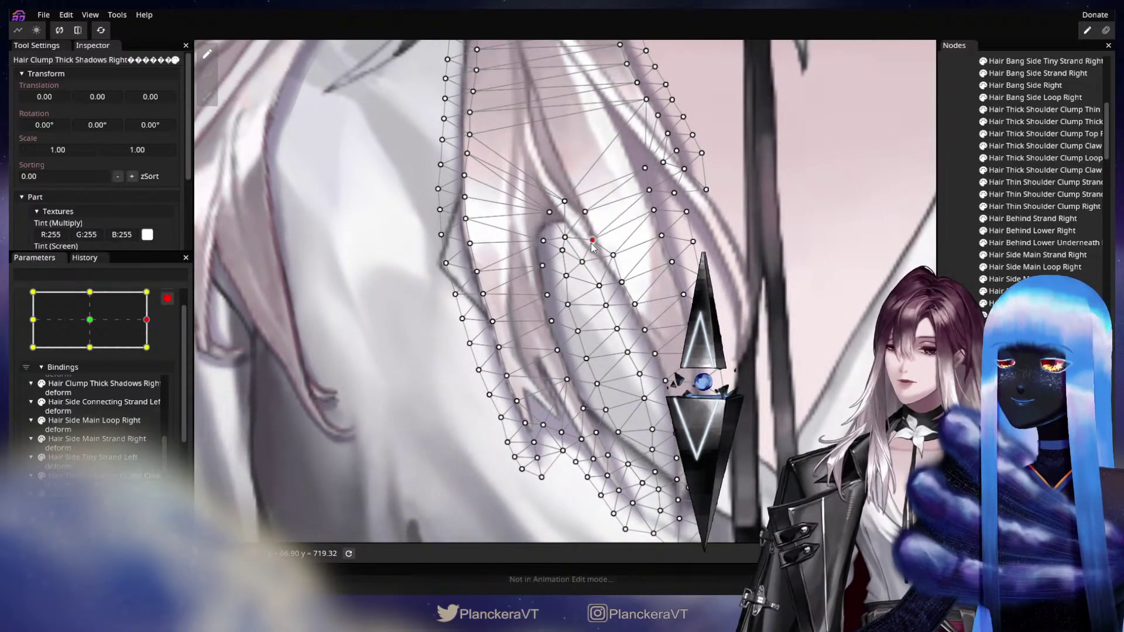
pyautogui.moveTo(611, 258); pyautogui.dragTo(604, 264)
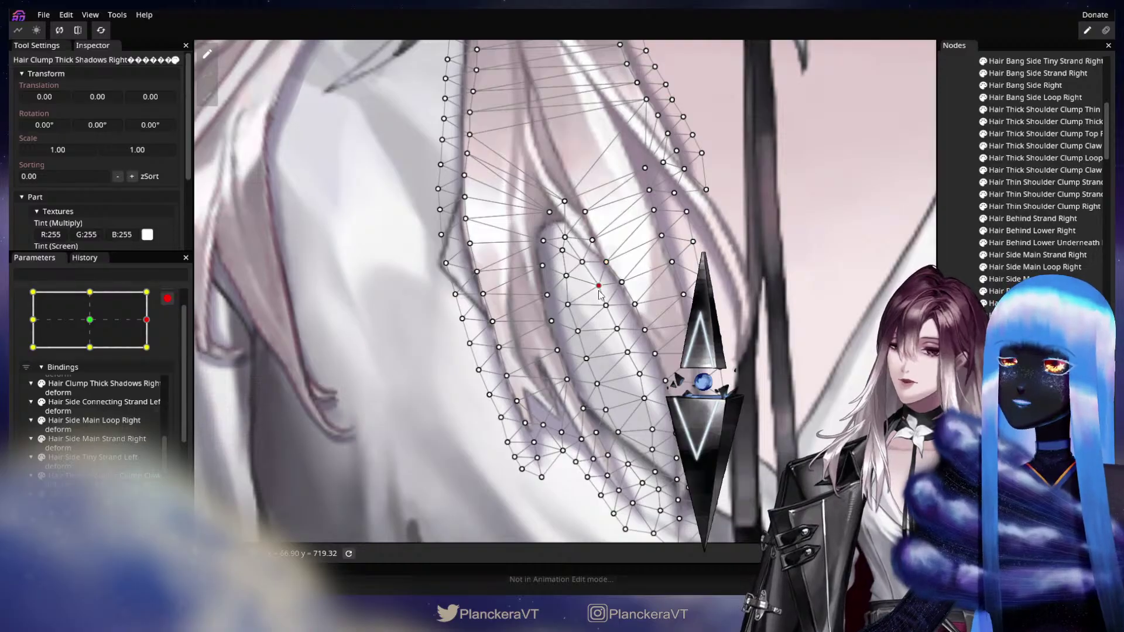
pyautogui.click(562, 251)
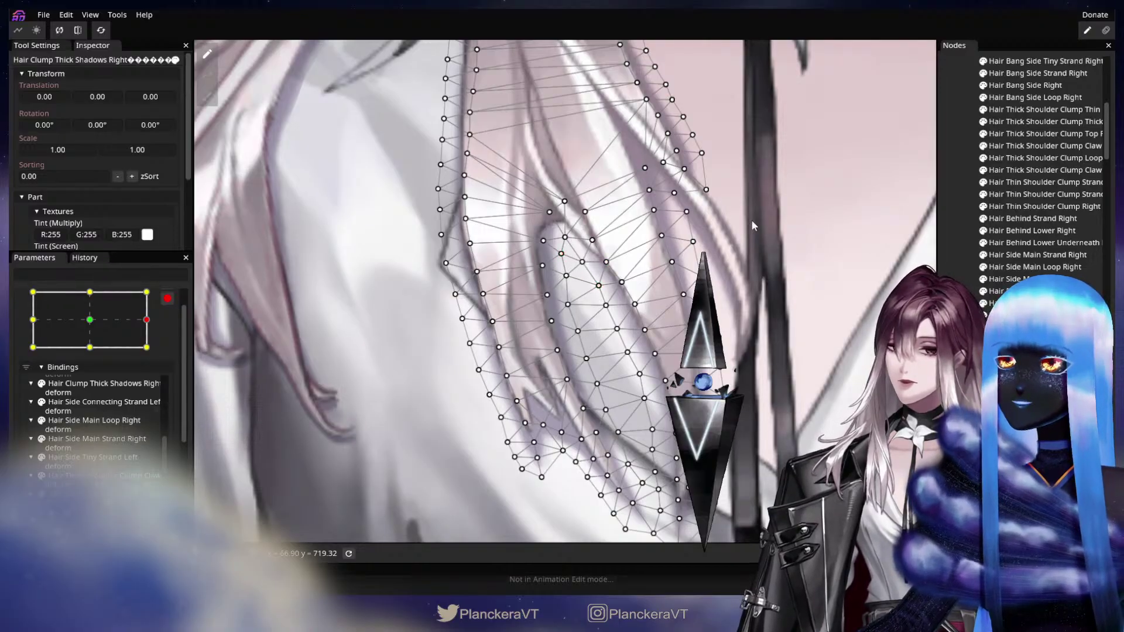
# Step: Refine the inner gap of the thick clump shadow mesh with a size 16 circle brush so it follows the neighbouring strands
pyautogui.click(207, 97)
pyautogui.moveTo(695, 190); pyautogui.dragTo(481, 189)
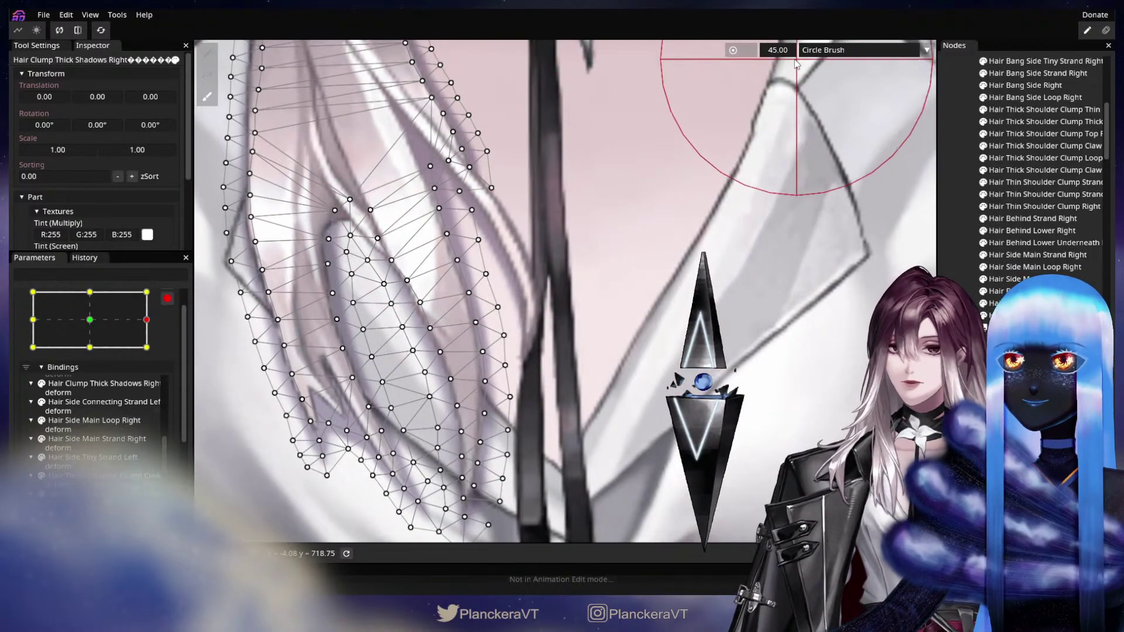
pyautogui.moveTo(783, 54)
pyautogui.mouseDown()
pyautogui.moveTo(763, 60)
pyautogui.moveTo(783, 55)
pyautogui.mouseUp()
pyautogui.moveTo(389, 237)
pyautogui.mouseDown()
pyautogui.moveTo(512, 312)
pyautogui.moveTo(486, 313)
pyautogui.moveTo(470, 283)
pyautogui.moveTo(465, 294)
pyautogui.moveTo(519, 304)
pyautogui.moveTo(539, 265)
pyautogui.mouseUp()
pyautogui.scroll(2, 505, 305)
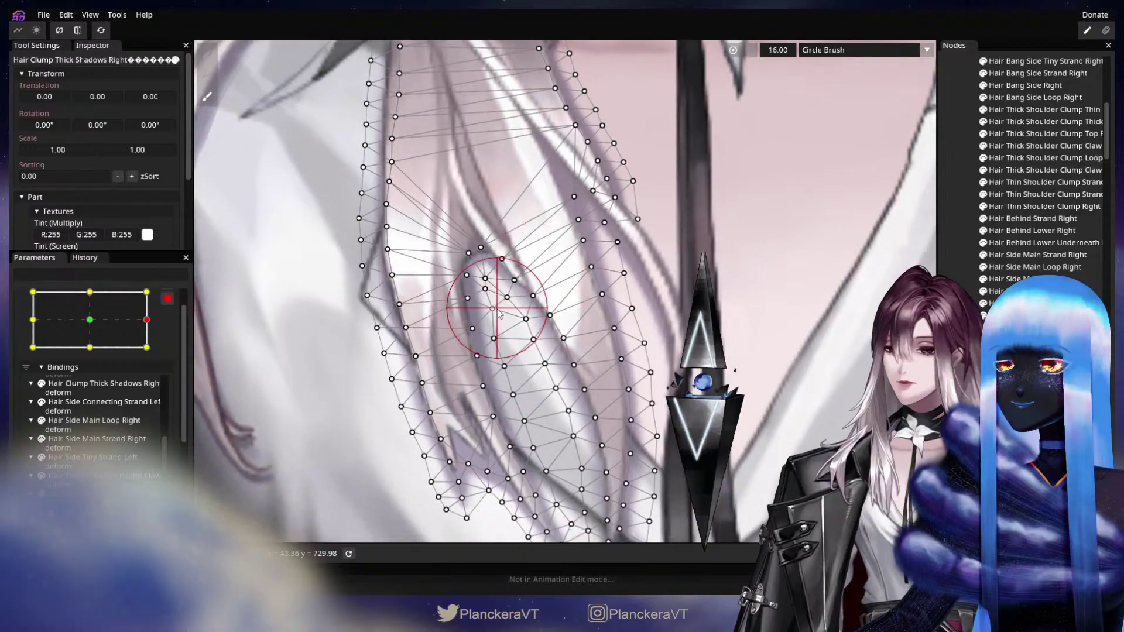
pyautogui.moveTo(499, 312); pyautogui.dragTo(493, 297)
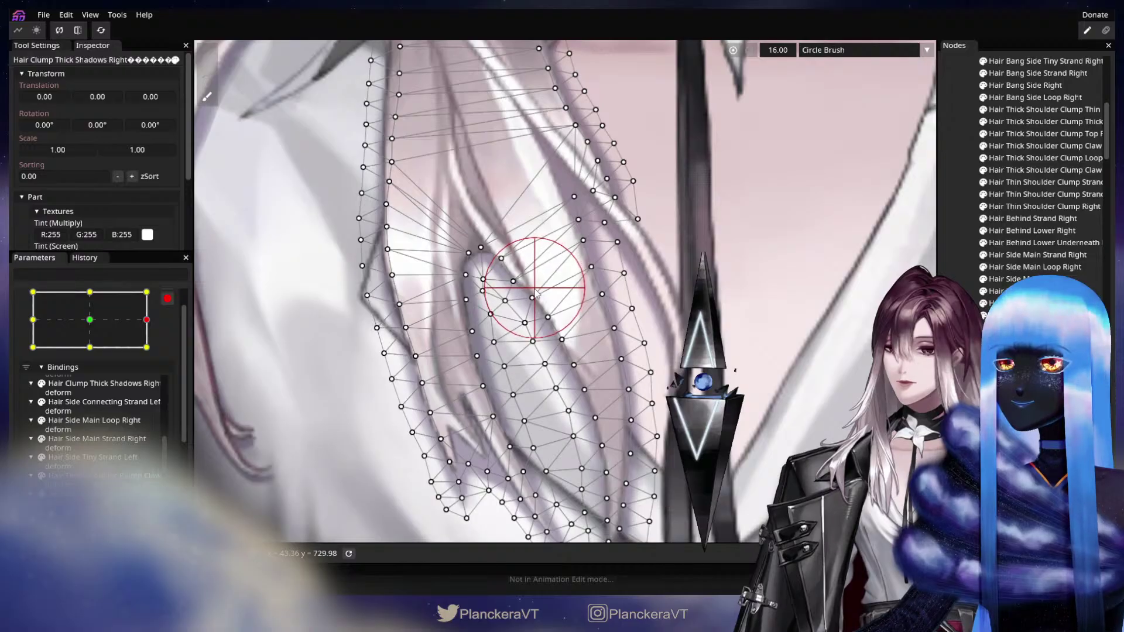
pyautogui.moveTo(549, 308); pyautogui.dragTo(557, 234)
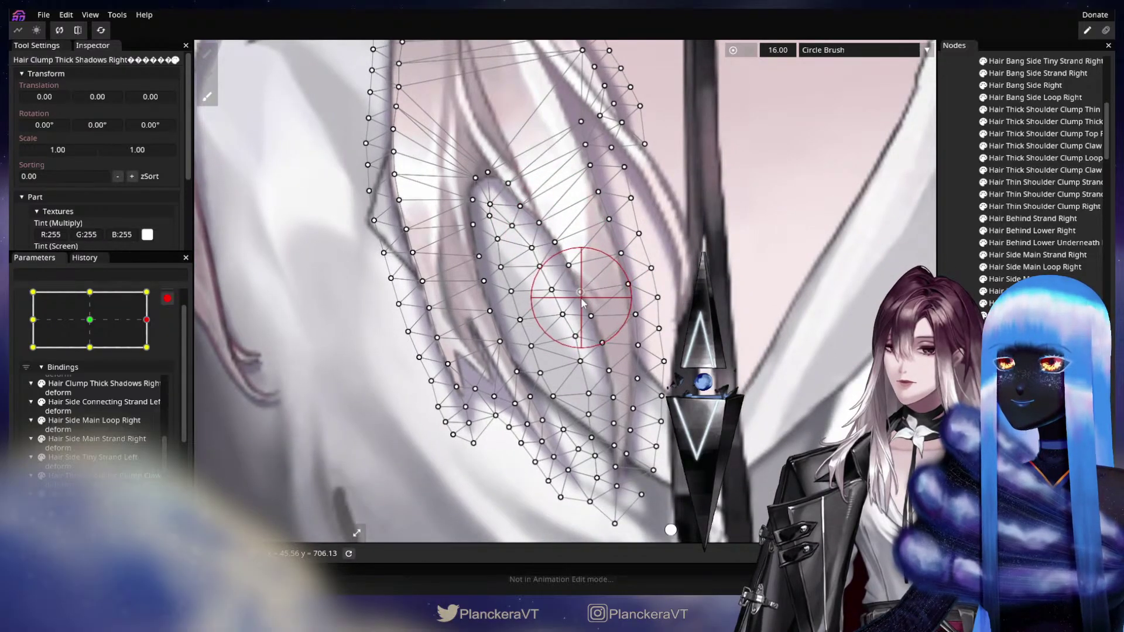
pyautogui.moveTo(527, 338); pyautogui.dragTo(524, 277)
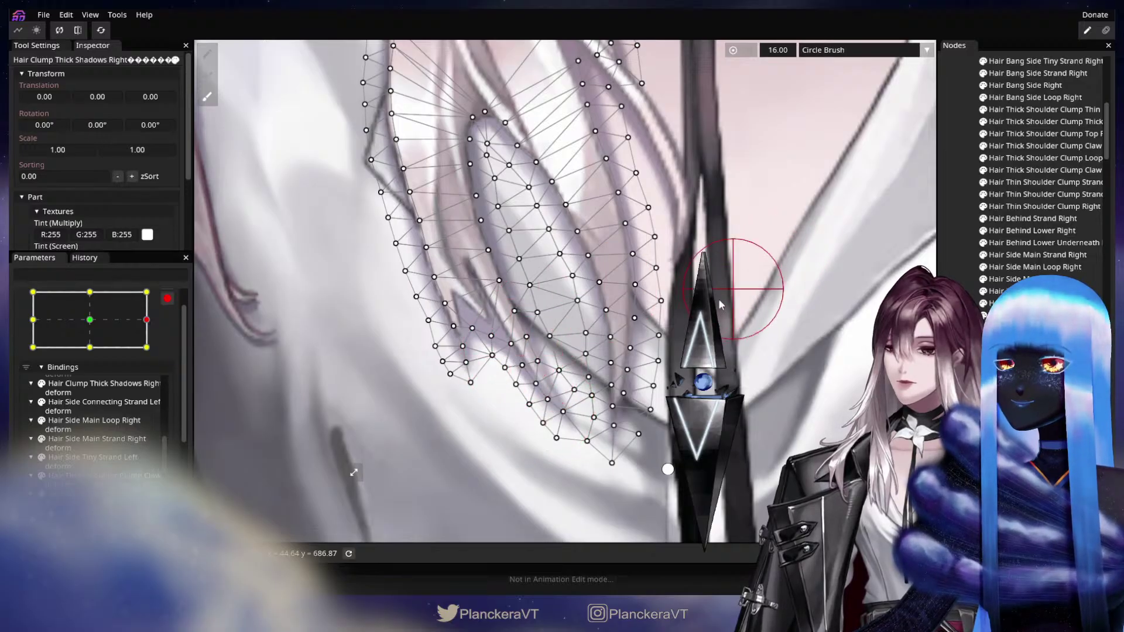
# Step: Set the circle brush size to 22 and push the pointed lower tips of the thick clump shadows under the hair ends
pyautogui.moveTo(784, 54); pyautogui.dragTo(788, 54)
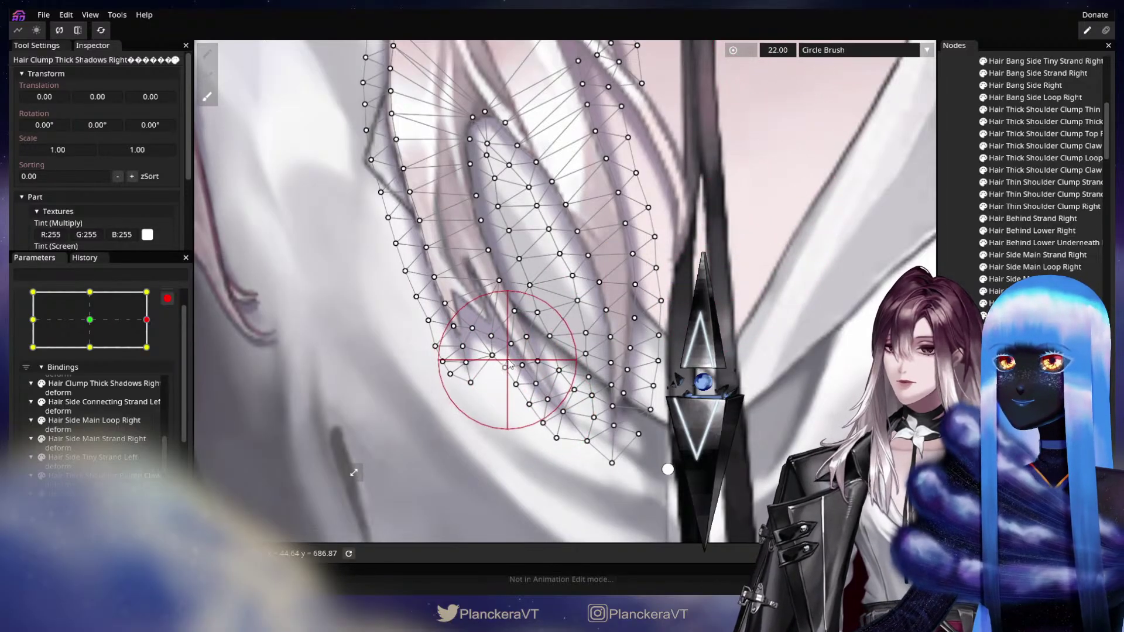
pyautogui.moveTo(502, 339); pyautogui.dragTo(491, 330)
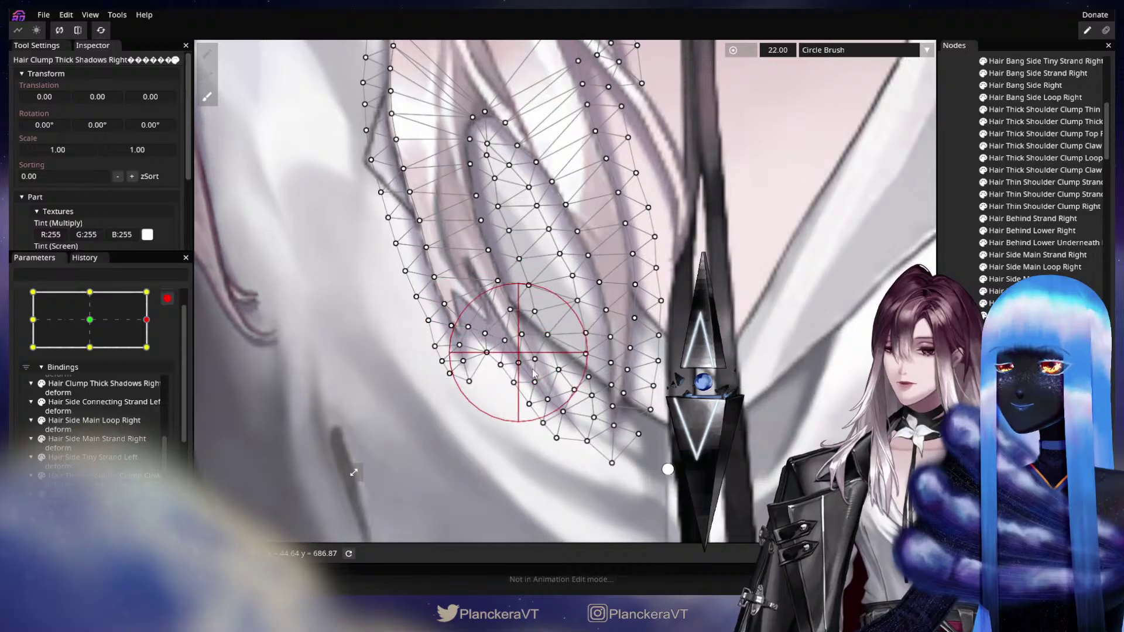
pyautogui.moveTo(540, 375); pyautogui.dragTo(548, 316)
pyautogui.moveTo(549, 354); pyautogui.dragTo(551, 352)
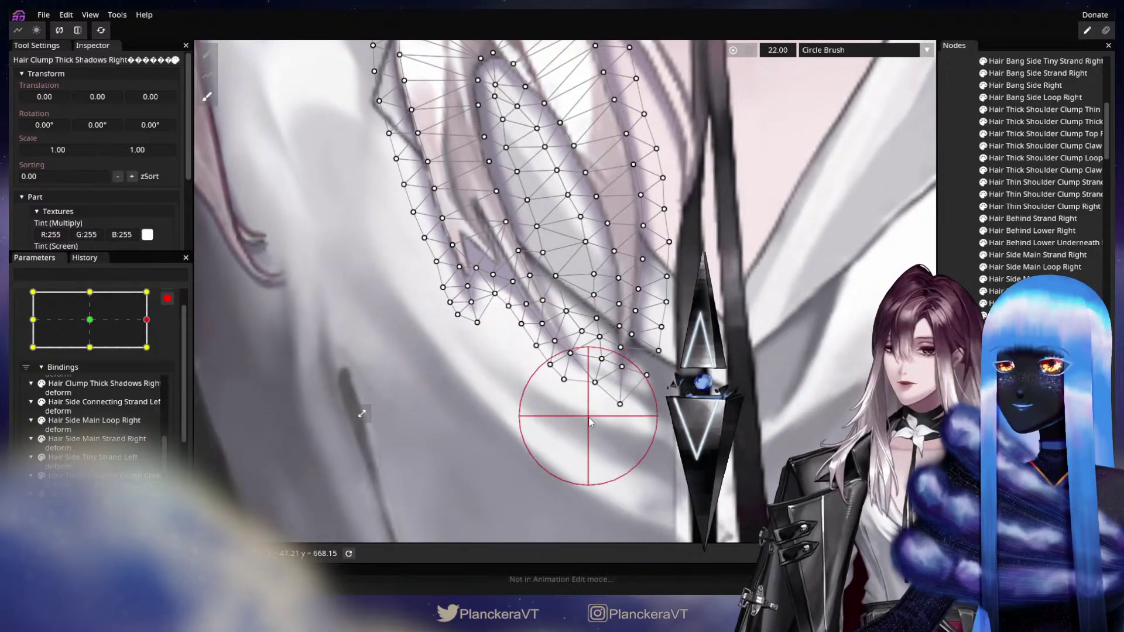
pyautogui.moveTo(588, 406); pyautogui.dragTo(589, 399)
pyautogui.moveTo(682, 377); pyautogui.dragTo(653, 398)
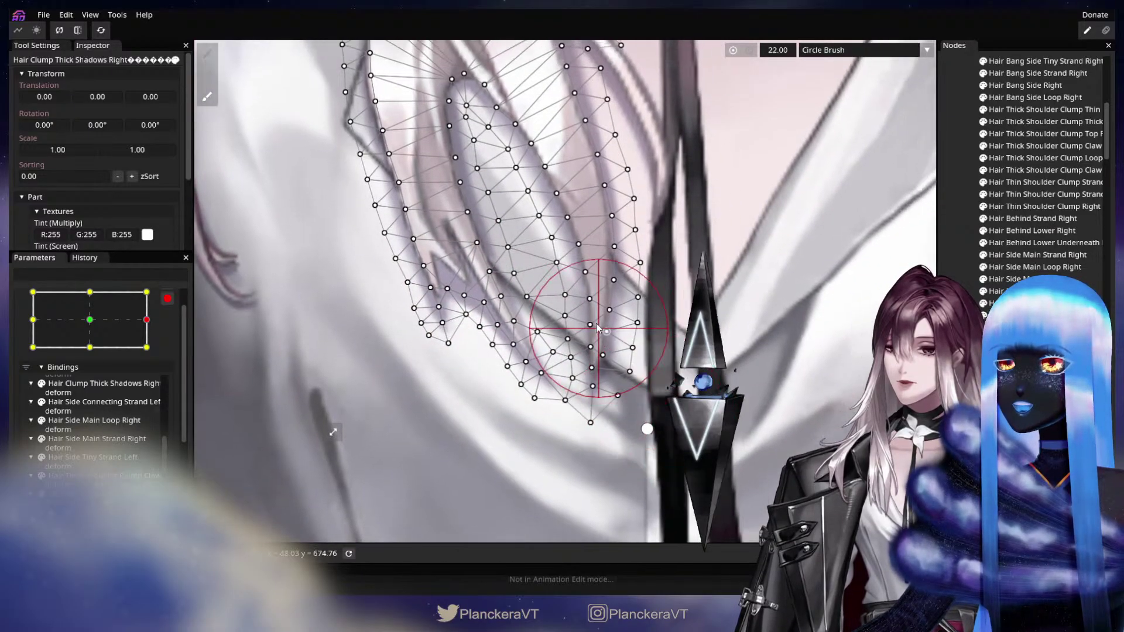
pyautogui.moveTo(590, 313); pyautogui.dragTo(588, 312)
pyautogui.moveTo(577, 275); pyautogui.dragTo(563, 289)
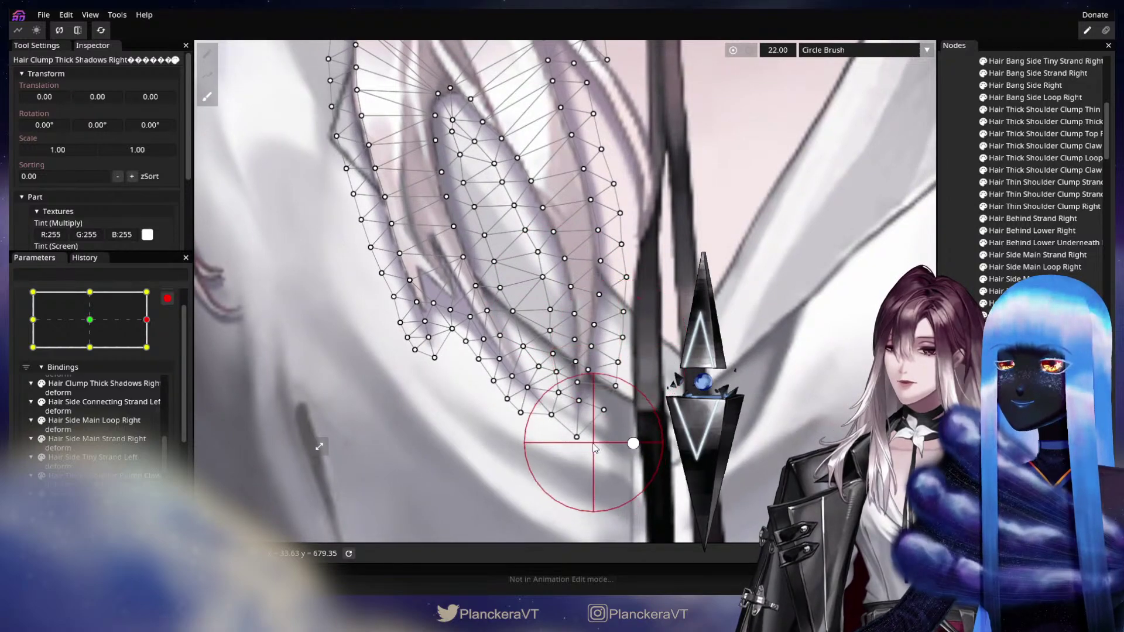
pyautogui.moveTo(621, 414); pyautogui.dragTo(641, 450)
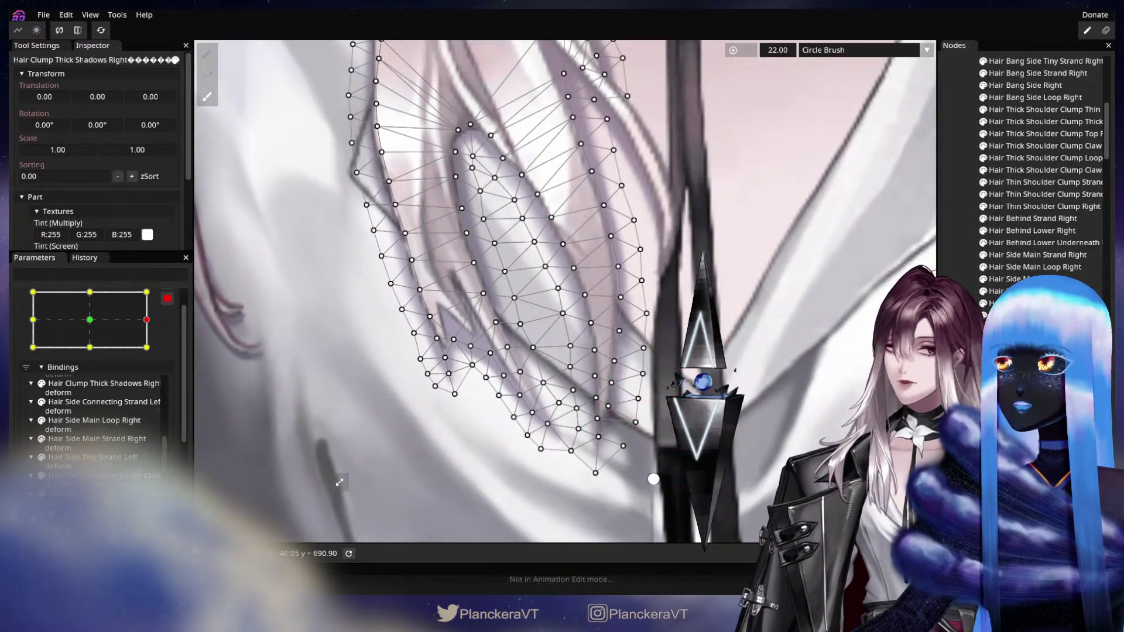
# Step: Deselect the shadow mesh and compare the hair between the parameter's centre keypoint and its middle-right keypoint
pyautogui.press('Escape')
pyautogui.scroll(-2, 565, 291)
pyautogui.scroll(-4, 620, 391)
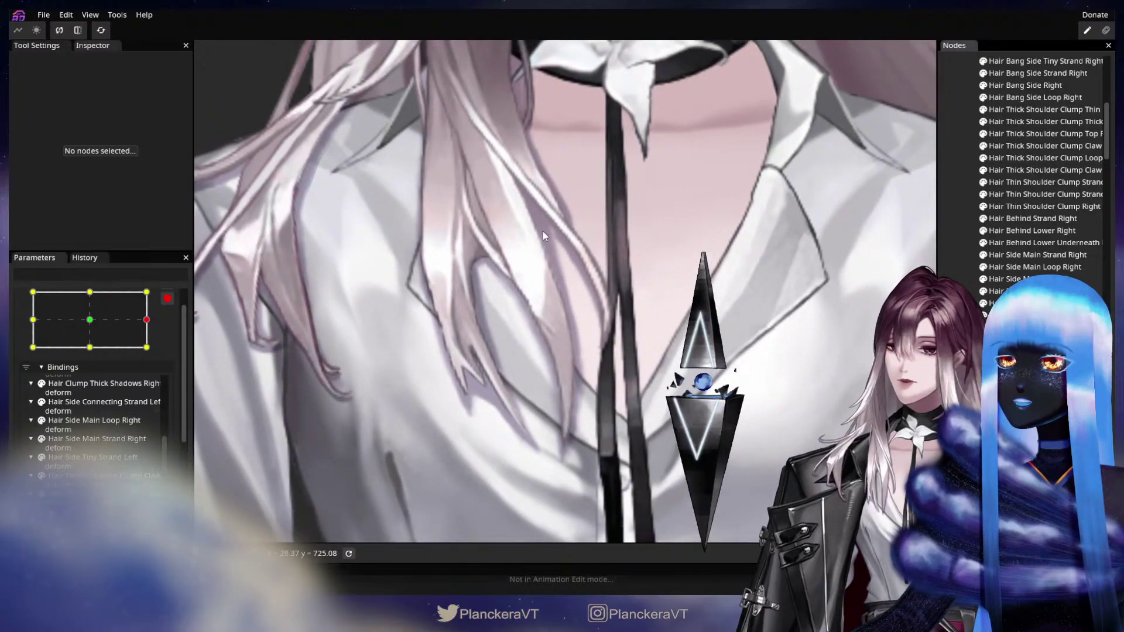
pyautogui.click(94, 321)
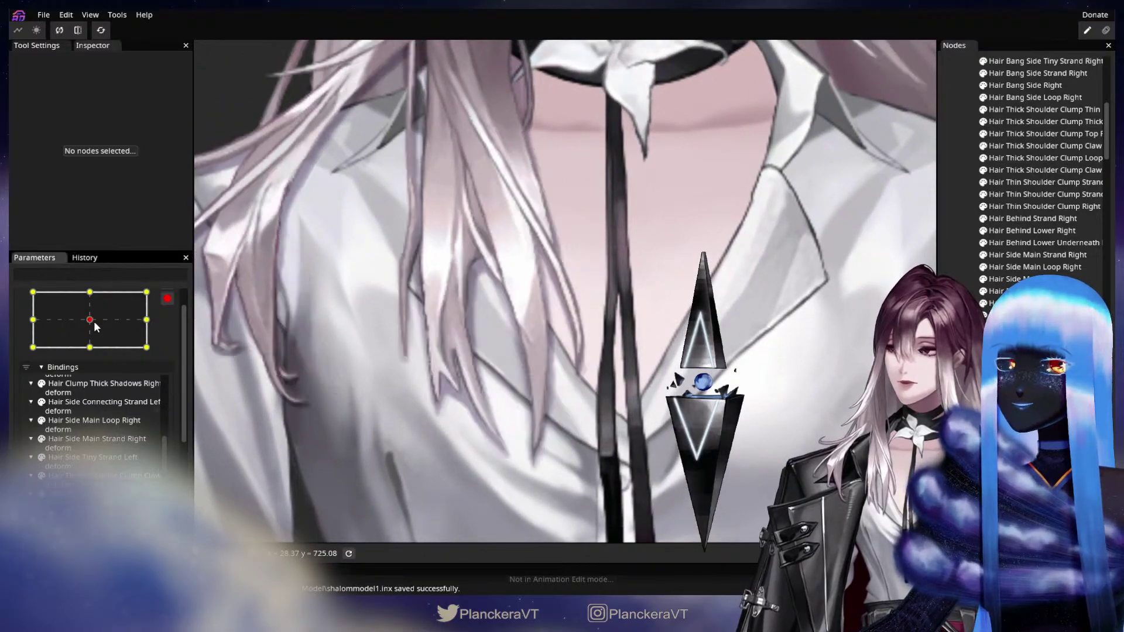
pyautogui.moveTo(89, 323); pyautogui.dragTo(131, 328)
# Step: Reselect Hair Clump Thick Shadows Right and reshape its chest-side edge above the gap with the size 22 circle brush
pyautogui.scroll(1, 748, 313)
pyautogui.scroll(2, 749, 318)
pyautogui.click(538, 252)
pyautogui.moveTo(663, 236); pyautogui.dragTo(674, 300)
pyautogui.scroll(2, 675, 300)
pyautogui.click(207, 97)
pyautogui.scroll(1, 563, 278)
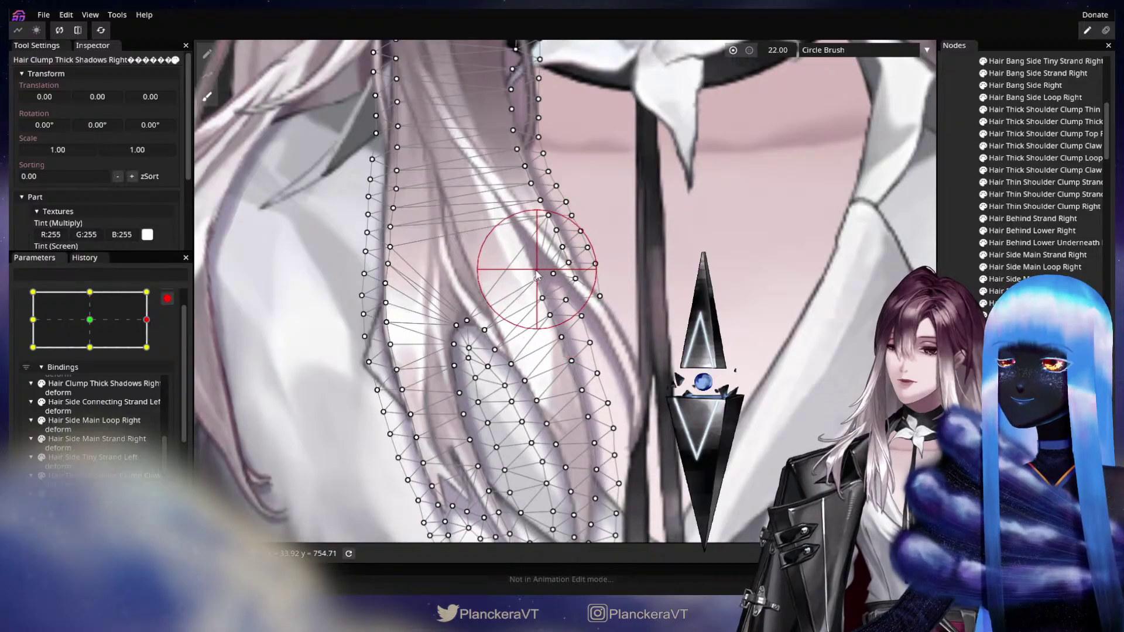
pyautogui.moveTo(526, 259)
pyautogui.mouseDown()
pyautogui.moveTo(516, 240)
pyautogui.moveTo(576, 240)
pyautogui.moveTo(605, 258)
pyautogui.moveTo(603, 247)
pyautogui.mouseUp()
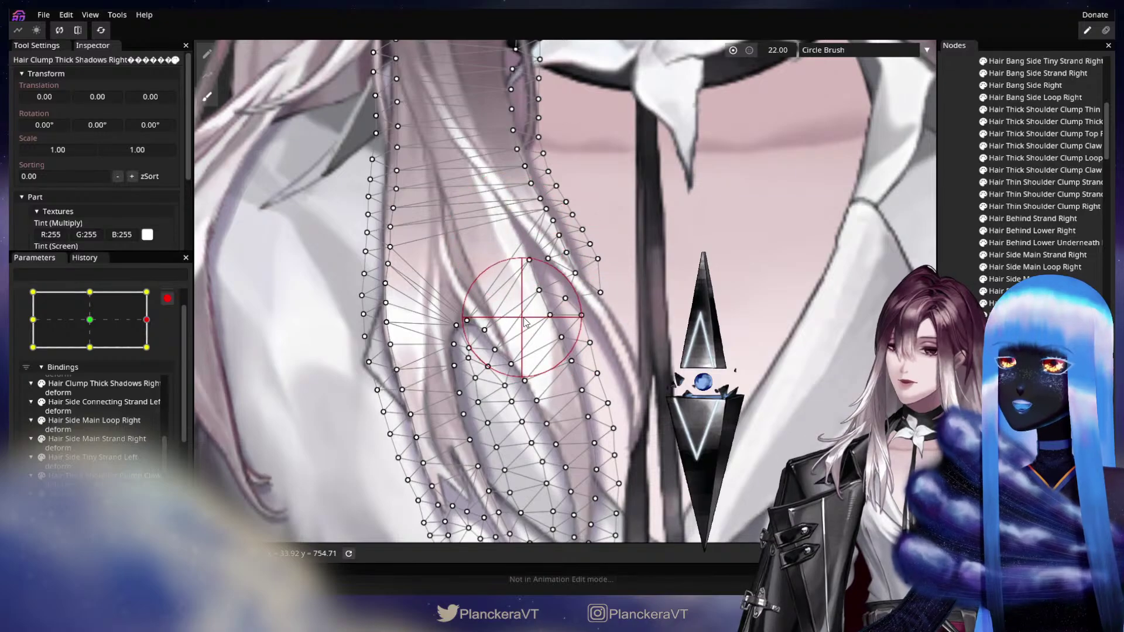
pyautogui.scroll(2, 644, 302)
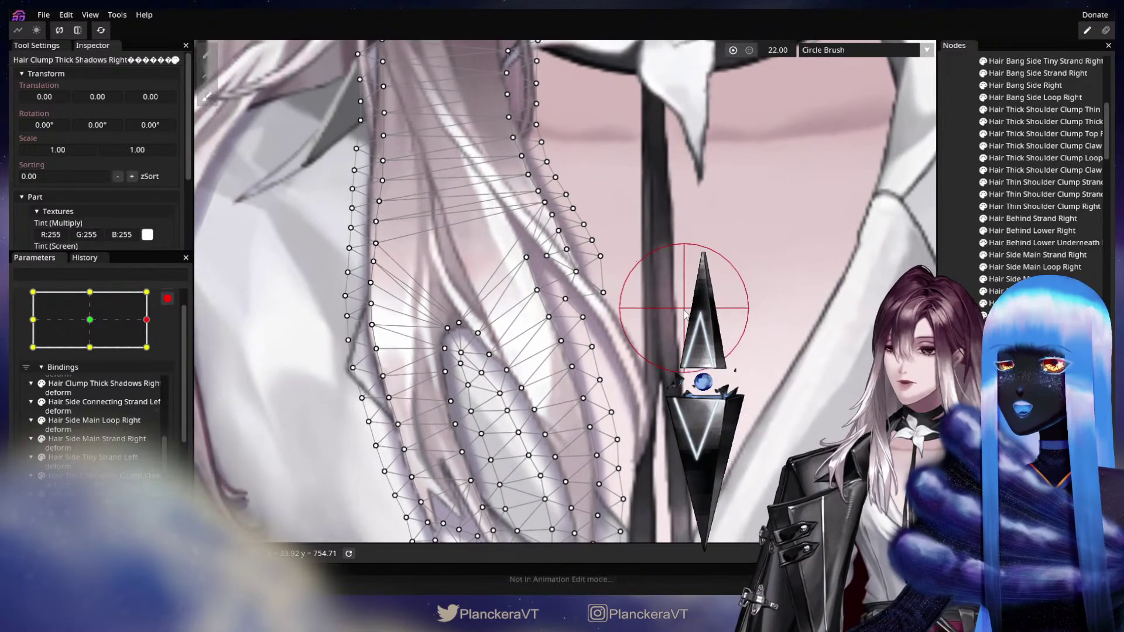
# Step: Fine-tune single mesh points along the chest-side strand of the thick clump shadows, and deselect the mesh to check the fit
pyautogui.click(204, 57)
pyautogui.scroll(2, 576, 301)
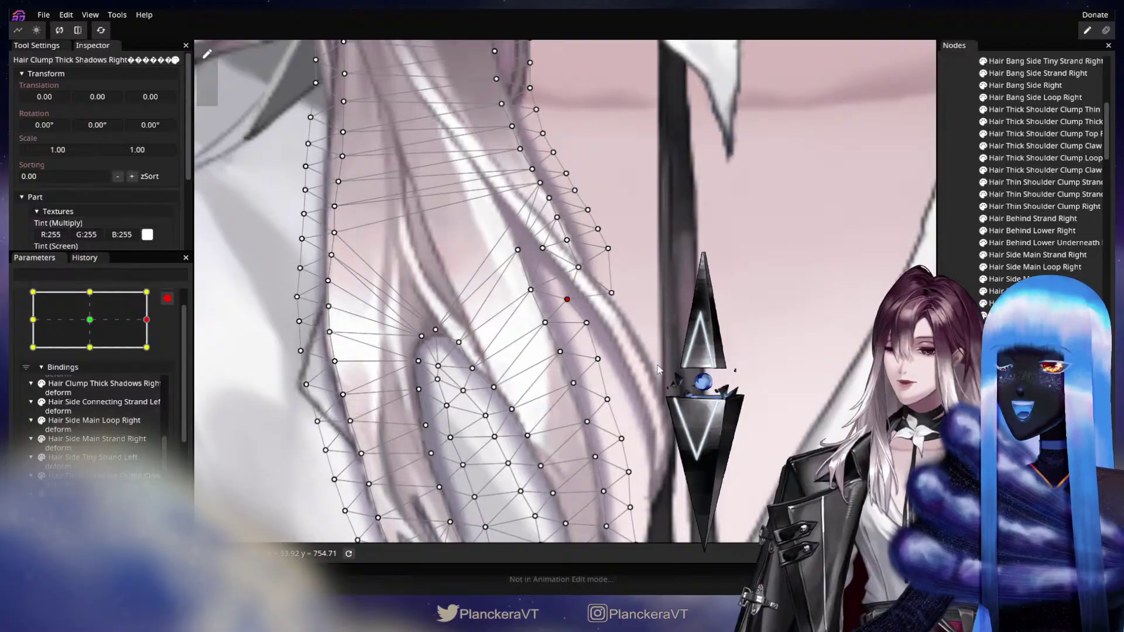
pyautogui.scroll(-2, 660, 367)
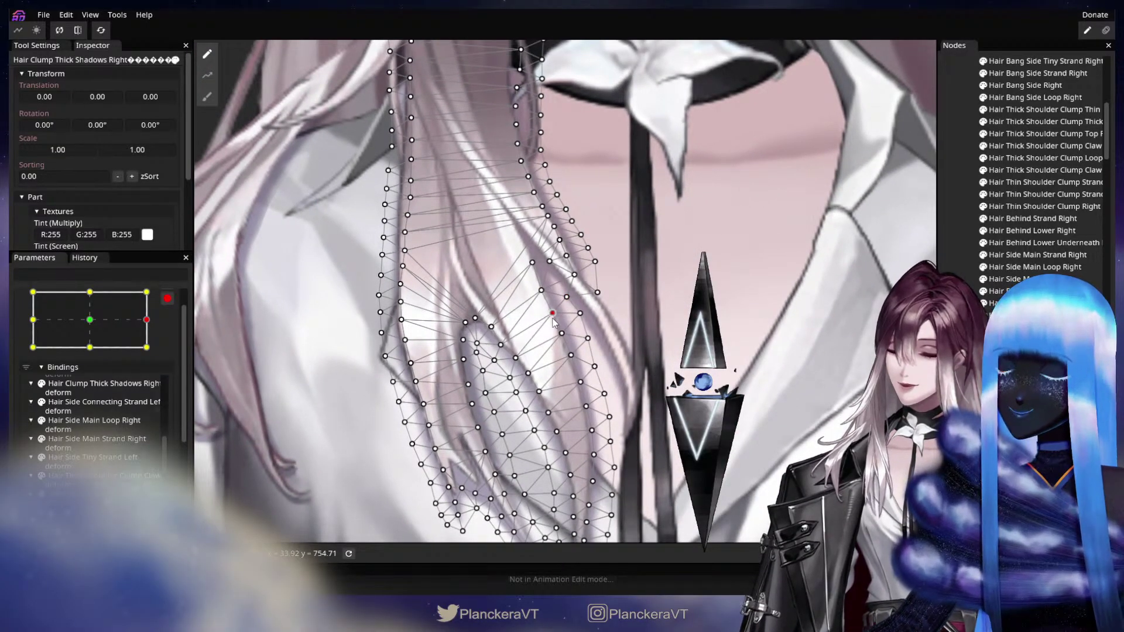
pyautogui.moveTo(586, 357); pyautogui.dragTo(624, 297)
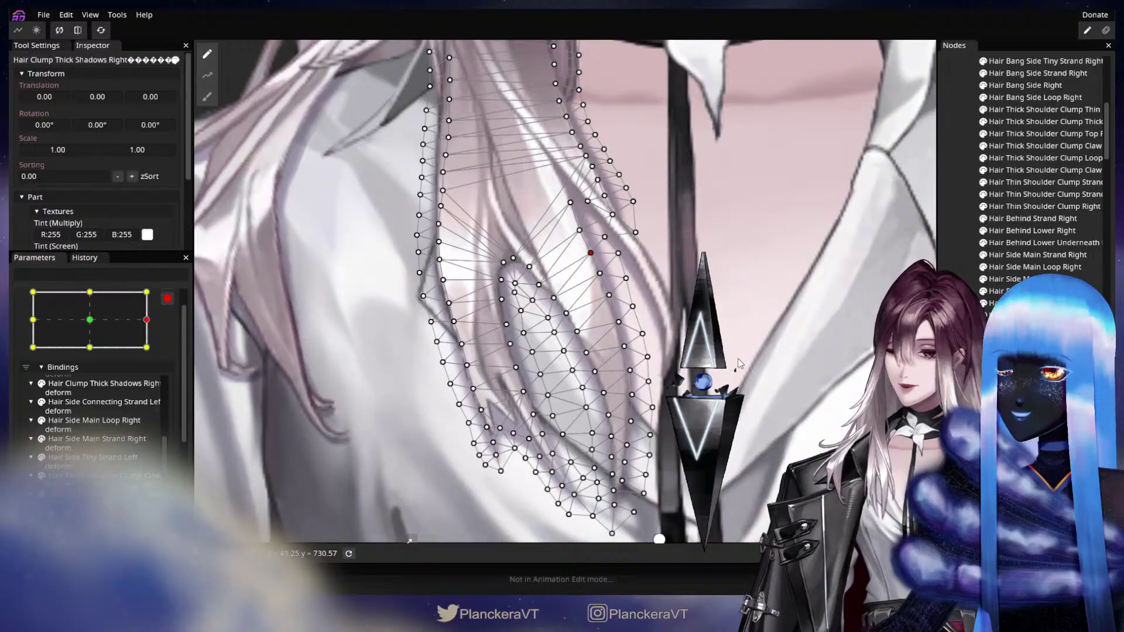
pyautogui.click(625, 385)
pyautogui.scroll(5, 626, 387)
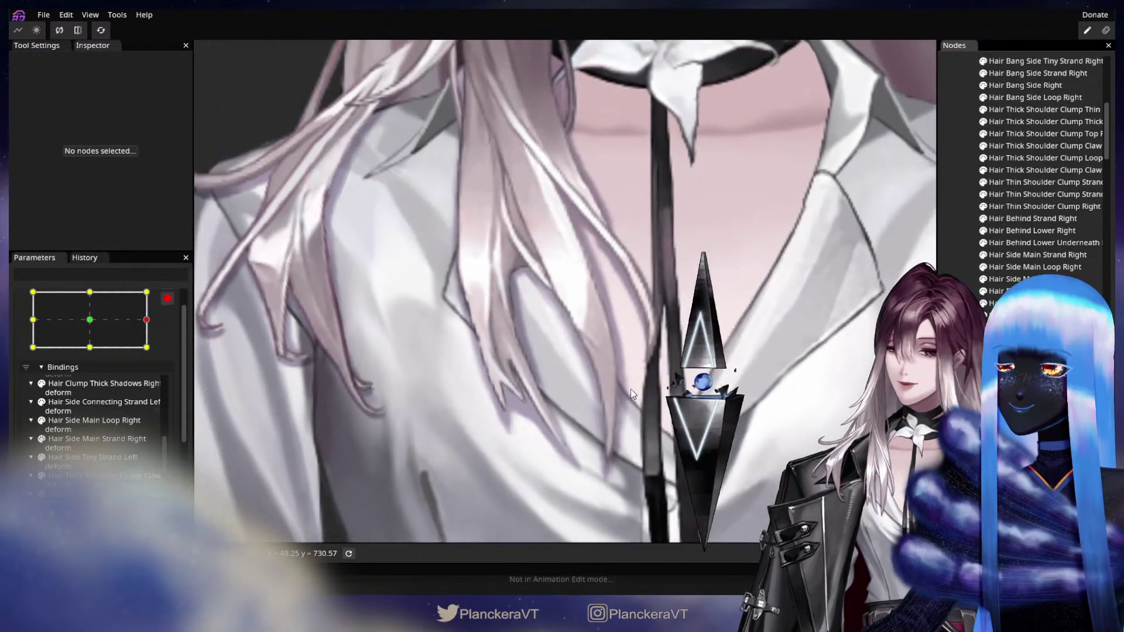
pyautogui.moveTo(645, 309); pyautogui.dragTo(599, 385)
pyautogui.scroll(3, 608, 373)
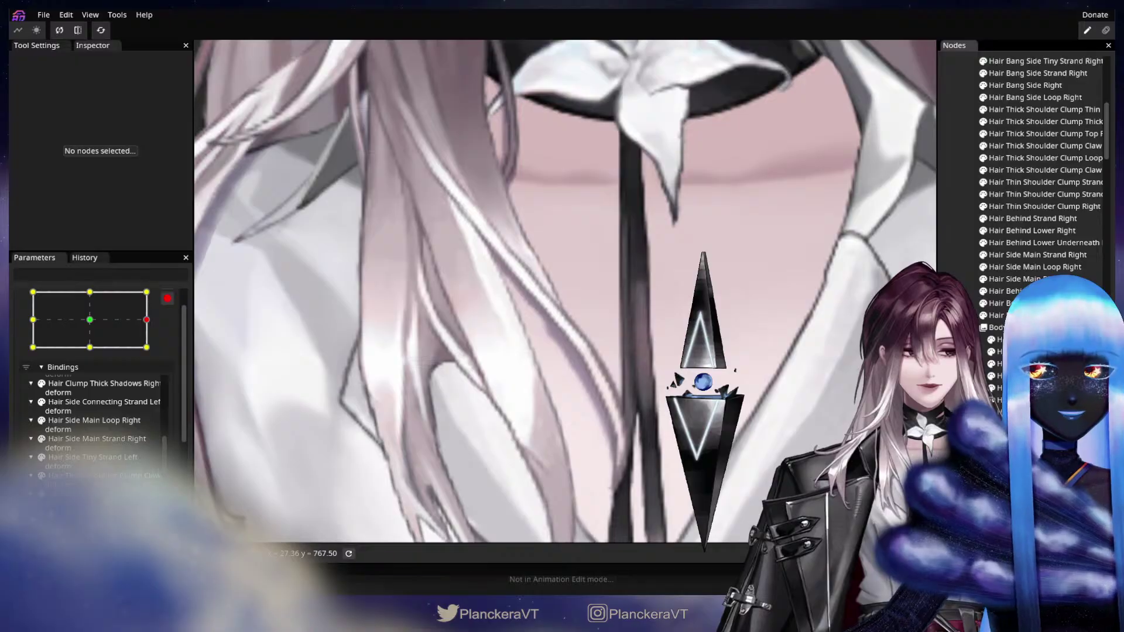
# Step: Select the thick shoulder clump's thin strand shadow, stop keypoint editing, and inspect its mesh in the mesh editor without applying changes
pyautogui.click(399, 316)
pyautogui.click(516, 281)
pyautogui.click(544, 347)
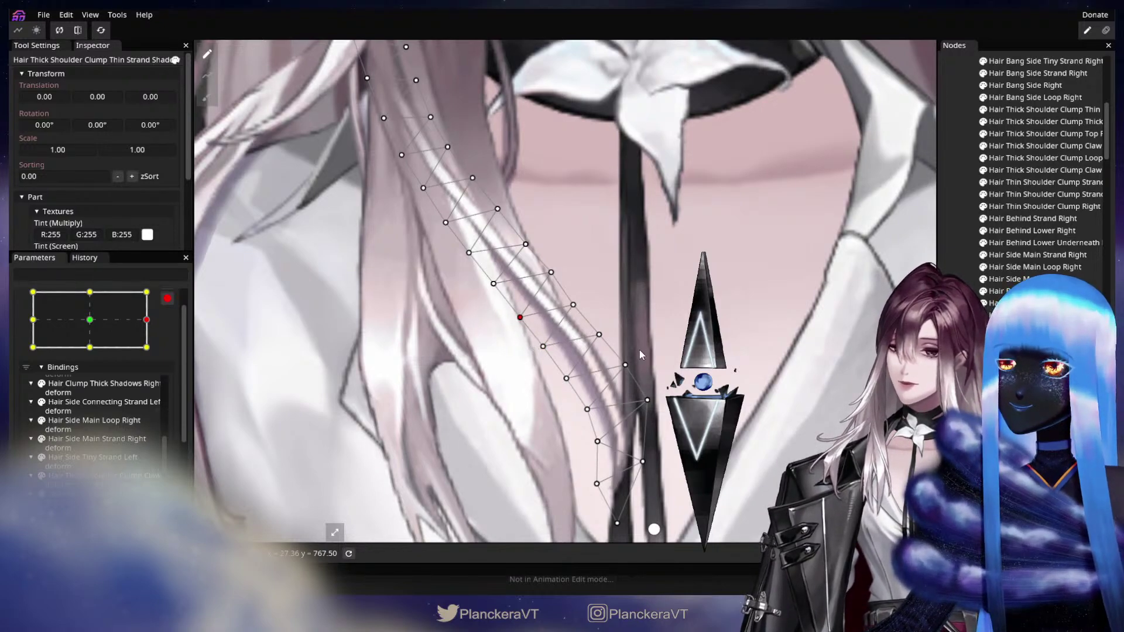
pyautogui.click(167, 299)
pyautogui.click(275, 538)
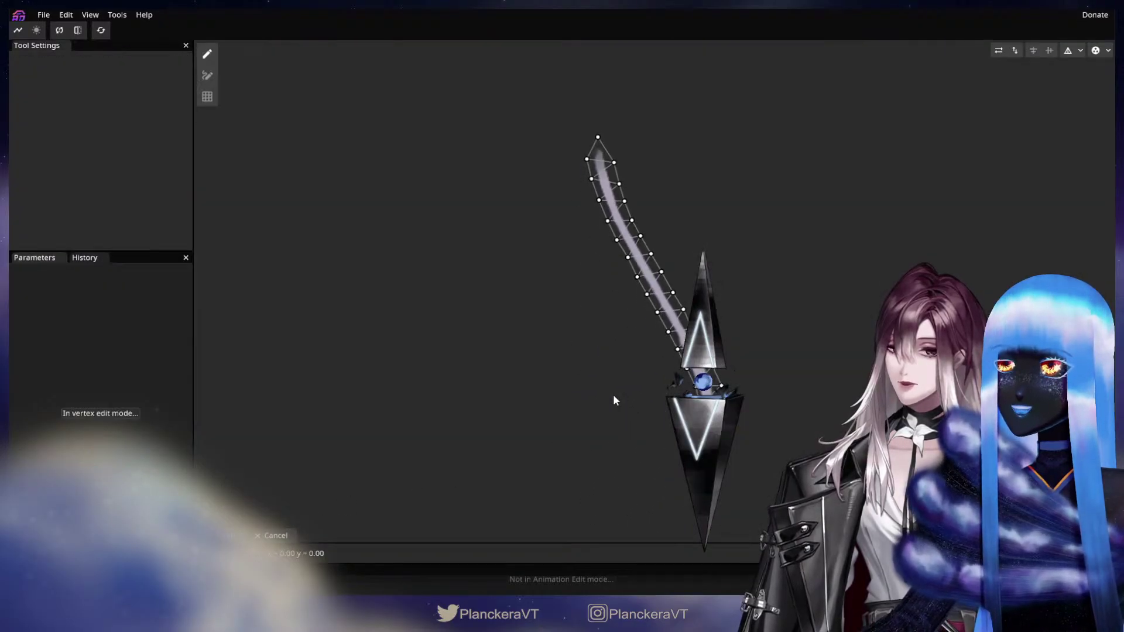
pyautogui.moveTo(614, 381); pyautogui.dragTo(627, 335)
pyautogui.scroll(1, 626, 335)
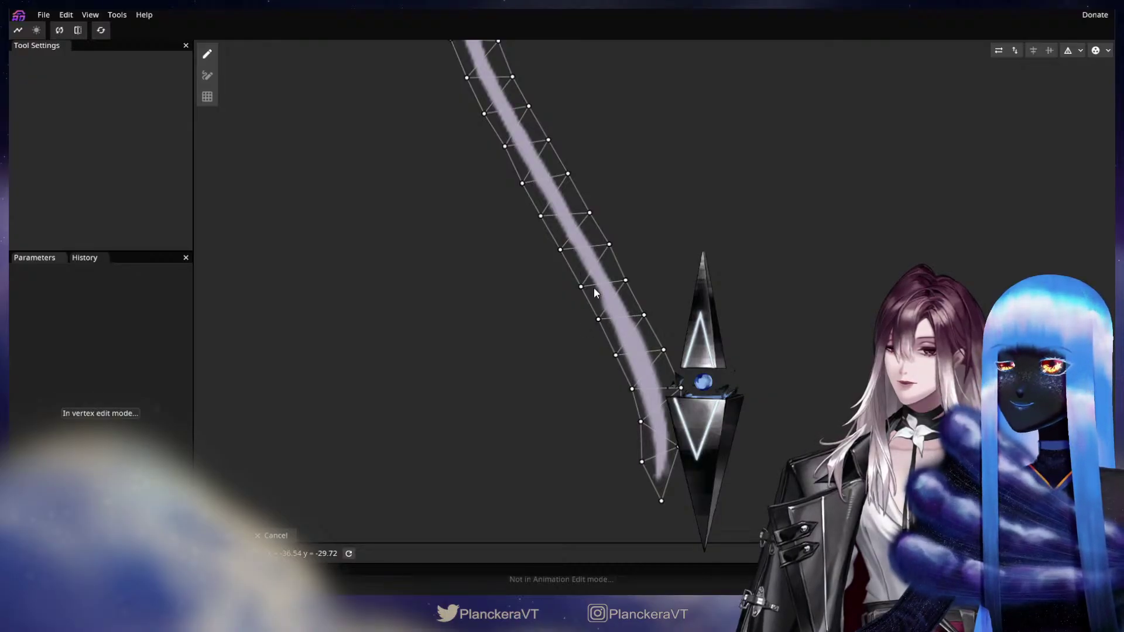
pyautogui.click(275, 535)
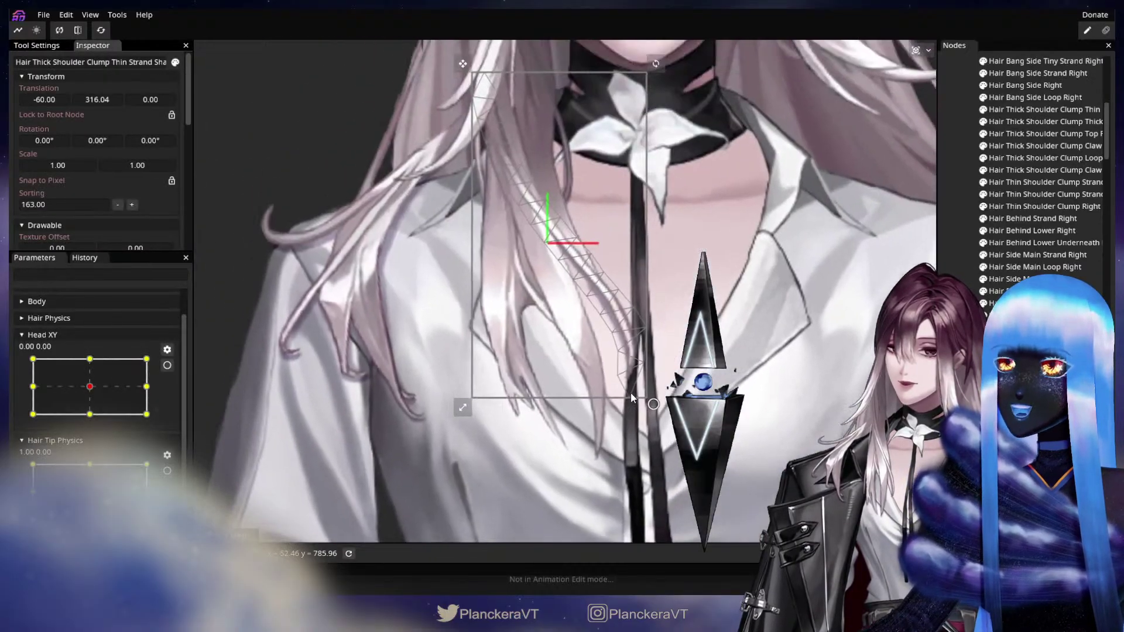
# Step: Deselect the thin strand shadow and open the middle-right keypoint of Hair Tip Physics for editing
pyautogui.scroll(5, 685, 375)
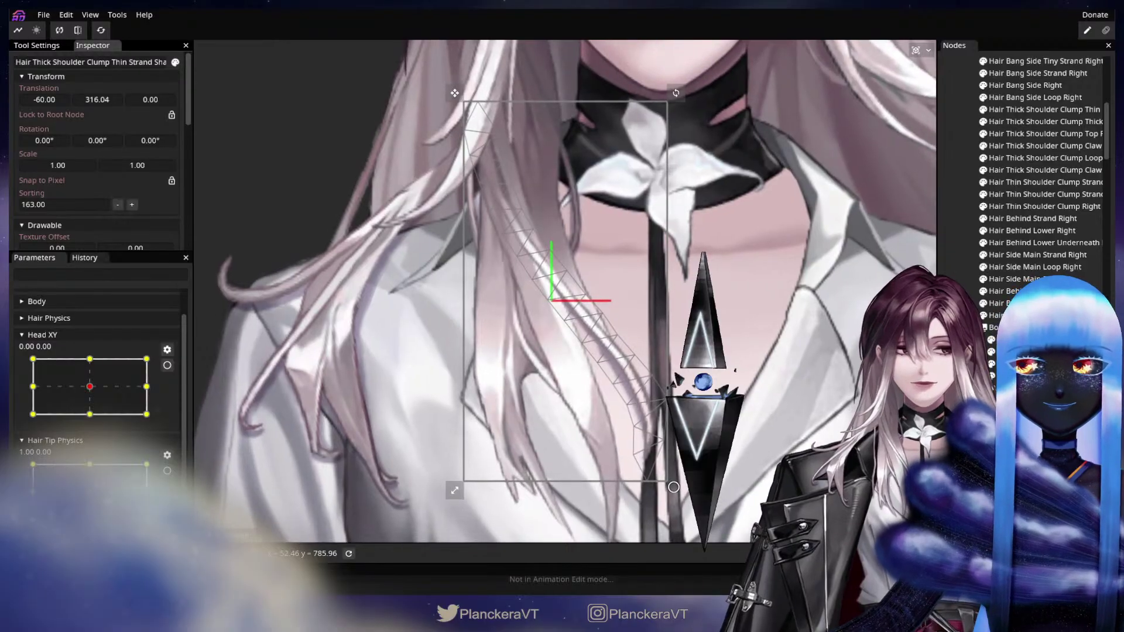
pyautogui.click(685, 375)
pyautogui.scroll(7, 685, 375)
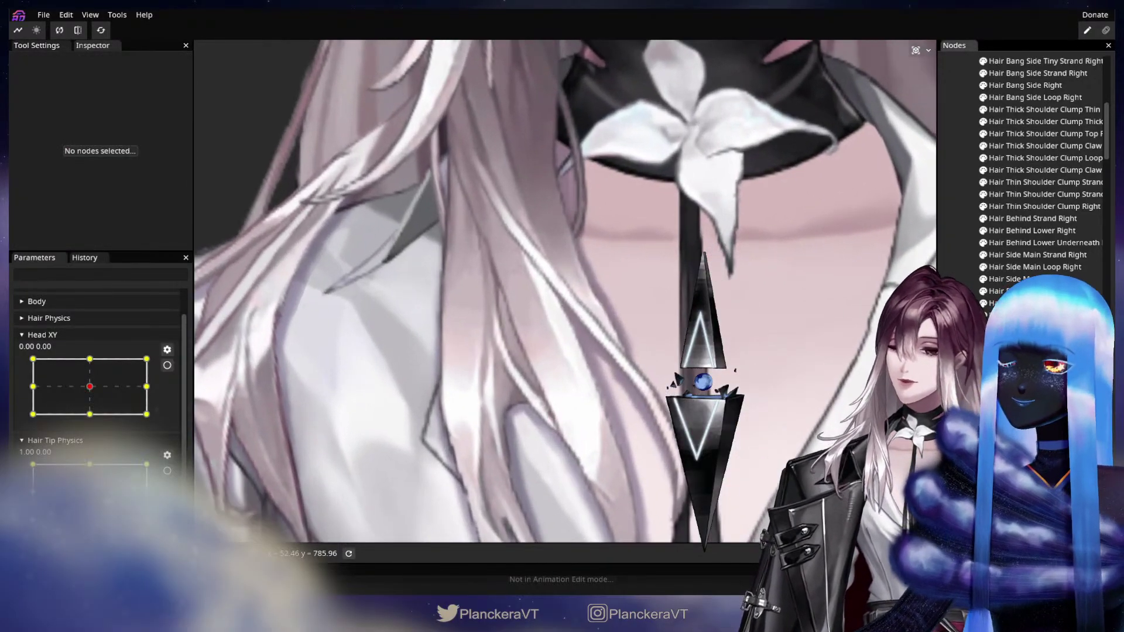
pyautogui.moveTo(685, 375); pyautogui.dragTo(686, 329)
pyautogui.scroll(3, 679, 377)
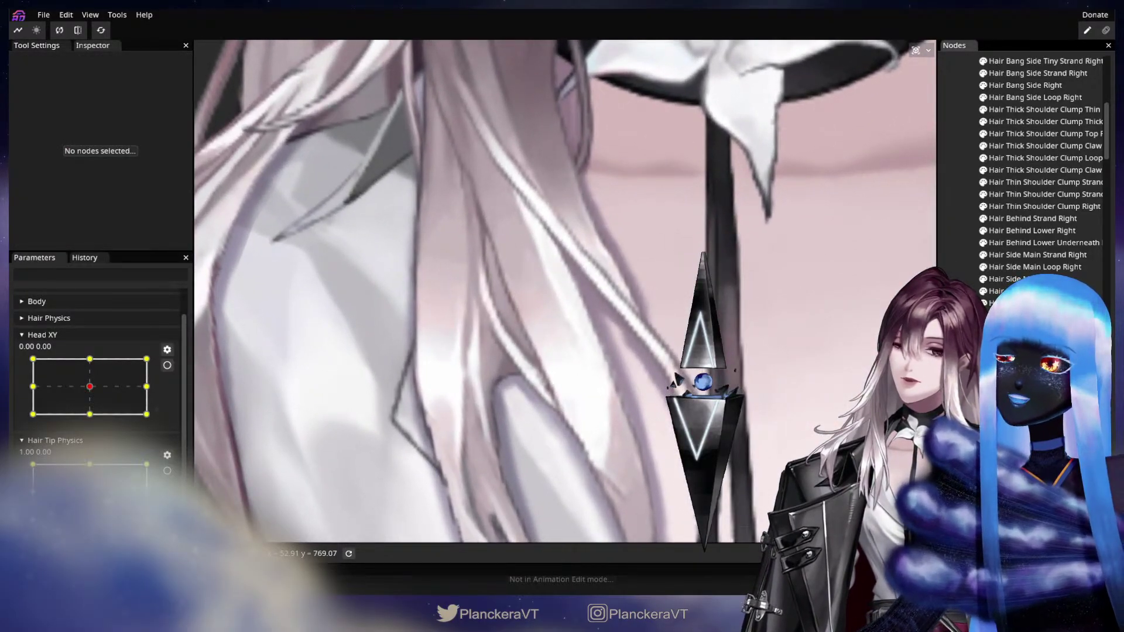
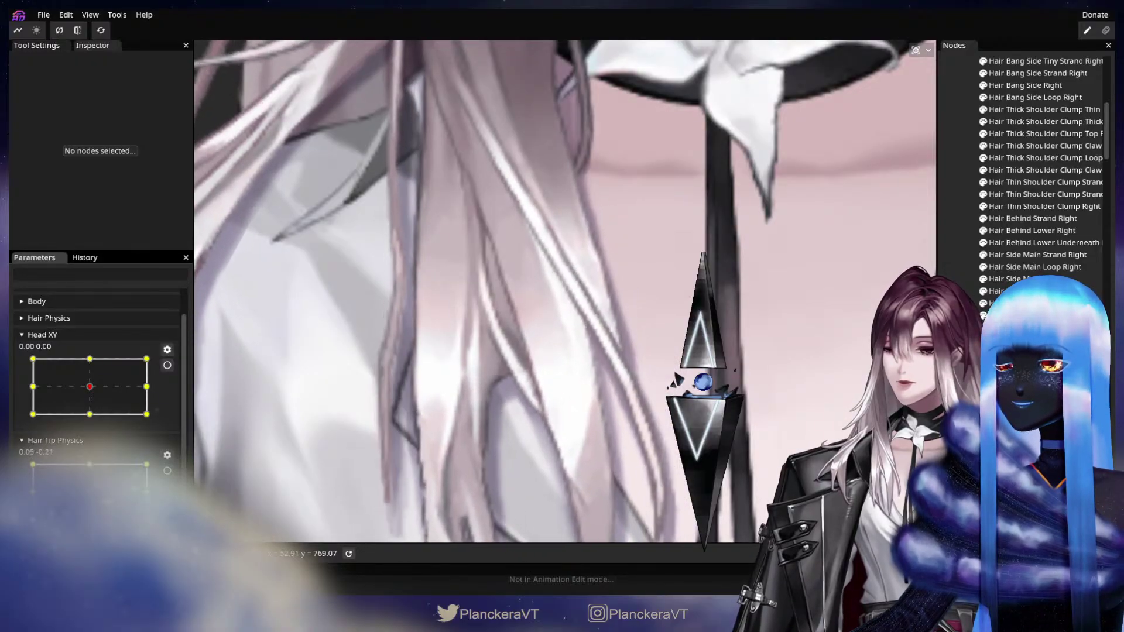
pyautogui.moveTo(93, 498); pyautogui.dragTo(146, 492)
pyautogui.click(167, 470)
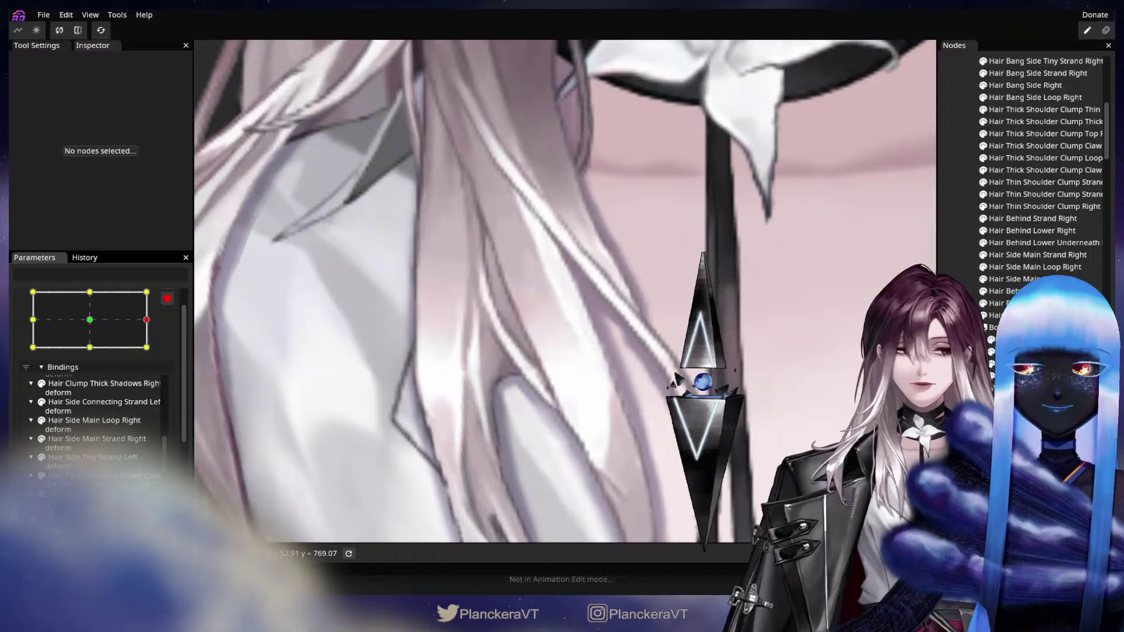
# Step: Select Hair Clump Thick Shadows Right and reshape its mesh around the gap between the strands with the size 22 circle brush
pyautogui.click(99, 384)
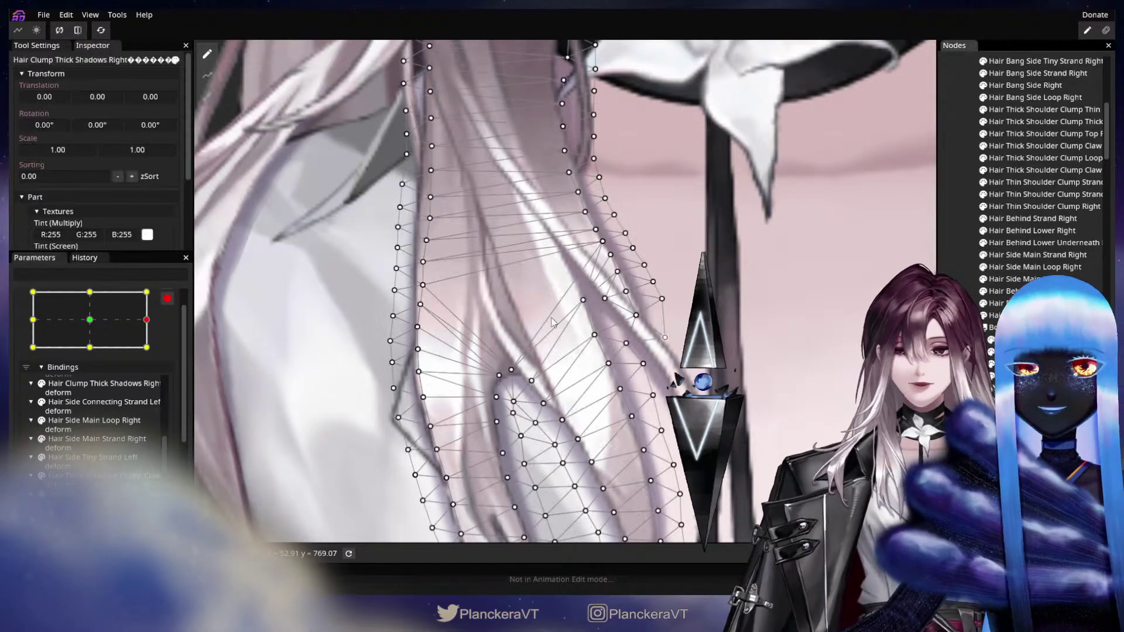
pyautogui.click(208, 96)
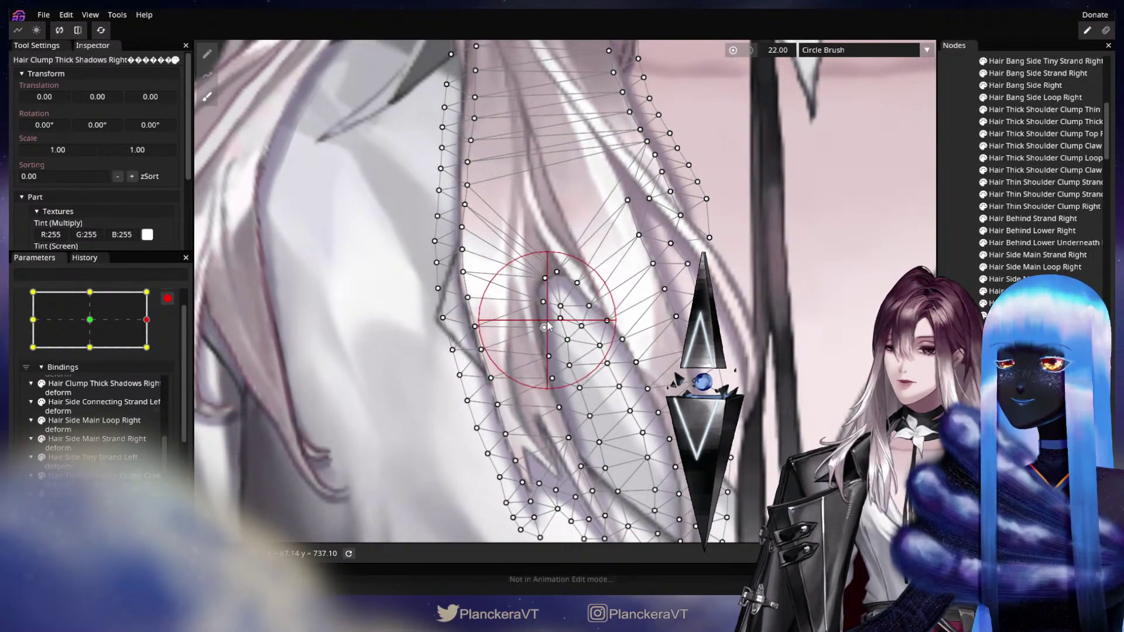
pyautogui.moveTo(548, 321); pyautogui.dragTo(549, 324)
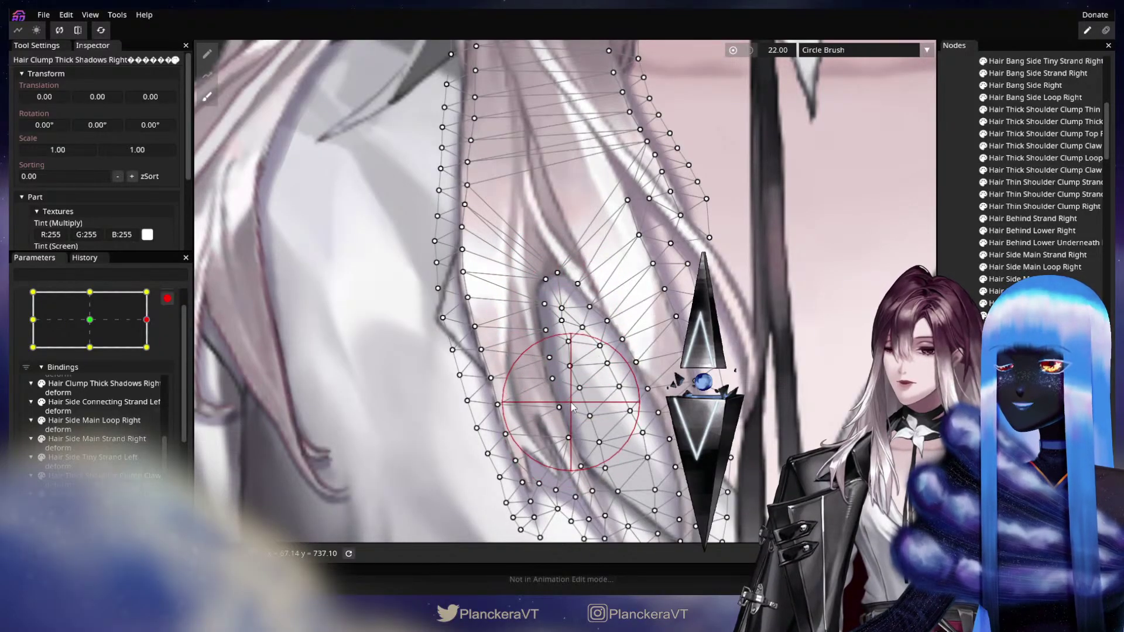
pyautogui.moveTo(573, 408)
pyautogui.mouseDown()
pyautogui.moveTo(549, 286)
pyautogui.moveTo(527, 472)
pyautogui.mouseUp()
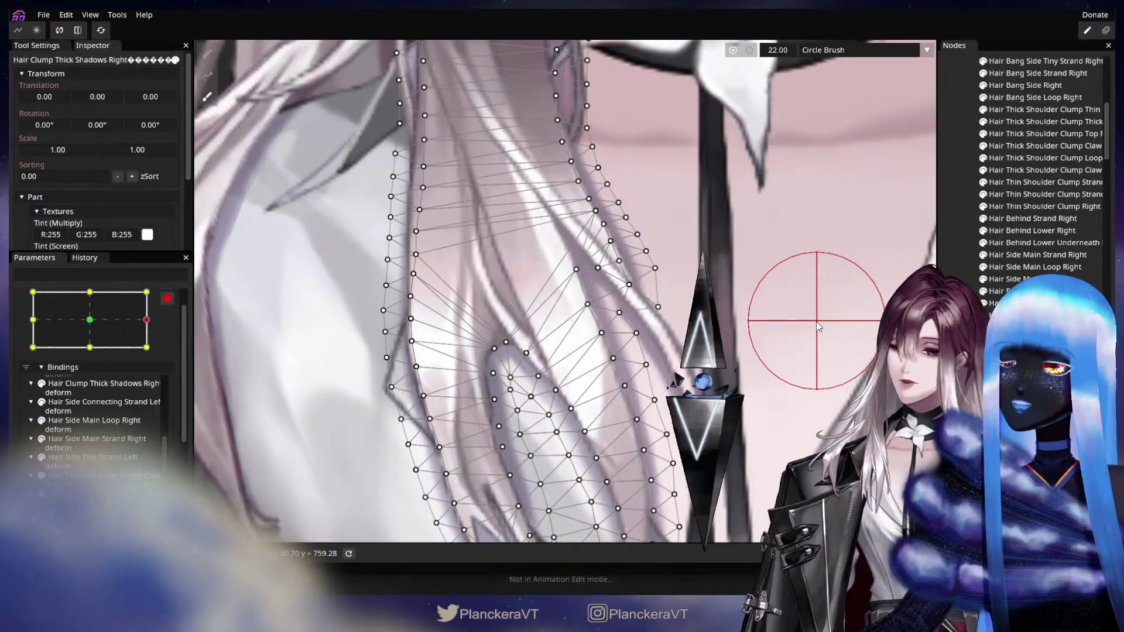
# Step: Adjust single mesh points of the thick clump shadows along the chest-side strand beside the gap, and deselect the mesh
pyautogui.click(210, 54)
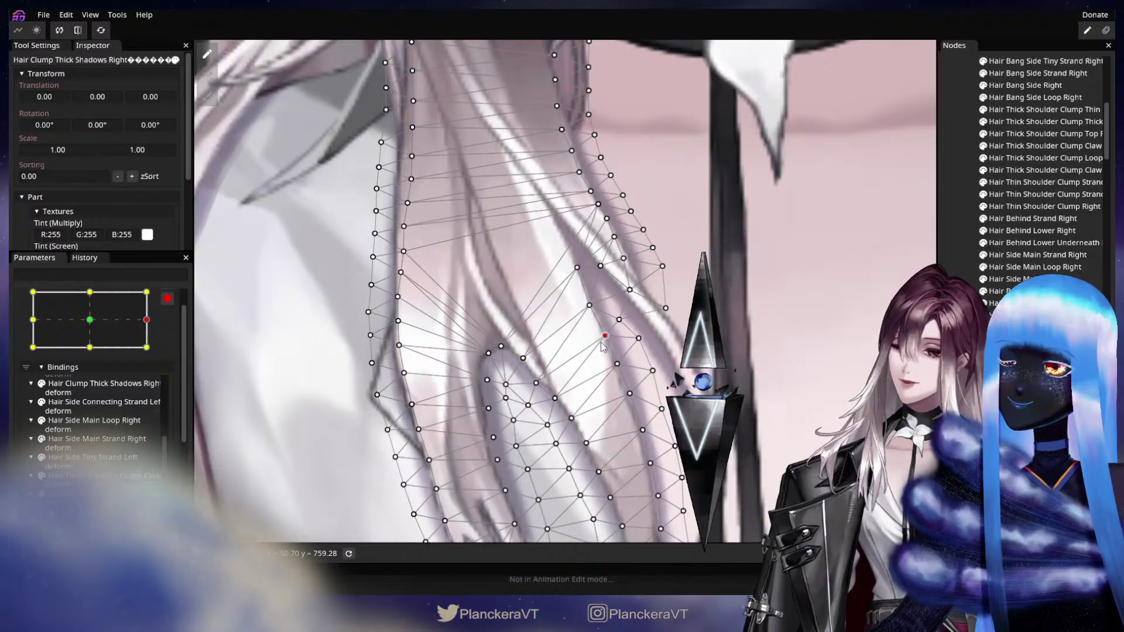
pyautogui.click(617, 364)
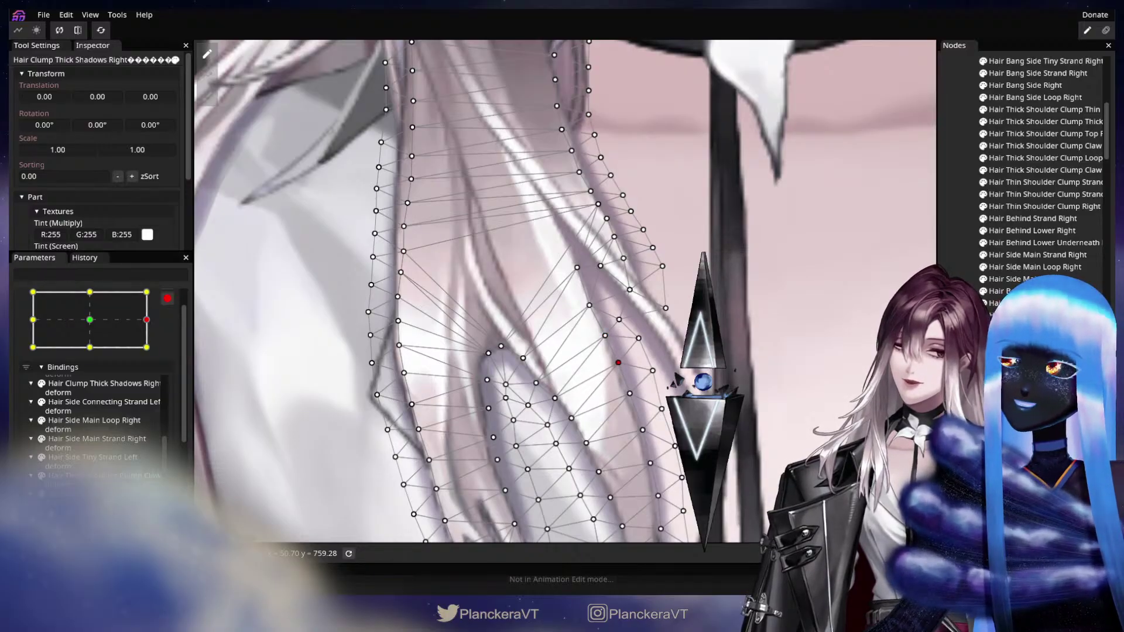
pyautogui.press('Escape')
pyautogui.scroll(-3, 626, 374)
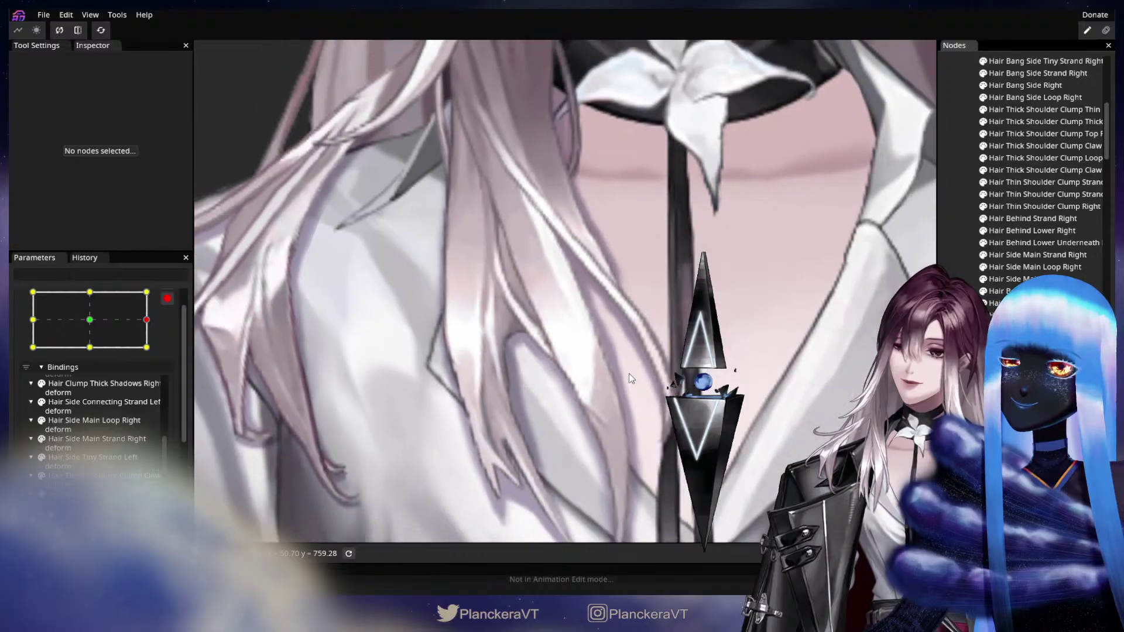
# Step: Examine how the clump shadows fit the whole shoulder hair at the middle-right keypoint
pyautogui.scroll(-5, 630, 378)
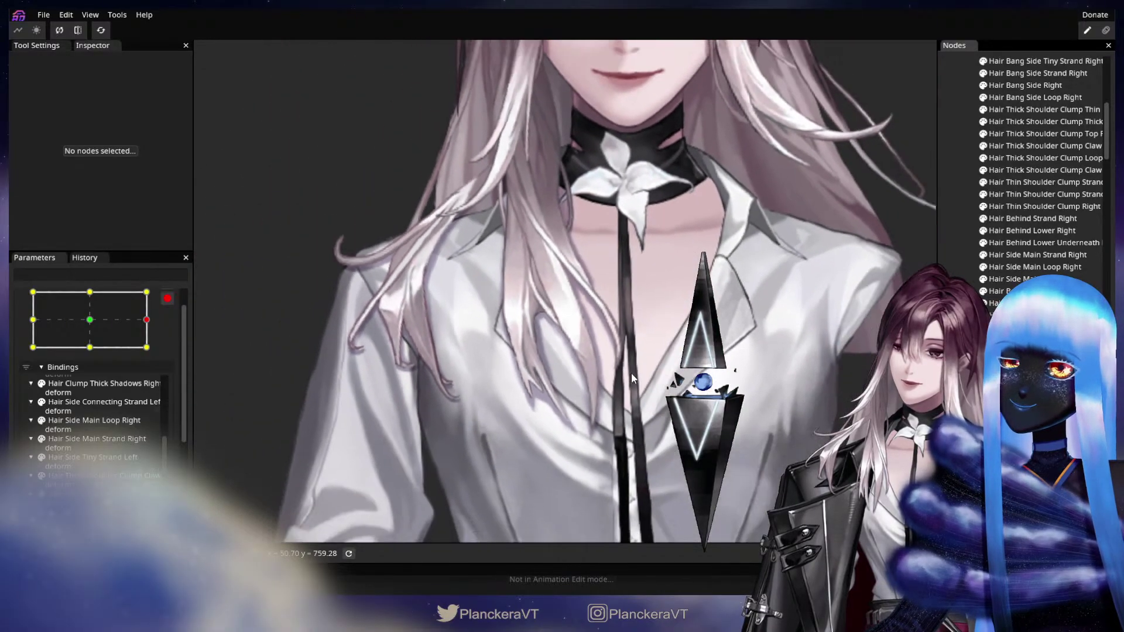
pyautogui.scroll(-2, 631, 374)
pyautogui.moveTo(631, 373); pyautogui.dragTo(556, 412)
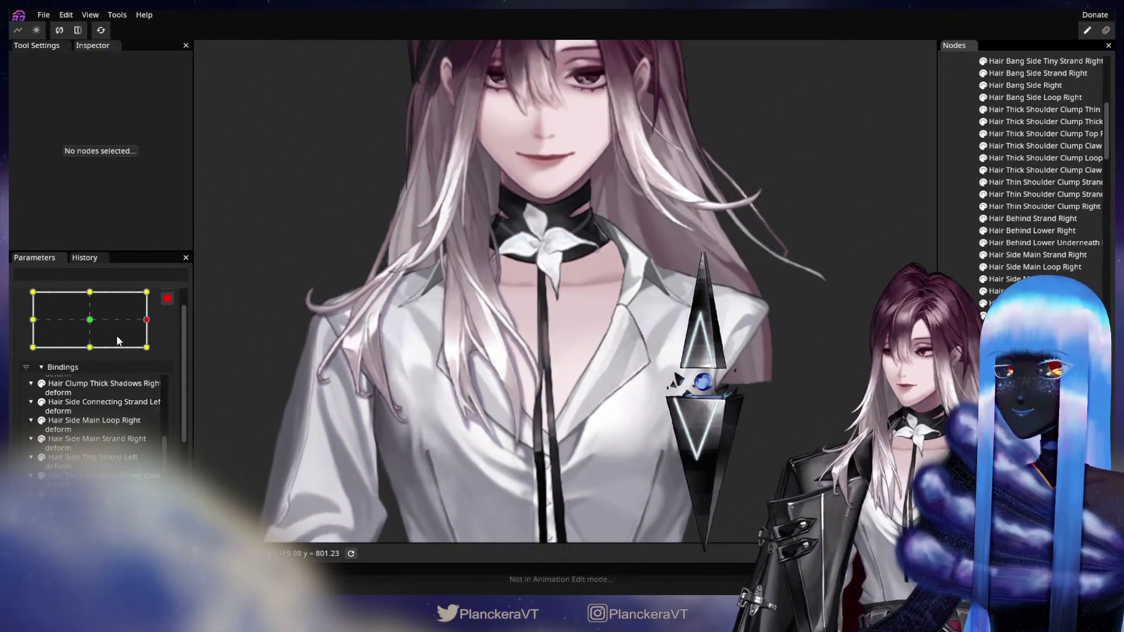
pyautogui.moveTo(116, 335)
pyautogui.mouseDown()
pyautogui.moveTo(85, 320)
pyautogui.moveTo(134, 323)
pyautogui.mouseUp()
pyautogui.moveTo(326, 479); pyautogui.dragTo(511, 409)
pyautogui.scroll(1, 511, 410)
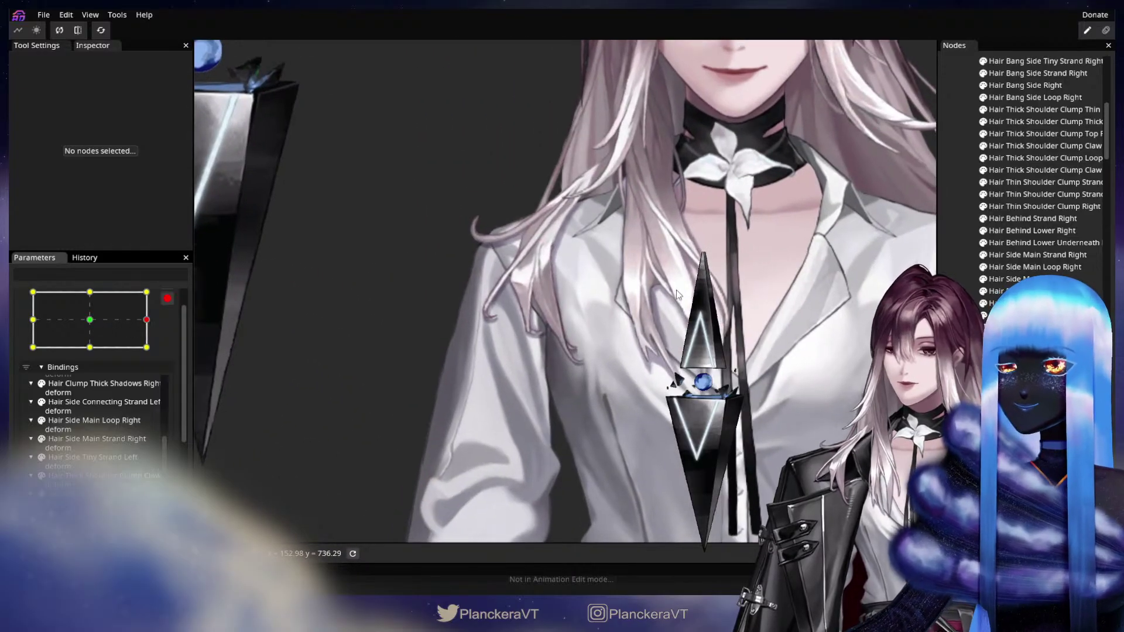
# Step: Reselect Hair Clump Thick Shadows Right, nudge single mesh points along the gap's shoulder-side edge, and deselect the mesh
pyautogui.scroll(5, 645, 318)
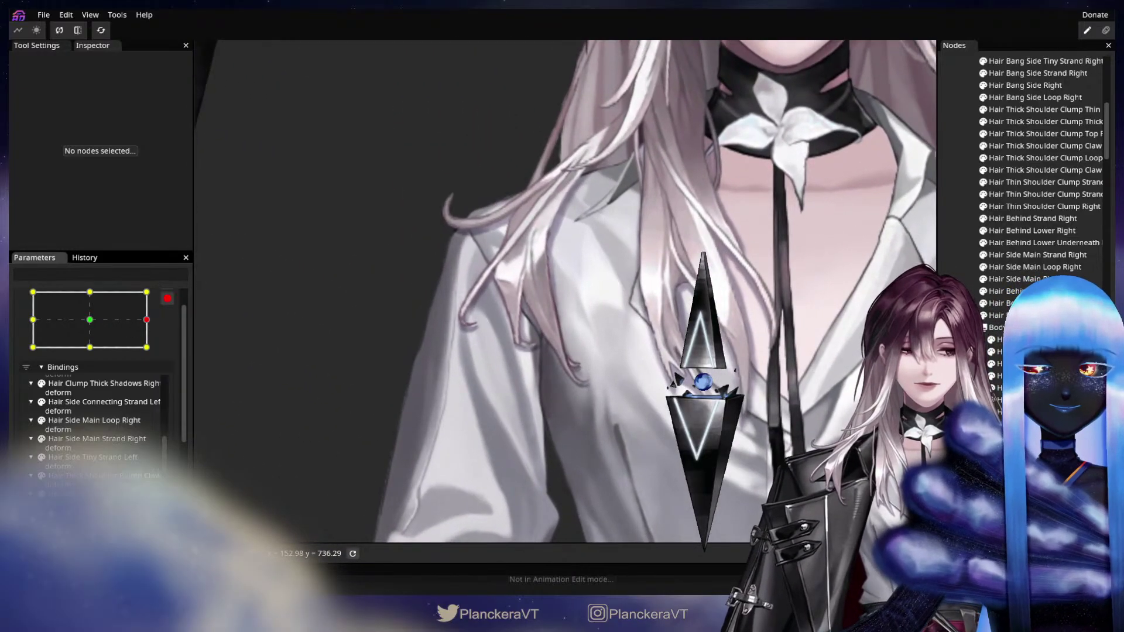
pyautogui.click(697, 313)
pyautogui.scroll(5, 696, 314)
pyautogui.moveTo(695, 314); pyautogui.dragTo(547, 381)
pyautogui.scroll(6, 541, 315)
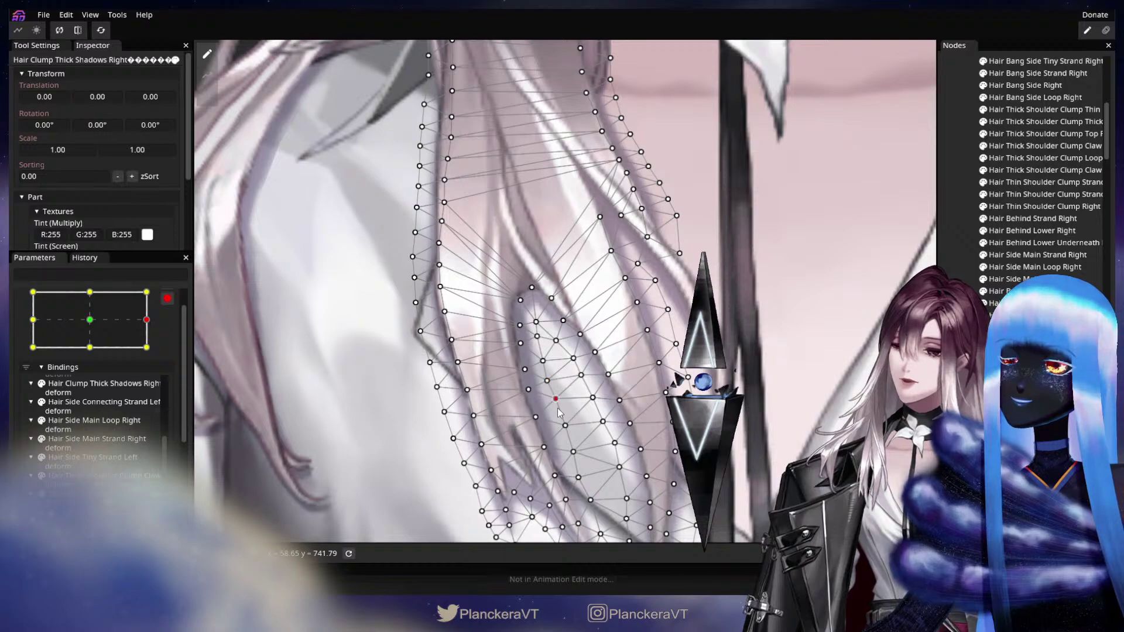
pyautogui.moveTo(564, 425); pyautogui.dragTo(565, 428)
pyautogui.moveTo(535, 322)
pyautogui.mouseDown()
pyautogui.moveTo(554, 342)
pyautogui.moveTo(537, 338)
pyautogui.mouseUp()
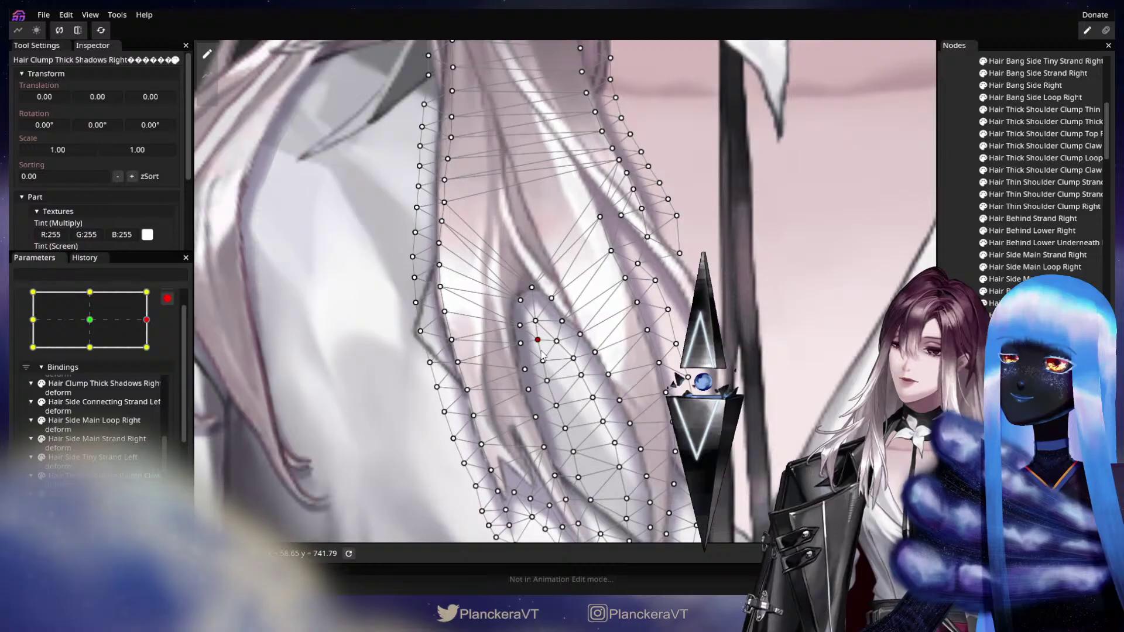
pyautogui.press('Escape')
# Step: Compare the clump shadows between the parameter's centre keypoint and its middle-right keypoint
pyautogui.scroll(-4, 624, 398)
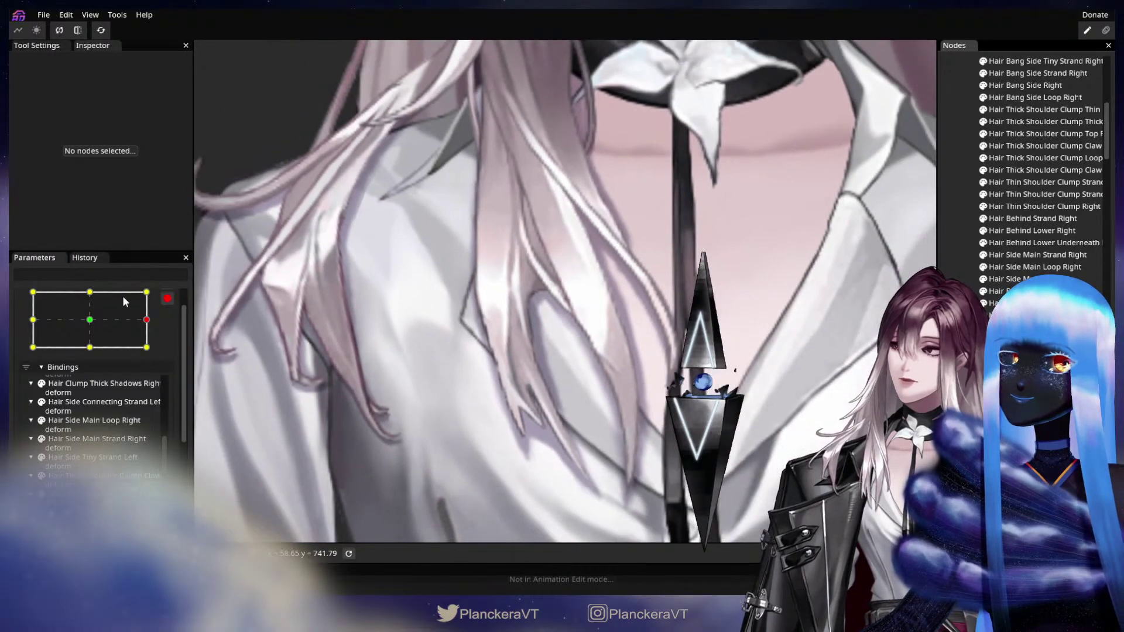
pyautogui.click(89, 321)
pyautogui.click(147, 323)
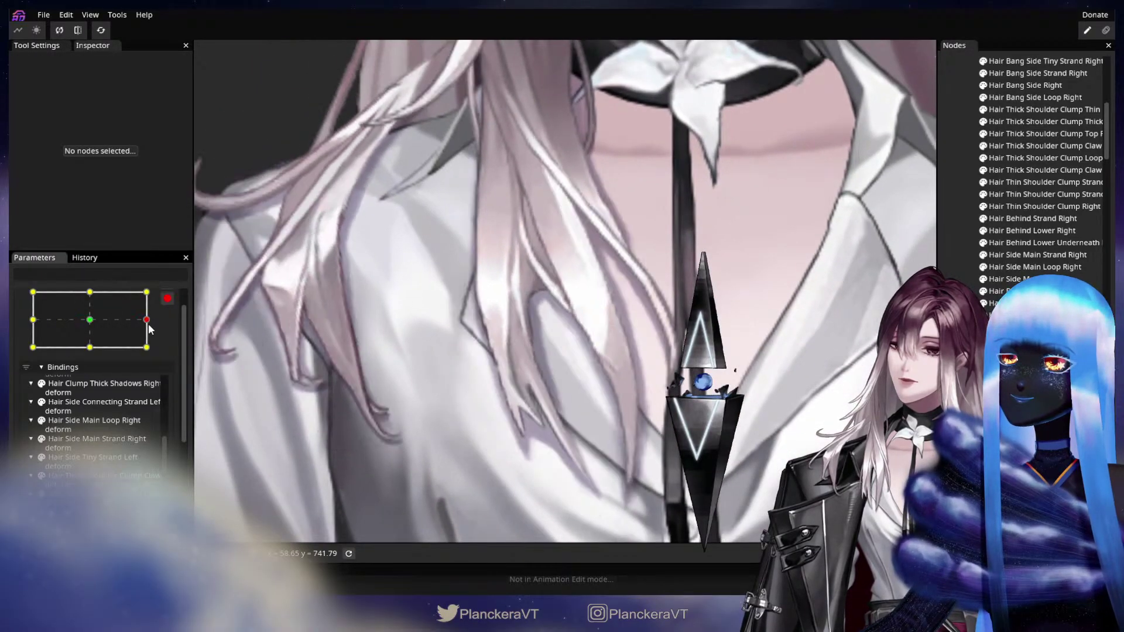
# Step: Lower the thick clump shadows' mesh points at the upper tip of the gap to meet the strands, and deselect the mesh
pyautogui.scroll(3, 566, 394)
pyautogui.scroll(2, 591, 383)
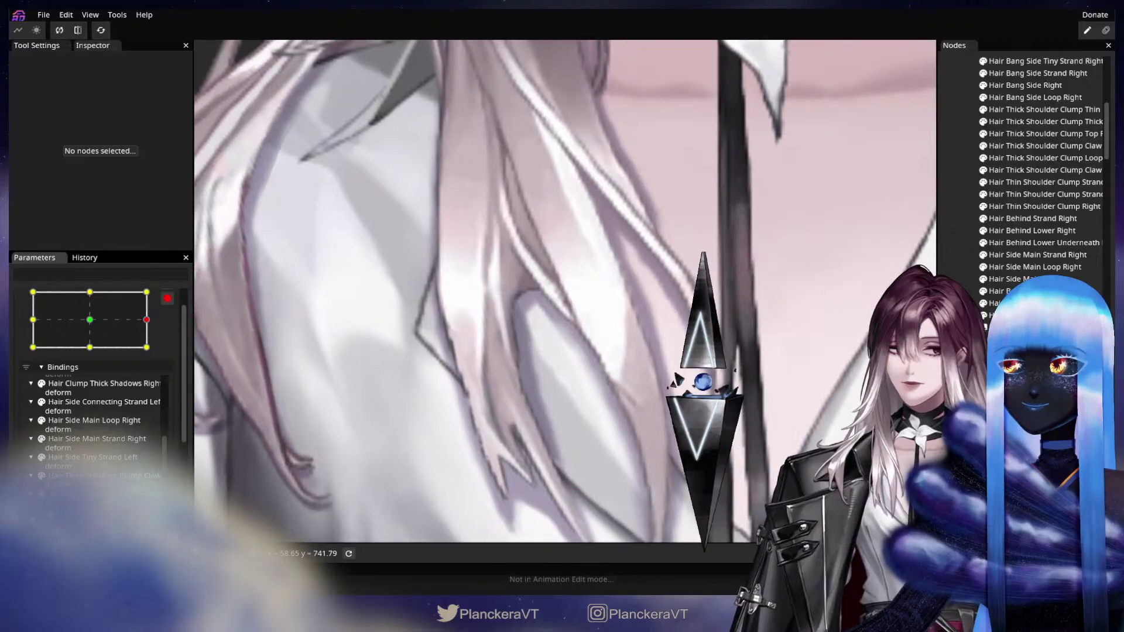
pyautogui.click(1024, 351)
pyautogui.scroll(2, 560, 308)
pyautogui.click(551, 298)
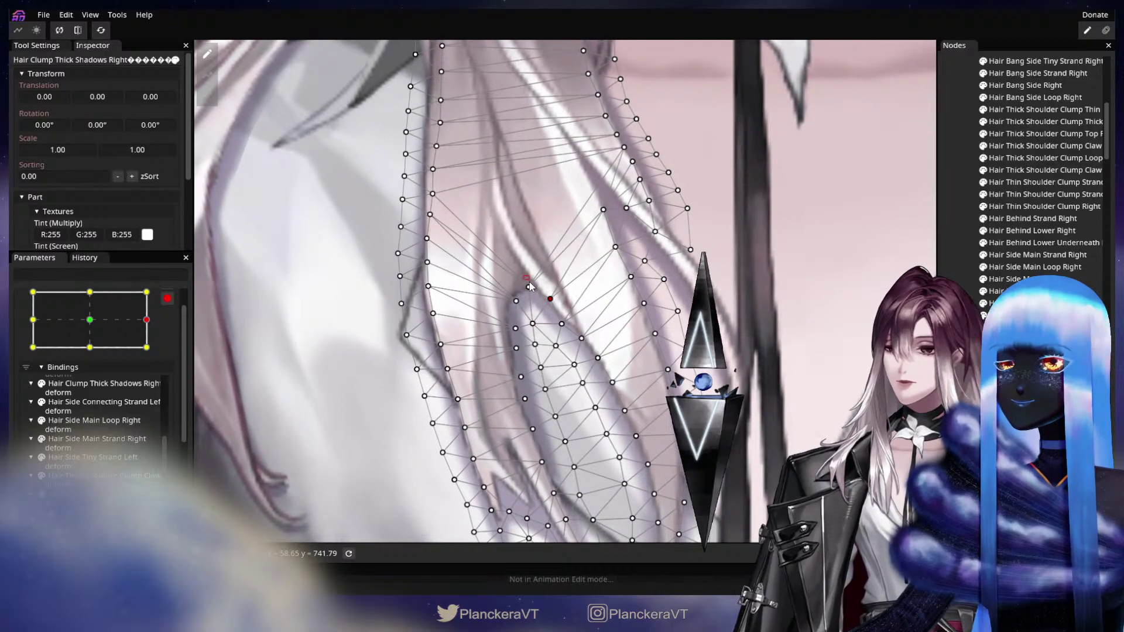
pyautogui.moveTo(529, 282); pyautogui.dragTo(531, 285)
pyautogui.moveTo(531, 286); pyautogui.dragTo(536, 292)
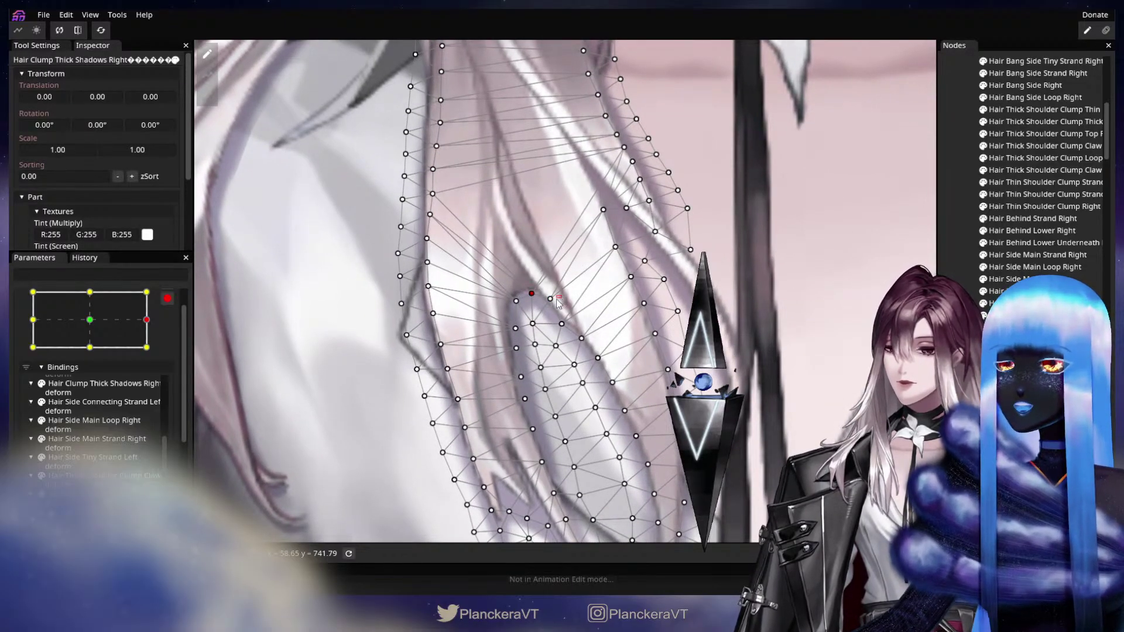
pyautogui.press('Escape')
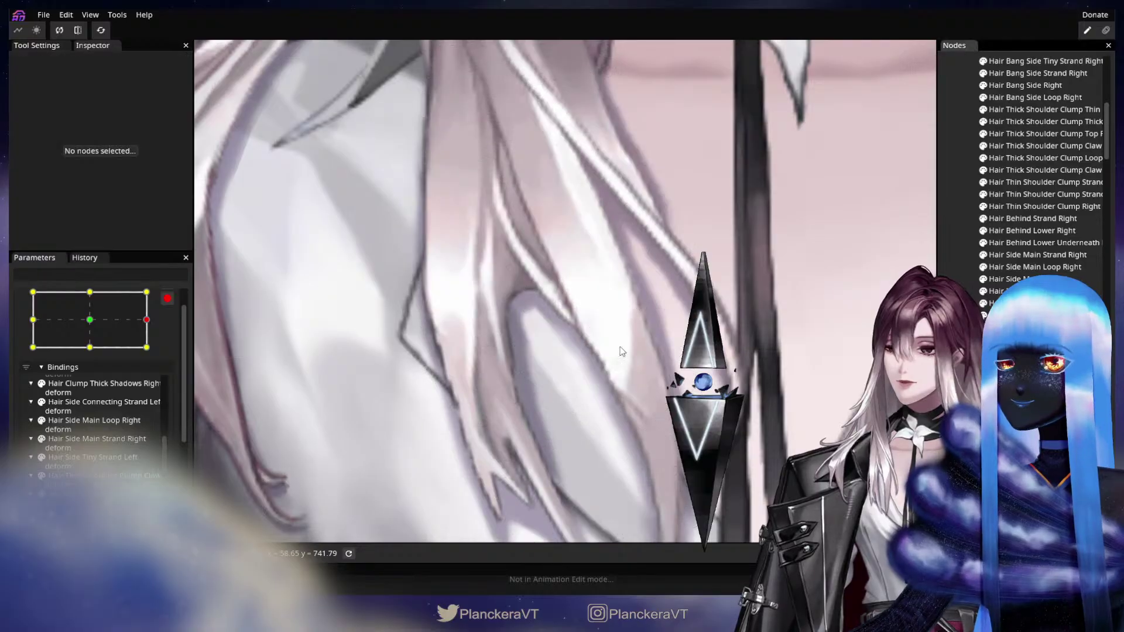
# Step: Sweep the parameter from the middle-right keypoint toward the centre and back to check how the clump shadows follow the hair
pyautogui.scroll(-2, 613, 352)
pyautogui.scroll(-2, 603, 351)
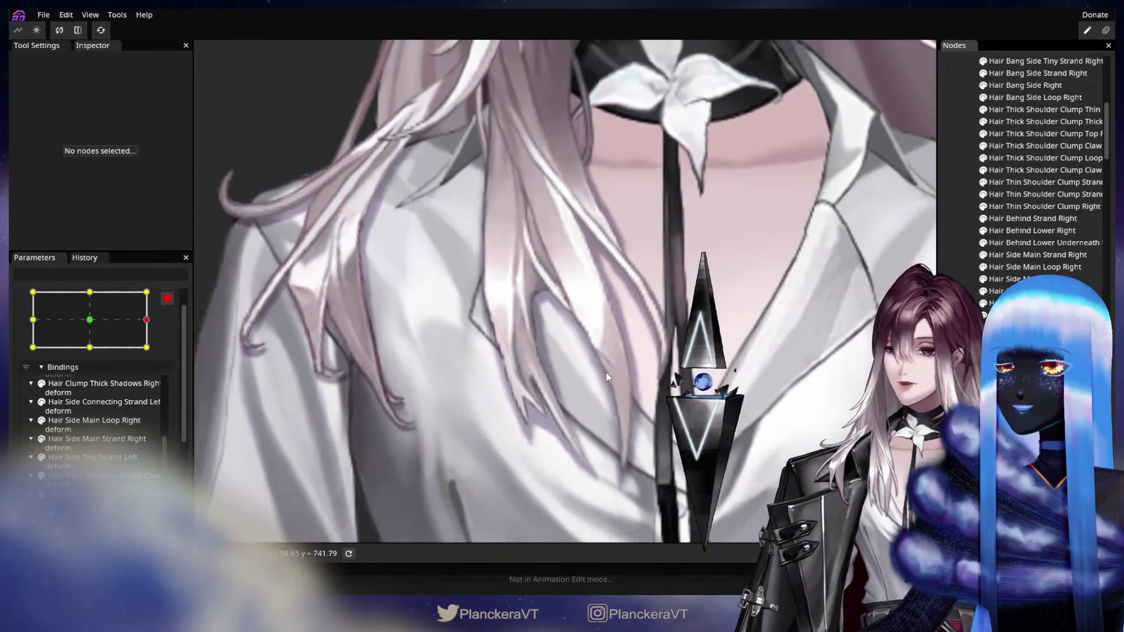
pyautogui.moveTo(621, 383); pyautogui.dragTo(543, 377)
pyautogui.moveTo(148, 322); pyautogui.dragTo(112, 323)
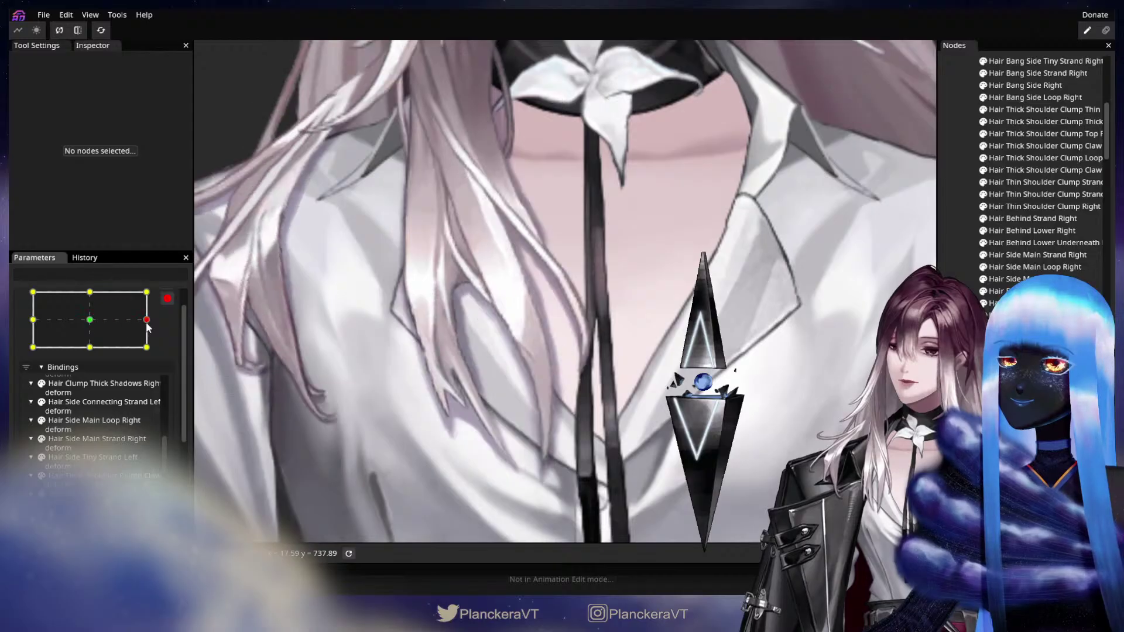
pyautogui.moveTo(106, 321); pyautogui.dragTo(146, 323)
pyautogui.moveTo(450, 388); pyautogui.dragTo(490, 384)
# Step: Reselect the thick clump shadows, adjust the mesh points just inside the gap's upper shoulder-side edge, and deselect the mesh
pyautogui.scroll(4, 489, 384)
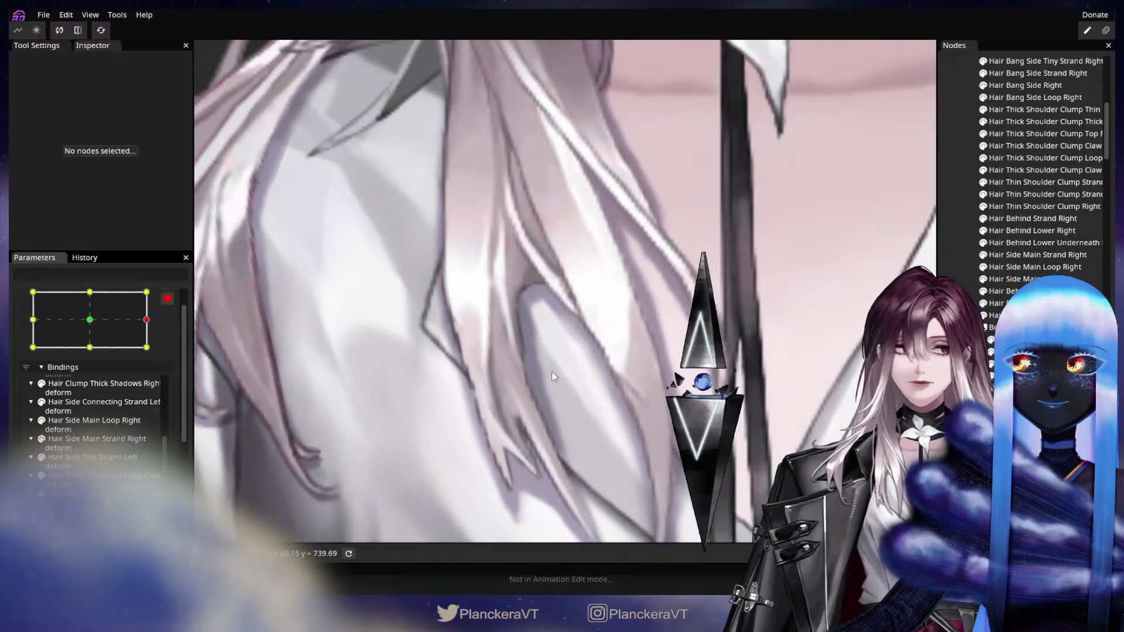
pyautogui.scroll(1, 551, 371)
pyautogui.moveTo(567, 339); pyautogui.dragTo(648, 388)
pyautogui.scroll(2, 647, 388)
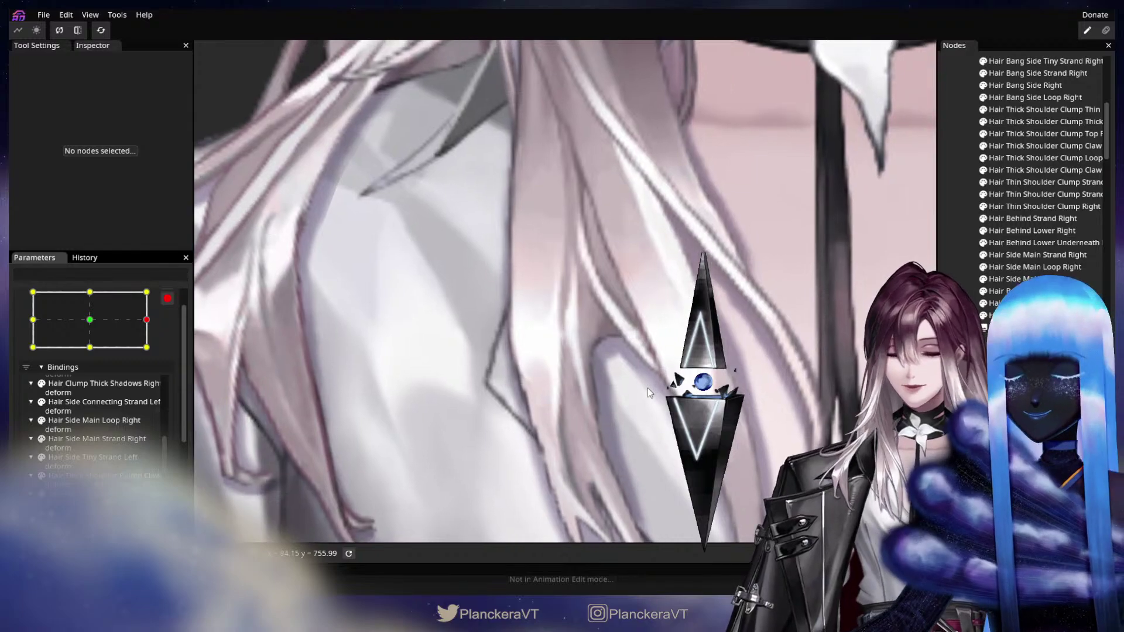
pyautogui.moveTo(696, 434); pyautogui.dragTo(650, 372)
pyautogui.scroll(2, 652, 373)
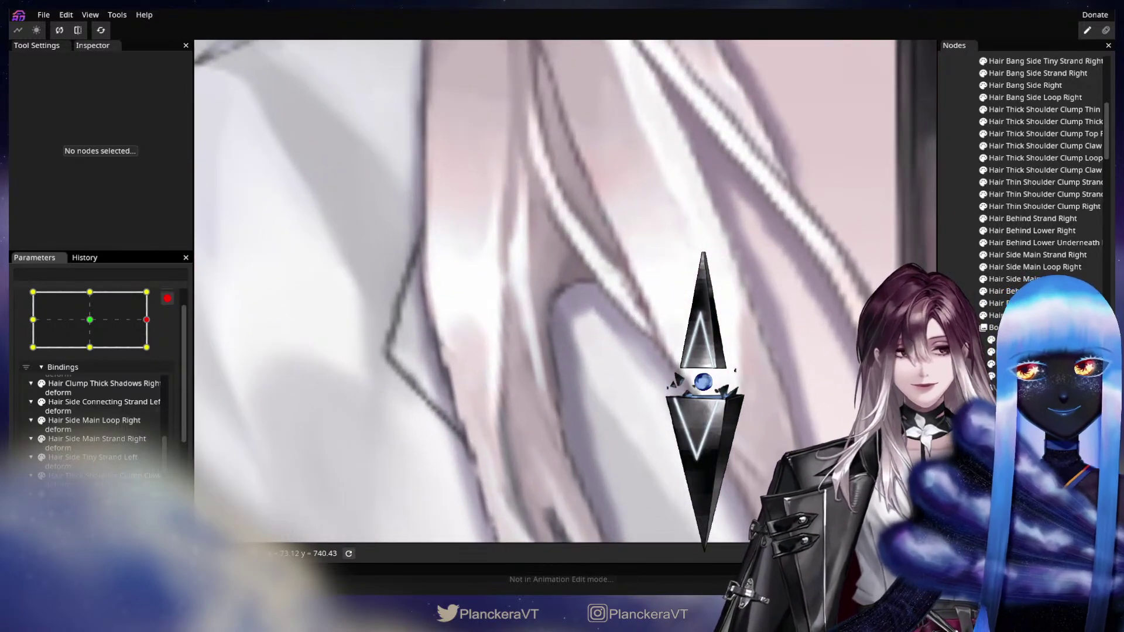
pyautogui.click(680, 387)
pyautogui.scroll(1, 554, 362)
pyautogui.moveTo(590, 345); pyautogui.dragTo(601, 348)
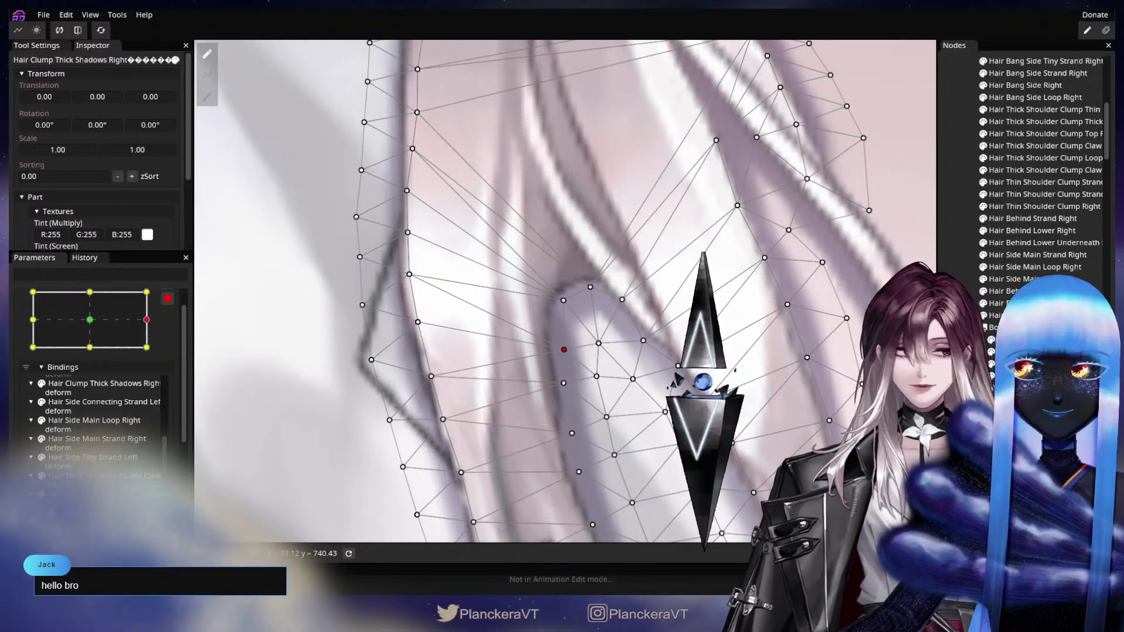
pyautogui.click(990, 346)
# Step: Move the parameter around its middle-right keypoint and examine the shadows' fit across the shoulder hair
pyautogui.scroll(-5, 684, 387)
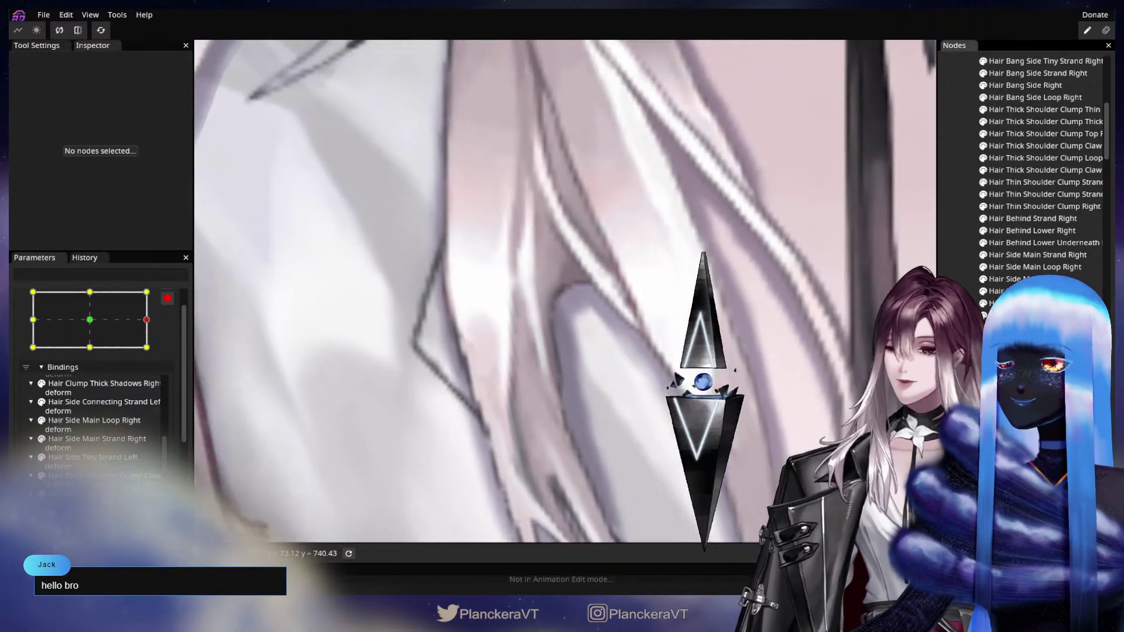
pyautogui.scroll(-5, 682, 387)
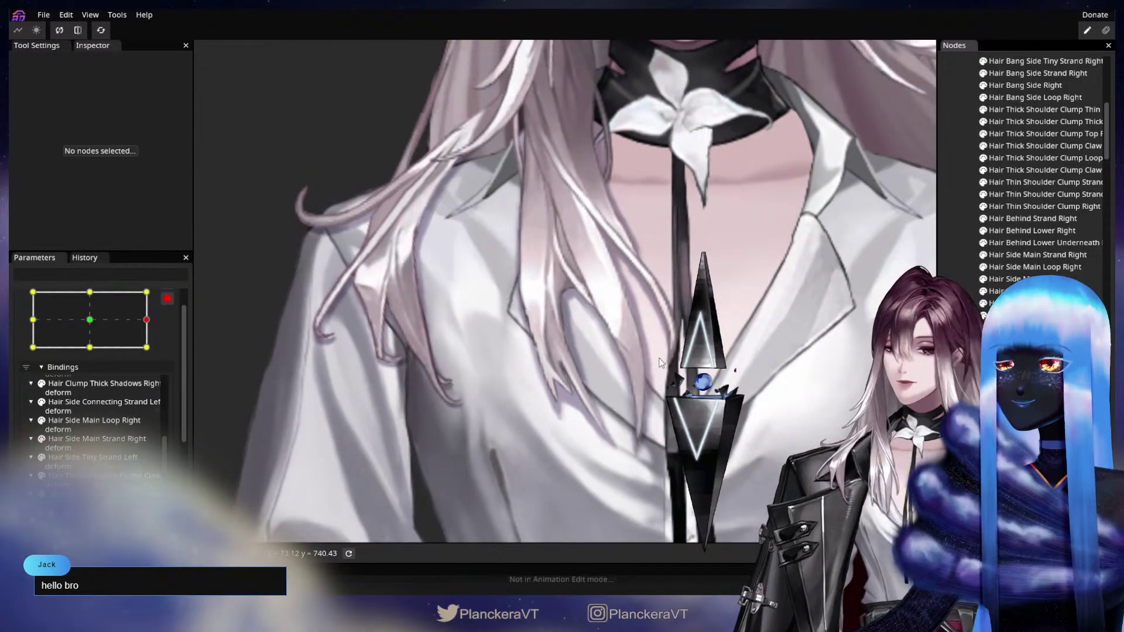
pyautogui.moveTo(660, 362); pyautogui.dragTo(588, 386)
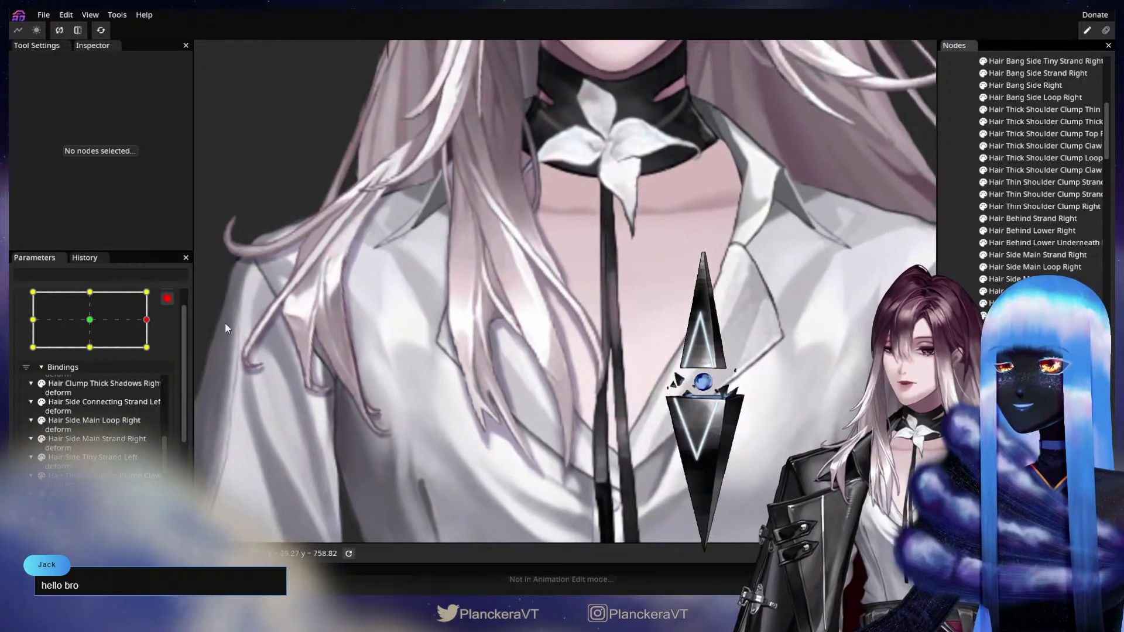
pyautogui.moveTo(142, 324)
pyautogui.mouseDown()
pyautogui.moveTo(106, 325)
pyautogui.moveTo(147, 321)
pyautogui.mouseUp()
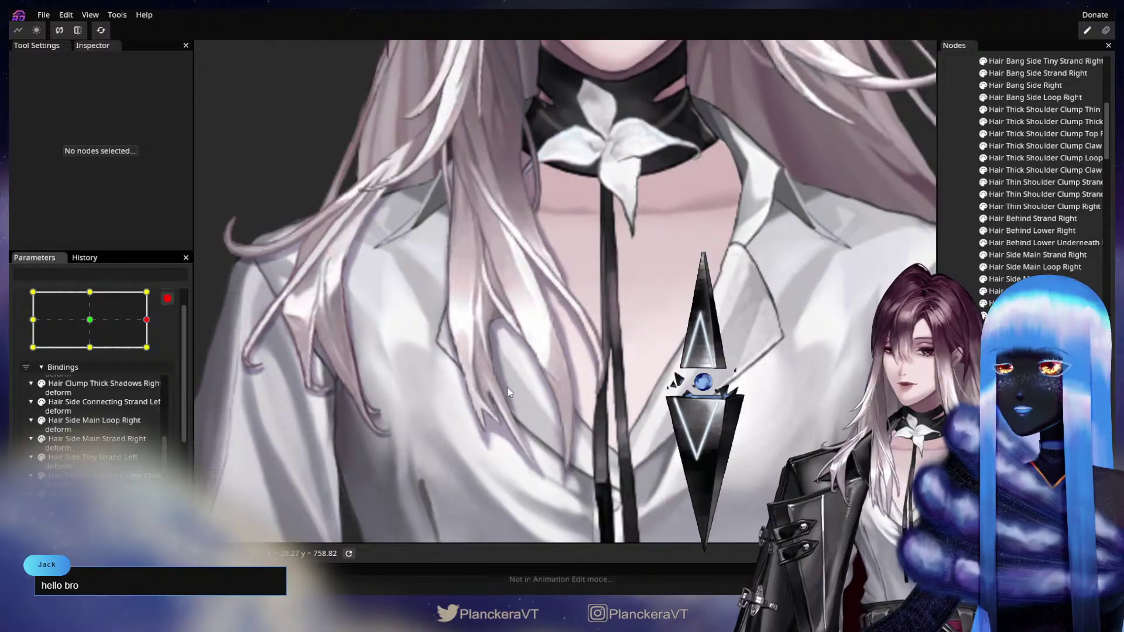
pyautogui.moveTo(146, 325); pyautogui.dragTo(154, 347)
pyautogui.moveTo(343, 371); pyautogui.dragTo(401, 328)
pyautogui.moveTo(168, 332); pyautogui.dragTo(141, 326)
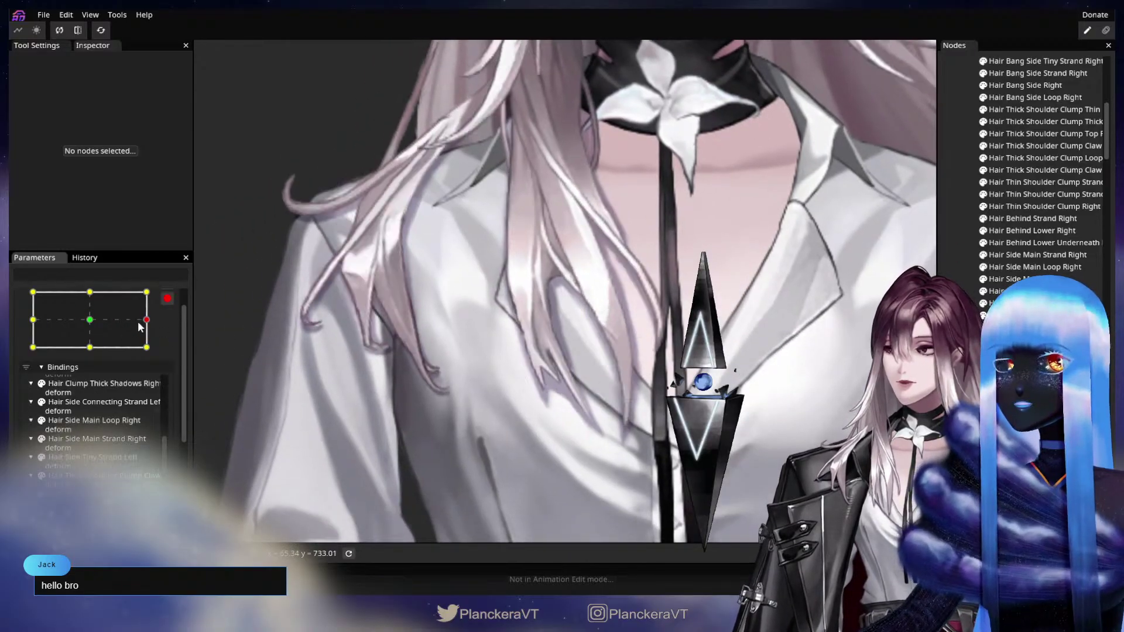
# Step: Reselect the thick clump shadows and refine the mesh points along the middle of the gap's shoulder-side edge
pyautogui.scroll(5, 535, 441)
pyautogui.scroll(3, 560, 441)
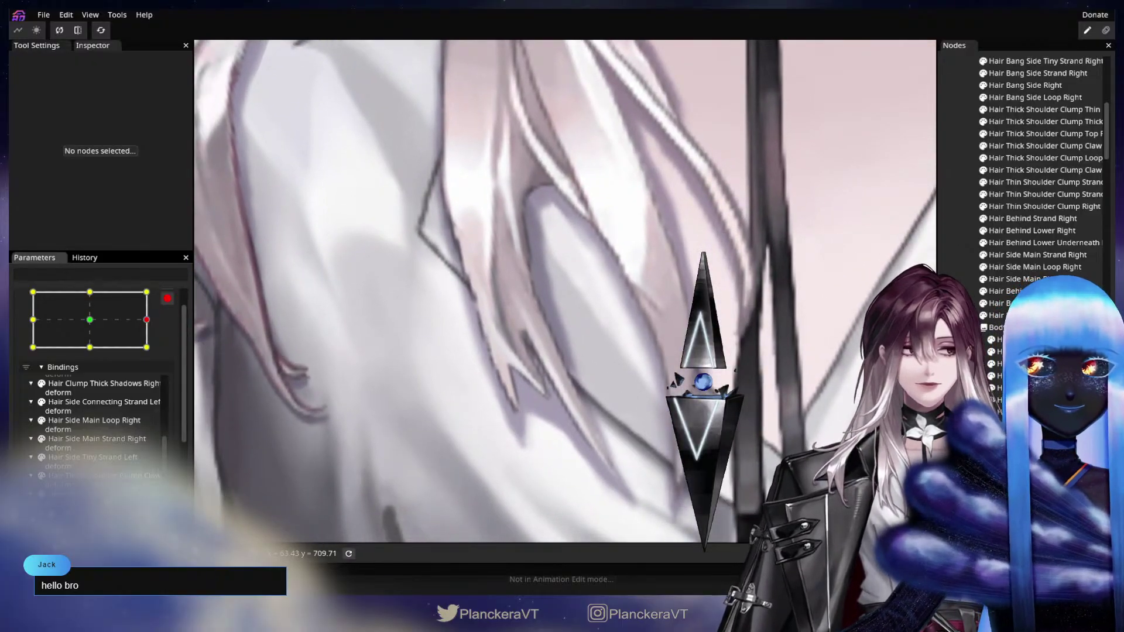
pyautogui.click(578, 375)
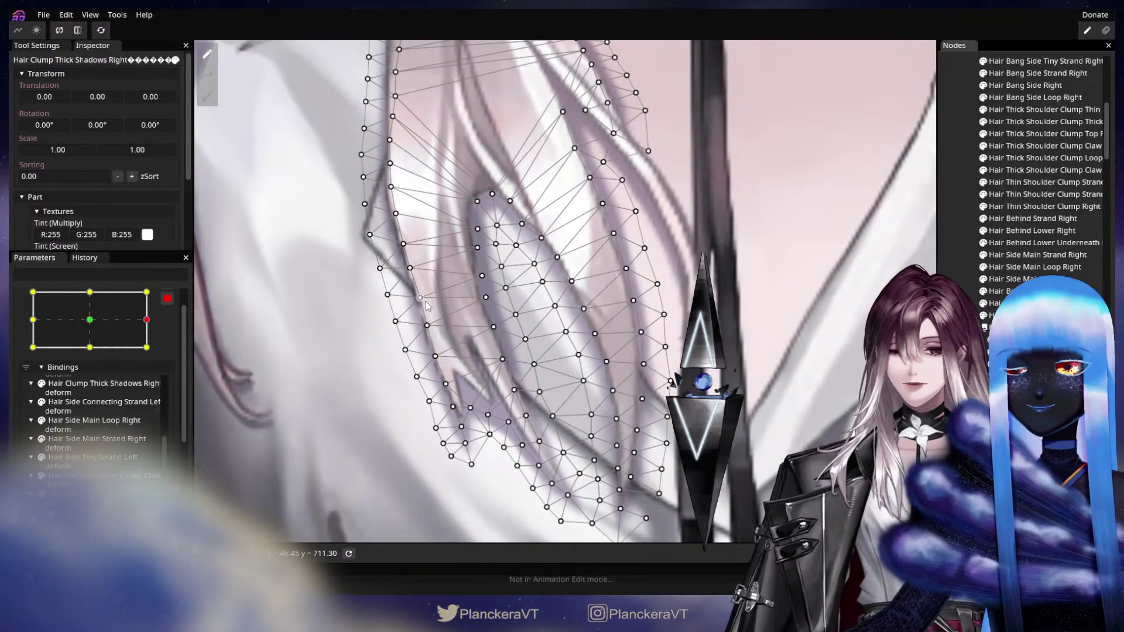
pyautogui.scroll(1, 426, 305)
pyautogui.moveTo(531, 372); pyautogui.dragTo(514, 348)
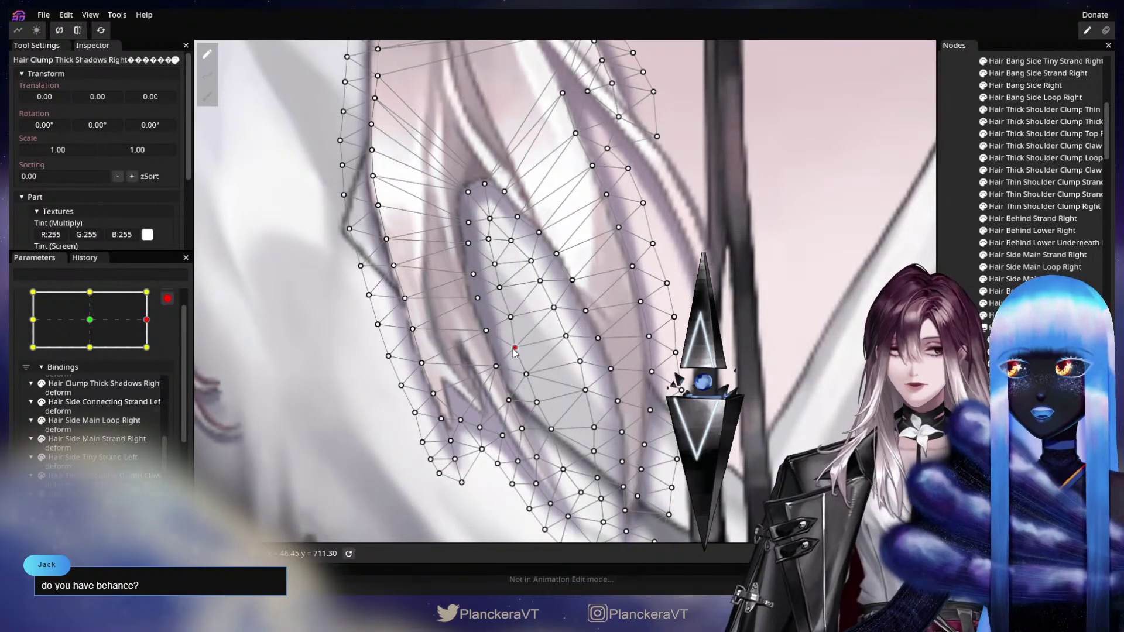
pyautogui.moveTo(521, 356); pyautogui.dragTo(569, 310)
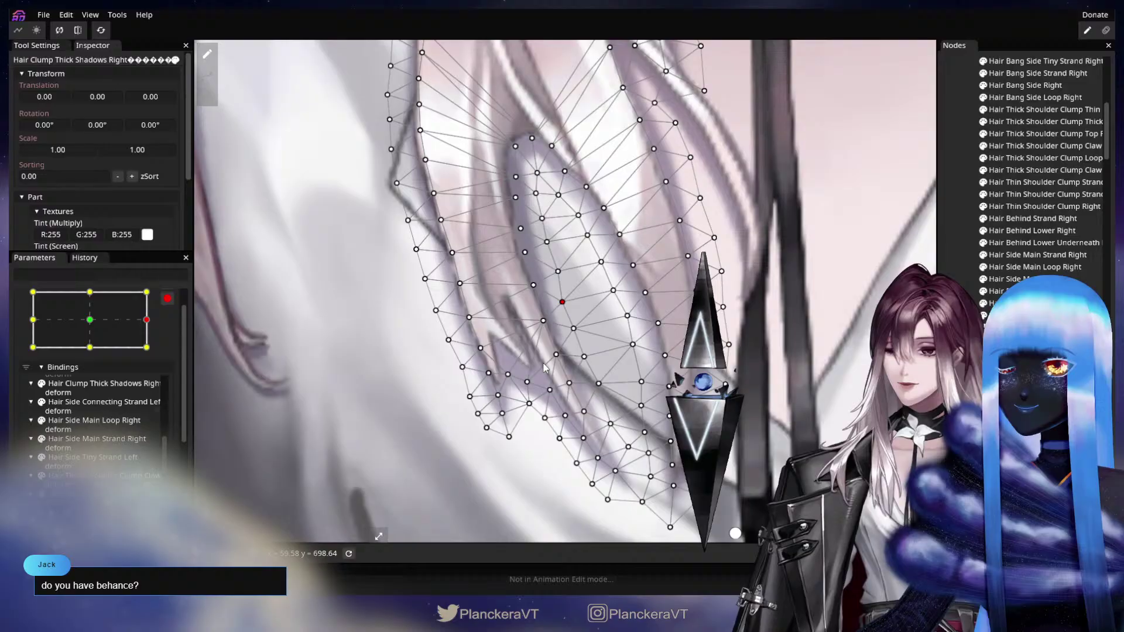
pyautogui.click(542, 322)
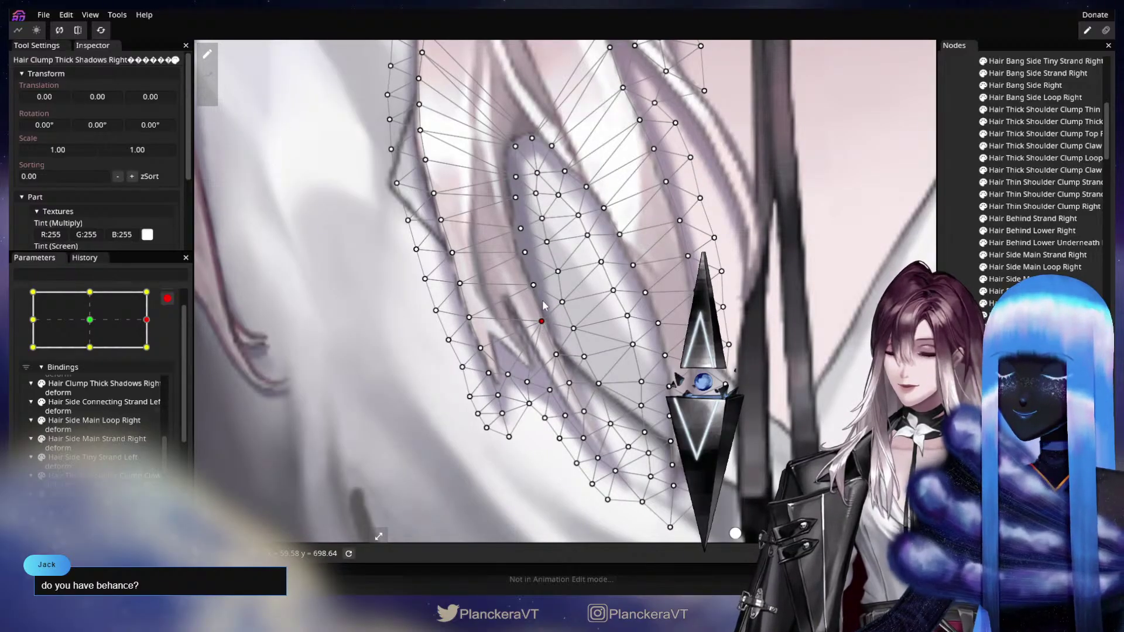
pyautogui.moveTo(558, 271); pyautogui.dragTo(556, 269)
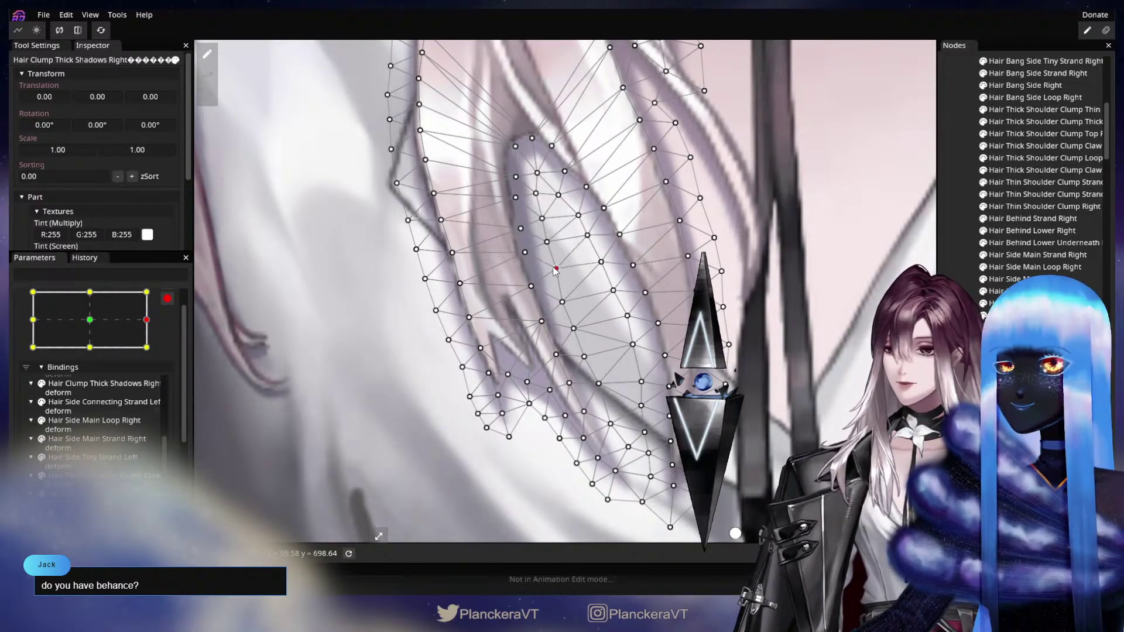
# Step: Adjust the thick clump shadows' mesh points along the pointed strand at the gap's lower shoulder-side edge, and deselect the mesh
pyautogui.moveTo(584, 359); pyautogui.dragTo(581, 360)
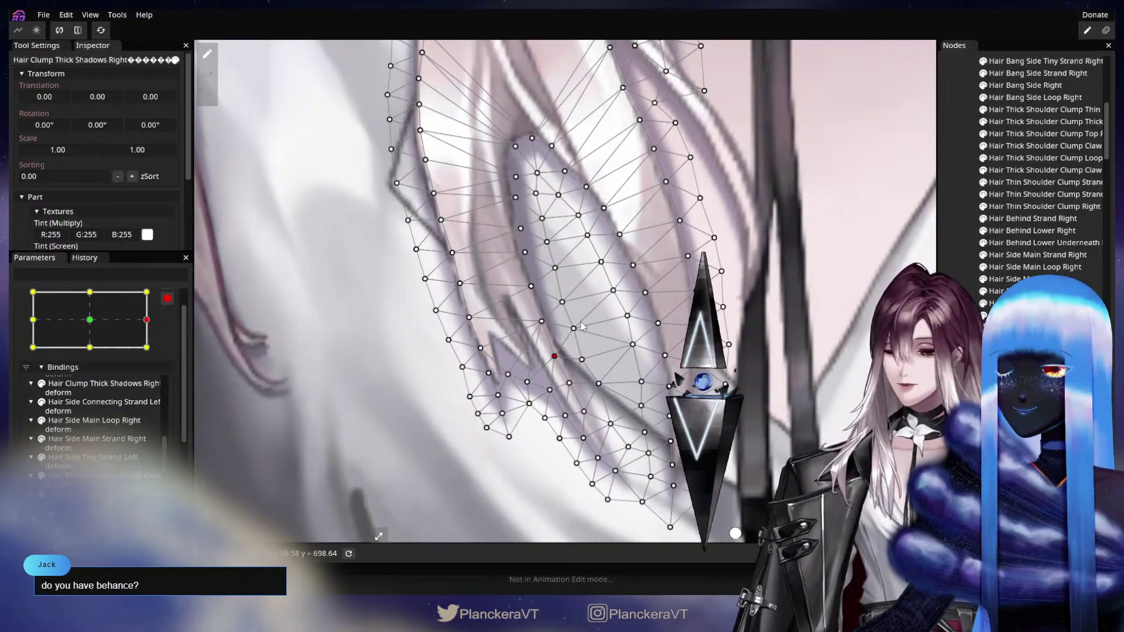
pyautogui.moveTo(573, 334); pyautogui.dragTo(573, 299)
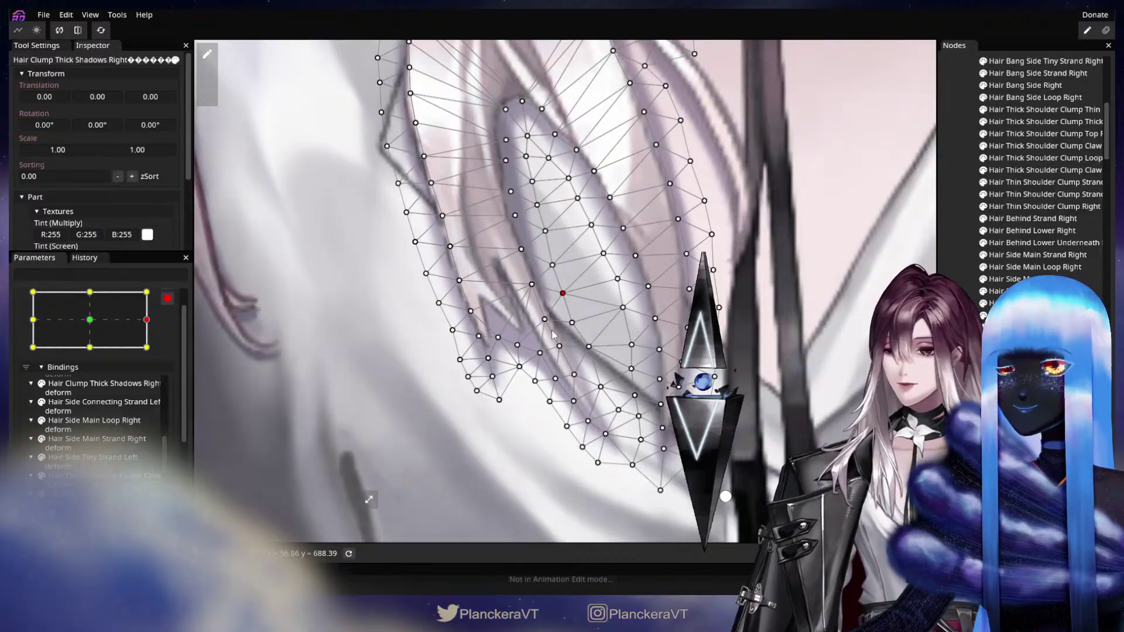
pyautogui.click(558, 351)
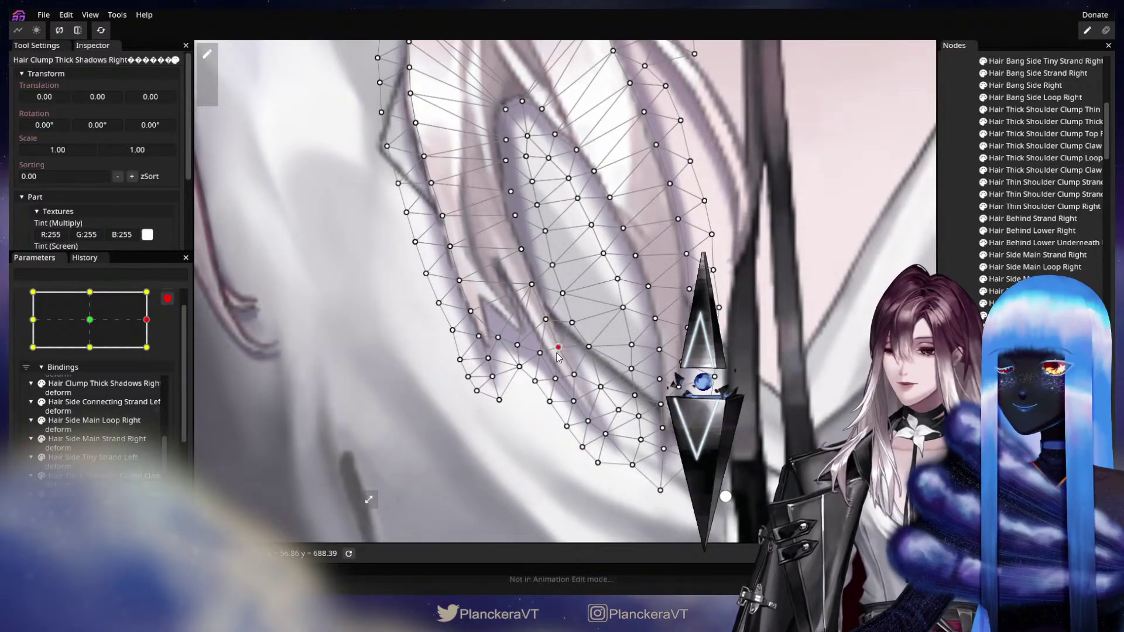
pyautogui.moveTo(574, 380); pyautogui.dragTo(580, 352)
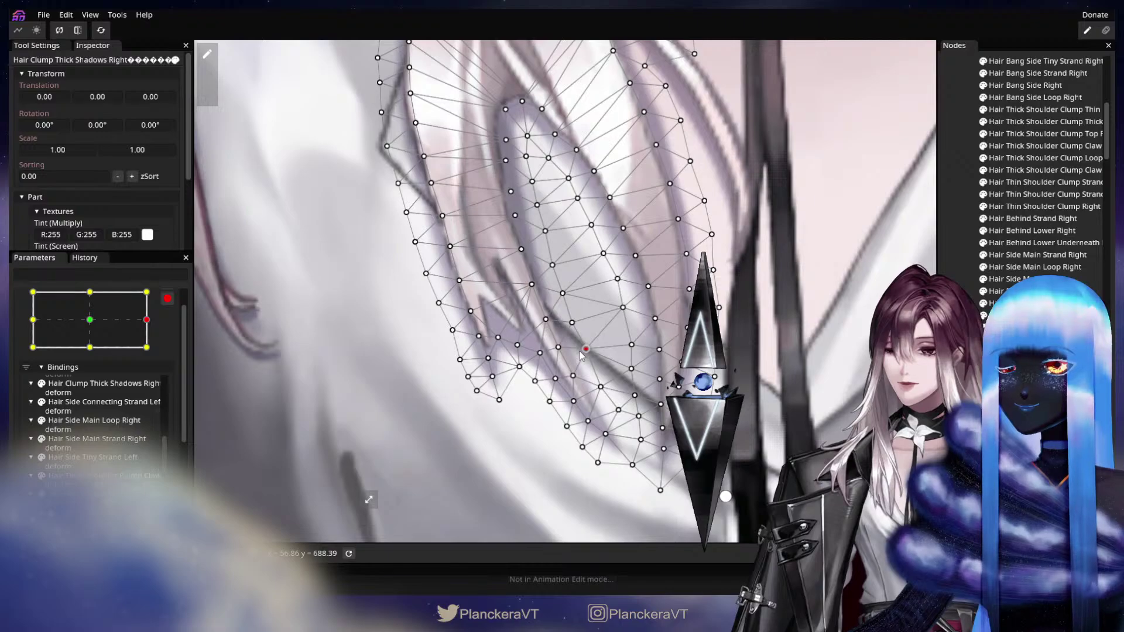
pyautogui.moveTo(601, 390); pyautogui.dragTo(600, 394)
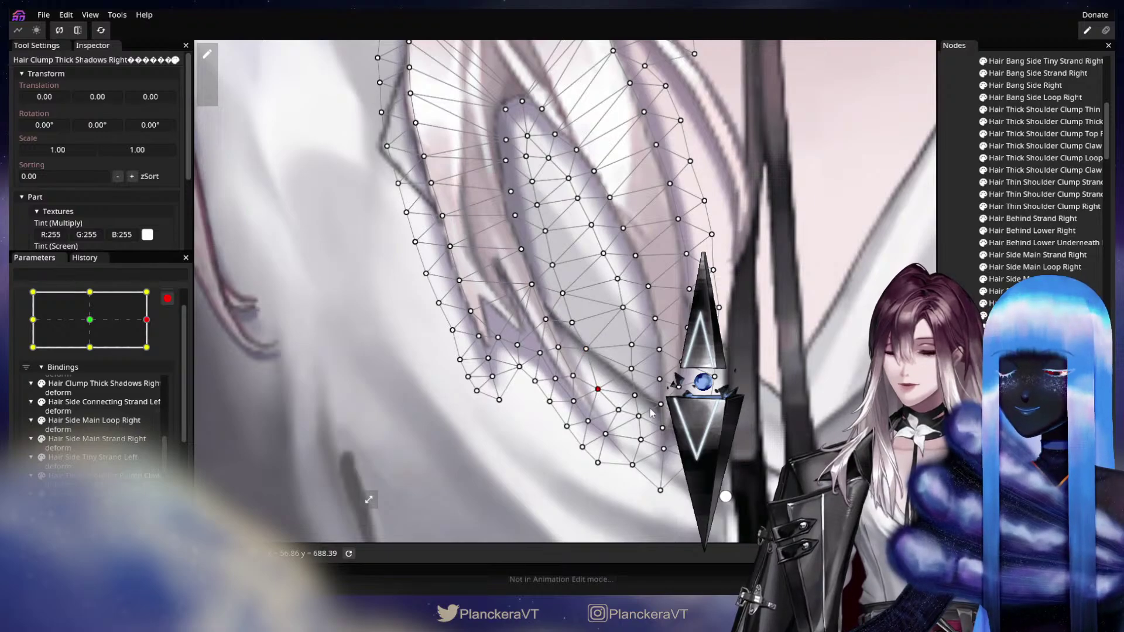
pyautogui.click(960, 381)
# Step: Move the parameter around its middle-right keypoint to check the shadows beneath the gap
pyautogui.scroll(-5, 597, 373)
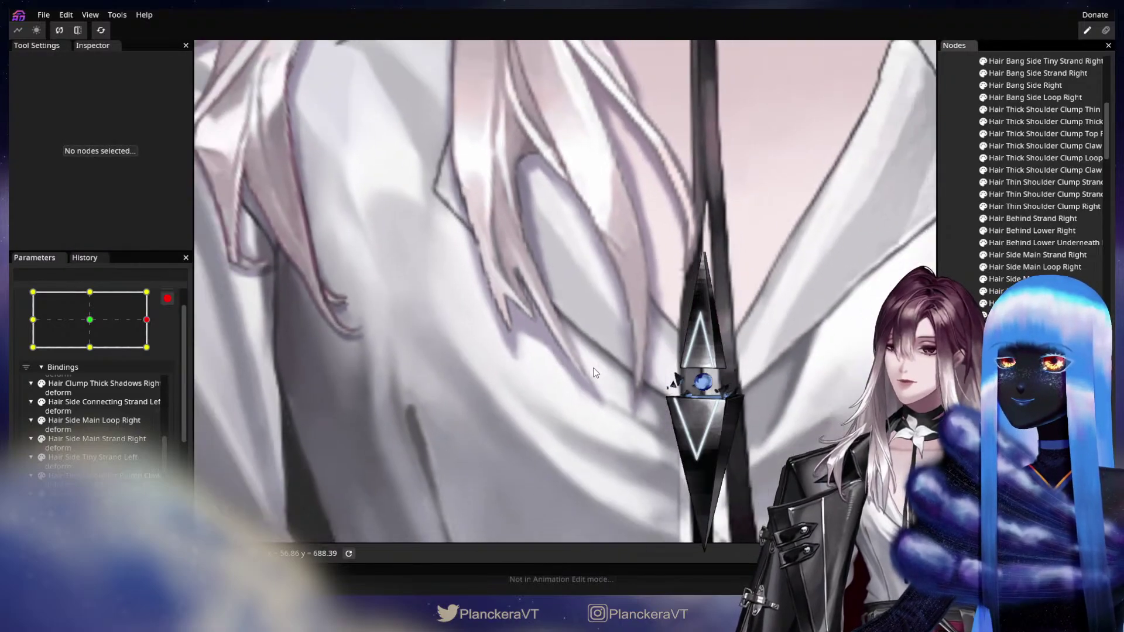
pyautogui.scroll(-5, 538, 373)
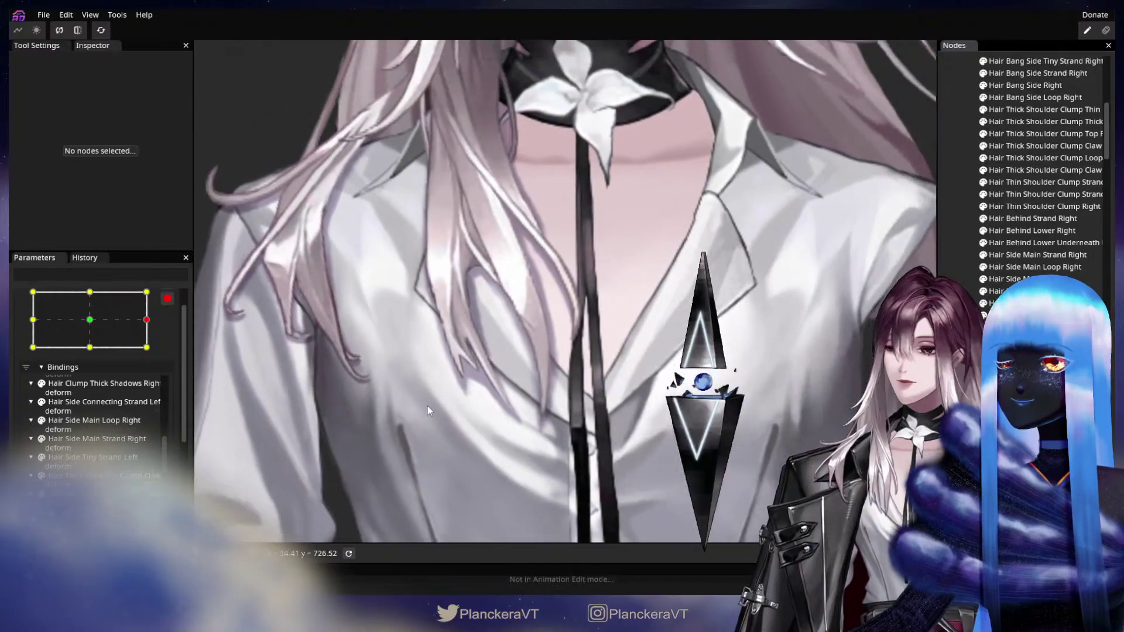
pyautogui.moveTo(144, 326)
pyautogui.mouseDown()
pyautogui.moveTo(100, 317)
pyautogui.moveTo(146, 320)
pyautogui.mouseUp()
# Step: Reselect the thick clump shadows and adjust the mesh points around the upper split of the chest-side strand
pyautogui.scroll(3, 542, 332)
pyautogui.scroll(1, 541, 332)
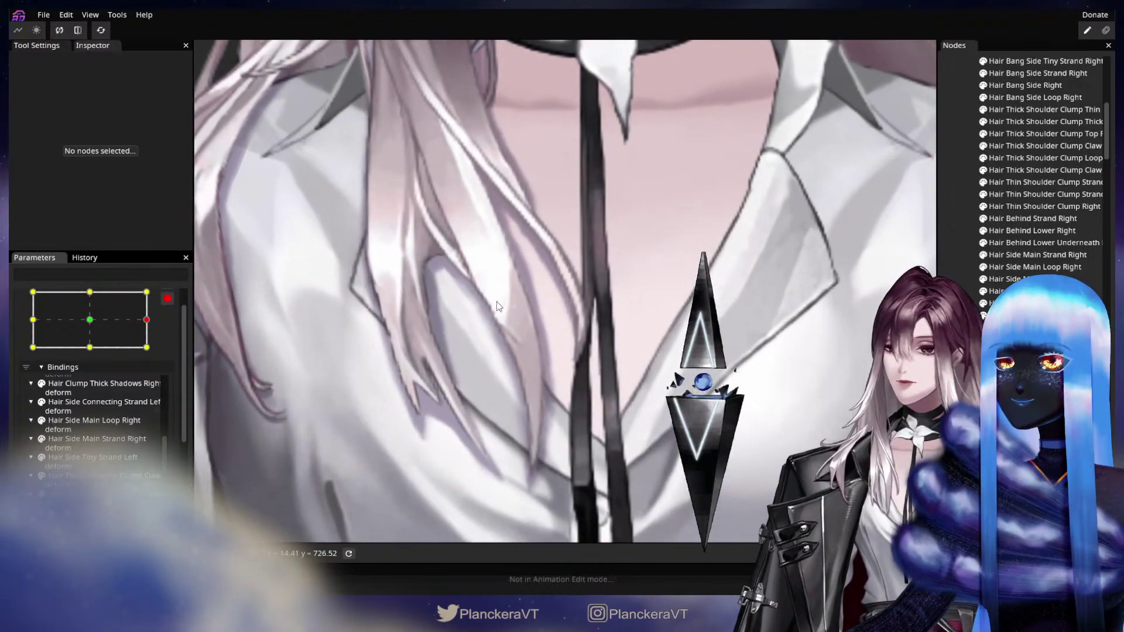
pyautogui.scroll(1, 554, 316)
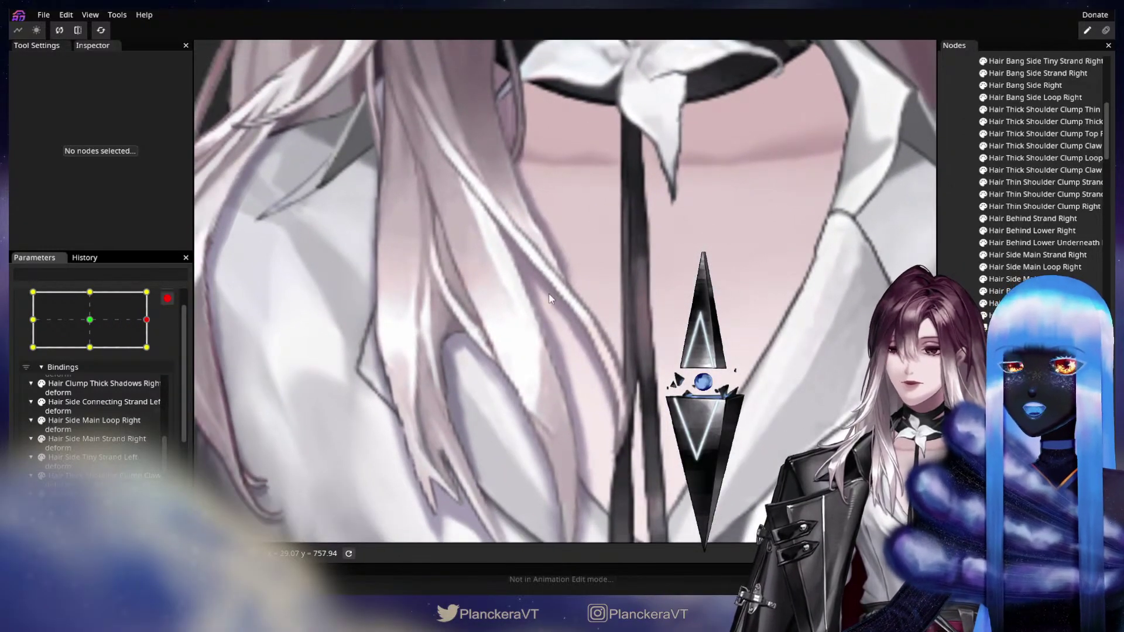
pyautogui.scroll(1, 549, 298)
pyautogui.click(526, 356)
pyautogui.scroll(3, 526, 356)
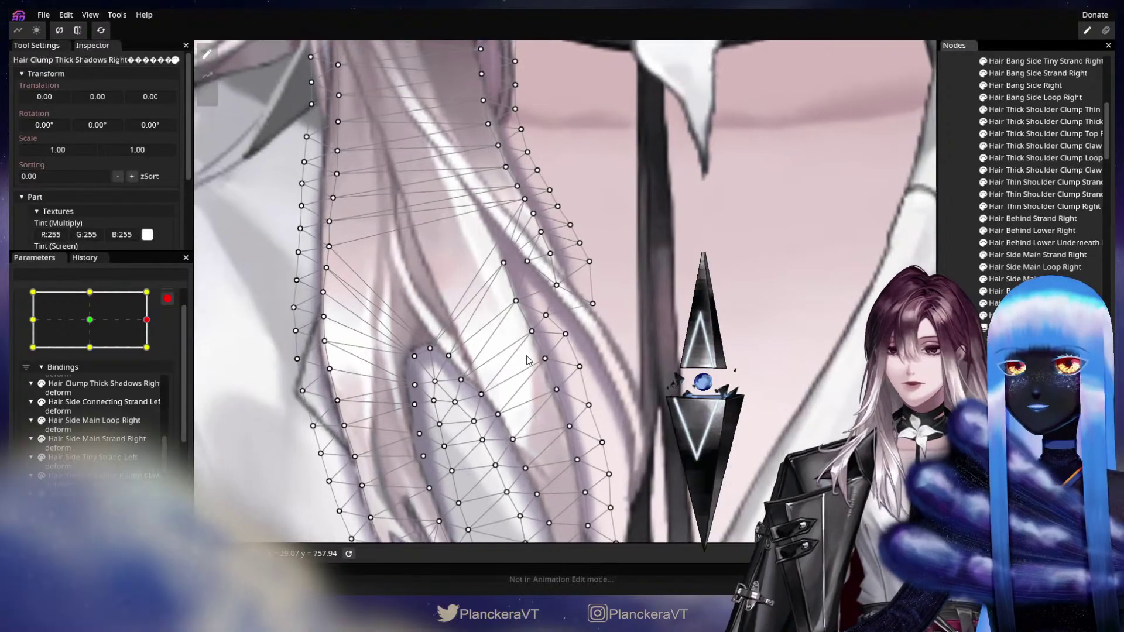
pyautogui.click(557, 288)
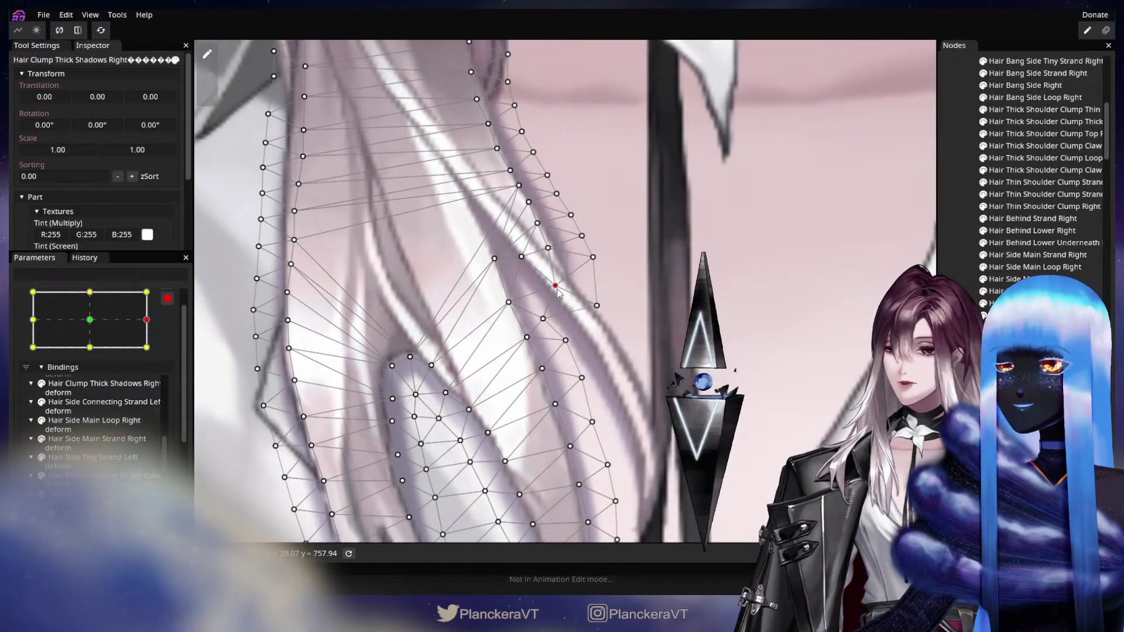
pyautogui.click(540, 319)
pyautogui.moveTo(569, 325)
pyautogui.mouseDown()
pyautogui.moveTo(571, 289)
pyautogui.moveTo(562, 309)
pyautogui.moveTo(591, 285)
pyautogui.moveTo(572, 304)
pyautogui.mouseUp()
pyautogui.moveTo(591, 344); pyautogui.dragTo(517, 265)
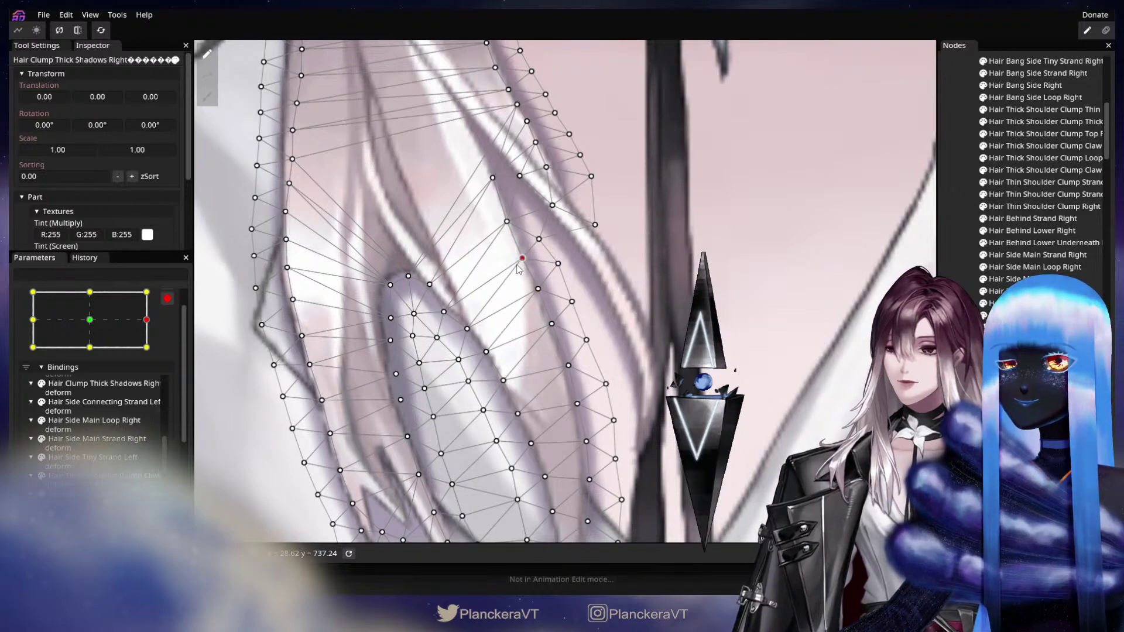
# Step: Adjust the thick clump shadows' mesh points down the chest-side strand to its lower tip, and deselect the mesh
pyautogui.scroll(-2, 557, 241)
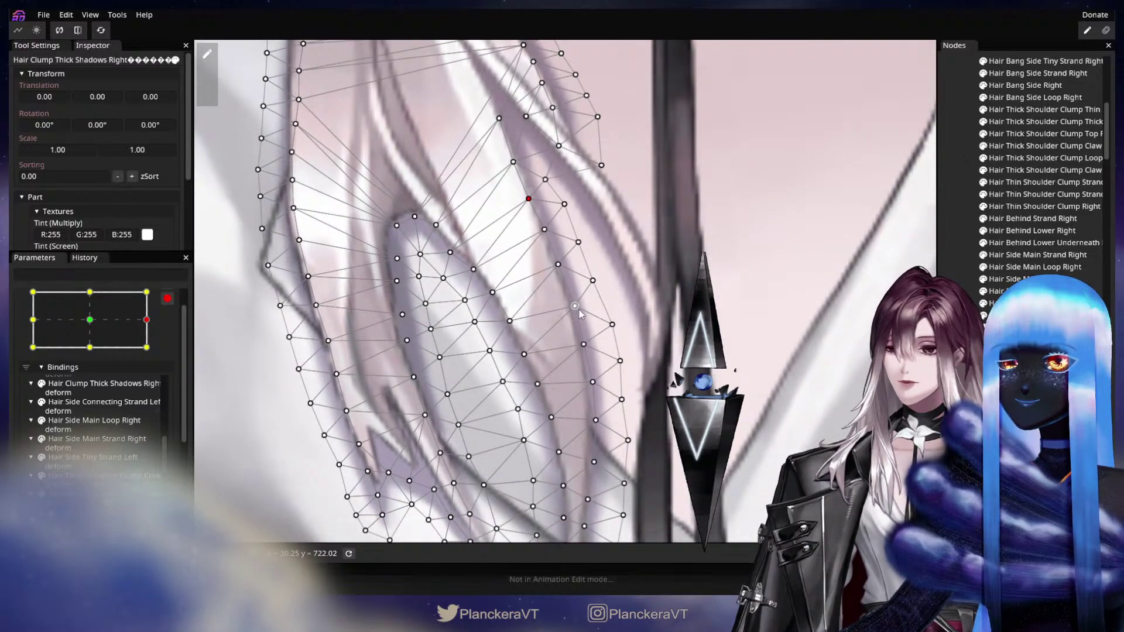
pyautogui.moveTo(574, 312); pyautogui.dragTo(572, 313)
pyautogui.click(591, 278)
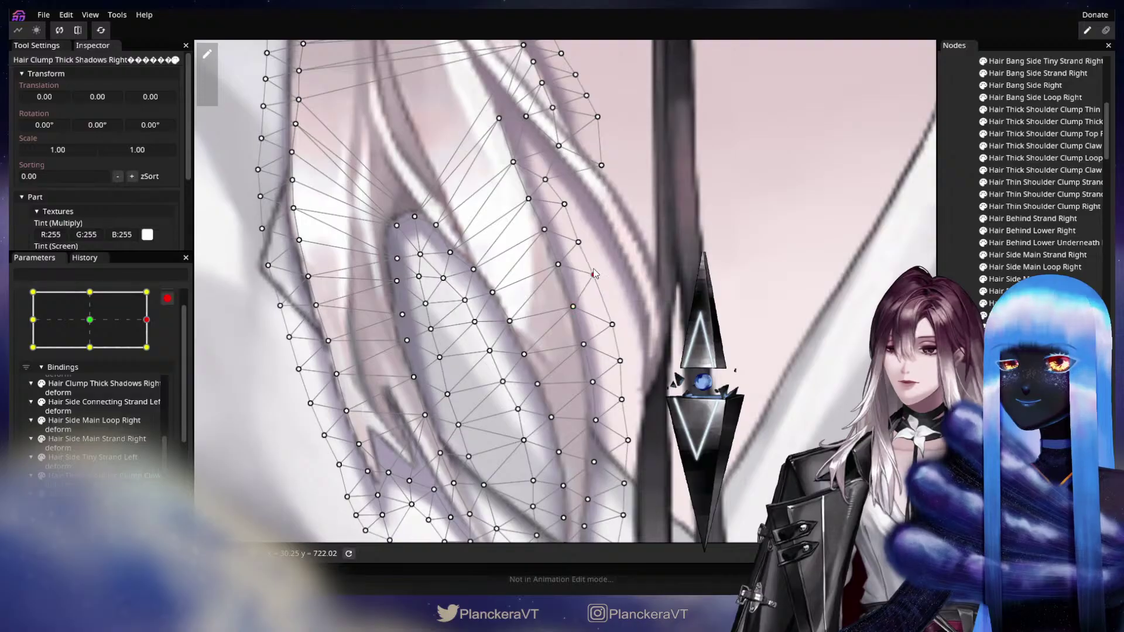
pyautogui.moveTo(614, 329); pyautogui.dragTo(592, 285)
pyautogui.moveTo(629, 338); pyautogui.dragTo(622, 302)
pyautogui.moveTo(597, 363); pyautogui.dragTo(645, 398)
pyautogui.click(657, 363)
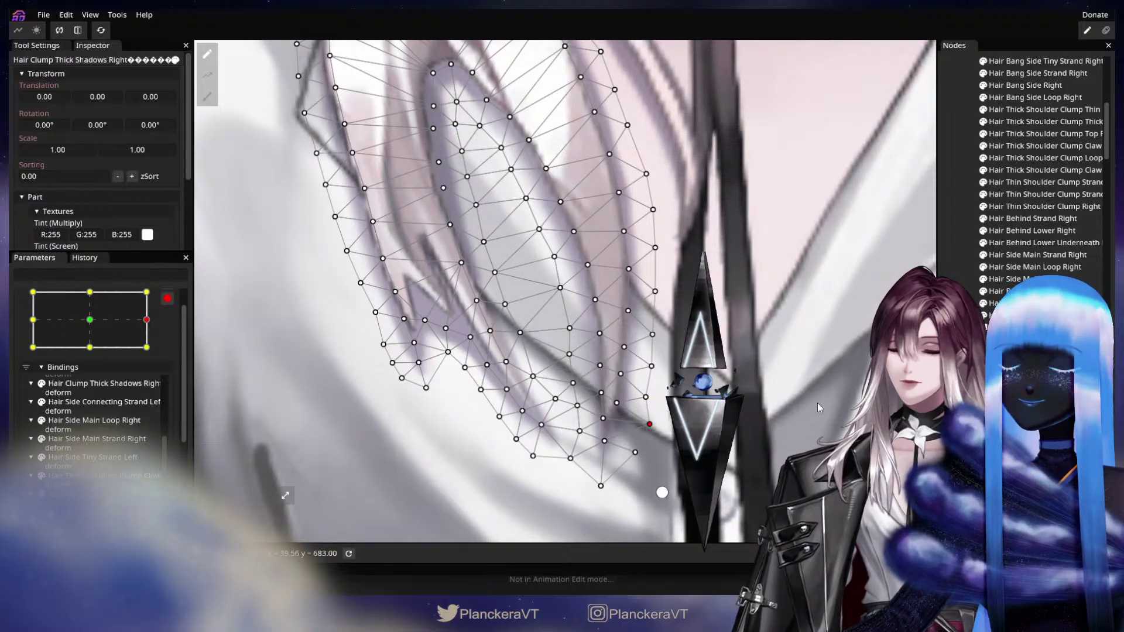
pyautogui.press('Escape')
# Step: Vary the parameter near its middle-right keypoint to check how the chest-side strand's shadow follows the hair
pyautogui.scroll(-6, 568, 323)
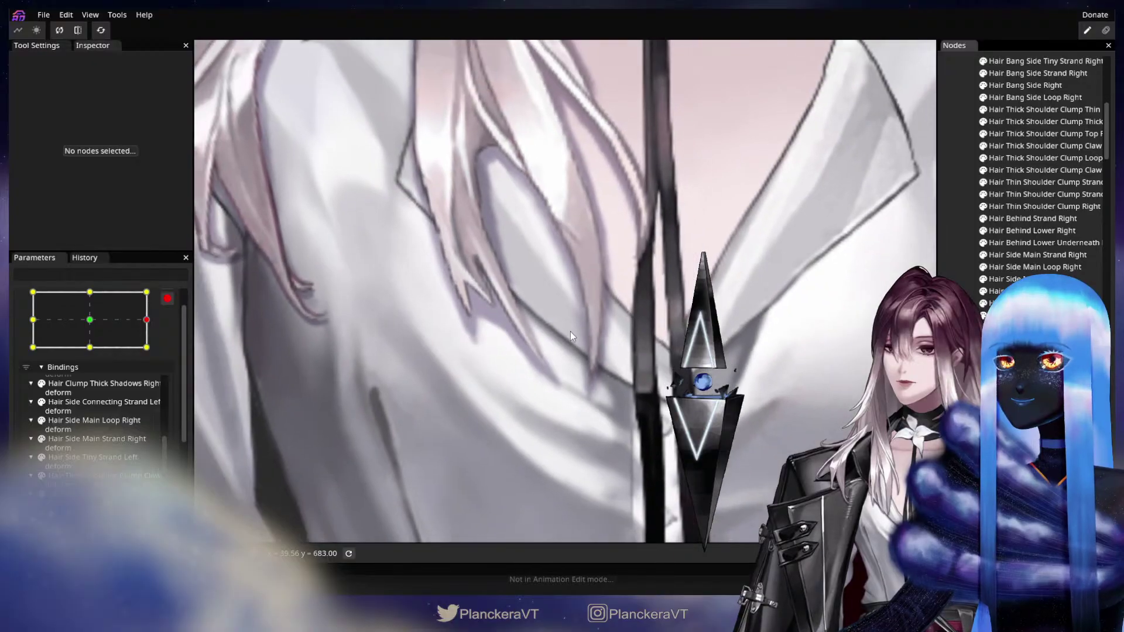
pyautogui.scroll(-5, 571, 331)
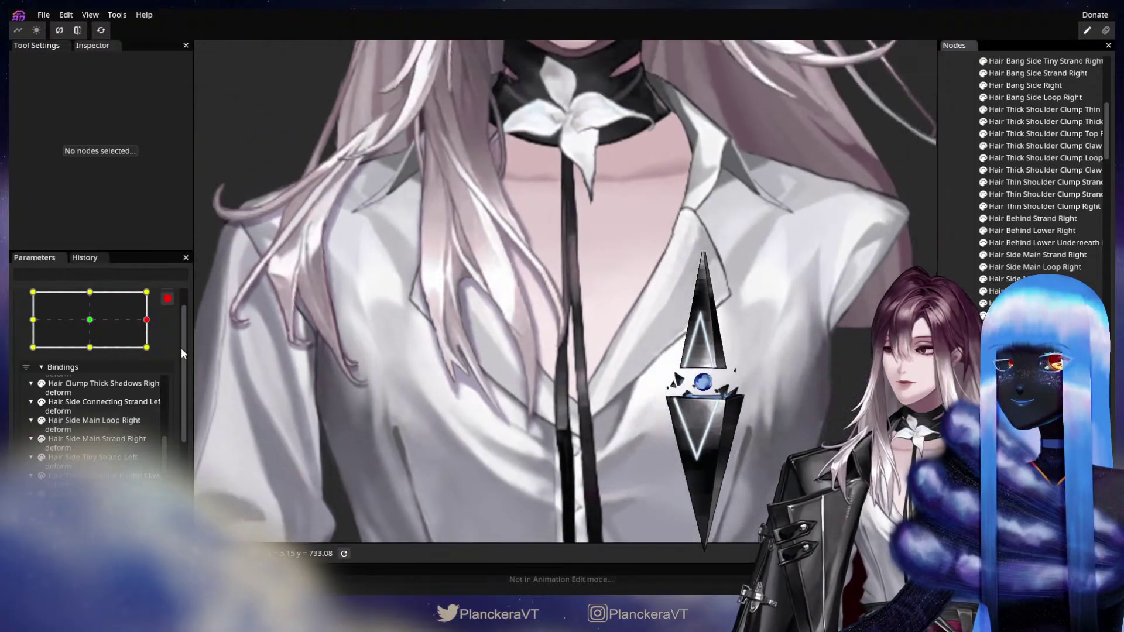
pyautogui.moveTo(141, 314)
pyautogui.mouseDown()
pyautogui.moveTo(96, 318)
pyautogui.moveTo(142, 318)
pyautogui.moveTo(109, 327)
pyautogui.moveTo(135, 332)
pyautogui.moveTo(92, 340)
pyautogui.moveTo(142, 342)
pyautogui.moveTo(147, 320)
pyautogui.moveTo(105, 323)
pyautogui.moveTo(157, 327)
pyautogui.mouseUp()
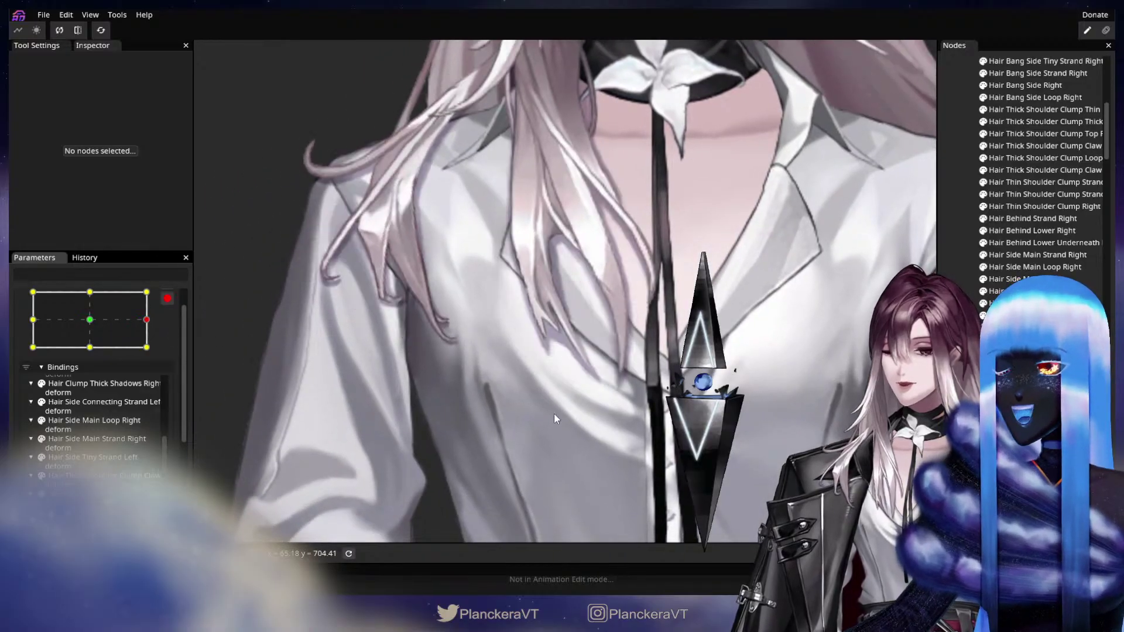
# Step: Reselect the thick clump shadows, set the Circle Brush size to 13, nudge the mesh at the small forked tips, and deselect it
pyautogui.scroll(5, 562, 407)
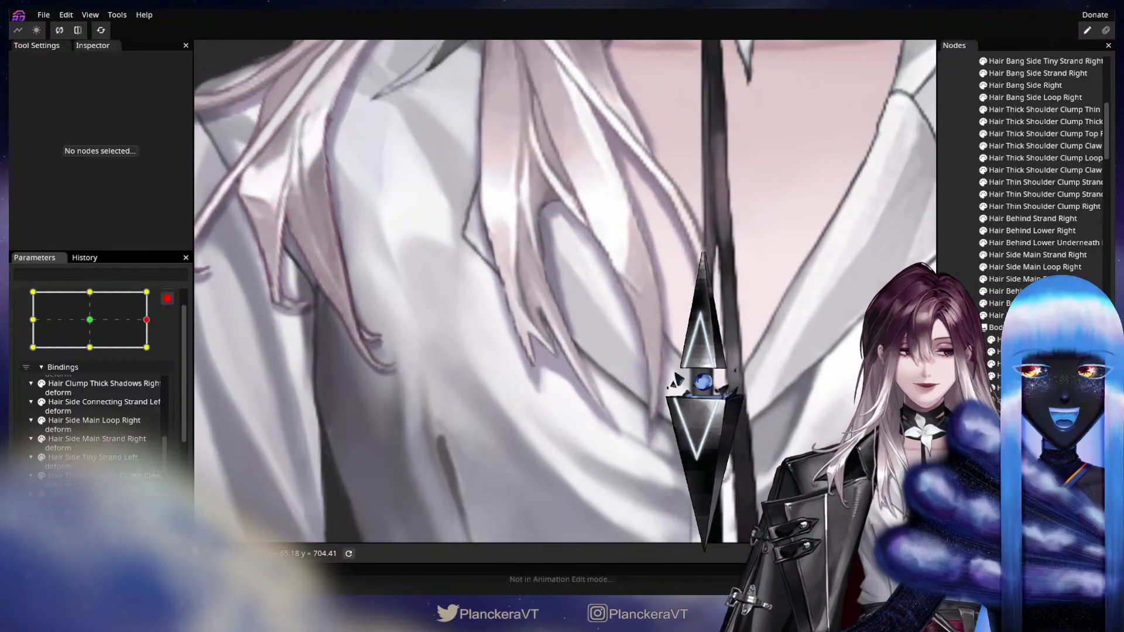
pyautogui.click(546, 376)
pyautogui.scroll(4, 467, 397)
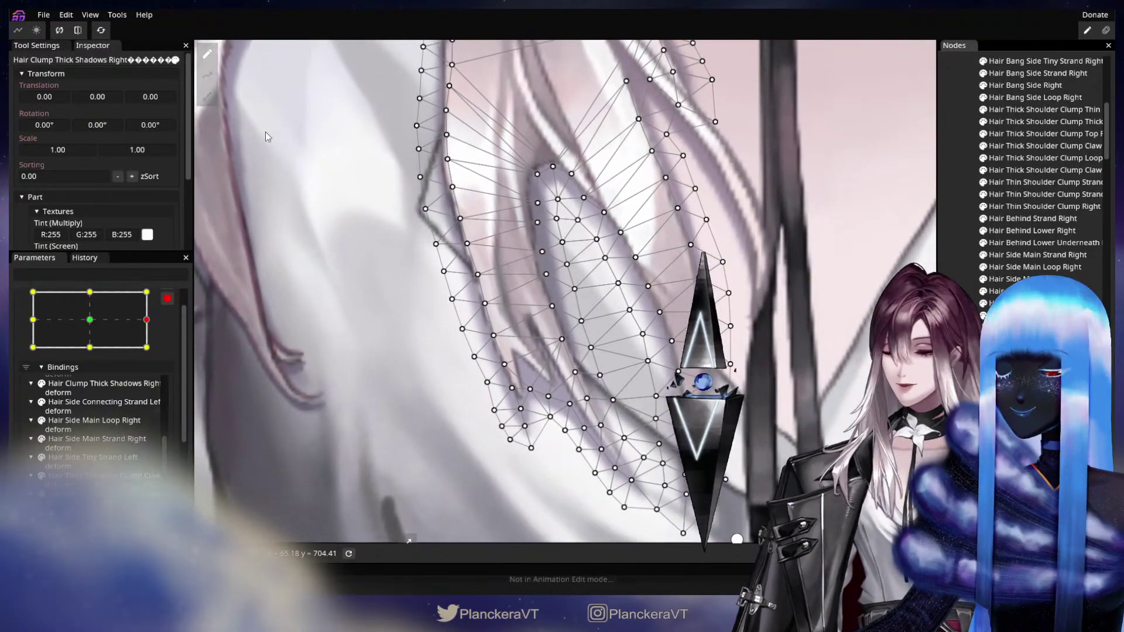
pyautogui.click(208, 97)
pyautogui.moveTo(765, 208); pyautogui.dragTo(682, 195)
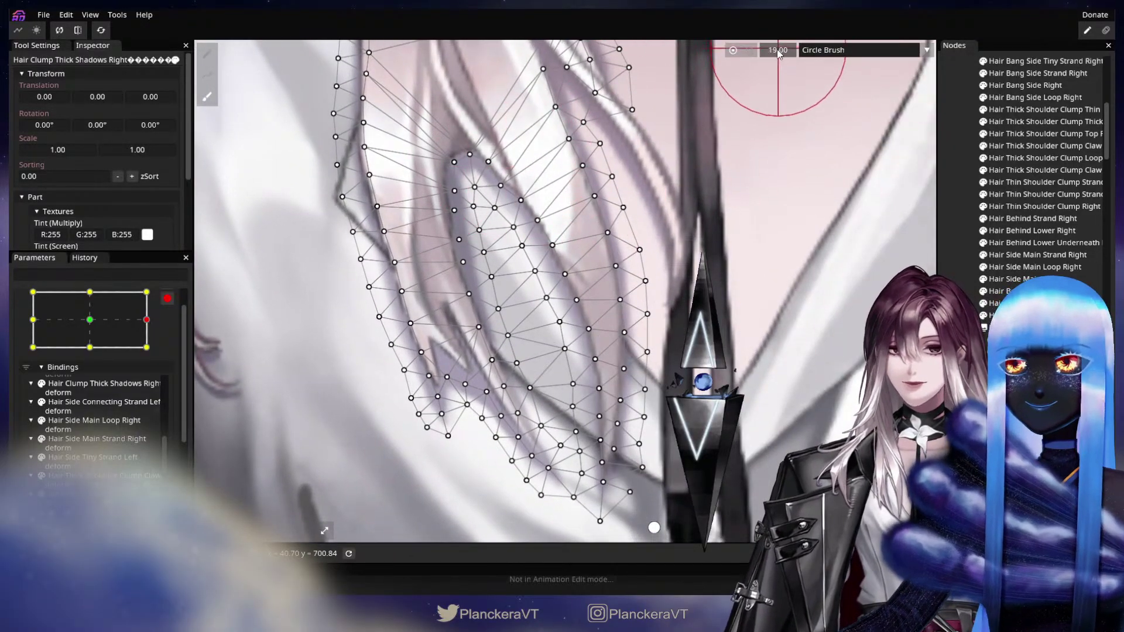
pyautogui.moveTo(778, 51); pyautogui.dragTo(774, 51)
pyautogui.scroll(1, 533, 404)
pyautogui.moveTo(467, 408)
pyautogui.mouseDown()
pyautogui.moveTo(461, 398)
pyautogui.moveTo(432, 433)
pyautogui.moveTo(434, 408)
pyautogui.moveTo(434, 418)
pyautogui.moveTo(456, 389)
pyautogui.mouseUp()
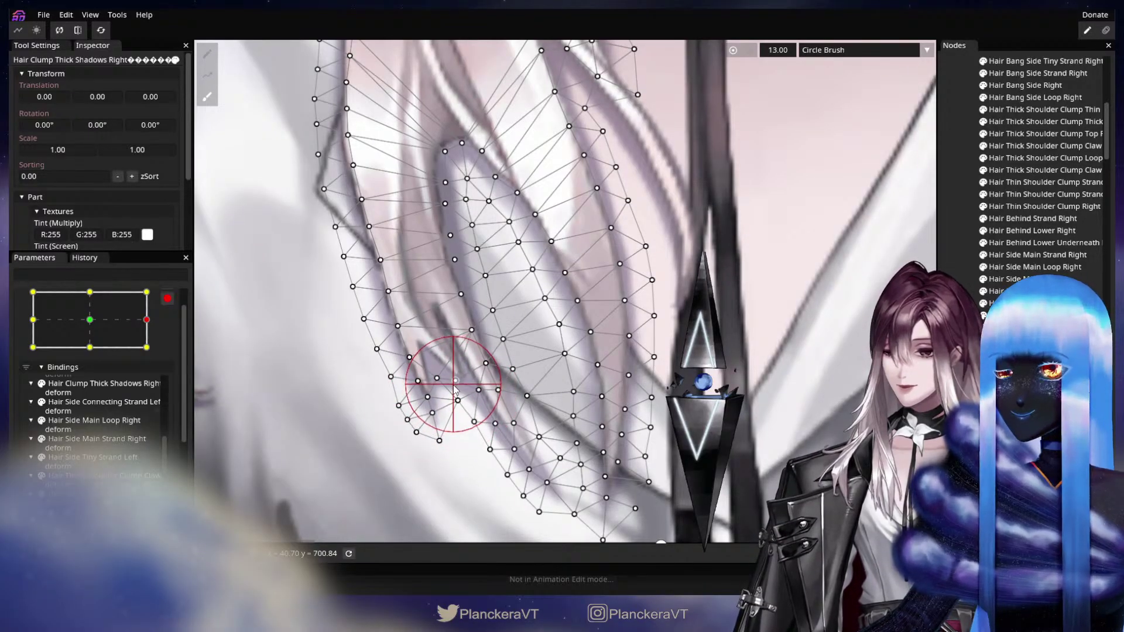
pyautogui.click(761, 321)
# Step: Move the parameter about its middle-right keypoint to check the shadow at the small forked tips
pyautogui.scroll(-2, 568, 357)
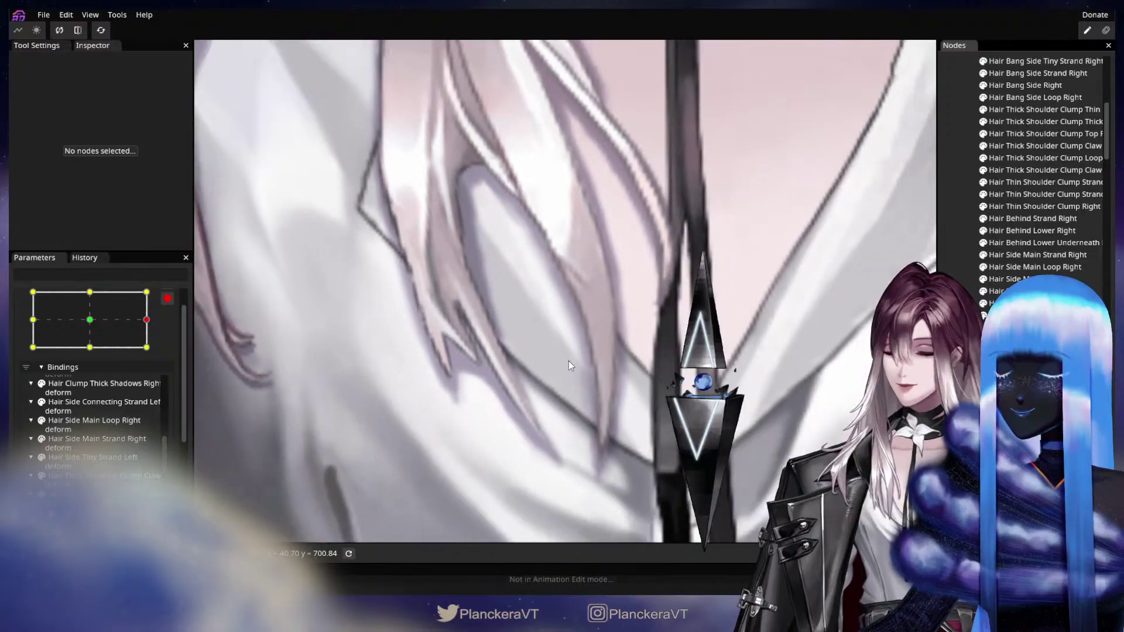
pyautogui.scroll(-5, 568, 361)
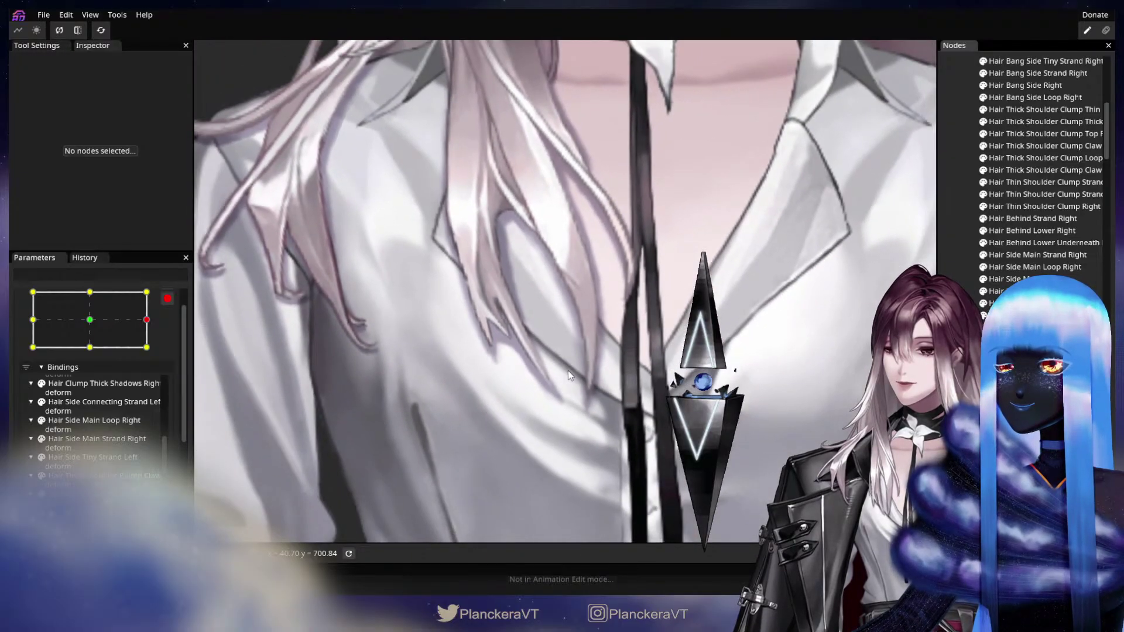
pyautogui.moveTo(568, 371); pyautogui.dragTo(525, 399)
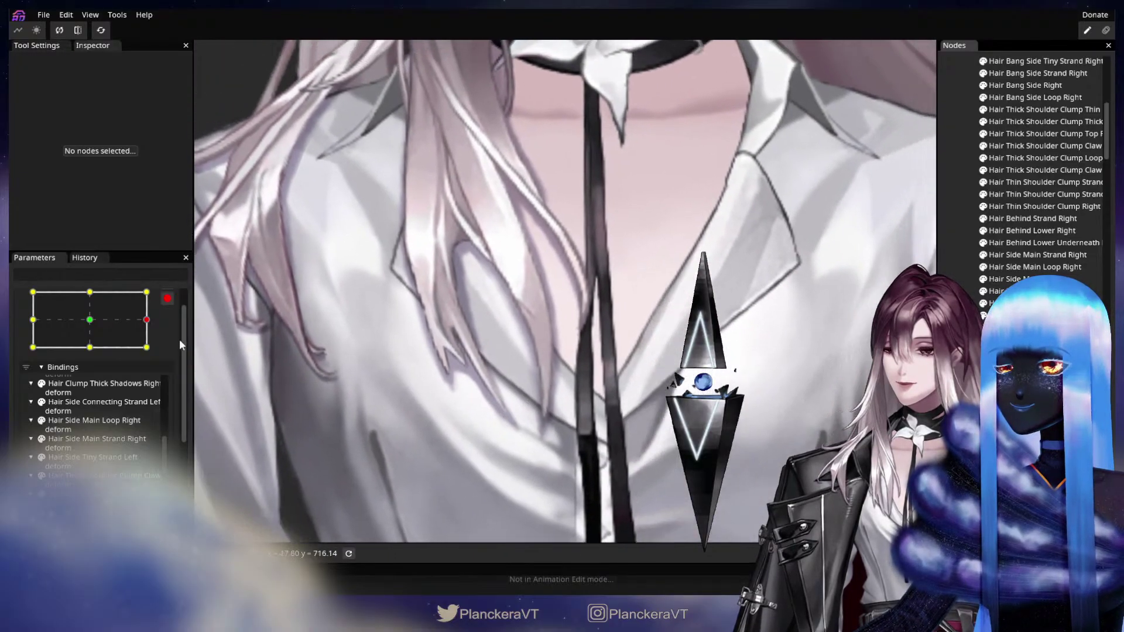
pyautogui.moveTo(147, 322)
pyautogui.mouseDown()
pyautogui.moveTo(100, 326)
pyautogui.moveTo(143, 331)
pyautogui.moveTo(110, 329)
pyautogui.moveTo(147, 321)
pyautogui.mouseUp()
# Step: Reselect the thick clump shadows, adjust the mesh points at the small forked tips and along the neighbouring strand's edge, and deselect the mesh
pyautogui.scroll(2, 651, 293)
pyautogui.scroll(2, 606, 315)
pyautogui.scroll(3, 612, 319)
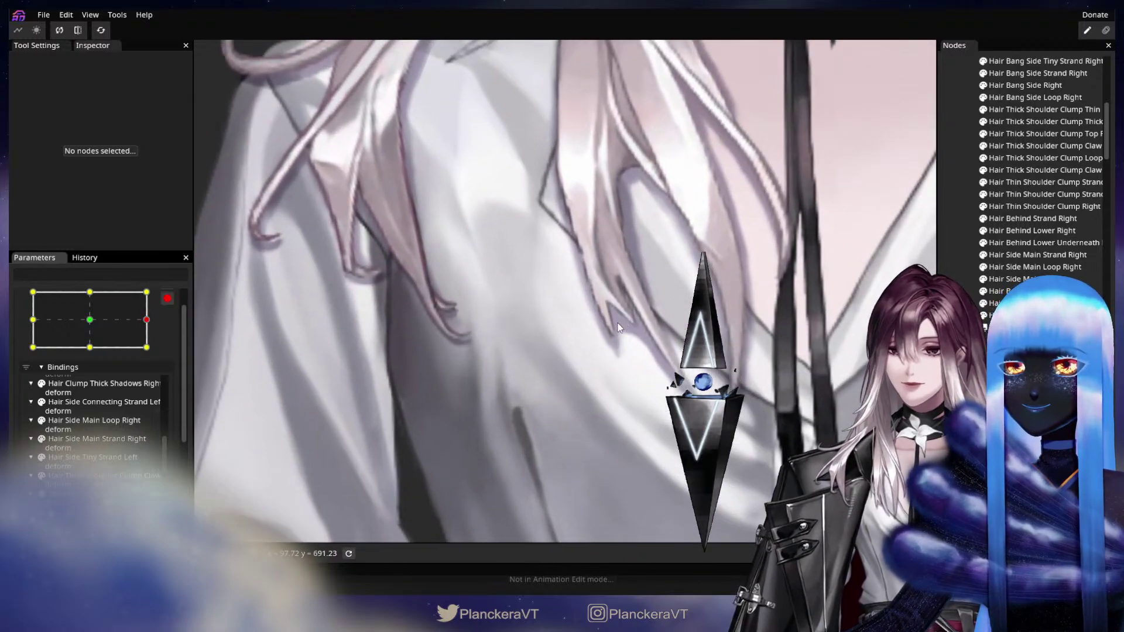
pyautogui.moveTo(630, 329); pyautogui.dragTo(523, 328)
pyautogui.scroll(2, 533, 334)
pyautogui.scroll(3, 544, 338)
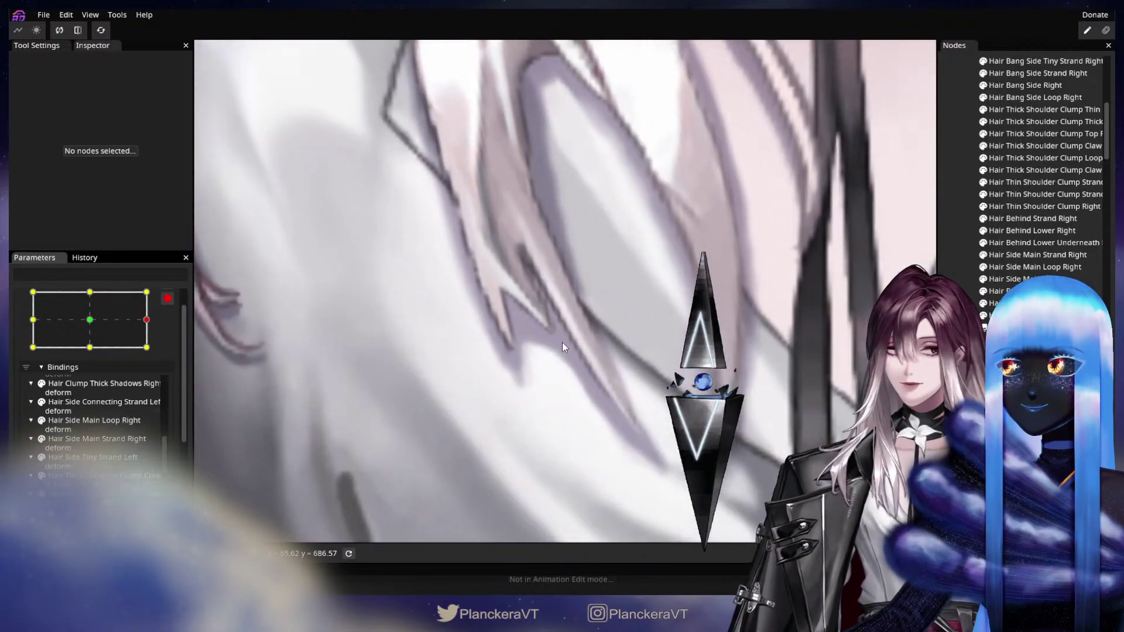
pyautogui.scroll(1, 591, 390)
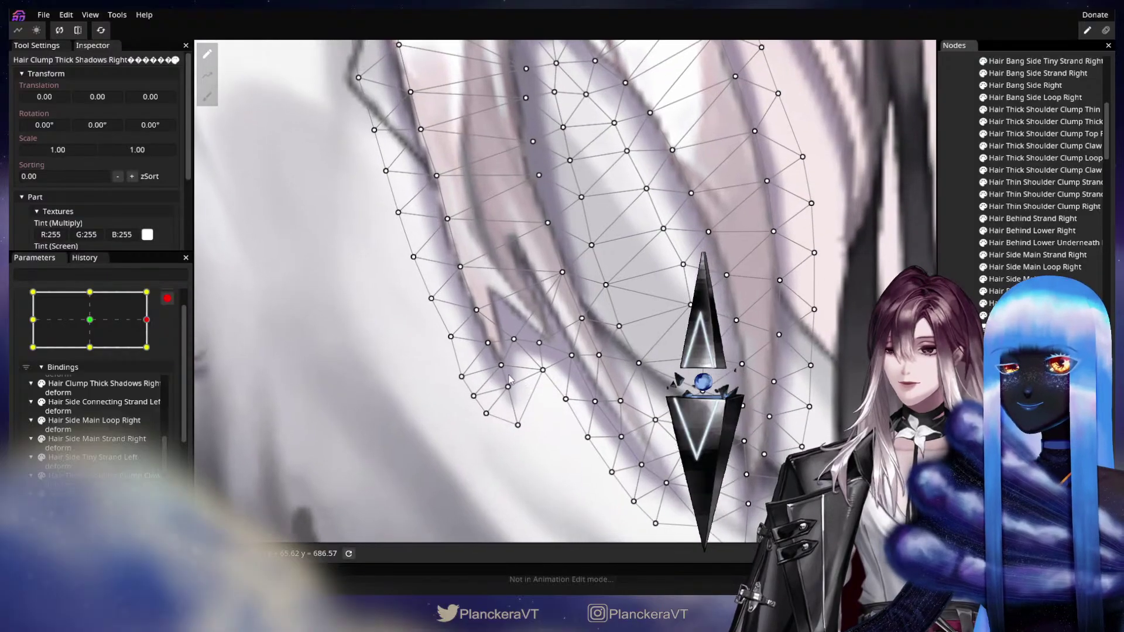
pyautogui.click(505, 369)
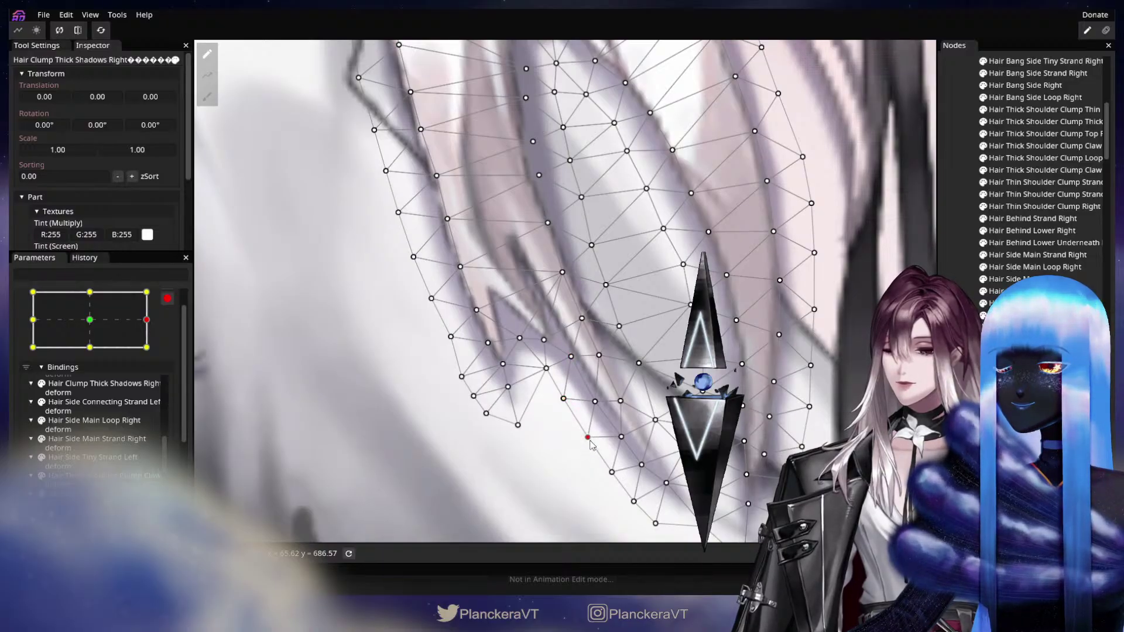
pyautogui.press('Escape')
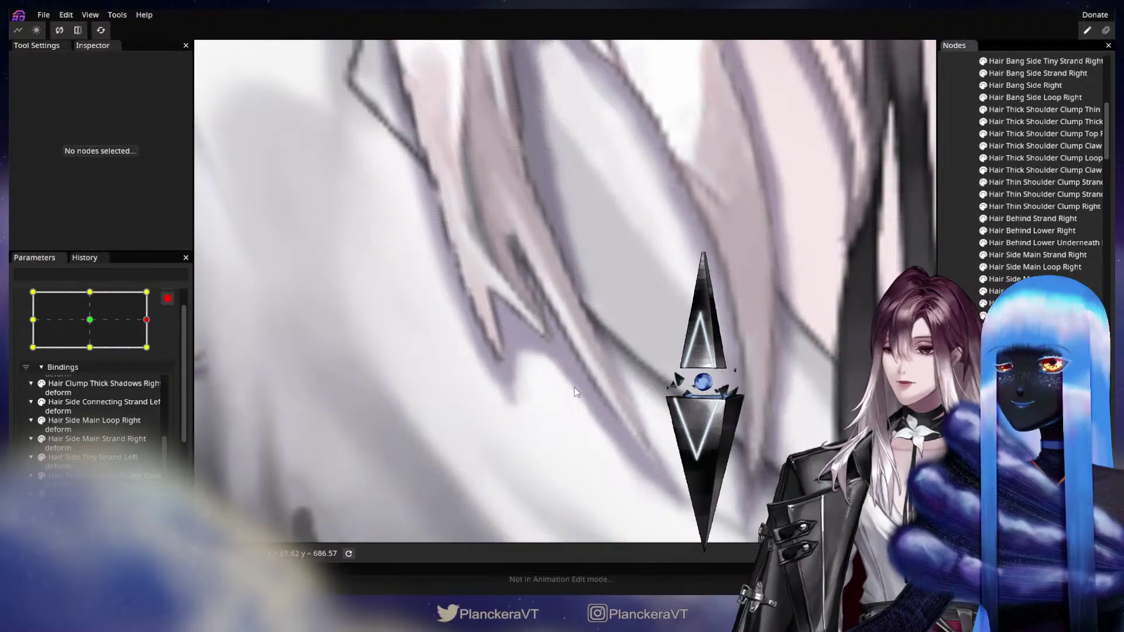
# Step: Vary the parameter slightly about its middle-right keypoint to check the forked tips' shadow against the whole chest-side clump
pyautogui.scroll(-5, 554, 379)
pyautogui.scroll(-5, 553, 379)
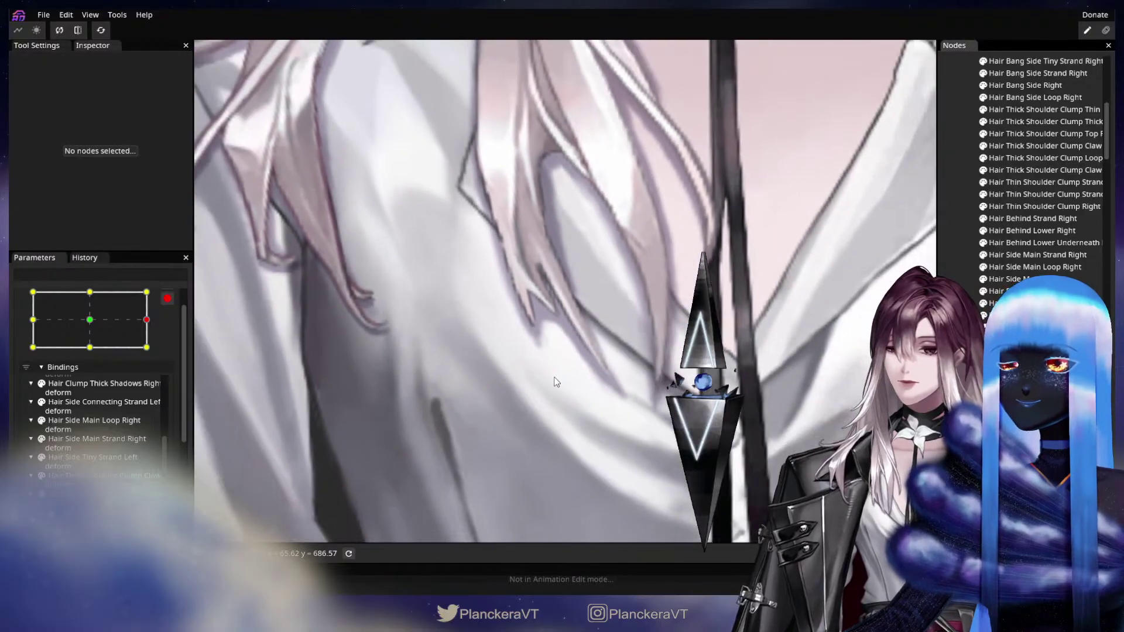
pyautogui.scroll(-4, 557, 371)
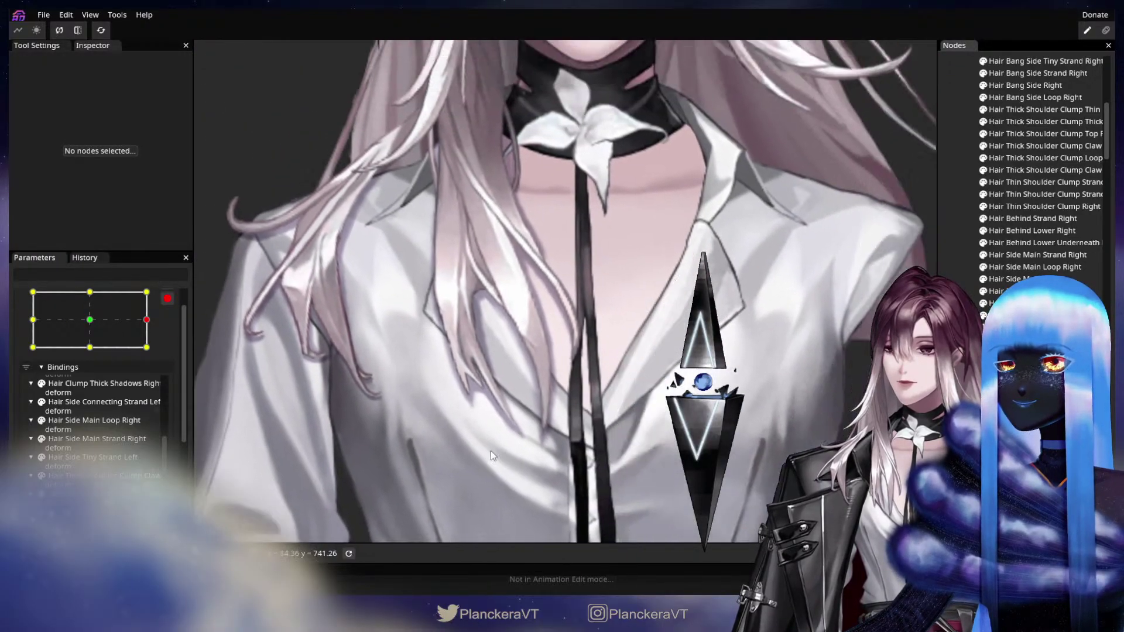
pyautogui.moveTo(146, 320)
pyautogui.mouseDown()
pyautogui.moveTo(94, 321)
pyautogui.moveTo(147, 320)
pyautogui.mouseUp()
# Step: Reselect the thick clump shadows, set the Circle Brush size to 28, nudge the mesh around the forked tips, and deselect it
pyautogui.moveTo(398, 382); pyautogui.dragTo(578, 329)
pyautogui.scroll(5, 667, 375)
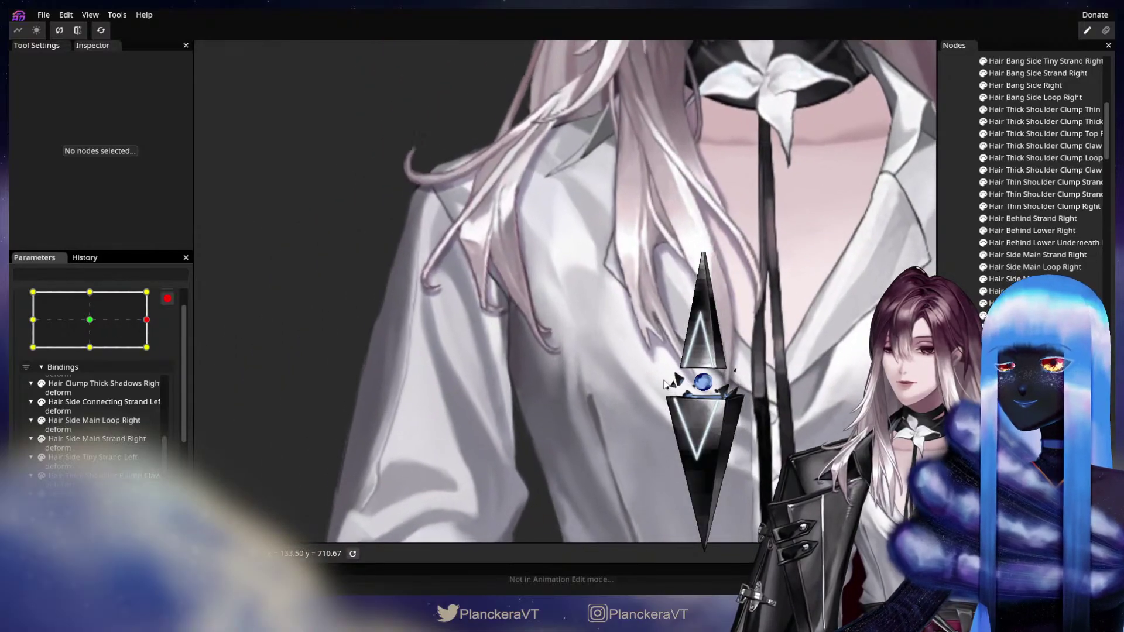
pyautogui.scroll(5, 669, 379)
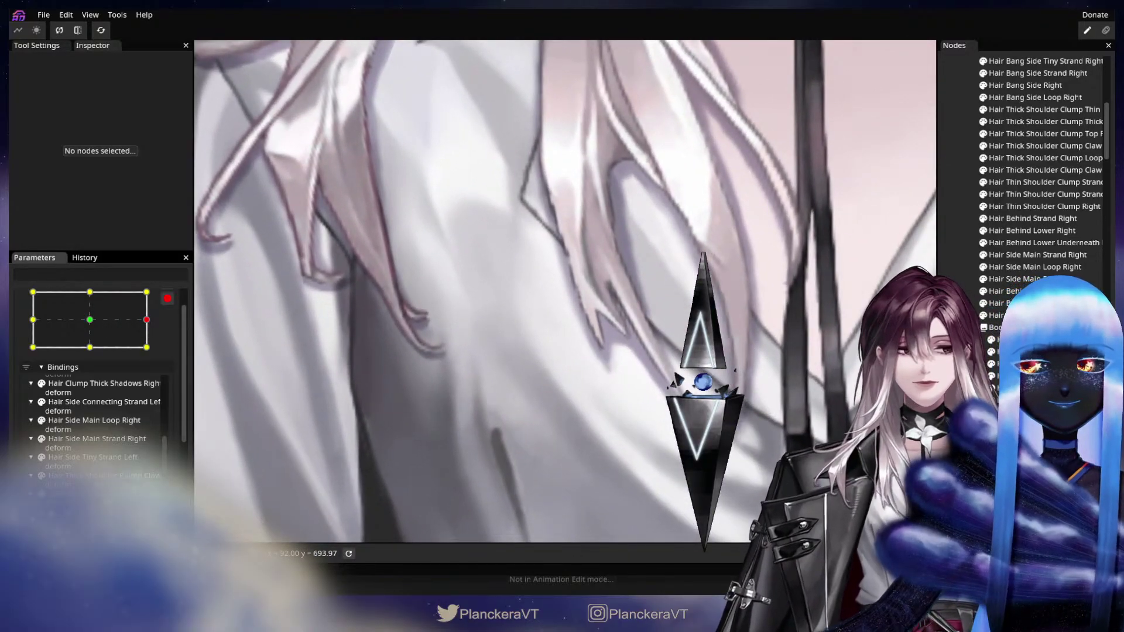
pyautogui.click(633, 299)
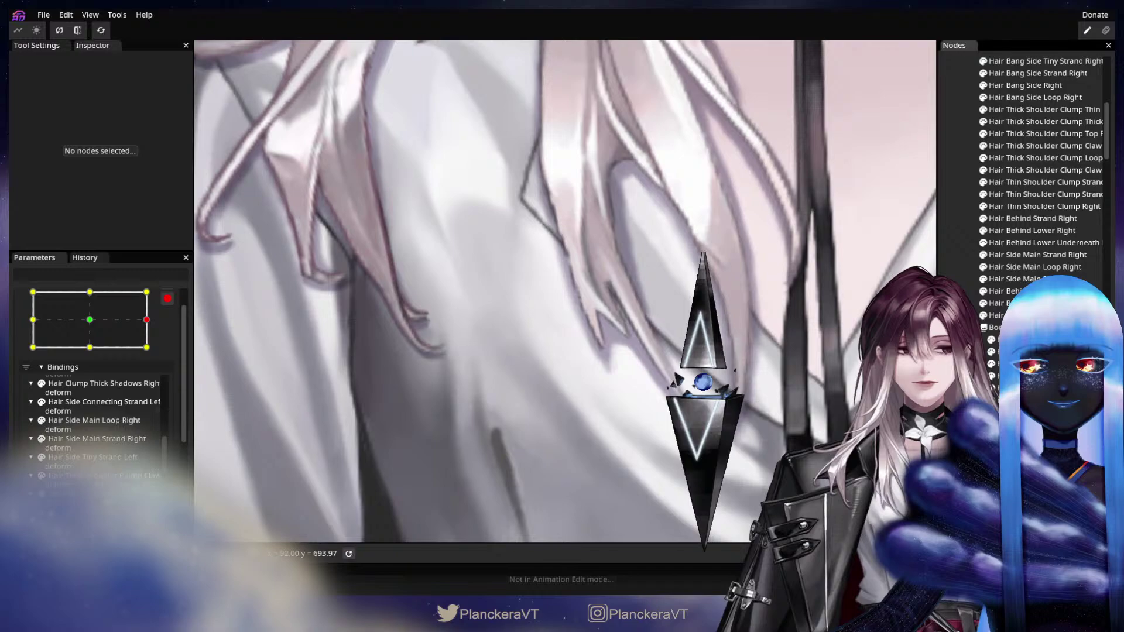
pyautogui.click(633, 299)
pyautogui.scroll(2, 621, 310)
pyautogui.click(208, 96)
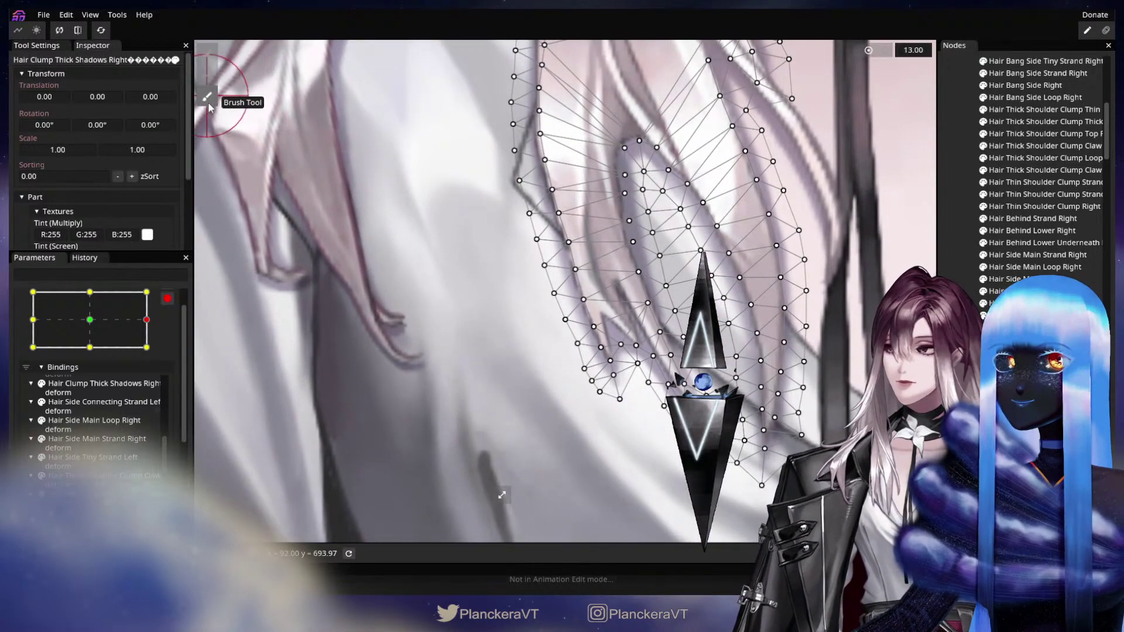
pyautogui.scroll(1, 638, 290)
pyautogui.moveTo(891, 137); pyautogui.dragTo(546, 143)
pyautogui.moveTo(778, 53); pyautogui.dragTo(788, 54)
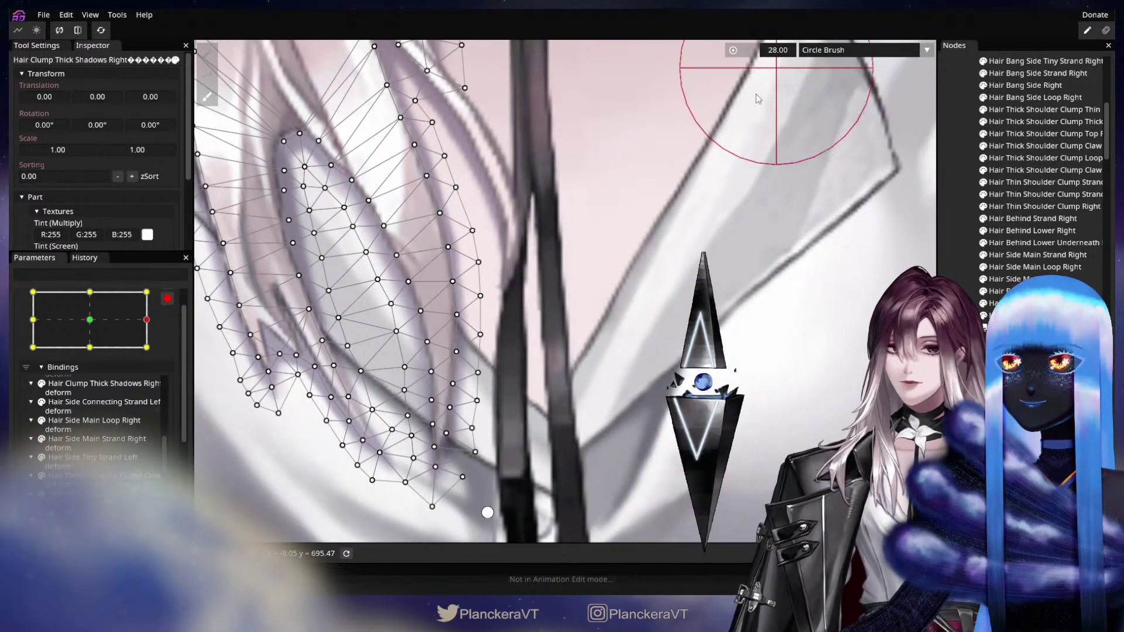
pyautogui.moveTo(352, 328); pyautogui.dragTo(573, 312)
pyautogui.moveTo(413, 395)
pyautogui.mouseDown()
pyautogui.moveTo(426, 391)
pyautogui.moveTo(417, 361)
pyautogui.mouseUp()
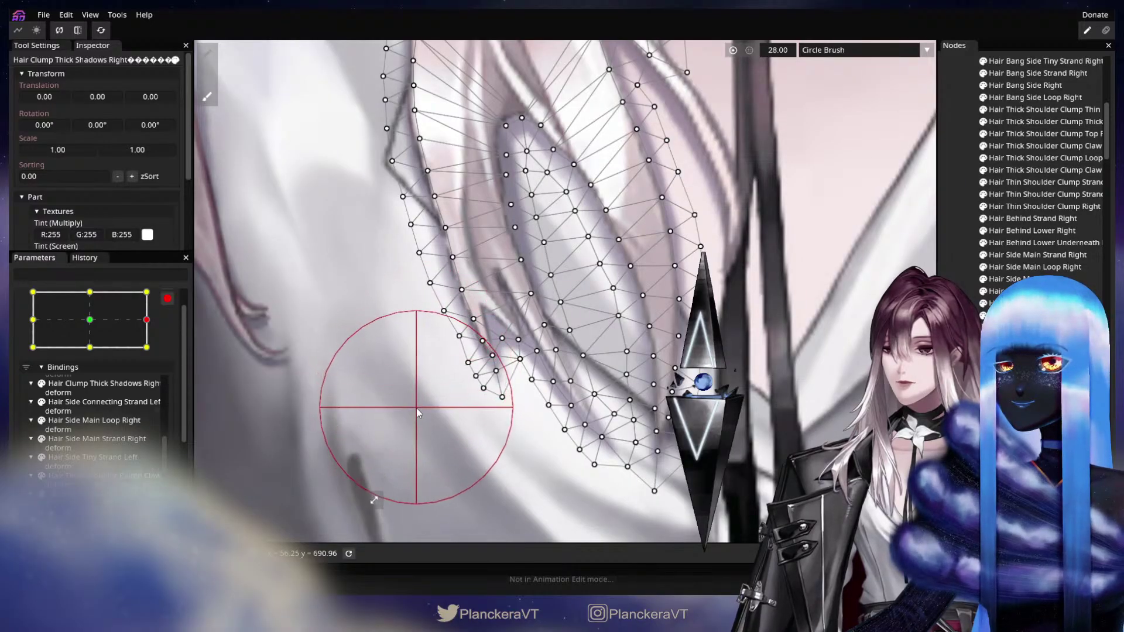
pyautogui.click(954, 304)
# Step: Vary the parameter from its middle-right keypoint to check the shadow's movement, and set it to its top-middle keypoint
pyautogui.scroll(-8, 570, 278)
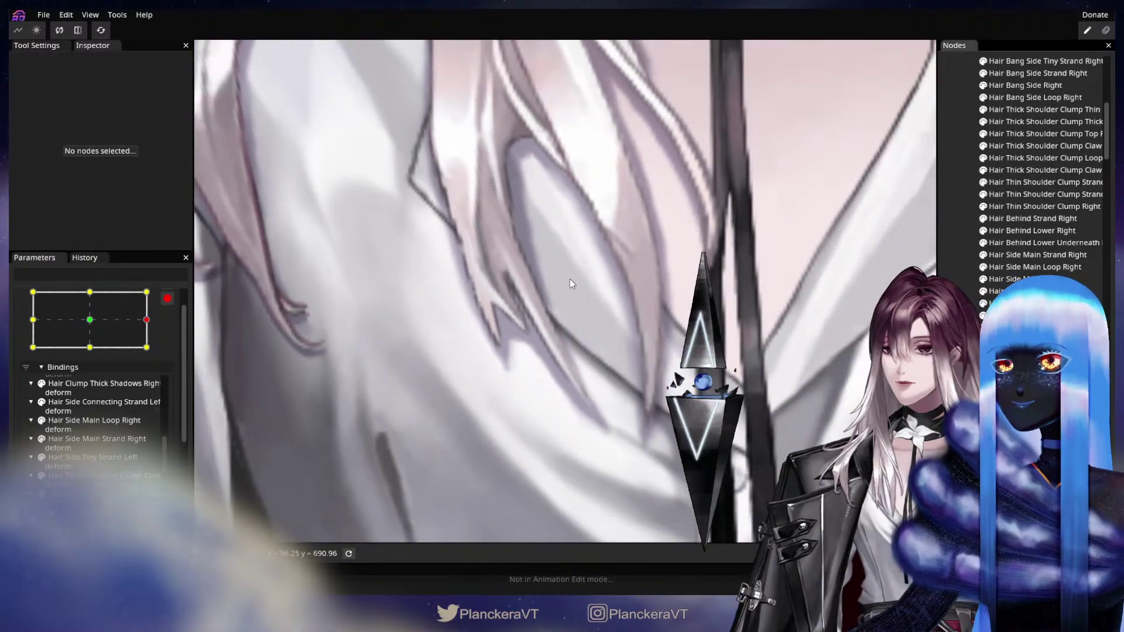
pyautogui.scroll(-2, 595, 310)
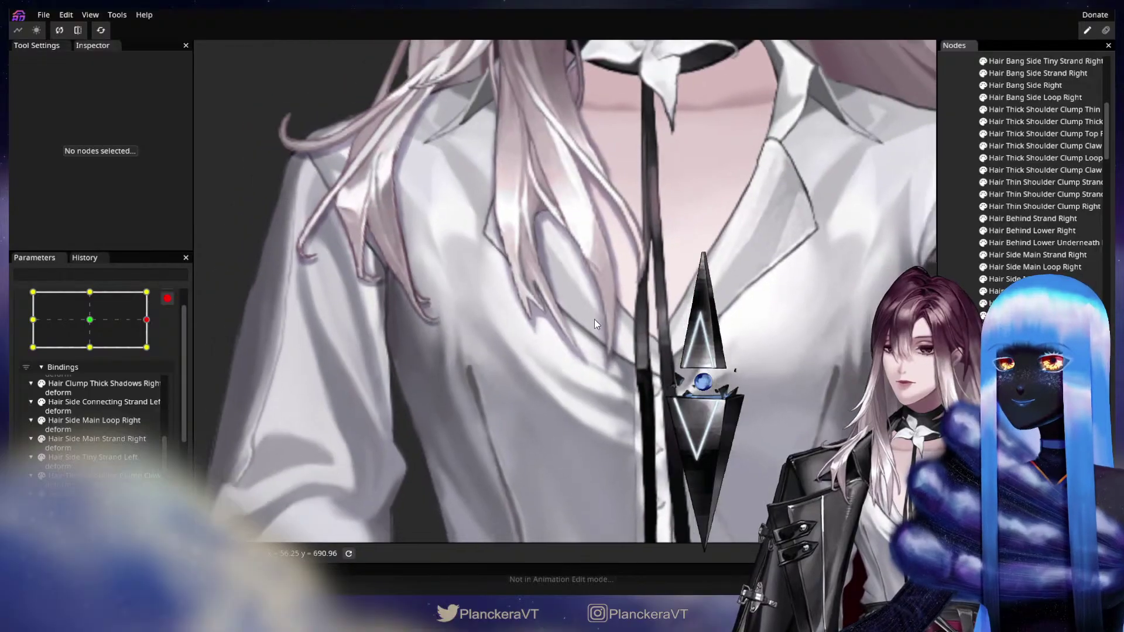
pyautogui.moveTo(594, 319); pyautogui.dragTo(538, 411)
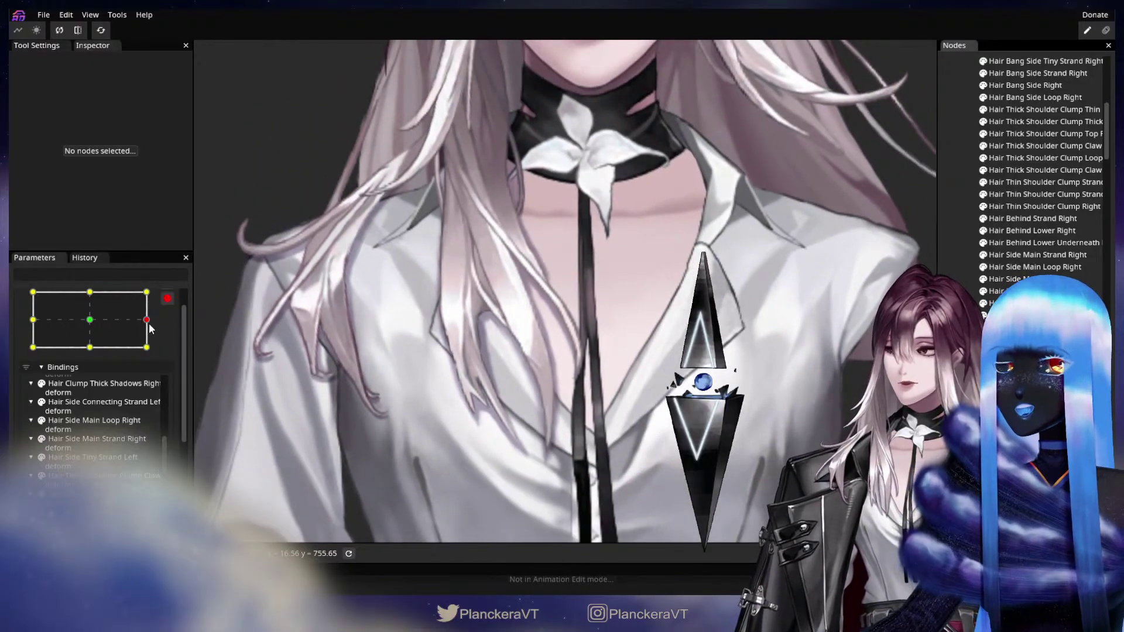
pyautogui.moveTo(149, 323); pyautogui.dragTo(95, 290)
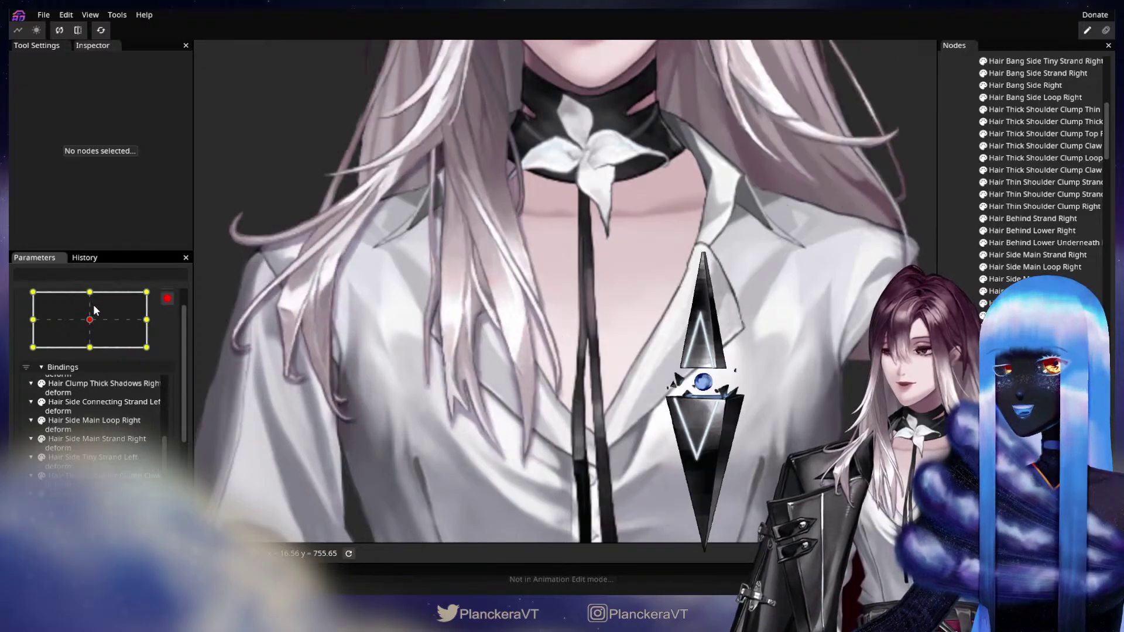
pyautogui.moveTo(359, 369); pyautogui.dragTo(384, 416)
# Step: Copy the Hair Behind Middle Left deform at the top-middle keypoint to Hair Behind Middle Shadow Left
pyautogui.scroll(-4, 430, 437)
pyautogui.scroll(2, 431, 437)
pyautogui.scroll(3, 91, 410)
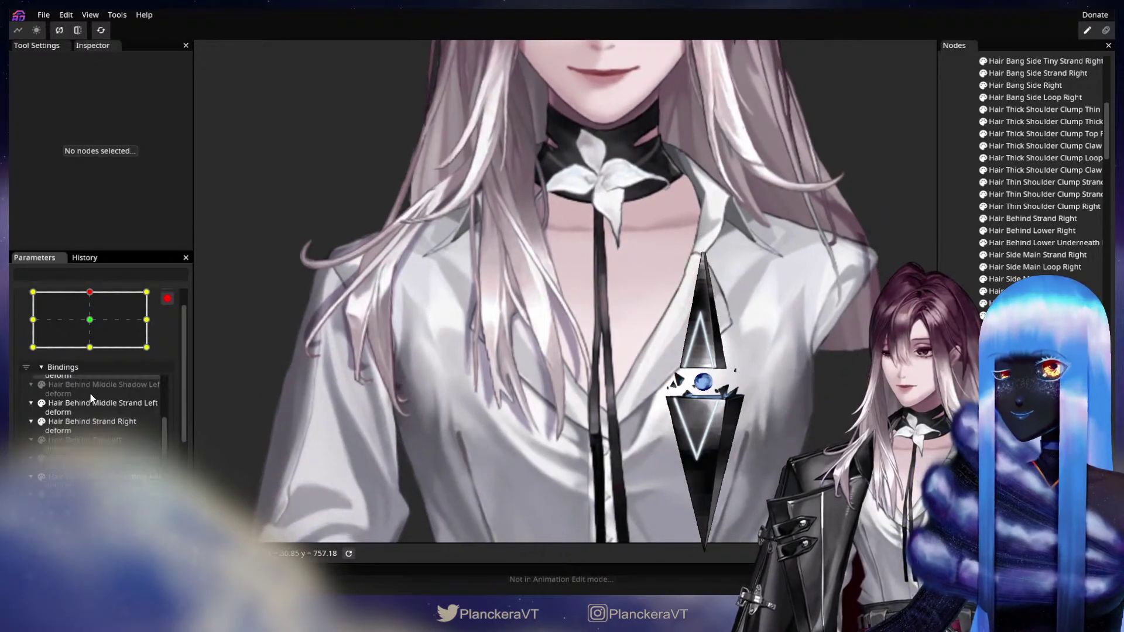
pyautogui.scroll(2, 117, 430)
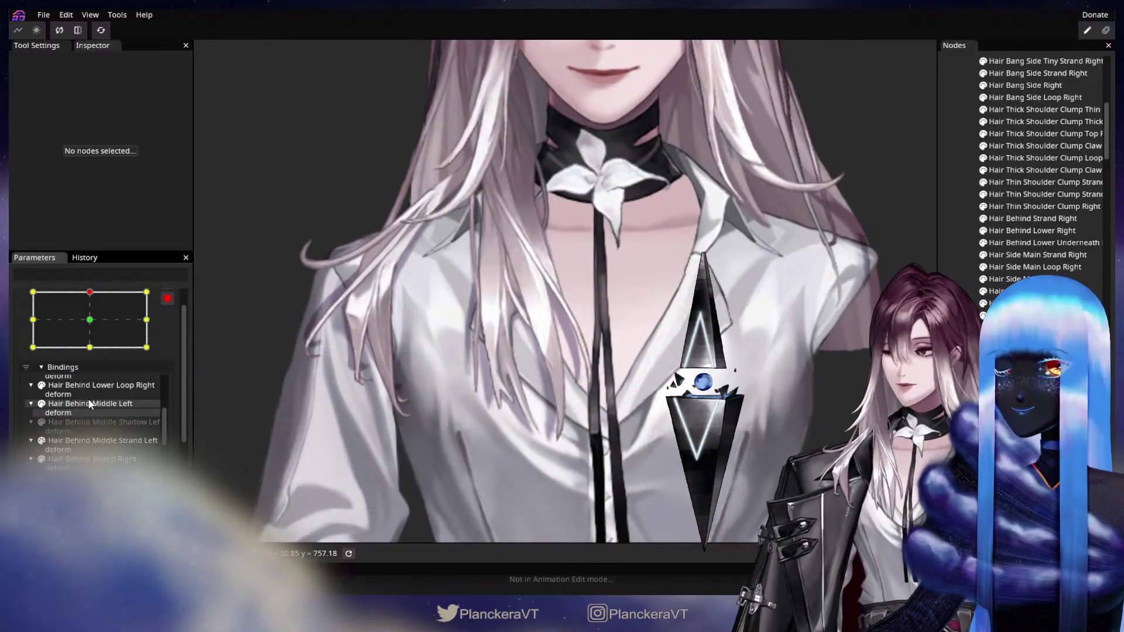
pyautogui.rightClick(91, 405)
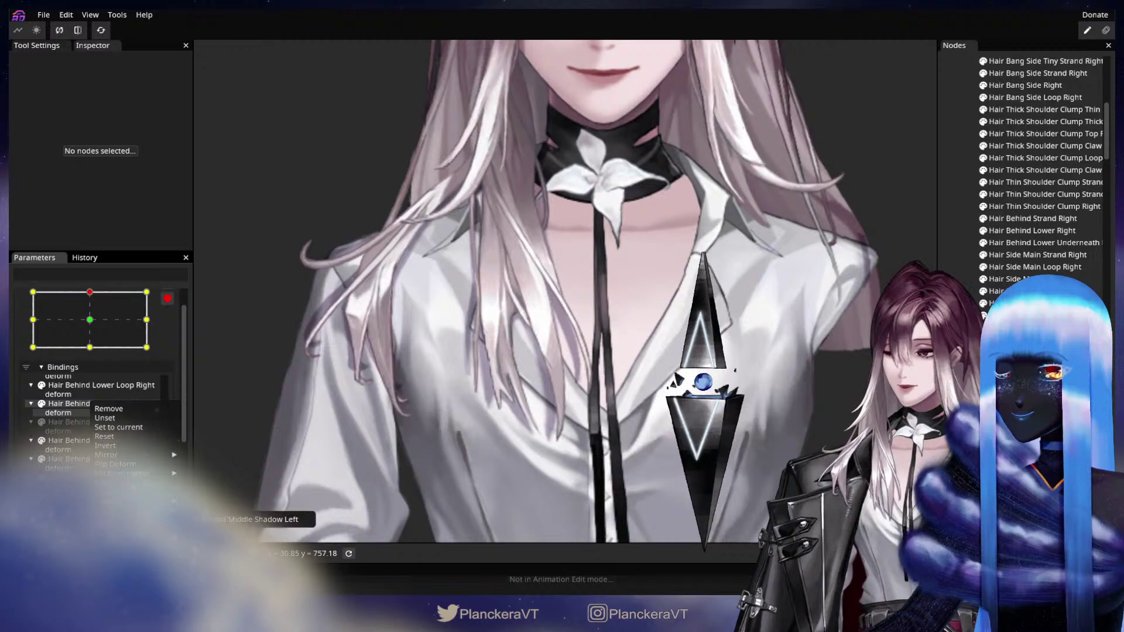
pyautogui.click(219, 513)
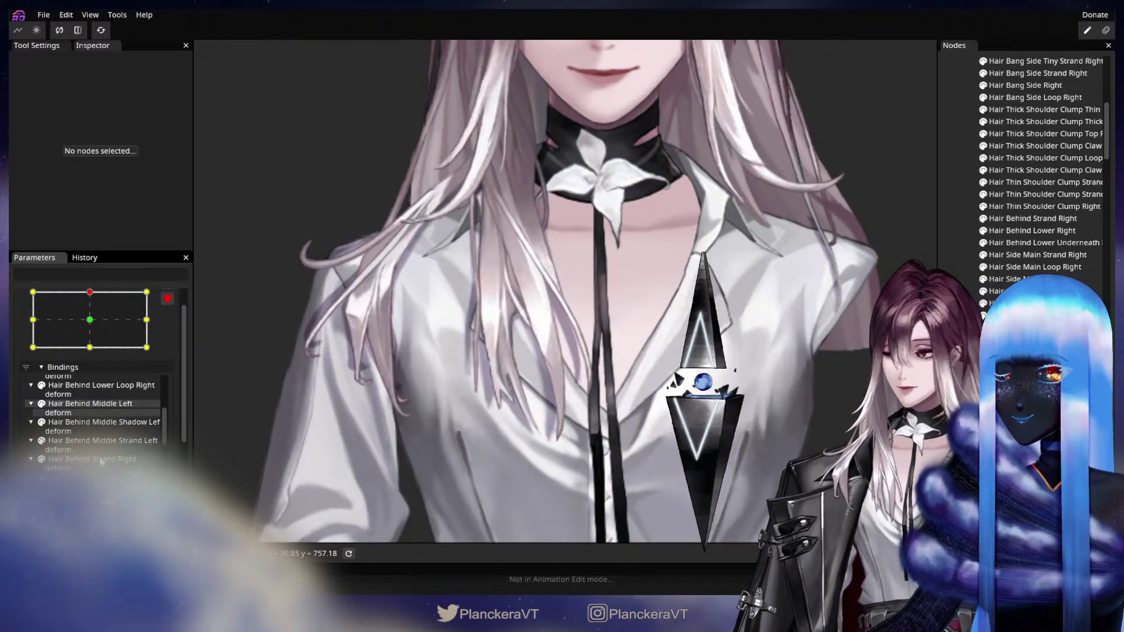
# Step: Copy the thin and thick strand deforms of the right thick shoulder clump to their matching shadow meshes at the top-middle keypoint
pyautogui.click(100, 461)
pyautogui.click(115, 477)
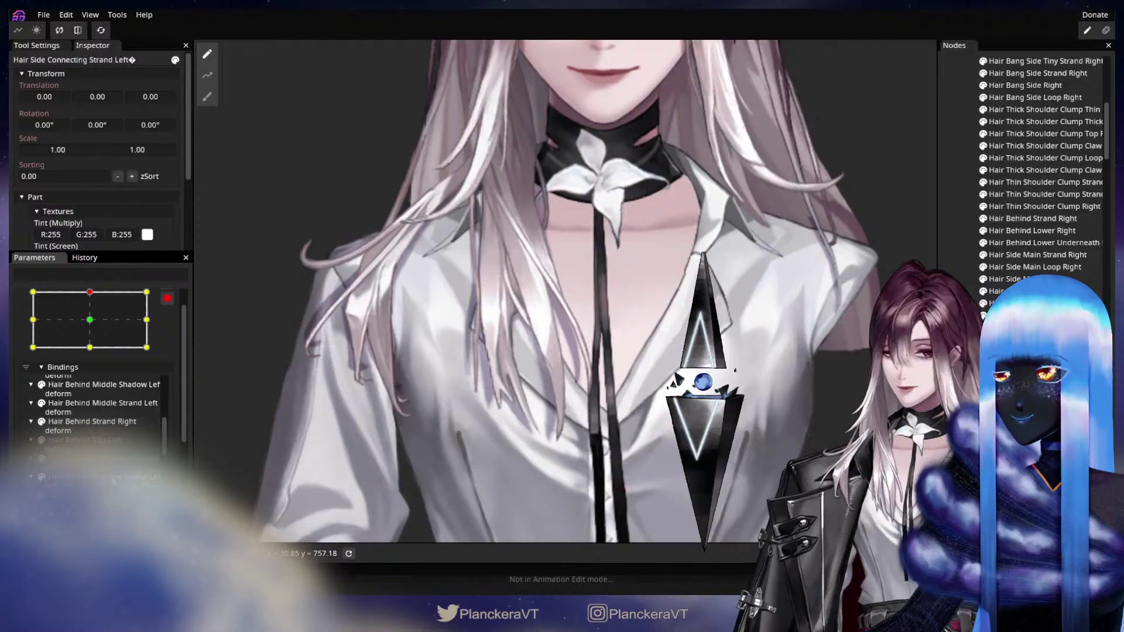
pyautogui.click(114, 462)
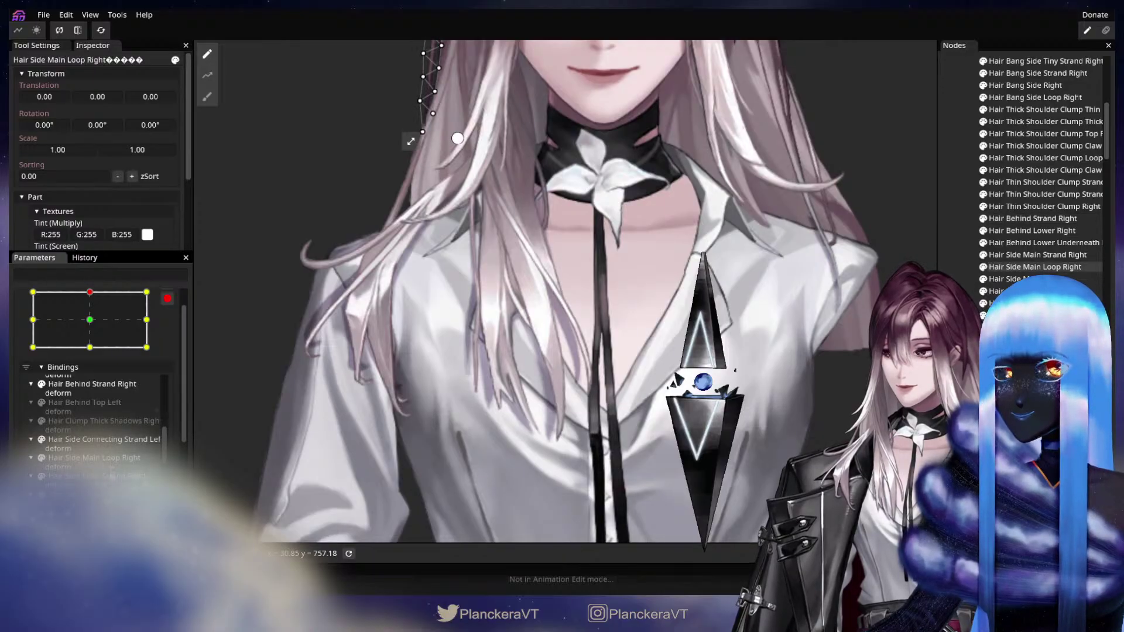
pyautogui.scroll(-5, 111, 469)
pyautogui.click(110, 458)
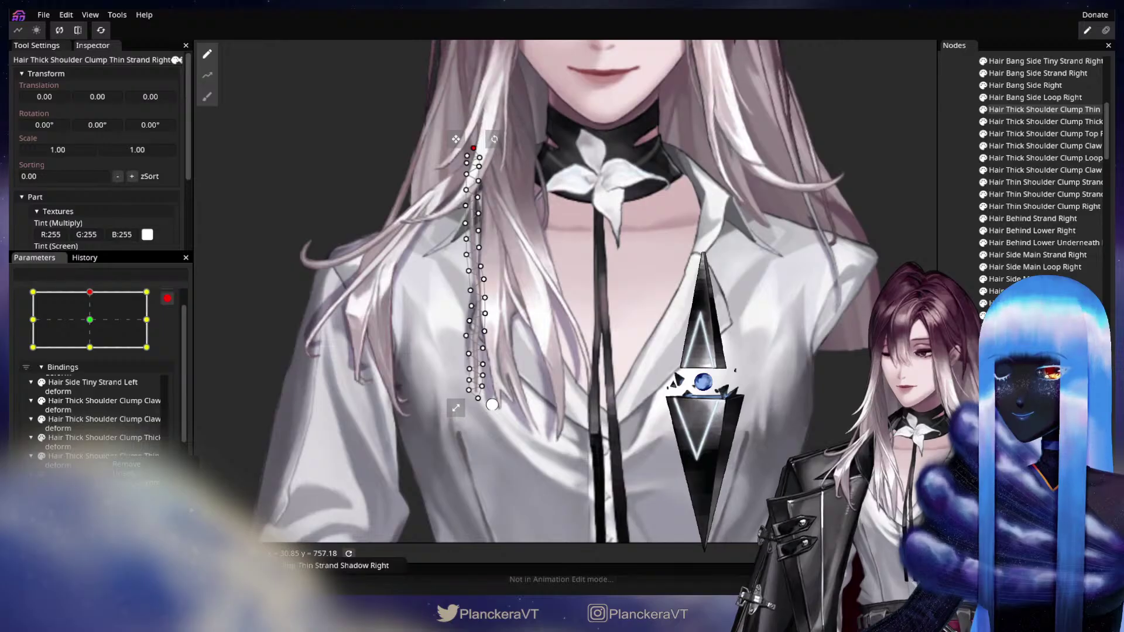
pyautogui.click(115, 438)
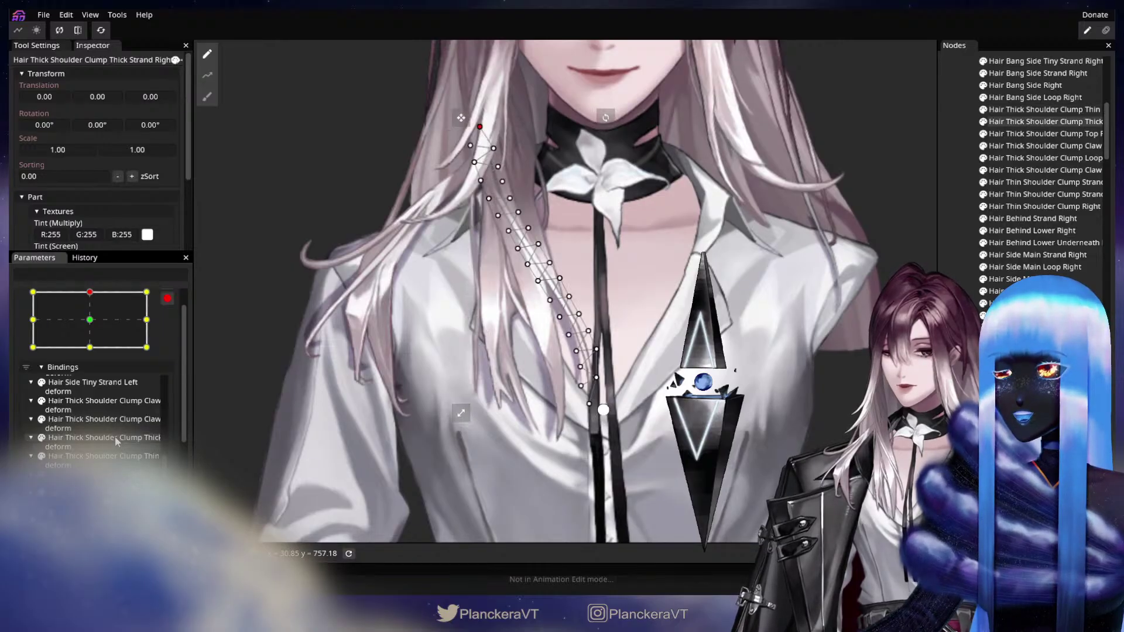
pyautogui.rightClick(119, 441)
pyautogui.click(260, 552)
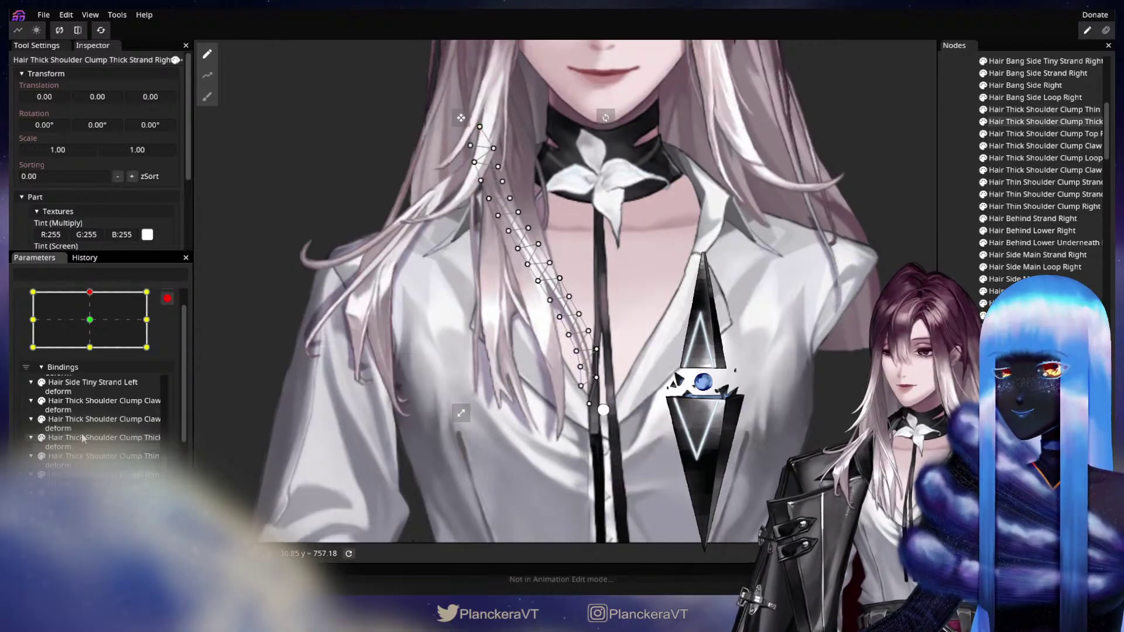
# Step: Copy the Hair Thin Shoulder Clump Right deform to Hair Thin Shoulder Clump Shadow Right, and open the options of the clump's strand binding
pyautogui.scroll(-2, 88, 443)
pyautogui.click(94, 416)
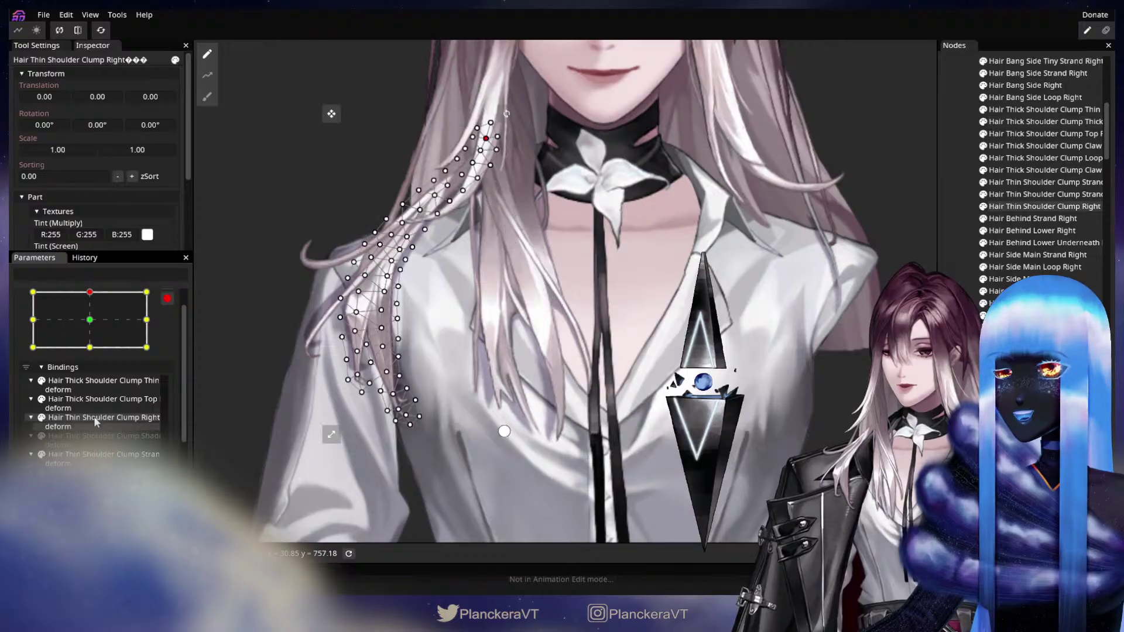
pyautogui.rightClick(93, 416)
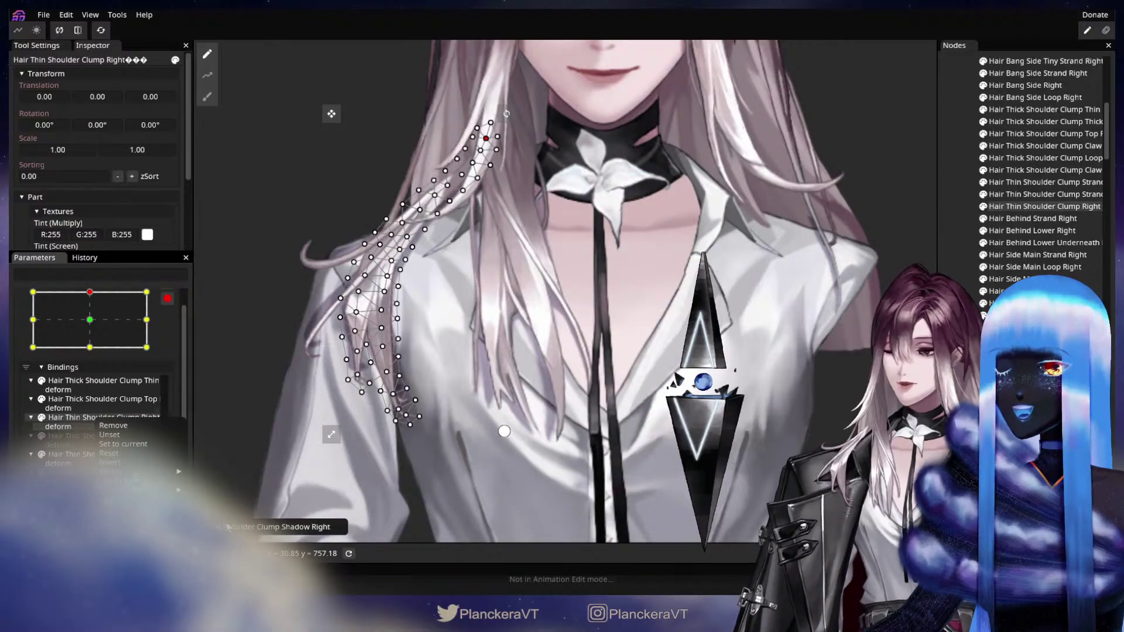
pyautogui.click(226, 528)
pyautogui.rightClick(92, 458)
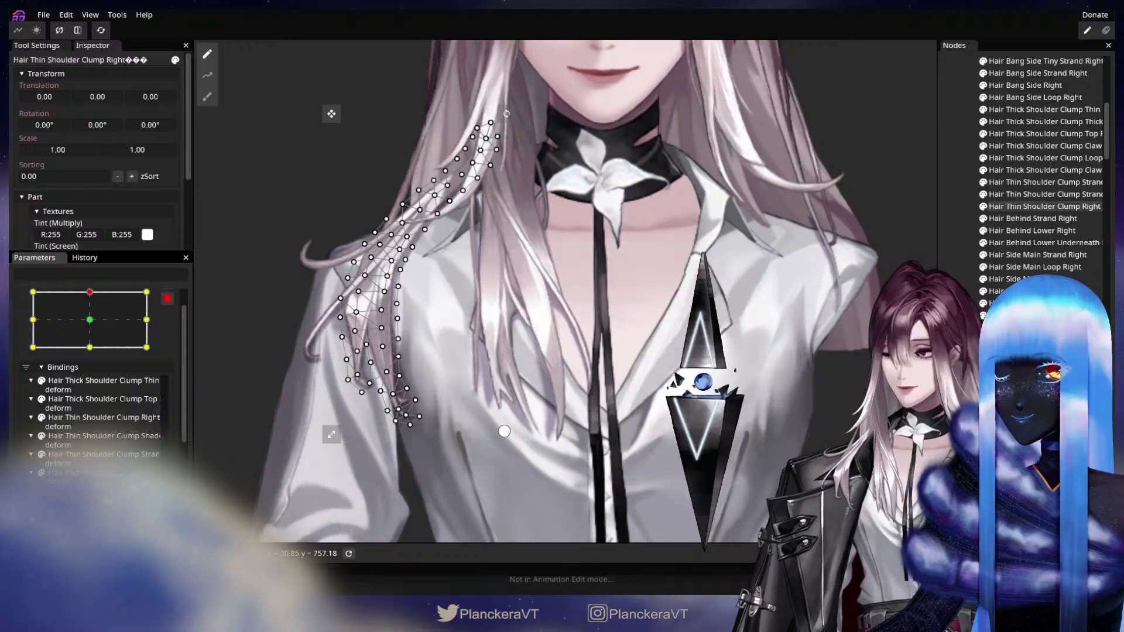
# Step: Select Hair Clump Thick Shadows Right, shift its lower mesh under the chest-side strands with a size 112 Circle Brush, and deselect it
pyautogui.scroll(2, 504, 432)
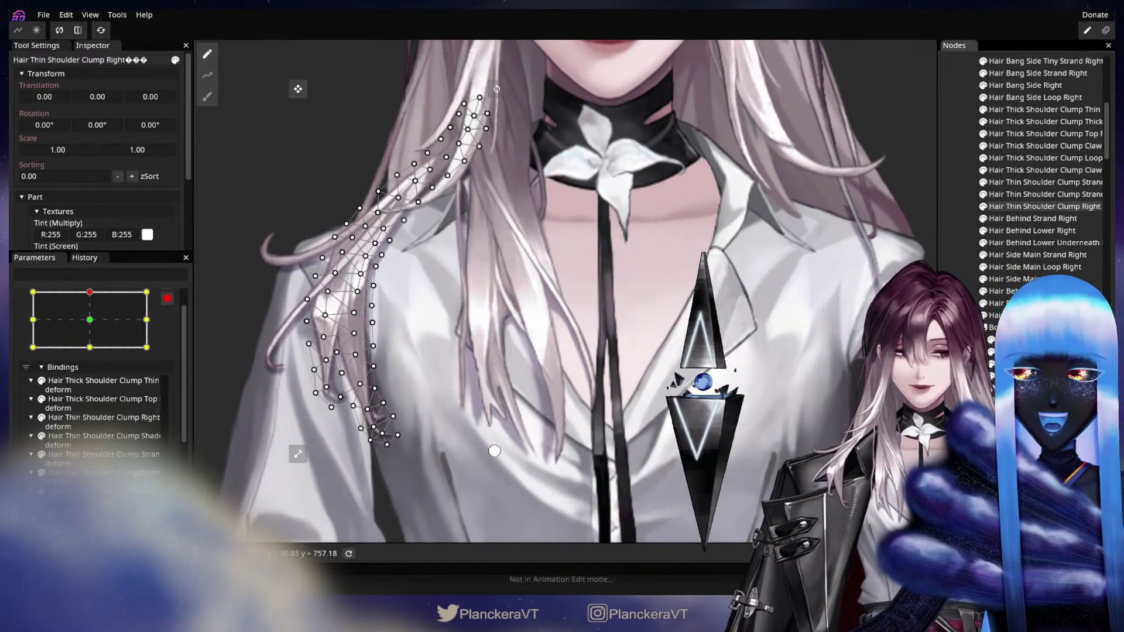
pyautogui.click(578, 480)
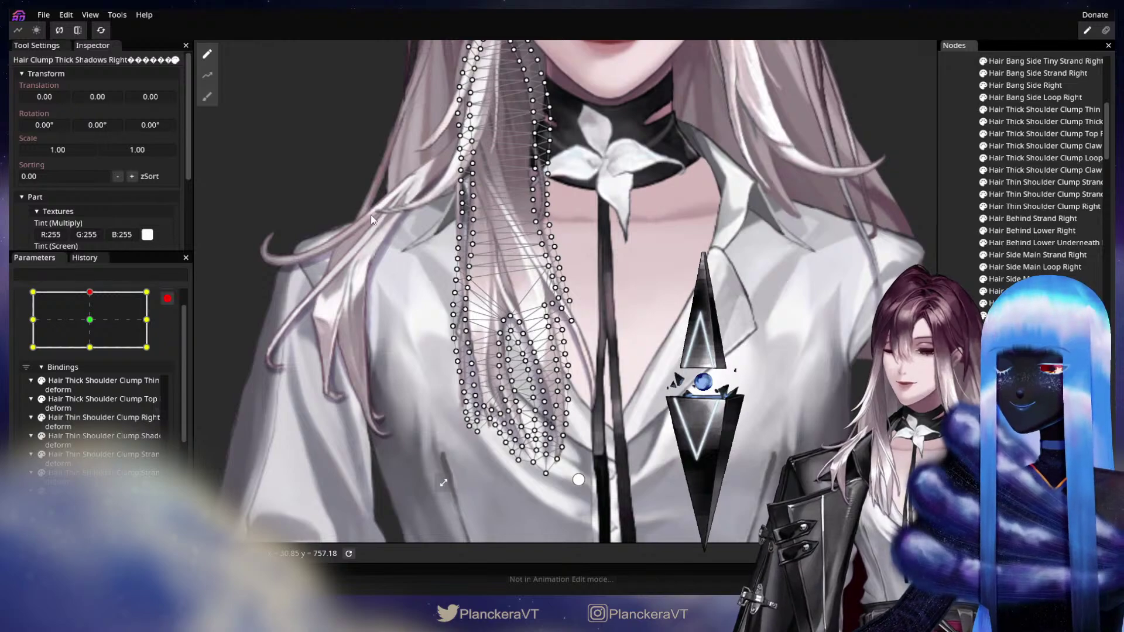
pyautogui.click(207, 96)
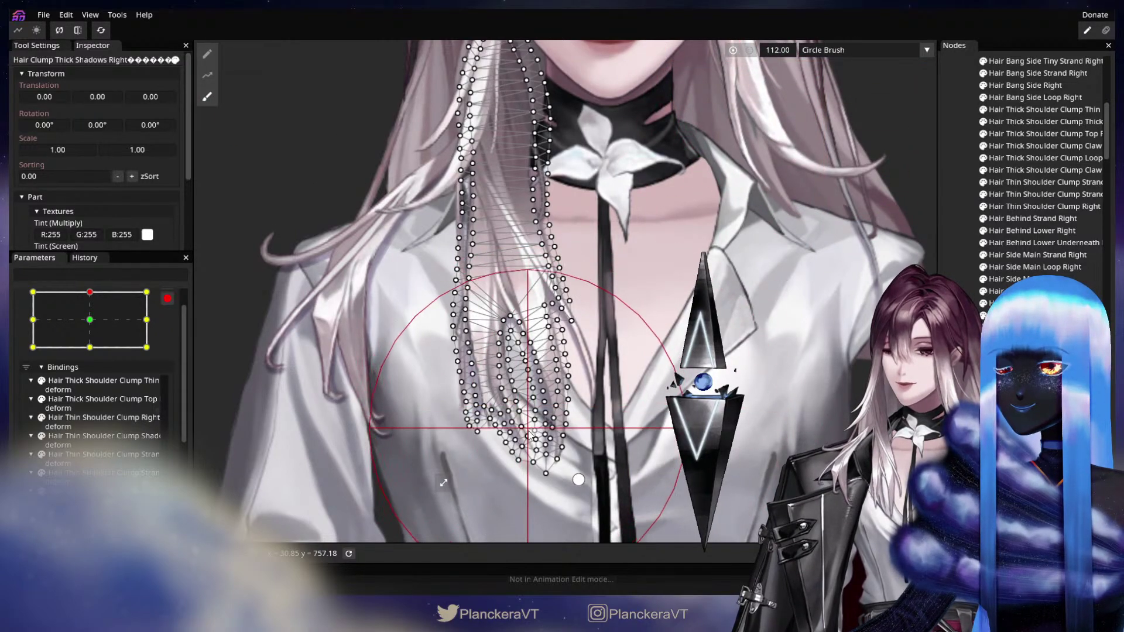
pyautogui.moveTo(536, 440); pyautogui.dragTo(508, 472)
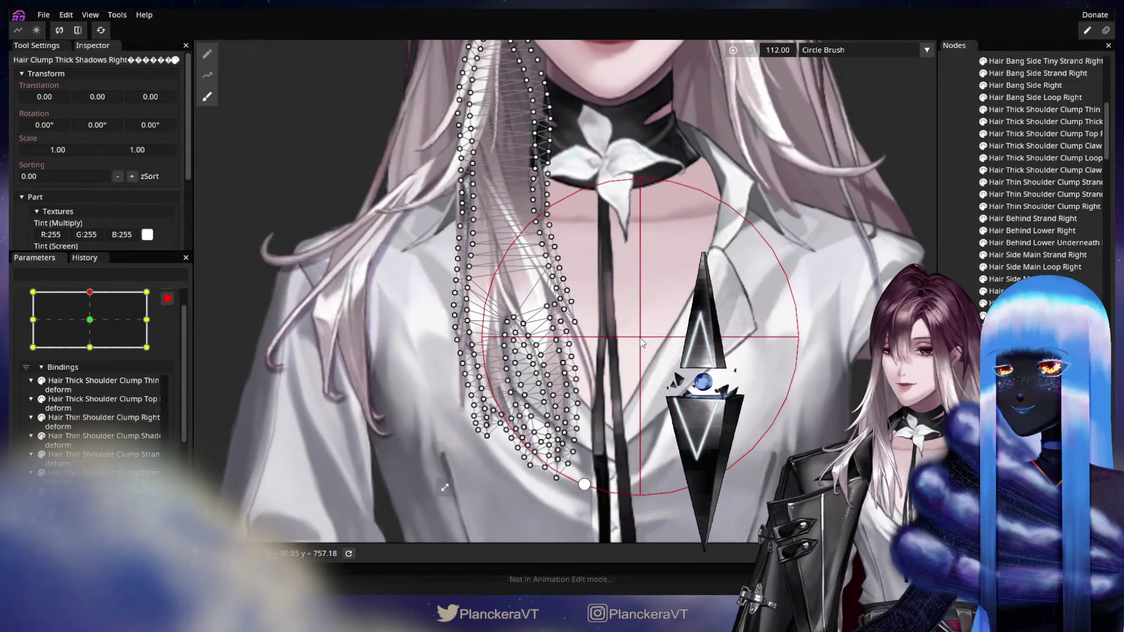
pyautogui.moveTo(645, 335); pyautogui.dragTo(646, 332)
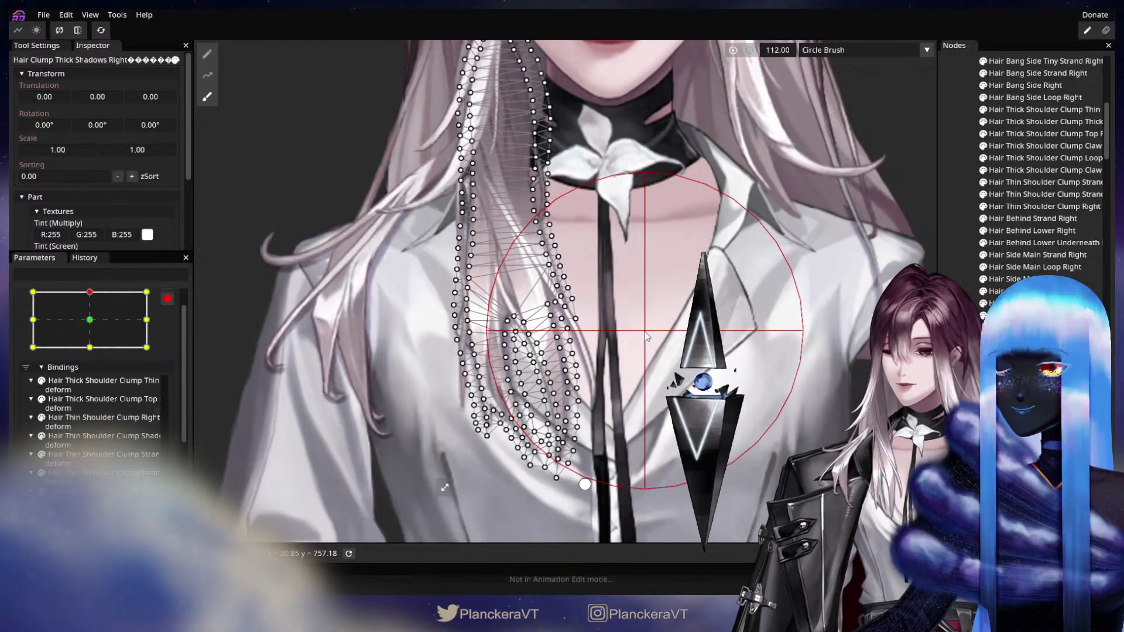
pyautogui.click(960, 352)
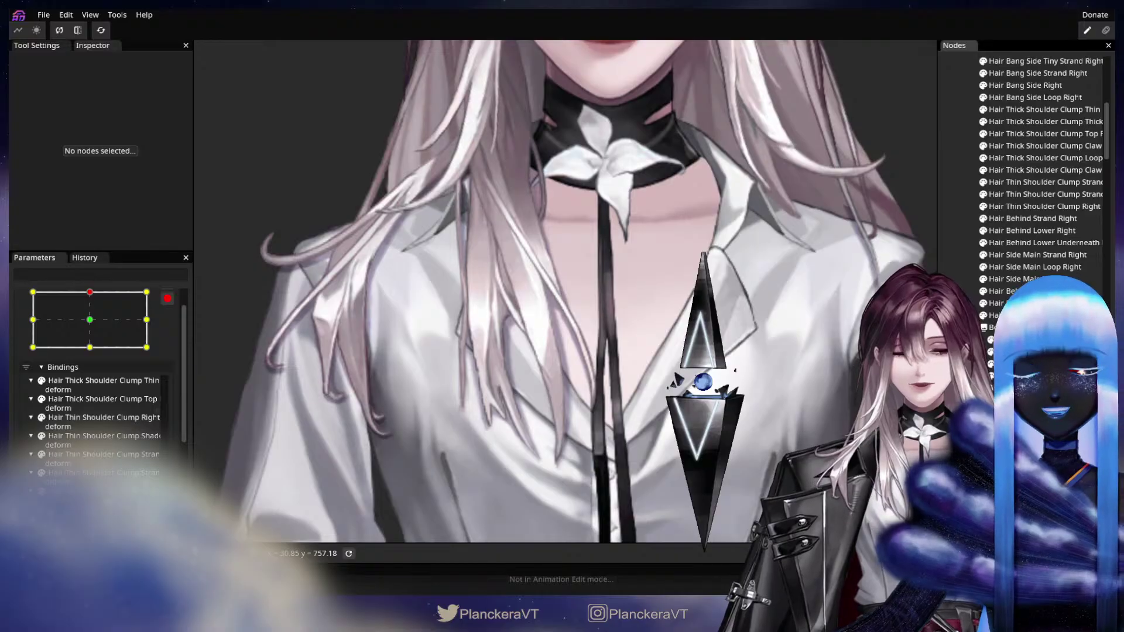
# Step: Reselect Hair Clump Thick Shadows Right and fit its chest-side mesh edge to the strands with a size 42 Circle Brush
pyautogui.scroll(3, 617, 411)
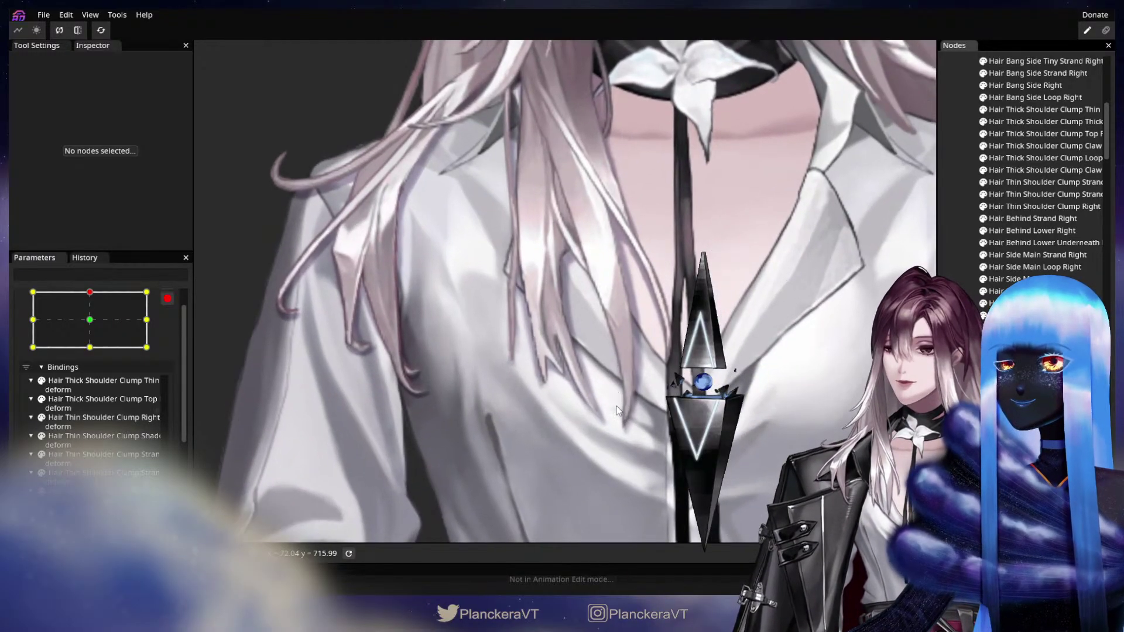
pyautogui.click(609, 402)
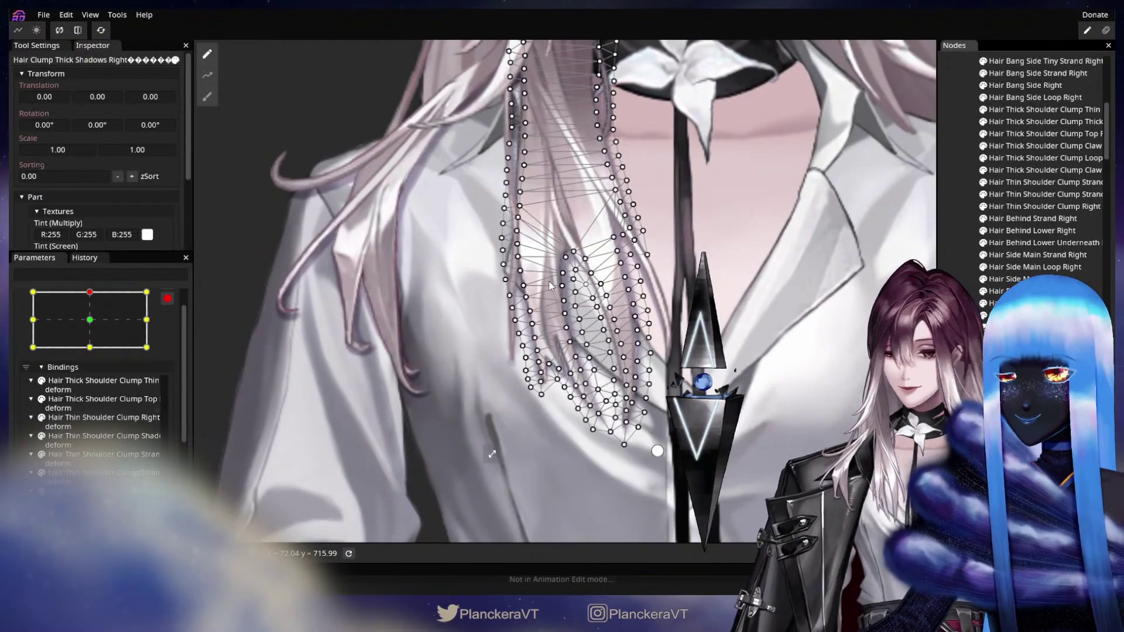
pyautogui.click(207, 97)
pyautogui.moveTo(790, 178); pyautogui.dragTo(595, 142)
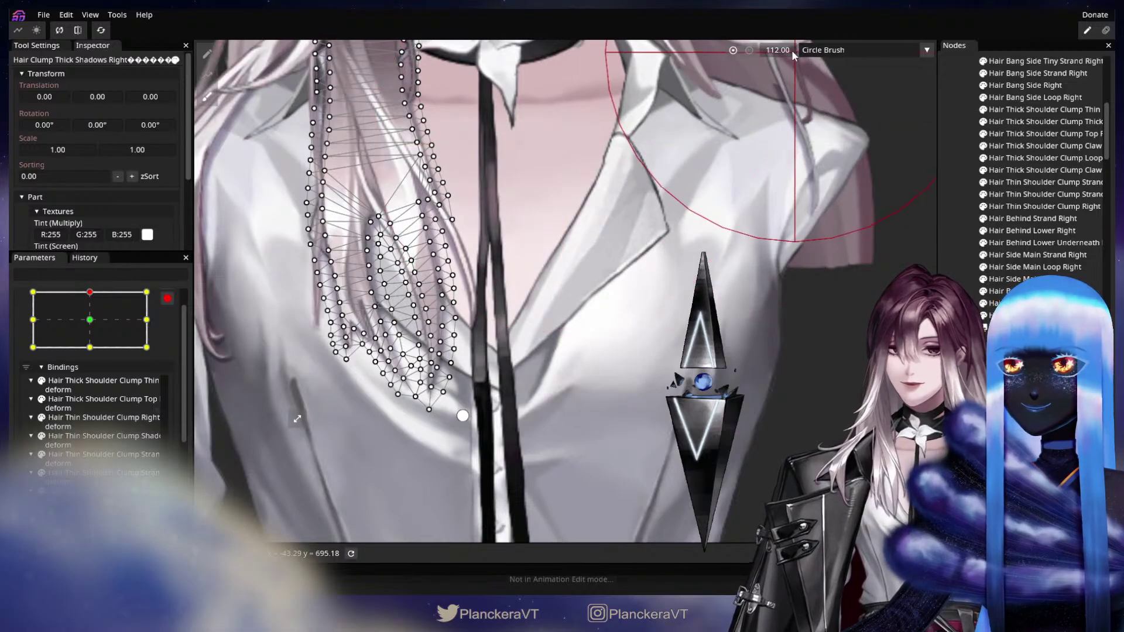
pyautogui.moveTo(772, 51); pyautogui.dragTo(760, 52)
pyautogui.scroll(1, 475, 243)
pyautogui.moveTo(500, 238)
pyautogui.mouseDown()
pyautogui.moveTo(828, 145)
pyautogui.moveTo(611, 153)
pyautogui.mouseUp()
pyautogui.moveTo(783, 49); pyautogui.dragTo(772, 49)
pyautogui.scroll(2, 635, 279)
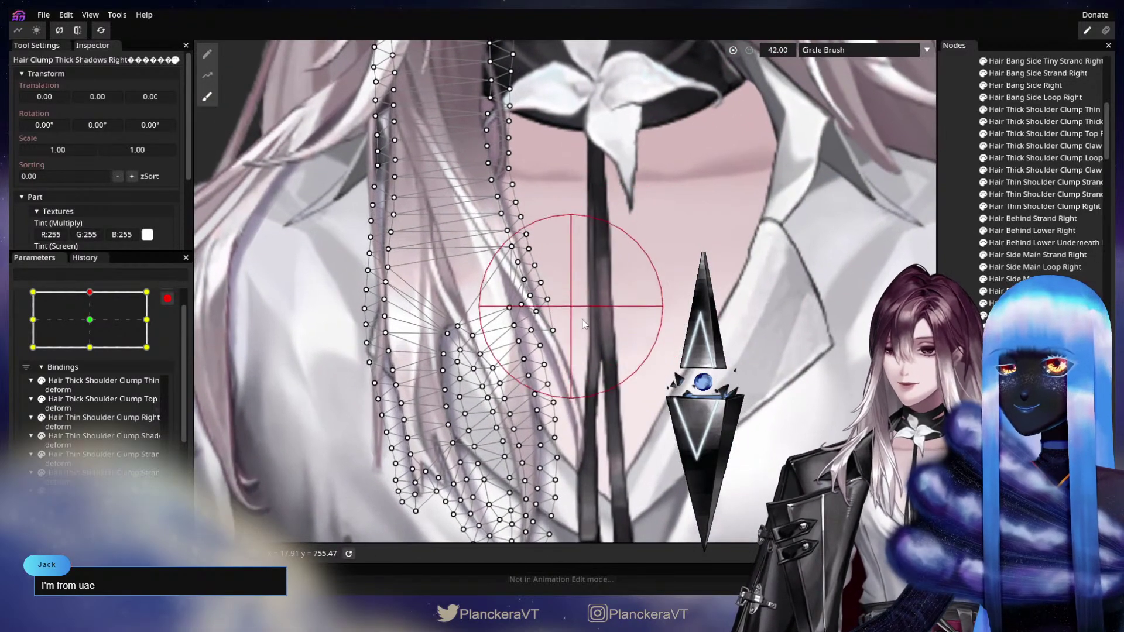
pyautogui.moveTo(577, 313)
pyautogui.mouseDown()
pyautogui.moveTo(623, 366)
pyautogui.moveTo(604, 377)
pyautogui.moveTo(593, 326)
pyautogui.moveTo(615, 383)
pyautogui.moveTo(604, 382)
pyautogui.moveTo(652, 349)
pyautogui.moveTo(636, 381)
pyautogui.mouseUp()
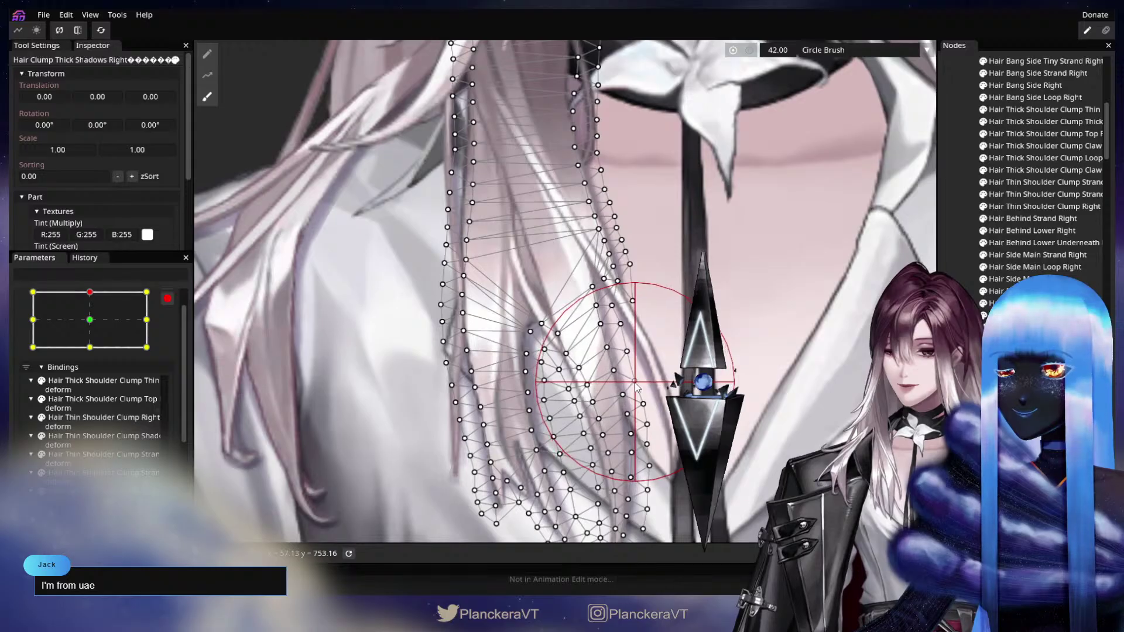
pyautogui.moveTo(709, 322); pyautogui.dragTo(663, 201)
pyautogui.scroll(1, 702, 248)
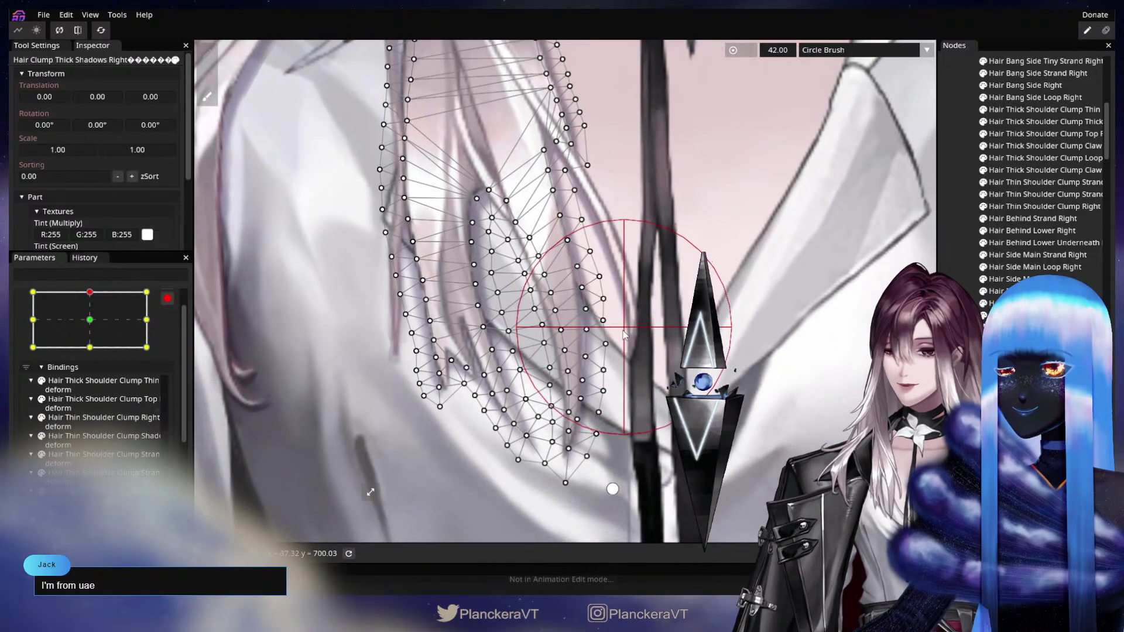
# Step: Nudge the shadow's inner gap and lower shoulder-side tip into line with the hair strands using the size 42 brush
pyautogui.moveTo(618, 339)
pyautogui.mouseDown()
pyautogui.moveTo(616, 369)
pyautogui.moveTo(654, 290)
pyautogui.mouseUp()
pyautogui.moveTo(616, 450)
pyautogui.mouseDown()
pyautogui.moveTo(633, 387)
pyautogui.moveTo(599, 395)
pyautogui.mouseUp()
pyautogui.moveTo(565, 344); pyautogui.dragTo(557, 347)
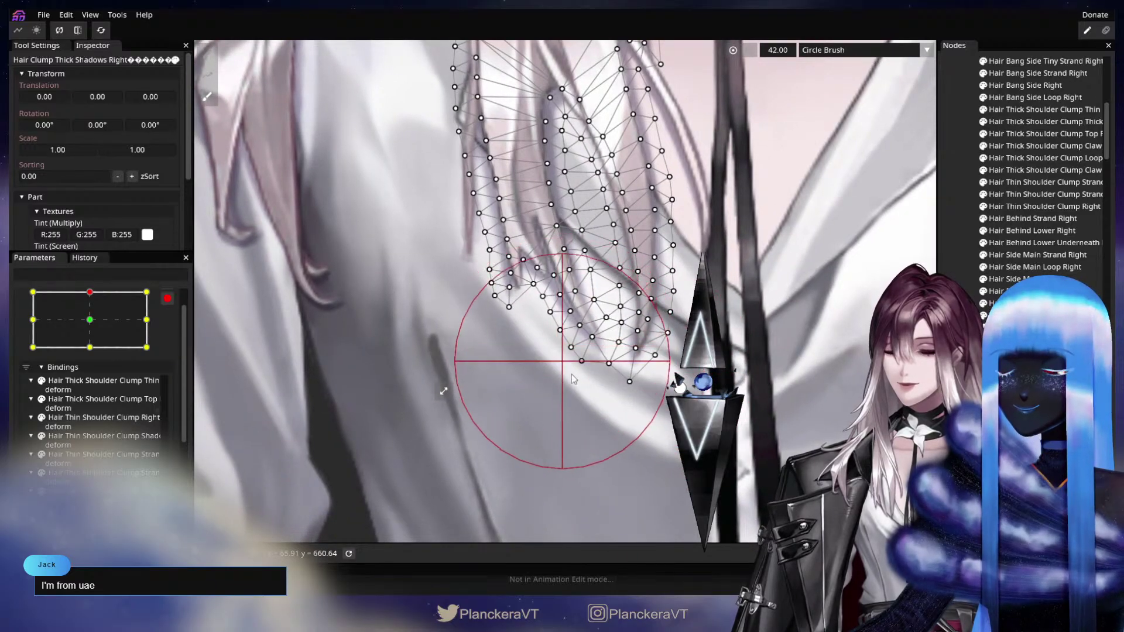
pyautogui.moveTo(599, 390)
pyautogui.mouseDown()
pyautogui.moveTo(596, 381)
pyautogui.moveTo(641, 421)
pyautogui.mouseUp()
pyautogui.moveTo(570, 363)
pyautogui.mouseDown()
pyautogui.moveTo(537, 351)
pyautogui.moveTo(580, 389)
pyautogui.mouseUp()
pyautogui.moveTo(559, 340); pyautogui.dragTo(582, 412)
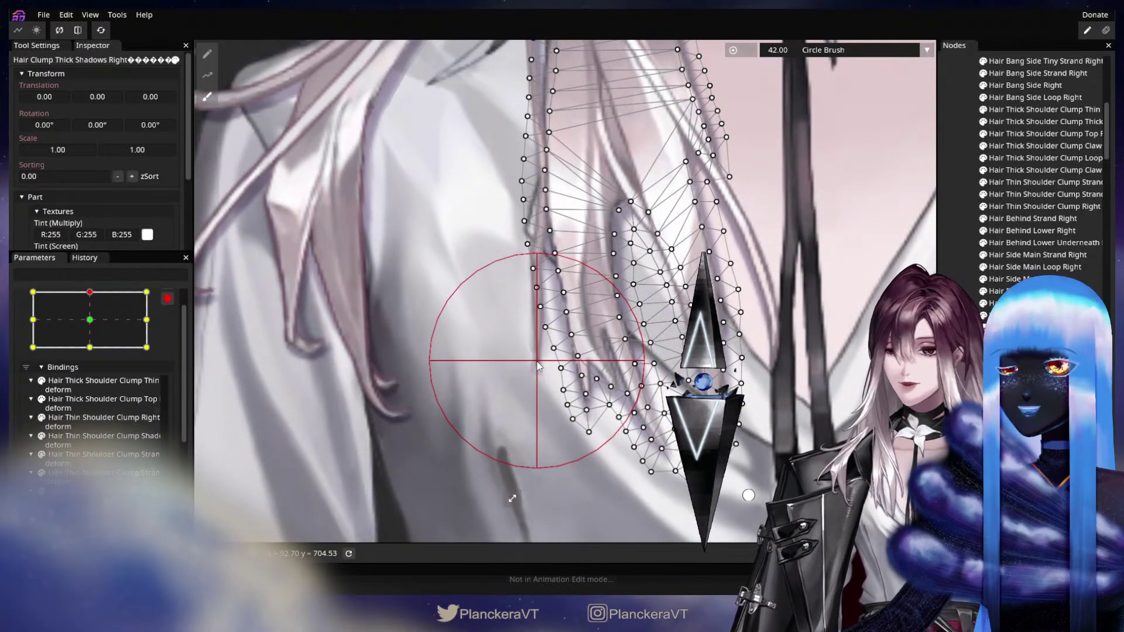
pyautogui.moveTo(501, 312); pyautogui.dragTo(504, 312)
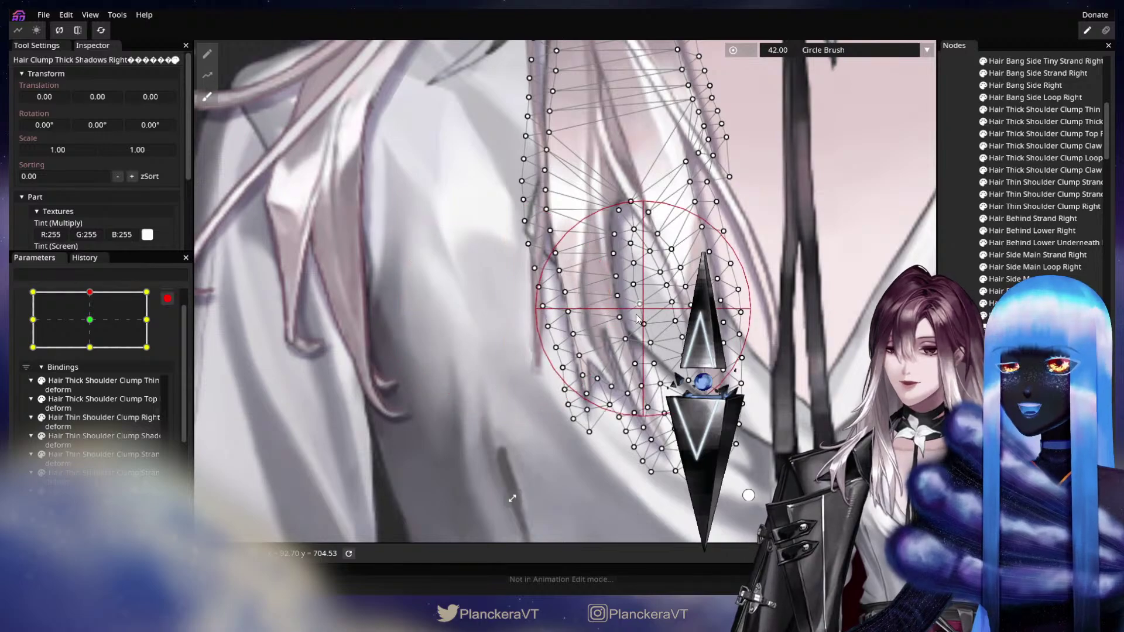
pyautogui.moveTo(653, 297); pyautogui.dragTo(591, 326)
pyautogui.moveTo(770, 140); pyautogui.dragTo(682, 168)
# Step: Reduce the Circle Brush to size 30 and finally 26, and reshape the shadow mesh around the gap between the strands
pyautogui.moveTo(777, 51); pyautogui.dragTo(770, 51)
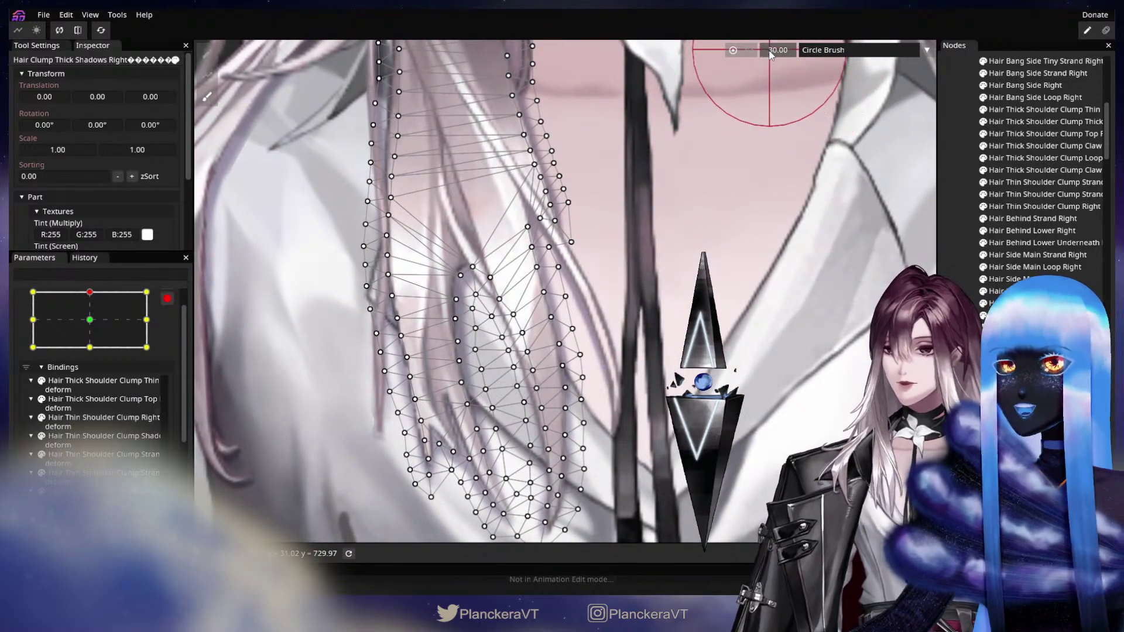
pyautogui.scroll(1, 580, 271)
pyautogui.moveTo(628, 268); pyautogui.dragTo(700, 266)
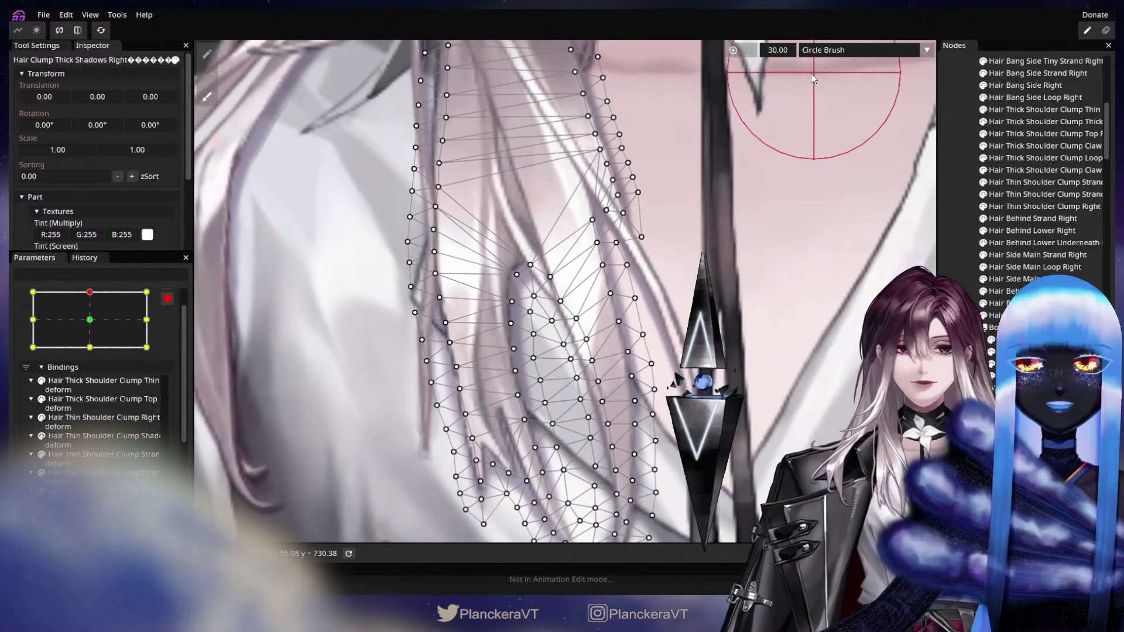
pyautogui.moveTo(779, 50); pyautogui.dragTo(776, 50)
pyautogui.moveTo(550, 298)
pyautogui.mouseDown()
pyautogui.moveTo(536, 301)
pyautogui.moveTo(539, 321)
pyautogui.moveTo(566, 339)
pyautogui.moveTo(525, 343)
pyautogui.moveTo(548, 306)
pyautogui.mouseUp()
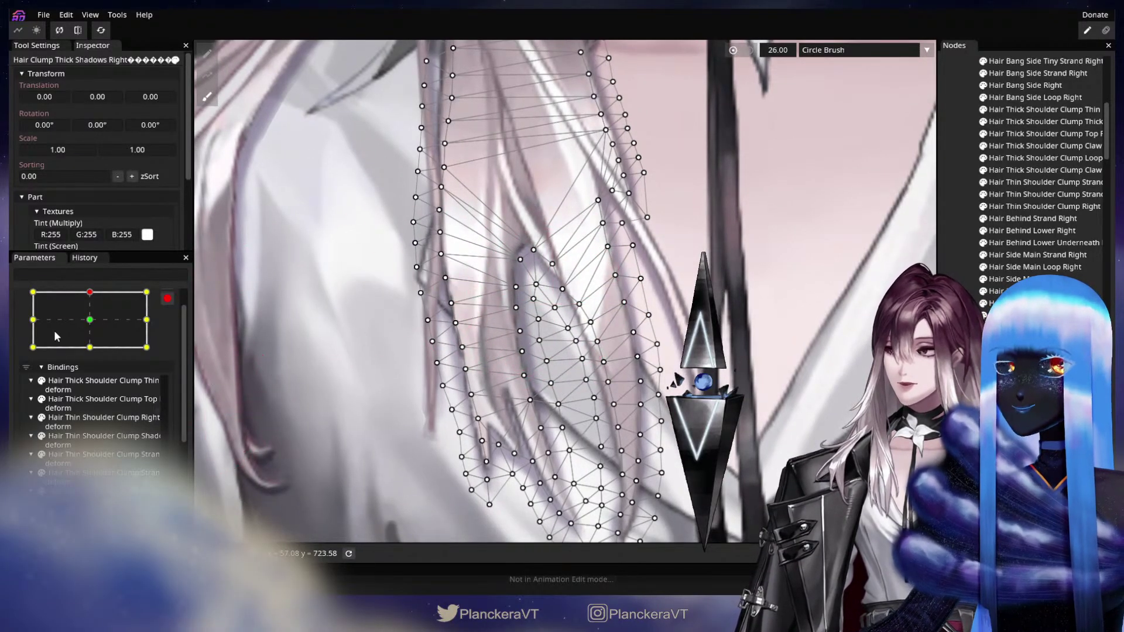
pyautogui.moveTo(566, 369)
pyautogui.mouseDown()
pyautogui.moveTo(558, 342)
pyautogui.moveTo(578, 360)
pyautogui.mouseUp()
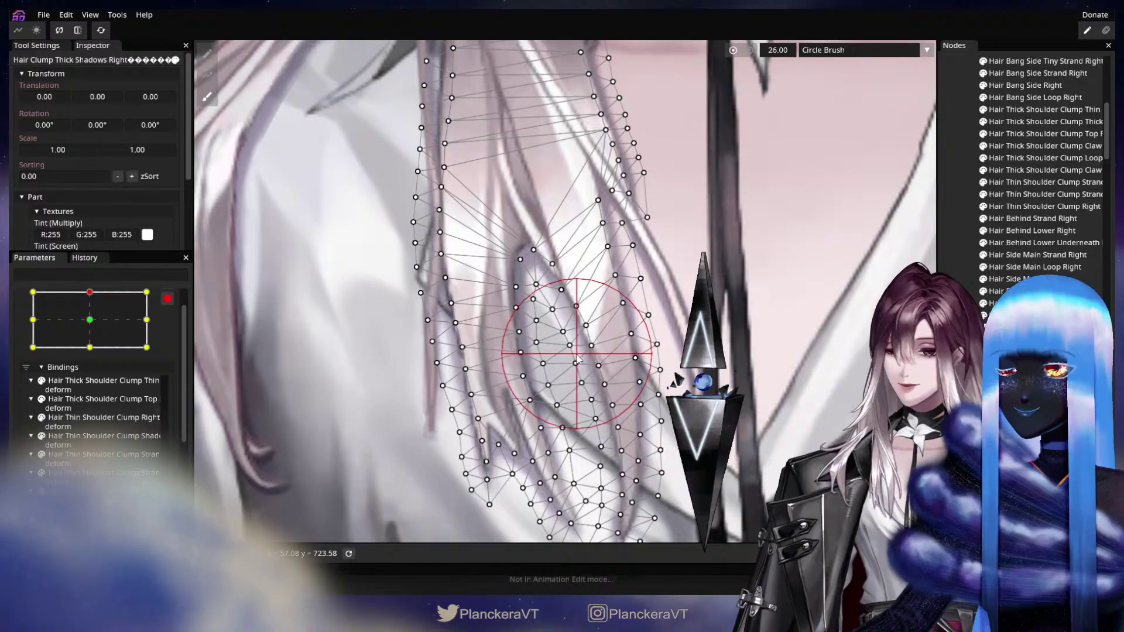
# Step: Refine the shadow mesh down to the lower strand tips with the size 26 brush, and deselect the mesh
pyautogui.moveTo(603, 423); pyautogui.dragTo(578, 371)
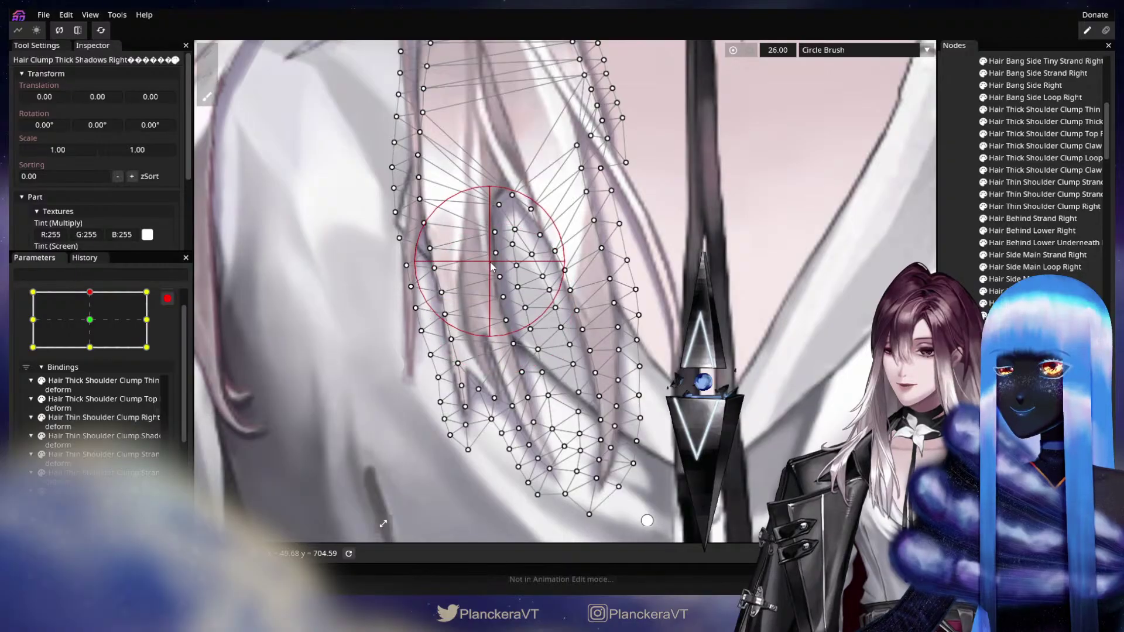
pyautogui.moveTo(526, 381); pyautogui.dragTo(526, 328)
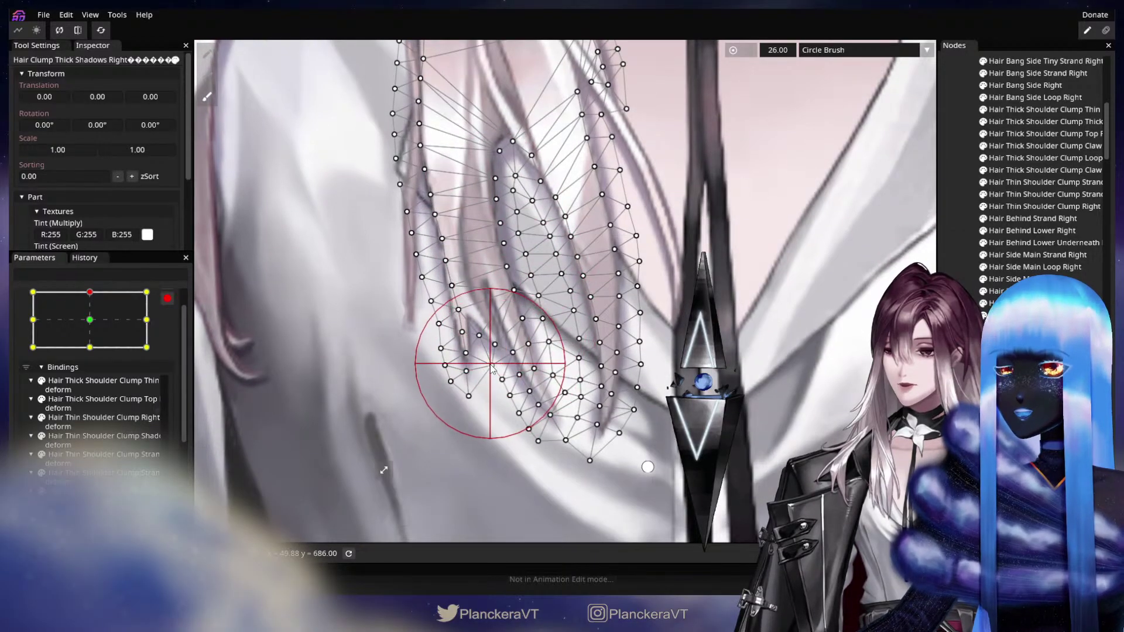
pyautogui.moveTo(493, 371); pyautogui.dragTo(491, 376)
pyautogui.moveTo(517, 428)
pyautogui.mouseDown()
pyautogui.moveTo(519, 451)
pyautogui.moveTo(609, 463)
pyautogui.moveTo(603, 426)
pyautogui.moveTo(642, 329)
pyautogui.moveTo(578, 299)
pyautogui.moveTo(490, 321)
pyautogui.moveTo(507, 320)
pyautogui.mouseUp()
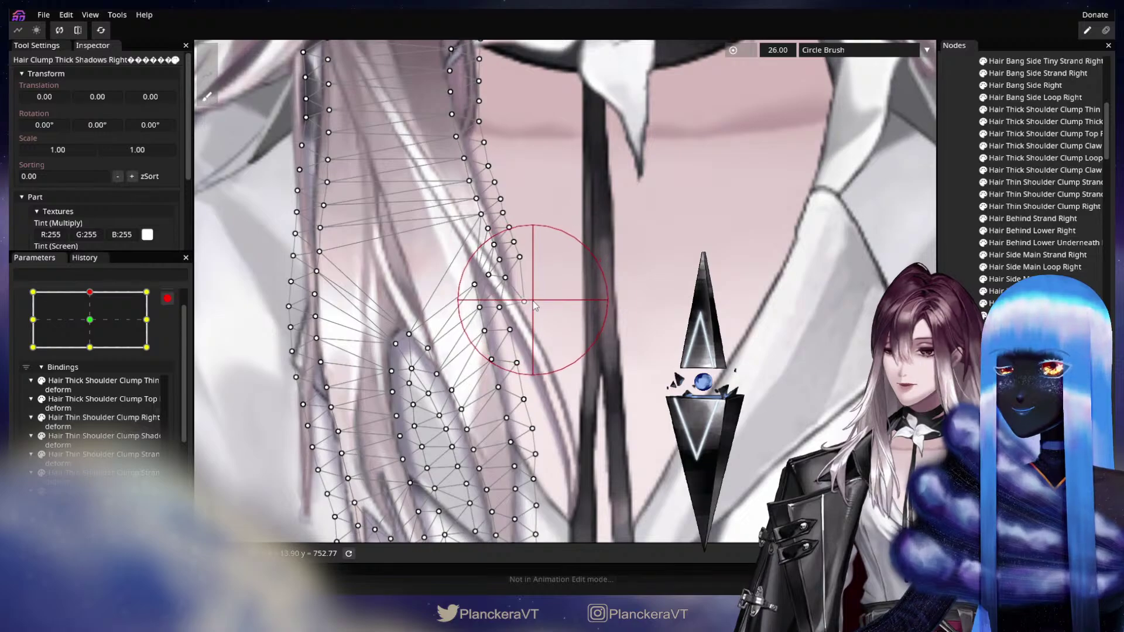
pyautogui.scroll(-3, 550, 318)
pyautogui.moveTo(550, 318); pyautogui.dragTo(549, 380)
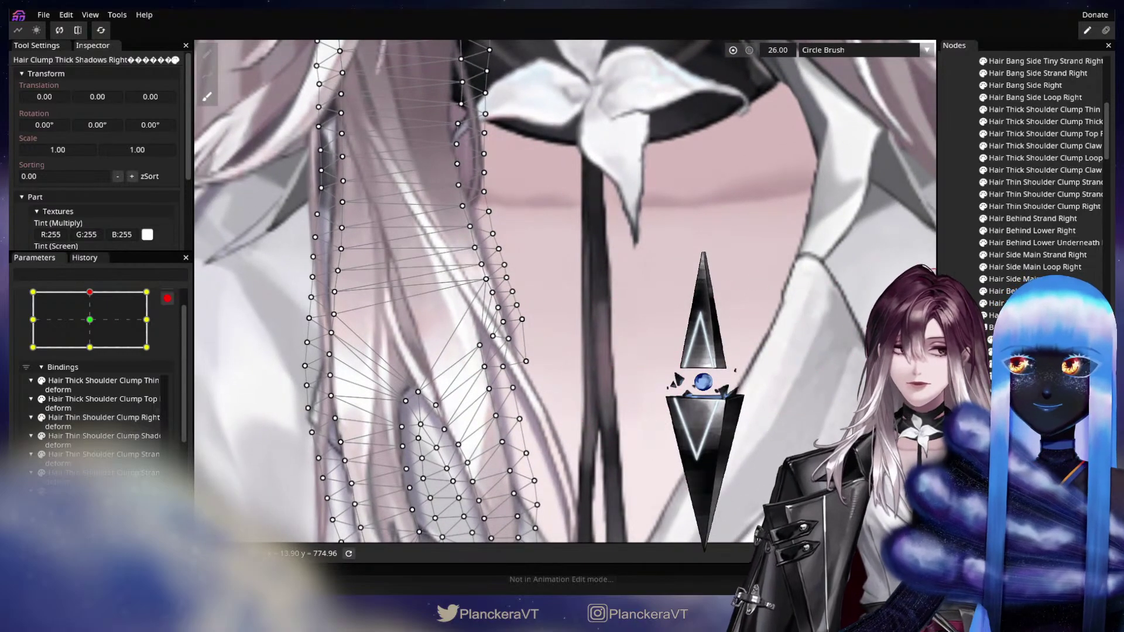
pyautogui.click(1019, 363)
pyautogui.scroll(-5, 621, 448)
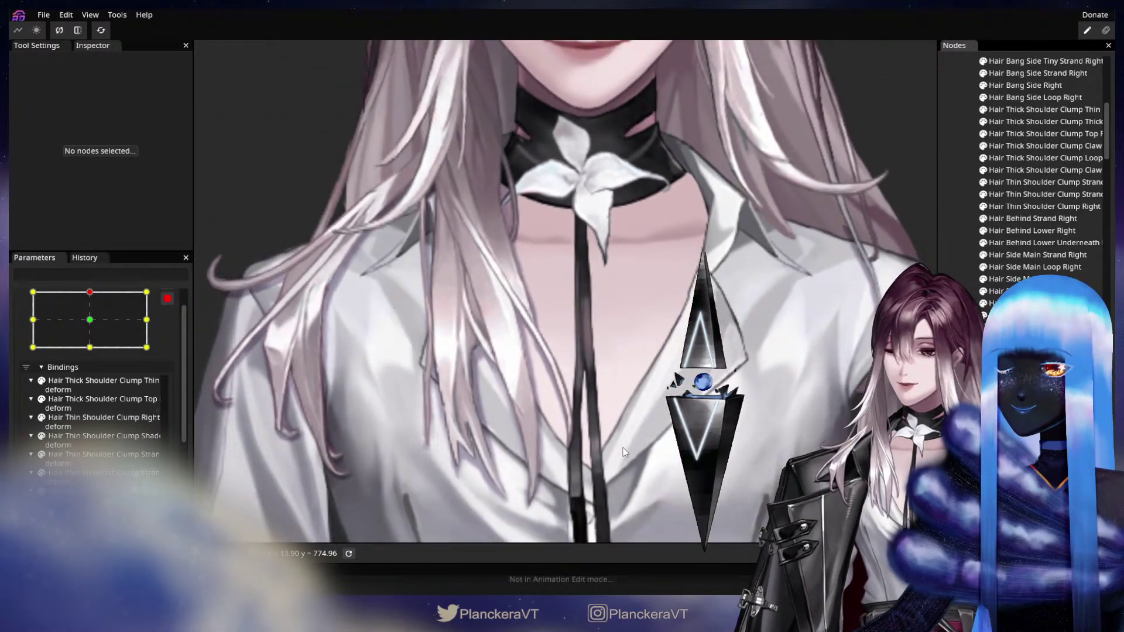
# Step: Reselect Hair Clump Thick Shadows Right, adjust individual vertices around the inner gap and lower strands, and deselect it
pyautogui.moveTo(570, 455); pyautogui.dragTo(575, 369)
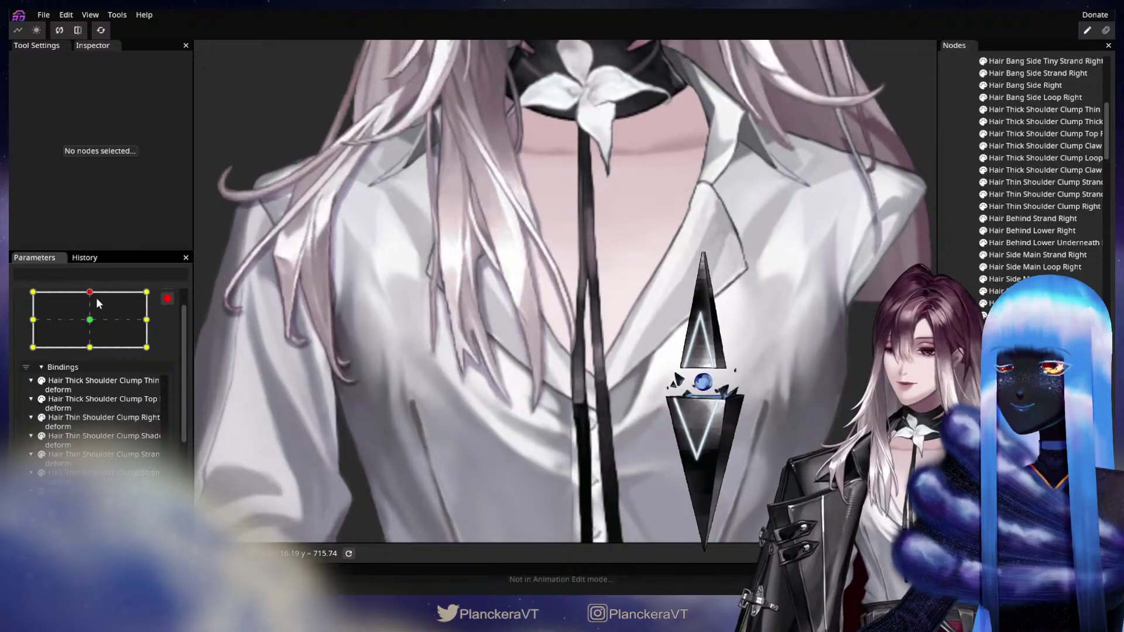
pyautogui.scroll(5, 416, 473)
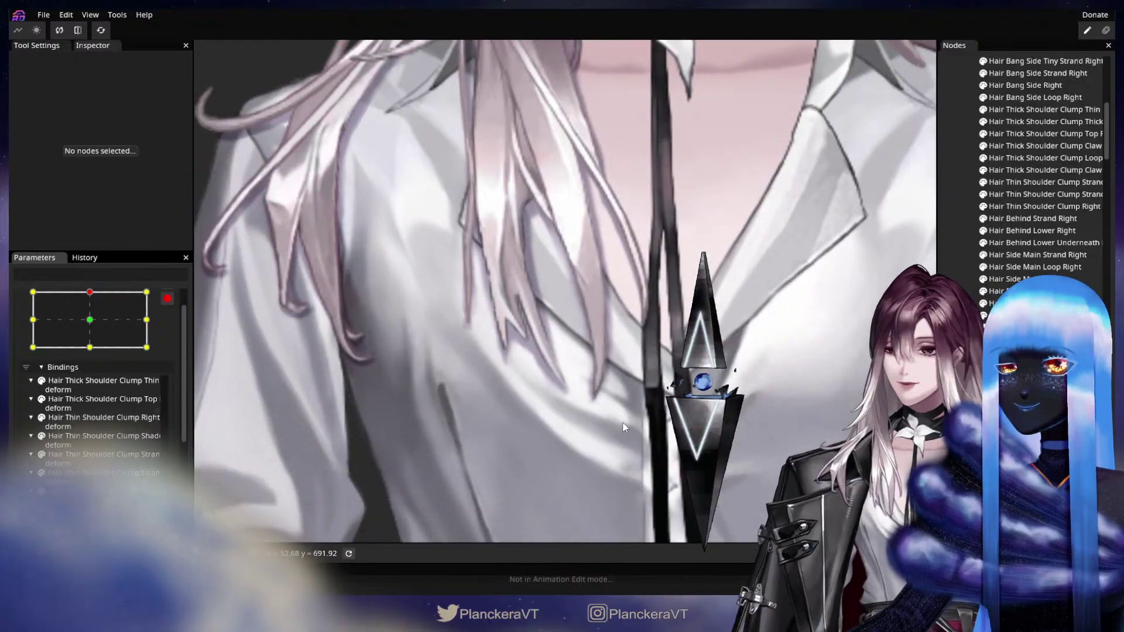
pyautogui.scroll(3, 609, 413)
pyautogui.click(555, 350)
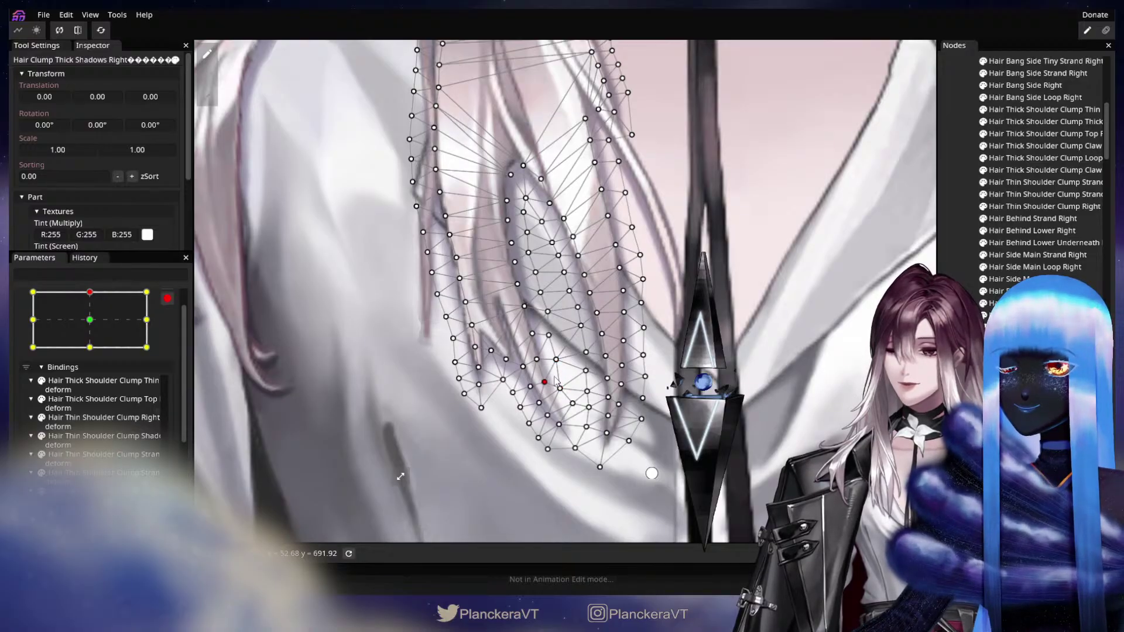
pyautogui.scroll(3, 555, 379)
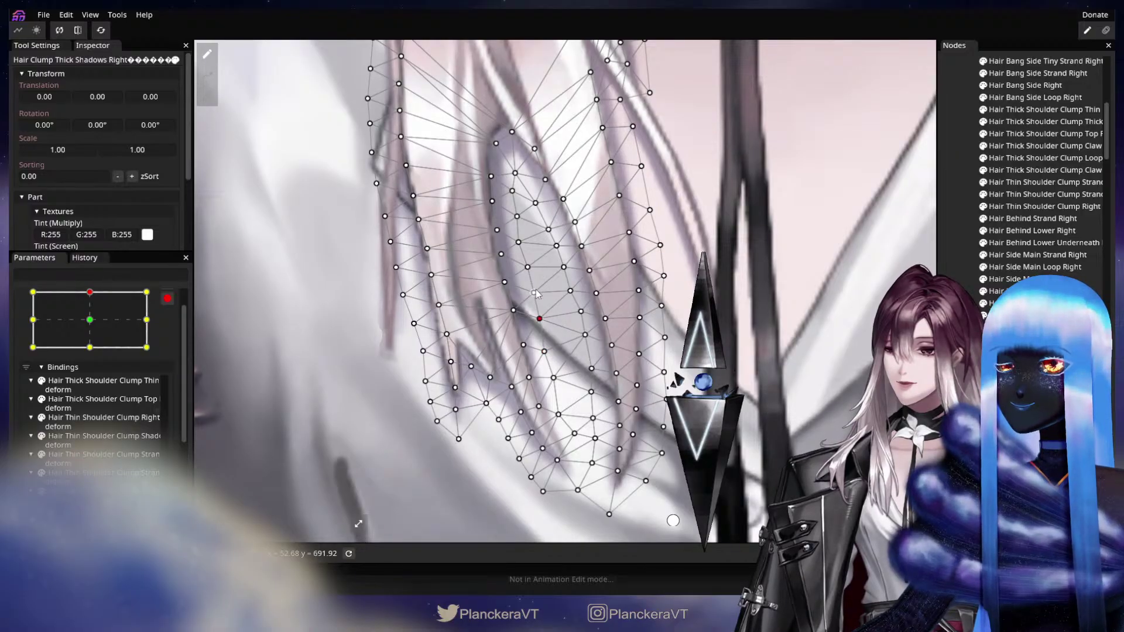
pyautogui.moveTo(645, 394); pyautogui.dragTo(578, 345)
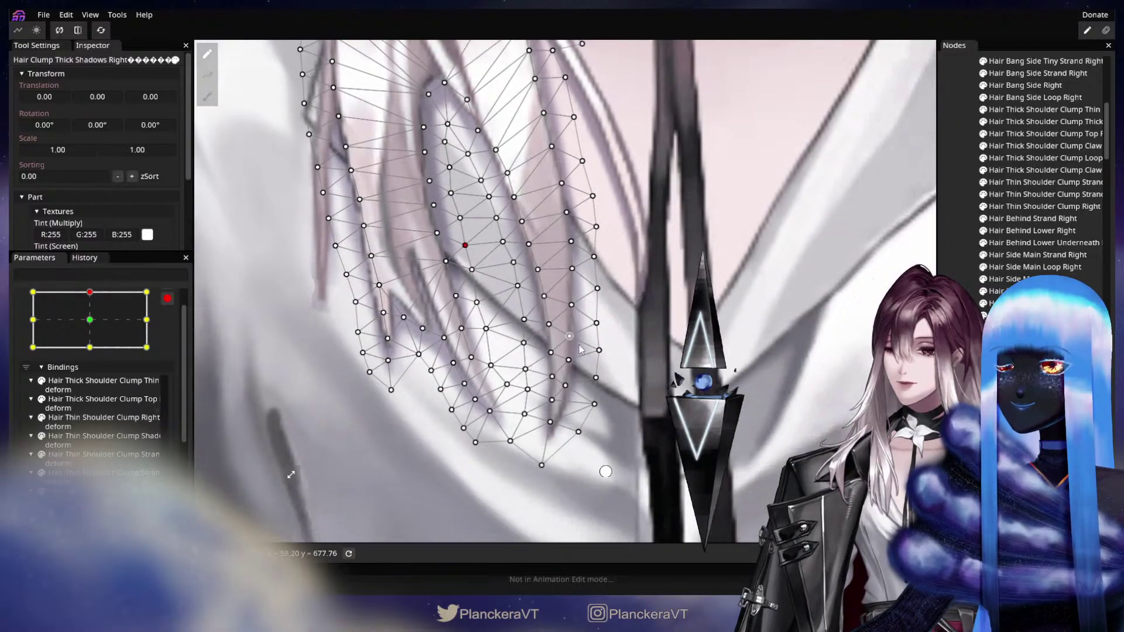
pyautogui.press('Escape')
pyautogui.scroll(-5, 533, 375)
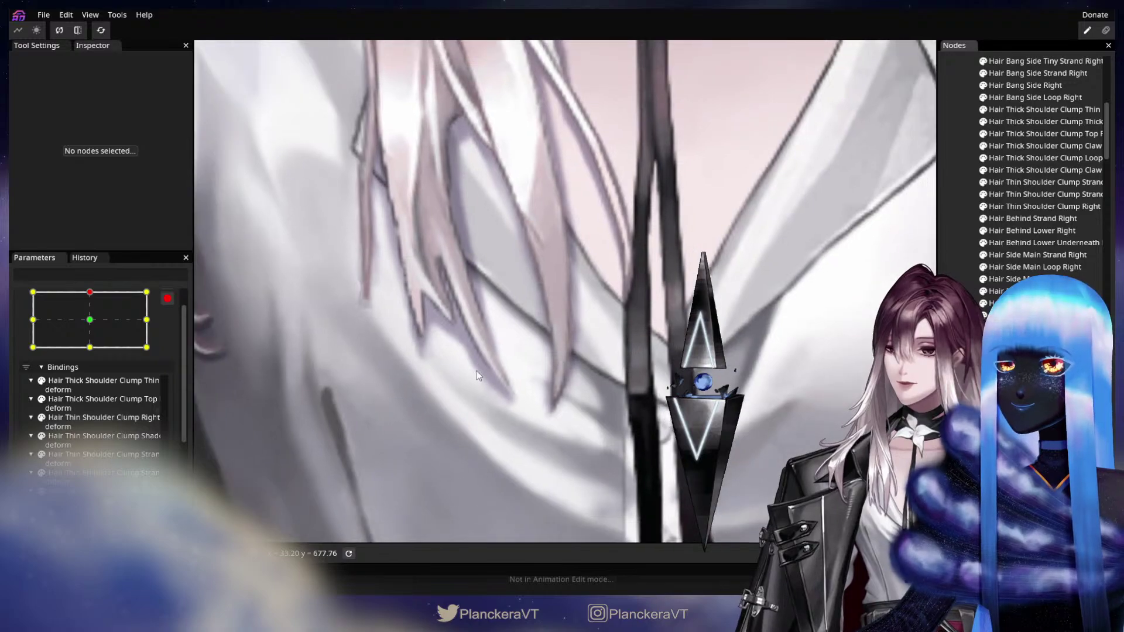
# Step: Move single shadow vertices in the notch between the shoulder-side and middle strand tips, and deselect the mesh
pyautogui.scroll(5, 474, 383)
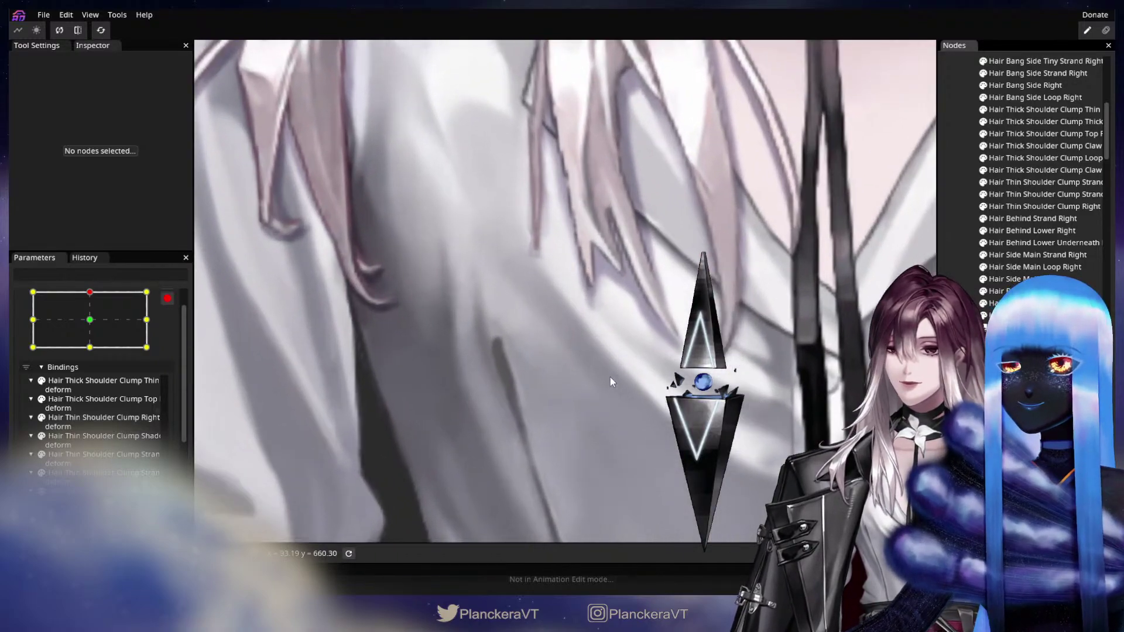
pyautogui.scroll(3, 610, 379)
pyautogui.moveTo(627, 370); pyautogui.dragTo(533, 395)
pyautogui.scroll(1, 606, 356)
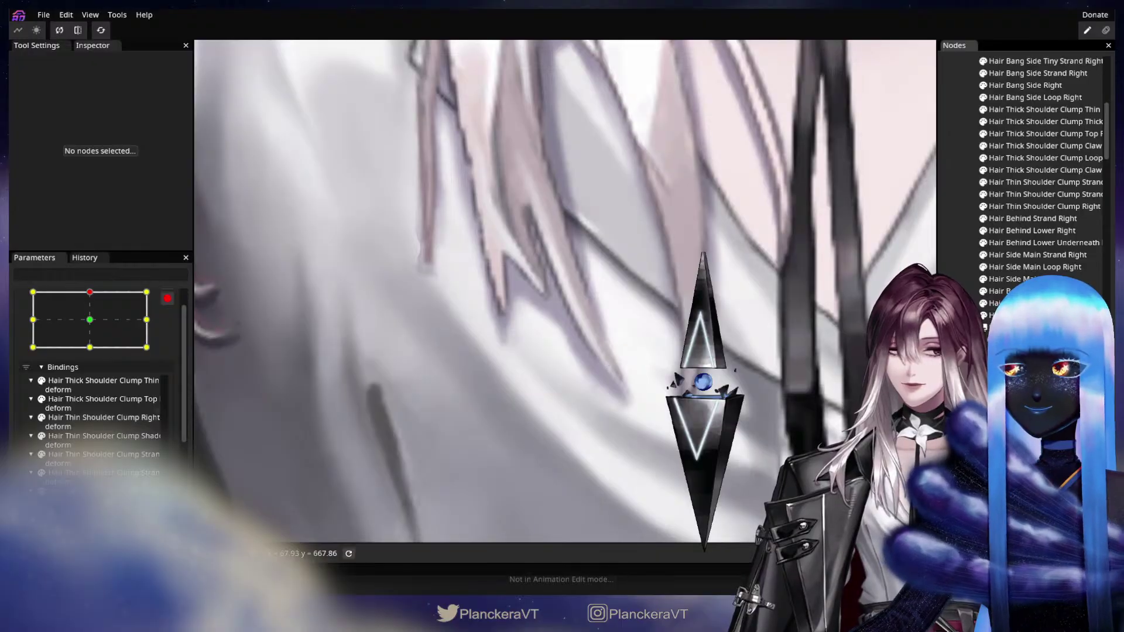
pyautogui.click(525, 331)
pyautogui.scroll(3, 550, 319)
pyautogui.click(562, 310)
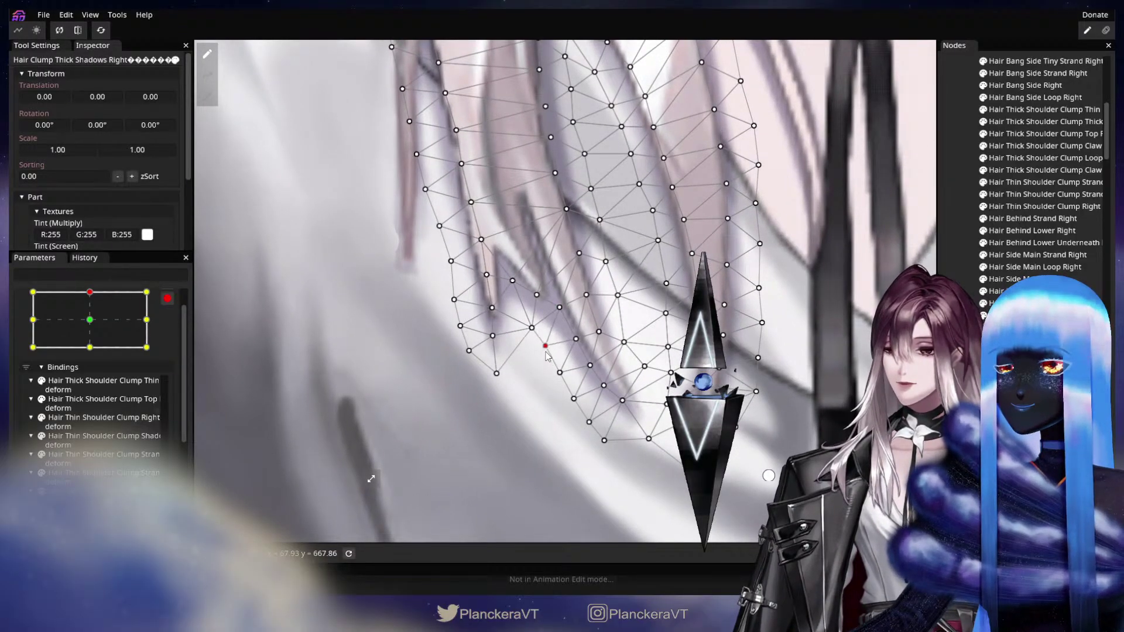
pyautogui.moveTo(557, 377); pyautogui.dragTo(564, 370)
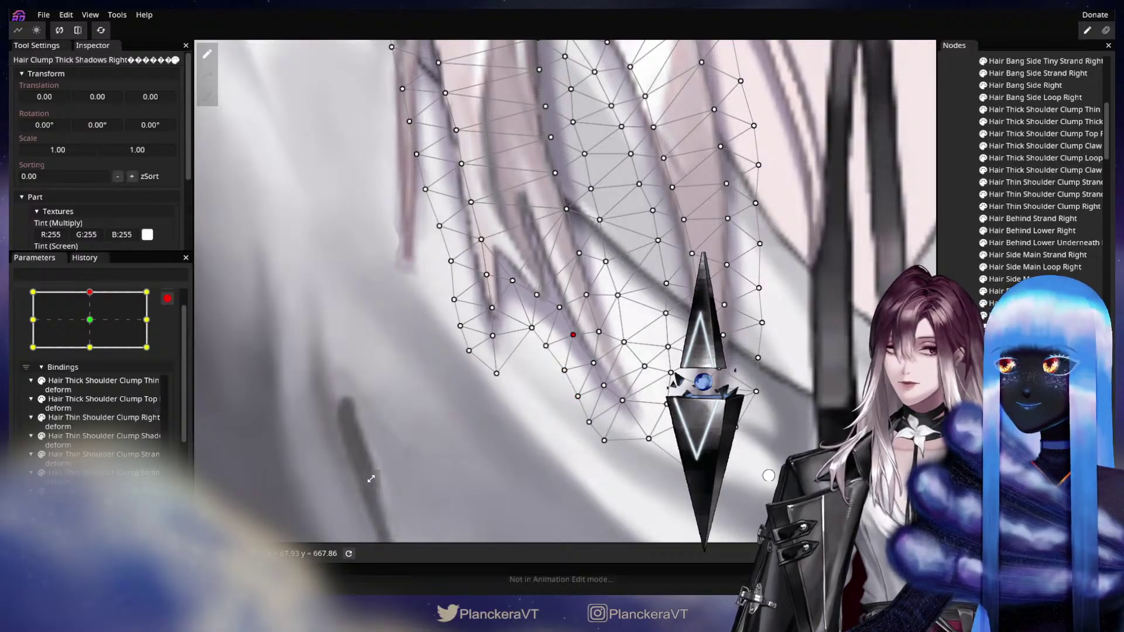
pyautogui.click(967, 328)
pyautogui.scroll(-3, 641, 370)
pyautogui.moveTo(582, 354); pyautogui.dragTo(547, 396)
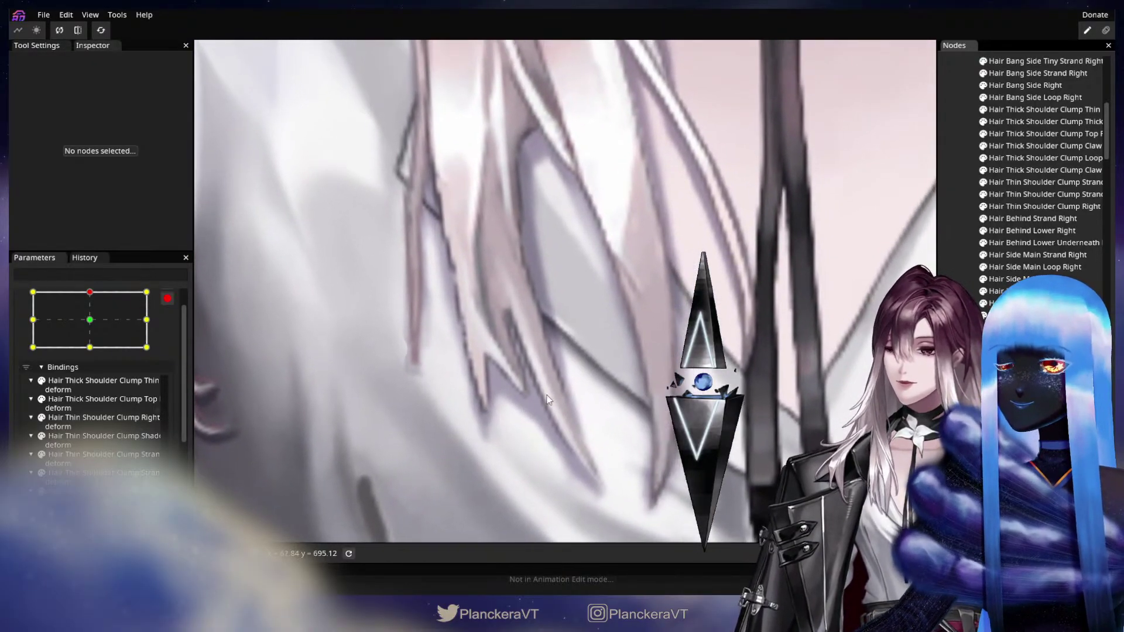
# Step: Reselect Hair Clump Thick Shadows Right and reposition its outline vertices along the middle strand tip
pyautogui.moveTo(609, 365); pyautogui.dragTo(649, 398)
pyautogui.click(590, 426)
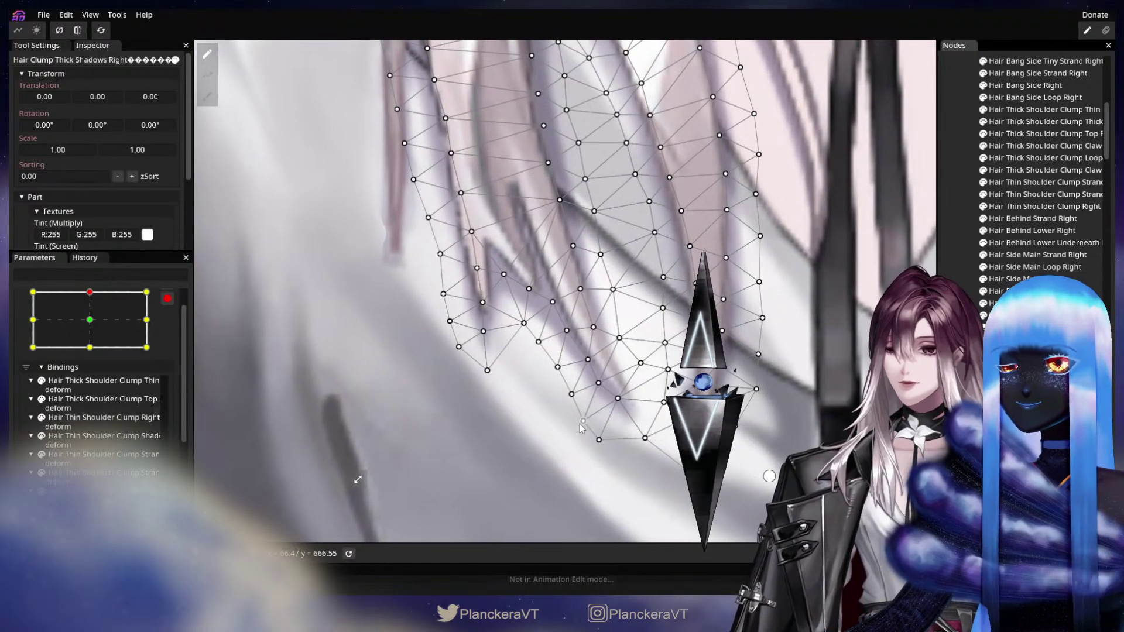
pyautogui.click(573, 393)
pyautogui.moveTo(564, 370); pyautogui.dragTo(623, 421)
pyautogui.scroll(1, 620, 416)
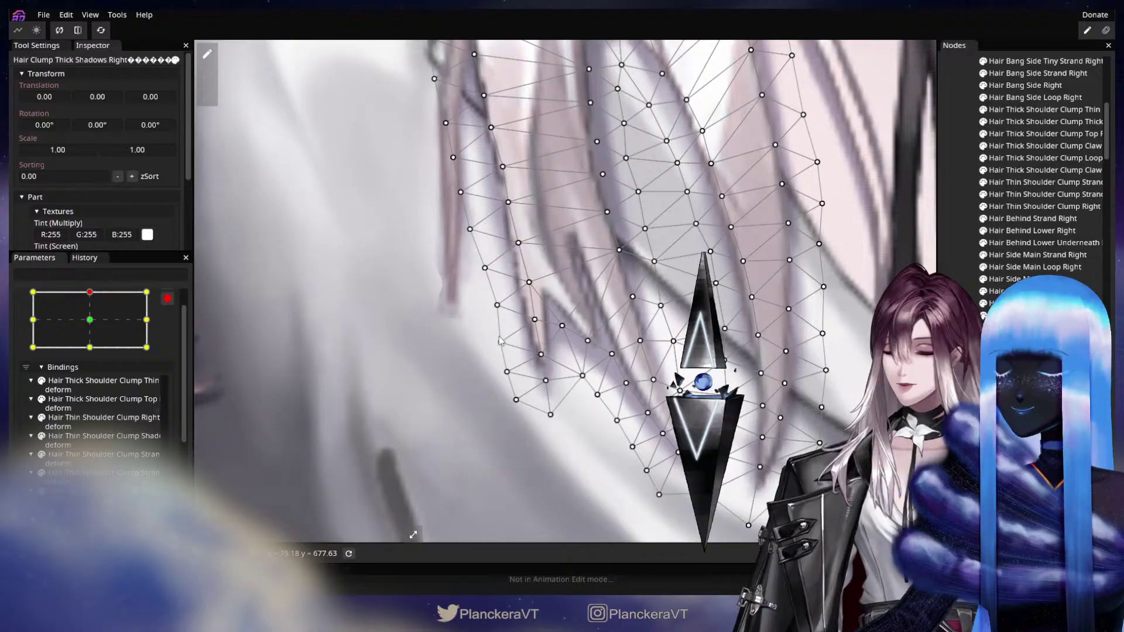
# Step: Adjust single shadow vertices around the tip of the innermost strand and inside the inner gap, and deselect the mesh
pyautogui.moveTo(766, 336); pyautogui.dragTo(654, 288)
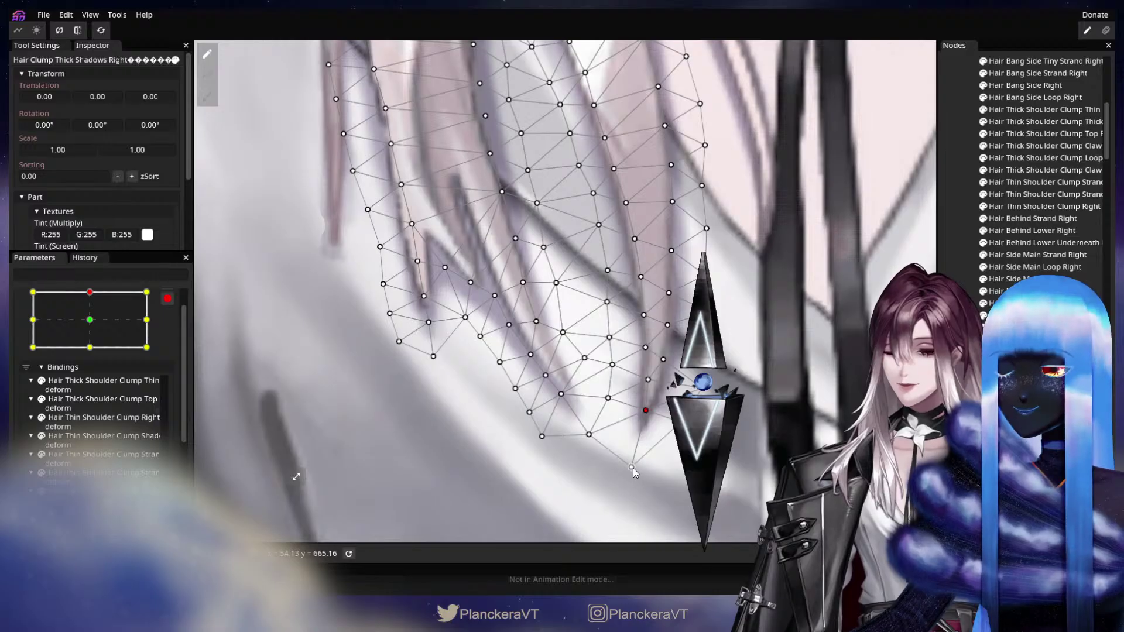
pyautogui.moveTo(632, 467); pyautogui.dragTo(630, 462)
pyautogui.moveTo(664, 347); pyautogui.dragTo(649, 370)
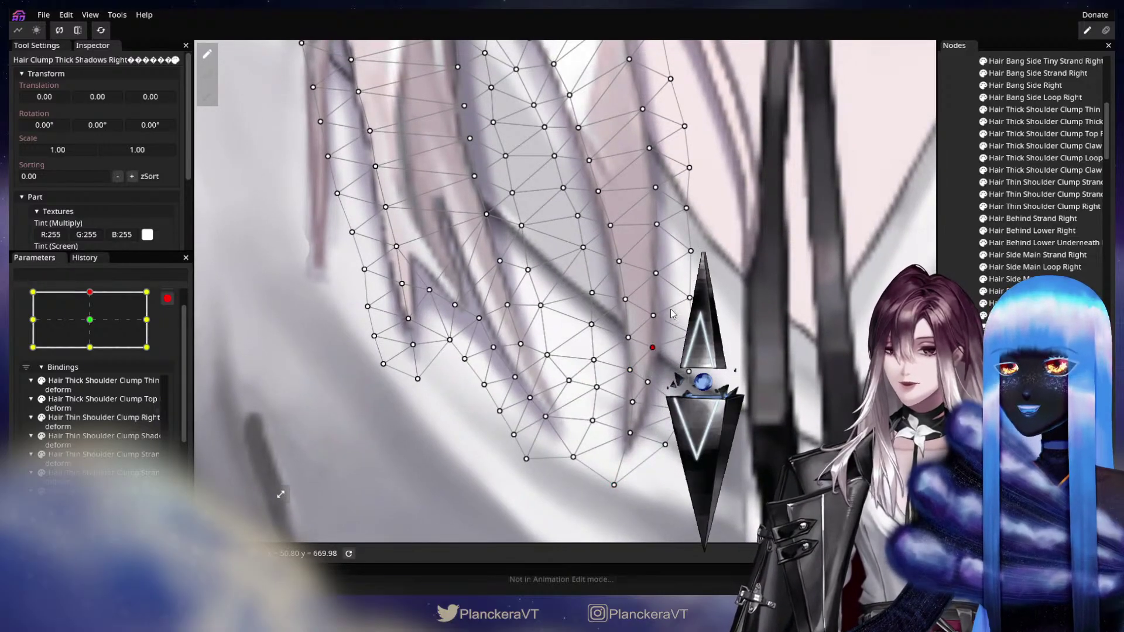
pyautogui.moveTo(673, 313); pyautogui.dragTo(657, 361)
pyautogui.moveTo(673, 310); pyautogui.dragTo(678, 353)
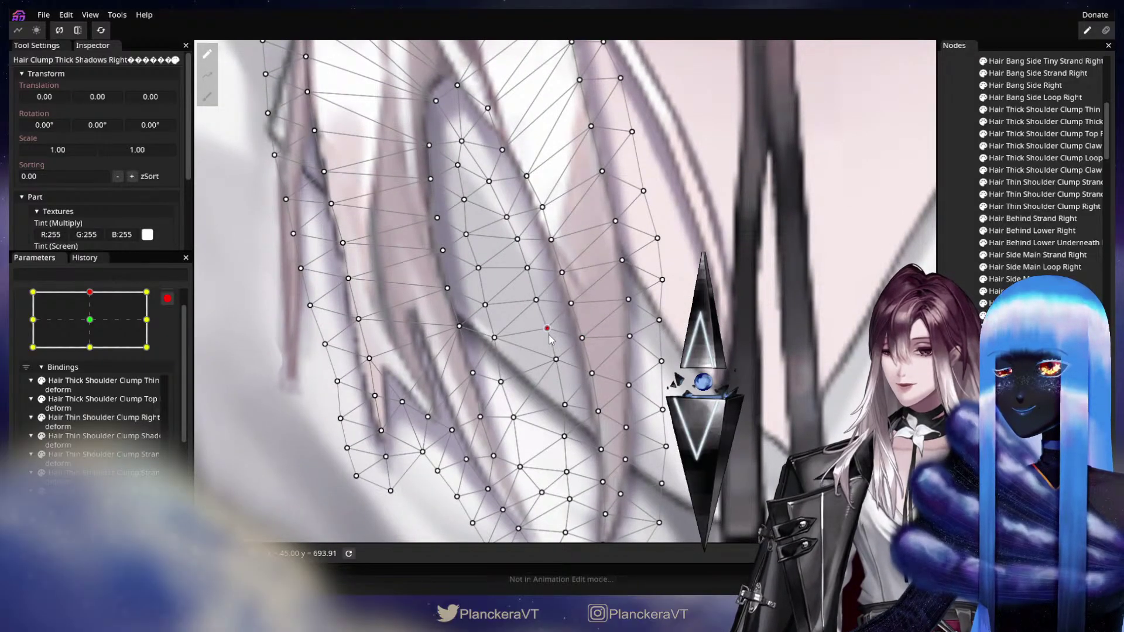
pyautogui.moveTo(536, 309); pyautogui.dragTo(596, 255)
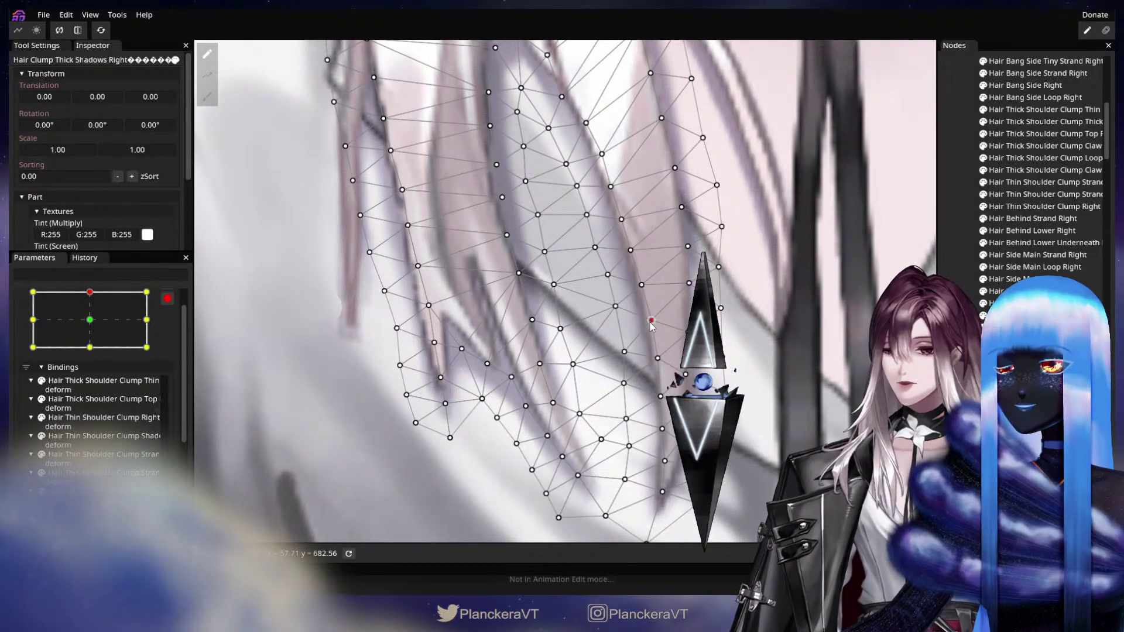
pyautogui.moveTo(650, 321); pyautogui.dragTo(623, 349)
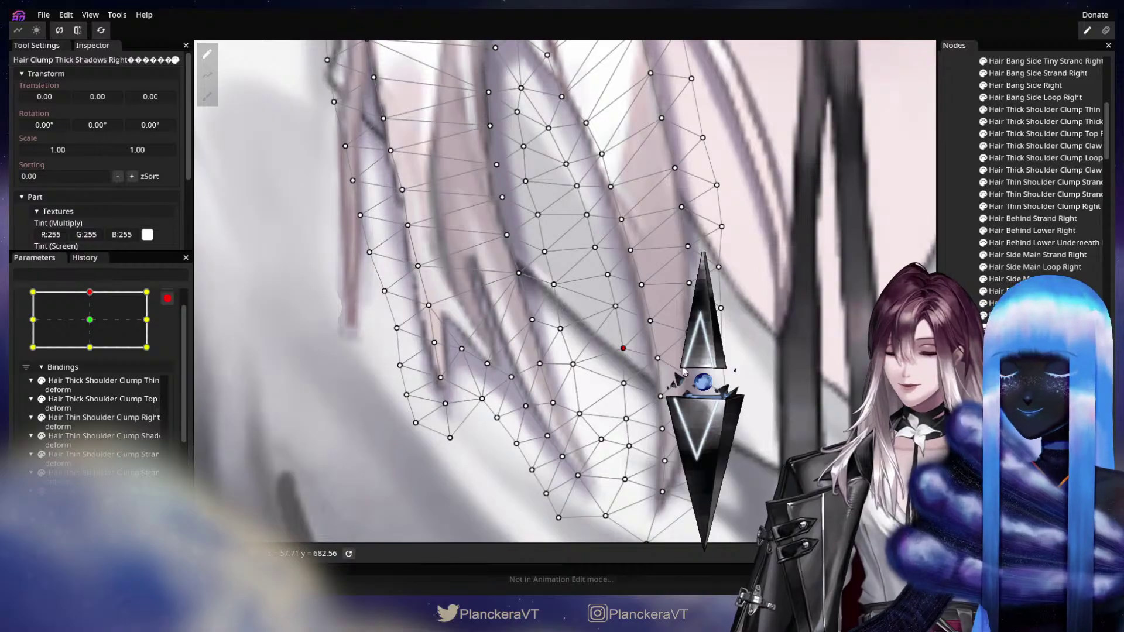
pyautogui.press('Escape')
pyautogui.scroll(-4, 565, 291)
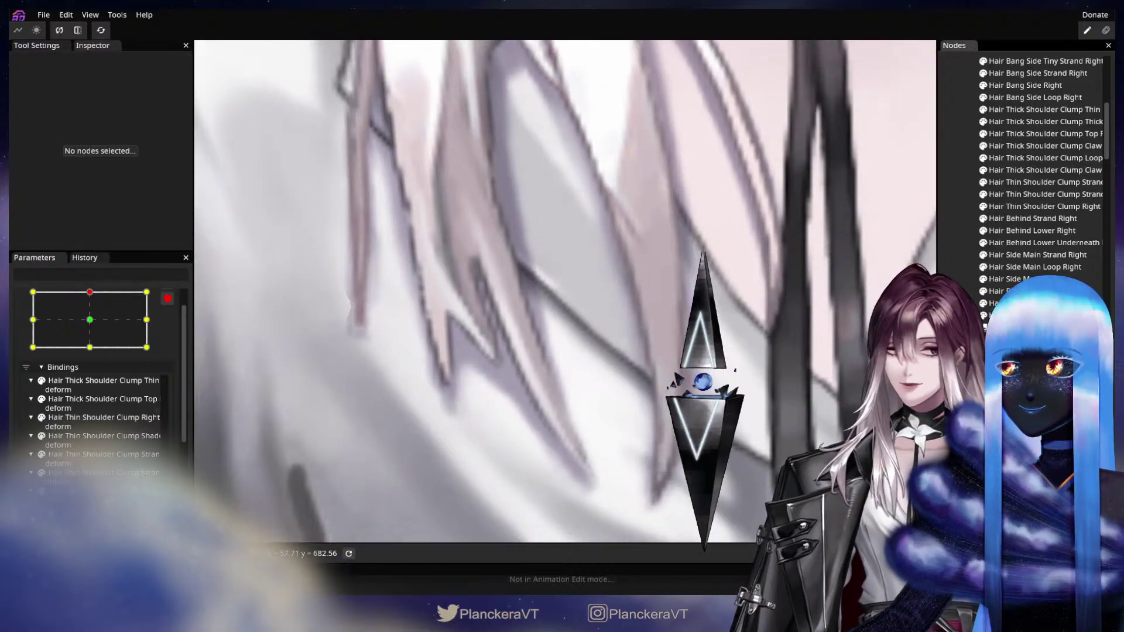
pyautogui.scroll(-2, 677, 315)
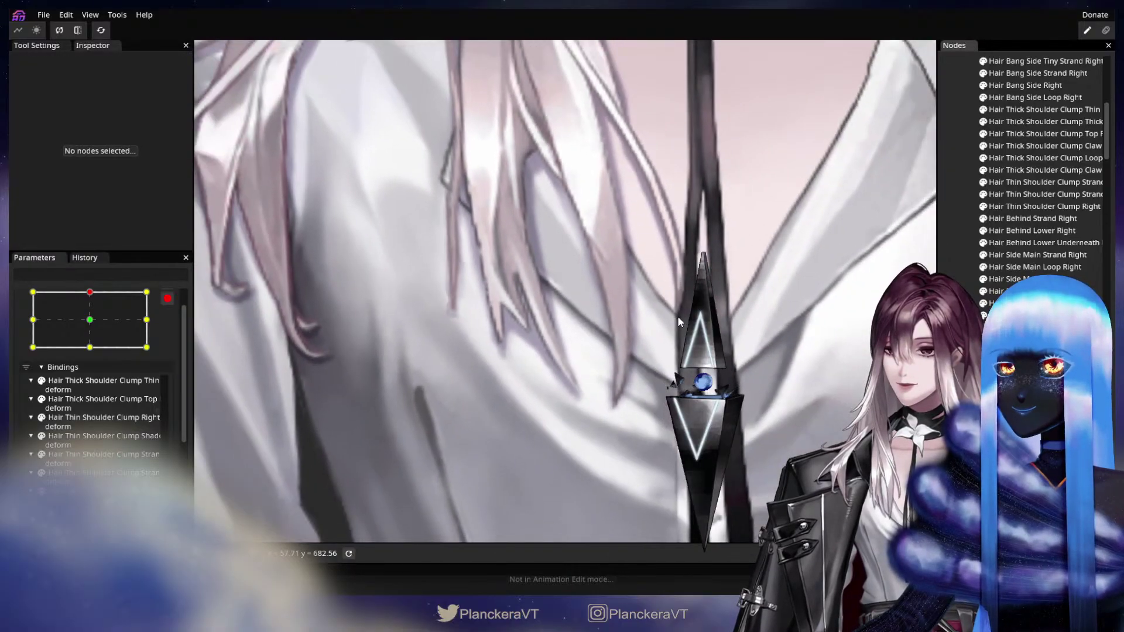
# Step: Reselect Hair Clump Thick Shadows Right, reshape the vertices around the top of the inner gap, and deselect it
pyautogui.moveTo(677, 315); pyautogui.dragTo(735, 432)
pyautogui.scroll(2, 736, 431)
pyautogui.moveTo(699, 371); pyautogui.dragTo(715, 413)
pyautogui.scroll(3, 714, 413)
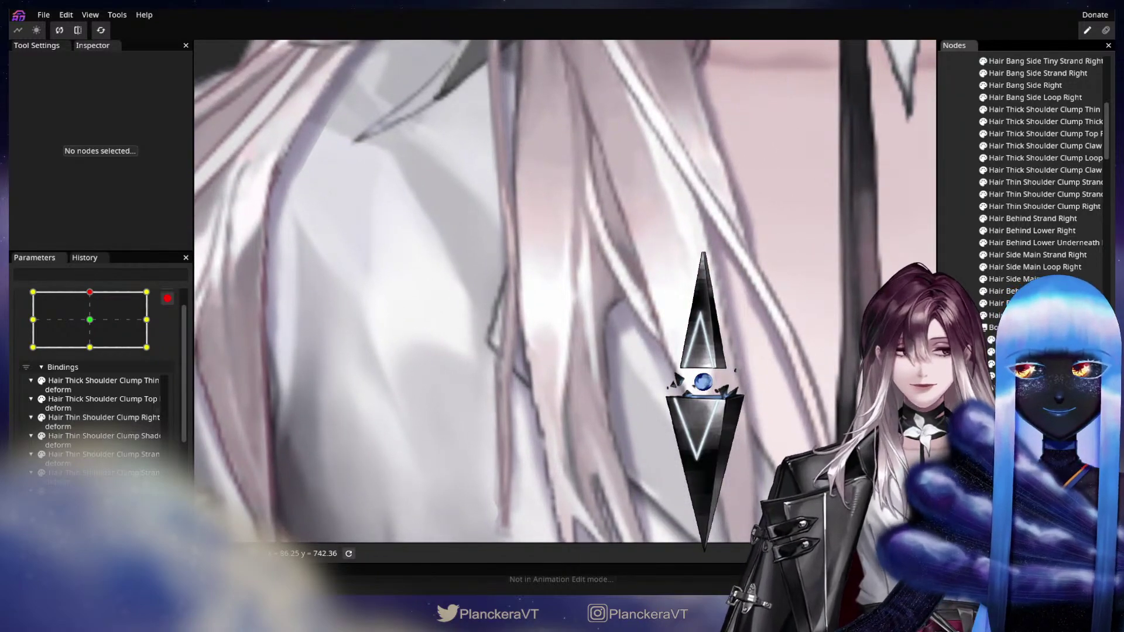
pyautogui.click(610, 332)
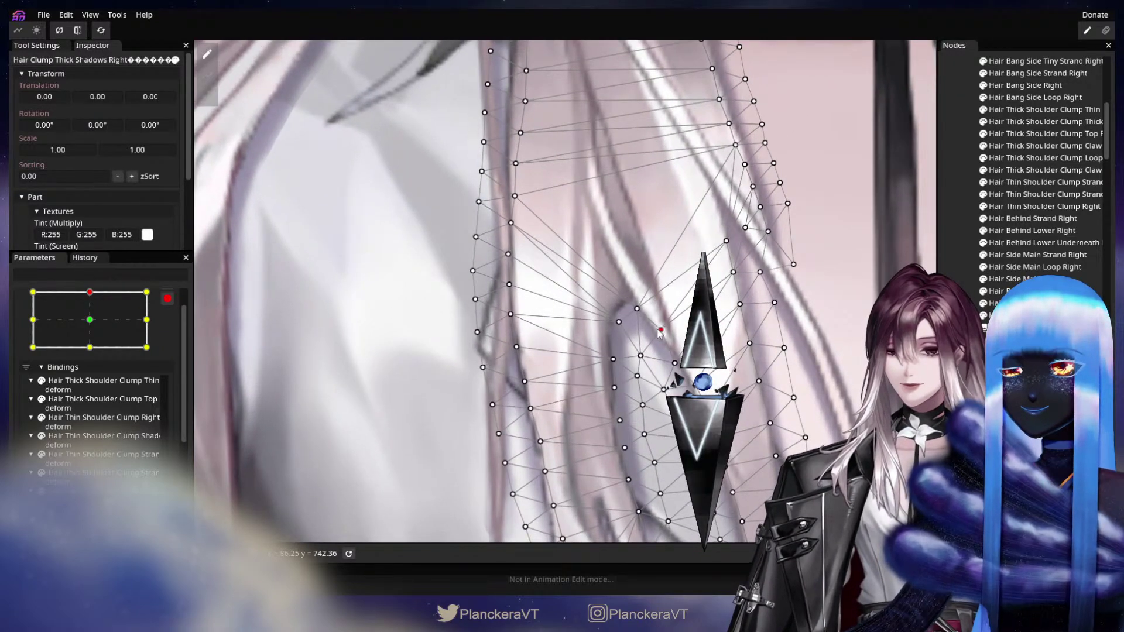
pyautogui.moveTo(634, 305); pyautogui.dragTo(613, 326)
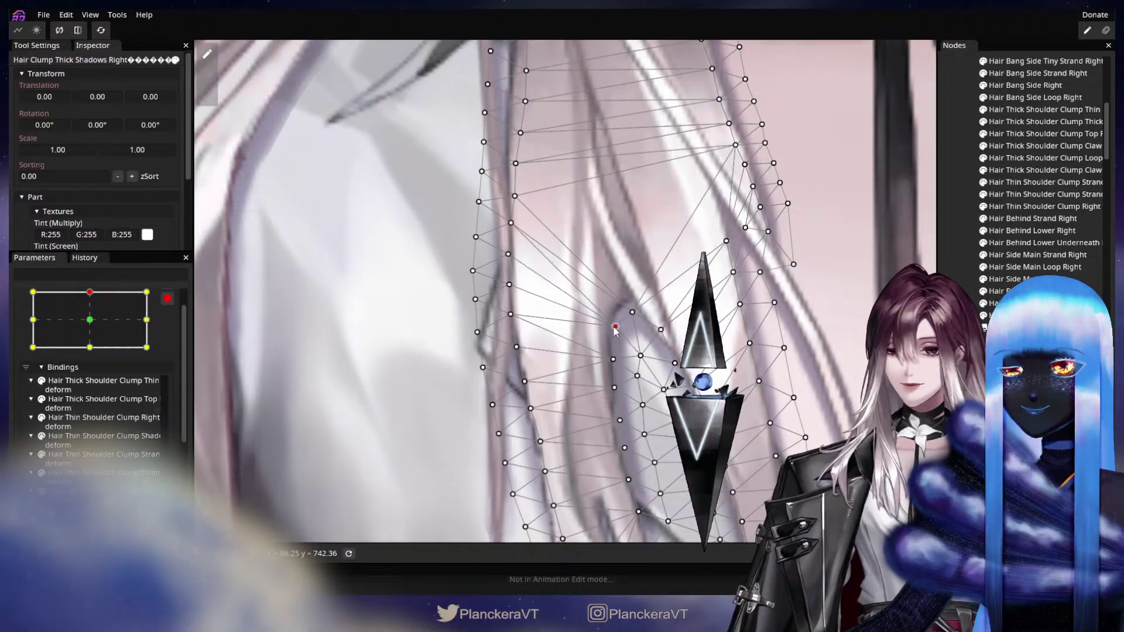
pyautogui.click(802, 343)
pyautogui.scroll(-5, 740, 425)
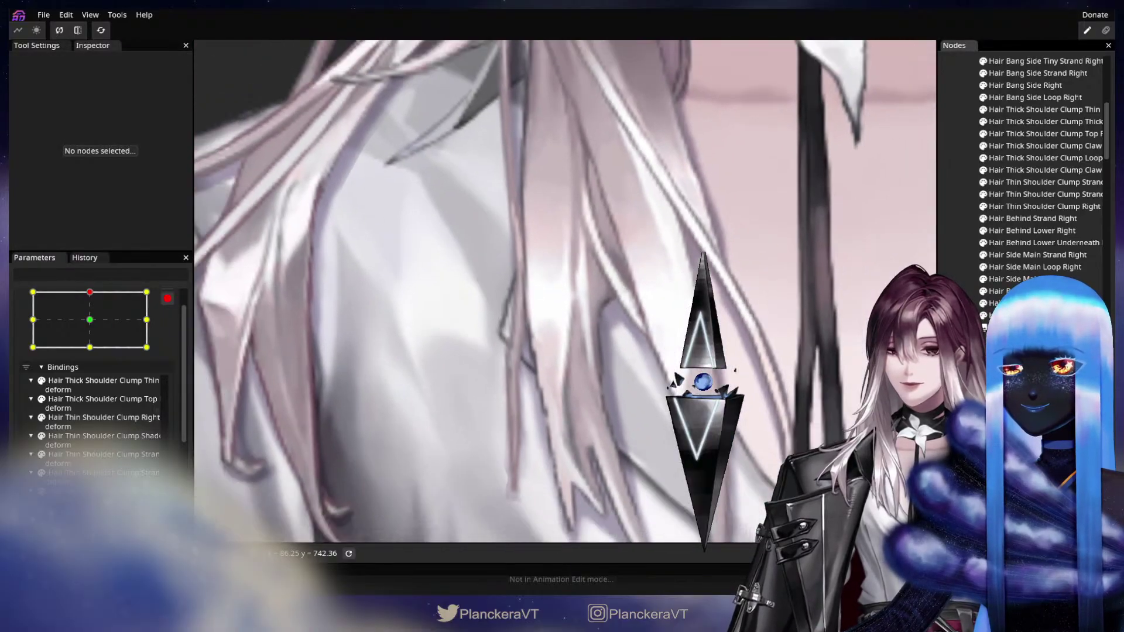
pyautogui.scroll(-2, 740, 425)
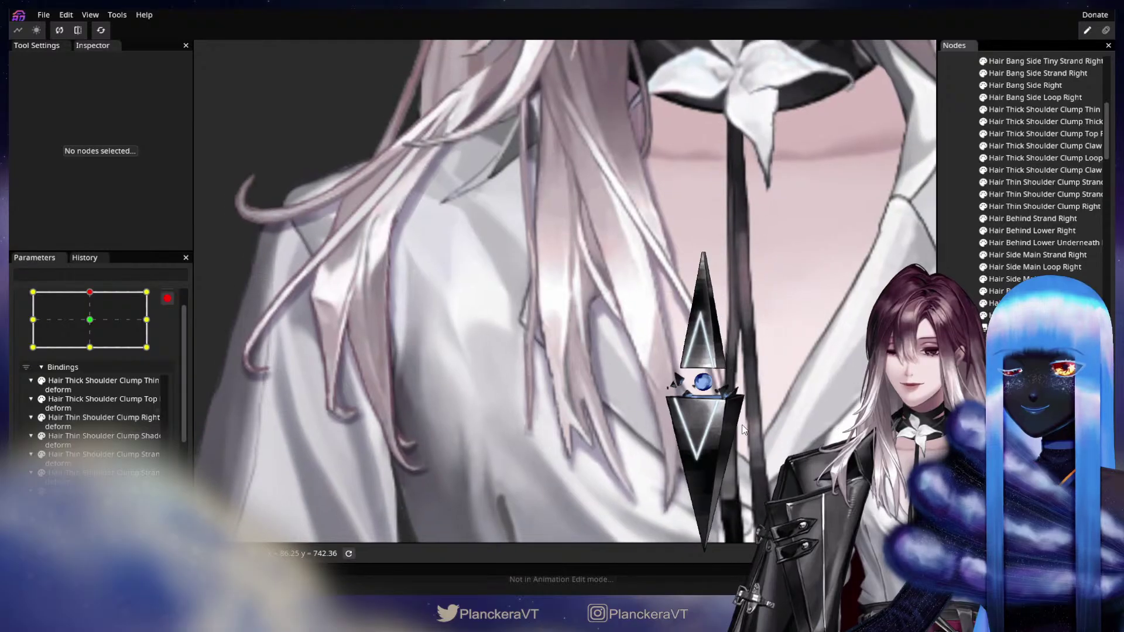
pyautogui.scroll(-1, 738, 428)
pyautogui.scroll(-3, 739, 428)
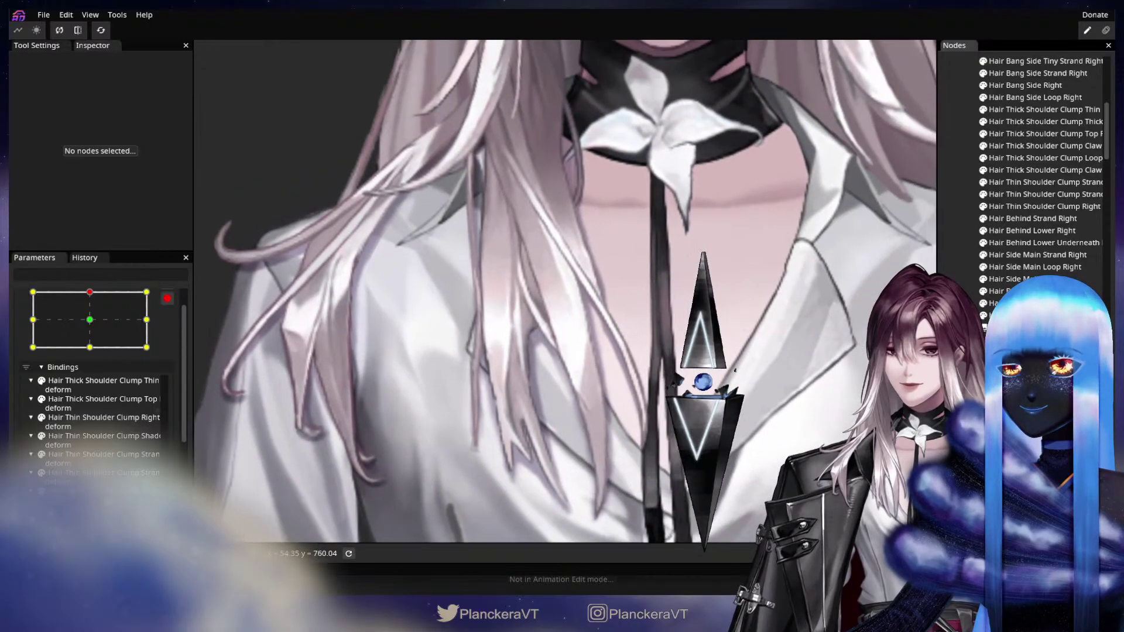
# Step: Reselect Hair Clump Thick Shadows Right, refine its lower strands with the Circle Brush at size 20, and deselect the mesh
pyautogui.moveTo(90, 292)
pyautogui.mouseDown()
pyautogui.moveTo(89, 319)
pyautogui.moveTo(93, 298)
pyautogui.mouseUp()
pyautogui.scroll(1, 634, 370)
pyautogui.scroll(2, 603, 413)
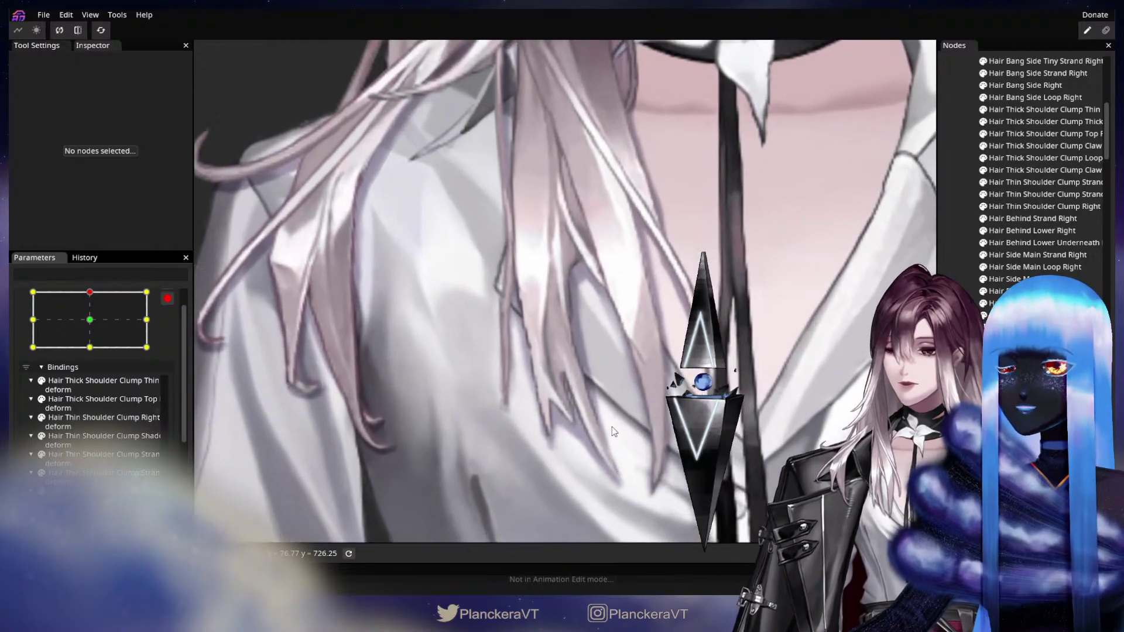
pyautogui.scroll(1, 620, 418)
pyautogui.click(657, 406)
pyautogui.scroll(1, 380, 304)
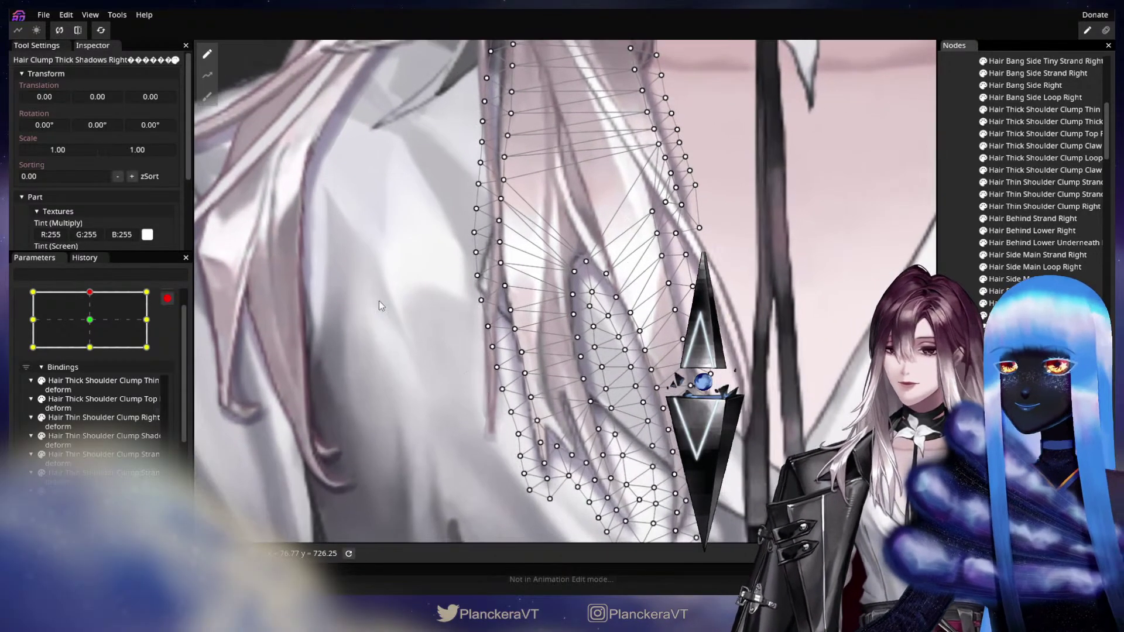
pyautogui.click(204, 97)
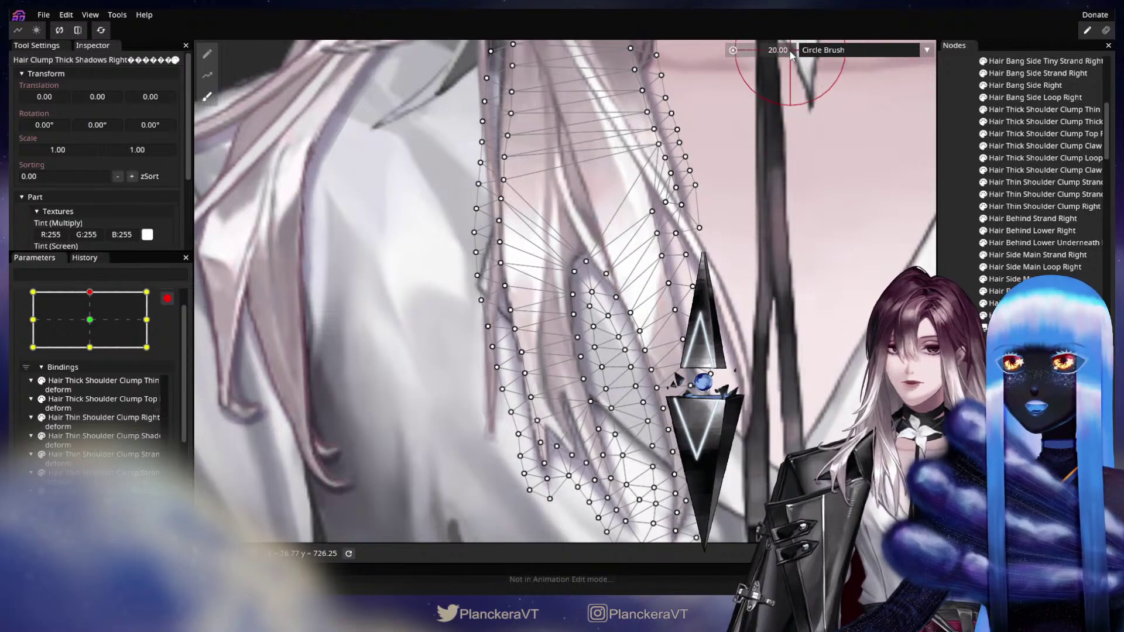
pyautogui.scroll(2, 691, 360)
pyautogui.moveTo(587, 411); pyautogui.dragTo(606, 325)
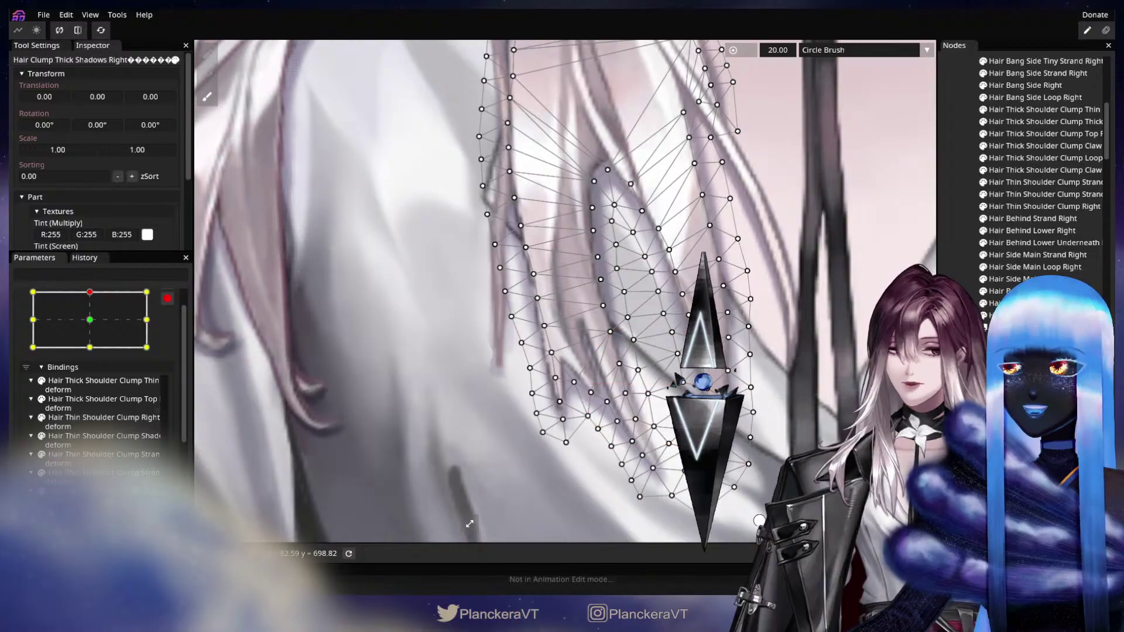
pyautogui.click(1019, 410)
pyautogui.scroll(-4, 616, 388)
pyautogui.moveTo(616, 387); pyautogui.dragTo(552, 457)
# Step: Check the parameter motion, brush the shadow around the middle and inner strand tips at size 20, and deselect the mesh
pyautogui.moveTo(95, 296)
pyautogui.mouseDown()
pyautogui.moveTo(95, 318)
pyautogui.moveTo(99, 299)
pyautogui.mouseUp()
pyautogui.moveTo(395, 421); pyautogui.dragTo(390, 318)
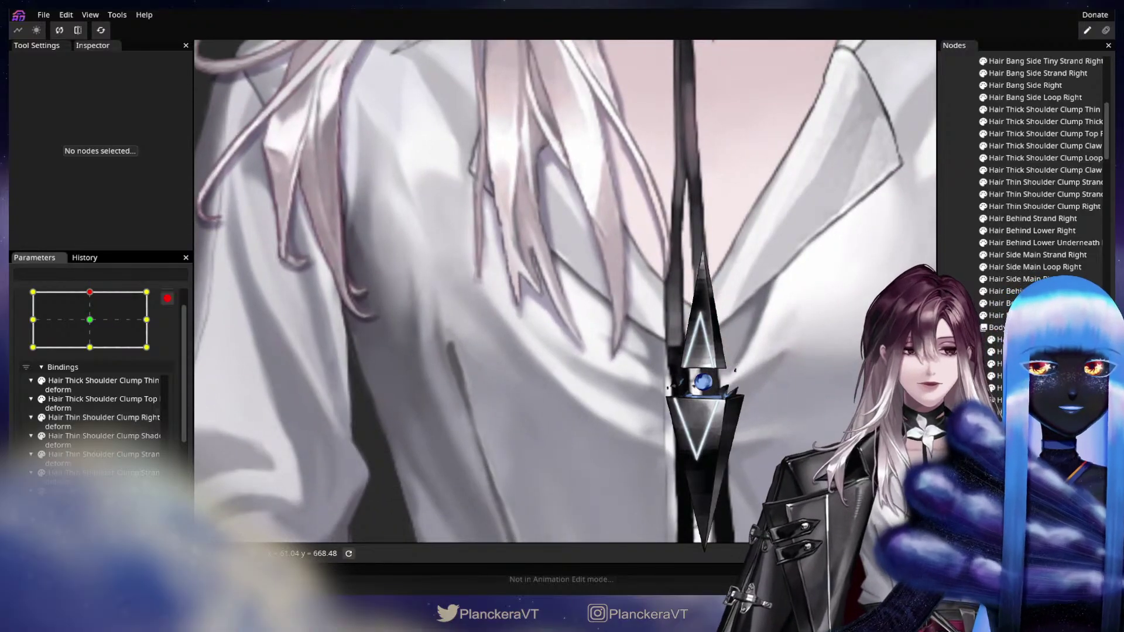
pyautogui.click(603, 395)
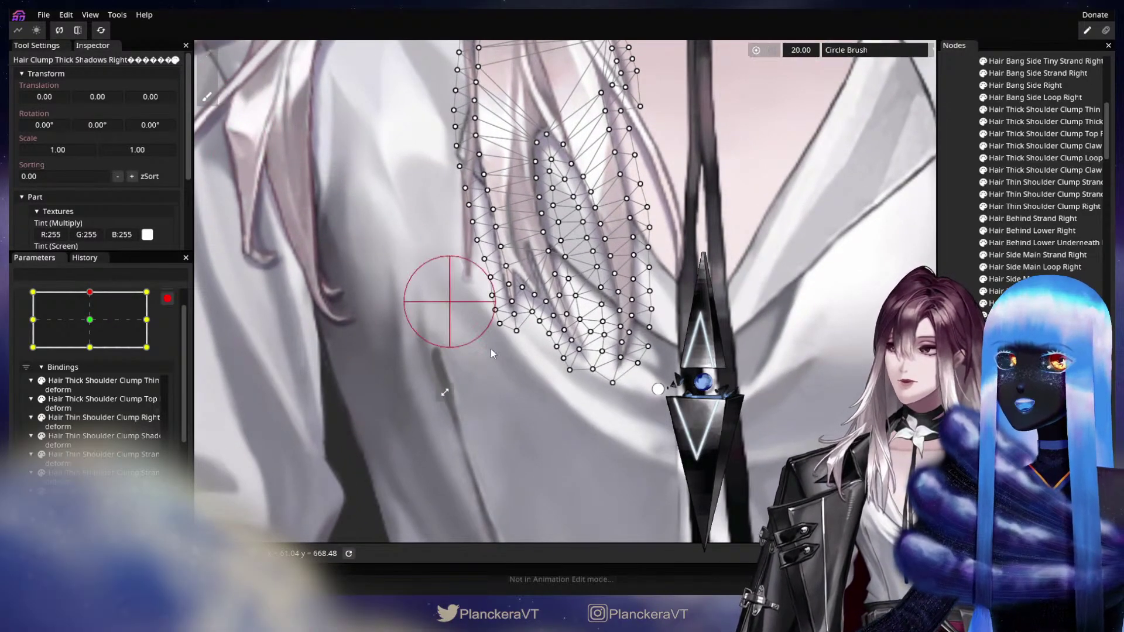
pyautogui.scroll(1, 494, 352)
pyautogui.moveTo(564, 368); pyautogui.dragTo(600, 395)
pyautogui.moveTo(561, 338)
pyautogui.mouseDown()
pyautogui.moveTo(590, 378)
pyautogui.moveTo(627, 385)
pyautogui.moveTo(513, 468)
pyautogui.mouseUp()
pyautogui.click(957, 363)
pyautogui.scroll(-1, 620, 385)
pyautogui.scroll(-1, 512, 468)
pyautogui.moveTo(252, 345); pyautogui.dragTo(365, 329)
pyautogui.scroll(-1, 364, 328)
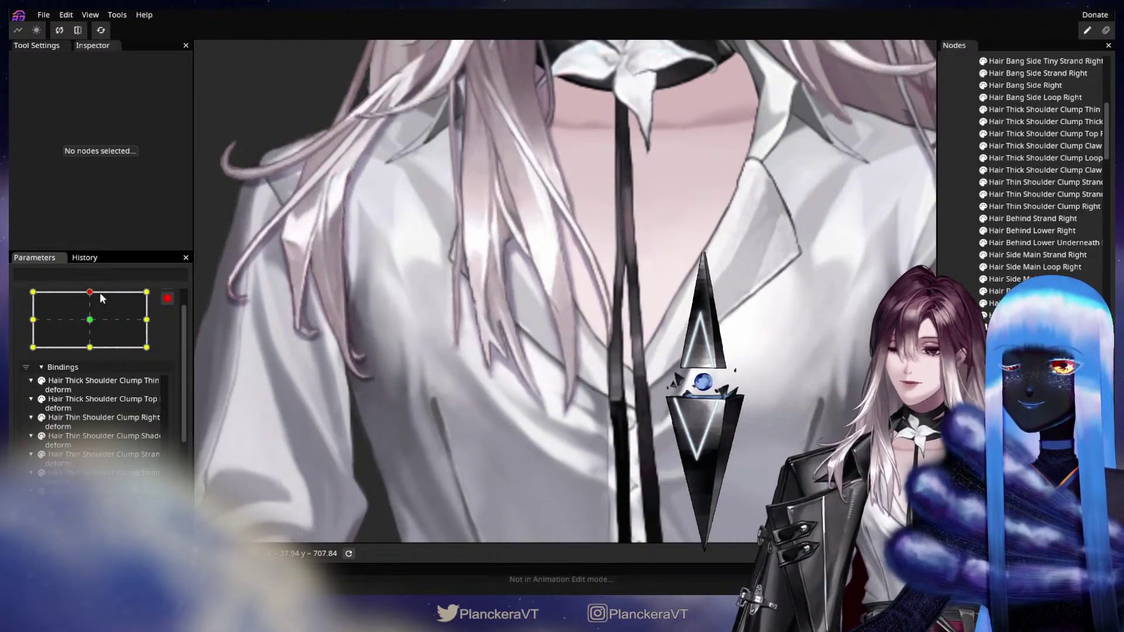
# Step: Reselect Hair Clump Thick Shadows Right, move the bottom outline vertex between the middle and inner strand tips, and deselect it
pyautogui.scroll(3, 501, 366)
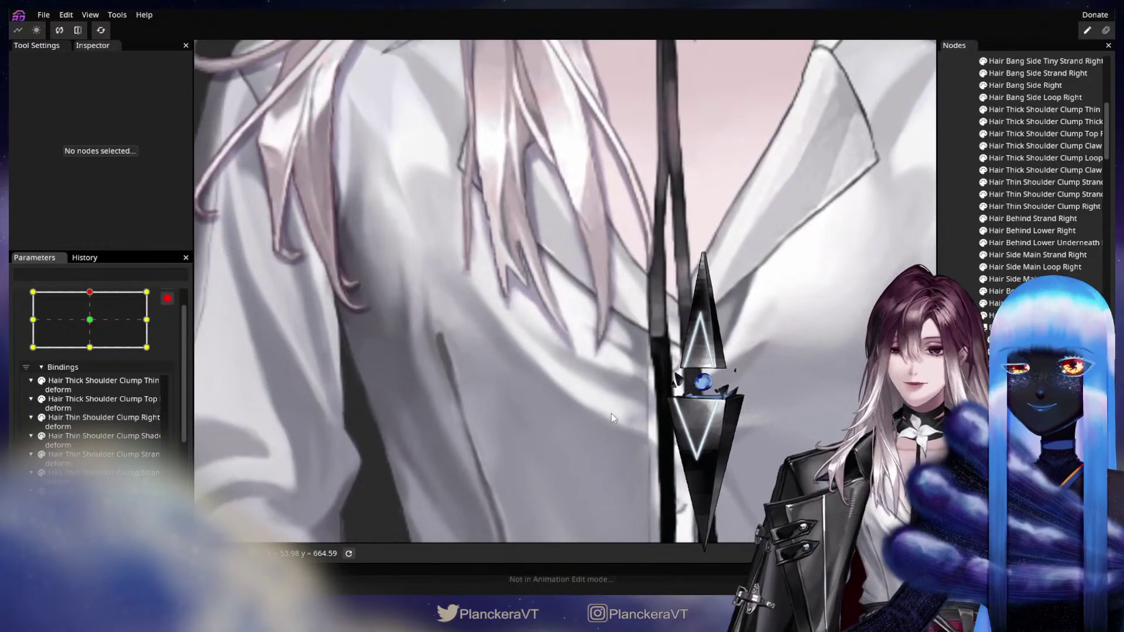
pyautogui.scroll(2, 611, 413)
pyautogui.click(1018, 398)
pyautogui.scroll(1, 560, 385)
pyautogui.click(587, 385)
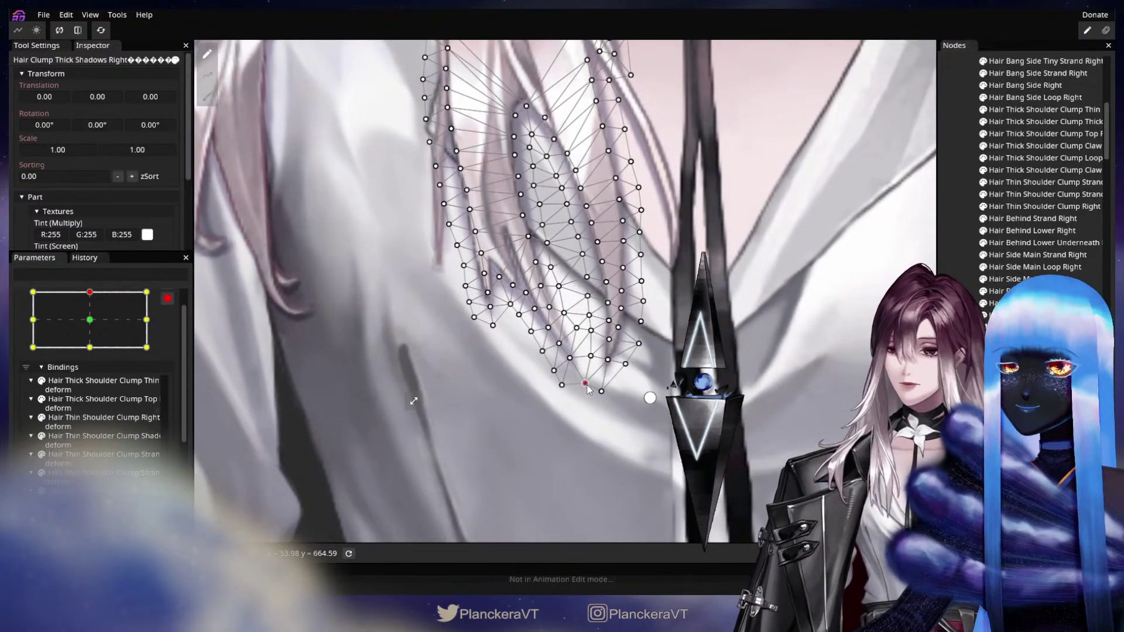
pyautogui.moveTo(586, 385)
pyautogui.mouseDown()
pyautogui.moveTo(573, 356)
pyautogui.moveTo(565, 381)
pyautogui.mouseUp()
pyautogui.click(1019, 398)
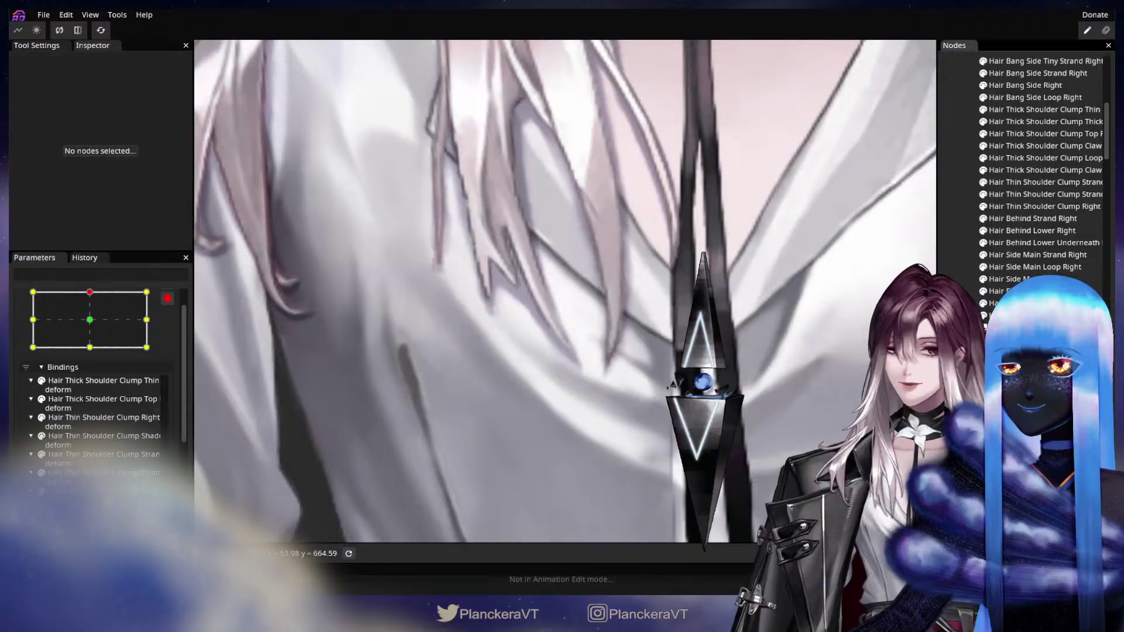
pyautogui.scroll(-5, 599, 367)
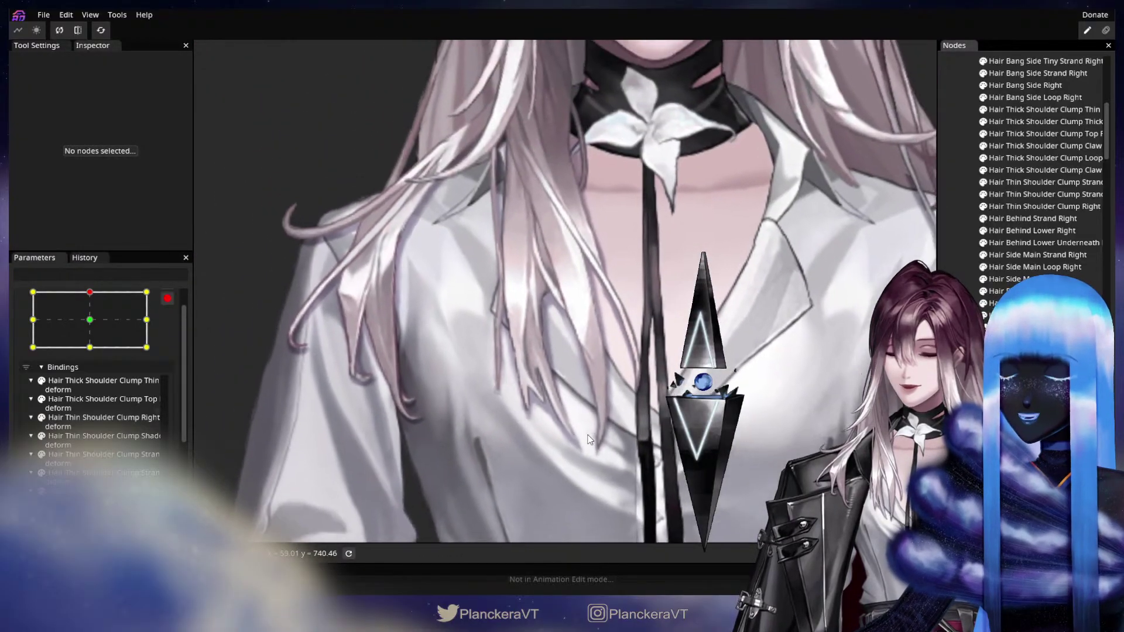
pyautogui.scroll(-3, 589, 439)
pyautogui.scroll(-2, 578, 447)
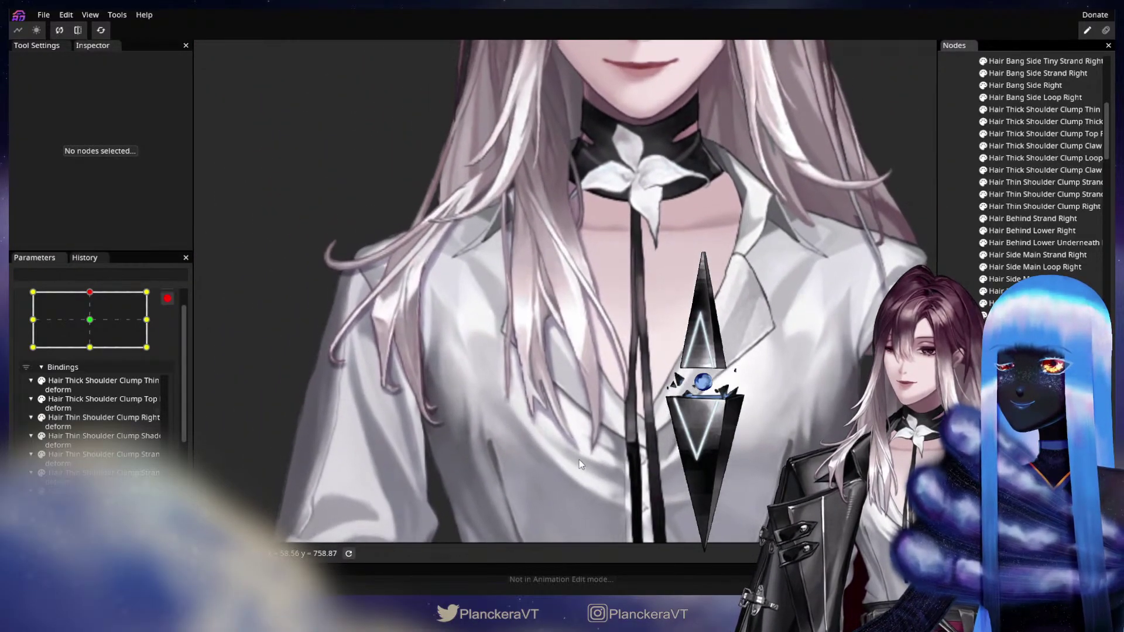
# Step: Check the parameter motion, reselect Hair Clump Thick Shadows Right, adjust vertices within the upper inner gap, and deselect the mesh
pyautogui.moveTo(91, 294)
pyautogui.mouseDown()
pyautogui.moveTo(92, 319)
pyautogui.moveTo(96, 295)
pyautogui.mouseUp()
pyautogui.scroll(3, 450, 429)
pyautogui.scroll(5, 502, 396)
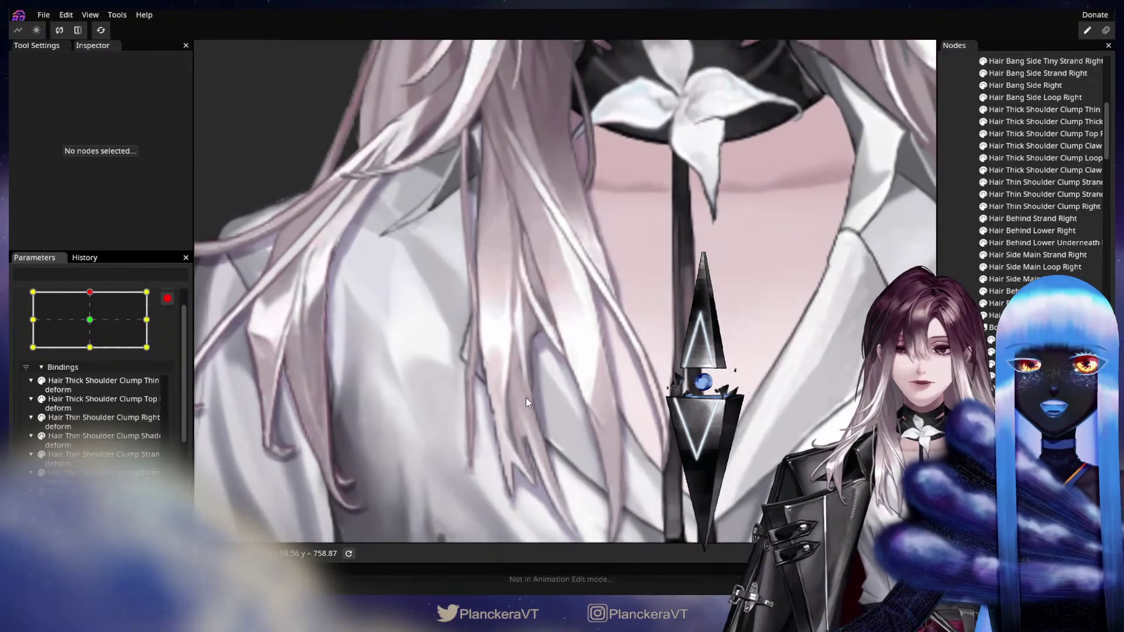
pyautogui.scroll(3, 614, 396)
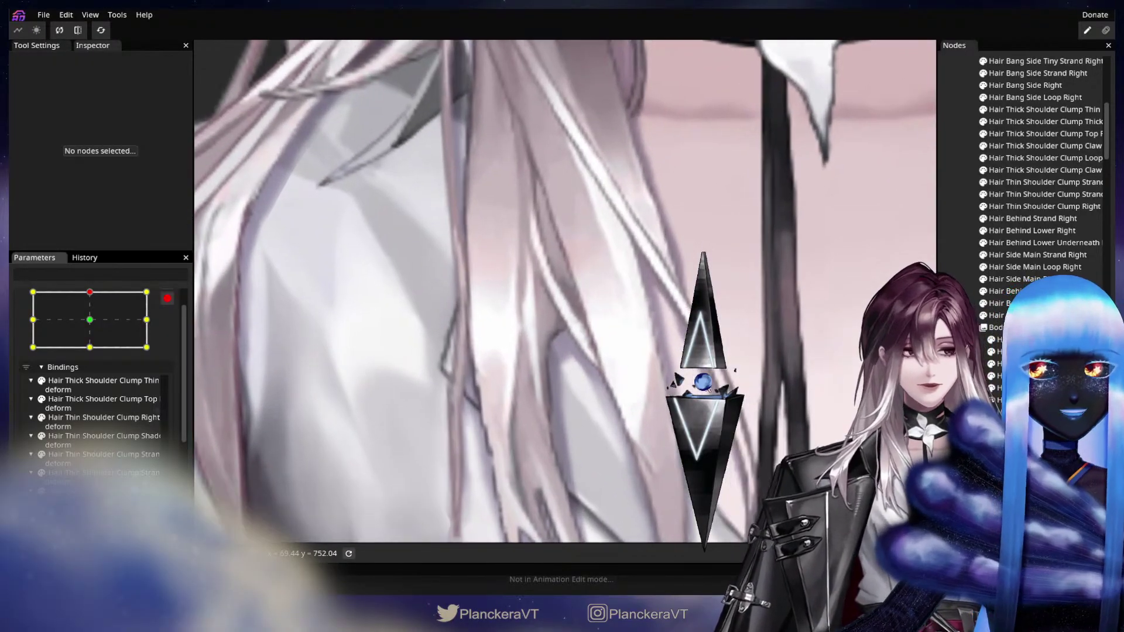
pyautogui.click(551, 377)
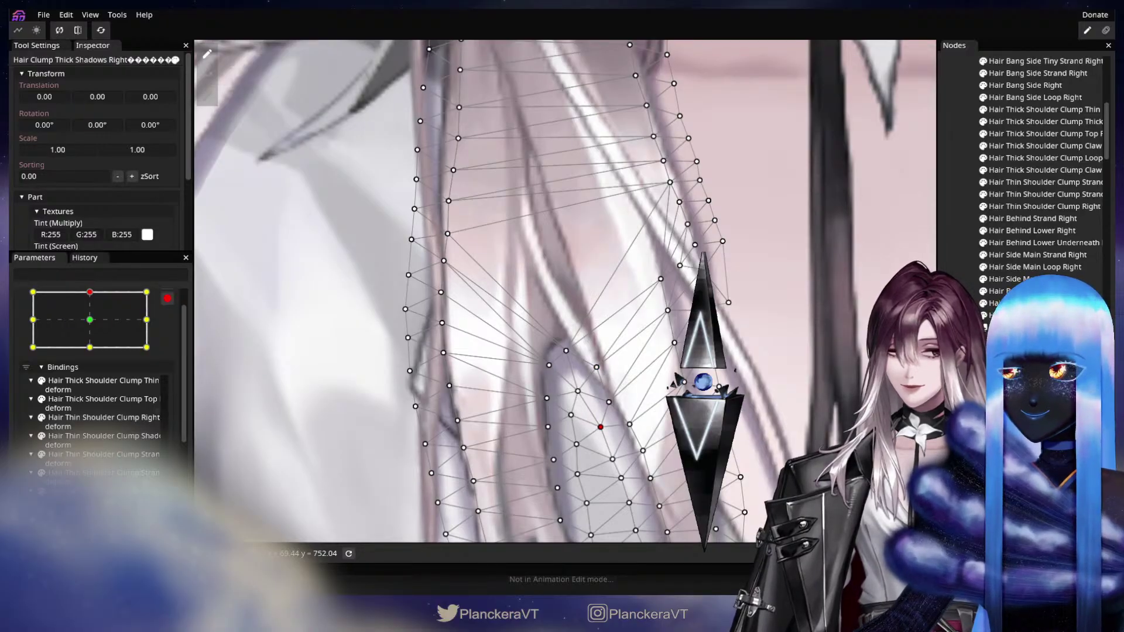
pyautogui.moveTo(618, 472); pyautogui.dragTo(609, 370)
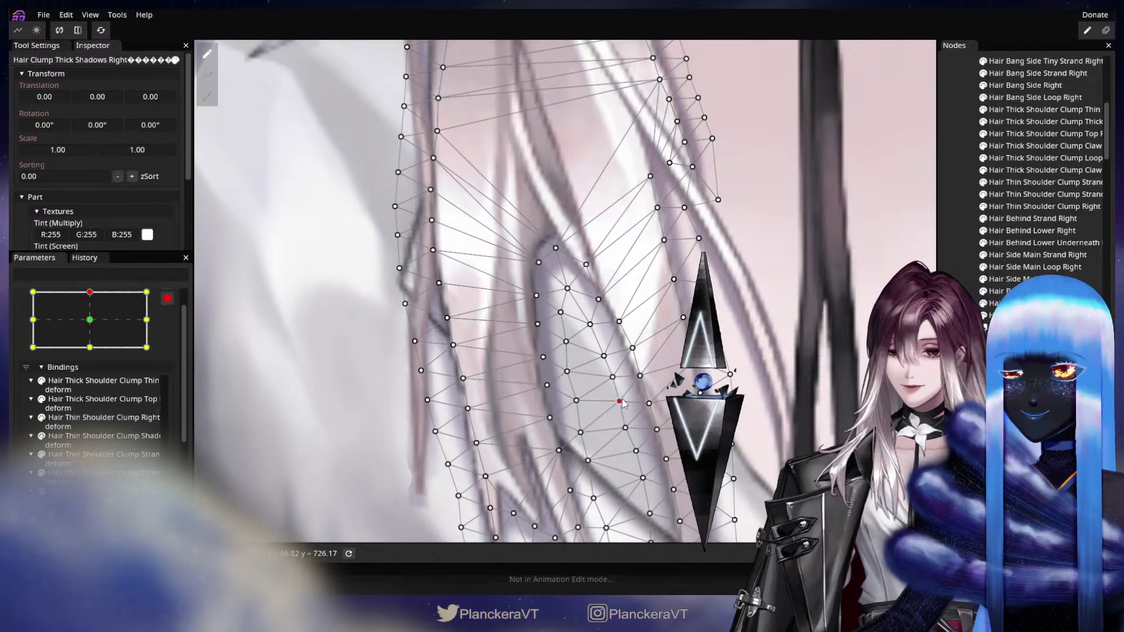
pyautogui.click(661, 423)
pyautogui.scroll(5, 660, 422)
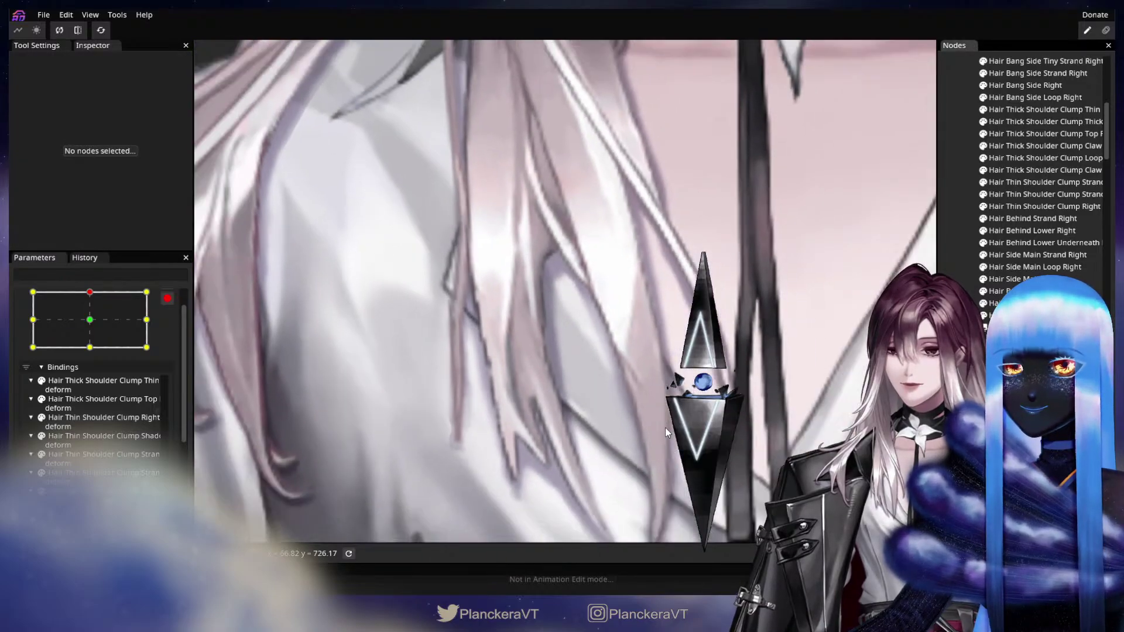
pyautogui.scroll(-5, 666, 430)
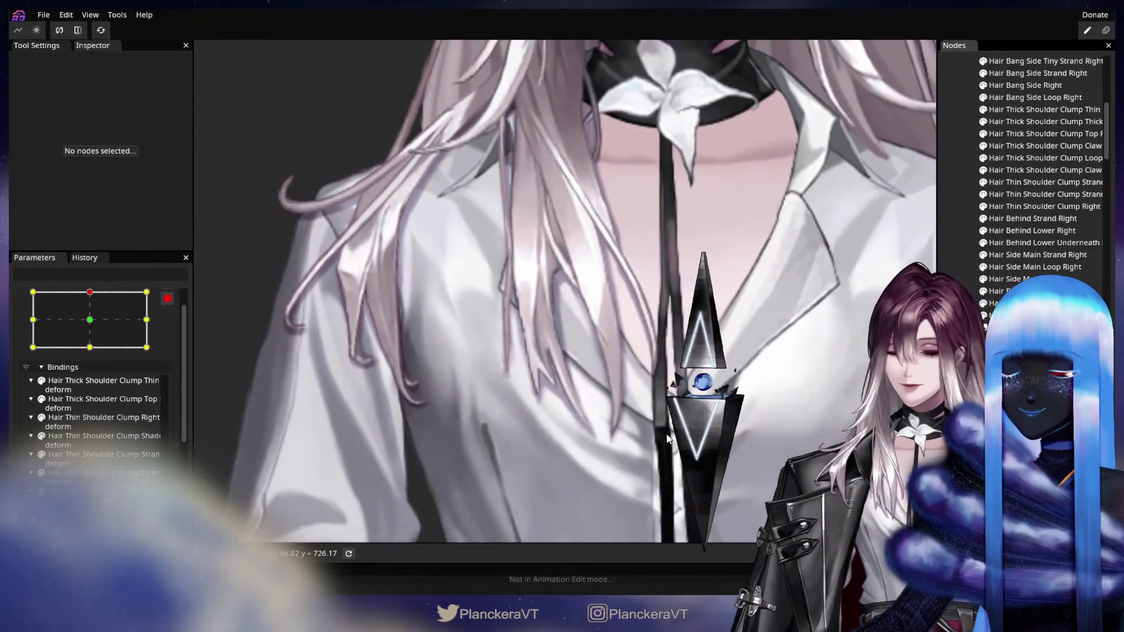
pyautogui.scroll(-3, 657, 361)
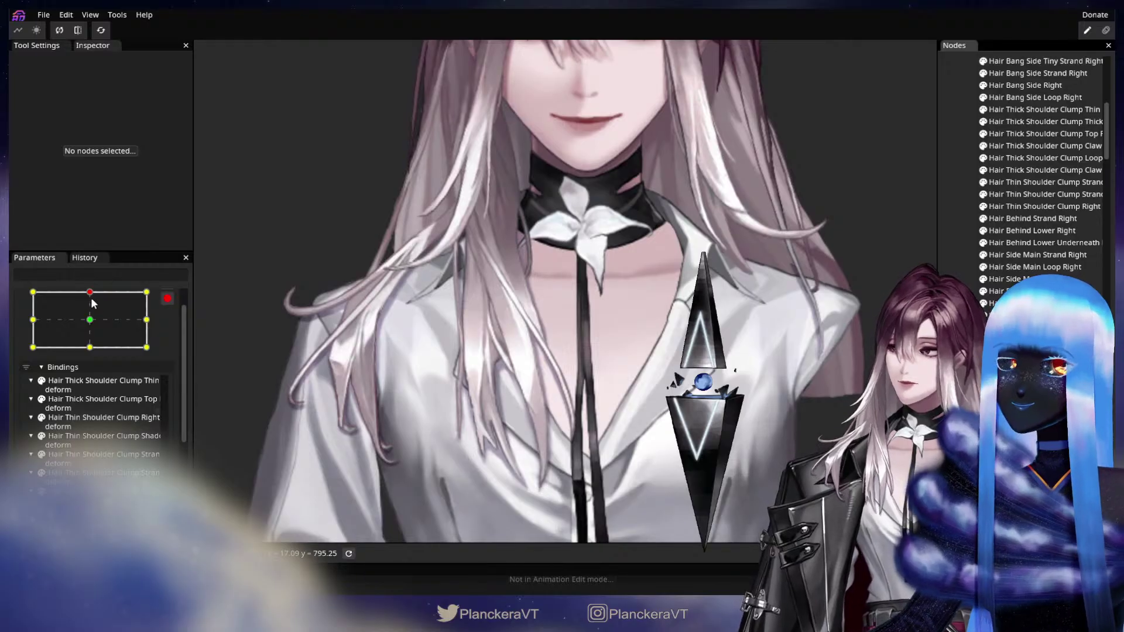
# Step: Check the parameter motion, reselect Hair Clump Thick Shadows Right, adjust vertices midway along its inner outline, and deselect the mesh
pyautogui.moveTo(91, 303); pyautogui.dragTo(91, 318)
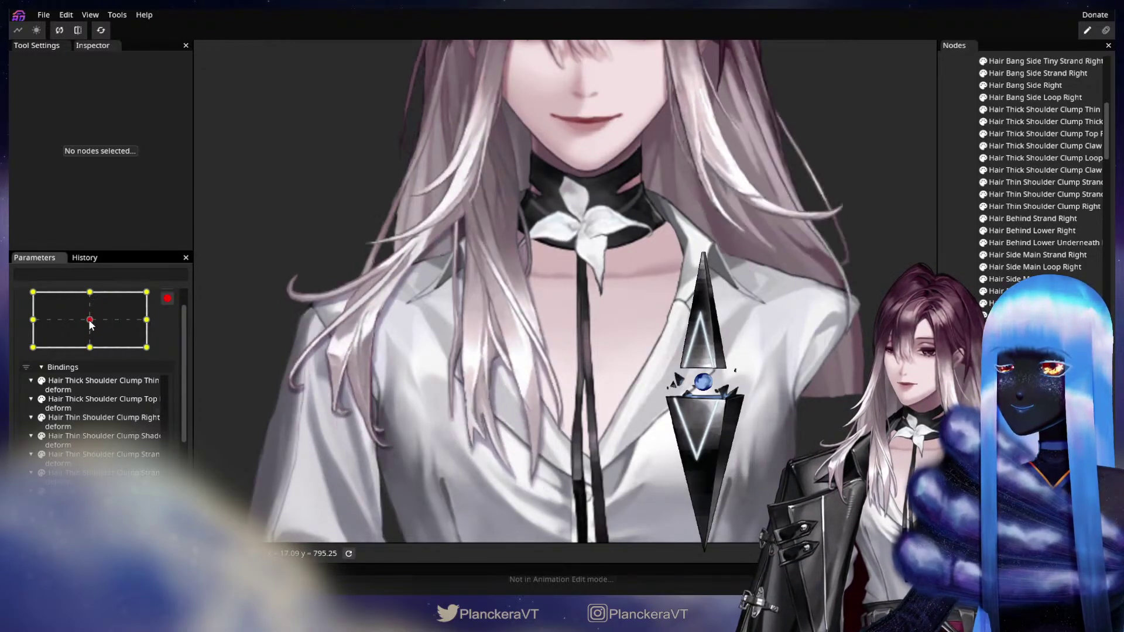
pyautogui.scroll(3, 498, 328)
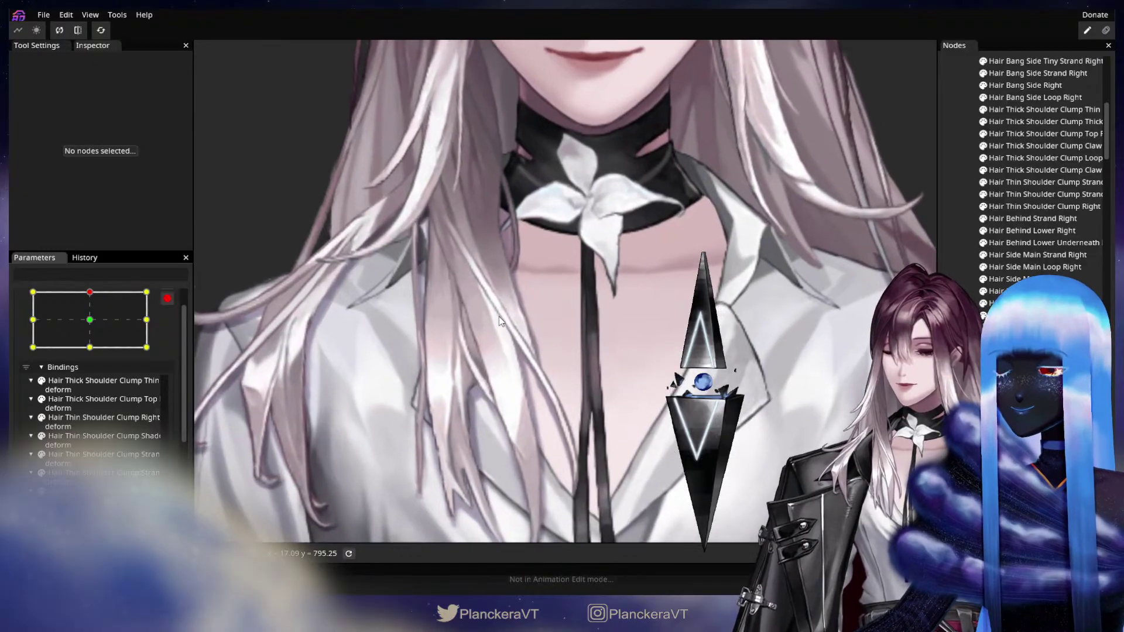
pyautogui.scroll(3, 634, 319)
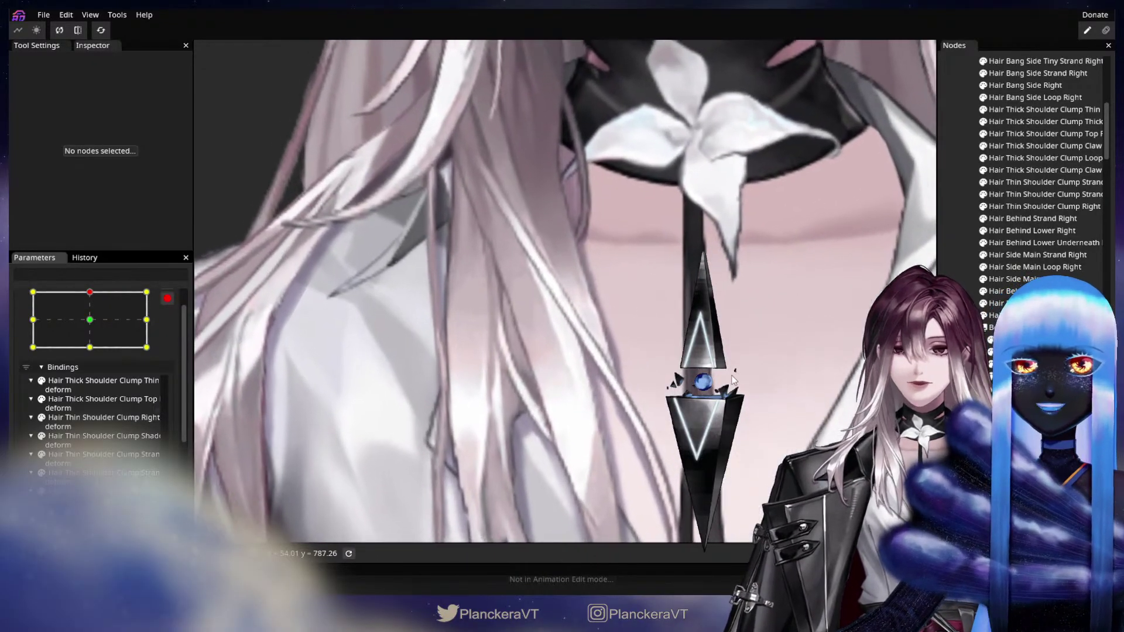
pyautogui.scroll(2, 668, 375)
pyautogui.click(664, 373)
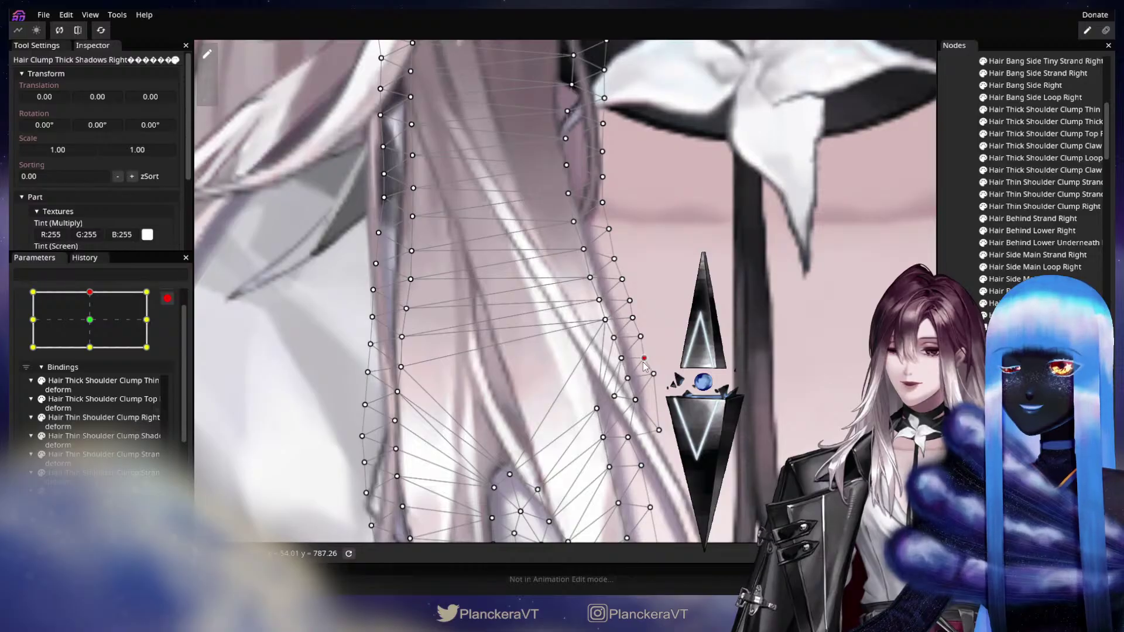
pyautogui.moveTo(662, 379); pyautogui.dragTo(653, 385)
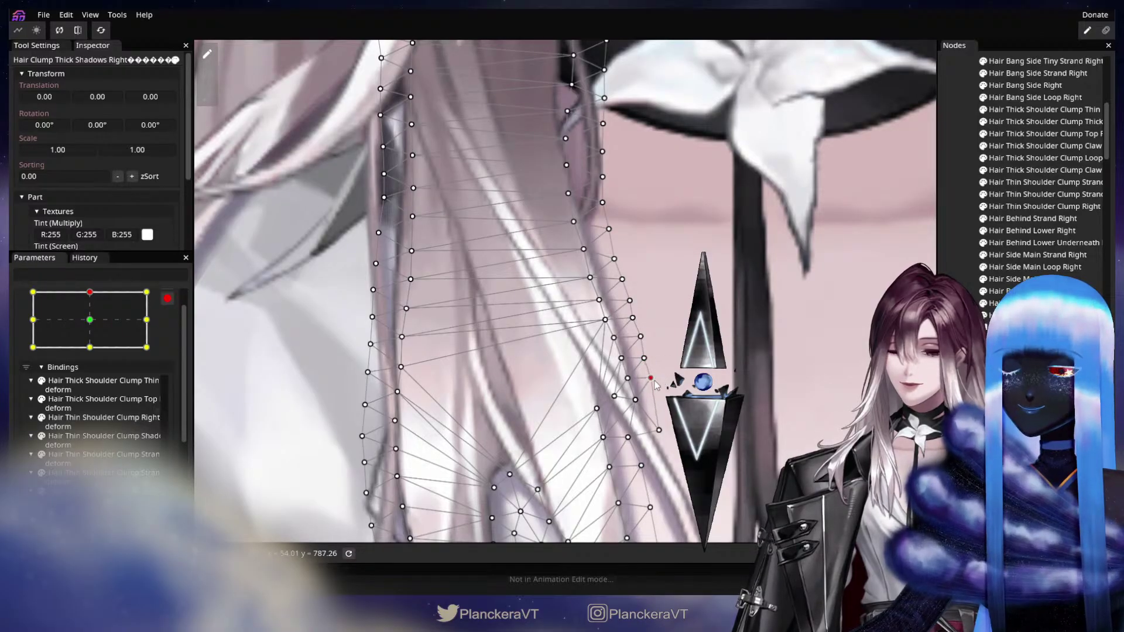
pyautogui.press('Escape')
pyautogui.scroll(-5, 652, 381)
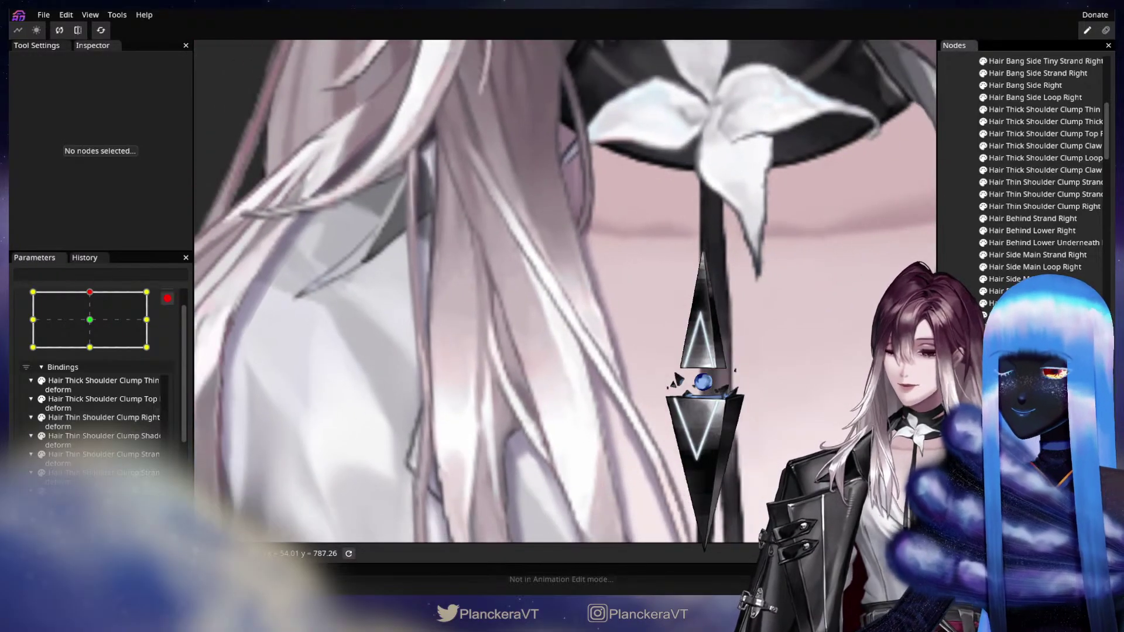
# Step: Inspect the character's right shoulder hair, toggling the visibility of Hair Behind Top Left and Hair Bang Side Right to compare overlapping strands
pyautogui.scroll(-12, 704, 381)
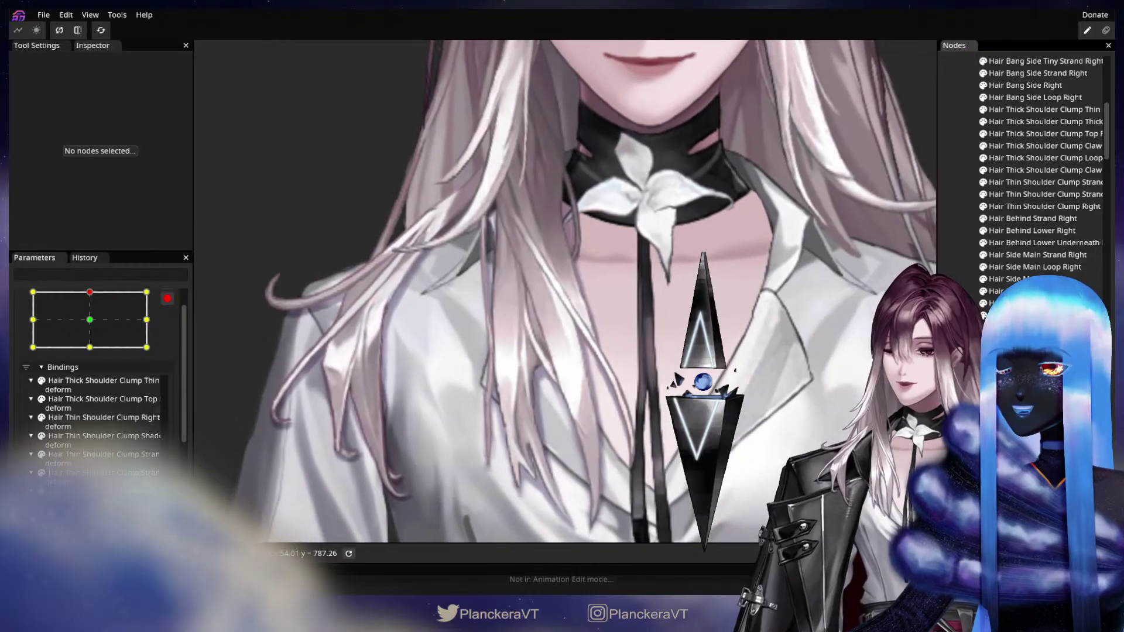
pyautogui.scroll(-4, 703, 380)
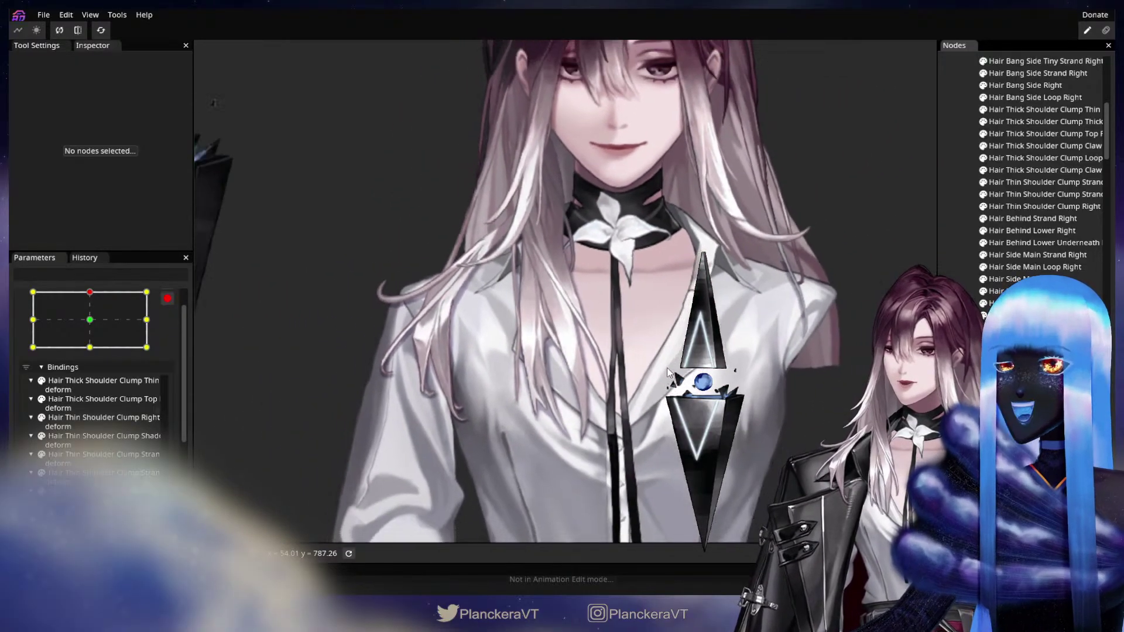
pyautogui.moveTo(538, 281); pyautogui.dragTo(594, 355)
pyautogui.scroll(8, 595, 356)
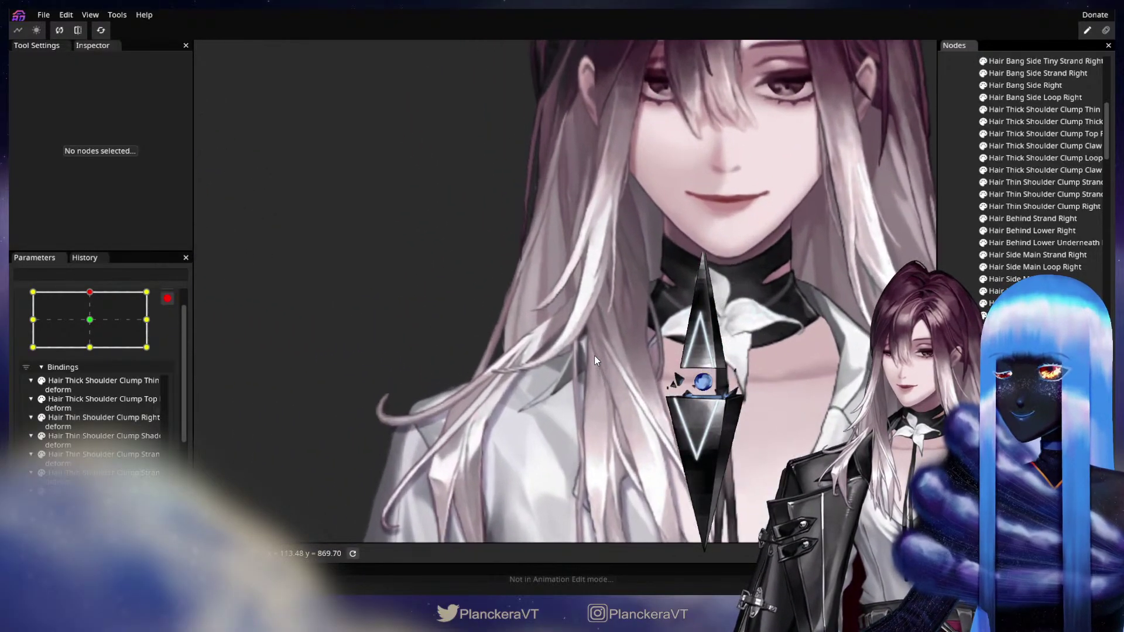
pyautogui.scroll(3, 602, 364)
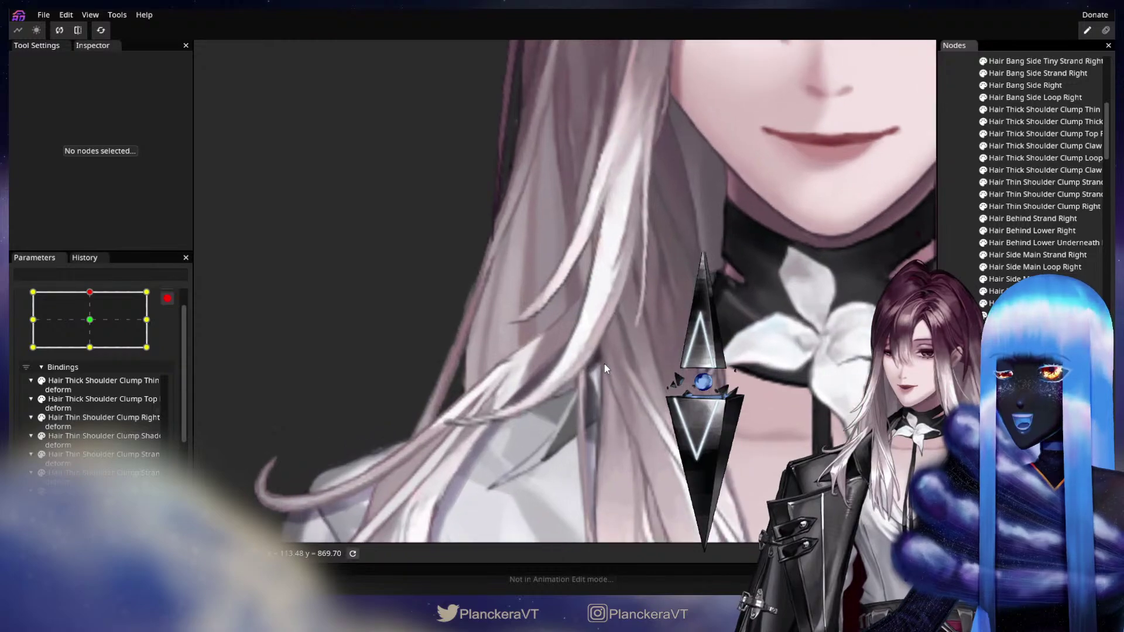
pyautogui.scroll(4, 983, 199)
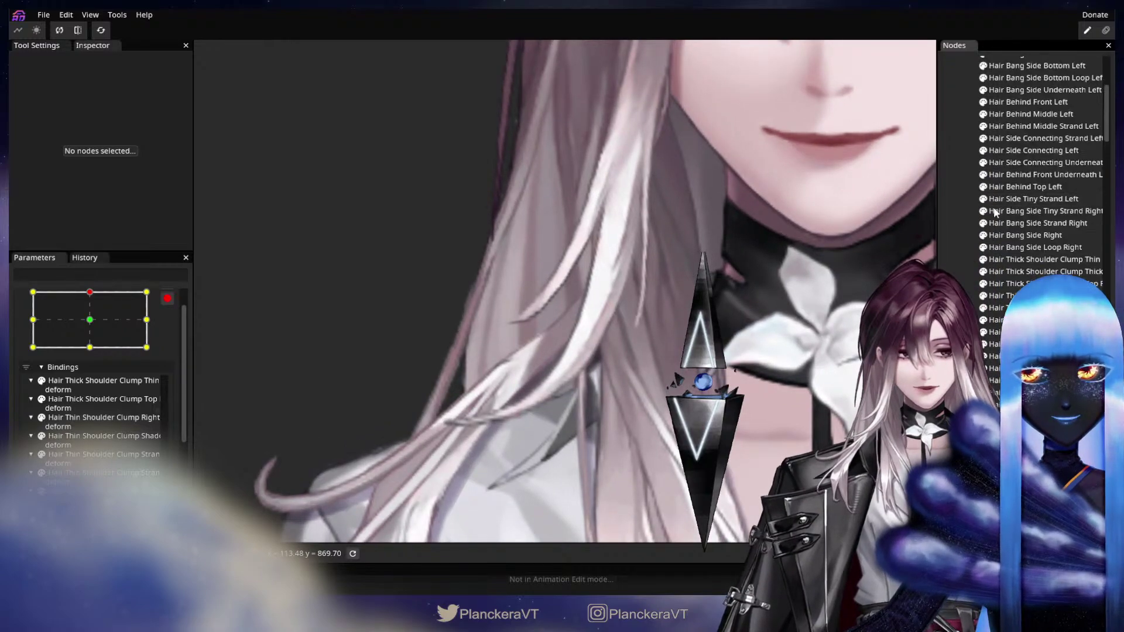
pyautogui.click(983, 187)
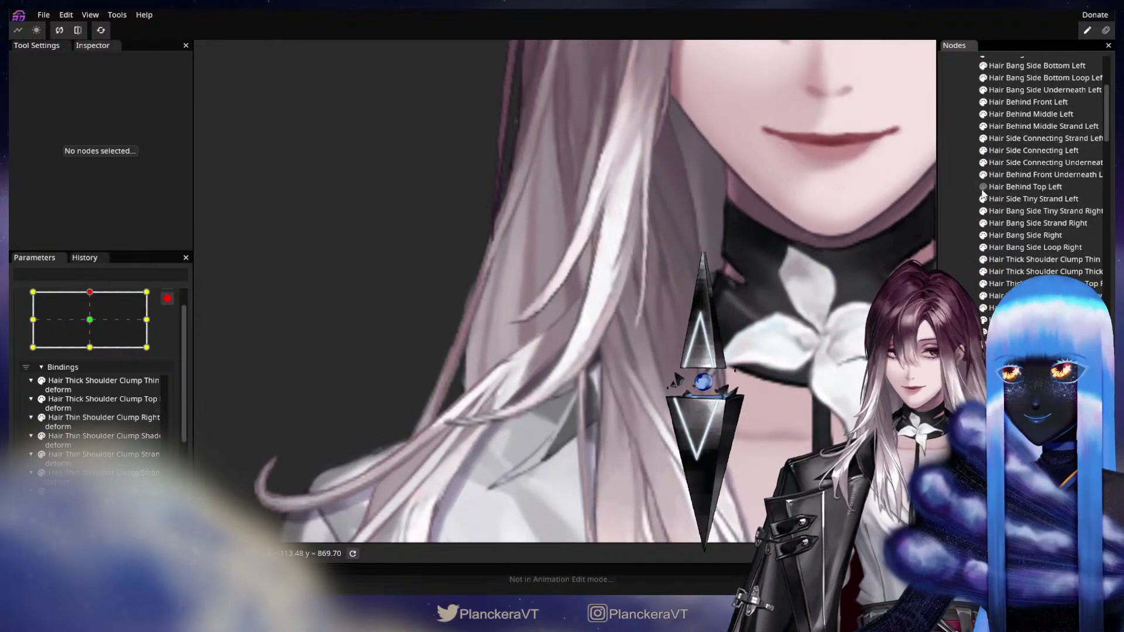
pyautogui.click(984, 235)
pyautogui.click(984, 236)
pyautogui.scroll(-3, 890, 351)
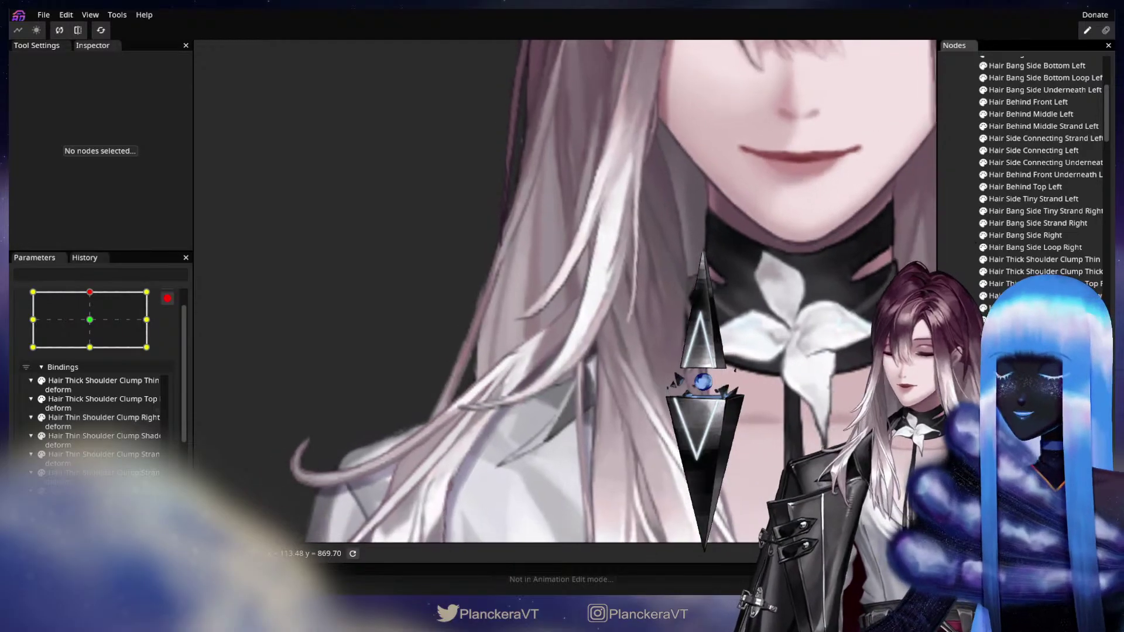
# Step: Check the hair and shadow motion between the top-center and center keypoints of Hair Tip Physics
pyautogui.moveTo(565, 345); pyautogui.dragTo(500, 296)
pyautogui.scroll(-1, 501, 296)
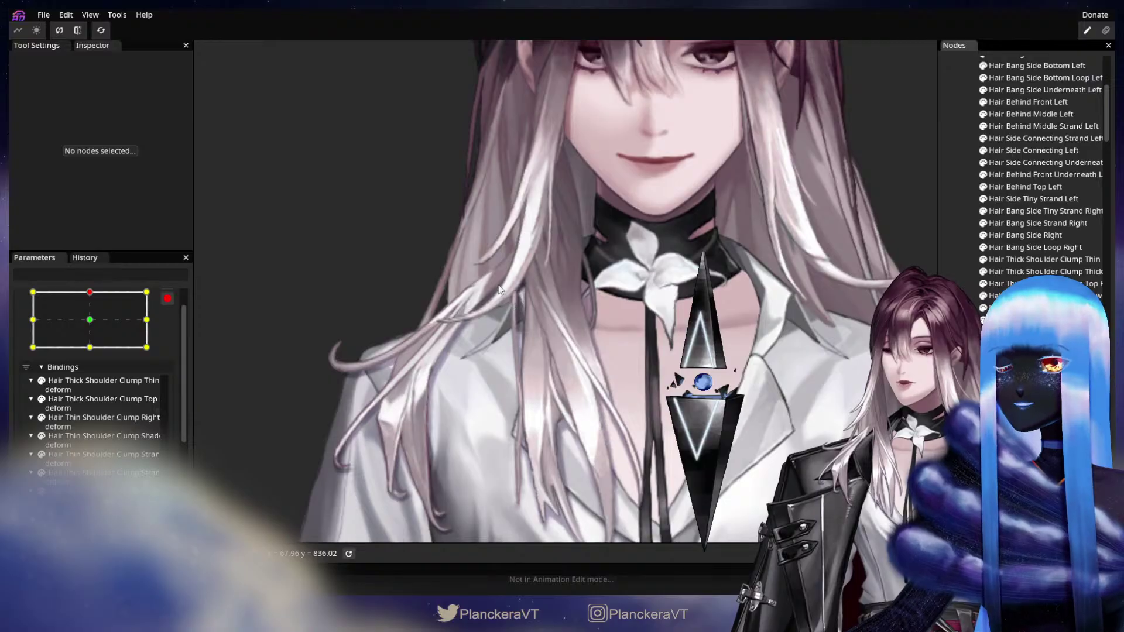
pyautogui.moveTo(592, 367); pyautogui.dragTo(576, 266)
pyautogui.scroll(-1, 576, 266)
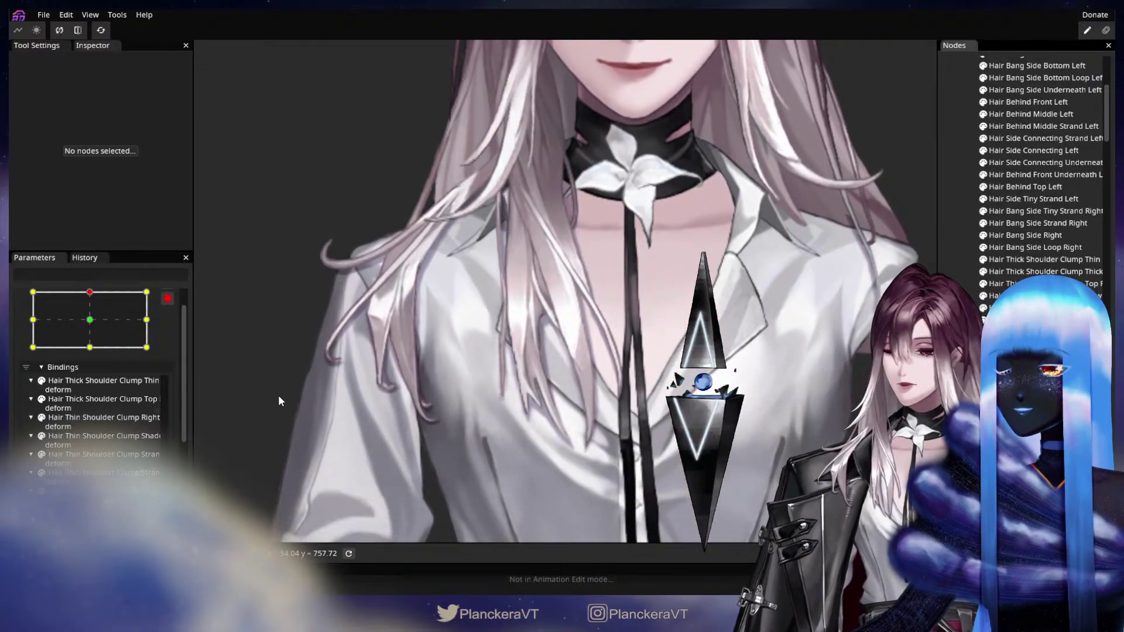
pyautogui.click(91, 309)
pyautogui.moveTo(92, 309); pyautogui.dragTo(88, 328)
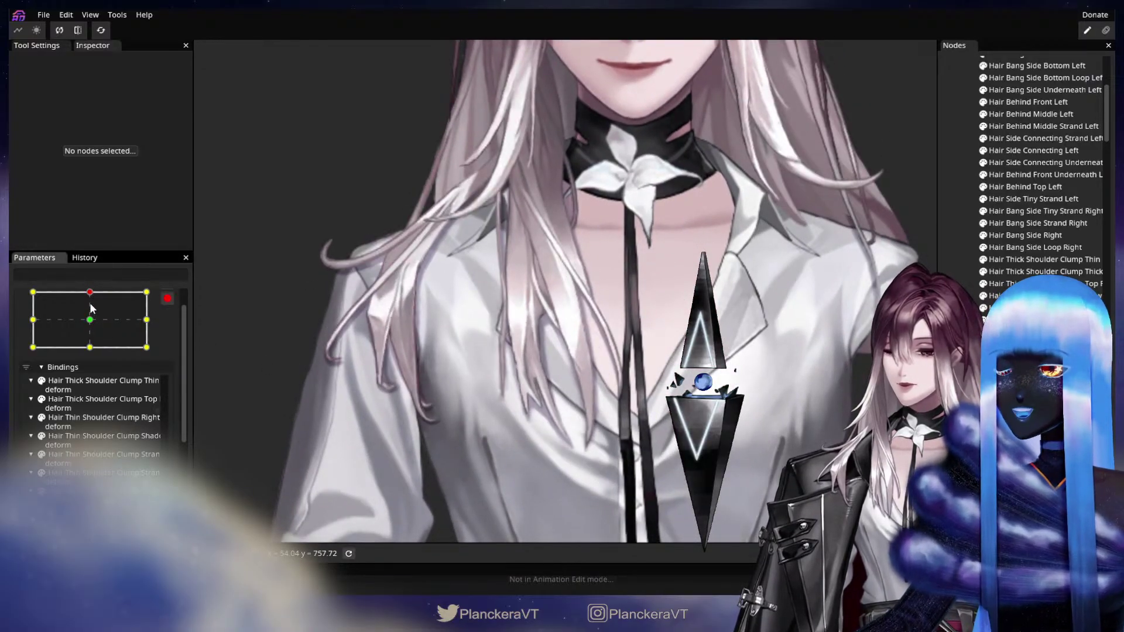
pyautogui.click(90, 320)
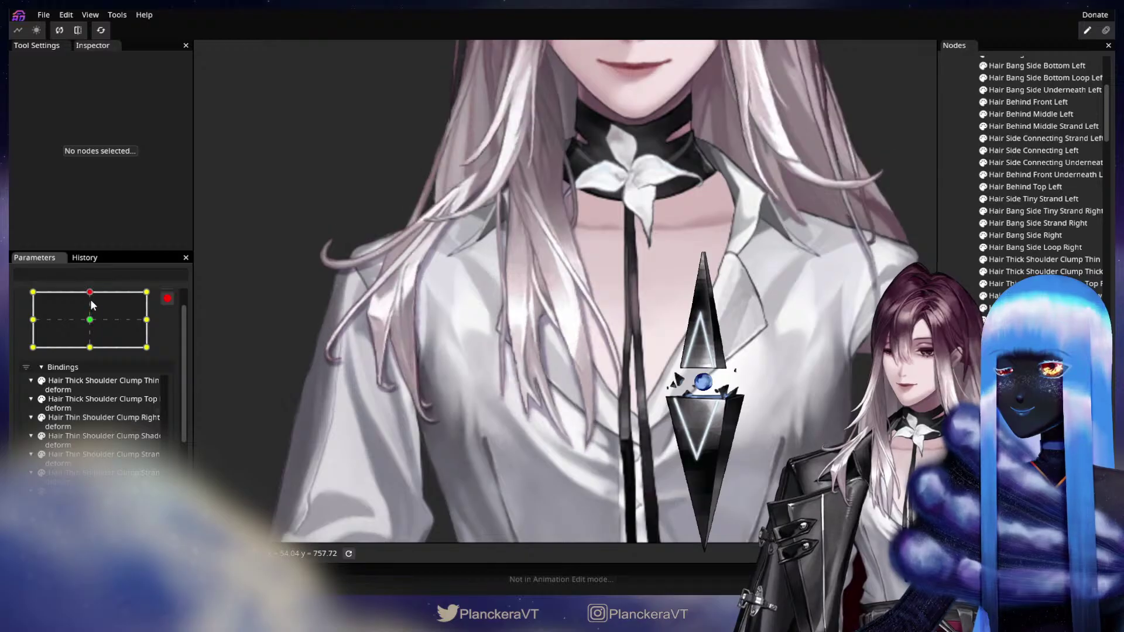
pyautogui.click(90, 292)
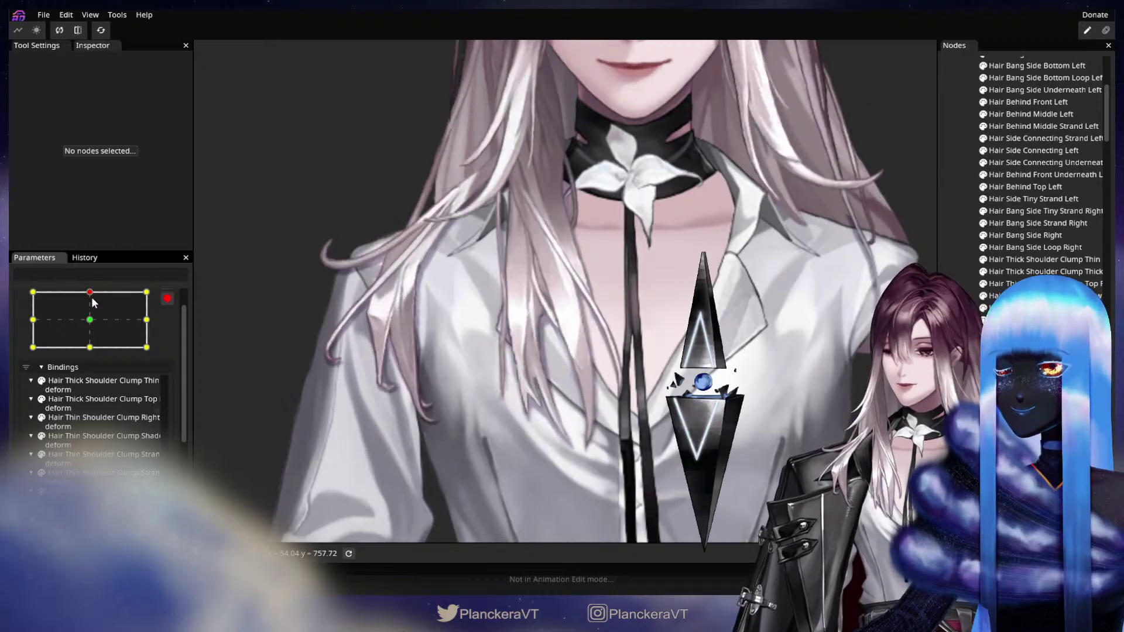
pyautogui.click(91, 312)
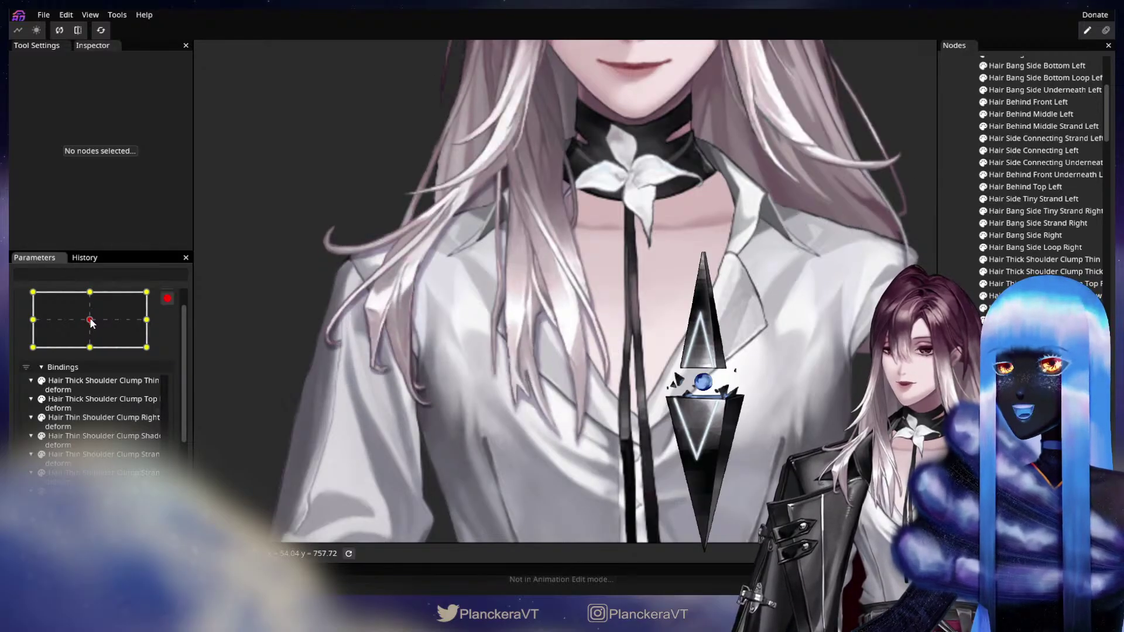
# Step: At the bottom-center keypoint, copy the shoulder hair strands' deform bindings to their matching shadow meshes
pyautogui.click(90, 348)
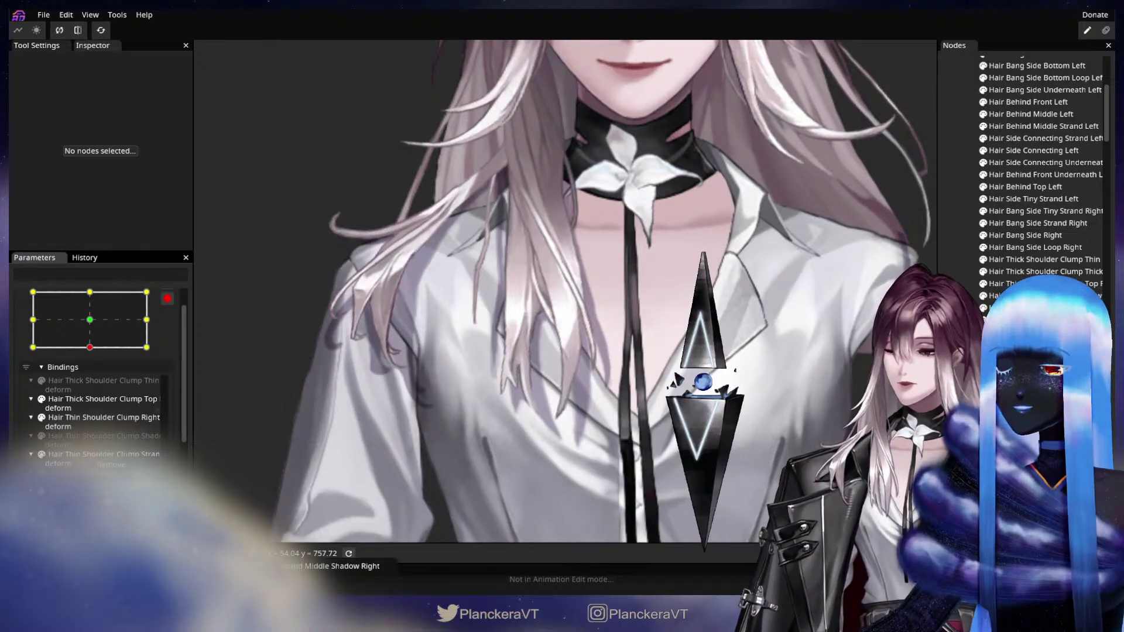
pyautogui.click(251, 566)
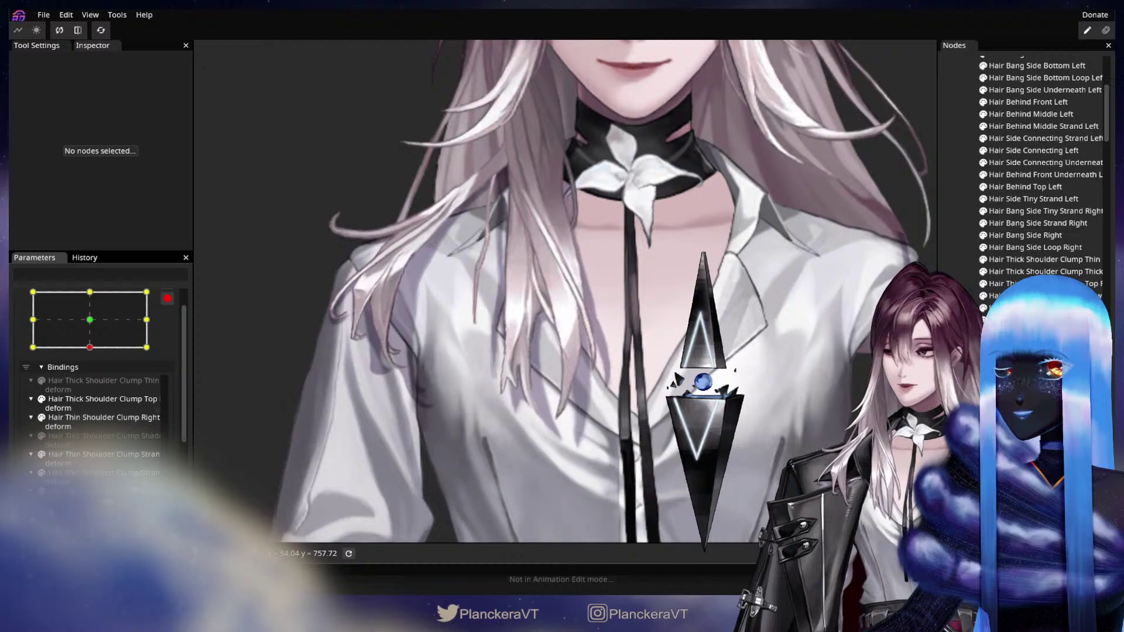
pyautogui.rightClick(97, 423)
pyautogui.click(239, 528)
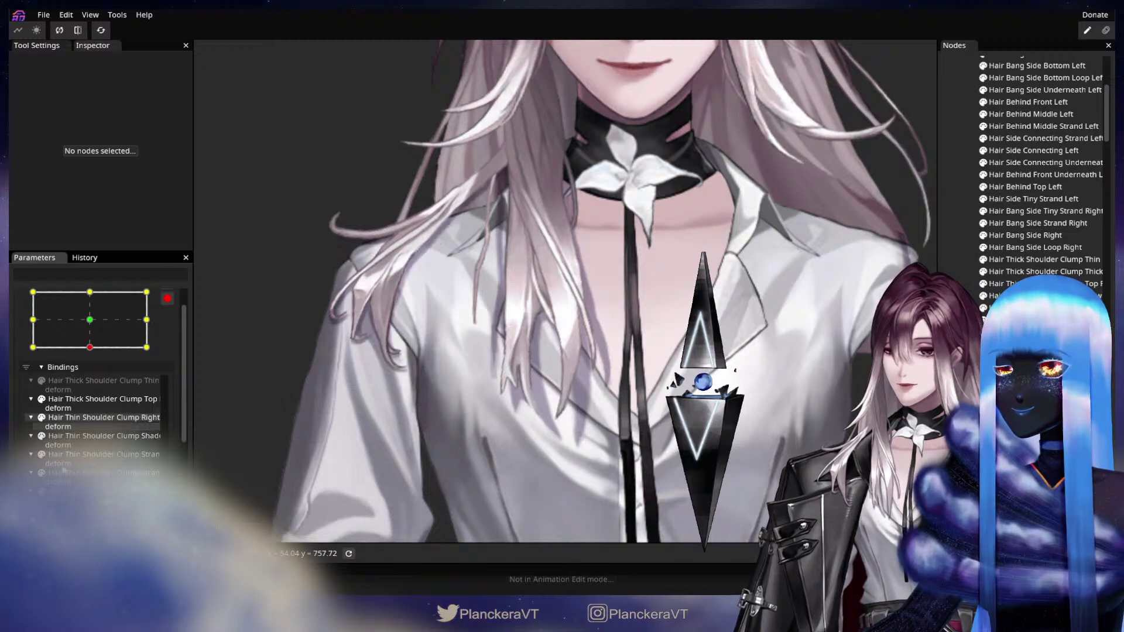
pyautogui.rightClick(67, 382)
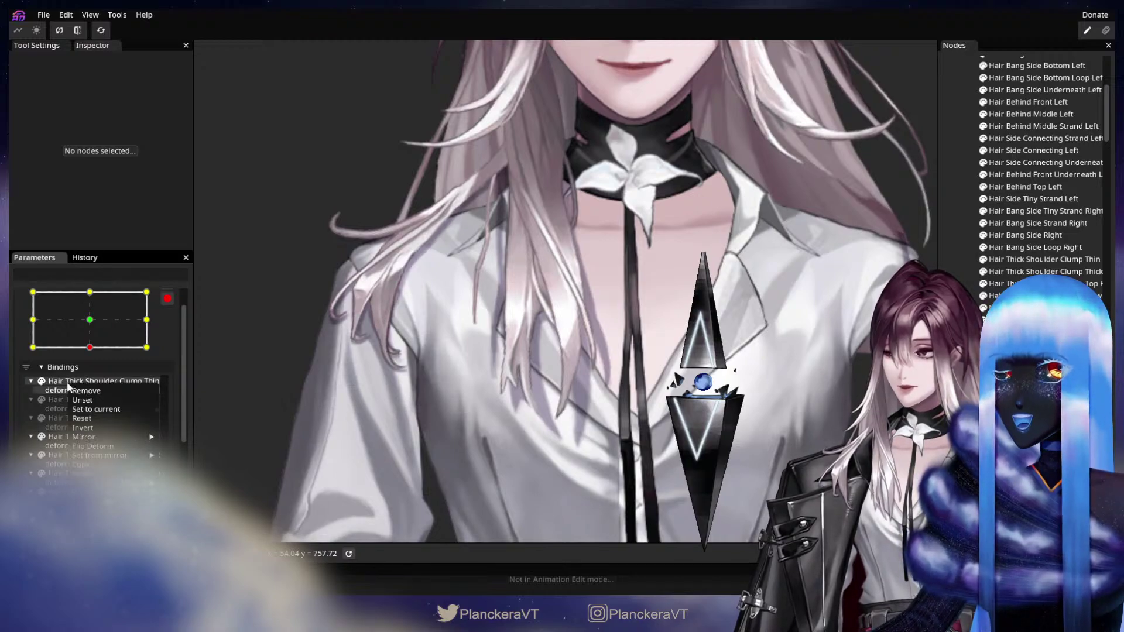
pyautogui.click(212, 495)
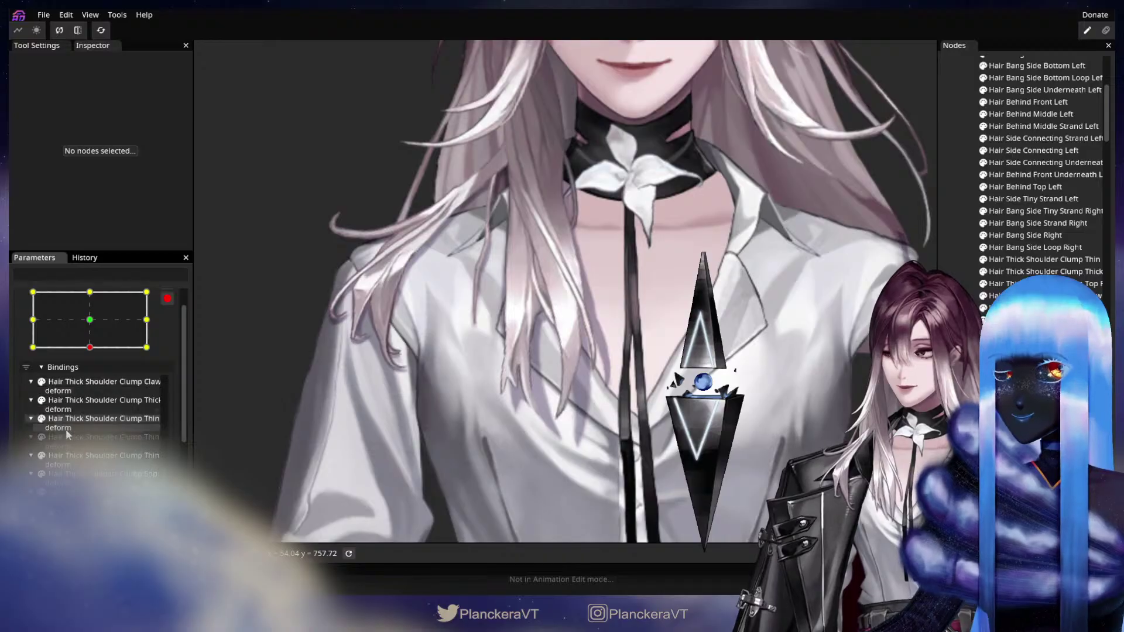
pyautogui.rightClick(86, 403)
pyautogui.click(227, 511)
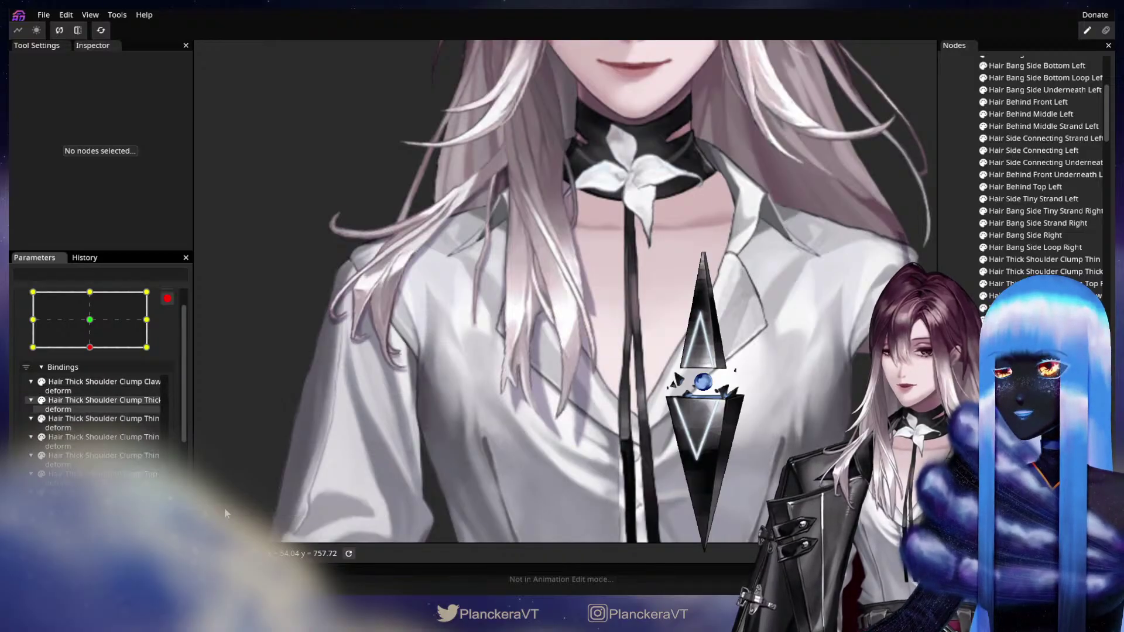
pyautogui.scroll(-5, 82, 451)
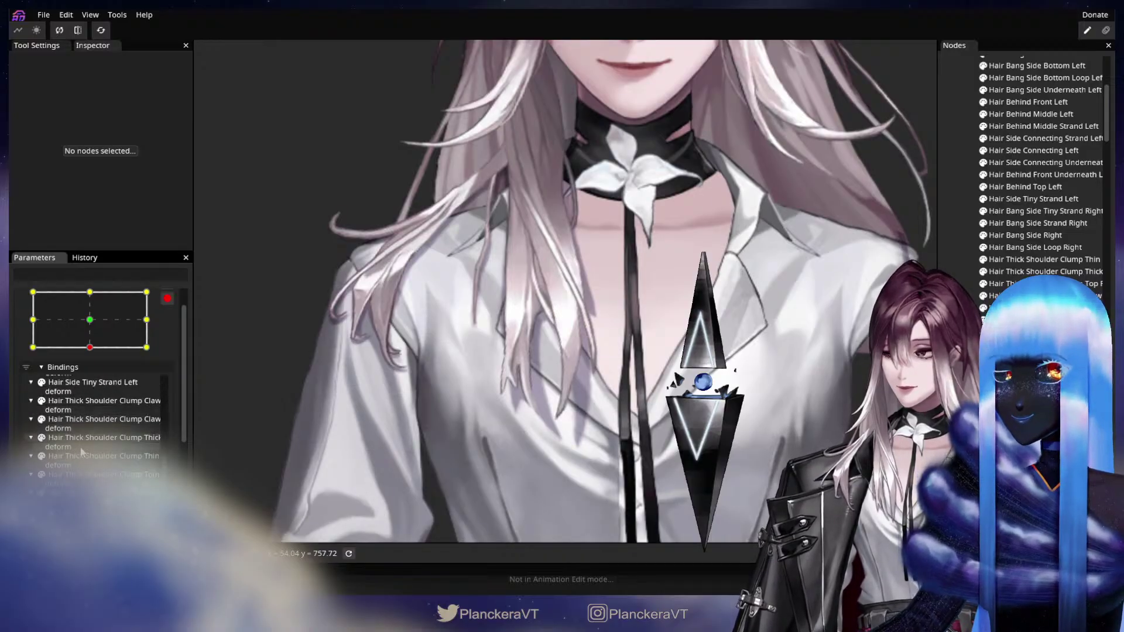
pyautogui.scroll(3, 88, 455)
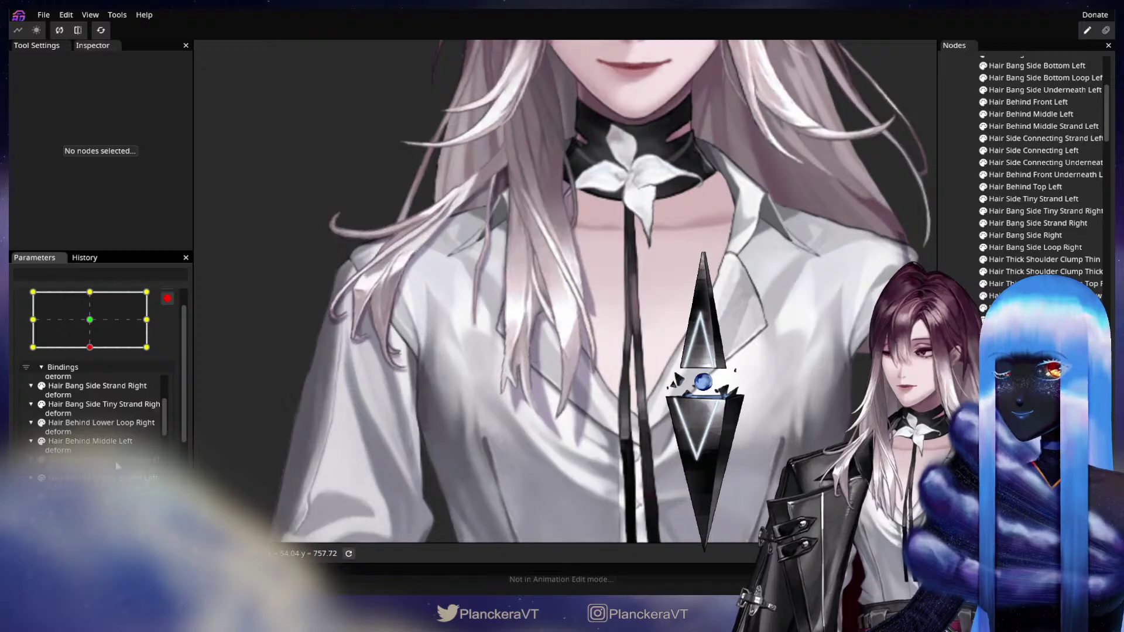
pyautogui.scroll(2, 117, 466)
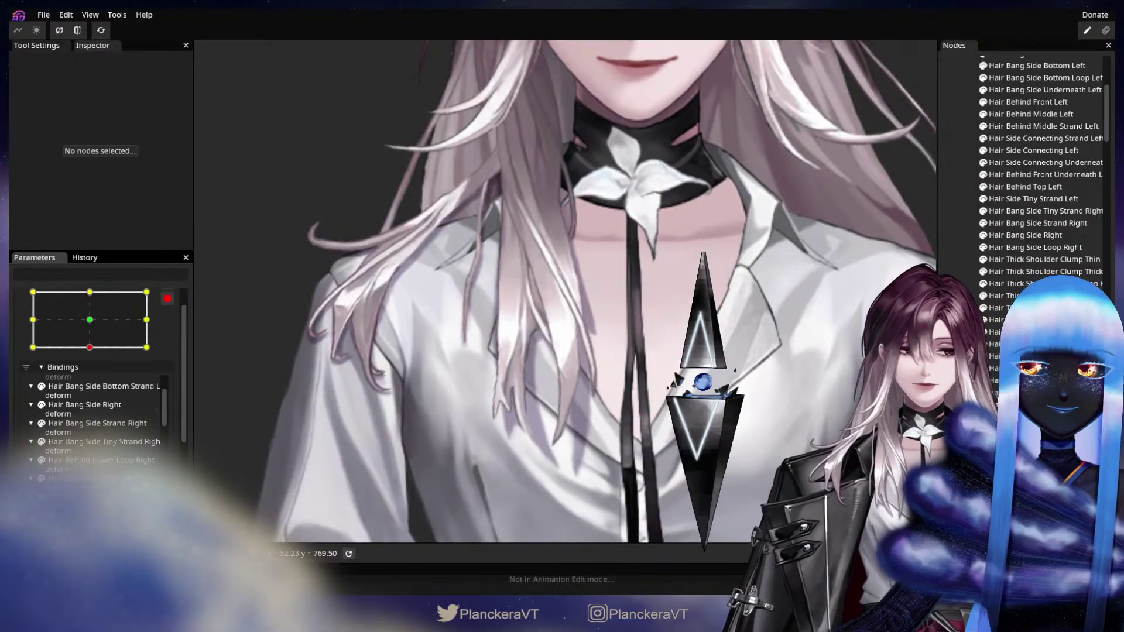
# Step: Select Hair Clump Thick Shadows Right, set the circle brush size to 134, shift its lower section to match the hair tips, and deselect
pyautogui.scroll(-5, 1042, 176)
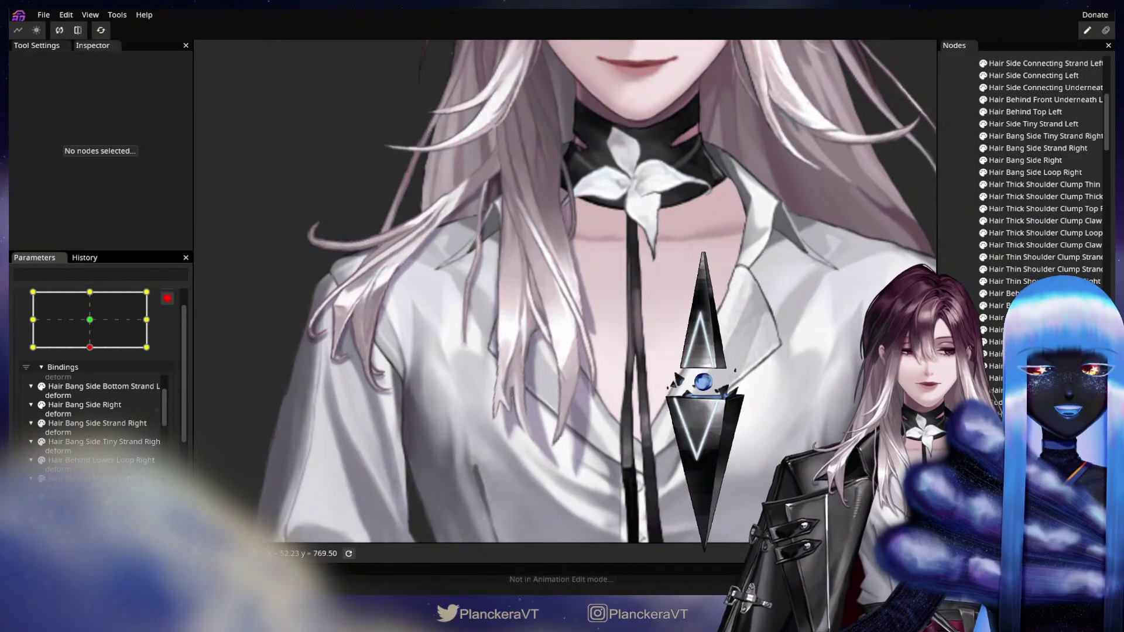
pyautogui.click(1025, 388)
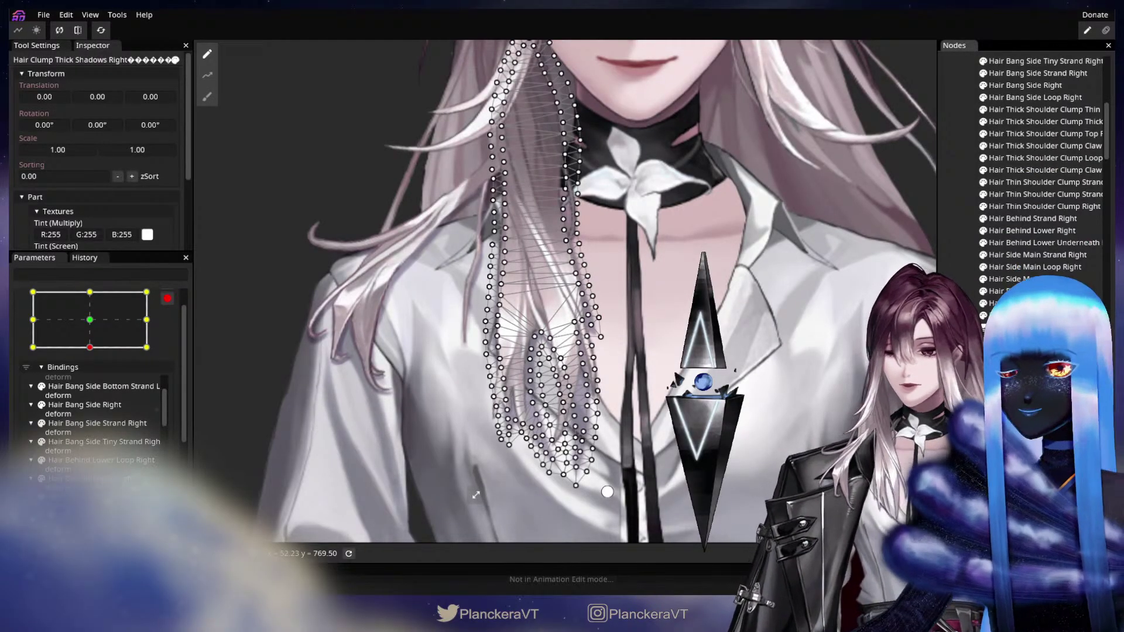
pyautogui.click(207, 97)
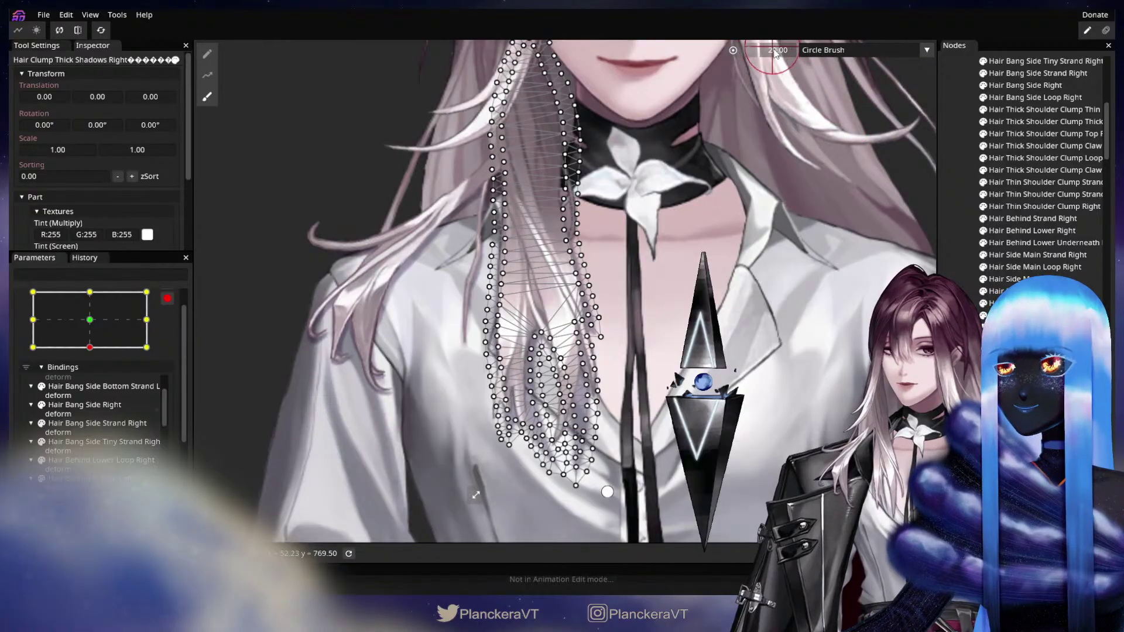
pyautogui.moveTo(808, 53); pyautogui.dragTo(846, 52)
pyautogui.moveTo(669, 291); pyautogui.dragTo(696, 251)
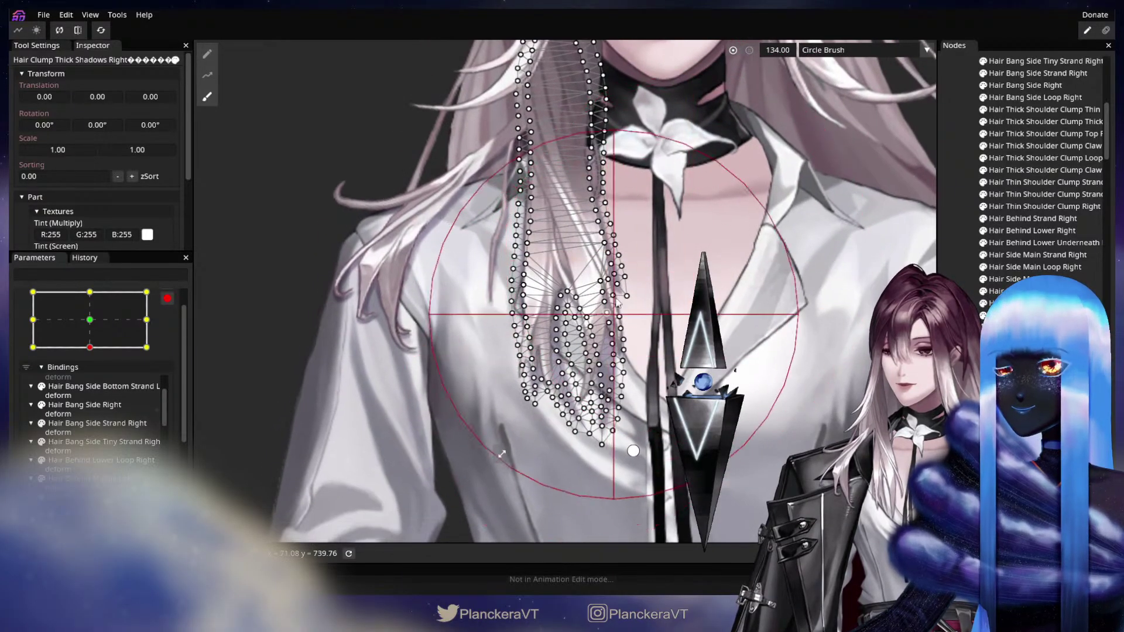
pyautogui.moveTo(620, 367)
pyautogui.mouseDown()
pyautogui.moveTo(660, 380)
pyautogui.moveTo(662, 356)
pyautogui.mouseUp()
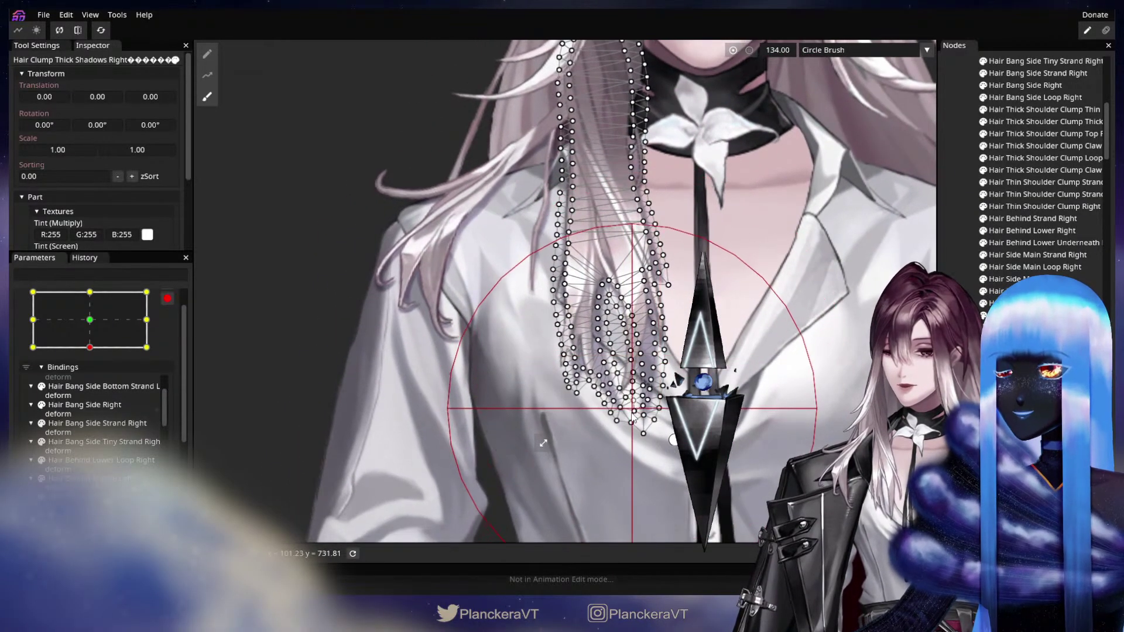
pyautogui.moveTo(626, 416); pyautogui.dragTo(603, 413)
pyautogui.moveTo(607, 472); pyautogui.dragTo(609, 462)
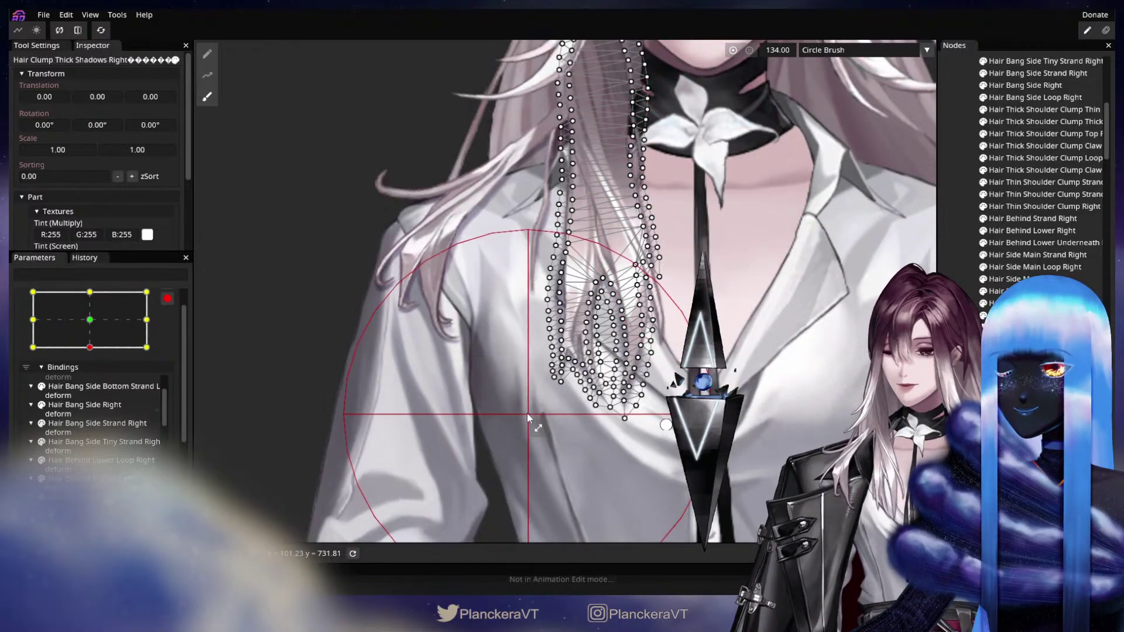
pyautogui.moveTo(511, 390); pyautogui.dragTo(513, 388)
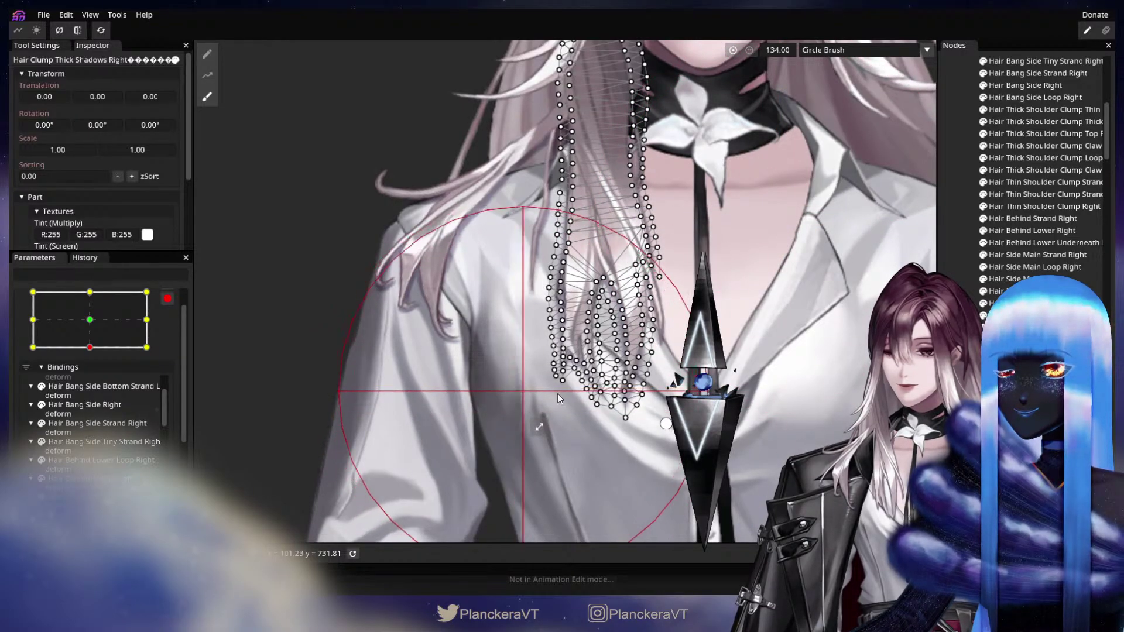
pyautogui.click(953, 345)
# Step: Reselect Hair Clump Thick Shadows Right, reduce the circle brush size to 34, and nudge the vertices midway along its outer edge
pyautogui.scroll(12, 594, 426)
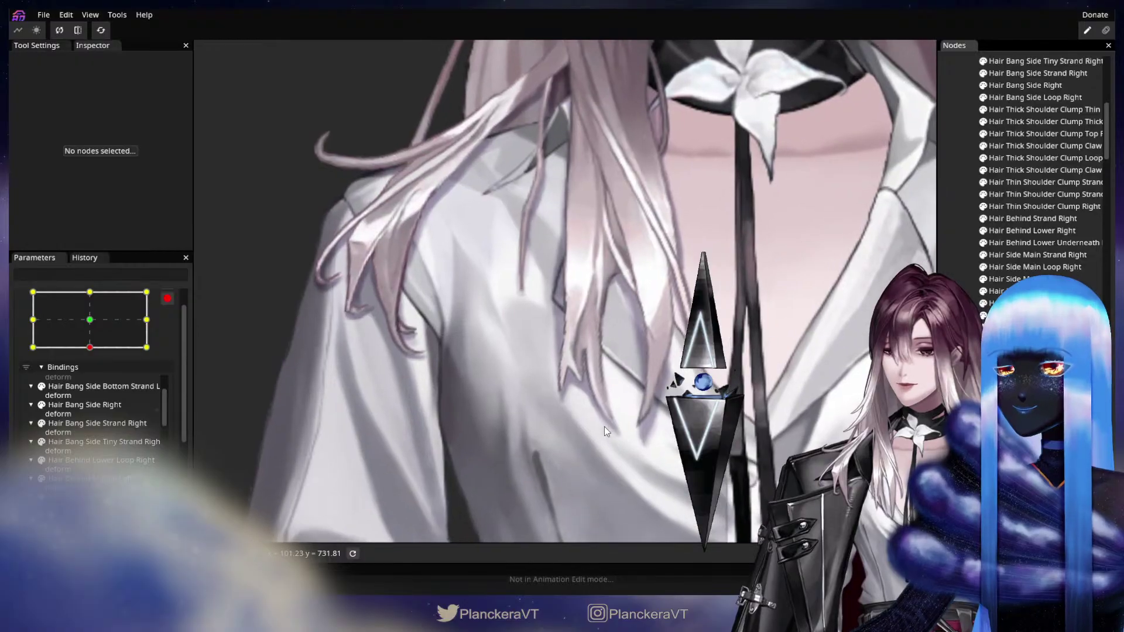
pyautogui.moveTo(636, 453); pyautogui.dragTo(619, 389)
pyautogui.scroll(1, 619, 389)
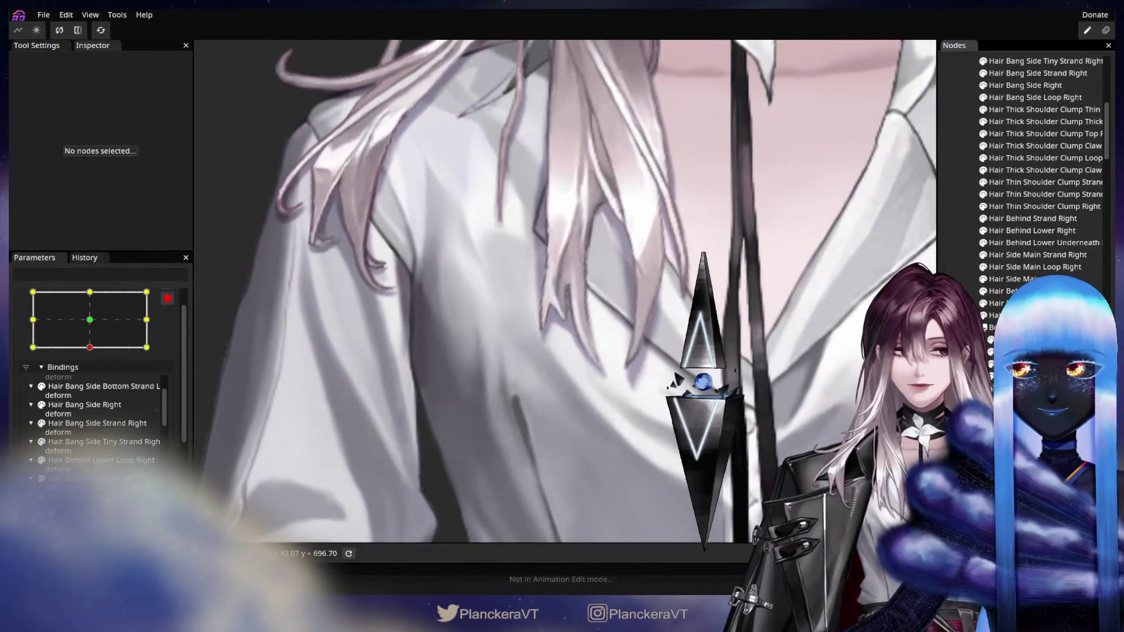
pyautogui.click(624, 379)
pyautogui.moveTo(513, 411); pyautogui.dragTo(546, 457)
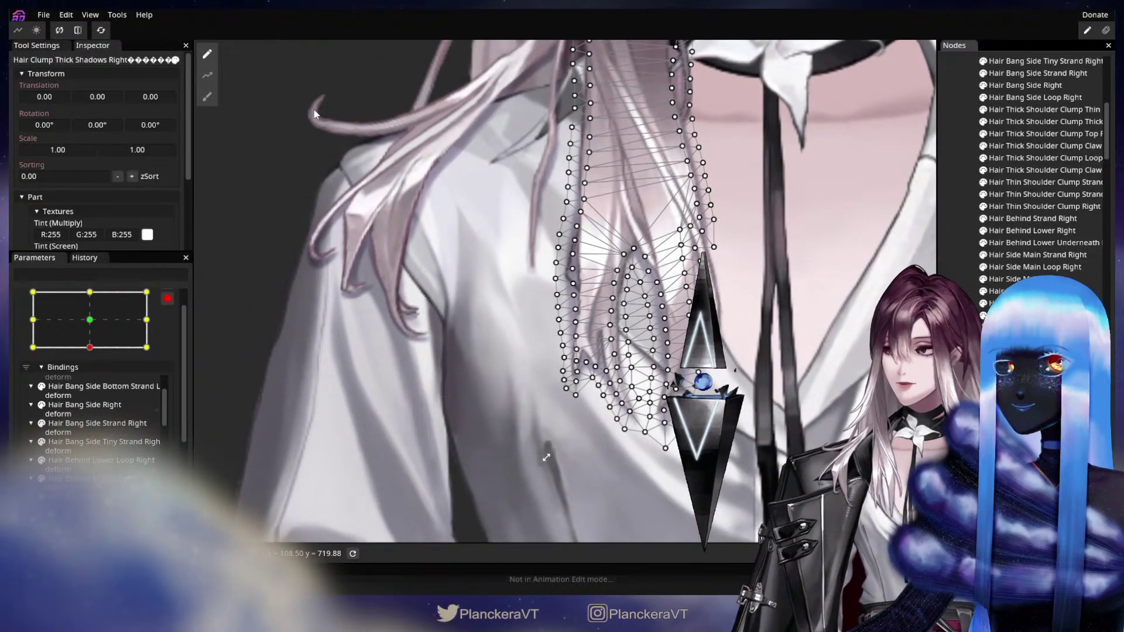
pyautogui.click(209, 101)
pyautogui.moveTo(728, 172); pyautogui.dragTo(423, 173)
pyautogui.moveTo(849, 115); pyautogui.dragTo(764, 105)
pyautogui.moveTo(785, 50); pyautogui.dragTo(724, 62)
pyautogui.moveTo(261, 298); pyautogui.dragTo(609, 339)
pyautogui.scroll(3, 507, 323)
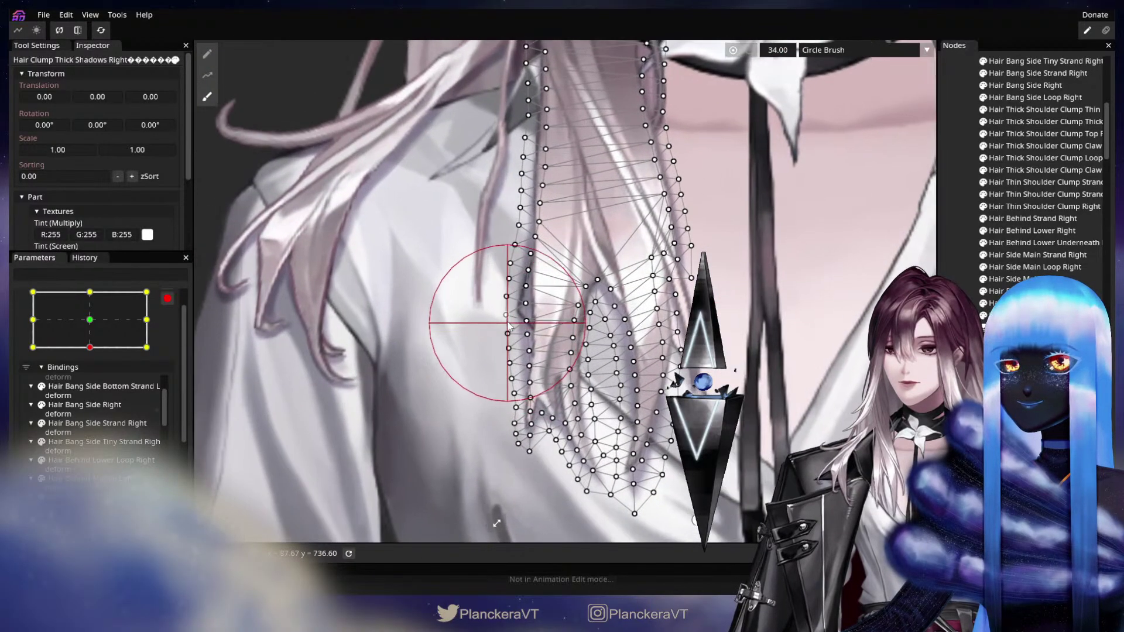
pyautogui.moveTo(508, 323)
pyautogui.mouseDown()
pyautogui.moveTo(491, 312)
pyautogui.moveTo(508, 312)
pyautogui.mouseUp()
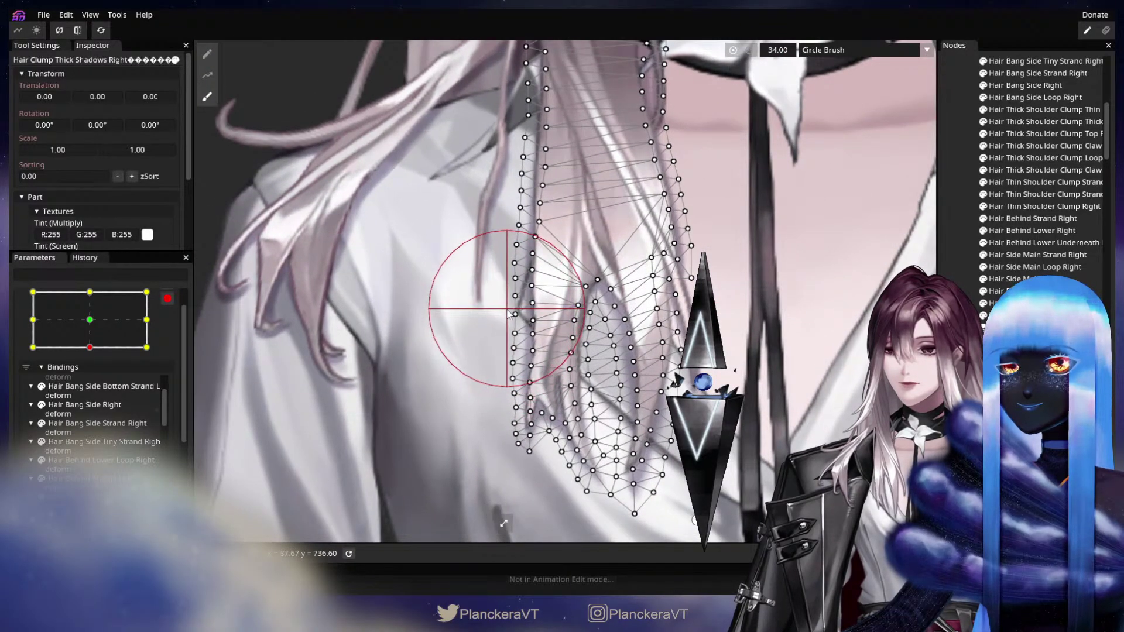
# Step: Reshape the lower tips of the thick shadow mesh with the 34 brush to follow the hair clump's ends
pyautogui.moveTo(526, 372); pyautogui.dragTo(558, 276)
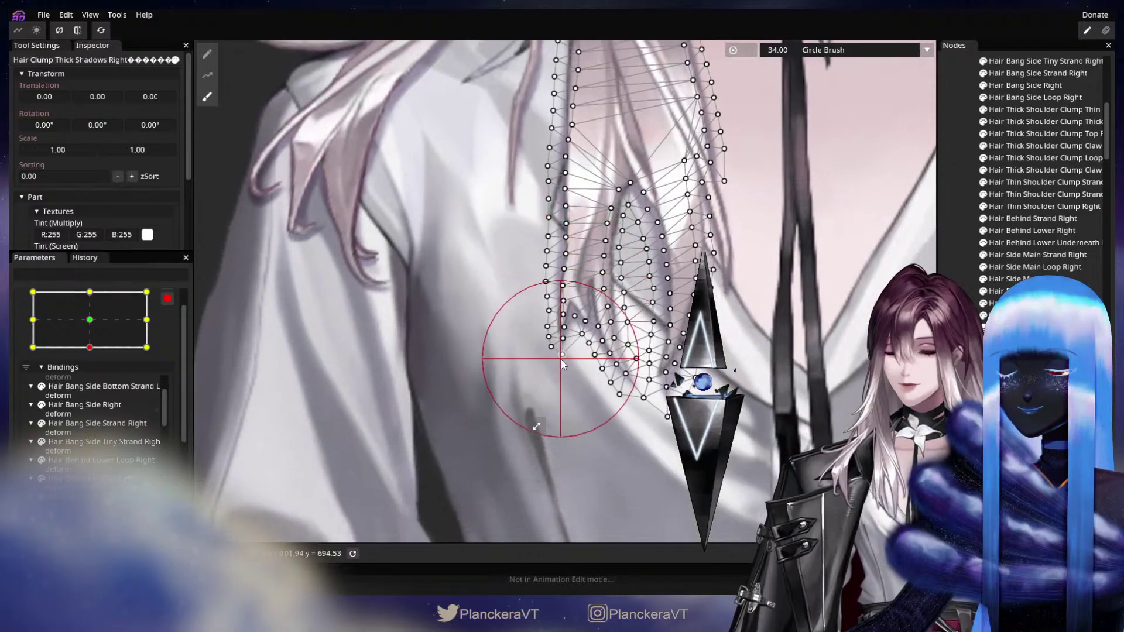
pyautogui.moveTo(559, 371)
pyautogui.mouseDown()
pyautogui.moveTo(576, 436)
pyautogui.moveTo(633, 422)
pyautogui.moveTo(615, 418)
pyautogui.moveTo(607, 398)
pyautogui.moveTo(693, 447)
pyautogui.moveTo(673, 439)
pyautogui.moveTo(667, 399)
pyautogui.moveTo(646, 419)
pyautogui.moveTo(682, 393)
pyautogui.moveTo(726, 305)
pyautogui.moveTo(725, 236)
pyautogui.moveTo(711, 229)
pyautogui.moveTo(719, 308)
pyautogui.mouseUp()
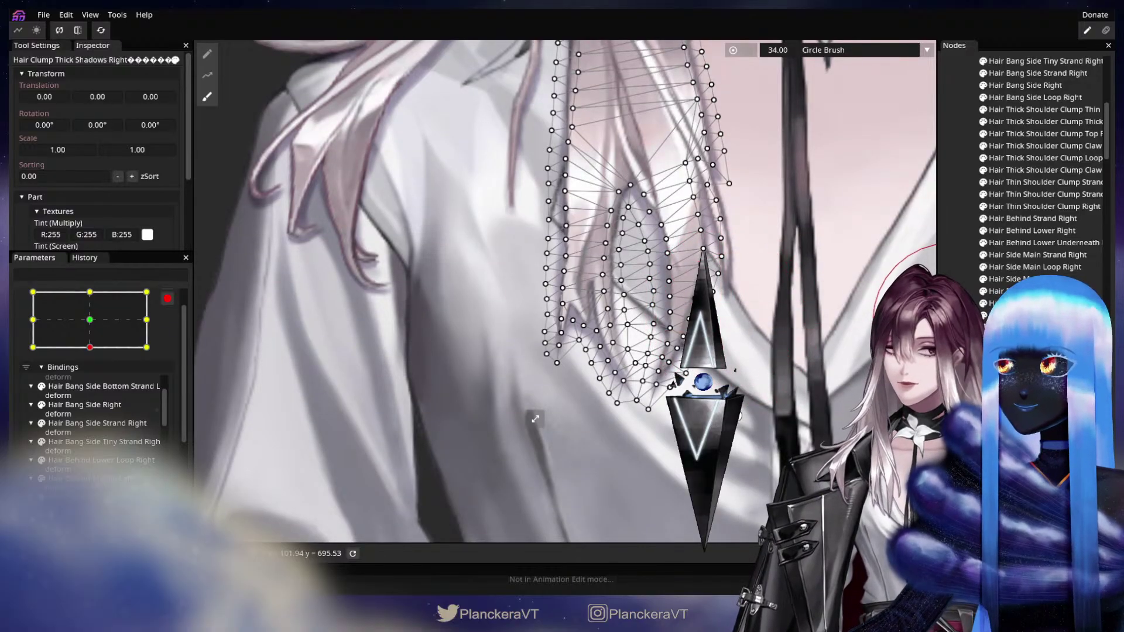
pyautogui.moveTo(795, 293); pyautogui.dragTo(660, 353)
pyautogui.scroll(1, 659, 352)
# Step: Set the circle brush size to 18, refine the shadow vertices around the gap between the clump's lower tips, and deselect the mesh
pyautogui.moveTo(781, 51); pyautogui.dragTo(772, 53)
pyautogui.scroll(3, 515, 284)
pyautogui.moveTo(487, 300)
pyautogui.mouseDown()
pyautogui.moveTo(505, 270)
pyautogui.moveTo(488, 254)
pyautogui.moveTo(485, 362)
pyautogui.moveTo(500, 363)
pyautogui.moveTo(522, 301)
pyautogui.moveTo(509, 348)
pyautogui.moveTo(520, 361)
pyautogui.moveTo(513, 328)
pyautogui.moveTo(513, 375)
pyautogui.mouseUp()
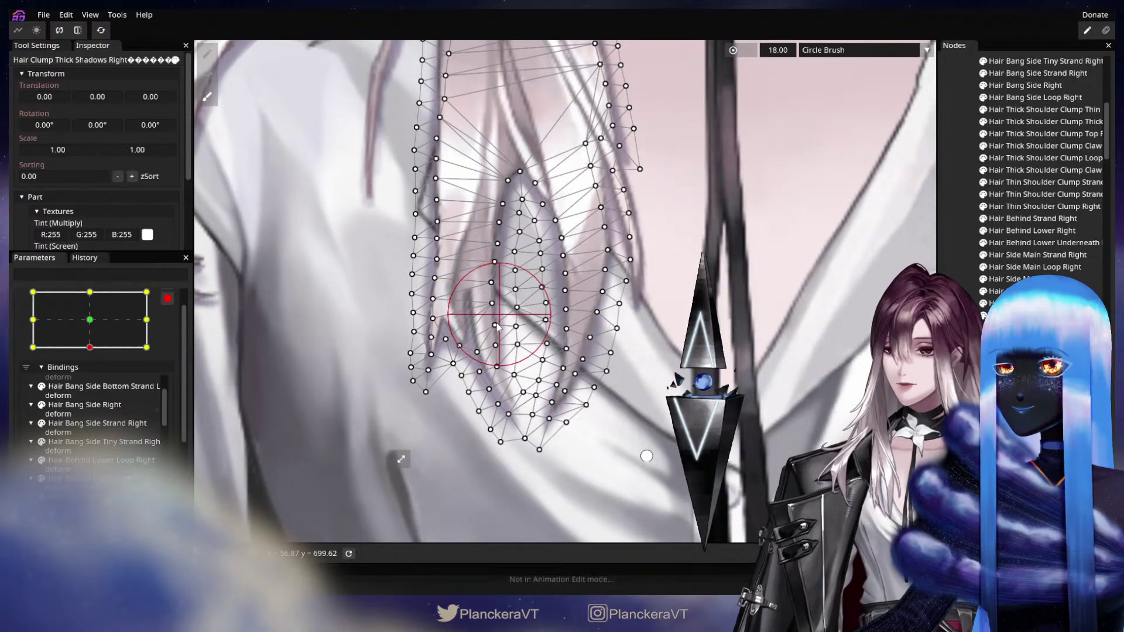
pyautogui.moveTo(497, 327)
pyautogui.mouseDown()
pyautogui.moveTo(451, 377)
pyautogui.moveTo(472, 398)
pyautogui.mouseUp()
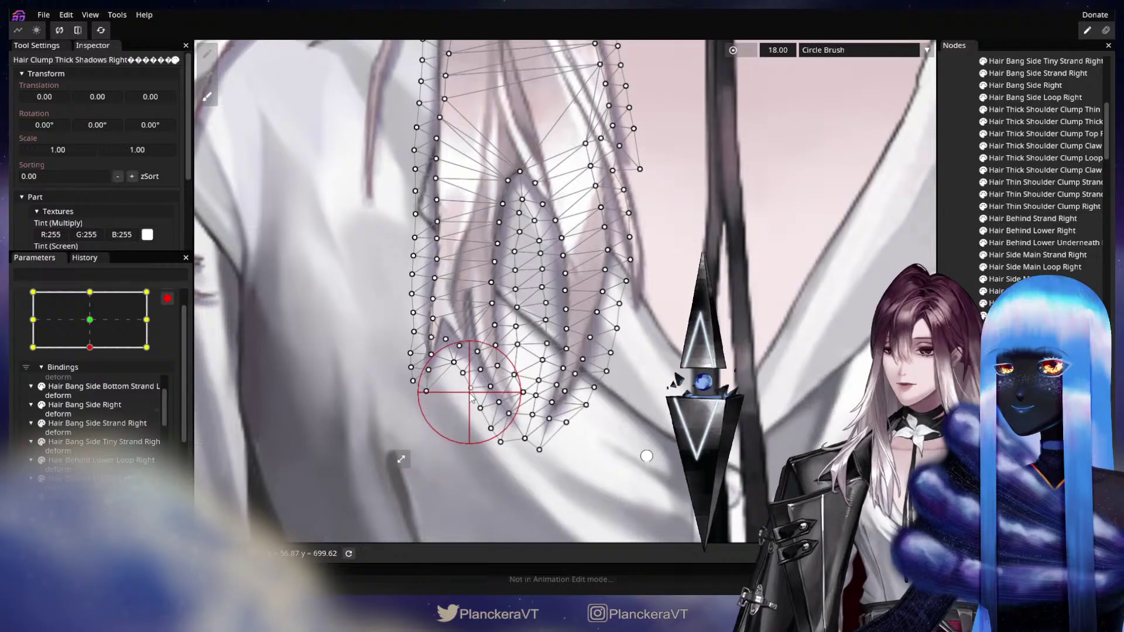
pyautogui.click(647, 456)
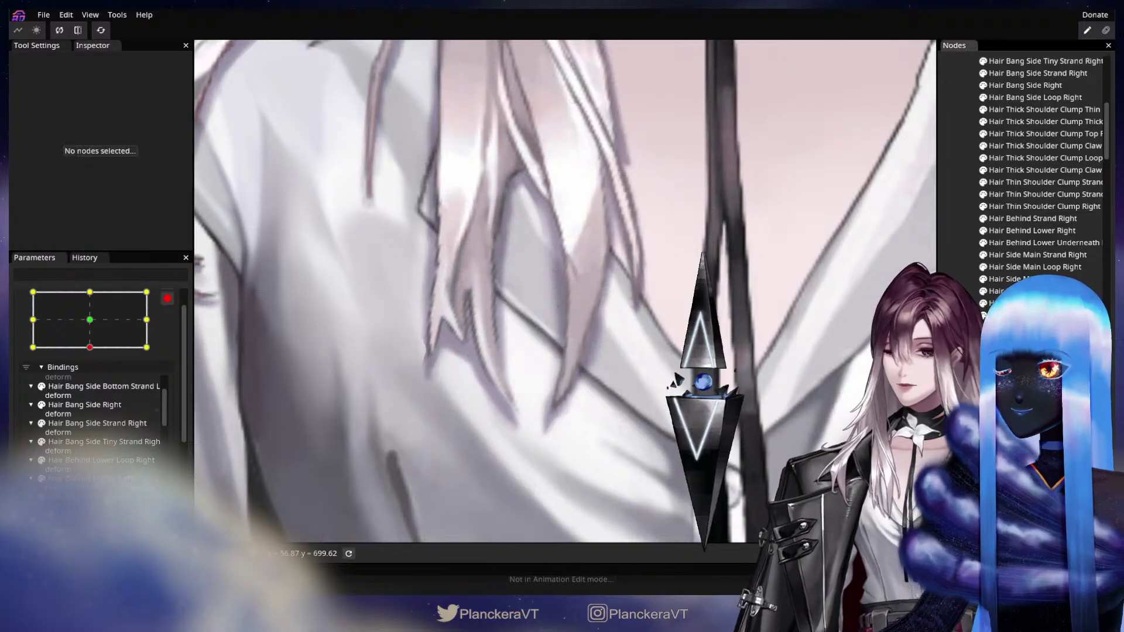
# Step: Check how the thick clump's shadow follows the hair near the bottom-center keypoint of Hair Tip Physics
pyautogui.scroll(-5, 671, 339)
pyautogui.scroll(-3, 671, 338)
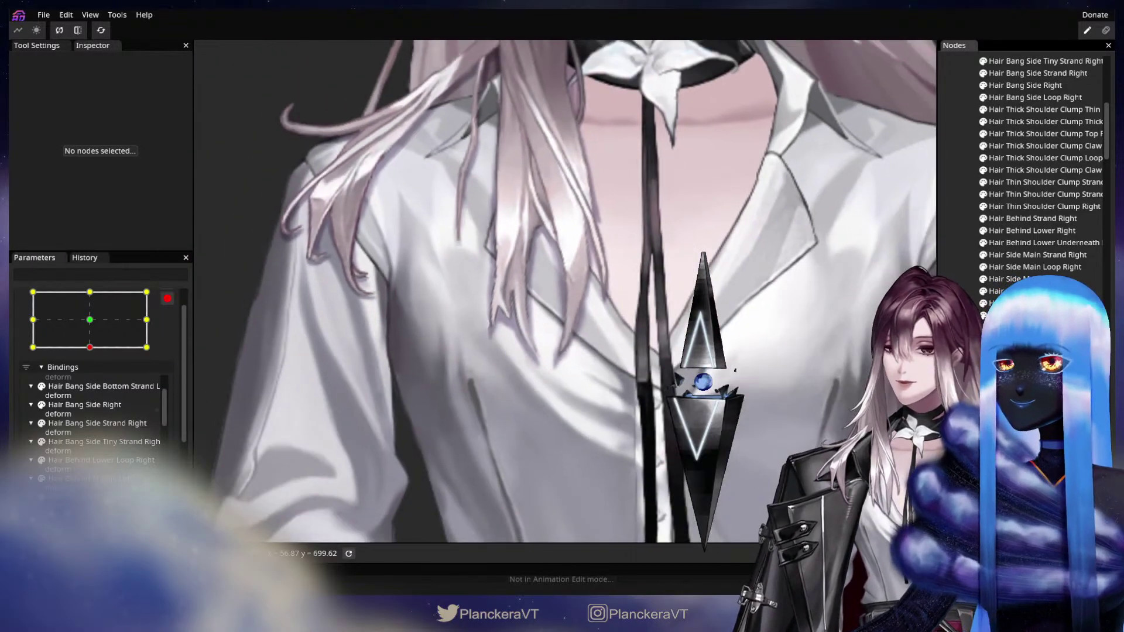
pyautogui.moveTo(93, 342)
pyautogui.mouseDown()
pyautogui.moveTo(93, 323)
pyautogui.moveTo(92, 348)
pyautogui.moveTo(92, 326)
pyautogui.moveTo(99, 335)
pyautogui.mouseUp()
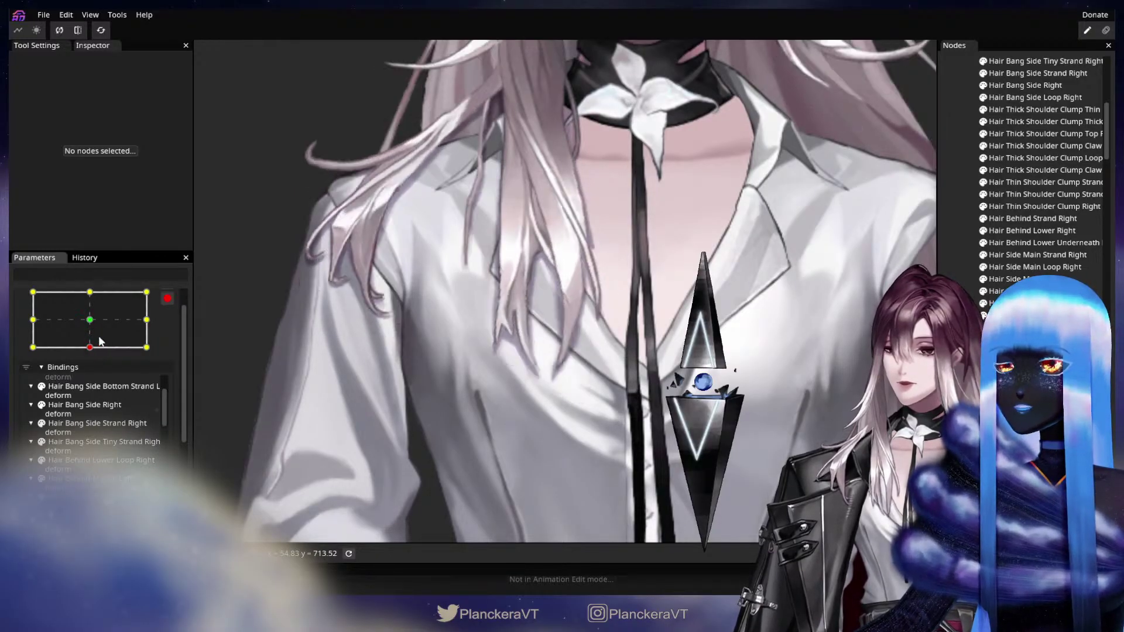
pyautogui.scroll(5, 507, 395)
pyautogui.scroll(-3, 643, 375)
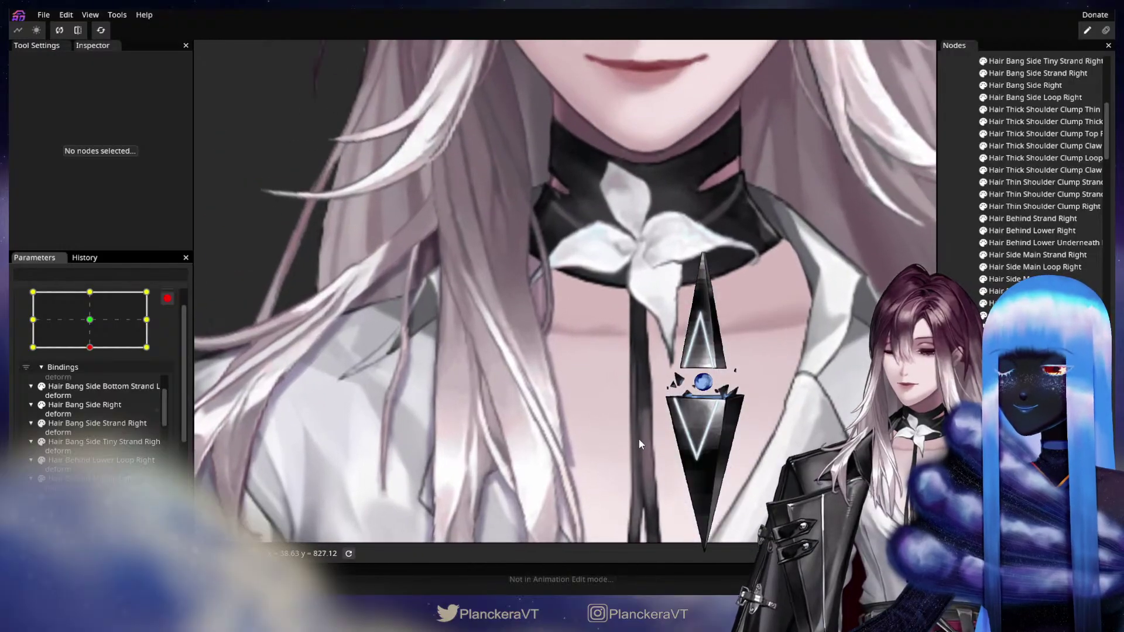
pyautogui.scroll(5, 638, 438)
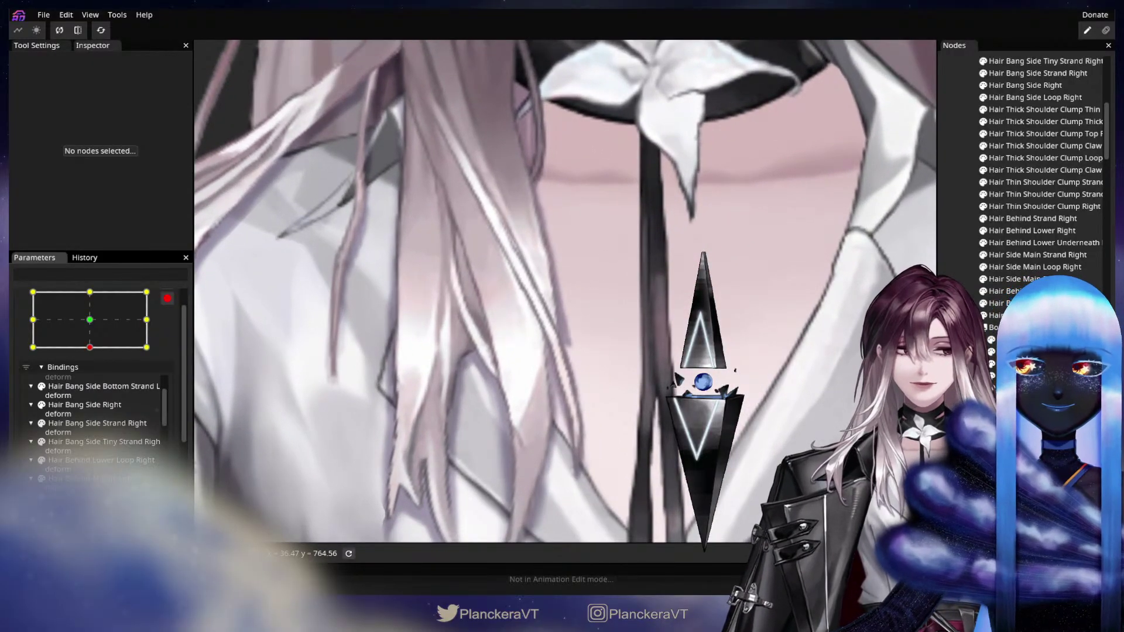
# Step: Reselect Hair Clump Thick Shadows Right and use the 18 brush to nudge the vertices at its lowest tip toward the hair
pyautogui.click(565, 345)
pyautogui.scroll(2, 582, 367)
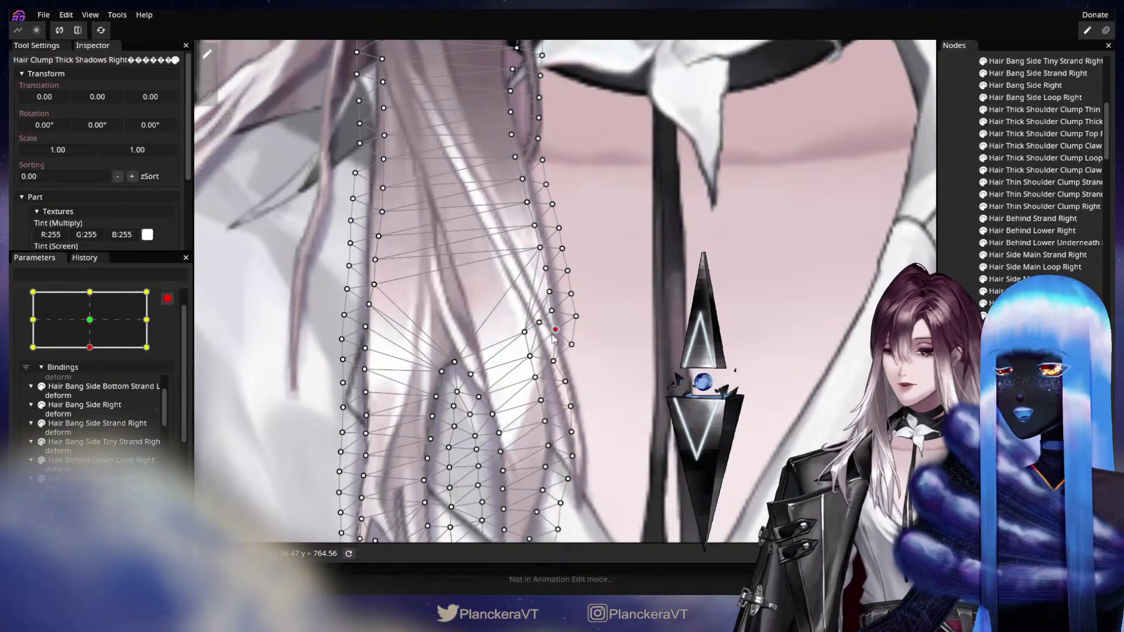
pyautogui.moveTo(555, 354); pyautogui.dragTo(564, 194)
pyautogui.scroll(1, 710, 383)
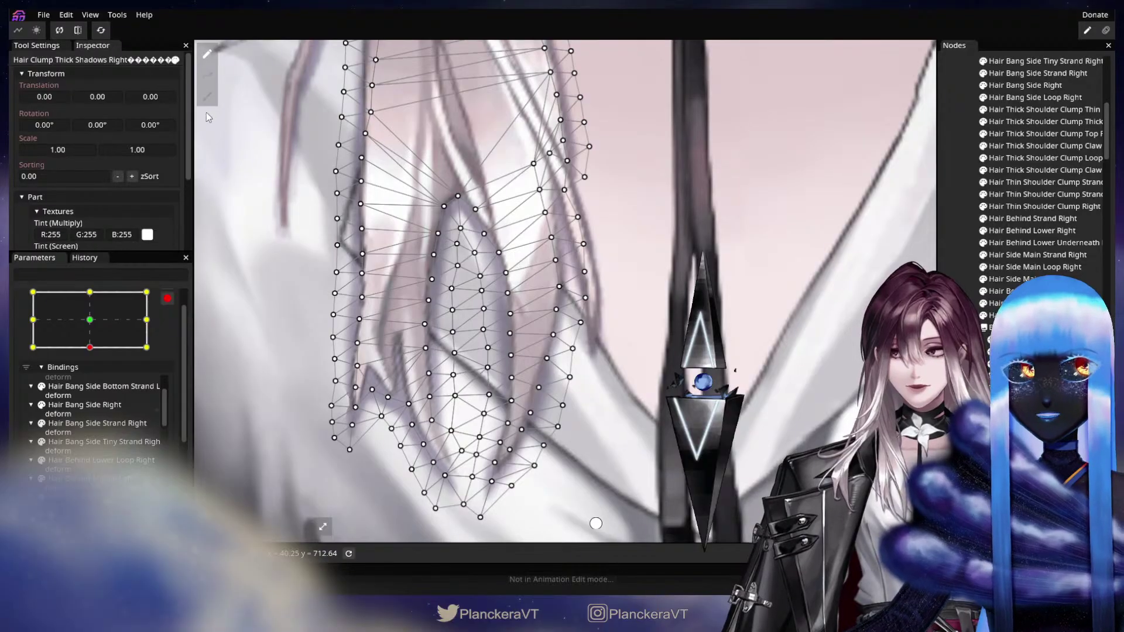
pyautogui.click(207, 97)
pyautogui.moveTo(582, 364); pyautogui.dragTo(606, 379)
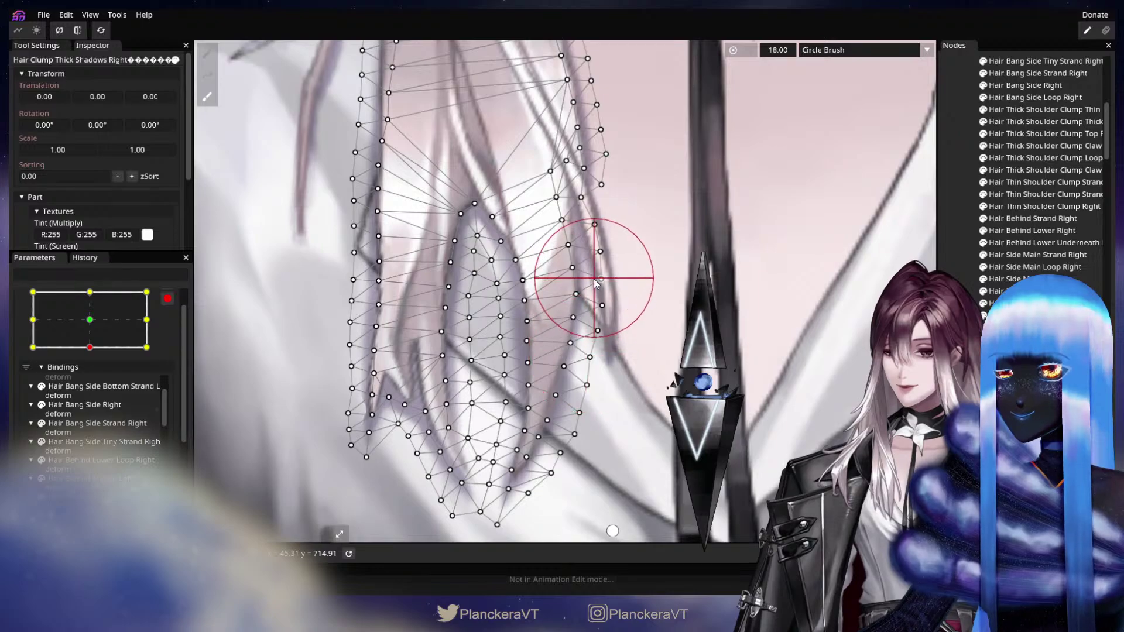
pyautogui.moveTo(589, 336); pyautogui.dragTo(659, 214)
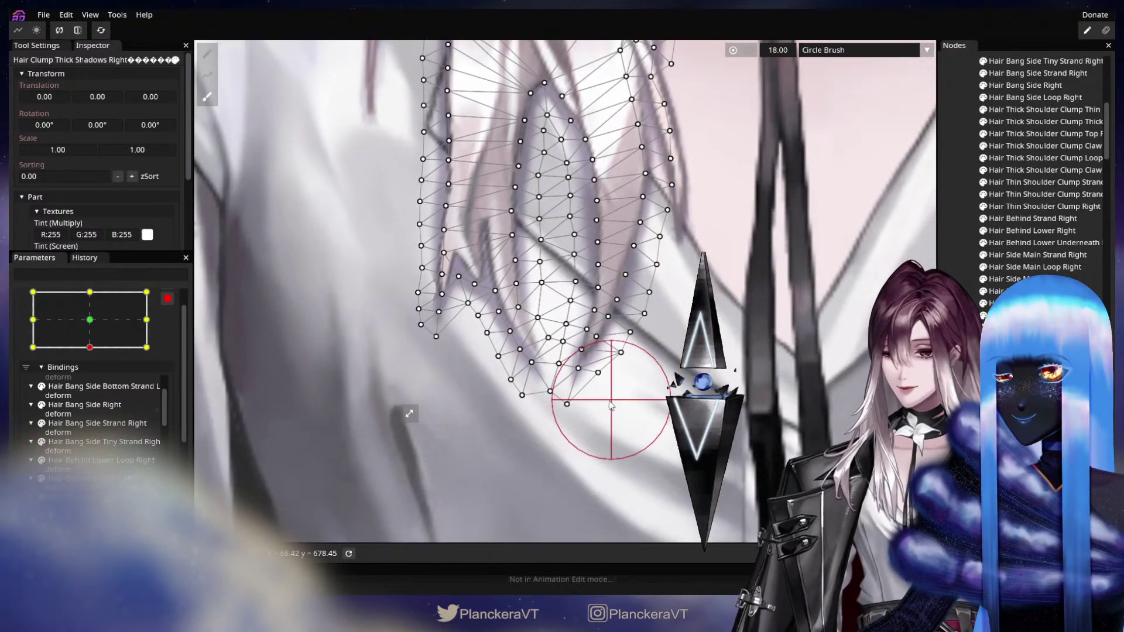
pyautogui.moveTo(579, 396); pyautogui.dragTo(575, 386)
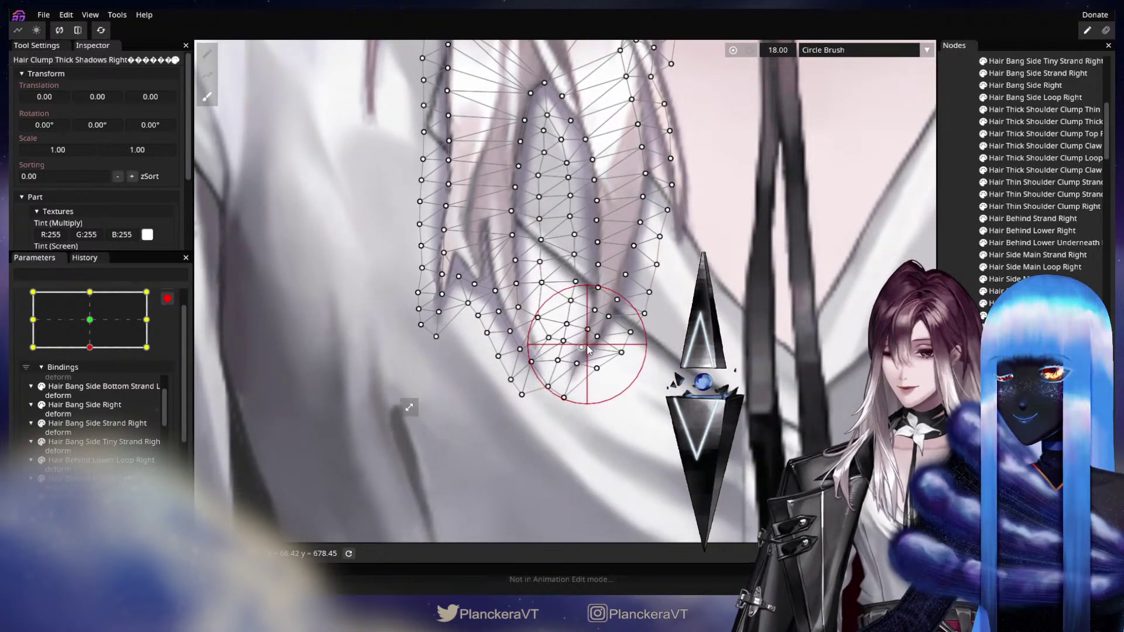
pyautogui.moveTo(589, 344); pyautogui.dragTo(585, 345)
pyautogui.moveTo(605, 303); pyautogui.dragTo(603, 311)
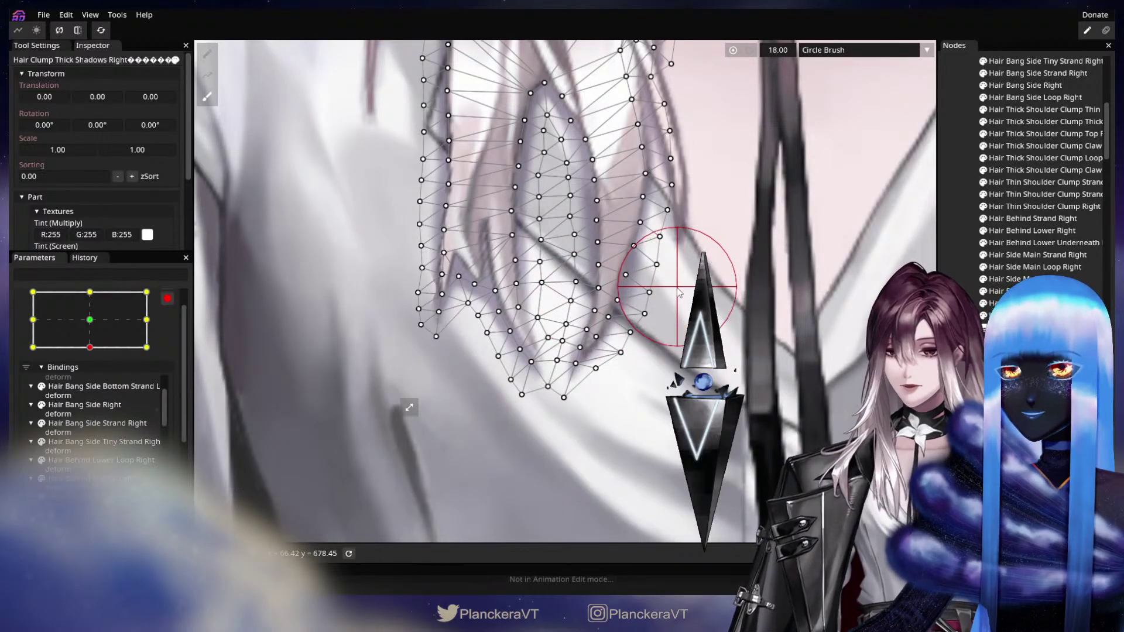
# Step: Brush the shadow mesh's inner edge beside the chest into line with the adjacent hair strand
pyautogui.moveTo(677, 286); pyautogui.dragTo(669, 285)
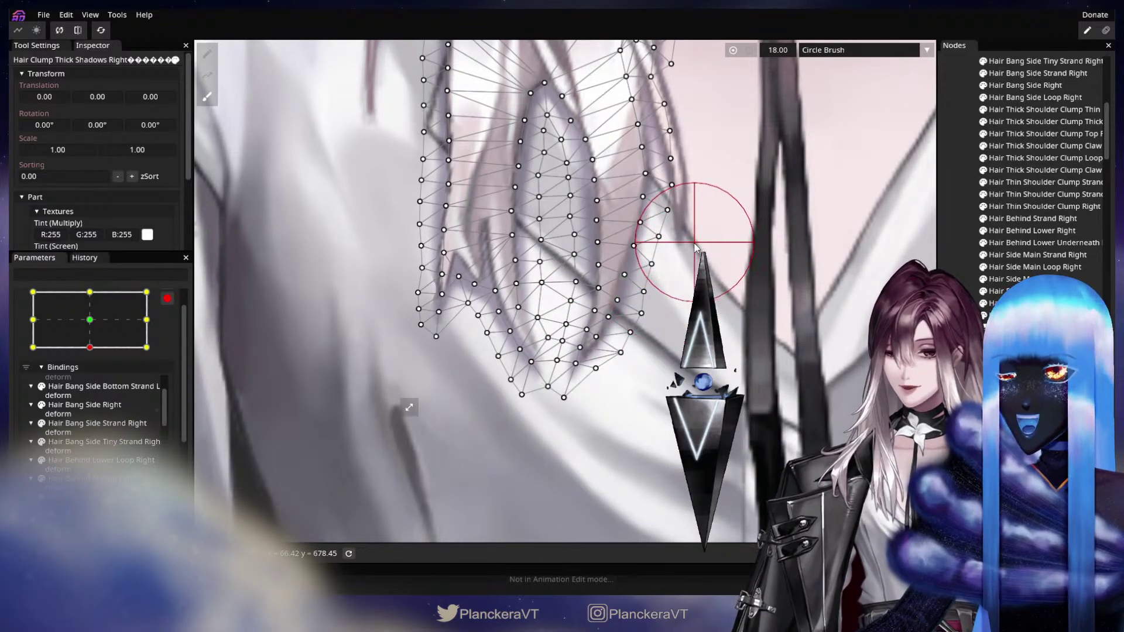
pyautogui.moveTo(630, 248); pyautogui.dragTo(689, 311)
pyautogui.moveTo(621, 280); pyautogui.dragTo(629, 278)
pyautogui.moveTo(626, 200); pyautogui.dragTo(630, 180)
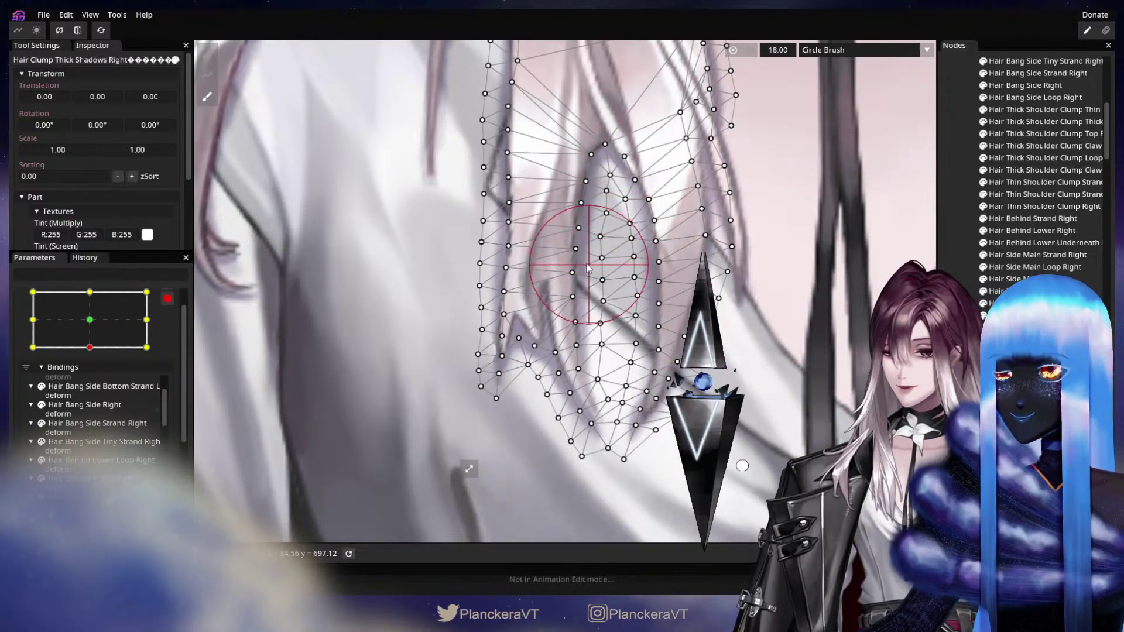
pyautogui.moveTo(586, 310); pyautogui.dragTo(614, 263)
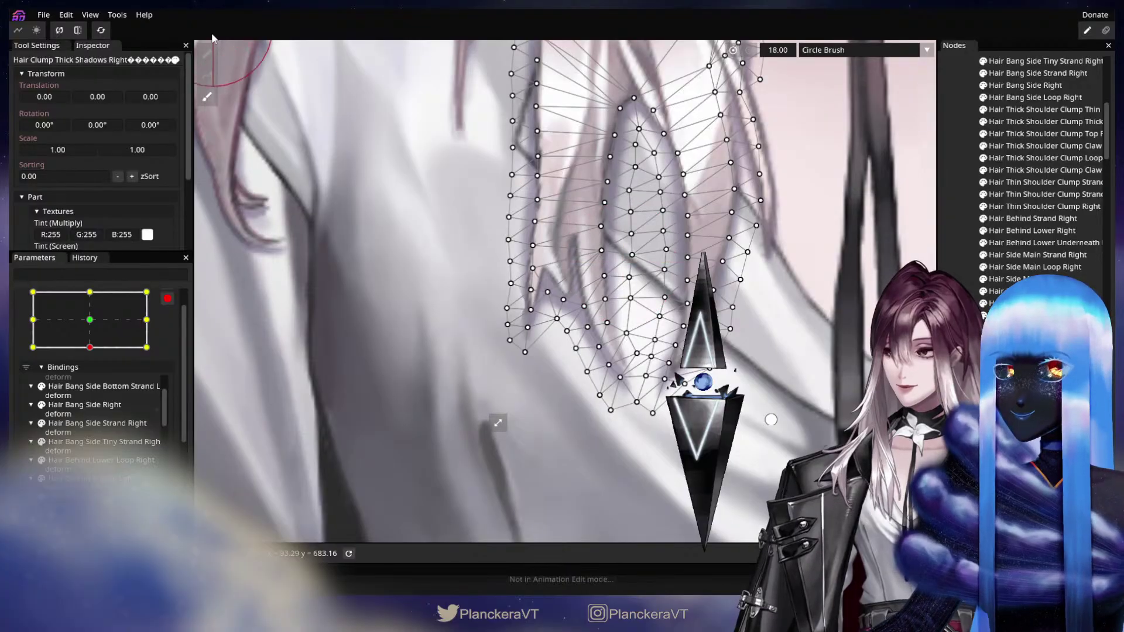
# Step: Switch to vertex editing and reposition individual vertices along the outer side of the shadow's lowest tip
pyautogui.click(207, 54)
pyautogui.scroll(2, 636, 325)
pyautogui.moveTo(636, 325); pyautogui.dragTo(596, 287)
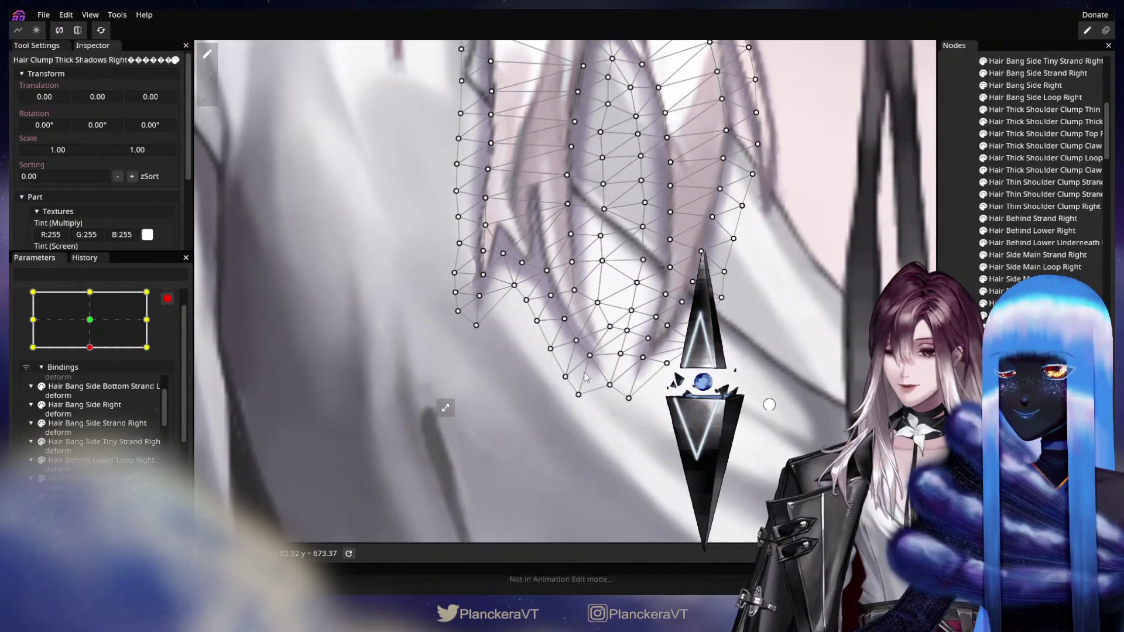
pyautogui.moveTo(615, 389); pyautogui.dragTo(585, 414)
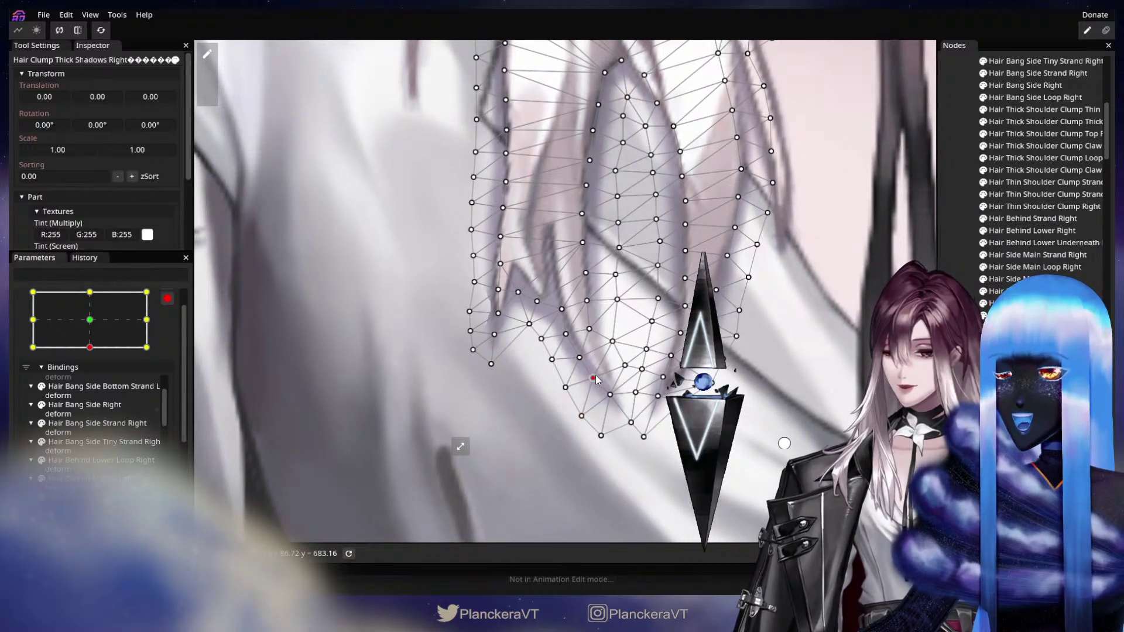
pyautogui.moveTo(571, 346); pyautogui.dragTo(600, 388)
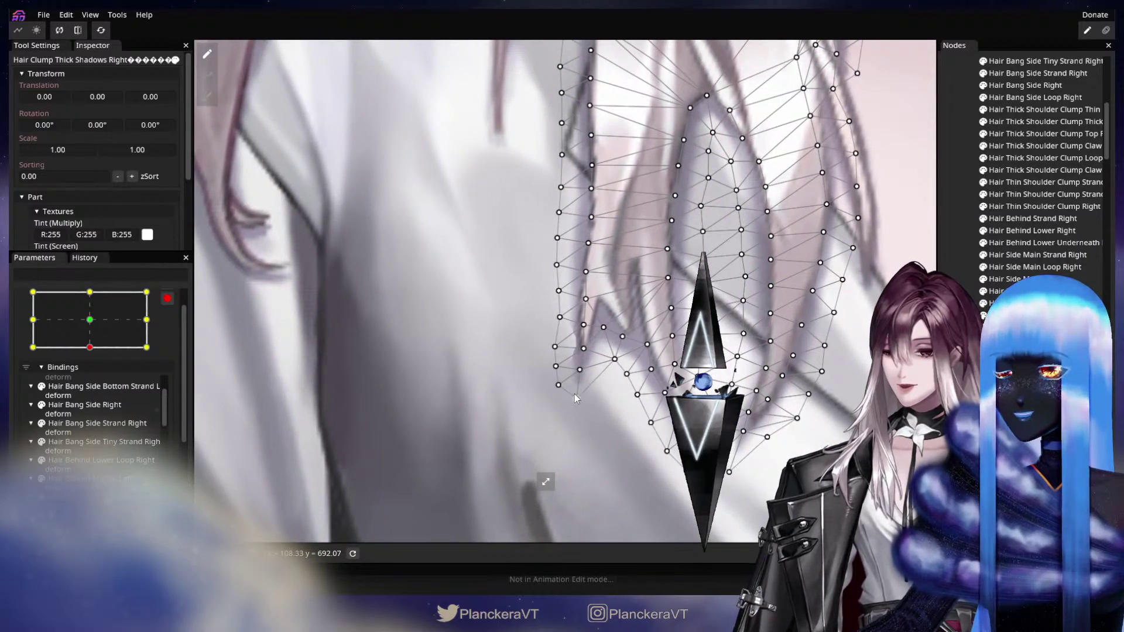
# Step: Return to the deform brush, refine the shadow mesh's outer edge near its short tip, and save the model
pyautogui.click(208, 95)
pyautogui.moveTo(544, 399)
pyautogui.mouseDown()
pyautogui.moveTo(547, 367)
pyautogui.moveTo(581, 354)
pyautogui.moveTo(591, 319)
pyautogui.moveTo(557, 251)
pyautogui.moveTo(582, 226)
pyautogui.moveTo(580, 202)
pyautogui.mouseUp()
pyautogui.hotkey('ctrl', 's')
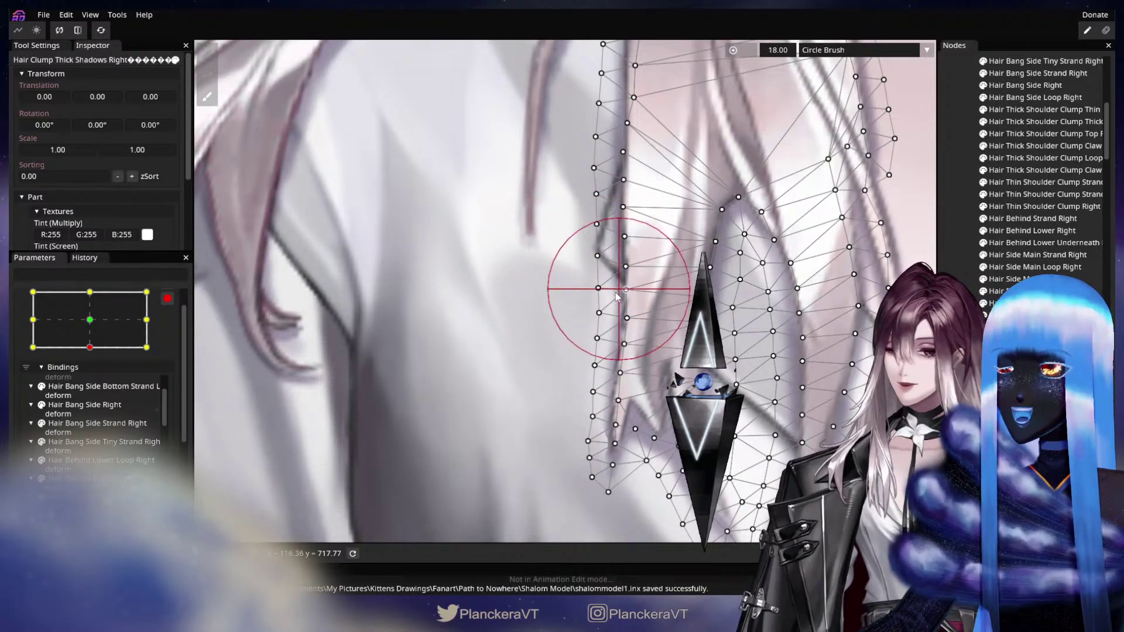
pyautogui.moveTo(620, 291); pyautogui.dragTo(442, 315)
pyautogui.scroll(2, 559, 318)
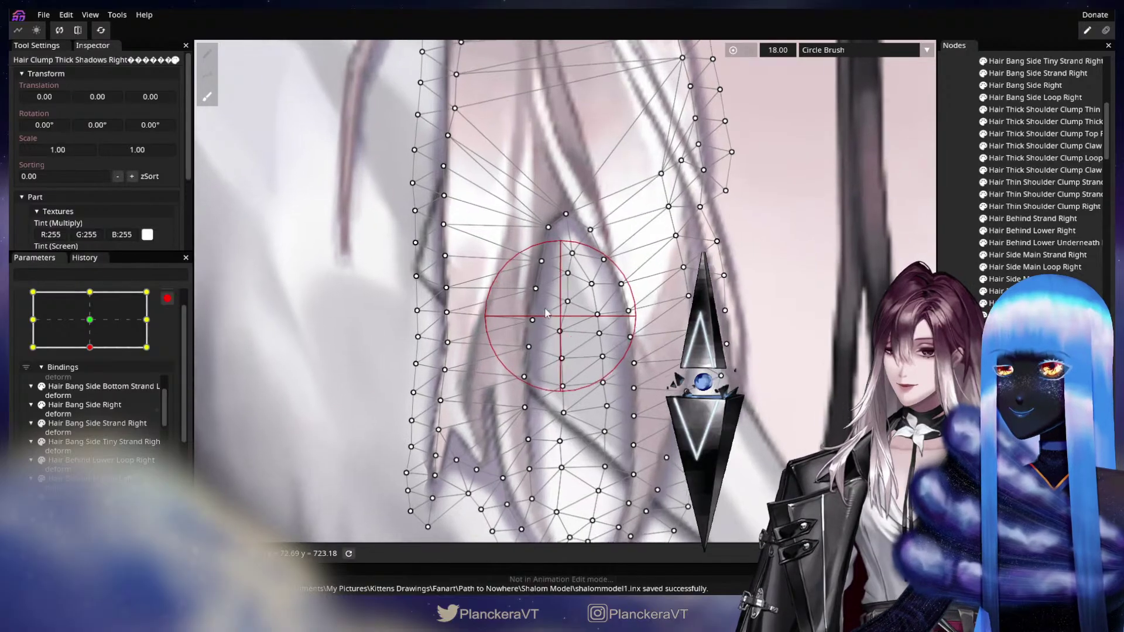
# Step: Switch to vertex editing, reposition an interior vertex of the shadow between the two lower strands, and check the hair at the bottom-centre keypoint
pyautogui.click(207, 54)
pyautogui.scroll(1, 558, 315)
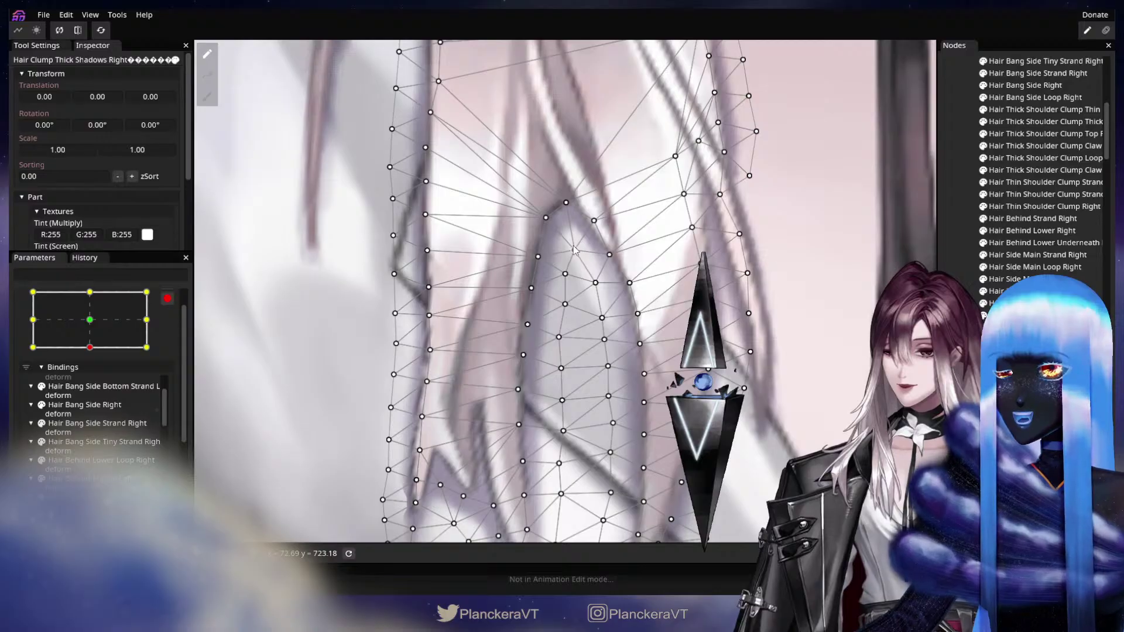
pyautogui.scroll(-2, 547, 292)
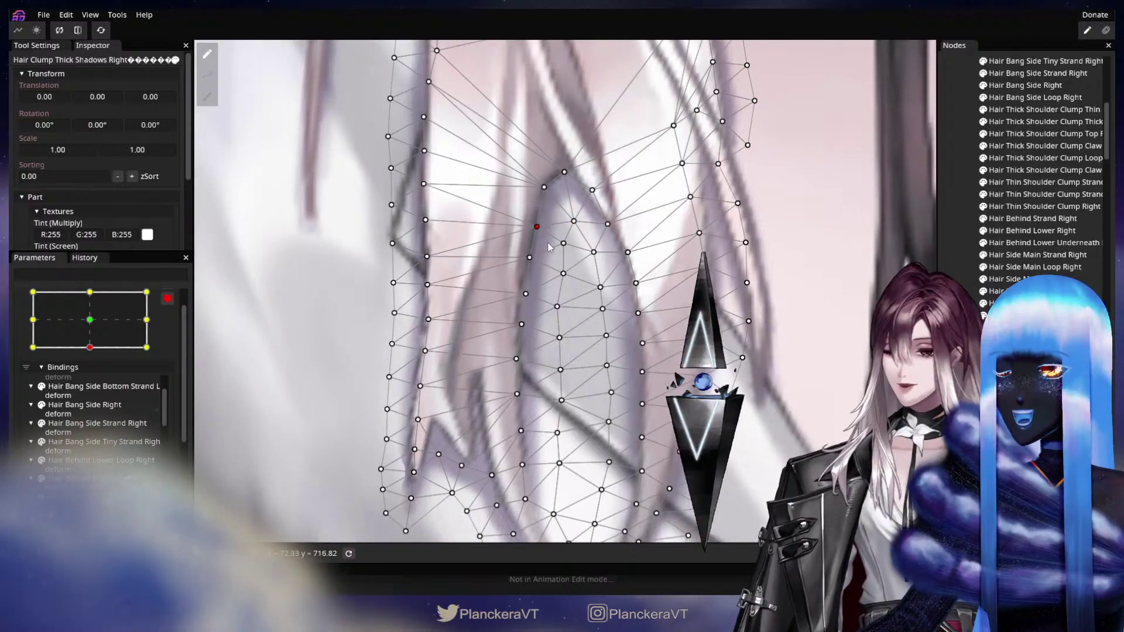
pyautogui.scroll(-3, 553, 334)
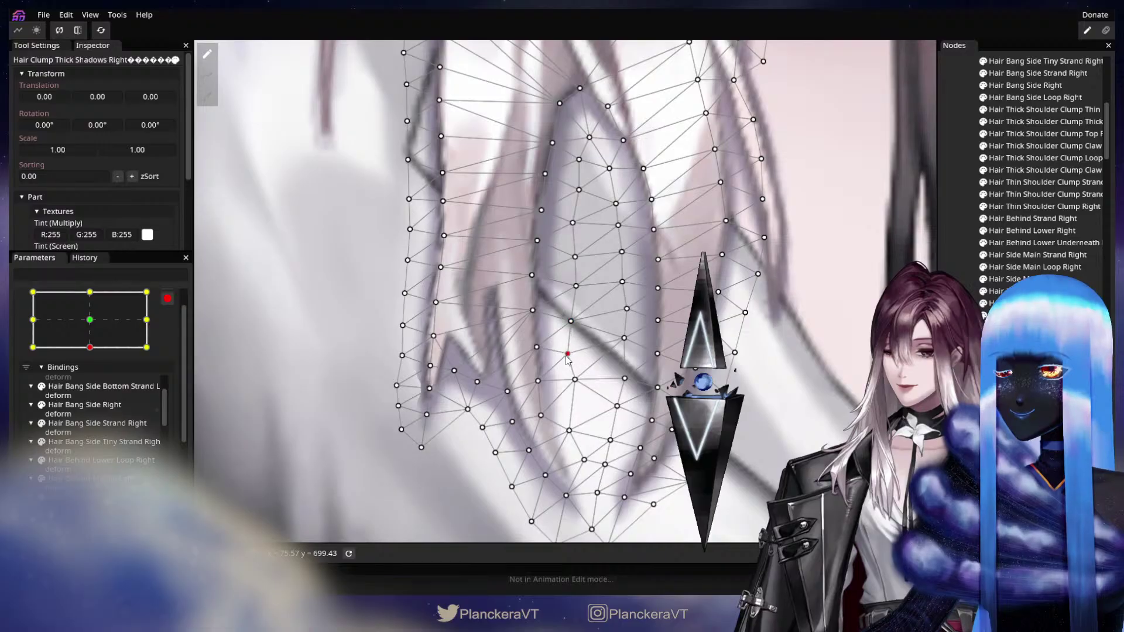
pyautogui.moveTo(568, 389); pyautogui.dragTo(580, 349)
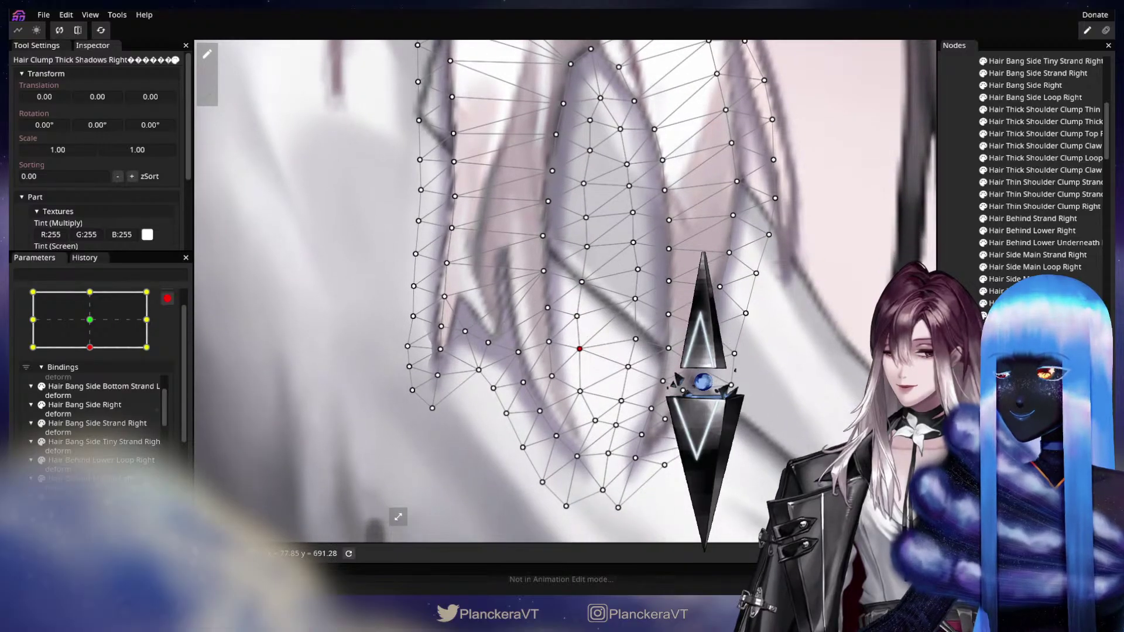
pyautogui.click(827, 395)
pyautogui.scroll(-1, 669, 409)
pyautogui.scroll(-4, 670, 410)
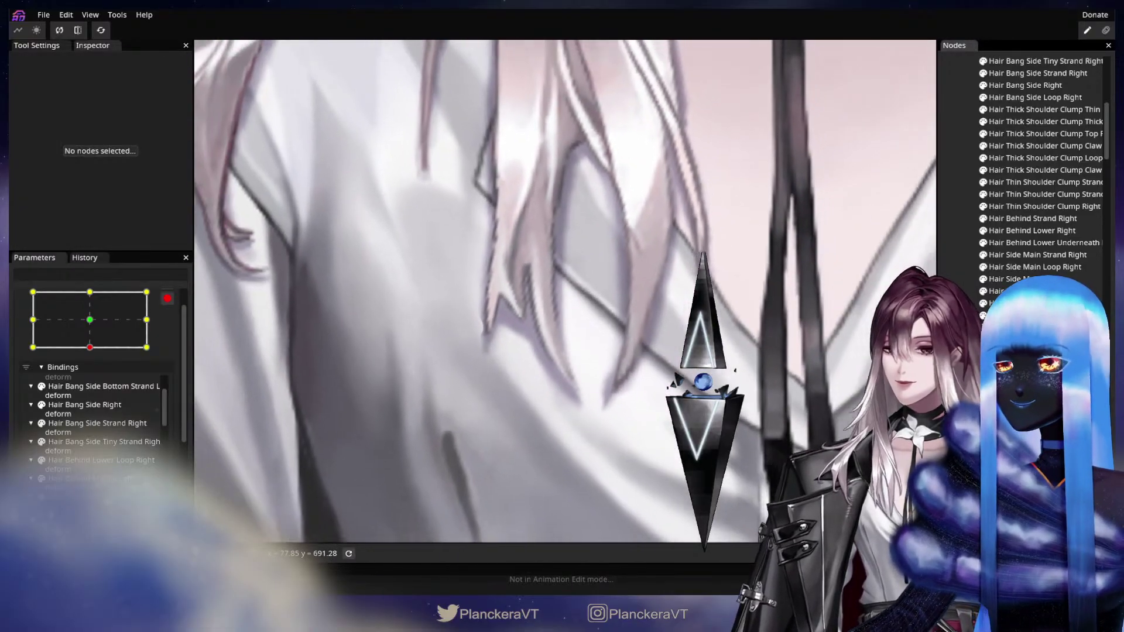
pyautogui.scroll(5, 672, 426)
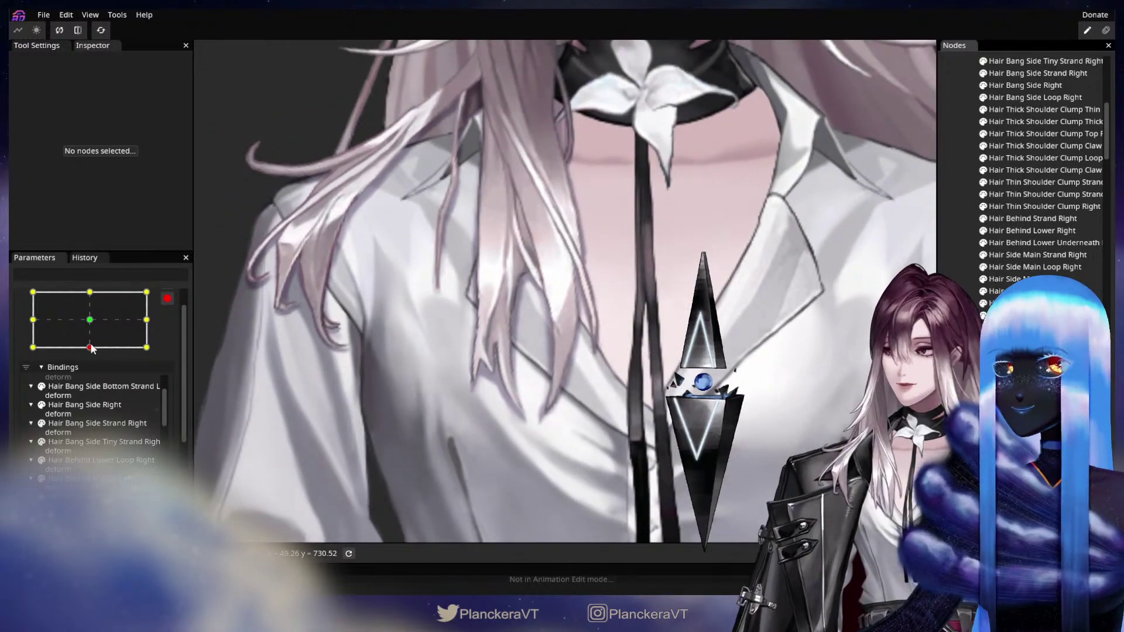
pyautogui.moveTo(92, 349)
pyautogui.mouseDown()
pyautogui.moveTo(128, 319)
pyautogui.moveTo(90, 348)
pyautogui.moveTo(86, 325)
pyautogui.moveTo(90, 349)
pyautogui.mouseUp()
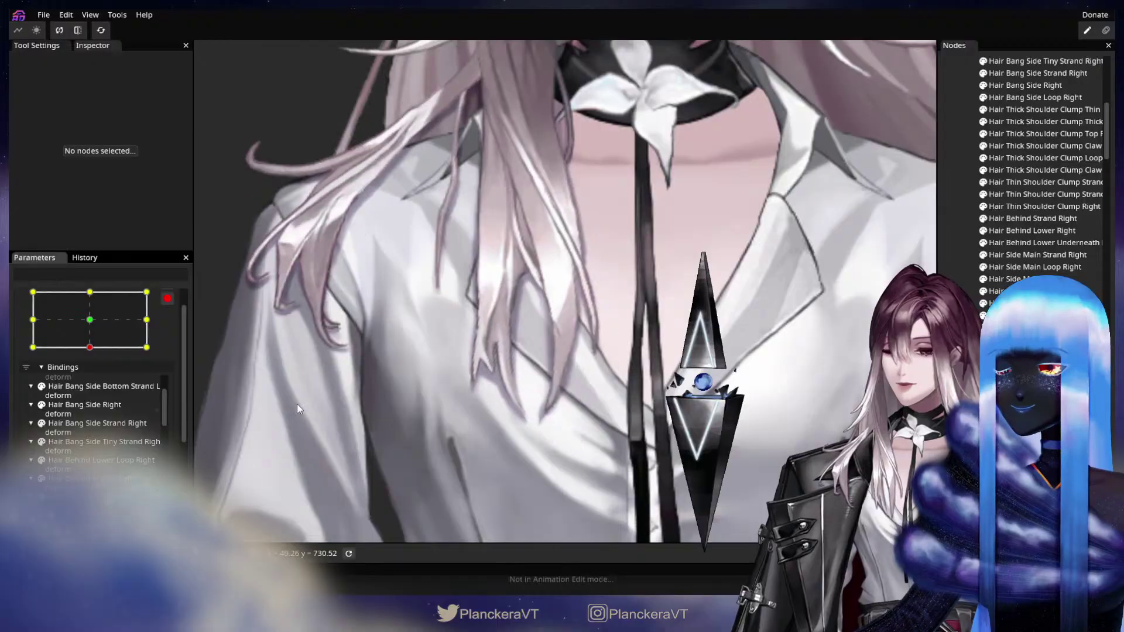
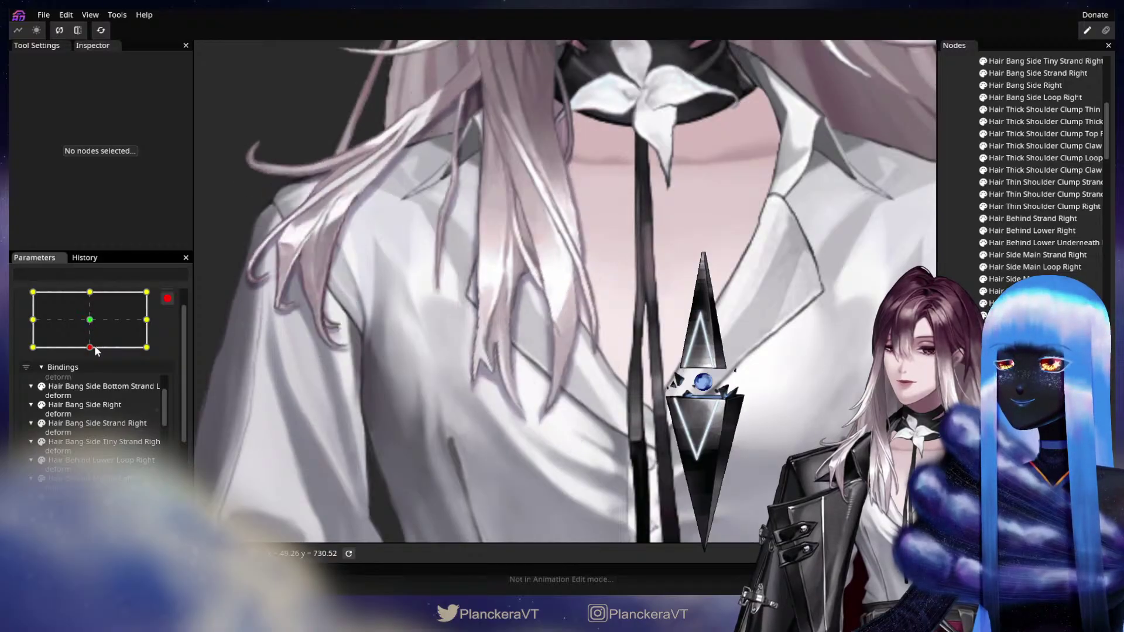
# Step: Reselect Hair Clump Thick Shadows Right, move individual vertices around its lowest tips, and preview the motion between the bottom-centre and centre keypoints
pyautogui.scroll(5, 546, 354)
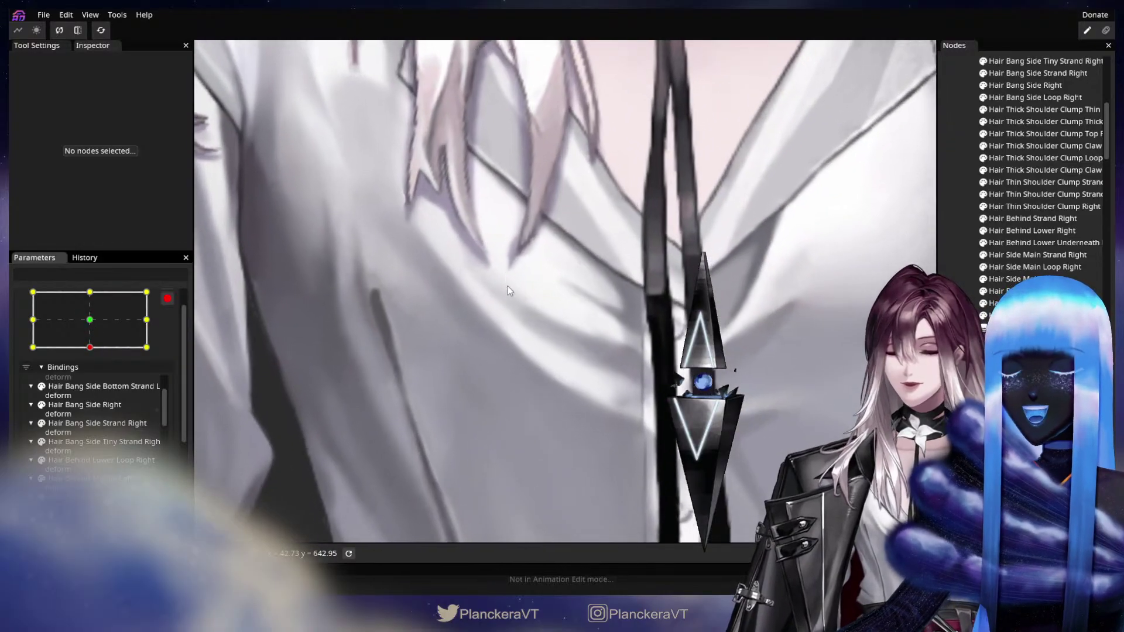
pyautogui.moveTo(509, 291); pyautogui.dragTo(568, 373)
pyautogui.scroll(2, 577, 368)
pyautogui.click(580, 353)
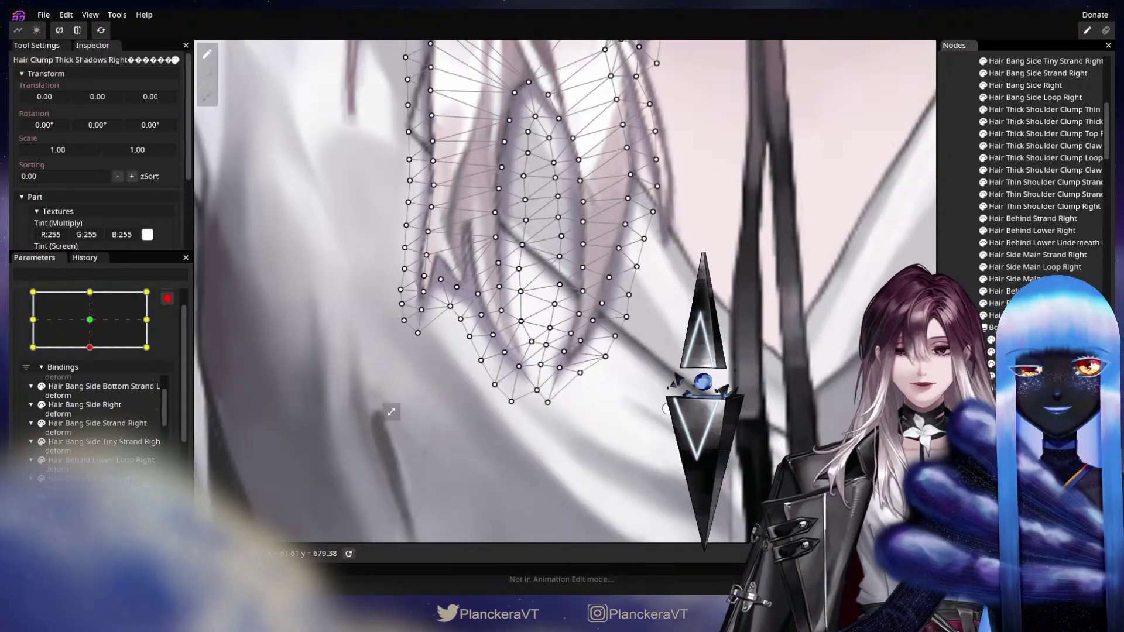
pyautogui.scroll(1, 565, 387)
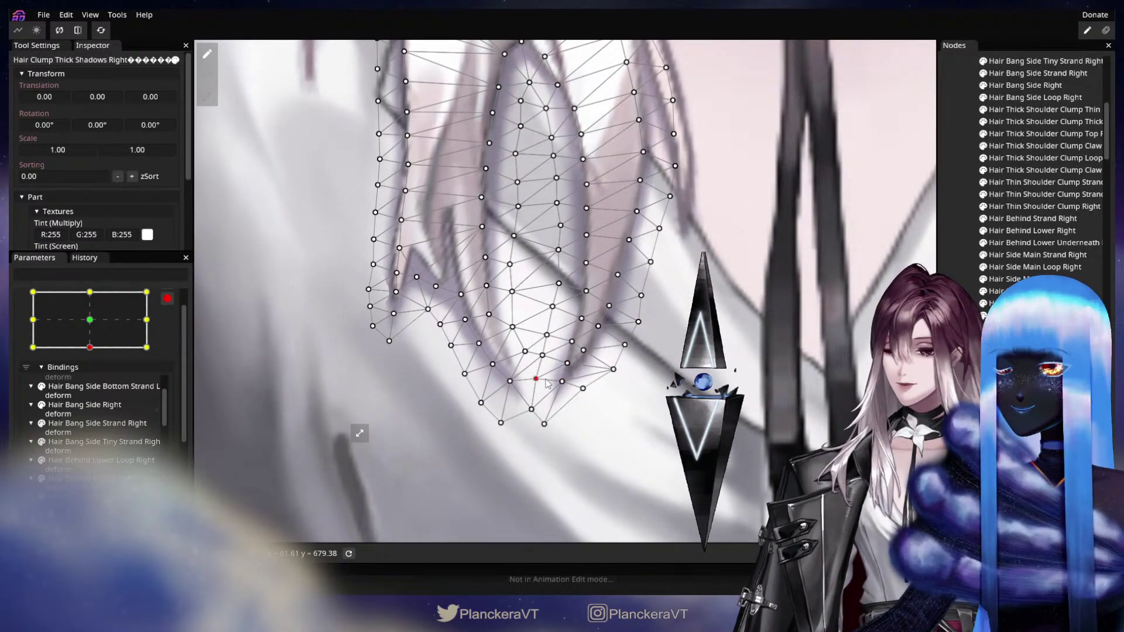
pyautogui.moveTo(546, 382); pyautogui.dragTo(553, 379)
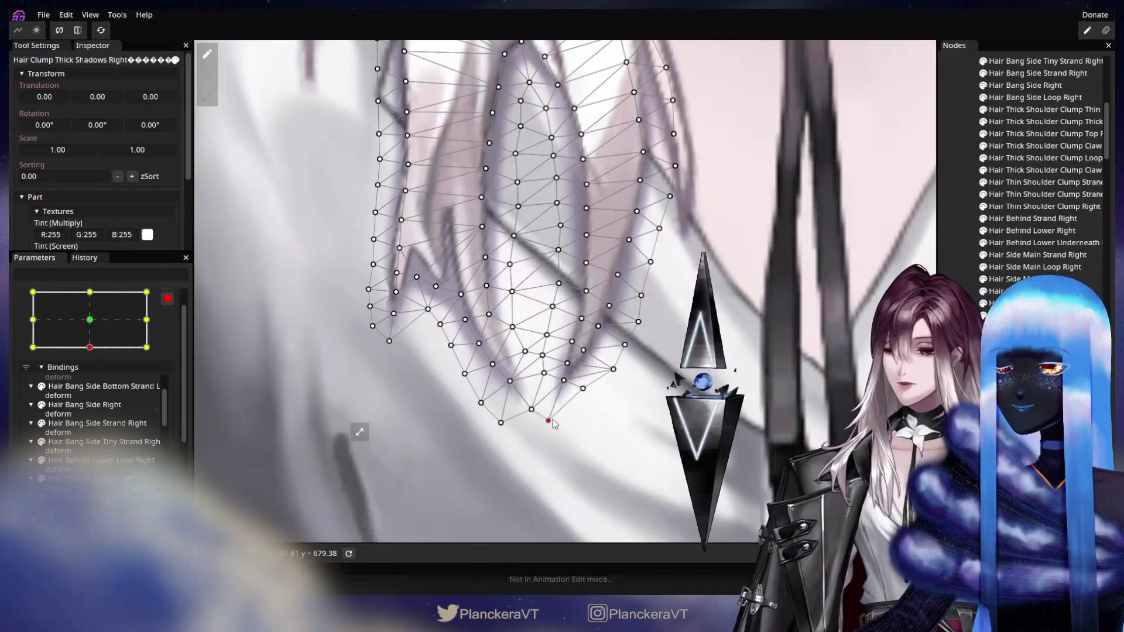
pyautogui.moveTo(544, 423); pyautogui.dragTo(607, 377)
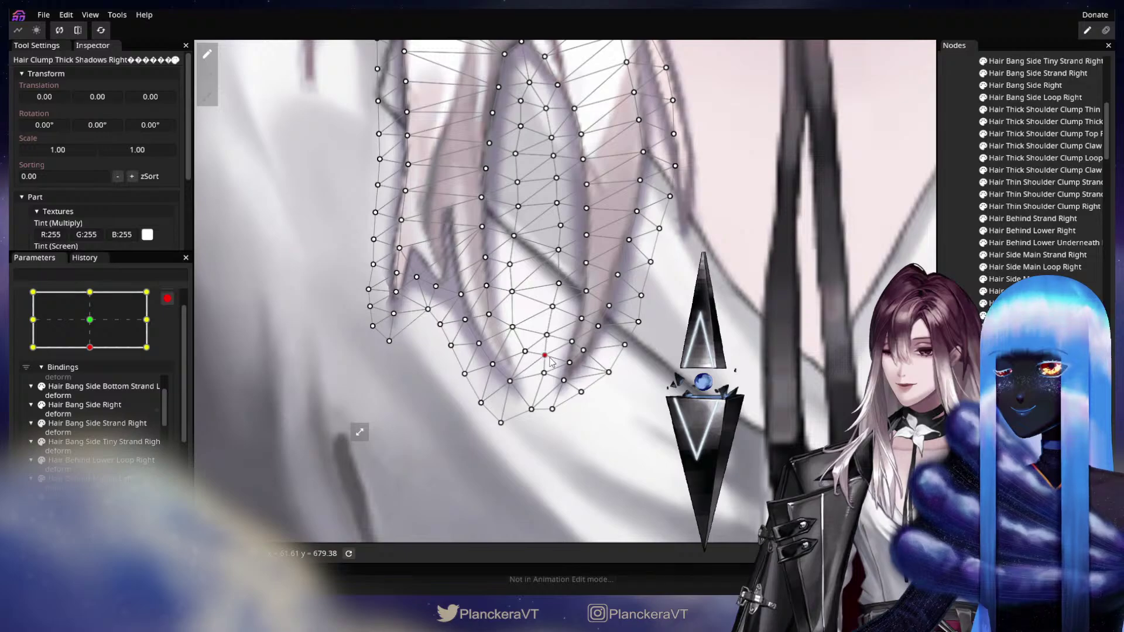
pyautogui.press('Escape')
pyautogui.scroll(-6, 636, 372)
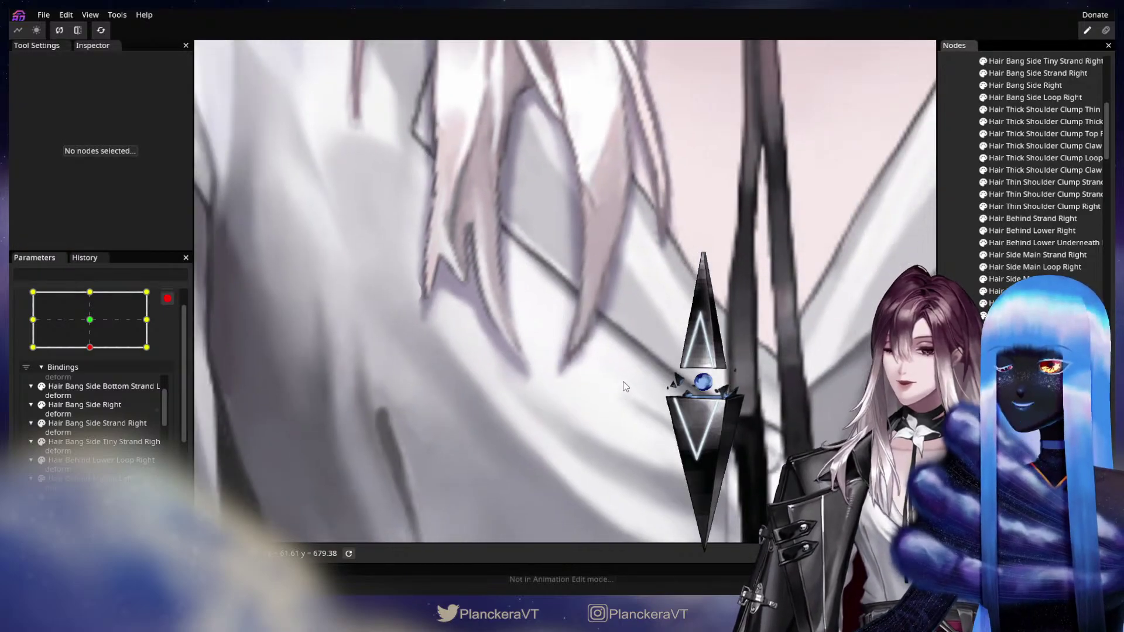
pyautogui.scroll(-5, 629, 384)
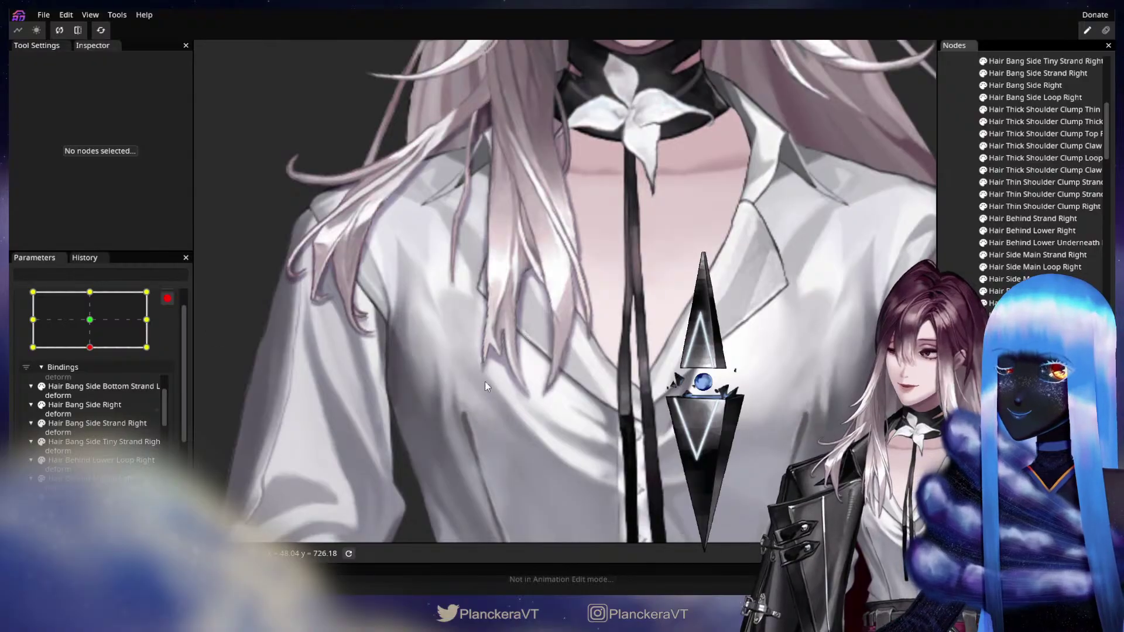
pyautogui.scroll(-2, 485, 382)
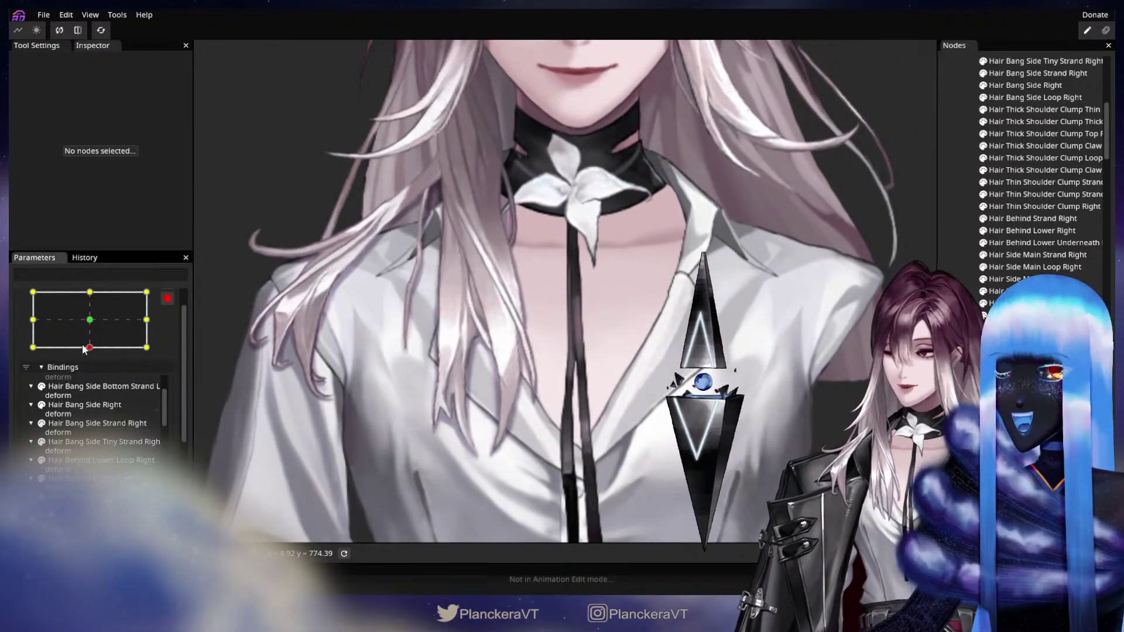
pyautogui.moveTo(100, 344); pyautogui.dragTo(94, 319)
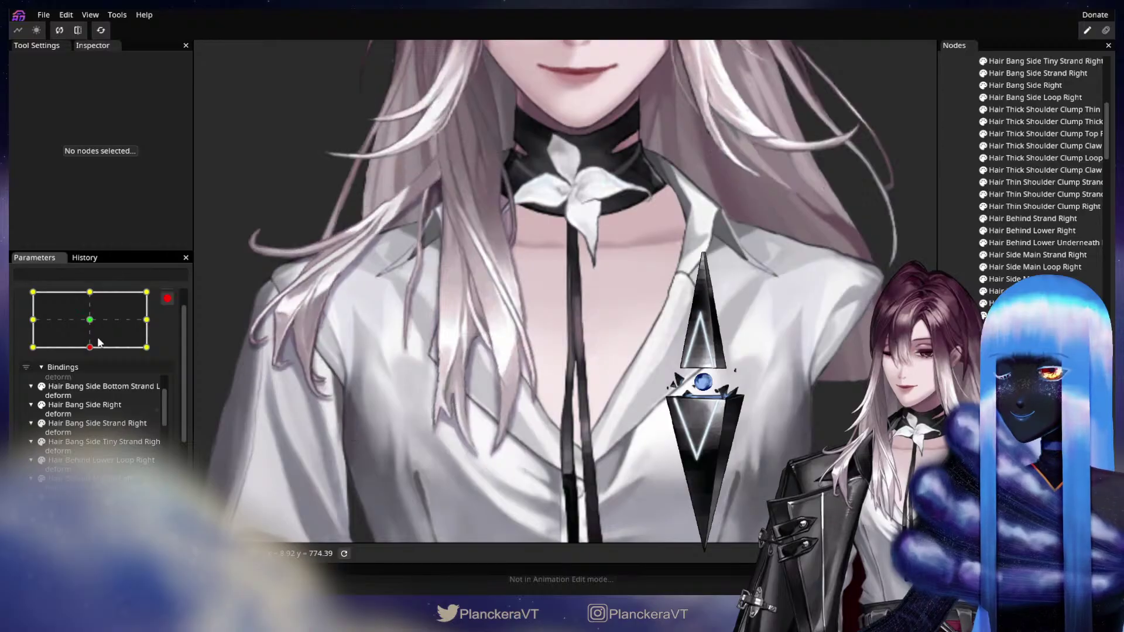
pyautogui.moveTo(98, 318)
pyautogui.mouseDown()
pyautogui.moveTo(97, 341)
pyautogui.moveTo(101, 322)
pyautogui.mouseUp()
# Step: Brush the upper end of the shadow gap between the strands with the 18 circle brush and preview the motion toward the centre keypoint
pyautogui.scroll(5, 573, 298)
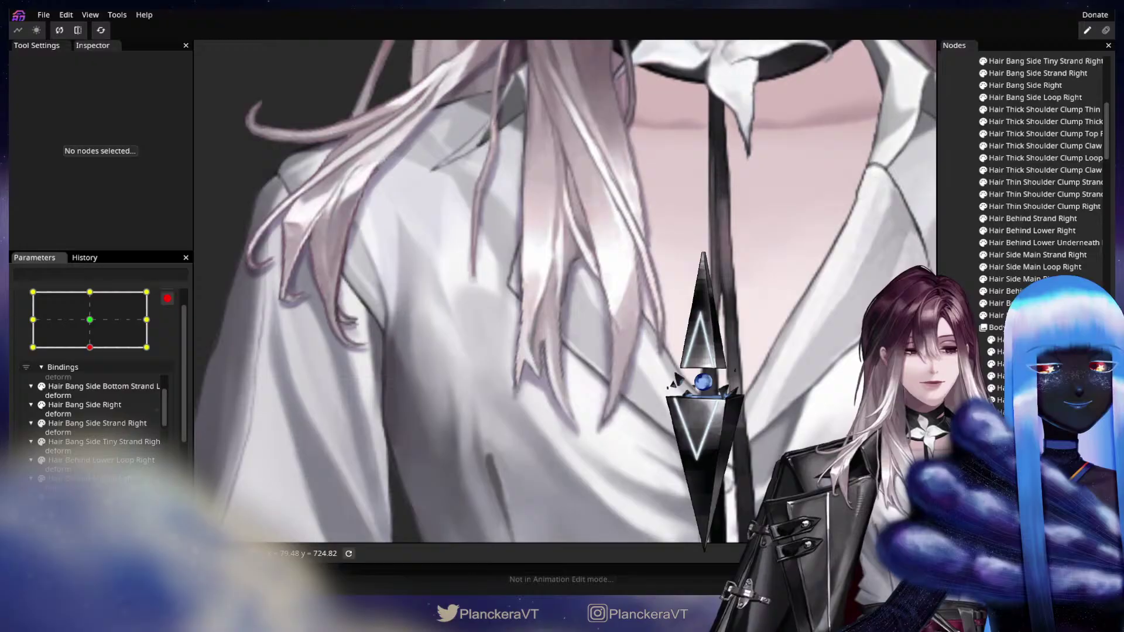
pyautogui.click(585, 316)
pyautogui.scroll(2, 585, 316)
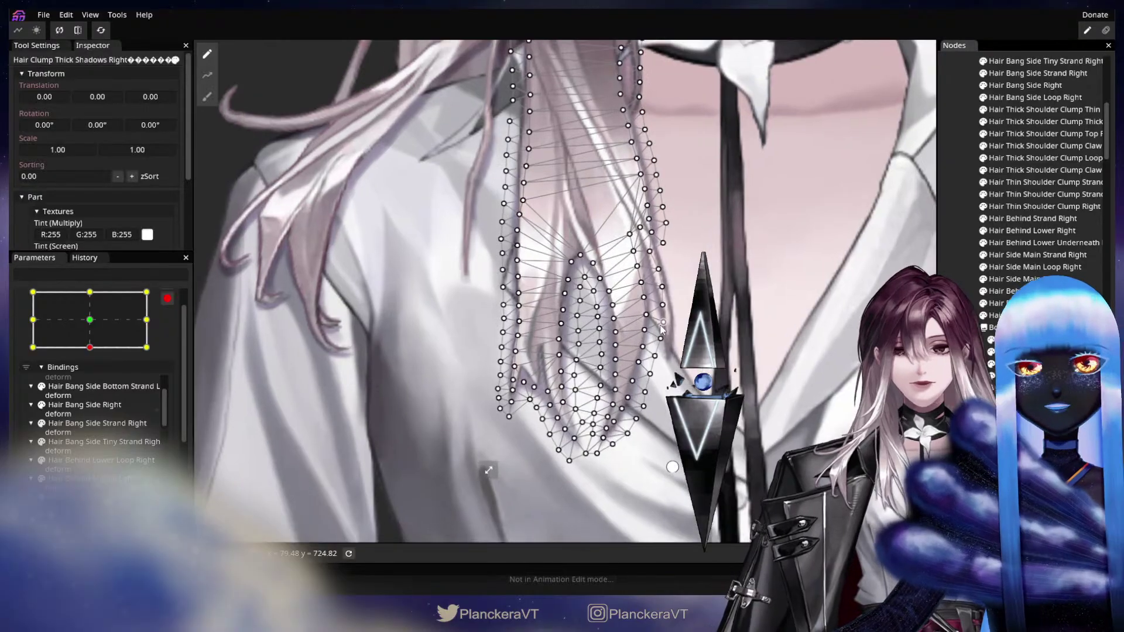
pyautogui.click(208, 97)
pyautogui.scroll(1, 379, 247)
pyautogui.moveTo(454, 231); pyautogui.dragTo(436, 269)
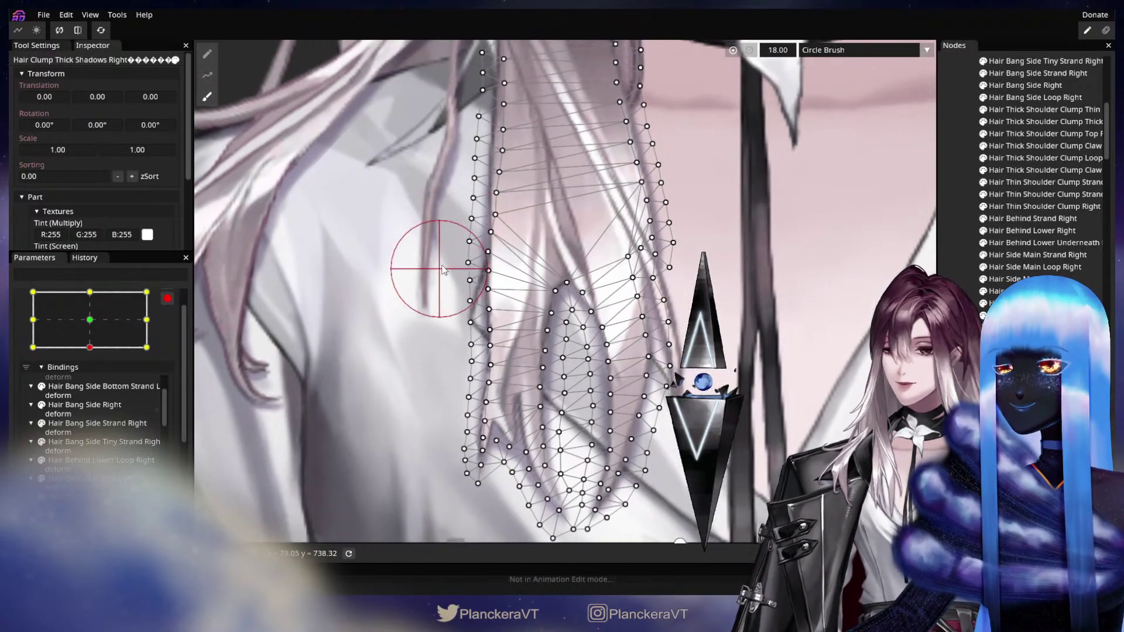
pyautogui.scroll(2, 445, 269)
pyautogui.moveTo(562, 329); pyautogui.dragTo(565, 334)
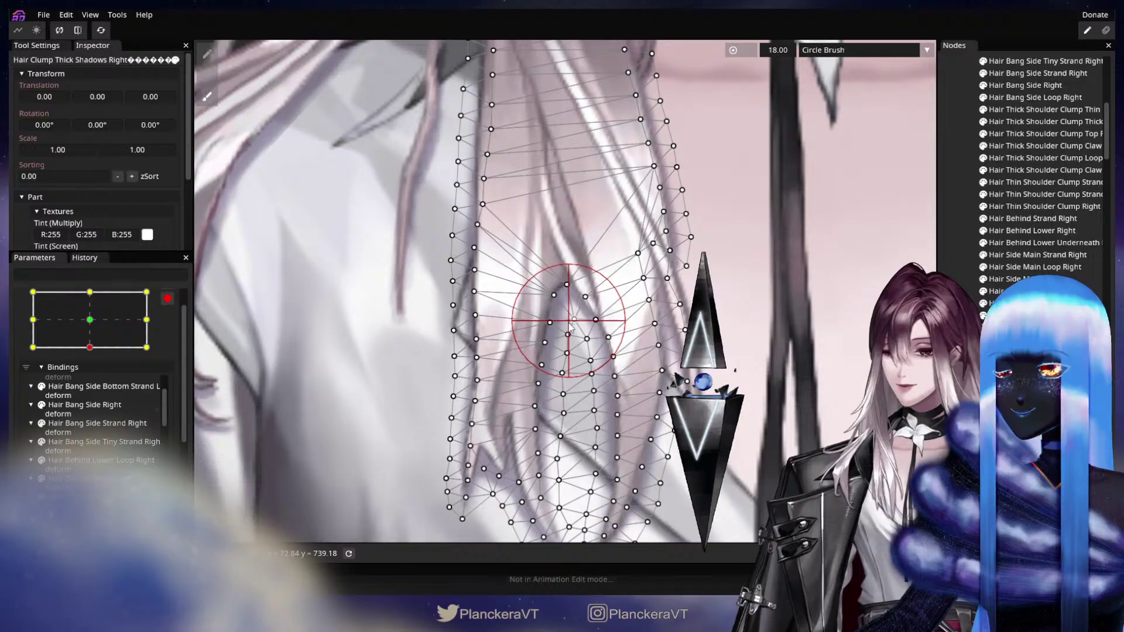
pyautogui.moveTo(589, 336); pyautogui.dragTo(590, 334)
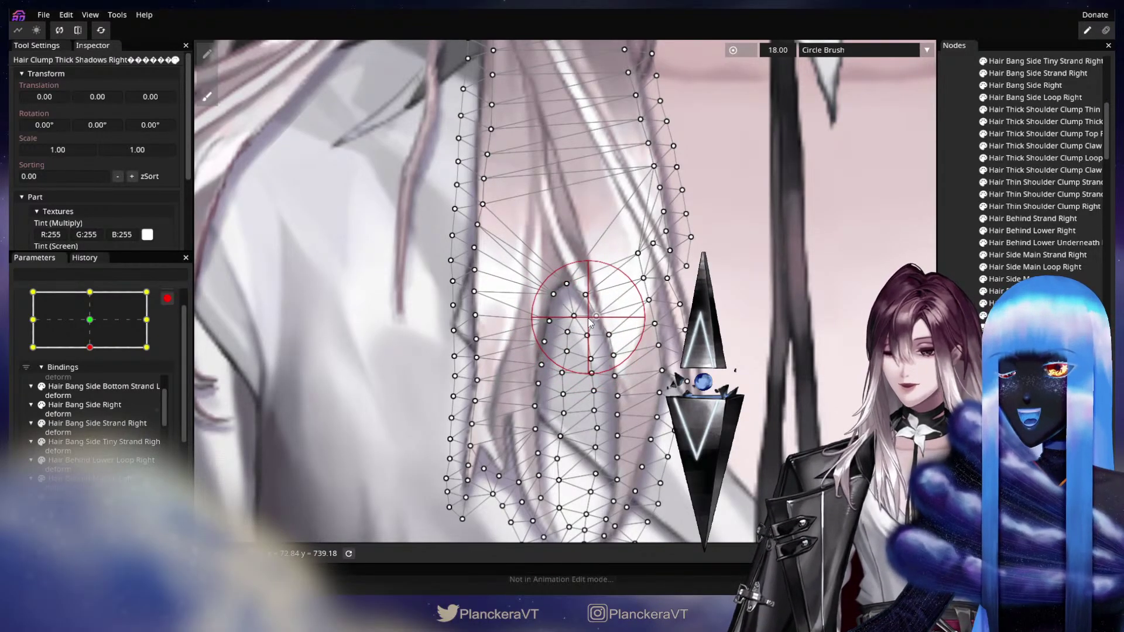
pyautogui.click(961, 363)
pyautogui.scroll(-2, 515, 365)
pyautogui.scroll(-5, 514, 366)
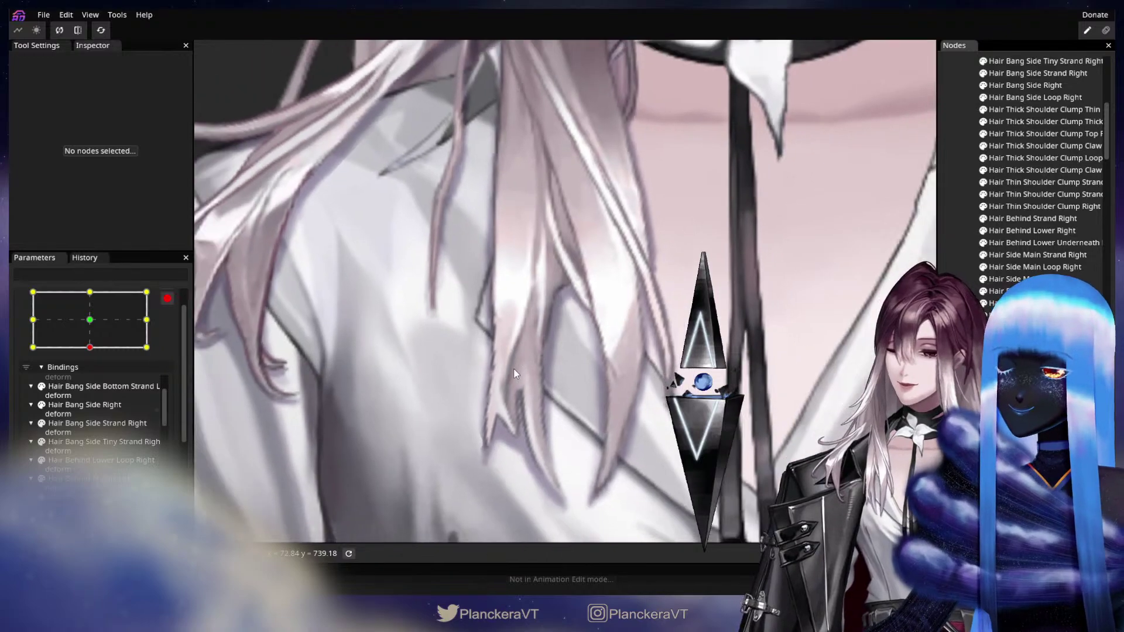
pyautogui.scroll(-3, 565, 374)
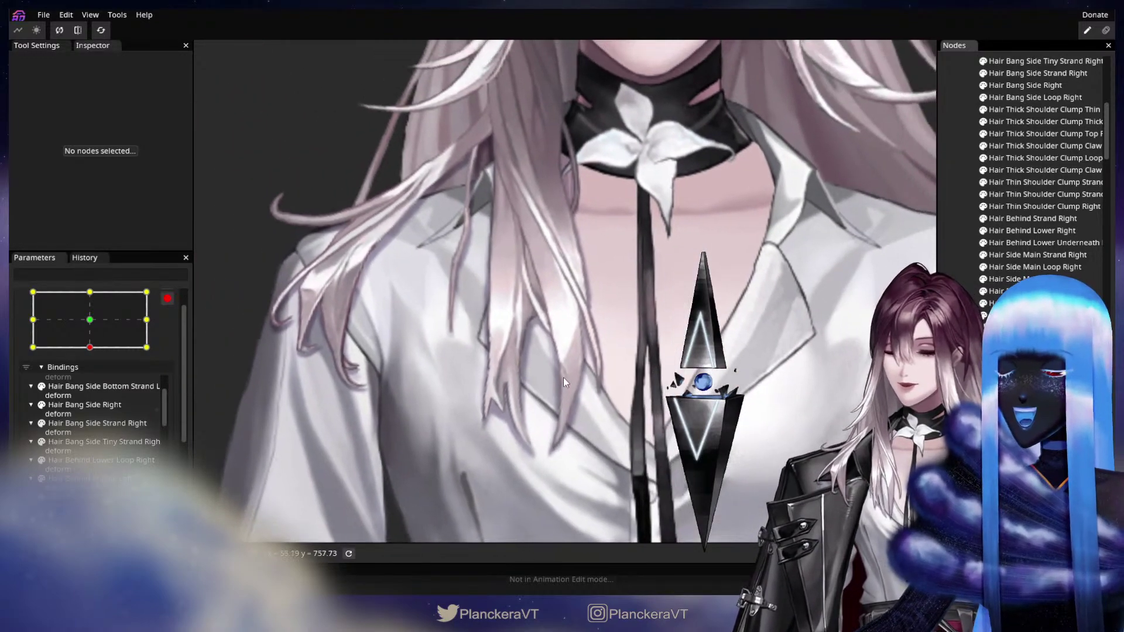
pyautogui.moveTo(95, 344)
pyautogui.mouseDown()
pyautogui.moveTo(95, 321)
pyautogui.moveTo(94, 335)
pyautogui.mouseUp()
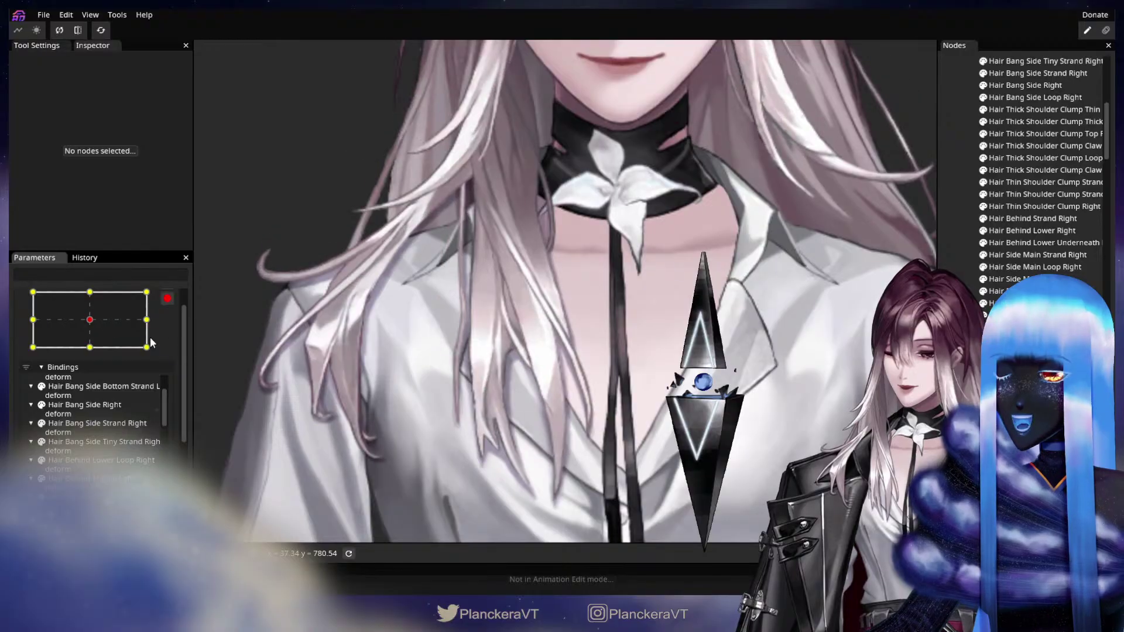
# Step: At the bottom-centre keypoint, reposition individual vertices near the peak of the shadow gap, and compare the hair with the centre keypoint
pyautogui.scroll(4, 529, 396)
pyautogui.scroll(5, 602, 368)
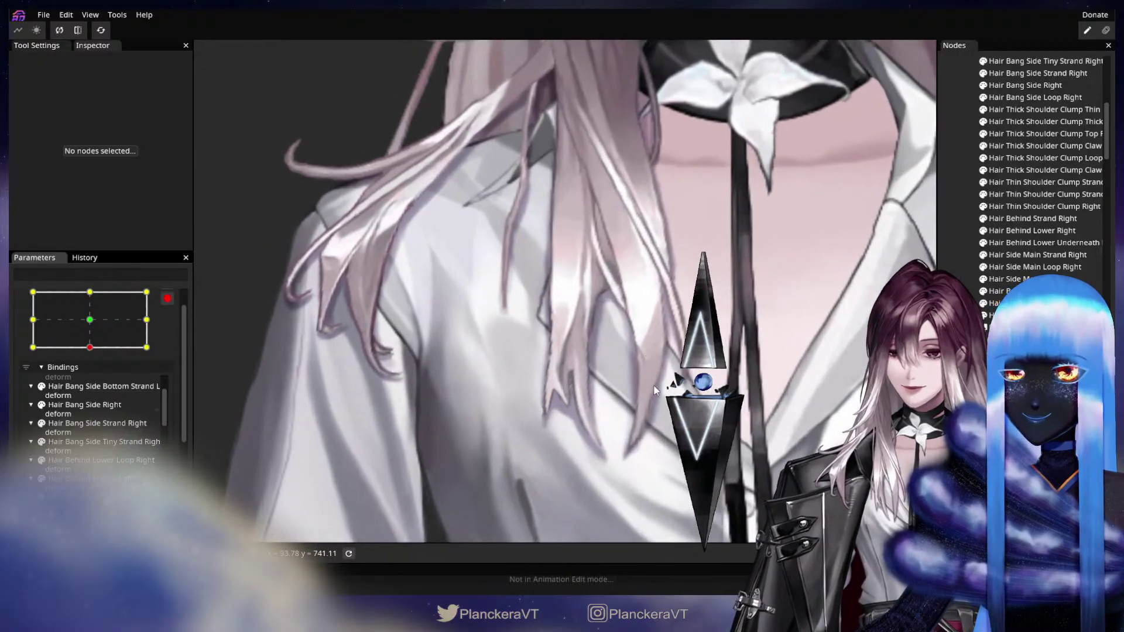
pyautogui.scroll(2, 617, 381)
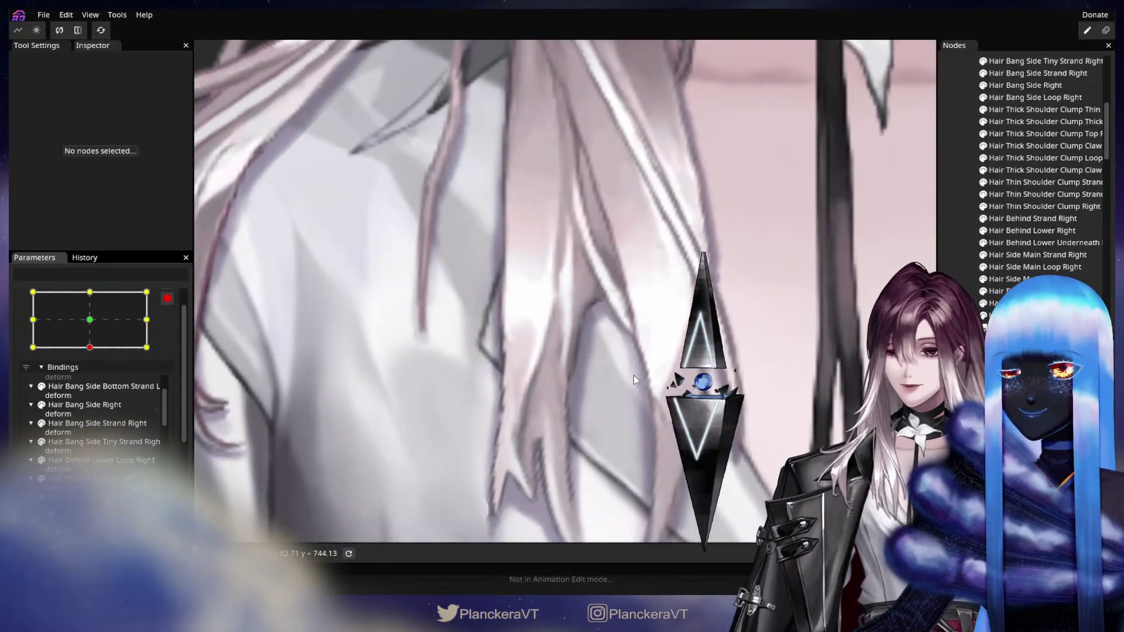
pyautogui.click(616, 319)
pyautogui.scroll(2, 615, 317)
pyautogui.moveTo(609, 304); pyautogui.dragTo(594, 324)
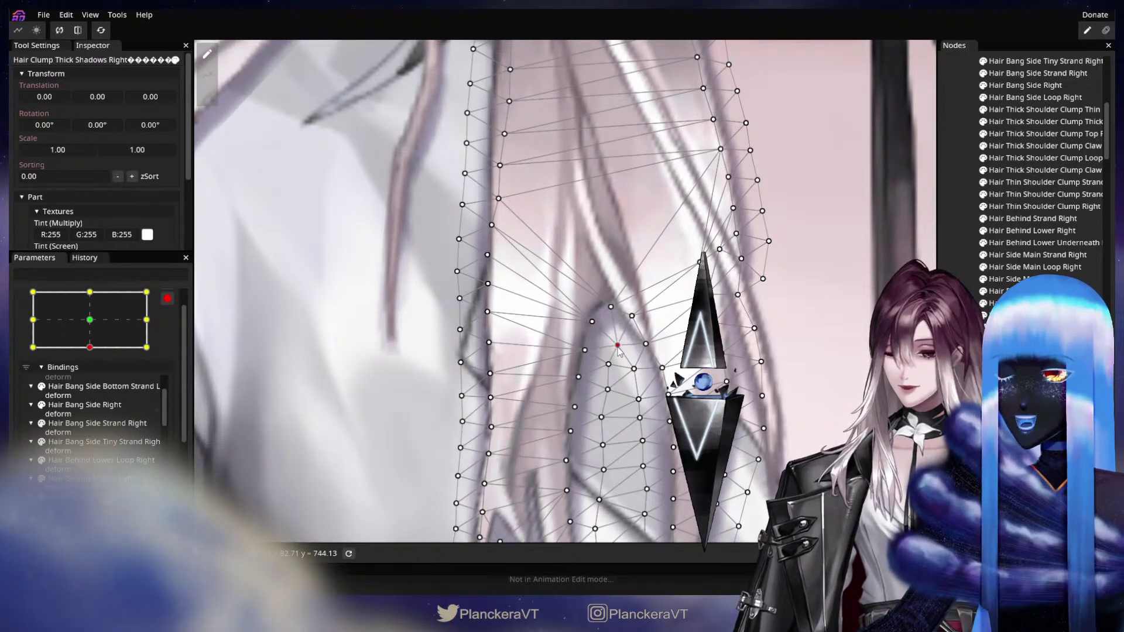
pyautogui.moveTo(608, 364); pyautogui.dragTo(610, 367)
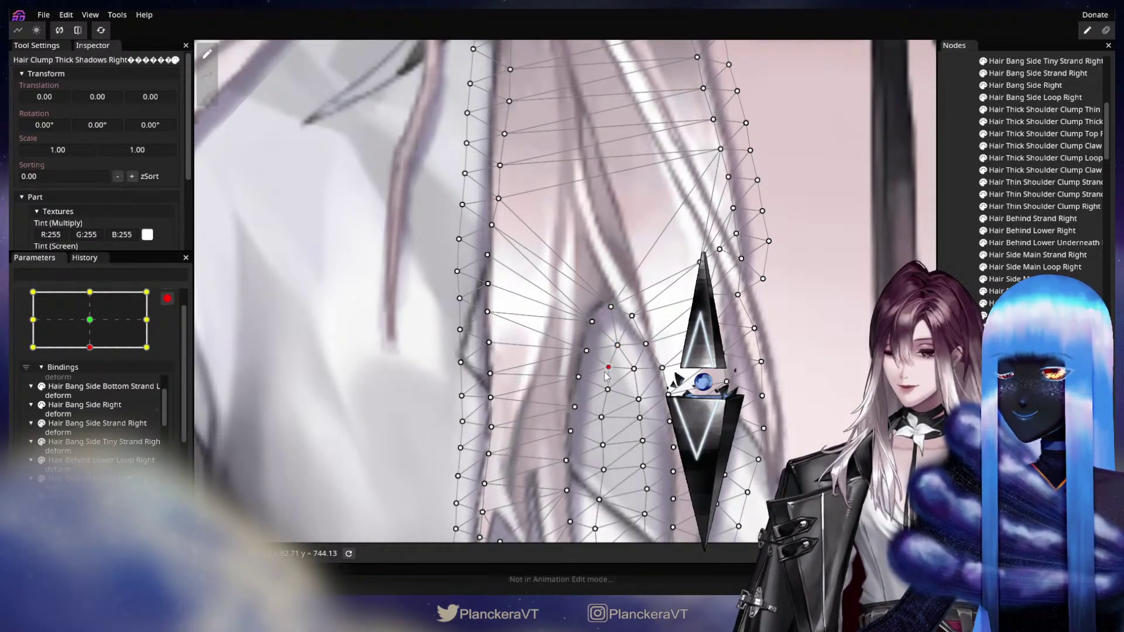
pyautogui.press('Escape')
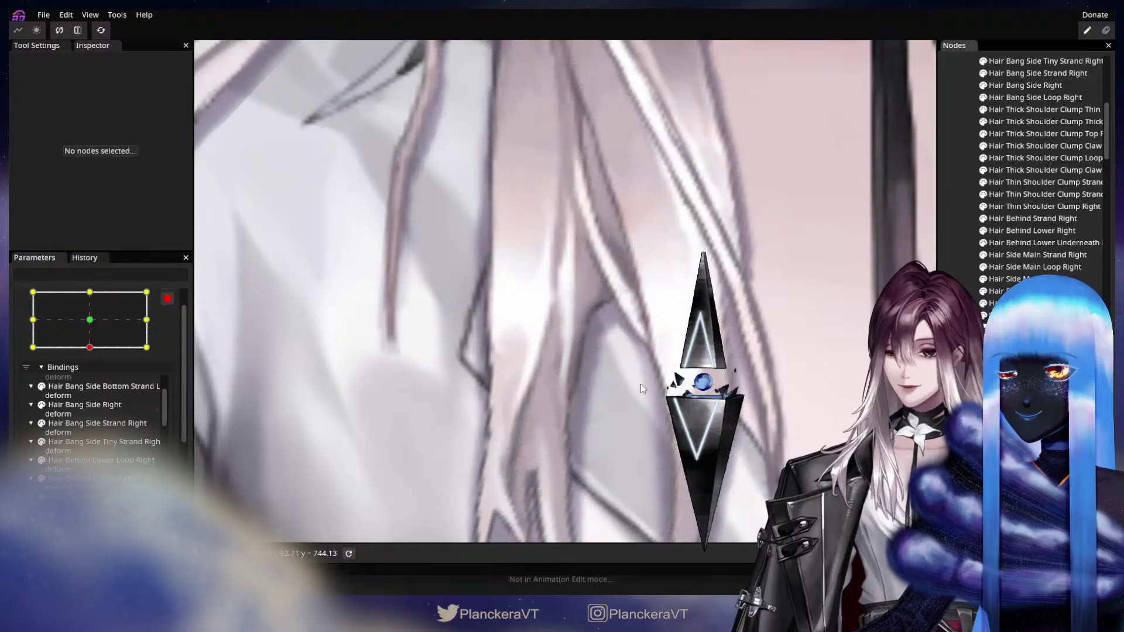
pyautogui.scroll(-6, 607, 399)
pyautogui.scroll(-2, 612, 398)
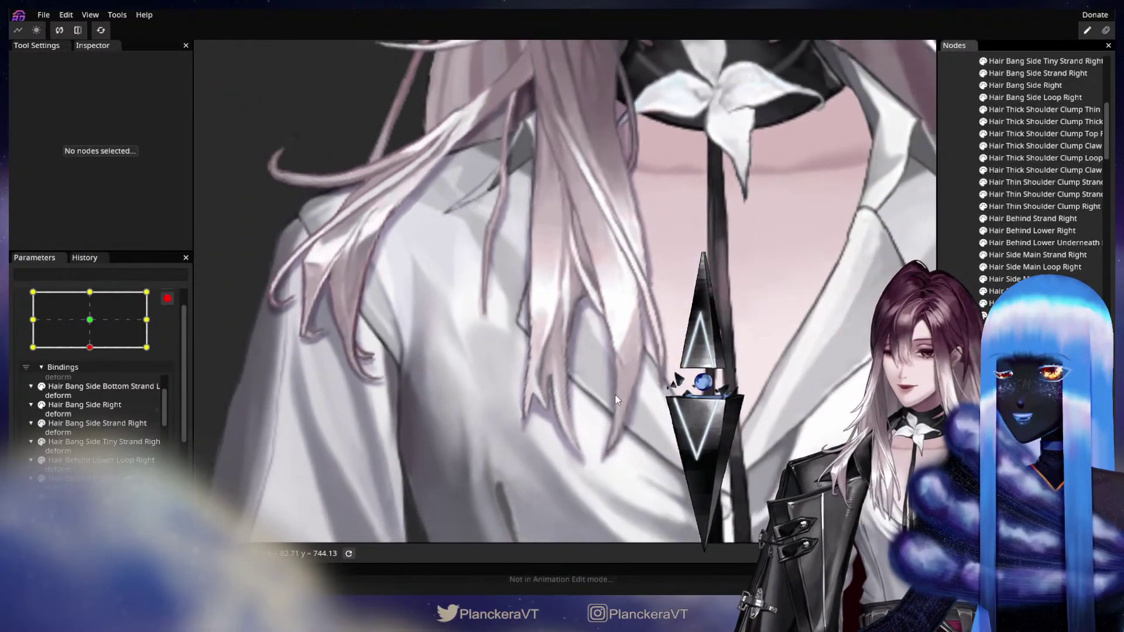
pyautogui.moveTo(614, 396); pyautogui.dragTo(550, 407)
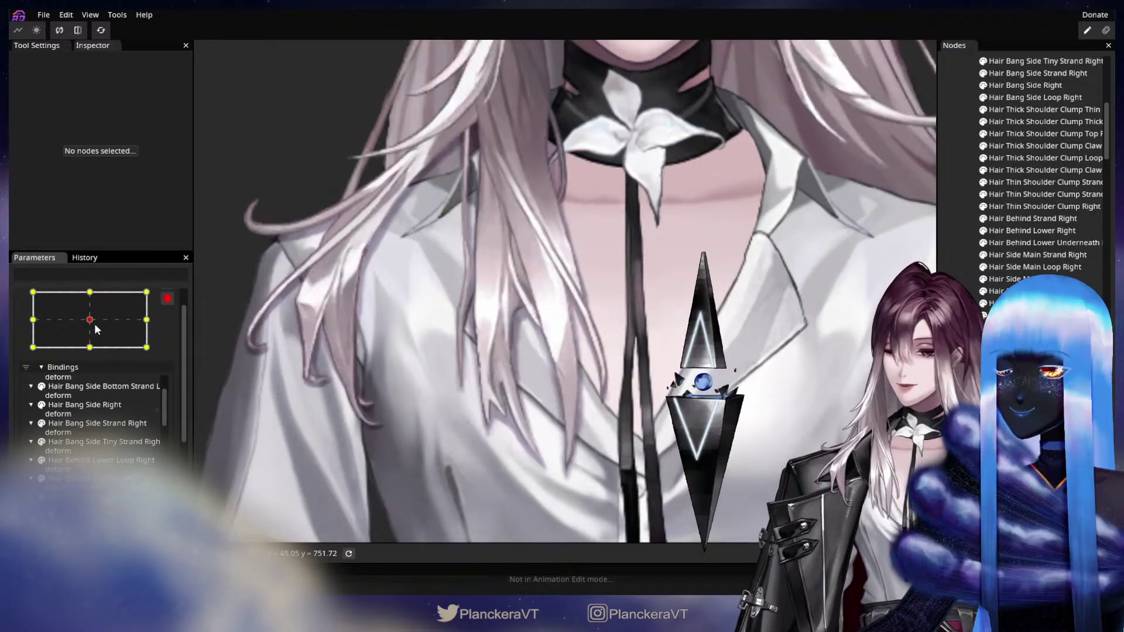
pyautogui.moveTo(328, 406); pyautogui.dragTo(455, 360)
# Step: Reselect Hair Clump Thick Shadows Right at the bottom-centre keypoint and nudge the interior vertices along the shadow gap's inner column
pyautogui.scroll(4, 521, 357)
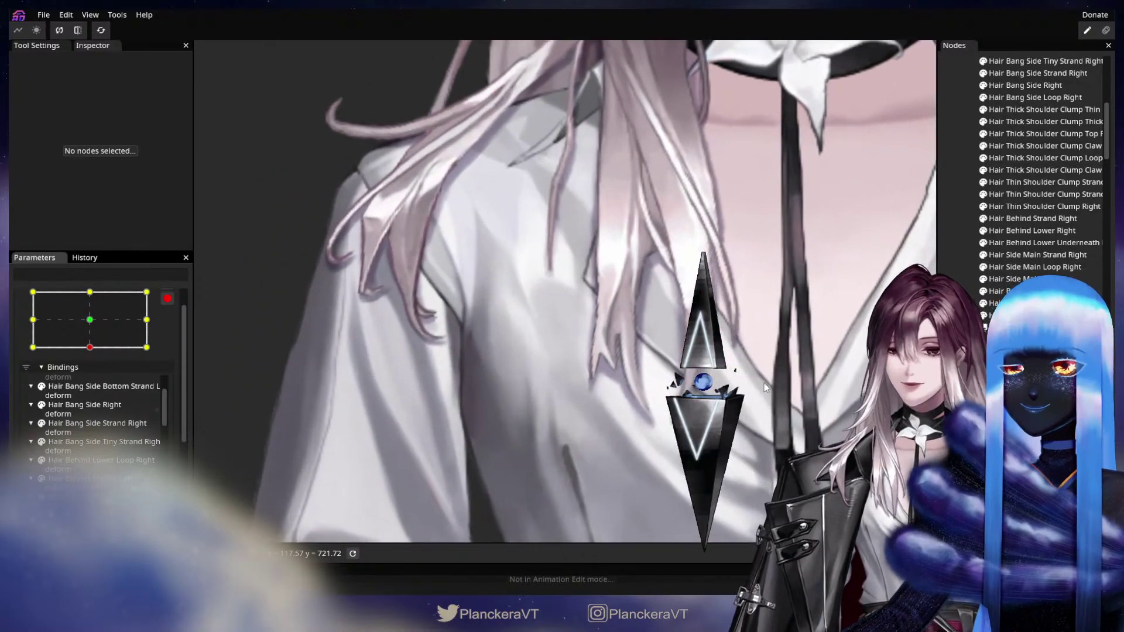
pyautogui.moveTo(764, 383); pyautogui.dragTo(649, 355)
pyautogui.scroll(3, 649, 363)
pyautogui.scroll(4, 655, 380)
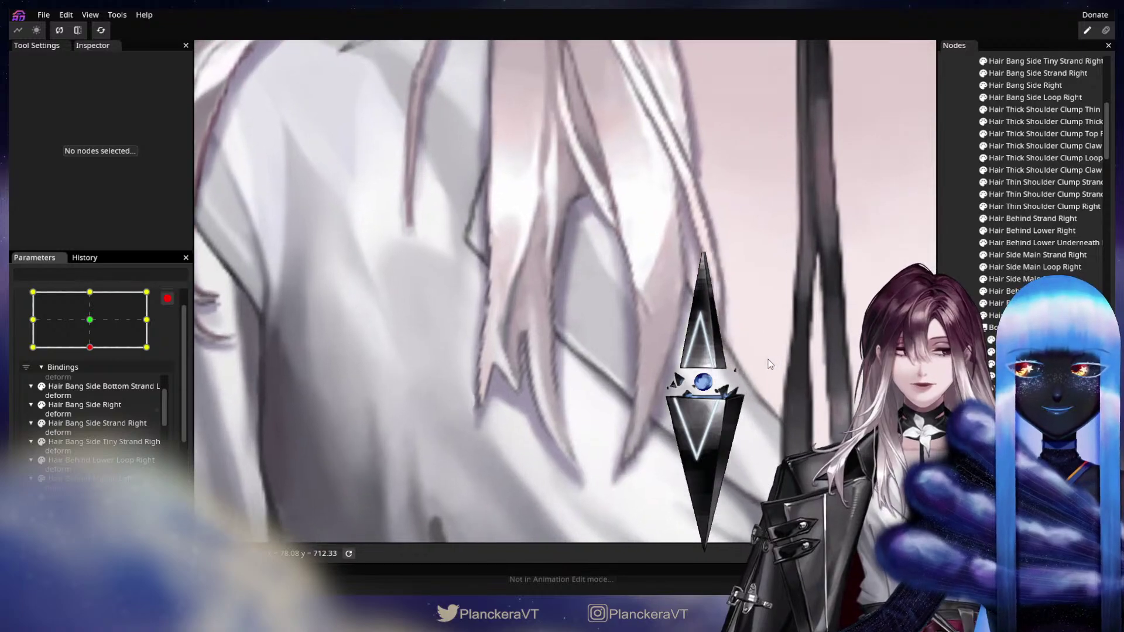
pyautogui.click(690, 359)
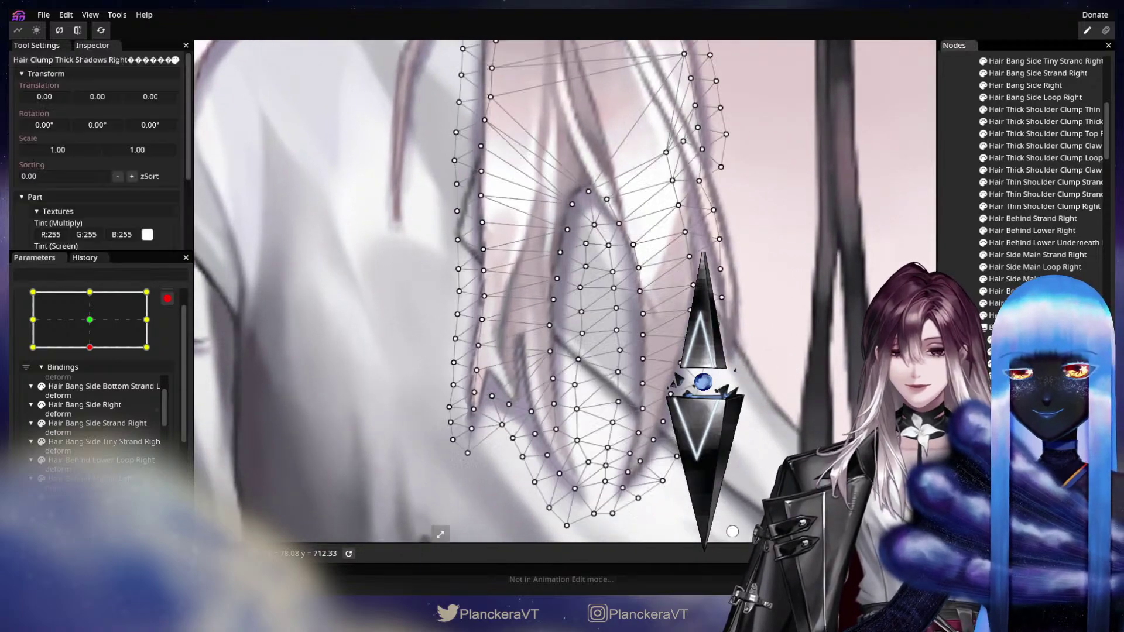
pyautogui.scroll(3, 690, 359)
pyautogui.click(636, 343)
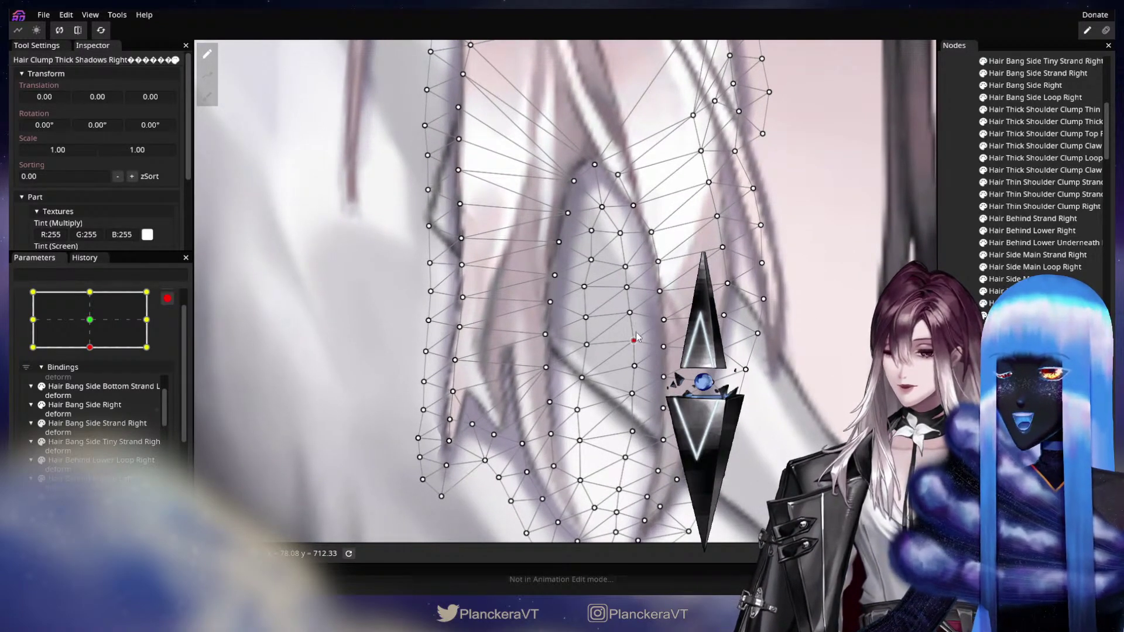
pyautogui.moveTo(633, 317); pyautogui.dragTo(637, 316)
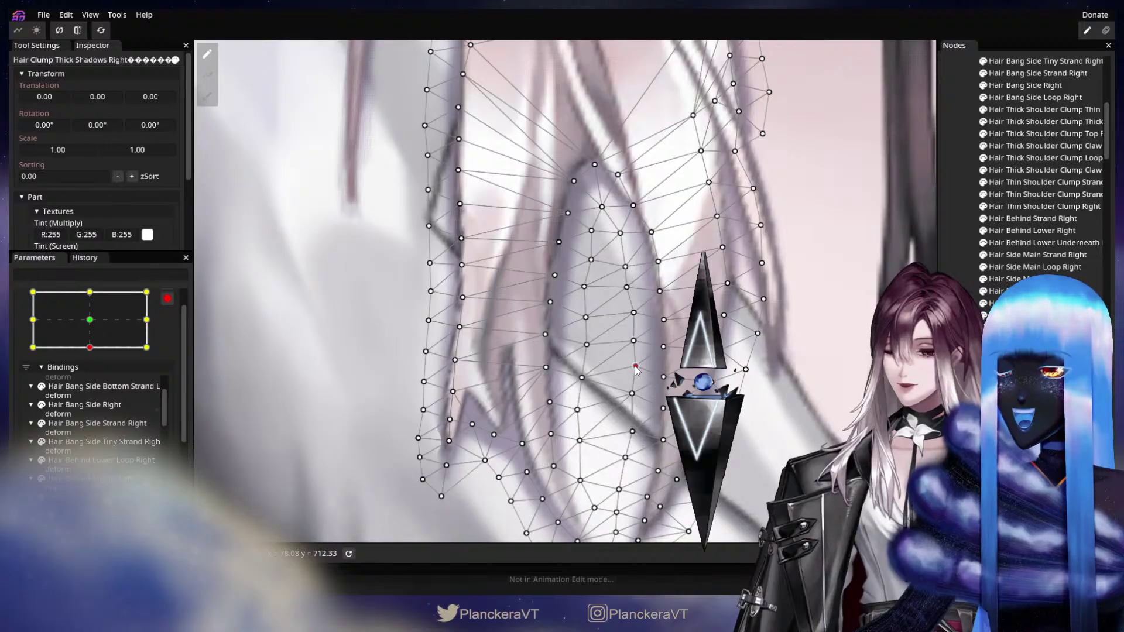
pyautogui.moveTo(635, 396); pyautogui.dragTo(639, 396)
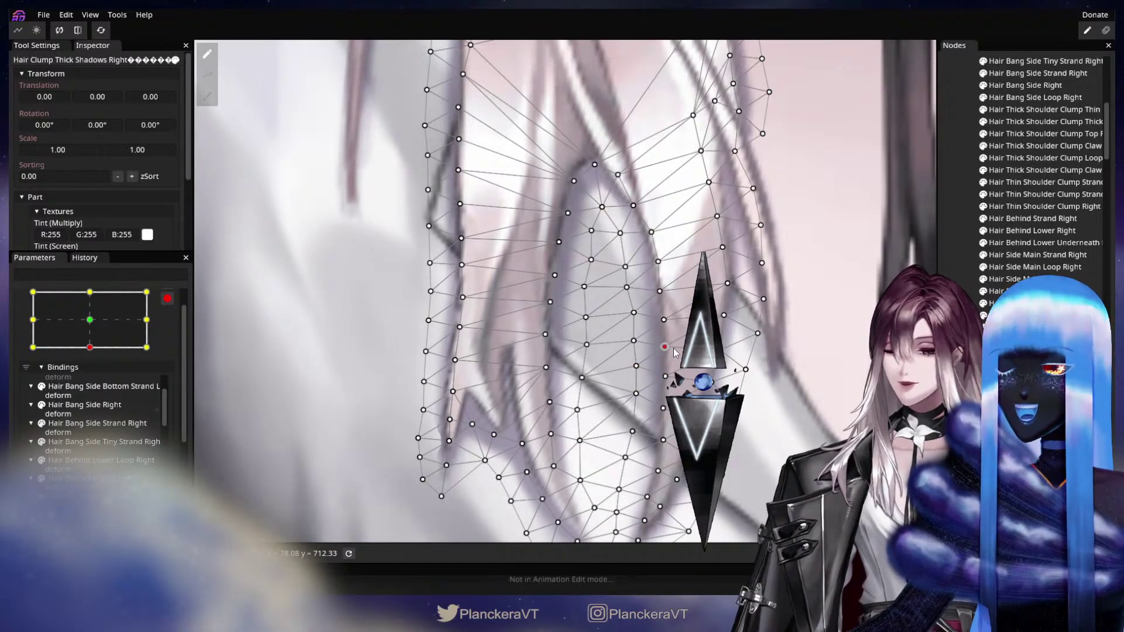
pyautogui.moveTo(637, 344); pyautogui.dragTo(639, 344)
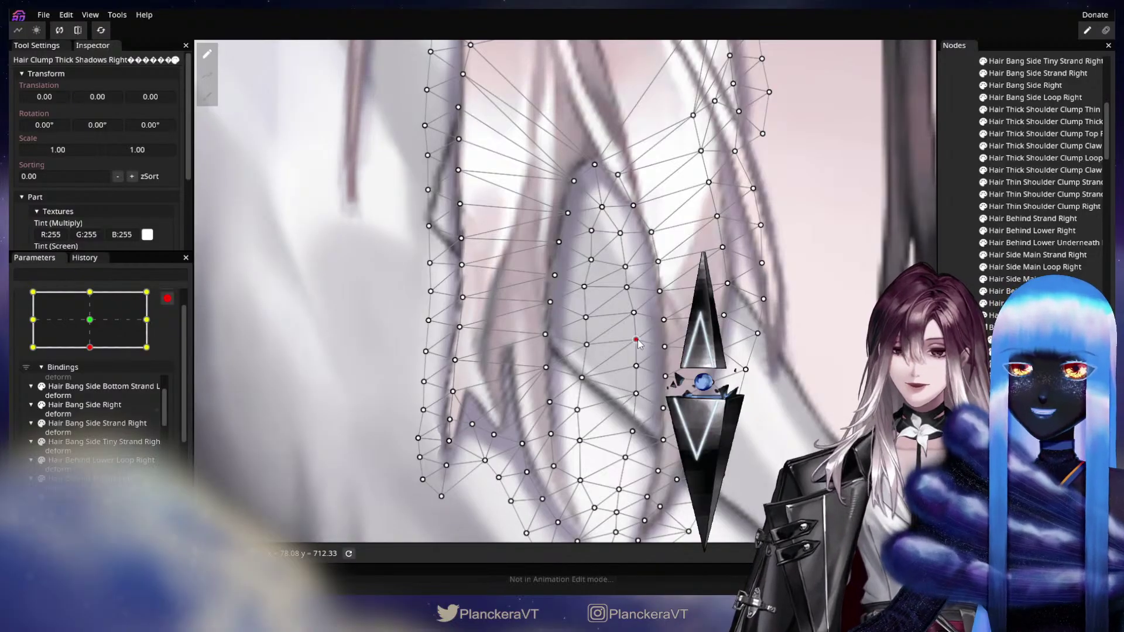
pyautogui.click(638, 317)
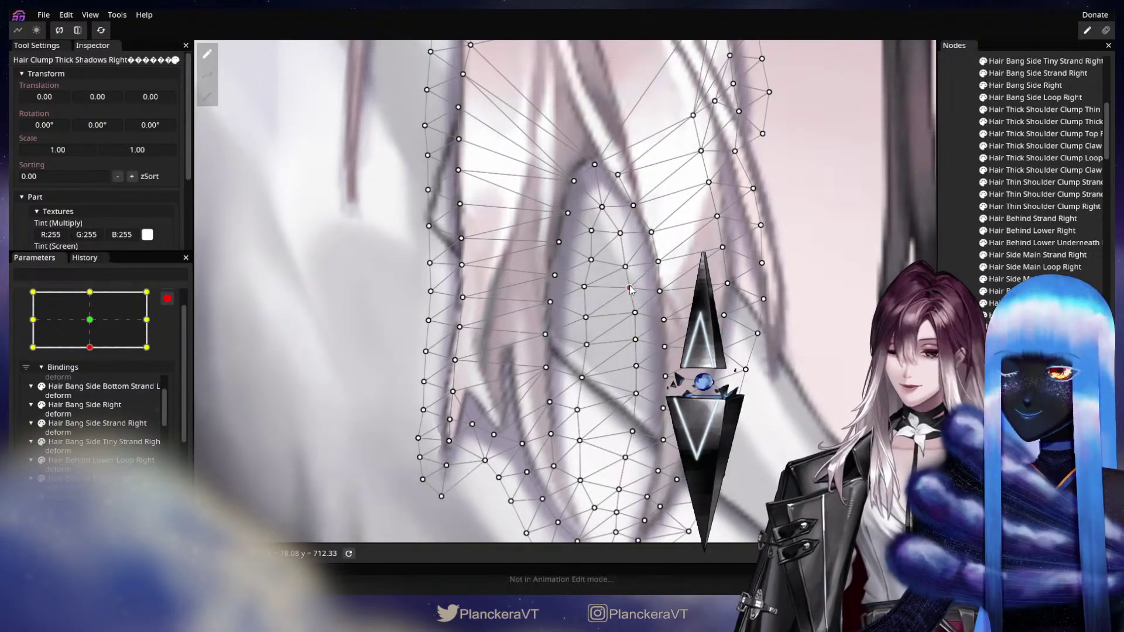
# Step: Shift individual vertices beside the lower half of the shadow gap, and preview the motion between the centre and bottom-centre keypoints
pyautogui.scroll(-2, 643, 343)
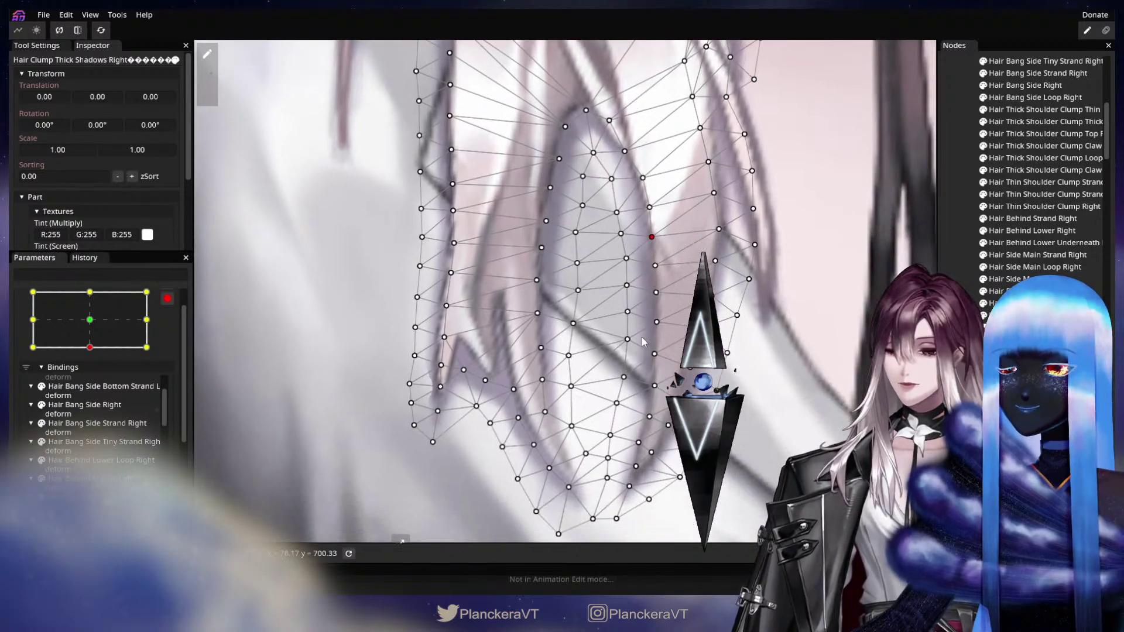
pyautogui.moveTo(629, 340); pyautogui.dragTo(632, 343)
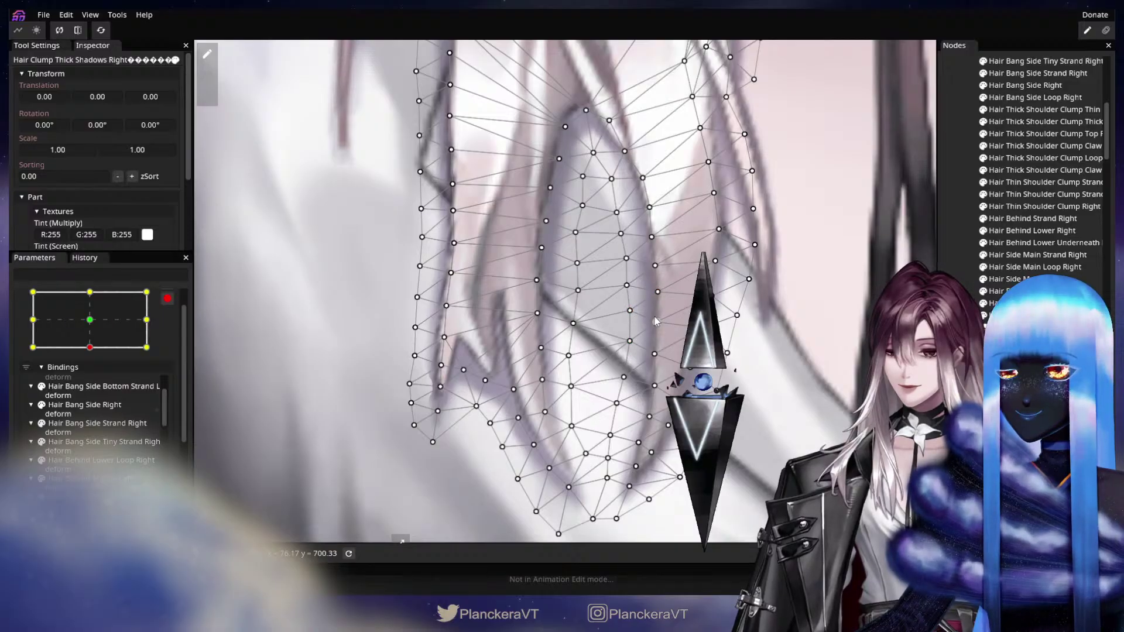
pyautogui.moveTo(657, 322); pyautogui.dragTo(659, 323)
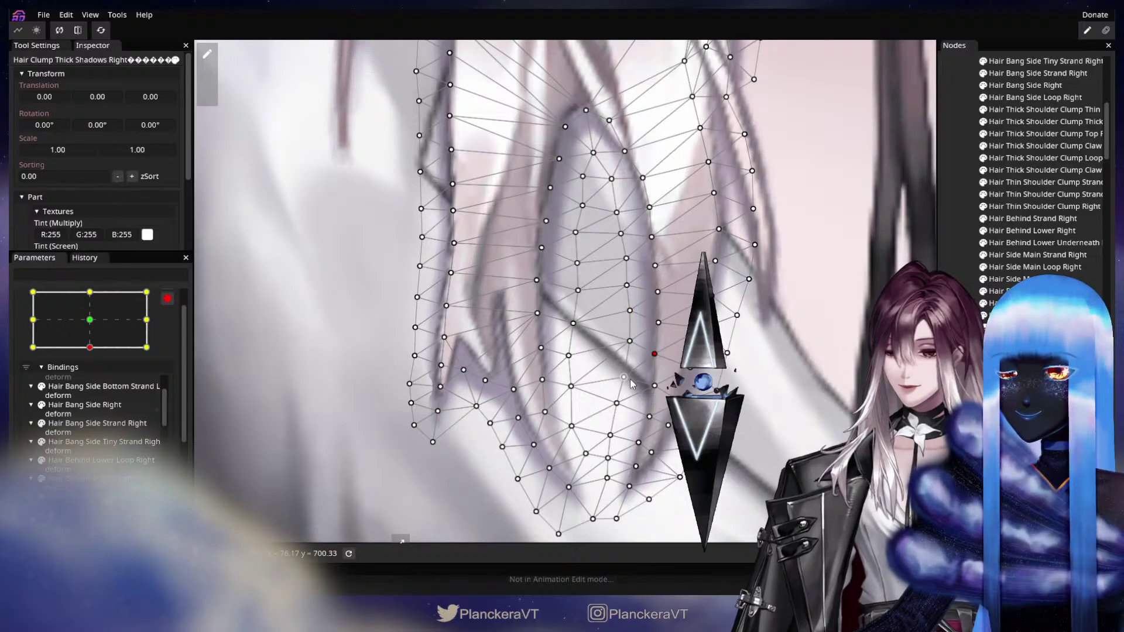
pyautogui.moveTo(632, 383); pyautogui.dragTo(639, 373)
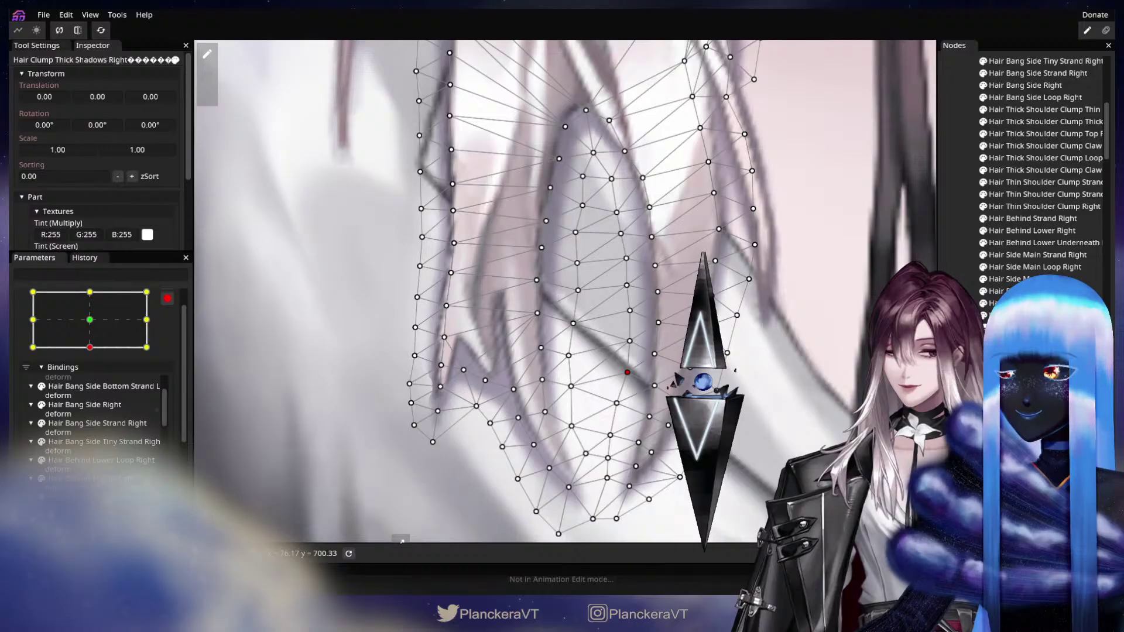
pyautogui.press('Escape')
pyautogui.scroll(-5, 683, 384)
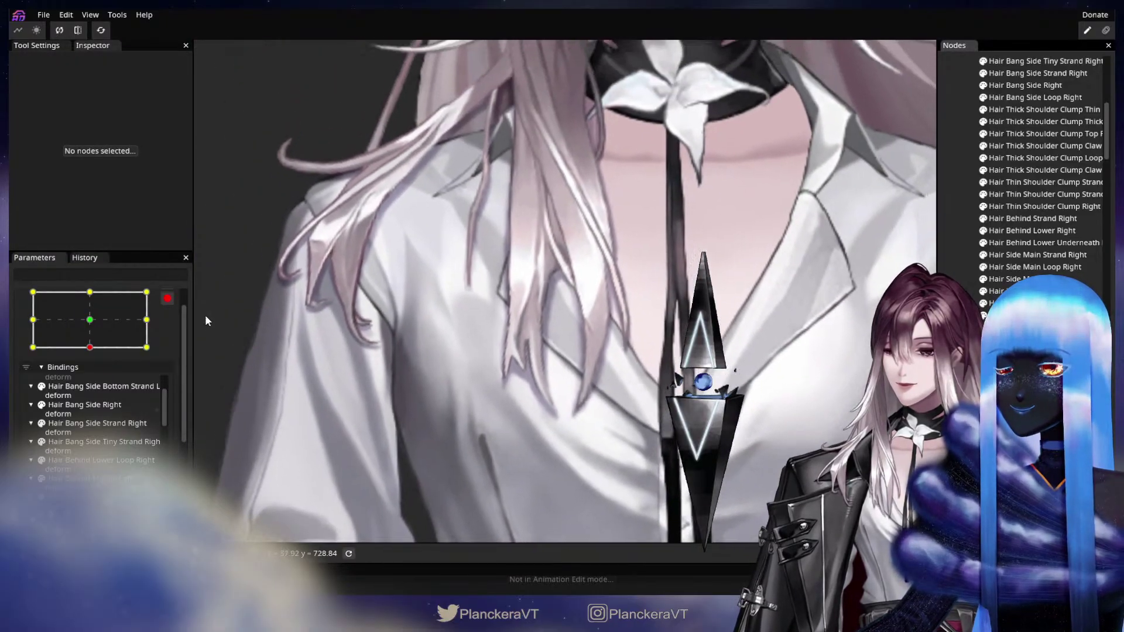
pyautogui.click(90, 325)
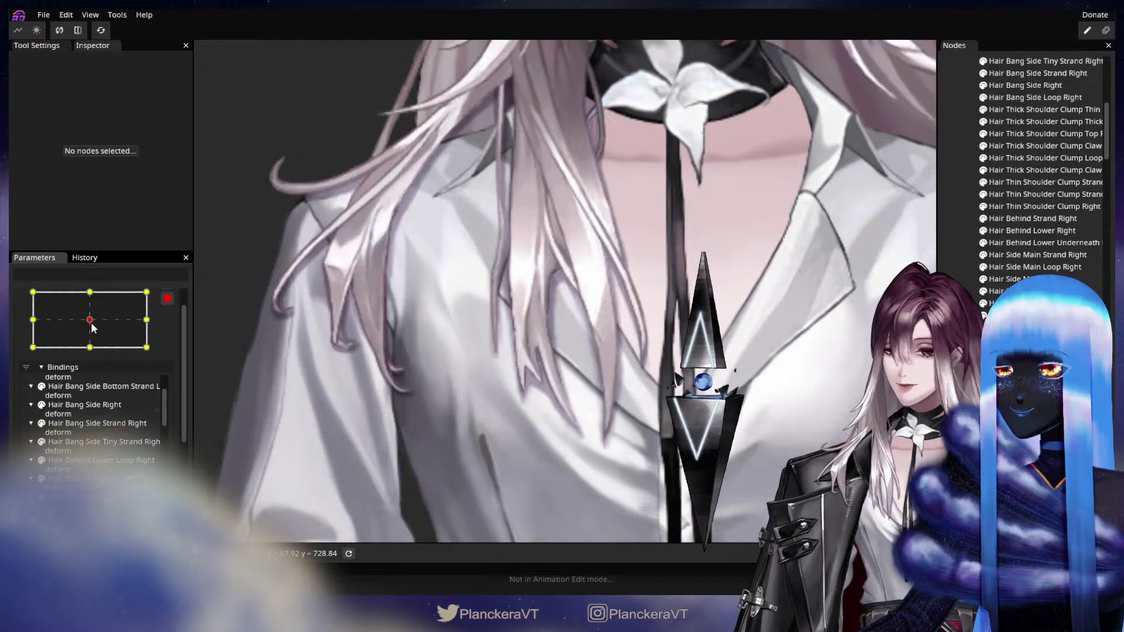
pyautogui.moveTo(92, 329); pyautogui.dragTo(88, 341)
# Step: Reselect the thick clump's shadow mesh and reposition vertices along the outer edge of the strand nearest the neckline
pyautogui.scroll(5, 608, 396)
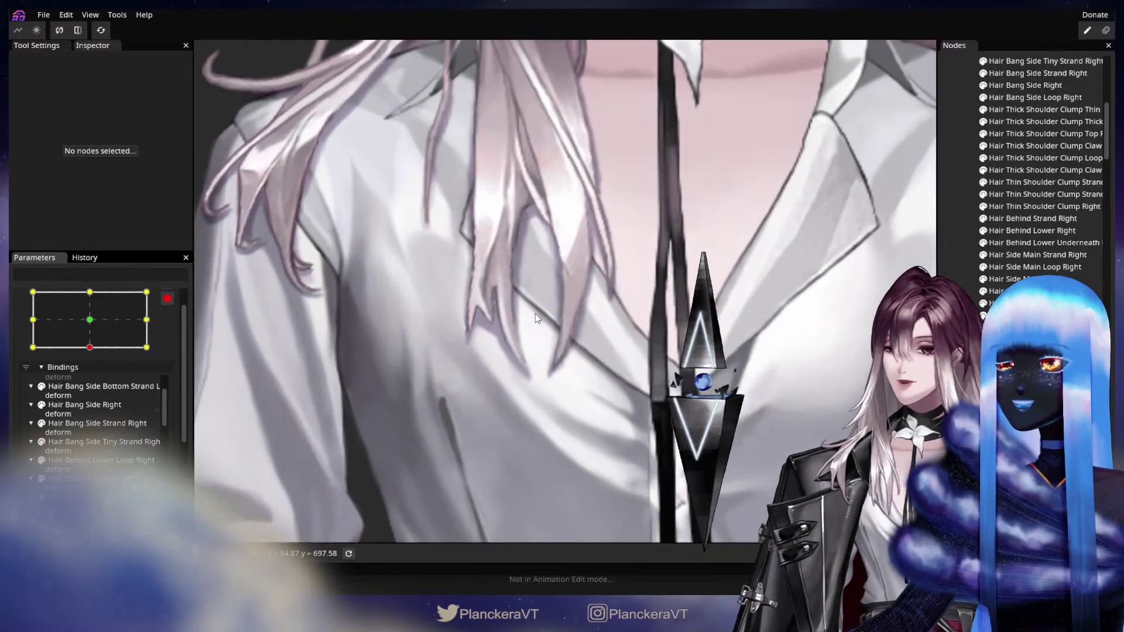
pyautogui.scroll(4, 600, 313)
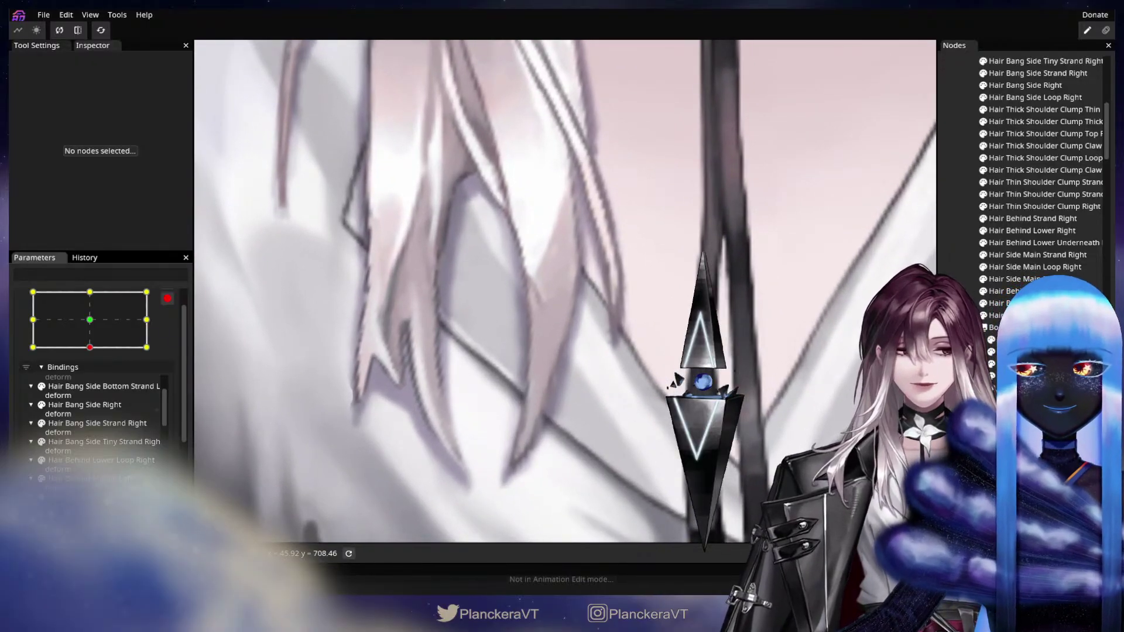
pyautogui.click(1022, 351)
pyautogui.scroll(2, 591, 341)
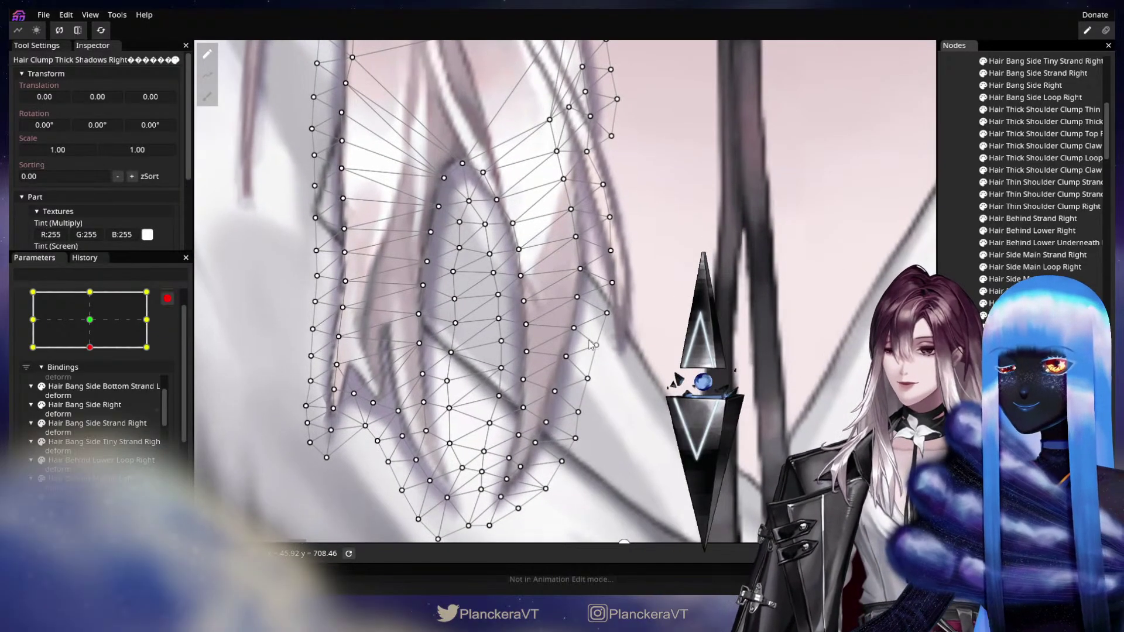
pyautogui.click(577, 329)
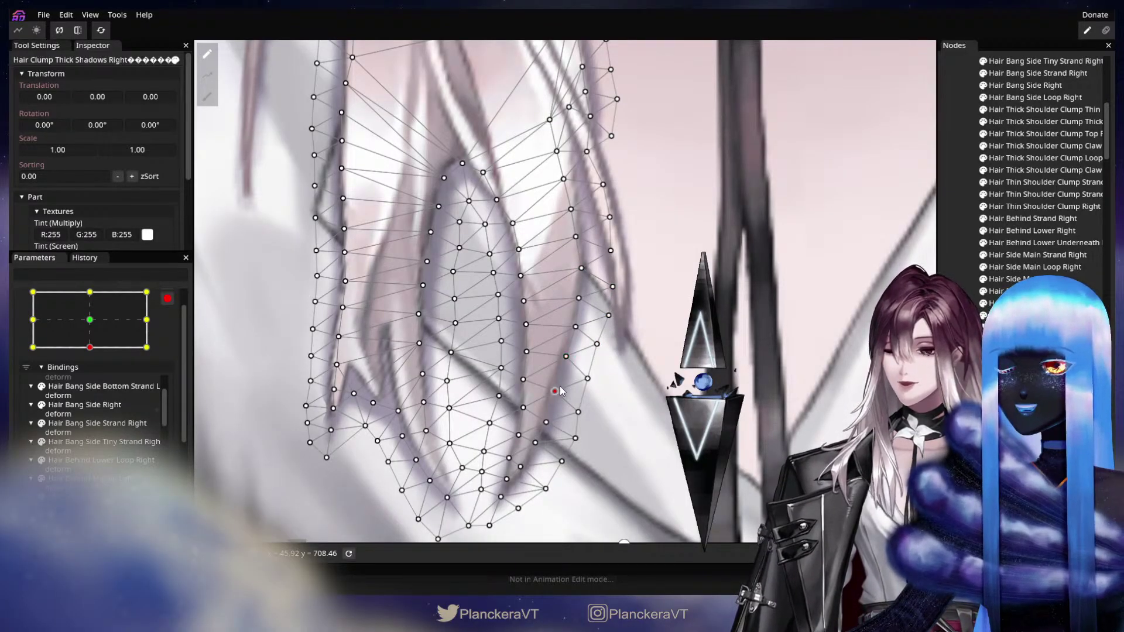
pyautogui.click(615, 377)
pyautogui.scroll(-6, 615, 377)
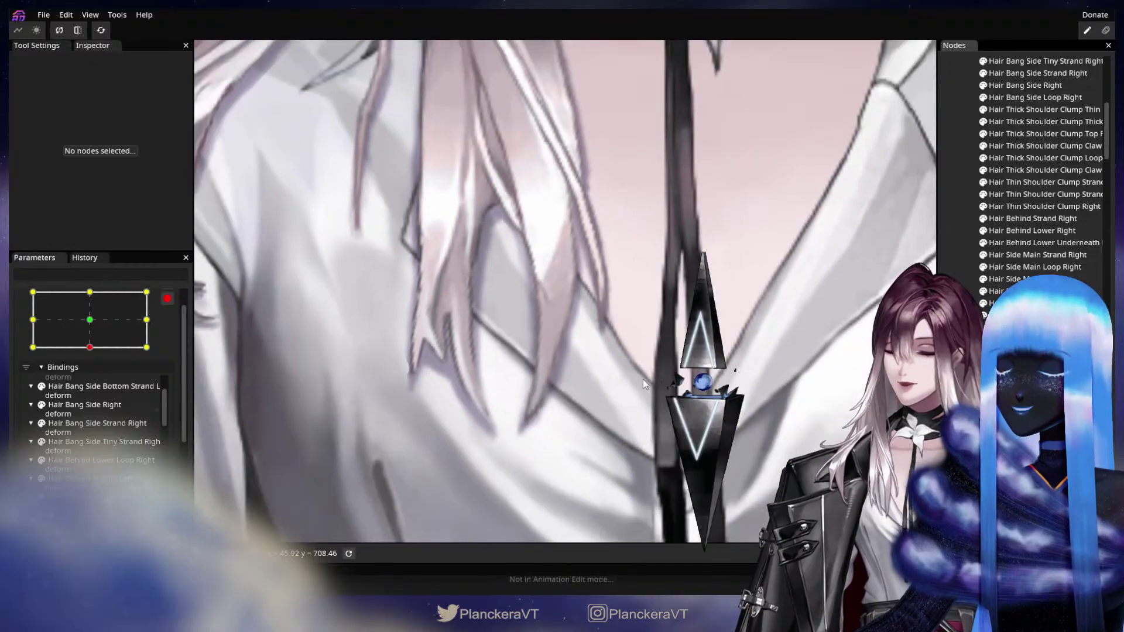
pyautogui.scroll(-5, 647, 378)
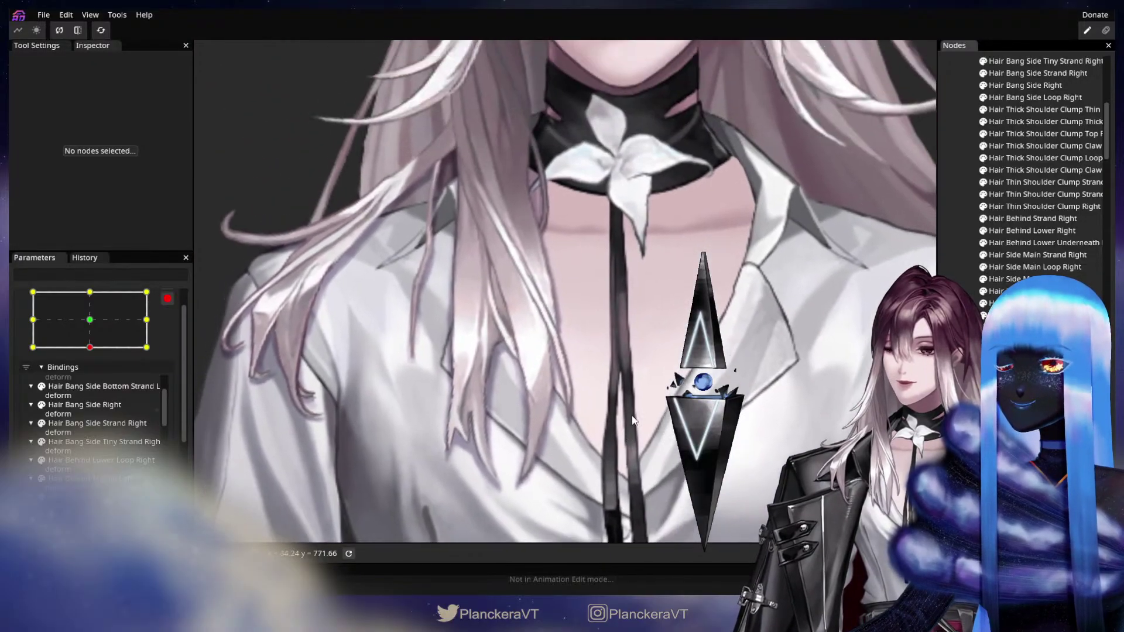
# Step: Adjust the shadow mesh's vertices beside the upper part of the strand edge over the bare chest, and review the whole clump
pyautogui.scroll(6, 622, 370)
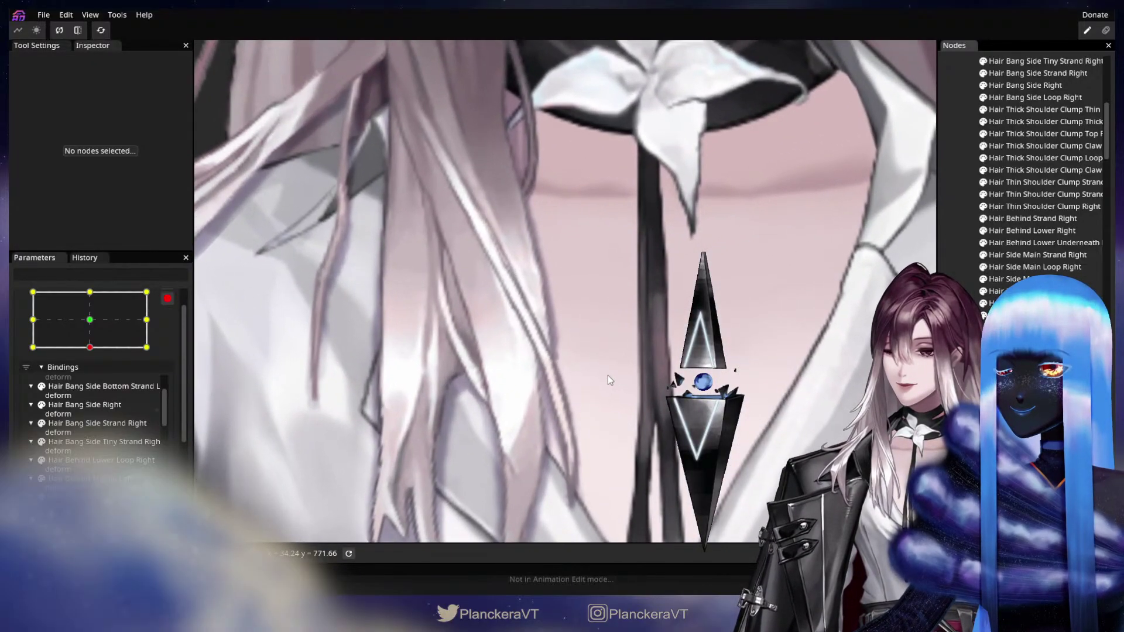
pyautogui.scroll(2, 658, 387)
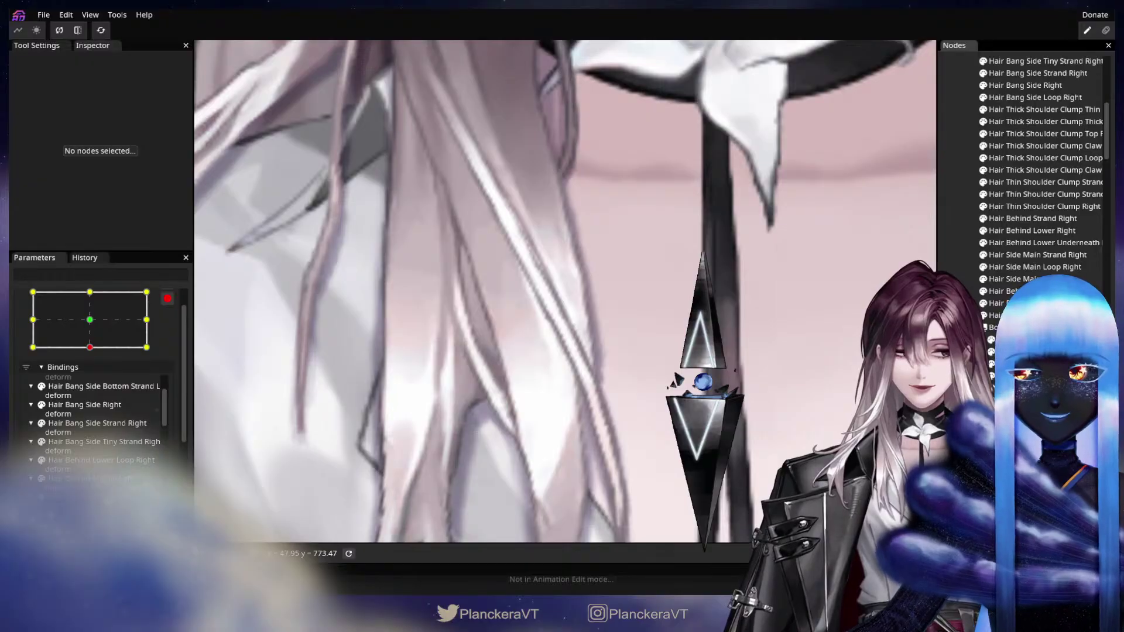
pyautogui.click(1030, 363)
pyautogui.click(613, 381)
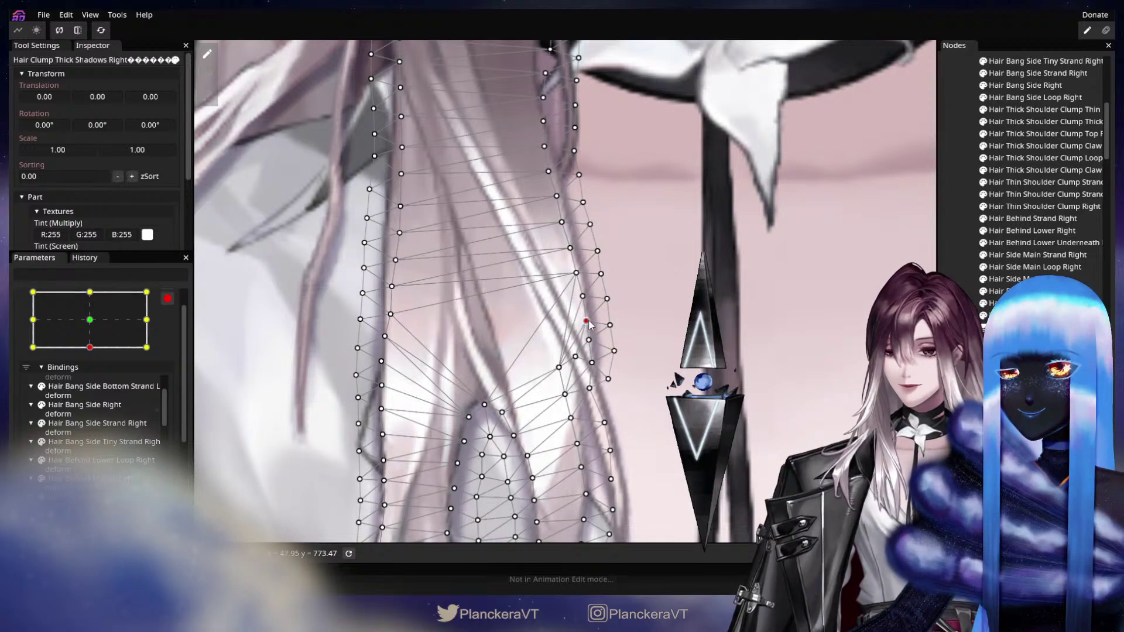
pyautogui.click(960, 351)
pyautogui.scroll(-3, 812, 372)
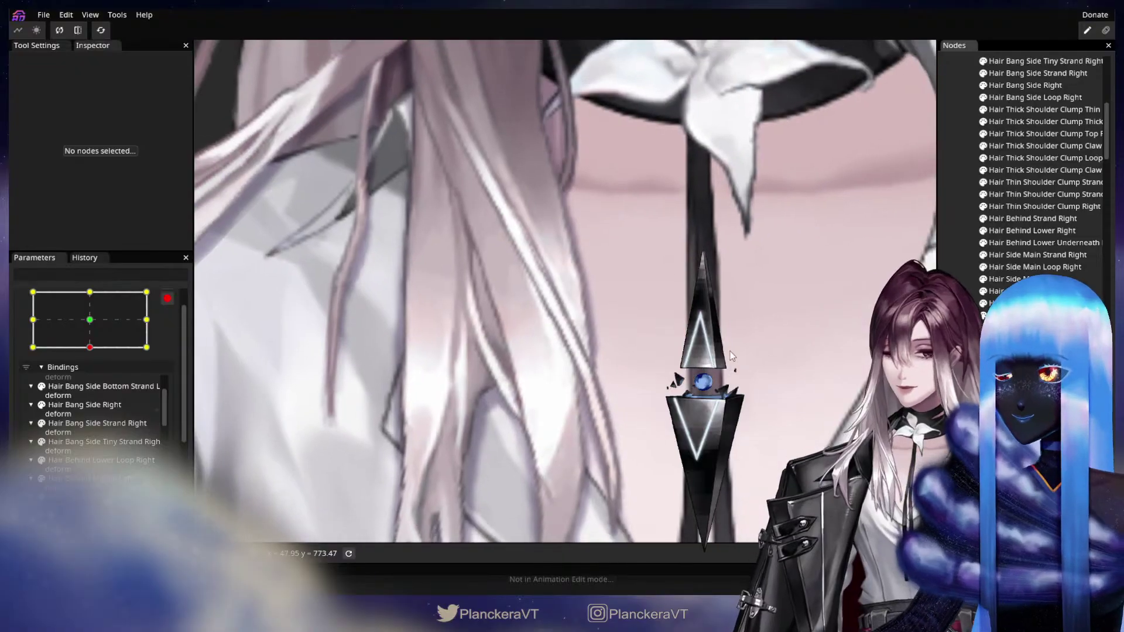
pyautogui.scroll(-5, 646, 363)
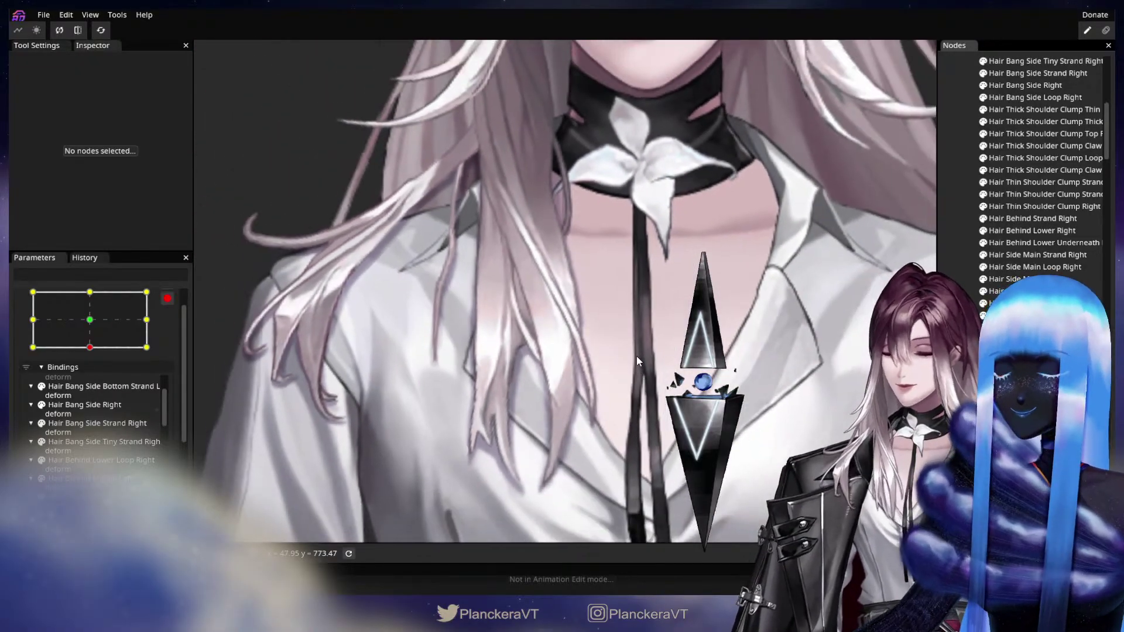
pyautogui.scroll(-2, 640, 365)
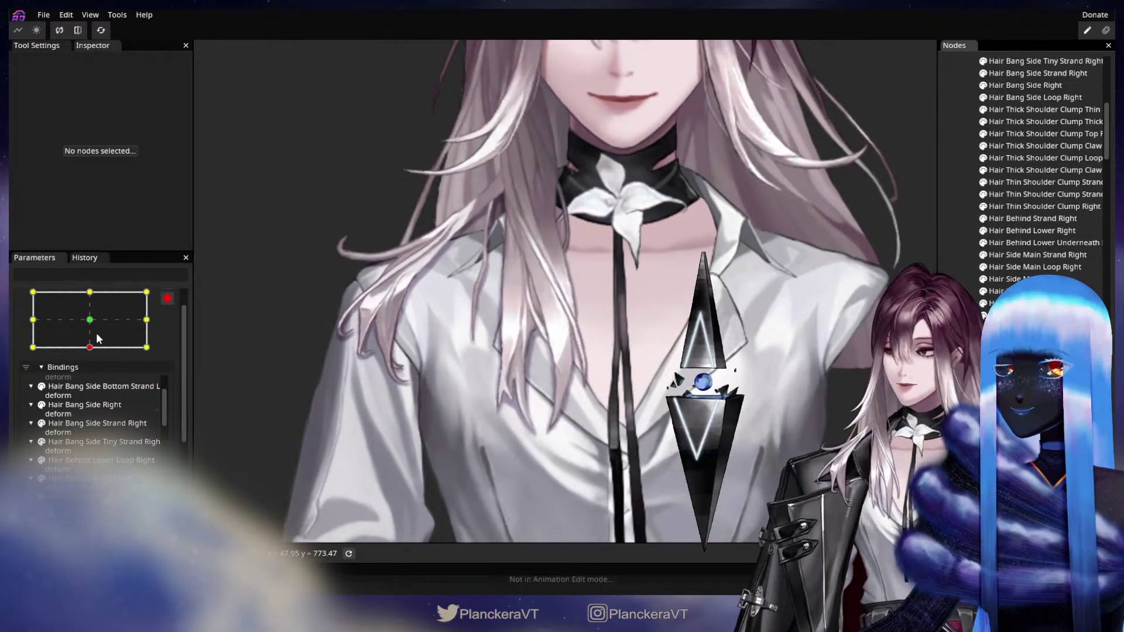
# Step: Preview the hair motion from the centre to the bottom-left keypoint and examine the strands on both sides of the collar
pyautogui.click(91, 320)
pyautogui.moveTo(92, 320); pyautogui.dragTo(41, 349)
pyautogui.scroll(-3, 486, 361)
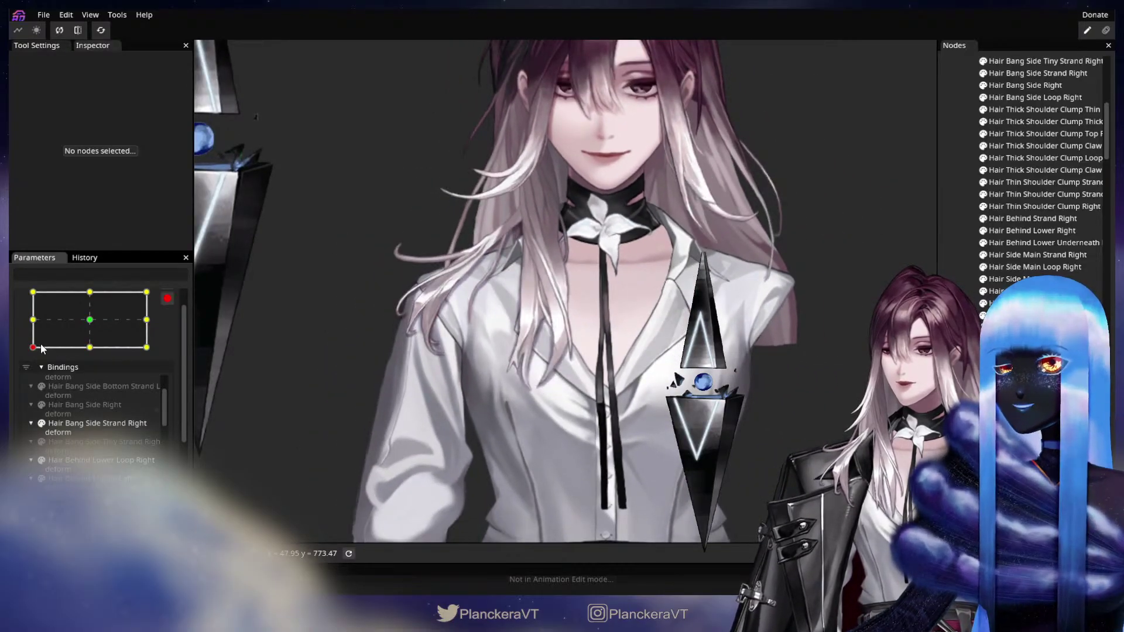
pyautogui.scroll(3, 562, 378)
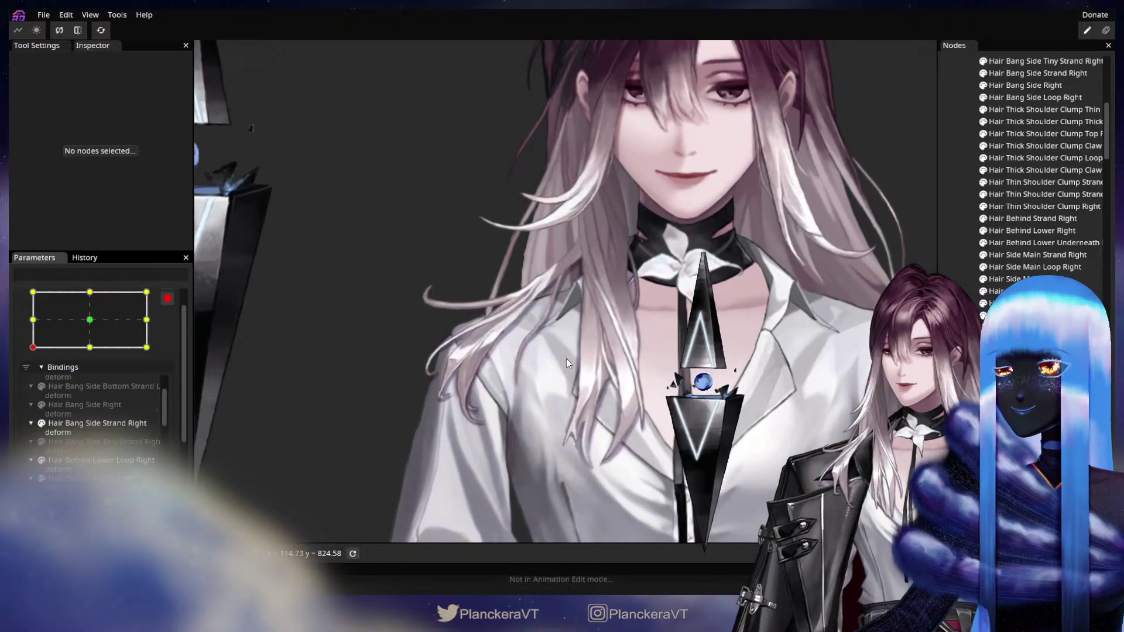
pyautogui.scroll(4, 567, 363)
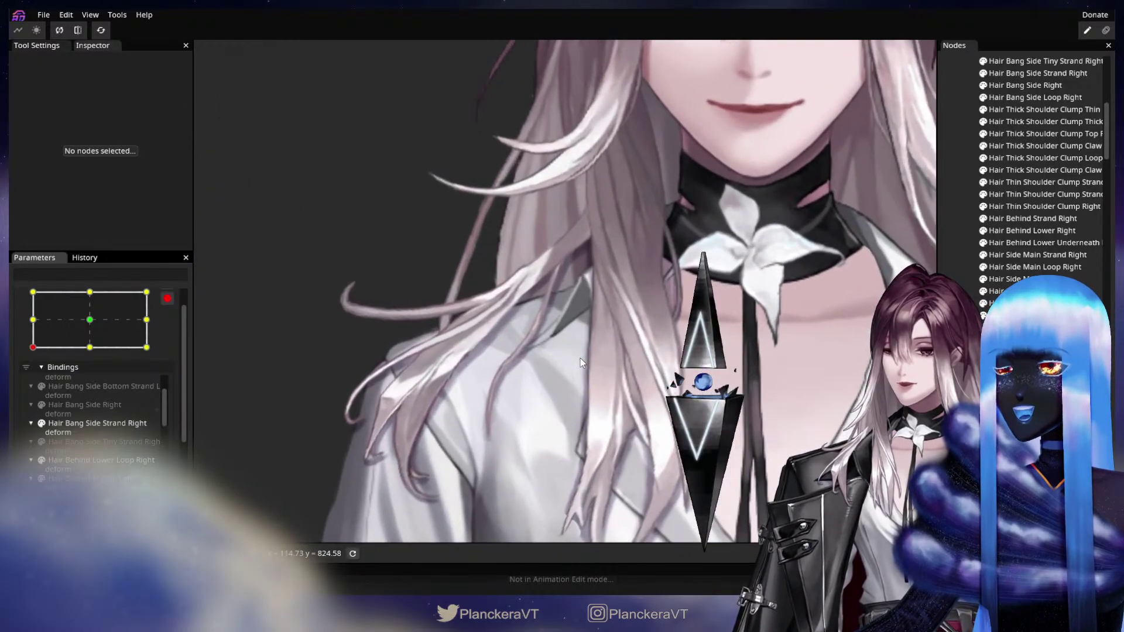
pyautogui.moveTo(579, 358); pyautogui.dragTo(571, 302)
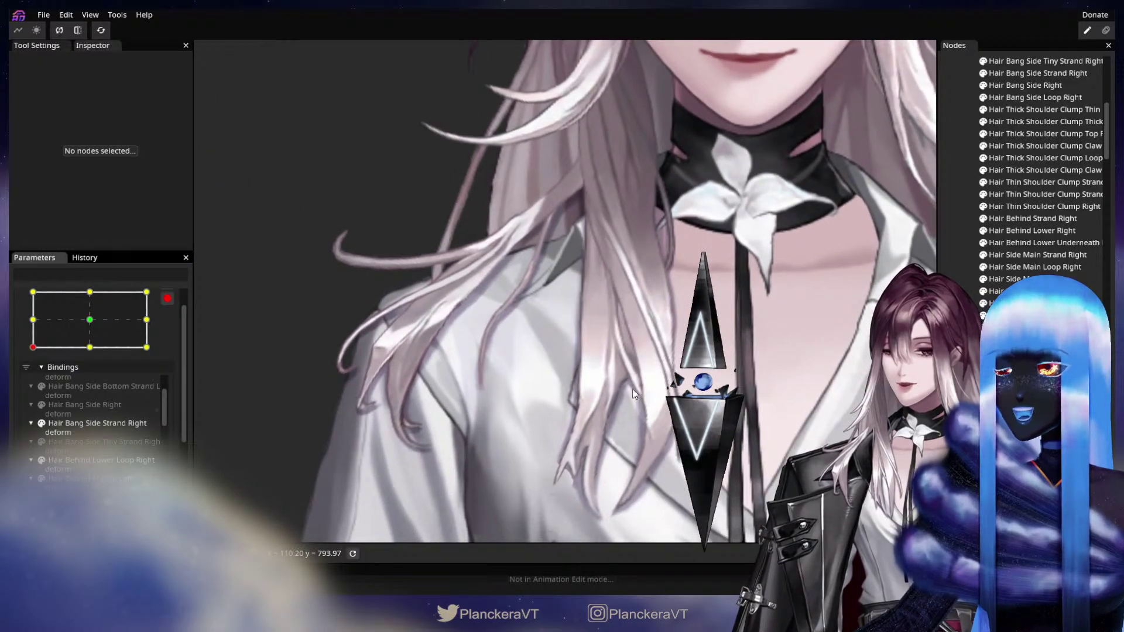
pyautogui.moveTo(633, 389); pyautogui.dragTo(511, 359)
pyautogui.moveTo(667, 266); pyautogui.dragTo(433, 305)
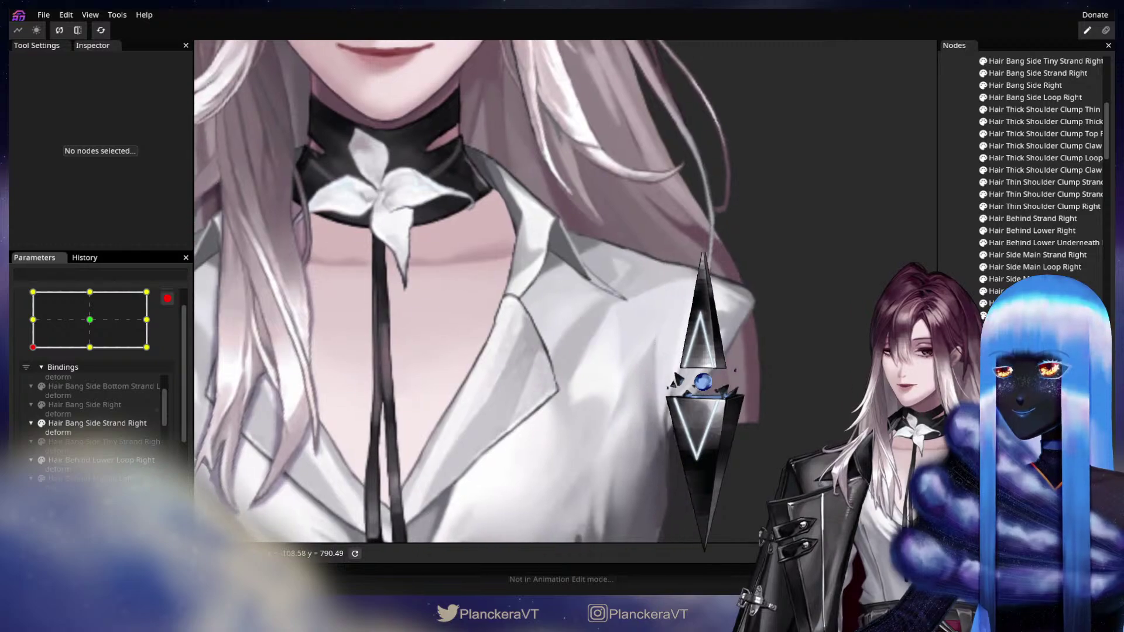
pyautogui.moveTo(441, 369); pyautogui.dragTo(652, 270)
# Step: Examine the thick clump's lower tips and shadow at the bottom-left keypoint, and compare them with the centre and left-centre keypoints
pyautogui.scroll(1, 553, 343)
pyautogui.moveTo(449, 388); pyautogui.dragTo(567, 338)
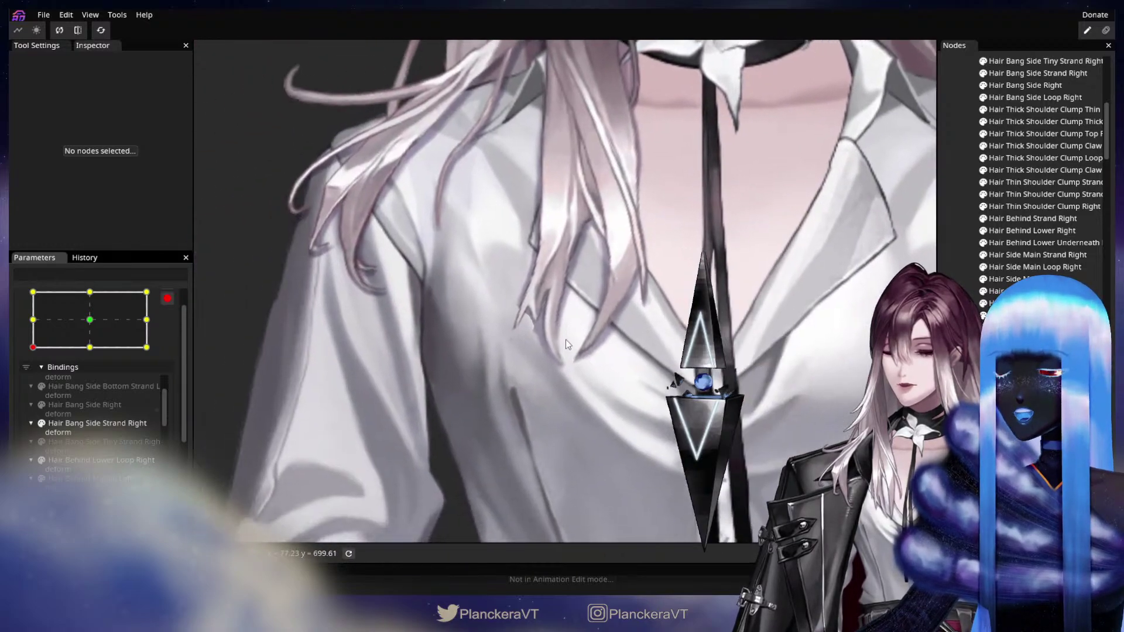
pyautogui.scroll(1, 568, 337)
pyautogui.scroll(2, 568, 337)
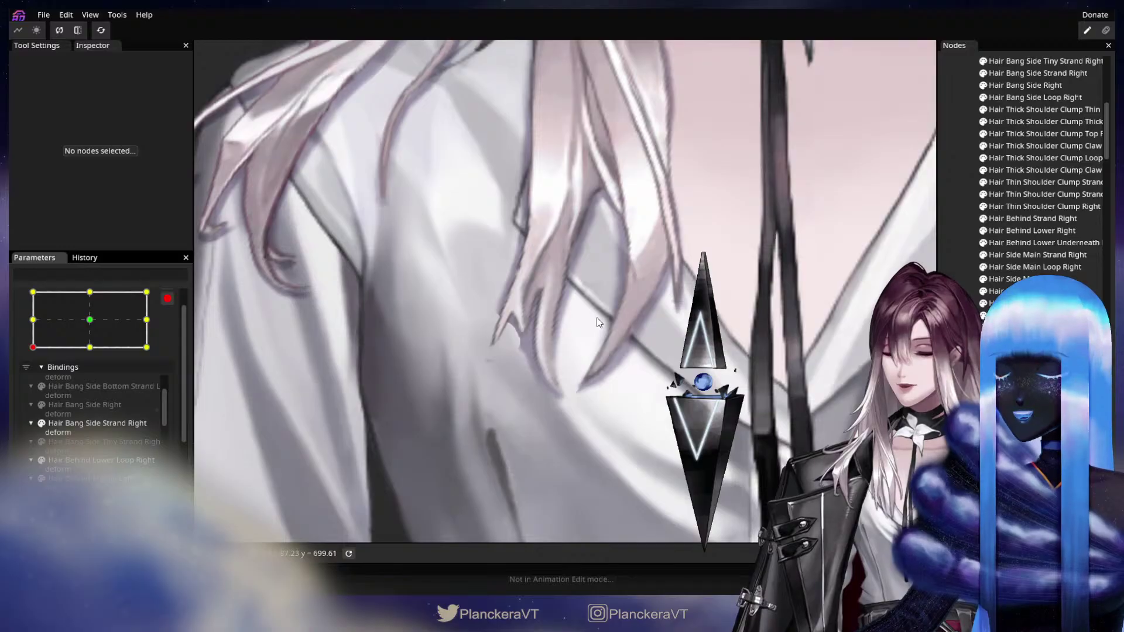
pyautogui.moveTo(597, 318); pyautogui.dragTo(545, 388)
pyautogui.click(90, 319)
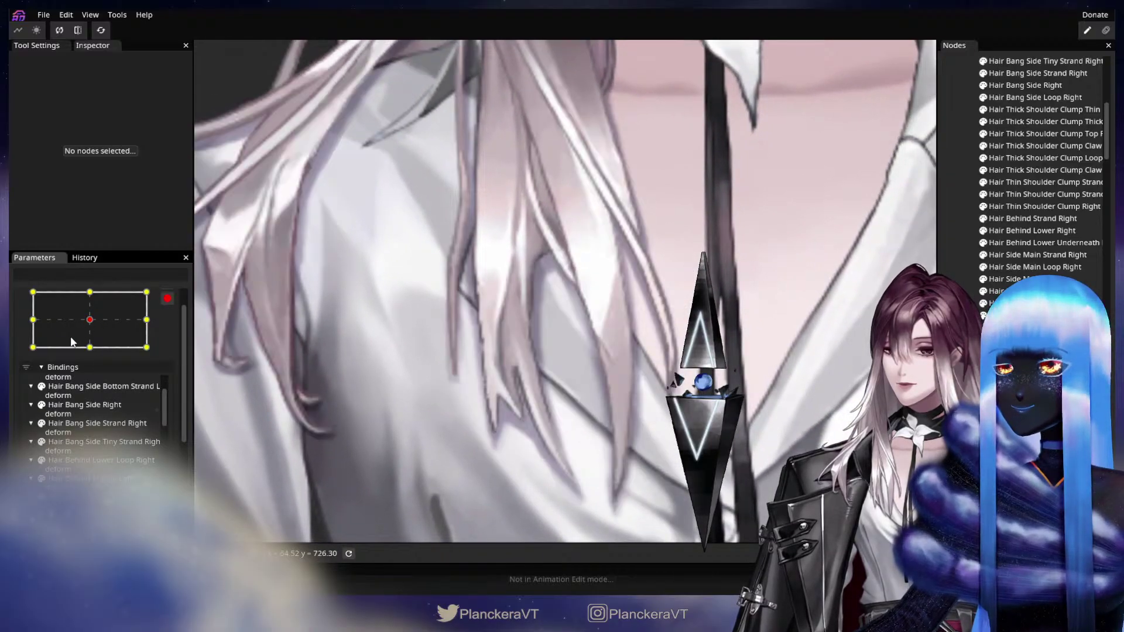
pyautogui.click(33, 320)
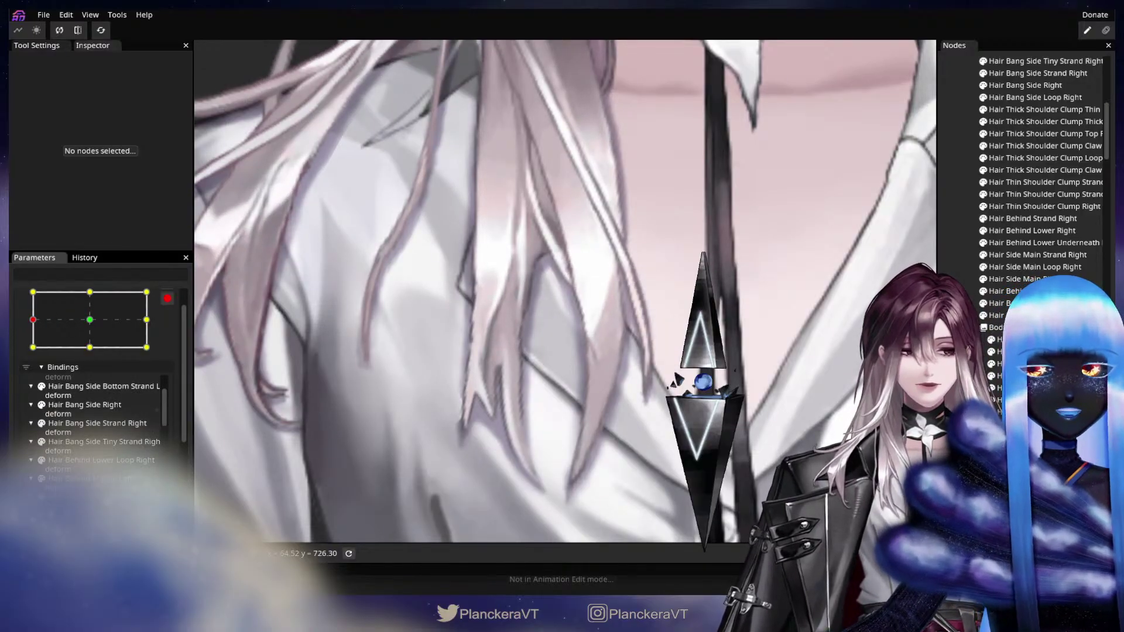
# Step: Adjust the thick clump's shadow mesh at the left-centre keypoint with the Circle Brush at size 15.00, working along the strand edge over the chest
pyautogui.click(517, 397)
pyautogui.scroll(2, 329, 181)
pyautogui.click(208, 96)
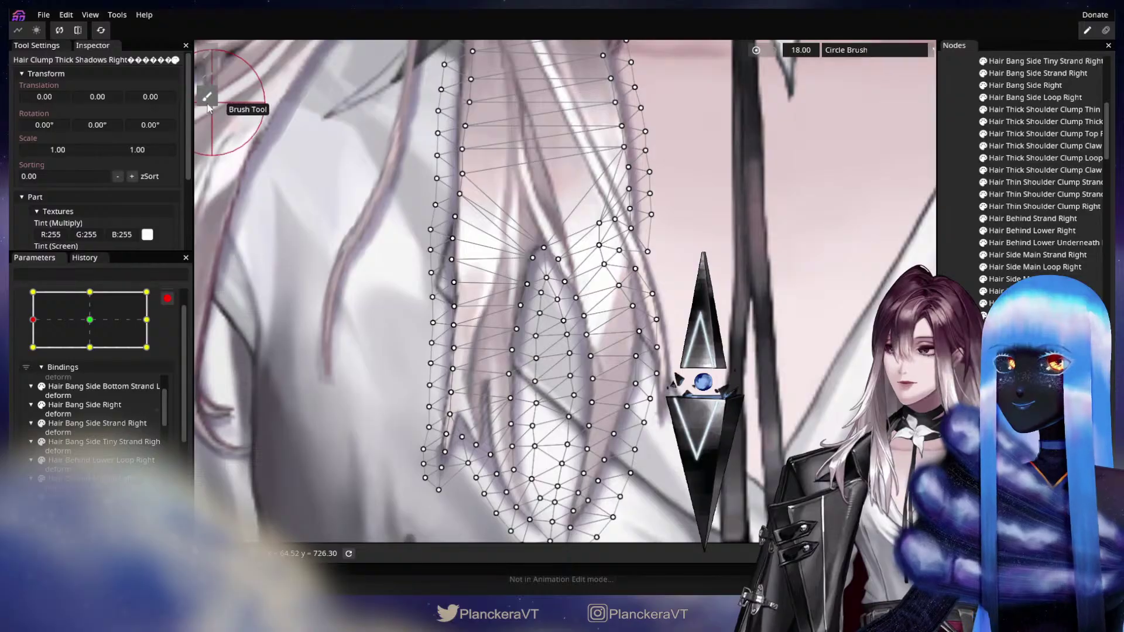
pyautogui.moveTo(782, 49); pyautogui.dragTo(657, 181)
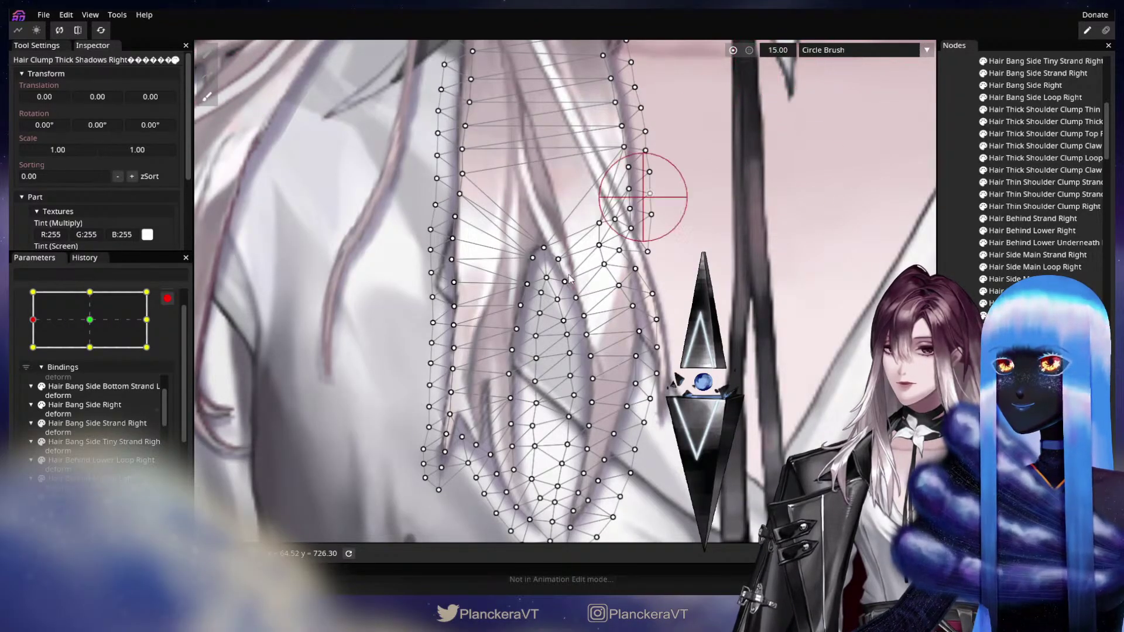
pyautogui.scroll(1, 534, 283)
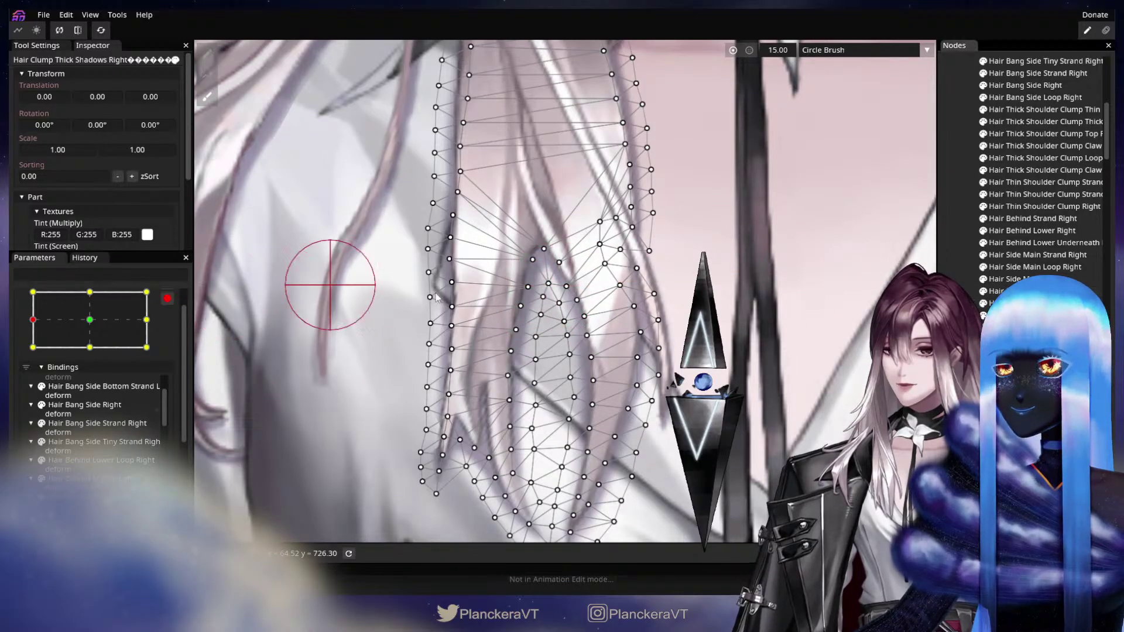
pyautogui.click(948, 283)
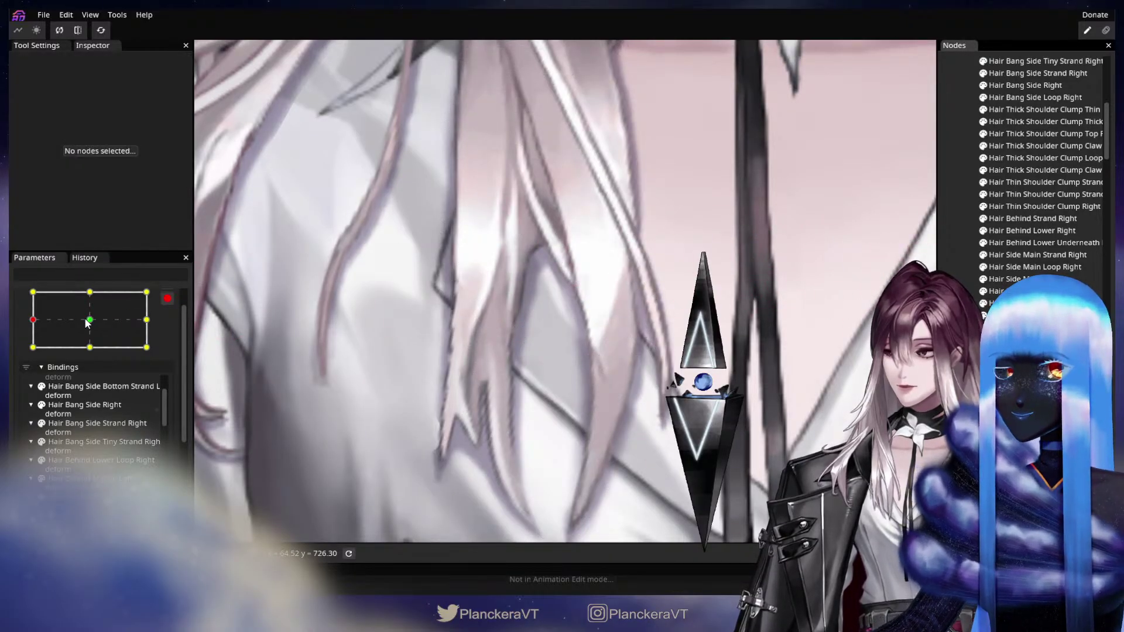
# Step: Switch to the bottom-left keypoint, select the thick clump's shadow mesh and reposition vertices down the inner side of the gap between the lower tips
pyautogui.moveTo(85, 320); pyautogui.dragTo(49, 348)
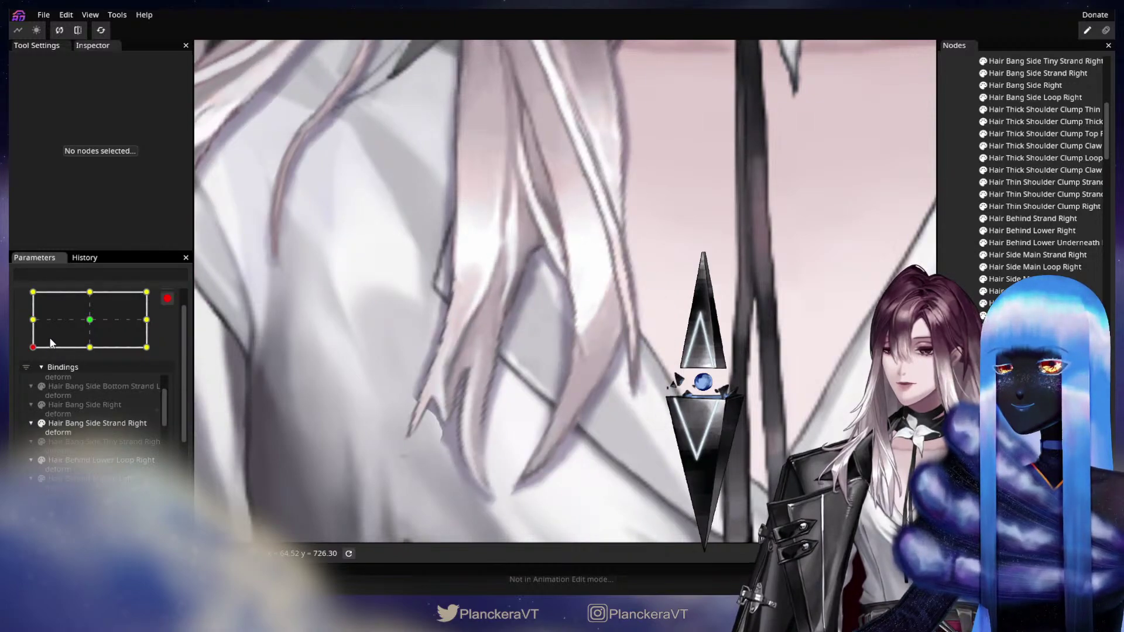
pyautogui.moveTo(550, 395); pyautogui.dragTo(559, 372)
pyautogui.scroll(2, 610, 381)
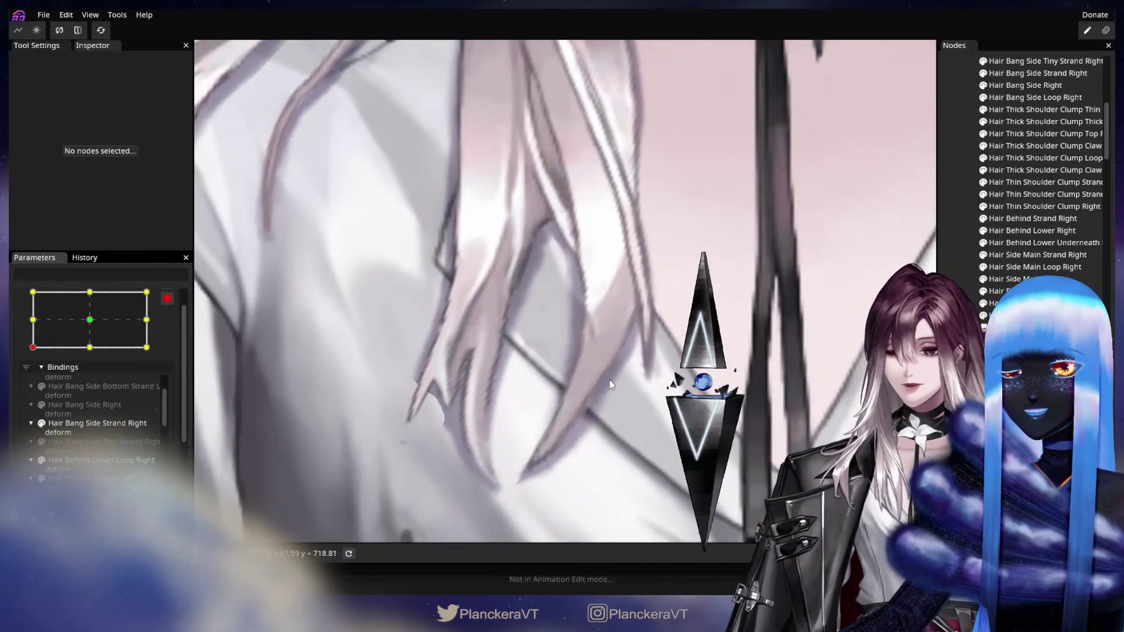
pyautogui.click(619, 408)
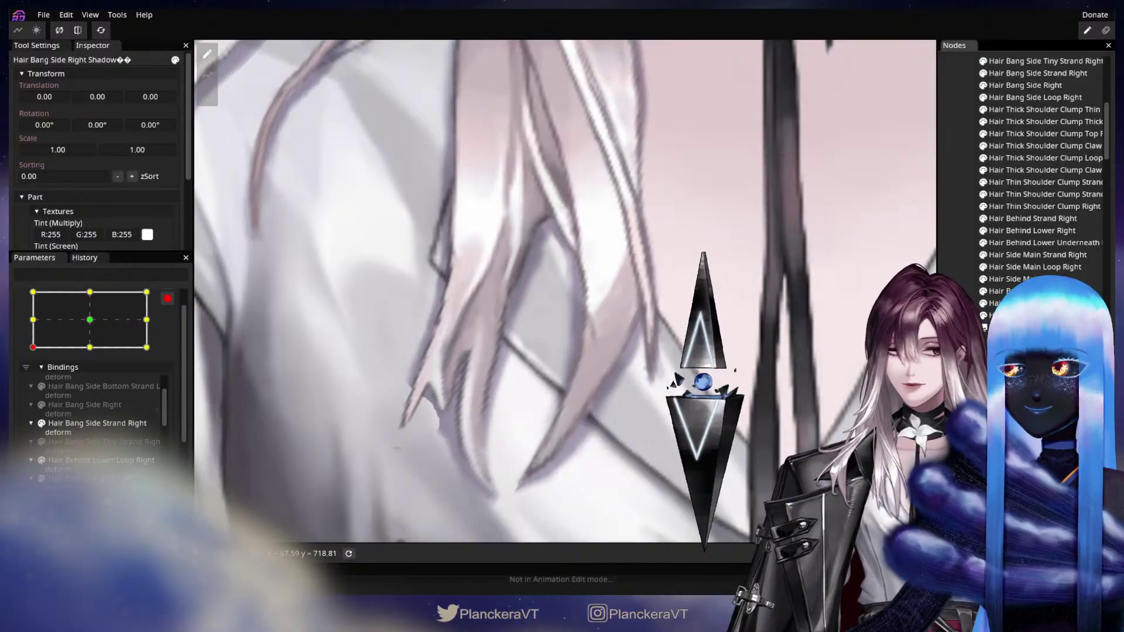
pyautogui.click(611, 404)
pyautogui.scroll(2, 603, 342)
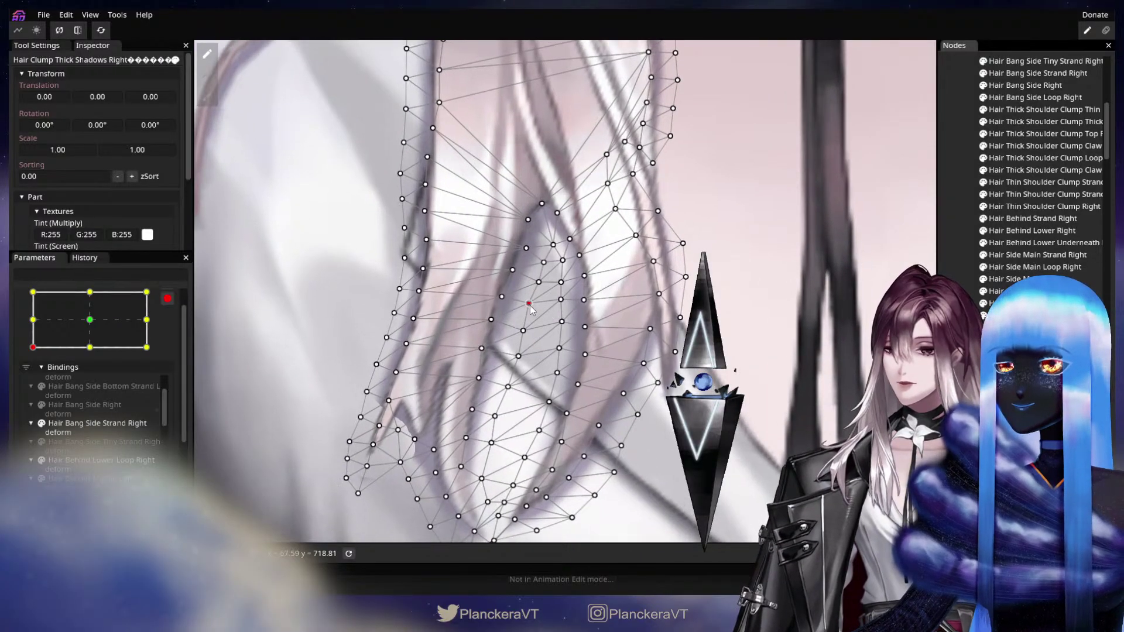
pyautogui.click(523, 331)
pyautogui.moveTo(524, 336); pyautogui.dragTo(494, 460)
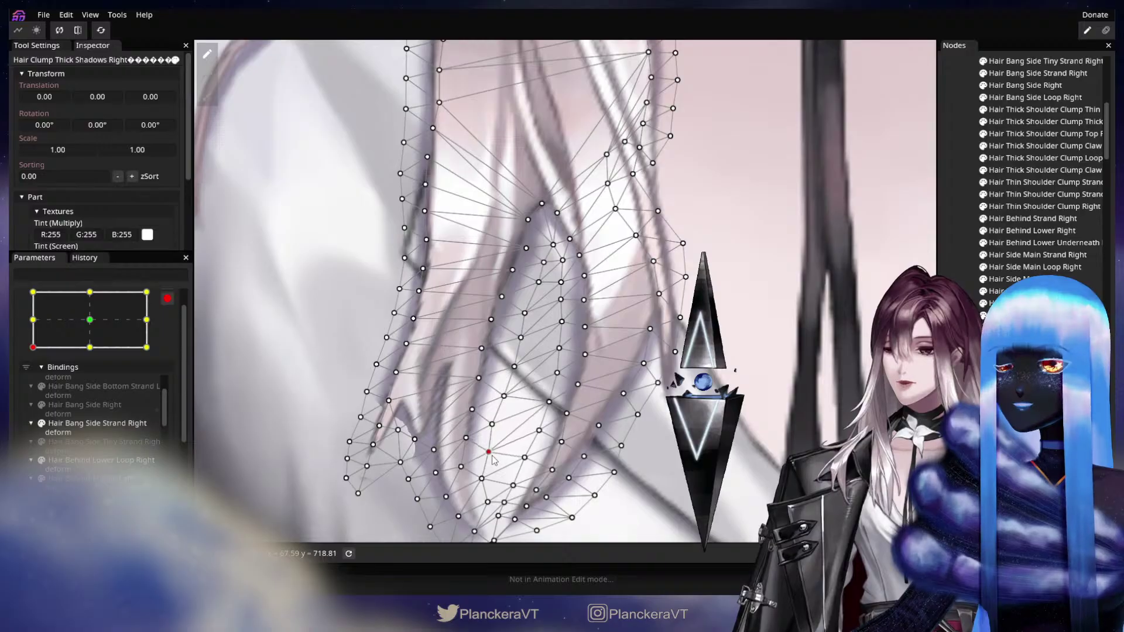
pyautogui.moveTo(540, 282); pyautogui.dragTo(539, 287)
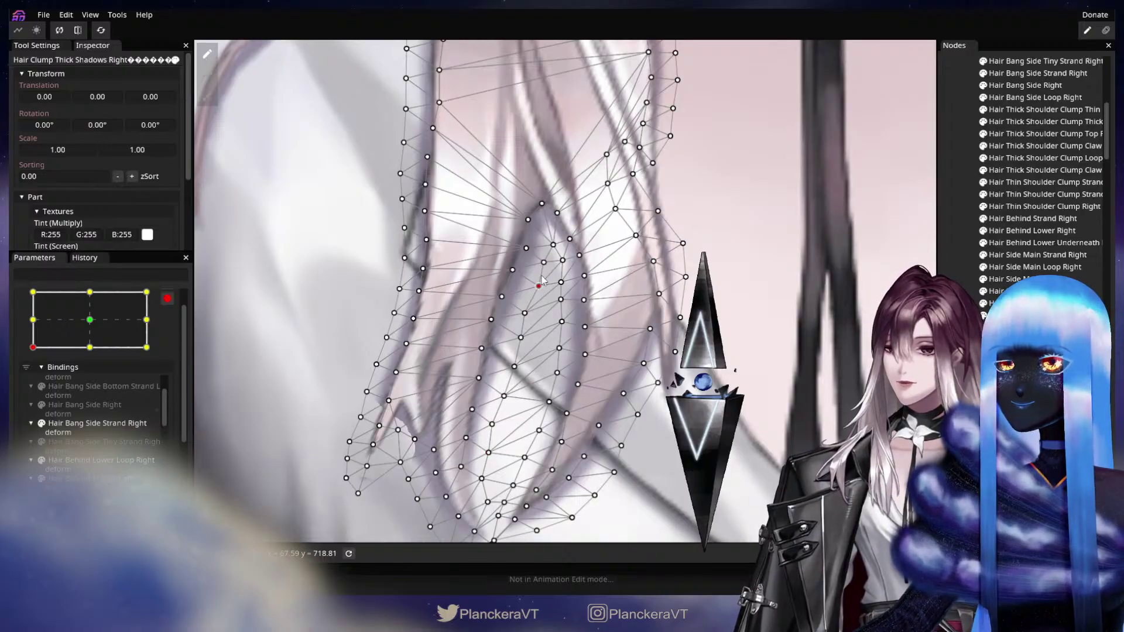
# Step: Refine the shadow mesh's vertices from the top of the gap down its central column between the two strands
pyautogui.click(524, 246)
pyautogui.moveTo(520, 243); pyautogui.dragTo(559, 280)
pyautogui.moveTo(551, 380); pyautogui.dragTo(601, 311)
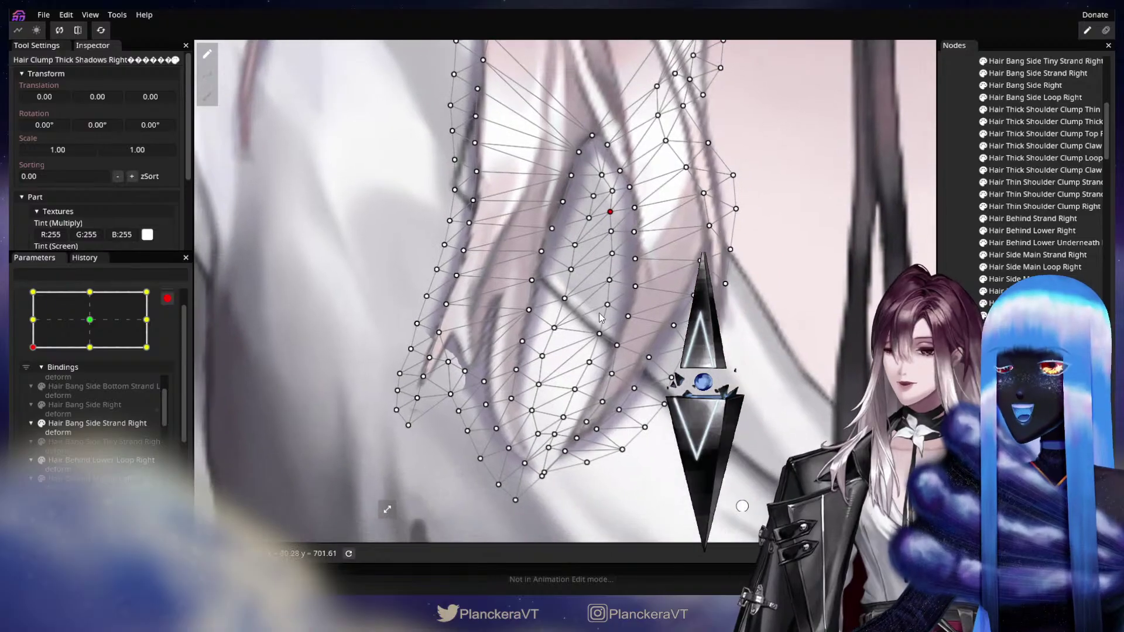
pyautogui.click(608, 303)
pyautogui.scroll(-3, 552, 368)
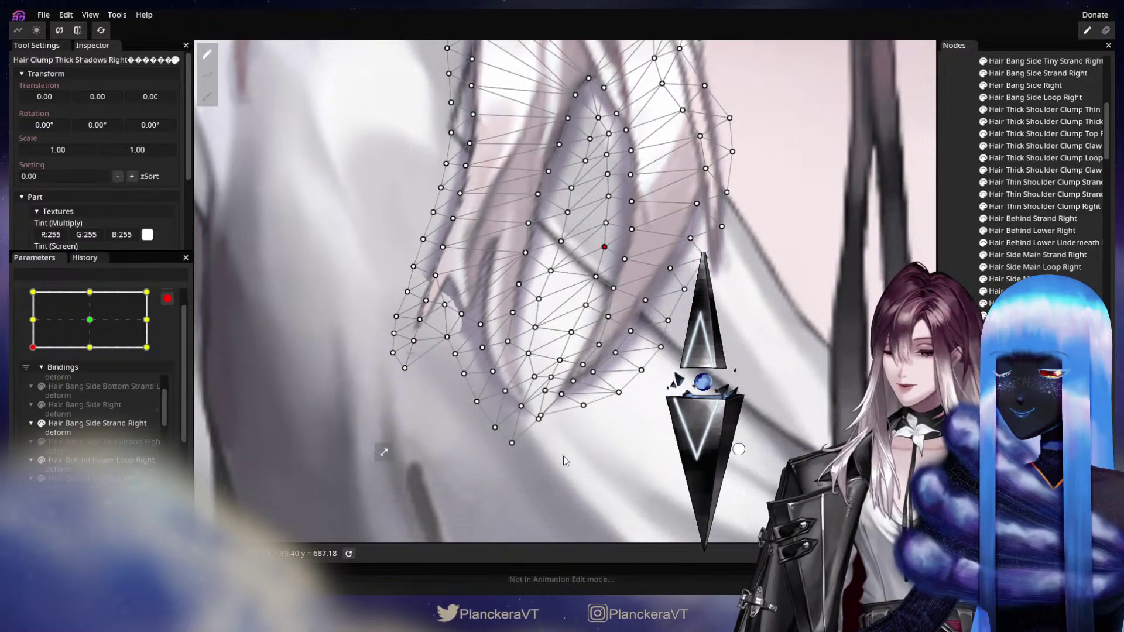
# Step: Reposition the shadow mesh's vertices below the split outer tips and up the clump's shirt-side edge
pyautogui.moveTo(550, 418); pyautogui.dragTo(478, 395)
pyautogui.click(463, 373)
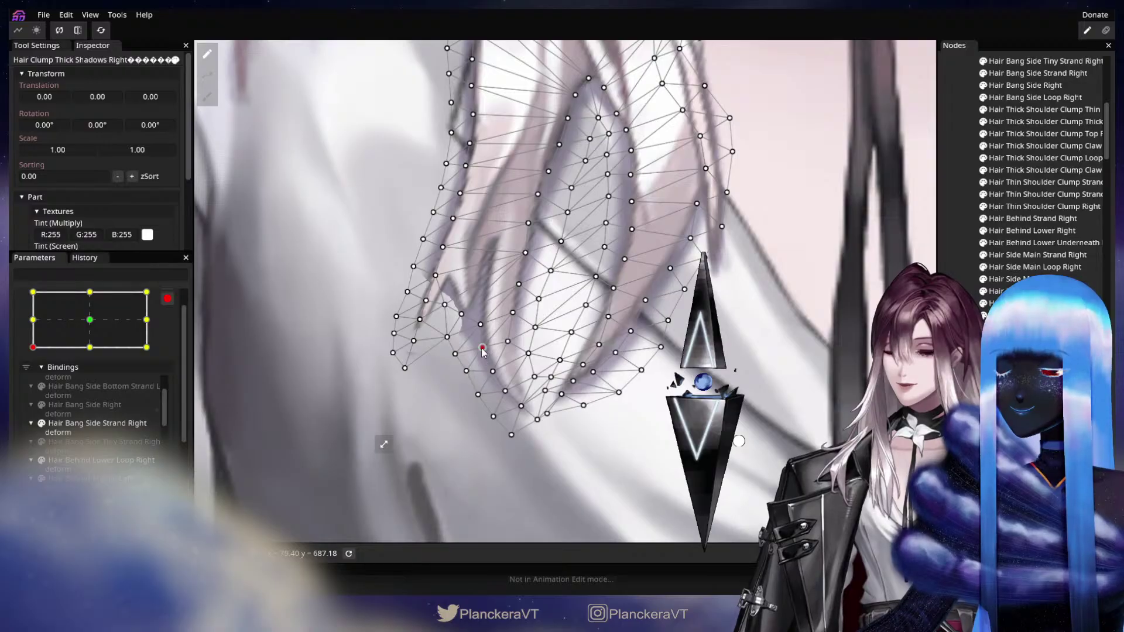
pyautogui.click(480, 324)
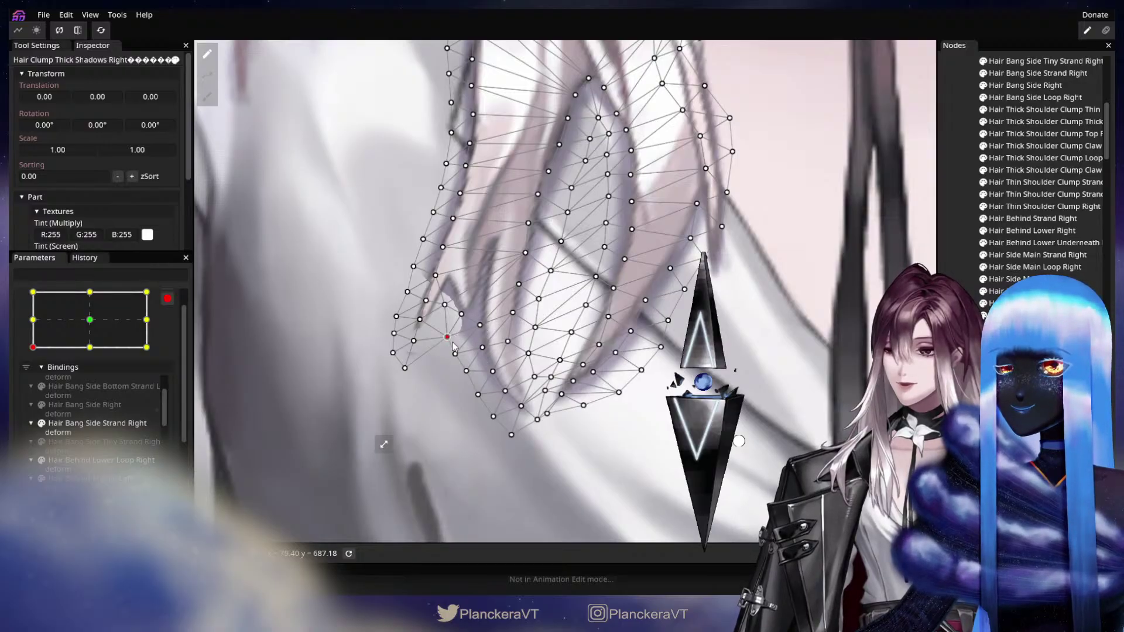
pyautogui.moveTo(421, 348); pyautogui.dragTo(498, 241)
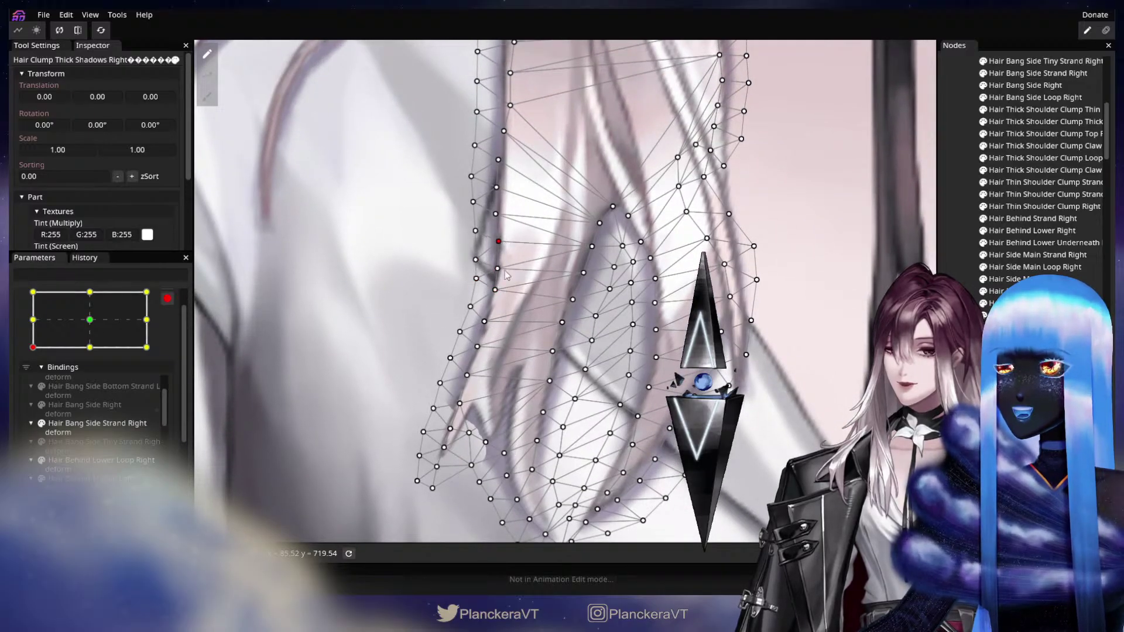
# Step: Adjust the shadow mesh's vertices through the middle of the gap and beneath the curved tip nearest the chest
pyautogui.moveTo(630, 351); pyautogui.dragTo(632, 258)
pyautogui.moveTo(652, 316); pyautogui.dragTo(644, 255)
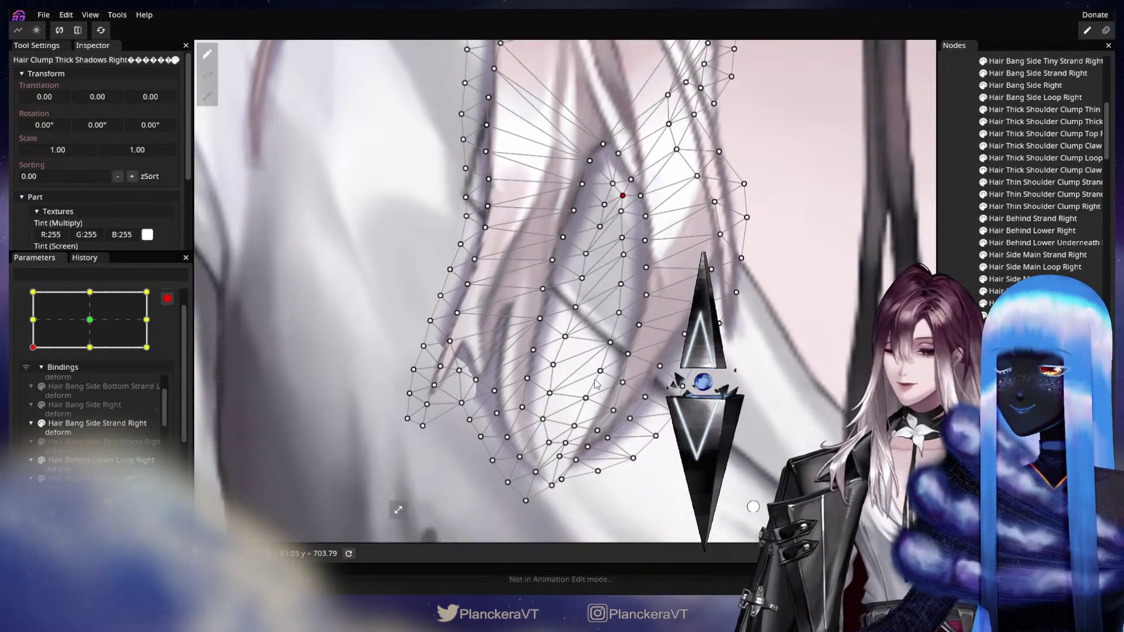
pyautogui.moveTo(601, 371); pyautogui.dragTo(594, 342)
pyautogui.moveTo(579, 382); pyautogui.dragTo(613, 299)
pyautogui.moveTo(624, 339); pyautogui.dragTo(597, 342)
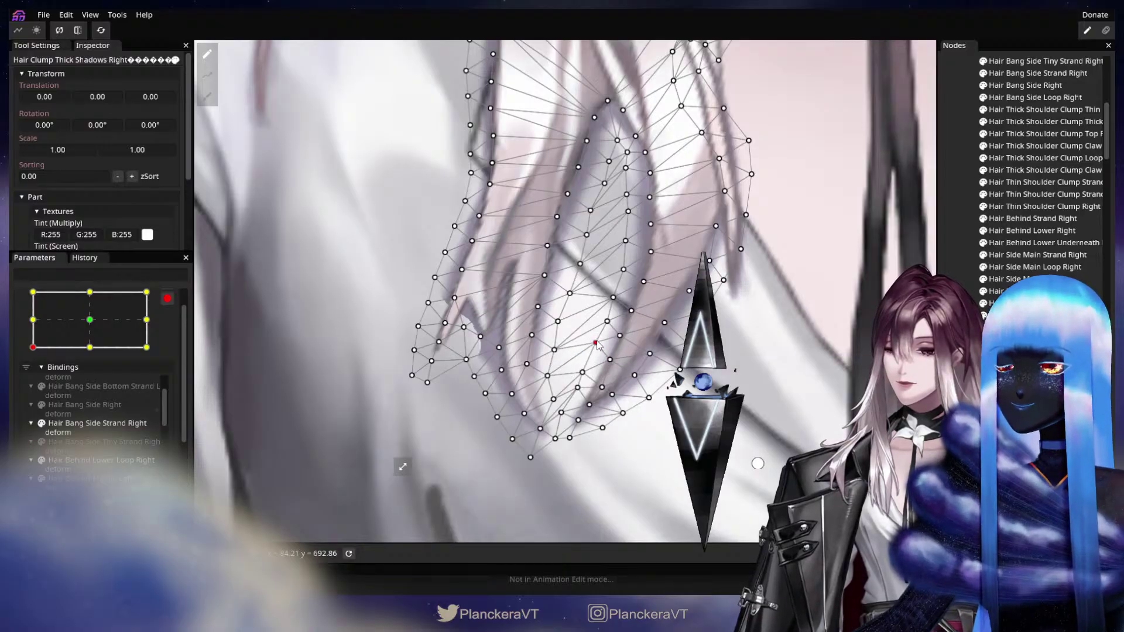
pyautogui.moveTo(580, 388); pyautogui.dragTo(669, 378)
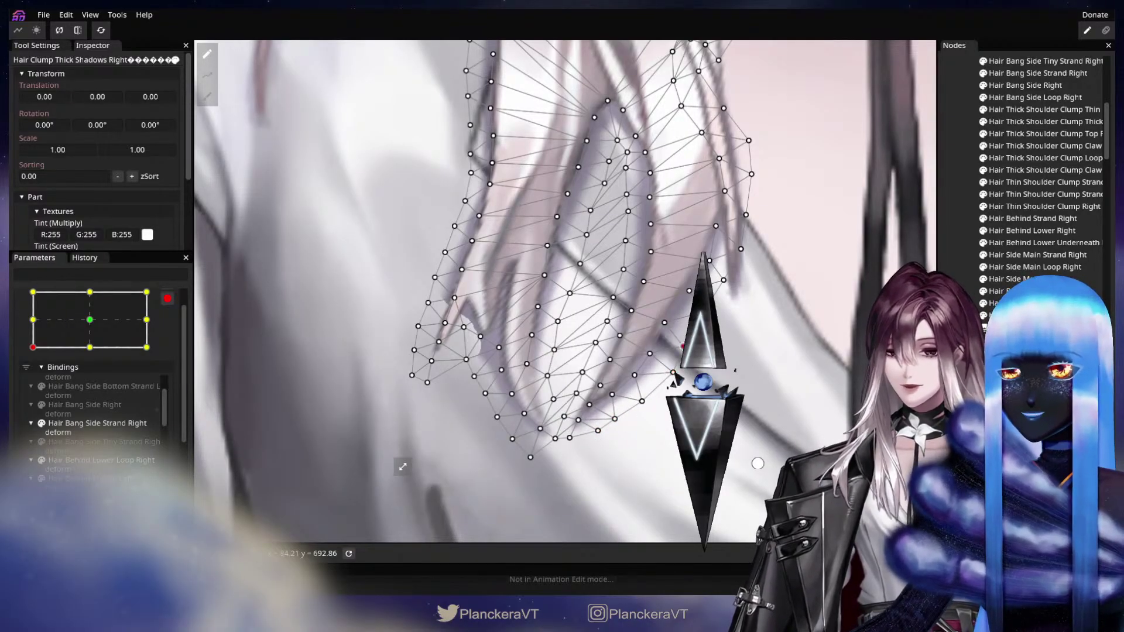
pyautogui.scroll(1, 673, 375)
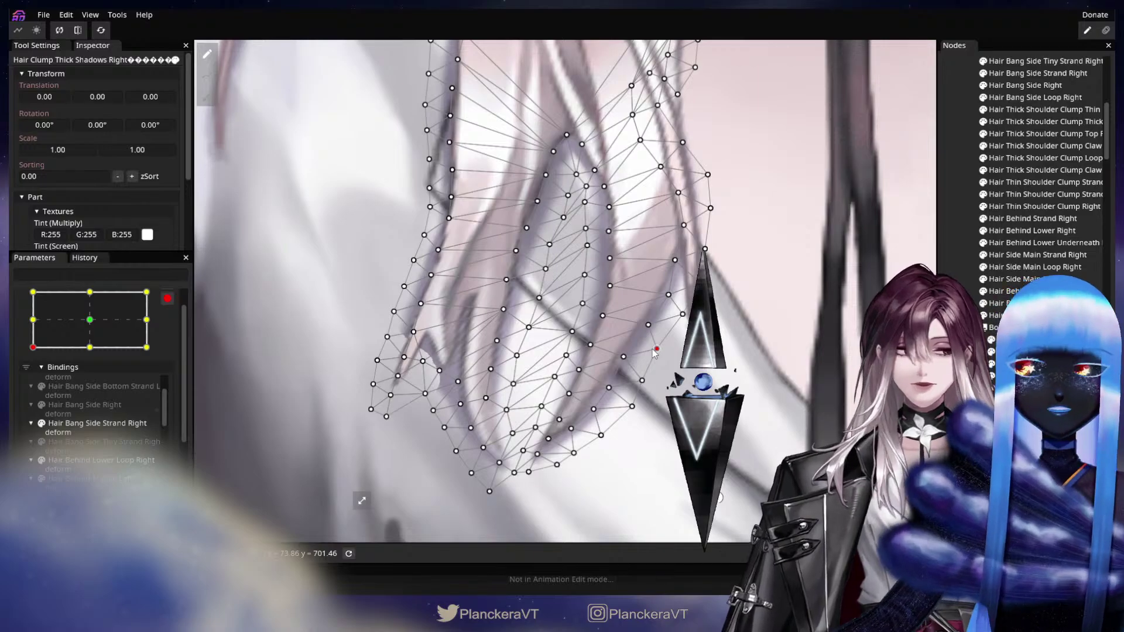
# Step: Reshape the outer right edge of the Hair Clump Thick Shadows Right mesh with the 15.00 Circle Brush, then fine-tune a single edge vertex
pyautogui.moveTo(718, 310); pyautogui.dragTo(679, 373)
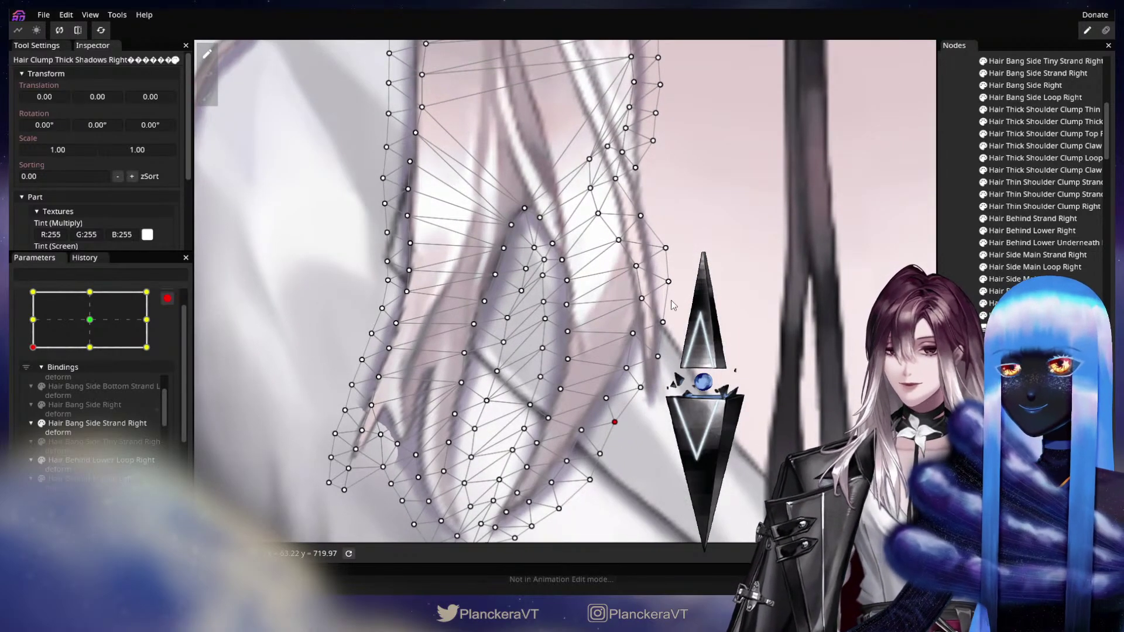
pyautogui.moveTo(671, 299)
pyautogui.mouseDown()
pyautogui.moveTo(660, 421)
pyautogui.moveTo(658, 374)
pyautogui.mouseUp()
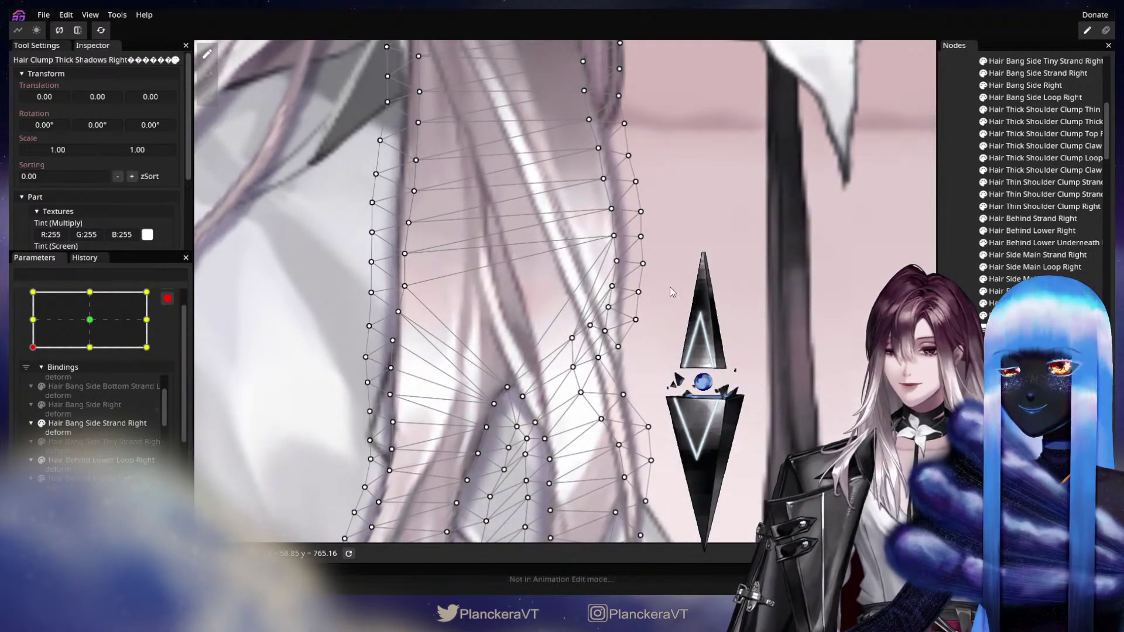
pyautogui.click(207, 98)
pyautogui.moveTo(603, 346)
pyautogui.mouseDown()
pyautogui.moveTo(627, 343)
pyautogui.moveTo(623, 322)
pyautogui.moveTo(644, 360)
pyautogui.moveTo(592, 312)
pyautogui.moveTo(600, 326)
pyautogui.moveTo(587, 326)
pyautogui.moveTo(589, 339)
pyautogui.moveTo(641, 304)
pyautogui.mouseUp()
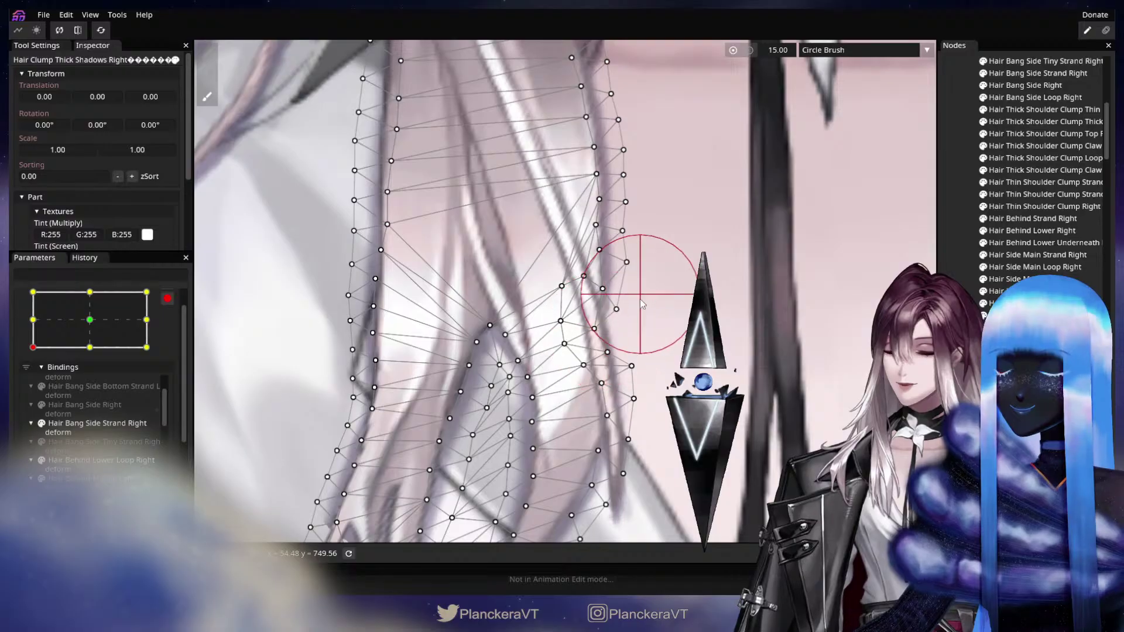
pyautogui.click(212, 55)
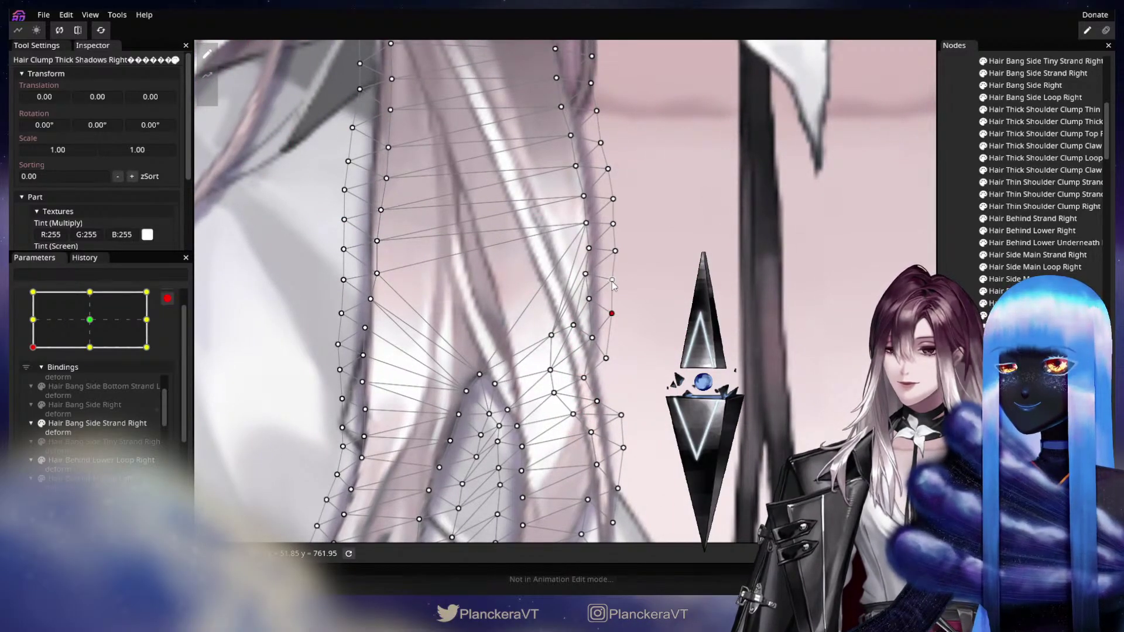
pyautogui.moveTo(614, 296); pyautogui.dragTo(616, 302)
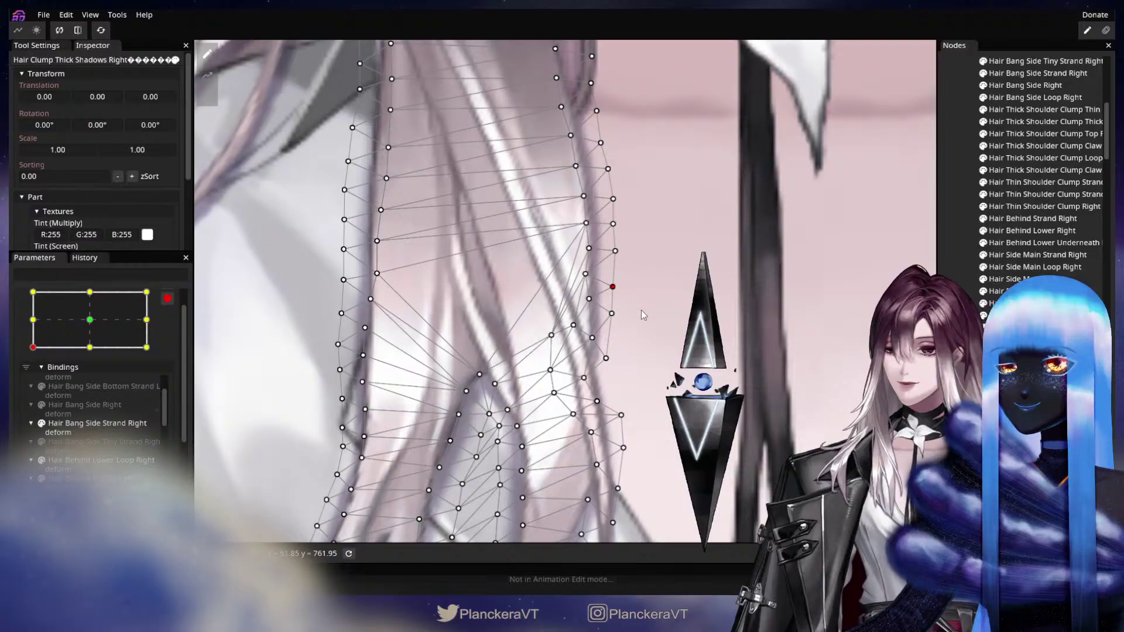
# Step: Push the lower outer right edge of the shadow mesh inward against the thin hair strand using the 15.00 Circle Brush
pyautogui.moveTo(657, 375); pyautogui.dragTo(665, 302)
pyautogui.moveTo(690, 374); pyautogui.dragTo(689, 302)
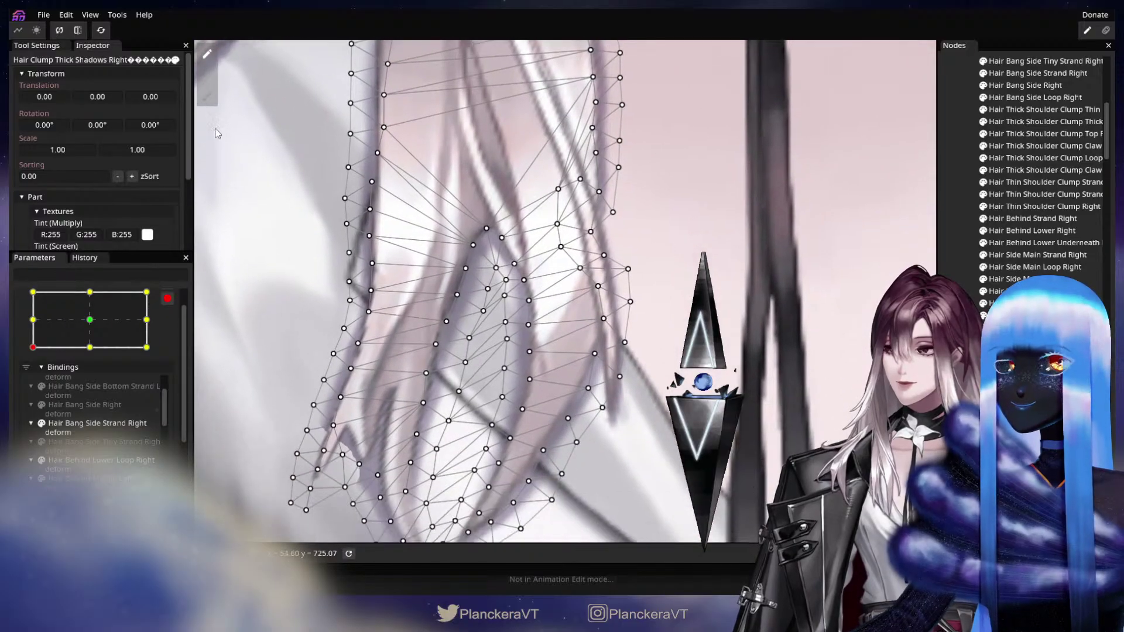
pyautogui.click(207, 97)
pyautogui.moveTo(615, 323); pyautogui.dragTo(589, 326)
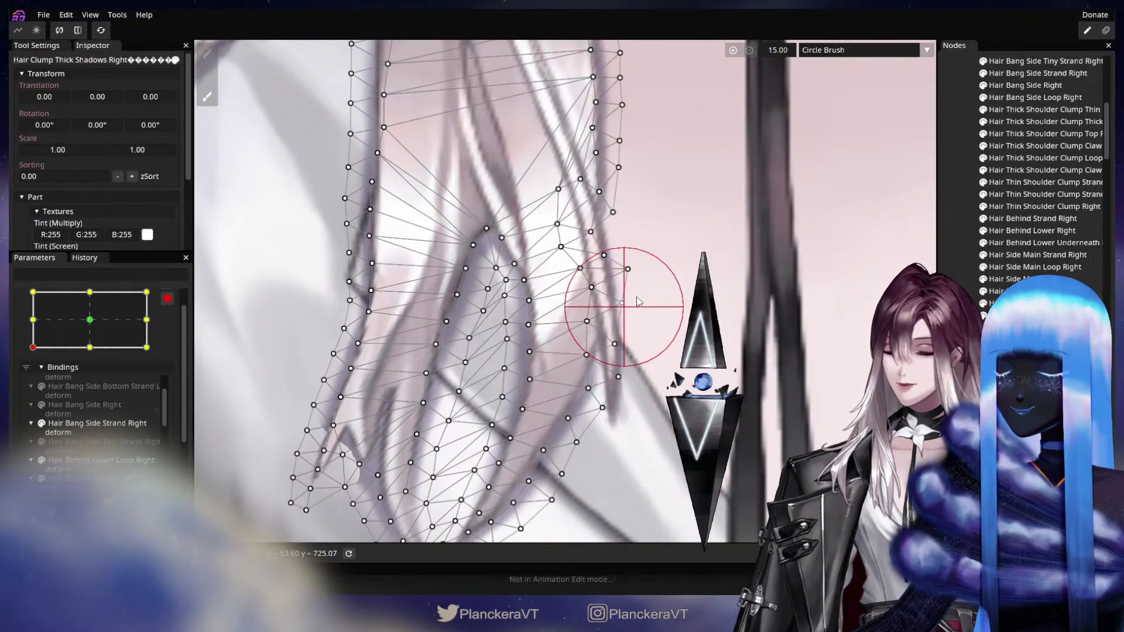
pyautogui.moveTo(632, 287); pyautogui.dragTo(605, 292)
pyautogui.moveTo(649, 377)
pyautogui.mouseDown()
pyautogui.moveTo(643, 408)
pyautogui.moveTo(621, 388)
pyautogui.mouseUp()
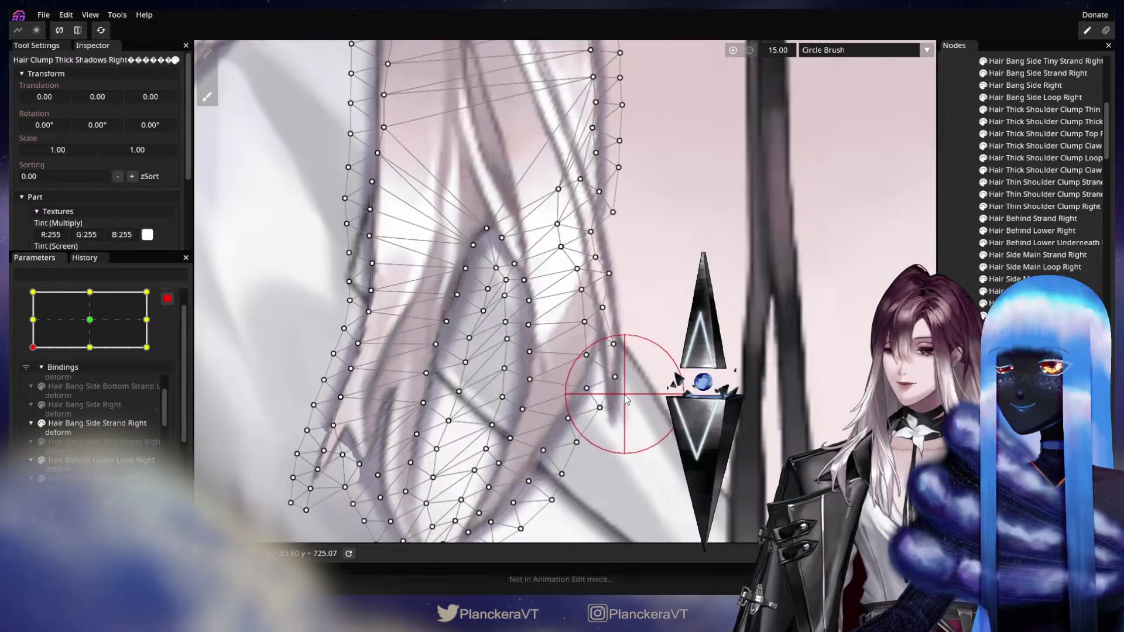
# Step: Reposition individual vertices around the thin outer strand and the long strand beside it, then deselect the shadow mesh
pyautogui.click(208, 54)
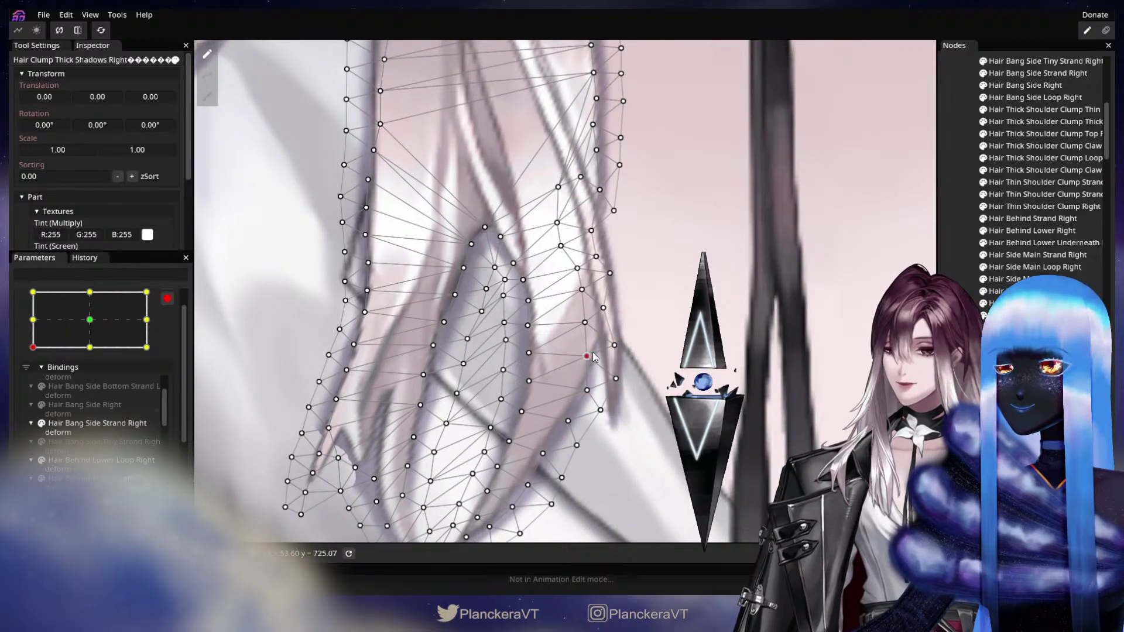
pyautogui.moveTo(586, 355); pyautogui.dragTo(608, 301)
pyautogui.click(603, 308)
pyautogui.moveTo(617, 342); pyautogui.dragTo(612, 297)
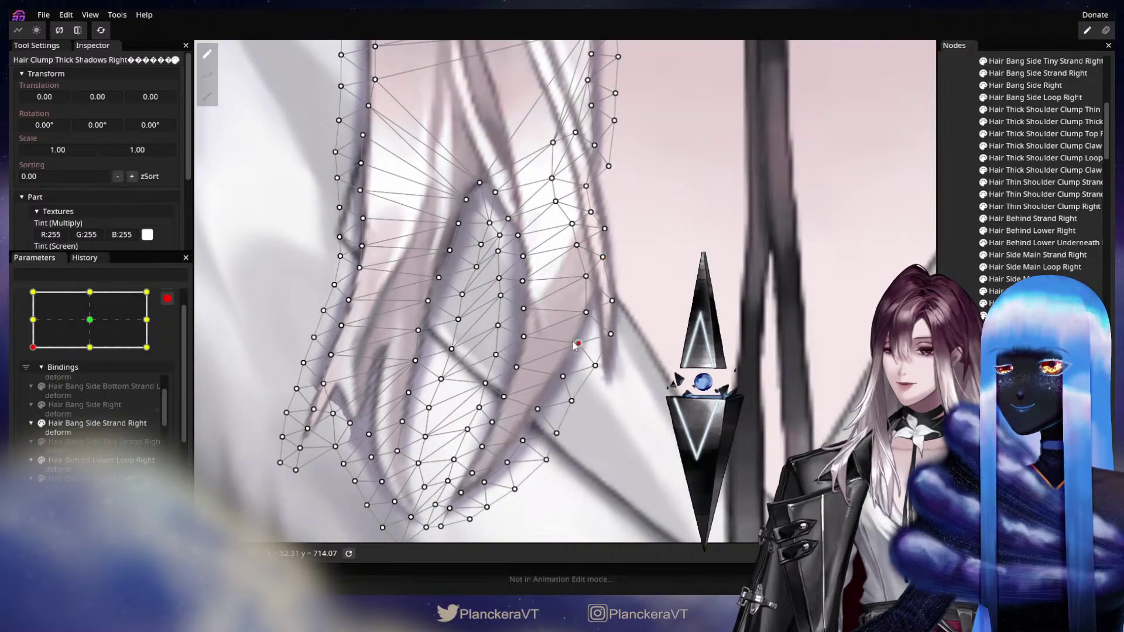
pyautogui.click(586, 312)
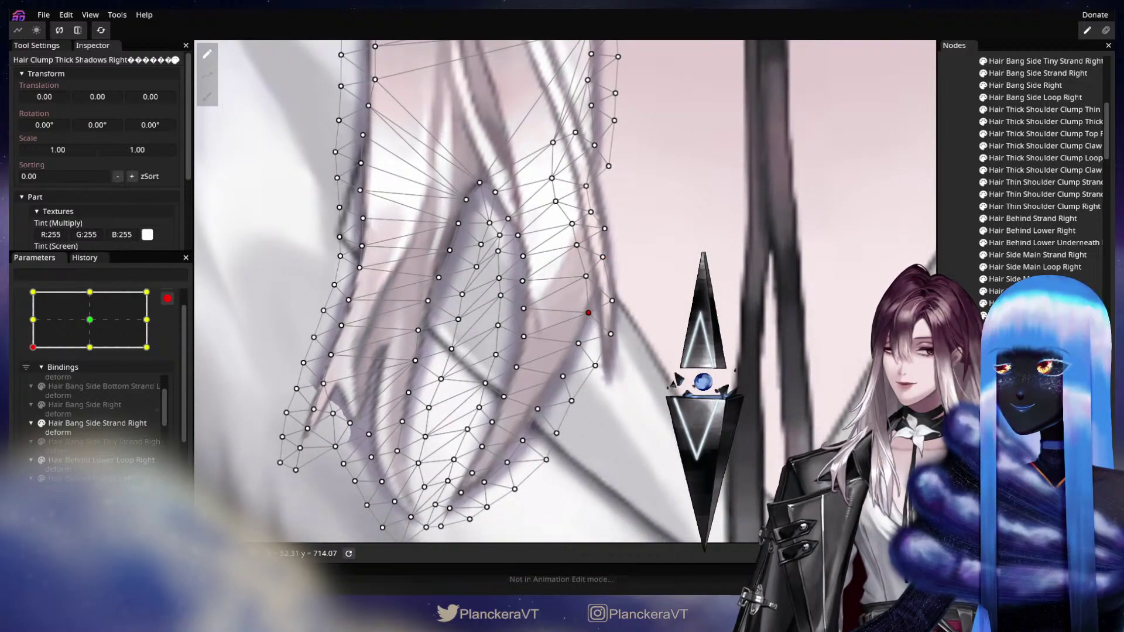
pyautogui.moveTo(609, 433); pyautogui.dragTo(542, 410)
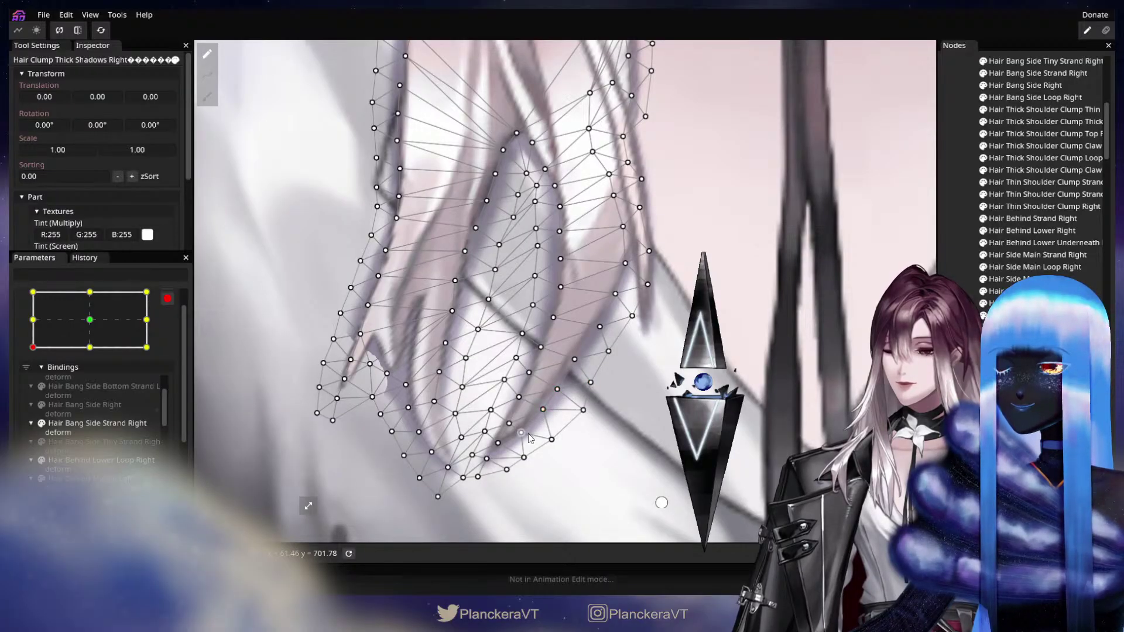
pyautogui.click(723, 368)
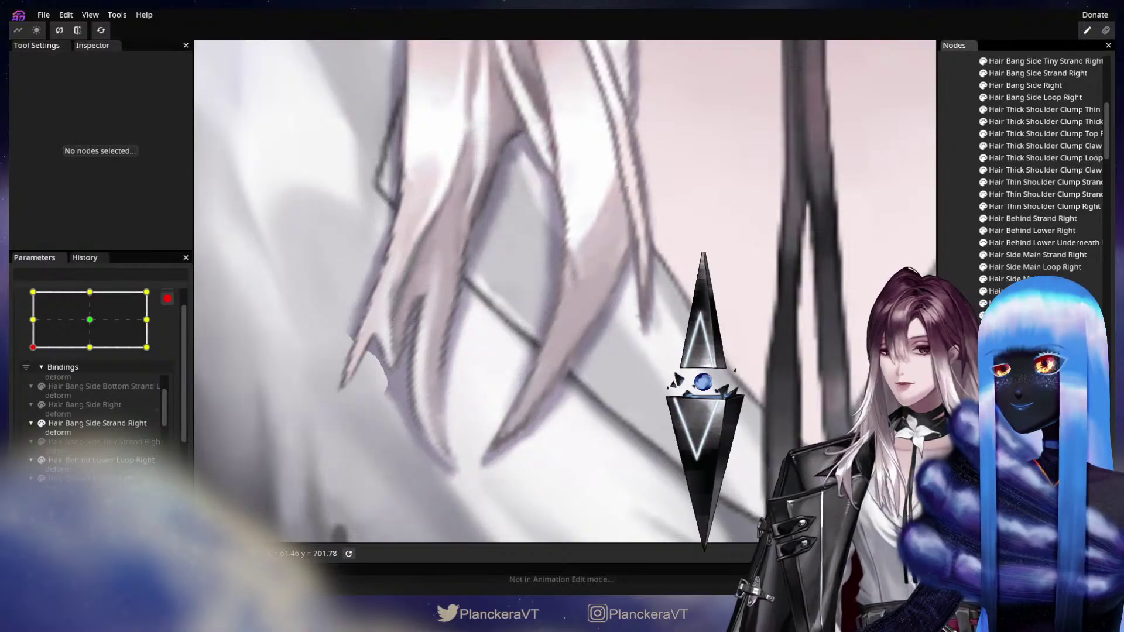
# Step: Reselect the shadow mesh and adjust the vertices inside the gap between the two hair strands, then deselect it
pyautogui.scroll(-1, 722, 367)
pyautogui.scroll(-1, 724, 370)
pyautogui.moveTo(723, 370); pyautogui.dragTo(761, 408)
pyautogui.scroll(1, 761, 408)
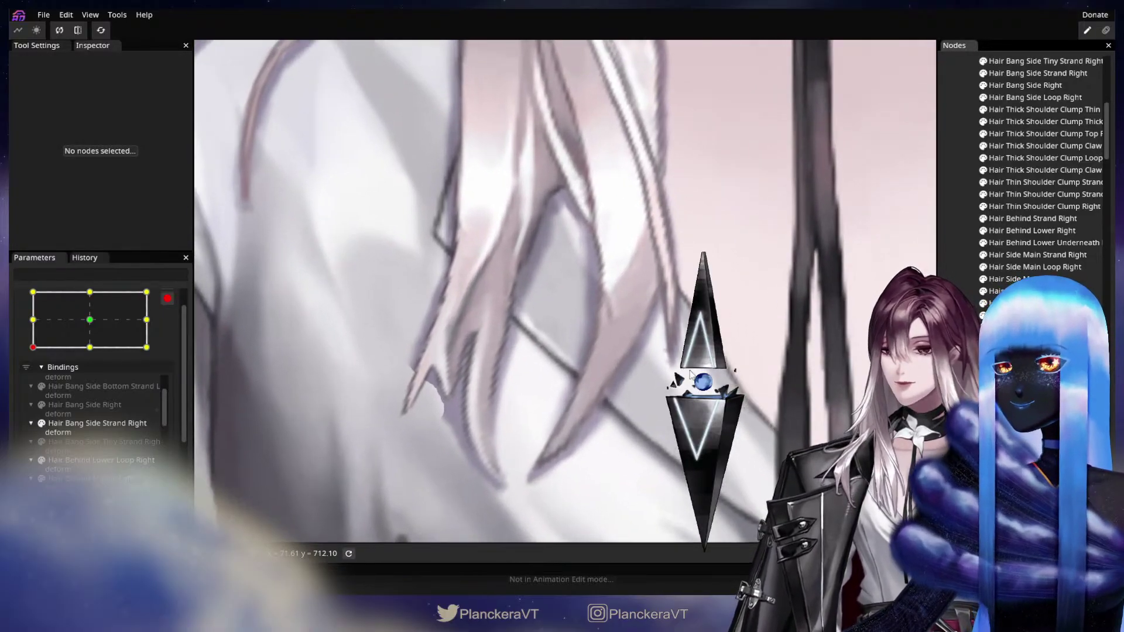
pyautogui.click(540, 317)
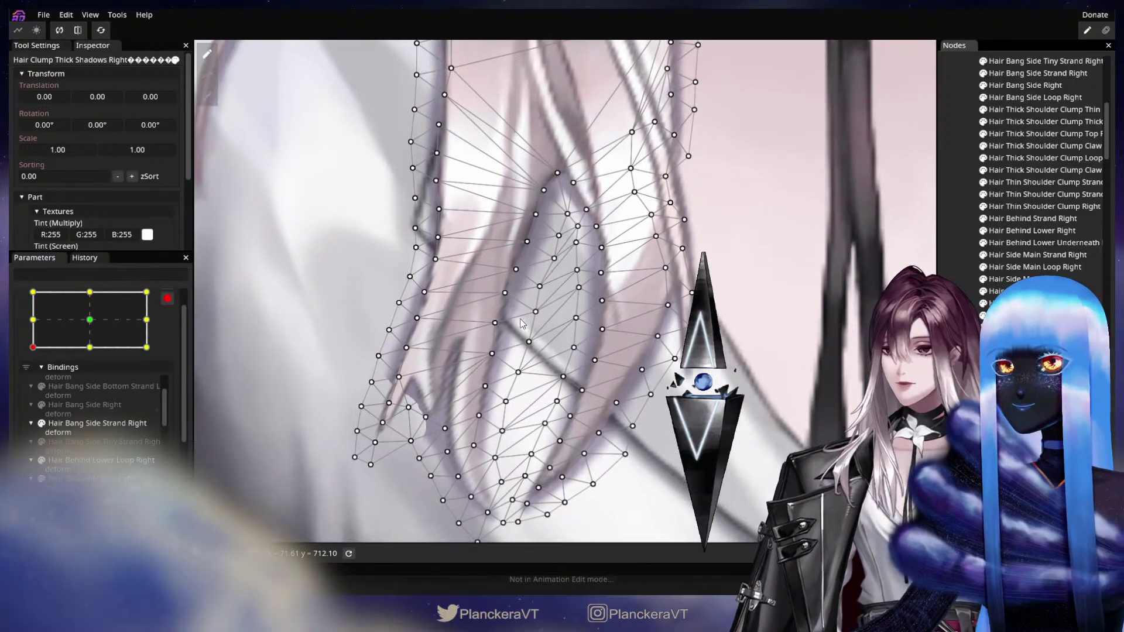
pyautogui.click(505, 294)
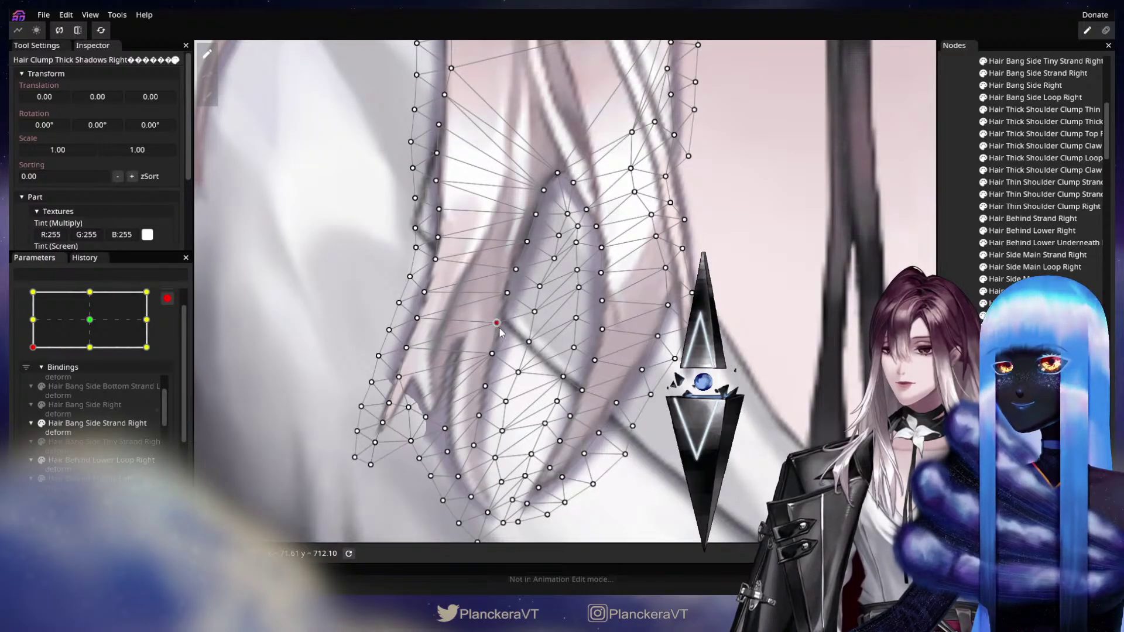
pyautogui.moveTo(501, 332); pyautogui.dragTo(502, 332)
pyautogui.moveTo(576, 319); pyautogui.dragTo(581, 246)
pyautogui.click(578, 287)
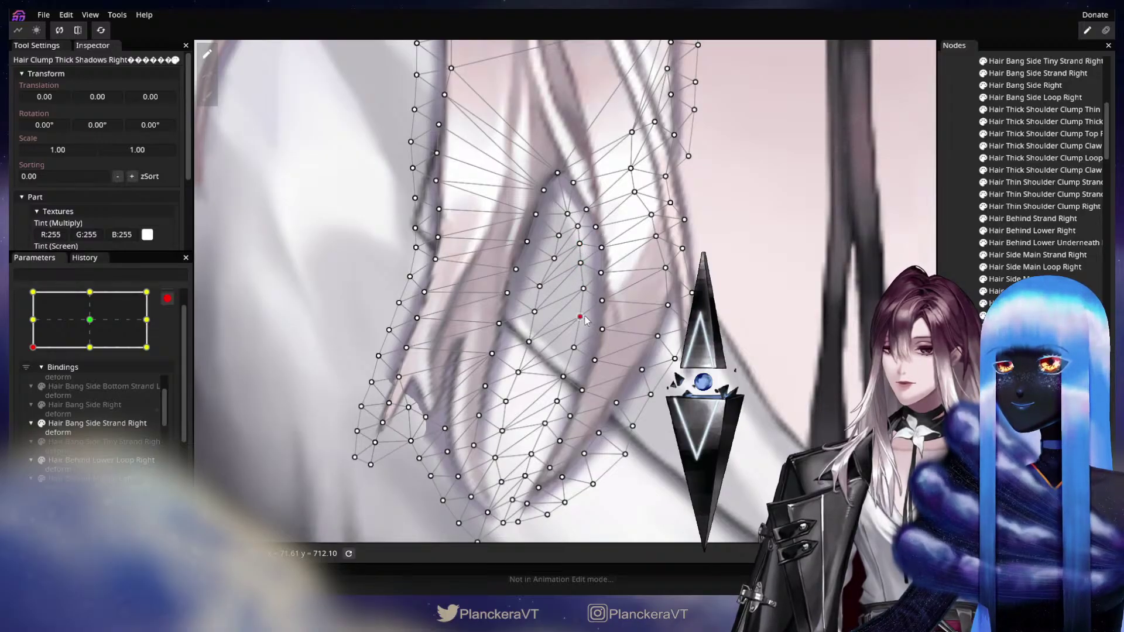
pyautogui.moveTo(580, 317); pyautogui.dragTo(582, 263)
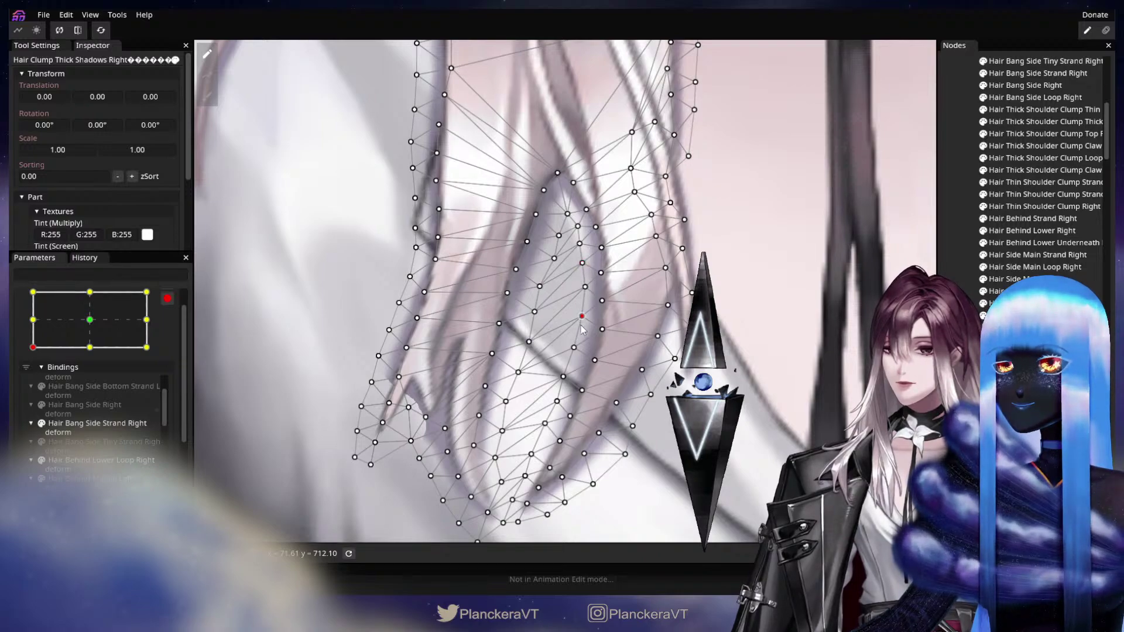
pyautogui.moveTo(573, 346); pyautogui.dragTo(559, 397)
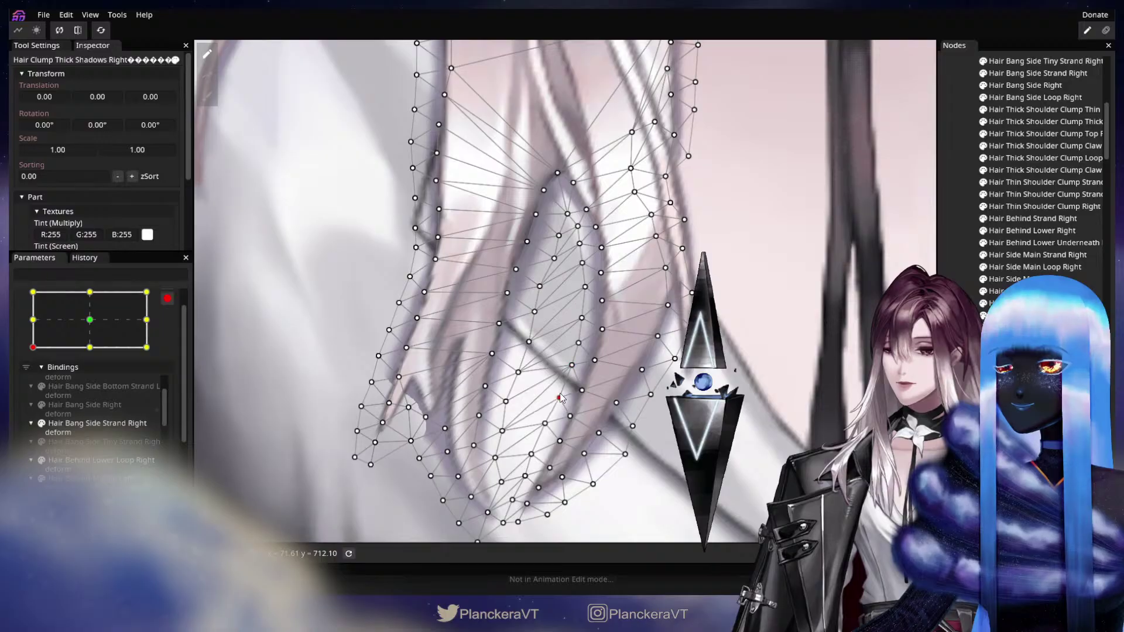
pyautogui.press('Escape')
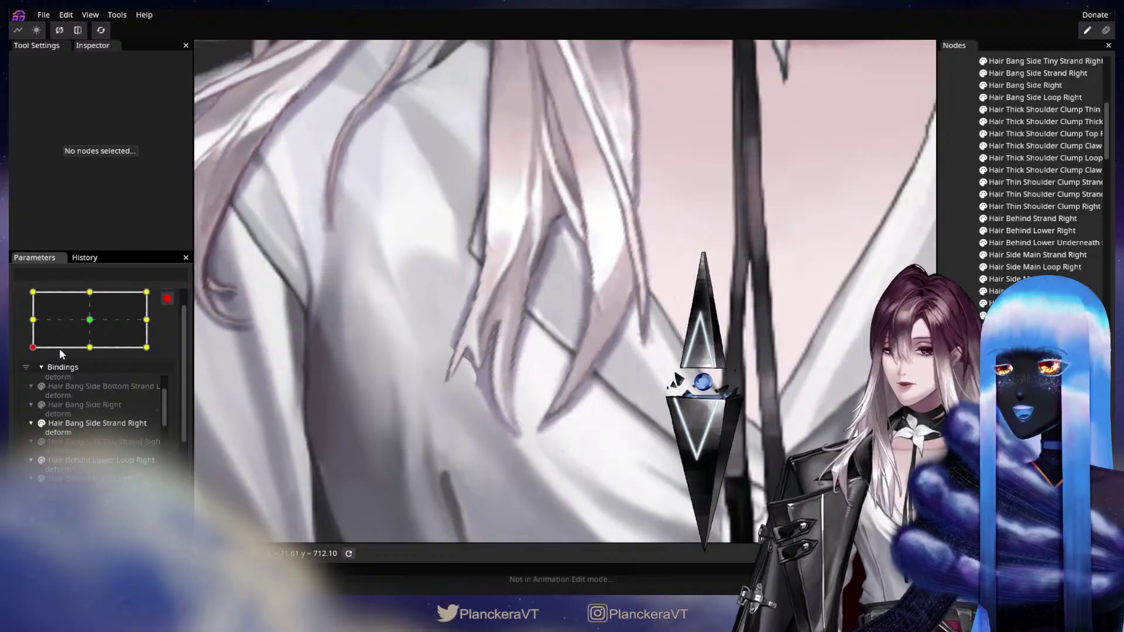
# Step: Adjust the shadow mesh vertices along the lower inner edge of the long right strand, then deselect the mesh
pyautogui.moveTo(60, 349); pyautogui.dragTo(19, 377)
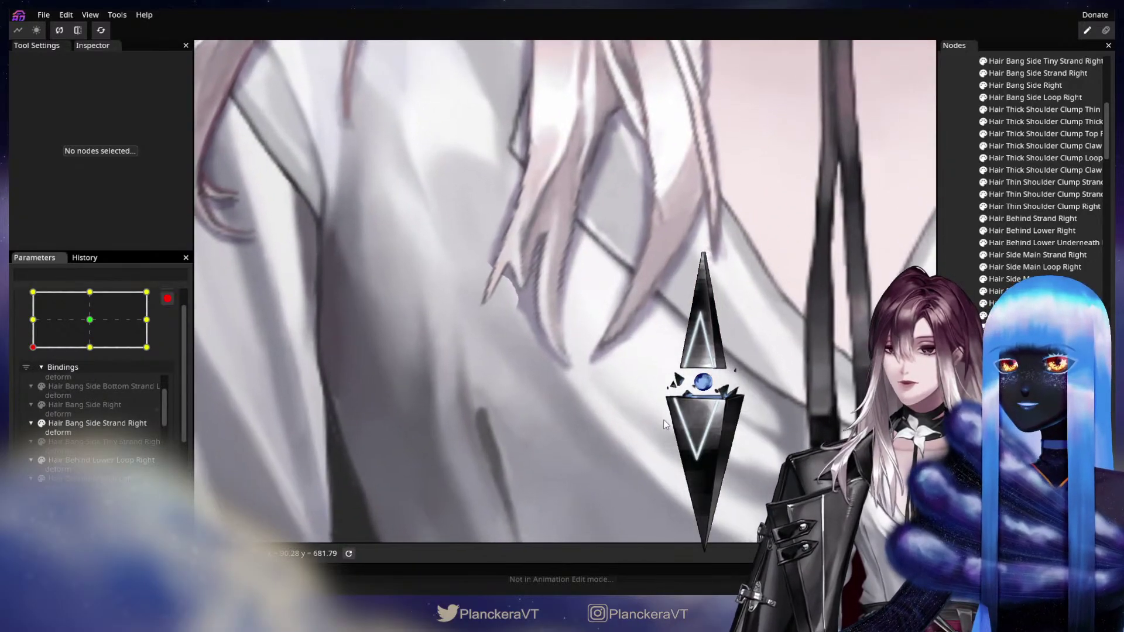
pyautogui.click(603, 352)
pyautogui.scroll(5, 604, 342)
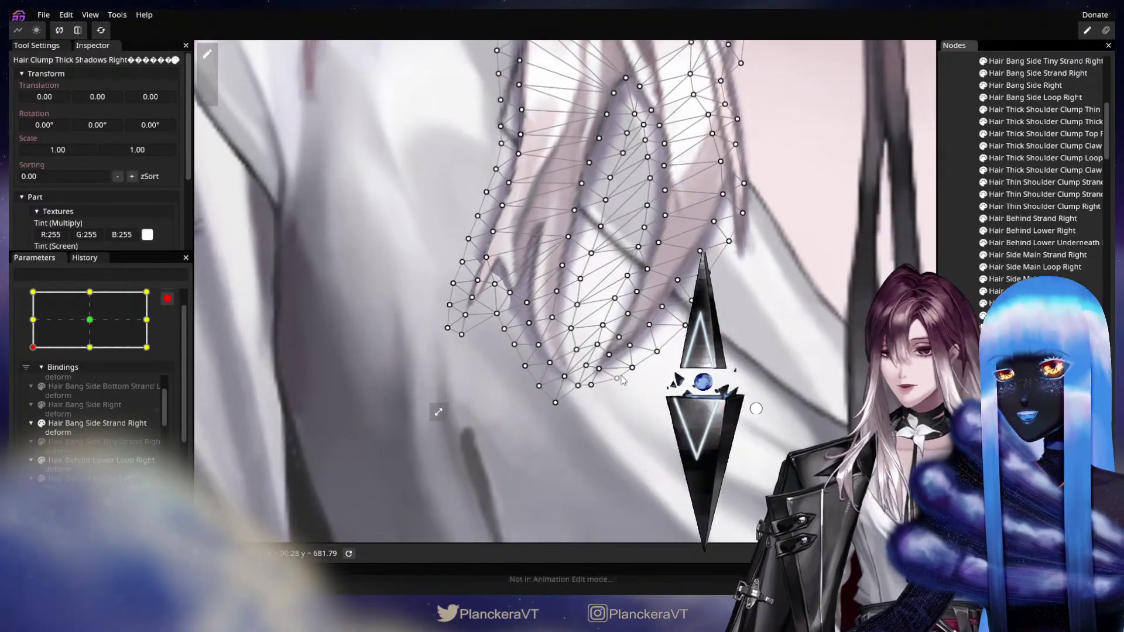
pyautogui.moveTo(608, 325); pyautogui.dragTo(638, 289)
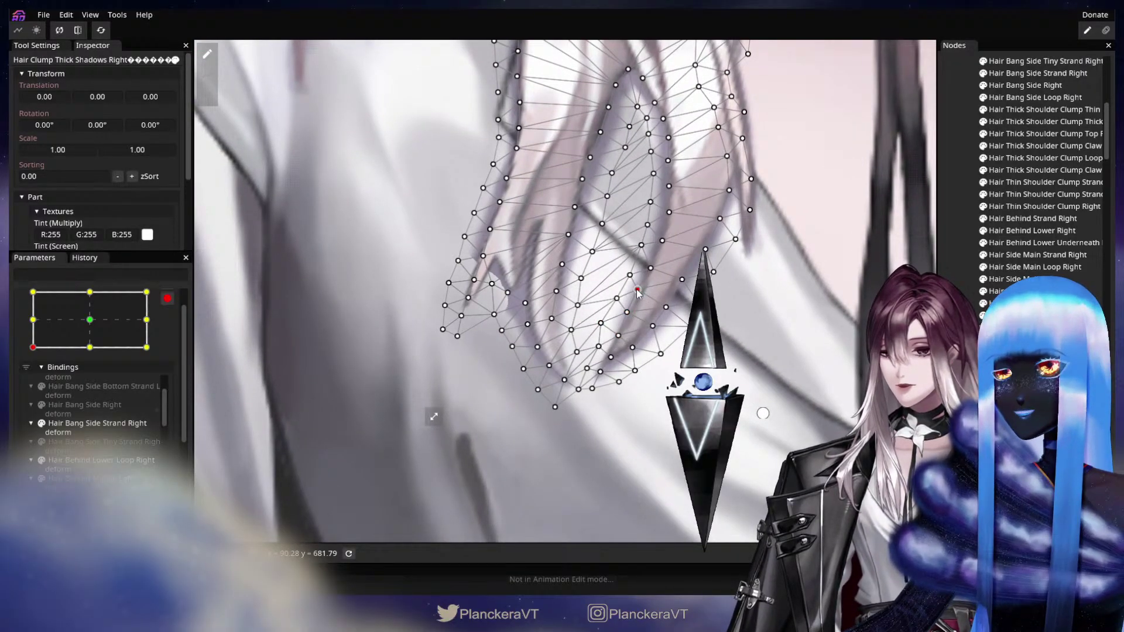
pyautogui.moveTo(618, 337); pyautogui.dragTo(615, 334)
pyautogui.click(610, 357)
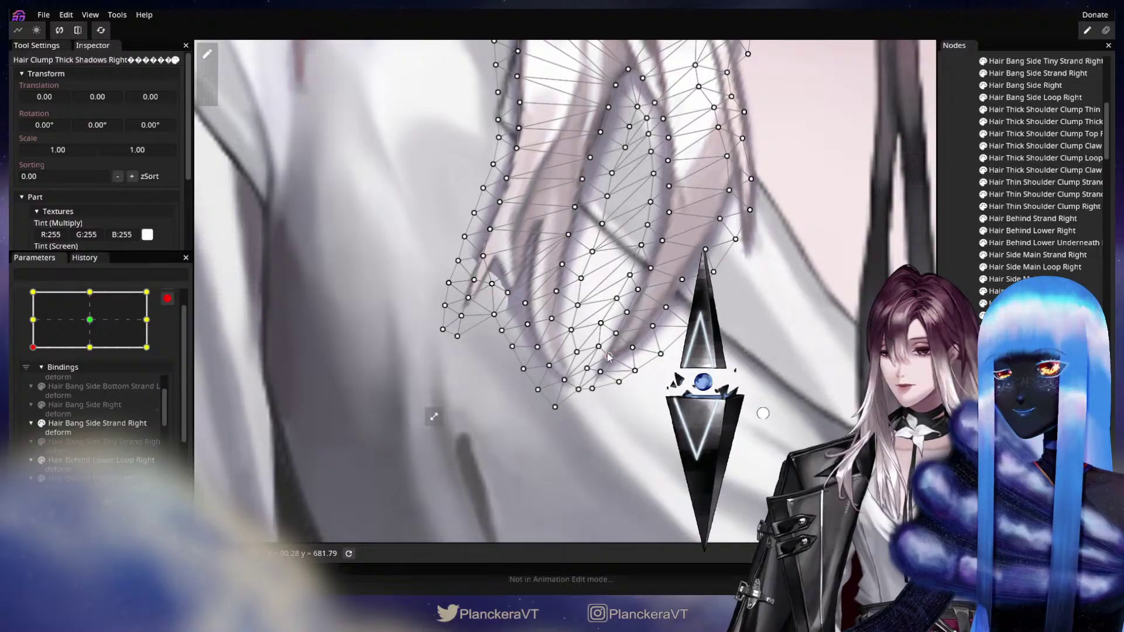
pyautogui.click(726, 350)
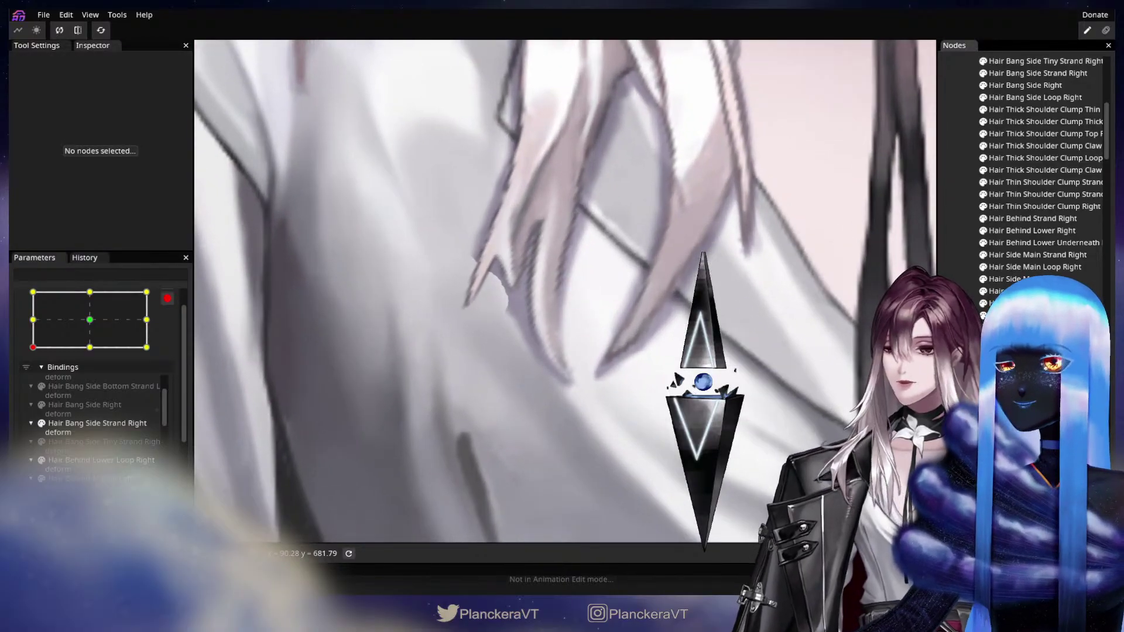
pyautogui.click(615, 369)
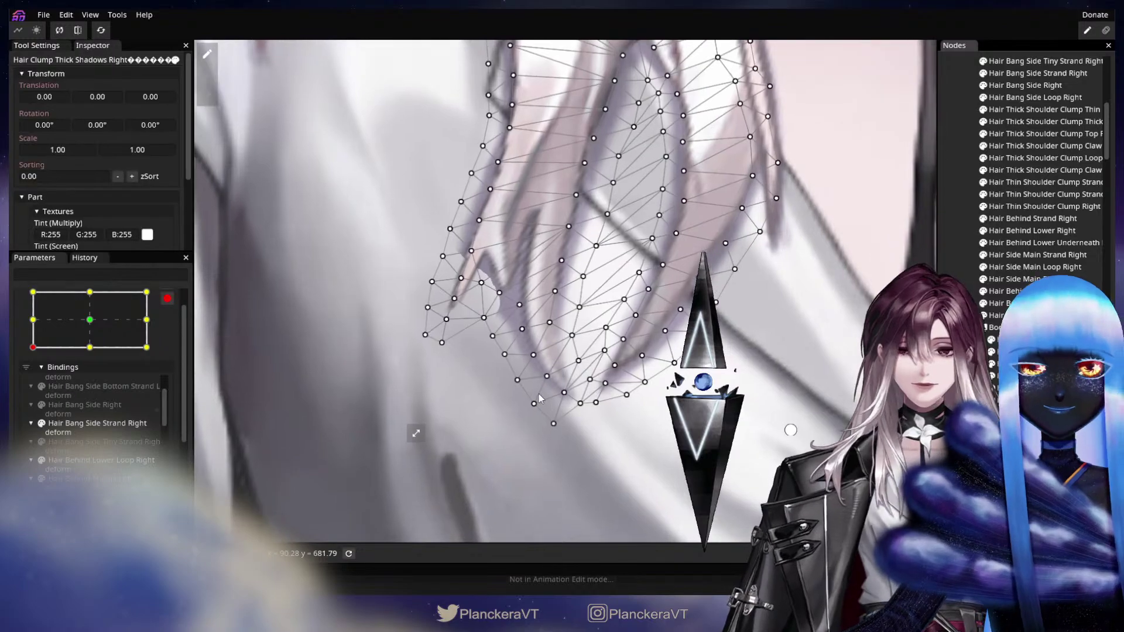
pyautogui.click(622, 366)
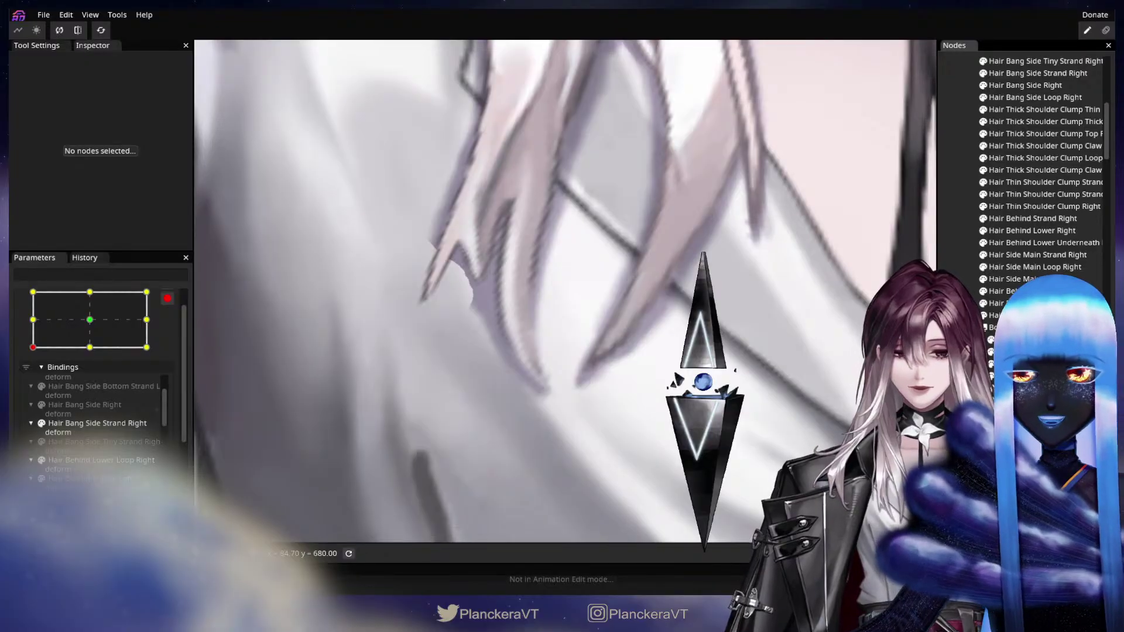
# Step: Rearrange the vertices clustered around the tip of the long right strand and along the mesh's bottom edge, then deselect the mesh
pyautogui.click(609, 363)
pyautogui.scroll(1, 609, 363)
pyautogui.moveTo(628, 381); pyautogui.dragTo(598, 404)
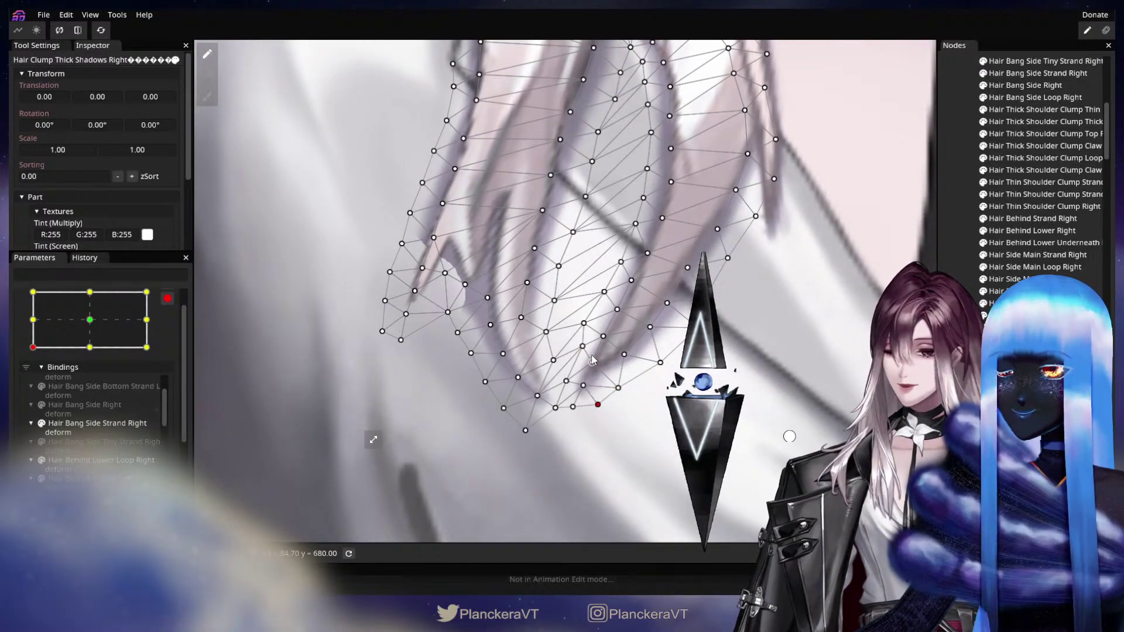
pyautogui.click(596, 363)
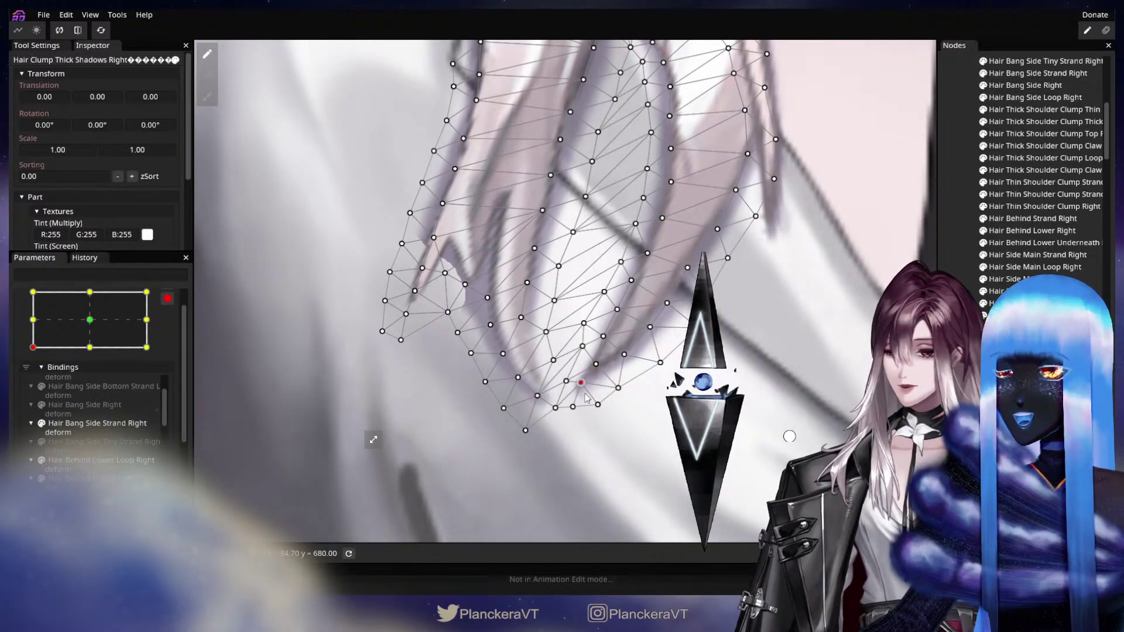
pyautogui.click(554, 406)
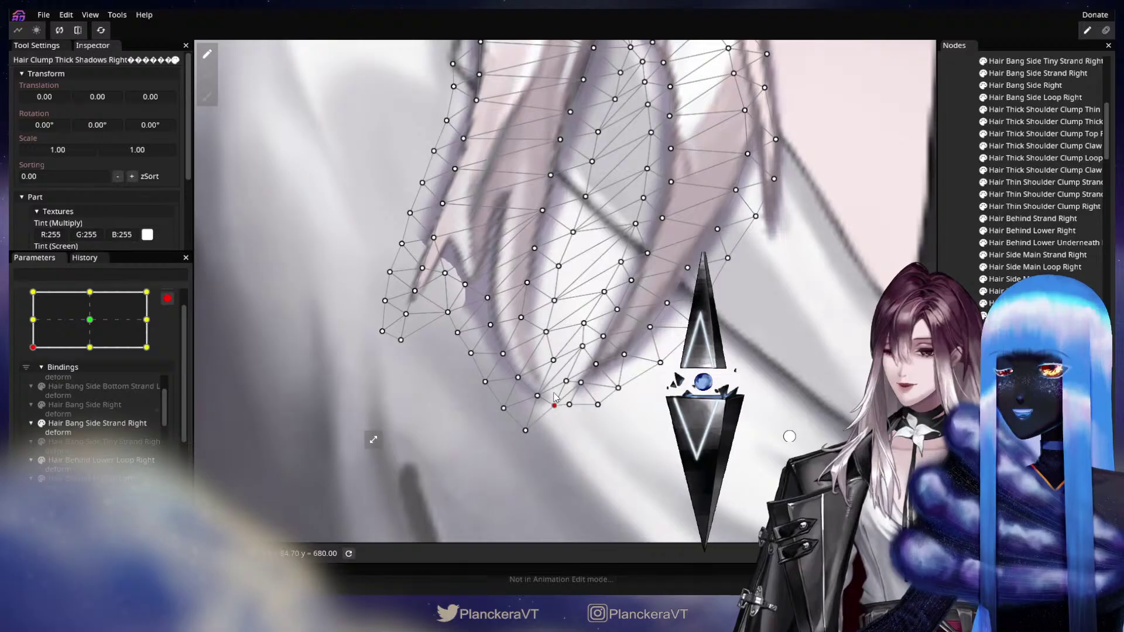
pyautogui.moveTo(566, 381); pyautogui.dragTo(593, 363)
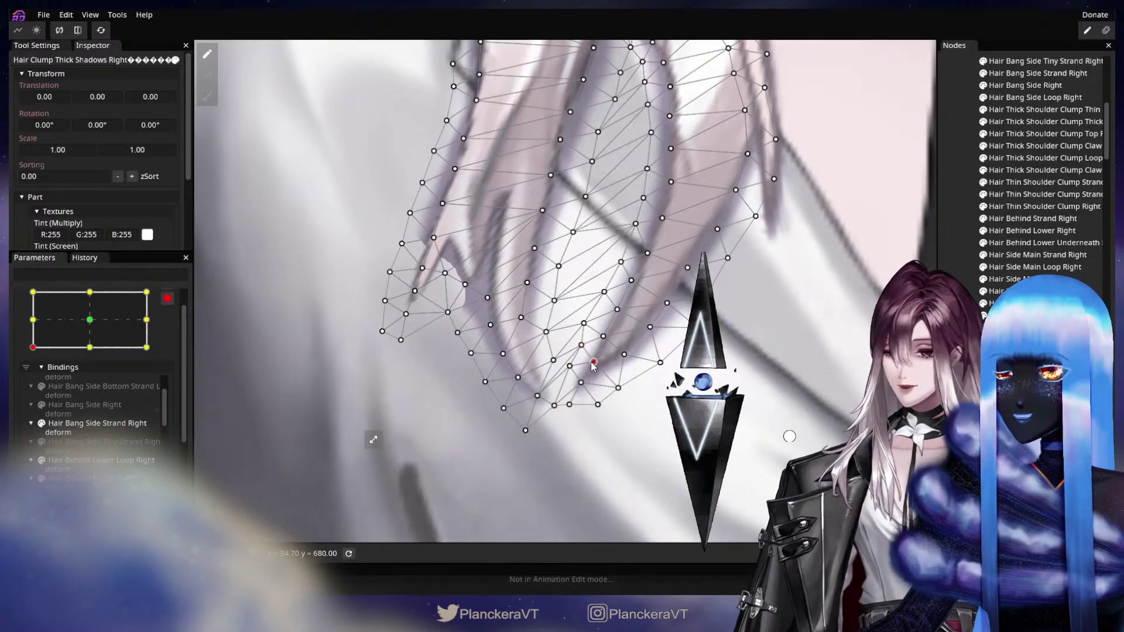
pyautogui.moveTo(619, 399); pyautogui.dragTo(621, 402)
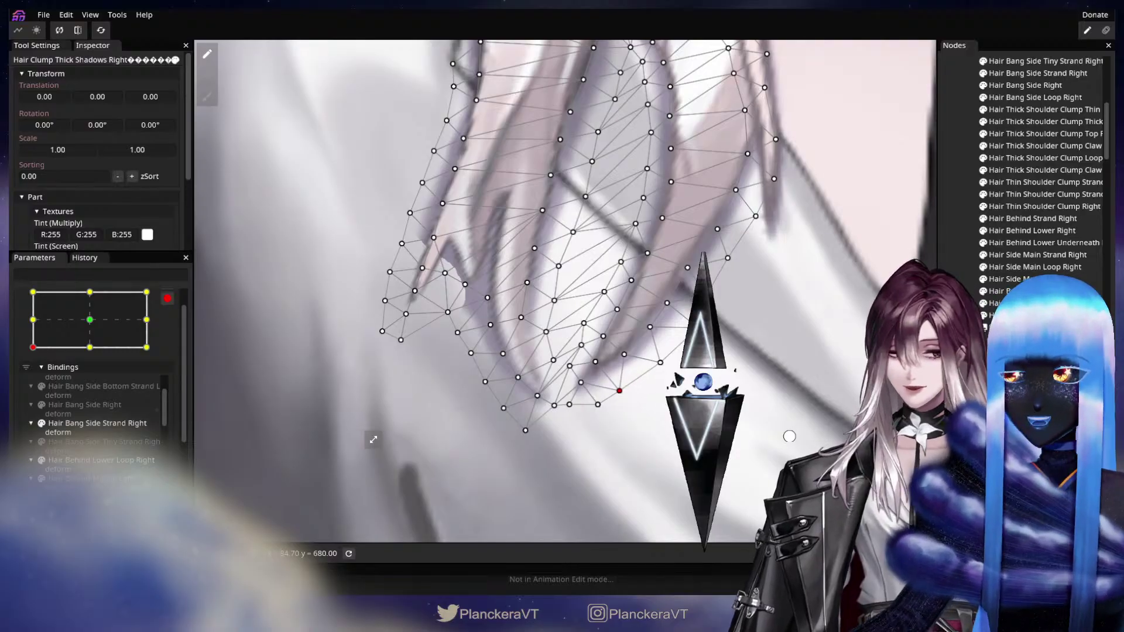
pyautogui.click(637, 387)
pyautogui.scroll(-1, 643, 398)
pyautogui.moveTo(698, 408); pyautogui.dragTo(626, 431)
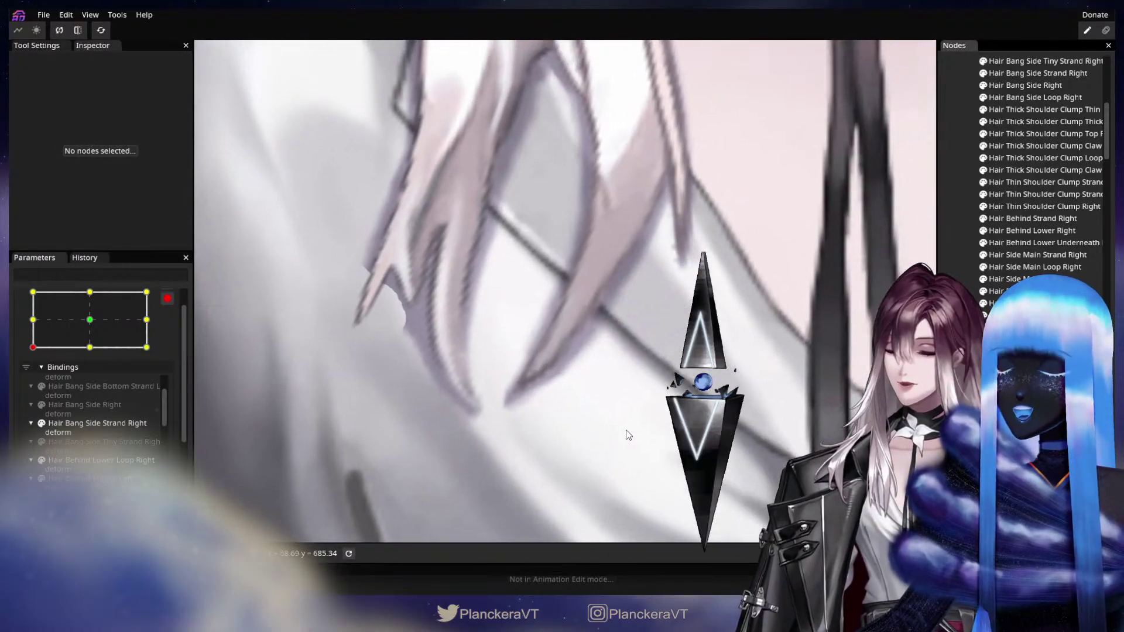
# Step: Reselect the shadow mesh, pull the outer-edge vertices beside the long right strand's lower part closer to it, and deselect the mesh
pyautogui.scroll(2, 629, 435)
pyautogui.click(564, 377)
pyautogui.scroll(1, 580, 390)
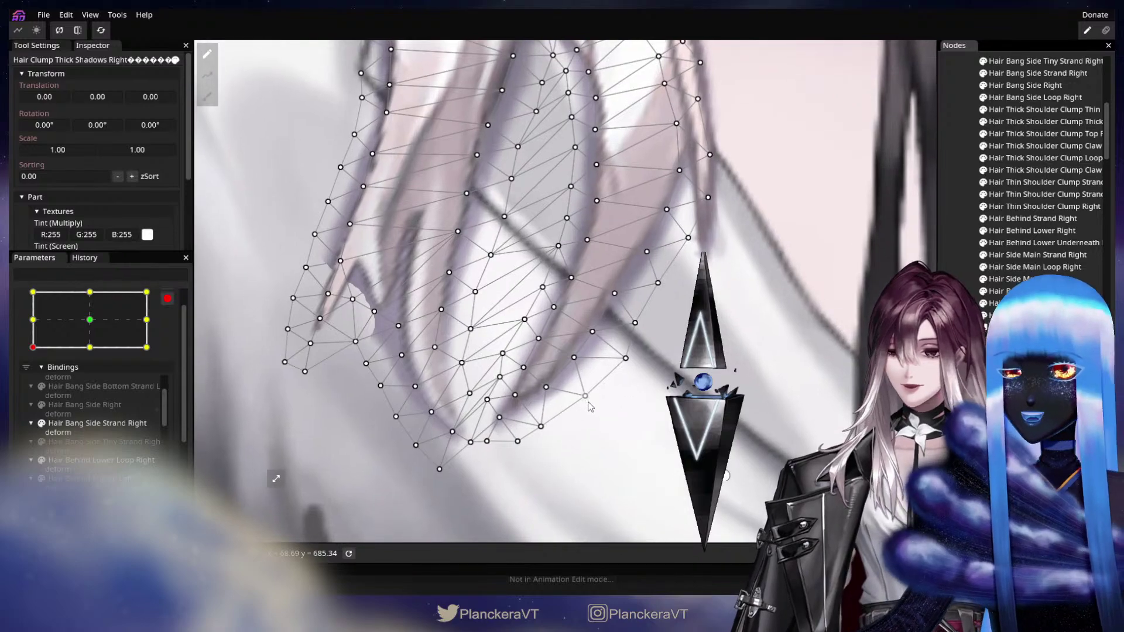
pyautogui.moveTo(586, 397); pyautogui.dragTo(581, 391)
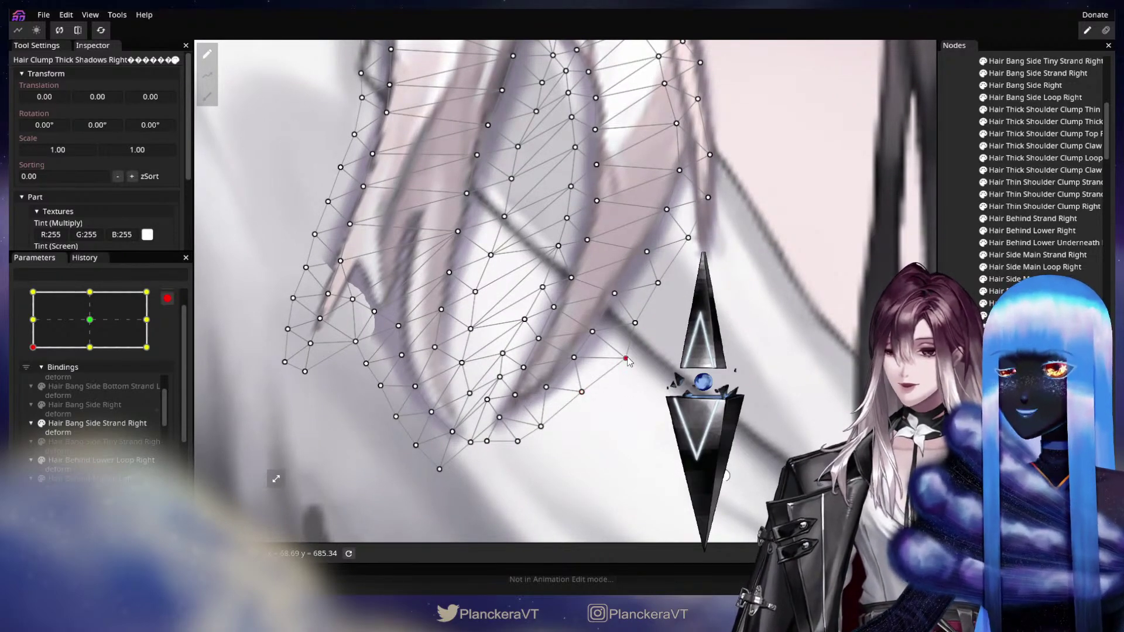
pyautogui.moveTo(628, 361); pyautogui.dragTo(621, 363)
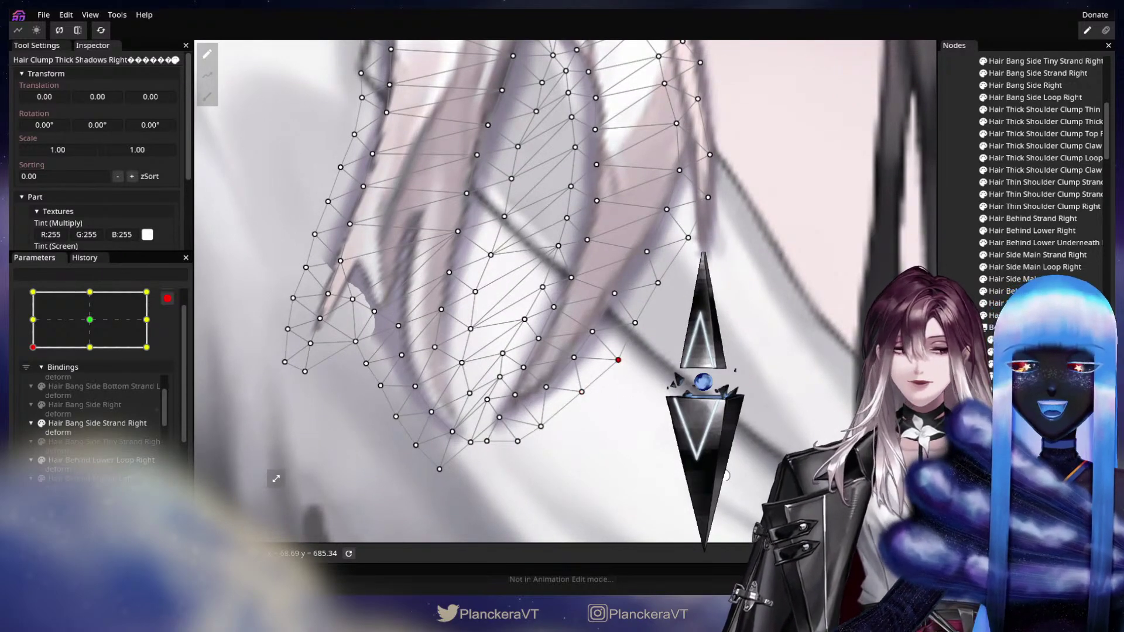
pyautogui.click(724, 476)
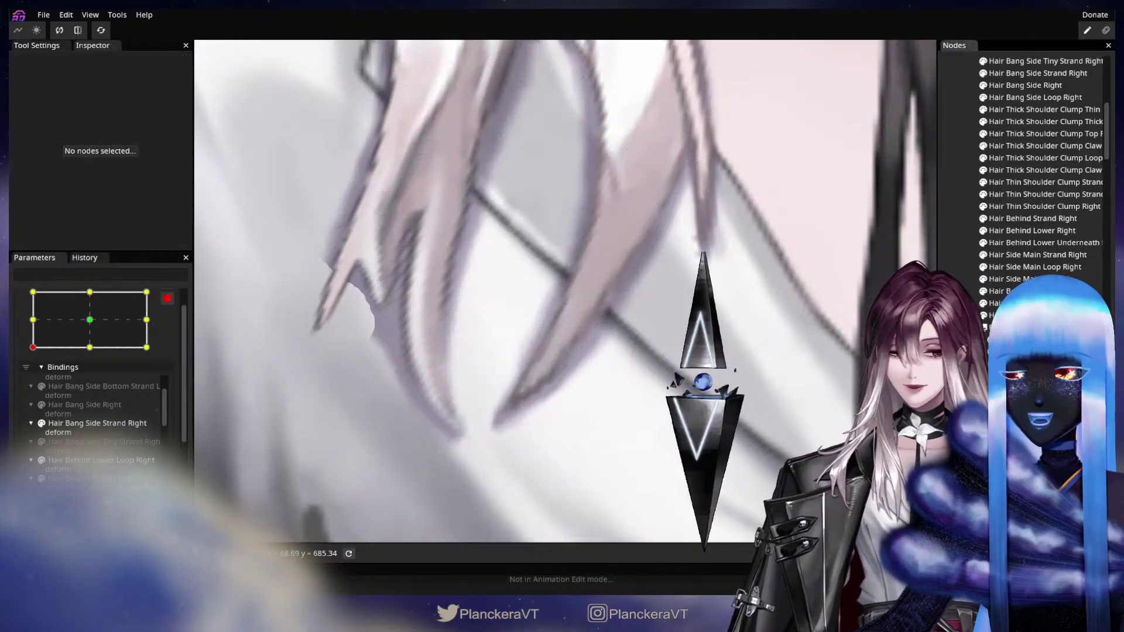
# Step: Reselect the shadow mesh and reposition the vertex at the upper end of the gap between the two hair strands
pyautogui.scroll(-6, 724, 475)
pyautogui.scroll(-6, 702, 374)
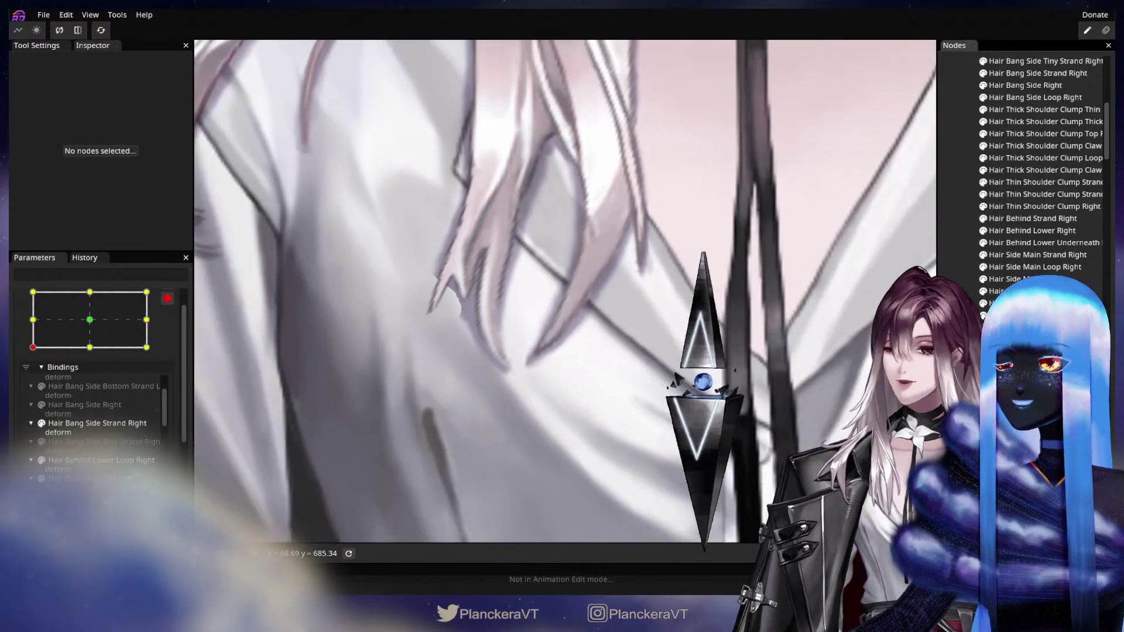
pyautogui.moveTo(608, 235); pyautogui.dragTo(654, 364)
pyautogui.scroll(5, 653, 363)
pyautogui.scroll(2, 679, 373)
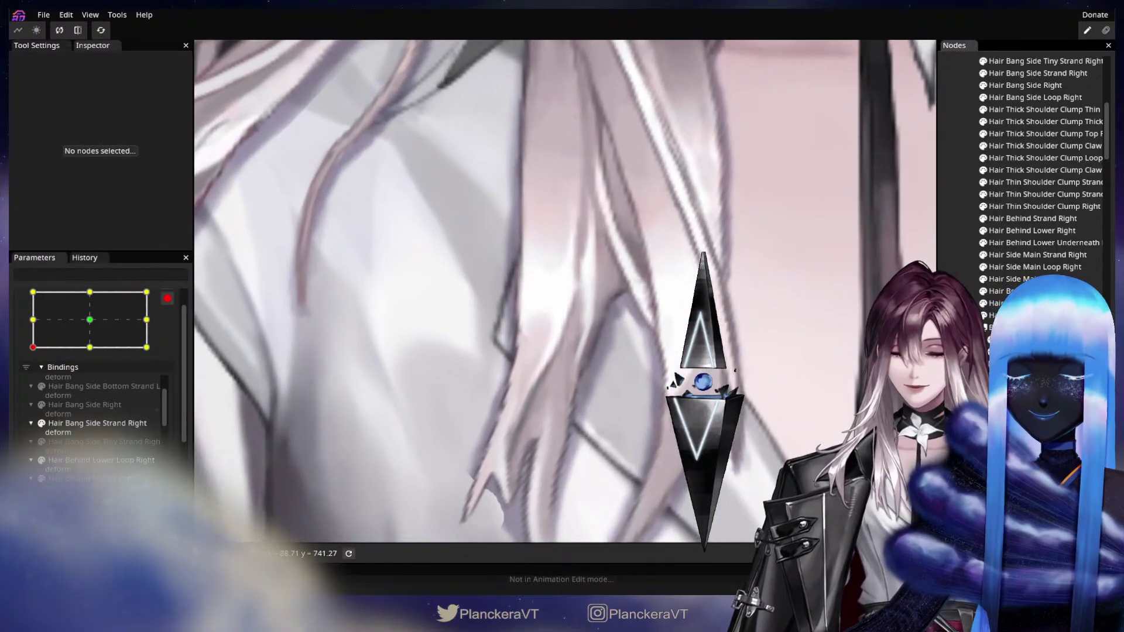
pyautogui.click(682, 366)
pyautogui.scroll(4, 679, 363)
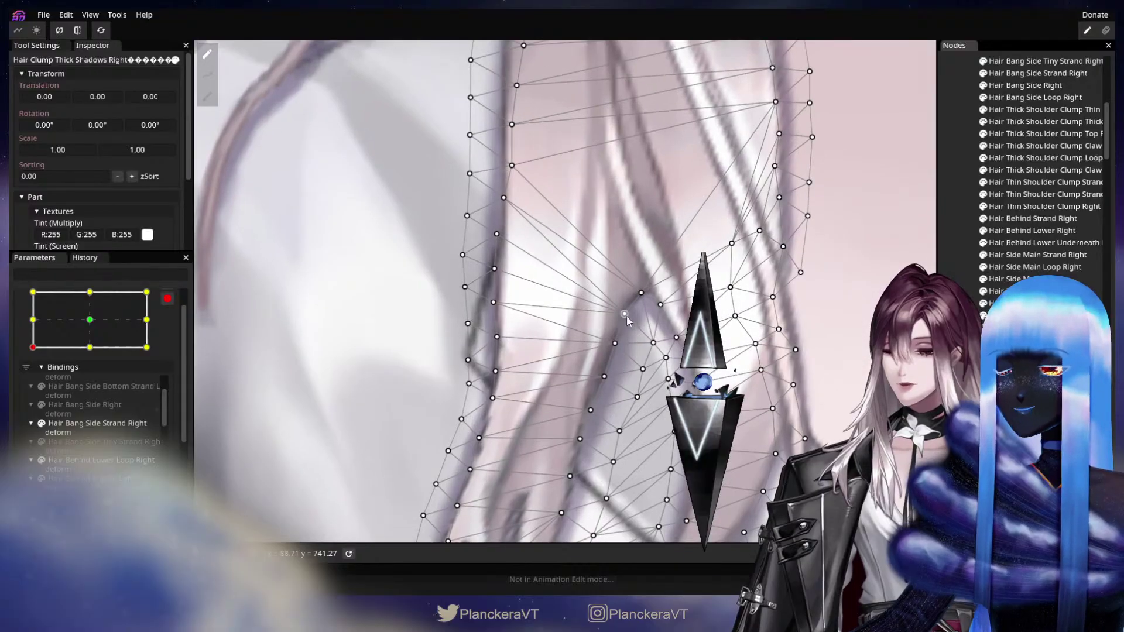
pyautogui.moveTo(627, 318); pyautogui.dragTo(649, 303)
# Step: Adjust the shadow mesh vertices in the middle of the gap between the strands, then deselect the mesh
pyautogui.scroll(-1, 635, 338)
pyautogui.moveTo(641, 346)
pyautogui.mouseDown()
pyautogui.moveTo(627, 417)
pyautogui.moveTo(649, 358)
pyautogui.mouseUp()
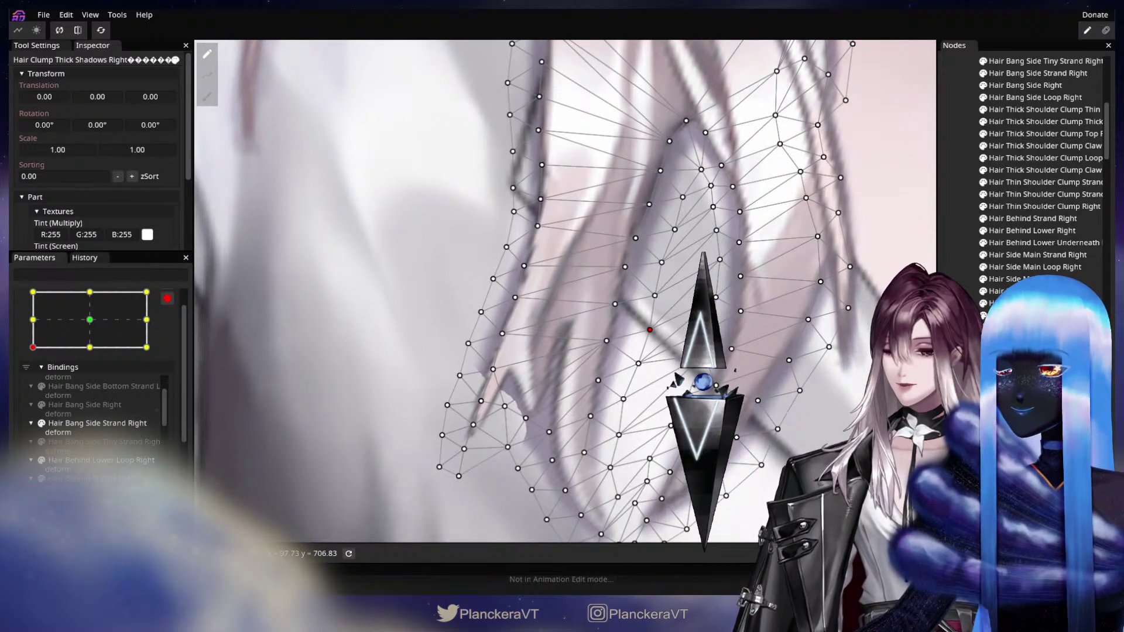
pyautogui.click(648, 361)
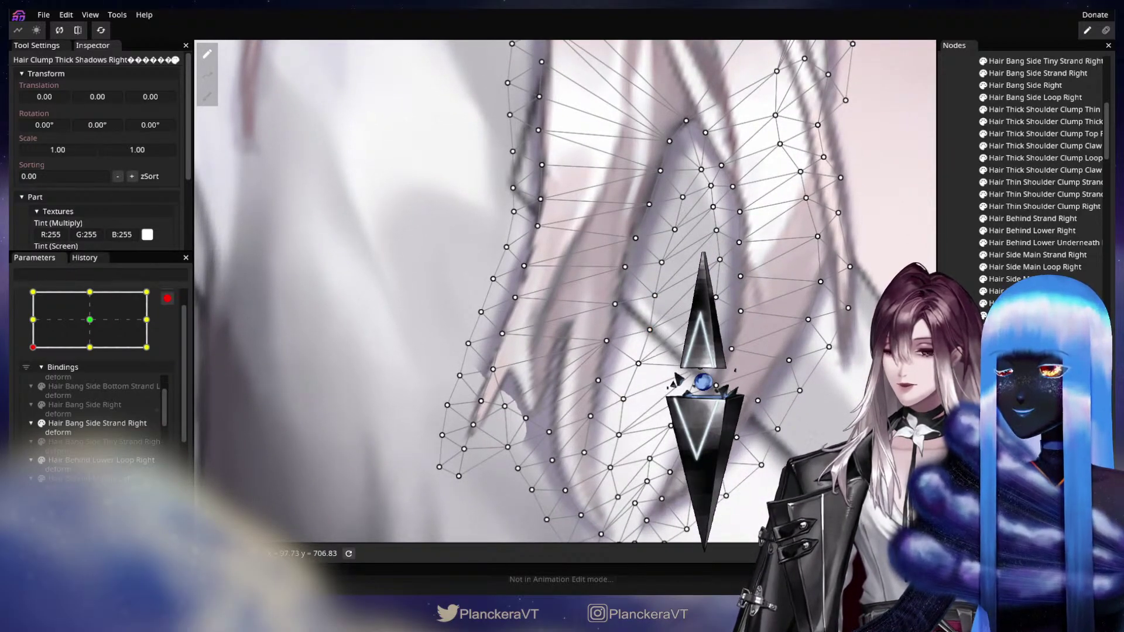
pyautogui.moveTo(730, 353); pyautogui.dragTo(730, 360)
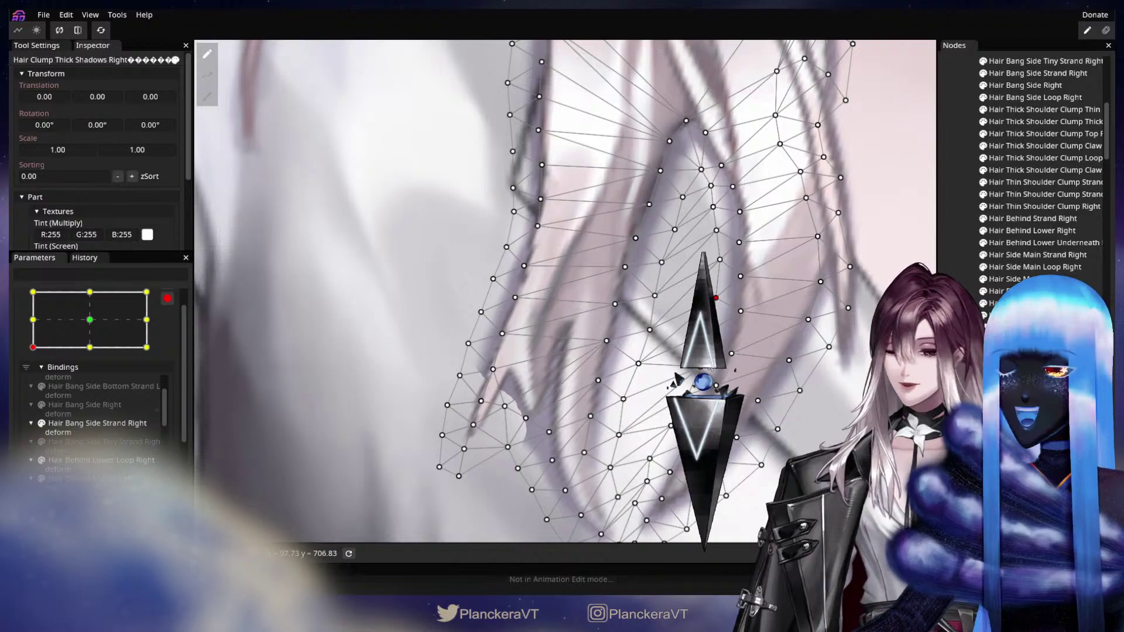
pyautogui.press('Escape')
pyautogui.scroll(-3, 658, 388)
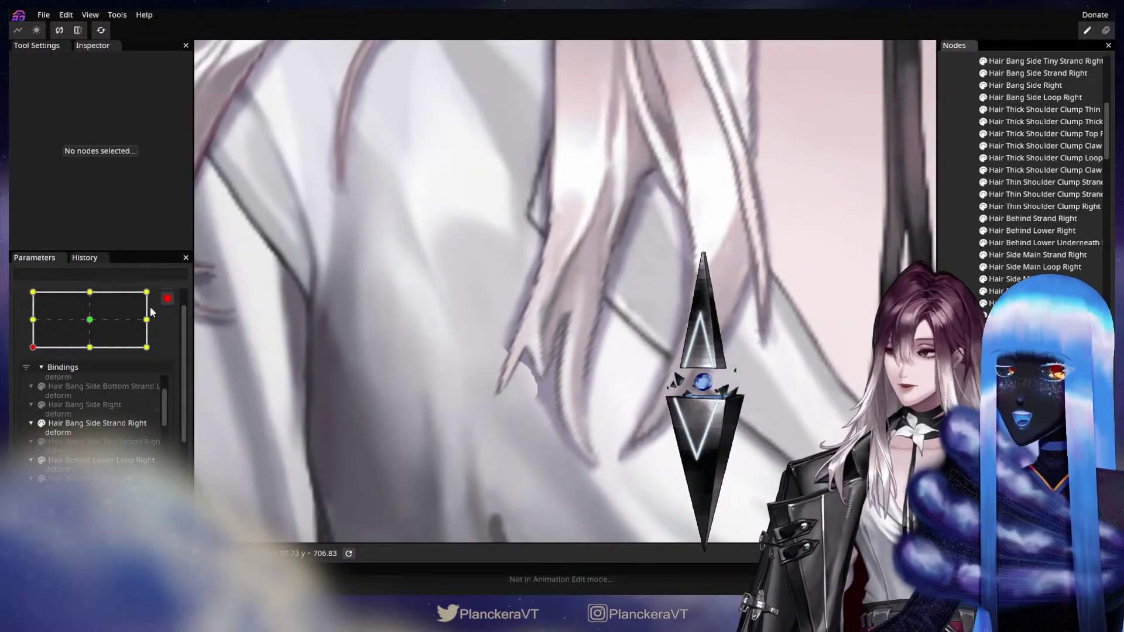
# Step: Check the pose from centre to lower-left keypoint, then reshape the shadow mesh along the gap's upper inner edge
pyautogui.moveTo(91, 317); pyautogui.dragTo(36, 351)
pyautogui.moveTo(585, 237); pyautogui.dragTo(673, 375)
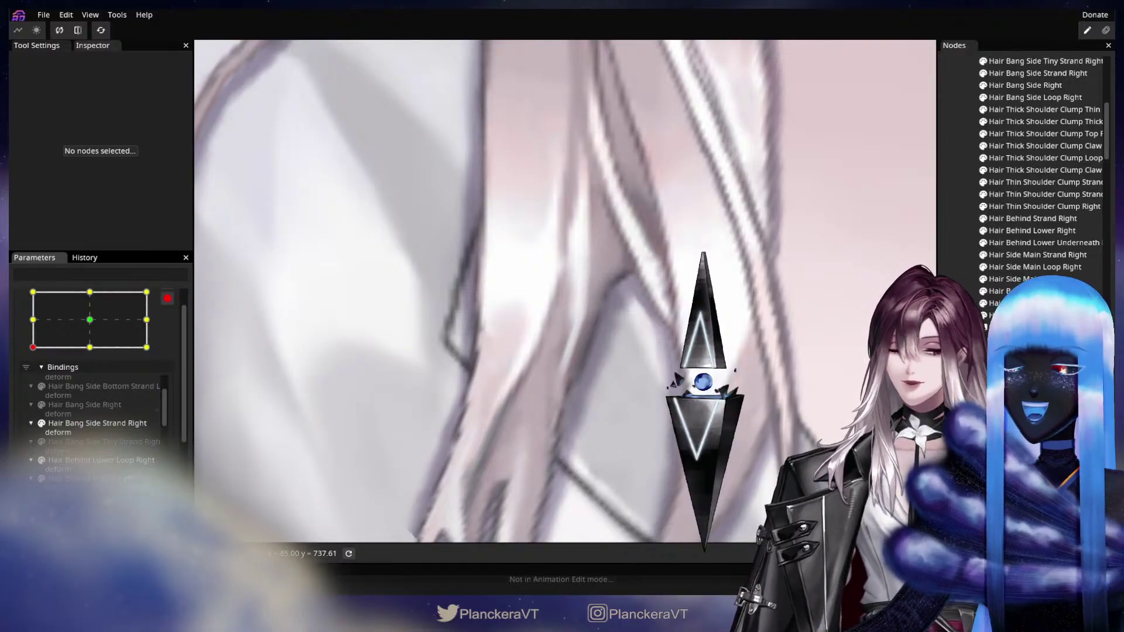
pyautogui.click(638, 369)
pyautogui.scroll(1, 644, 357)
pyautogui.moveTo(648, 328); pyautogui.dragTo(650, 333)
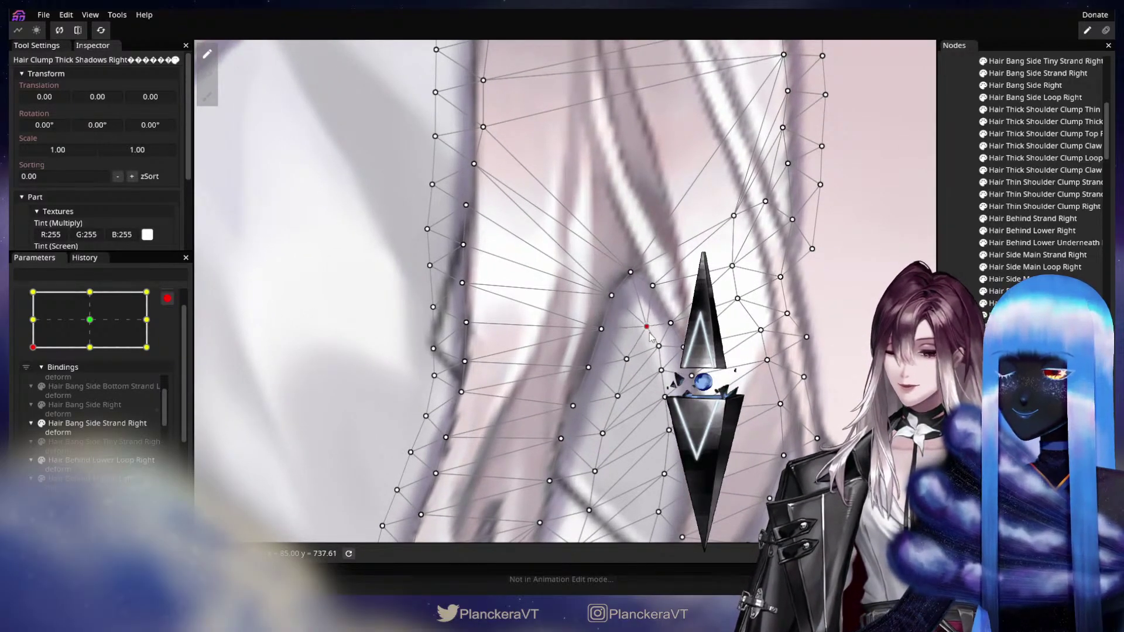
pyautogui.moveTo(611, 295); pyautogui.dragTo(613, 302)
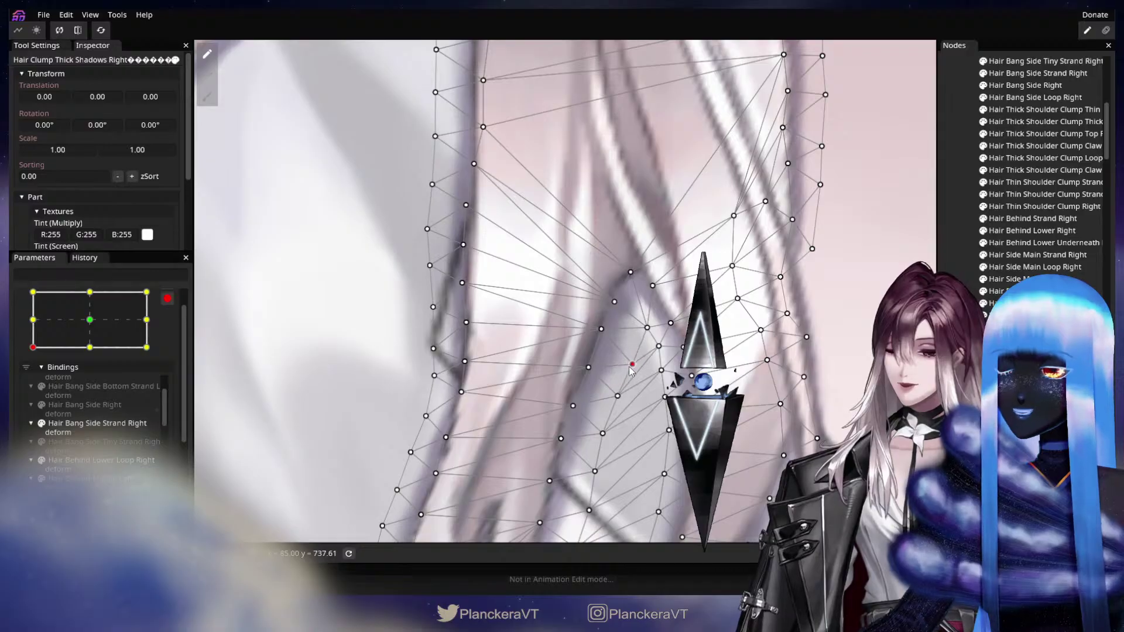
pyautogui.moveTo(627, 359); pyautogui.dragTo(604, 329)
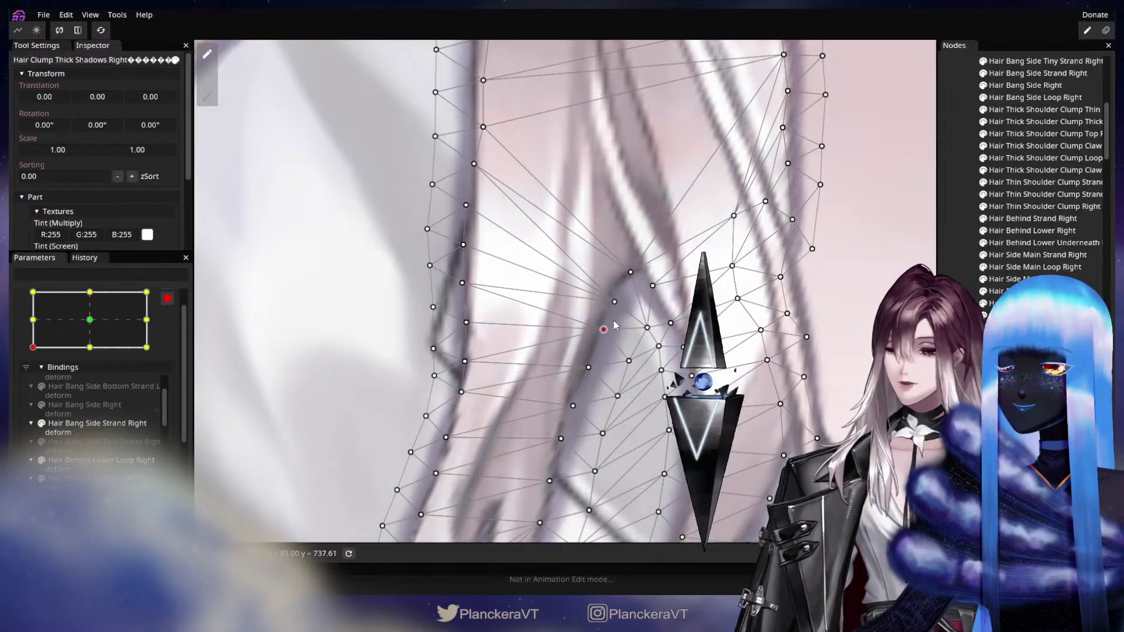
pyautogui.moveTo(618, 396); pyautogui.dragTo(604, 355)
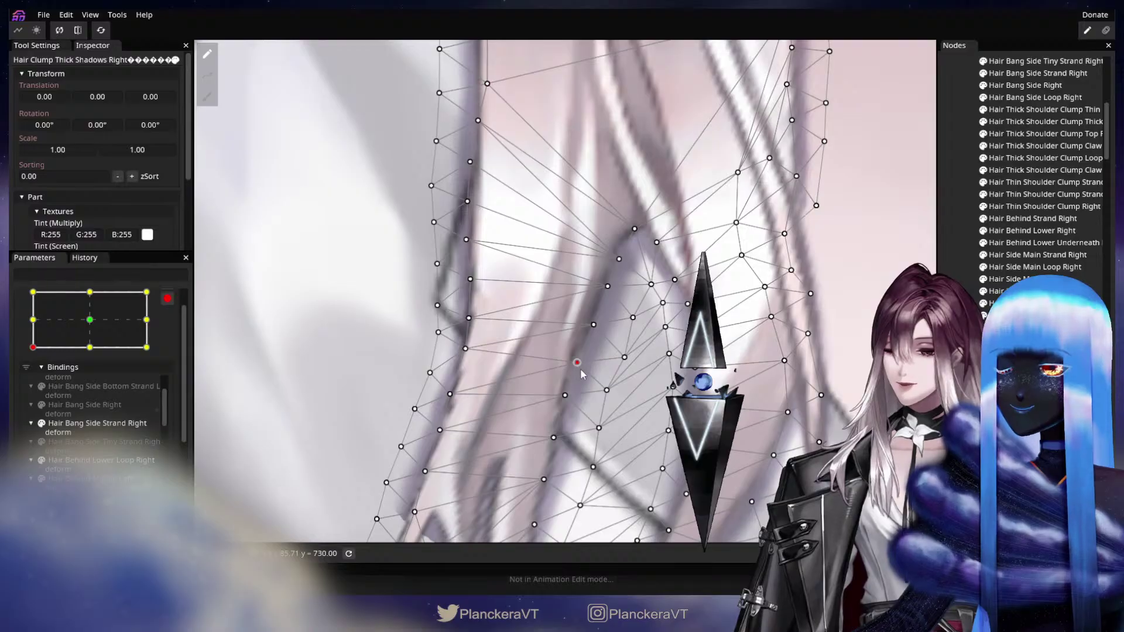
# Step: Fine-tune the vertices around the peak of the gap where the two strands meet, then deselect the shadow mesh
pyautogui.moveTo(638, 232); pyautogui.dragTo(676, 279)
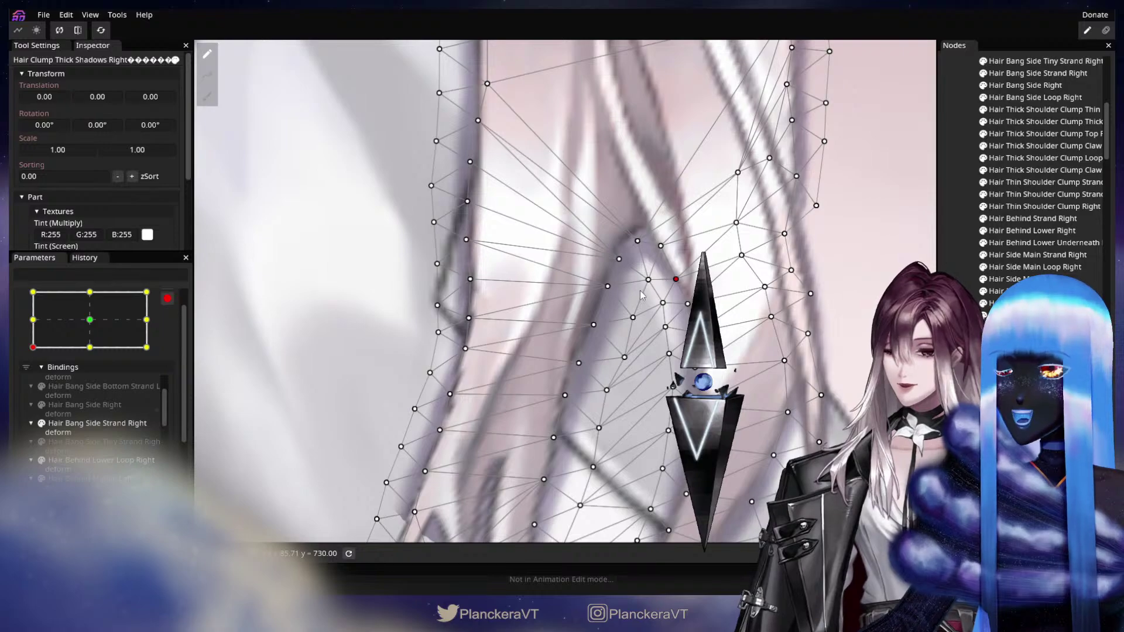
pyautogui.click(608, 286)
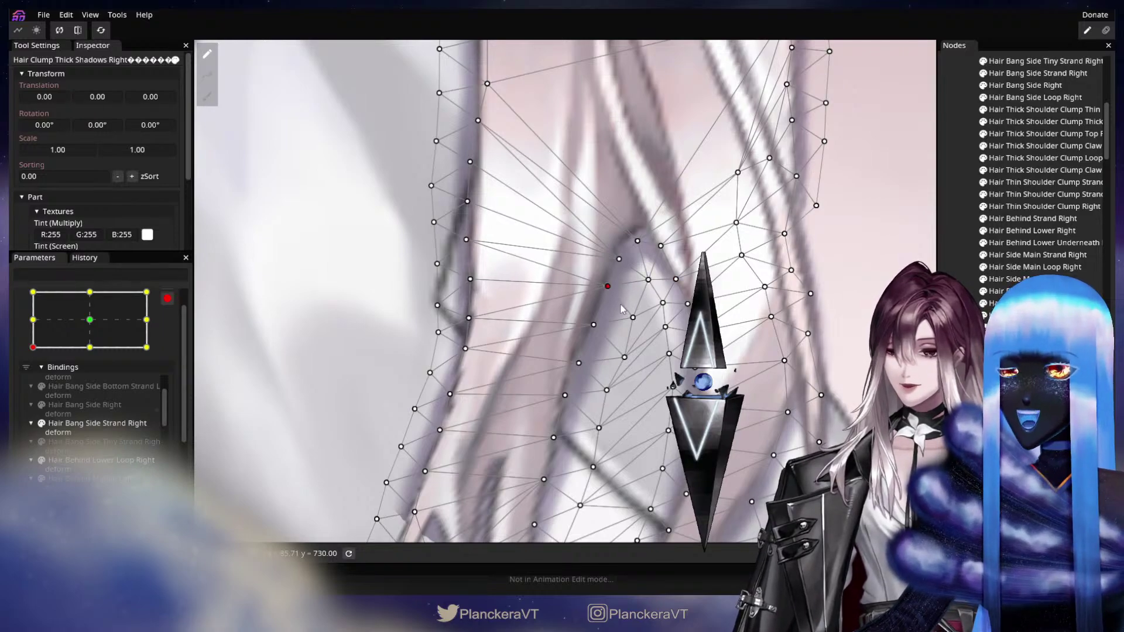
pyautogui.moveTo(633, 317); pyautogui.dragTo(630, 316)
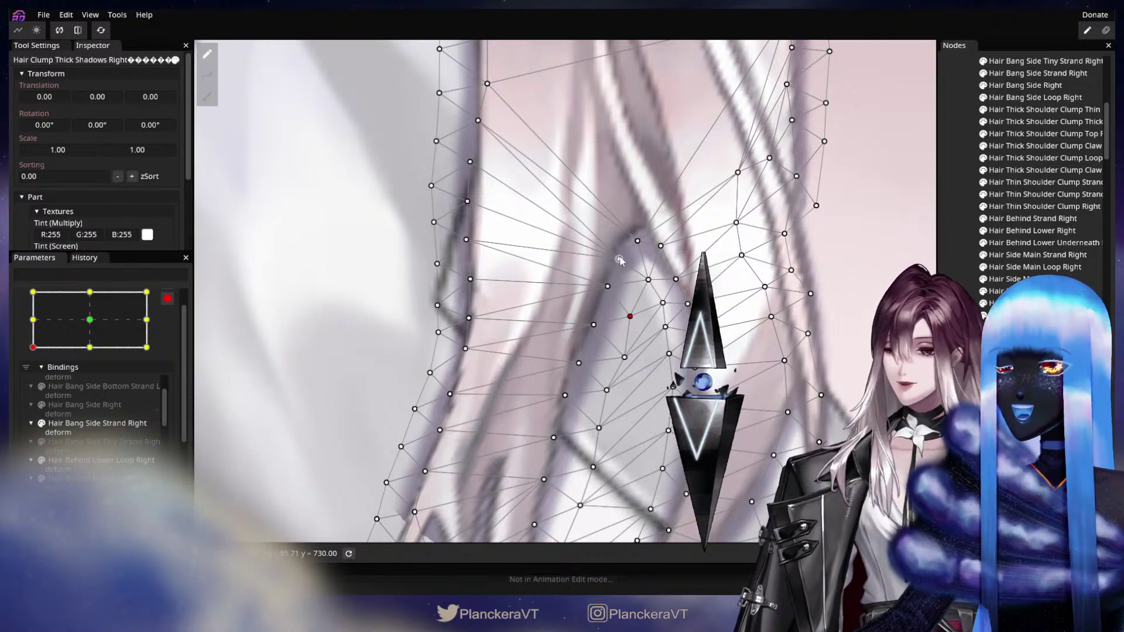
pyautogui.moveTo(621, 258); pyautogui.dragTo(623, 256)
pyautogui.moveTo(617, 284); pyautogui.dragTo(620, 283)
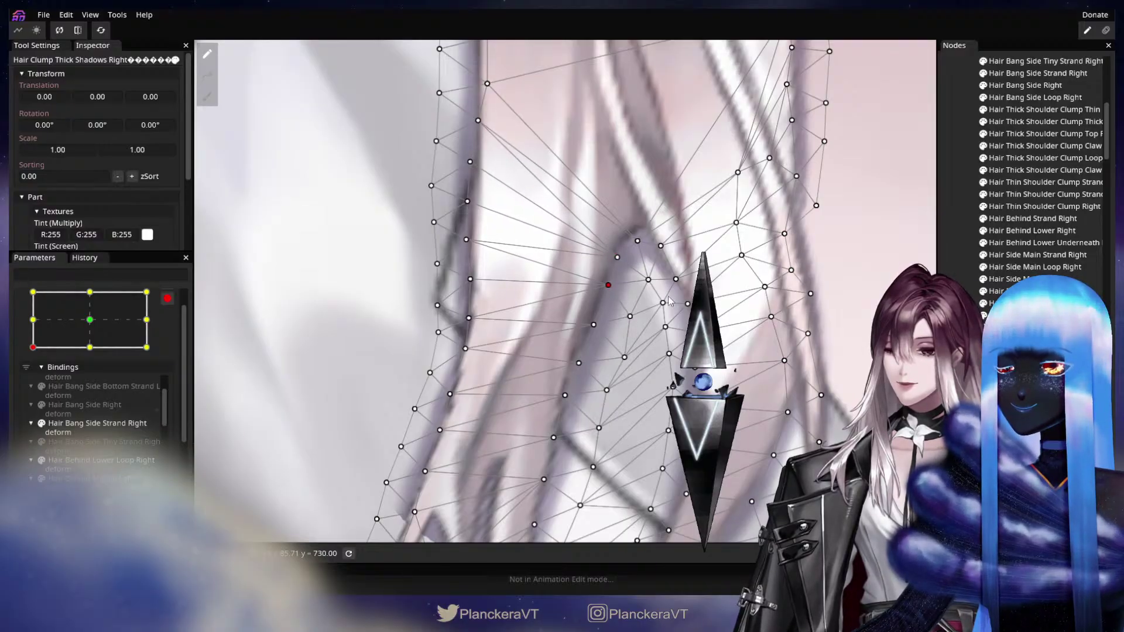
pyautogui.click(762, 414)
# Step: Reselect the shadow mesh, nudge the vertex beside the collar line inside the gap, and deselect the mesh
pyautogui.scroll(-2, 763, 414)
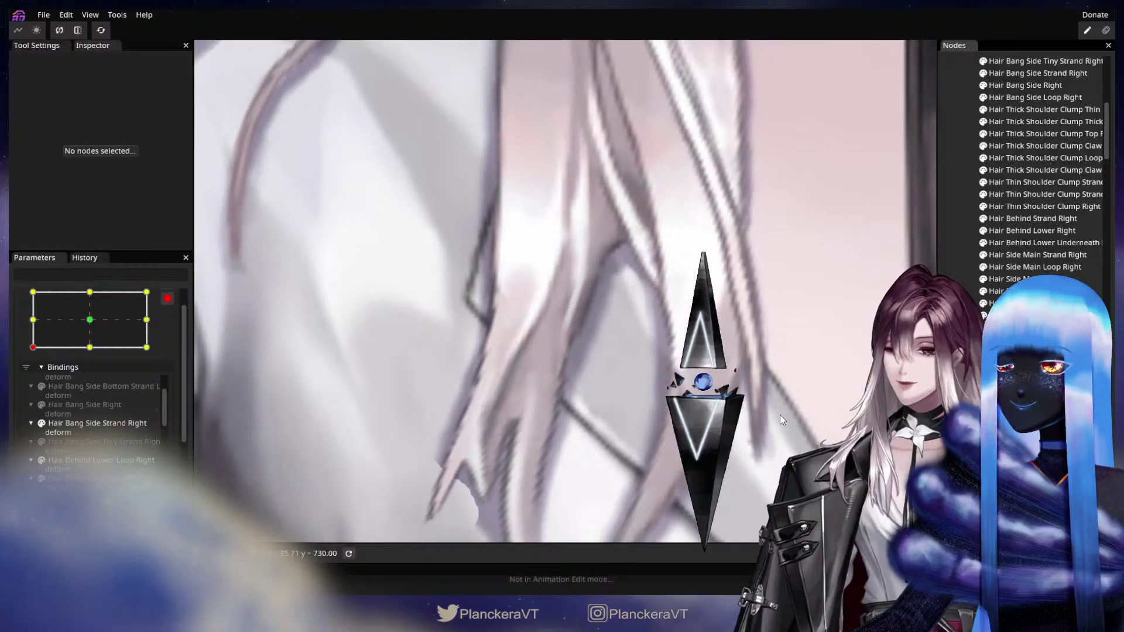
pyautogui.scroll(-4, 783, 419)
pyautogui.scroll(1, 682, 387)
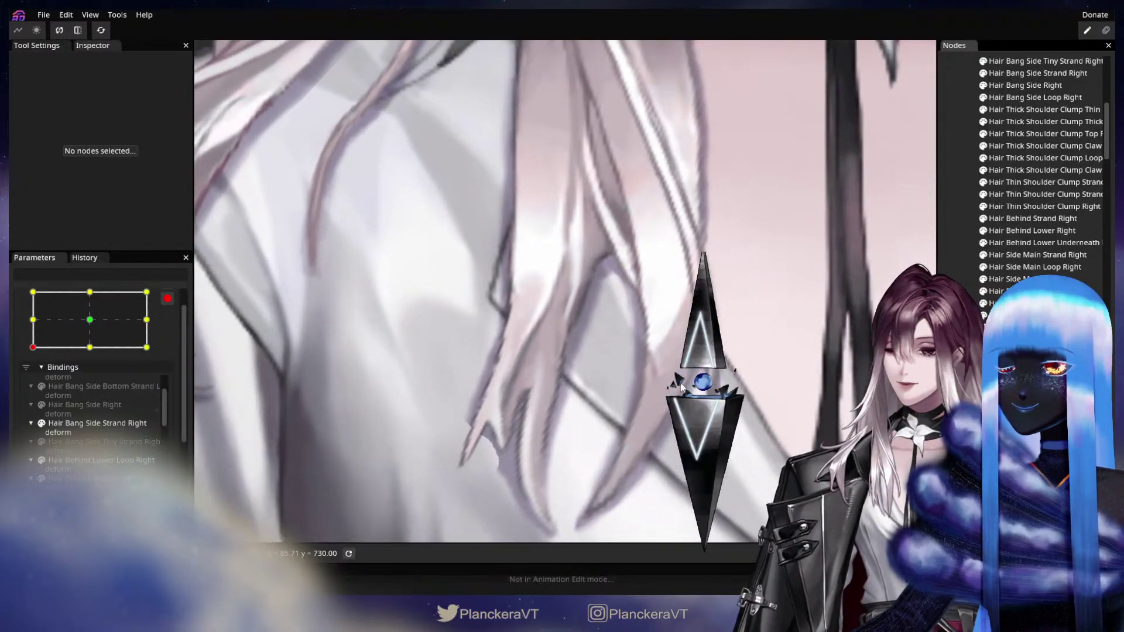
pyautogui.scroll(-2, 681, 387)
pyautogui.click(654, 358)
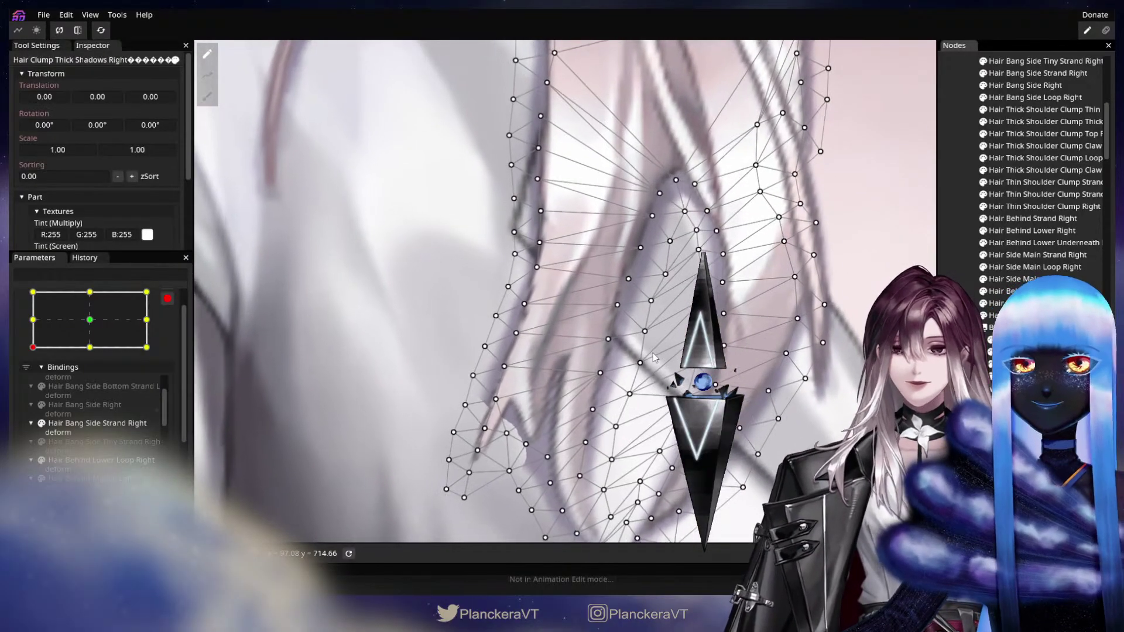
pyautogui.scroll(2, 655, 358)
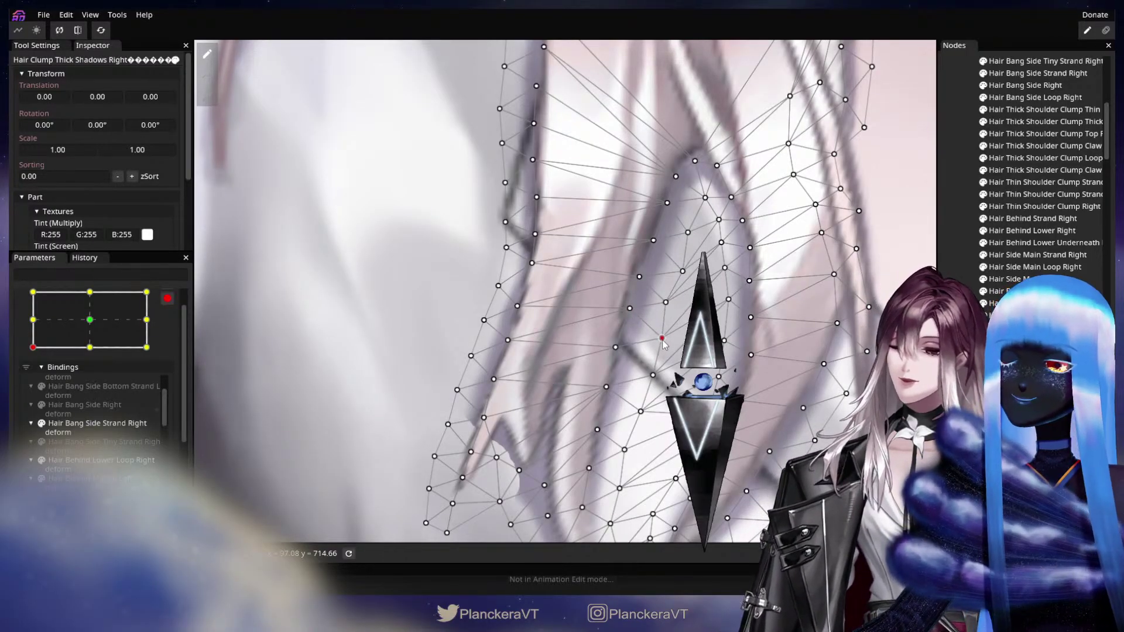
pyautogui.click(654, 384)
pyautogui.scroll(2, 674, 390)
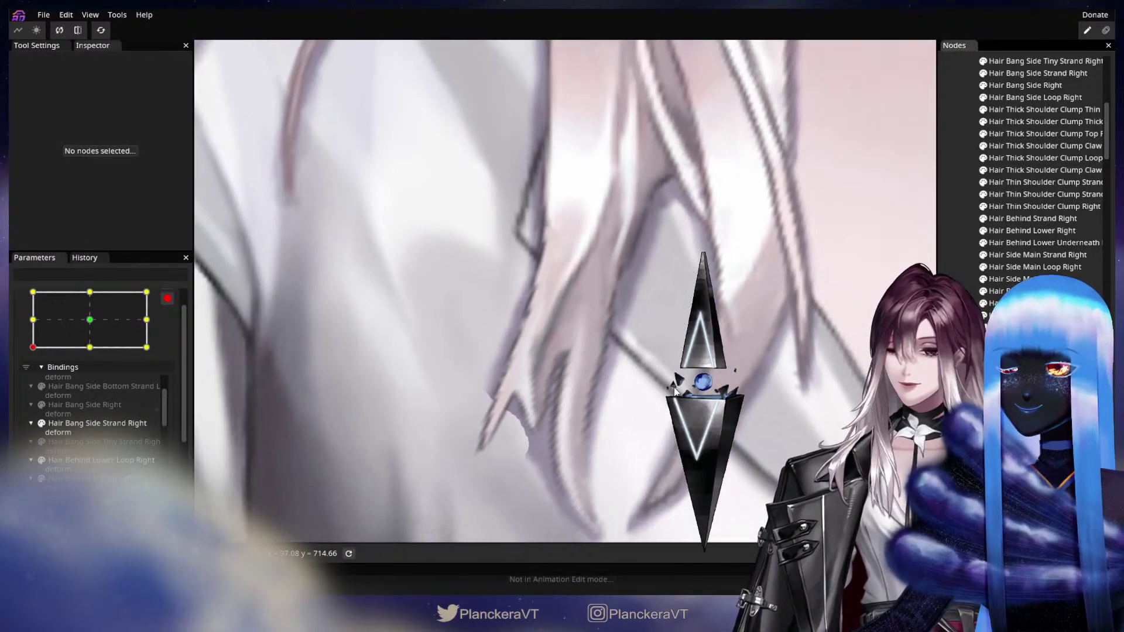
# Step: Compare the hair shadow between the parameter's centre and lower-left keypoints with the whole chest in view
pyautogui.scroll(-5, 675, 391)
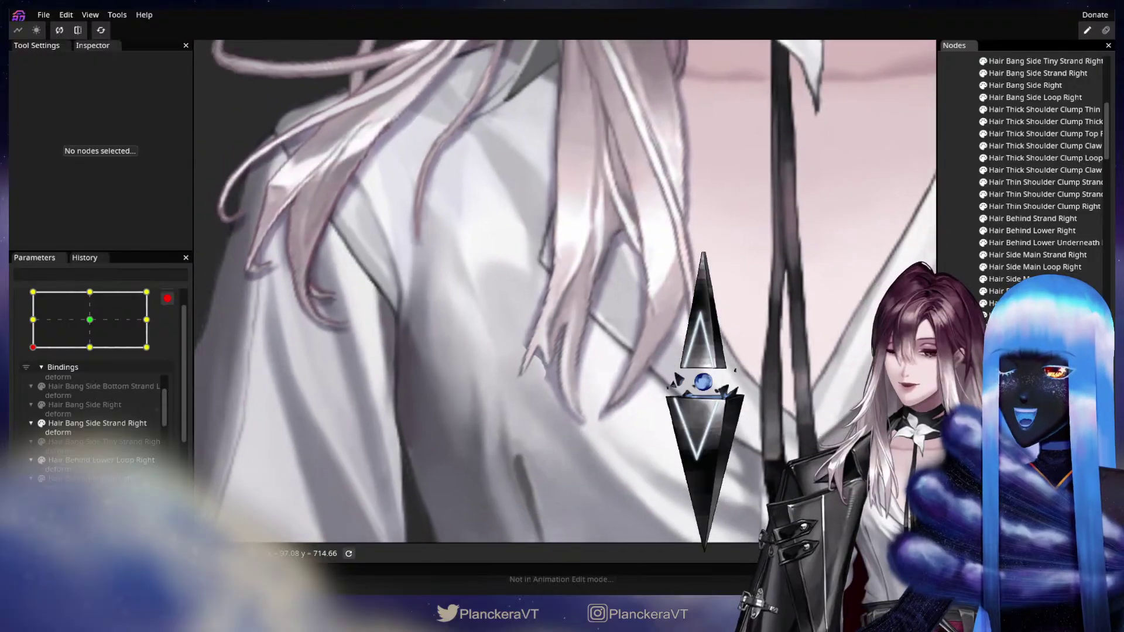
pyautogui.scroll(-3, 669, 421)
pyautogui.scroll(4, 668, 422)
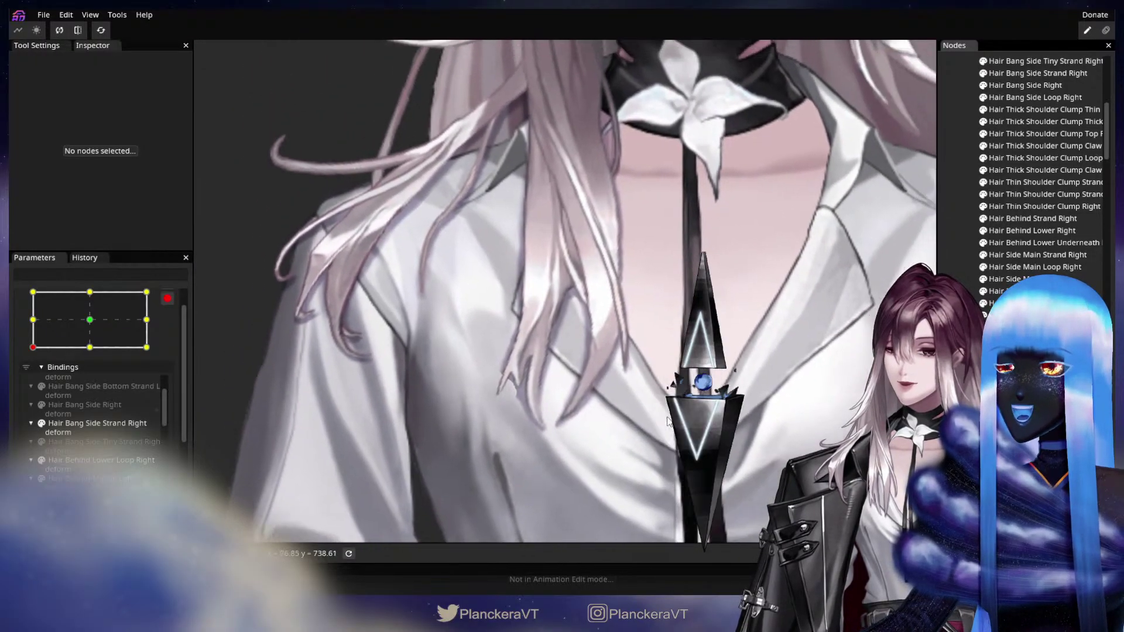
pyautogui.moveTo(667, 418); pyautogui.dragTo(627, 439)
pyautogui.click(89, 320)
pyautogui.click(32, 347)
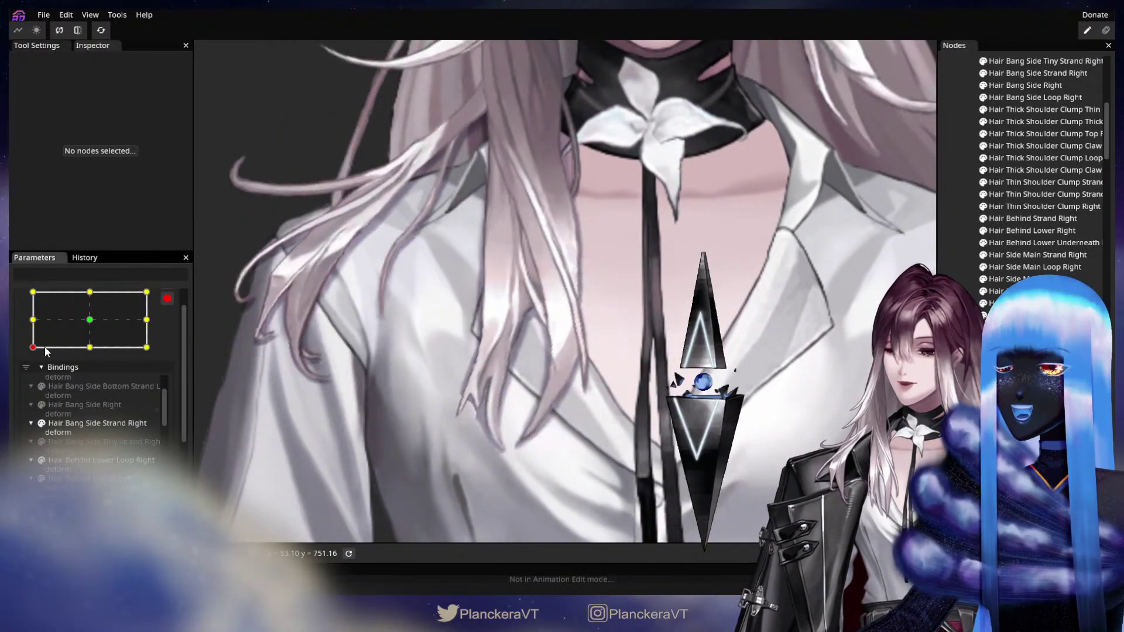
# Step: Switch to the lower-right keypoint and shift the shadow mesh's outer edge down along the hair using the size 15 Circle Brush
pyautogui.click(145, 347)
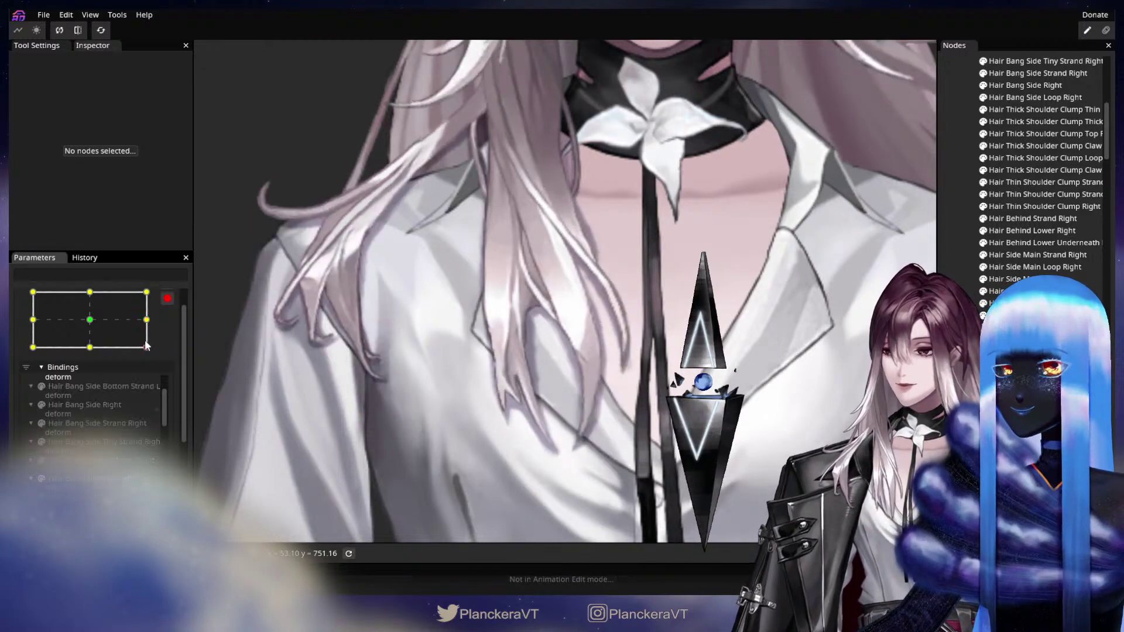
pyautogui.scroll(5, 637, 353)
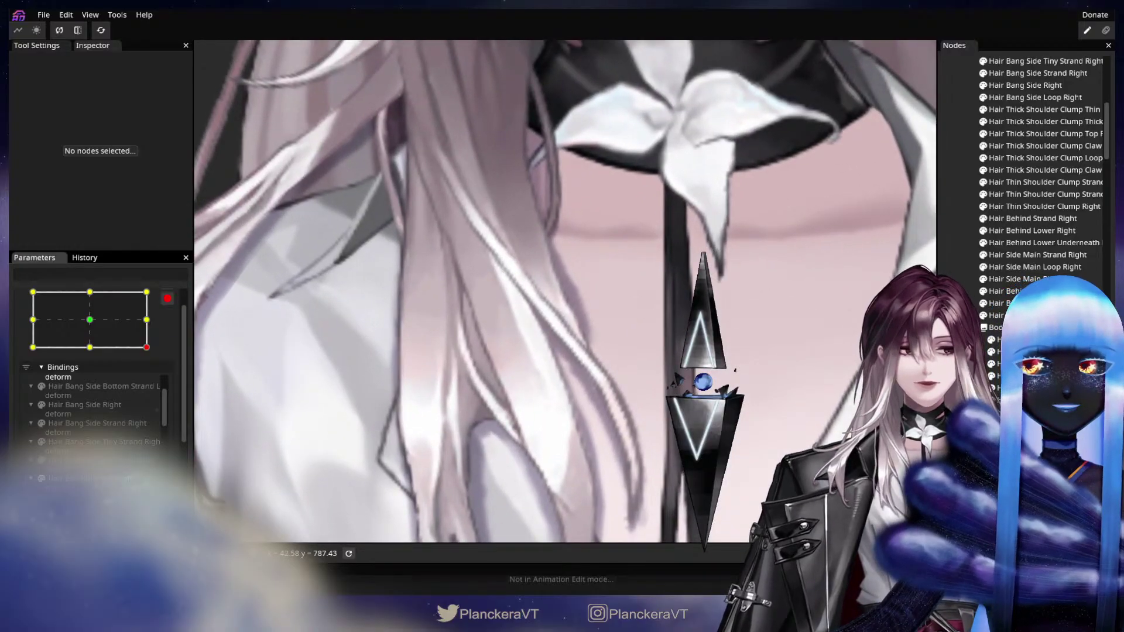
pyautogui.click(608, 340)
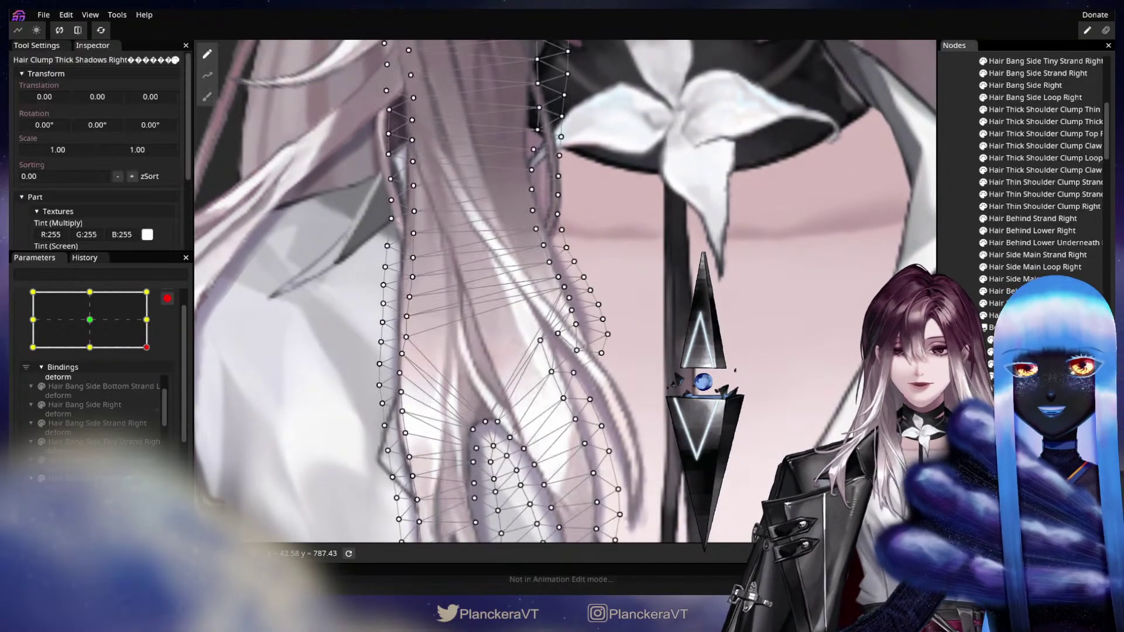
pyautogui.scroll(2, 640, 277)
pyautogui.click(207, 97)
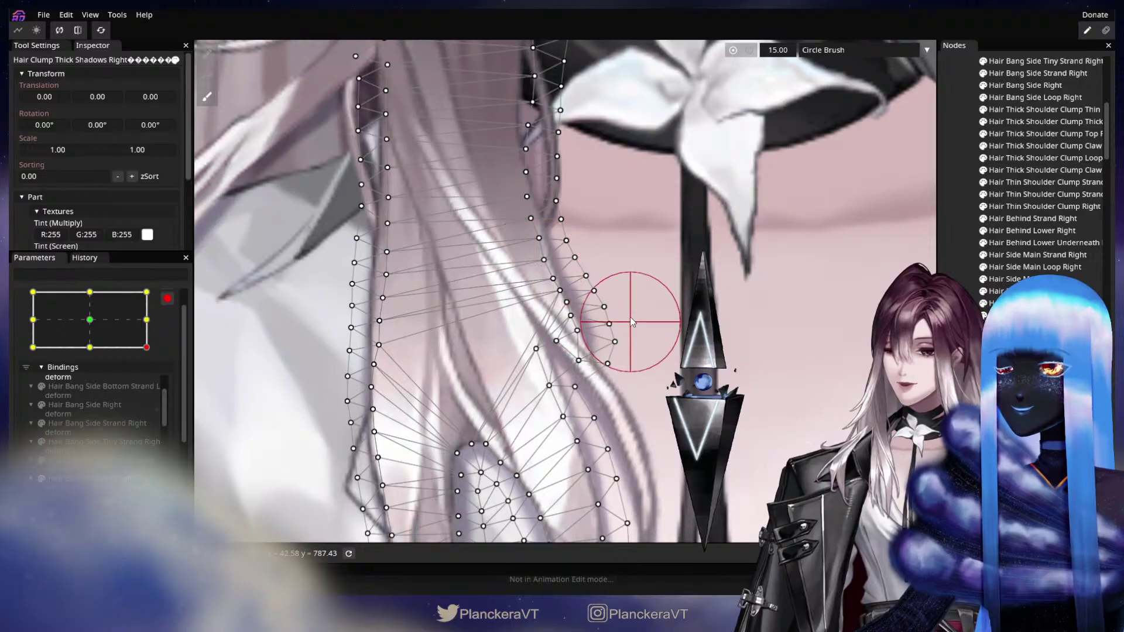
pyautogui.moveTo(600, 314)
pyautogui.mouseDown()
pyautogui.moveTo(603, 369)
pyautogui.moveTo(597, 344)
pyautogui.moveTo(634, 371)
pyautogui.moveTo(603, 383)
pyautogui.moveTo(612, 362)
pyautogui.moveTo(606, 372)
pyautogui.mouseUp()
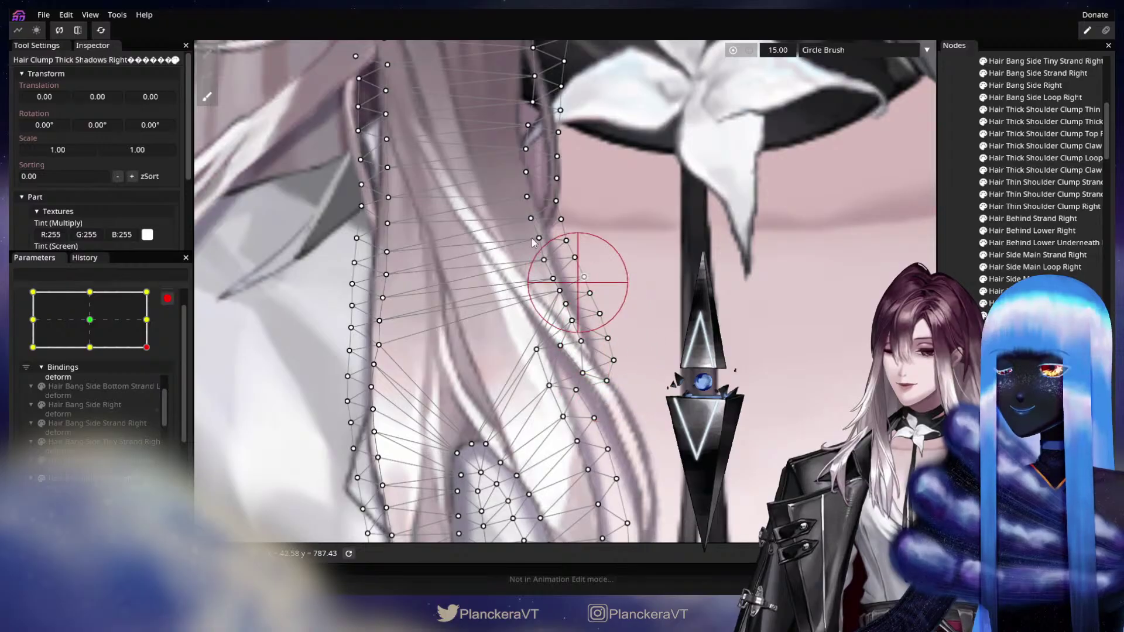
# Step: Nudge individual vertices along the shadow mesh's outer edge so they follow the hair where the strand bends outward
pyautogui.click(207, 55)
pyautogui.scroll(3, 498, 251)
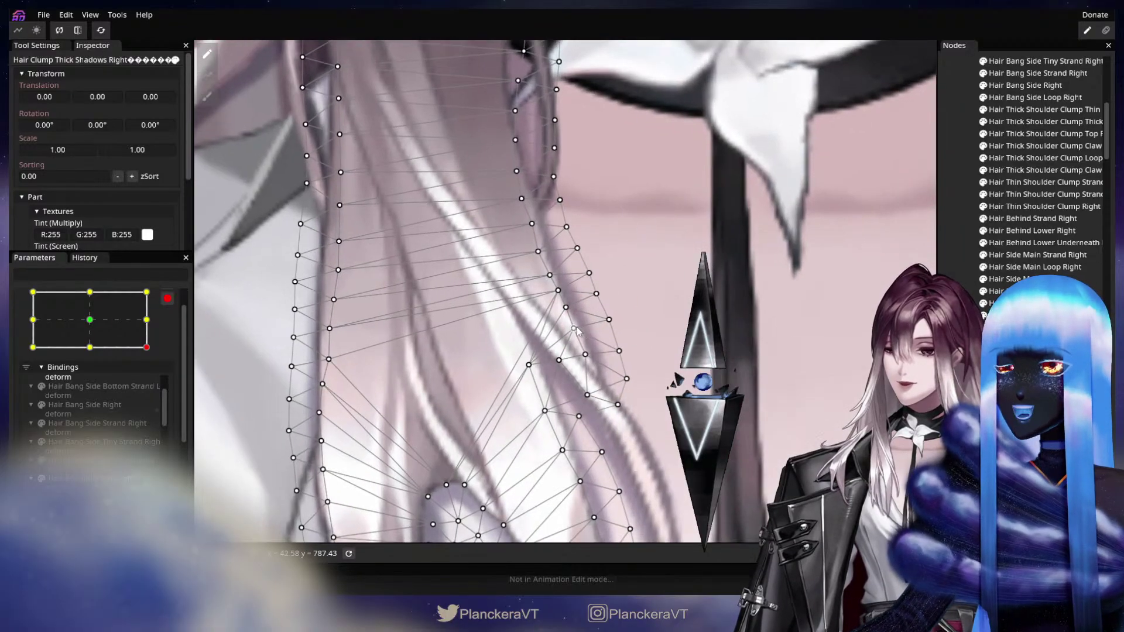
pyautogui.moveTo(574, 329); pyautogui.dragTo(617, 343)
pyautogui.click(586, 355)
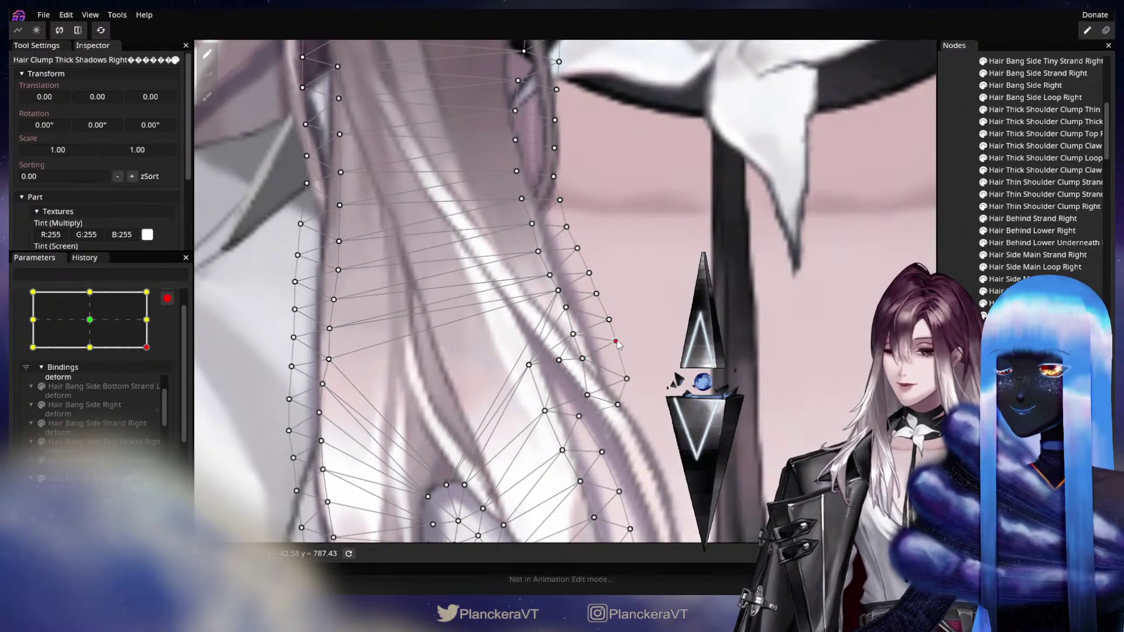
pyautogui.click(574, 336)
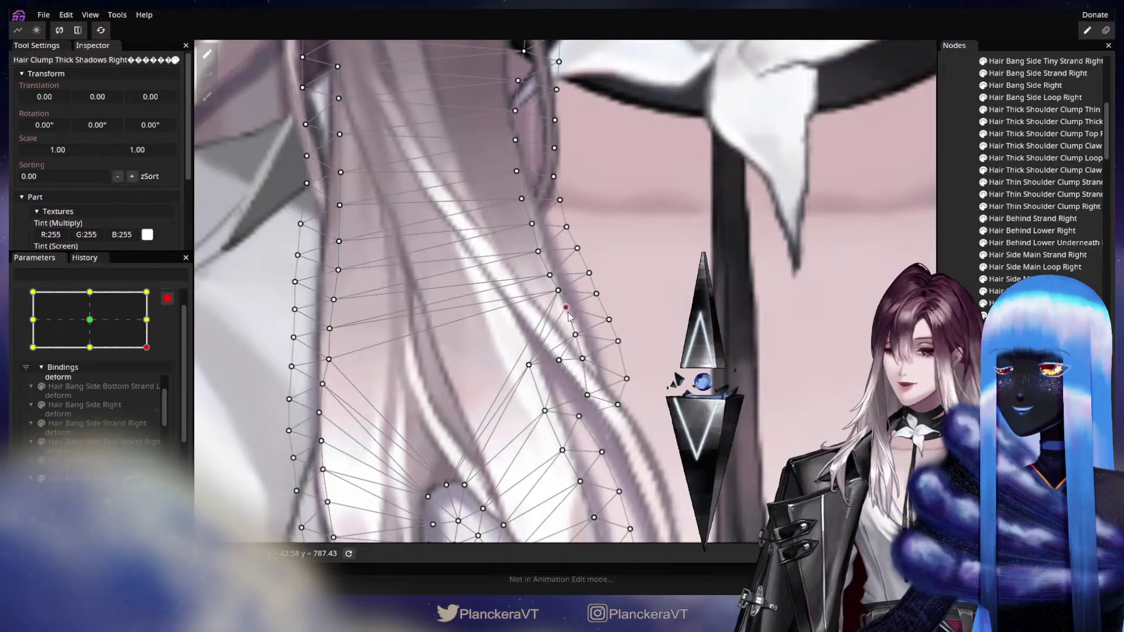
pyautogui.moveTo(568, 315); pyautogui.dragTo(589, 275)
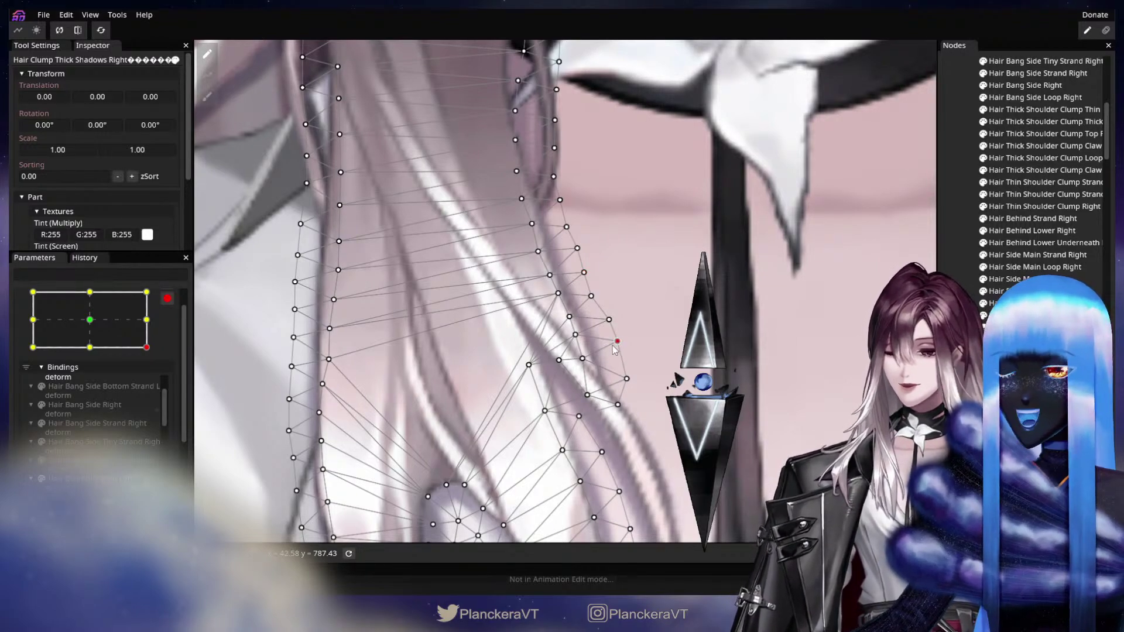
pyautogui.moveTo(611, 346)
pyautogui.mouseDown()
pyautogui.moveTo(618, 293)
pyautogui.moveTo(600, 347)
pyautogui.mouseUp()
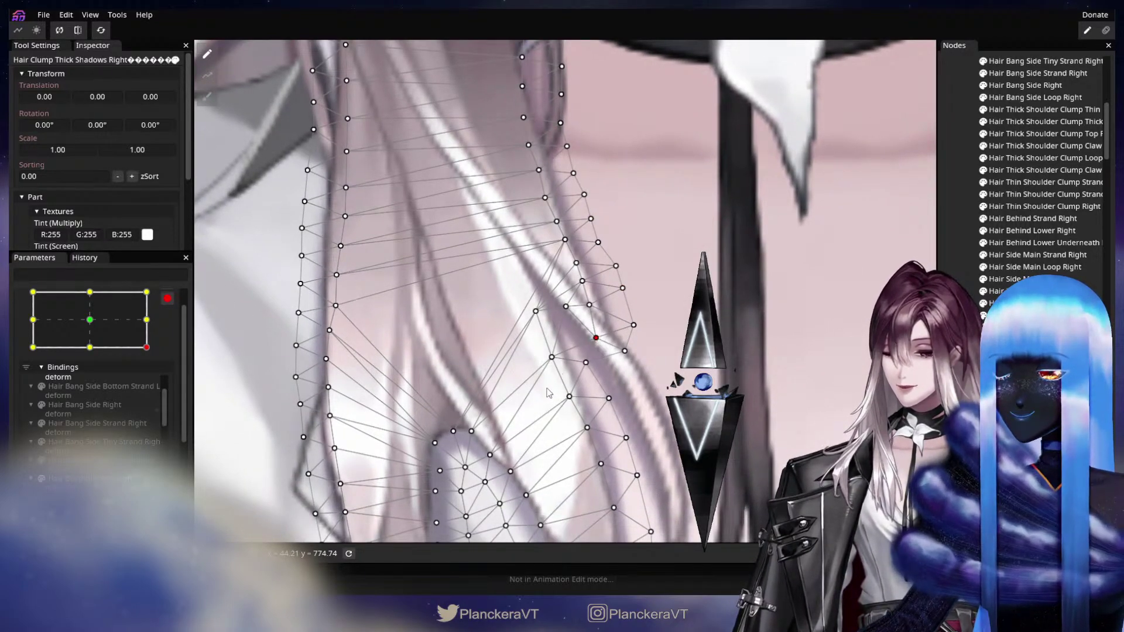
# Step: Shift the shadow's edges with the size 15 Circle Brush, and adjust single vertices along the outer edge beside the gap
pyautogui.click(207, 97)
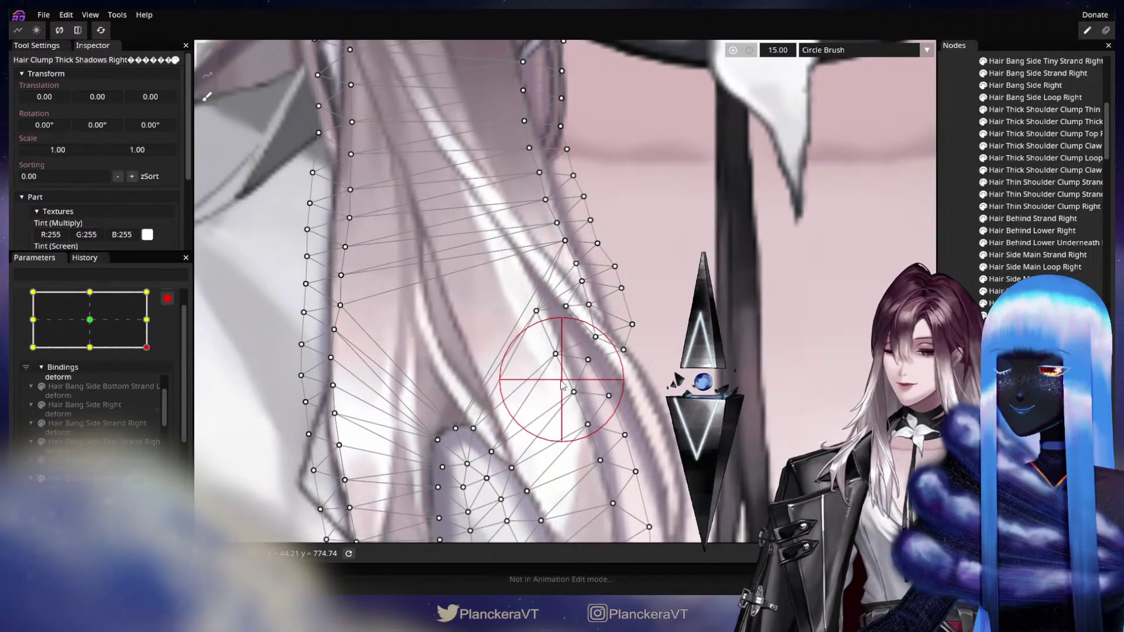
pyautogui.click(207, 54)
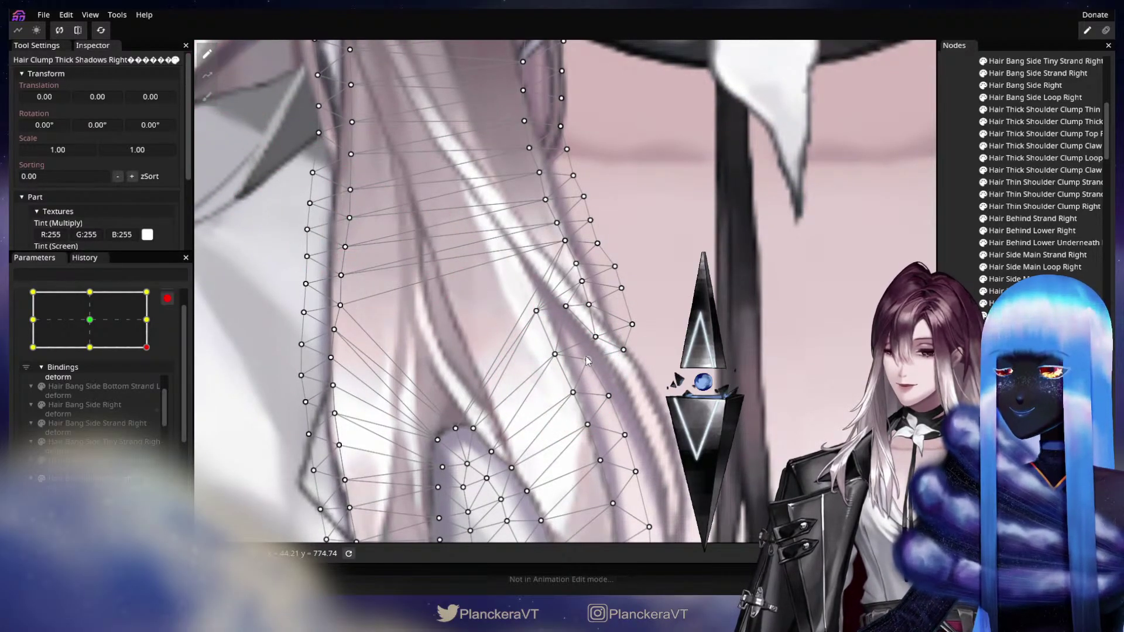
pyautogui.moveTo(606, 401); pyautogui.dragTo(600, 300)
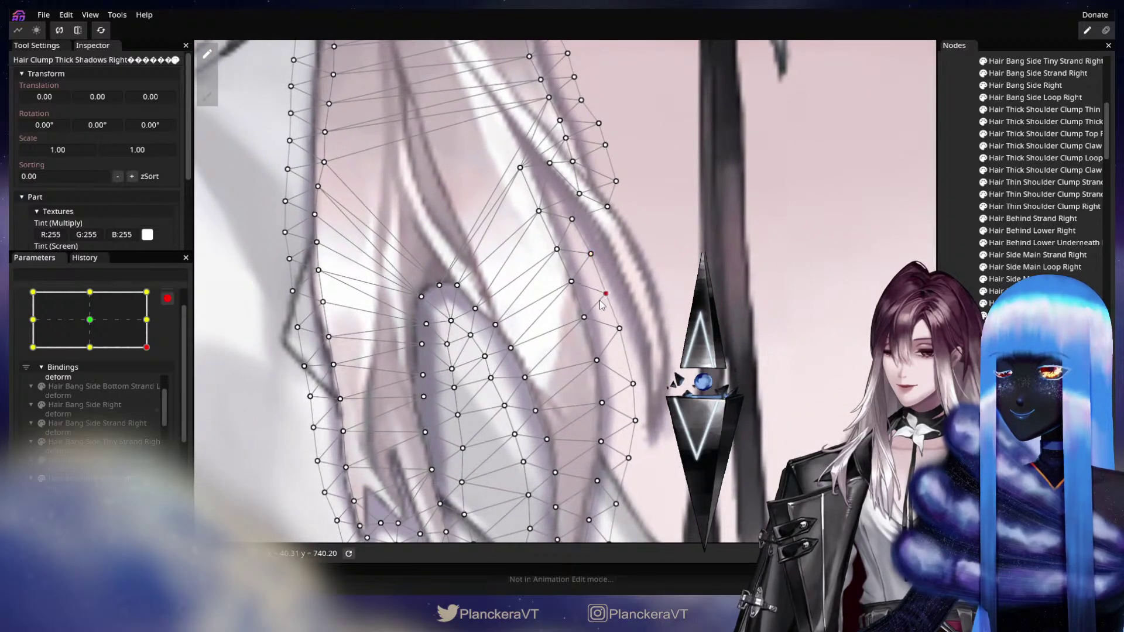
pyautogui.moveTo(752, 372); pyautogui.dragTo(761, 319)
# Step: Reshape the shadow's lower outer edge with the size 15 Circle Brush and align its individual vertices with the strand
pyautogui.click(207, 97)
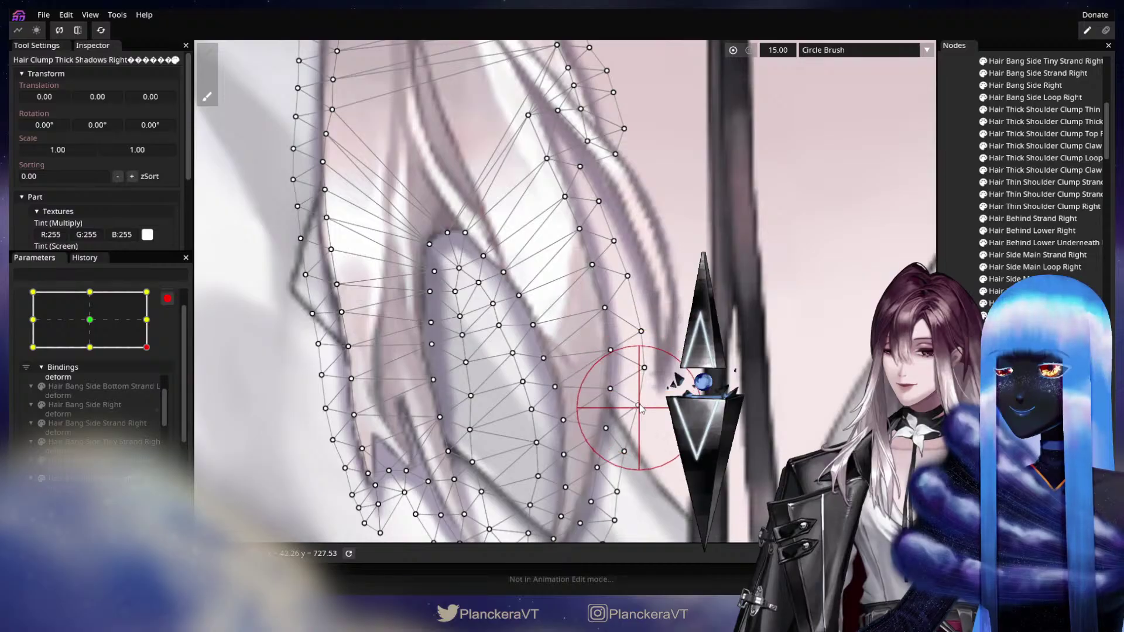
pyautogui.moveTo(608, 389)
pyautogui.mouseDown()
pyautogui.moveTo(603, 322)
pyautogui.moveTo(614, 333)
pyautogui.mouseUp()
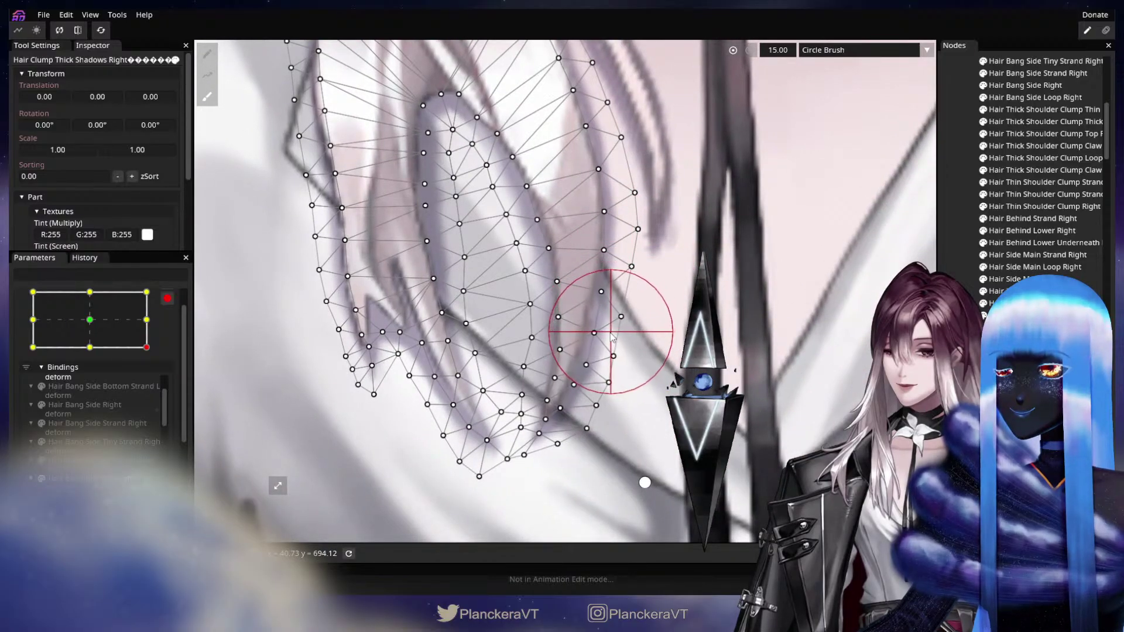
pyautogui.click(207, 53)
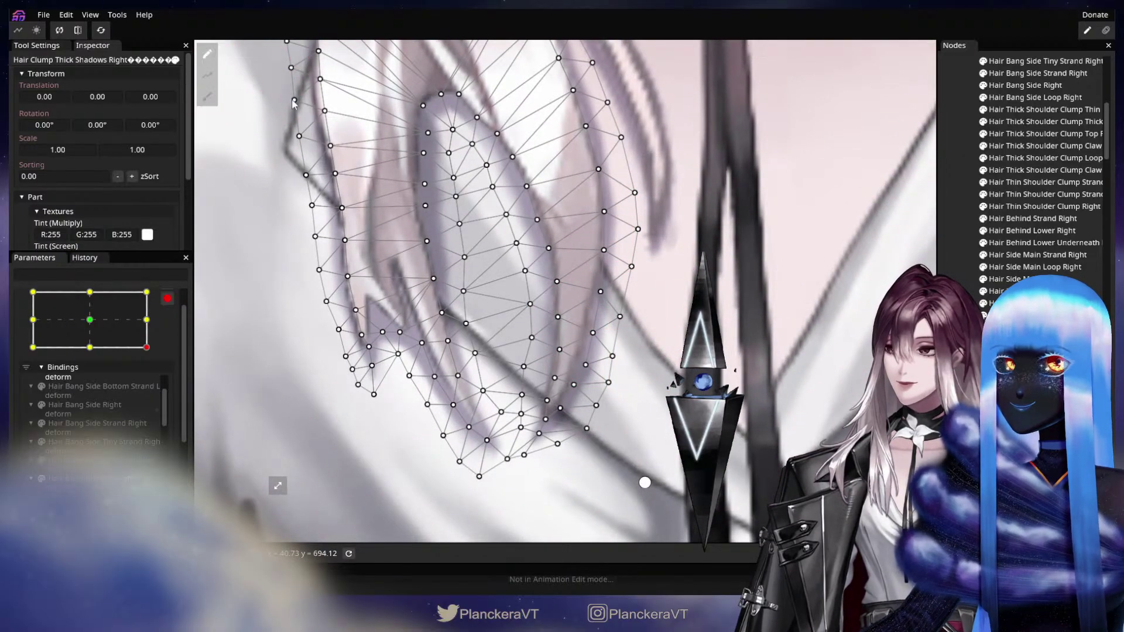
pyautogui.moveTo(637, 230); pyautogui.dragTo(632, 227)
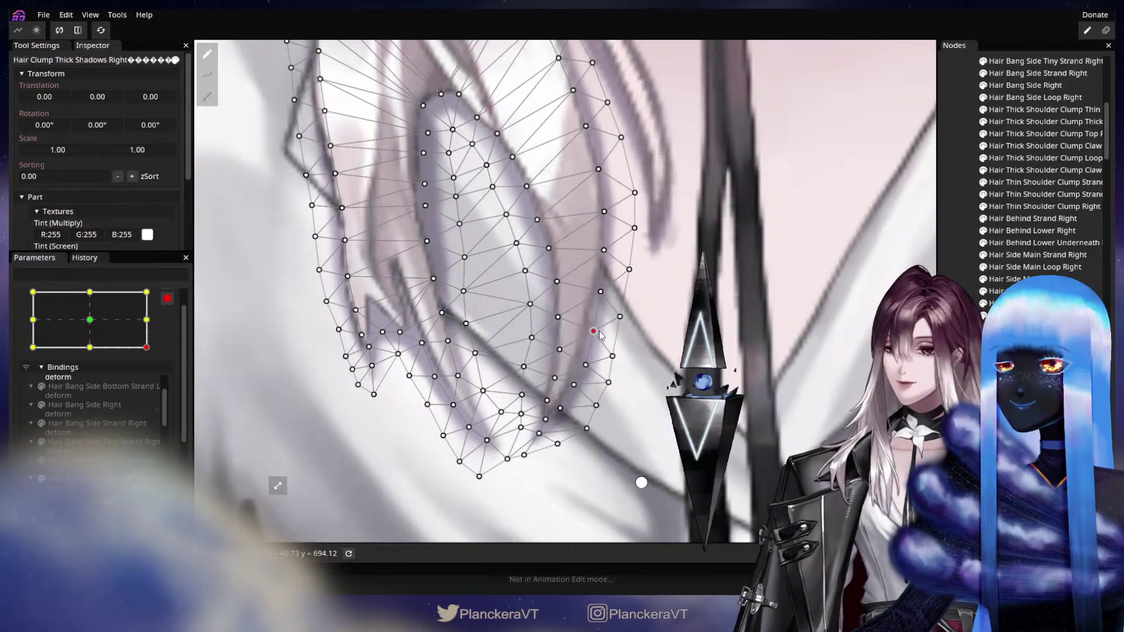
pyautogui.moveTo(636, 346); pyautogui.dragTo(587, 346)
pyautogui.click(619, 371)
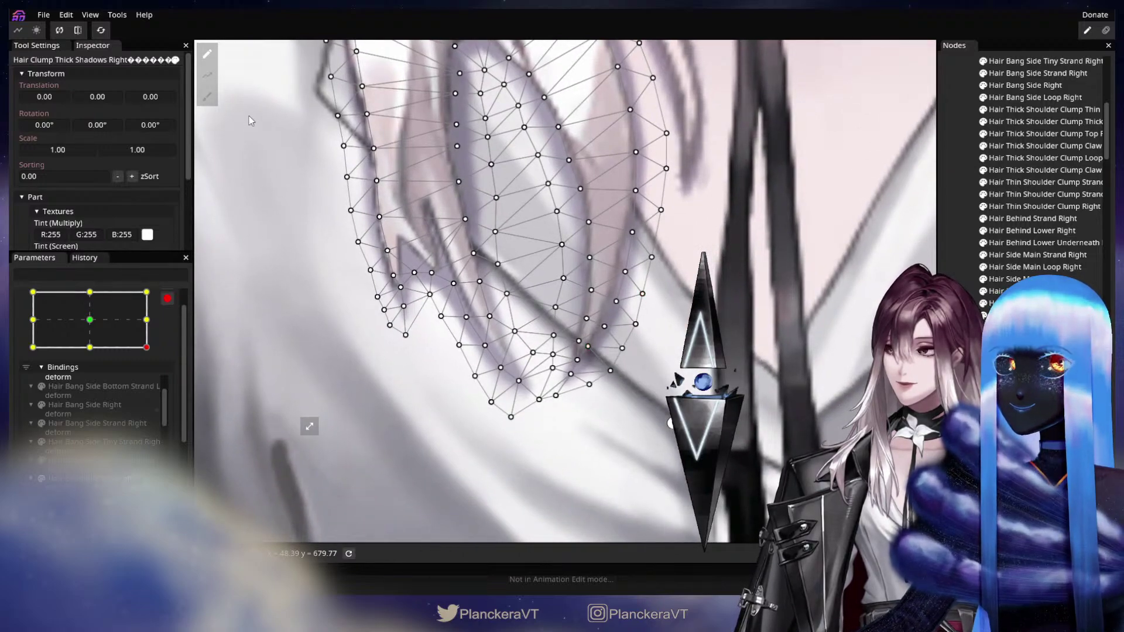
# Step: Push the mesh's bottom edge up slightly with the Circle Brush and fine-tune the vertices around the gap's lower end
pyautogui.click(207, 96)
pyautogui.moveTo(581, 400); pyautogui.dragTo(577, 394)
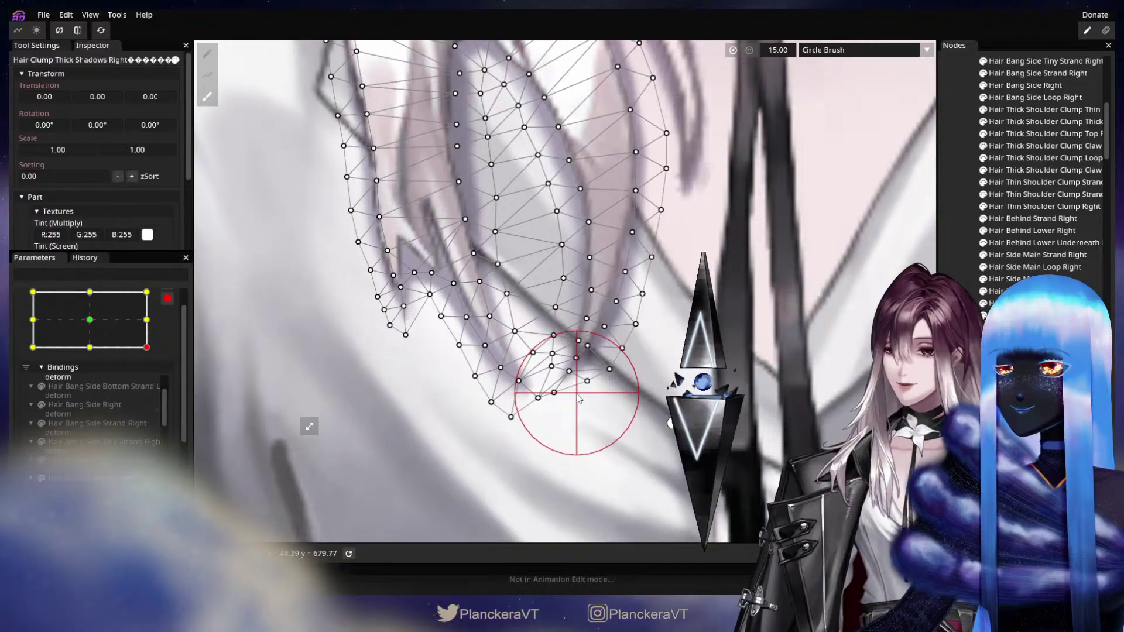
pyautogui.click(207, 54)
pyautogui.click(576, 358)
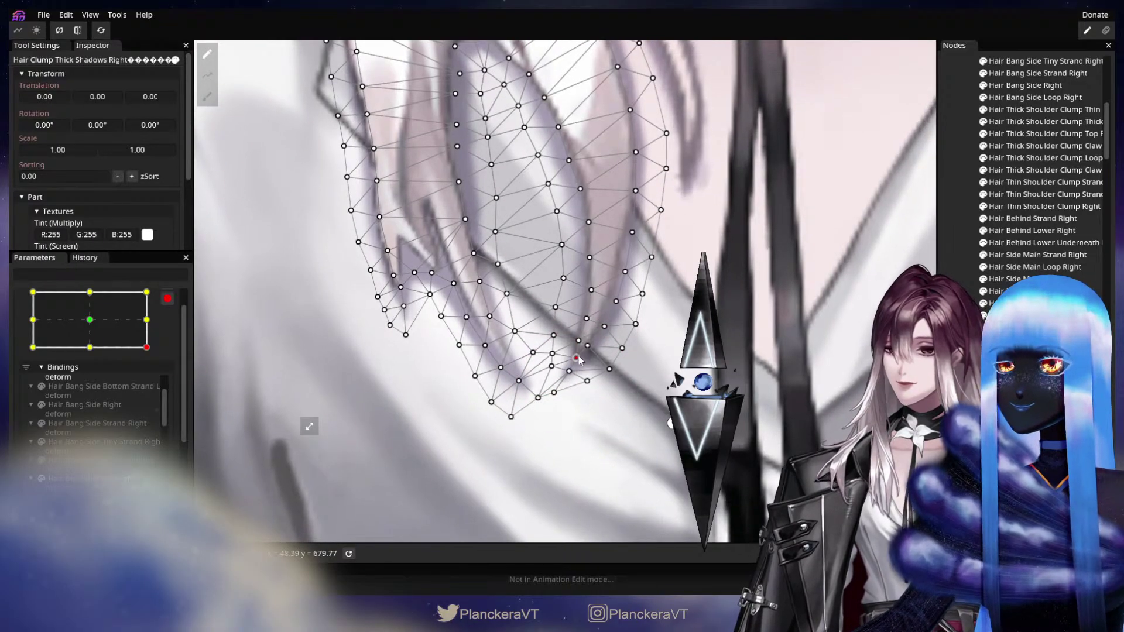
pyautogui.moveTo(577, 356); pyautogui.dragTo(578, 354)
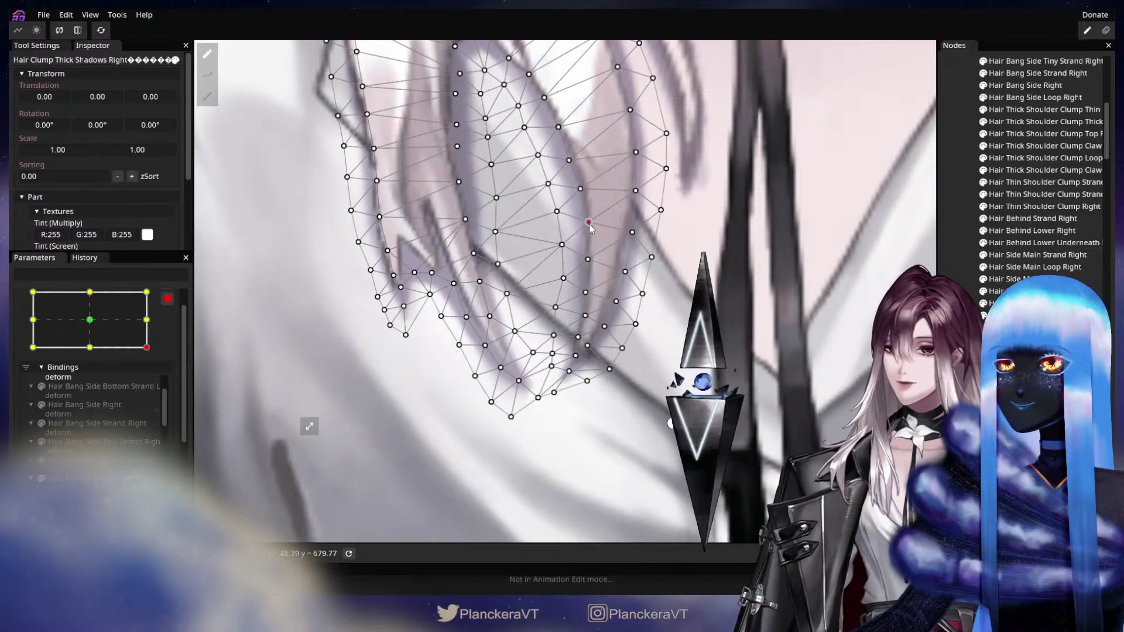
pyautogui.moveTo(590, 228); pyautogui.dragTo(585, 233)
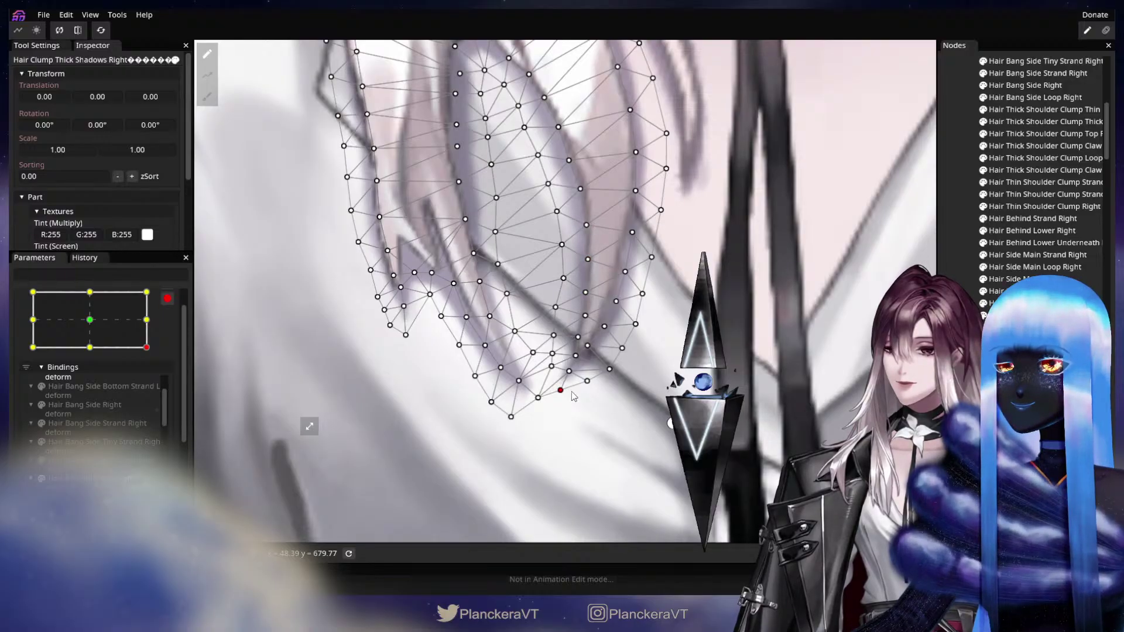
pyautogui.moveTo(548, 396); pyautogui.dragTo(641, 394)
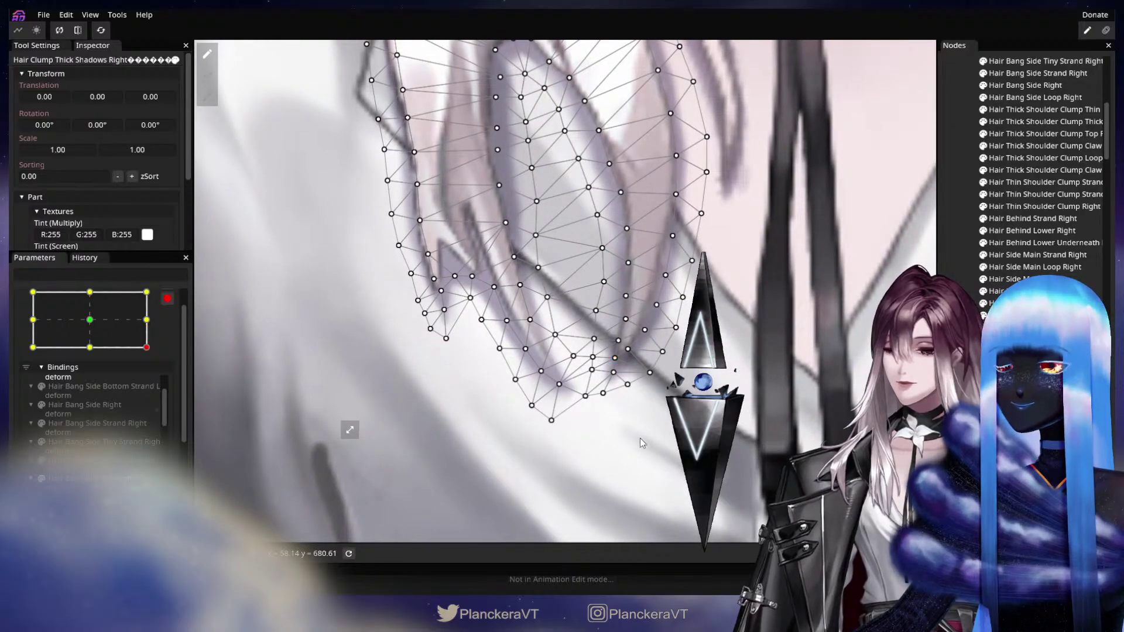
# Step: Shift the lower strand tip and the small pointed tip of the shadow mesh using the size 15 Circle Brush
pyautogui.click(208, 96)
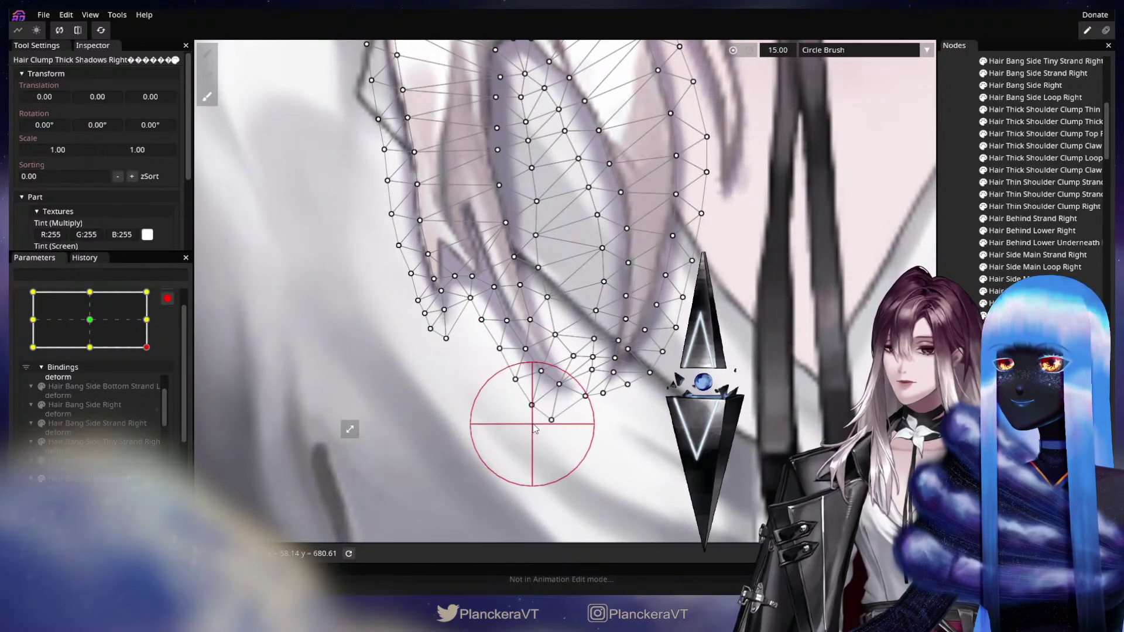
pyautogui.moveTo(532, 424); pyautogui.dragTo(535, 416)
pyautogui.moveTo(479, 355)
pyautogui.mouseDown()
pyautogui.moveTo(463, 326)
pyautogui.moveTo(446, 333)
pyautogui.moveTo(434, 307)
pyautogui.mouseUp()
pyautogui.moveTo(421, 364)
pyautogui.mouseDown()
pyautogui.moveTo(480, 400)
pyautogui.moveTo(489, 388)
pyautogui.moveTo(514, 404)
pyautogui.moveTo(489, 393)
pyautogui.mouseUp()
pyautogui.scroll(1, 513, 405)
pyautogui.moveTo(469, 346); pyautogui.dragTo(465, 343)
pyautogui.moveTo(434, 401); pyautogui.dragTo(460, 419)
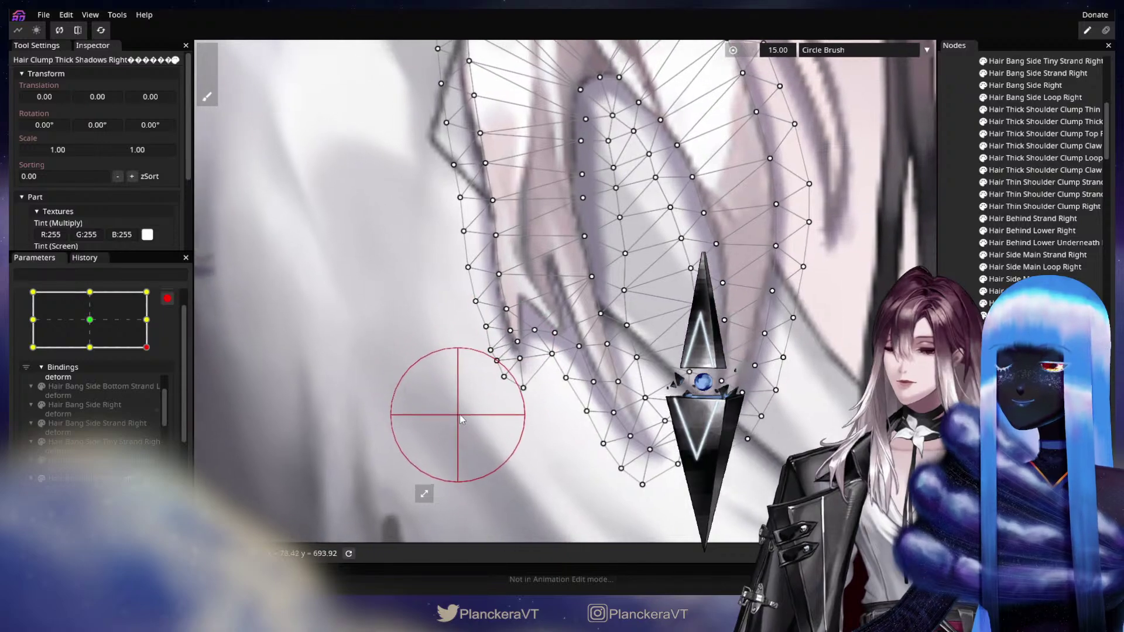
# Step: Fine-tune the individual vertices around the small pointed tip so the shadow hugs the hair outline
pyautogui.scroll(1, 460, 419)
pyautogui.click(208, 55)
pyautogui.scroll(1, 514, 375)
pyautogui.click(522, 376)
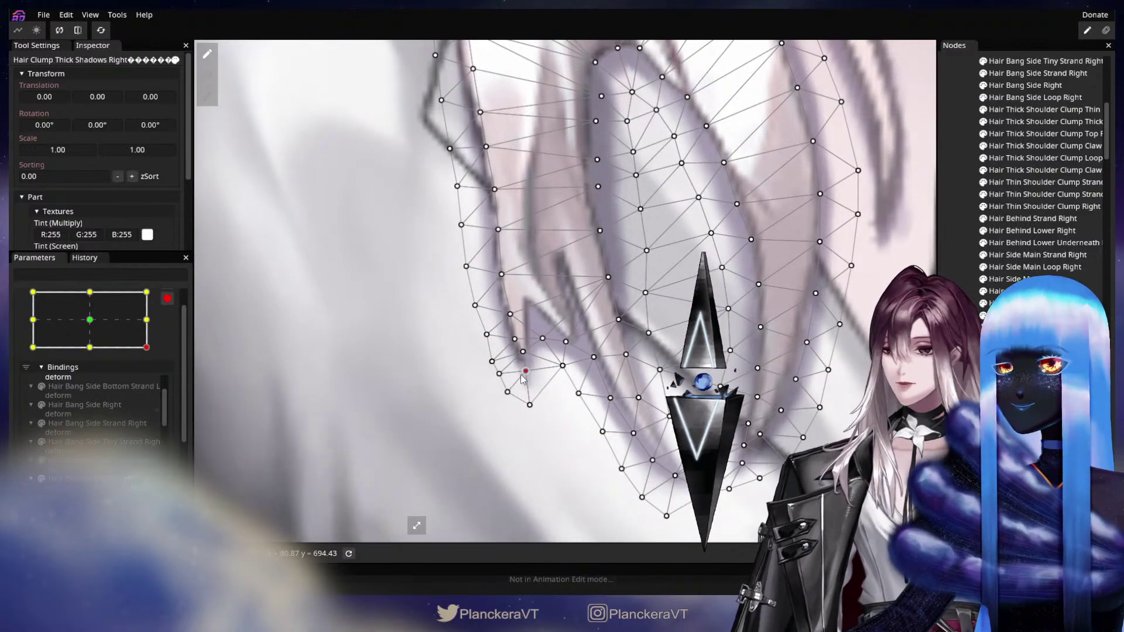
pyautogui.scroll(1, 518, 380)
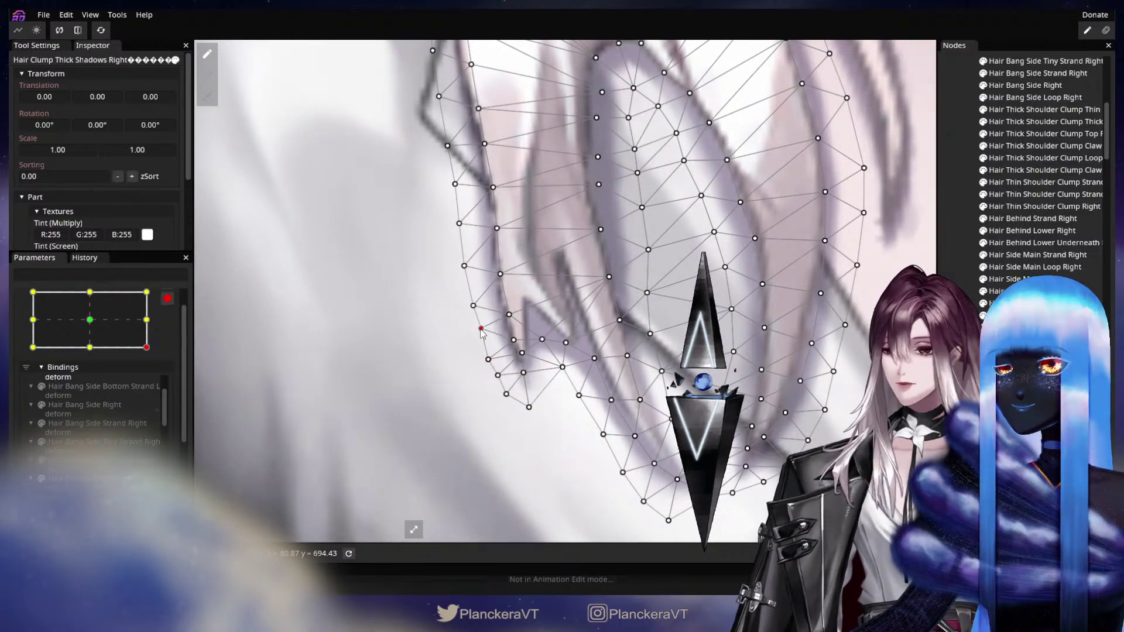
pyautogui.moveTo(521, 350); pyautogui.dragTo(518, 344)
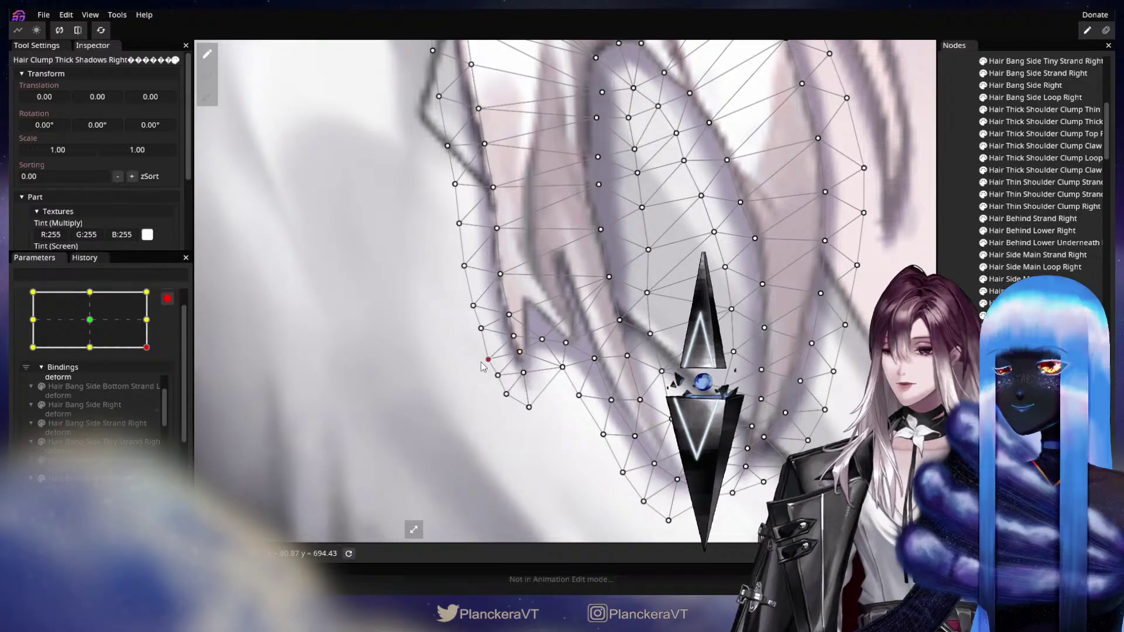
pyautogui.moveTo(488, 361); pyautogui.dragTo(525, 402)
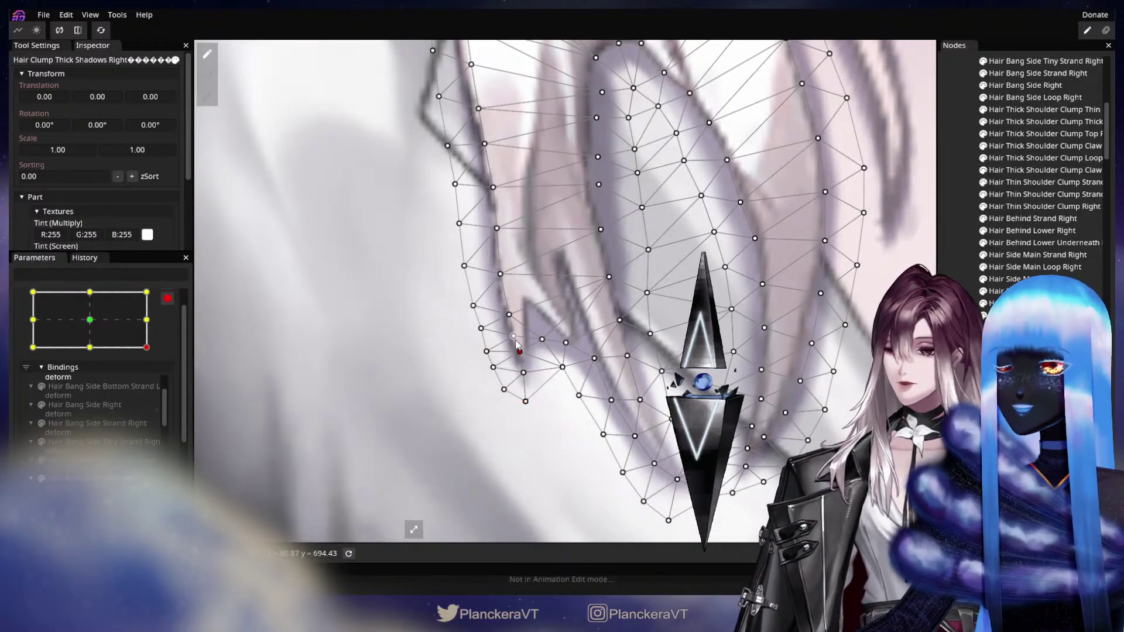
pyautogui.moveTo(509, 314)
pyautogui.mouseDown()
pyautogui.moveTo(509, 305)
pyautogui.moveTo(515, 332)
pyautogui.mouseUp()
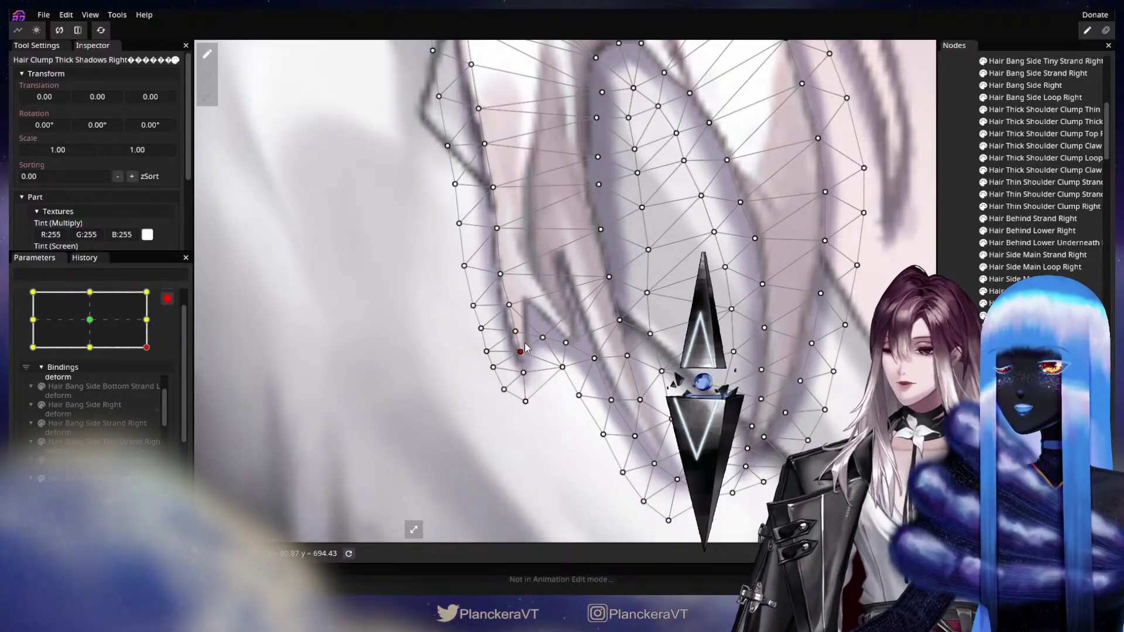
pyautogui.moveTo(523, 372); pyautogui.dragTo(526, 371)
# Step: Adjust the vertices along the longer lower strand and pull in the mesh points at its tip
pyautogui.moveTo(597, 399); pyautogui.dragTo(599, 373)
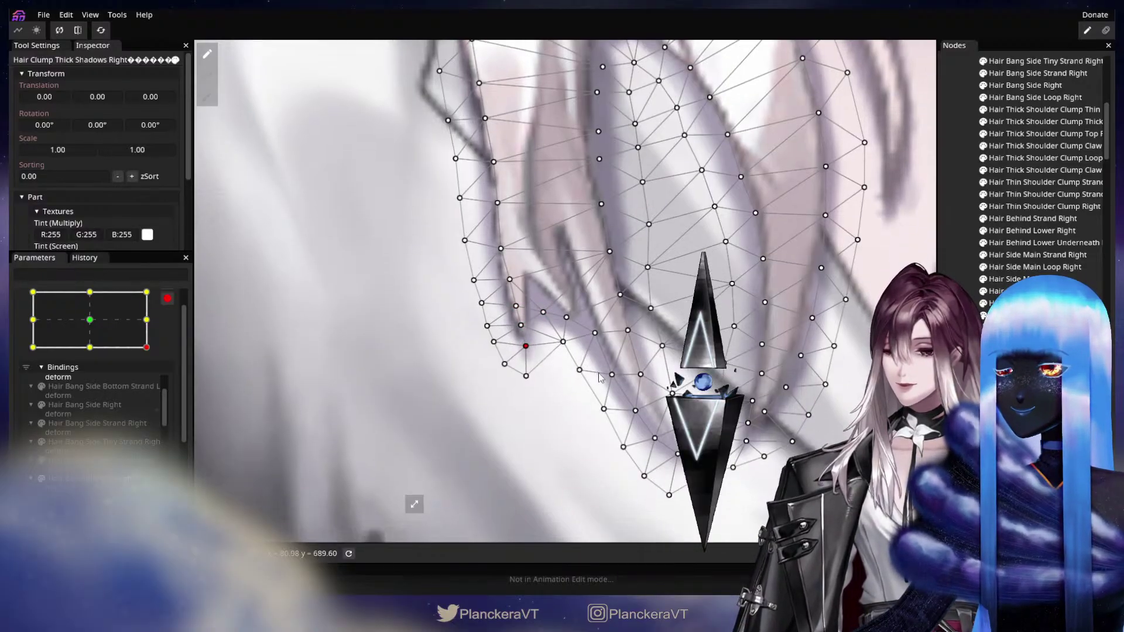
pyautogui.moveTo(667, 440); pyautogui.dragTo(541, 383)
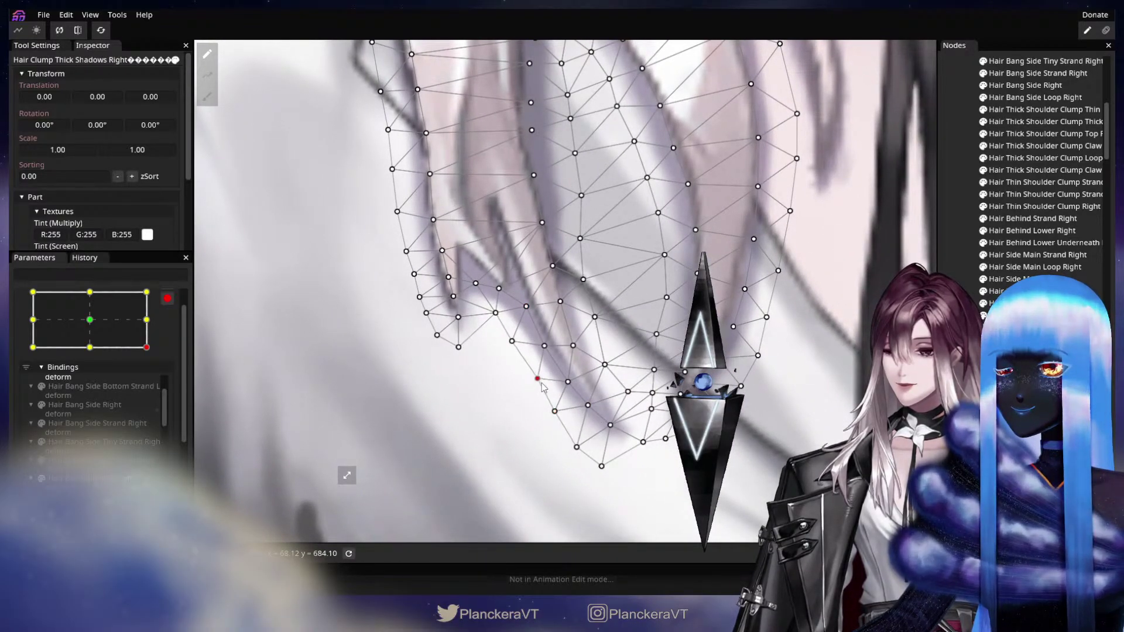
pyautogui.moveTo(577, 447); pyautogui.dragTo(602, 455)
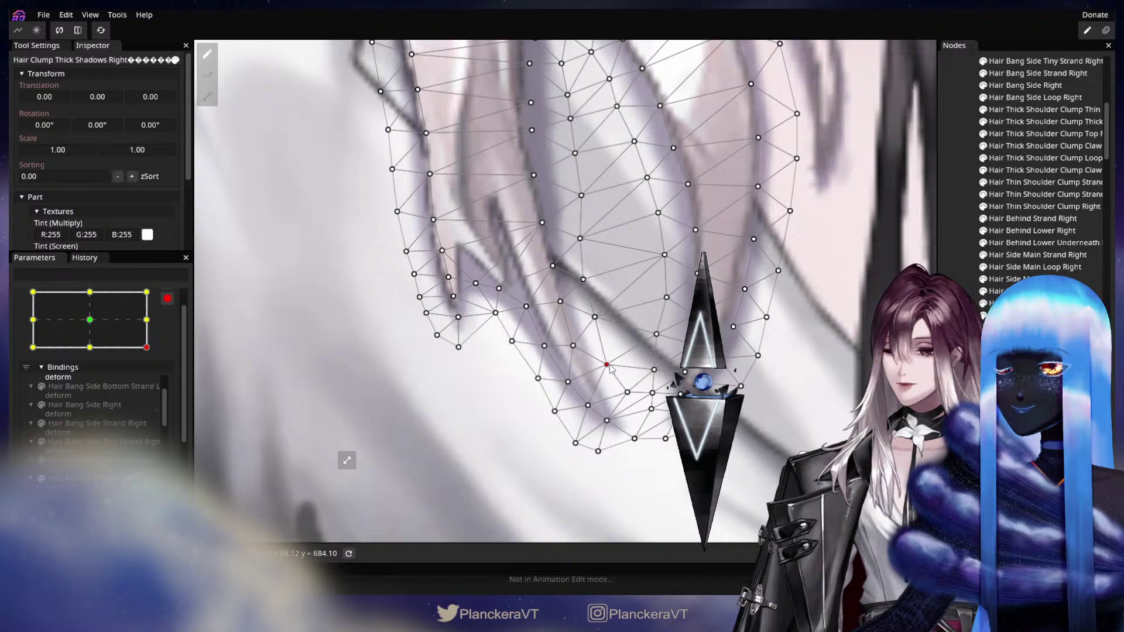
pyautogui.moveTo(559, 306); pyautogui.dragTo(594, 380)
pyautogui.click(593, 380)
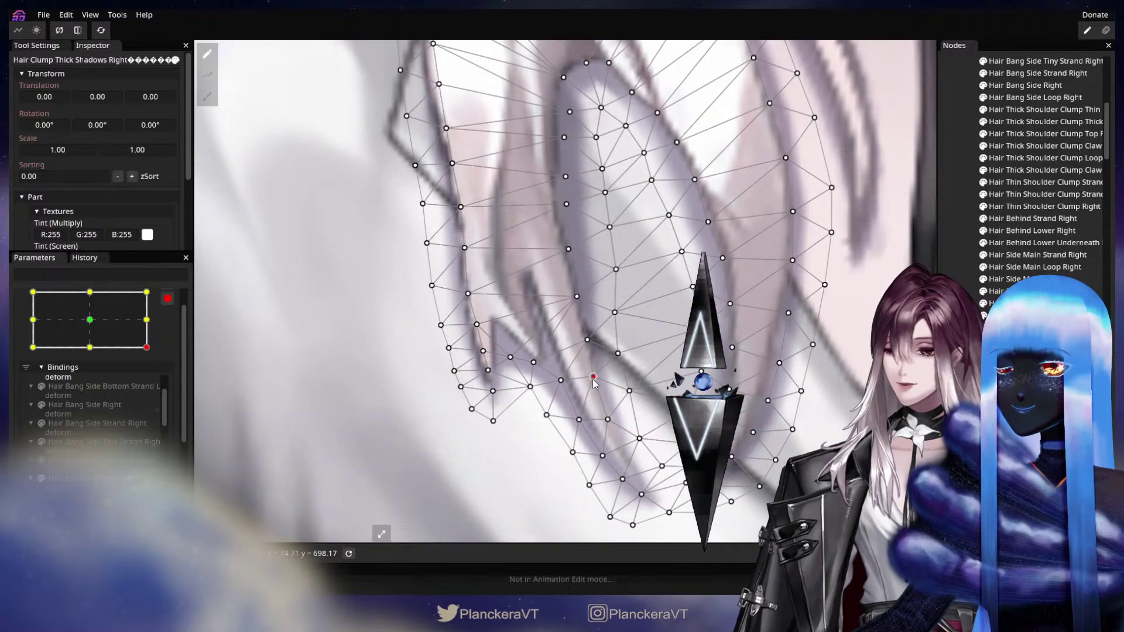
pyautogui.click(615, 350)
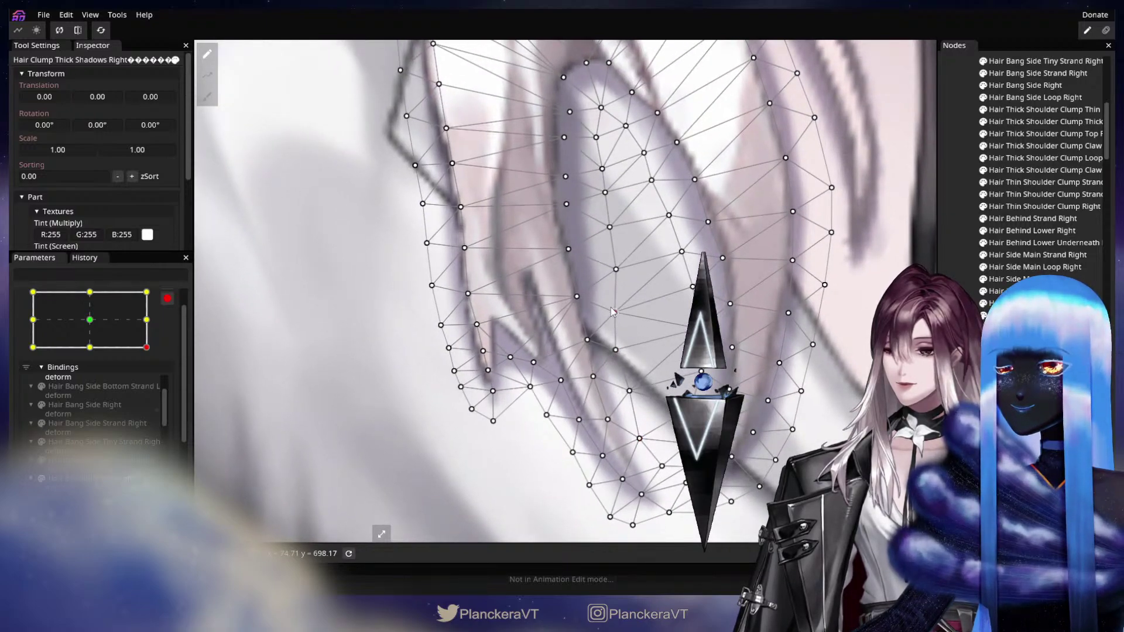
# Step: Reposition the vertices around the top, sides and interior of the gap between the strands to match the hair outline
pyautogui.moveTo(611, 312); pyautogui.dragTo(608, 432)
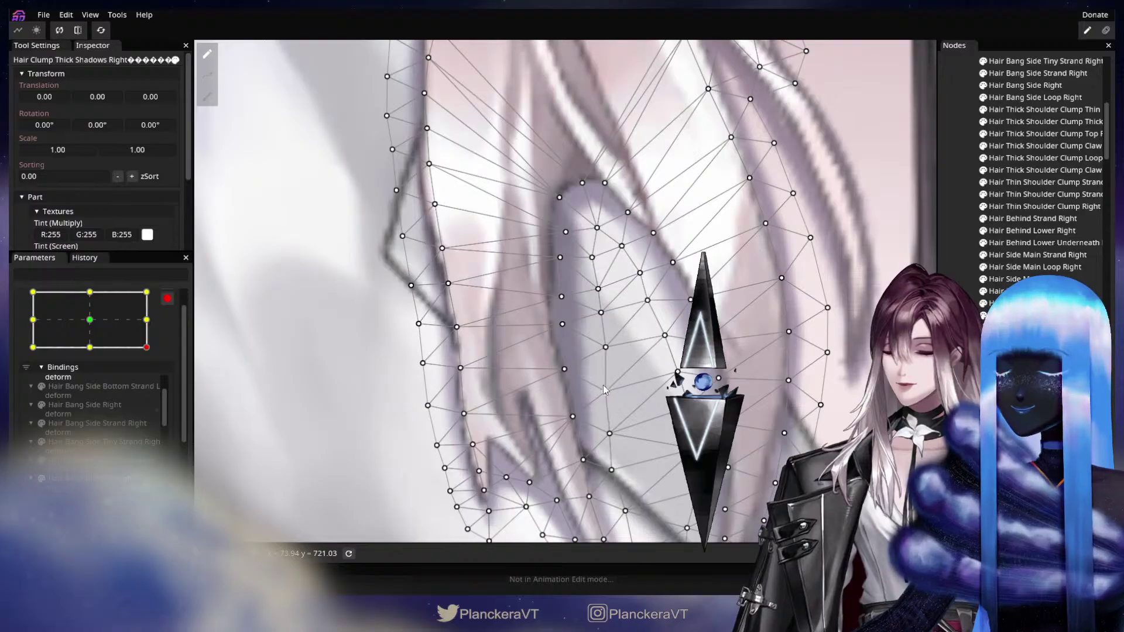
pyautogui.moveTo(605, 347); pyautogui.dragTo(600, 348)
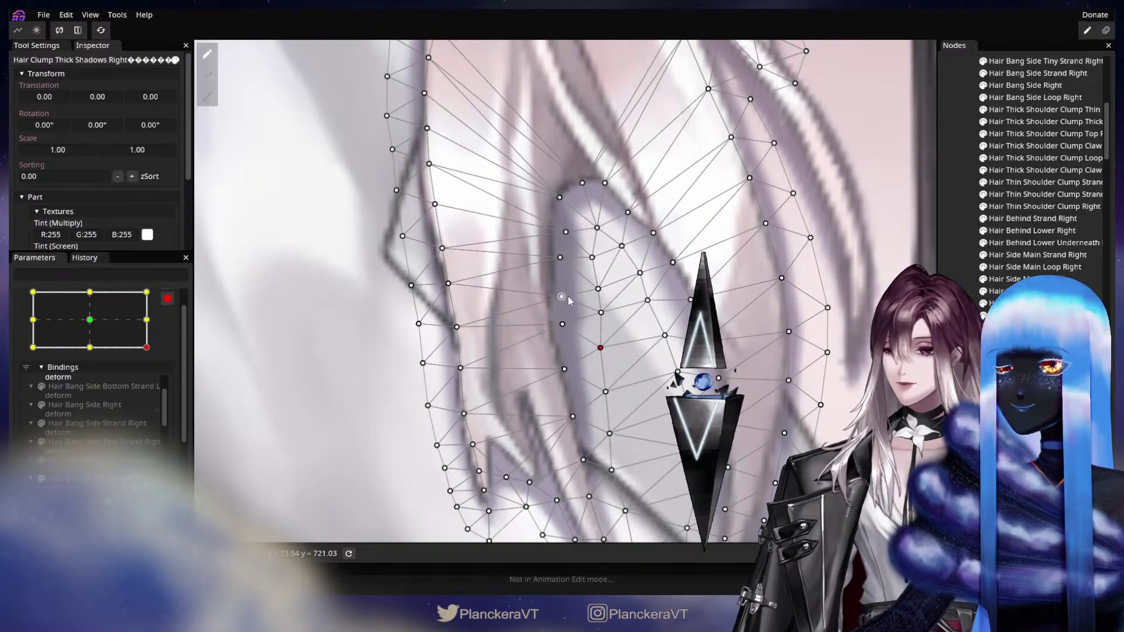
pyautogui.moveTo(561, 296); pyautogui.dragTo(656, 353)
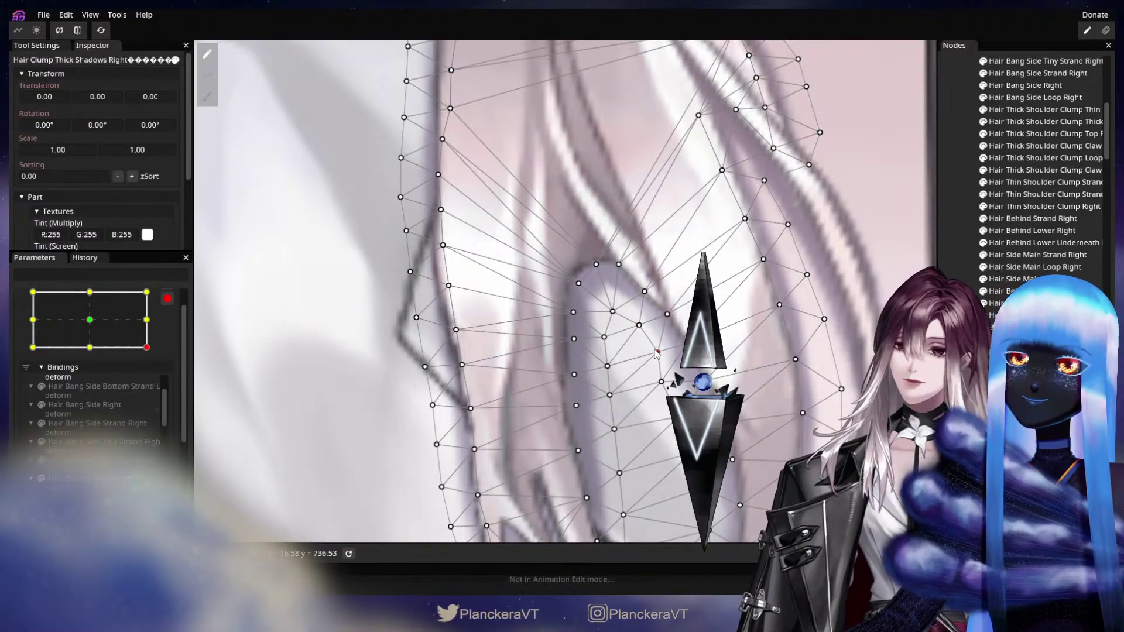
pyautogui.moveTo(621, 262); pyautogui.dragTo(591, 271)
pyautogui.moveTo(613, 331)
pyautogui.mouseDown()
pyautogui.moveTo(632, 365)
pyautogui.moveTo(606, 323)
pyautogui.moveTo(615, 335)
pyautogui.mouseUp()
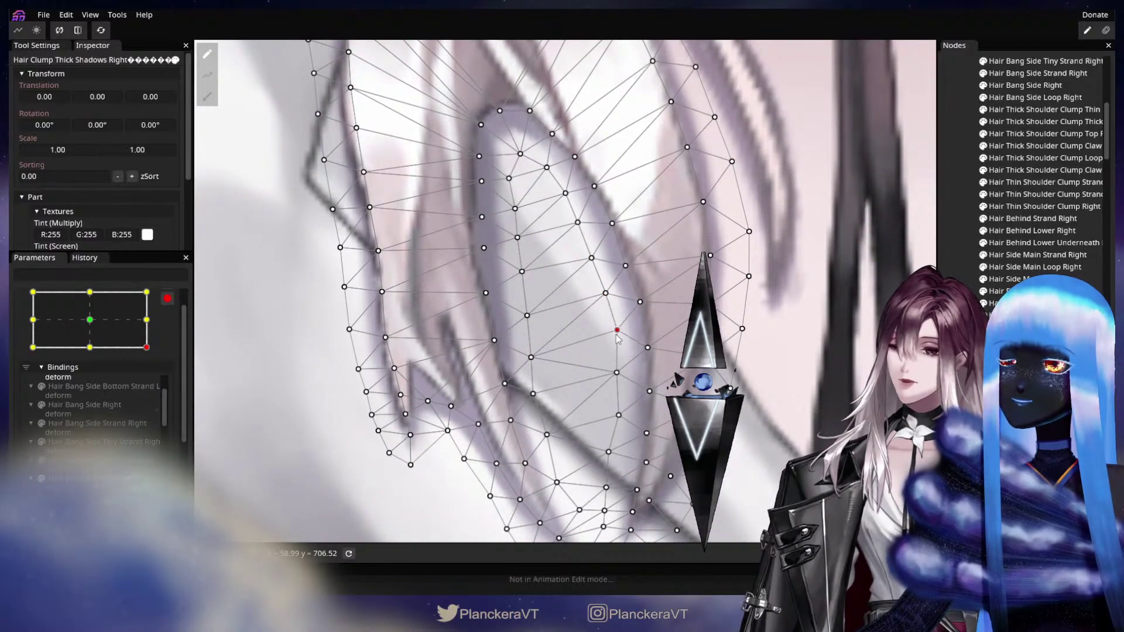
pyautogui.moveTo(615, 375); pyautogui.dragTo(614, 347)
pyautogui.click(595, 379)
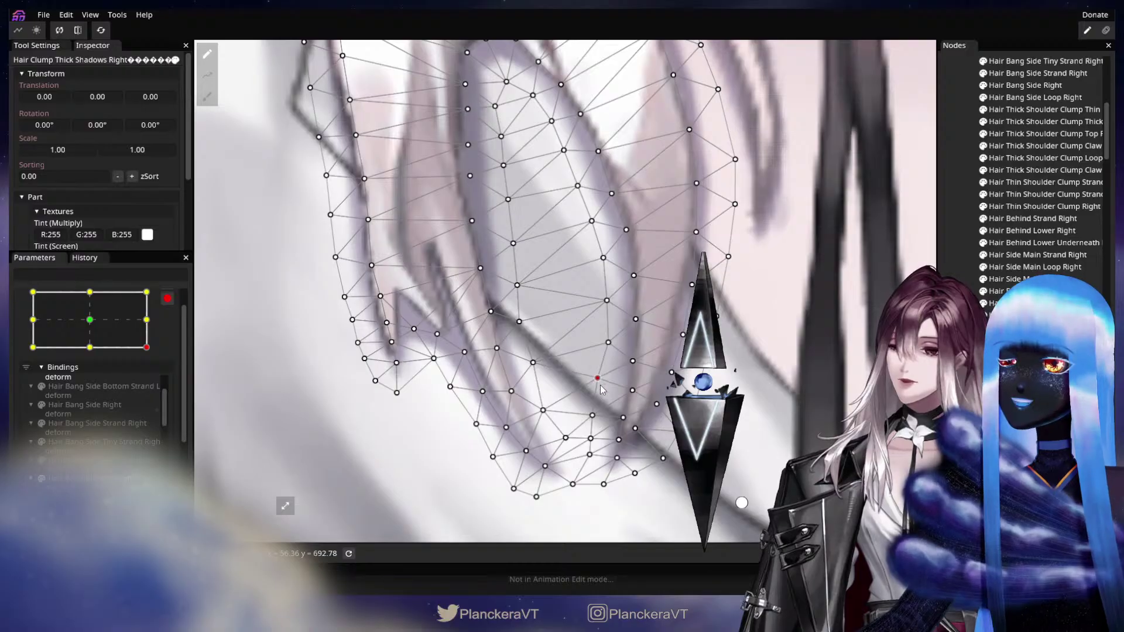
# Step: Reposition the mesh vertices at the lower end of the gap, between the two long strand tips
pyautogui.moveTo(600, 385)
pyautogui.mouseDown()
pyautogui.moveTo(589, 353)
pyautogui.moveTo(589, 378)
pyautogui.mouseUp()
pyautogui.click(580, 407)
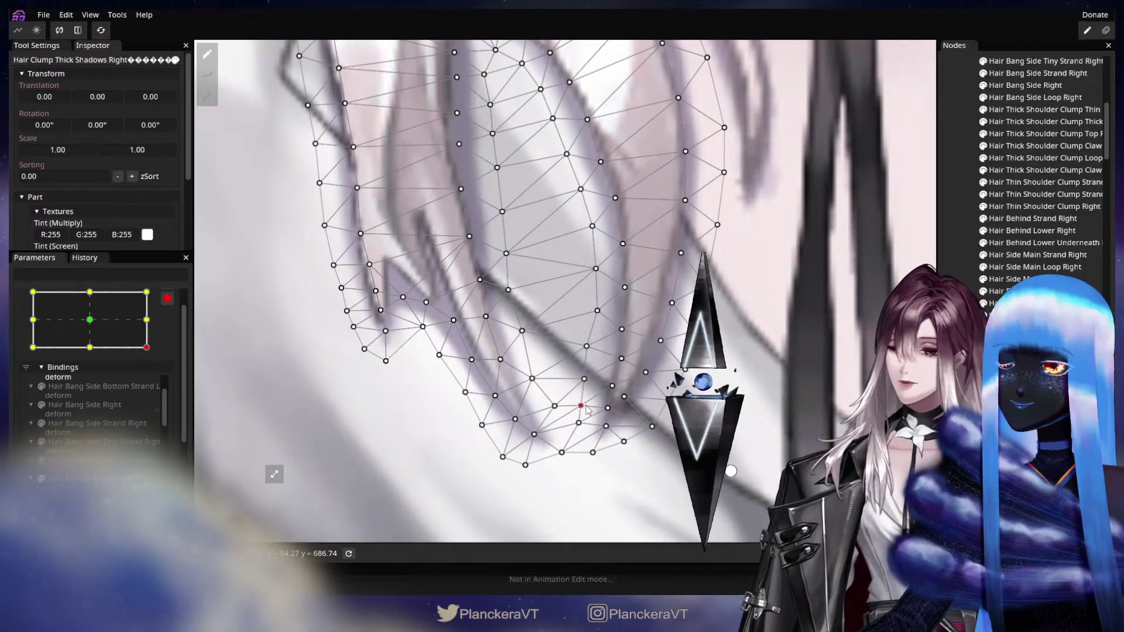
pyautogui.moveTo(593, 453); pyautogui.dragTo(603, 425)
pyautogui.moveTo(557, 476); pyautogui.dragTo(597, 375)
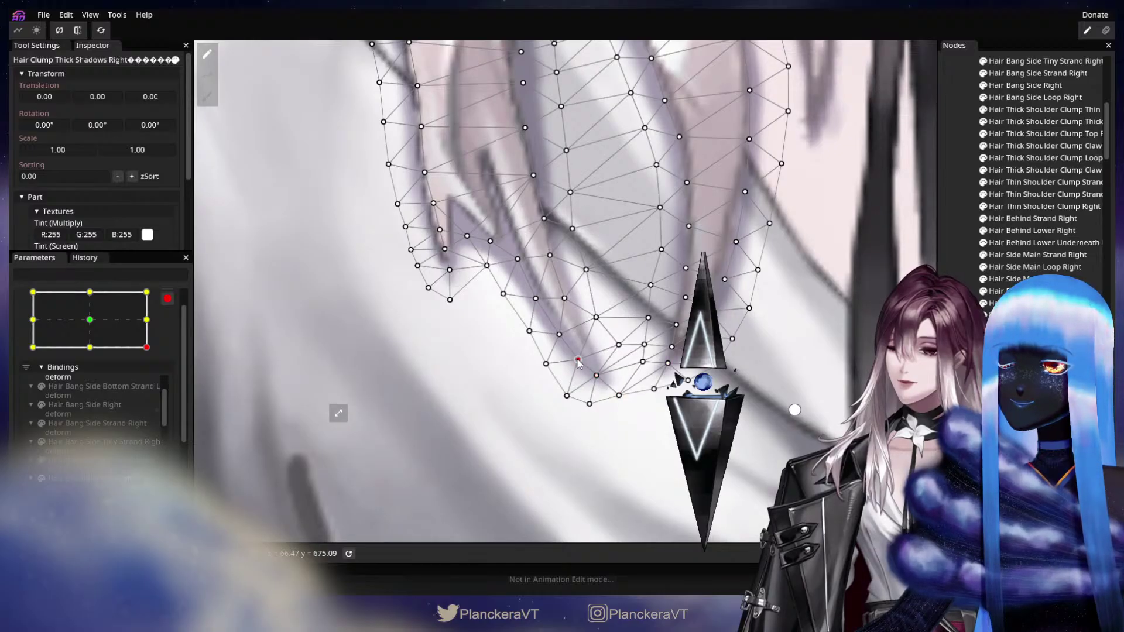
# Step: Nudge the vertices along the outer edge of the longer lower strand and beside the neighbouring strand so the shadow follows the hair
pyautogui.moveTo(529, 331); pyautogui.dragTo(527, 333)
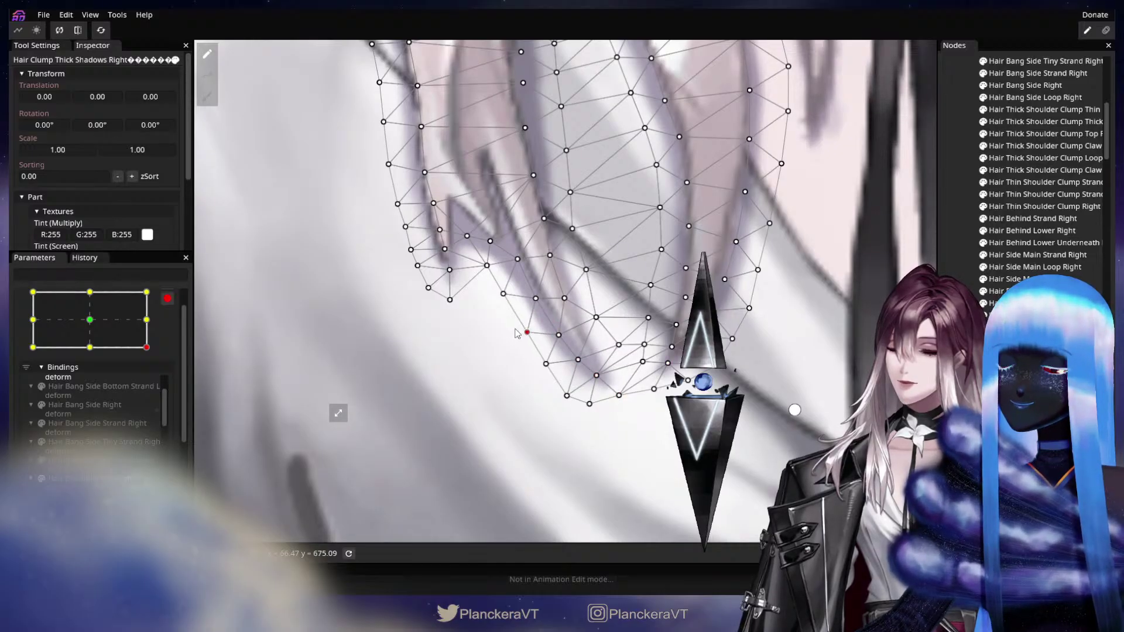
pyautogui.moveTo(503, 294); pyautogui.dragTo(502, 295)
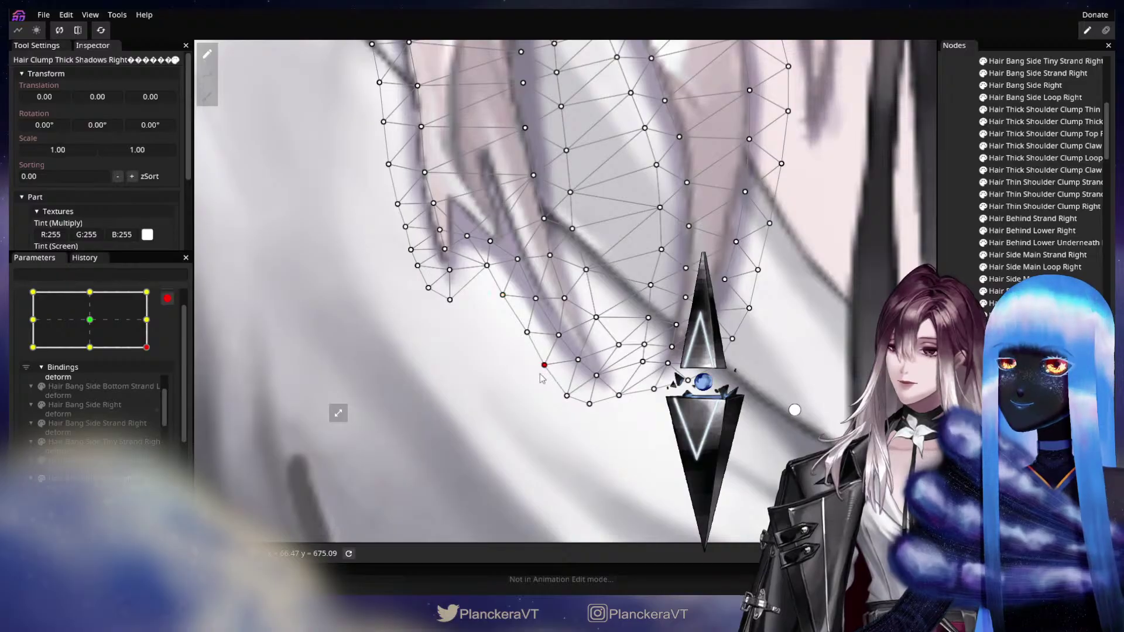
pyautogui.click(567, 395)
pyautogui.moveTo(760, 275); pyautogui.dragTo(627, 469)
pyautogui.click(669, 346)
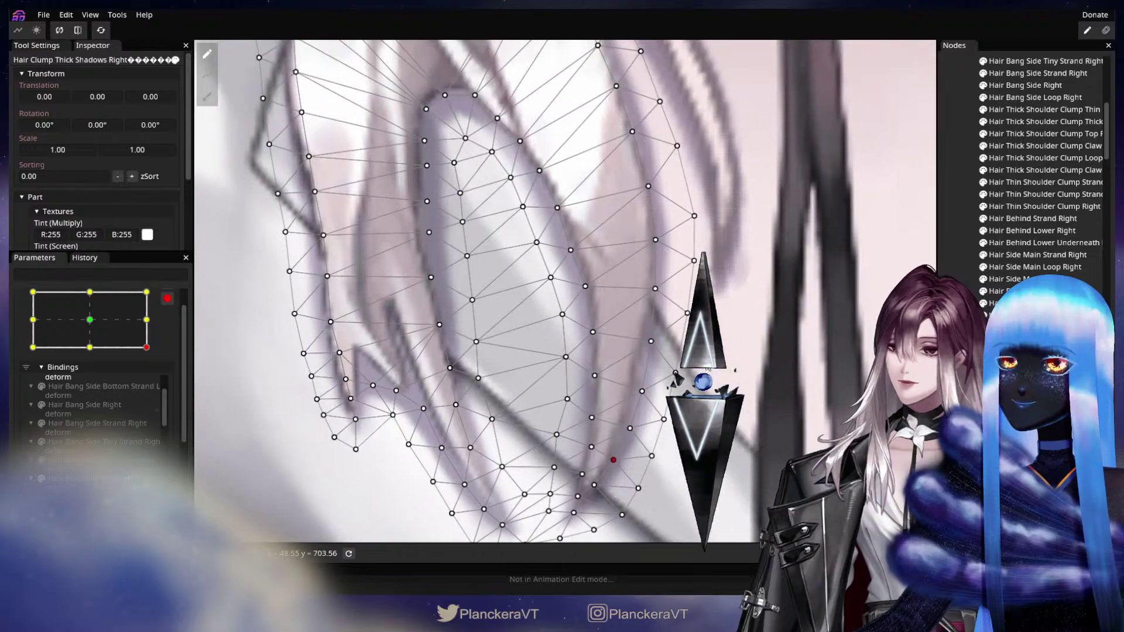
pyautogui.click(851, 330)
pyautogui.scroll(-3, 755, 267)
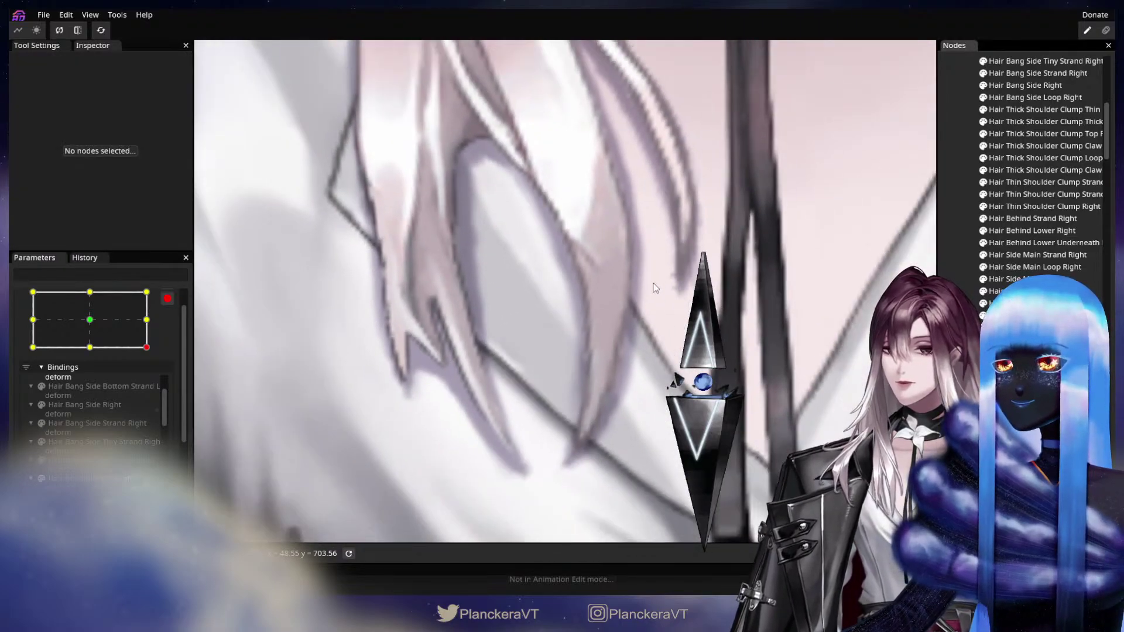
# Step: Reselect the Hair Clump Thick Shadows Right mesh and adjust the vertices near the tip of the strand closest to the chest
pyautogui.moveTo(717, 237); pyautogui.dragTo(708, 370)
pyautogui.scroll(2, 707, 371)
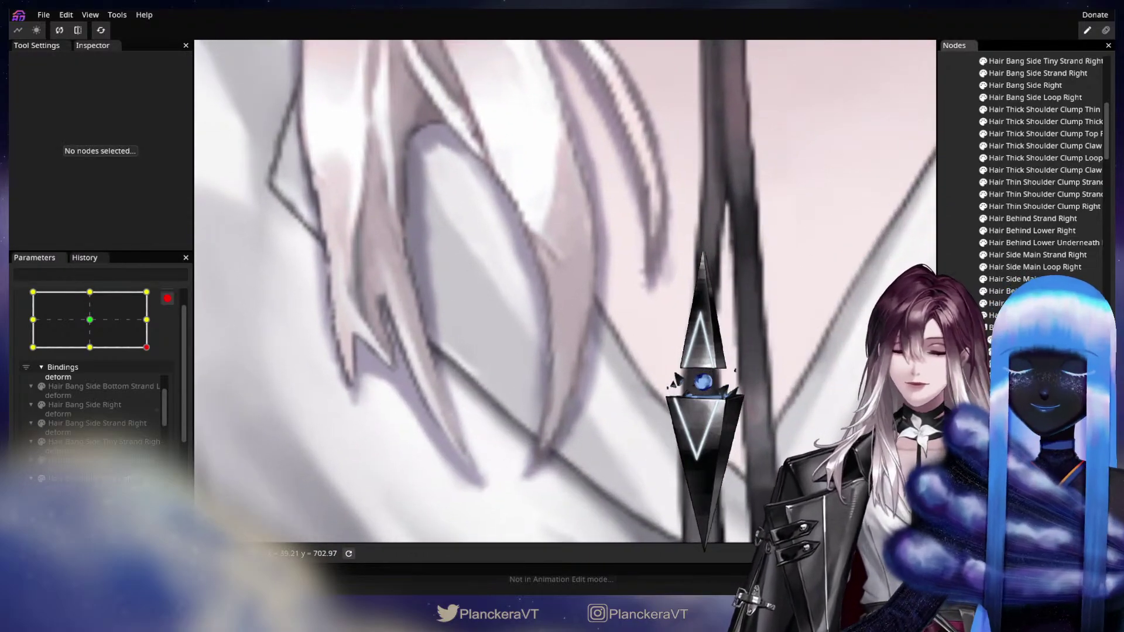
pyautogui.click(704, 382)
pyautogui.scroll(1, 704, 381)
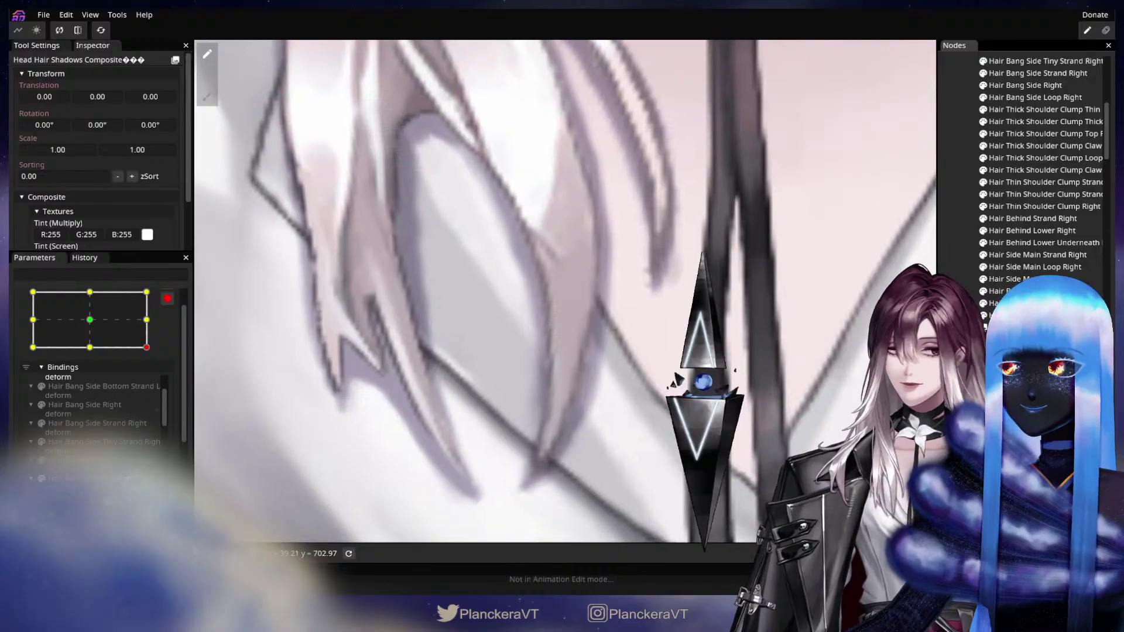
pyautogui.click(1022, 351)
pyautogui.scroll(1, 645, 410)
pyautogui.moveTo(644, 410); pyautogui.dragTo(656, 328)
pyautogui.click(612, 366)
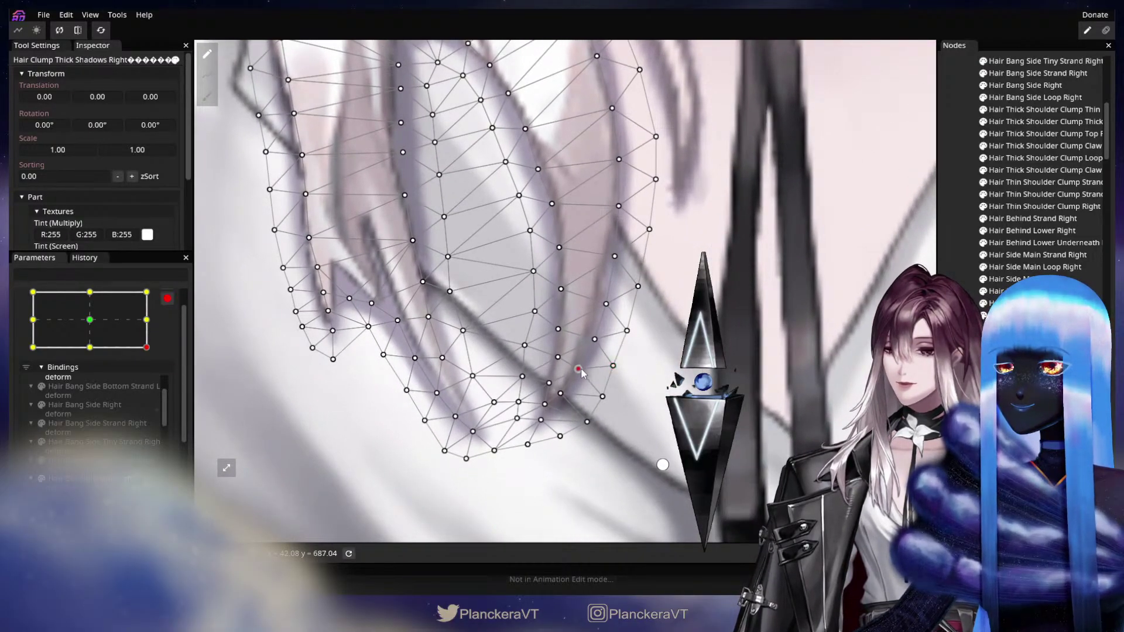
pyautogui.click(603, 398)
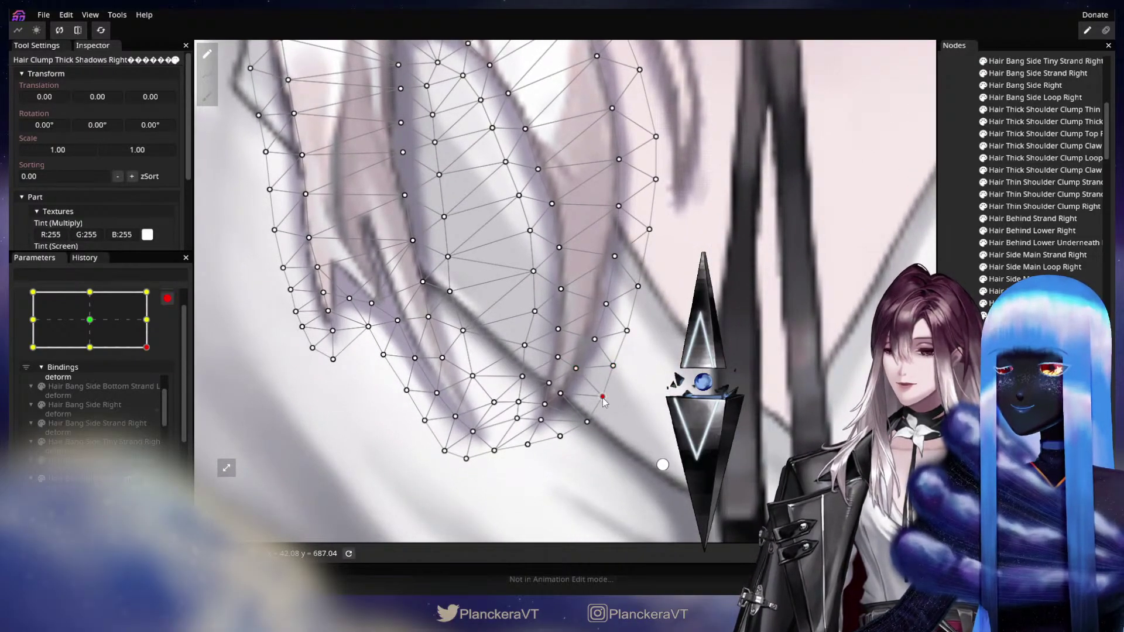
pyautogui.click(580, 370)
# Step: Move the vertices up the chest-side edge of the shadow mesh to where the thin strand branches off
pyautogui.moveTo(596, 339); pyautogui.dragTo(654, 365)
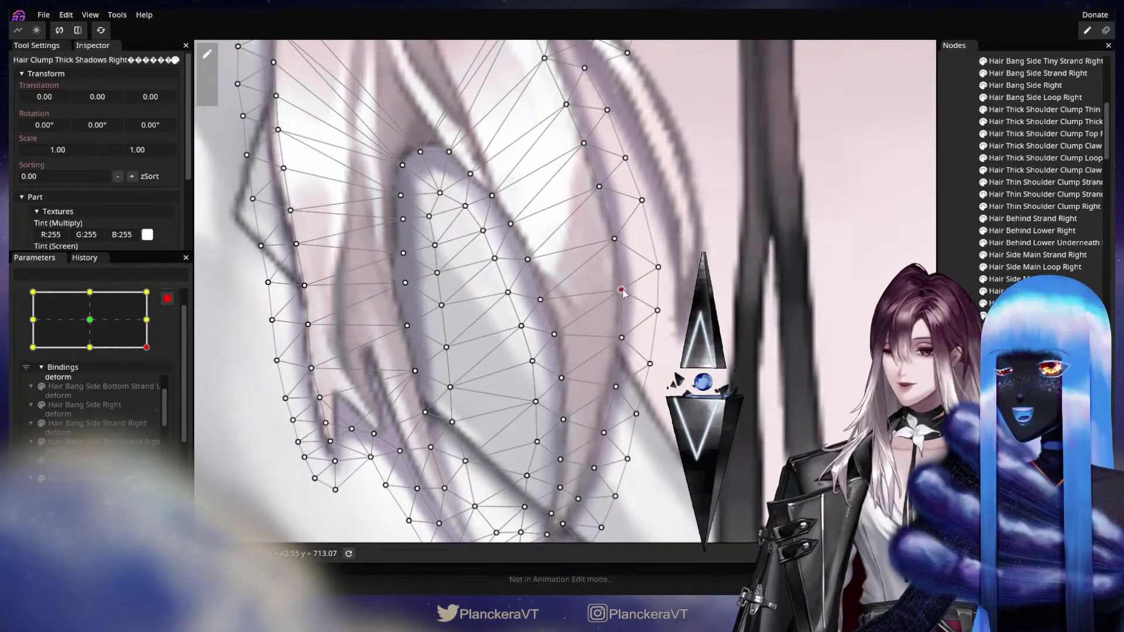
pyautogui.moveTo(623, 294); pyautogui.dragTo(653, 413)
pyautogui.moveTo(671, 322); pyautogui.dragTo(669, 325)
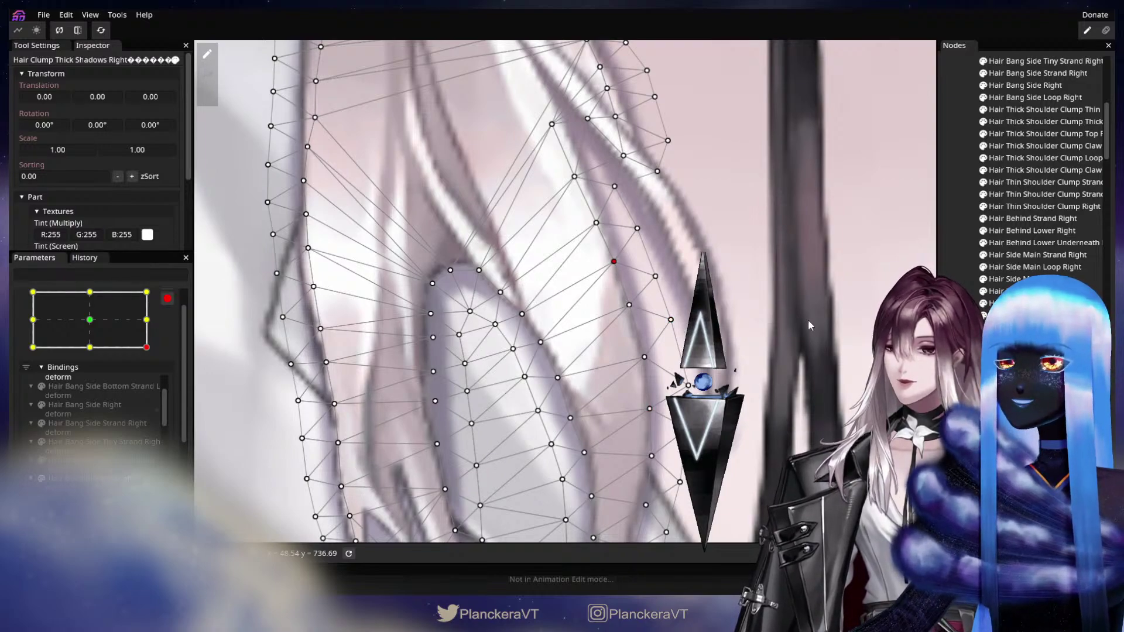
pyautogui.moveTo(574, 176); pyautogui.dragTo(623, 163)
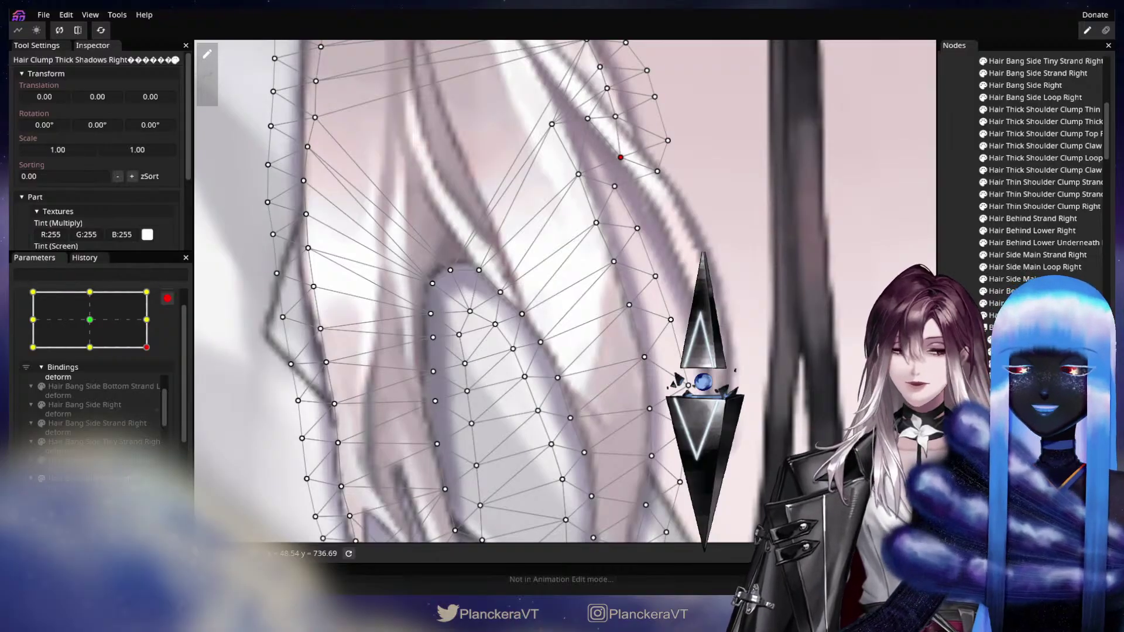
# Step: Deselect the mesh and check the shadow against the hair while moving the parameter away from and back to the lower-right keypoint
pyautogui.press('Escape')
pyautogui.scroll(-6, 565, 291)
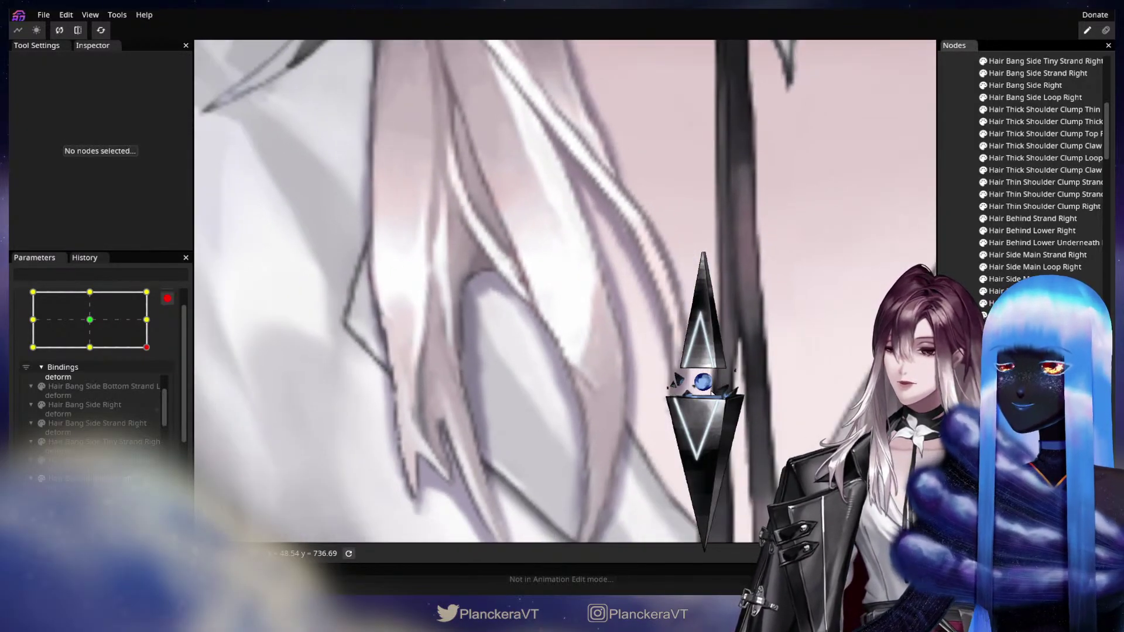
pyautogui.scroll(-3, 566, 292)
pyautogui.moveTo(661, 405); pyautogui.dragTo(708, 359)
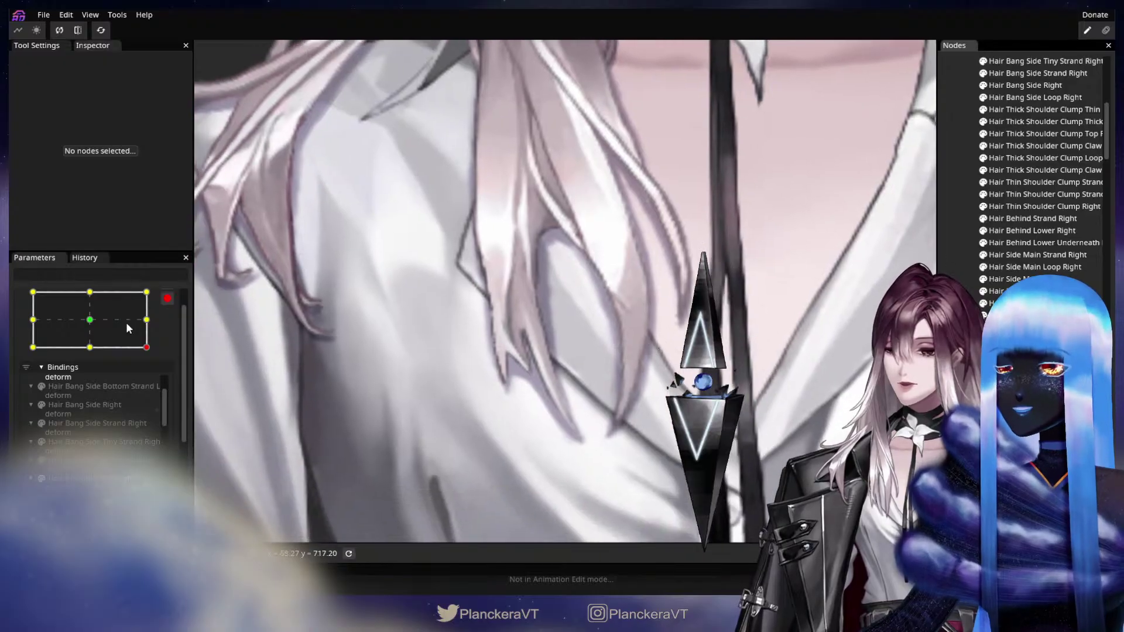
pyautogui.moveTo(112, 321); pyautogui.dragTo(146, 346)
pyautogui.scroll(3, 457, 334)
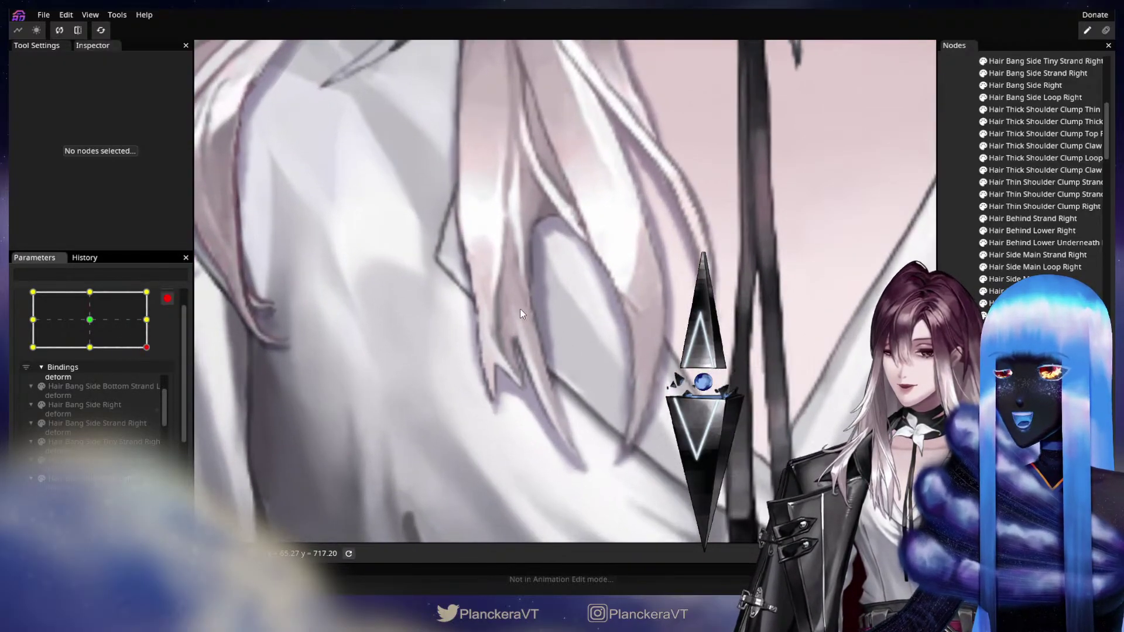
pyautogui.moveTo(571, 333); pyautogui.dragTo(608, 235)
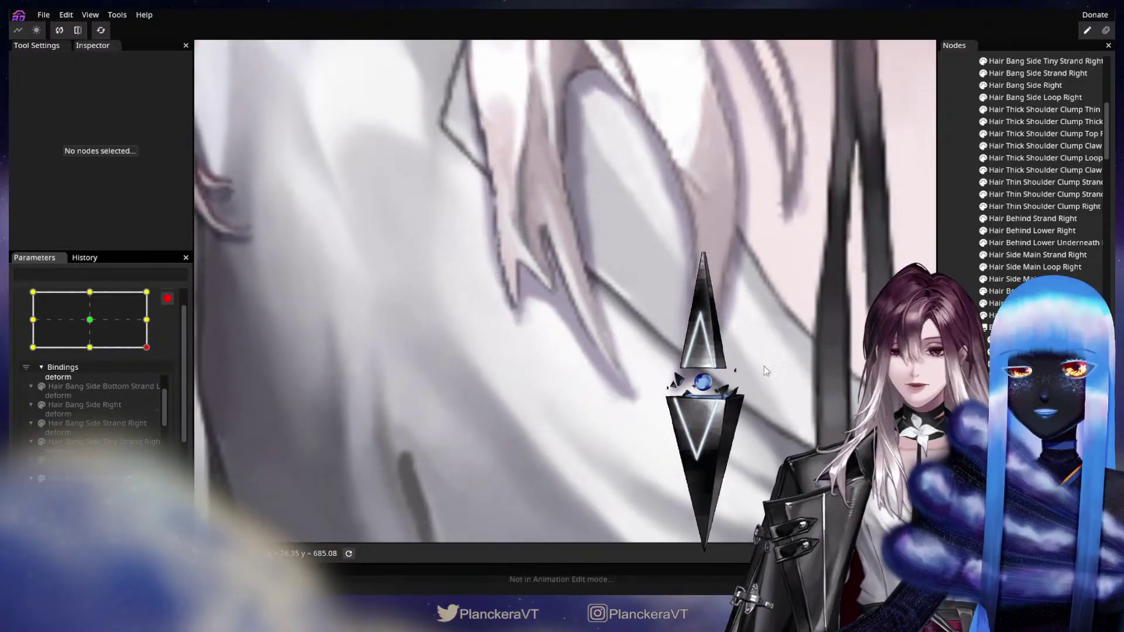
pyautogui.scroll(2, 765, 369)
# Step: Select the Hair Clump Thick Shadows Right mesh again and reshape the vertices around the top of the gap between the strands
pyautogui.click(714, 379)
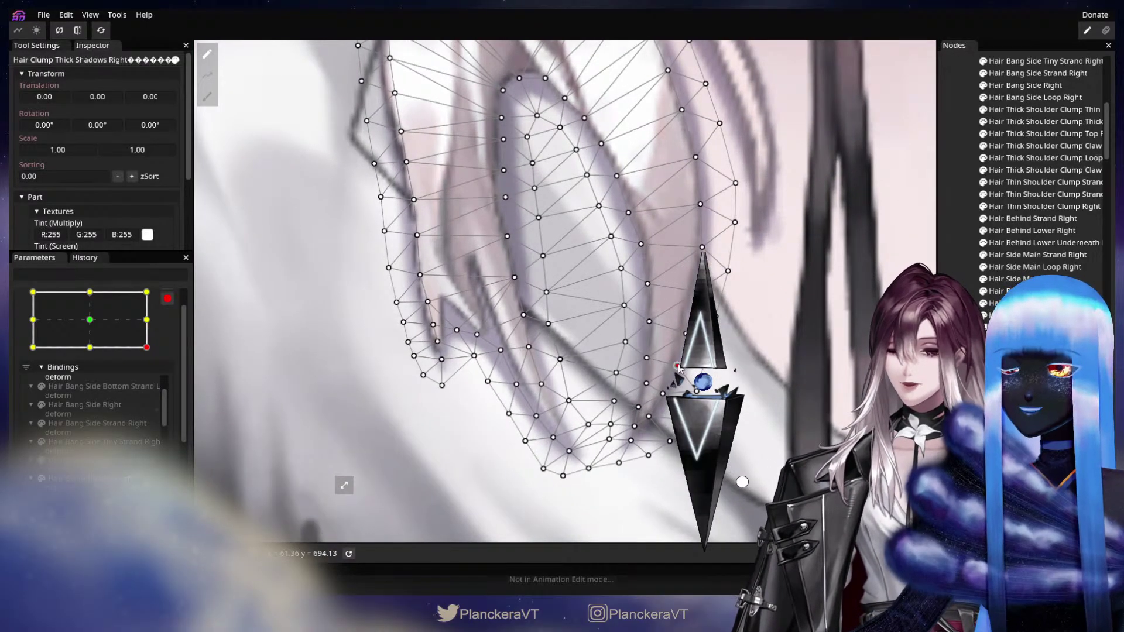
pyautogui.moveTo(546, 127); pyautogui.dragTo(634, 341)
pyautogui.scroll(2, 632, 335)
pyautogui.moveTo(594, 305); pyautogui.dragTo(632, 338)
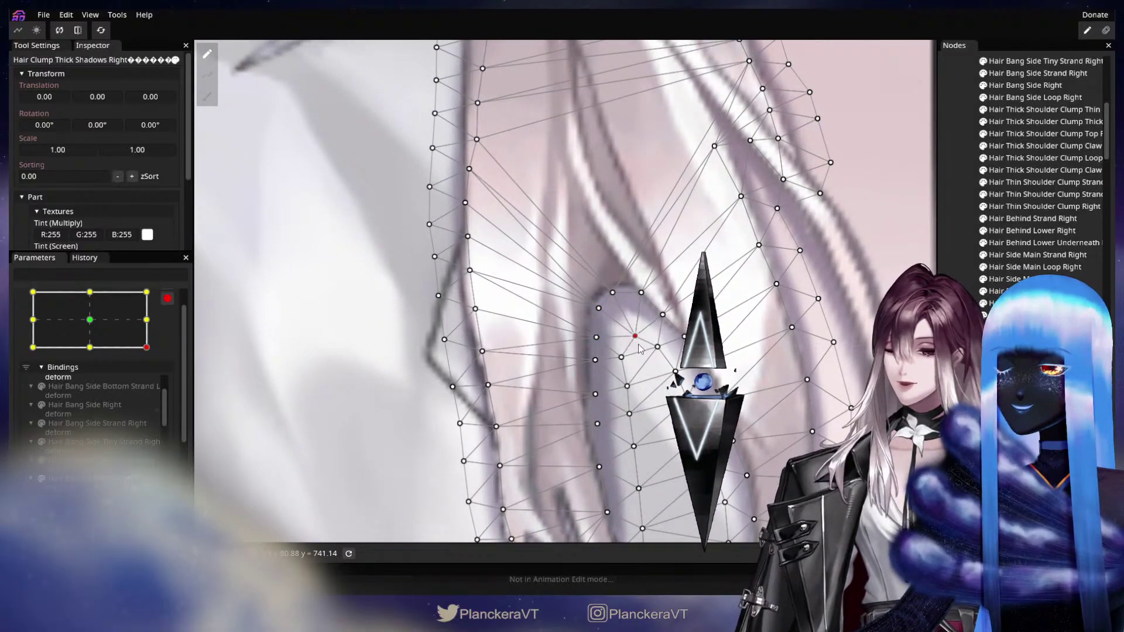
pyautogui.moveTo(641, 292); pyautogui.dragTo(643, 297)
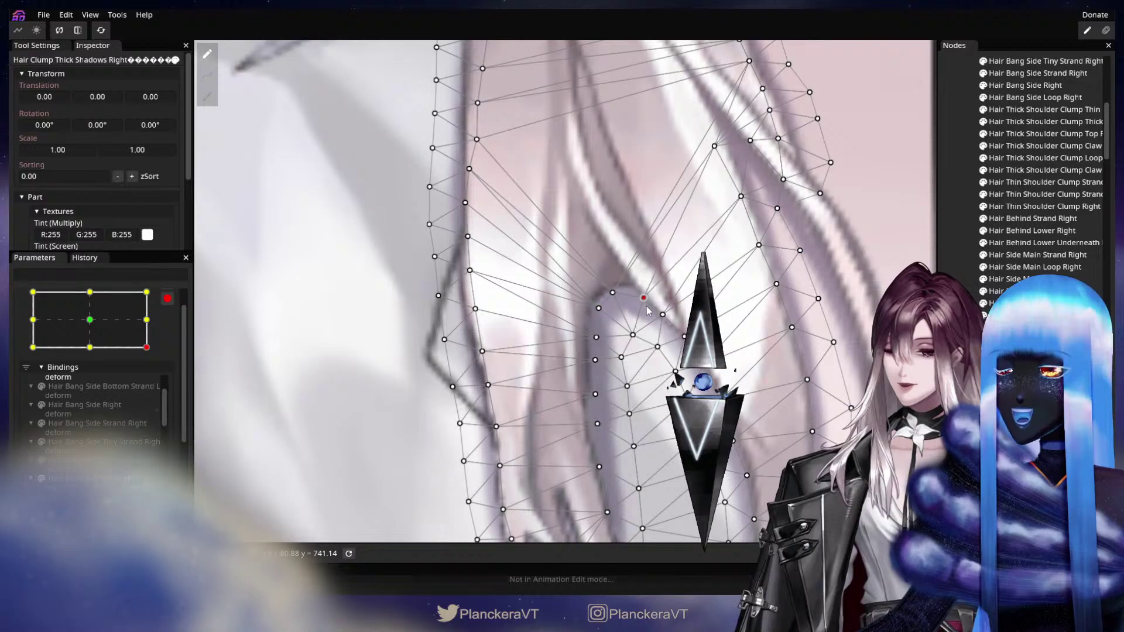
pyautogui.click(661, 315)
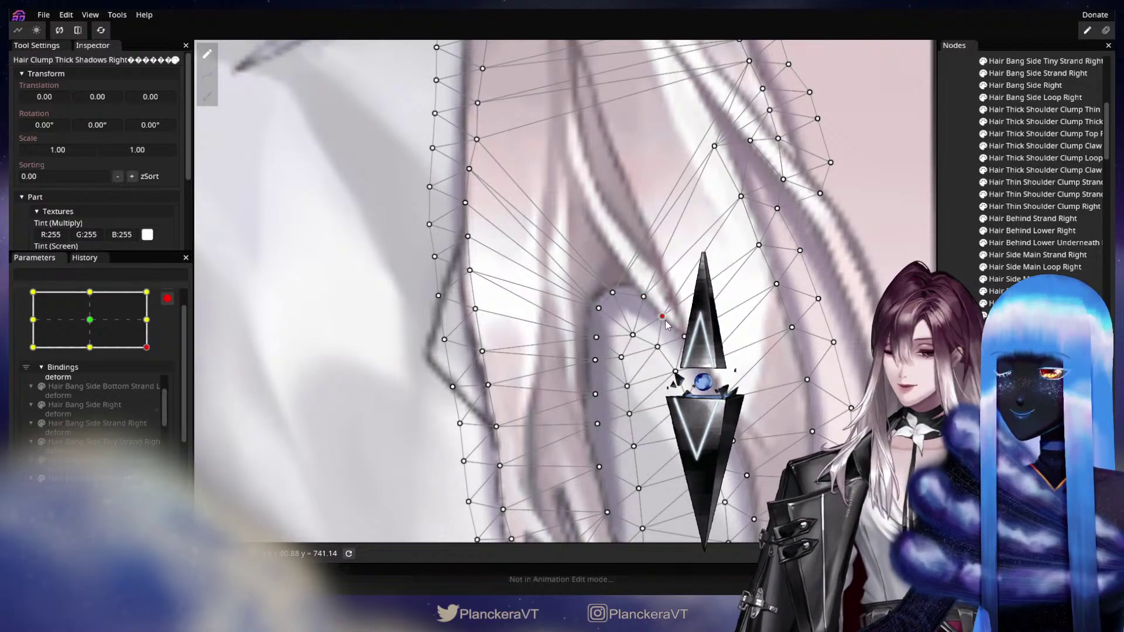
pyautogui.moveTo(613, 293); pyautogui.dragTo(617, 297)
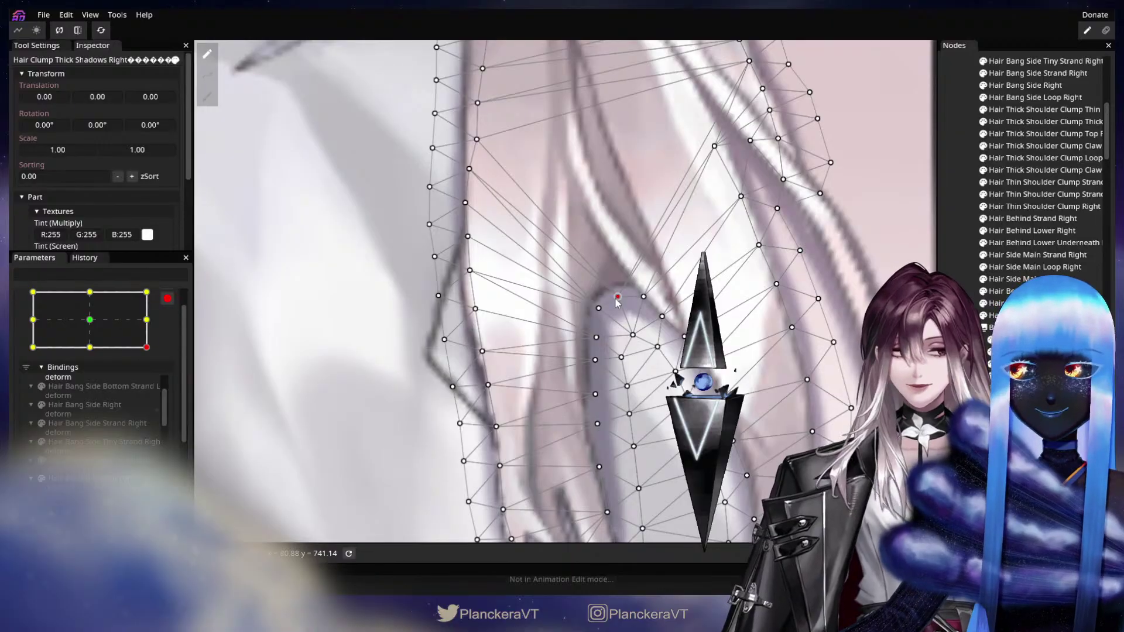
pyautogui.moveTo(750, 341); pyautogui.dragTo(738, 314)
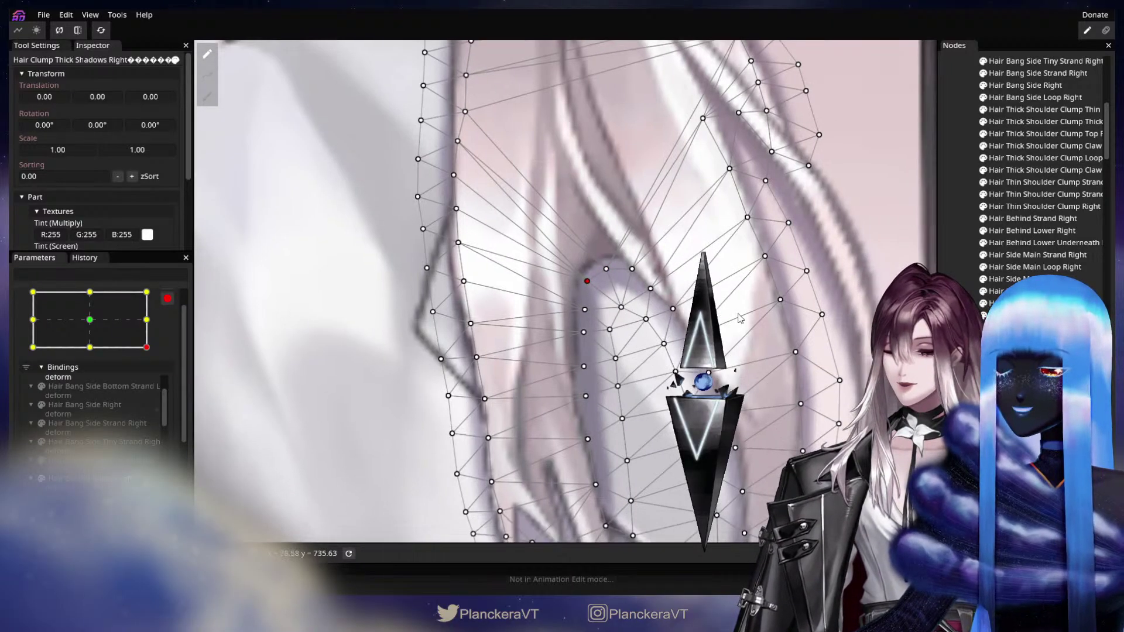
pyautogui.press('Escape')
pyautogui.scroll(-4, 565, 291)
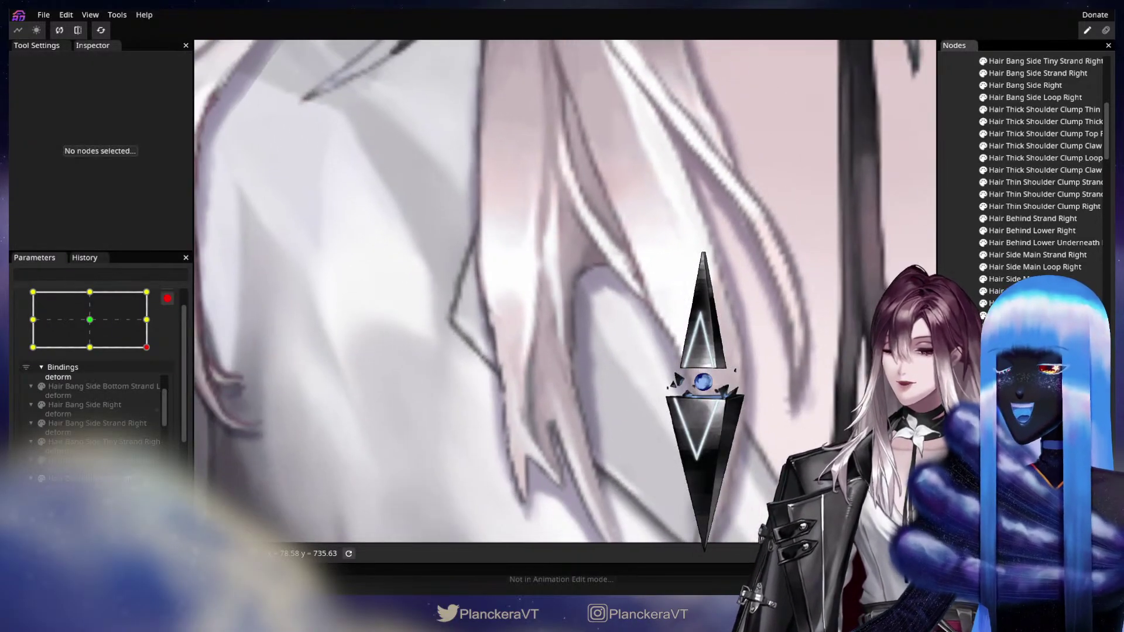
# Step: Refine the shadow mesh vertices down the shoulder-side edge of the gap and around its upper corner
pyautogui.moveTo(659, 402); pyautogui.dragTo(674, 370)
pyautogui.scroll(2, 674, 371)
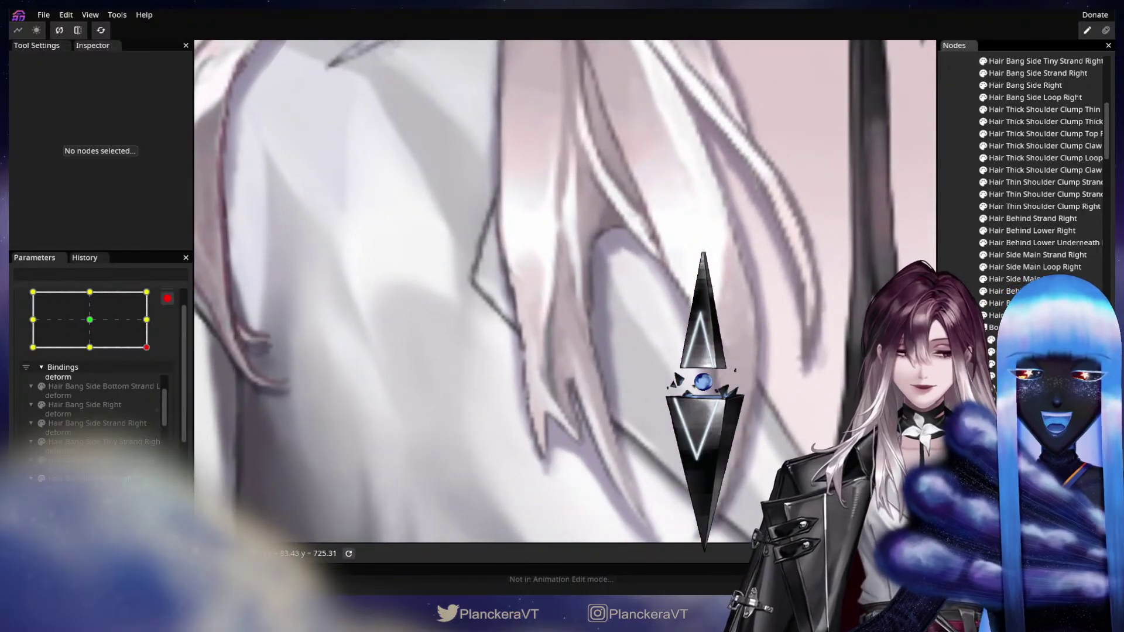
pyautogui.click(691, 355)
pyautogui.scroll(3, 673, 351)
pyautogui.moveTo(607, 293); pyautogui.dragTo(614, 365)
pyautogui.click(610, 313)
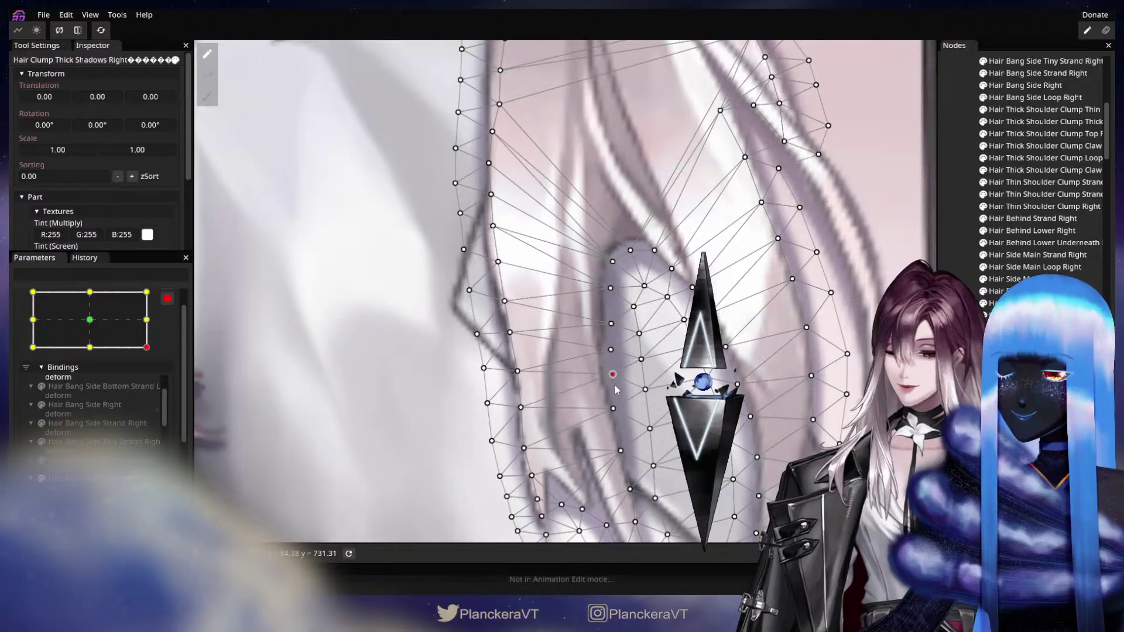
pyautogui.moveTo(613, 408); pyautogui.dragTo(624, 386)
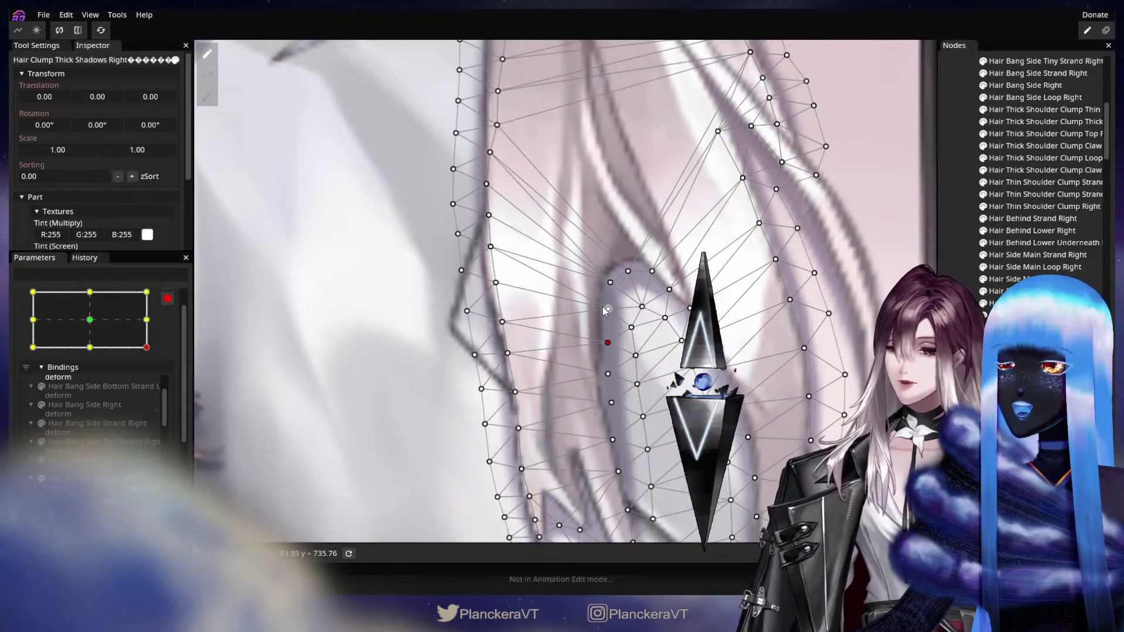
pyautogui.moveTo(601, 309); pyautogui.dragTo(645, 305)
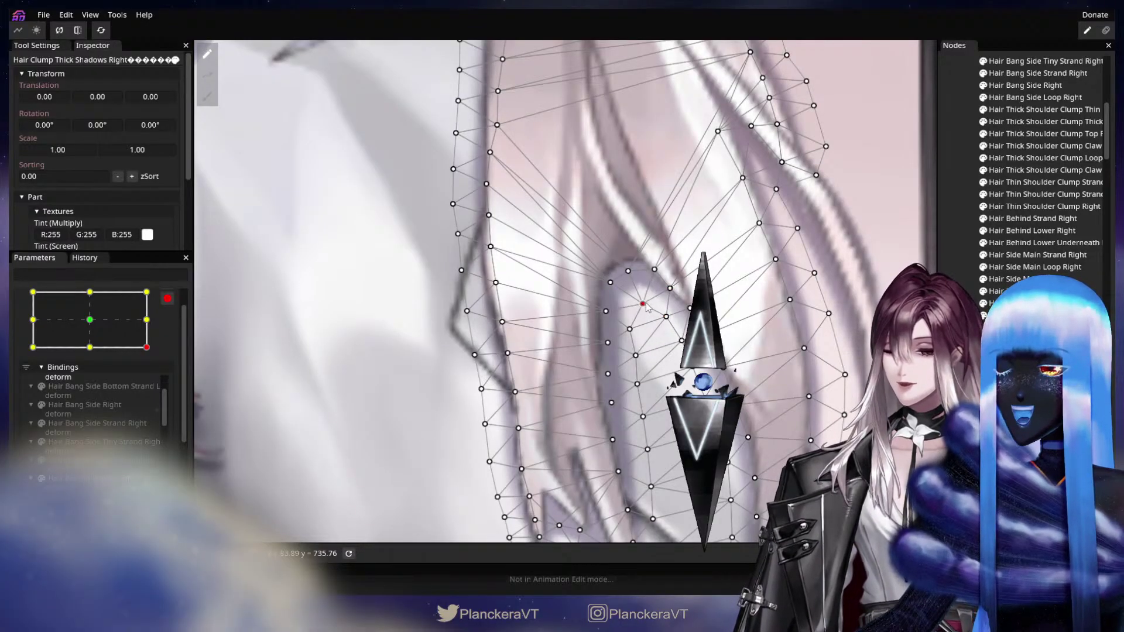
pyautogui.moveTo(629, 265); pyautogui.dragTo(613, 285)
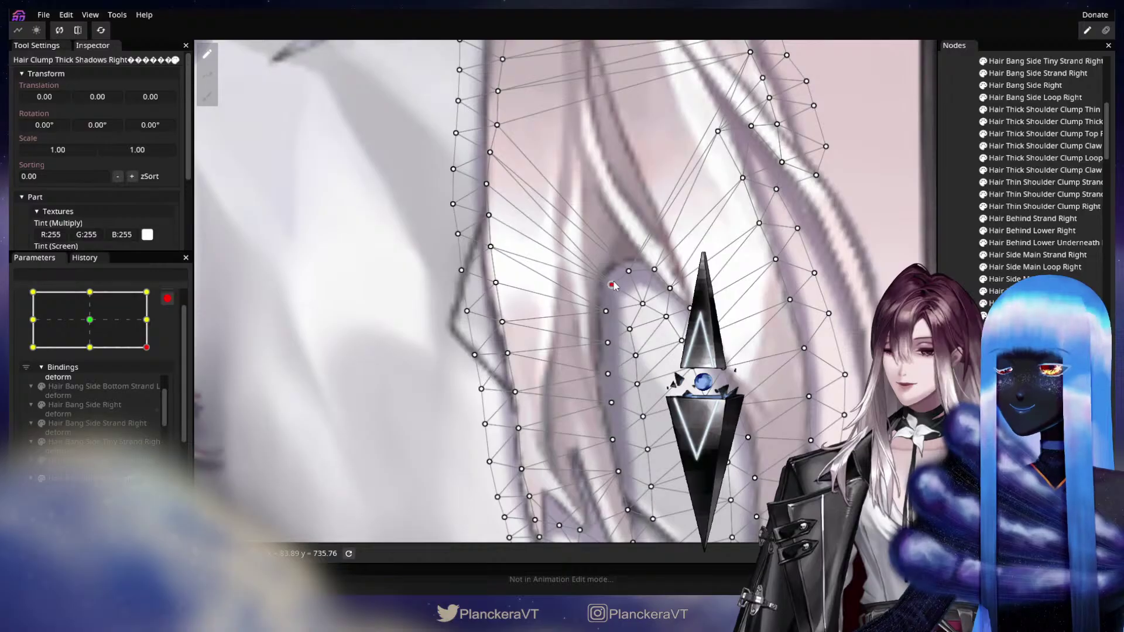
pyautogui.moveTo(736, 338); pyautogui.dragTo(715, 266)
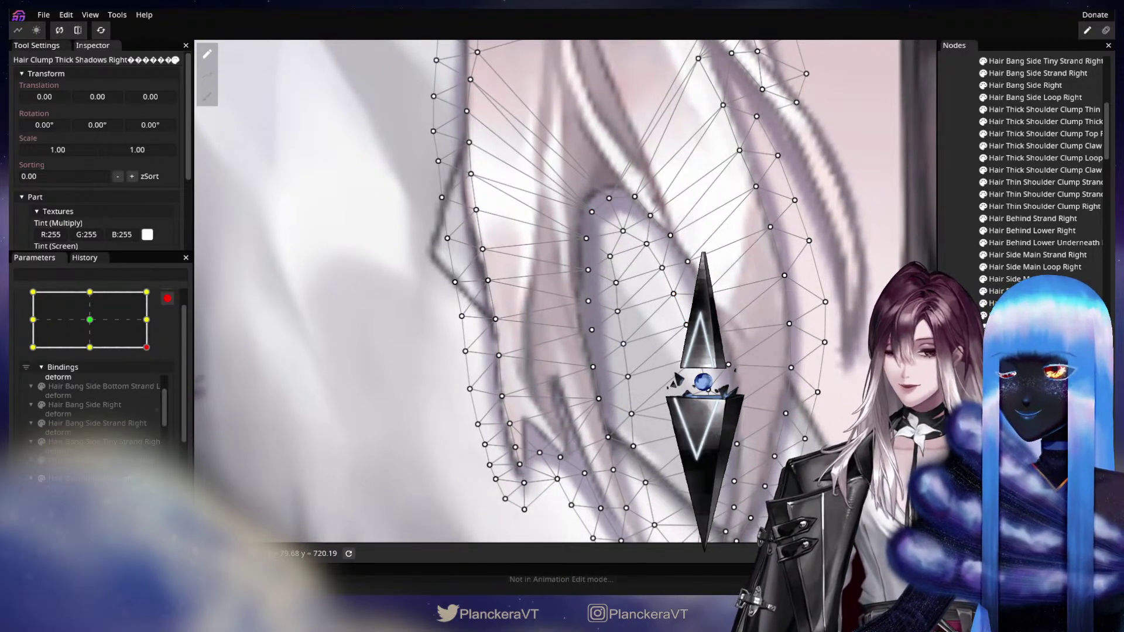
# Step: Deselect the mesh and preview the shadow's motion between the parameter's centre and lower-right keypoints
pyautogui.click(743, 408)
pyautogui.scroll(-8, 743, 408)
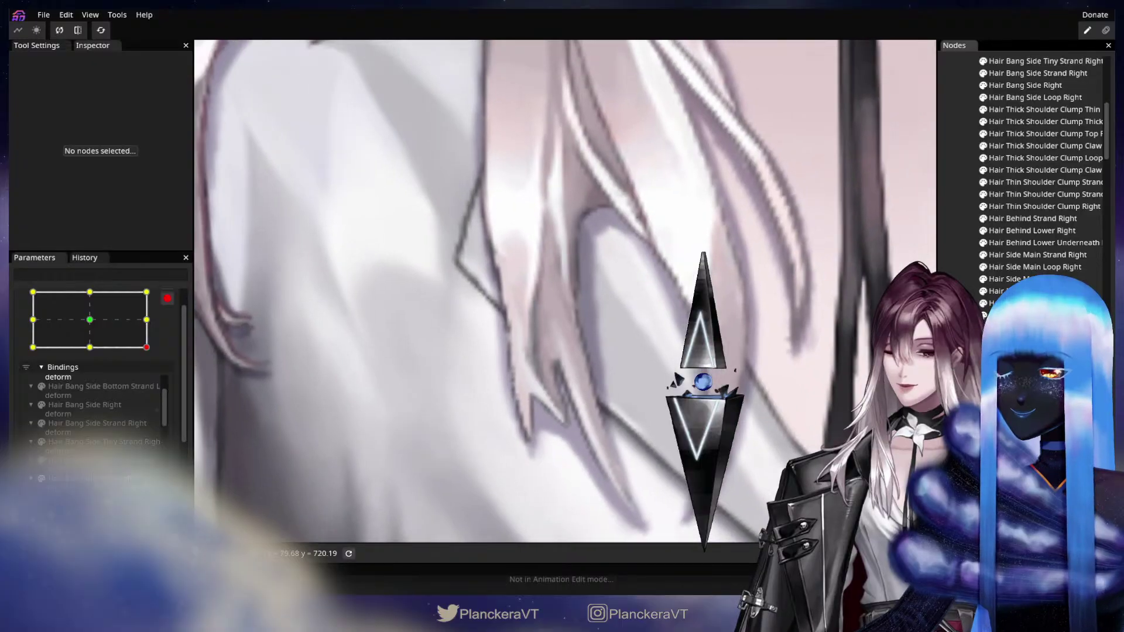
pyautogui.moveTo(742, 408); pyautogui.dragTo(267, 321)
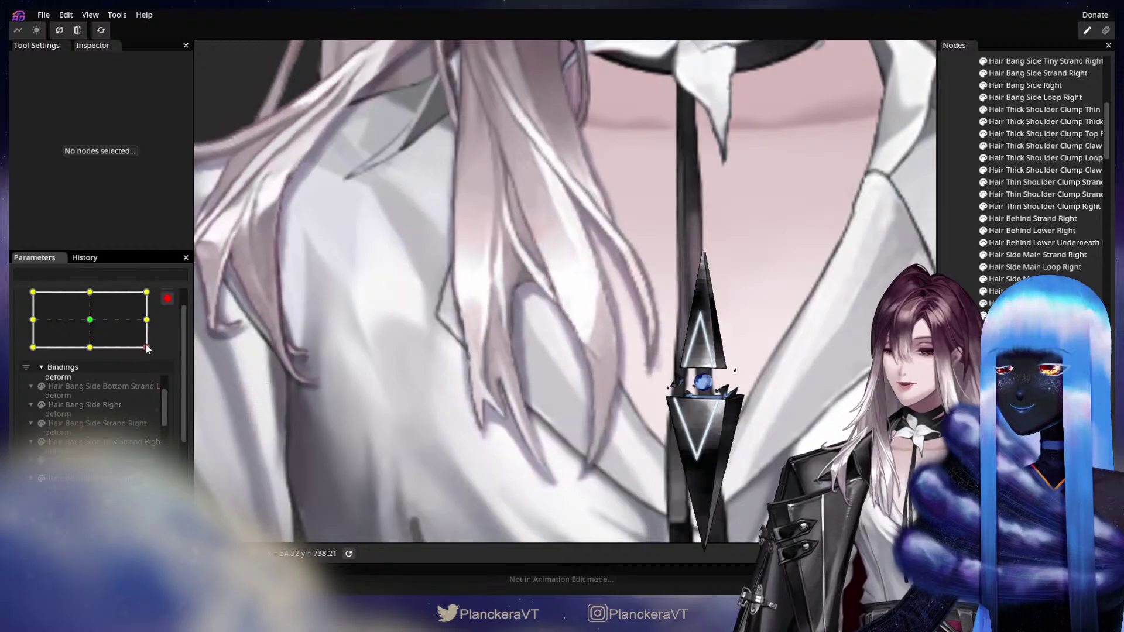
pyautogui.moveTo(145, 343); pyautogui.dragTo(110, 330)
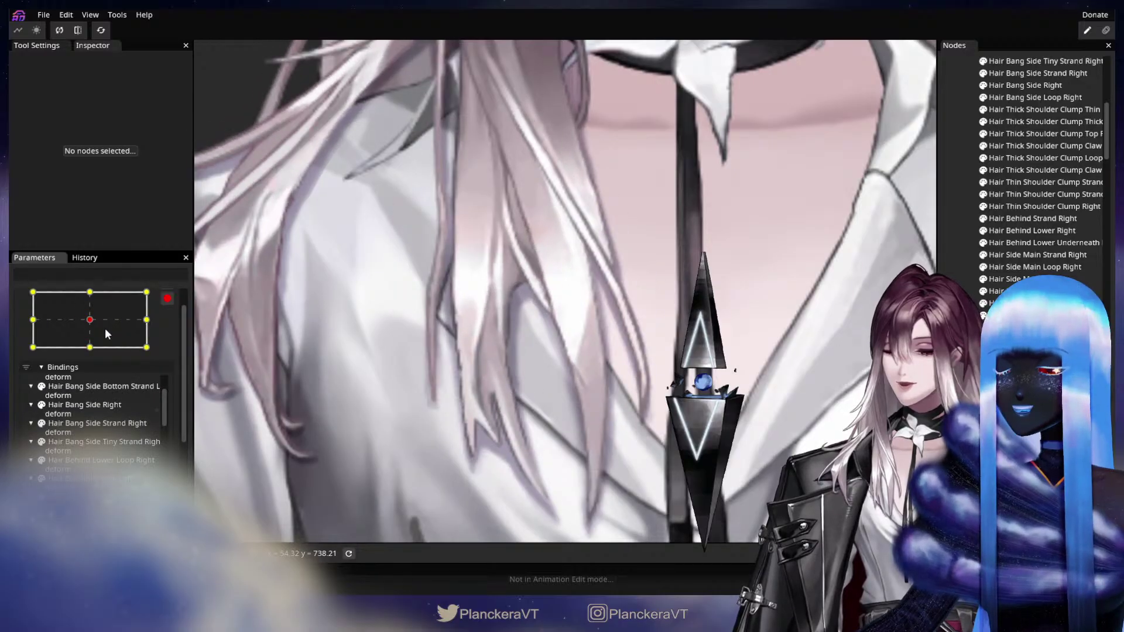
pyautogui.moveTo(105, 334); pyautogui.dragTo(149, 353)
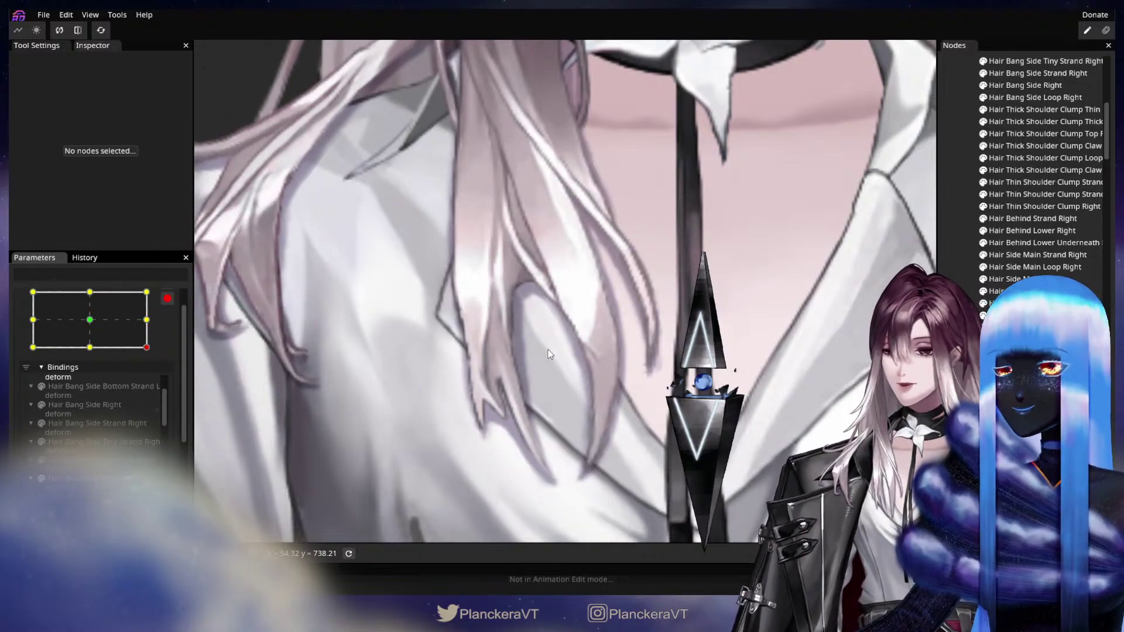
pyautogui.scroll(-3, 521, 370)
pyautogui.moveTo(518, 370); pyautogui.dragTo(573, 339)
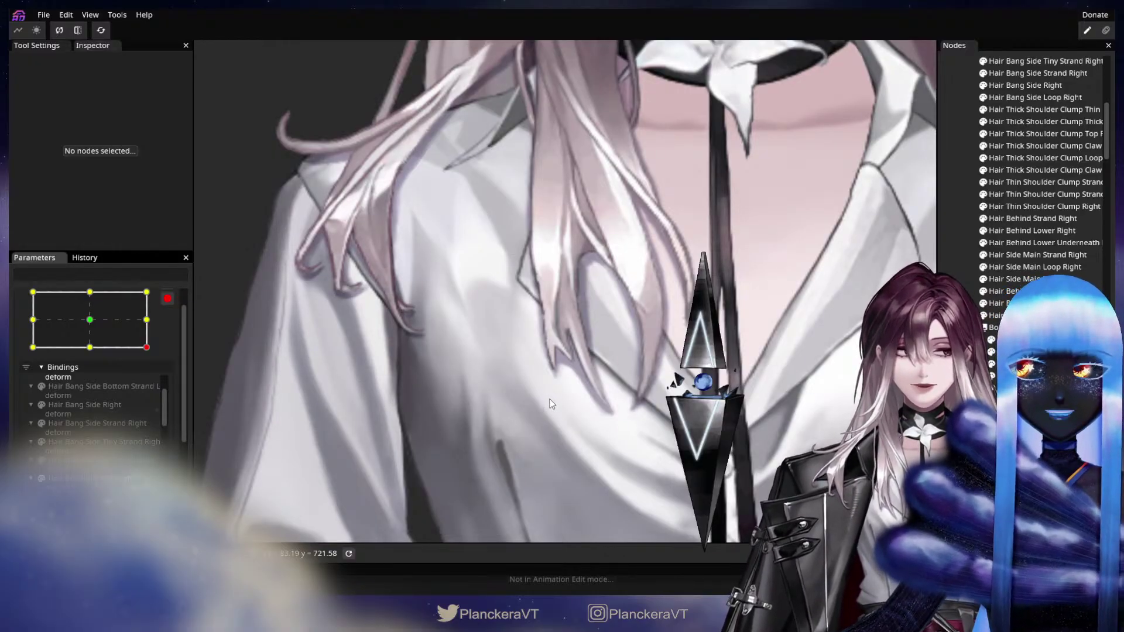
# Step: Examine the shadow around the strand tips with the parameter at its lower-right keypoint
pyautogui.moveTo(549, 399); pyautogui.dragTo(488, 413)
pyautogui.scroll(-2, 501, 389)
pyautogui.moveTo(475, 306); pyautogui.dragTo(444, 361)
pyautogui.moveTo(150, 346)
pyautogui.mouseDown()
pyautogui.moveTo(117, 323)
pyautogui.moveTo(157, 355)
pyautogui.moveTo(114, 325)
pyautogui.moveTo(153, 352)
pyautogui.mouseUp()
pyautogui.scroll(2, 459, 410)
pyautogui.scroll(2, 467, 398)
pyautogui.moveTo(471, 413); pyautogui.dragTo(566, 404)
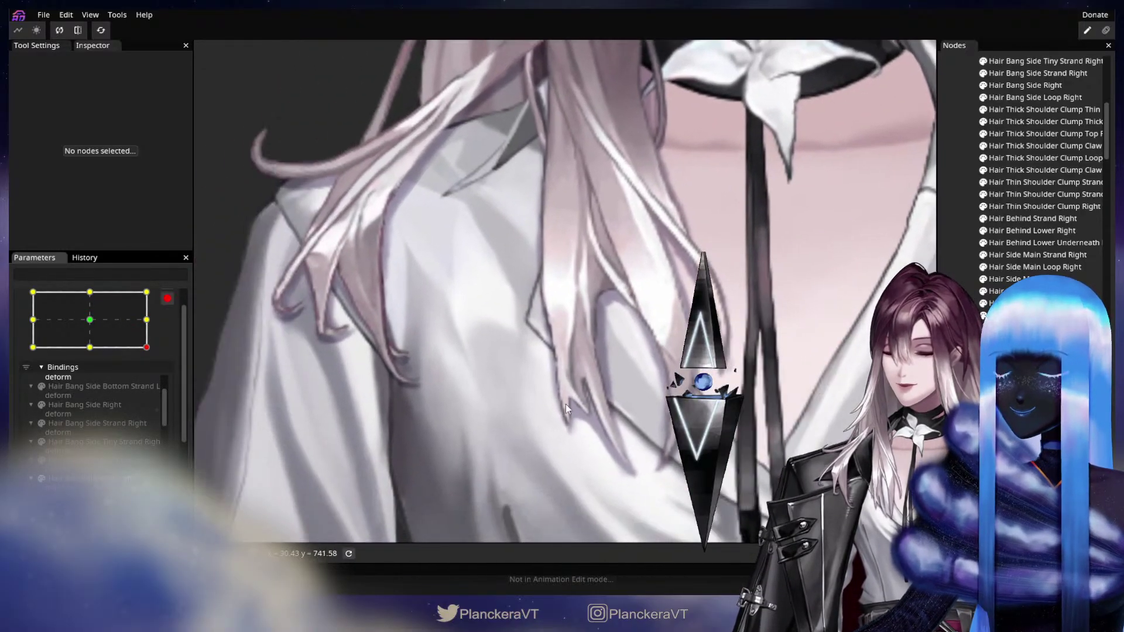
# Step: Inspect the Hair Clump Thick Shadows Right mesh vertices along the upper edge of the gap between the strands
pyautogui.scroll(3, 620, 378)
pyautogui.scroll(4, 603, 404)
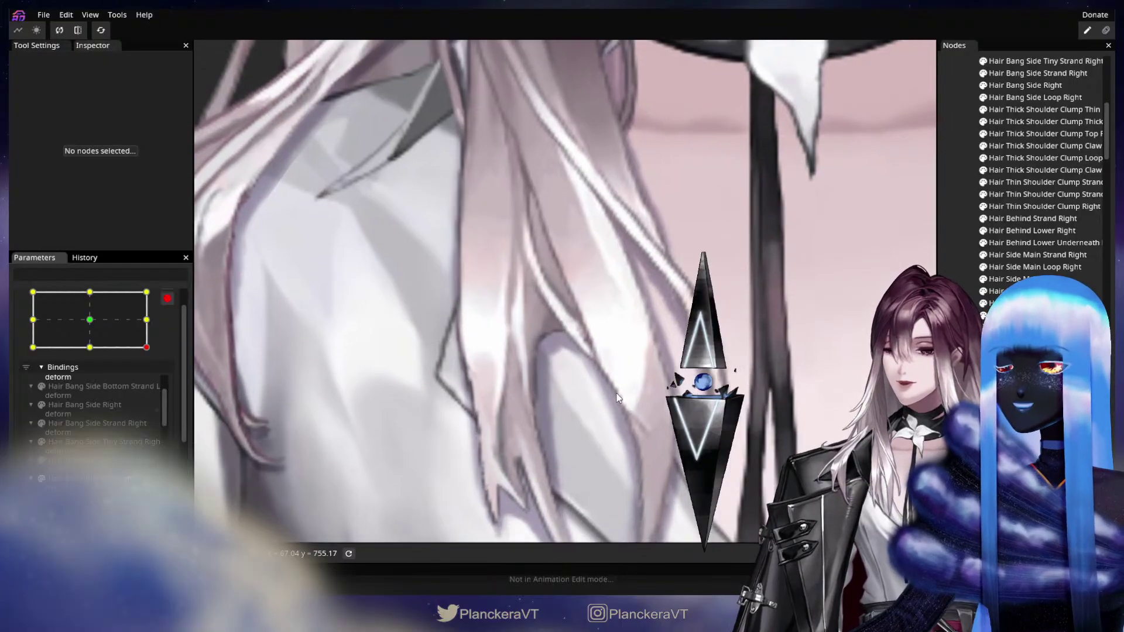
pyautogui.scroll(2, 757, 380)
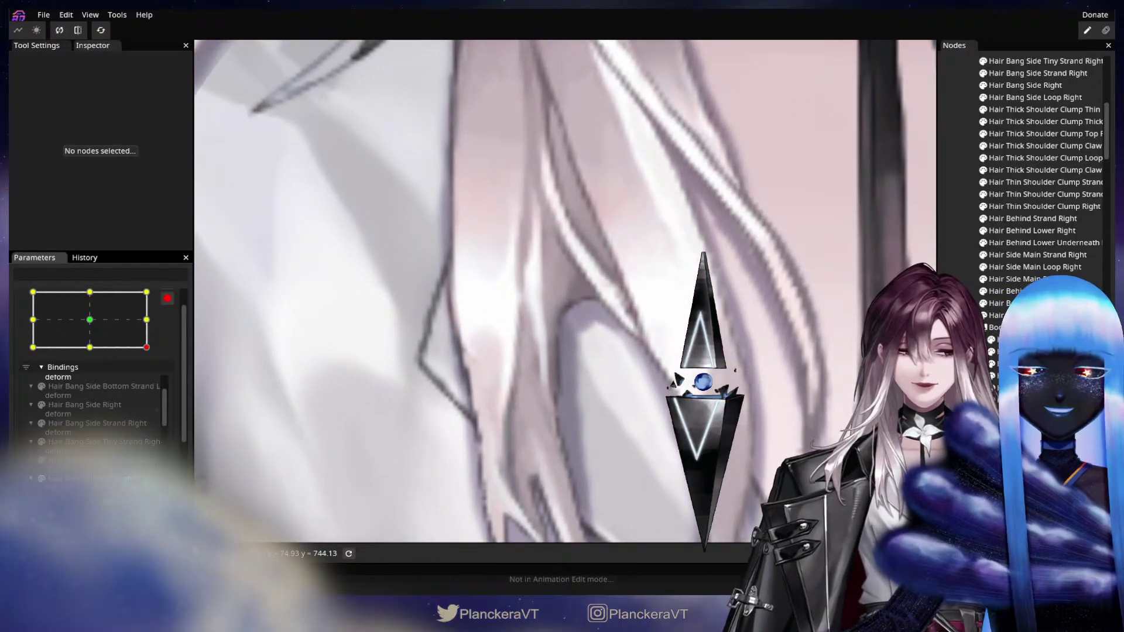
pyautogui.click(690, 368)
pyautogui.scroll(2, 637, 358)
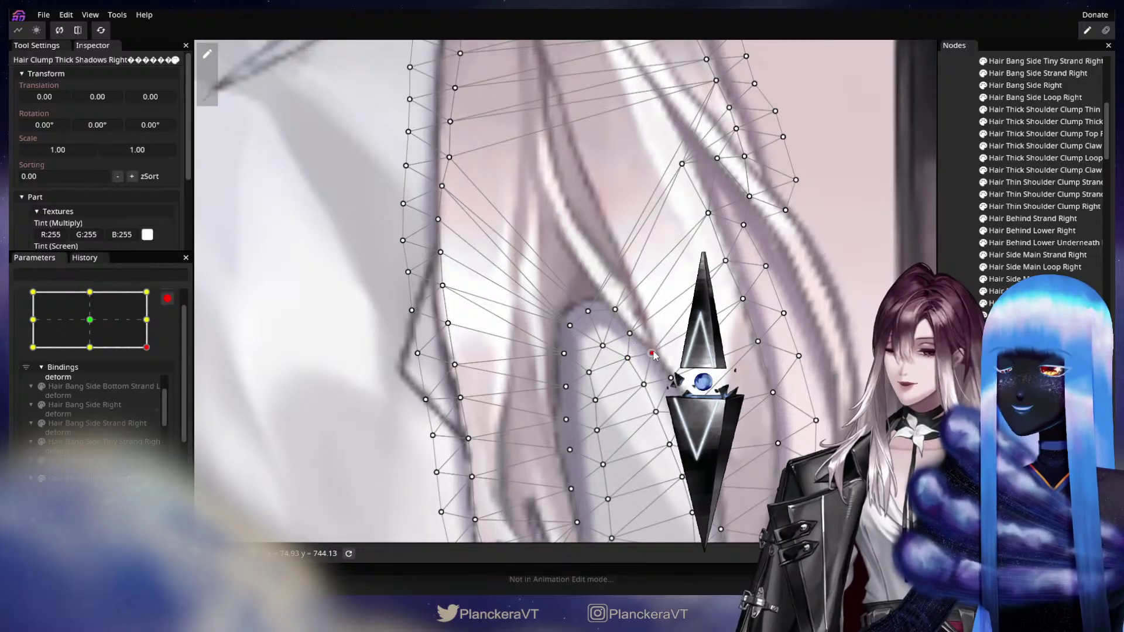
pyautogui.click(635, 404)
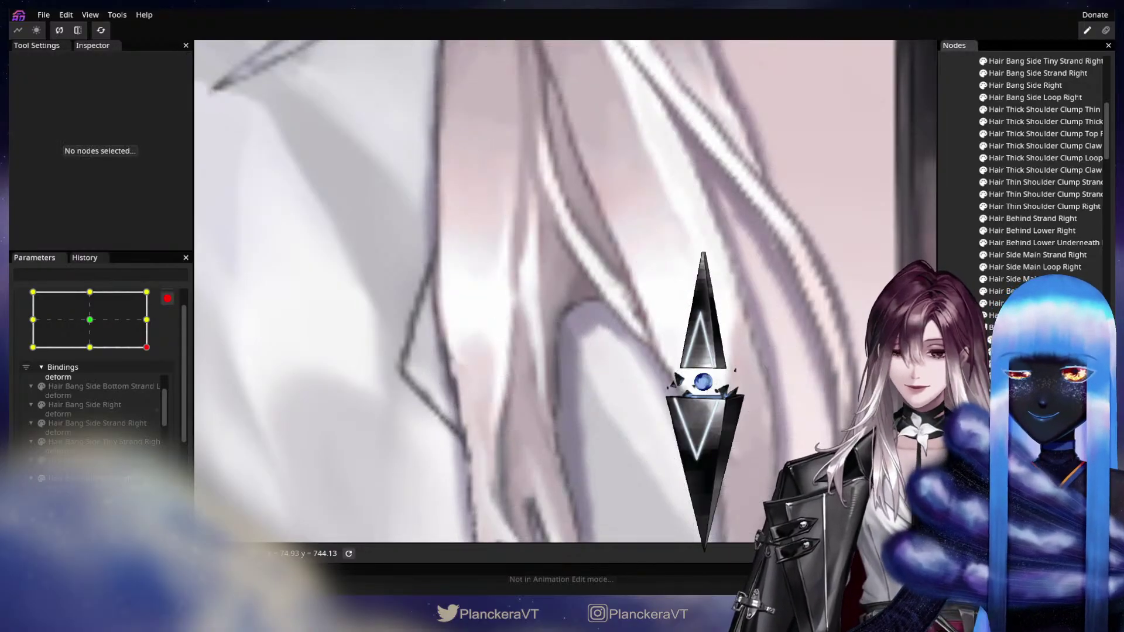
# Step: Preview the deselected shadow's motion by switching the parameter repeatedly between its centre and lower-right keypoints
pyautogui.scroll(-4, 634, 416)
pyautogui.scroll(-5, 653, 424)
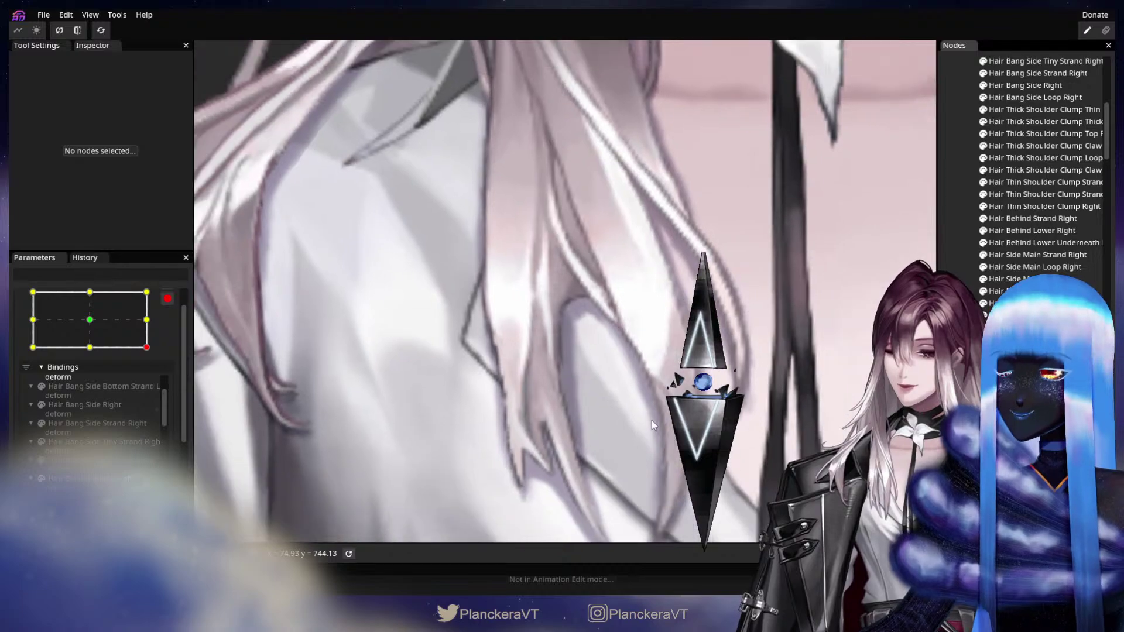
pyautogui.scroll(-1, 659, 421)
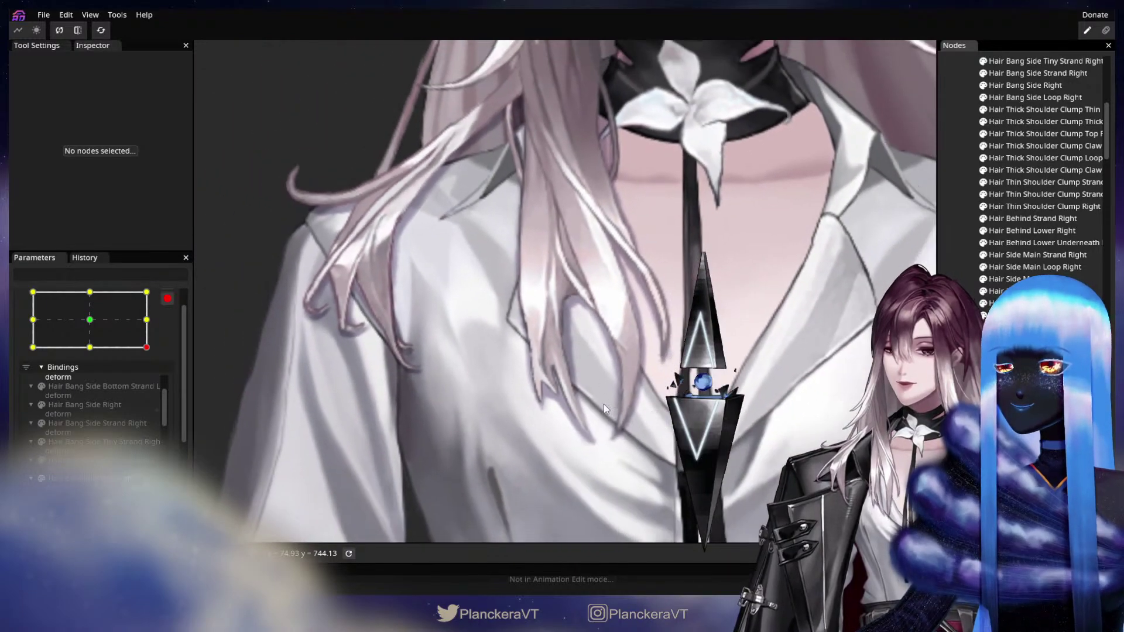
pyautogui.moveTo(603, 404); pyautogui.dragTo(564, 466)
pyautogui.click(89, 319)
pyautogui.click(148, 349)
pyautogui.click(90, 319)
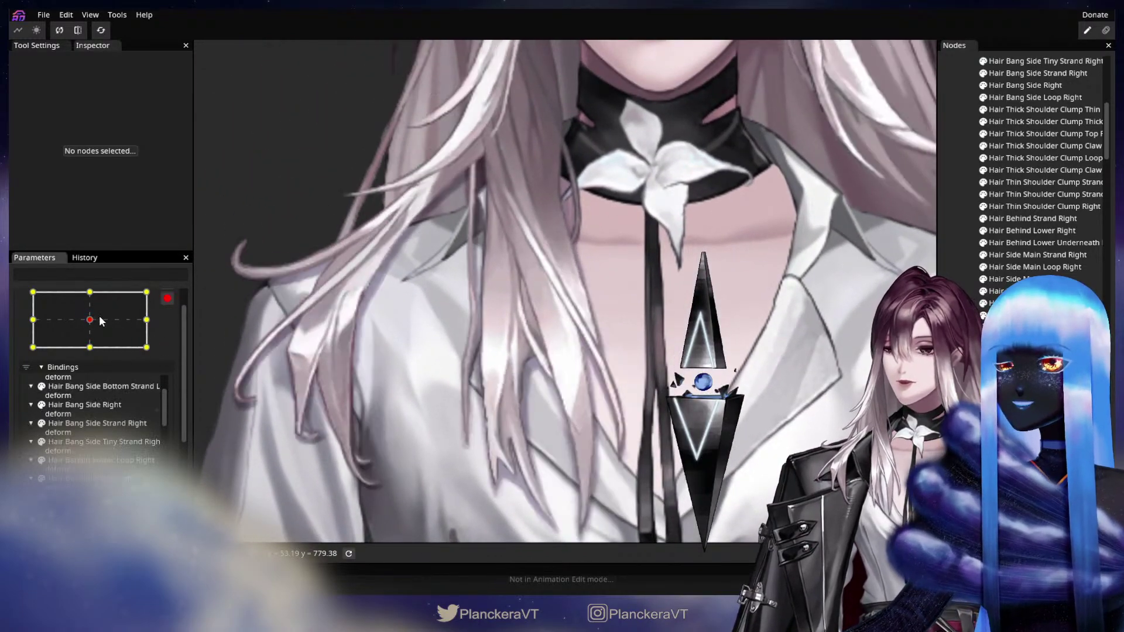
pyautogui.click(146, 348)
pyautogui.click(90, 319)
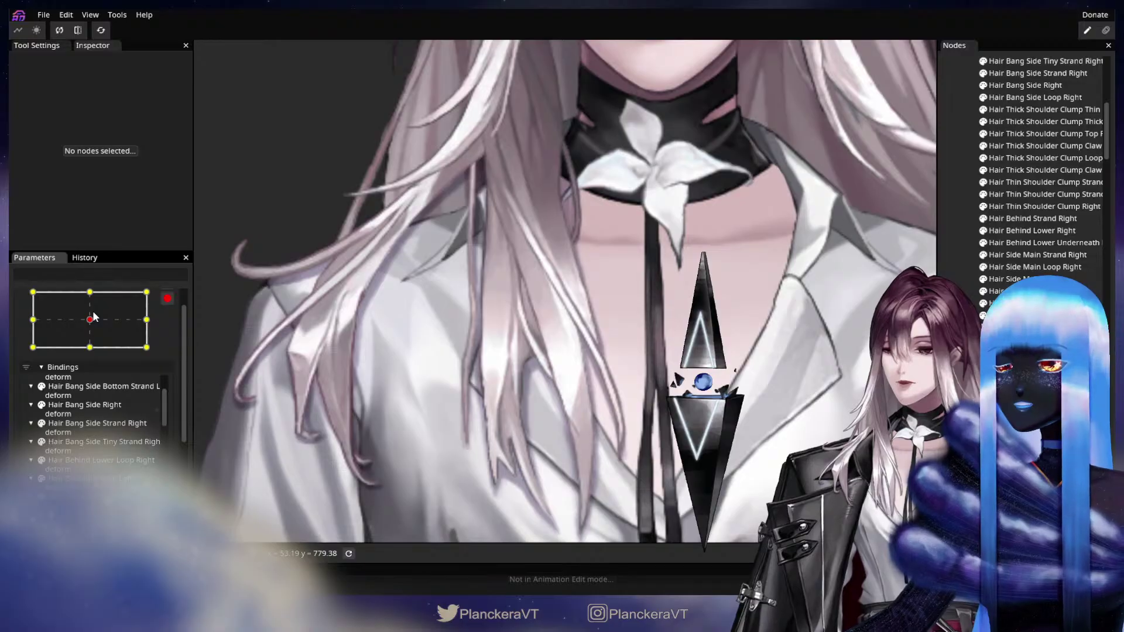
pyautogui.click(147, 346)
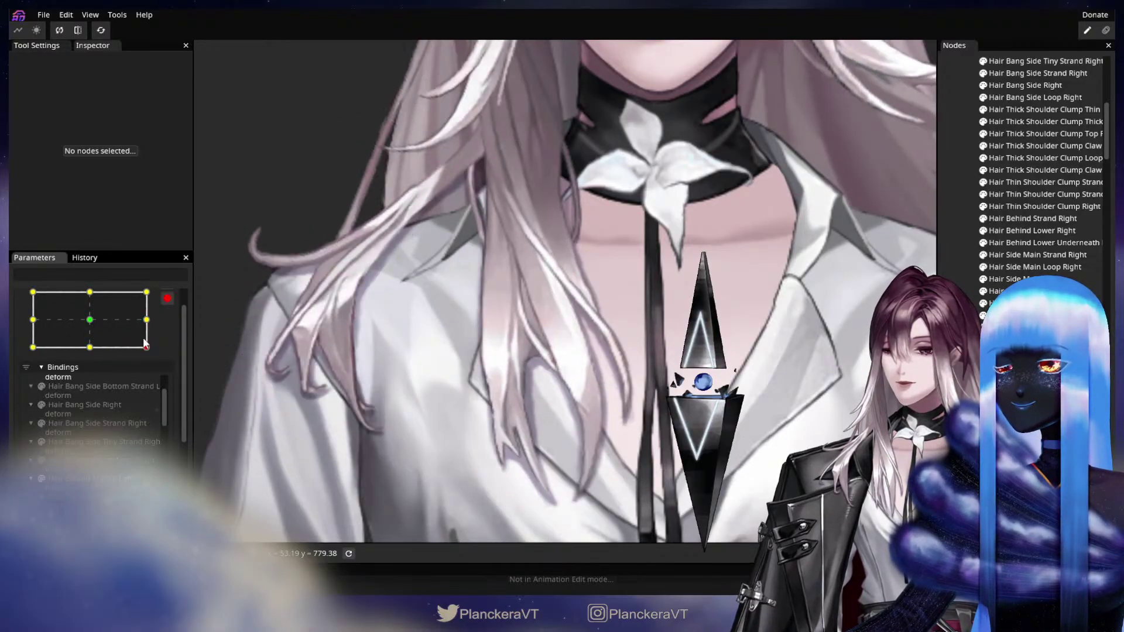
# Step: At the parameter's middle-left keypoint, go over the shadow mesh's chest-side edge with the 15.00 Circle Brush, and deselect the mesh
pyautogui.click(34, 321)
pyautogui.scroll(1, 624, 297)
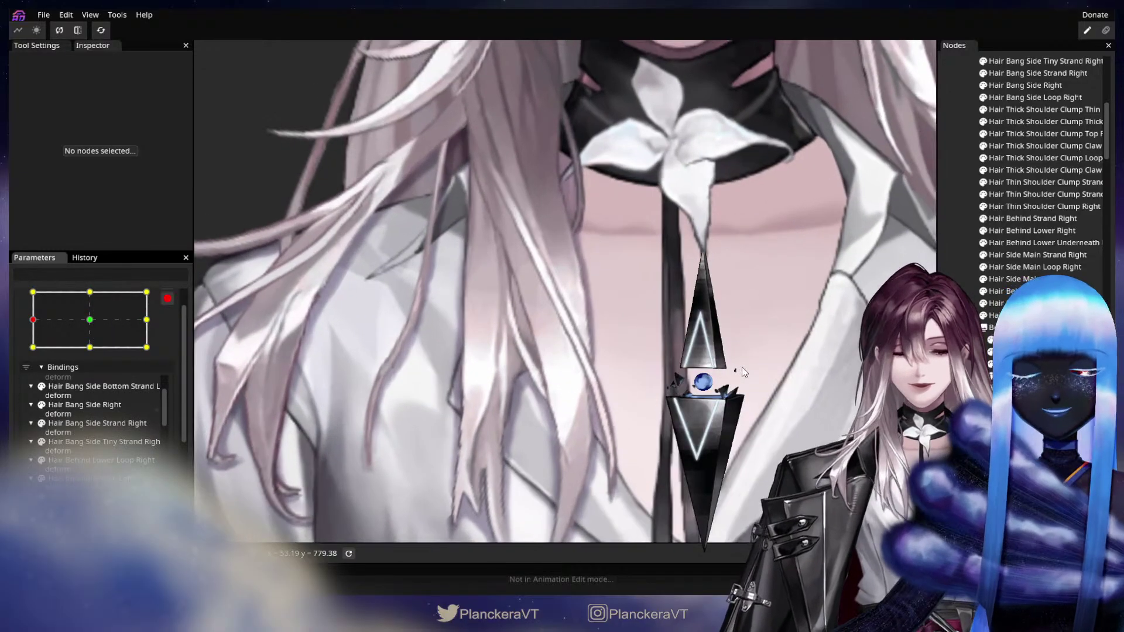
pyautogui.scroll(2, 742, 372)
pyautogui.click(568, 345)
pyautogui.scroll(2, 681, 350)
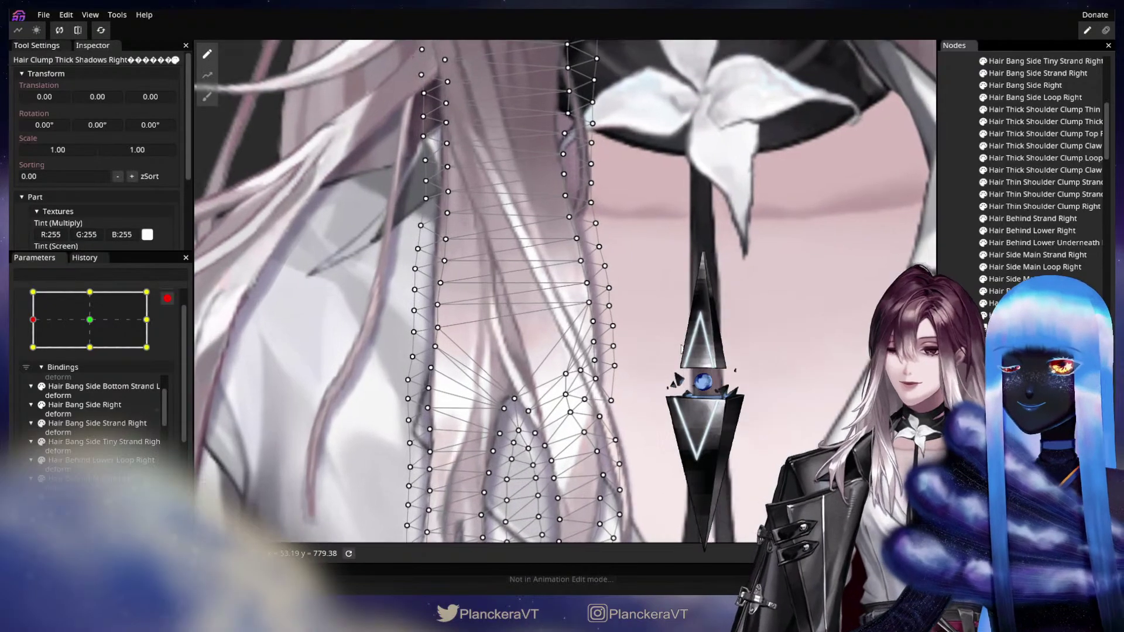
pyautogui.scroll(1, 681, 349)
pyautogui.click(208, 97)
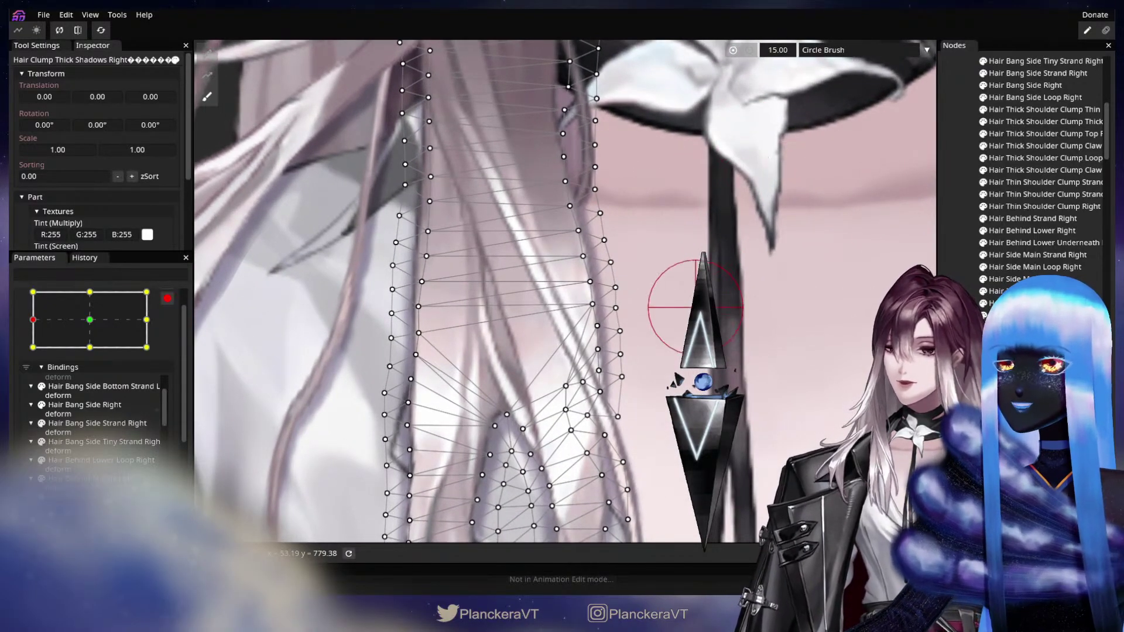
pyautogui.scroll(2, 562, 322)
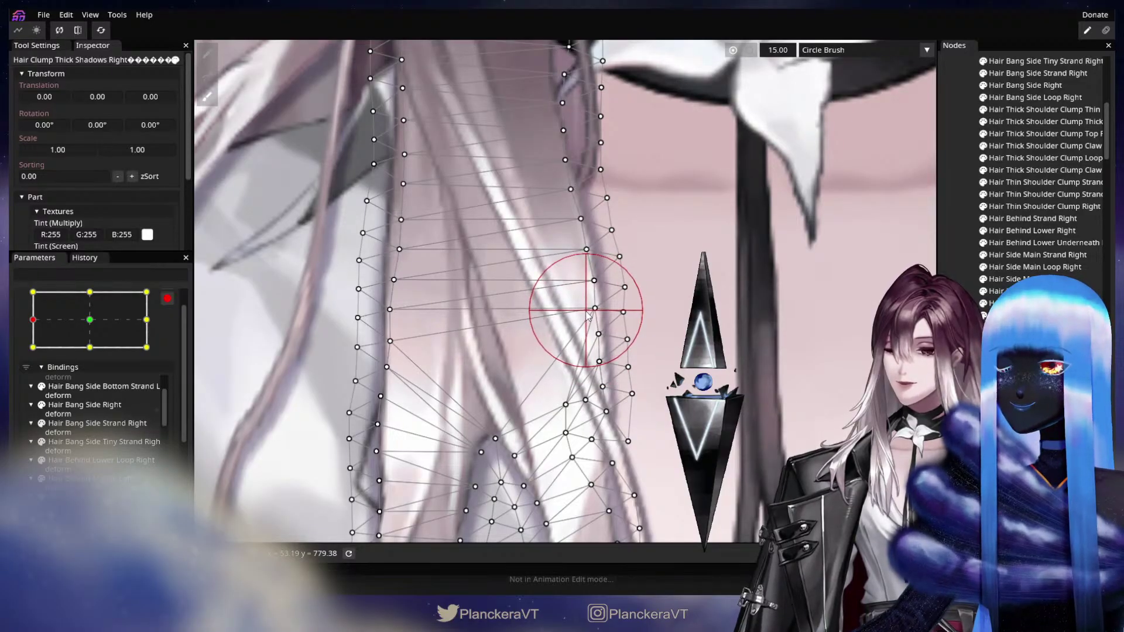
pyautogui.press('Escape')
pyautogui.scroll(-3, 610, 353)
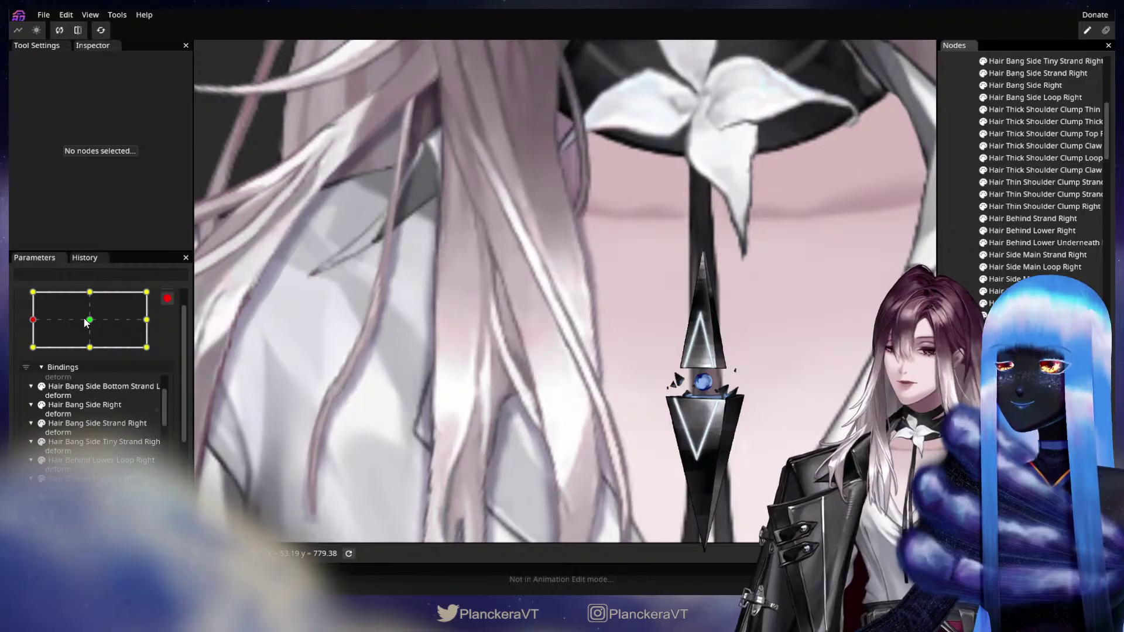
# Step: At the lower-left keypoint, brush the shadow mesh's chest-side edge slightly inward toward the hair, deselect it and save the model
pyautogui.click(33, 347)
pyautogui.scroll(3, 526, 383)
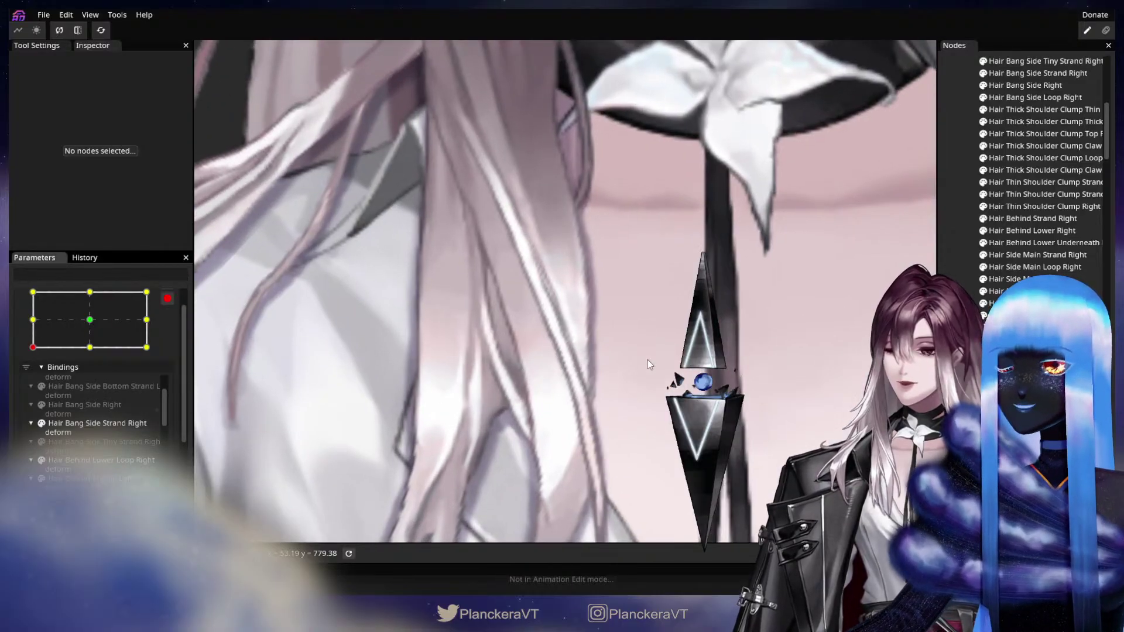
pyautogui.rightClick(597, 359)
pyautogui.click(659, 352)
pyautogui.scroll(2, 660, 351)
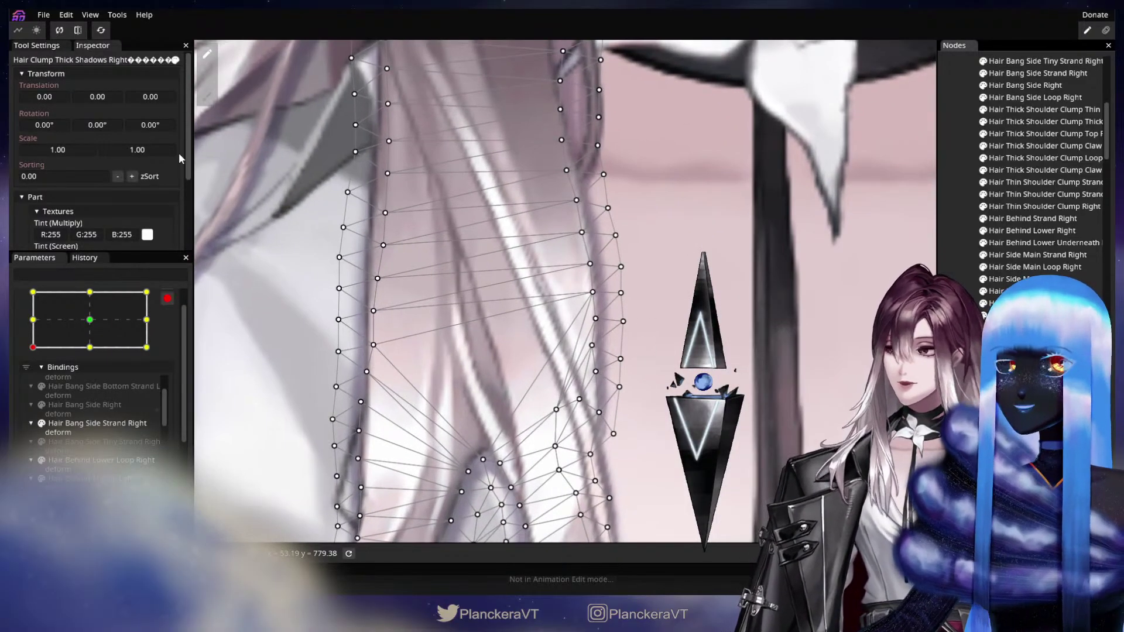
pyautogui.click(207, 95)
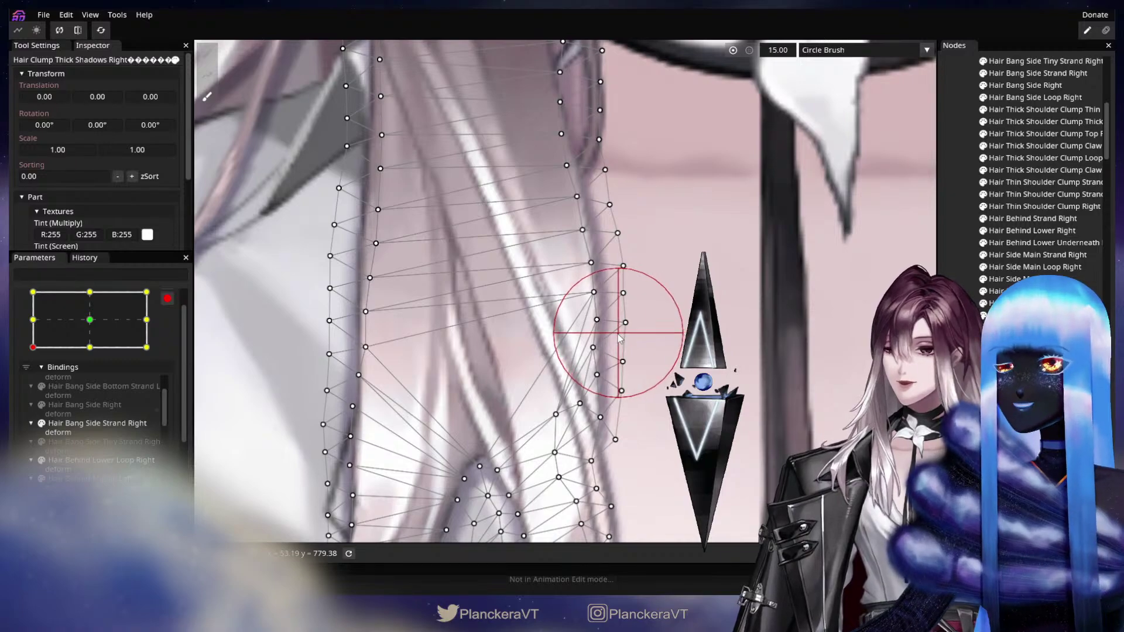
pyautogui.moveTo(621, 332); pyautogui.dragTo(616, 334)
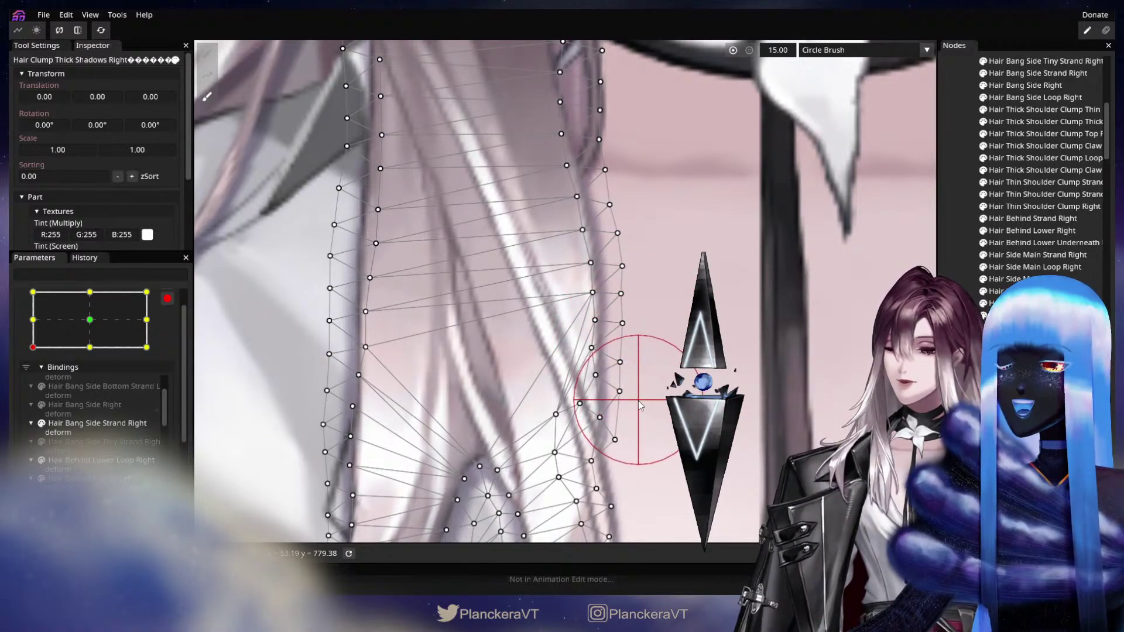
pyautogui.click(1022, 374)
pyautogui.scroll(-5, 629, 385)
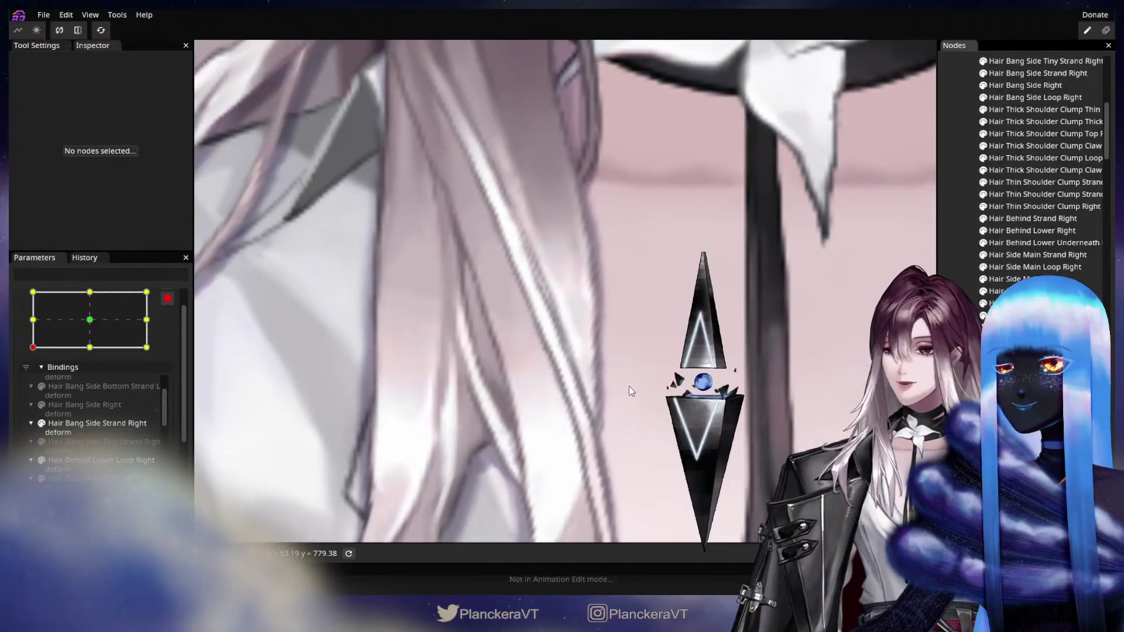
pyautogui.scroll(-6, 640, 386)
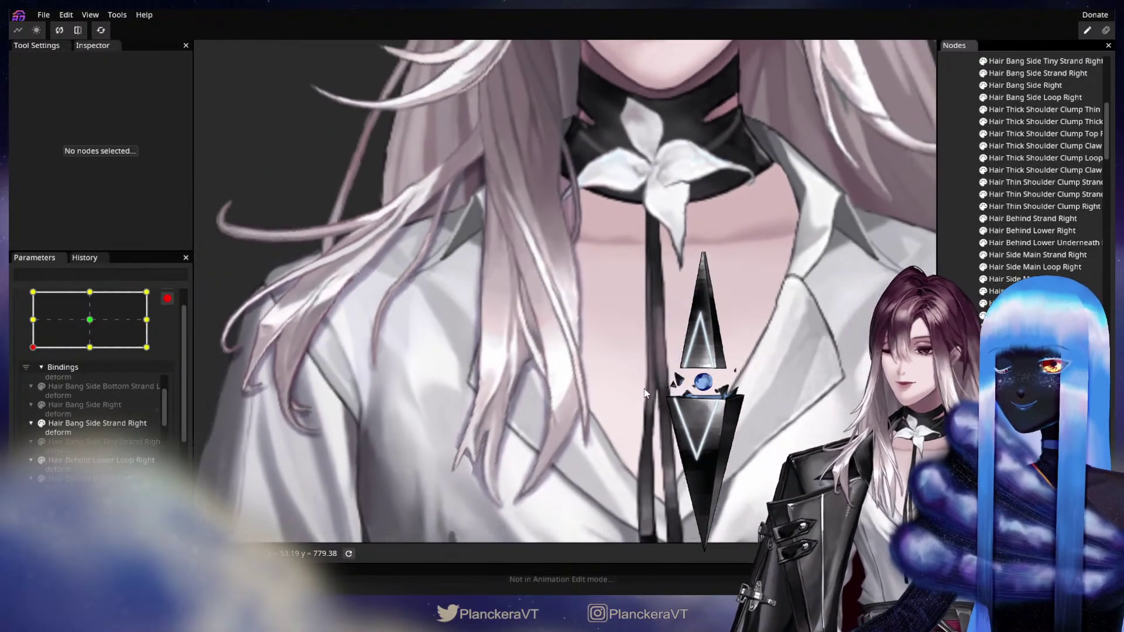
pyautogui.hotkey('ctrl', 's')
# Step: At the middle-right keypoint, use the 15.00 Circle Brush to pull the shadow mesh's chest-side edge inward, and deselect the mesh
pyautogui.moveTo(644, 395); pyautogui.dragTo(440, 396)
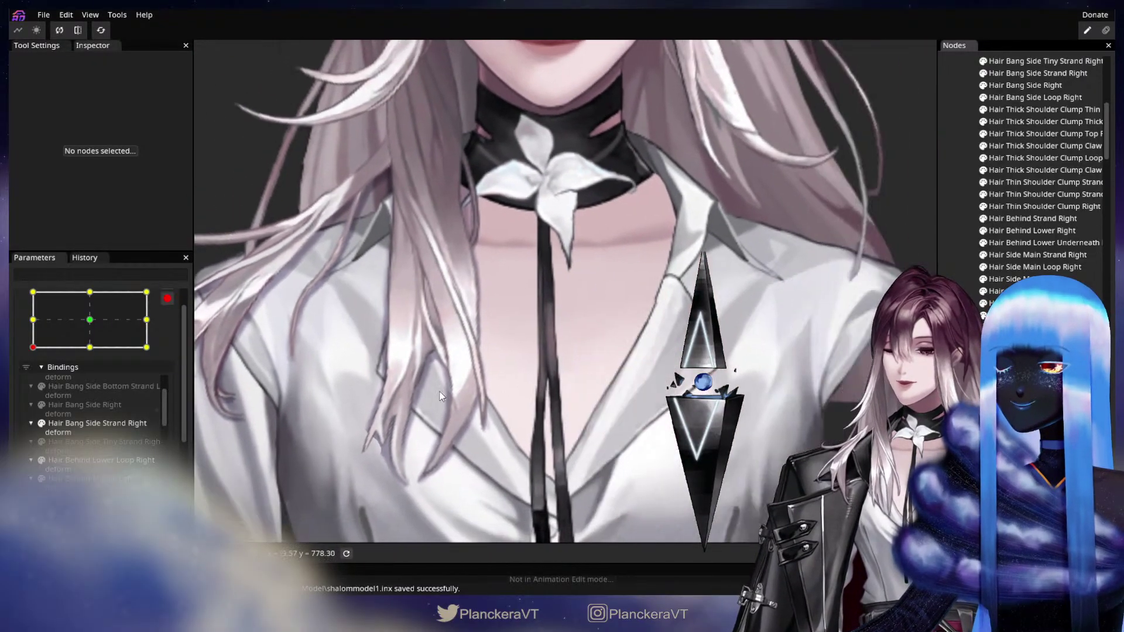
pyautogui.moveTo(34, 319); pyautogui.dragTo(159, 318)
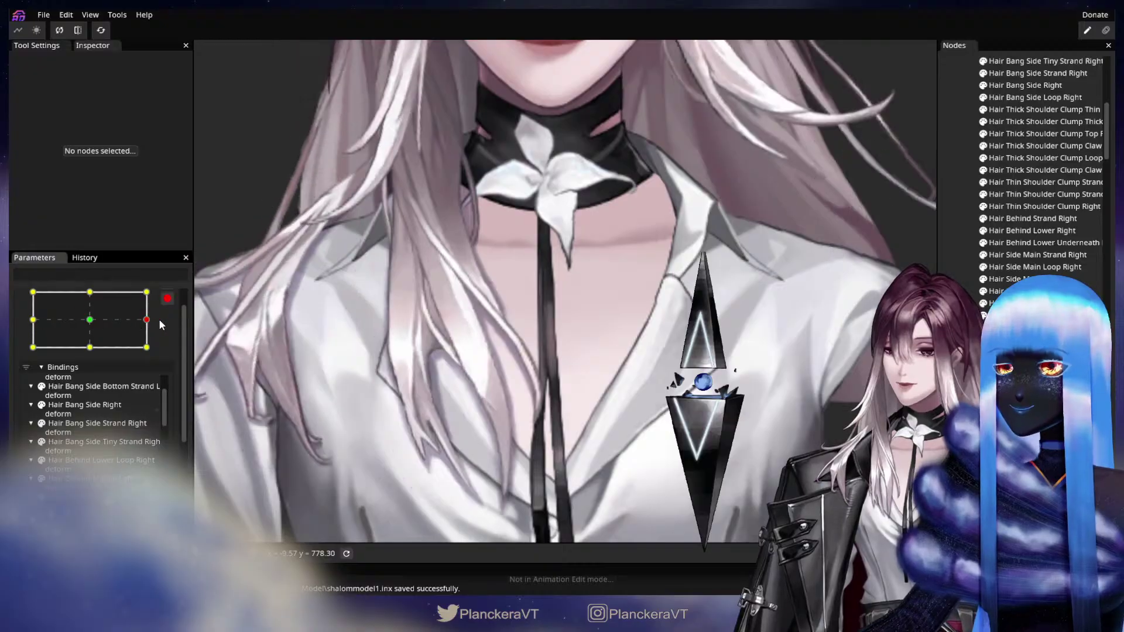
pyautogui.scroll(4, 523, 324)
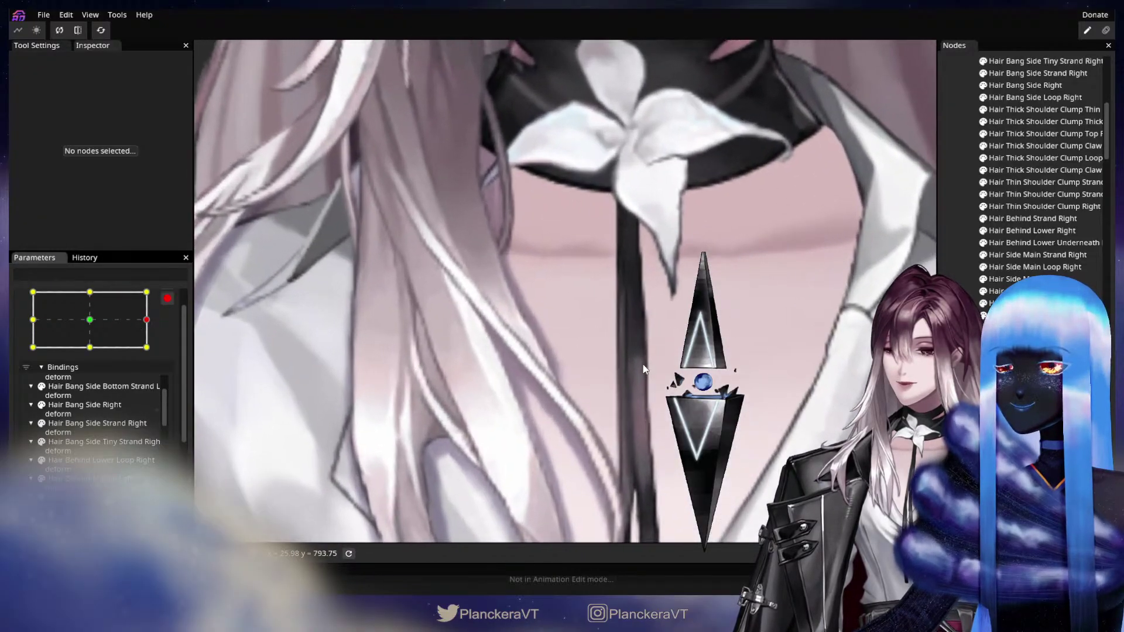
pyautogui.moveTo(643, 368); pyautogui.dragTo(713, 379)
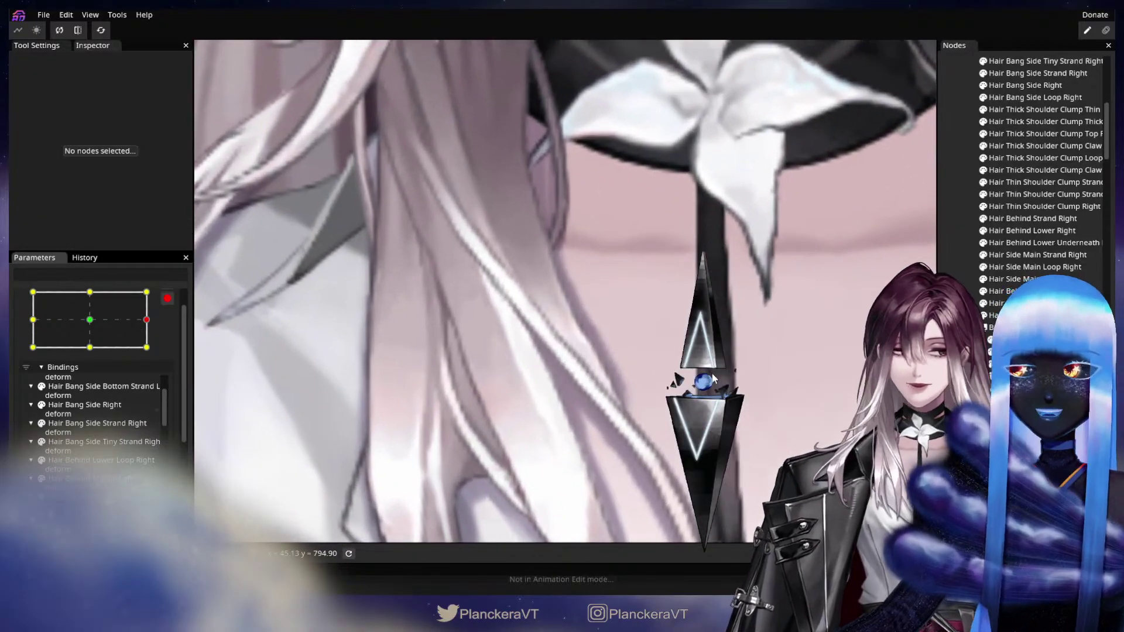
pyautogui.click(497, 328)
pyautogui.scroll(1, 263, 188)
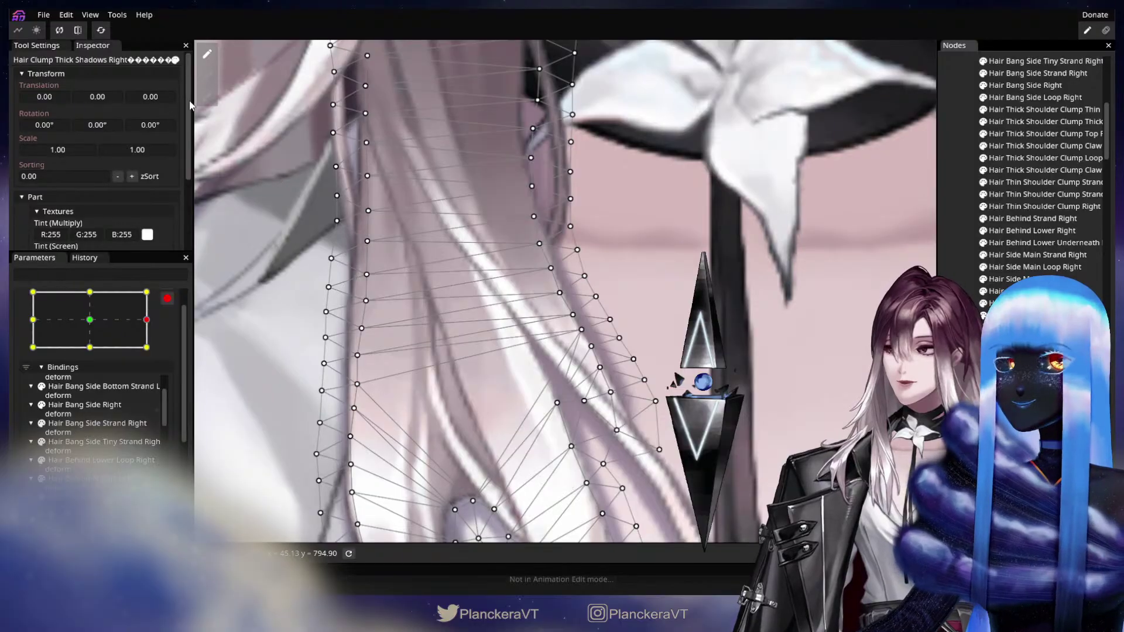
pyautogui.click(207, 97)
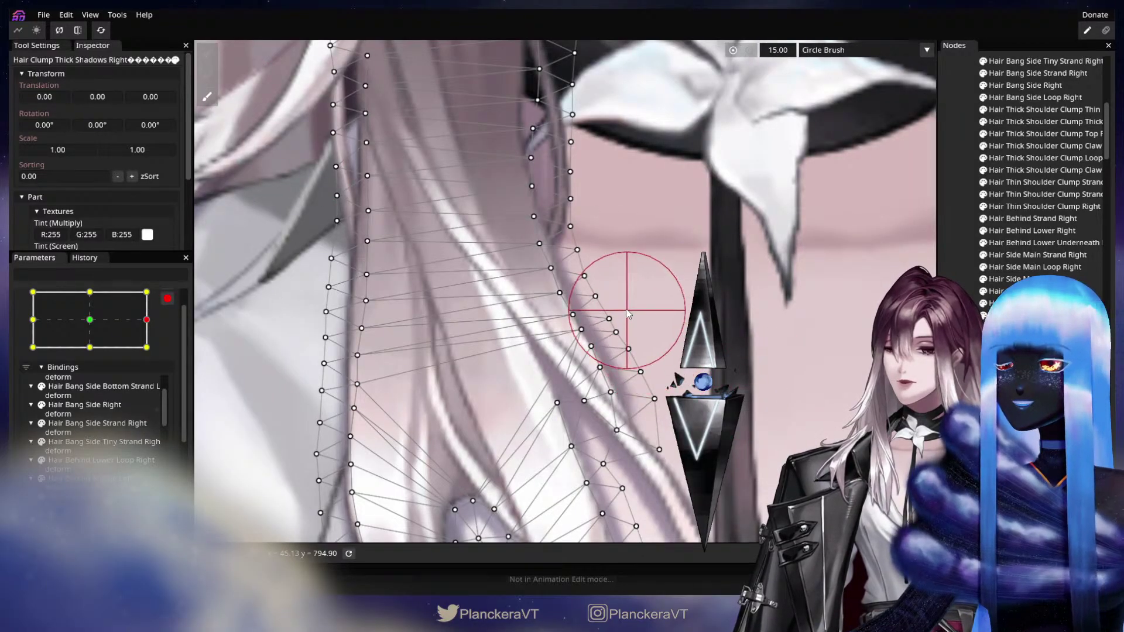
pyautogui.moveTo(628, 313)
pyautogui.mouseDown()
pyautogui.moveTo(597, 302)
pyautogui.moveTo(596, 344)
pyautogui.moveTo(637, 393)
pyautogui.moveTo(557, 314)
pyautogui.moveTo(543, 275)
pyautogui.mouseUp()
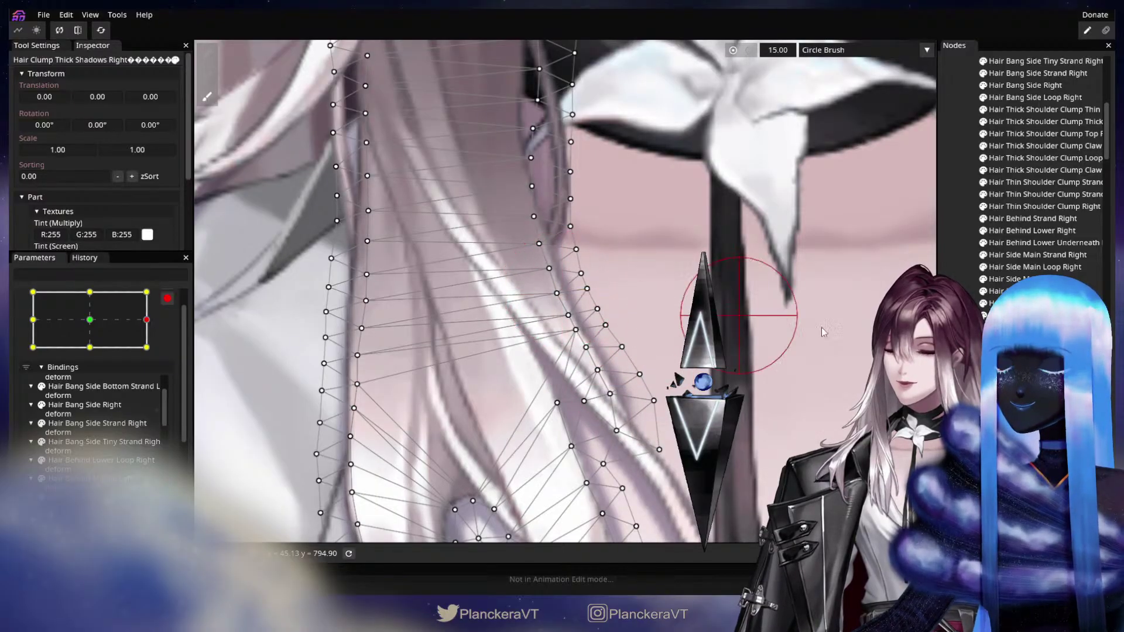
pyautogui.click(960, 351)
pyautogui.scroll(-5, 603, 404)
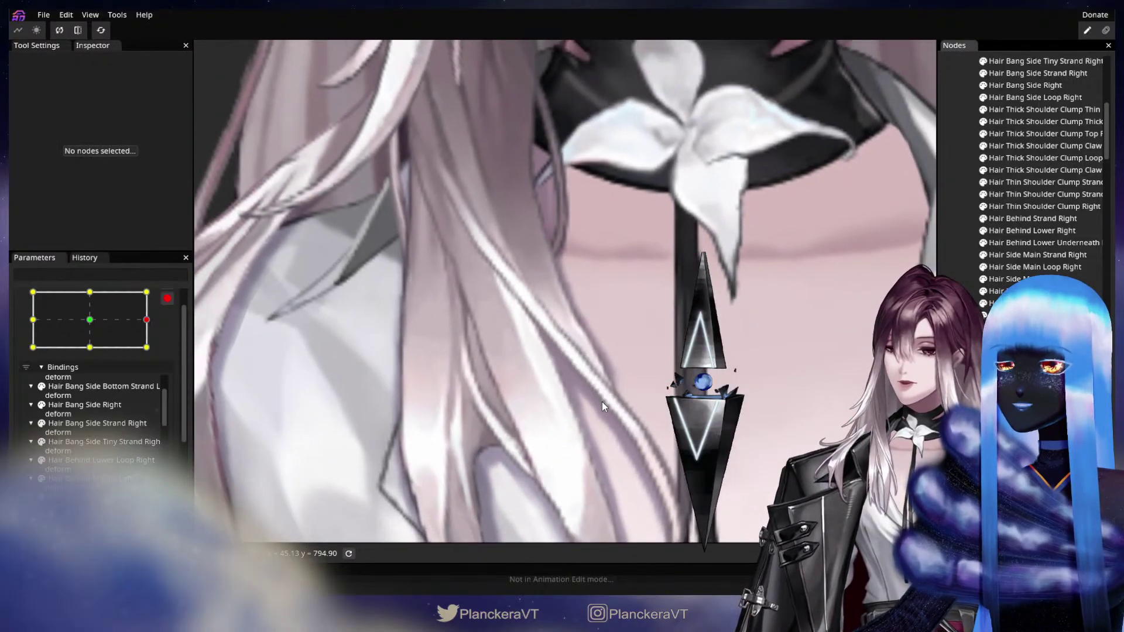
# Step: Preview the shadow while moving the parameter to its lower-right keypoint, and examine the chest-side edge there
pyautogui.scroll(-8, 603, 401)
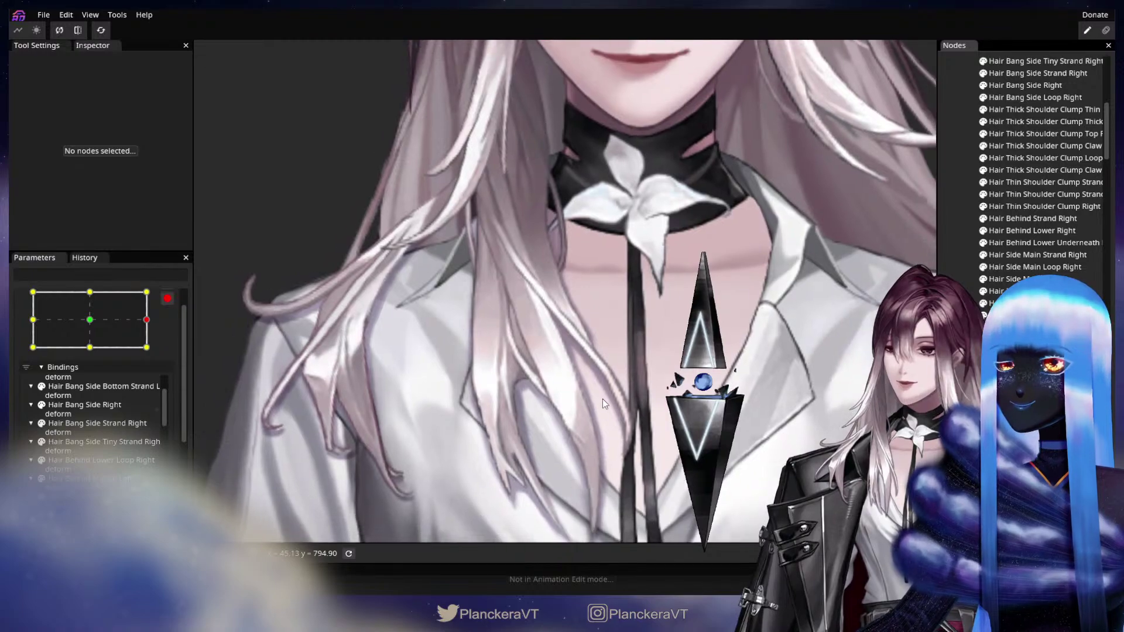
pyautogui.scroll(-4, 602, 399)
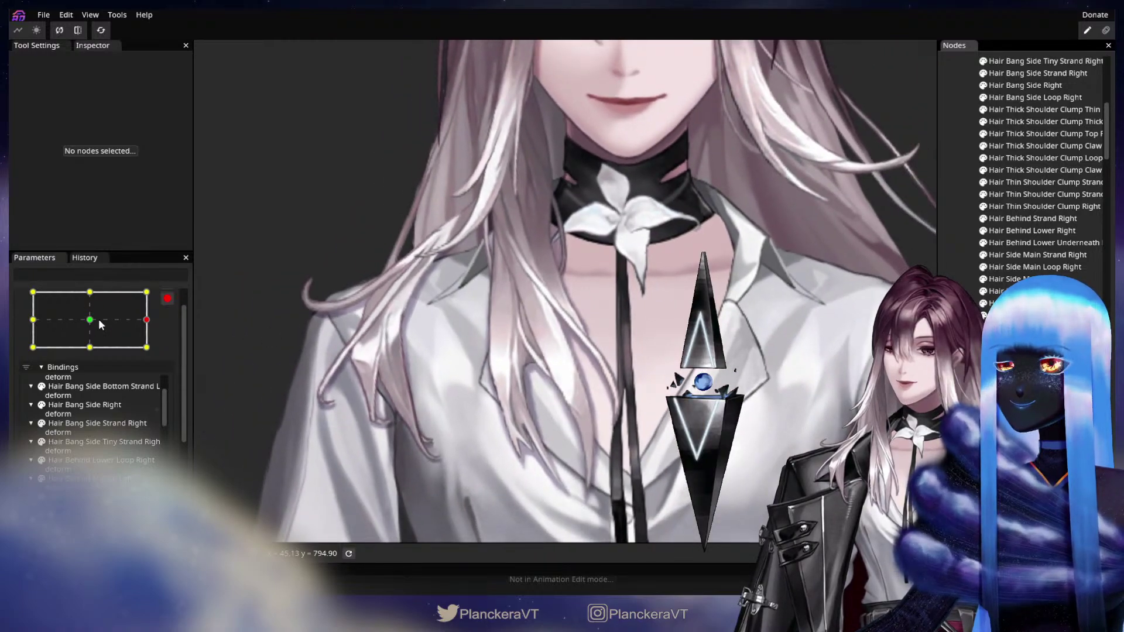
pyautogui.moveTo(99, 319)
pyautogui.mouseDown()
pyautogui.moveTo(97, 347)
pyautogui.moveTo(98, 293)
pyautogui.moveTo(151, 302)
pyautogui.moveTo(139, 353)
pyautogui.moveTo(44, 347)
pyautogui.moveTo(136, 350)
pyautogui.mouseUp()
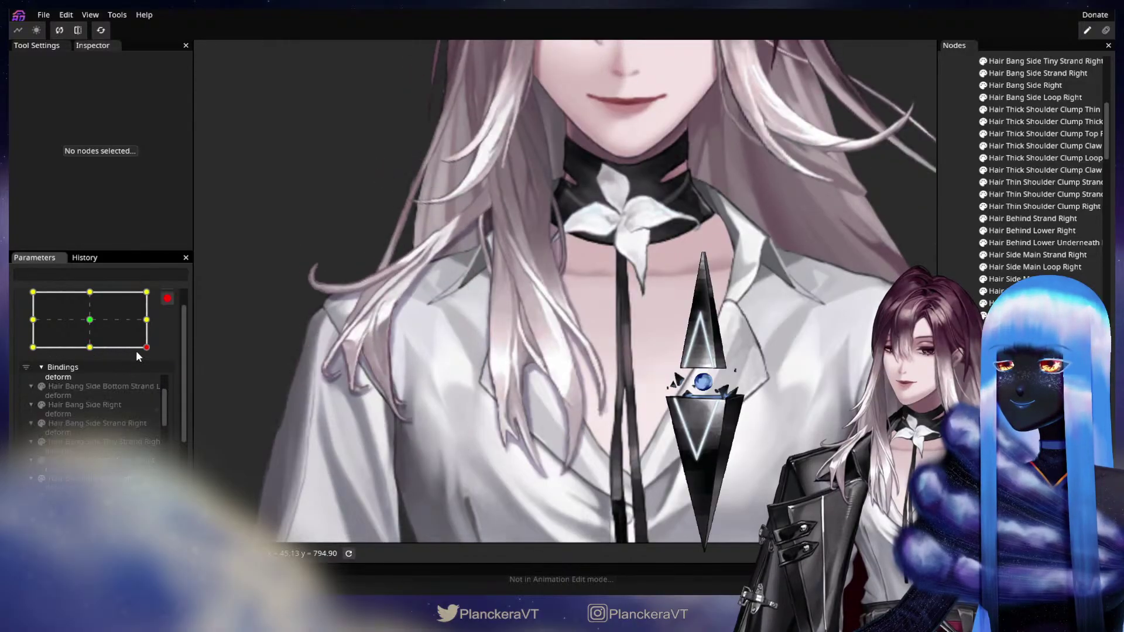
pyautogui.scroll(5, 627, 385)
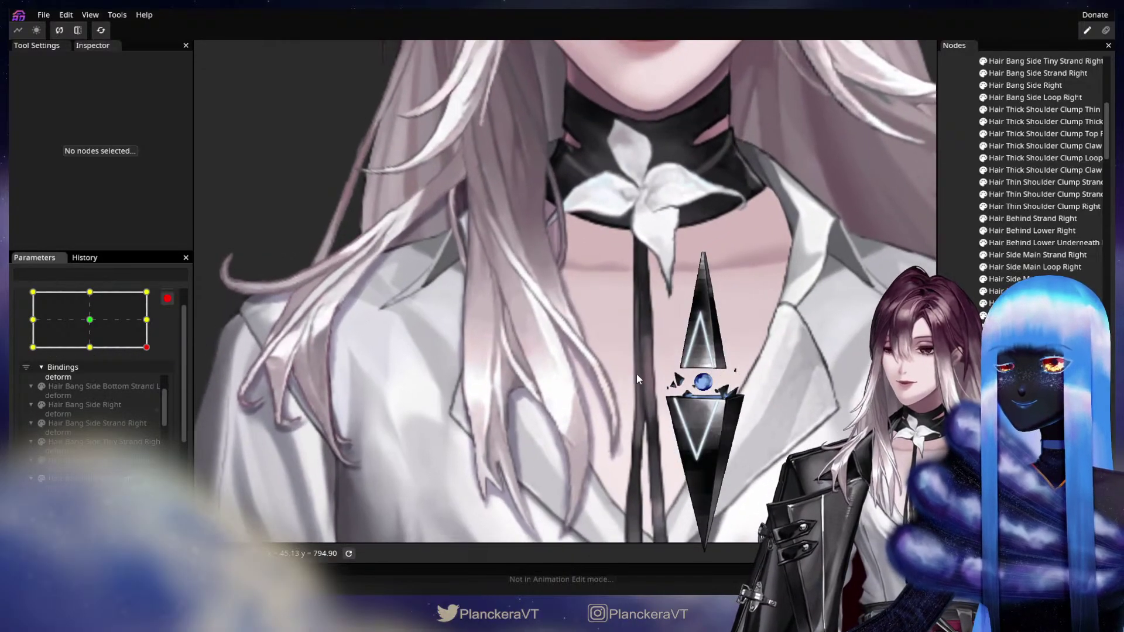
pyautogui.scroll(4, 640, 379)
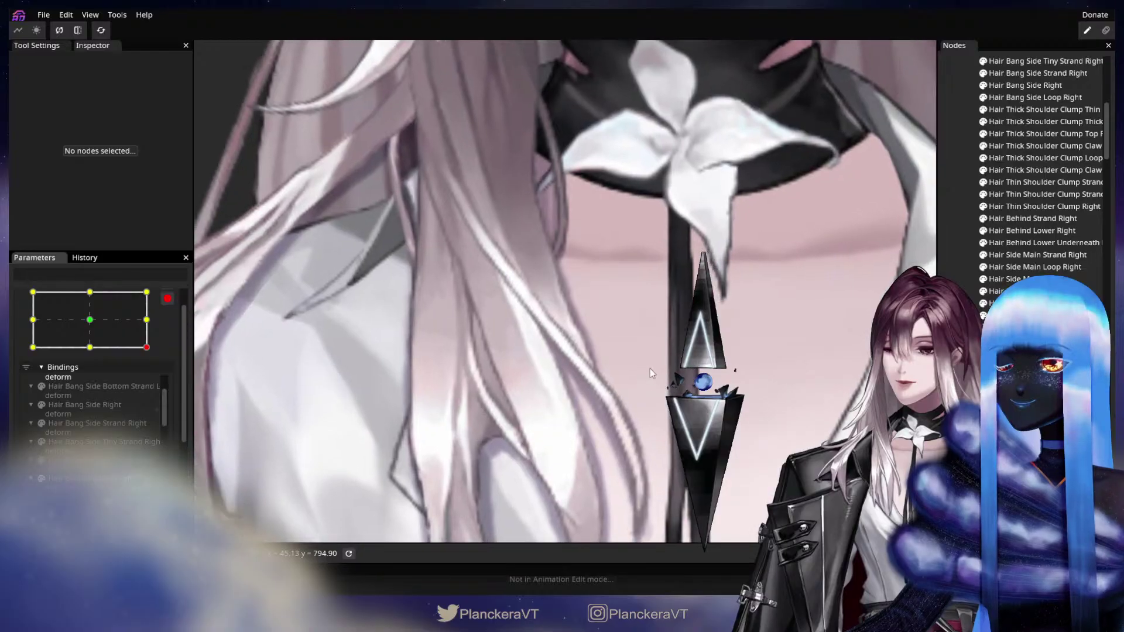
pyautogui.scroll(3, 689, 381)
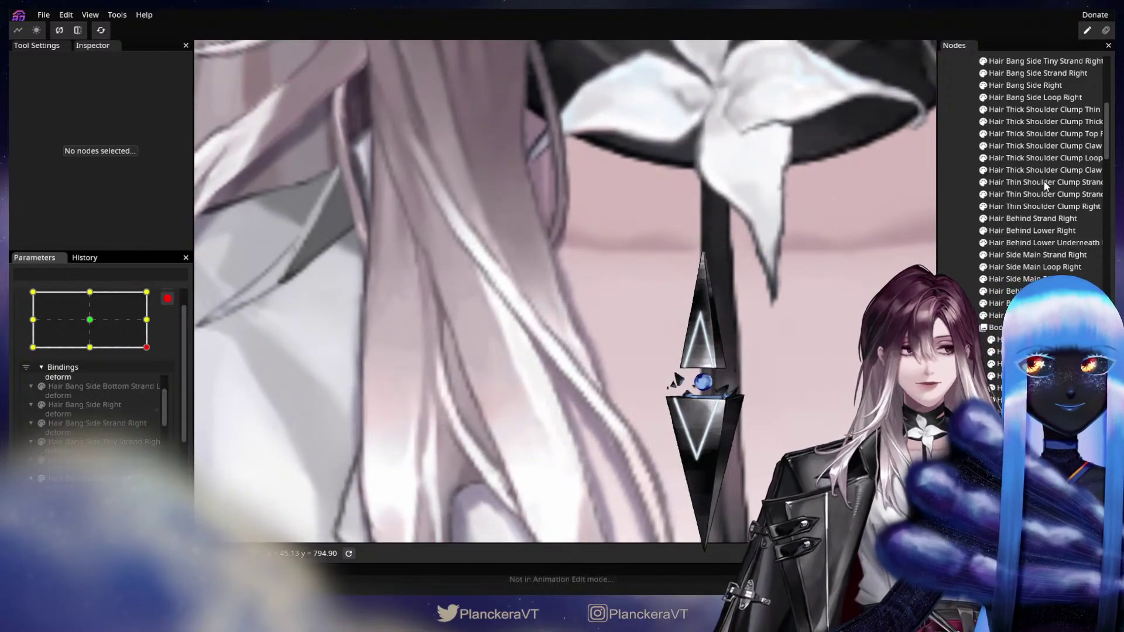
# Step: At the lower-right keypoint, nudge the chest-side vertices of the Hair Thick Shoulder Clump Top Right mesh, and deselect it
pyautogui.click(1056, 130)
pyautogui.scroll(1, 578, 347)
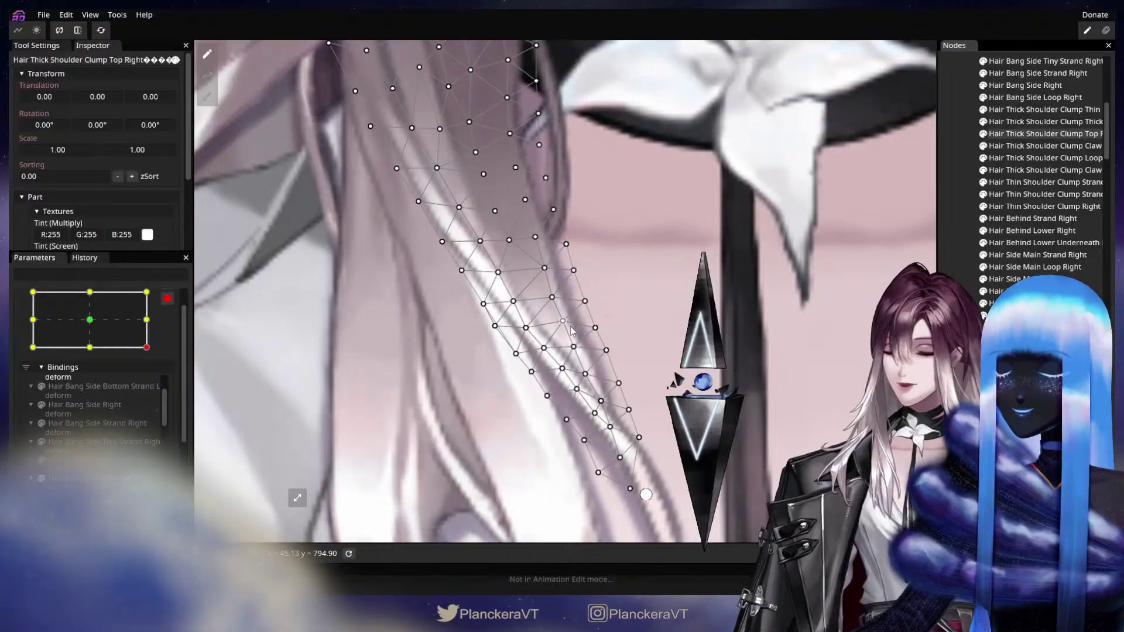
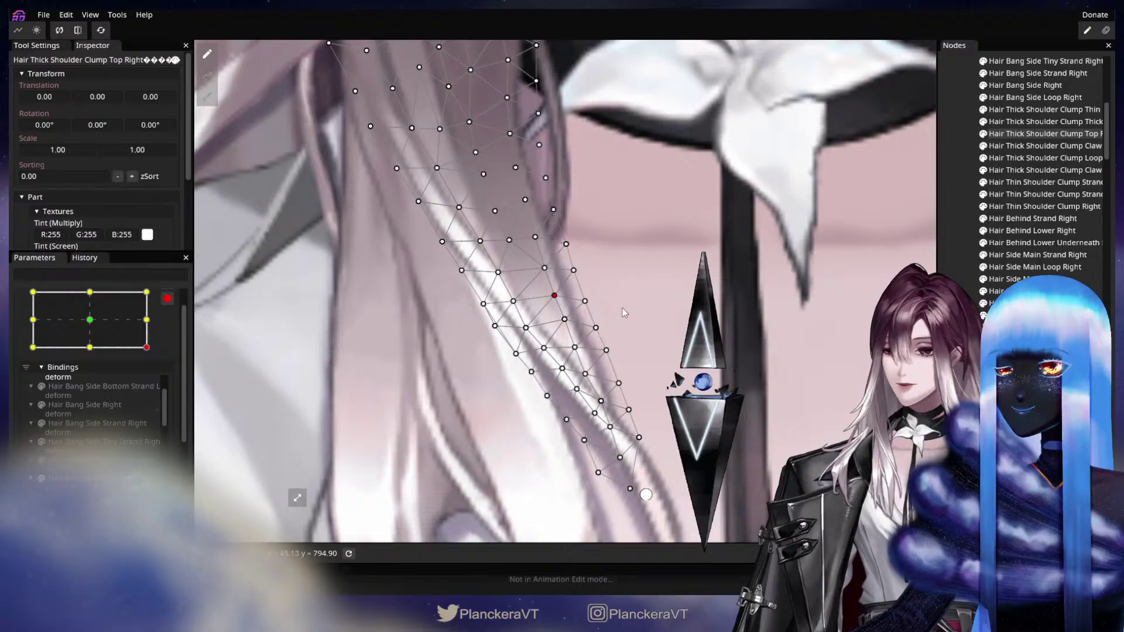
pyautogui.click(657, 394)
pyautogui.scroll(-4, 657, 395)
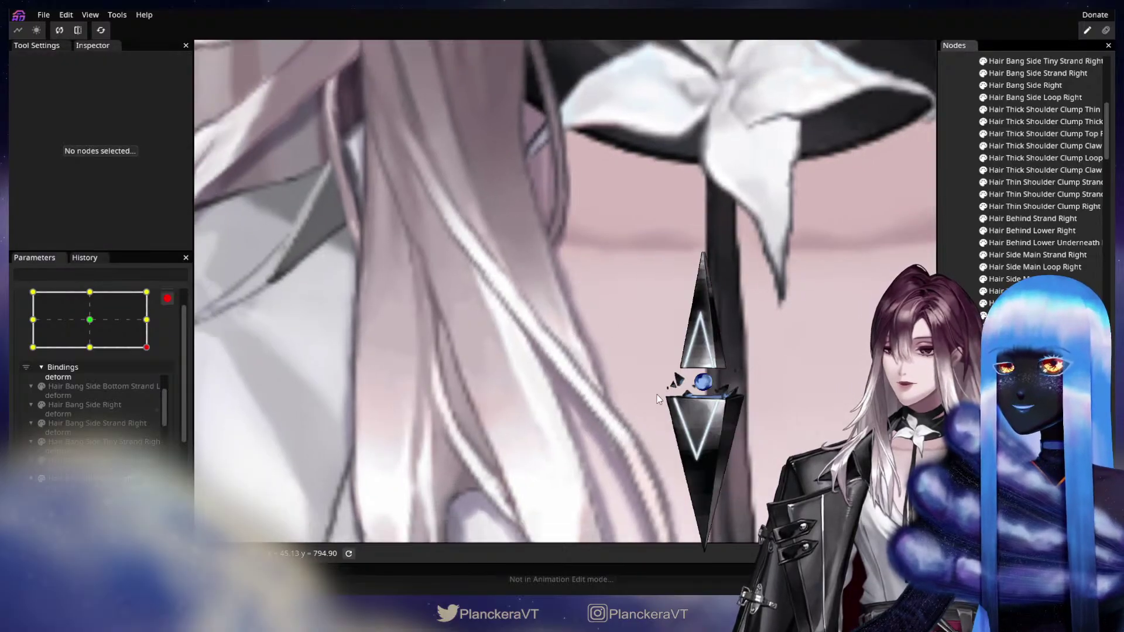
pyautogui.scroll(2, 697, 392)
pyautogui.scroll(1, 578, 348)
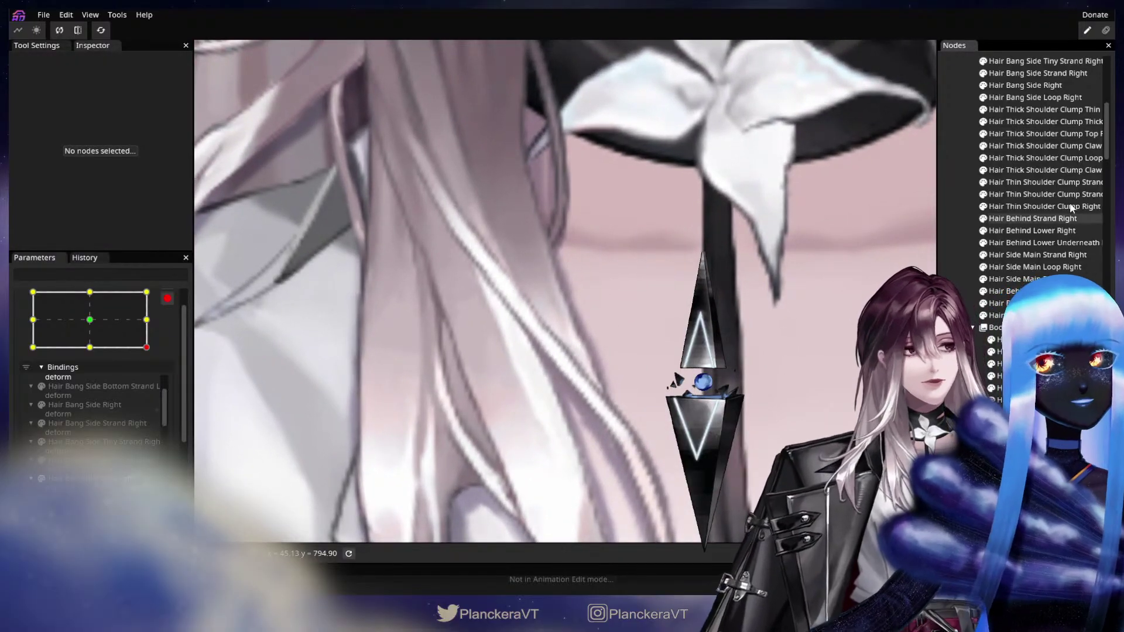
pyautogui.click(1067, 134)
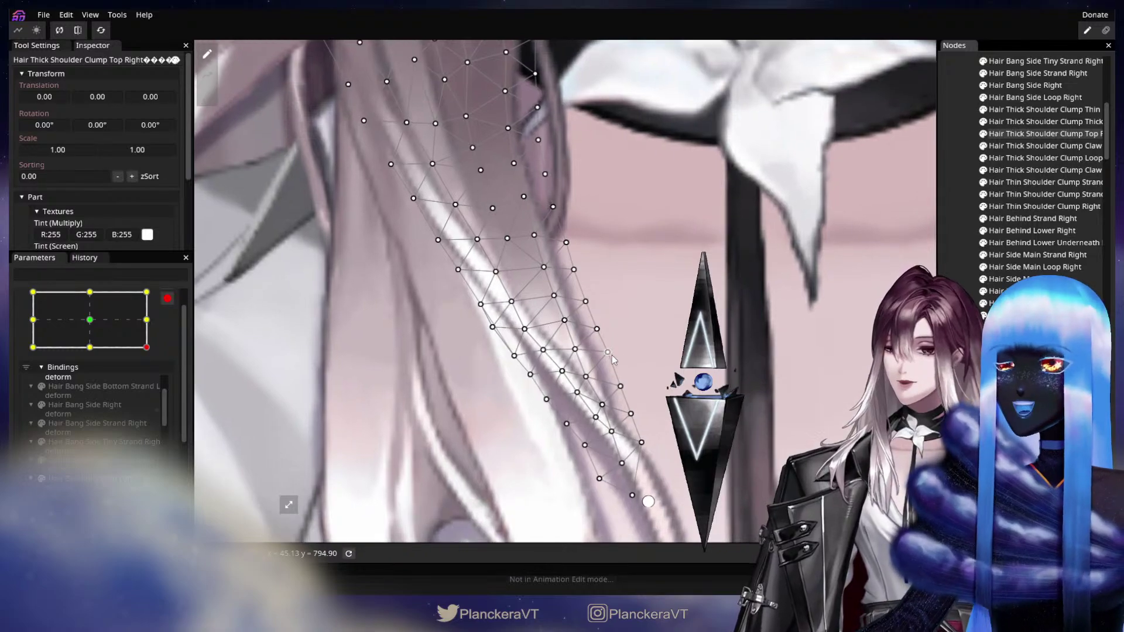
pyautogui.click(667, 351)
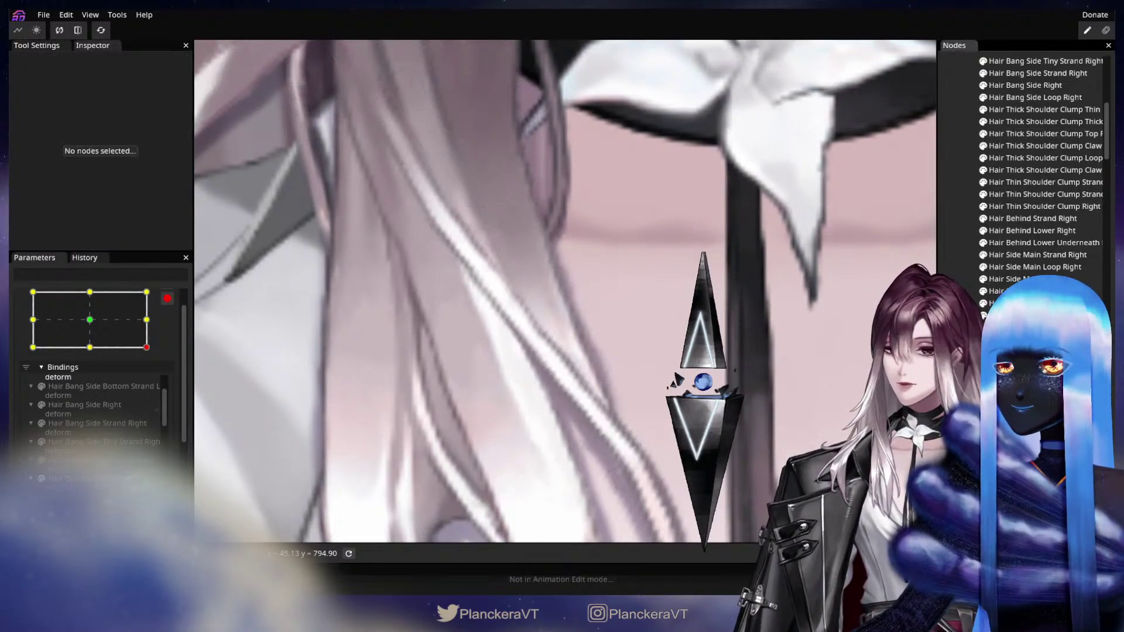
pyautogui.scroll(-3, 666, 350)
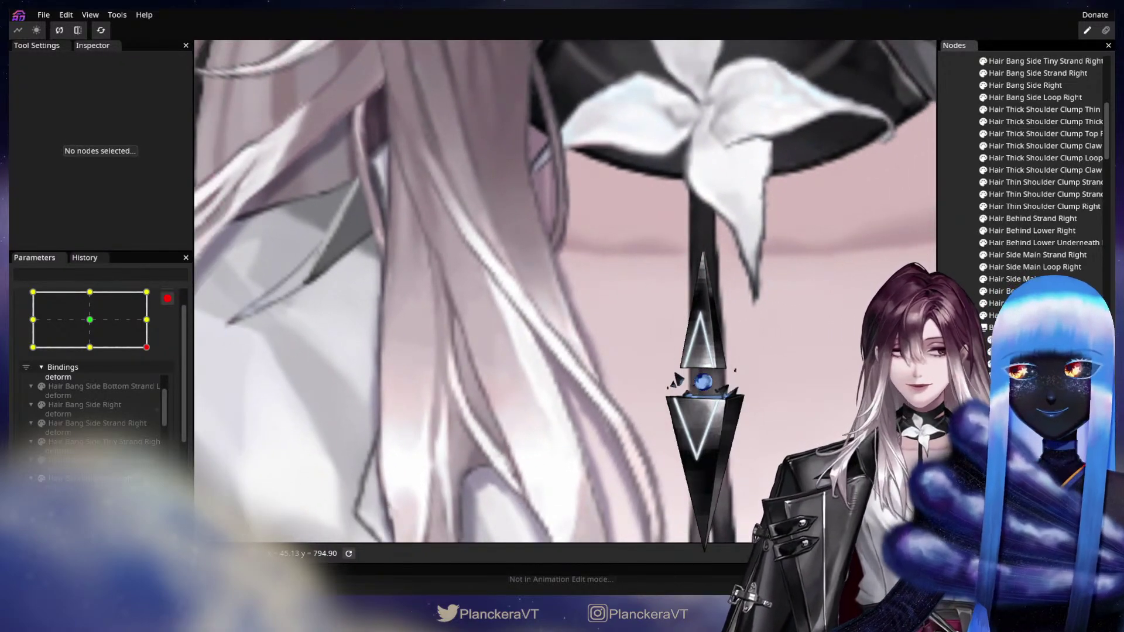
# Step: At the lower-right keypoint, go over the Hair Clump Thick Shadows Right mesh's chest-side edge with the 15.00 Circle Brush, and deselect it
pyautogui.click(1054, 110)
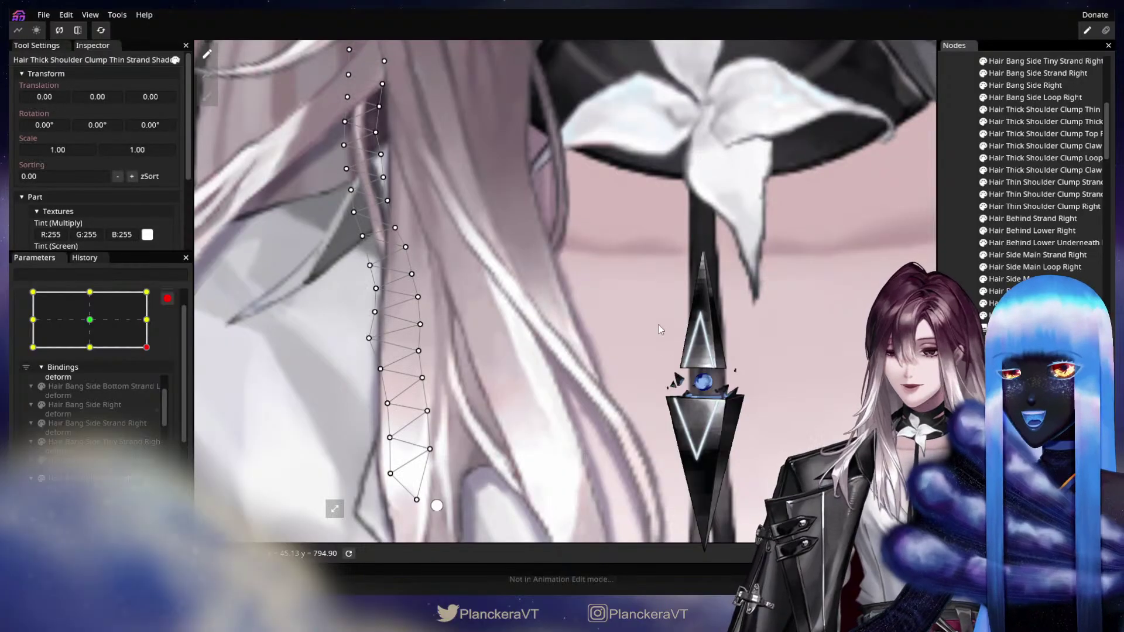
pyautogui.click(437, 506)
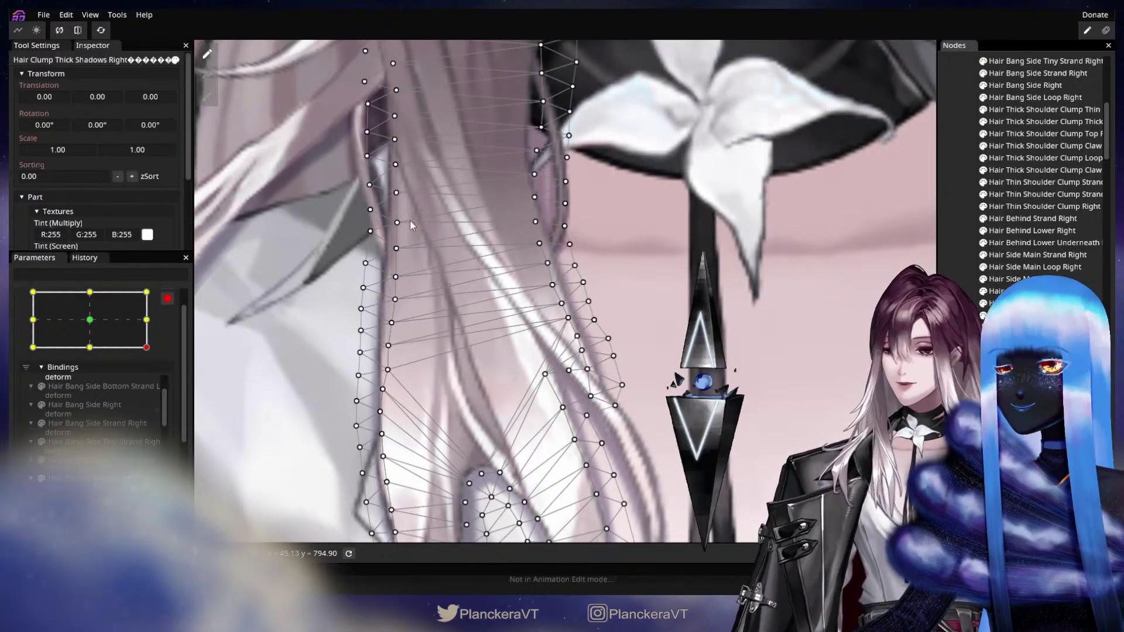
pyautogui.click(199, 95)
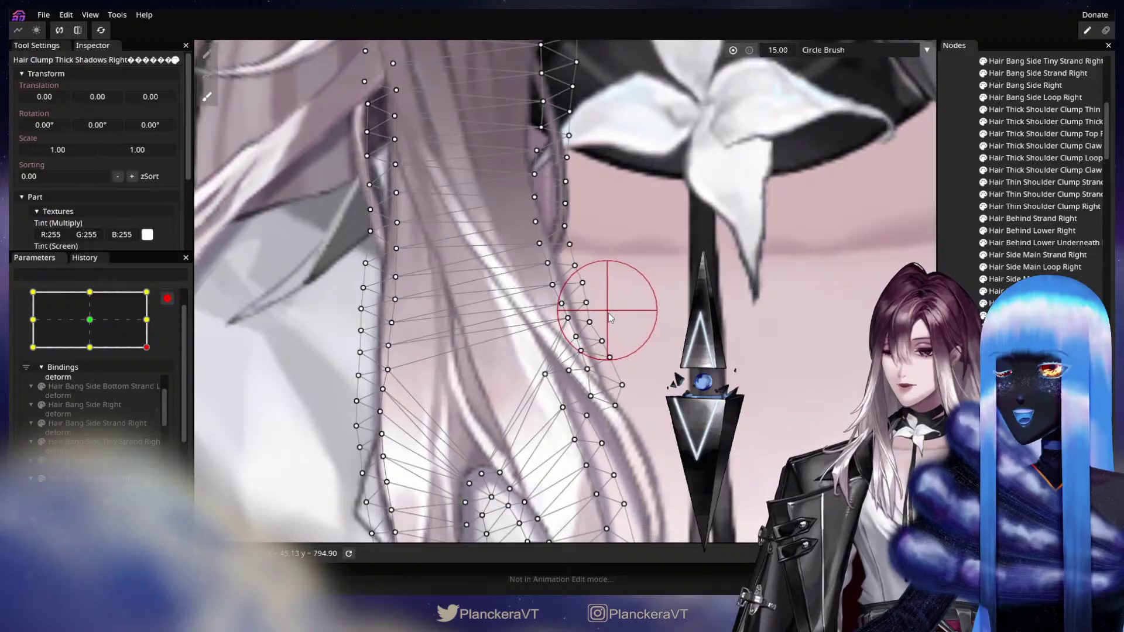
pyautogui.click(955, 358)
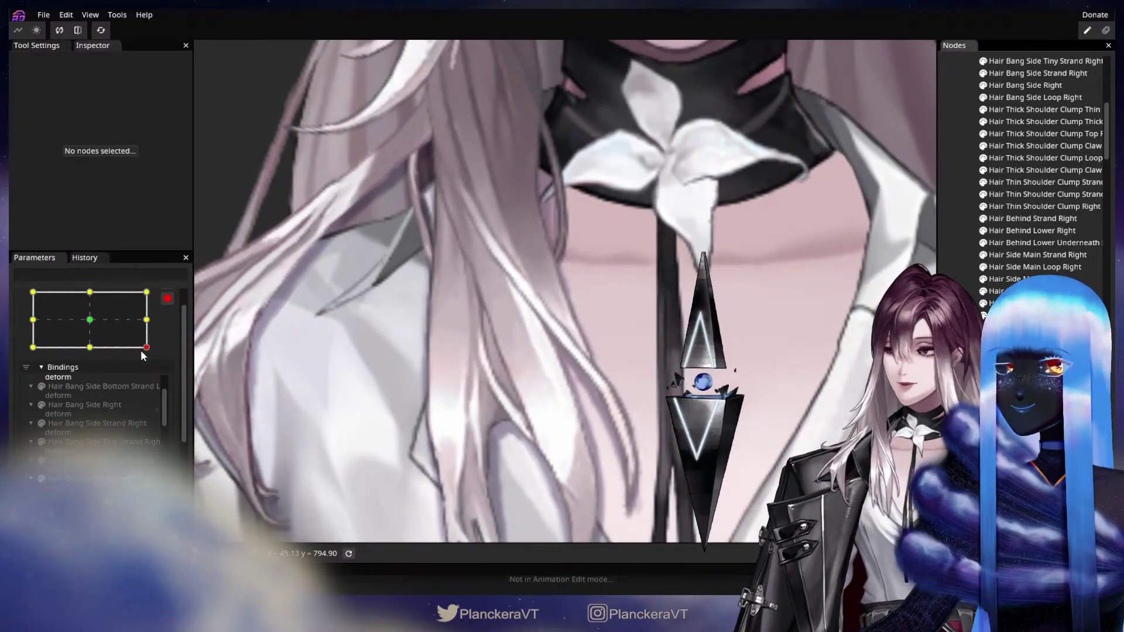
# Step: Return the parameter to its middle-right keypoint, brush the shadow mesh's chest-side edge slightly inward with the 15.00 Circle Brush, and deselect it
pyautogui.click(118, 329)
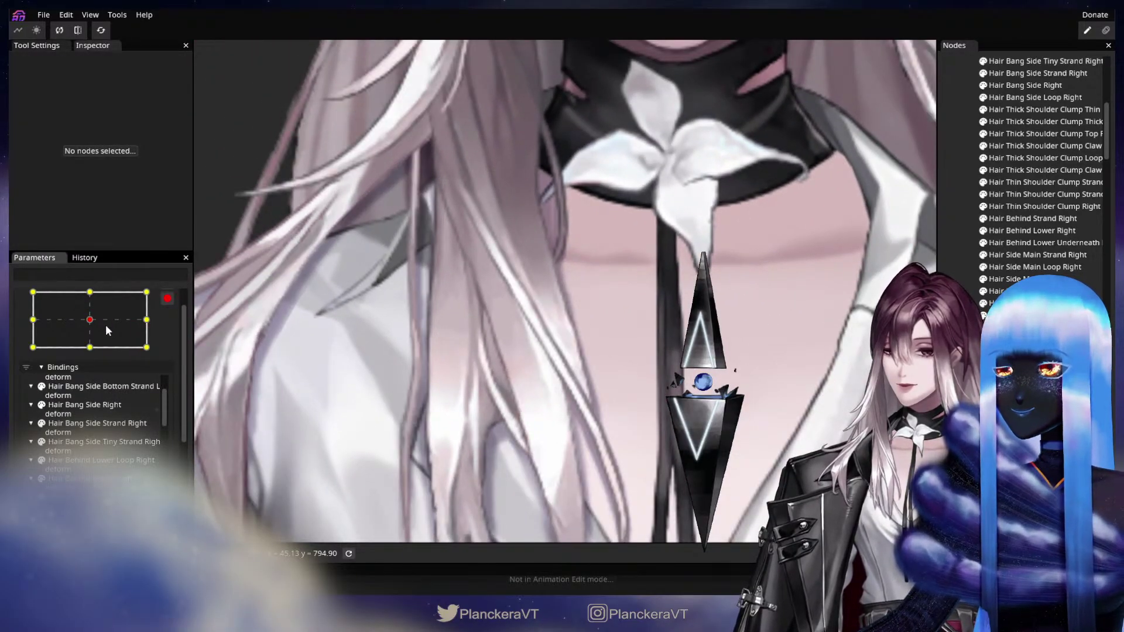
pyautogui.click(144, 323)
pyautogui.scroll(5, 472, 390)
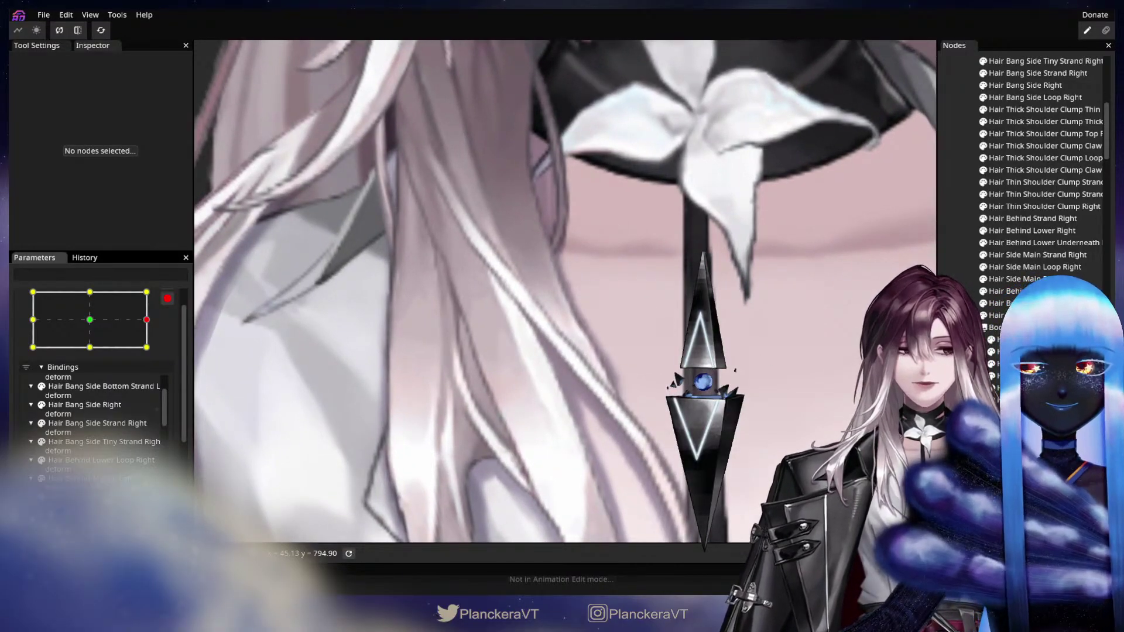
pyautogui.click(767, 322)
pyautogui.scroll(1, 767, 322)
pyautogui.click(207, 97)
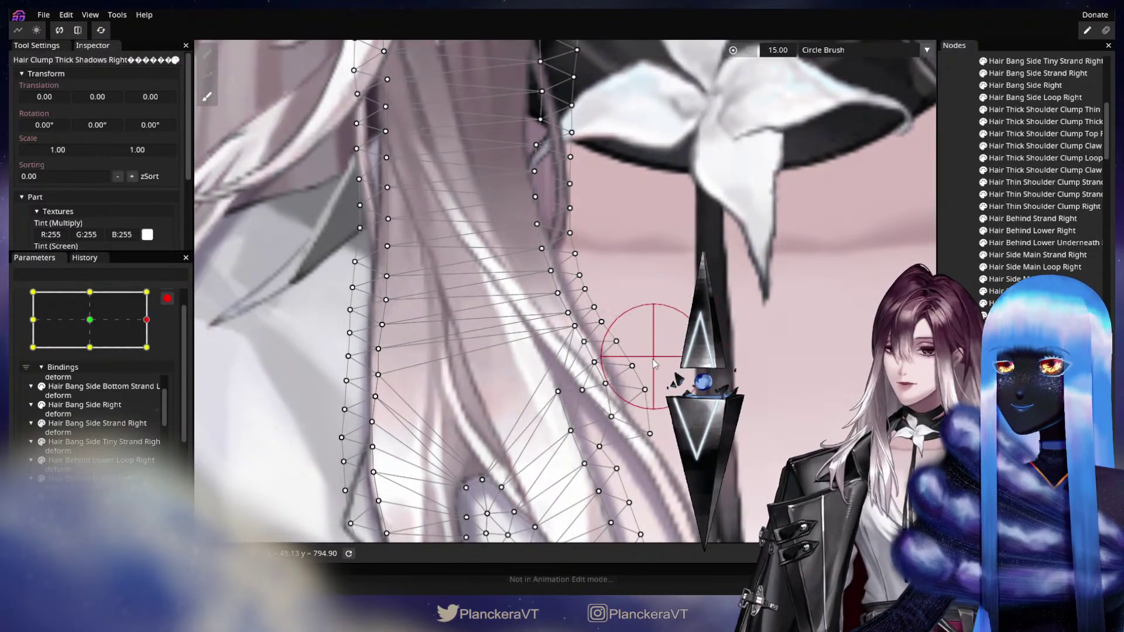
pyautogui.moveTo(651, 365); pyautogui.dragTo(645, 371)
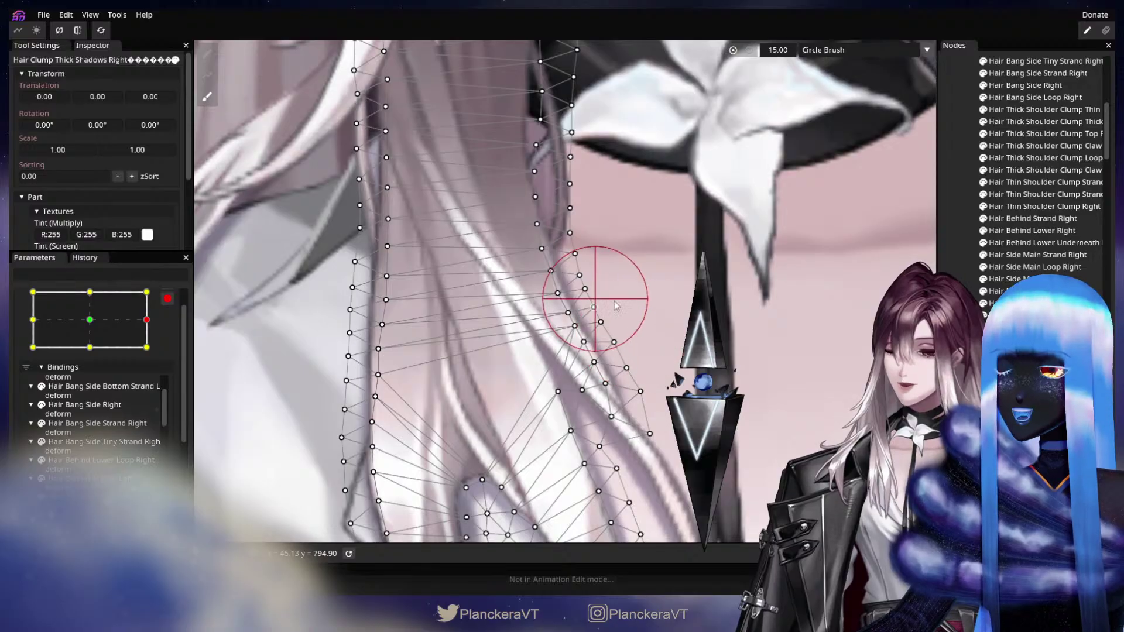
pyautogui.click(680, 384)
pyautogui.scroll(-3, 679, 386)
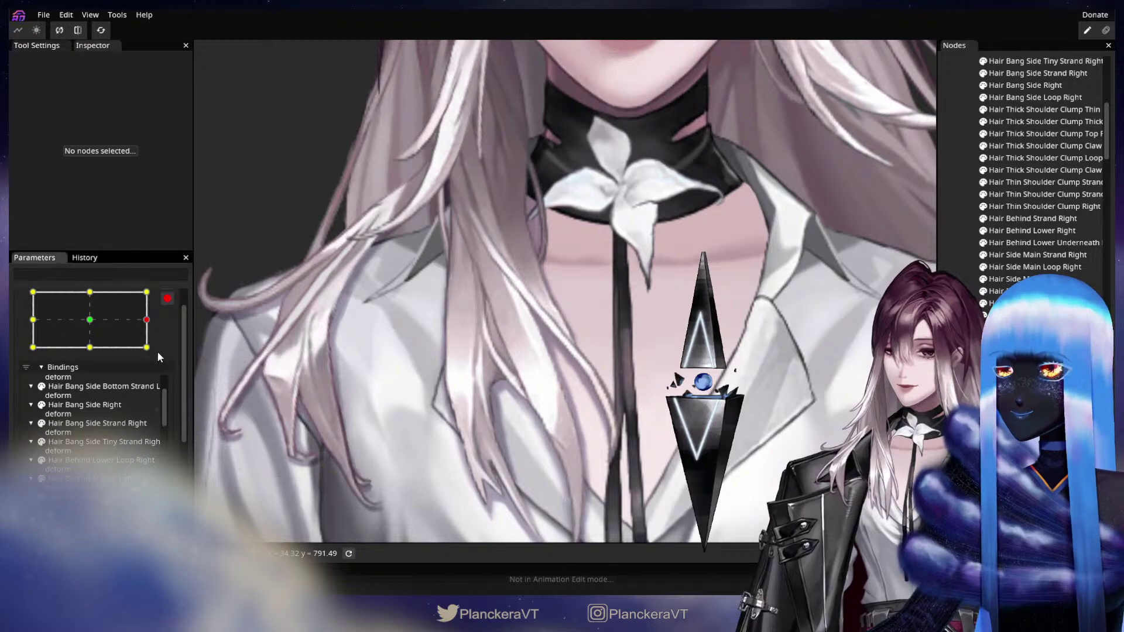
# Step: At the top-middle keypoint, refine the shadow mesh's chest-side edge with the 15.00 Circle Brush, and deselect the mesh
pyautogui.moveTo(146, 320); pyautogui.dragTo(79, 299)
pyautogui.scroll(2, 672, 356)
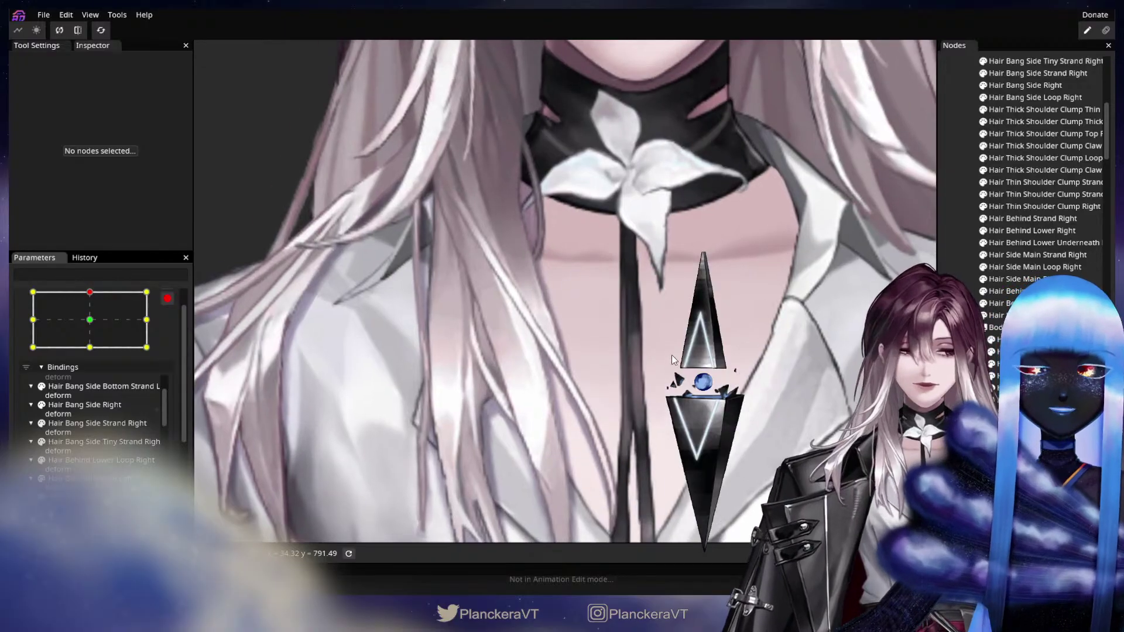
pyautogui.scroll(2, 672, 359)
pyautogui.click(596, 328)
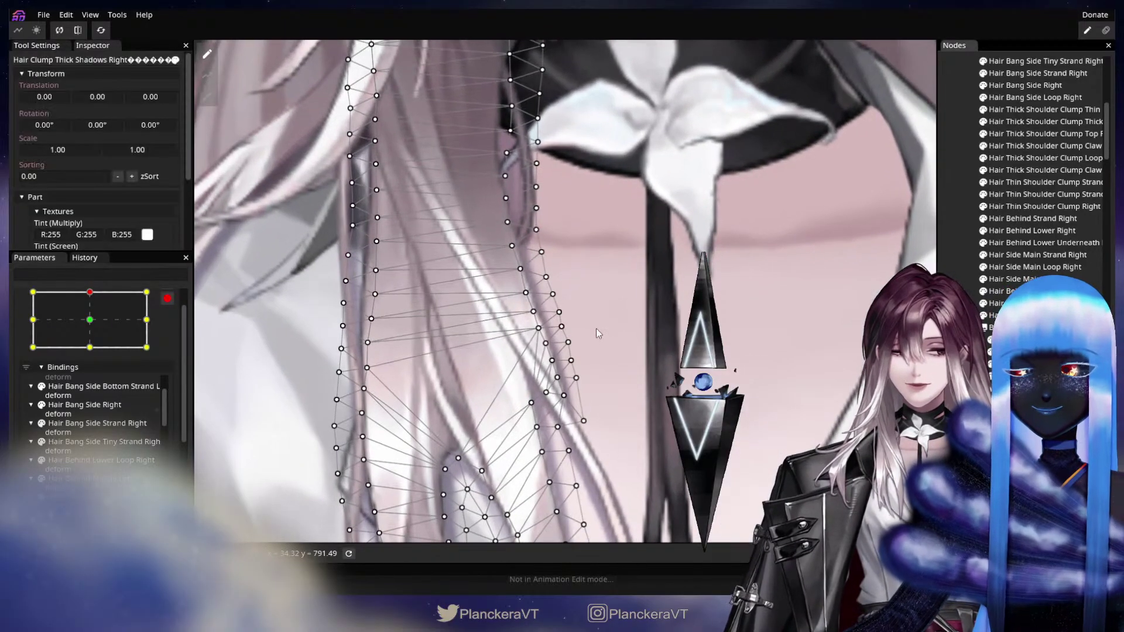
pyautogui.click(216, 112)
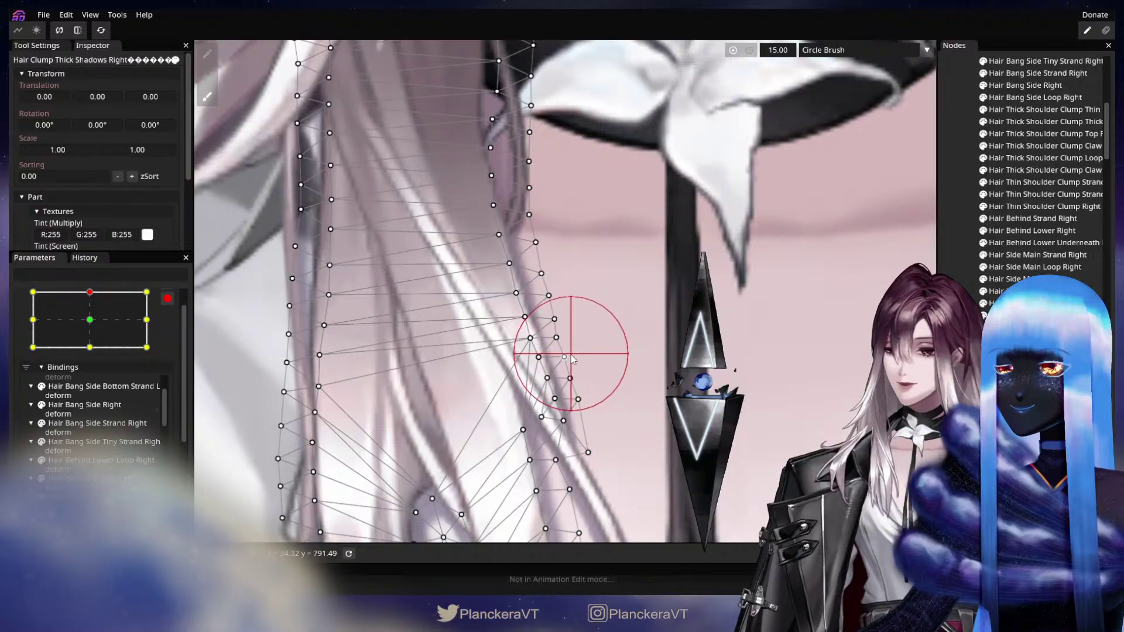
pyautogui.click(961, 352)
pyautogui.scroll(-5, 588, 410)
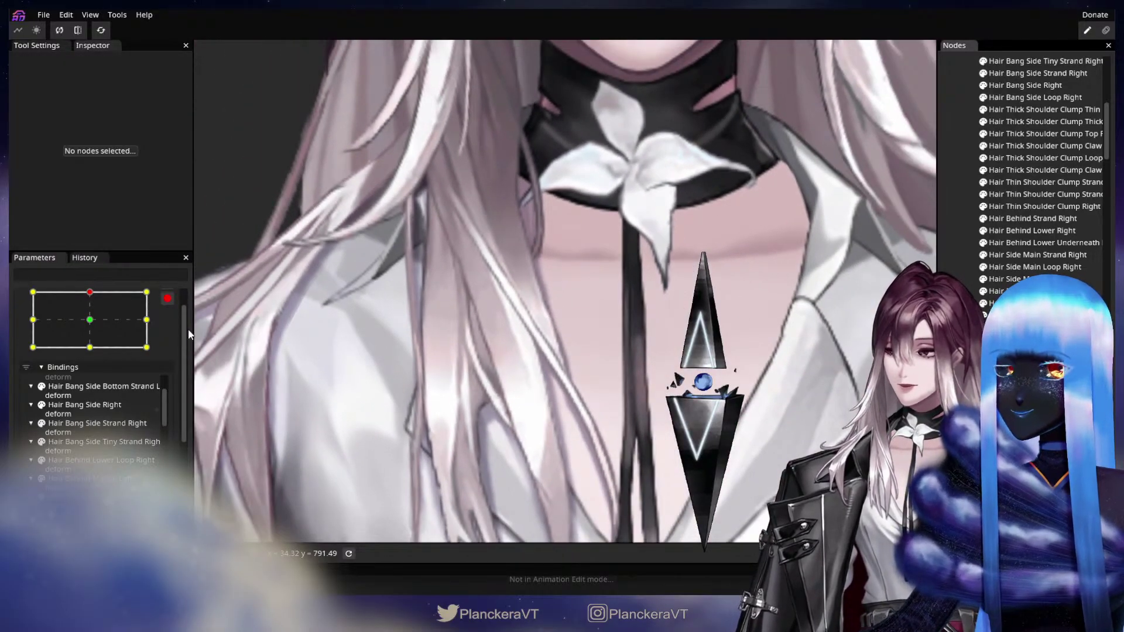
# Step: Preview the hair shadow while moving the parameter from its lower-right to its upper-right keypoint, and examine the chest-side edge there
pyautogui.click(146, 347)
pyautogui.scroll(-3, 567, 409)
pyautogui.scroll(-1, 525, 403)
pyautogui.moveTo(281, 385); pyautogui.dragTo(281, 357)
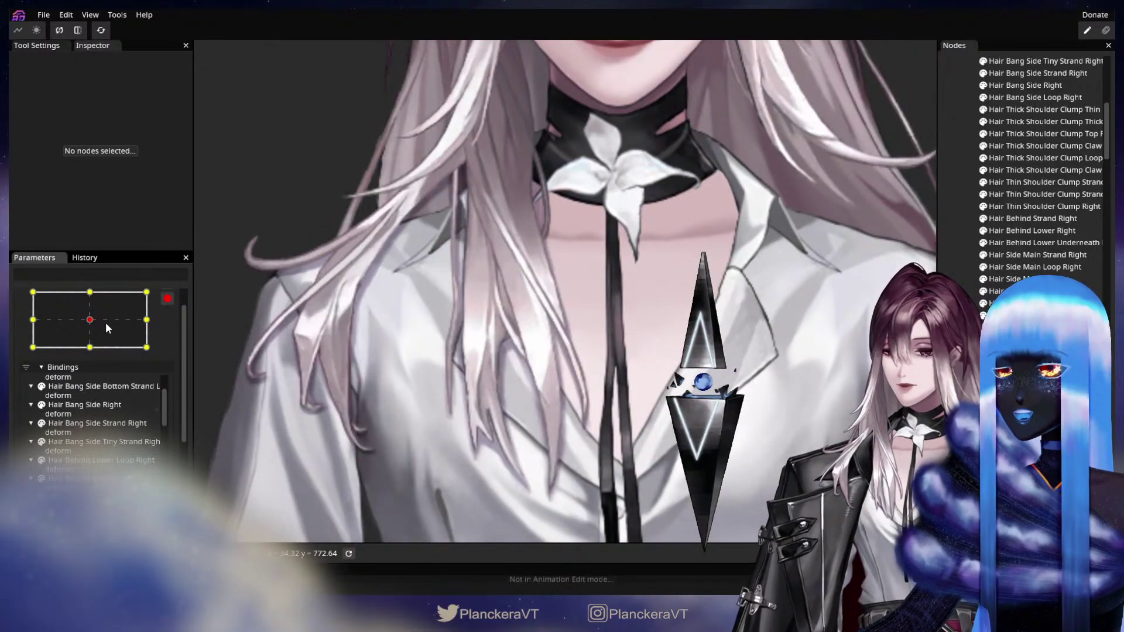
pyautogui.moveTo(134, 346); pyautogui.dragTo(148, 295)
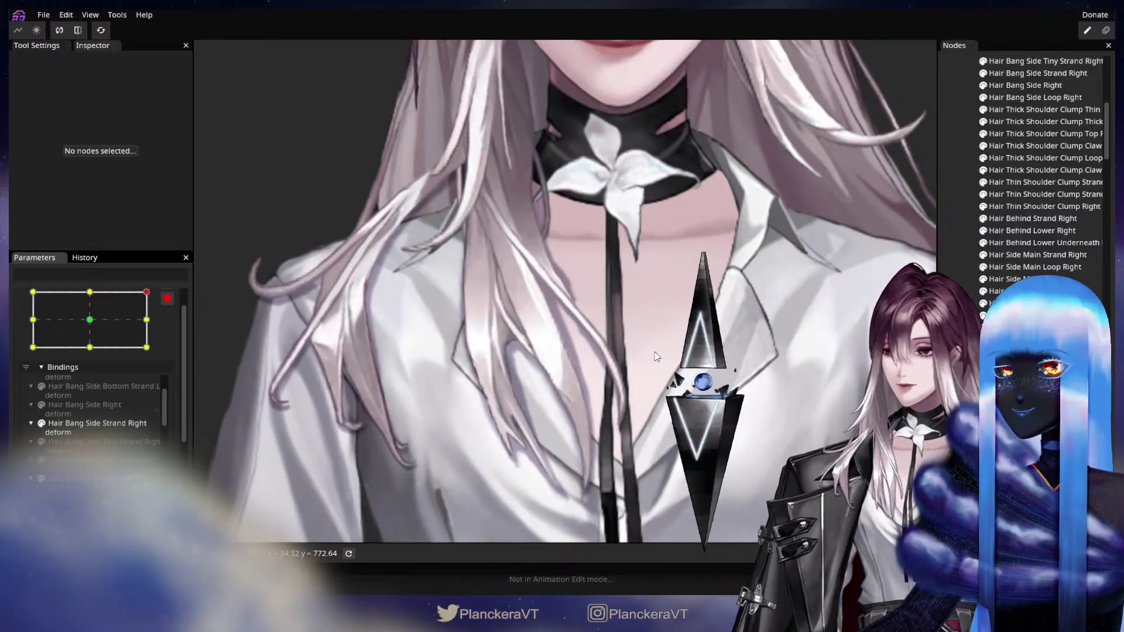
pyautogui.scroll(-3, 103, 452)
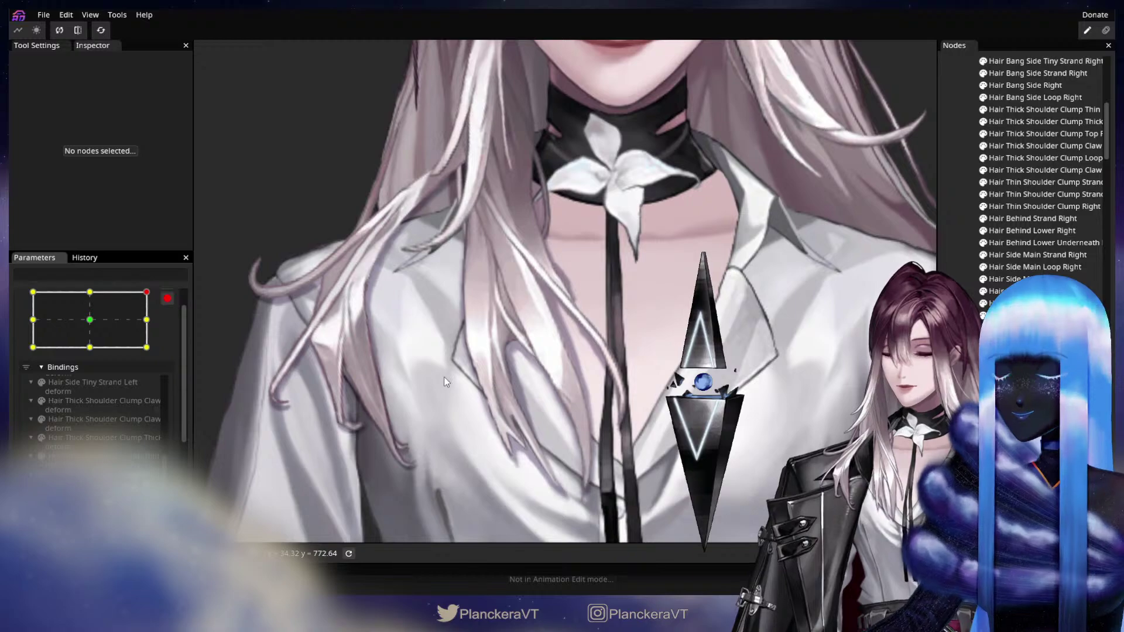
pyautogui.scroll(3, 631, 421)
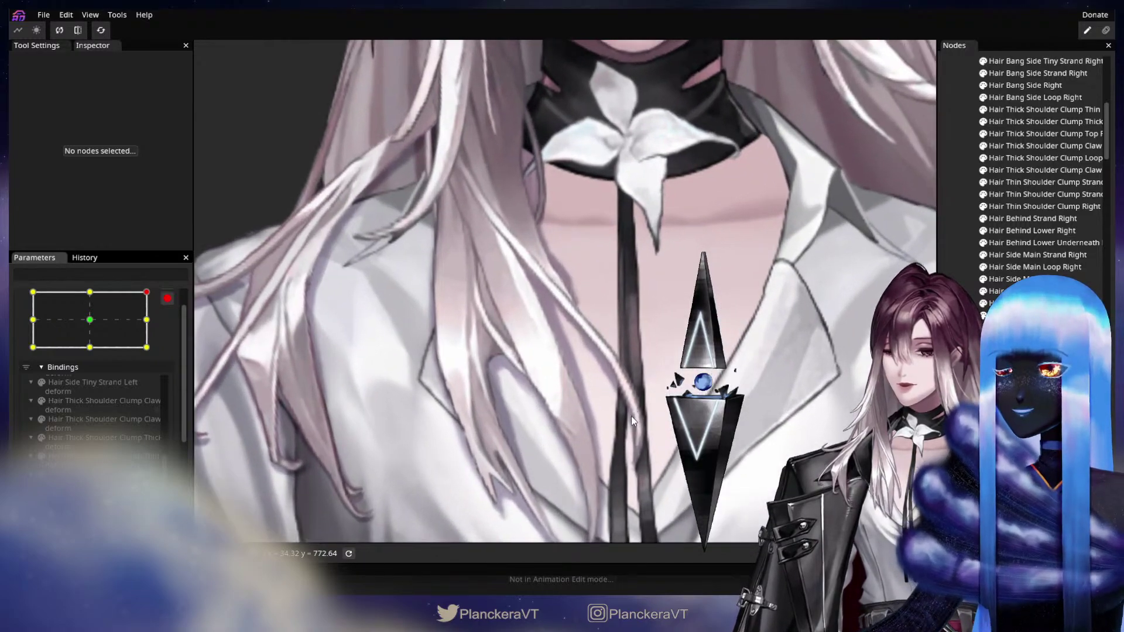
pyautogui.moveTo(631, 416); pyautogui.dragTo(628, 443)
pyautogui.scroll(2, 567, 410)
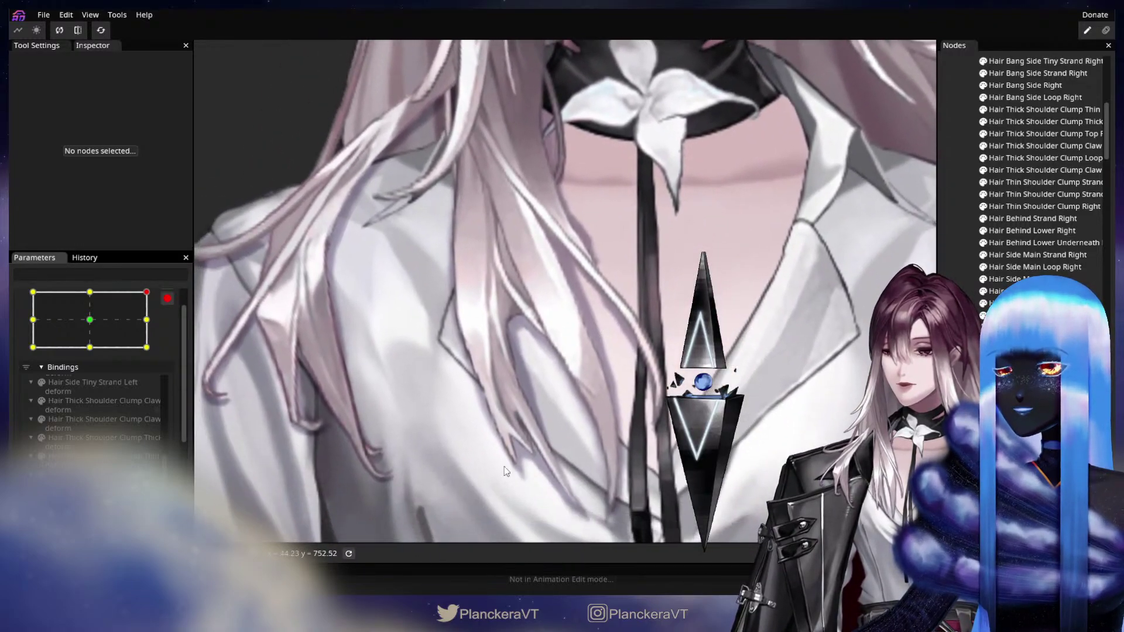
pyautogui.moveTo(541, 434); pyautogui.dragTo(606, 425)
pyautogui.scroll(2, 600, 363)
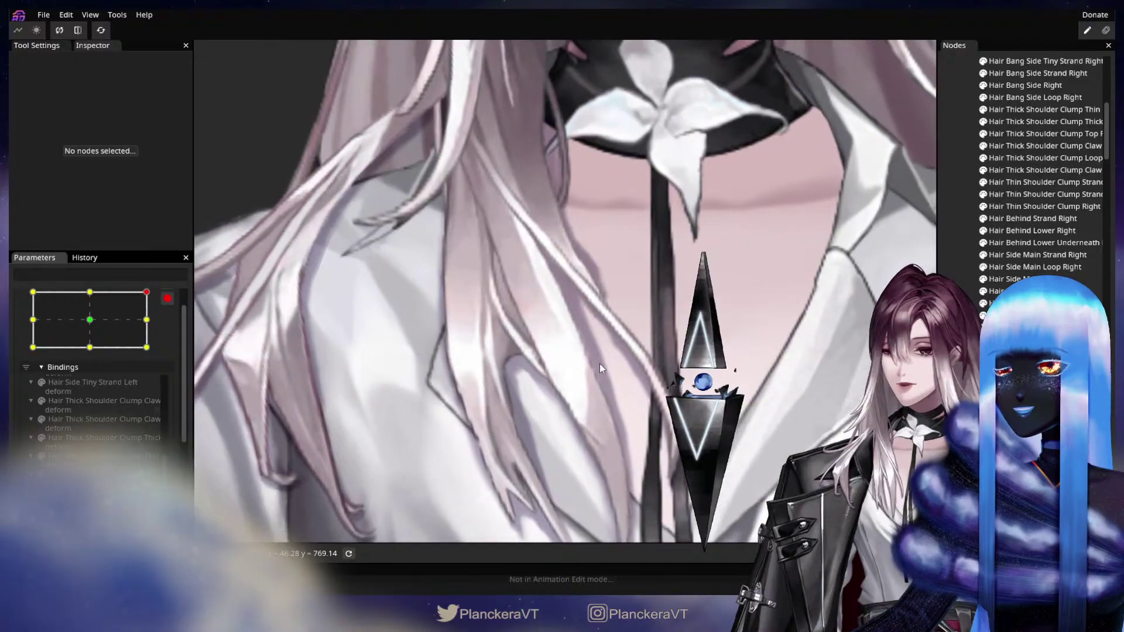
pyautogui.moveTo(600, 364); pyautogui.dragTo(575, 381)
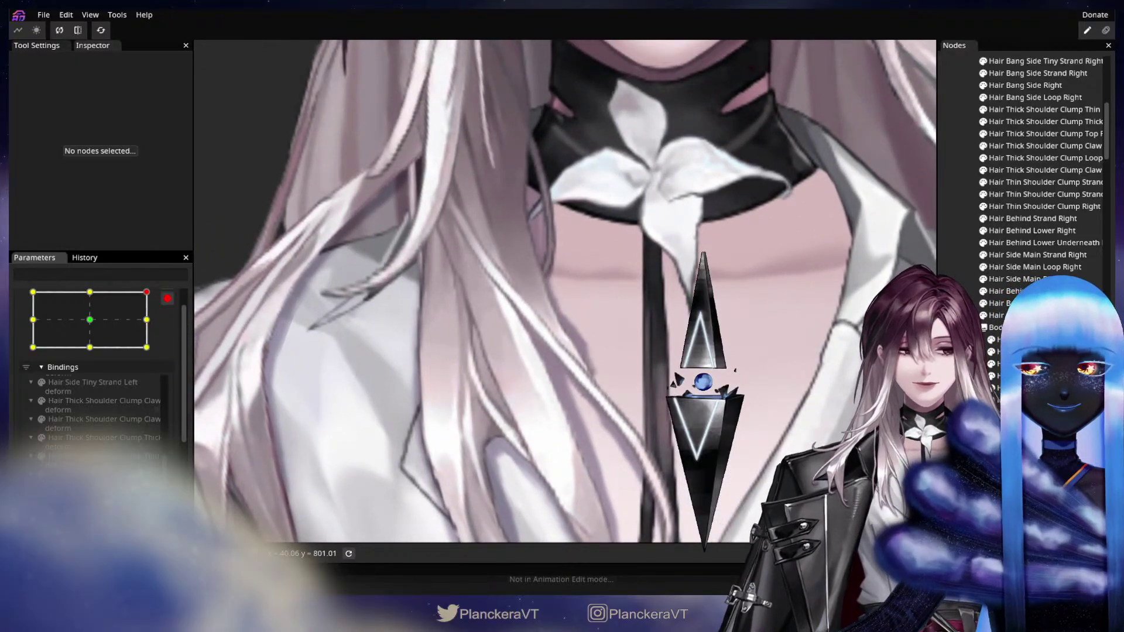
# Step: At the upper-right keypoint, use the 15.00 Circle Brush to pull the Hair Clump Thick Shadows Right mesh's chest-side edge inward
pyautogui.click(575, 376)
pyautogui.scroll(2, 565, 292)
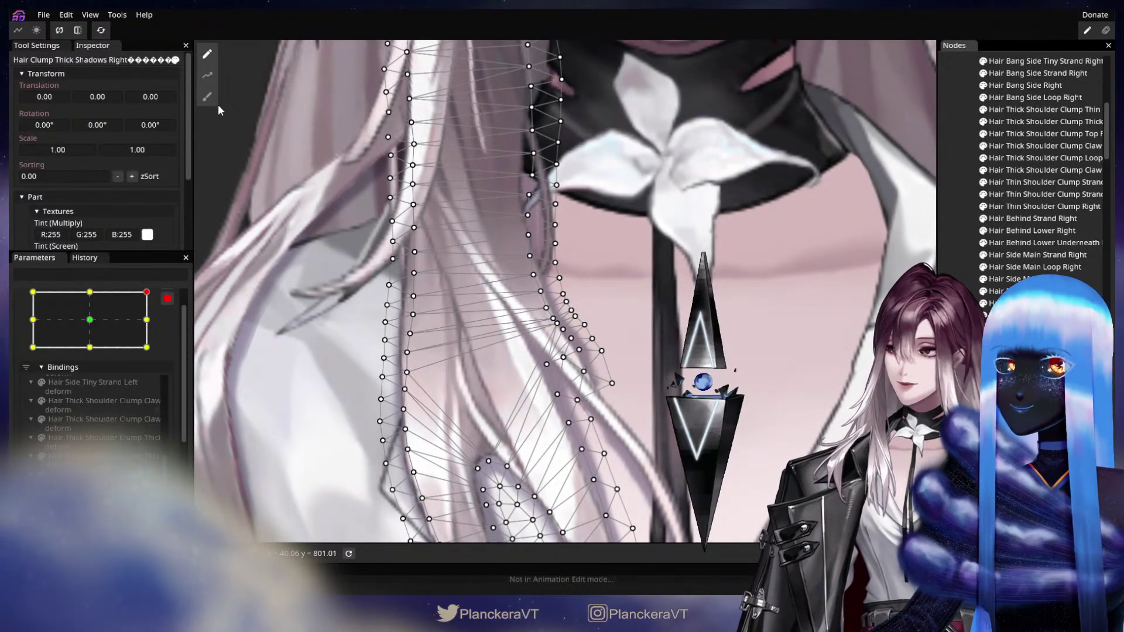
pyautogui.click(215, 94)
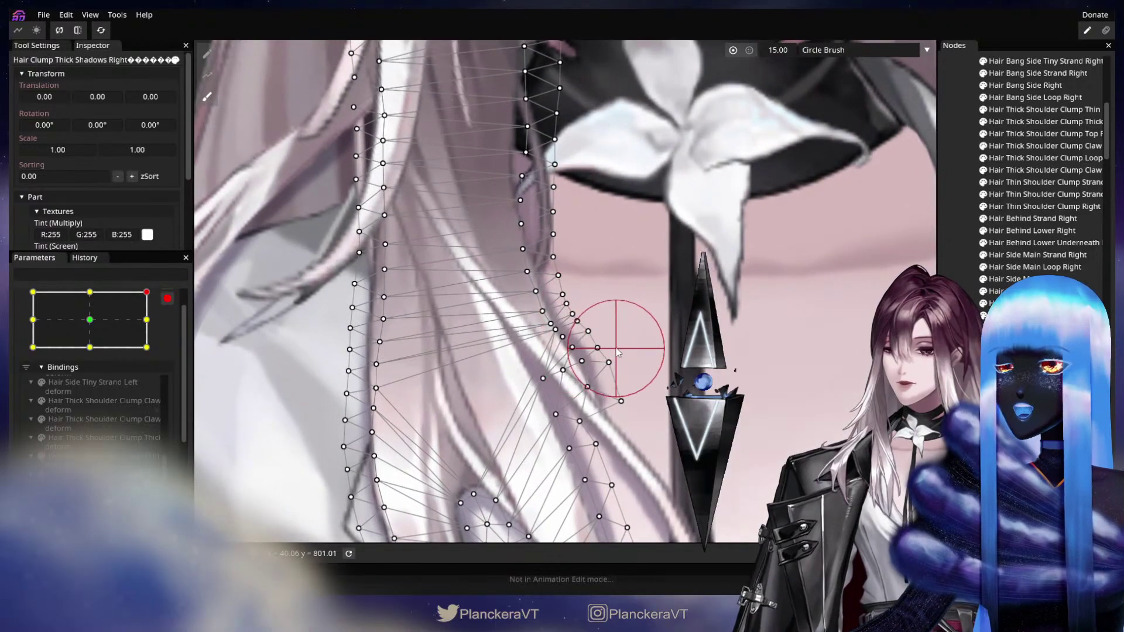
pyautogui.moveTo(617, 350)
pyautogui.mouseDown()
pyautogui.moveTo(581, 363)
pyautogui.moveTo(562, 334)
pyautogui.mouseUp()
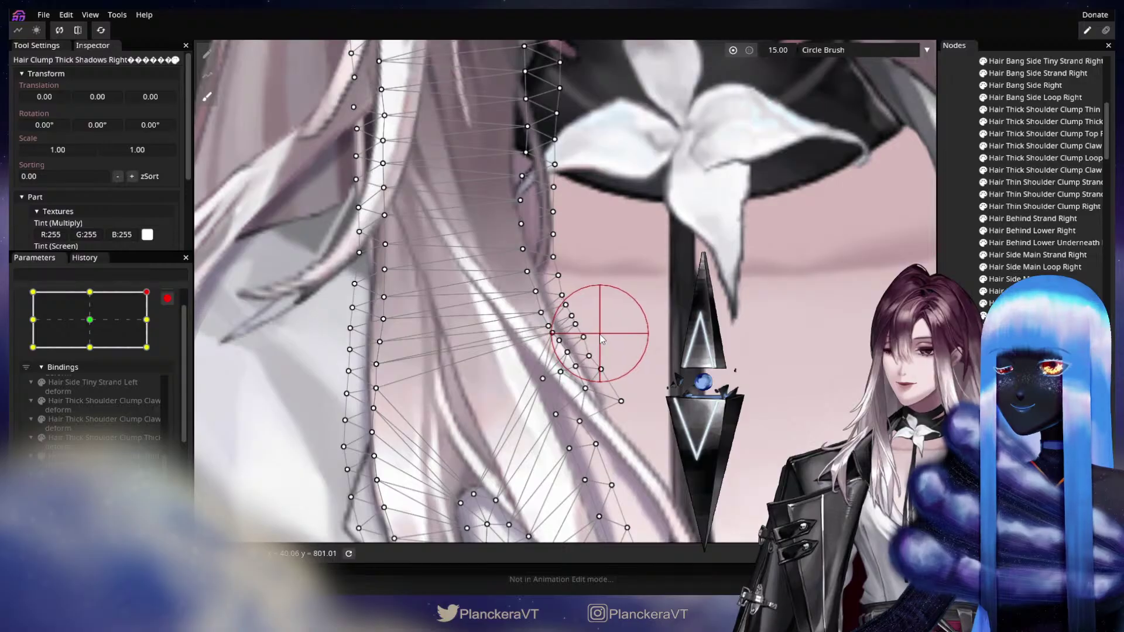
pyautogui.moveTo(637, 398); pyautogui.dragTo(630, 411)
# Step: At the upper-right keypoint, adjust individual vertices along the Hair Clump Thick Shadows Right mesh's chest-side edge, and deselect the mesh
pyautogui.click(214, 69)
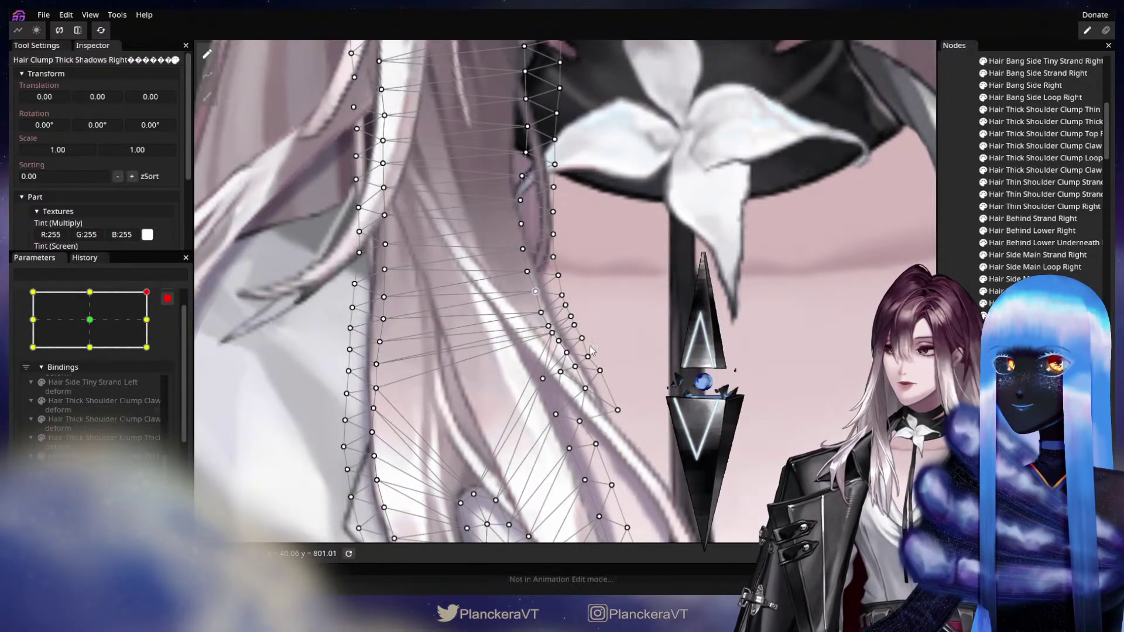
pyautogui.scroll(1, 599, 413)
pyautogui.moveTo(605, 382); pyautogui.dragTo(608, 388)
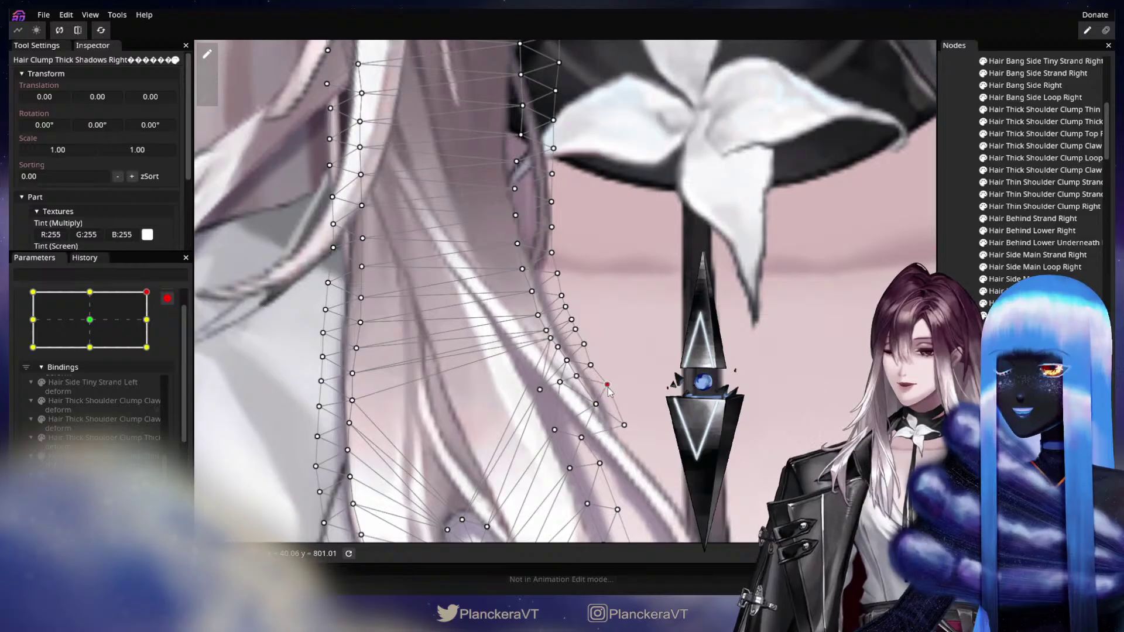
pyautogui.moveTo(623, 427); pyautogui.dragTo(620, 435)
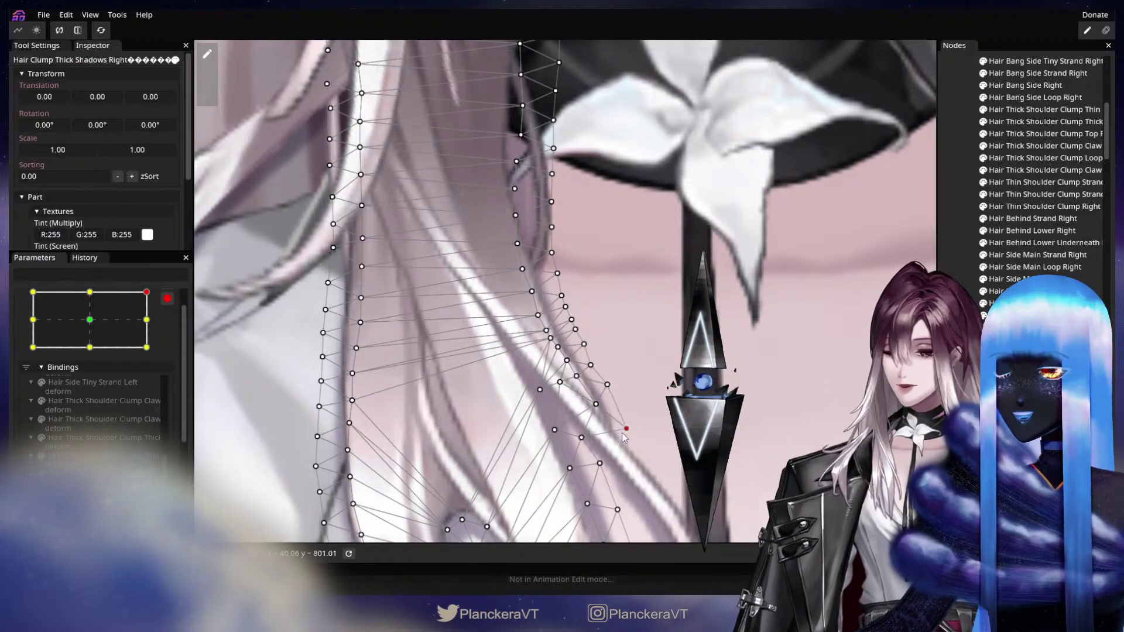
pyautogui.moveTo(575, 382); pyautogui.dragTo(578, 386)
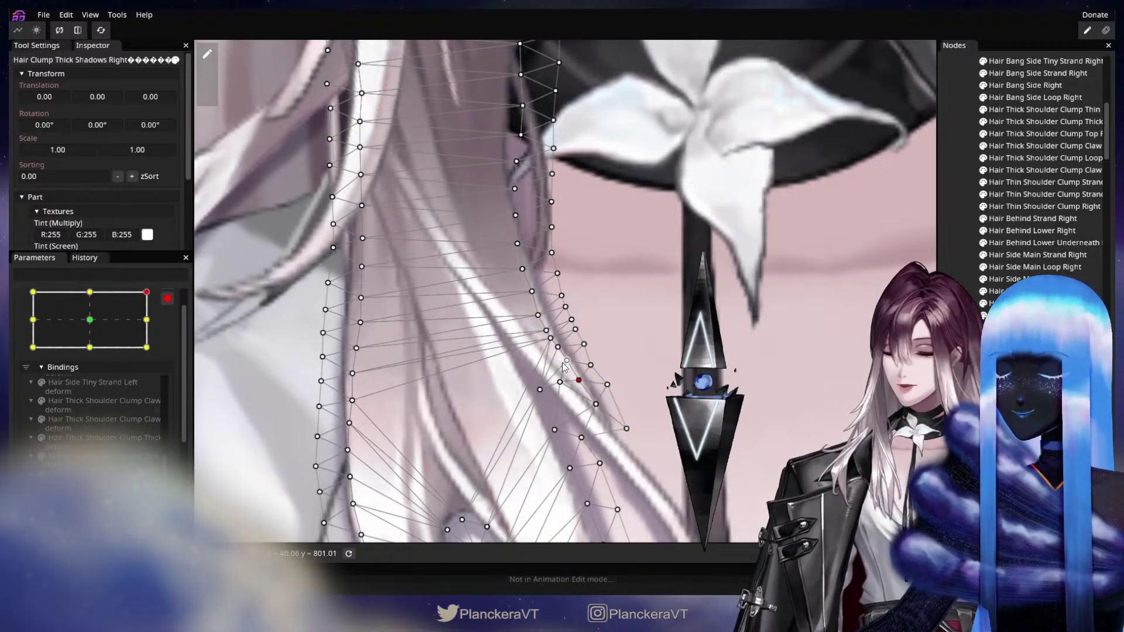
pyautogui.moveTo(557, 348); pyautogui.dragTo(537, 301)
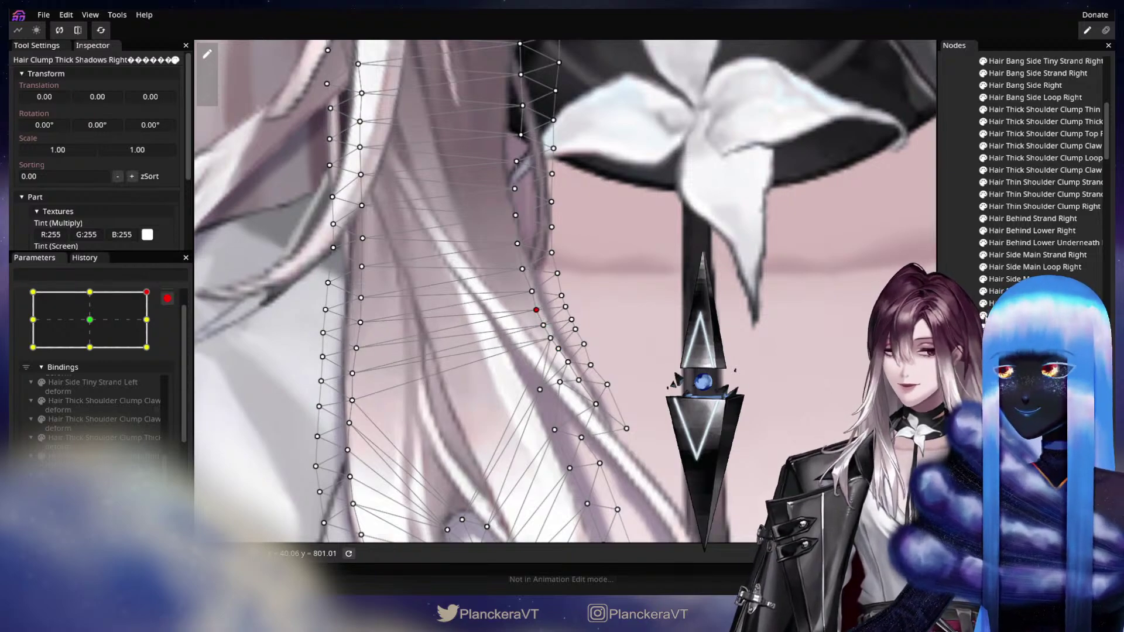
pyautogui.click(818, 375)
# Step: Nudge the vertices of the Hair Thick Shoulder Clump Thin Strand shadow mesh to follow the long chest-side strand, and deselect it
pyautogui.scroll(-2, 765, 389)
pyautogui.scroll(-4, 764, 399)
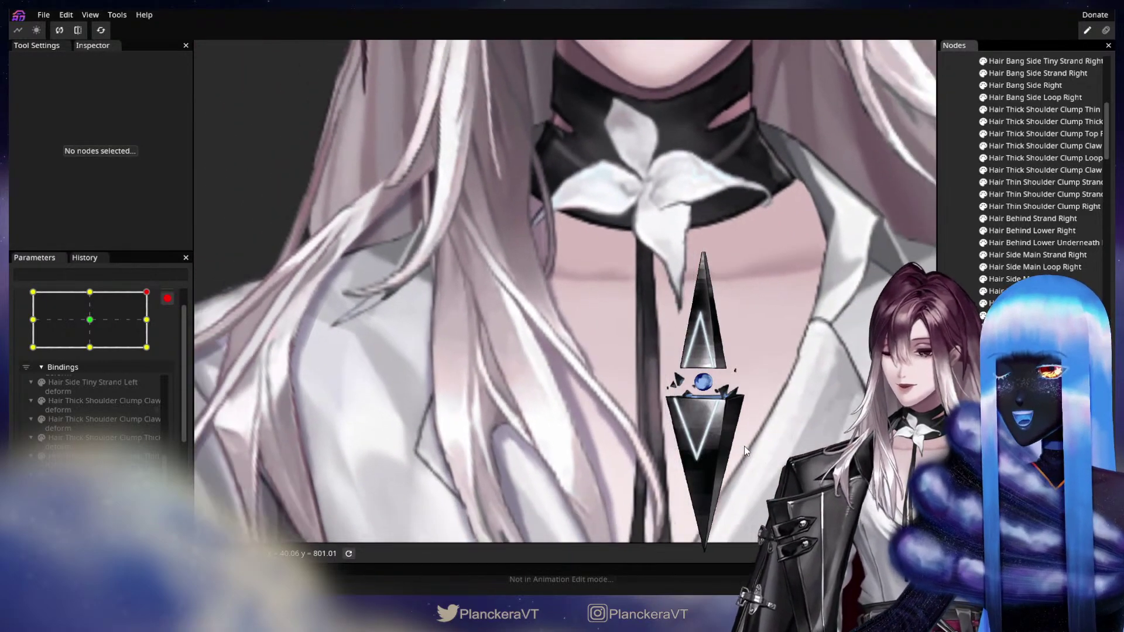
pyautogui.moveTo(744, 444); pyautogui.dragTo(718, 316)
pyautogui.scroll(2, 718, 316)
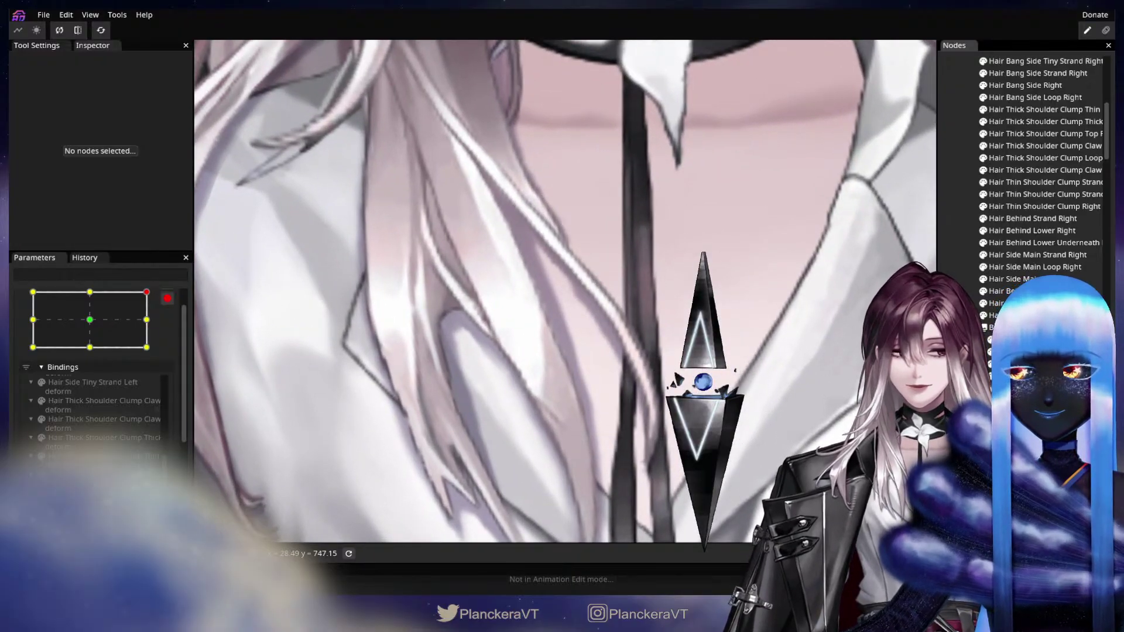
pyautogui.click(475, 492)
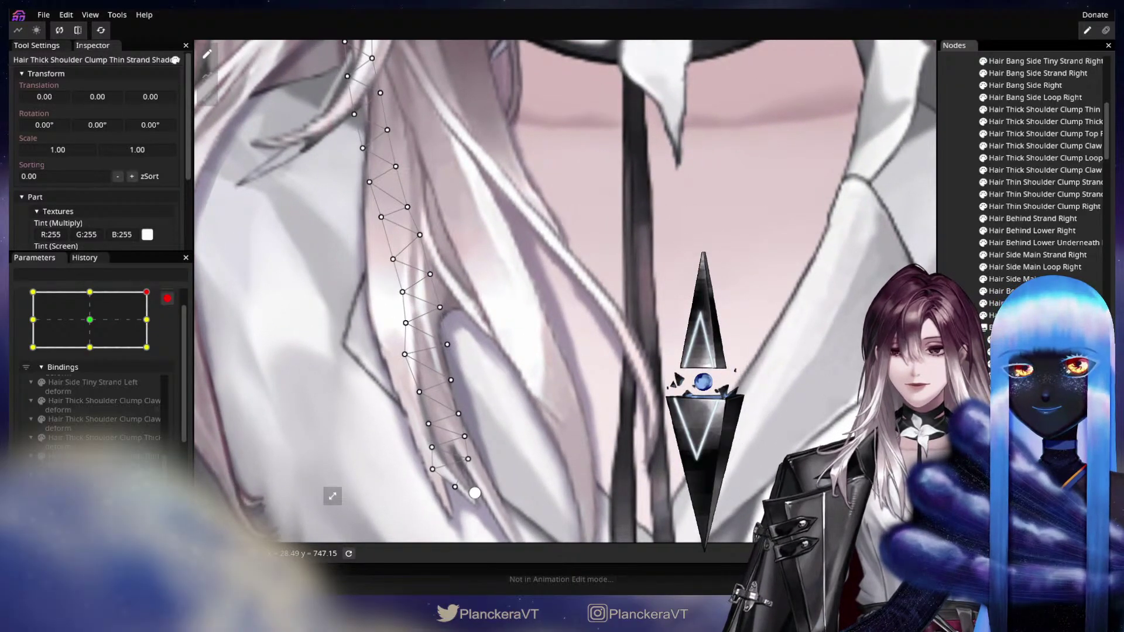
pyautogui.click(474, 493)
pyautogui.scroll(1, 560, 271)
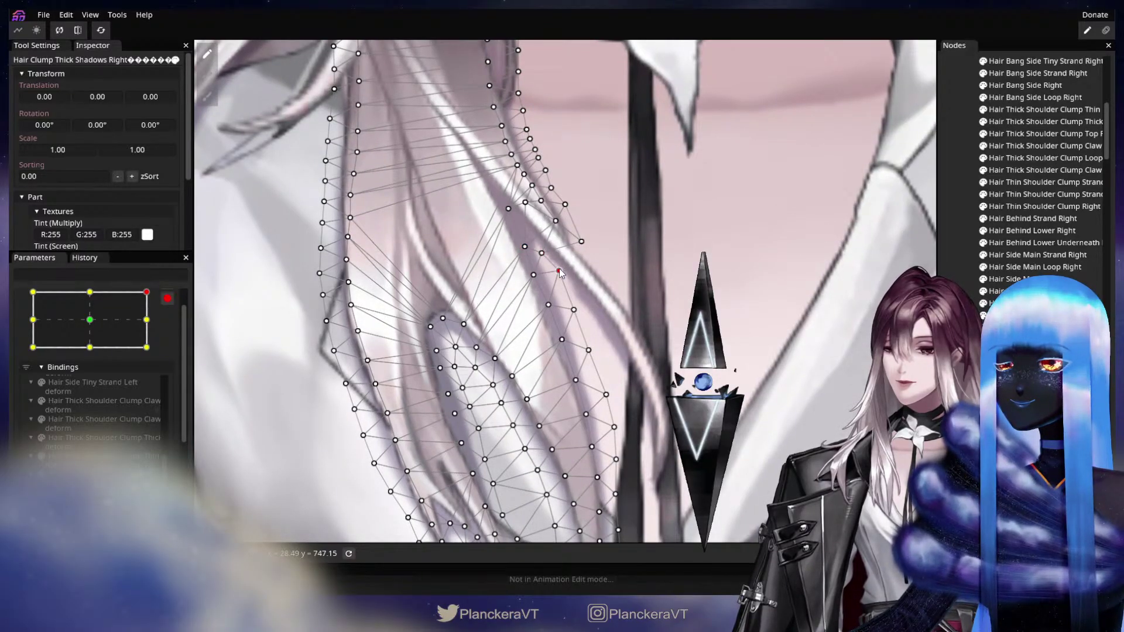
pyautogui.scroll(1, 559, 271)
pyautogui.click(1042, 409)
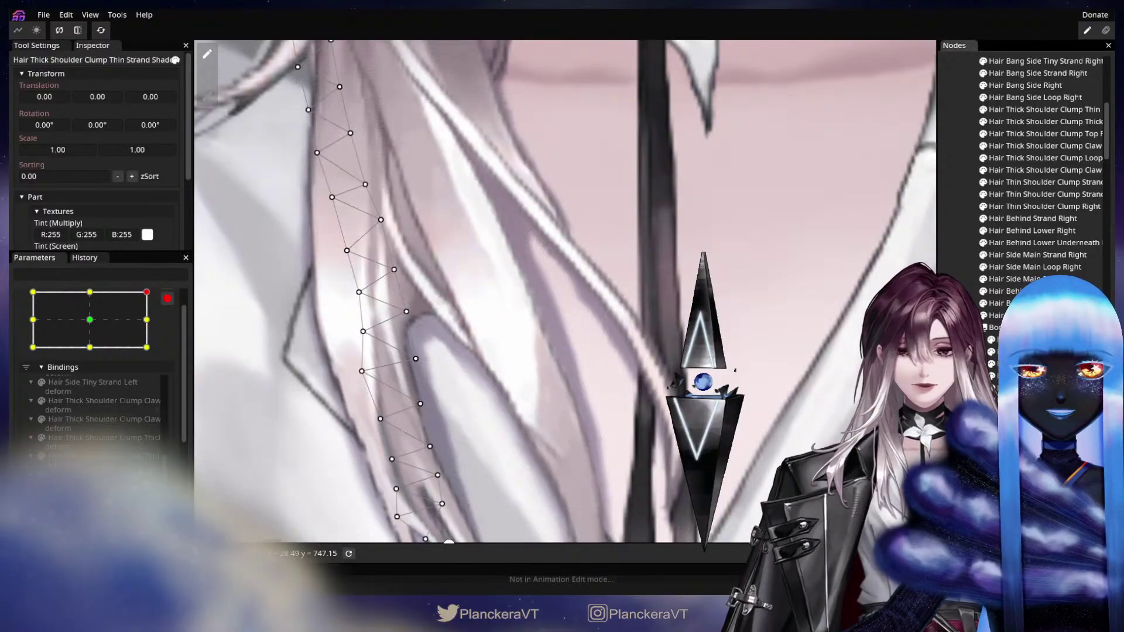
pyautogui.click(1042, 421)
pyautogui.moveTo(576, 317); pyautogui.dragTo(585, 313)
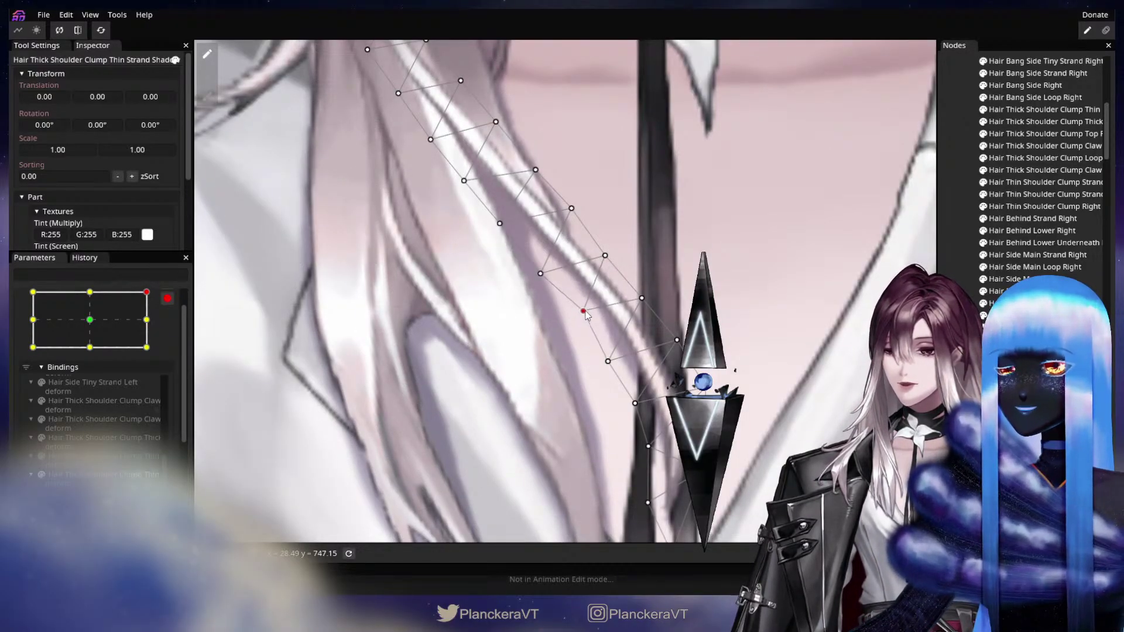
pyautogui.moveTo(607, 362); pyautogui.dragTo(616, 359)
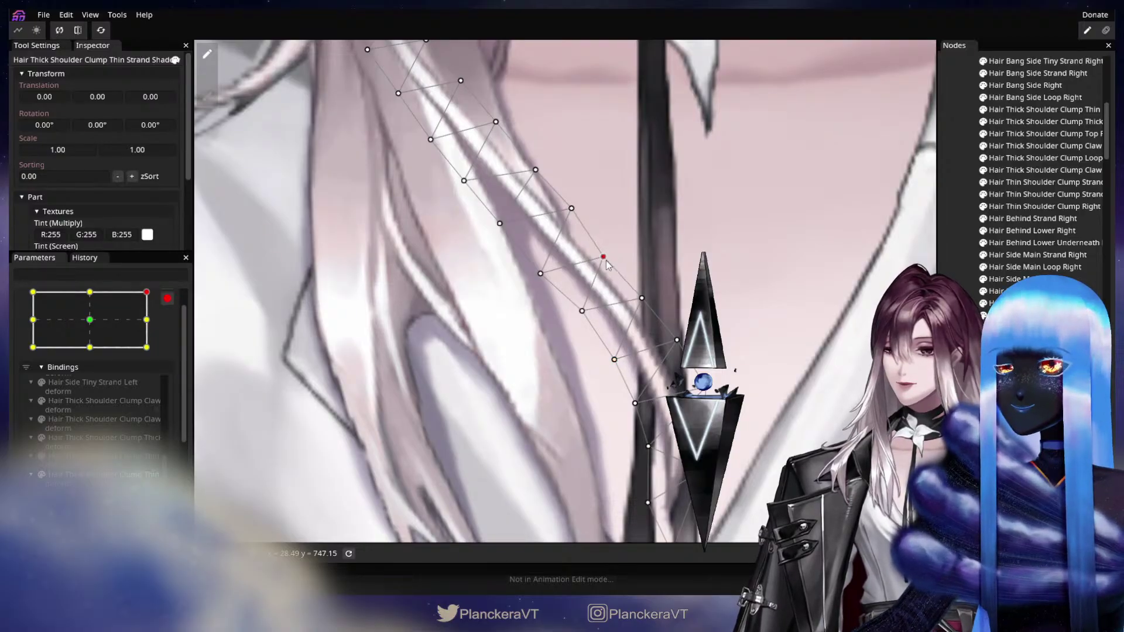
pyautogui.press('Escape')
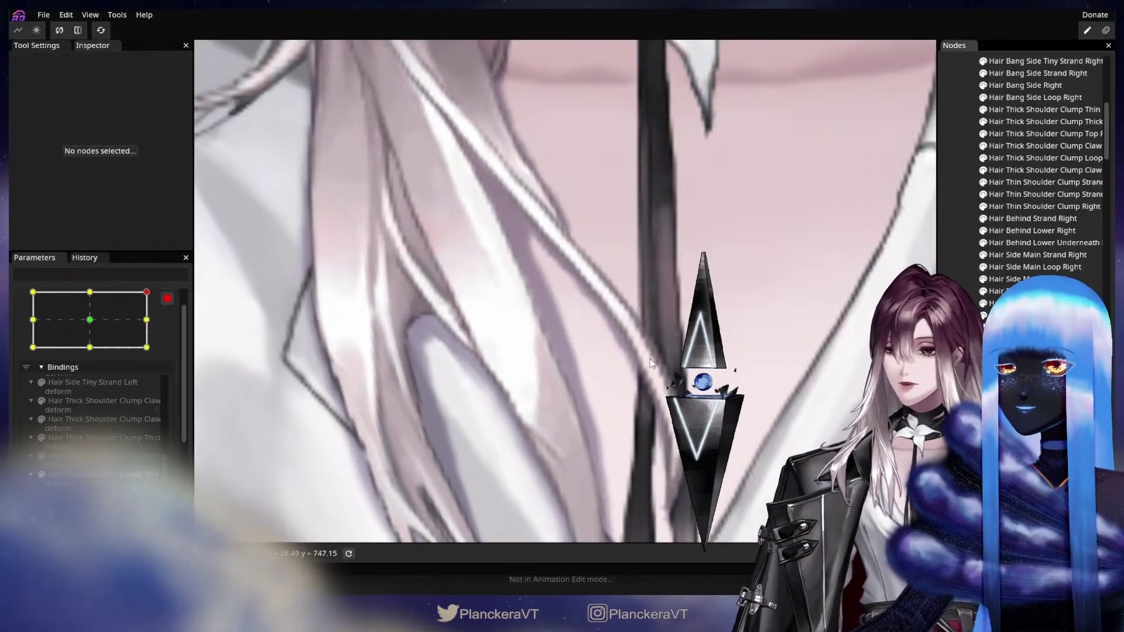
# Step: Select the Hair Clump Thick Shadows Right mesh and brush its lower chest-side section into line with the strands using the 15.00 Circle Brush
pyautogui.scroll(-4, 631, 345)
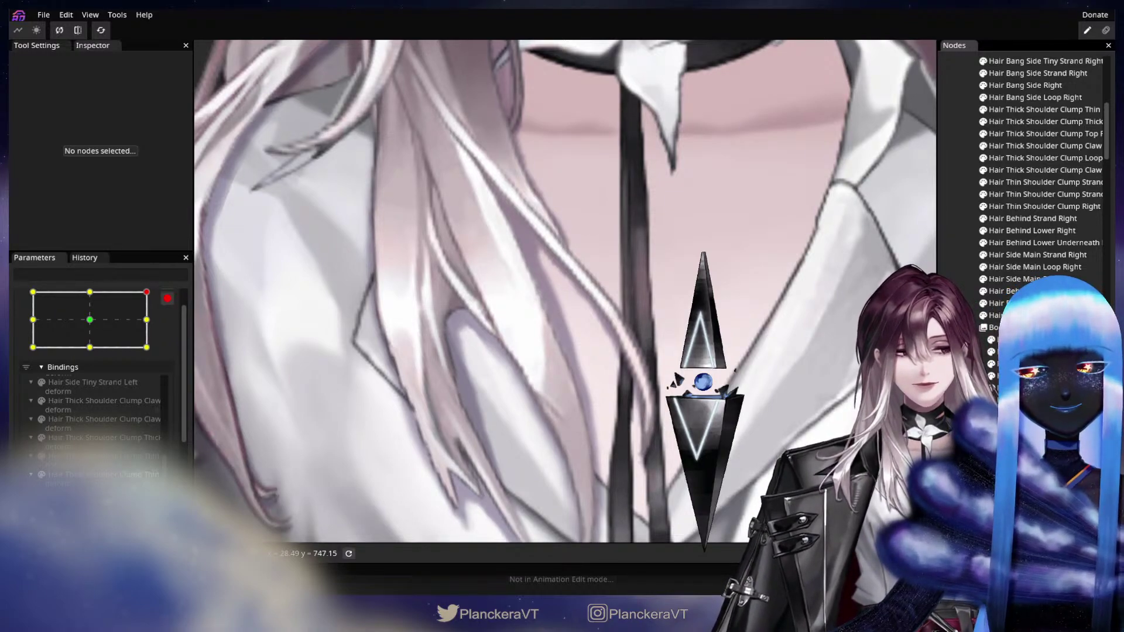
pyautogui.click(302, 267)
pyautogui.click(606, 316)
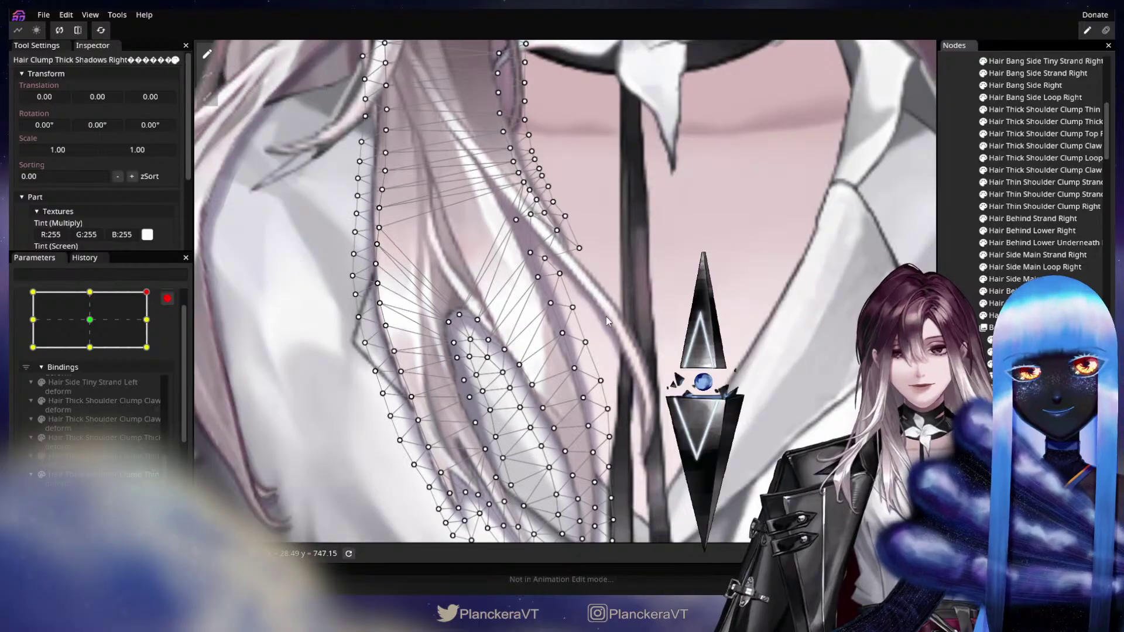
pyautogui.click(212, 99)
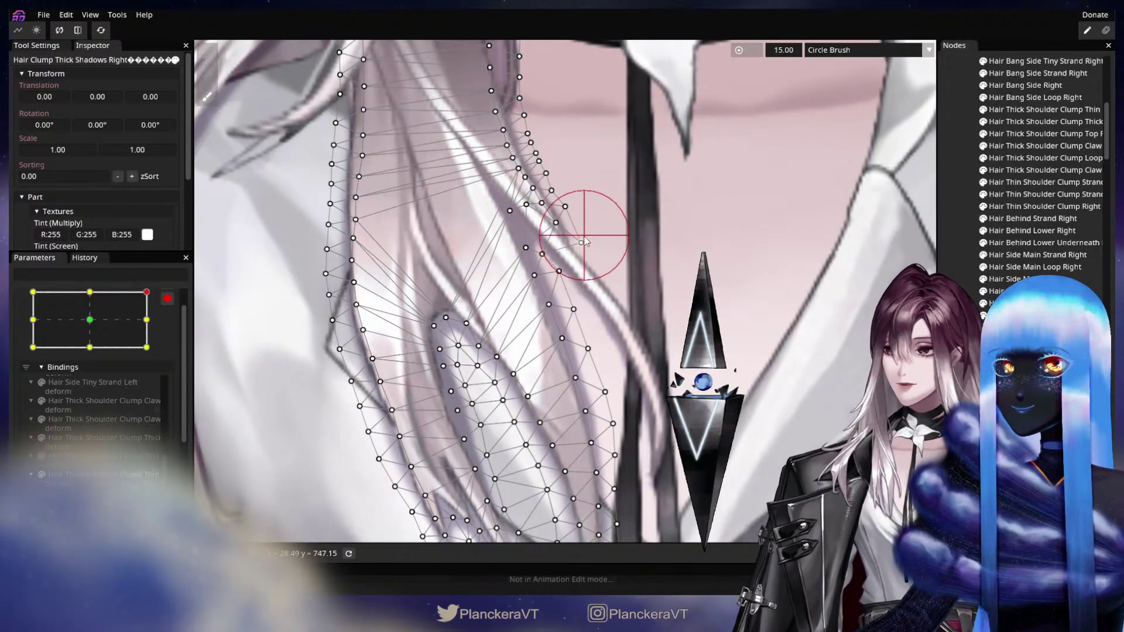
pyautogui.moveTo(549, 291)
pyautogui.mouseDown()
pyautogui.moveTo(509, 246)
pyautogui.moveTo(522, 237)
pyautogui.moveTo(516, 228)
pyautogui.moveTo(497, 246)
pyautogui.moveTo(554, 295)
pyautogui.moveTo(601, 281)
pyautogui.moveTo(623, 252)
pyautogui.moveTo(590, 261)
pyautogui.moveTo(555, 286)
pyautogui.mouseUp()
pyautogui.scroll(2, 591, 269)
pyautogui.moveTo(611, 351)
pyautogui.mouseDown()
pyautogui.moveTo(537, 249)
pyautogui.moveTo(533, 281)
pyautogui.moveTo(567, 212)
pyautogui.mouseUp()
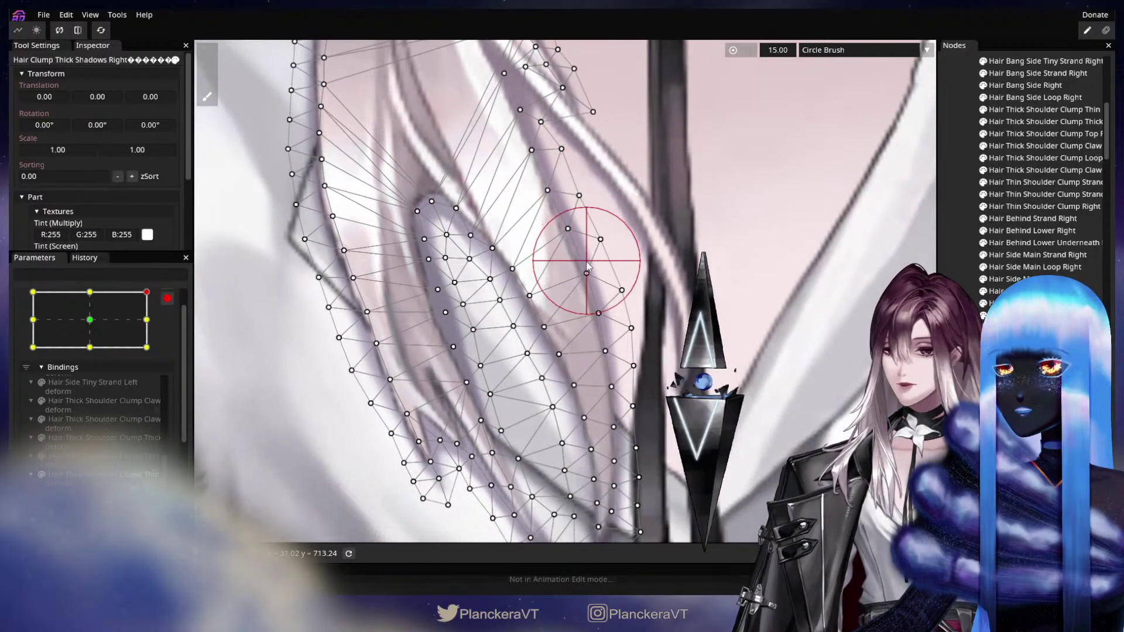
pyautogui.moveTo(587, 257)
pyautogui.mouseDown()
pyautogui.moveTo(577, 264)
pyautogui.moveTo(608, 184)
pyautogui.mouseUp()
pyautogui.moveTo(596, 276); pyautogui.dragTo(638, 258)
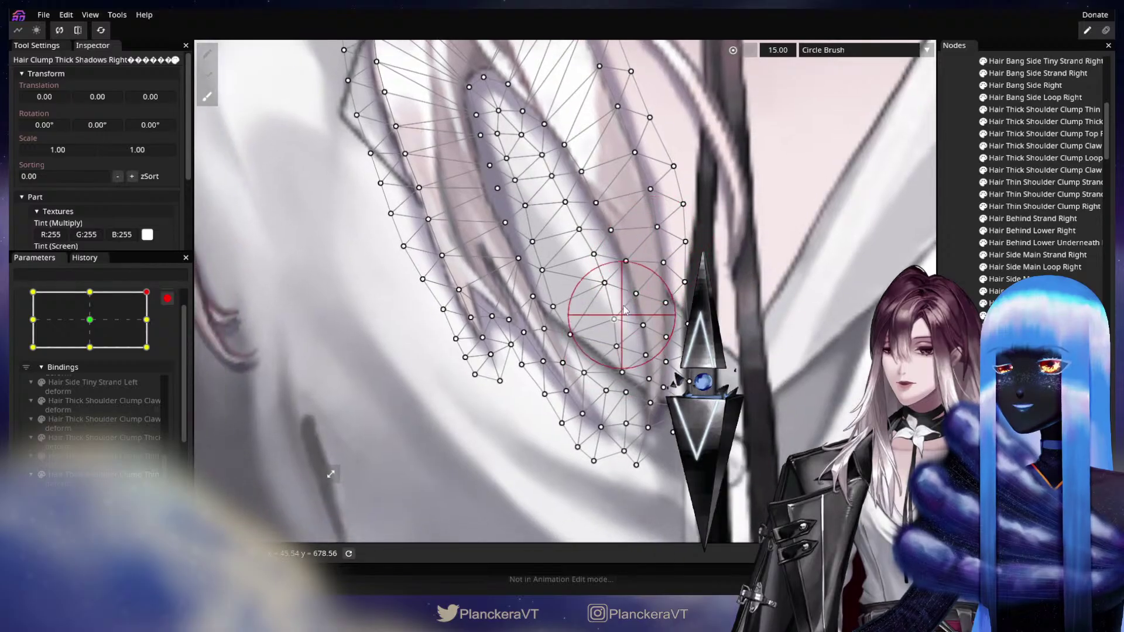
# Step: Brush the shadow mesh's lower tips and the gap between the strands with the 15.00 Circle Brush, and deselect the mesh
pyautogui.moveTo(486, 302)
pyautogui.mouseDown()
pyautogui.moveTo(546, 331)
pyautogui.moveTo(518, 355)
pyautogui.mouseUp()
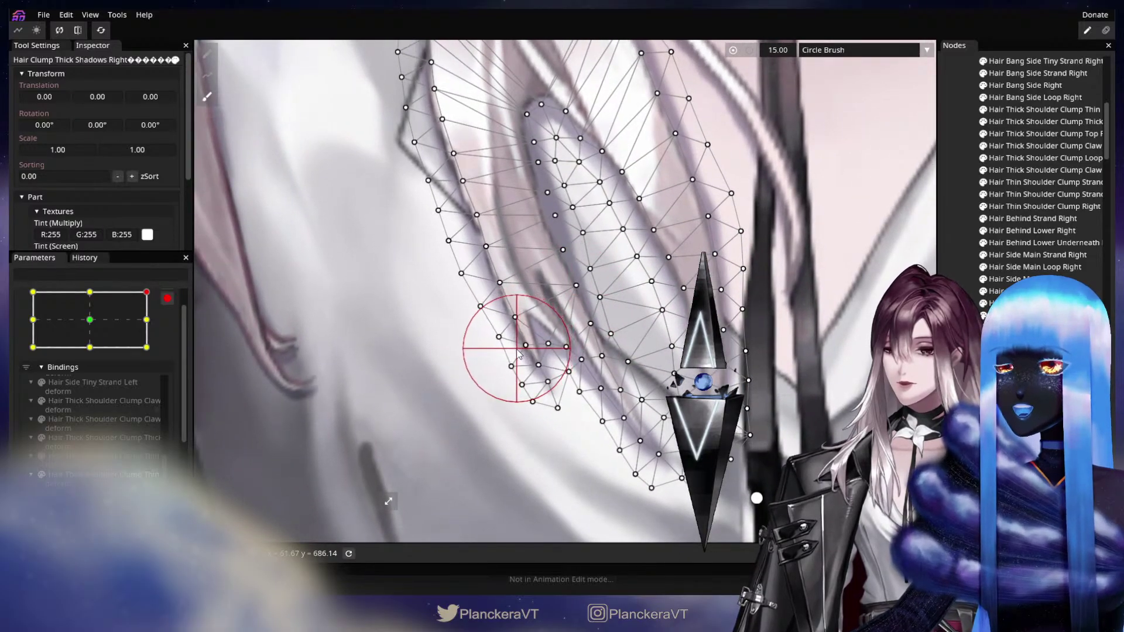
pyautogui.moveTo(603, 328); pyautogui.dragTo(568, 406)
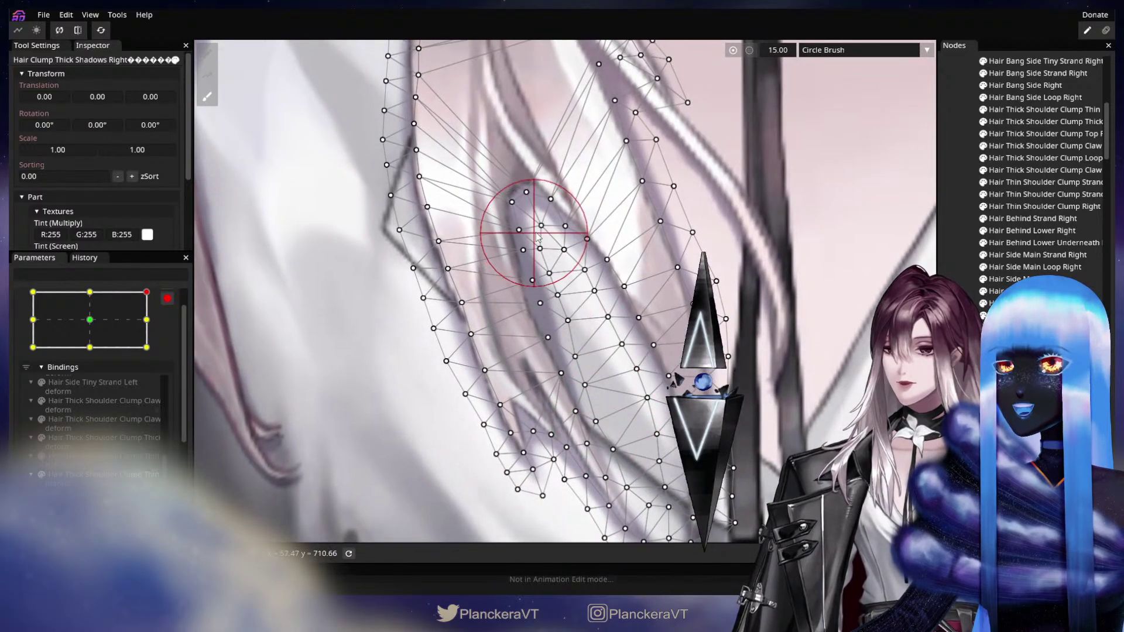
pyautogui.moveTo(561, 282)
pyautogui.mouseDown()
pyautogui.moveTo(574, 242)
pyautogui.moveTo(560, 208)
pyautogui.mouseUp()
pyautogui.moveTo(585, 348); pyautogui.dragTo(583, 356)
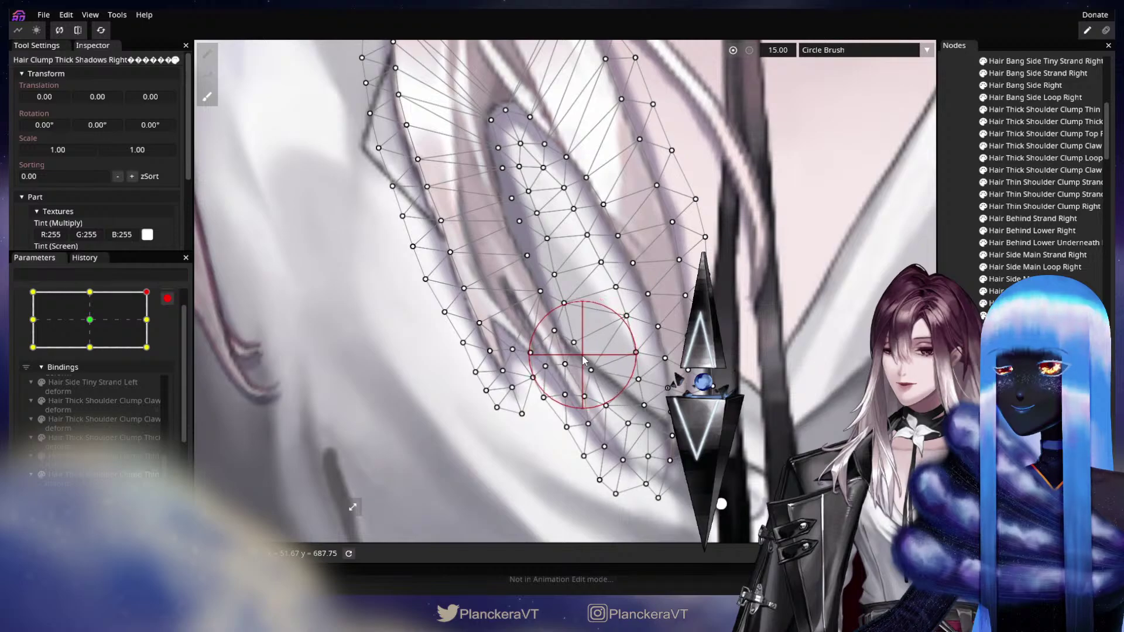
pyautogui.moveTo(647, 293)
pyautogui.mouseDown()
pyautogui.moveTo(623, 238)
pyautogui.moveTo(636, 369)
pyautogui.mouseUp()
pyautogui.moveTo(591, 233); pyautogui.dragTo(590, 236)
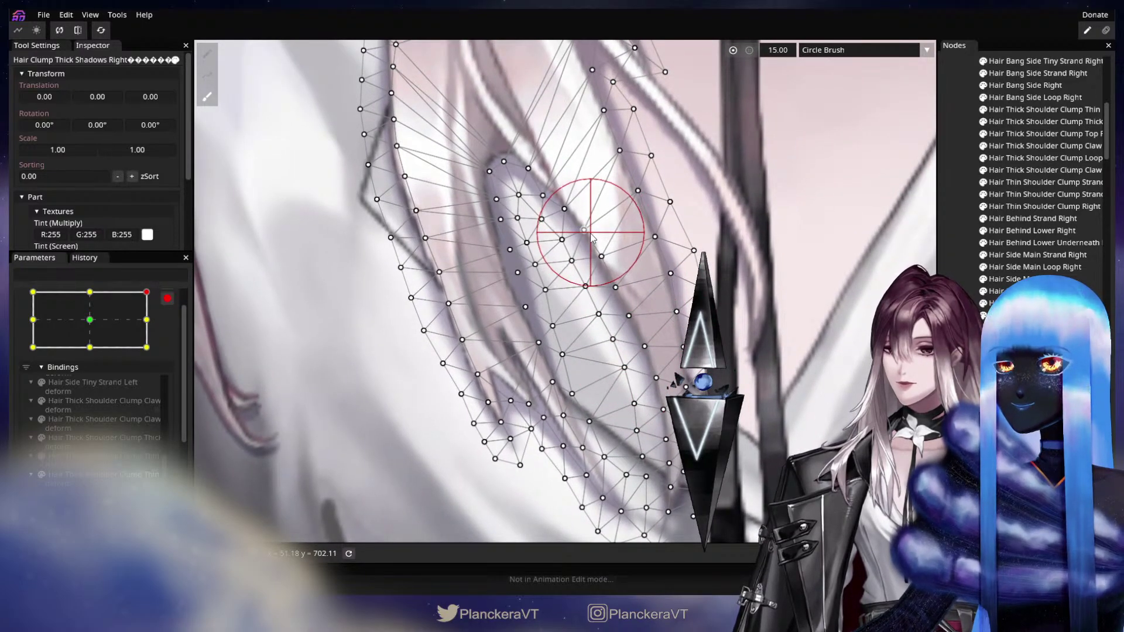
pyautogui.click(960, 317)
# Step: Reselect the Hair Clump Thick Shadows Right mesh and move individual vertices around the upper part of the gap between the strands
pyautogui.scroll(-1, 636, 317)
pyautogui.scroll(-1, 634, 315)
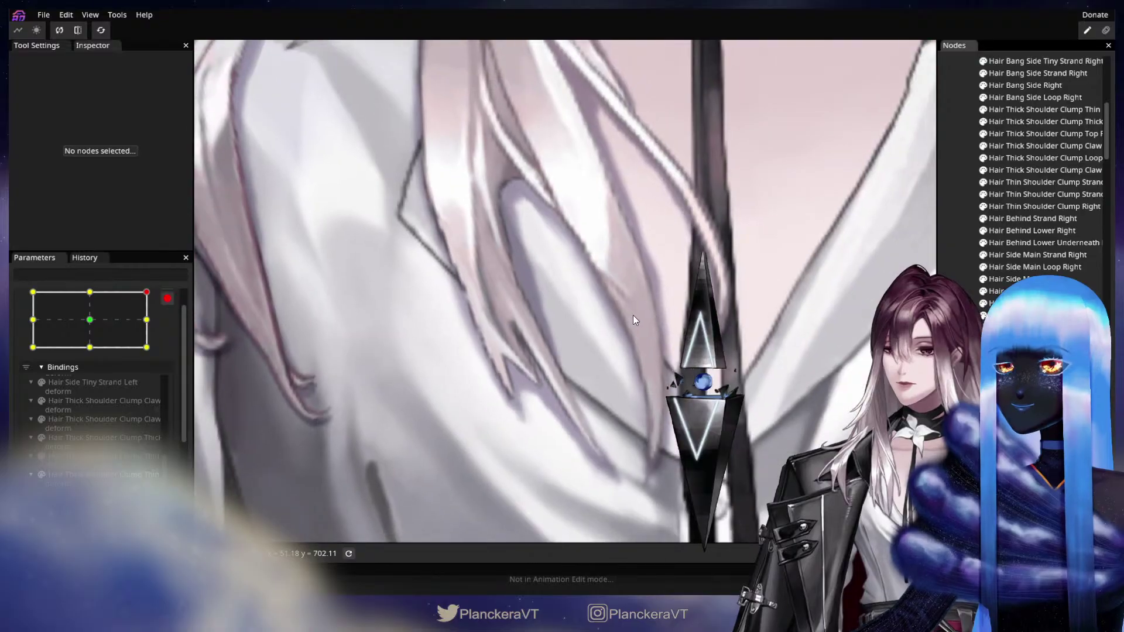
pyautogui.moveTo(551, 320); pyautogui.dragTo(645, 250)
pyautogui.scroll(3, 613, 333)
pyautogui.scroll(2, 772, 356)
pyautogui.click(660, 241)
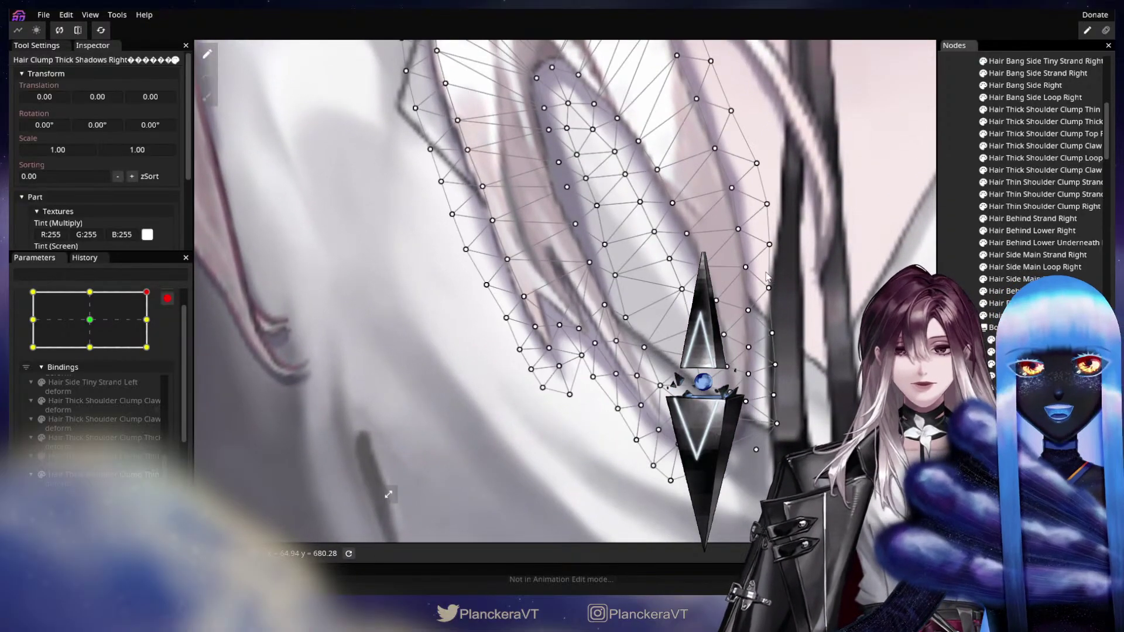
pyautogui.scroll(2, 658, 239)
pyautogui.click(596, 195)
pyautogui.moveTo(600, 194); pyautogui.dragTo(660, 314)
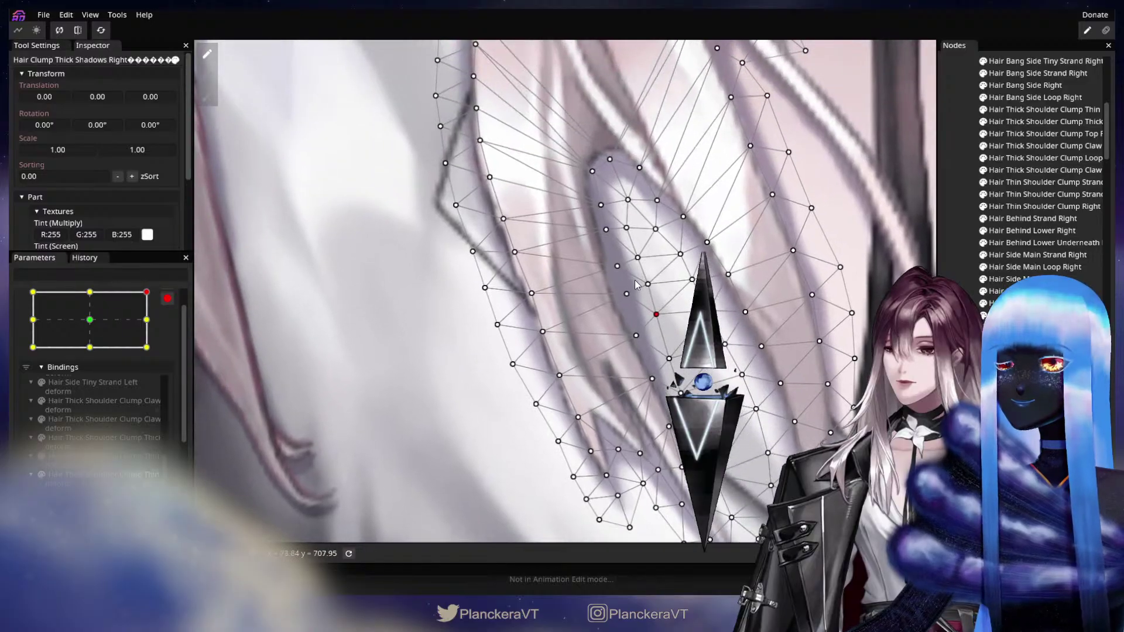
pyautogui.moveTo(651, 258)
pyautogui.mouseDown()
pyautogui.moveTo(593, 368)
pyautogui.moveTo(648, 262)
pyautogui.moveTo(666, 271)
pyautogui.mouseUp()
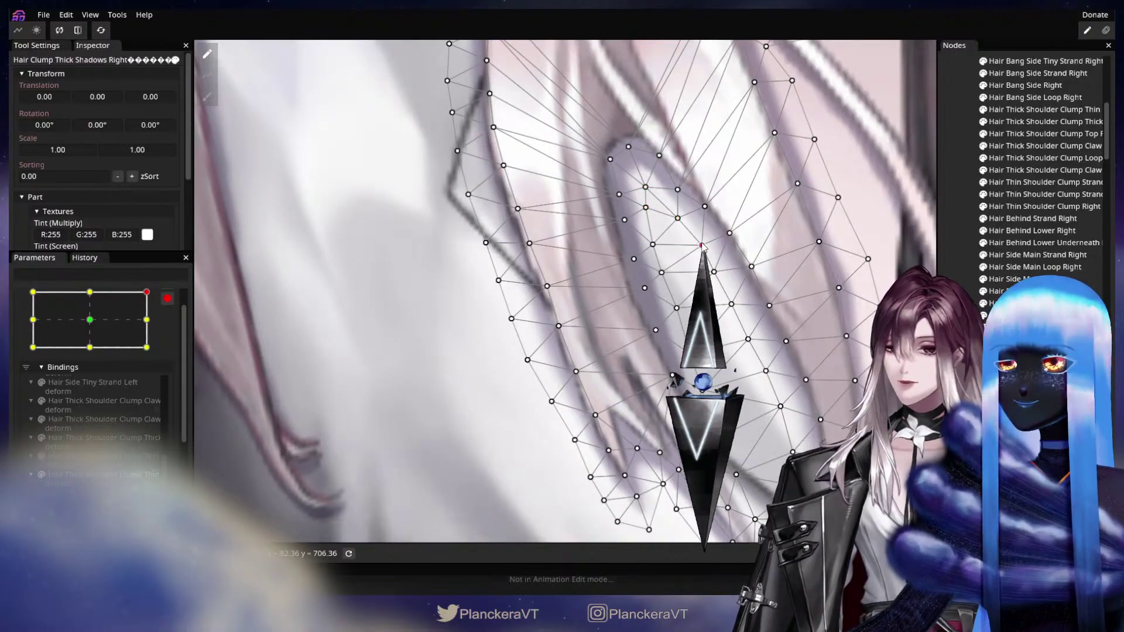
# Step: Move individual vertices at the shadow mesh's lower tips to fit the strand ends, and deselect the mesh
pyautogui.moveTo(703, 320); pyautogui.dragTo(629, 137)
pyautogui.moveTo(588, 310); pyautogui.dragTo(627, 339)
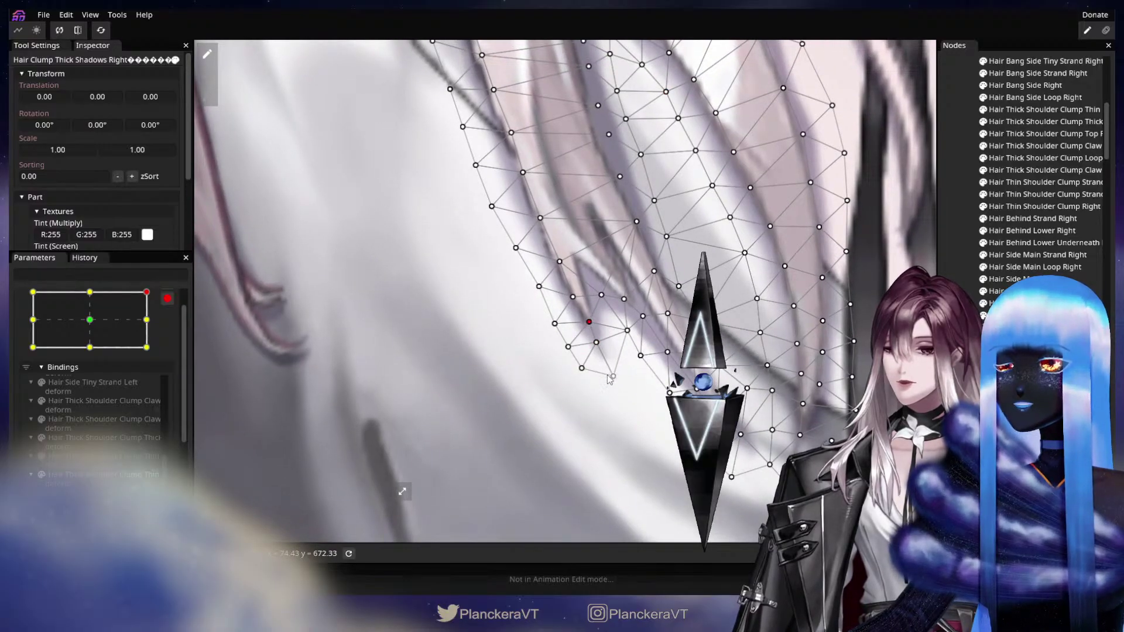
pyautogui.moveTo(684, 413); pyautogui.dragTo(610, 380)
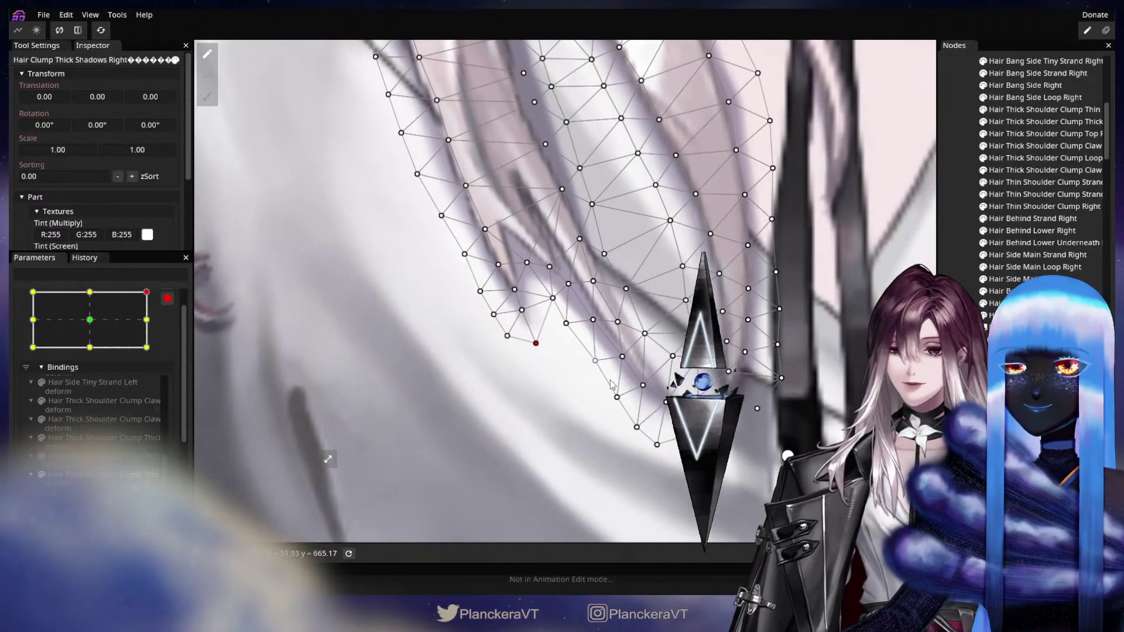
pyautogui.click(662, 406)
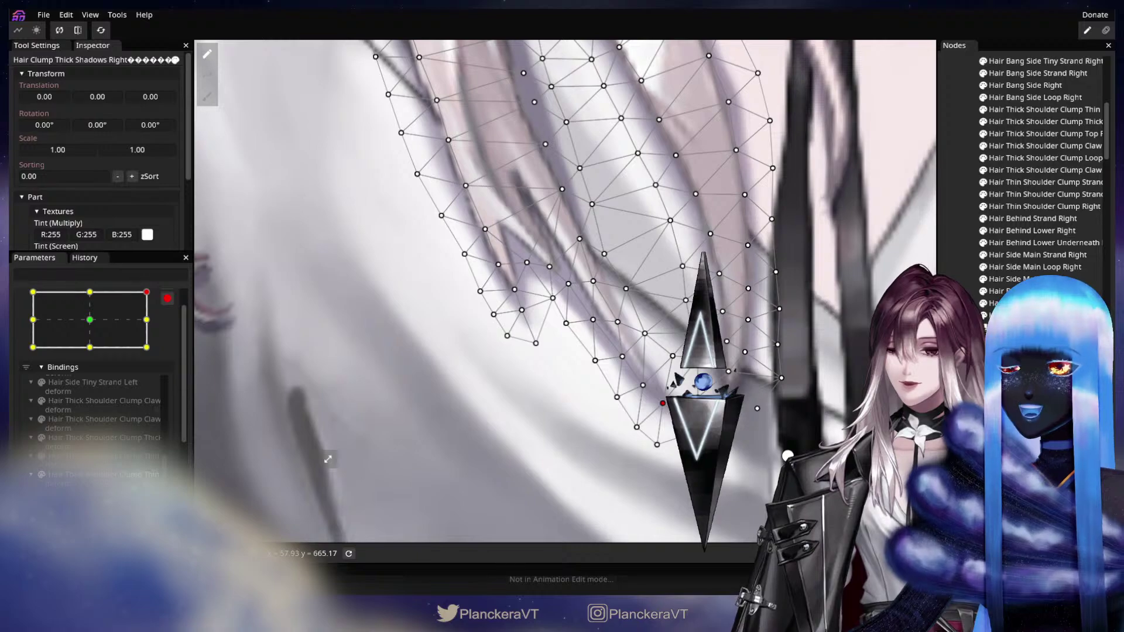
pyautogui.moveTo(674, 361); pyautogui.dragTo(543, 292)
pyautogui.click(615, 325)
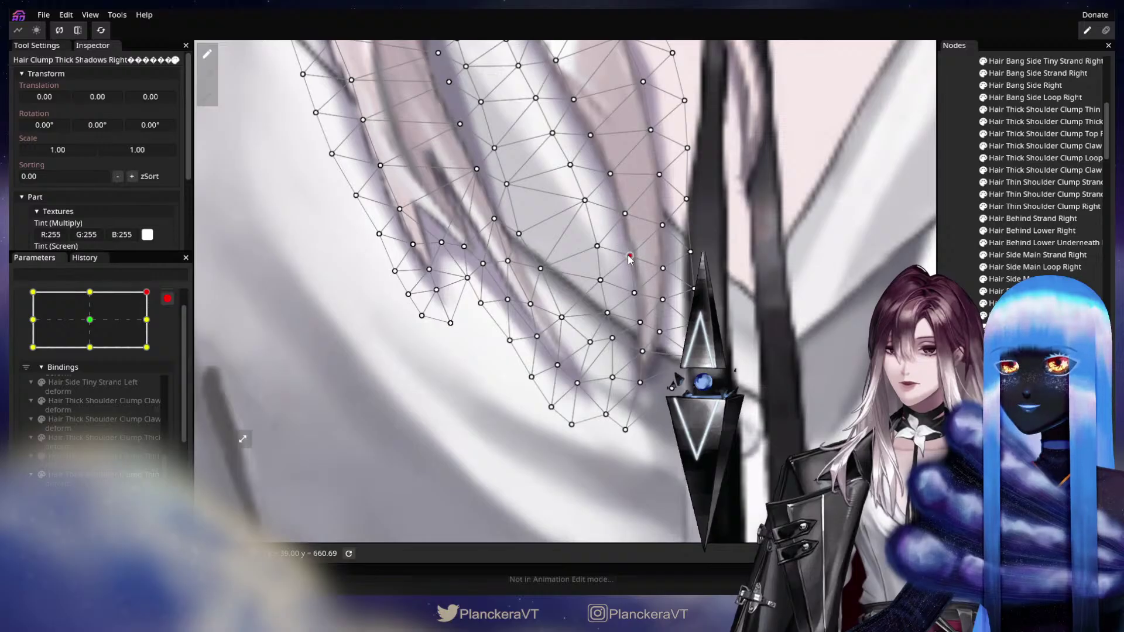
pyautogui.press('Escape')
# Step: Preview the hair shadow by switching the parameter repeatedly between its center and upper-right keypoints, and examine the lower strand tips
pyautogui.scroll(-3, 651, 364)
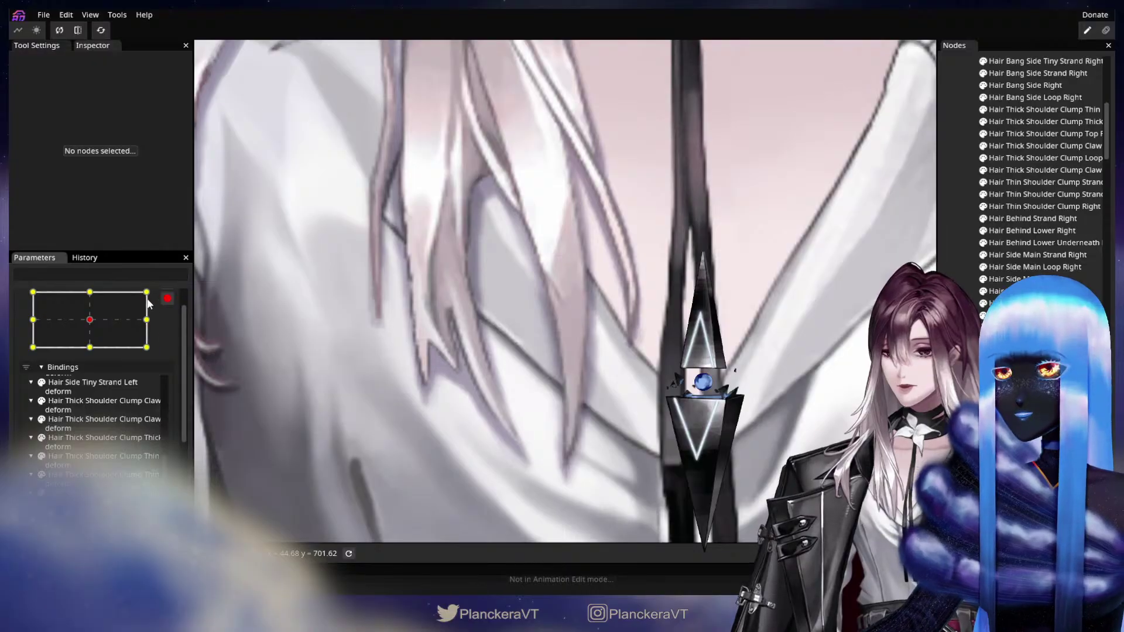
pyautogui.click(140, 308)
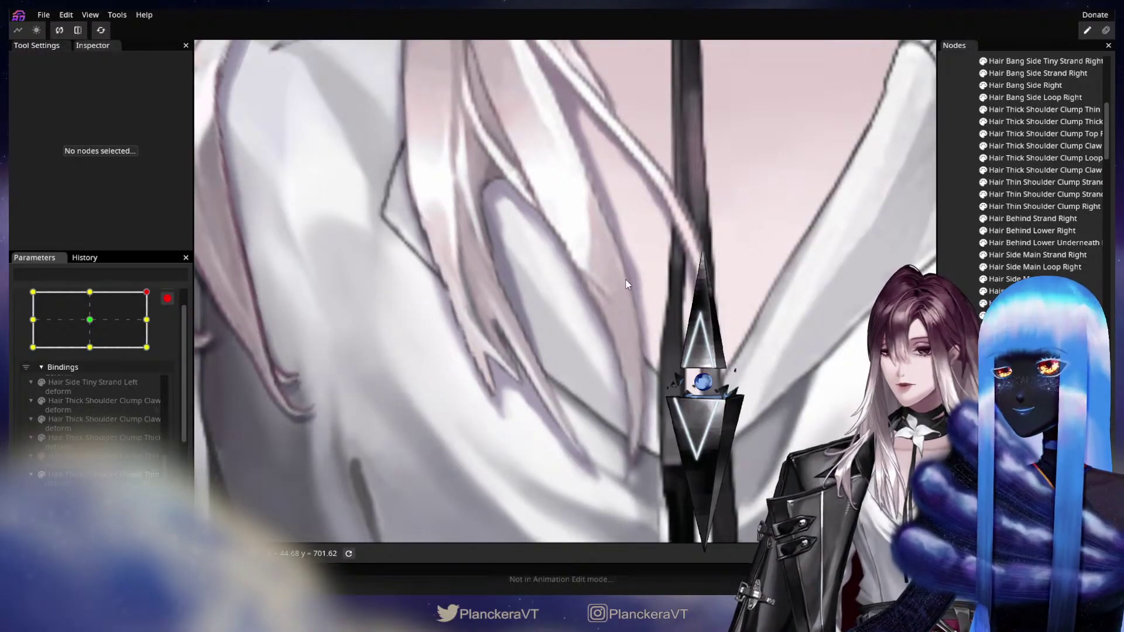
pyautogui.click(92, 320)
pyautogui.click(149, 291)
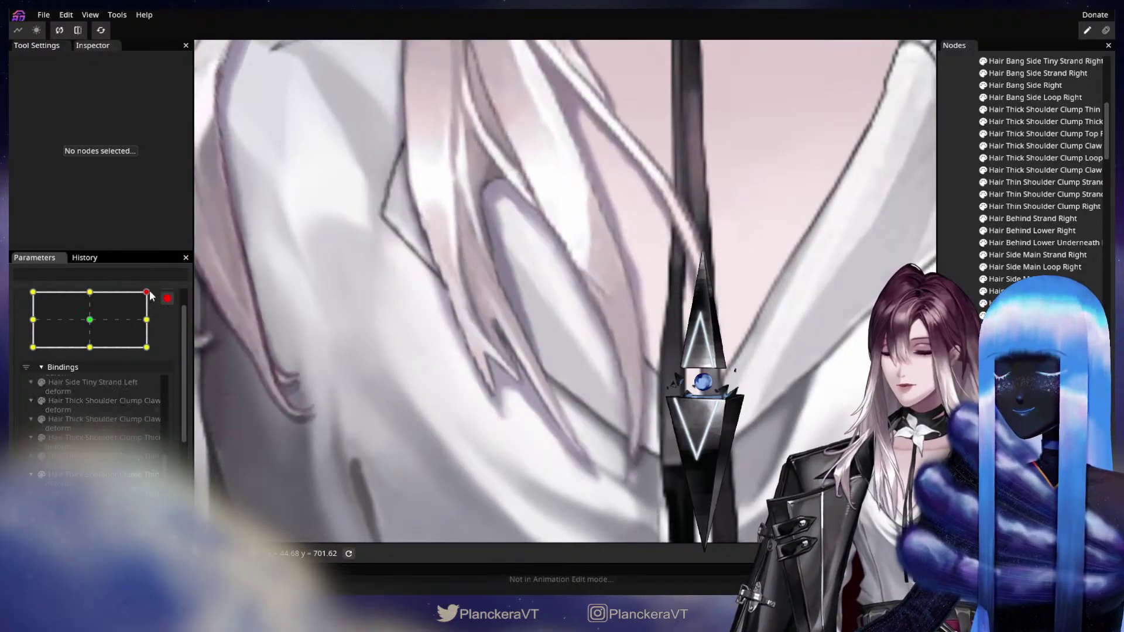
pyautogui.click(90, 320)
pyautogui.click(146, 292)
pyautogui.click(91, 319)
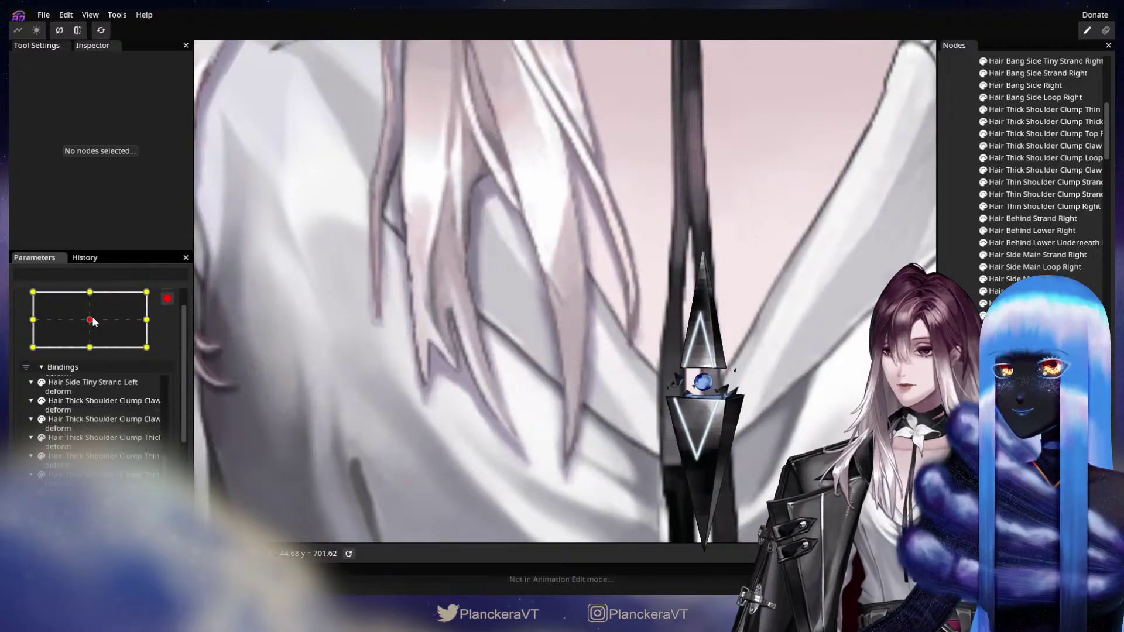
pyautogui.click(147, 293)
pyautogui.moveTo(144, 290)
pyautogui.mouseDown()
pyautogui.moveTo(107, 311)
pyautogui.moveTo(152, 294)
pyautogui.mouseUp()
pyautogui.scroll(3, 630, 349)
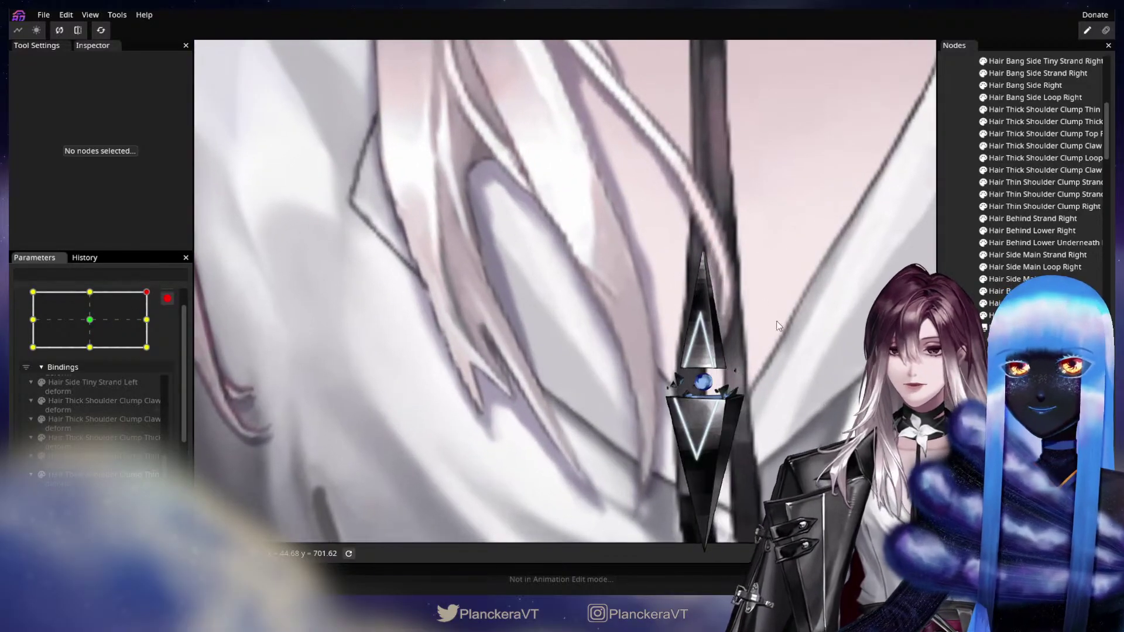
# Step: Reselect the Hair Clump Thick Shadows Right mesh and adjust individual vertices along the left edge of the gap between the strands
pyautogui.click(644, 275)
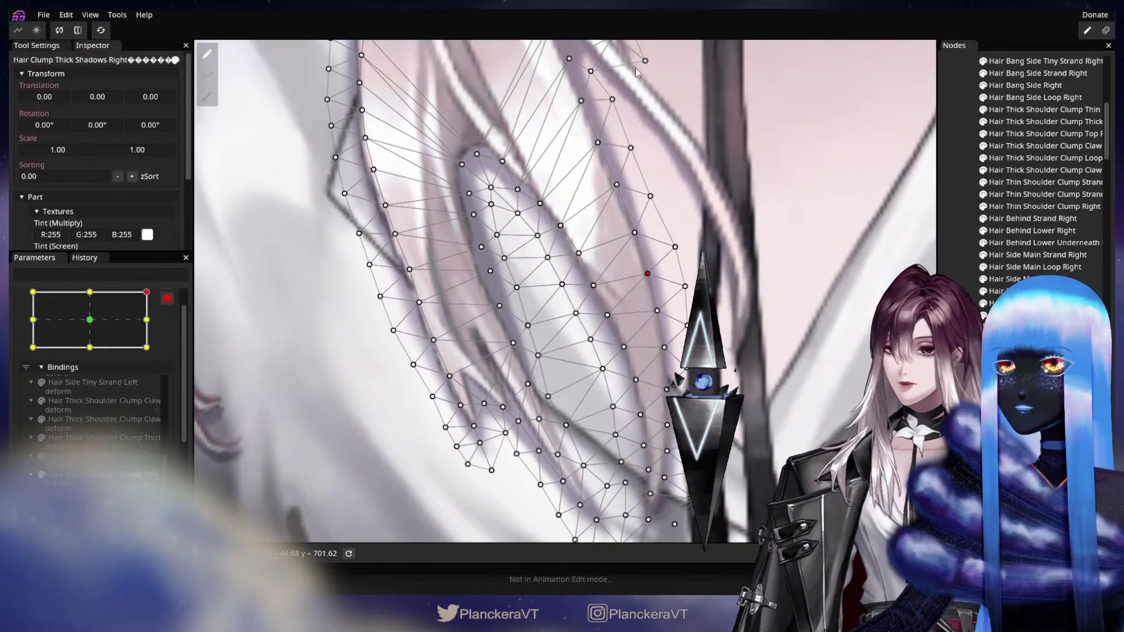
pyautogui.moveTo(650, 242); pyautogui.dragTo(667, 282)
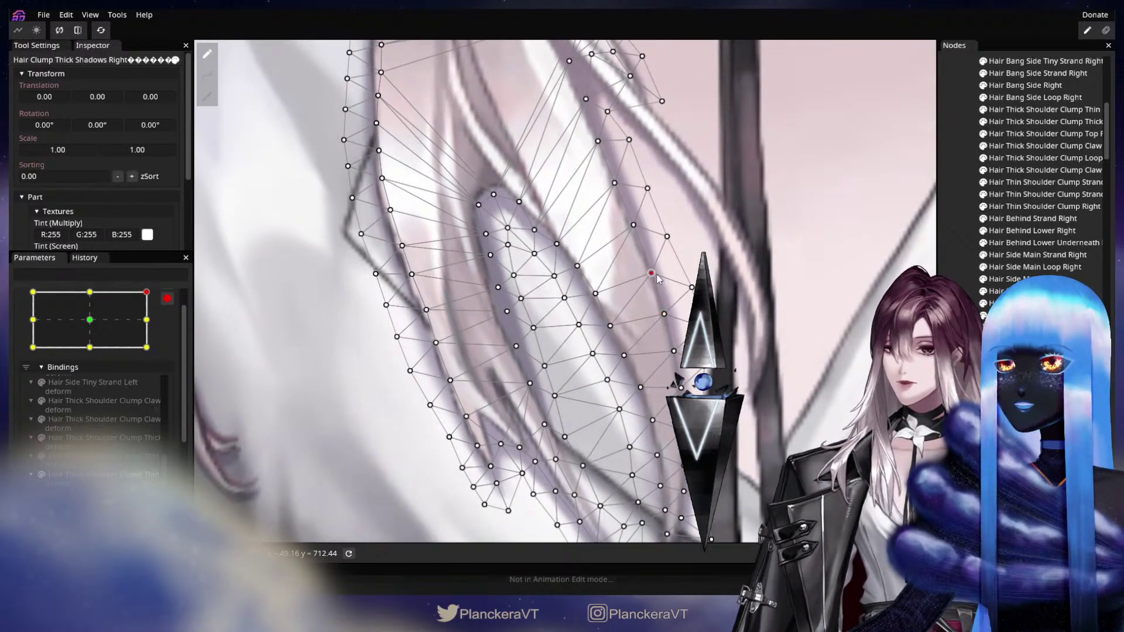
pyautogui.moveTo(529, 364); pyautogui.dragTo(641, 331)
pyautogui.scroll(3, 619, 328)
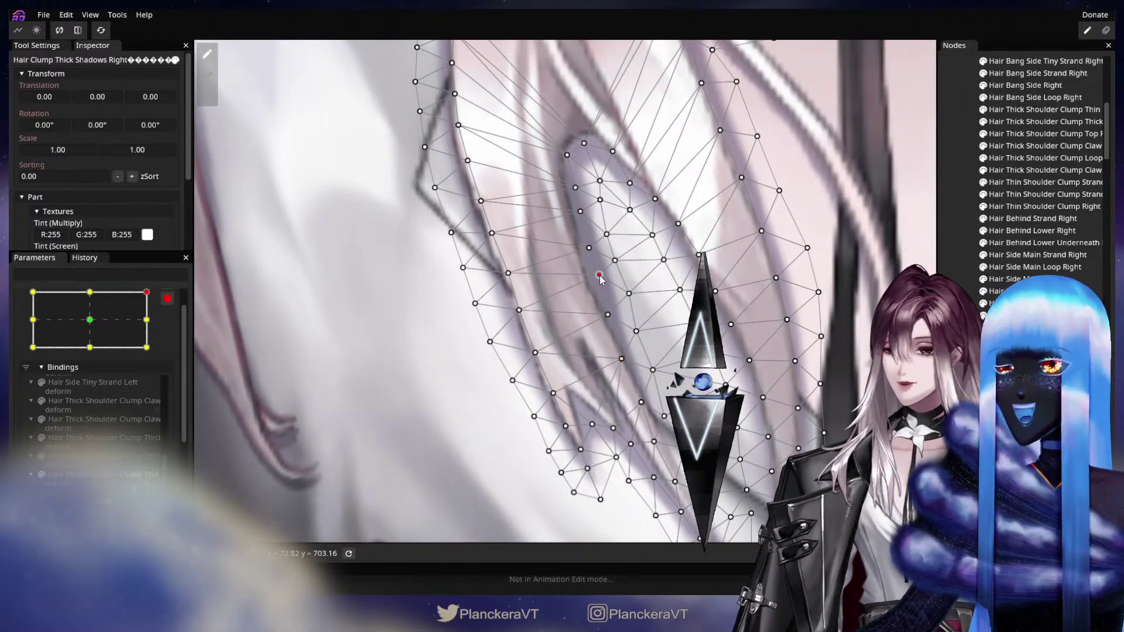
pyautogui.moveTo(601, 275); pyautogui.dragTo(594, 283)
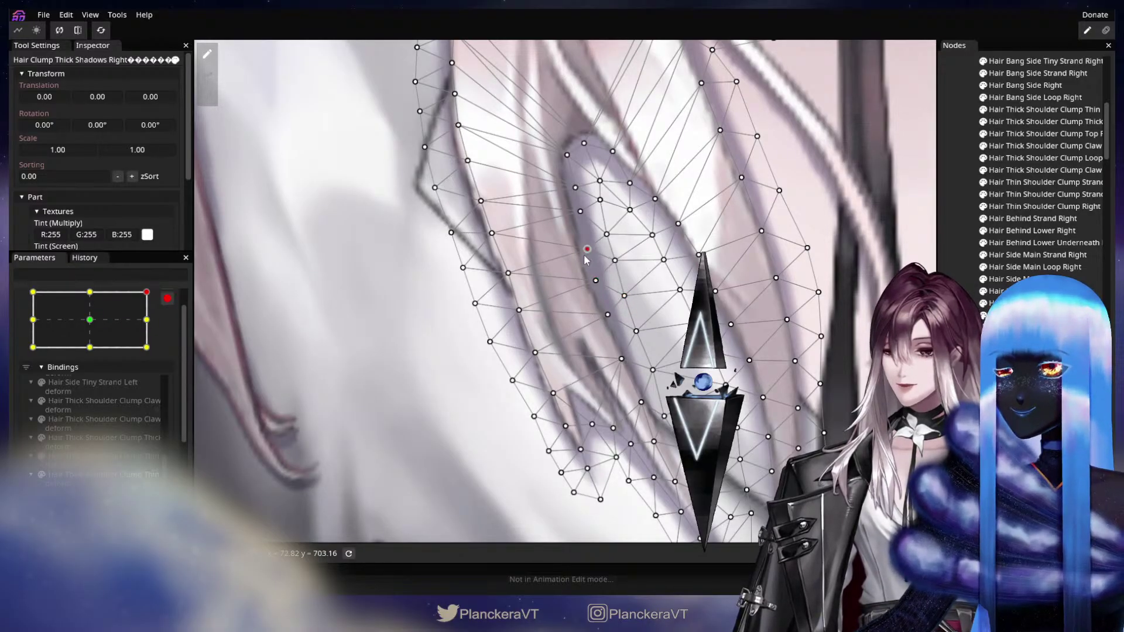
pyautogui.moveTo(618, 269); pyautogui.dragTo(667, 347)
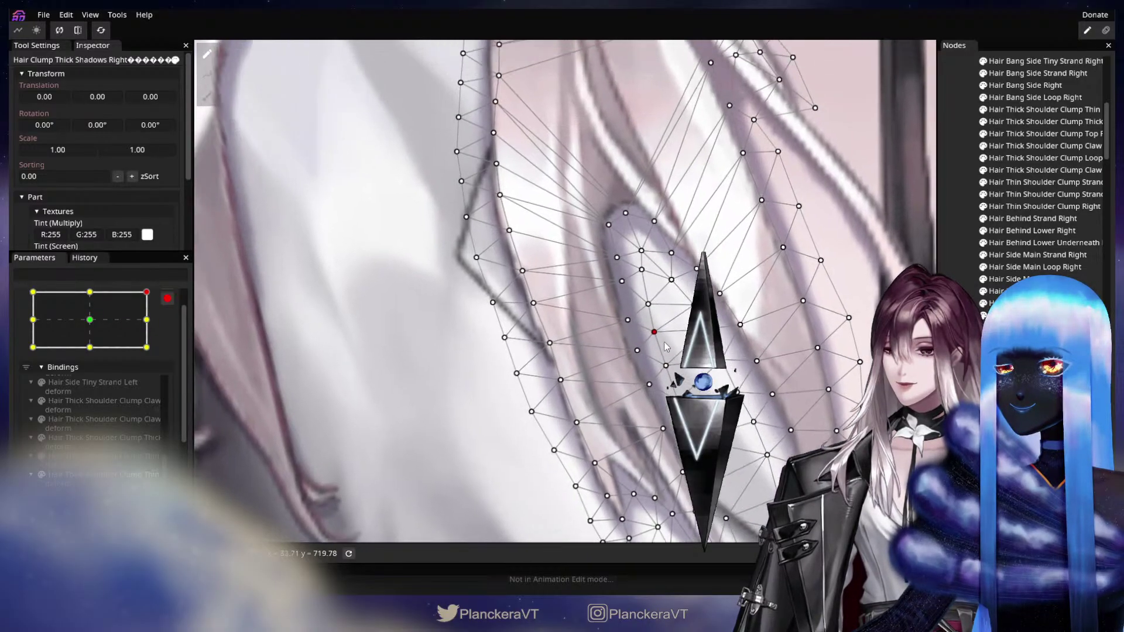
# Step: Fine-tune the vertices inside the upper part of the strand gap, and deselect the shadow mesh
pyautogui.moveTo(619, 287); pyautogui.dragTo(618, 296)
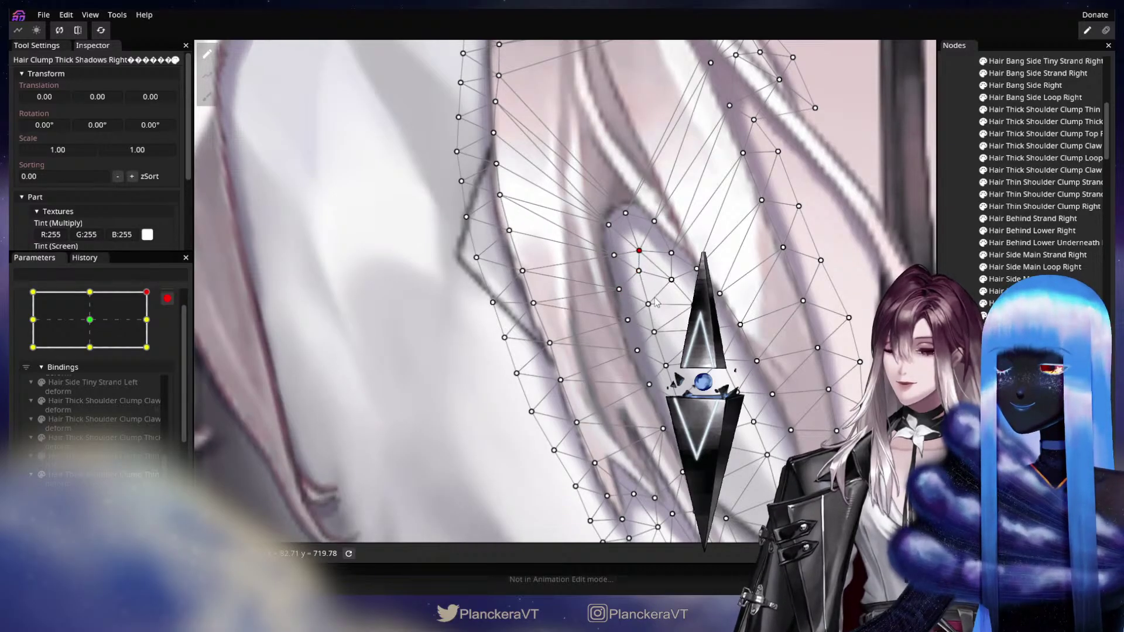
pyautogui.moveTo(648, 304); pyautogui.dragTo(645, 306)
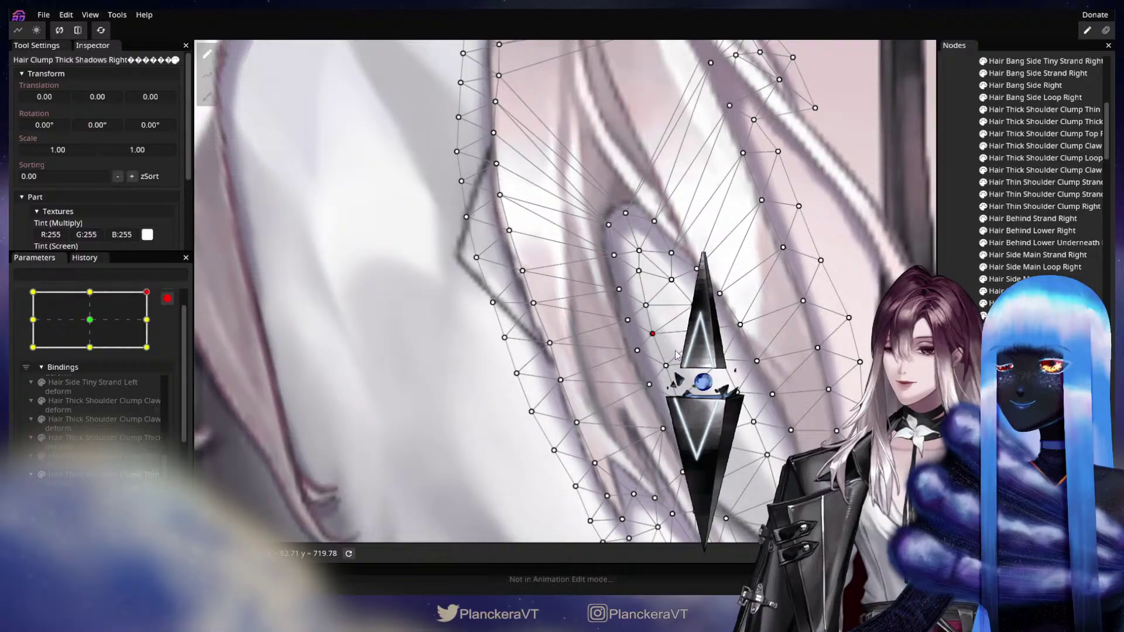
pyautogui.moveTo(675, 352); pyautogui.dragTo(658, 325)
pyautogui.click(651, 339)
pyautogui.moveTo(633, 366); pyautogui.dragTo(639, 332)
pyautogui.press('Escape')
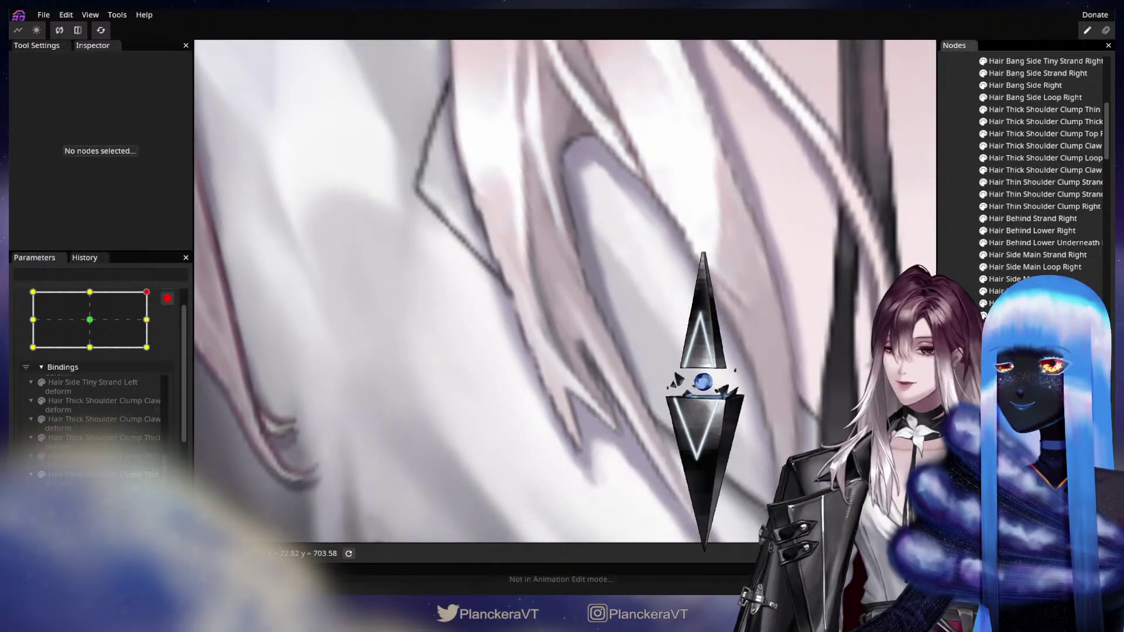
# Step: Examine the shadow around the strand gap and preview its motion between the parameter's center and upper-right keypoints
pyautogui.scroll(-3, 736, 368)
pyautogui.scroll(5, 746, 302)
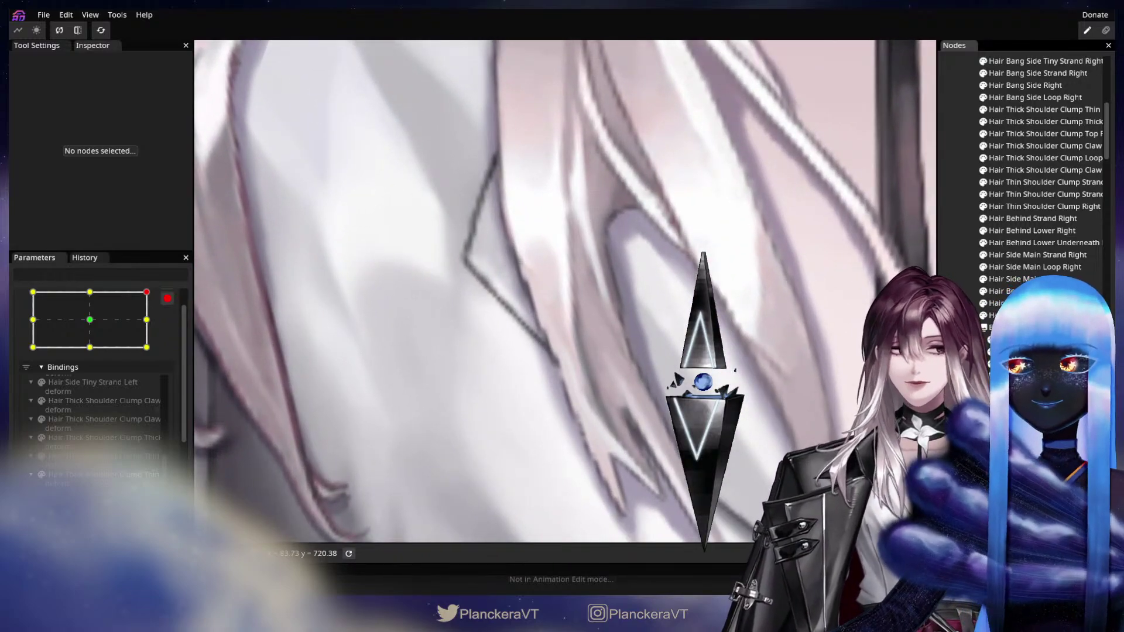
pyautogui.click(648, 280)
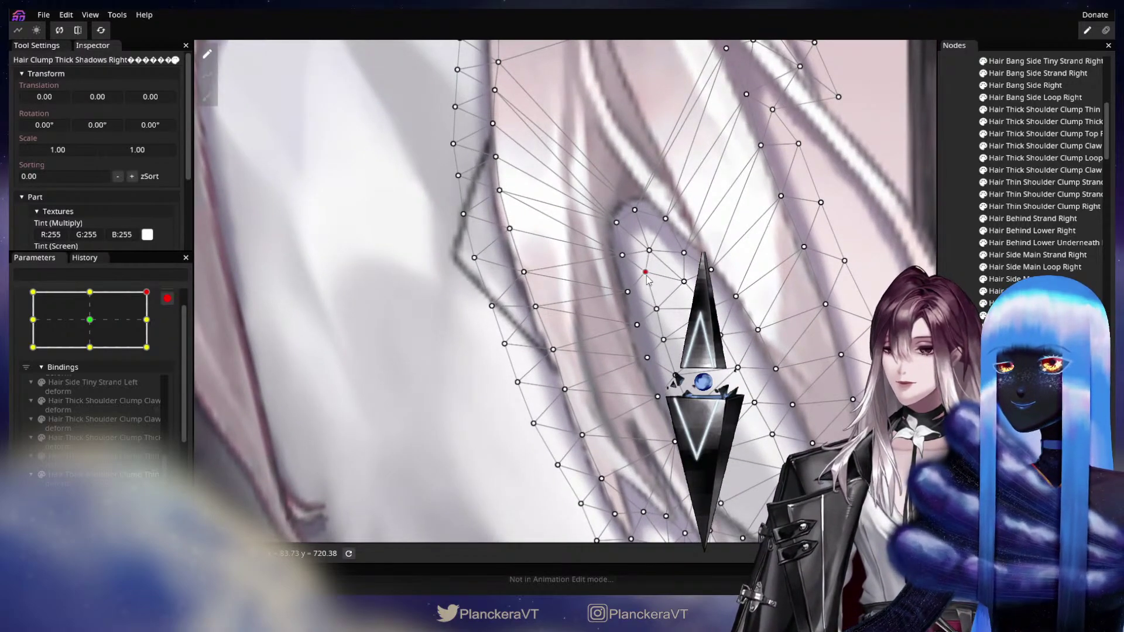
pyautogui.press('Escape')
pyautogui.scroll(-3, 734, 385)
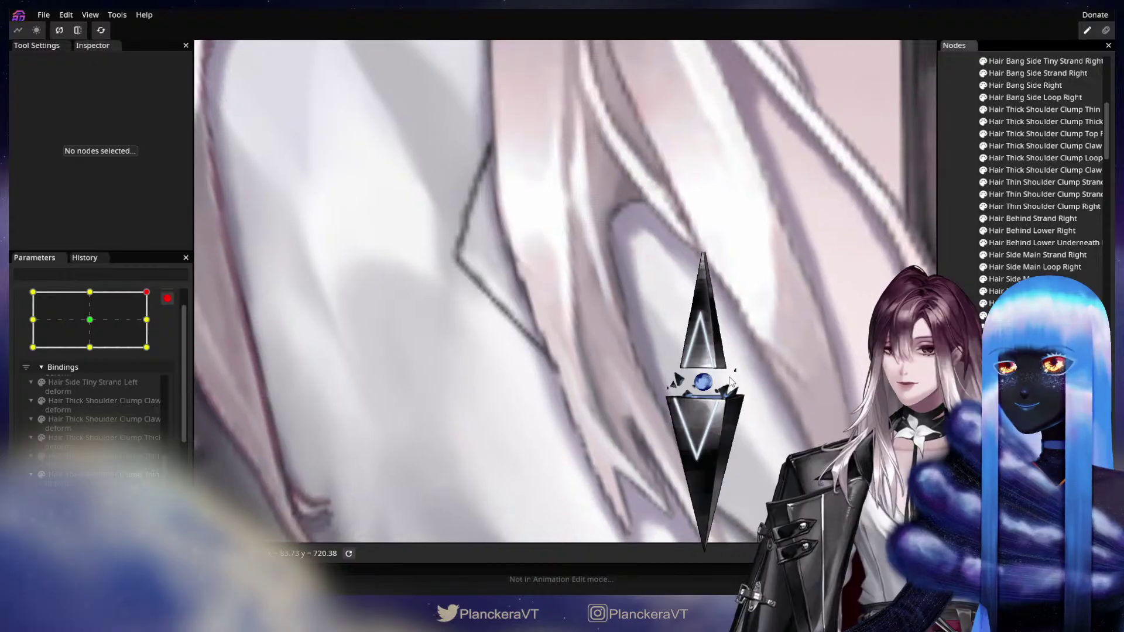
pyautogui.scroll(-2, 735, 383)
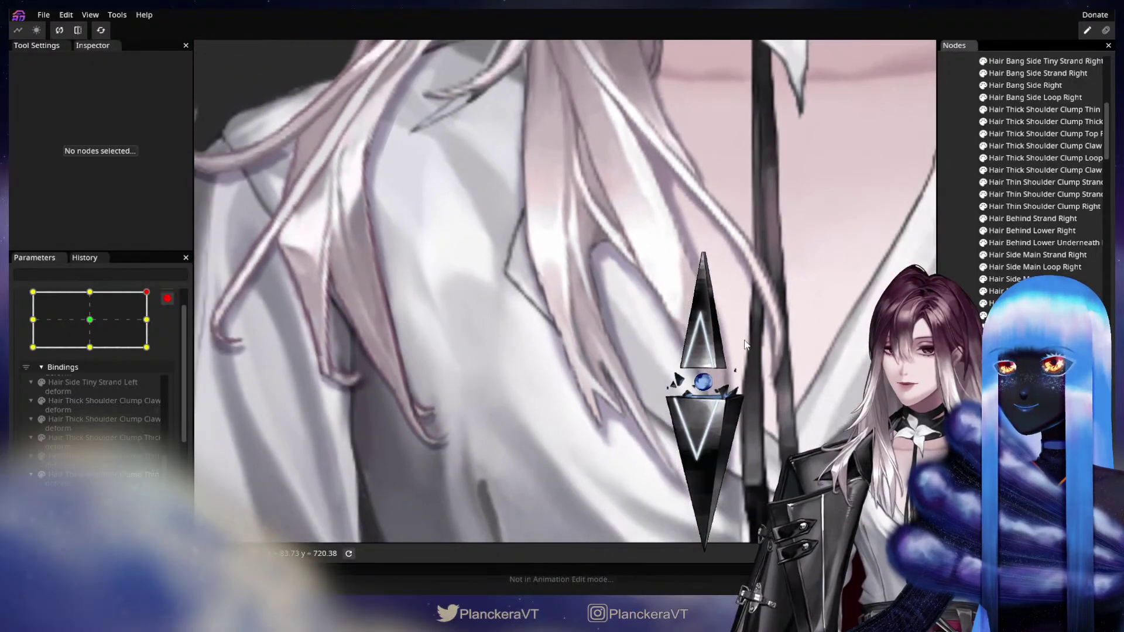
pyautogui.moveTo(715, 264); pyautogui.dragTo(610, 384)
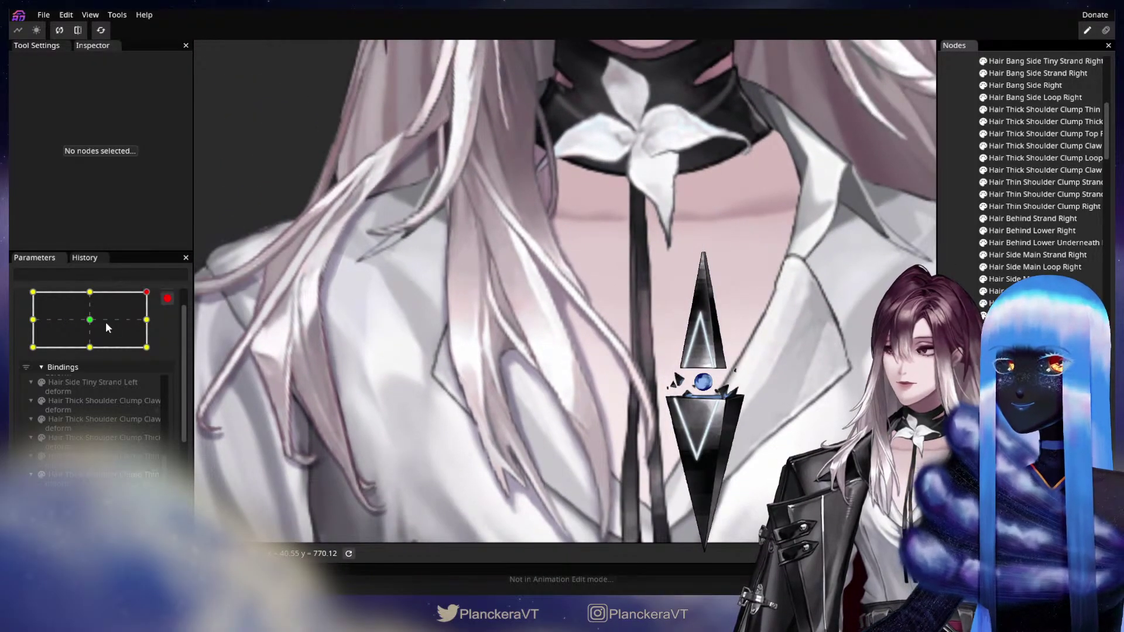
pyautogui.click(100, 327)
pyautogui.click(135, 304)
pyautogui.click(111, 320)
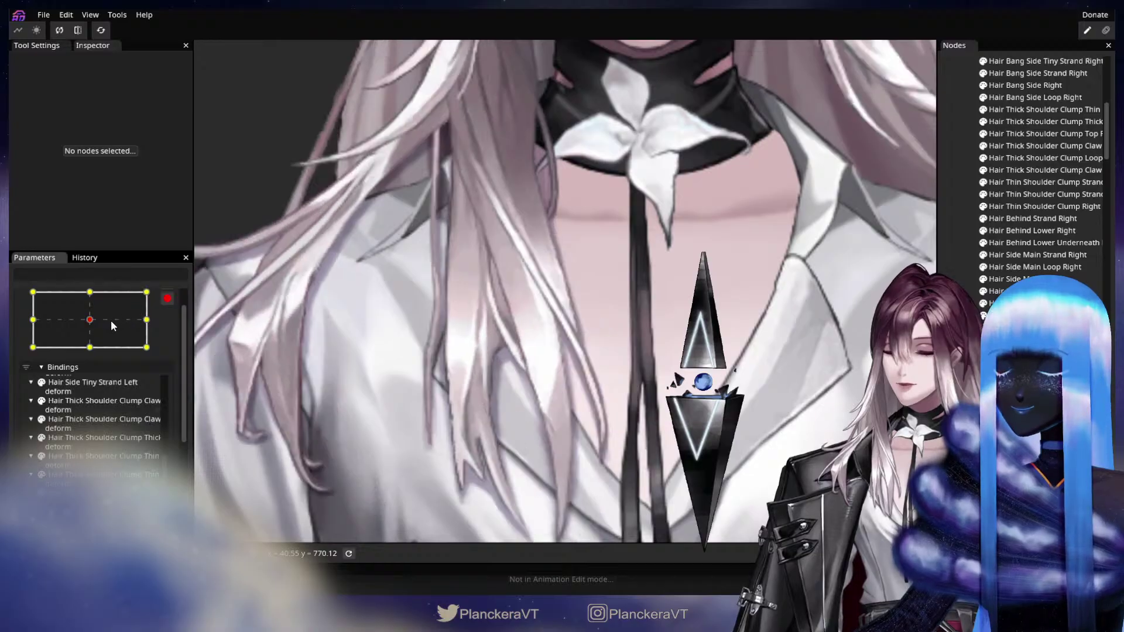
pyautogui.click(139, 306)
pyautogui.moveTo(139, 306)
pyautogui.mouseDown()
pyautogui.moveTo(145, 294)
pyautogui.moveTo(124, 310)
pyautogui.moveTo(145, 294)
pyautogui.mouseUp()
pyautogui.scroll(2, 592, 316)
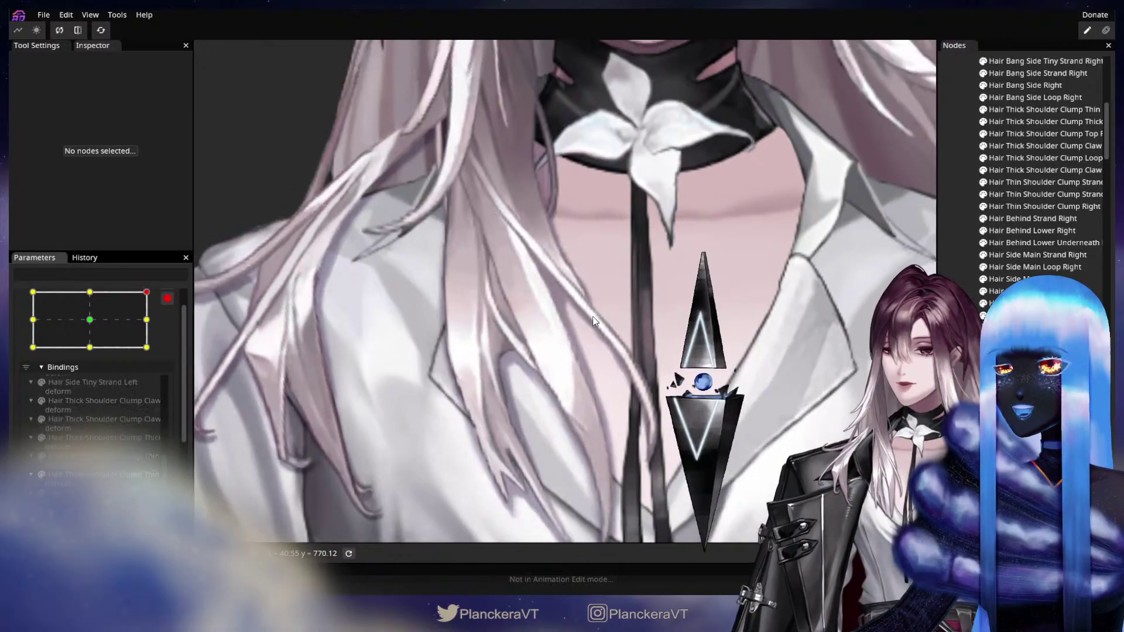
pyautogui.scroll(3, 603, 298)
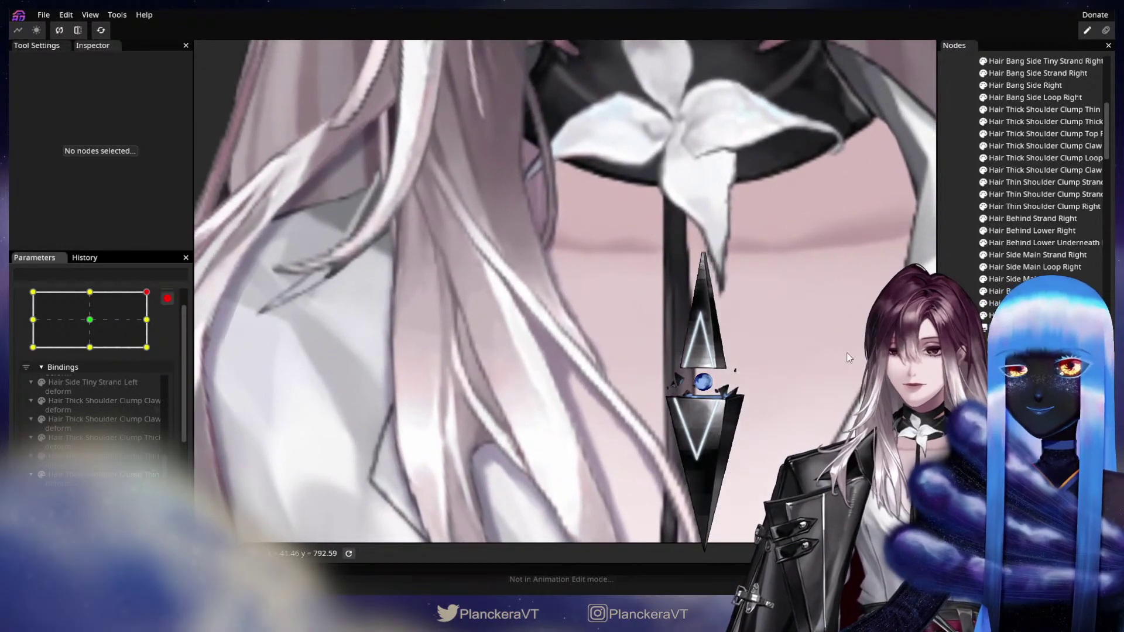
pyautogui.click(468, 352)
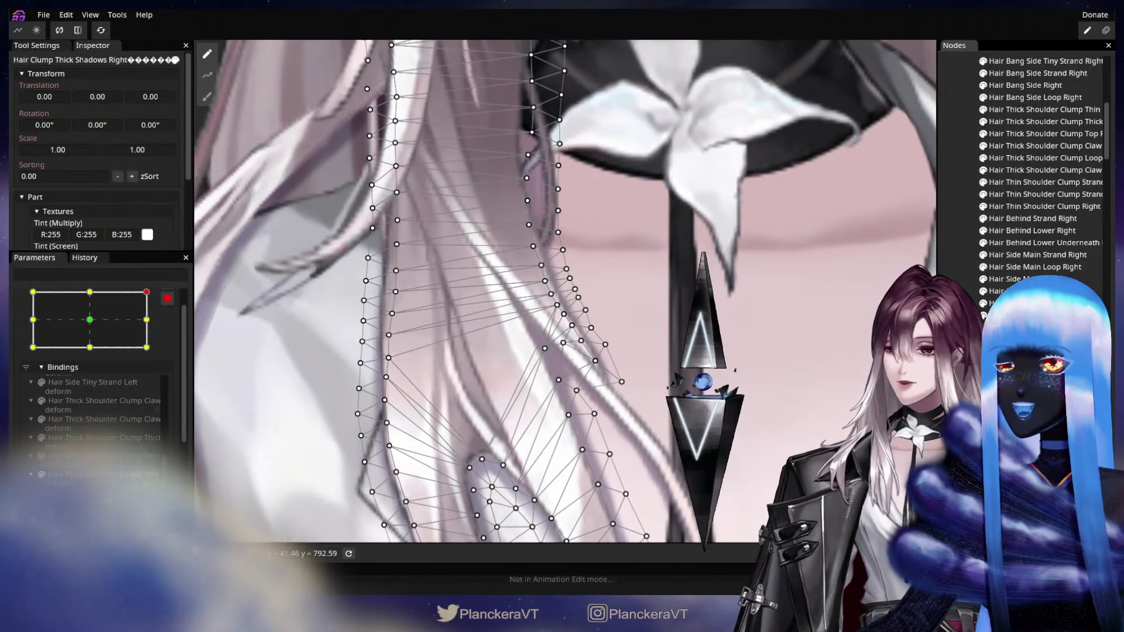
pyautogui.click(207, 96)
pyautogui.scroll(1, 564, 281)
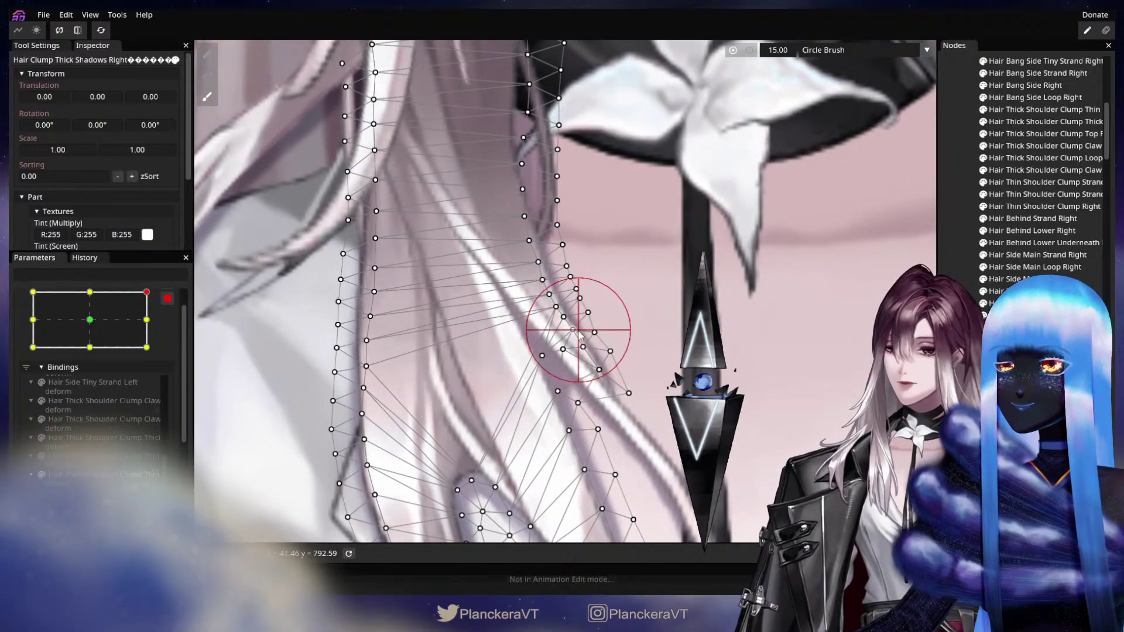
pyautogui.click(960, 317)
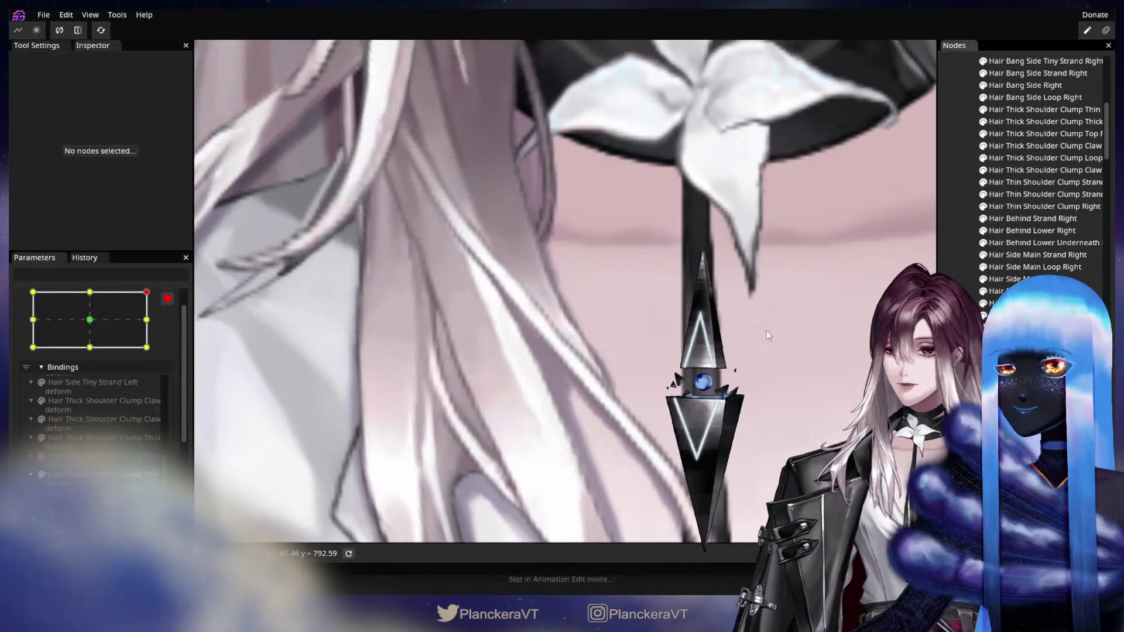
# Step: Recheck the hair shadow's motion toward the upper-right keypoint and inspect the lower strand tips closely
pyautogui.scroll(-2, 652, 355)
pyautogui.scroll(-5, 654, 356)
pyautogui.moveTo(663, 389); pyautogui.dragTo(681, 269)
pyautogui.moveTo(120, 309); pyautogui.dragTo(148, 300)
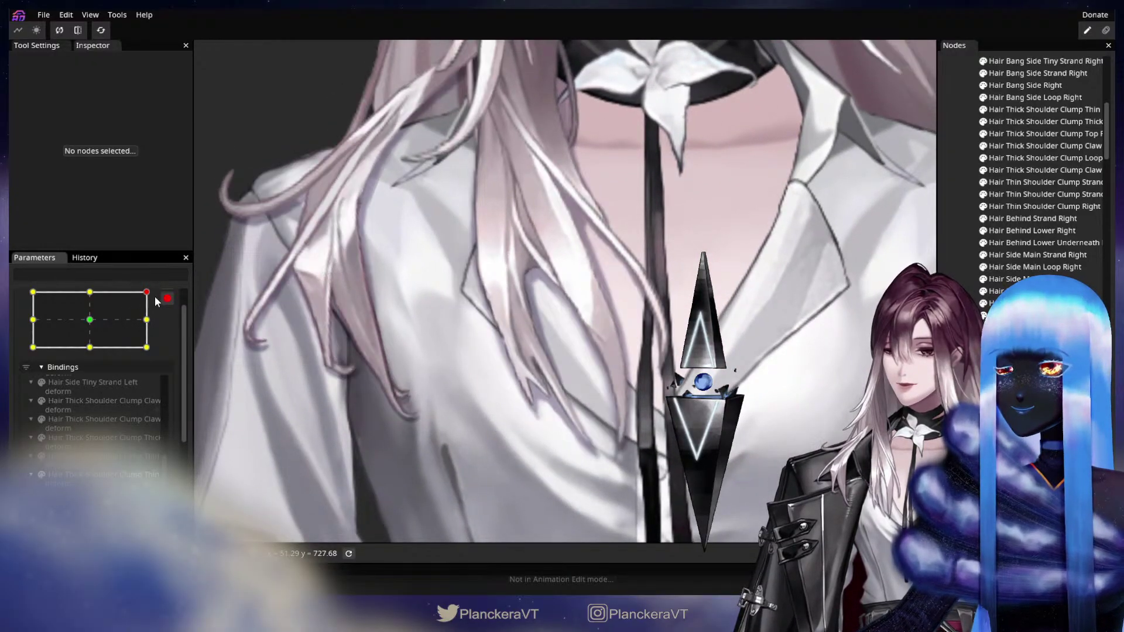
pyautogui.scroll(5, 507, 367)
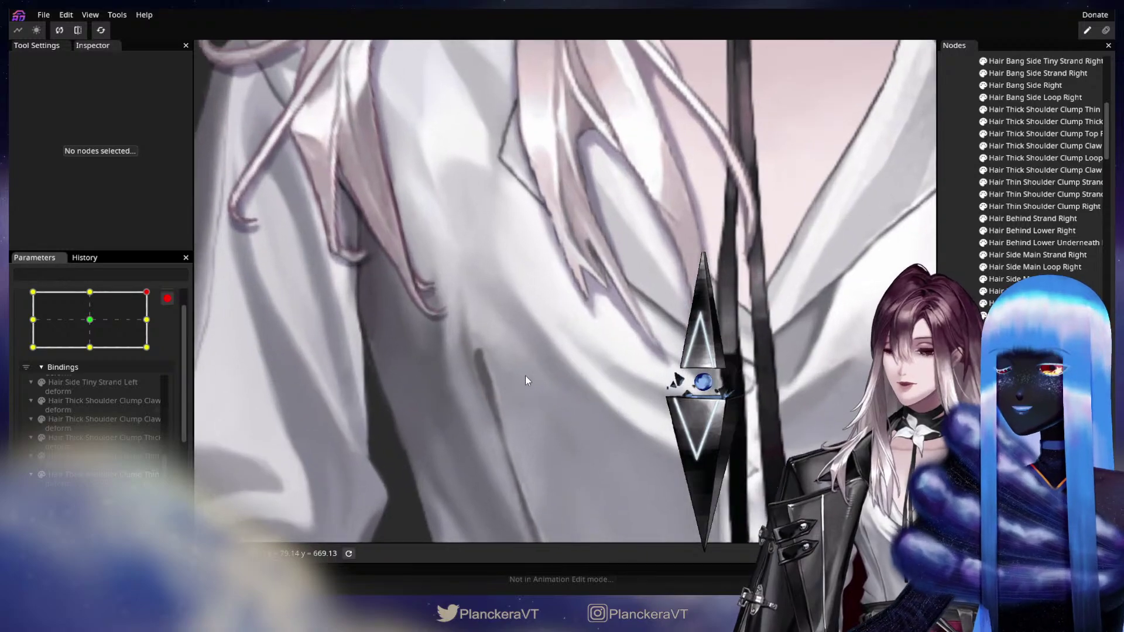
pyautogui.scroll(3, 525, 374)
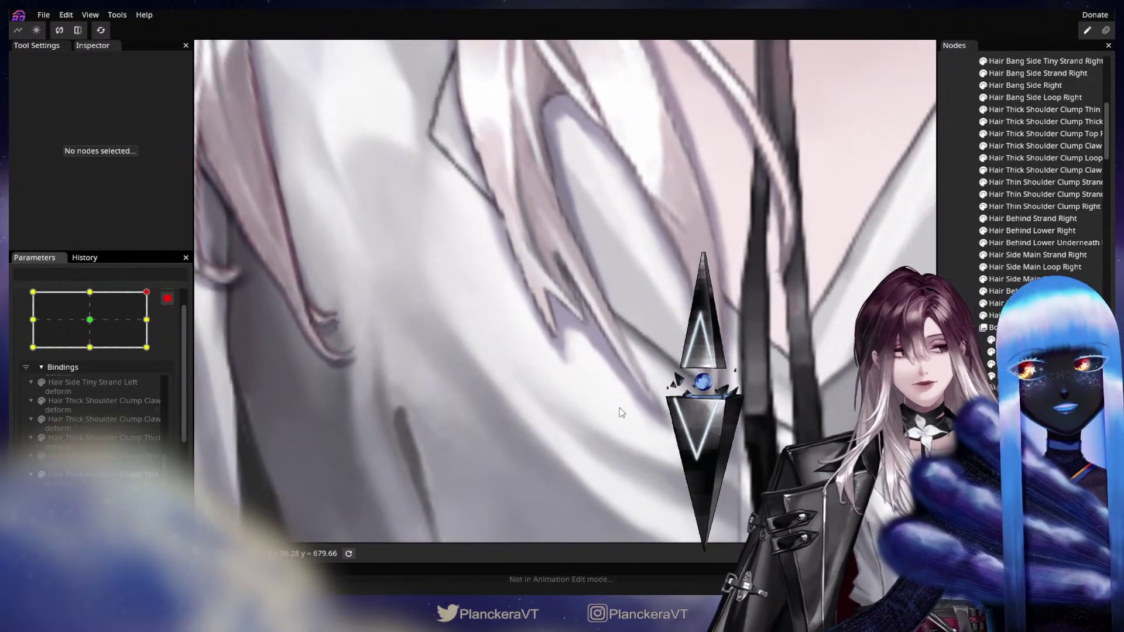
pyautogui.scroll(4, 622, 413)
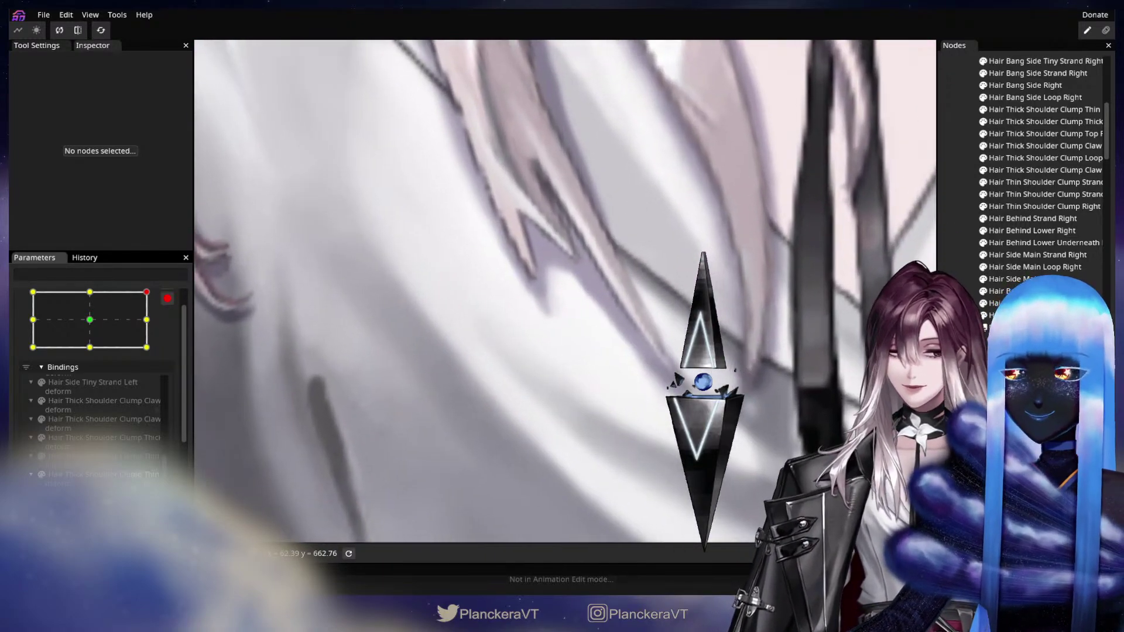
# Step: Select the Hair Clump Thick Shadows Right mesh, adjust vertices along the middle strand's lower tip, and deselect it
pyautogui.click(566, 334)
pyautogui.click(620, 311)
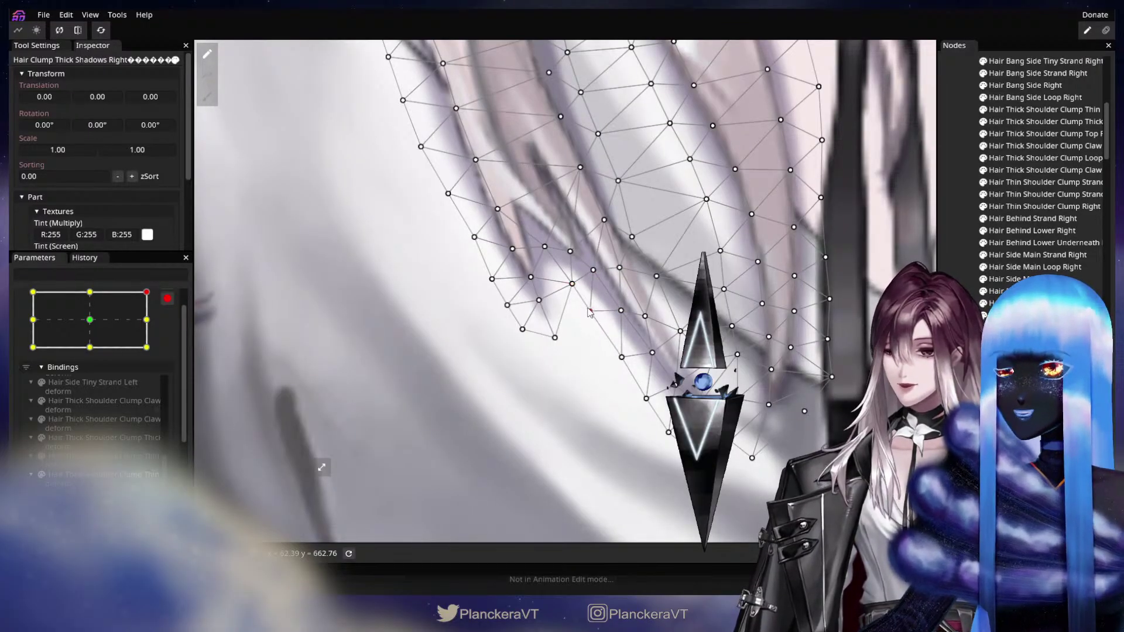
pyautogui.click(620, 311)
pyautogui.moveTo(616, 315); pyautogui.dragTo(614, 316)
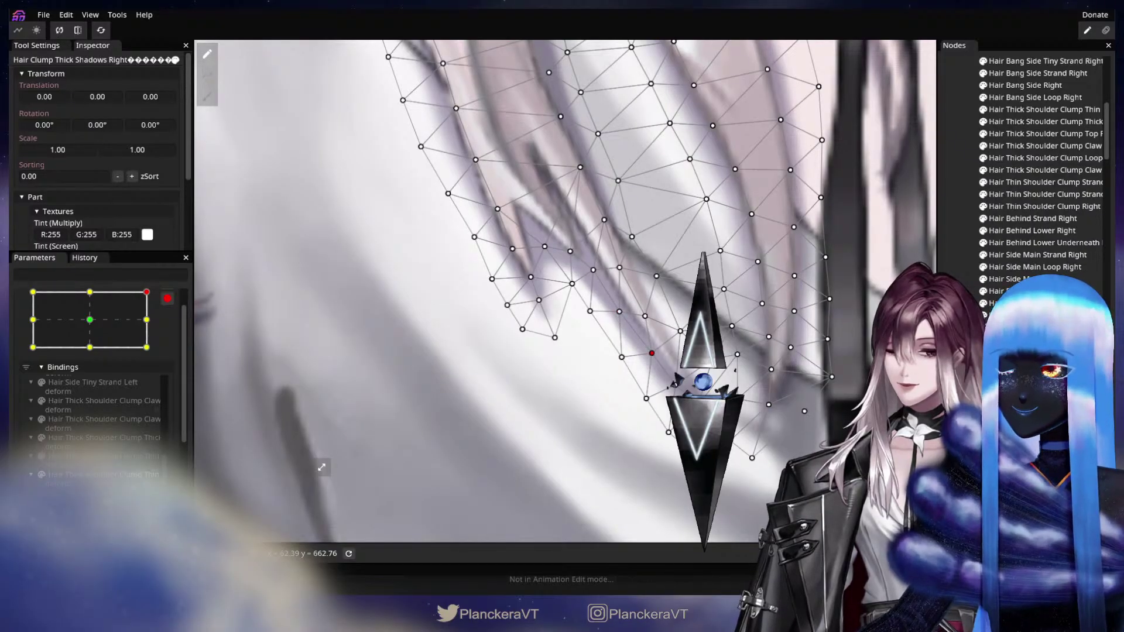
pyautogui.click(778, 384)
pyautogui.moveTo(671, 394); pyautogui.dragTo(649, 390)
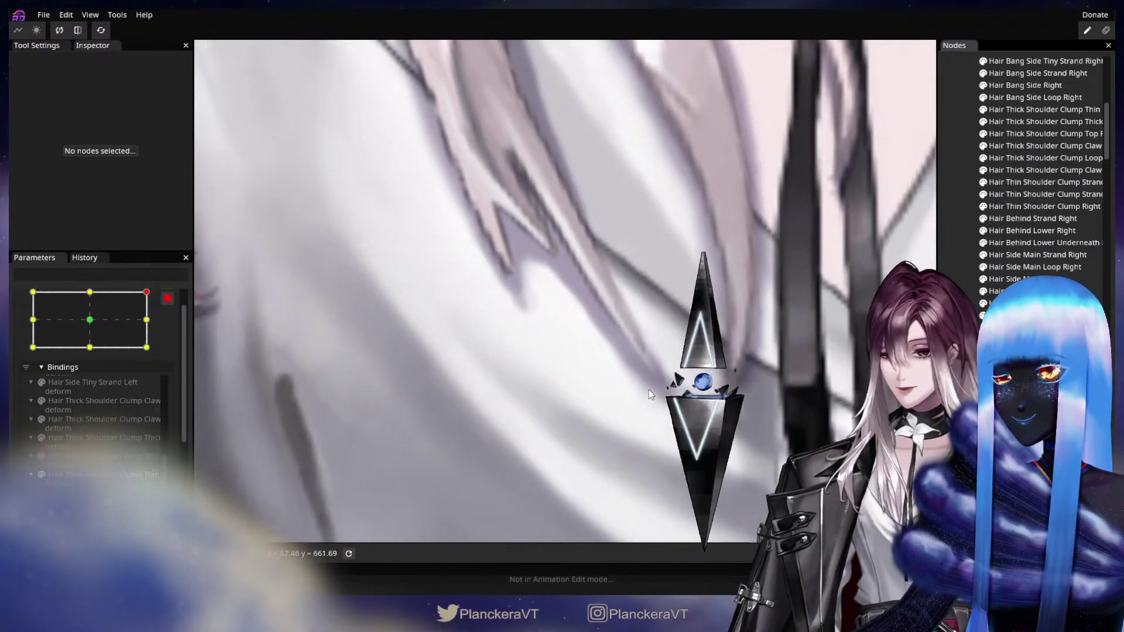
# Step: Reselect the shadow mesh, move the outer-edge vertices beside the middle strand's tip closer to the strand, and deselect the mesh
pyautogui.click(649, 390)
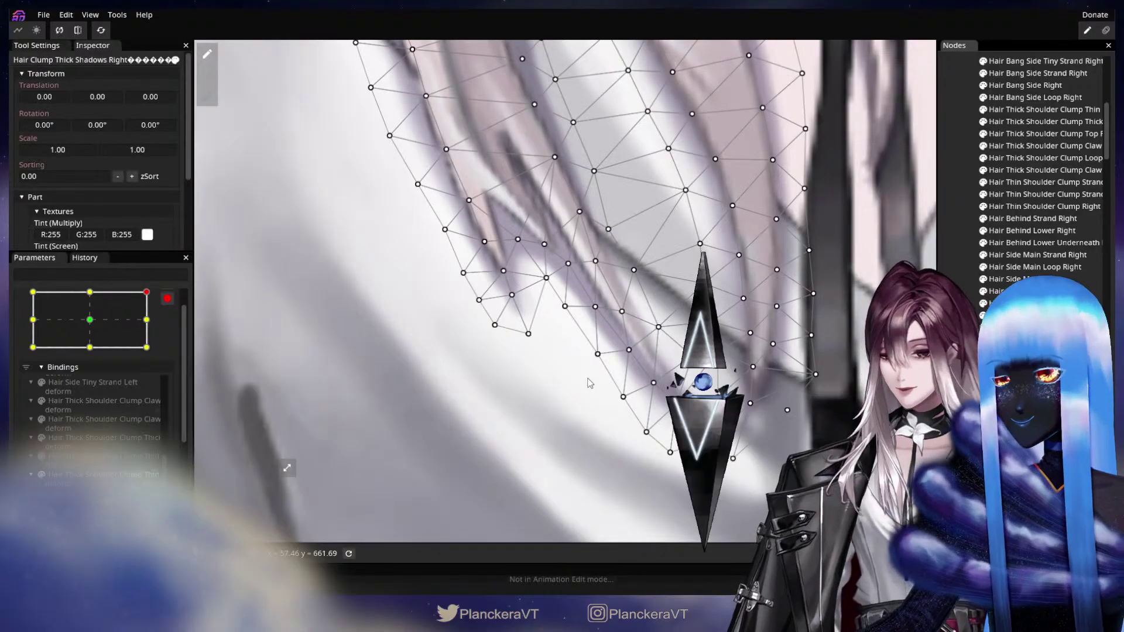
pyautogui.moveTo(598, 353); pyautogui.dragTo(595, 349)
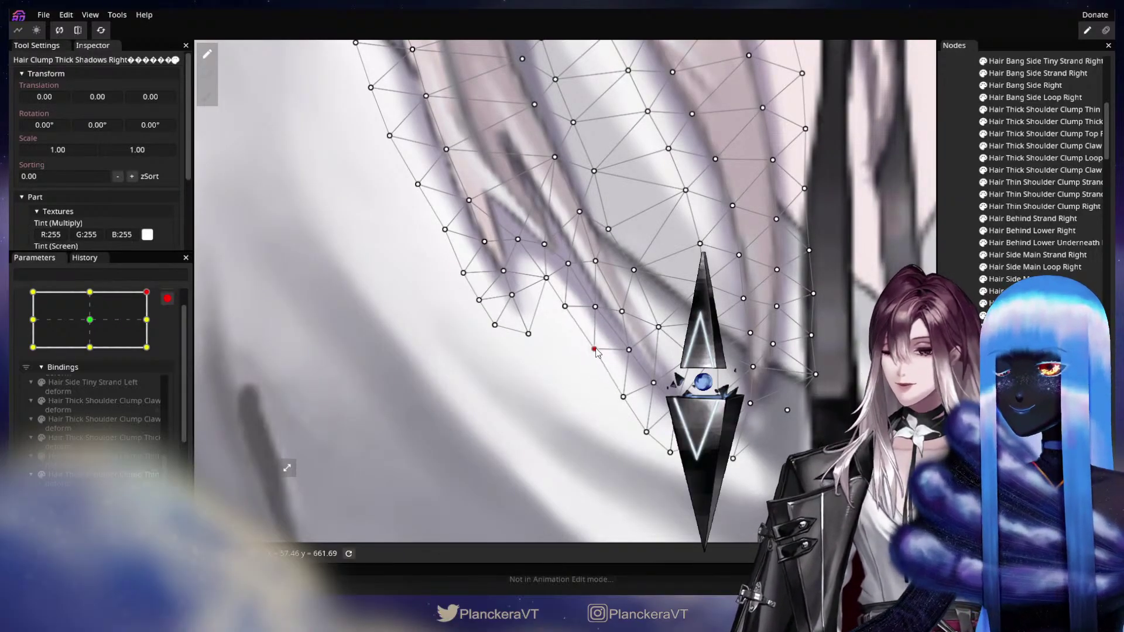
pyautogui.moveTo(621, 394); pyautogui.dragTo(619, 387)
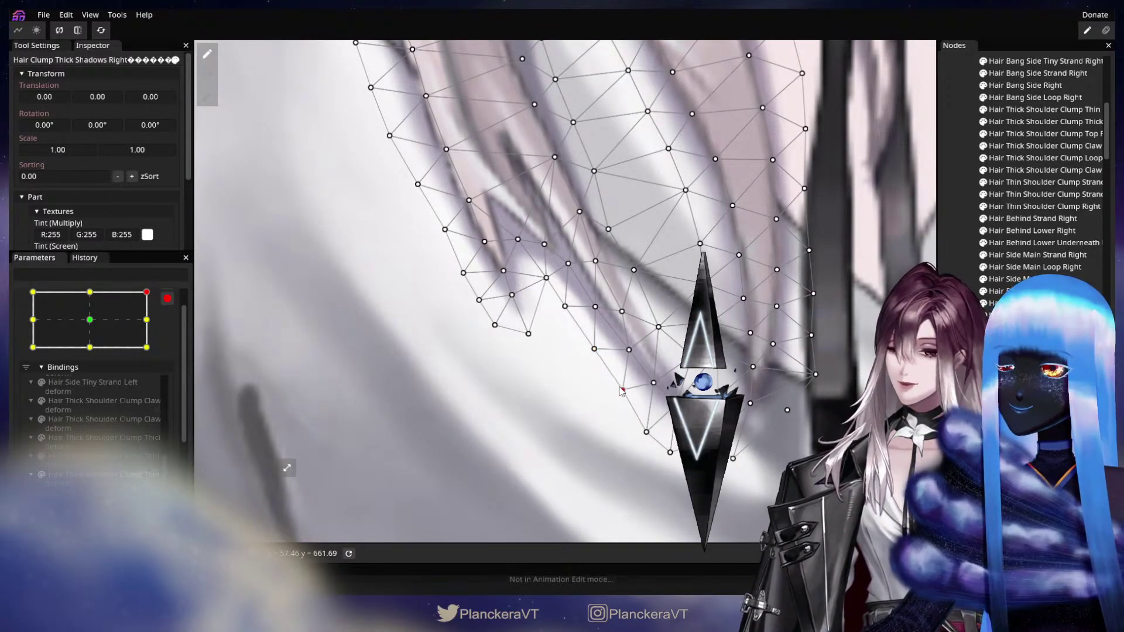
pyautogui.moveTo(569, 309); pyautogui.dragTo(572, 308)
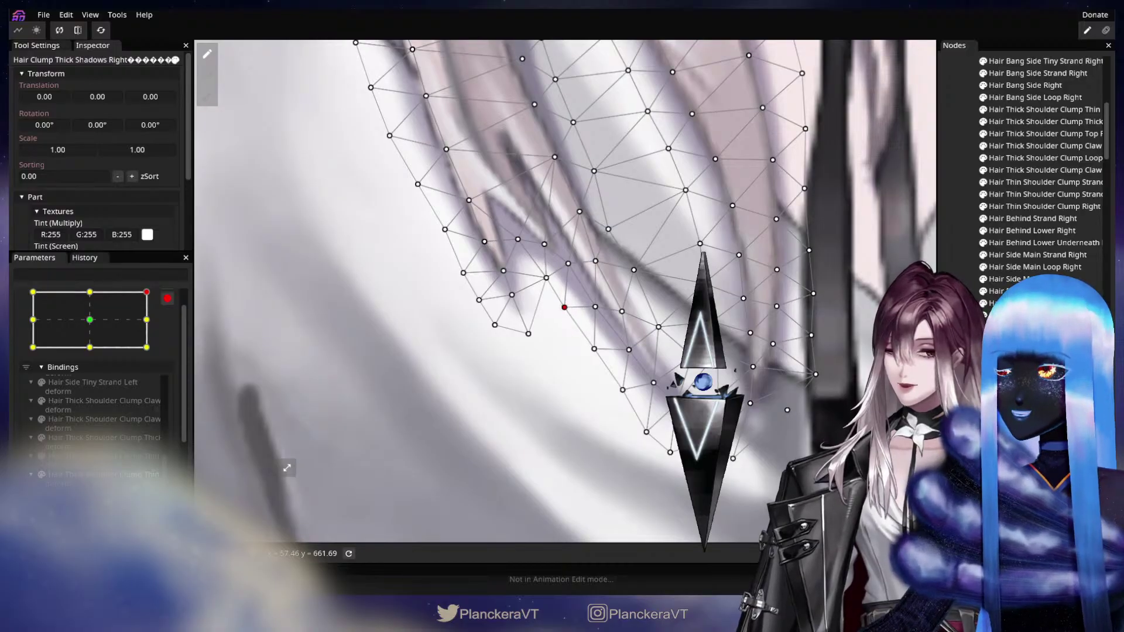
pyautogui.click(683, 368)
# Step: Review the full hair clump at the upper-right keypoint, and switch the parameter to its upper-left keypoint
pyautogui.scroll(-2, 683, 368)
pyautogui.scroll(-4, 684, 369)
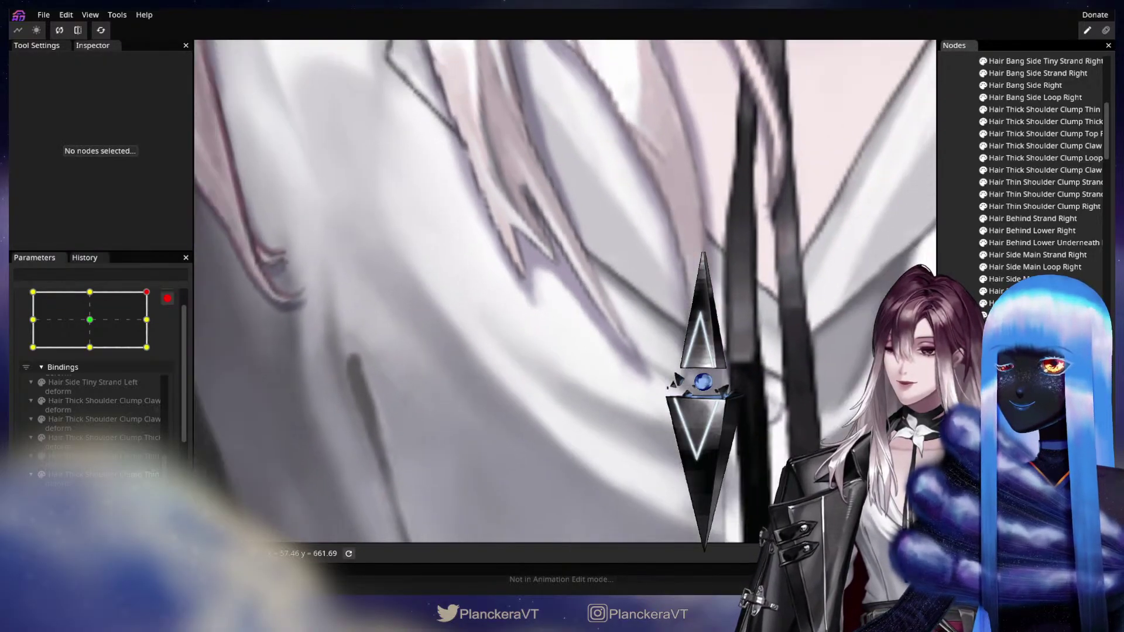
pyautogui.scroll(-3, 684, 381)
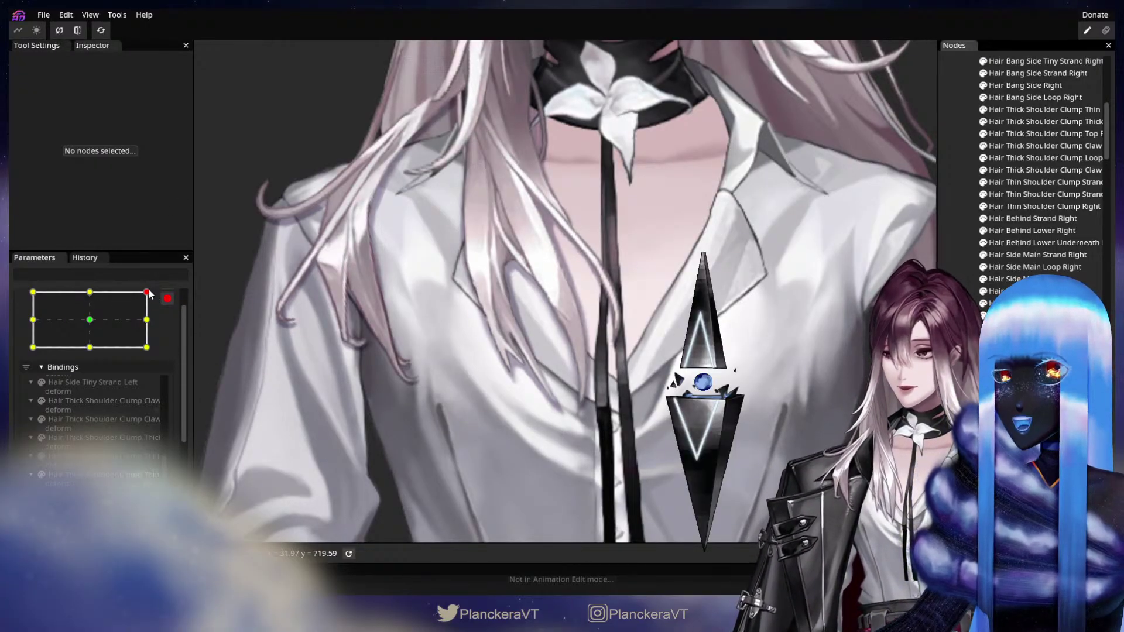
pyautogui.moveTo(149, 295)
pyautogui.mouseDown()
pyautogui.moveTo(95, 323)
pyautogui.moveTo(131, 300)
pyautogui.mouseUp()
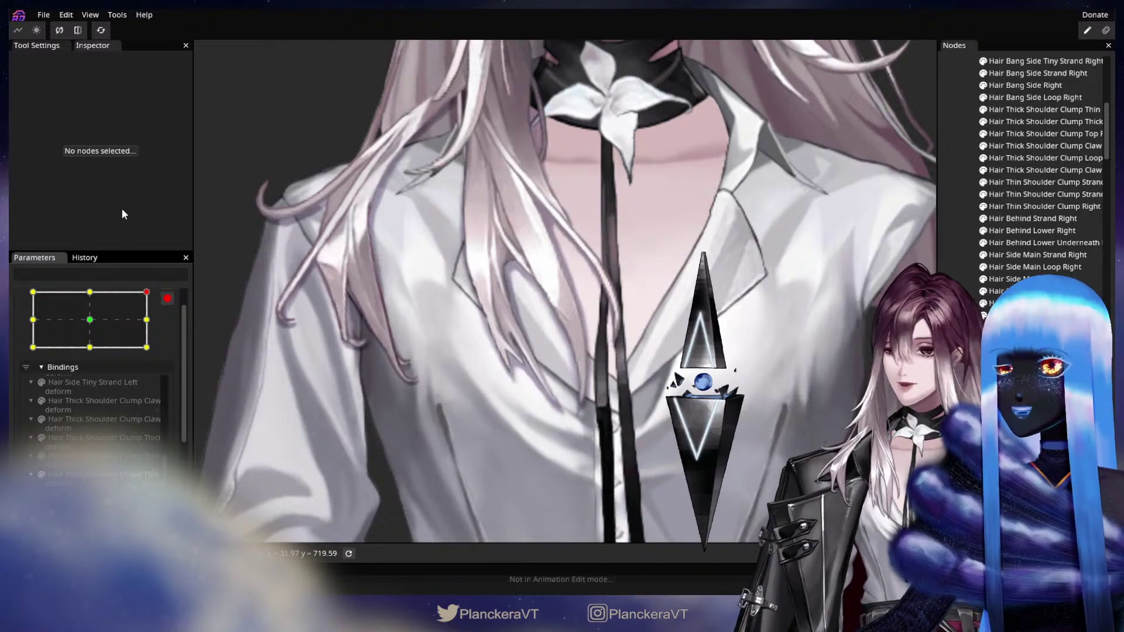
pyautogui.moveTo(82, 302); pyautogui.dragTo(15, 290)
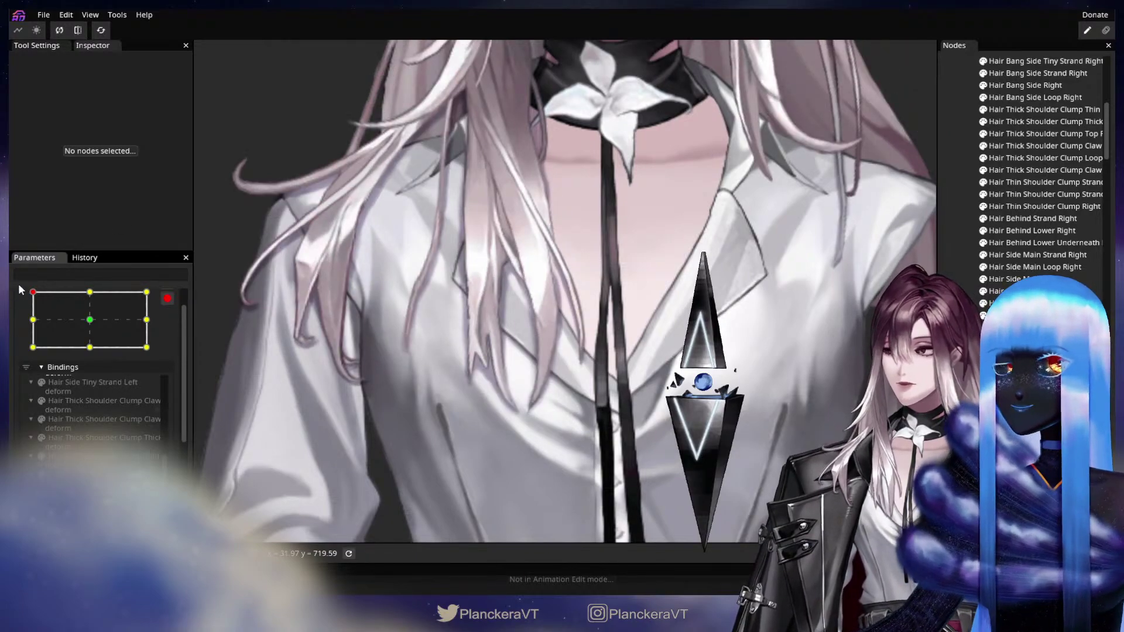
pyautogui.moveTo(473, 356); pyautogui.dragTo(532, 381)
pyautogui.scroll(3, 529, 391)
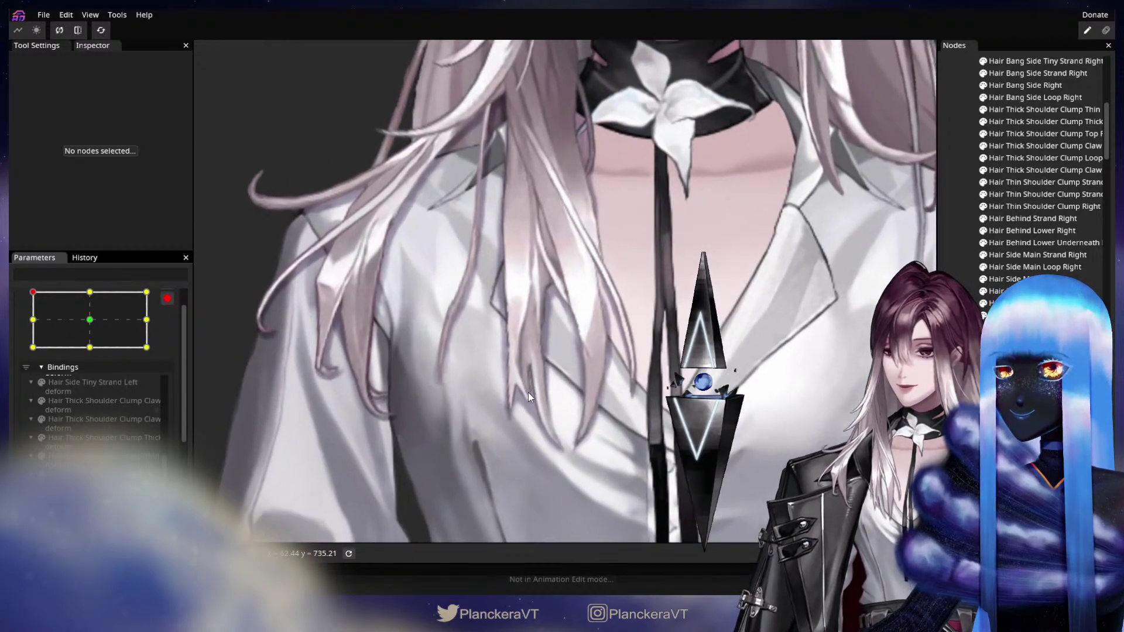
# Step: Select the Hair Clump Thick Shadows Right mesh, set the deform brush size to 36, and nudge its outer side edge toward the strands
pyautogui.moveTo(587, 427); pyautogui.dragTo(638, 389)
pyautogui.scroll(4, 637, 389)
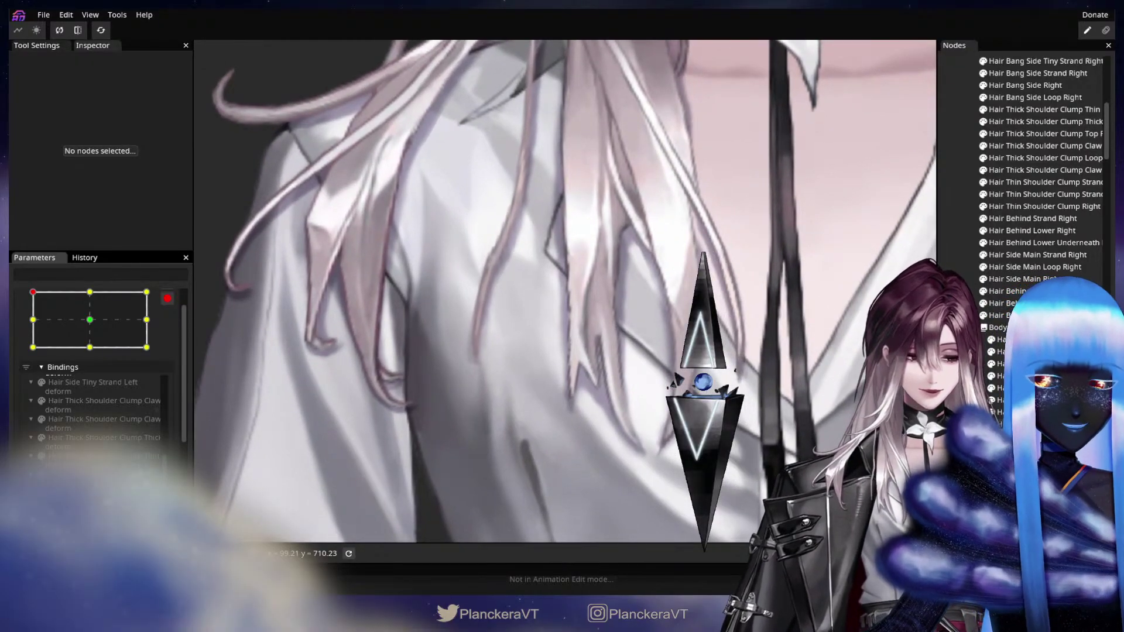
pyautogui.click(649, 339)
pyautogui.click(207, 96)
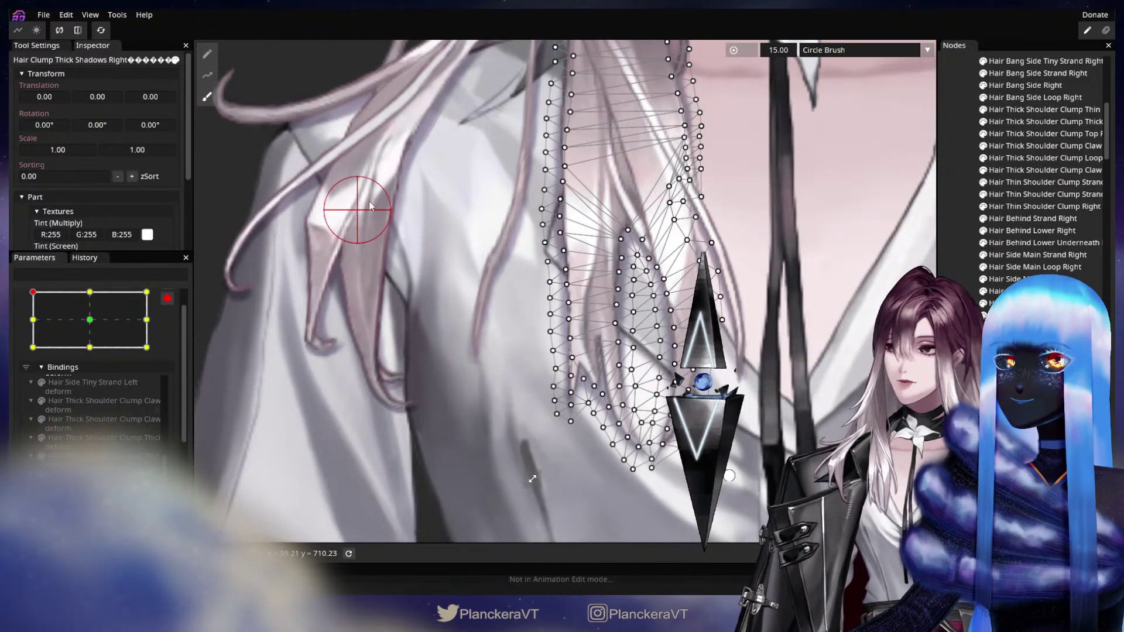
pyautogui.moveTo(785, 48); pyautogui.dragTo(792, 48)
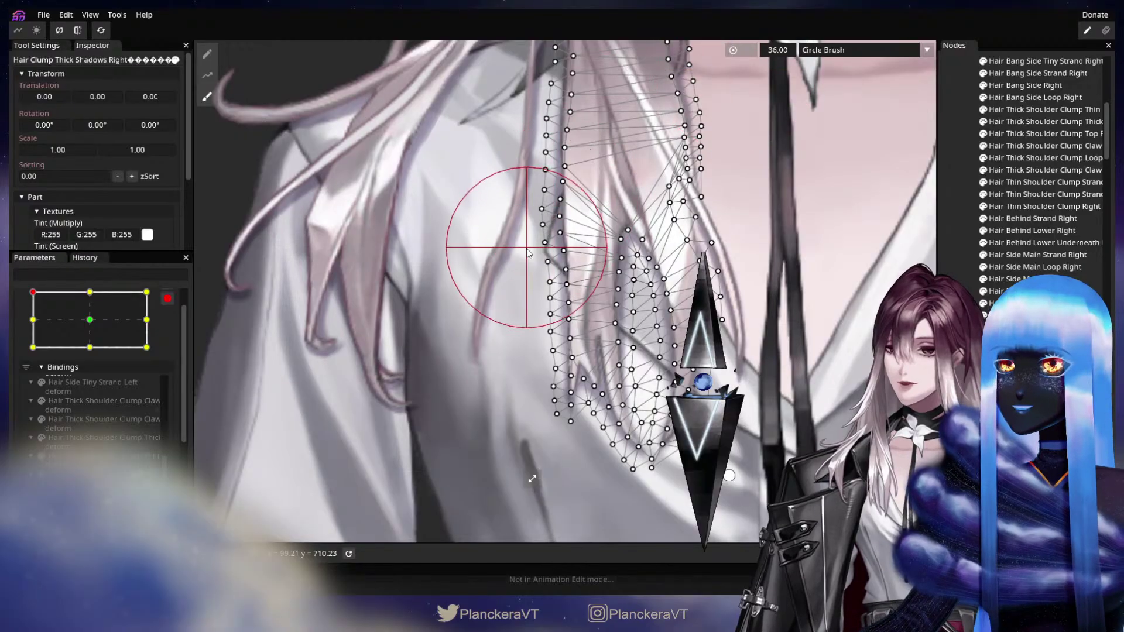
pyautogui.moveTo(526, 237); pyautogui.dragTo(530, 238)
pyautogui.moveTo(540, 336)
pyautogui.mouseDown()
pyautogui.moveTo(559, 350)
pyautogui.moveTo(545, 333)
pyautogui.moveTo(529, 339)
pyautogui.moveTo(541, 337)
pyautogui.mouseUp()
pyautogui.moveTo(527, 384); pyautogui.dragTo(538, 304)
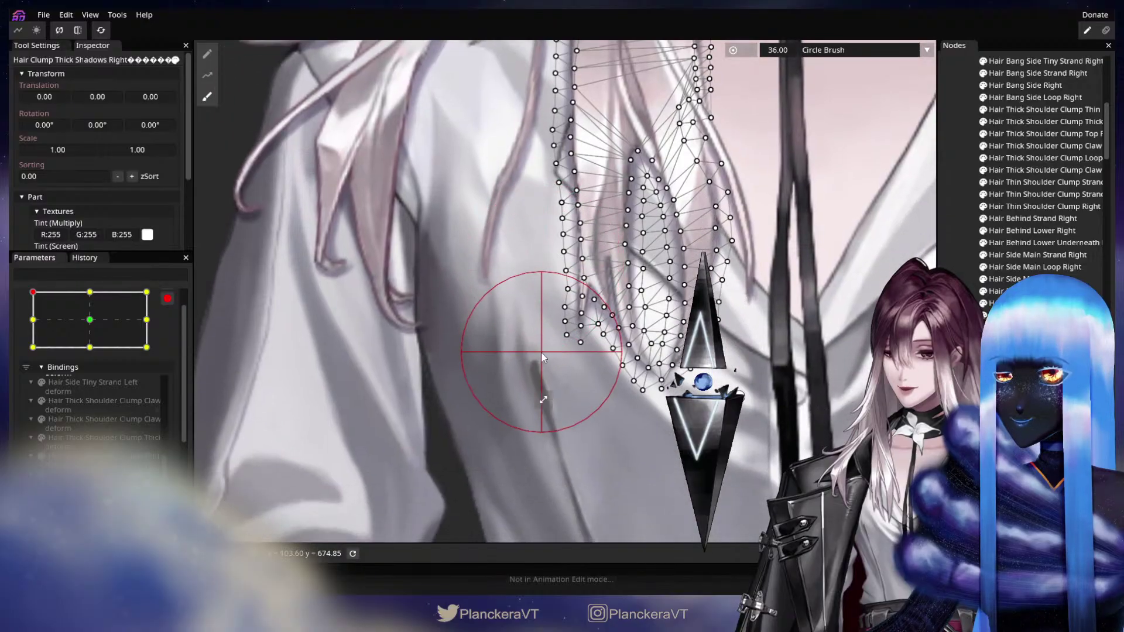
pyautogui.moveTo(544, 345); pyautogui.dragTo(548, 344)
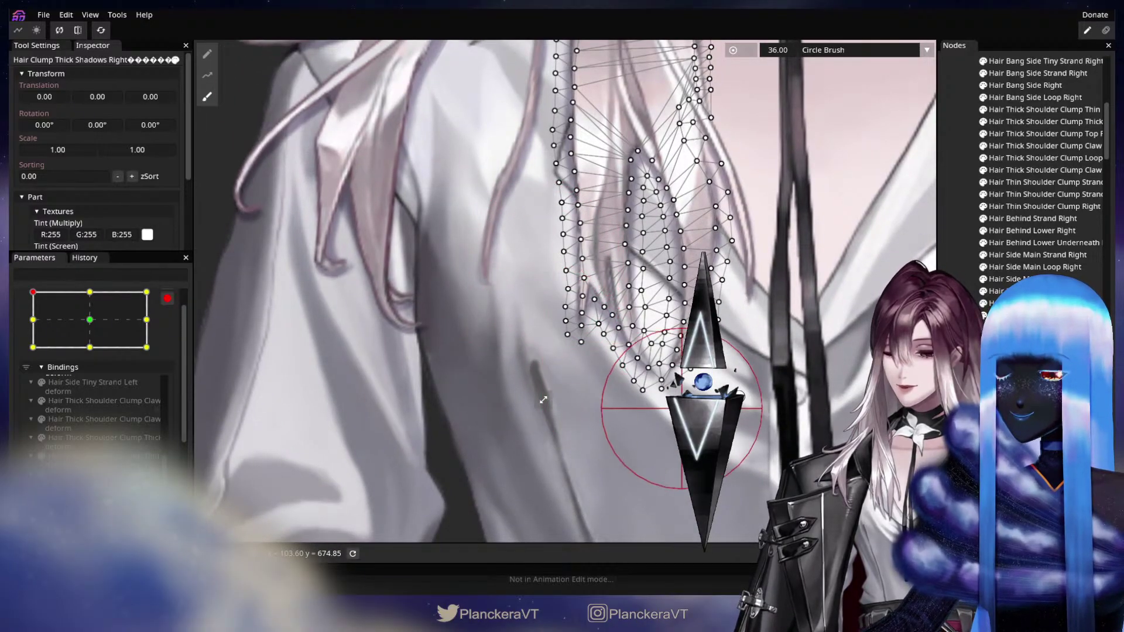
# Step: Brush the shadow mesh's neck-side edge slightly outward, beside the strands over the chest
pyautogui.moveTo(724, 386); pyautogui.dragTo(644, 436)
pyautogui.scroll(2, 688, 360)
pyautogui.moveTo(714, 287); pyautogui.dragTo(703, 456)
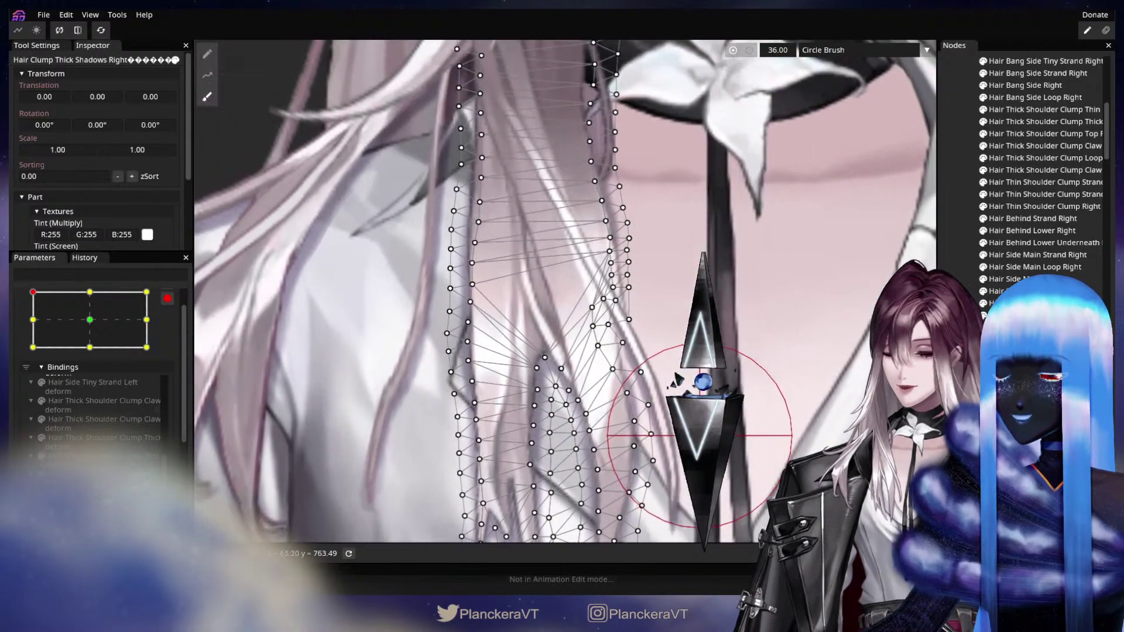
pyautogui.moveTo(651, 301); pyautogui.dragTo(656, 303)
pyautogui.scroll(1, 679, 316)
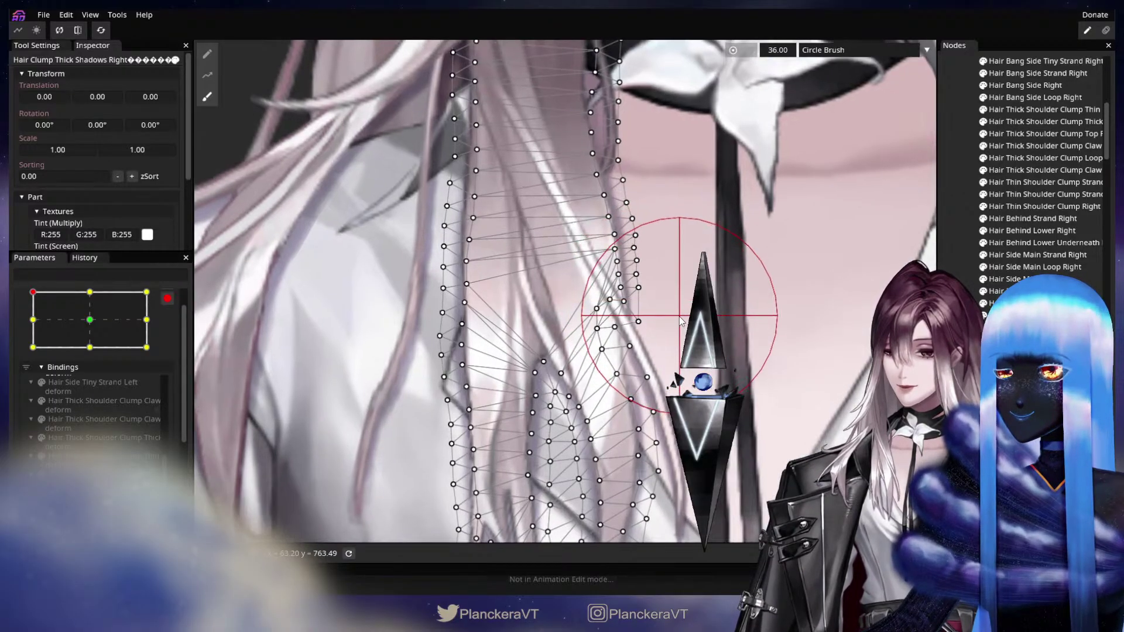
pyautogui.scroll(3, 679, 316)
pyautogui.moveTo(723, 276); pyautogui.dragTo(621, 310)
# Step: Reduce the brush size to 19 and reshape the shadow's neck-side edge below the collar to follow the strand
pyautogui.moveTo(779, 50); pyautogui.dragTo(771, 51)
pyautogui.moveTo(588, 220); pyautogui.dragTo(579, 275)
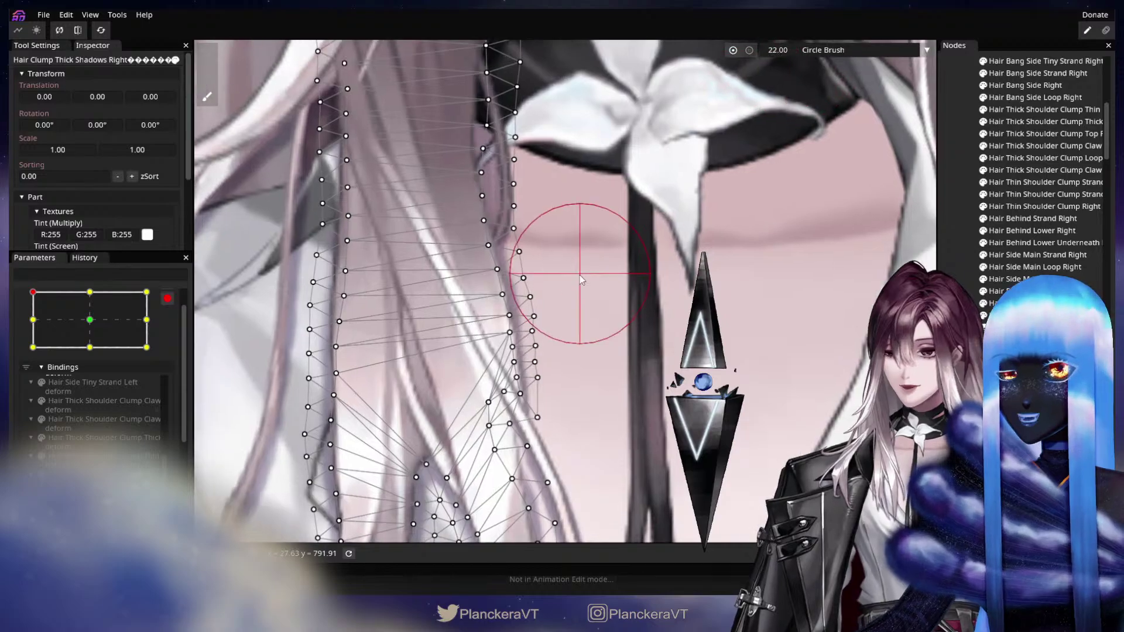
pyautogui.scroll(2, 582, 275)
pyautogui.moveTo(782, 51); pyautogui.dragTo(780, 51)
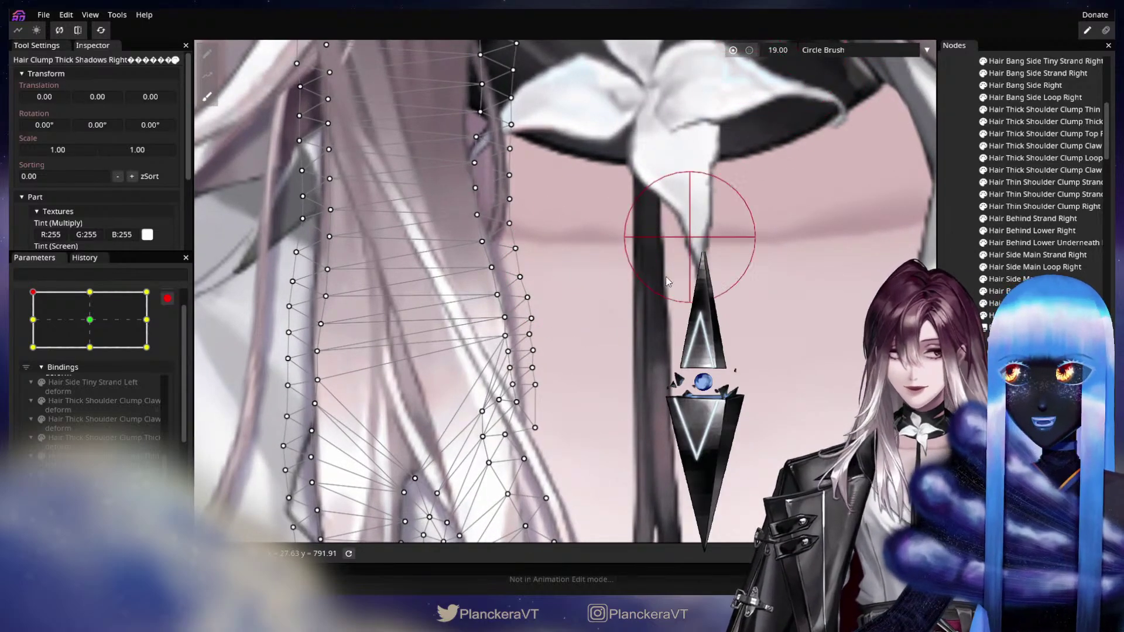
pyautogui.scroll(1, 585, 363)
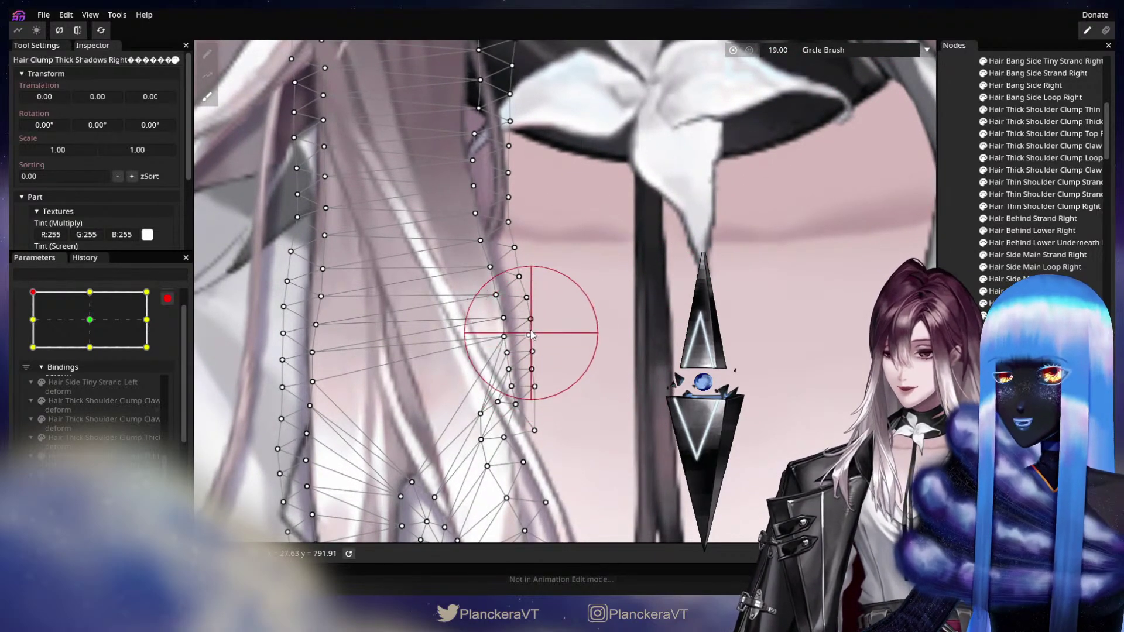
pyautogui.moveTo(527, 321)
pyautogui.mouseDown()
pyautogui.moveTo(531, 293)
pyautogui.moveTo(528, 360)
pyautogui.mouseUp()
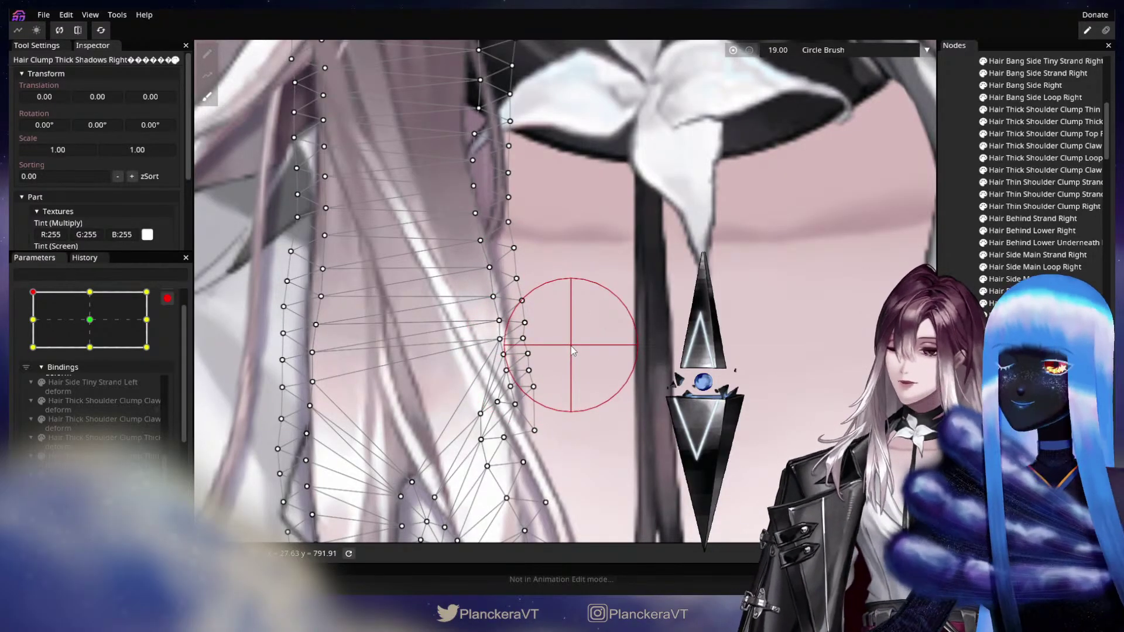
pyautogui.scroll(-2, 571, 346)
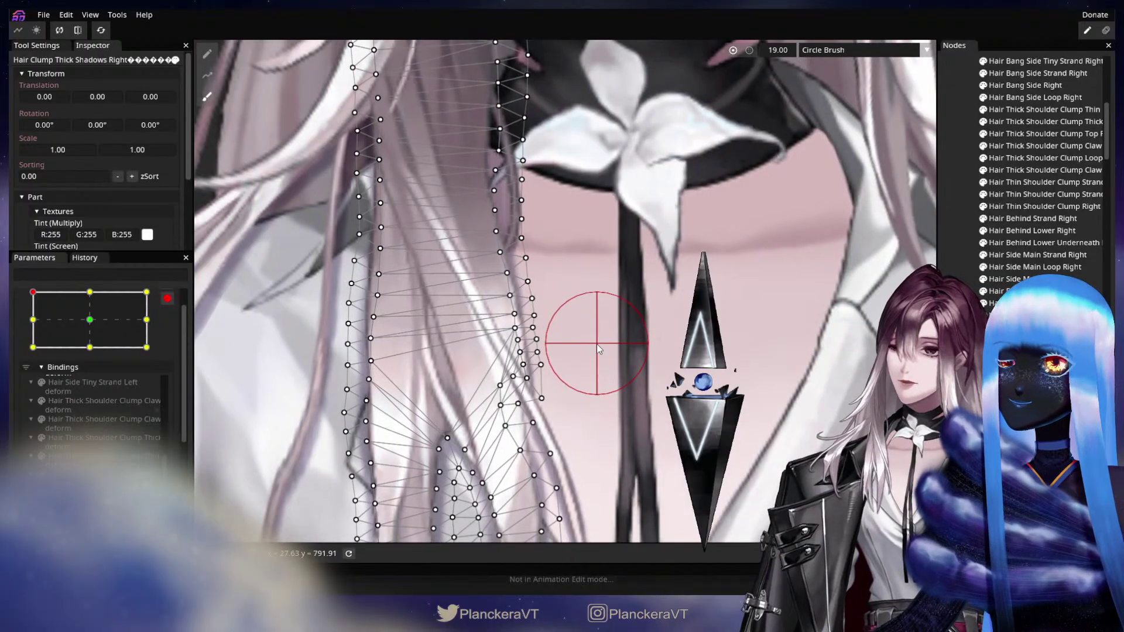
# Step: Switch to individual vertex editing and adjust the shadow vertices in the upper part of the gap between the two strands
pyautogui.moveTo(596, 368); pyautogui.dragTo(648, 238)
pyautogui.moveTo(647, 390); pyautogui.dragTo(676, 253)
pyautogui.scroll(1, 681, 367)
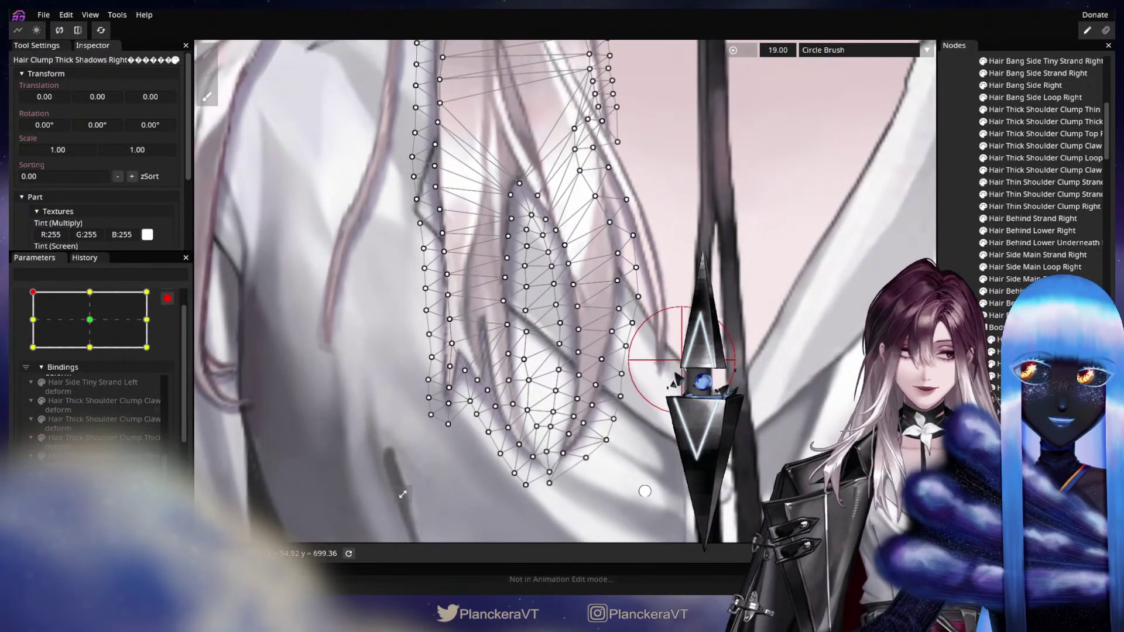
pyautogui.scroll(1, 674, 370)
pyautogui.moveTo(648, 379); pyautogui.dragTo(670, 301)
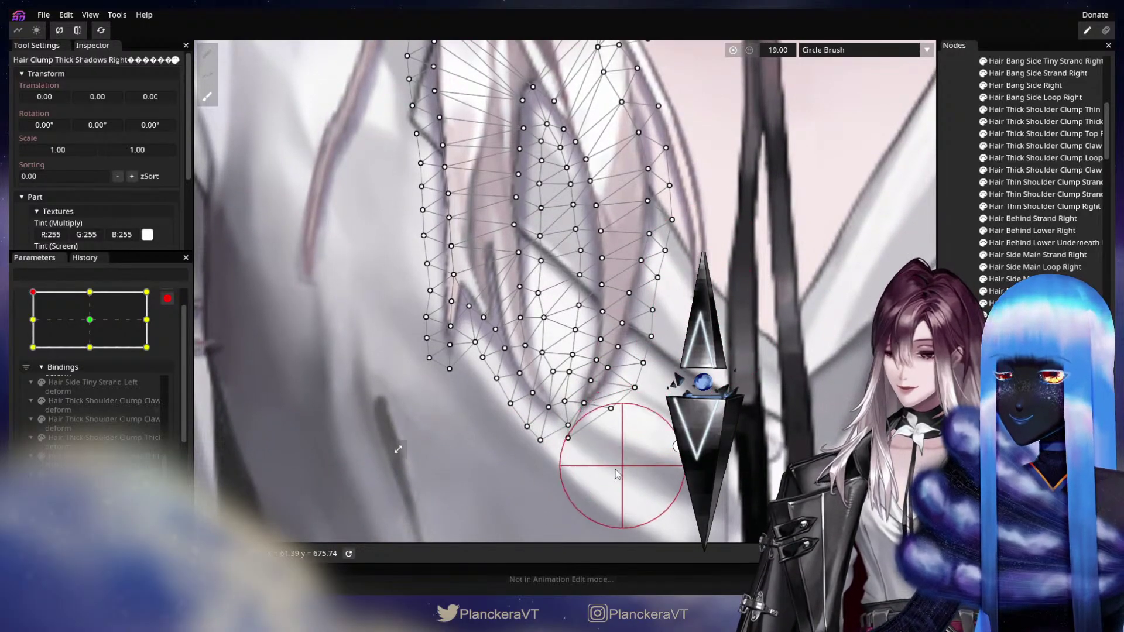
pyautogui.scroll(1, 616, 474)
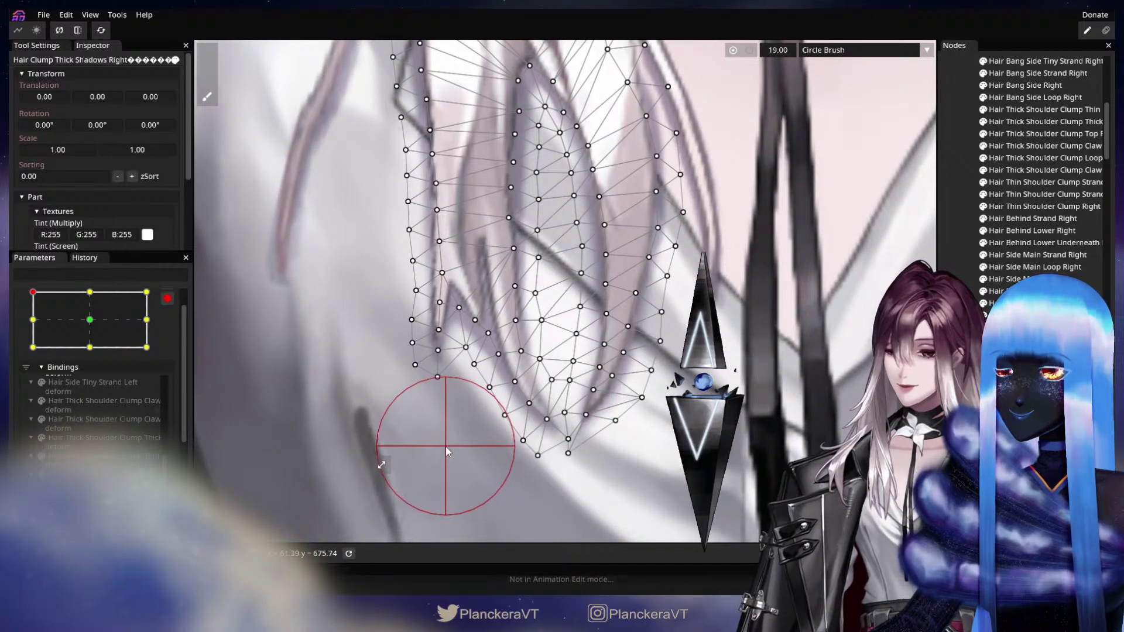
pyautogui.click(207, 54)
pyautogui.scroll(1, 519, 262)
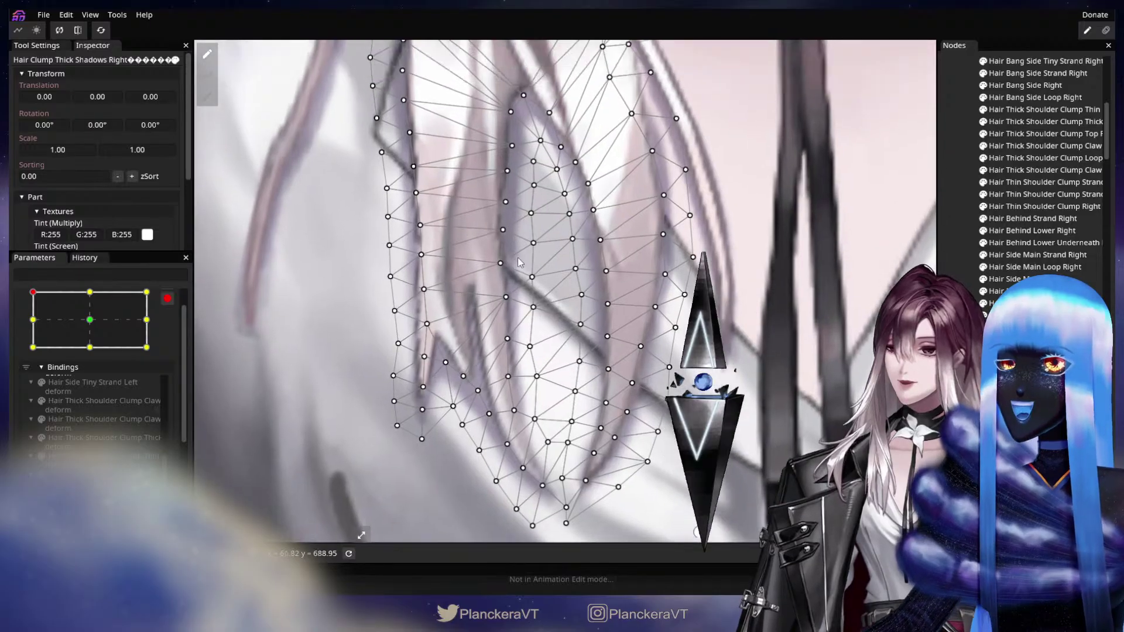
pyautogui.scroll(2, 519, 262)
pyautogui.moveTo(509, 264); pyautogui.dragTo(511, 265)
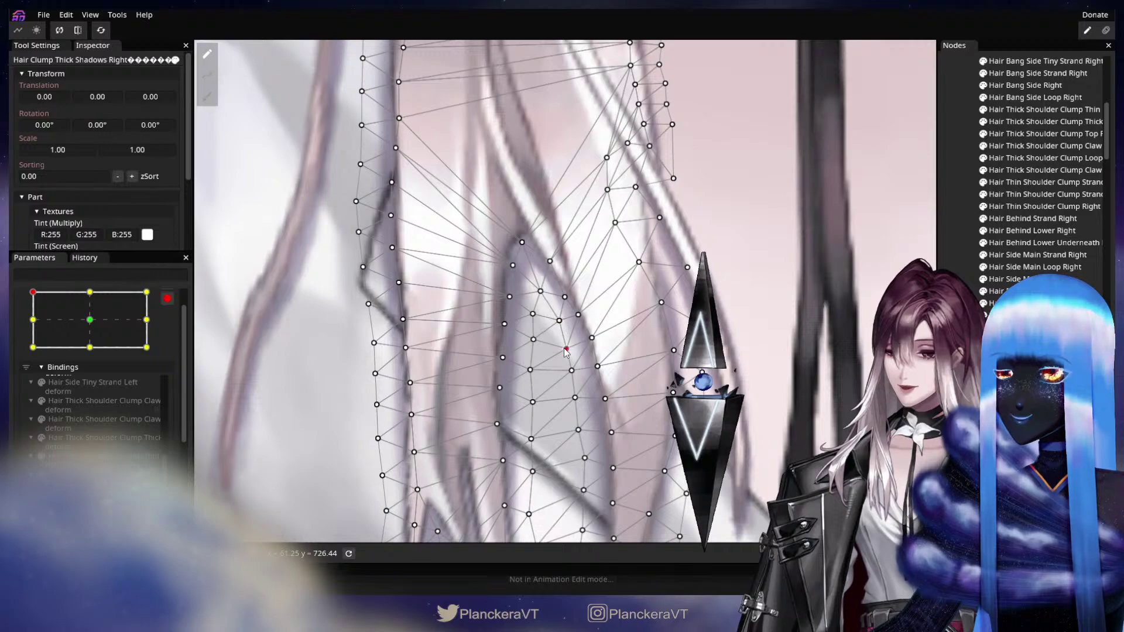
pyautogui.moveTo(560, 347); pyautogui.dragTo(564, 287)
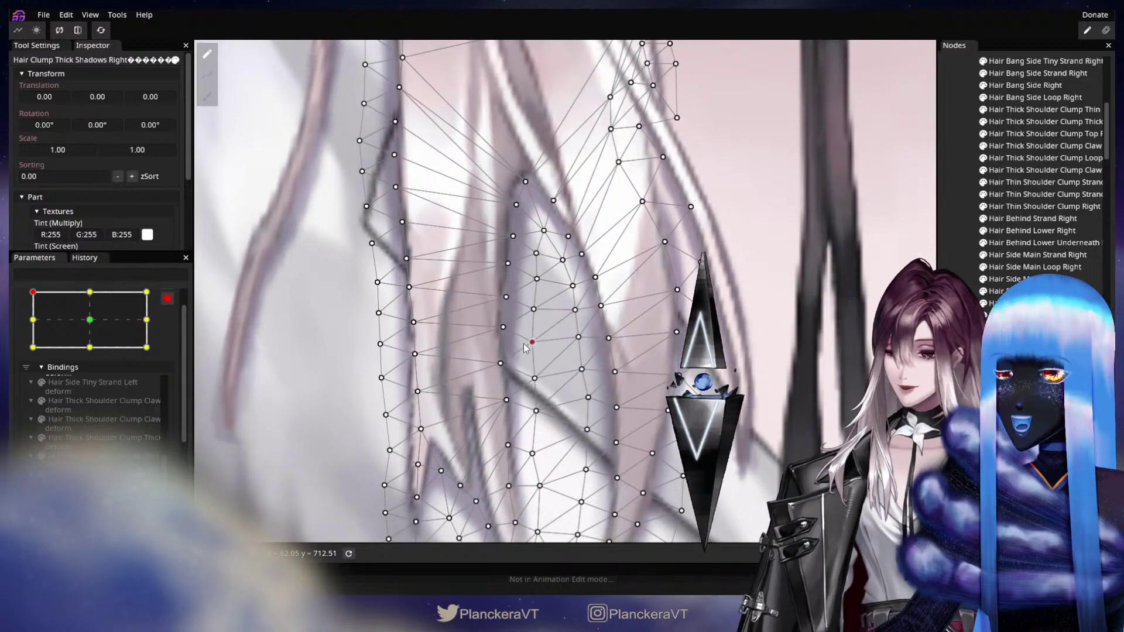
pyautogui.moveTo(525, 348); pyautogui.dragTo(529, 346)
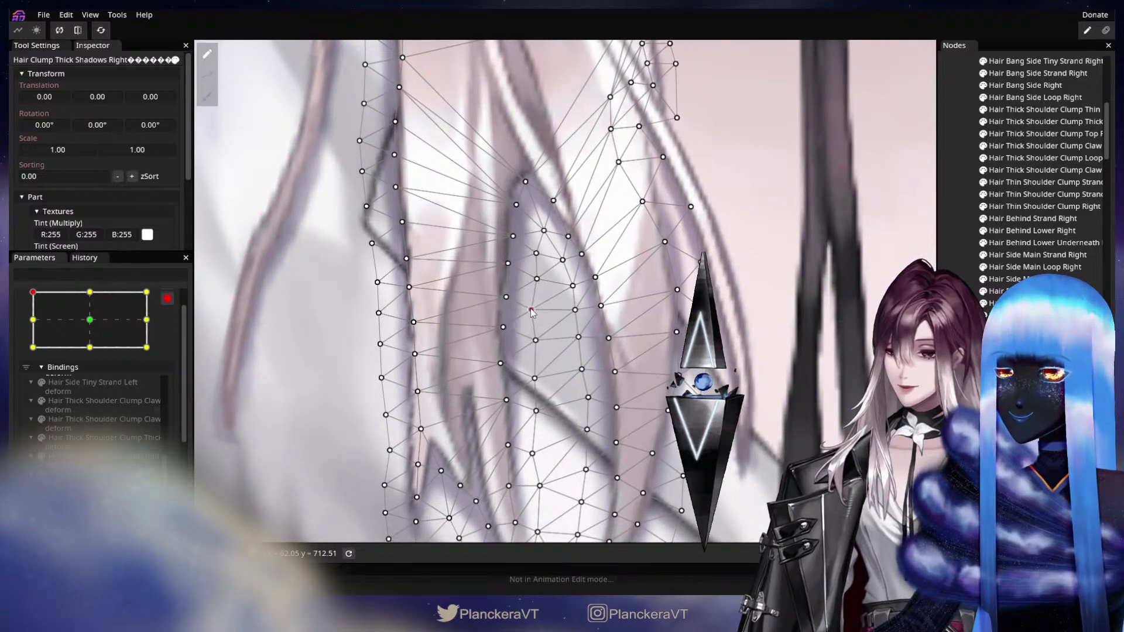
# Step: Adjust individual shadow vertices down the gap between the strands and around the neck-side strand's lower tip
pyautogui.moveTo(535, 281); pyautogui.dragTo(590, 243)
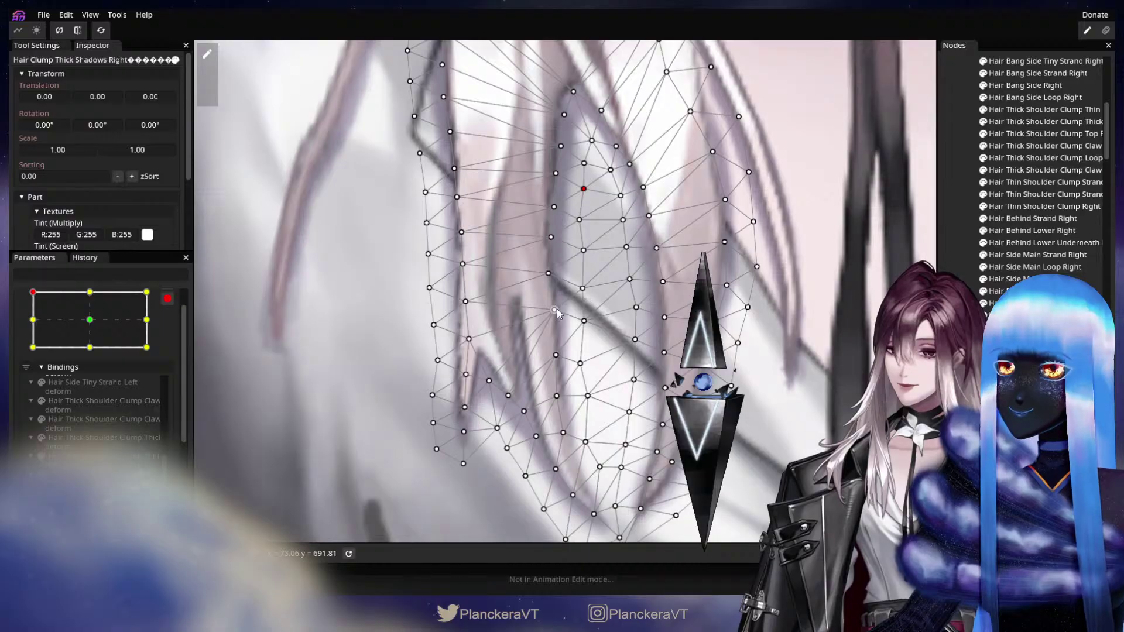
pyautogui.moveTo(580, 294); pyautogui.dragTo(580, 336)
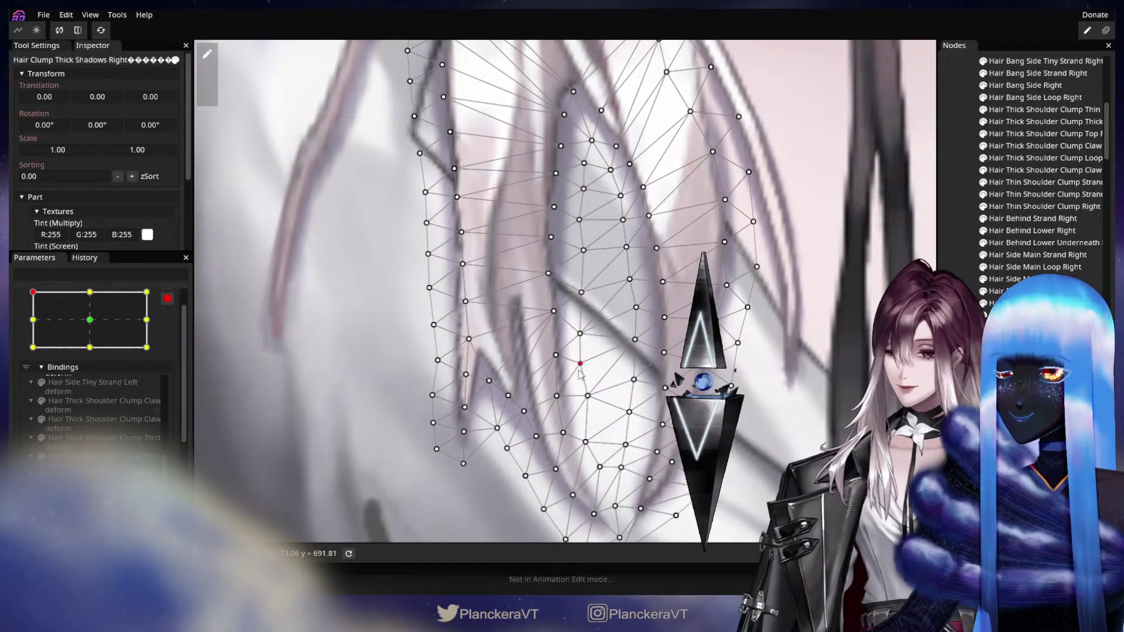
pyautogui.moveTo(587, 398); pyautogui.dragTo(621, 367)
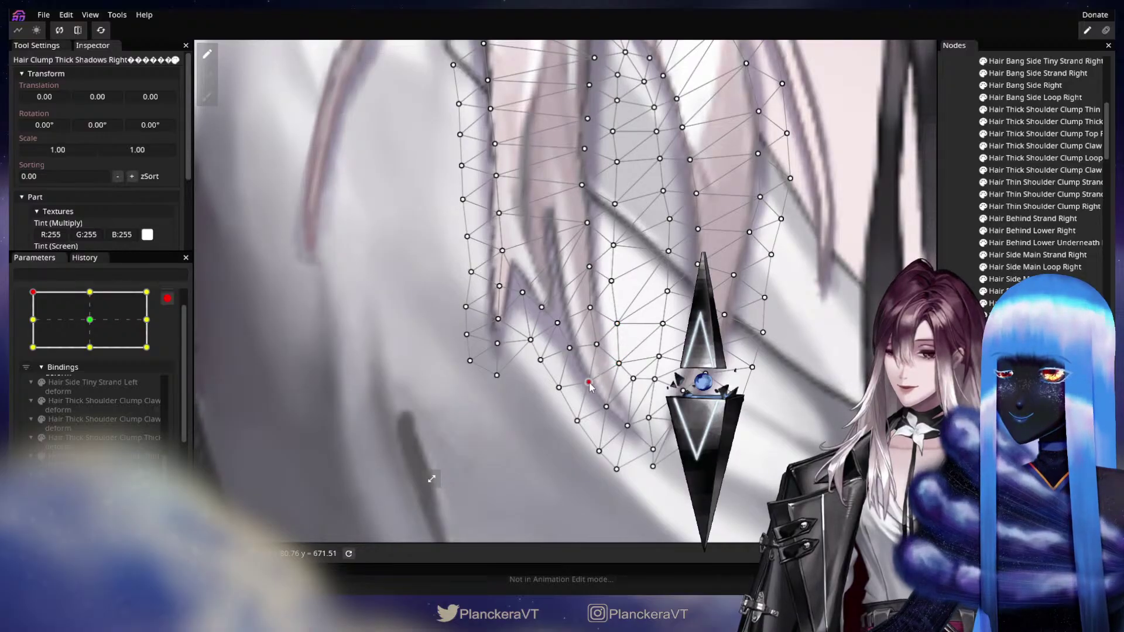
pyautogui.moveTo(667, 440); pyautogui.dragTo(626, 376)
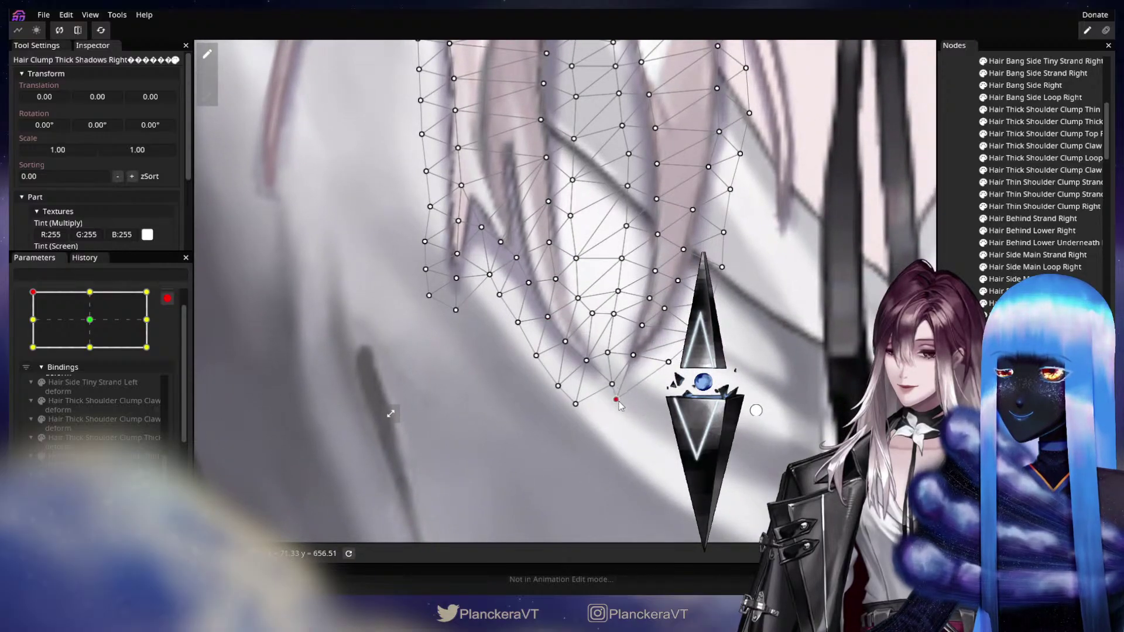
pyautogui.moveTo(689, 345); pyautogui.dragTo(585, 412)
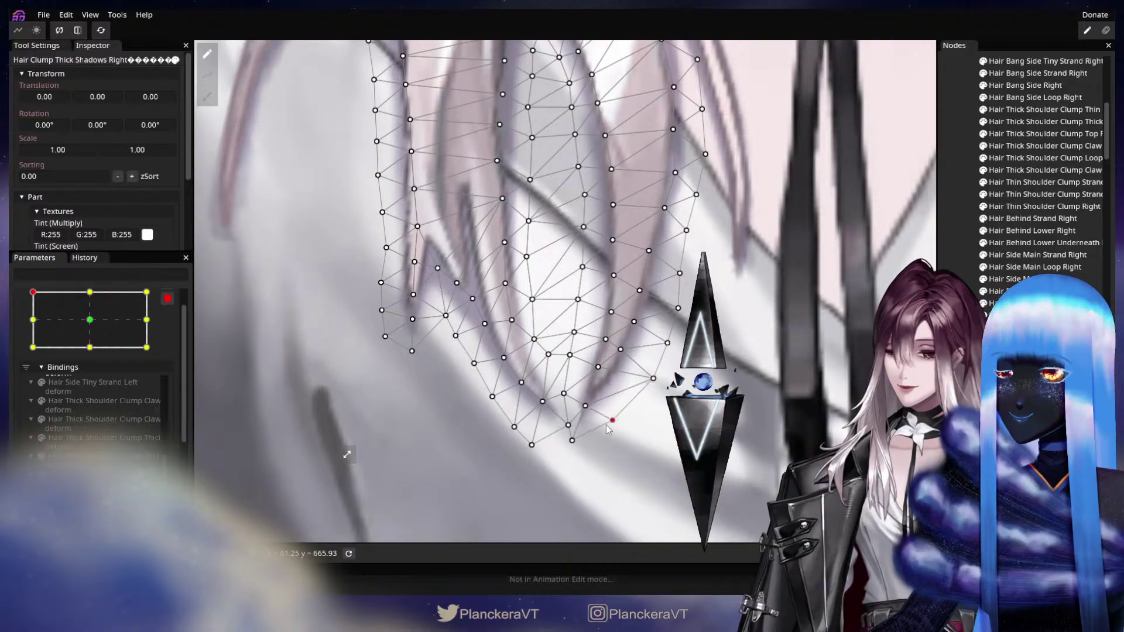
pyautogui.moveTo(568, 425); pyautogui.dragTo(566, 427)
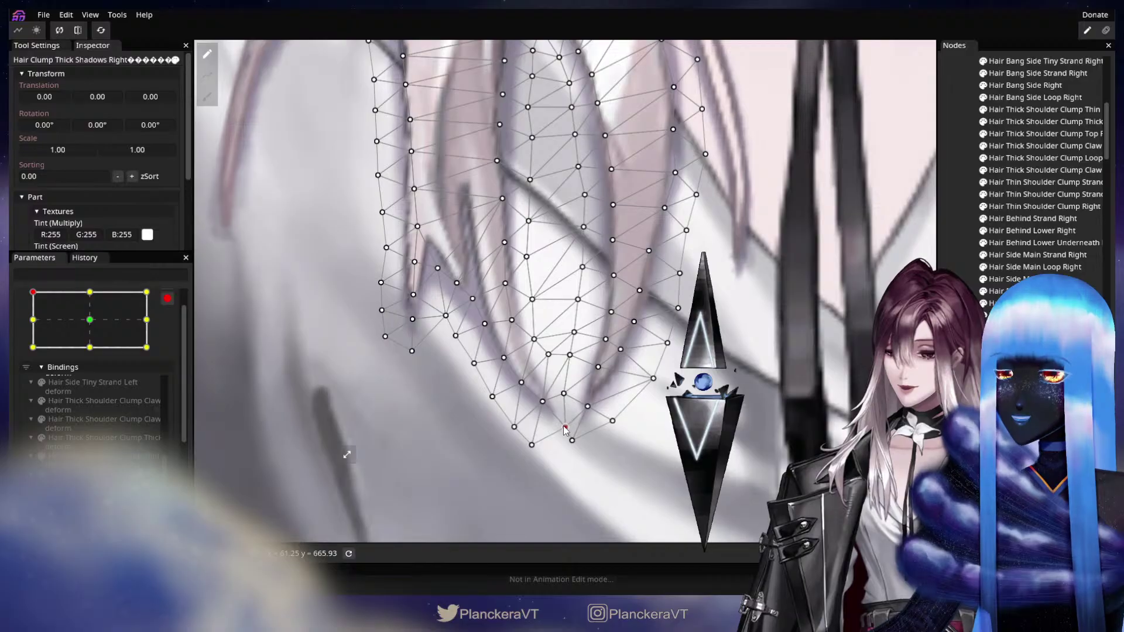
pyautogui.moveTo(603, 370); pyautogui.dragTo(594, 392)
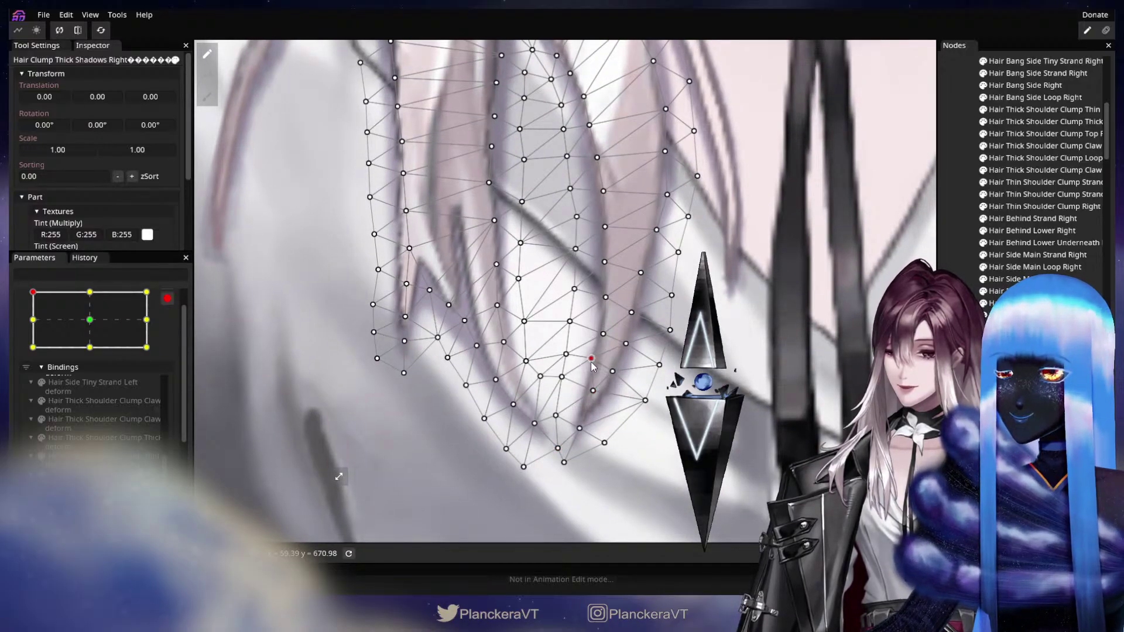
pyautogui.moveTo(592, 367); pyautogui.dragTo(597, 368)
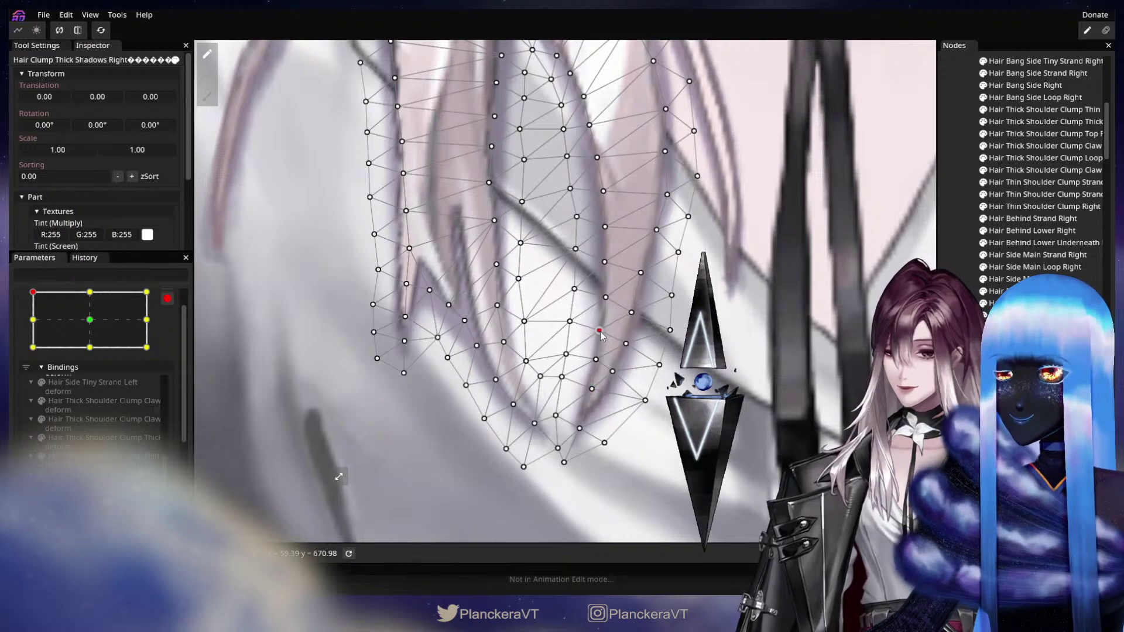
# Step: Reposition individual vertices up the neck-side strand's shadow edge, from near its tip to the upper strand crossing
pyautogui.moveTo(635, 317); pyautogui.dragTo(668, 355)
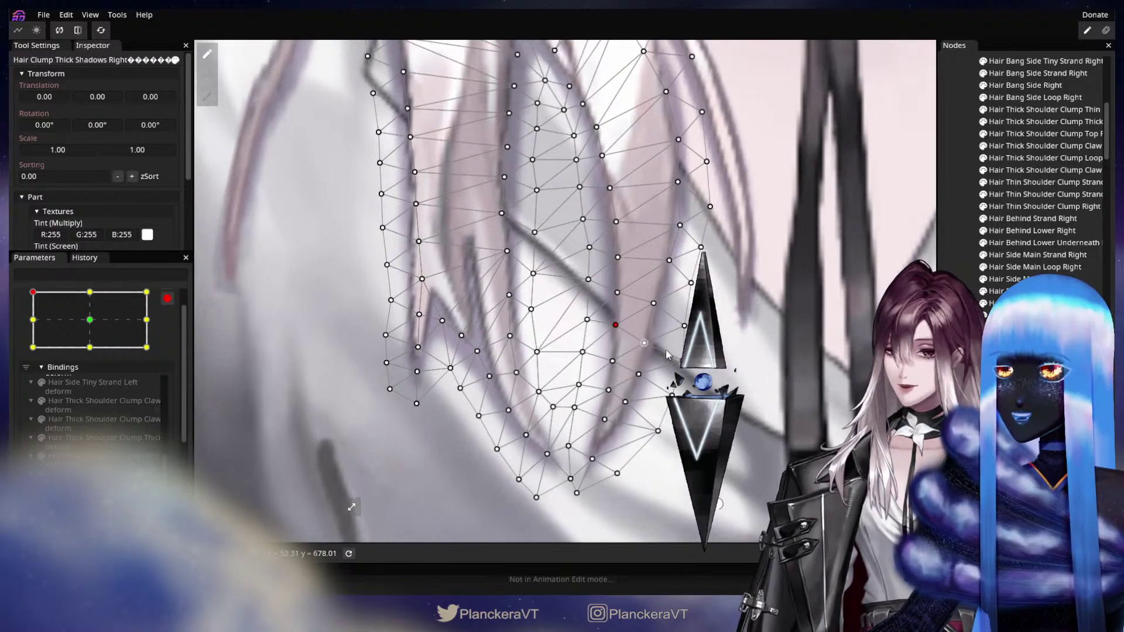
pyautogui.moveTo(703, 255); pyautogui.dragTo(653, 355)
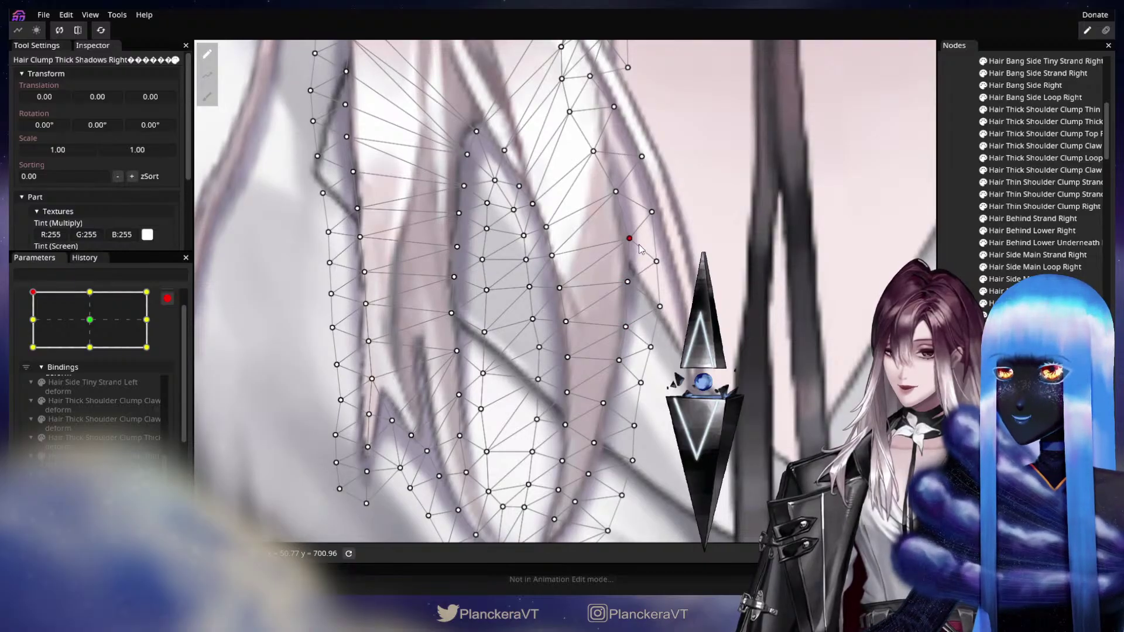
pyautogui.moveTo(638, 248); pyautogui.dragTo(595, 225)
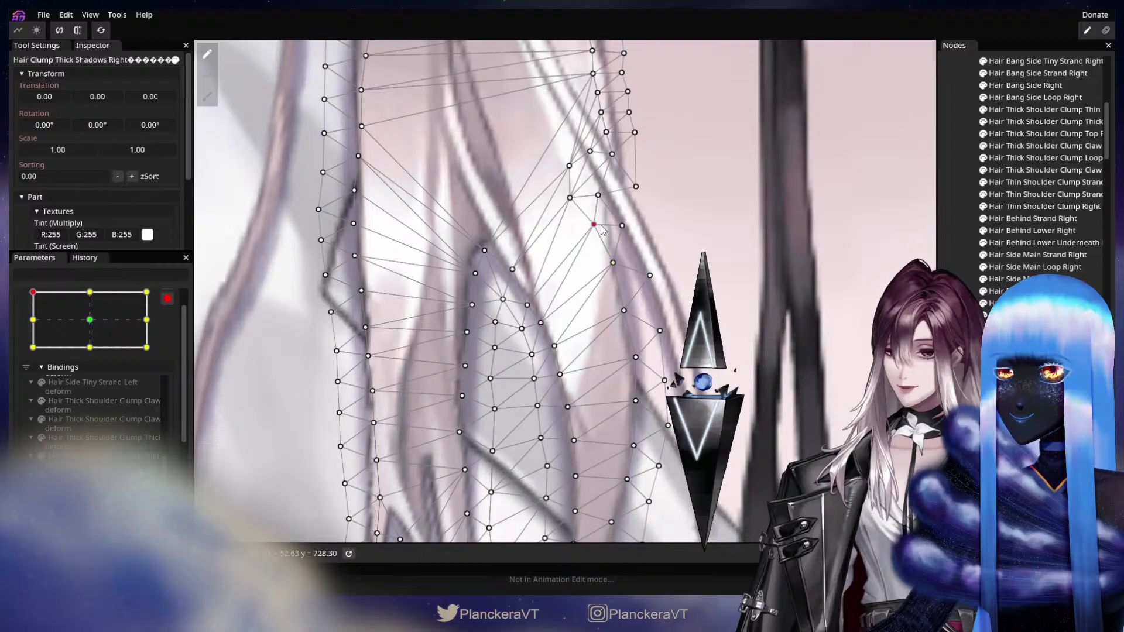
pyautogui.scroll(3, 739, 238)
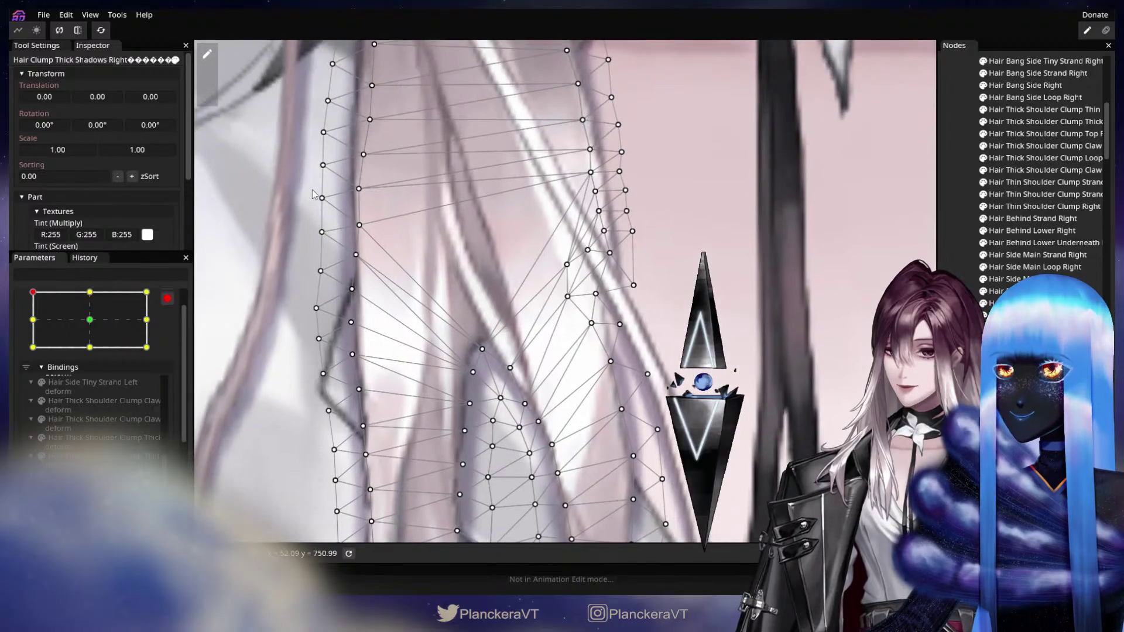
# Step: Refine the lower neck-side shadow edge with the size 19 brush and individual vertex moves so it follows the strand outline
pyautogui.click(208, 96)
pyautogui.moveTo(557, 326)
pyautogui.mouseDown()
pyautogui.moveTo(563, 304)
pyautogui.moveTo(582, 309)
pyautogui.moveTo(574, 321)
pyautogui.moveTo(540, 198)
pyautogui.mouseUp()
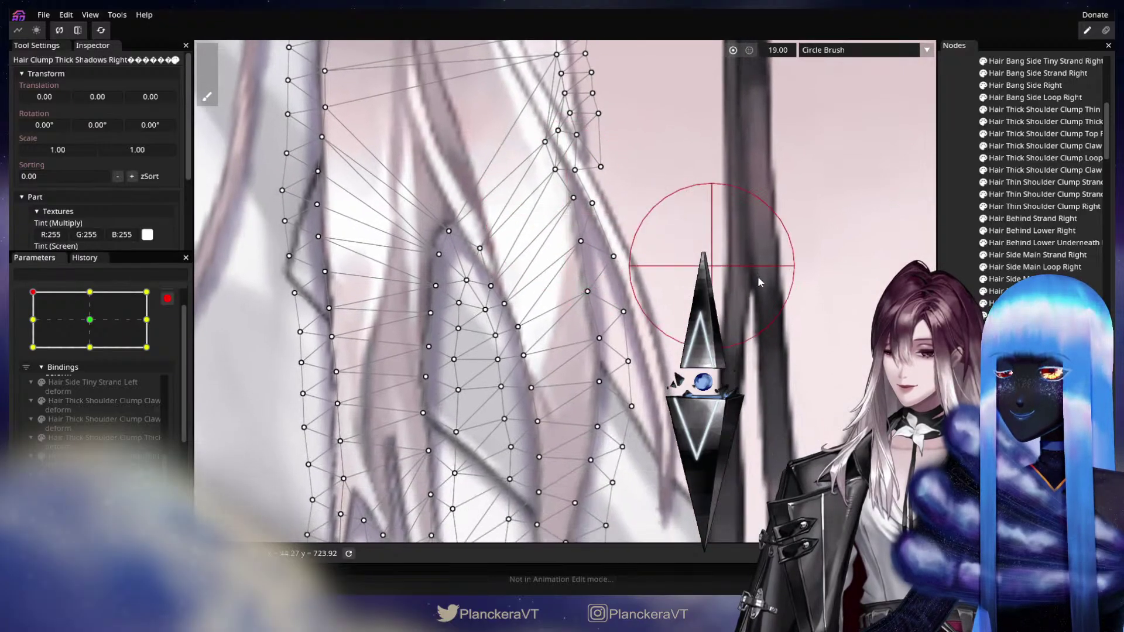
pyautogui.click(207, 55)
pyautogui.scroll(1, 605, 339)
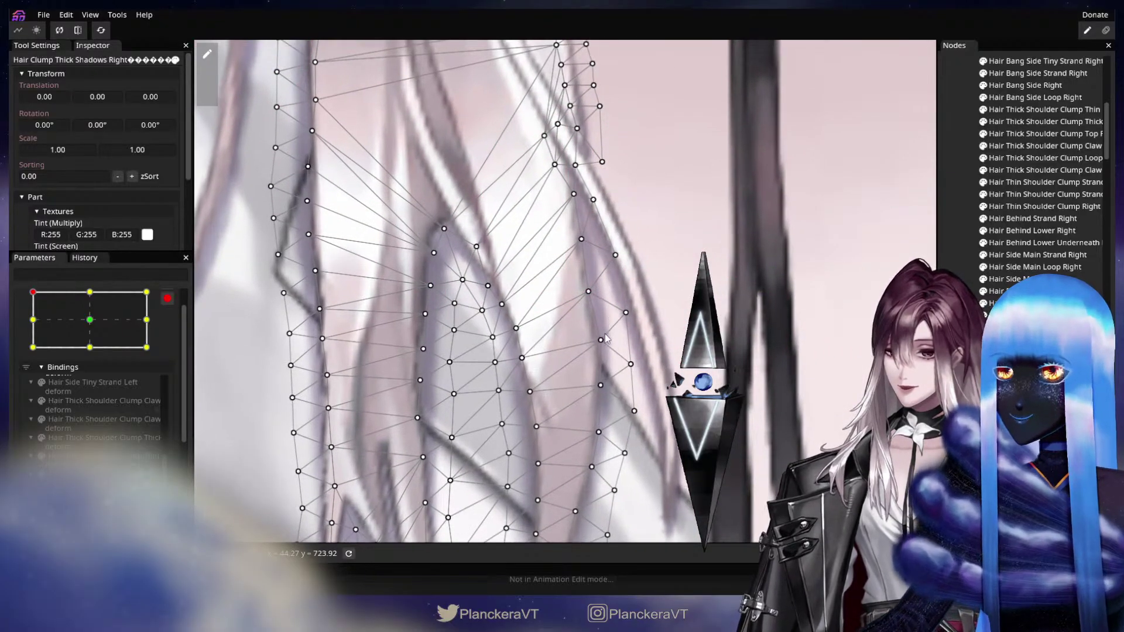
pyautogui.moveTo(589, 291); pyautogui.dragTo(606, 198)
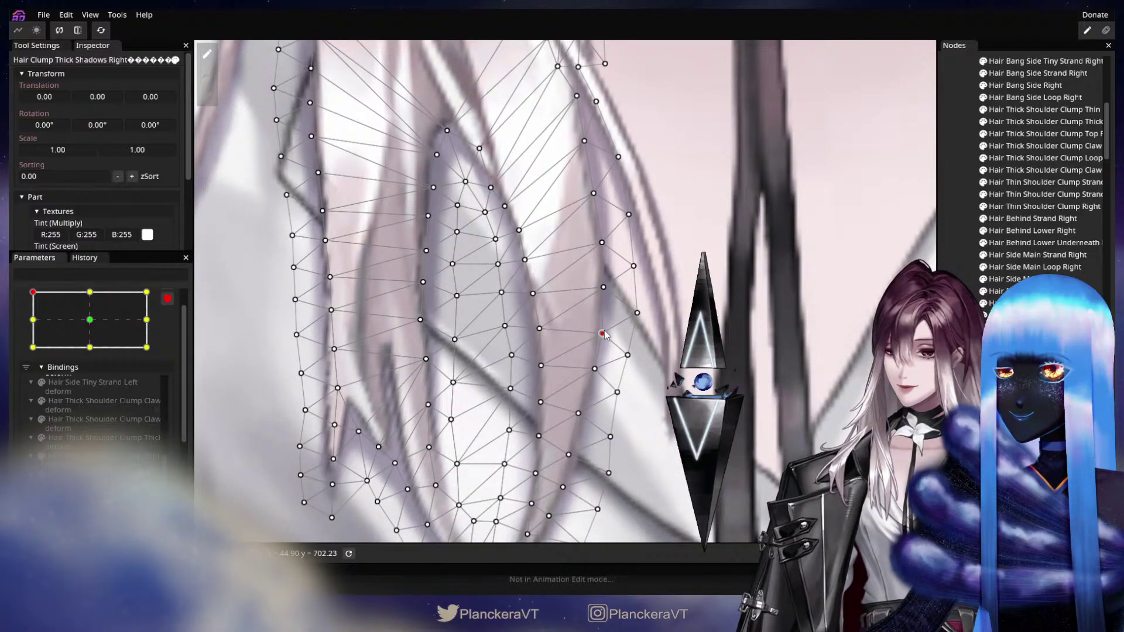
pyautogui.moveTo(597, 373); pyautogui.dragTo(706, 314)
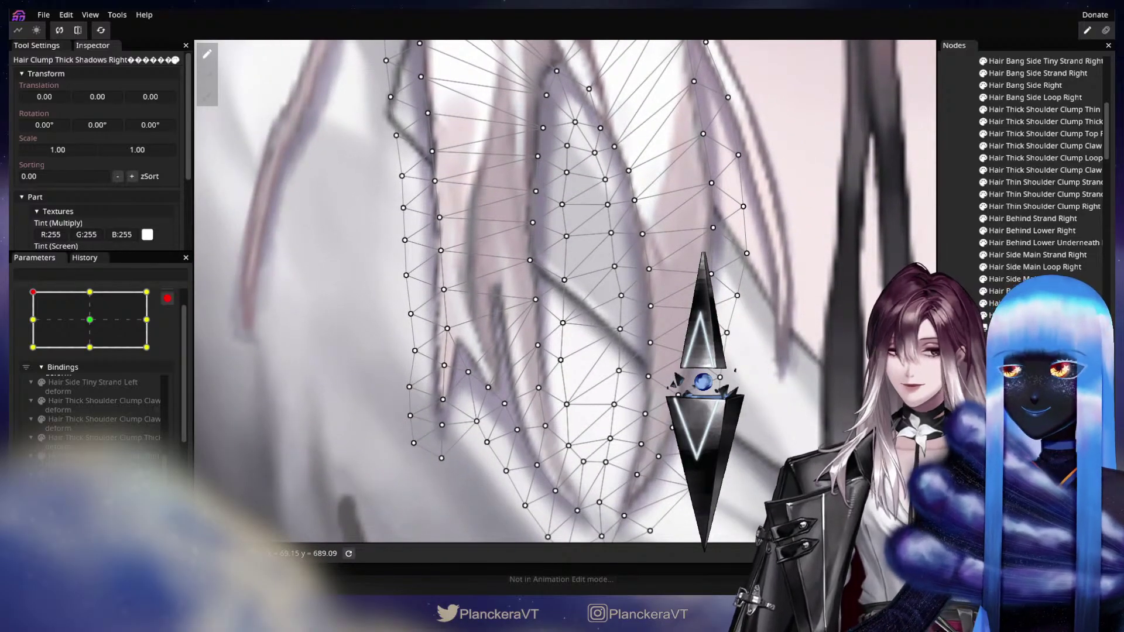
# Step: Check the right-side hair clump shadow by switching between the parameter's centre keypoint and its upper-left keypoint
pyautogui.click(960, 363)
pyautogui.scroll(-3, 606, 399)
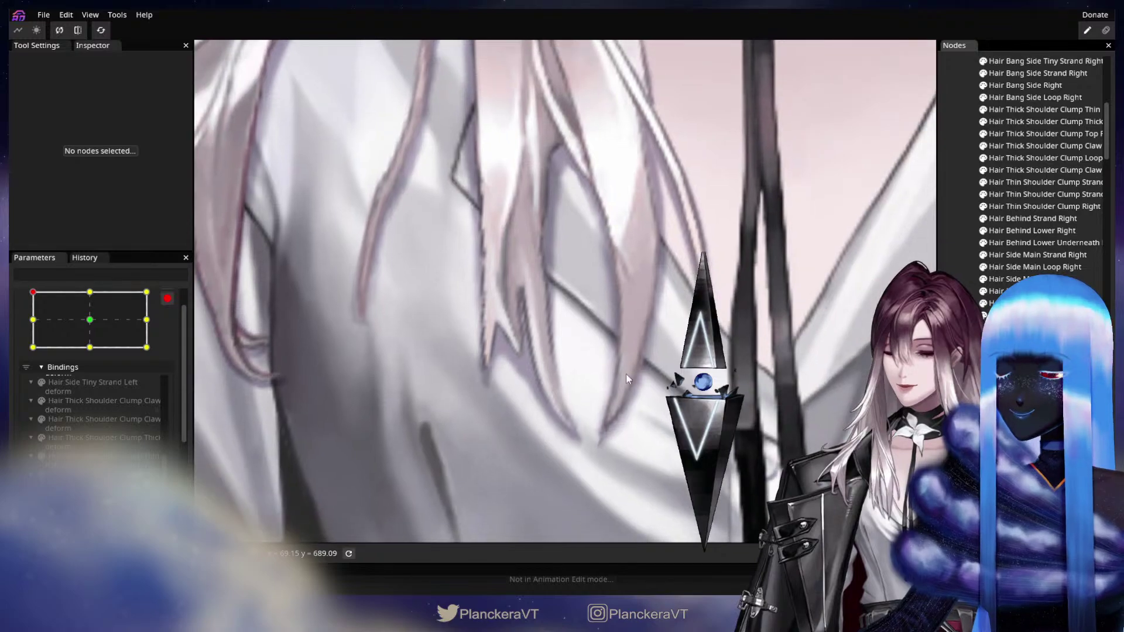
pyautogui.scroll(-4, 625, 375)
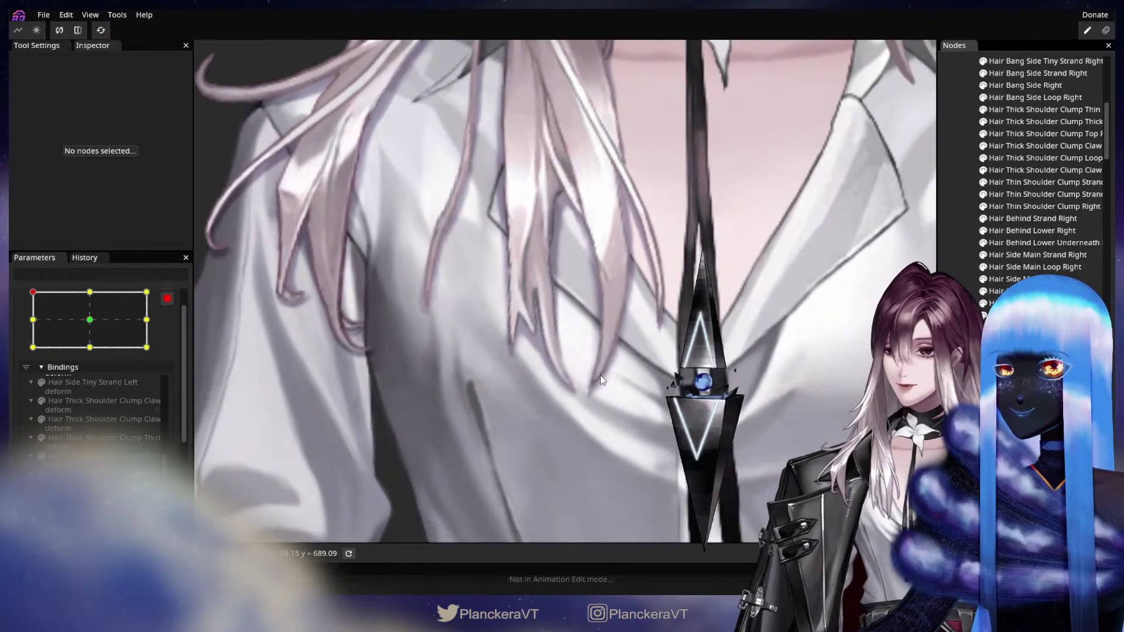
pyautogui.moveTo(584, 371); pyautogui.dragTo(561, 395)
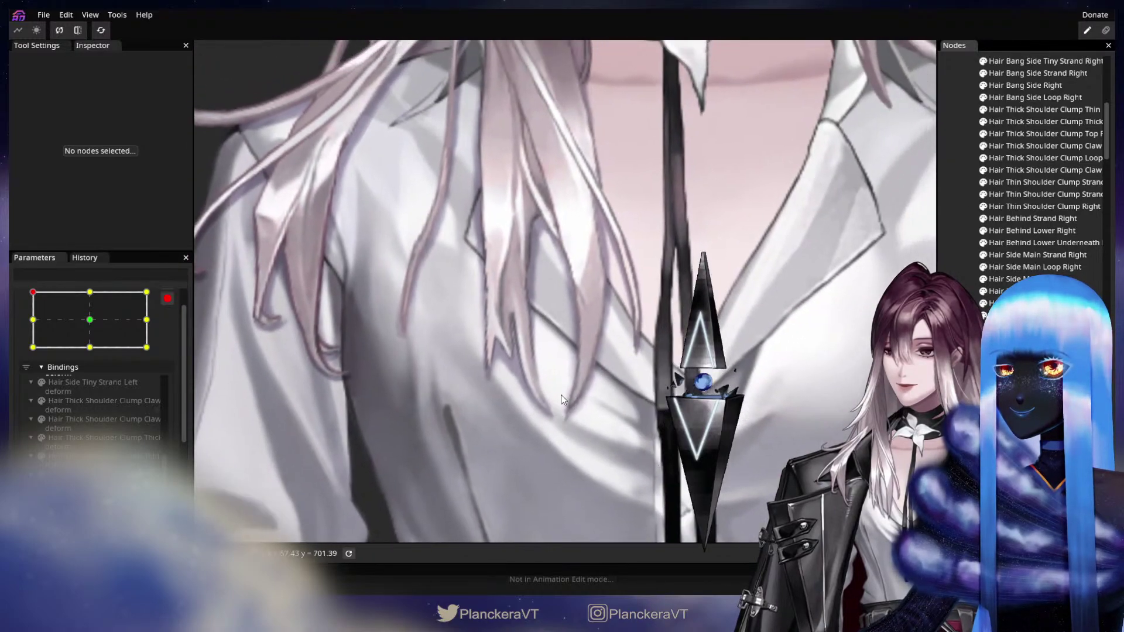
pyautogui.scroll(-2, 561, 394)
pyautogui.click(91, 321)
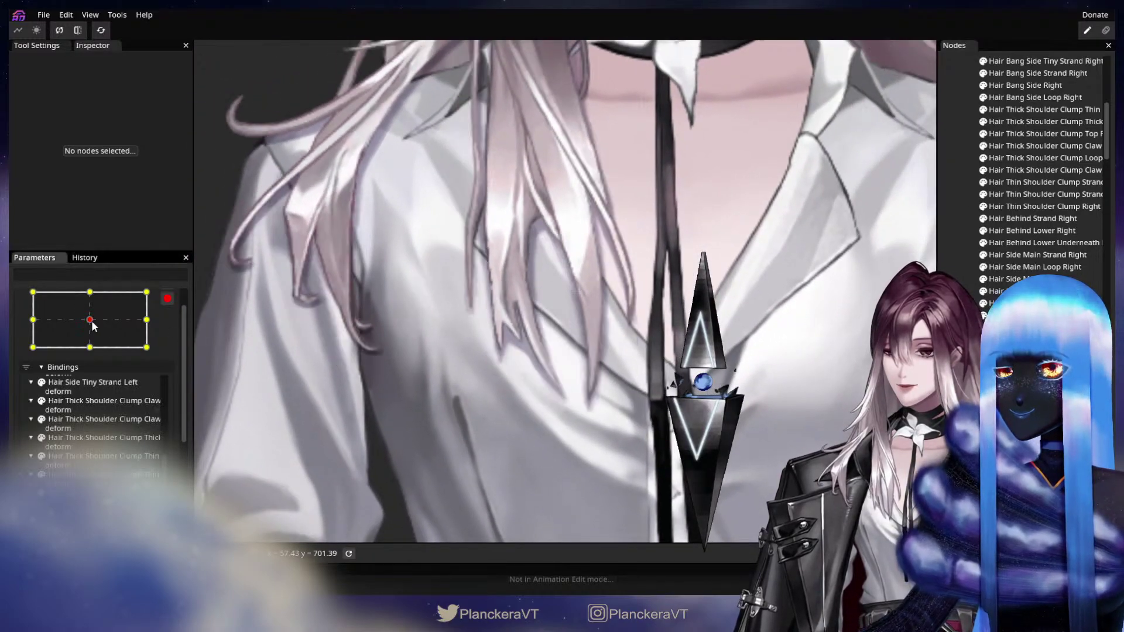
pyautogui.click(33, 292)
pyautogui.scroll(4, 640, 369)
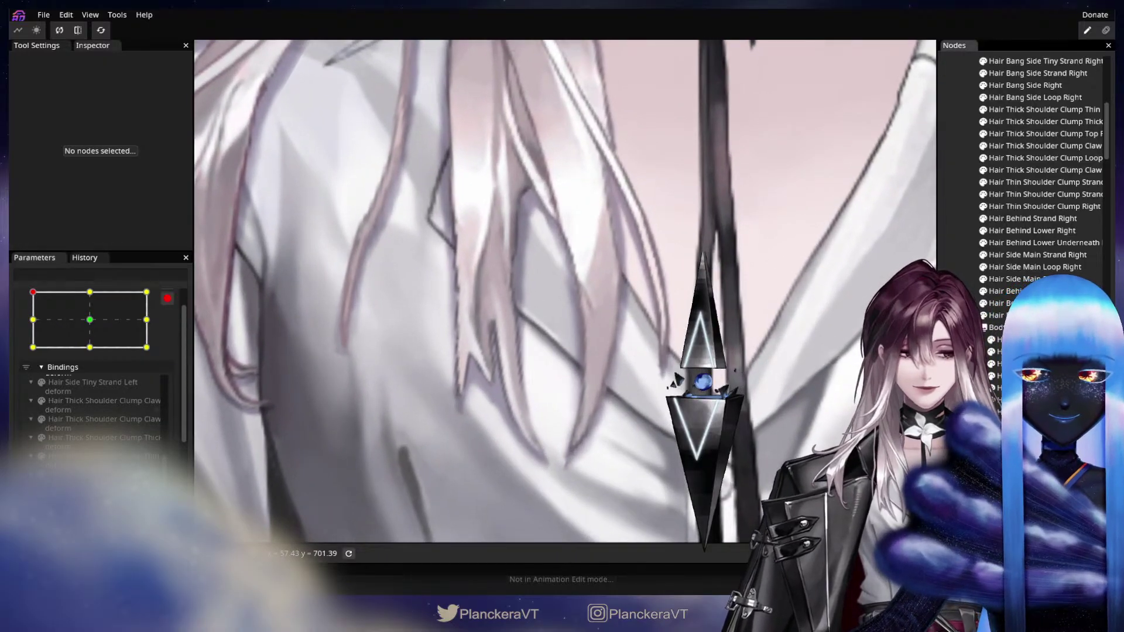
# Step: Reshape the lower neck-side shadow edge of Hair Clump Thick Shadows Right with the Circle Brush at size 11
pyautogui.click(593, 316)
pyautogui.scroll(2, 592, 316)
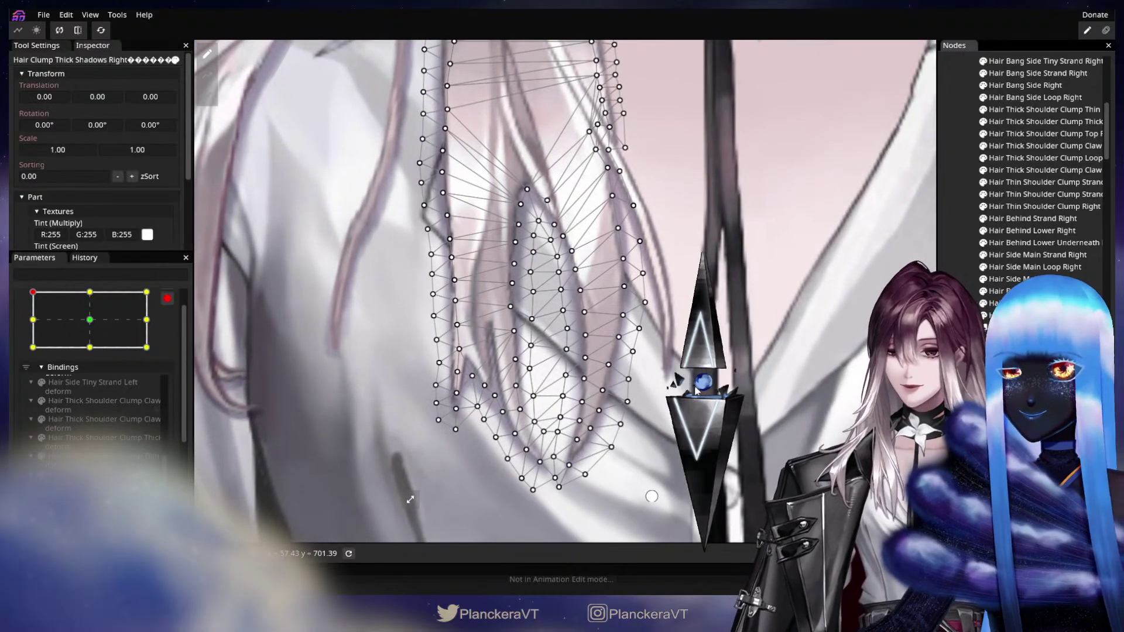
pyautogui.click(208, 98)
pyautogui.moveTo(768, 240); pyautogui.dragTo(732, 162)
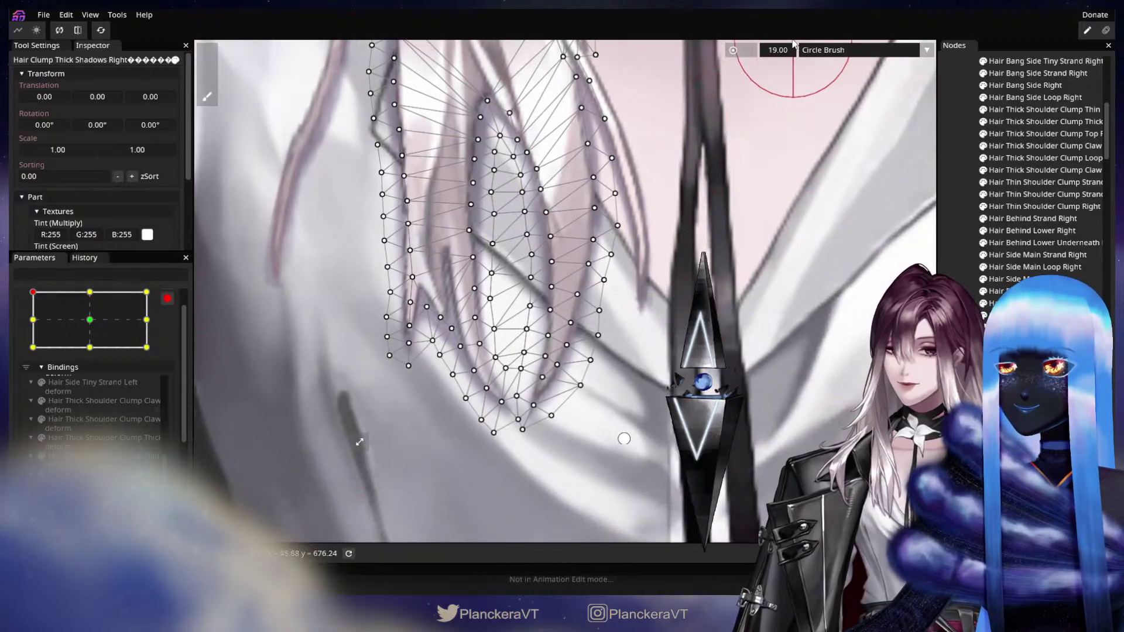
pyautogui.moveTo(783, 50); pyautogui.dragTo(778, 50)
pyautogui.scroll(2, 648, 311)
pyautogui.moveTo(586, 304)
pyautogui.mouseDown()
pyautogui.moveTo(575, 331)
pyautogui.moveTo(582, 347)
pyautogui.mouseUp()
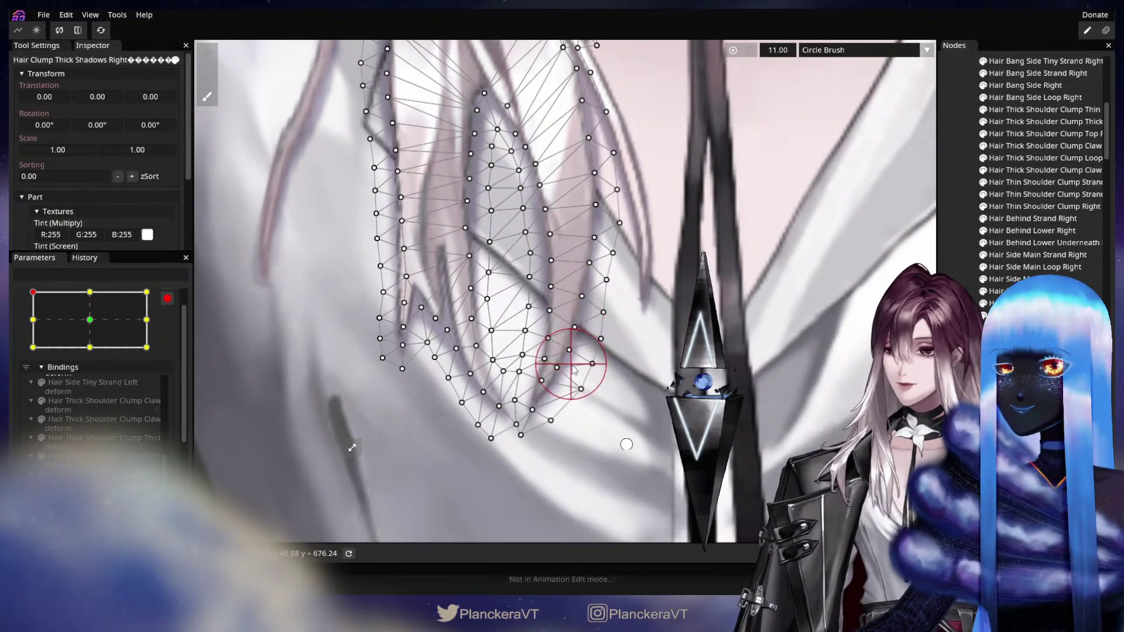
pyautogui.moveTo(604, 387); pyautogui.dragTo(768, 438)
pyautogui.scroll(1, 548, 338)
pyautogui.moveTo(555, 326); pyautogui.dragTo(566, 301)
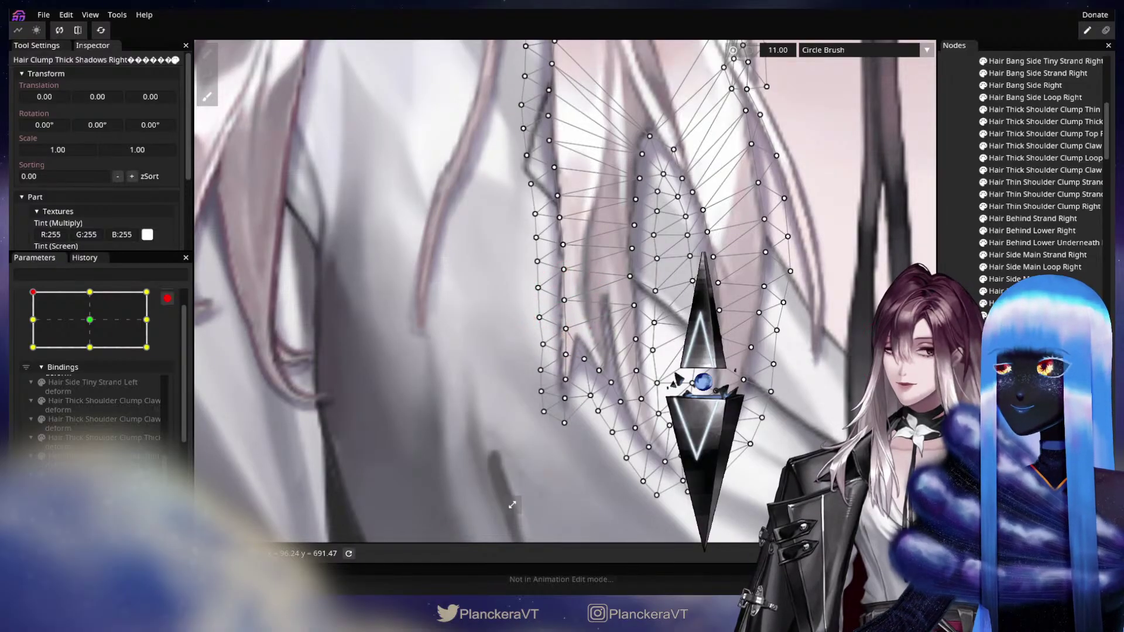
pyautogui.click(960, 234)
# Step: Move individual shadow mesh vertices along the lower outer edge of the middle strand, from the small notch towards its tip
pyautogui.scroll(-2, 632, 398)
pyautogui.moveTo(622, 420); pyautogui.dragTo(615, 364)
pyautogui.scroll(1, 534, 420)
pyautogui.scroll(1, 616, 367)
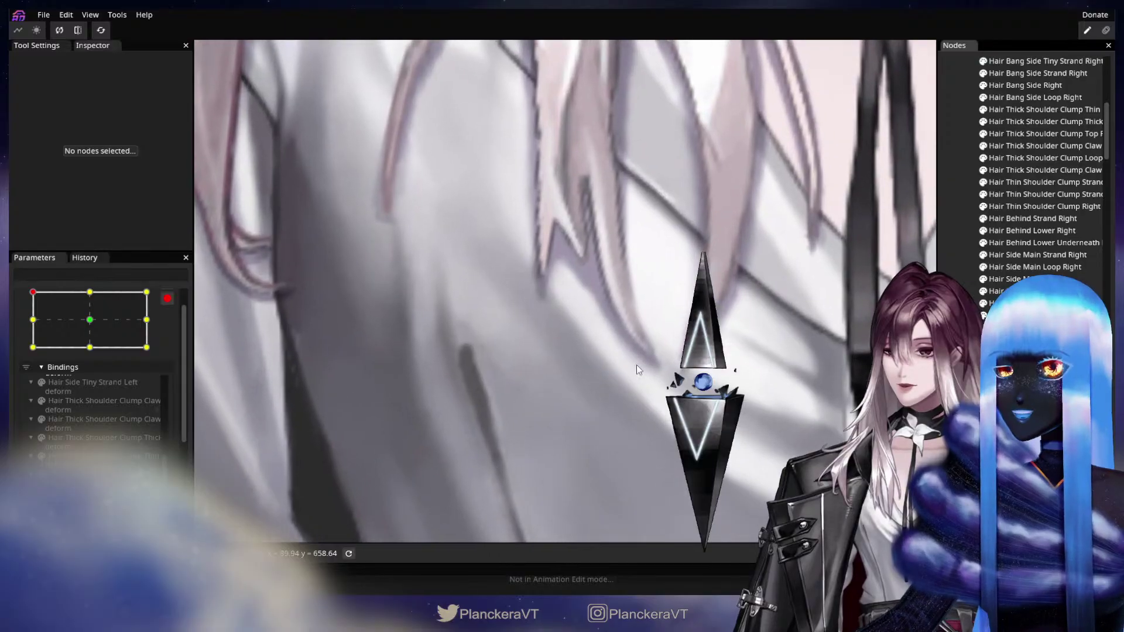
pyautogui.click(603, 304)
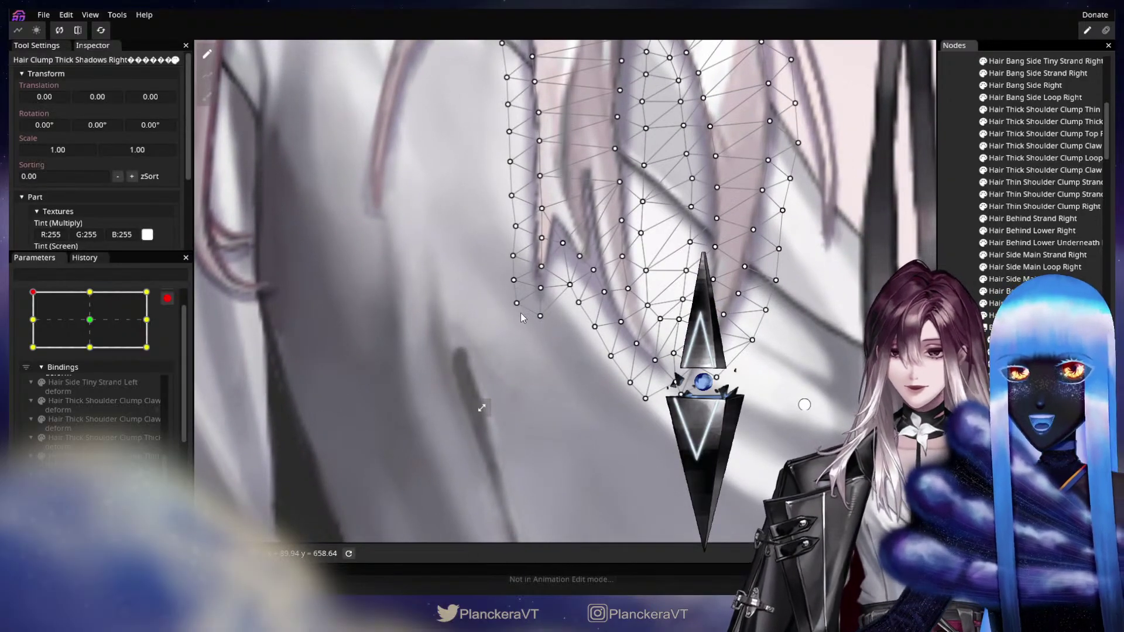
pyautogui.scroll(1, 603, 303)
pyautogui.moveTo(610, 302); pyautogui.dragTo(595, 278)
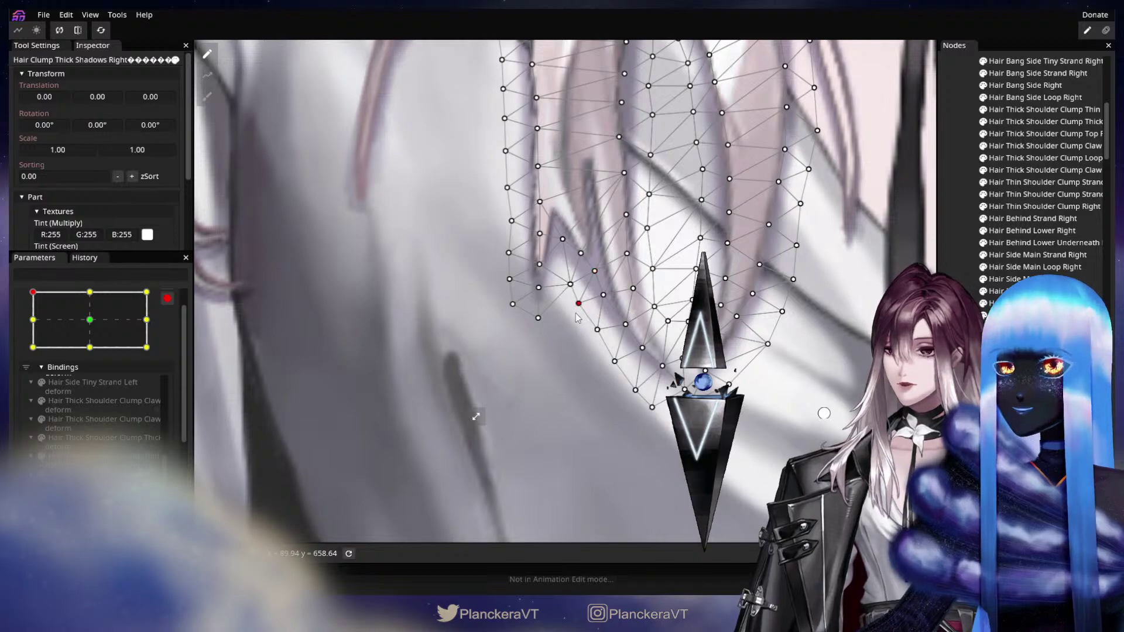
pyautogui.moveTo(627, 330); pyautogui.dragTo(632, 396)
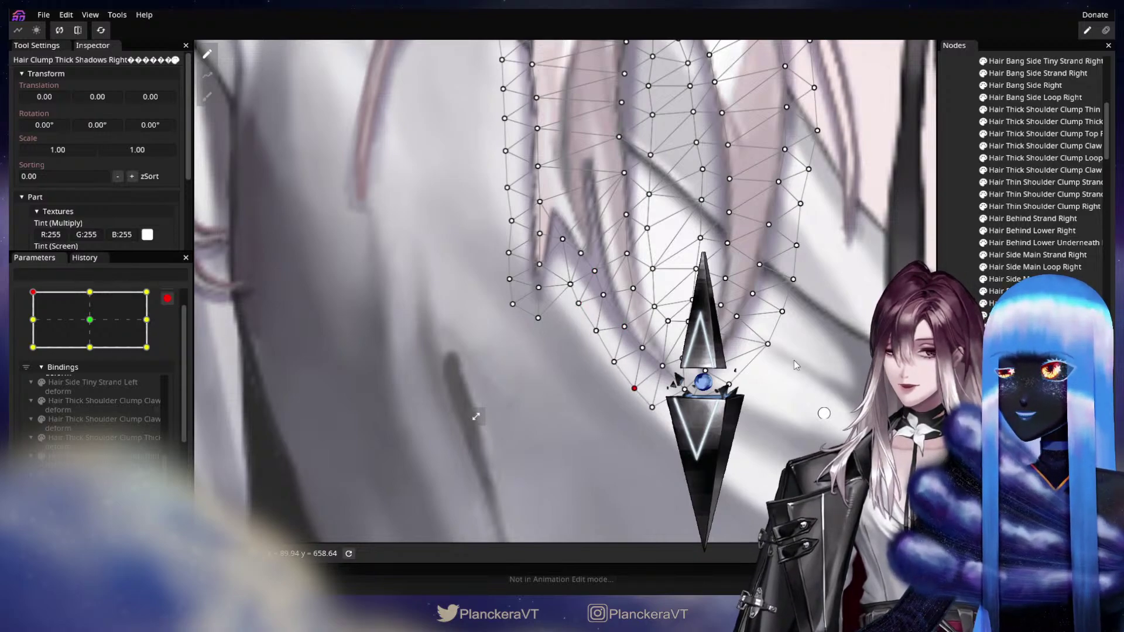
pyautogui.press('Escape')
# Step: Compare with the centre keypoint and fine-tune individual vertices beside the middle strand's lower end at the upper-left keypoint
pyautogui.scroll(-1, 654, 375)
pyautogui.scroll(-5, 654, 377)
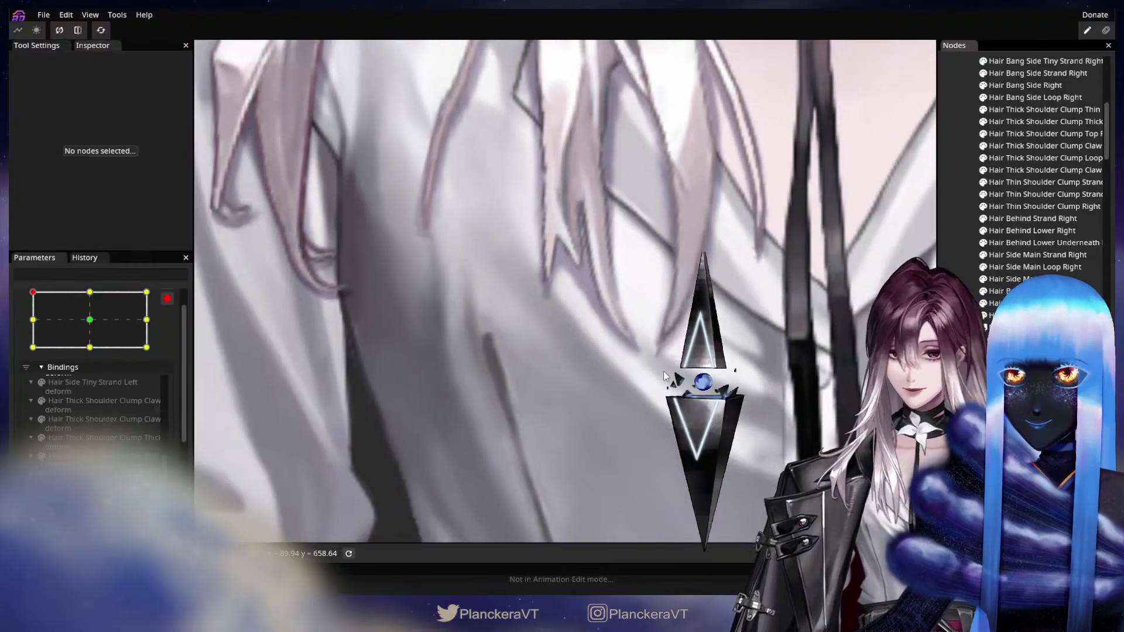
pyautogui.scroll(-5, 664, 342)
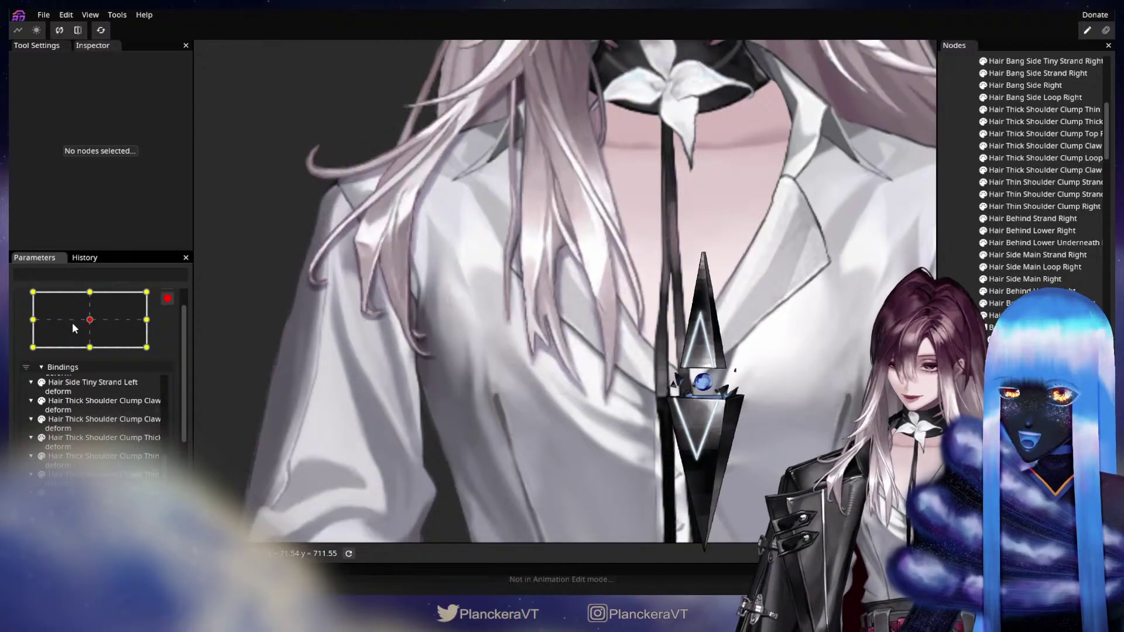
pyautogui.scroll(5, 542, 384)
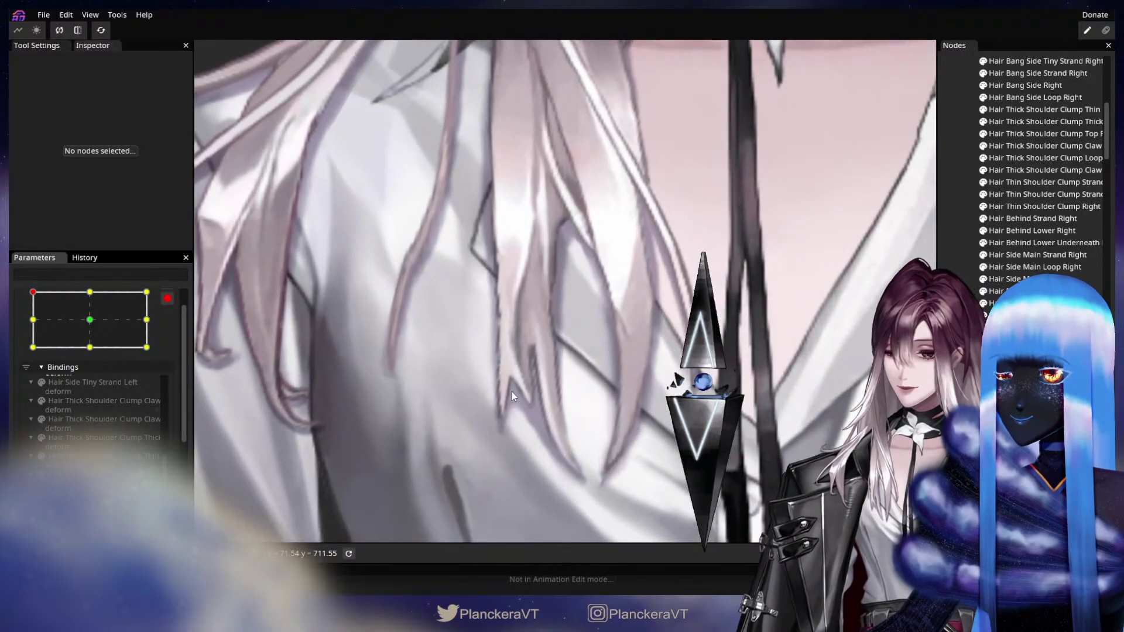
pyautogui.moveTo(592, 476); pyautogui.dragTo(644, 346)
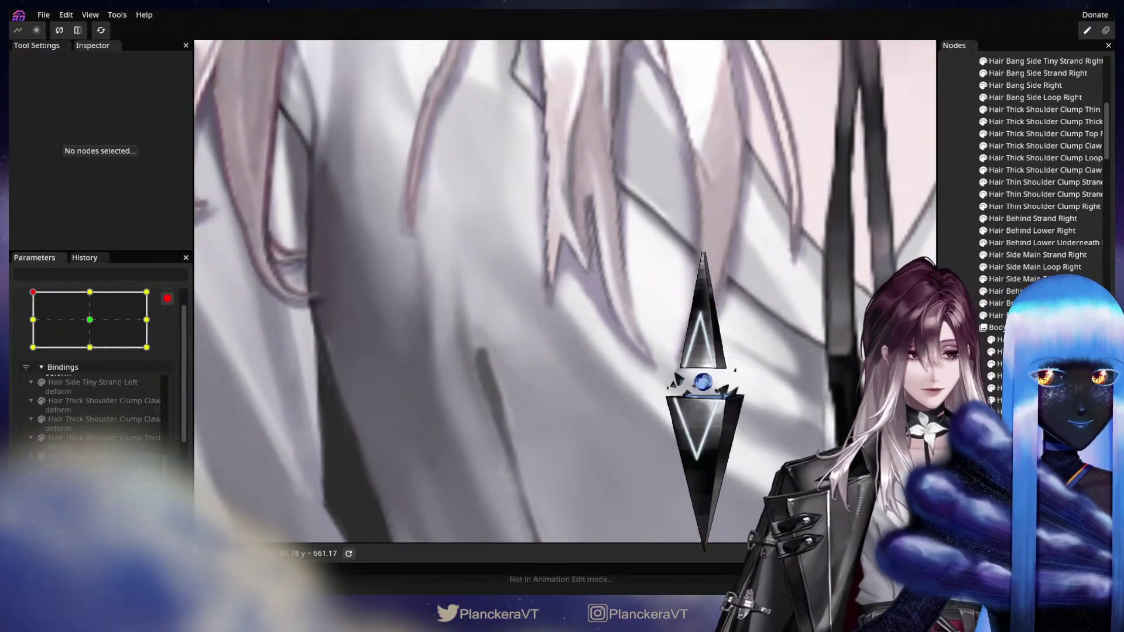
pyautogui.click(599, 315)
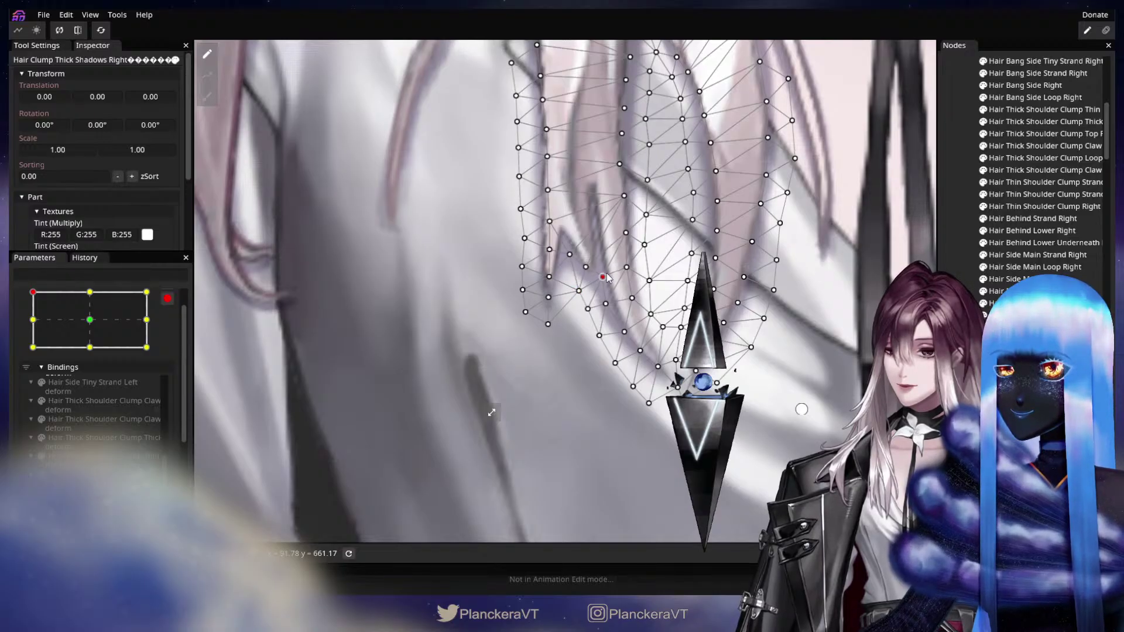
pyautogui.moveTo(606, 303); pyautogui.dragTo(611, 302)
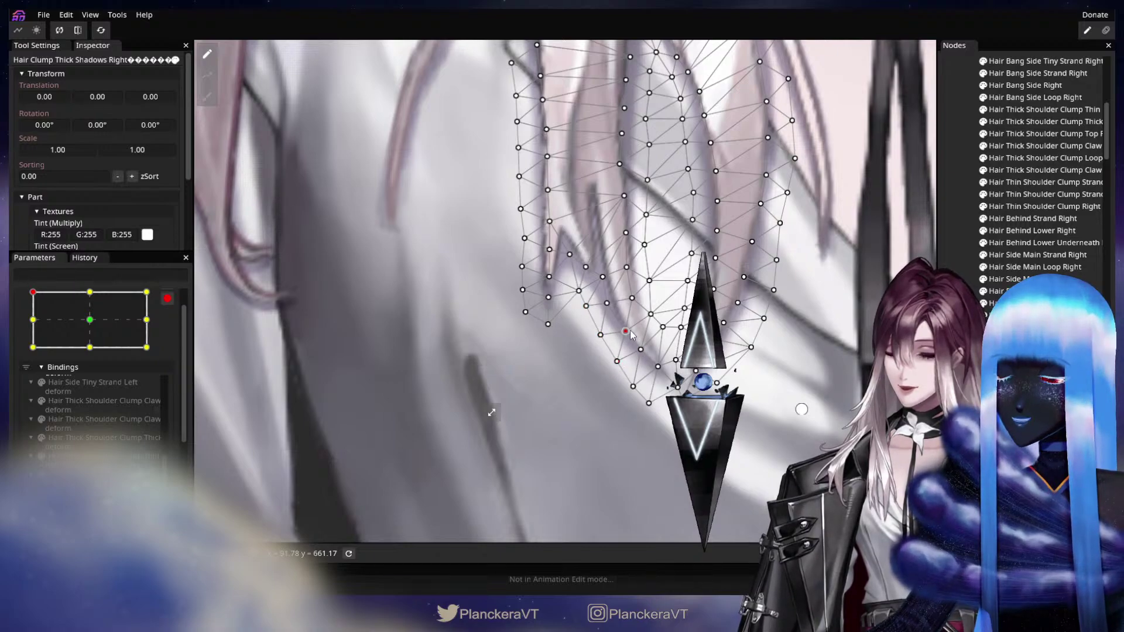
pyautogui.moveTo(632, 382); pyautogui.dragTo(628, 385)
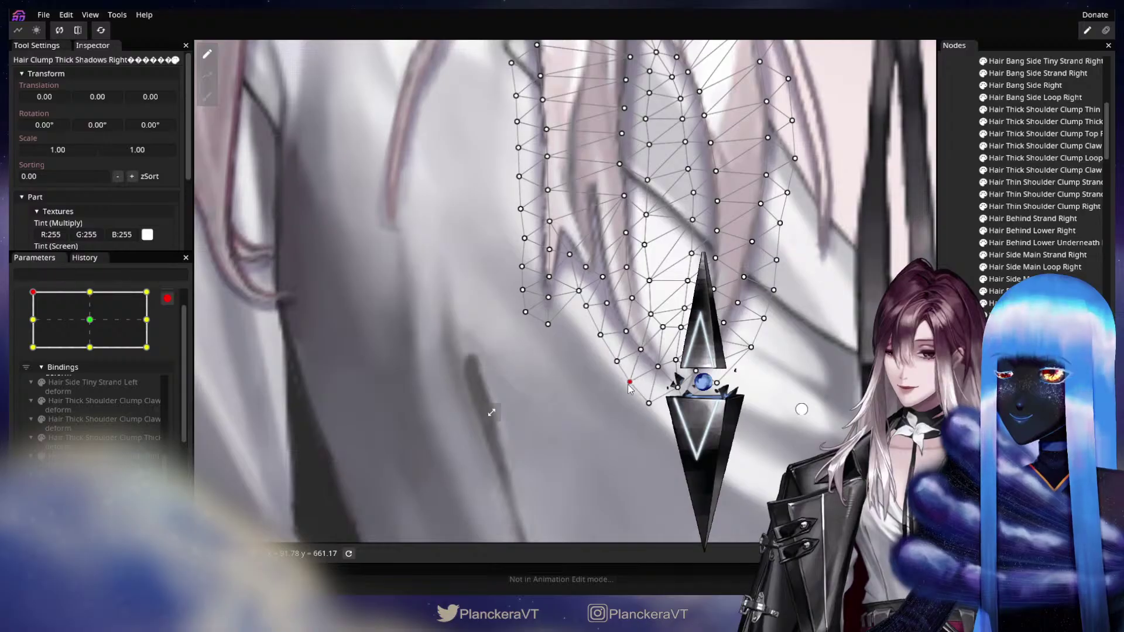
pyautogui.click(630, 386)
# Step: Examine how the clump shadow follows the strands when moving between the centre, middle-left and upper-left keypoints
pyautogui.scroll(-3, 636, 329)
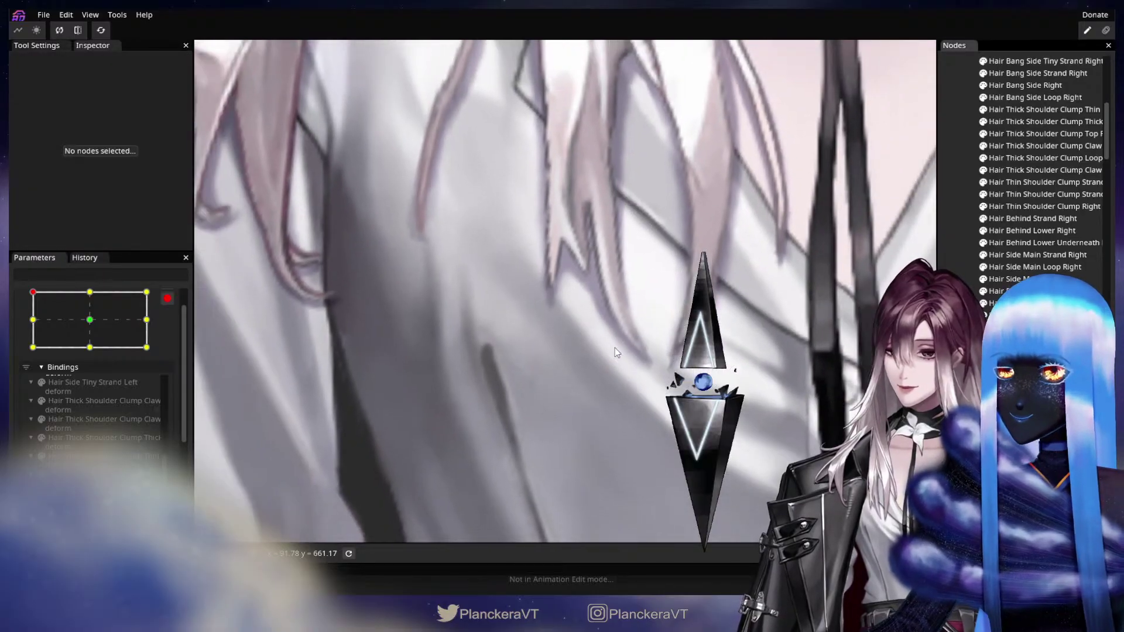
pyautogui.scroll(-5, 613, 343)
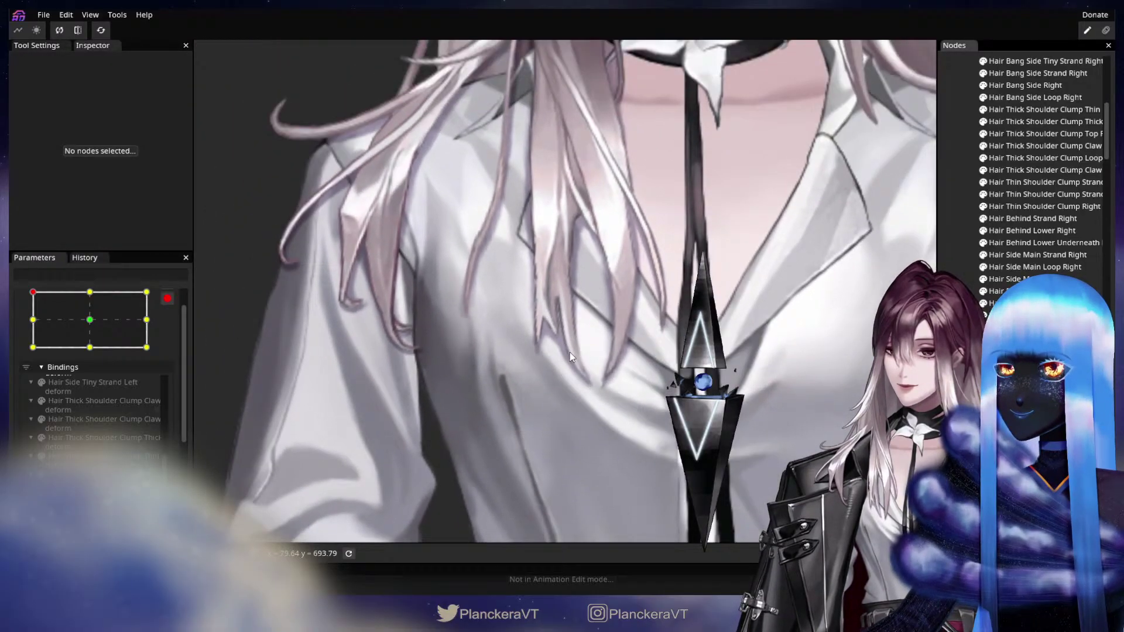
pyautogui.scroll(-2, 567, 360)
pyautogui.click(91, 321)
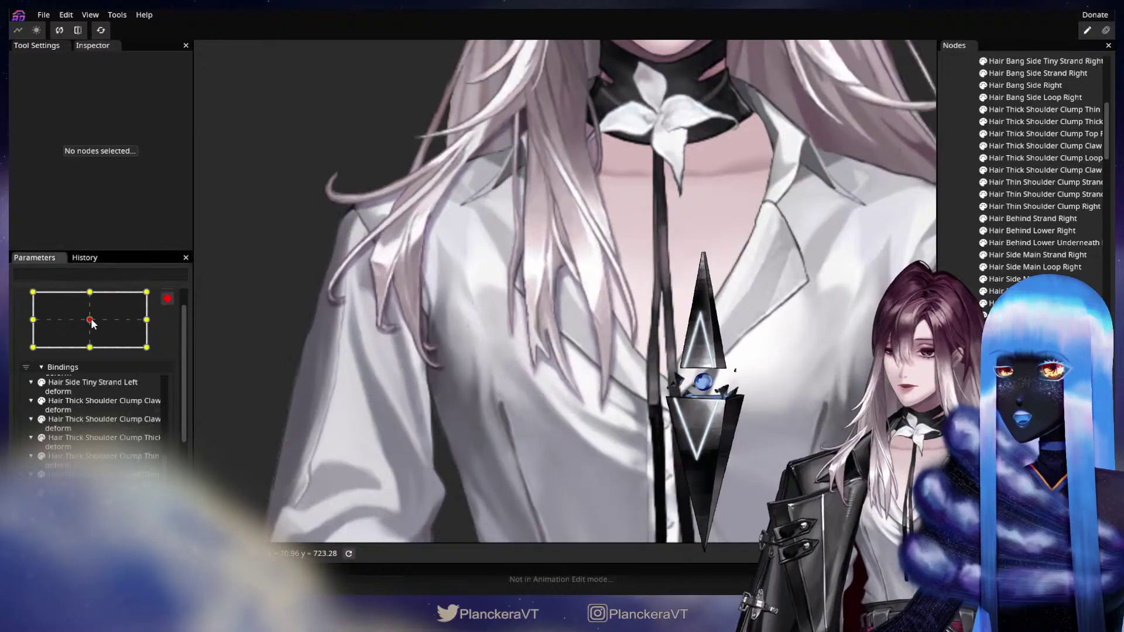
pyautogui.click(33, 292)
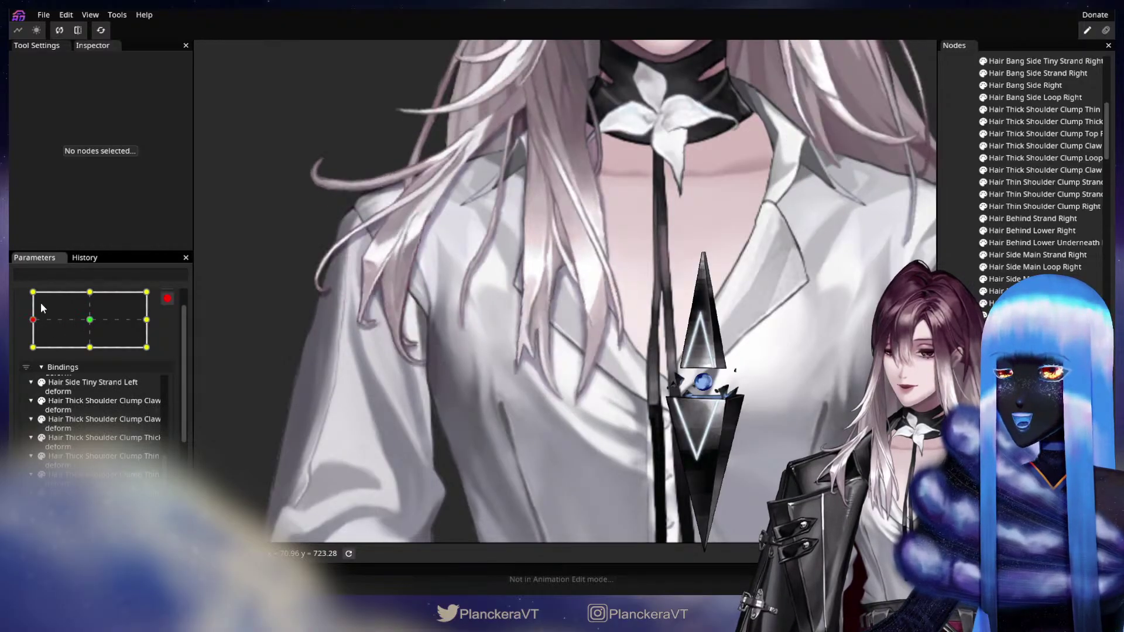
pyautogui.moveTo(19, 295)
pyautogui.mouseDown()
pyautogui.moveTo(66, 333)
pyautogui.moveTo(47, 311)
pyautogui.moveTo(68, 315)
pyautogui.moveTo(35, 294)
pyautogui.mouseUp()
pyautogui.scroll(1, 471, 421)
pyautogui.moveTo(586, 447); pyautogui.dragTo(618, 401)
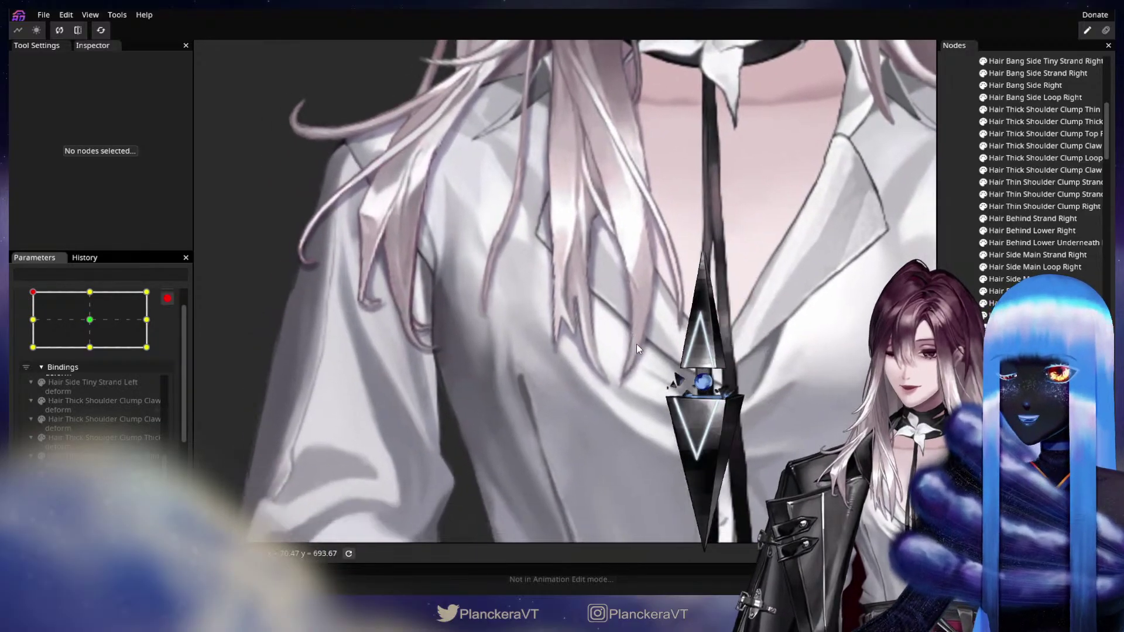
# Step: Nudge the shadow mesh around the middle strand's tip with the size 11 Circle Brush so it follows the hair
pyautogui.scroll(1, 618, 400)
pyautogui.scroll(2, 628, 394)
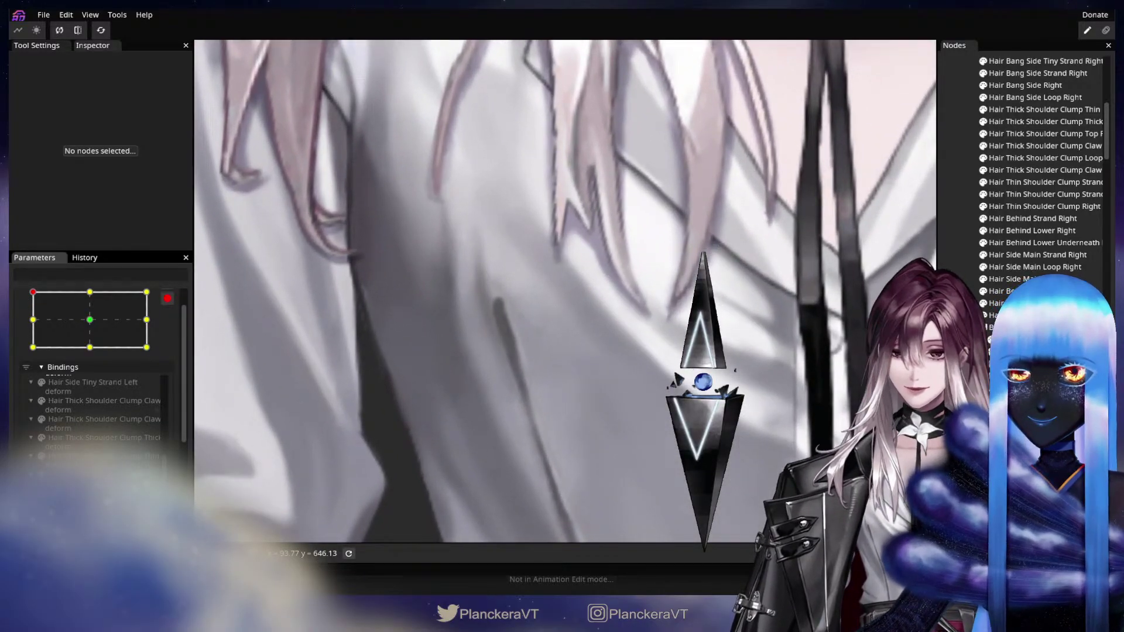
pyautogui.moveTo(628, 395); pyautogui.dragTo(556, 450)
pyautogui.click(668, 315)
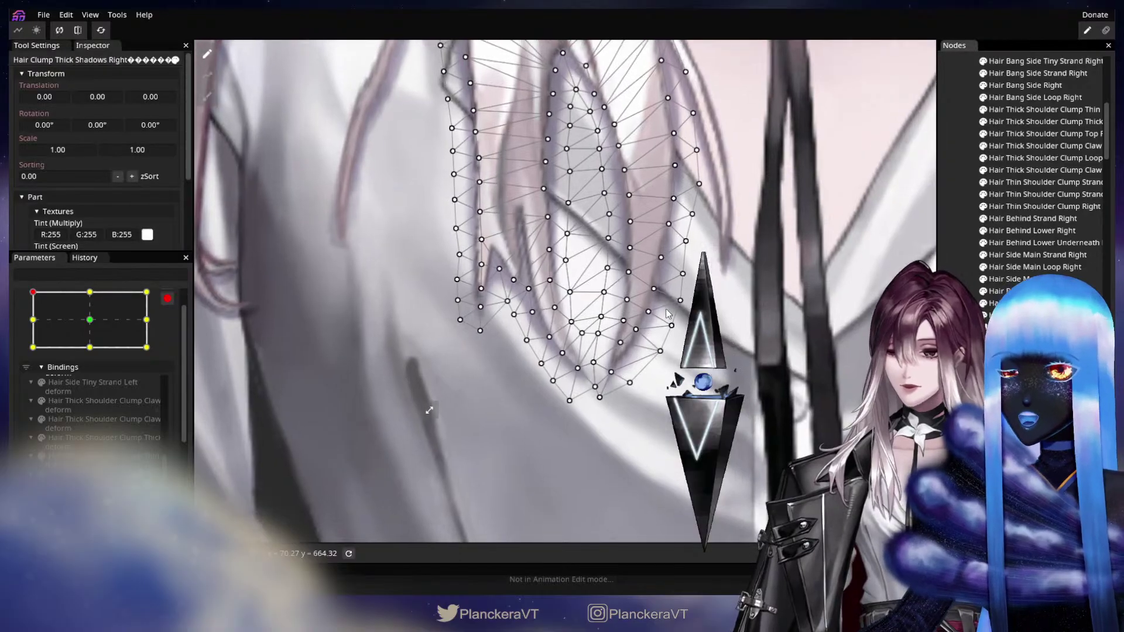
pyautogui.click(207, 97)
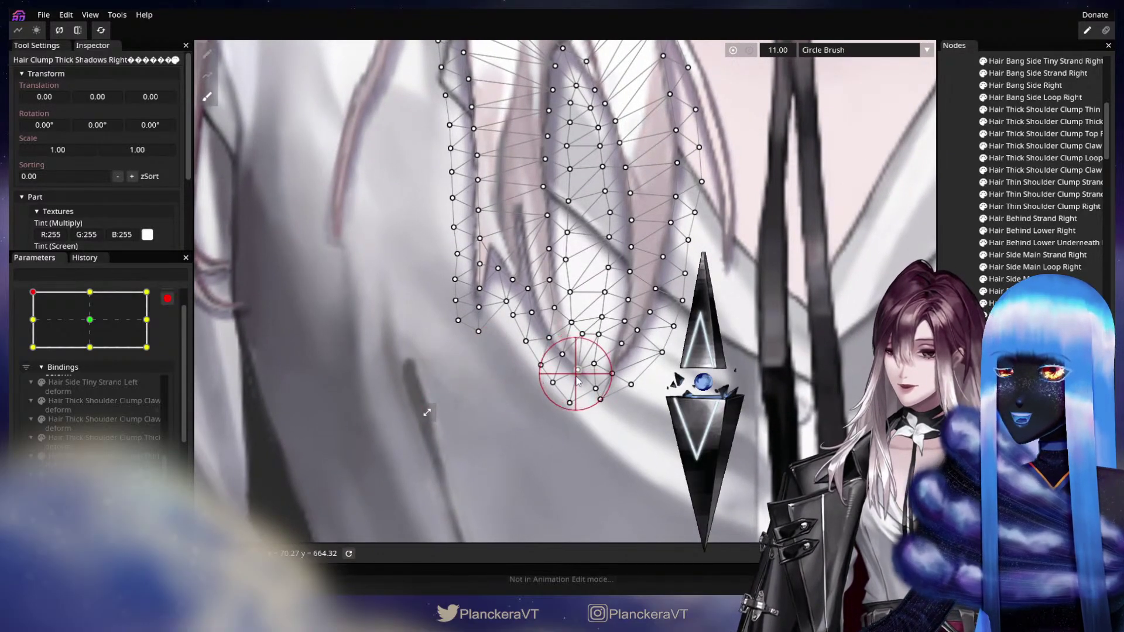
pyautogui.moveTo(542, 369); pyautogui.dragTo(534, 371)
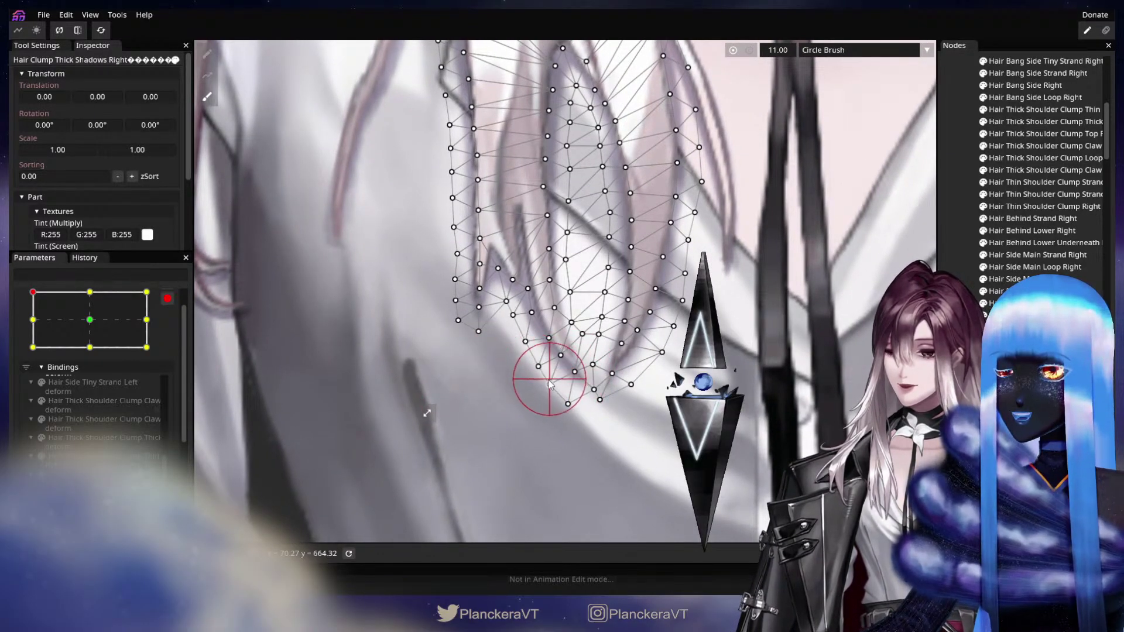
pyautogui.moveTo(578, 404); pyautogui.dragTo(572, 408)
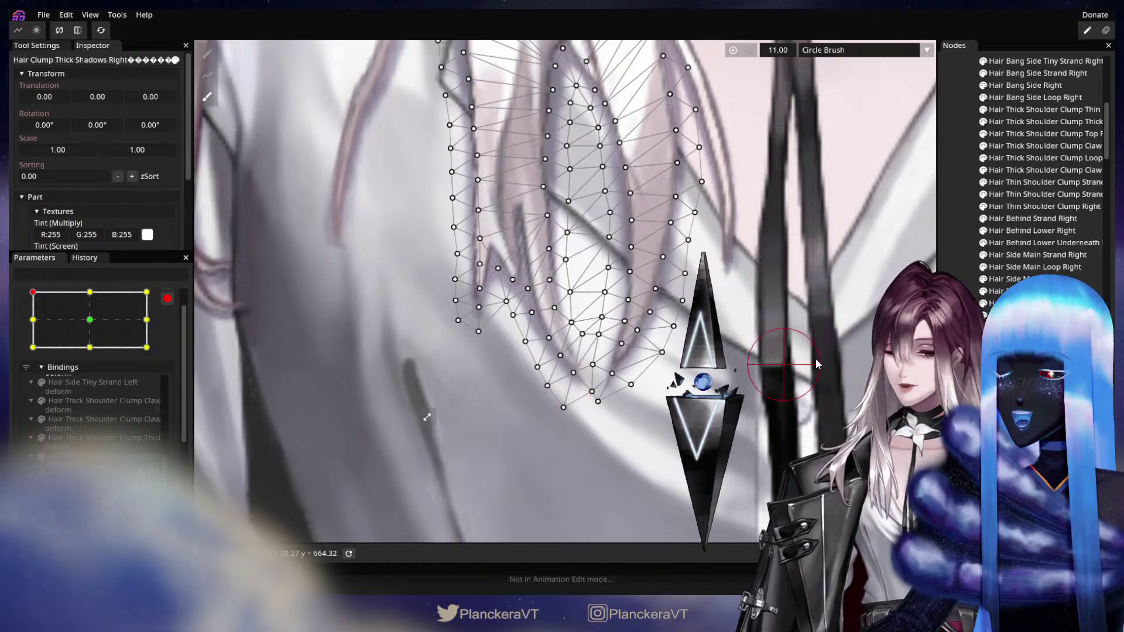
pyautogui.press('Escape')
# Step: Review the adjusted tip shadow across the upper-left, middle-left and centre keypoints
pyautogui.scroll(-4, 591, 380)
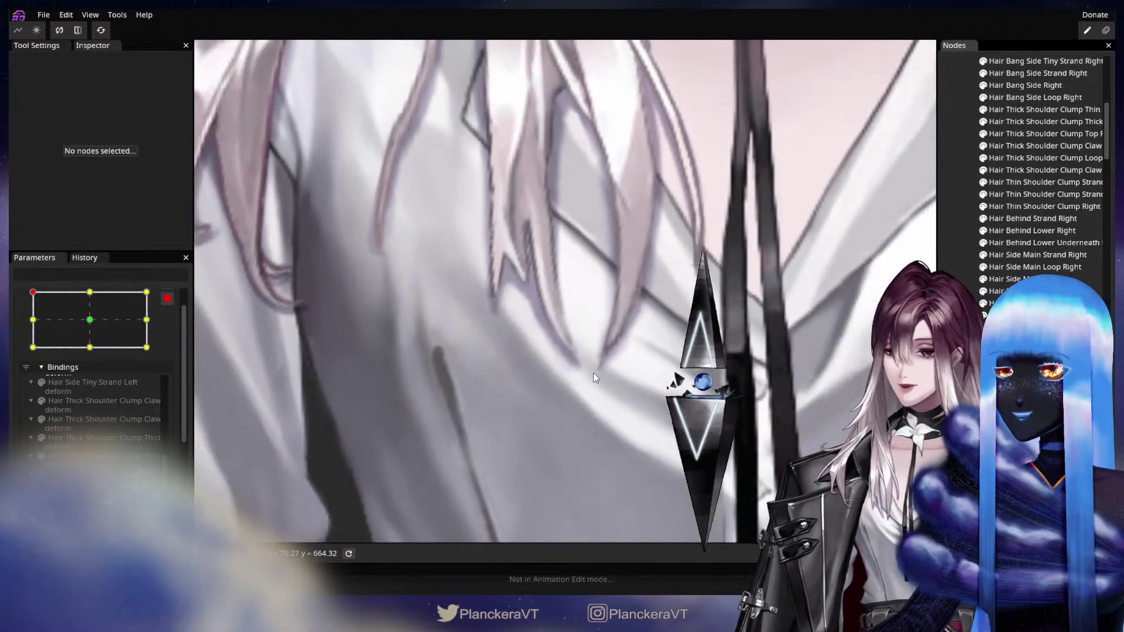
pyautogui.scroll(-5, 595, 380)
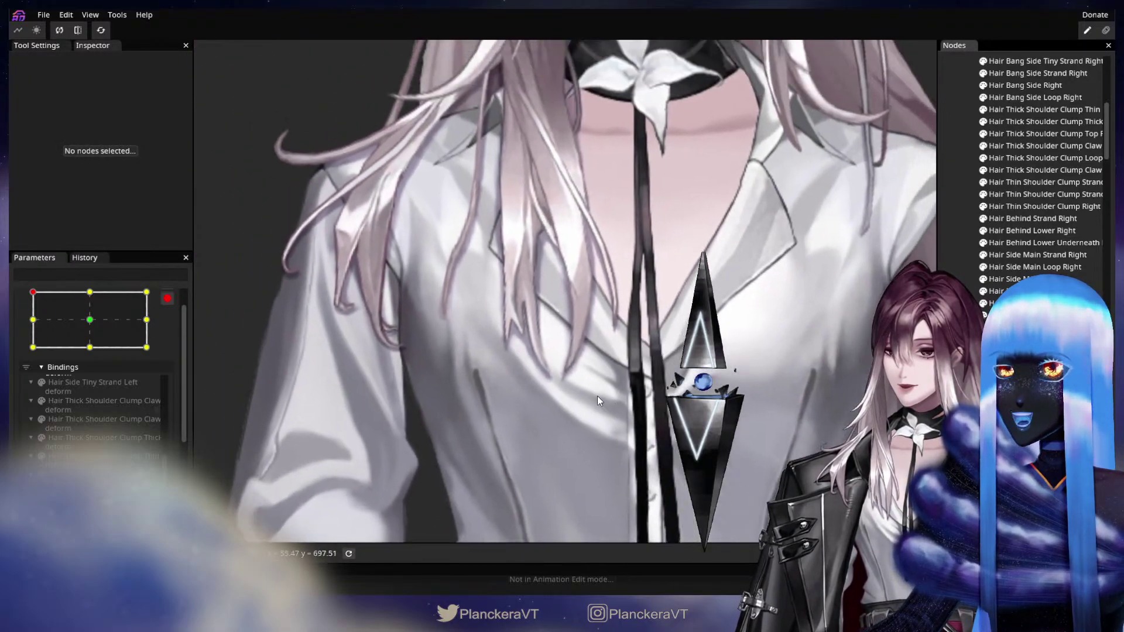
pyautogui.click(89, 319)
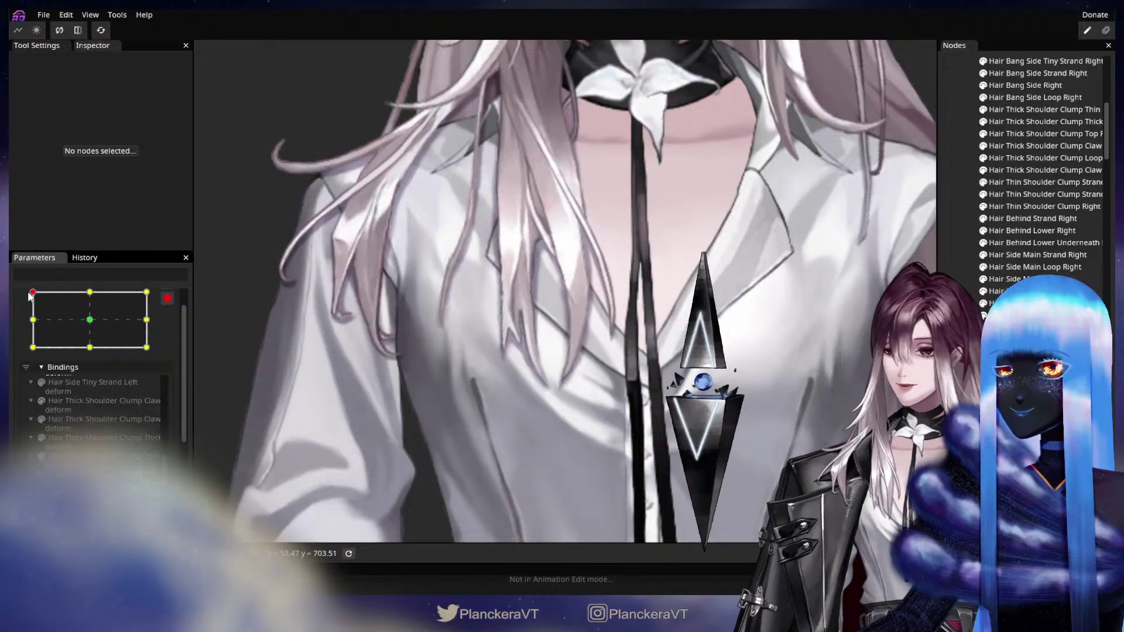
pyautogui.moveTo(68, 318)
pyautogui.mouseDown()
pyautogui.moveTo(20, 296)
pyautogui.moveTo(75, 330)
pyautogui.mouseUp()
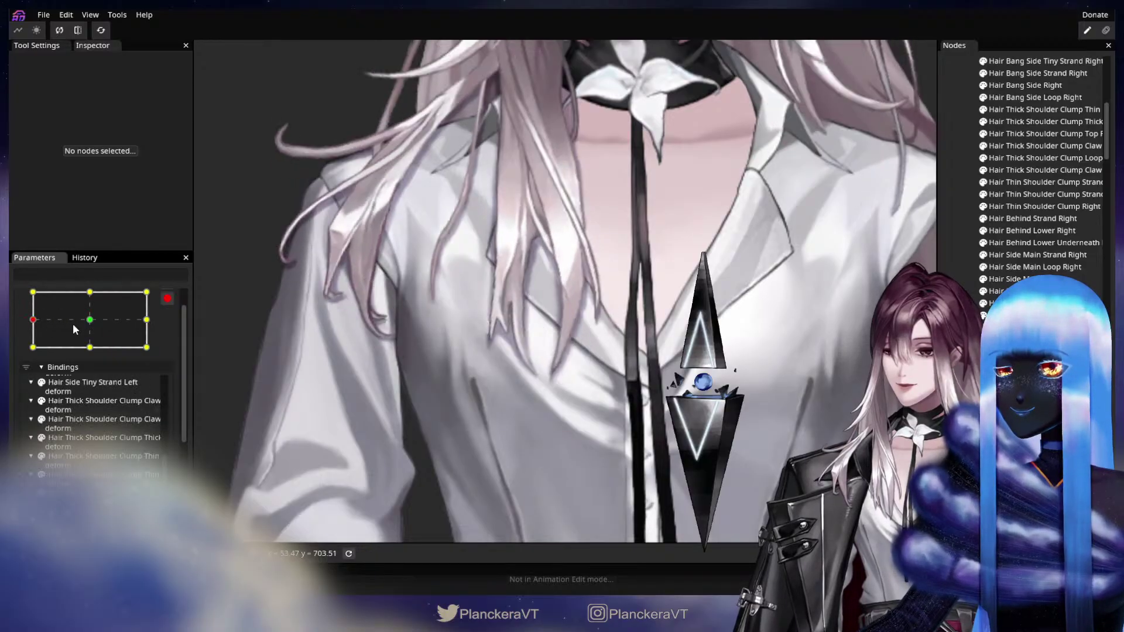
pyautogui.scroll(4, 513, 374)
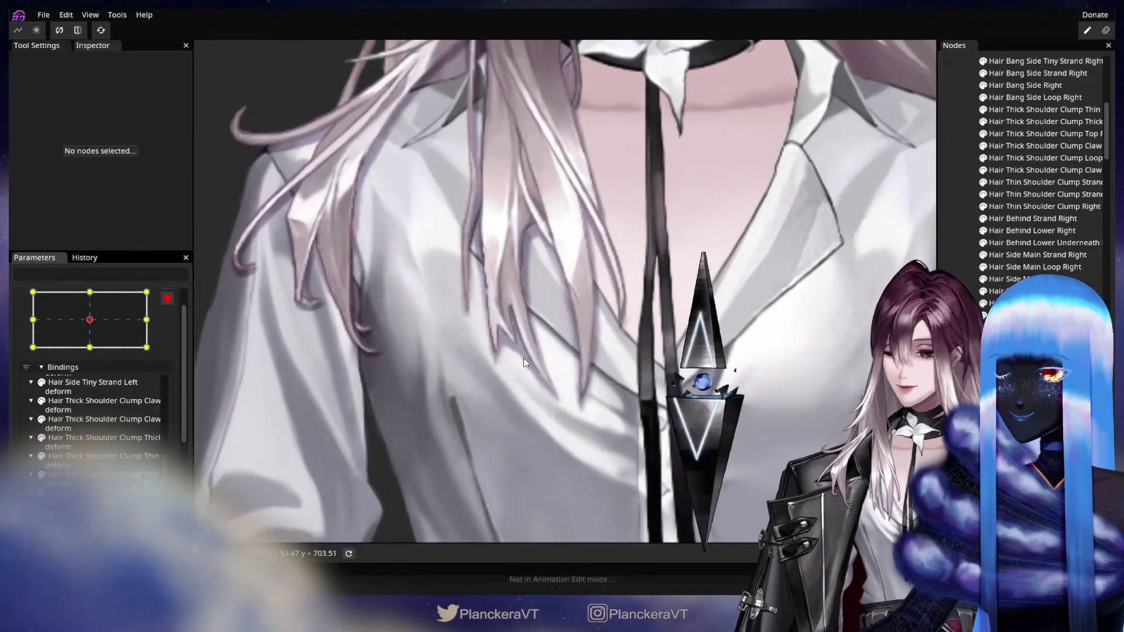
# Step: Fine-tune individual shadow mesh vertices beside the middle strand's tip on the right-side thick hair clump at the centre keypoint
pyautogui.scroll(5, 526, 357)
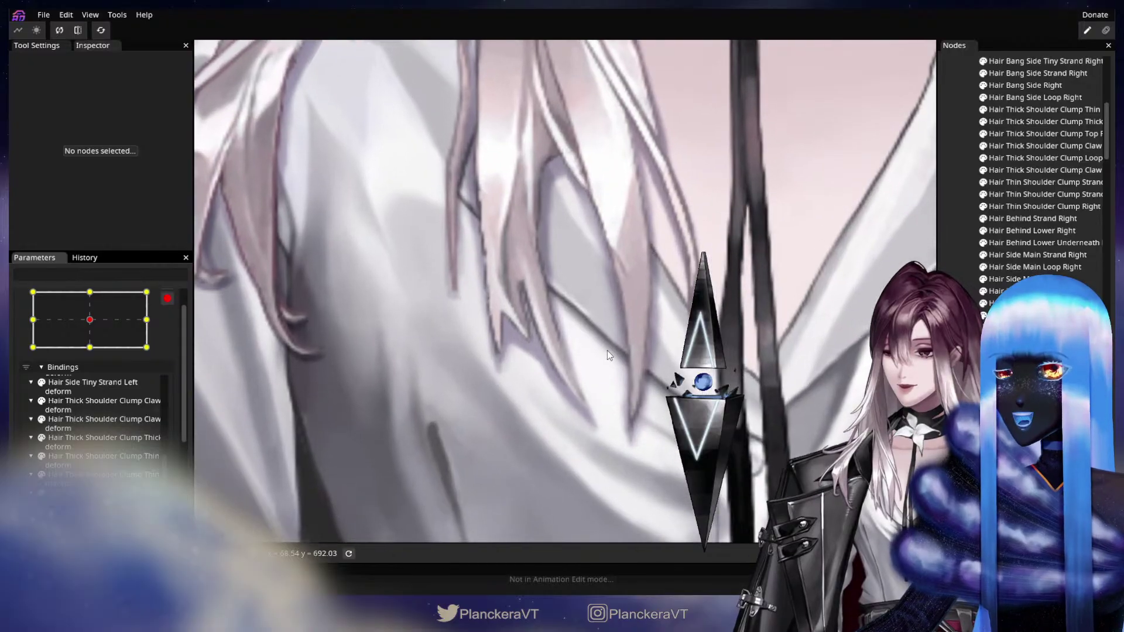
pyautogui.click(533, 370)
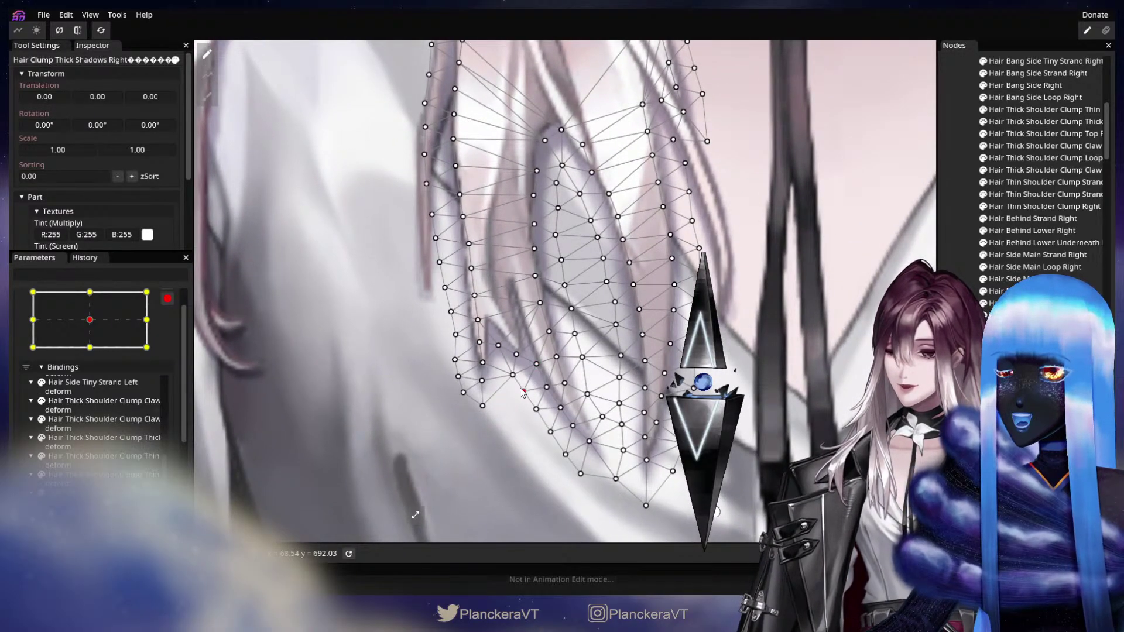
pyautogui.moveTo(582, 362); pyautogui.dragTo(586, 363)
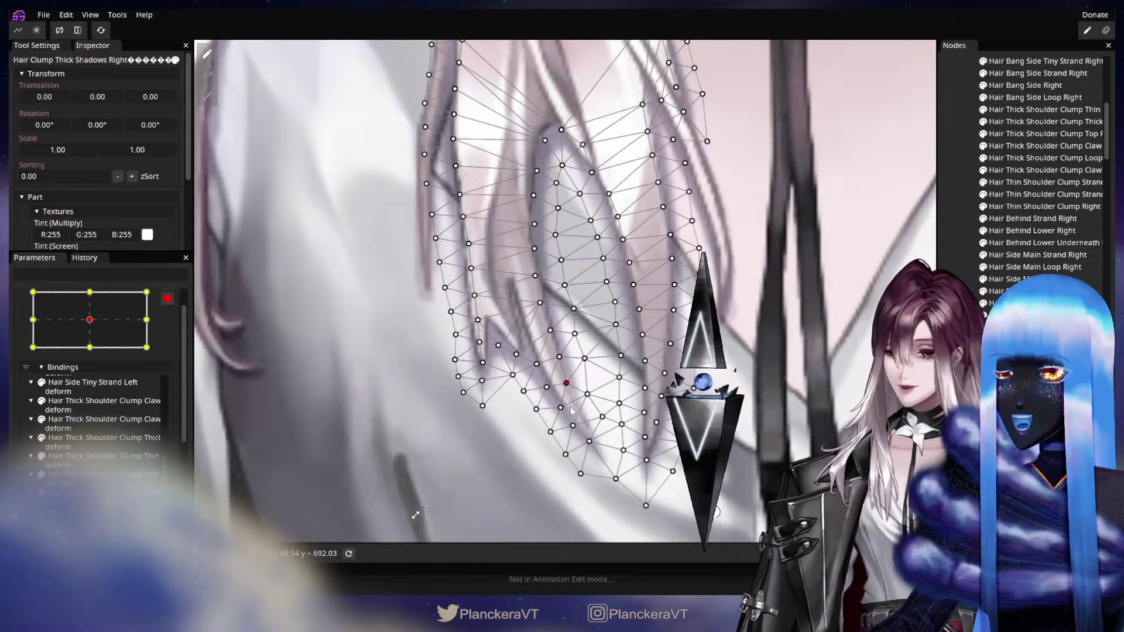
pyautogui.moveTo(588, 394); pyautogui.dragTo(589, 395)
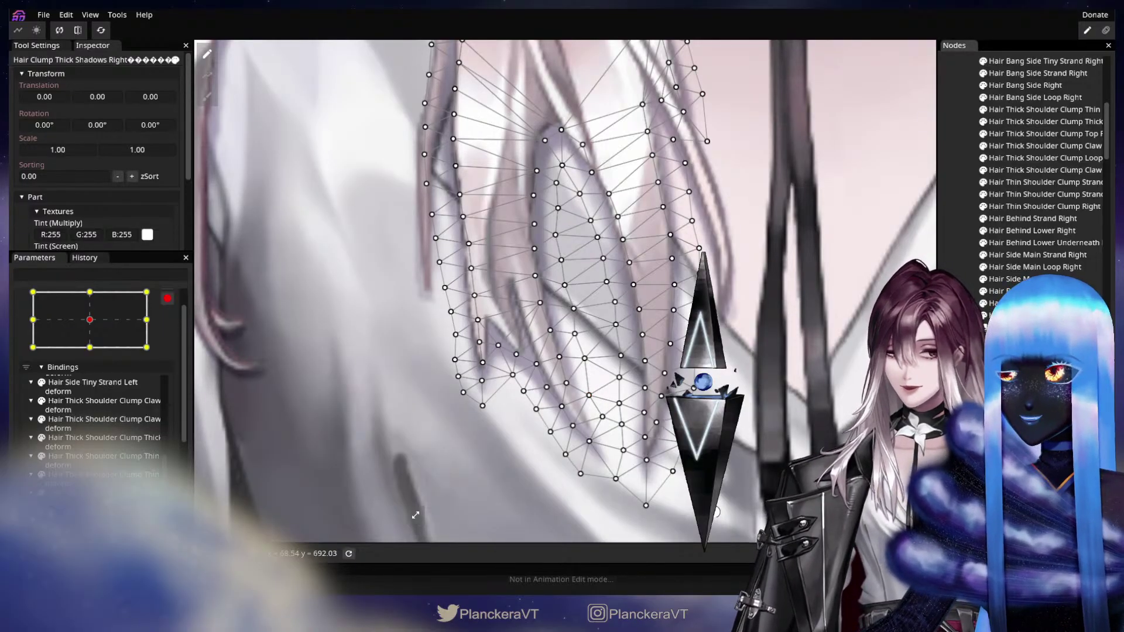
pyautogui.click(696, 382)
pyautogui.scroll(-5, 637, 371)
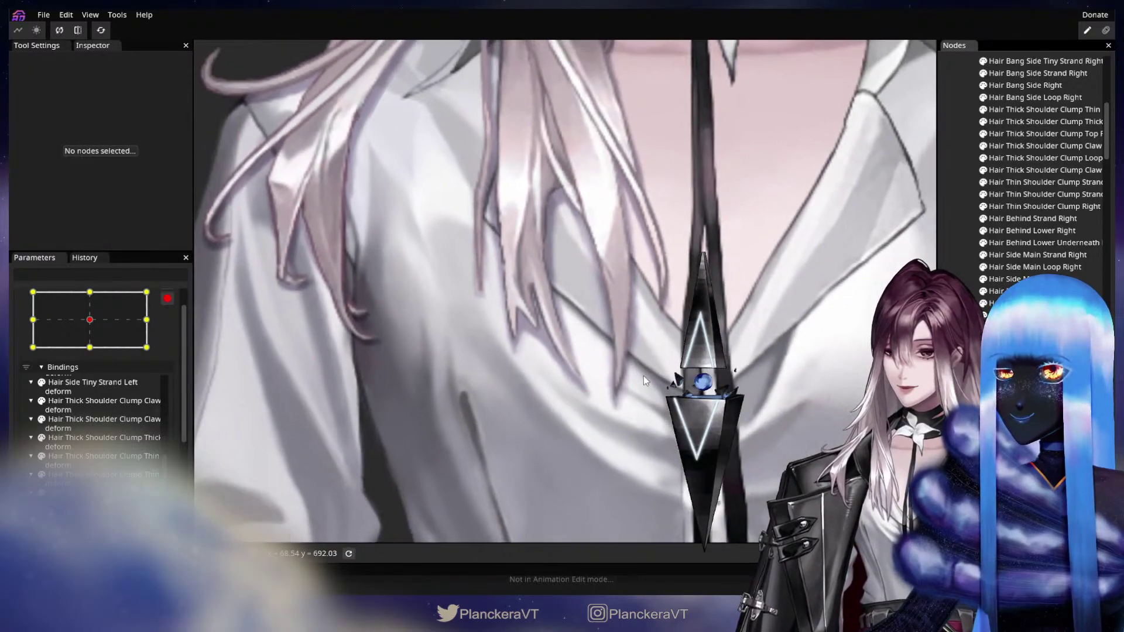
# Step: Check the clump shadow on the whole torso at the upper-left and centre keypoints, and bring up the undo history
pyautogui.scroll(-5, 644, 376)
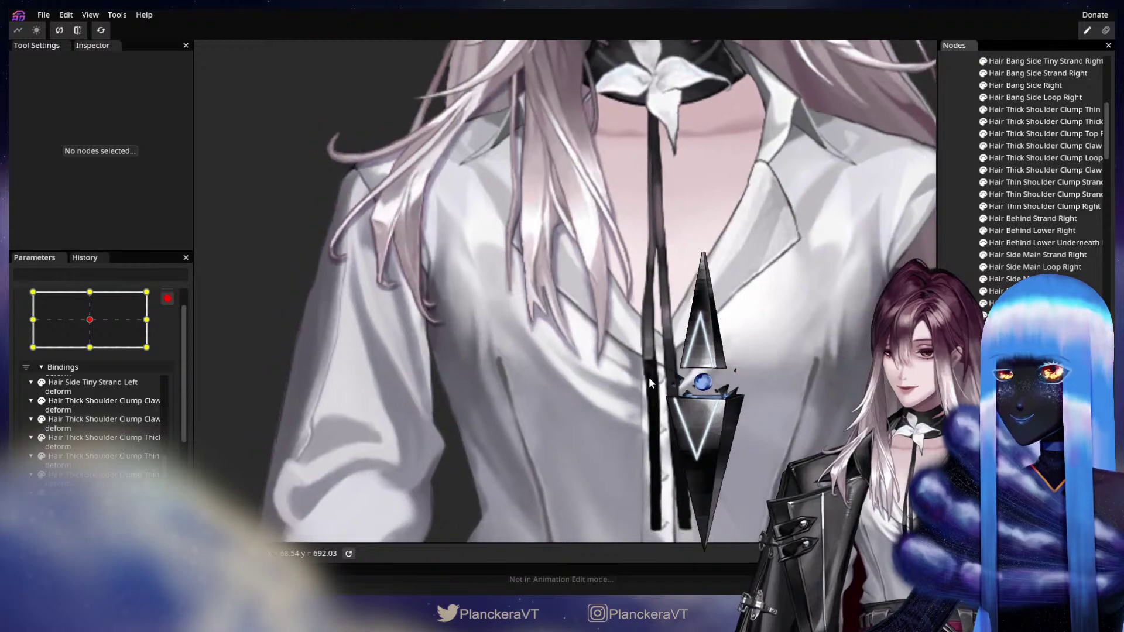
pyautogui.scroll(-5, 648, 377)
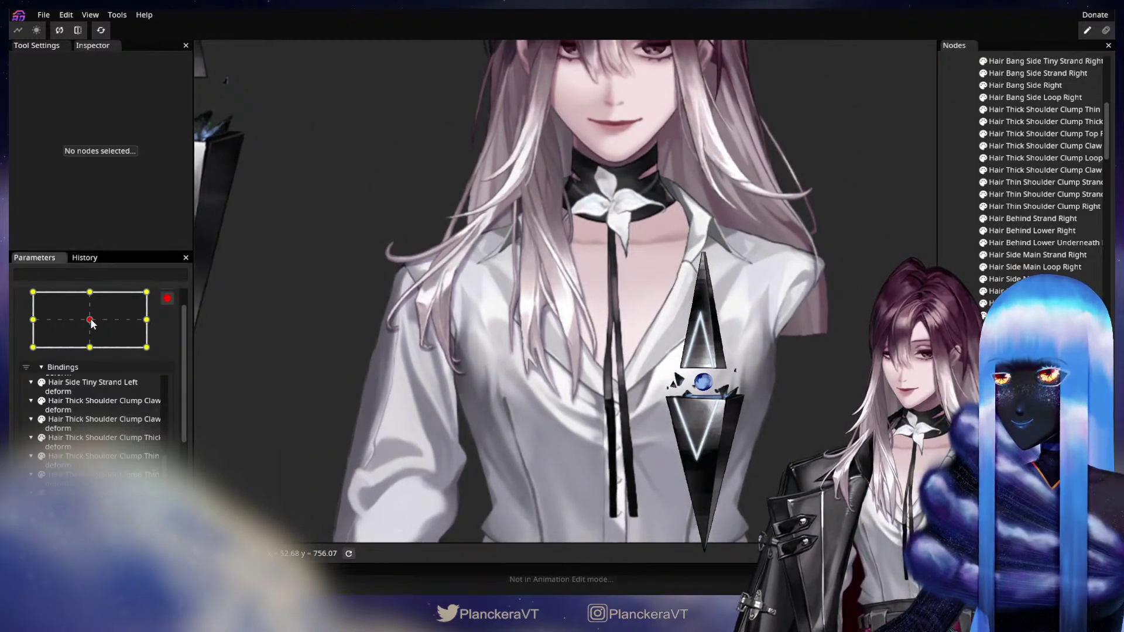
pyautogui.click(51, 301)
pyautogui.click(89, 319)
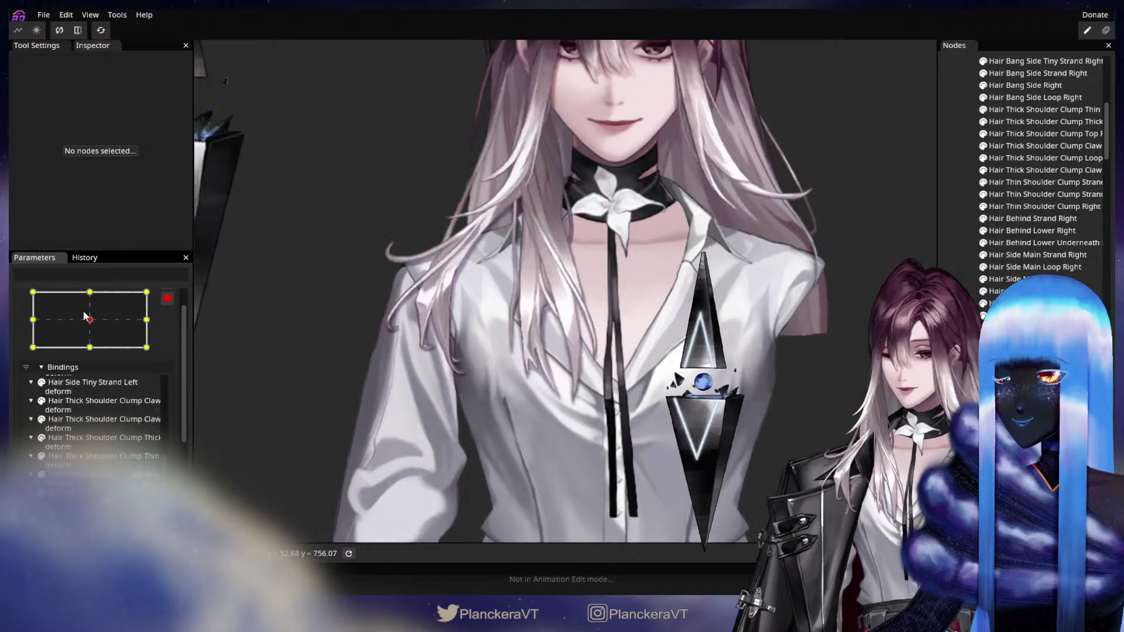
pyautogui.click(85, 258)
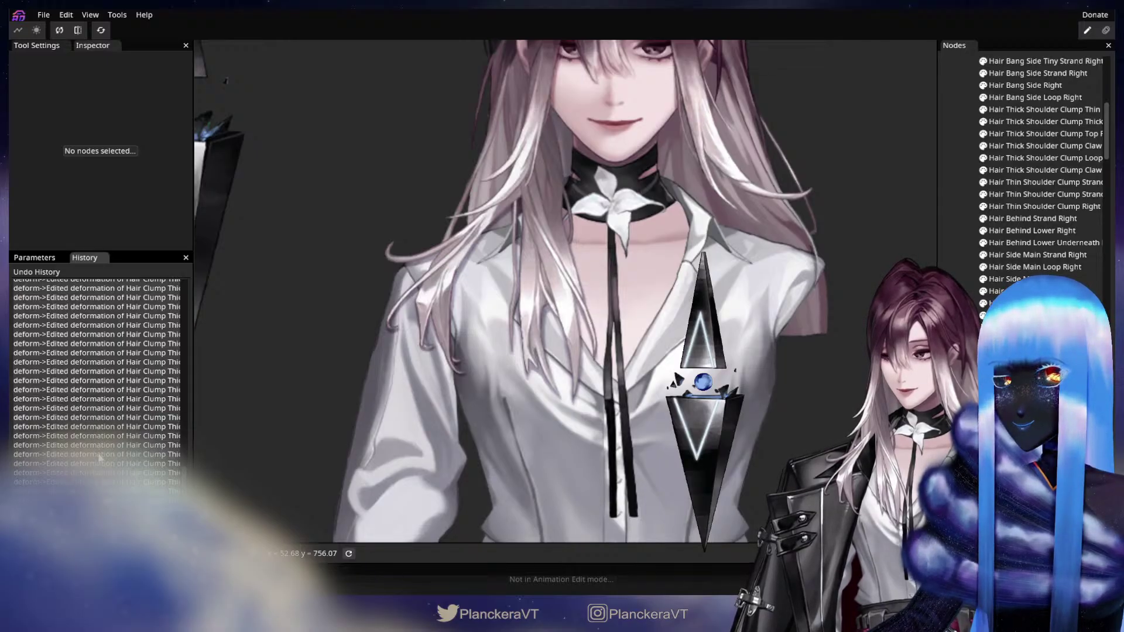
pyautogui.scroll(5, 473, 420)
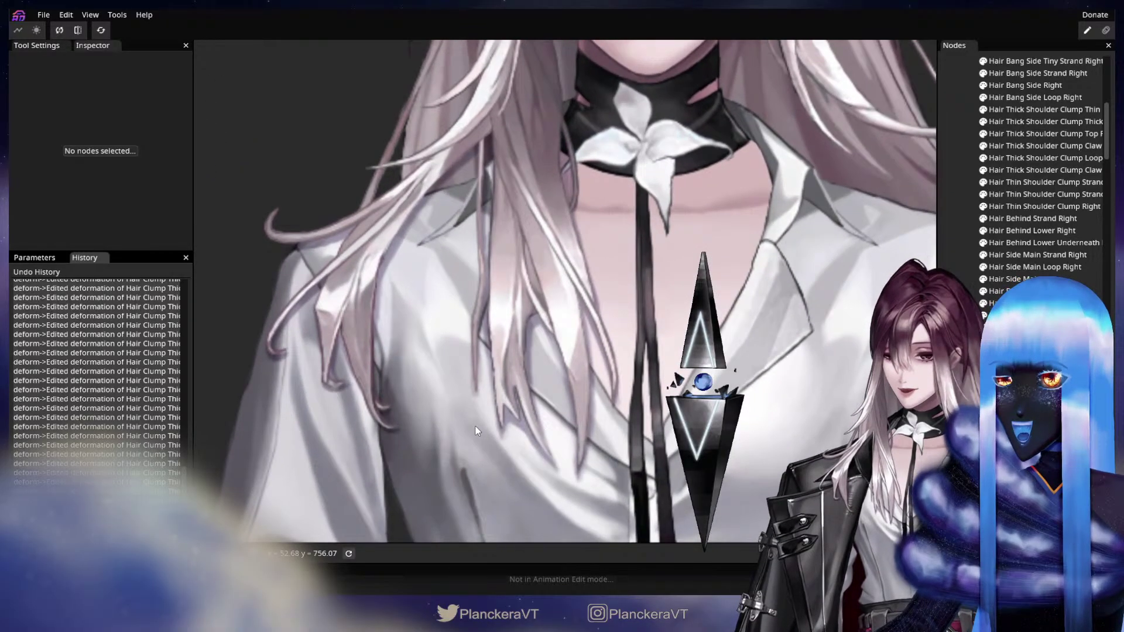
pyautogui.moveTo(475, 427); pyautogui.dragTo(500, 333)
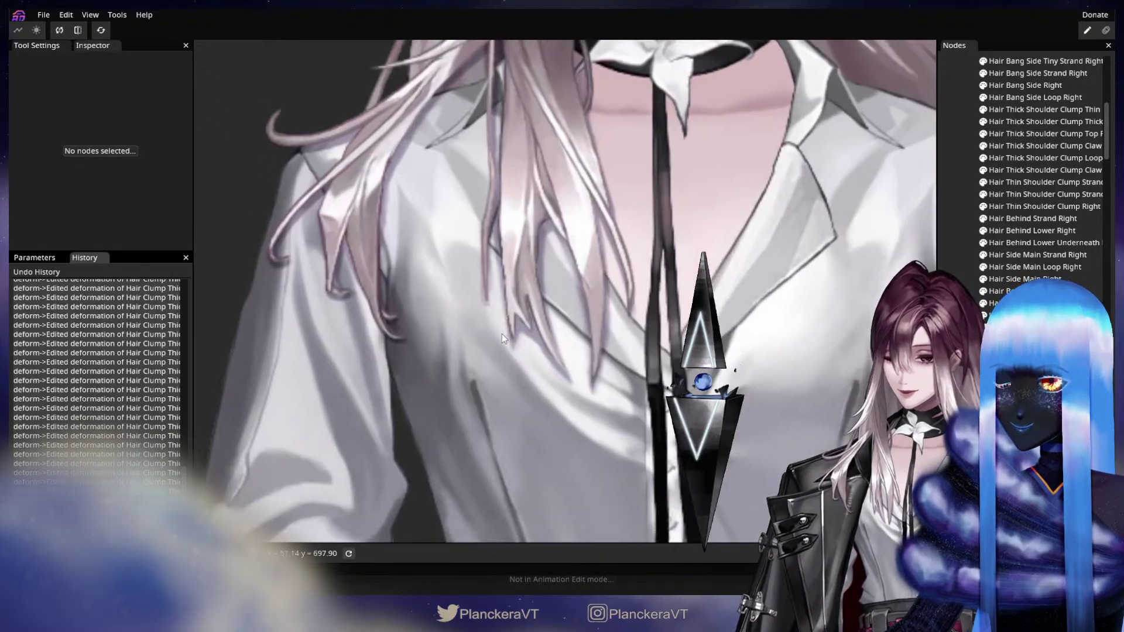
pyautogui.scroll(2, 421, 381)
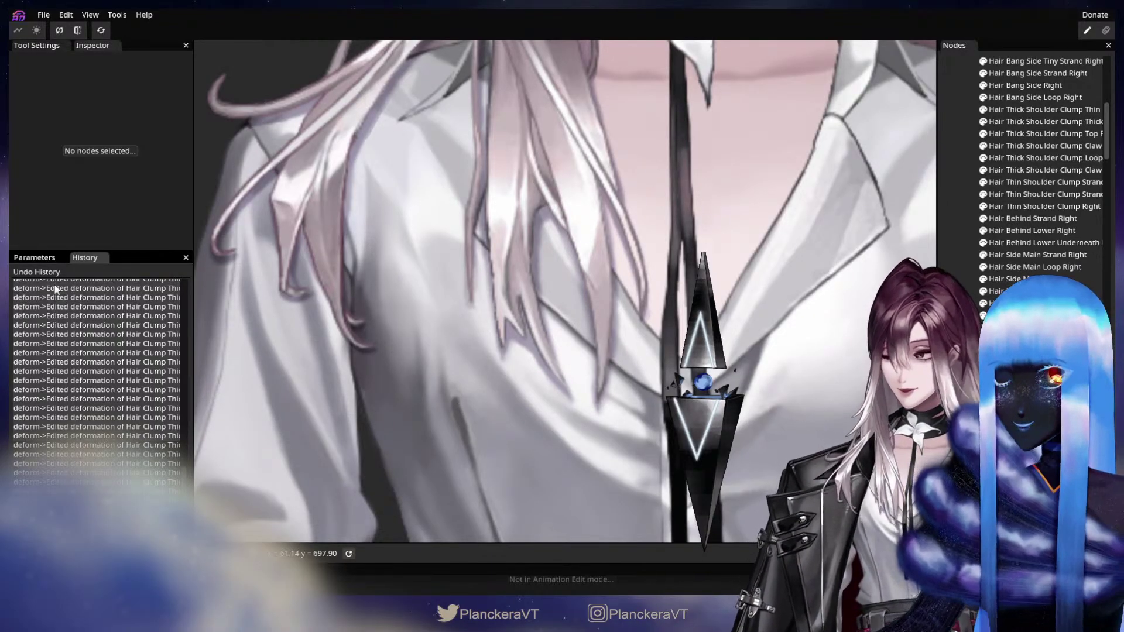
# Step: Return to the parameters and compare the clump's lower shadow between the upper-left and centre keypoints
pyautogui.click(34, 257)
pyautogui.moveTo(97, 327); pyautogui.dragTo(31, 290)
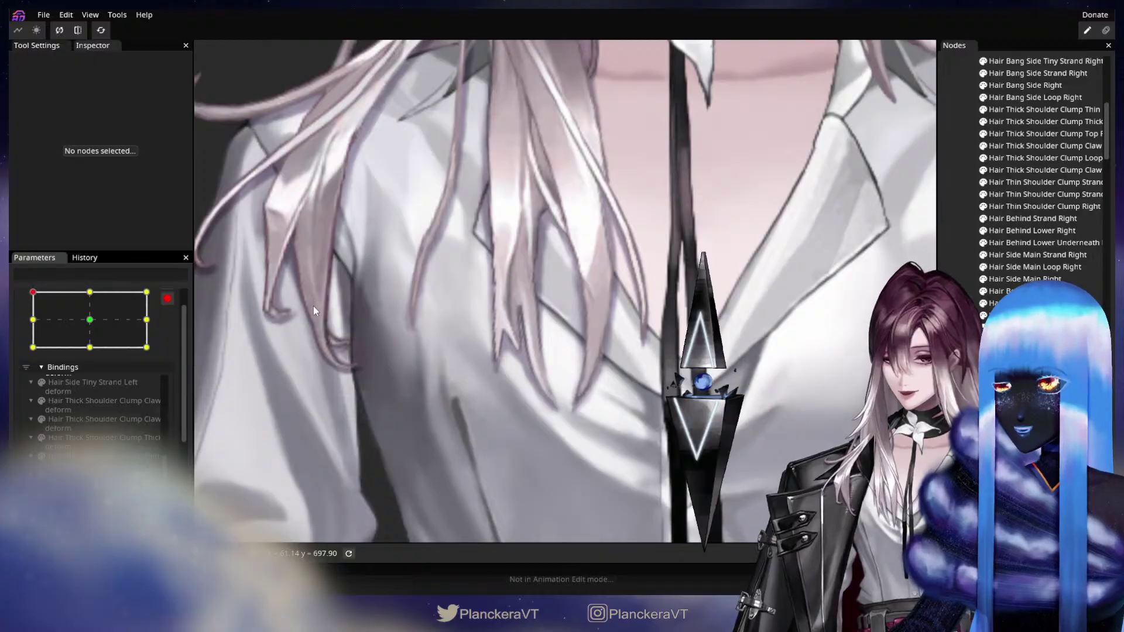
pyautogui.click(100, 324)
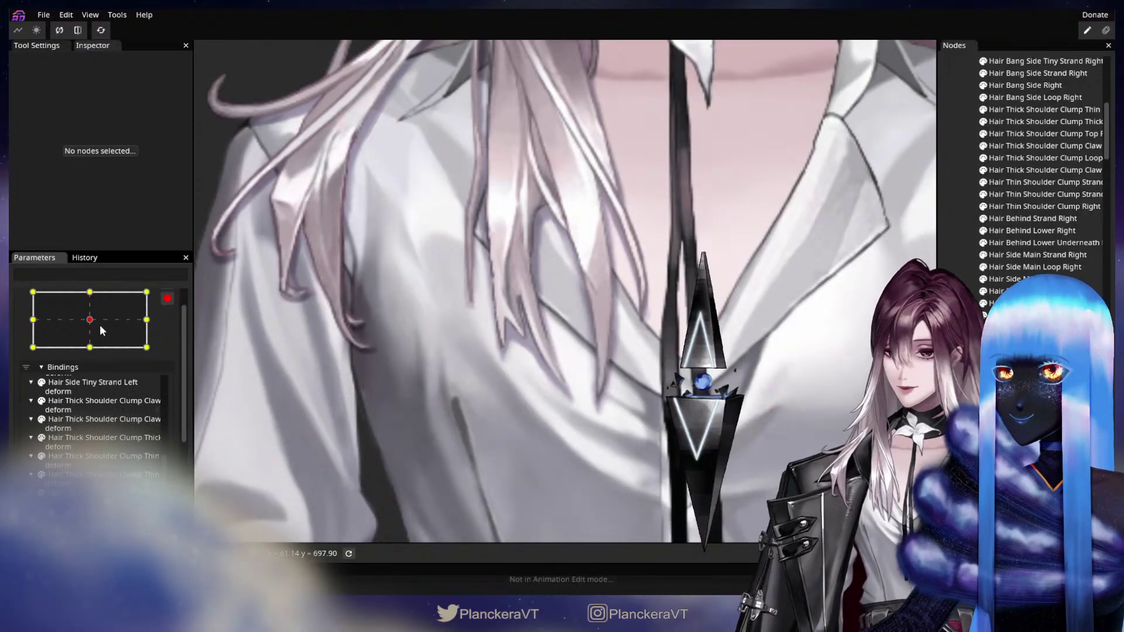
pyautogui.click(44, 298)
pyautogui.click(89, 321)
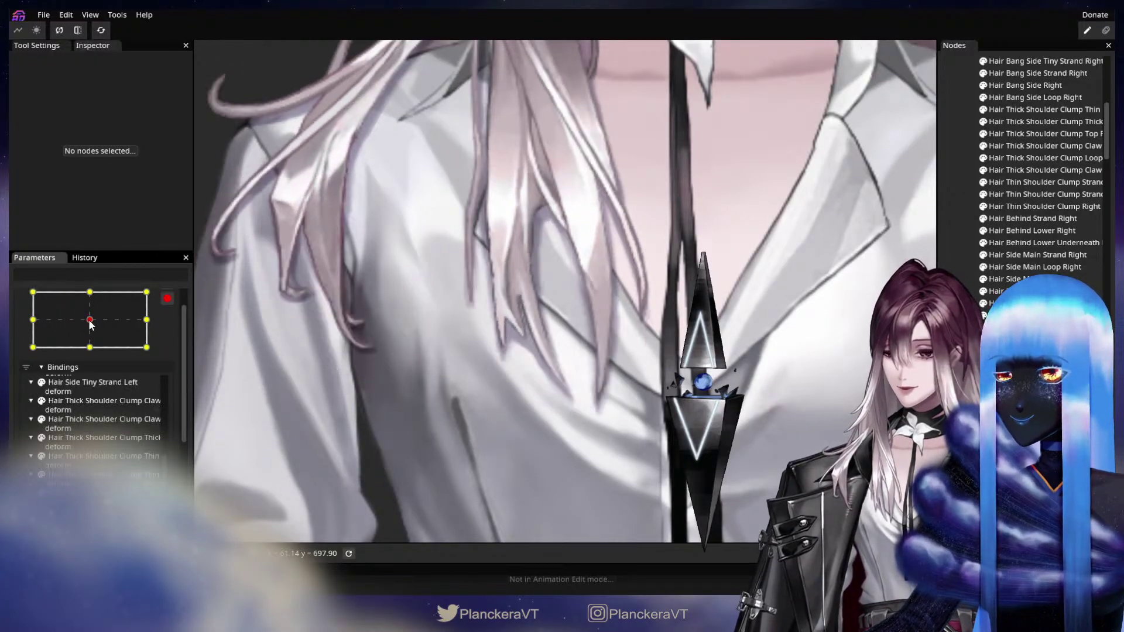
# Step: Push the thick clump shadow mesh around the middle strand's tip with a size 24 Circle Brush at the upper-left keypoint
pyautogui.click(48, 303)
pyautogui.scroll(2, 490, 372)
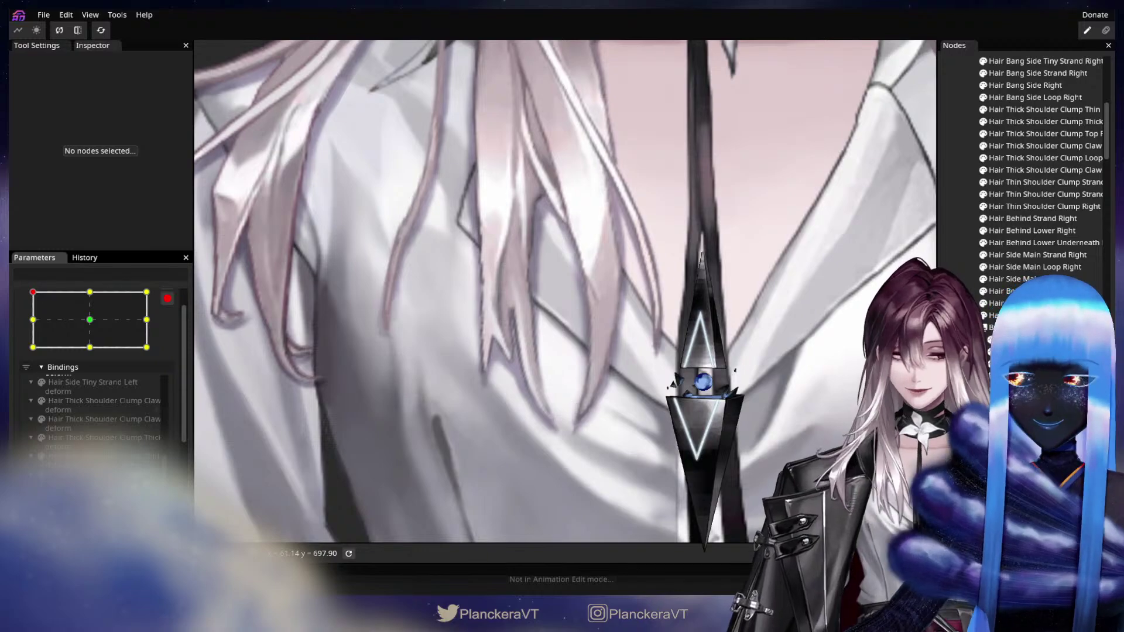
pyautogui.click(587, 398)
pyautogui.moveTo(645, 451); pyautogui.dragTo(674, 405)
pyautogui.scroll(1, 466, 376)
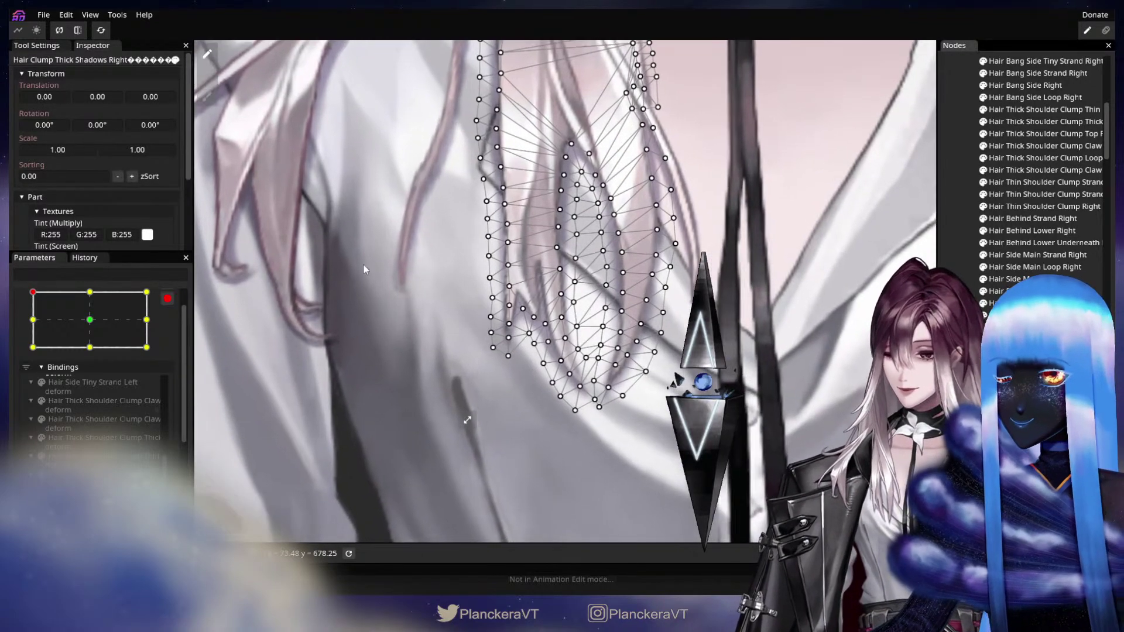
pyautogui.click(206, 97)
pyautogui.scroll(1, 527, 377)
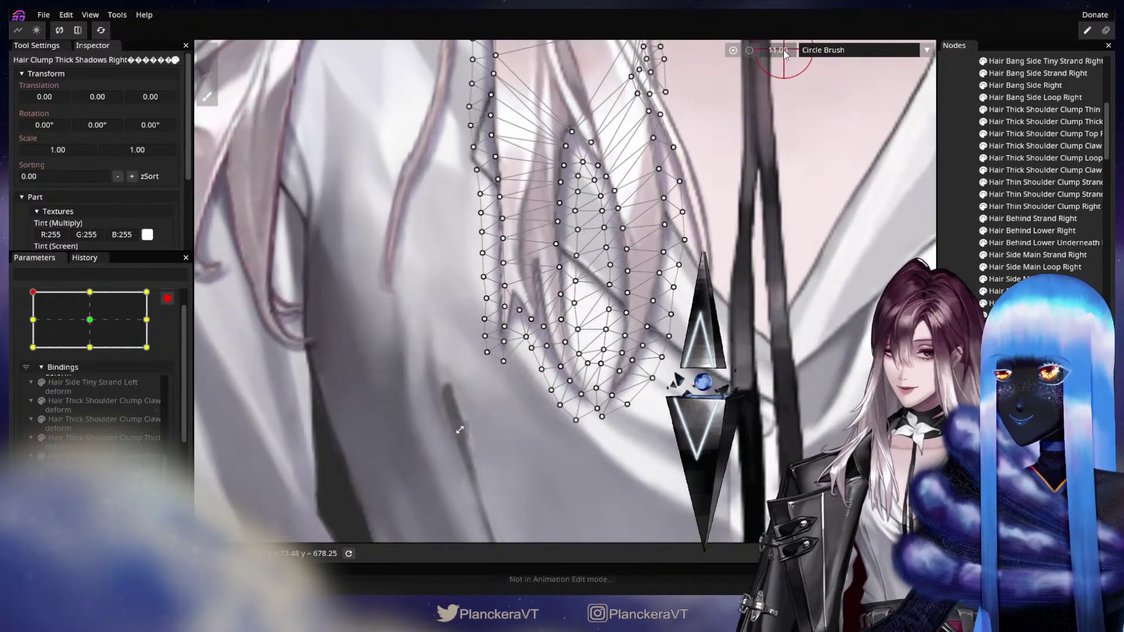
pyautogui.moveTo(578, 438); pyautogui.dragTo(571, 448)
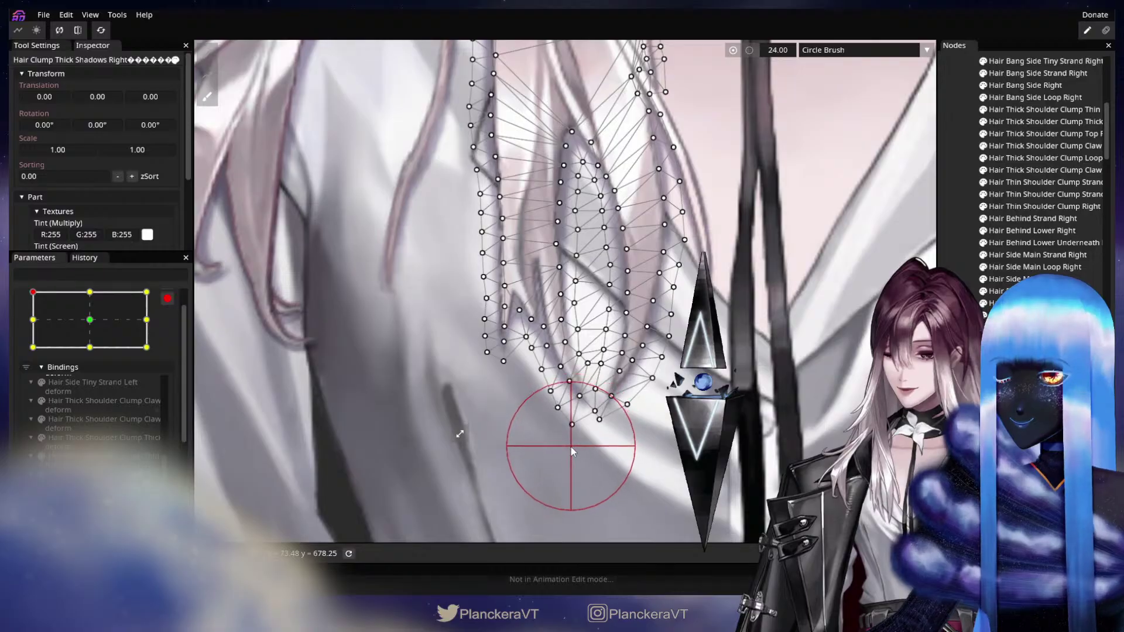
pyautogui.moveTo(545, 403); pyautogui.dragTo(522, 381)
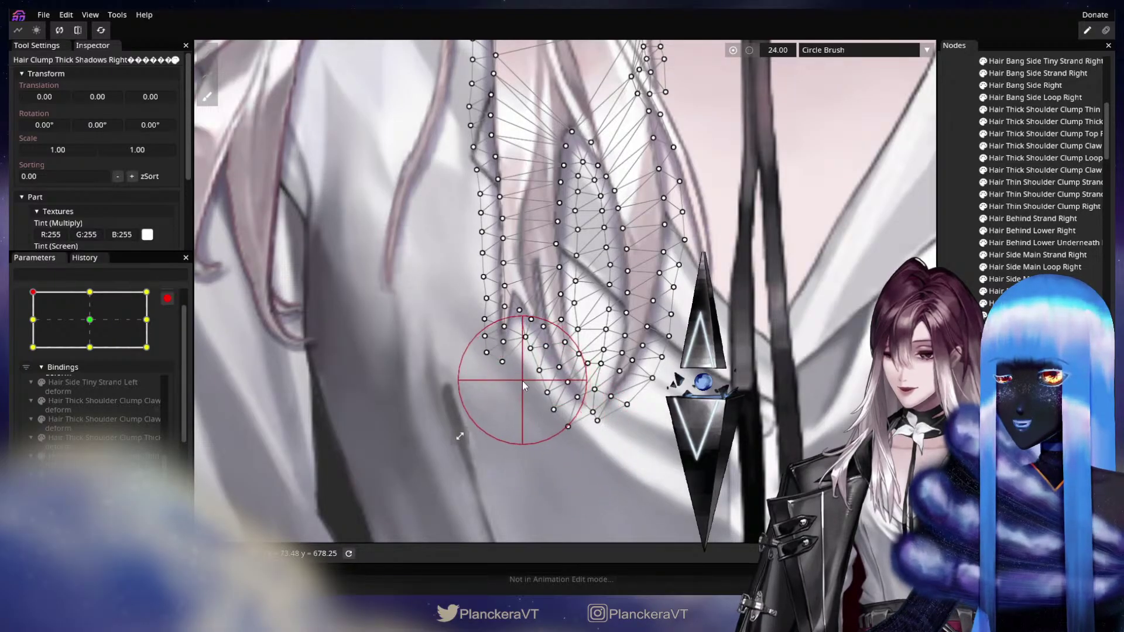
pyautogui.moveTo(576, 435); pyautogui.dragTo(574, 436)
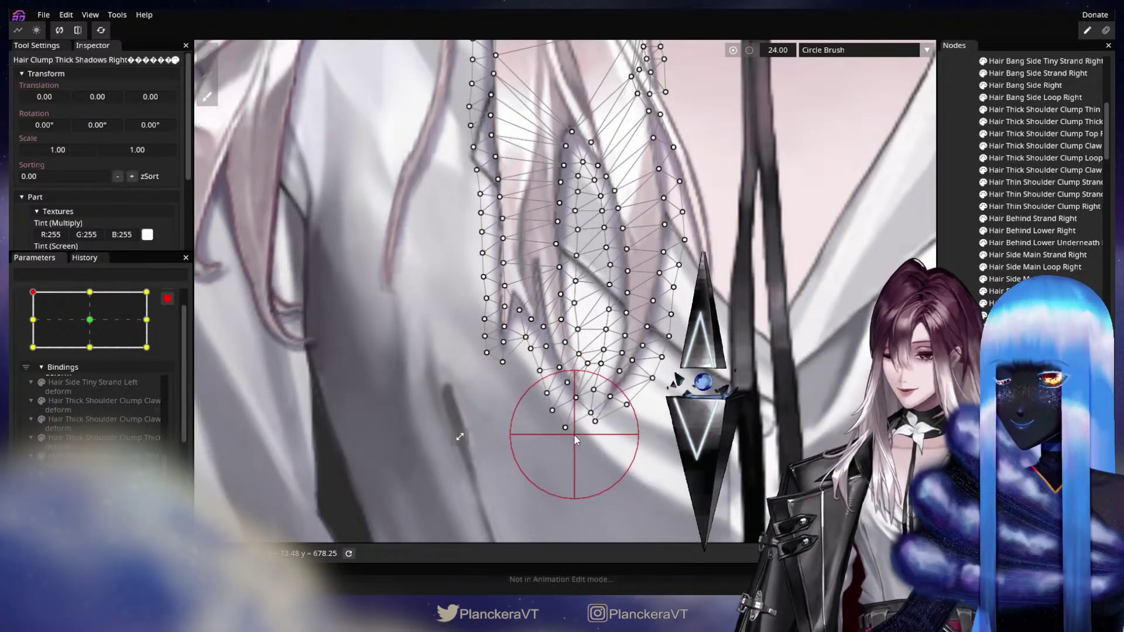
# Step: Reposition individual shadow vertices around the middle strand's tip so the lower outline hugs the hair at the upper-left keypoint
pyautogui.click(207, 54)
pyautogui.scroll(2, 569, 289)
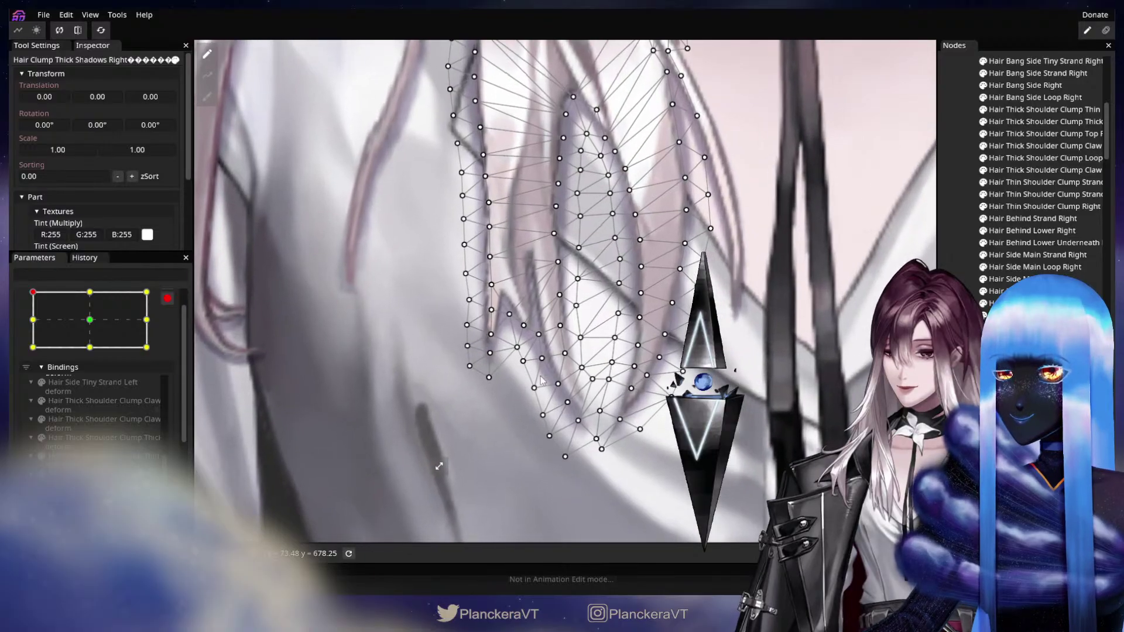
pyautogui.moveTo(549, 359); pyautogui.dragTo(582, 420)
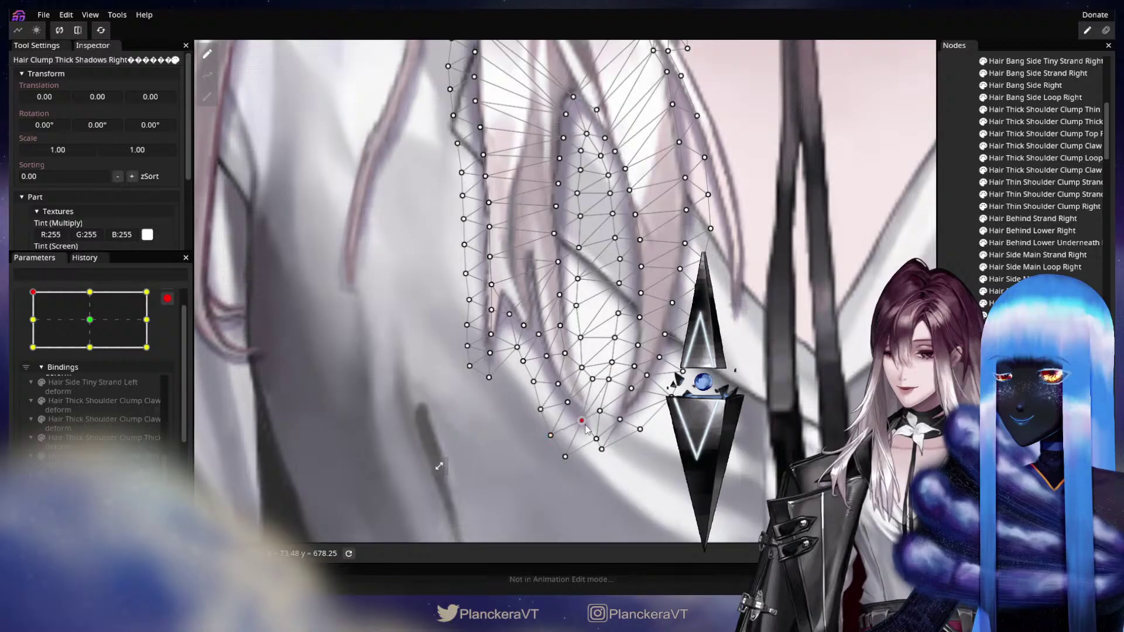
pyautogui.moveTo(569, 460); pyautogui.dragTo(583, 452)
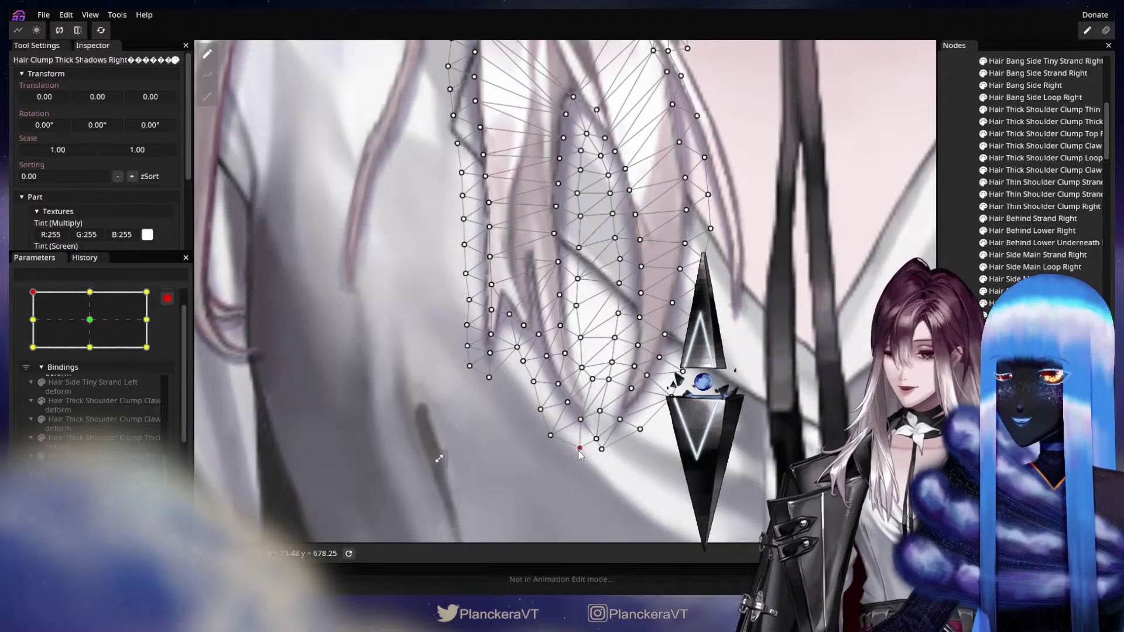
pyautogui.click(583, 418)
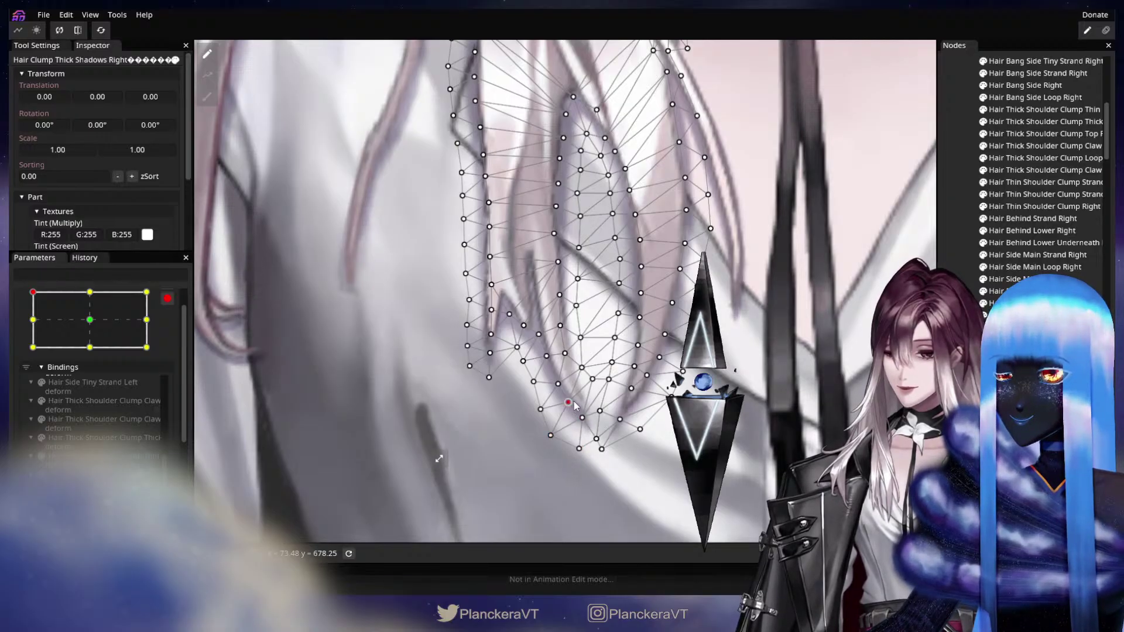
pyautogui.click(590, 404)
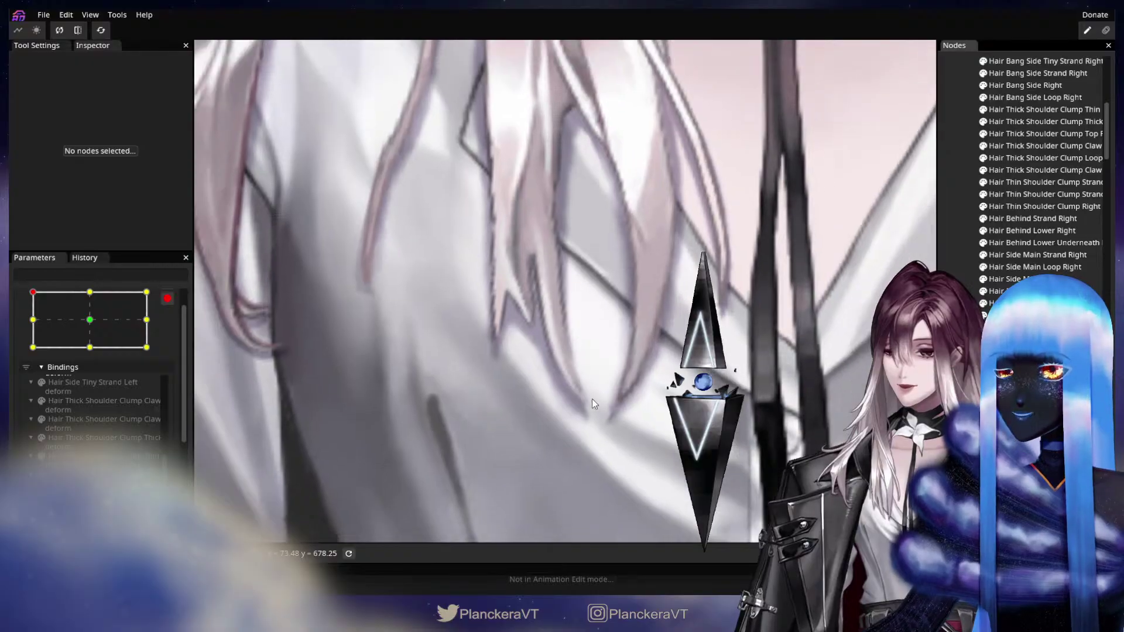
# Step: Refine the shadow vertices along the outer lower edge of the middle strand, from its tip up to the fork
pyautogui.moveTo(592, 398); pyautogui.dragTo(522, 273)
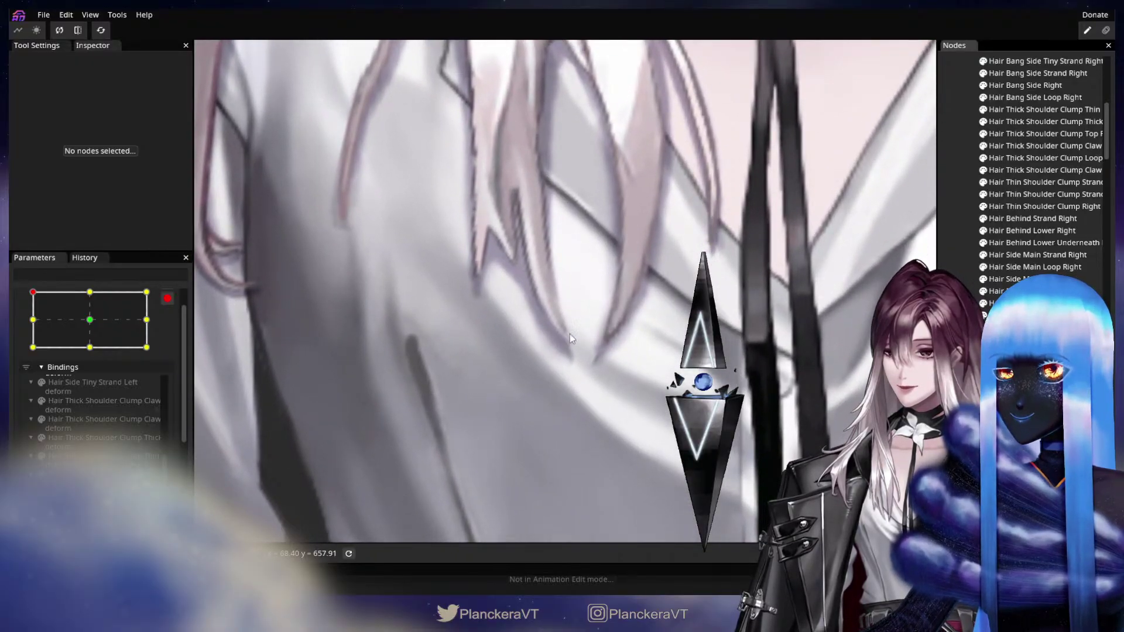
pyautogui.click(575, 404)
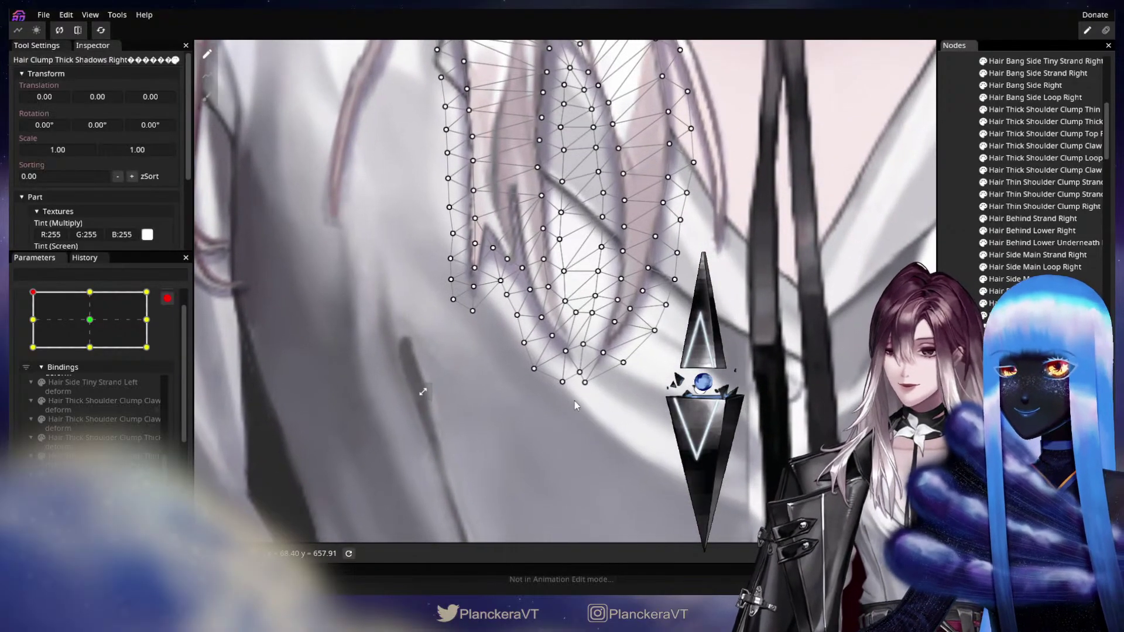
pyautogui.click(585, 369)
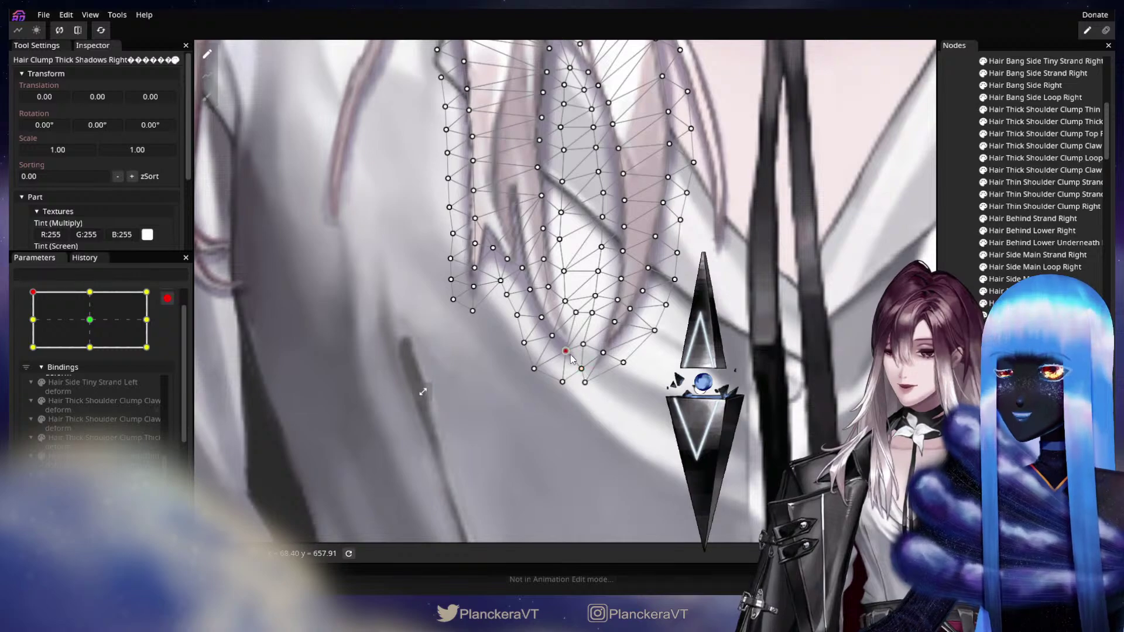
pyautogui.moveTo(534, 369); pyautogui.dragTo(547, 363)
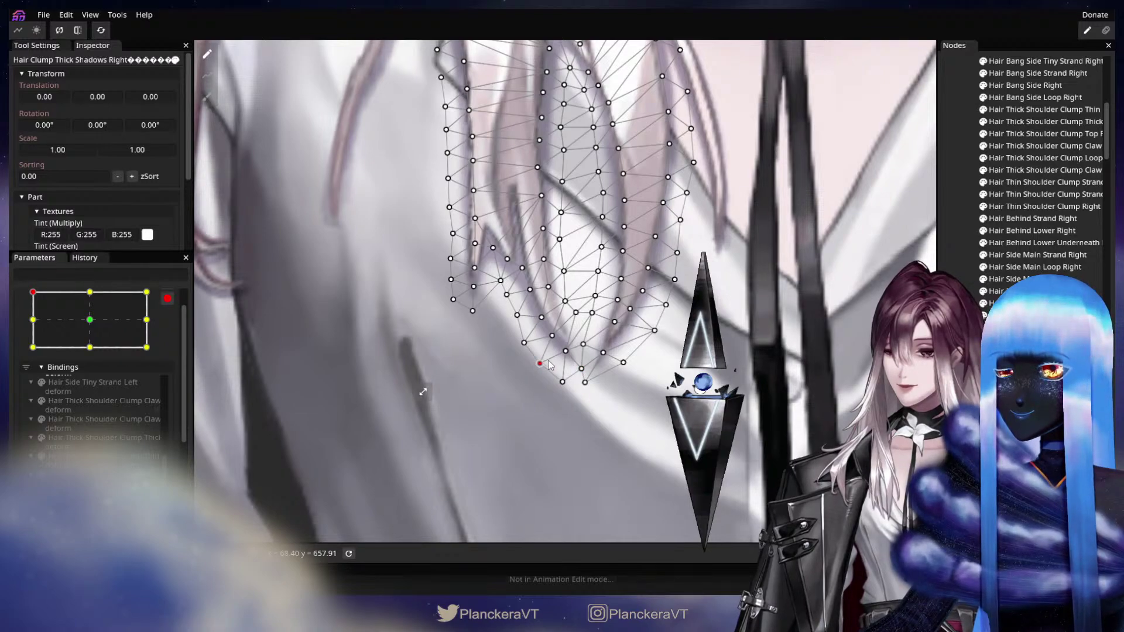
pyautogui.click(552, 336)
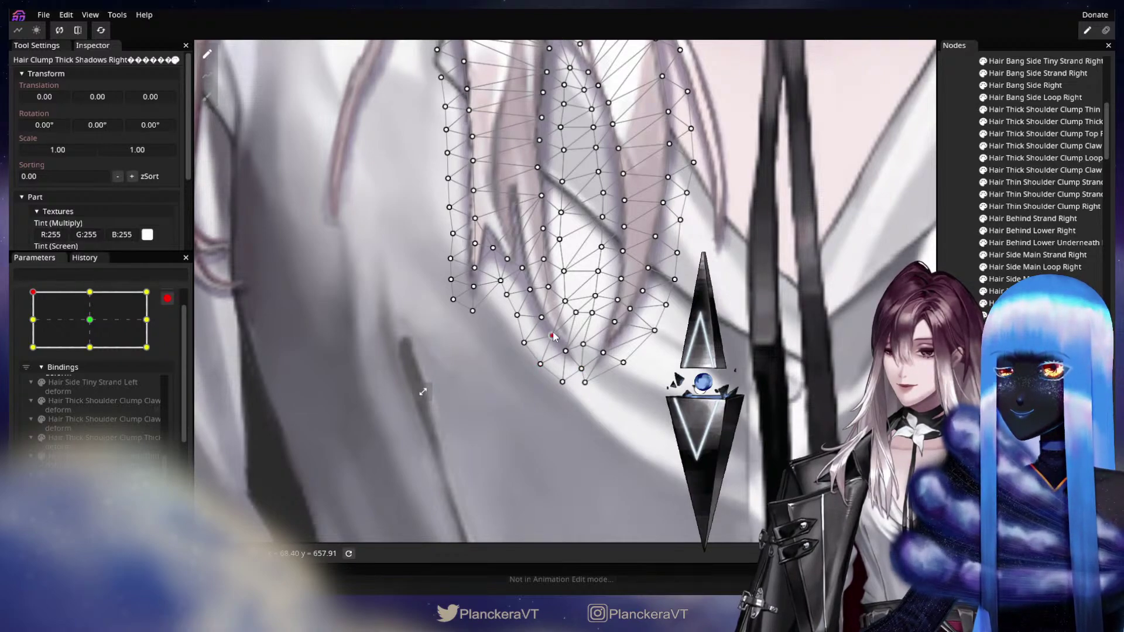
pyautogui.click(530, 289)
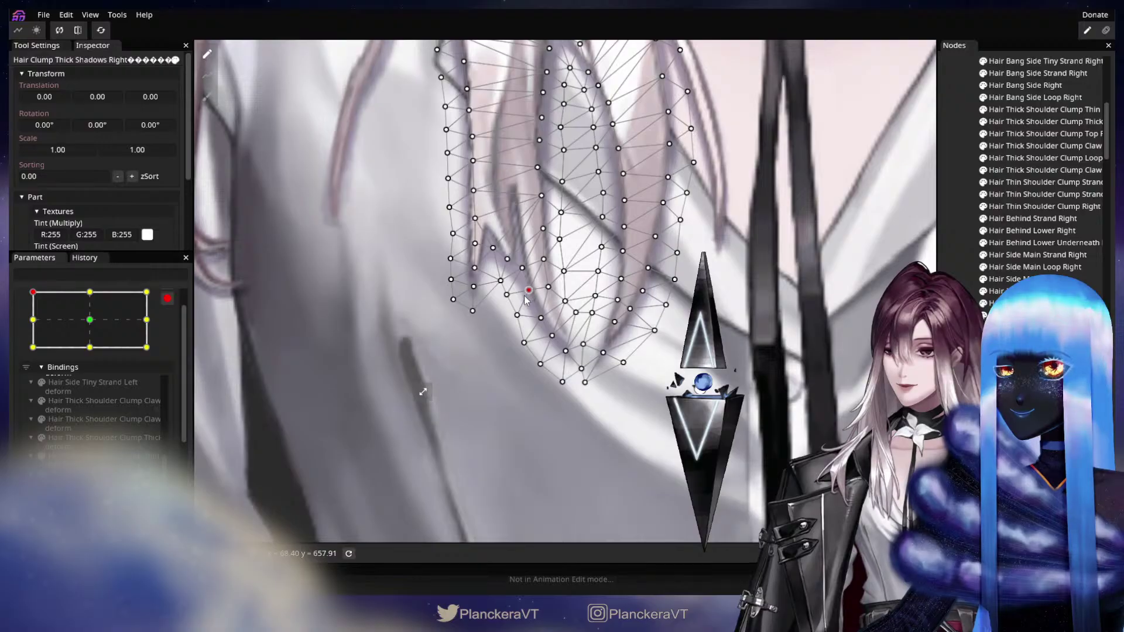
pyautogui.click(641, 385)
pyautogui.scroll(-1, 641, 385)
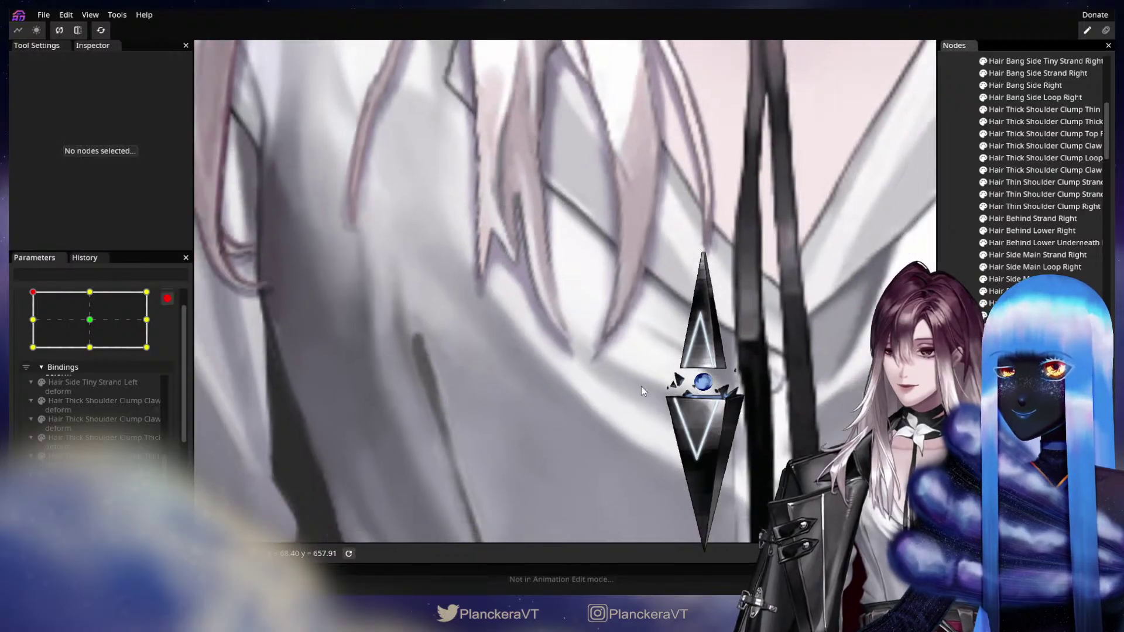
# Step: Compare the refined strand tip shadow between the centre and upper-left keypoints
pyautogui.click(88, 321)
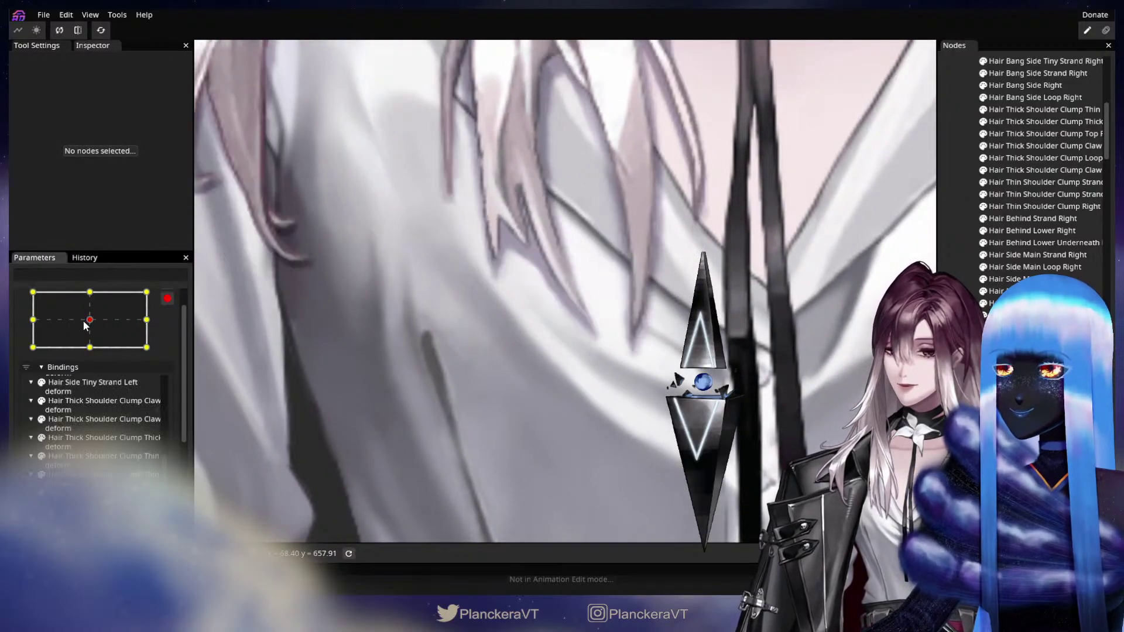
pyautogui.click(46, 294)
pyautogui.click(66, 310)
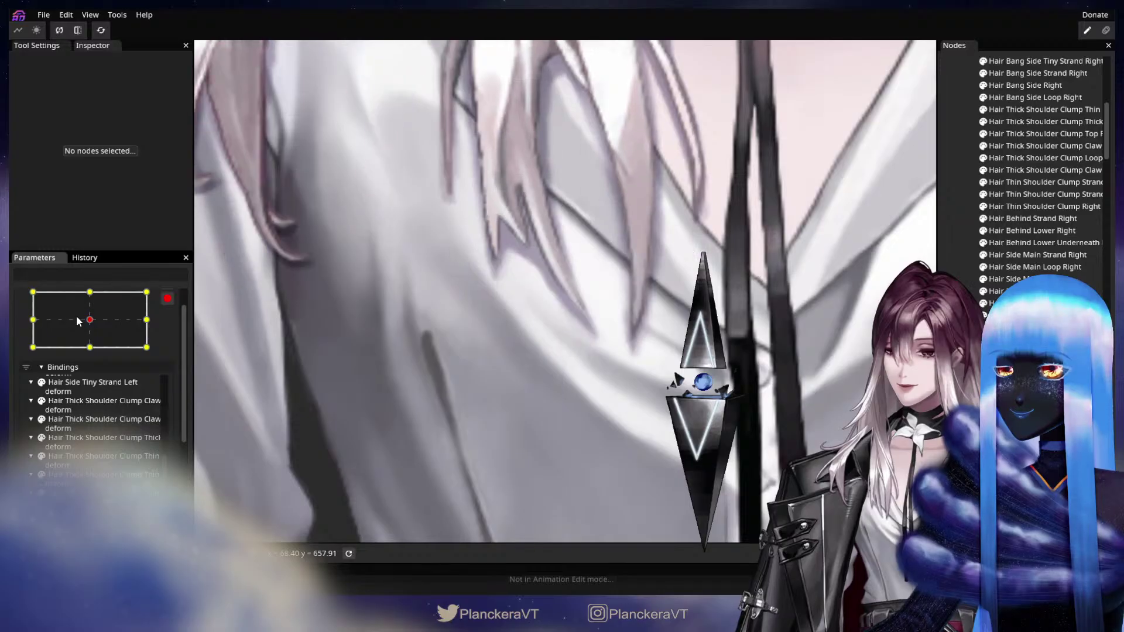
# Step: Adjust the remaining shadow vertices on the outer side above the middle strand's tip at the upper-left keypoint
pyautogui.click(41, 296)
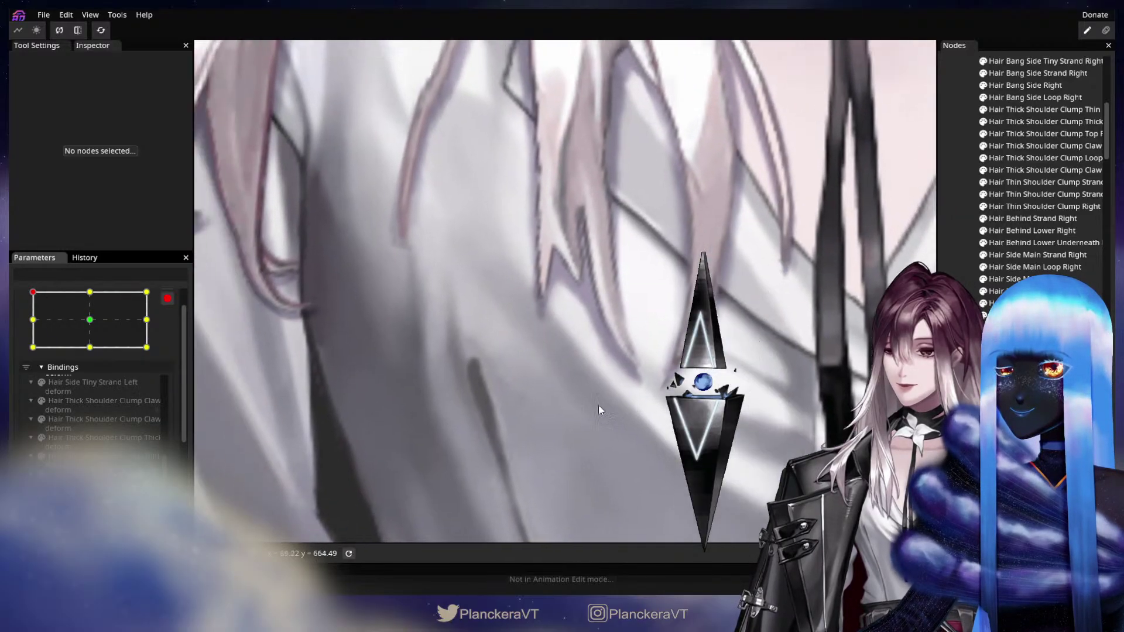
pyautogui.click(643, 383)
pyautogui.scroll(1, 608, 405)
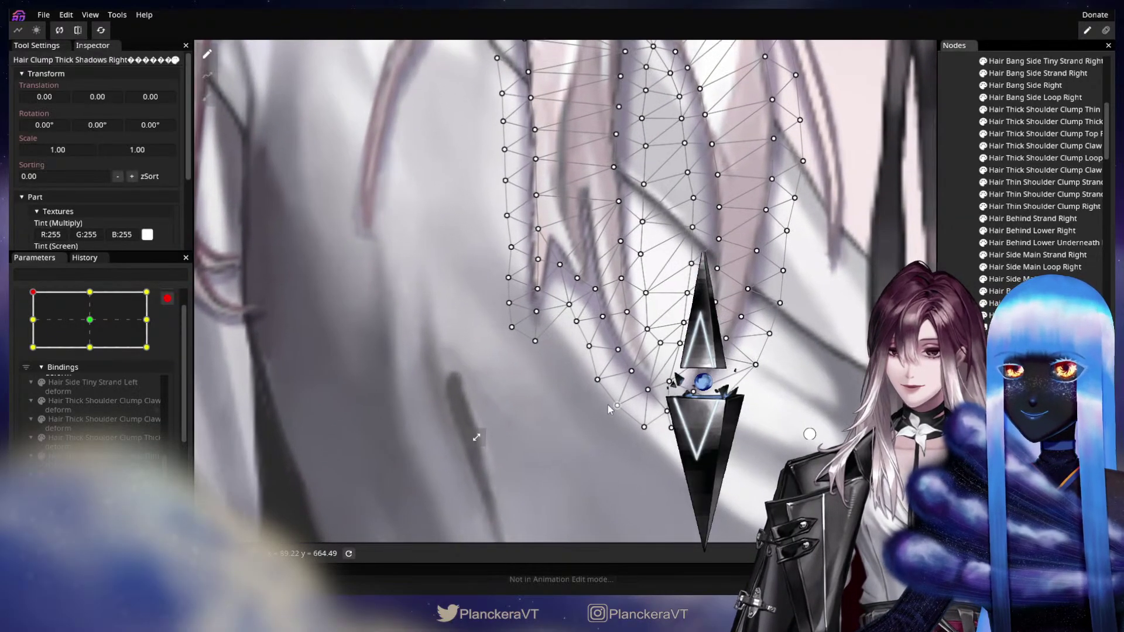
pyautogui.click(607, 382)
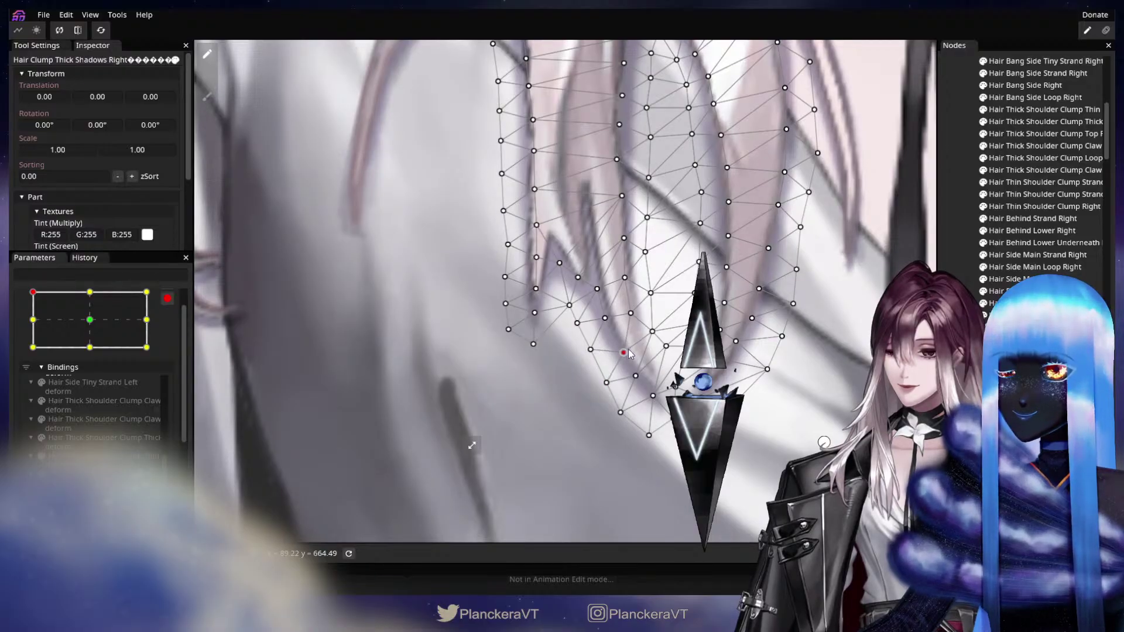
pyautogui.click(652, 403)
pyautogui.scroll(-3, 651, 403)
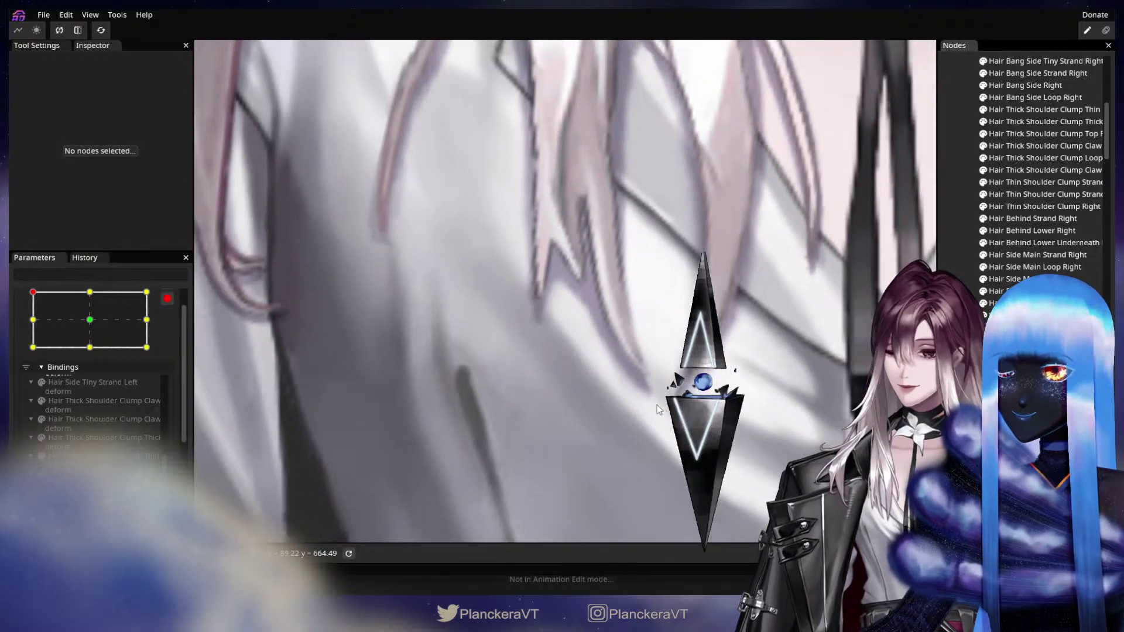
pyautogui.scroll(-5, 661, 409)
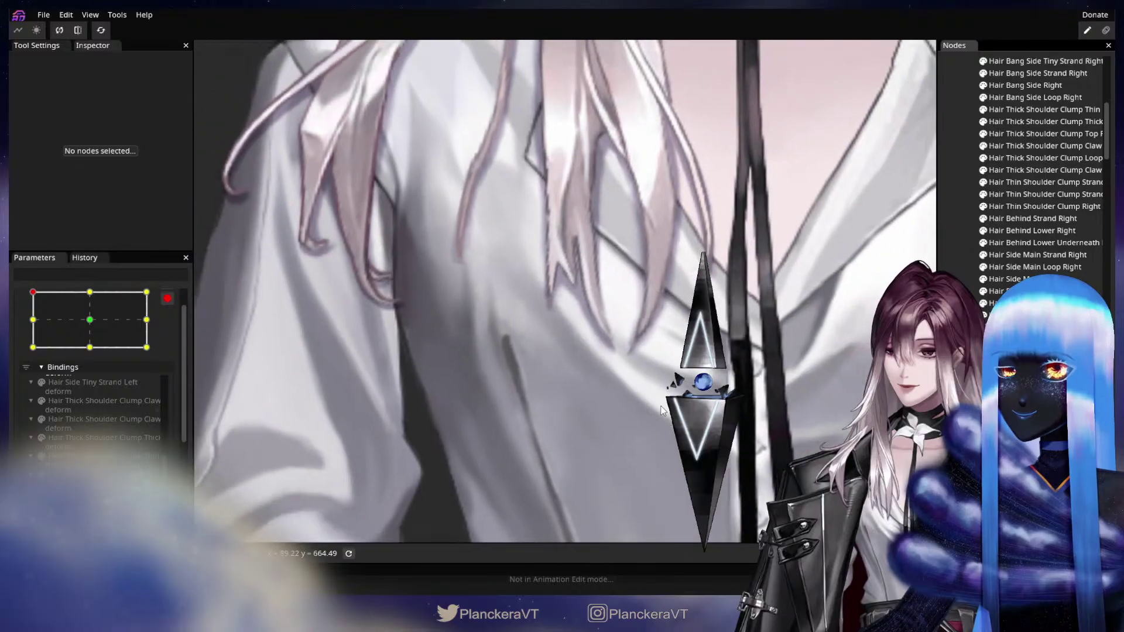
# Step: Adjust the lower tip of the Hair Clump Thick Shadows Right mesh at the upper-left keypoint of the Hair Tip Physics parameter
pyautogui.scroll(-1, 360, 364)
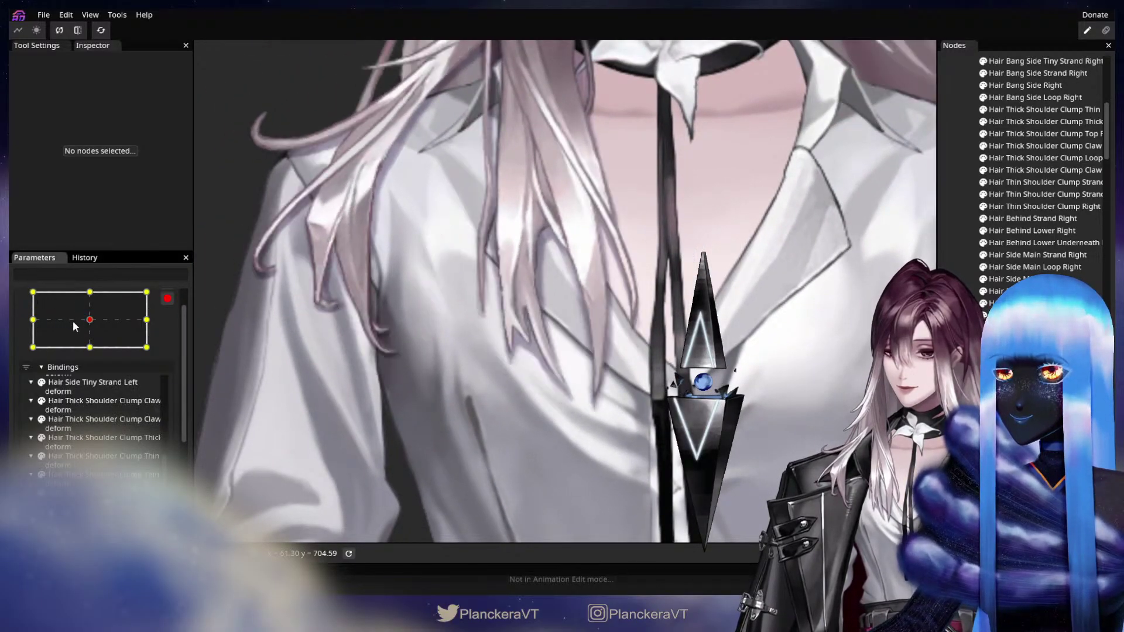
pyautogui.scroll(3, 504, 342)
pyautogui.scroll(4, 546, 363)
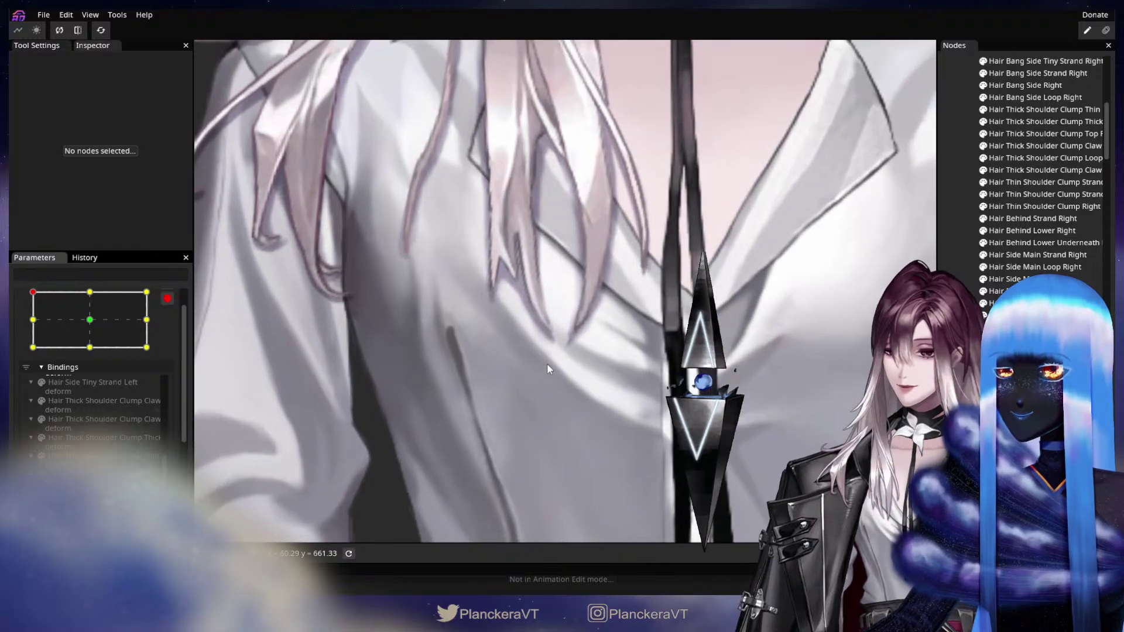
pyautogui.scroll(2, 657, 360)
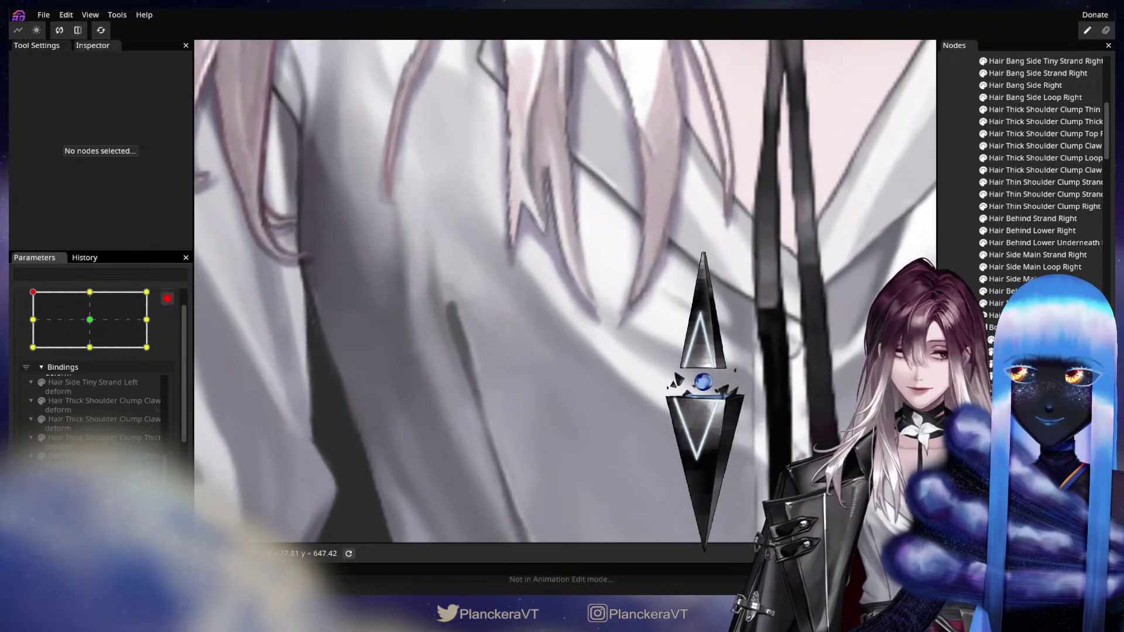
pyautogui.click(655, 350)
pyautogui.scroll(2, 607, 350)
pyautogui.moveTo(603, 320); pyautogui.dragTo(608, 319)
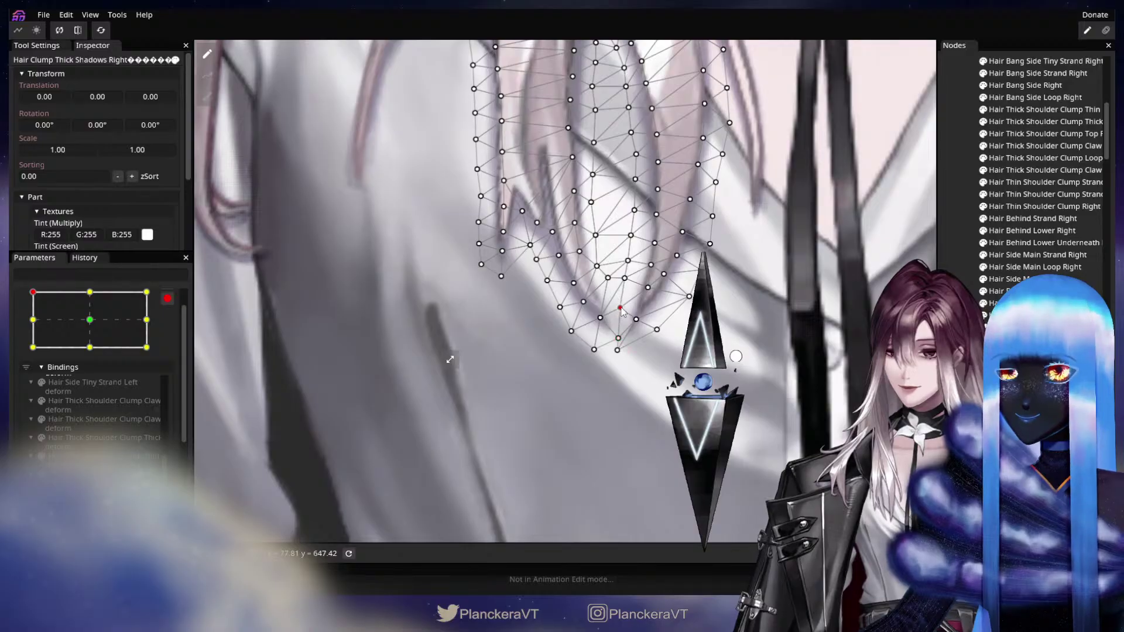
pyautogui.click(450, 359)
pyautogui.scroll(-3, 584, 342)
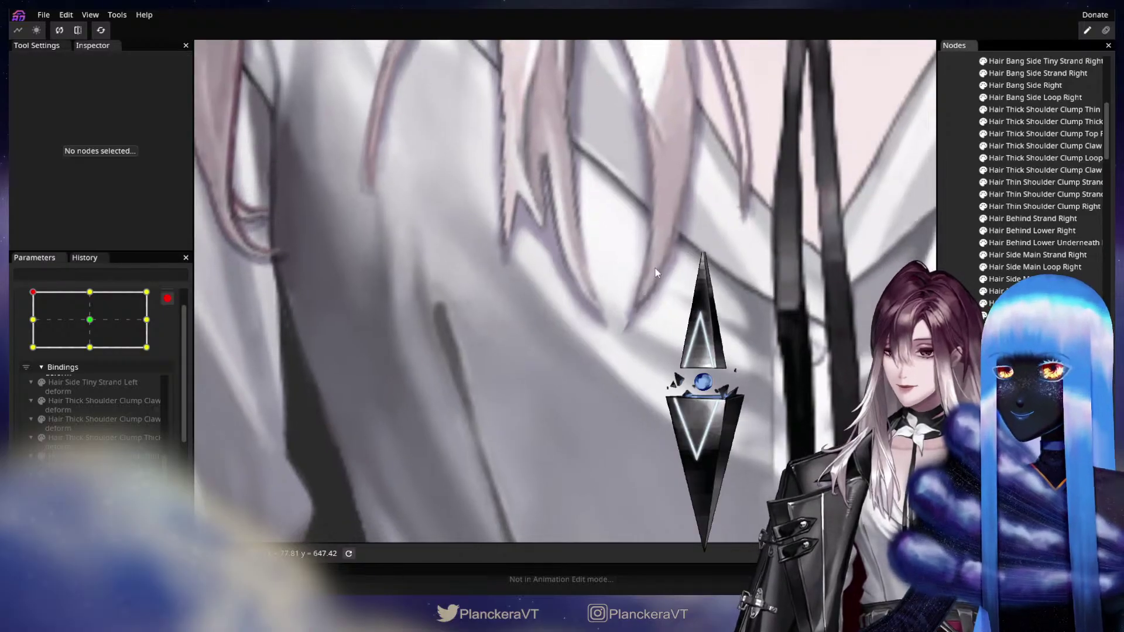
pyautogui.scroll(-5, 575, 380)
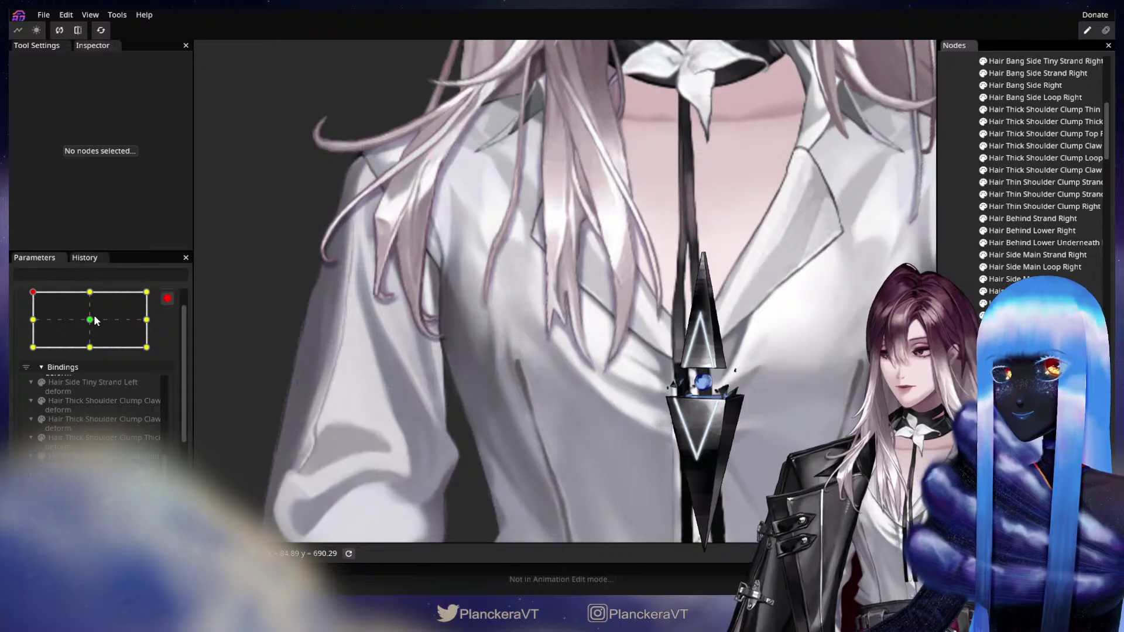
# Step: Compare the hair and its shadow between the centre and upper-left keypoints of Hair Tip Physics
pyautogui.click(94, 317)
pyautogui.click(42, 297)
pyautogui.click(85, 328)
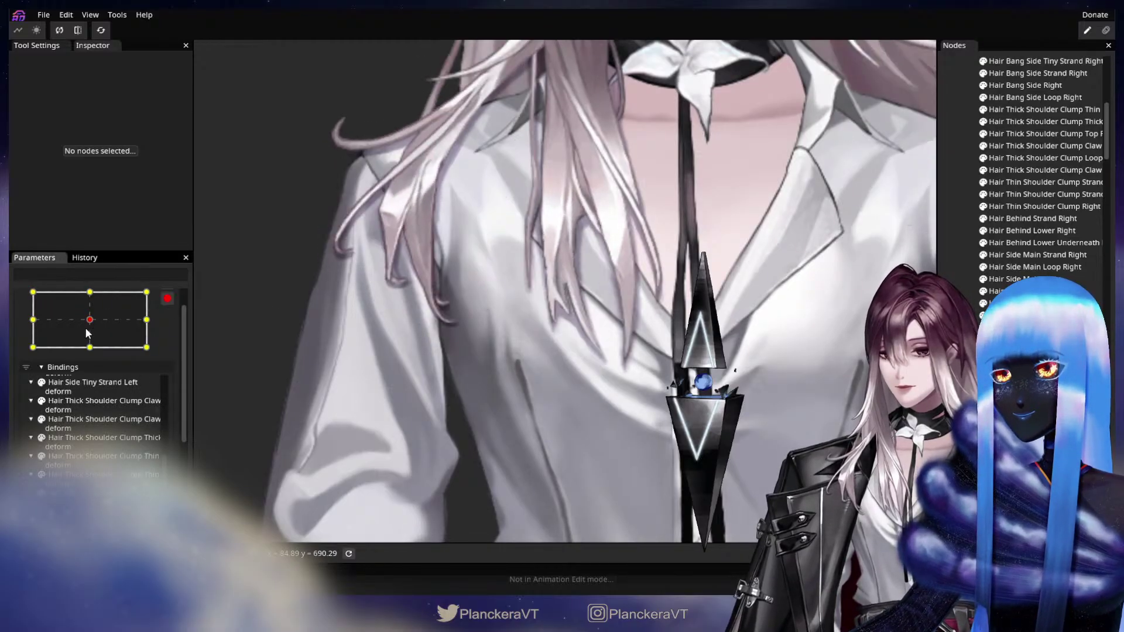
pyautogui.click(42, 298)
pyautogui.click(80, 328)
pyautogui.click(37, 297)
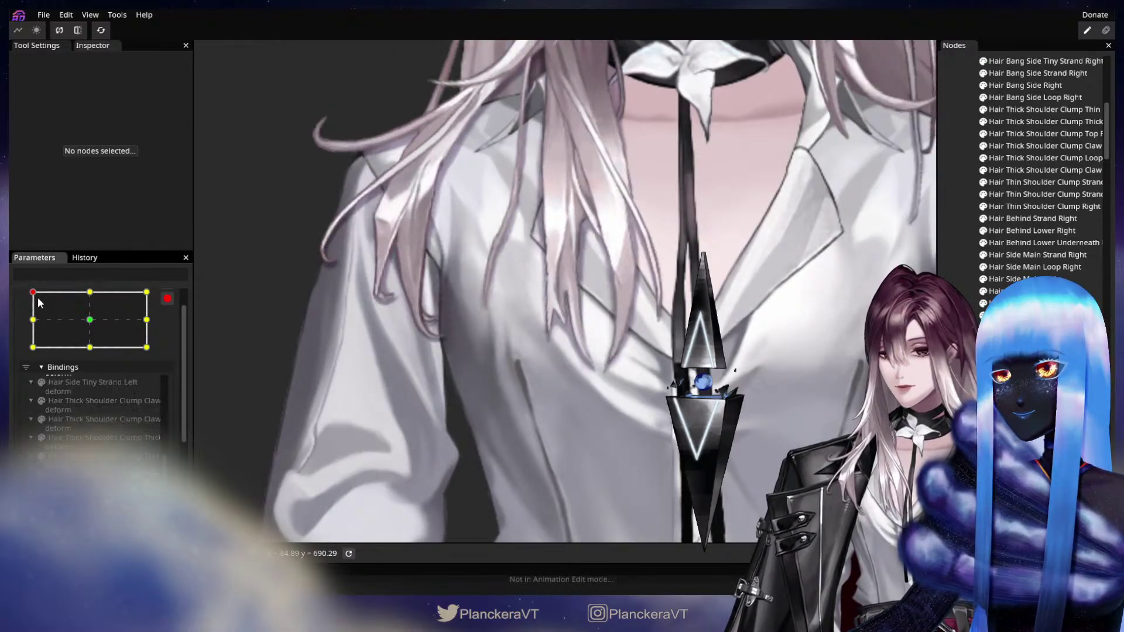
pyautogui.click(91, 322)
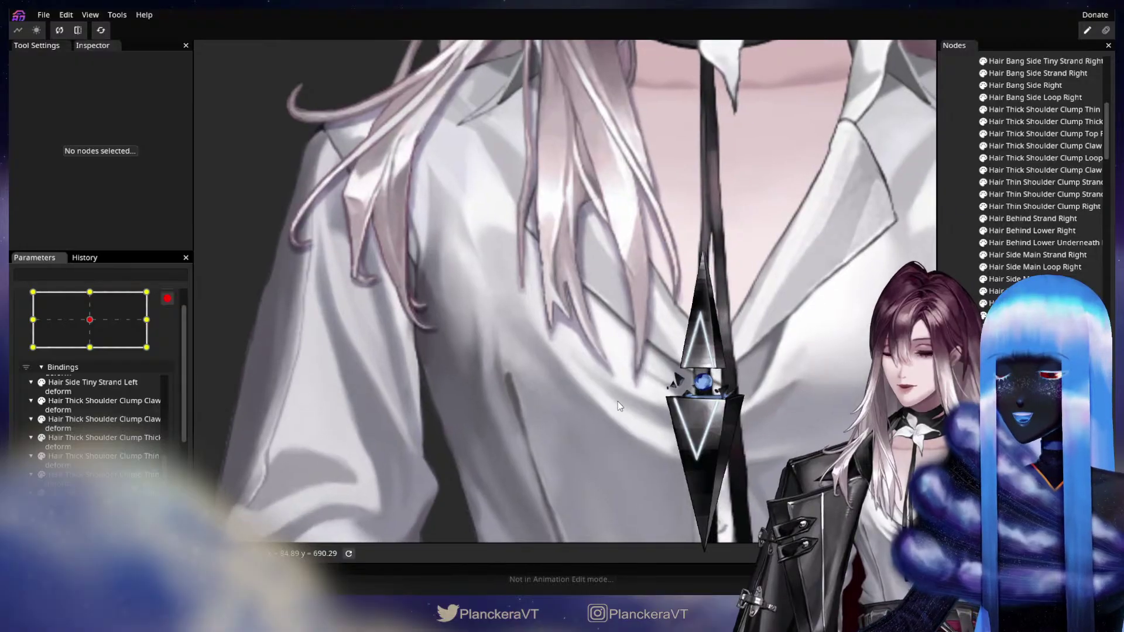
# Step: Return to the upper-left keypoint and reposition the bottom tip vertex of the Hair Clump Thick Shadows Right mesh
pyautogui.moveTo(588, 403); pyautogui.dragTo(520, 355)
pyautogui.scroll(3, 504, 358)
pyautogui.click(30, 297)
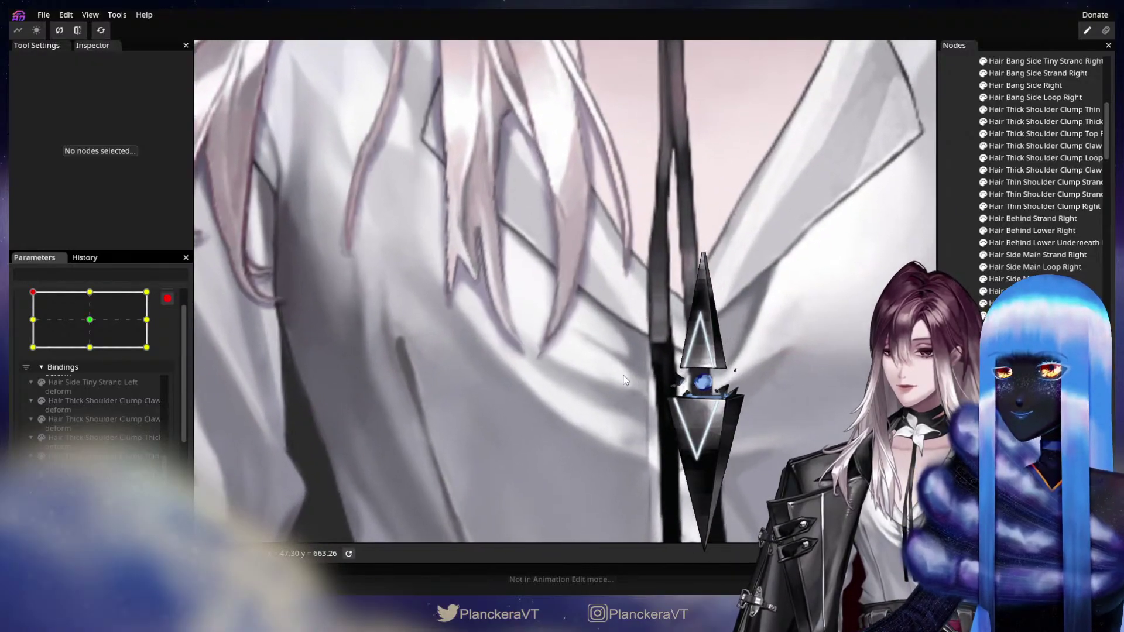
pyautogui.moveTo(623, 376); pyautogui.dragTo(664, 356)
pyautogui.scroll(1, 664, 357)
pyautogui.click(661, 356)
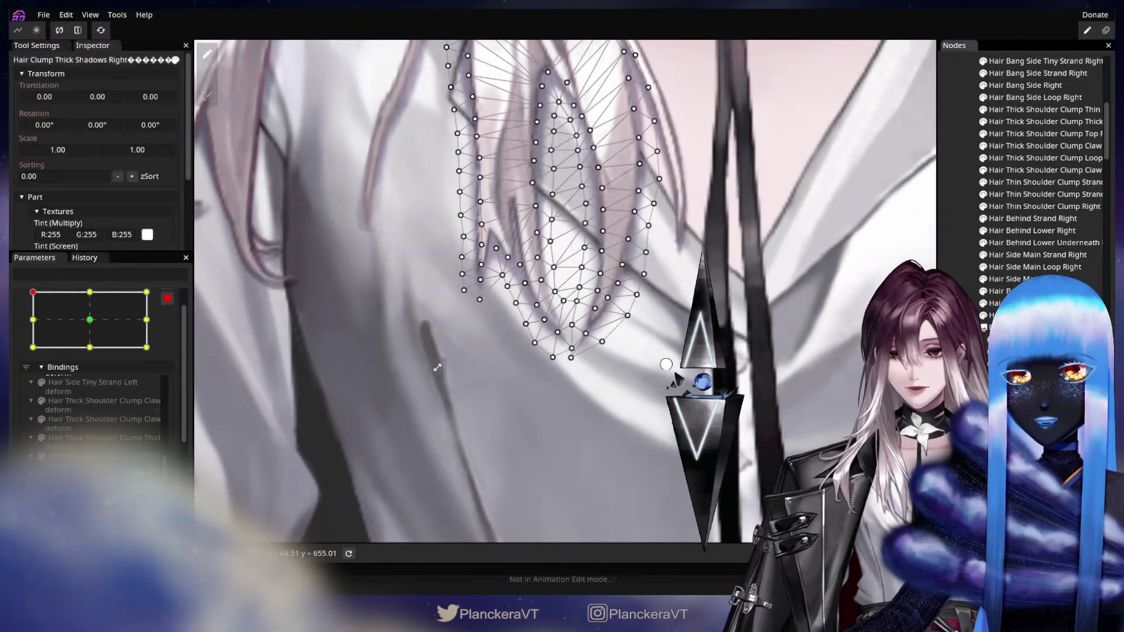
pyautogui.scroll(1, 568, 384)
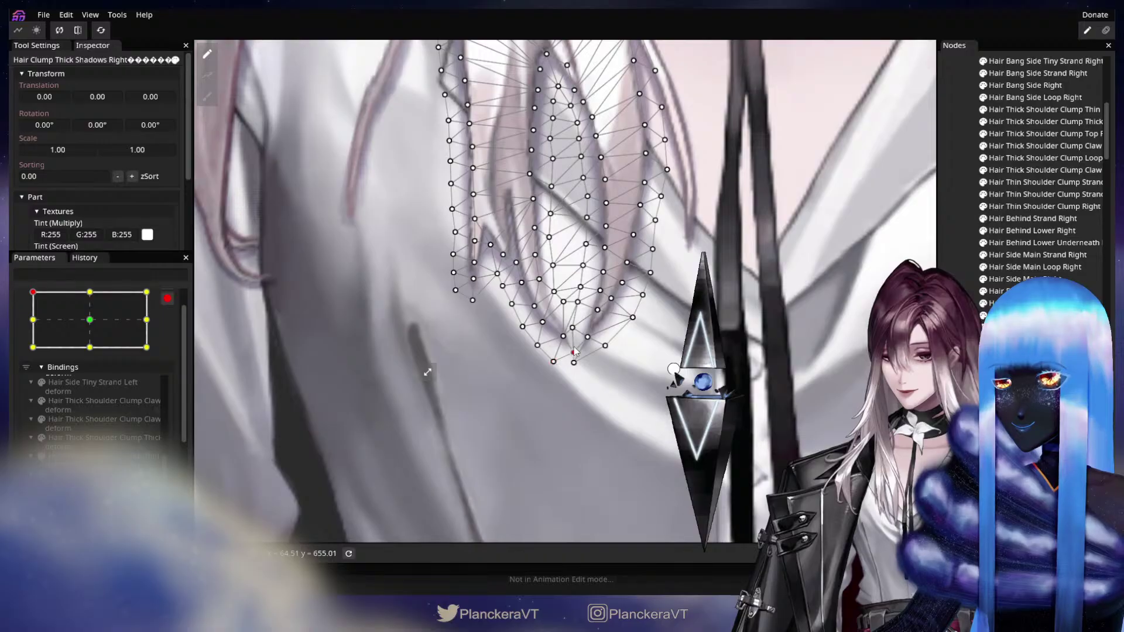
pyautogui.click(979, 321)
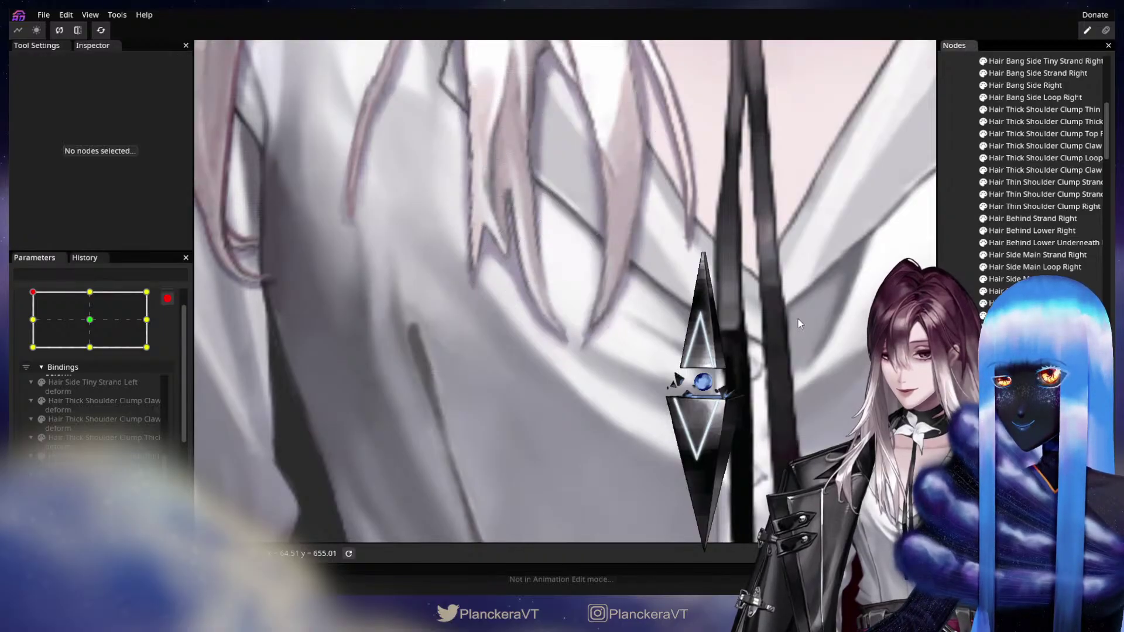
# Step: Nudge the tip vertex of Hair Clump Thick Shadows Right up toward the right-hand hair point and check the shadow without the mesh overlay
pyautogui.click(979, 321)
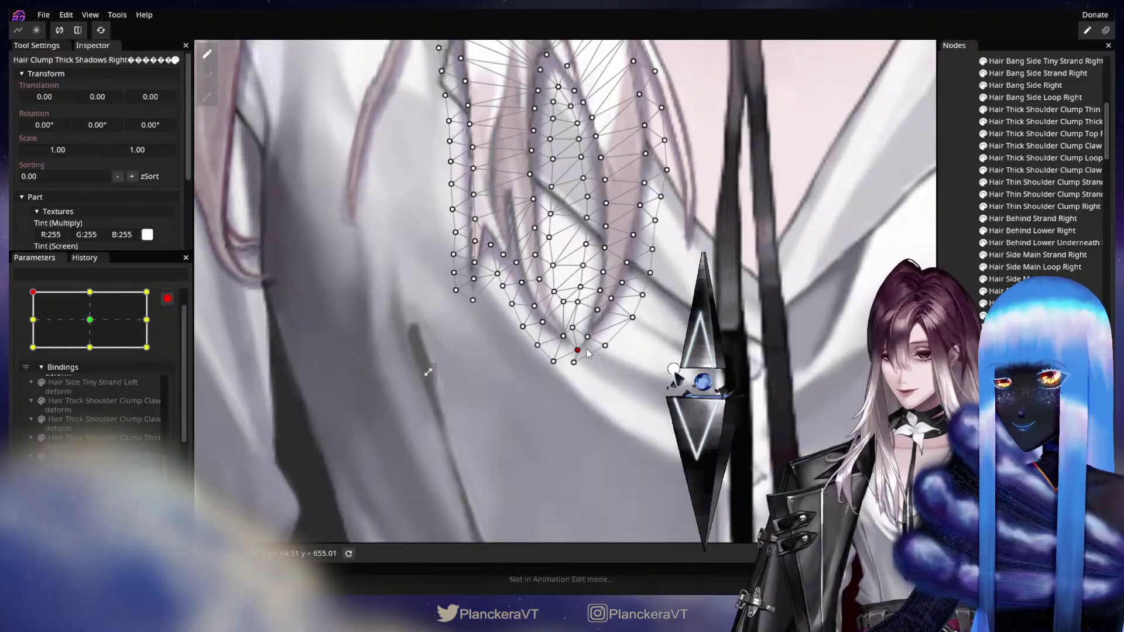
pyautogui.click(978, 321)
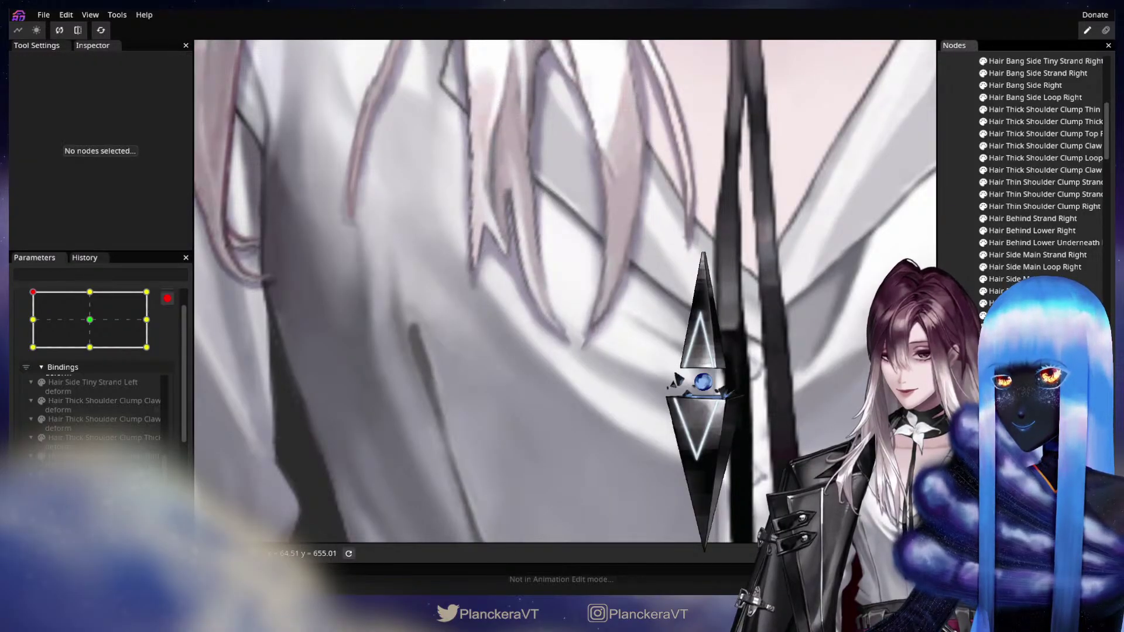
pyautogui.click(979, 321)
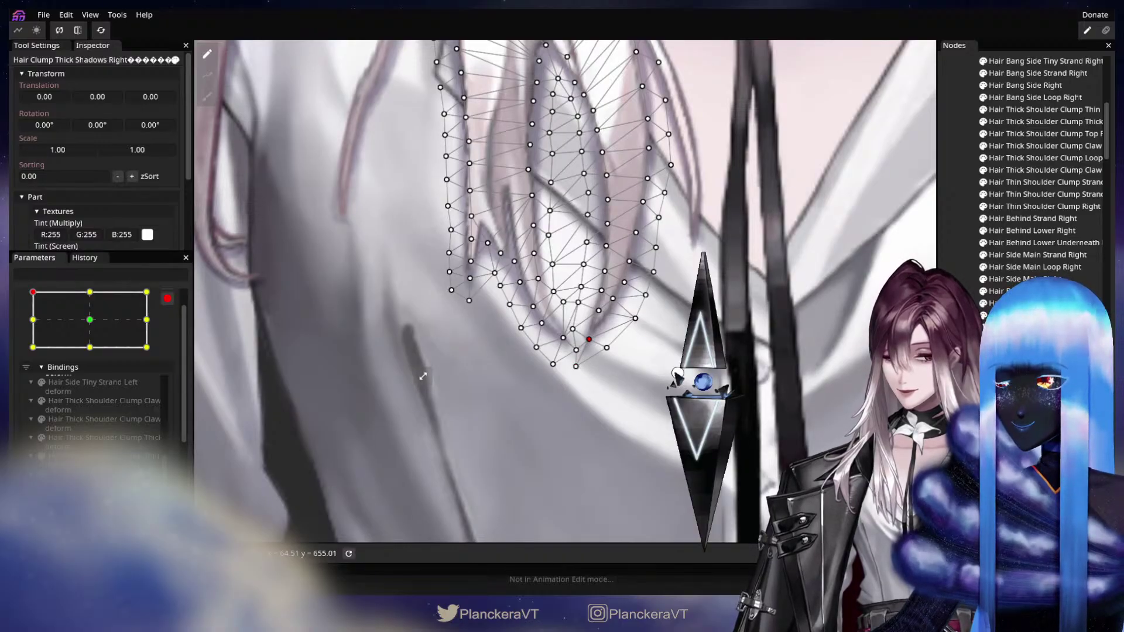
pyautogui.click(979, 322)
pyautogui.scroll(-3, 615, 403)
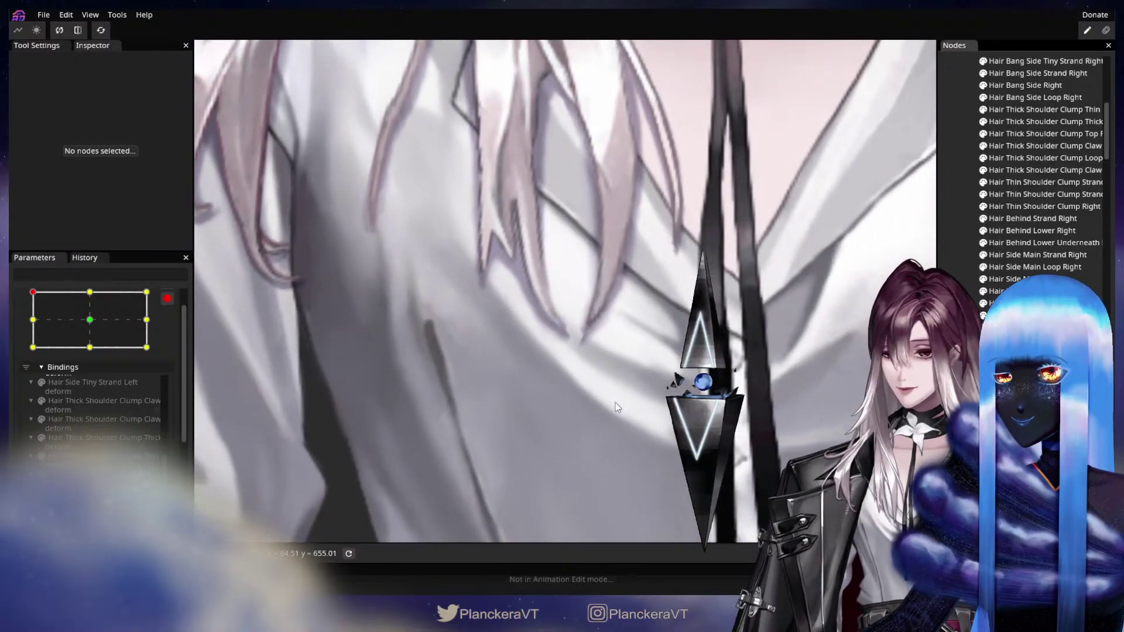
pyautogui.scroll(3, 617, 404)
# Step: Reselect Hair Clump Thick Shadows Right and move its tip vertex back down between the two hair points
pyautogui.click(991, 327)
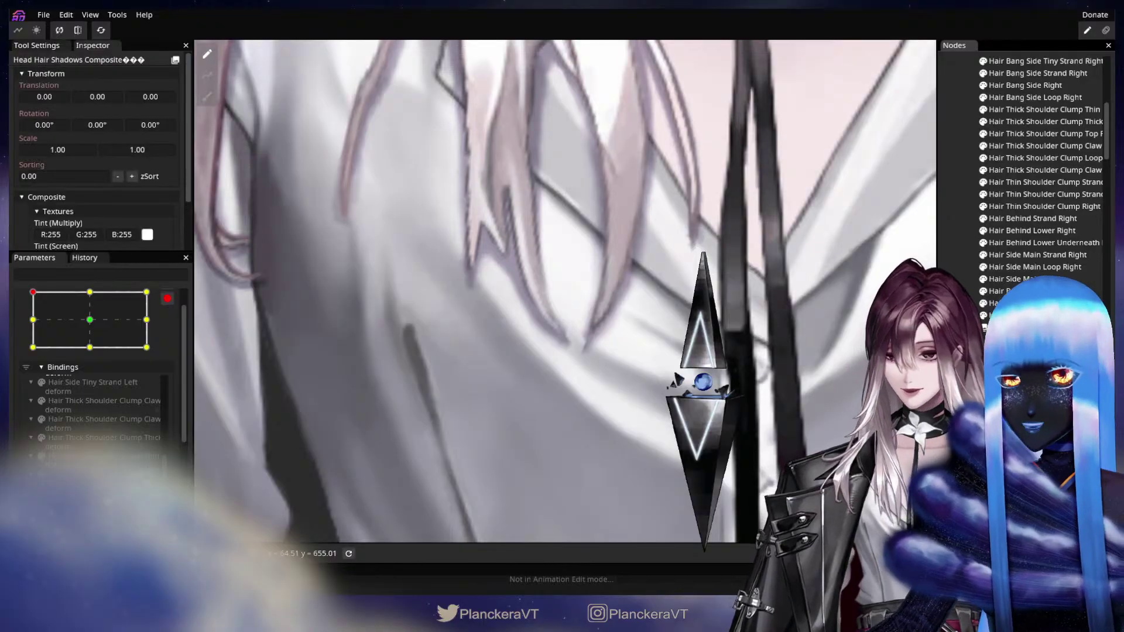
pyautogui.click(1000, 339)
pyautogui.scroll(1, 577, 356)
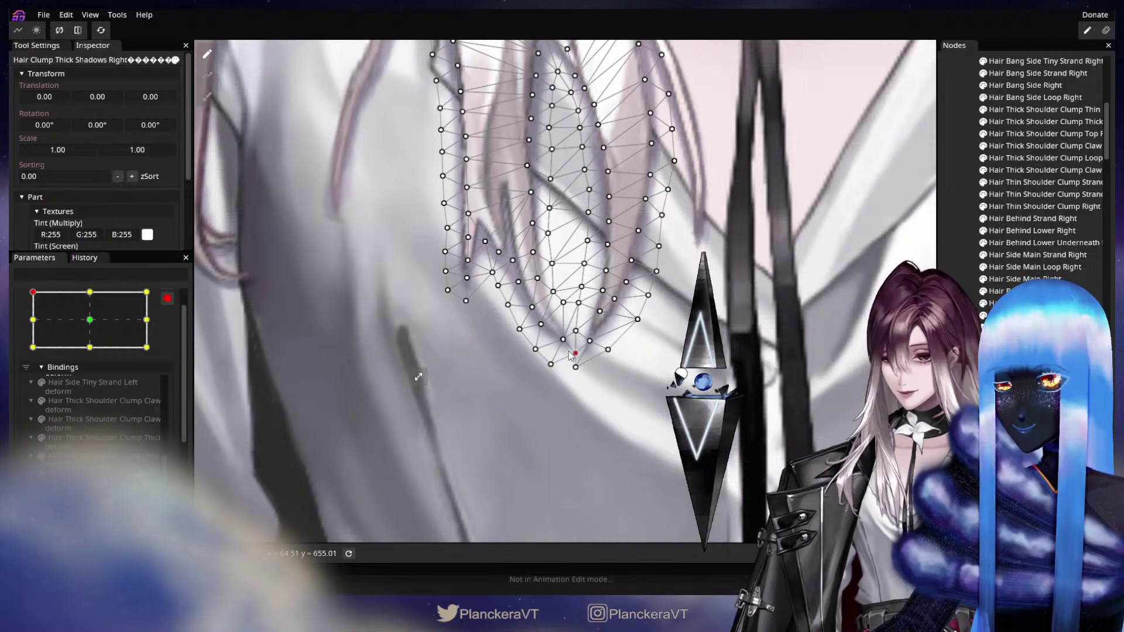
pyautogui.click(778, 367)
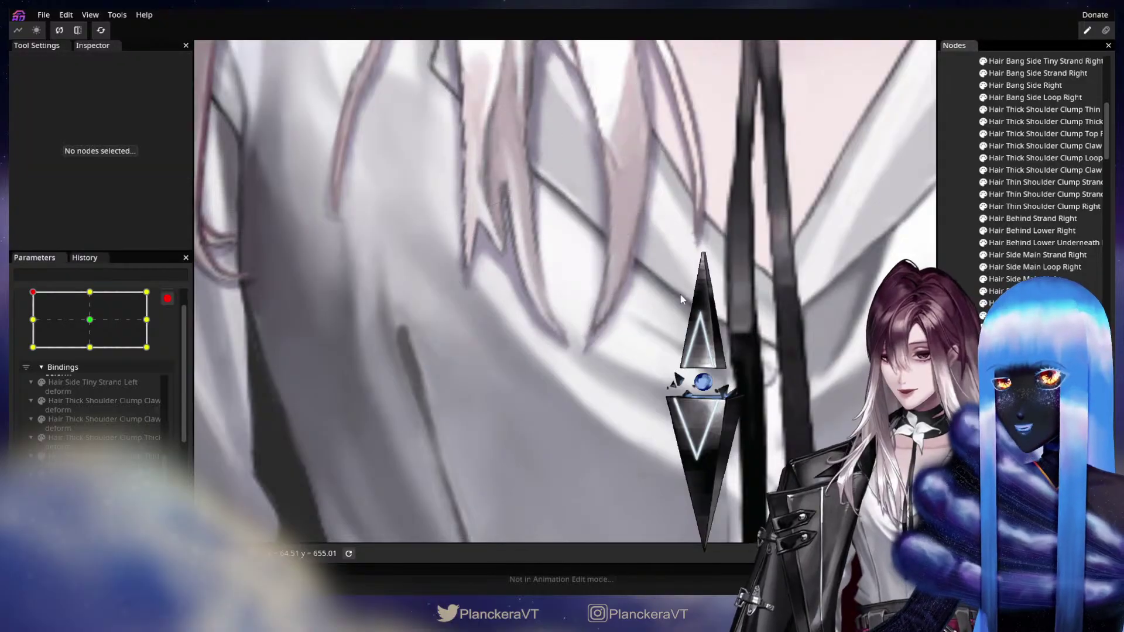
# Step: Review the whole hair pose and stop recording deformations on the Hair Tip Physics parameter
pyautogui.scroll(-3, 680, 294)
pyautogui.scroll(-5, 642, 339)
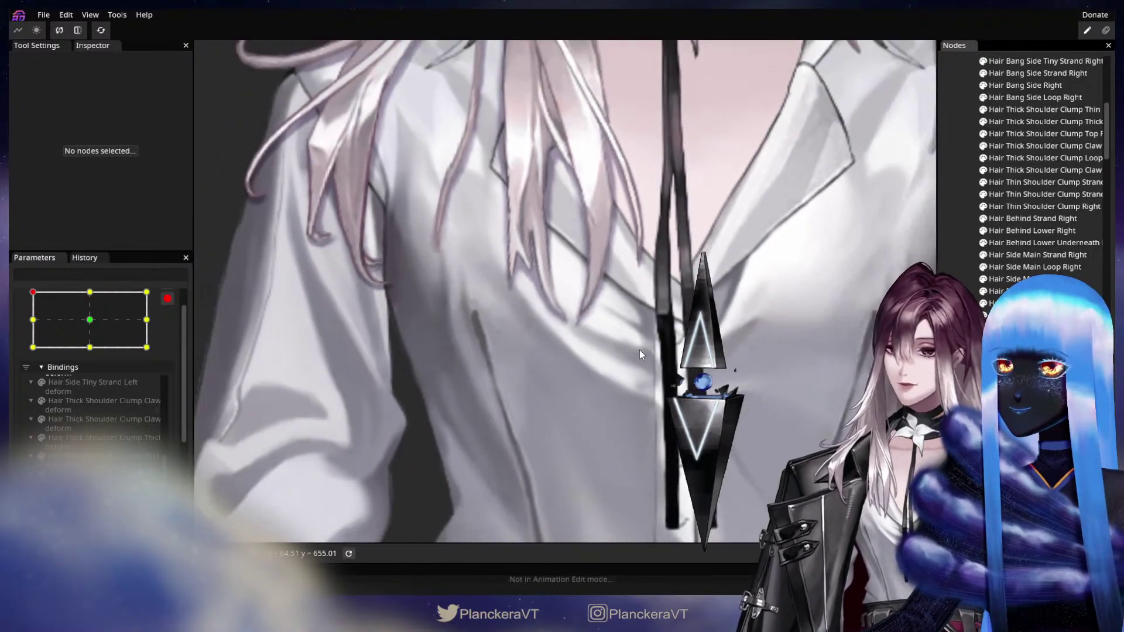
pyautogui.scroll(-5, 647, 359)
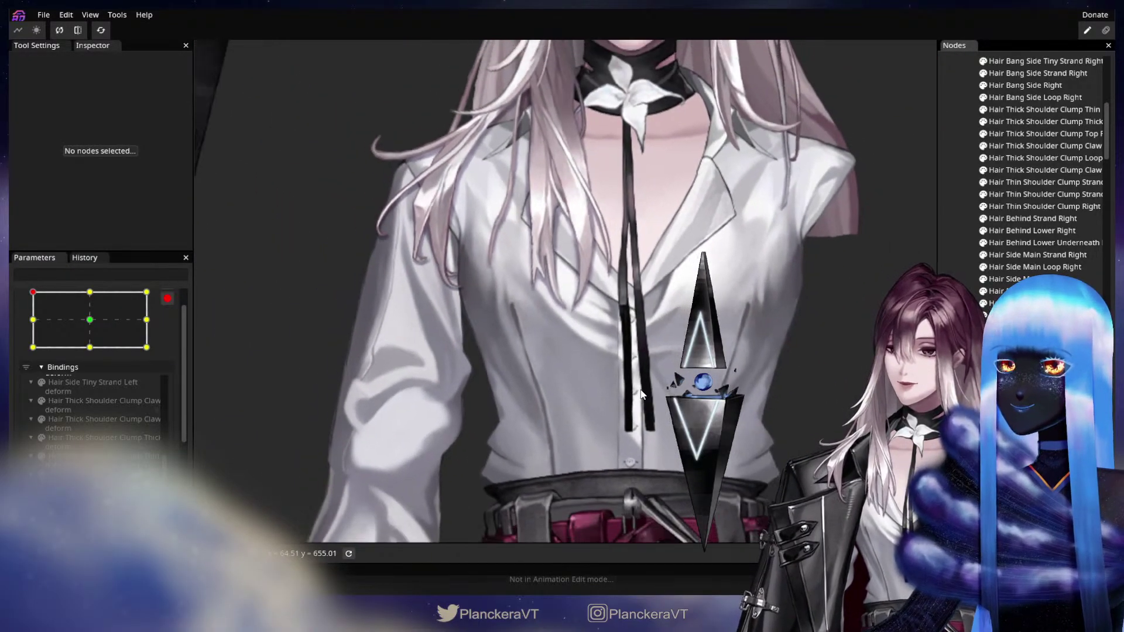
pyautogui.scroll(-2, 597, 413)
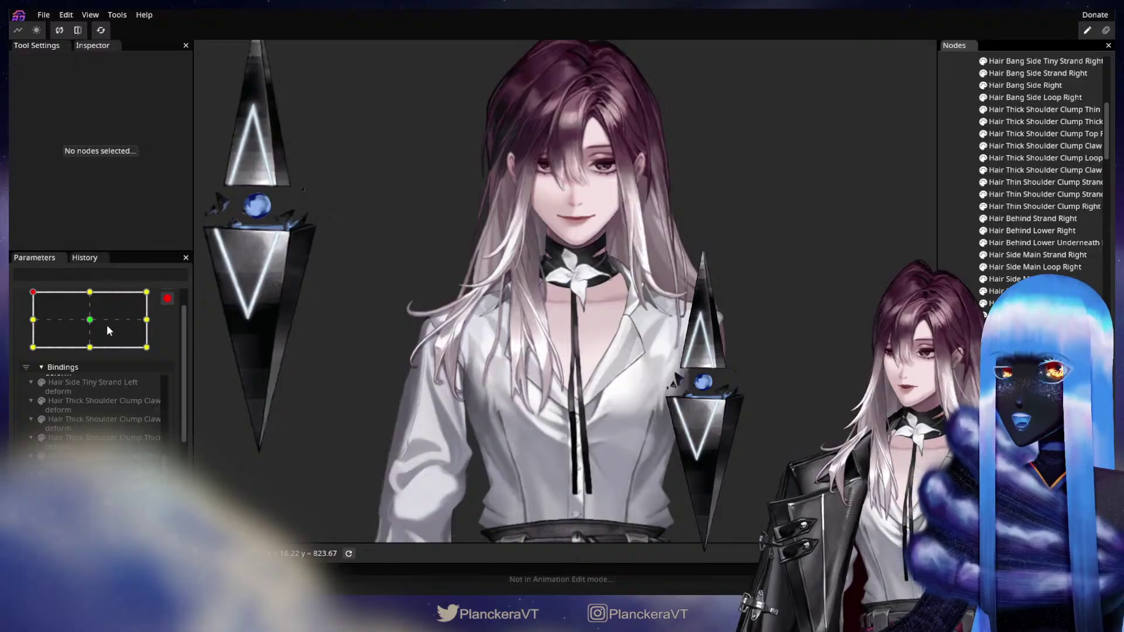
pyautogui.click(167, 299)
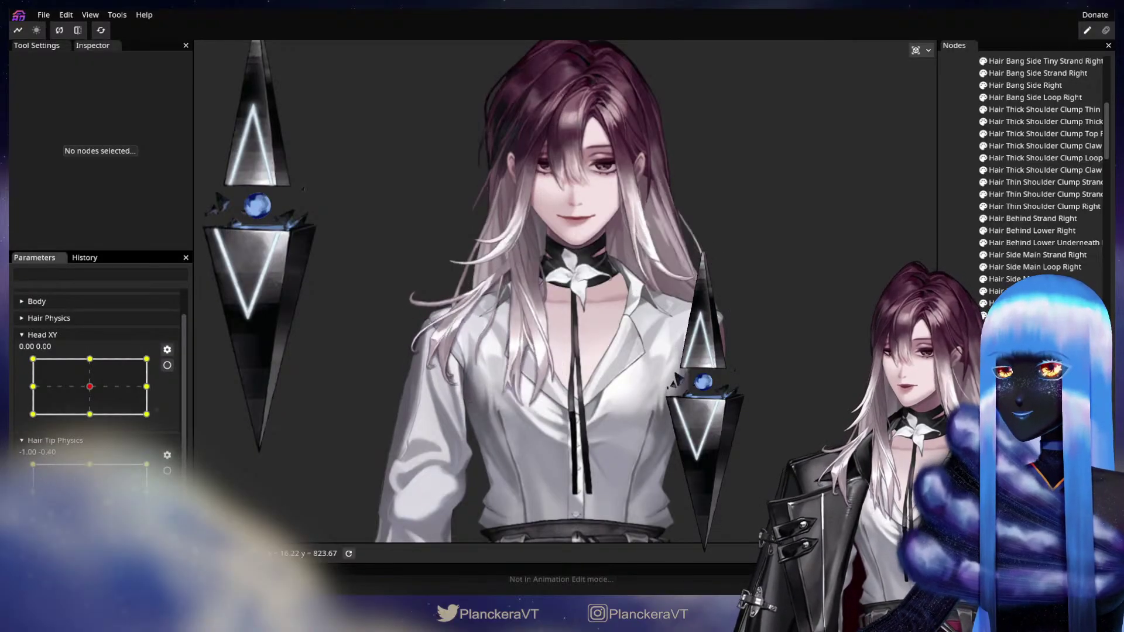
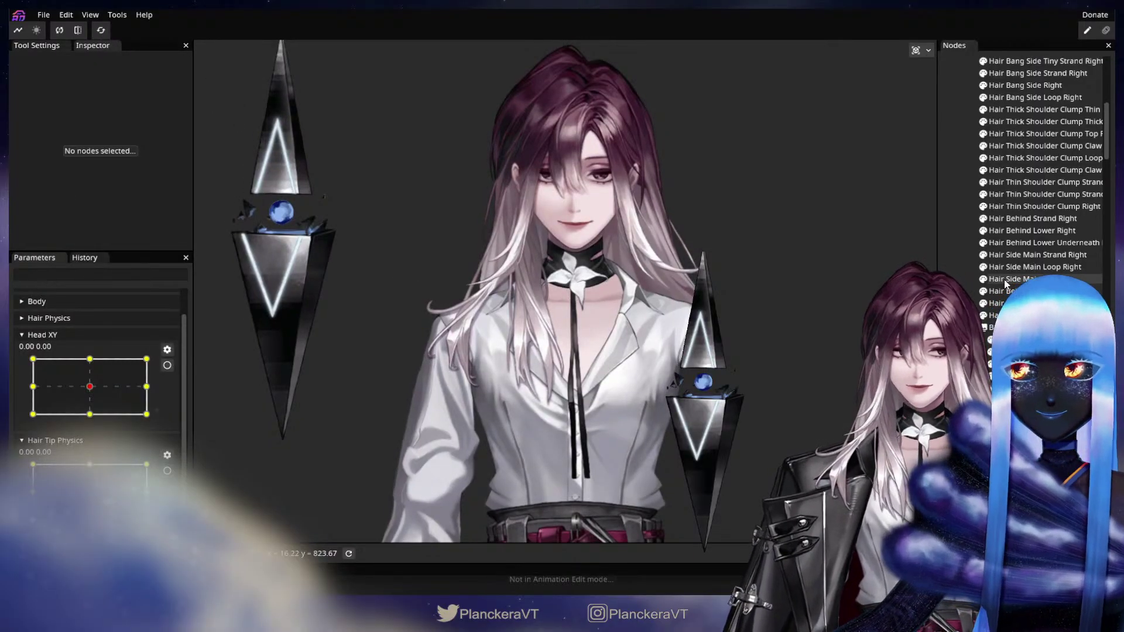
# Step: Add a Simple Physics node under Head Node and name it "Hair Tip SimplePhysics"
pyautogui.scroll(5, 1003, 279)
pyautogui.scroll(3, 1006, 277)
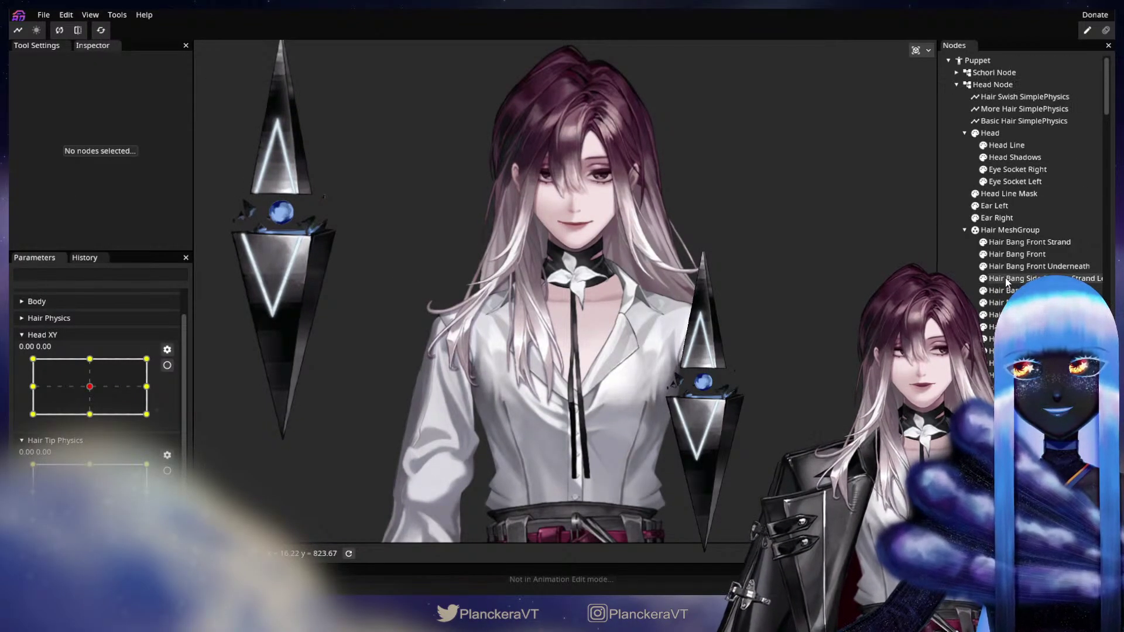
pyautogui.rightClick(990, 87)
pyautogui.moveTo(998, 92)
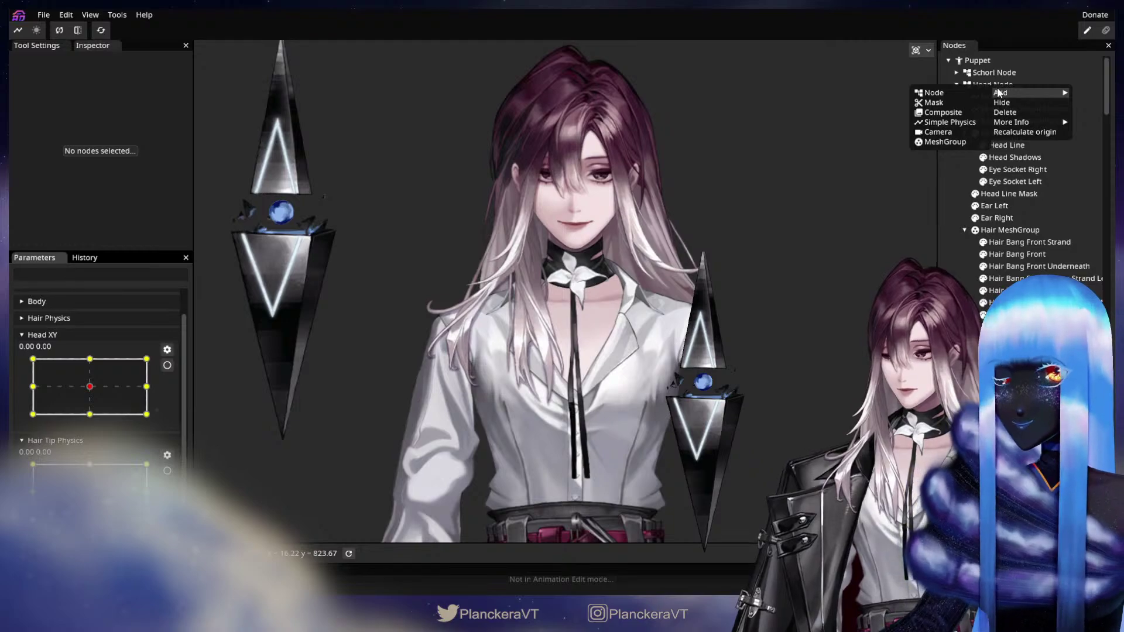
pyautogui.click(948, 121)
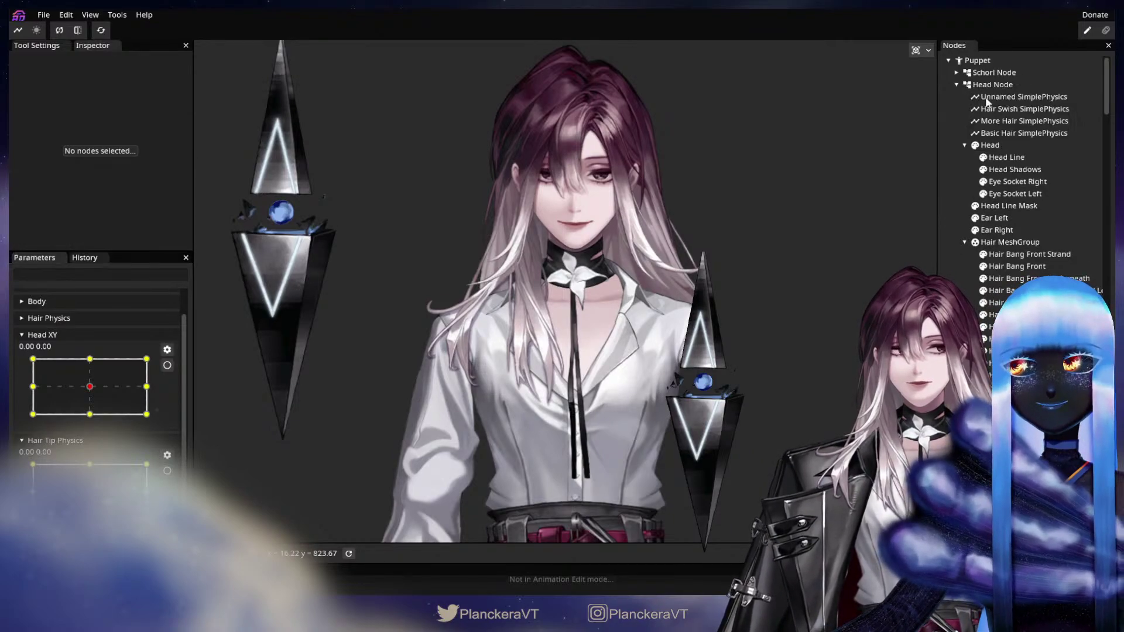
pyautogui.click(994, 97)
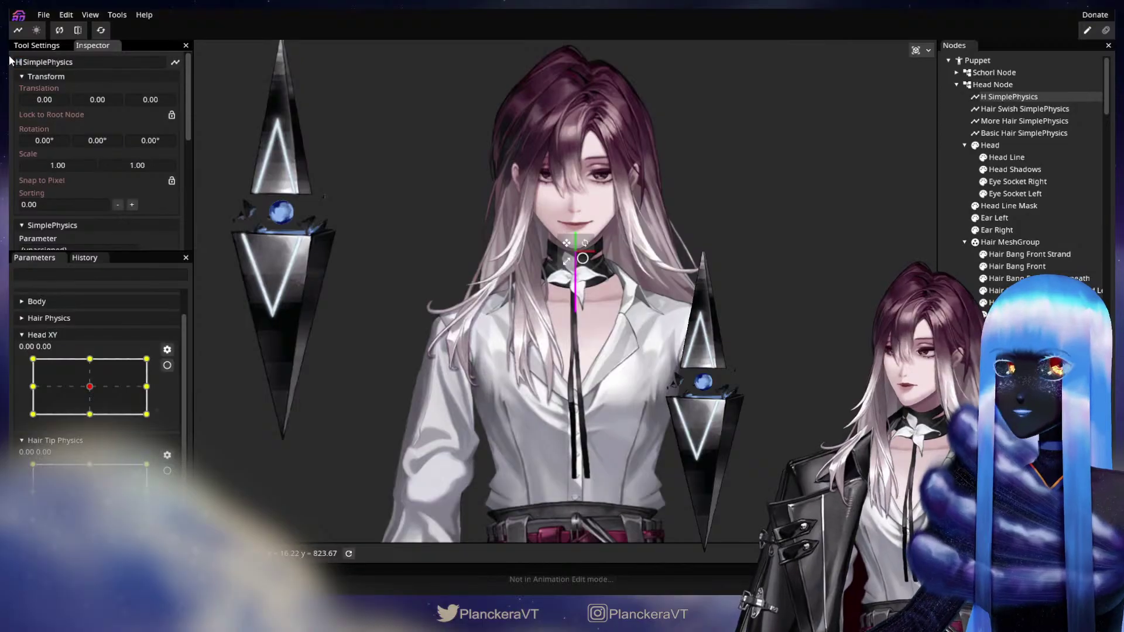
pyautogui.write('Hair Ip')
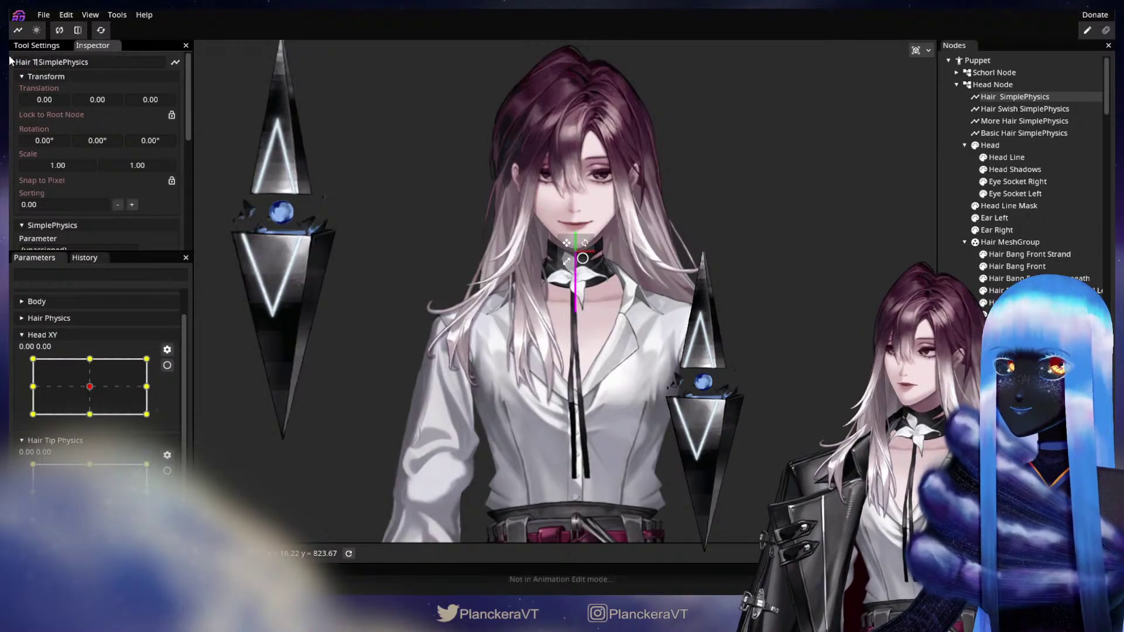
pyautogui.write('ip')
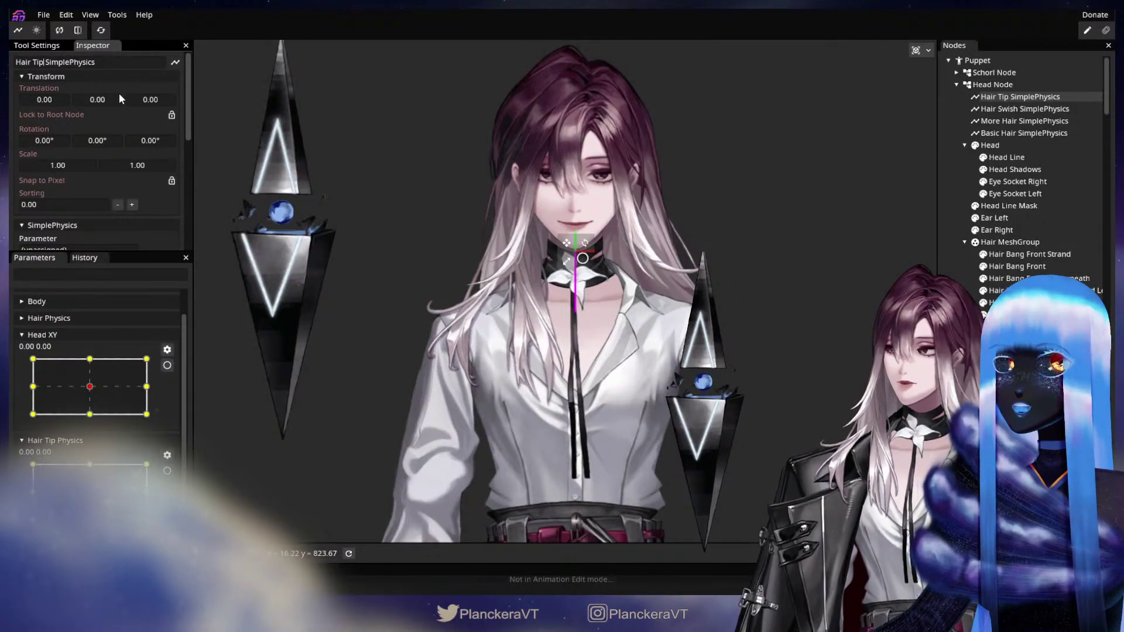
# Step: Set the Hair Tip SimplePhysics node's Y translation to -242
pyautogui.moveTo(110, 97); pyautogui.dragTo(8, 115)
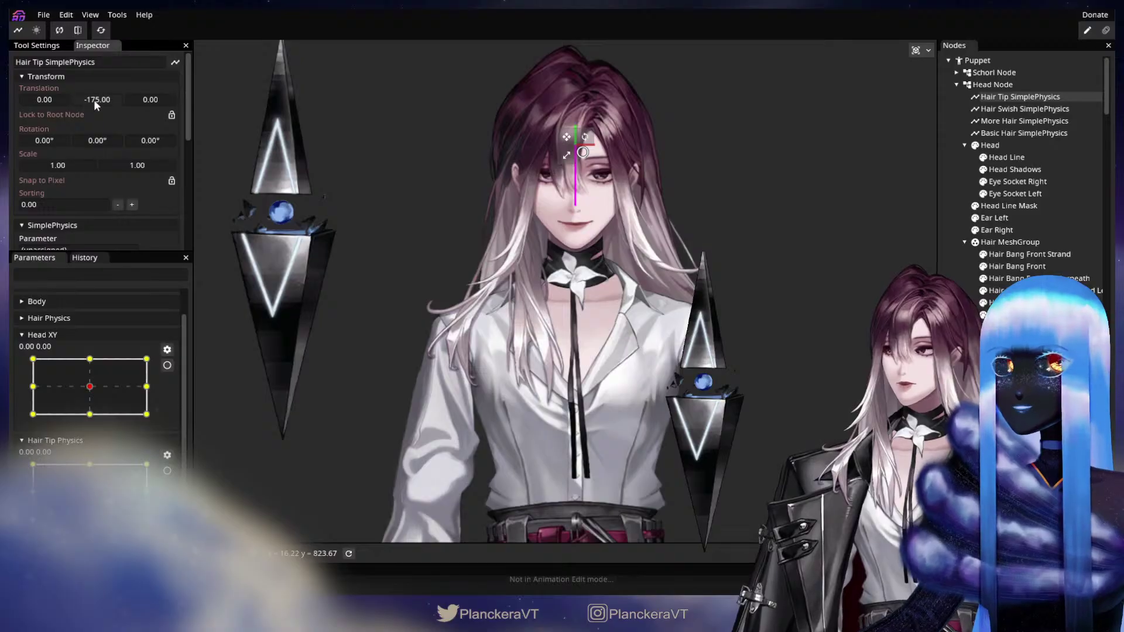
pyautogui.moveTo(95, 104); pyautogui.dragTo(78, 104)
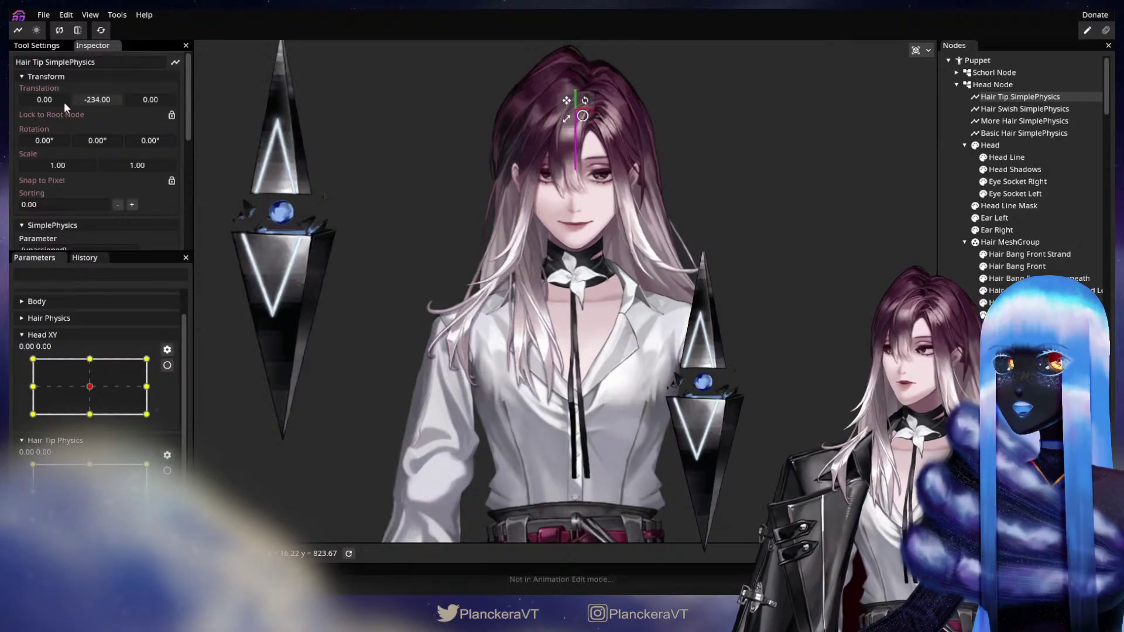
pyautogui.moveTo(61, 103); pyautogui.dragTo(59, 104)
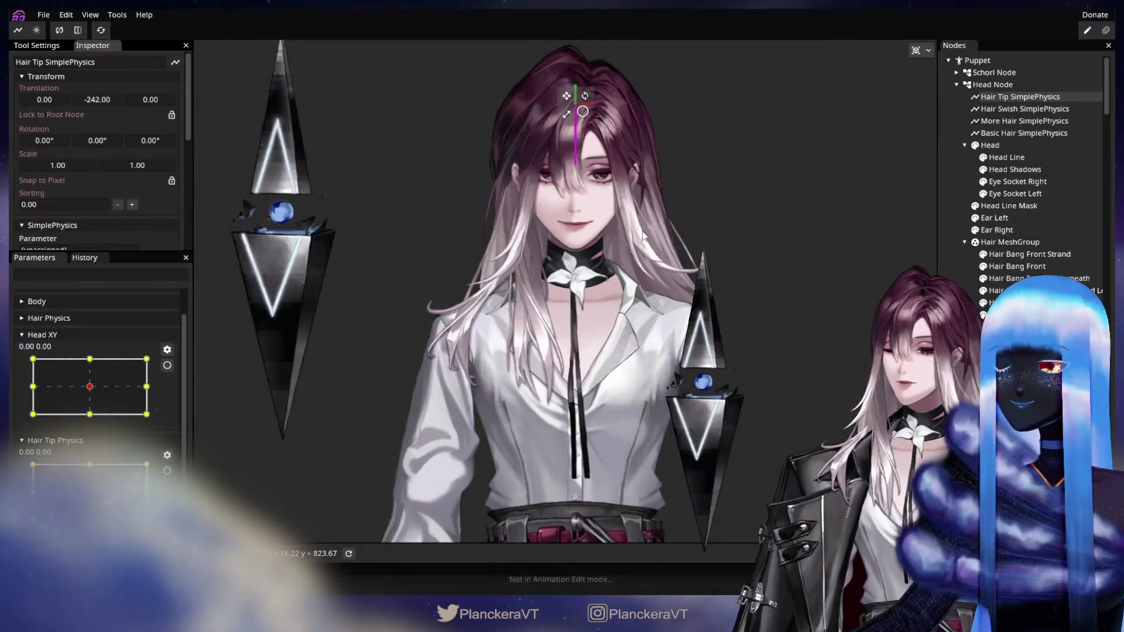
pyautogui.moveTo(516, 166); pyautogui.dragTo(517, 222)
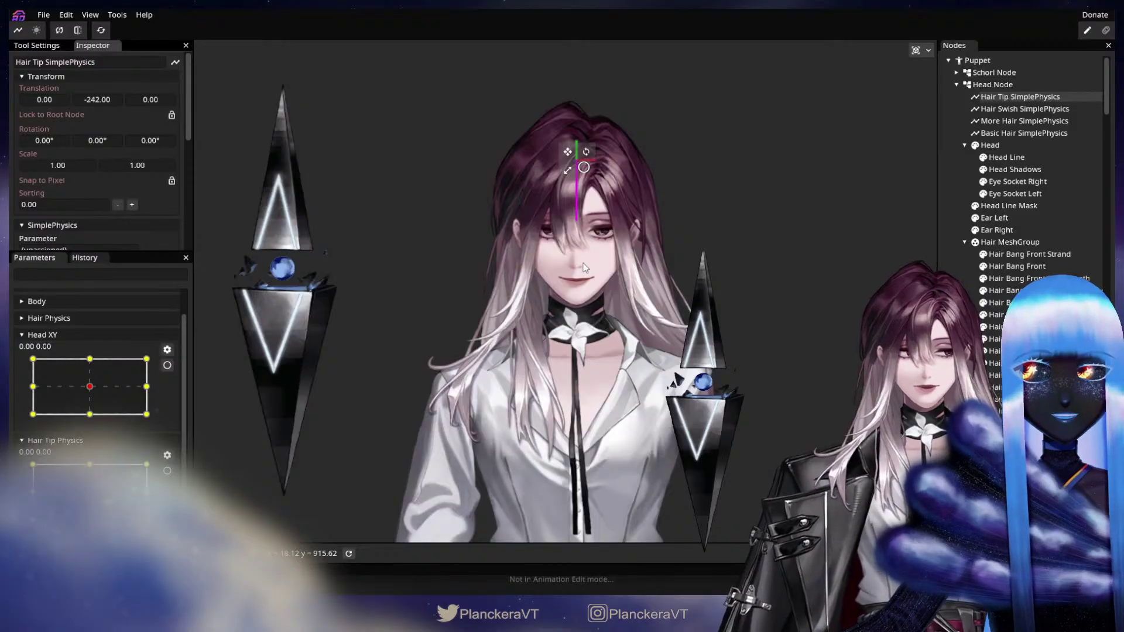
# Step: Set Hair Tip SimplePhysics to the SpringPendulum type with XY mapping mode and assign the Hair Tip Physics parameter to it
pyautogui.moveTo(583, 263); pyautogui.dragTo(579, 320)
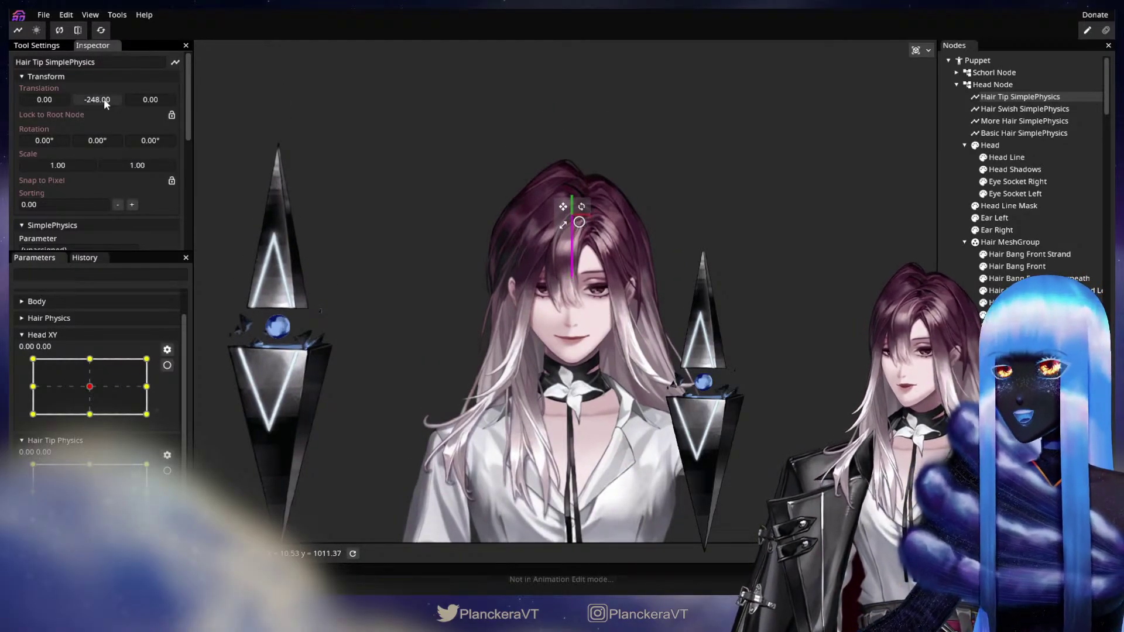
pyautogui.scroll(-3, 123, 213)
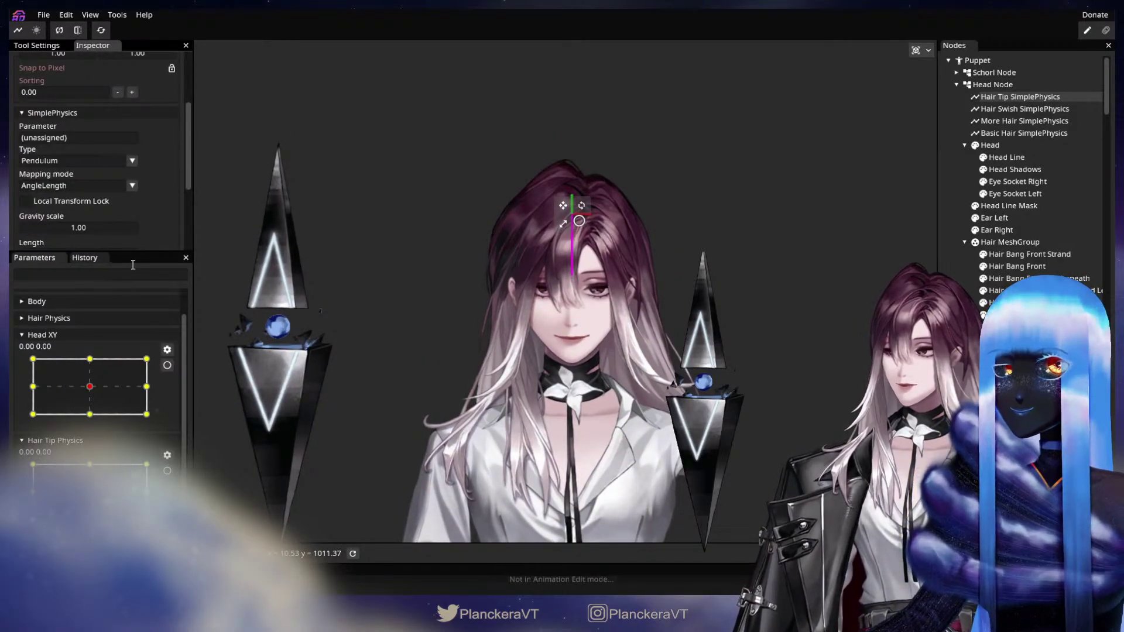
pyautogui.click(104, 185)
pyautogui.click(132, 186)
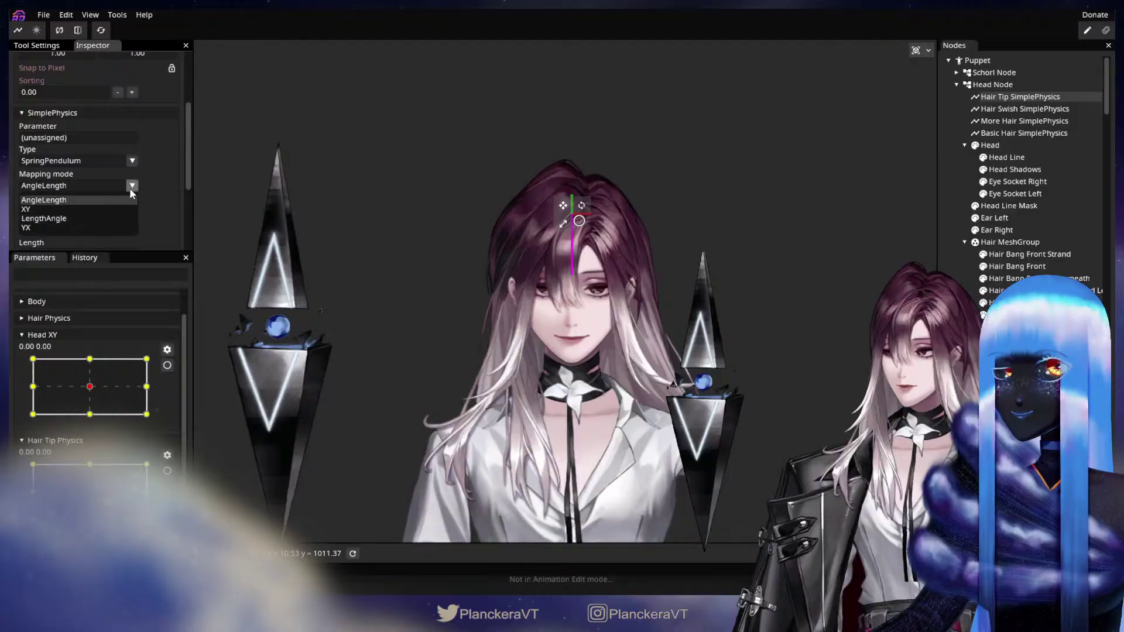
pyautogui.click(65, 209)
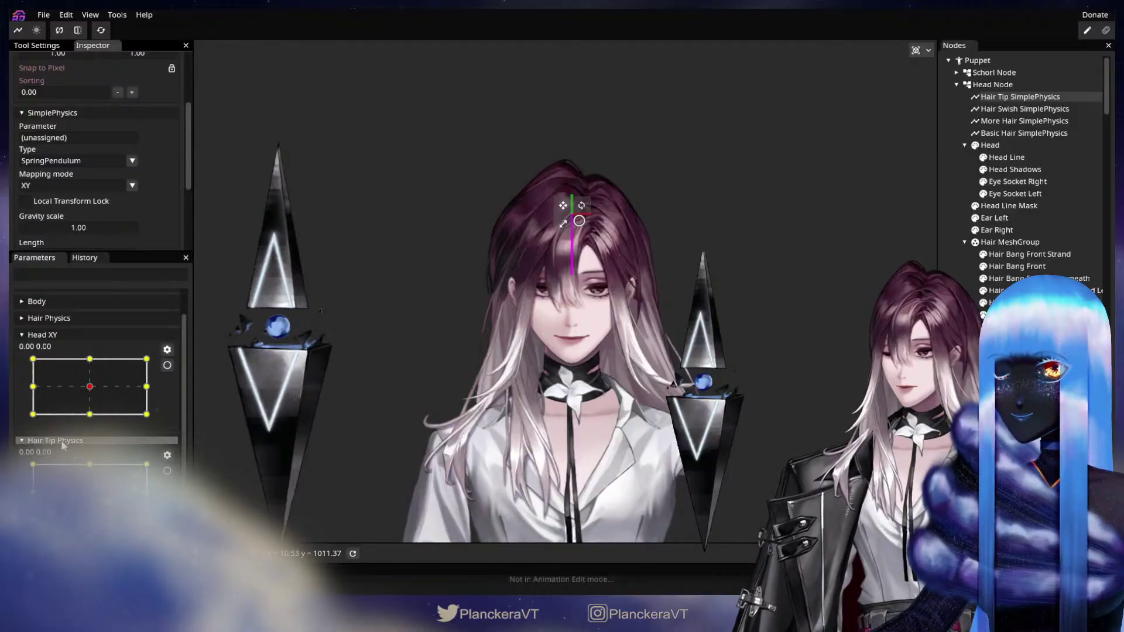
pyautogui.moveTo(63, 447); pyautogui.dragTo(51, 142)
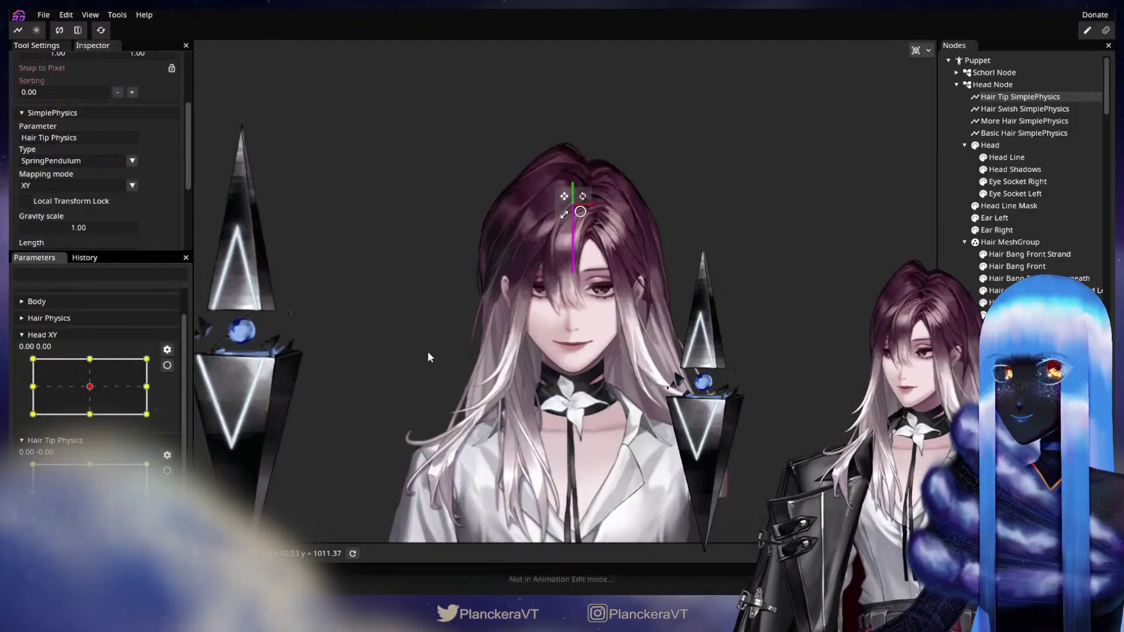
# Step: Set the Hair Tip SimplePhysics pendulum length to 75
pyautogui.scroll(-3, 142, 208)
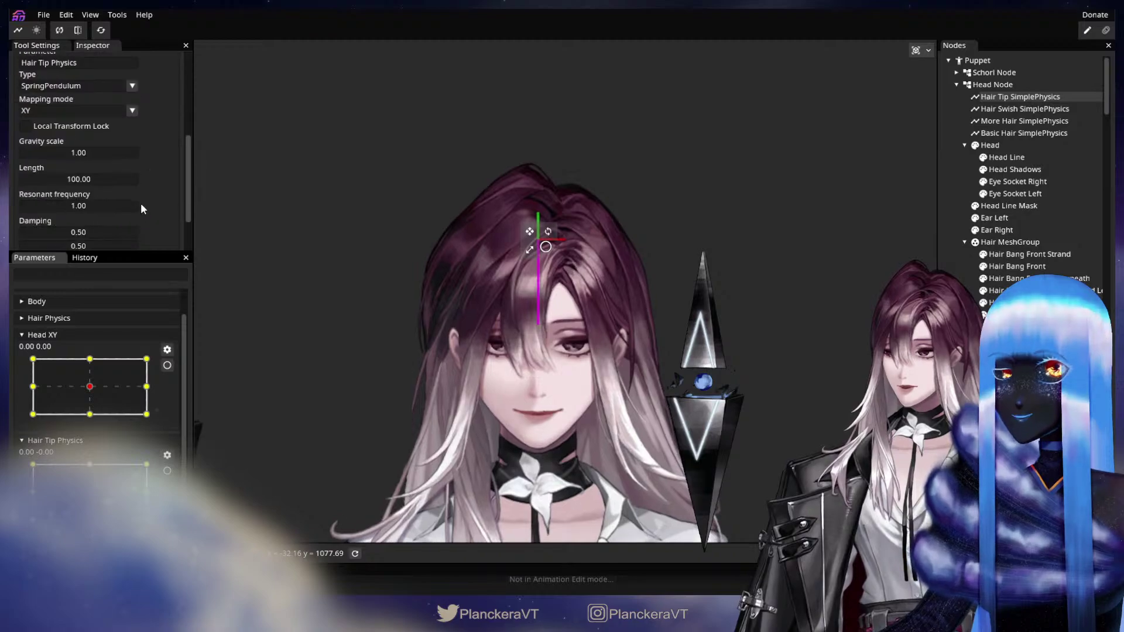
pyautogui.scroll(-1, 146, 208)
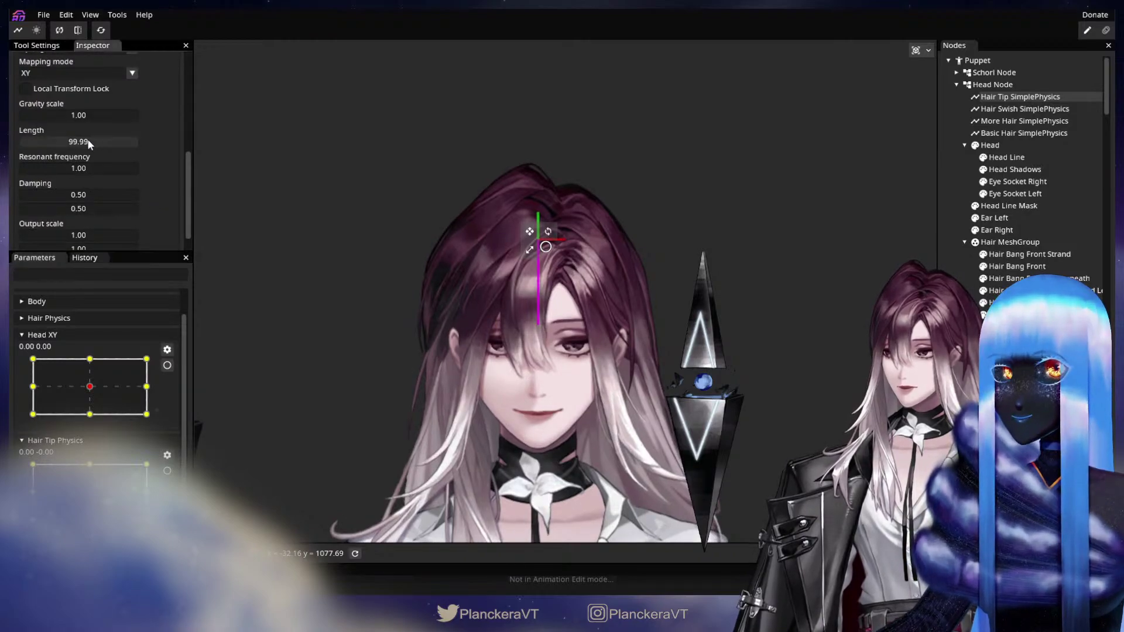
pyautogui.moveTo(86, 139); pyautogui.dragTo(67, 140)
pyautogui.doubleClick(69, 142)
pyautogui.write('75')
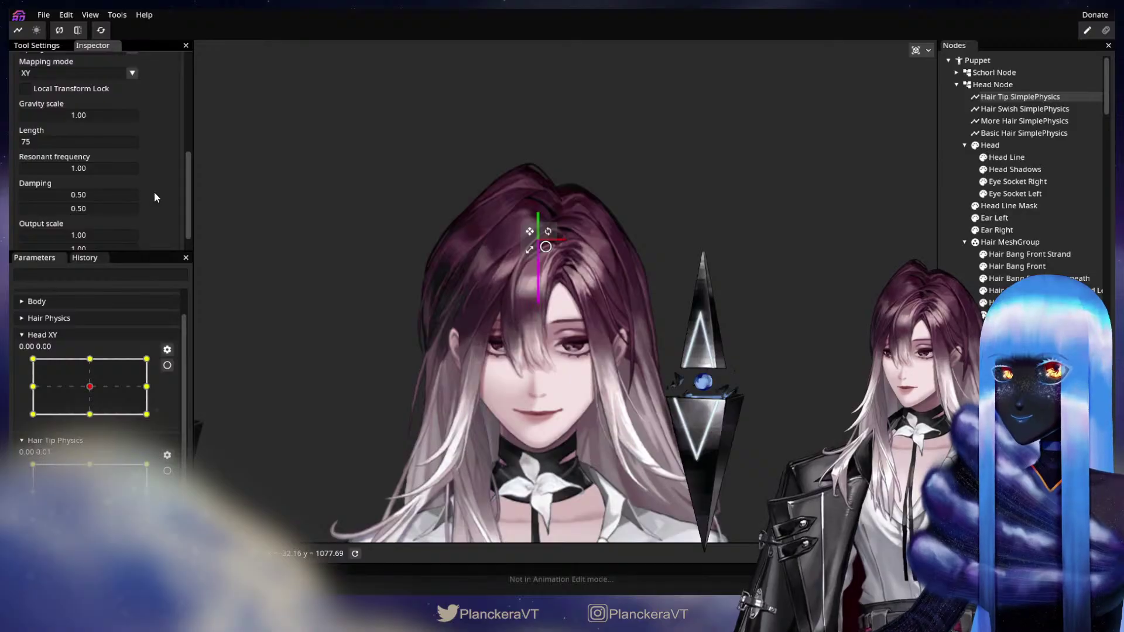
pyautogui.press('Return')
pyautogui.scroll(-1, 149, 207)
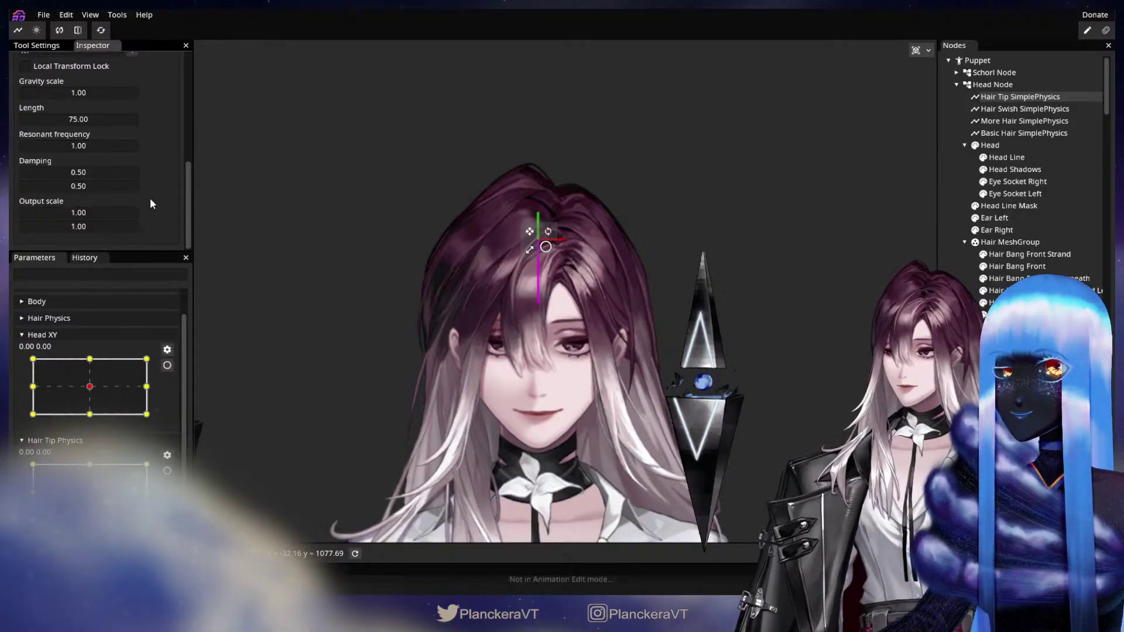
# Step: Deselect the node, test the hair tip motion by turning the head with Head XY, and save the model
pyautogui.click(304, 223)
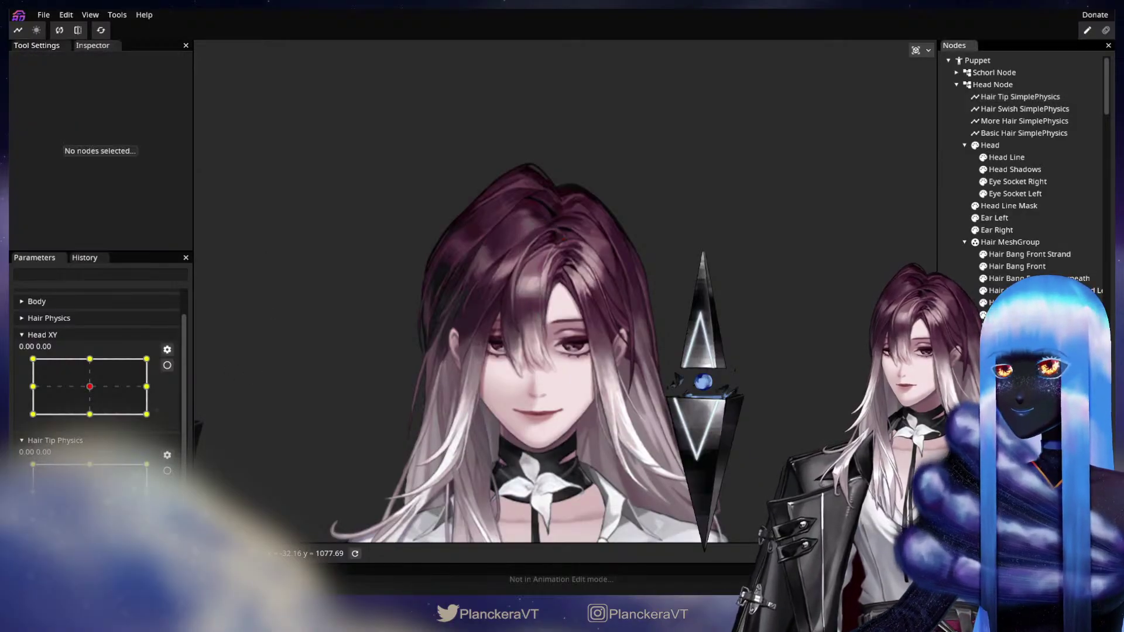
pyautogui.moveTo(103, 393); pyautogui.dragTo(65, 381)
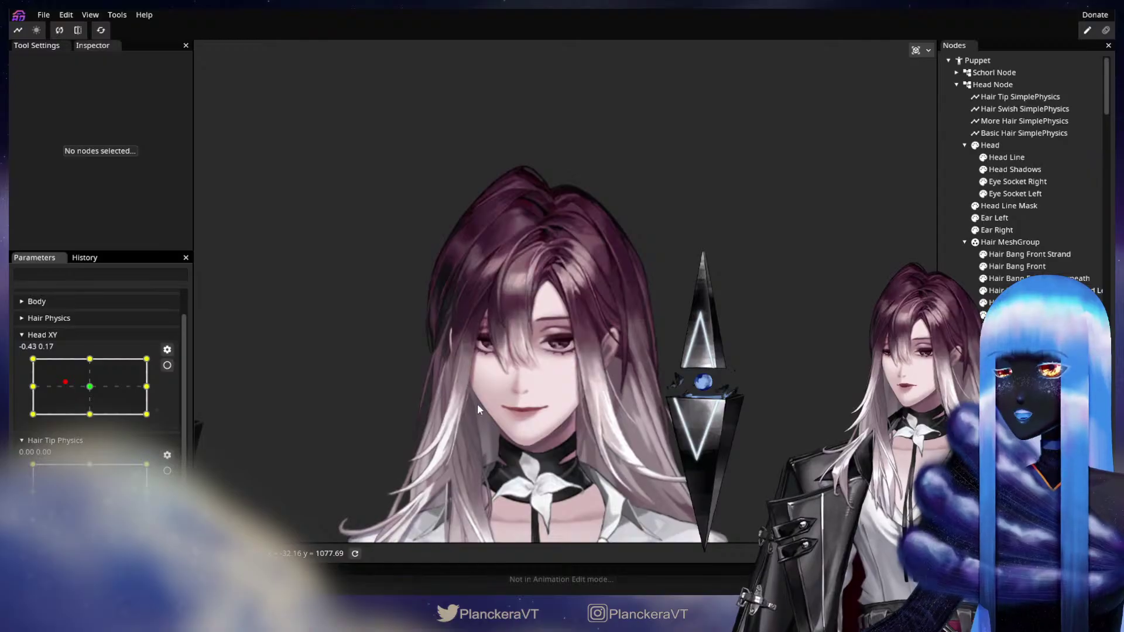
pyautogui.scroll(2, 440, 411)
pyautogui.moveTo(65, 381); pyautogui.dragTo(104, 382)
pyautogui.hotkey('ctrl', 's')
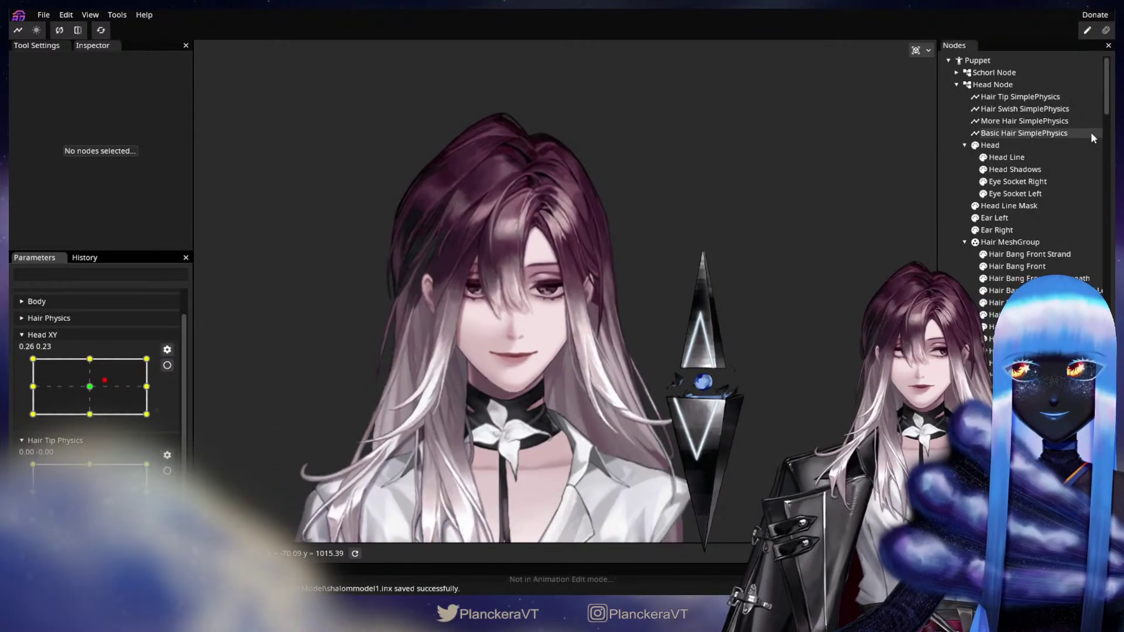
# Step: Examine the Basic Hair SimplePhysics settings and watch its pendulum swing while moving the Head XY parameter
pyautogui.click(1055, 132)
pyautogui.moveTo(567, 269); pyautogui.dragTo(543, 368)
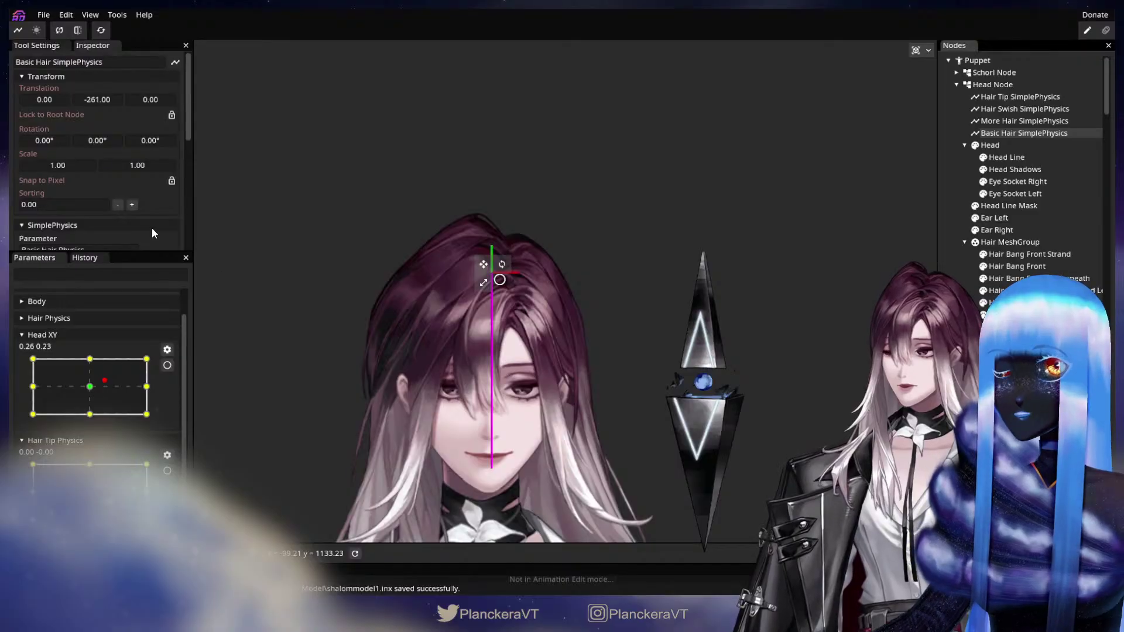
pyautogui.scroll(-5, 153, 233)
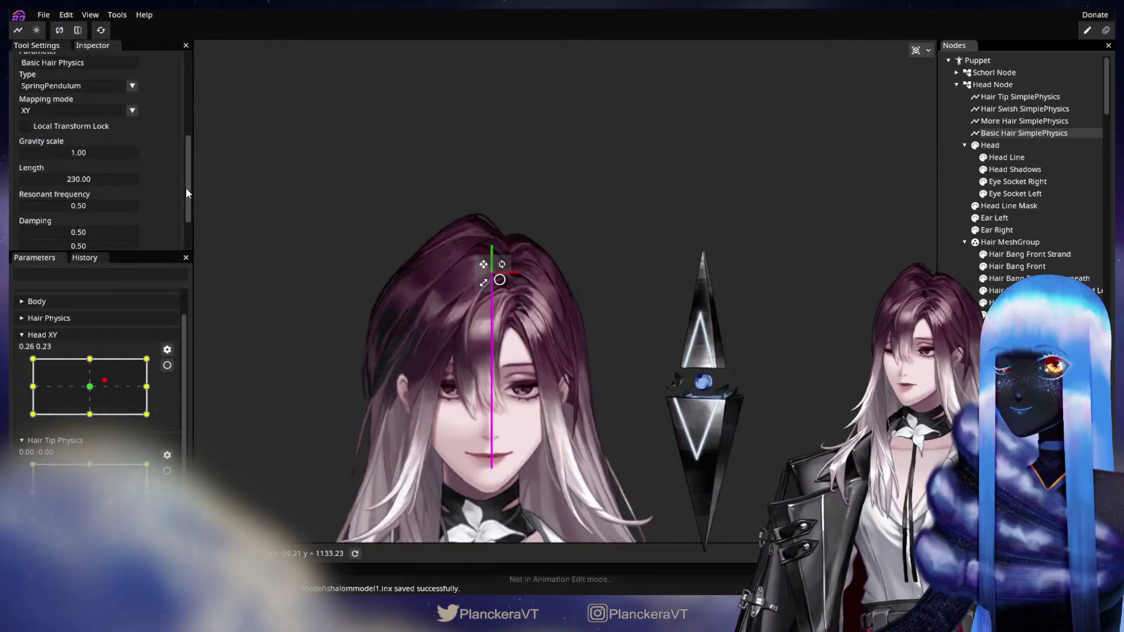
pyautogui.scroll(-4, 188, 193)
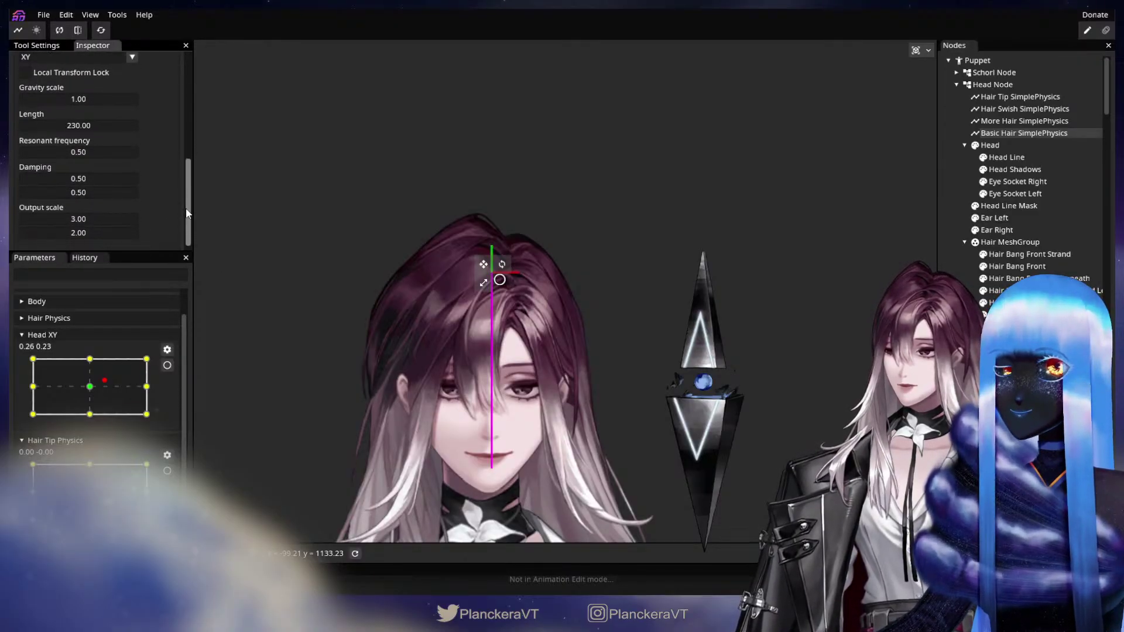
pyautogui.moveTo(186, 211); pyautogui.dragTo(186, 212)
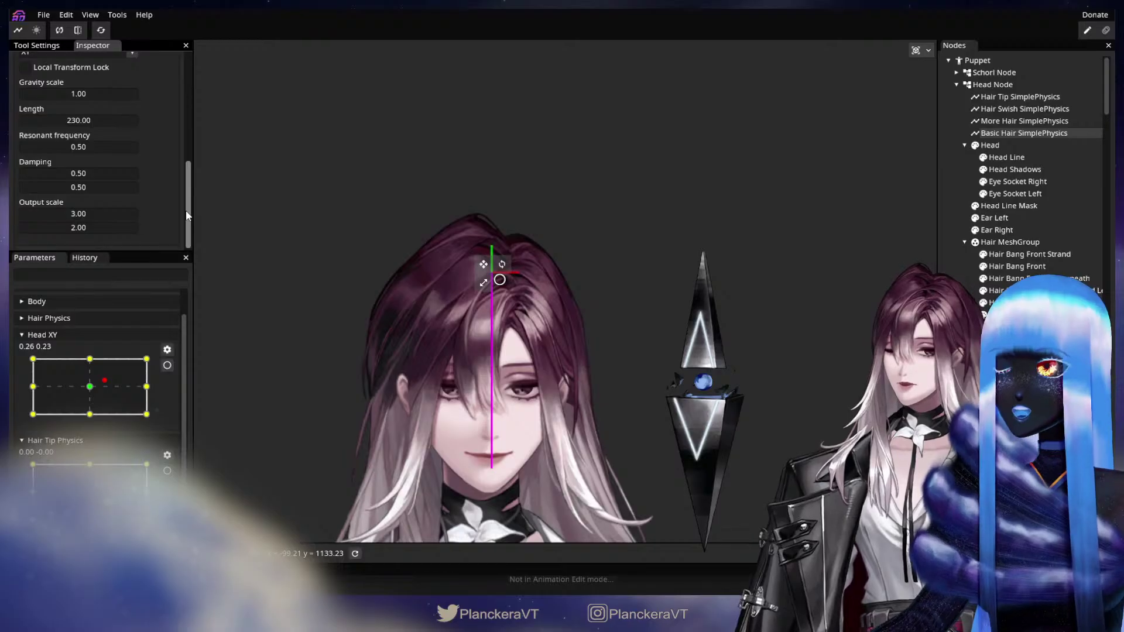
pyautogui.moveTo(360, 326); pyautogui.dragTo(362, 276)
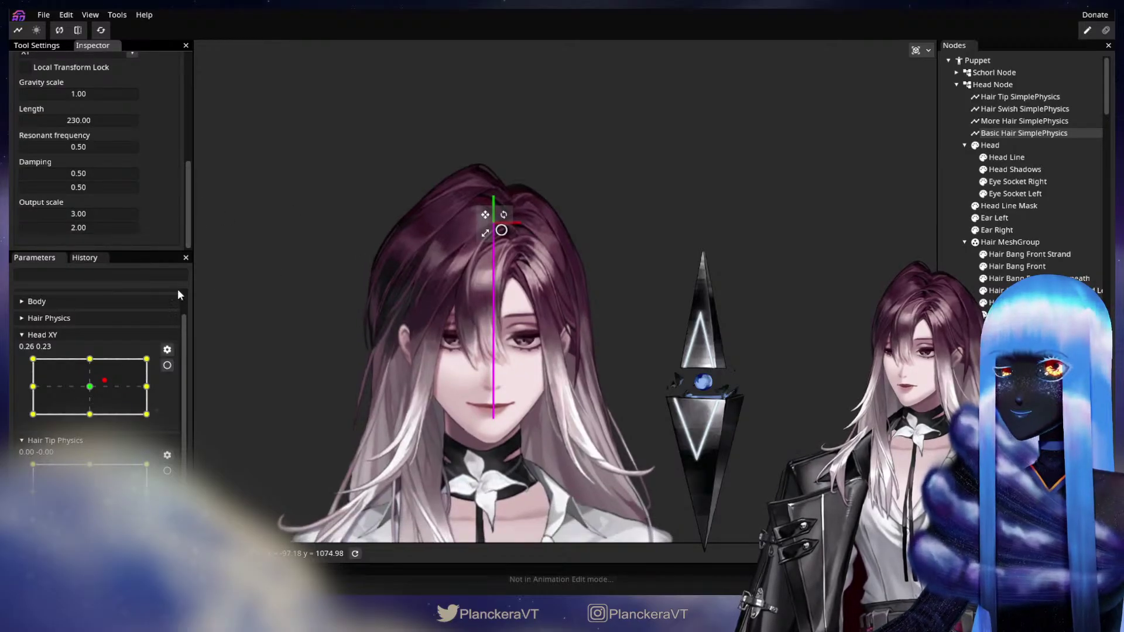
pyautogui.moveTo(85, 392)
pyautogui.mouseDown()
pyautogui.moveTo(32, 389)
pyautogui.moveTo(143, 390)
pyautogui.moveTo(71, 385)
pyautogui.mouseUp()
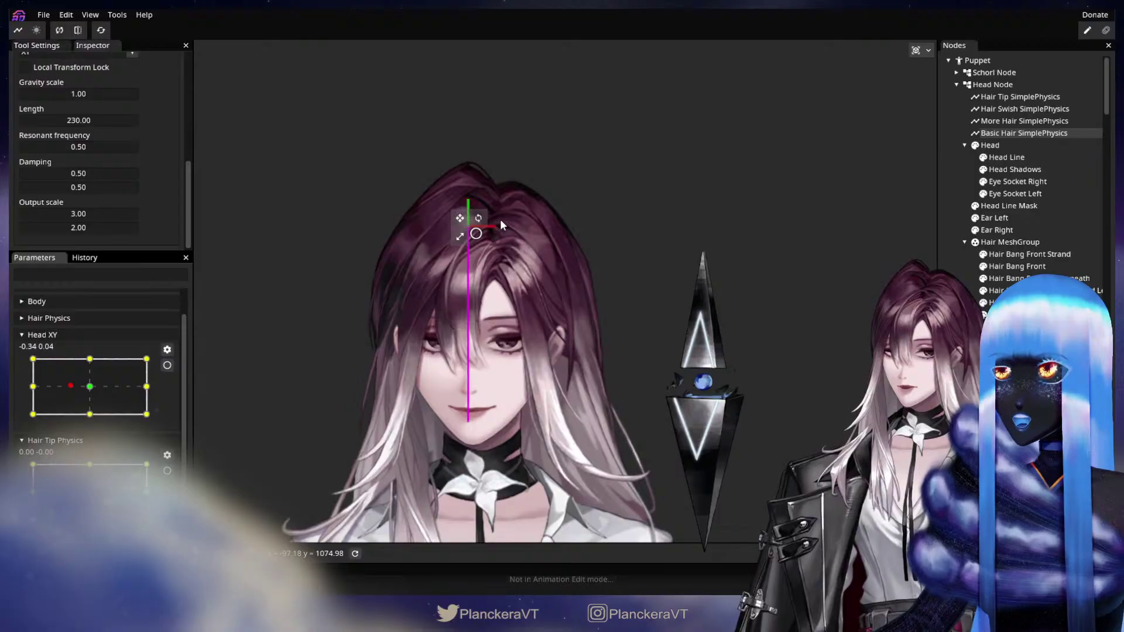
# Step: Record Basic Hair SimplePhysics X translations of -35 at the left Head XY keypoint and 35 at the right one
pyautogui.moveTo(85, 377); pyautogui.dragTo(32, 389)
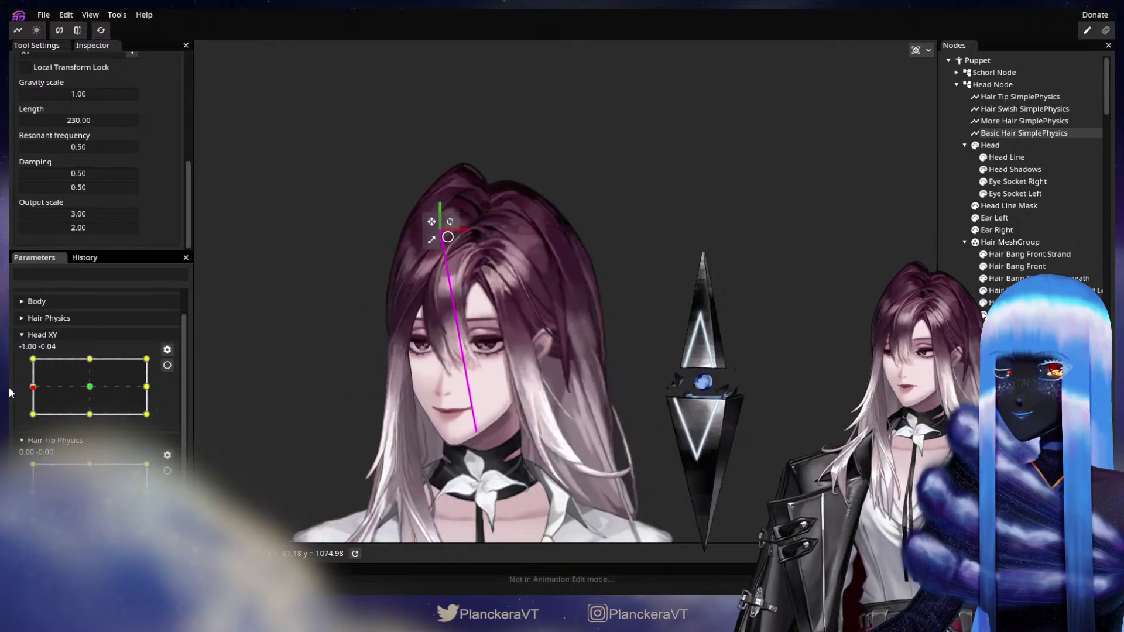
pyautogui.click(167, 365)
pyautogui.scroll(5, 124, 146)
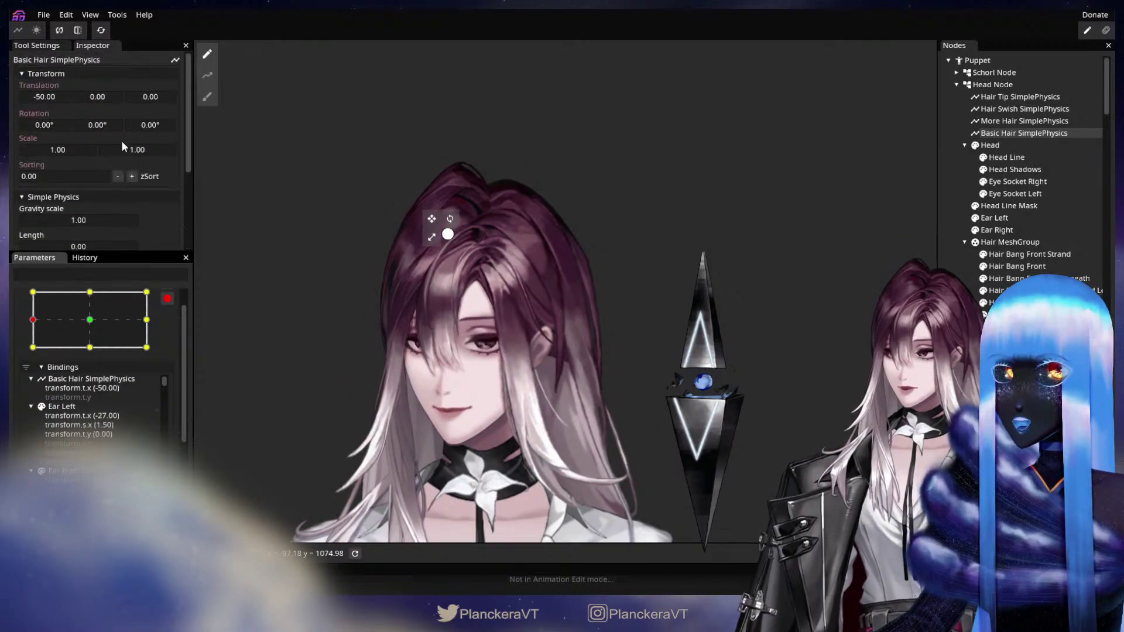
pyautogui.moveTo(51, 98); pyautogui.dragTo(63, 97)
pyautogui.moveTo(93, 323); pyautogui.dragTo(135, 323)
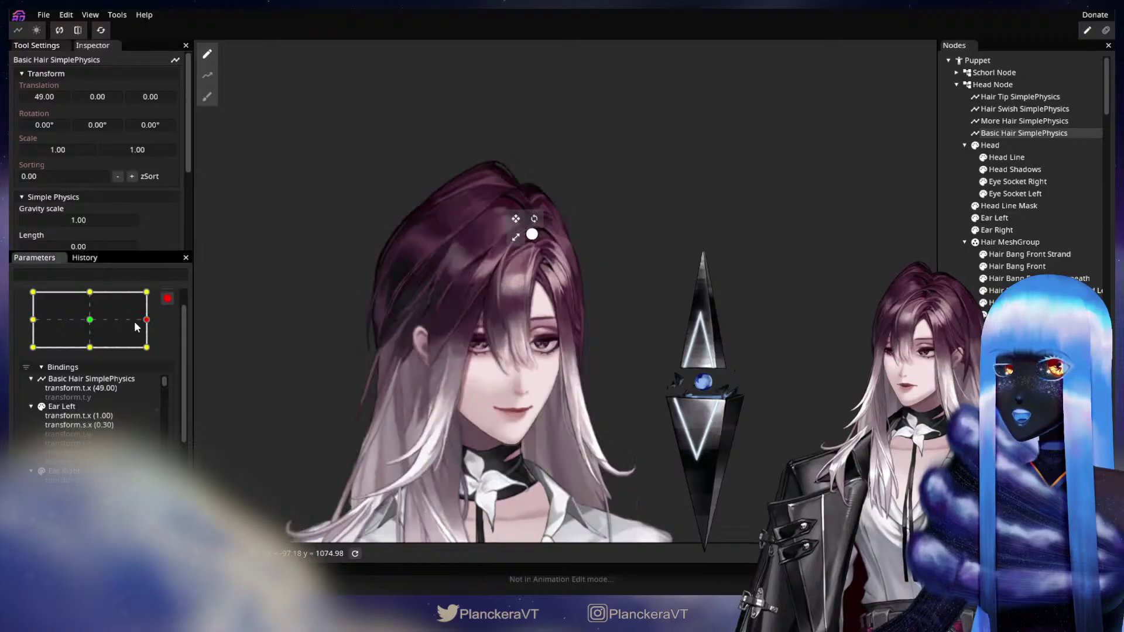
pyautogui.moveTo(54, 101); pyautogui.dragTo(57, 99)
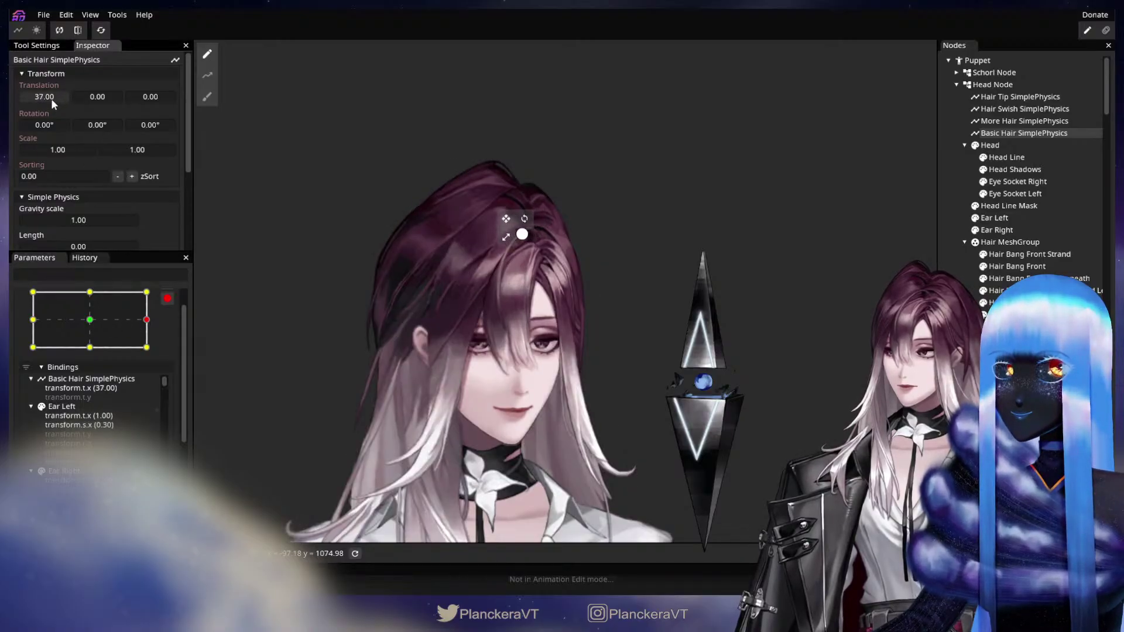
pyautogui.click(90, 294)
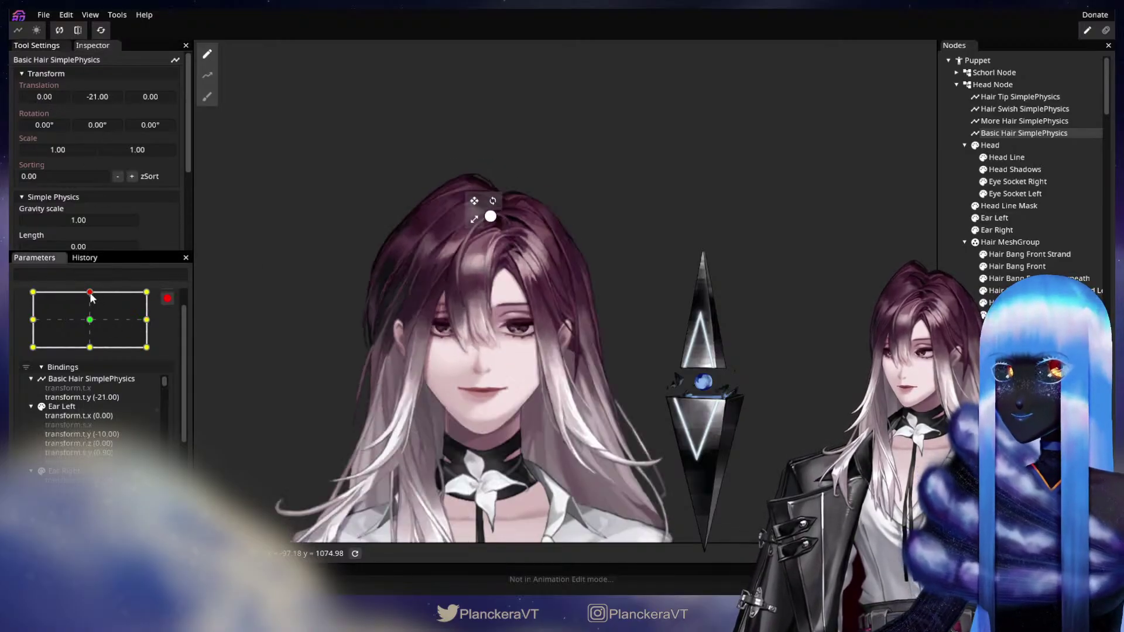
pyautogui.click(114, 97)
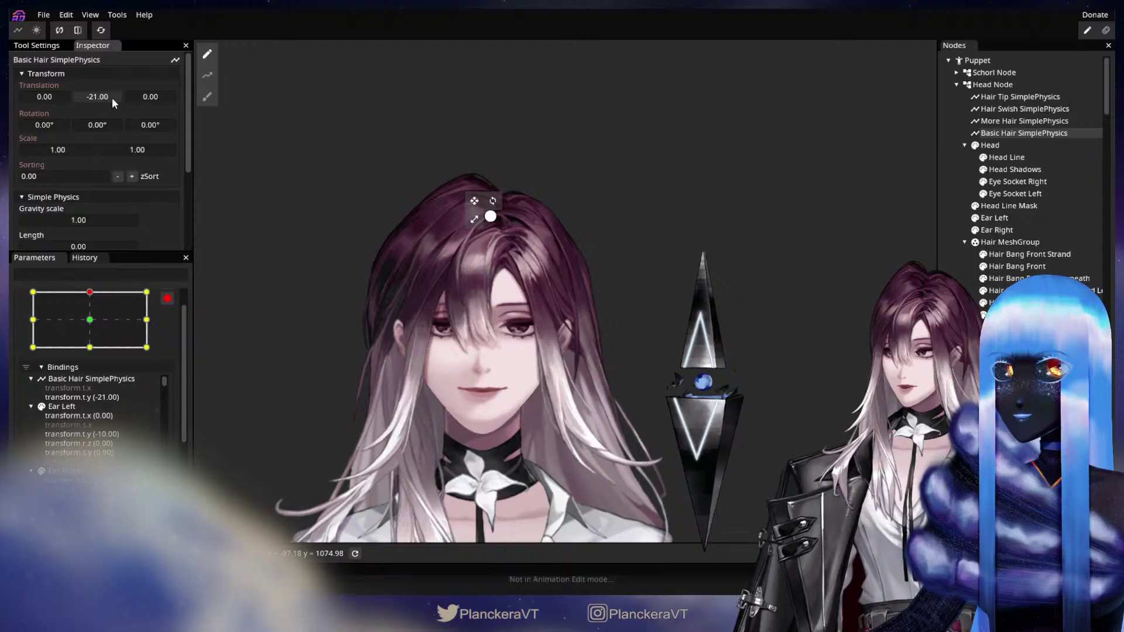
# Step: Stop recording on Head XY and test the hair motion by moving the head around
pyautogui.click(1024, 121)
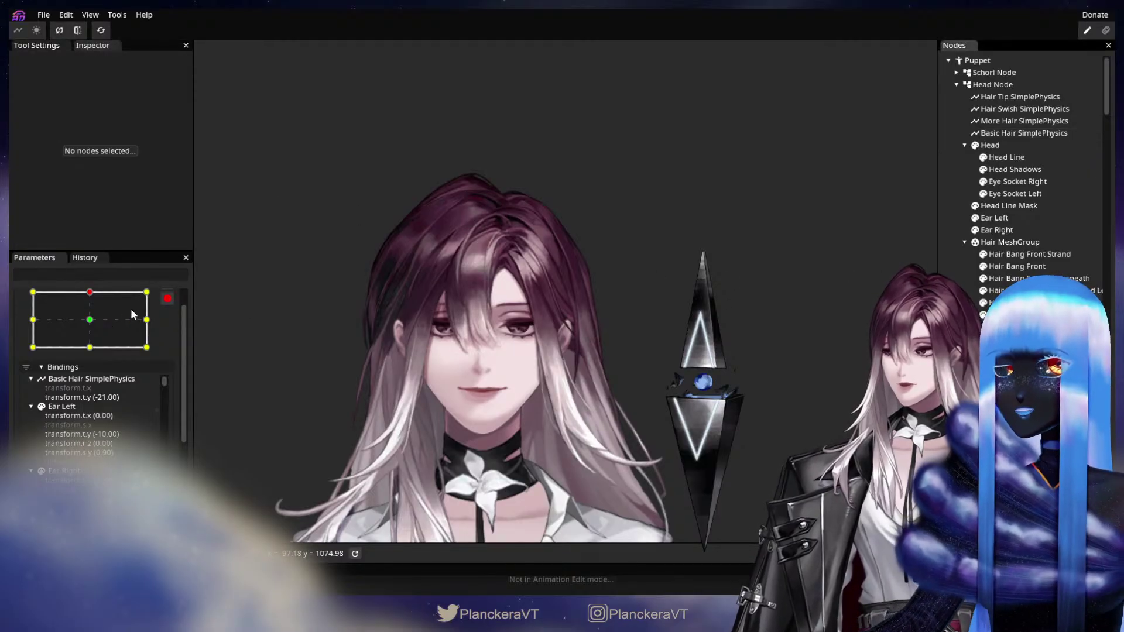
pyautogui.click(167, 299)
pyautogui.moveTo(99, 417); pyautogui.dragTo(86, 388)
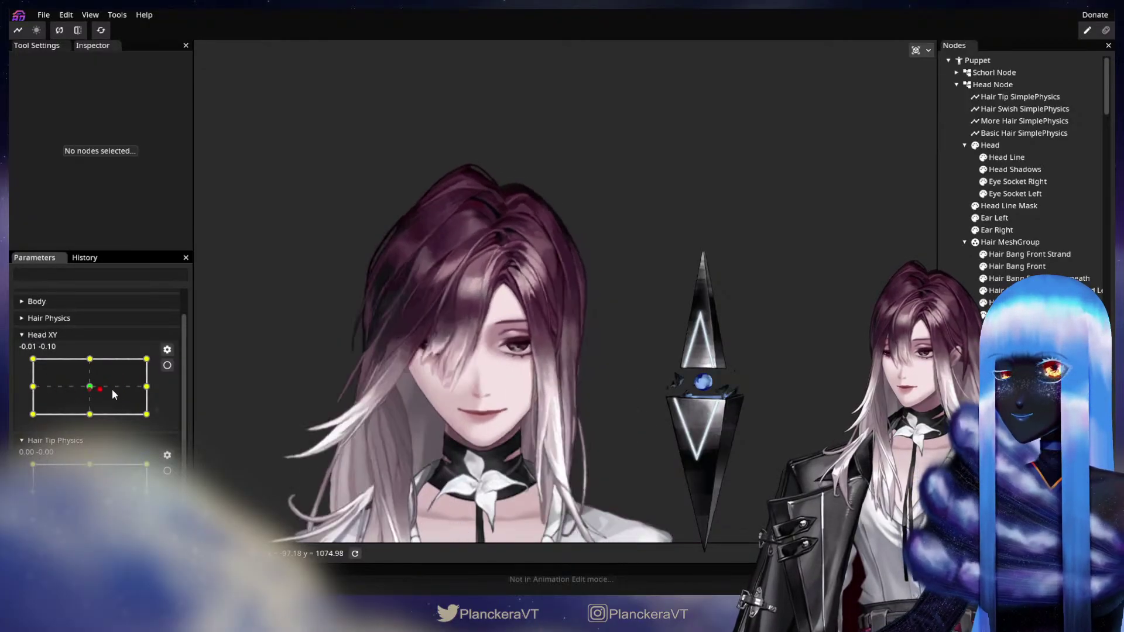
# Step: Select More Hair SimplePhysics with Head XY at -1, 0 and move the Hair Tip Physics parameter into the Hair Physics group
pyautogui.click(1024, 121)
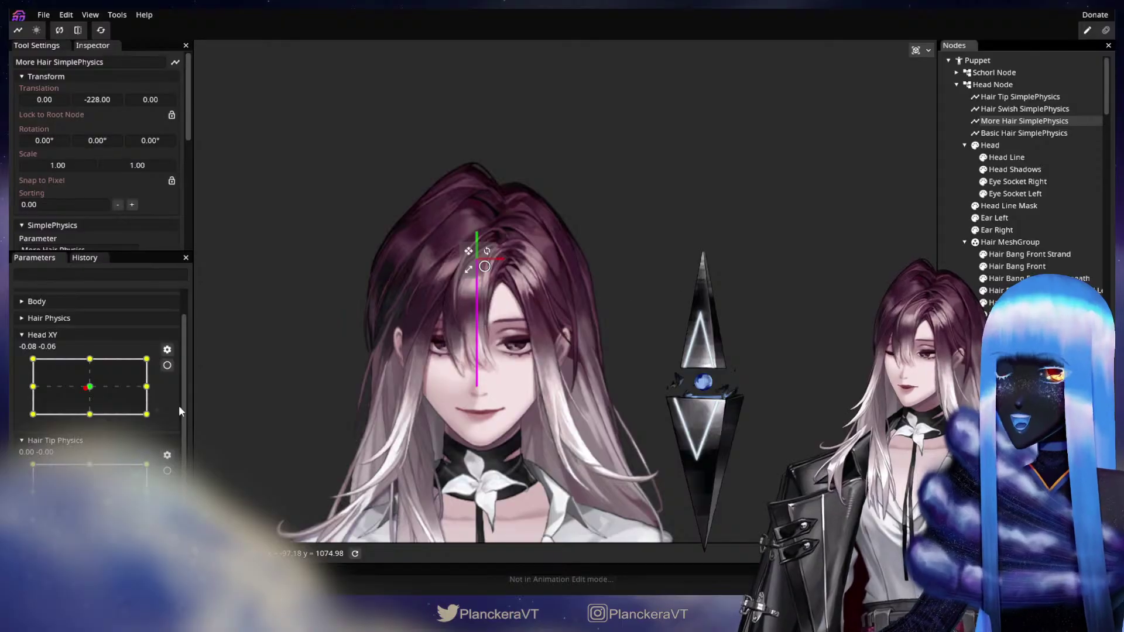
pyautogui.moveTo(89, 387); pyautogui.dragTo(33, 387)
pyautogui.click(167, 365)
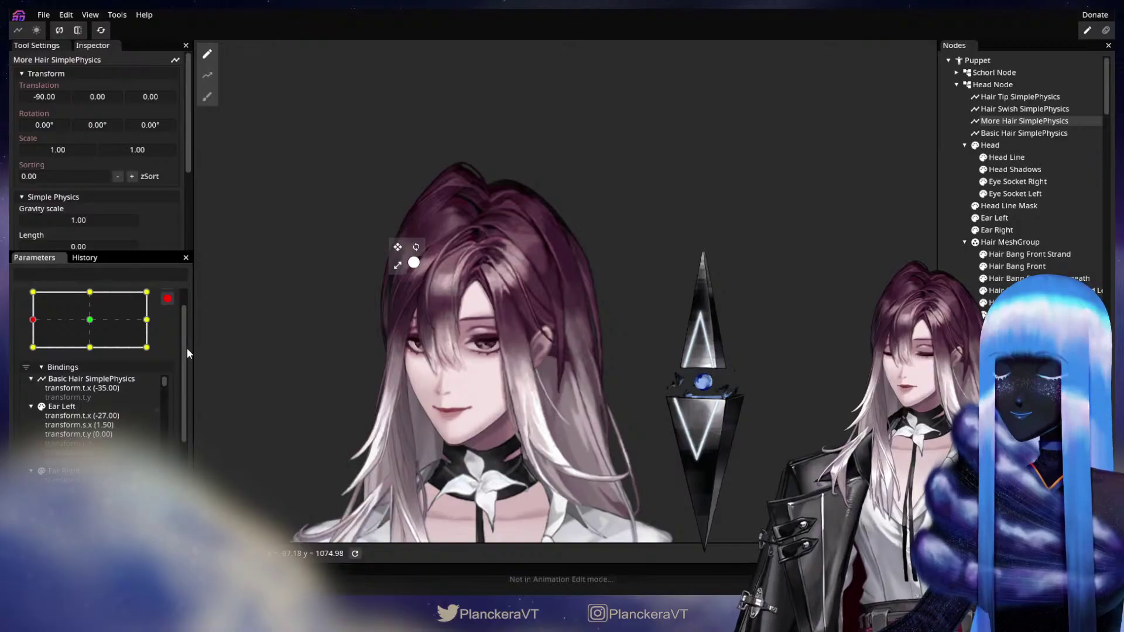
pyautogui.click(166, 299)
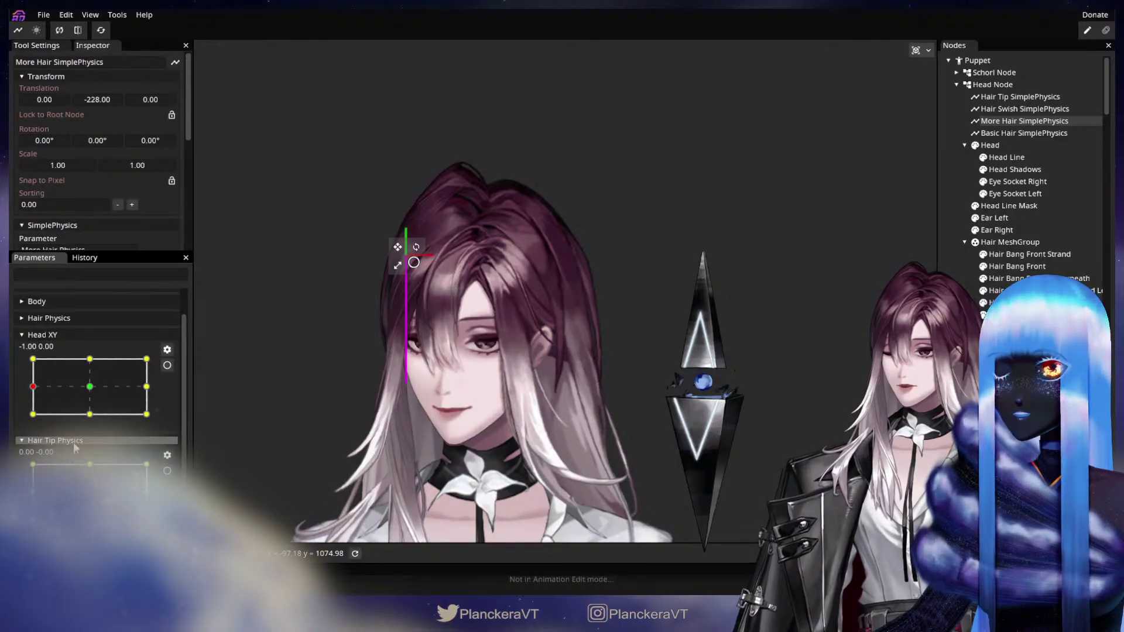
pyautogui.moveTo(73, 441); pyautogui.dragTo(73, 321)
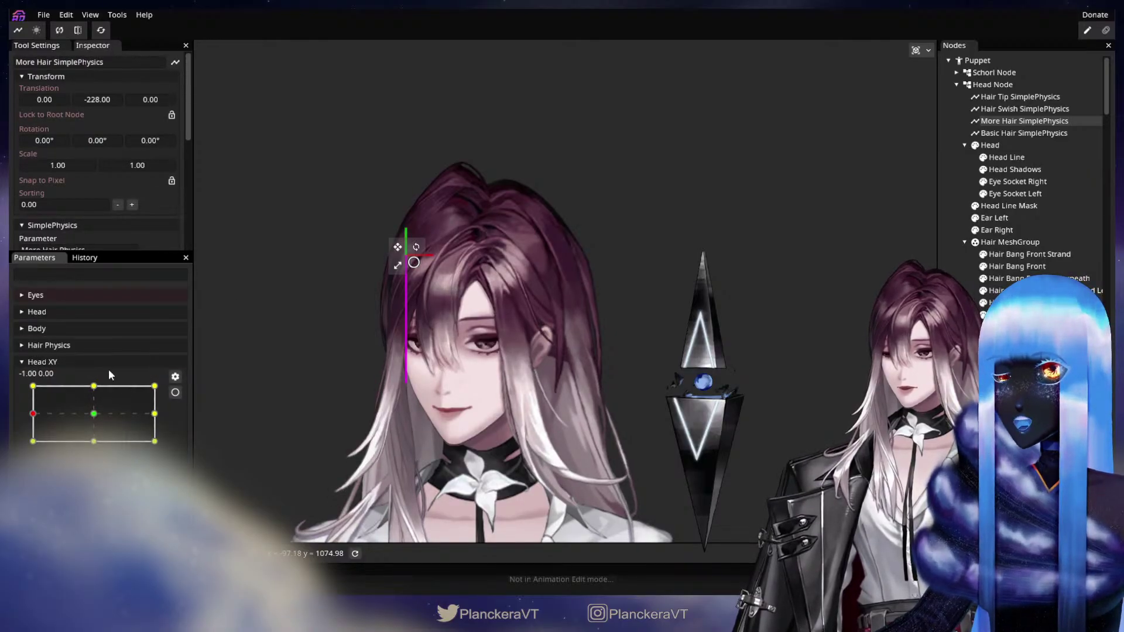
# Step: Record More Hair SimplePhysics X translations of -120 at Head XY -1, 0 and 120 at Head XY 1, 0
pyautogui.click(174, 393)
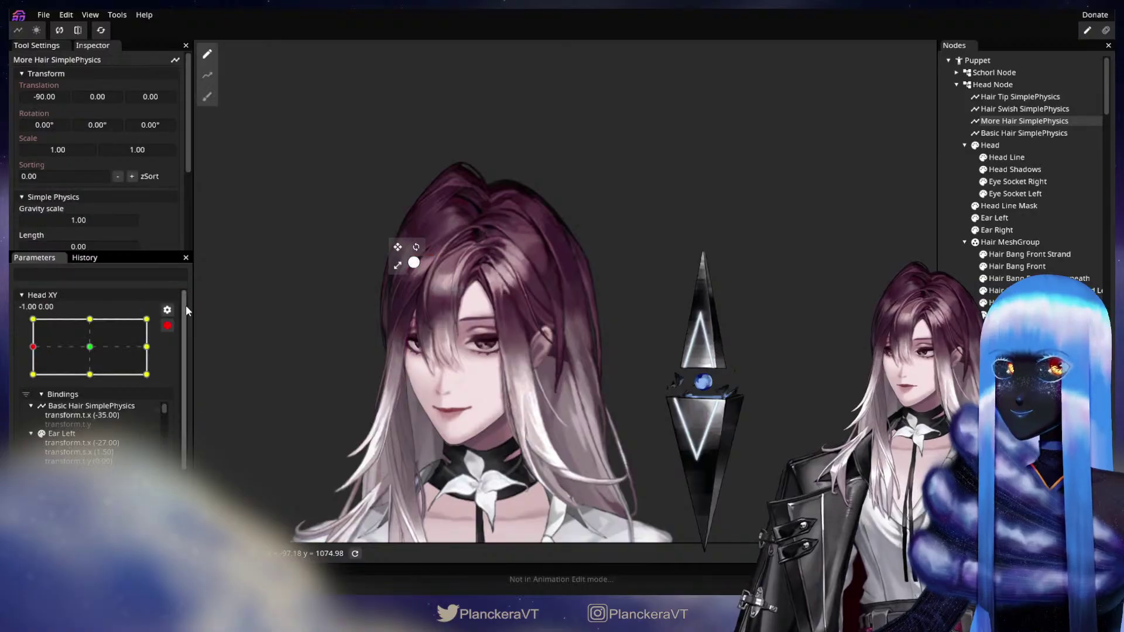
pyautogui.moveTo(53, 96); pyautogui.dragTo(36, 95)
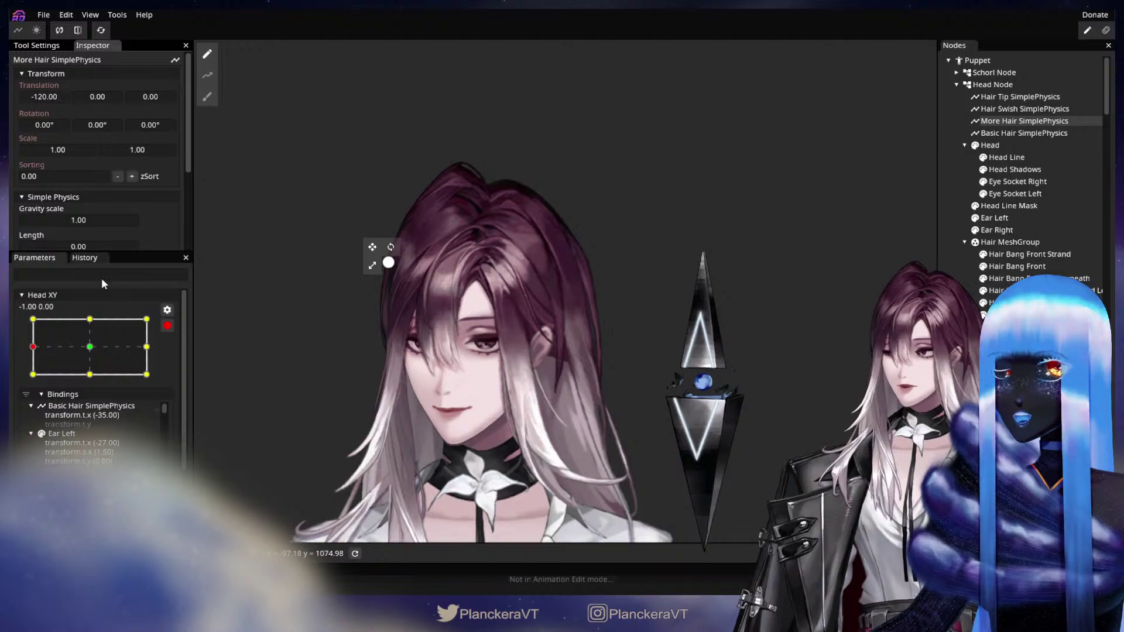
pyautogui.click(146, 347)
pyautogui.moveTo(46, 98); pyautogui.dragTo(57, 98)
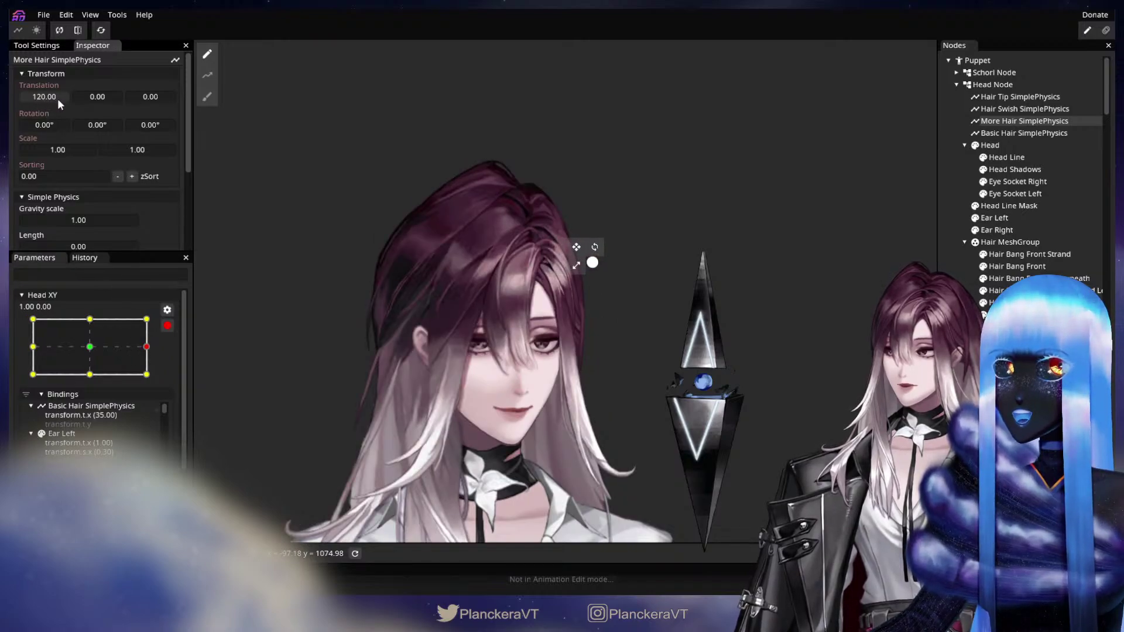
# Step: Record More Hair SimplePhysics Y translations of -90 at Head XY 0, 1 and 90 at Head XY 0, -1
pyautogui.click(90, 320)
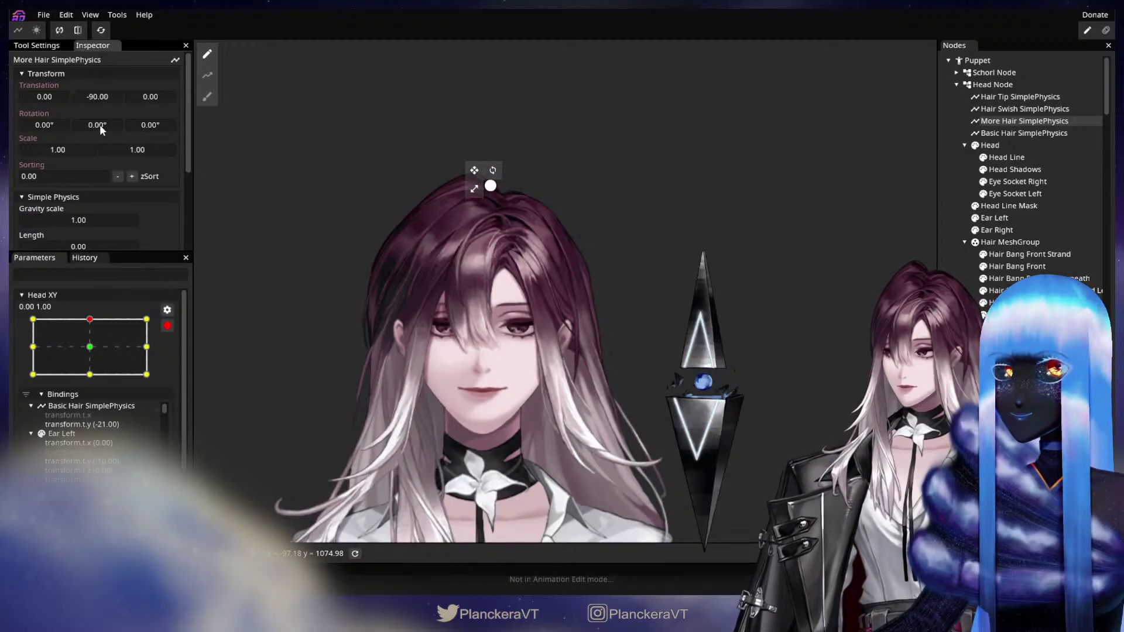
pyautogui.click(90, 375)
pyautogui.moveTo(97, 94); pyautogui.dragTo(107, 98)
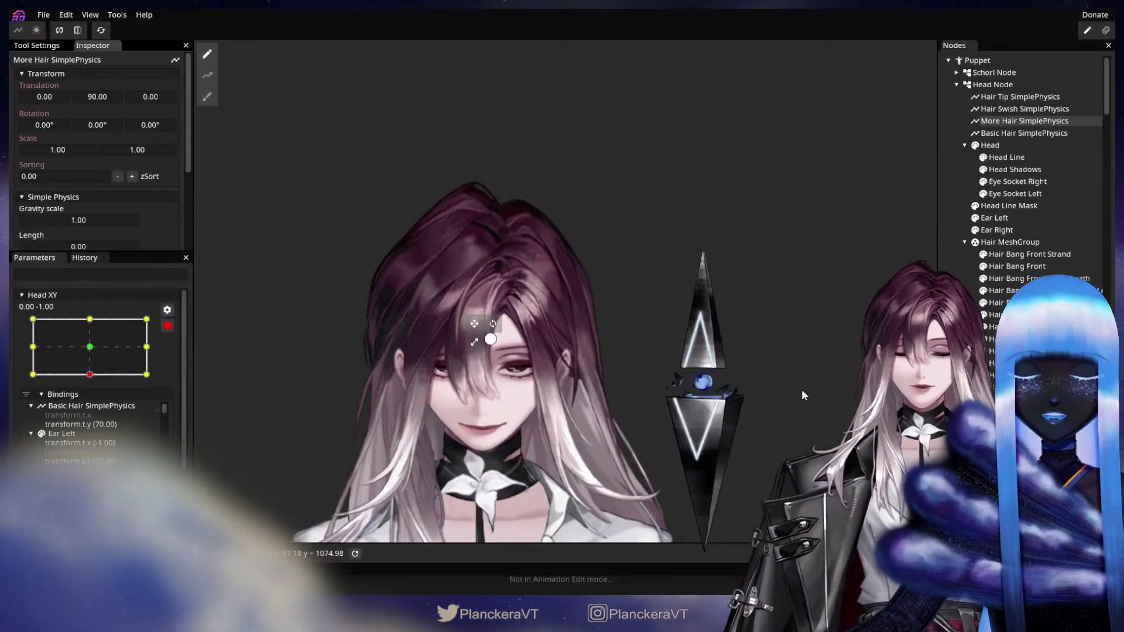
# Step: Leave Head XY recording and swing the head sideways to test the hair motion
pyautogui.click(230, 396)
pyautogui.click(167, 326)
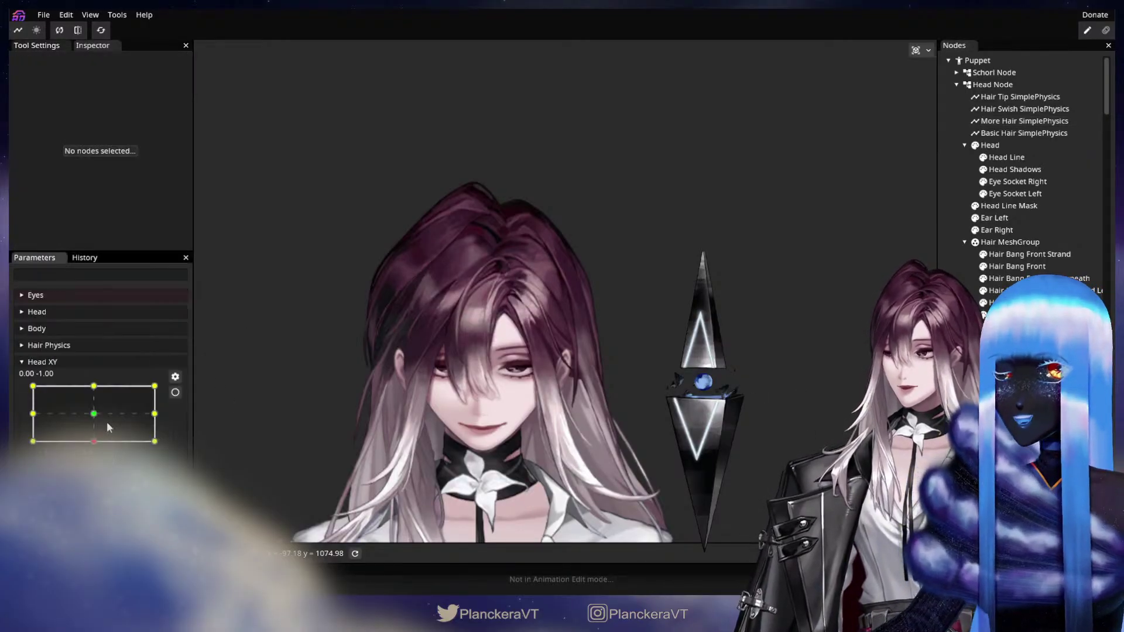
pyautogui.moveTo(117, 417)
pyautogui.mouseDown()
pyautogui.moveTo(52, 399)
pyautogui.moveTo(107, 412)
pyautogui.moveTo(61, 411)
pyautogui.moveTo(120, 409)
pyautogui.moveTo(48, 412)
pyautogui.moveTo(166, 409)
pyautogui.moveTo(34, 417)
pyautogui.mouseUp()
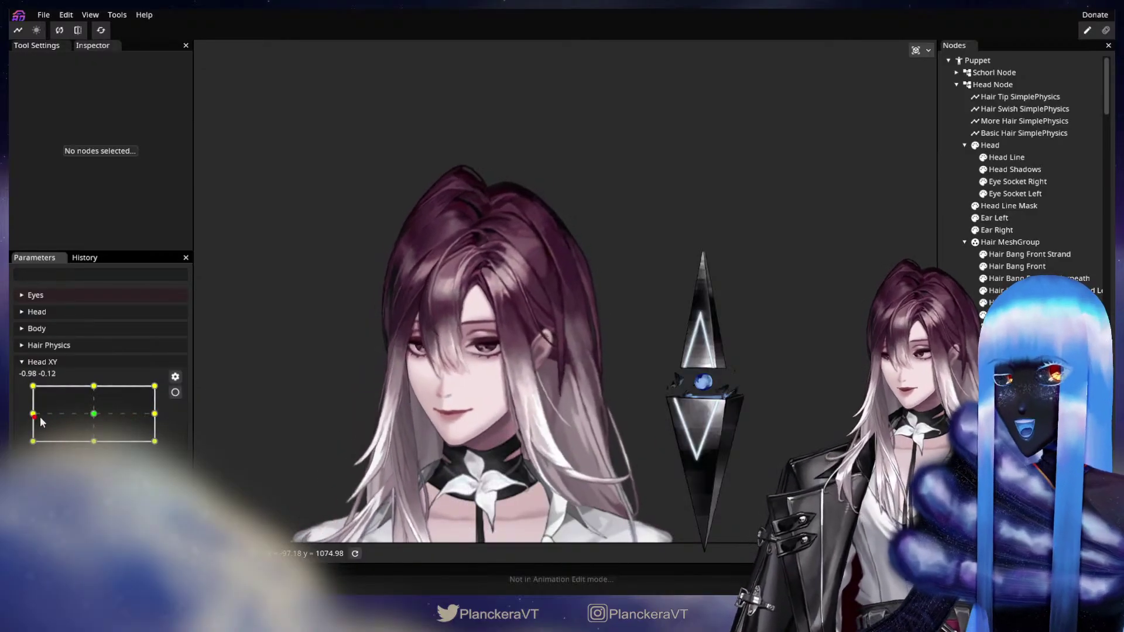
# Step: Record More Hair SimplePhysics X translations of -100 at Head XY -1, 0 and about 100 at Head XY 1, 0
pyautogui.click(175, 392)
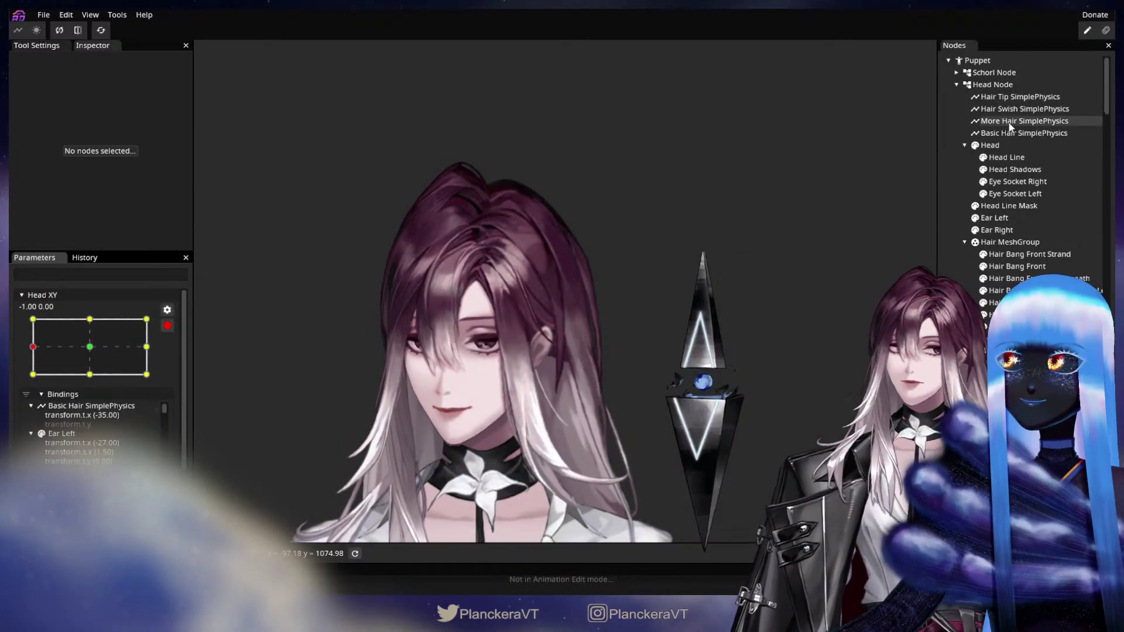
pyautogui.click(1024, 120)
pyautogui.moveTo(58, 100); pyautogui.dragTo(58, 96)
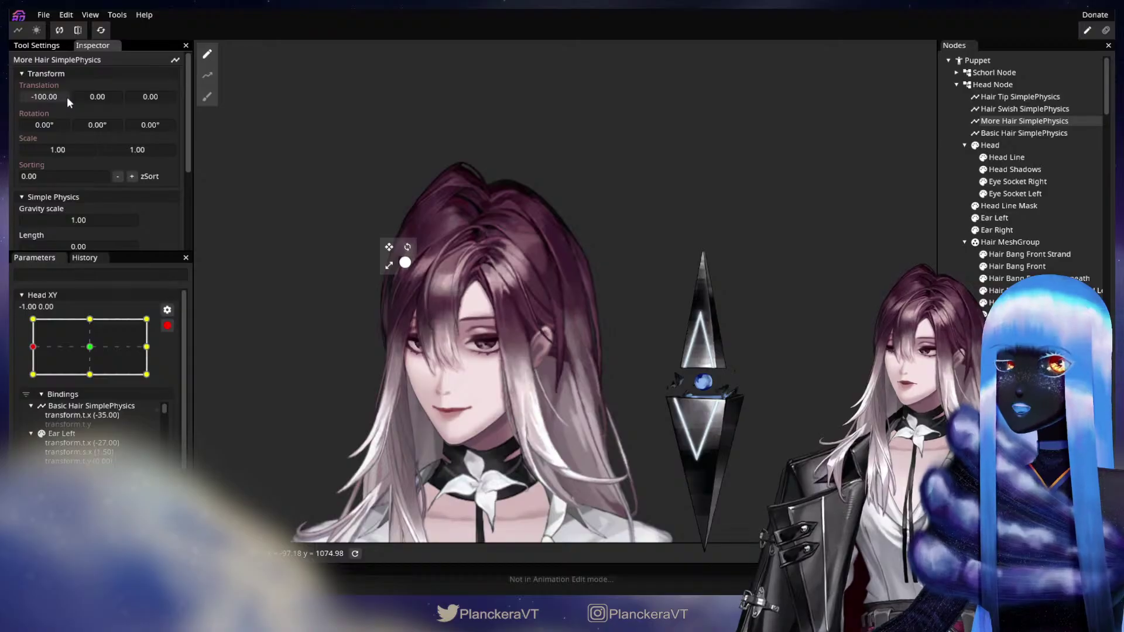
pyautogui.click(146, 347)
pyautogui.moveTo(51, 97); pyautogui.dragTo(48, 98)
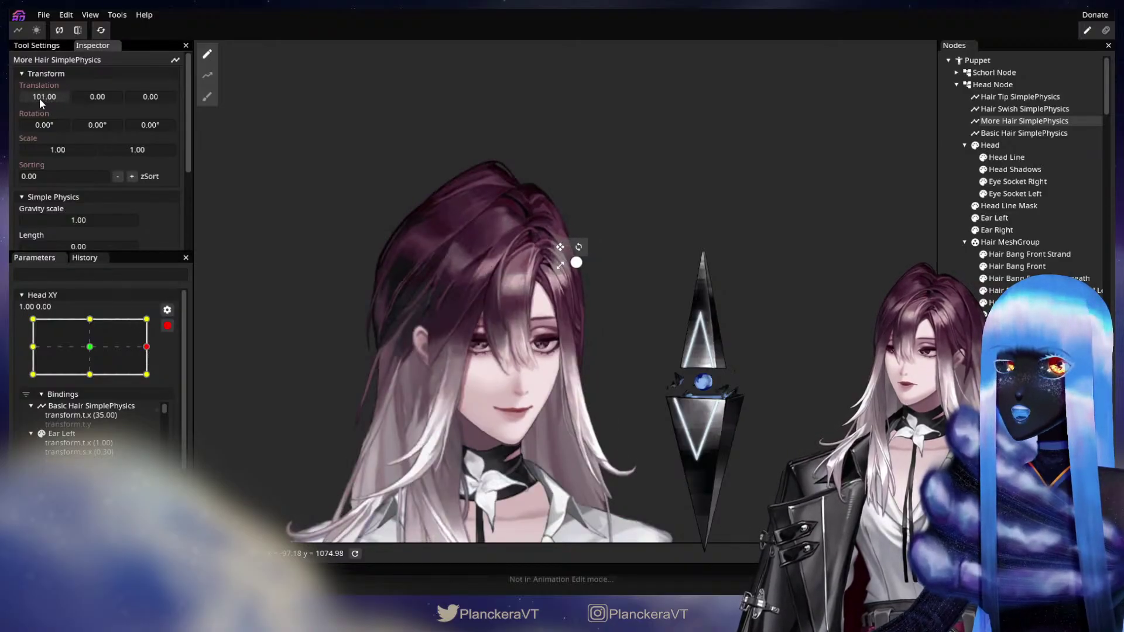
# Step: Record More Hair SimplePhysics Y translations of -80 at Head XY 0, 1 and 80 at Head XY 0, -1, and stop recording
pyautogui.click(89, 320)
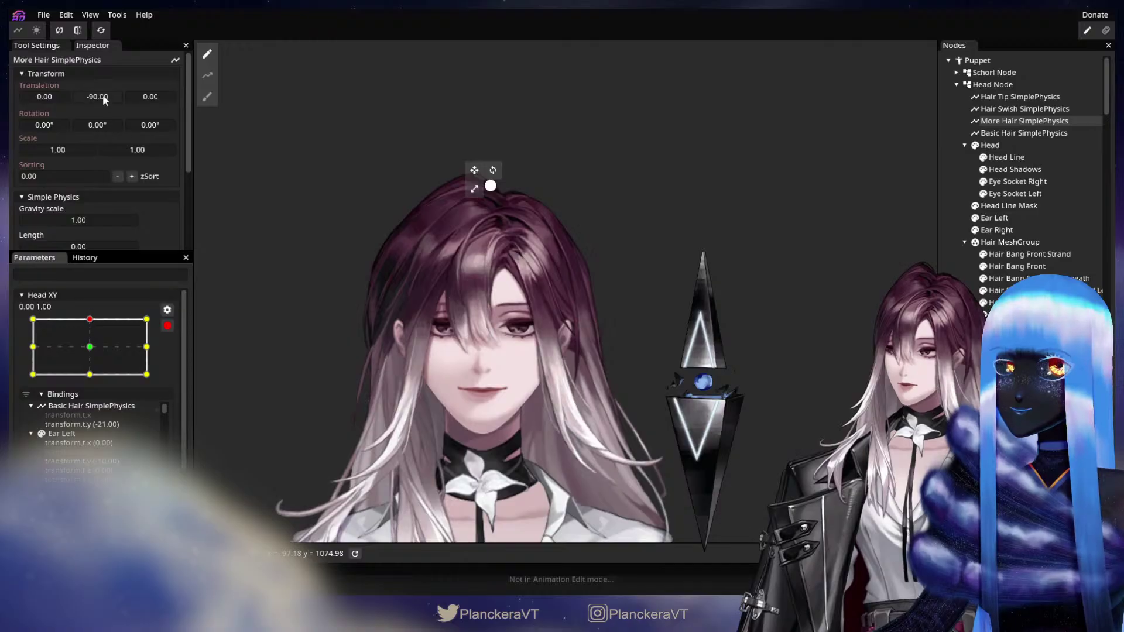
pyautogui.moveTo(103, 100); pyautogui.dragTo(109, 98)
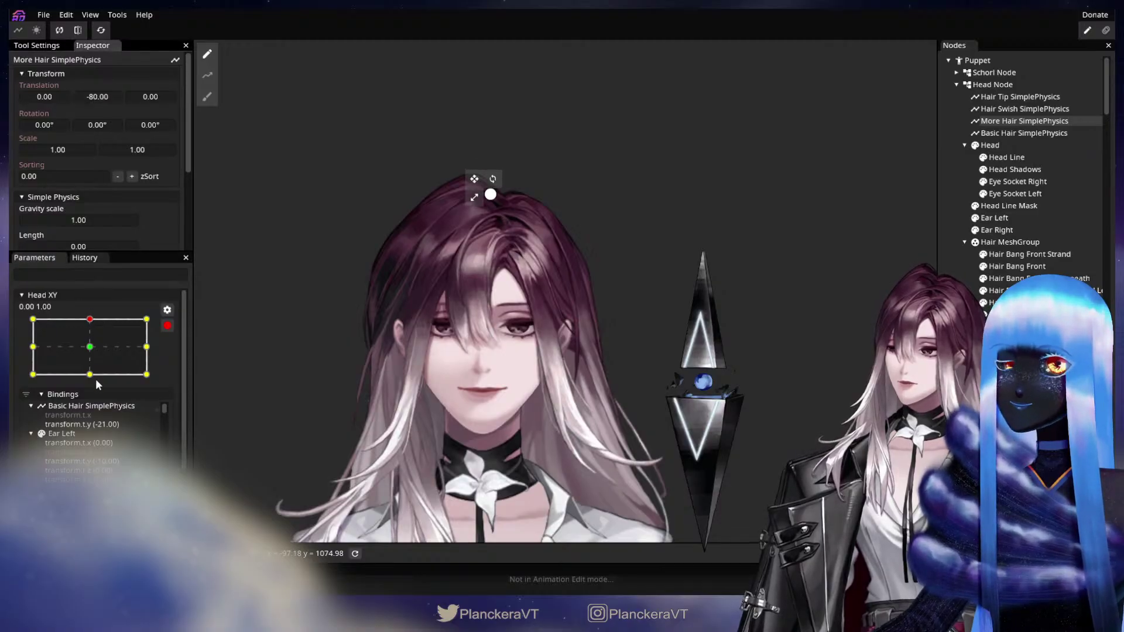
pyautogui.click(91, 375)
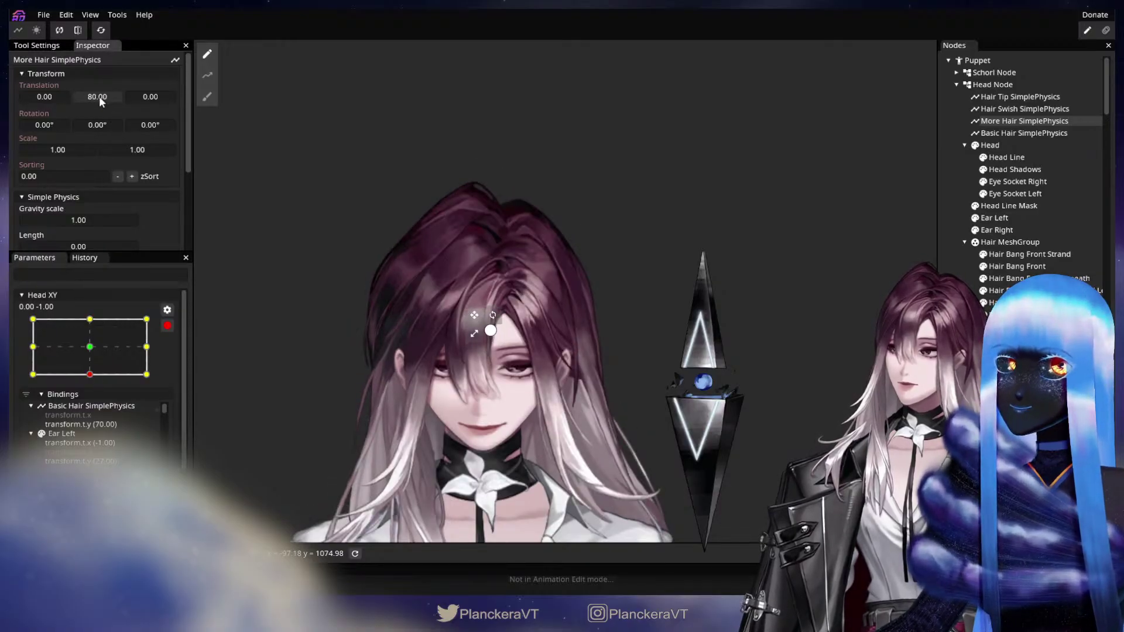
pyautogui.click(255, 398)
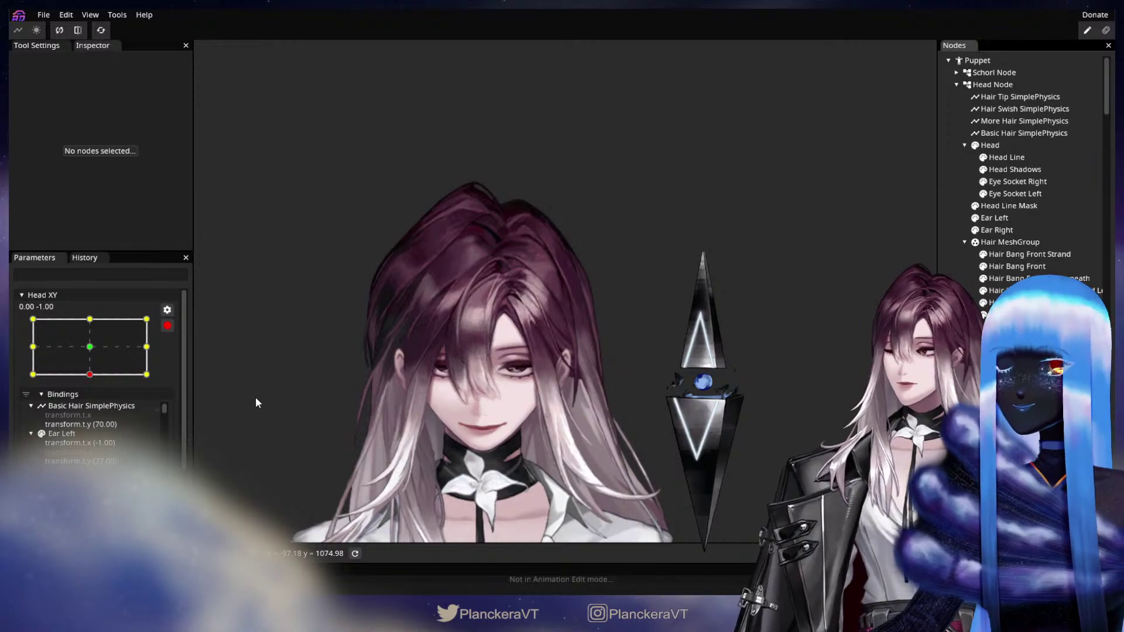
pyautogui.click(167, 325)
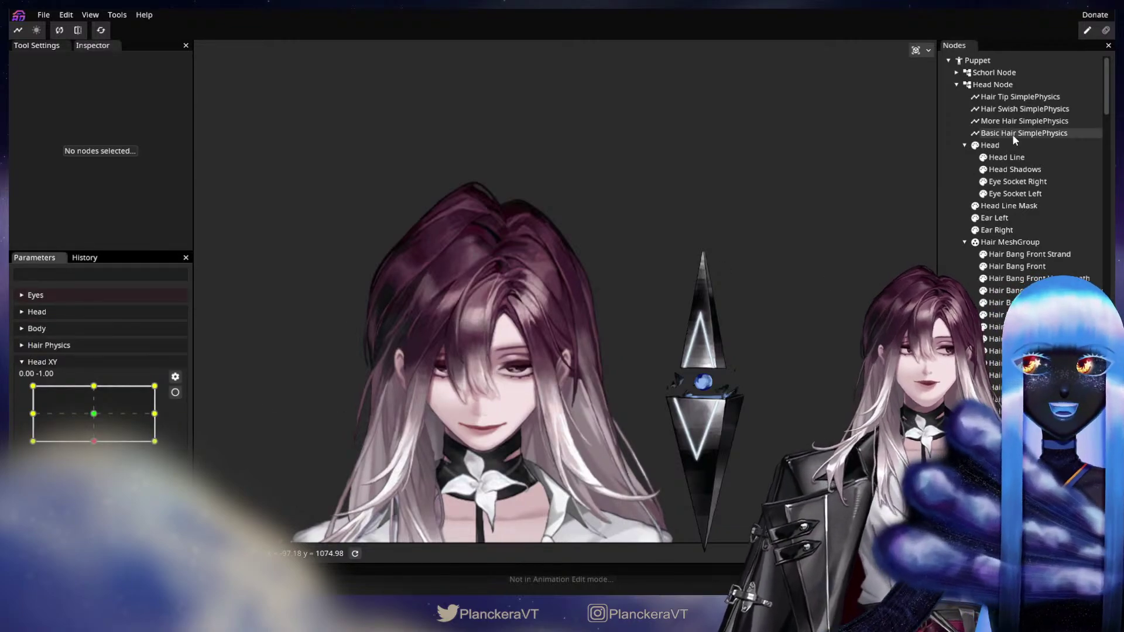
# Step: Set the resonant frequency of More Hair SimplePhysics to 1.25
pyautogui.click(1018, 123)
pyautogui.scroll(-5, 96, 198)
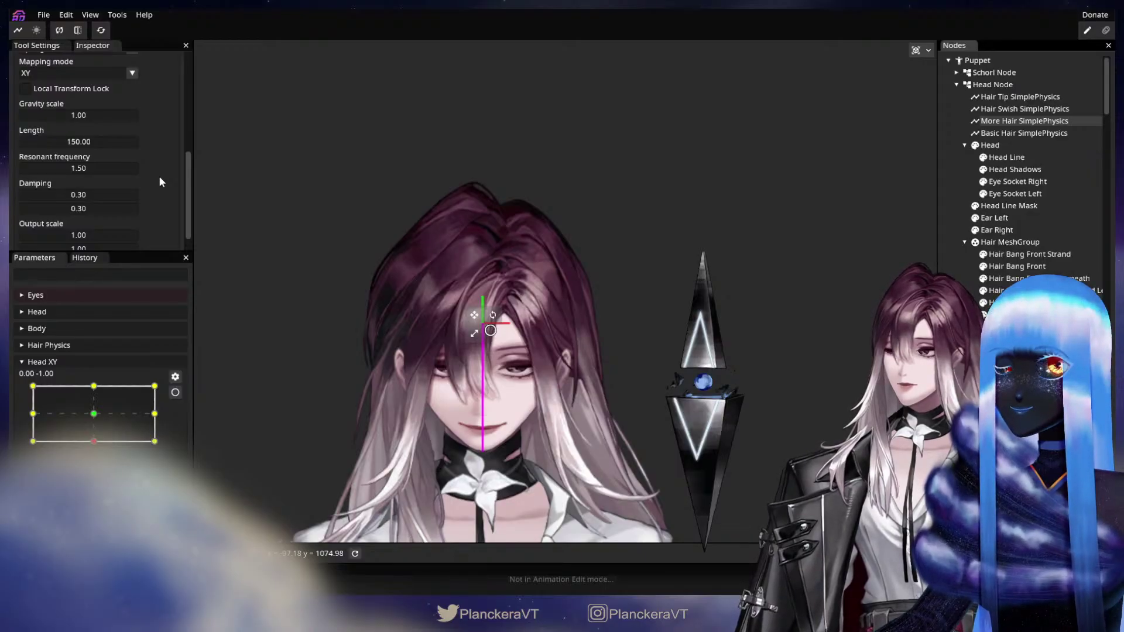
pyautogui.doubleClick(78, 169)
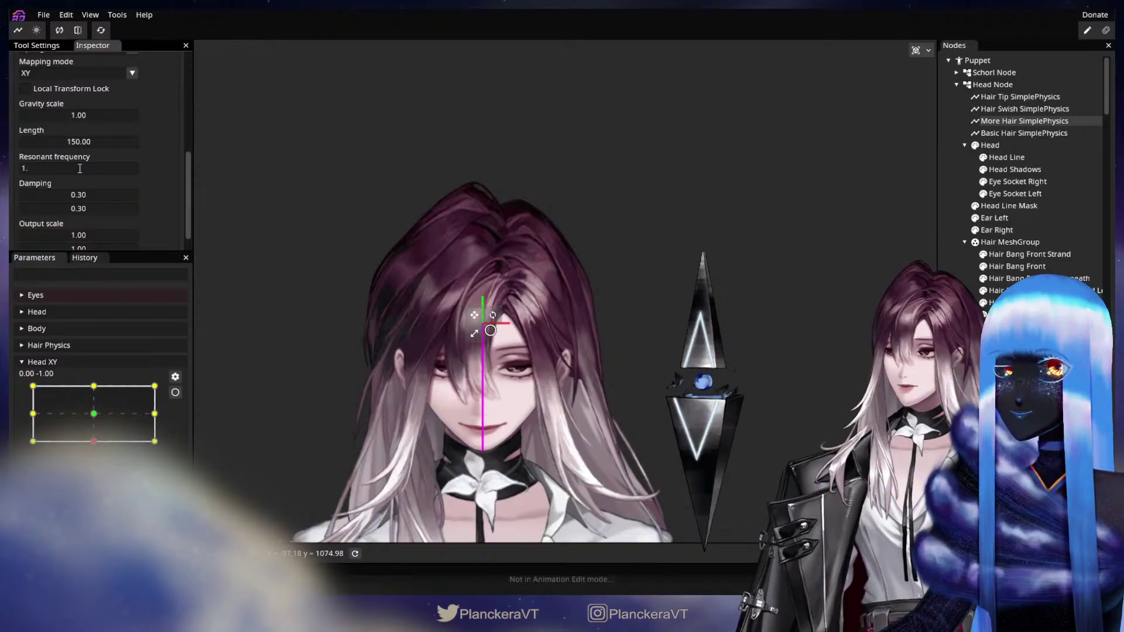
pyautogui.click(163, 185)
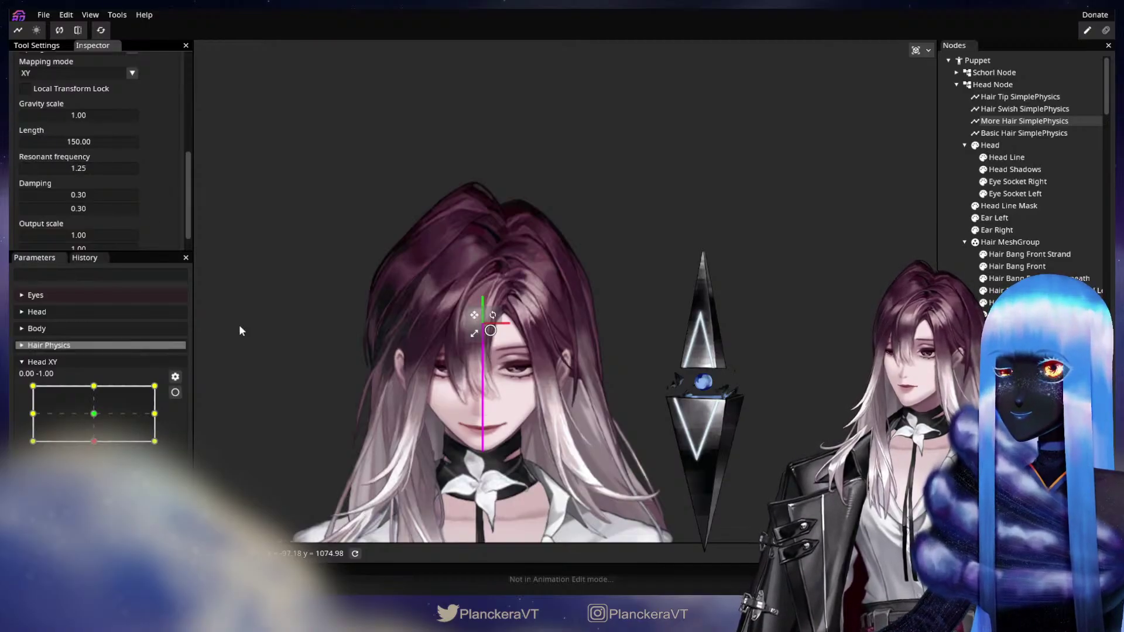
# Step: Deselect More Hair SimplePhysics and test the hair swing by moving Head XY around with the whole upper body in view
pyautogui.click(1025, 121)
pyautogui.moveTo(85, 419)
pyautogui.mouseDown()
pyautogui.moveTo(90, 406)
pyautogui.moveTo(163, 411)
pyautogui.moveTo(68, 415)
pyautogui.moveTo(155, 425)
pyautogui.moveTo(114, 405)
pyautogui.moveTo(41, 402)
pyautogui.moveTo(111, 410)
pyautogui.moveTo(68, 420)
pyautogui.moveTo(44, 407)
pyautogui.moveTo(122, 396)
pyautogui.moveTo(37, 410)
pyautogui.moveTo(150, 428)
pyautogui.moveTo(70, 401)
pyautogui.moveTo(82, 388)
pyautogui.moveTo(146, 415)
pyautogui.moveTo(83, 405)
pyautogui.mouseUp()
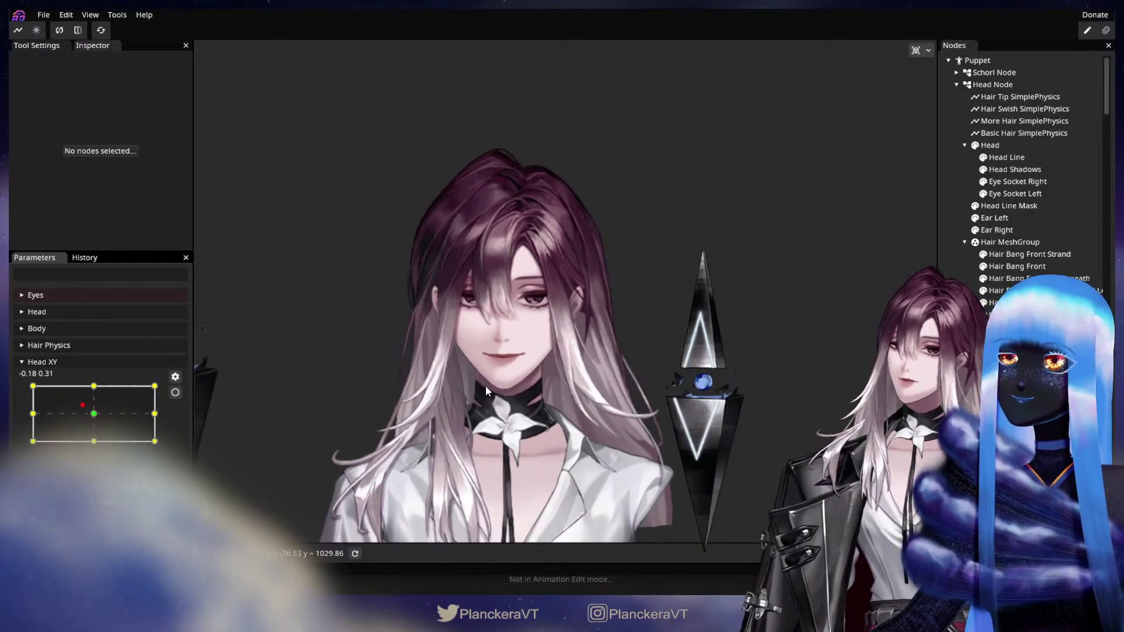
pyautogui.moveTo(348, 470); pyautogui.dragTo(357, 402)
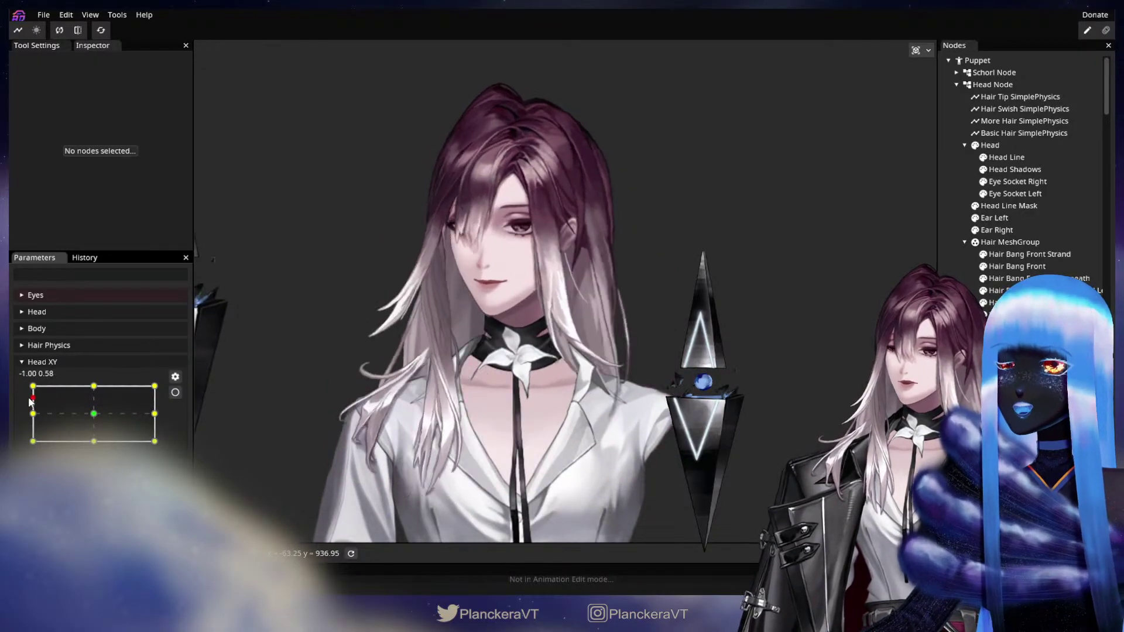
pyautogui.moveTo(81, 402)
pyautogui.mouseDown()
pyautogui.moveTo(168, 402)
pyautogui.moveTo(65, 392)
pyautogui.moveTo(148, 422)
pyautogui.moveTo(52, 393)
pyautogui.moveTo(170, 405)
pyautogui.moveTo(47, 420)
pyautogui.moveTo(86, 401)
pyautogui.moveTo(169, 412)
pyautogui.moveTo(78, 414)
pyautogui.moveTo(133, 414)
pyautogui.moveTo(89, 409)
pyautogui.mouseUp()
# Step: Reset the parameters and preview the Basic Hair Physics deformation at its keypoints, including 1, 0
pyautogui.click(69, 346)
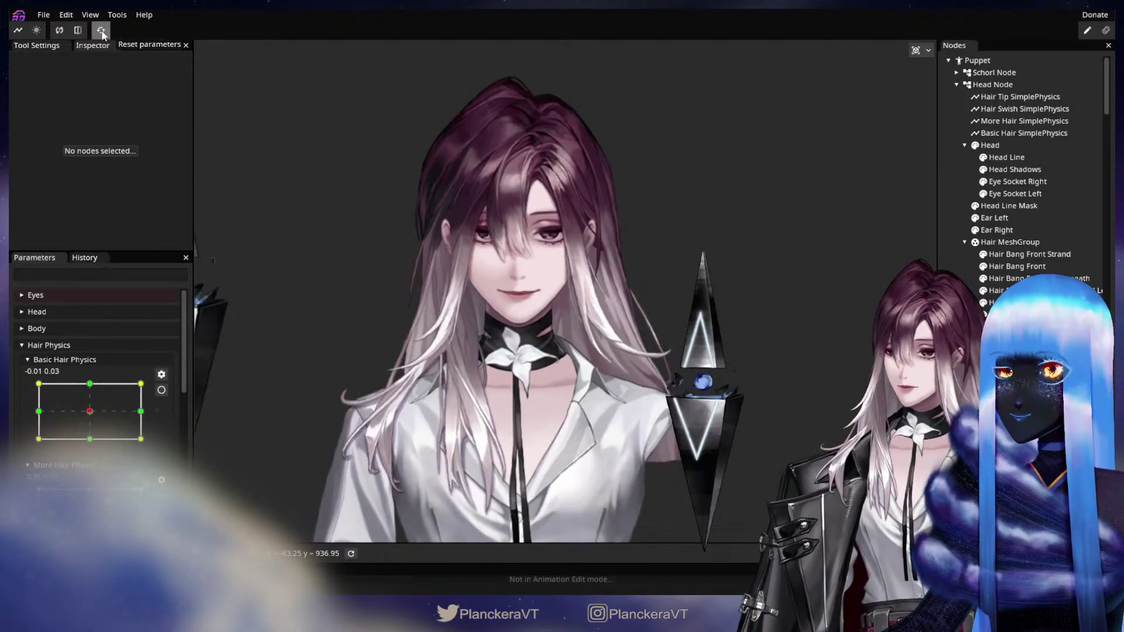
pyautogui.scroll(-3, 167, 406)
pyautogui.scroll(3, 165, 411)
pyautogui.click(161, 383)
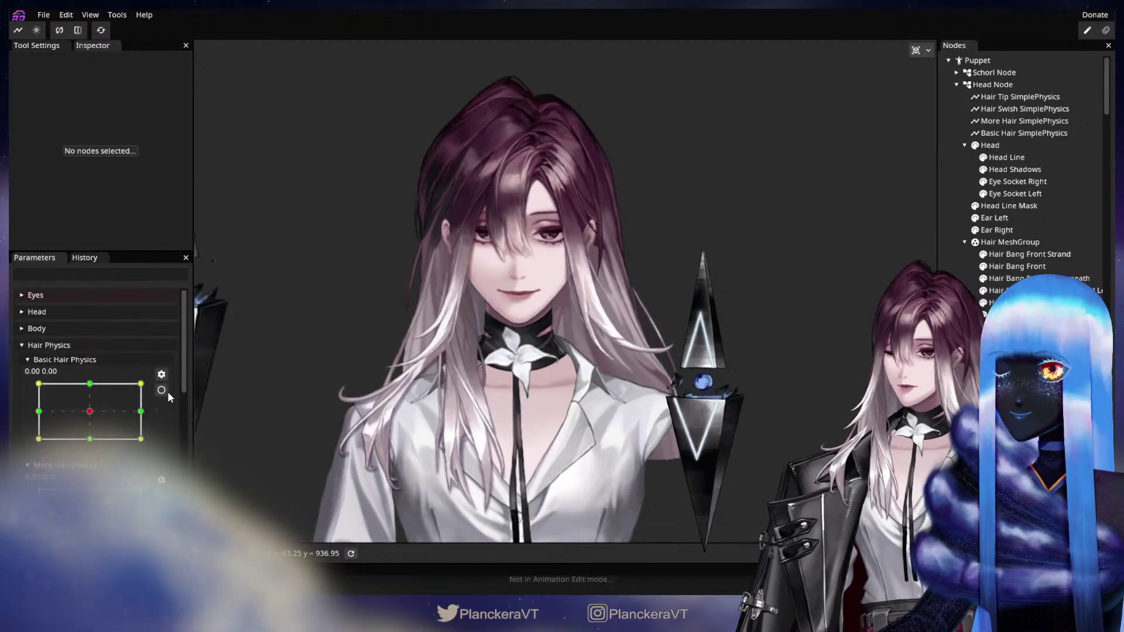
pyautogui.moveTo(97, 348)
pyautogui.mouseDown()
pyautogui.moveTo(43, 349)
pyautogui.moveTo(156, 346)
pyautogui.mouseUp()
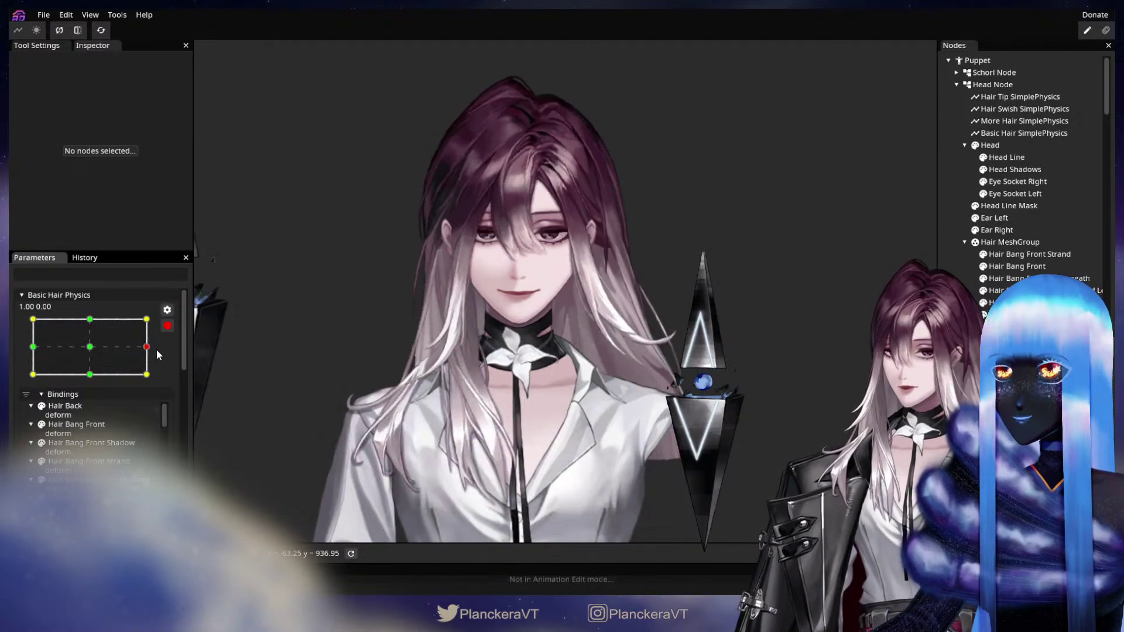
pyautogui.moveTo(112, 314)
pyautogui.mouseDown()
pyautogui.moveTo(135, 374)
pyautogui.moveTo(65, 313)
pyautogui.moveTo(164, 362)
pyautogui.moveTo(60, 347)
pyautogui.moveTo(140, 347)
pyautogui.moveTo(62, 372)
pyautogui.moveTo(97, 331)
pyautogui.moveTo(90, 350)
pyautogui.mouseUp()
pyautogui.click(167, 326)
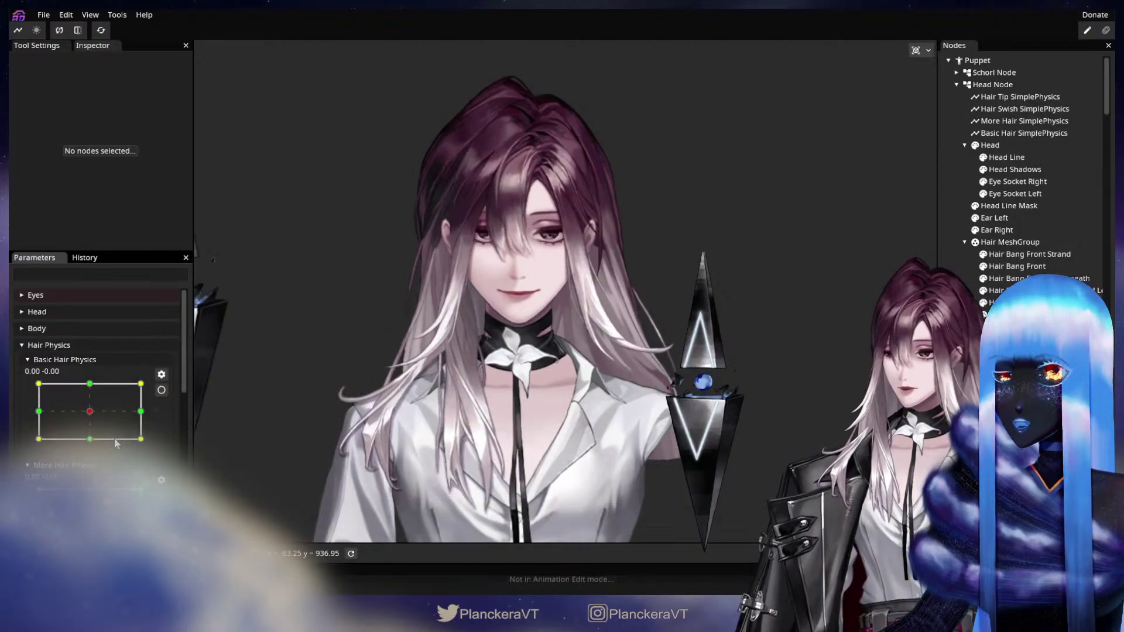
# Step: Preview the More Hair Physics deformations at keypoints -1, 0; 0, -1; 1, -1 and 0, 1, and return it to 0, 0
pyautogui.scroll(-1, 120, 457)
pyautogui.click(161, 459)
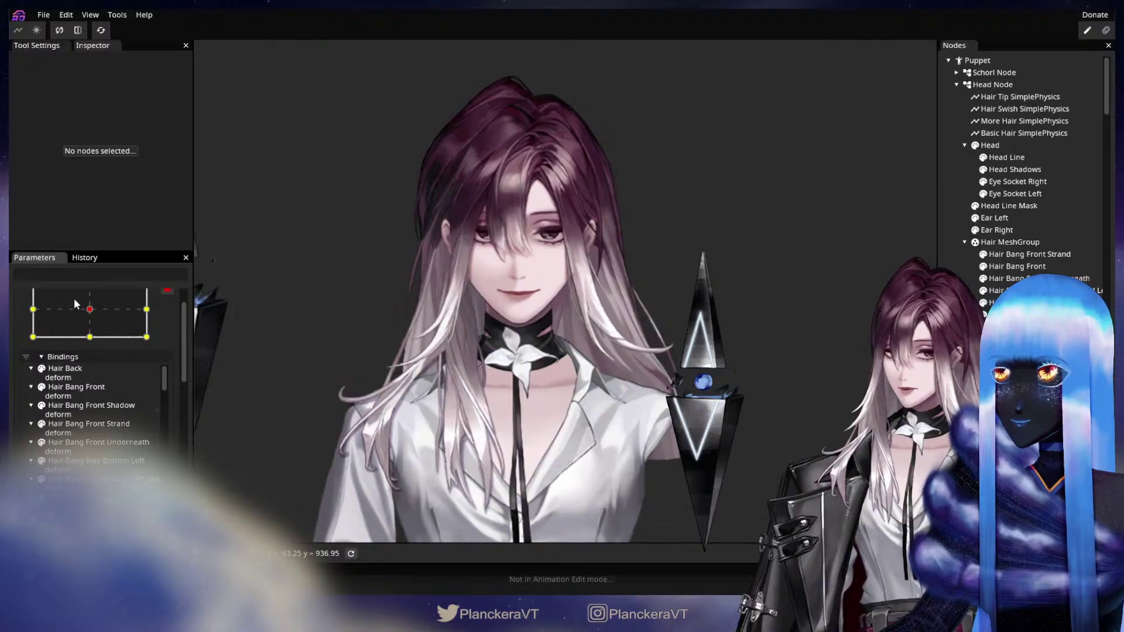
pyautogui.click(33, 309)
pyautogui.scroll(1, 126, 342)
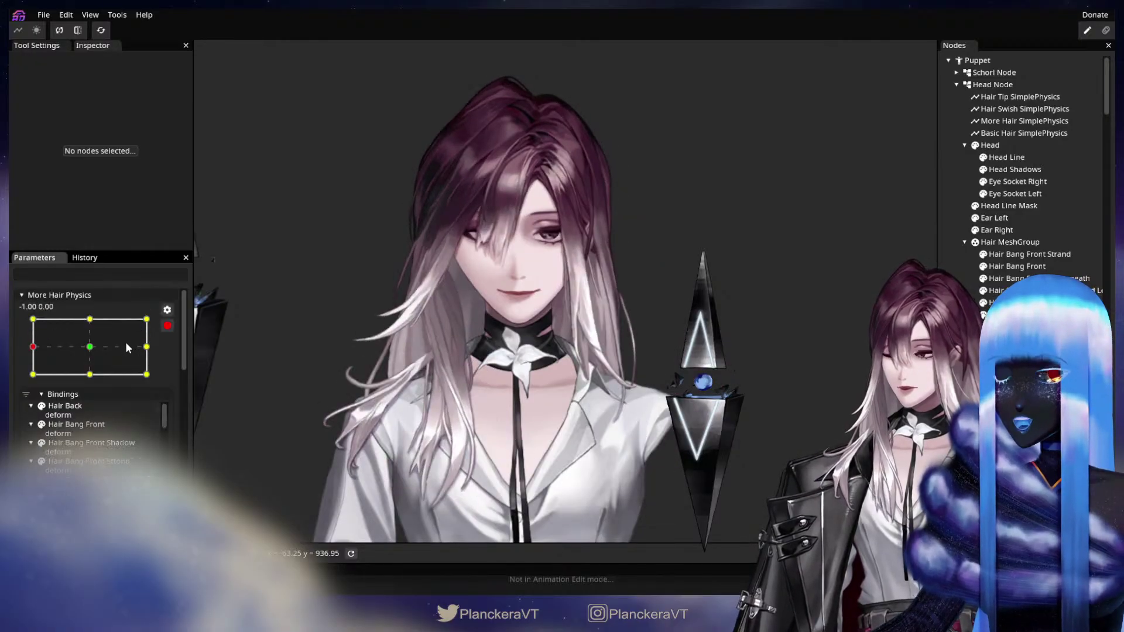
pyautogui.click(89, 374)
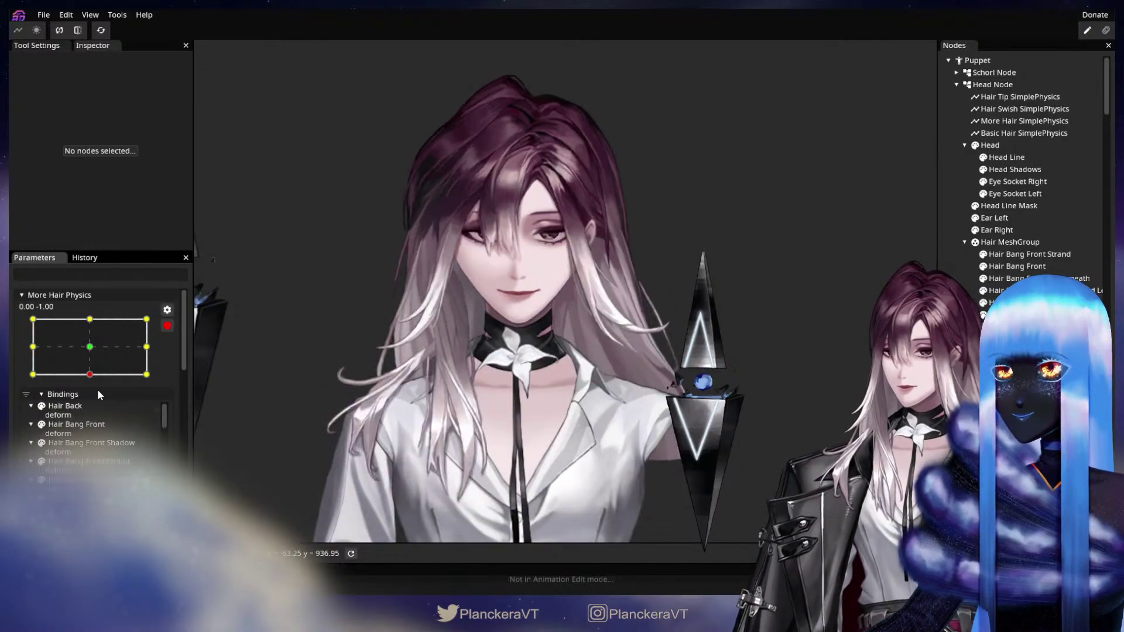
pyautogui.click(146, 374)
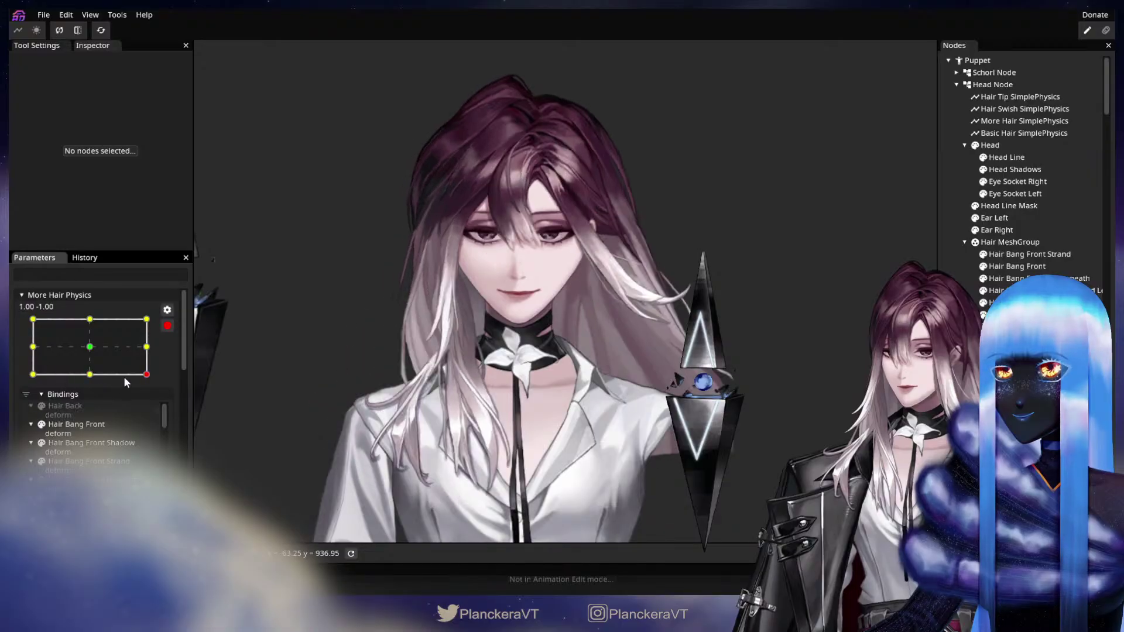
pyautogui.click(90, 374)
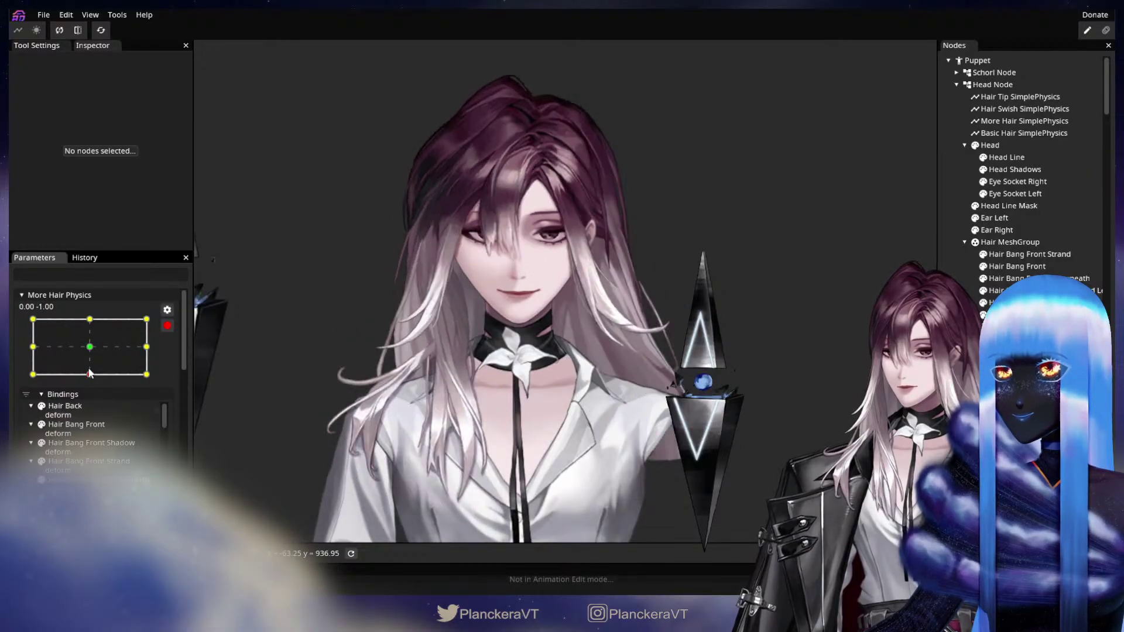
pyautogui.click(90, 319)
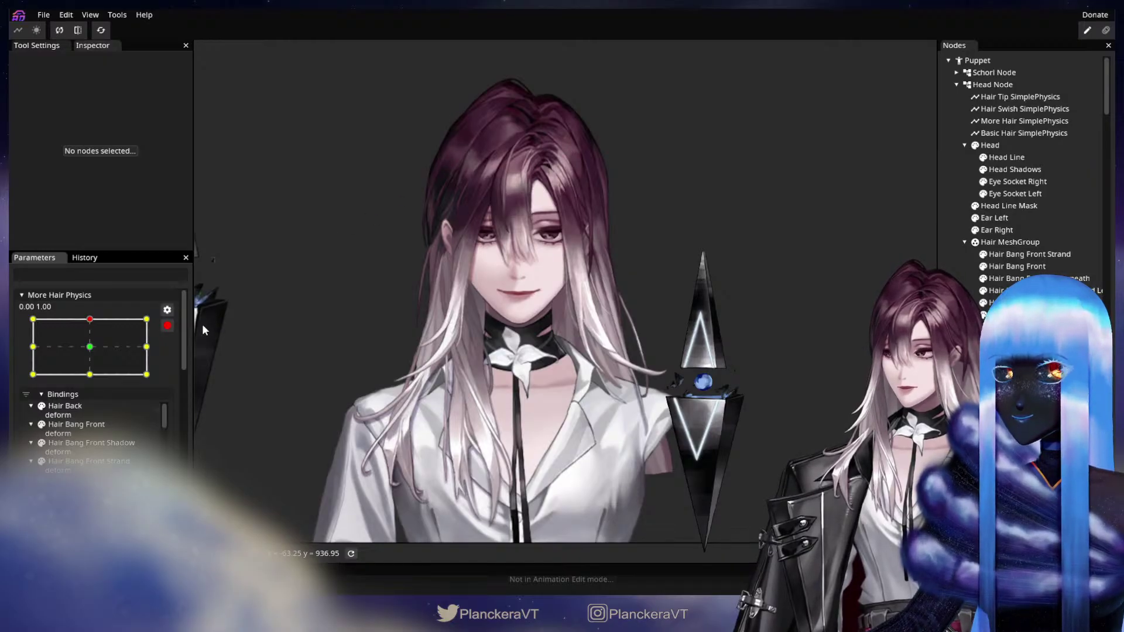
pyautogui.moveTo(90, 322); pyautogui.dragTo(82, 356)
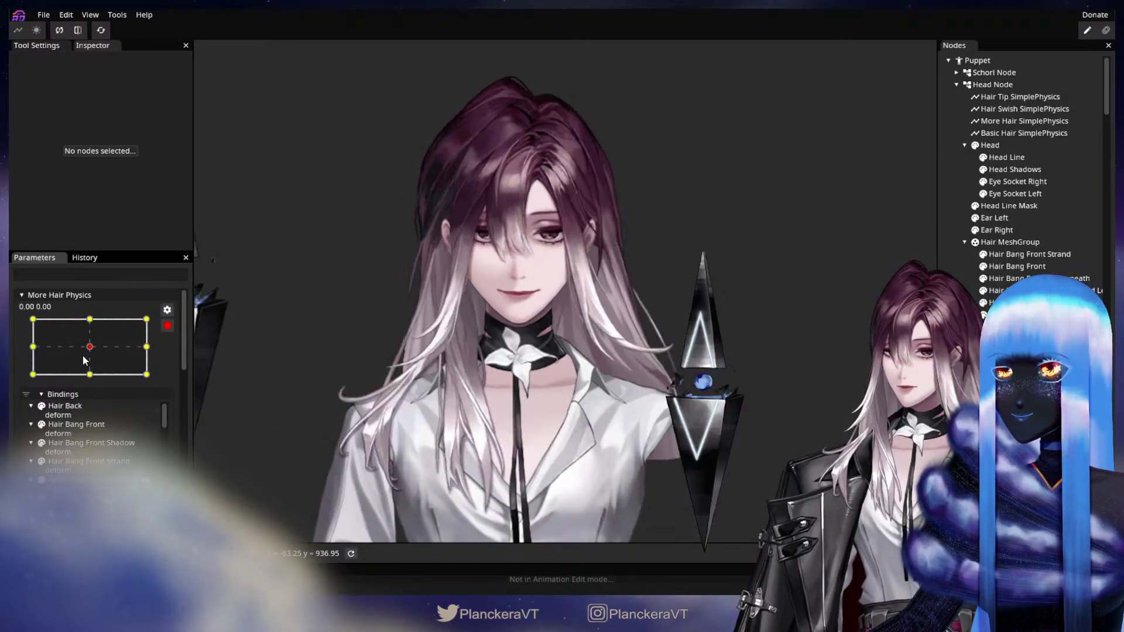
pyautogui.click(168, 326)
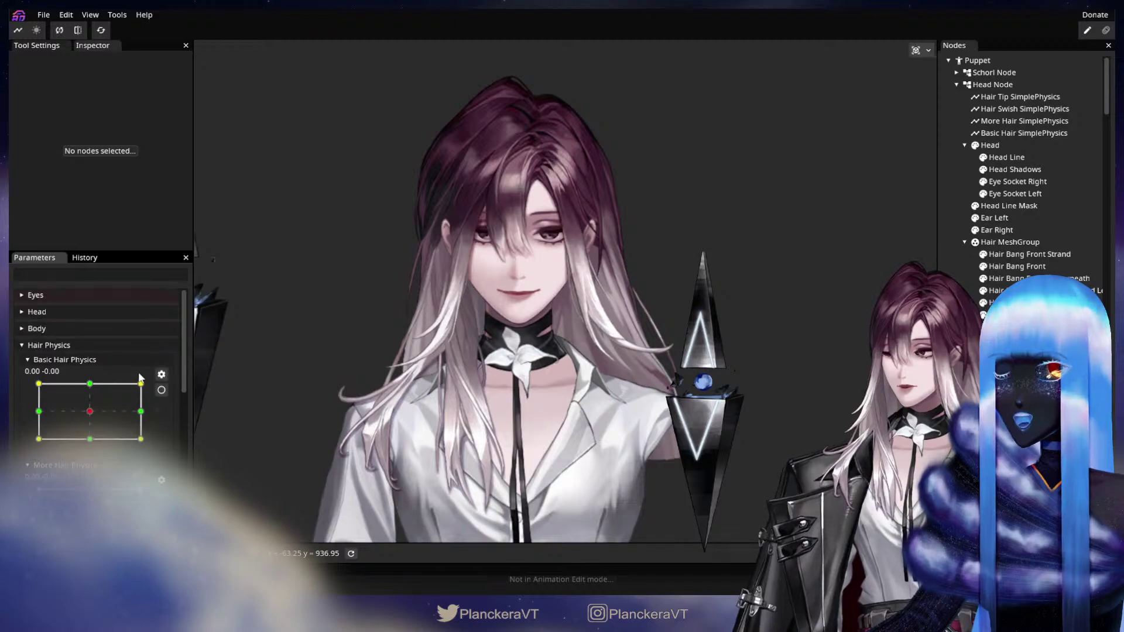
# Step: Swing Head XY to test the hair and check the Basic Hair SimplePhysics translation recorded at -1, 0
pyautogui.click(65, 346)
pyautogui.moveTo(96, 413); pyautogui.dragTo(33, 413)
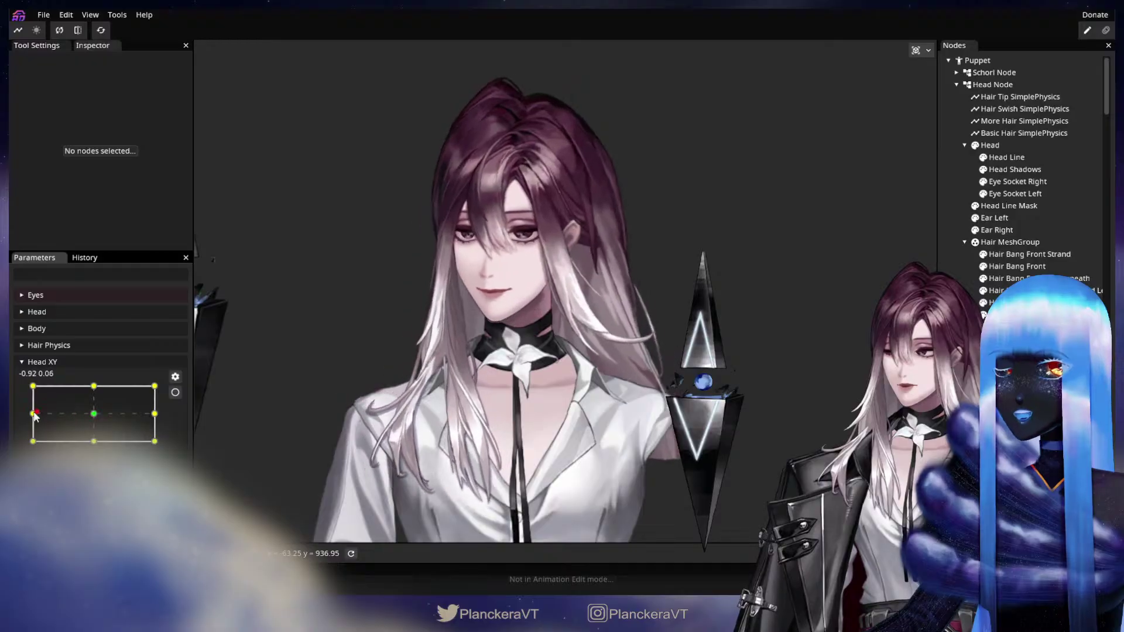
pyautogui.click(176, 393)
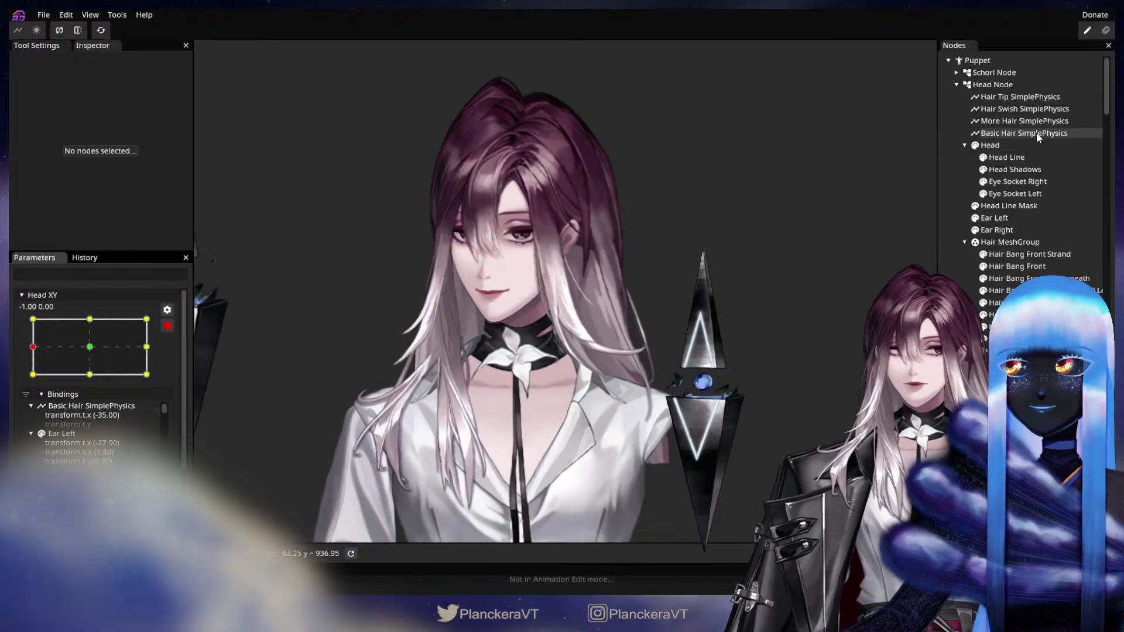
pyautogui.click(1036, 133)
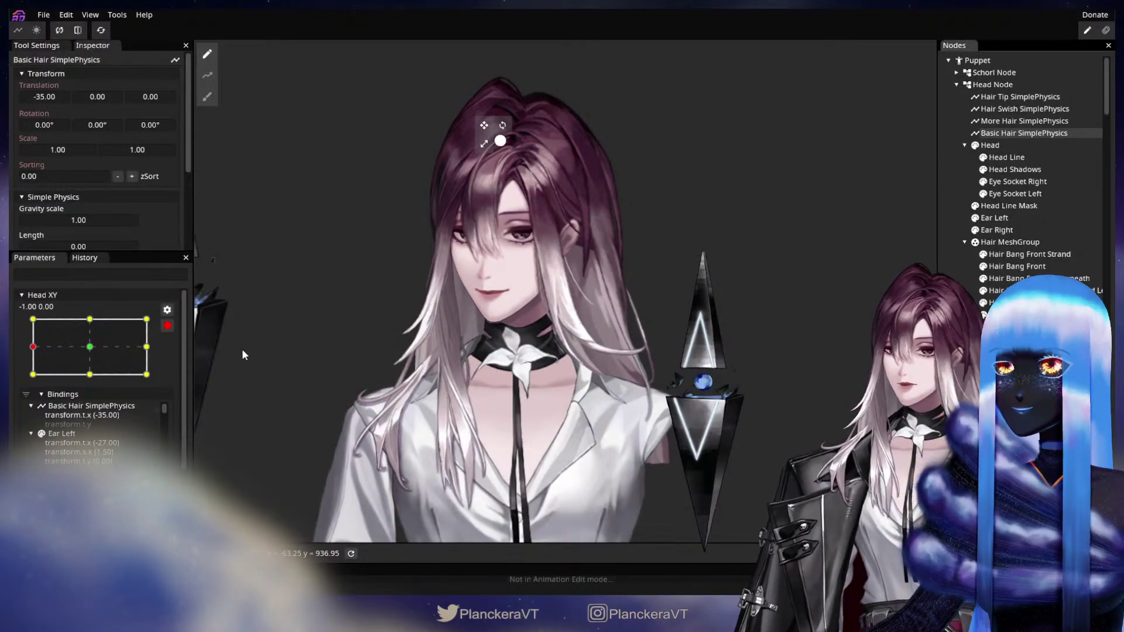
pyautogui.click(167, 326)
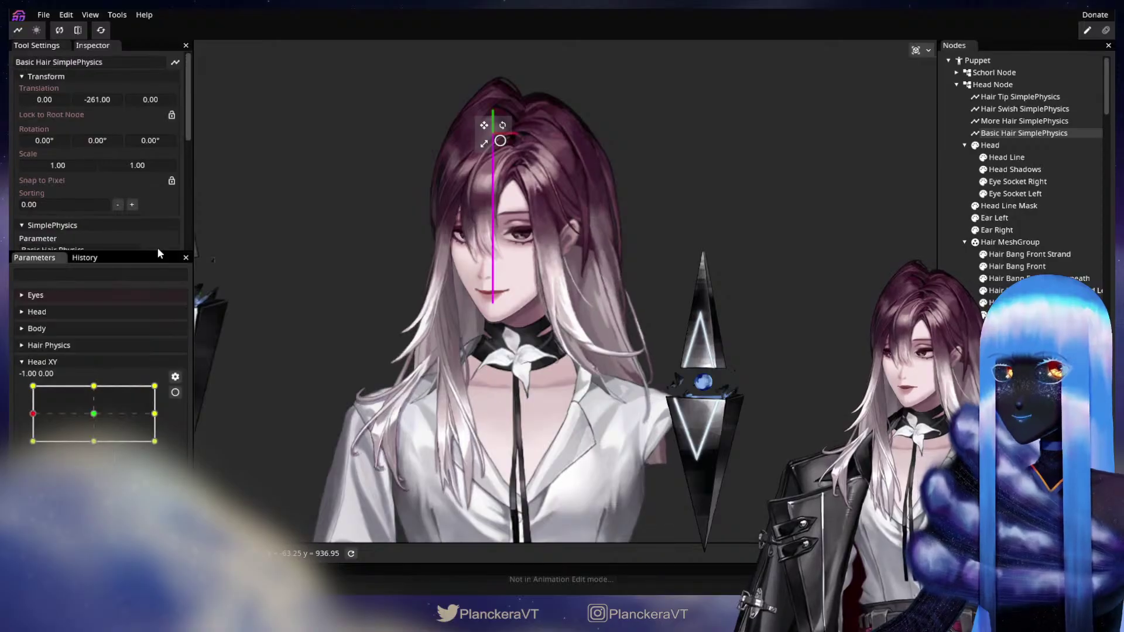
# Step: Set the resonant frequency of Basic Hair SimplePhysics to 0.75
pyautogui.scroll(-3, 137, 200)
pyautogui.scroll(-3, 137, 197)
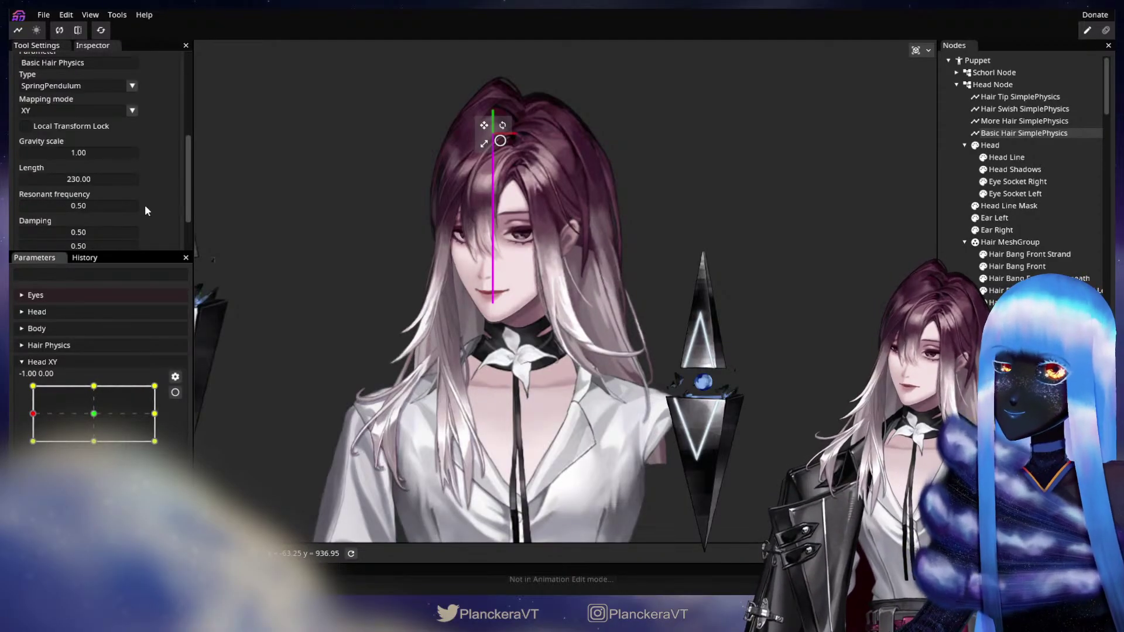
pyautogui.scroll(-1, 146, 211)
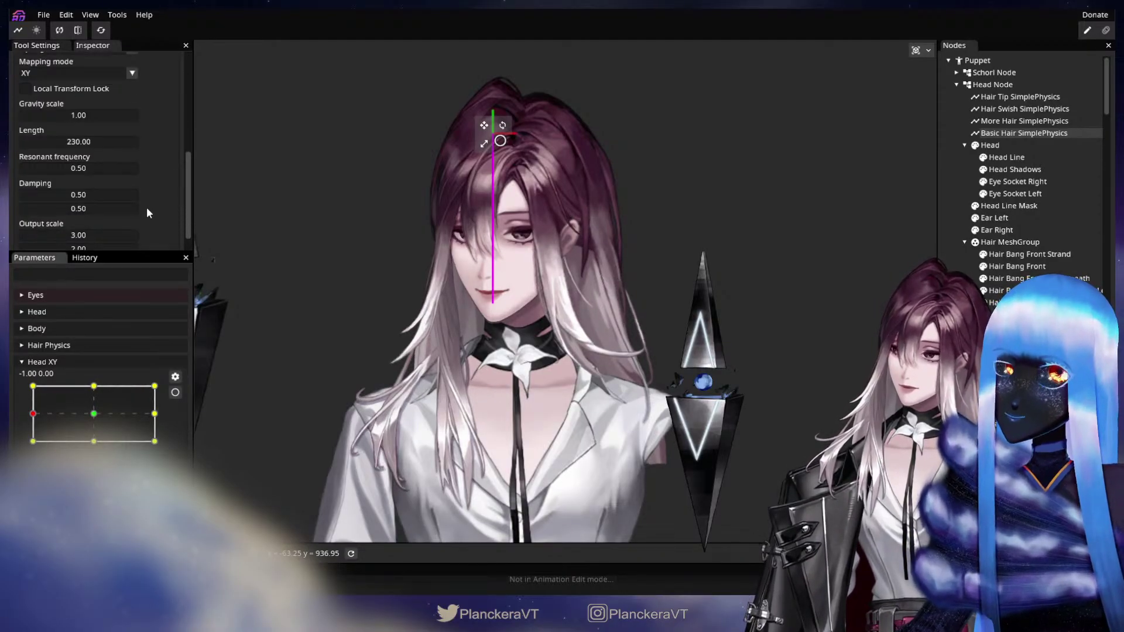
pyautogui.click(77, 168)
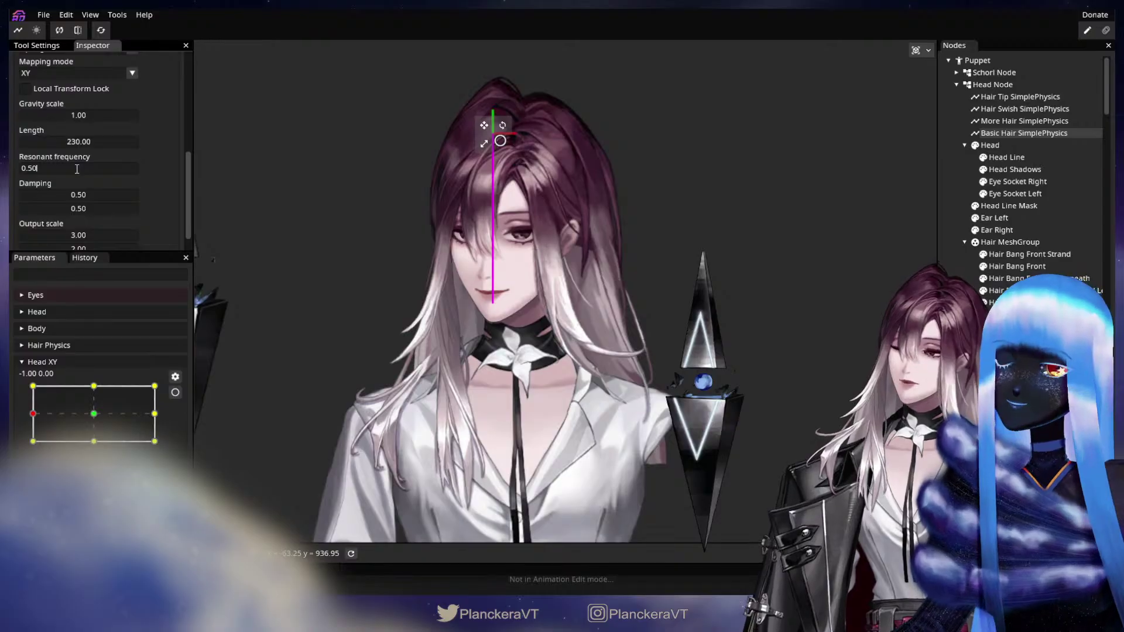
pyautogui.press('BackSpace')
pyautogui.press('BackSpace')
pyautogui.write('75')
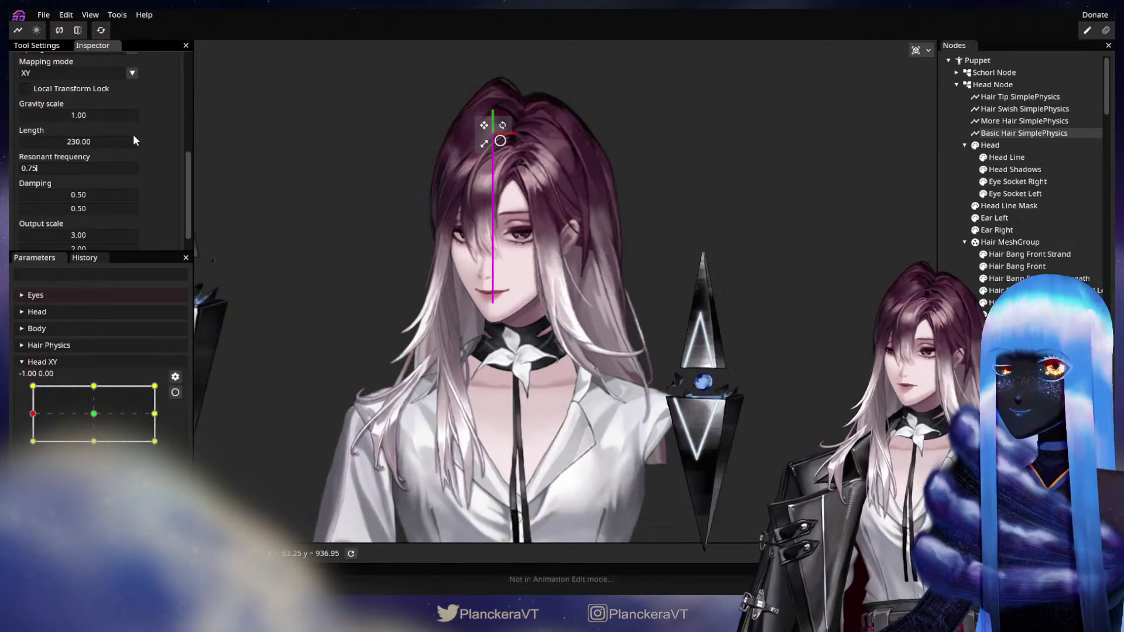
# Step: Record Basic Hair SimplePhysics X translations of -50 at Head XY -1, 0 and 50 at 1, 0
pyautogui.moveTo(132, 387); pyautogui.dragTo(35, 413)
pyautogui.click(235, 389)
pyautogui.click(175, 393)
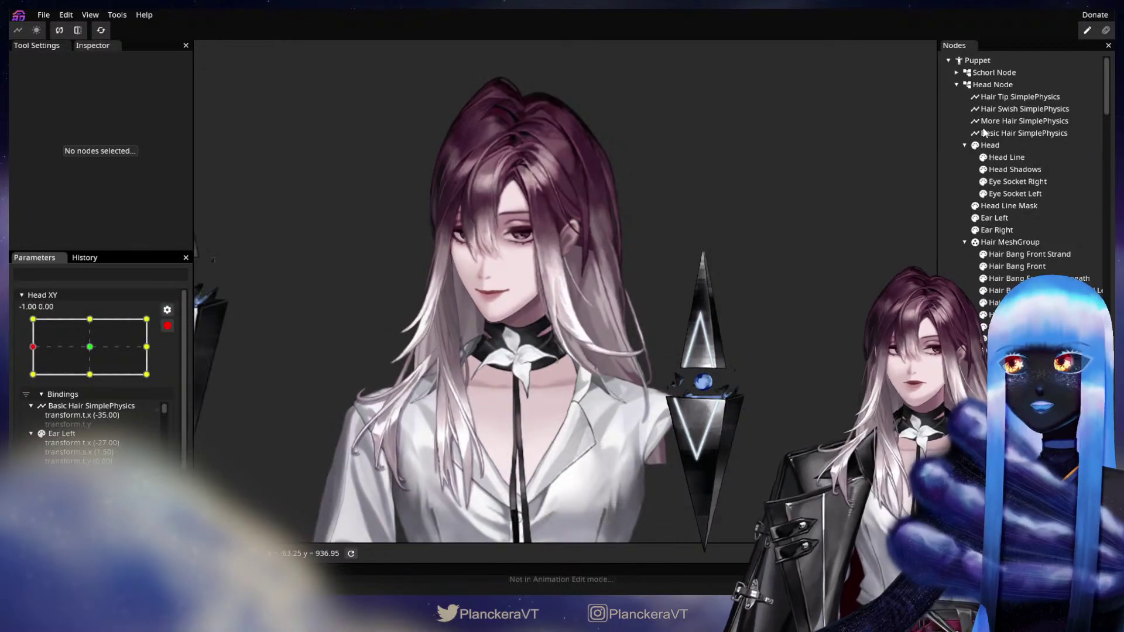
pyautogui.click(983, 133)
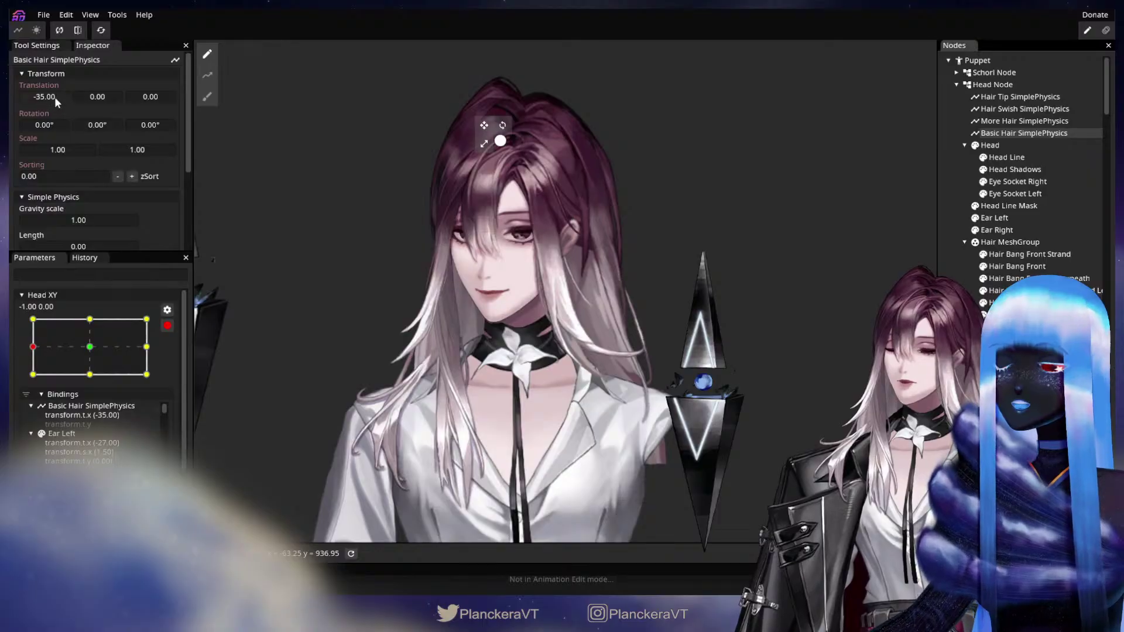
pyautogui.click(61, 96)
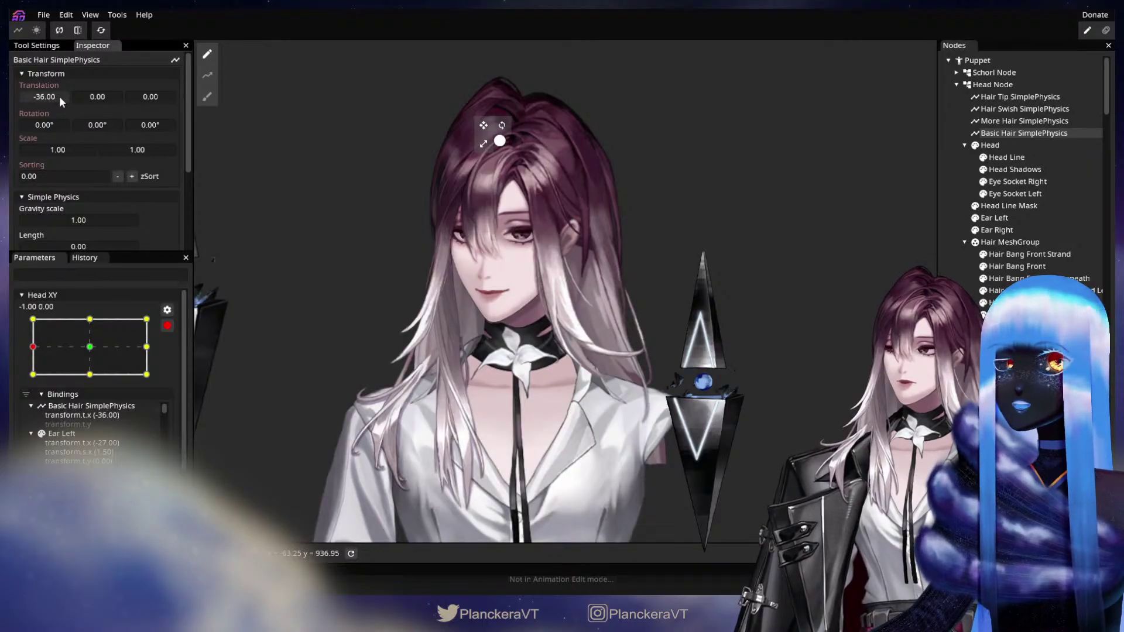
pyautogui.moveTo(58, 96); pyautogui.dragTo(51, 97)
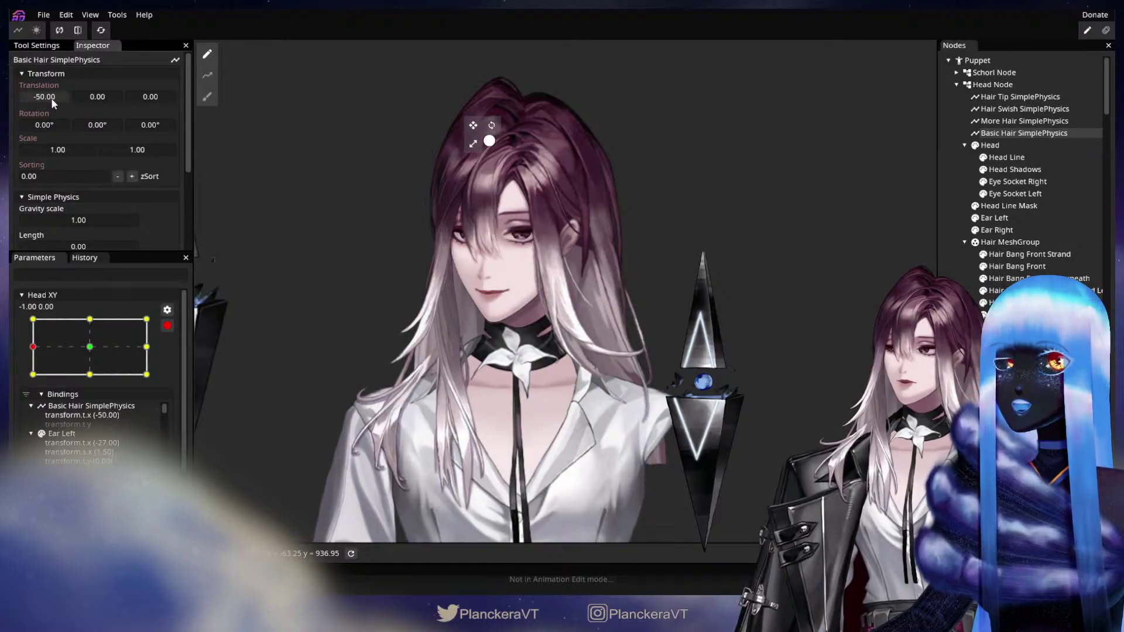
pyautogui.click(146, 347)
pyautogui.click(48, 97)
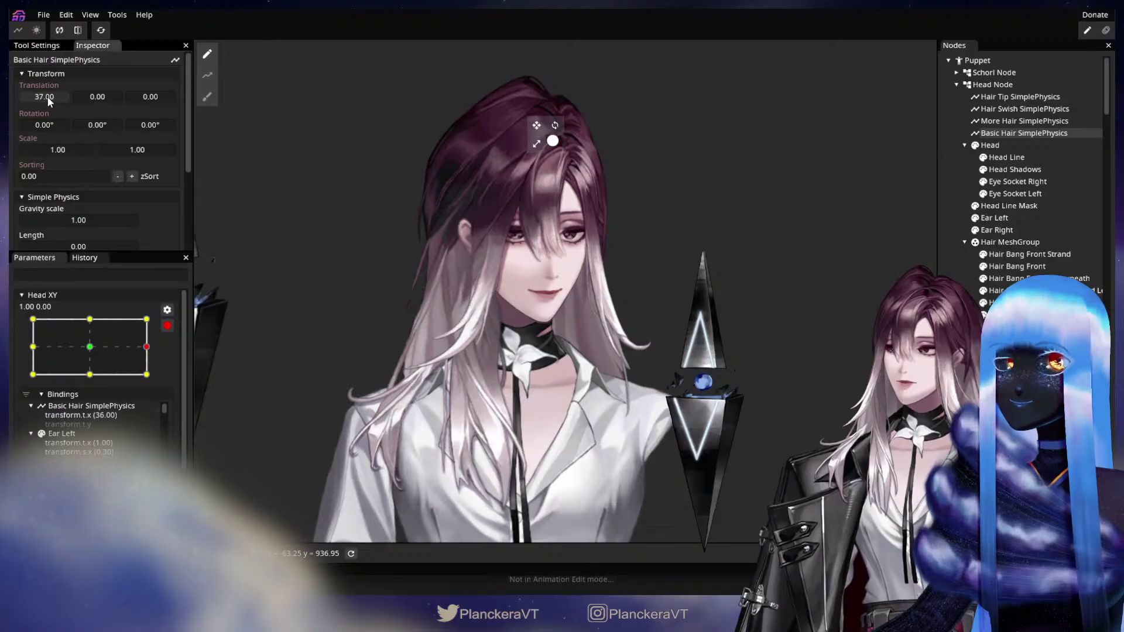
# Step: Record Basic Hair SimplePhysics Y translations of -35 at Head XY 0, 1 and 35 at 0, -1
pyautogui.click(89, 319)
pyautogui.moveTo(108, 97); pyautogui.dragTo(97, 97)
pyautogui.click(90, 374)
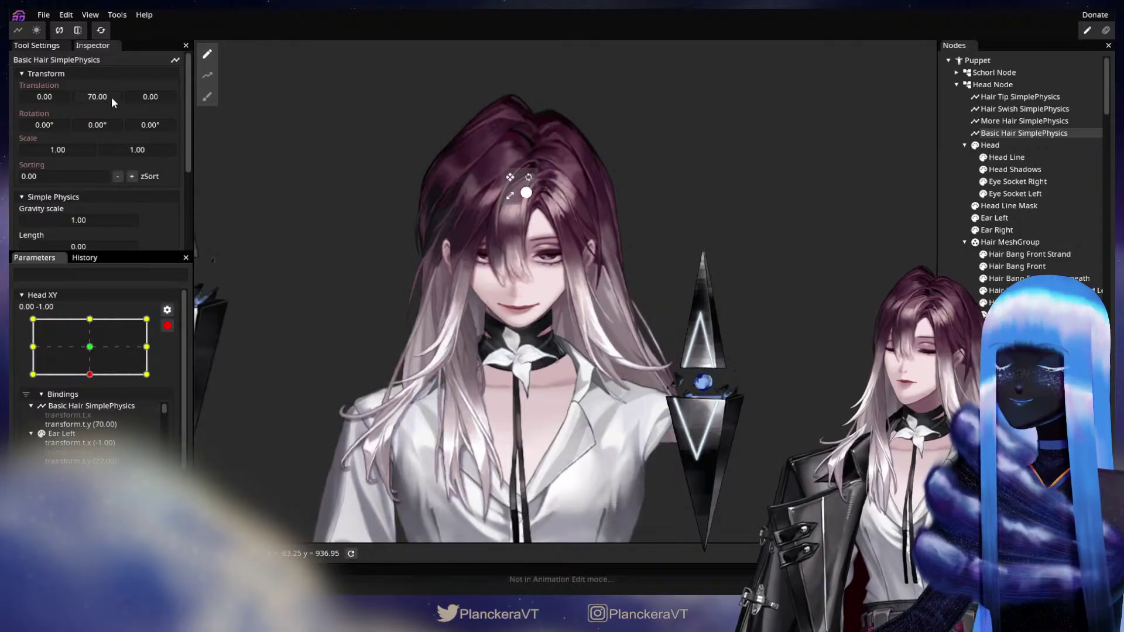
pyautogui.moveTo(111, 96); pyautogui.dragTo(90, 100)
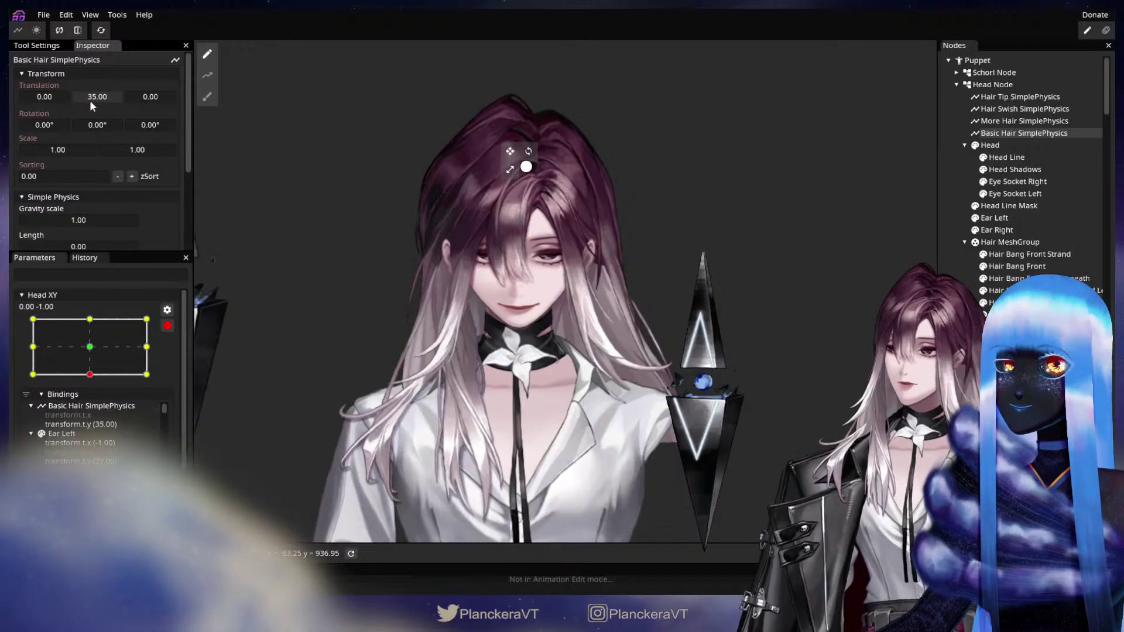
pyautogui.click(89, 320)
pyautogui.click(90, 374)
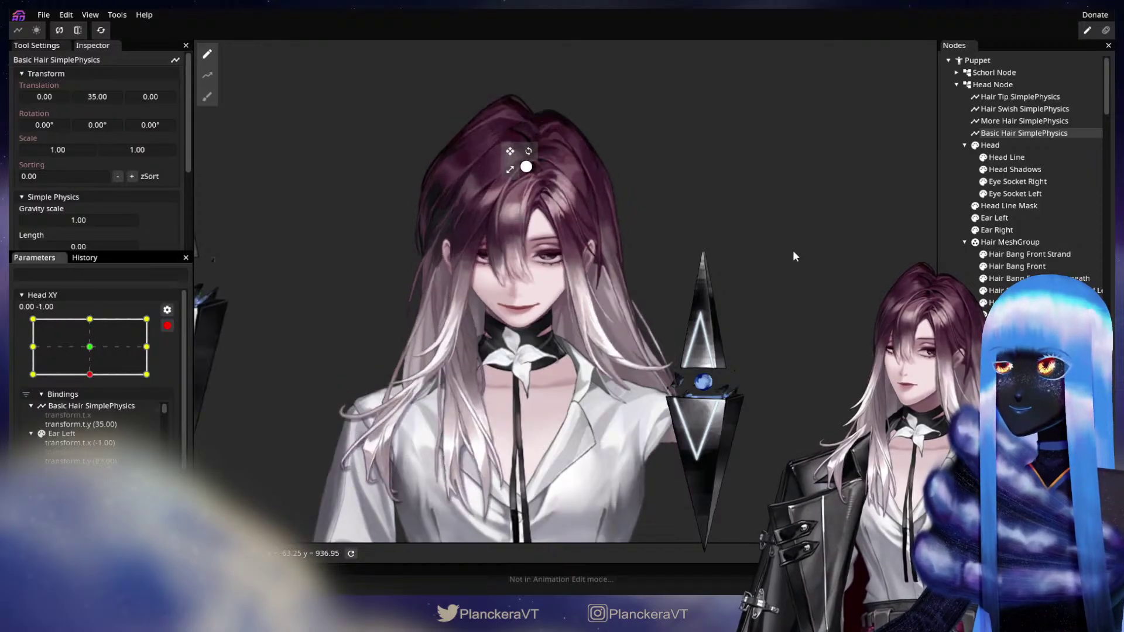
# Step: Stop recording Head XY keypoints and swing the head vertically to test the hair motion
pyautogui.click(197, 381)
pyautogui.click(168, 325)
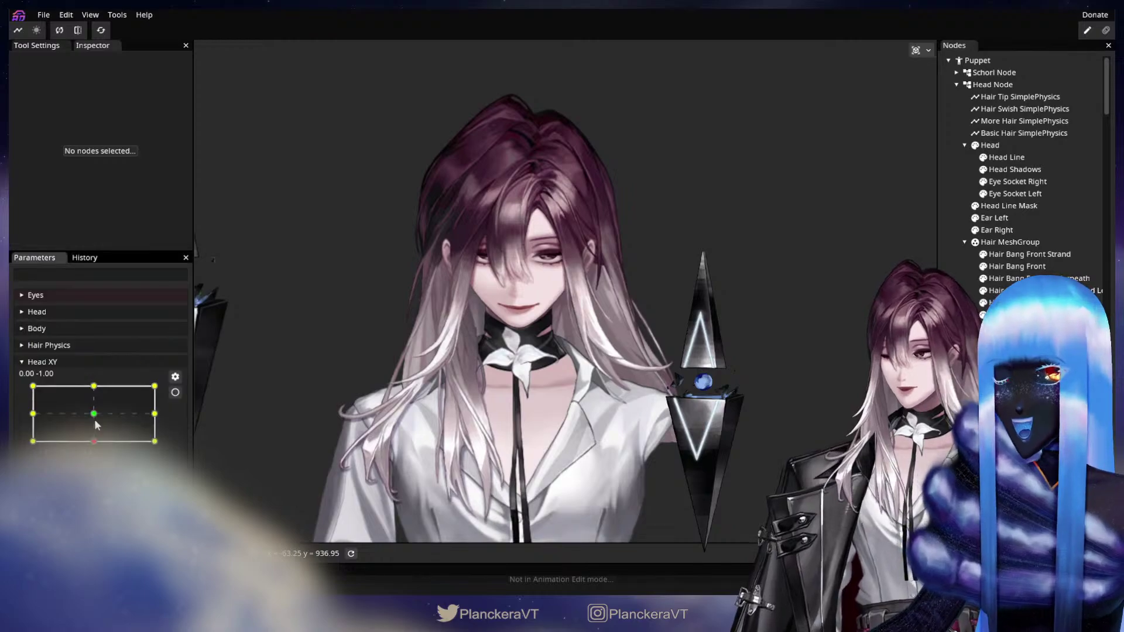
pyautogui.moveTo(93, 417)
pyautogui.mouseDown()
pyautogui.moveTo(44, 411)
pyautogui.moveTo(106, 434)
pyautogui.moveTo(149, 412)
pyautogui.moveTo(105, 432)
pyautogui.moveTo(63, 423)
pyautogui.moveTo(153, 432)
pyautogui.moveTo(85, 420)
pyautogui.moveTo(164, 421)
pyautogui.moveTo(64, 419)
pyautogui.moveTo(154, 413)
pyautogui.moveTo(115, 403)
pyautogui.moveTo(150, 437)
pyautogui.moveTo(88, 432)
pyautogui.moveTo(158, 423)
pyautogui.moveTo(138, 441)
pyautogui.moveTo(59, 423)
pyautogui.moveTo(125, 433)
pyautogui.moveTo(39, 405)
pyautogui.moveTo(111, 421)
pyautogui.moveTo(94, 410)
pyautogui.moveTo(100, 402)
pyautogui.mouseUp()
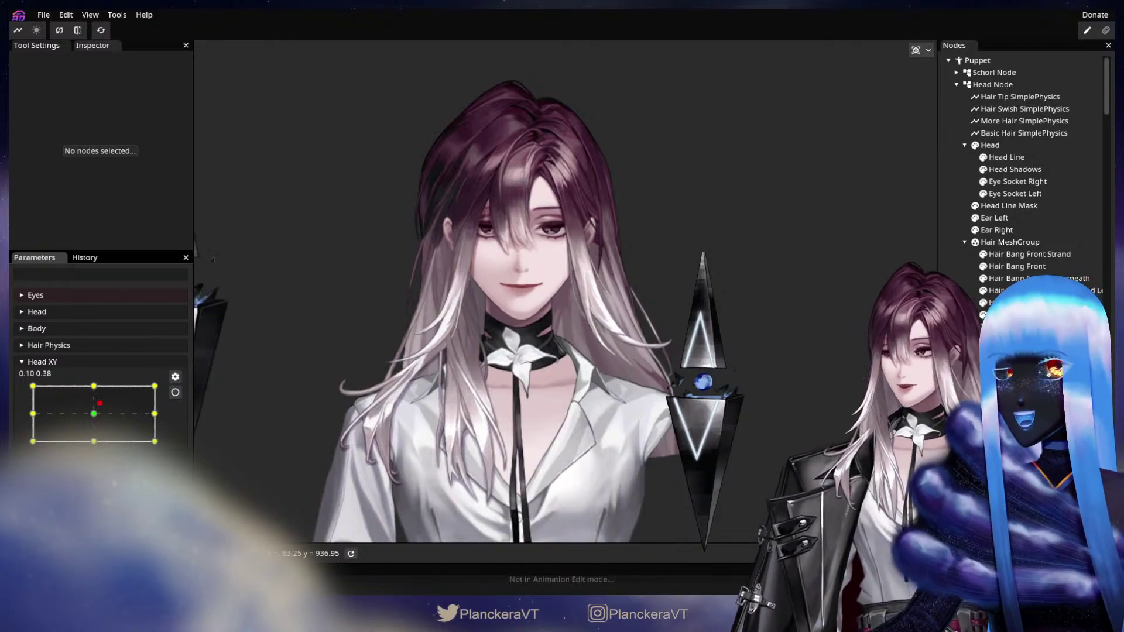
pyautogui.moveTo(91, 389); pyautogui.dragTo(94, 414)
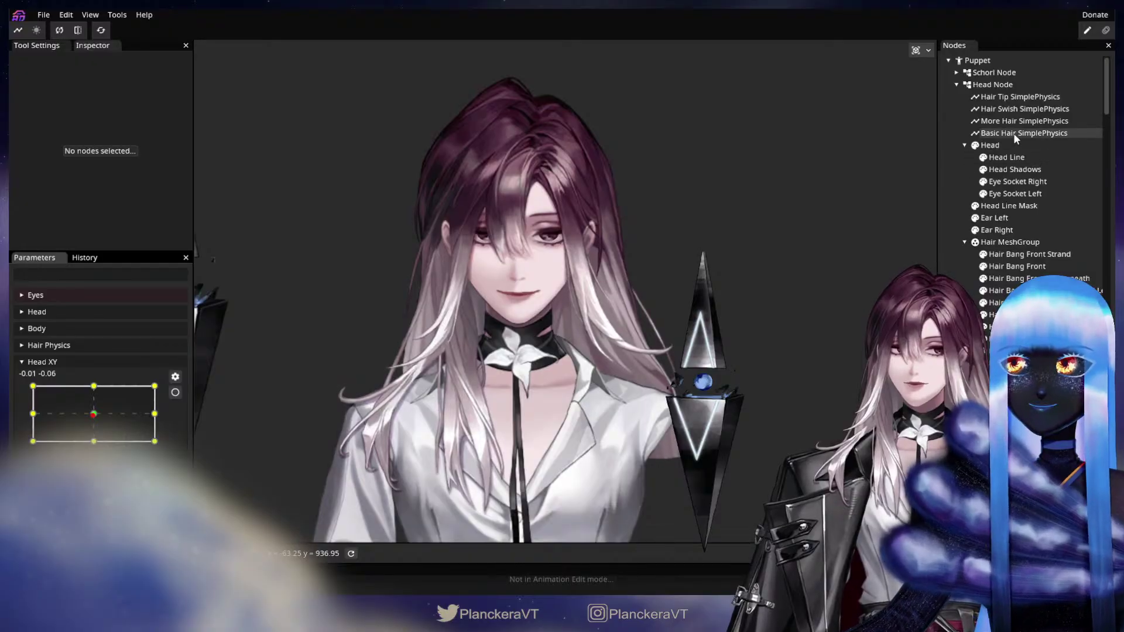
# Step: Adjust both damping values of Basic Hair SimplePhysics, setting the first one to 0.30
pyautogui.click(1013, 132)
pyautogui.click(175, 392)
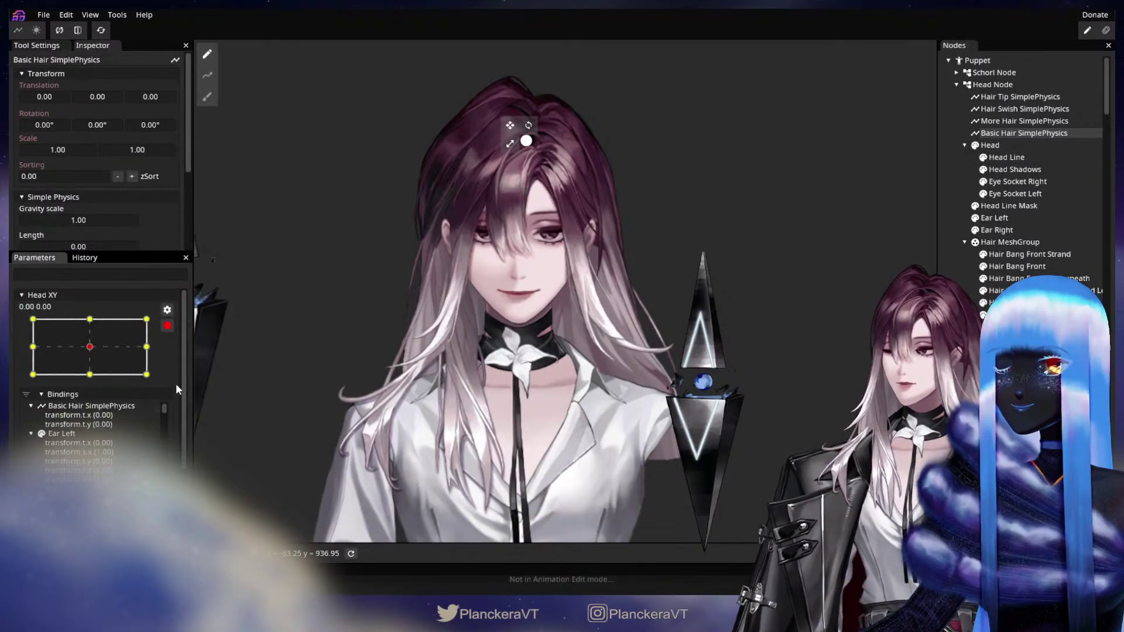
pyautogui.click(167, 326)
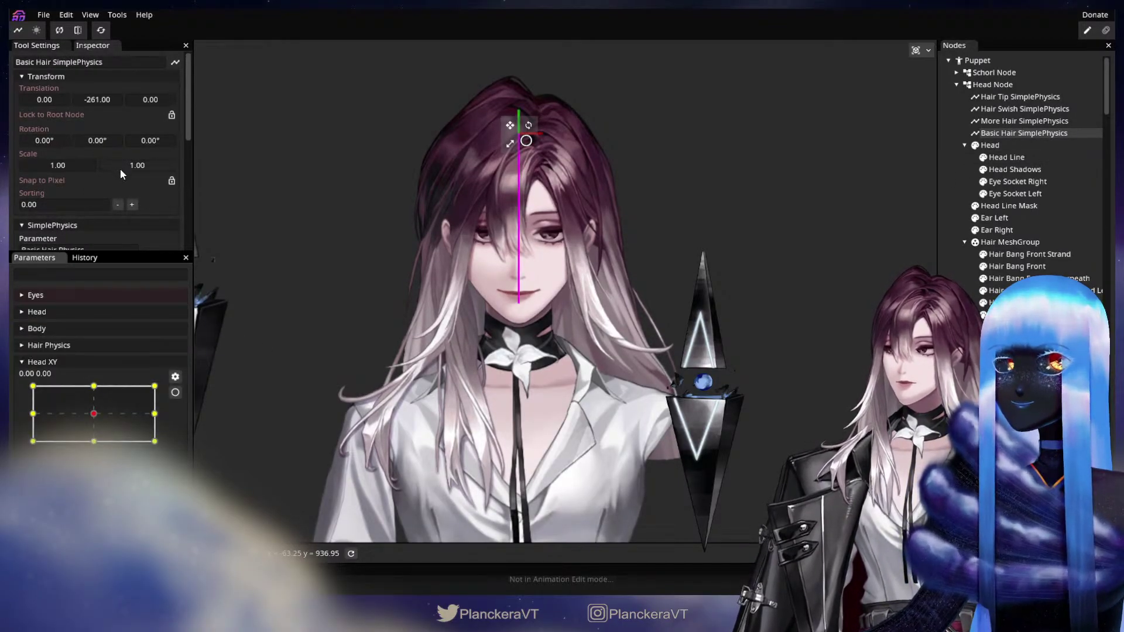
pyautogui.scroll(-2, 128, 174)
pyautogui.scroll(2, 163, 194)
pyautogui.scroll(-2, 165, 192)
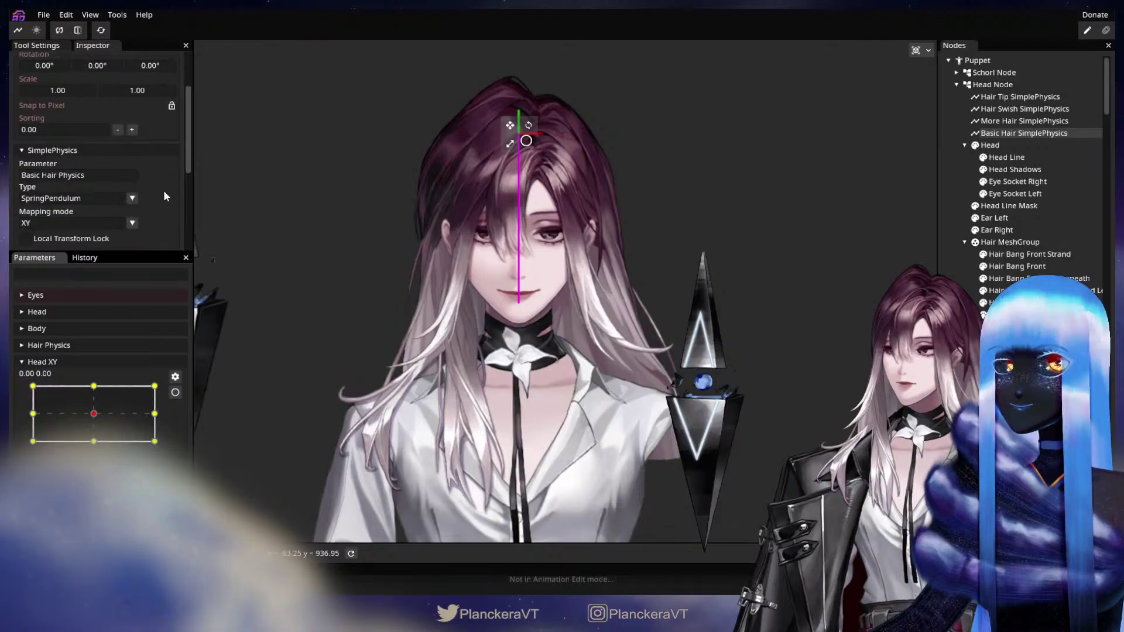
pyautogui.scroll(1, 163, 191)
pyautogui.scroll(-2, 163, 191)
pyautogui.scroll(-1, 166, 193)
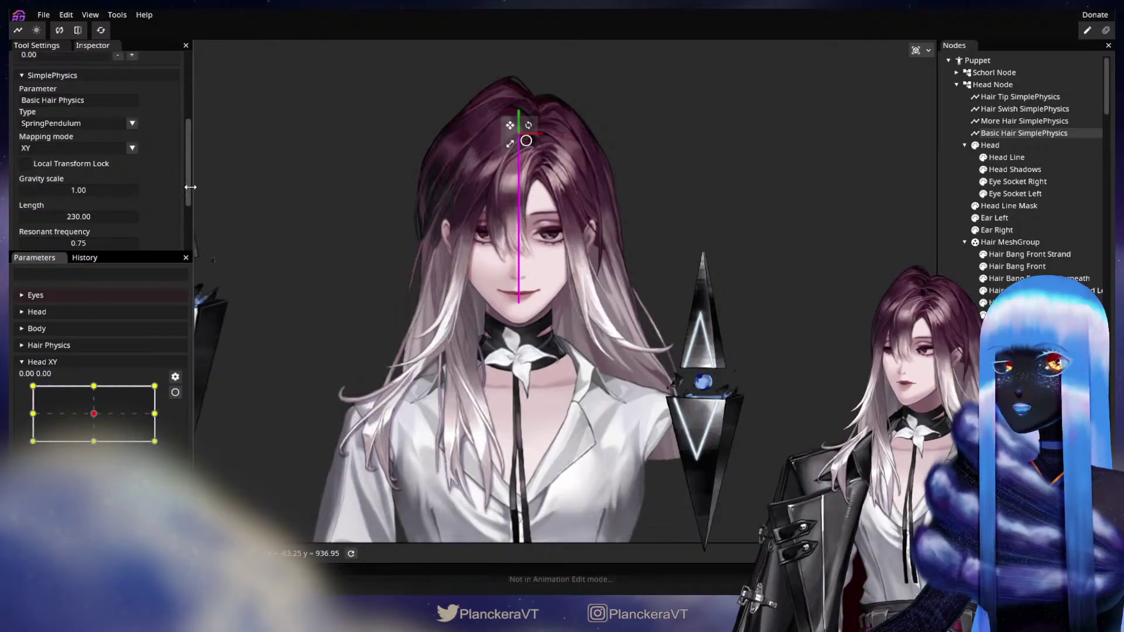
pyautogui.scroll(-1, 187, 209)
pyautogui.moveTo(188, 210); pyautogui.dragTo(188, 235)
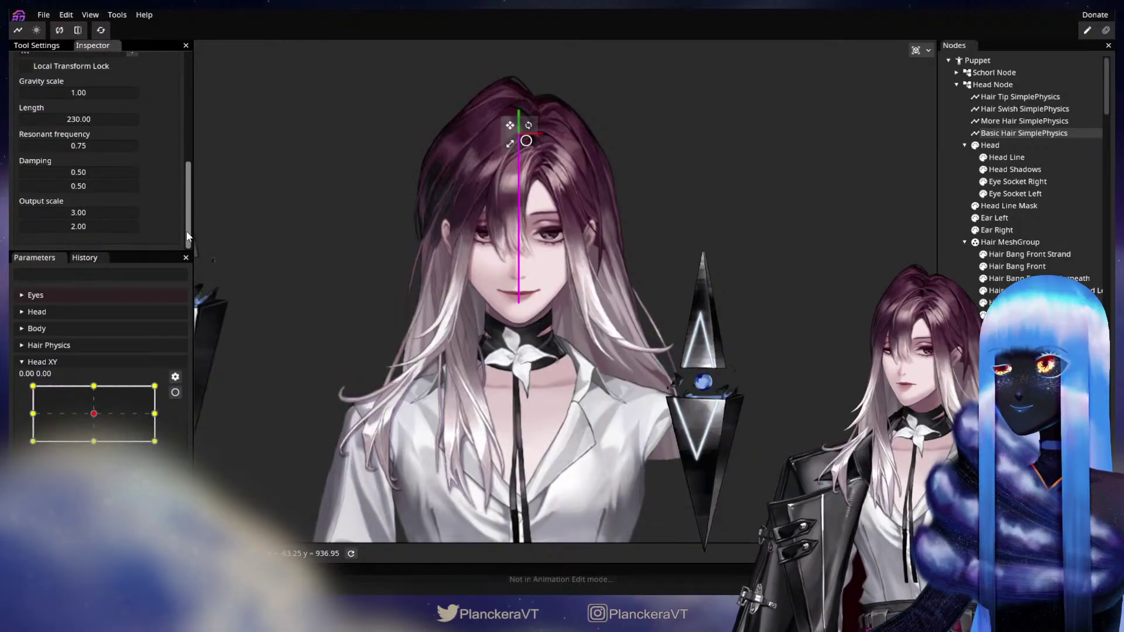
pyautogui.doubleClick(82, 172)
pyautogui.click(30, 171)
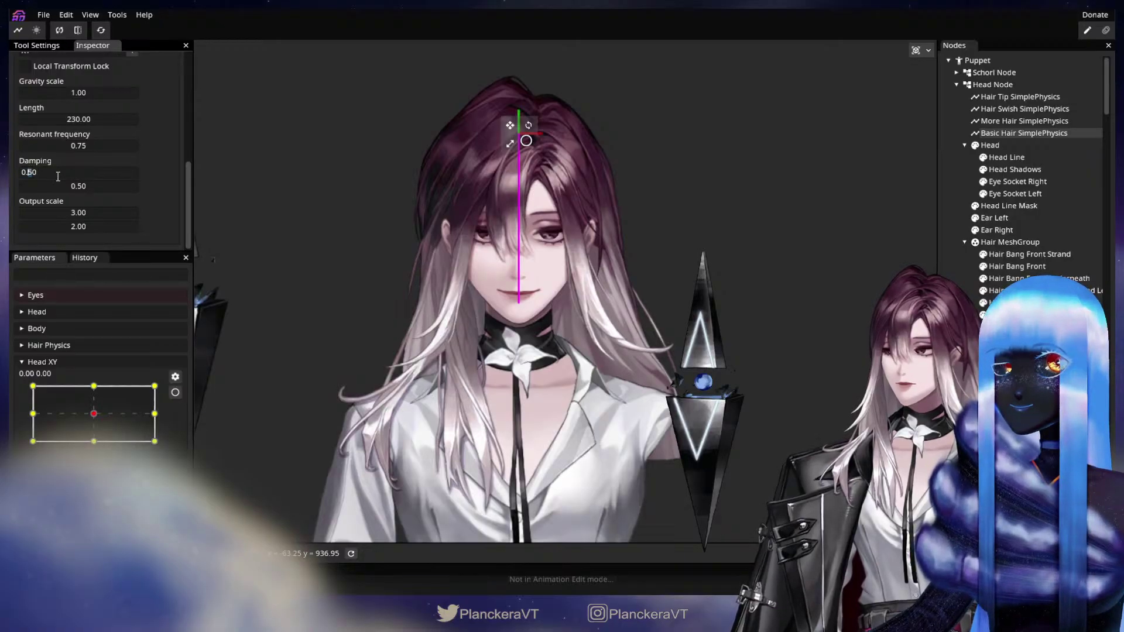
pyautogui.doubleClick(92, 184)
pyautogui.click(32, 185)
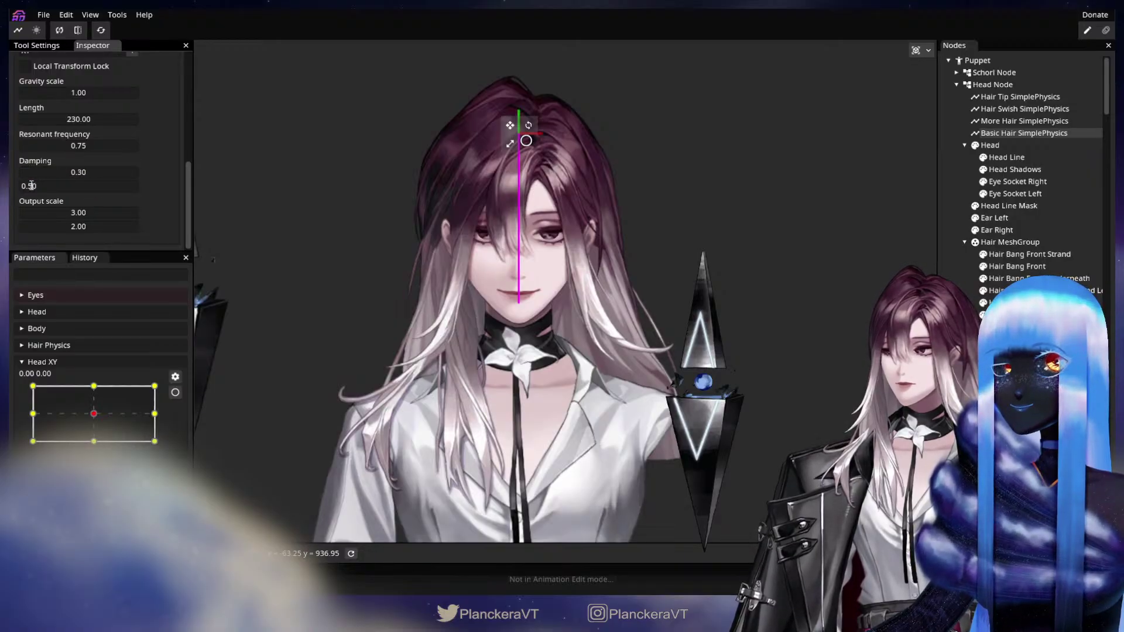
pyautogui.click(213, 434)
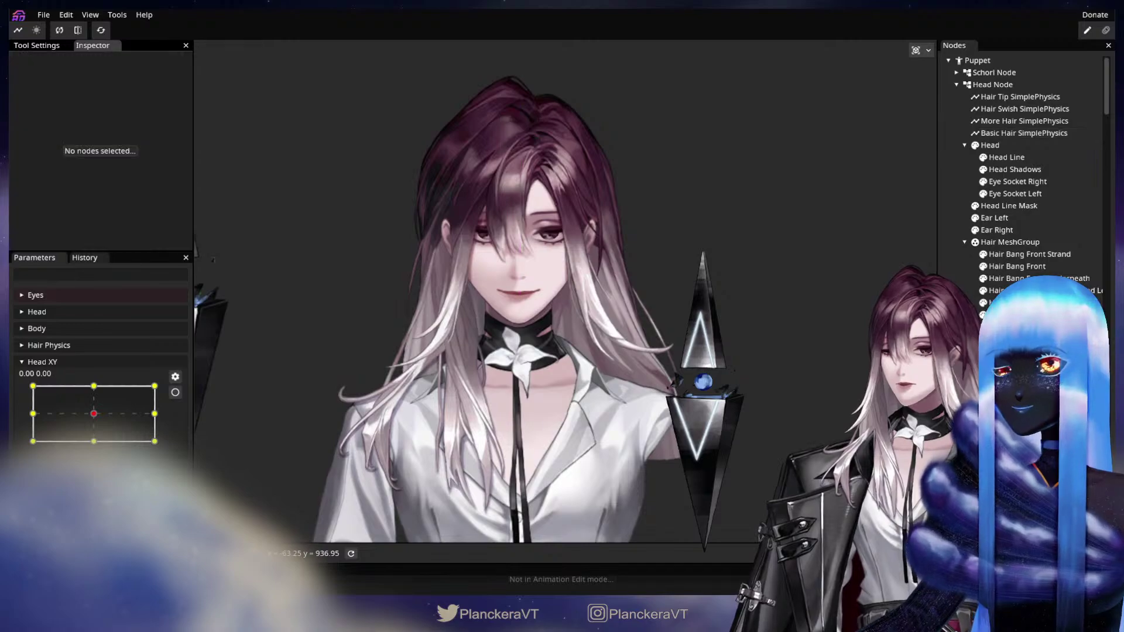
# Step: Adjust the X translation of More Hair SimplePhysics at Head XY -1, 0 and set it to 110 at 1, 0
pyautogui.moveTo(93, 414); pyautogui.dragTo(33, 413)
pyautogui.click(175, 392)
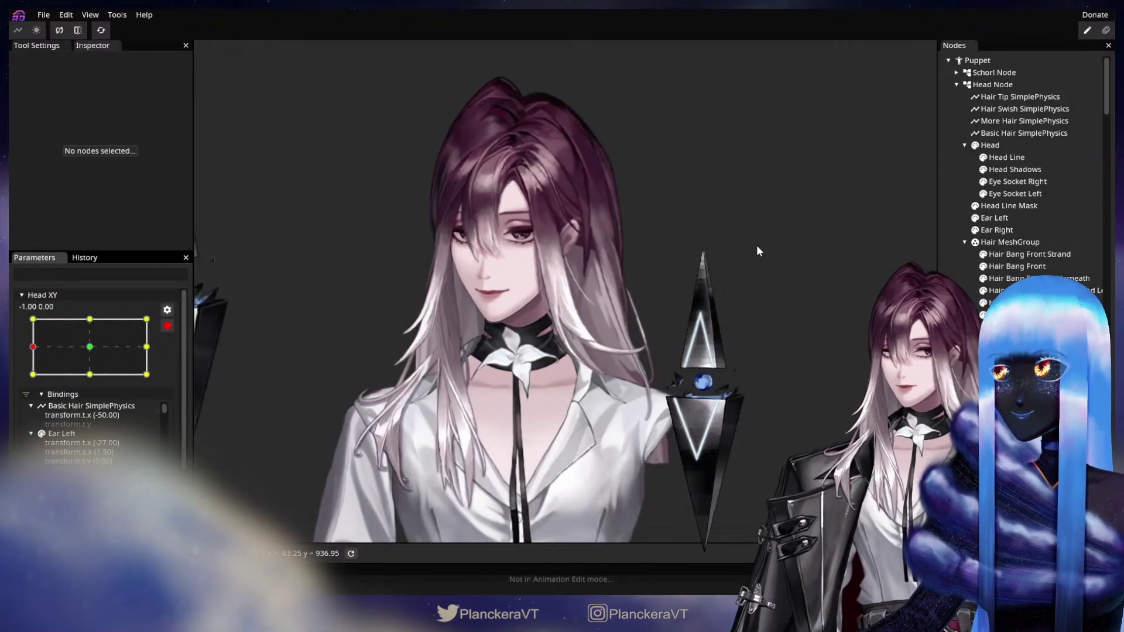
pyautogui.click(1022, 121)
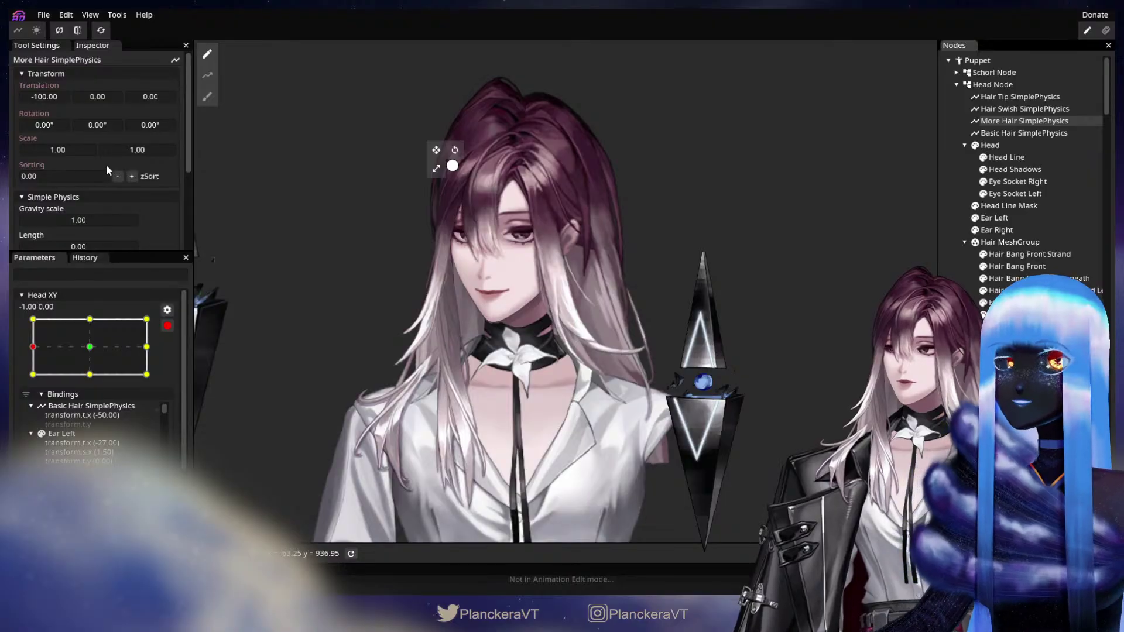
pyautogui.moveTo(58, 96); pyautogui.dragTo(64, 93)
pyautogui.click(146, 348)
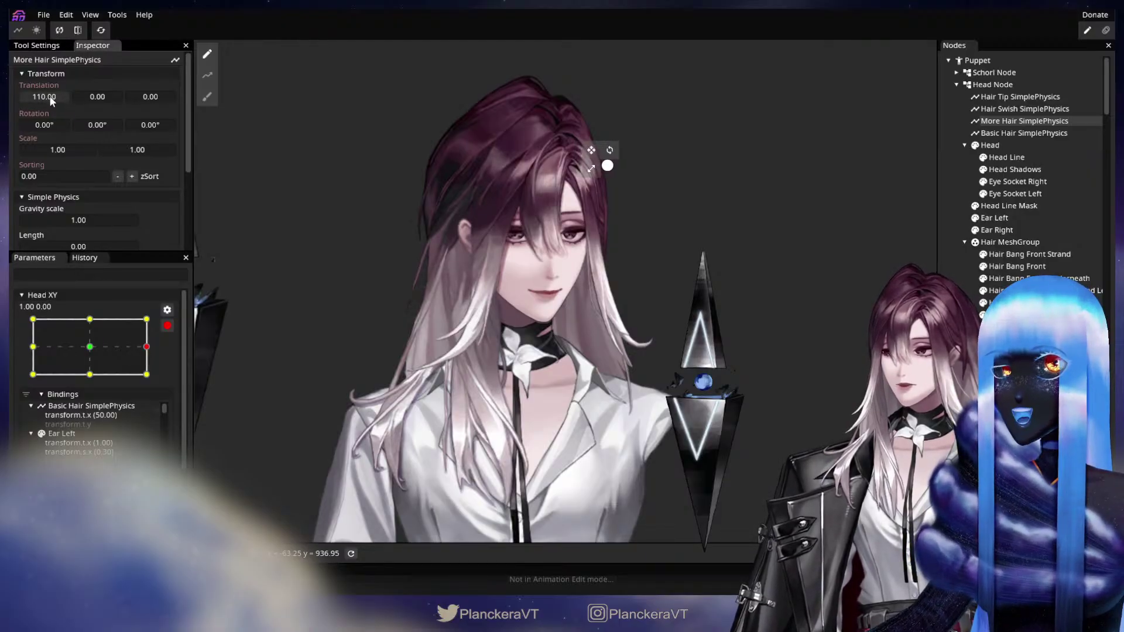
# Step: Record More Hair SimplePhysics Y translations of -90 at Head XY 0, 1 and 90 at 0, -1
pyautogui.click(90, 319)
pyautogui.moveTo(103, 95); pyautogui.dragTo(103, 96)
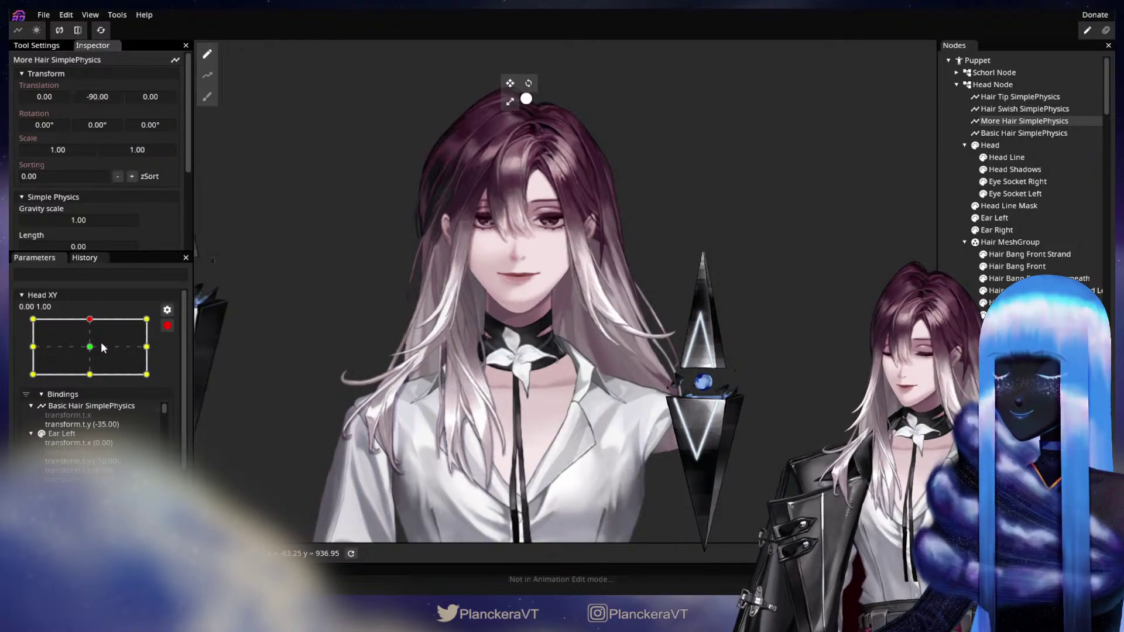
pyautogui.click(89, 374)
pyautogui.moveTo(111, 91); pyautogui.dragTo(114, 95)
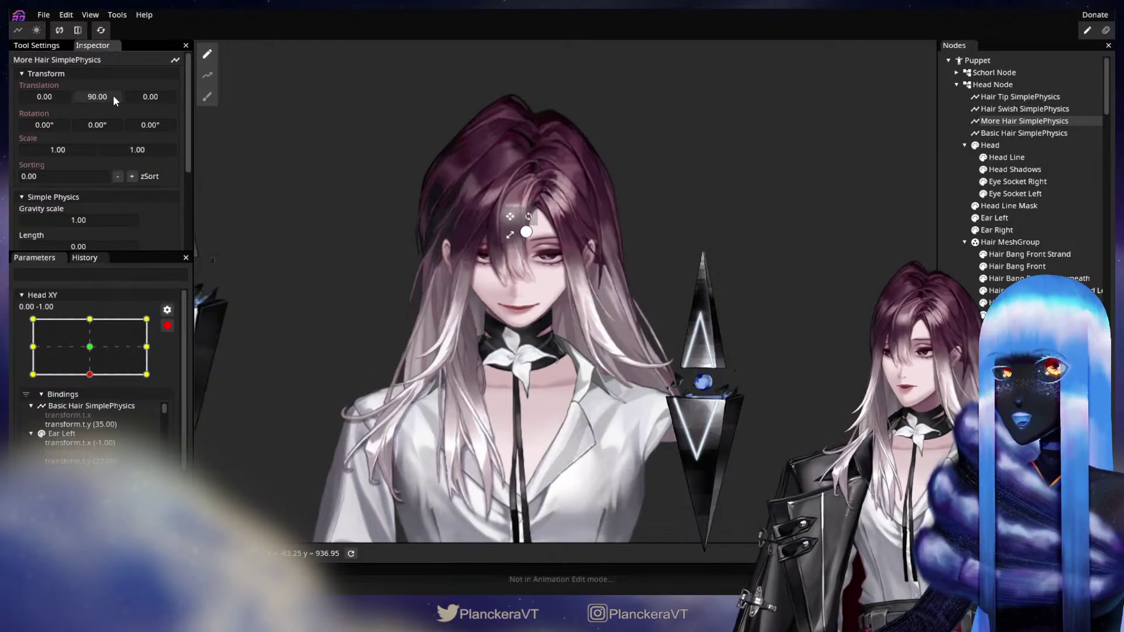
pyautogui.click(771, 315)
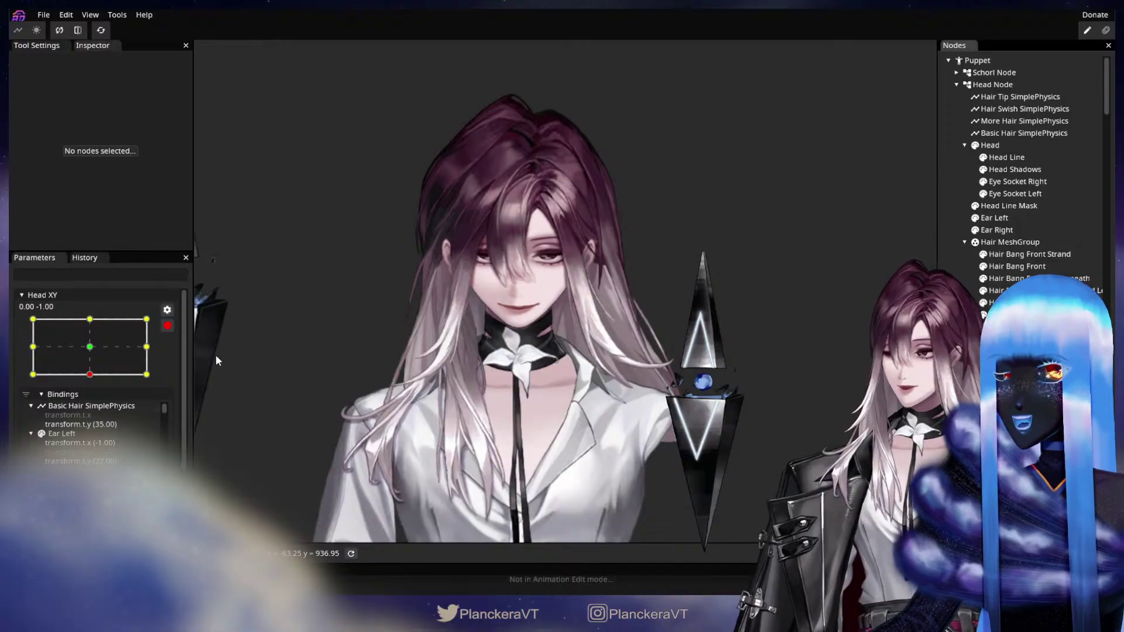
# Step: Swing Head XY to test the hair and check the Hair Swish SimplePhysics translation recorded at -1, 0
pyautogui.click(167, 325)
pyautogui.moveTo(95, 411)
pyautogui.mouseDown()
pyautogui.moveTo(49, 418)
pyautogui.moveTo(49, 446)
pyautogui.moveTo(121, 426)
pyautogui.moveTo(19, 420)
pyautogui.moveTo(82, 426)
pyautogui.moveTo(73, 415)
pyautogui.moveTo(107, 416)
pyautogui.moveTo(48, 413)
pyautogui.moveTo(128, 414)
pyautogui.moveTo(52, 416)
pyautogui.moveTo(87, 419)
pyautogui.mouseUp()
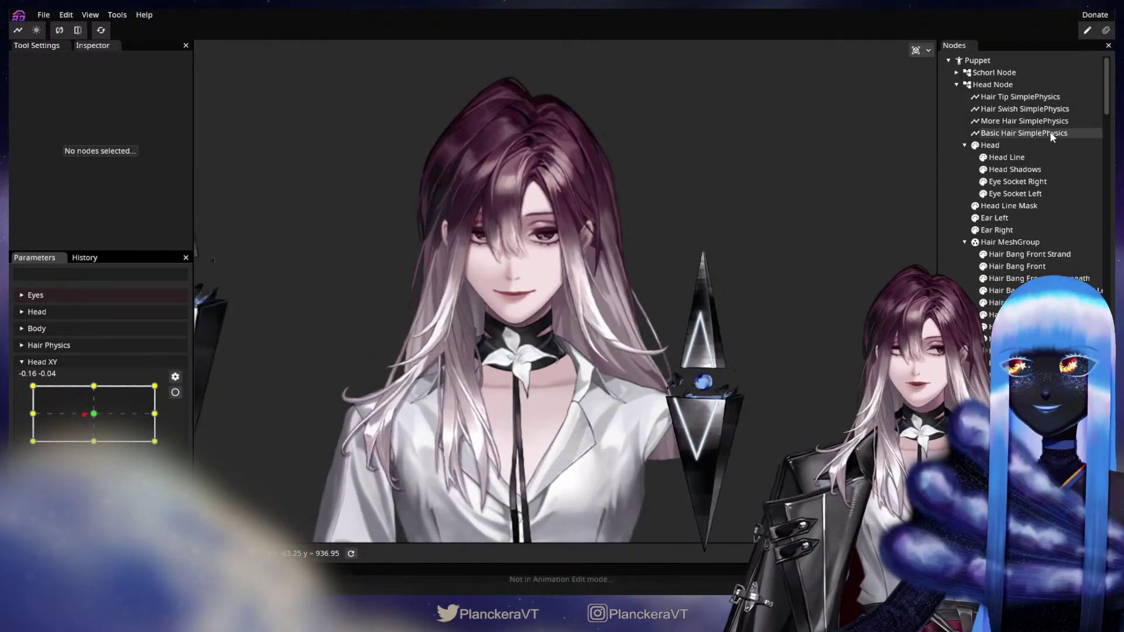
pyautogui.click(1030, 109)
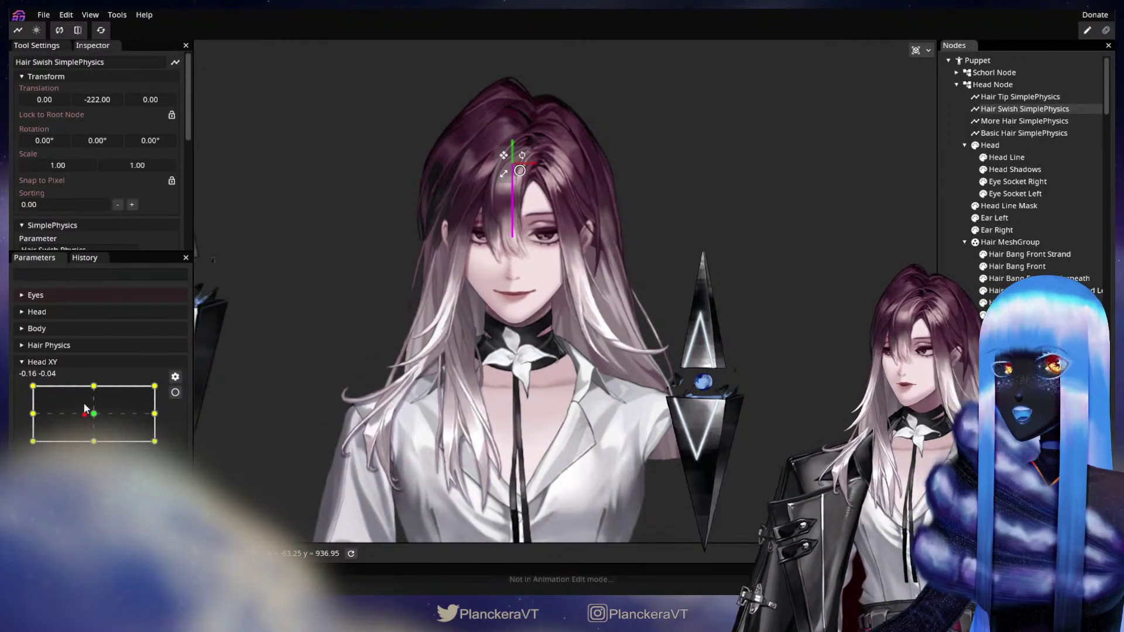
pyautogui.moveTo(84, 402); pyautogui.dragTo(52, 416)
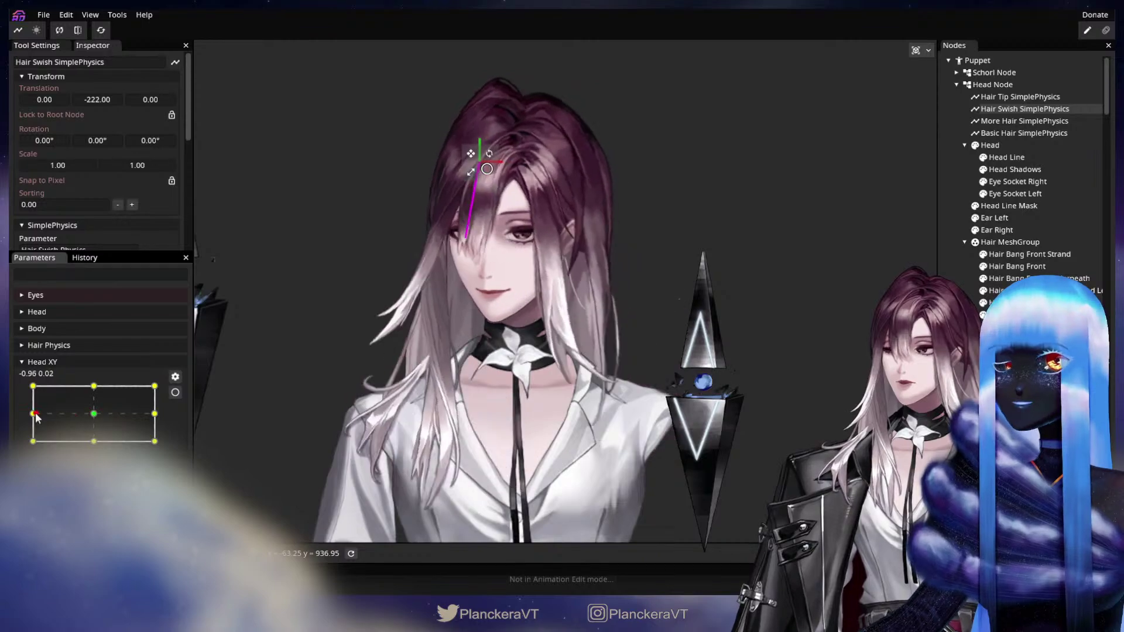
pyautogui.click(175, 392)
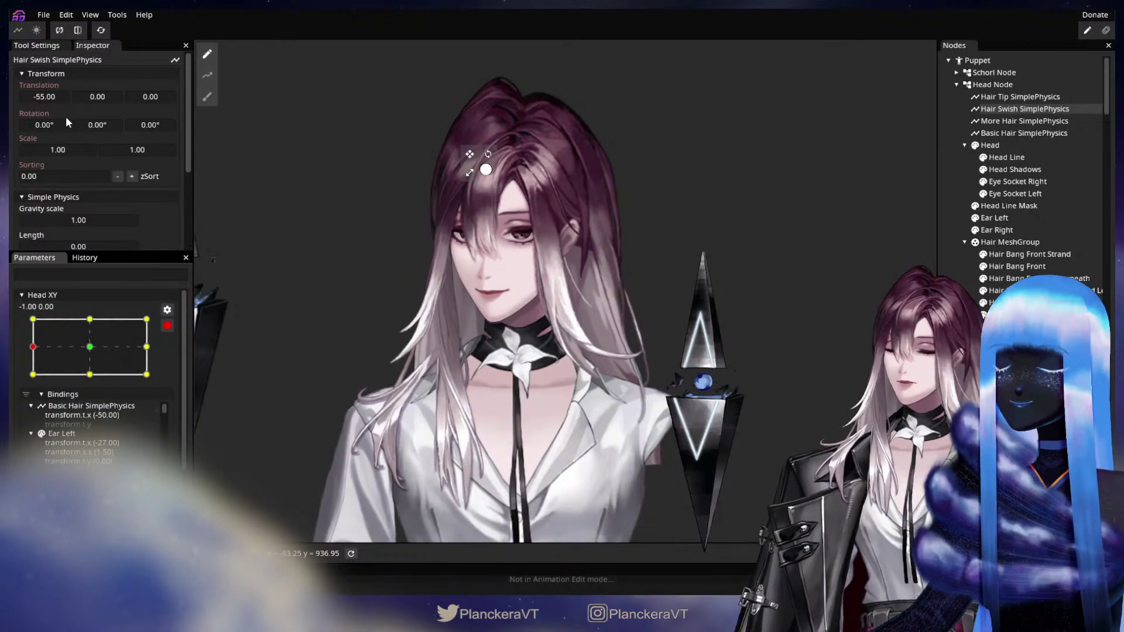
pyautogui.click(167, 325)
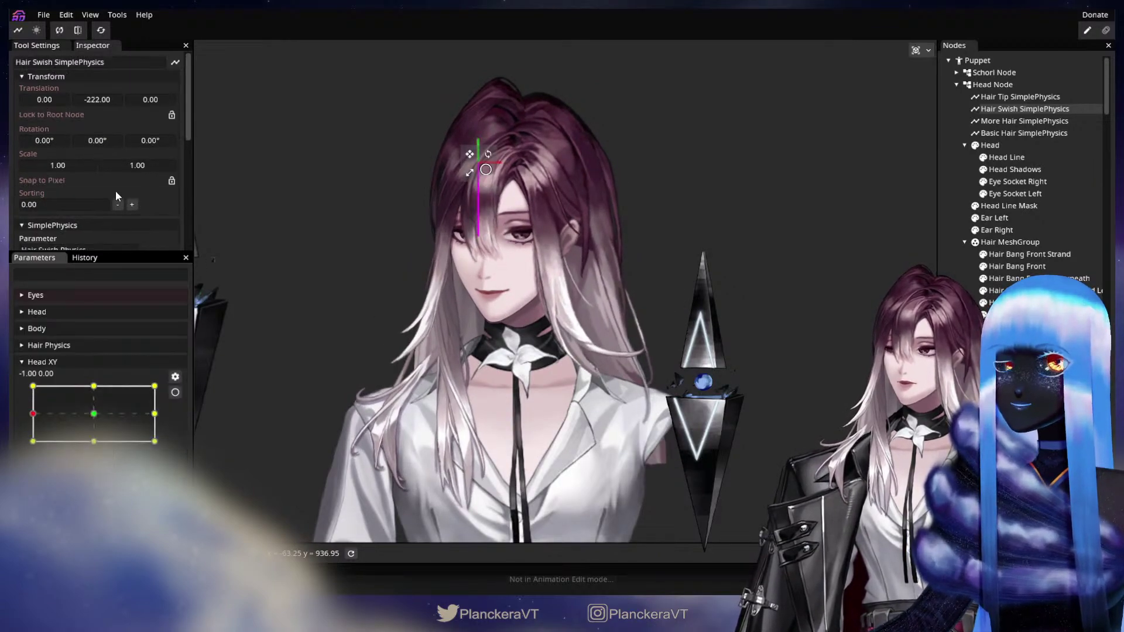
# Step: Try a resonant frequency of 1.50 on Hair Swish SimplePhysics and swing Head XY to test it
pyautogui.scroll(-5, 115, 195)
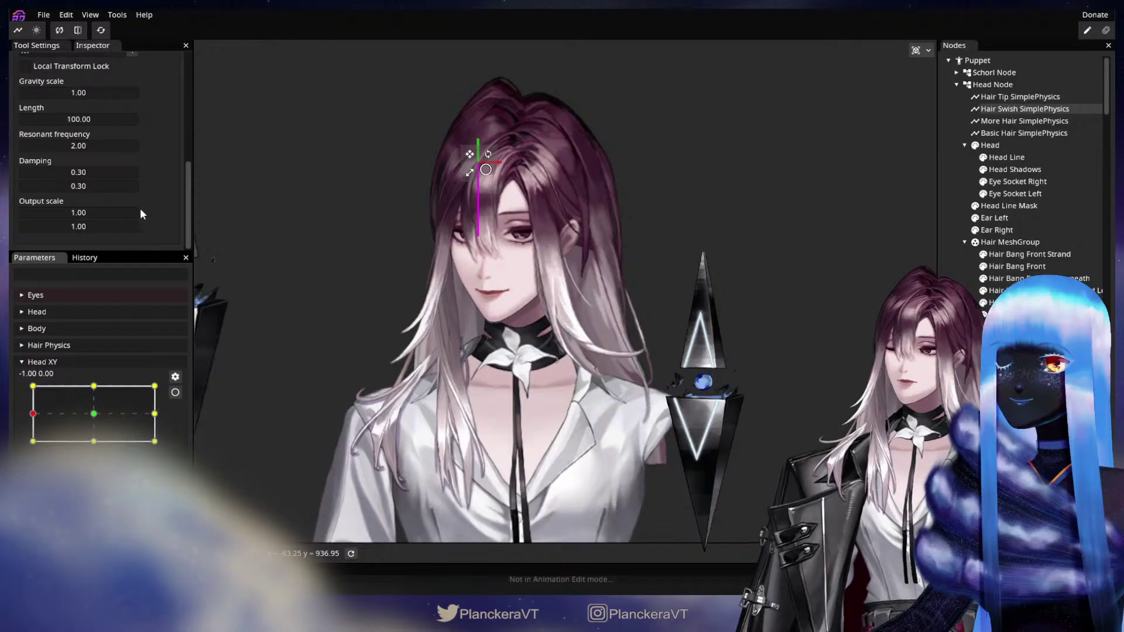
pyautogui.doubleClick(79, 146)
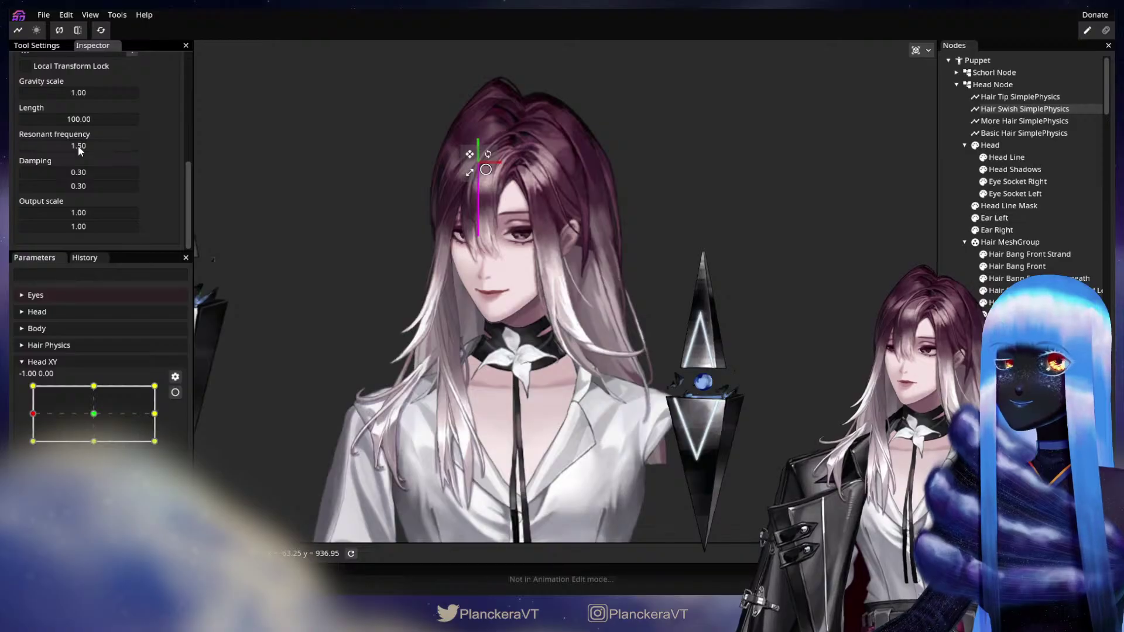
pyautogui.moveTo(34, 414); pyautogui.dragTo(150, 408)
pyautogui.moveTo(104, 408); pyautogui.dragTo(53, 412)
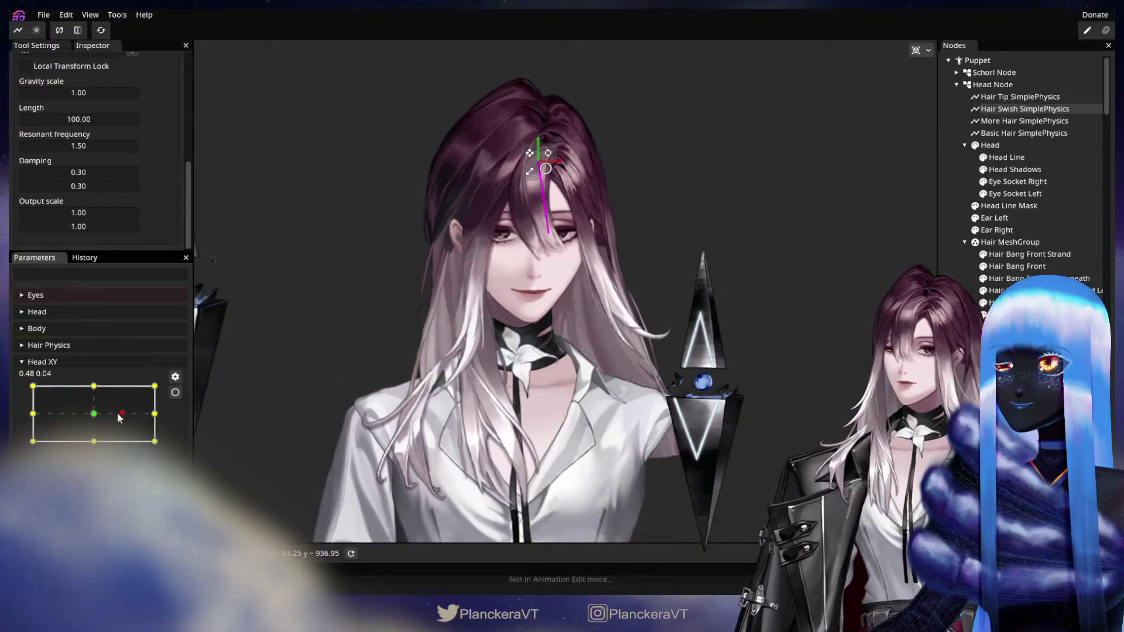
# Step: Set the resonant frequency of Hair Swish SimplePhysics to 2 and deselect the node
pyautogui.doubleClick(81, 146)
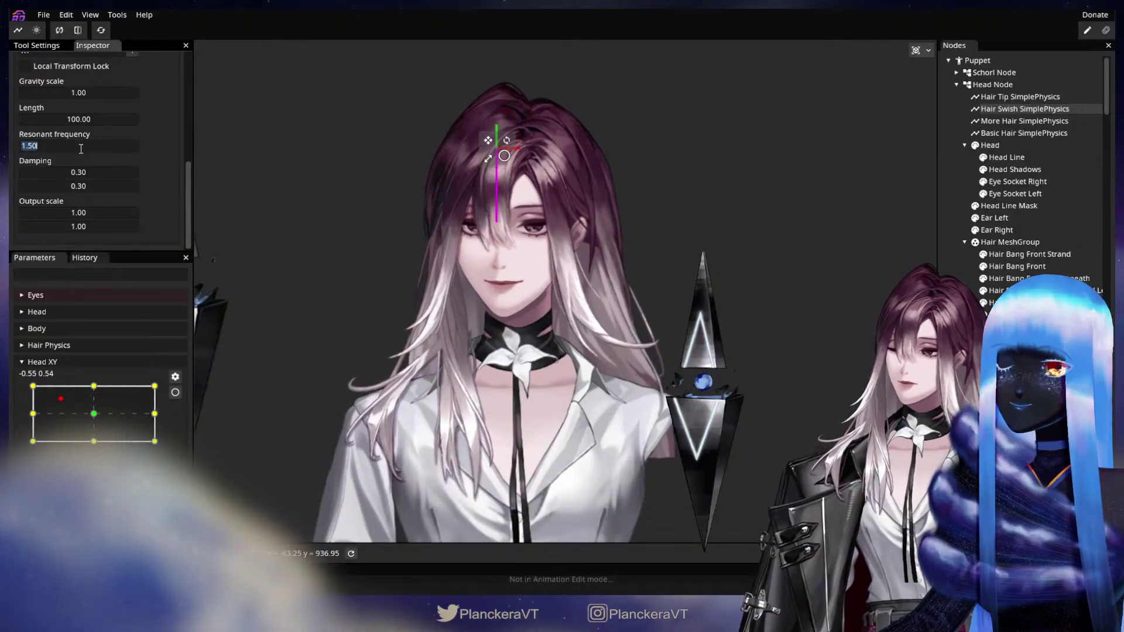
pyautogui.write('2')
pyautogui.click(251, 217)
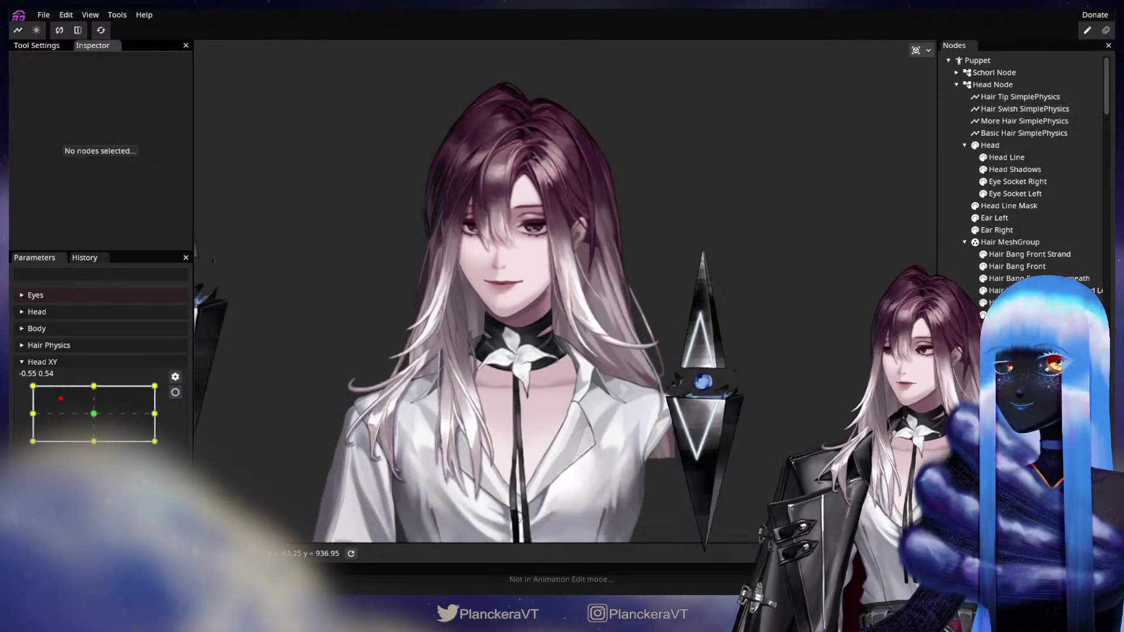
# Step: Swing Head XY to test the hair and put the Hair Swish Physics parameter into edit mode
pyautogui.moveTo(121, 398)
pyautogui.mouseDown()
pyautogui.moveTo(81, 421)
pyautogui.moveTo(121, 414)
pyautogui.moveTo(43, 411)
pyautogui.moveTo(116, 414)
pyautogui.mouseUp()
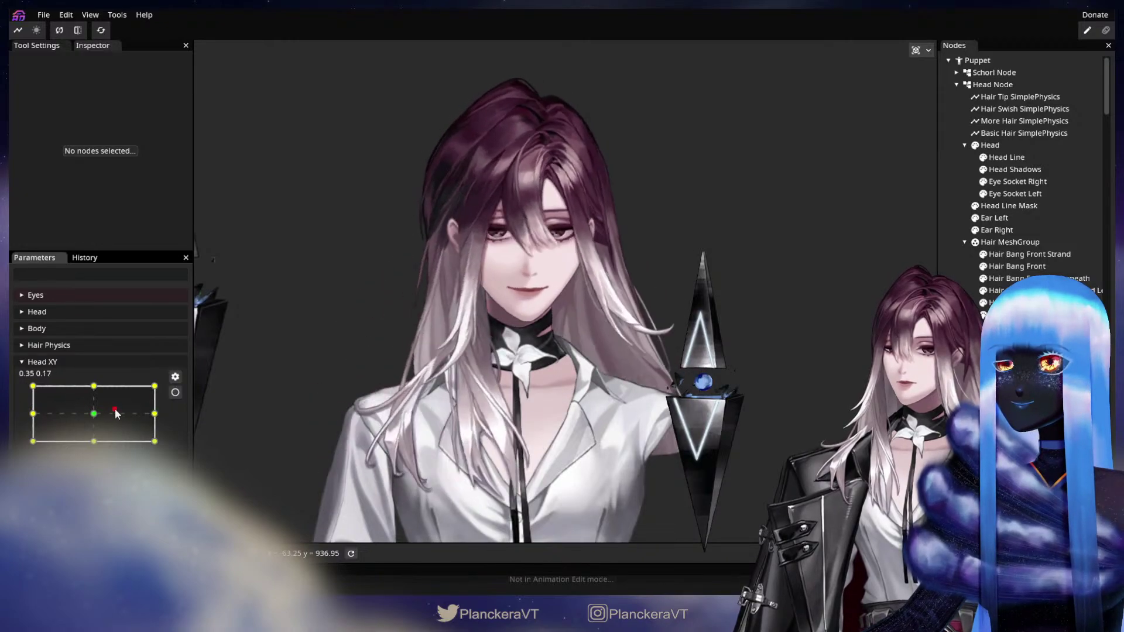
pyautogui.moveTo(39, 418); pyautogui.dragTo(67, 405)
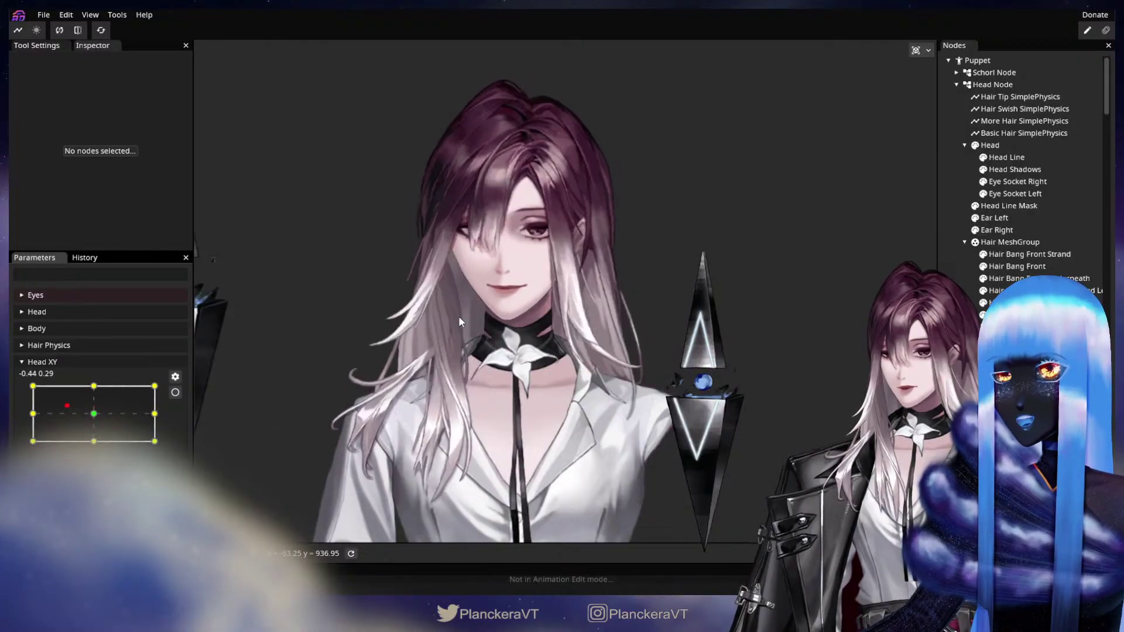
pyautogui.click(61, 348)
pyautogui.scroll(-3, 140, 430)
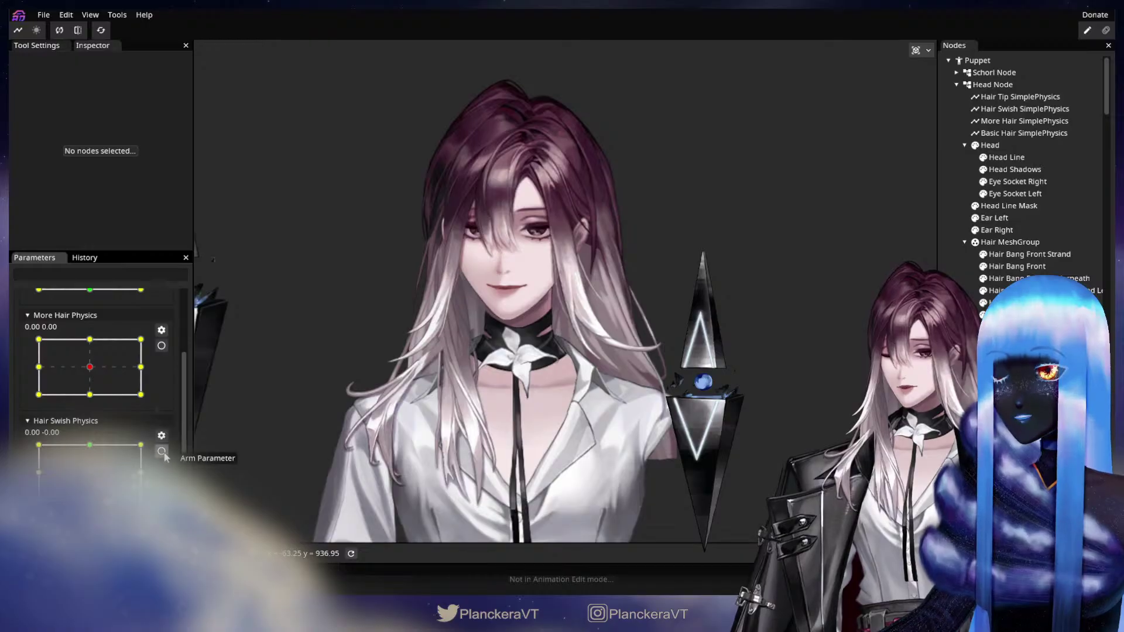
pyautogui.scroll(5, 156, 352)
pyautogui.scroll(-1, 100, 433)
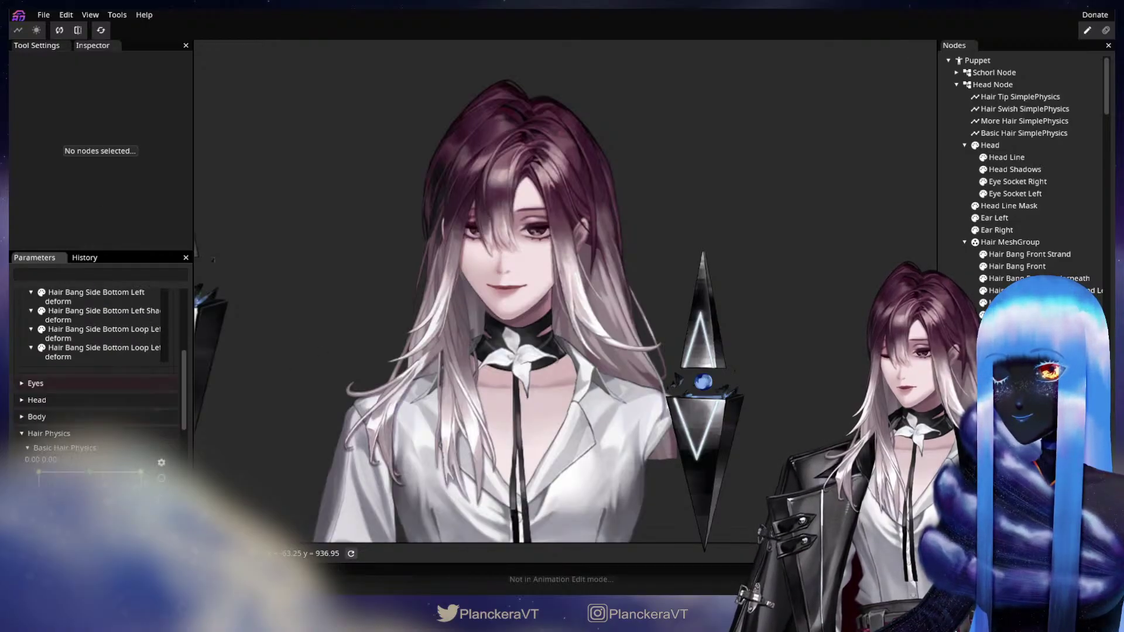
pyautogui.scroll(2, 145, 346)
pyautogui.scroll(3, 171, 340)
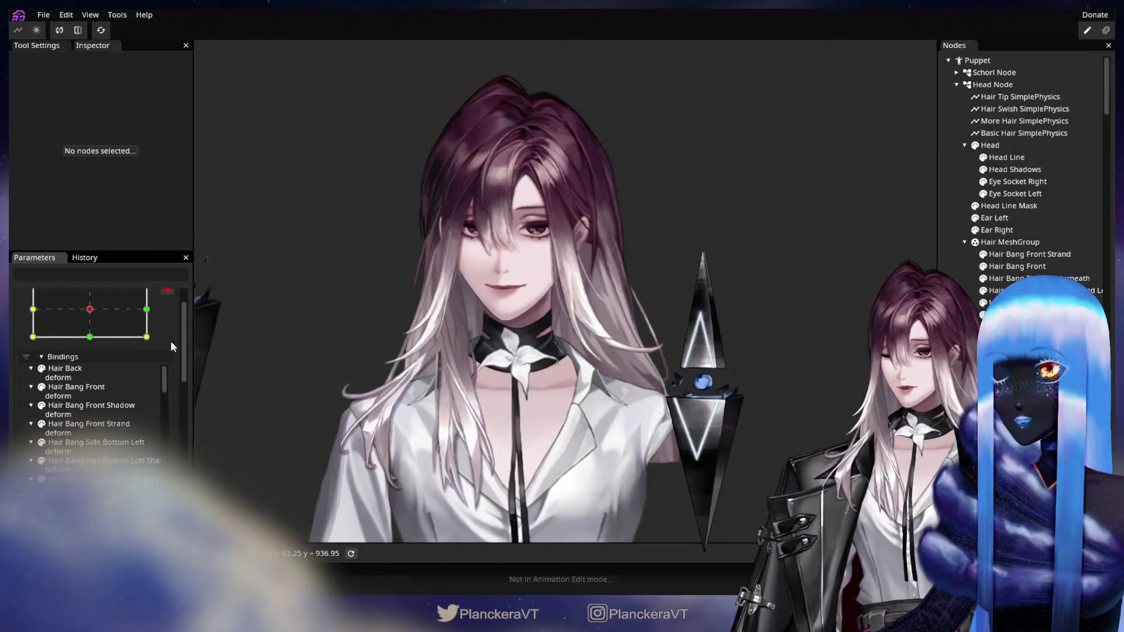
# Step: Preview the Hair Swish Physics deformations at its edge and corner keypoints, including -1, 0, 0, -1, -1, 1 and 0, 1
pyautogui.click(33, 347)
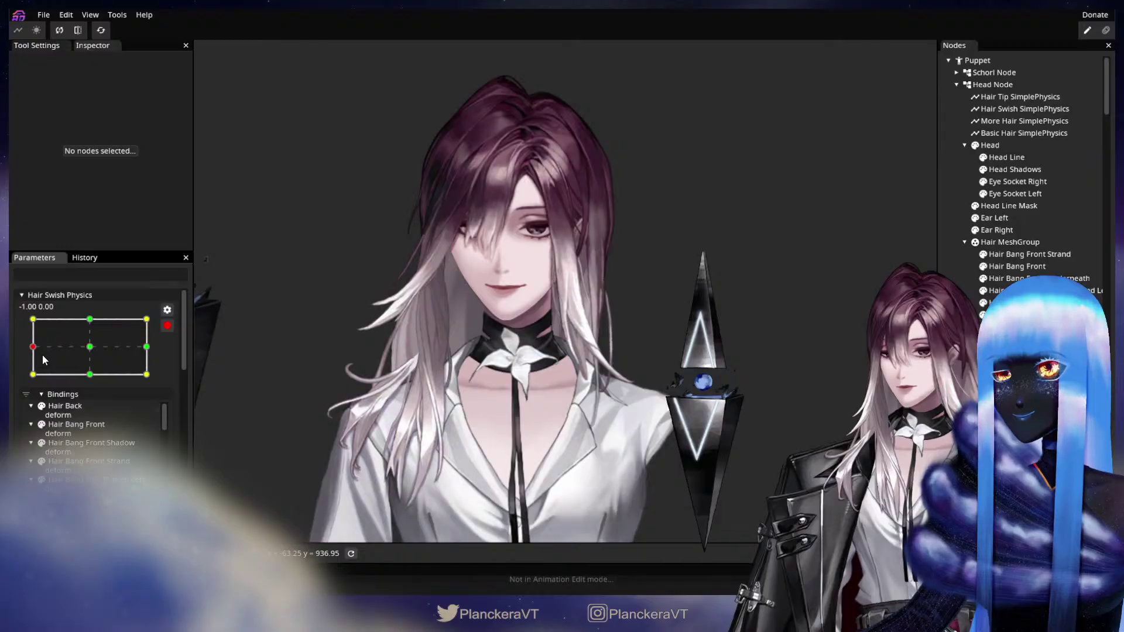
pyautogui.click(90, 374)
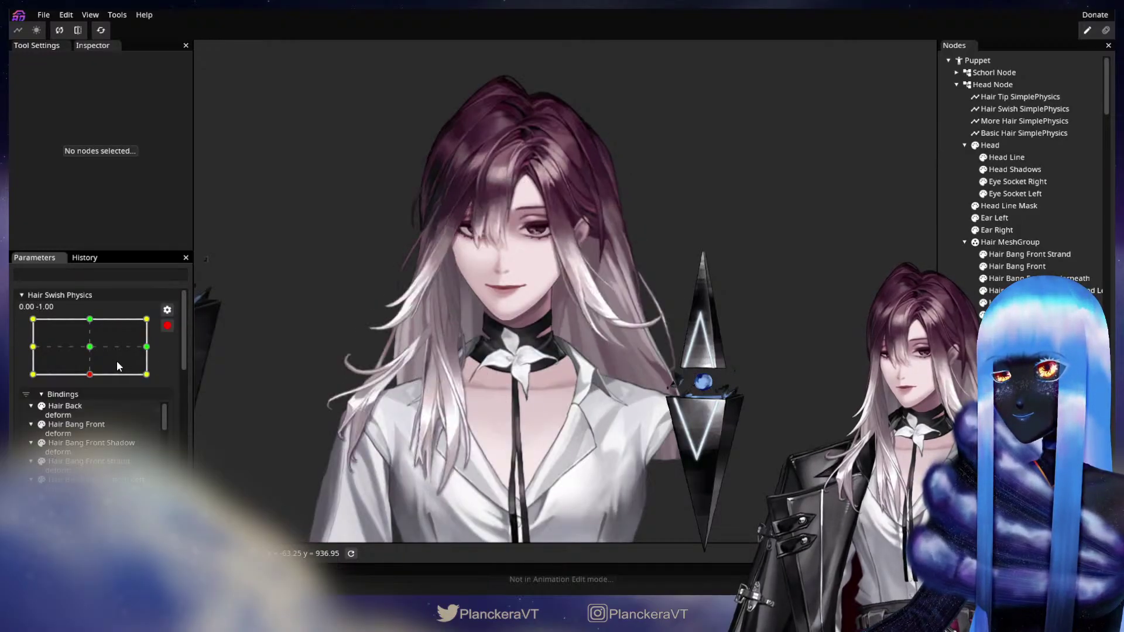
pyautogui.click(33, 319)
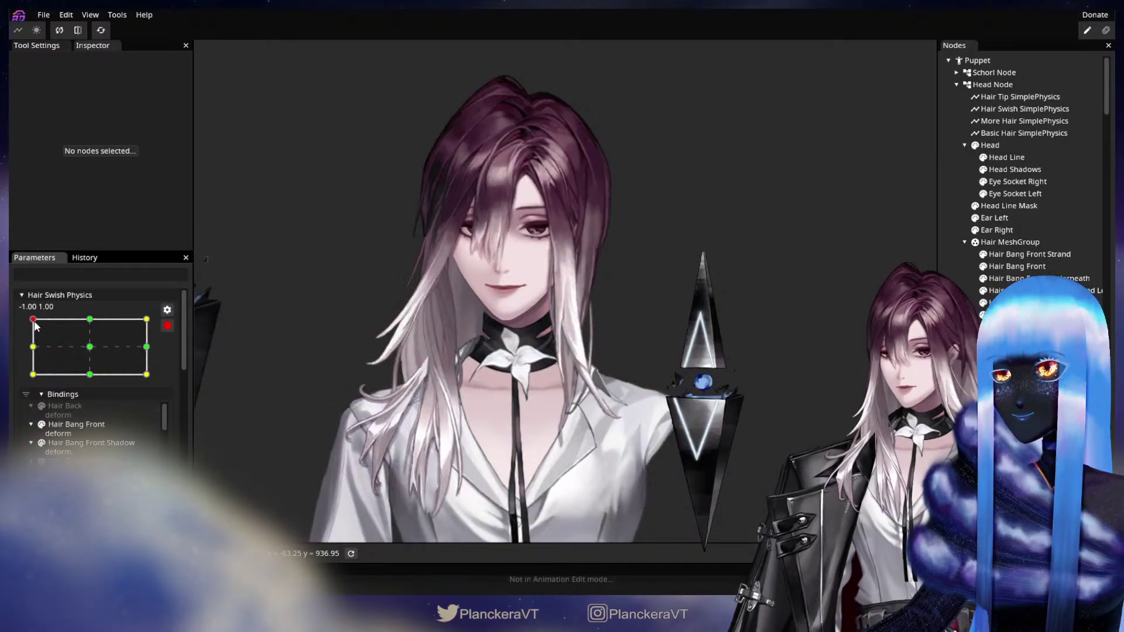
pyautogui.click(139, 323)
pyautogui.moveTo(143, 331)
pyautogui.mouseDown()
pyautogui.moveTo(144, 360)
pyautogui.moveTo(123, 375)
pyautogui.moveTo(49, 371)
pyautogui.moveTo(31, 352)
pyautogui.moveTo(32, 319)
pyautogui.moveTo(152, 318)
pyautogui.moveTo(156, 358)
pyautogui.moveTo(93, 378)
pyautogui.moveTo(33, 351)
pyautogui.moveTo(25, 311)
pyautogui.mouseUp()
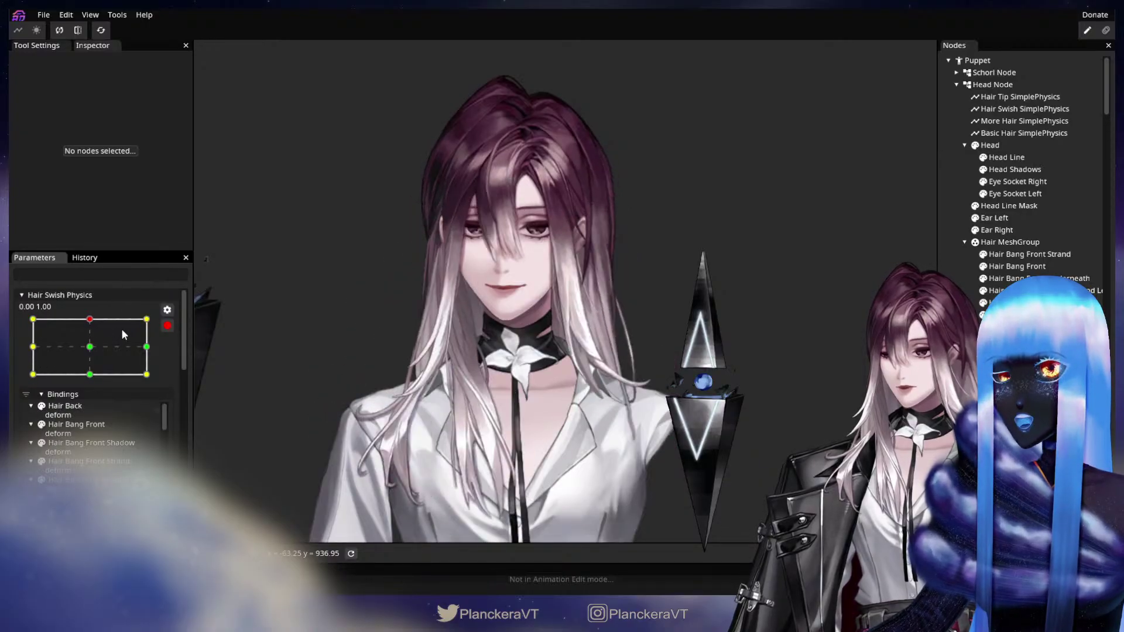
pyautogui.scroll(5, 104, 406)
pyautogui.click(79, 346)
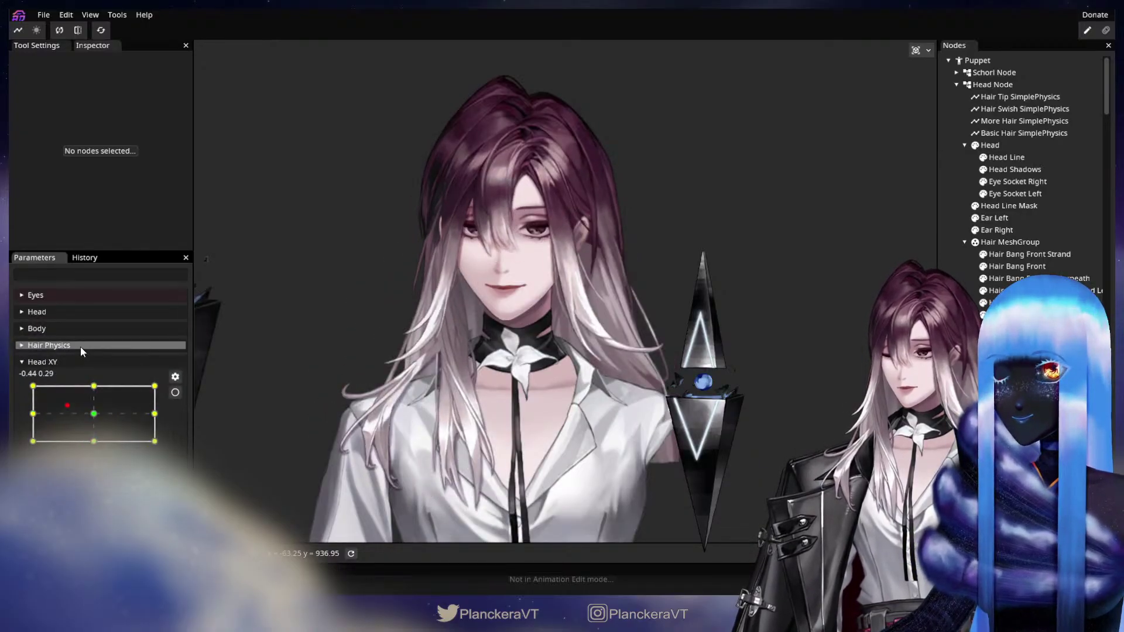
# Step: Preview the More Hair Physics deformation down to keypoint 0, -1, leave its edit mode and collapse the Hair Physics group
pyautogui.click(79, 347)
pyautogui.scroll(-2, 141, 421)
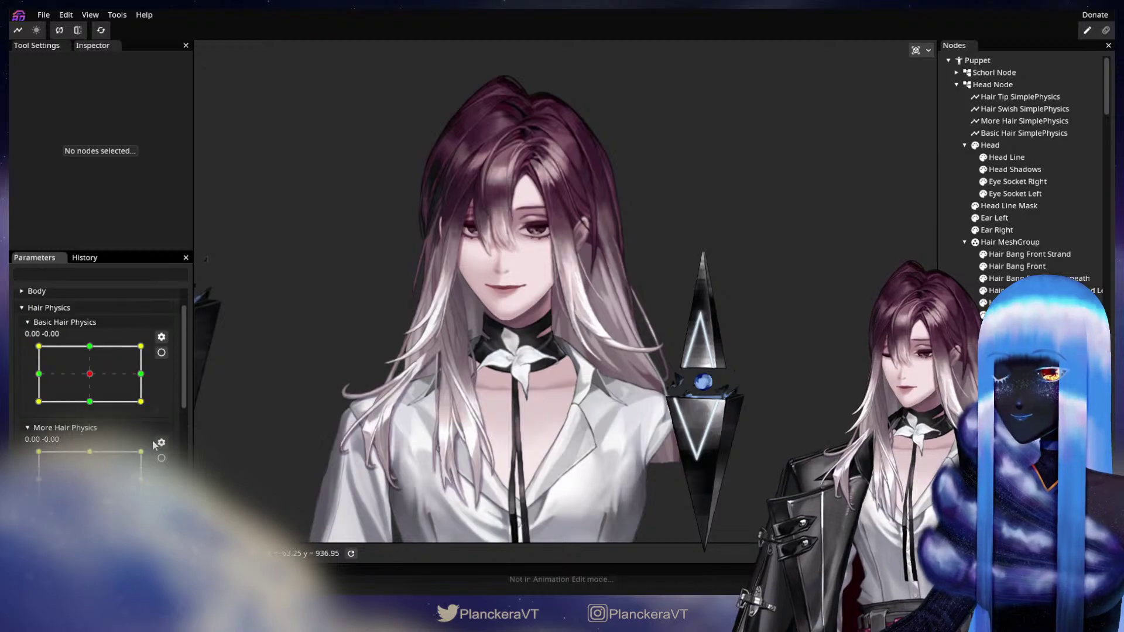
pyautogui.click(162, 458)
pyautogui.scroll(-4, 141, 404)
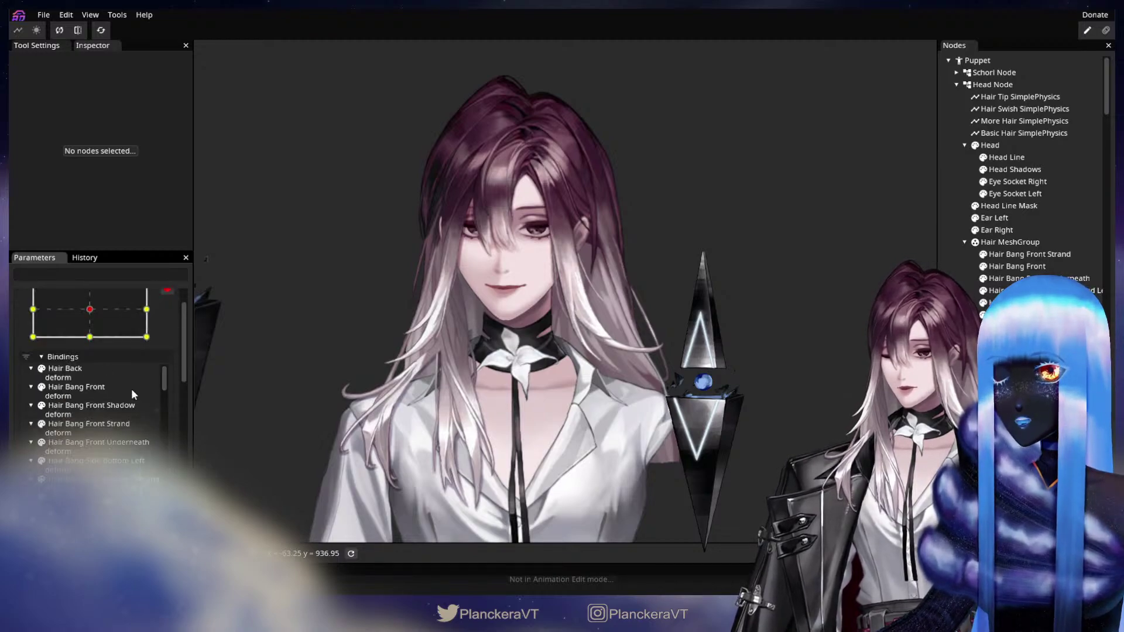
pyautogui.moveTo(79, 320)
pyautogui.mouseDown()
pyautogui.moveTo(20, 307)
pyautogui.moveTo(18, 343)
pyautogui.moveTo(139, 343)
pyautogui.moveTo(136, 315)
pyautogui.moveTo(73, 293)
pyautogui.moveTo(89, 336)
pyautogui.mouseUp()
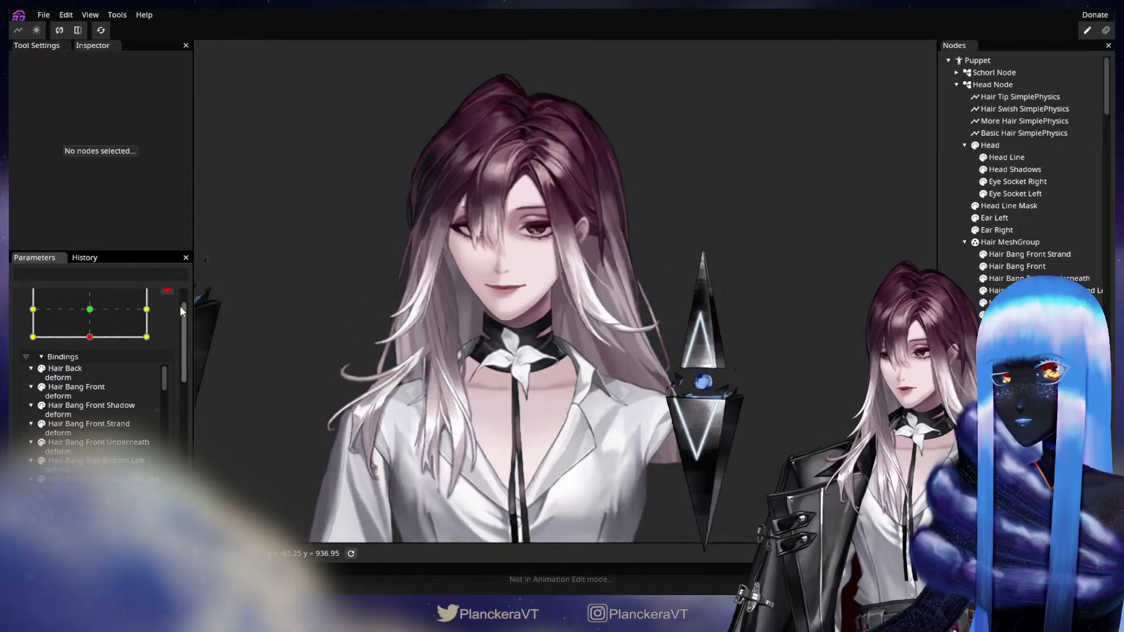
pyautogui.click(168, 291)
pyautogui.click(49, 308)
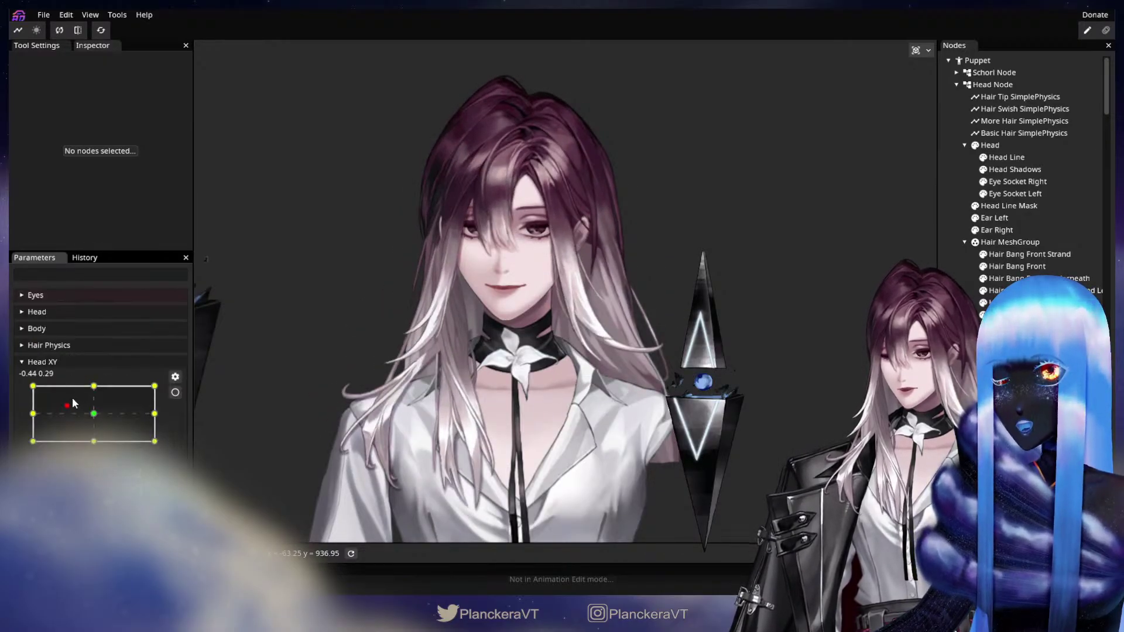
# Step: Record Hair Tip SimplePhysics X translations at Head XY -1, 0 and 1, 0, with 50 at 1, 0
pyautogui.moveTo(94, 413); pyautogui.dragTo(34, 414)
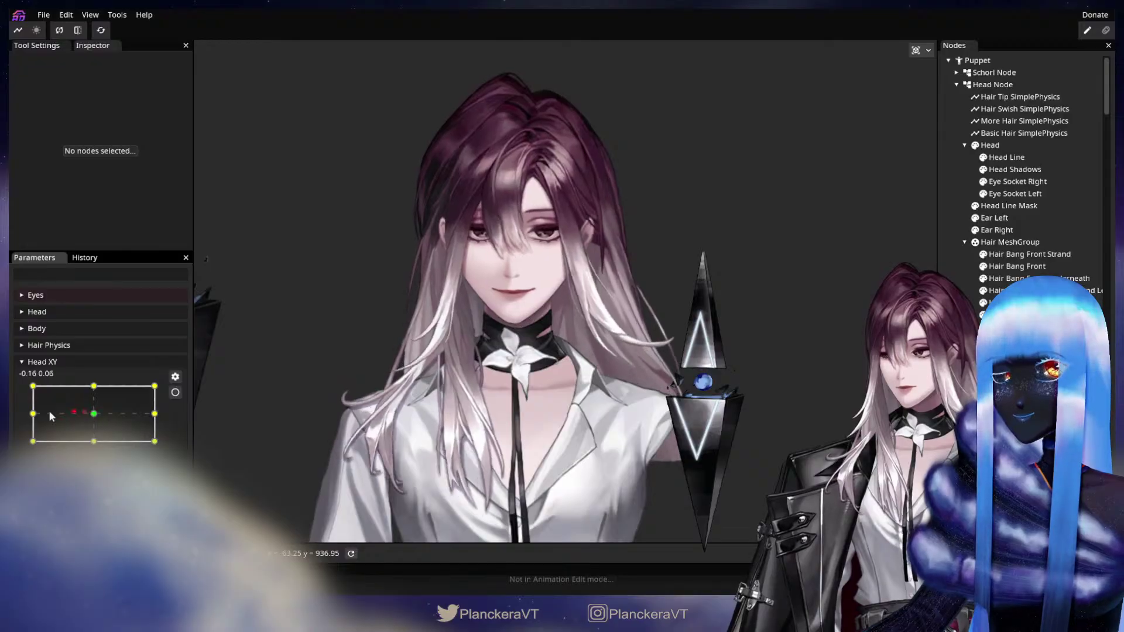
pyautogui.click(175, 392)
pyautogui.click(1024, 97)
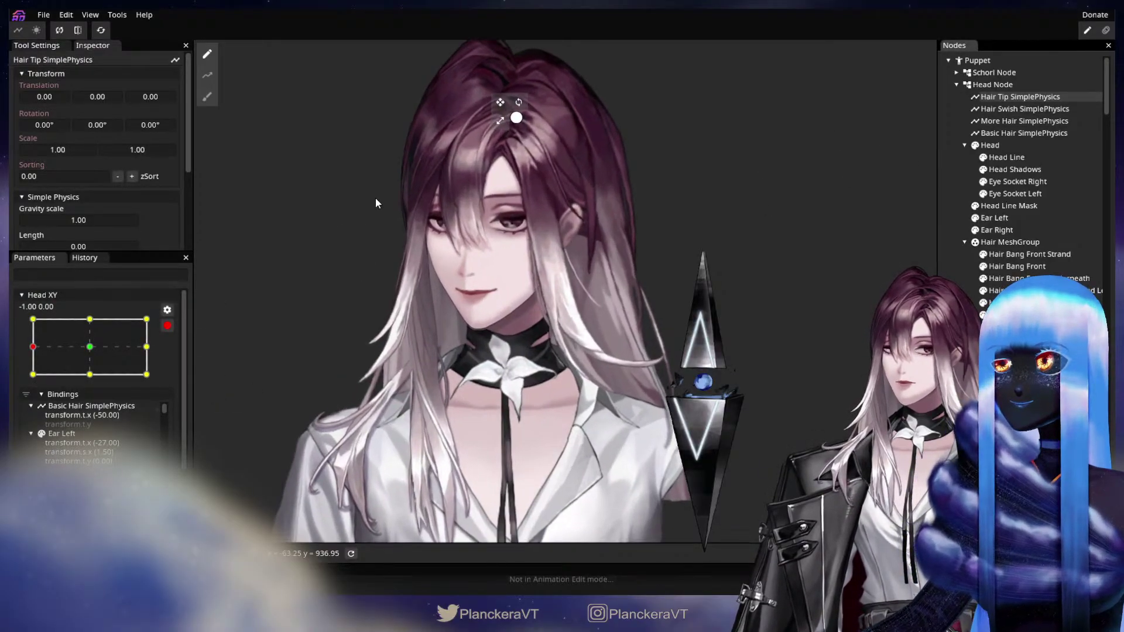
pyautogui.moveTo(374, 198); pyautogui.dragTo(395, 309)
pyautogui.scroll(-4, 137, 218)
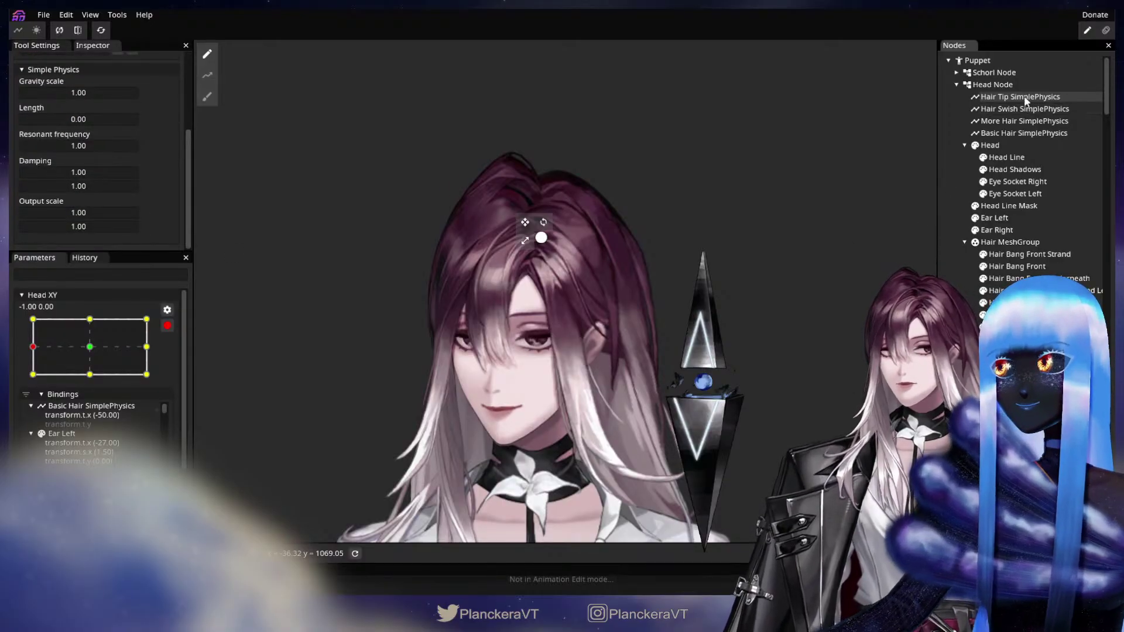
pyautogui.scroll(4, 158, 189)
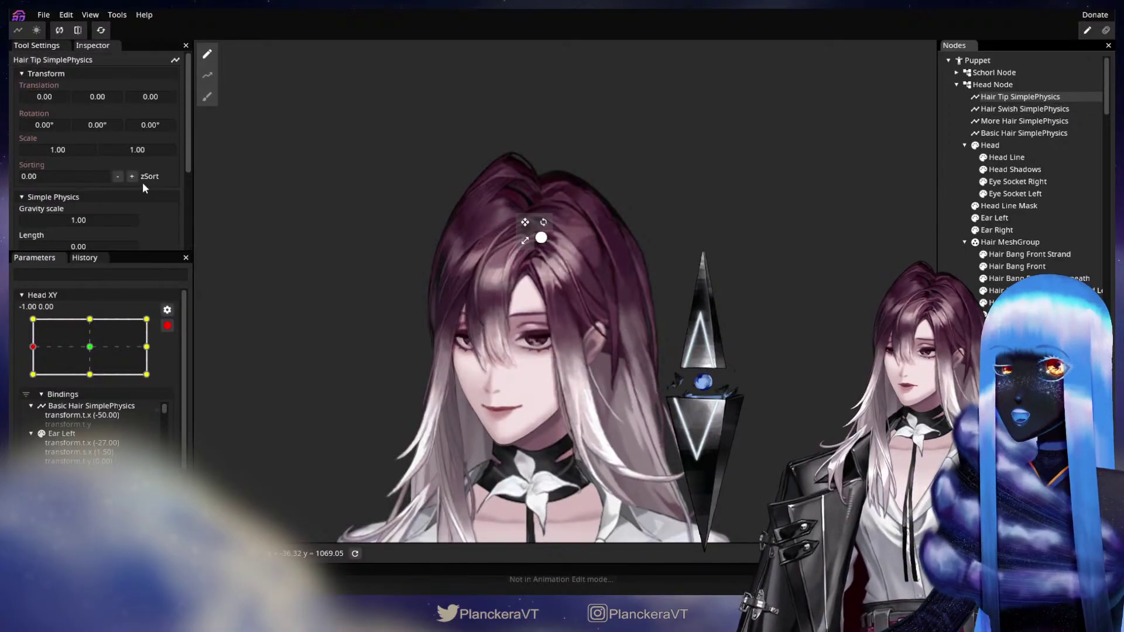
pyautogui.moveTo(57, 96)
pyautogui.mouseDown()
pyautogui.moveTo(27, 97)
pyautogui.moveTo(66, 100)
pyautogui.mouseUp()
pyautogui.click(146, 347)
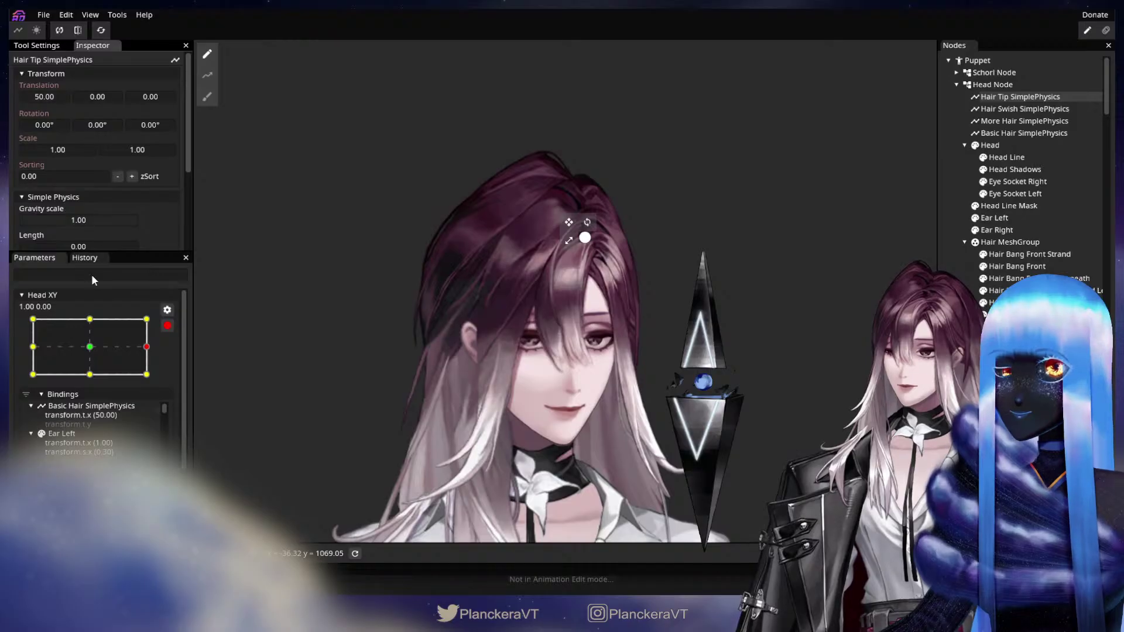
# Step: Record Hair Tip SimplePhysics Y translations at Head XY 0, 1 and 0, -1, and deselect the node
pyautogui.click(90, 319)
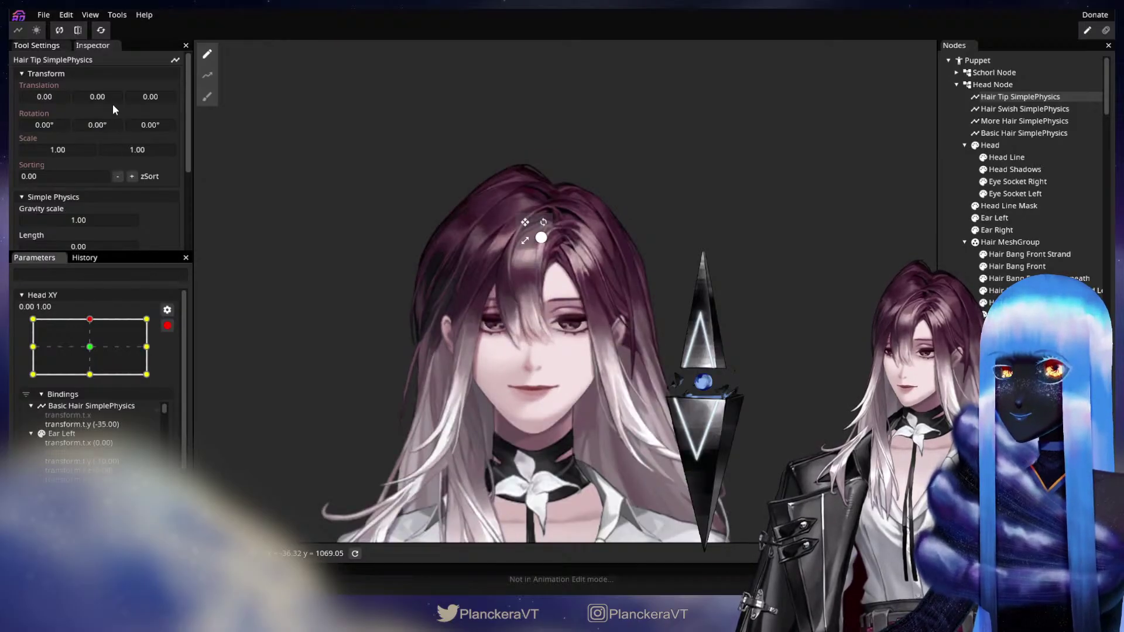
pyautogui.moveTo(109, 97)
pyautogui.mouseDown()
pyautogui.moveTo(89, 100)
pyautogui.moveTo(114, 93)
pyautogui.mouseUp()
pyautogui.click(91, 373)
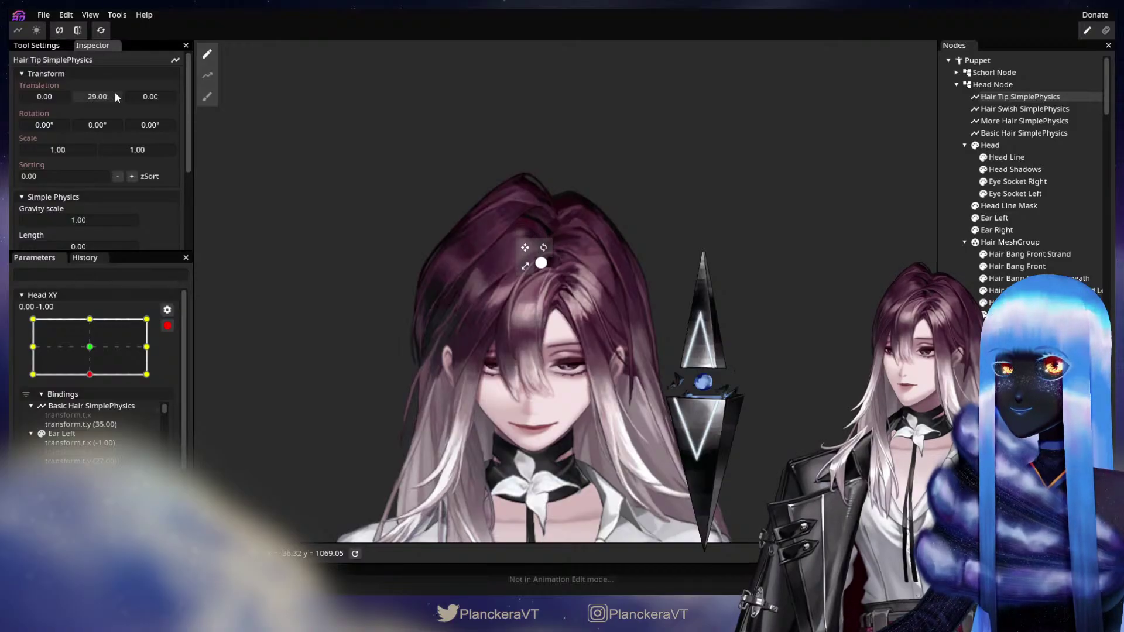
pyautogui.moveTo(116, 93); pyautogui.dragTo(117, 95)
pyautogui.click(263, 216)
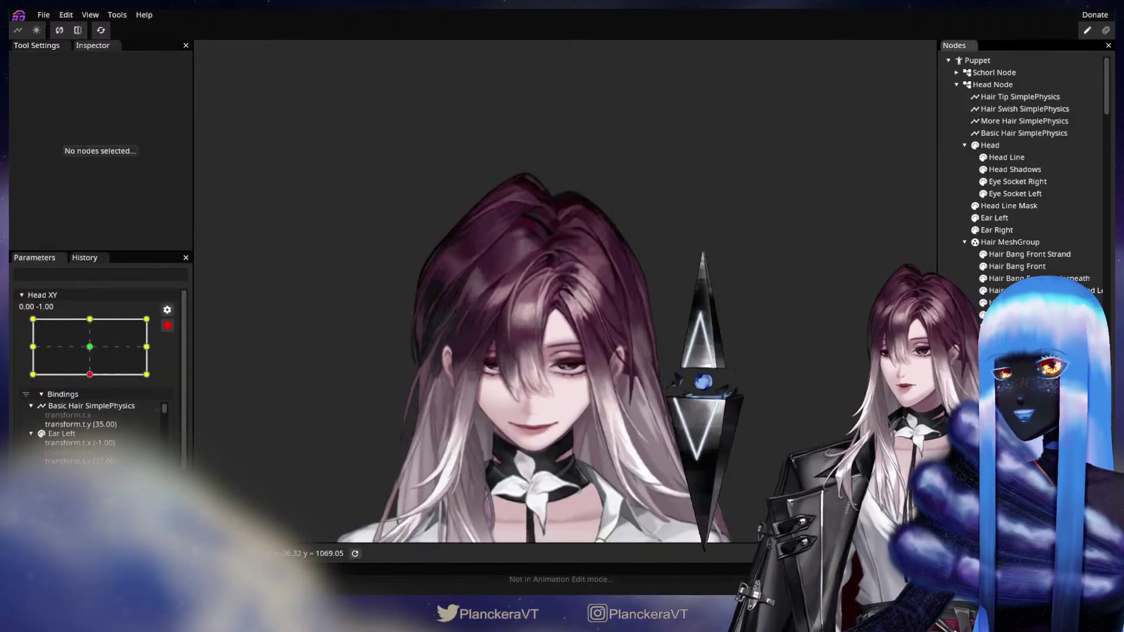
# Step: Record Hair Swish SimplePhysics X translations of about -41 at Head XY -1, 0 and 40 at 1, 0
pyautogui.click(167, 326)
pyautogui.moveTo(97, 413); pyautogui.dragTo(34, 413)
pyautogui.click(175, 393)
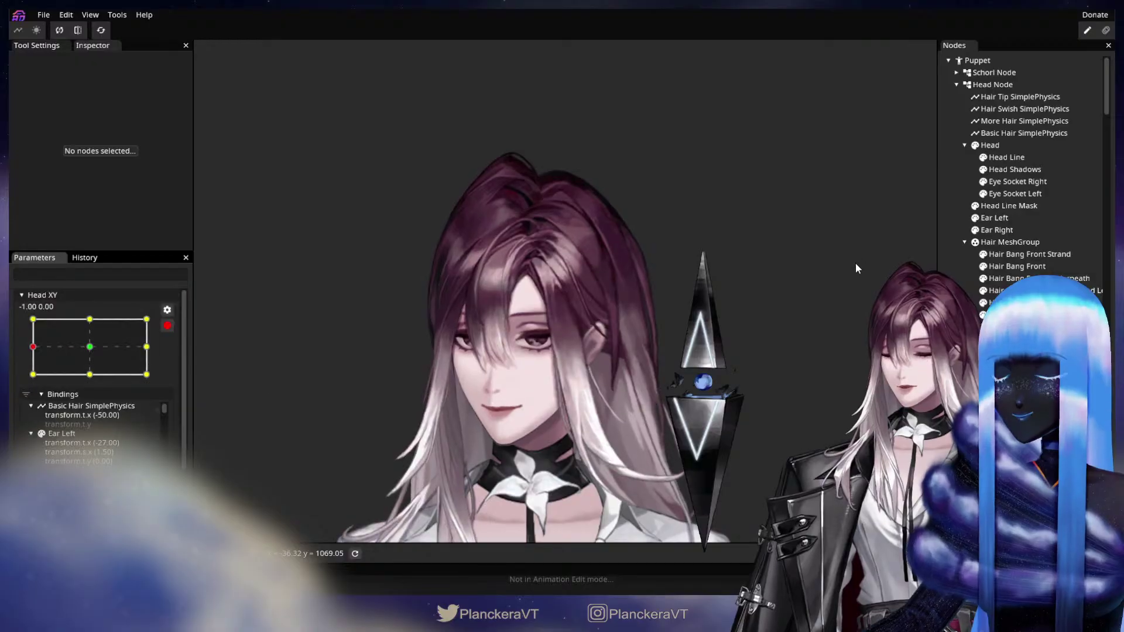
pyautogui.click(1017, 109)
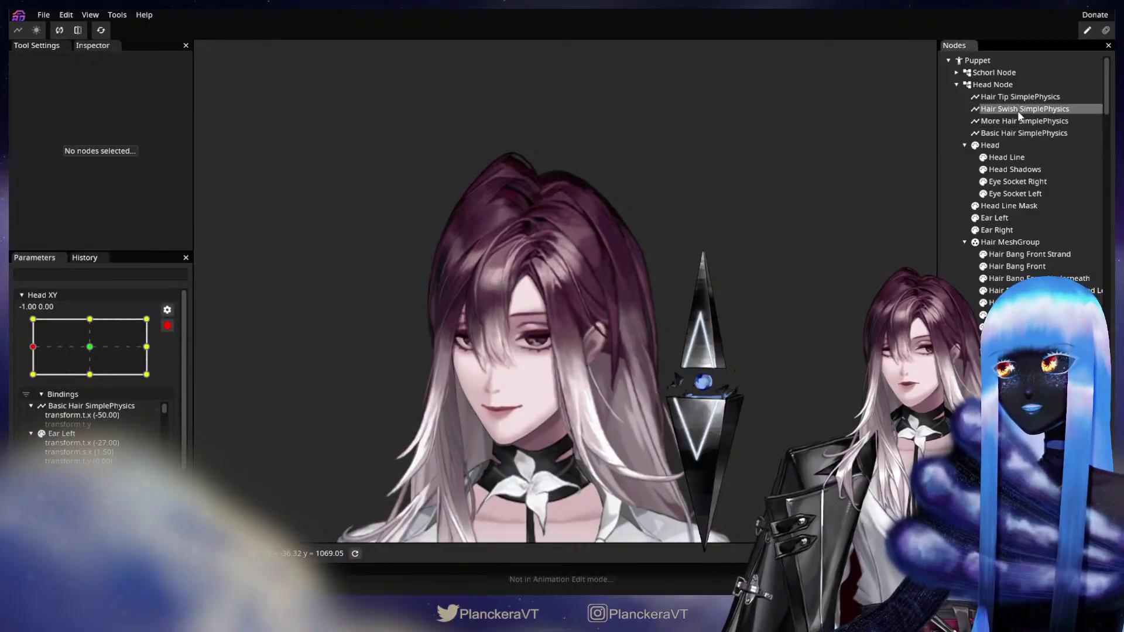
pyautogui.moveTo(53, 99); pyautogui.dragTo(61, 97)
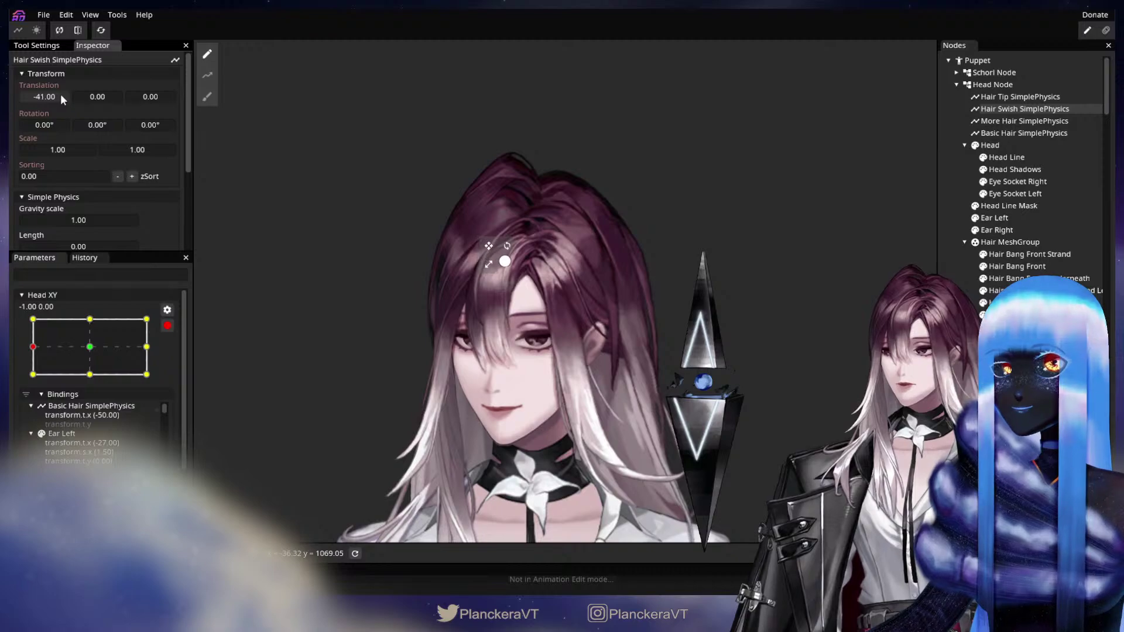
pyautogui.click(147, 346)
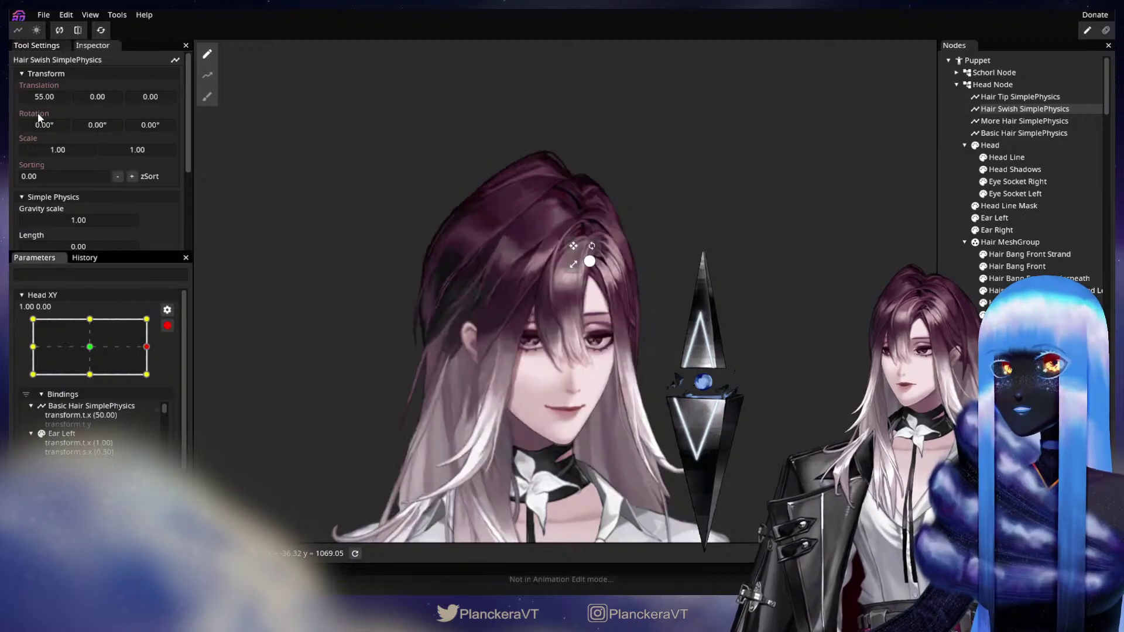
pyautogui.moveTo(54, 98); pyautogui.dragTo(51, 98)
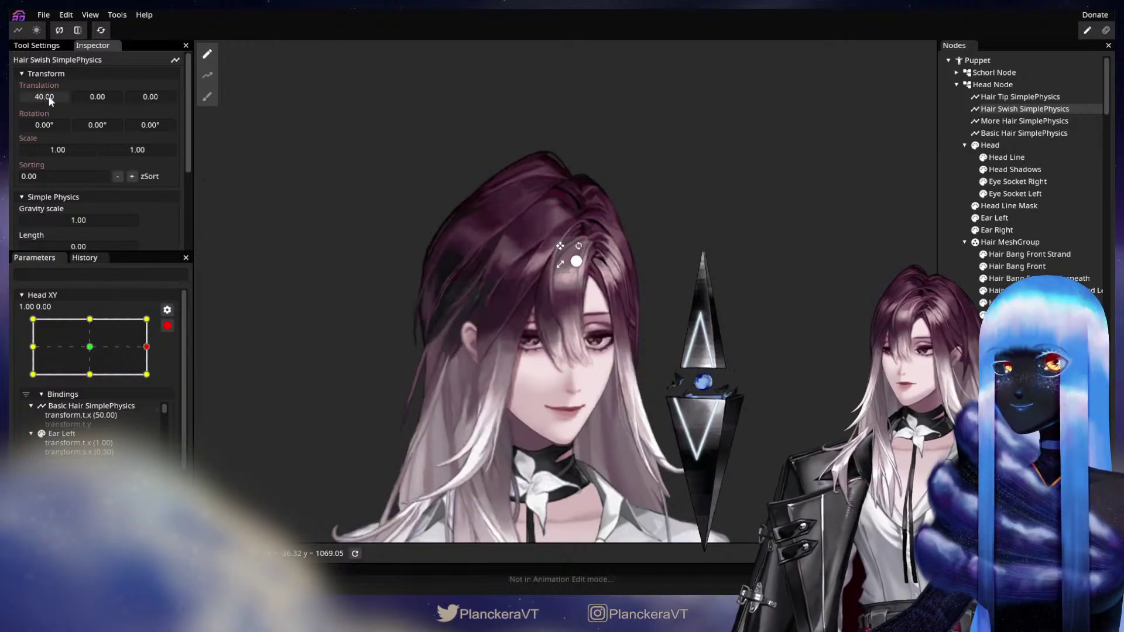
# Step: Record Hair Swish SimplePhysics Y translations at Head XY 0, 1 and 0, -1, with 20 at 0, -1, and swing Head XY to test
pyautogui.click(90, 319)
pyautogui.moveTo(88, 96); pyautogui.dragTo(109, 99)
pyautogui.click(97, 375)
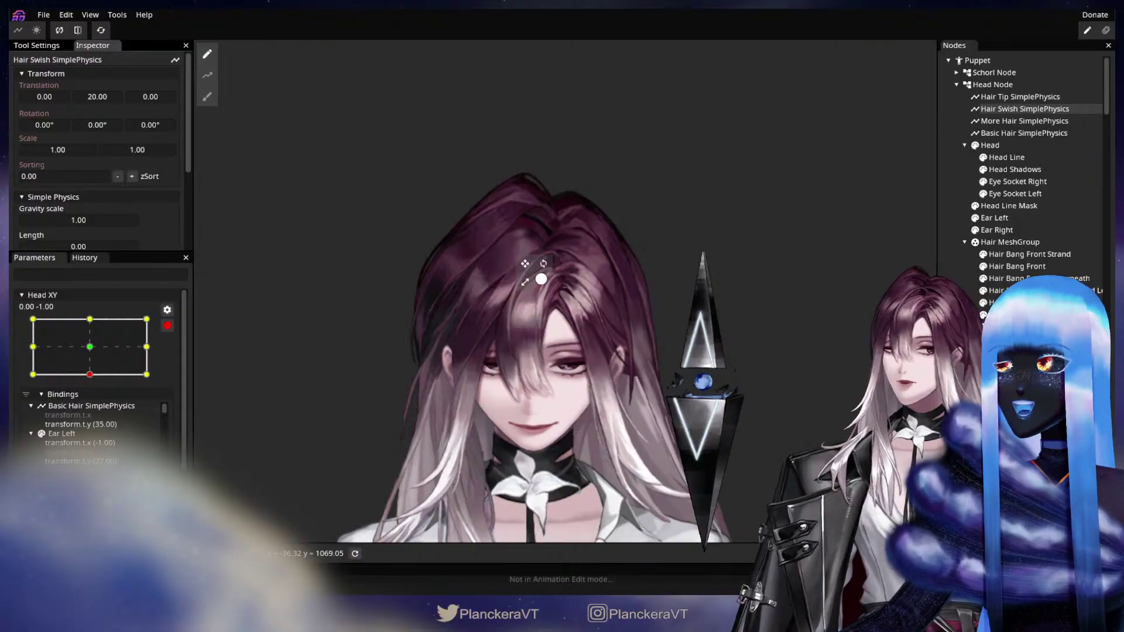
pyautogui.click(418, 352)
pyautogui.click(170, 328)
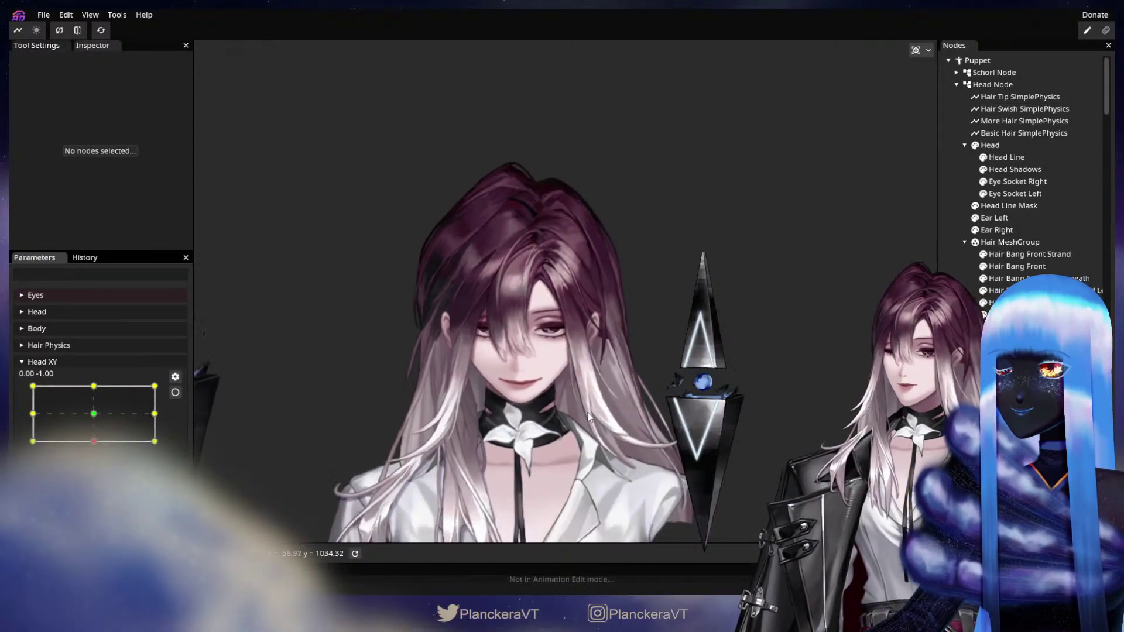
pyautogui.moveTo(125, 404); pyautogui.dragTo(74, 414)
# Step: Set the resonant frequency of Hair Tip SimplePhysics to 2 and both of its damping values to 0.20
pyautogui.click(175, 392)
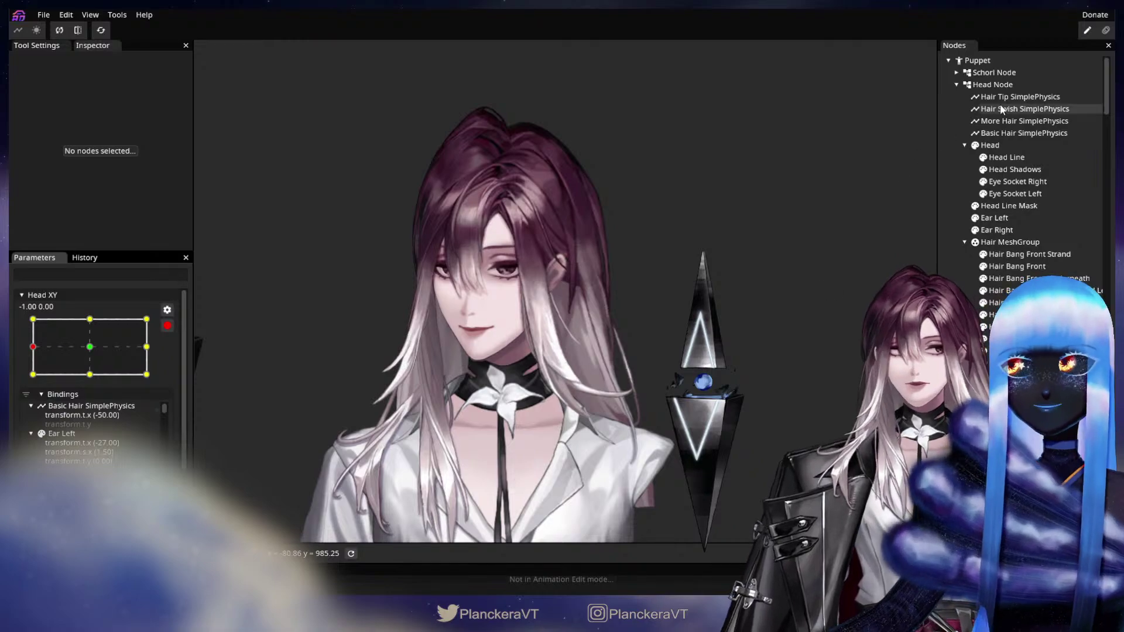
pyautogui.click(1024, 98)
pyautogui.click(167, 325)
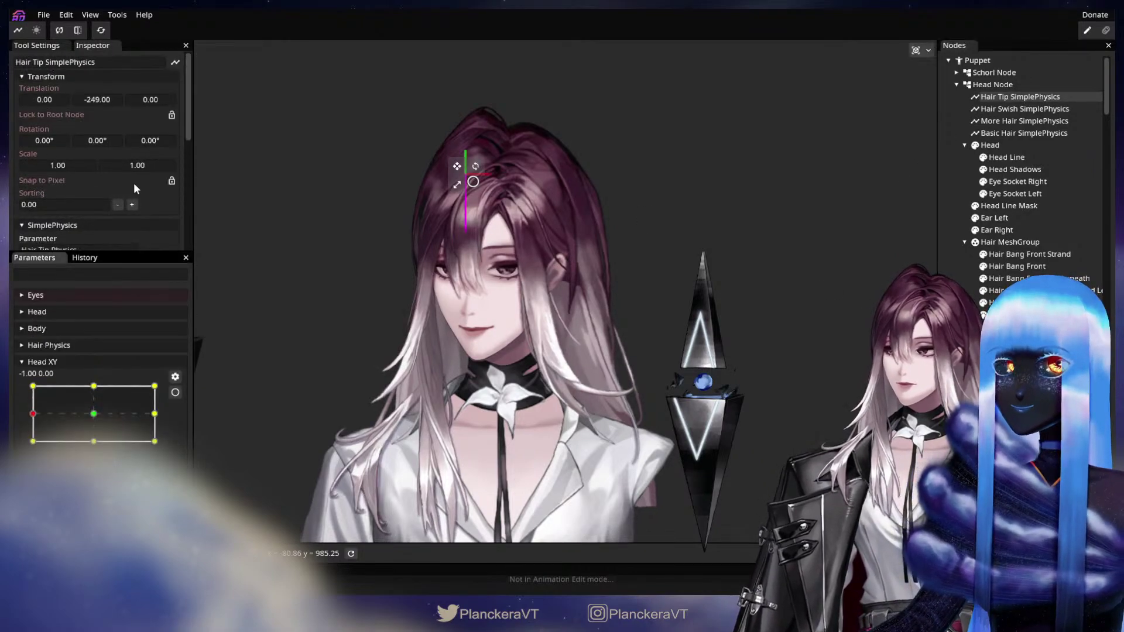
pyautogui.scroll(-4, 160, 221)
pyautogui.scroll(-1, 163, 223)
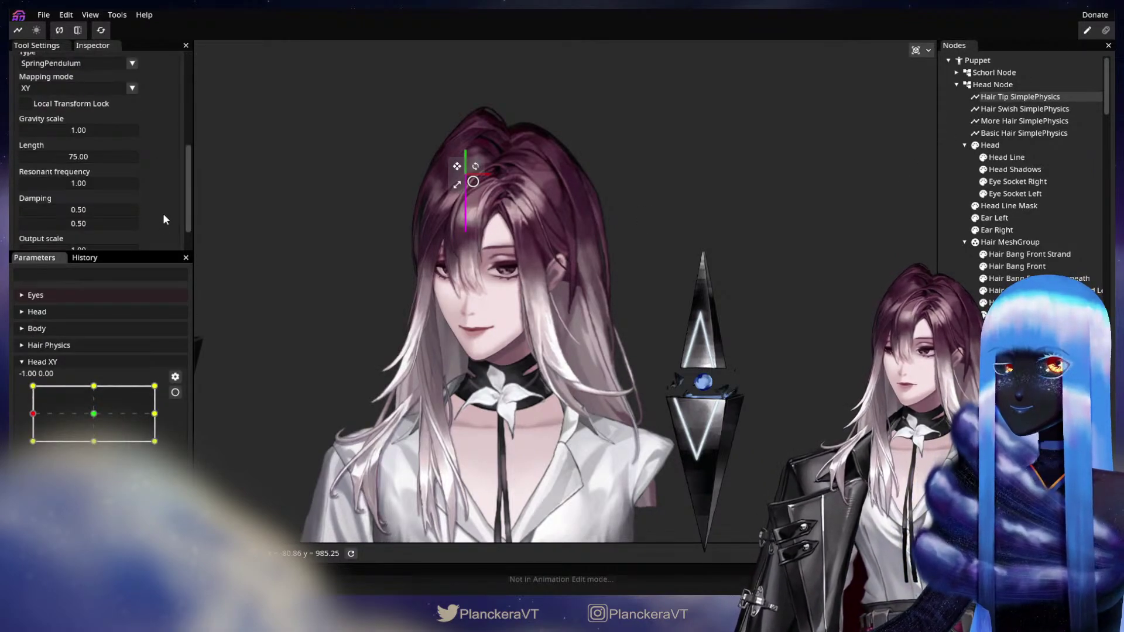
pyautogui.doubleClick(74, 183)
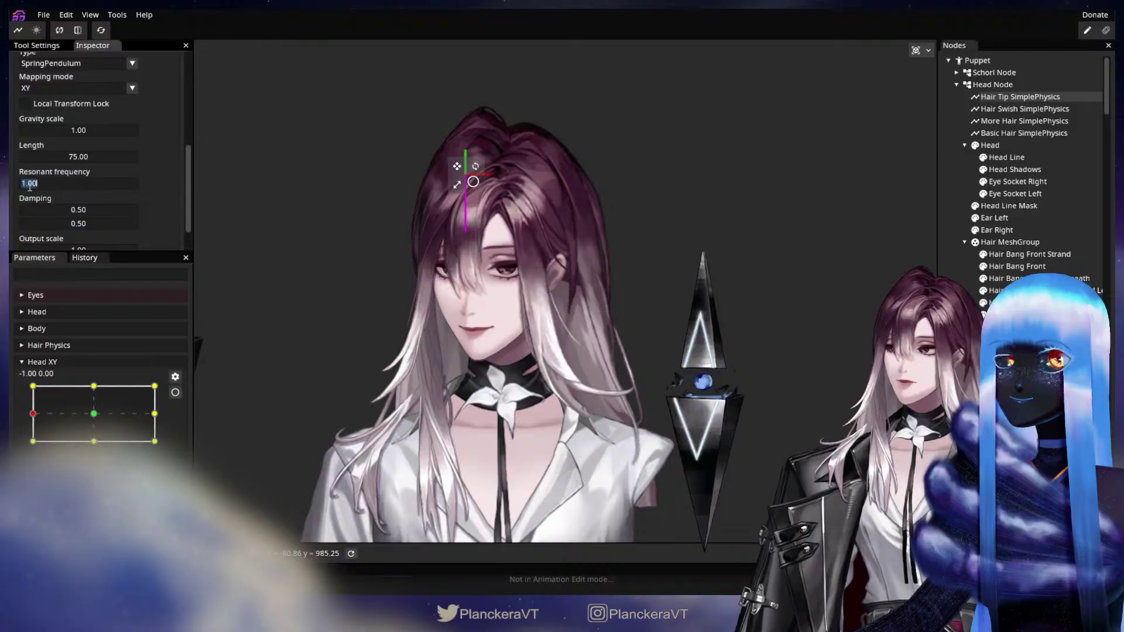
pyautogui.write('2')
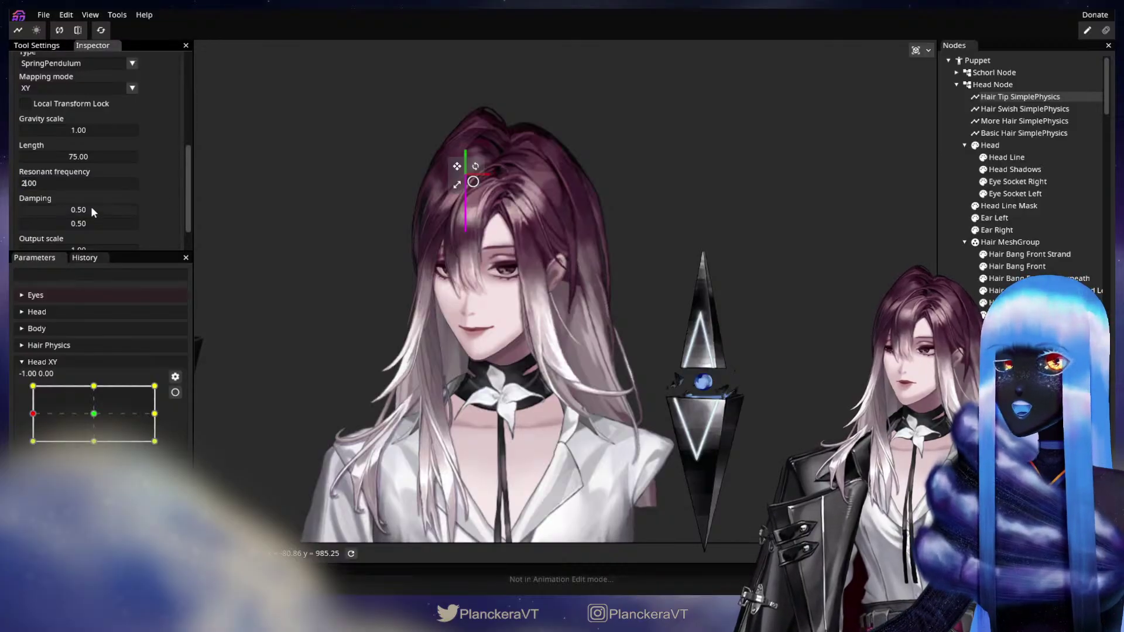
pyautogui.doubleClick(77, 209)
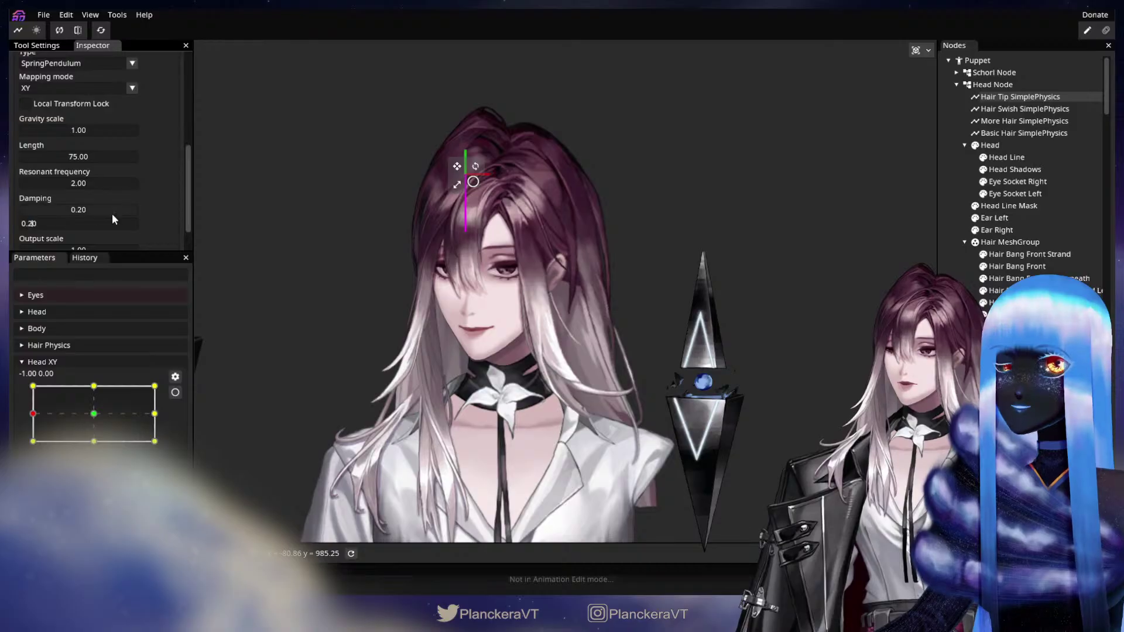
# Step: Confirm Hair Tip SimplePhysics damping of 0.20 and record its Head XY translations, with Y -50 at 0, 1 and 50 at 0, -1
pyautogui.press('Return')
pyautogui.scroll(-1, 145, 213)
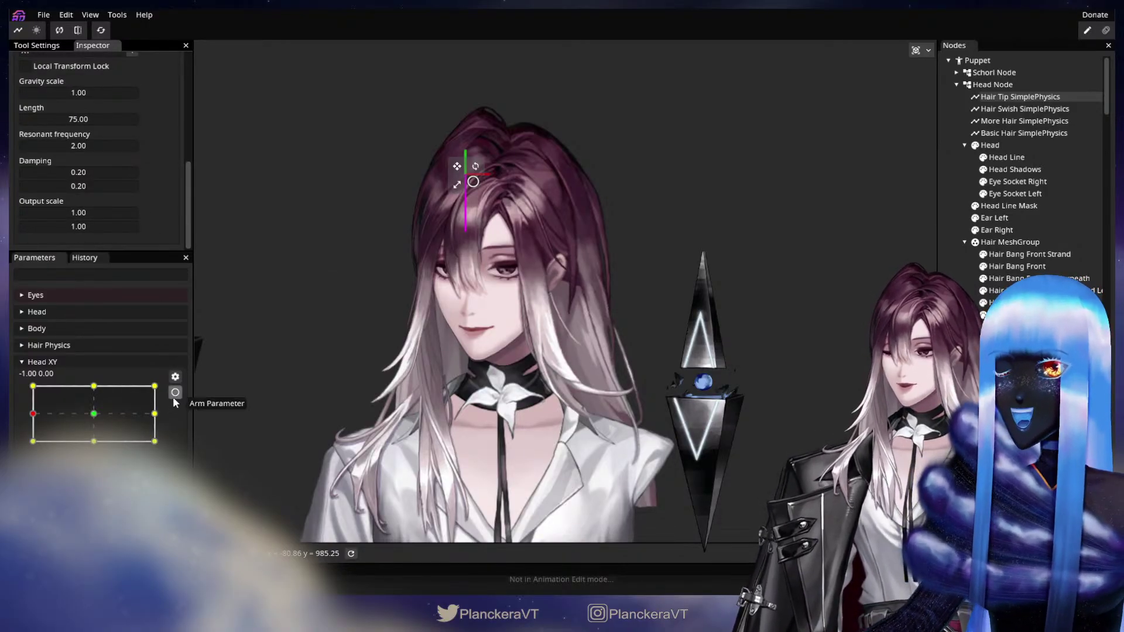
pyautogui.click(175, 392)
pyautogui.scroll(4, 146, 132)
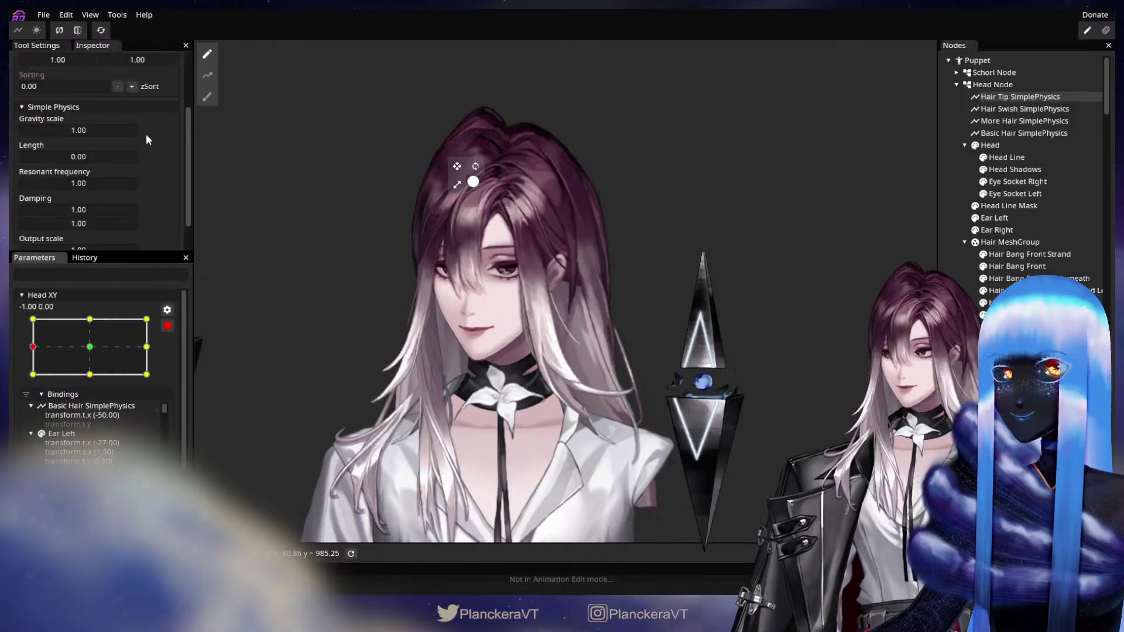
pyautogui.moveTo(56, 97); pyautogui.dragTo(112, 91)
pyautogui.click(146, 346)
pyautogui.click(90, 319)
pyautogui.click(89, 374)
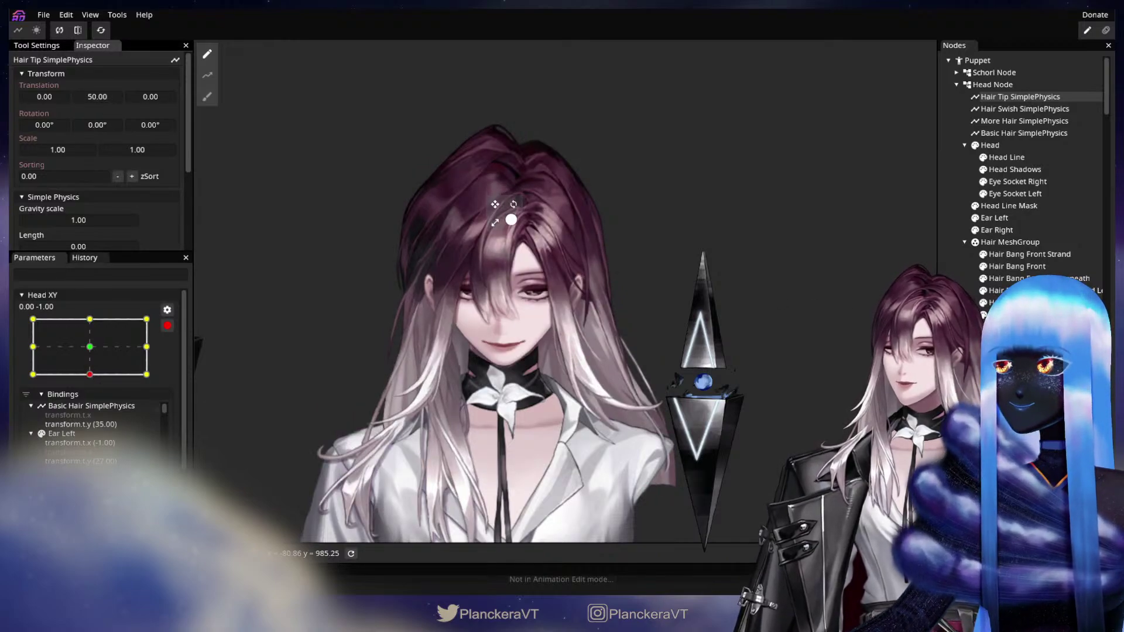
# Step: Deselect the node, stop recording and swing Head XY from side to side to test the hair tip motion
pyautogui.click(610, 339)
pyautogui.moveTo(61, 389); pyautogui.dragTo(57, 416)
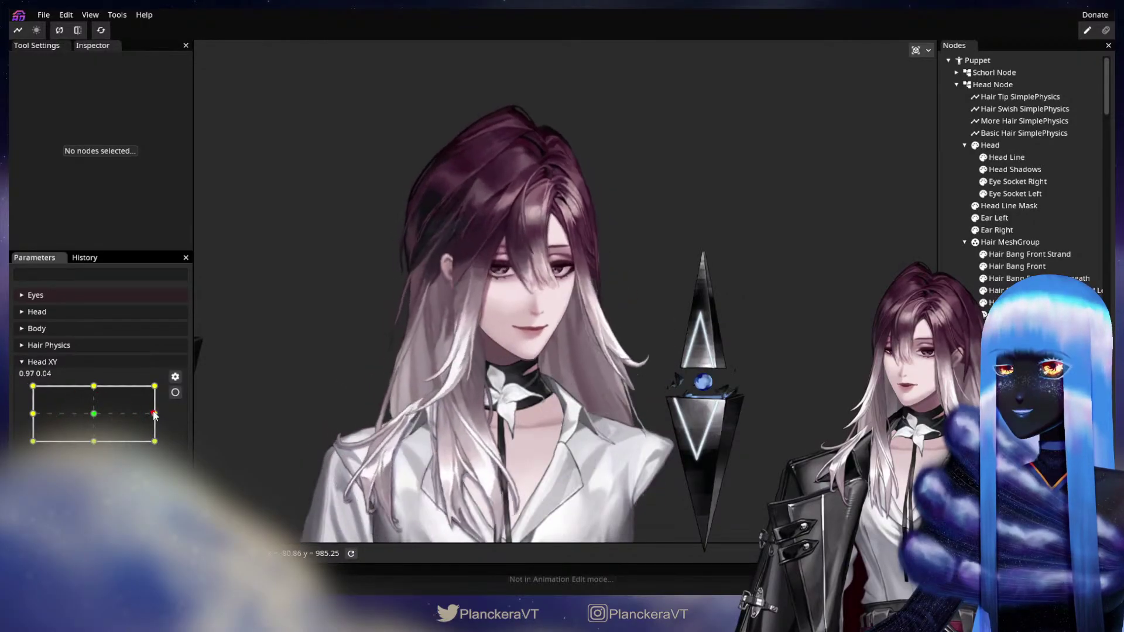
pyautogui.moveTo(154, 415); pyautogui.dragTo(60, 414)
pyautogui.moveTo(159, 424); pyautogui.dragTo(53, 427)
pyautogui.moveTo(171, 430); pyautogui.dragTo(48, 431)
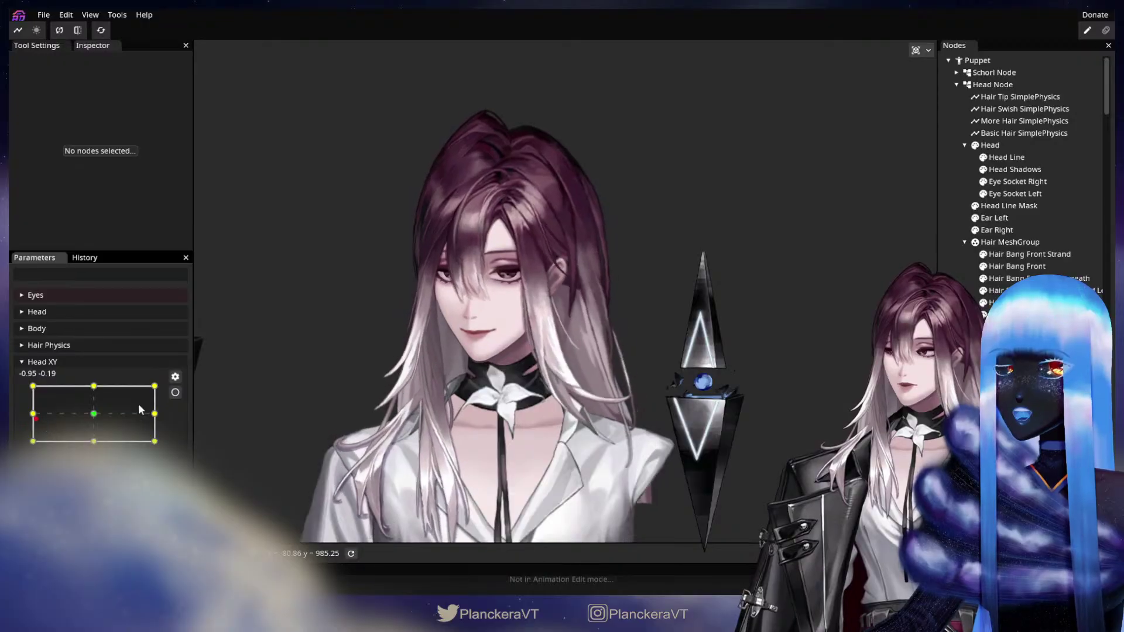
# Step: Record Hair Tip SimplePhysics X translations at Head XY -1, 0 and 1, 0, with -60 at -1, 0
pyautogui.click(175, 393)
pyautogui.click(1027, 97)
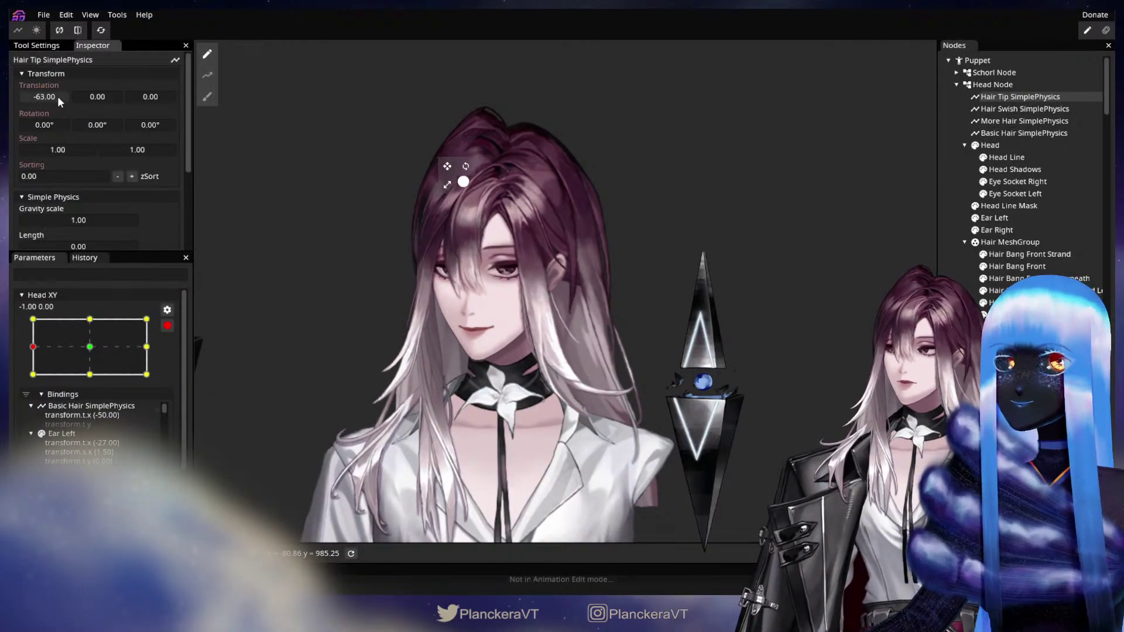
pyautogui.moveTo(58, 96); pyautogui.dragTo(60, 96)
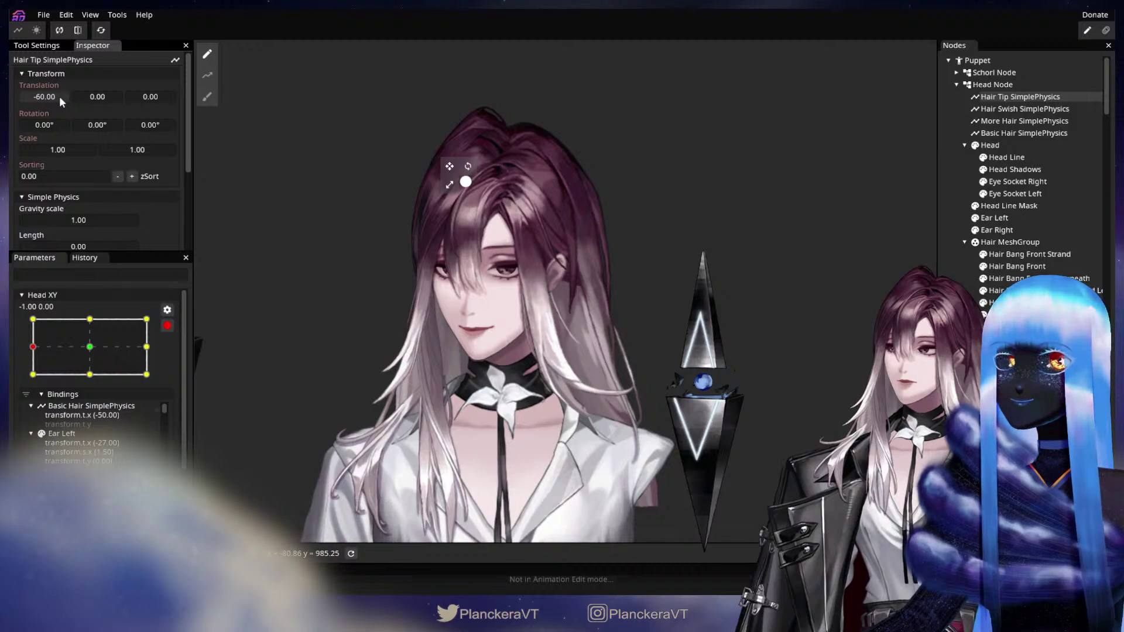
pyautogui.click(146, 347)
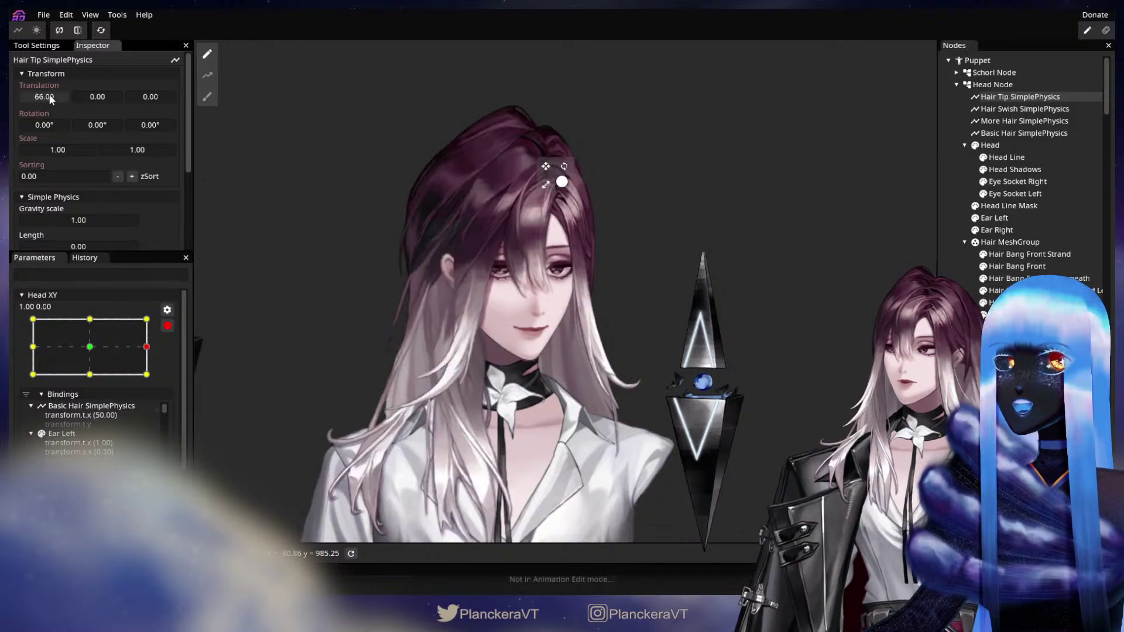
# Step: Set Hair Tip SimplePhysics Y translation to -40 at Head XY 0, 1, adjust it at 0, -1, and swing Head XY to test
pyautogui.click(89, 319)
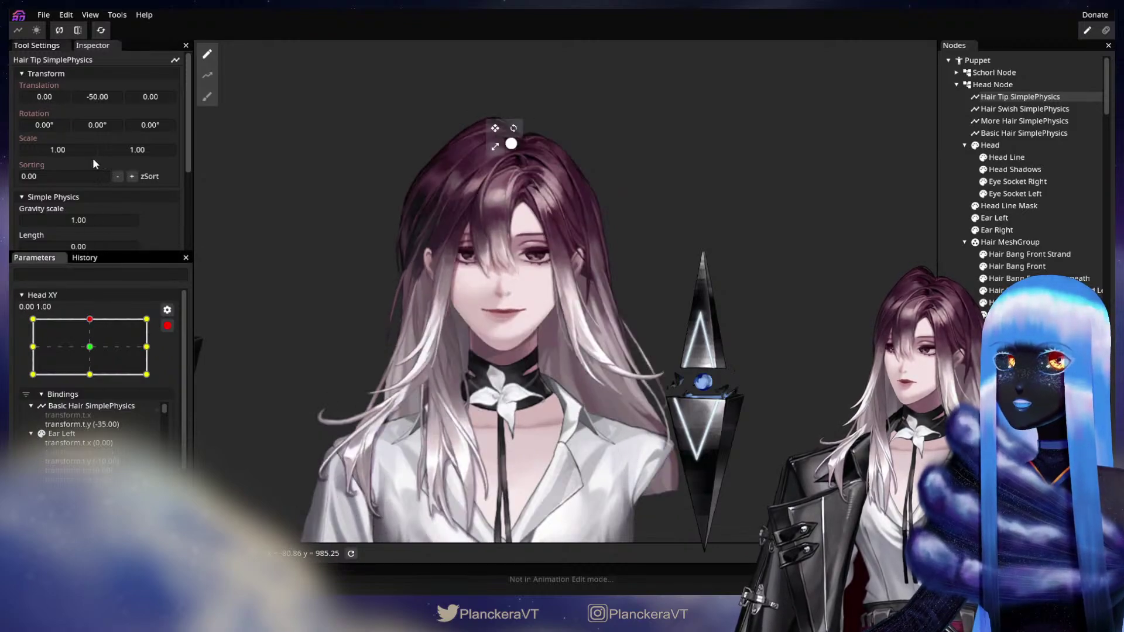
pyautogui.moveTo(108, 94); pyautogui.dragTo(114, 96)
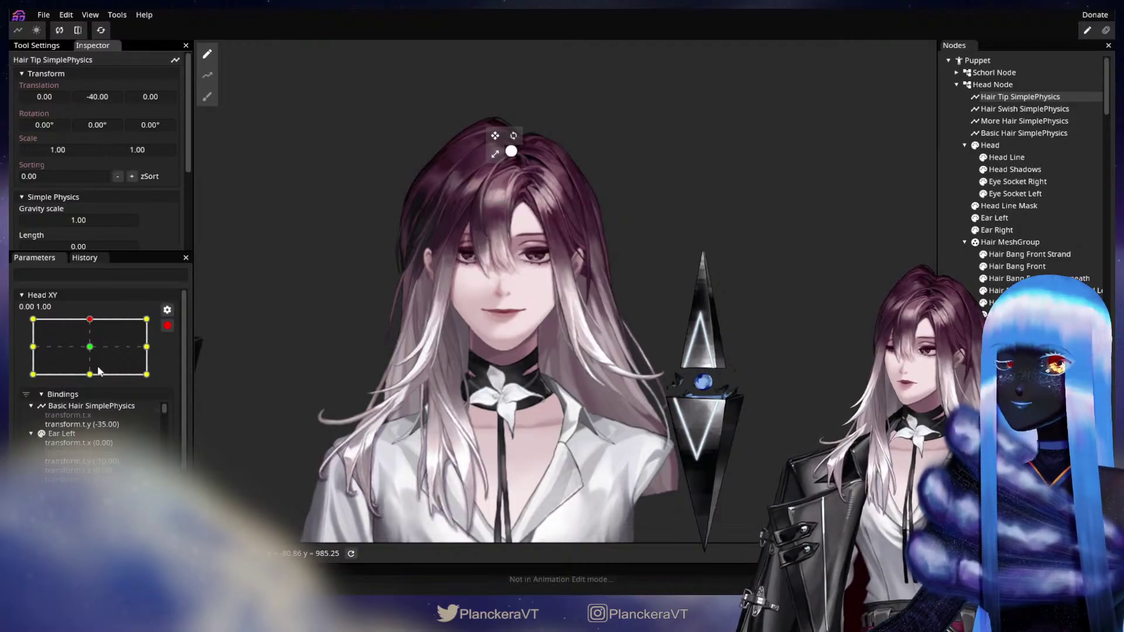
pyautogui.click(90, 374)
pyautogui.moveTo(99, 98); pyautogui.dragTo(95, 98)
pyautogui.click(839, 358)
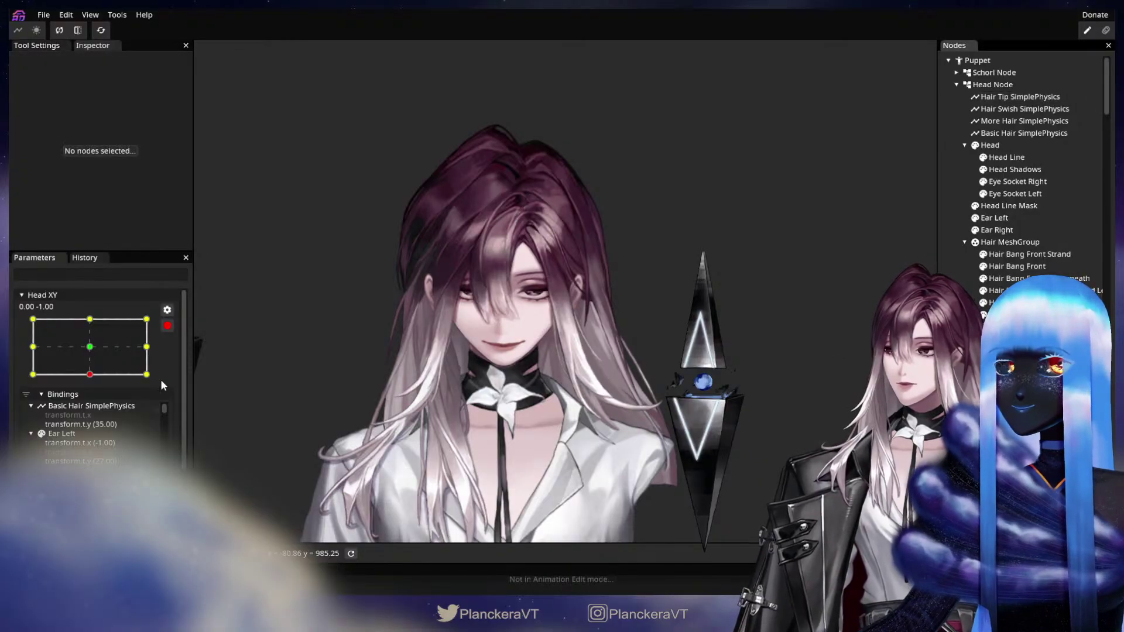
pyautogui.click(166, 326)
pyautogui.moveTo(94, 395); pyautogui.dragTo(46, 416)
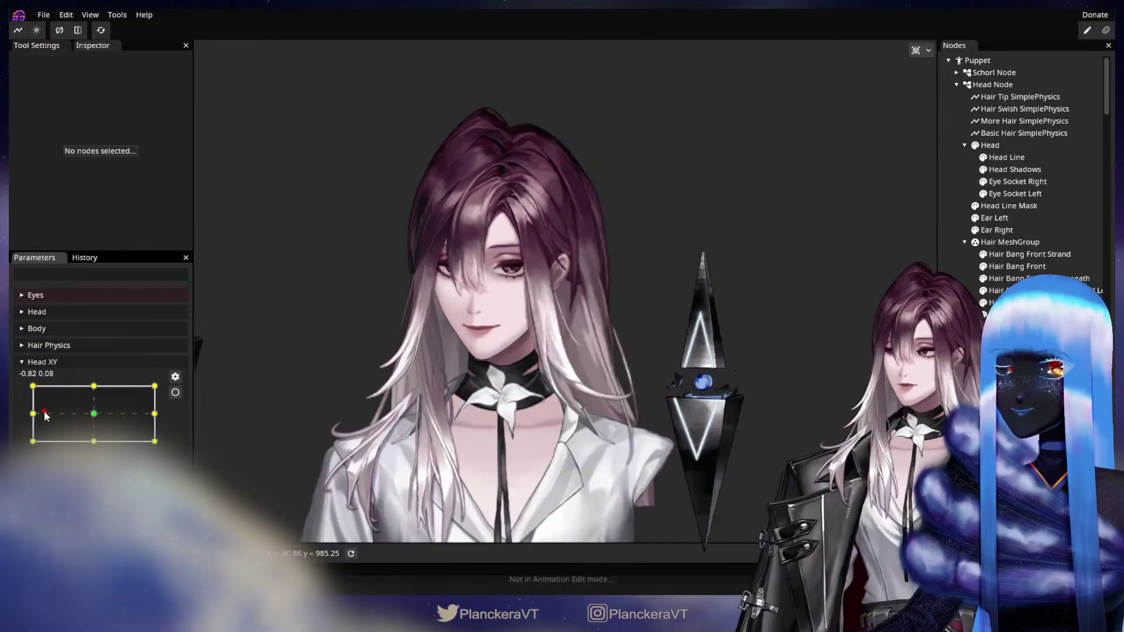
# Step: Record More Hair SimplePhysics X translations at Head XY -1, 0 and 1, 0, with about 91 at 1, 0
pyautogui.click(176, 392)
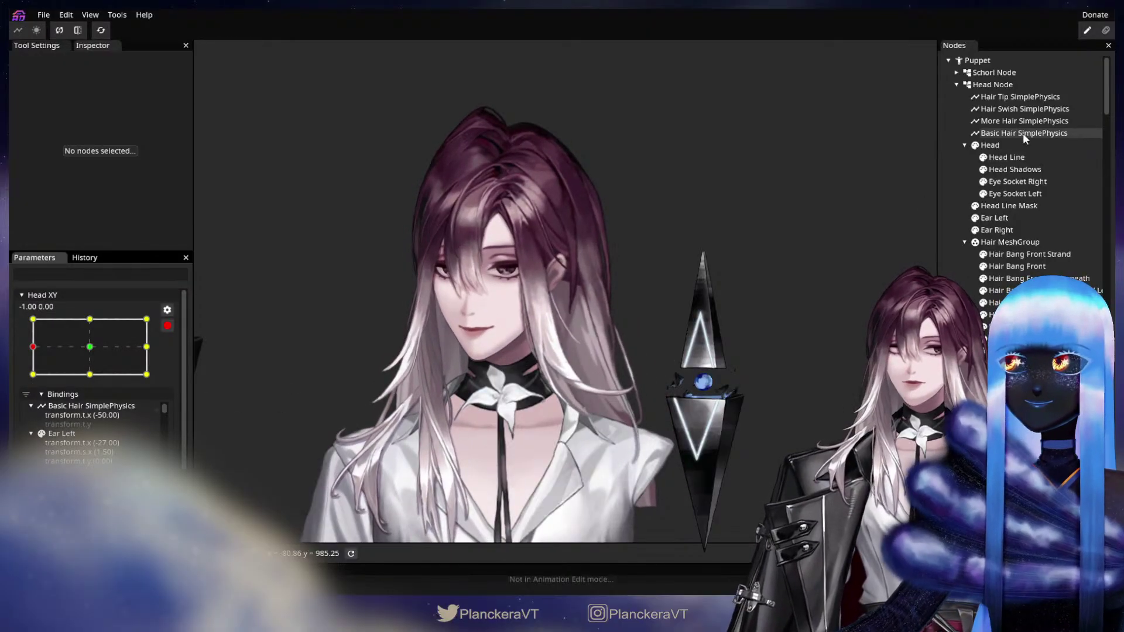
pyautogui.click(1008, 122)
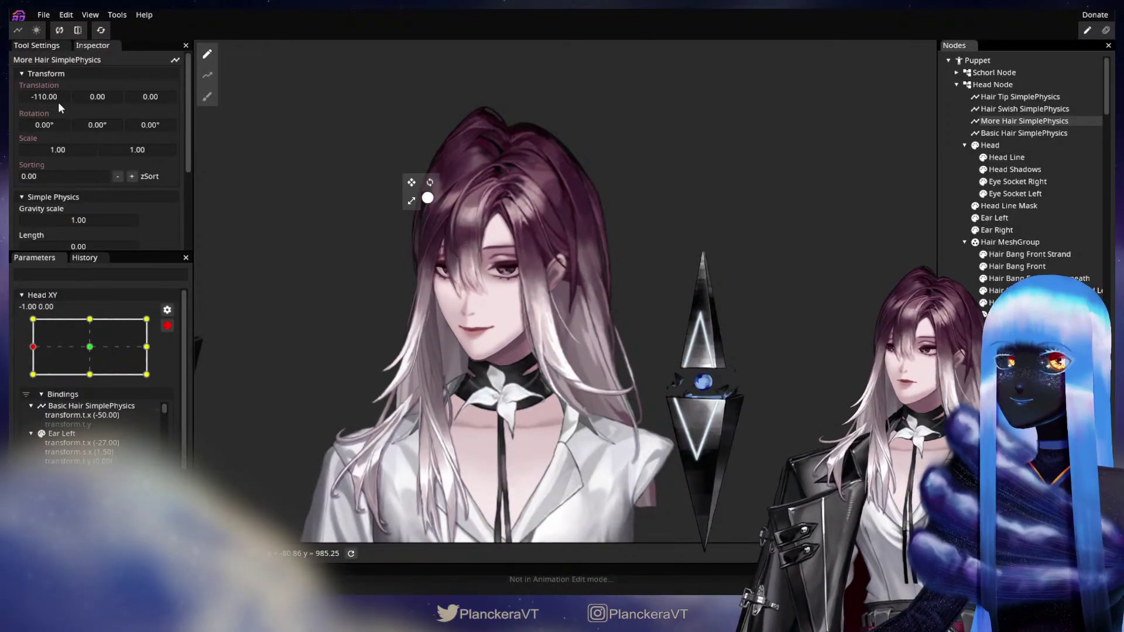
pyautogui.moveTo(58, 102)
pyautogui.mouseDown()
pyautogui.moveTo(68, 97)
pyautogui.moveTo(47, 98)
pyautogui.mouseUp()
pyautogui.click(147, 347)
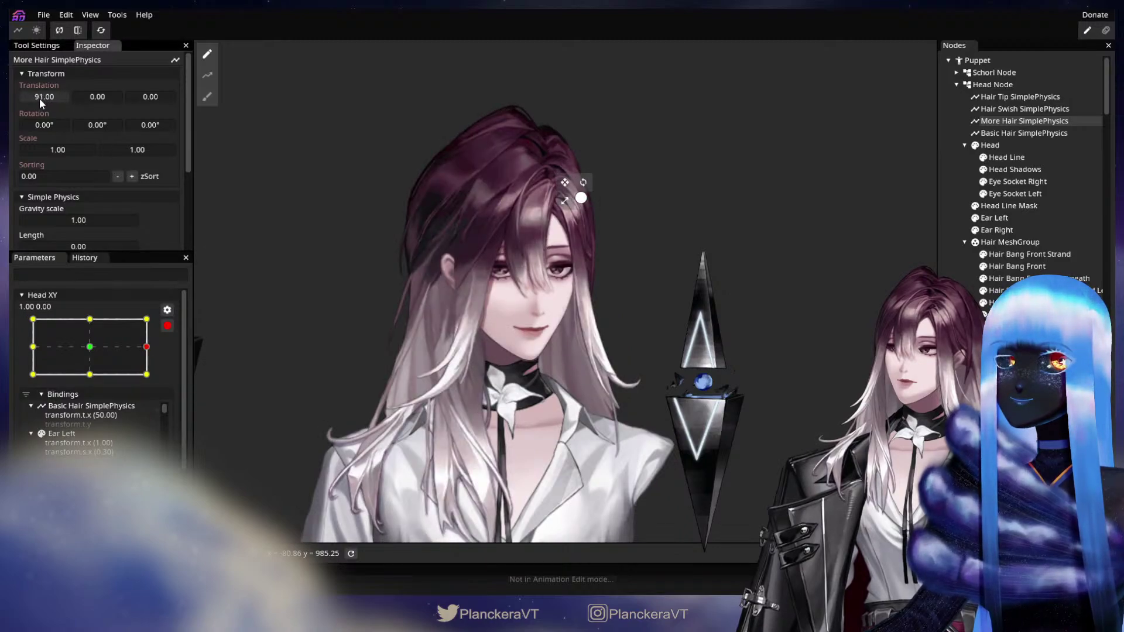
# Step: Record More Hair SimplePhysics Y translations of -60 at Head XY 0, 1 and about 60 at 0, -1, and deselect the node
pyautogui.click(89, 320)
pyautogui.moveTo(102, 98); pyautogui.dragTo(121, 104)
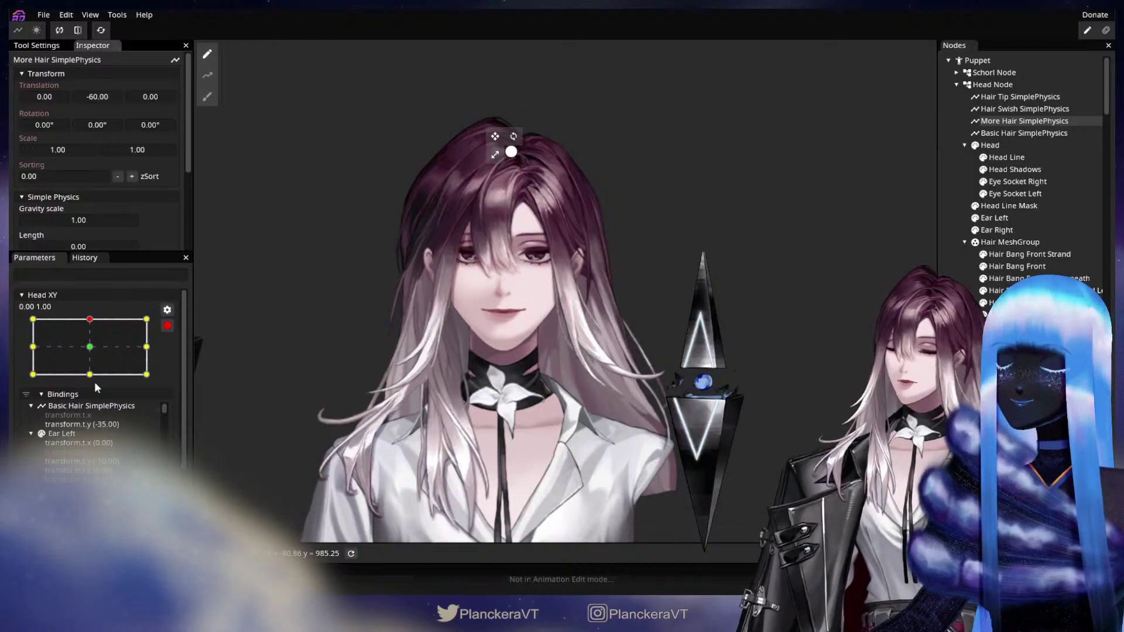
pyautogui.click(89, 374)
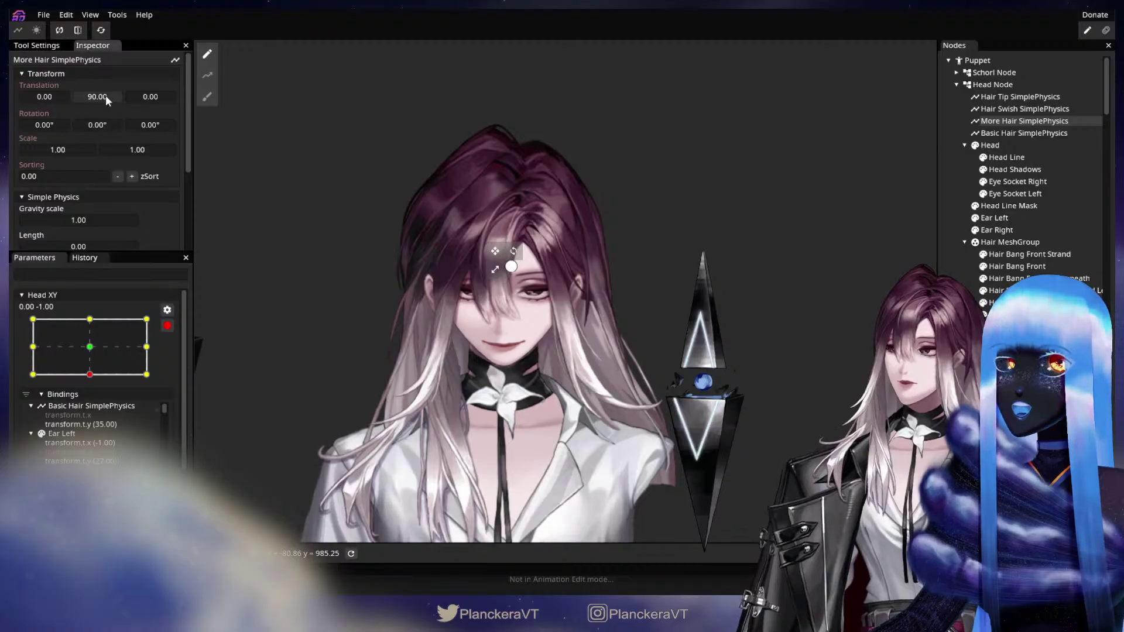
pyautogui.moveTo(105, 95)
pyautogui.mouseDown()
pyautogui.moveTo(93, 98)
pyautogui.moveTo(104, 95)
pyautogui.mouseUp()
pyautogui.click(90, 319)
pyautogui.click(90, 375)
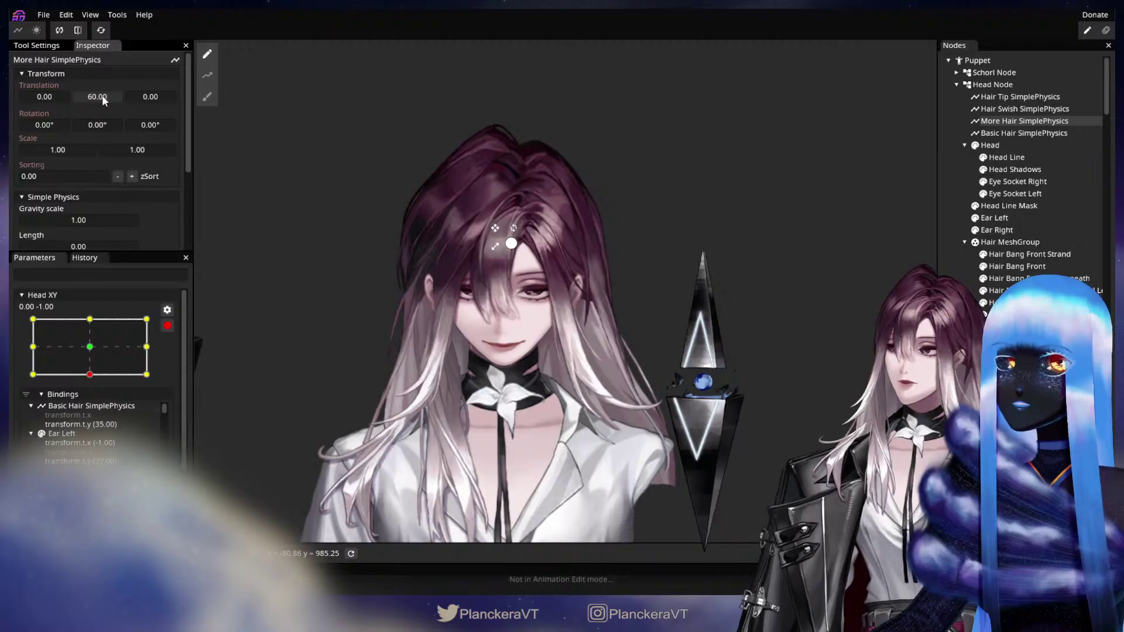
pyautogui.click(264, 281)
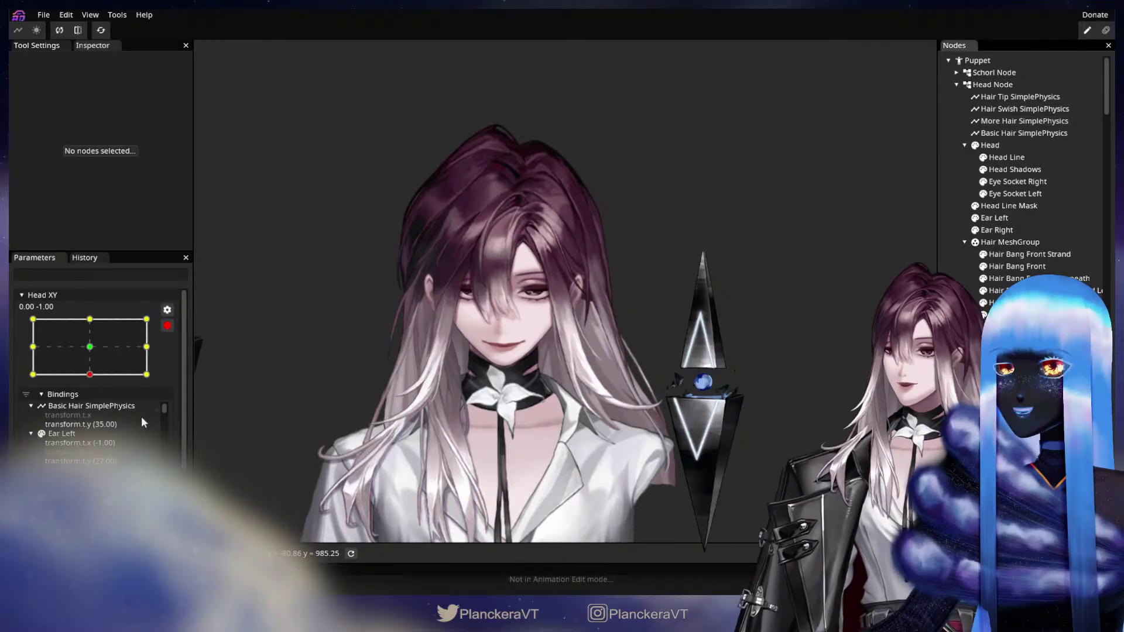
# Step: Stop recording and swing Head XY repeatedly between both sides to examine the overall hair sway
pyautogui.click(167, 326)
pyautogui.moveTo(88, 417); pyautogui.dragTo(21, 426)
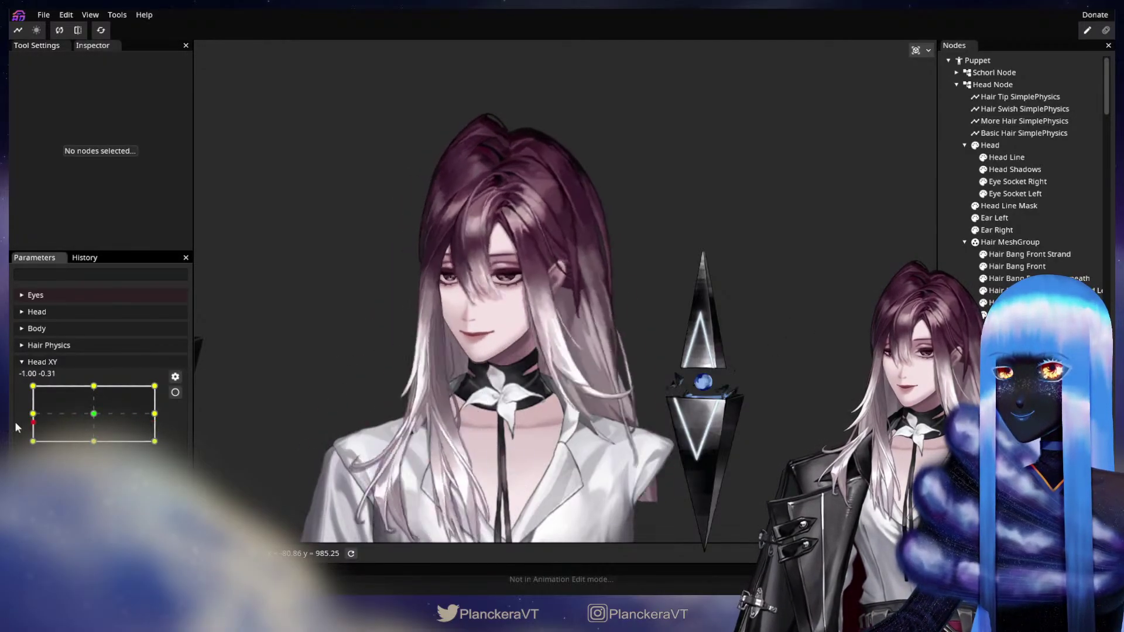
pyautogui.moveTo(114, 418); pyautogui.dragTo(32, 425)
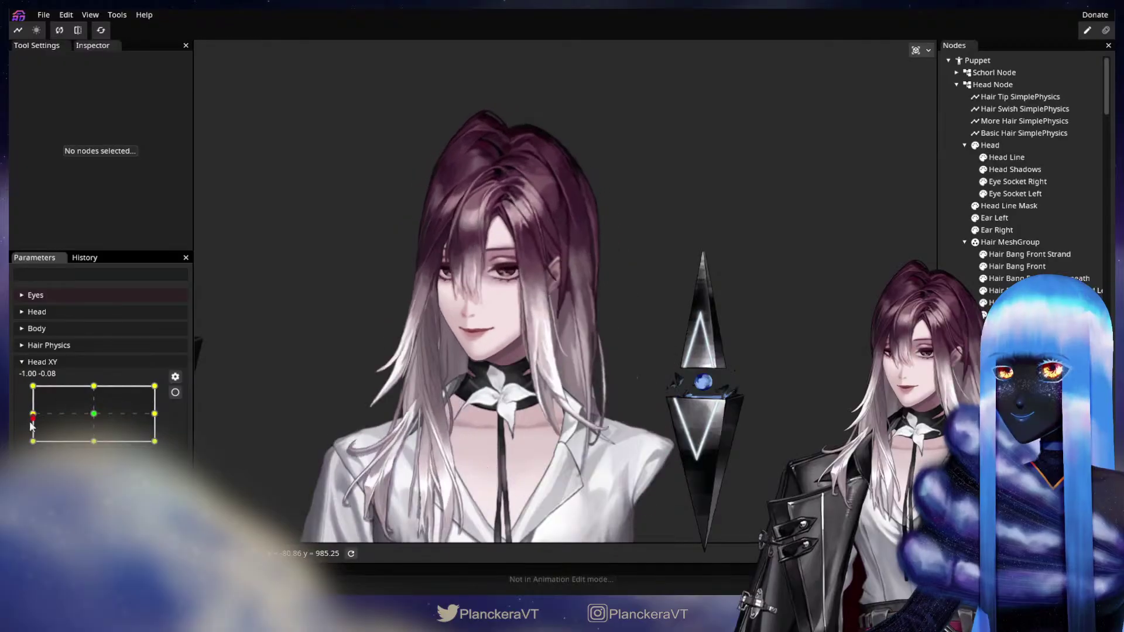
pyautogui.moveTo(135, 428); pyautogui.dragTo(49, 428)
pyautogui.moveTo(137, 423); pyautogui.dragTo(55, 424)
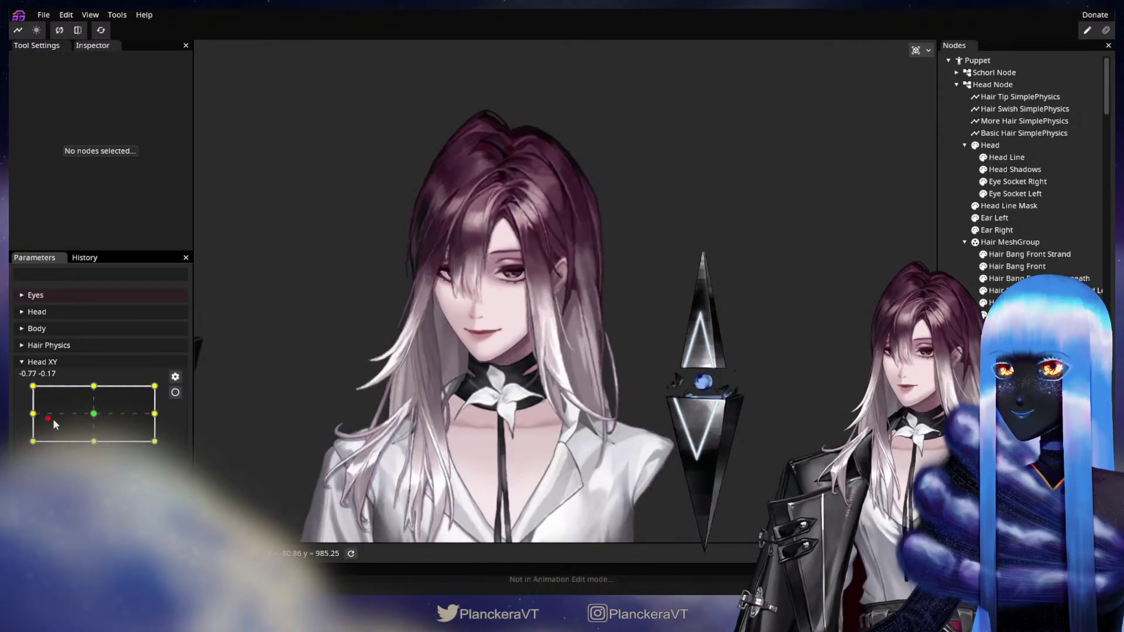
pyautogui.moveTo(123, 415); pyautogui.dragTo(49, 408)
pyautogui.moveTo(139, 427); pyautogui.dragTo(57, 414)
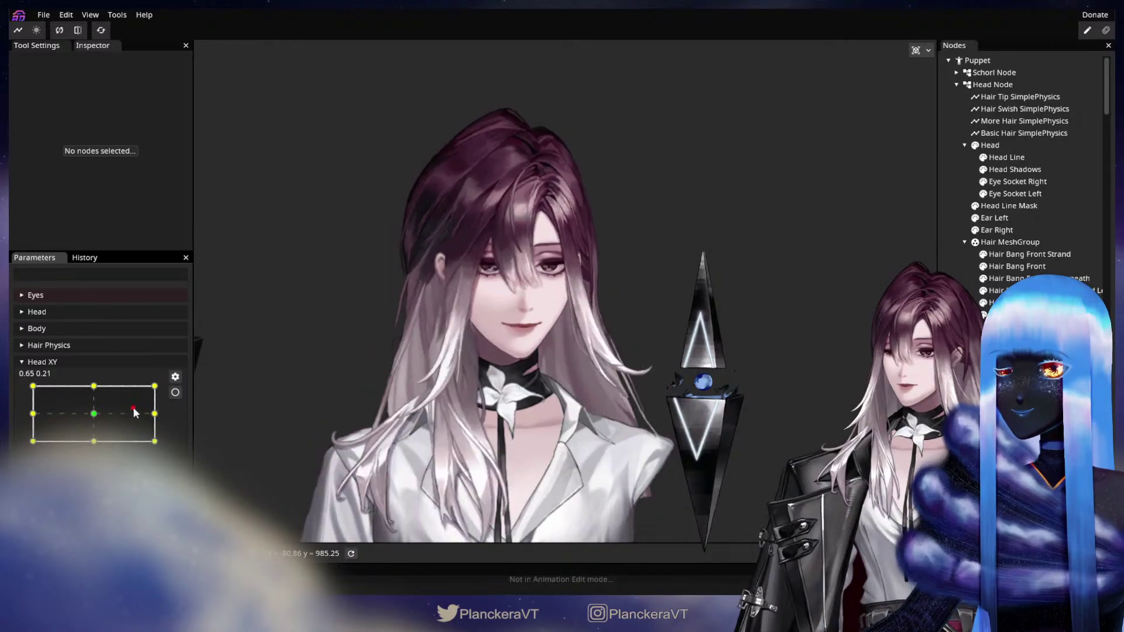
pyautogui.moveTo(61, 417); pyautogui.dragTo(147, 427)
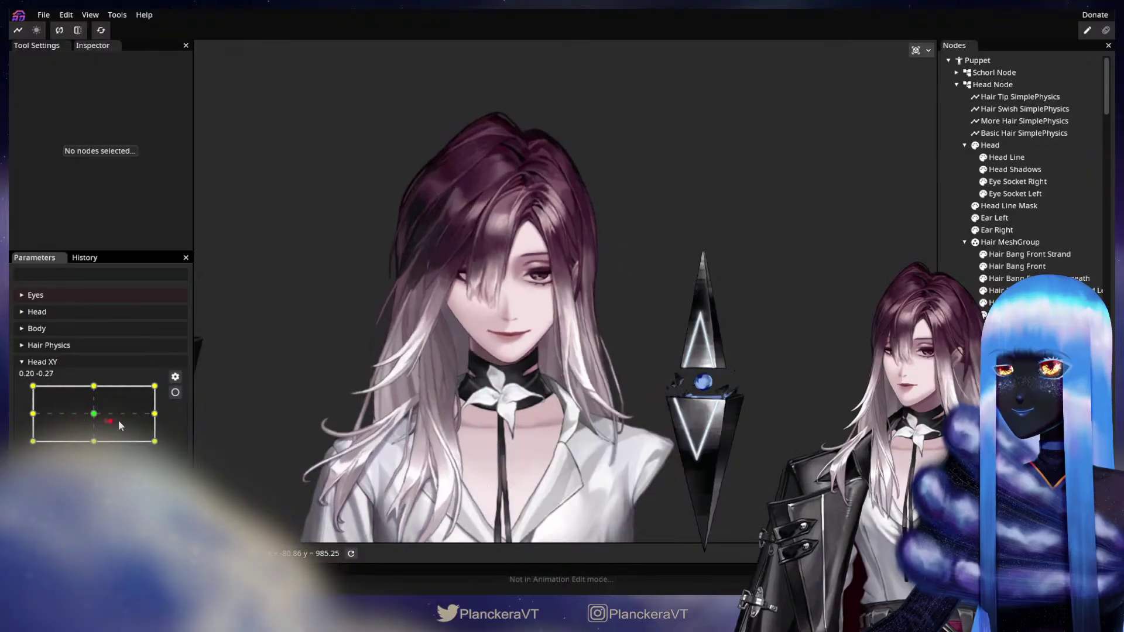
pyautogui.moveTo(57, 406)
pyautogui.mouseDown()
pyautogui.moveTo(150, 417)
pyautogui.moveTo(75, 411)
pyautogui.mouseUp()
pyautogui.moveTo(145, 413); pyautogui.dragTo(62, 411)
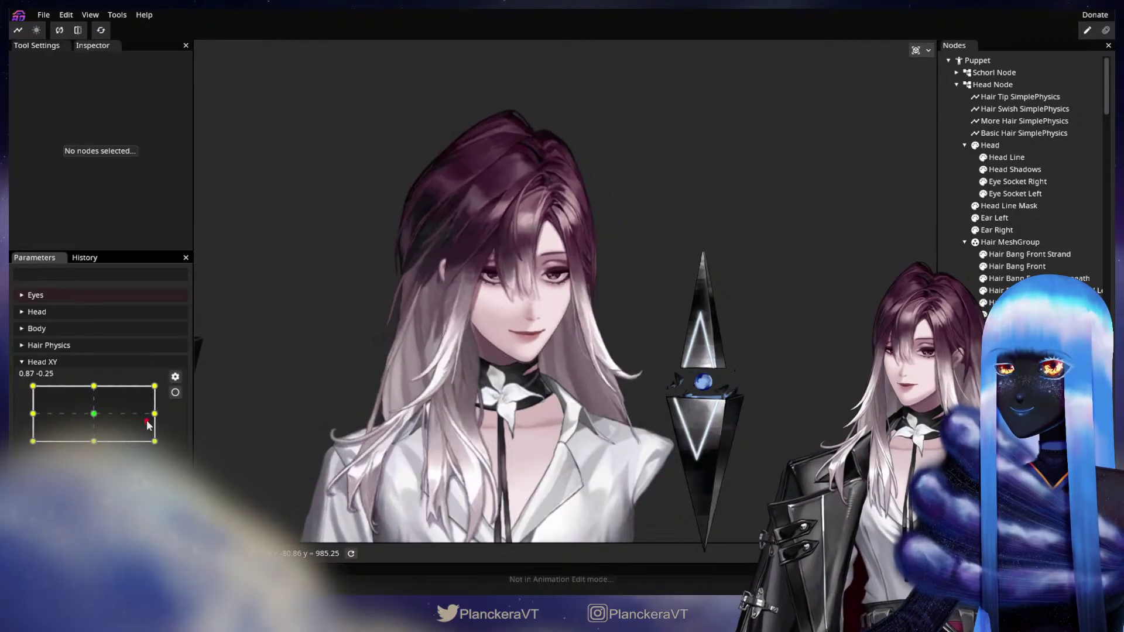
pyautogui.moveTo(62, 422); pyautogui.dragTo(97, 416)
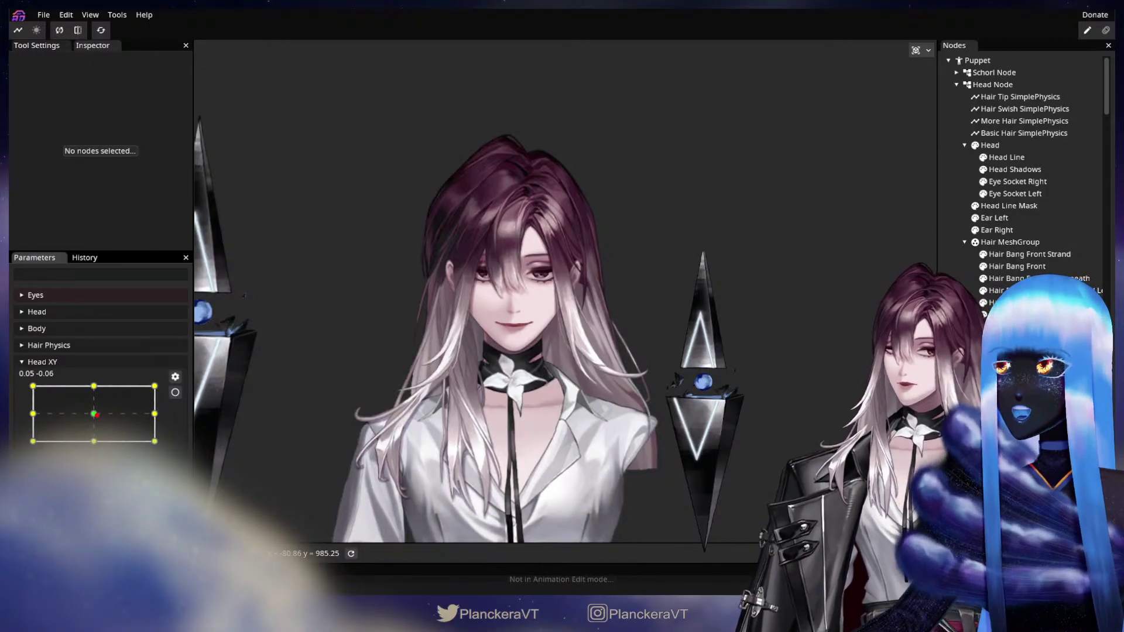
# Step: Find Head Z in the Head parameter group and tilt it to 1 and -1 to examine the hair response
pyautogui.click(93, 346)
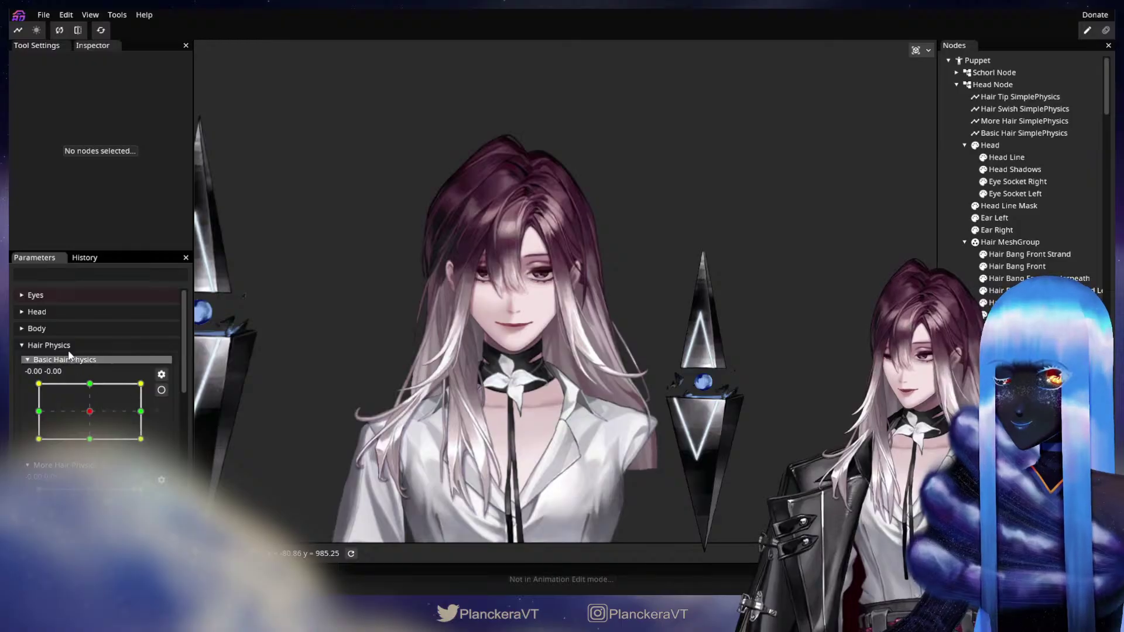
pyautogui.click(67, 346)
pyautogui.click(60, 329)
pyautogui.click(60, 328)
pyautogui.click(57, 310)
pyautogui.scroll(-5, 82, 410)
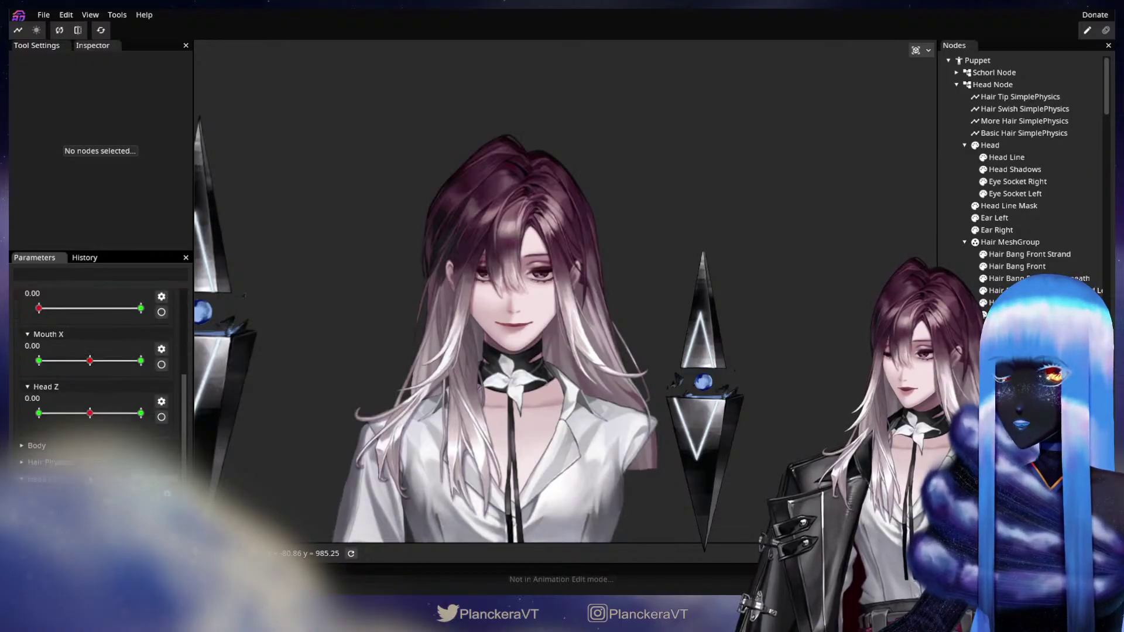
pyautogui.moveTo(88, 412); pyautogui.dragTo(149, 435)
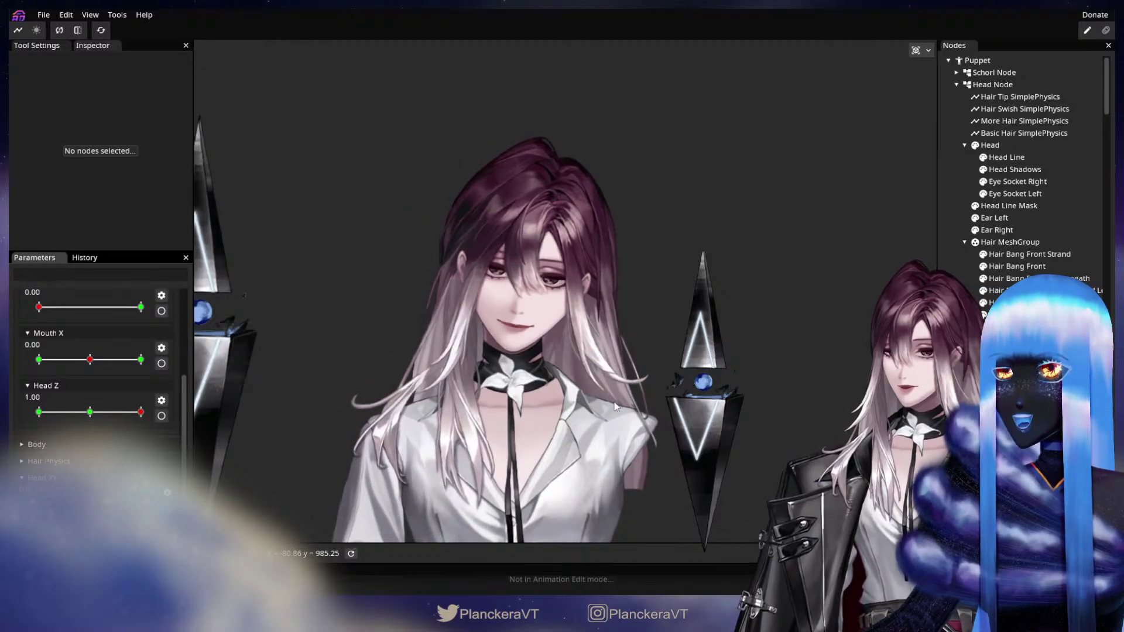
pyautogui.moveTo(90, 416); pyautogui.dragTo(37, 413)
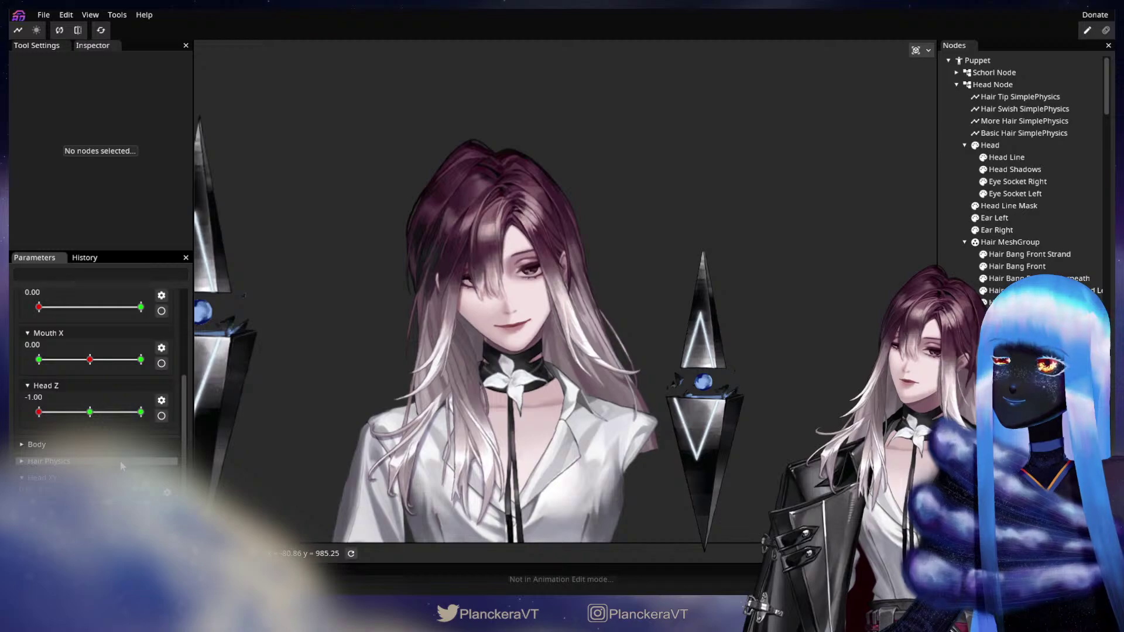
pyautogui.moveTo(38, 413); pyautogui.dragTo(14, 395)
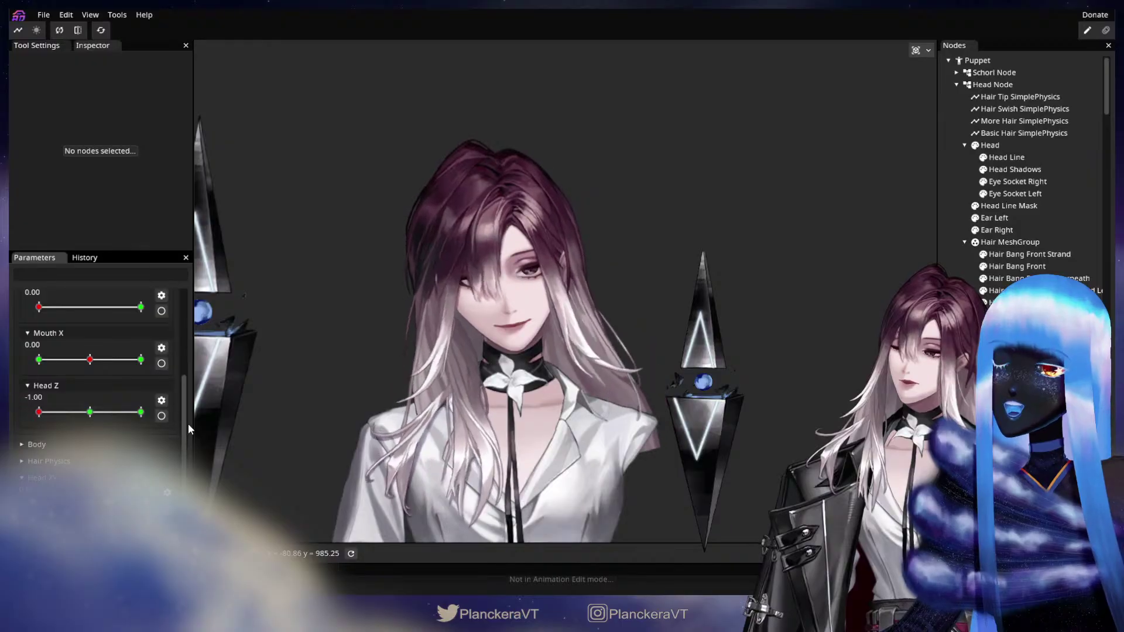
# Step: Try a Hair Swish SimplePhysics Z rotation of 20° recorded at Head Z -1, and stop recording
pyautogui.moveTo(186, 425); pyautogui.dragTo(203, 422)
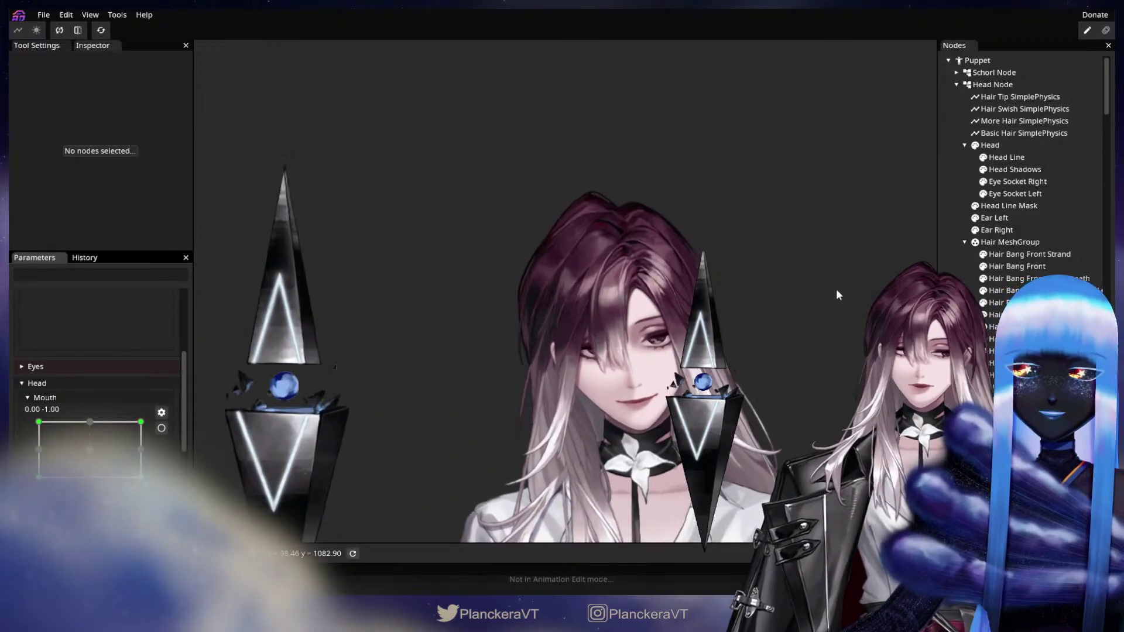
pyautogui.click(1001, 110)
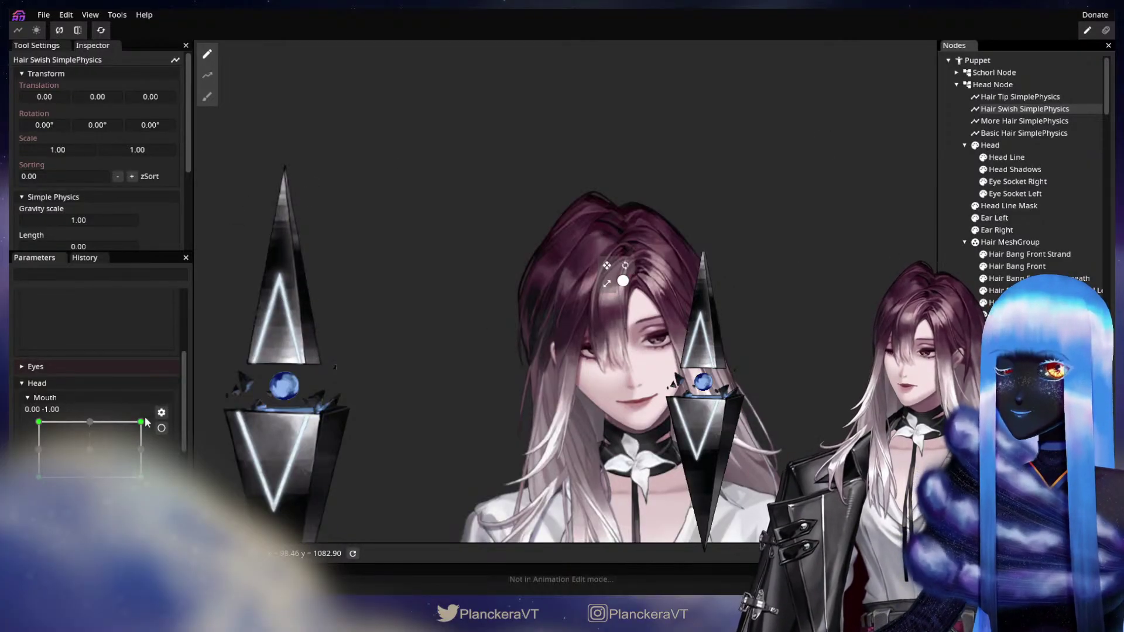
pyautogui.scroll(4, 157, 378)
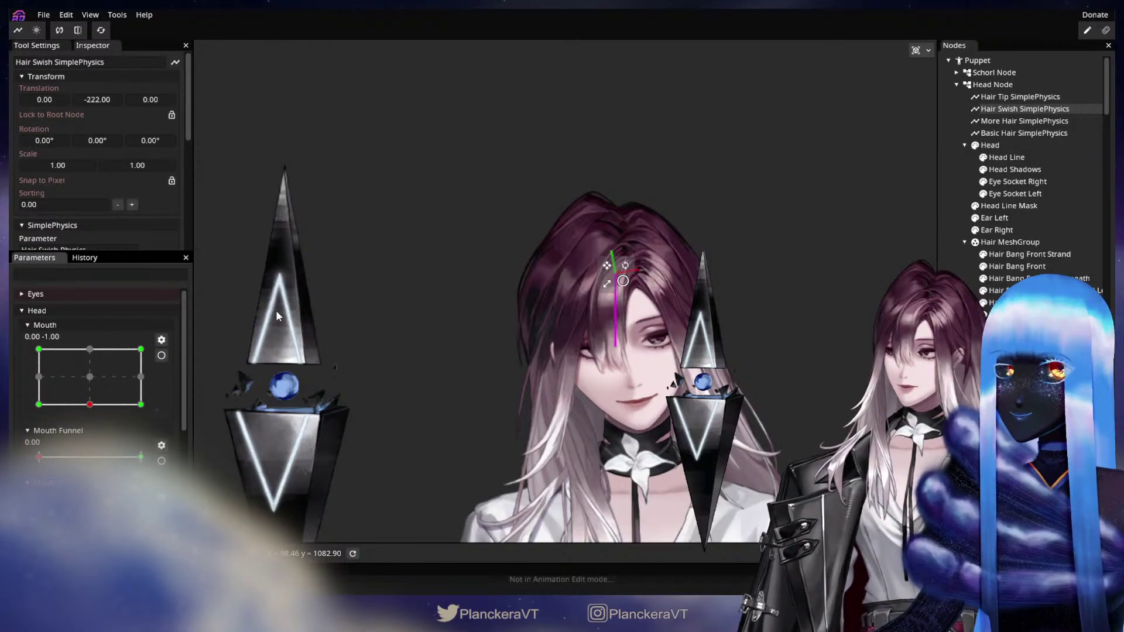
pyautogui.scroll(-3, 164, 392)
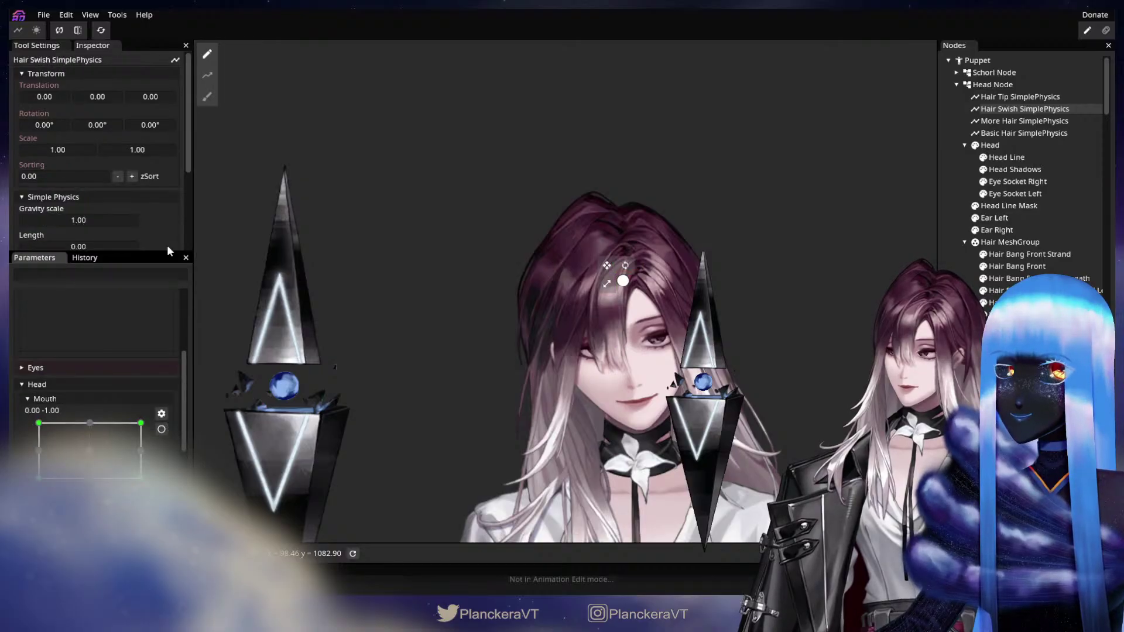
pyautogui.scroll(-1, 163, 172)
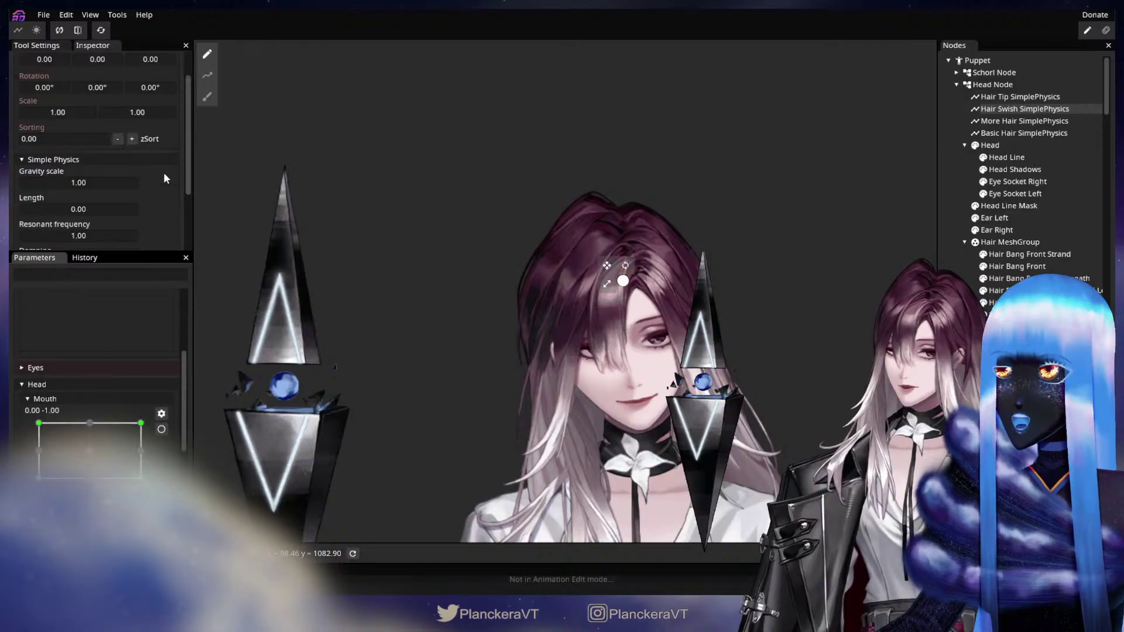
pyautogui.scroll(1, 162, 138)
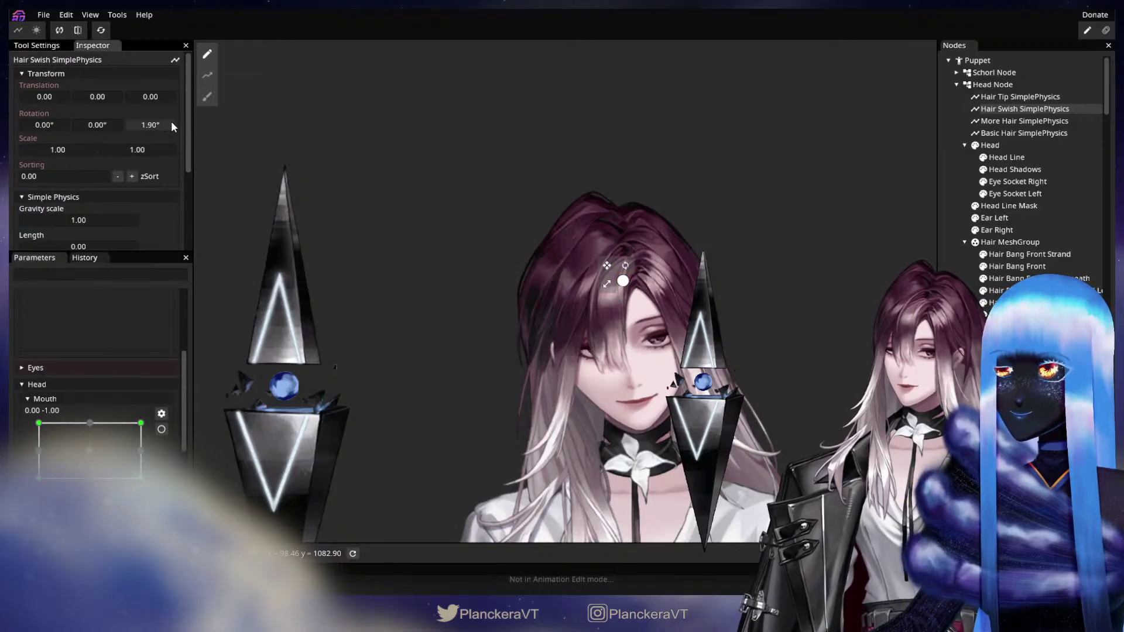
pyautogui.moveTo(171, 123); pyautogui.dragTo(317, 124)
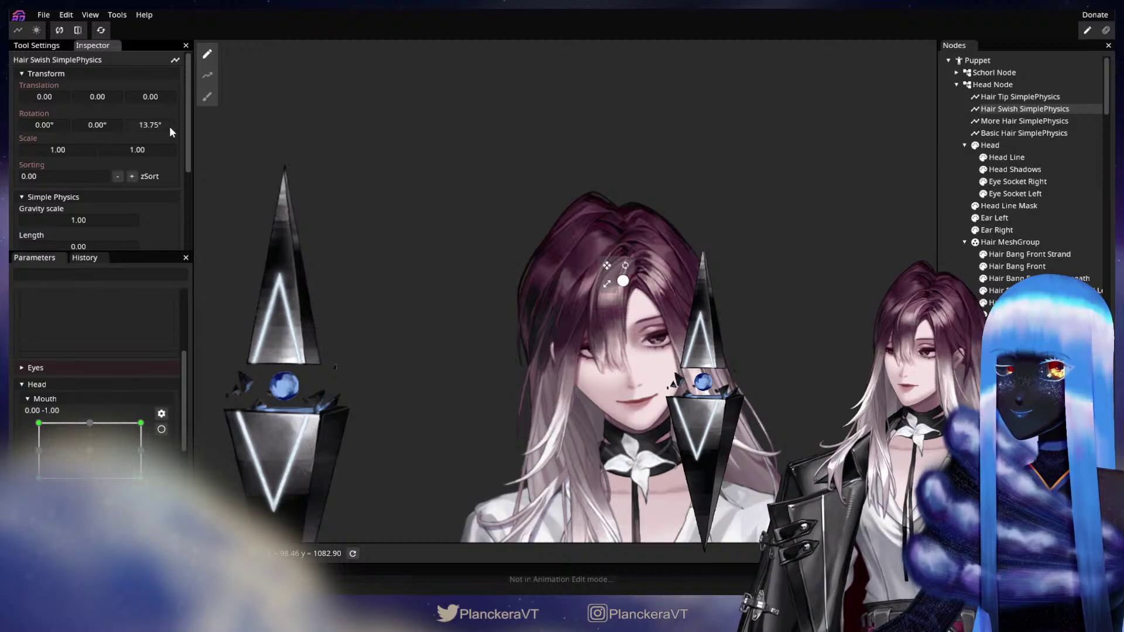
pyautogui.press('Return')
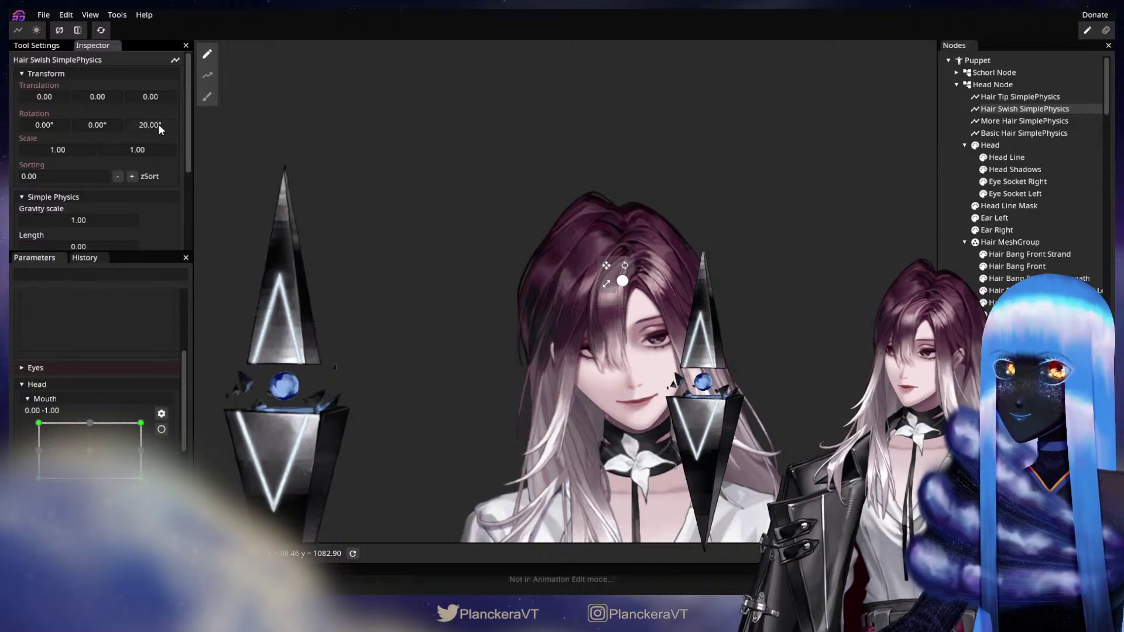
pyautogui.scroll(-1, 155, 322)
pyautogui.scroll(3, 157, 321)
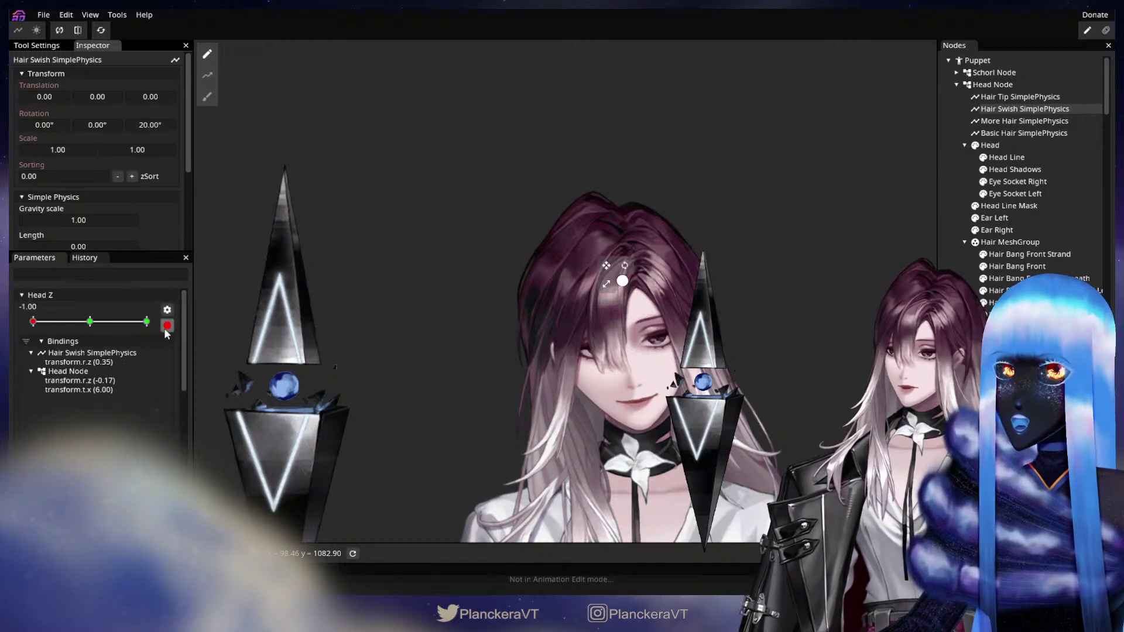
pyautogui.click(166, 329)
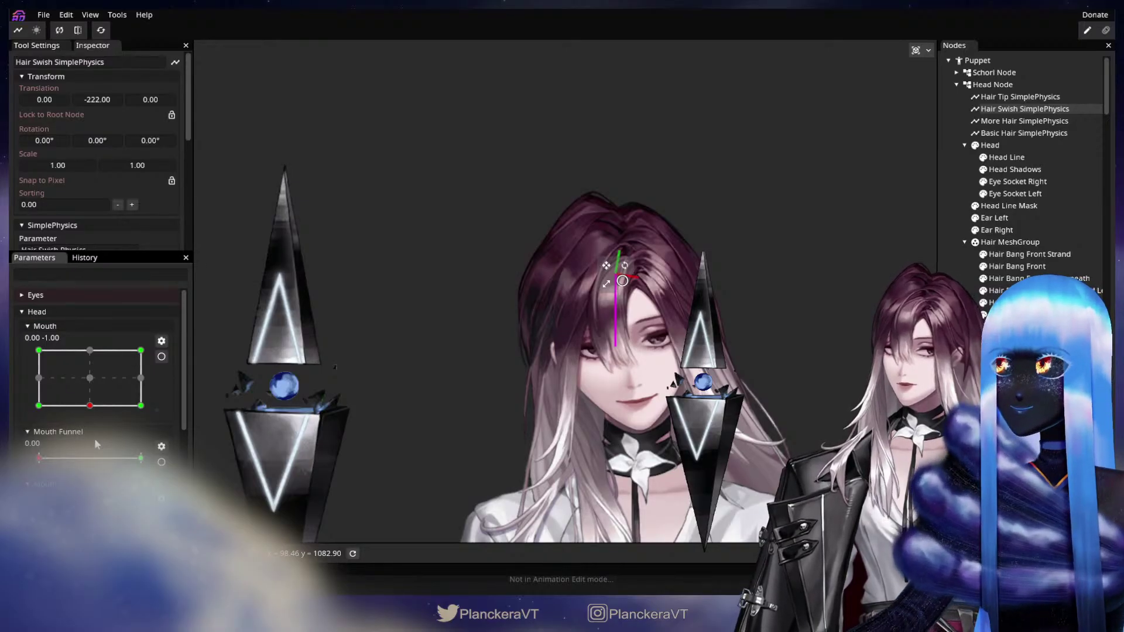
# Step: Try a Hair Swish SimplePhysics Z rotation of -20° at Head Z -1, then stop recording to check the hair response
pyautogui.scroll(-3, 82, 445)
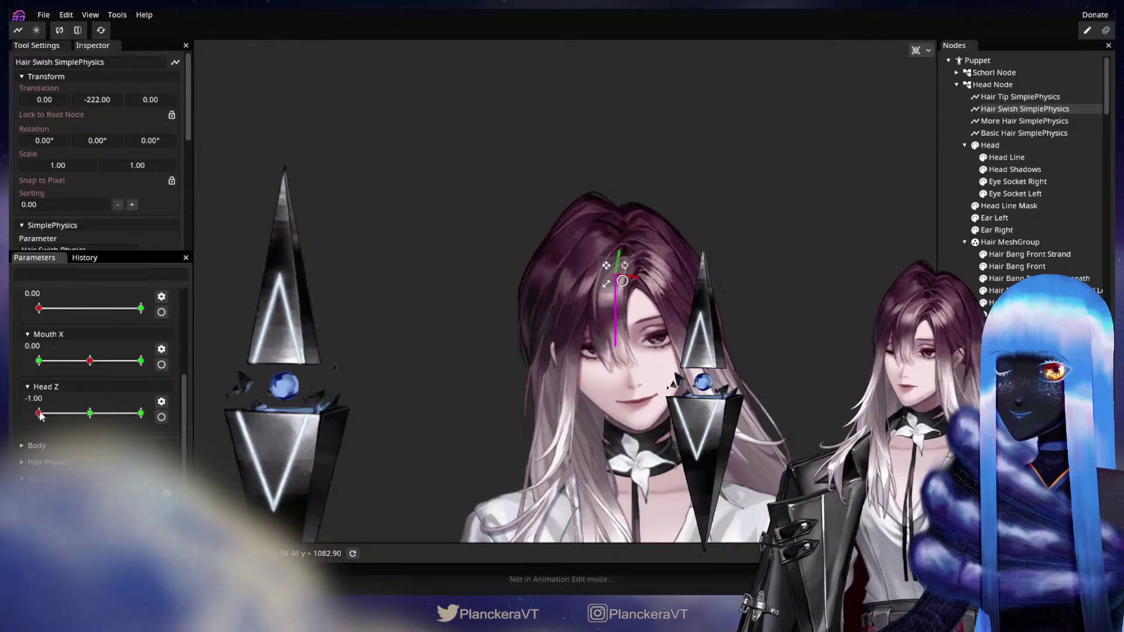
pyautogui.moveTo(39, 414)
pyautogui.mouseDown()
pyautogui.moveTo(124, 410)
pyautogui.moveTo(23, 414)
pyautogui.mouseUp()
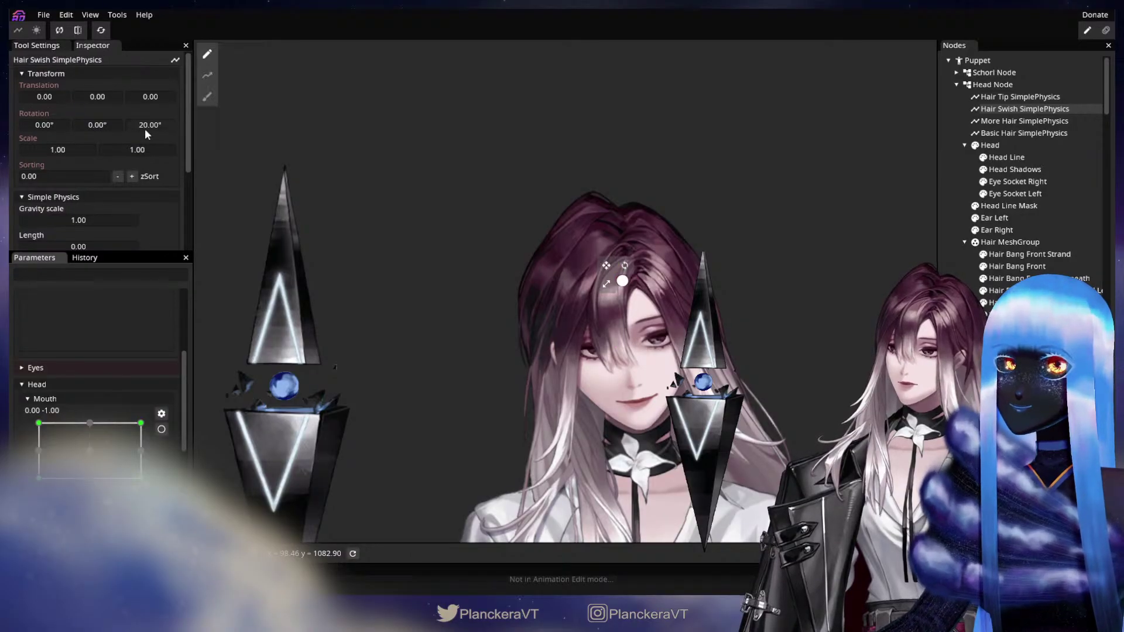
pyautogui.doubleClick(138, 126)
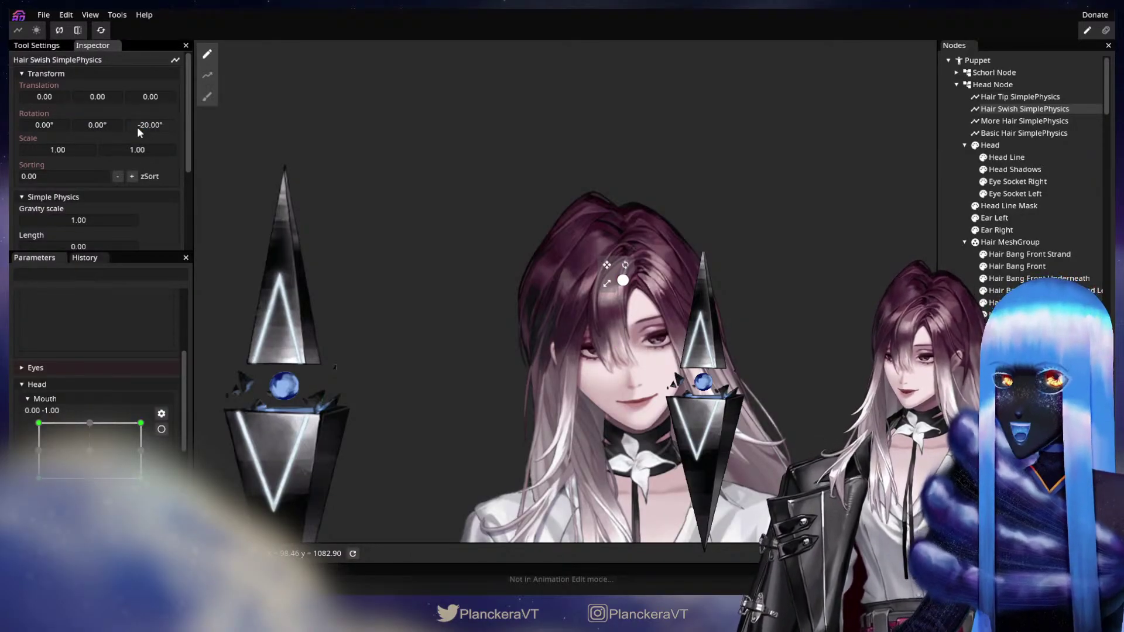
pyautogui.click(859, 365)
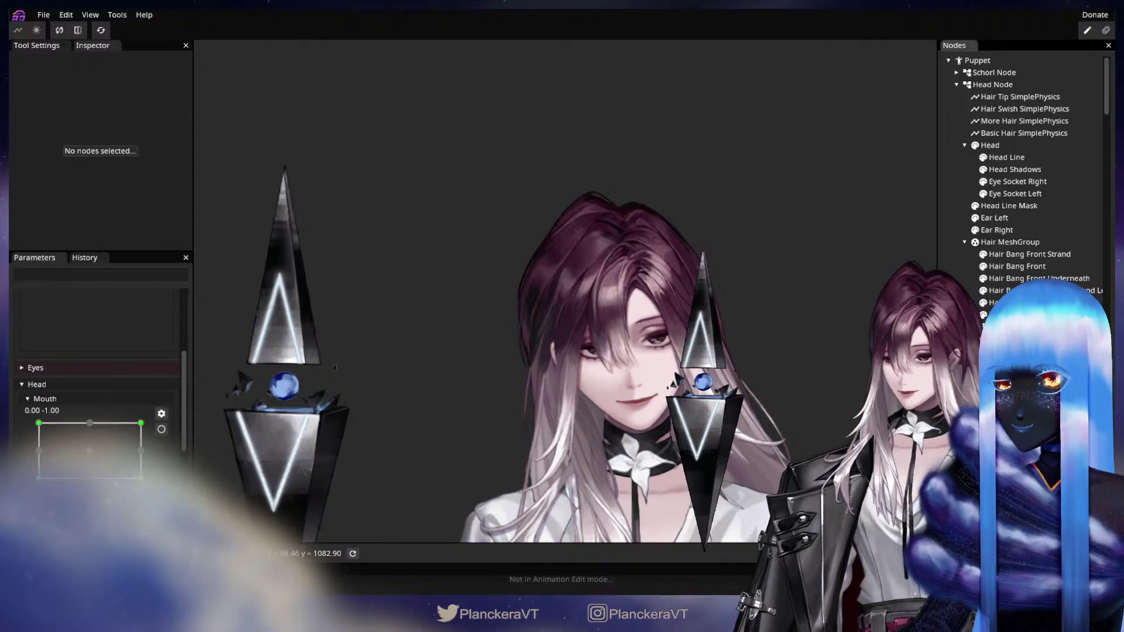
pyautogui.scroll(3, 125, 378)
pyautogui.click(167, 326)
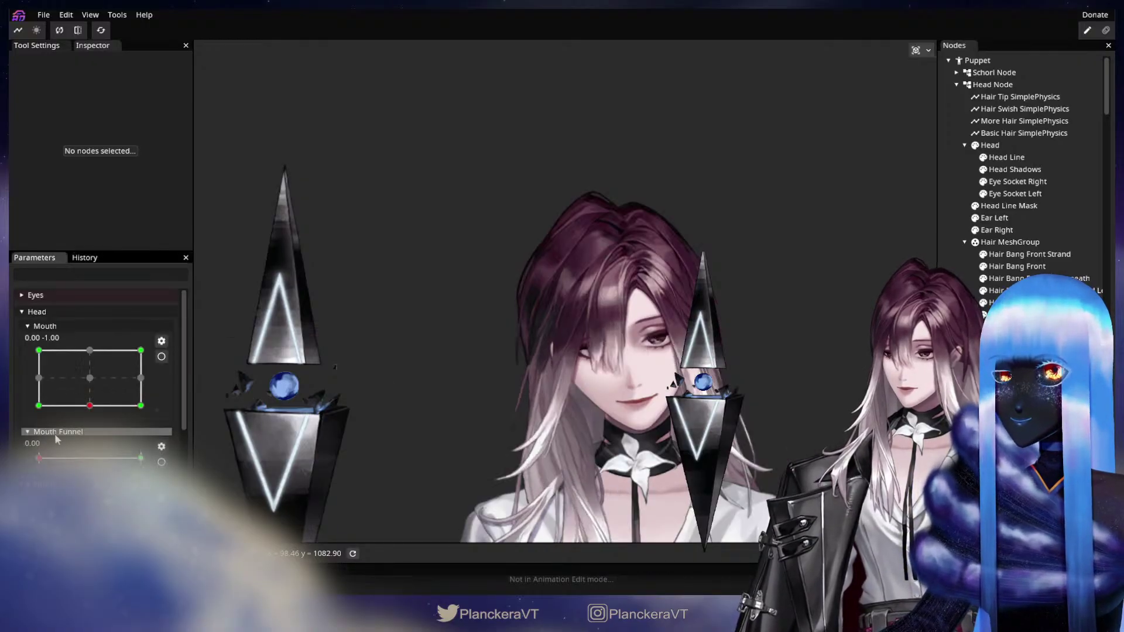
pyautogui.scroll(-2, 54, 434)
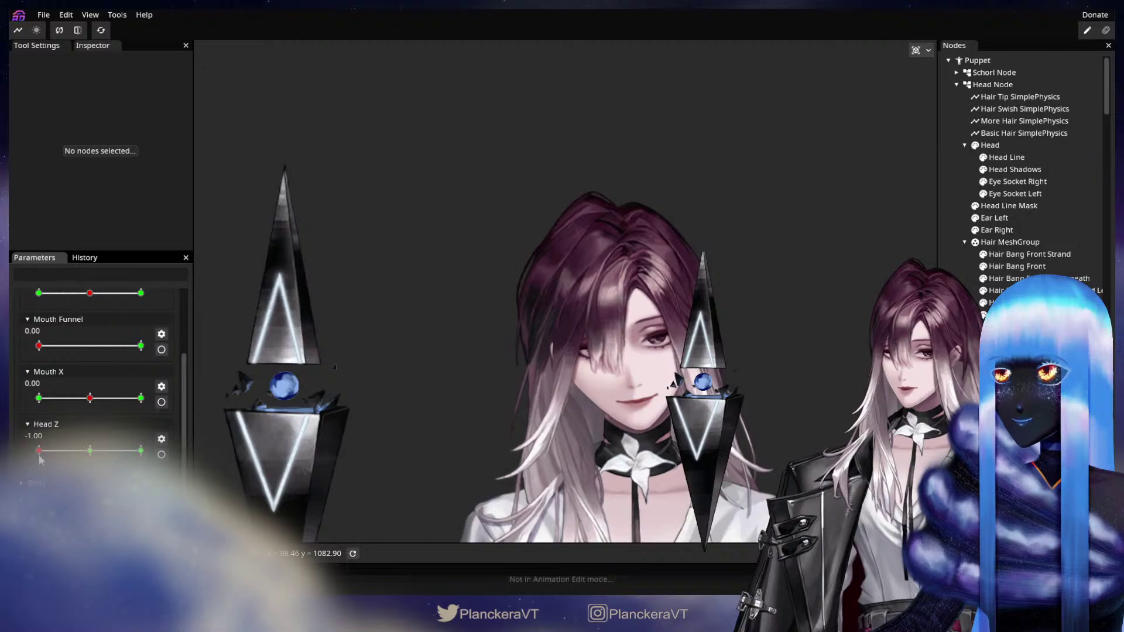
pyautogui.moveTo(532, 538); pyautogui.dragTo(516, 463)
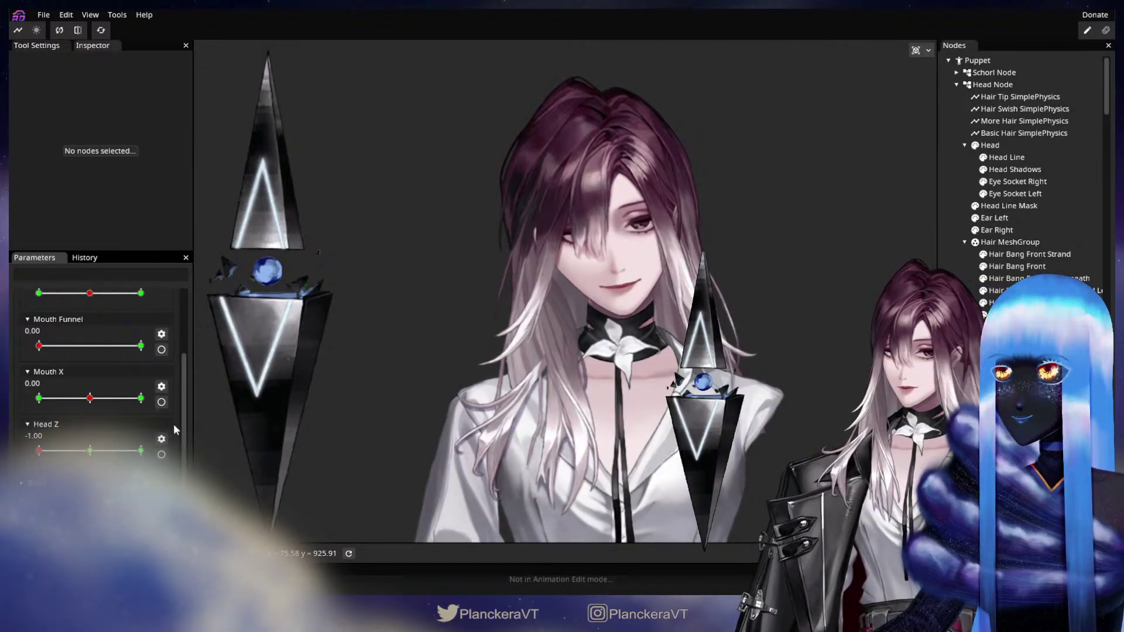
# Step: Record a Hair Swish SimplePhysics Z rotation of -15° at Head Z -1 and stop recording
pyautogui.scroll(3, 157, 408)
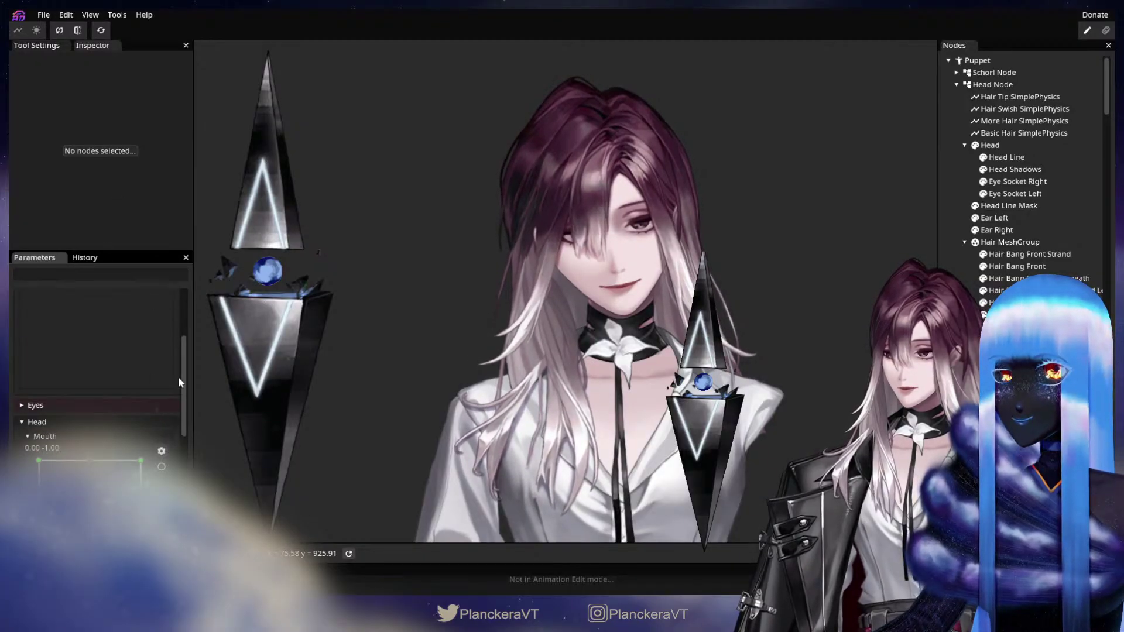
pyautogui.scroll(3, 178, 381)
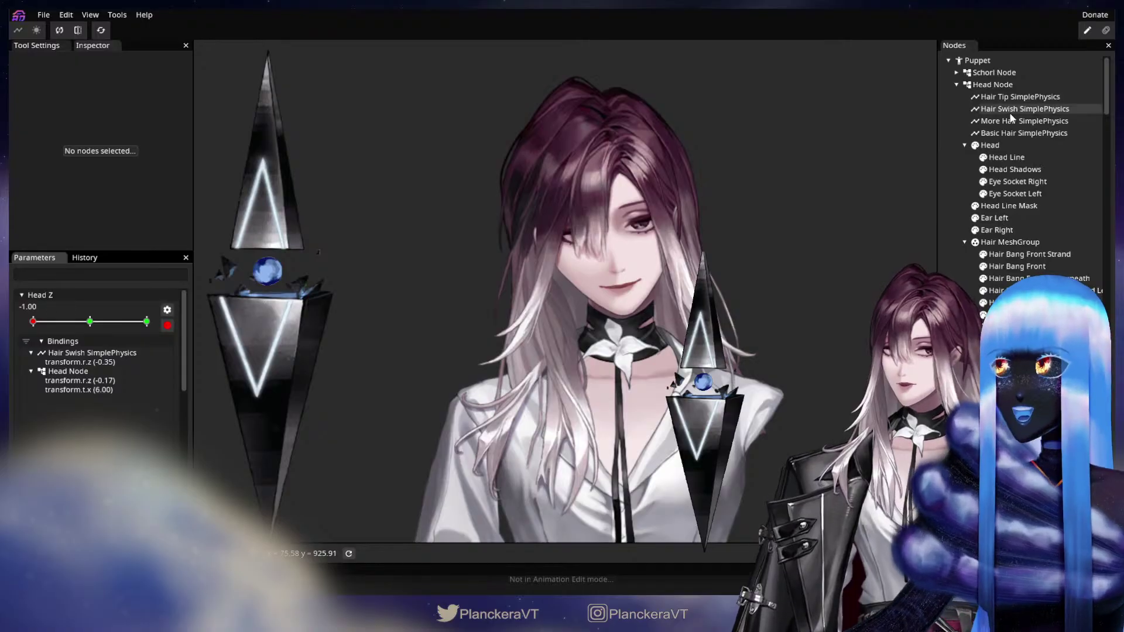
pyautogui.click(1025, 109)
pyautogui.doubleClick(148, 125)
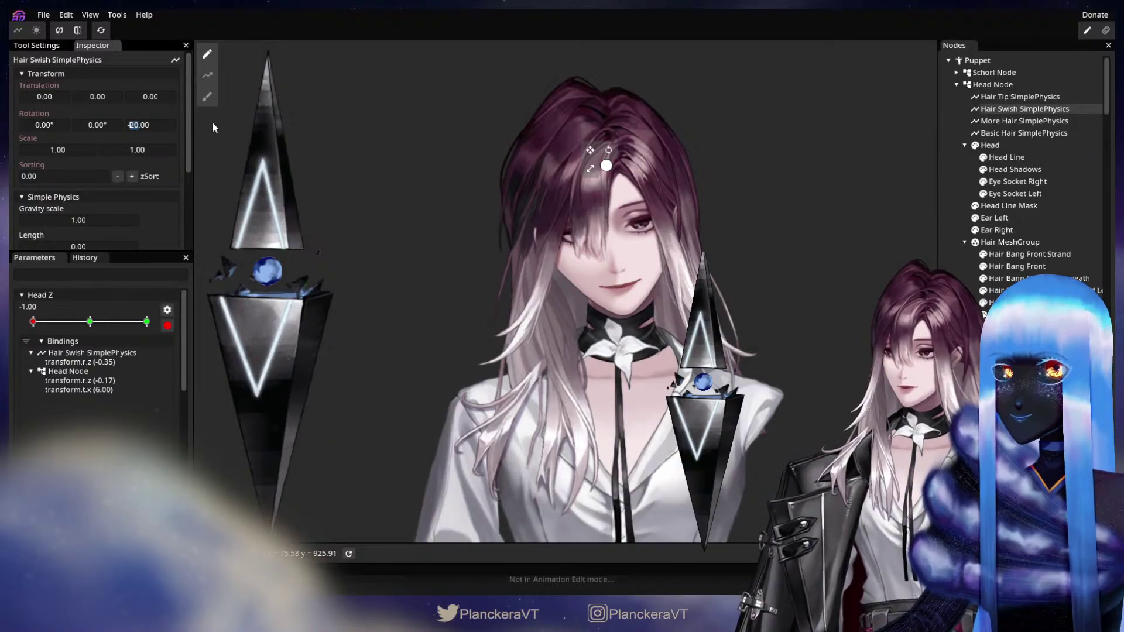
pyautogui.write('15')
pyautogui.press('Return')
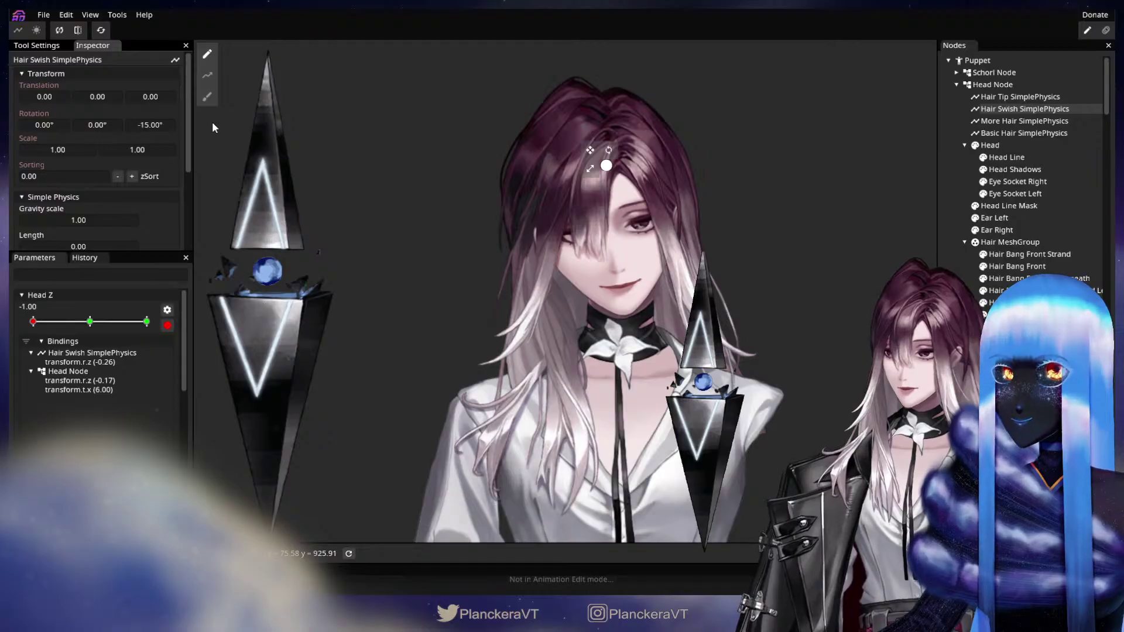
pyautogui.click(444, 396)
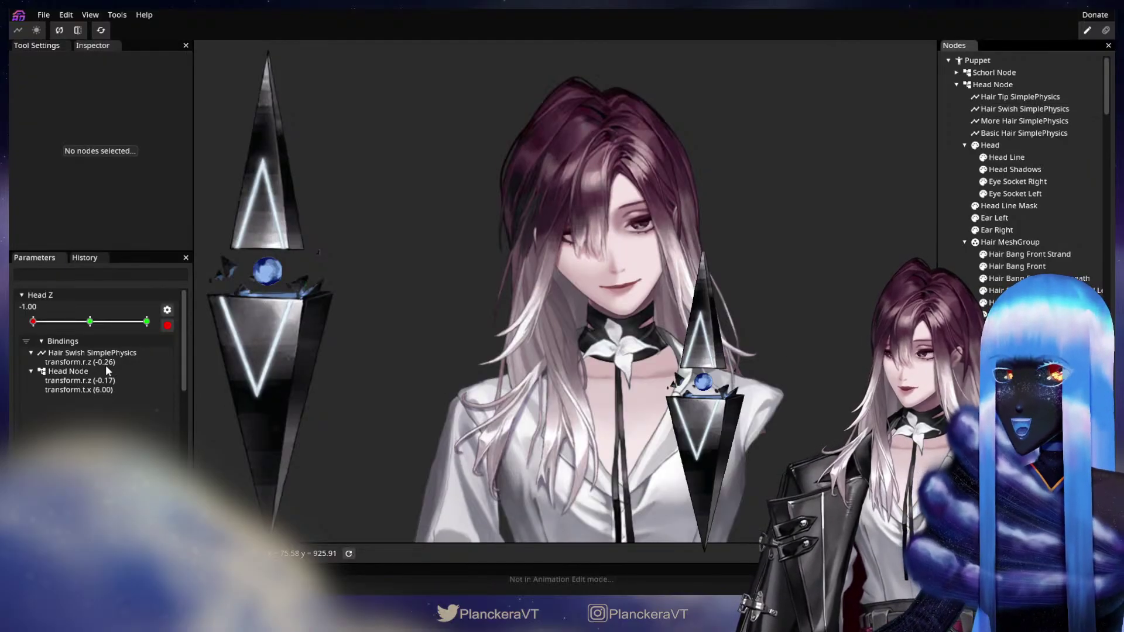
pyautogui.click(168, 326)
# Step: Record a Hair Tip SimplePhysics Z rotation of -15° at Head Z -1 and stop recording
pyautogui.scroll(-2, 101, 445)
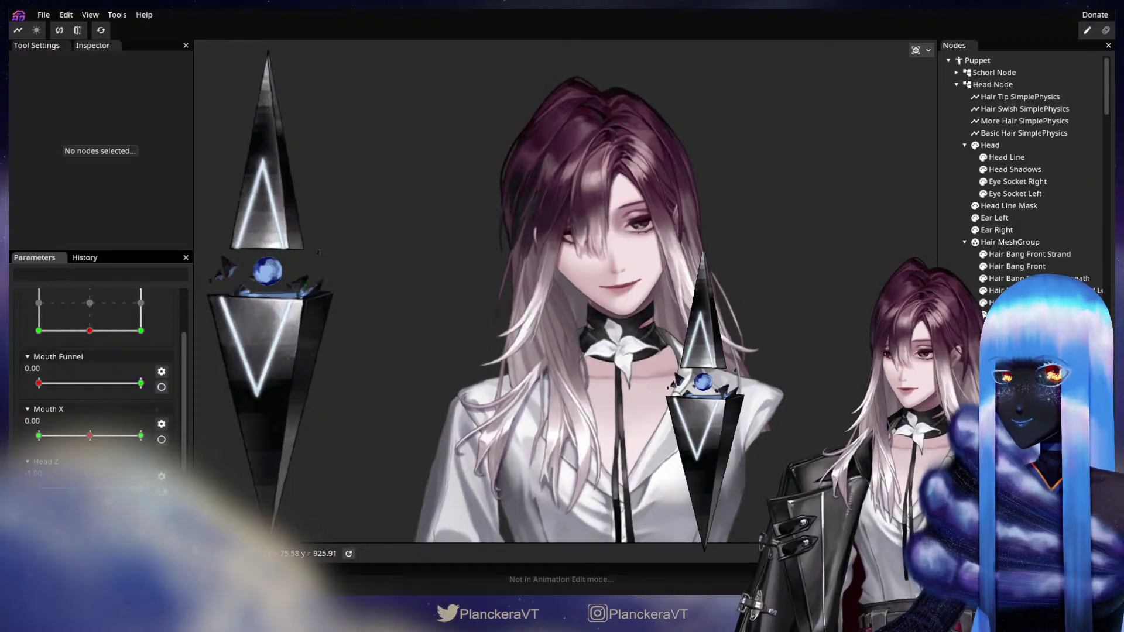
pyautogui.click(161, 492)
pyautogui.click(1037, 131)
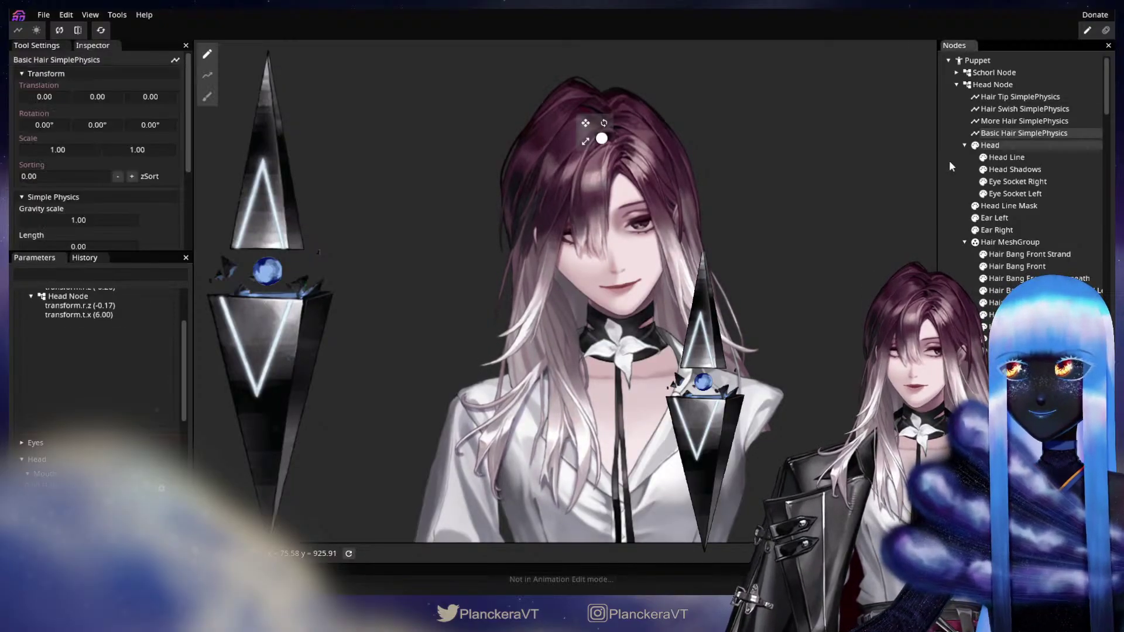
pyautogui.click(1008, 100)
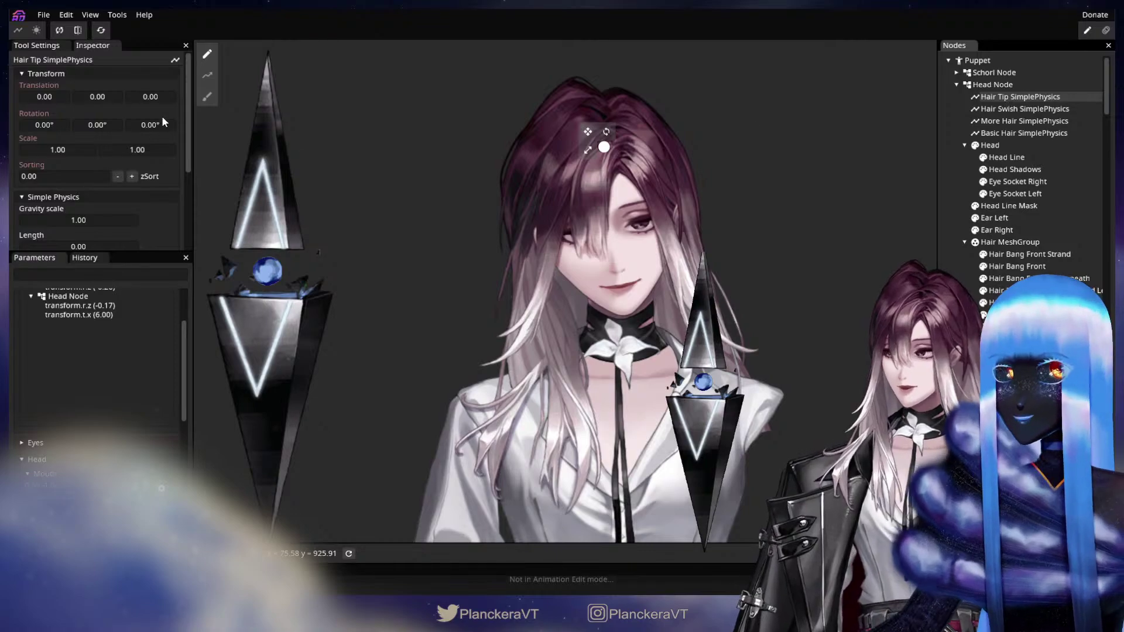
pyautogui.doubleClick(144, 122)
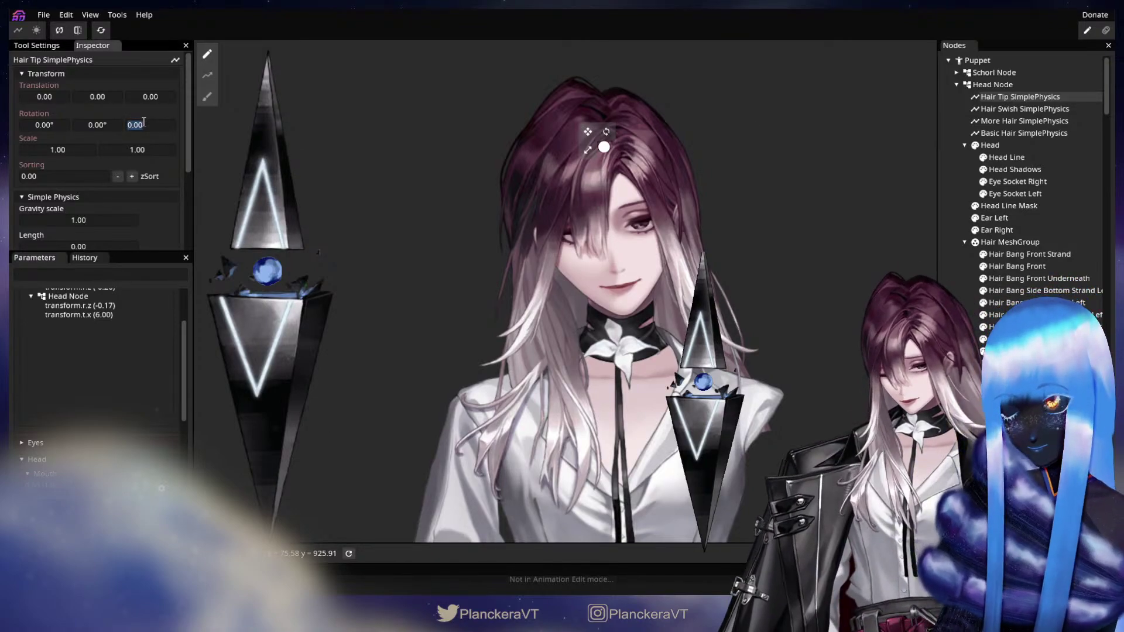
pyautogui.write('-')
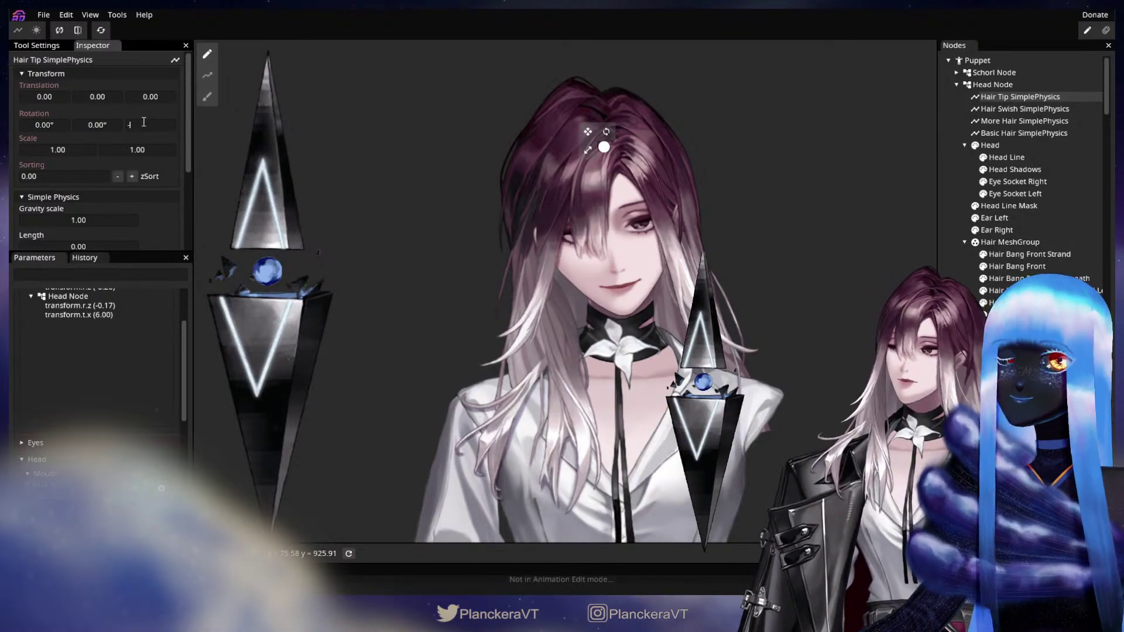
pyautogui.write('15.00')
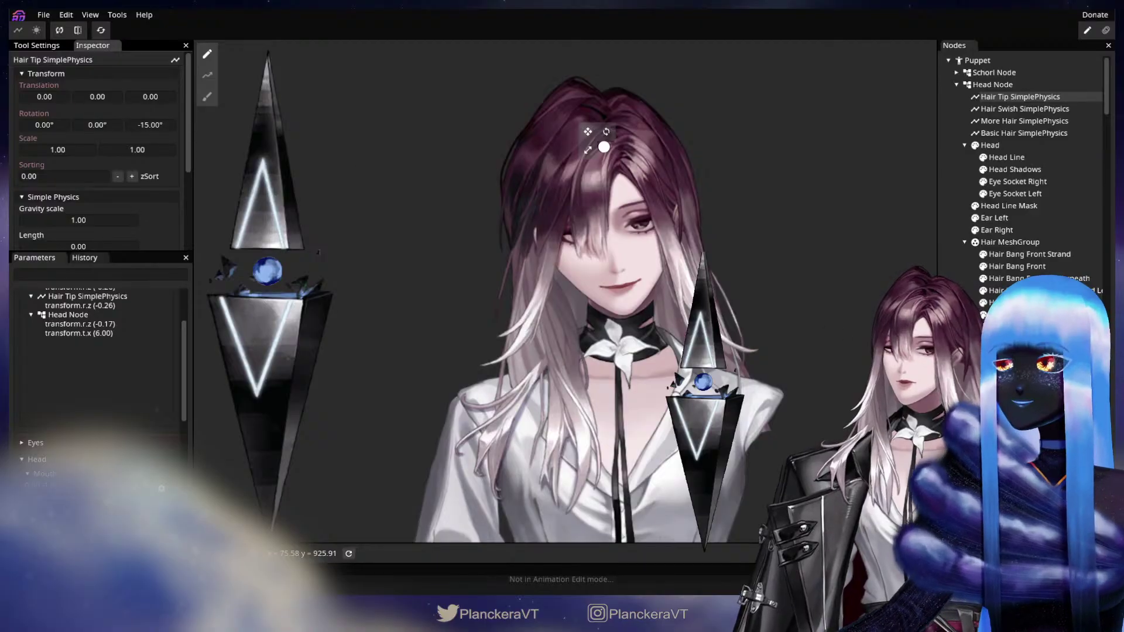
pyautogui.click(1042, 515)
pyautogui.scroll(-5, 164, 345)
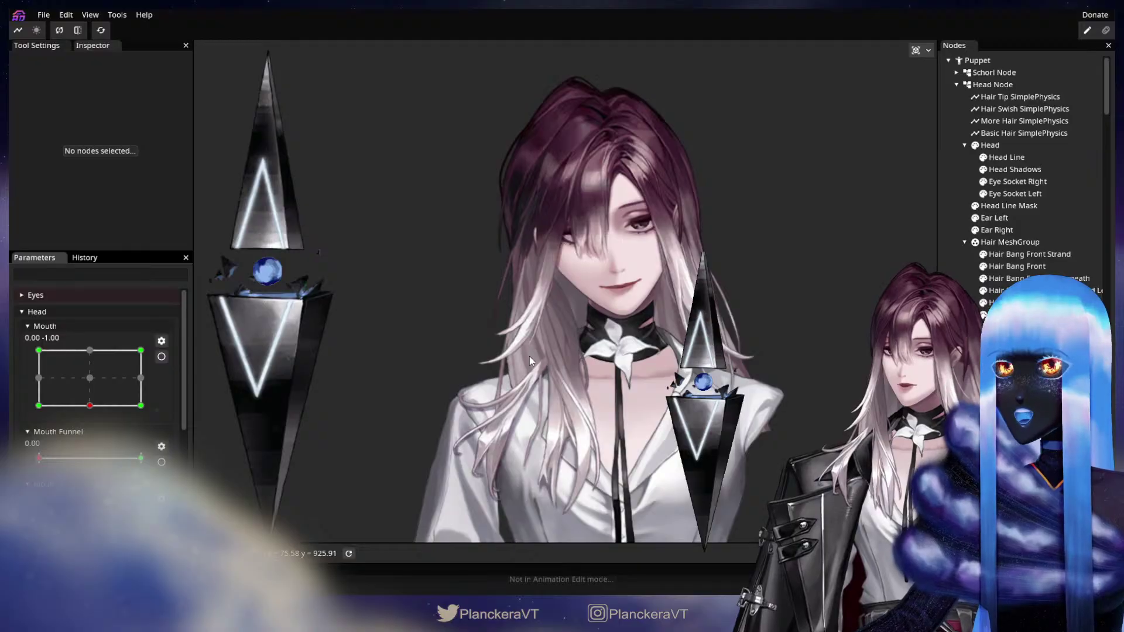
# Step: Record a More Hair SimplePhysics Z rotation of -15° at Head Z -1 and stop recording
pyautogui.scroll(-3, 102, 380)
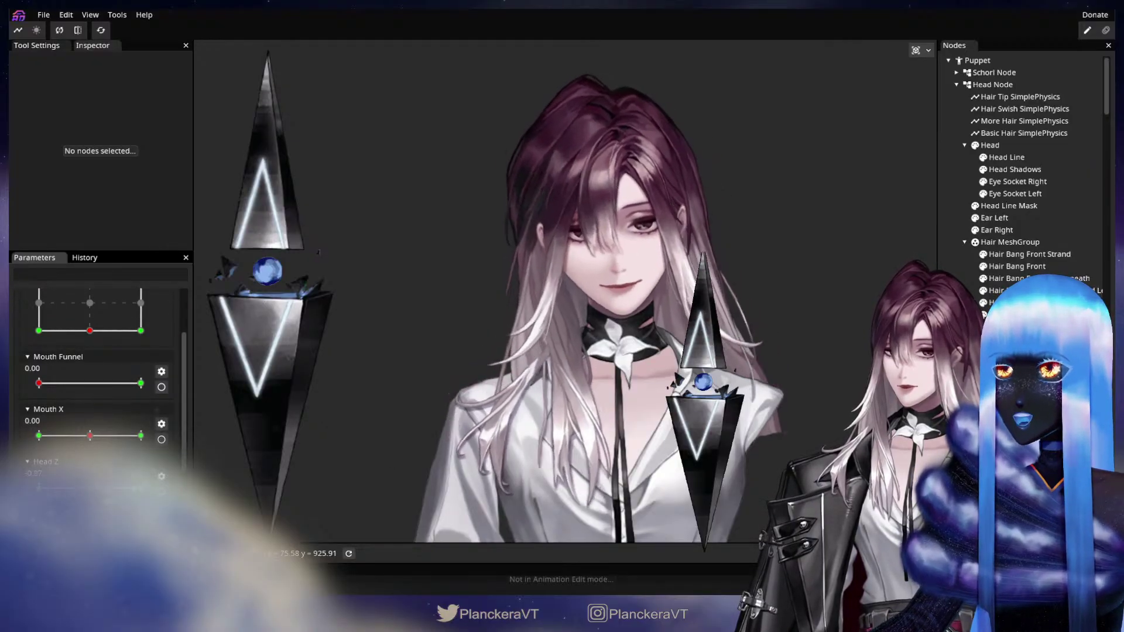
pyautogui.click(164, 492)
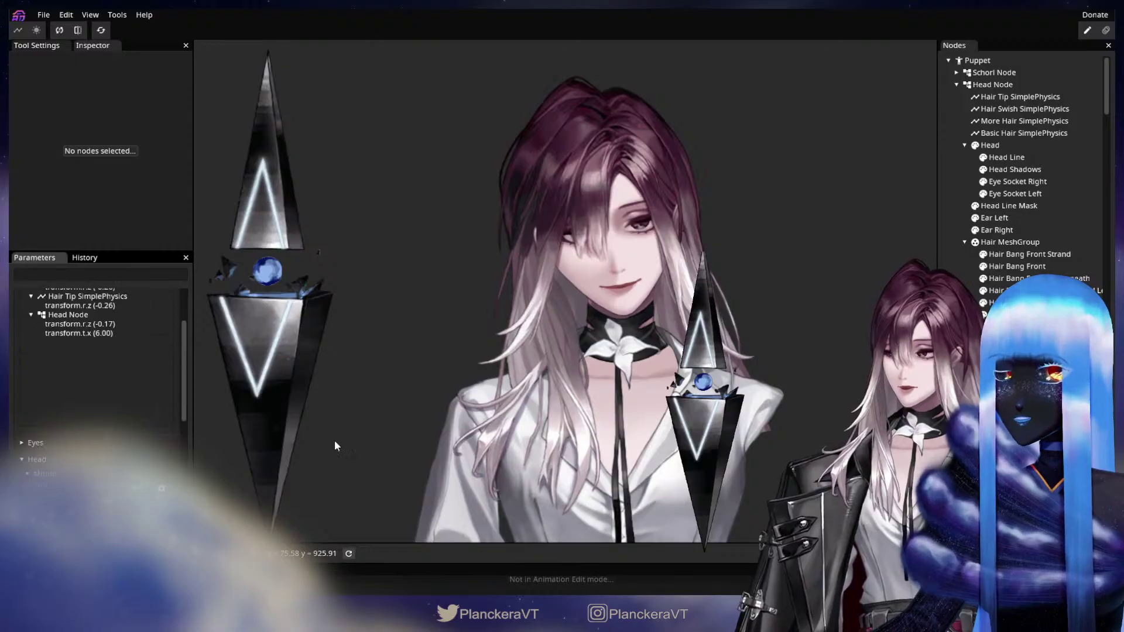
pyautogui.click(1015, 122)
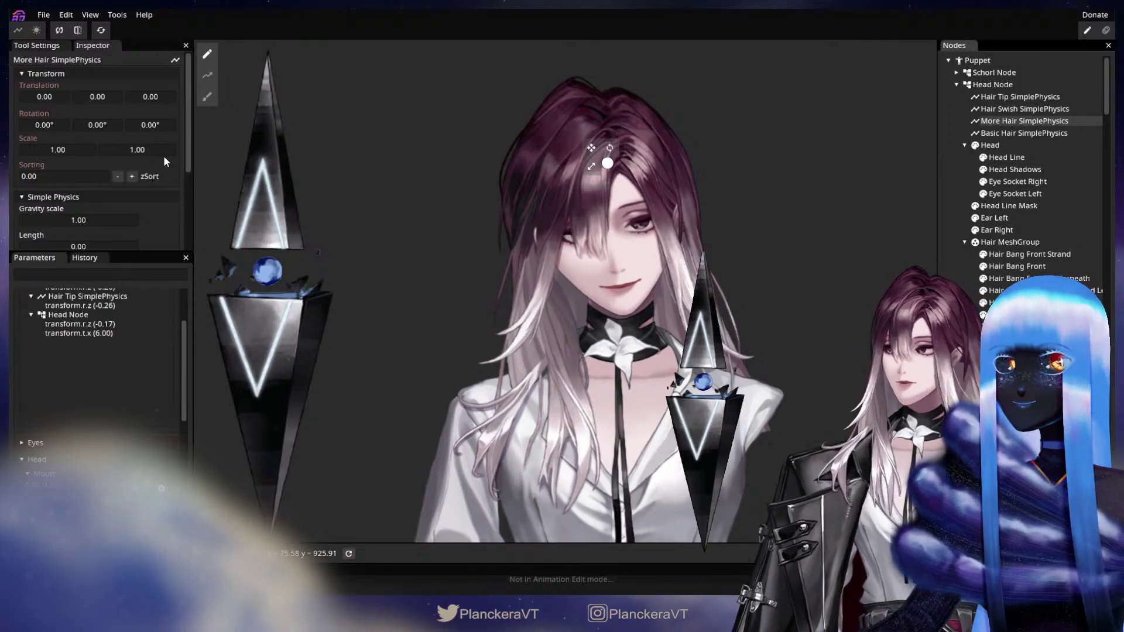
pyautogui.click(161, 130)
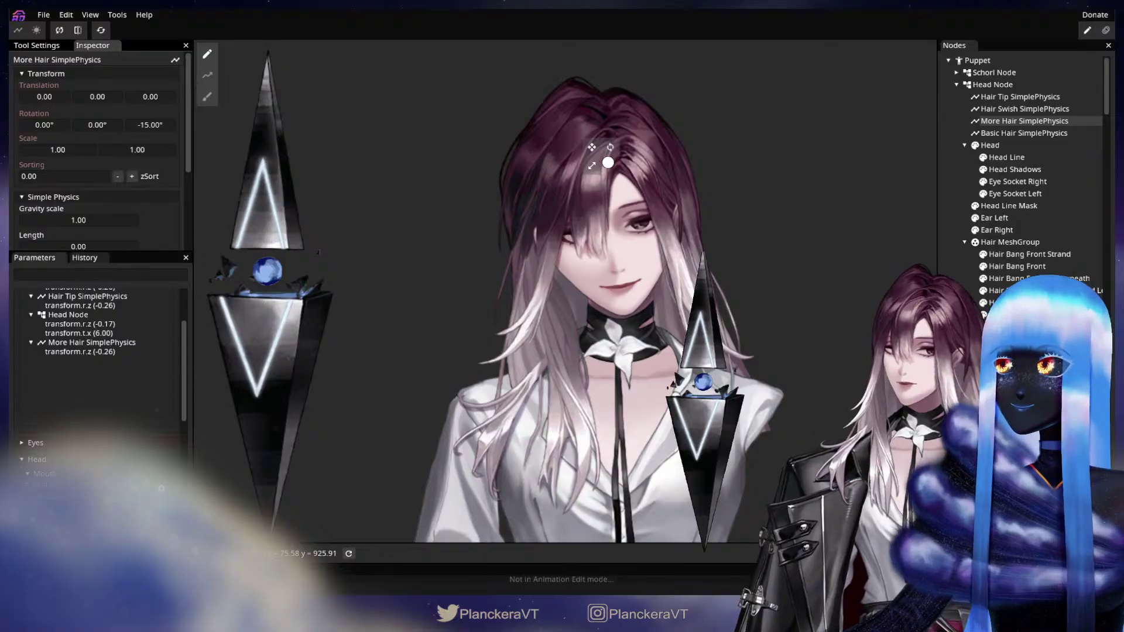
pyautogui.click(274, 369)
pyautogui.scroll(3, 148, 387)
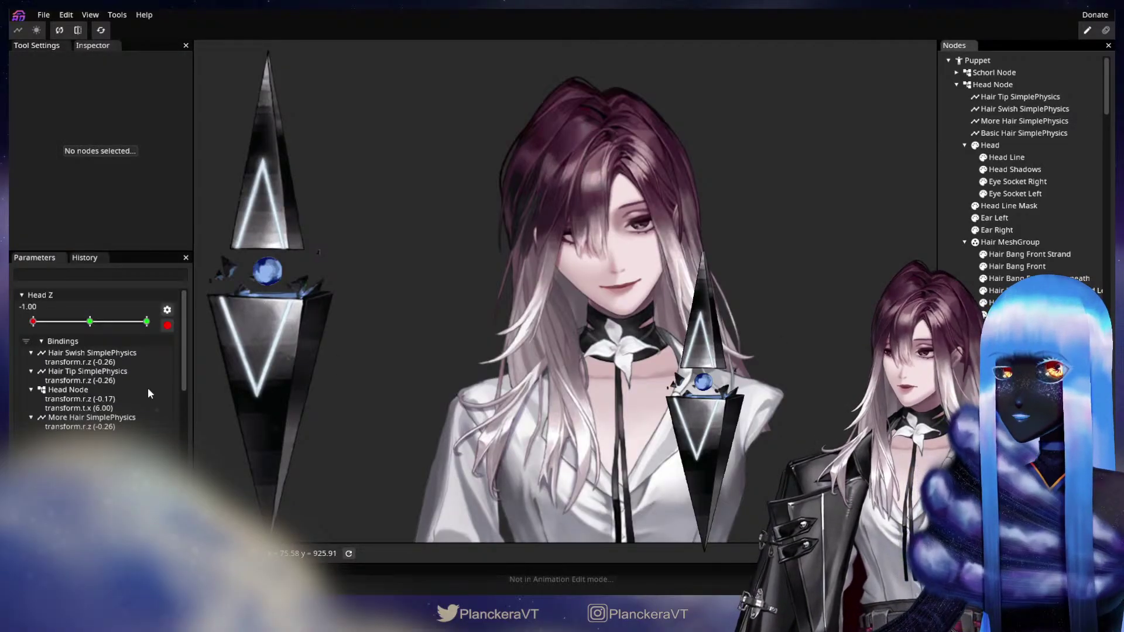
pyautogui.click(164, 328)
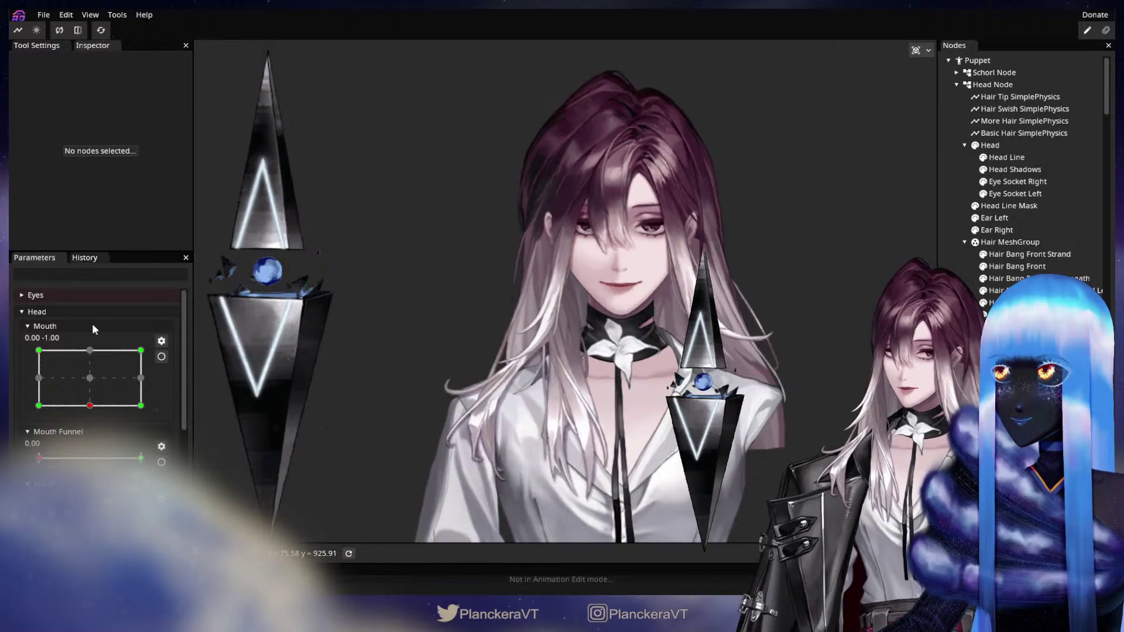
# Step: Save the puppet with the recorded hair physics rotations
pyautogui.scroll(-2, 93, 323)
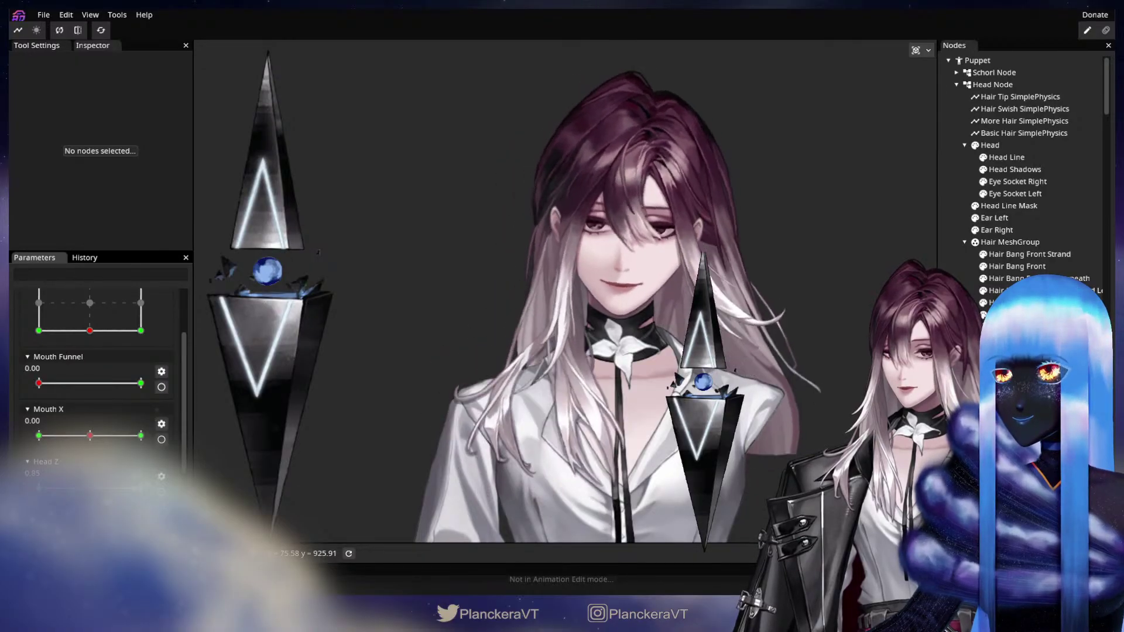
pyautogui.hotkey('ctrl', 's')
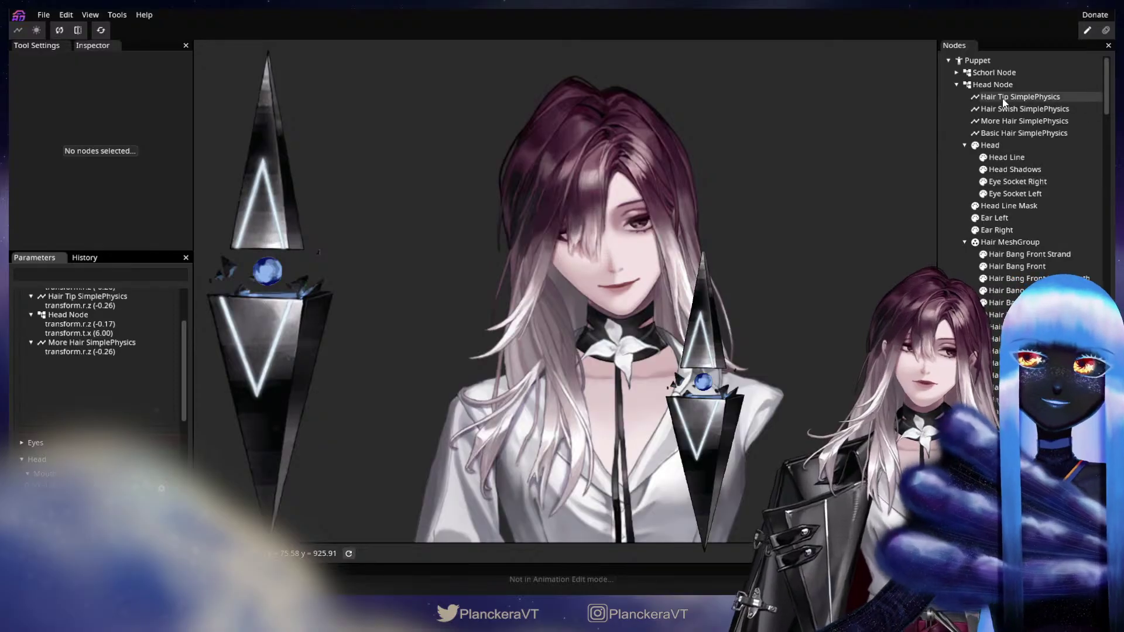
# Step: Try a Hair Tip SimplePhysics Z rotation of -5° at Head Z -1 and stop recording
pyautogui.click(1005, 97)
pyautogui.doubleClick(151, 125)
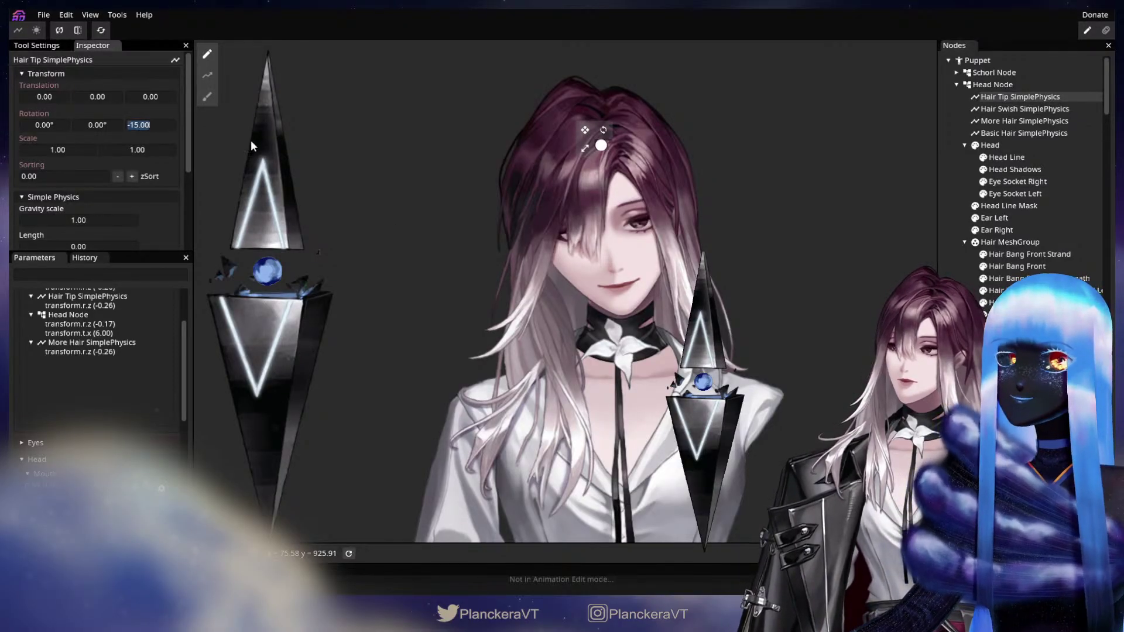
pyautogui.write('-5')
pyautogui.press('Return')
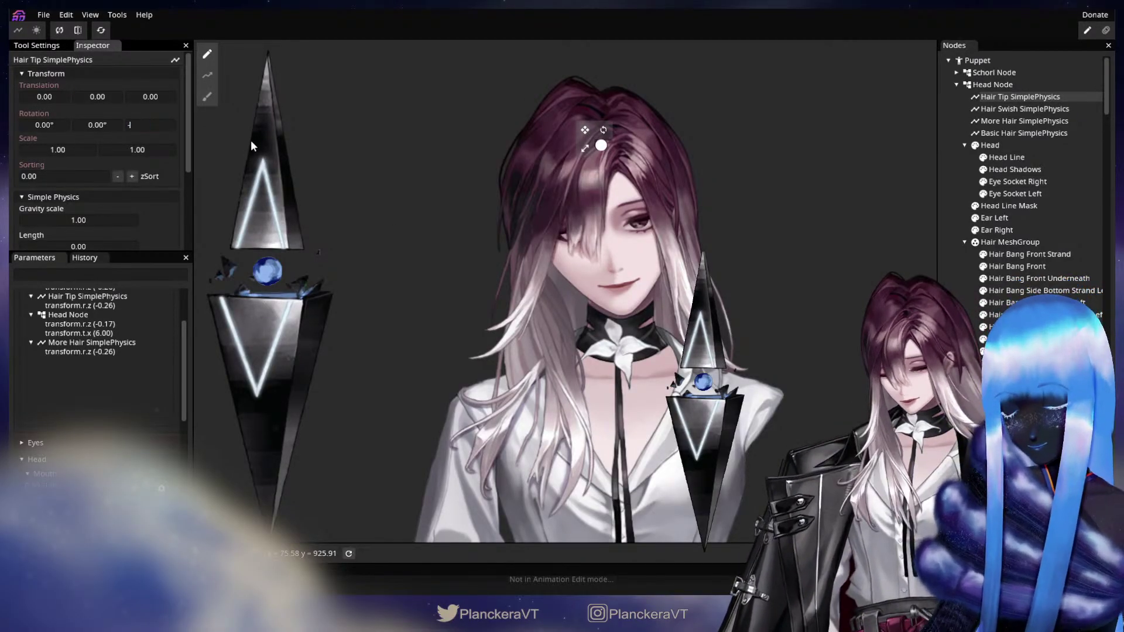
pyautogui.click(956, 328)
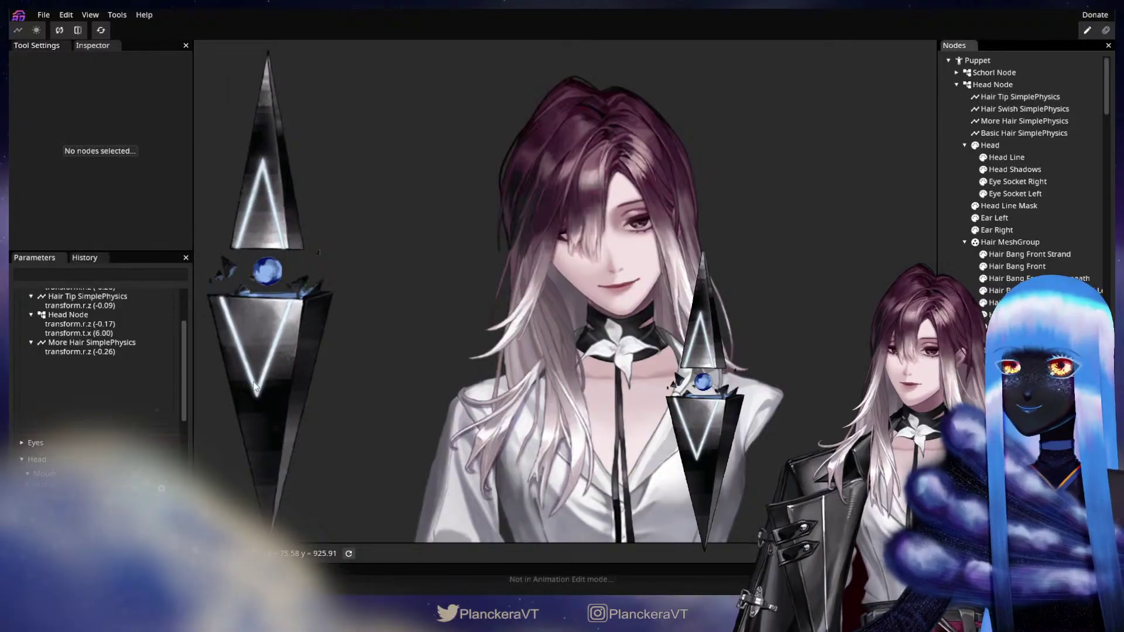
pyautogui.scroll(2, 141, 384)
pyautogui.click(166, 323)
pyautogui.click(167, 323)
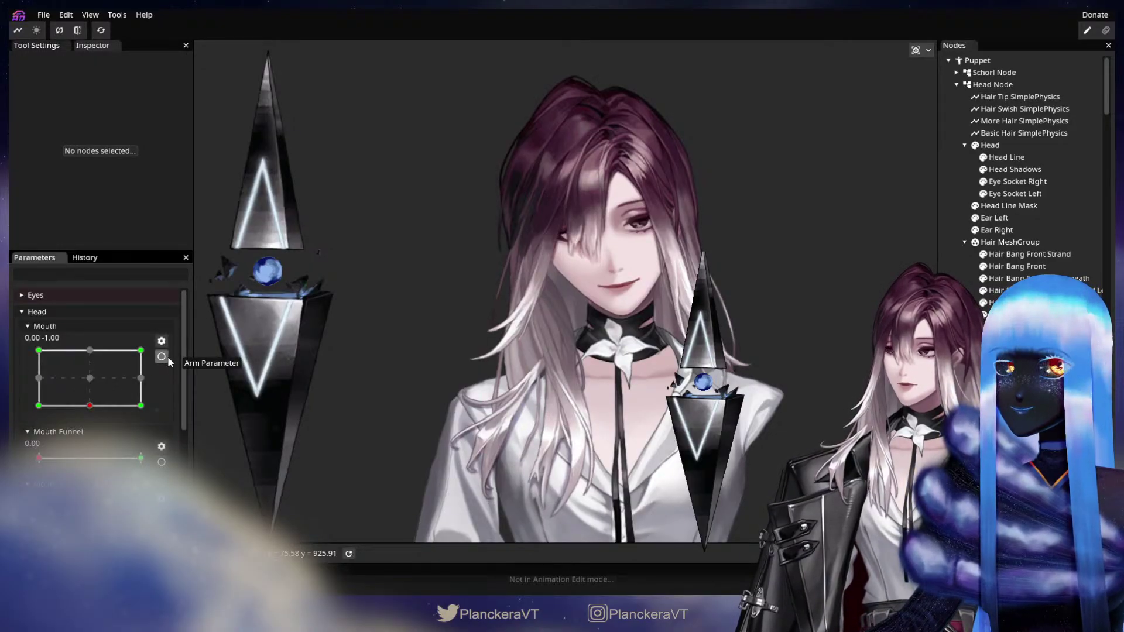
# Step: Start recording at Head Z -1 and remove the Hair Tip SimplePhysics rotation binding from the parameter
pyautogui.scroll(-3, 129, 417)
pyautogui.scroll(1, 99, 417)
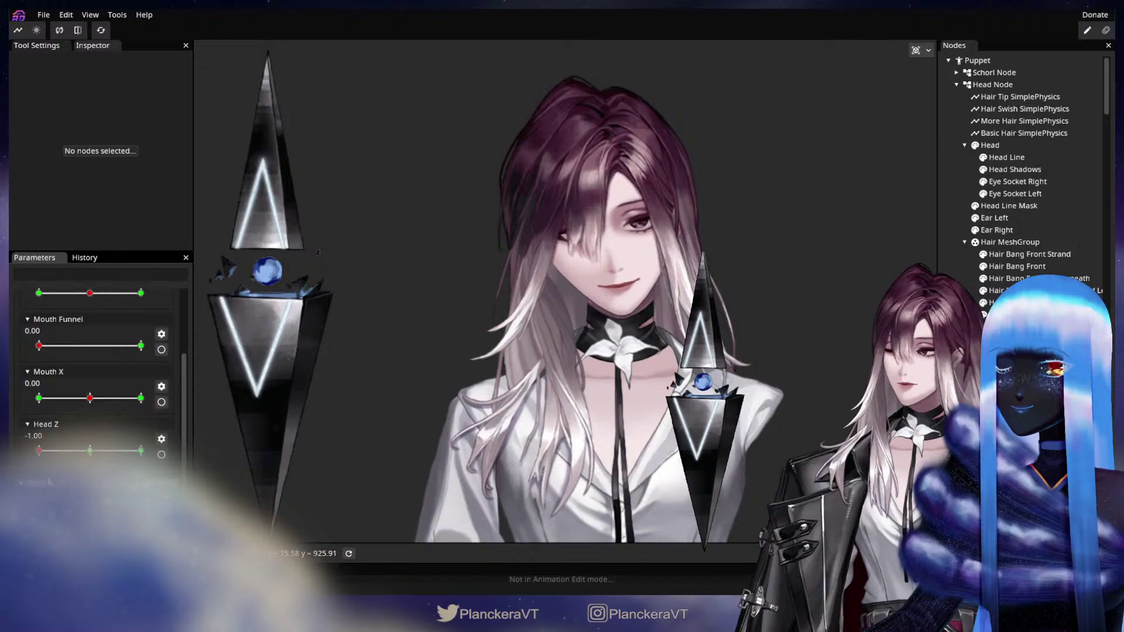
pyautogui.moveTo(38, 452)
pyautogui.mouseDown()
pyautogui.moveTo(100, 452)
pyautogui.moveTo(26, 455)
pyautogui.moveTo(99, 459)
pyautogui.moveTo(27, 455)
pyautogui.mouseUp()
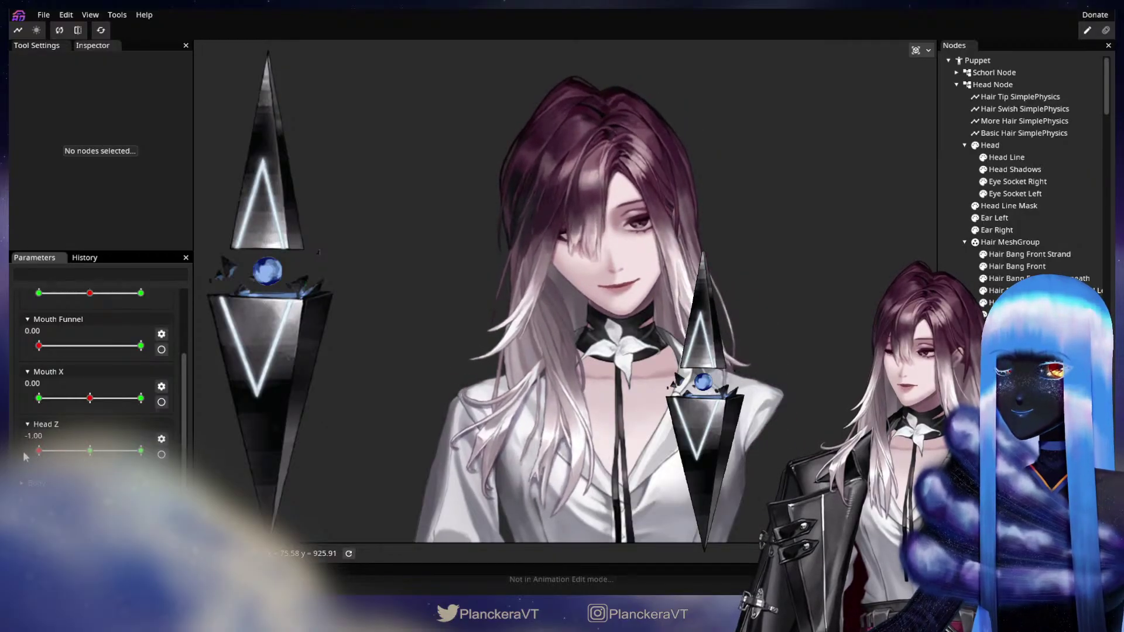
pyautogui.click(162, 455)
pyautogui.scroll(3, 120, 356)
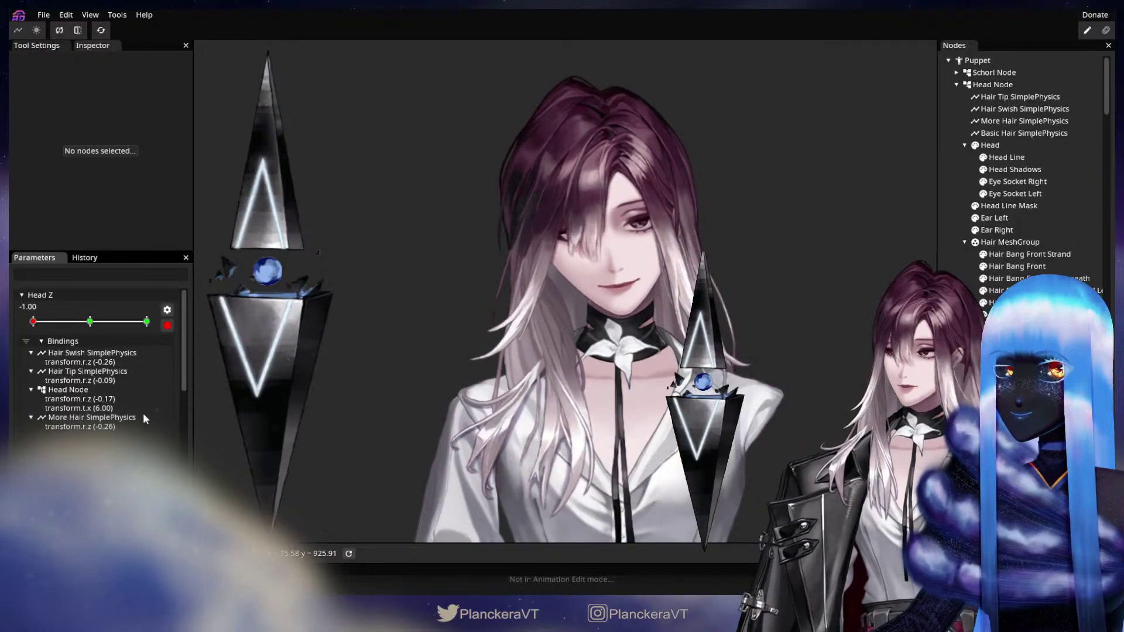
pyautogui.click(72, 419)
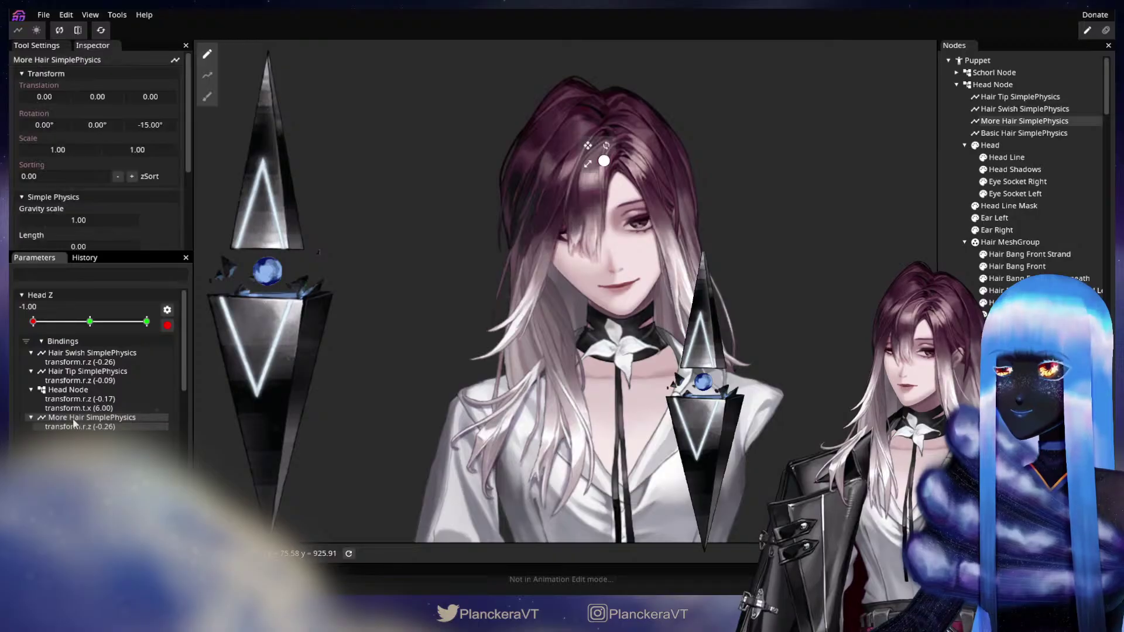
pyautogui.click(68, 354)
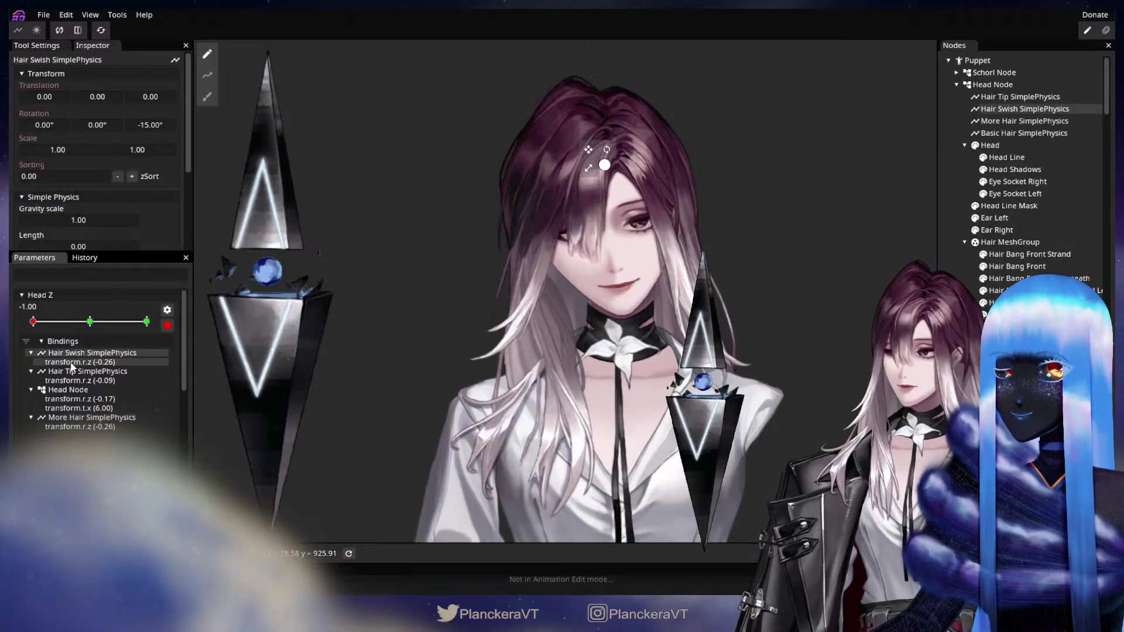
pyautogui.rightClick(73, 373)
pyautogui.click(87, 404)
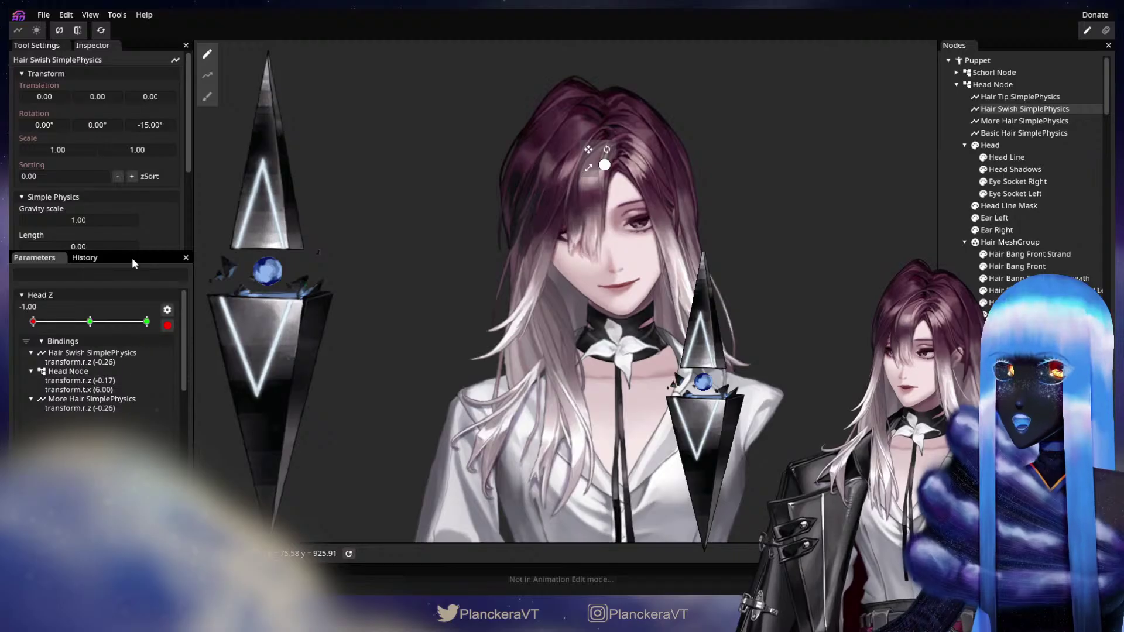
# Step: Try a Hair Swish SimplePhysics Z rotation of -10° at Head Z -1
pyautogui.click(77, 353)
pyautogui.click(140, 124)
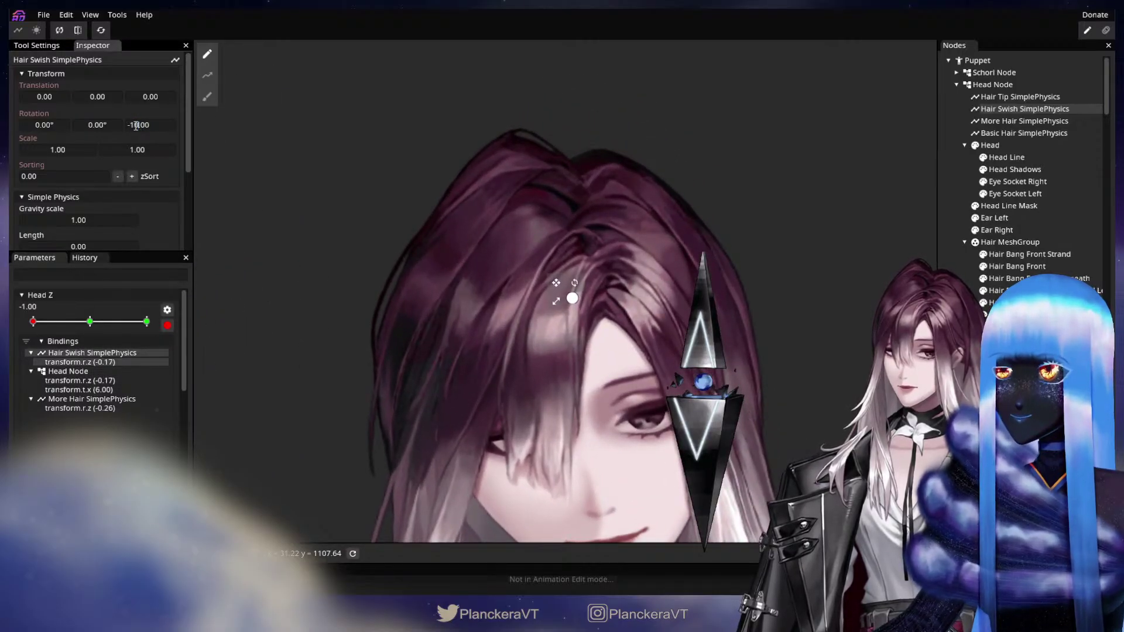
pyautogui.press('Return')
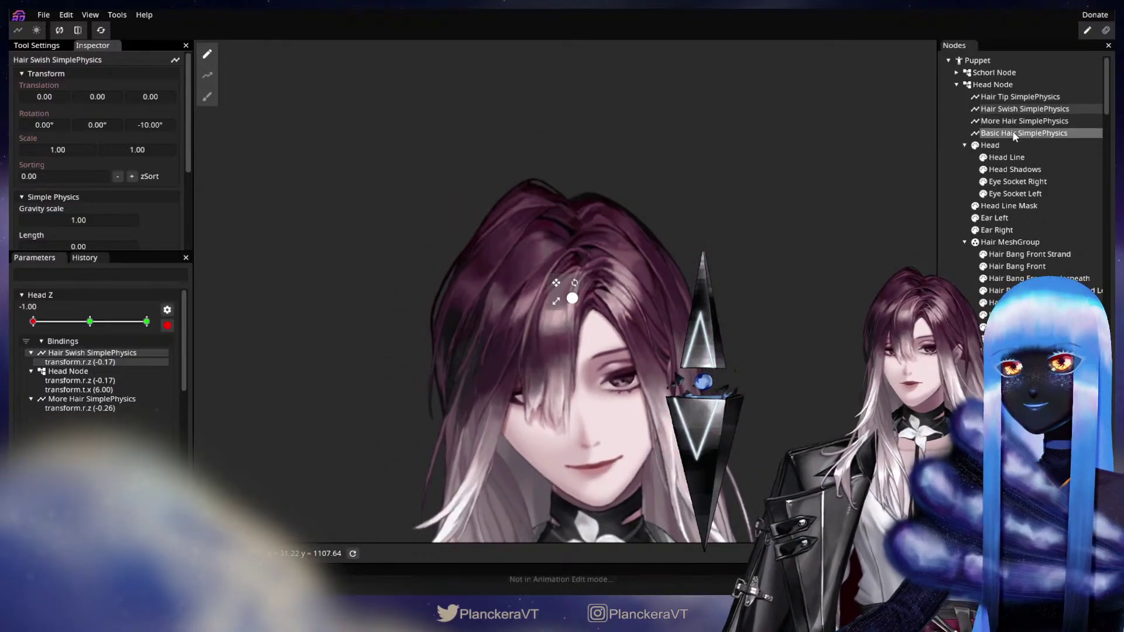
# Step: Try a Basic Hair SimplePhysics Z rotation of -15° at Head Z -1, then stop recording to check the hair
pyautogui.click(1013, 132)
pyautogui.click(146, 128)
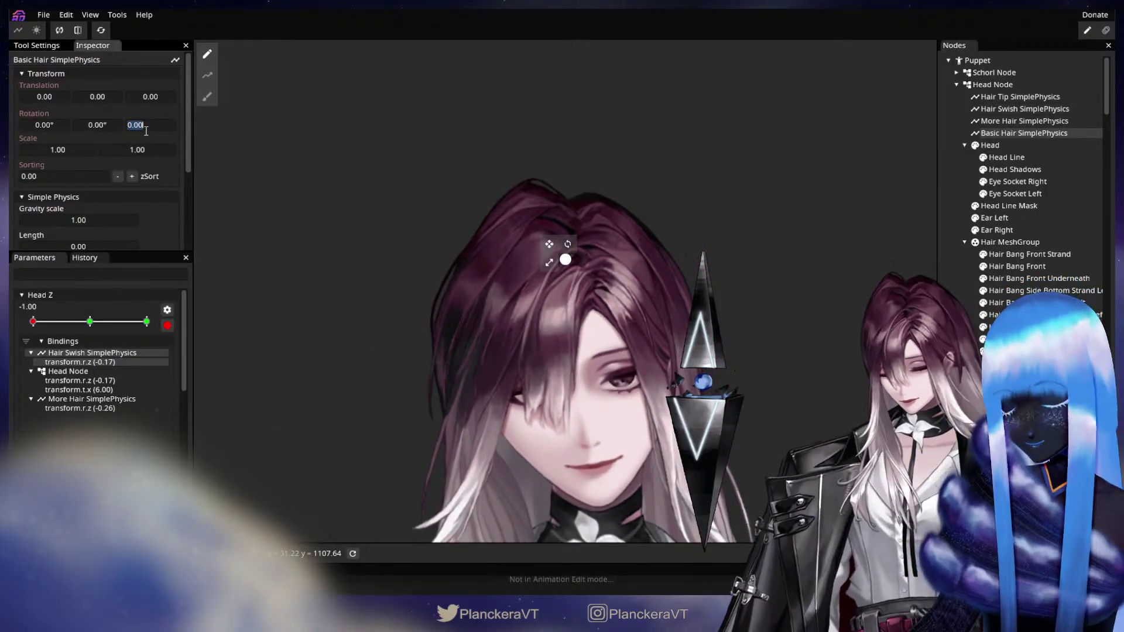
pyautogui.write('-15')
pyautogui.press('Return')
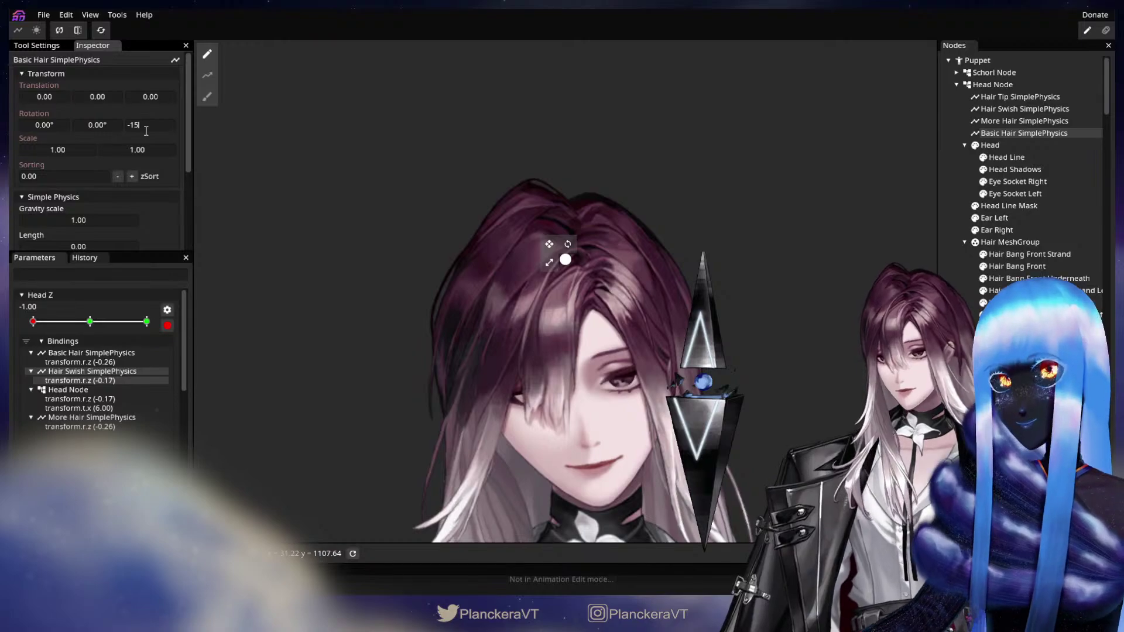
pyautogui.click(609, 446)
pyautogui.scroll(-4, 554, 453)
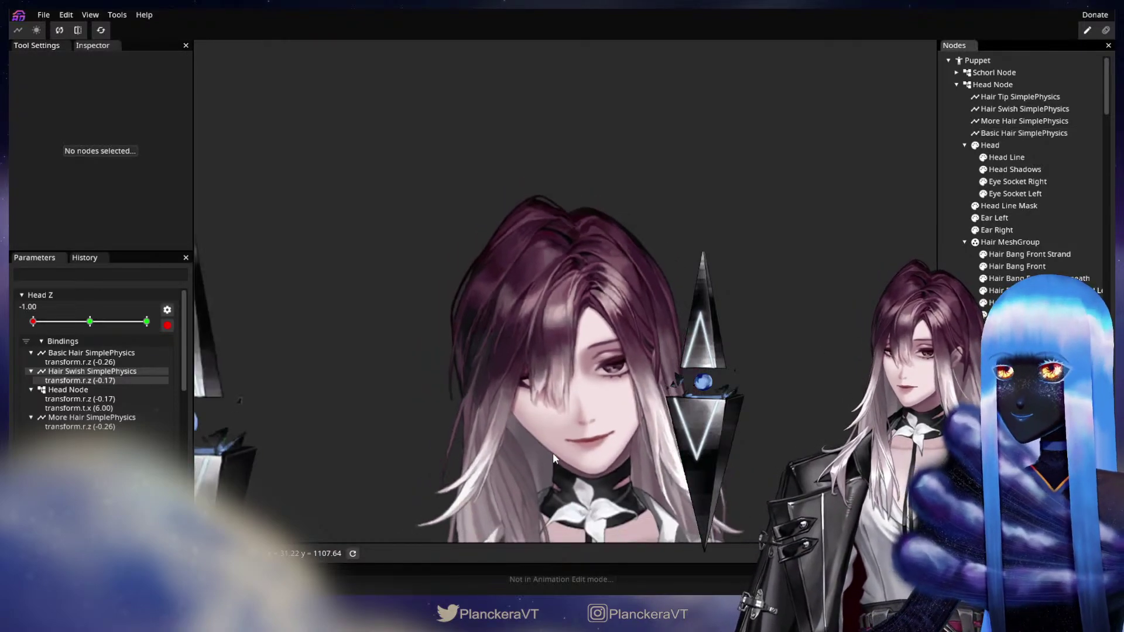
pyautogui.click(167, 326)
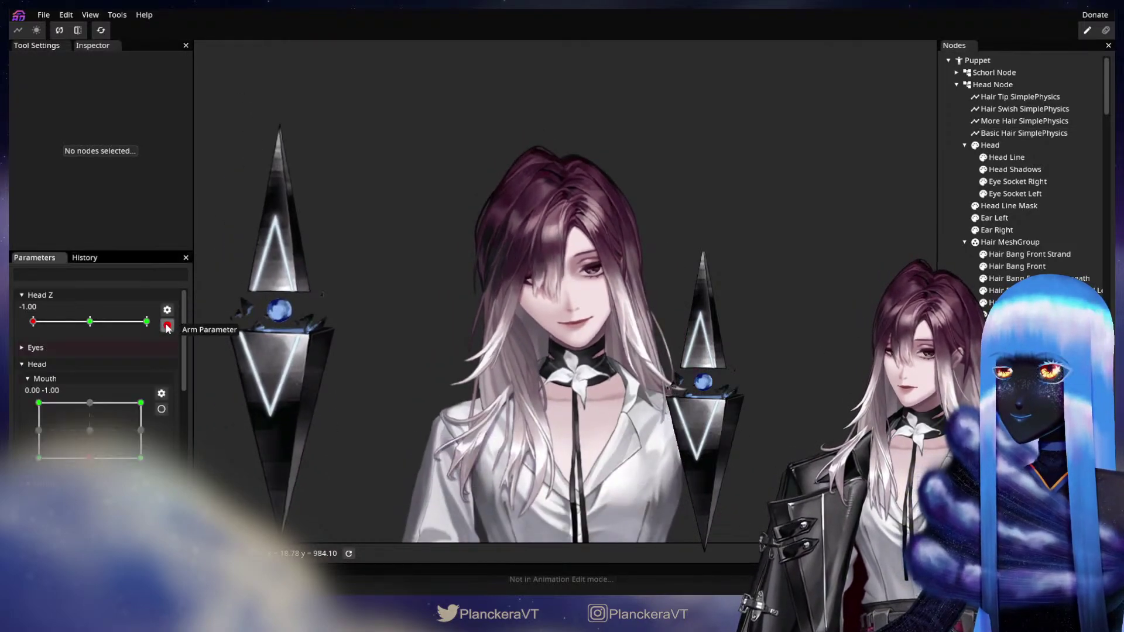
# Step: Try removing the Hair Swish SimplePhysics rotation binding from Head Z, then stop recording to check the hair response
pyautogui.scroll(-1, 56, 469)
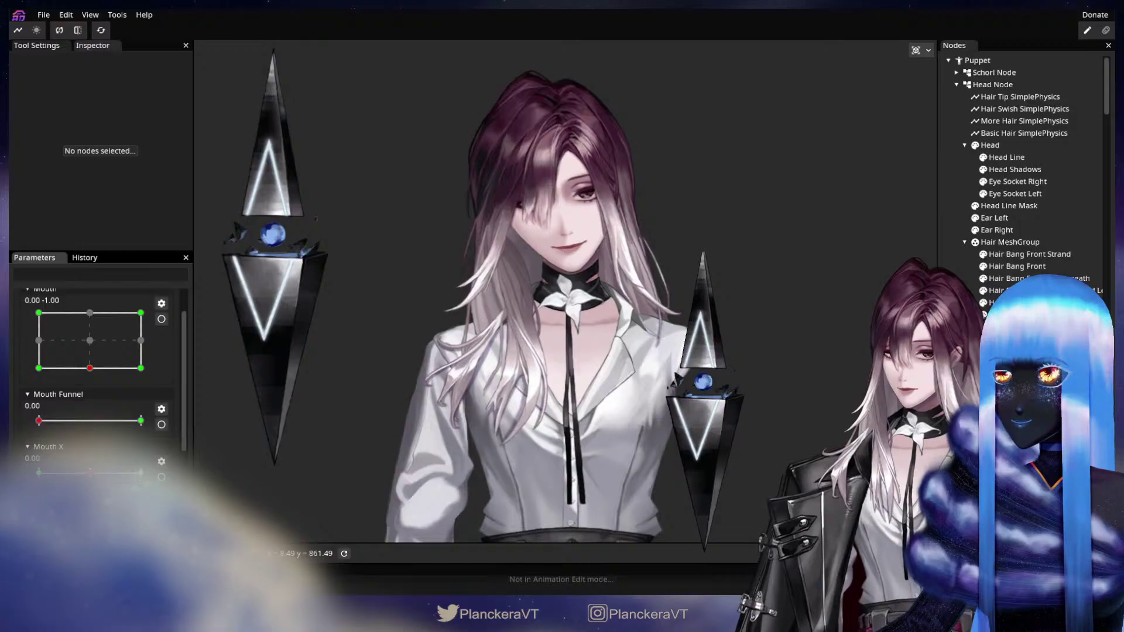
pyautogui.scroll(10, 146, 350)
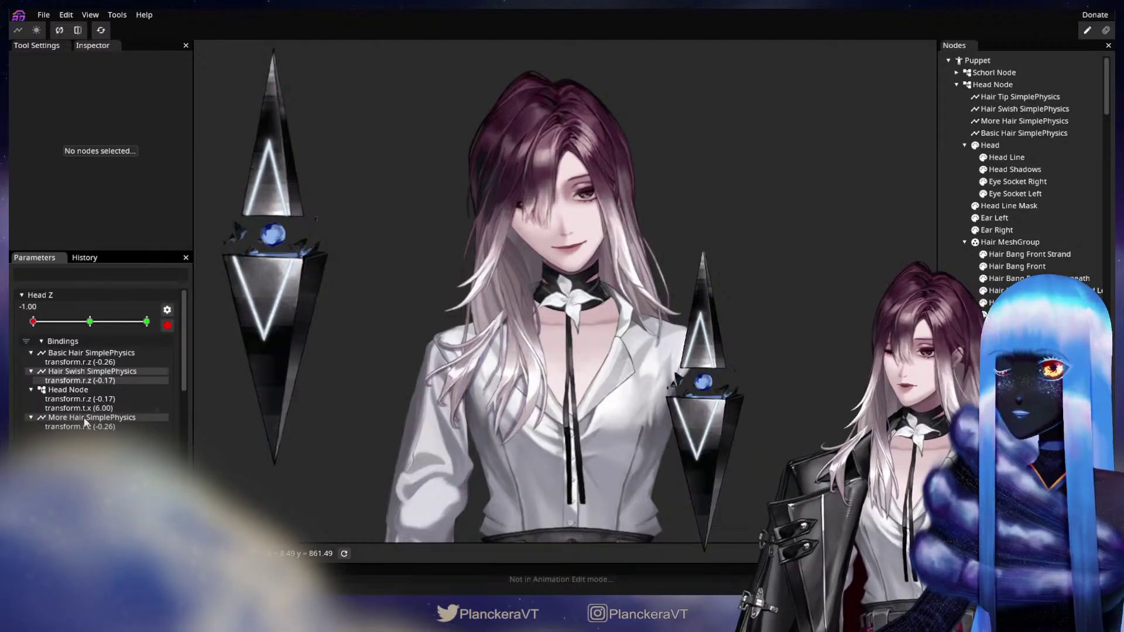
pyautogui.rightClick(79, 380)
pyautogui.click(92, 384)
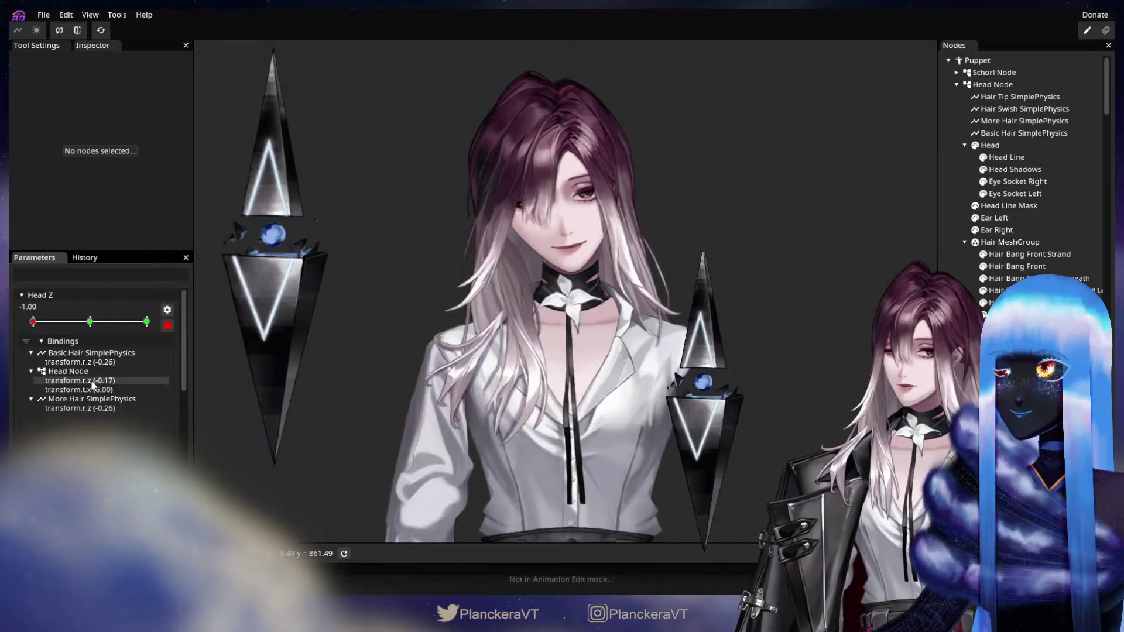
pyautogui.click(167, 326)
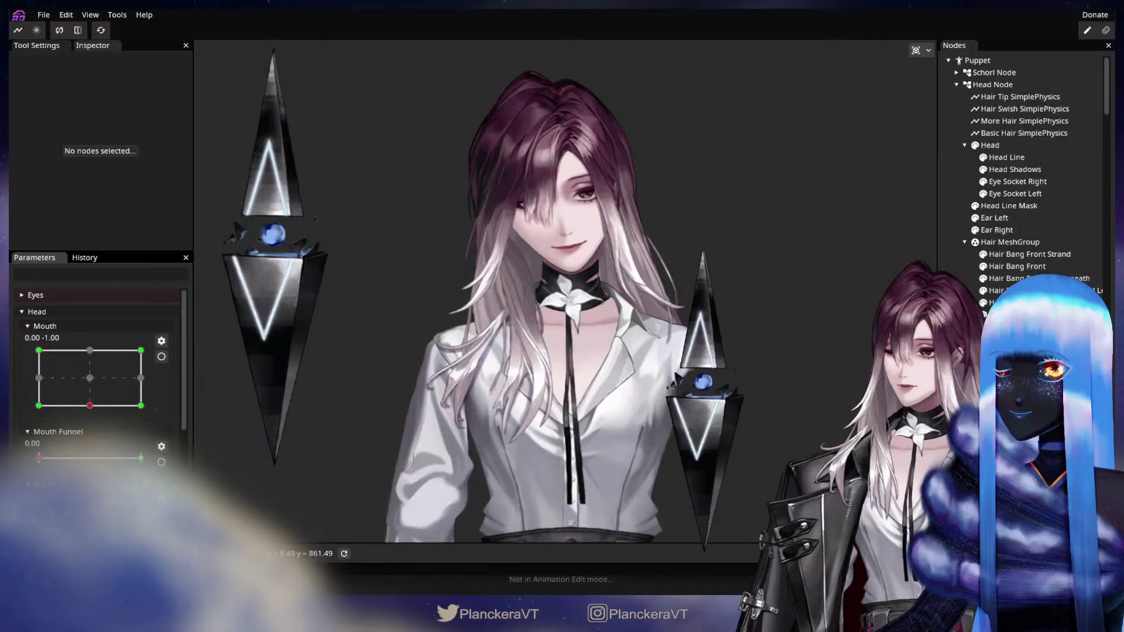
pyautogui.scroll(-3, 100, 380)
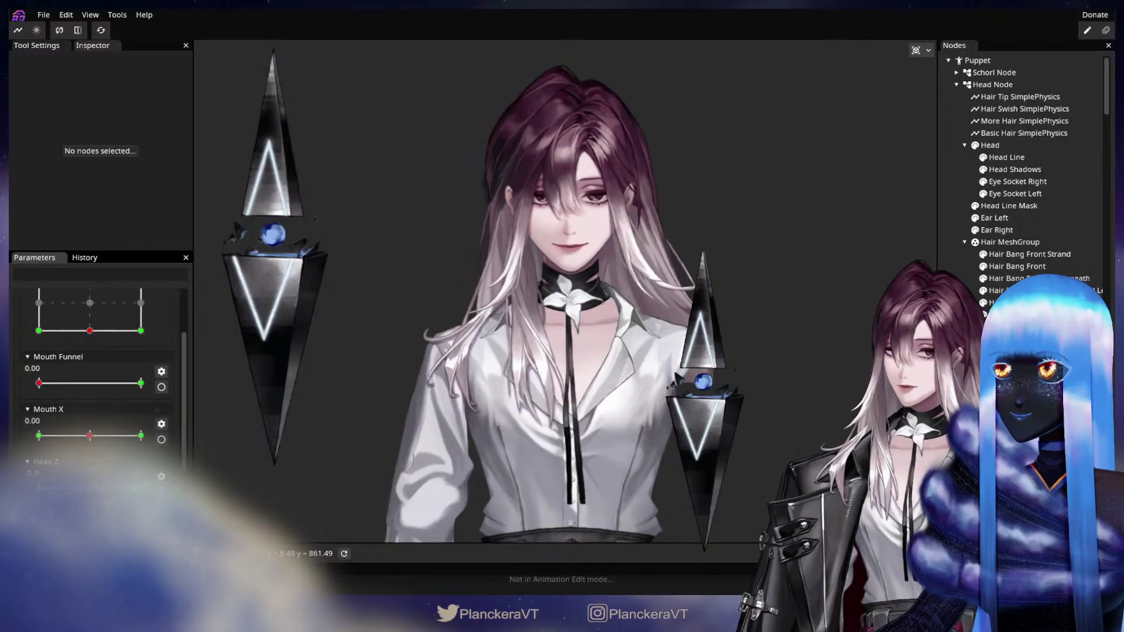
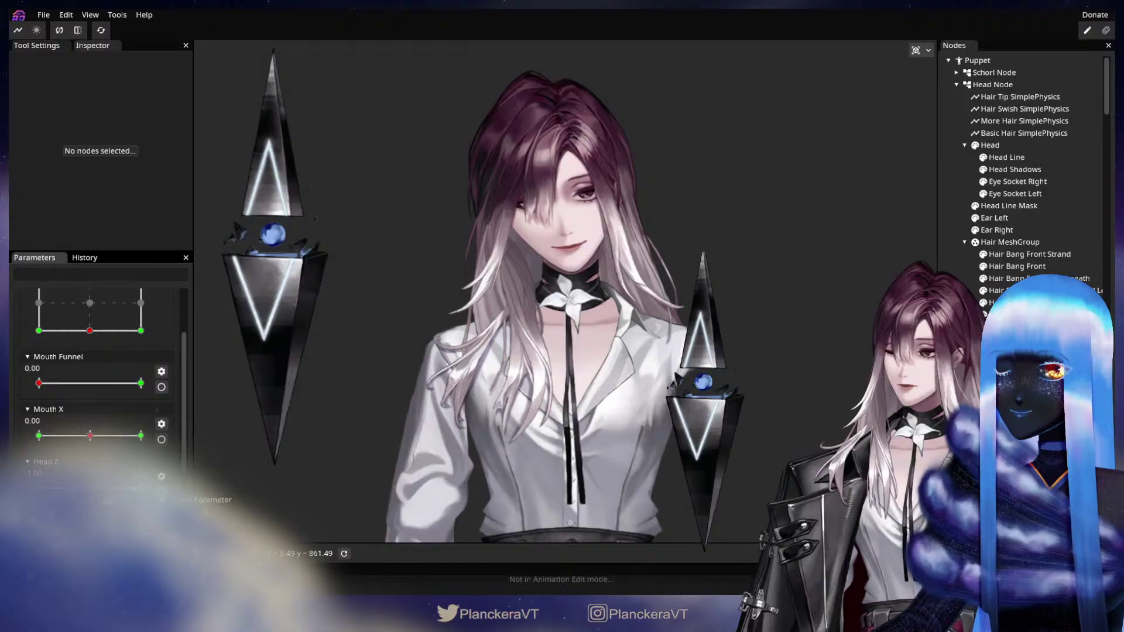
# Step: Undo the removal of the Hair Swish SimplePhysics binding on Head Z and stop recording
pyautogui.click(162, 492)
pyautogui.moveTo(185, 360); pyautogui.dragTo(196, 311)
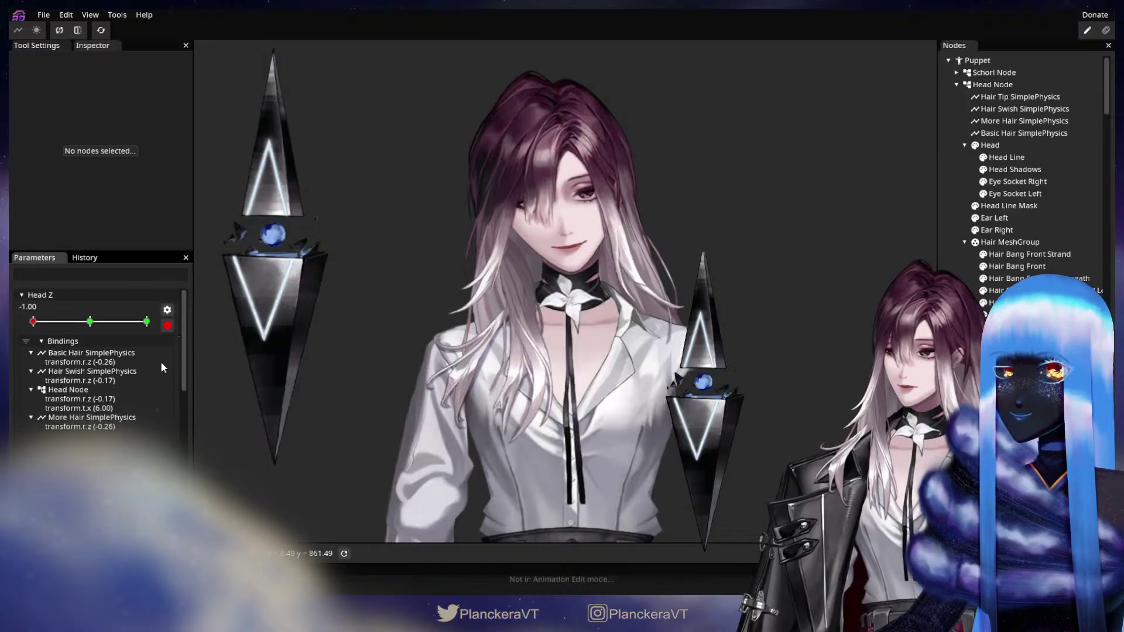
pyautogui.click(167, 326)
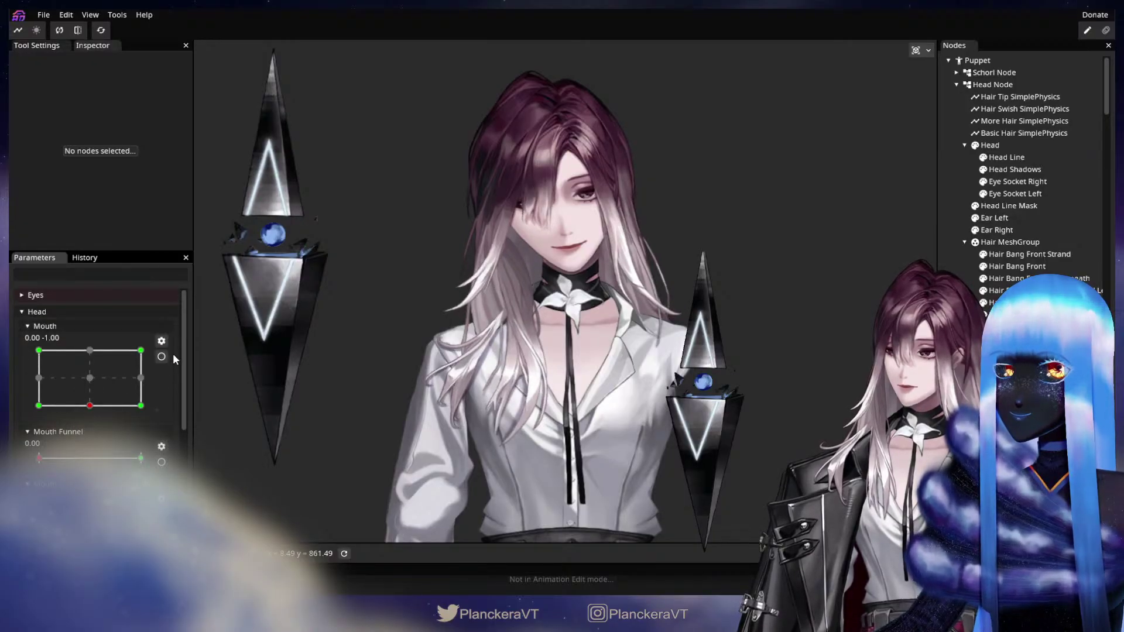
pyautogui.scroll(-1, 165, 463)
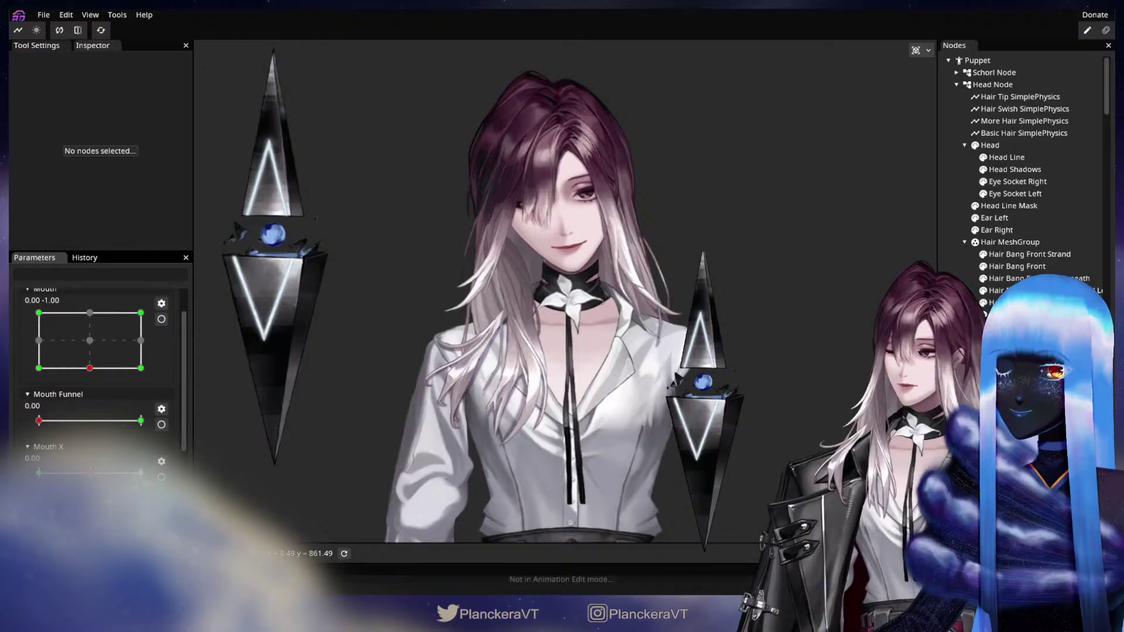
# Step: Undo the Basic Hair SimplePhysics rotation and the last Hair Swish SimplePhysics rotation change at Head Z -1, then stop recording
pyautogui.click(162, 530)
pyautogui.moveTo(182, 368); pyautogui.dragTo(184, 329)
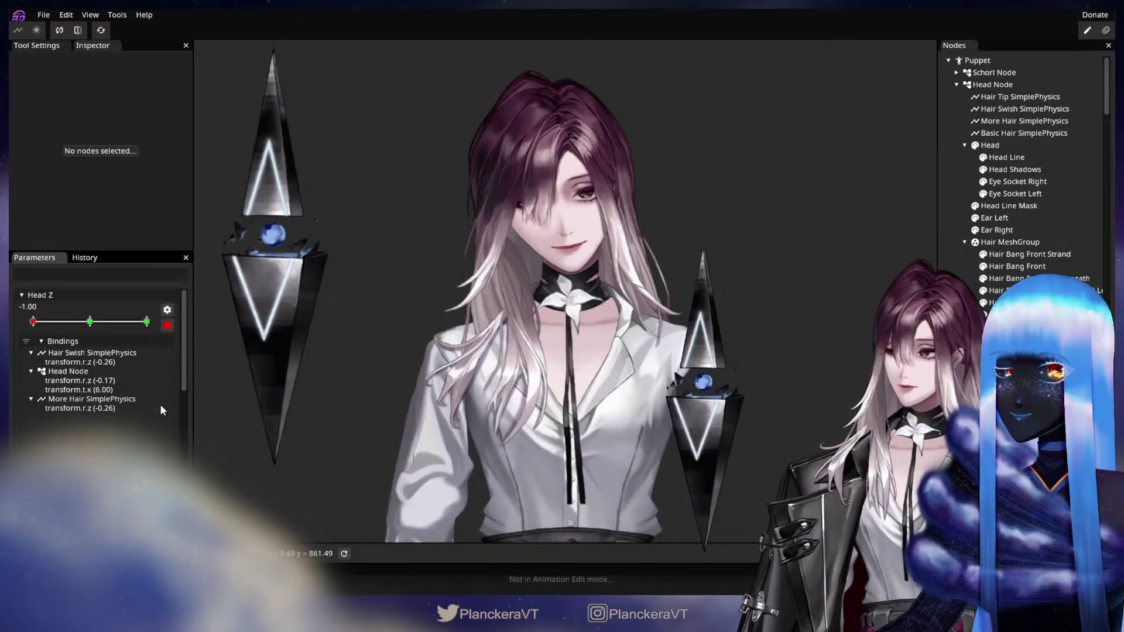
pyautogui.click(167, 325)
# Step: Move Head Z repeatedly between its keypoints, ending at 1, to examine how the hair swings with the head tilt
pyautogui.scroll(-5, 54, 407)
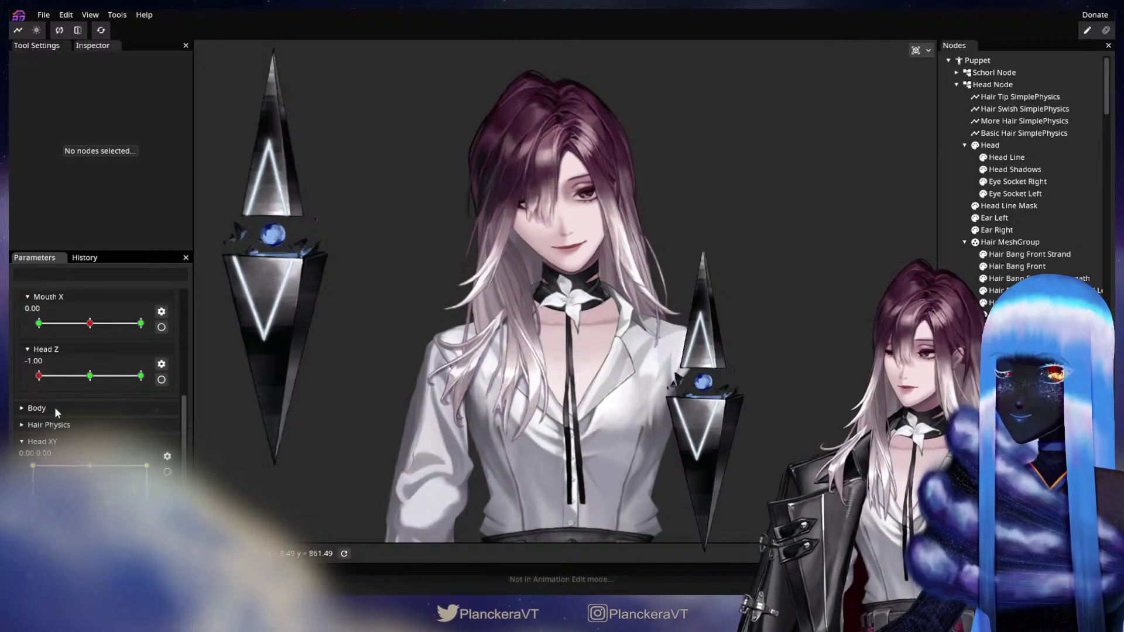
pyautogui.moveTo(54, 374); pyautogui.dragTo(37, 390)
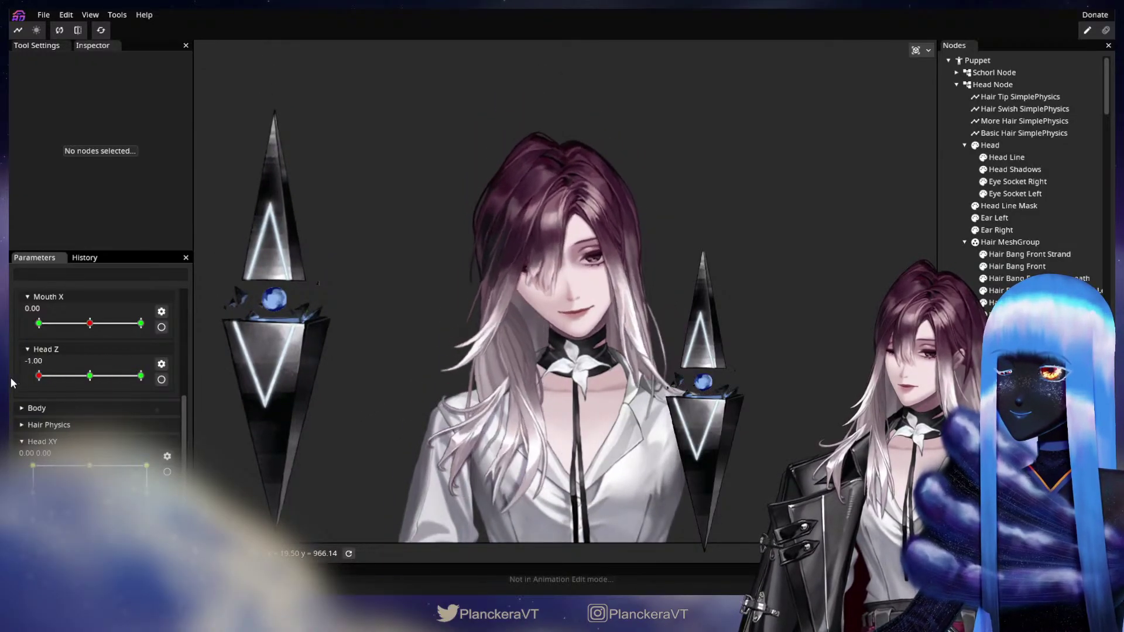
pyautogui.moveTo(39, 379)
pyautogui.mouseDown()
pyautogui.moveTo(105, 381)
pyautogui.moveTo(23, 380)
pyautogui.moveTo(92, 384)
pyautogui.moveTo(36, 378)
pyautogui.mouseUp()
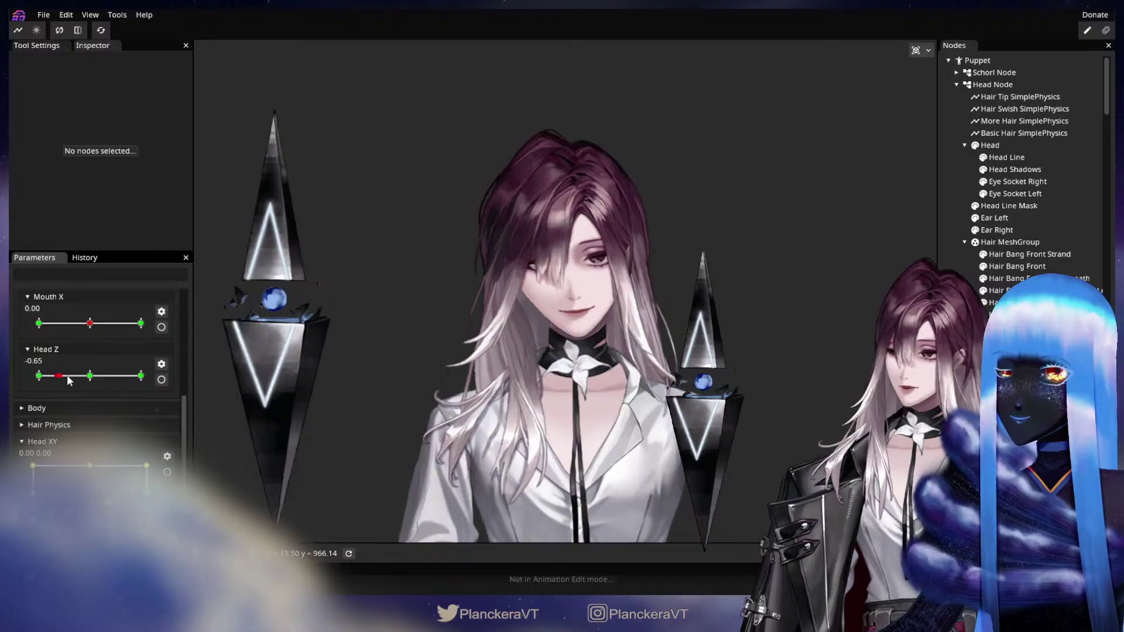
pyautogui.moveTo(67, 375); pyautogui.dragTo(98, 377)
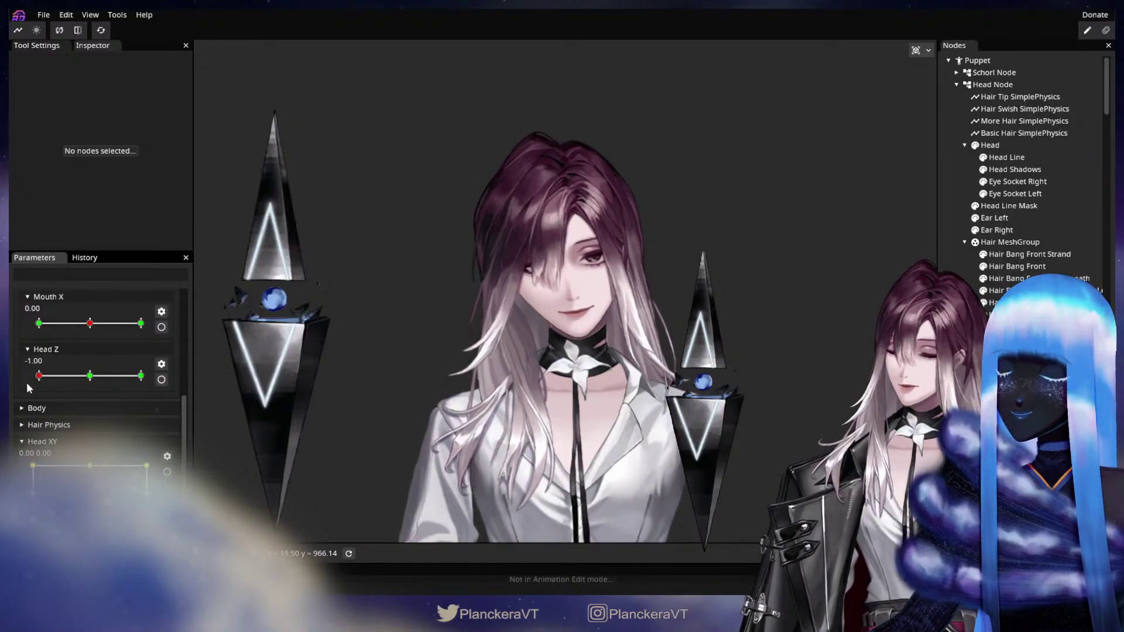
pyautogui.click(104, 389)
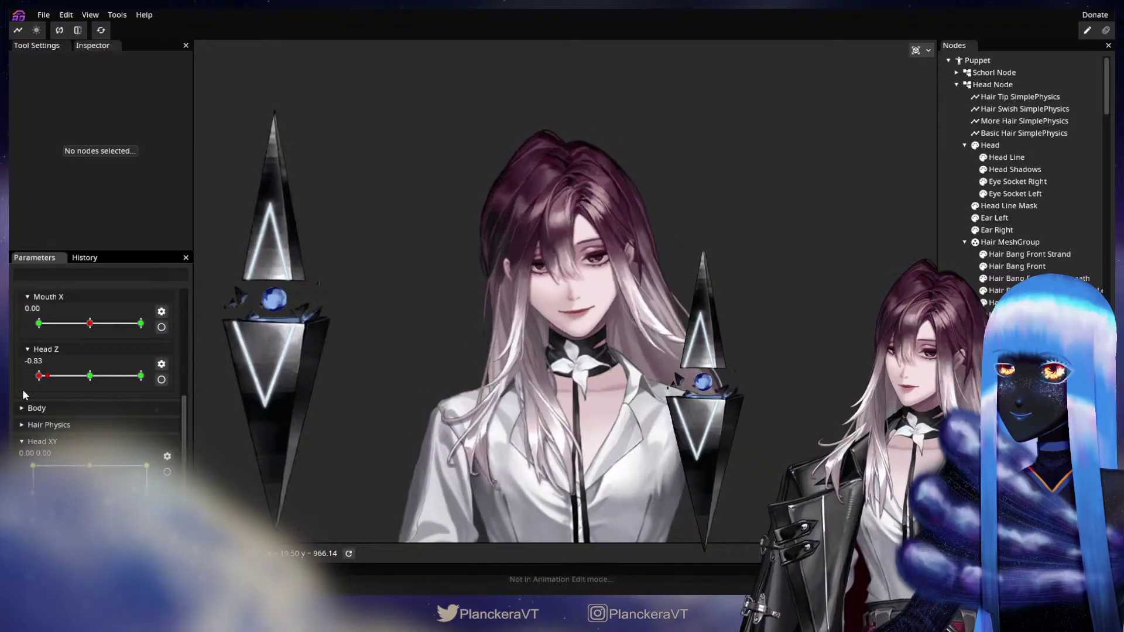
pyautogui.click(107, 387)
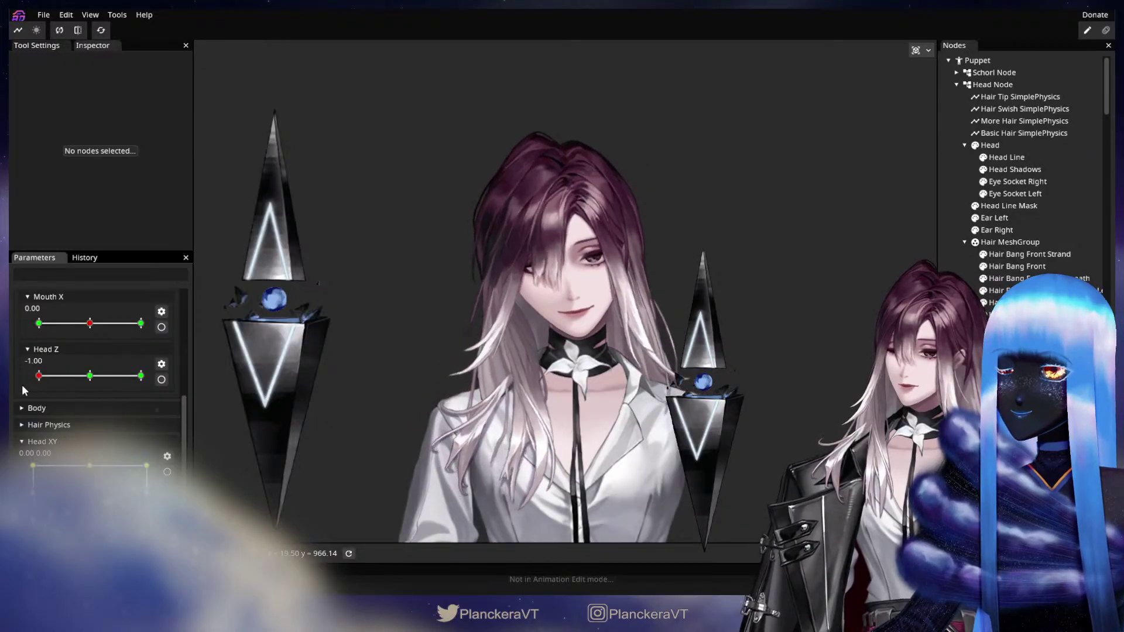
pyautogui.moveTo(22, 386); pyautogui.dragTo(173, 391)
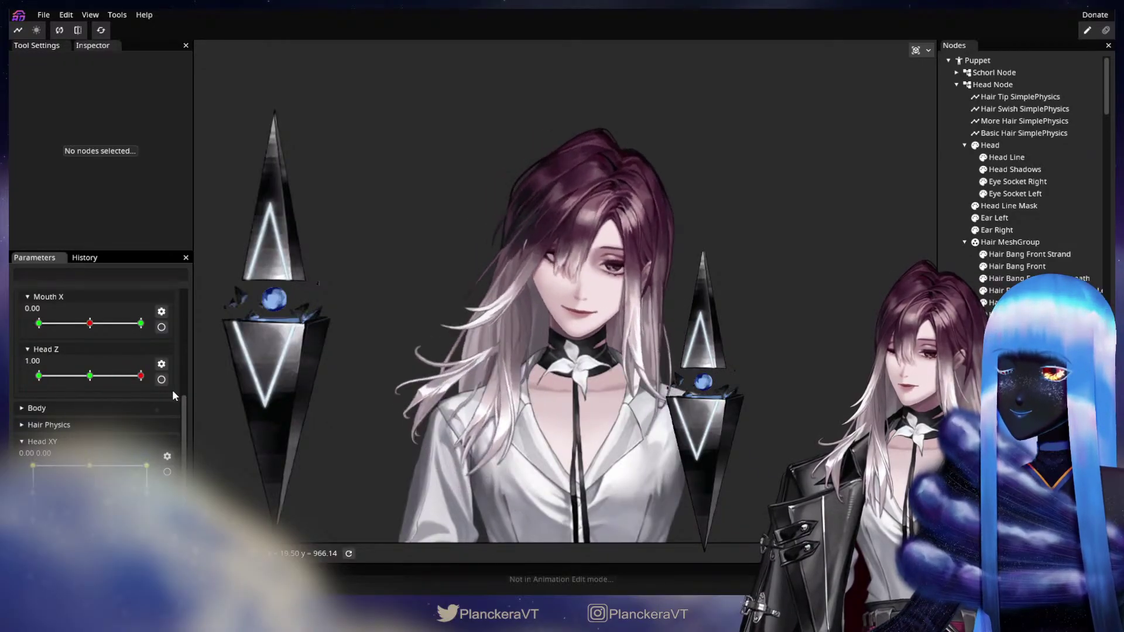
# Step: Move Head Z to -1, start recording on it, and remove the More Hair SimplePhysics rotation binding
pyautogui.click(102, 387)
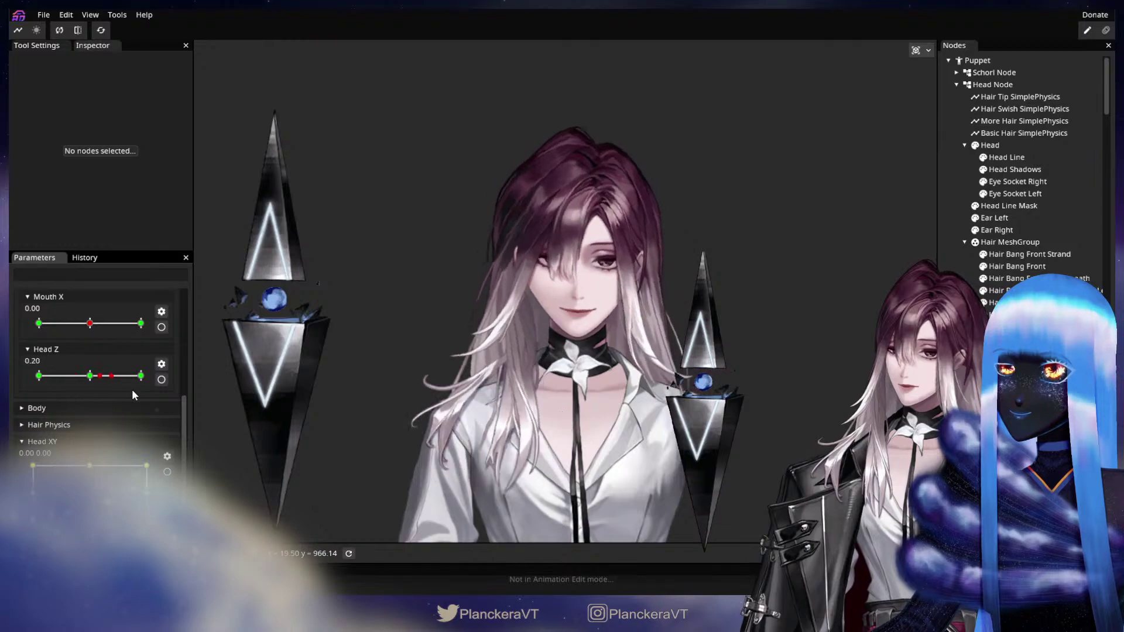
pyautogui.moveTo(174, 390); pyautogui.dragTo(9, 397)
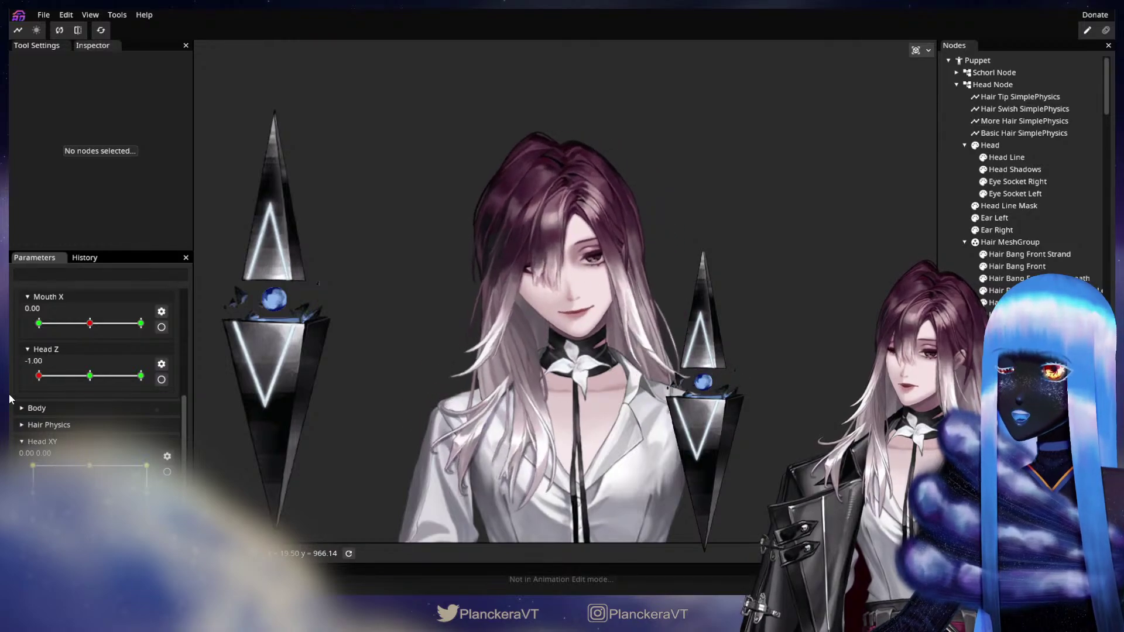
pyautogui.scroll(5, 125, 420)
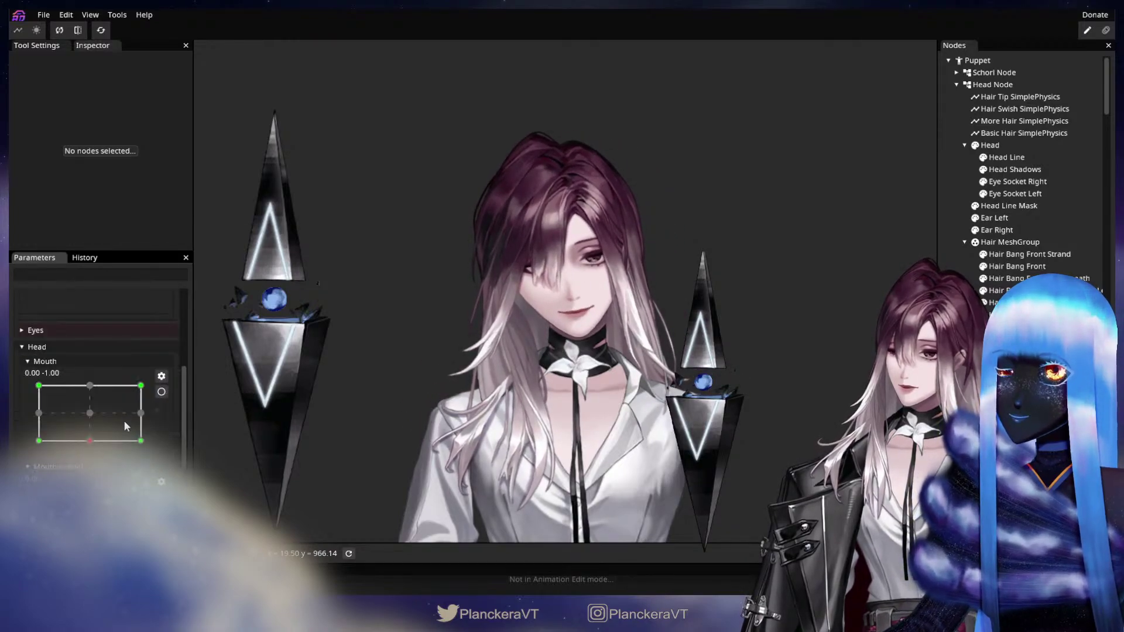
pyautogui.scroll(-5, 160, 357)
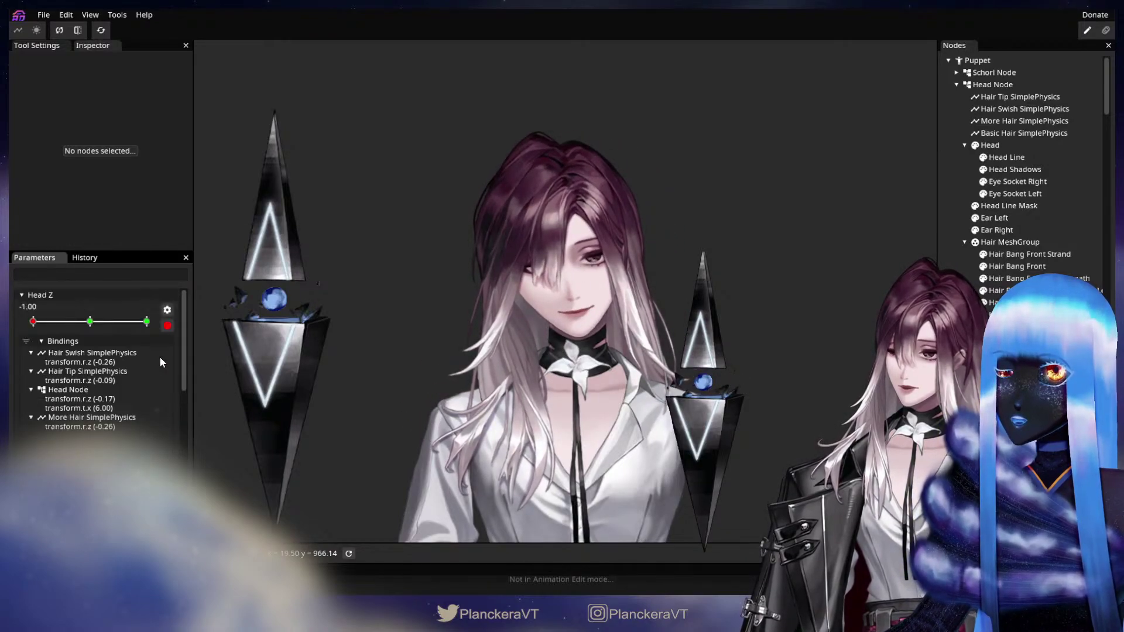
pyautogui.click(85, 419)
pyautogui.rightClick(83, 422)
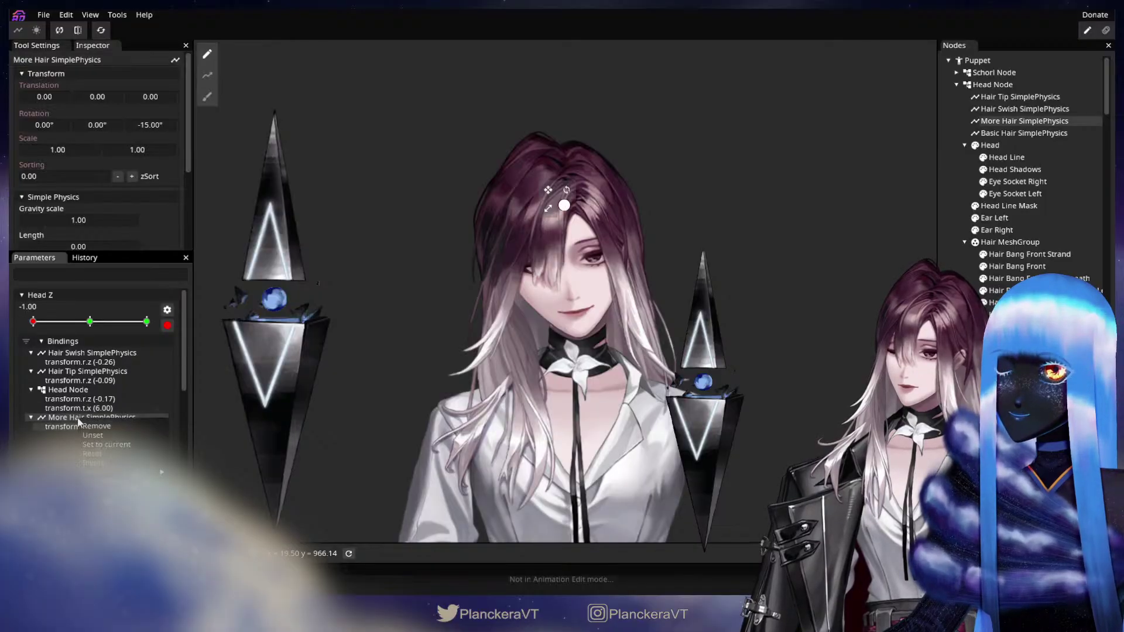
pyautogui.click(96, 426)
# Step: Remove the Hair Tip SimplePhysics and Hair Swish SimplePhysics rotation bindings from Head Z and stop recording
pyautogui.click(105, 375)
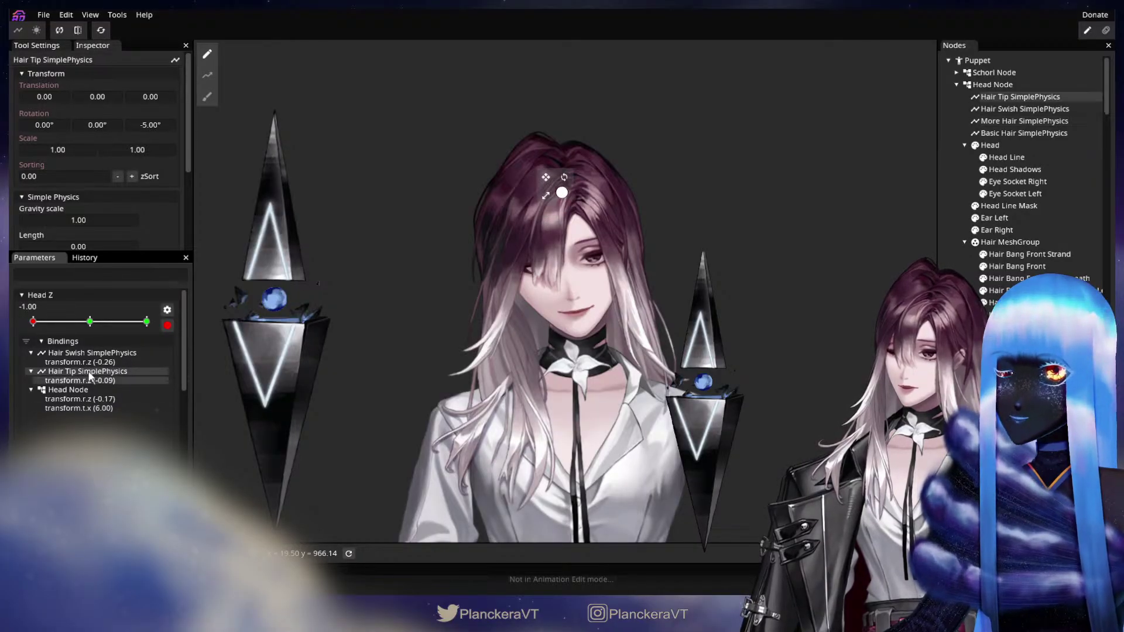
pyautogui.rightClick(107, 380)
pyautogui.click(114, 381)
pyautogui.click(111, 357)
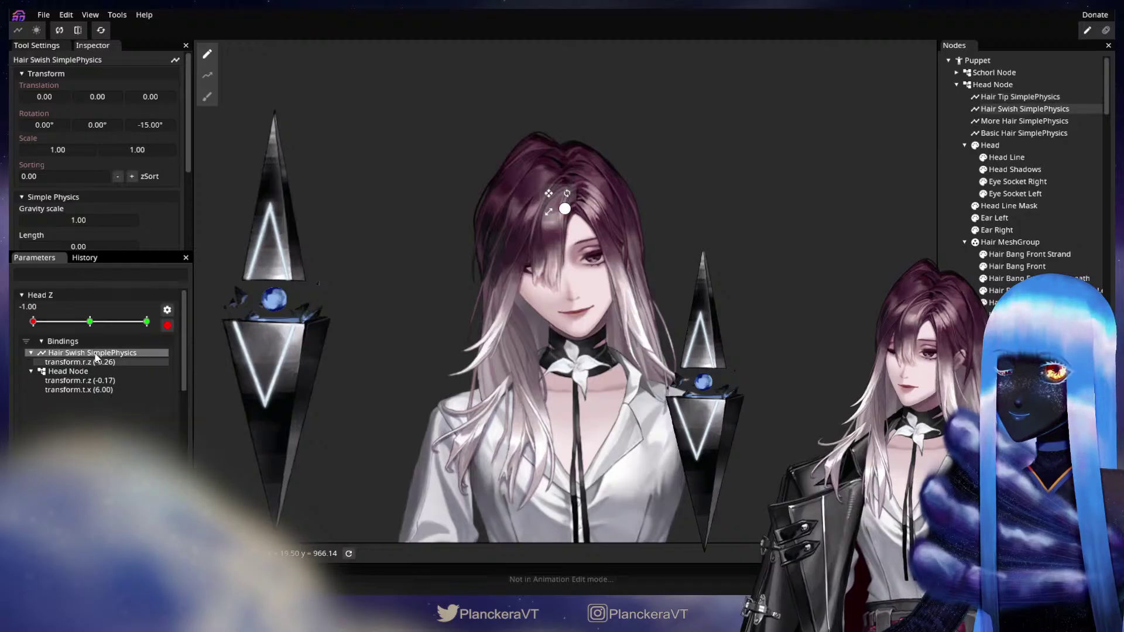
pyautogui.rightClick(114, 361)
pyautogui.click(114, 362)
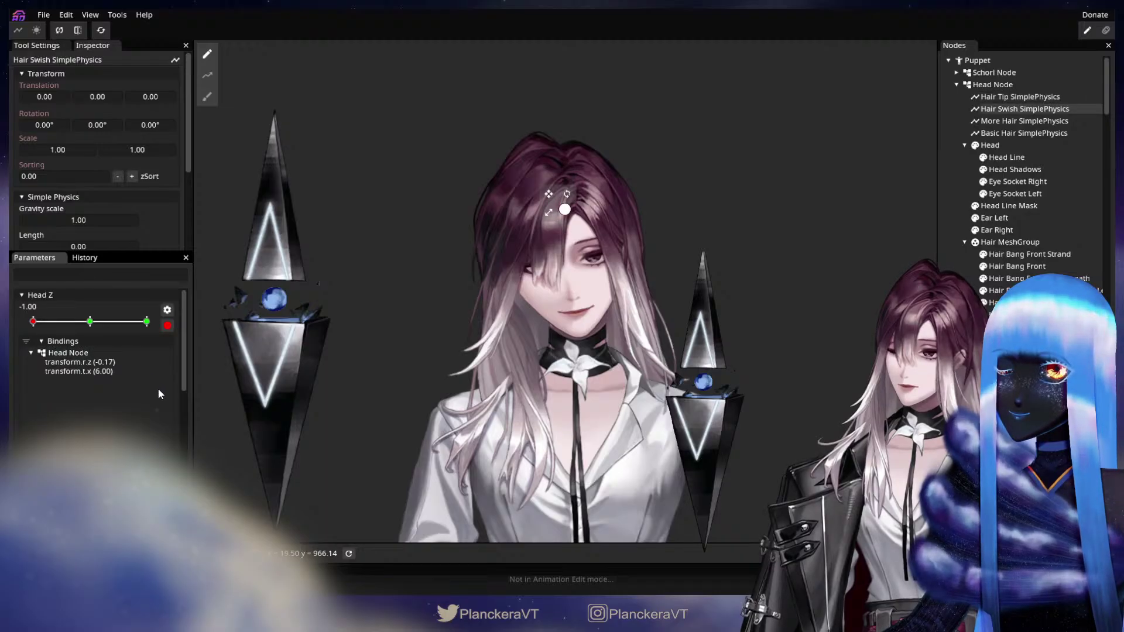
pyautogui.click(167, 326)
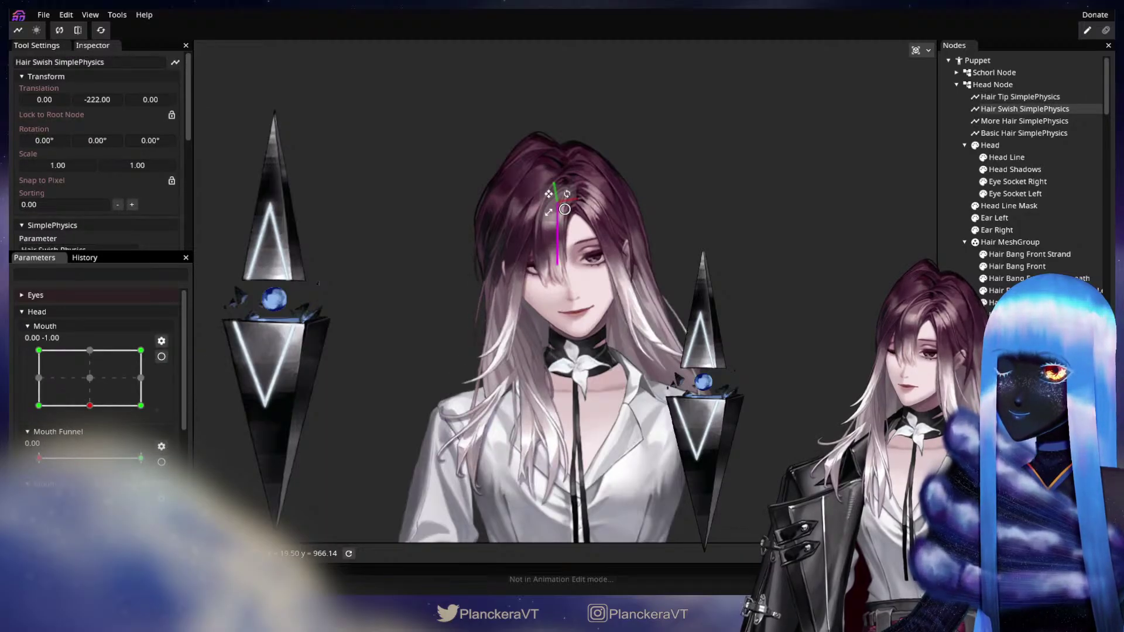
# Step: Try a Z rotation of -20° on Basic Hair SimplePhysics at Head Z -1 and stop recording to check the hair
pyautogui.scroll(-3, 103, 381)
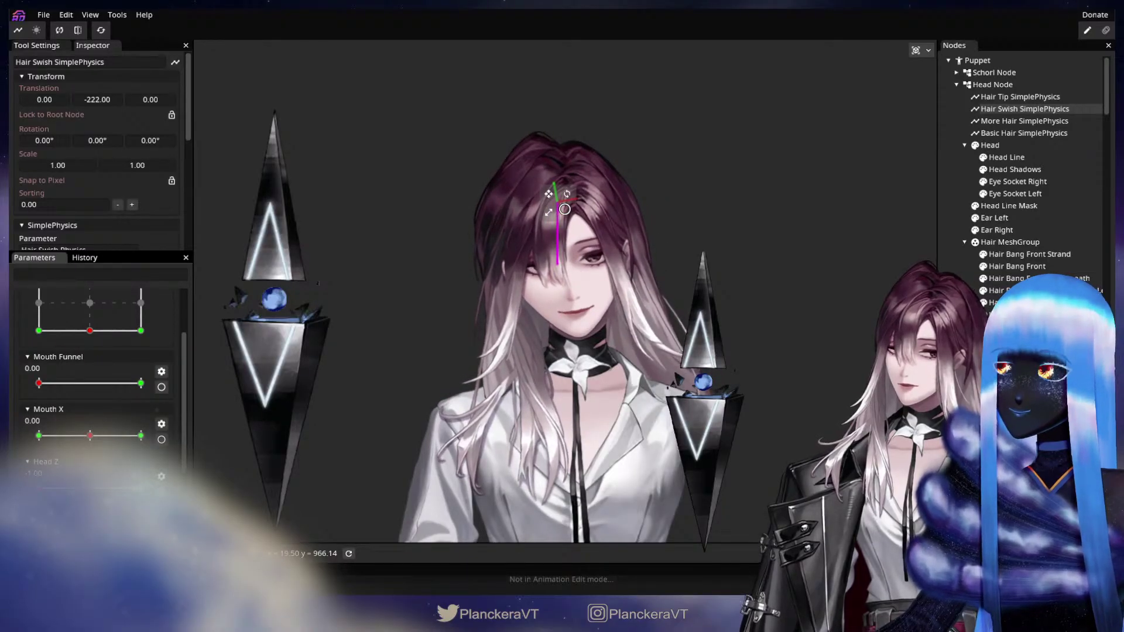
pyautogui.press('Escape')
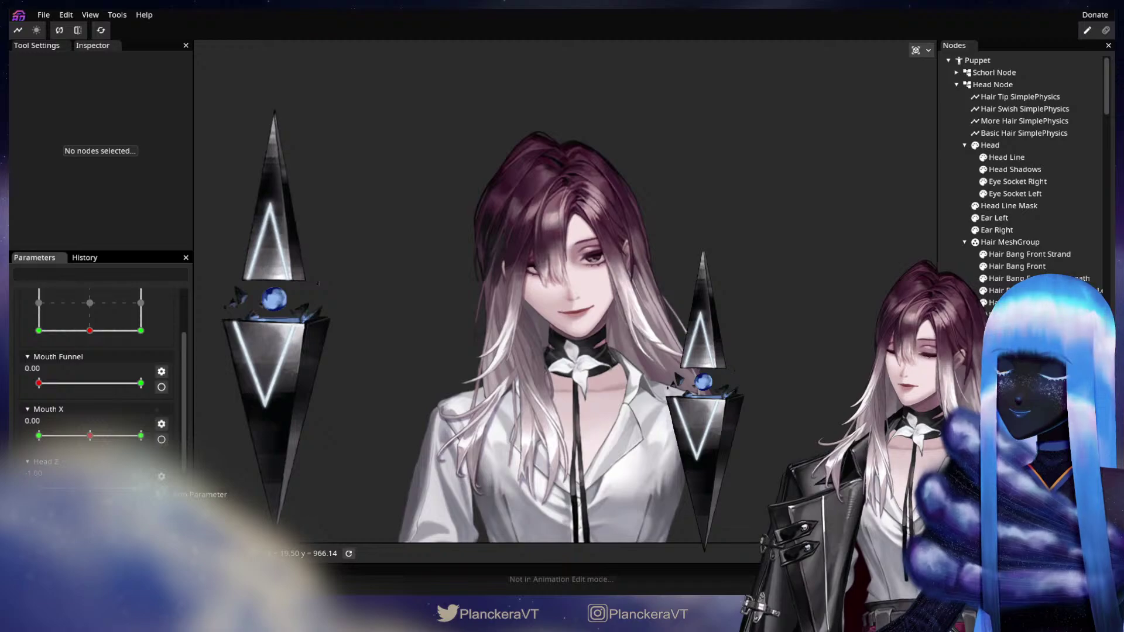
pyautogui.click(162, 476)
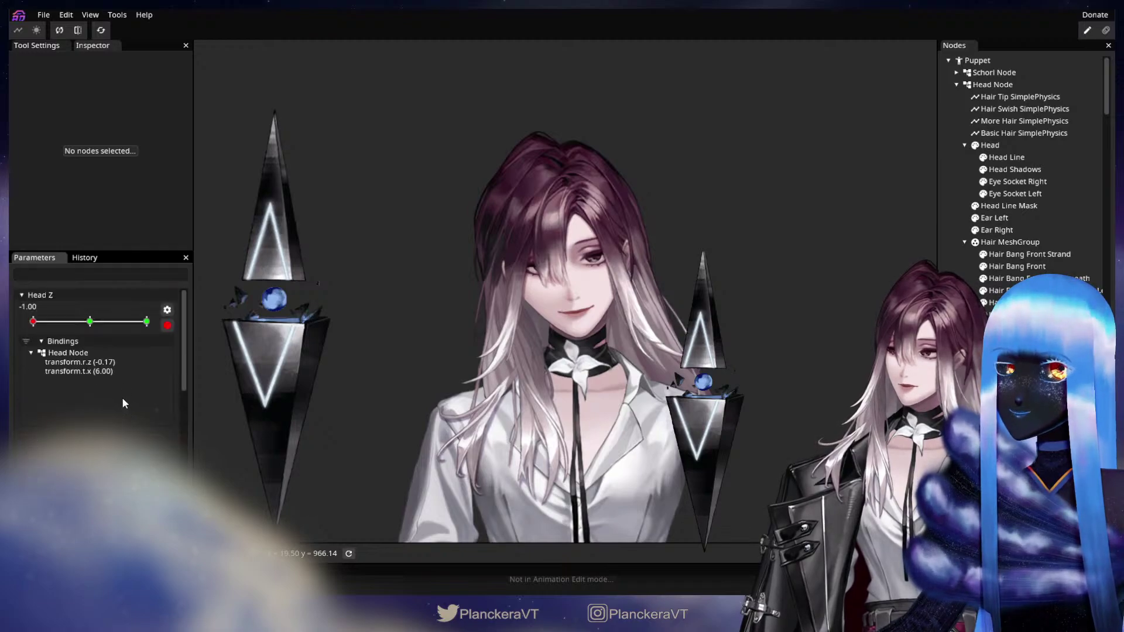
pyautogui.click(1021, 133)
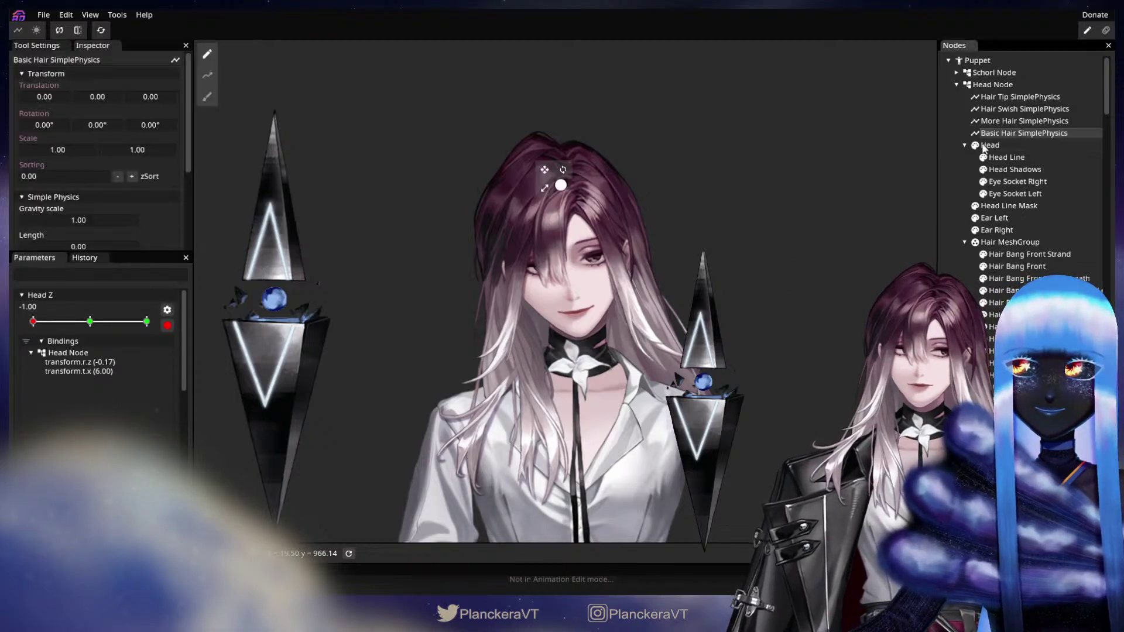
pyautogui.doubleClick(147, 123)
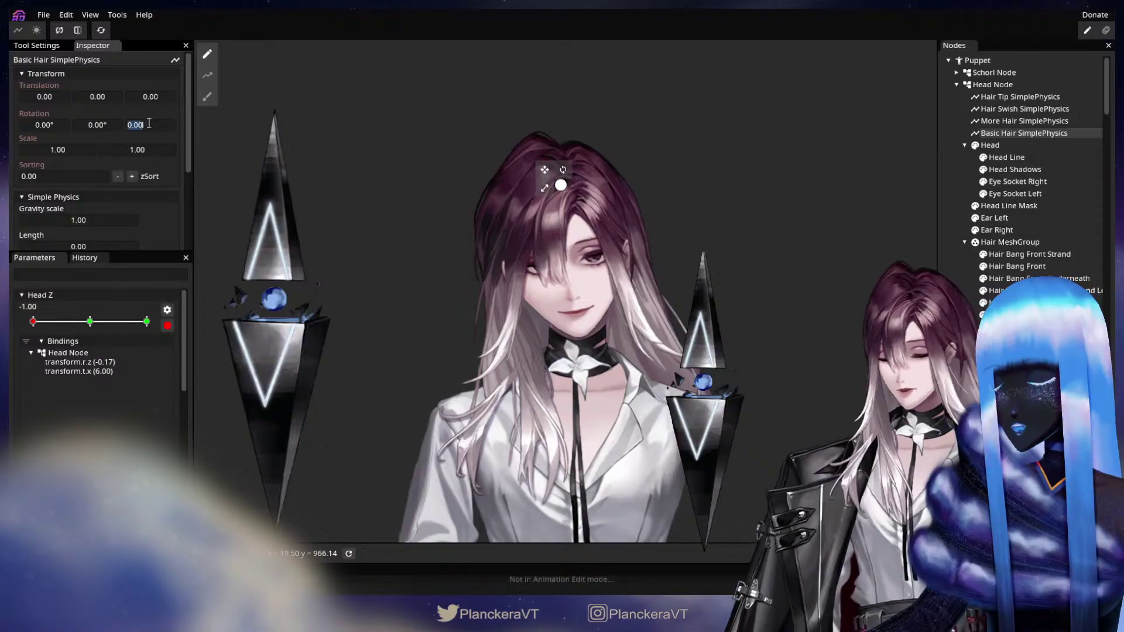
pyautogui.write('-20')
pyautogui.press('Return')
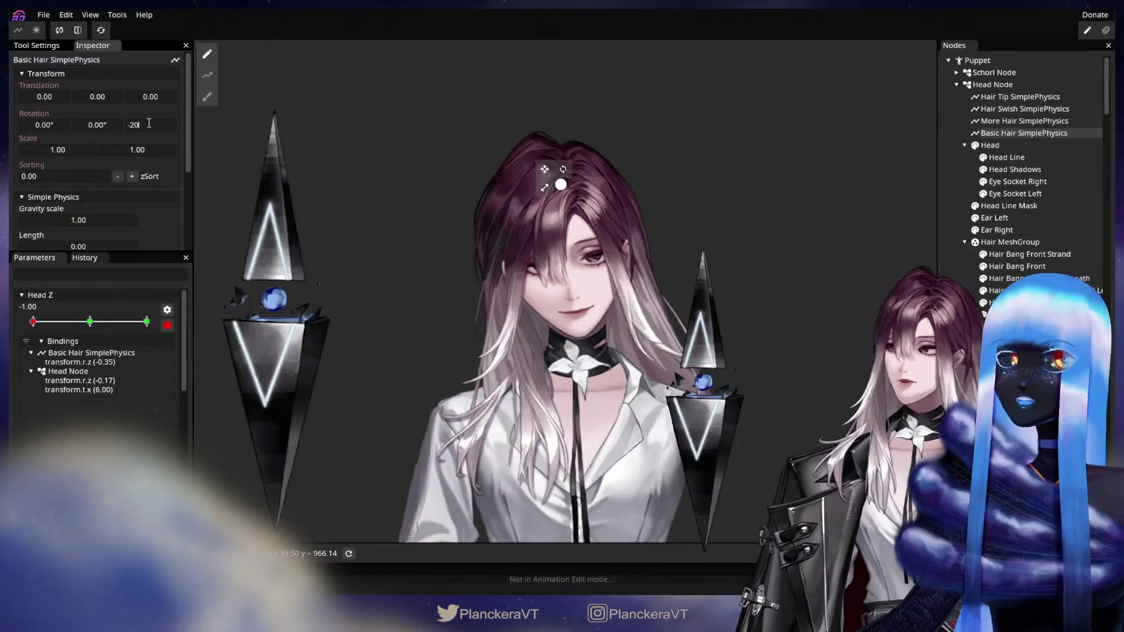
pyautogui.click(1023, 121)
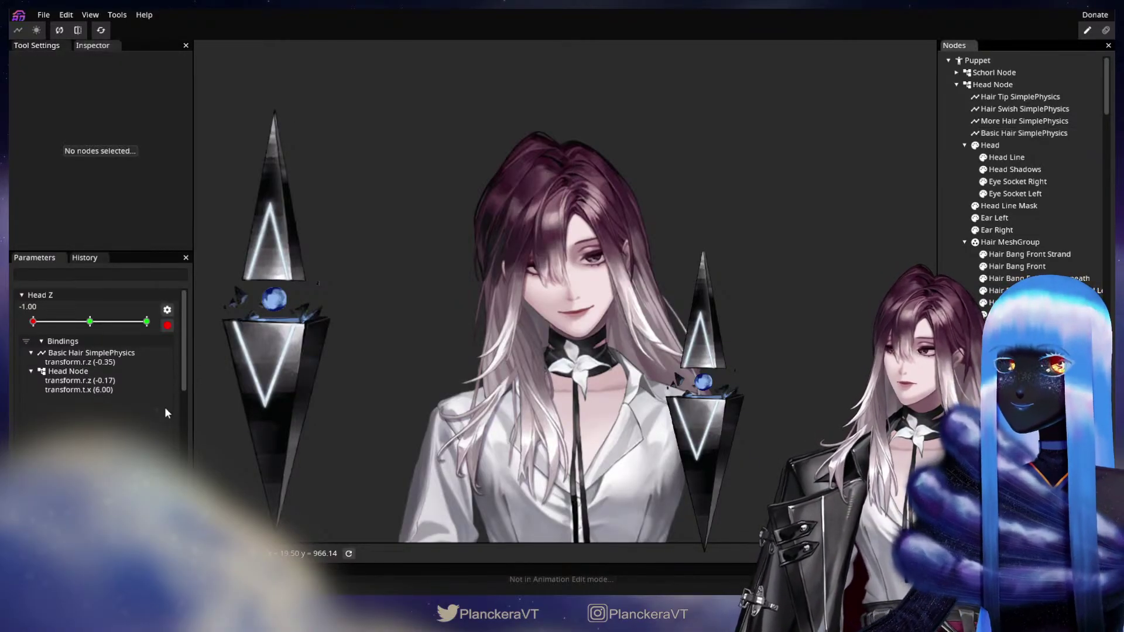
pyautogui.click(167, 326)
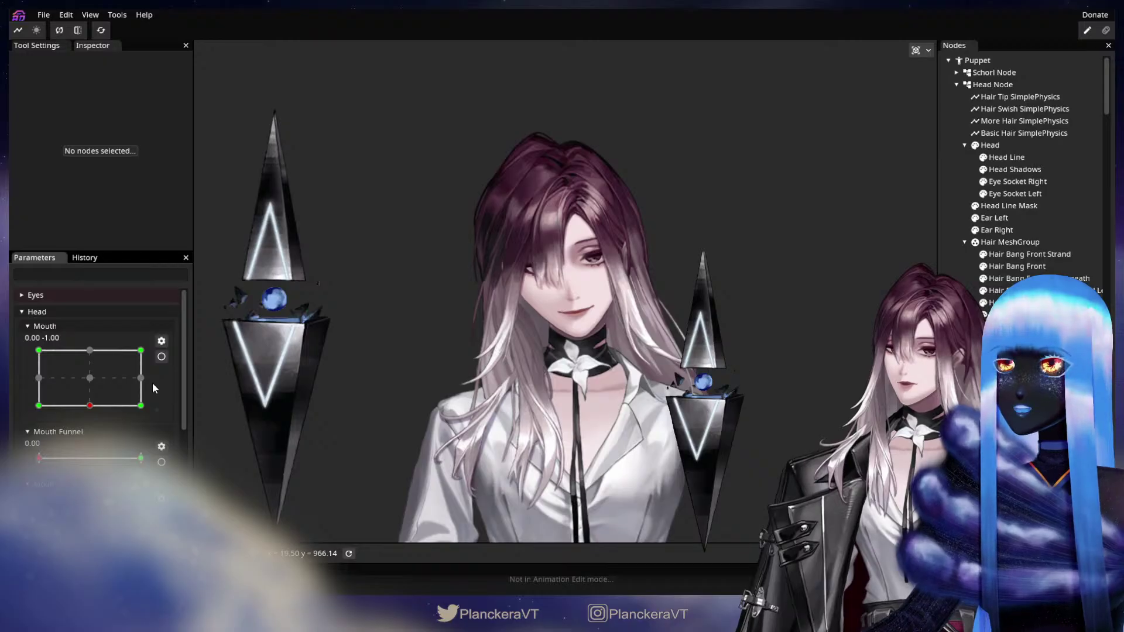
# Step: Remove the Basic Hair SimplePhysics rotation binding from Head Z and stop recording
pyautogui.scroll(-3, 139, 445)
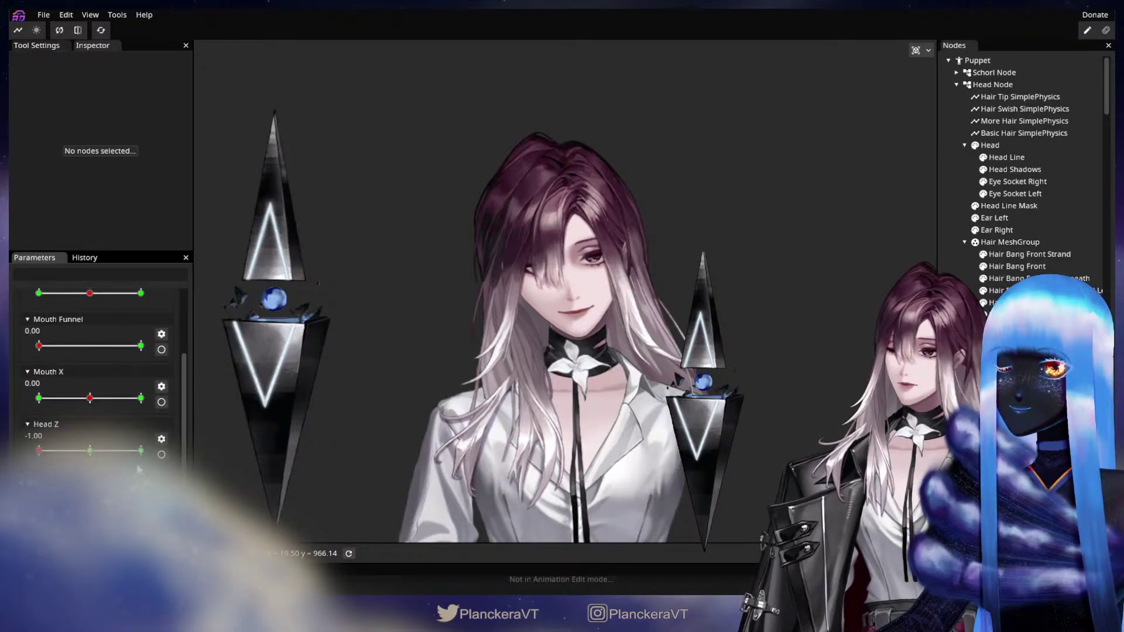
pyautogui.click(161, 454)
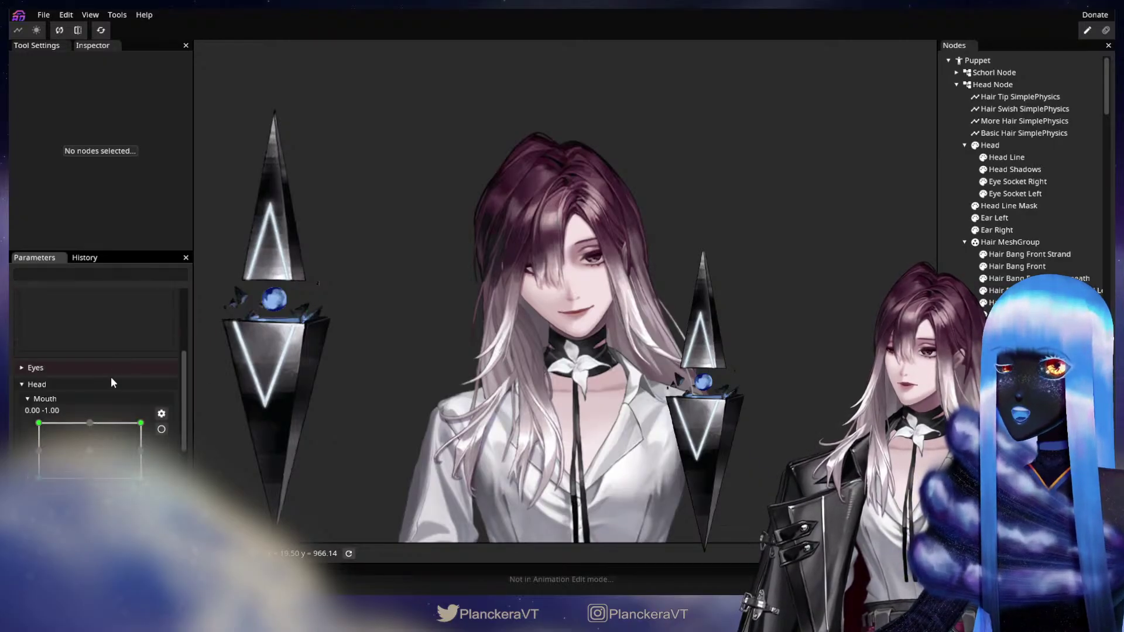
pyautogui.rightClick(98, 353)
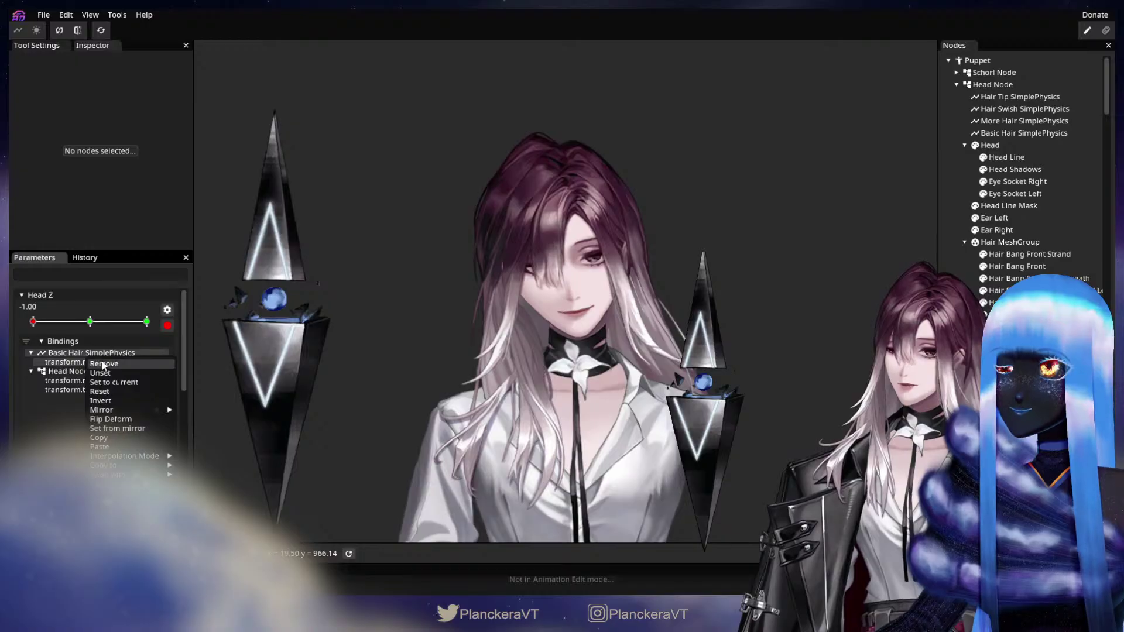
pyautogui.click(102, 363)
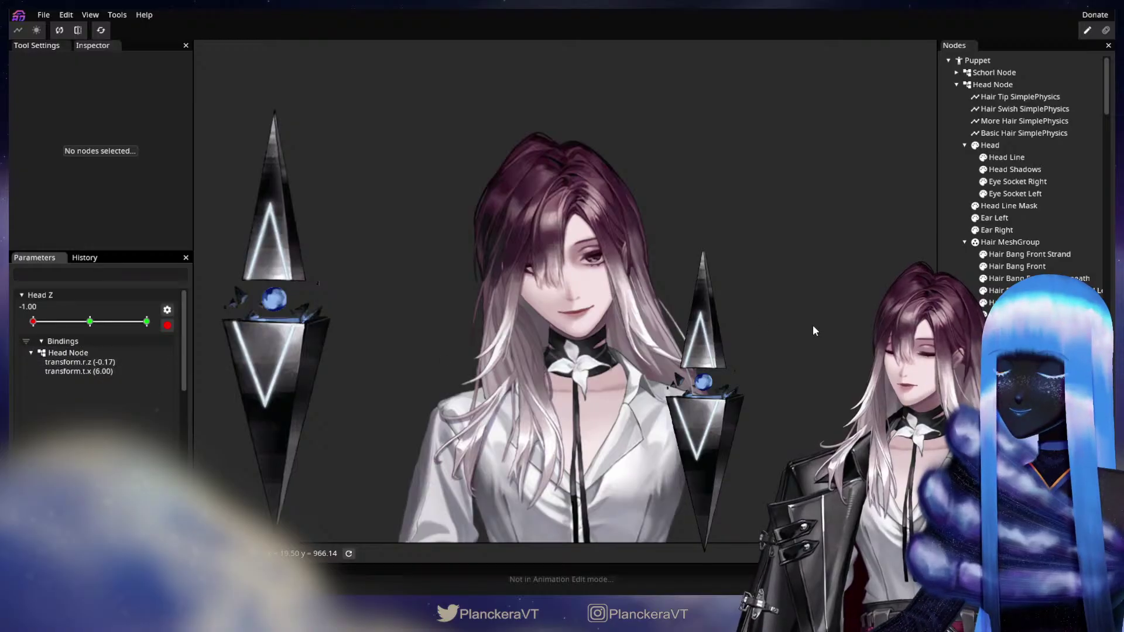
pyautogui.click(167, 326)
# Step: Set the Z rotation of More Hair SimplePhysics to -20° at Head Z -1 and stop recording
pyautogui.scroll(-1, 132, 463)
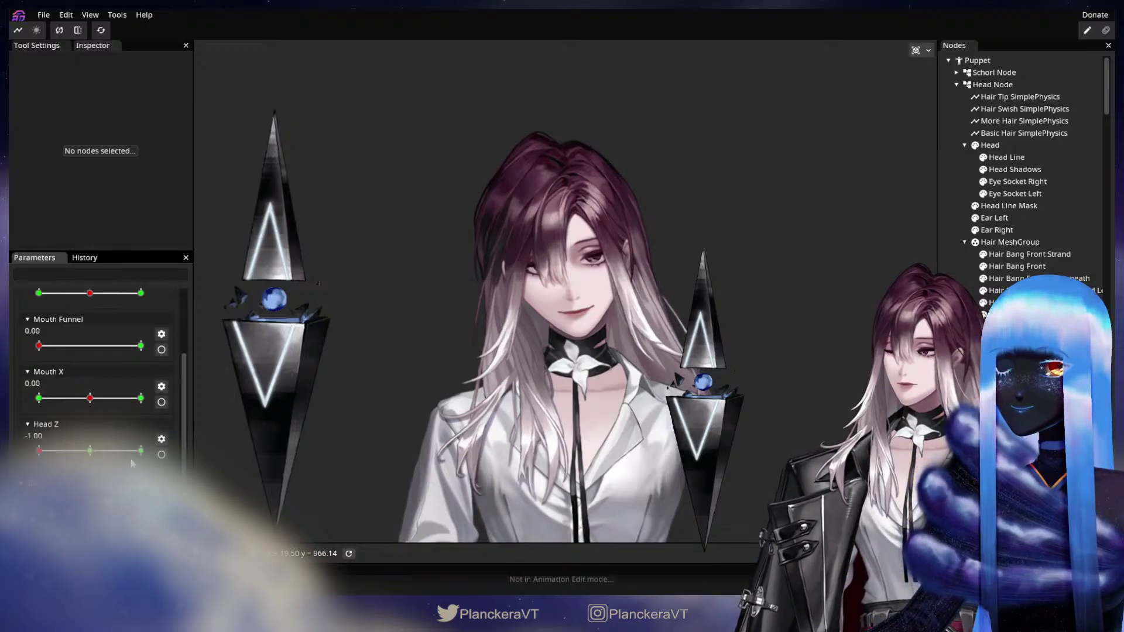
pyautogui.click(164, 455)
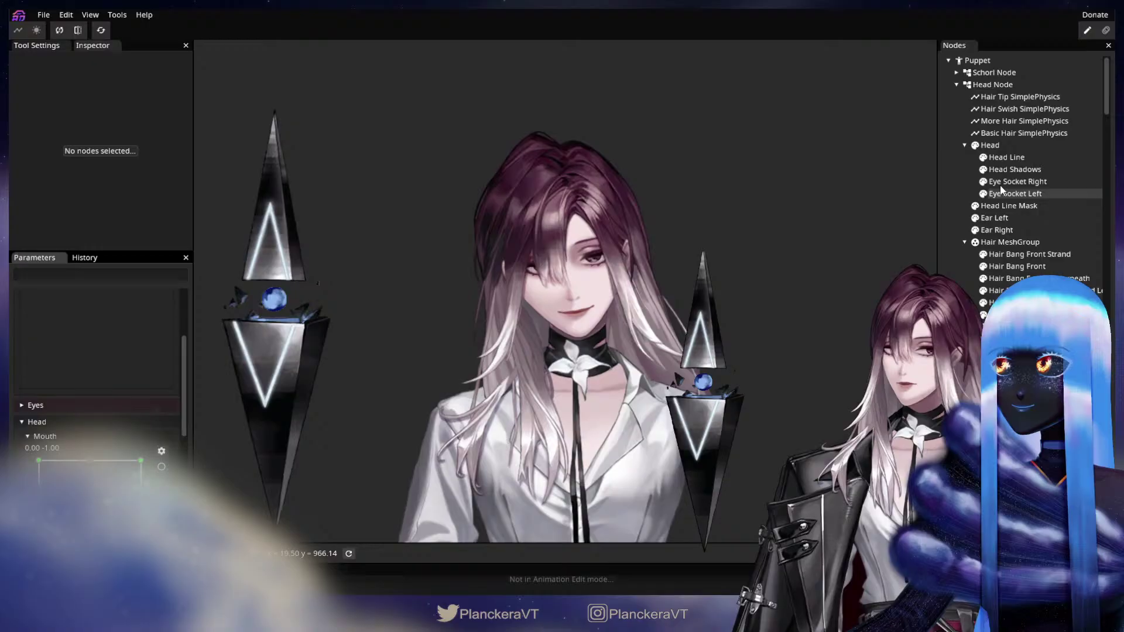
pyautogui.click(1025, 123)
pyautogui.doubleClick(150, 129)
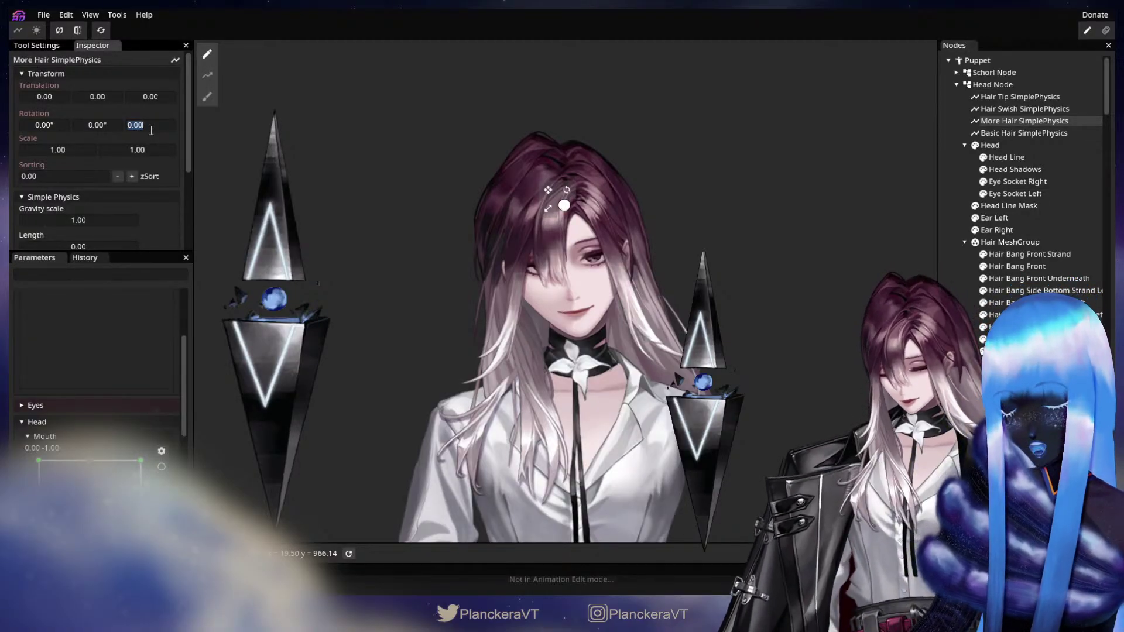
pyautogui.write('-20')
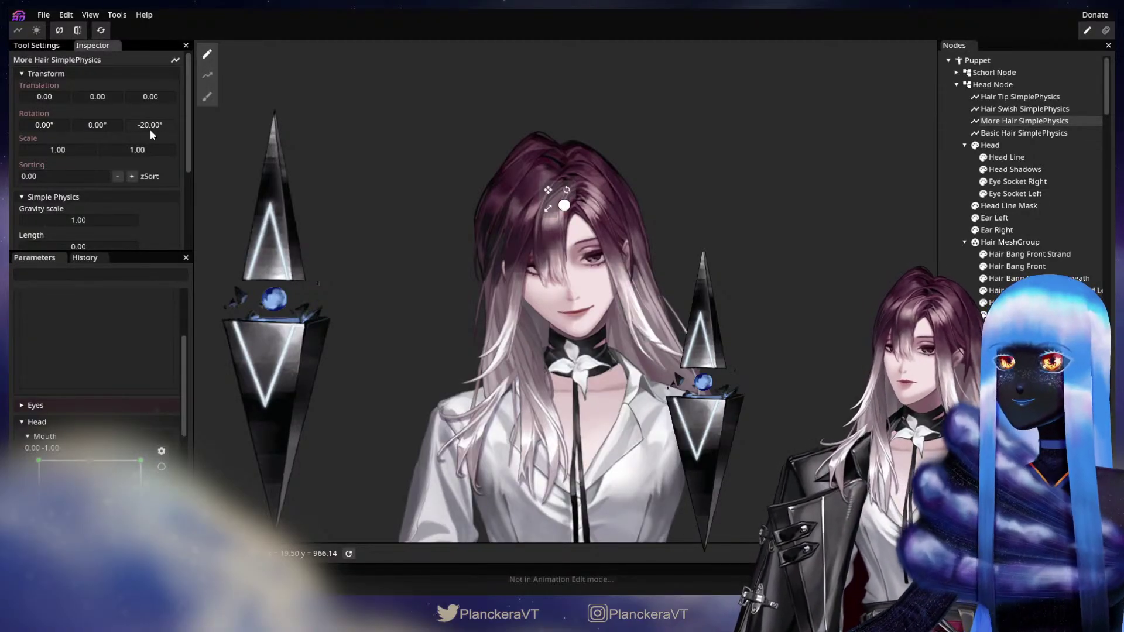
pyautogui.click(1024, 445)
pyautogui.scroll(3, 88, 391)
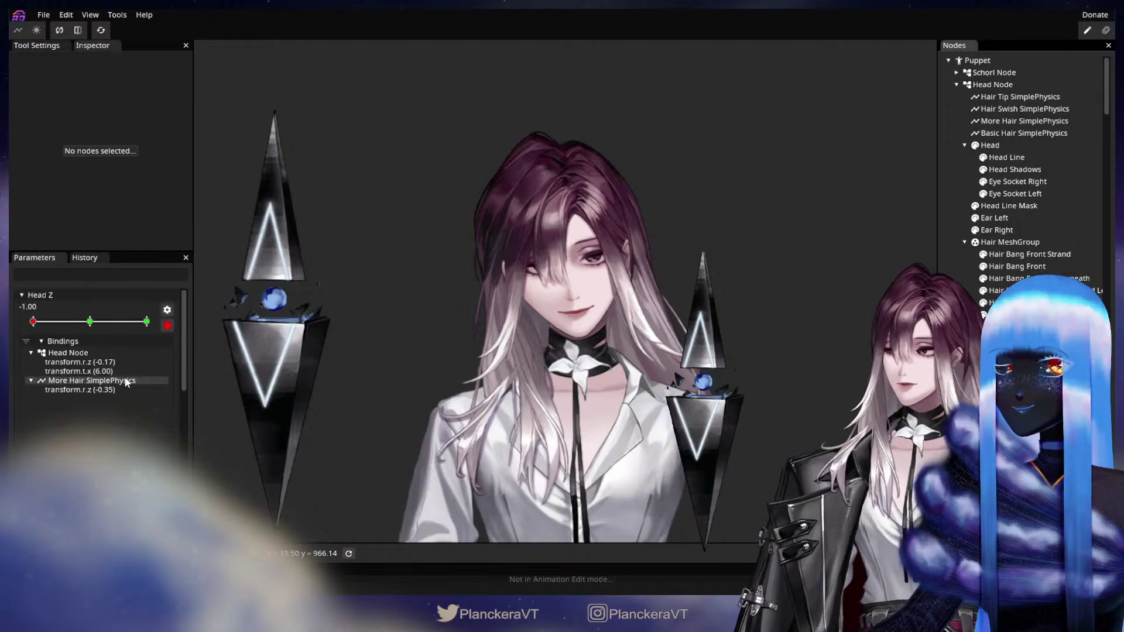
pyautogui.scroll(5, 167, 326)
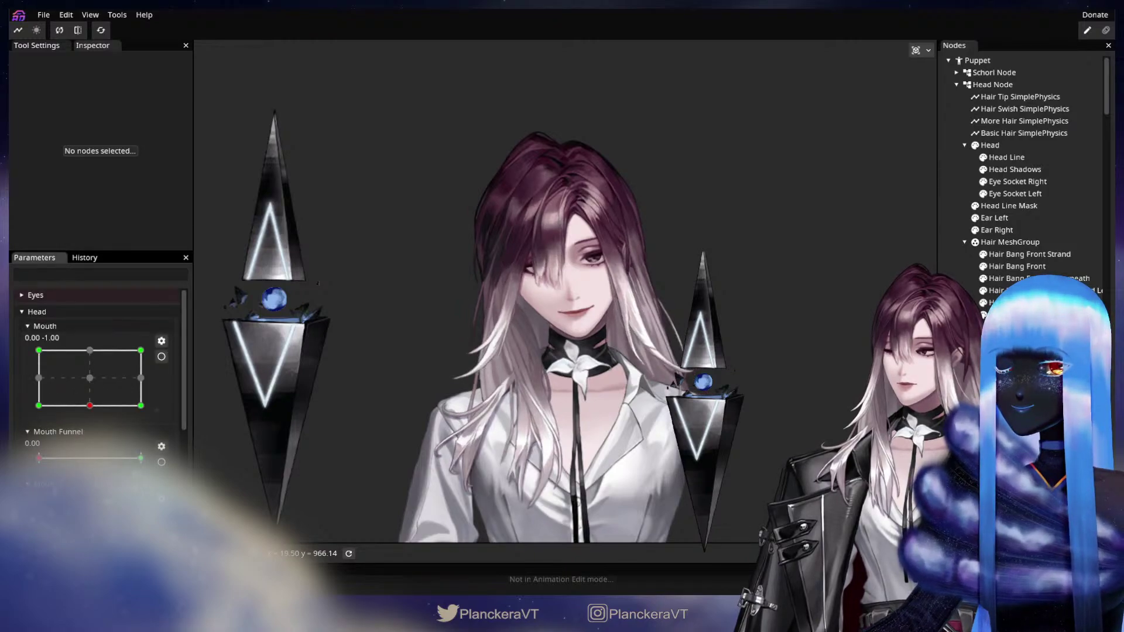
# Step: Set the Z rotation of Hair Swish SimplePhysics to -20° at Head Z -1 and stop recording
pyautogui.scroll(-3, 103, 381)
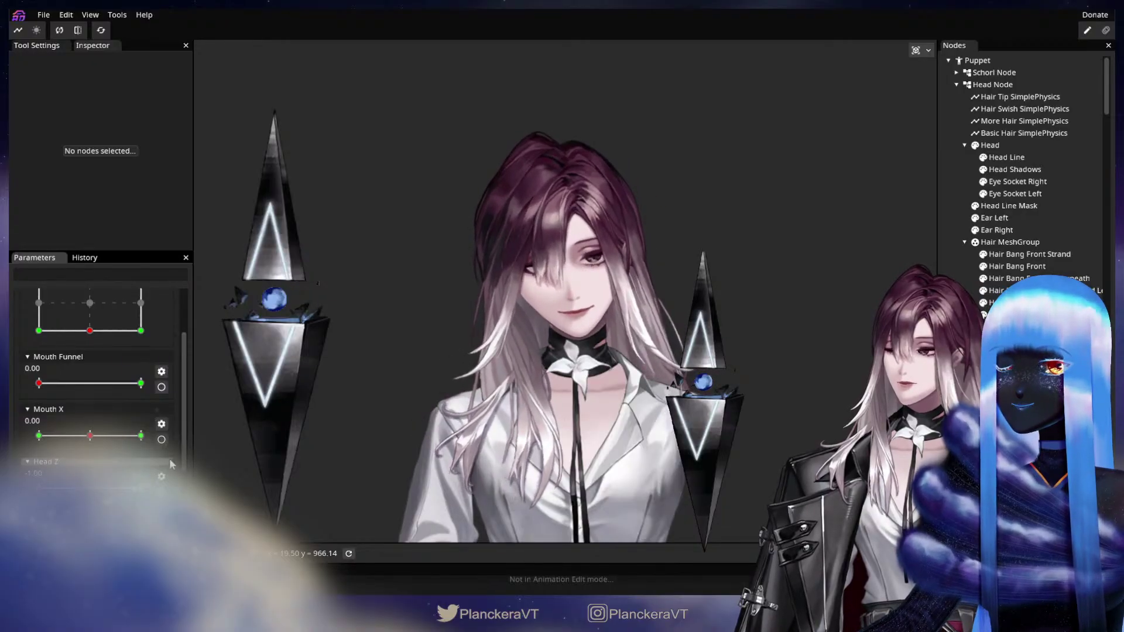
pyautogui.click(161, 491)
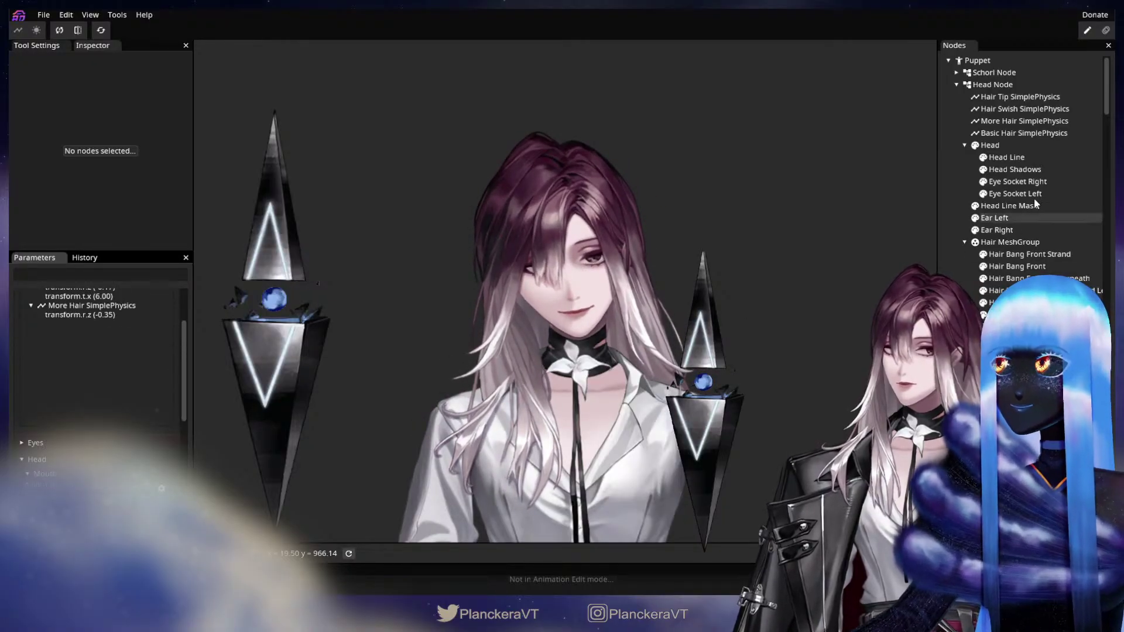
pyautogui.click(1024, 110)
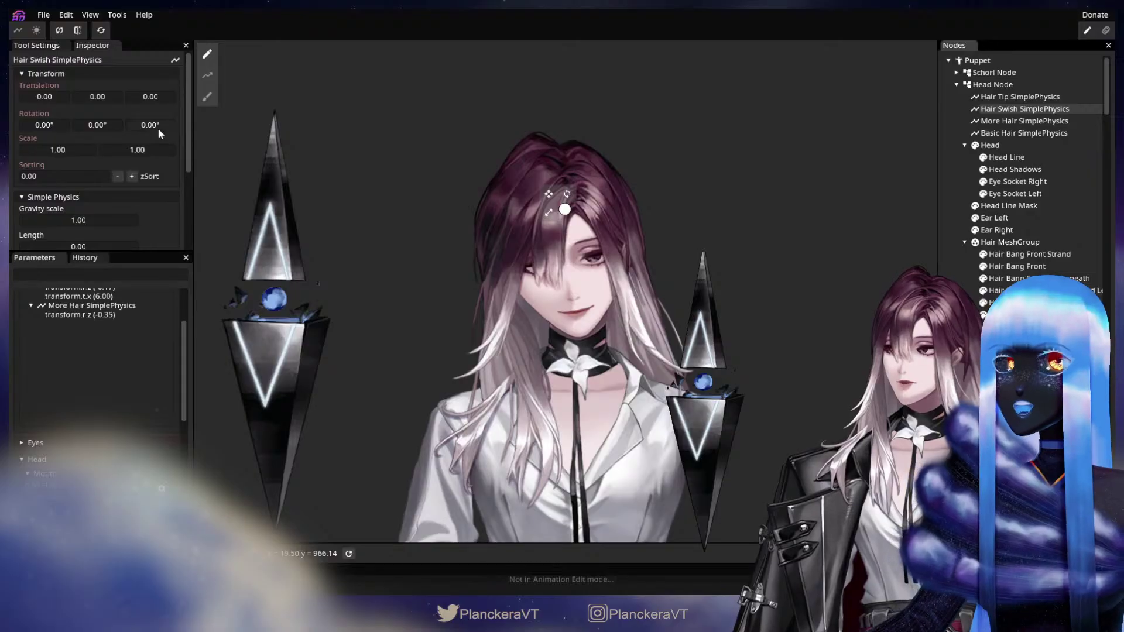
pyautogui.doubleClick(150, 125)
pyautogui.write('-20')
pyautogui.press('Return')
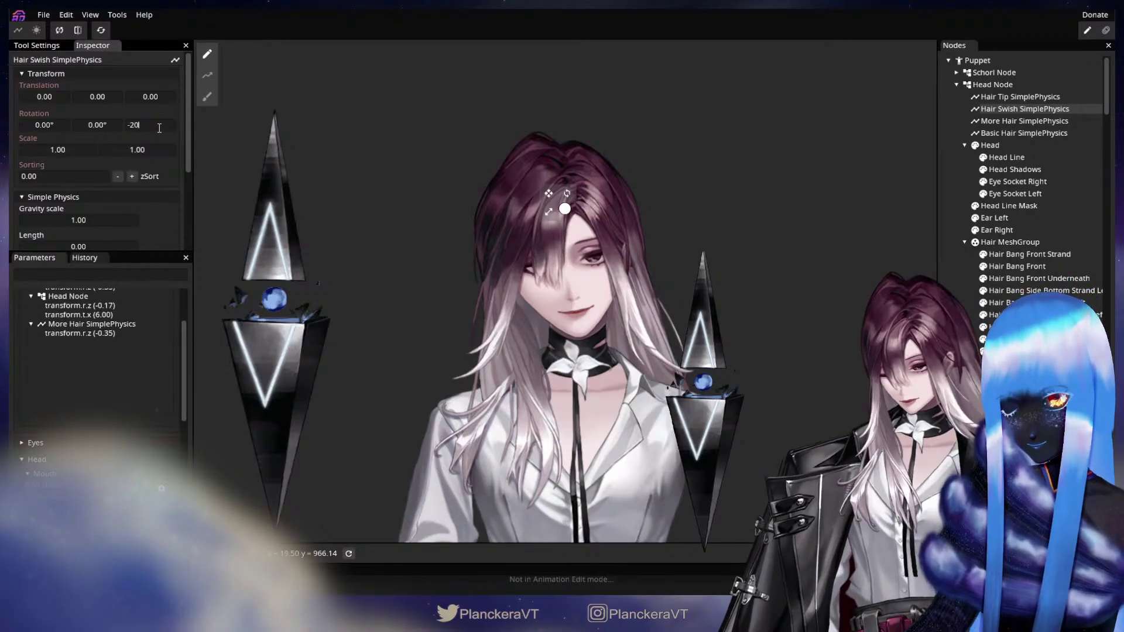
pyautogui.press('Escape')
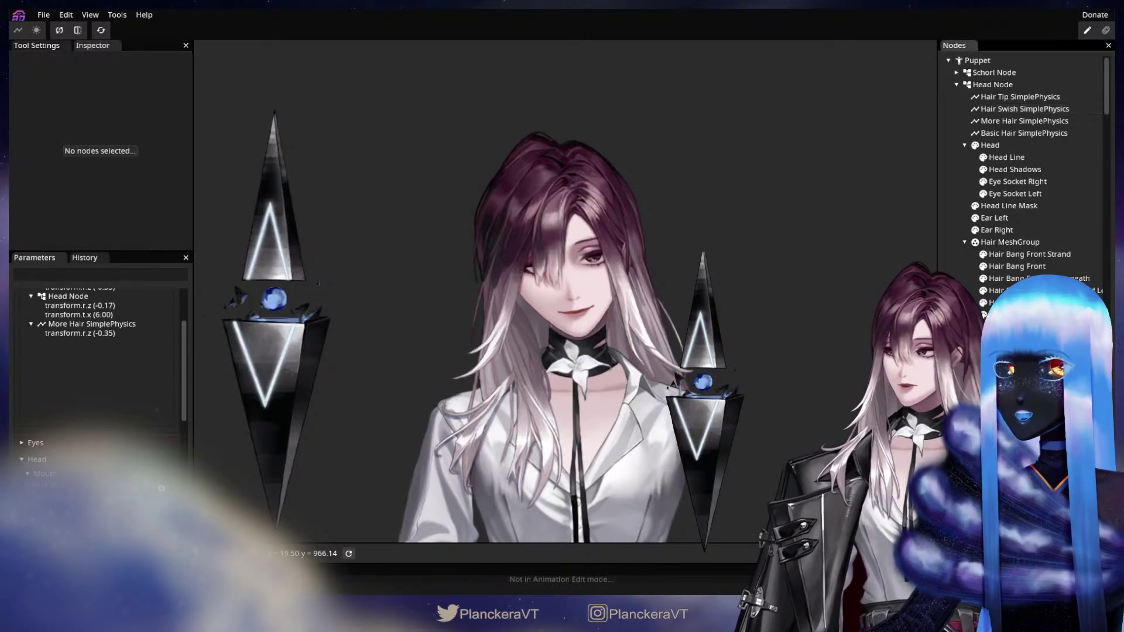
pyautogui.scroll(2, 122, 364)
pyautogui.click(168, 326)
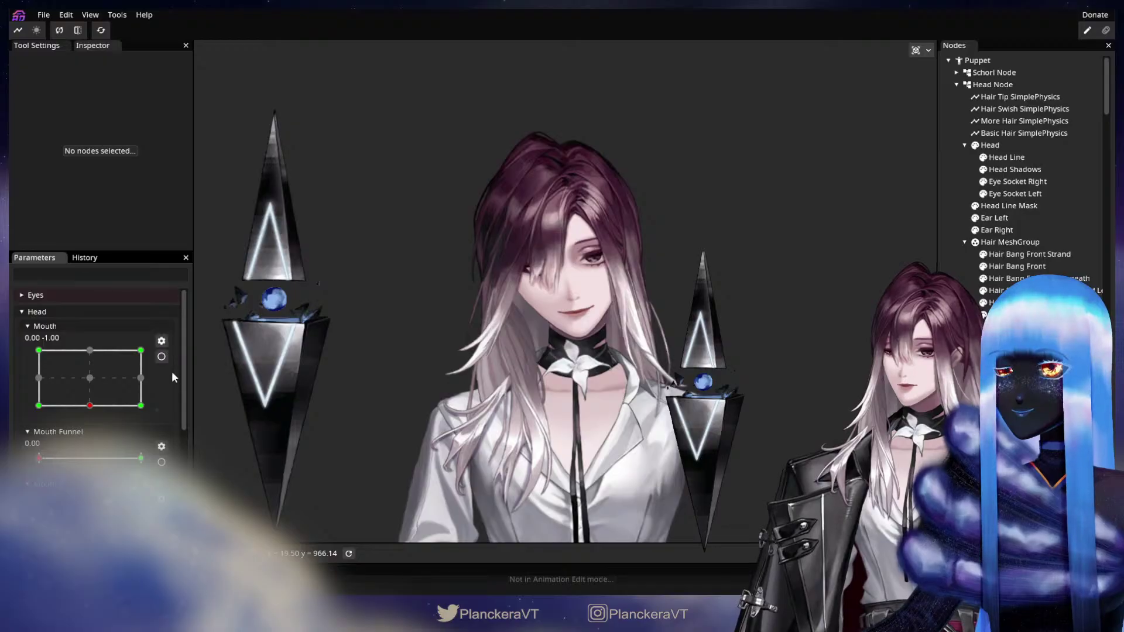
# Step: Set the Z rotation of Hair Tip SimplePhysics to -20° at Head Z -1 and stop recording
pyautogui.scroll(3, 125, 420)
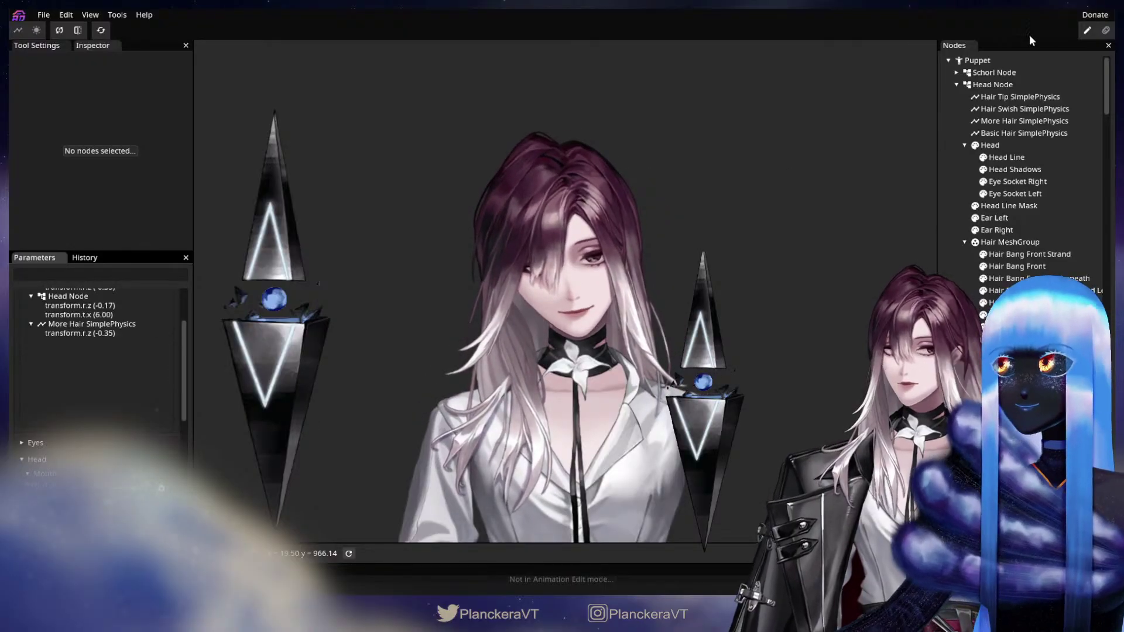
pyautogui.click(1020, 97)
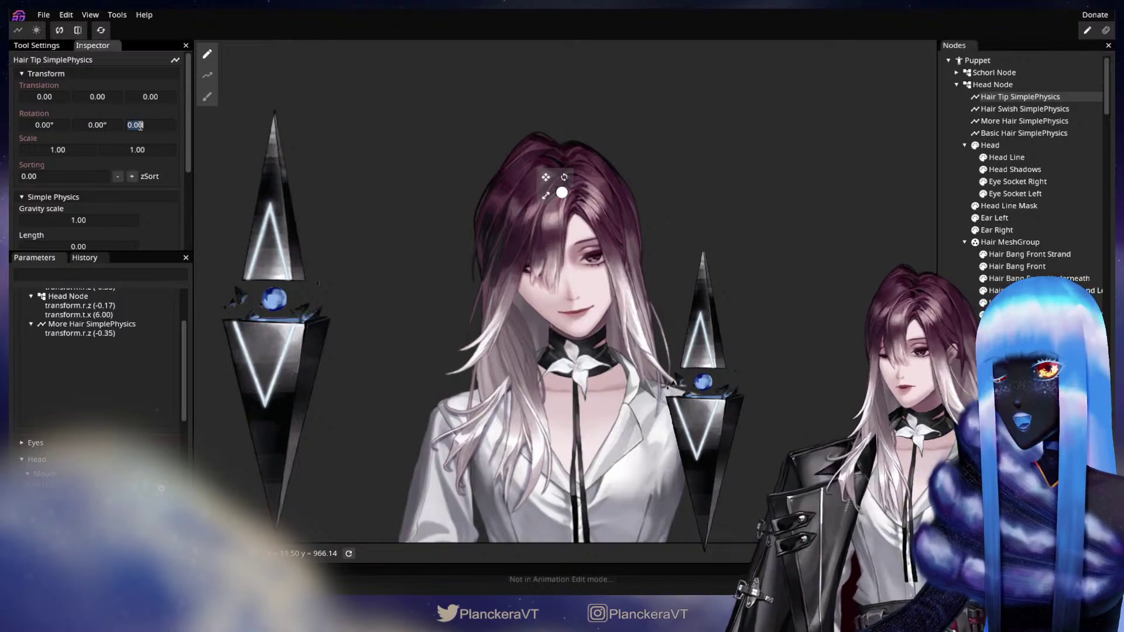
pyautogui.doubleClick(138, 124)
pyautogui.write('-20')
pyautogui.press('Return')
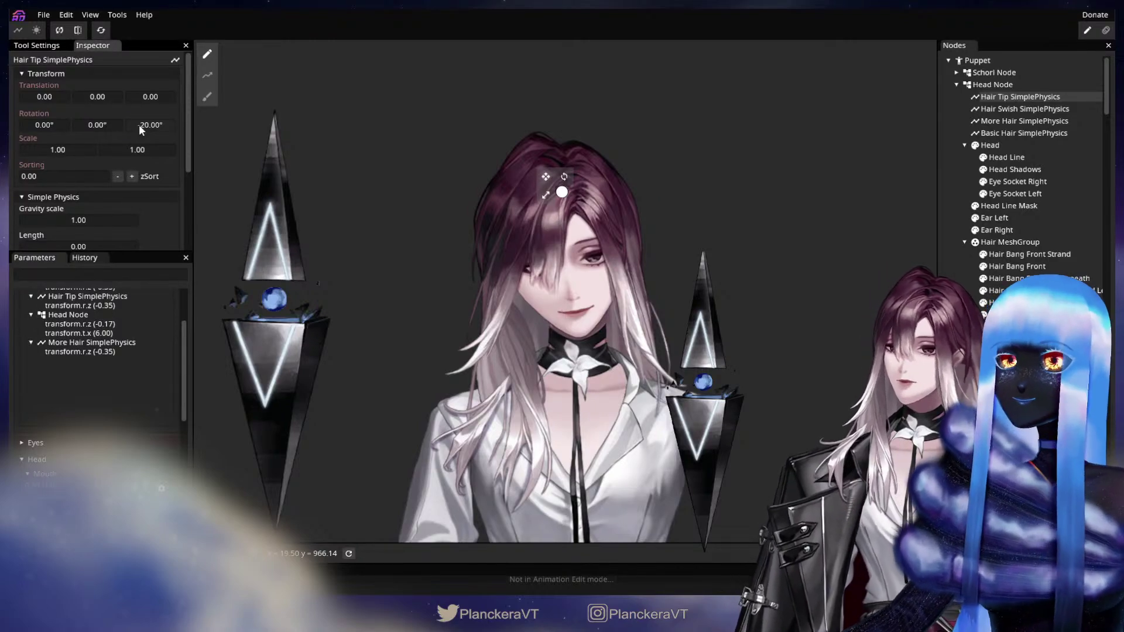
pyautogui.scroll(2, 168, 326)
pyautogui.click(168, 326)
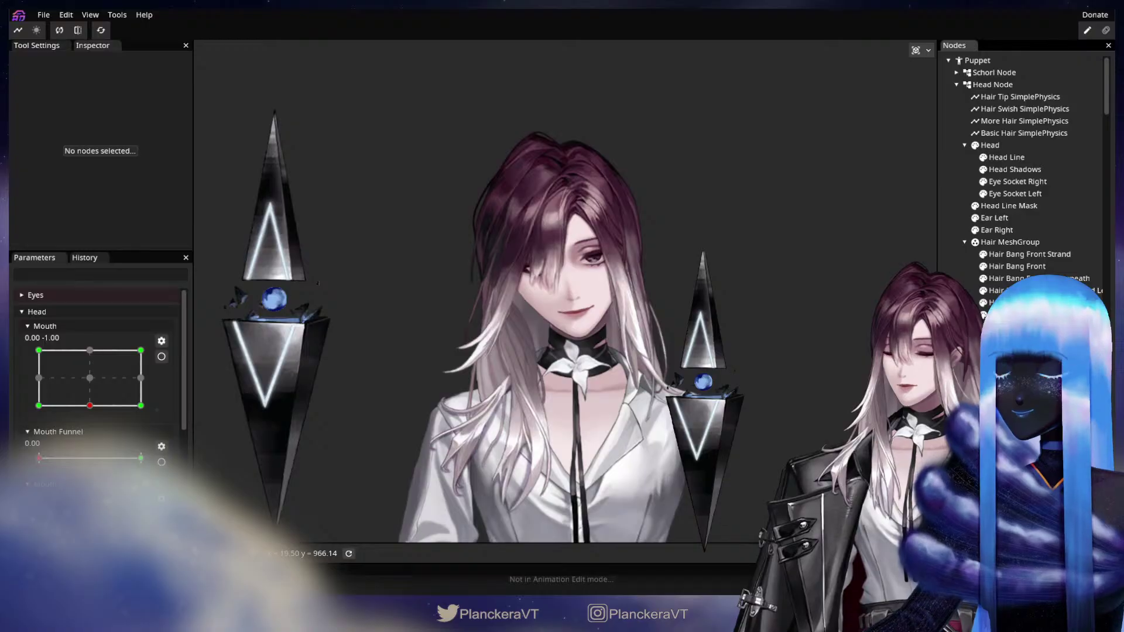
# Step: Remove the Hair Tip SimplePhysics rotation binding from Head Z and stop recording
pyautogui.scroll(-1, 99, 380)
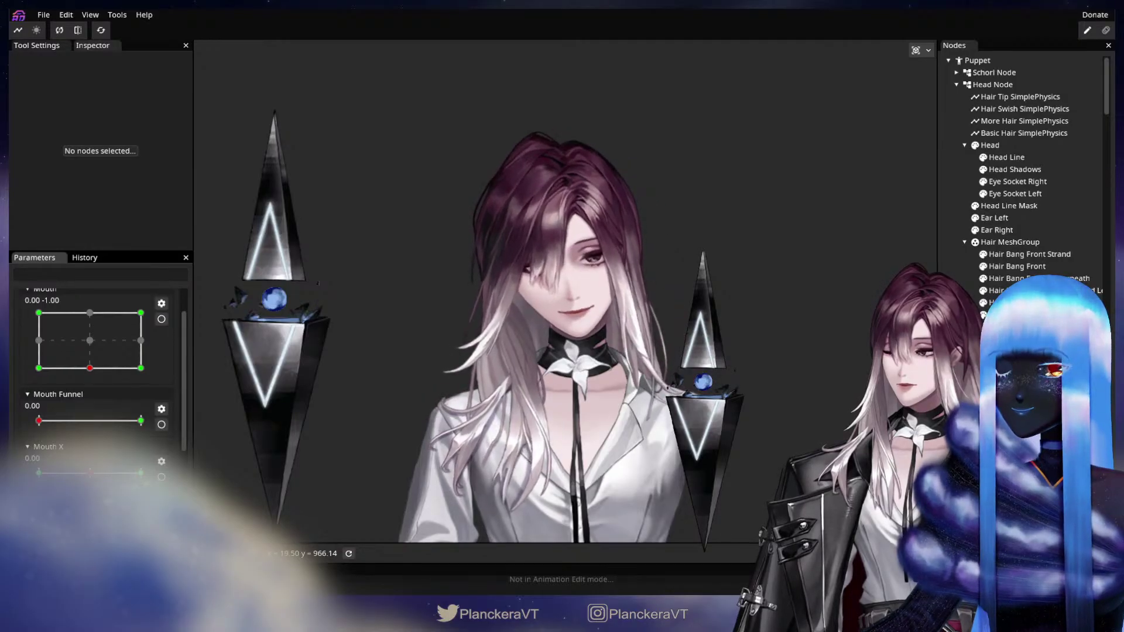
pyautogui.click(156, 464)
pyautogui.scroll(2, 125, 325)
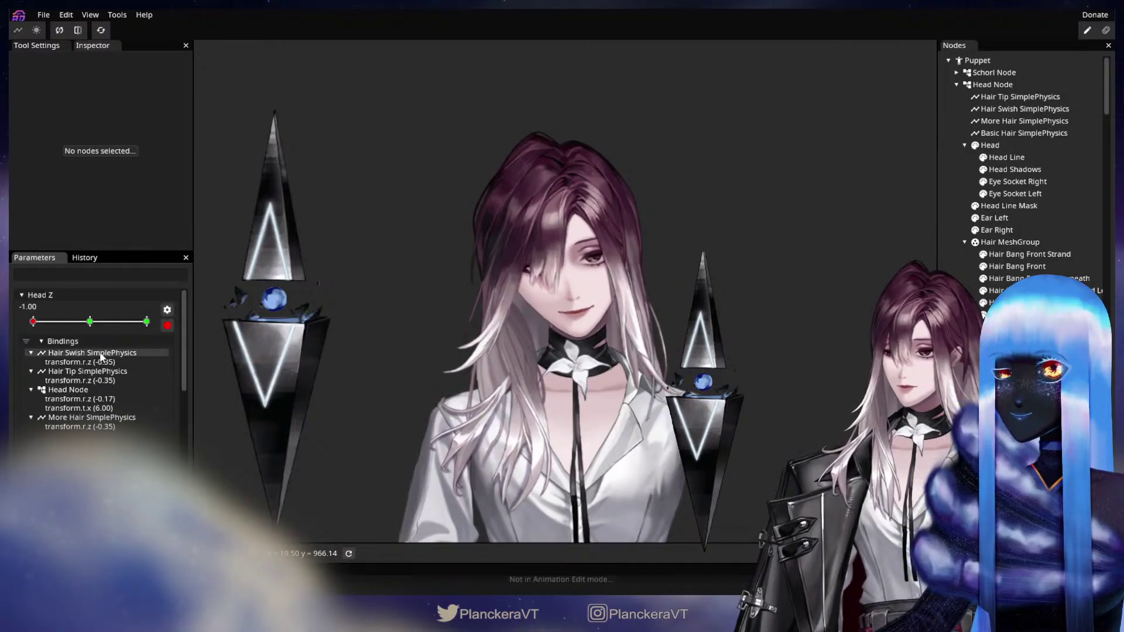
pyautogui.click(96, 371)
pyautogui.rightClick(96, 371)
pyautogui.click(135, 380)
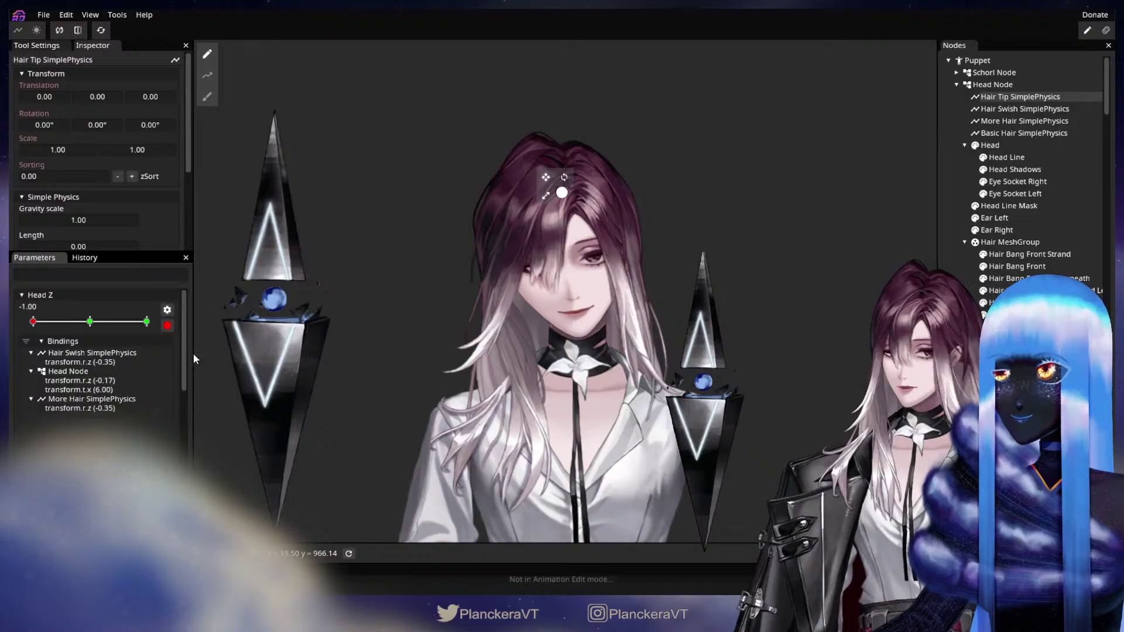
pyautogui.click(167, 325)
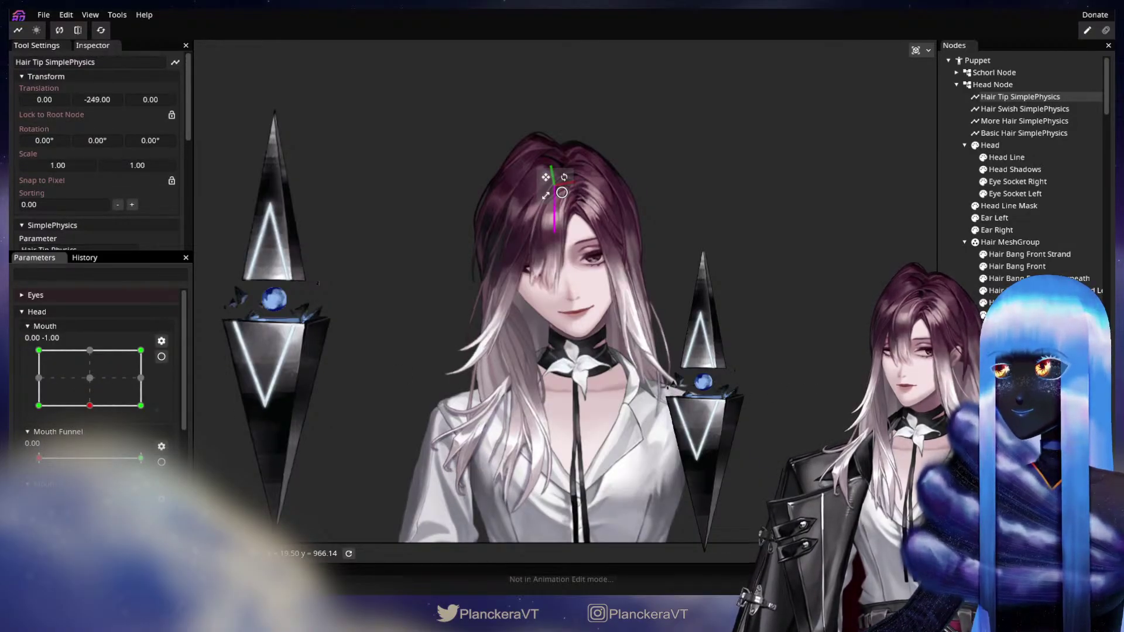
# Step: Sweep Head Z with Hair Tip and Hair Swish SimplePhysics selected in turn to examine how each pendulum and the hair react
pyautogui.click(220, 371)
pyautogui.scroll(-3, 153, 419)
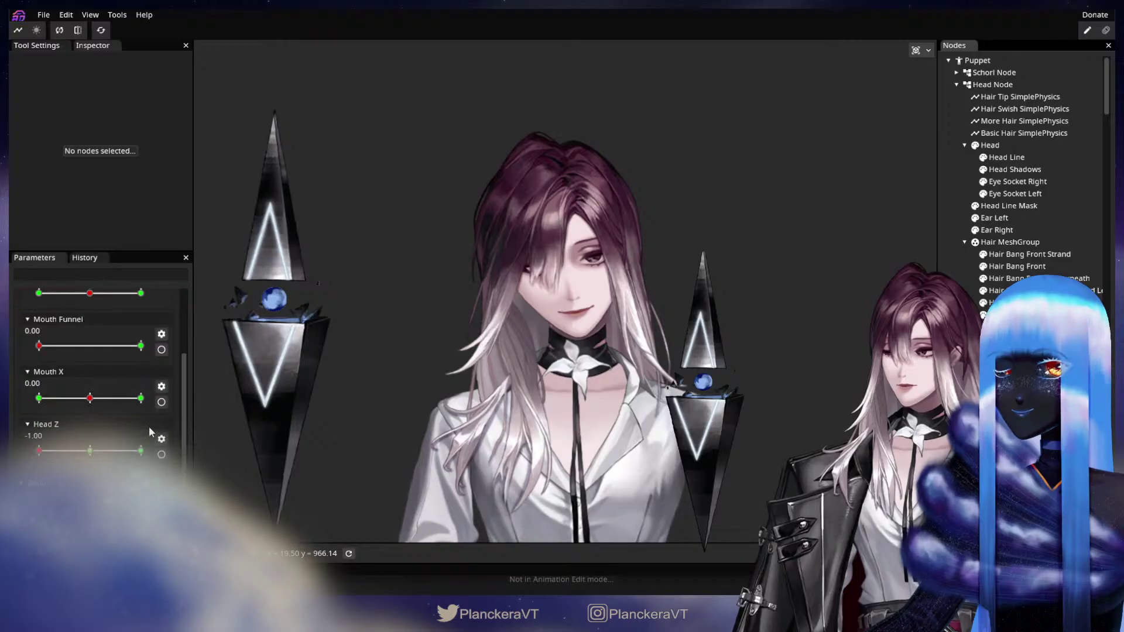
pyautogui.moveTo(39, 451); pyautogui.dragTo(58, 454)
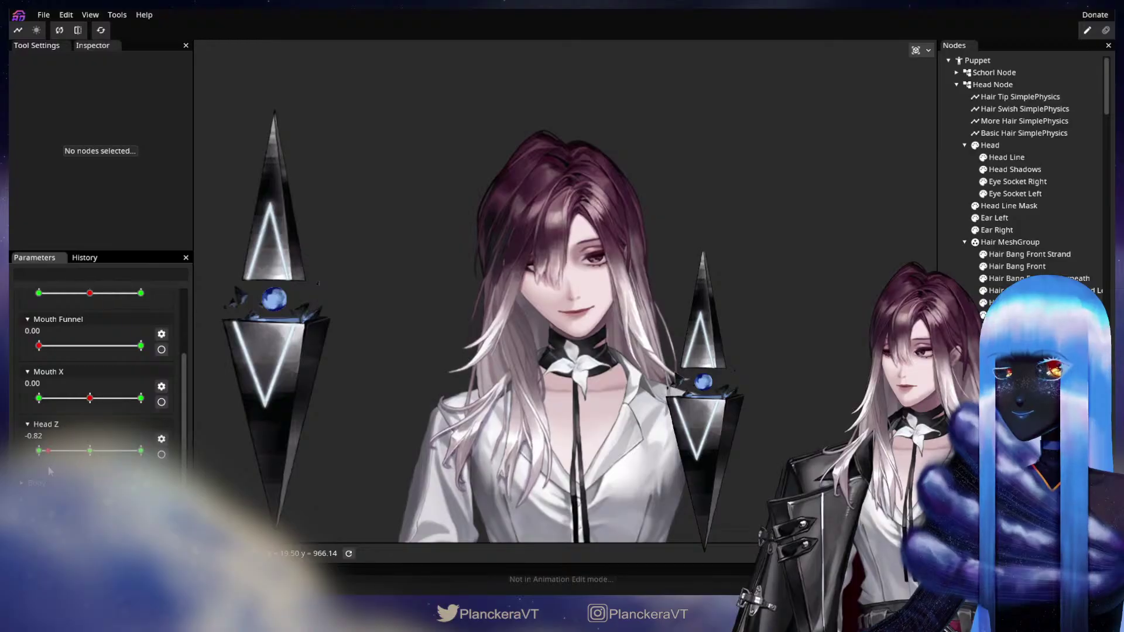
pyautogui.moveTo(49, 468); pyautogui.dragTo(87, 461)
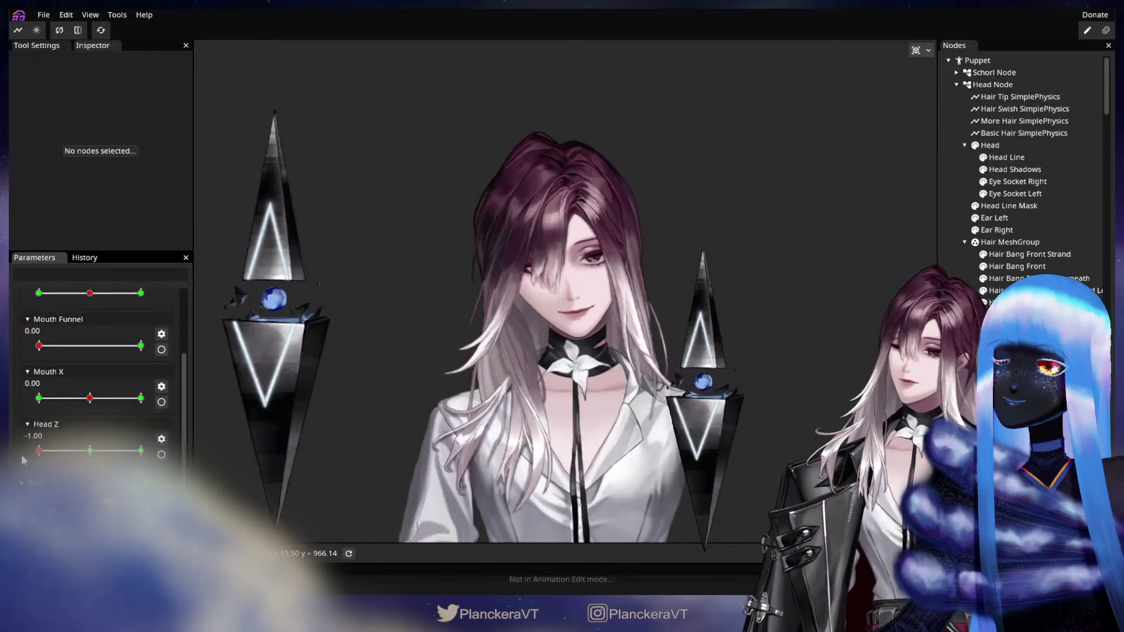
pyautogui.click(1019, 97)
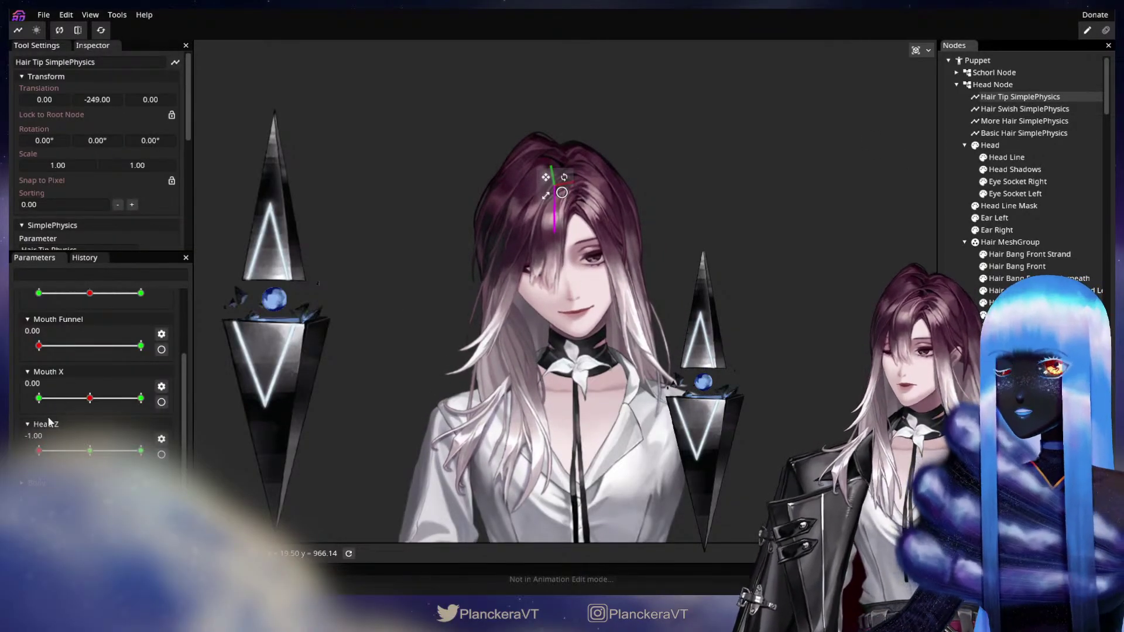
pyautogui.moveTo(39, 450); pyautogui.dragTo(57, 451)
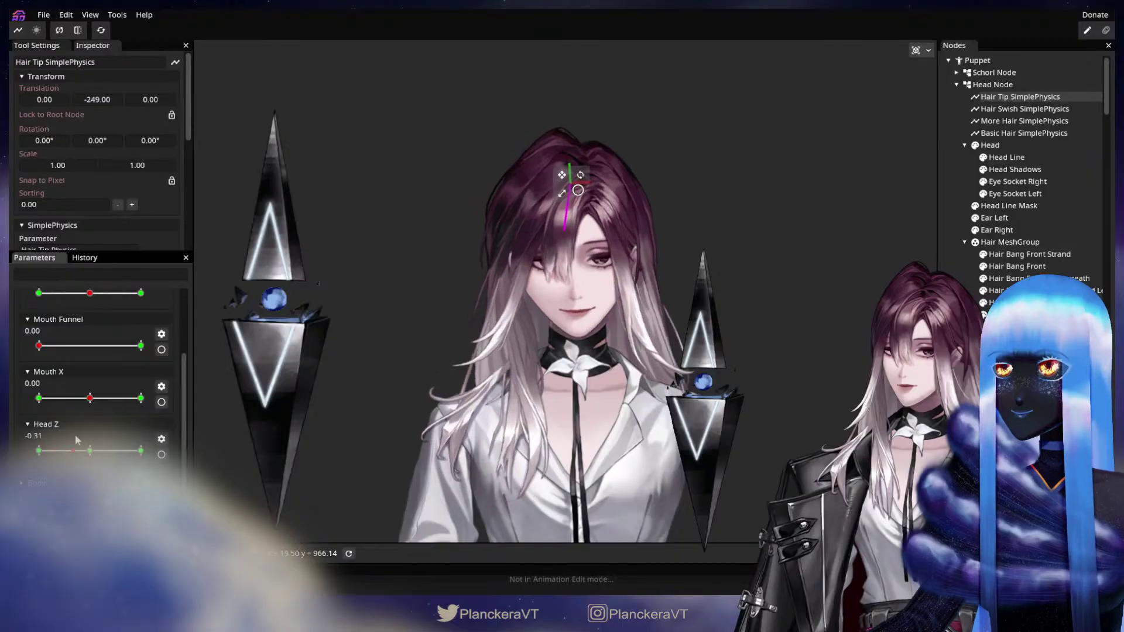
pyautogui.click(1024, 109)
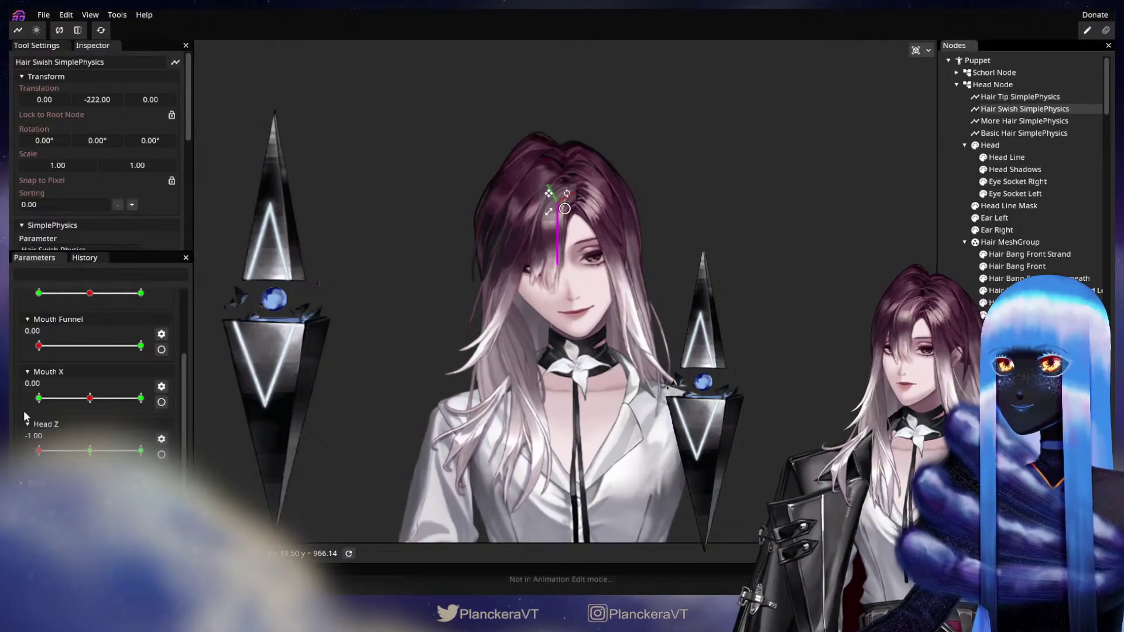
pyautogui.moveTo(40, 452)
pyautogui.mouseDown()
pyautogui.moveTo(57, 460)
pyautogui.moveTo(33, 469)
pyautogui.mouseUp()
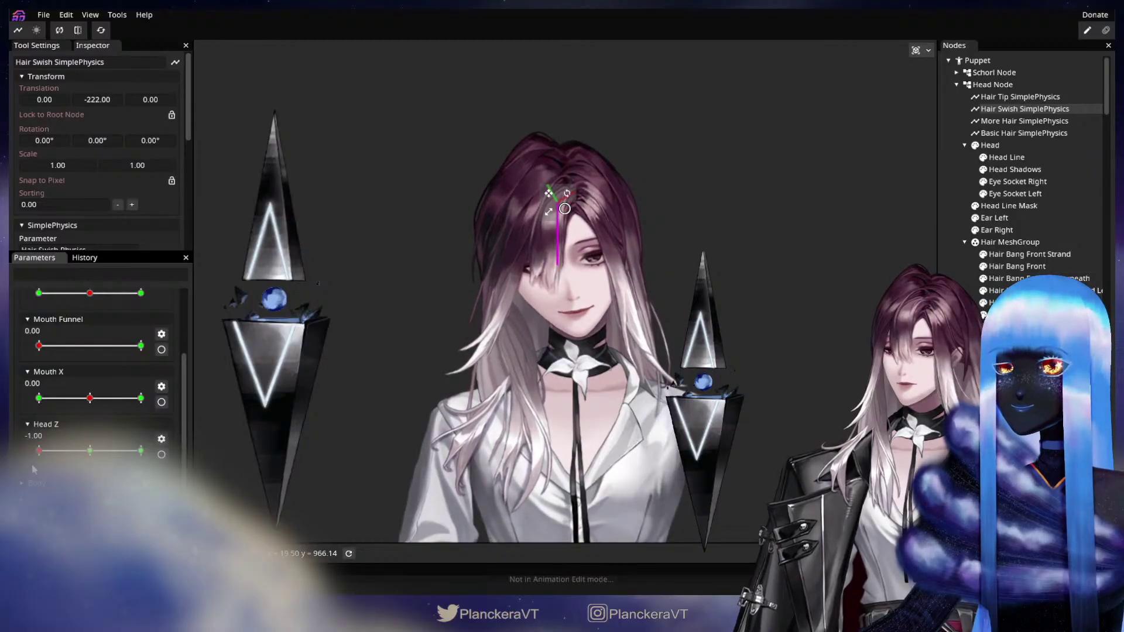
# Step: Try a Z rotation of 20° on Basic Hair SimplePhysics at Head Z -1, stop recording and sweep Head Z to check
pyautogui.click(1024, 133)
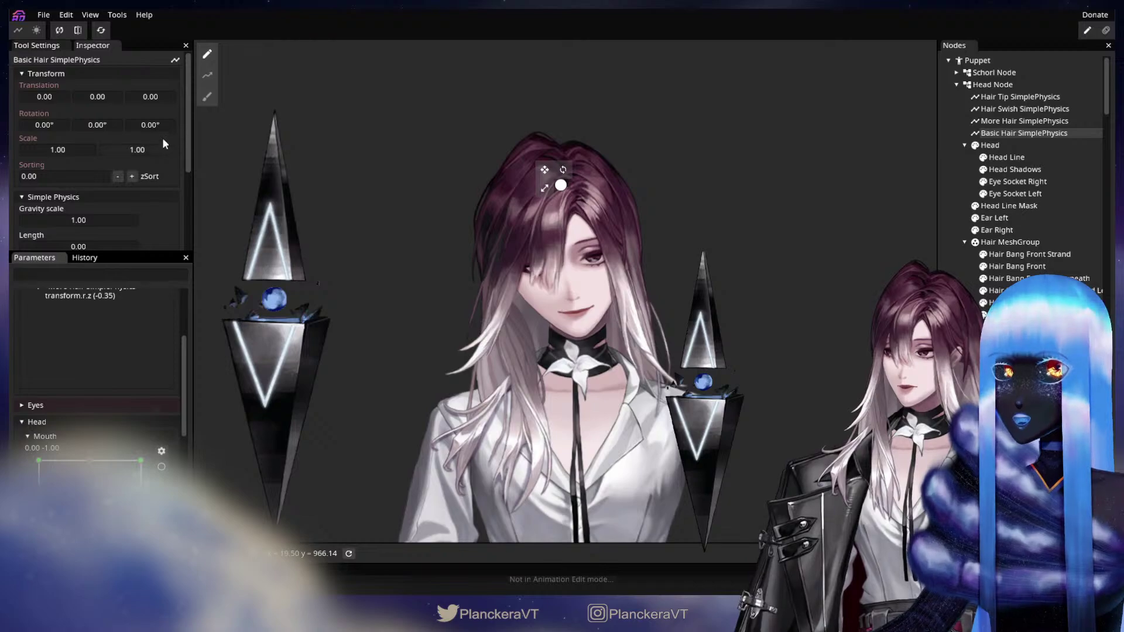
pyautogui.doubleClick(153, 125)
pyautogui.write('20')
pyautogui.press('Return')
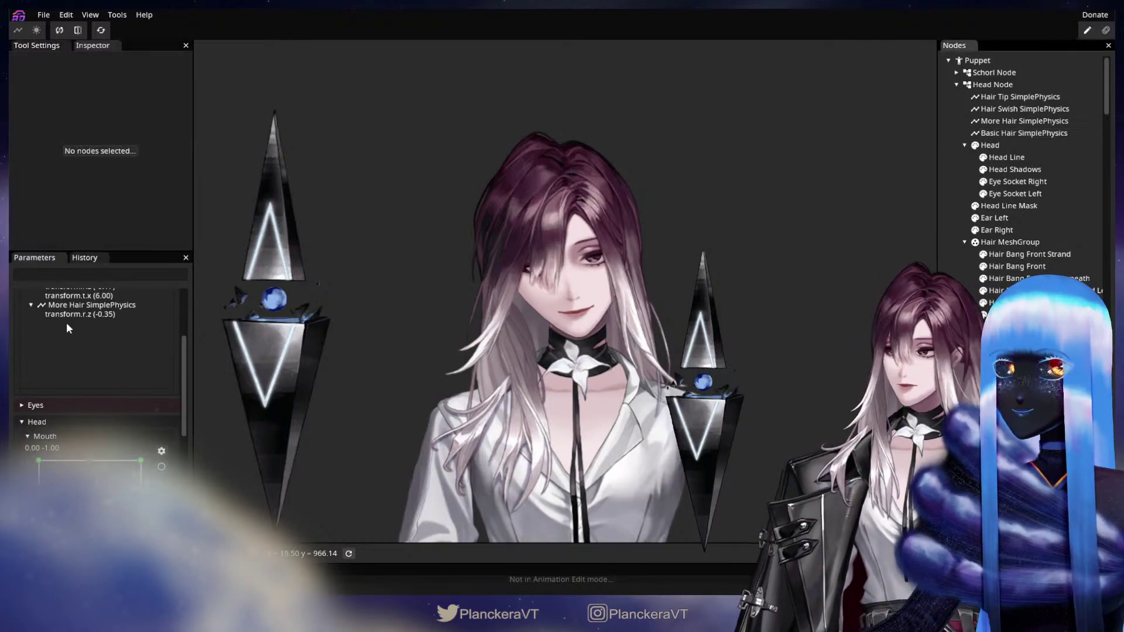
pyautogui.scroll(3, 141, 422)
pyautogui.click(161, 328)
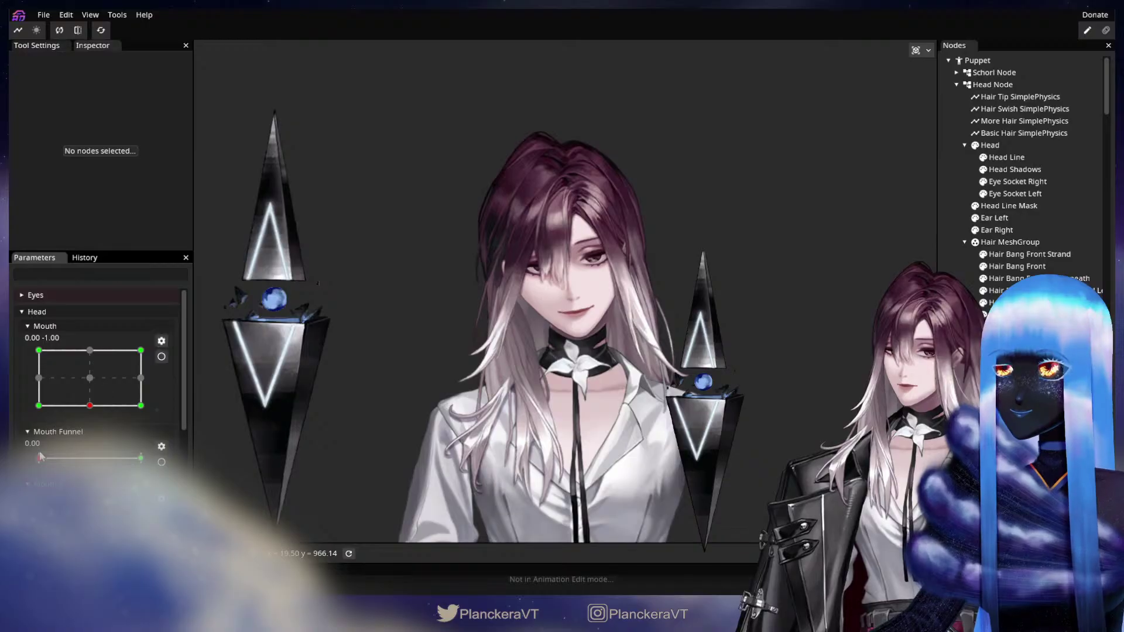
pyautogui.scroll(-3, 11, 469)
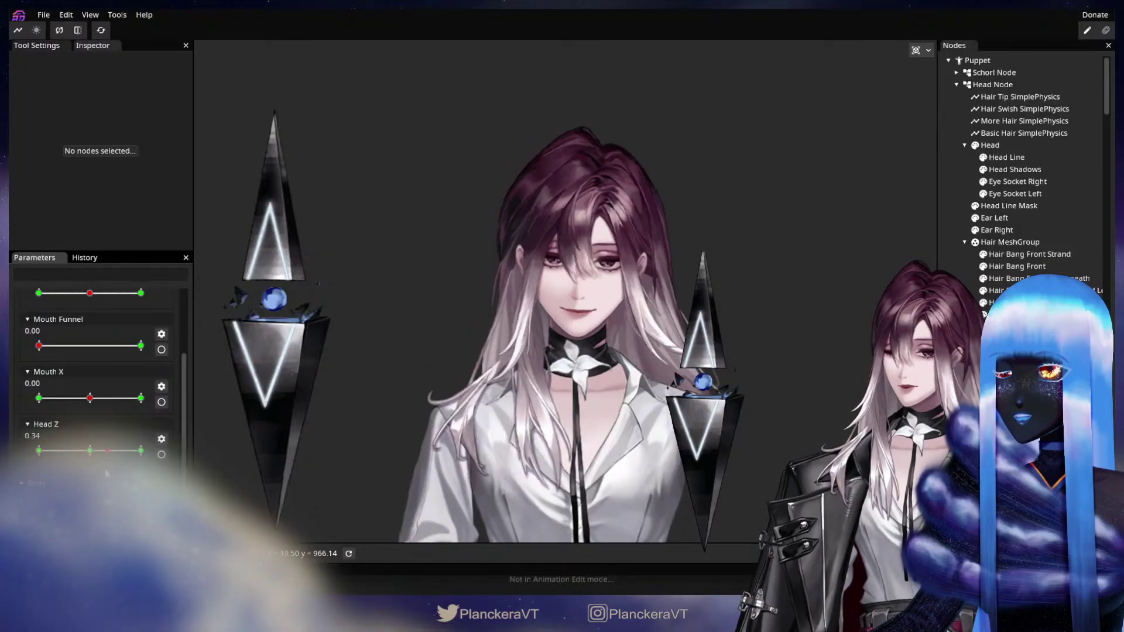
pyautogui.moveTo(67, 475); pyautogui.dragTo(12, 469)
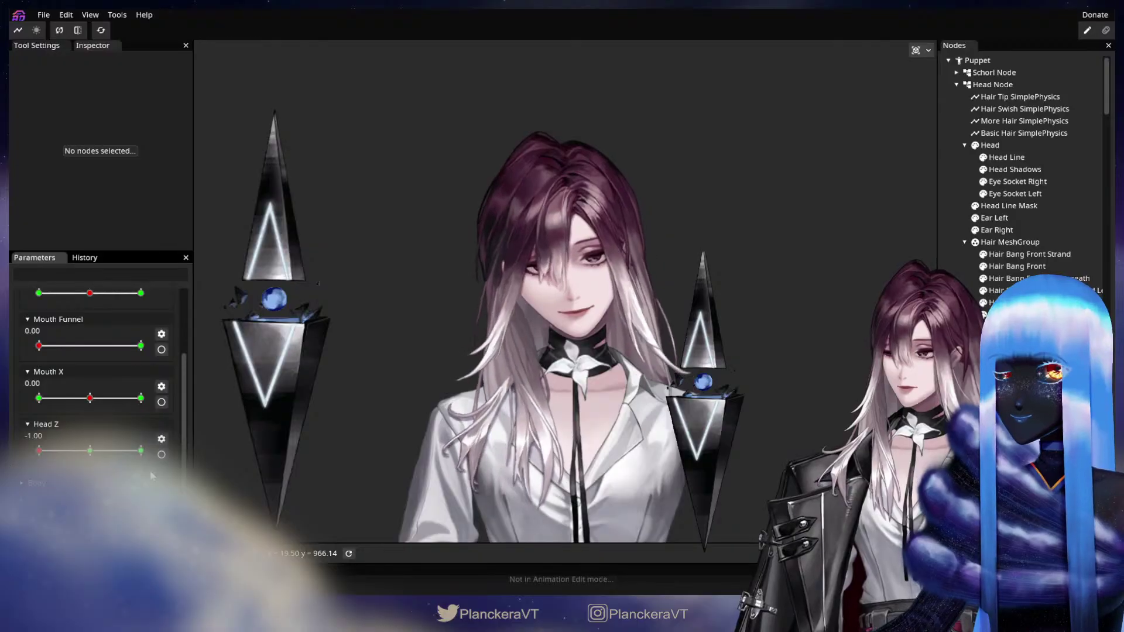
# Step: Set the Z rotation of Basic Hair SimplePhysics to 10° at Head Z -1 and stop recording
pyautogui.click(162, 455)
pyautogui.click(995, 133)
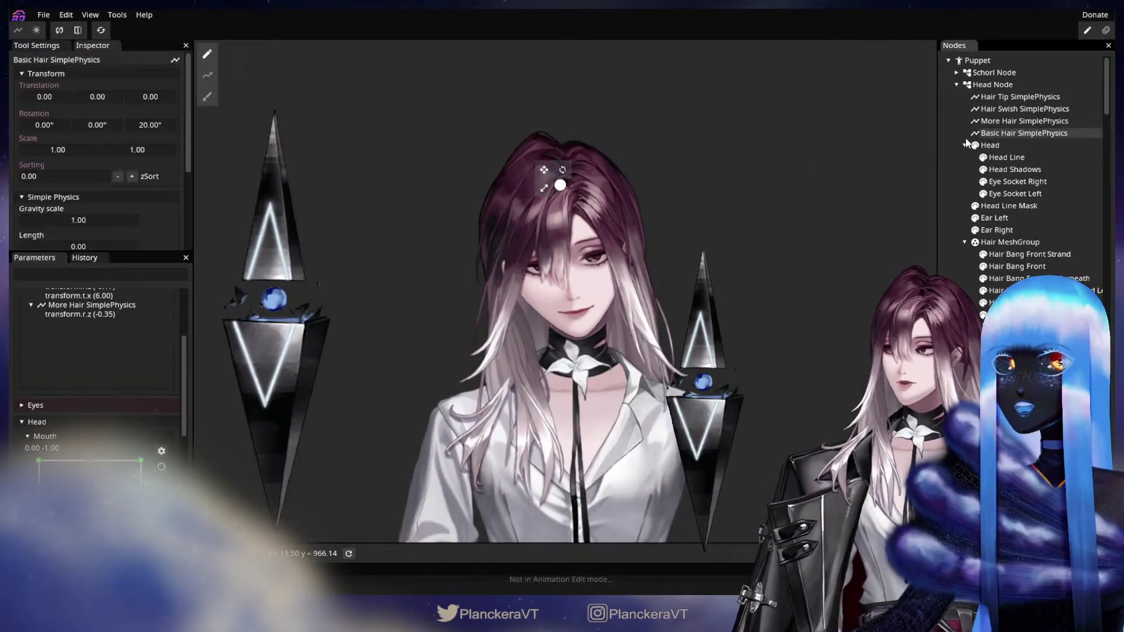
pyautogui.doubleClick(146, 127)
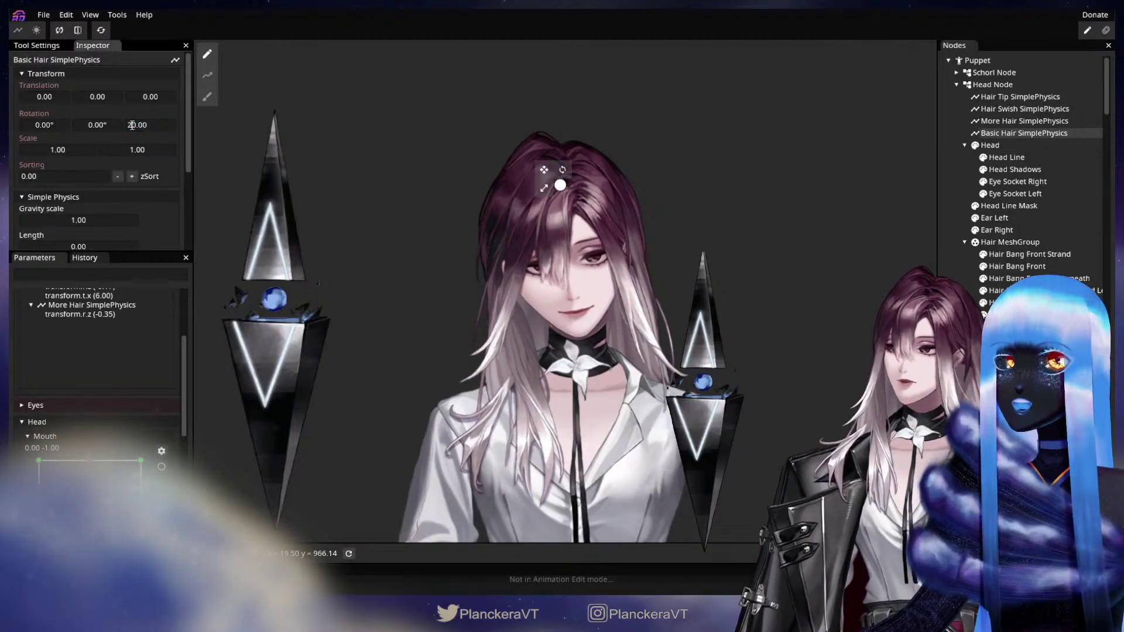
pyautogui.click(444, 174)
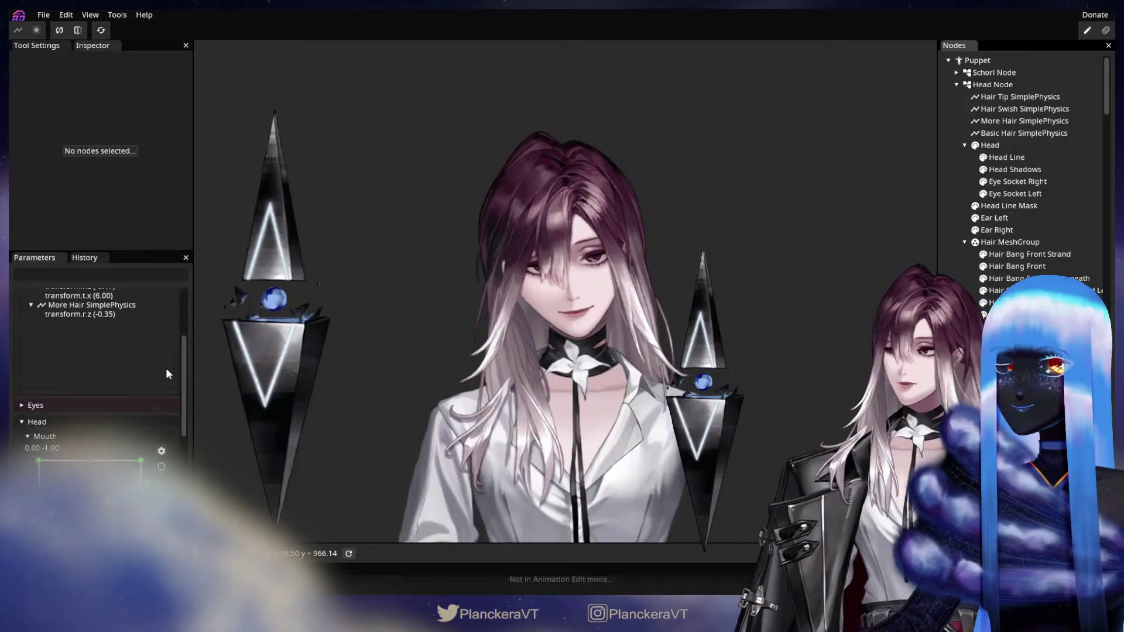
pyautogui.scroll(3, 167, 375)
pyautogui.scroll(5, 165, 333)
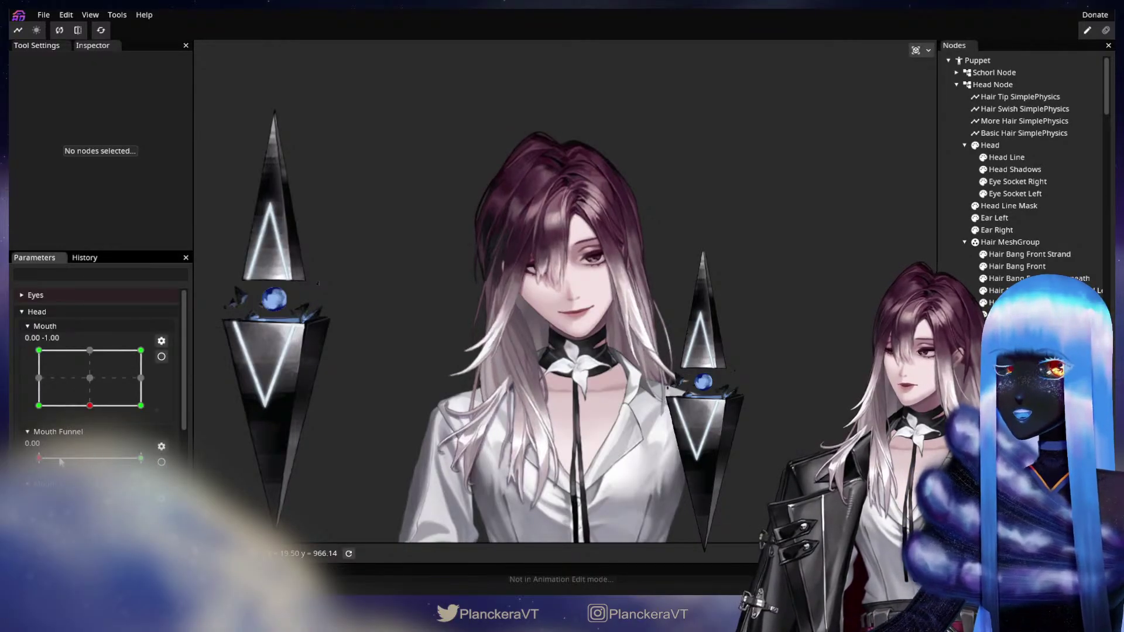
# Step: Fill the hair bindings at Head Z 1 with values mirrored from Head Z -1, stop recording and sweep Head Z to check
pyautogui.scroll(-2, 105, 385)
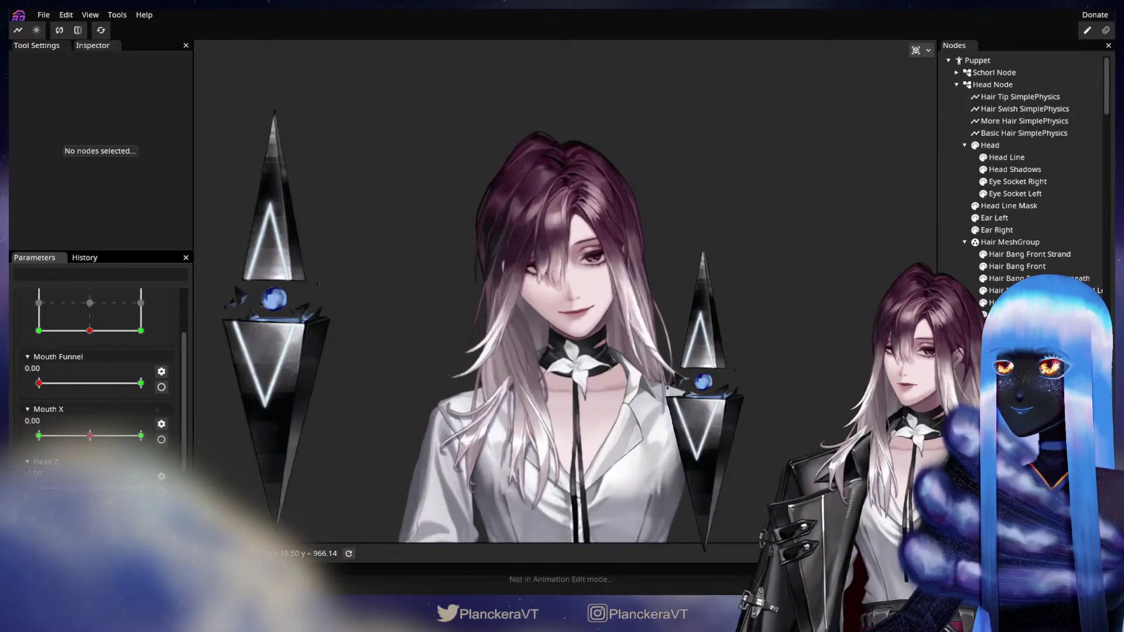
pyautogui.scroll(-3, 118, 387)
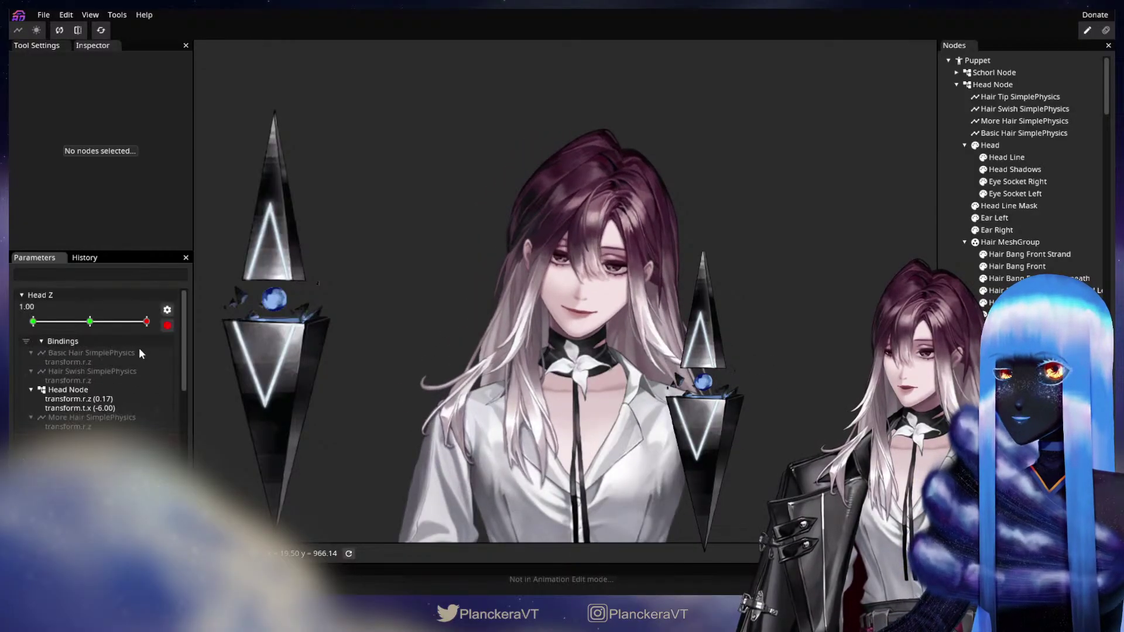
pyautogui.rightClick(146, 325)
pyautogui.click(180, 385)
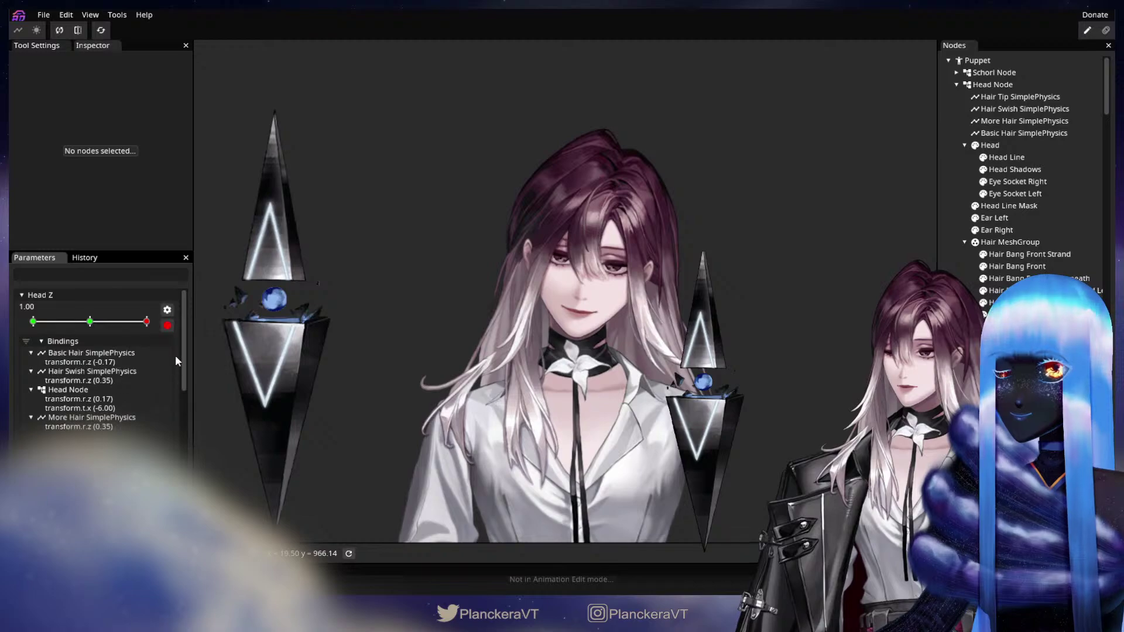
pyautogui.click(167, 328)
pyautogui.scroll(-2, 96, 380)
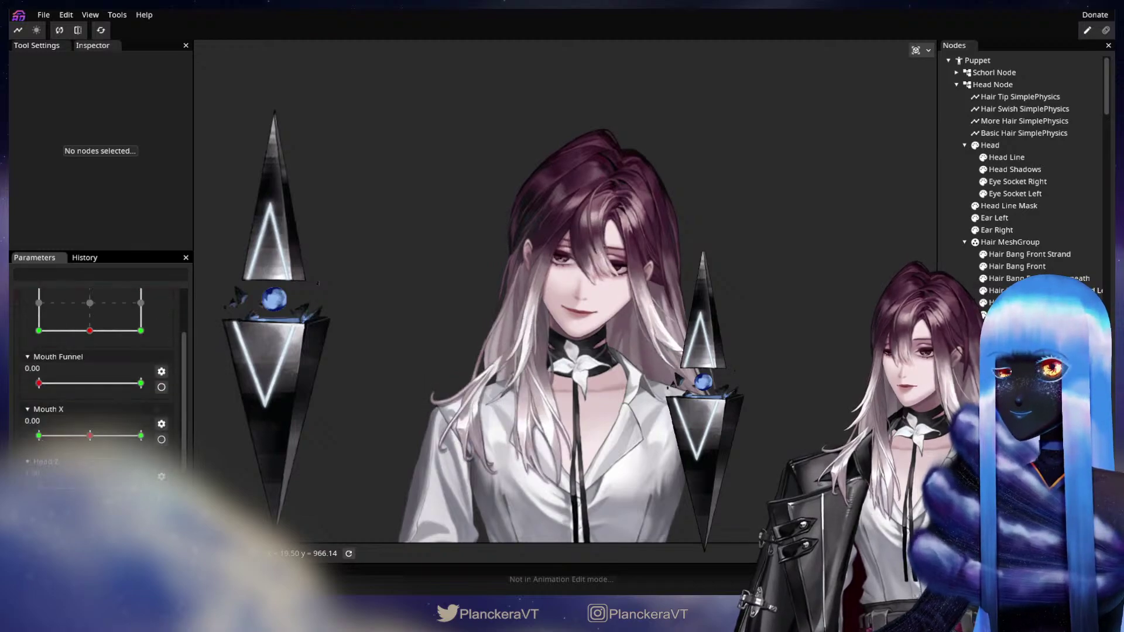
pyautogui.moveTo(130, 488); pyautogui.dragTo(73, 489)
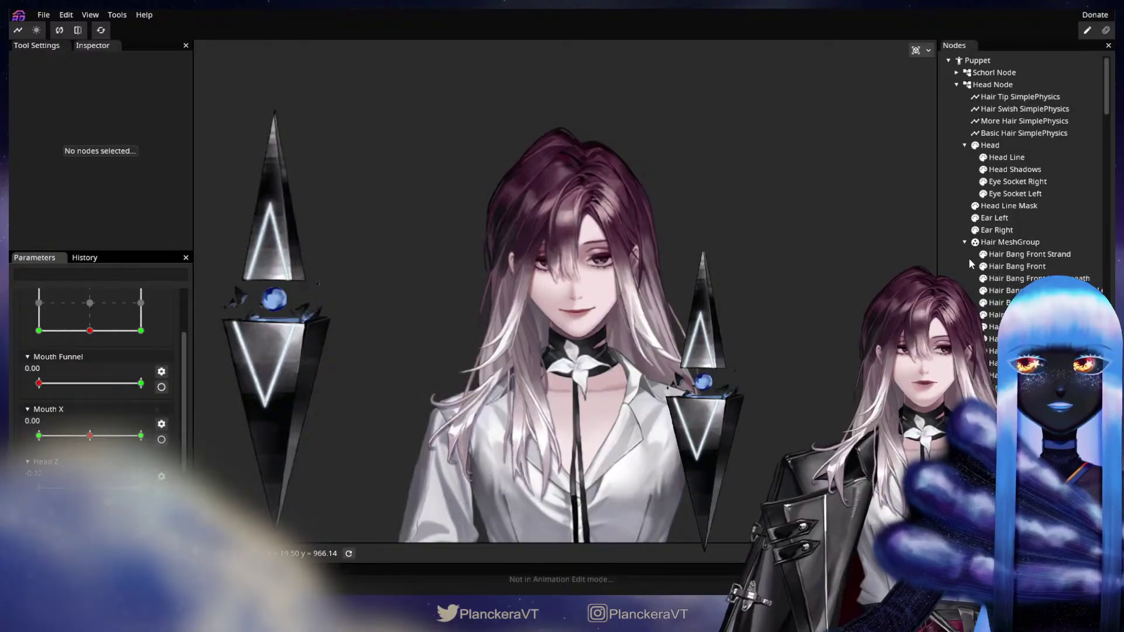
# Step: Hide the Schorl Node in the puppet's node tree
pyautogui.scroll(-5, 969, 258)
pyautogui.scroll(5, 960, 257)
pyautogui.scroll(-2, 960, 257)
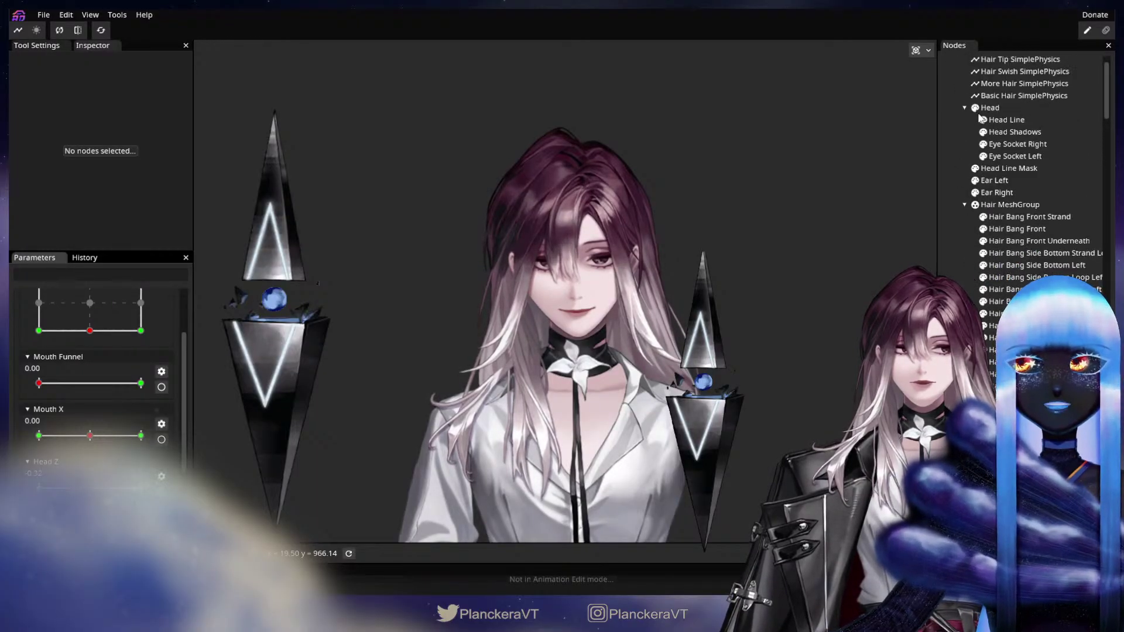
pyautogui.scroll(2, 961, 256)
pyautogui.click(967, 72)
# Step: Make the Coat Node under the Body Node visible
pyautogui.scroll(-3, 976, 263)
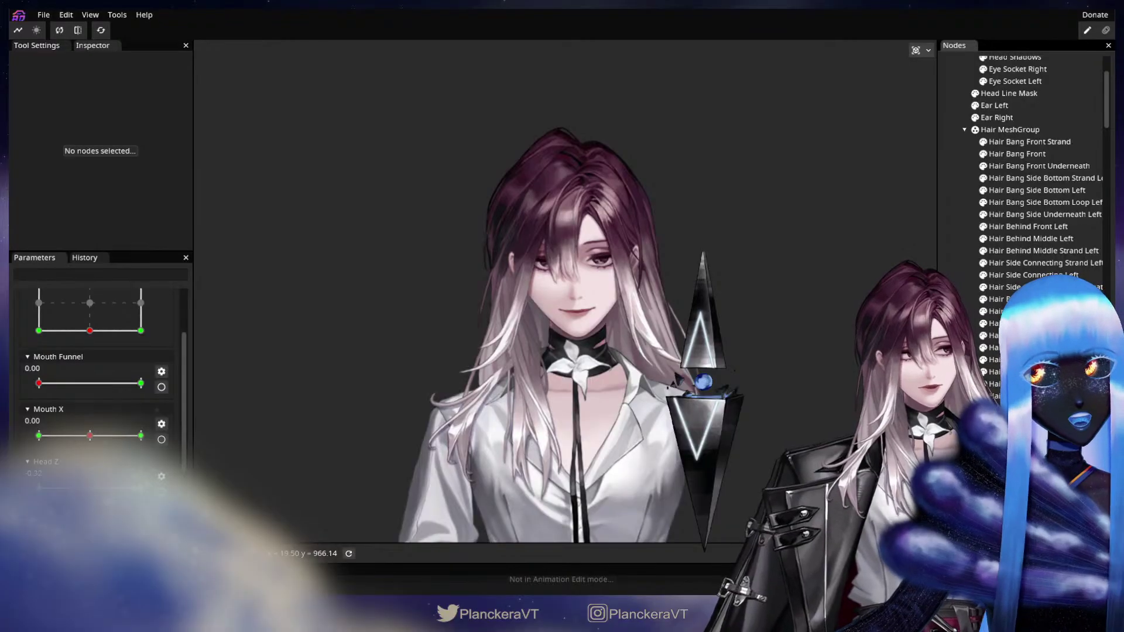
pyautogui.scroll(-6, 1030, 170)
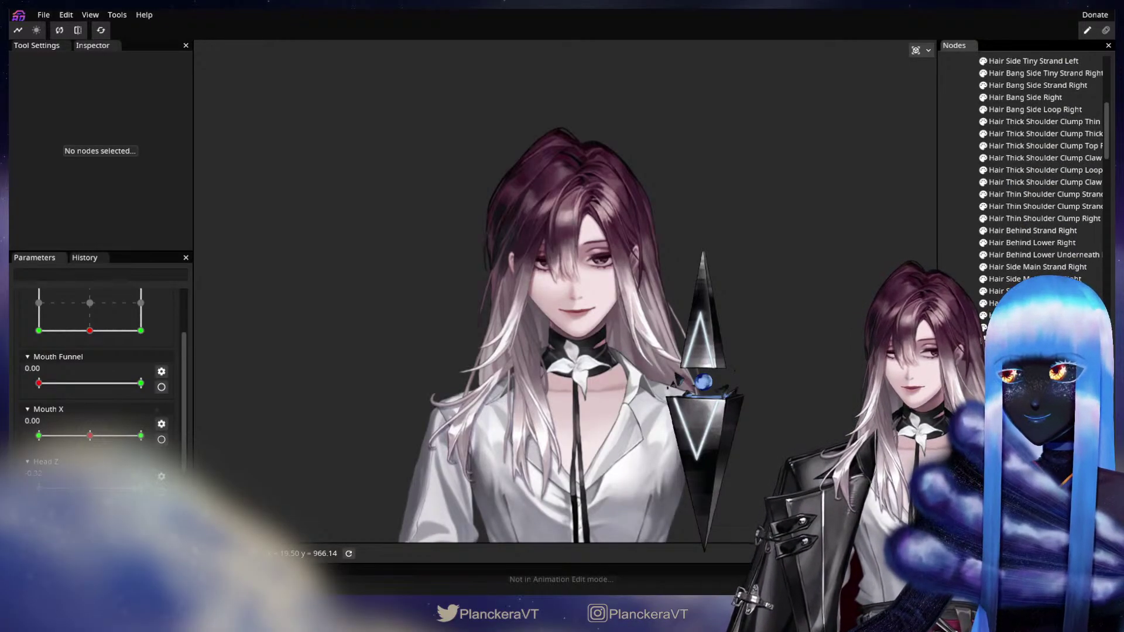
pyautogui.scroll(-3, 1042, 175)
pyautogui.scroll(-15, 1030, 175)
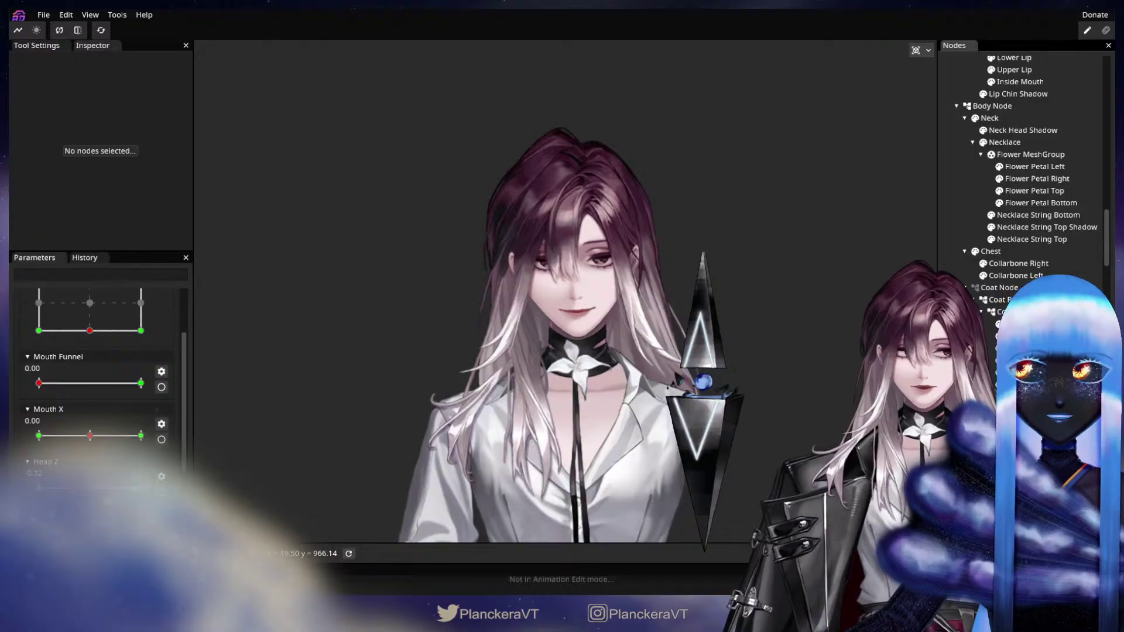
pyautogui.scroll(-5, 1030, 176)
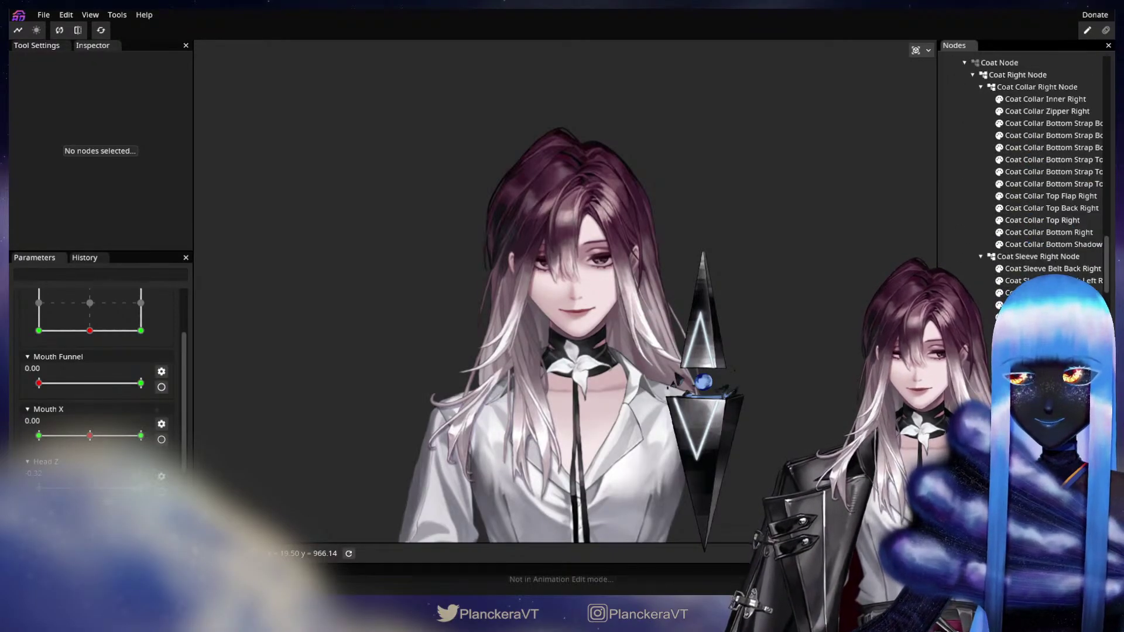
pyautogui.scroll(2, 995, 176)
pyautogui.click(974, 176)
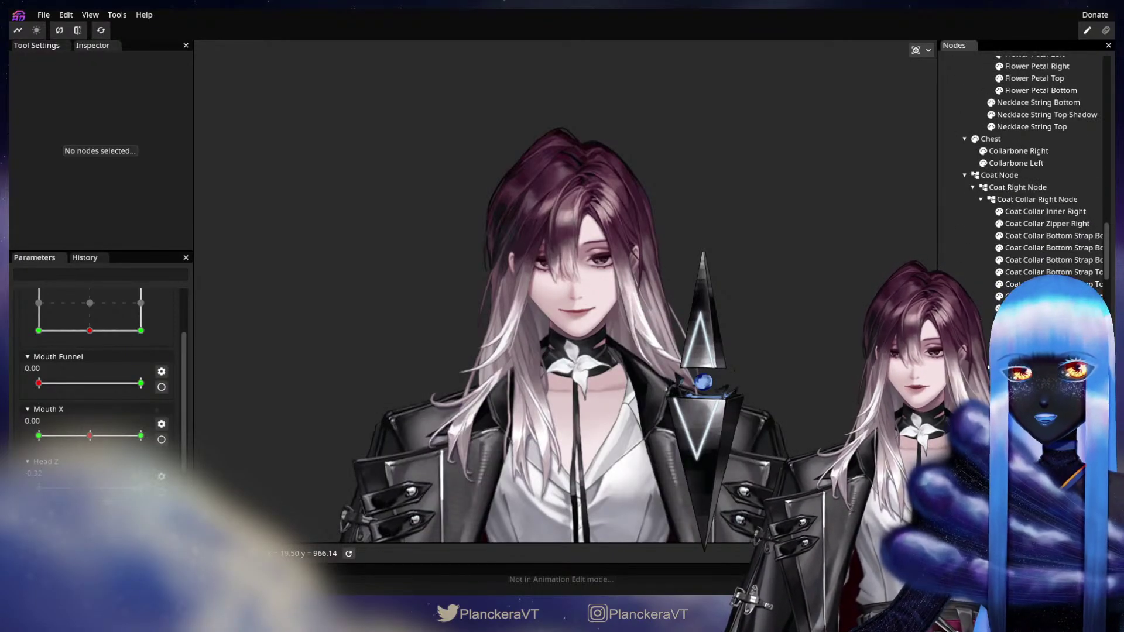
# Step: Review the coat and arm nodes in the node tree and examine the coat on the puppet's whole figure
pyautogui.scroll(-8, 974, 181)
pyautogui.scroll(-10, 1042, 176)
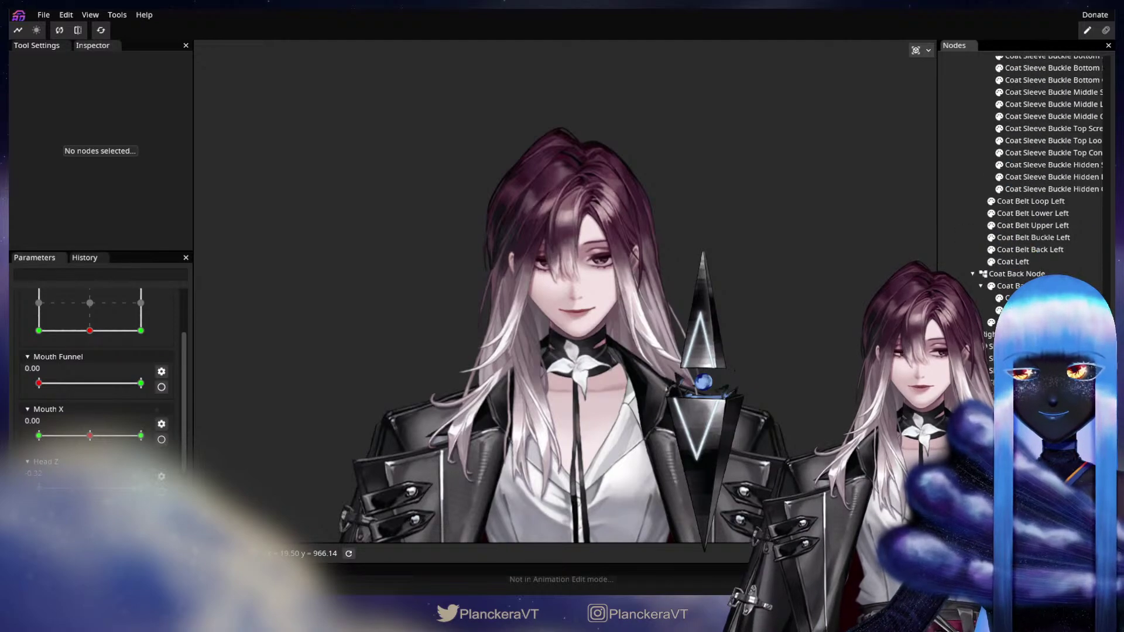
pyautogui.scroll(-5, 1036, 199)
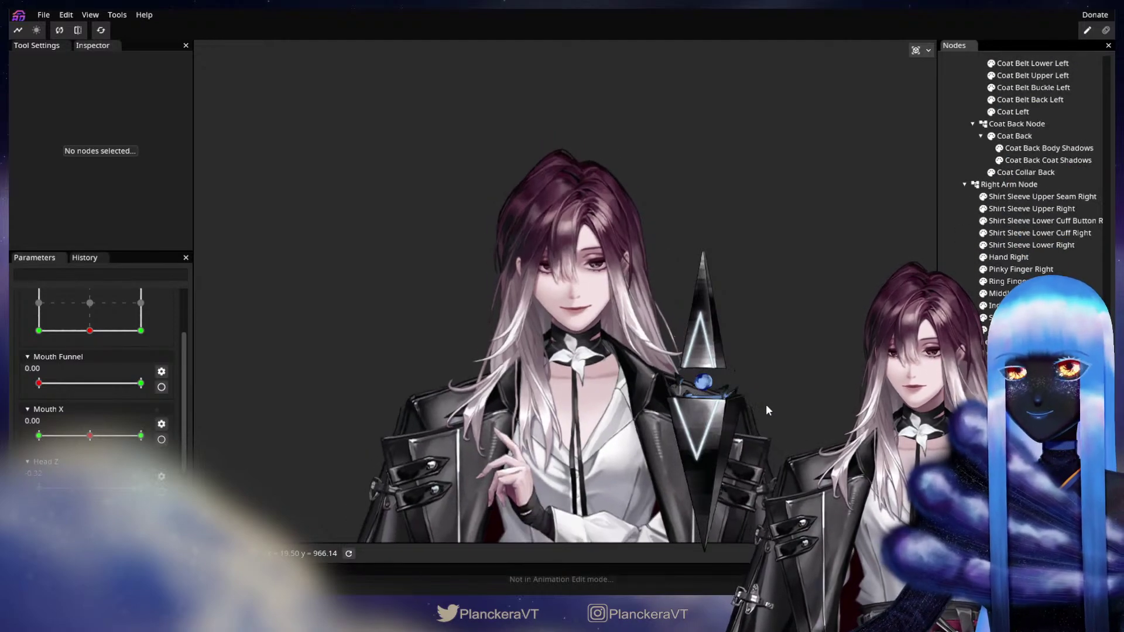
pyautogui.scroll(-3, 769, 404)
pyautogui.moveTo(754, 490); pyautogui.dragTo(761, 381)
pyautogui.scroll(-3, 746, 329)
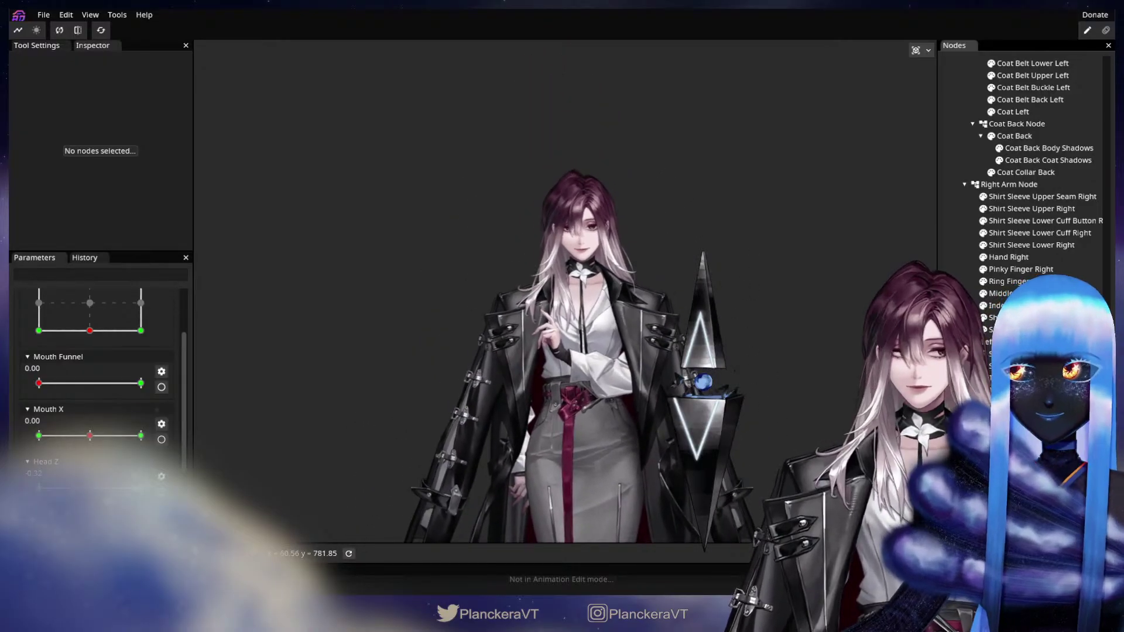
pyautogui.scroll(10, 1030, 176)
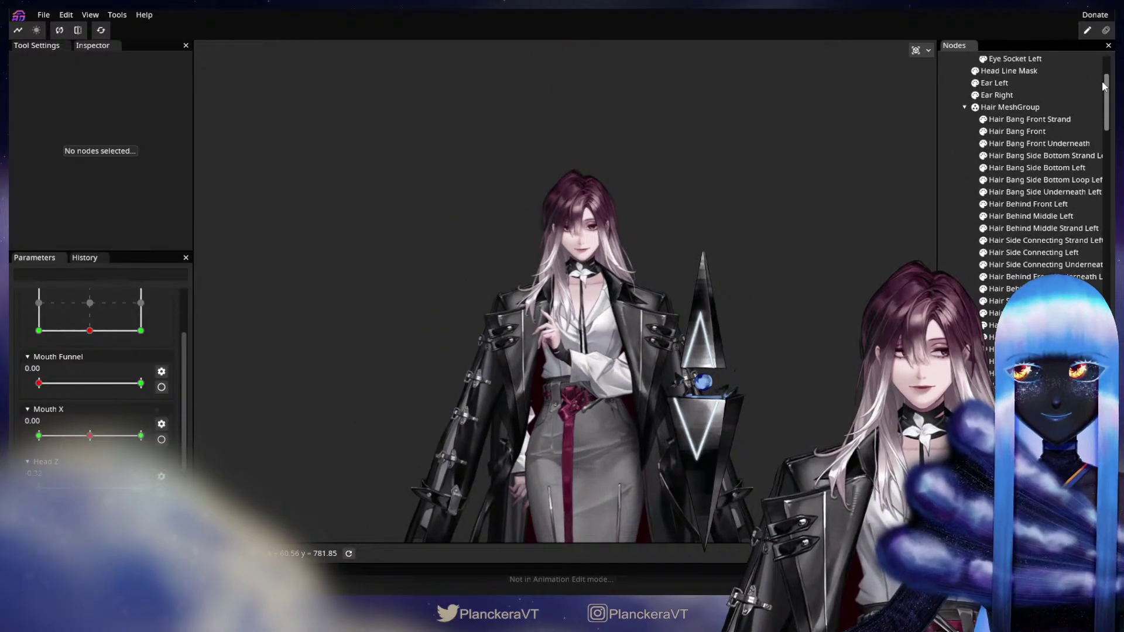
pyautogui.scroll(3, 146, 369)
# Step: Sweep the Head XY parameter in different directions to check the head and hair movement, and inspect the Body parameter group
pyautogui.click(75, 311)
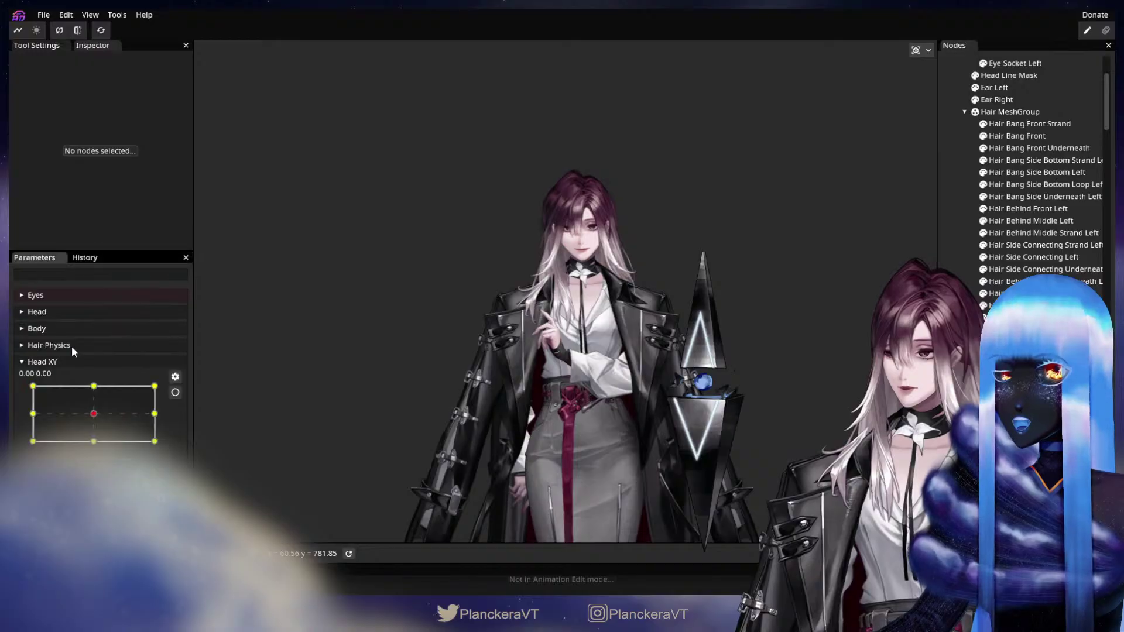
pyautogui.moveTo(76, 400)
pyautogui.mouseDown()
pyautogui.moveTo(51, 414)
pyautogui.moveTo(147, 419)
pyautogui.moveTo(74, 414)
pyautogui.moveTo(78, 389)
pyautogui.moveTo(87, 407)
pyautogui.moveTo(70, 408)
pyautogui.moveTo(105, 392)
pyautogui.moveTo(69, 388)
pyautogui.moveTo(157, 421)
pyautogui.moveTo(78, 394)
pyautogui.mouseUp()
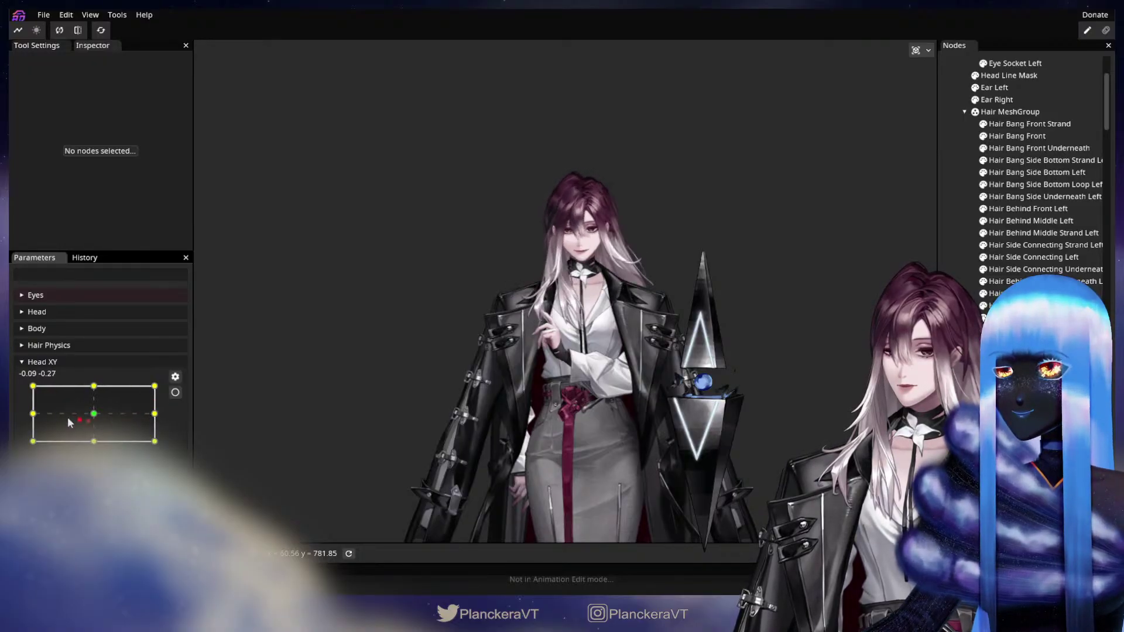
pyautogui.moveTo(154, 414); pyautogui.dragTo(66, 404)
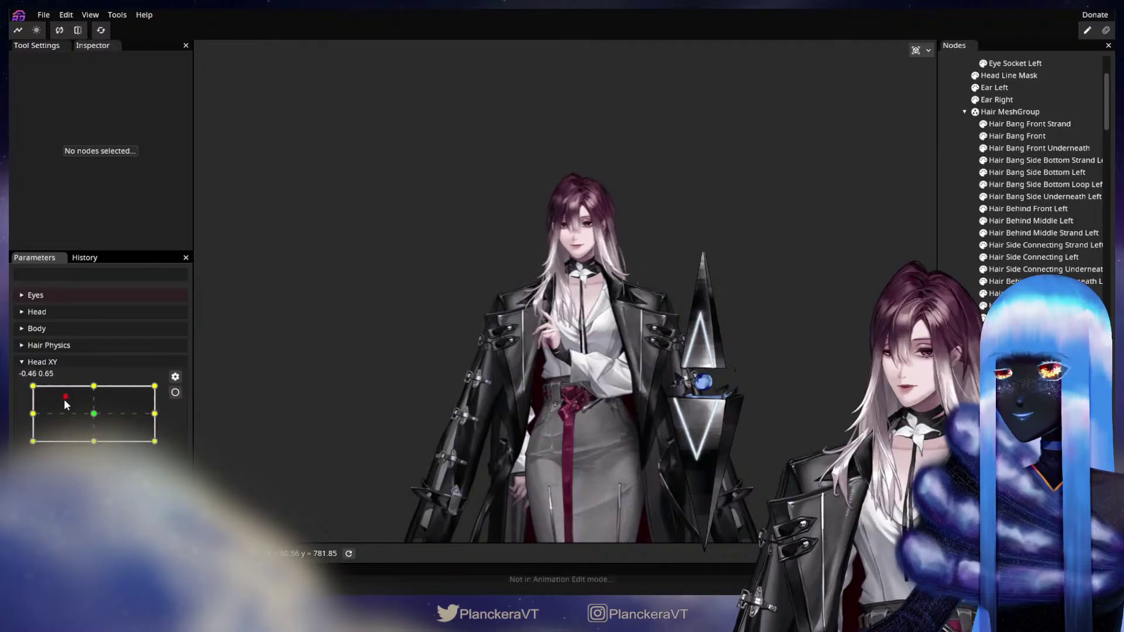
pyautogui.moveTo(157, 405); pyautogui.dragTo(84, 420)
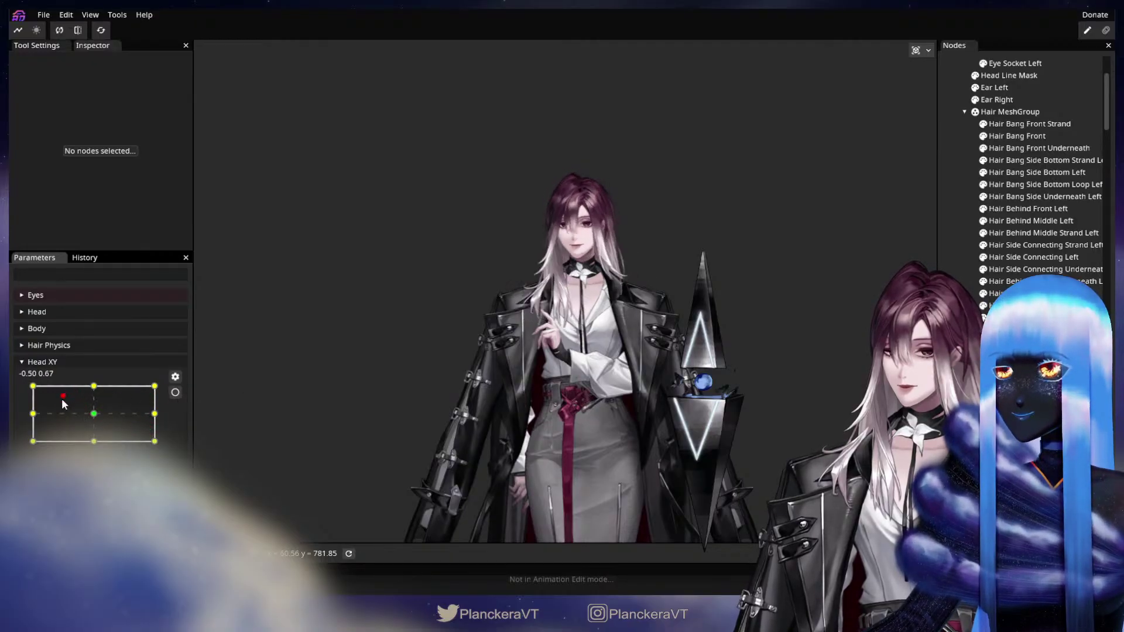
pyautogui.moveTo(166, 399); pyautogui.dragTo(54, 398)
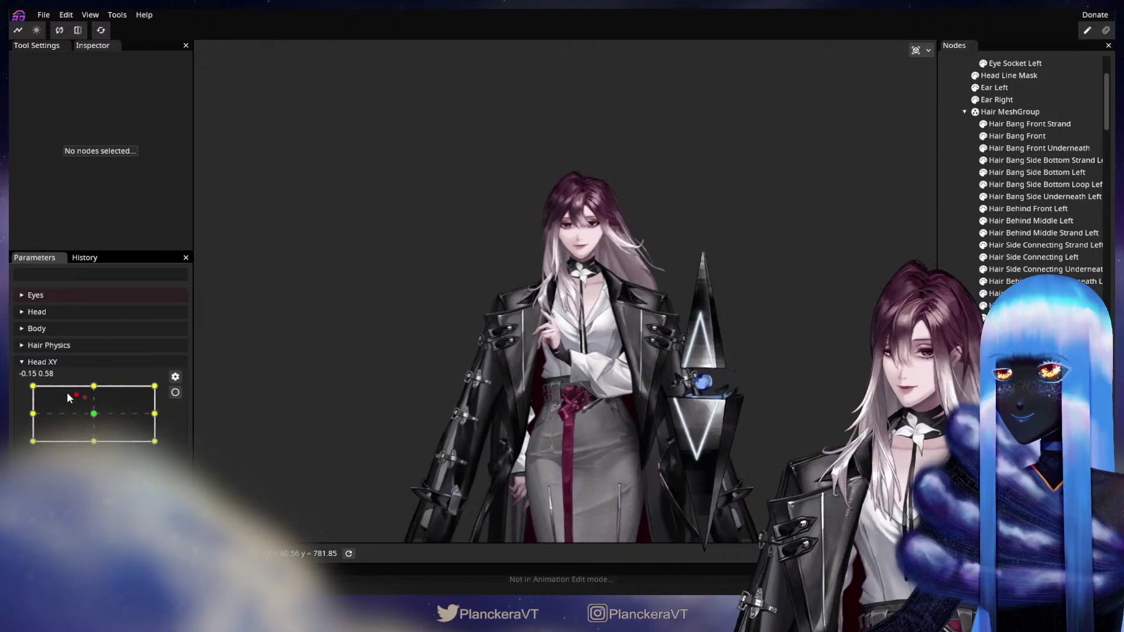
pyautogui.moveTo(128, 416); pyautogui.dragTo(94, 409)
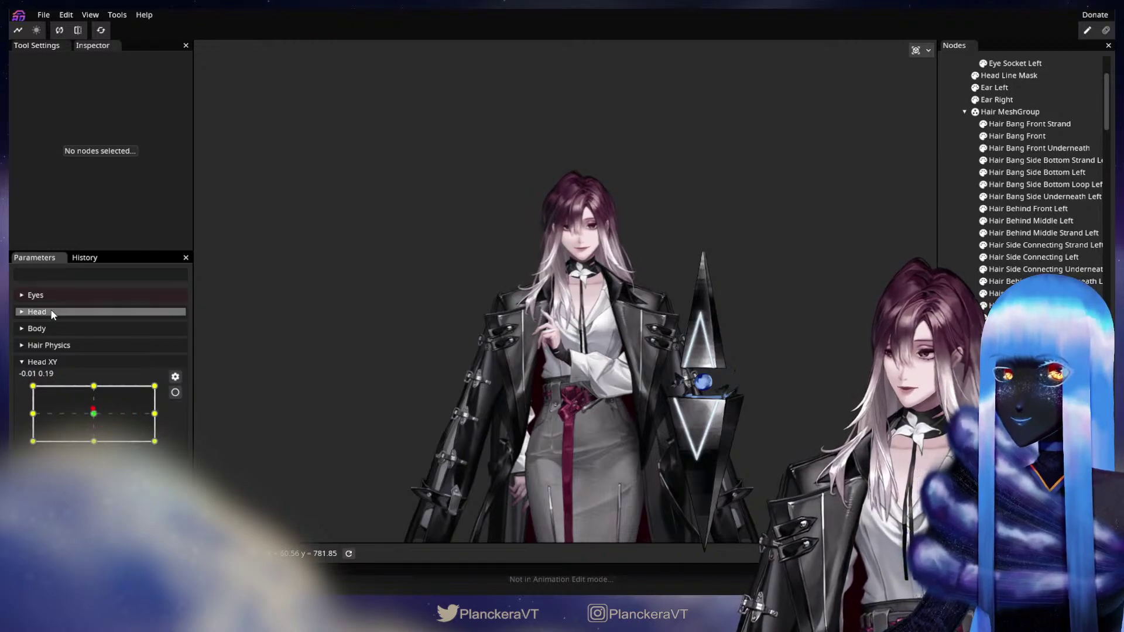
pyautogui.click(62, 329)
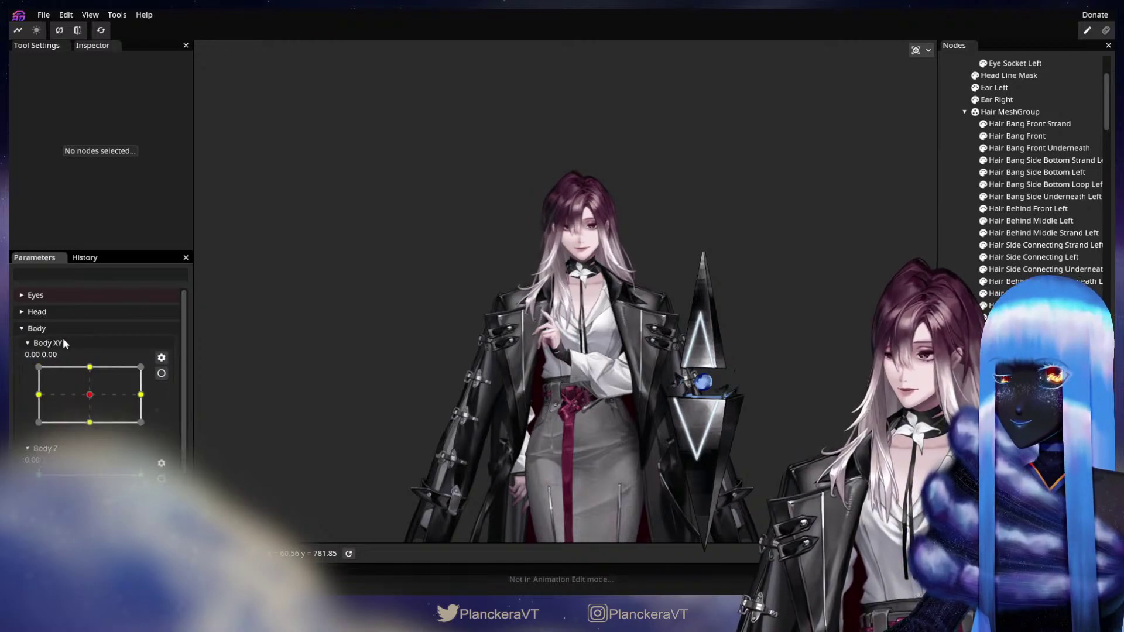
pyautogui.scroll(-5, 68, 351)
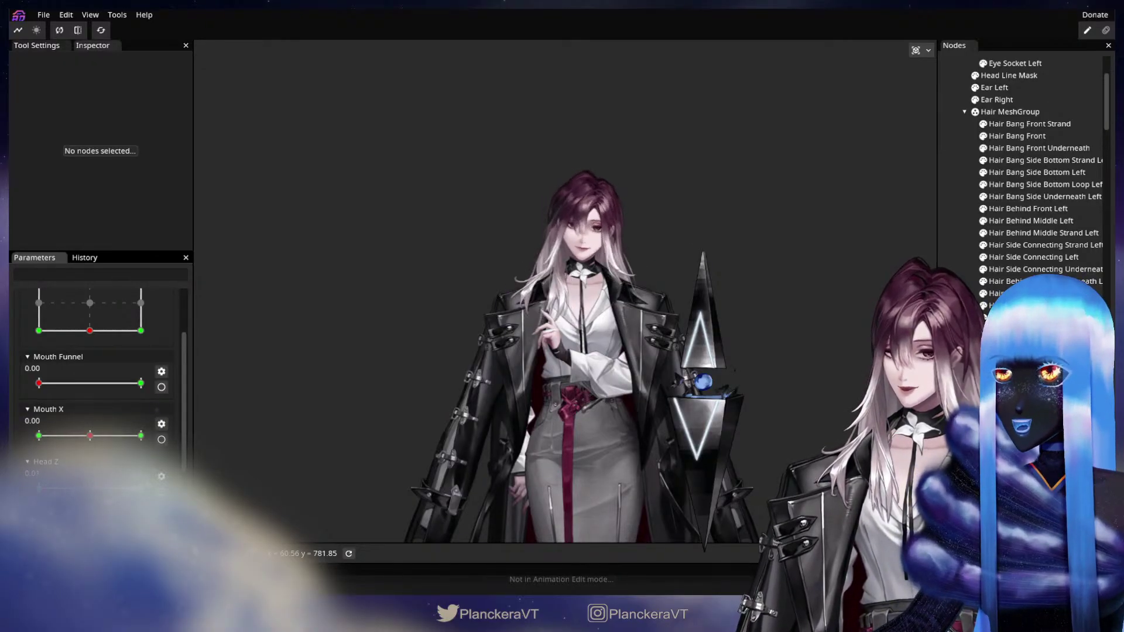
# Step: Save the project to its existing file
pyautogui.moveTo(667, 263); pyautogui.dragTo(638, 309)
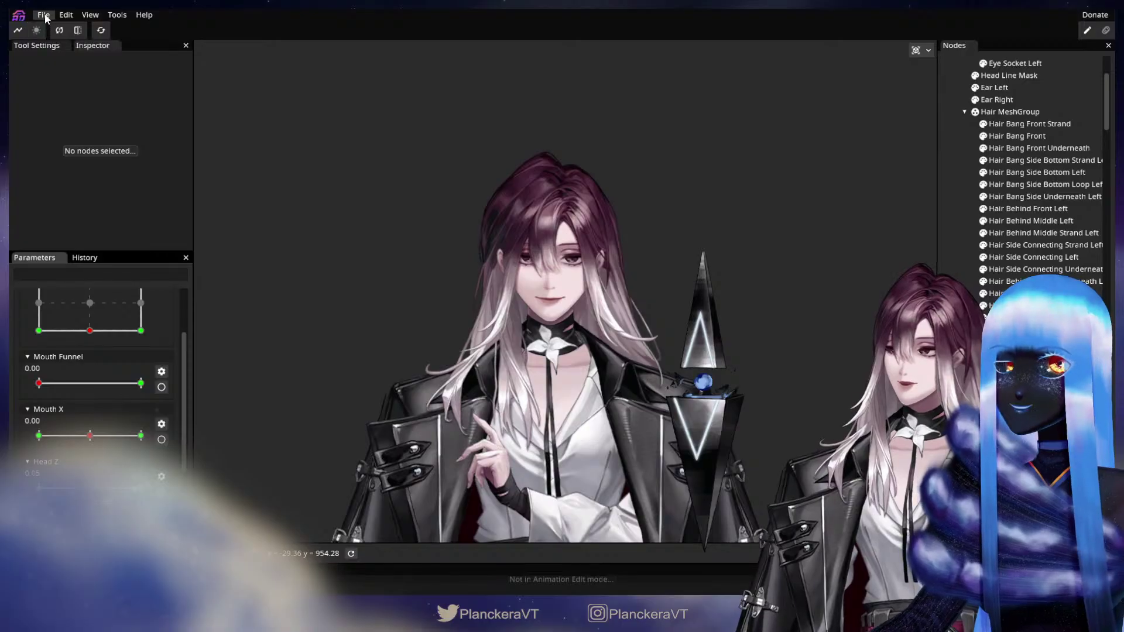
pyautogui.click(44, 16)
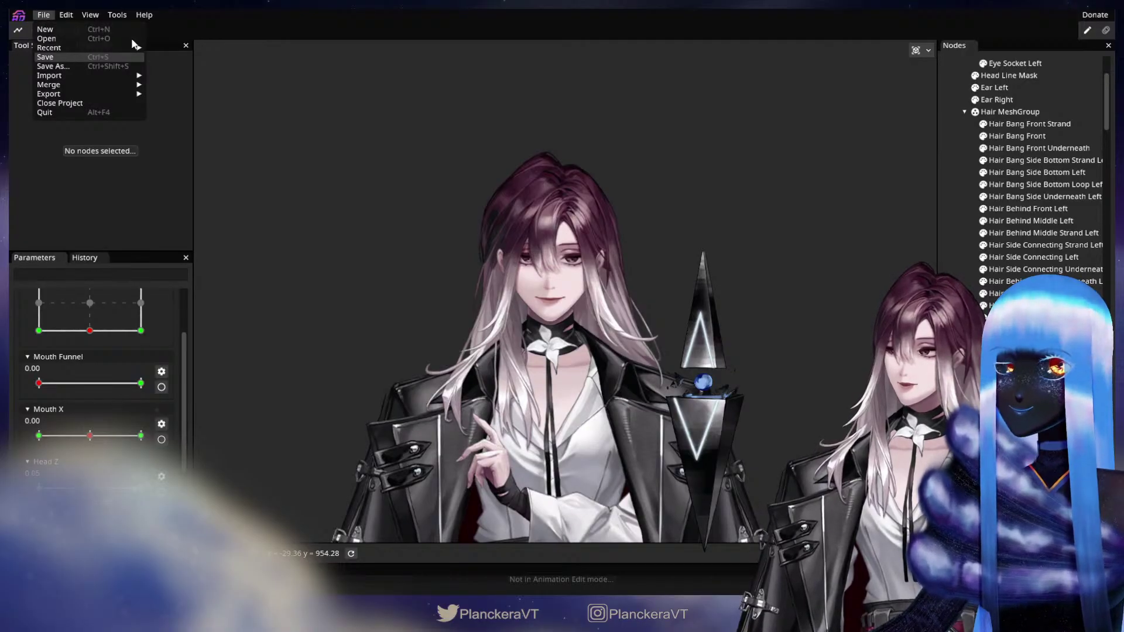
pyautogui.hotkey('ctrl', 's')
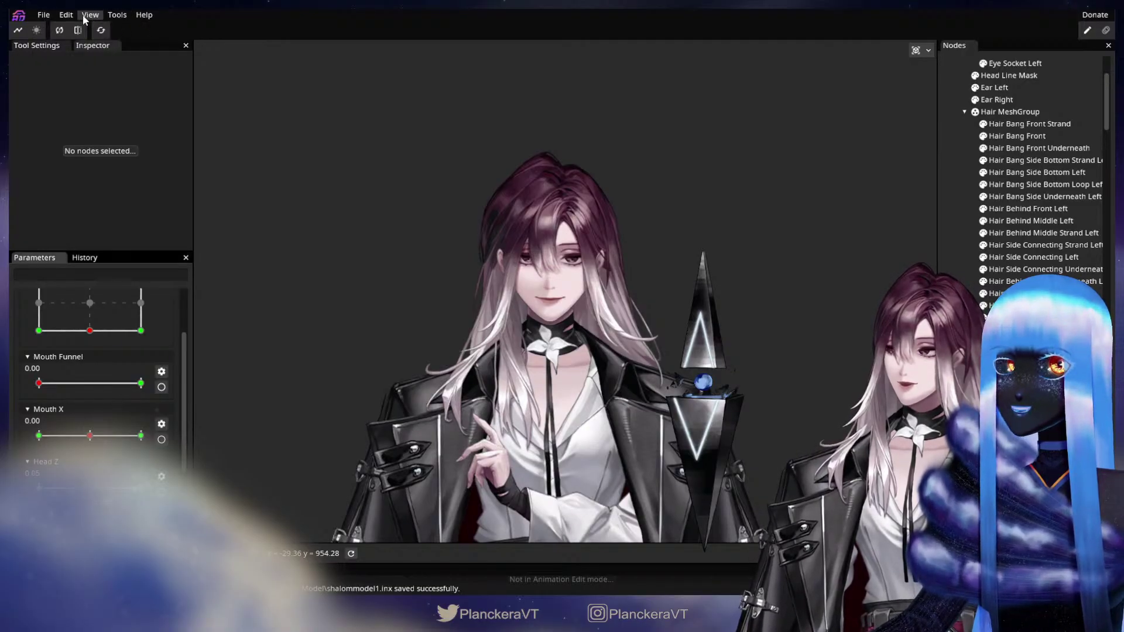
pyautogui.click(122, 18)
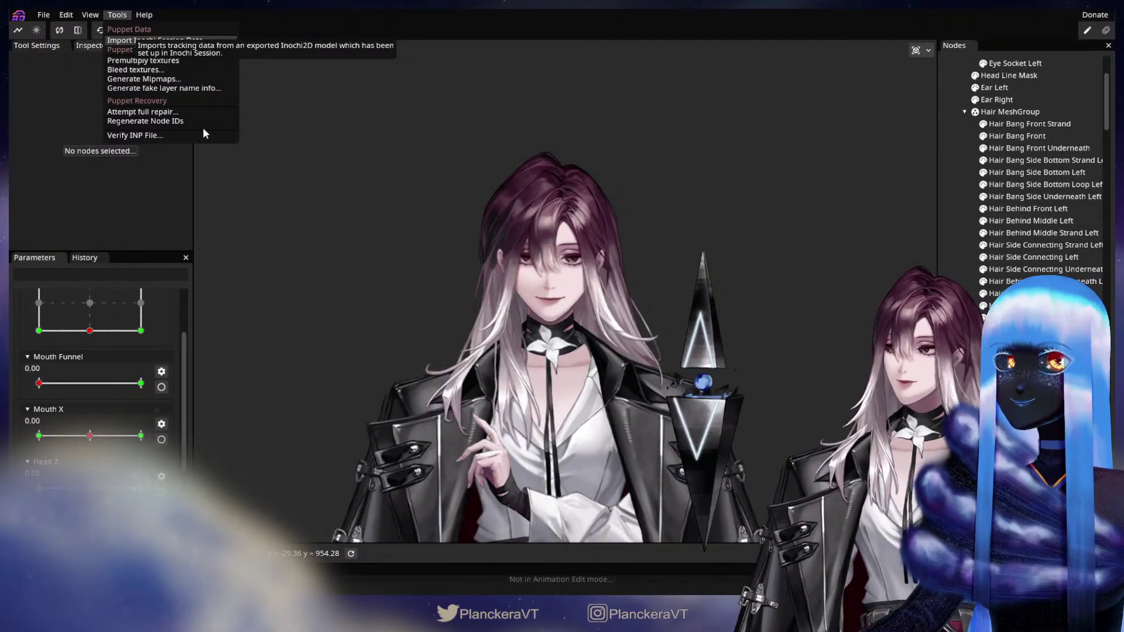
pyautogui.click(535, 230)
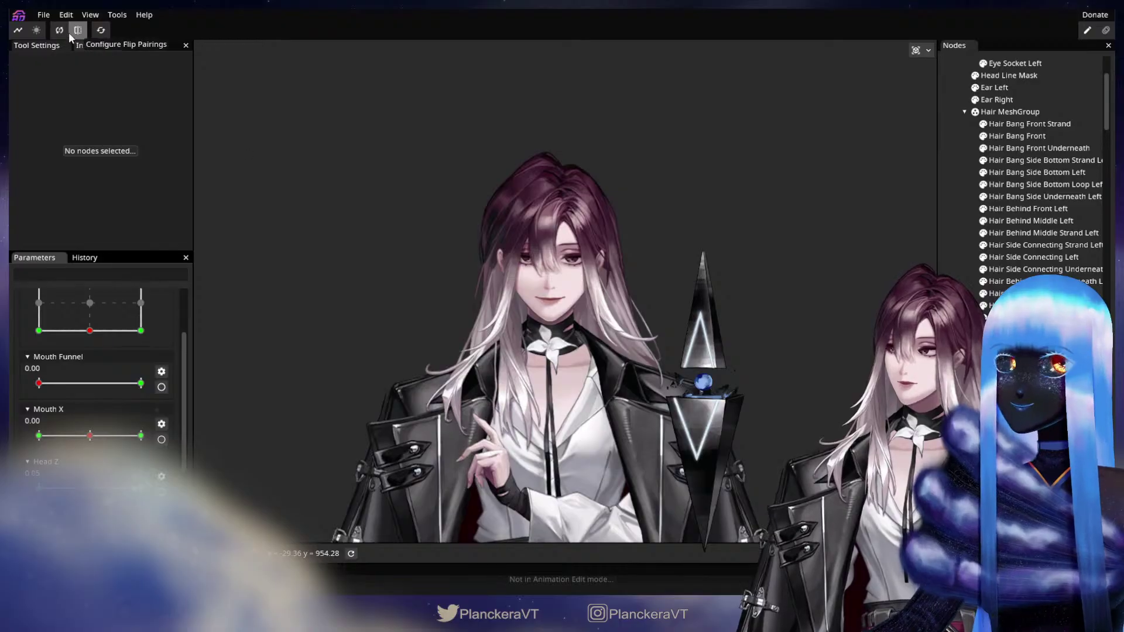
# Step: Export the model as an Inochi2D Puppet with the atlas resolution set to 4096x4096
pyautogui.click(46, 16)
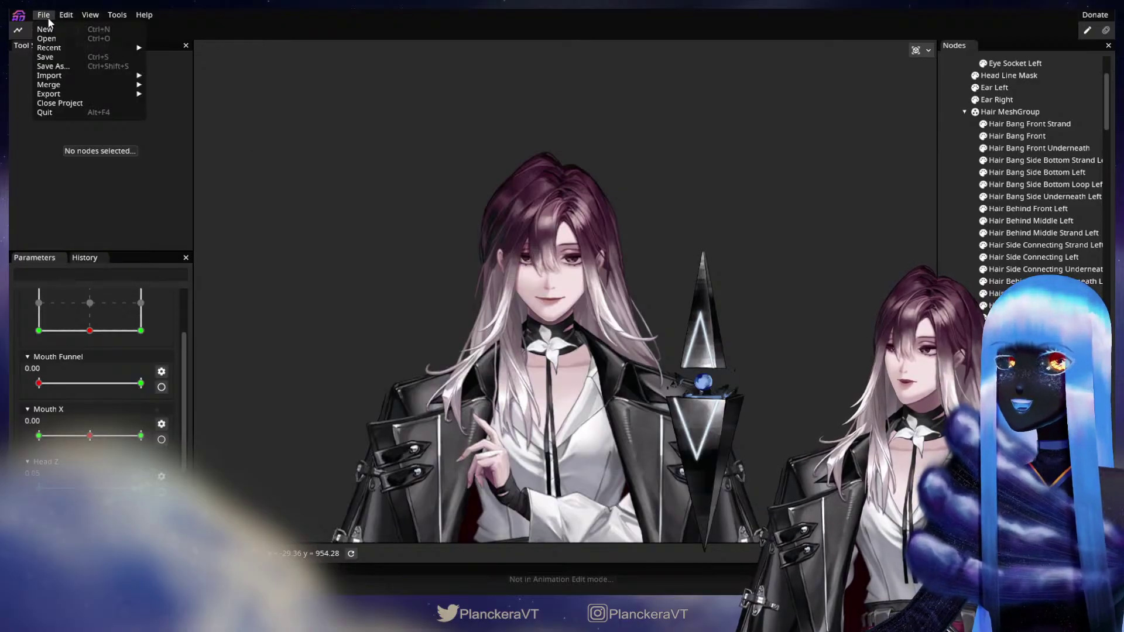
pyautogui.moveTo(57, 94)
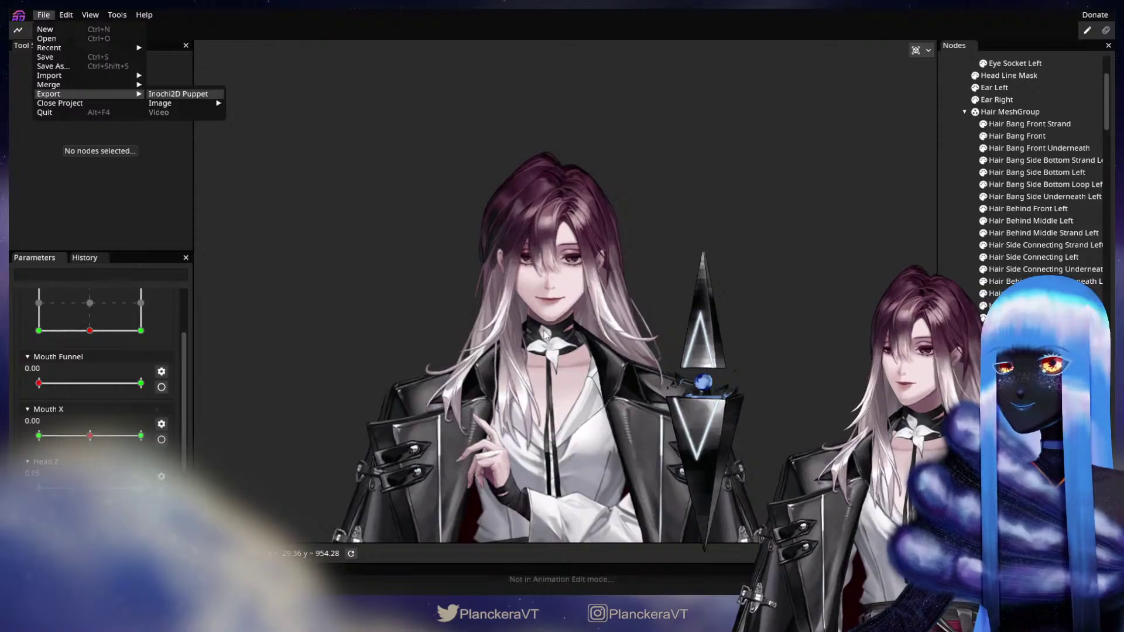
pyautogui.click(583, 300)
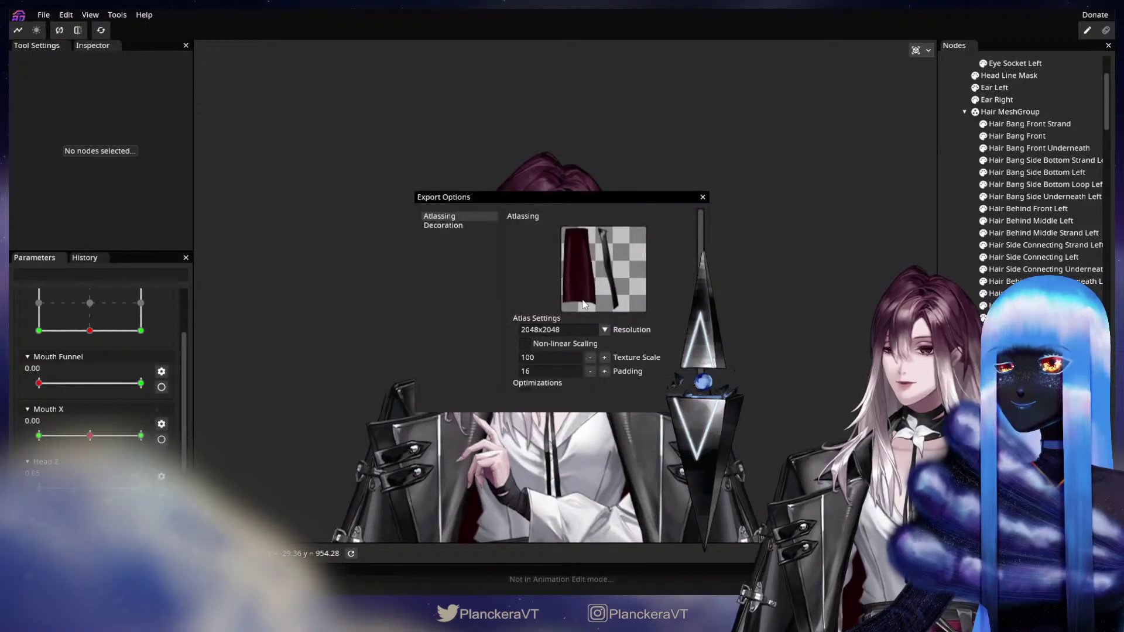
pyautogui.click(604, 330)
pyautogui.click(568, 348)
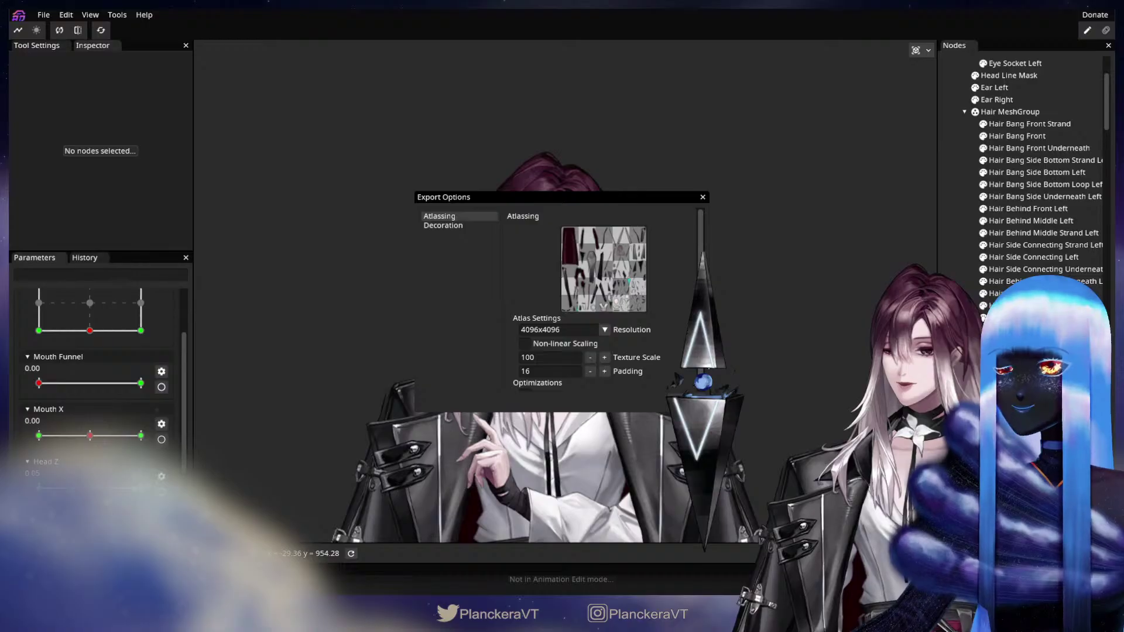
pyautogui.scroll(-1, 603, 302)
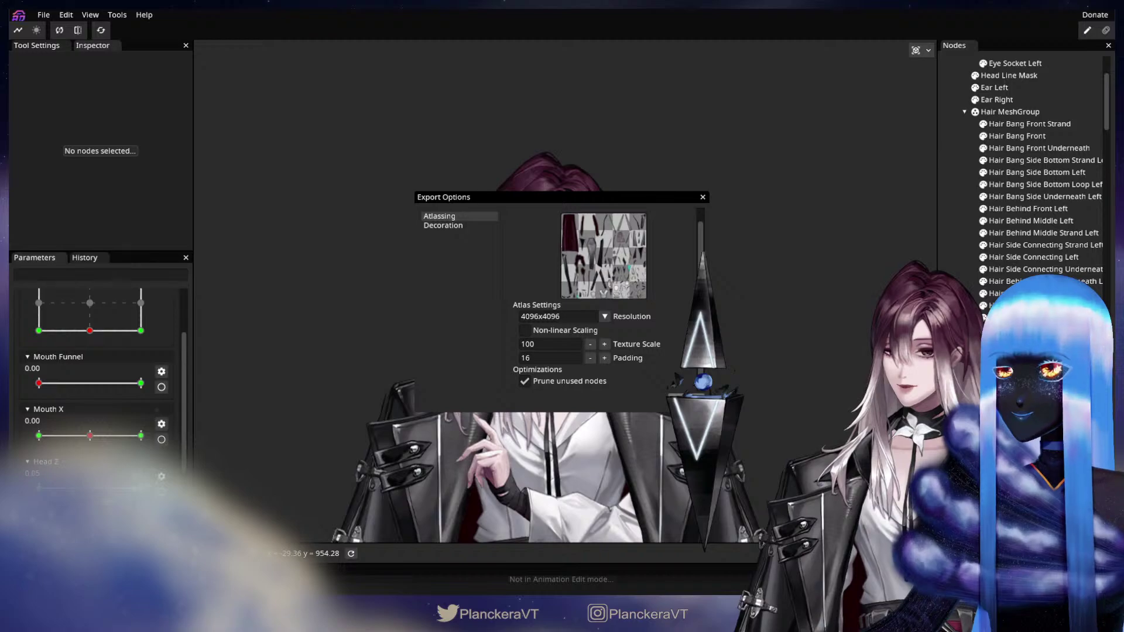
pyautogui.click(686, 402)
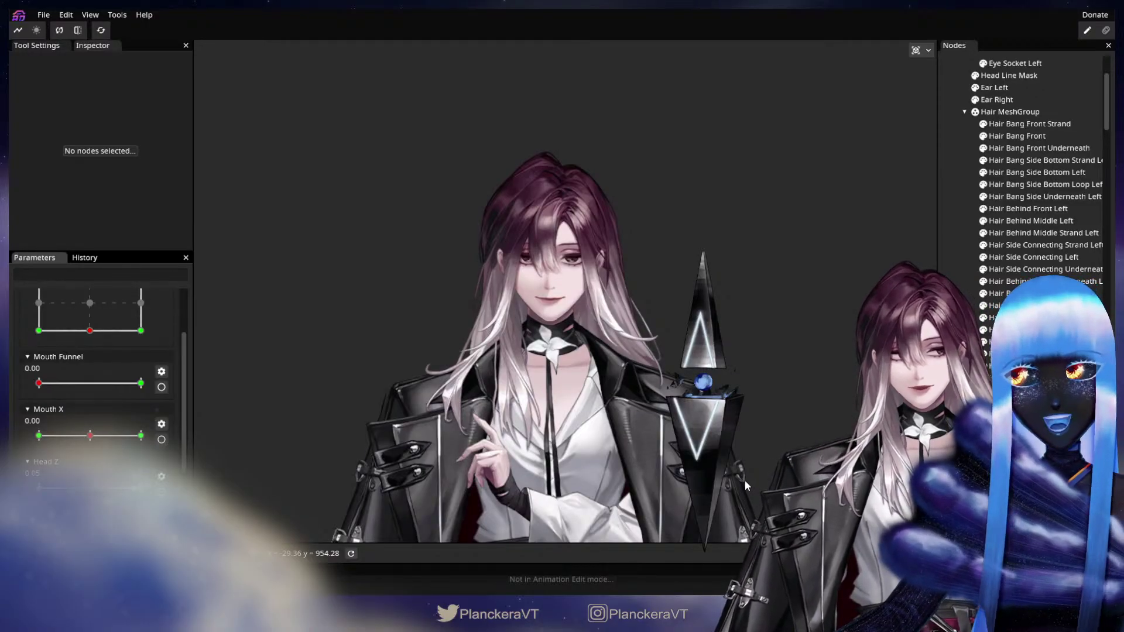
# Step: Examine the puppet's coat, sleeves, belt and skirt from the collar down to the shoes and back up
pyautogui.moveTo(730, 487); pyautogui.dragTo(728, 446)
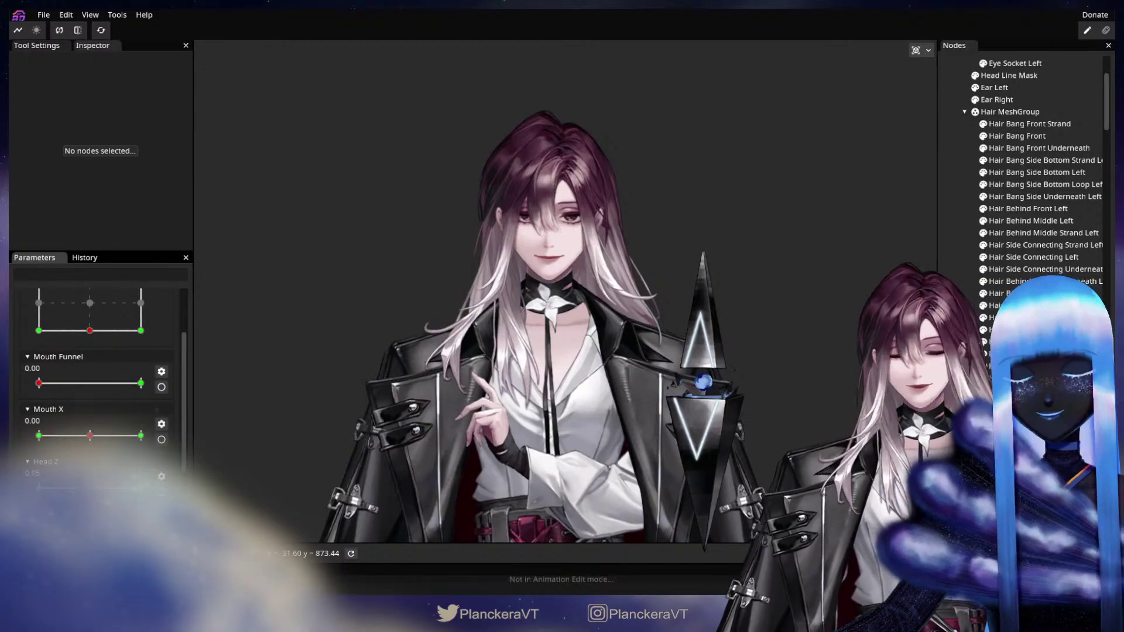
pyautogui.scroll(3, 618, 367)
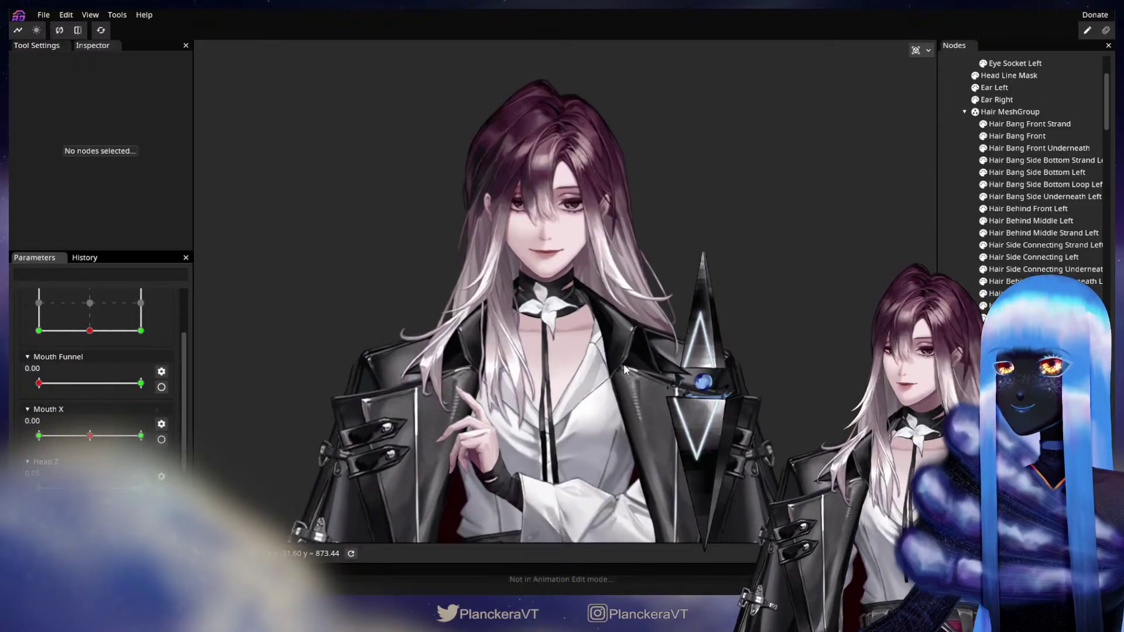
pyautogui.scroll(-3, 587, 336)
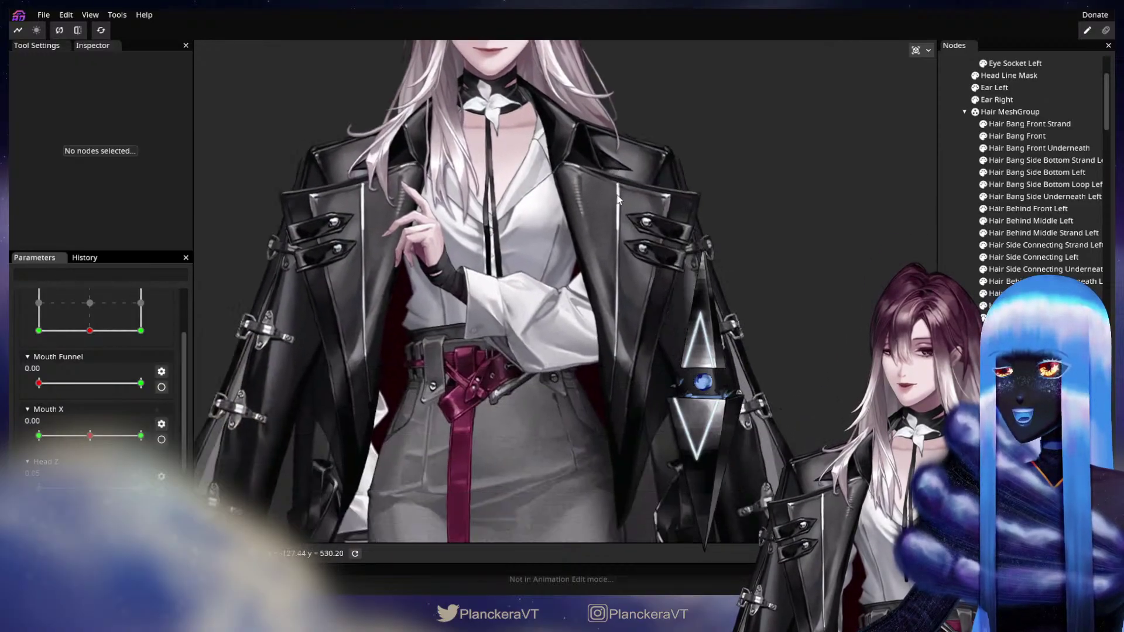
pyautogui.scroll(-1, 640, 381)
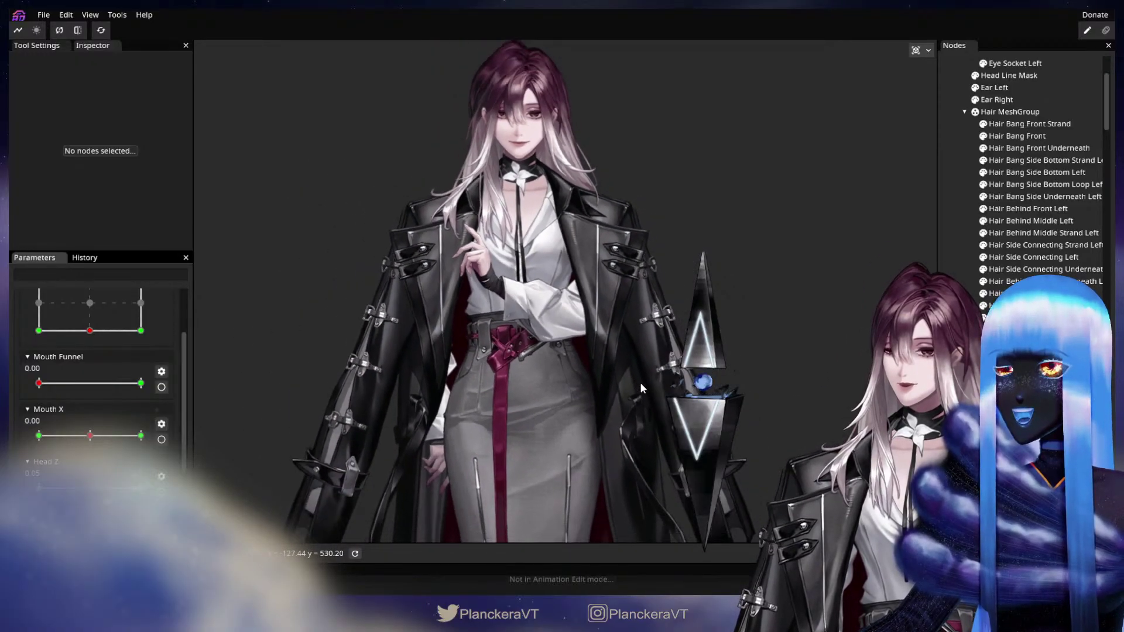
pyautogui.moveTo(641, 382); pyautogui.dragTo(698, 320)
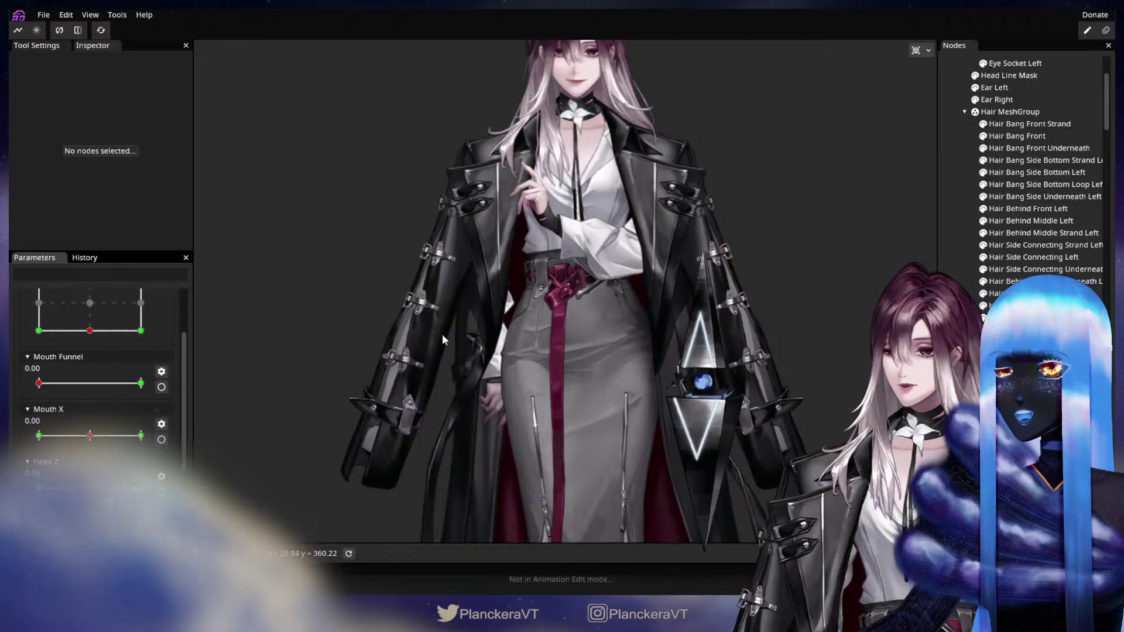
pyautogui.scroll(1, 442, 334)
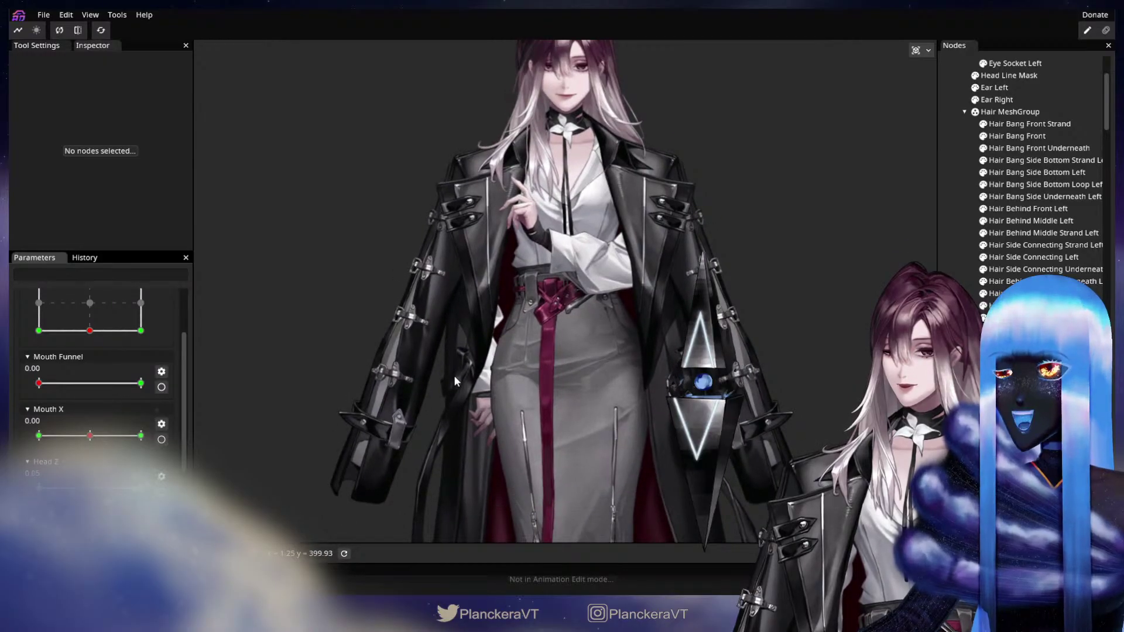
pyautogui.moveTo(537, 316); pyautogui.dragTo(526, 401)
pyautogui.scroll(3, 536, 363)
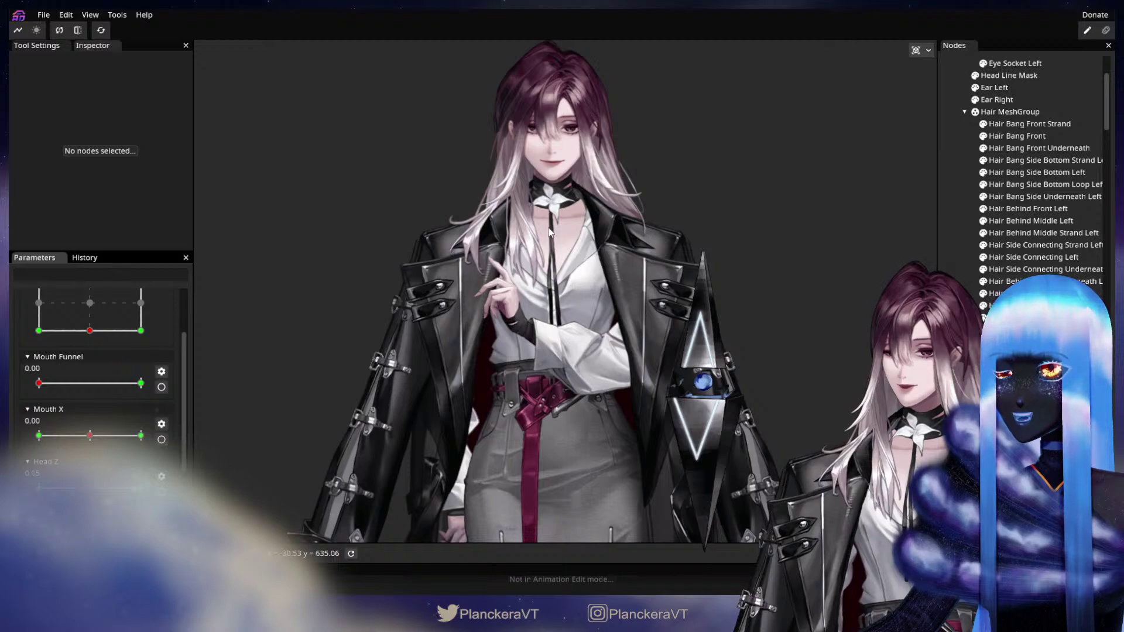
pyautogui.moveTo(539, 421); pyautogui.dragTo(531, 273)
pyautogui.scroll(-3, 540, 388)
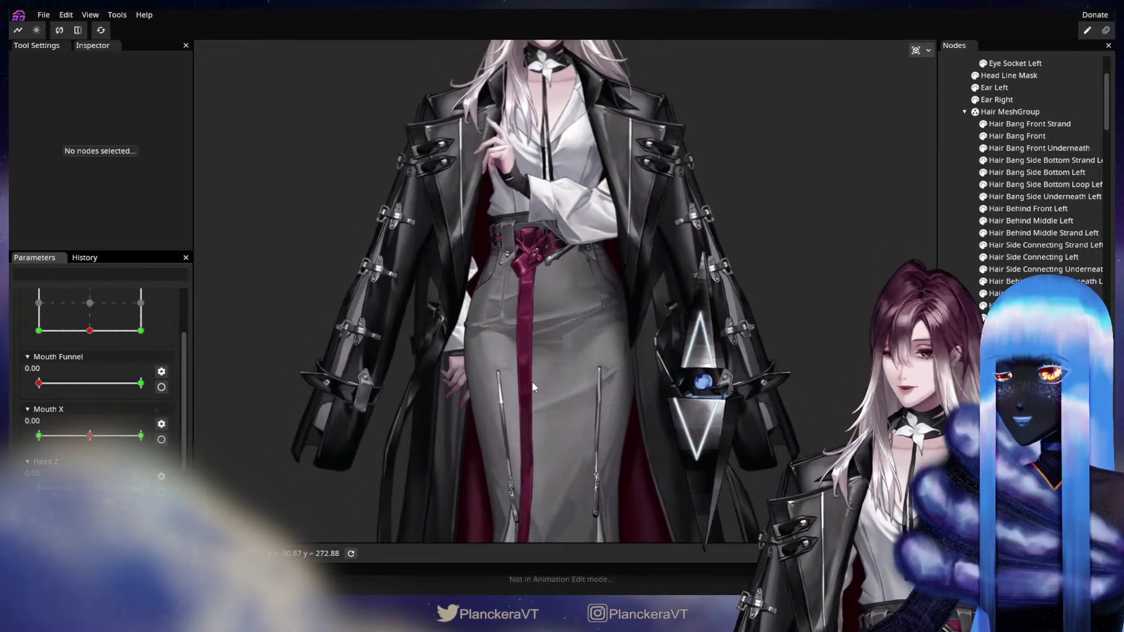
pyautogui.moveTo(540, 387); pyautogui.dragTo(556, 327)
pyautogui.moveTo(571, 388); pyautogui.dragTo(553, 240)
pyautogui.scroll(-1, 560, 268)
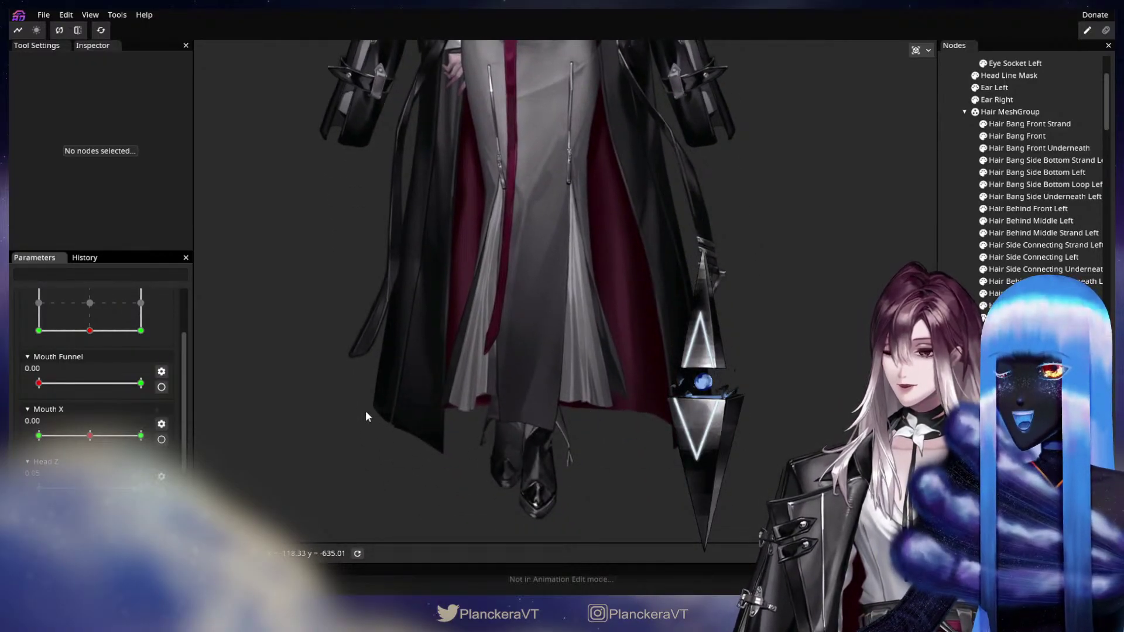
pyautogui.moveTo(506, 120); pyautogui.dragTo(521, 297)
pyautogui.scroll(1, 521, 297)
pyautogui.moveTo(539, 240); pyautogui.dragTo(548, 372)
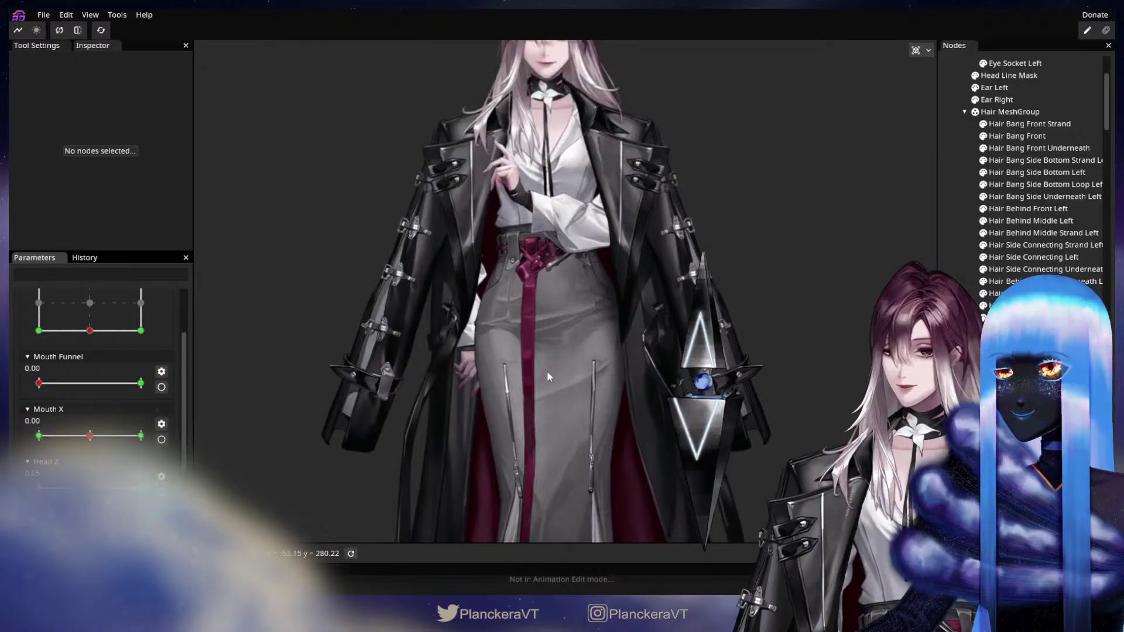
pyautogui.scroll(1, 553, 360)
pyautogui.moveTo(615, 170); pyautogui.dragTo(648, 311)
pyautogui.scroll(2, 607, 417)
pyautogui.scroll(1, 655, 287)
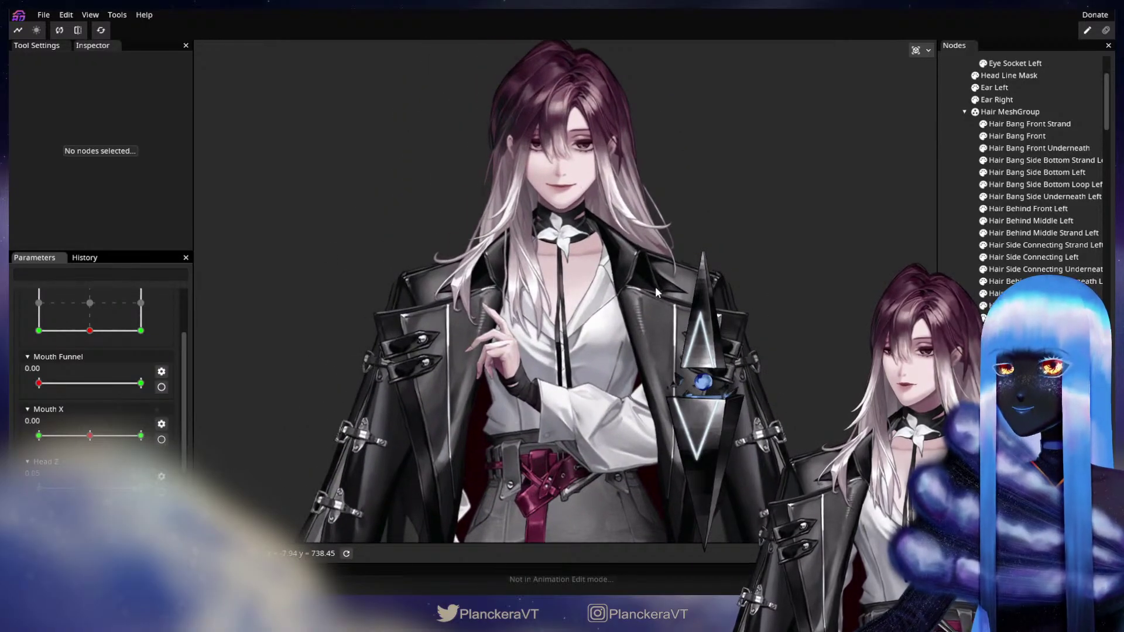
pyautogui.moveTo(578, 534); pyautogui.dragTo(577, 448)
pyautogui.scroll(-1, 578, 445)
pyautogui.scroll(-1, 529, 353)
pyautogui.moveTo(535, 527); pyautogui.dragTo(562, 490)
pyautogui.scroll(-1, 540, 491)
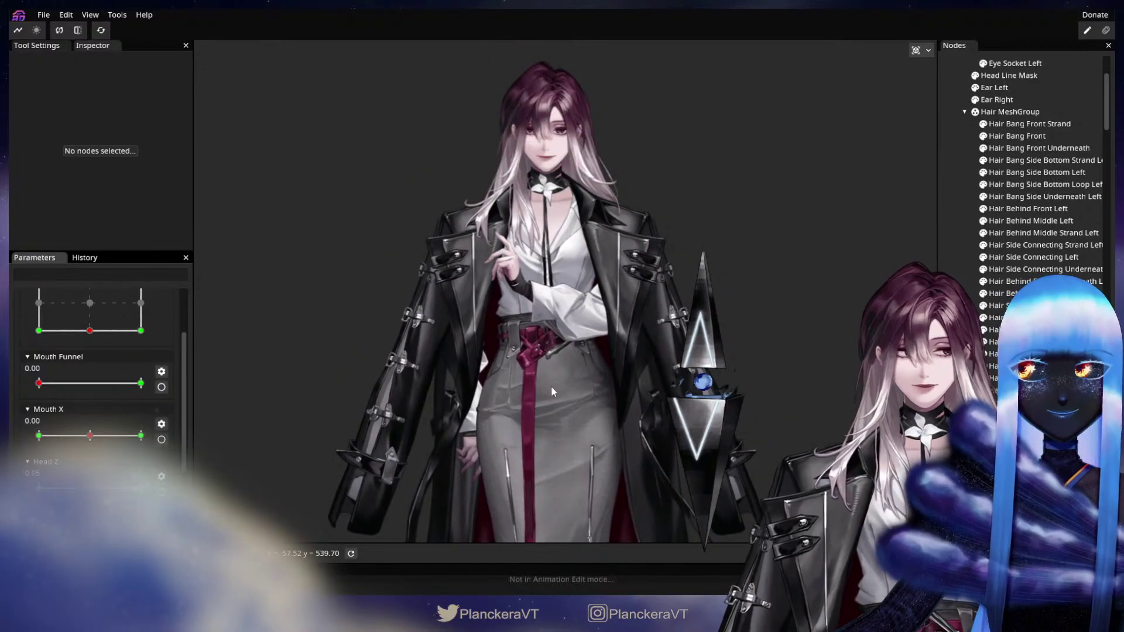
pyautogui.scroll(2, 534, 444)
pyautogui.moveTo(550, 385); pyautogui.dragTo(572, 474)
pyautogui.scroll(1, 518, 464)
pyautogui.scroll(2, 518, 466)
pyautogui.scroll(2, 561, 435)
pyautogui.scroll(-1, 562, 433)
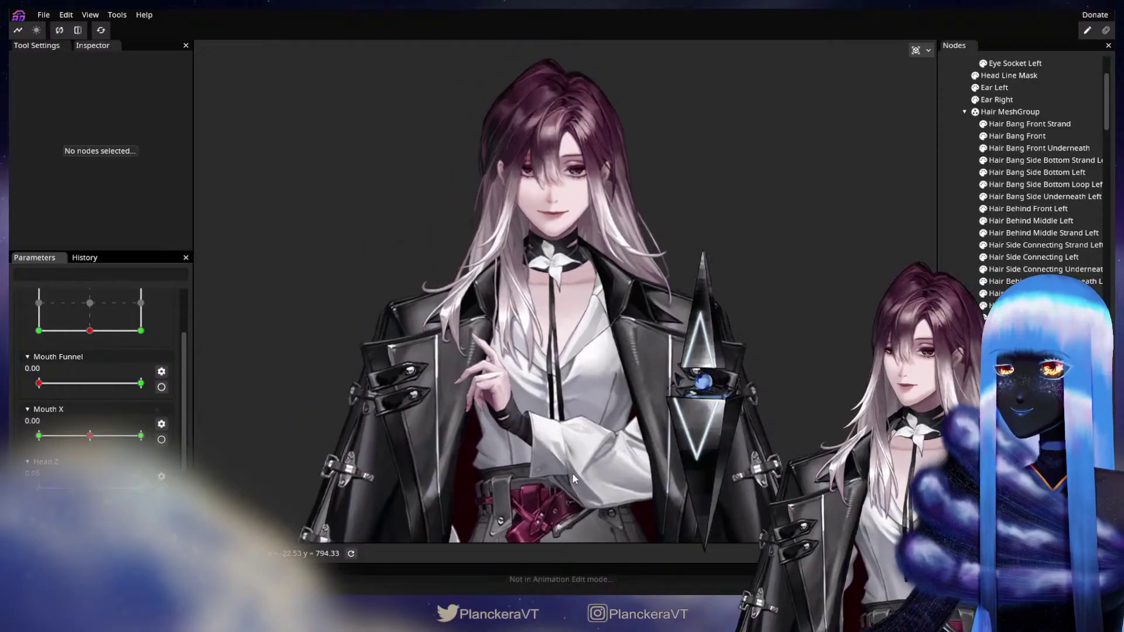
pyautogui.scroll(-1, 574, 474)
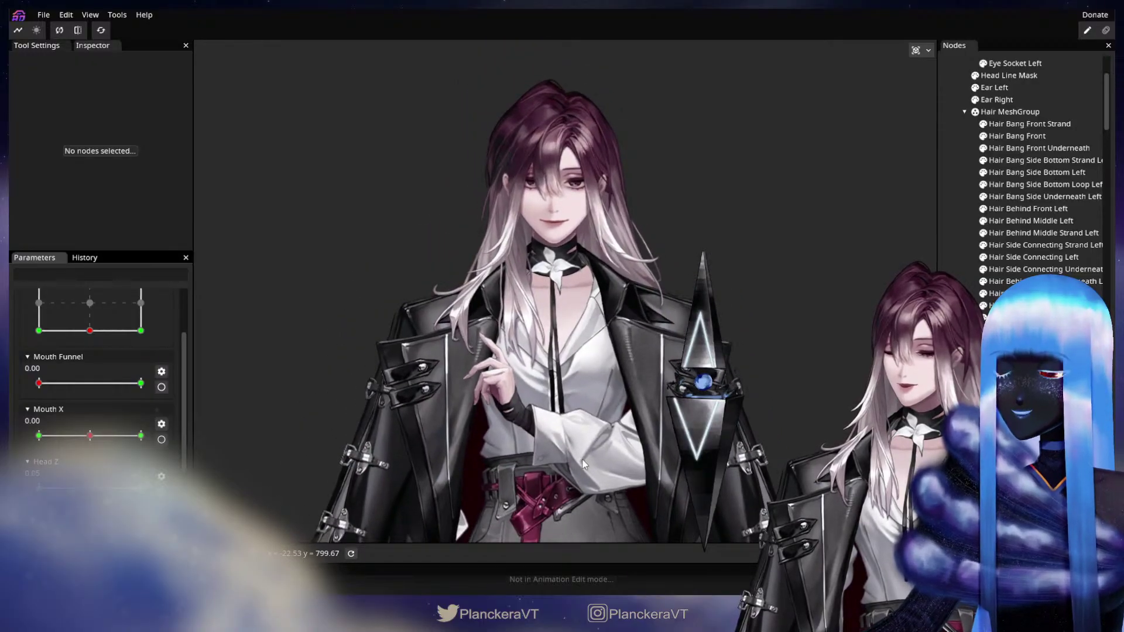